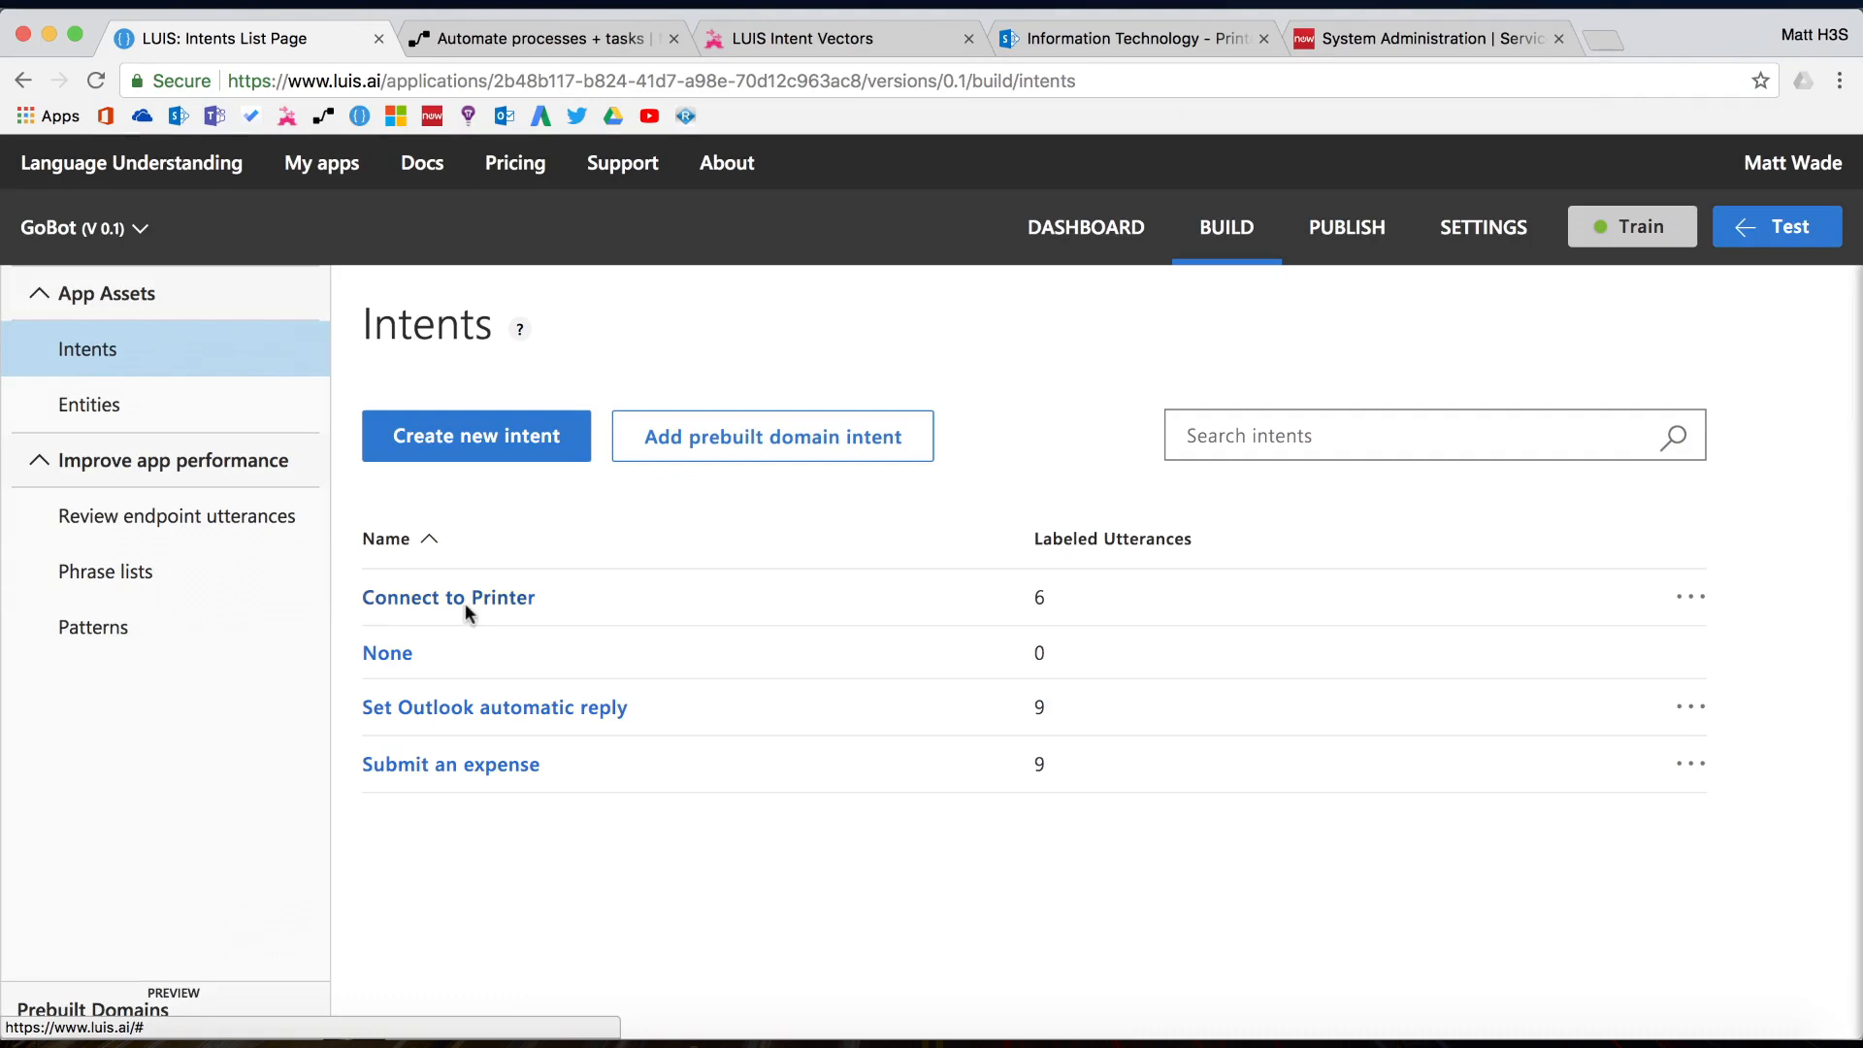
Create a new entity named PrinterType with the Simple entity type in the GoBot app
click(464, 602)
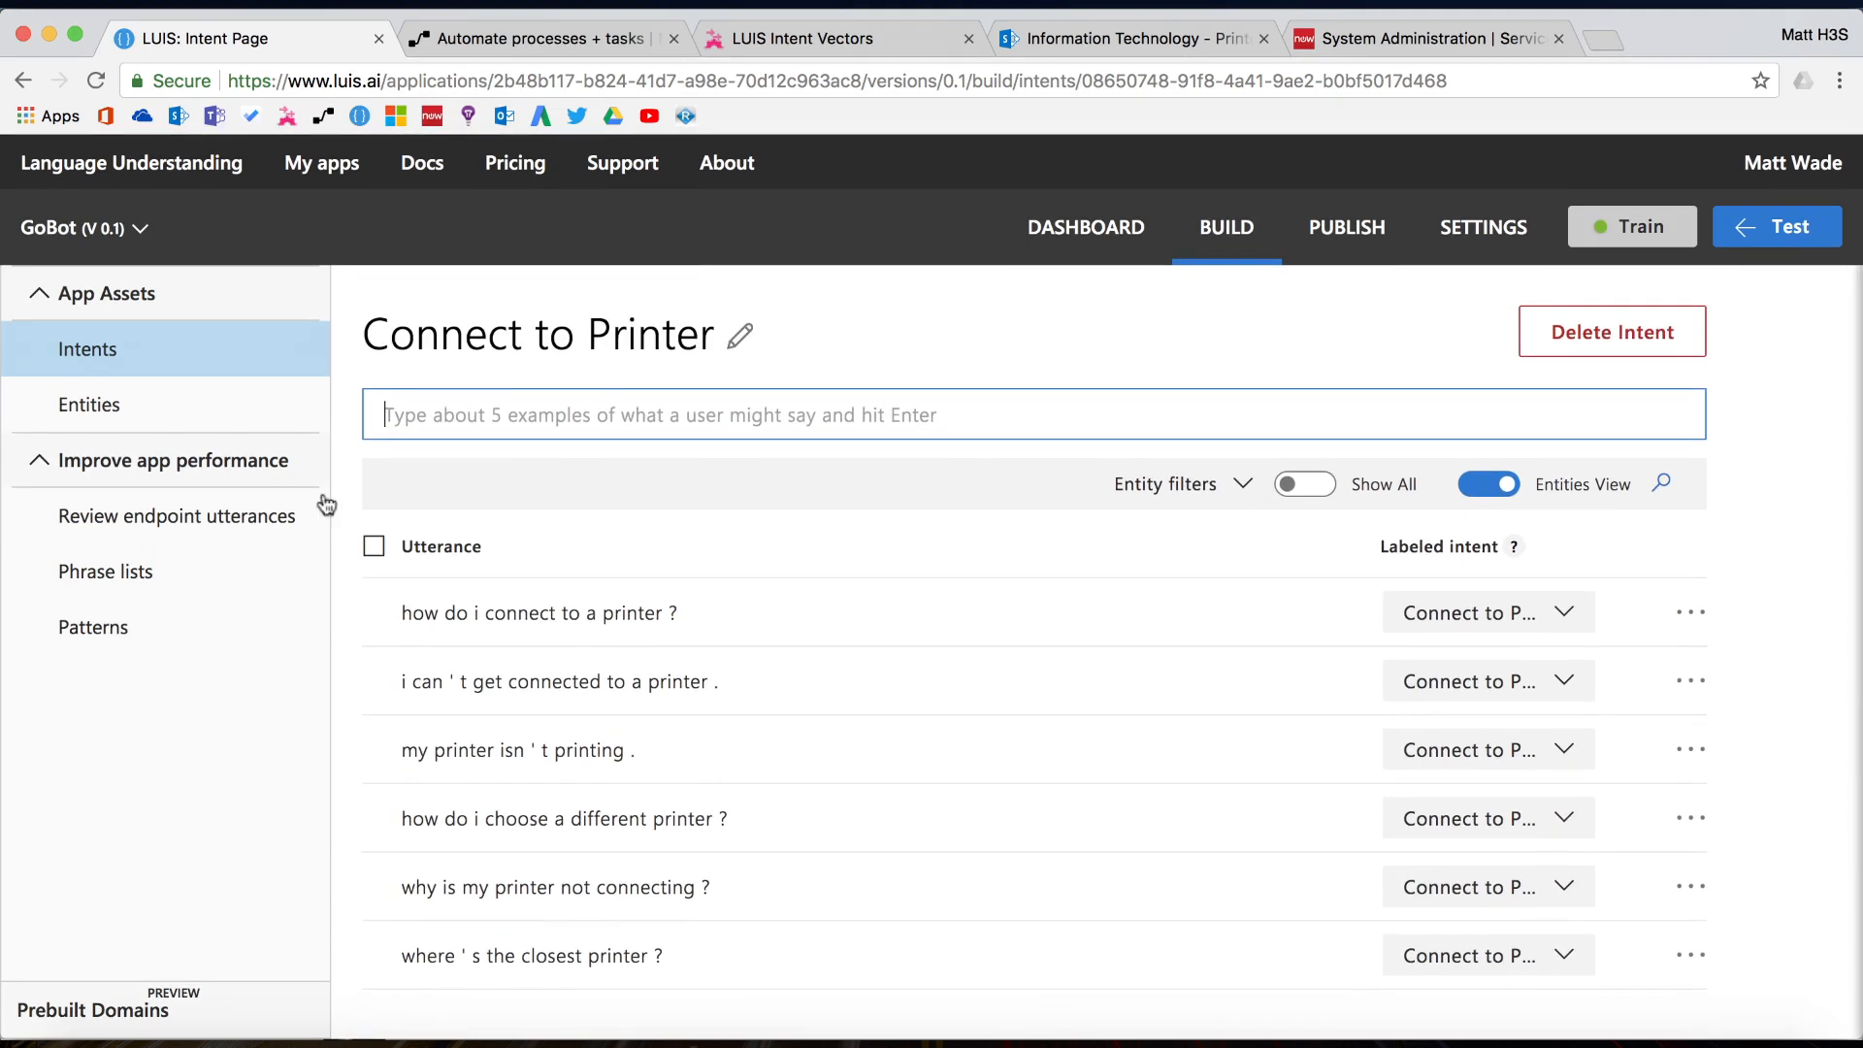
click(153, 425)
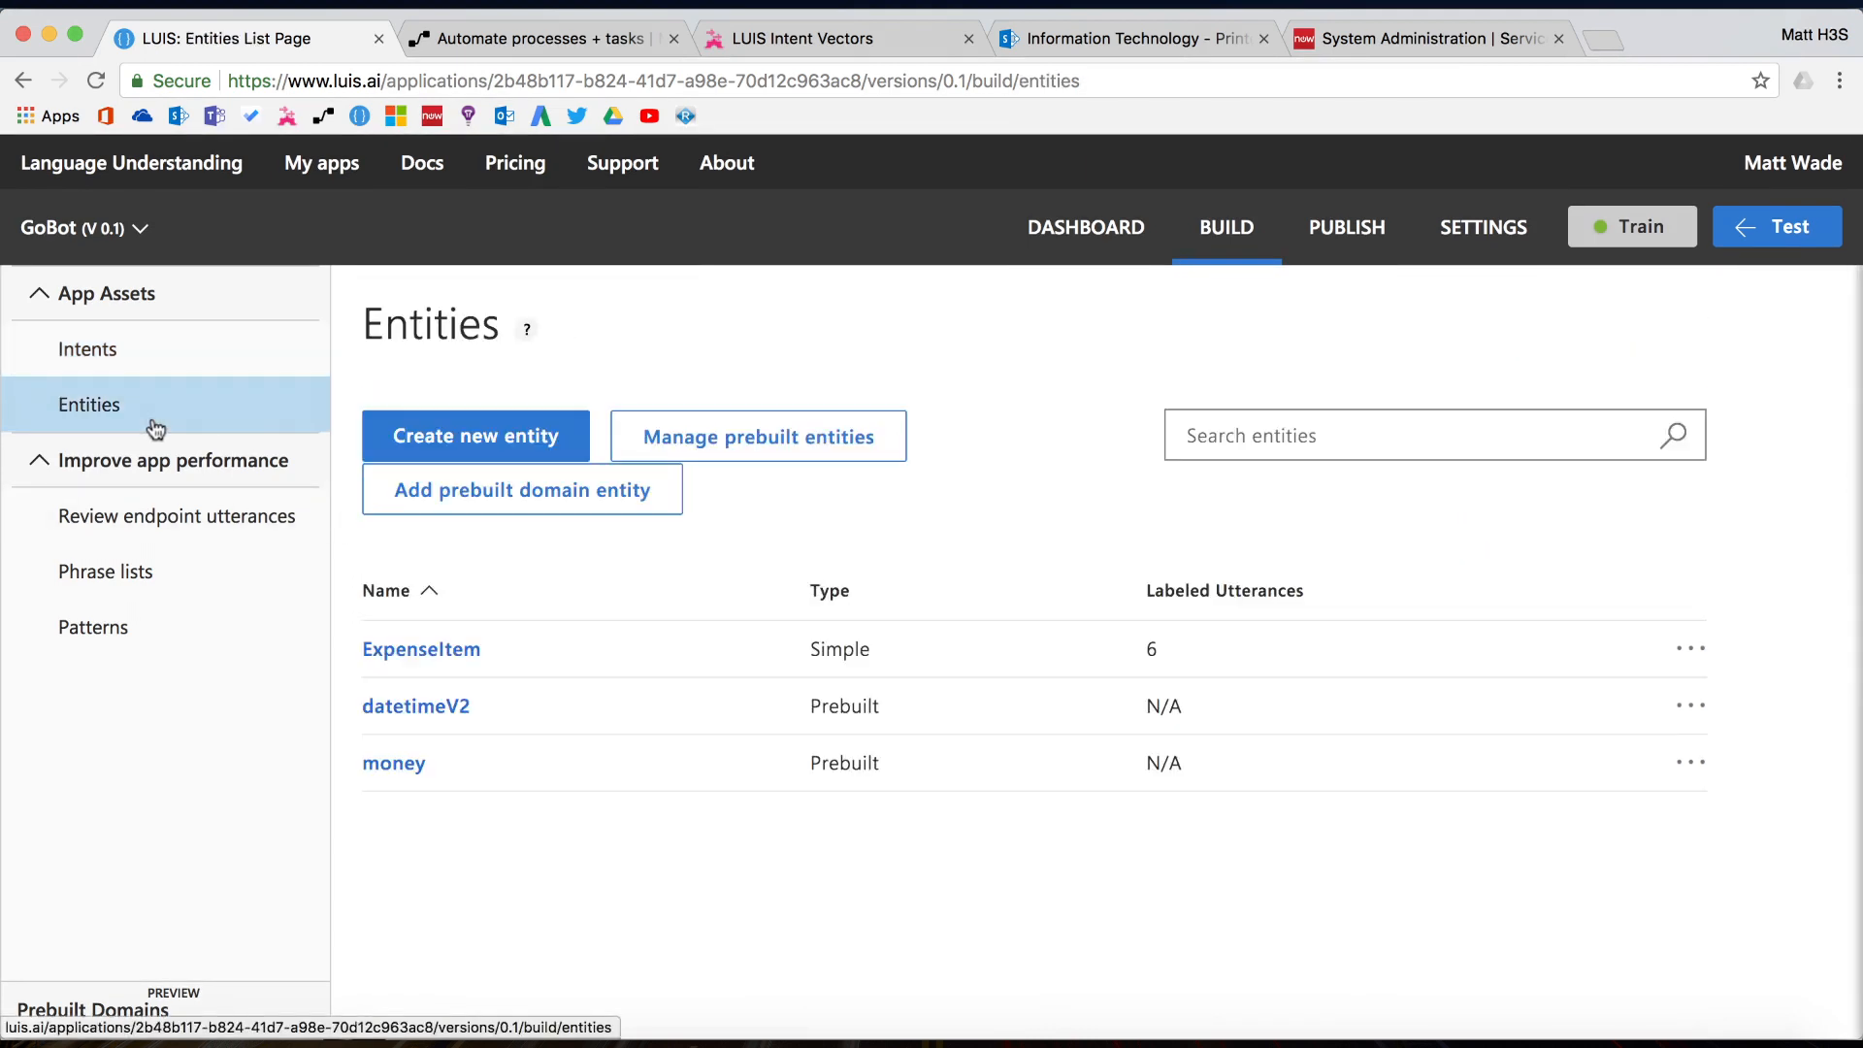
click(438, 438)
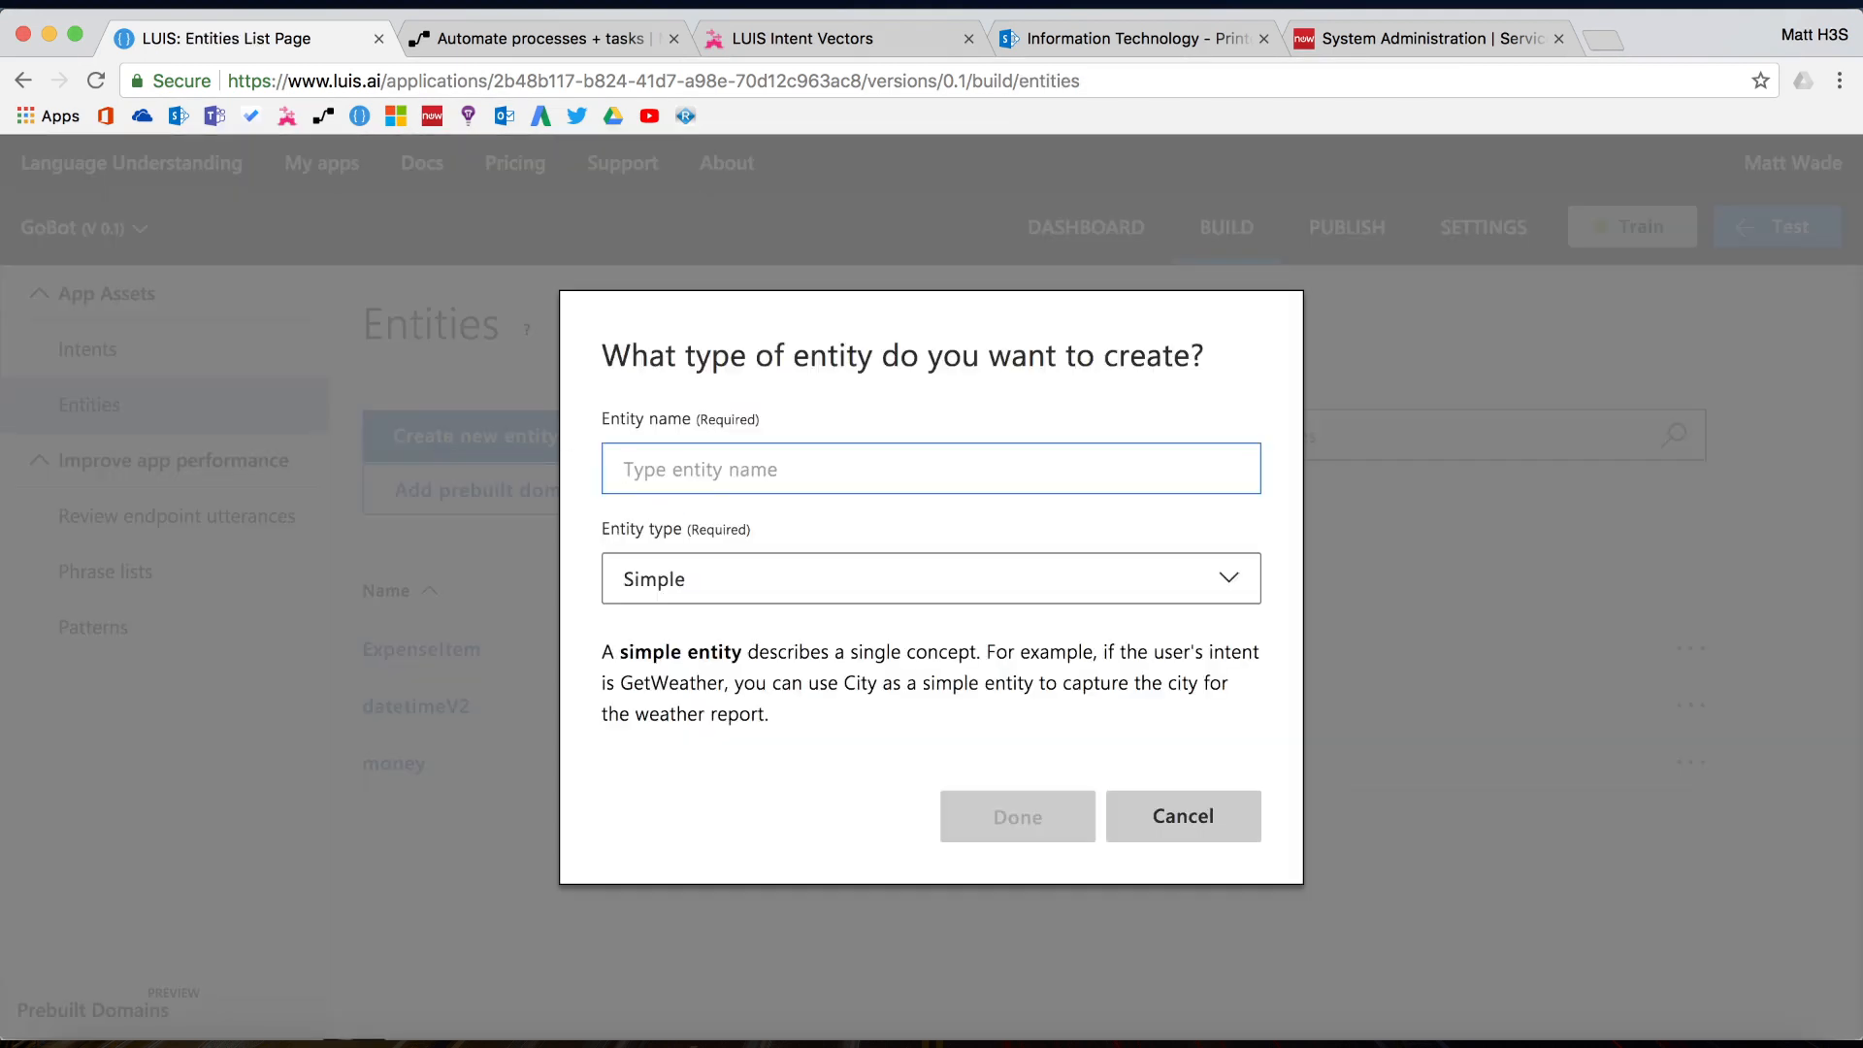
text(PrinterType)
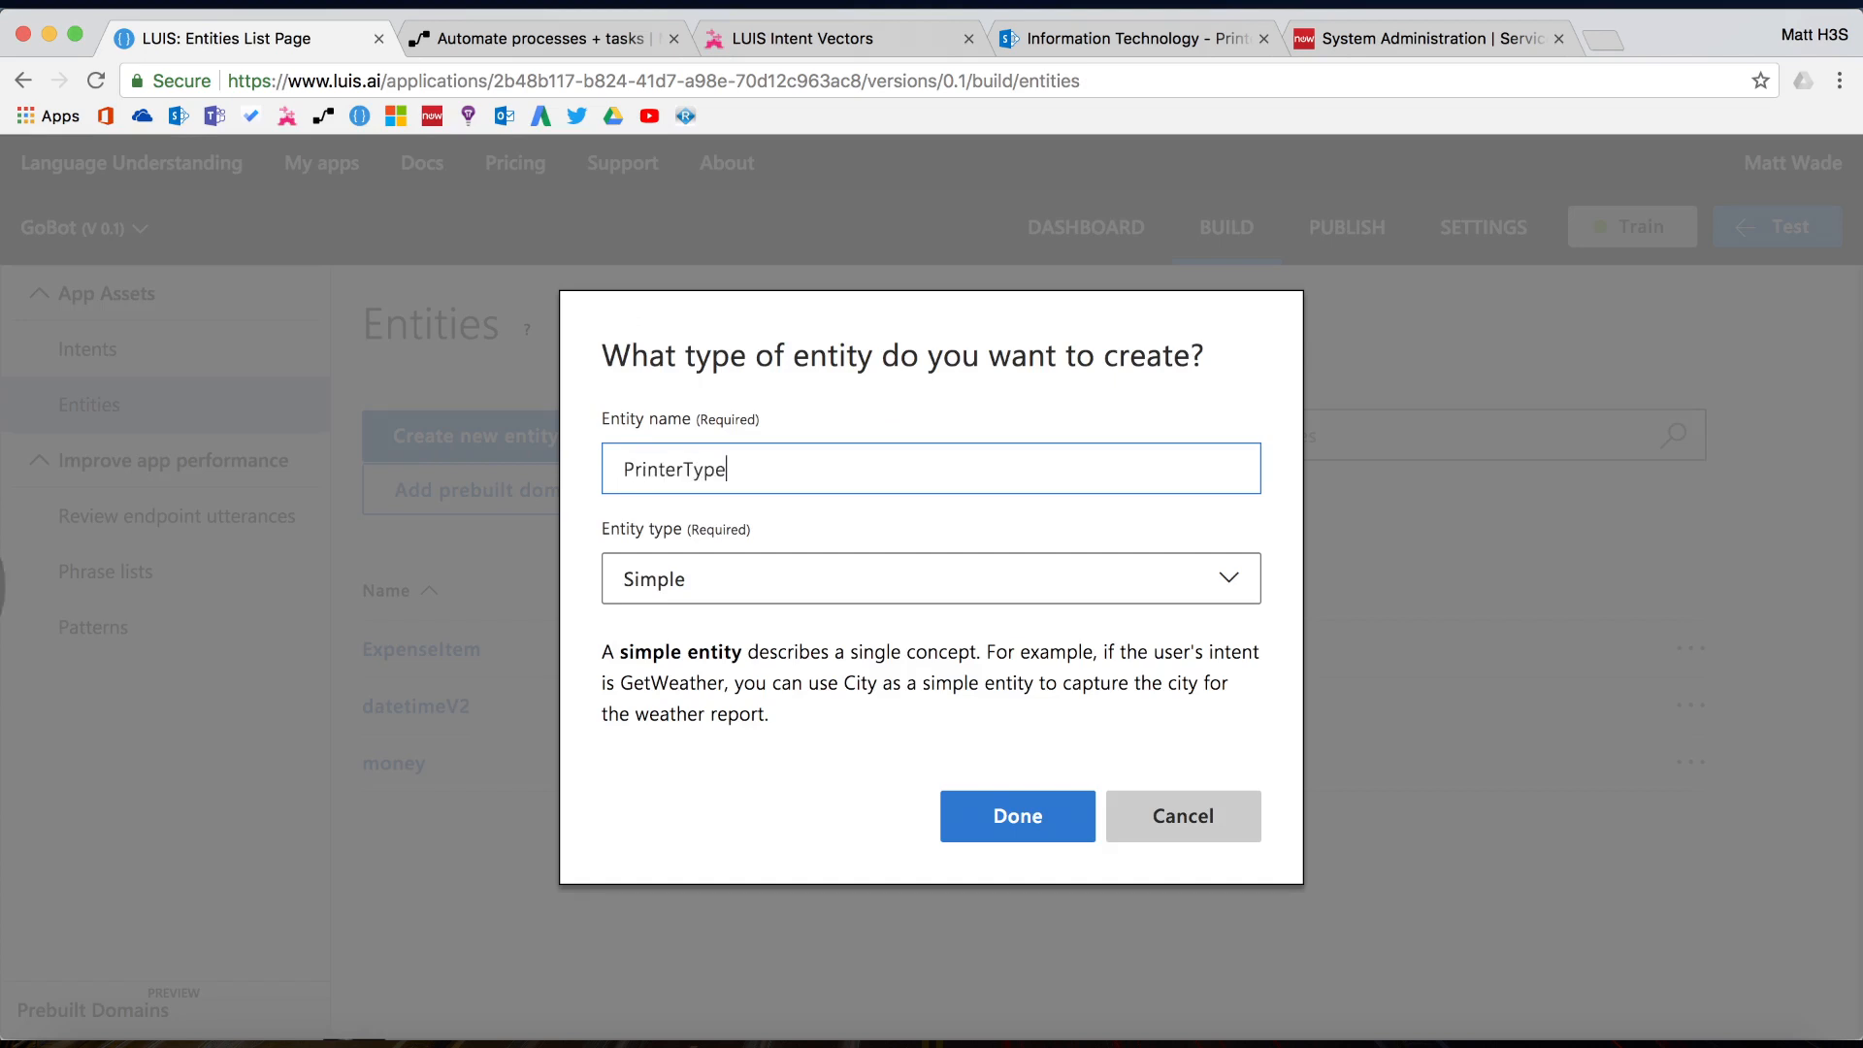
click(720, 594)
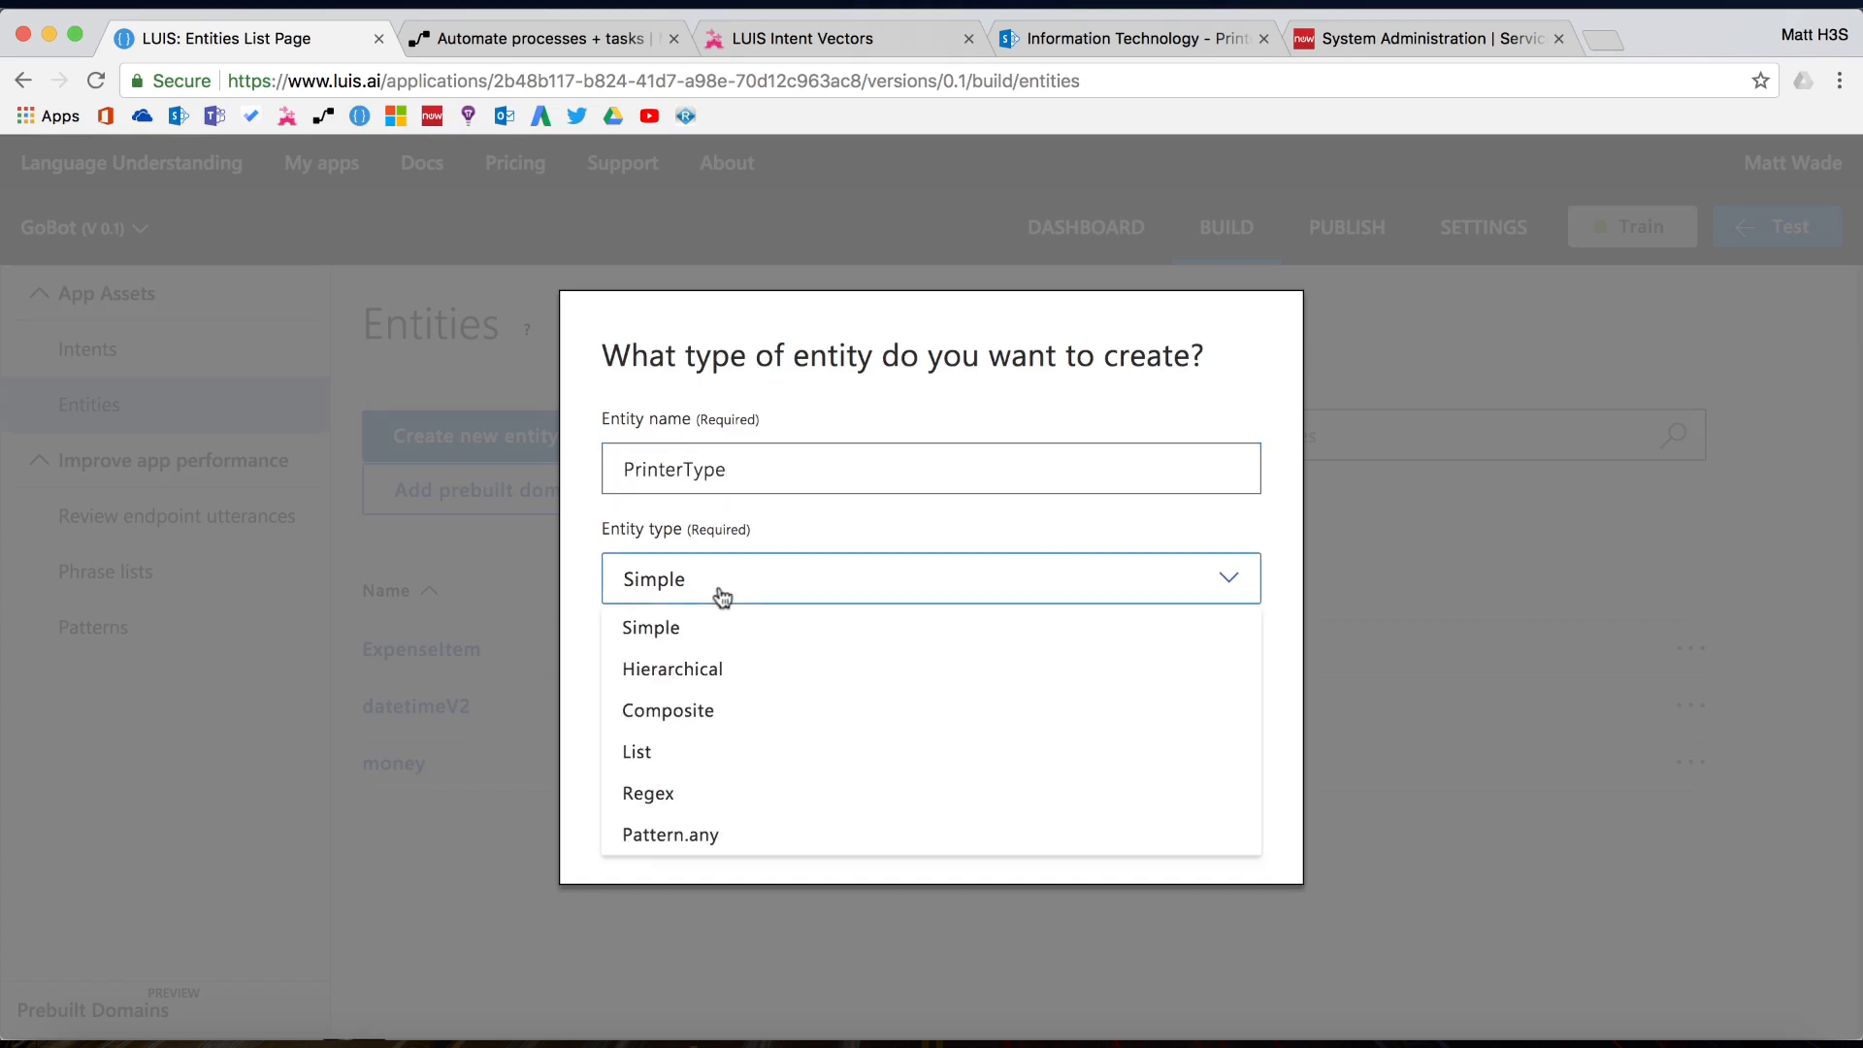
click(823, 584)
click(1000, 822)
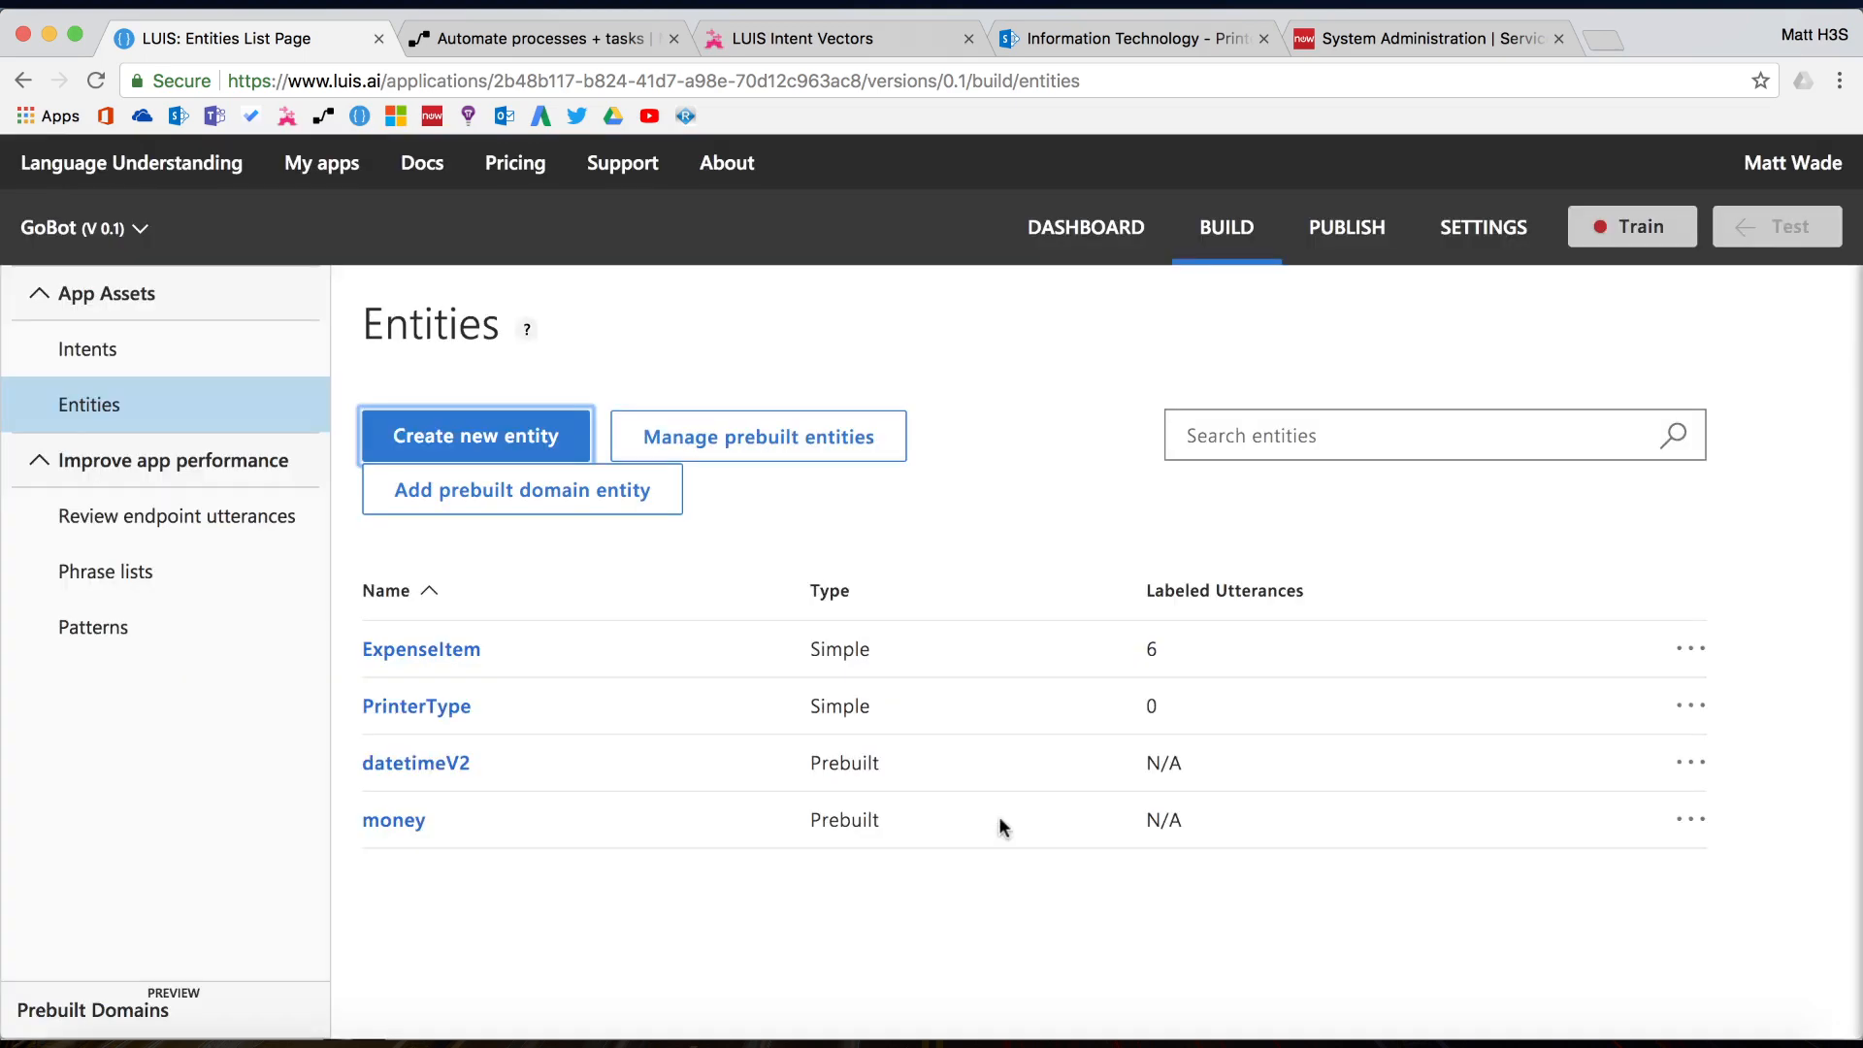
Add the utterance "I need a color printer" to the Connect to Printer intent and label "color" as PrinterType
click(129, 349)
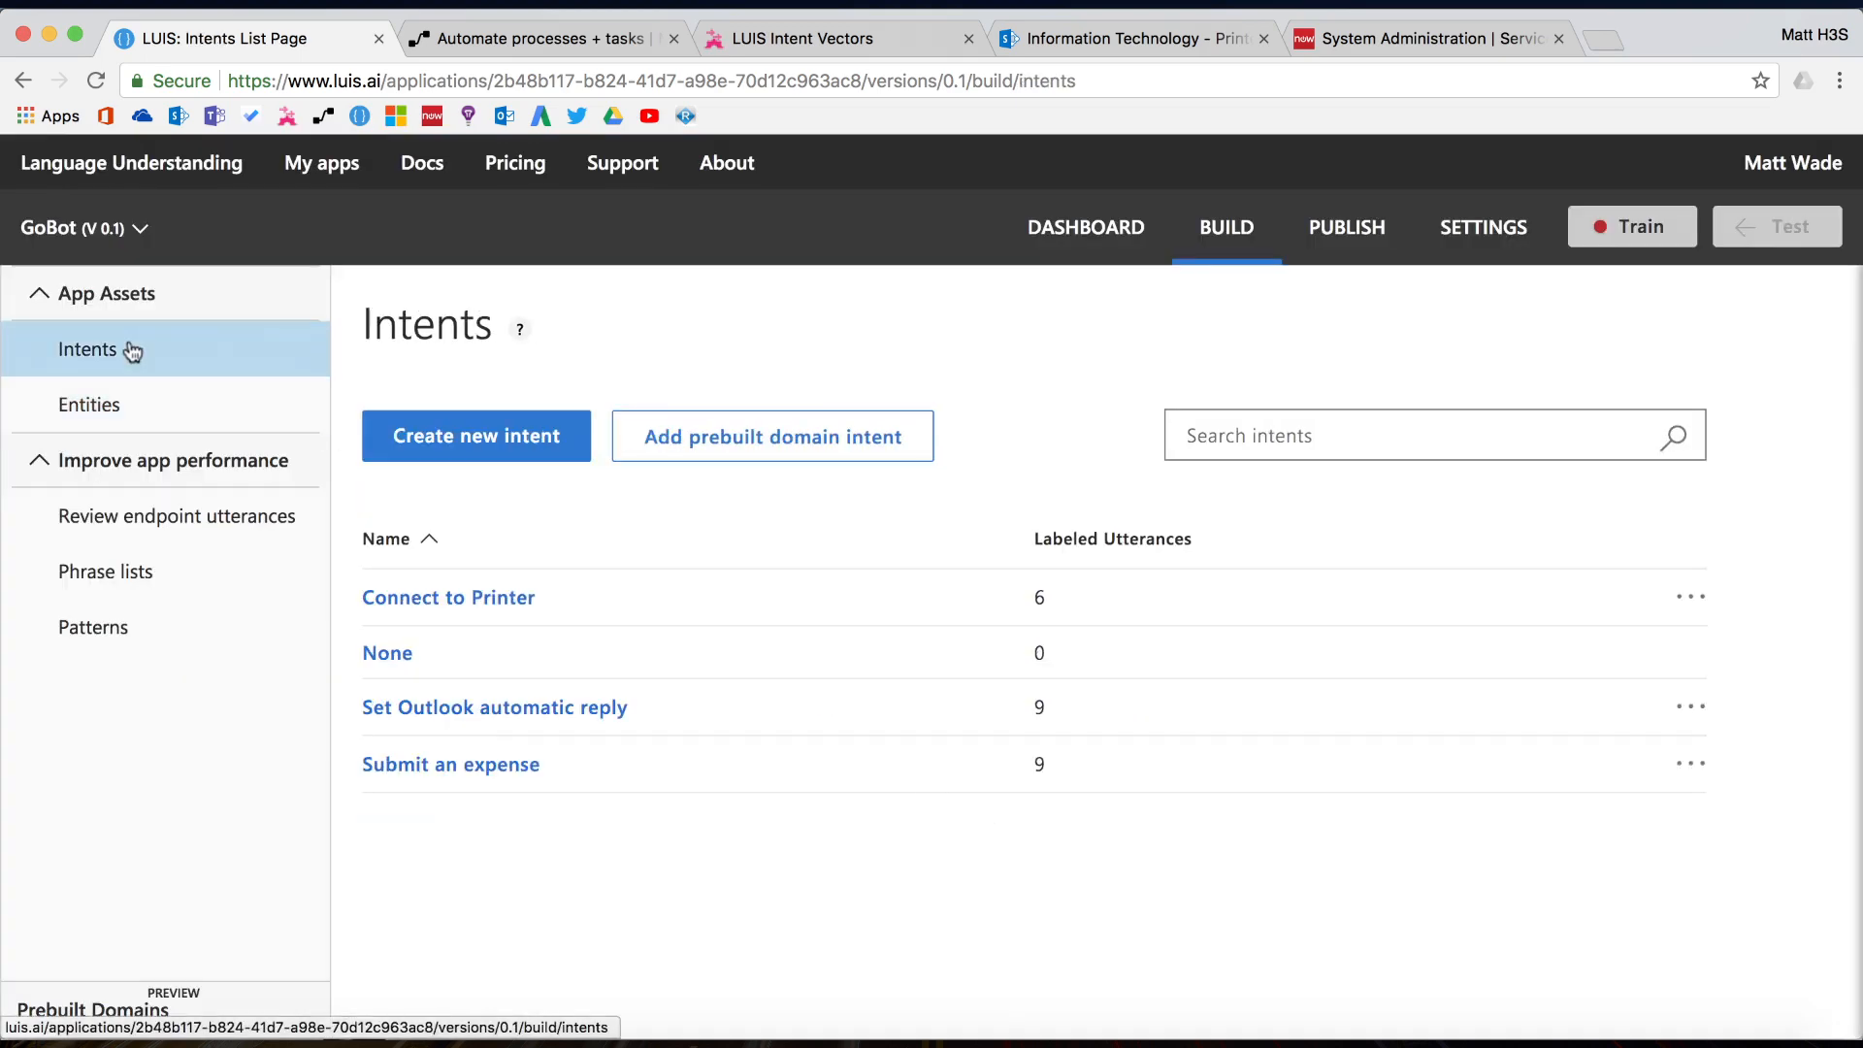
click(400, 596)
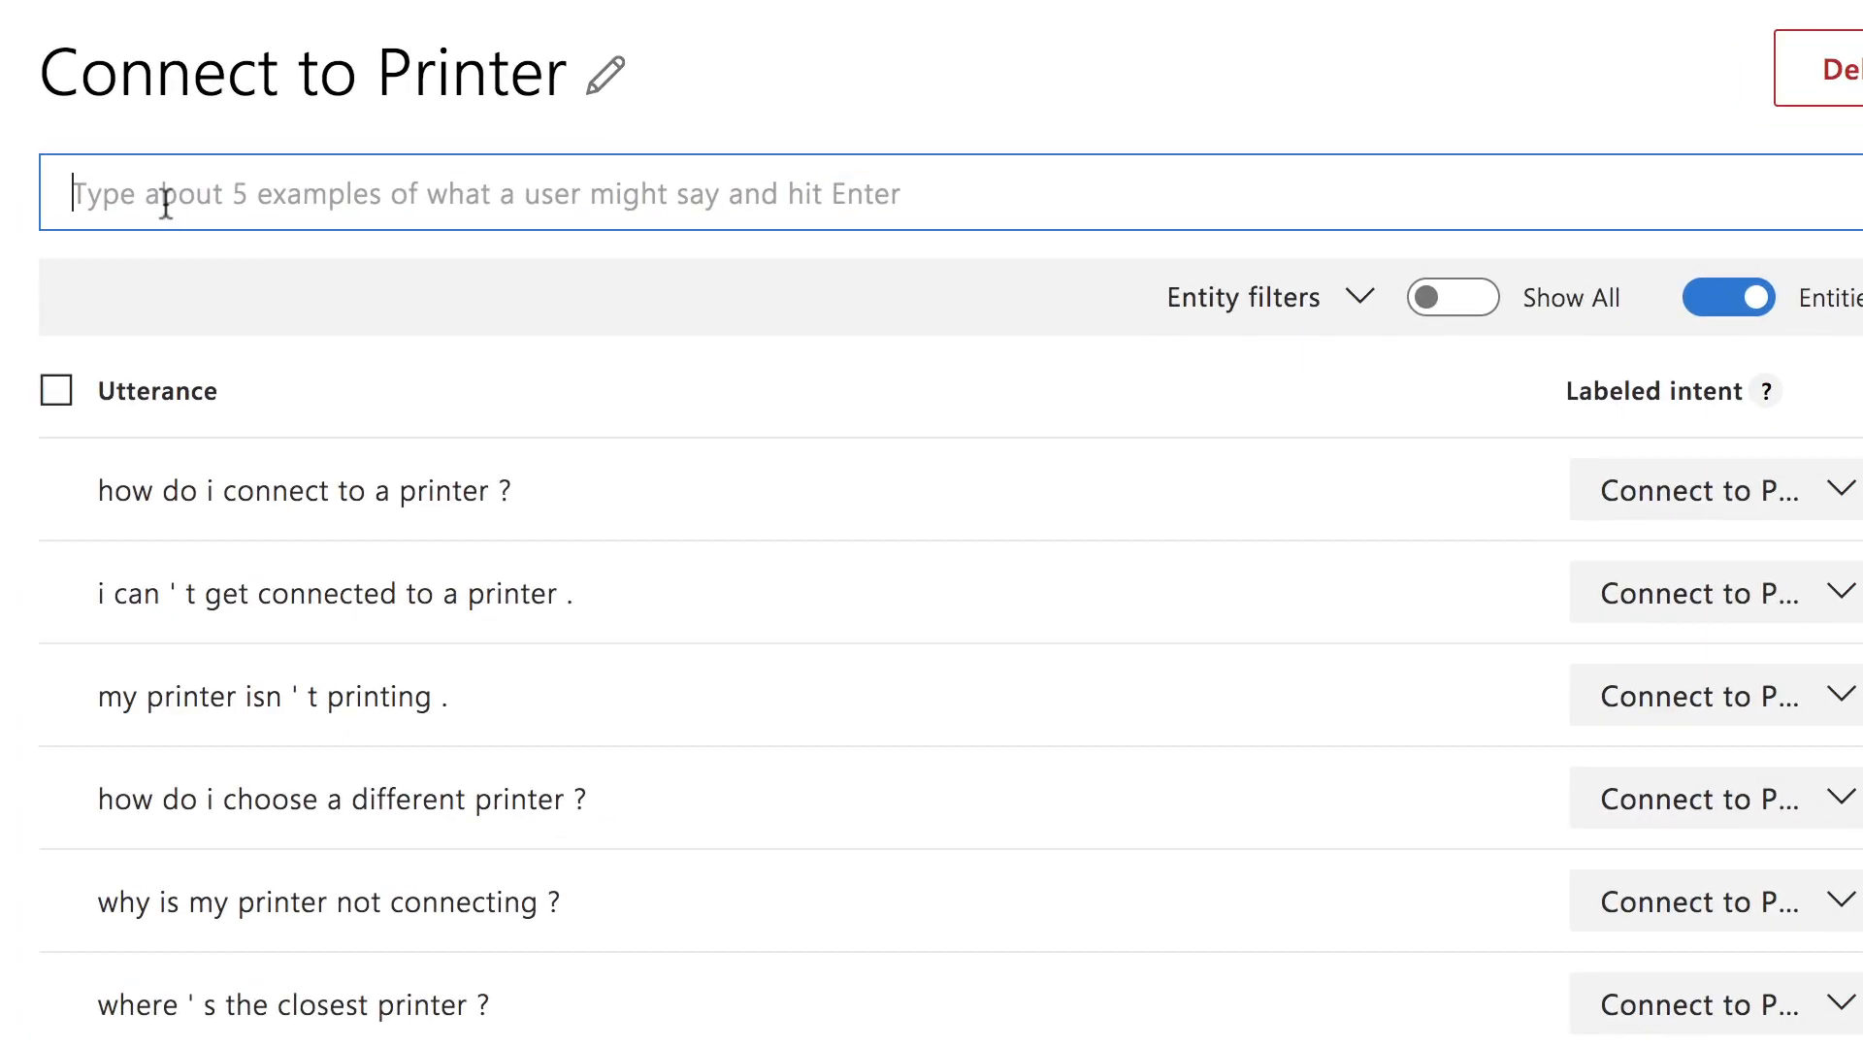
text(I need a )
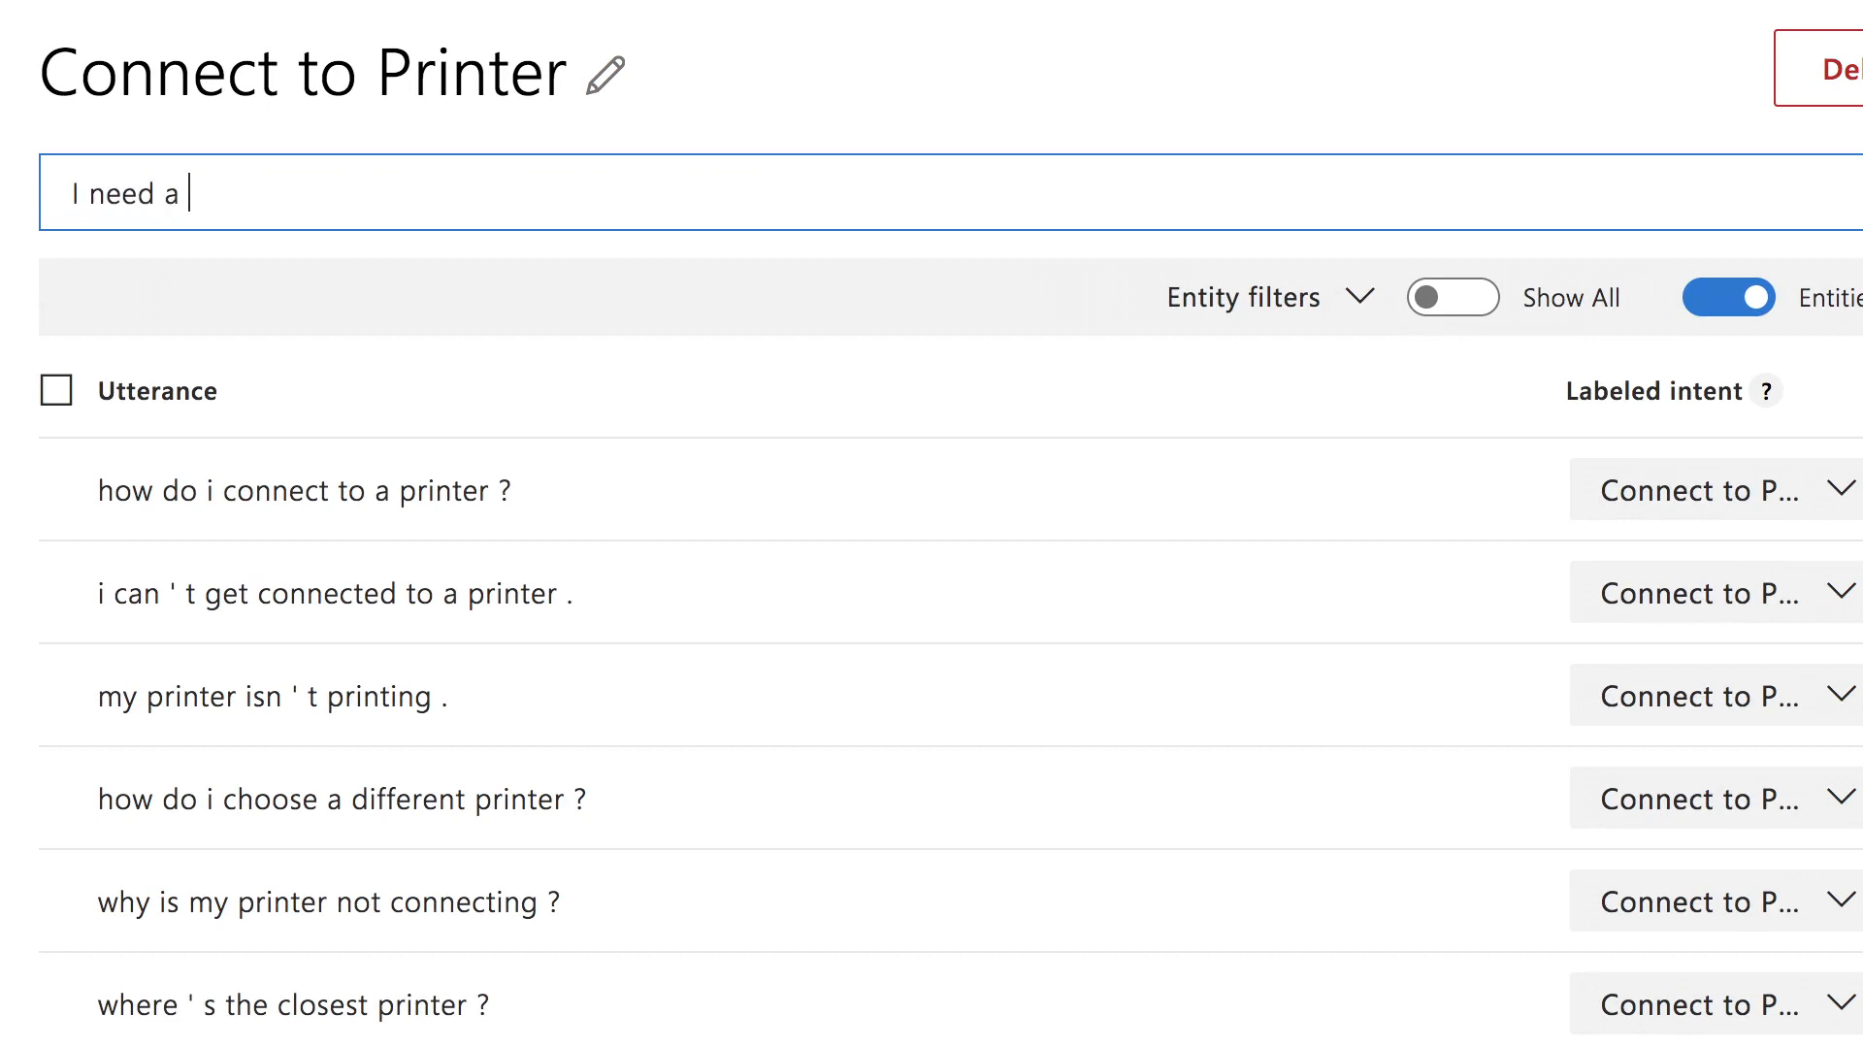
text(color printer)
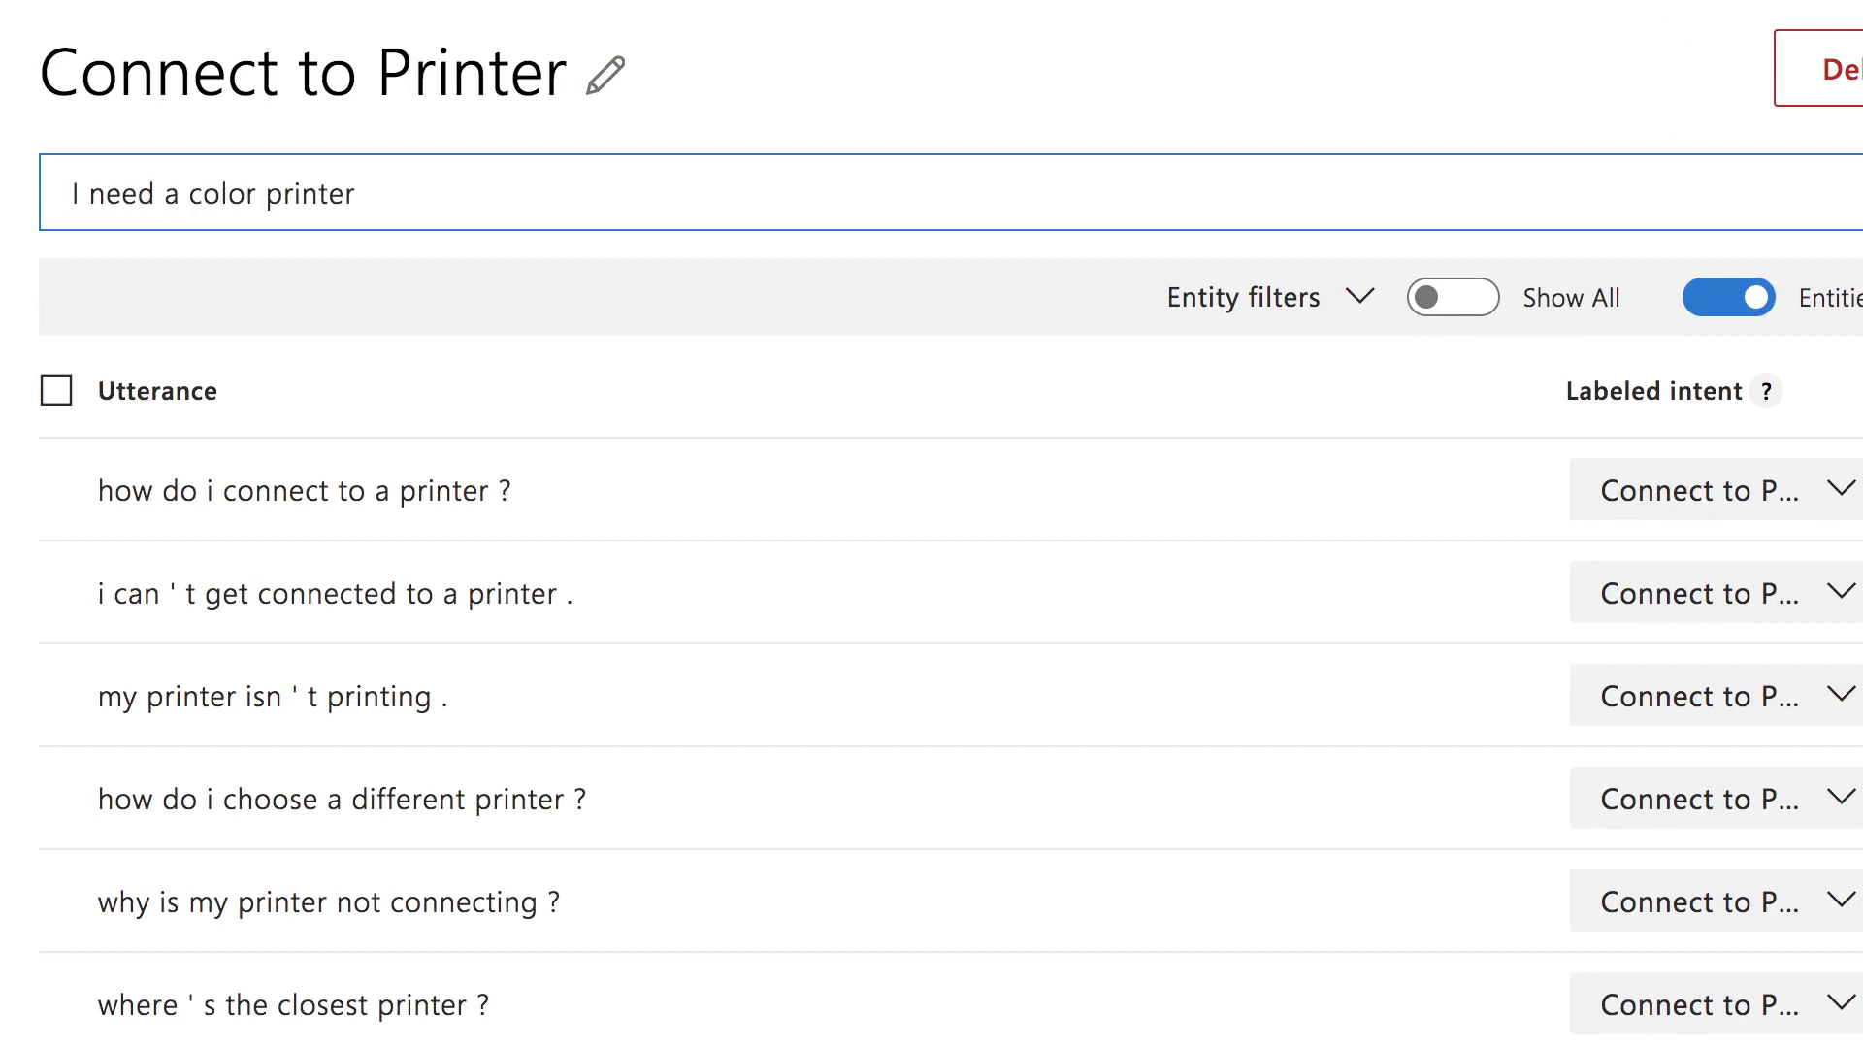
key(Return)
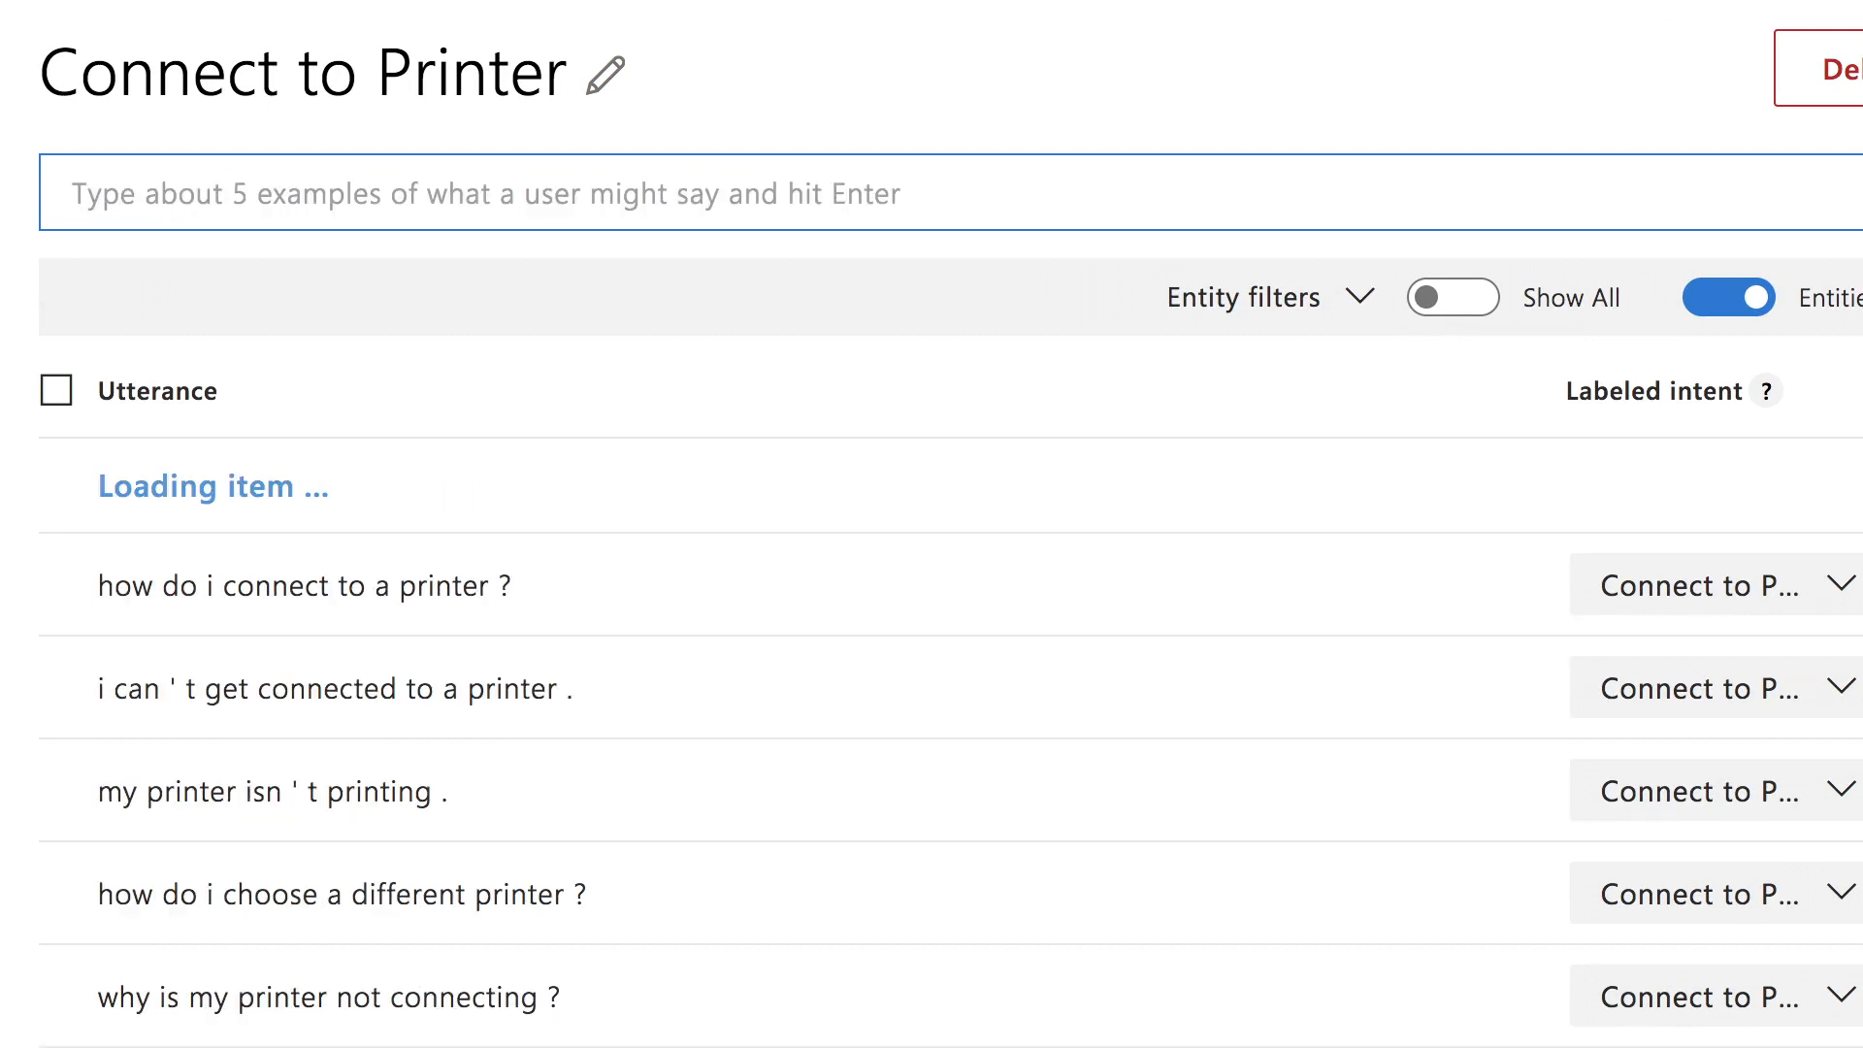
click(249, 487)
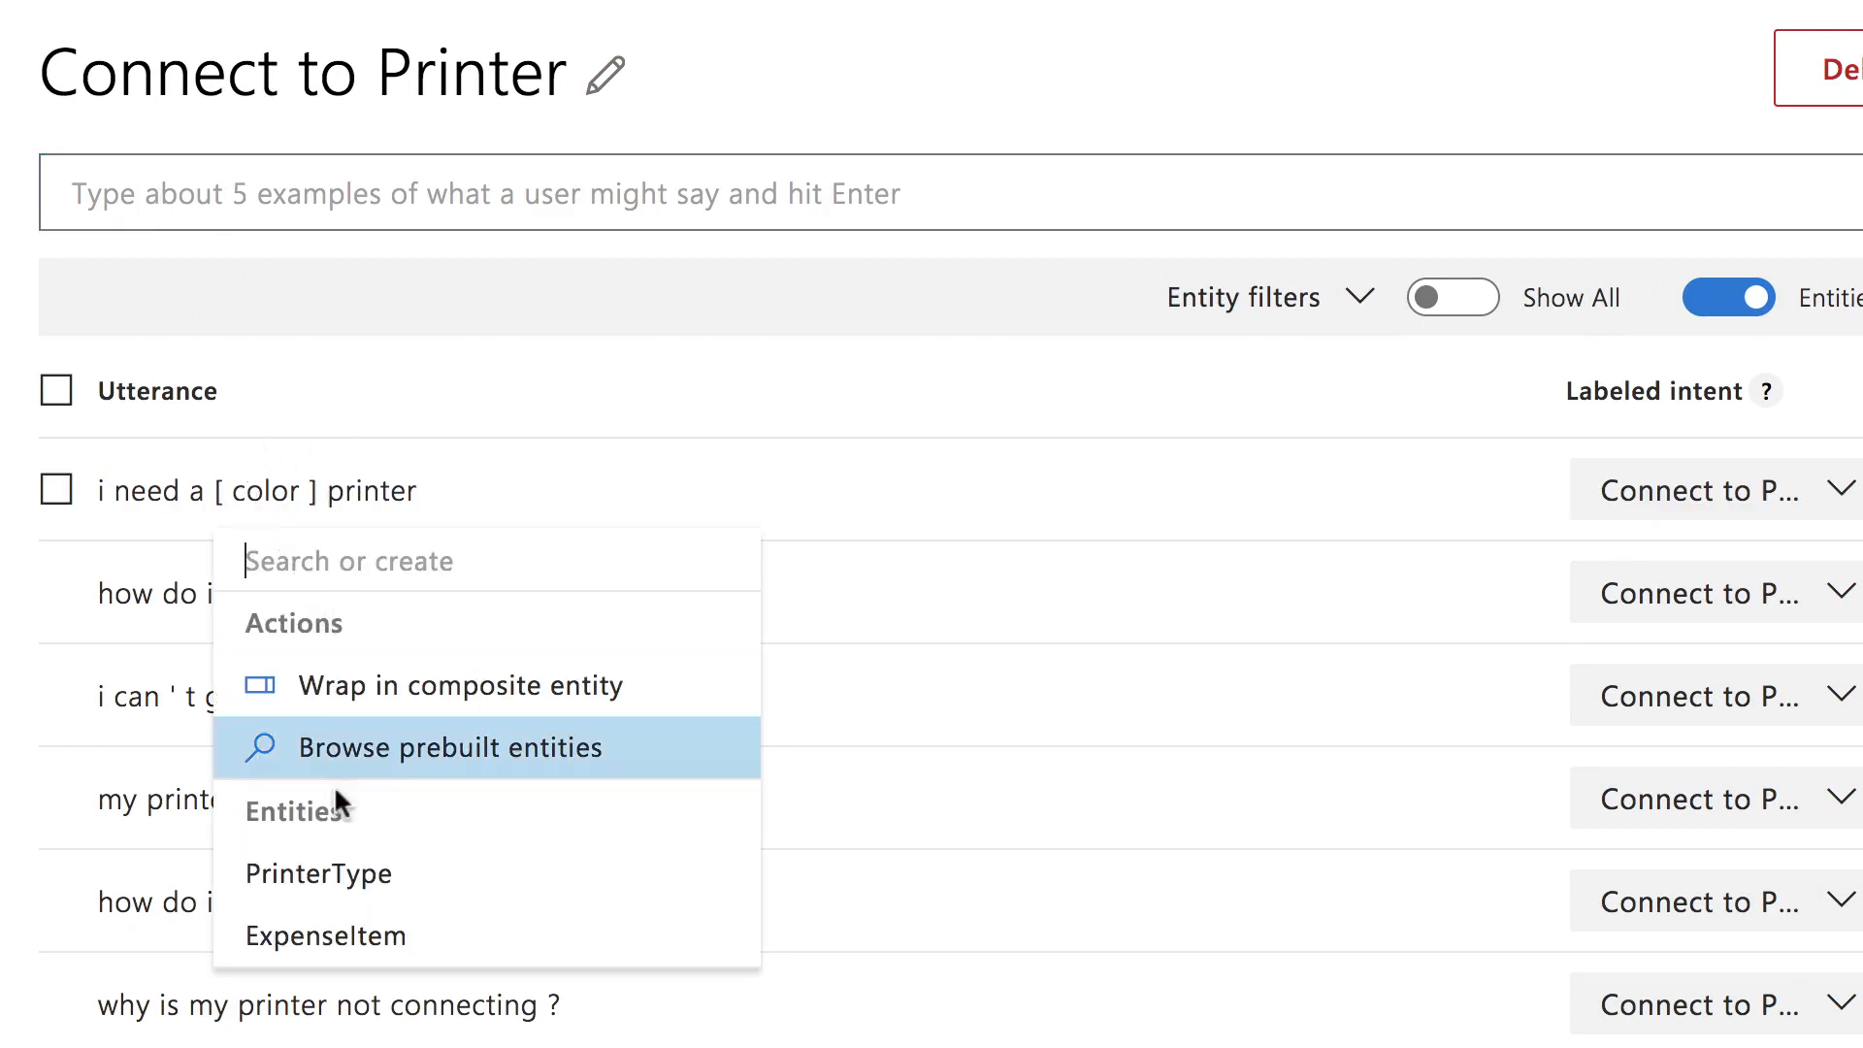
click(333, 876)
Add the utterance "I need a black and white printer" and label "black and white" as PrinterType
click(618, 190)
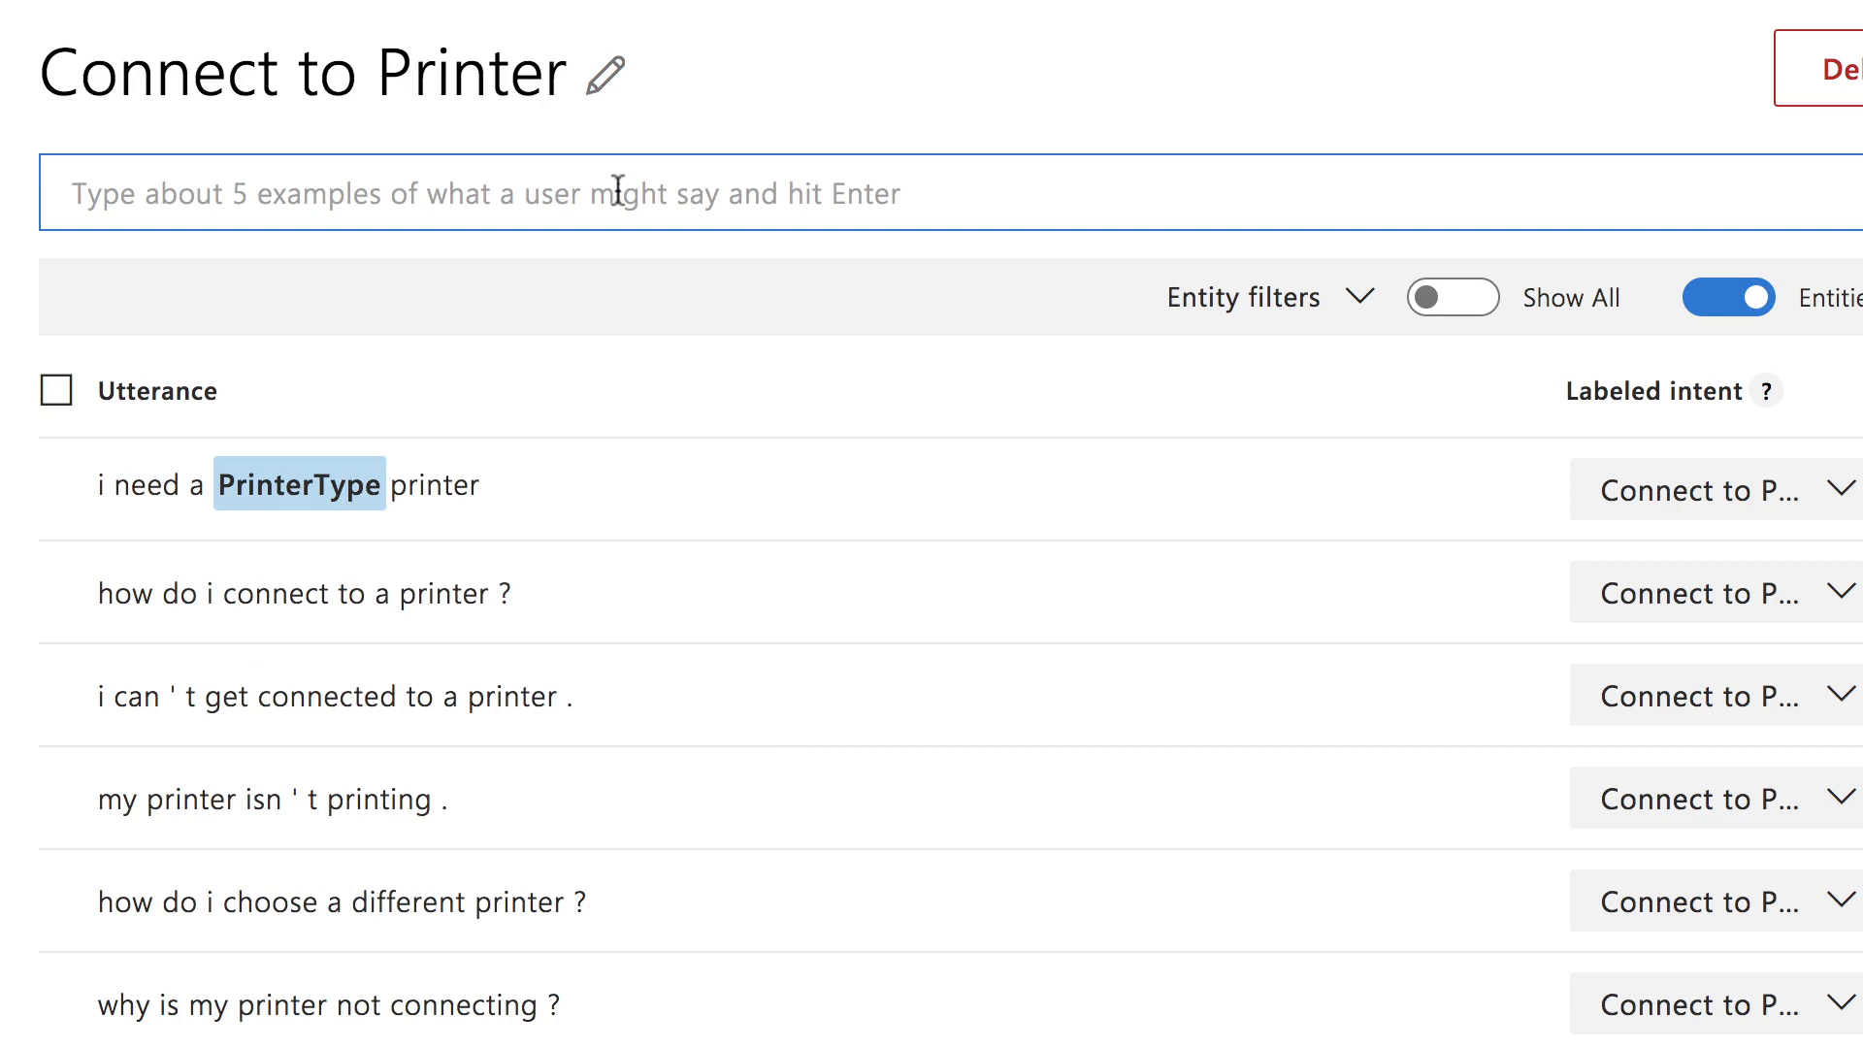
text(I need a black and)
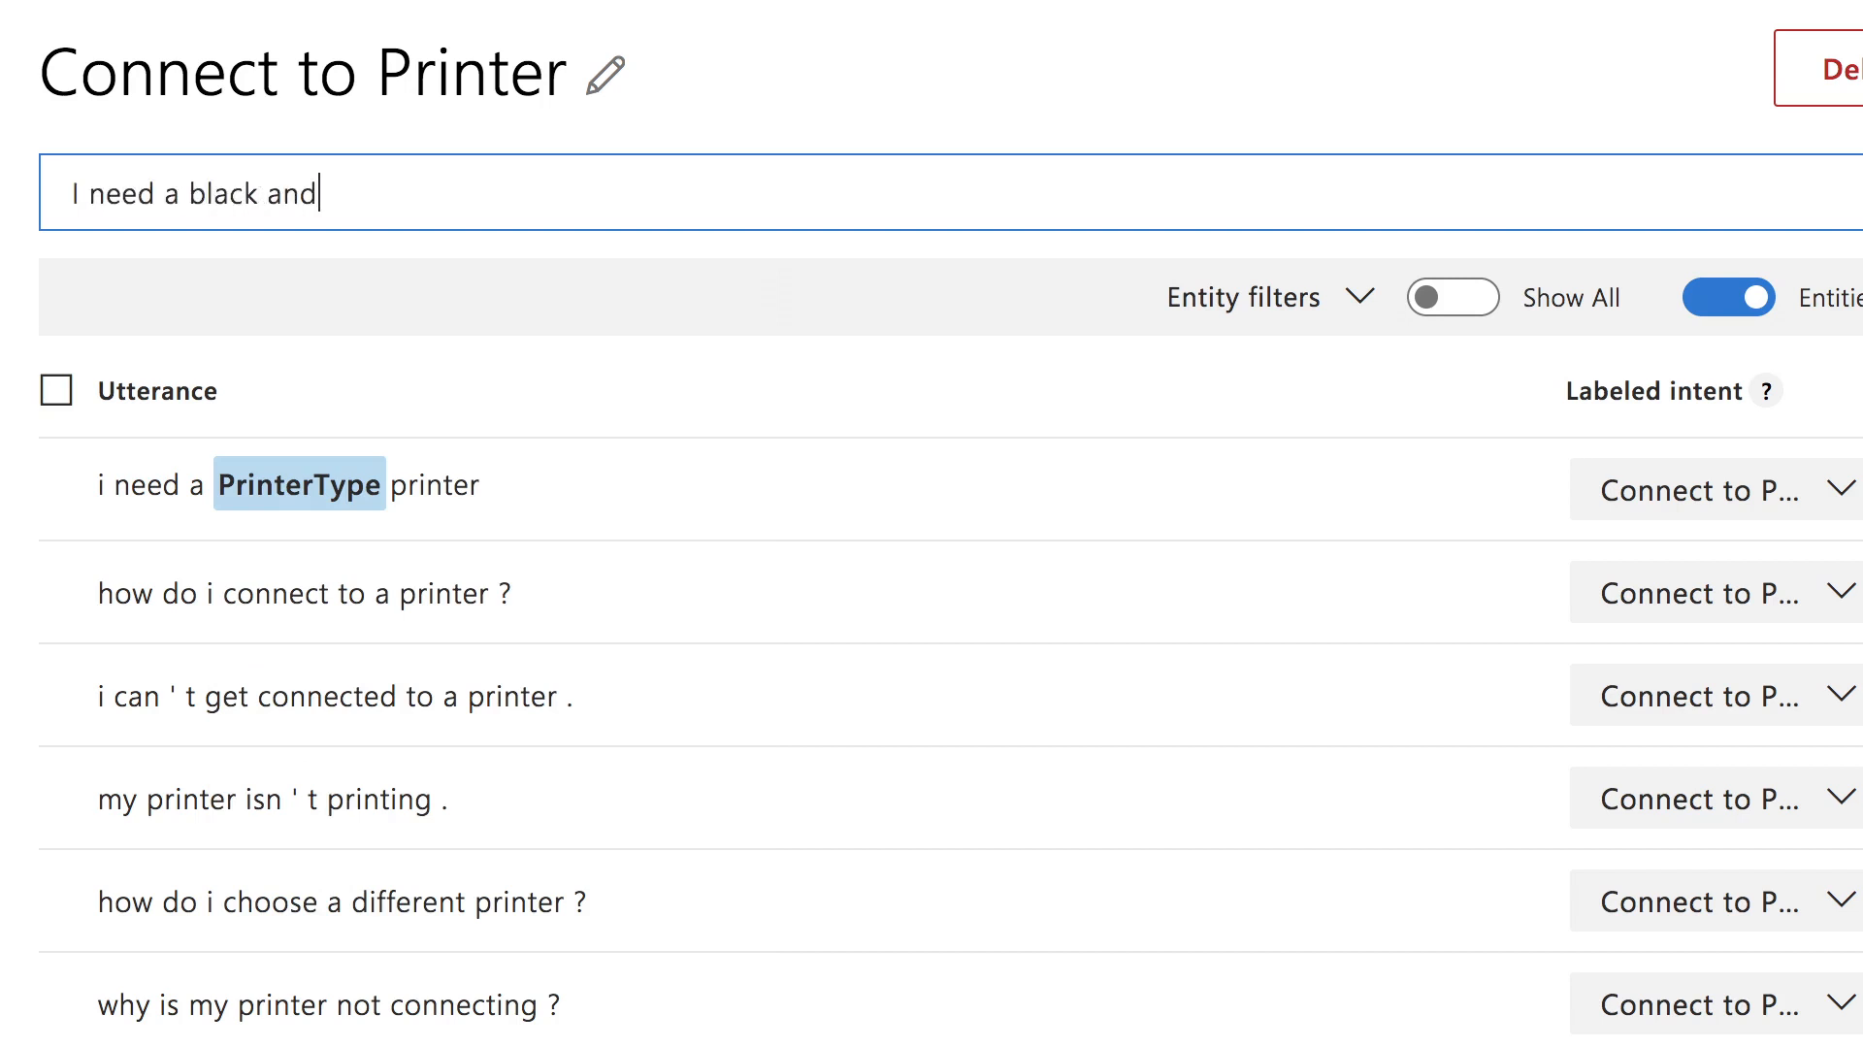
text( white printer)
key(Return)
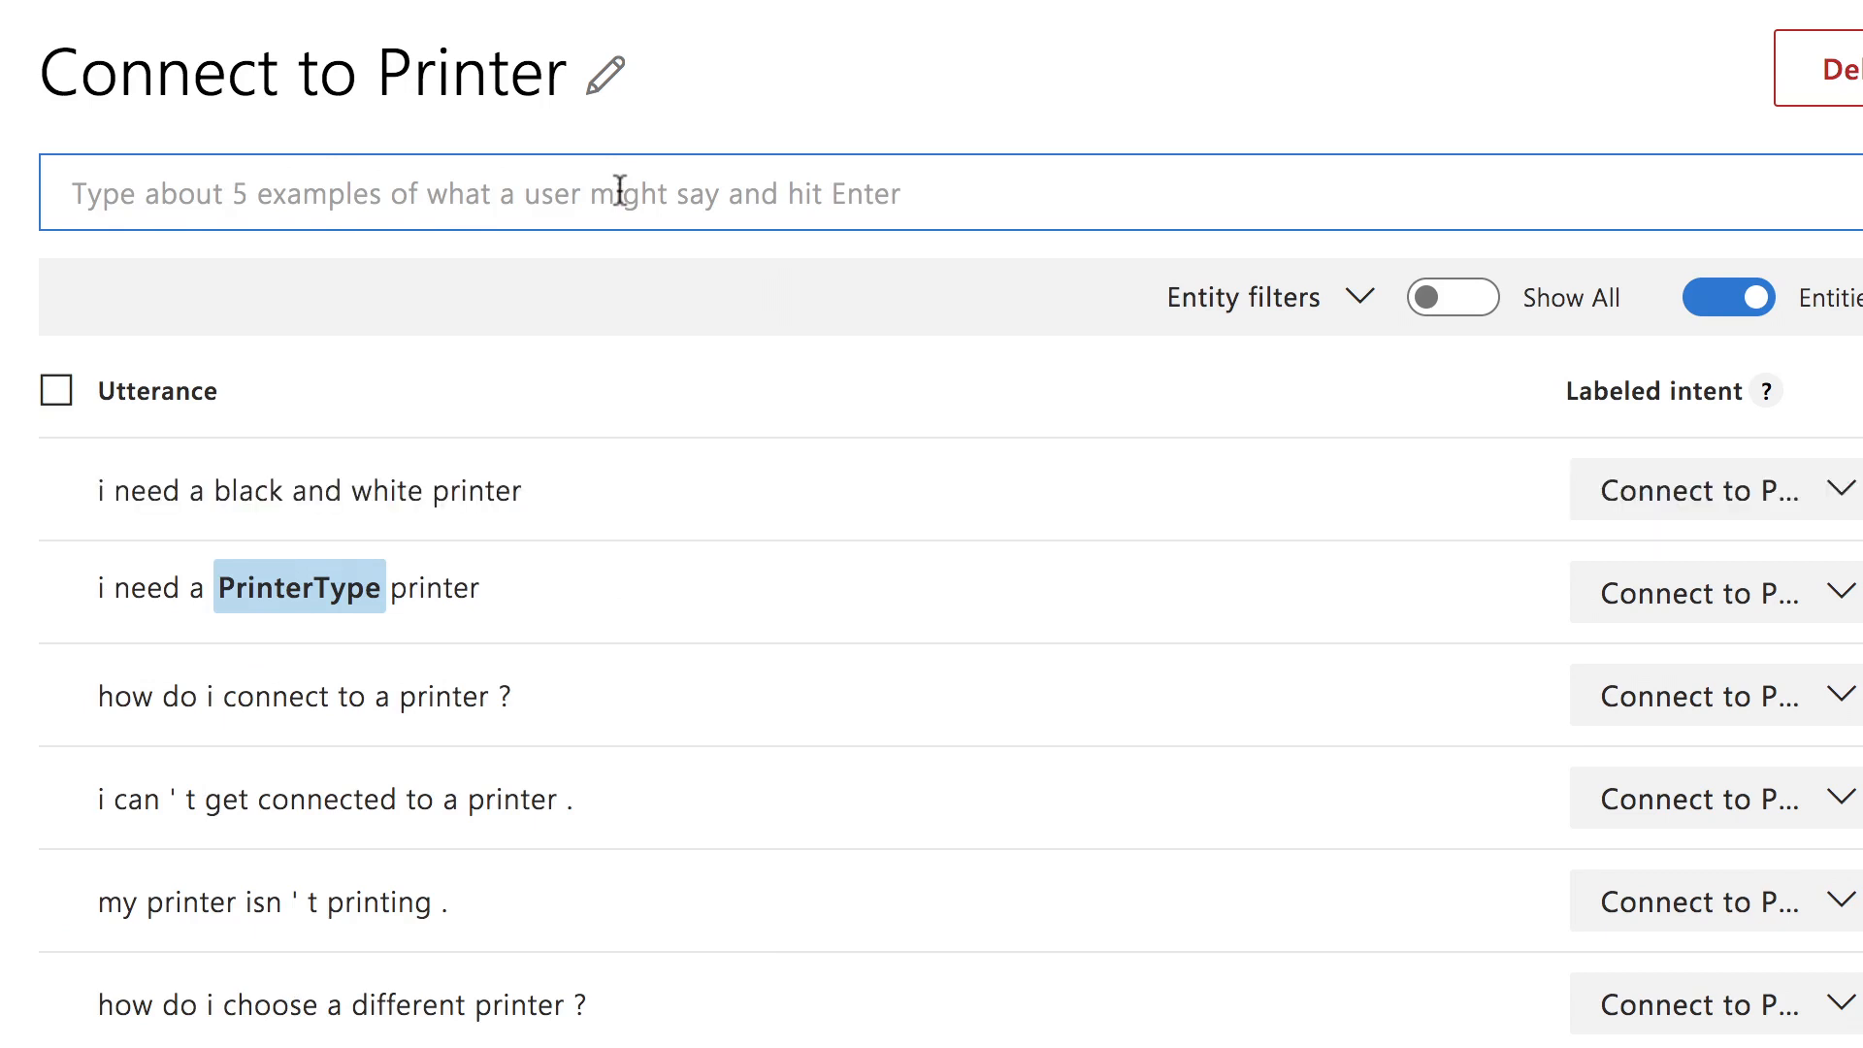
click(254, 490)
drag(340, 488, 548, 488)
click(491, 874)
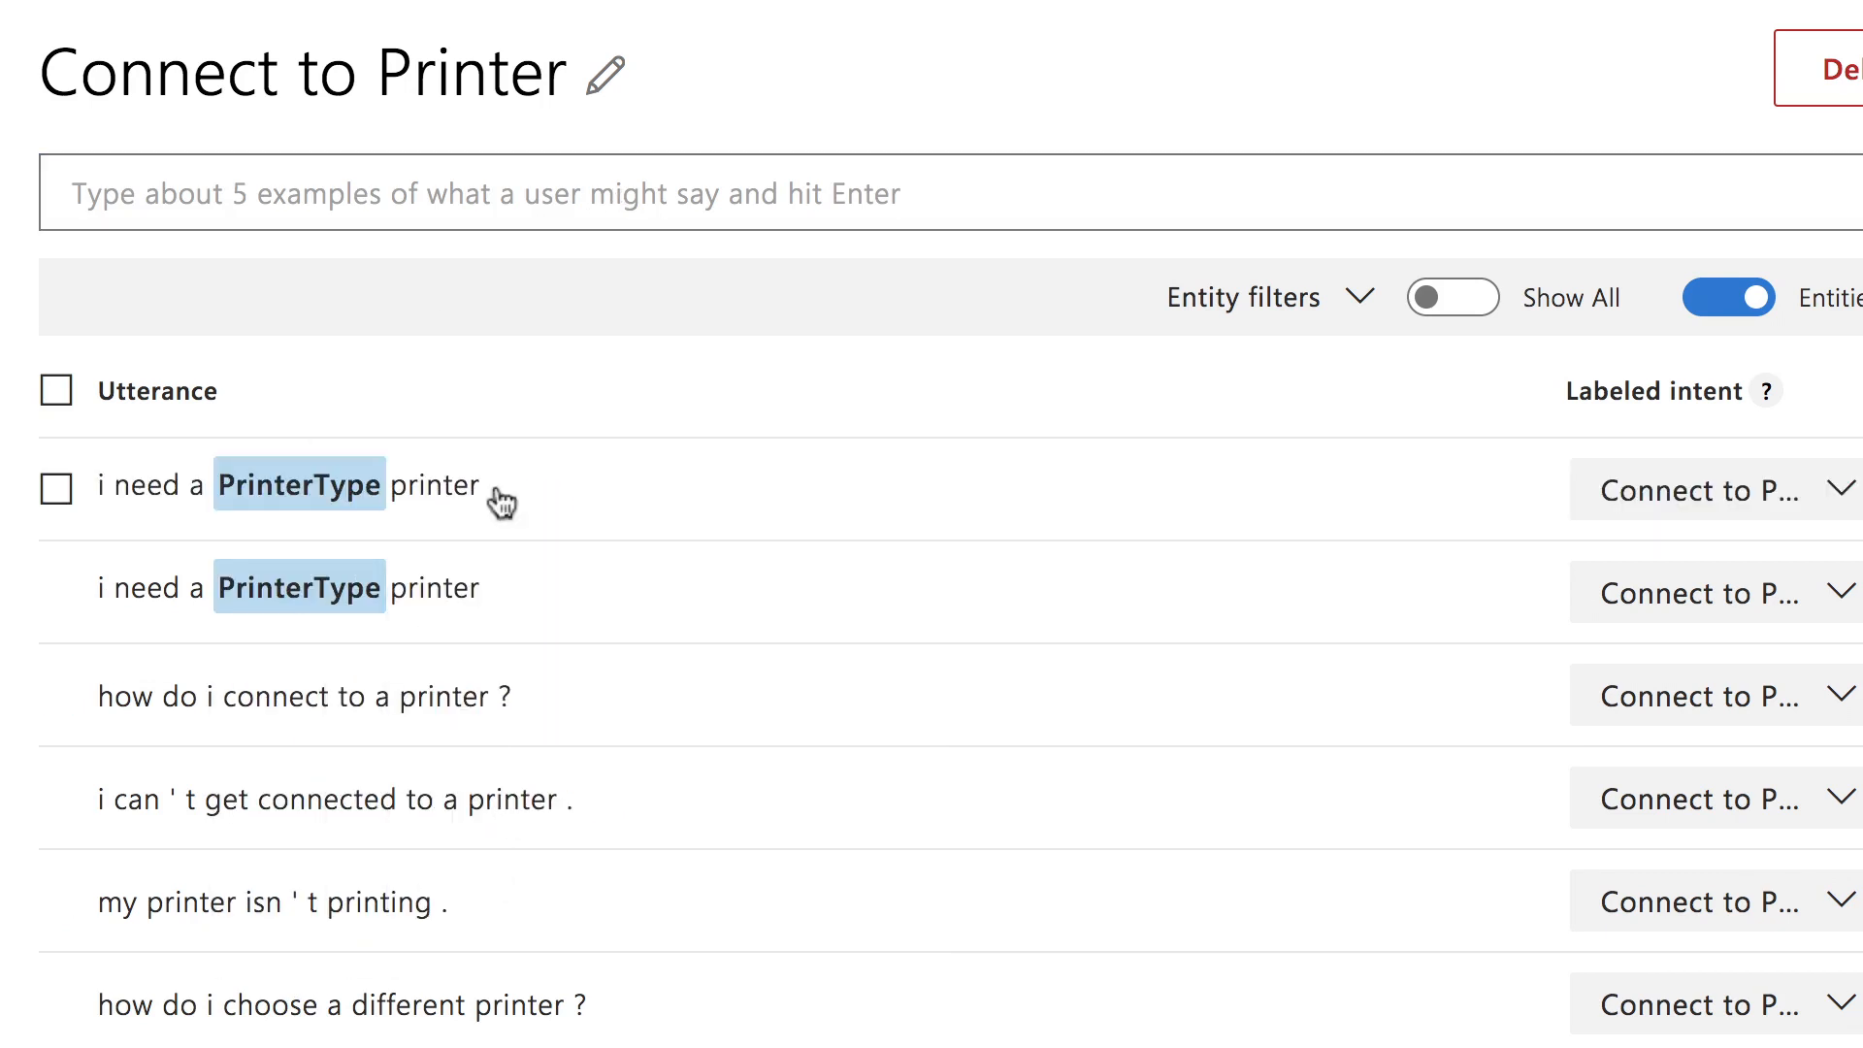
Add the utterance "I need to print in color" and label "color" as PrinterType
click(467, 191)
text(I need t)
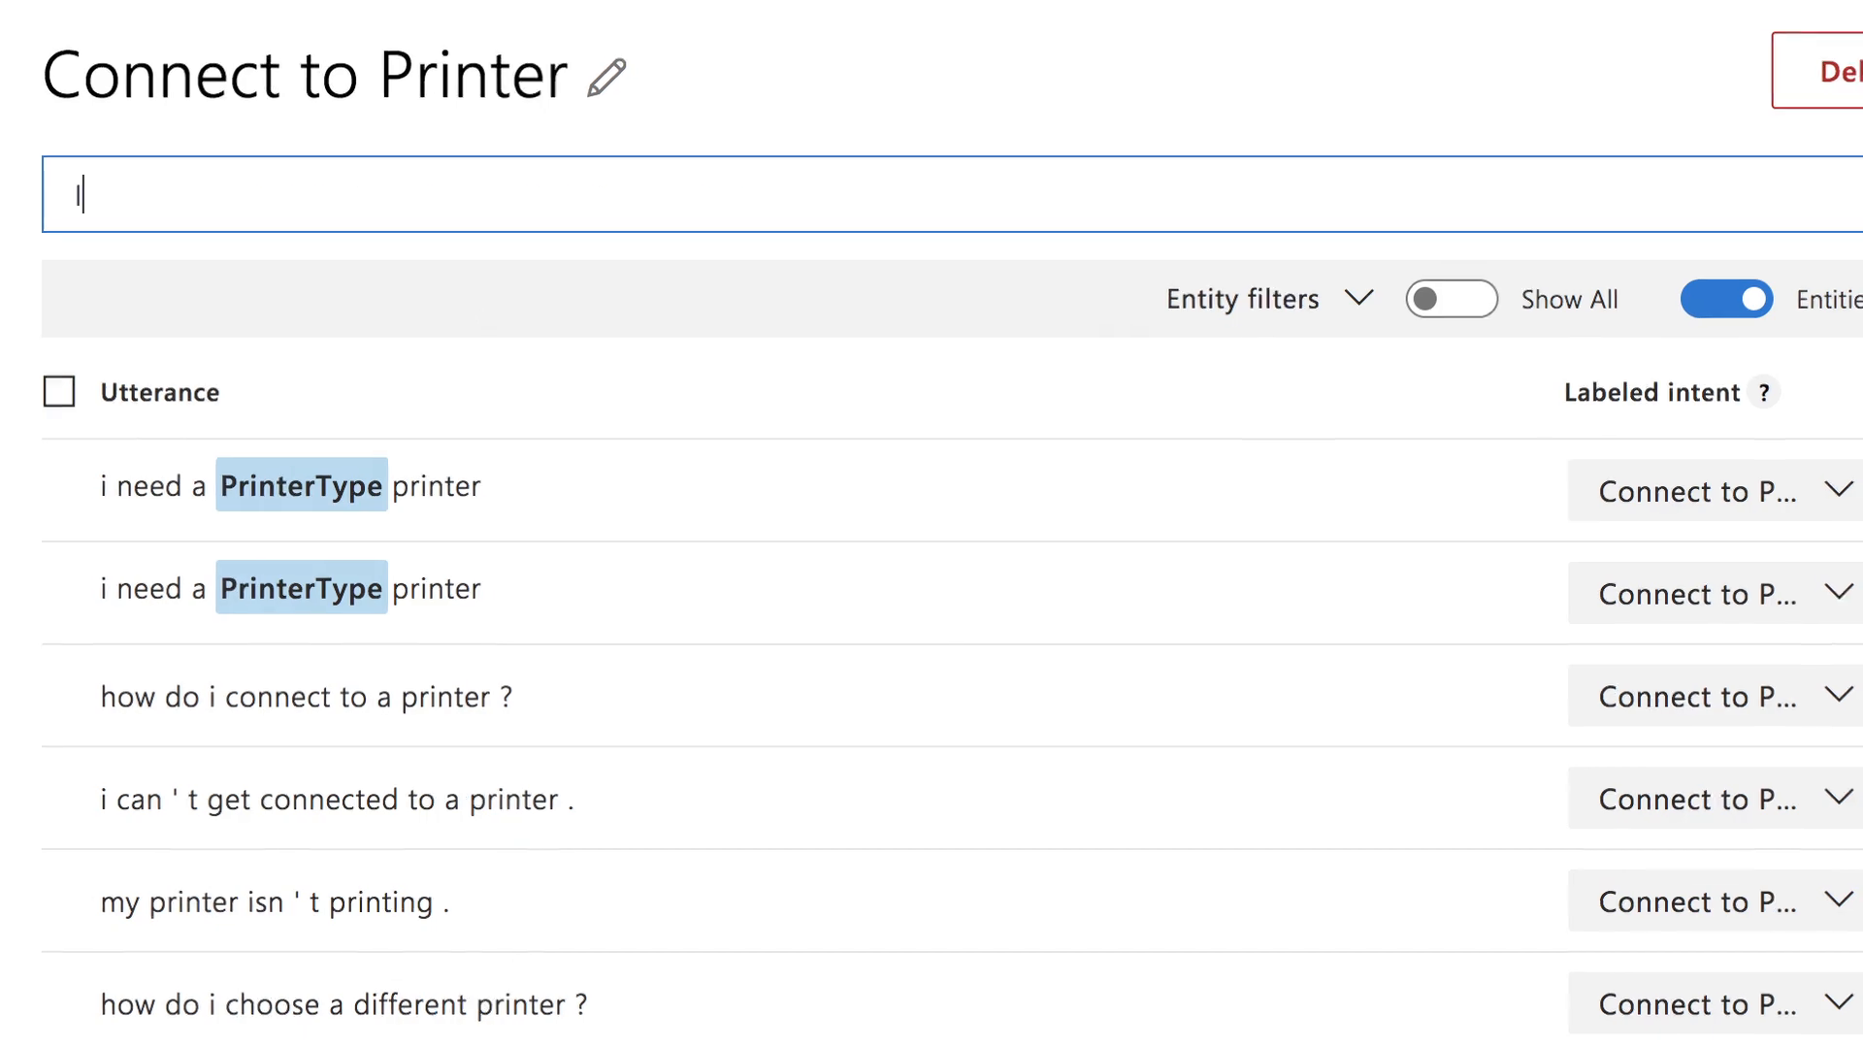
text(o print in c)
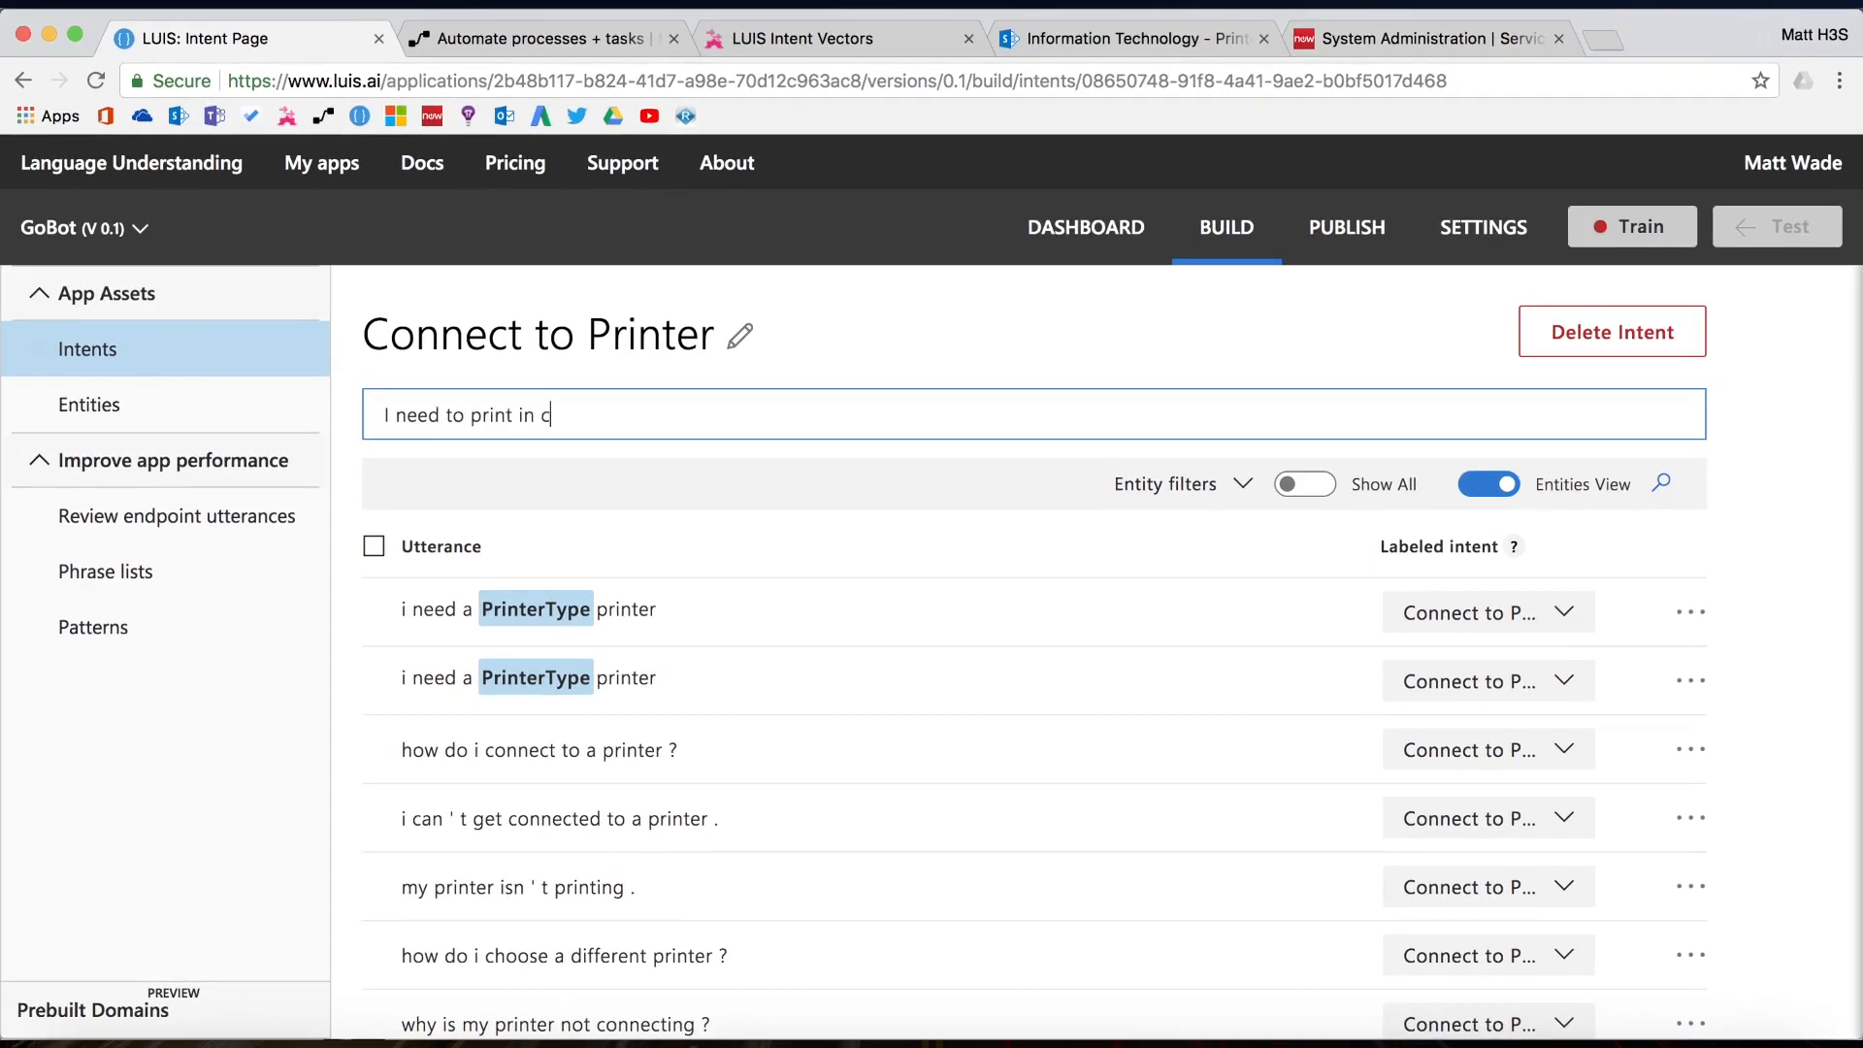
text(olor)
key(Return)
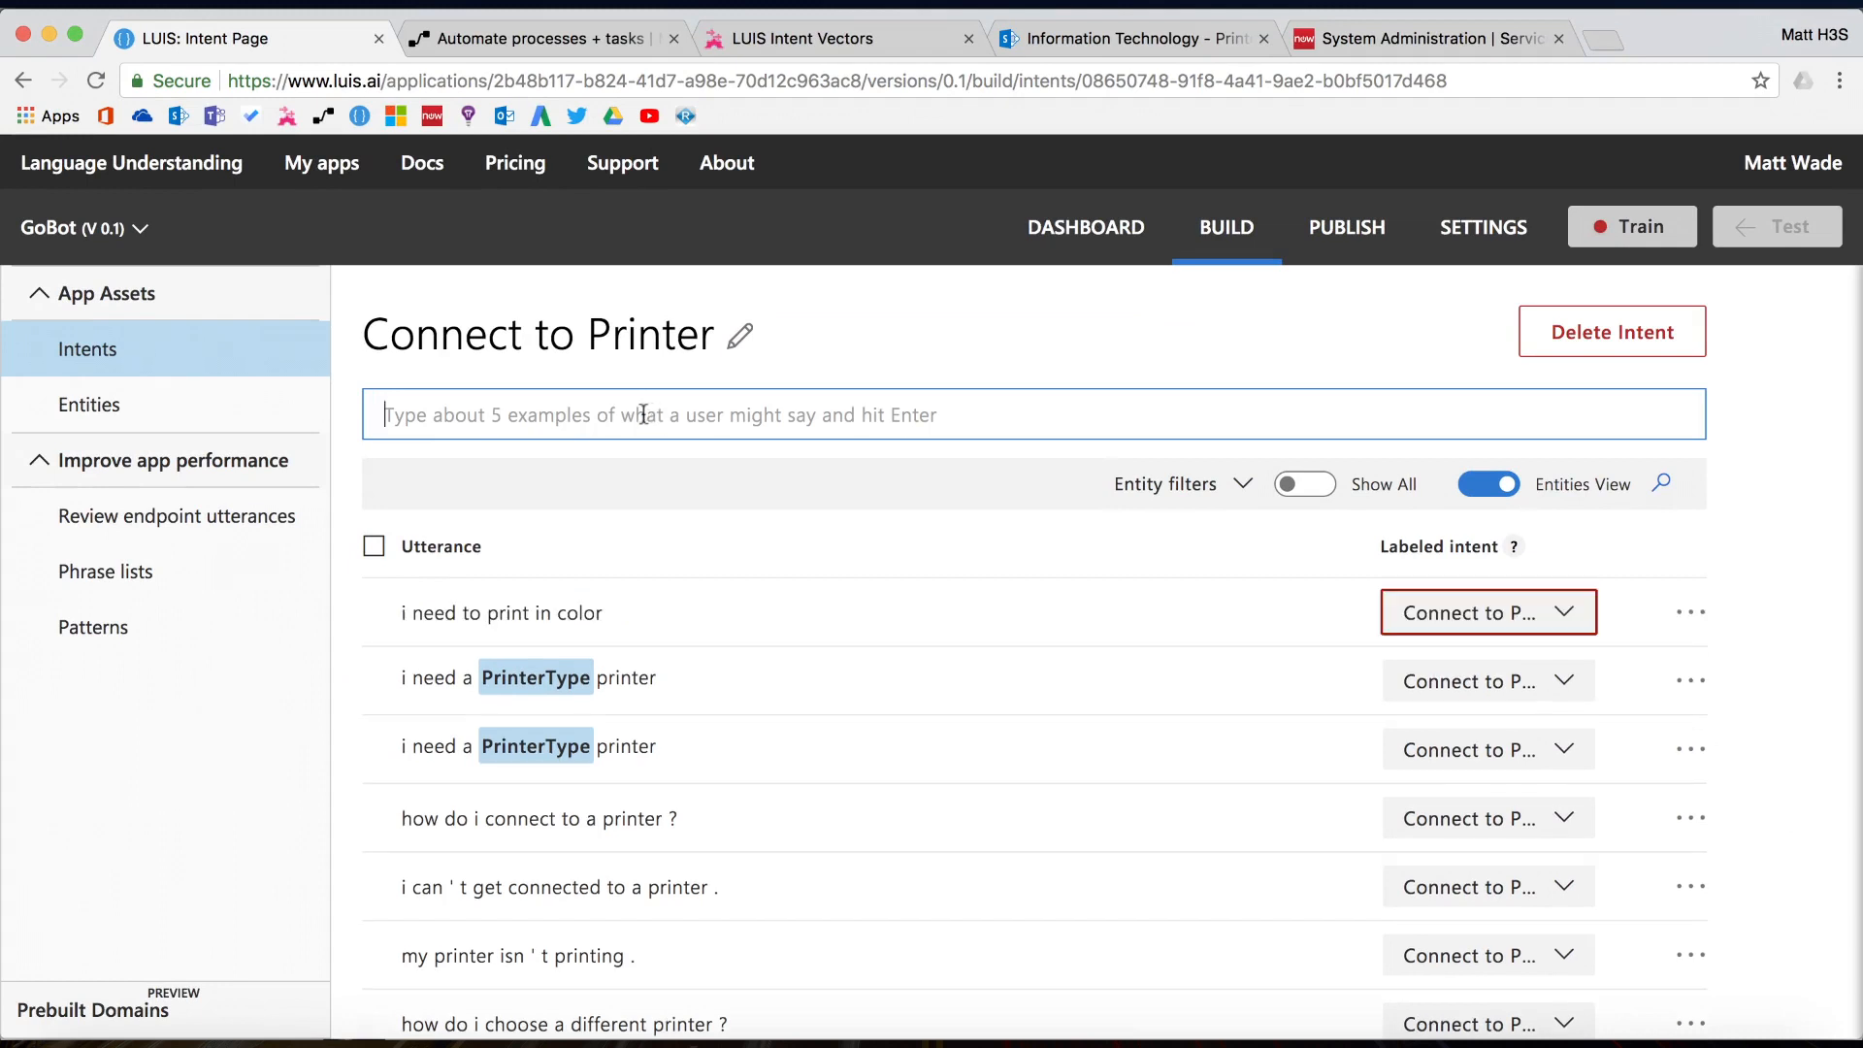
click(576, 608)
click(624, 866)
Add the utterance "I want to print in black and white" and label "black and white" as PrinterType
click(598, 419)
text(I n)
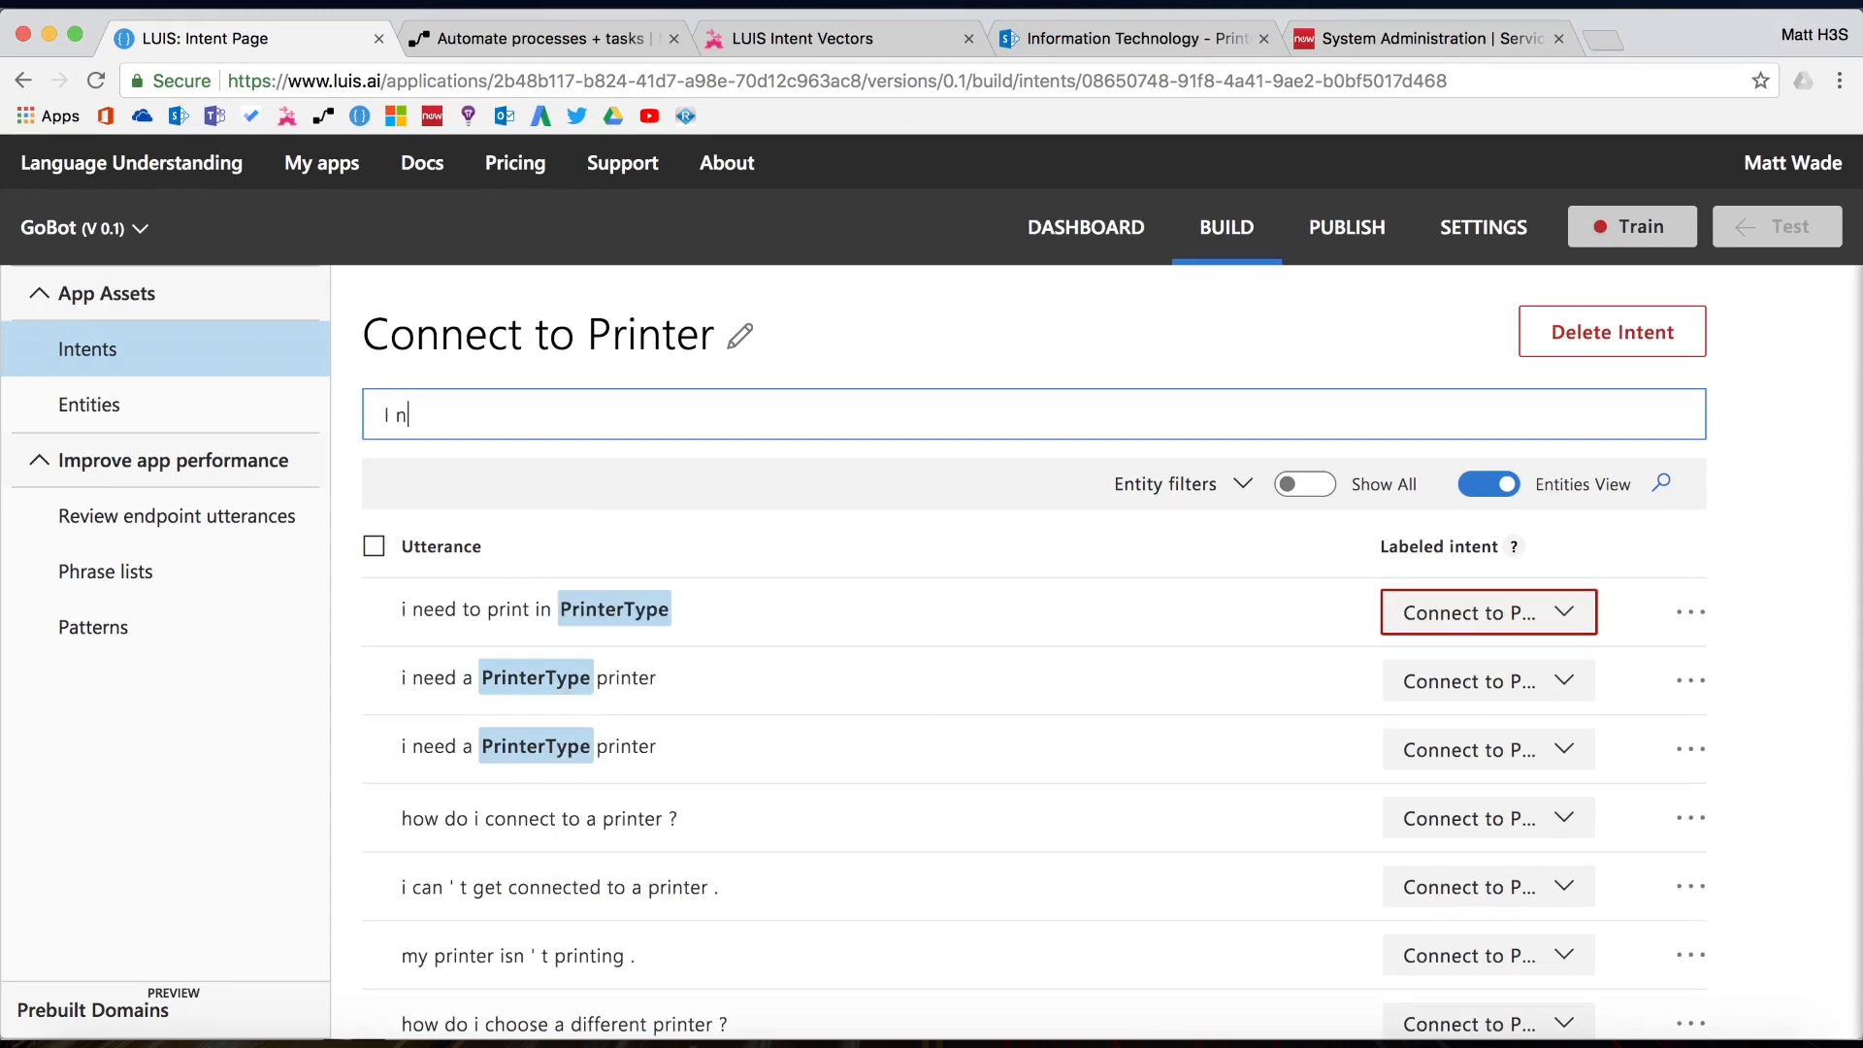
text(eed to print in black and white)
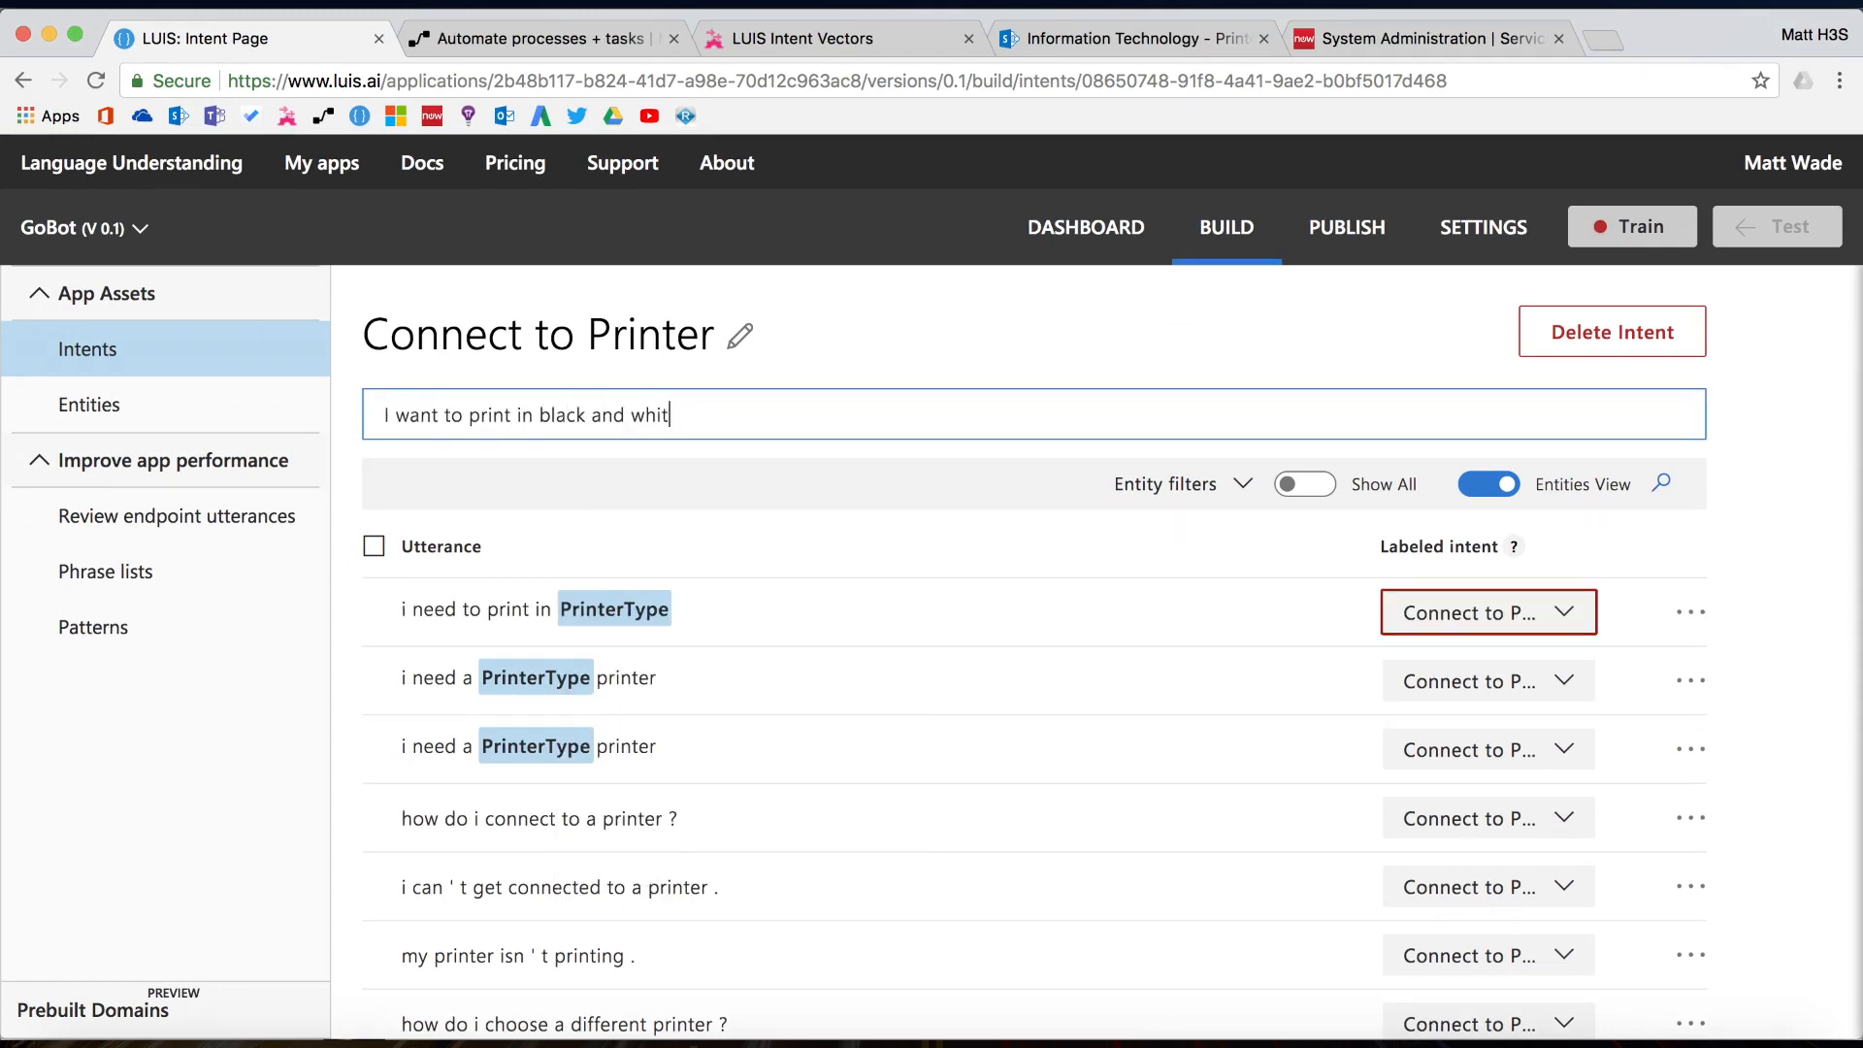
key(Return)
drag(570, 613, 707, 612)
click(757, 870)
Add the utterance "I need to print in B&W" and label "B&W" as PrinterType
text(I n)
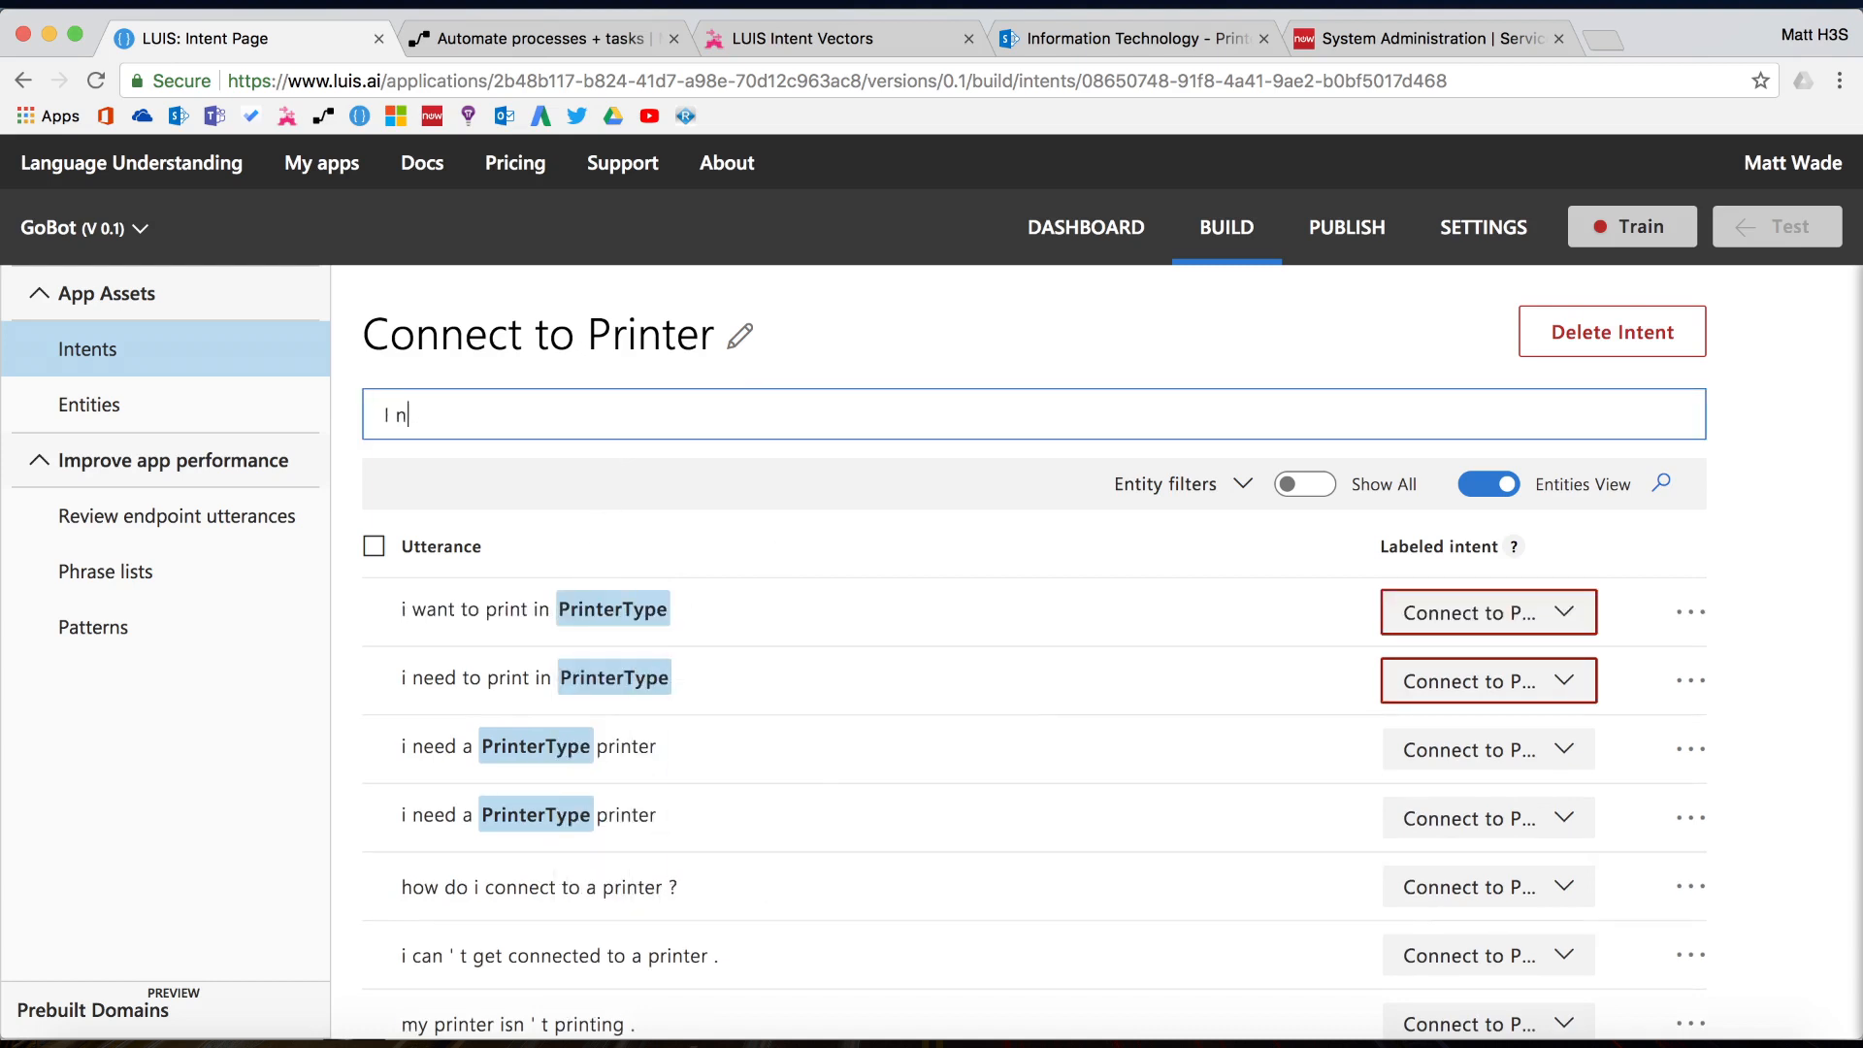
text(eed to print in B&W)
key(Return)
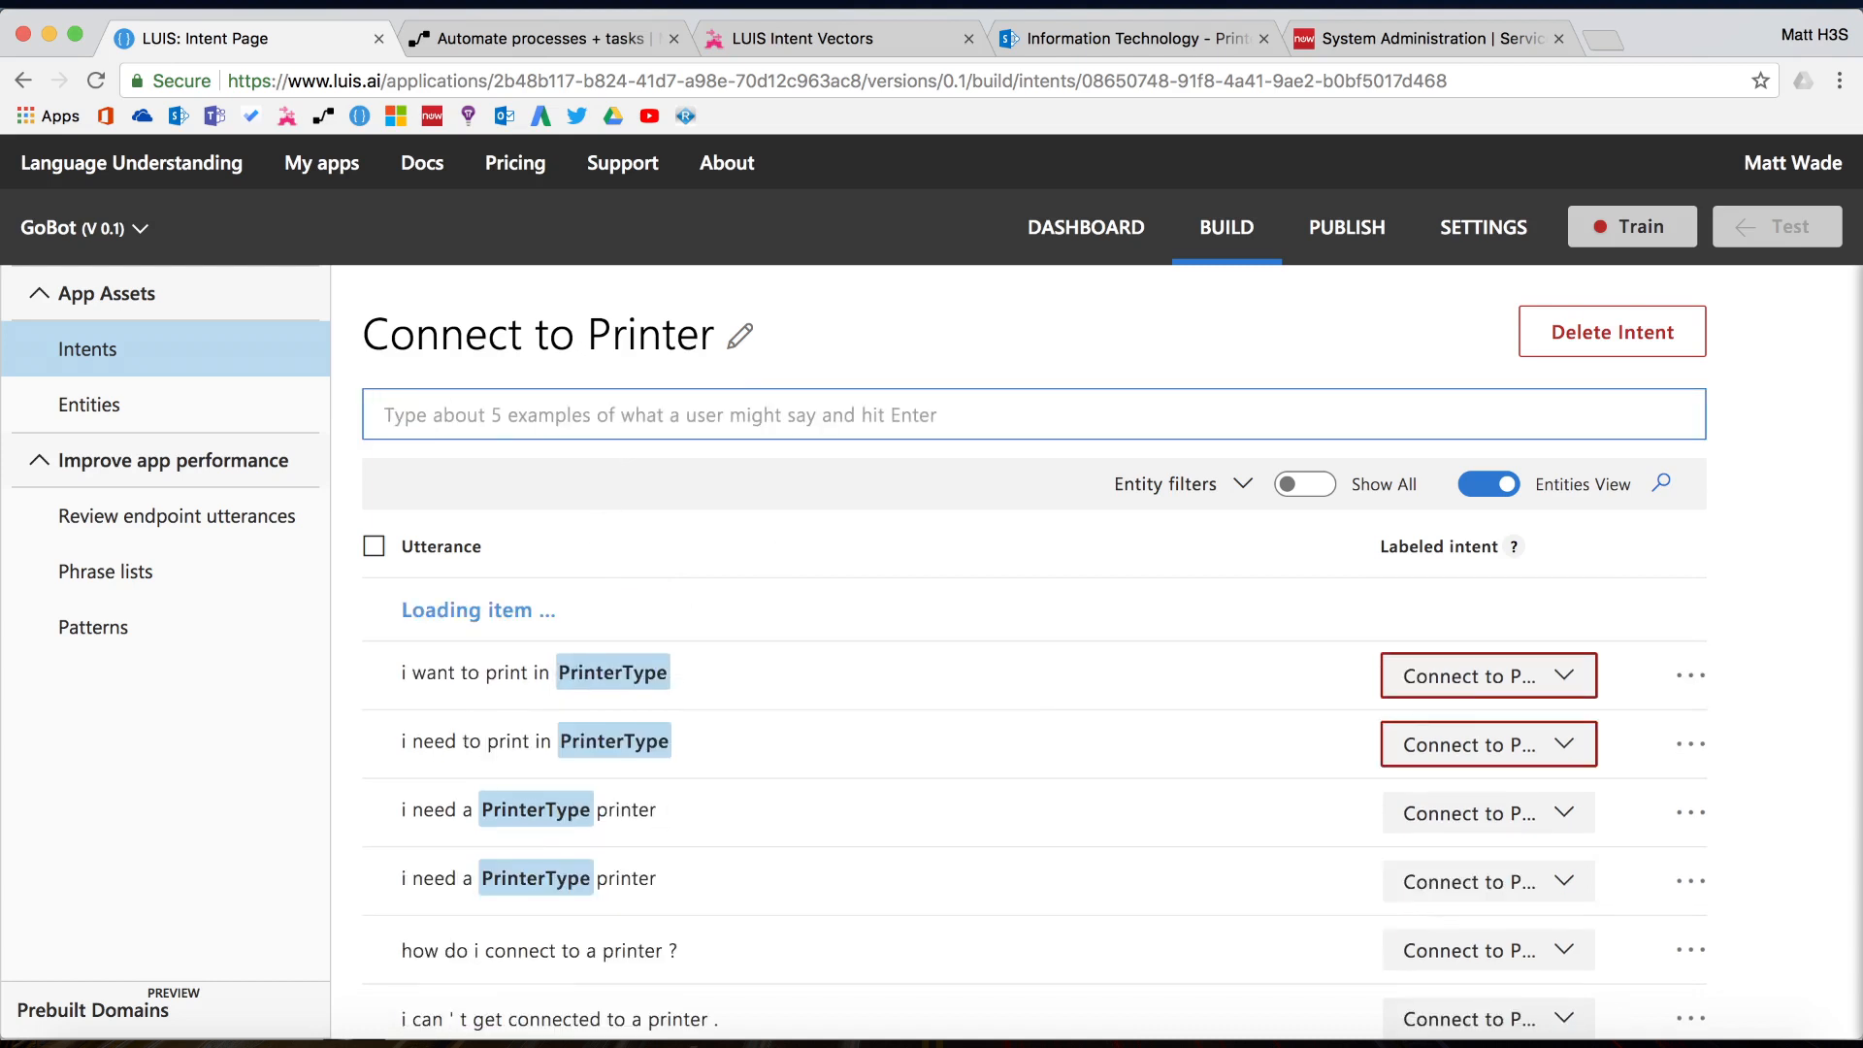
drag(561, 613, 628, 612)
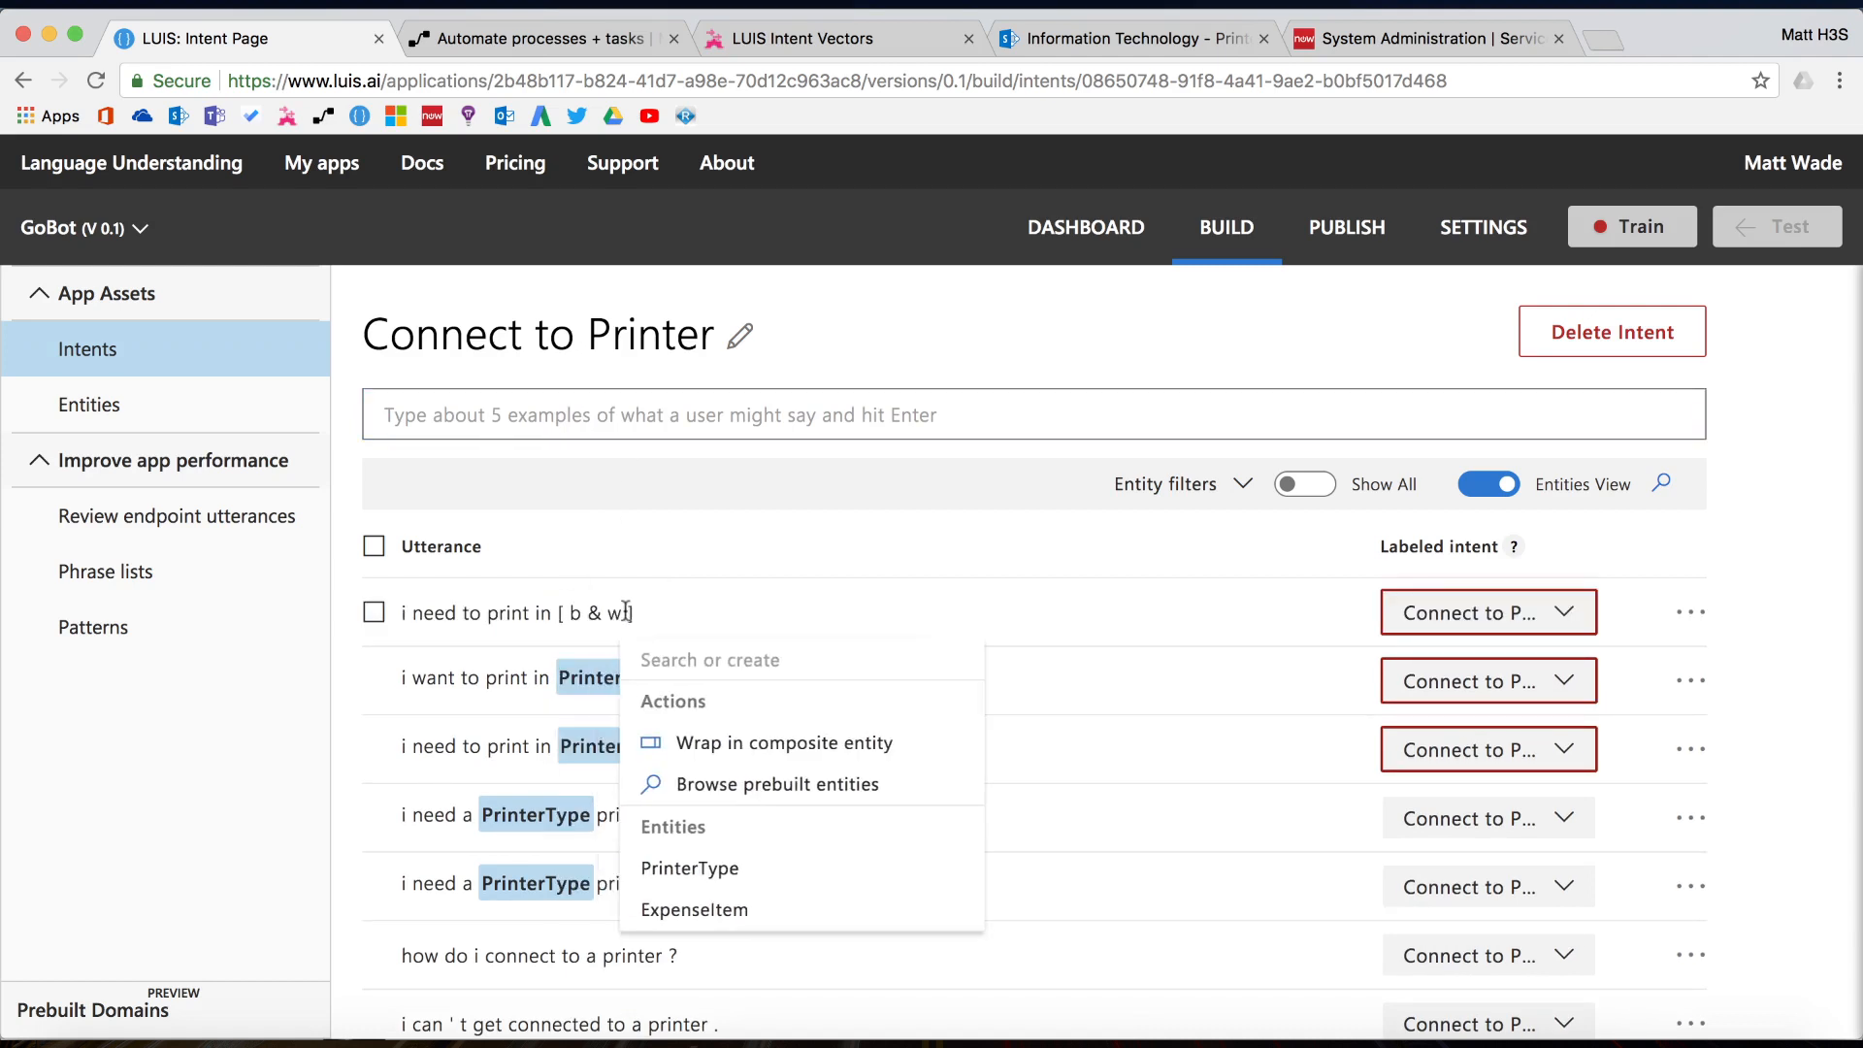
click(716, 865)
Add the utterance "Where's the closest color printer?" and label "color" as PrinterType
click(608, 416)
text(Where's the closest c)
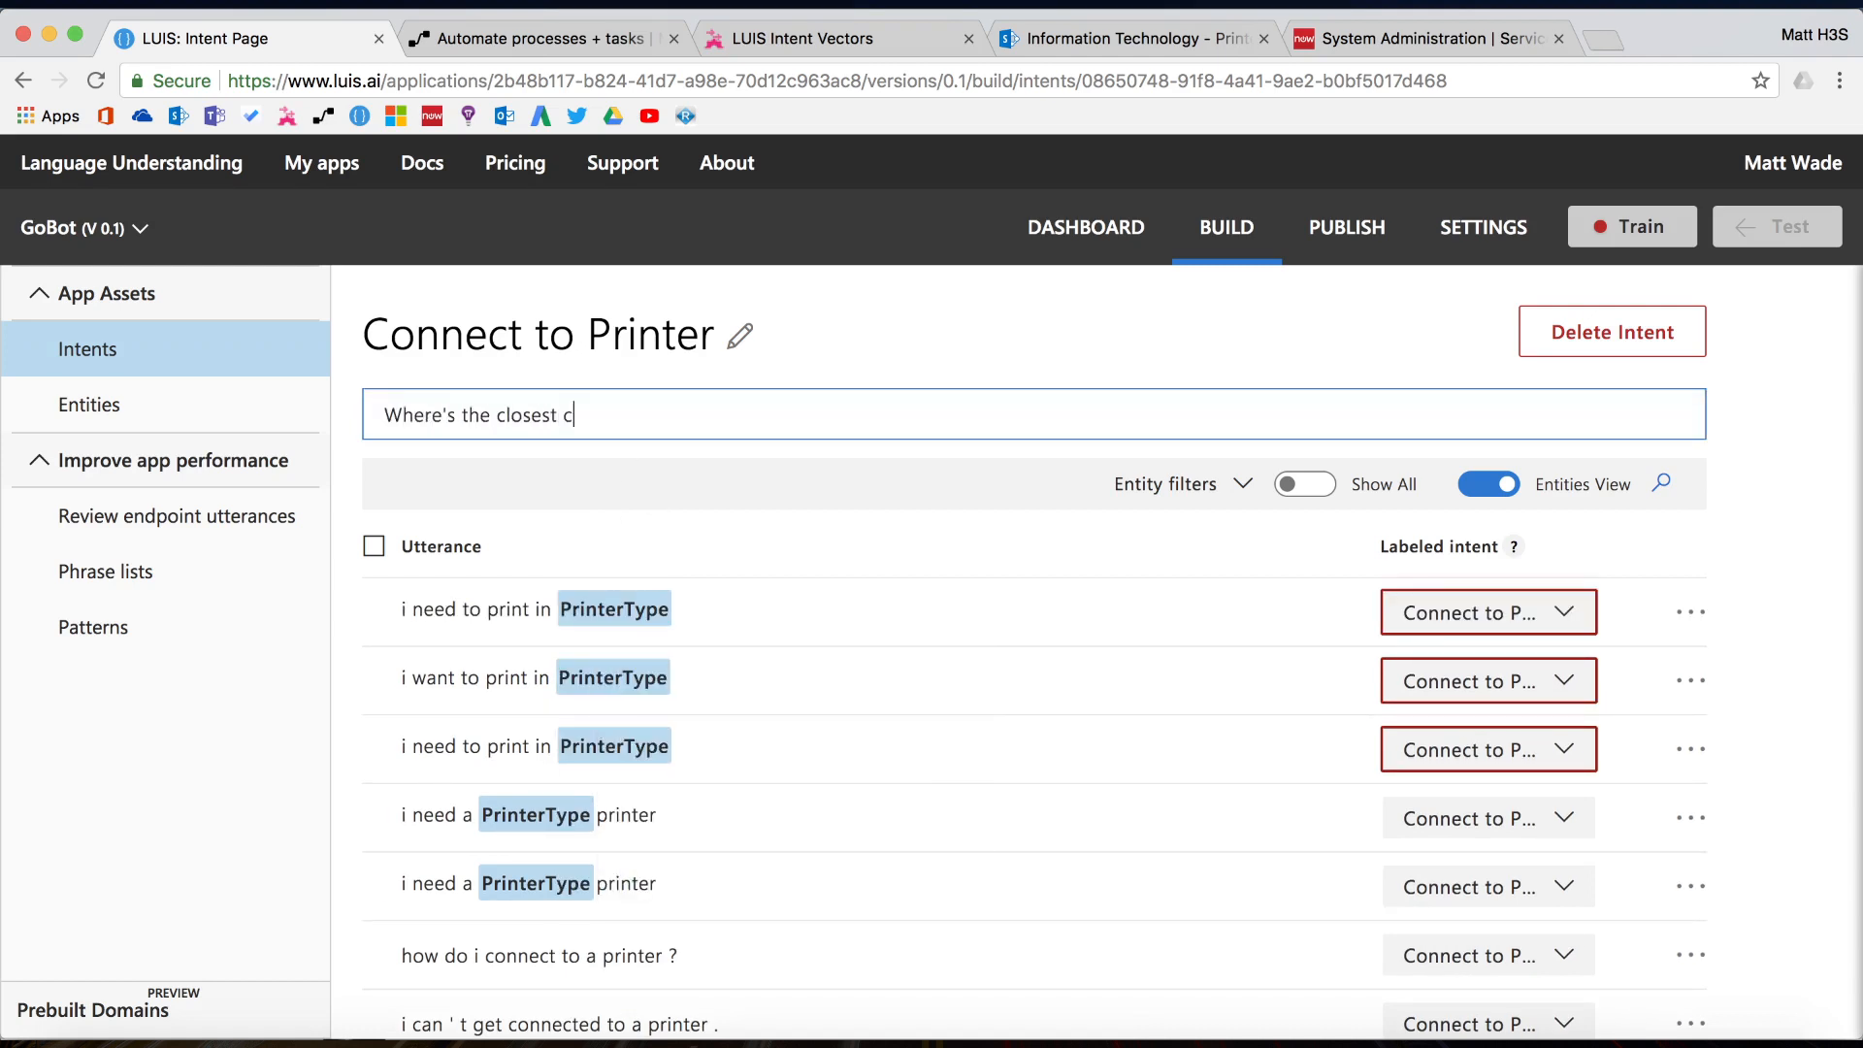
text(olor printer)
key(Return)
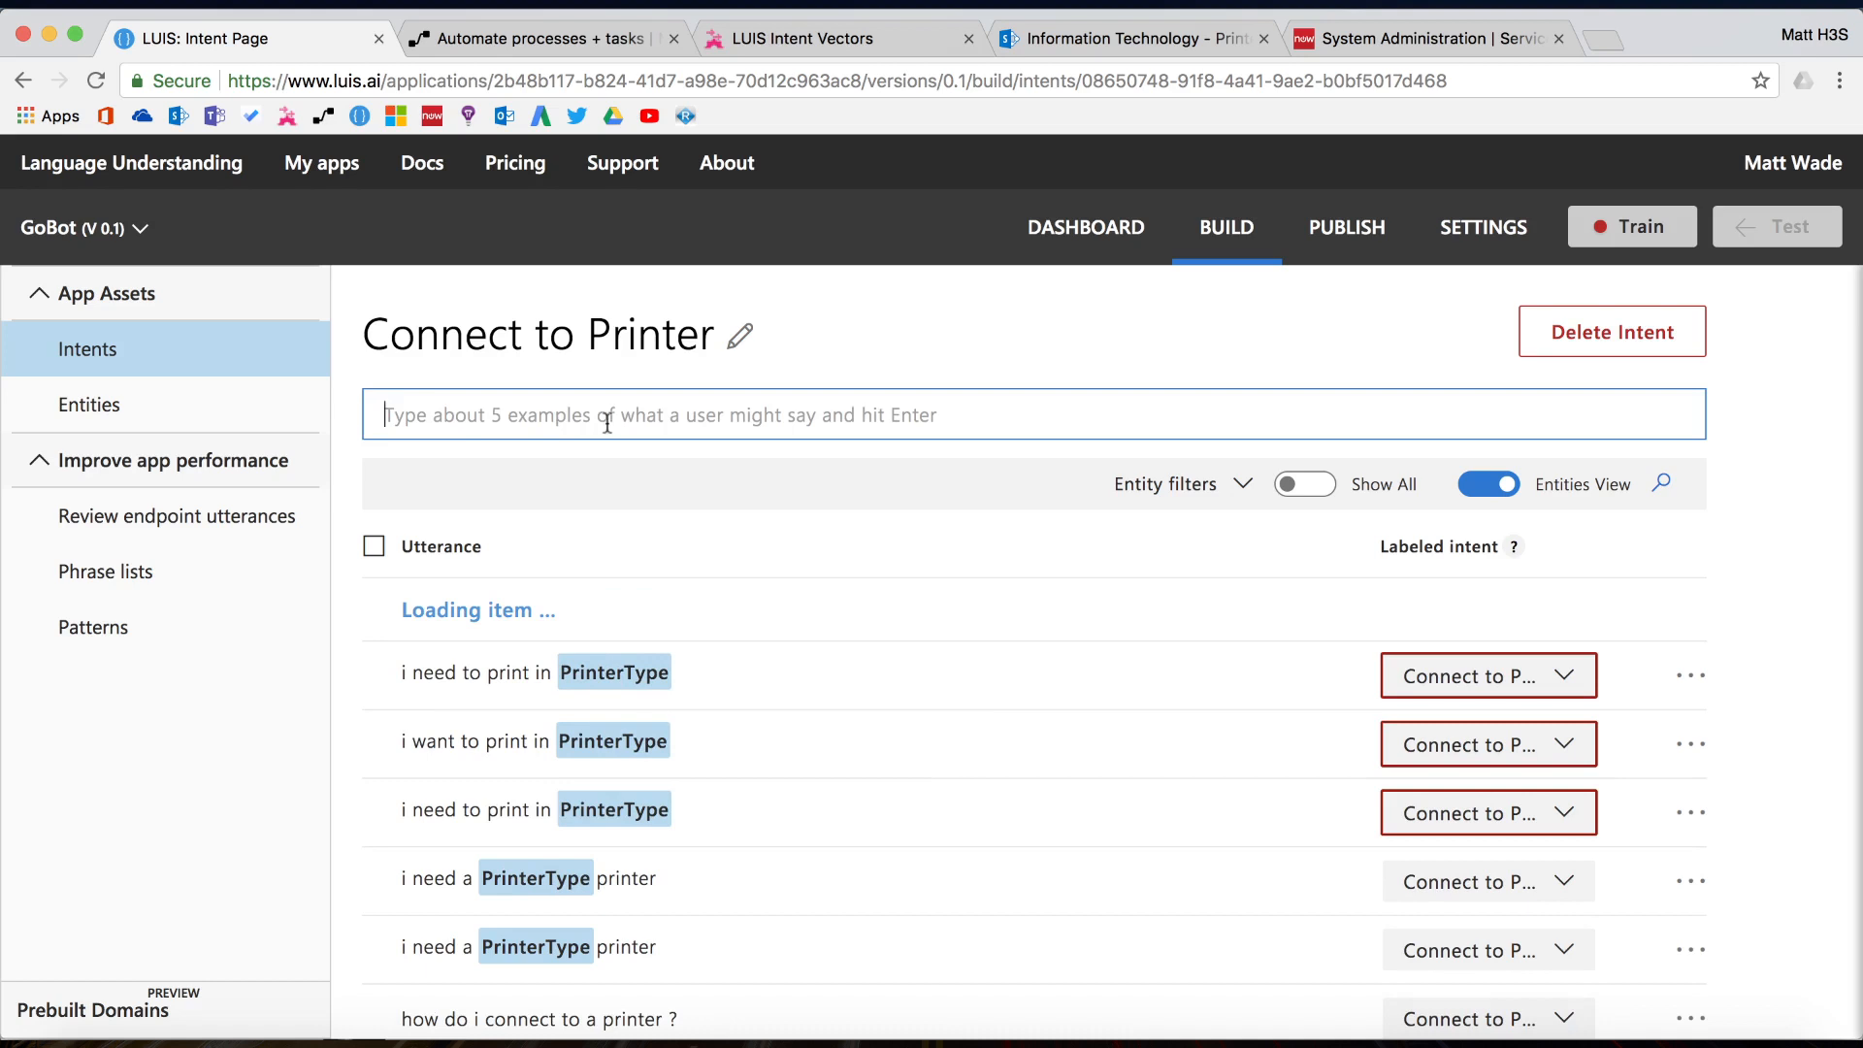
drag(600, 612, 647, 612)
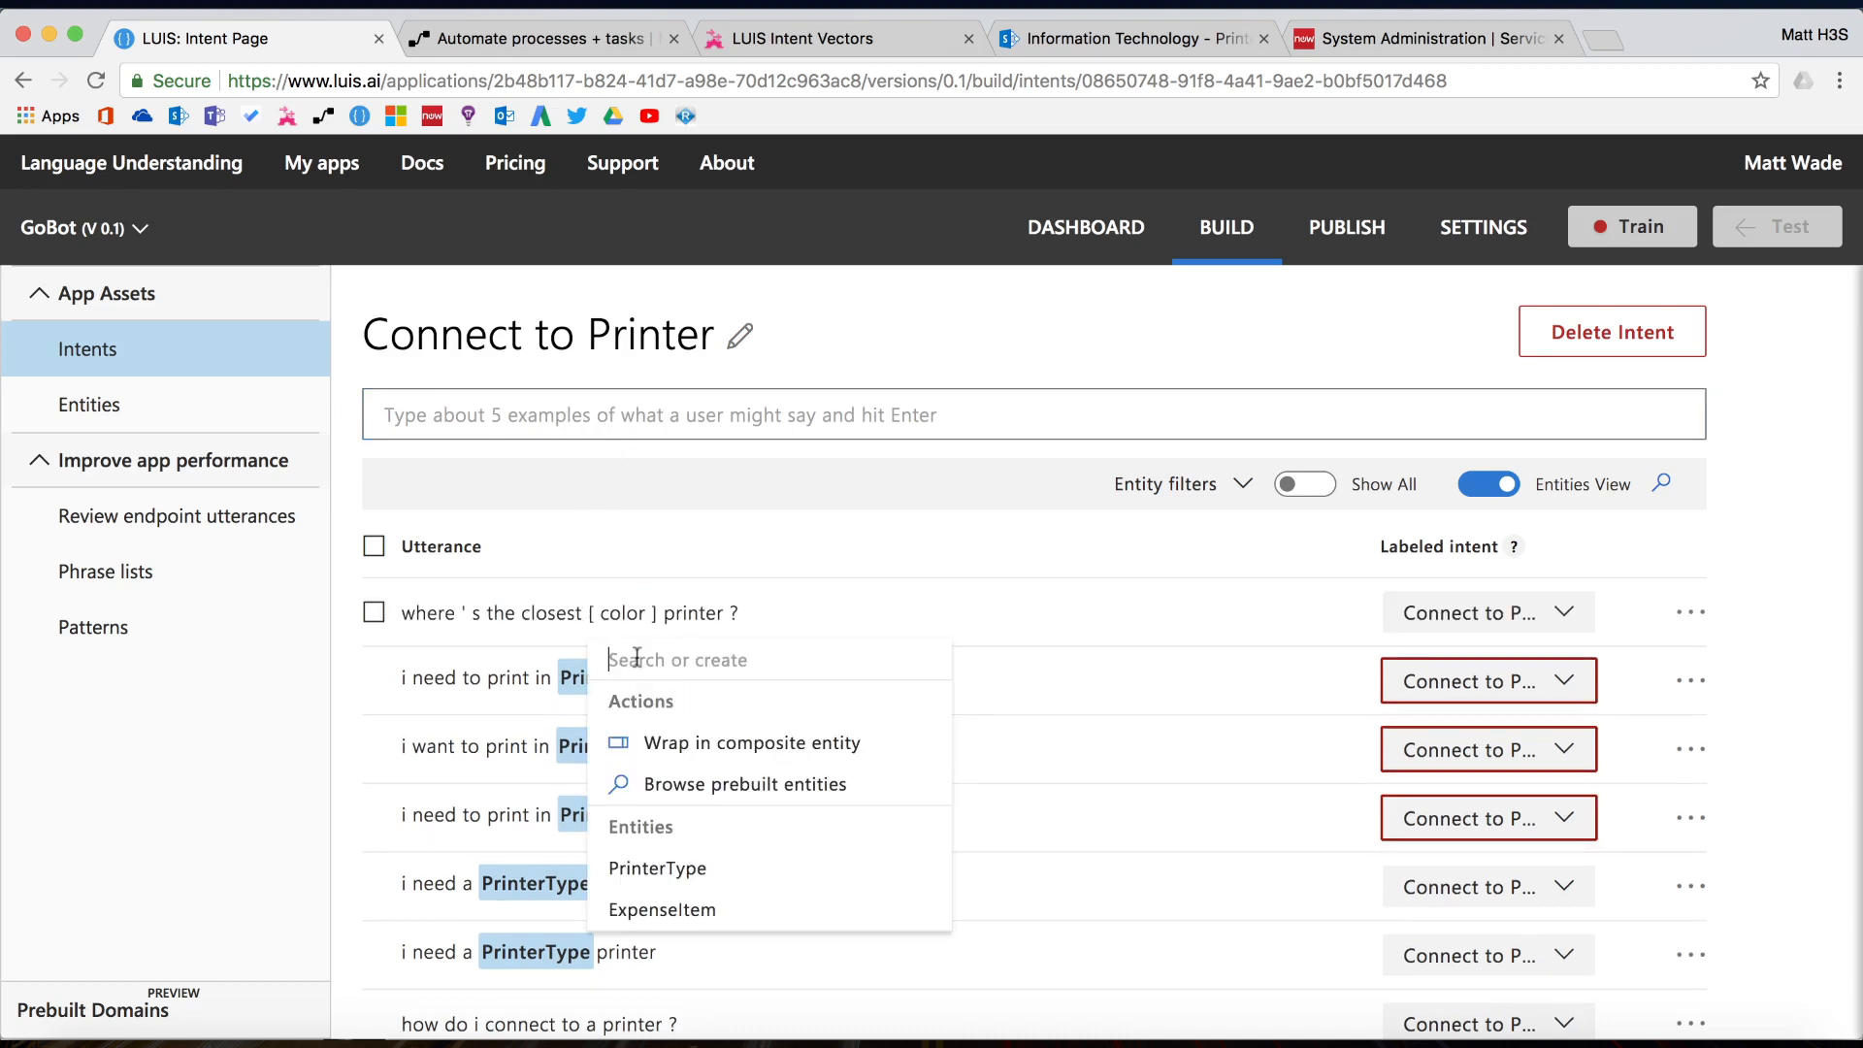
click(663, 867)
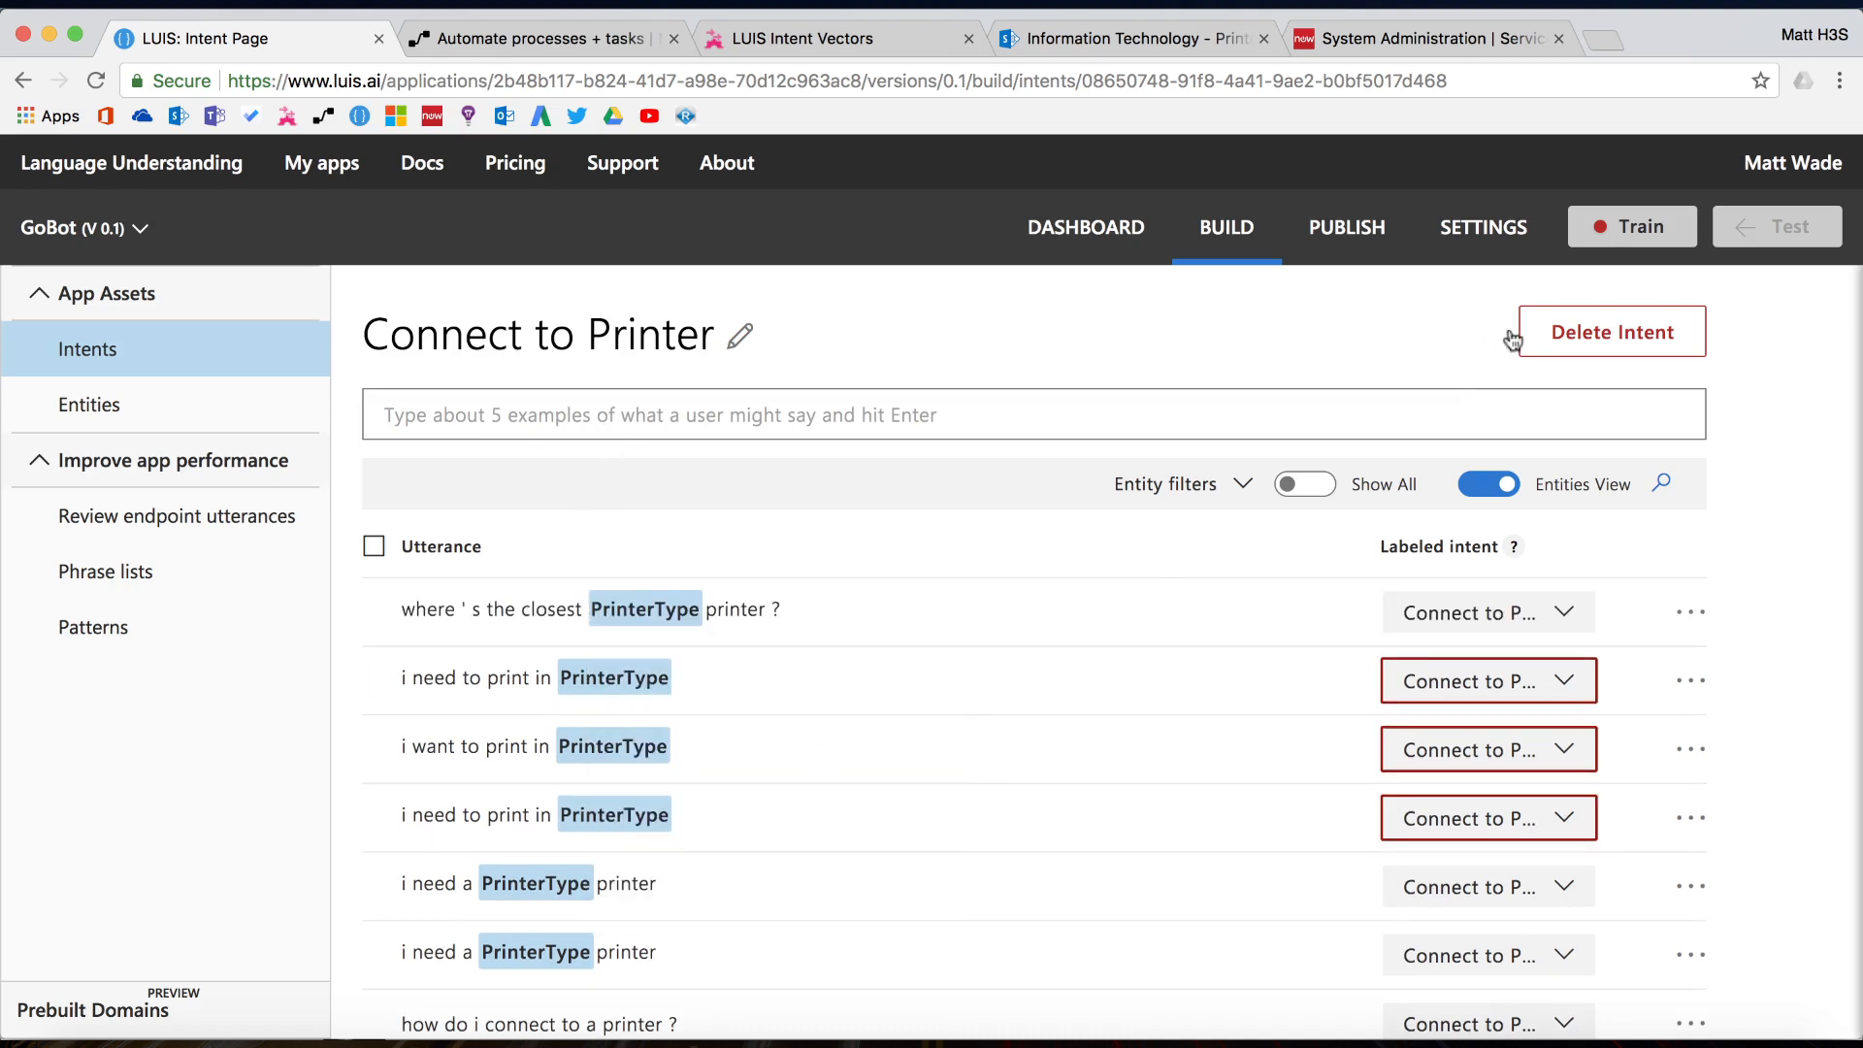
Train the GoBot app and publish it to the Production slot
click(1565, 237)
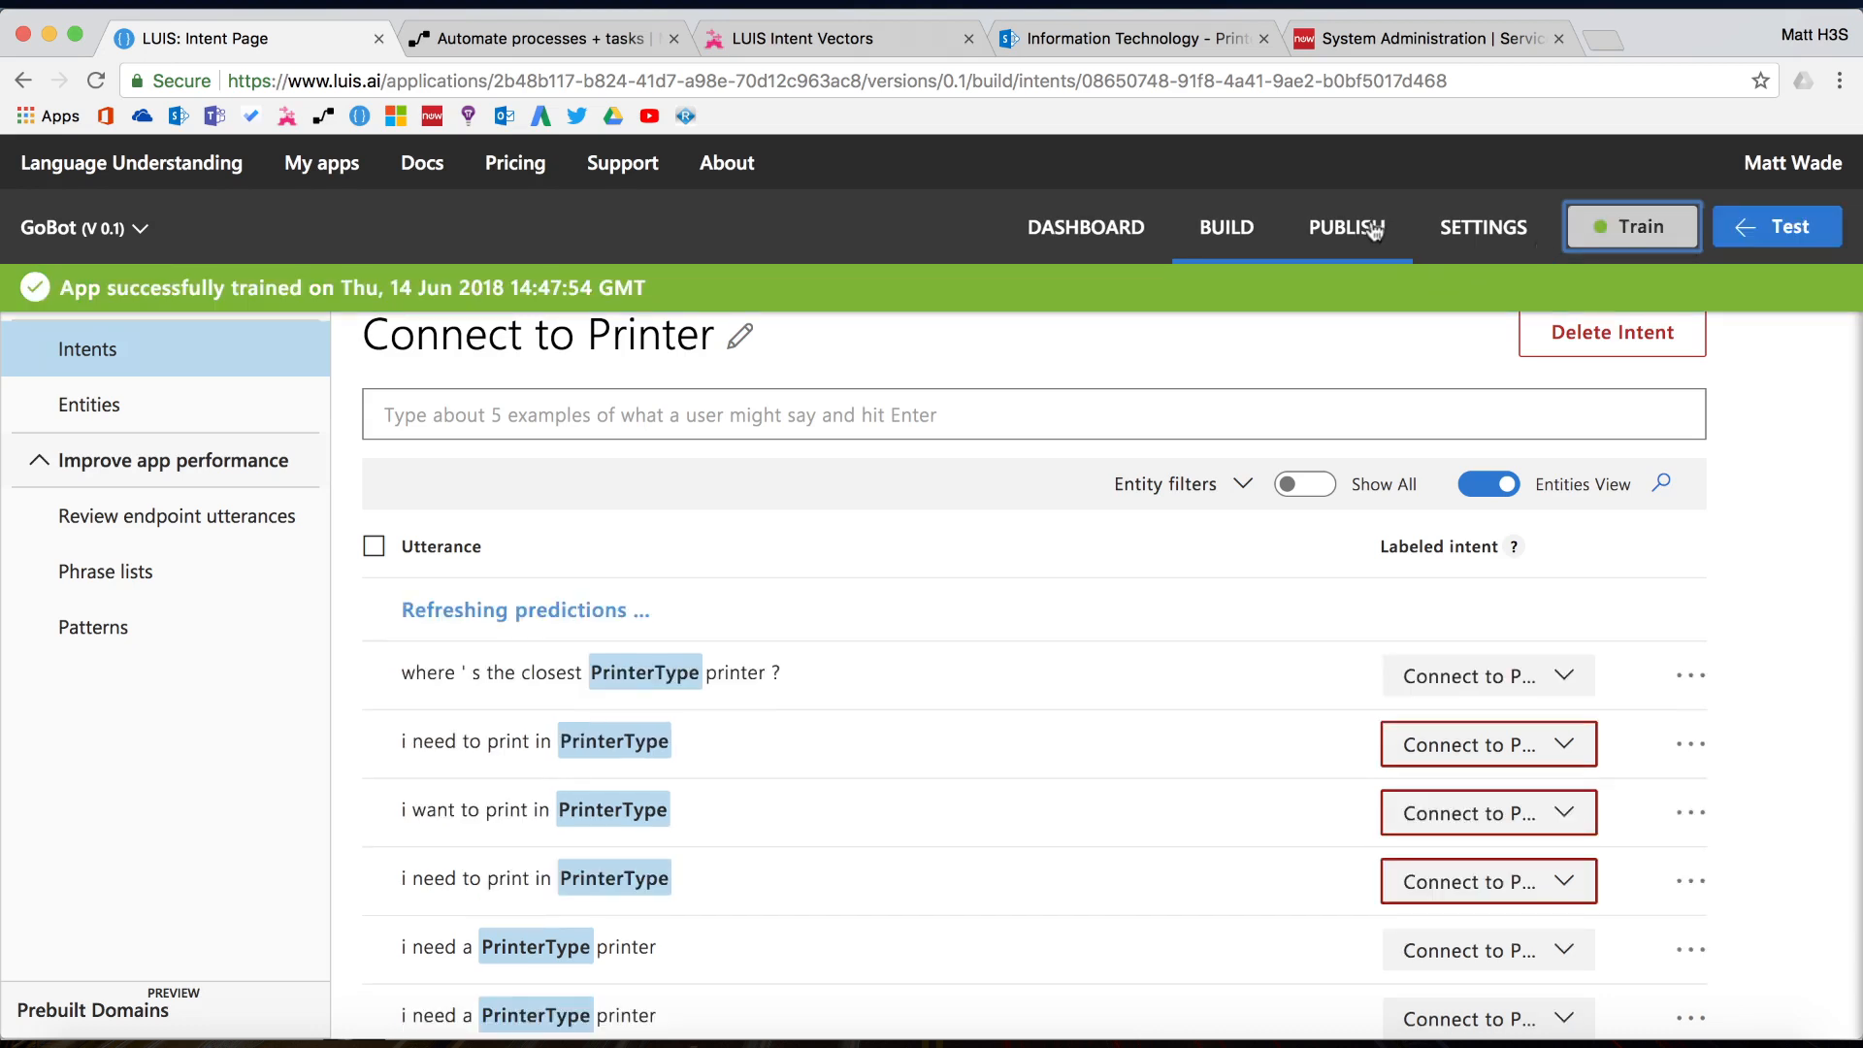
click(1363, 233)
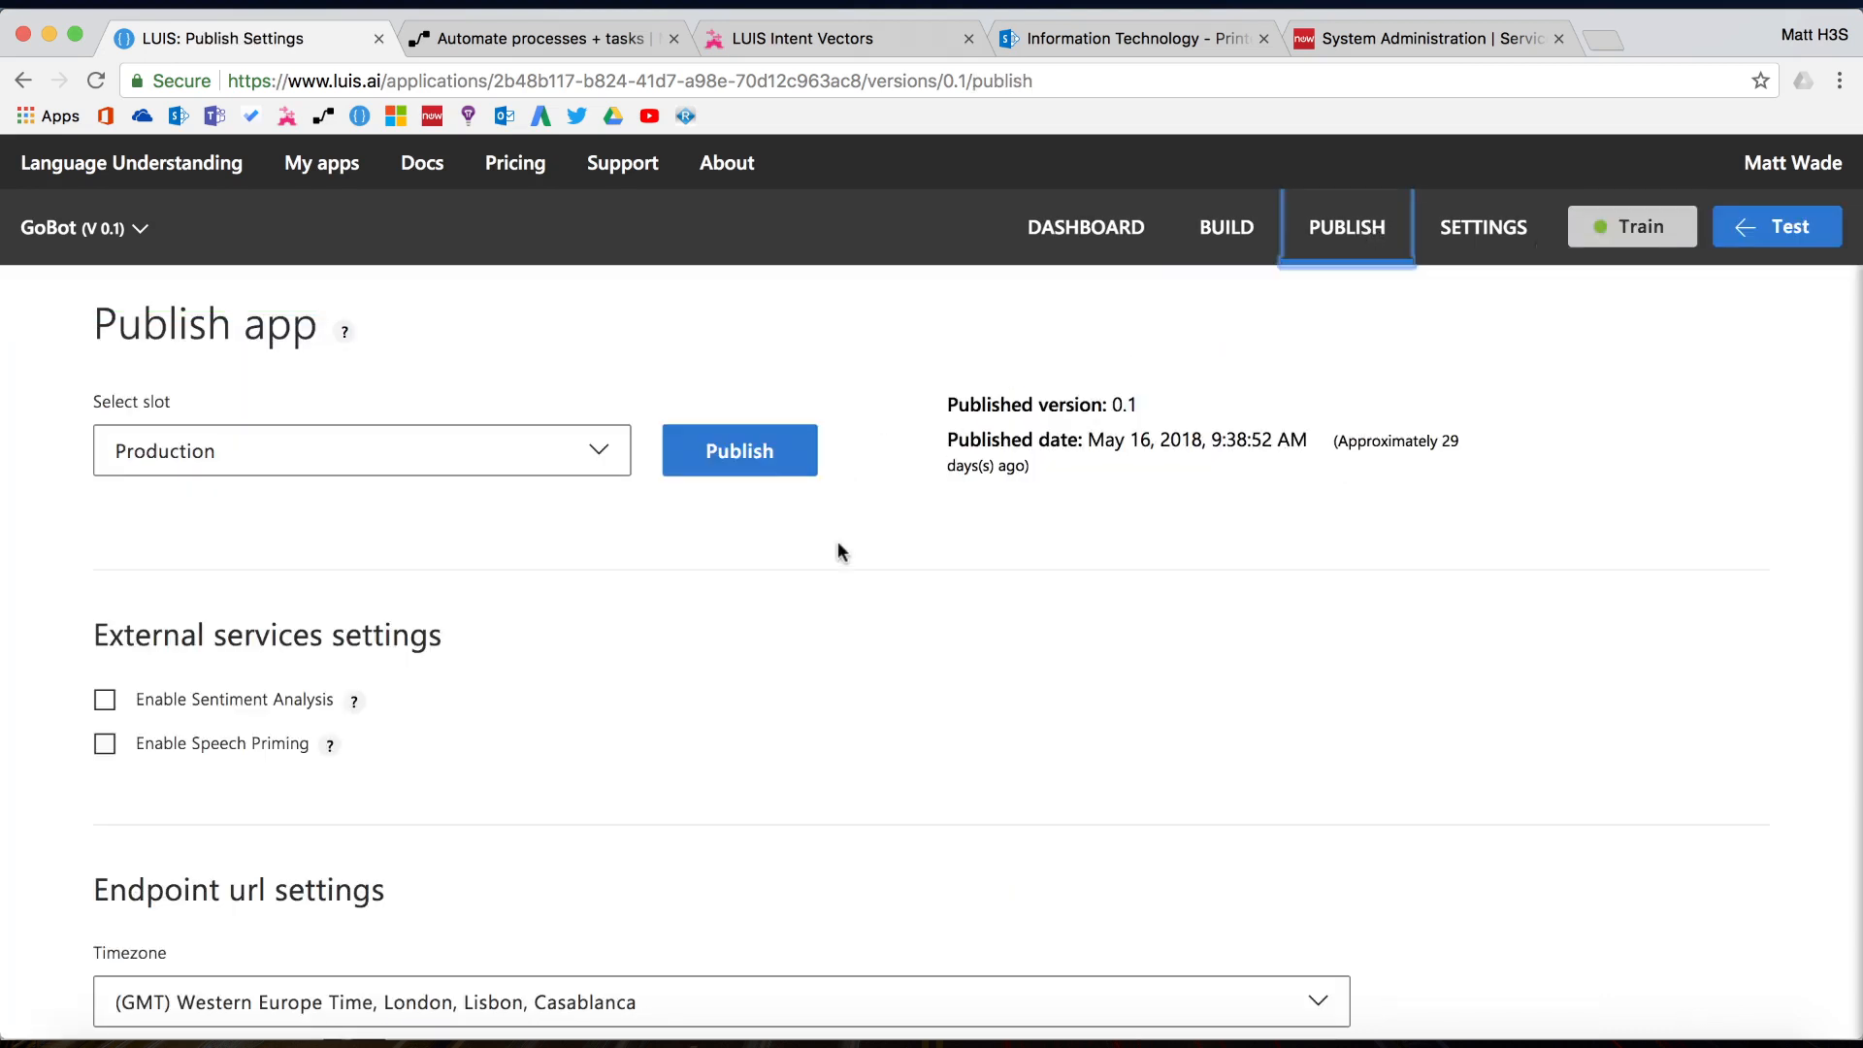
click(762, 458)
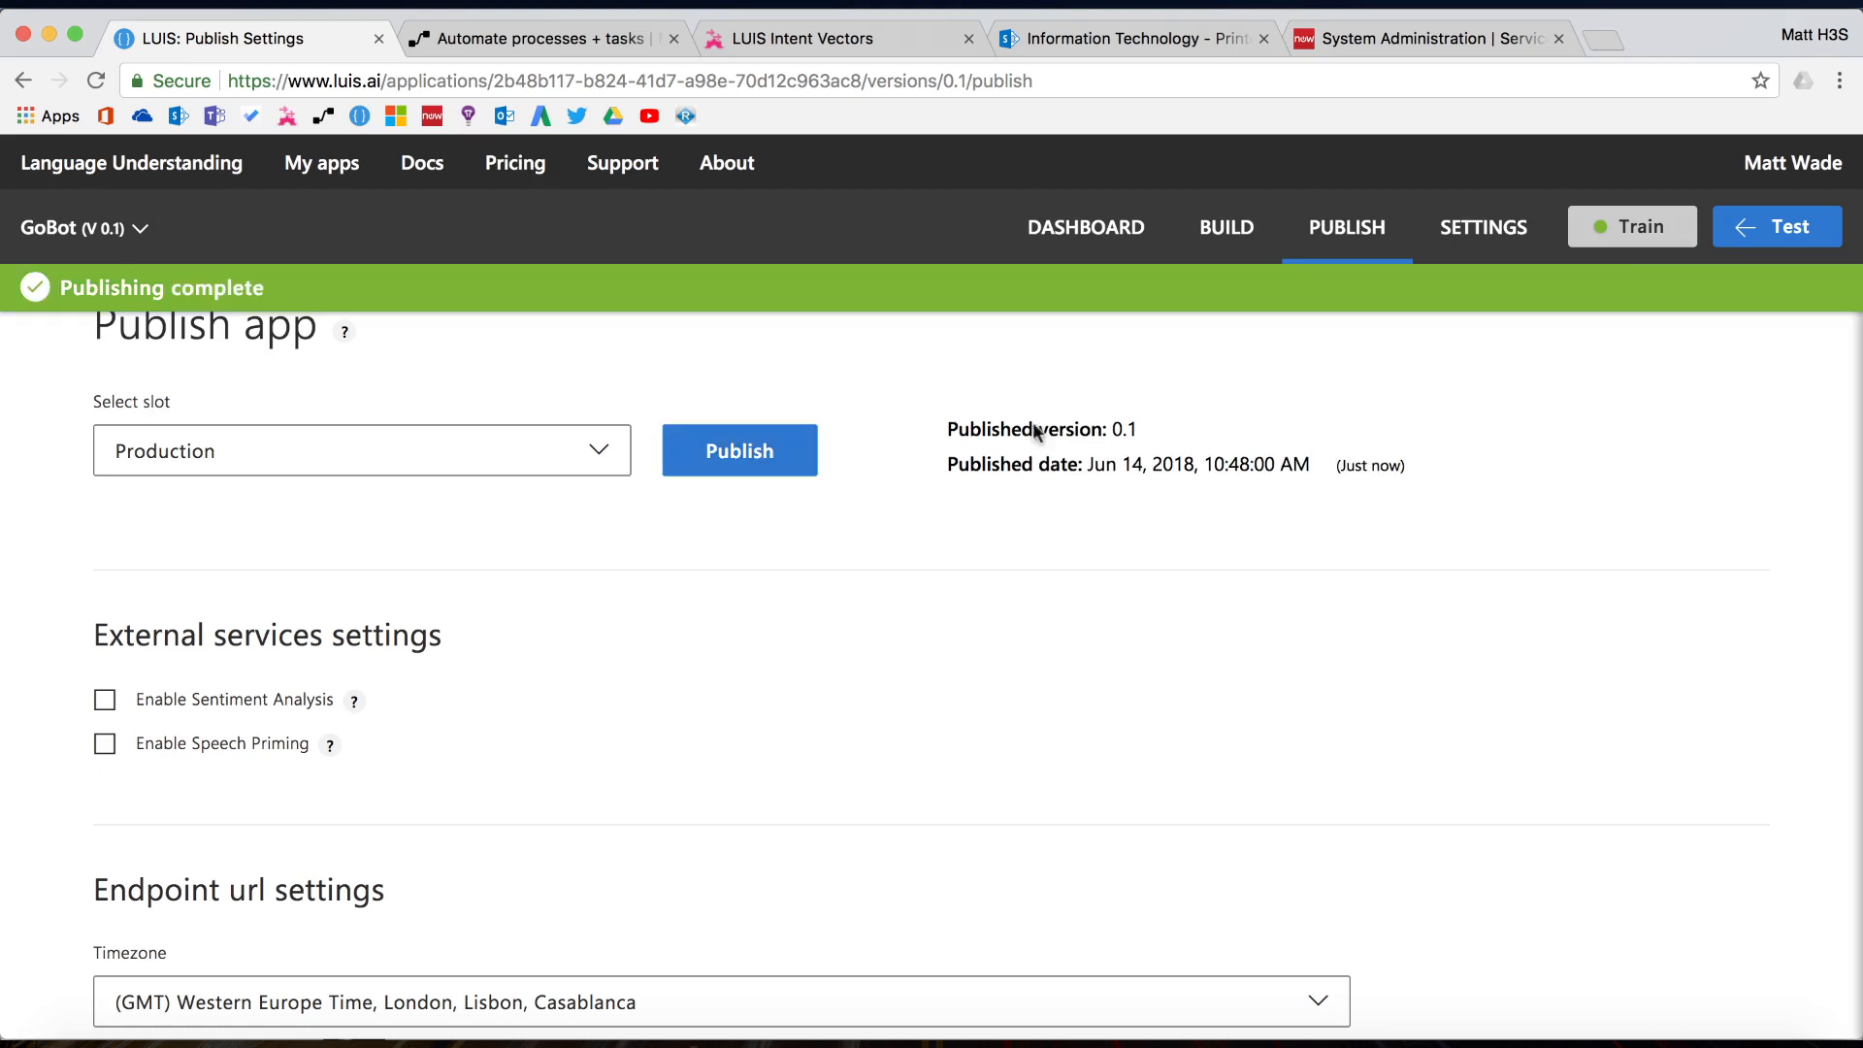
Open the account's user settings and copy the authoring key
click(1793, 163)
click(1791, 202)
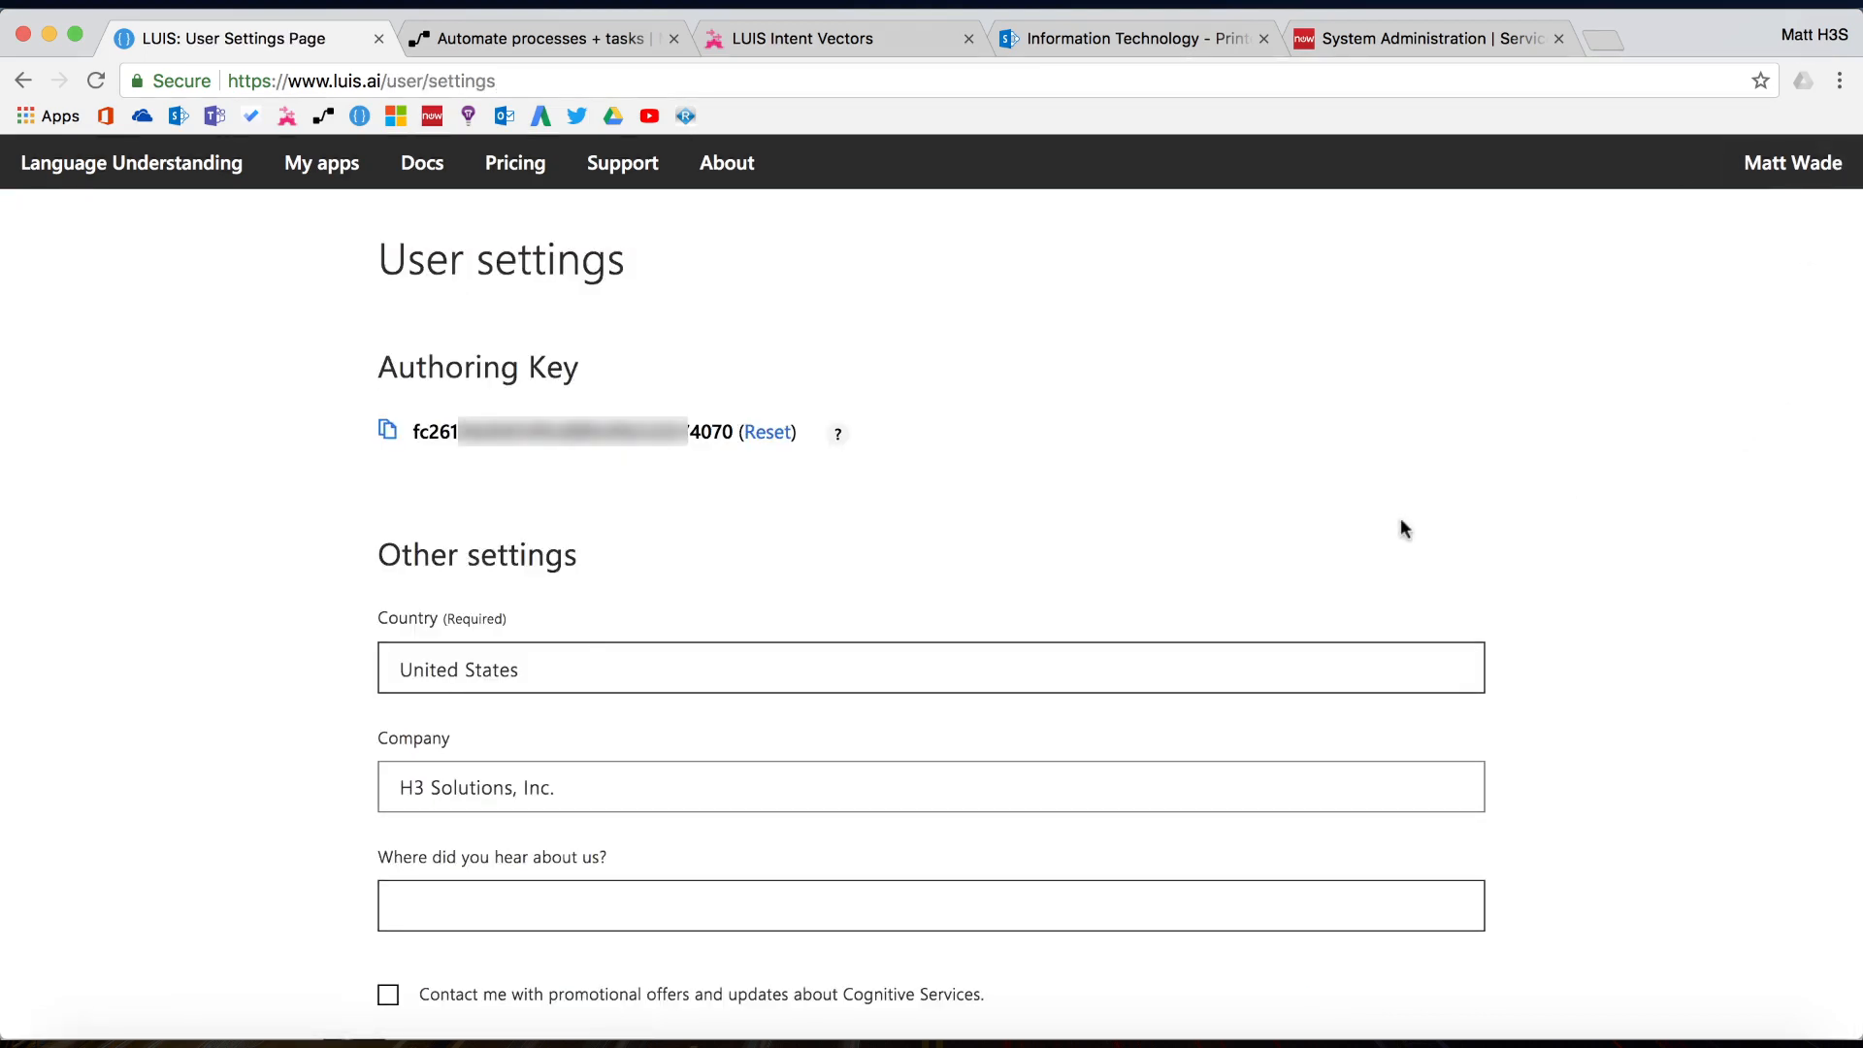
right_click(631, 427)
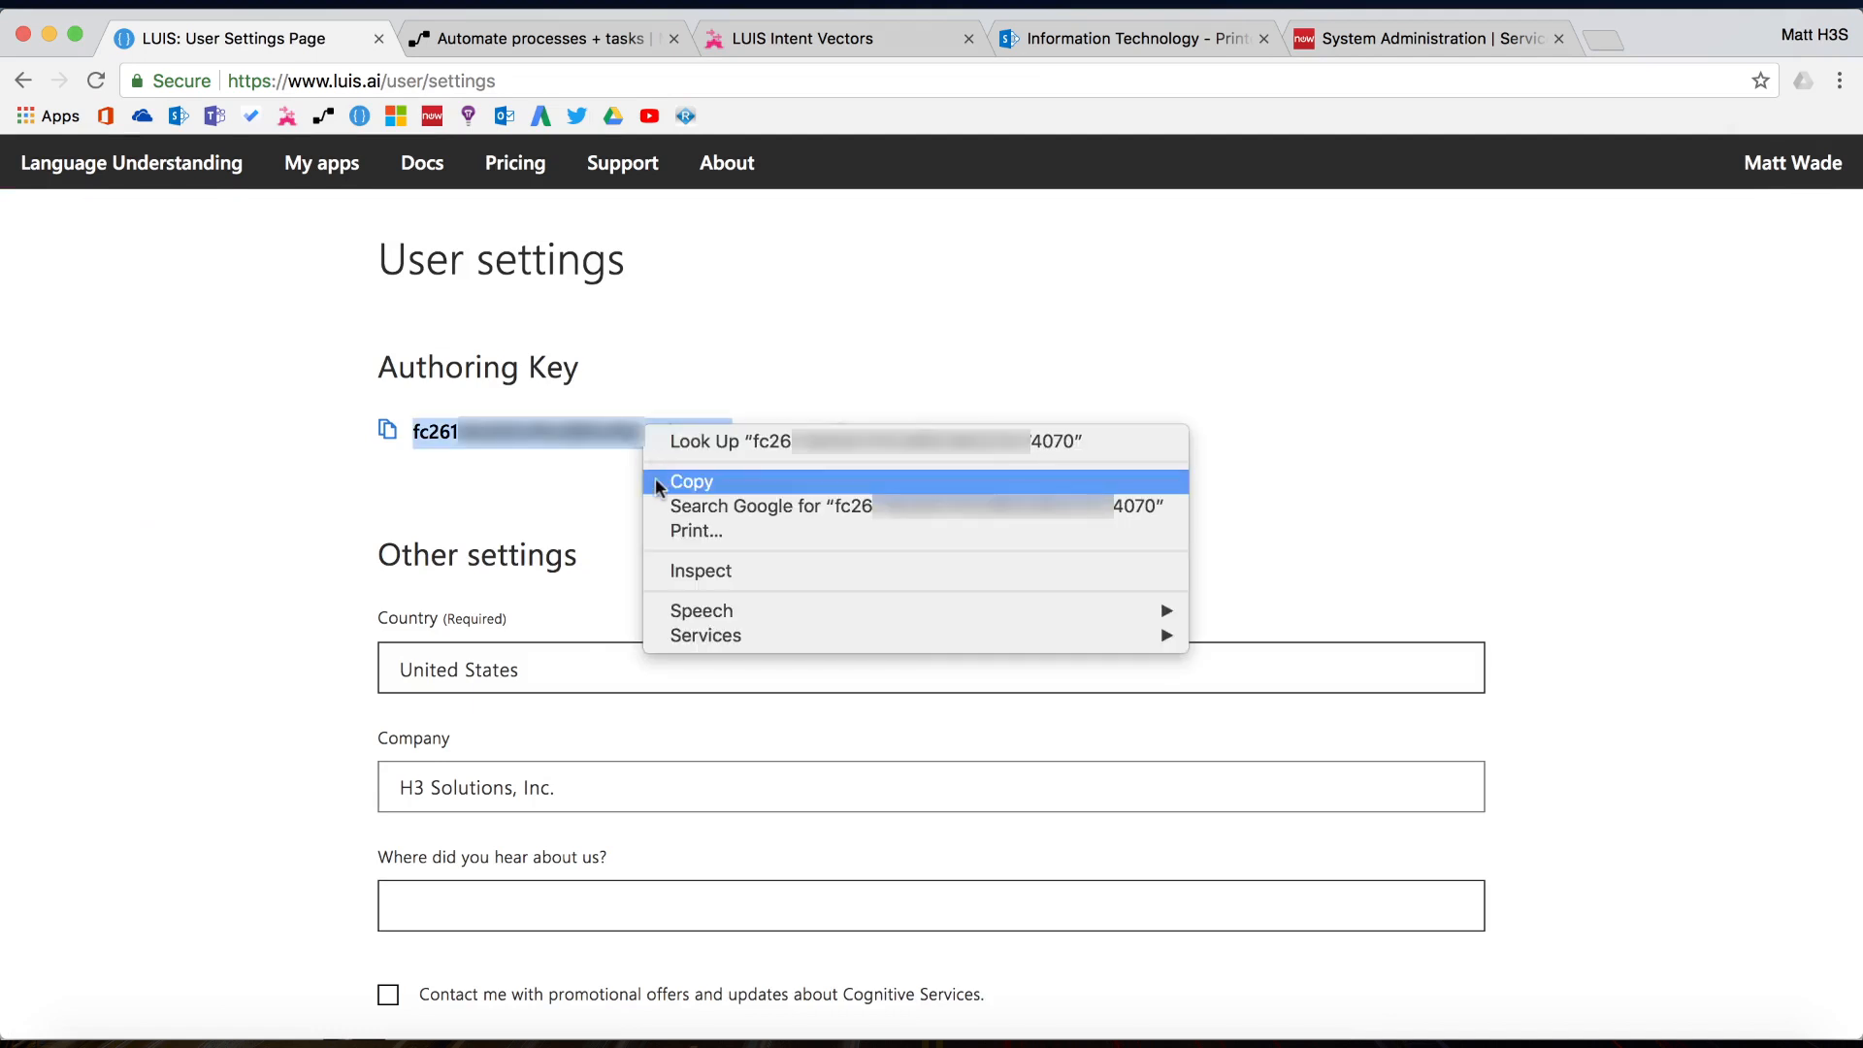
click(655, 478)
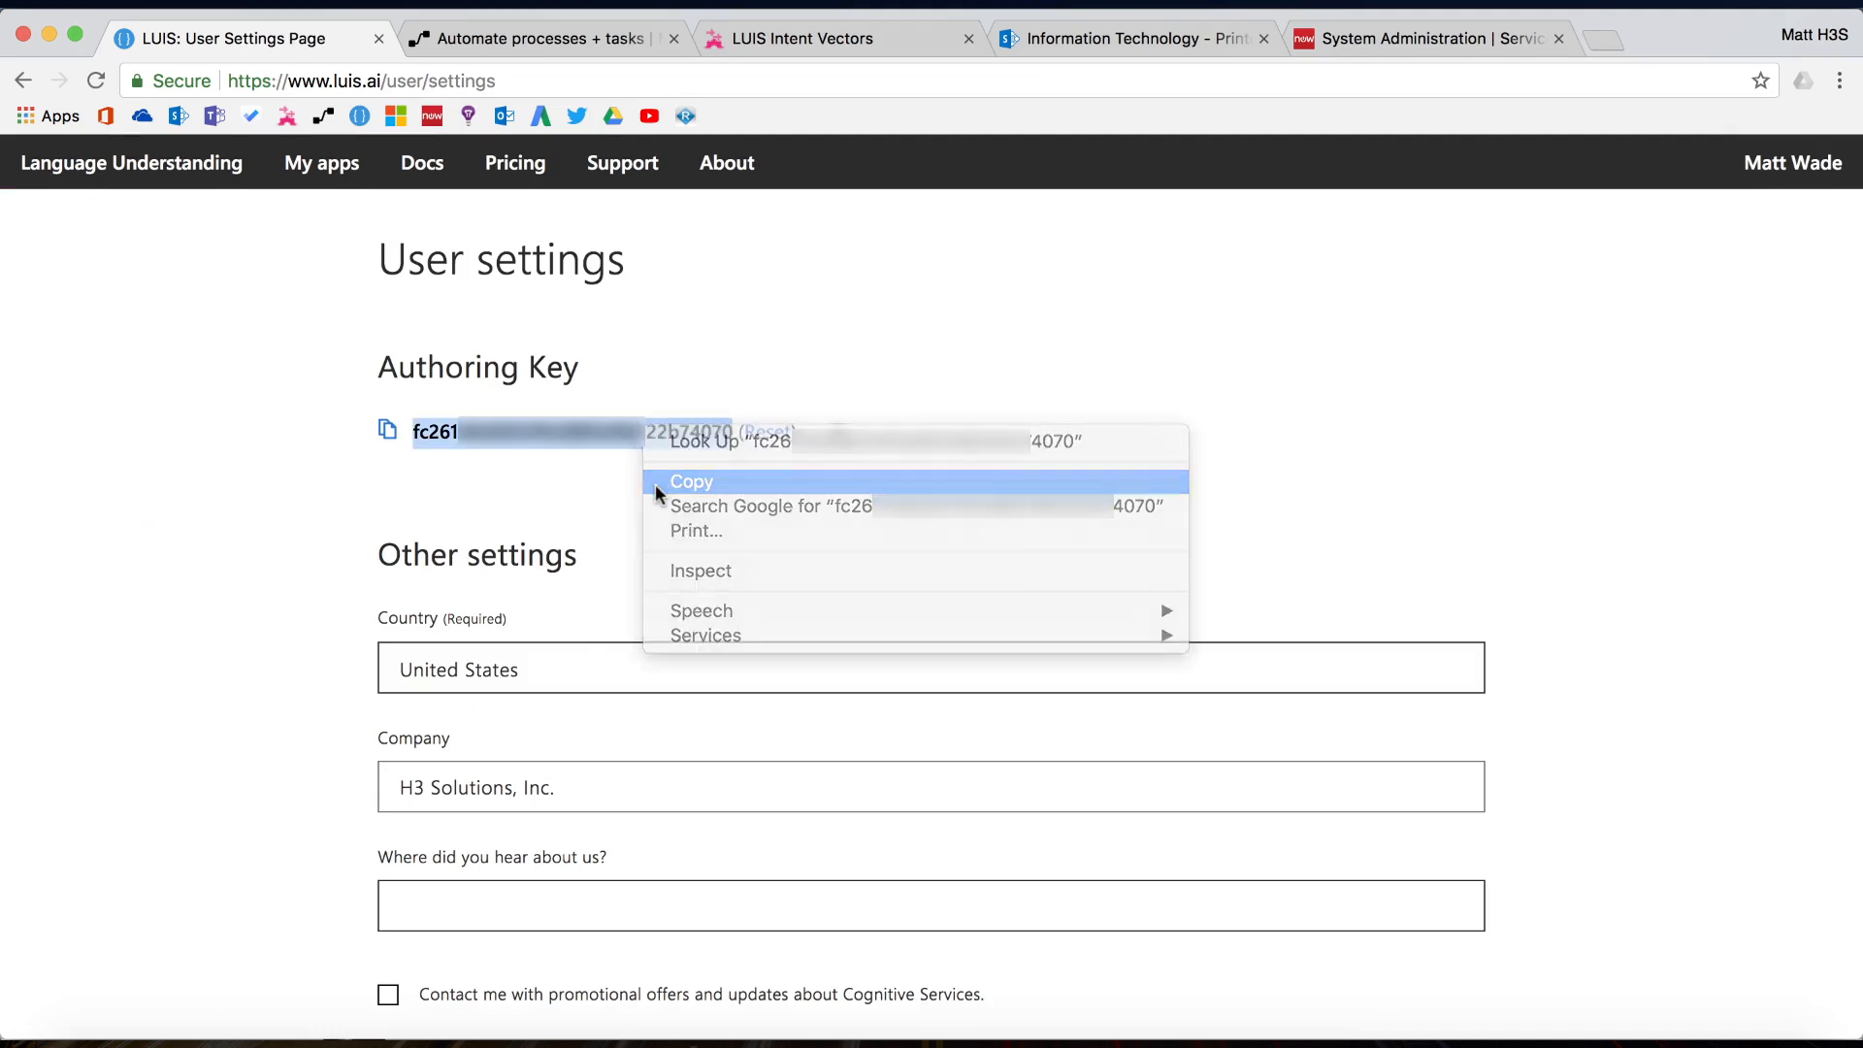
Switch to the AtBot Admin Portal and start creating a new LUIS intent vector from the AI integrations
click(819, 38)
click(117, 308)
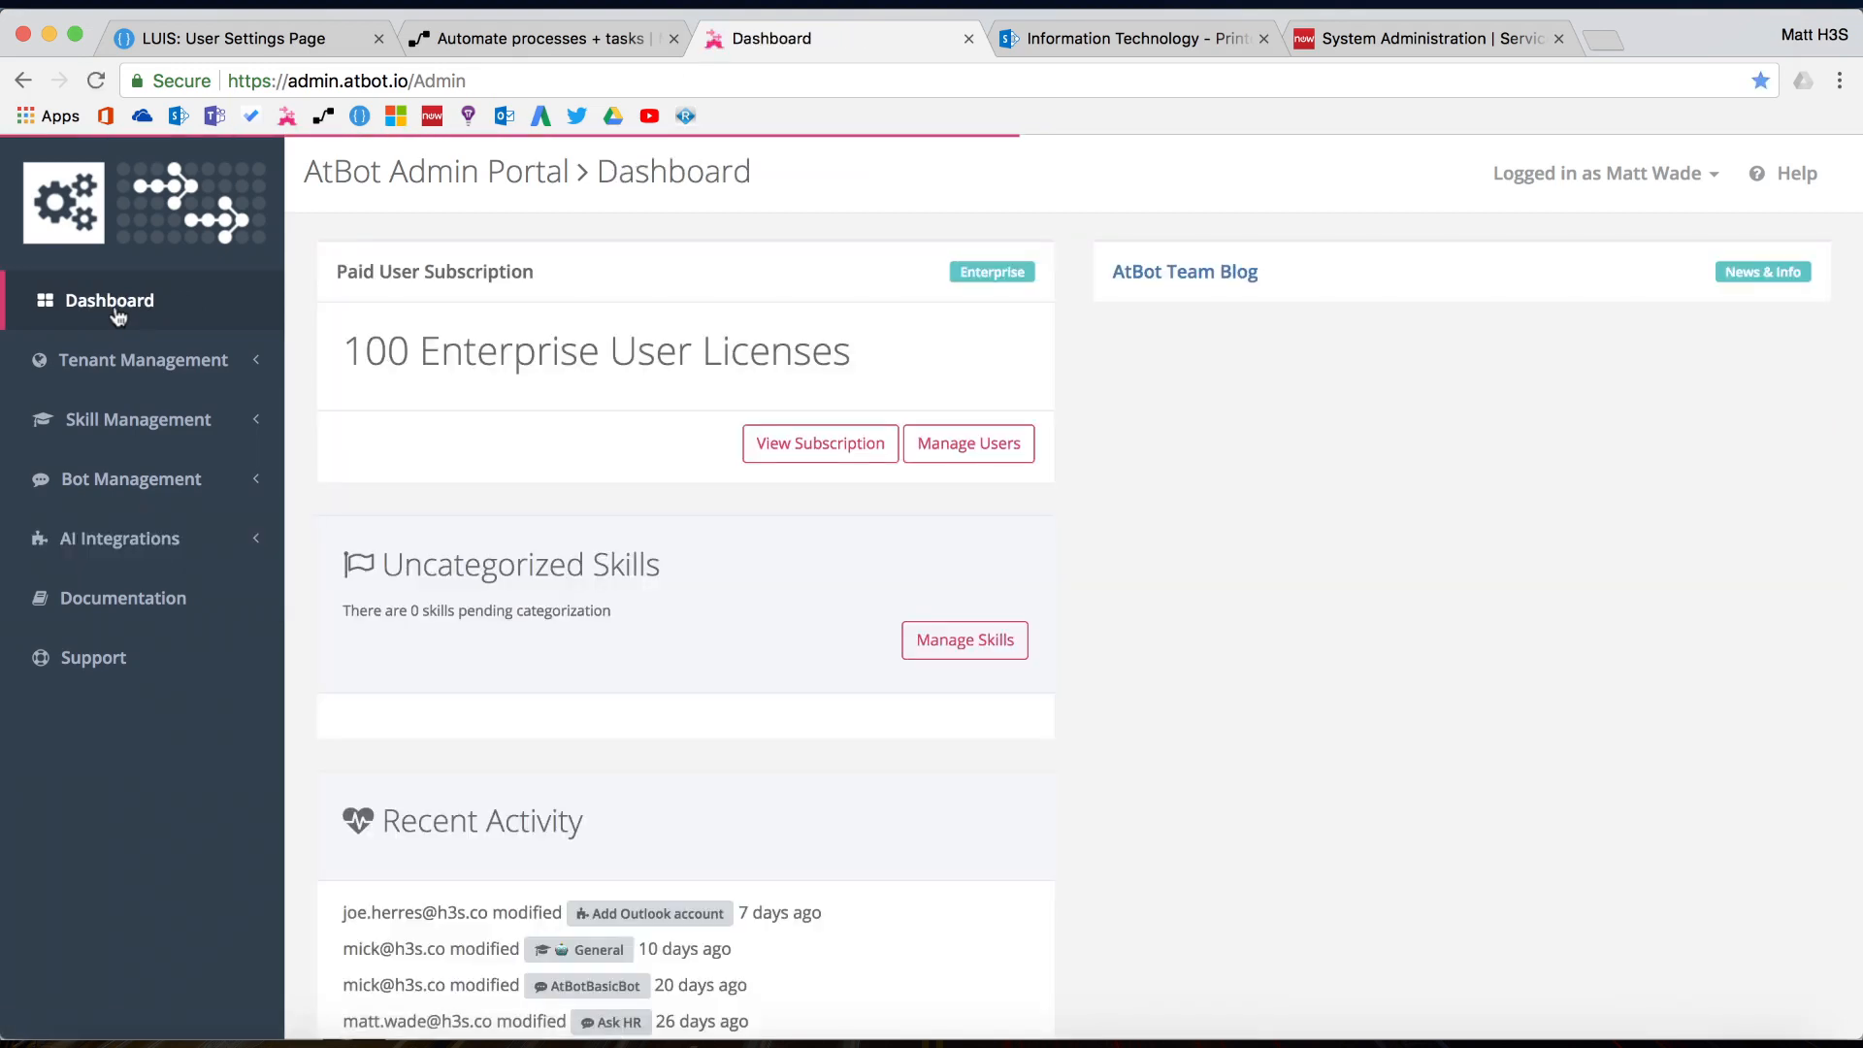
click(105, 543)
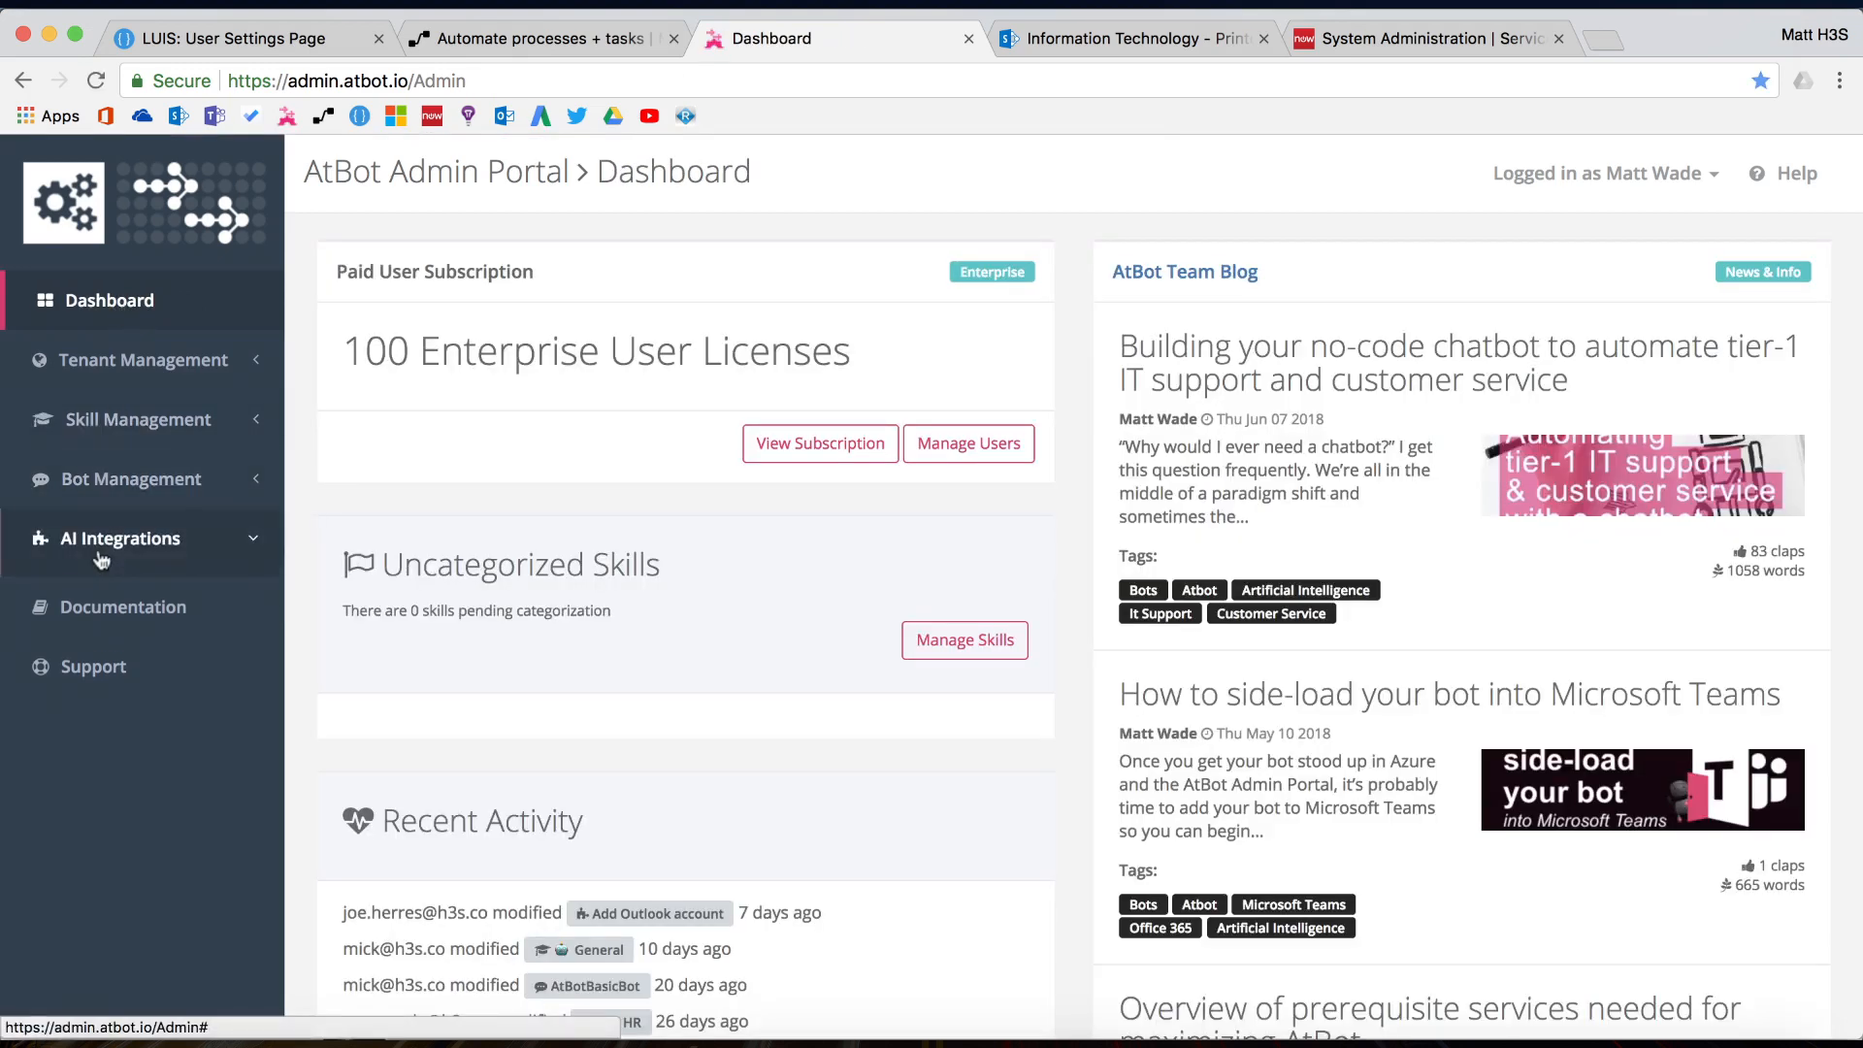
click(116, 590)
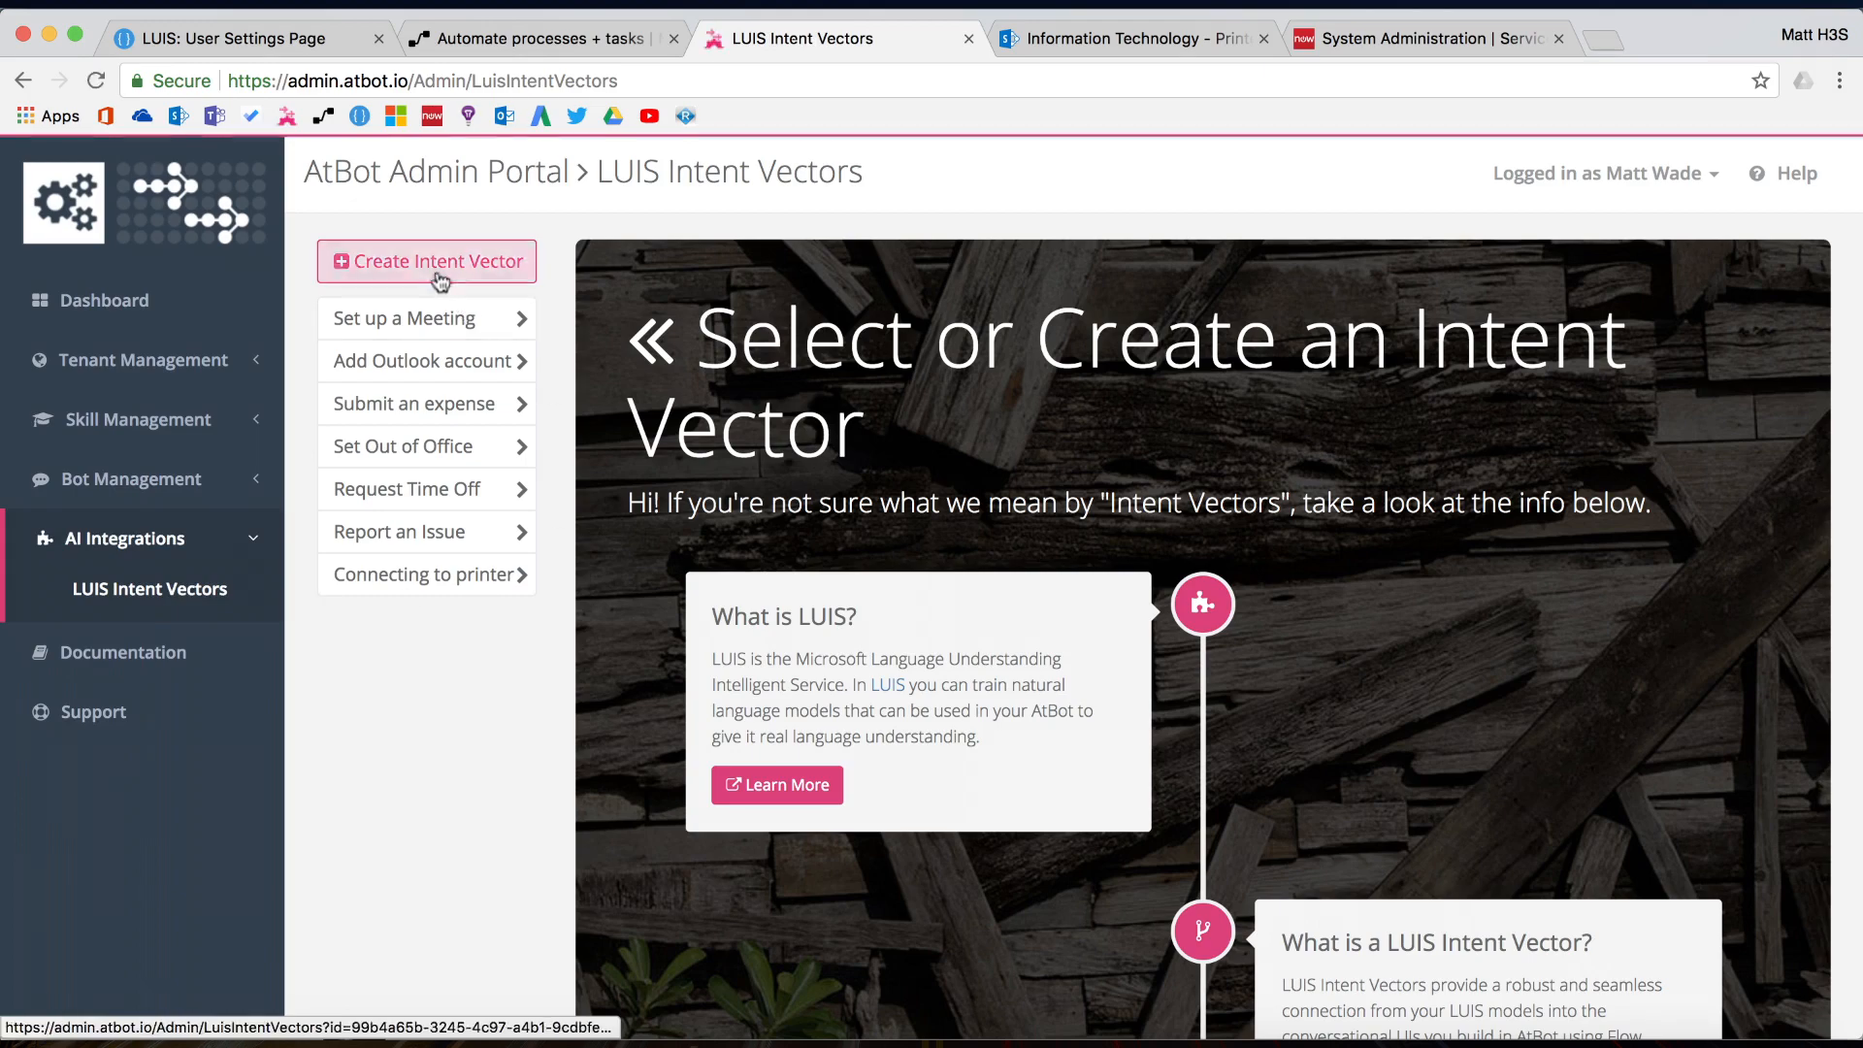
click(434, 260)
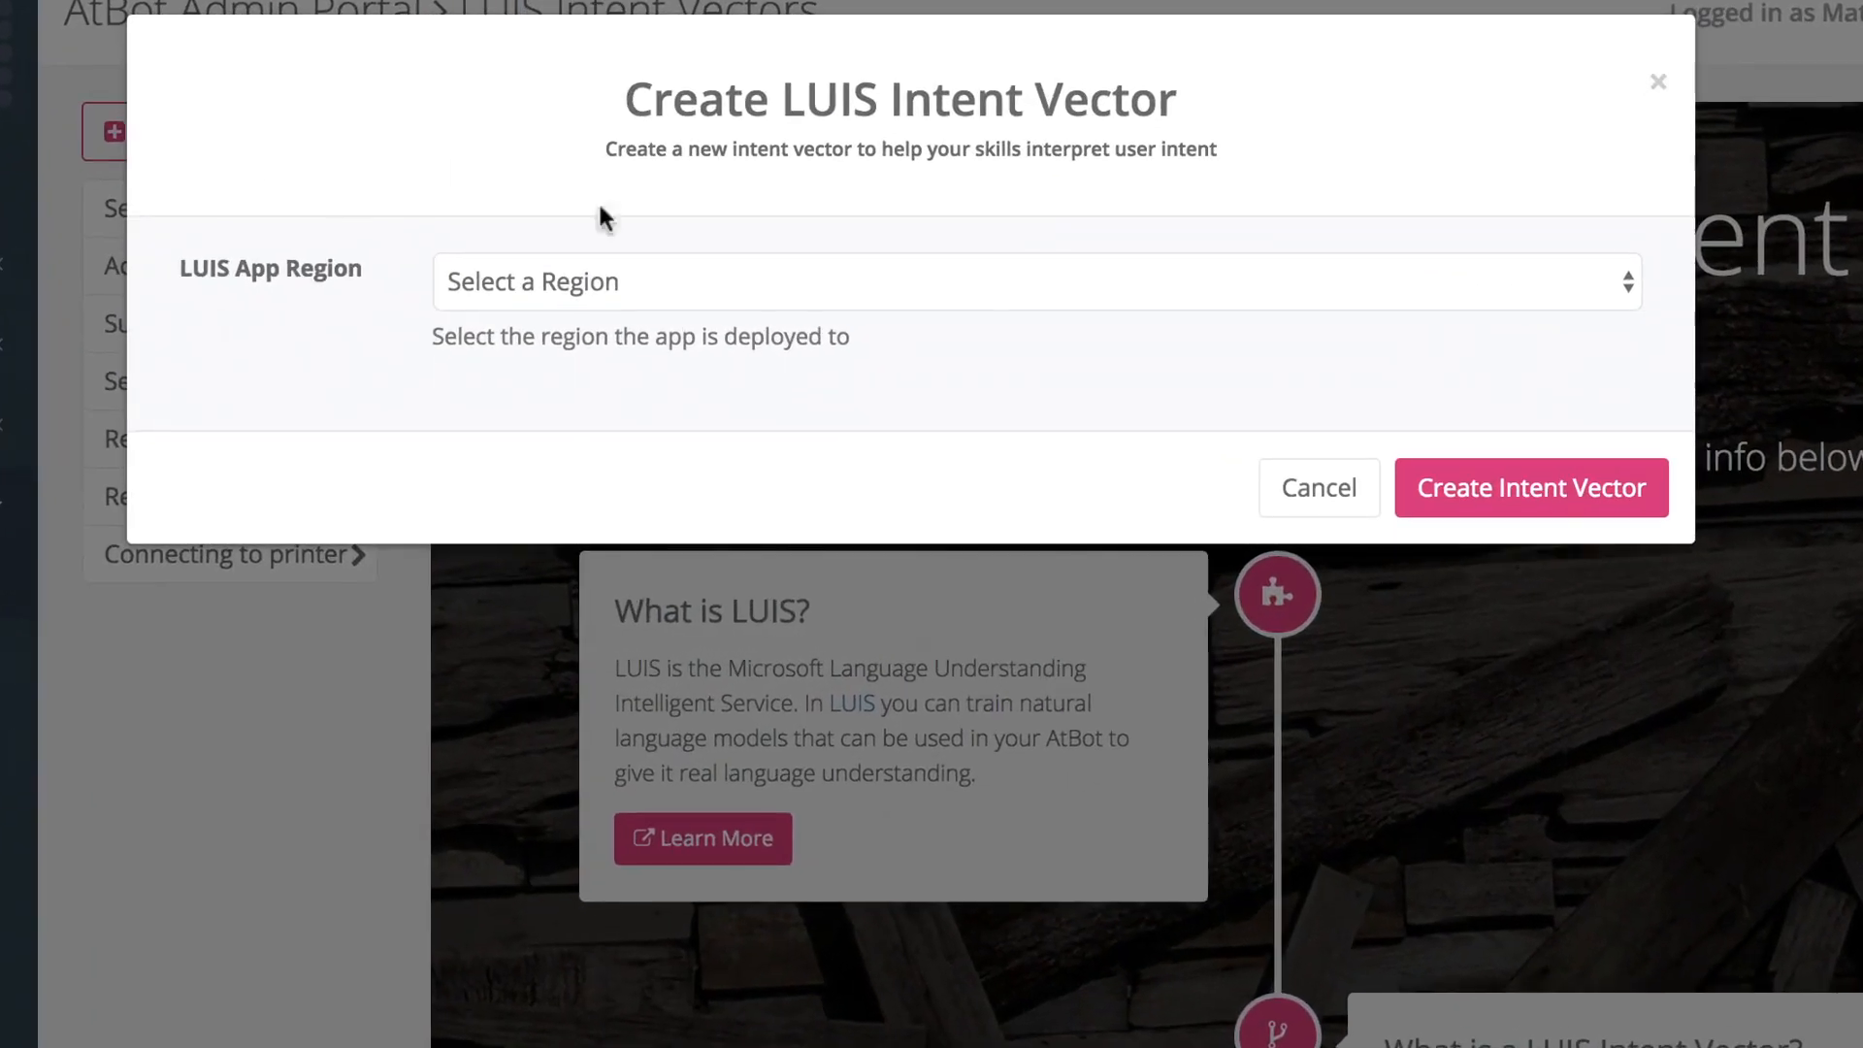
Set the intent vector's LUIS app region to West US and paste the copied authoring key as the LUIS API key
click(679, 318)
click(637, 307)
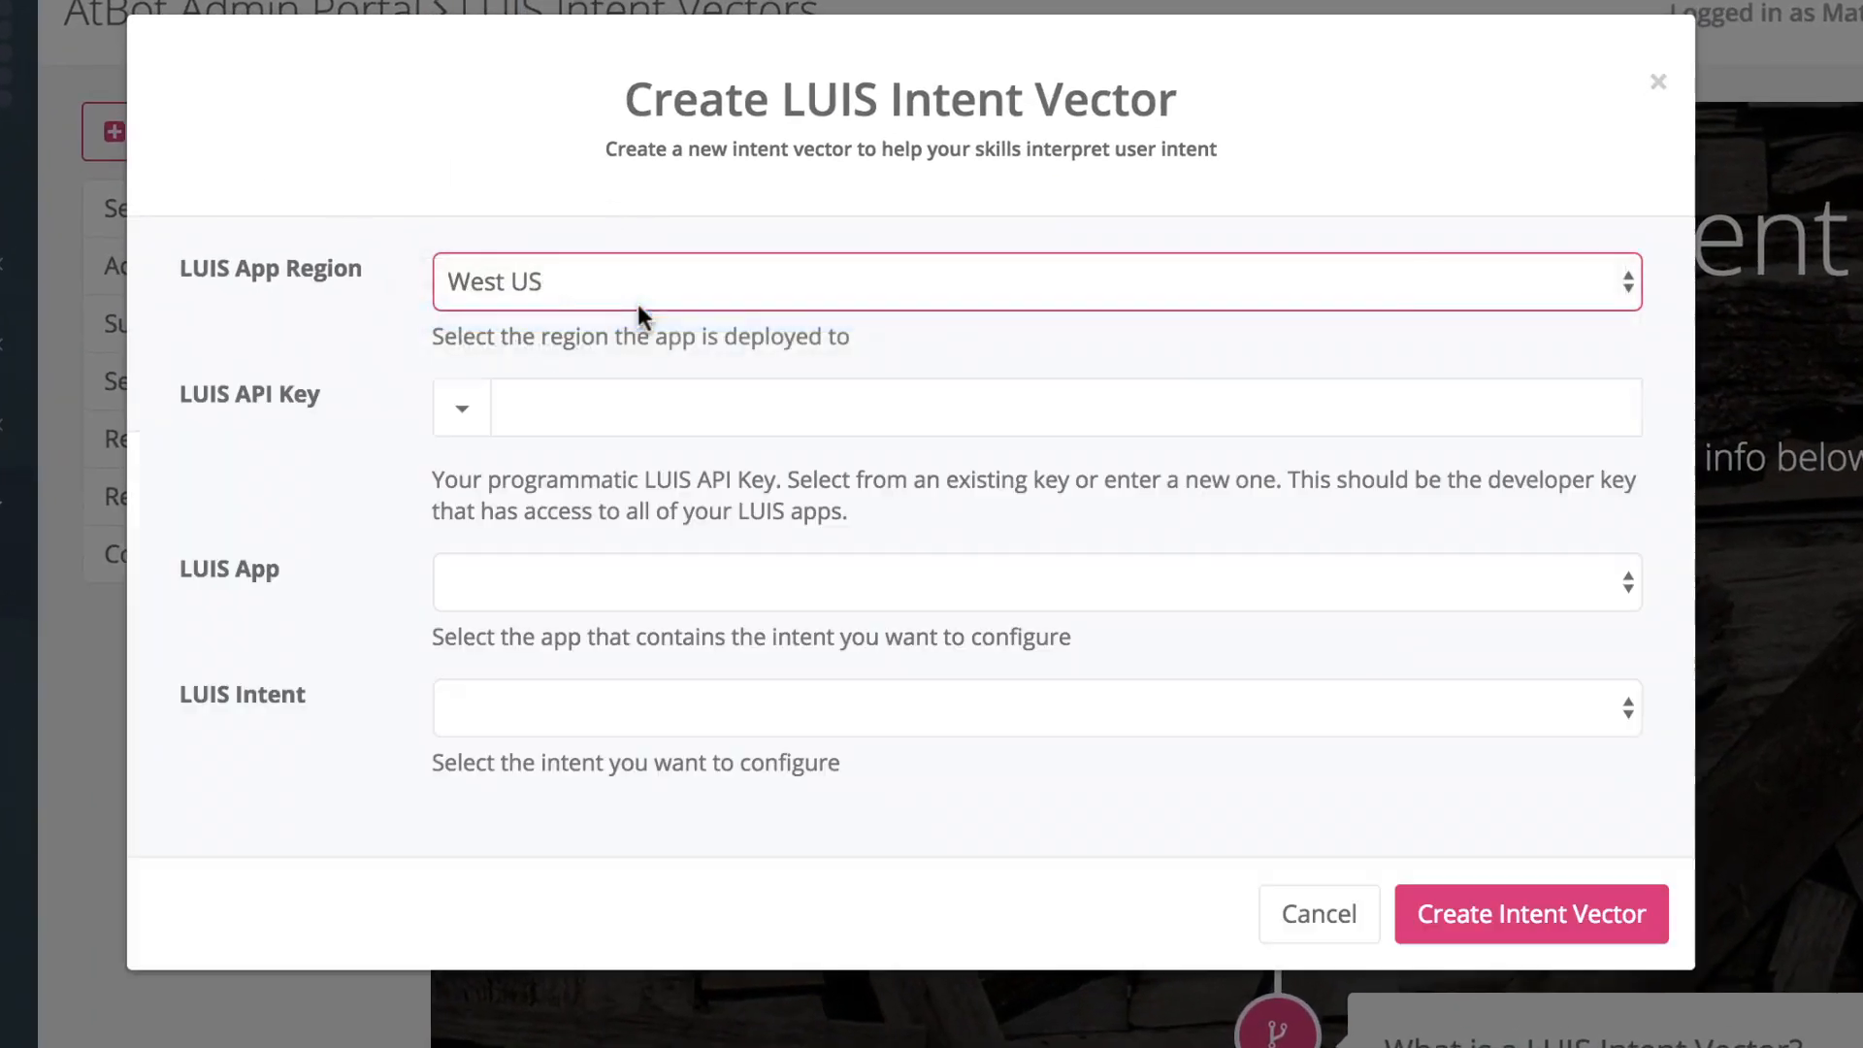
click(545, 398)
right_click(1331, 399)
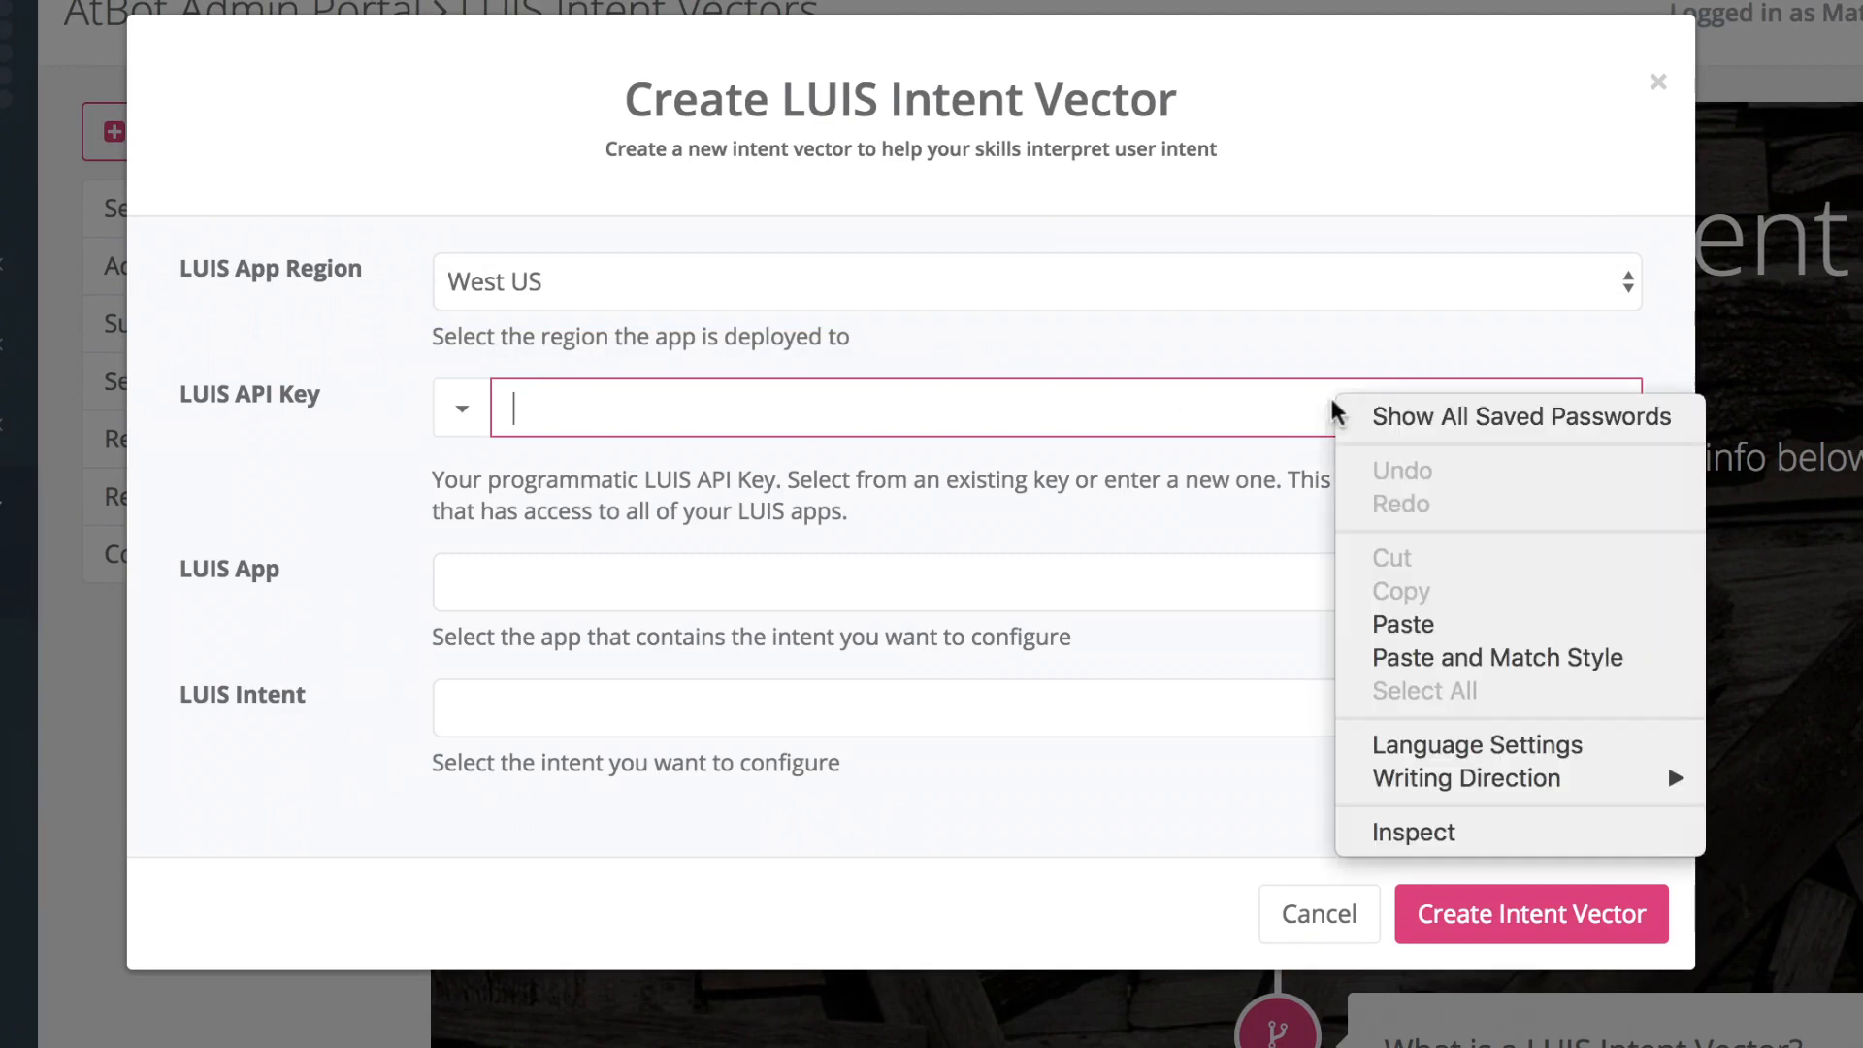
click(1423, 626)
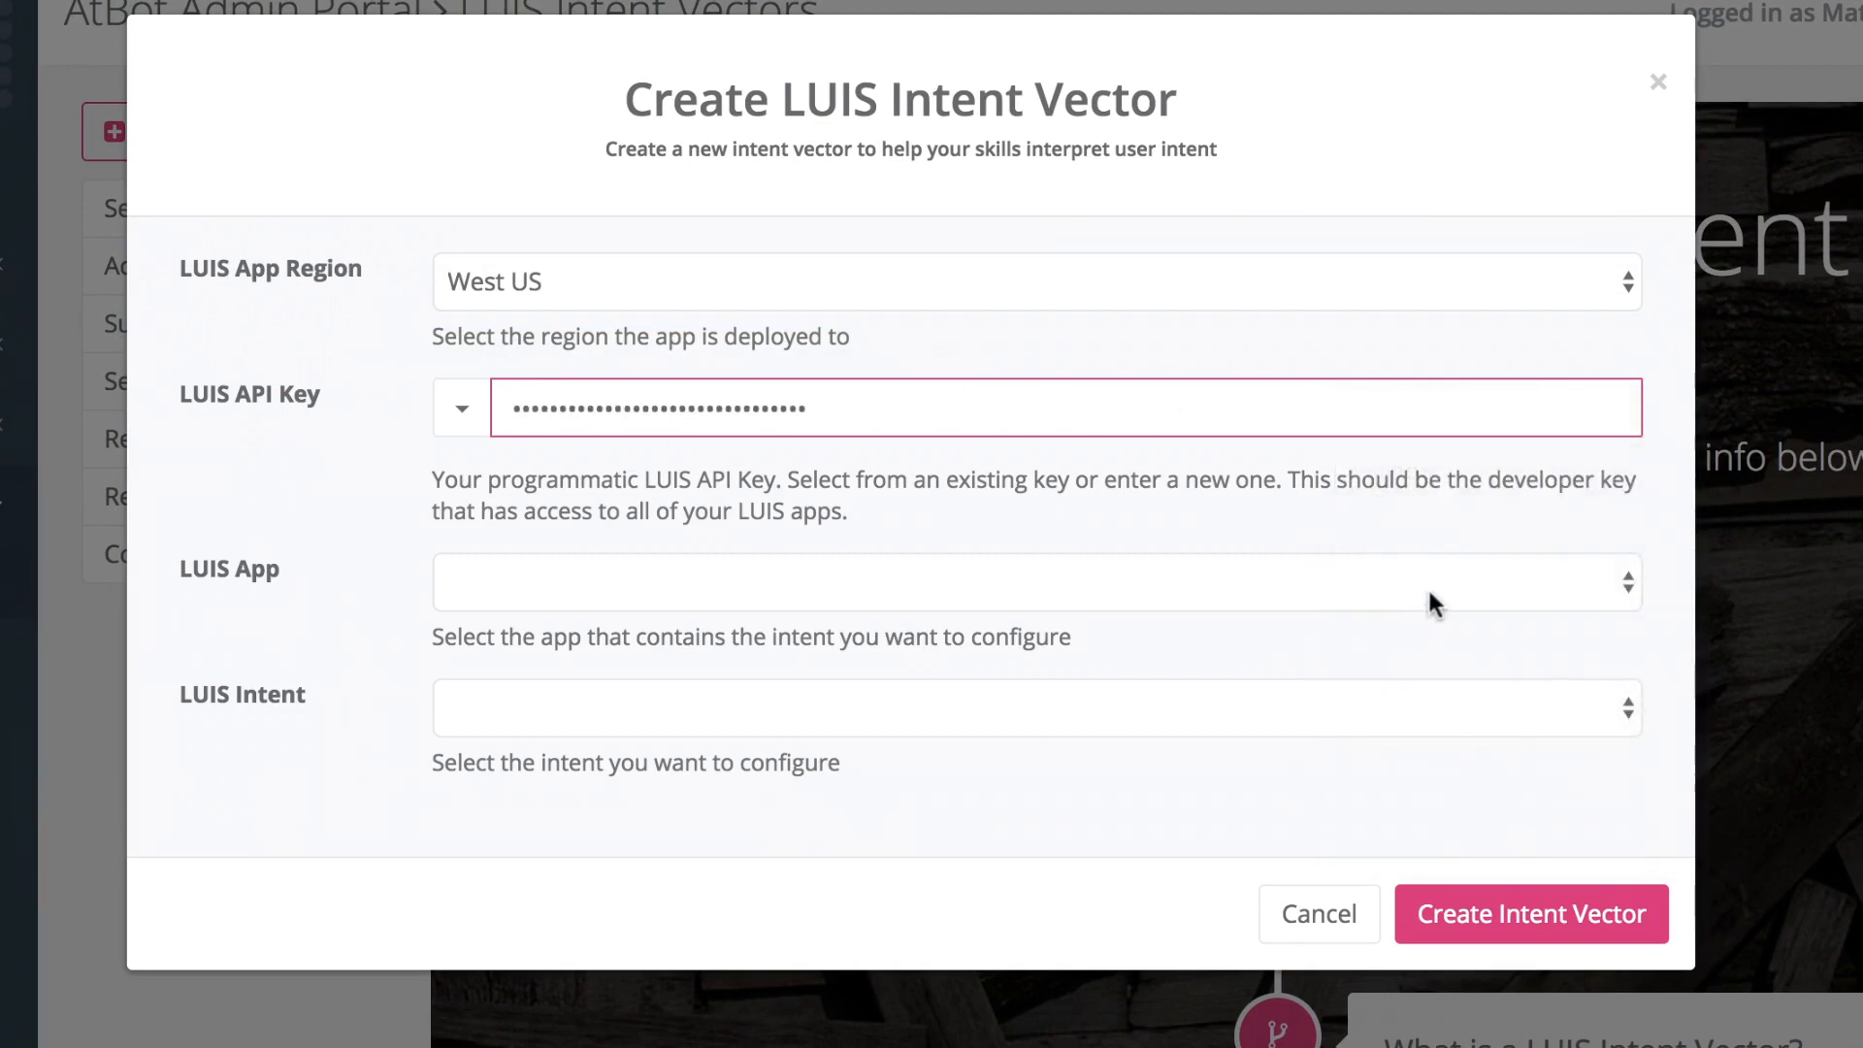
Choose the GoBot app and its Connect to Printer intent, and create the intent vector
click(1599, 587)
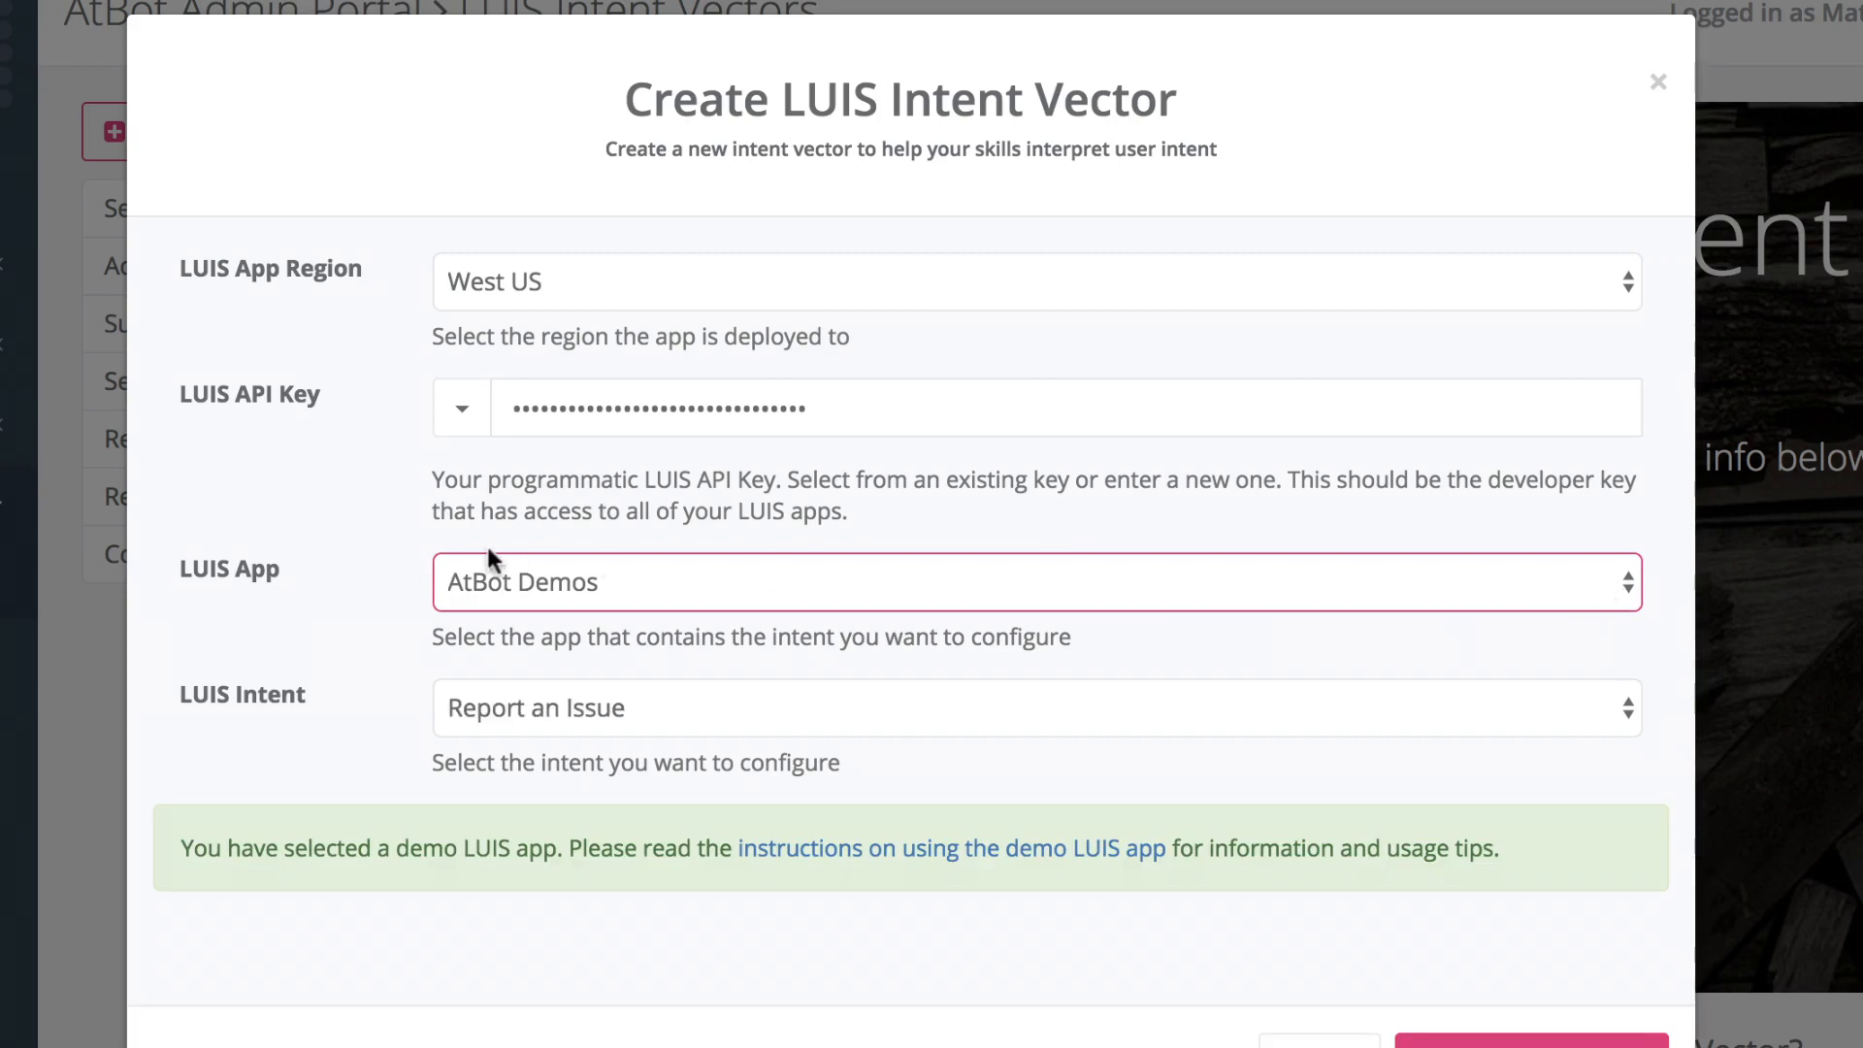
click(541, 580)
click(504, 704)
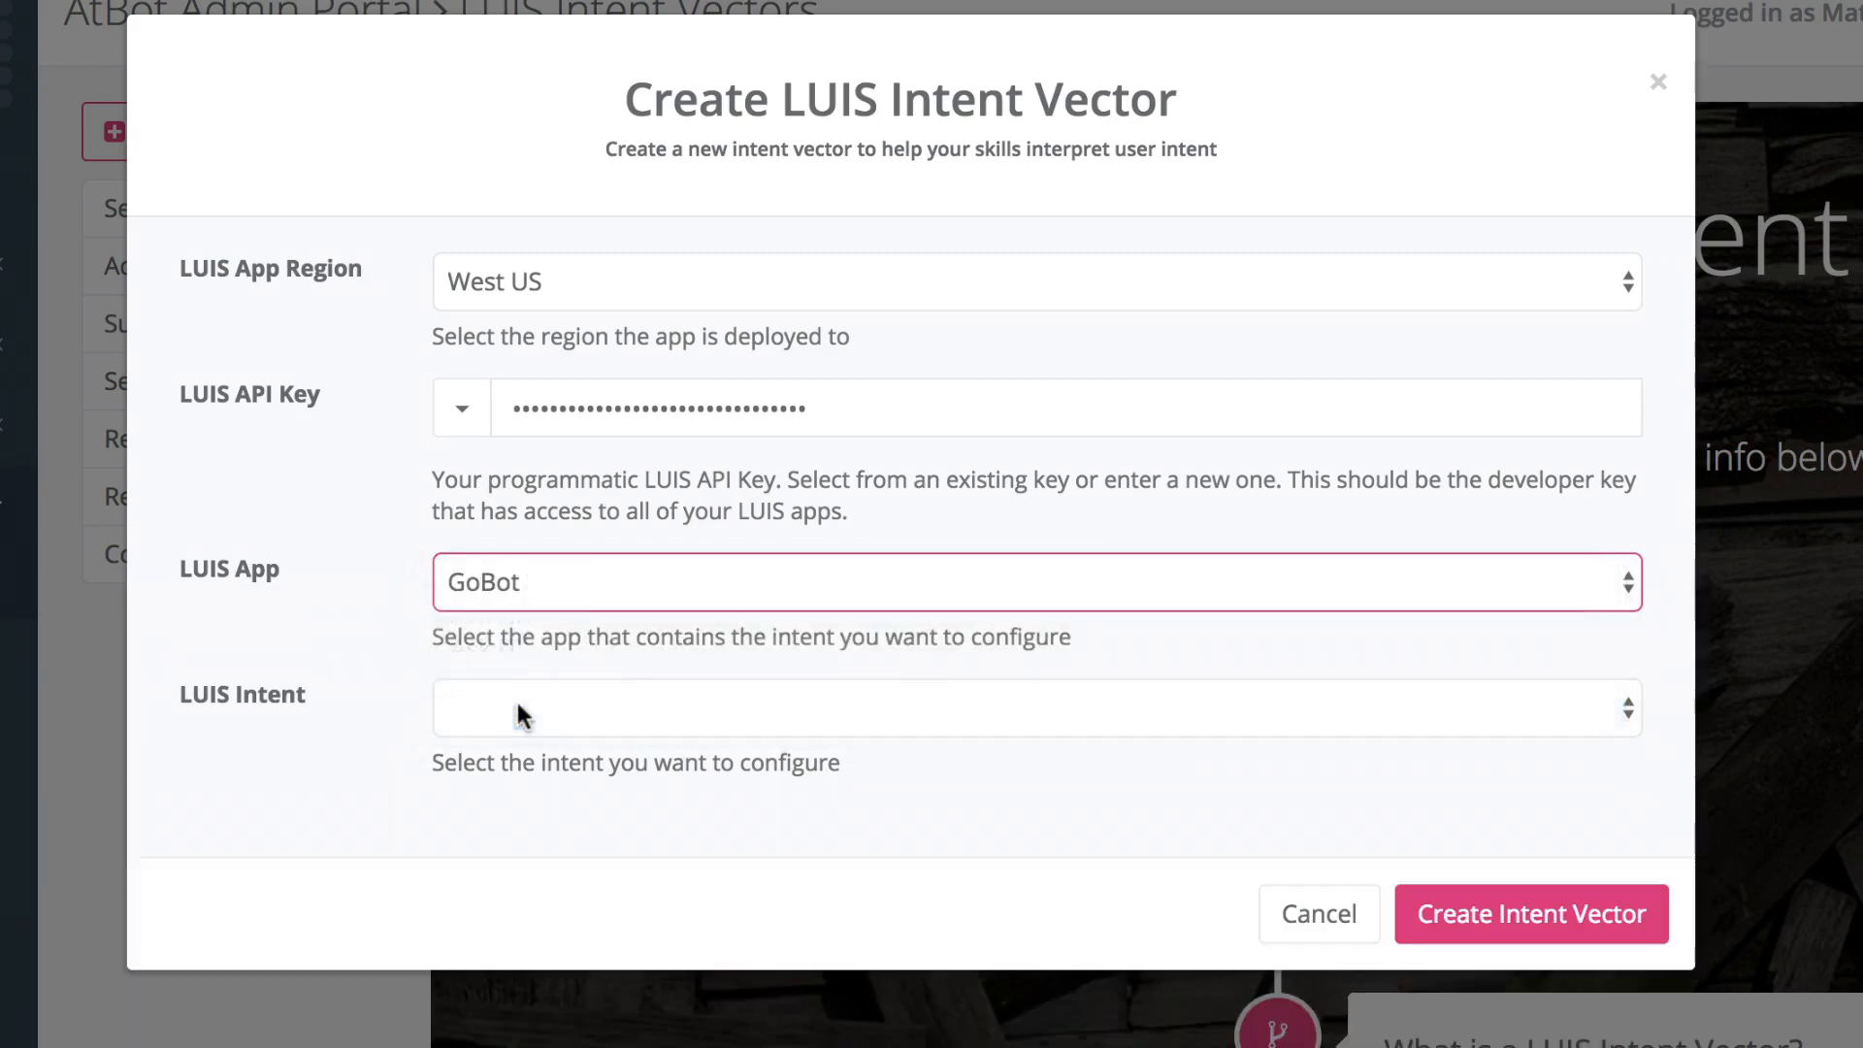
click(1009, 708)
click(1006, 707)
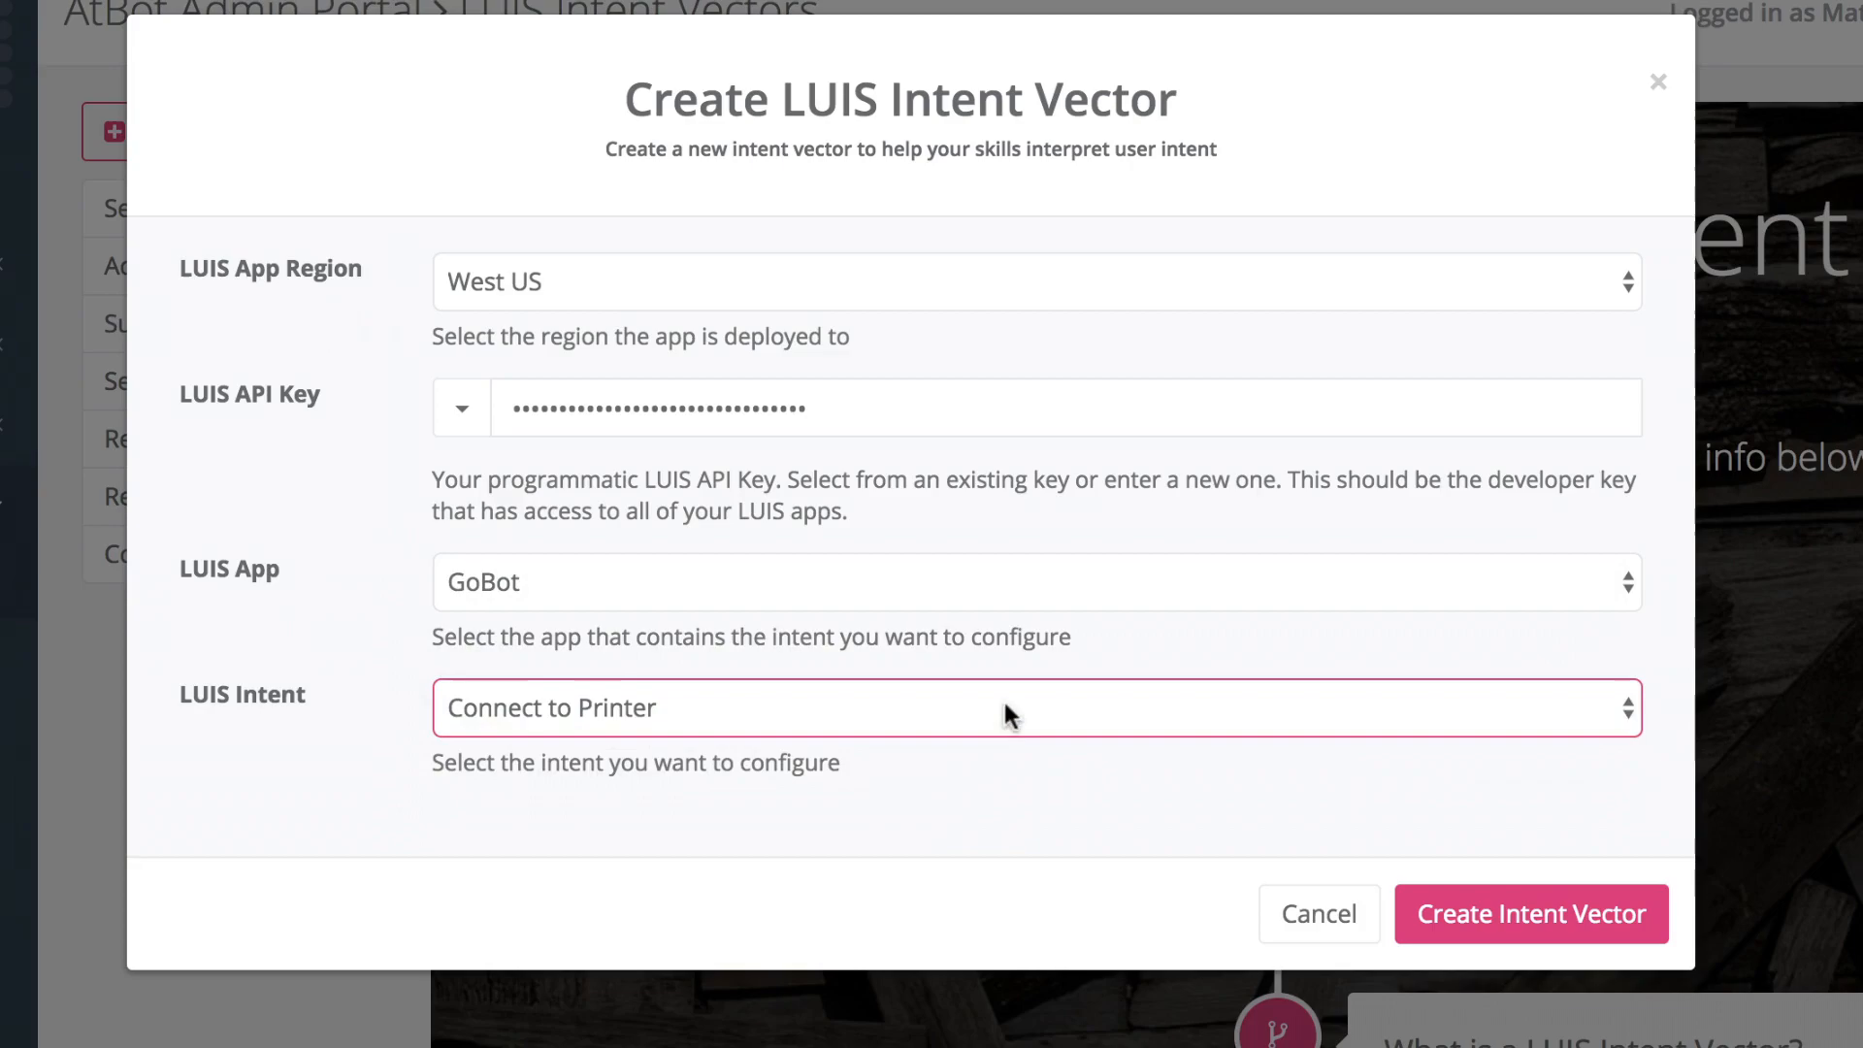
click(1490, 911)
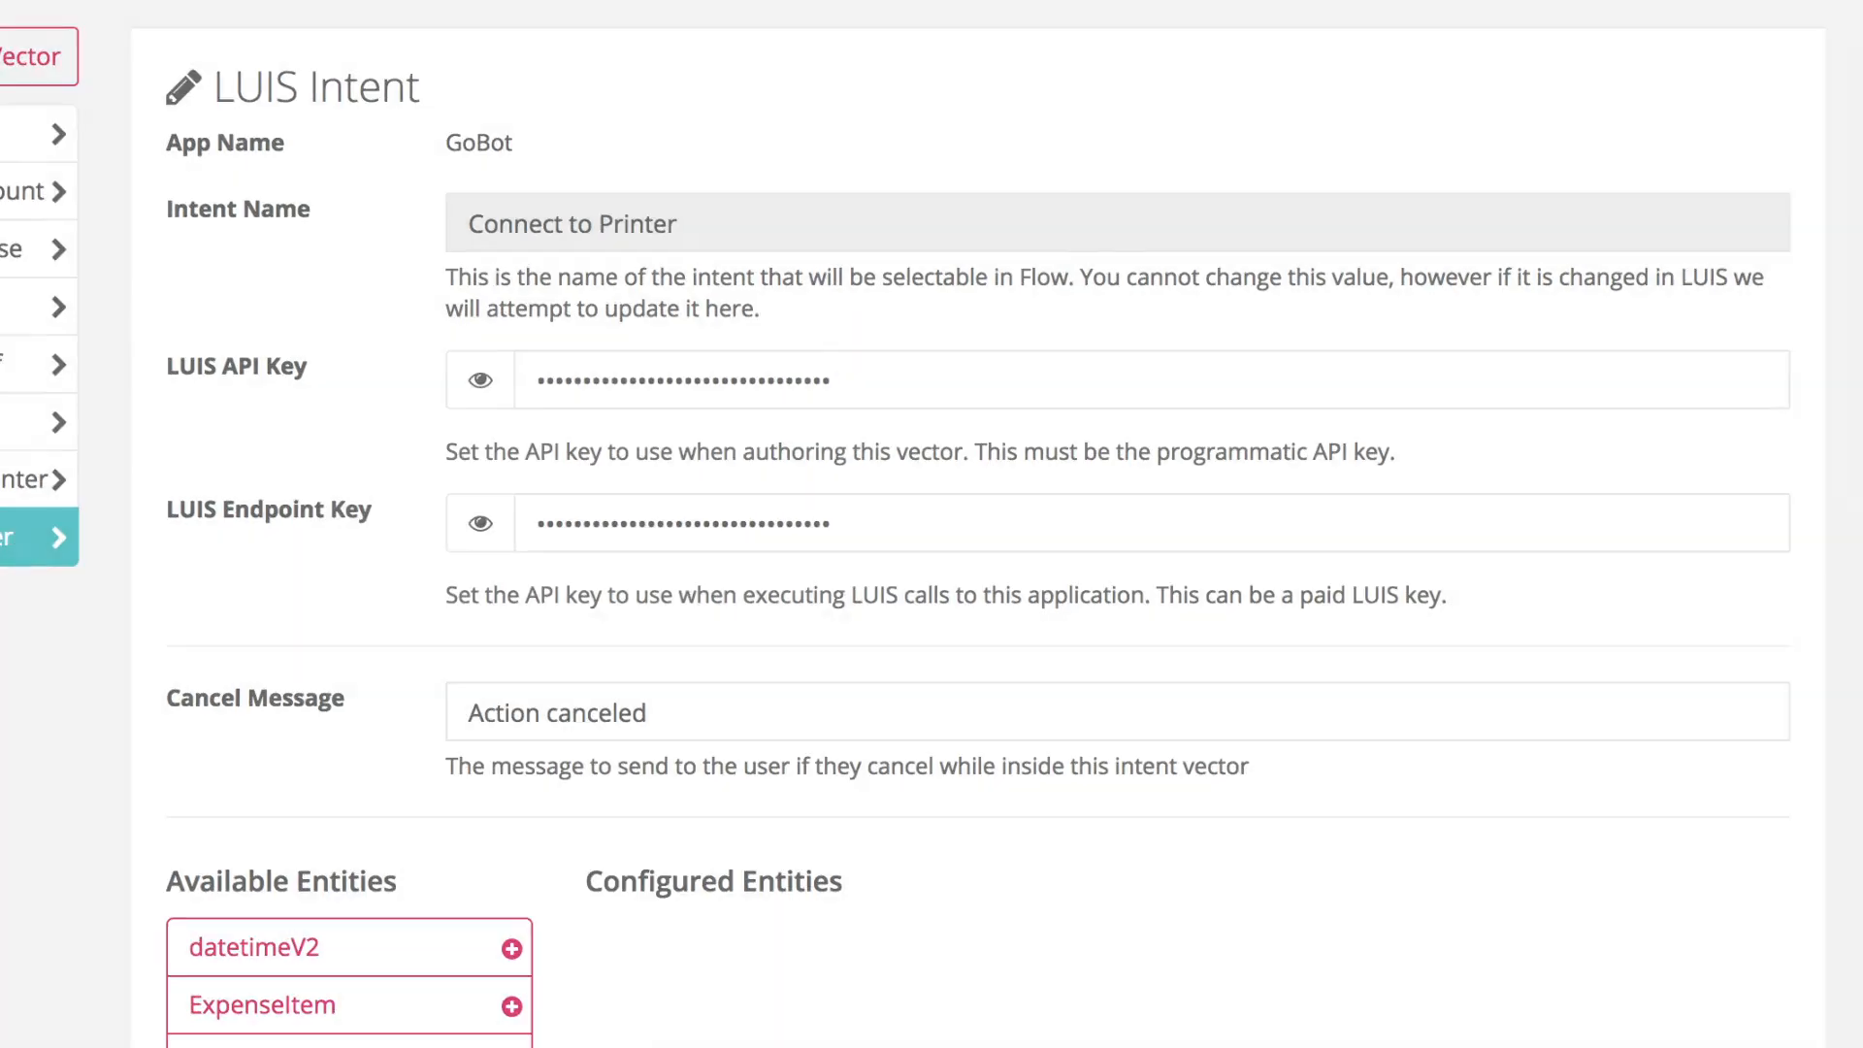
Add PrinterType to the configured entities of the Connect to Printer vector and set its entity type to Choice
scroll(120, 776, down, 4)
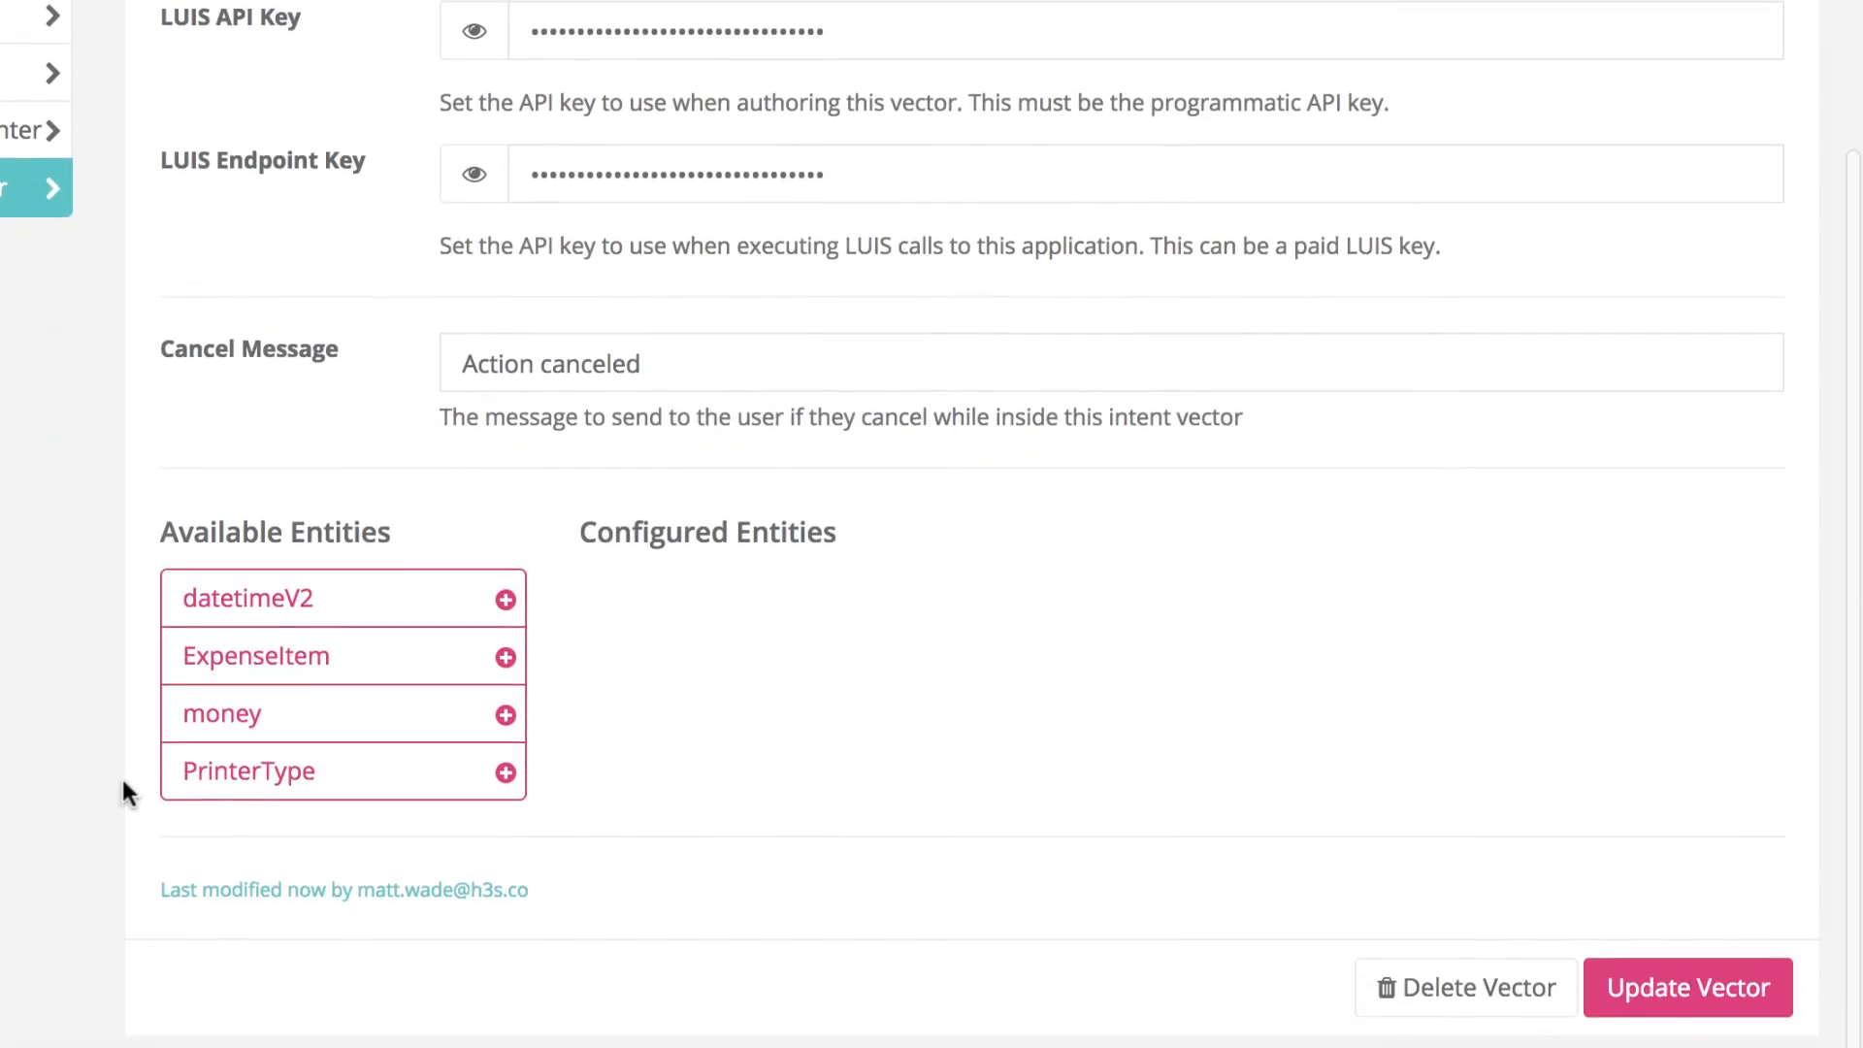
click(506, 772)
click(1255, 664)
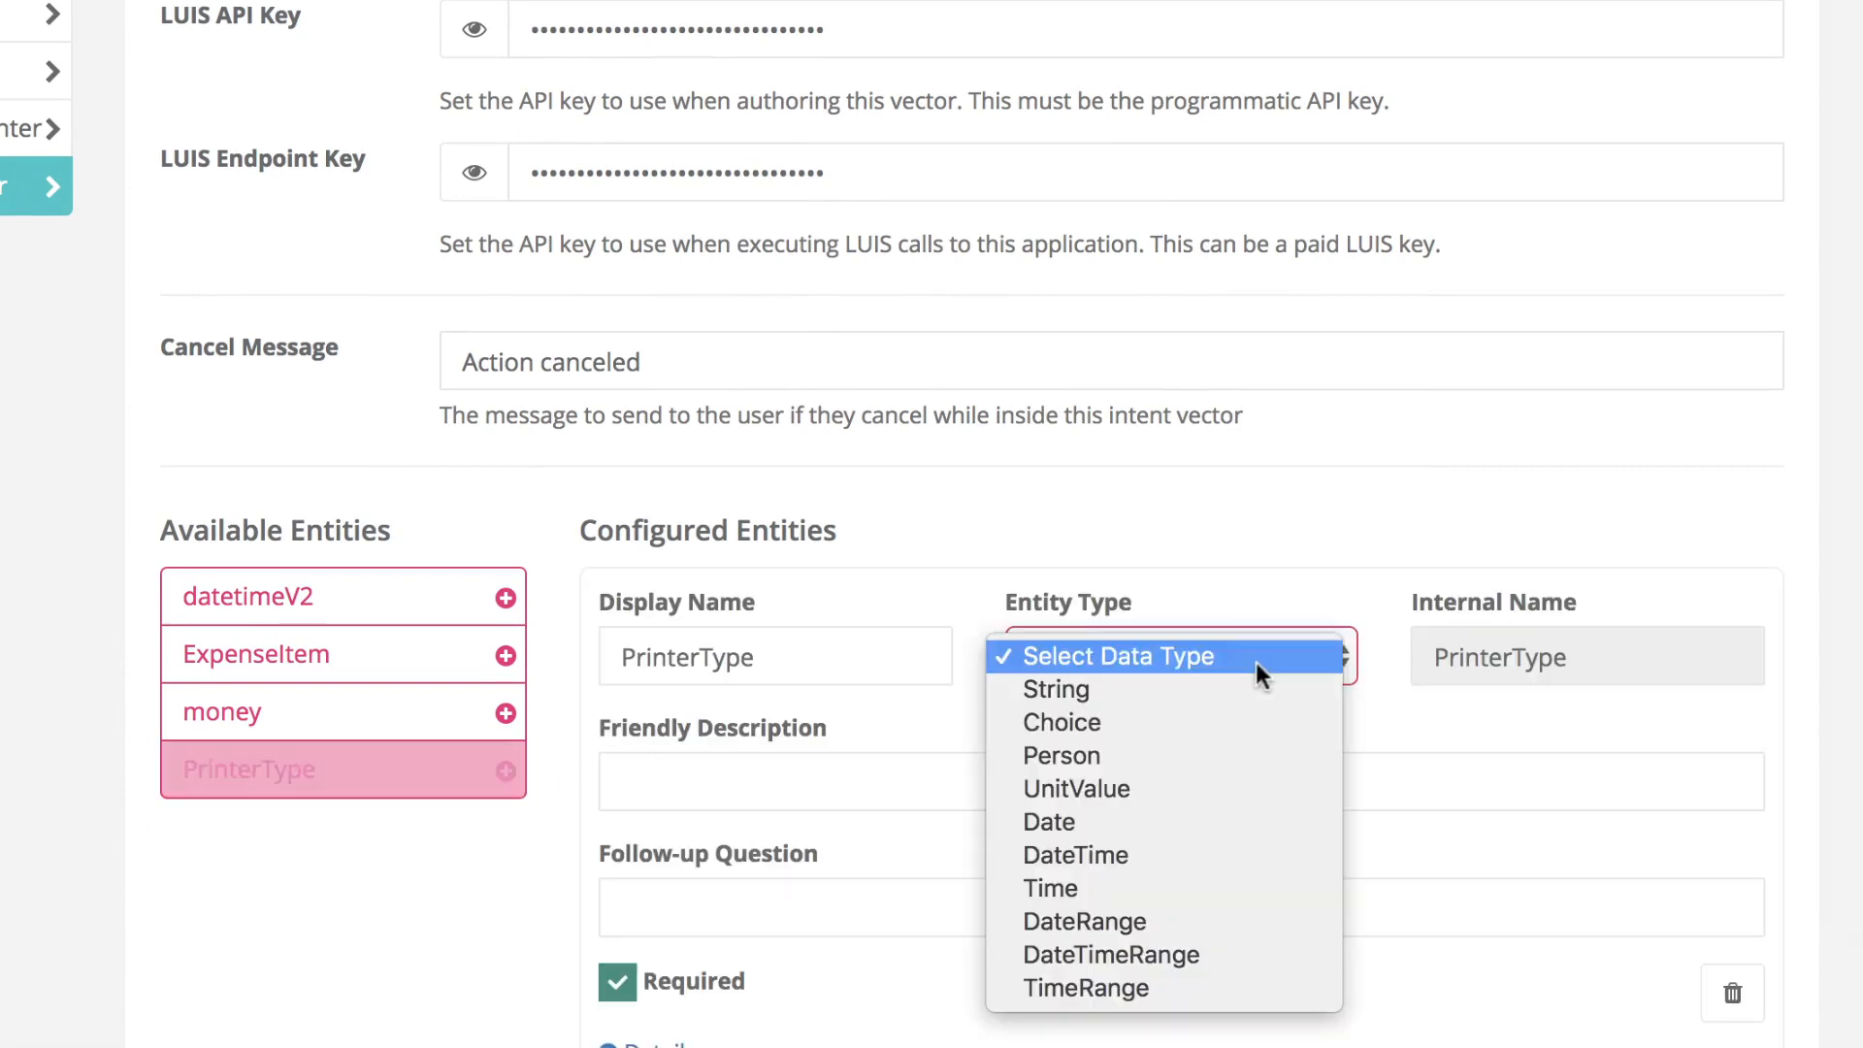
click(1252, 719)
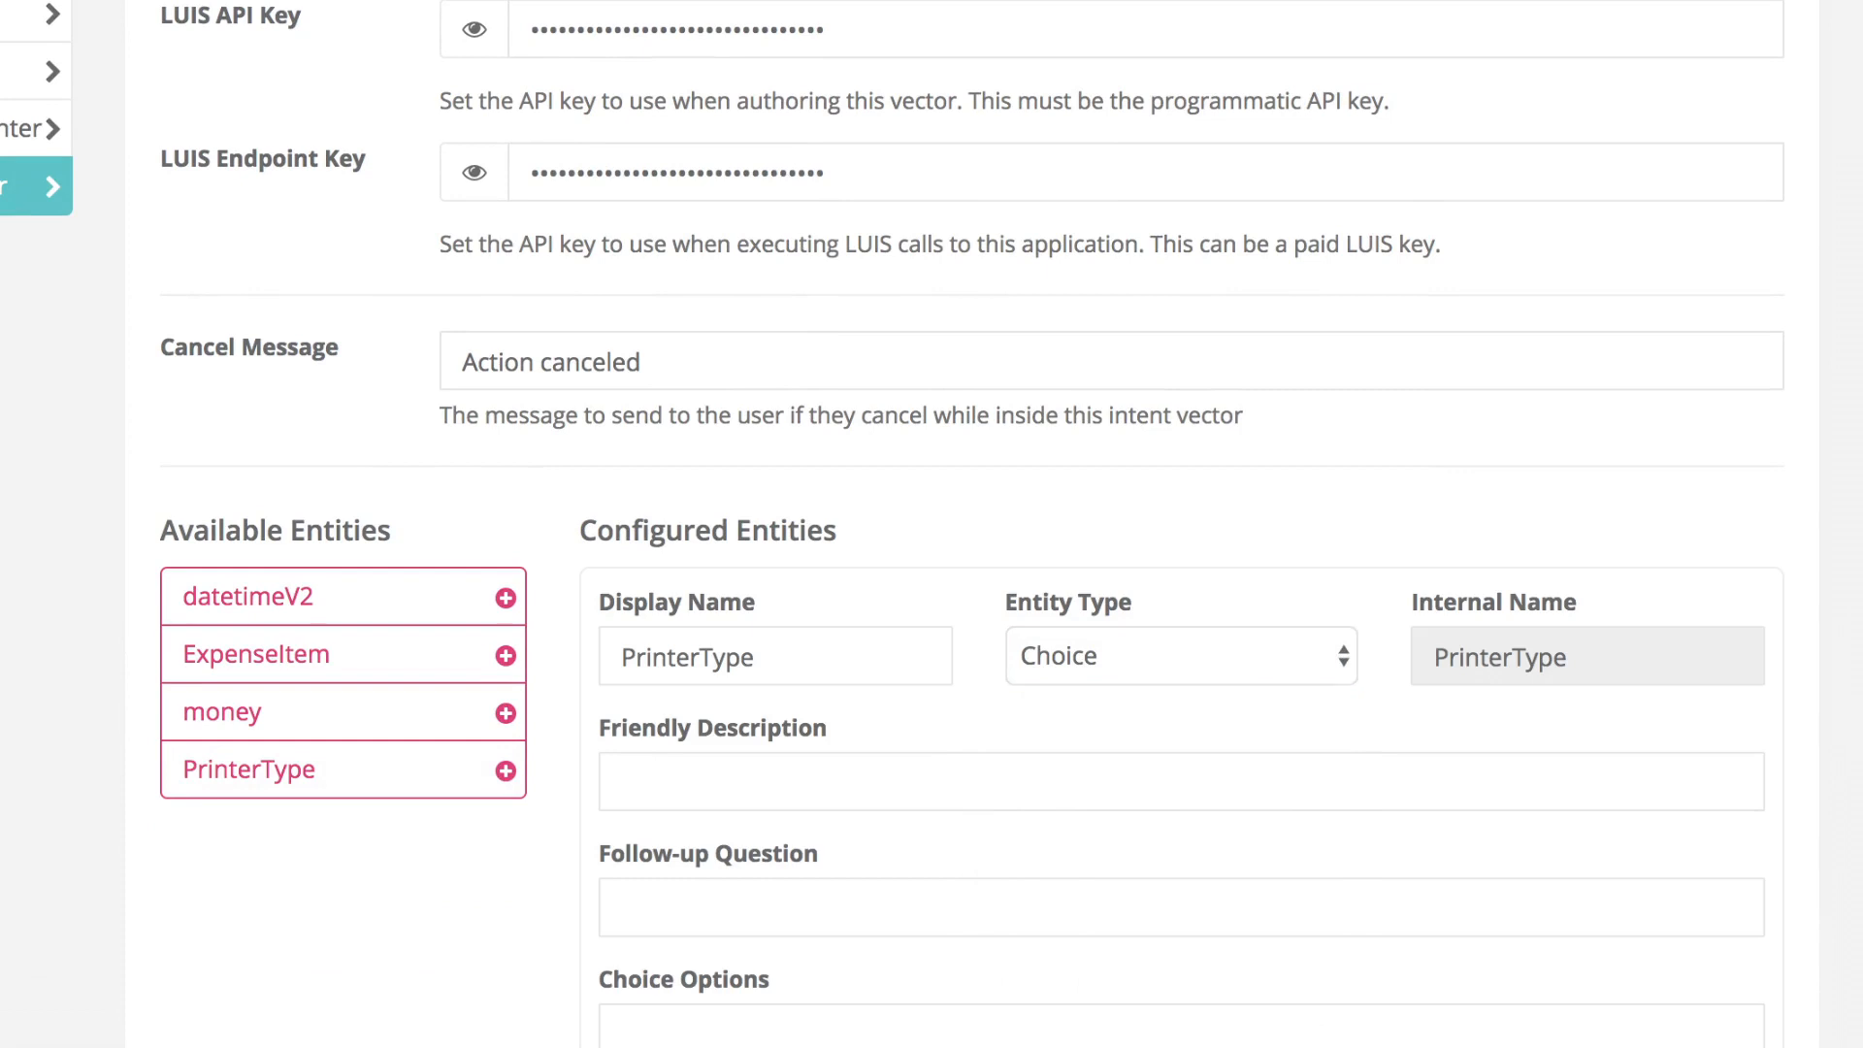
Describe PrinterType as "Printer type will provide a more appropriate list of printers." with follow-up question "Which type of printer do you want to connect to?"
click(722, 773)
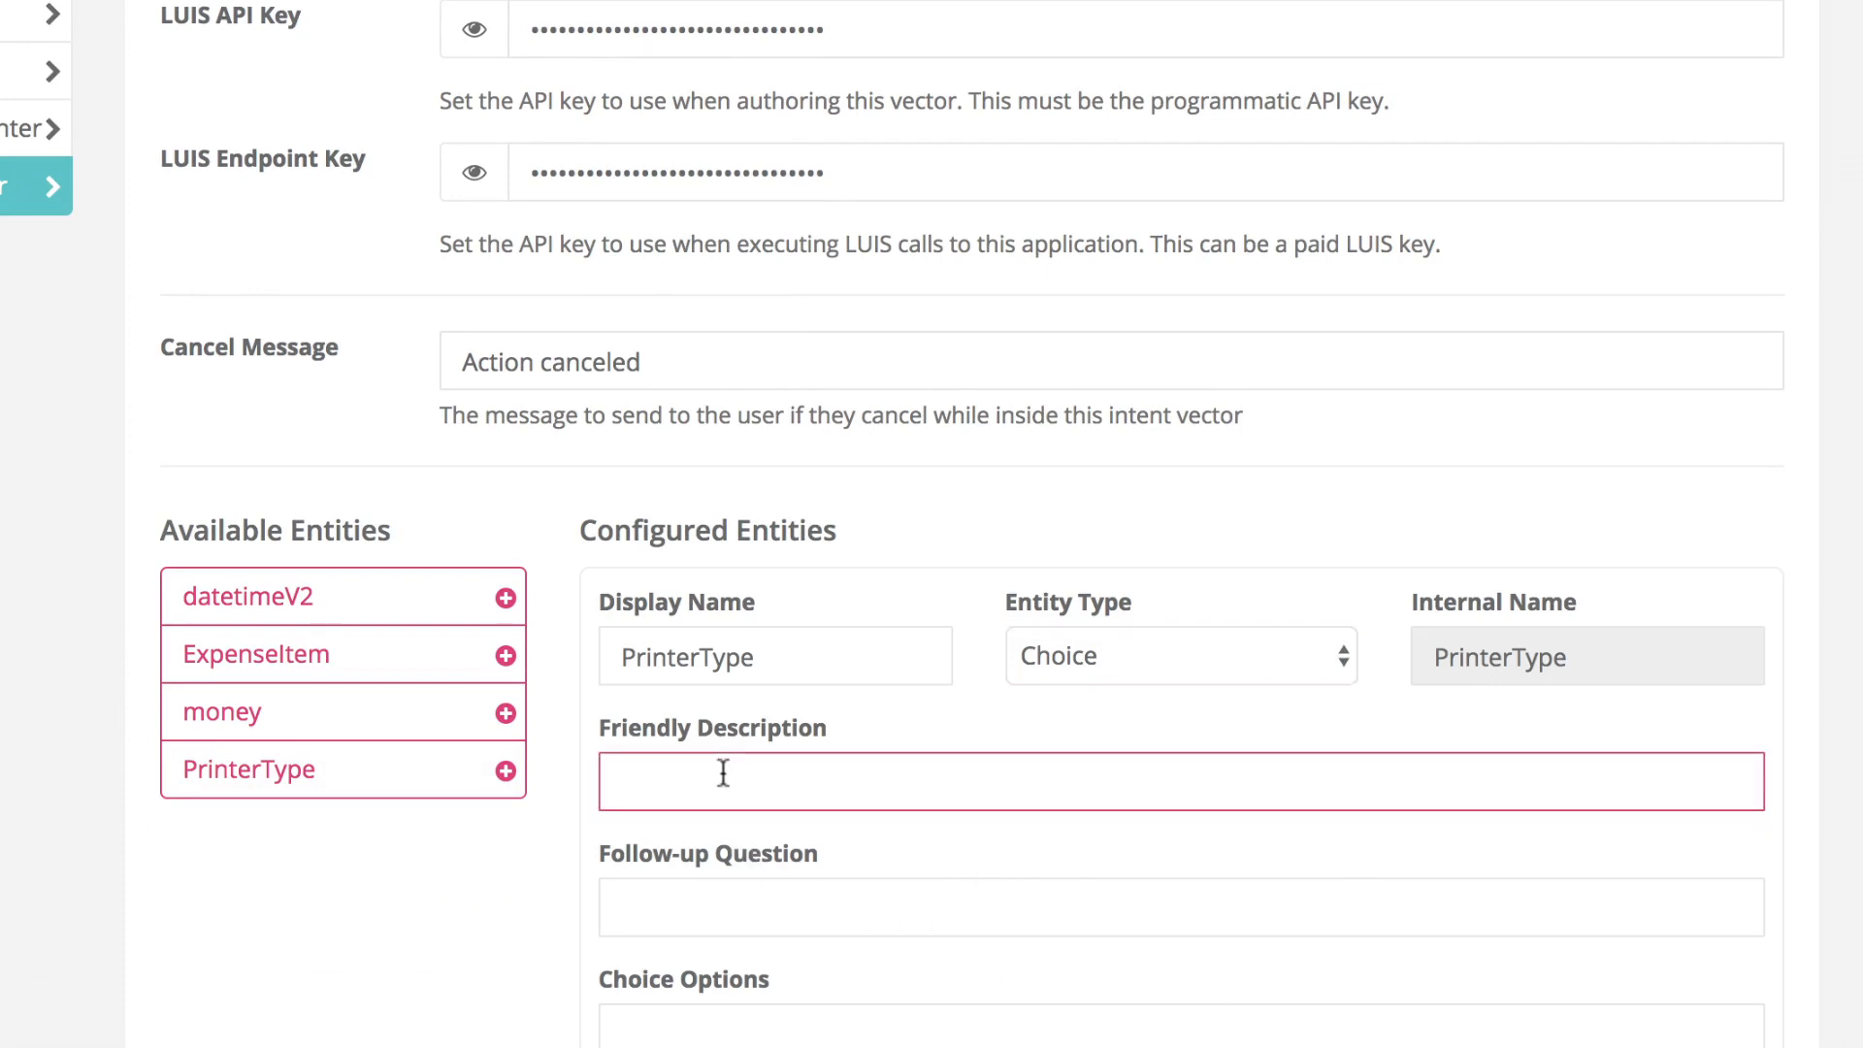
text(Printer type will provide a mo)
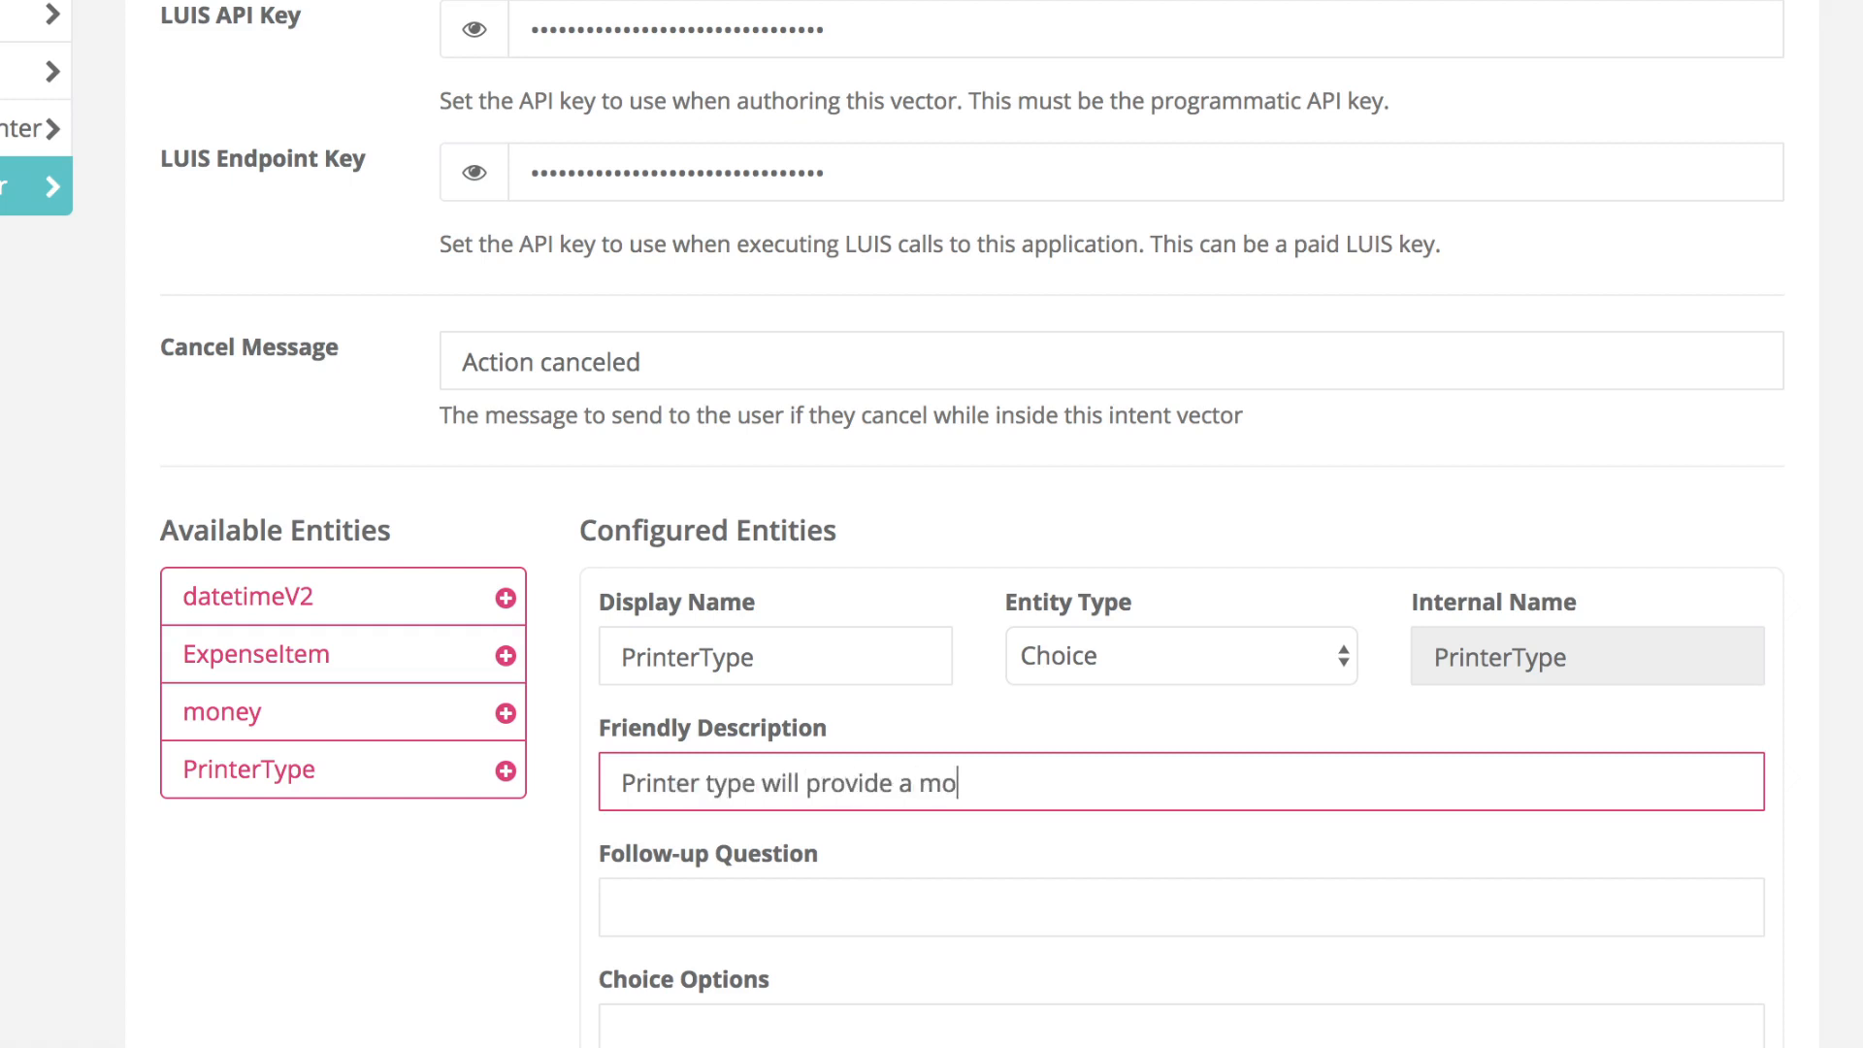
text(re appropriate list of printers.)
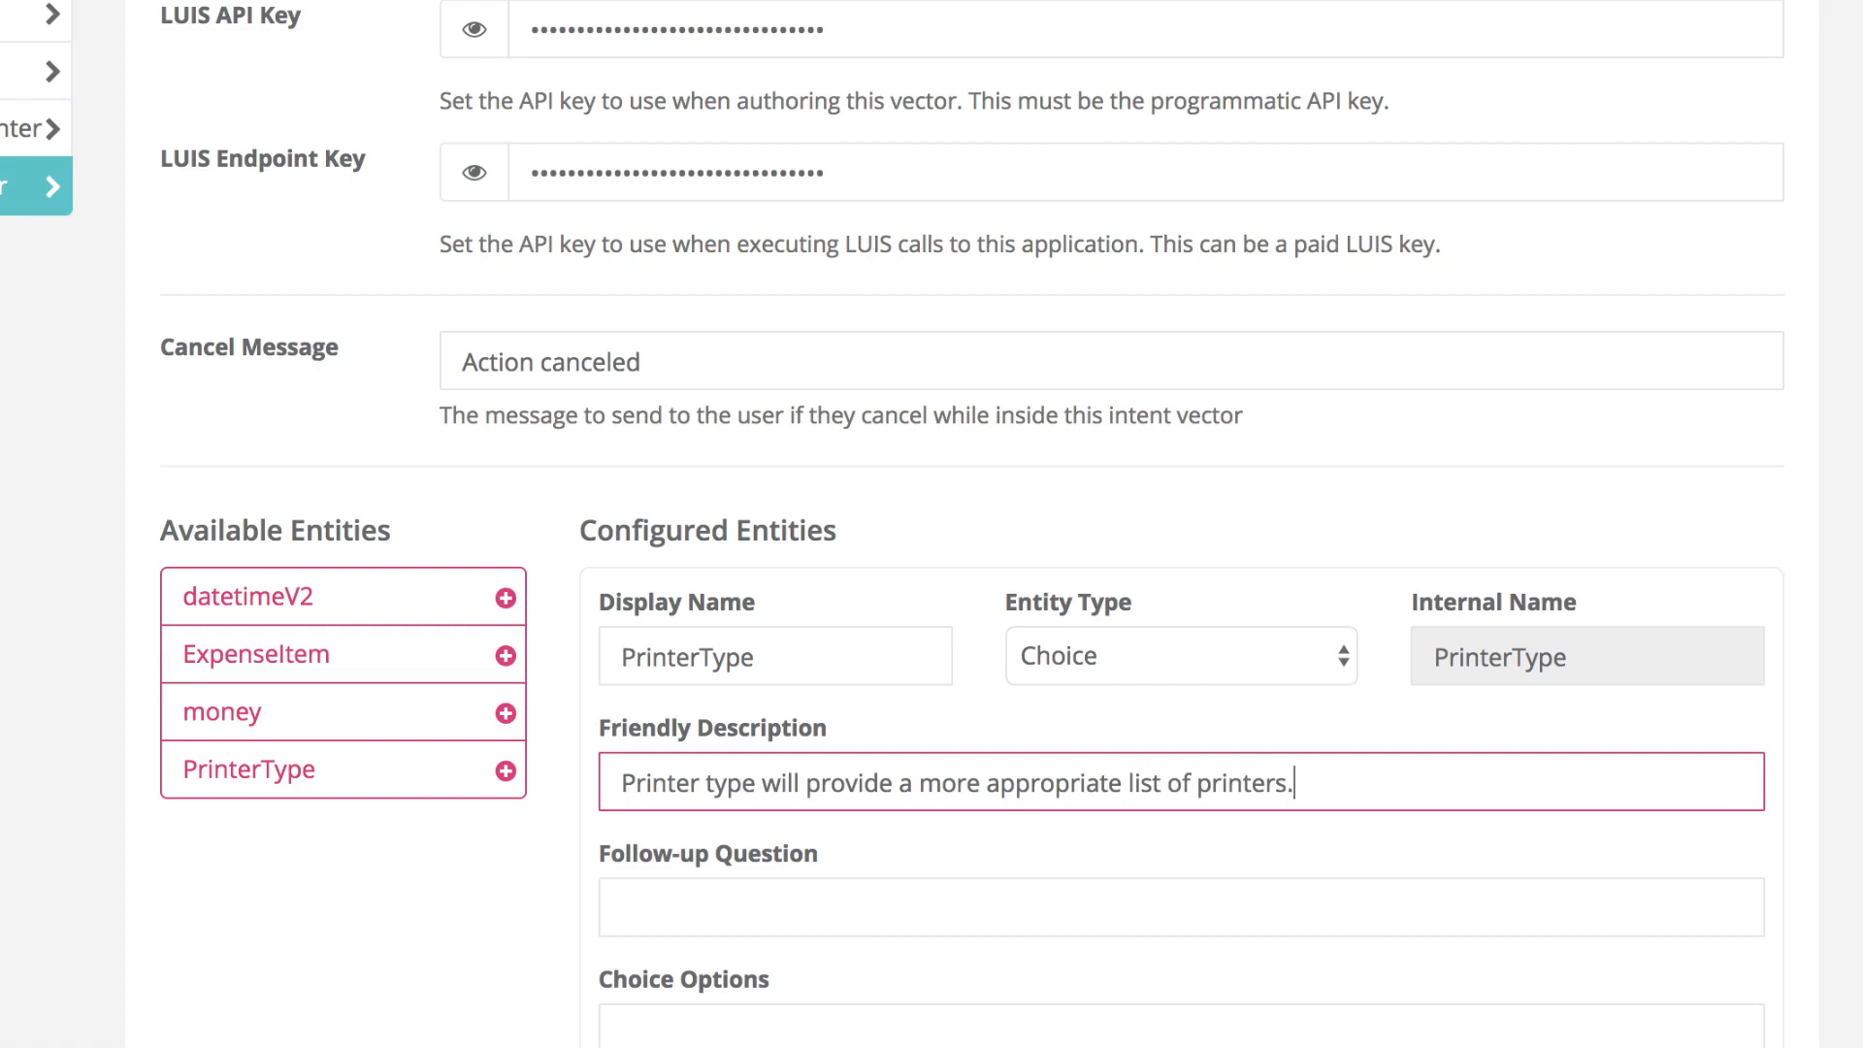
key(Tab)
text(Which )
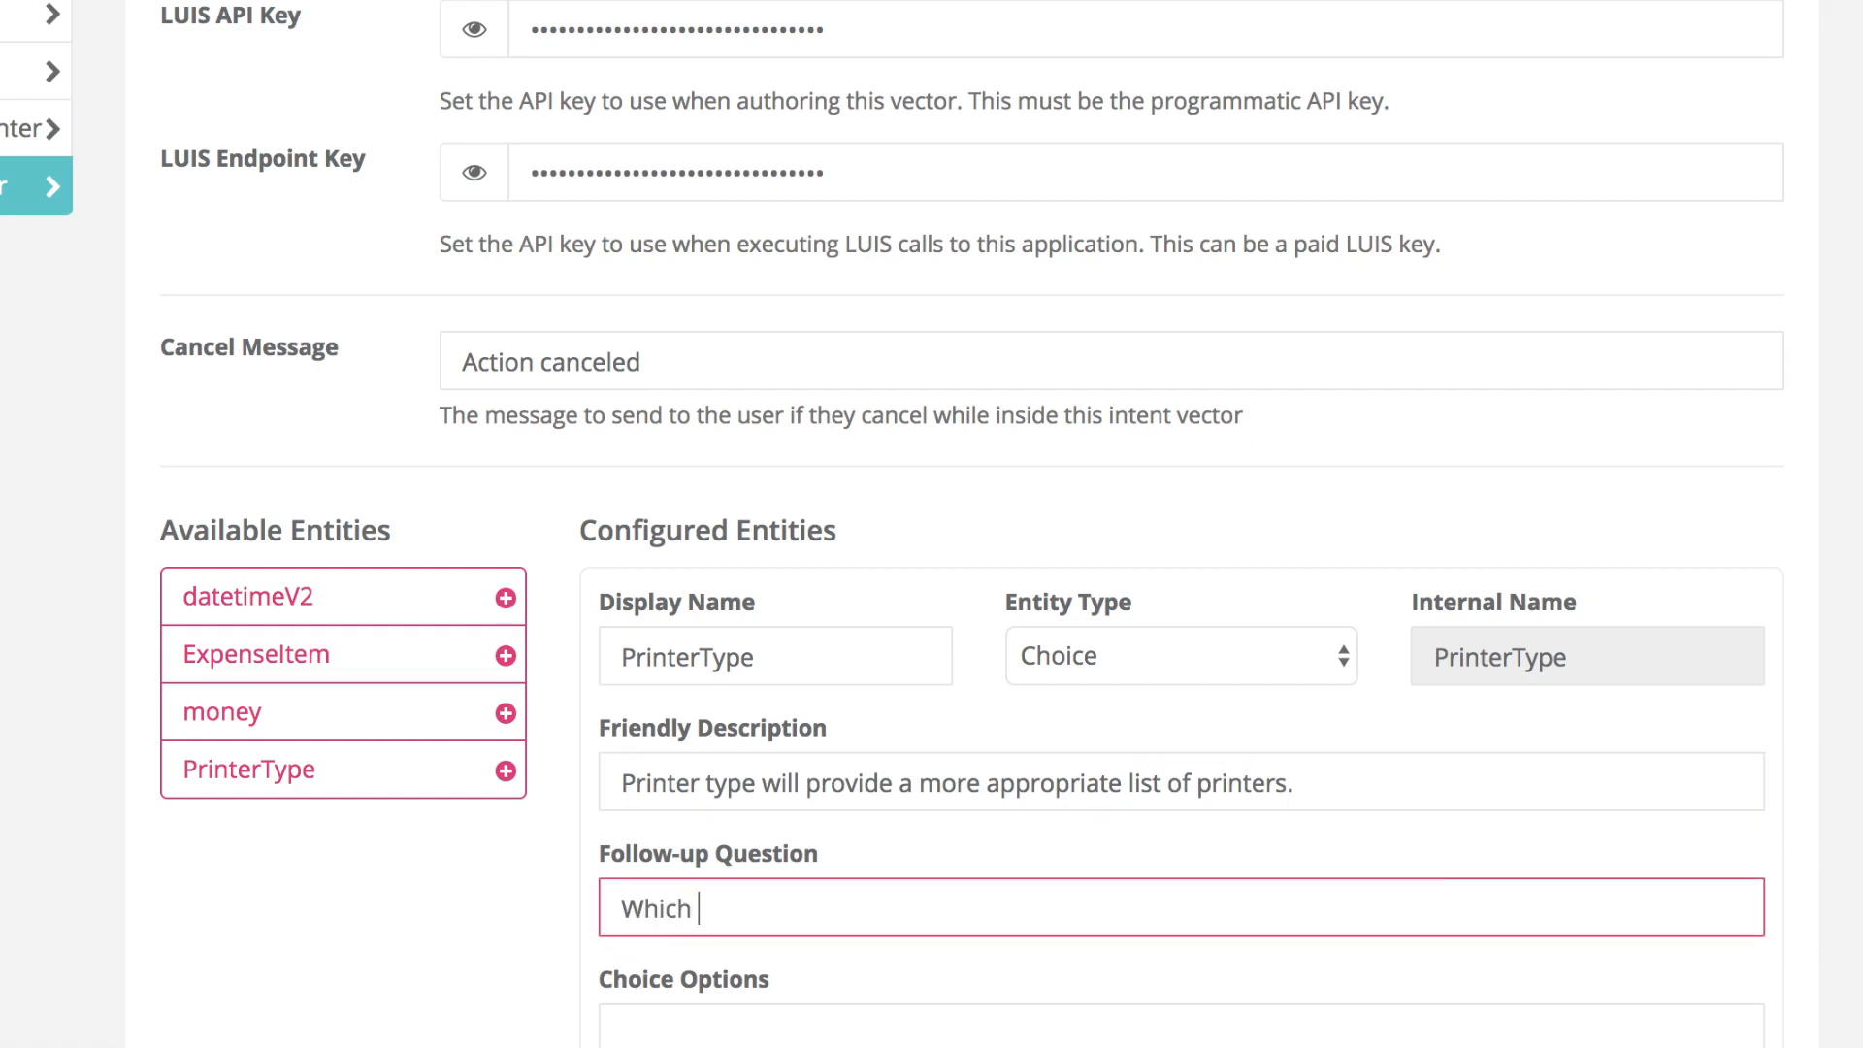
text(type of printer d)
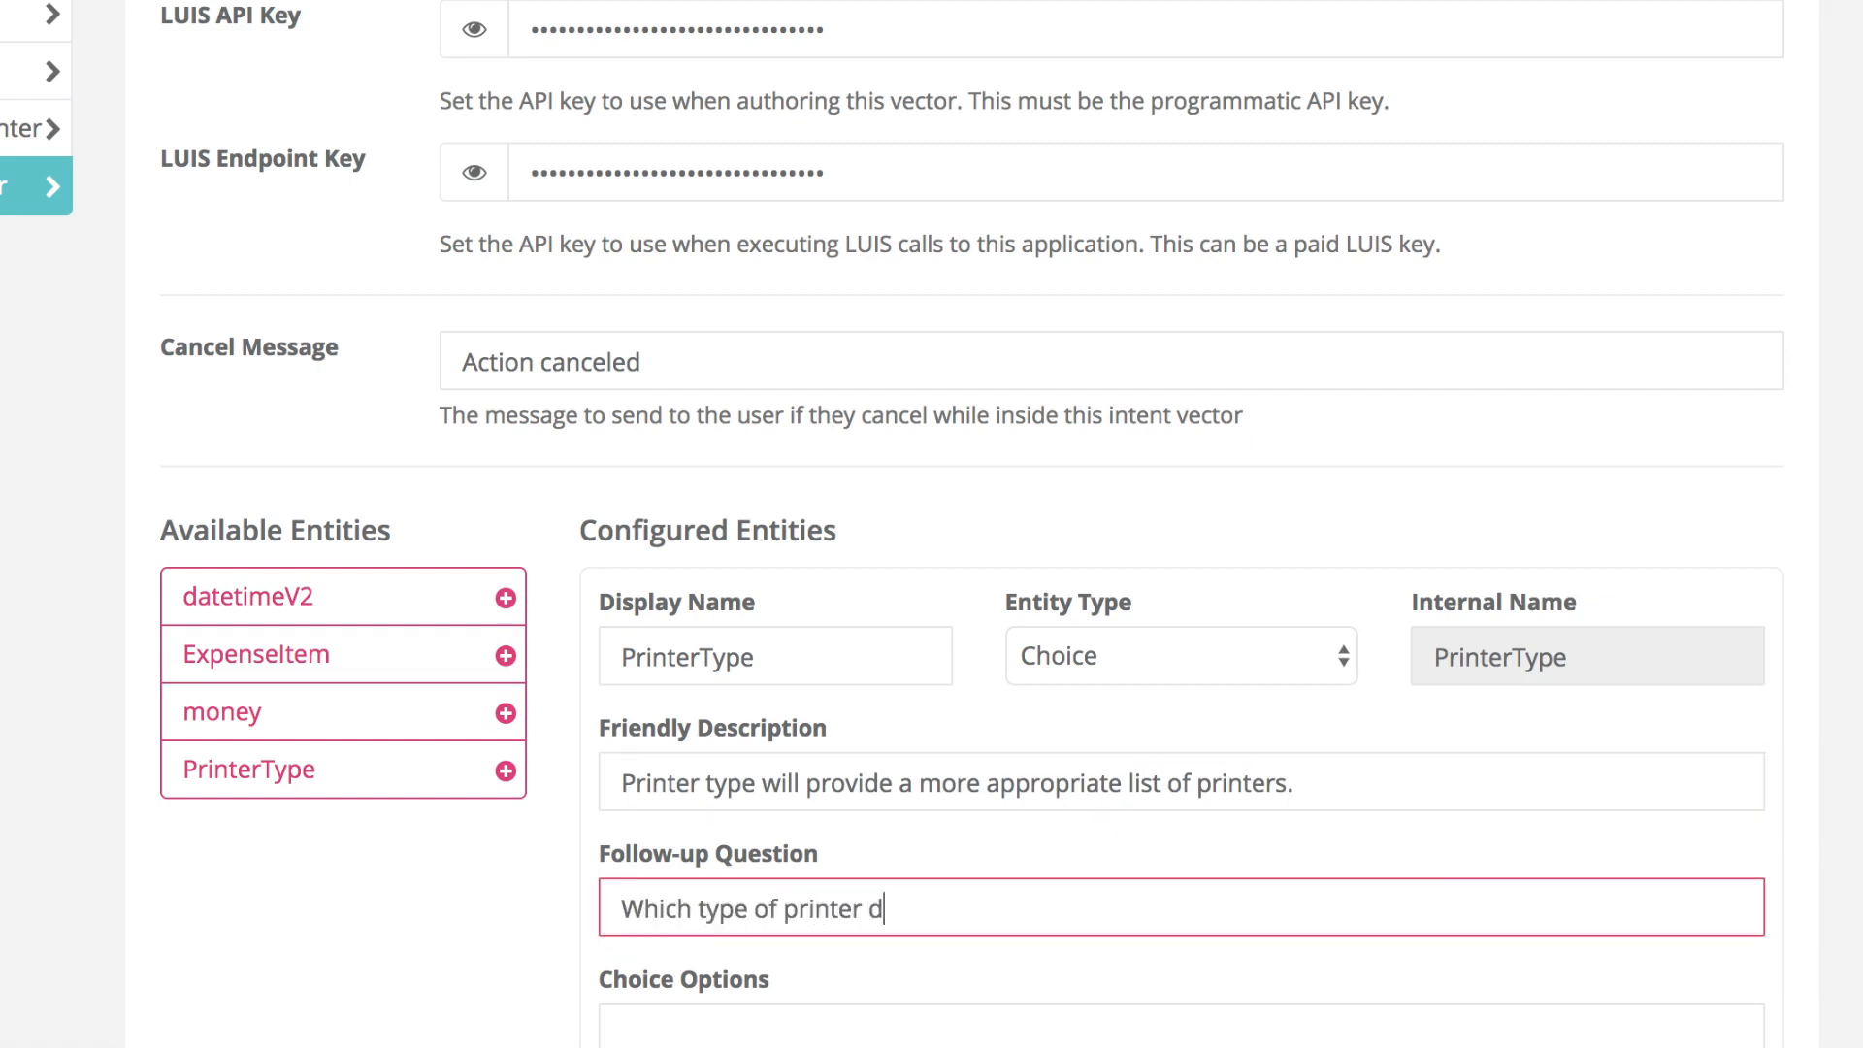
text(o you want to connect to?)
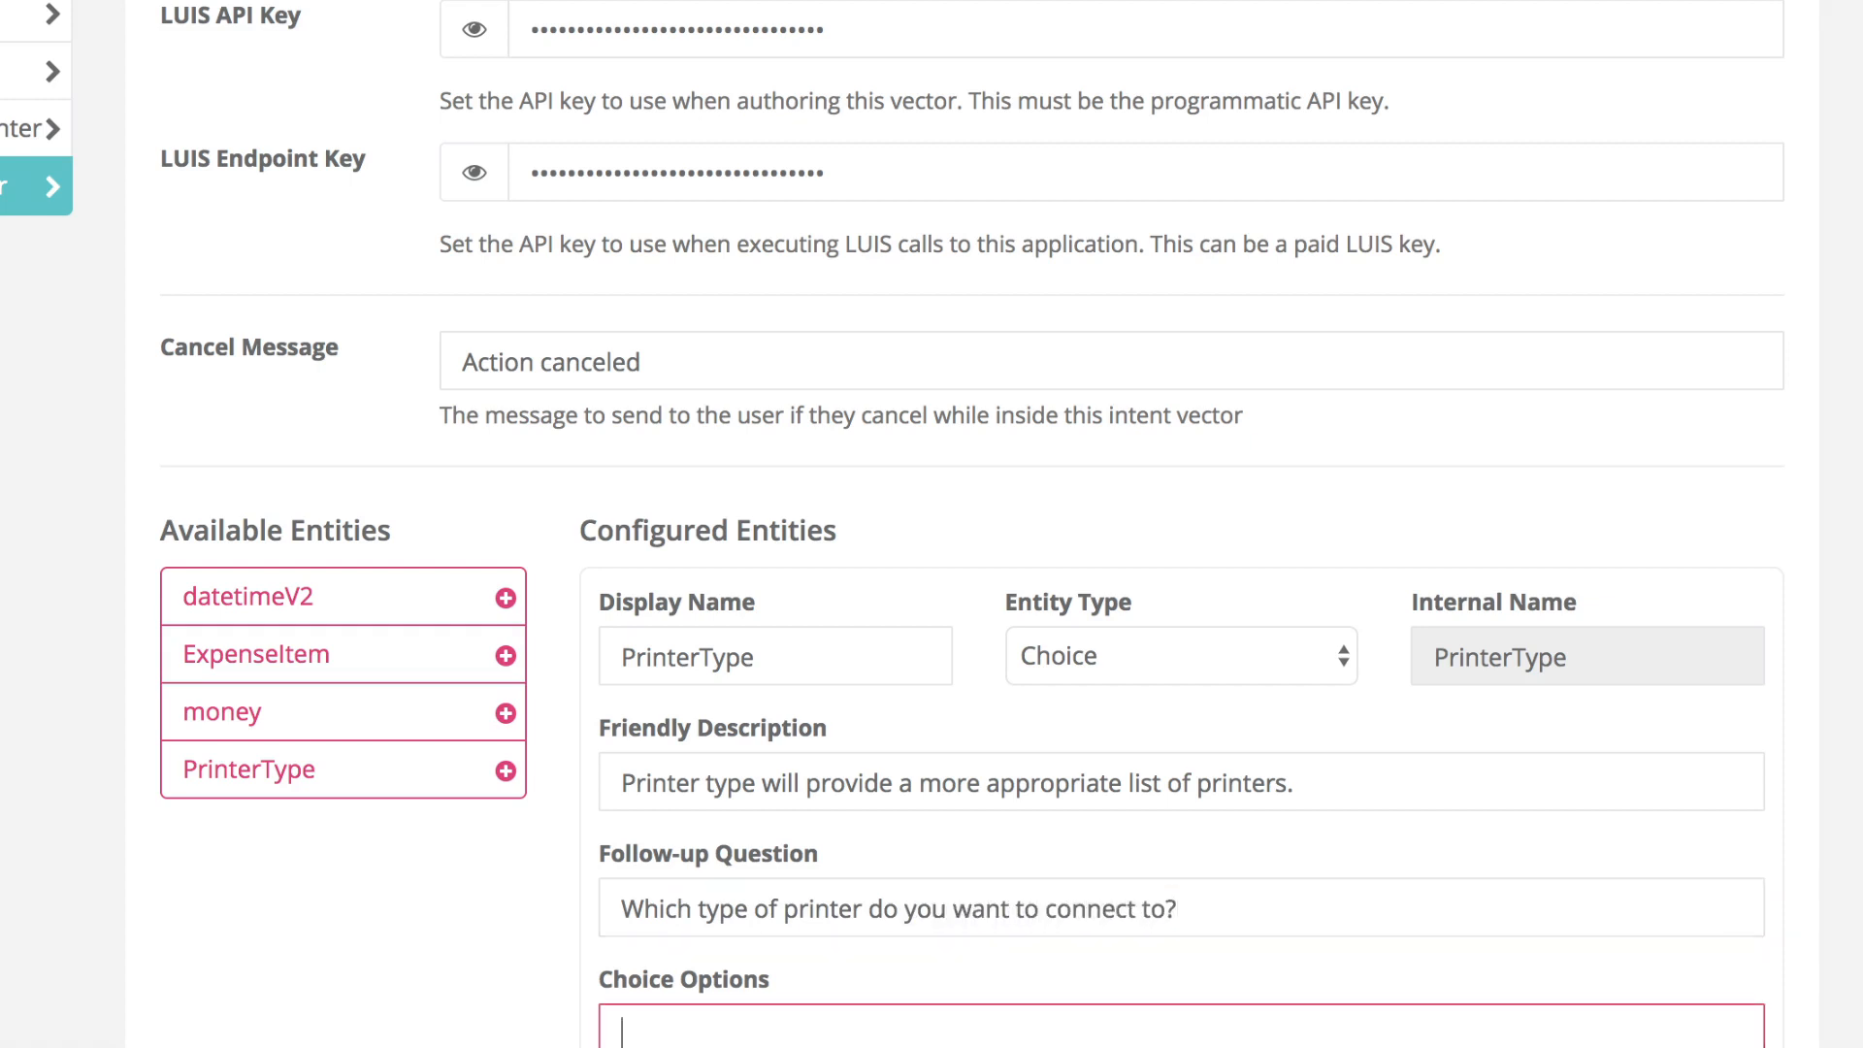
Enter the PrinterType choice options "Black and white", "Color" and "Doesn't matter" on separate lines, and update the intent vector
scroll(970, 524, down, 5)
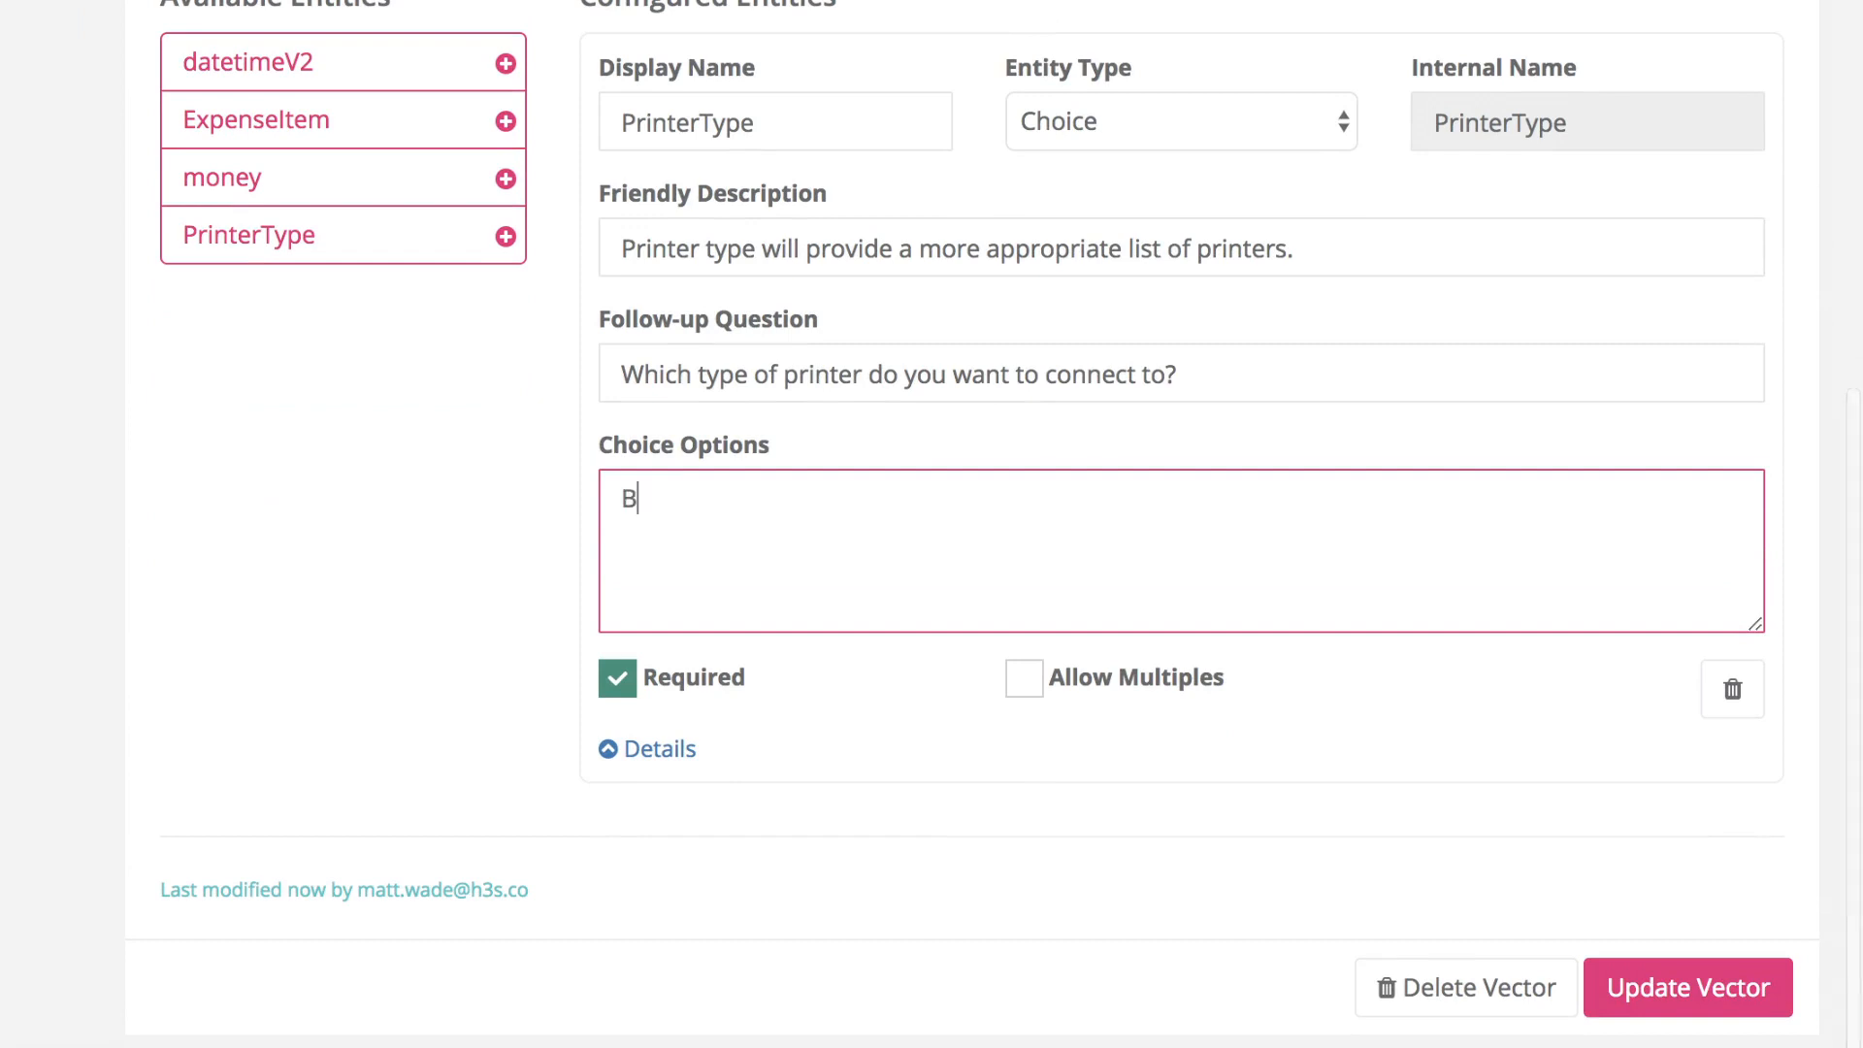
text(lack and white)
key(Return)
text(c)
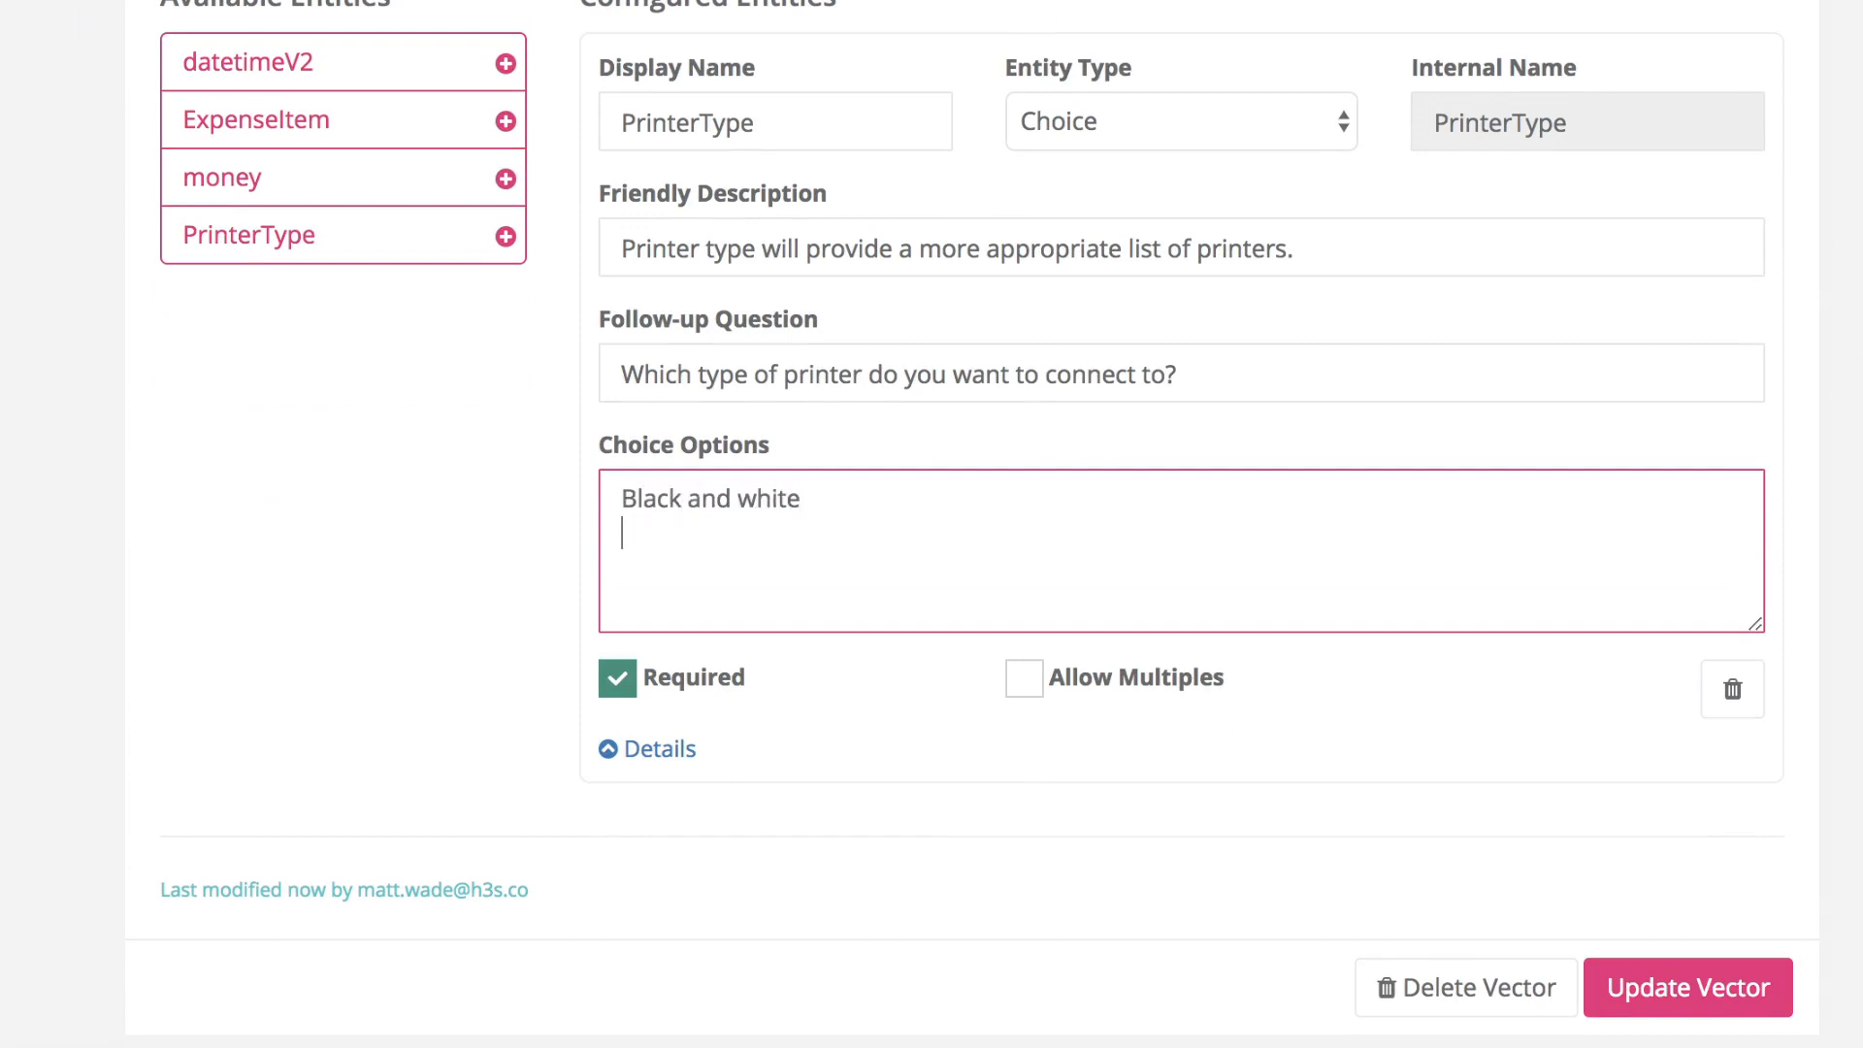
text(Color)
key(Return)
text(Doesn't matter)
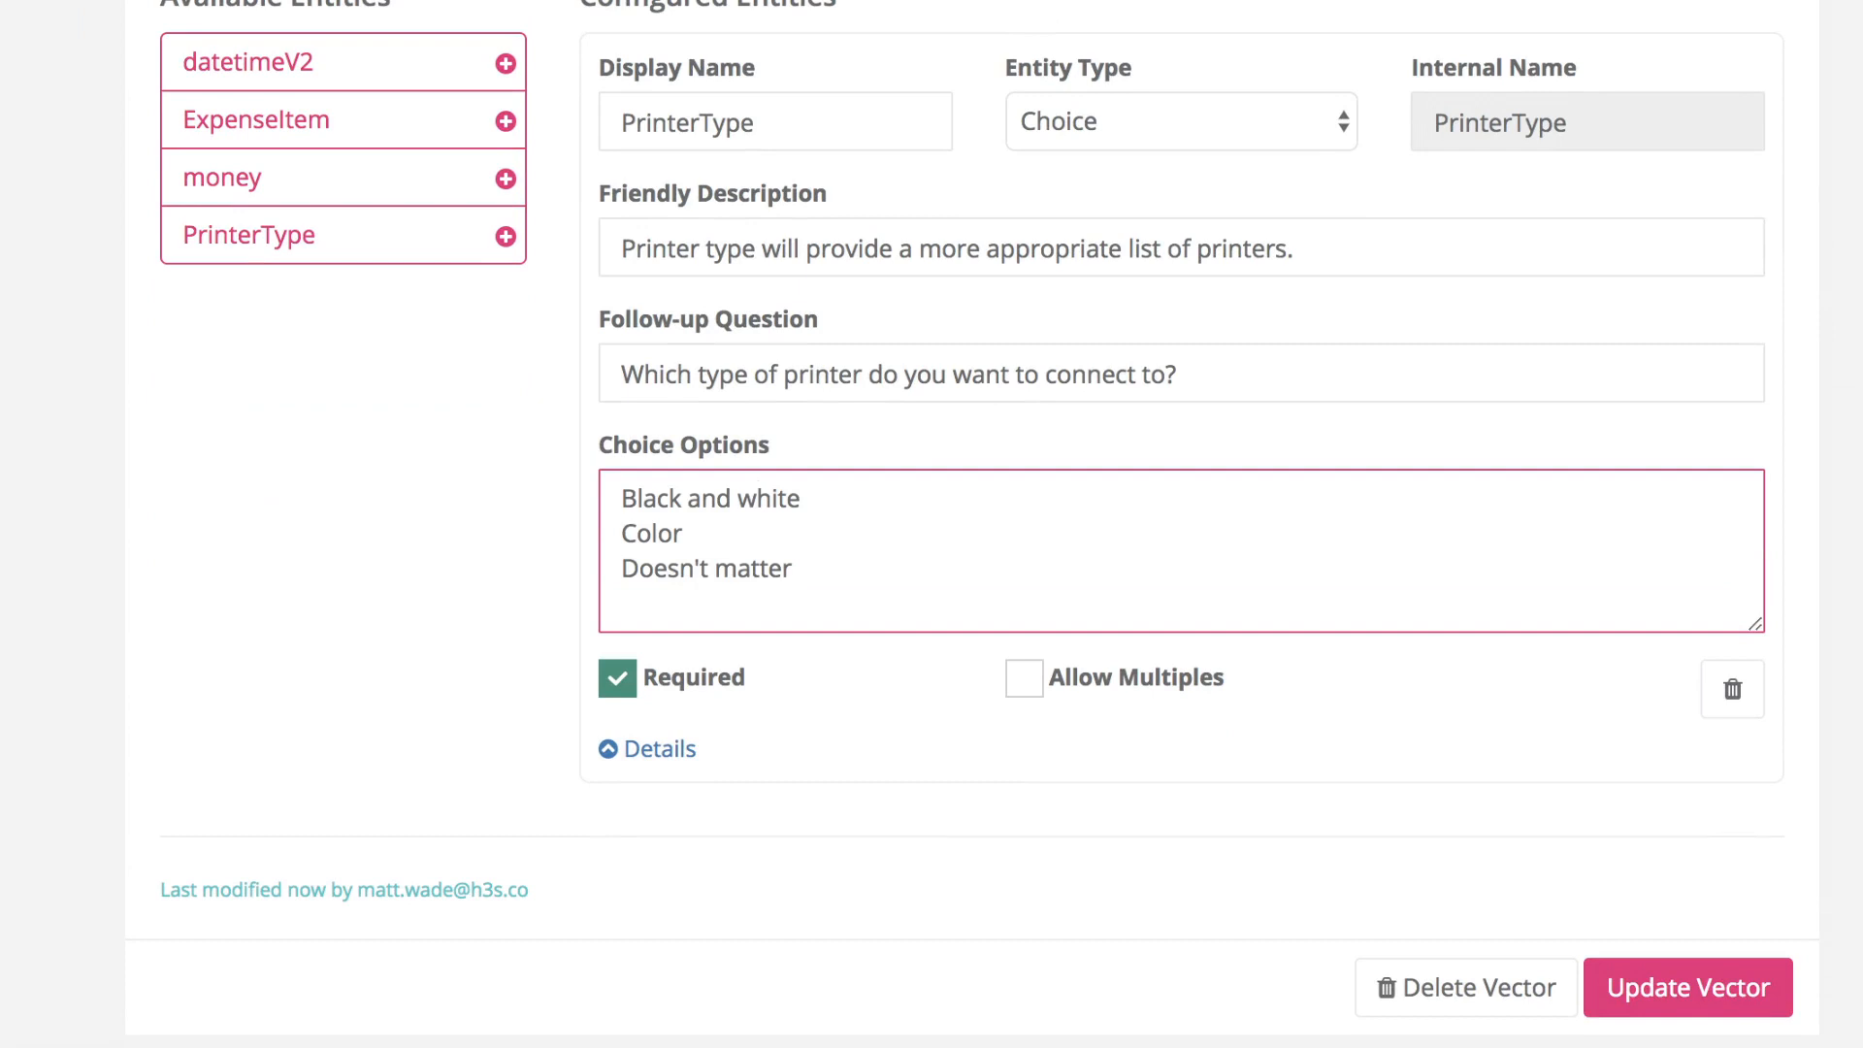
click(1725, 984)
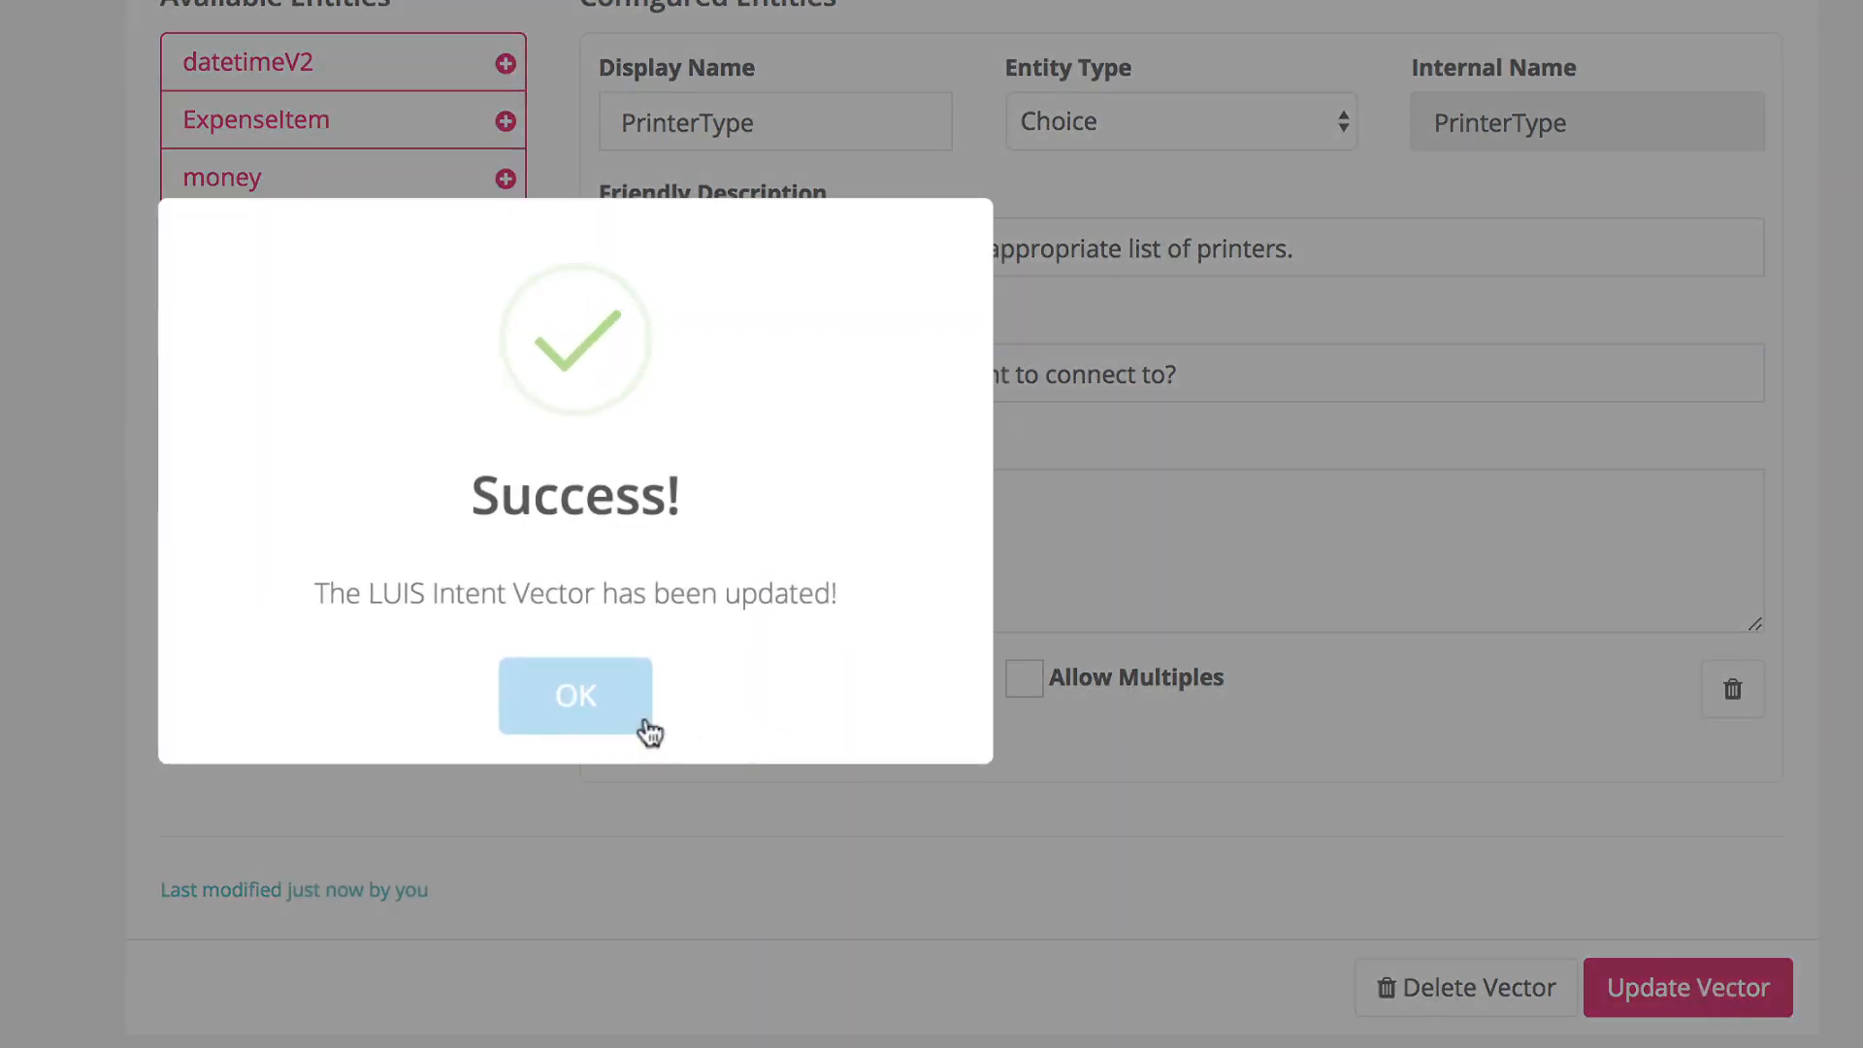
click(596, 710)
Switch to Microsoft Flow and create a new flow from blank in My flows
scroll(258, 610, up, 10)
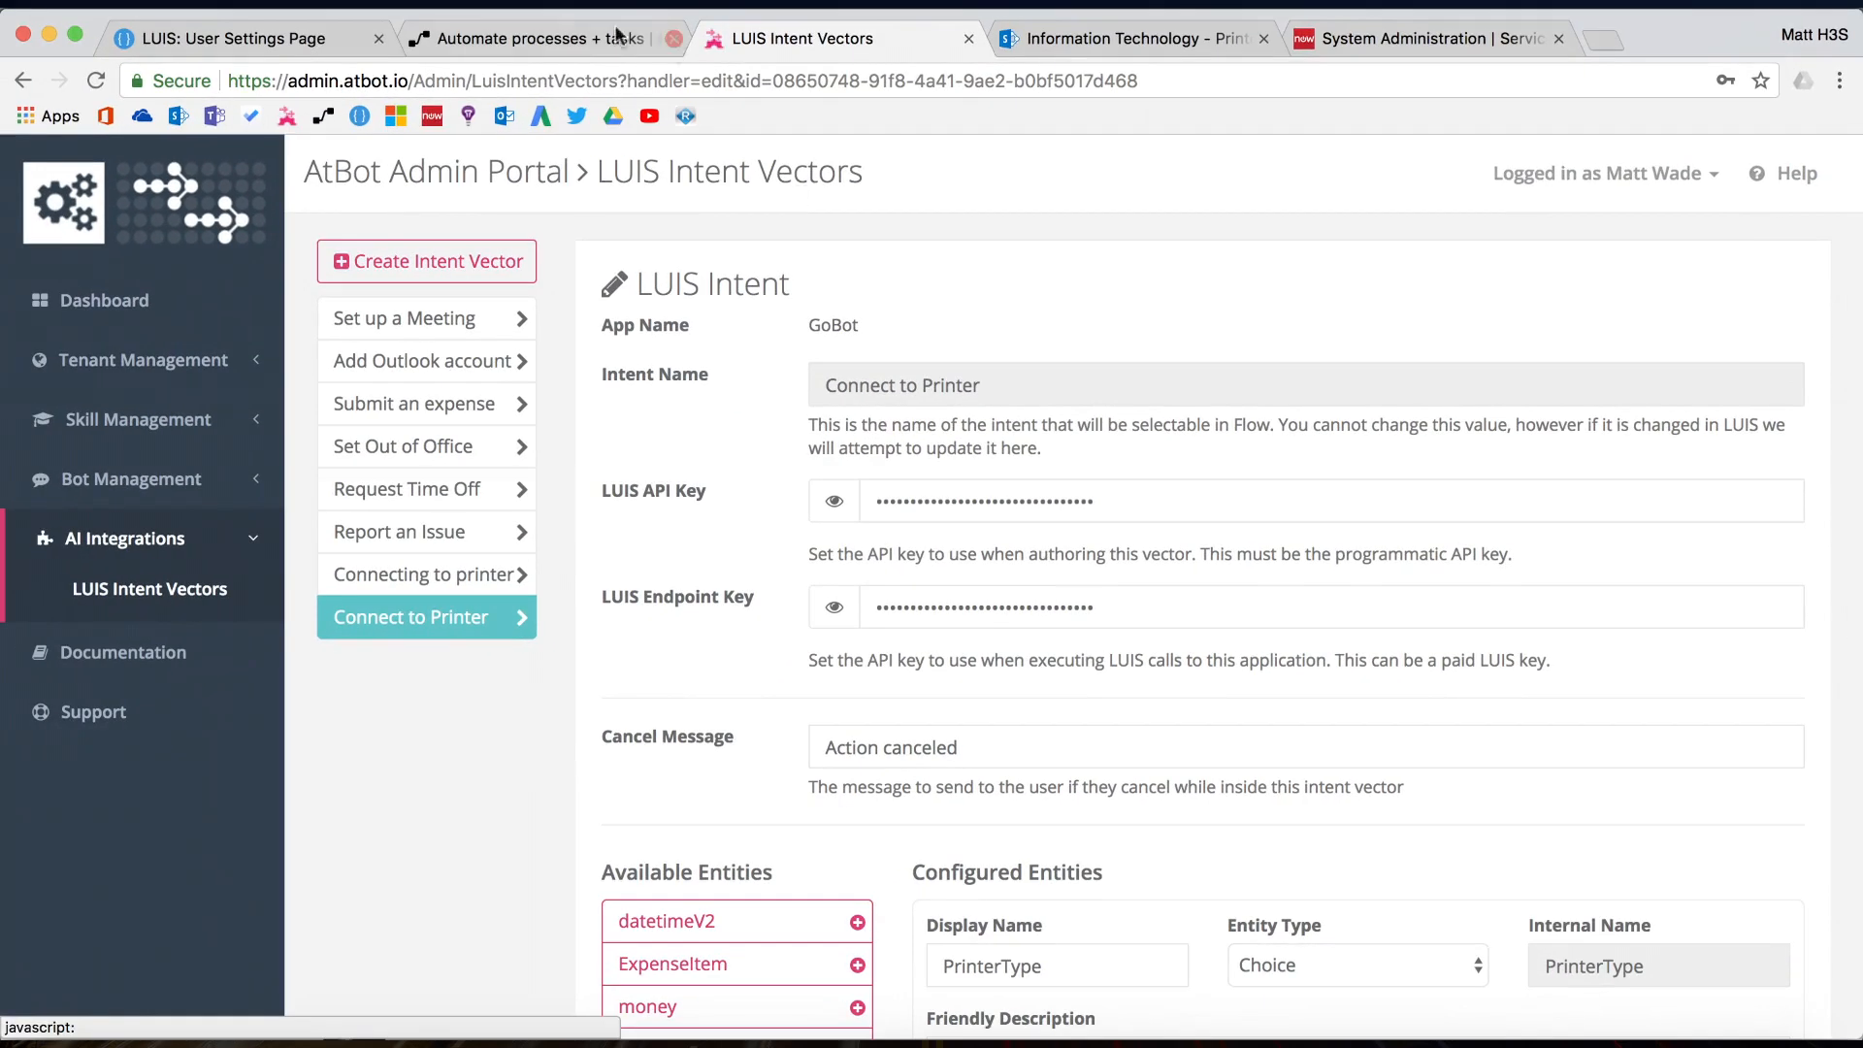
click(553, 37)
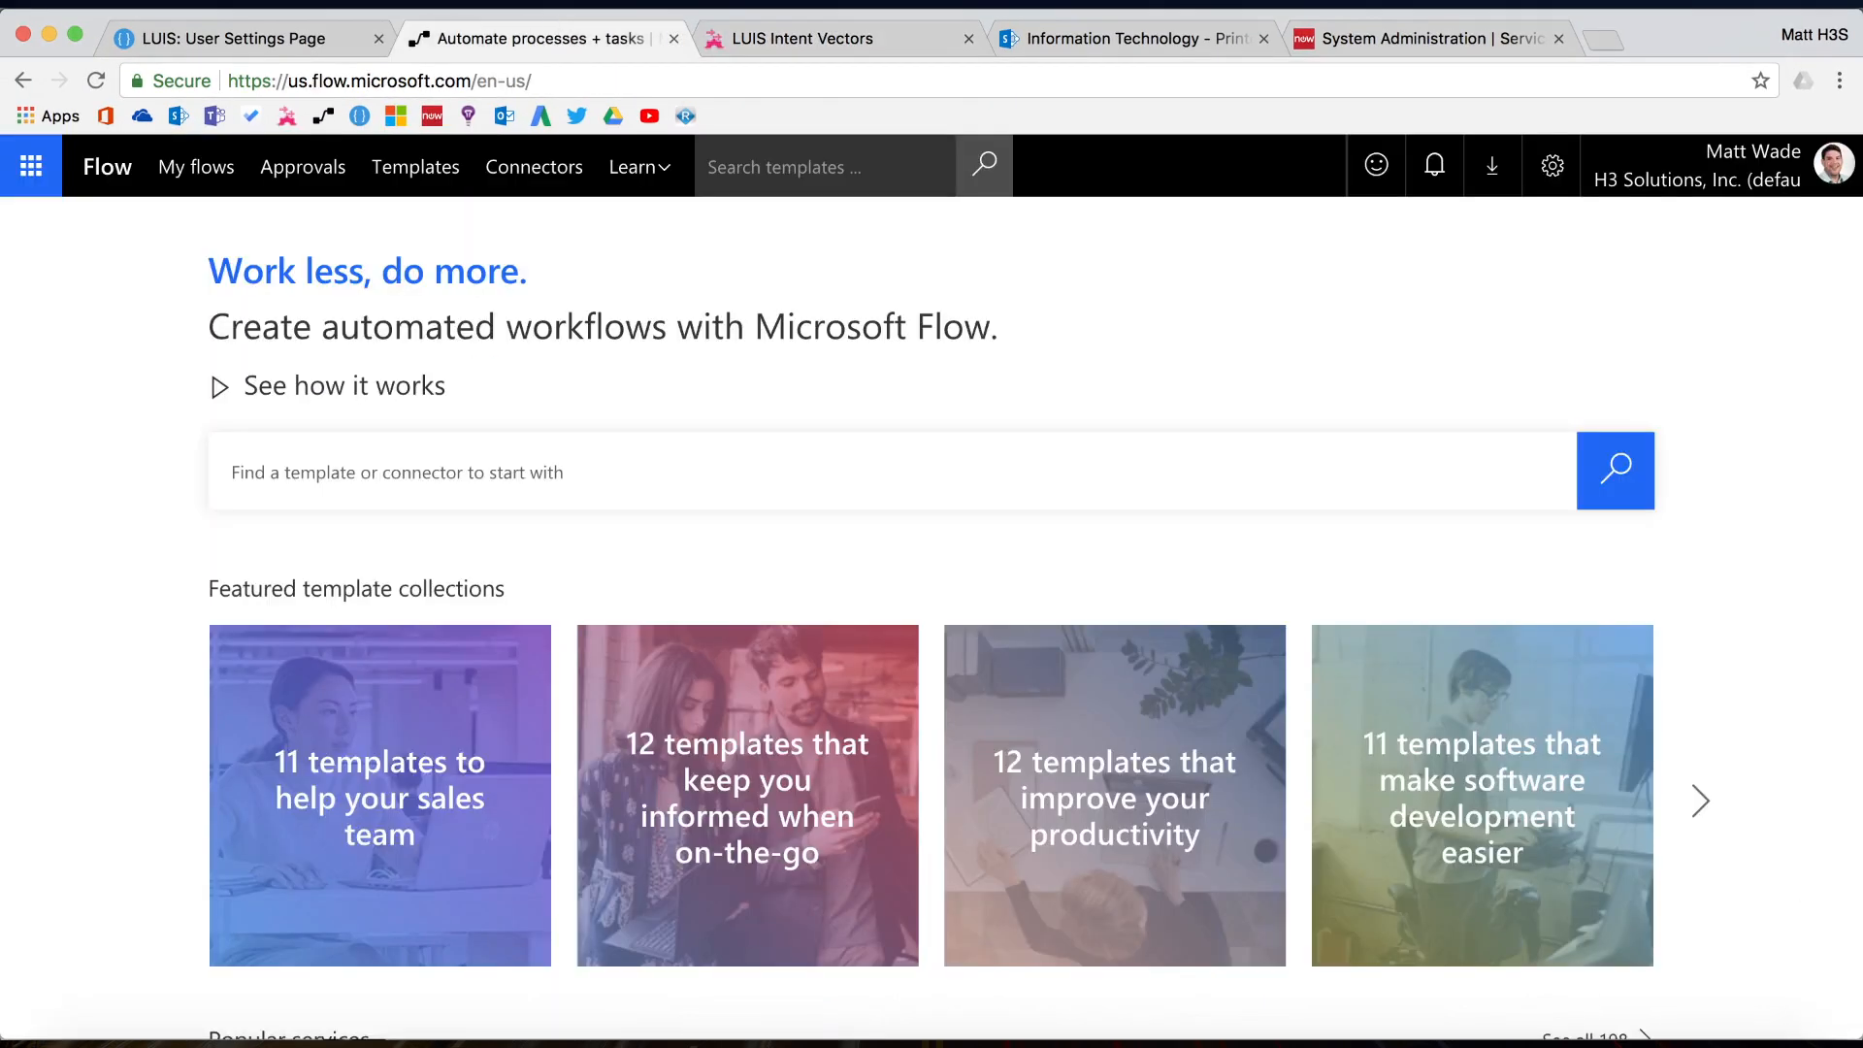
click(196, 168)
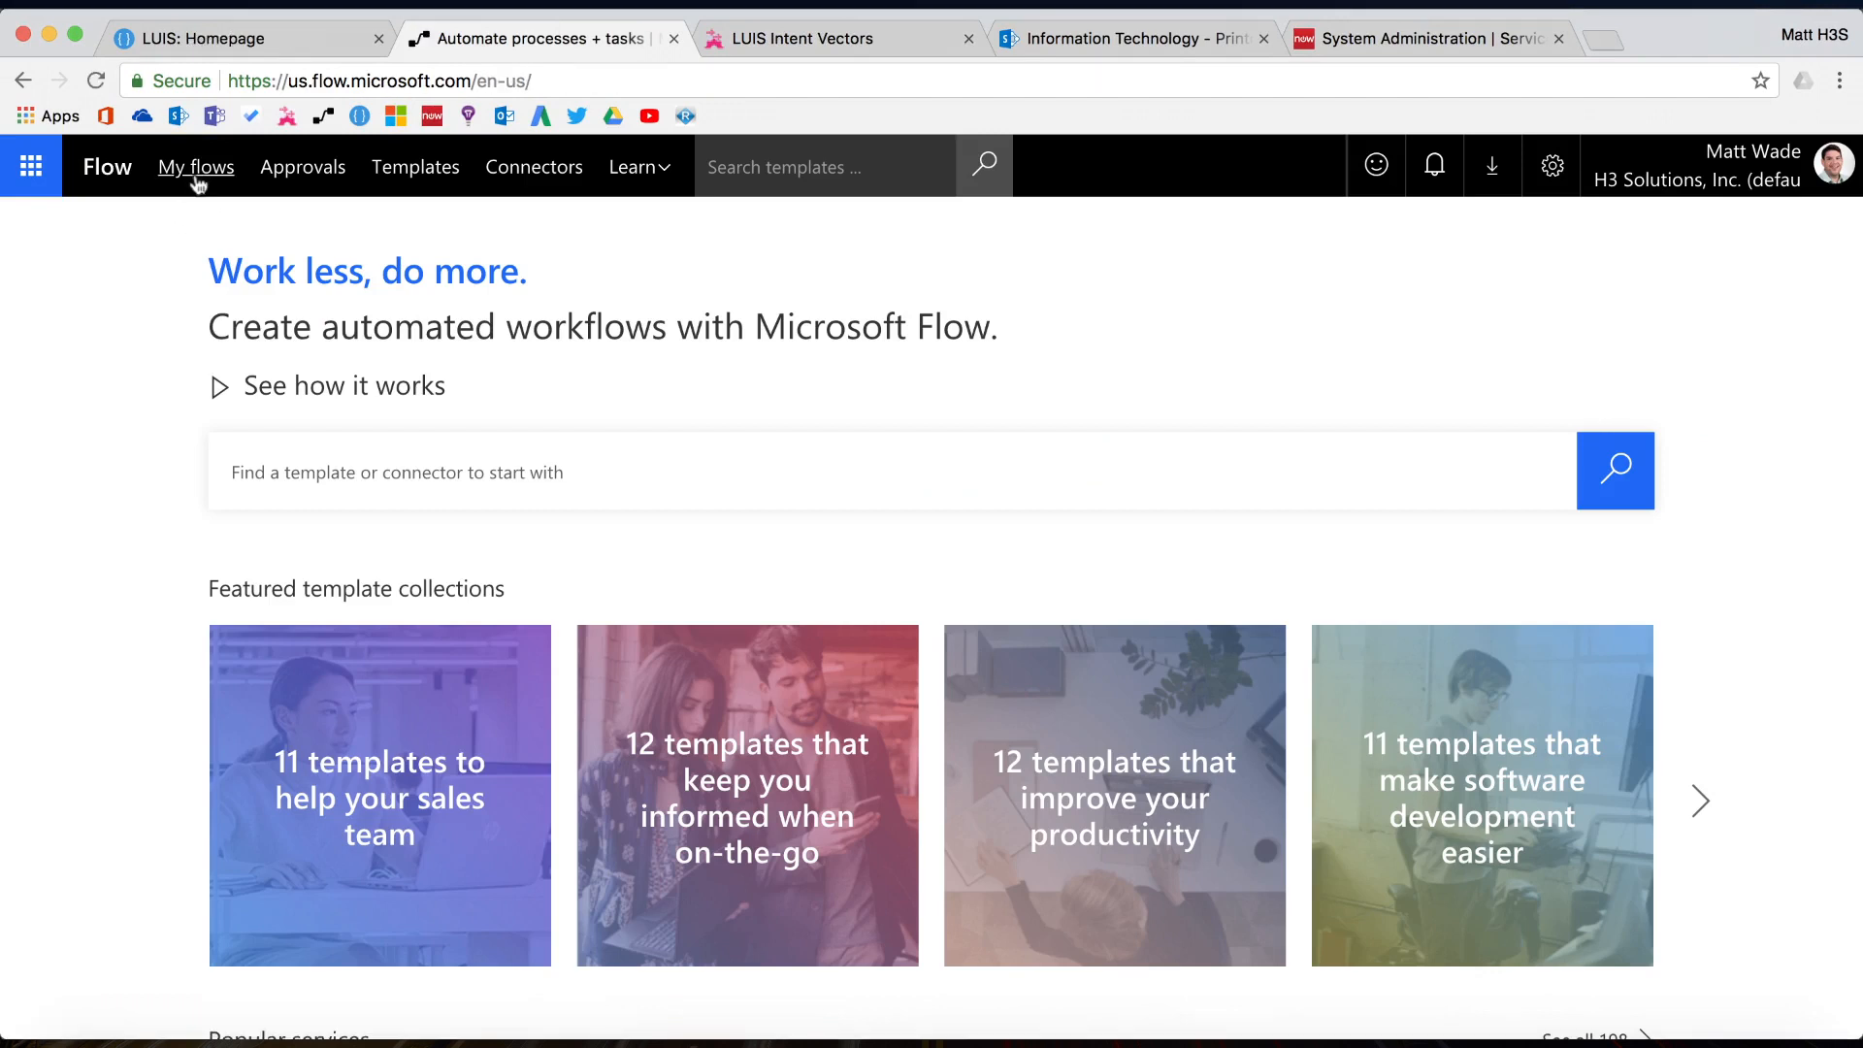
click(196, 171)
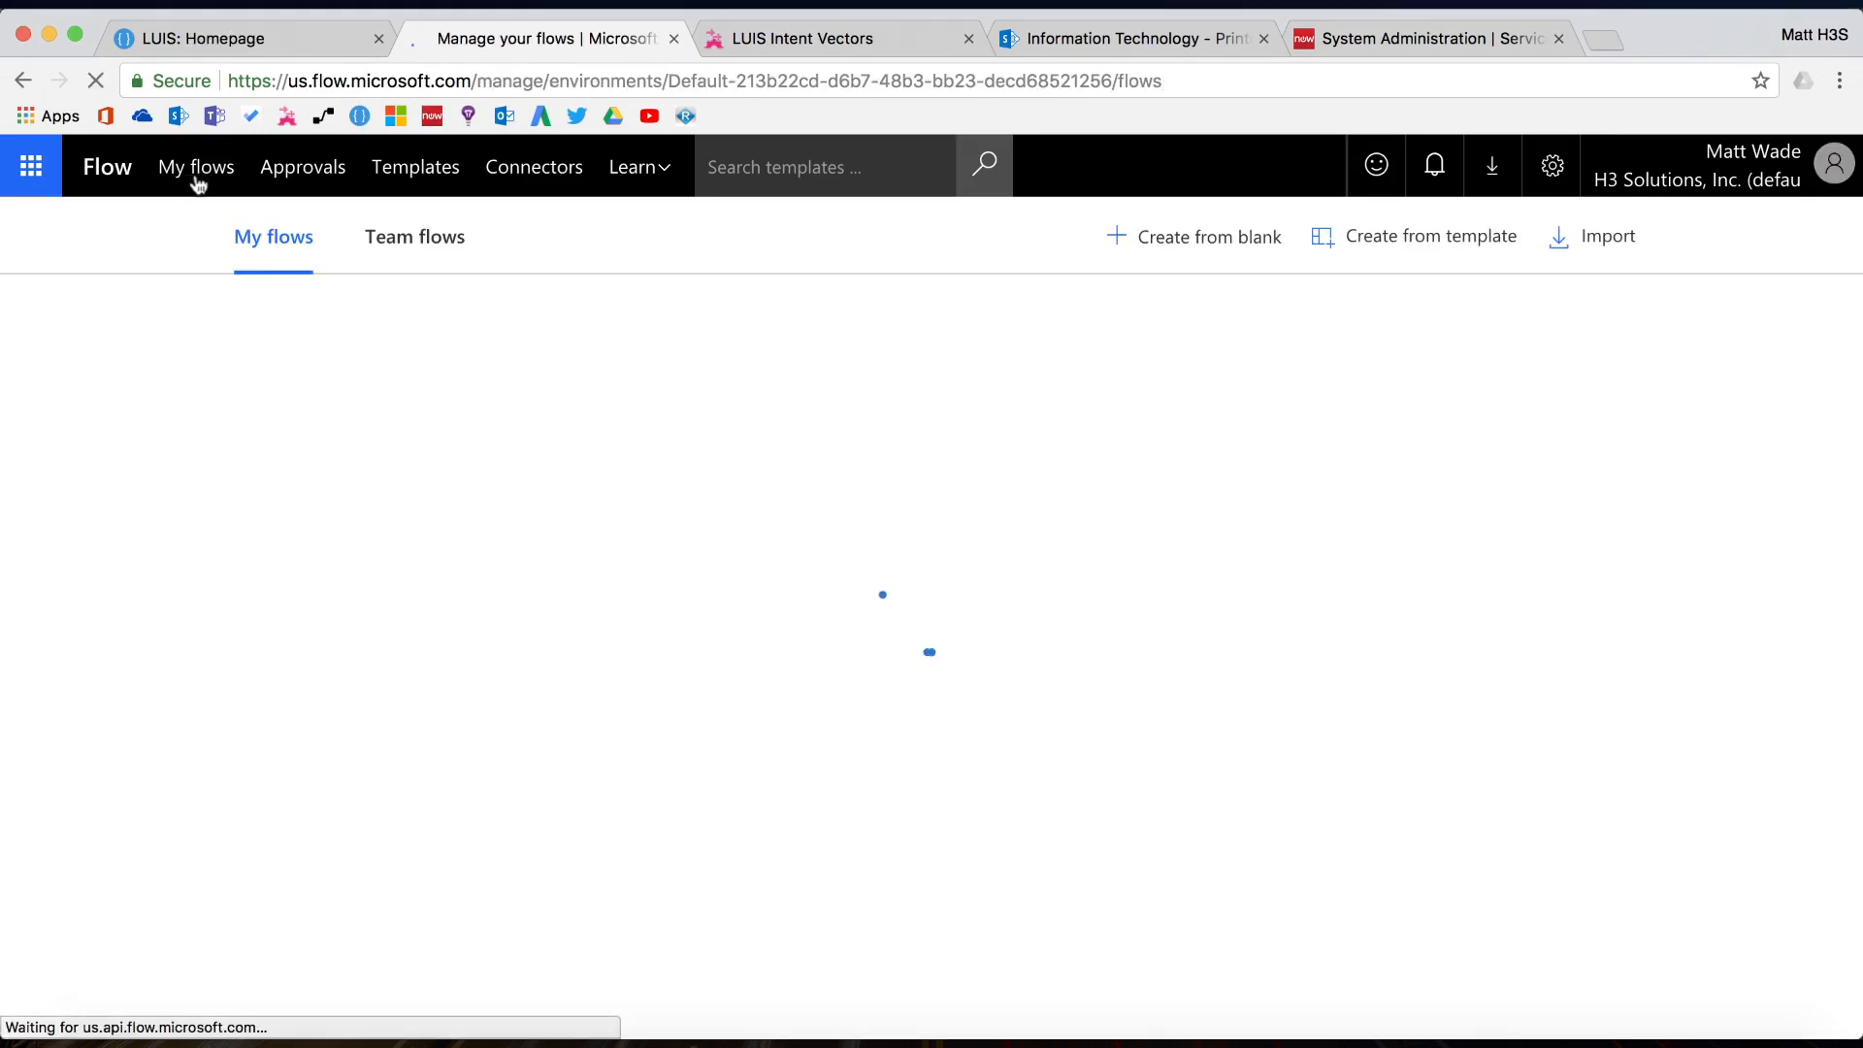
click(1210, 240)
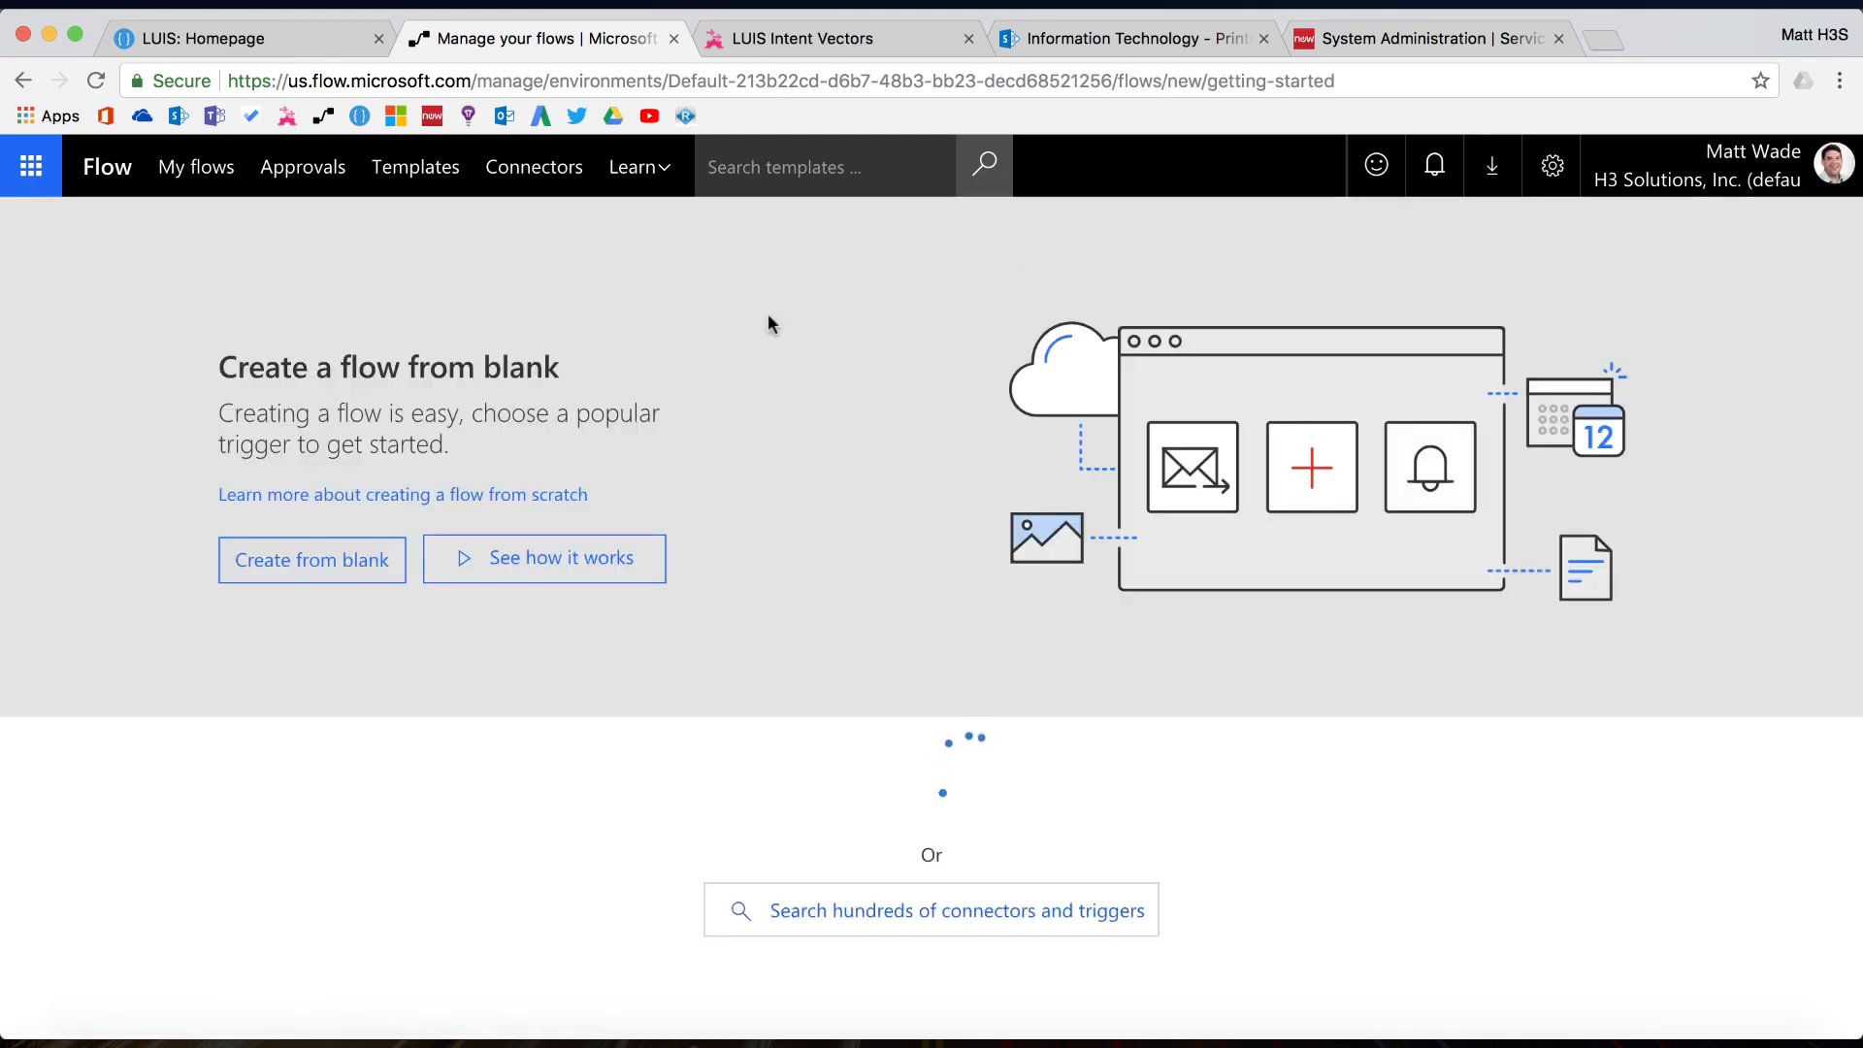
click(302, 580)
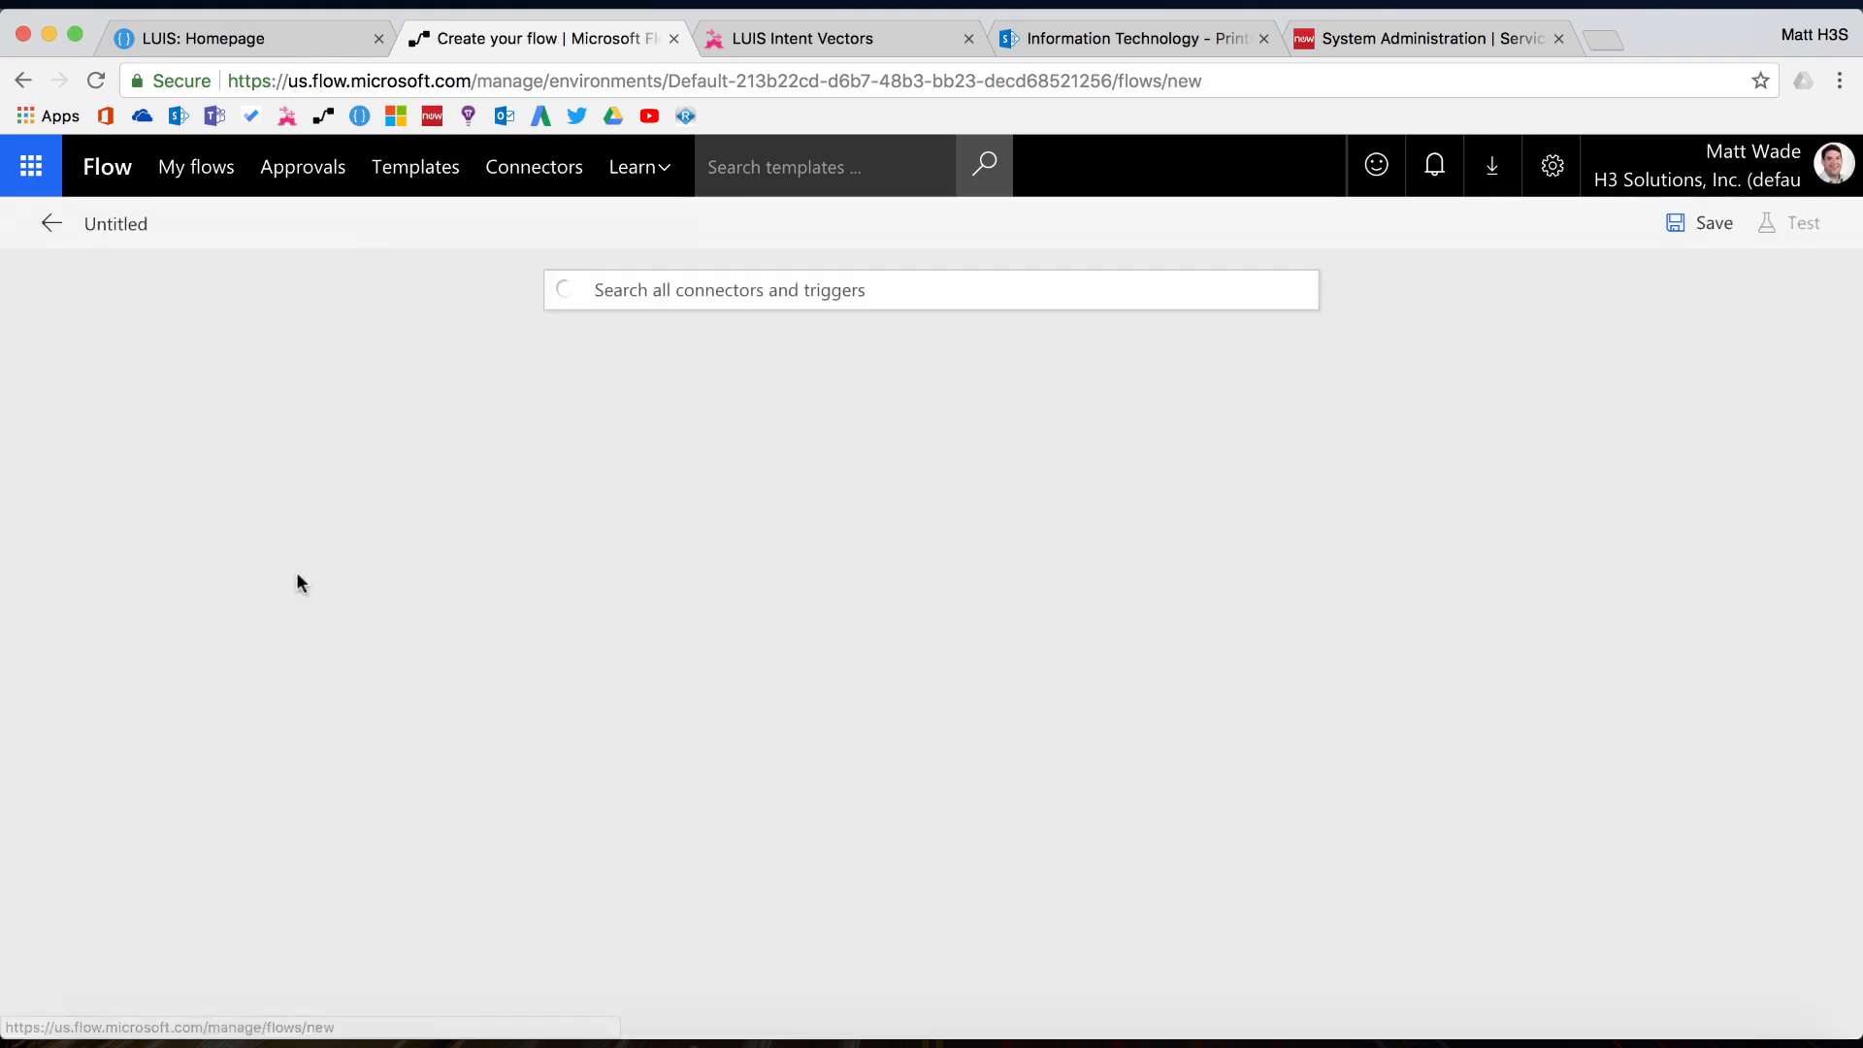
Name the new flow "Troubleshoot Connecting a Printer with IVs"
click(127, 223)
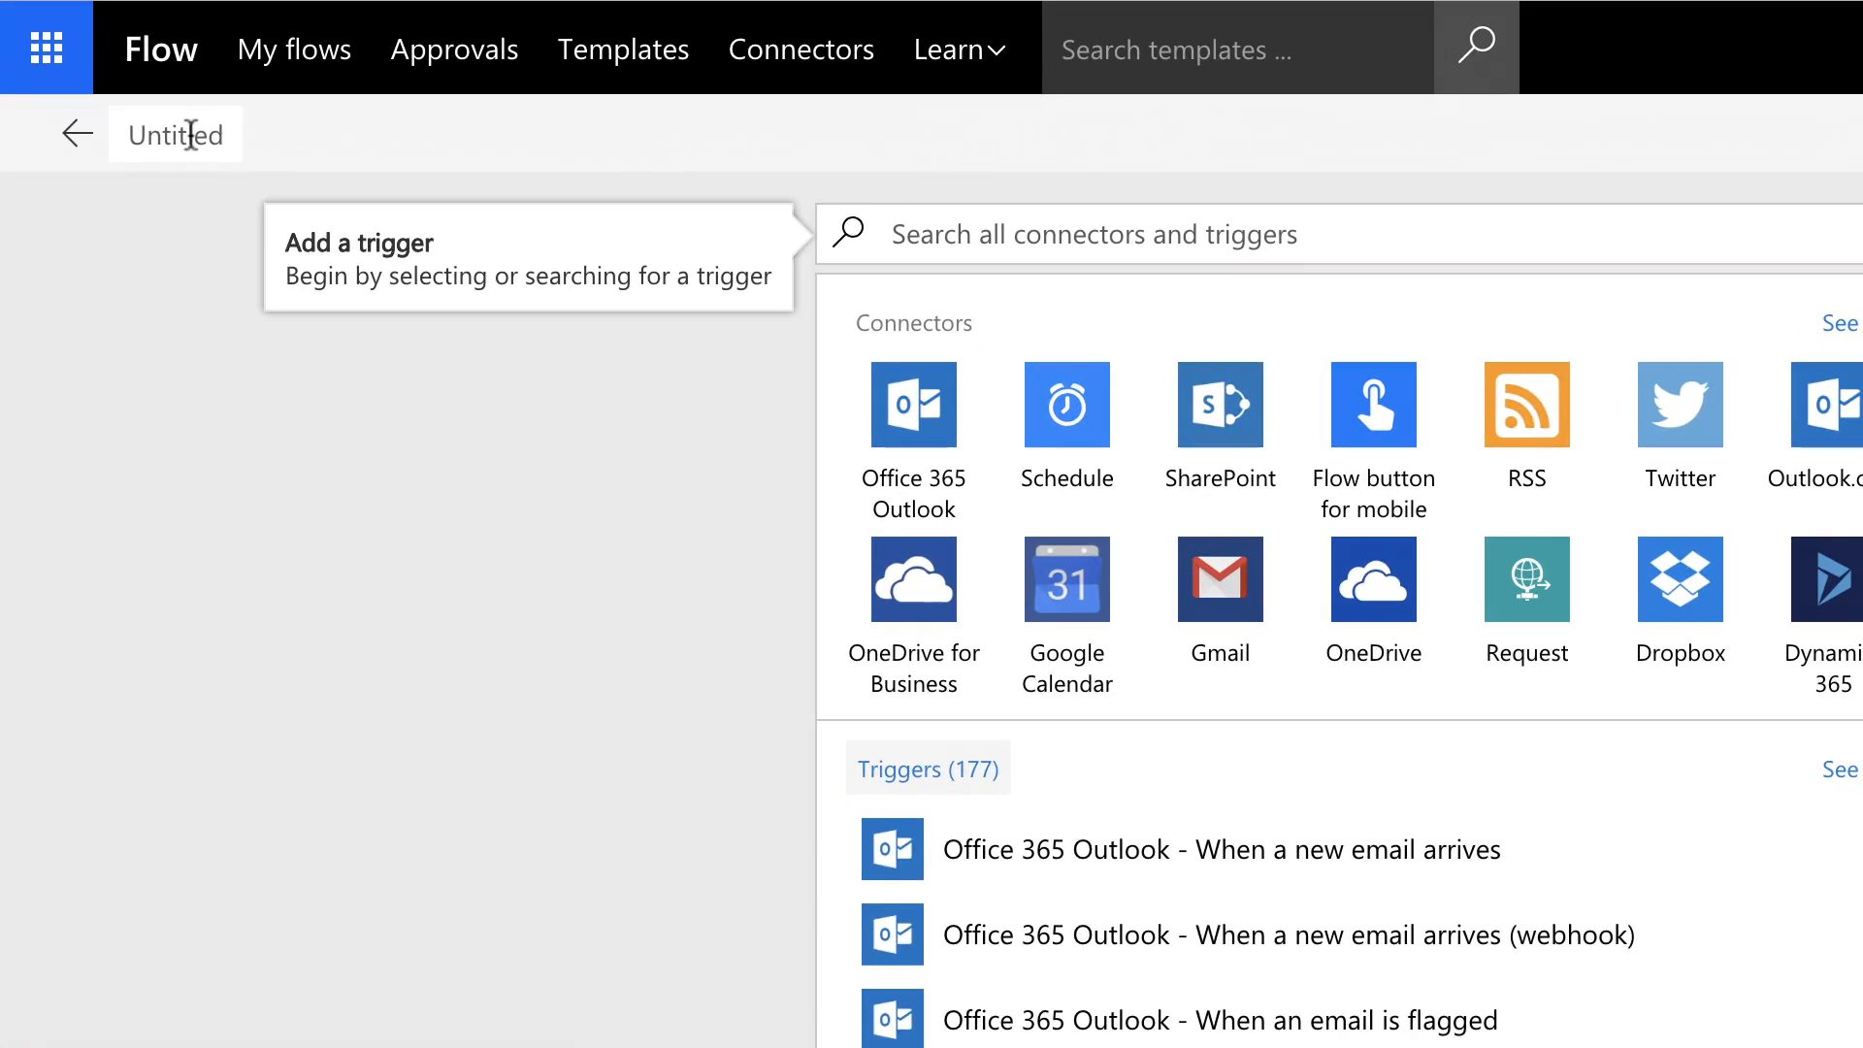
text(Troubleshoot)
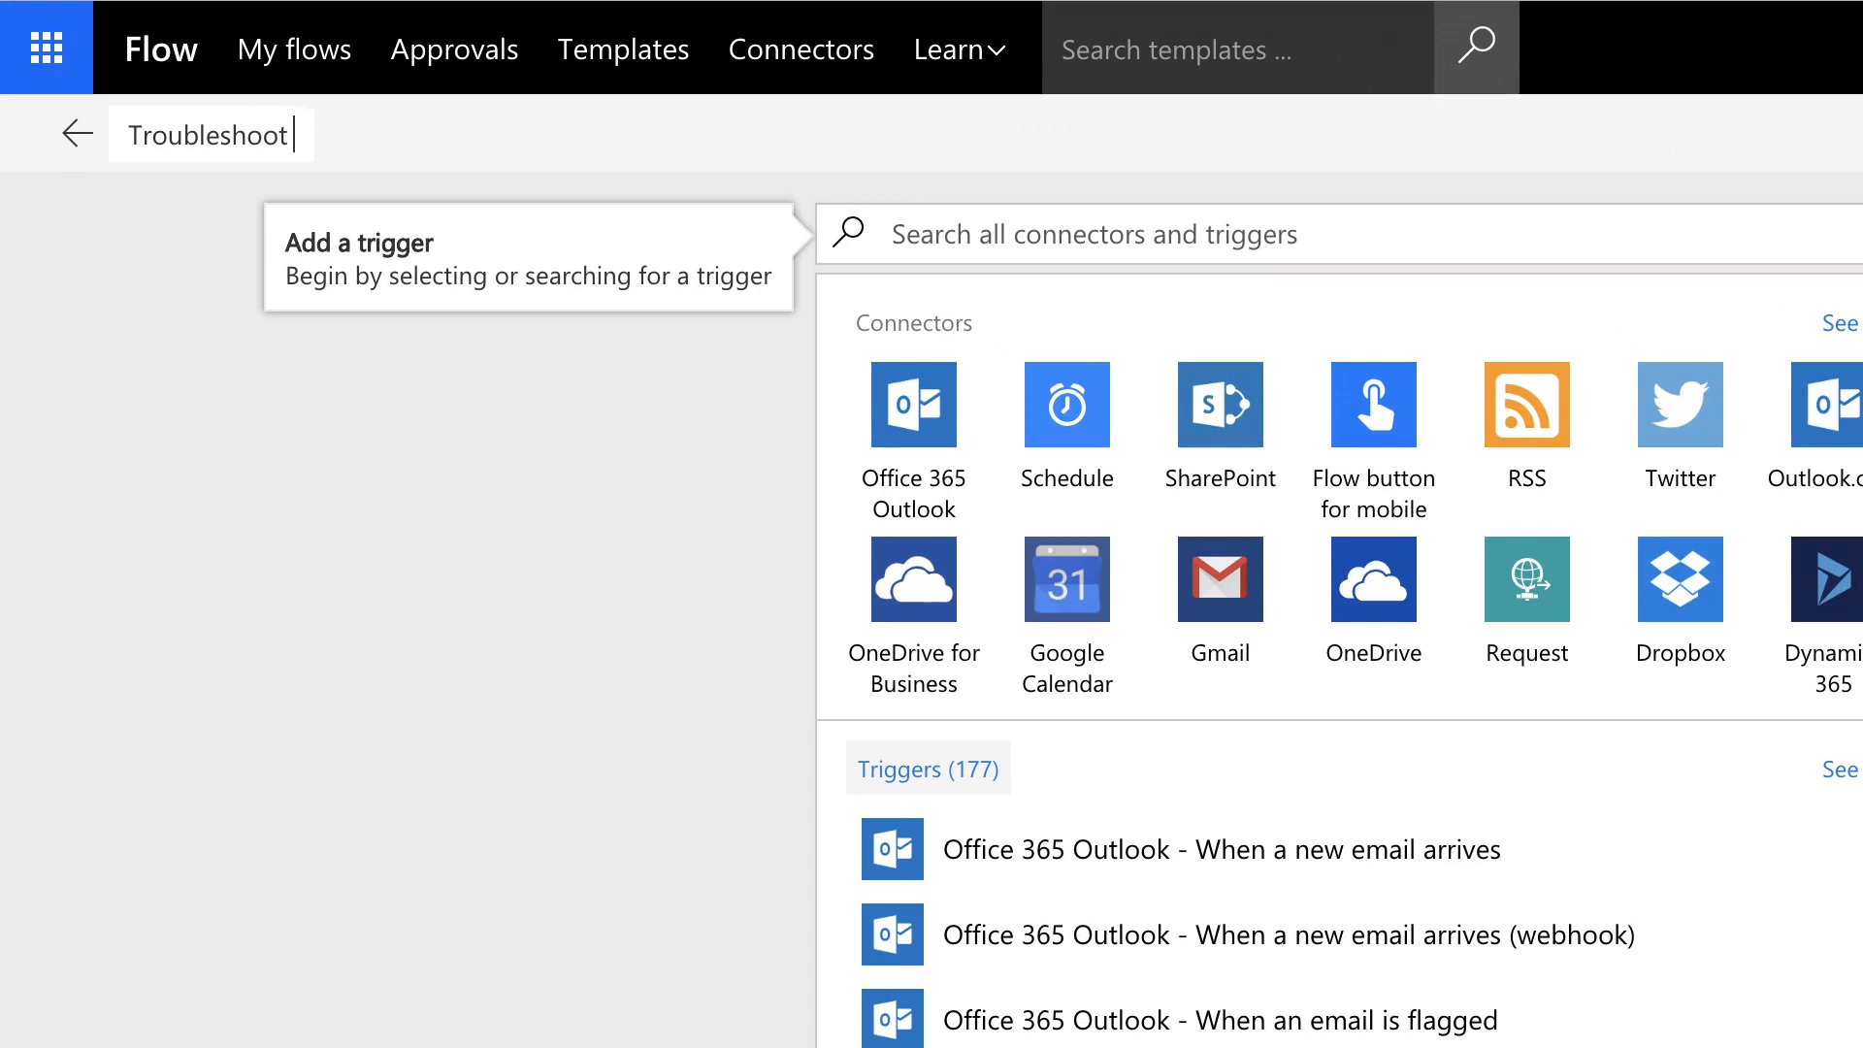
text( Connecting a P)
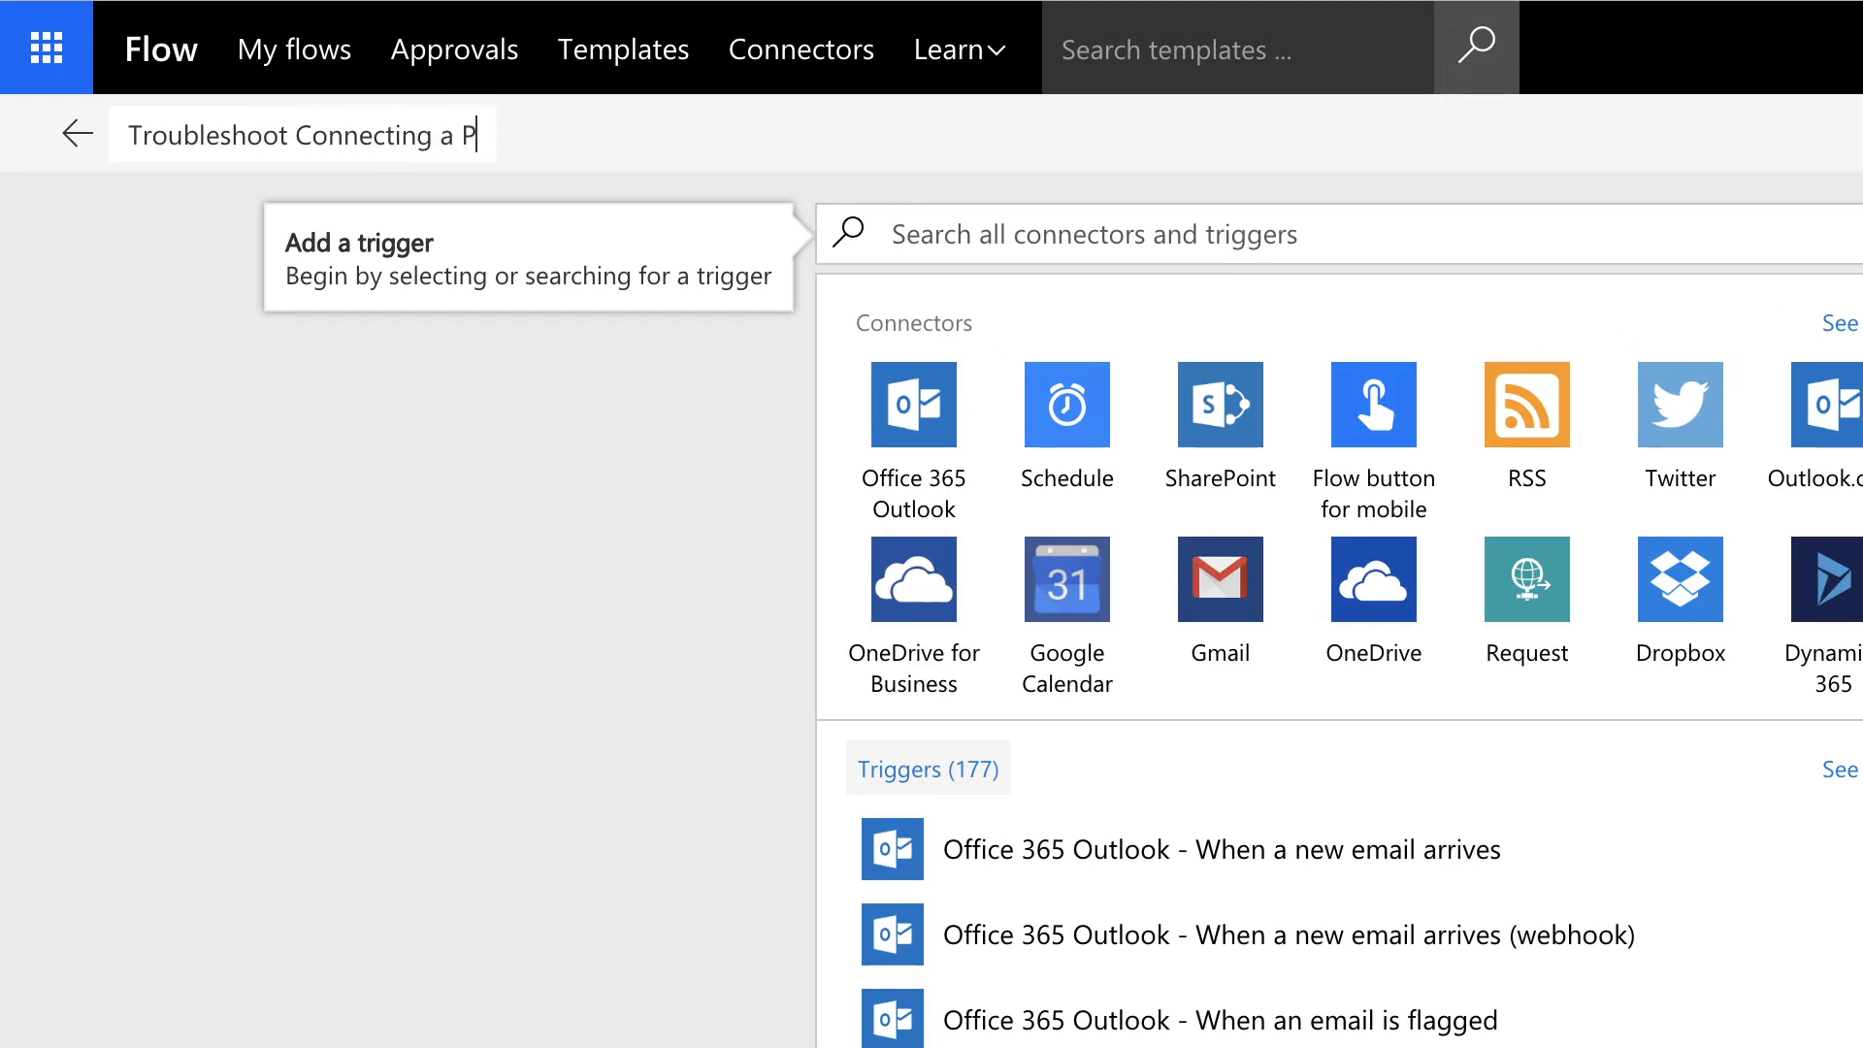
text(rinter with IV)
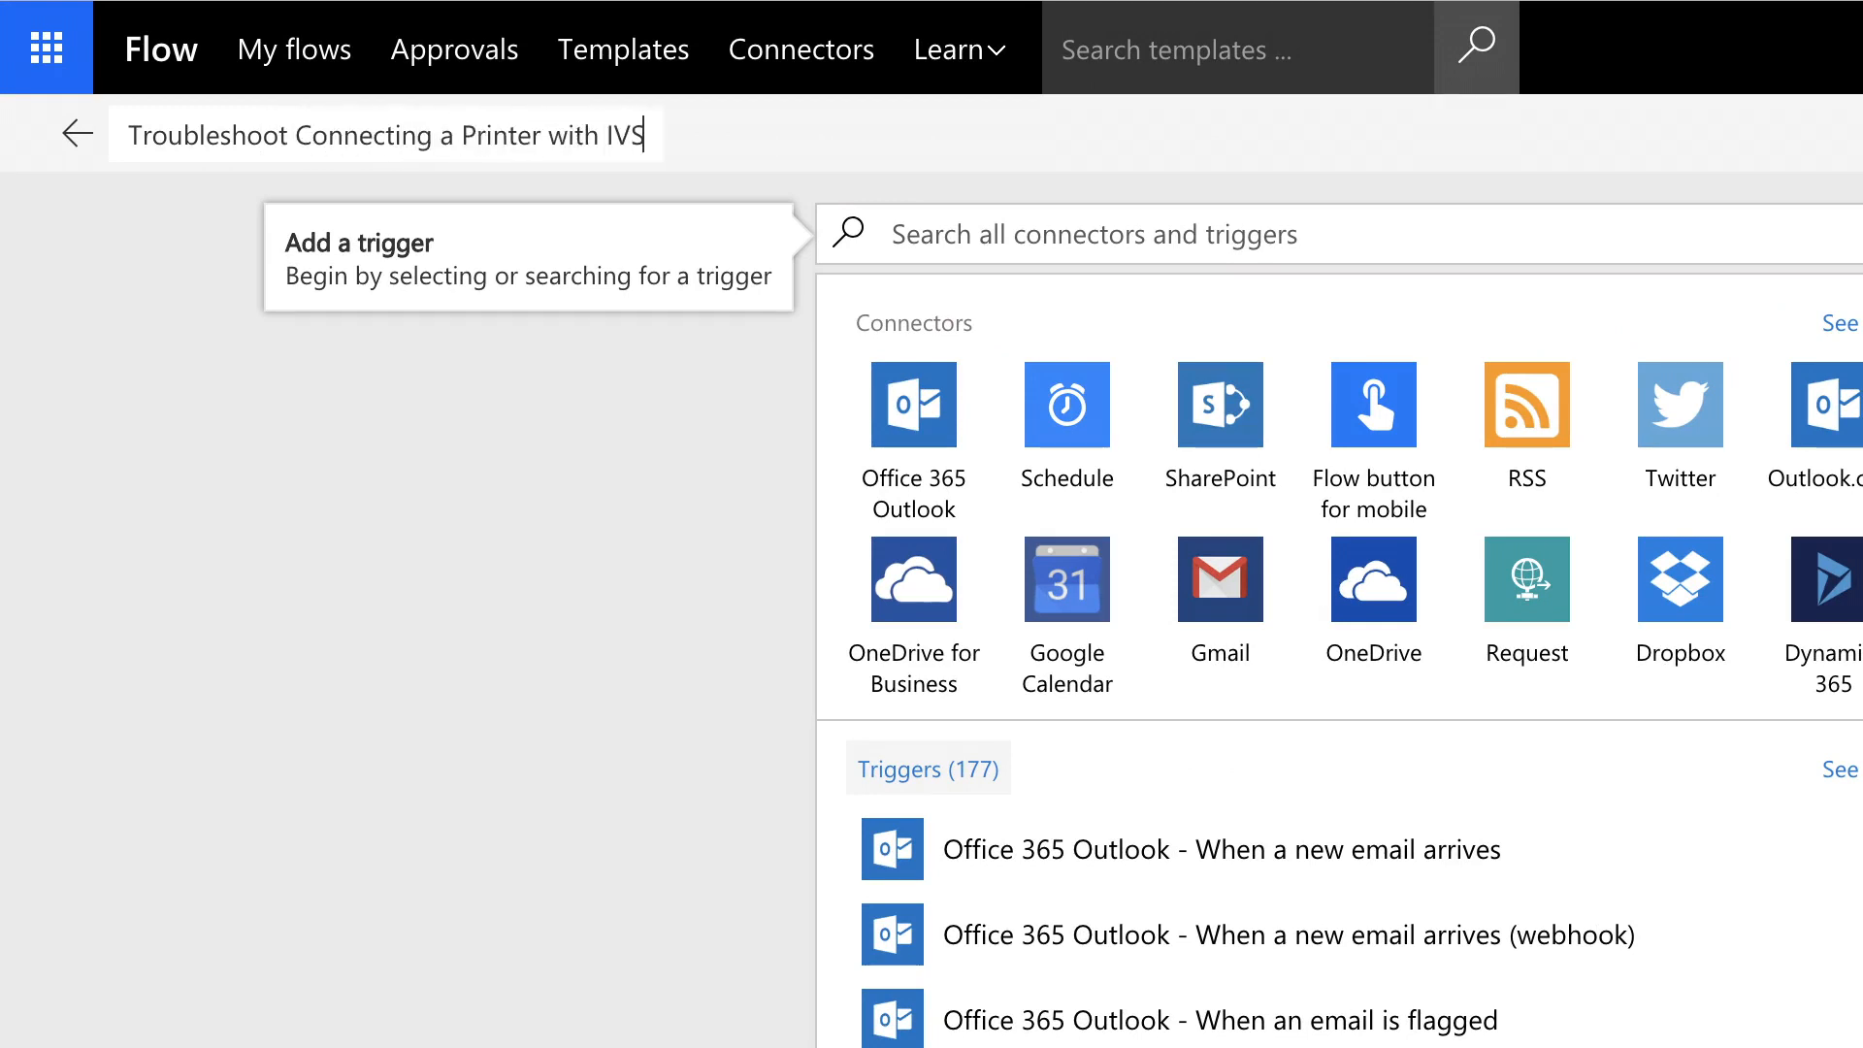
text(s)
click(204, 507)
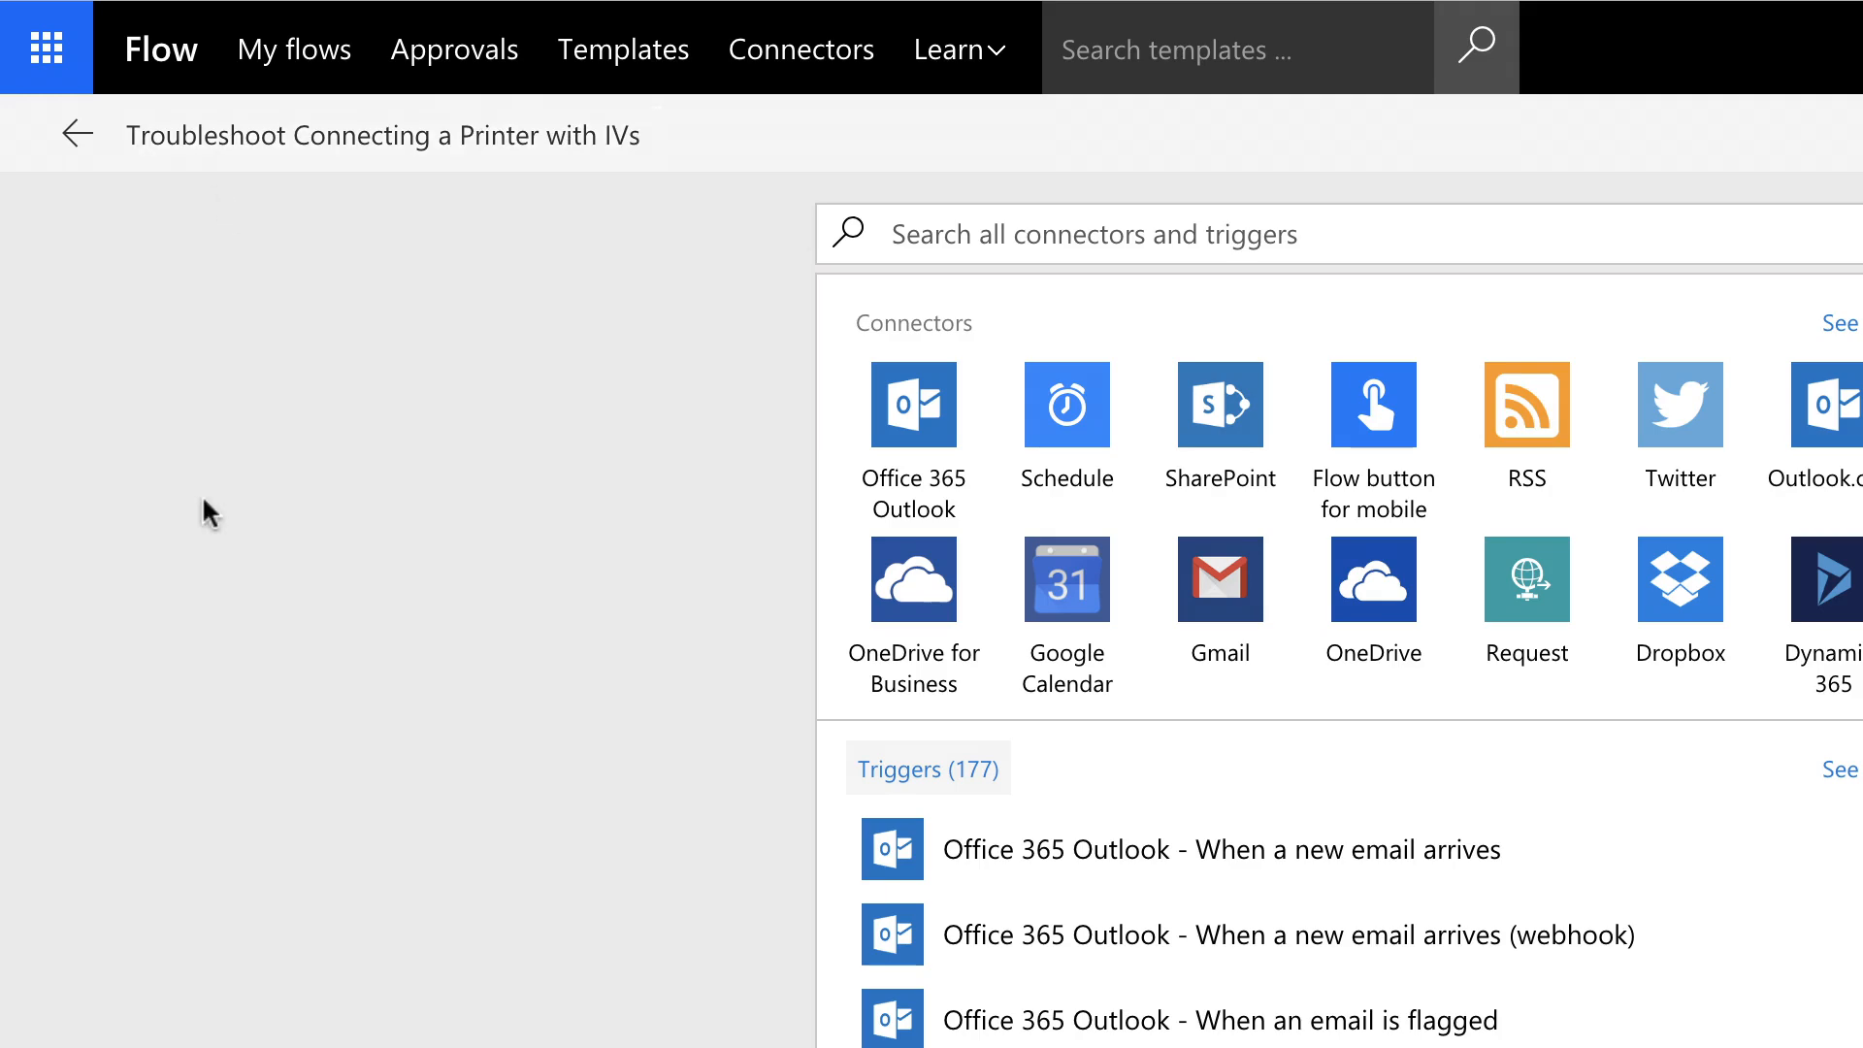
Find the AtBot triggers and start the flow with the AtBot Logic trigger "When a registered intent is used"
click(1033, 245)
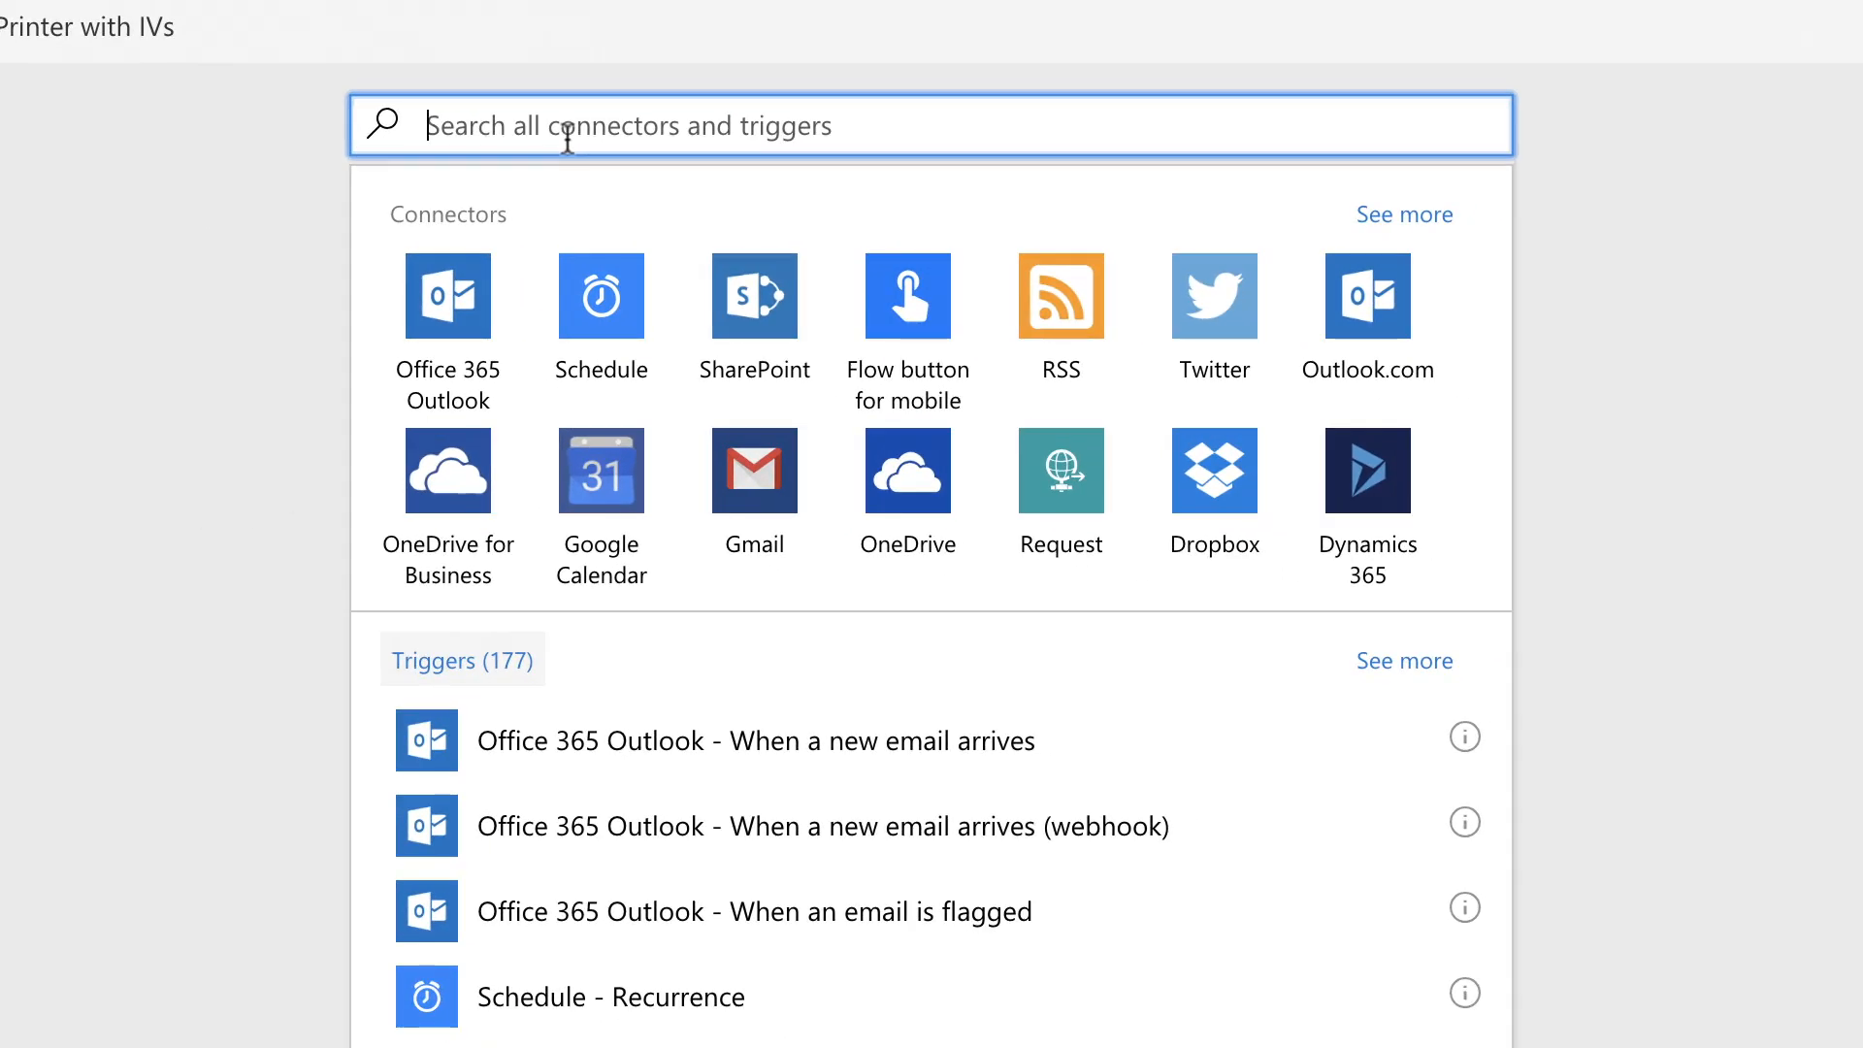
text(Atbot)
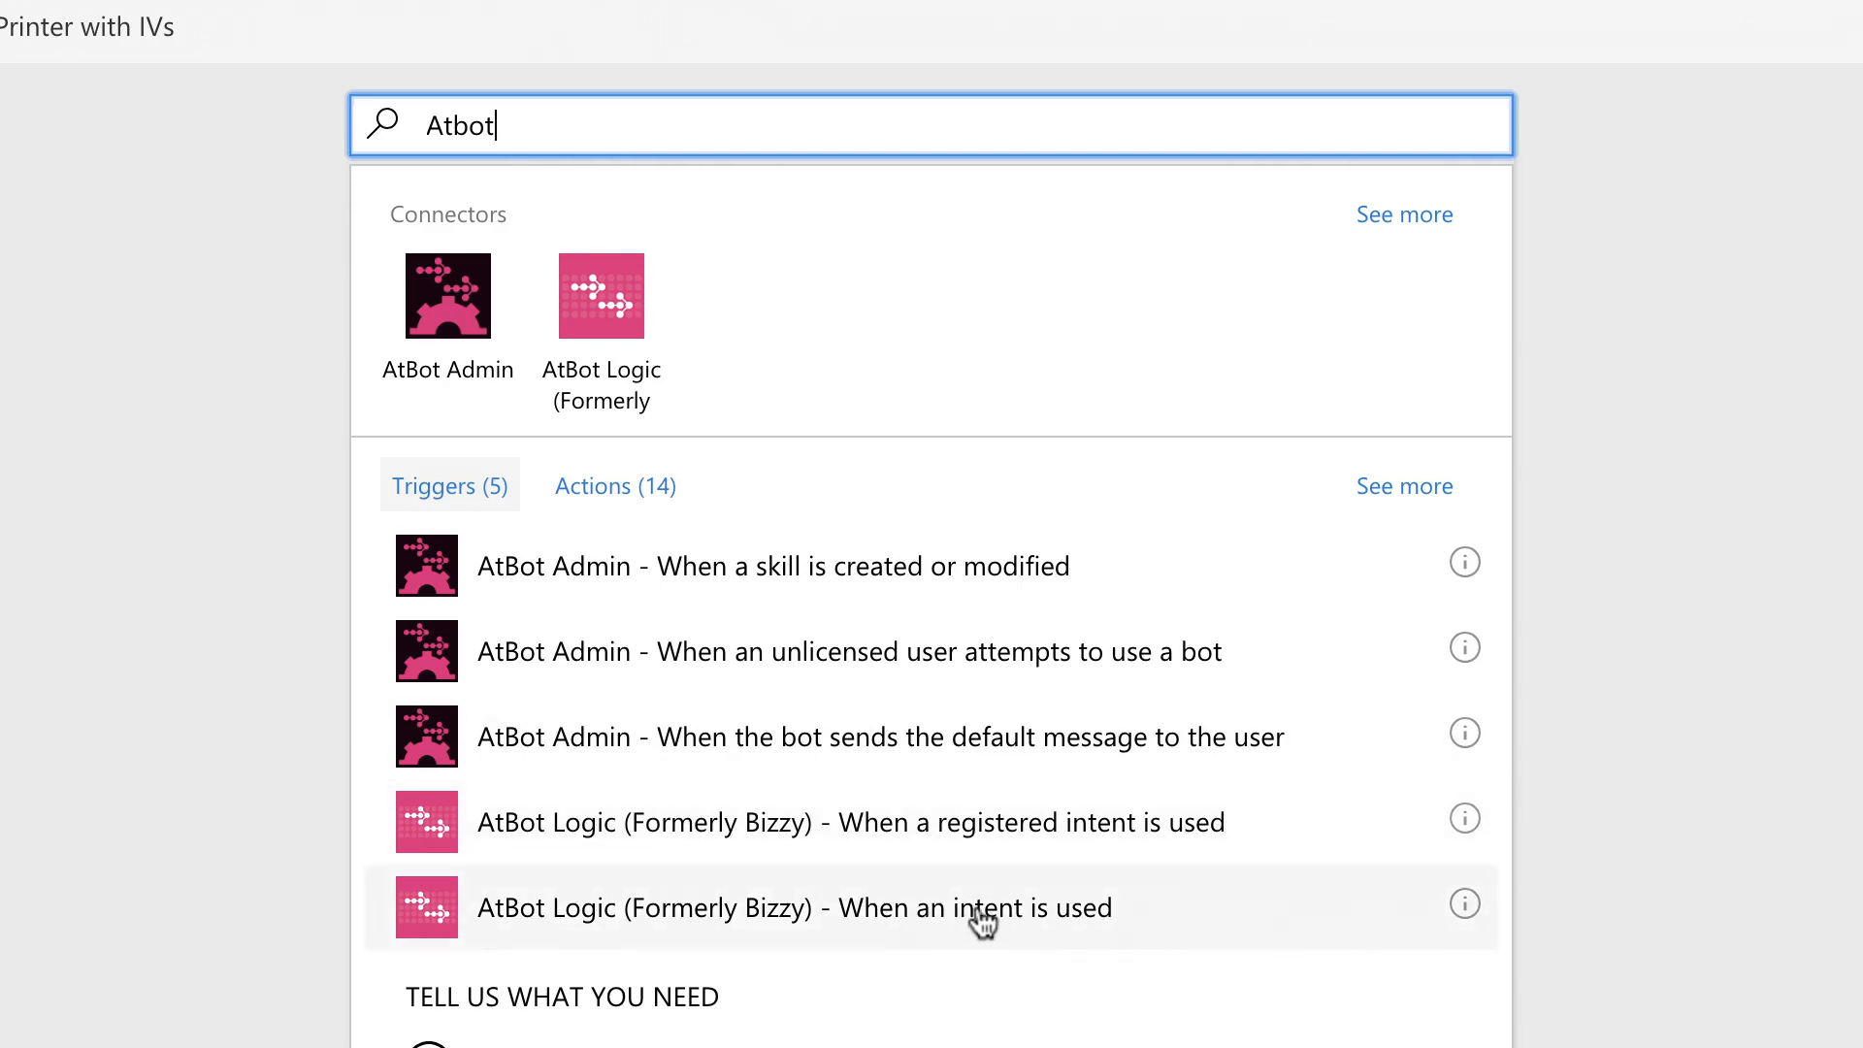
click(1014, 831)
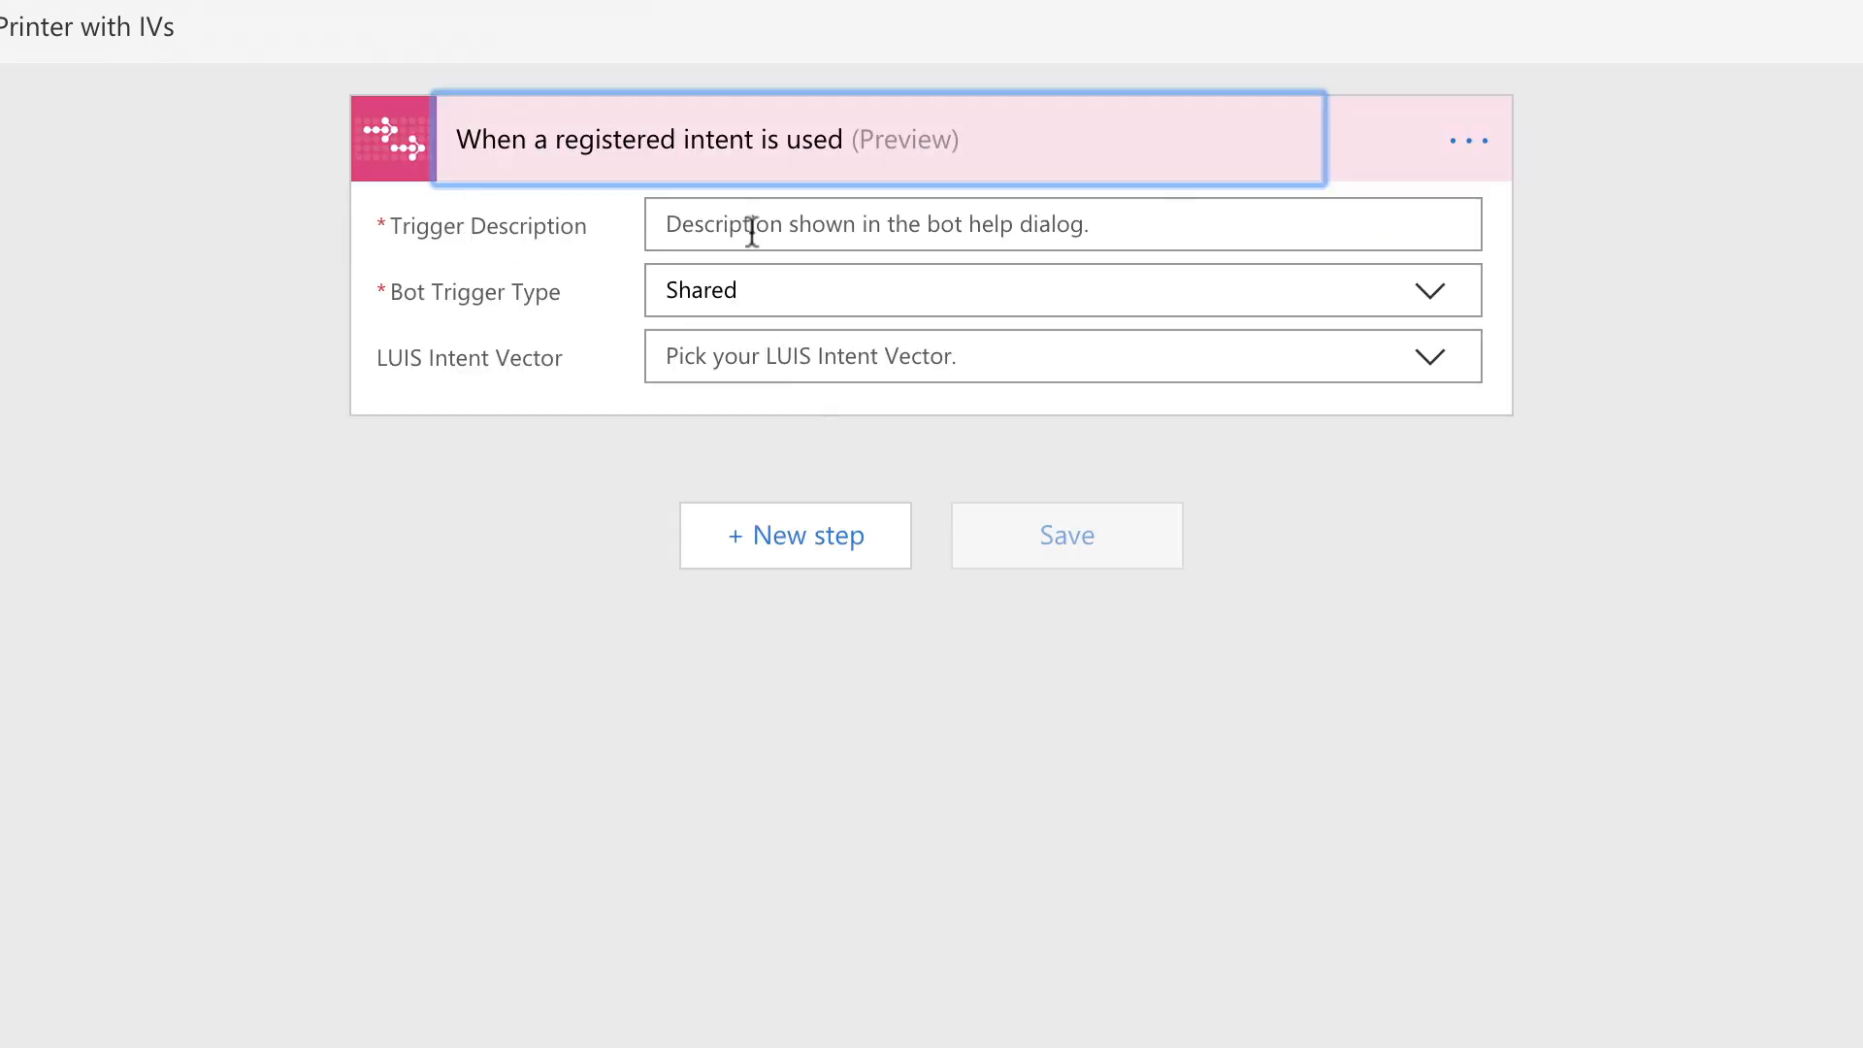
Set the trigger description to "Connect to a printer" and choose "Connect to Printer" as the LUIS intent vector
click(752, 233)
text(Conn)
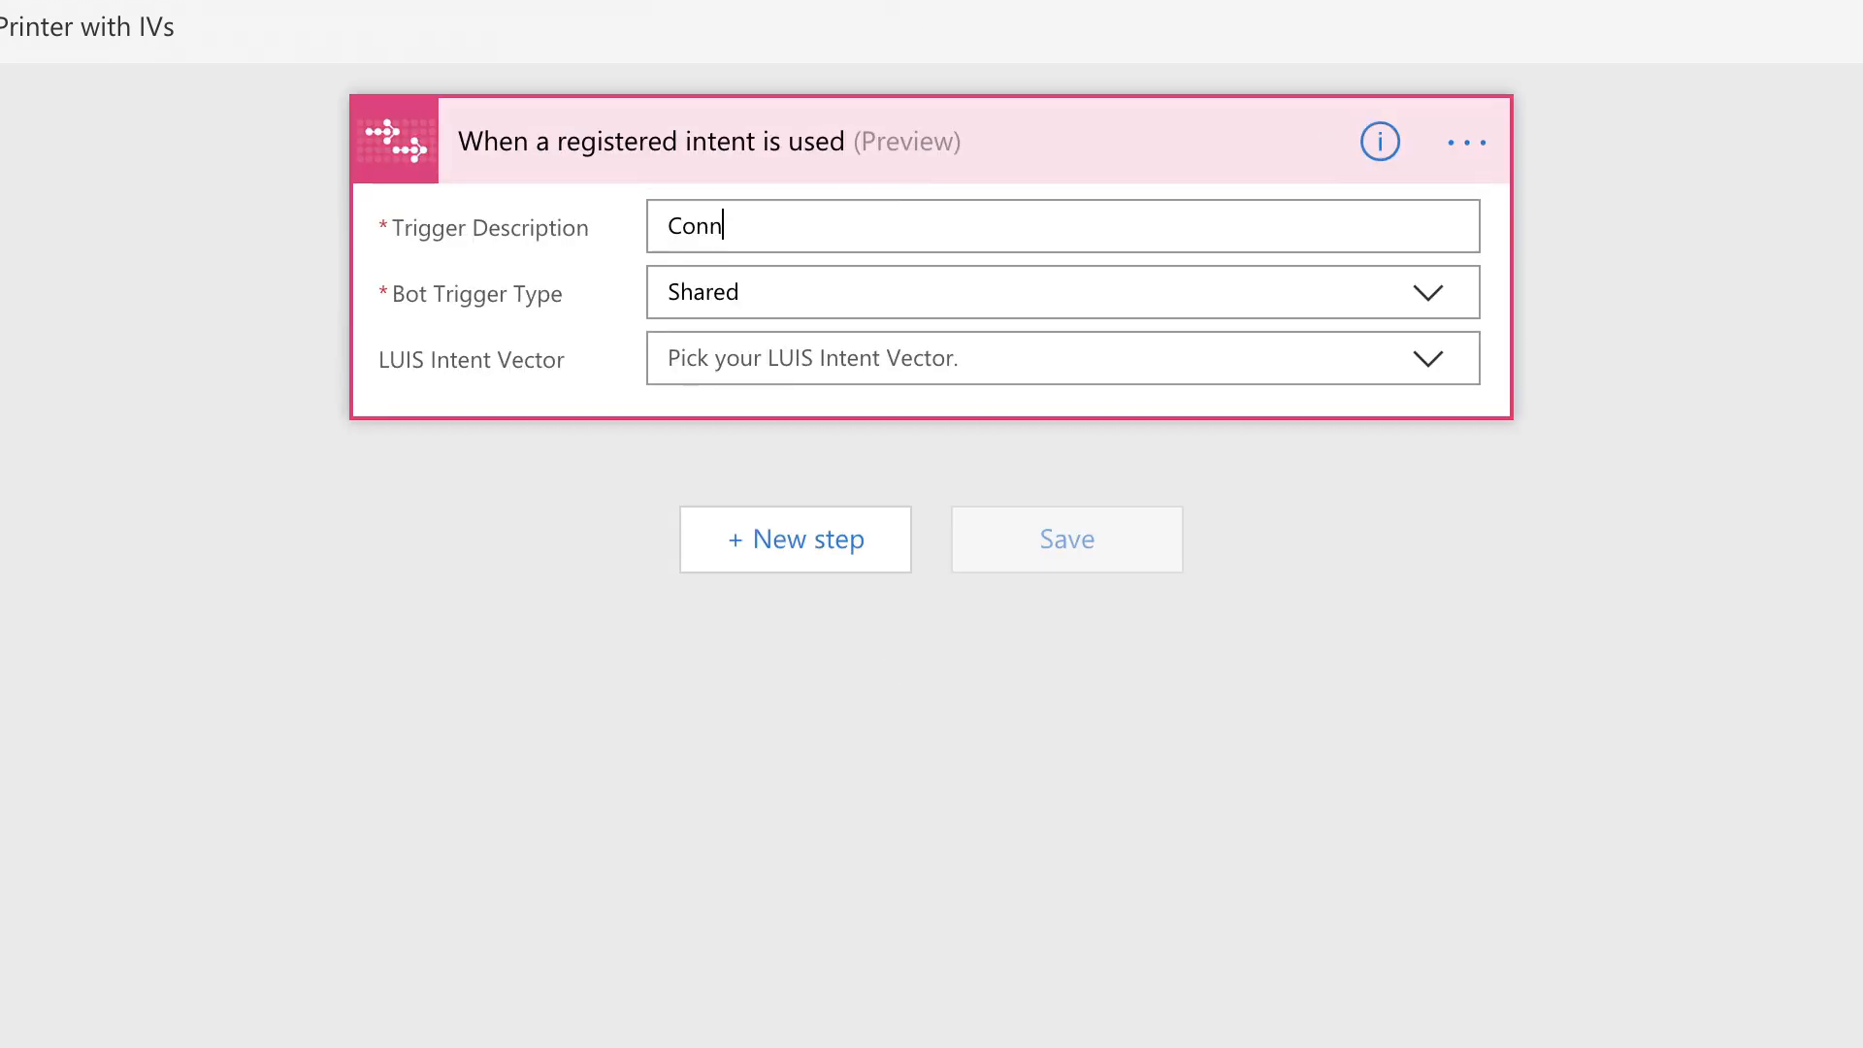
text(ect to a printer)
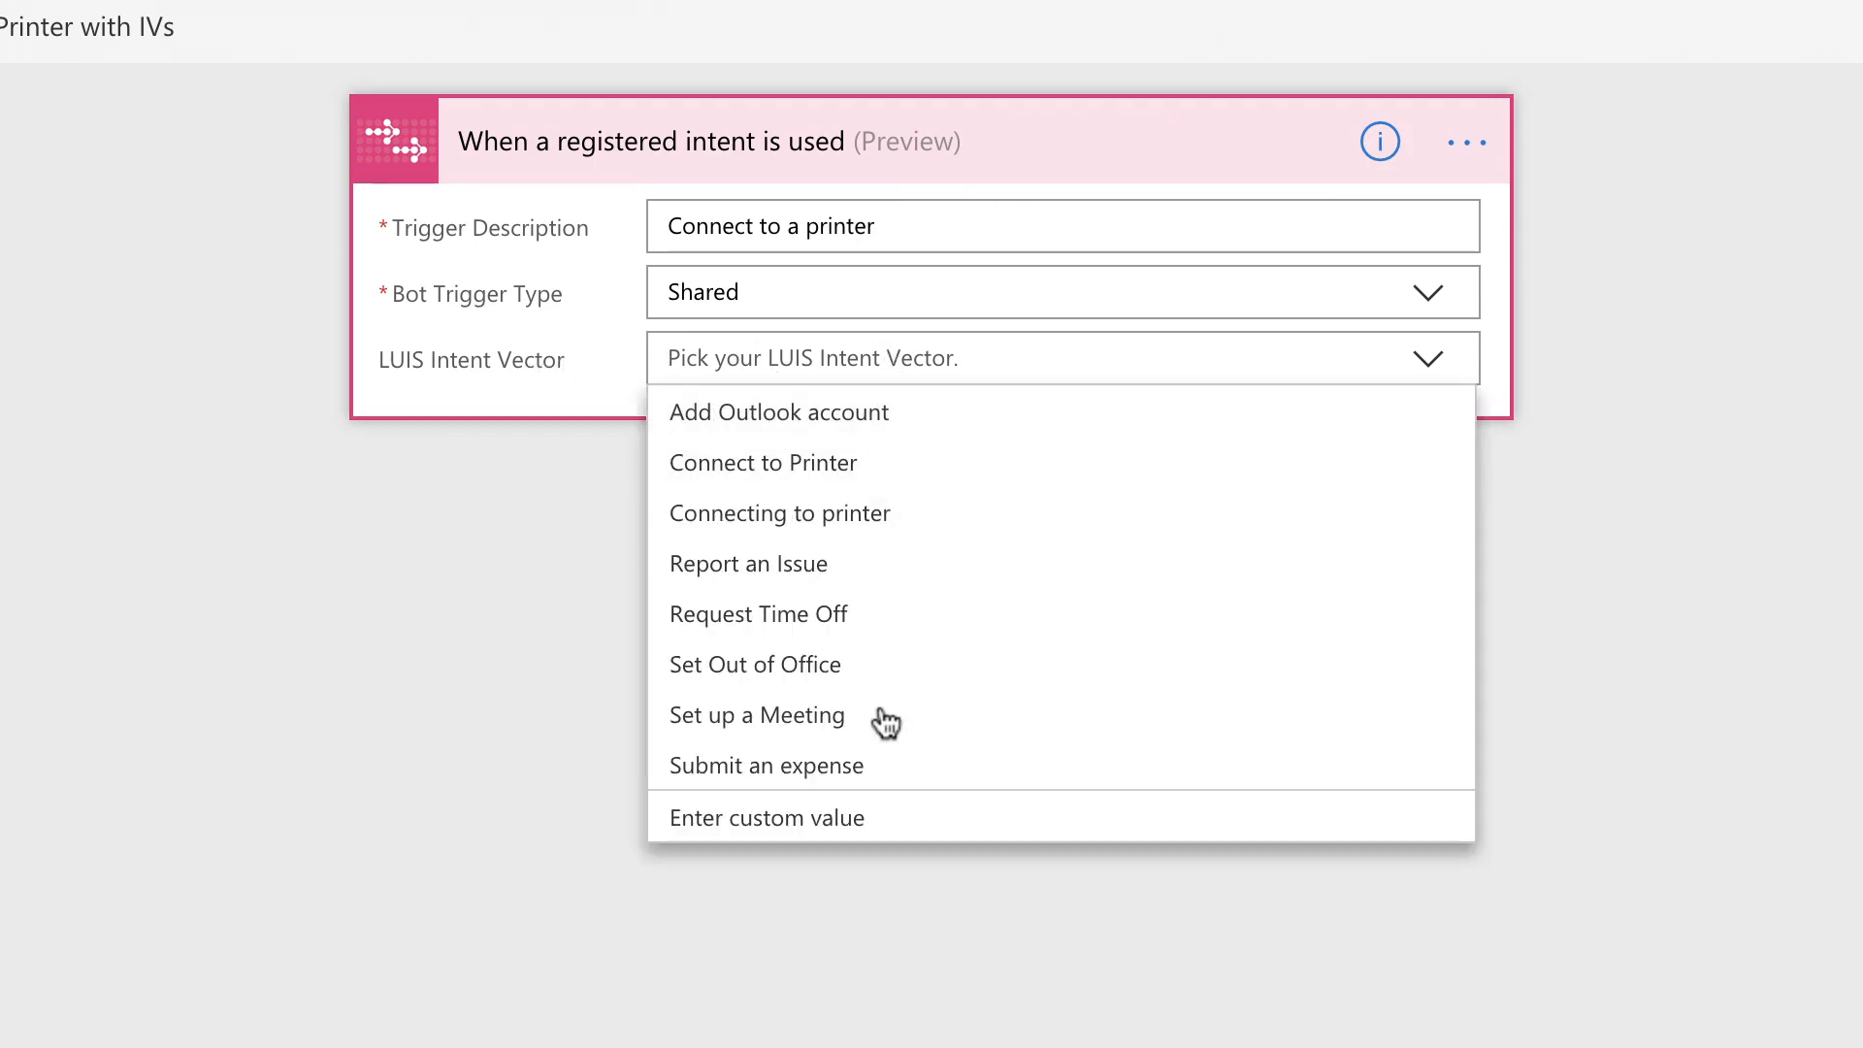
click(806, 470)
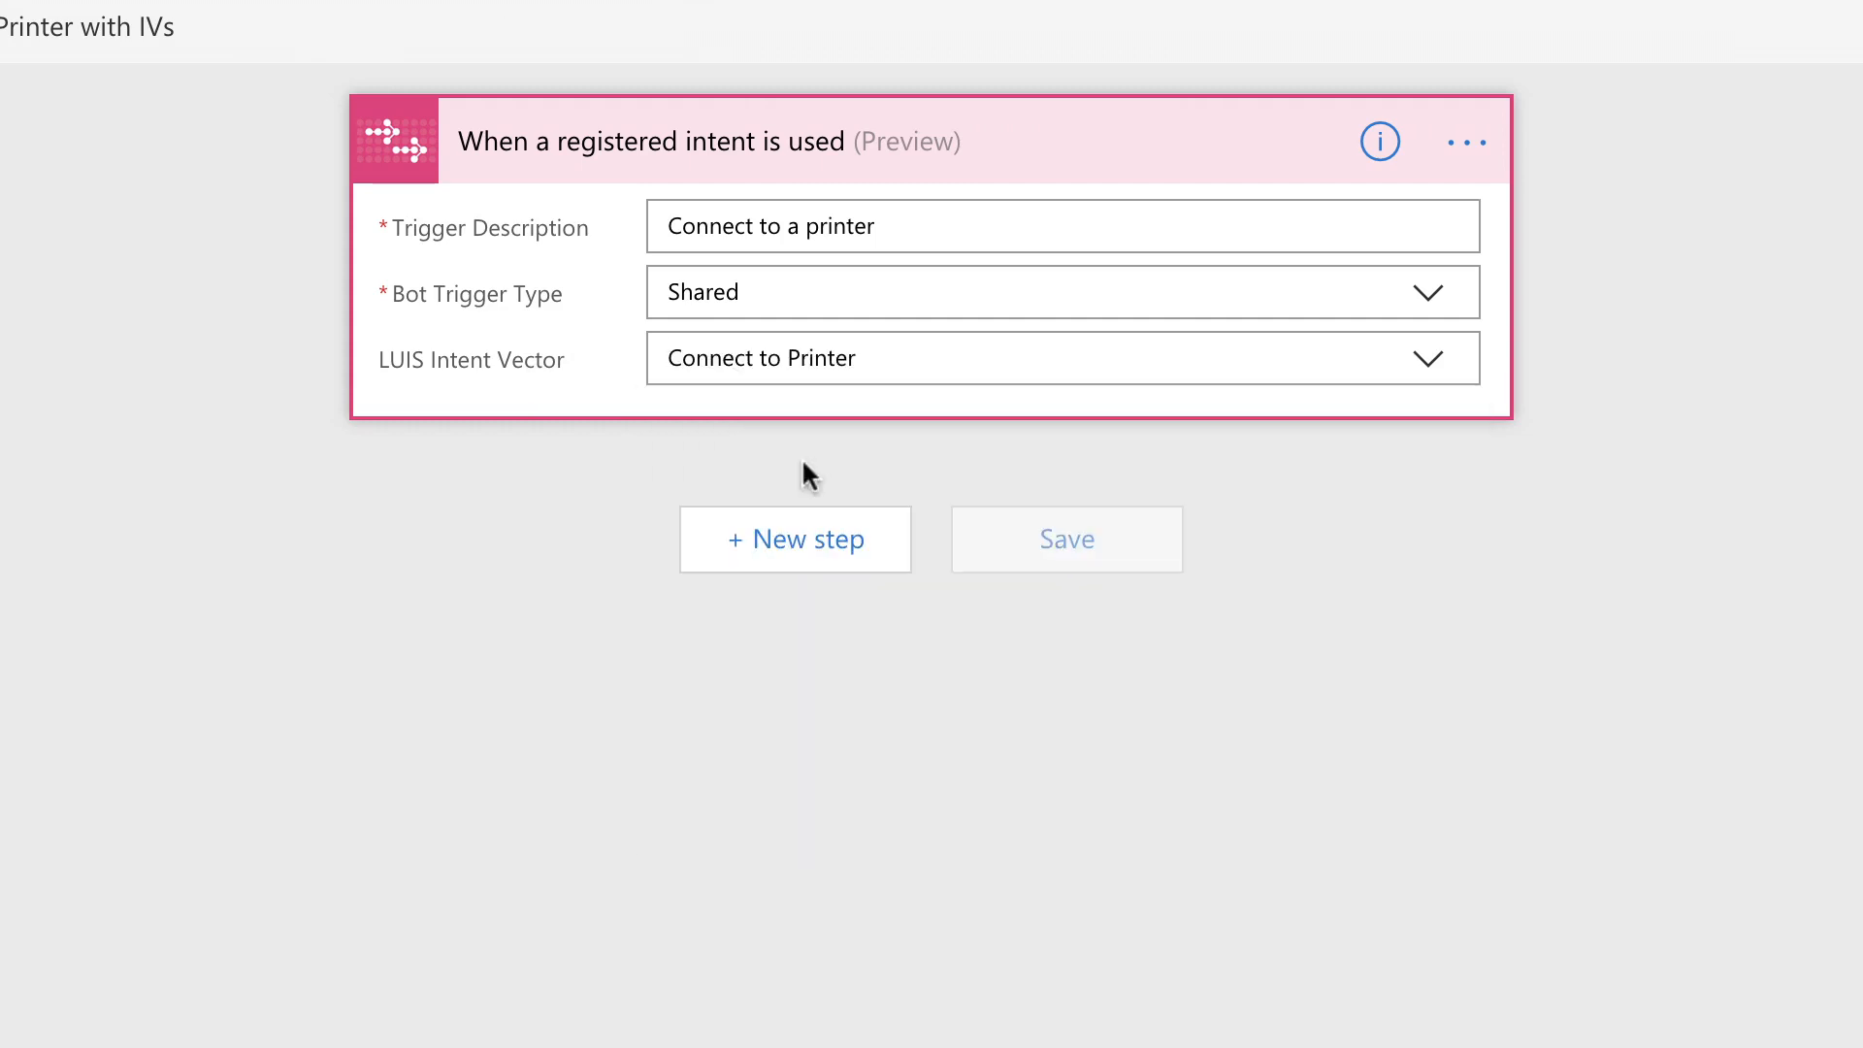
Add an Initialize variable action after the trigger and rename it "Initialize variable: TicketID"
click(768, 551)
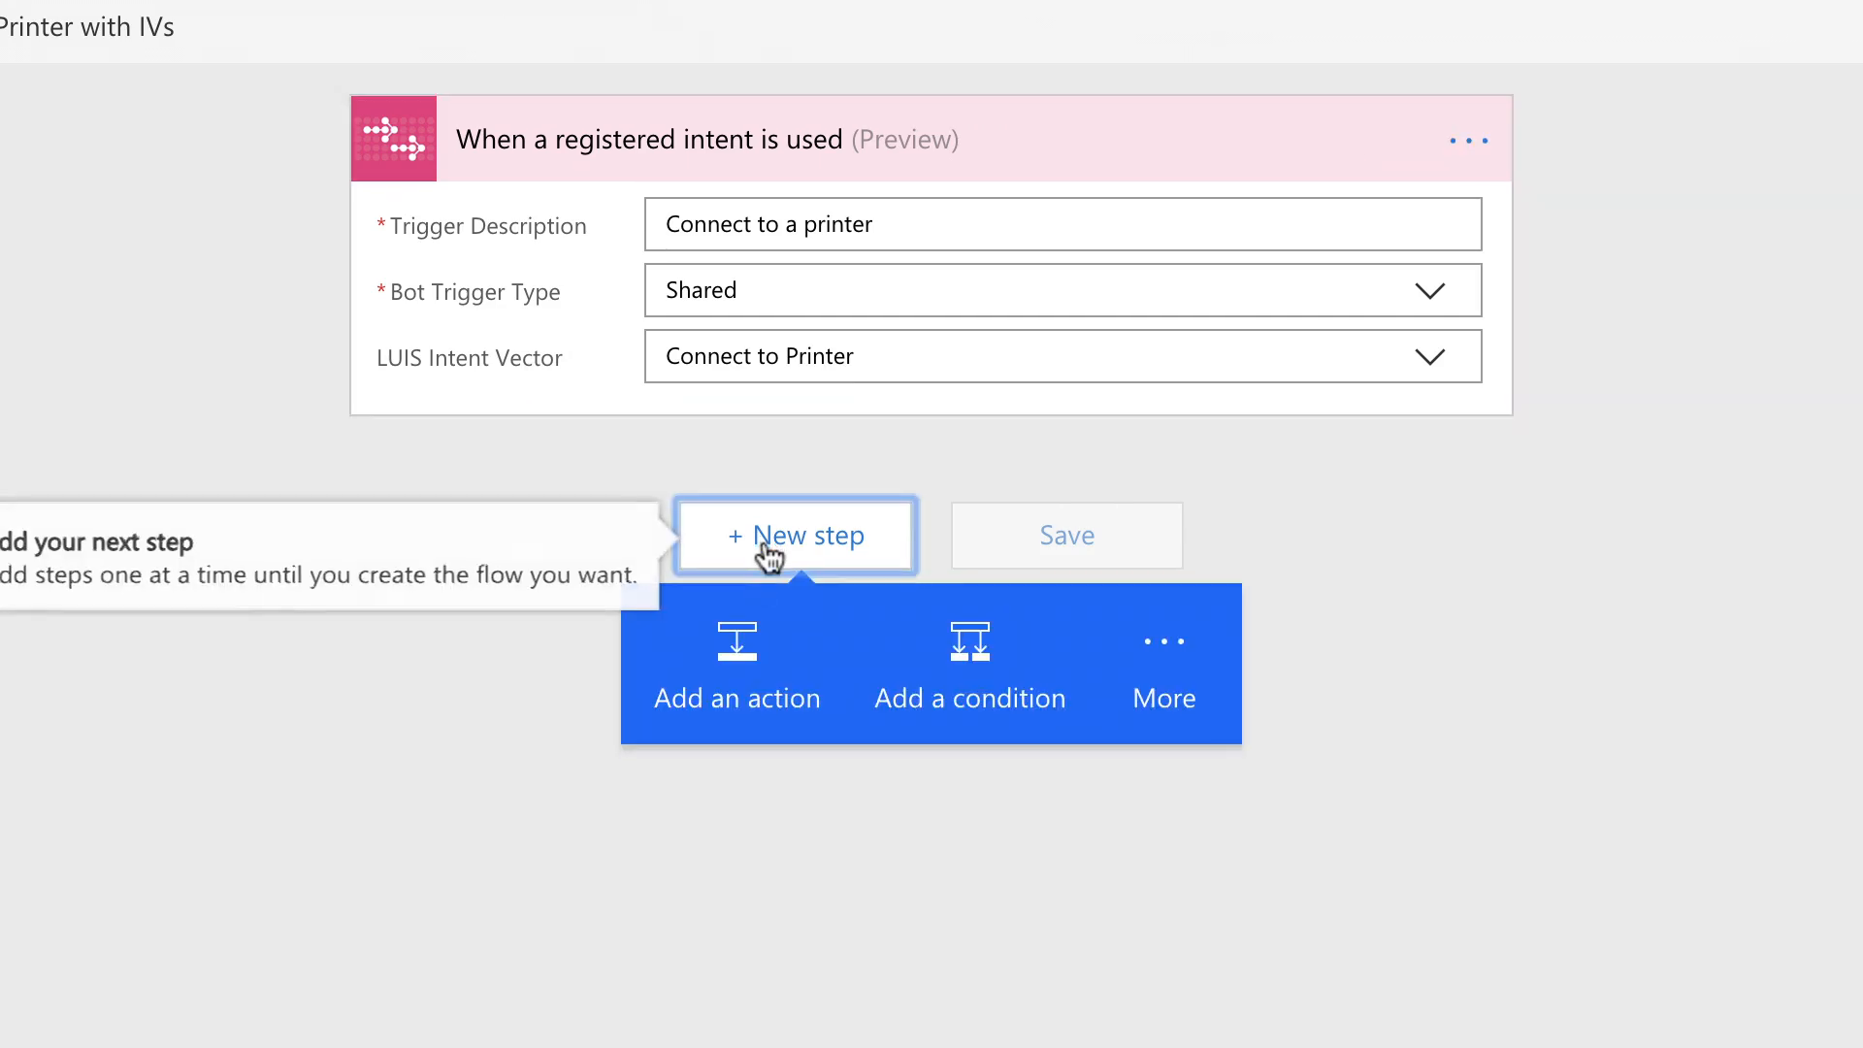
click(761, 624)
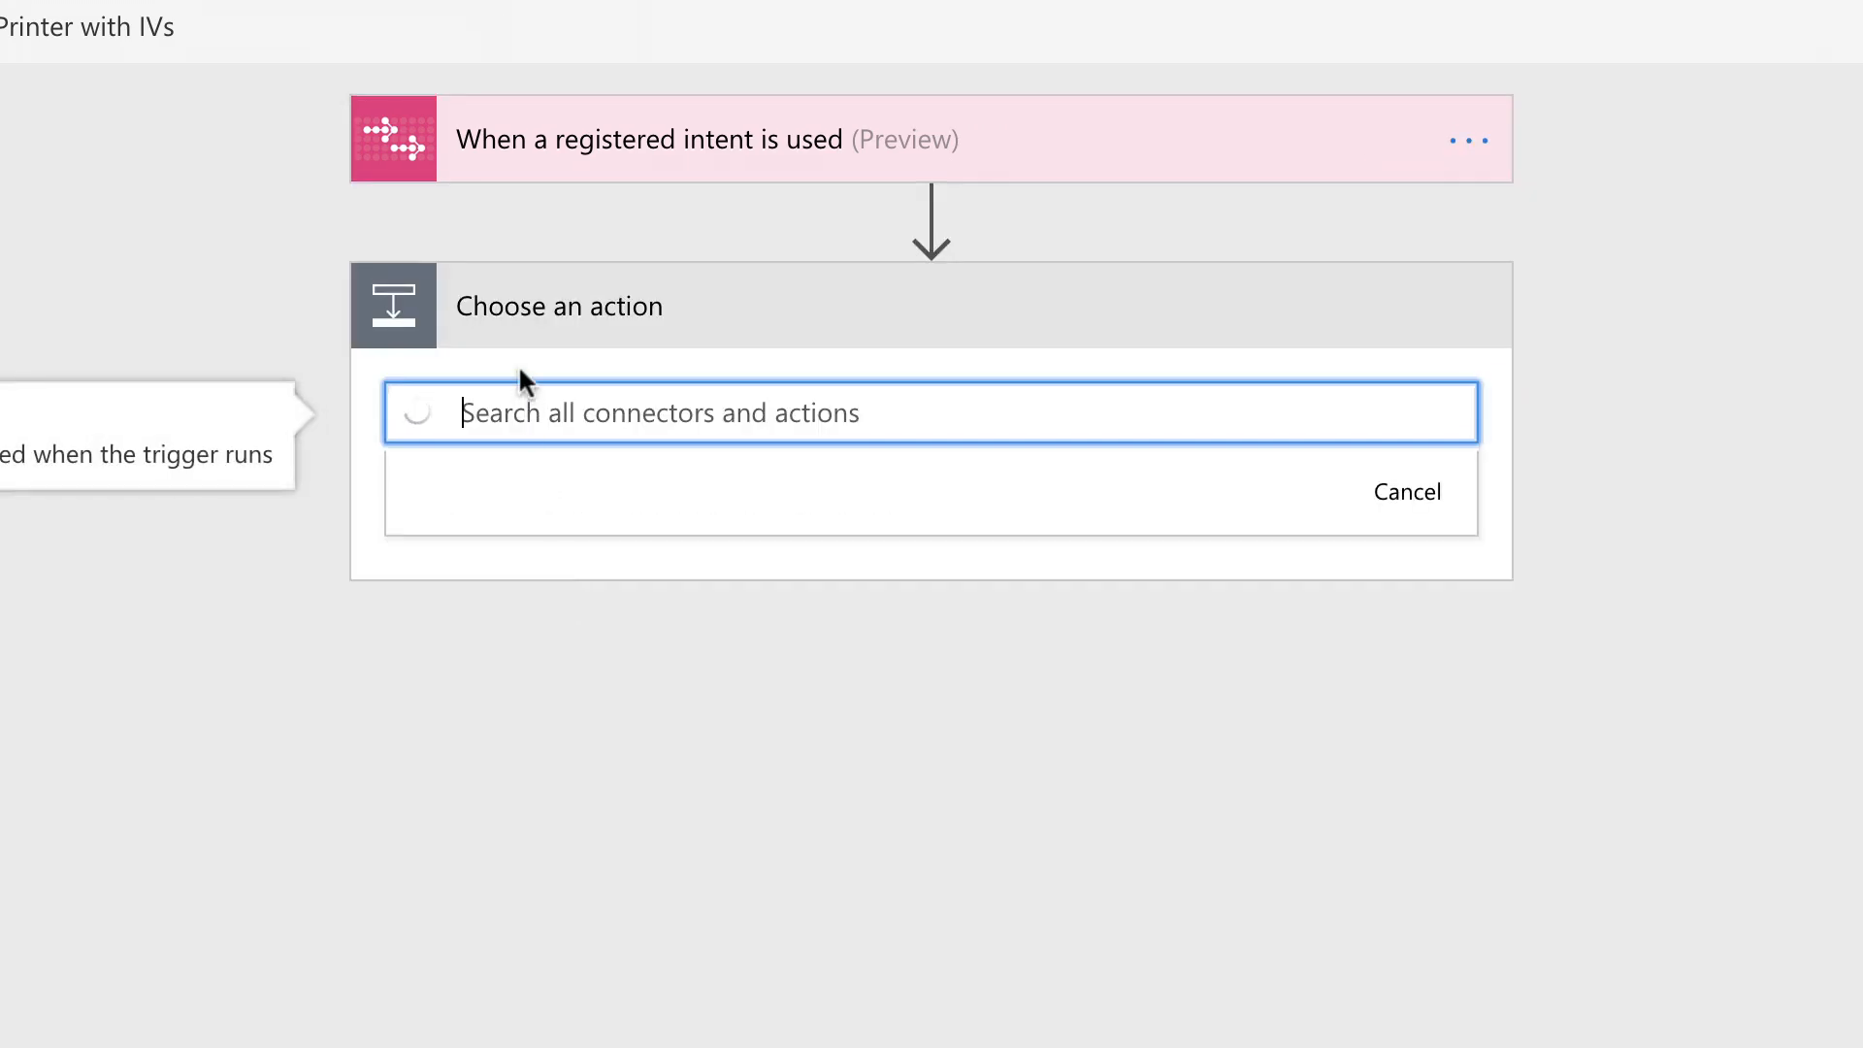
text(variable)
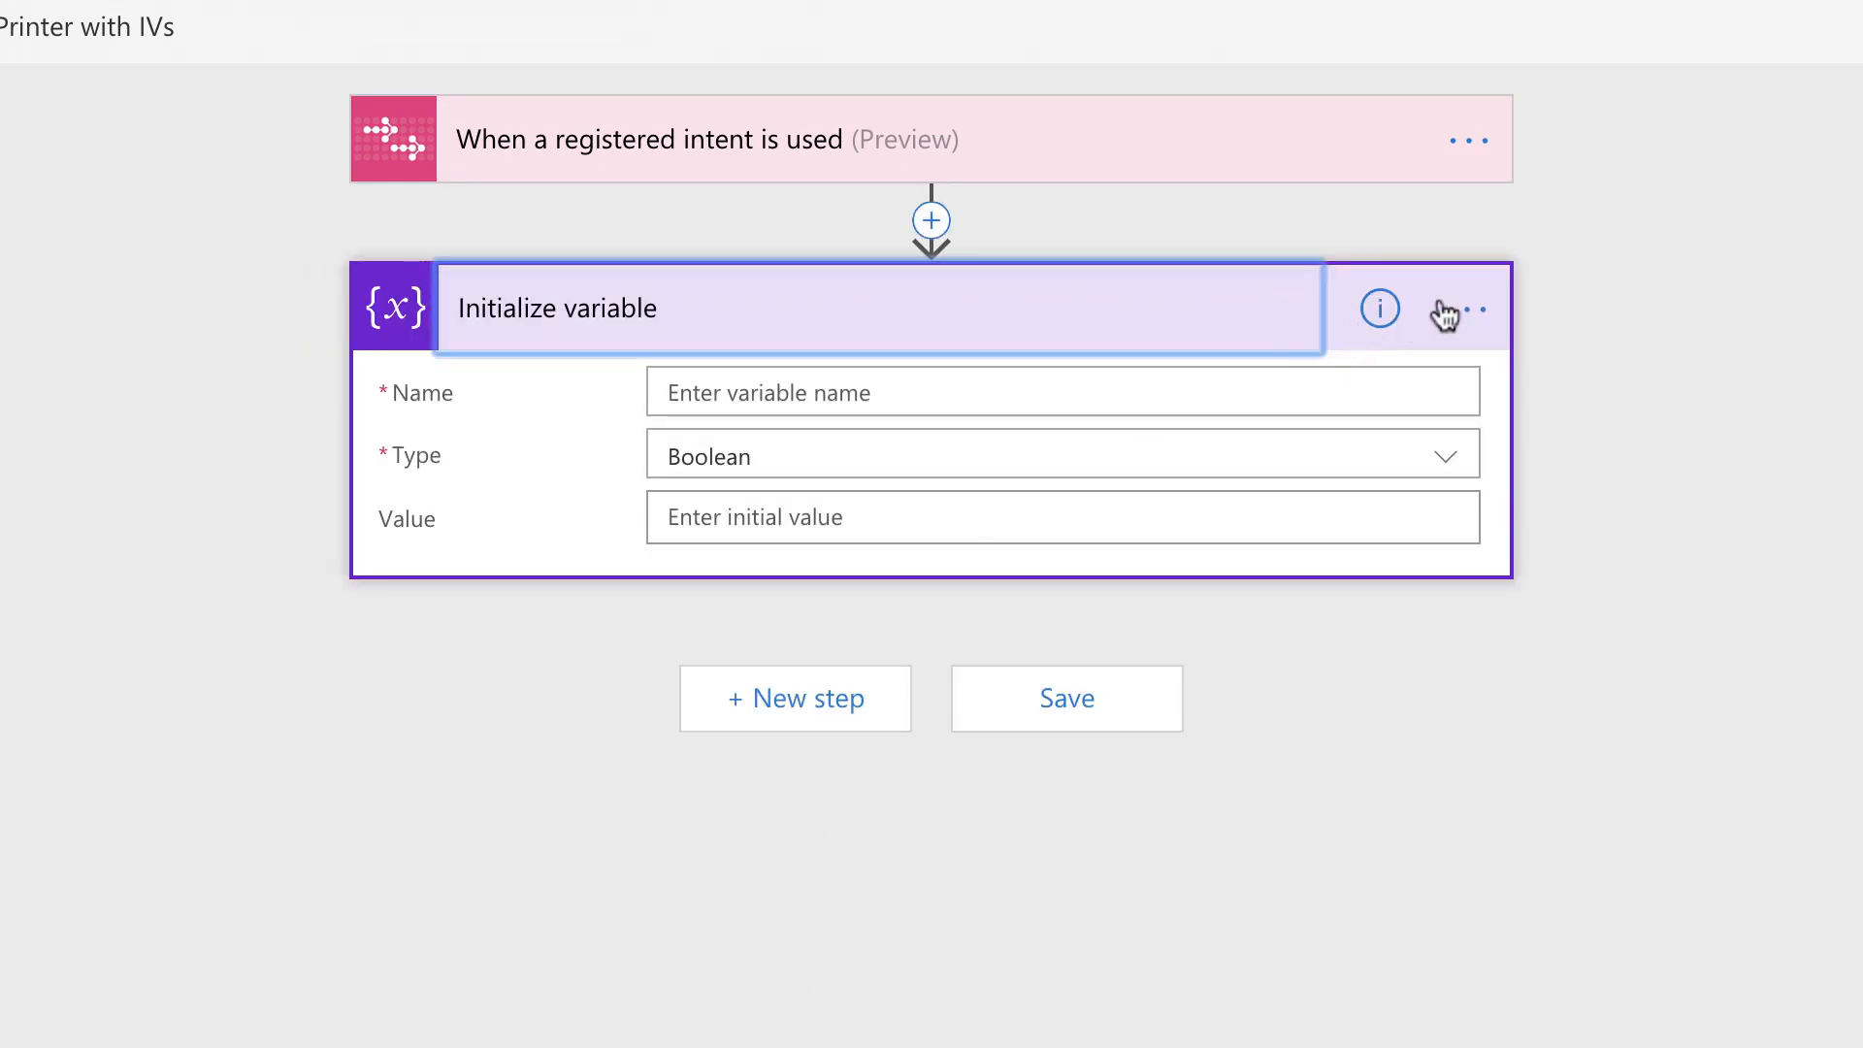
click(1465, 308)
click(1630, 299)
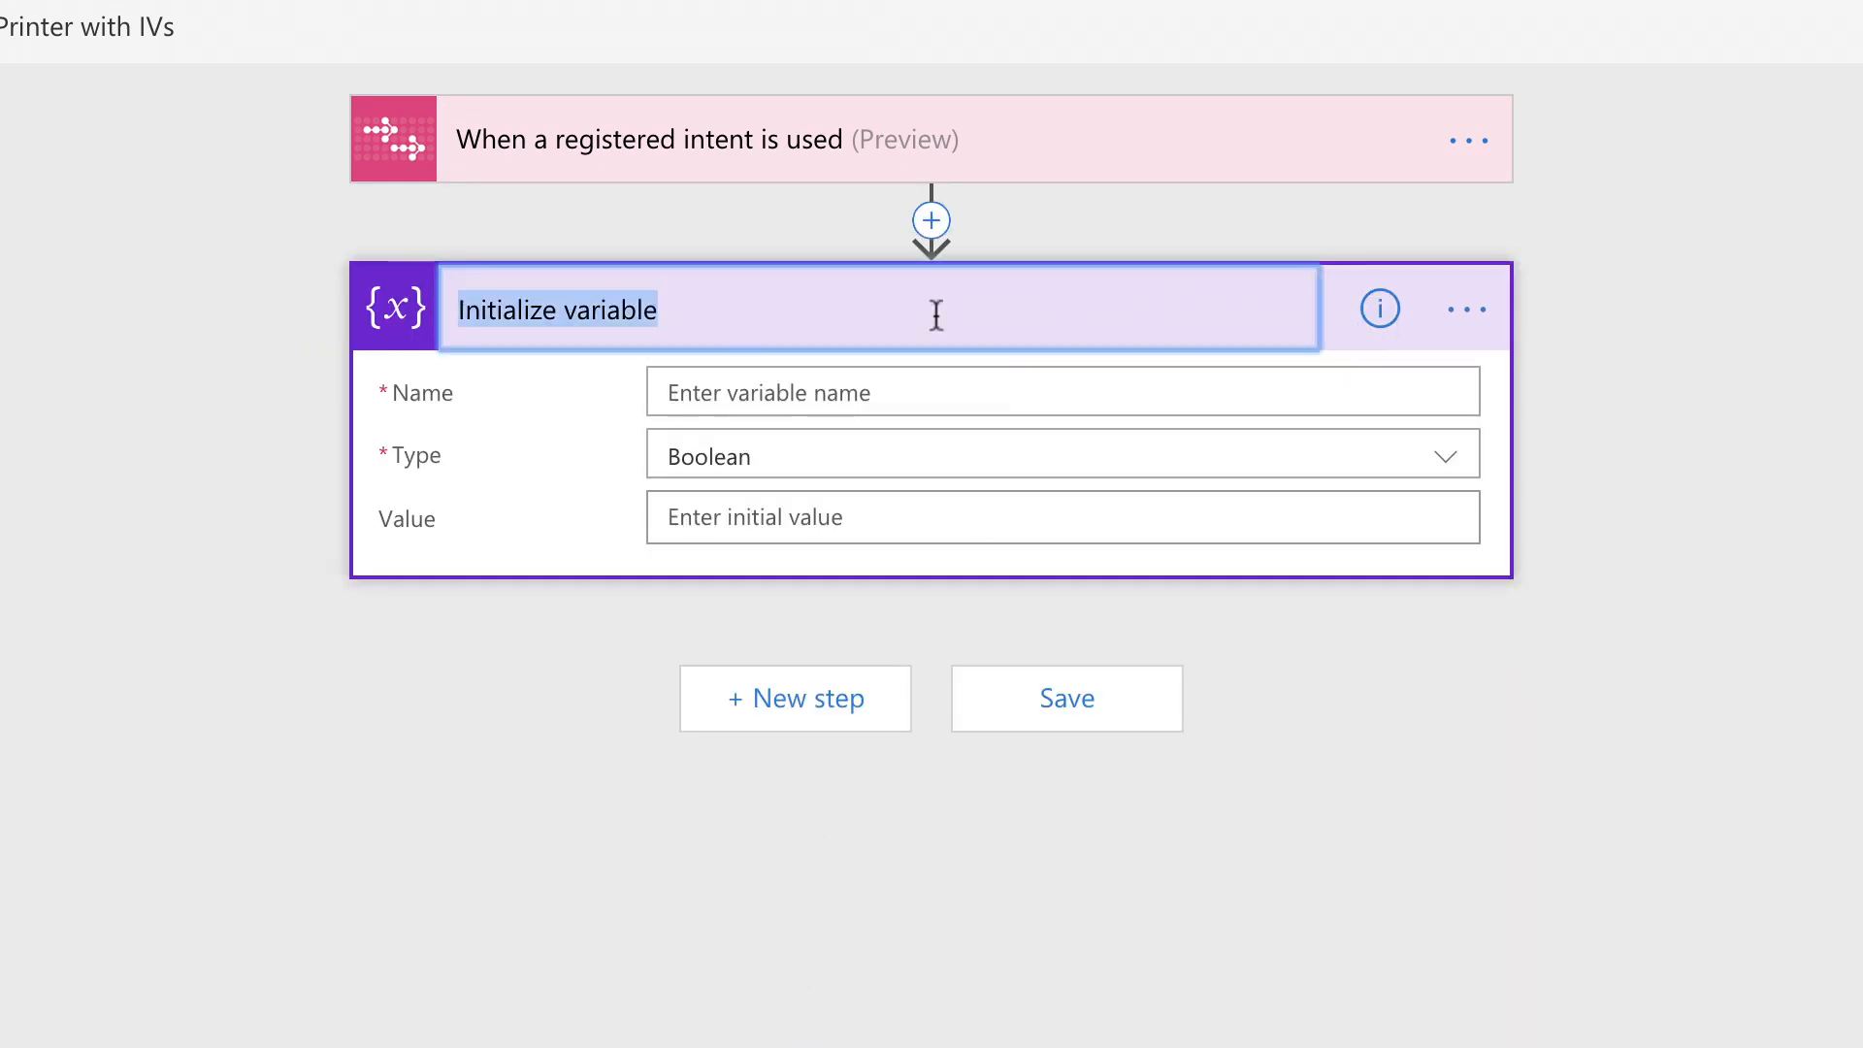
click(753, 309)
text(: TicketID)
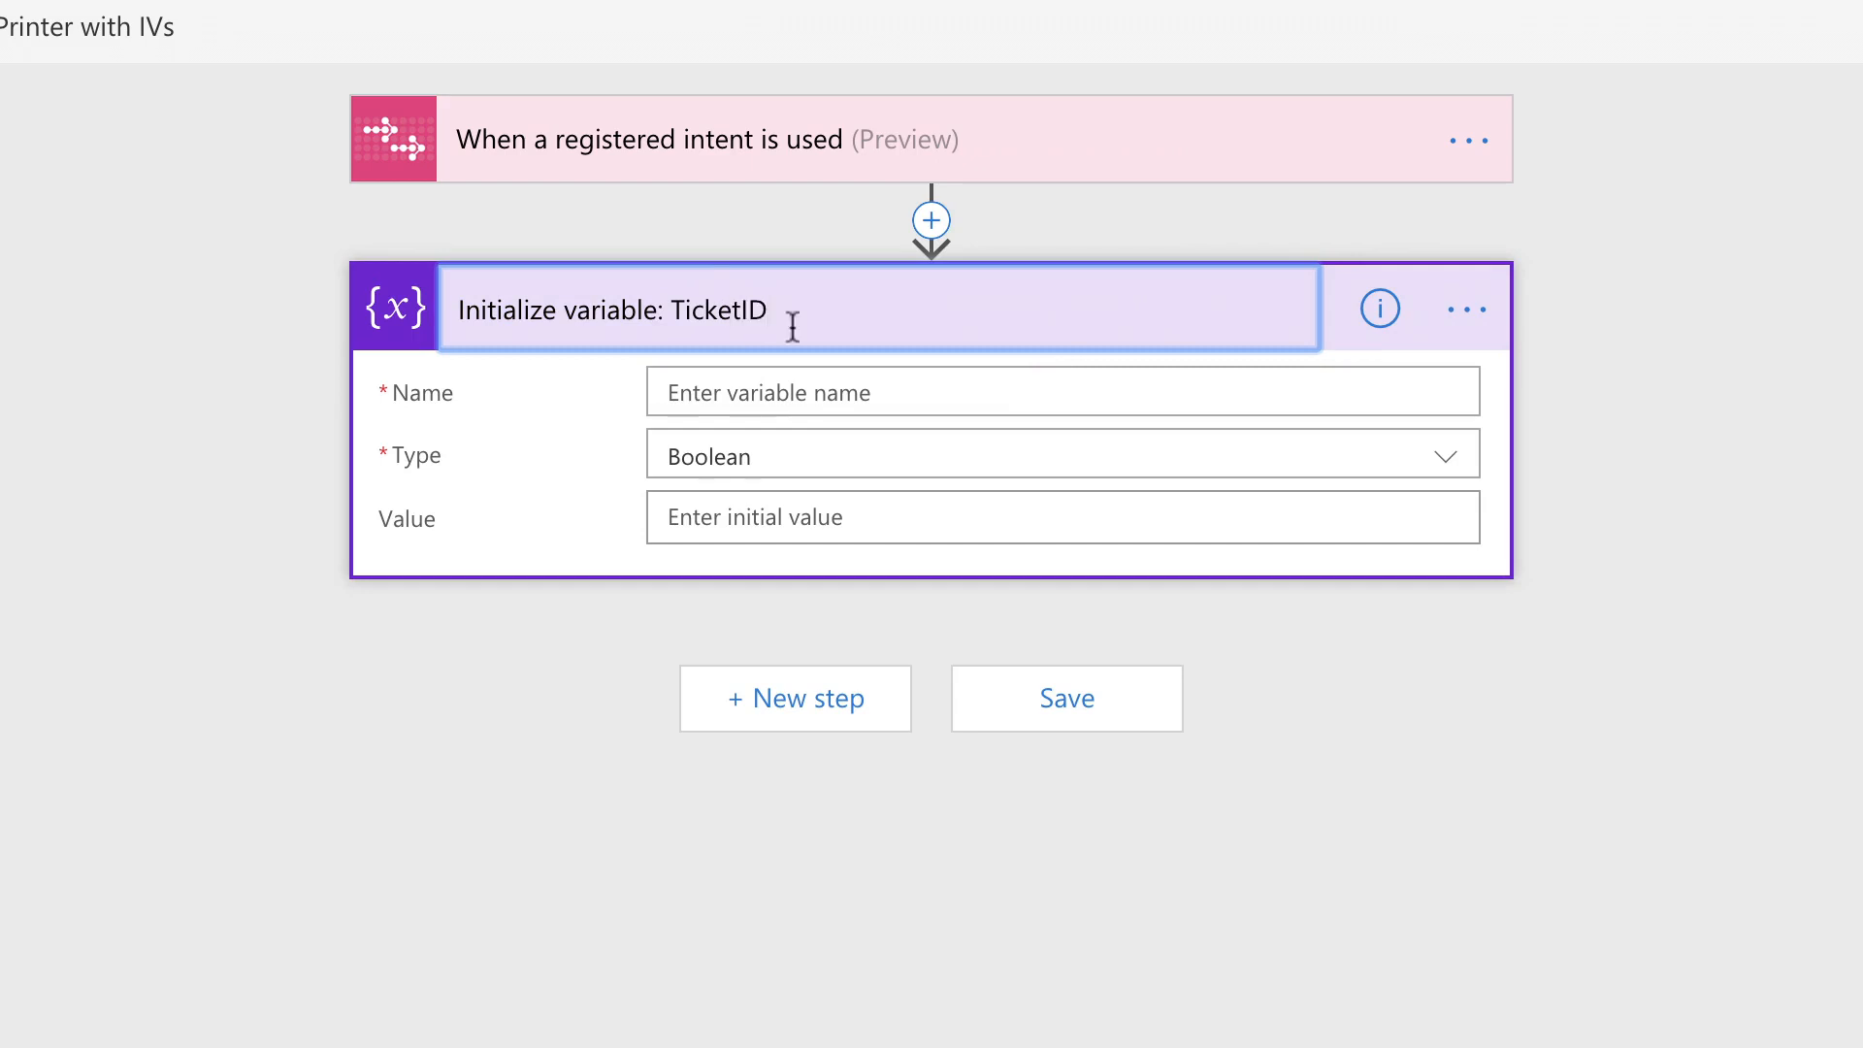
Name the first action's variable TicketID and set its type to String
click(686, 388)
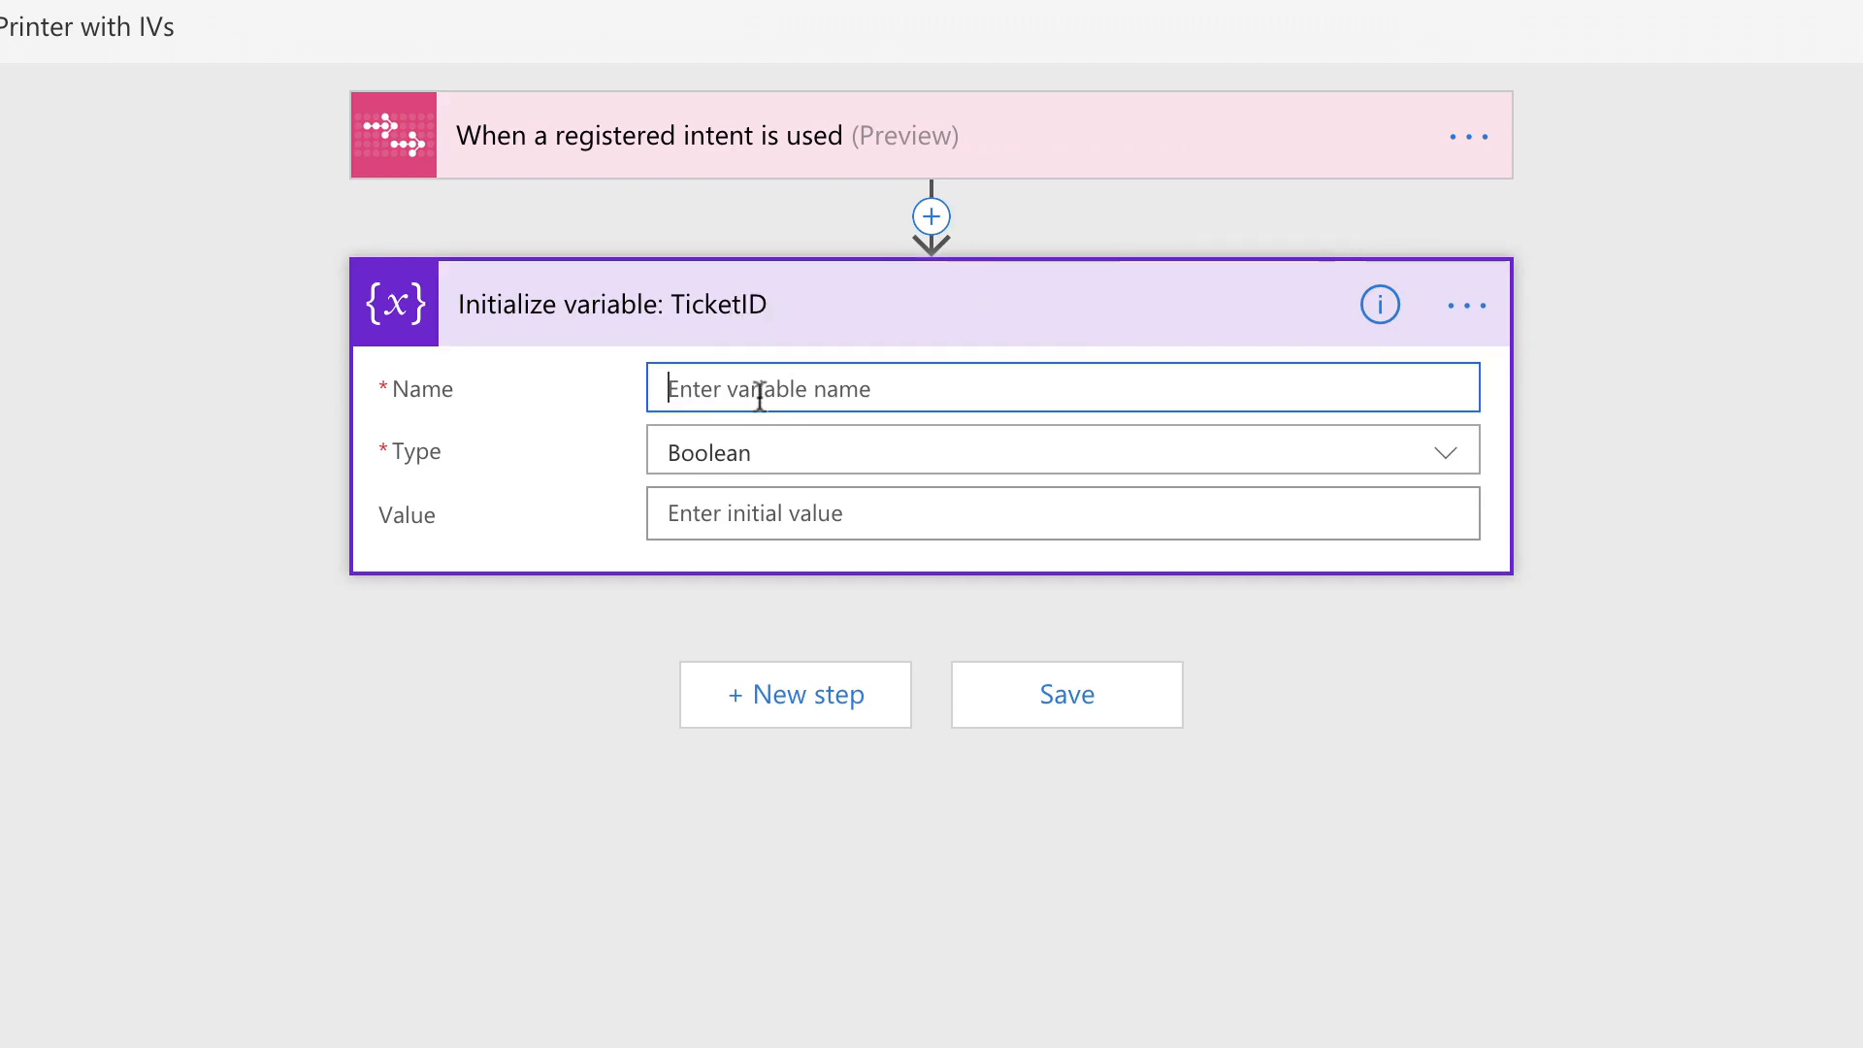
text(TicketID)
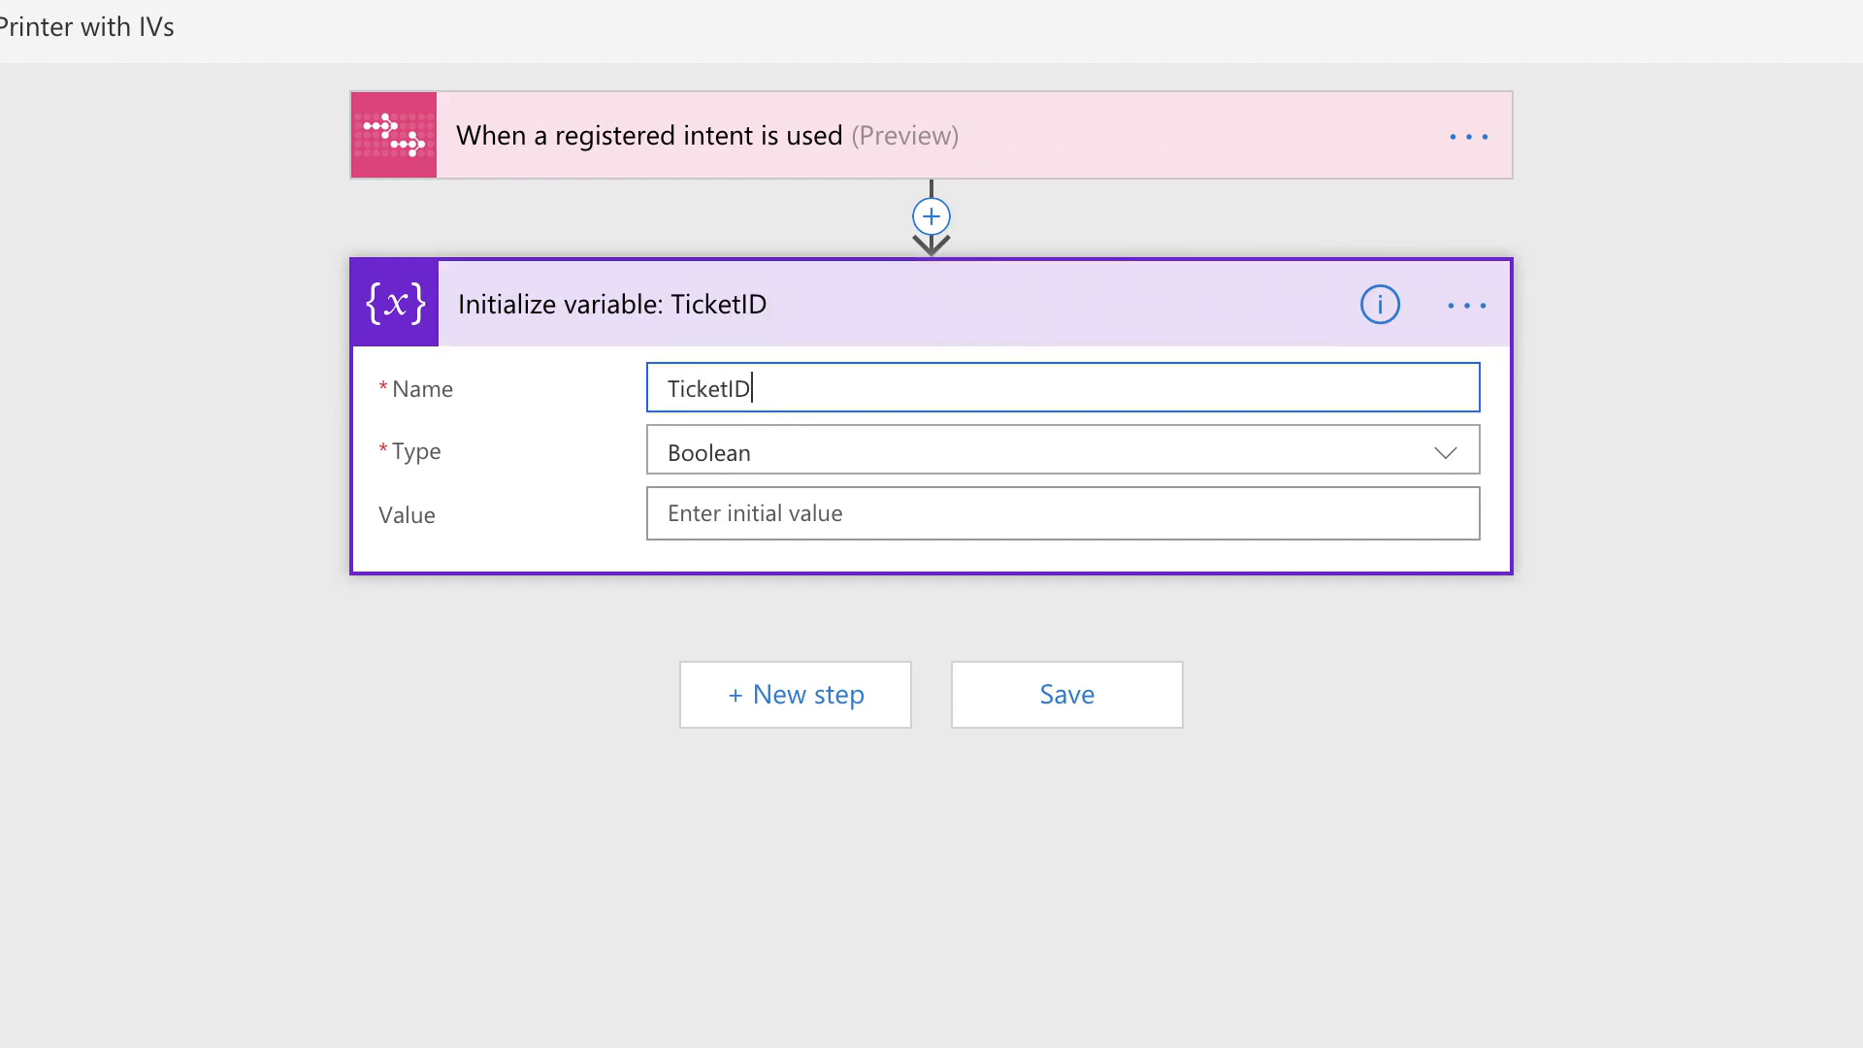
click(753, 448)
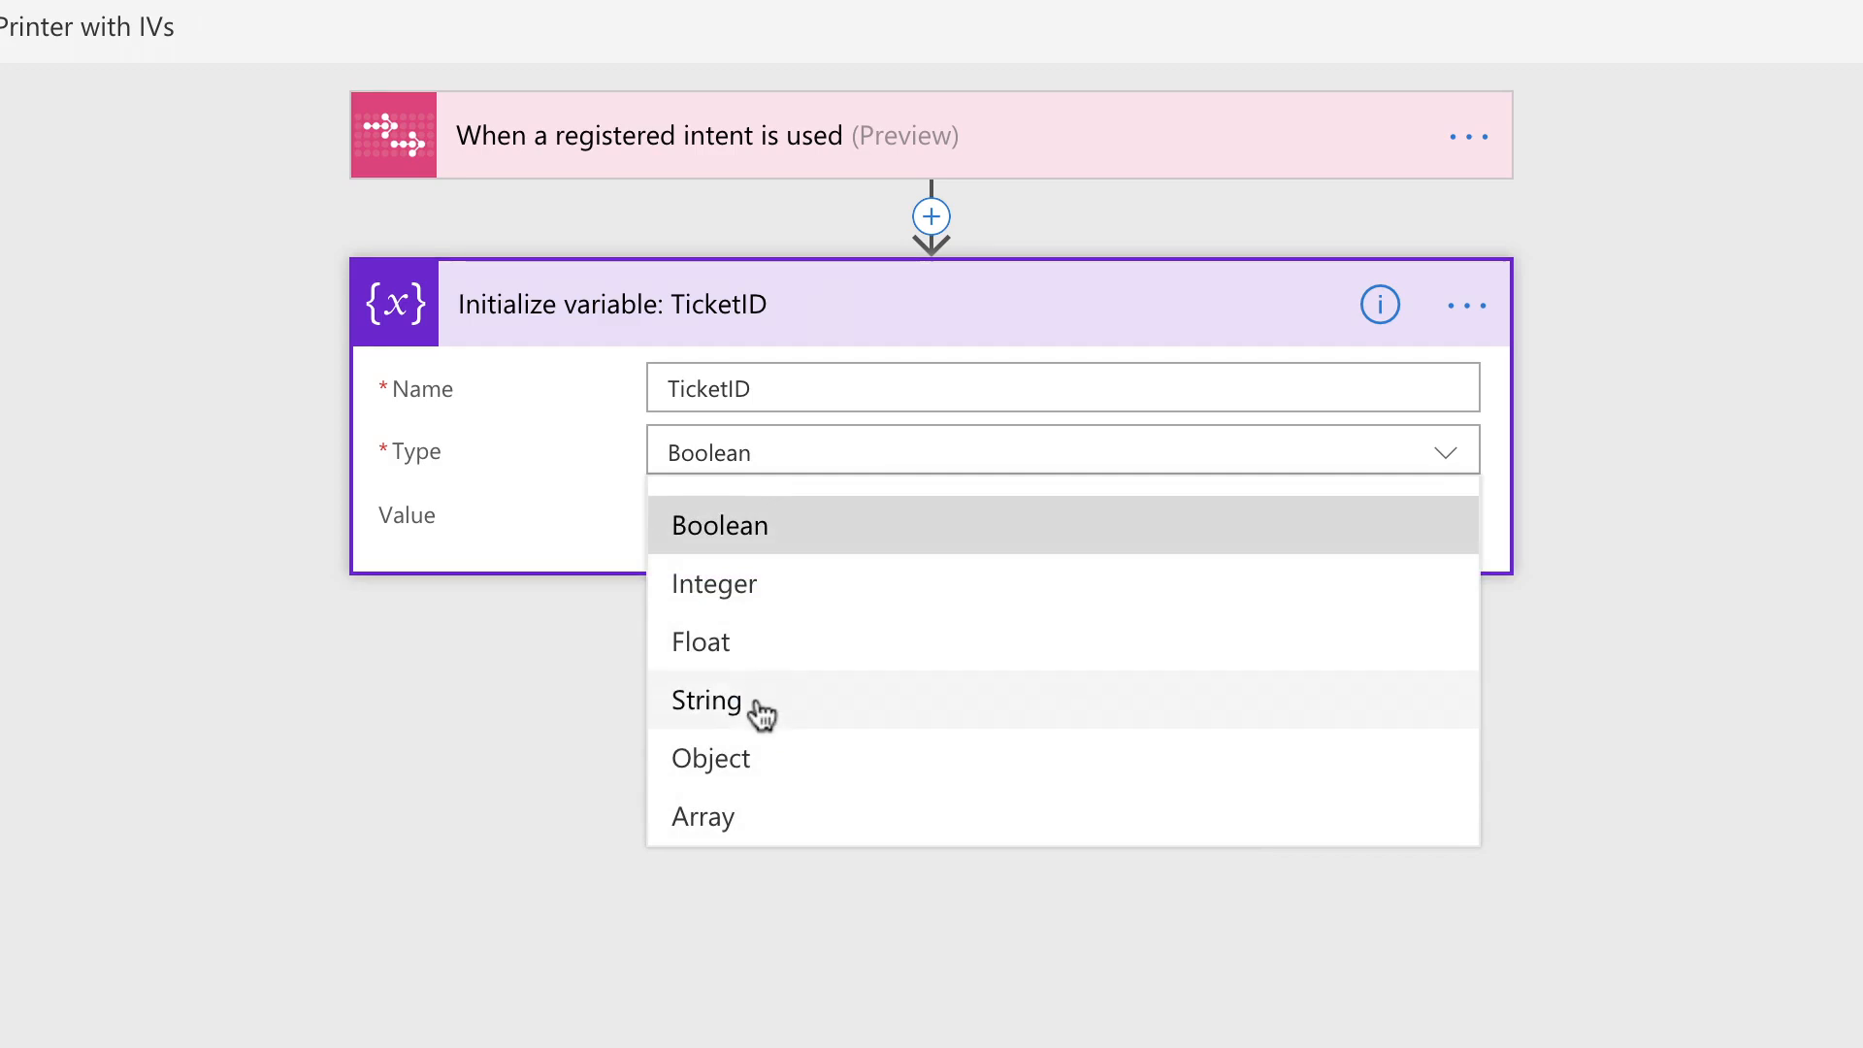
click(761, 715)
Add a second Initialize variable action below the TicketID one and rename it "Initialize variable: PrinterType"
click(774, 691)
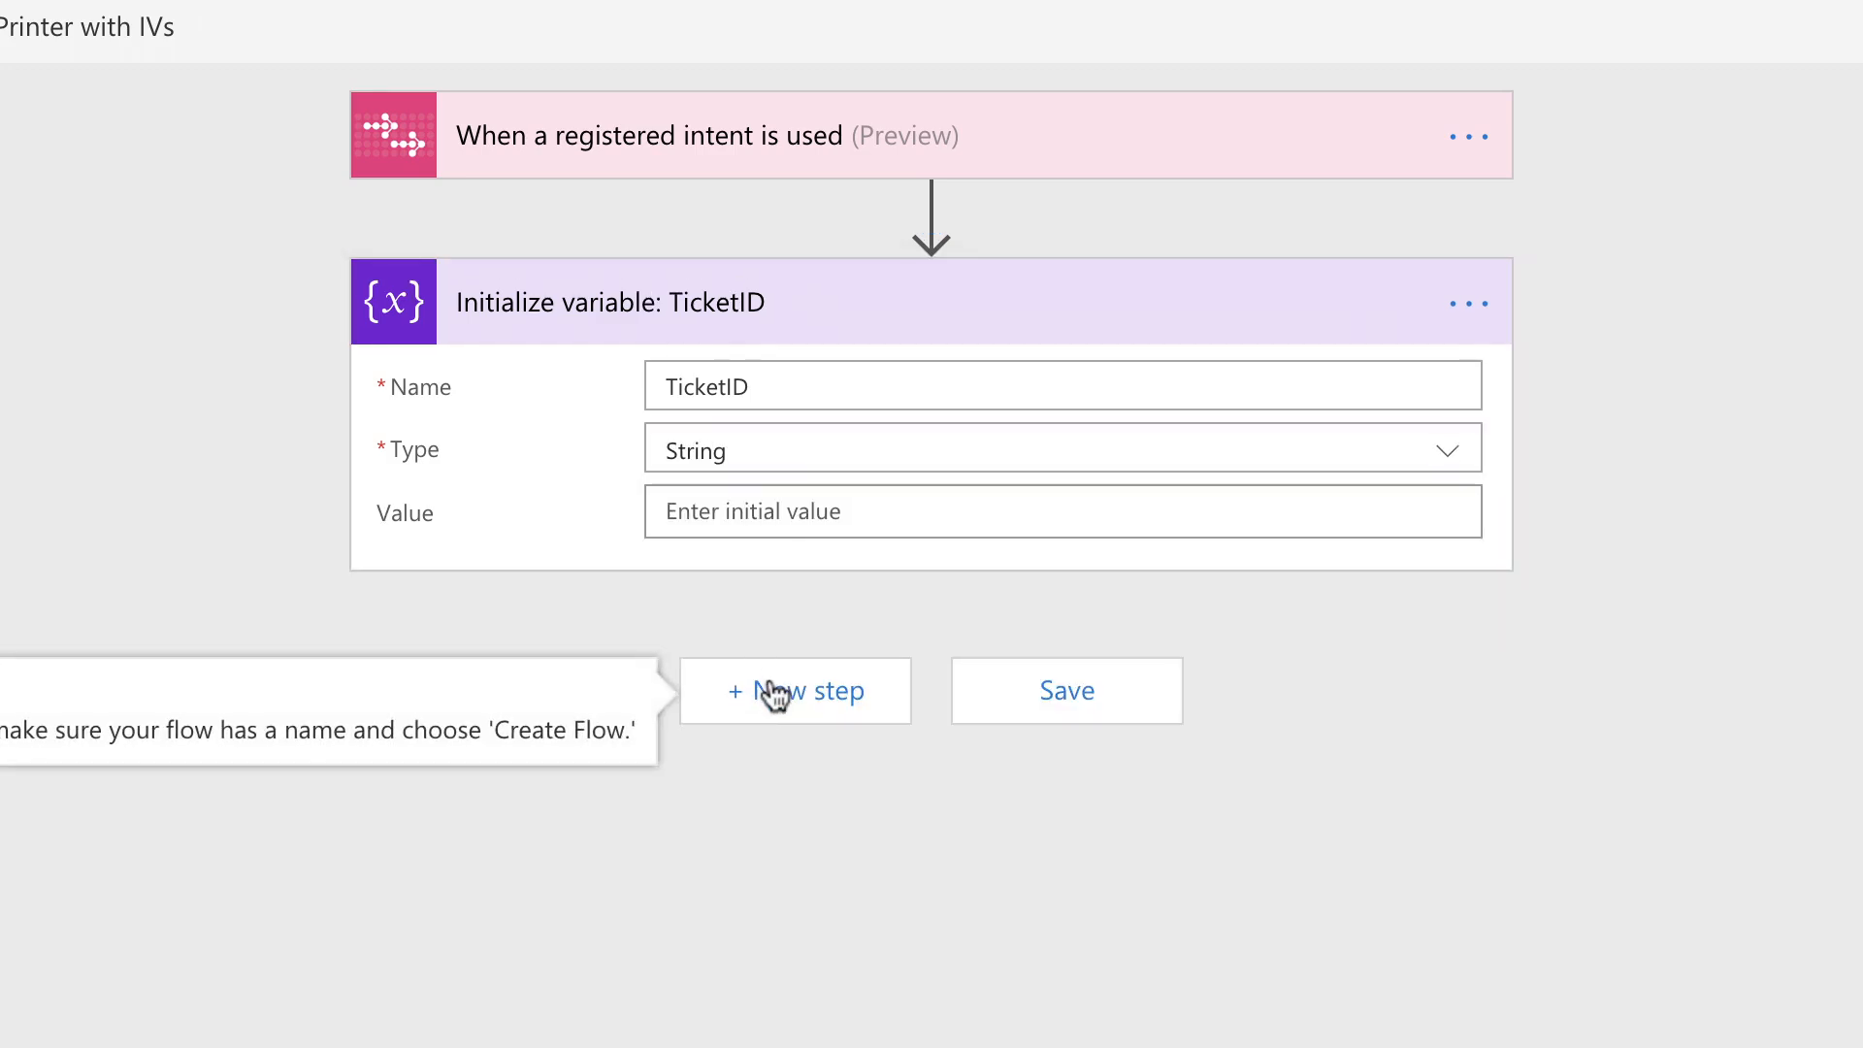
click(774, 691)
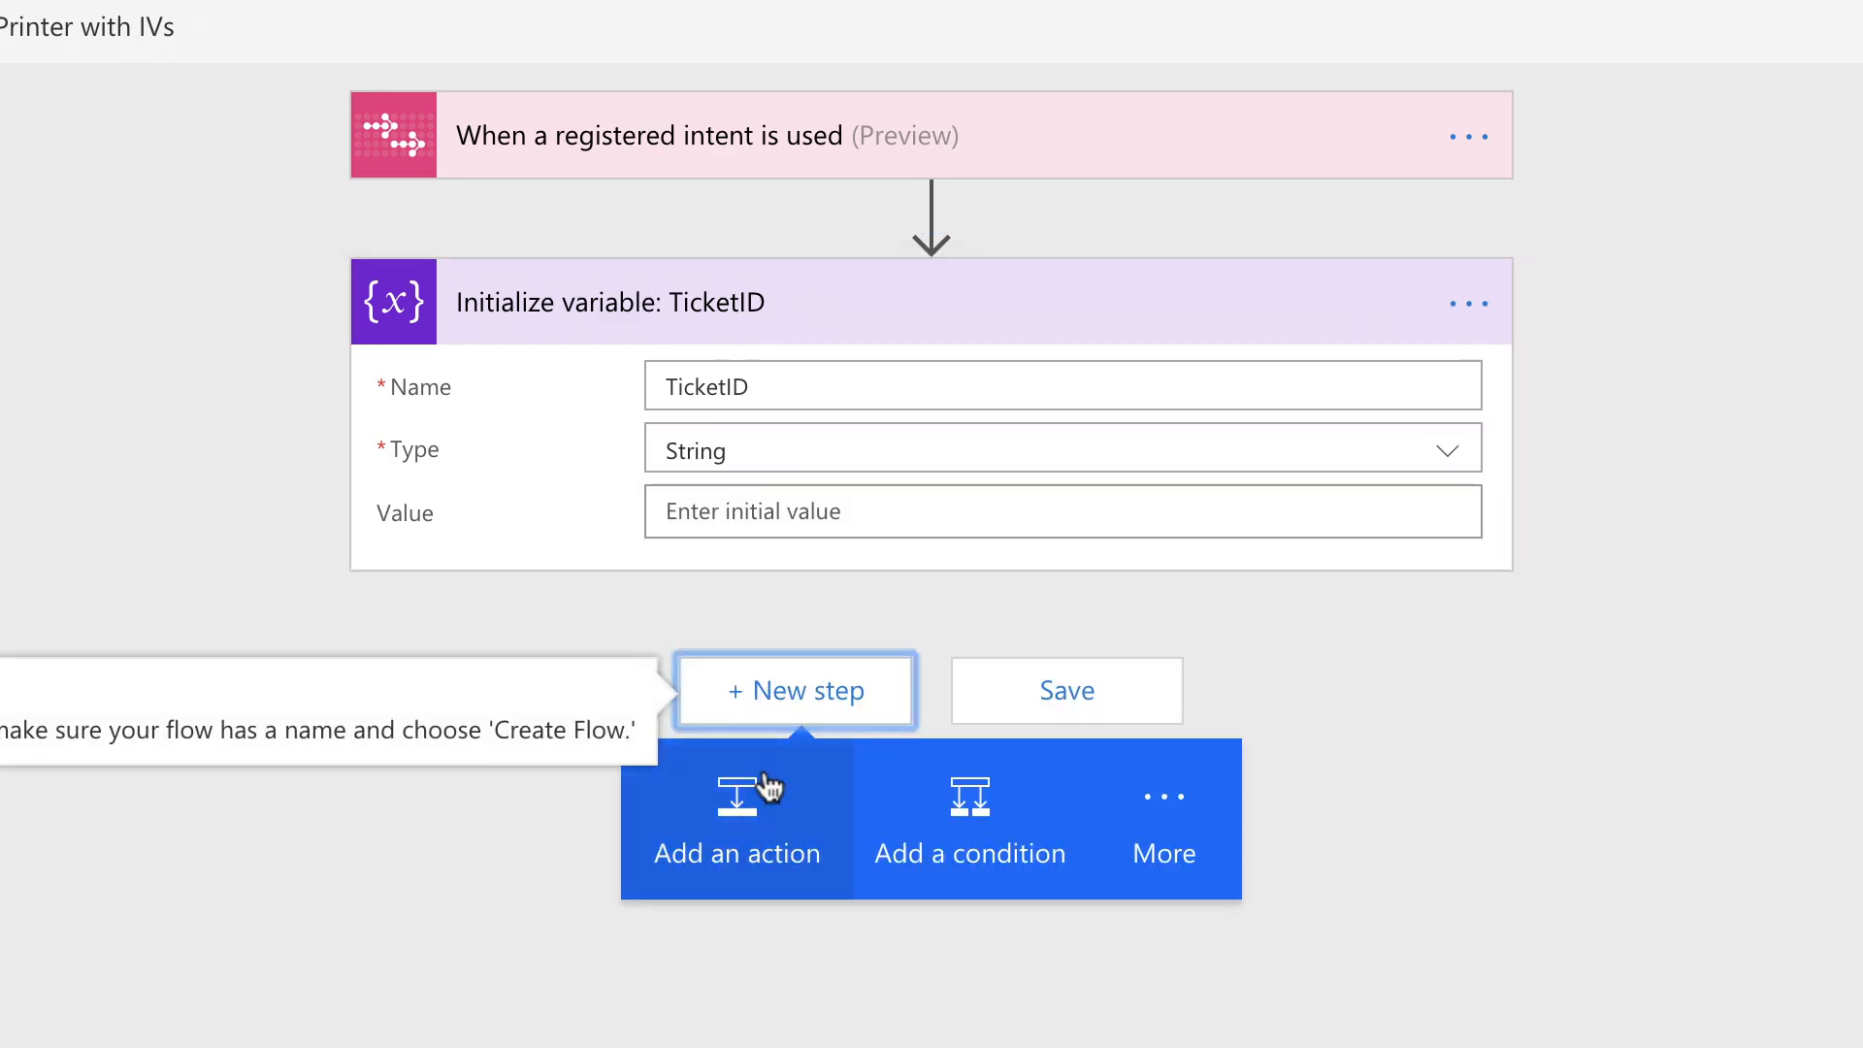
click(769, 779)
scroll(640, 791, down, 4)
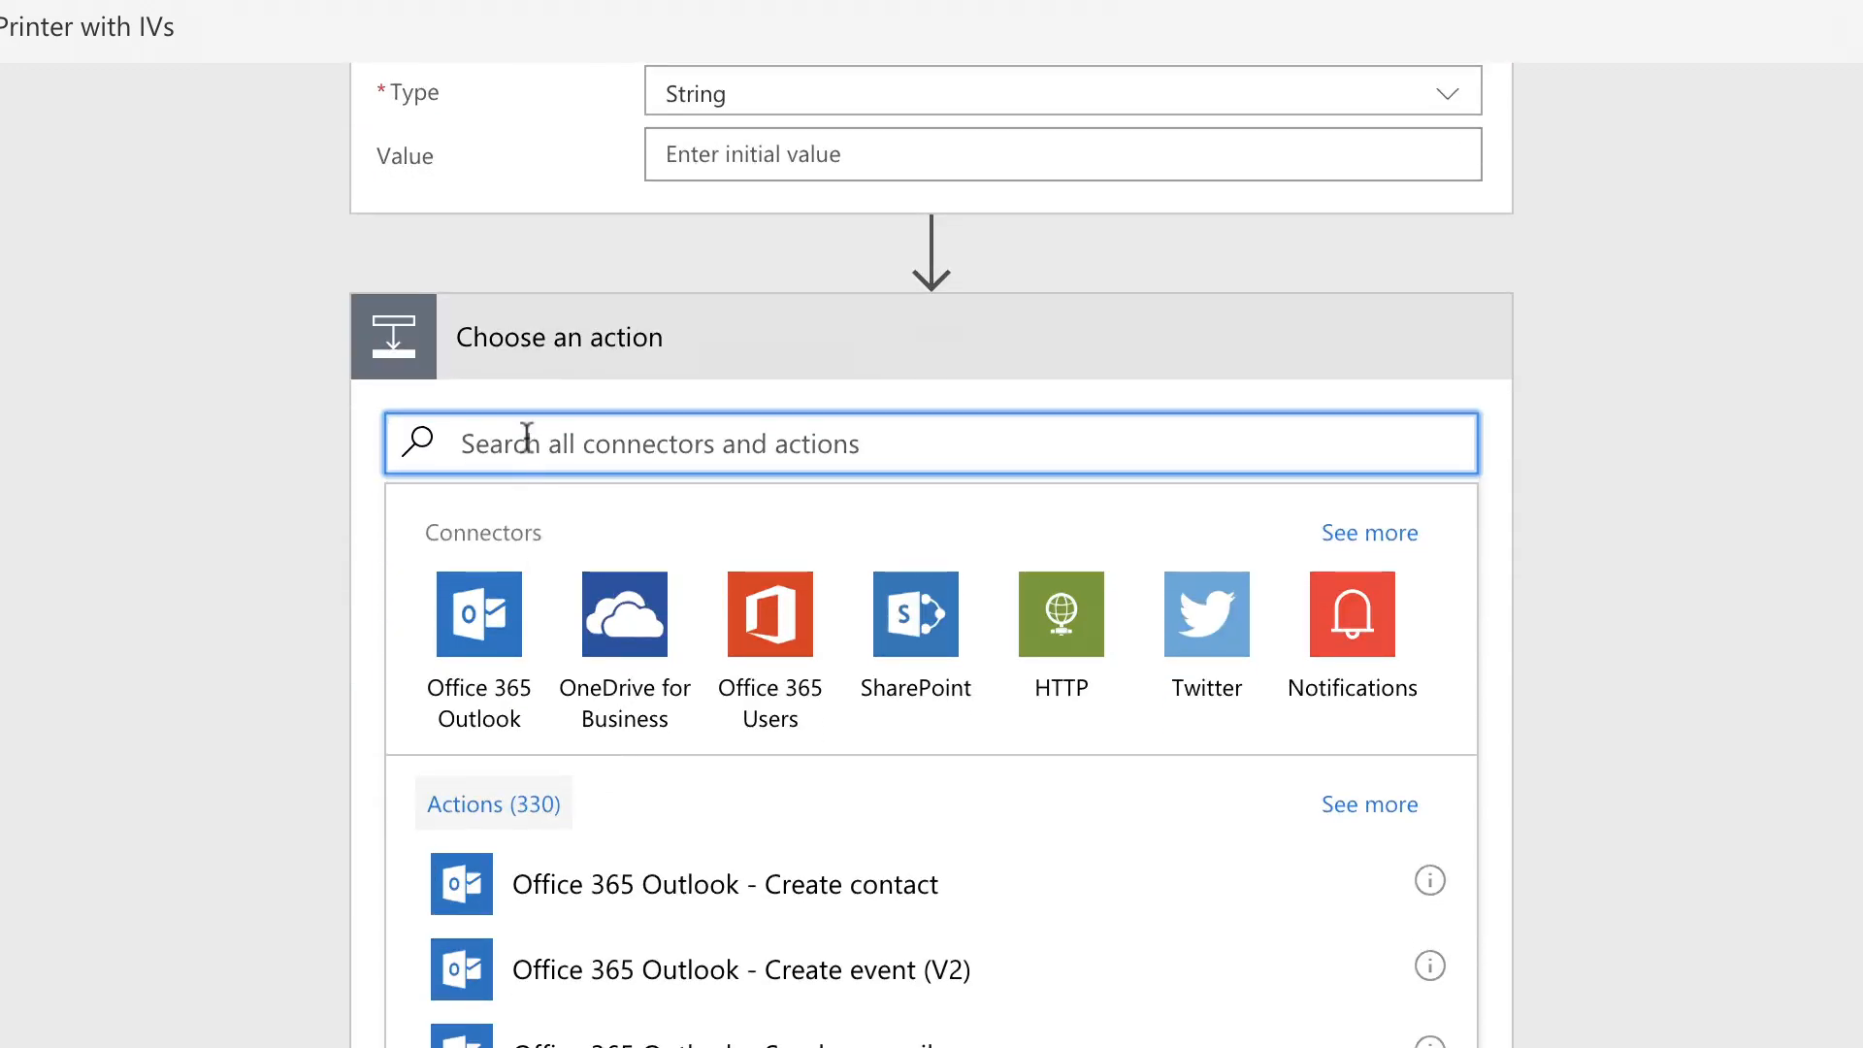
text(initialize)
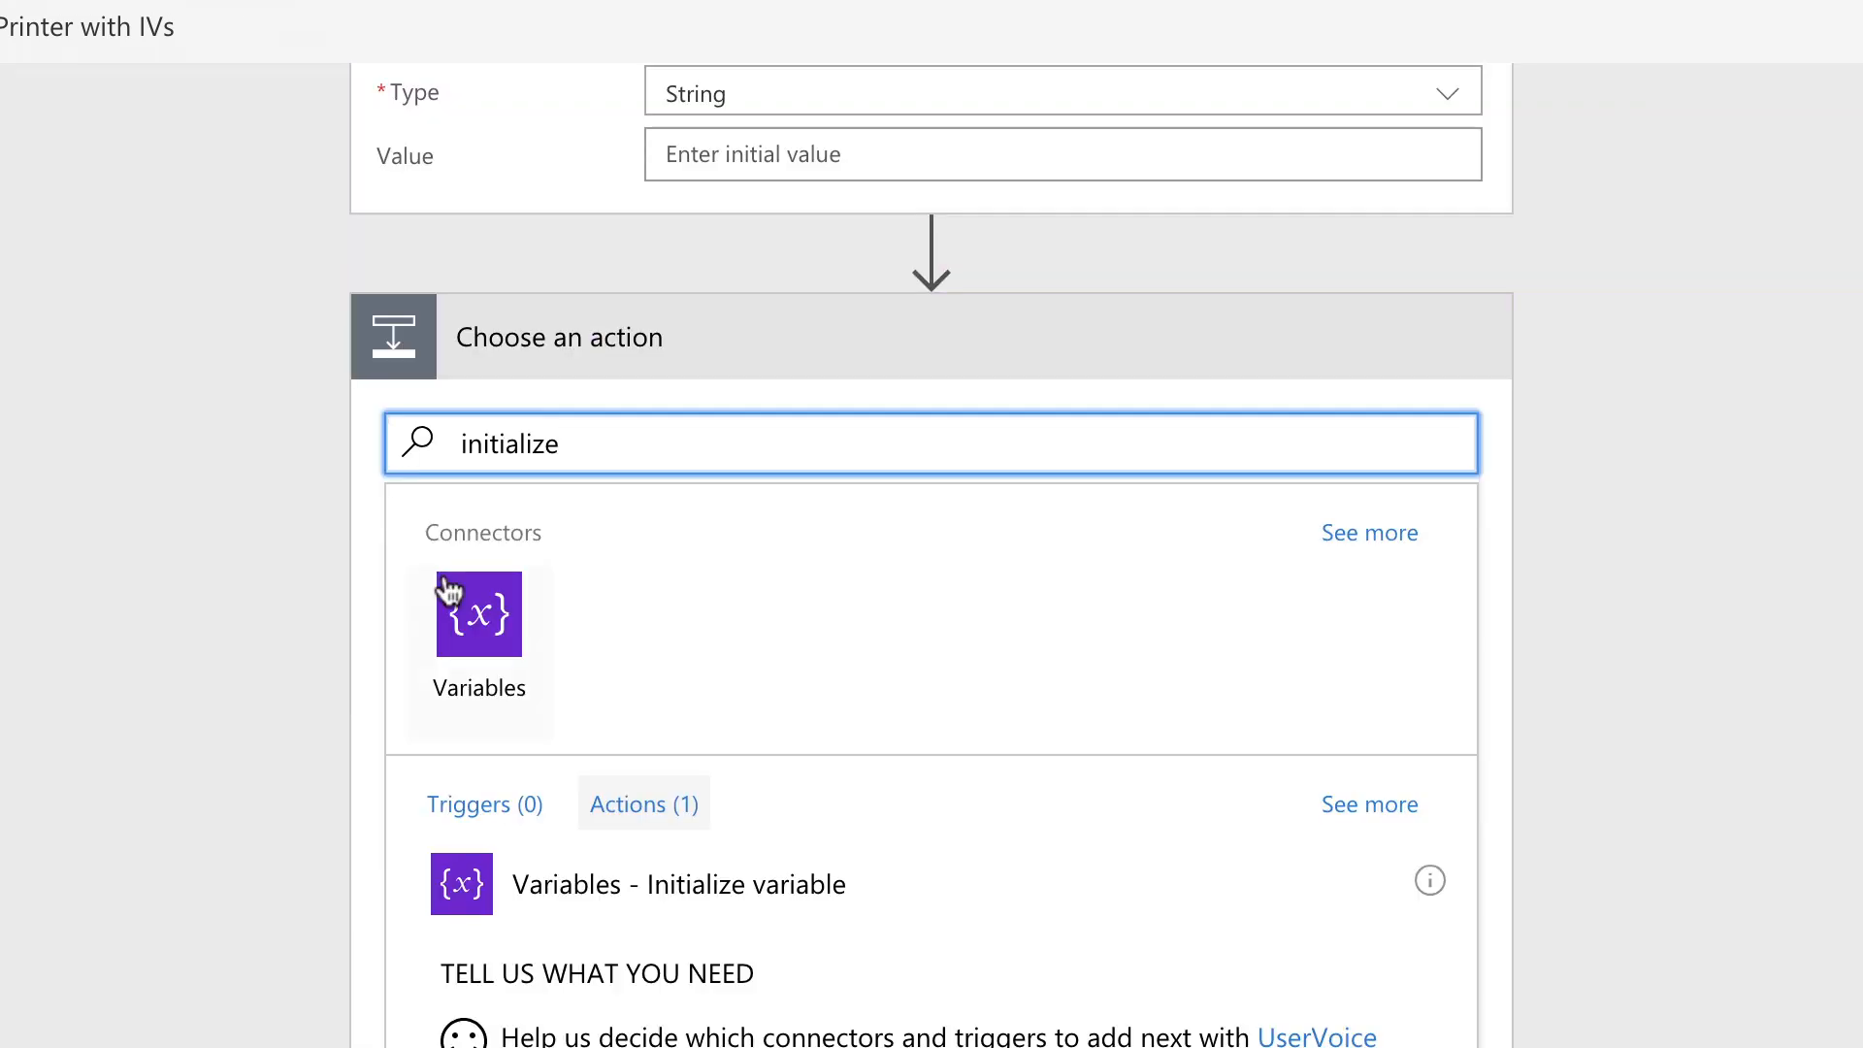
click(601, 910)
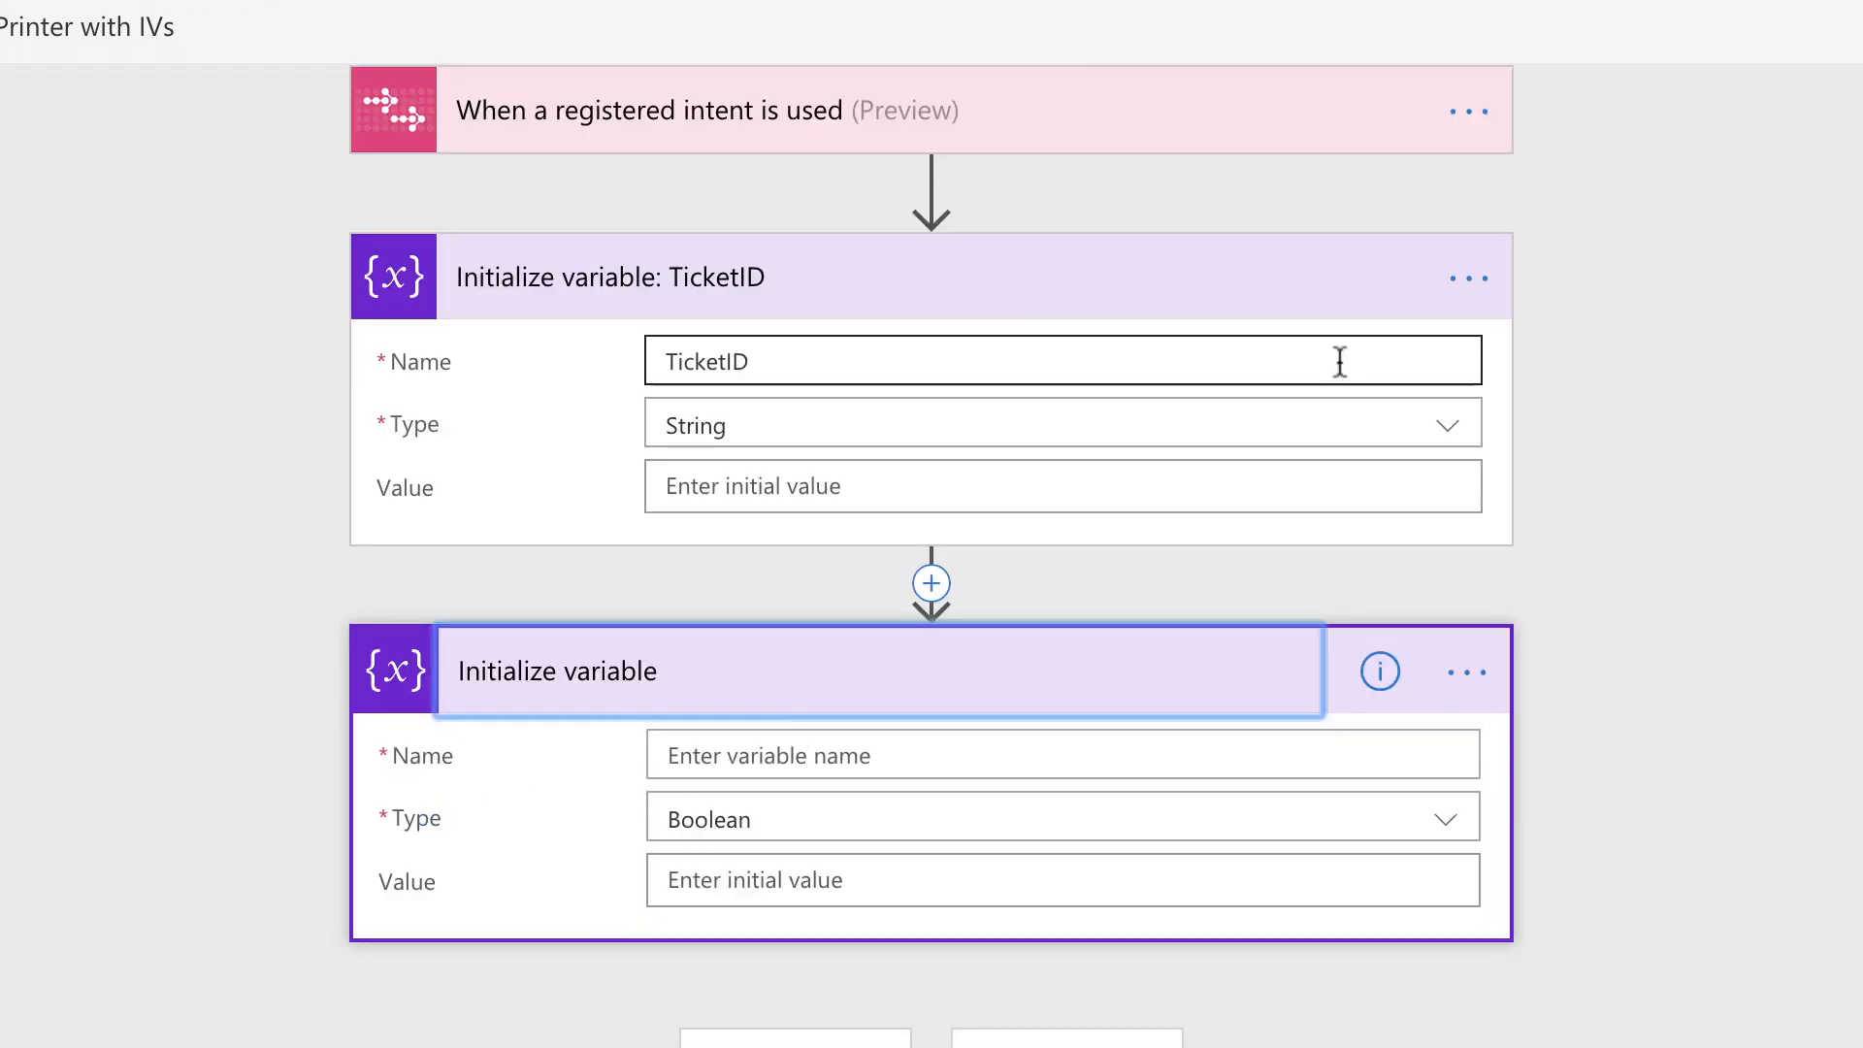
click(1466, 672)
click(1562, 676)
click(1070, 665)
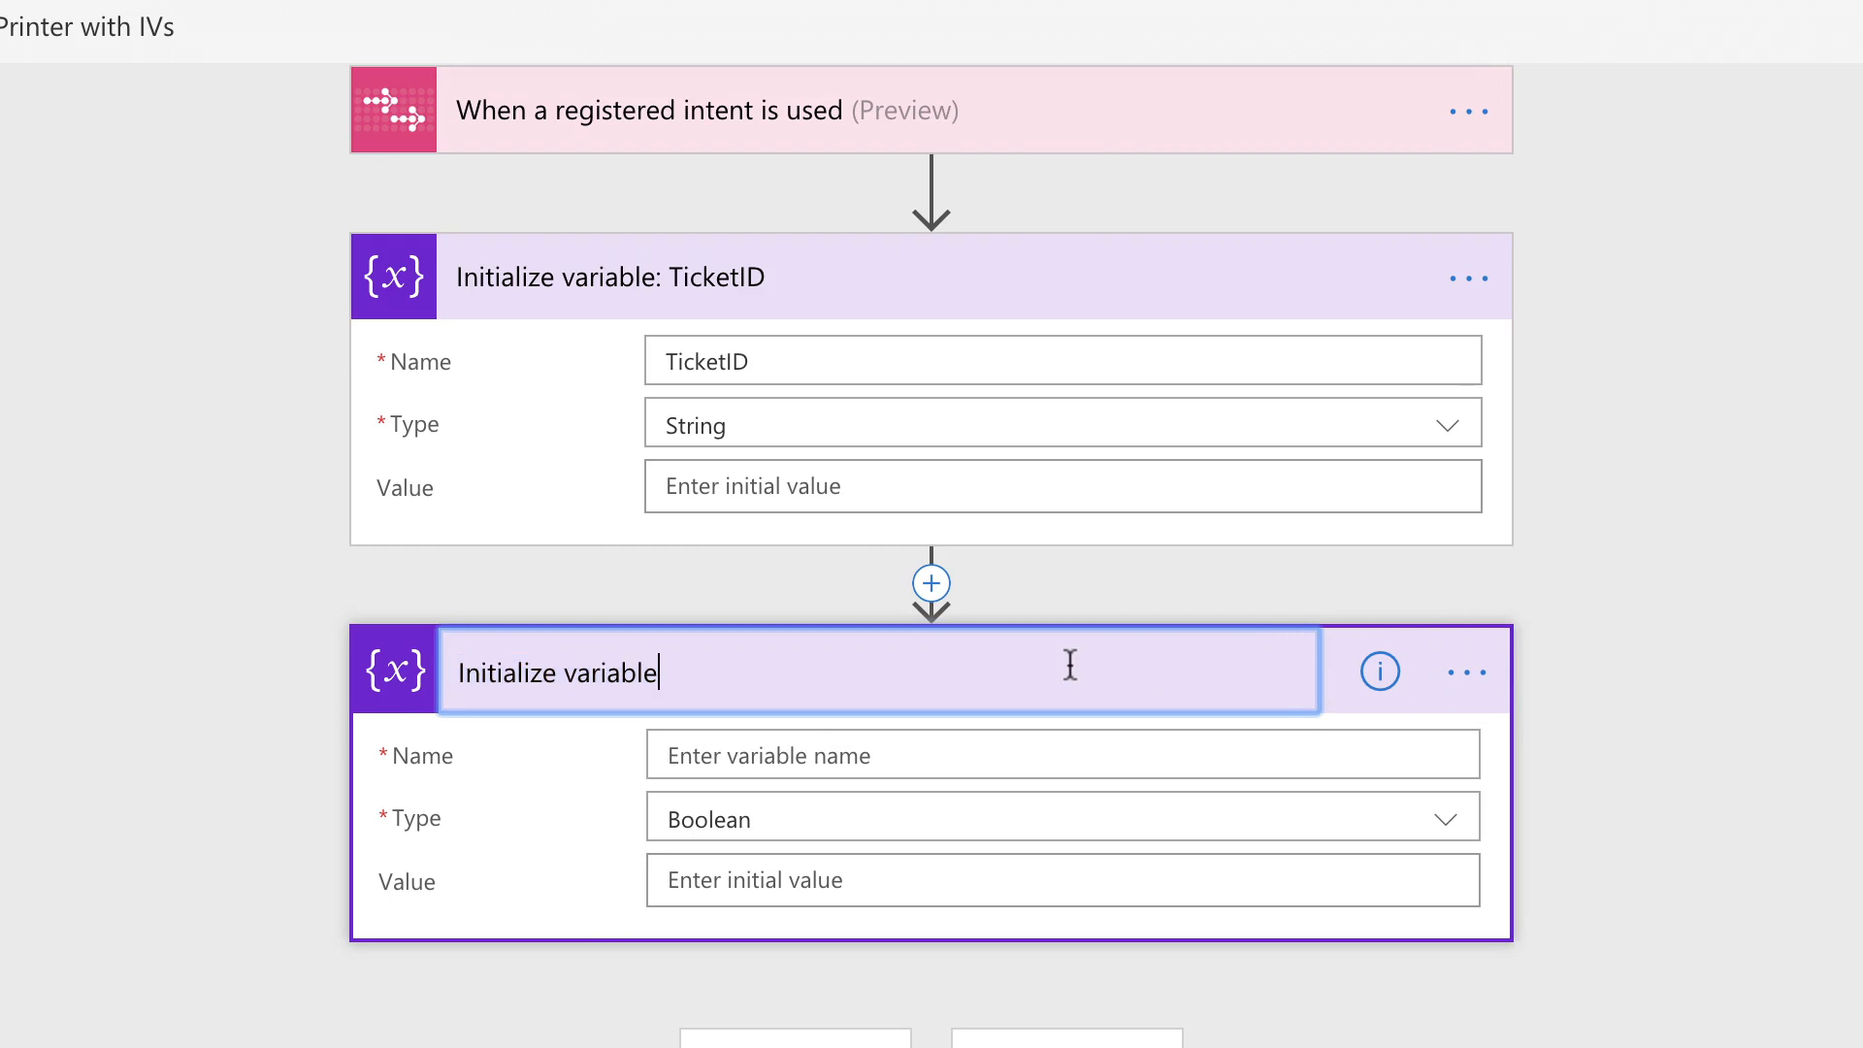
text(: PrinterType)
Name the second action's variable PrinterType and set its type to String
click(1010, 758)
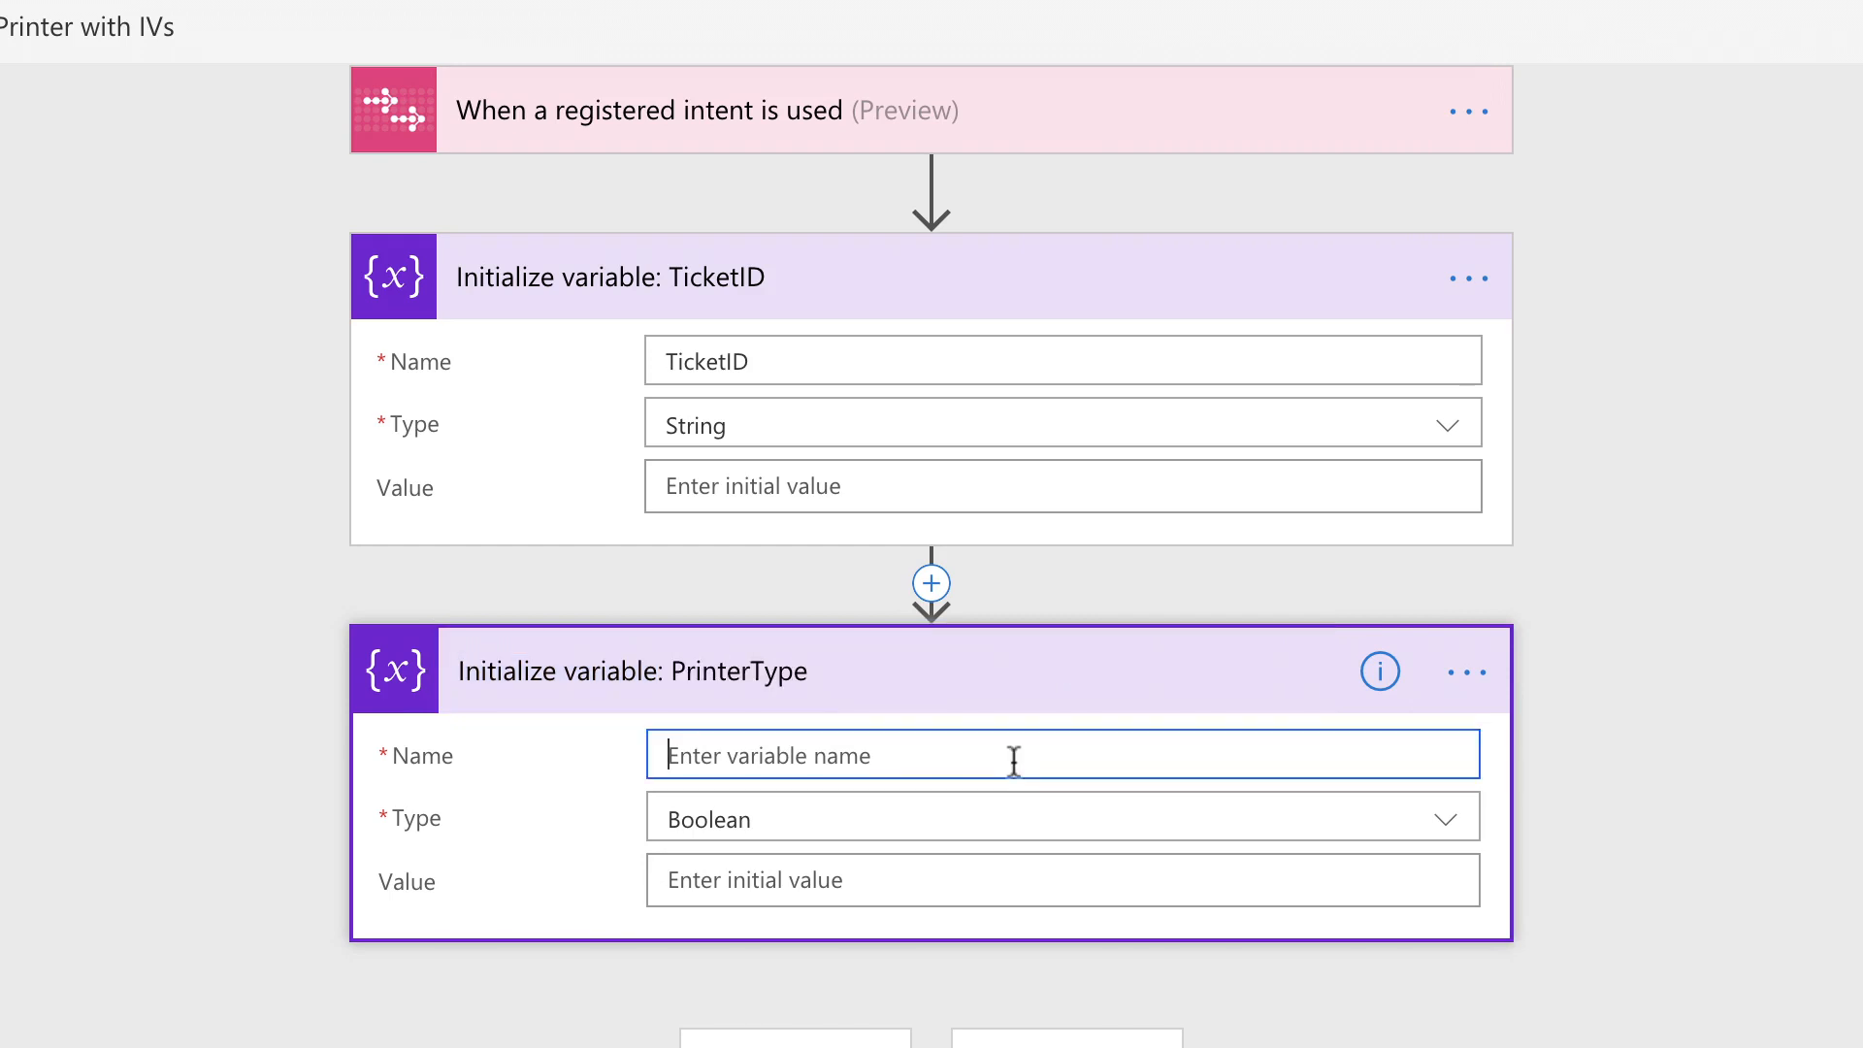
text(PrinterType)
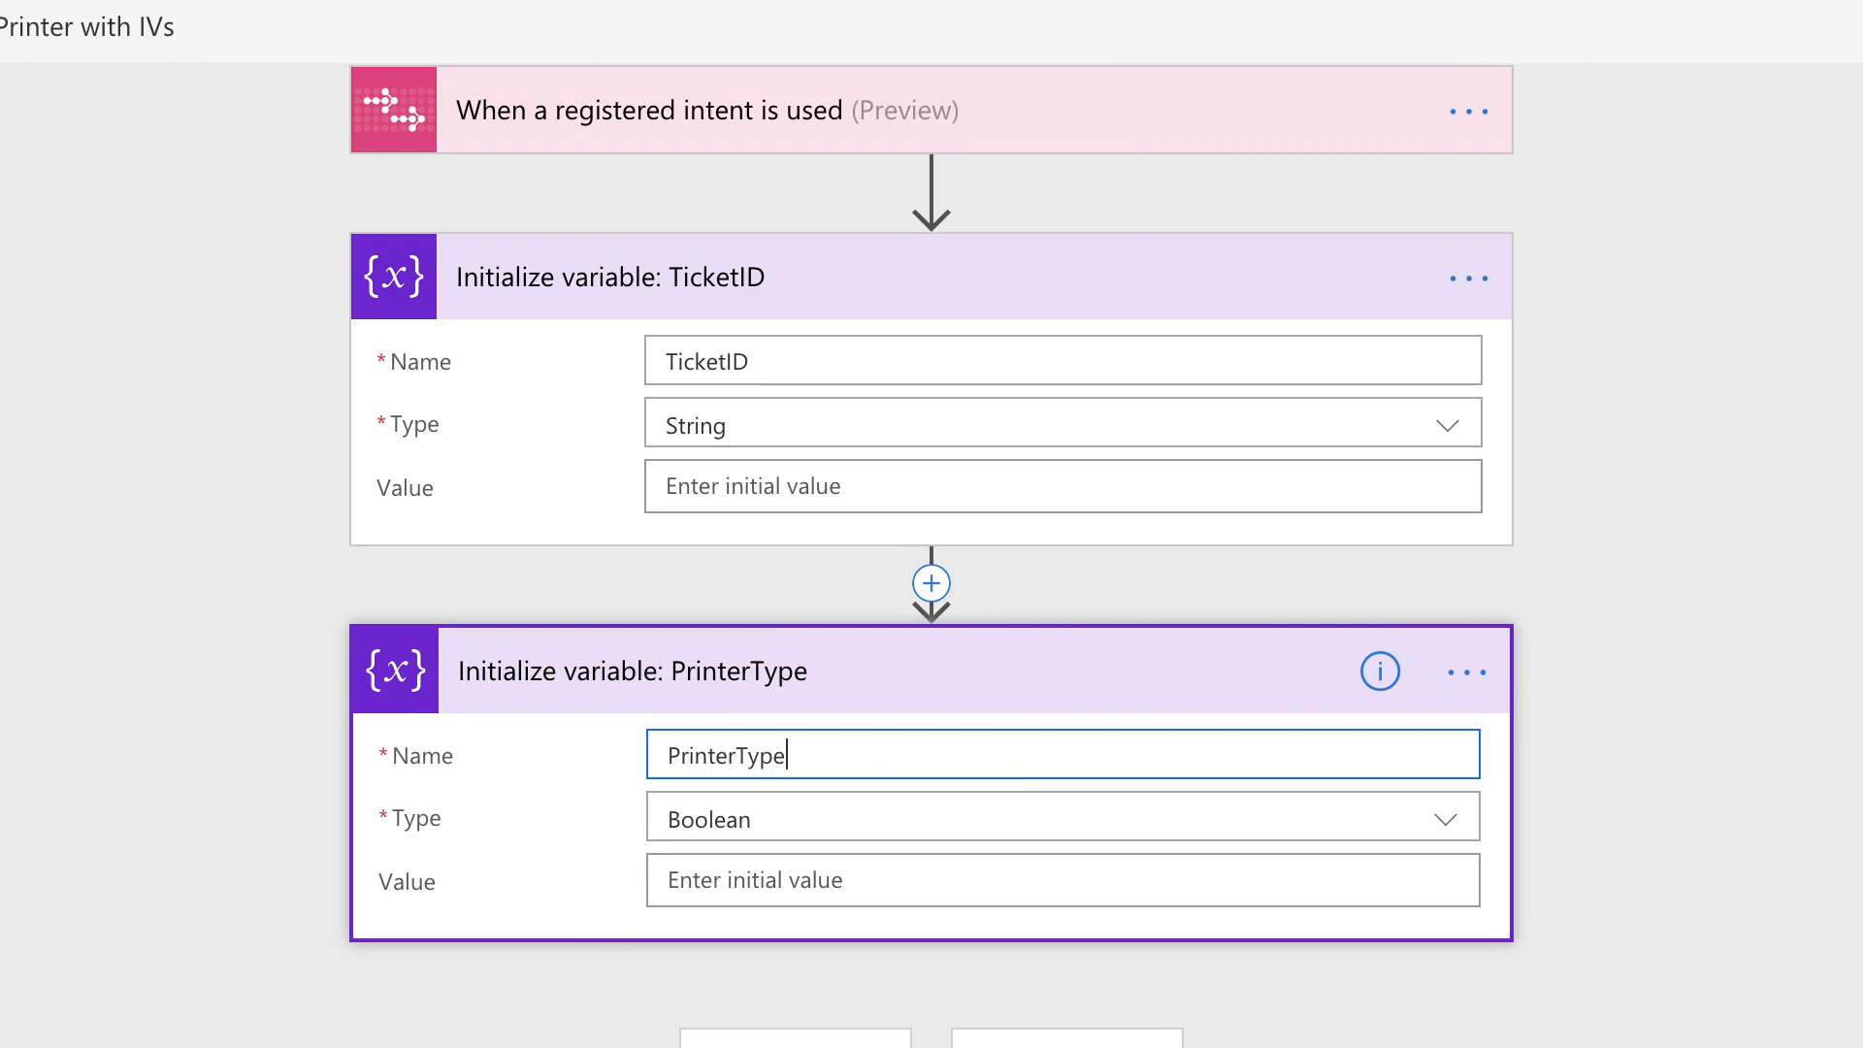
click(989, 813)
click(955, 1046)
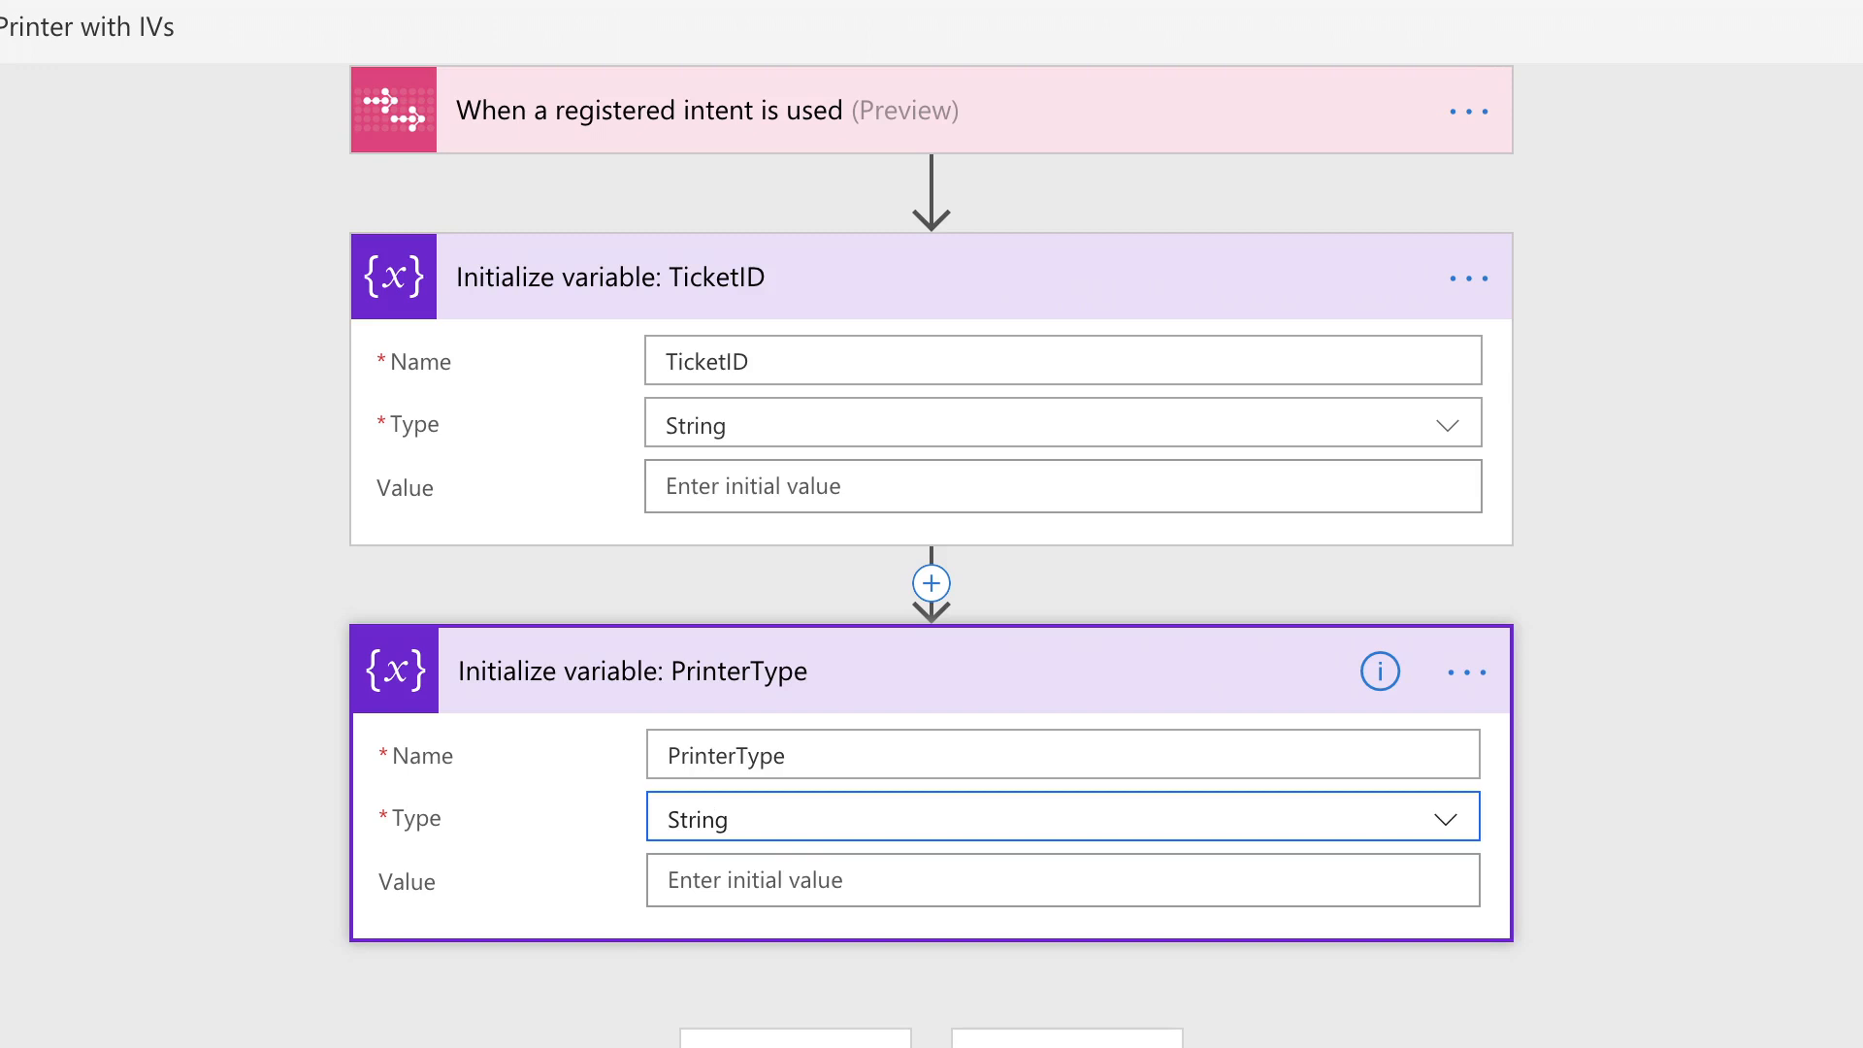
Add a switch case after the variables and switch on the PrinterType value from the registered intent trigger
scroll(819, 1015, down, 1)
click(819, 1014)
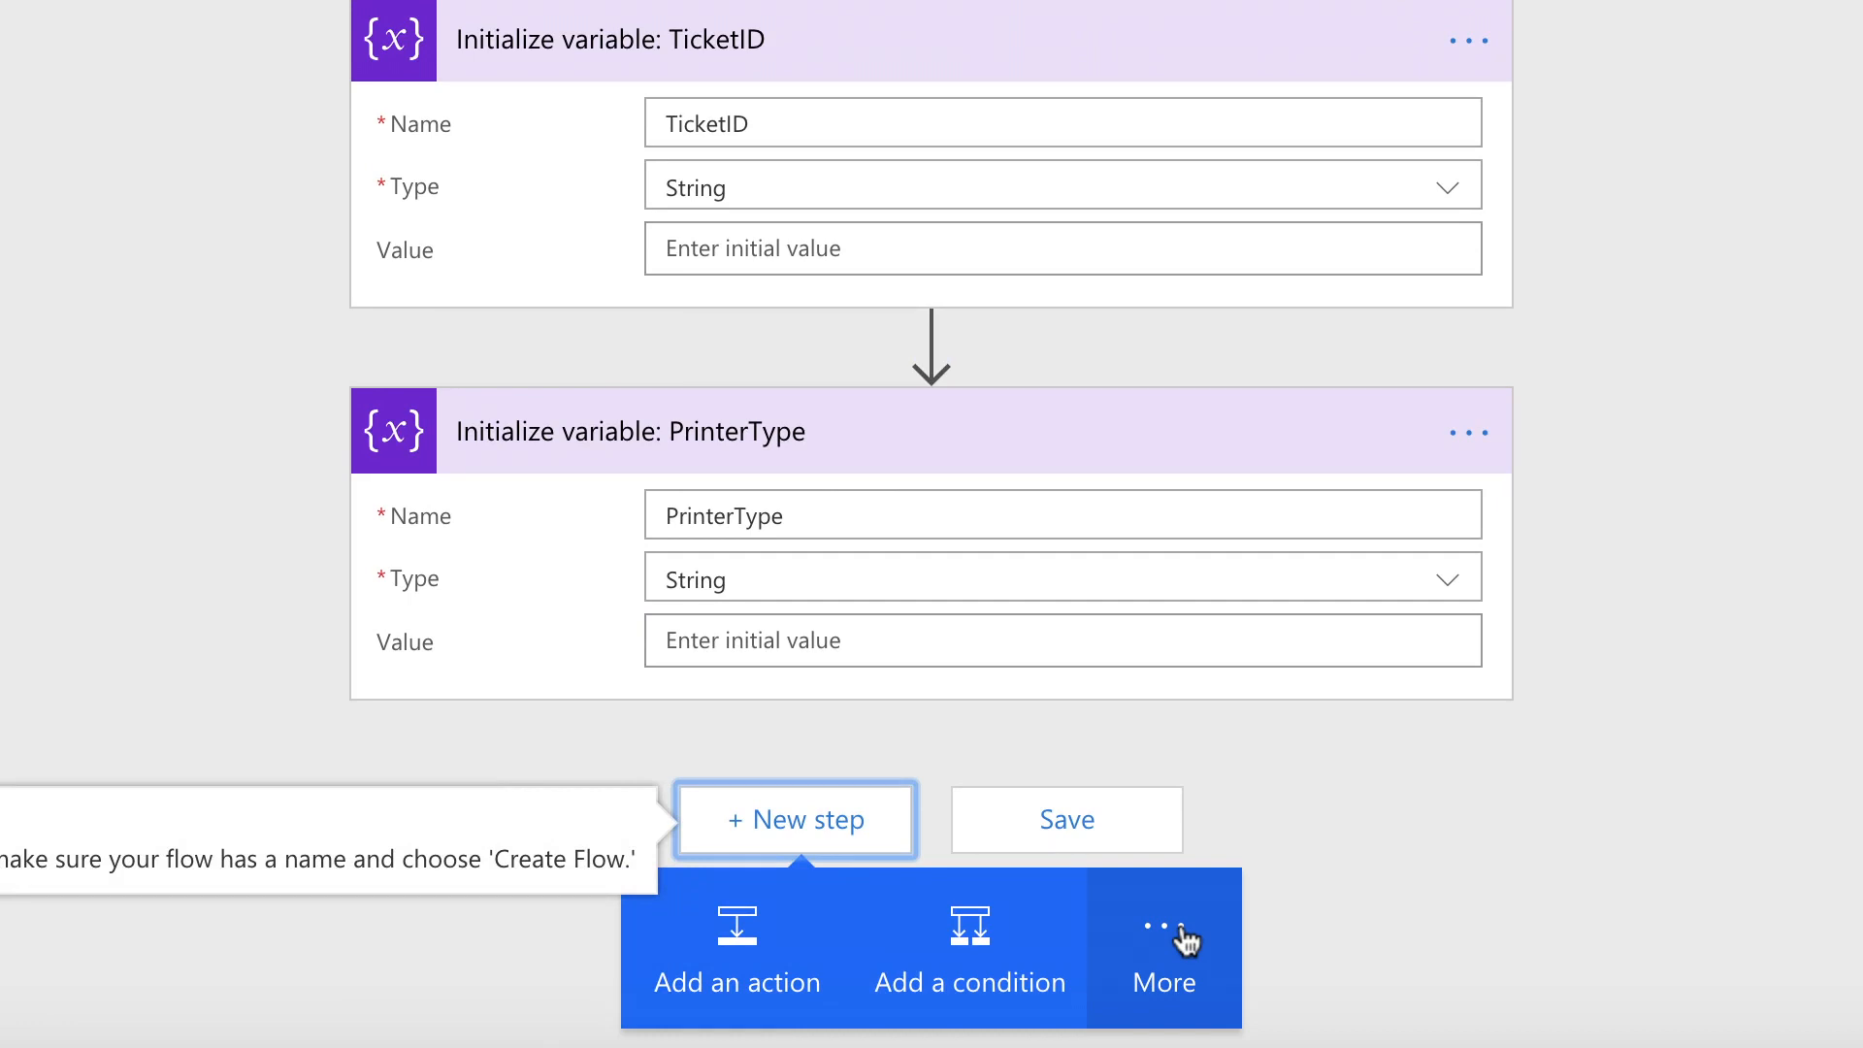
click(1183, 937)
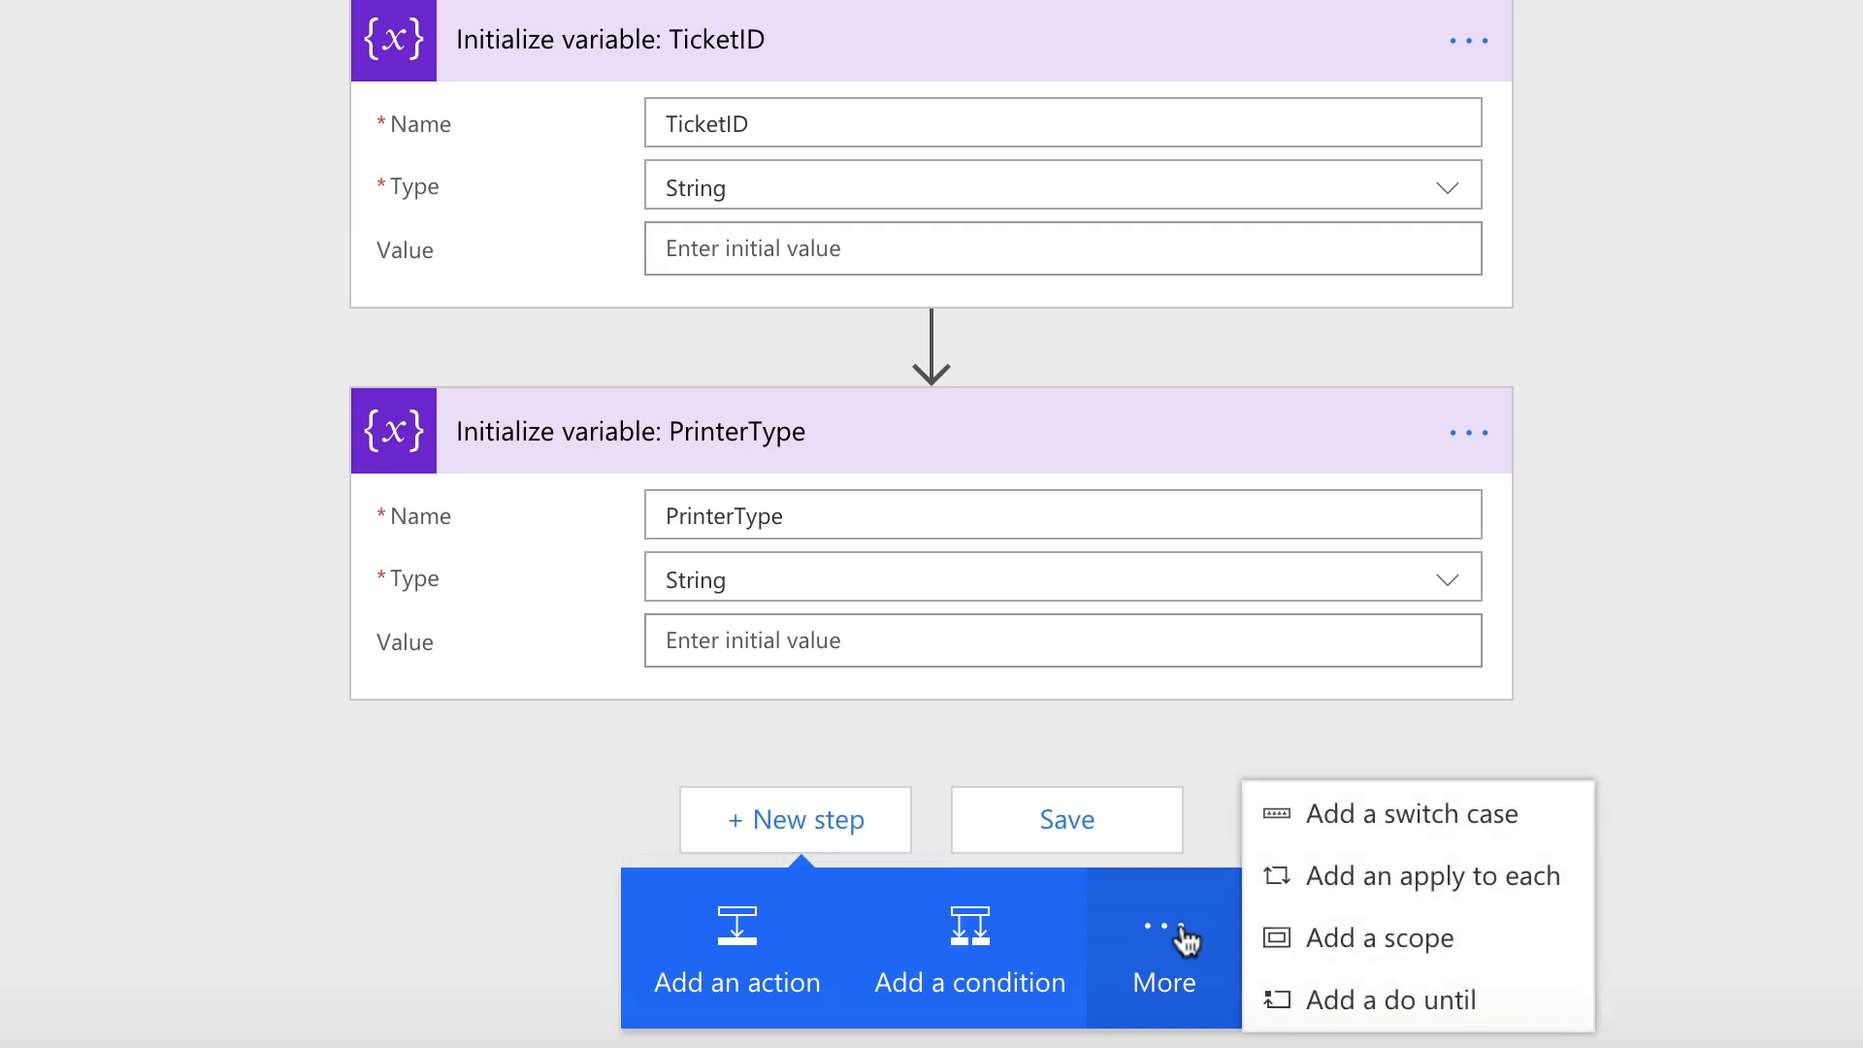
click(1372, 846)
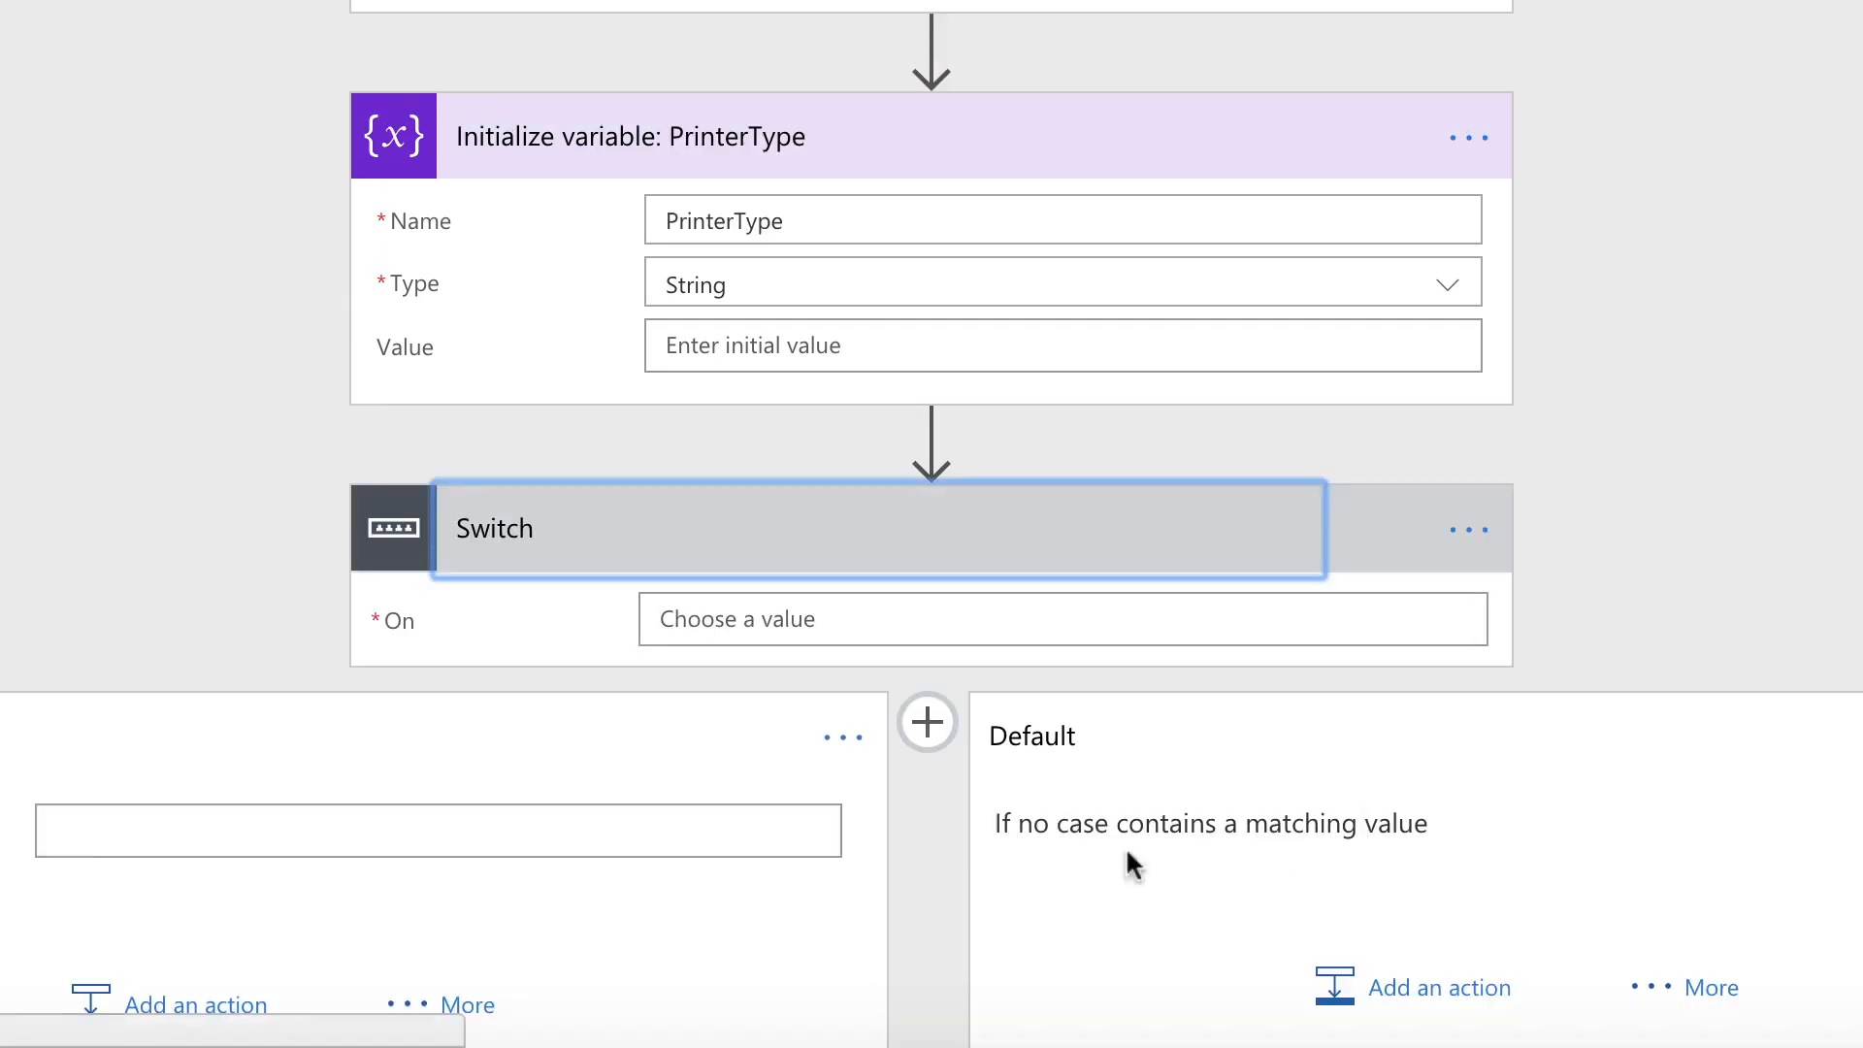
scroll(277, 639, down, 2)
click(782, 382)
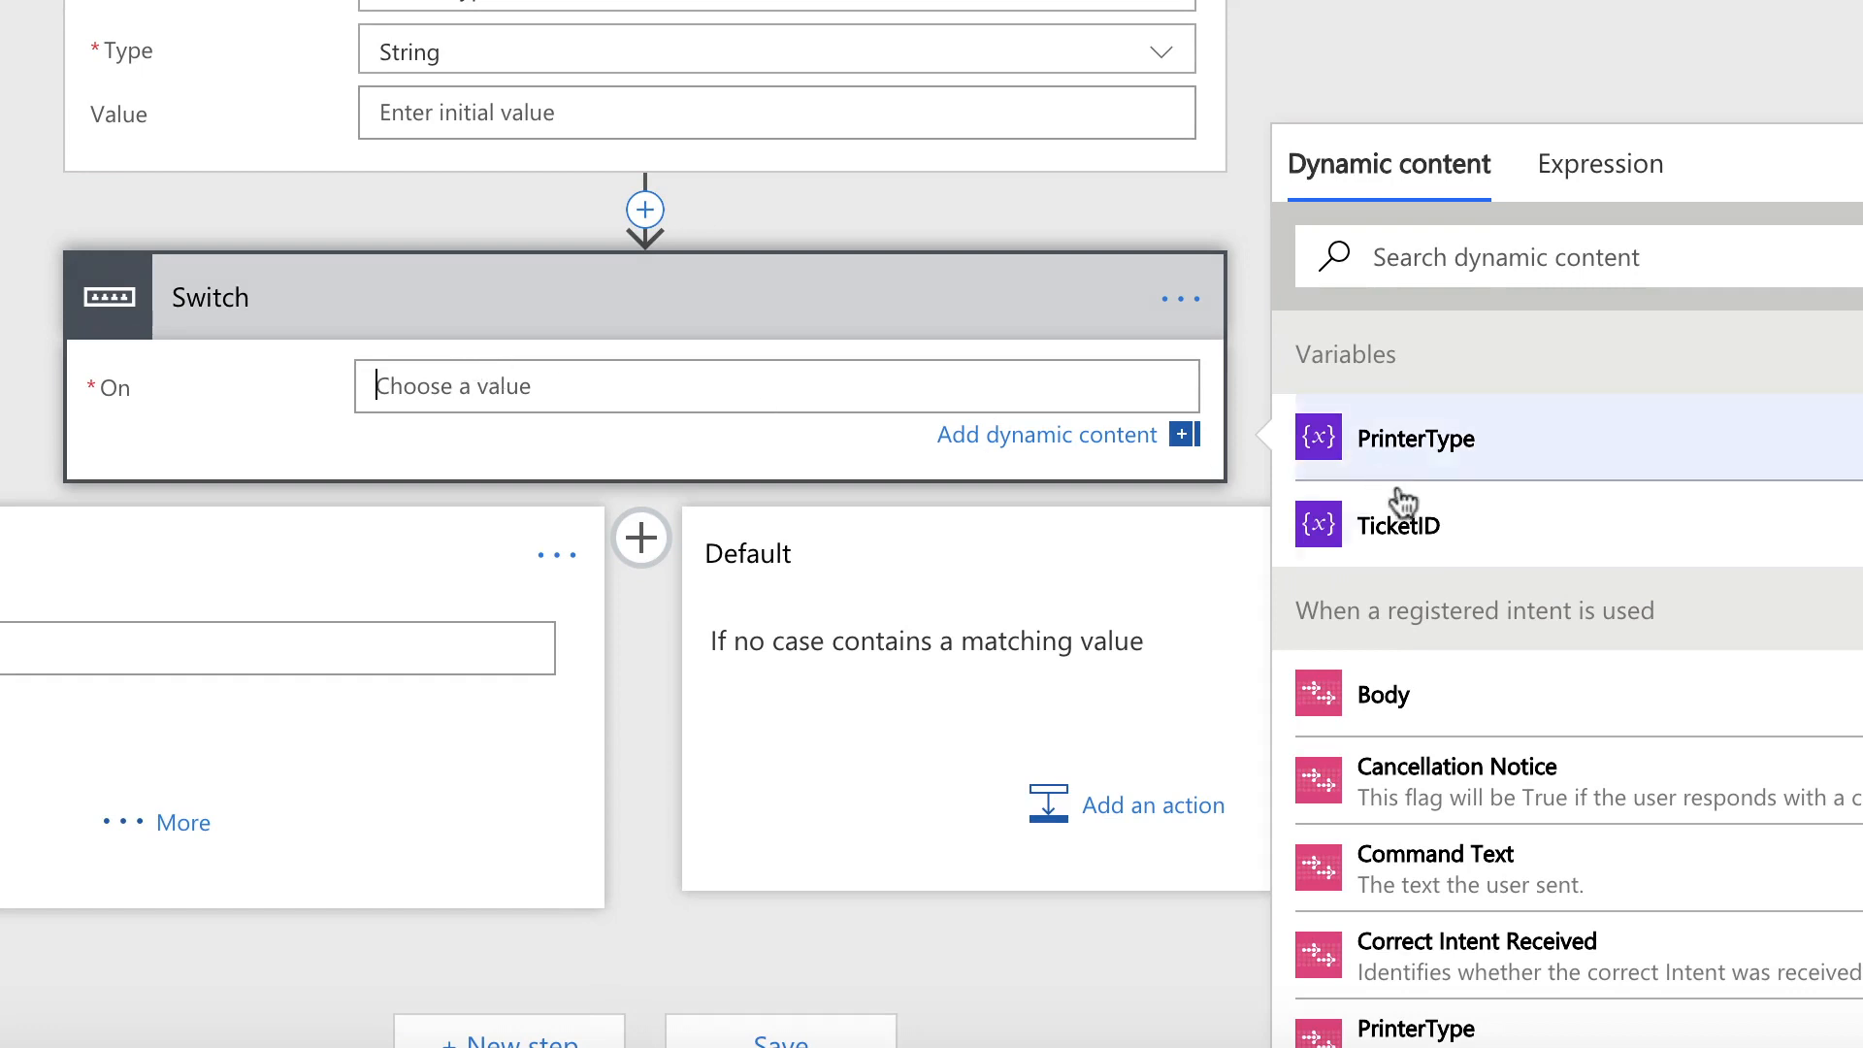
scroll(1455, 543, down, 2)
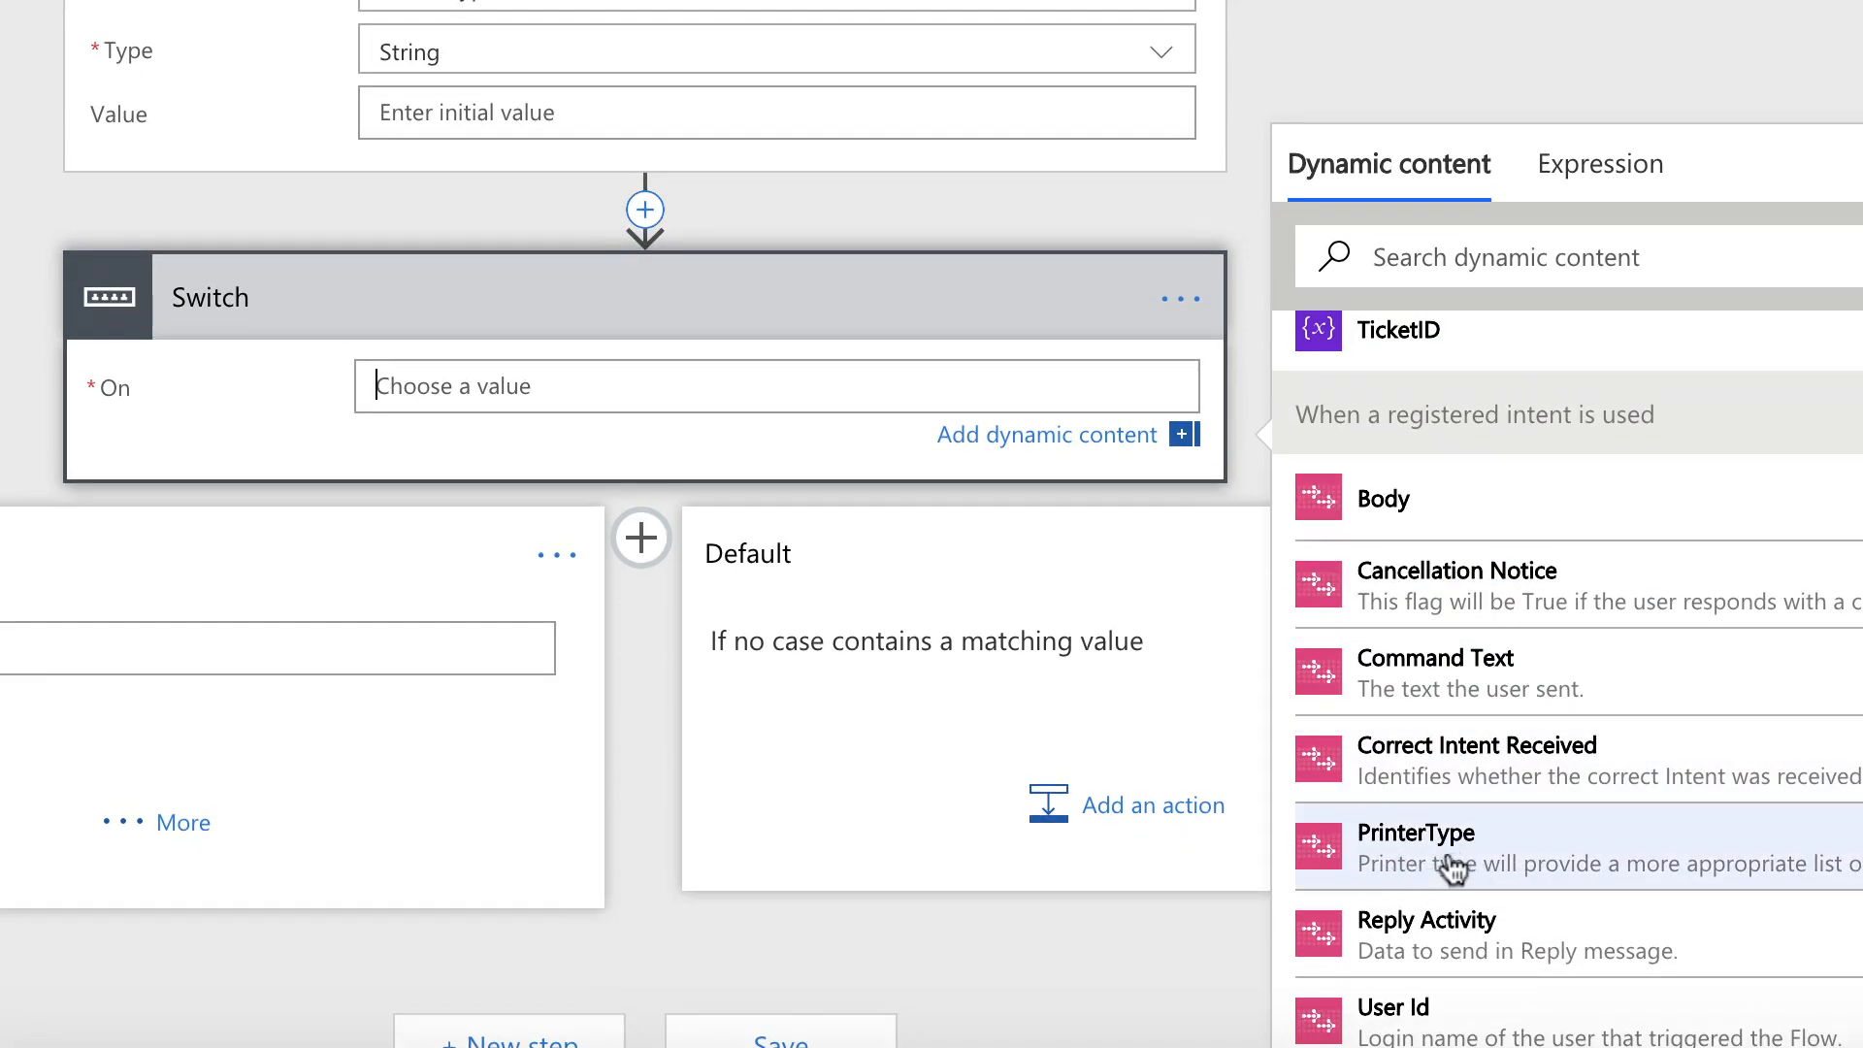
click(1452, 866)
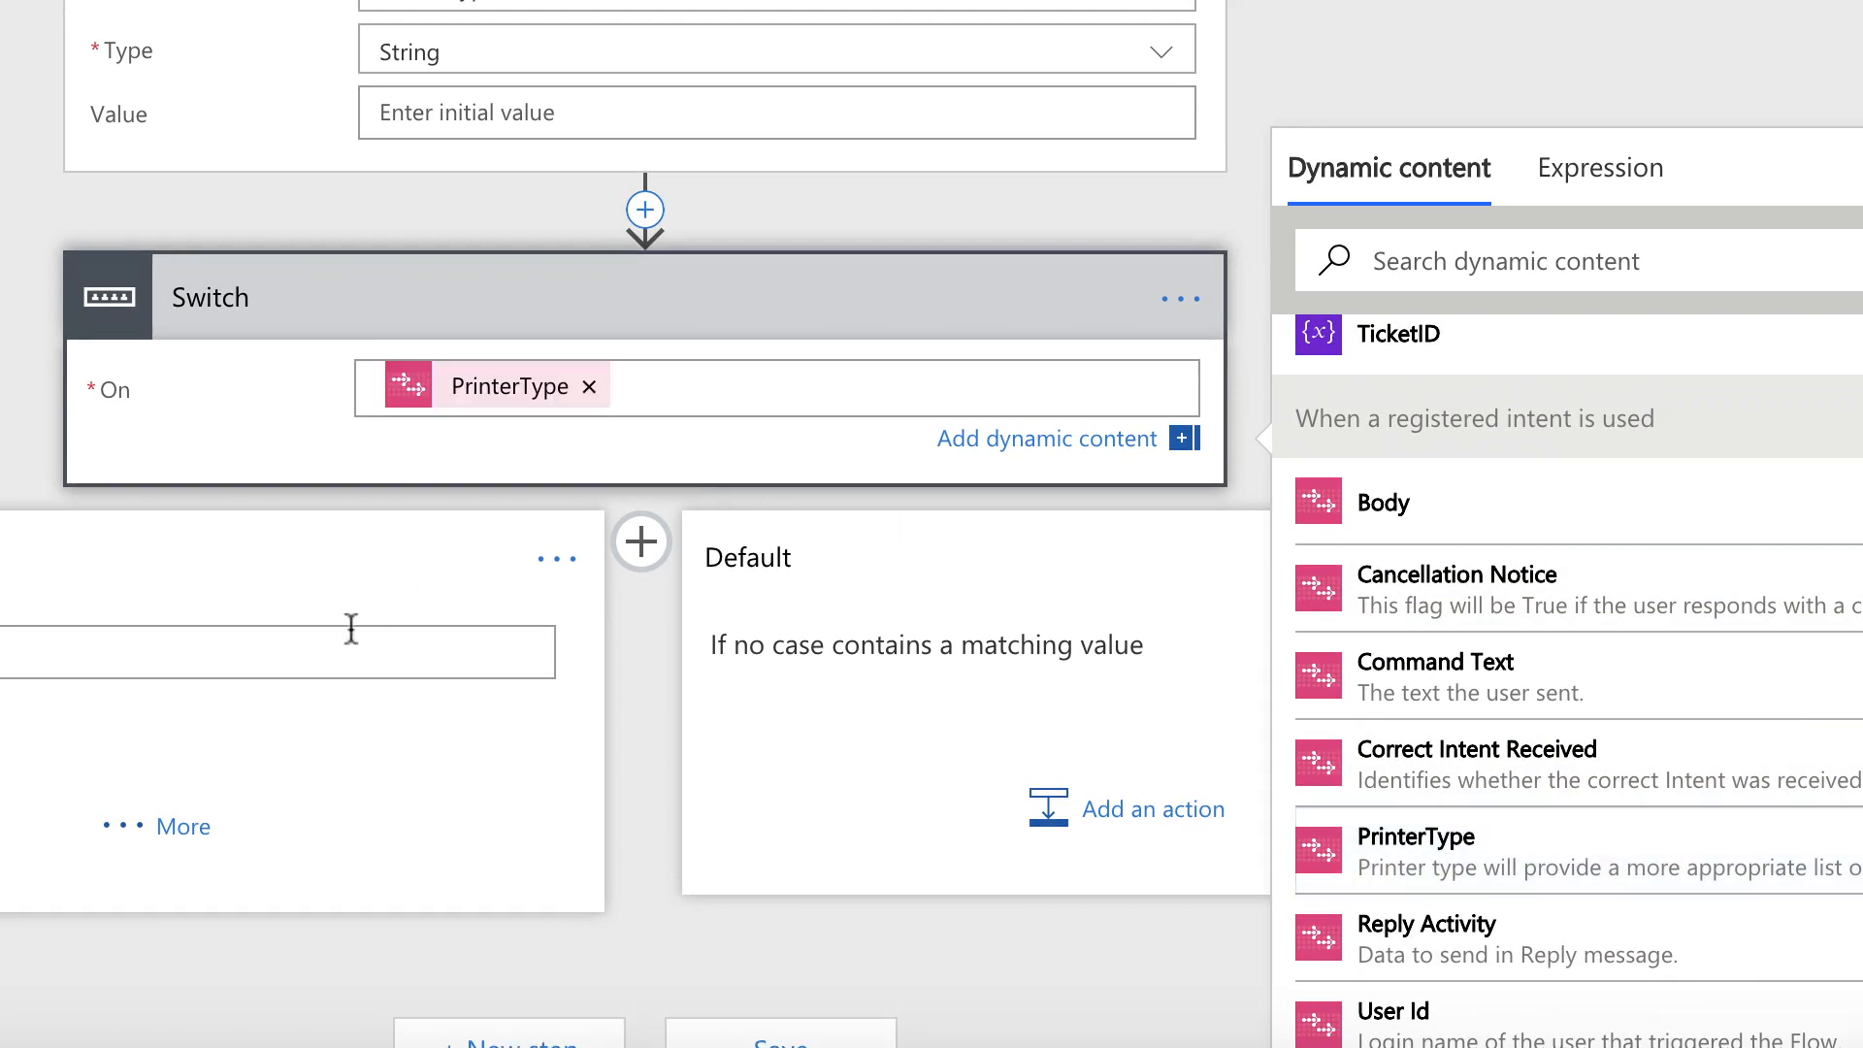
Set the switch's first case to equal "Black and white"
click(187, 655)
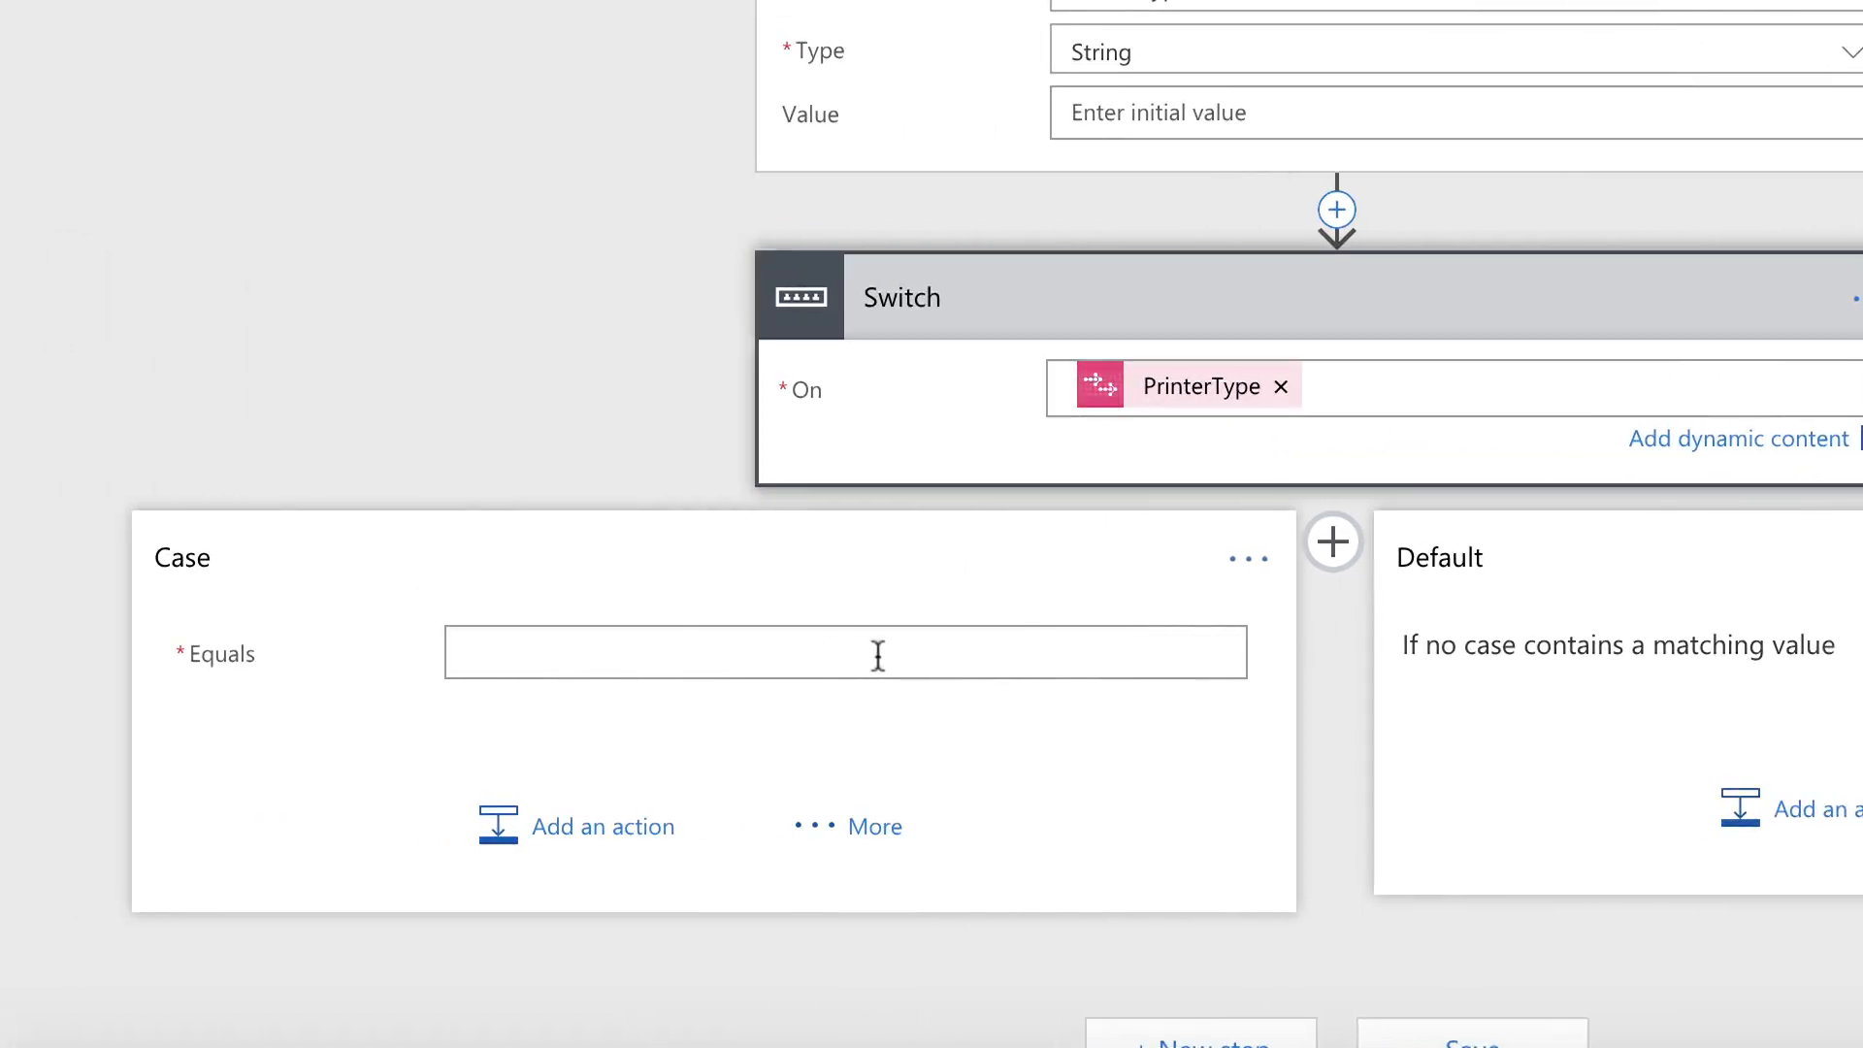
text(black and w)
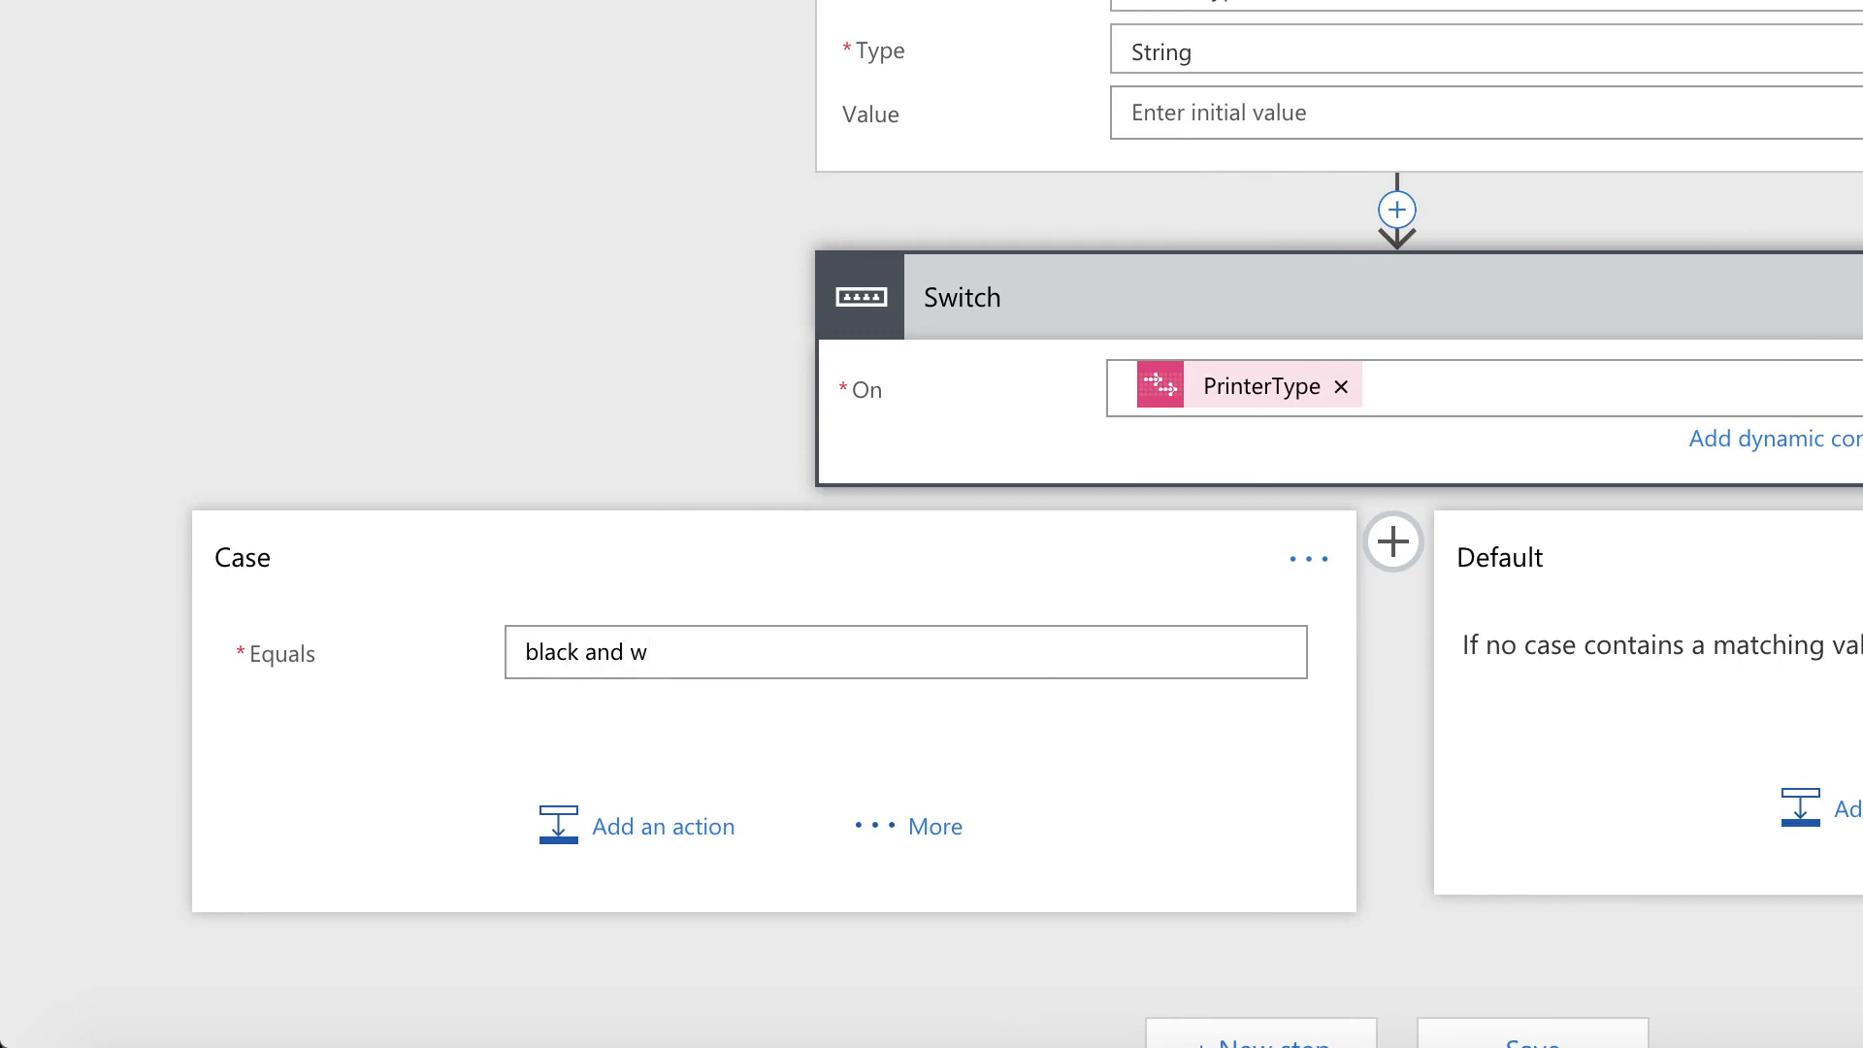
text(hite)
key(BackSpace)
key(BackSpace)
key(BackSpace)
key(BackSpace)
key(BackSpace)
key(BackSpace)
key(BackSpace)
key(BackSpace)
key(BackSpace)
key(BackSpace)
key(BackSpace)
key(BackSpace)
text(Bla)
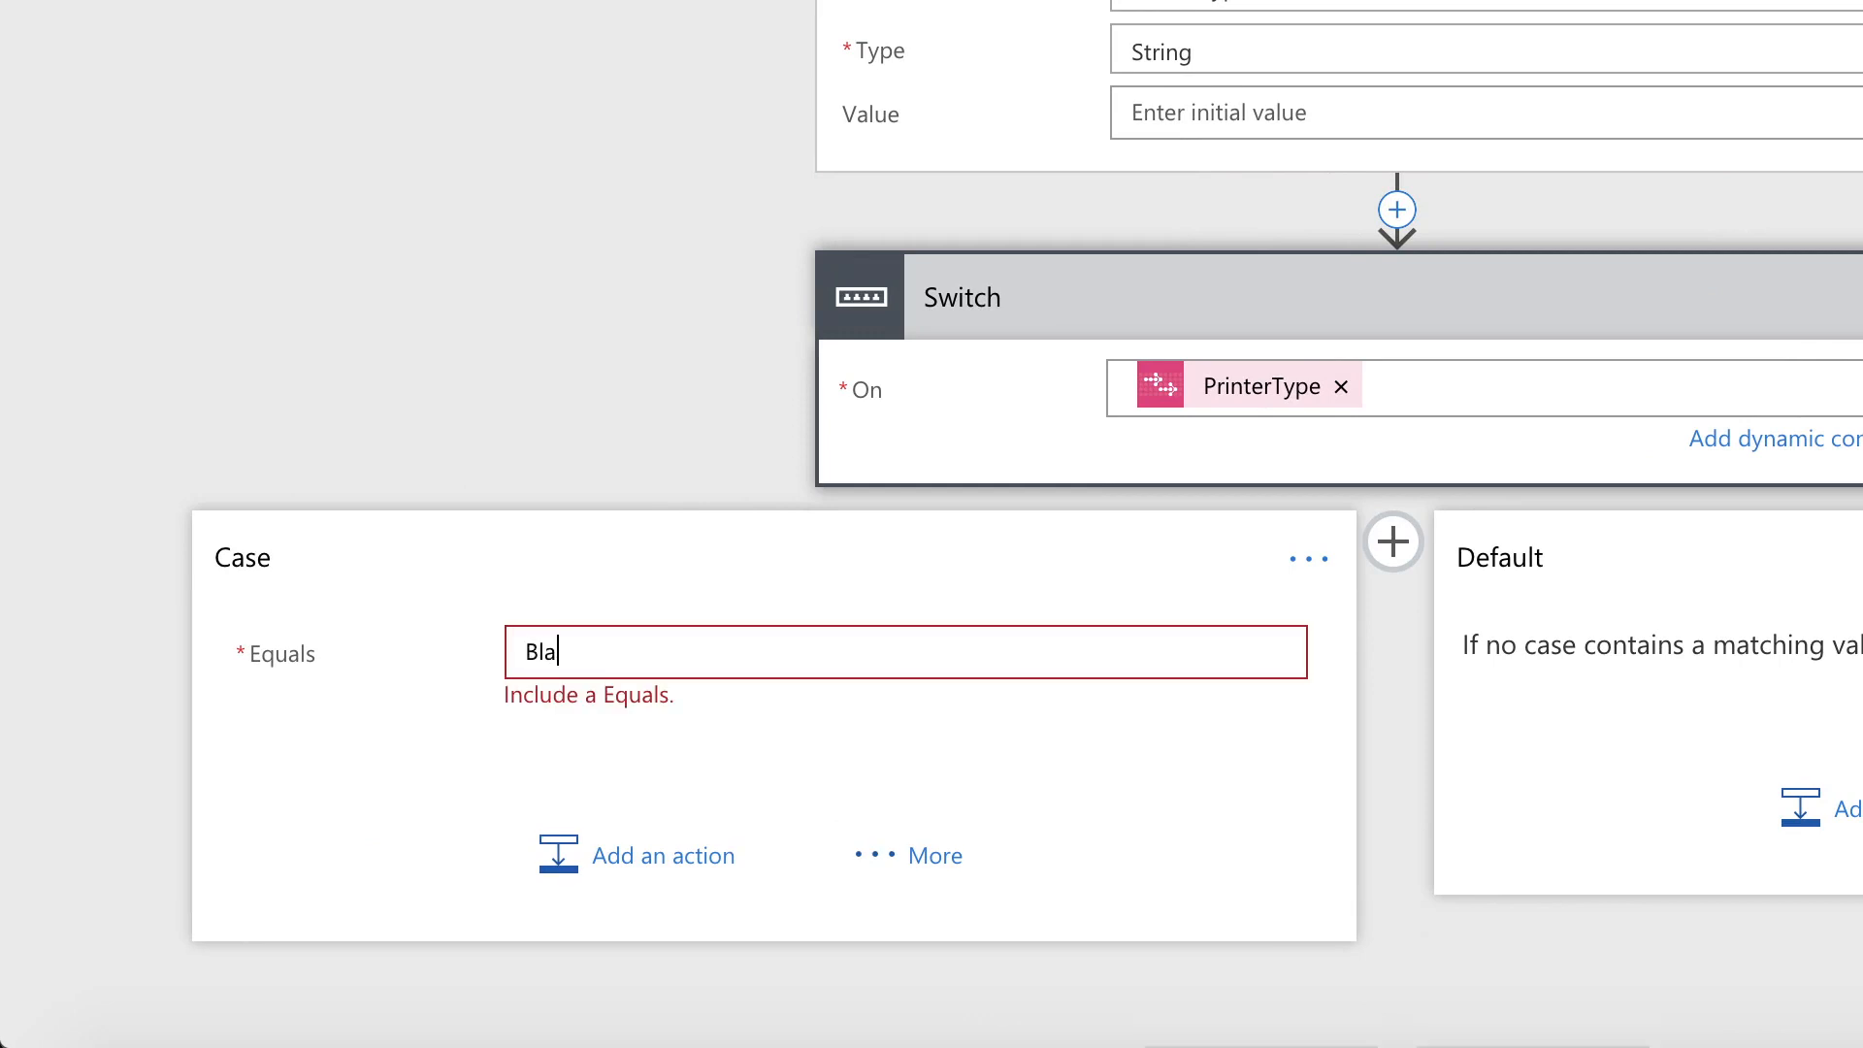
text(ck and white)
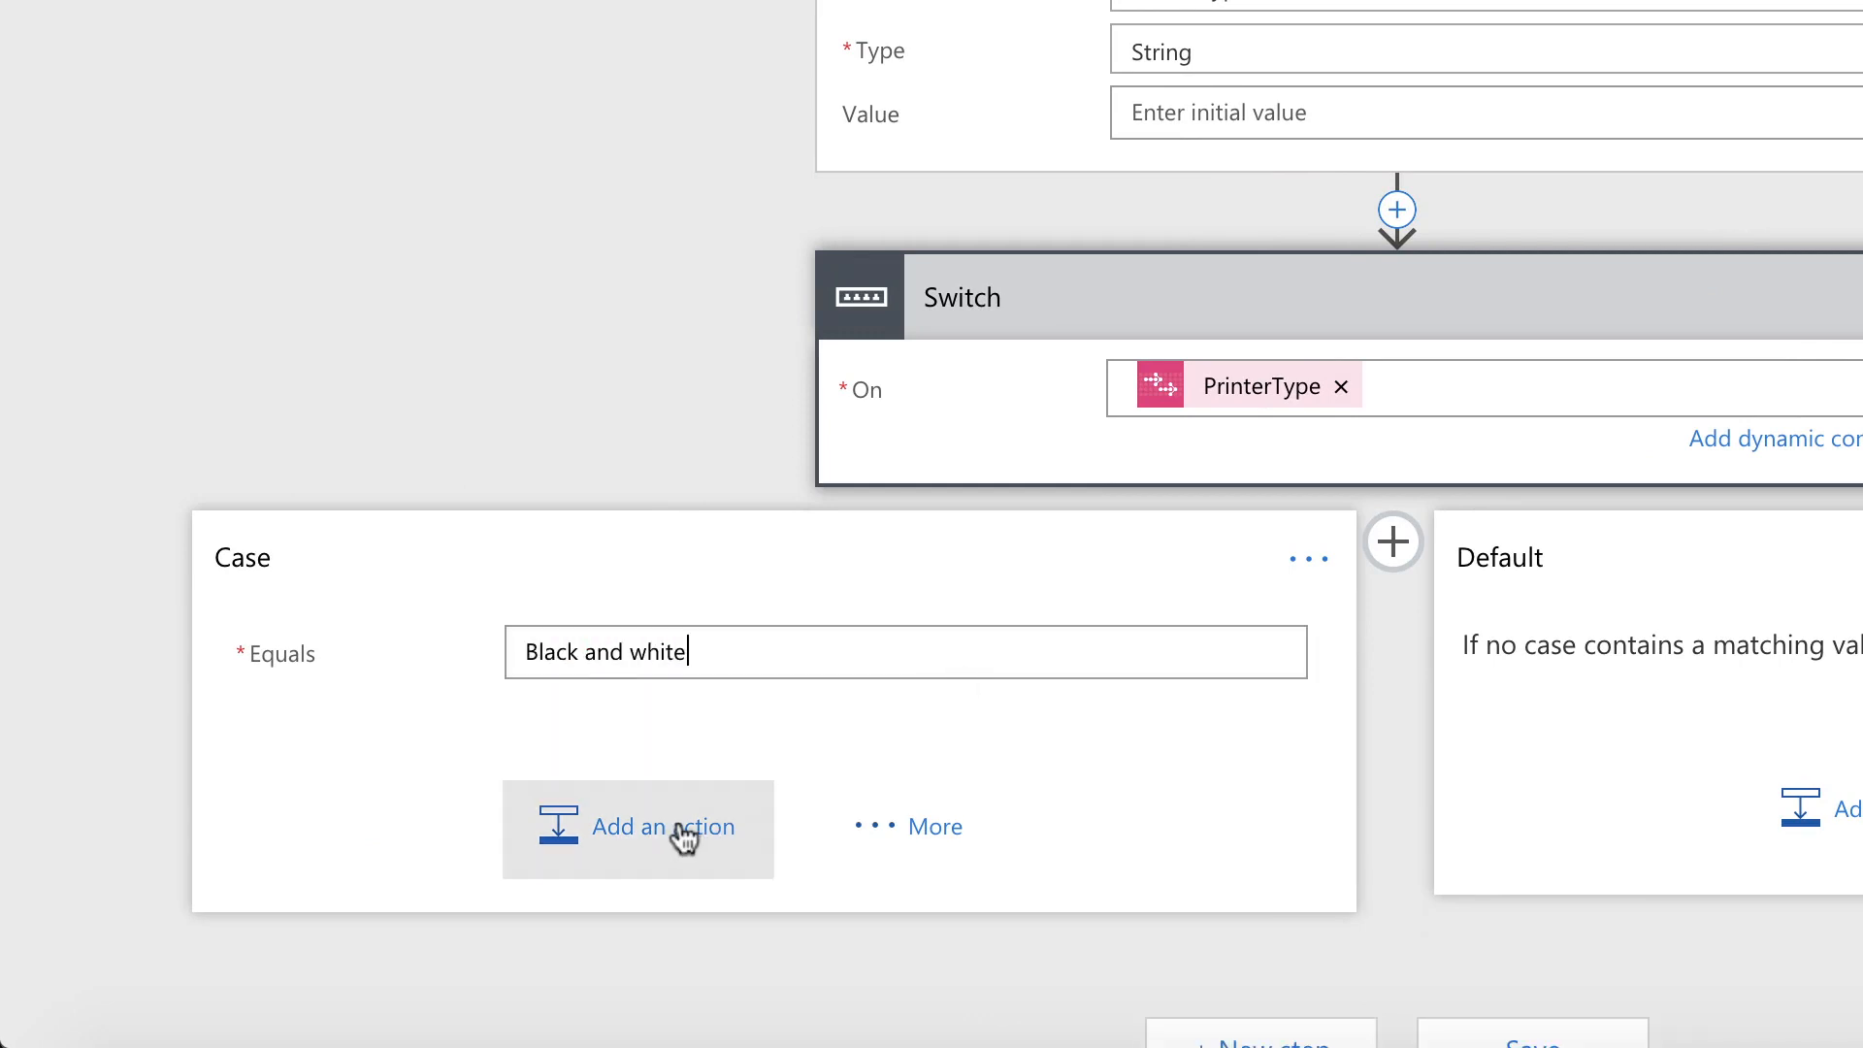
Add a Set variable action inside the "Black and white" case
click(684, 836)
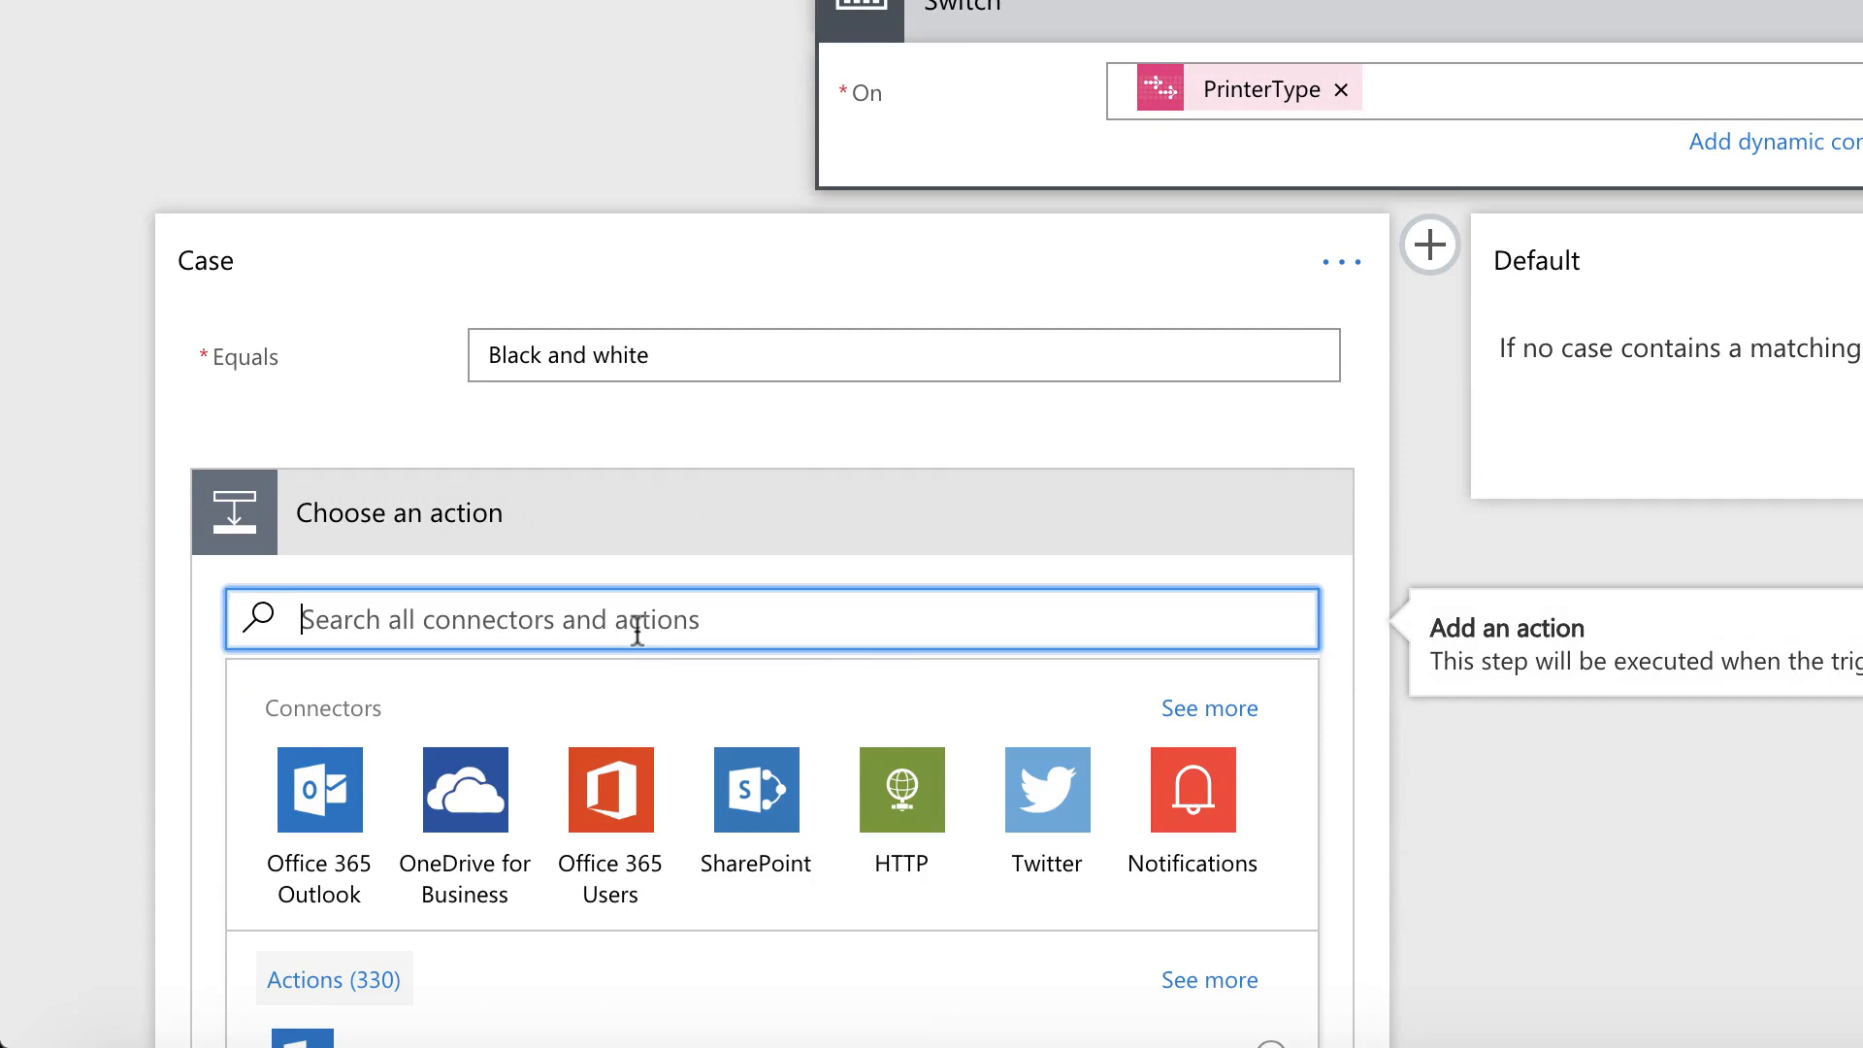
text(set v)
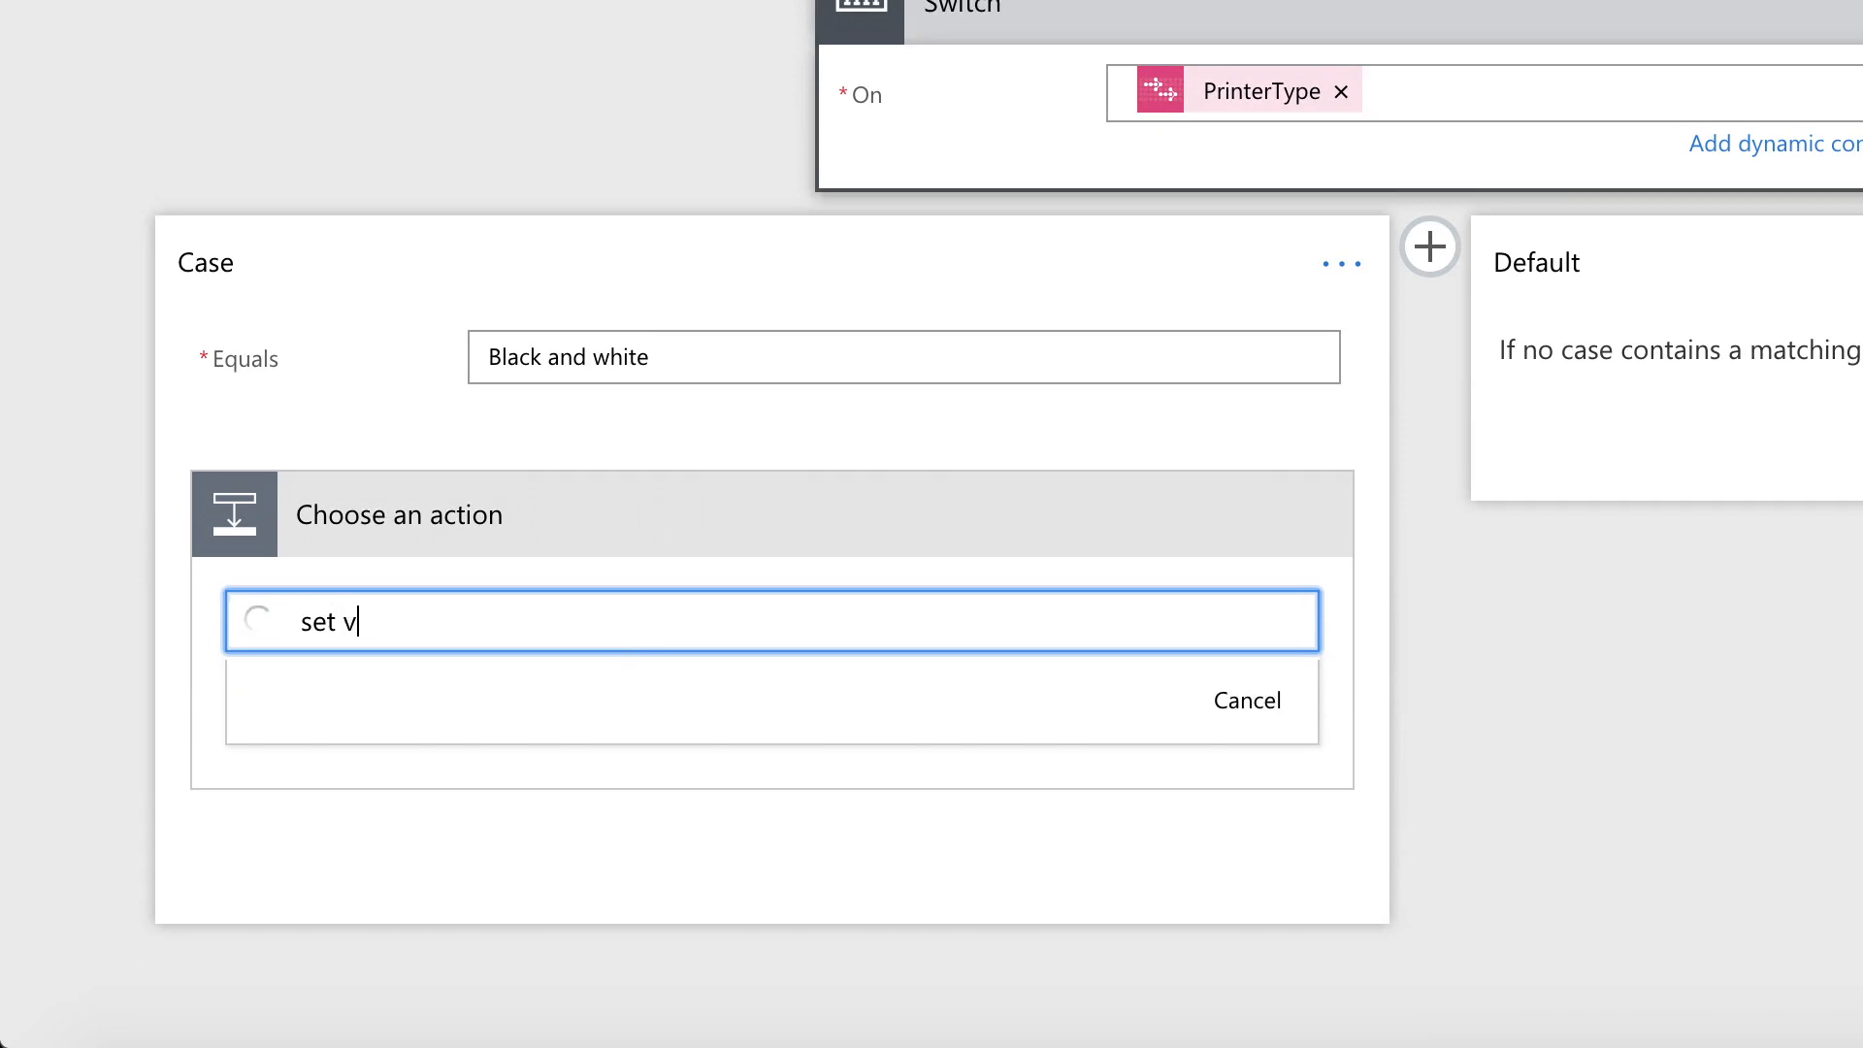
text(a)
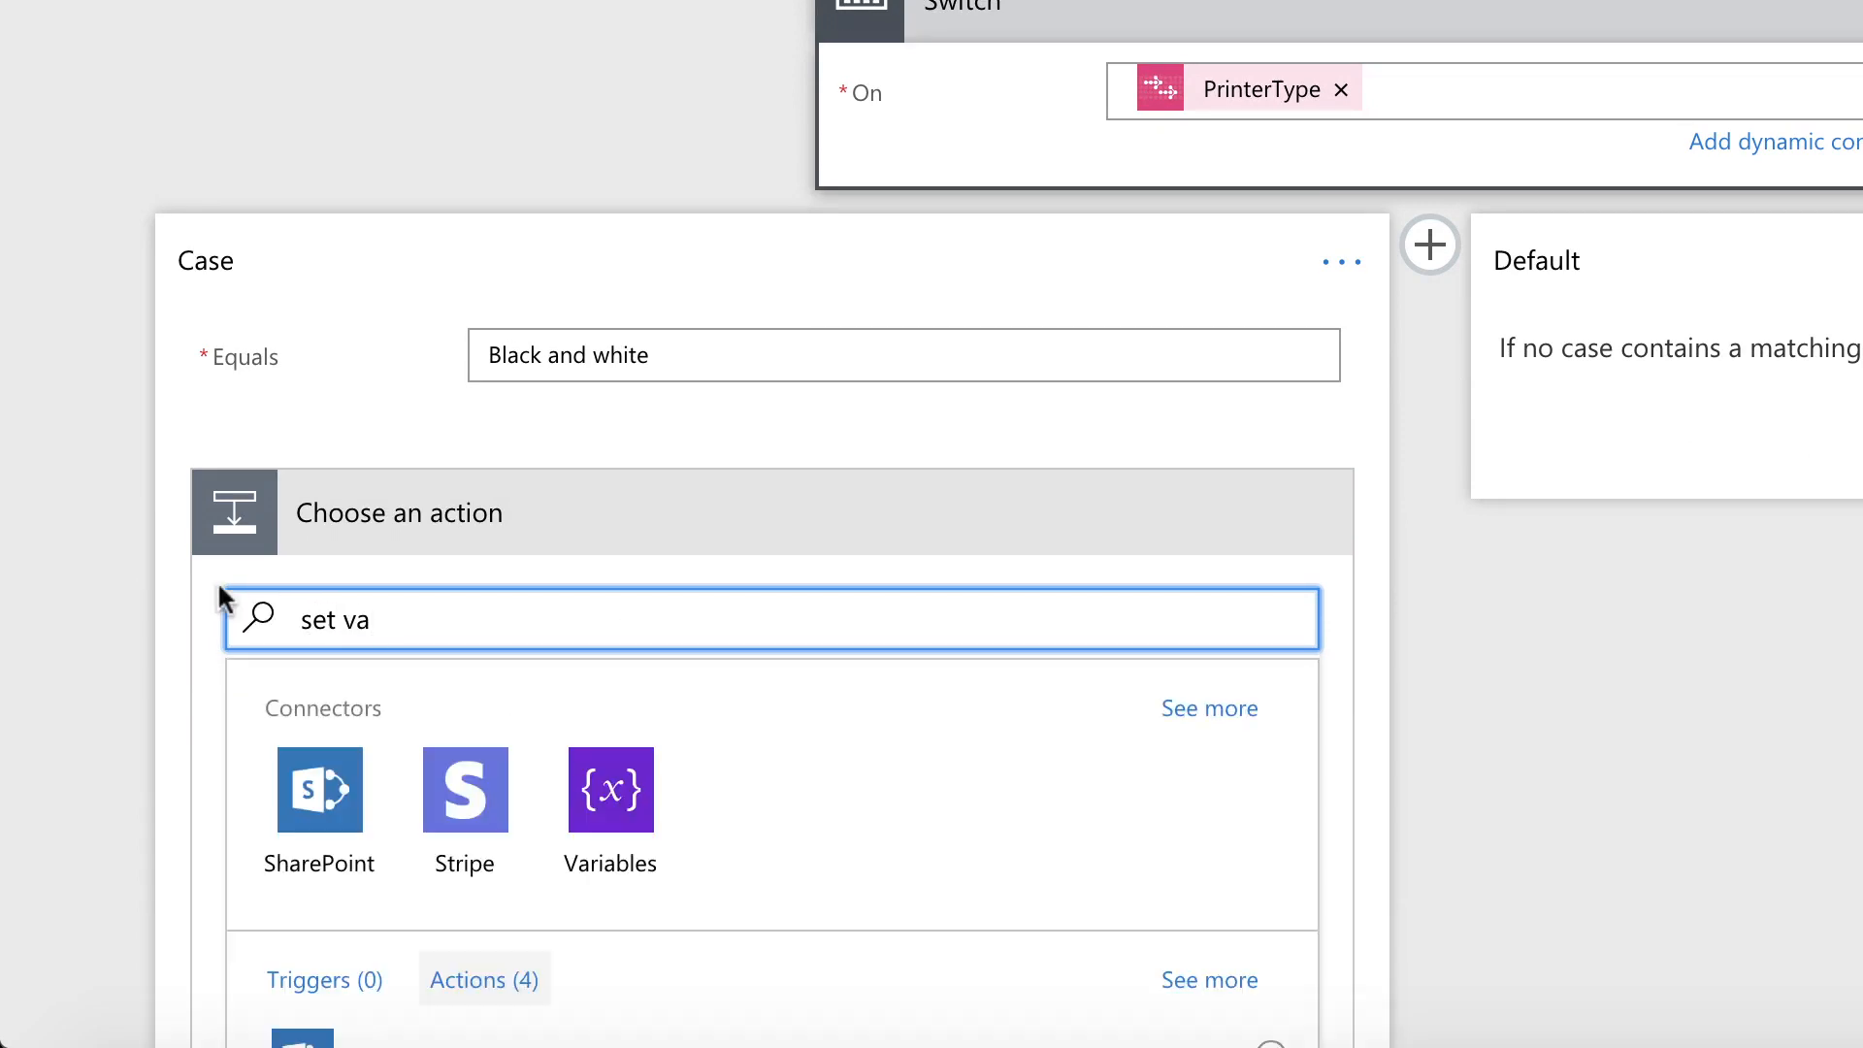
scroll(217, 580, down, 4)
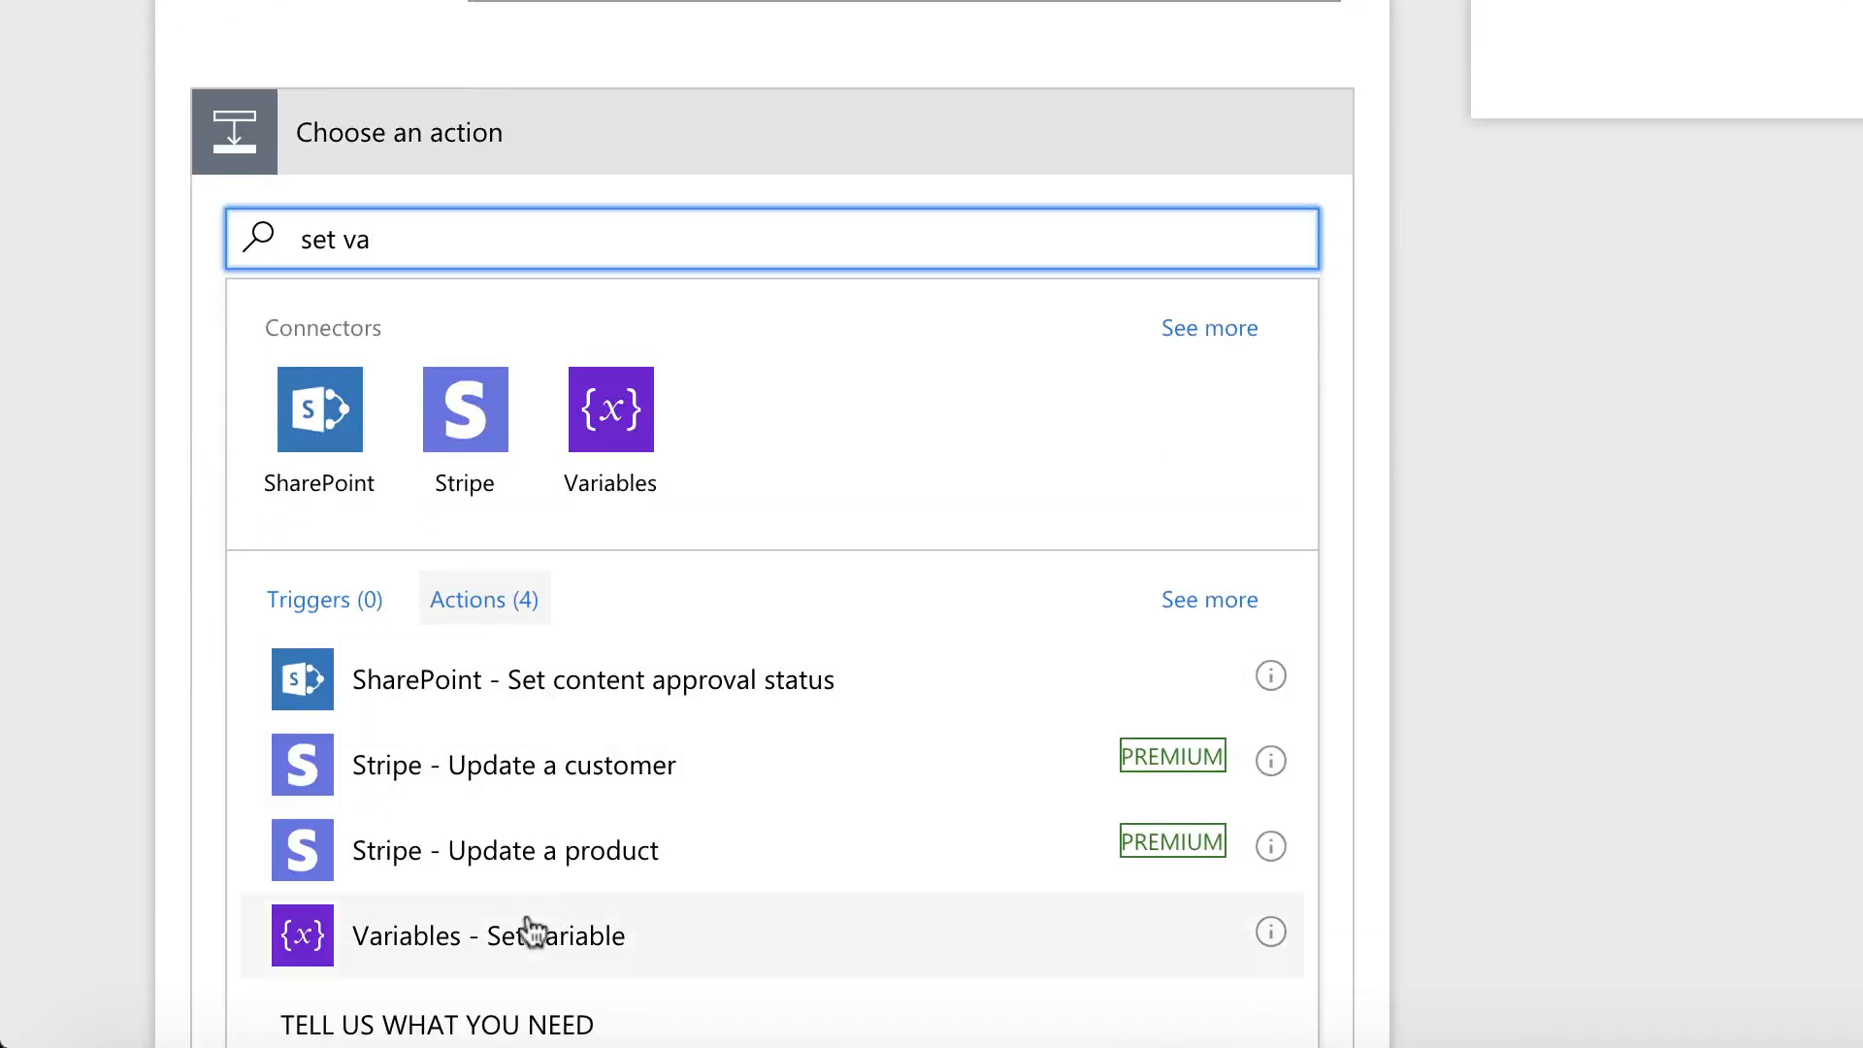
click(531, 931)
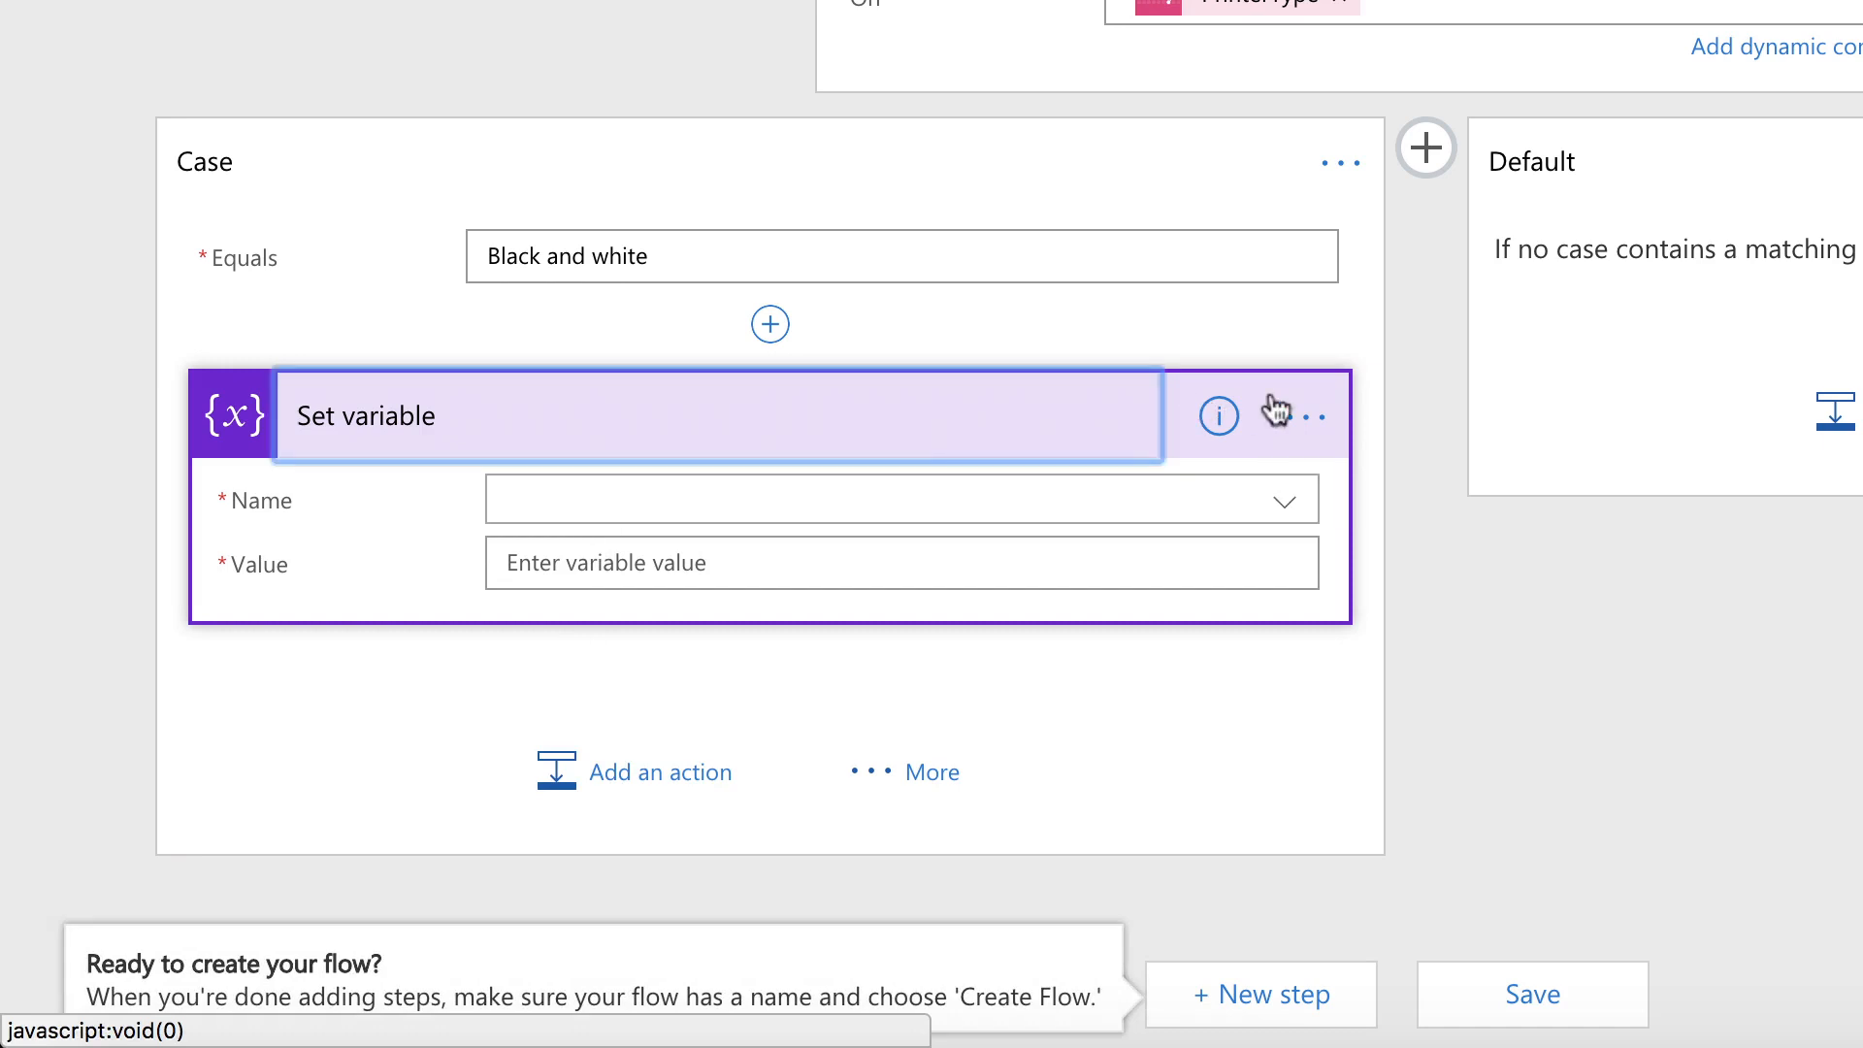
Rename the Set variable action in the "Black and white" case to "Set variable: Printer Type 1"
click(1276, 411)
click(1451, 403)
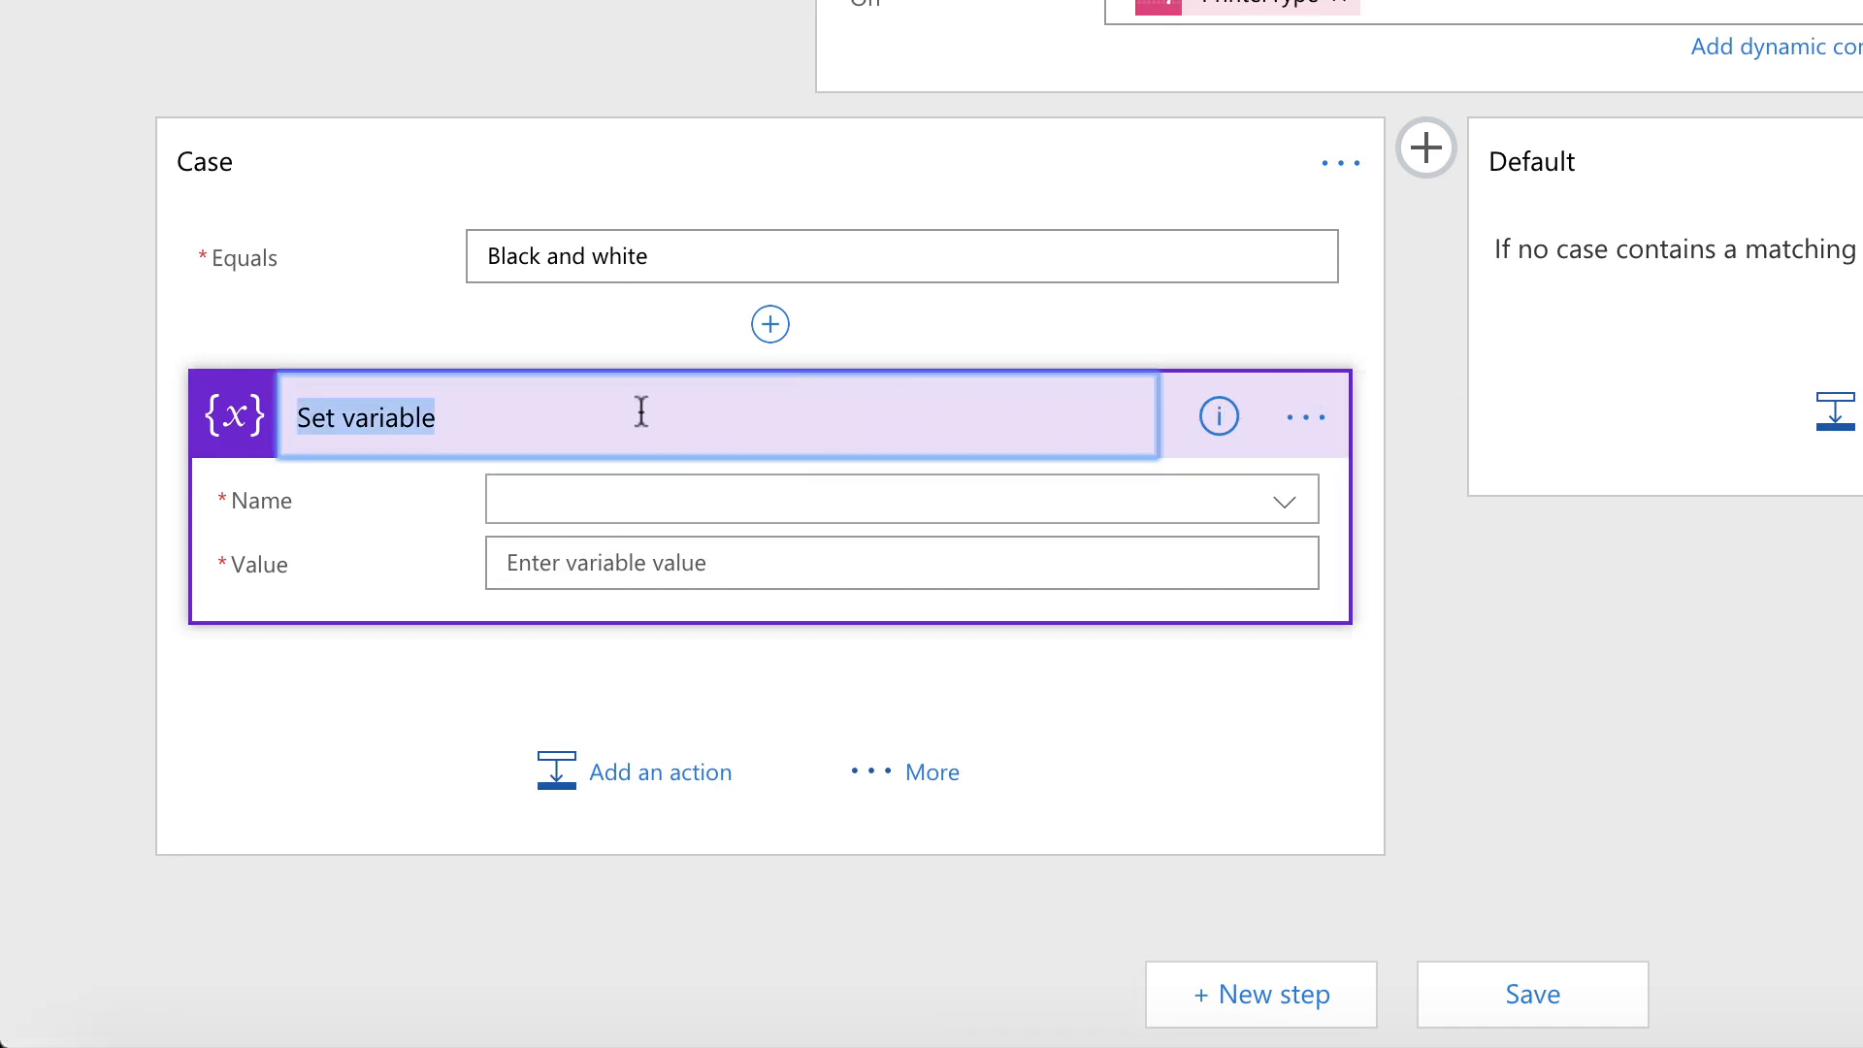
click(640, 412)
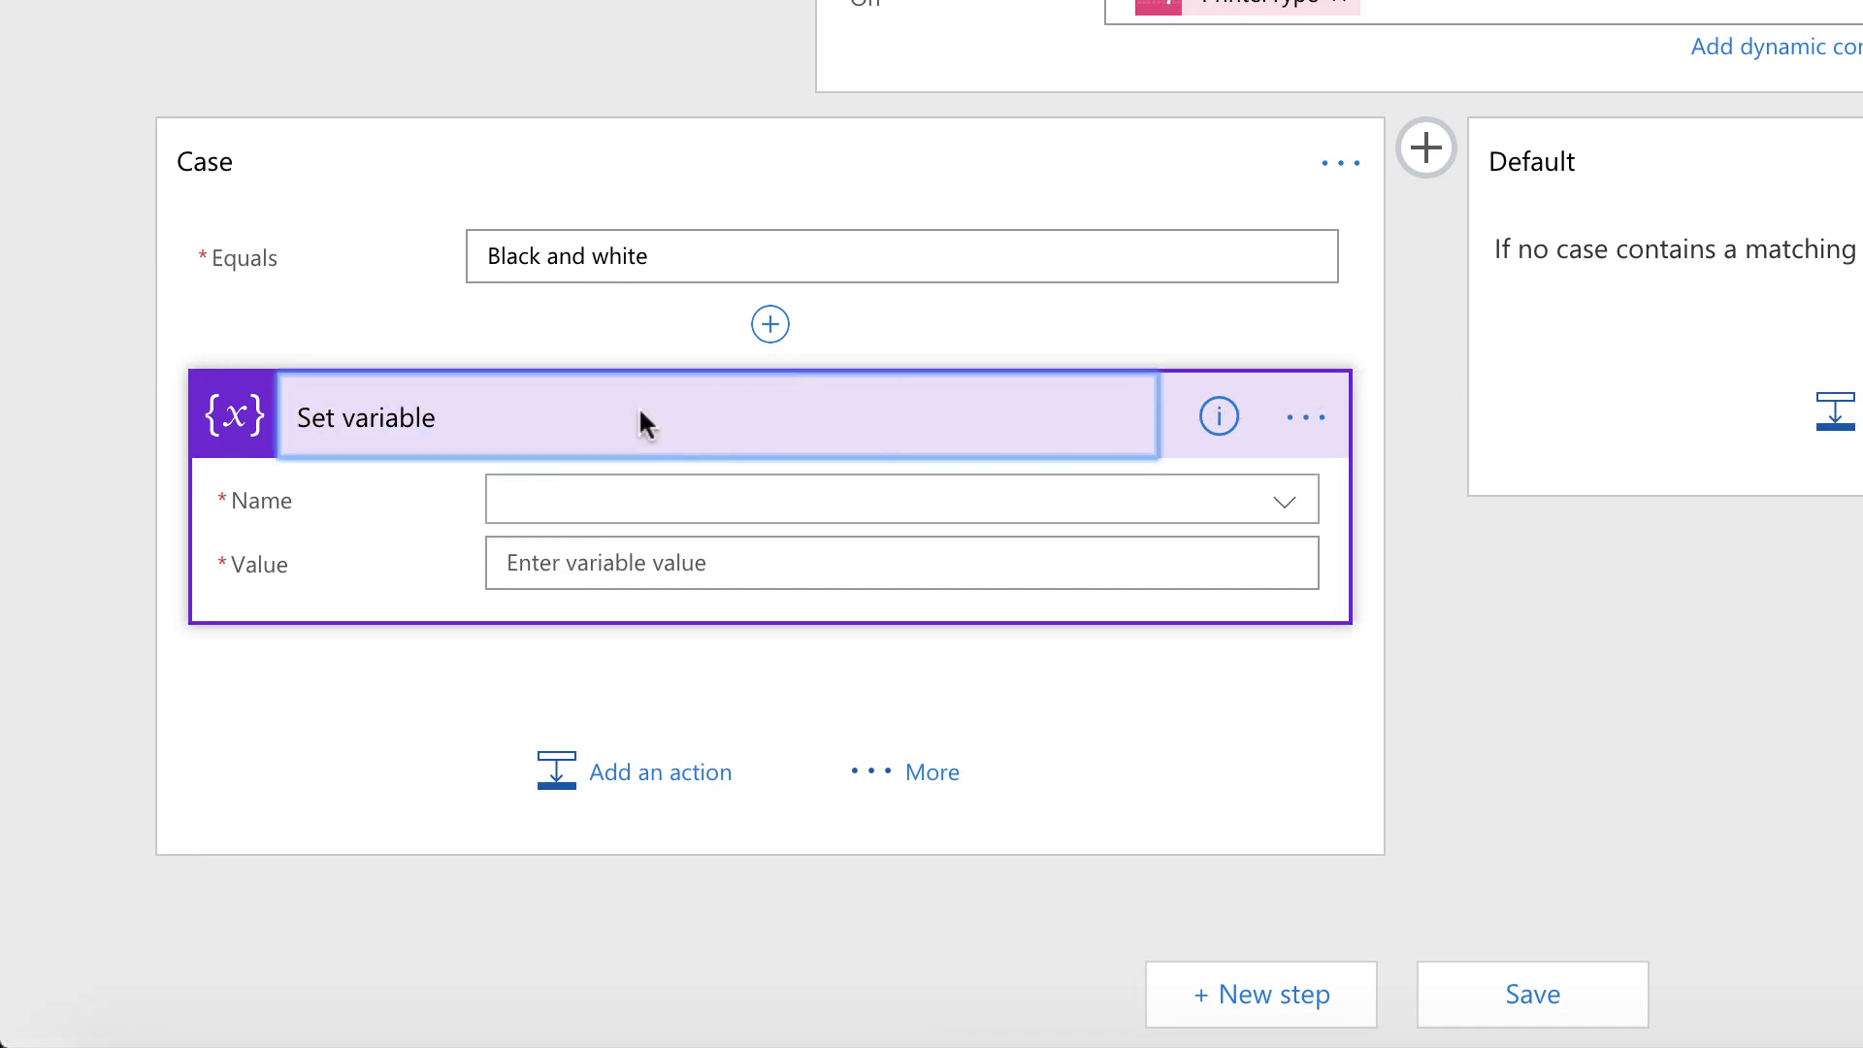
text(: Printer Type 2)
key(Return)
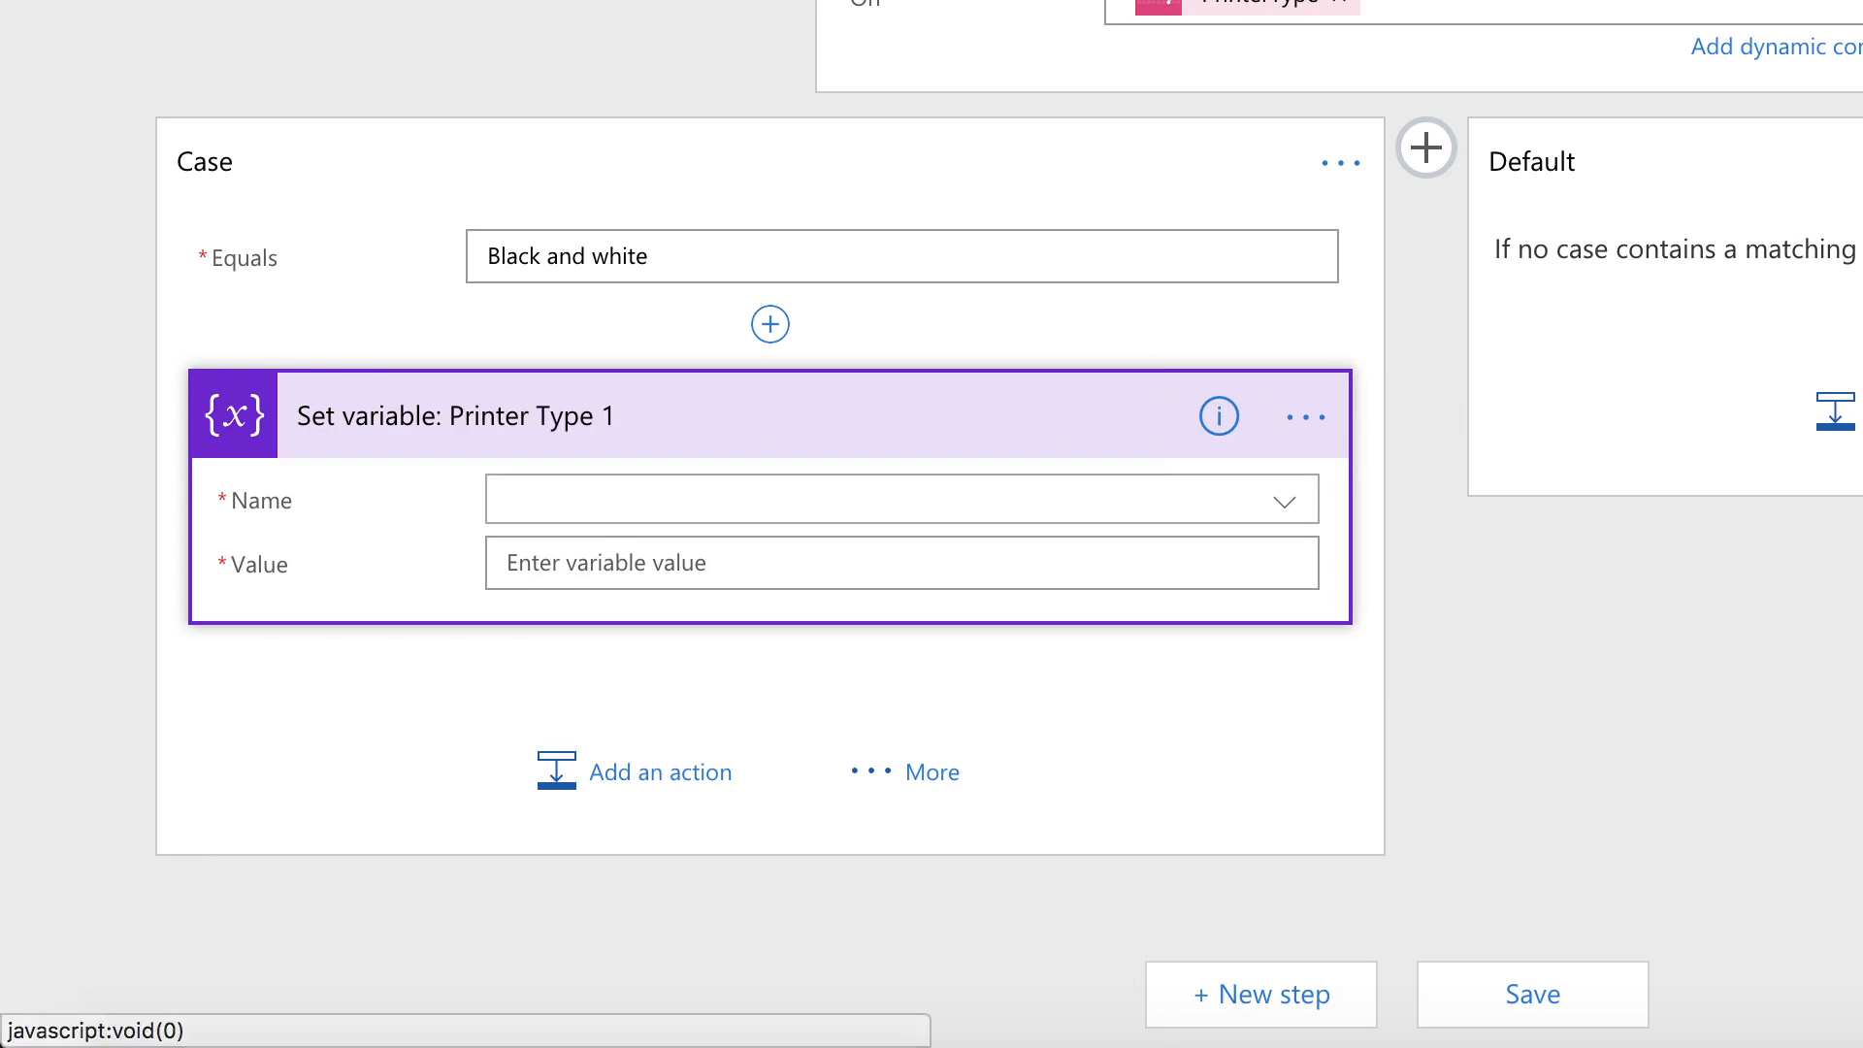
Have the Printer Type 1 action set the PrinterType variable to "black and white"
click(617, 507)
click(578, 625)
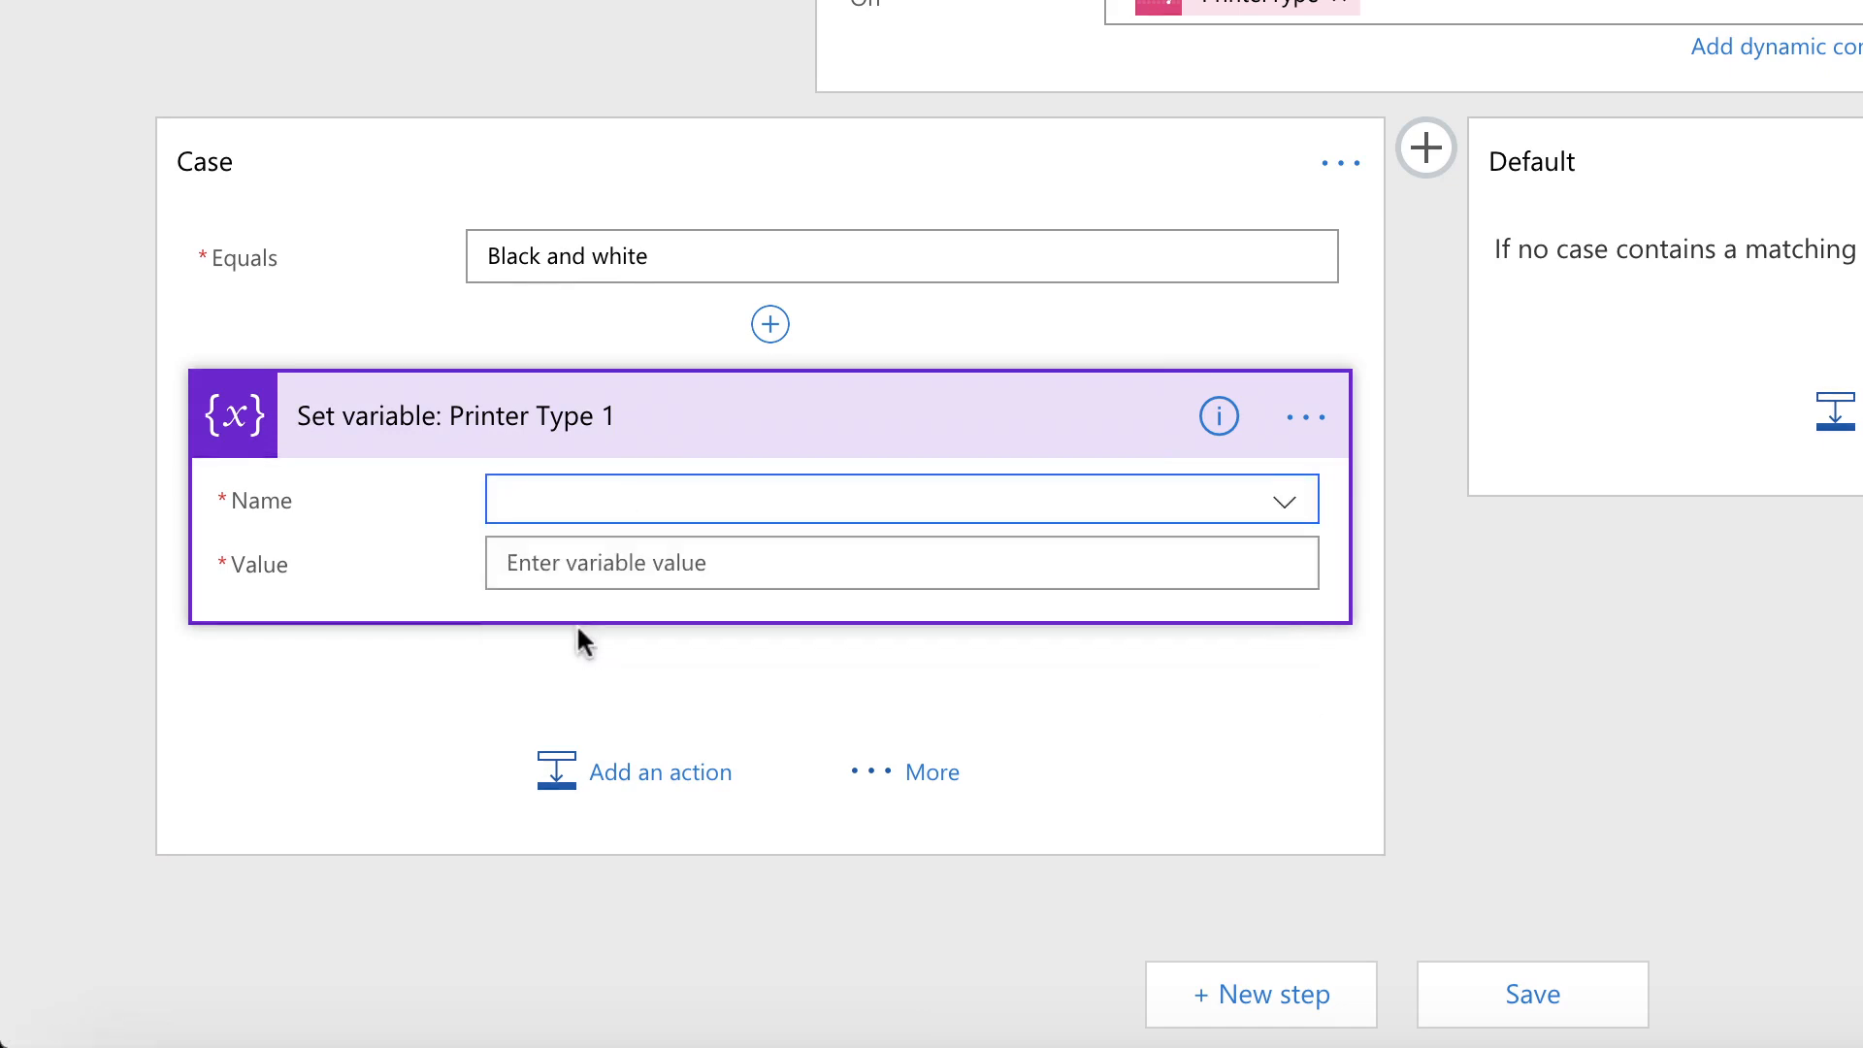
click(574, 565)
text(black a)
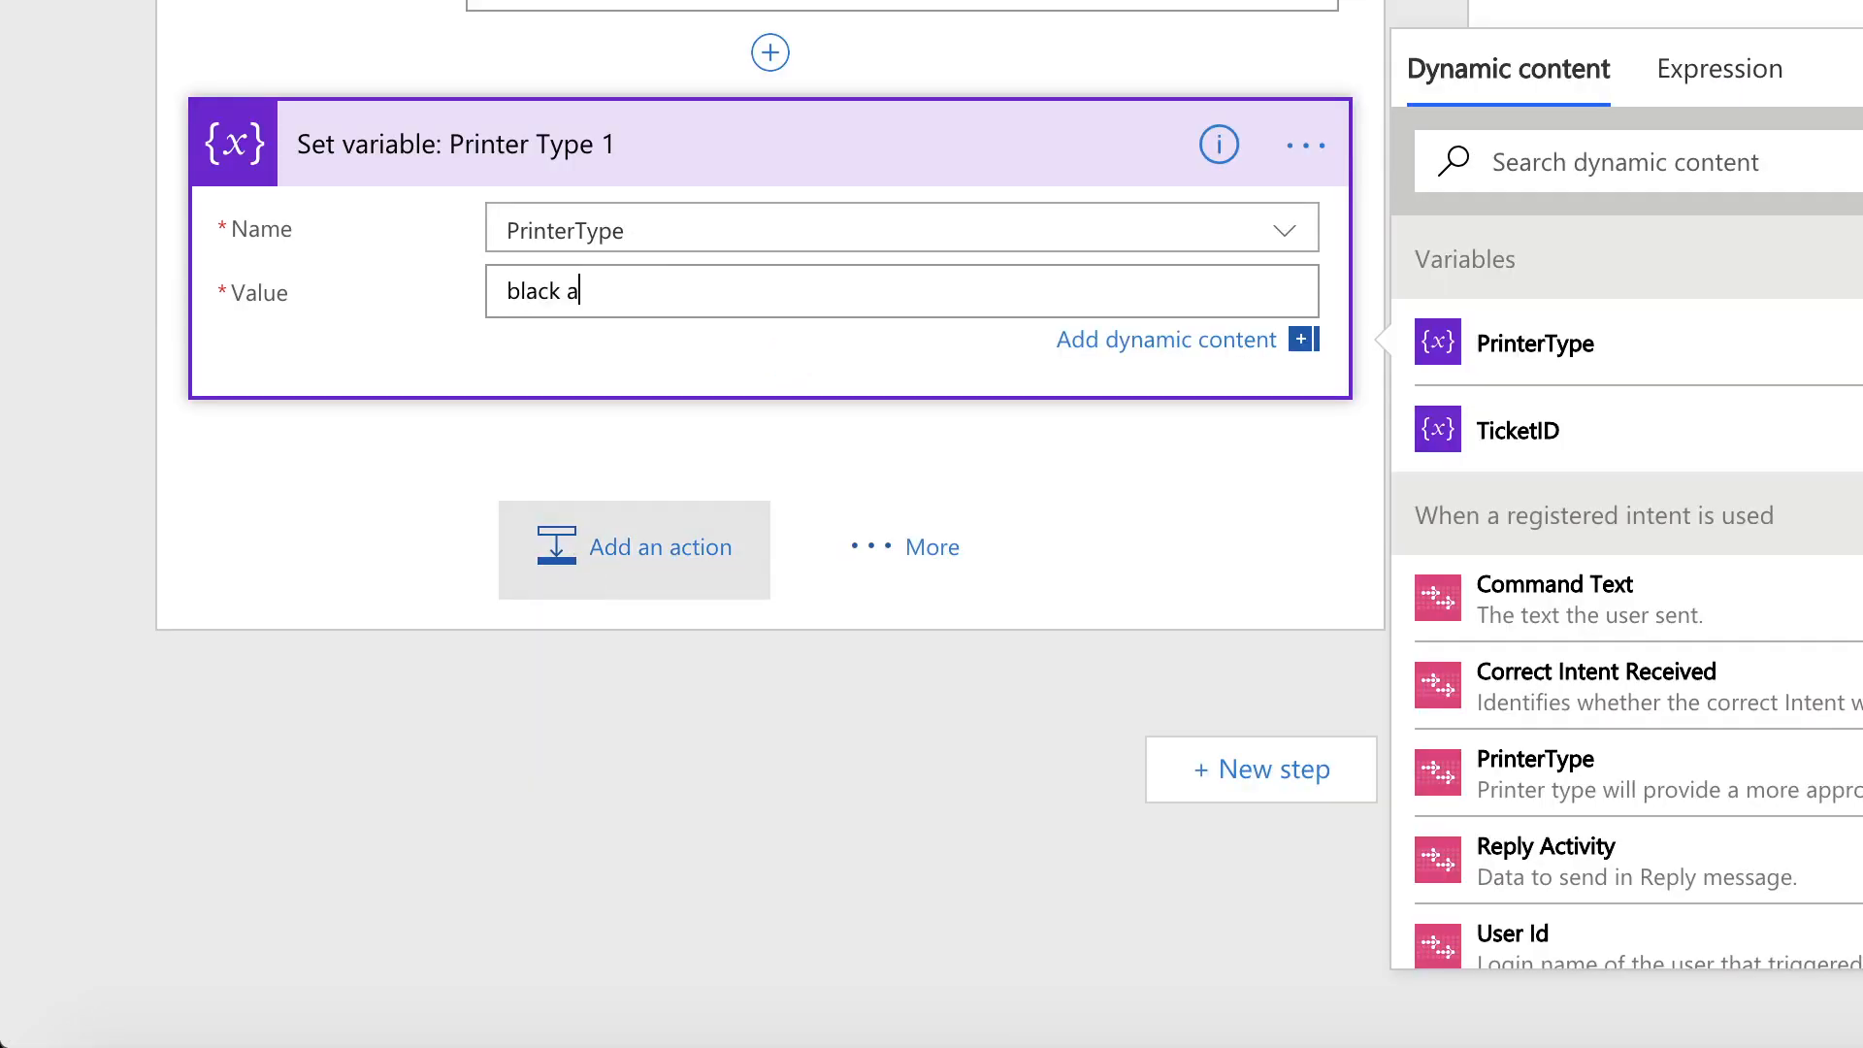
text(nd white)
click(60, 400)
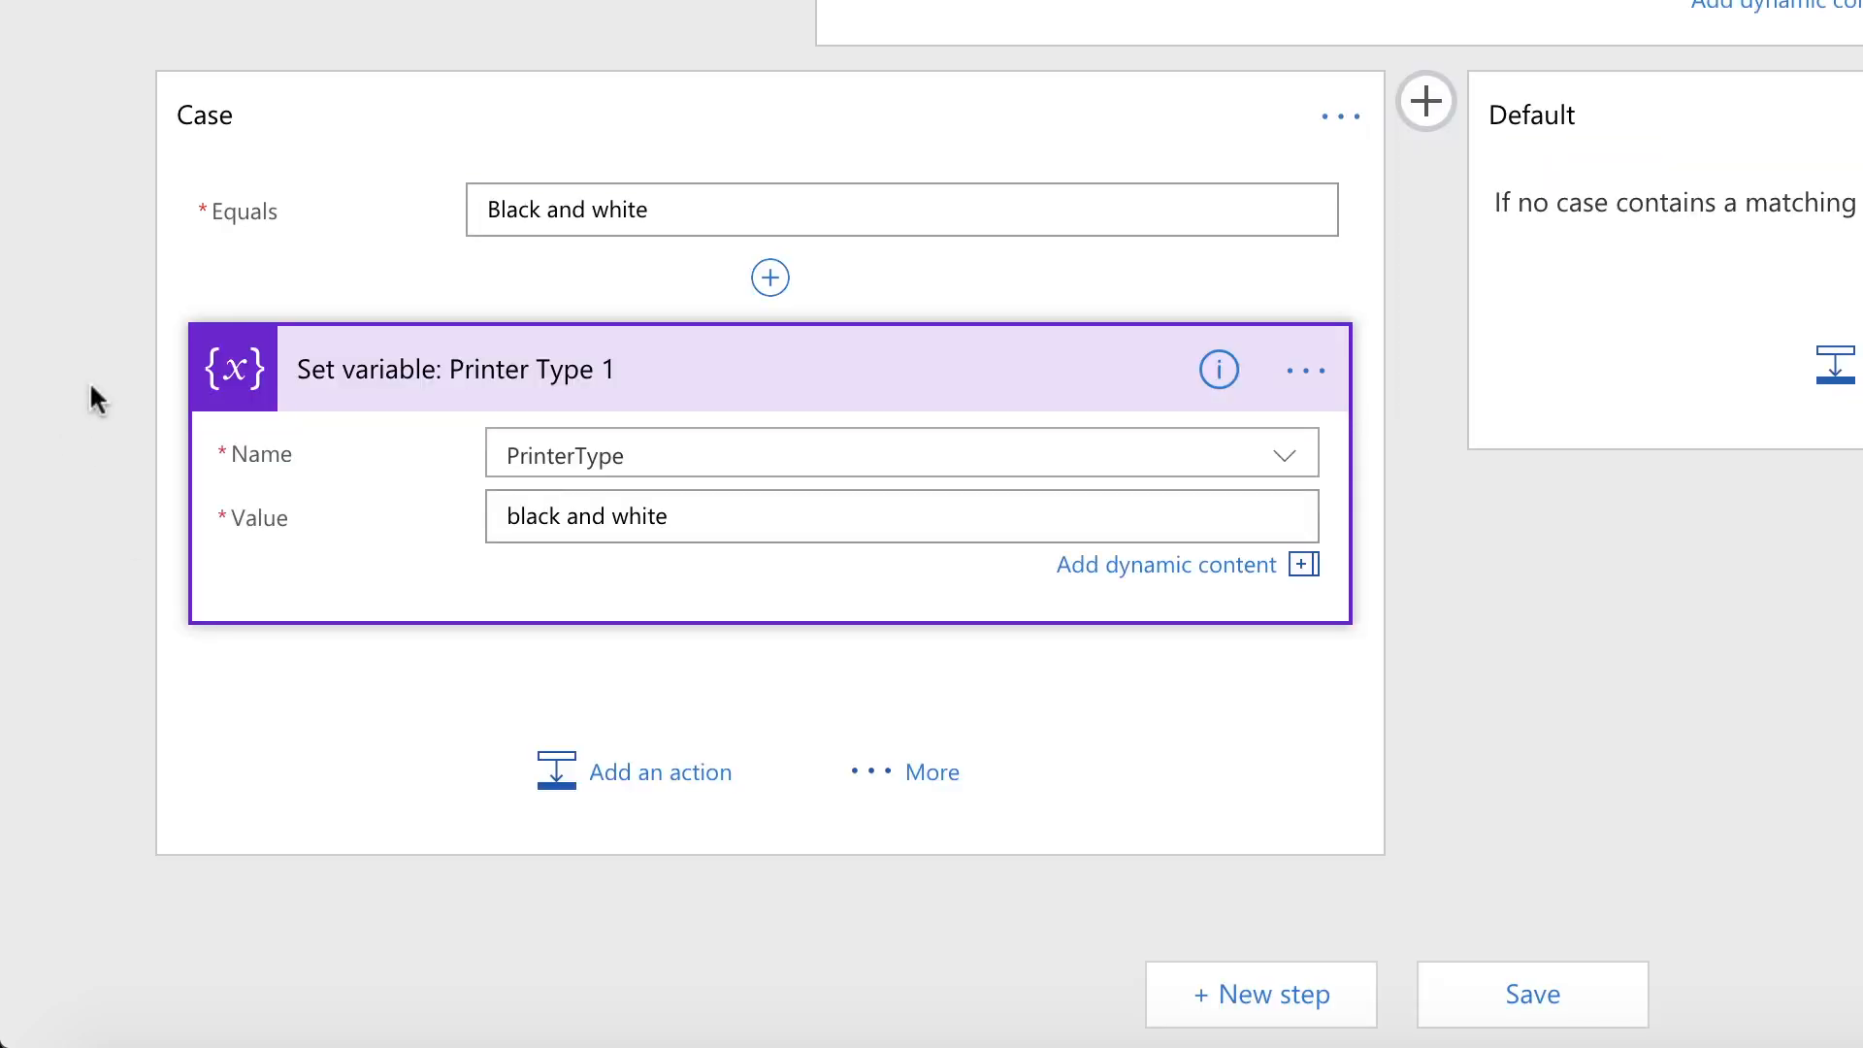
Add a second case to the switch and set it to equal "Color"
click(1436, 289)
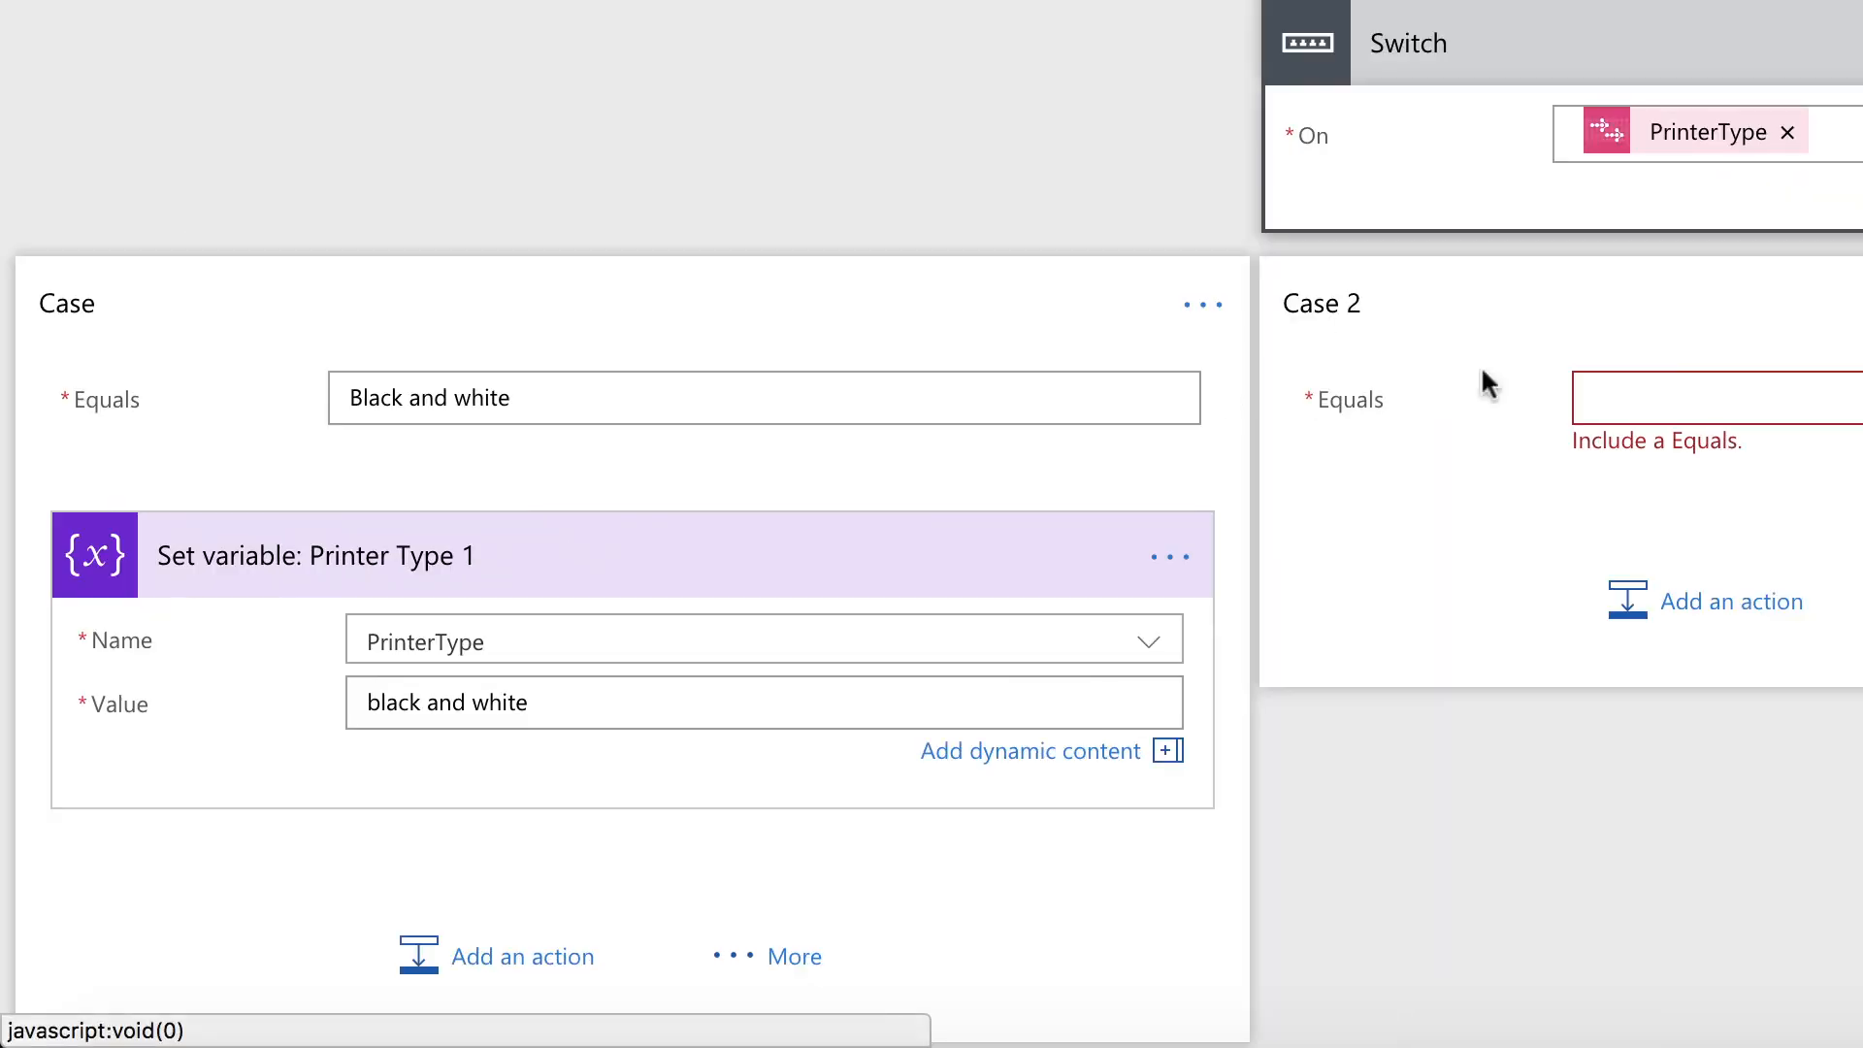
click(1661, 376)
text(c)
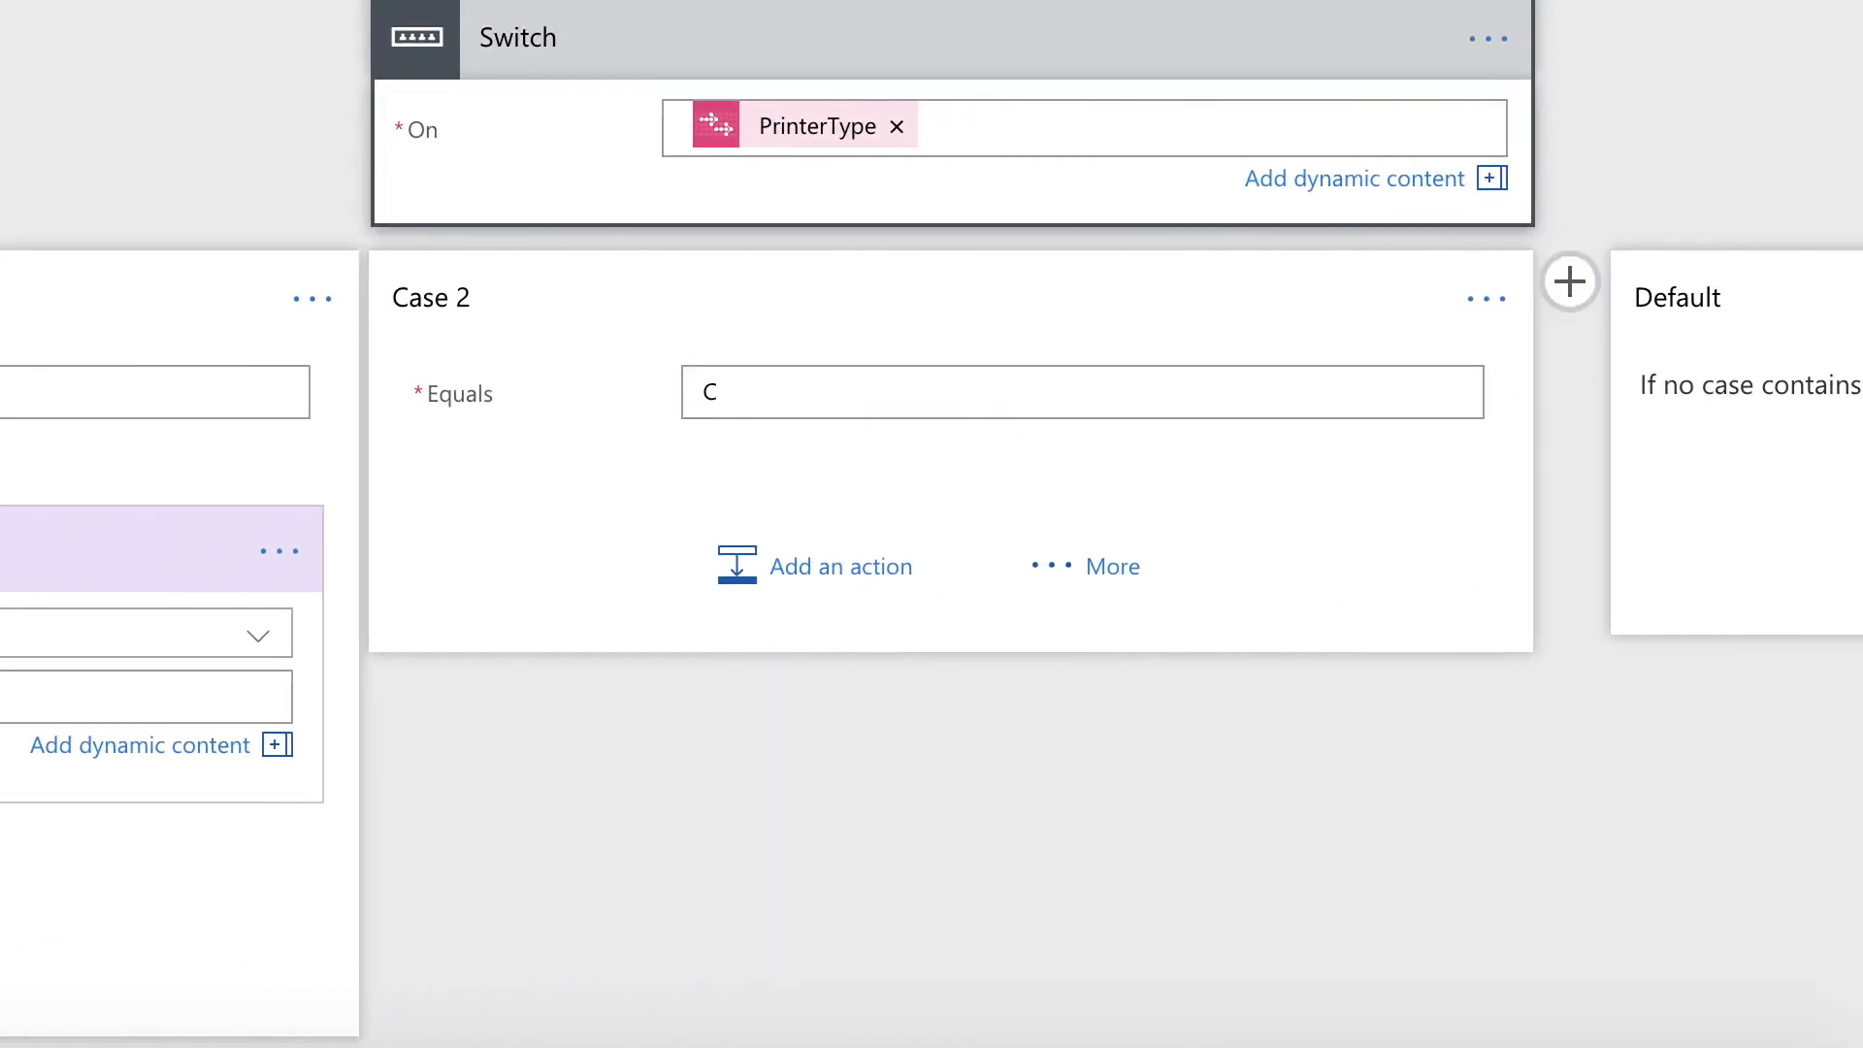
text(olor)
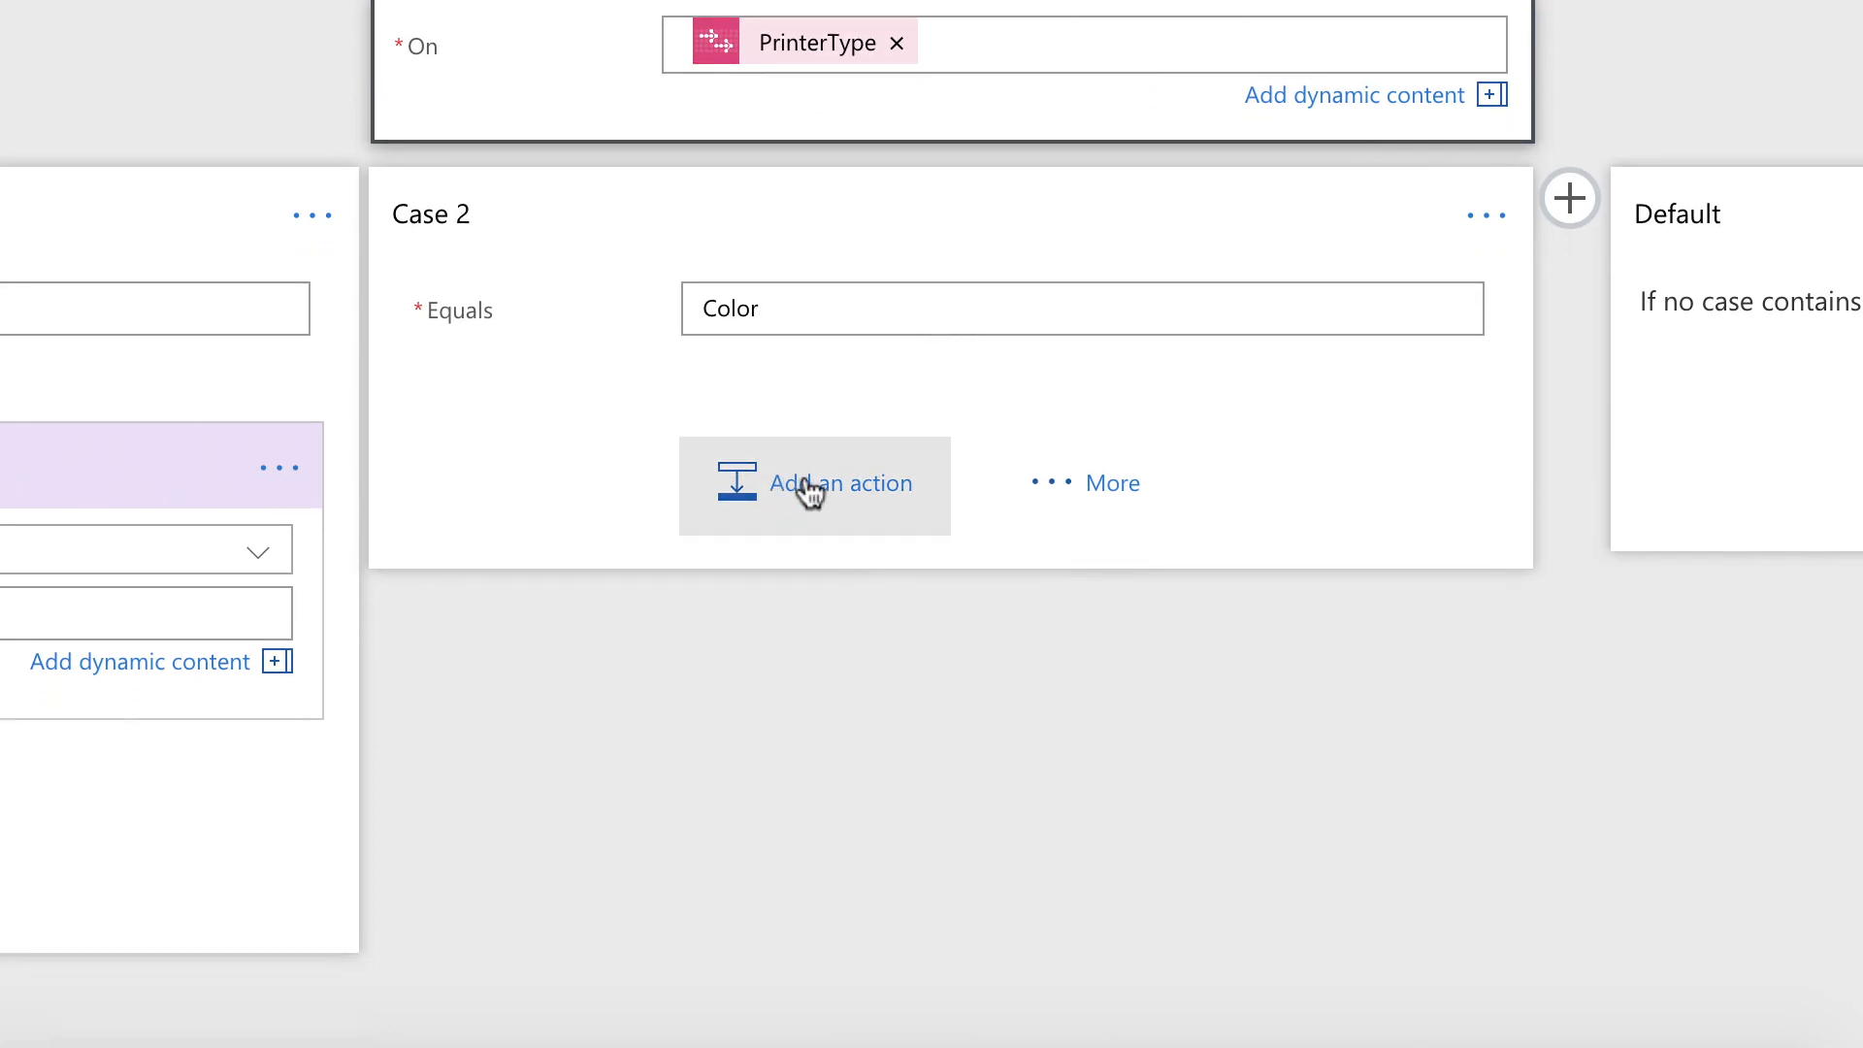
Add a Set variable action inside the "Color" case and choose PrinterType as its variable
click(808, 490)
text(set)
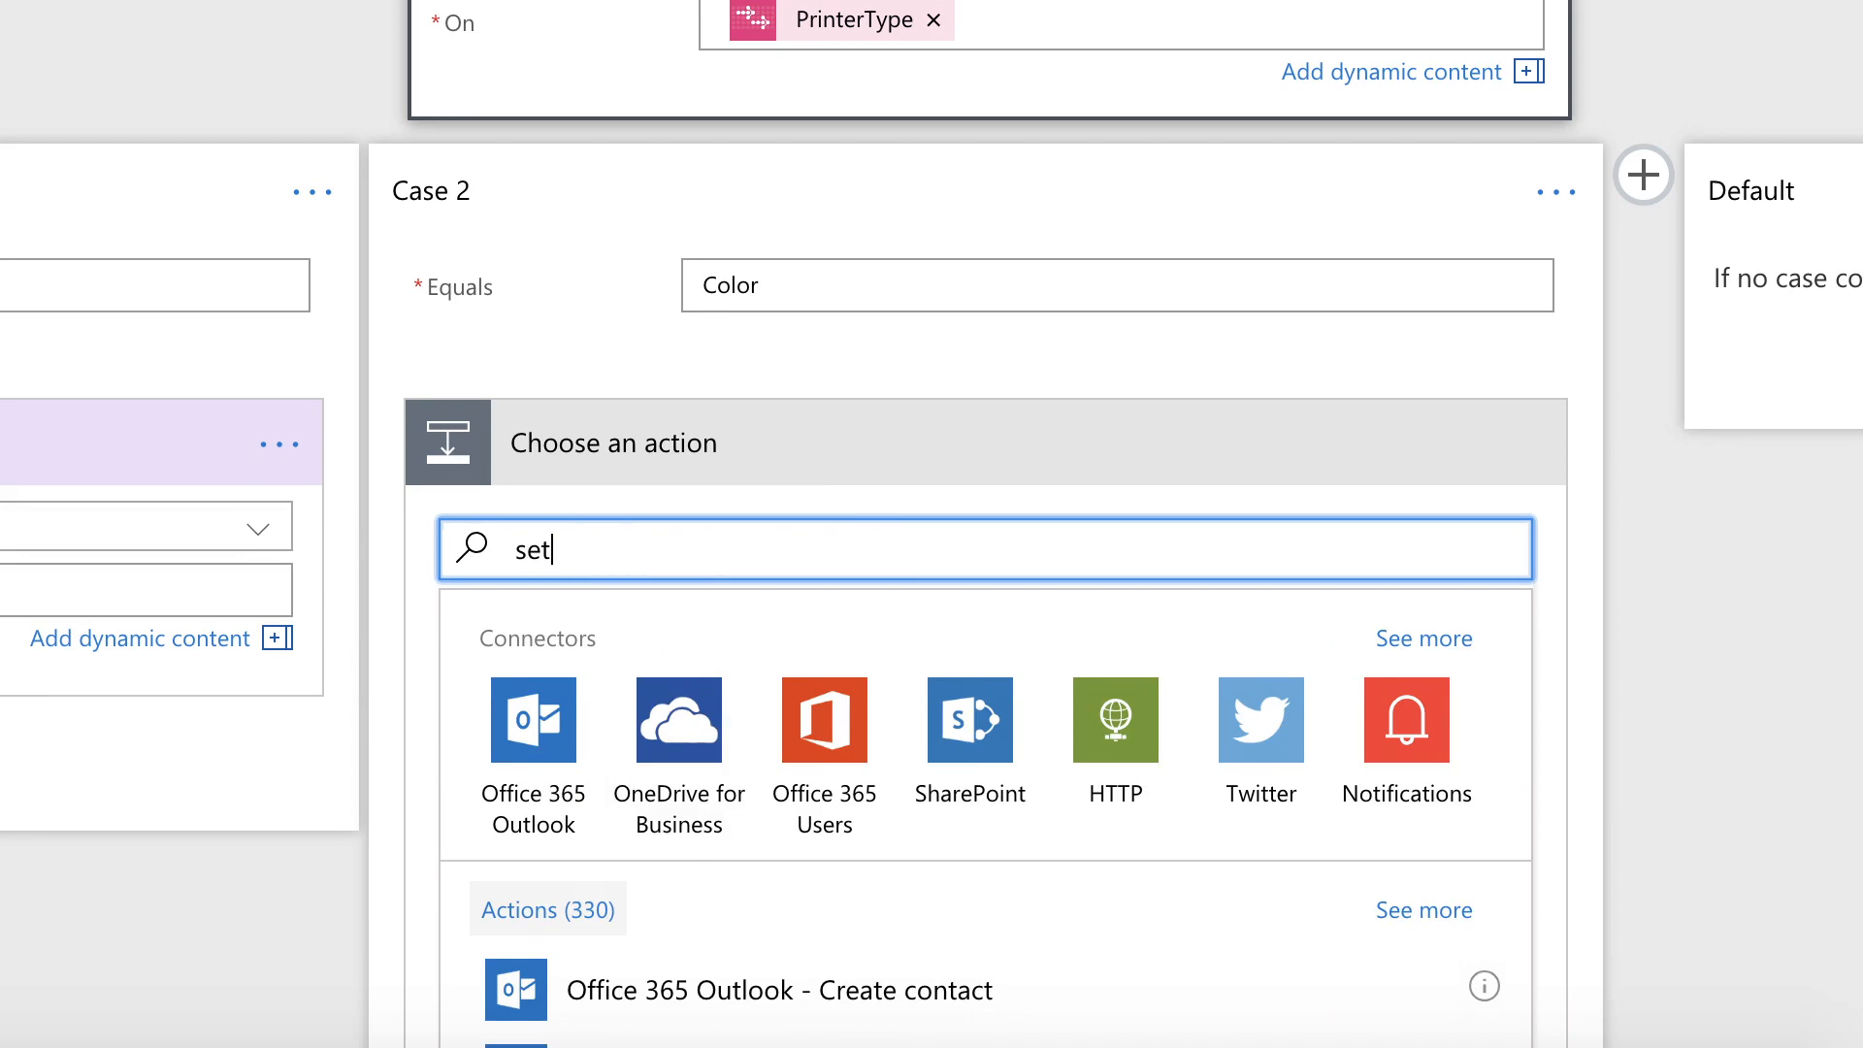
text( variable)
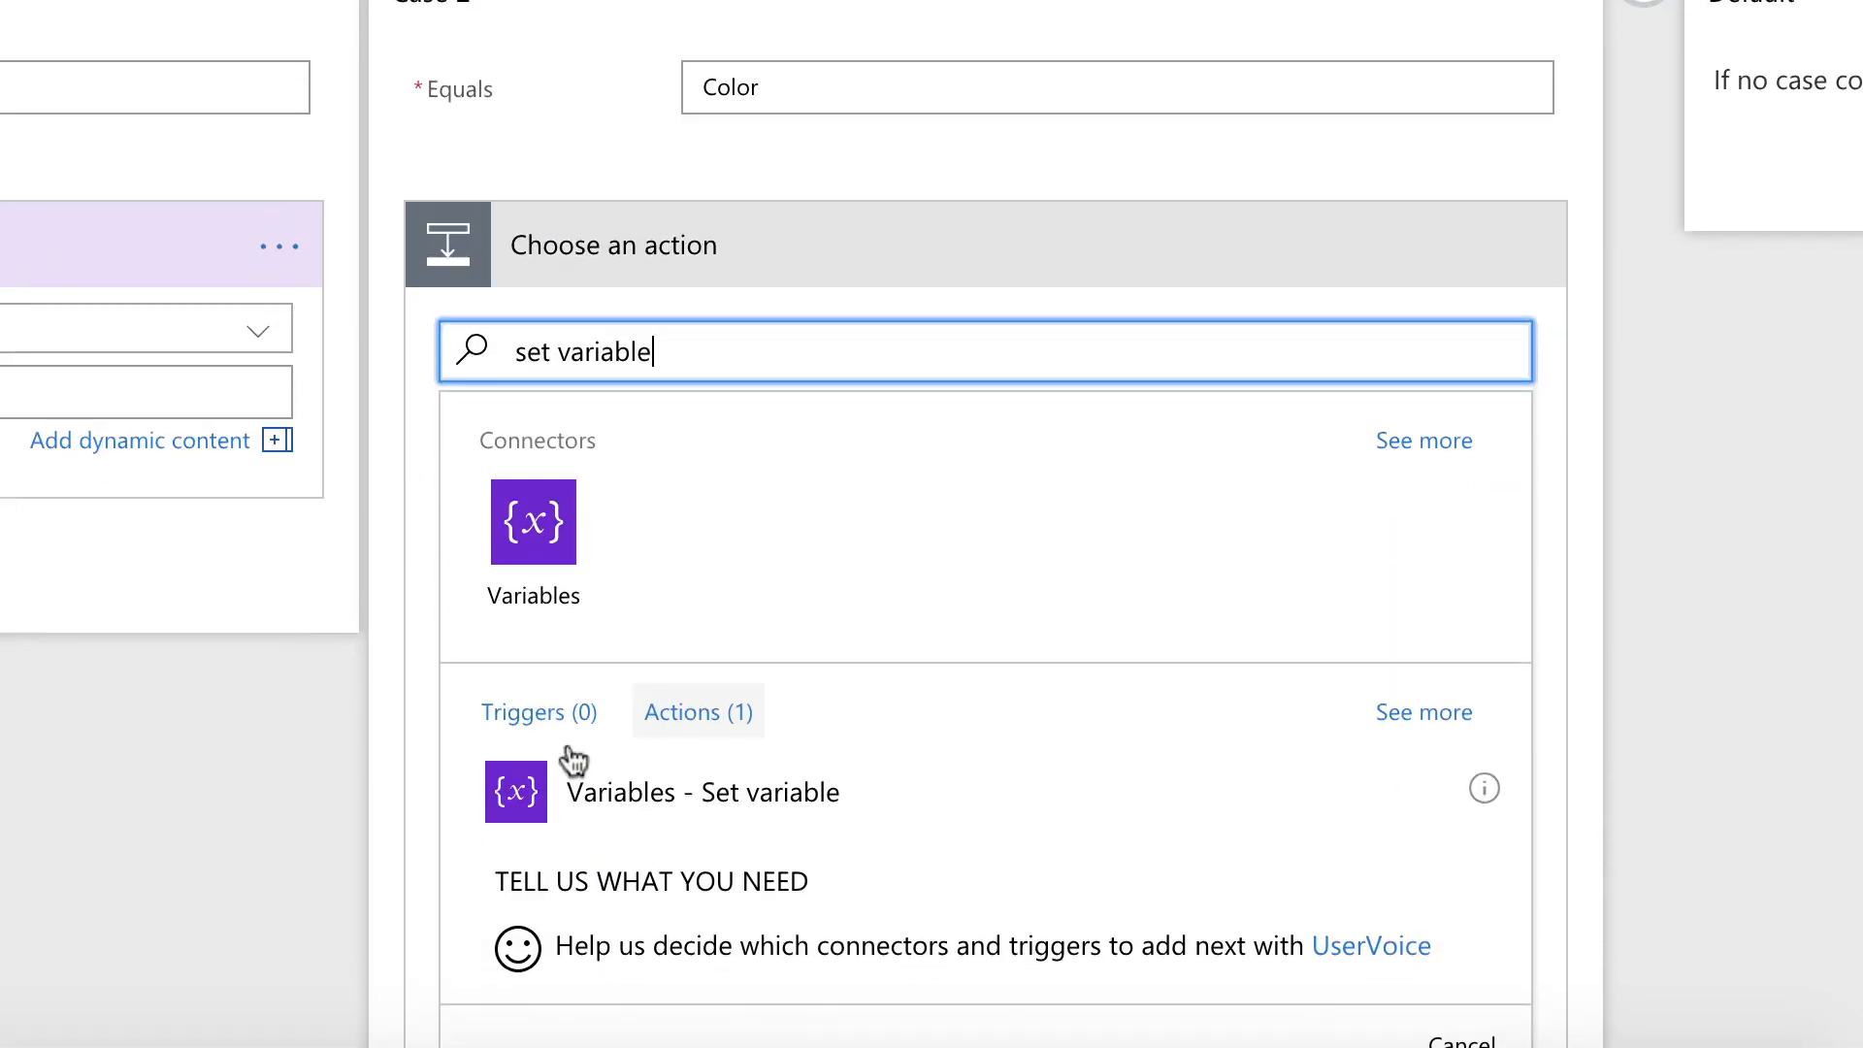
click(719, 988)
click(931, 484)
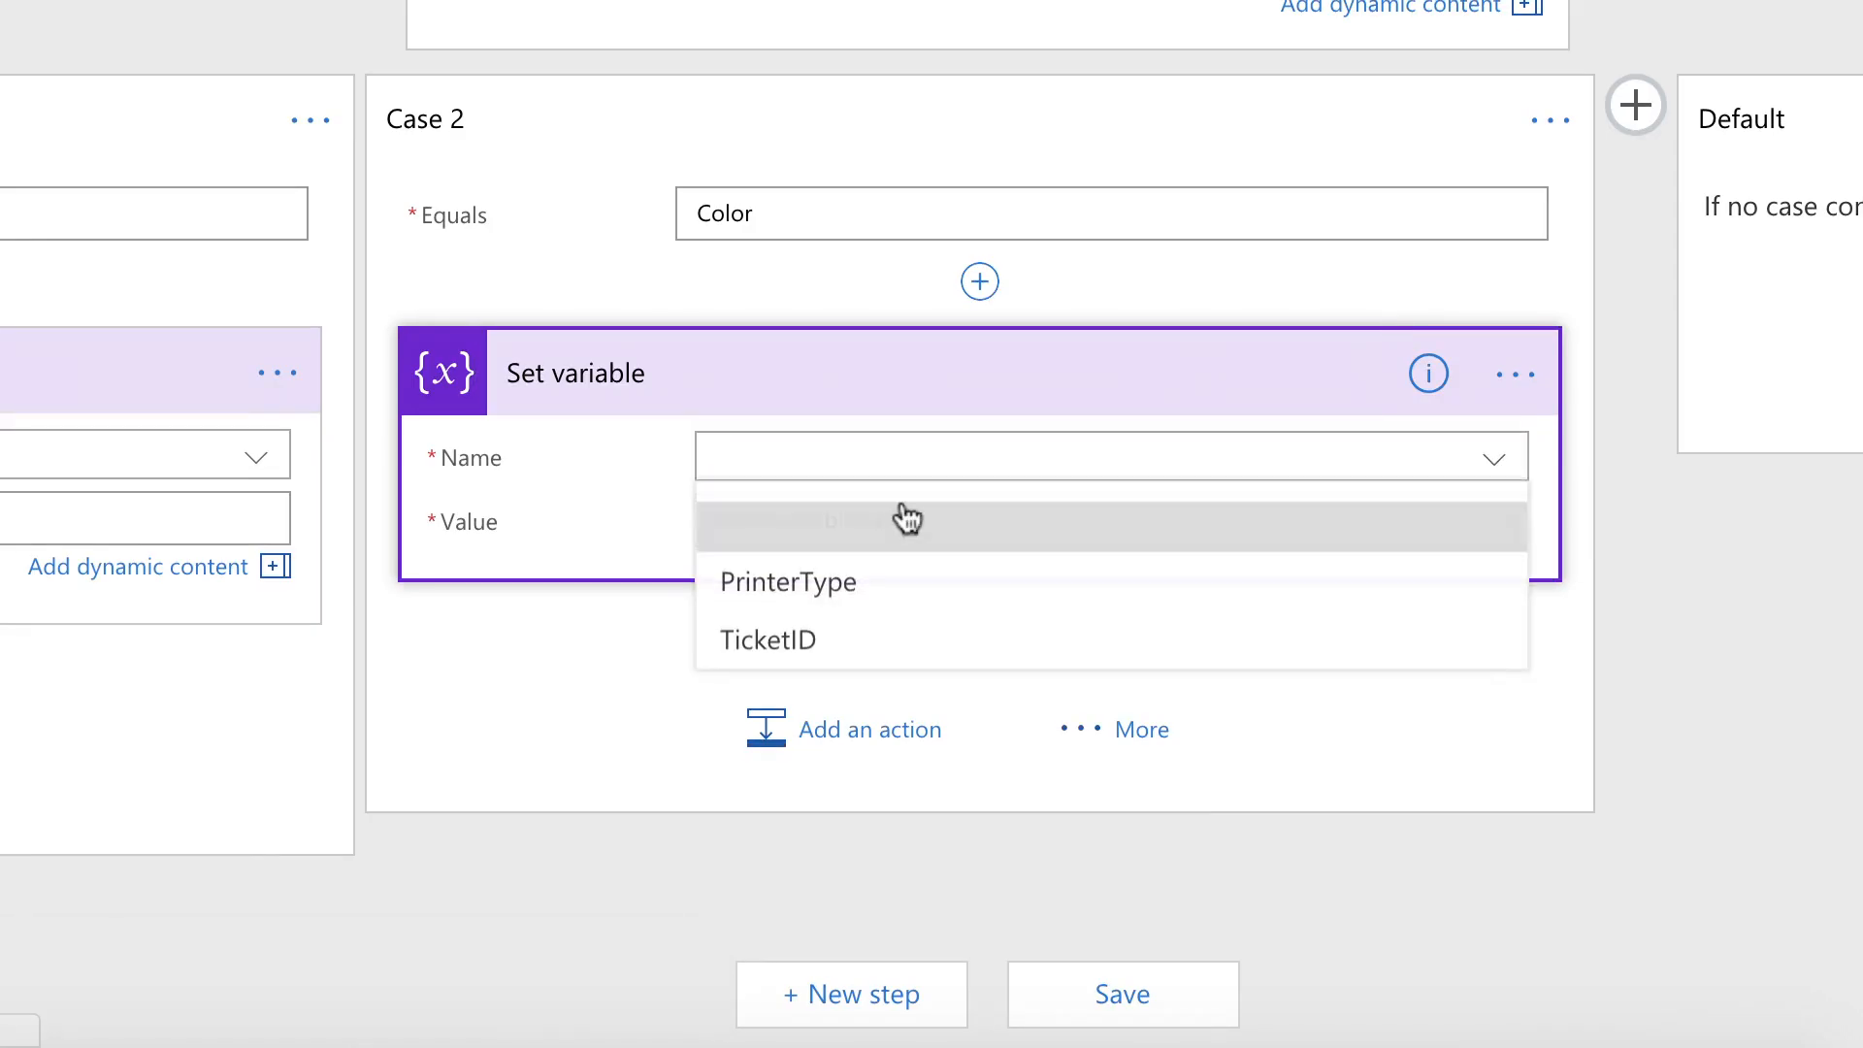
click(873, 584)
Rename the Set variable action in the "Color" case to "Set variable: Printer Type 2"
click(1515, 375)
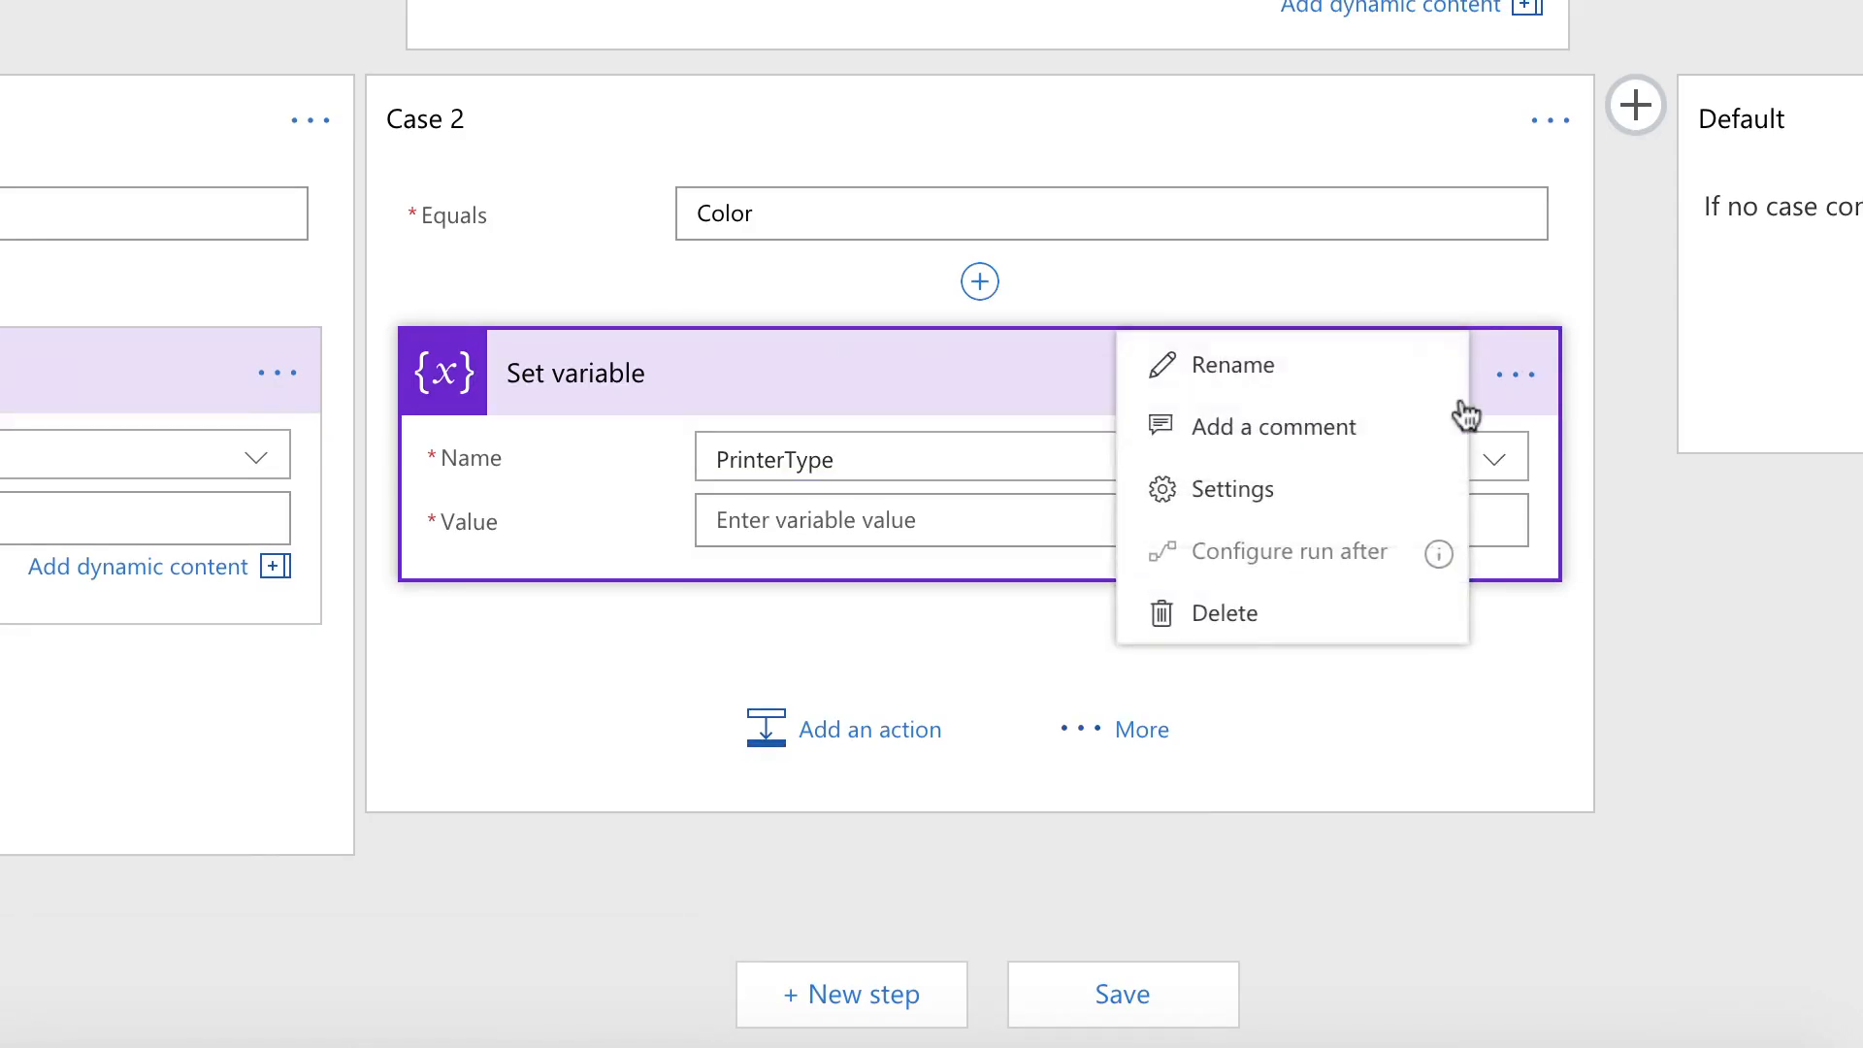
click(1294, 364)
click(811, 370)
text(: )
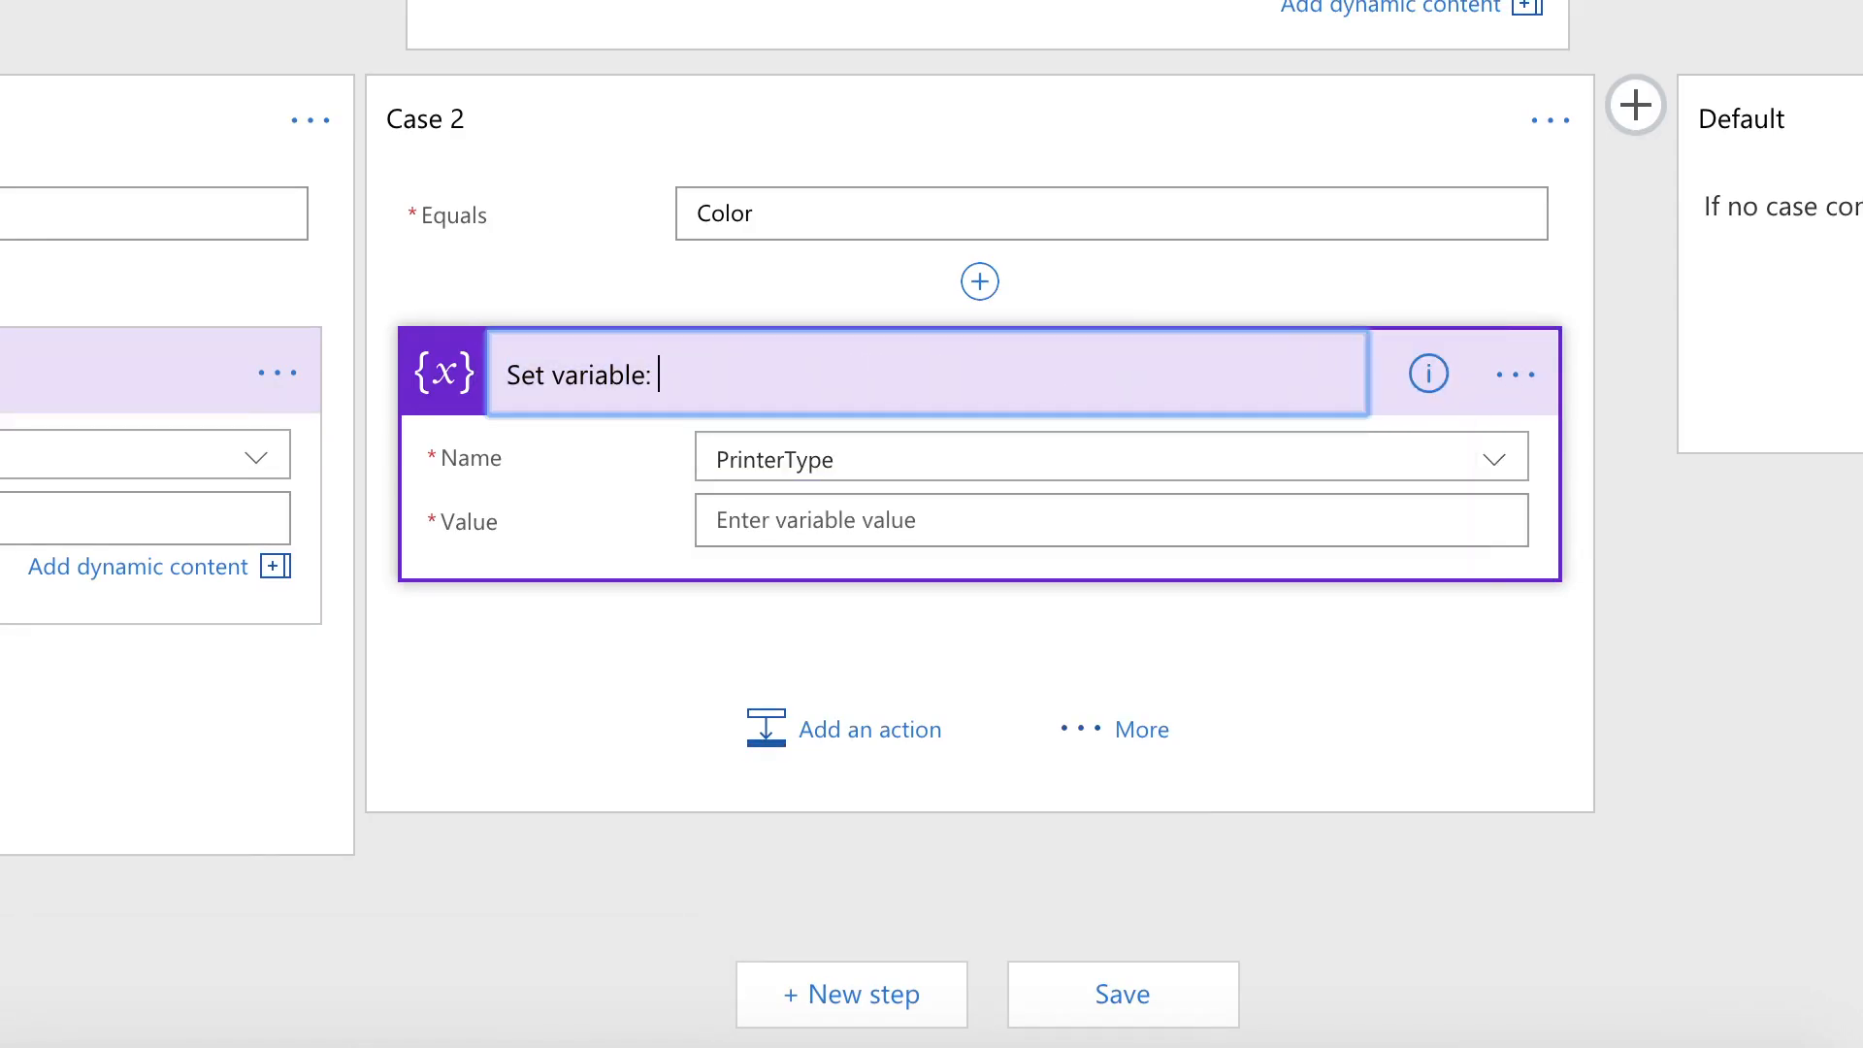
text(Printer Type 2)
key(Return)
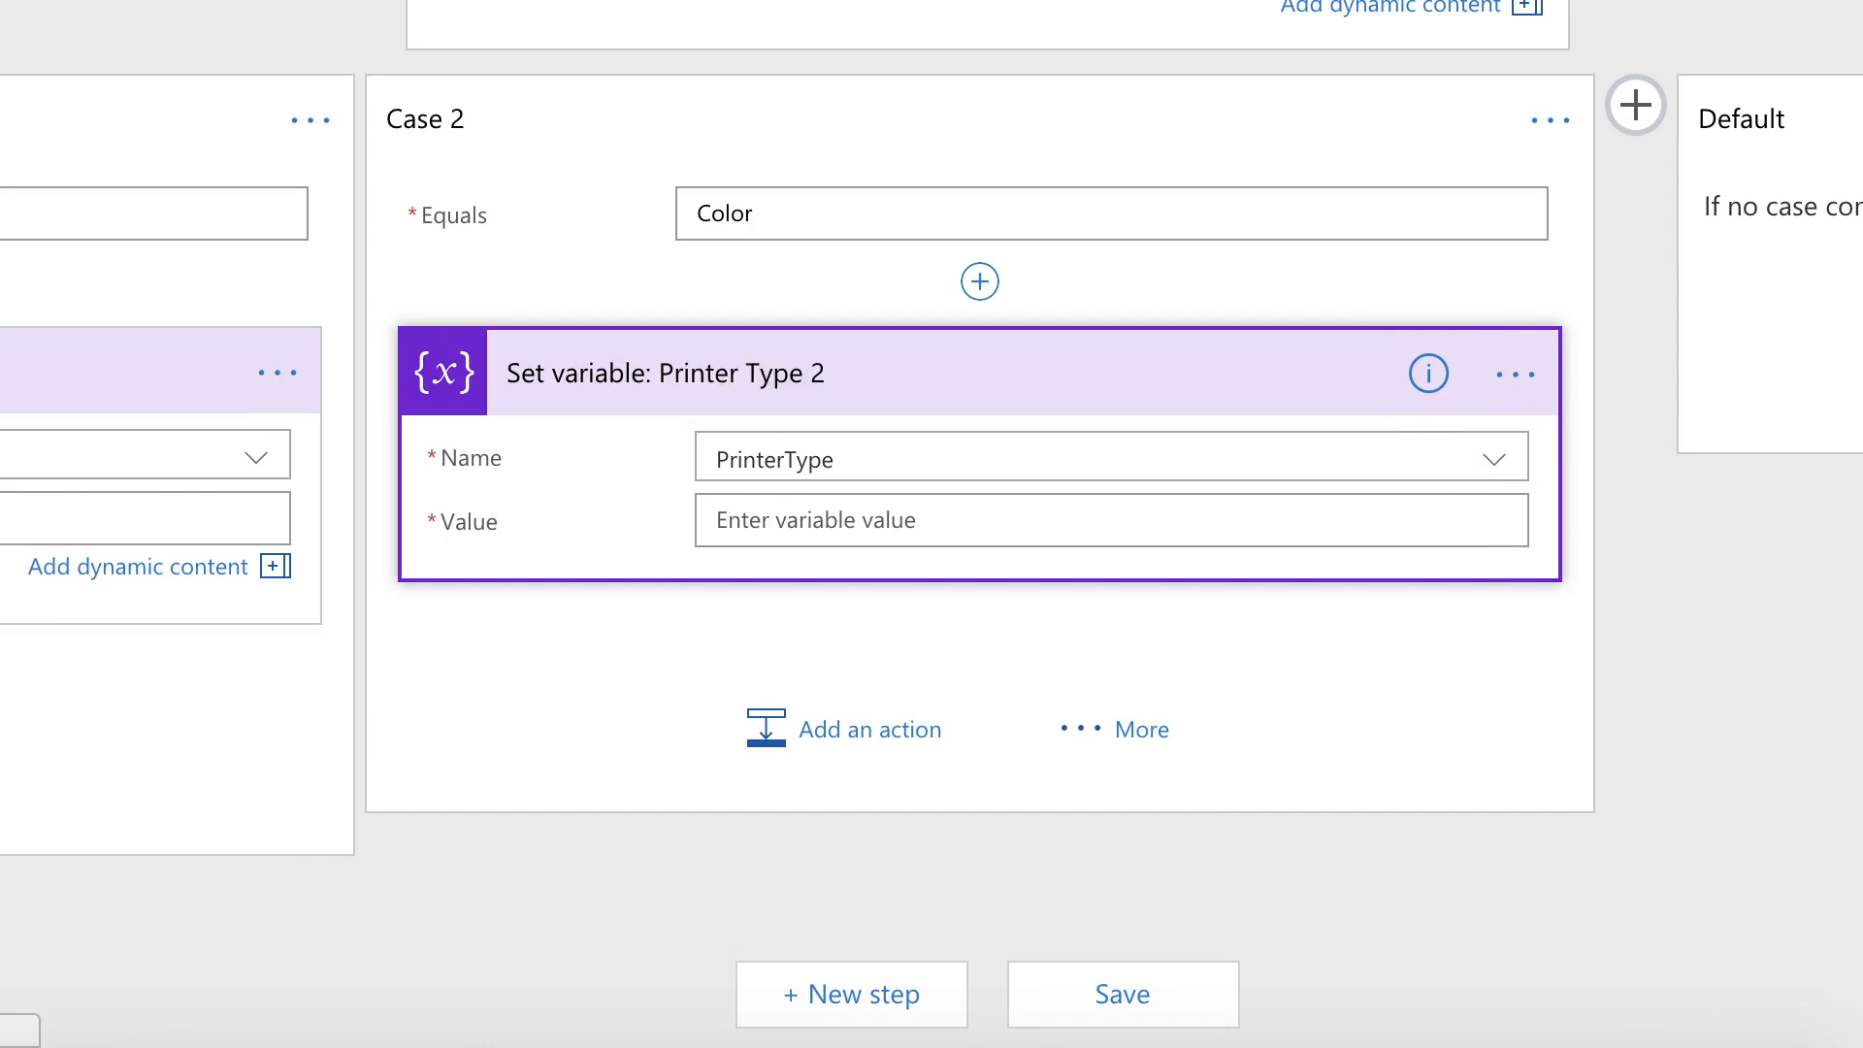
Set the value of the Printer Type 2 action to "color"
click(766, 515)
text(color)
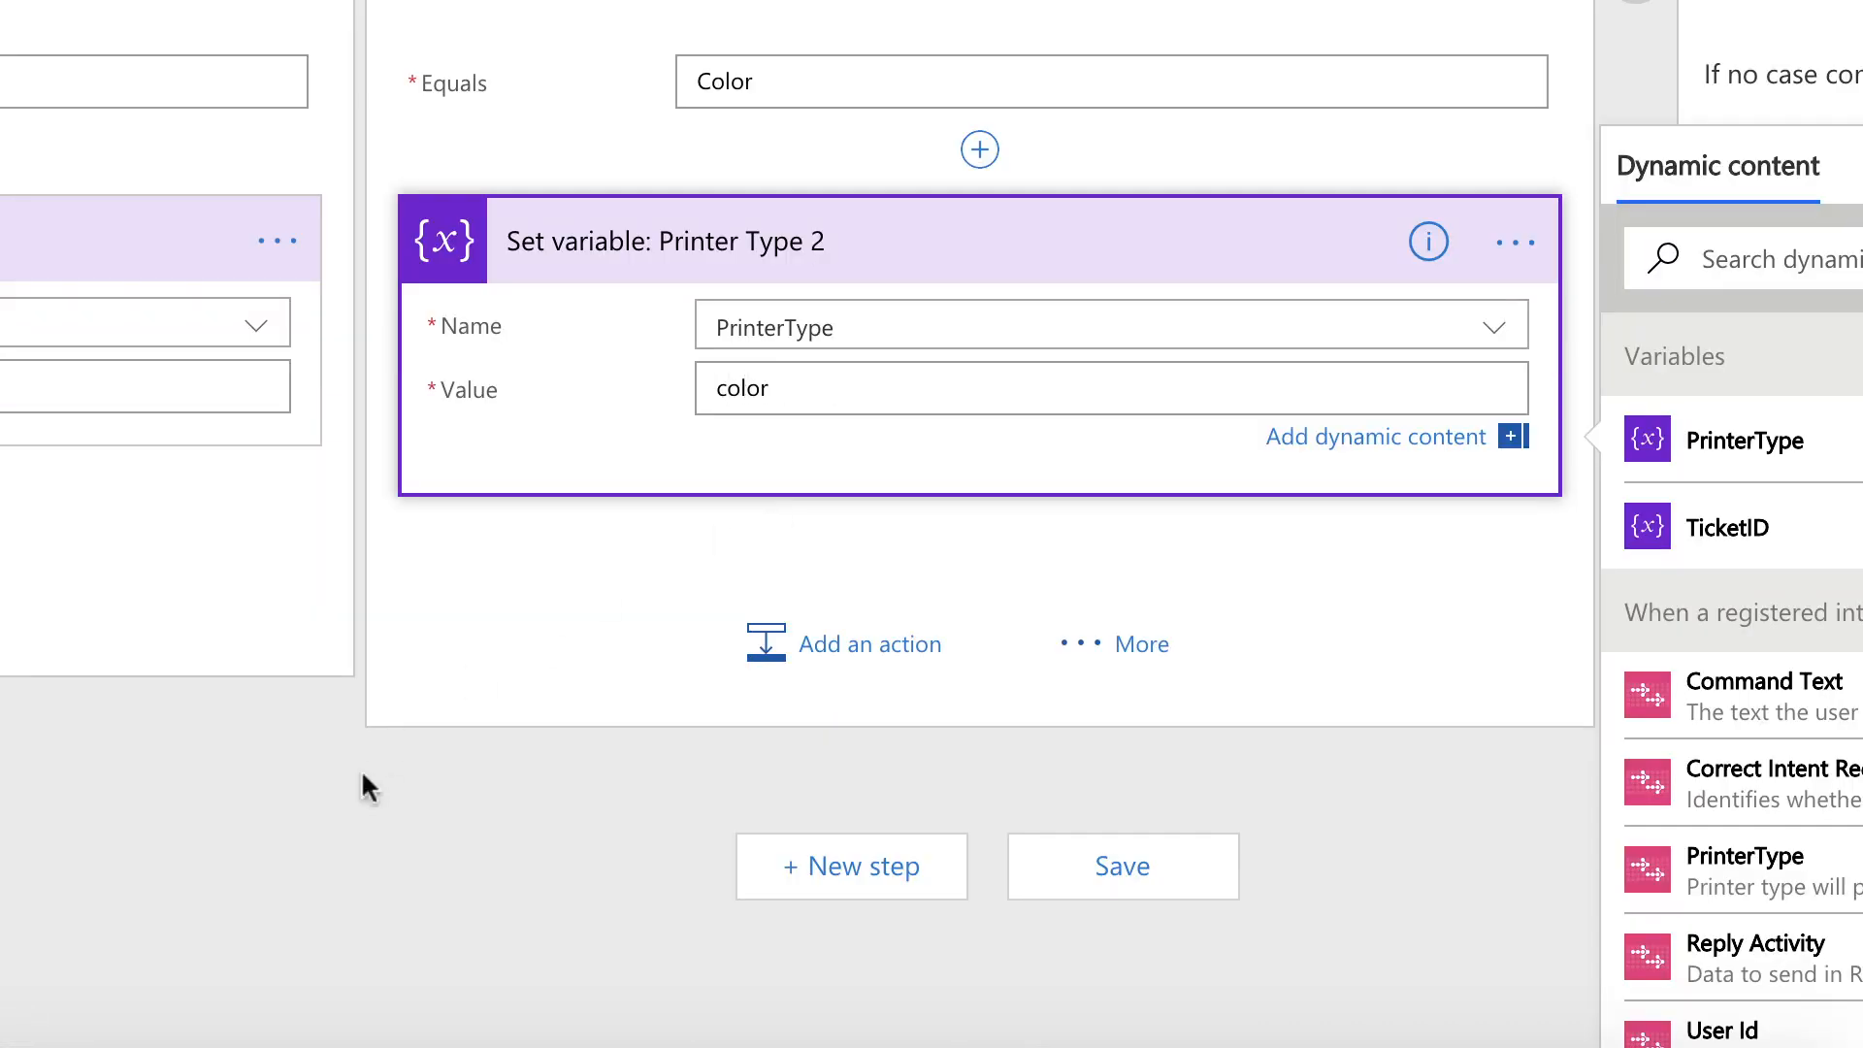
click(363, 774)
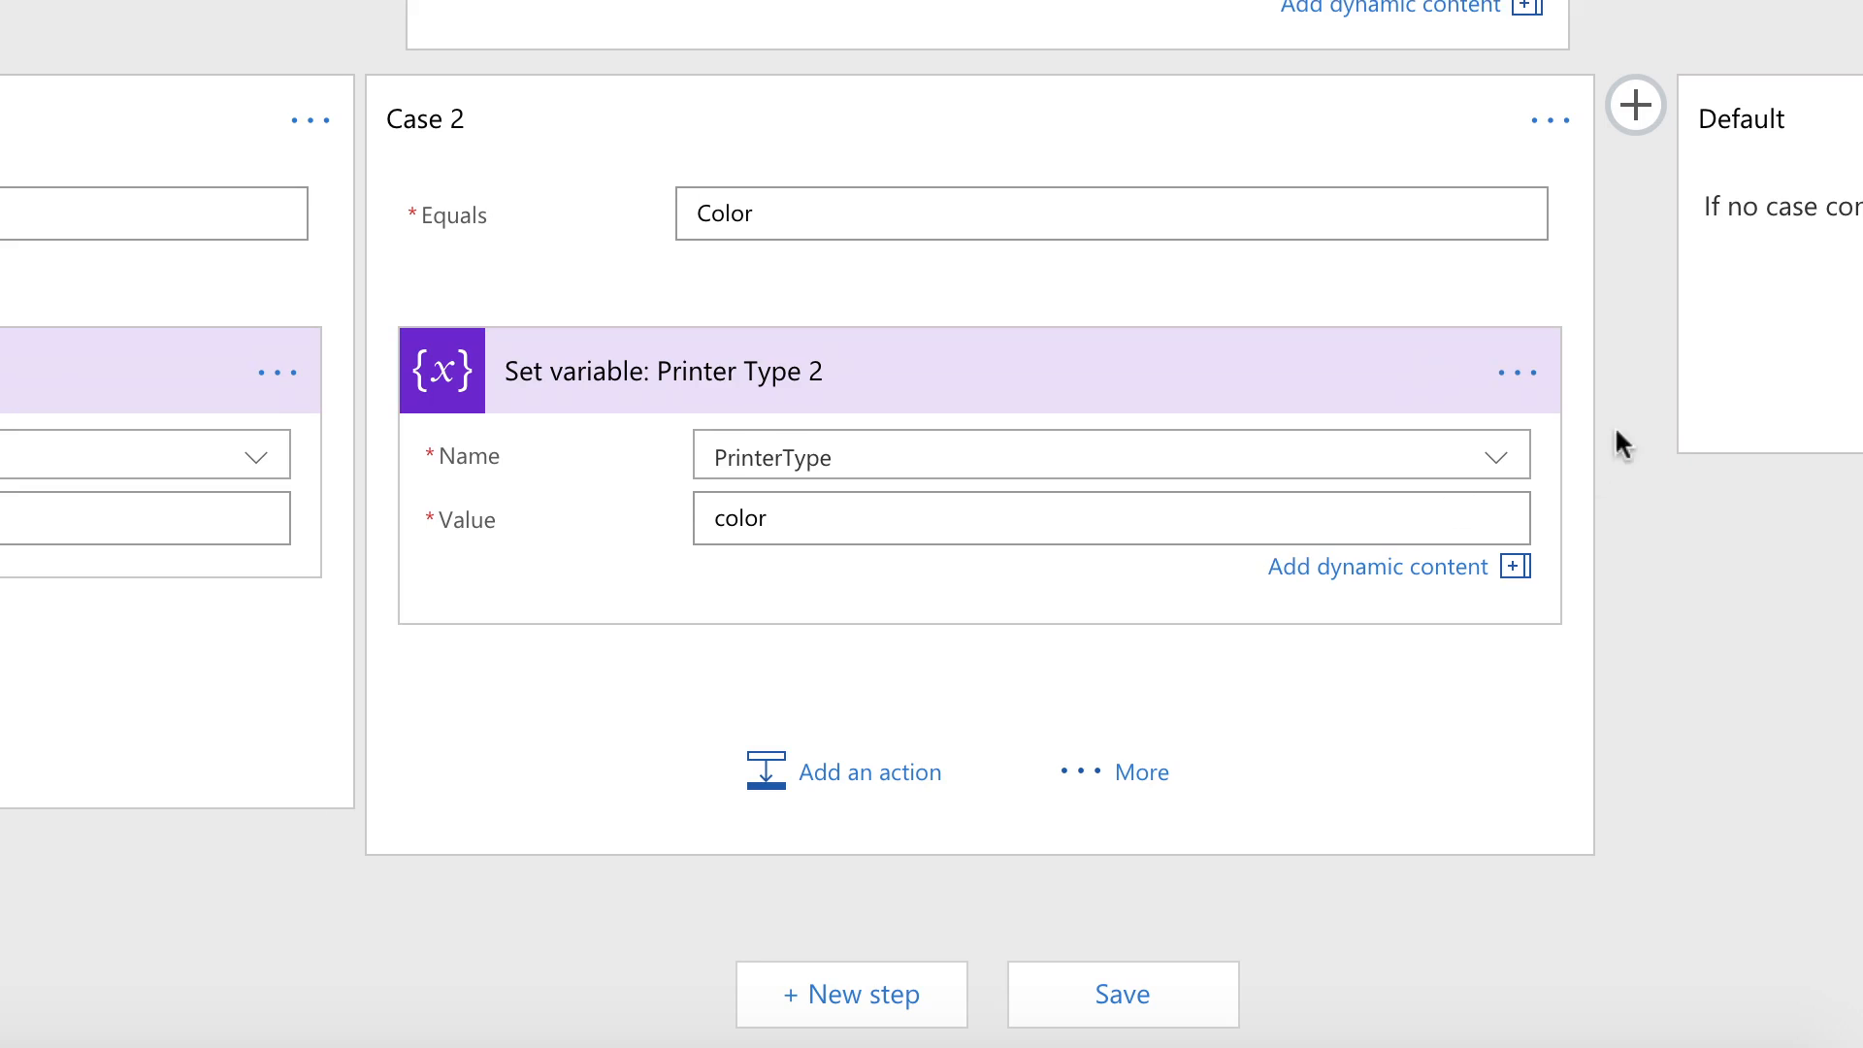
Add a third case to the switch and set it to equal "Doesn't matter"
click(1632, 107)
scroll(1227, 347, right, 12)
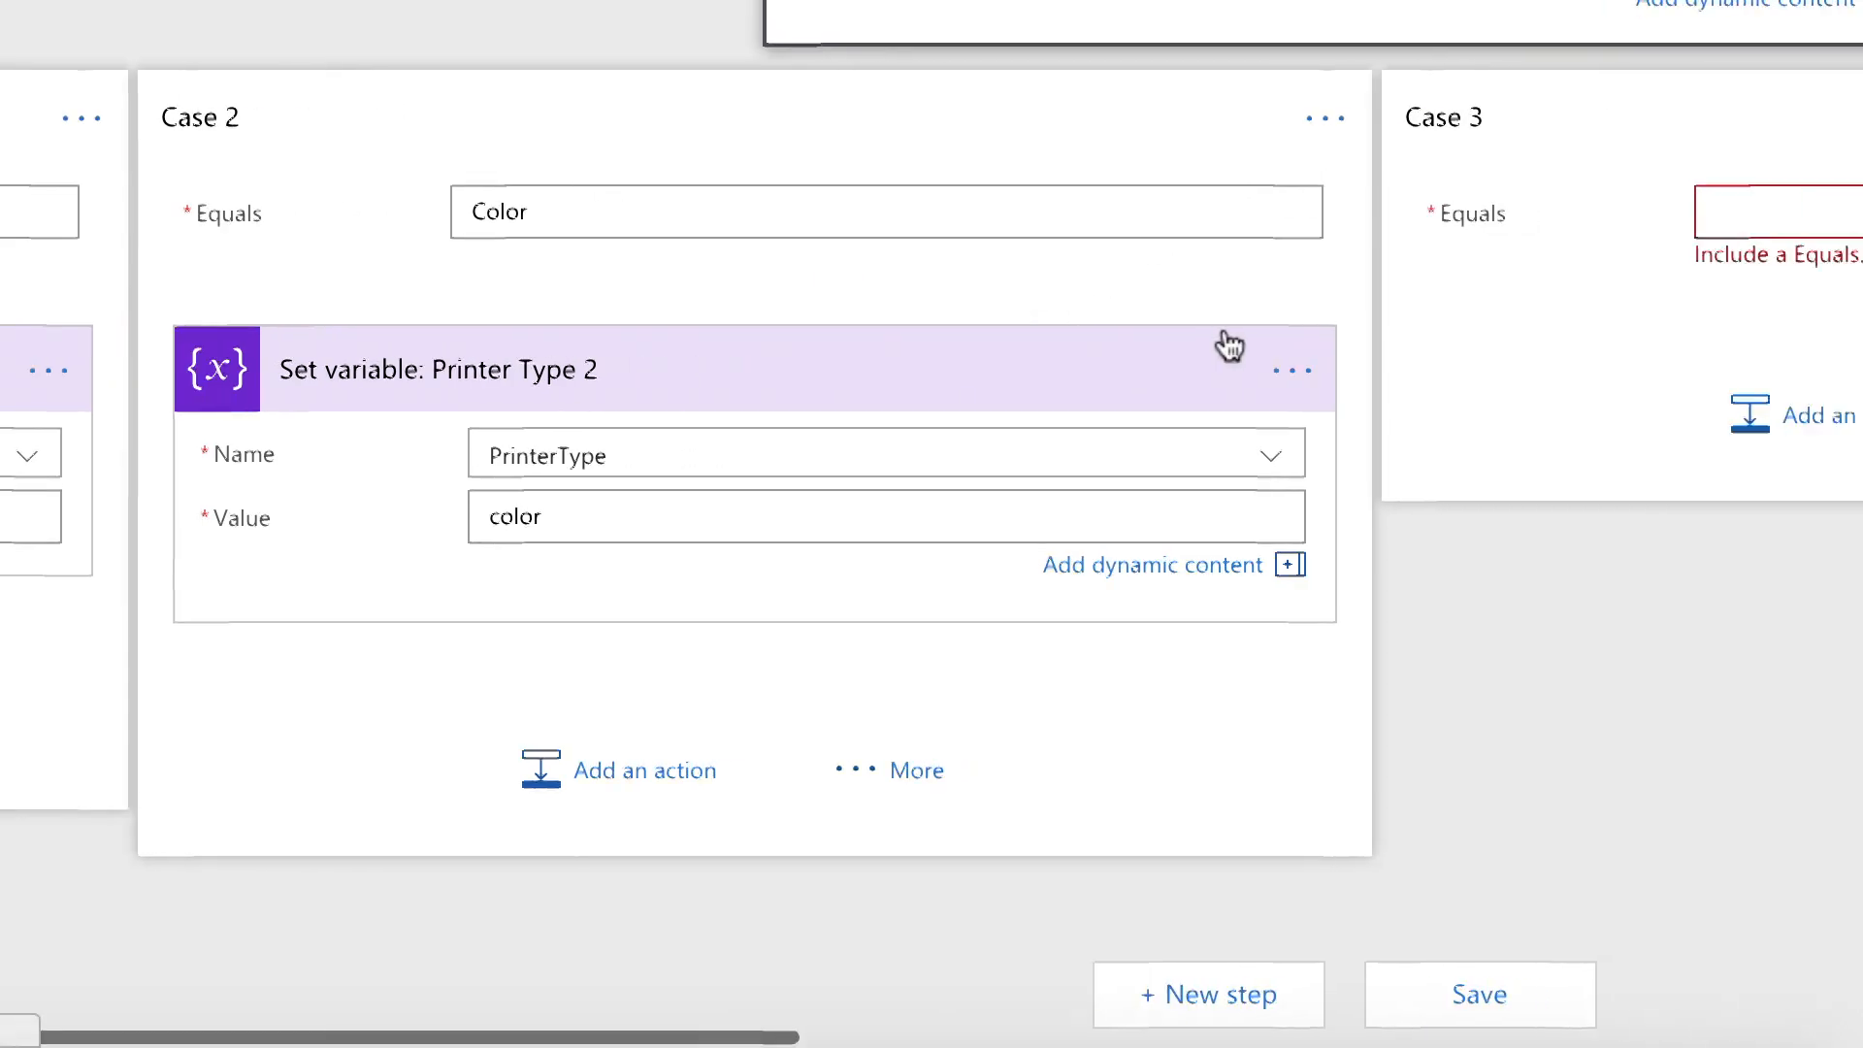
click(871, 197)
text(Doe)
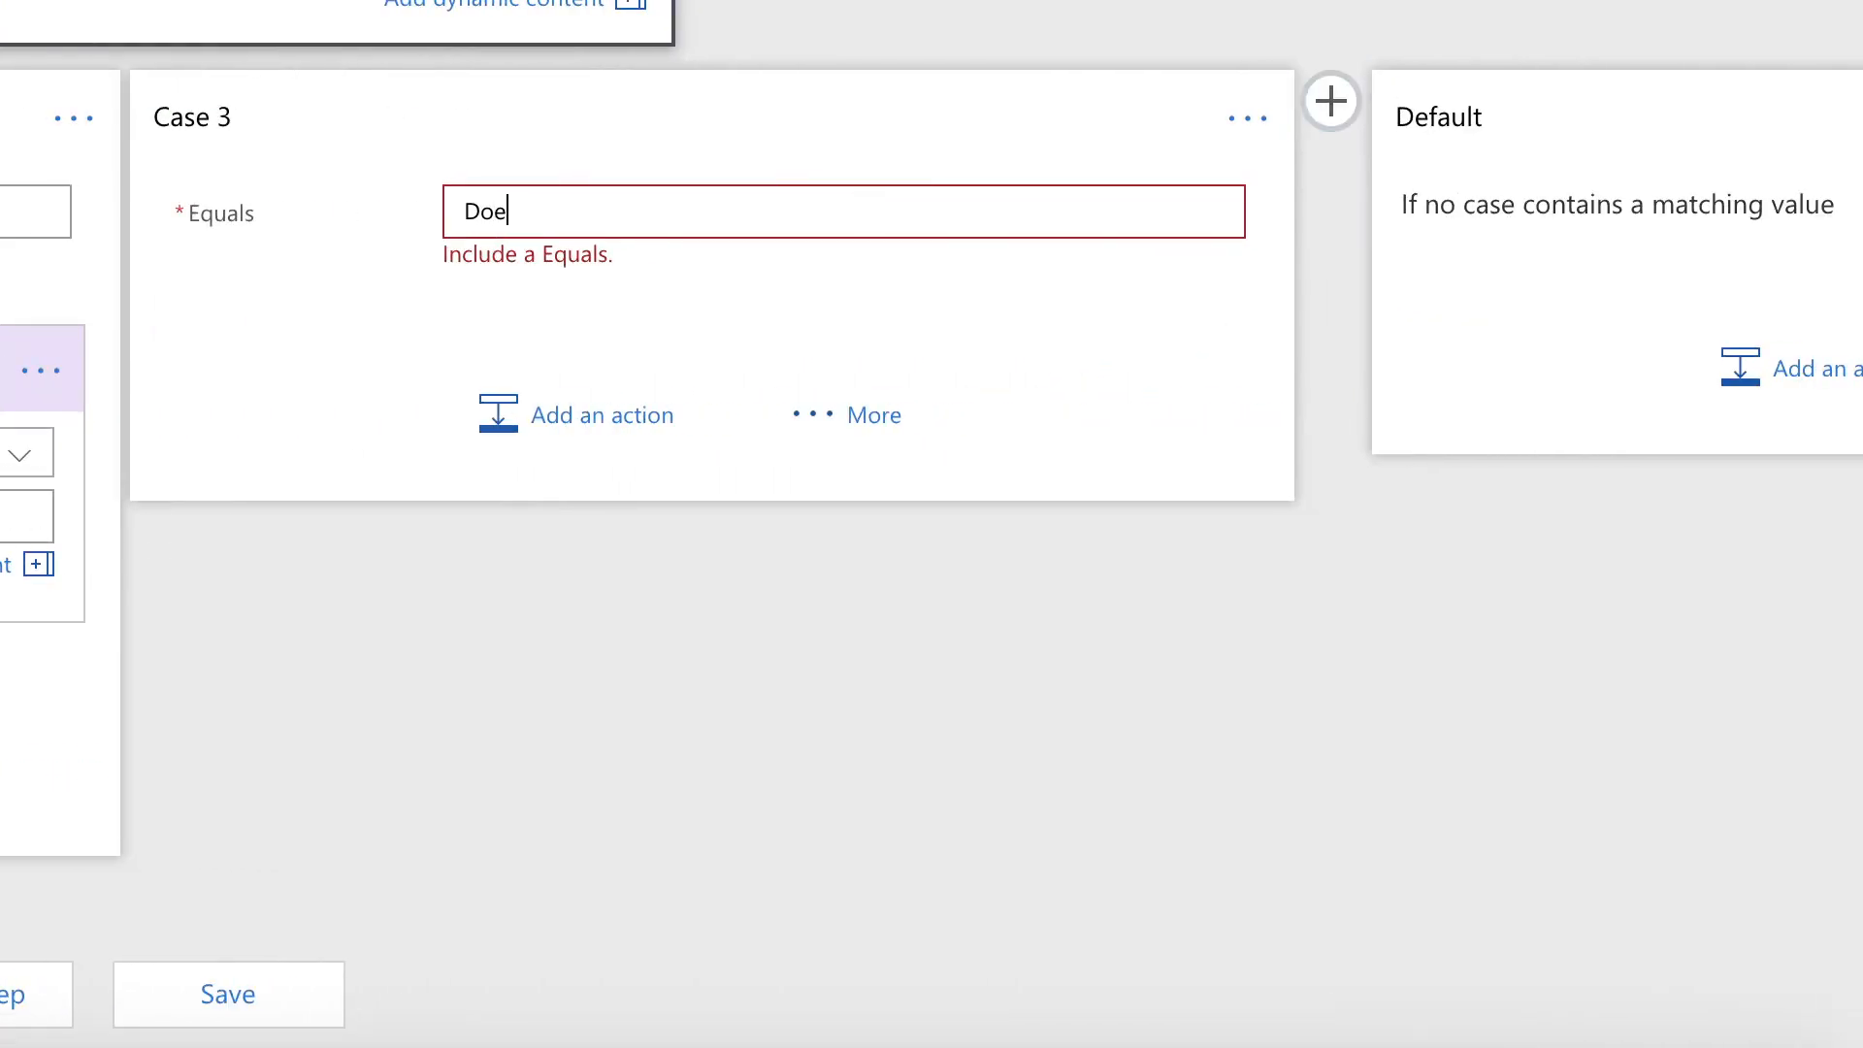
text(sn't matter)
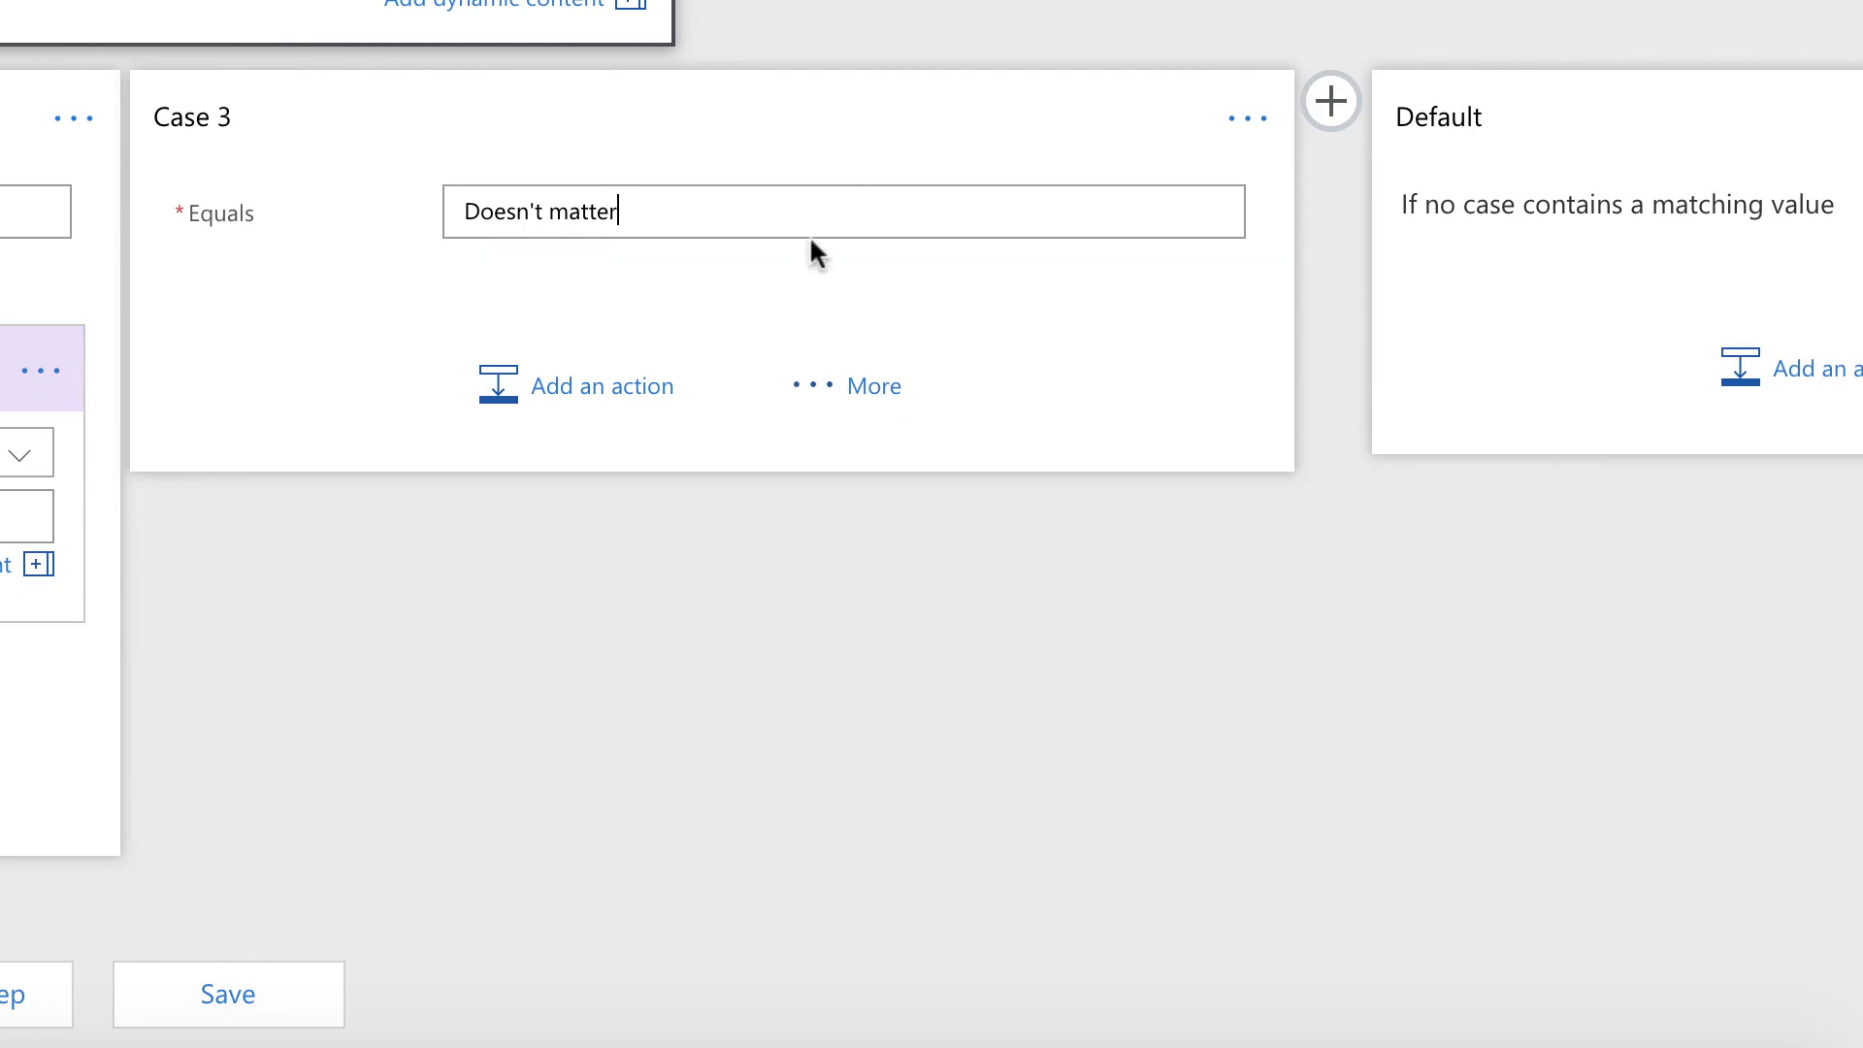
Add a Set variable action inside the "Doesn't matter" case
click(615, 382)
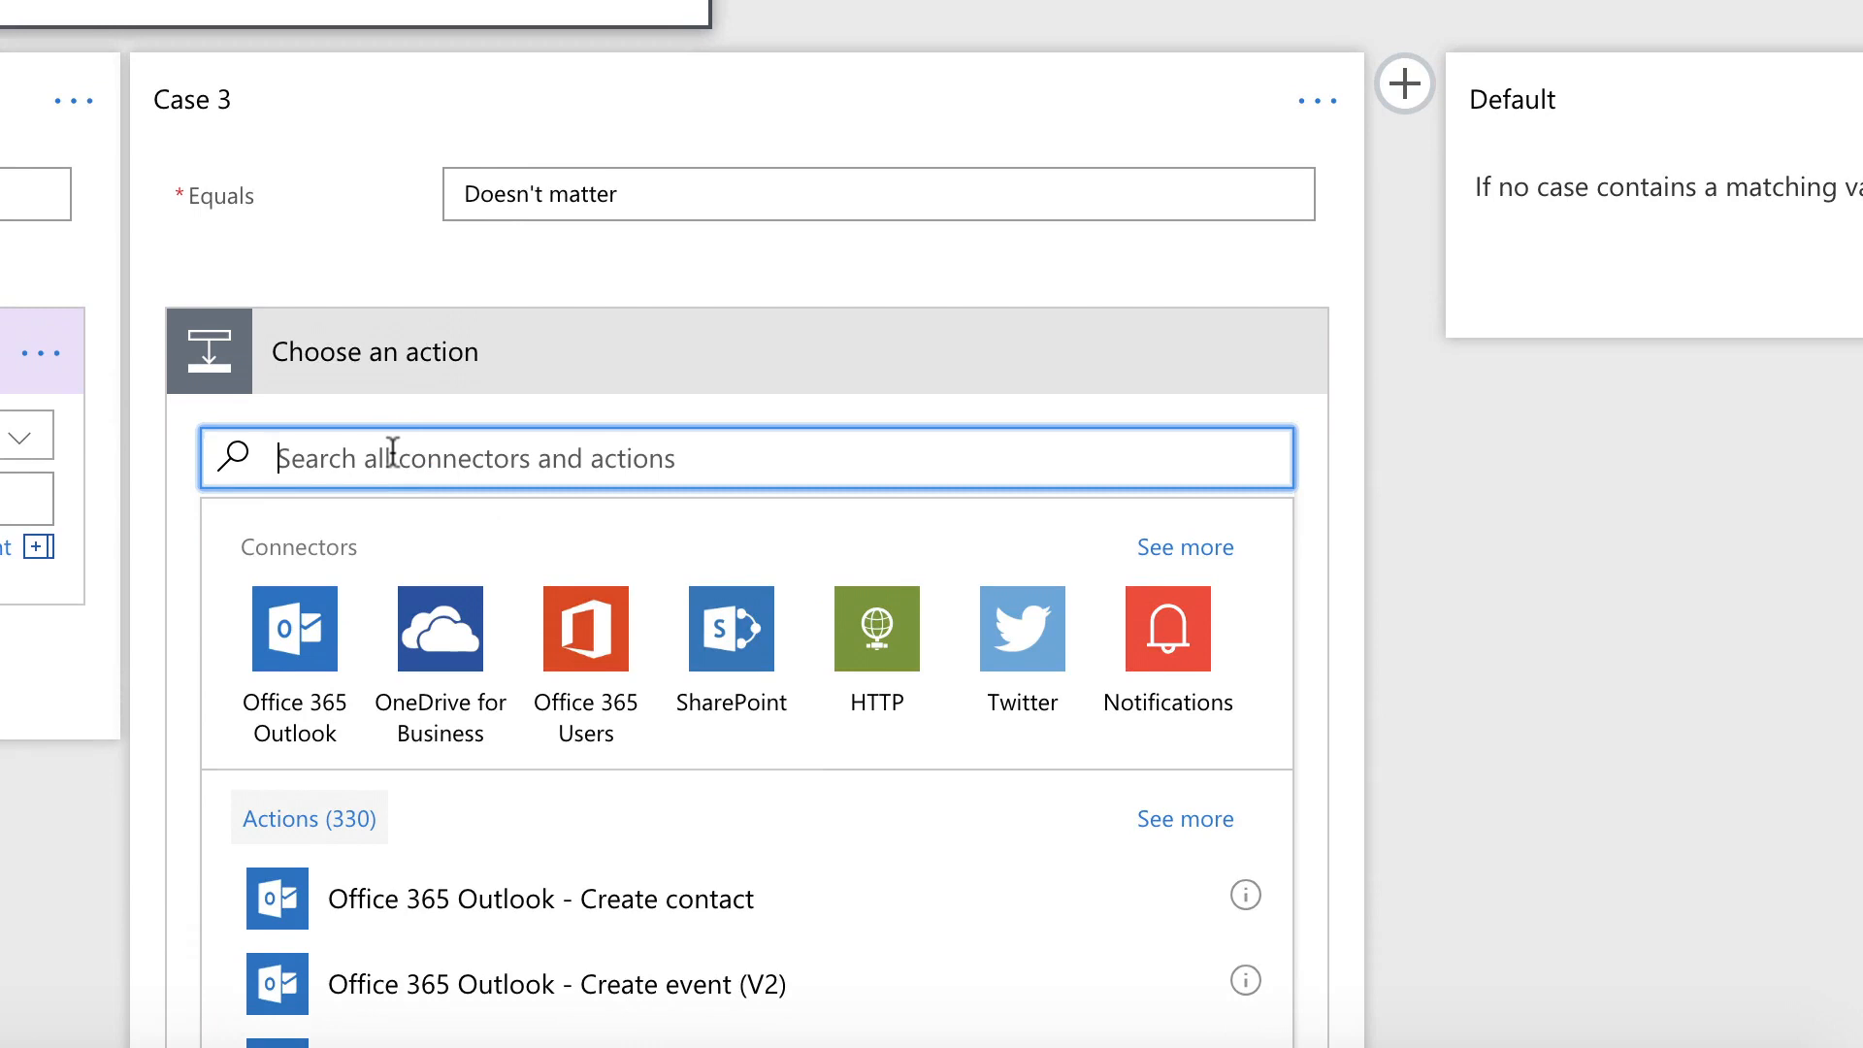
text(set variable)
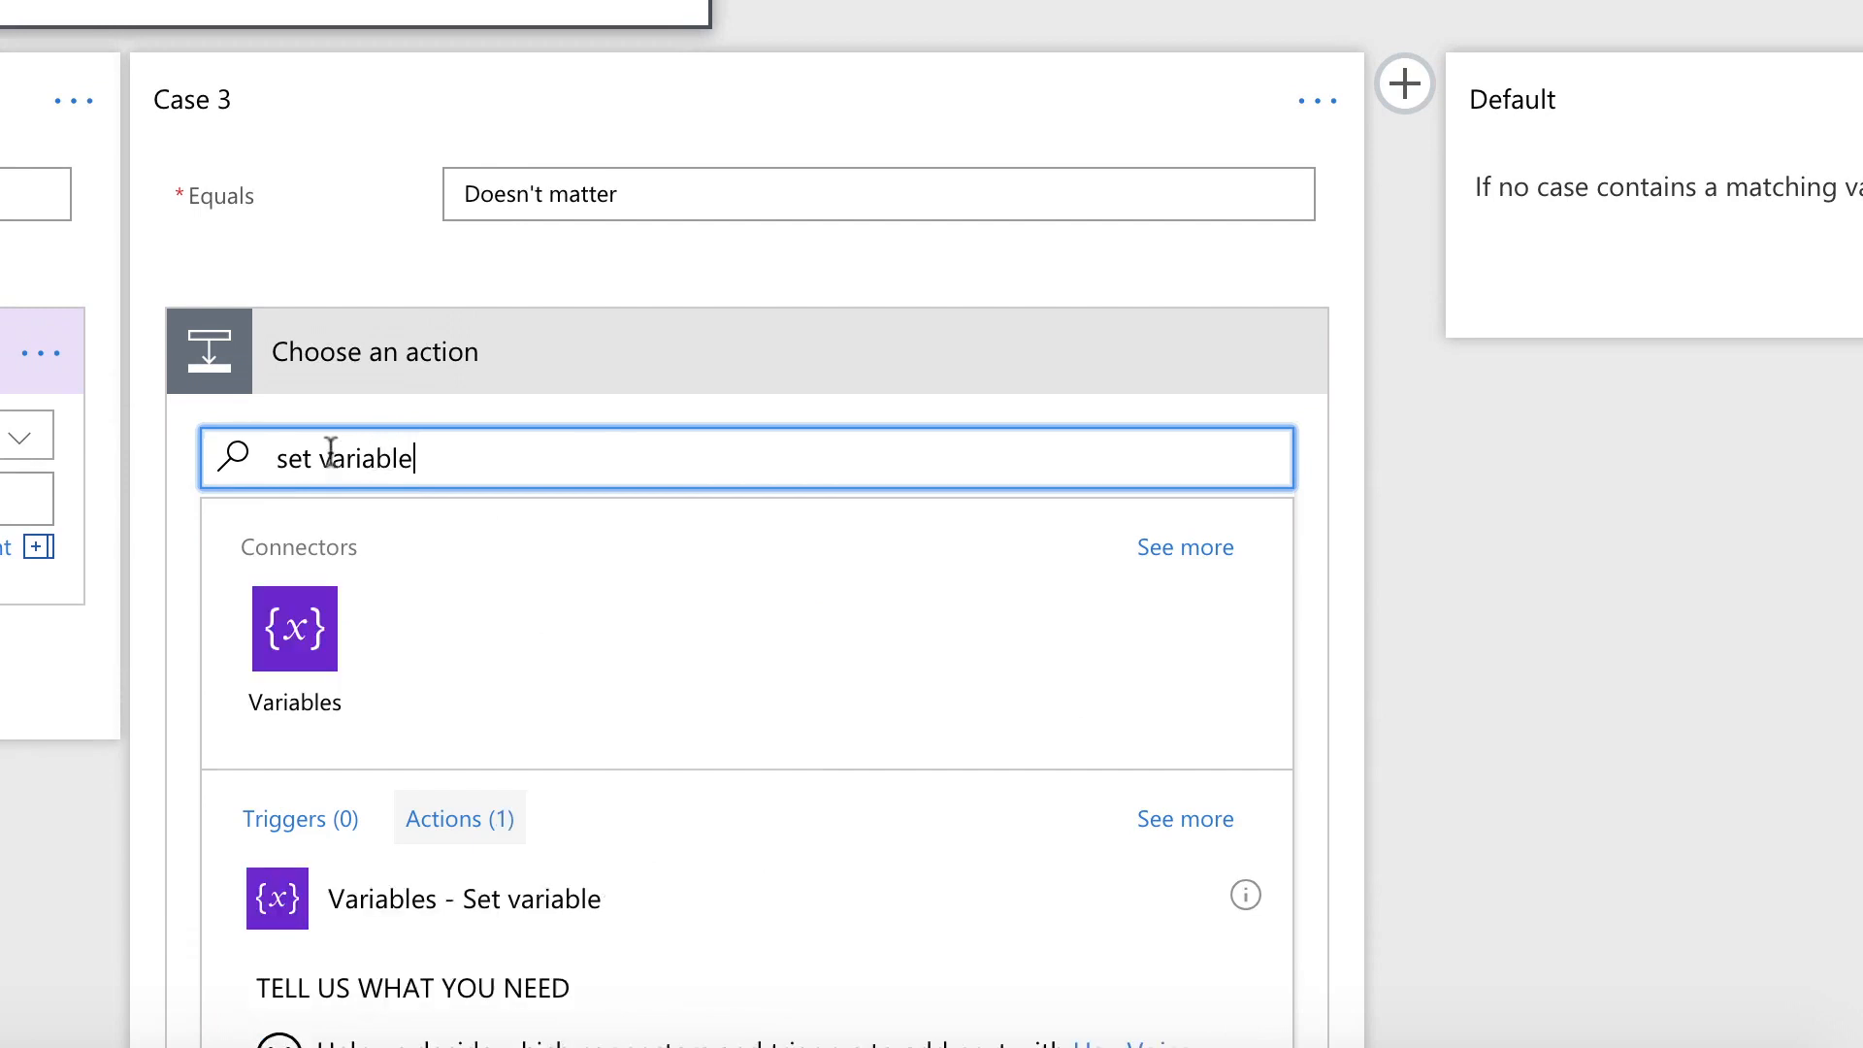
scroll(184, 429, down, 1)
click(379, 788)
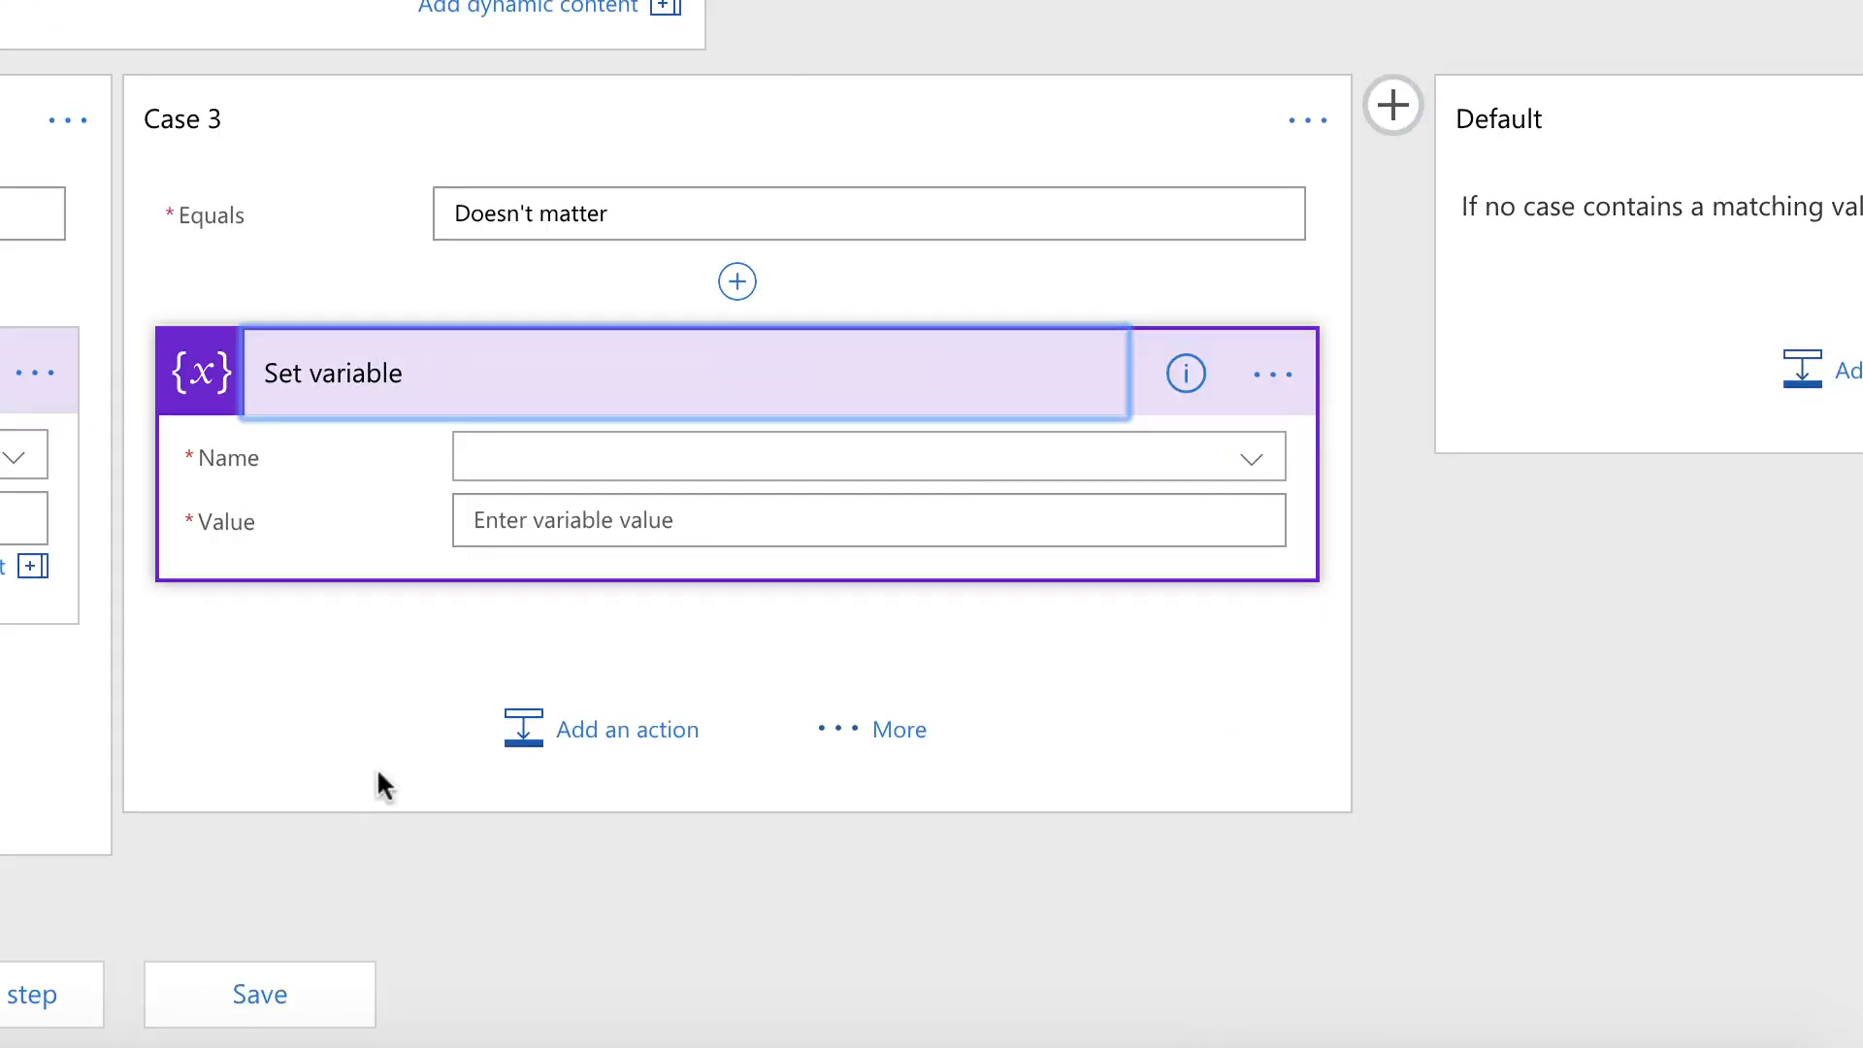
Have the "Doesn't matter" case's action set the PrinterType variable to "black and white"
click(493, 473)
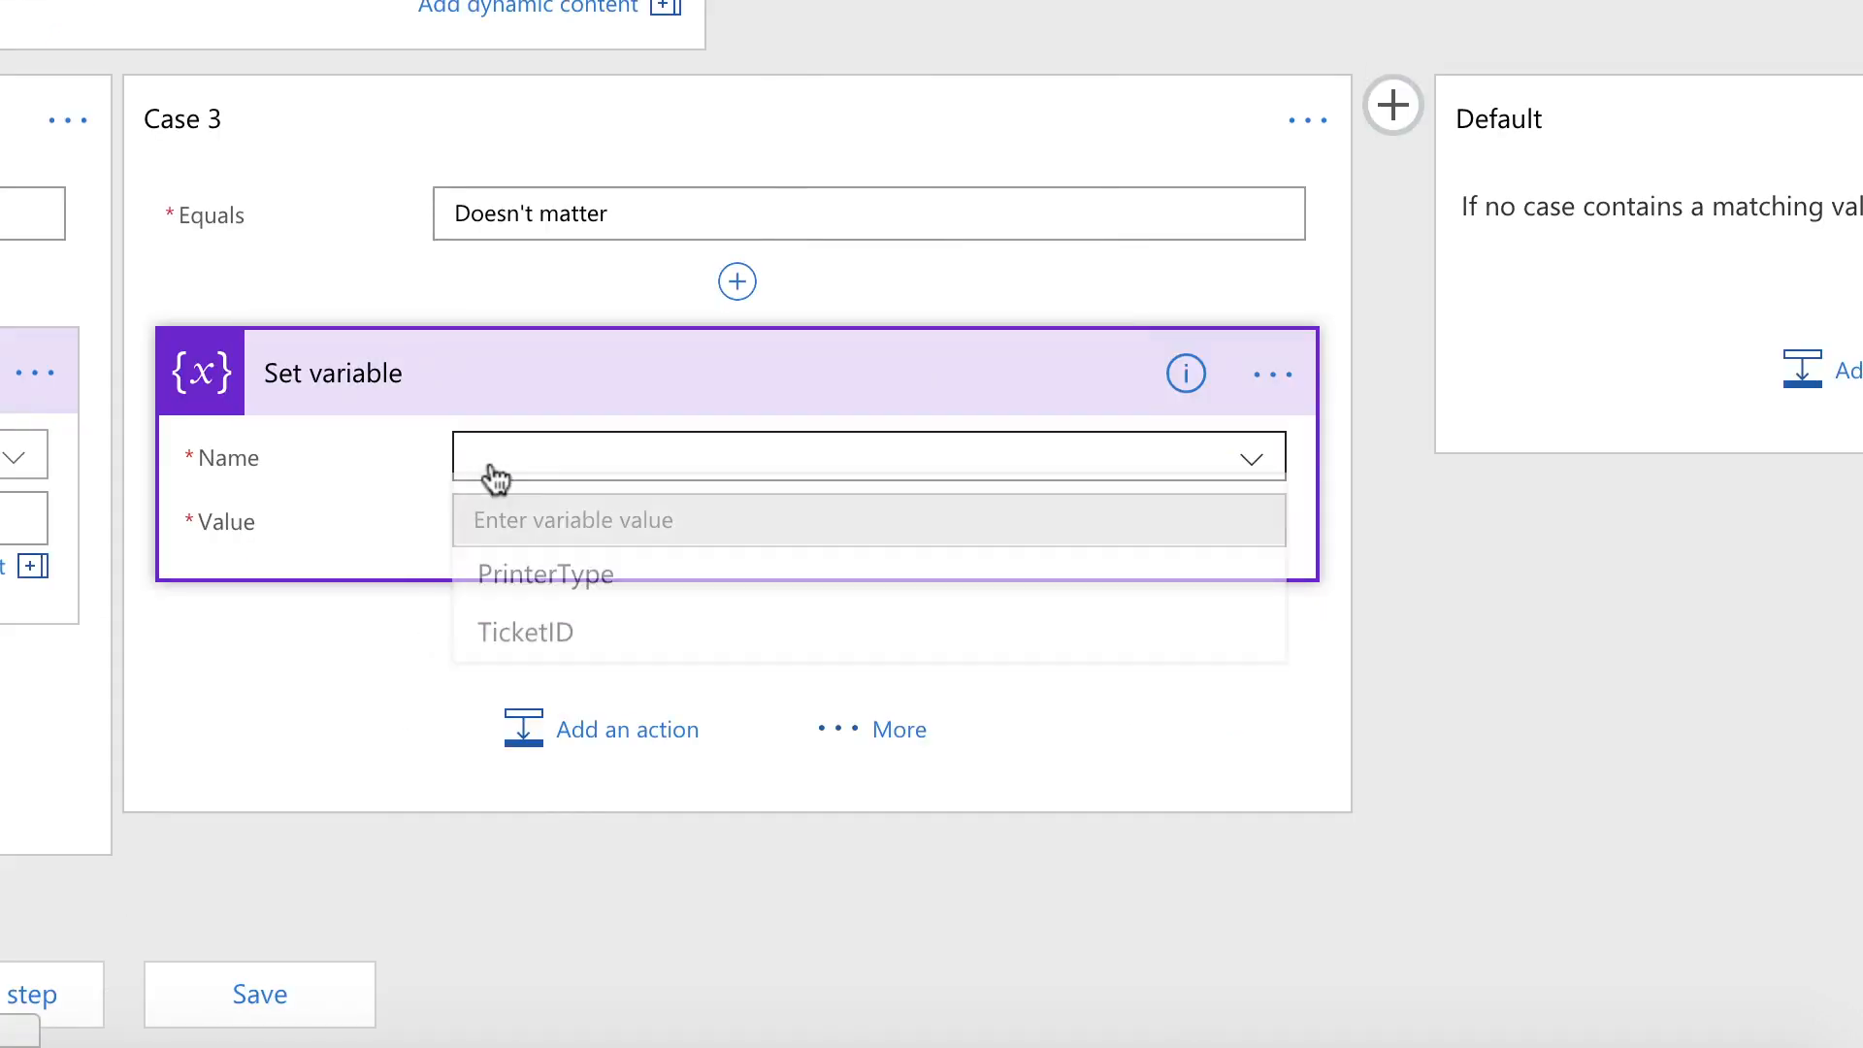
click(566, 580)
click(566, 528)
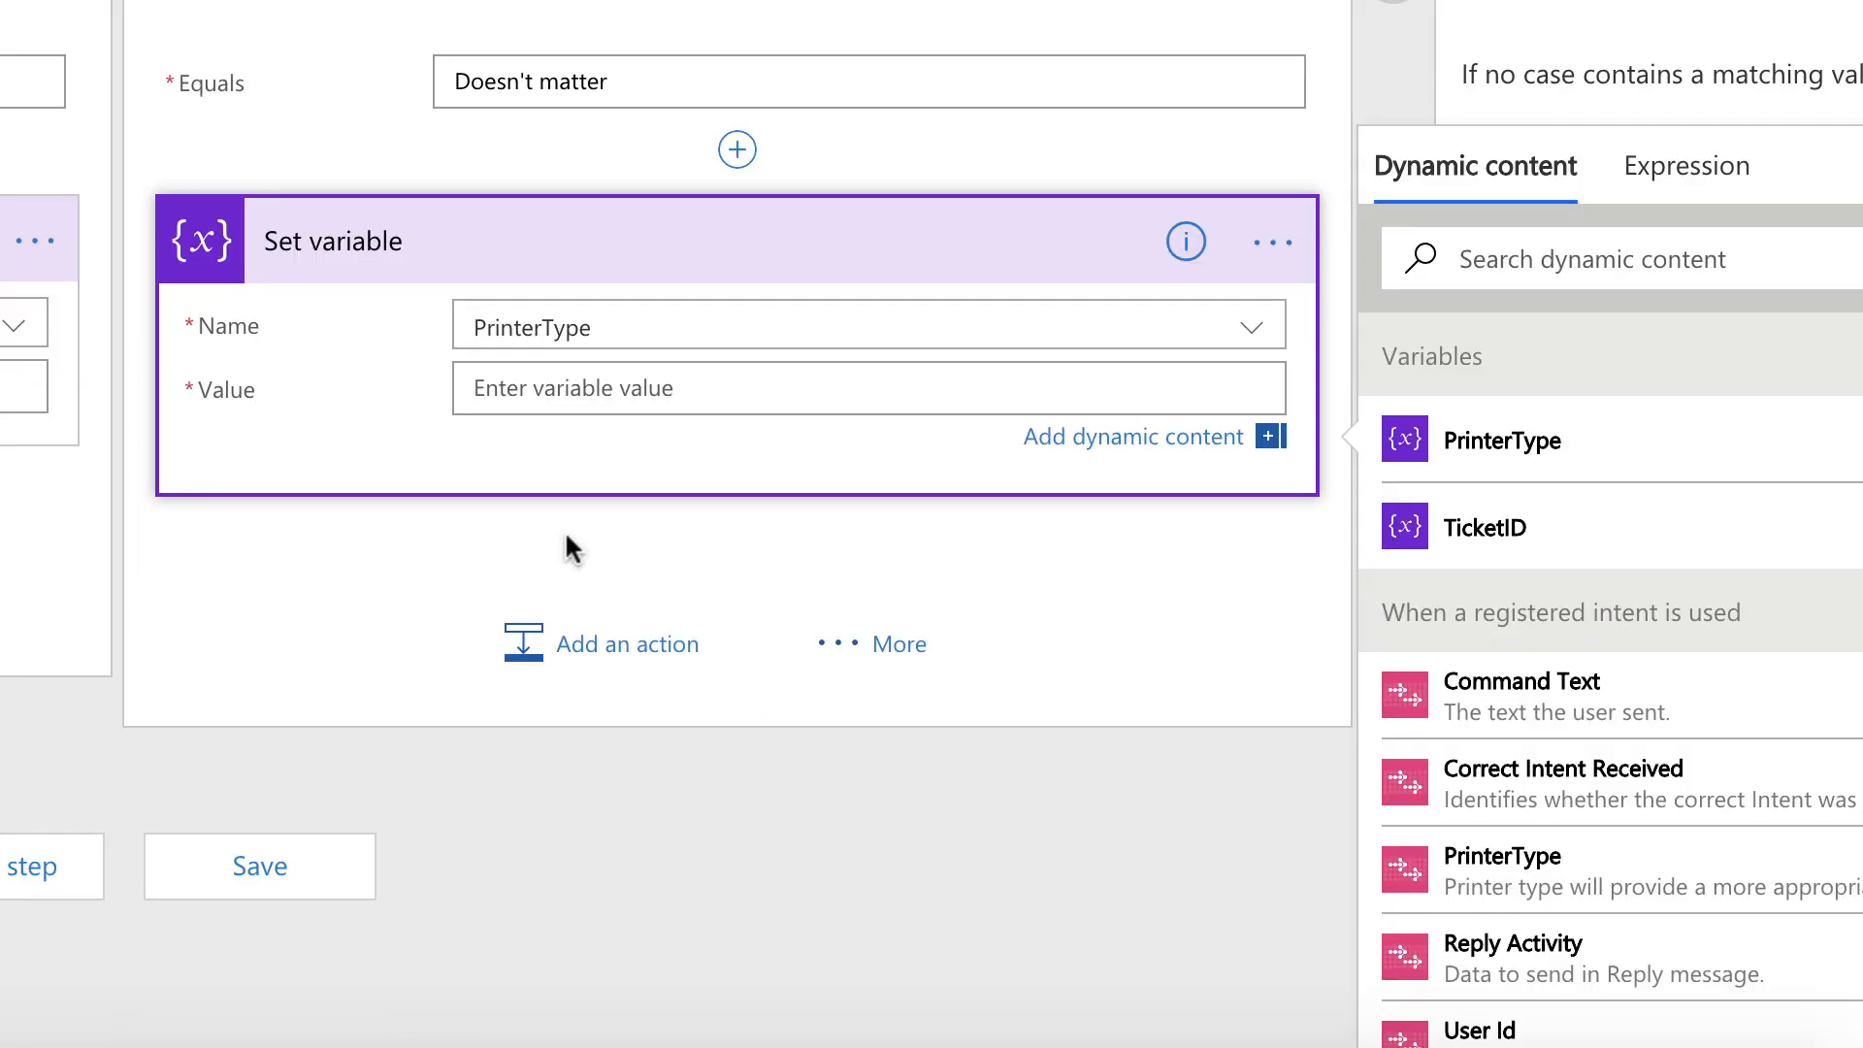
text(black)
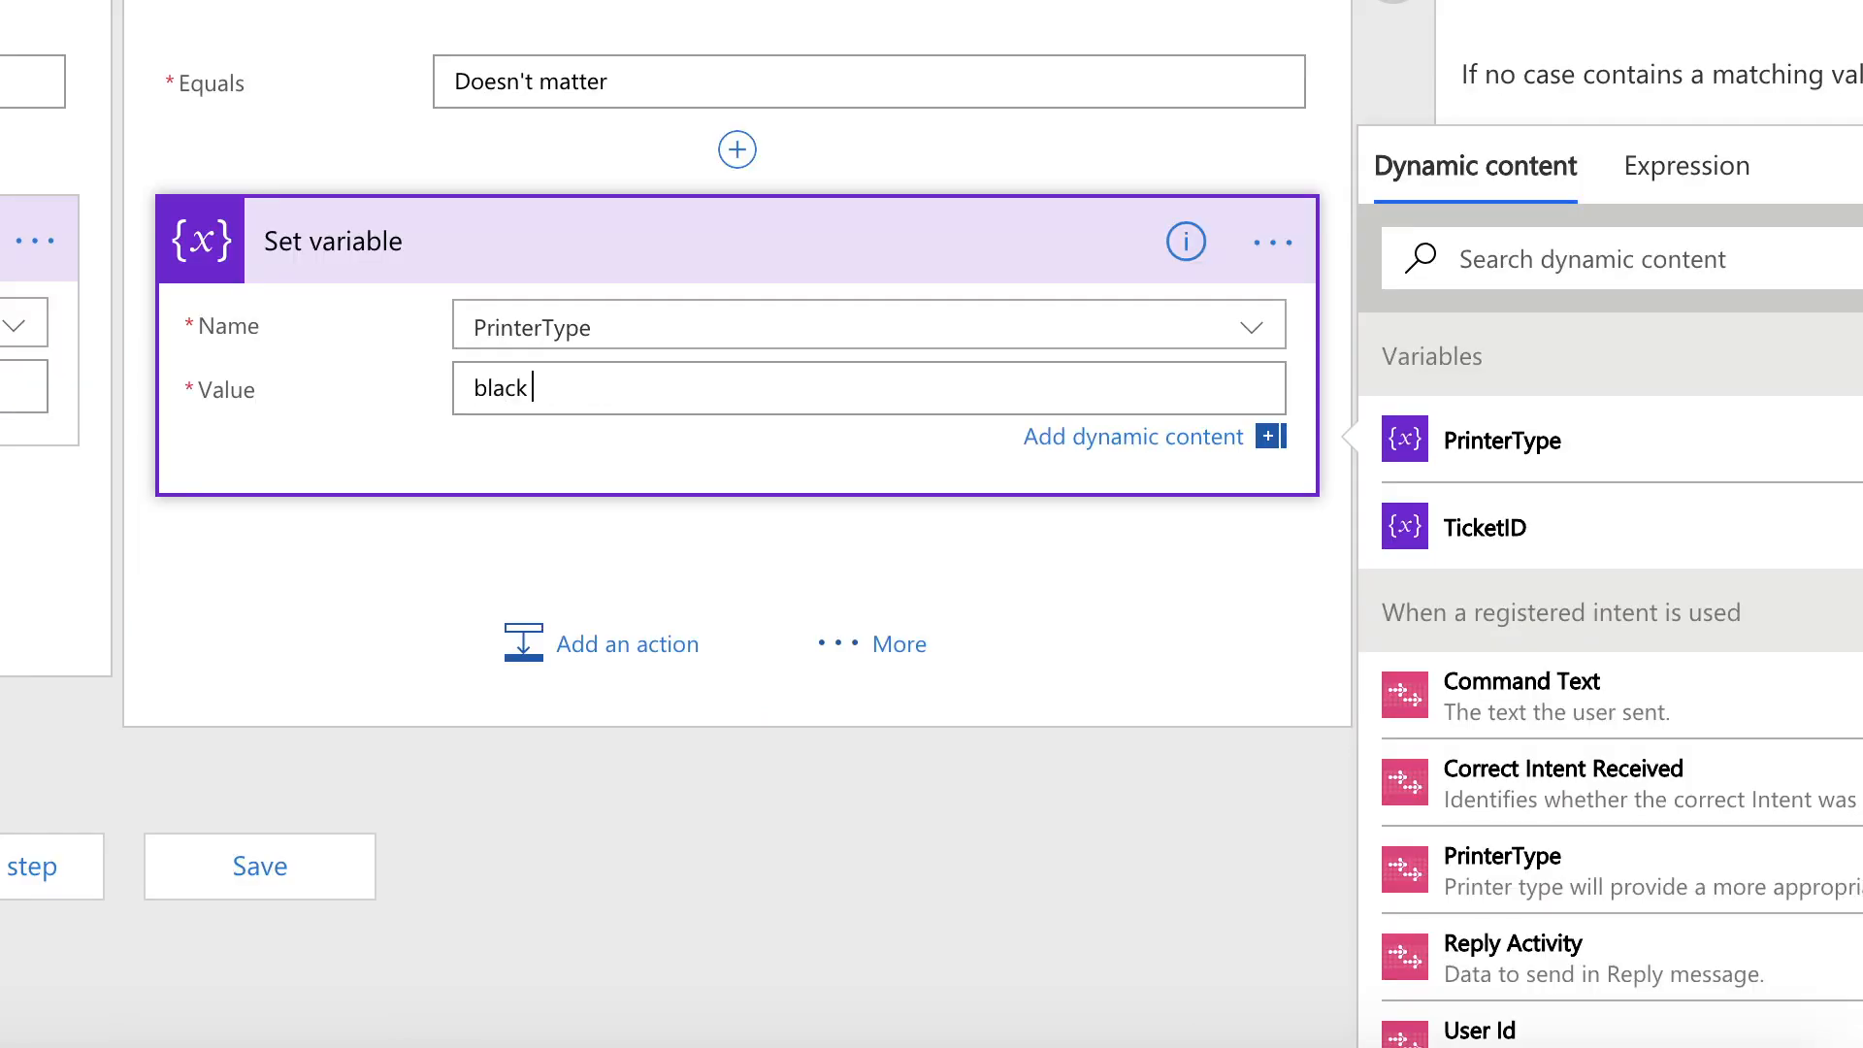
text( and white)
click(635, 83)
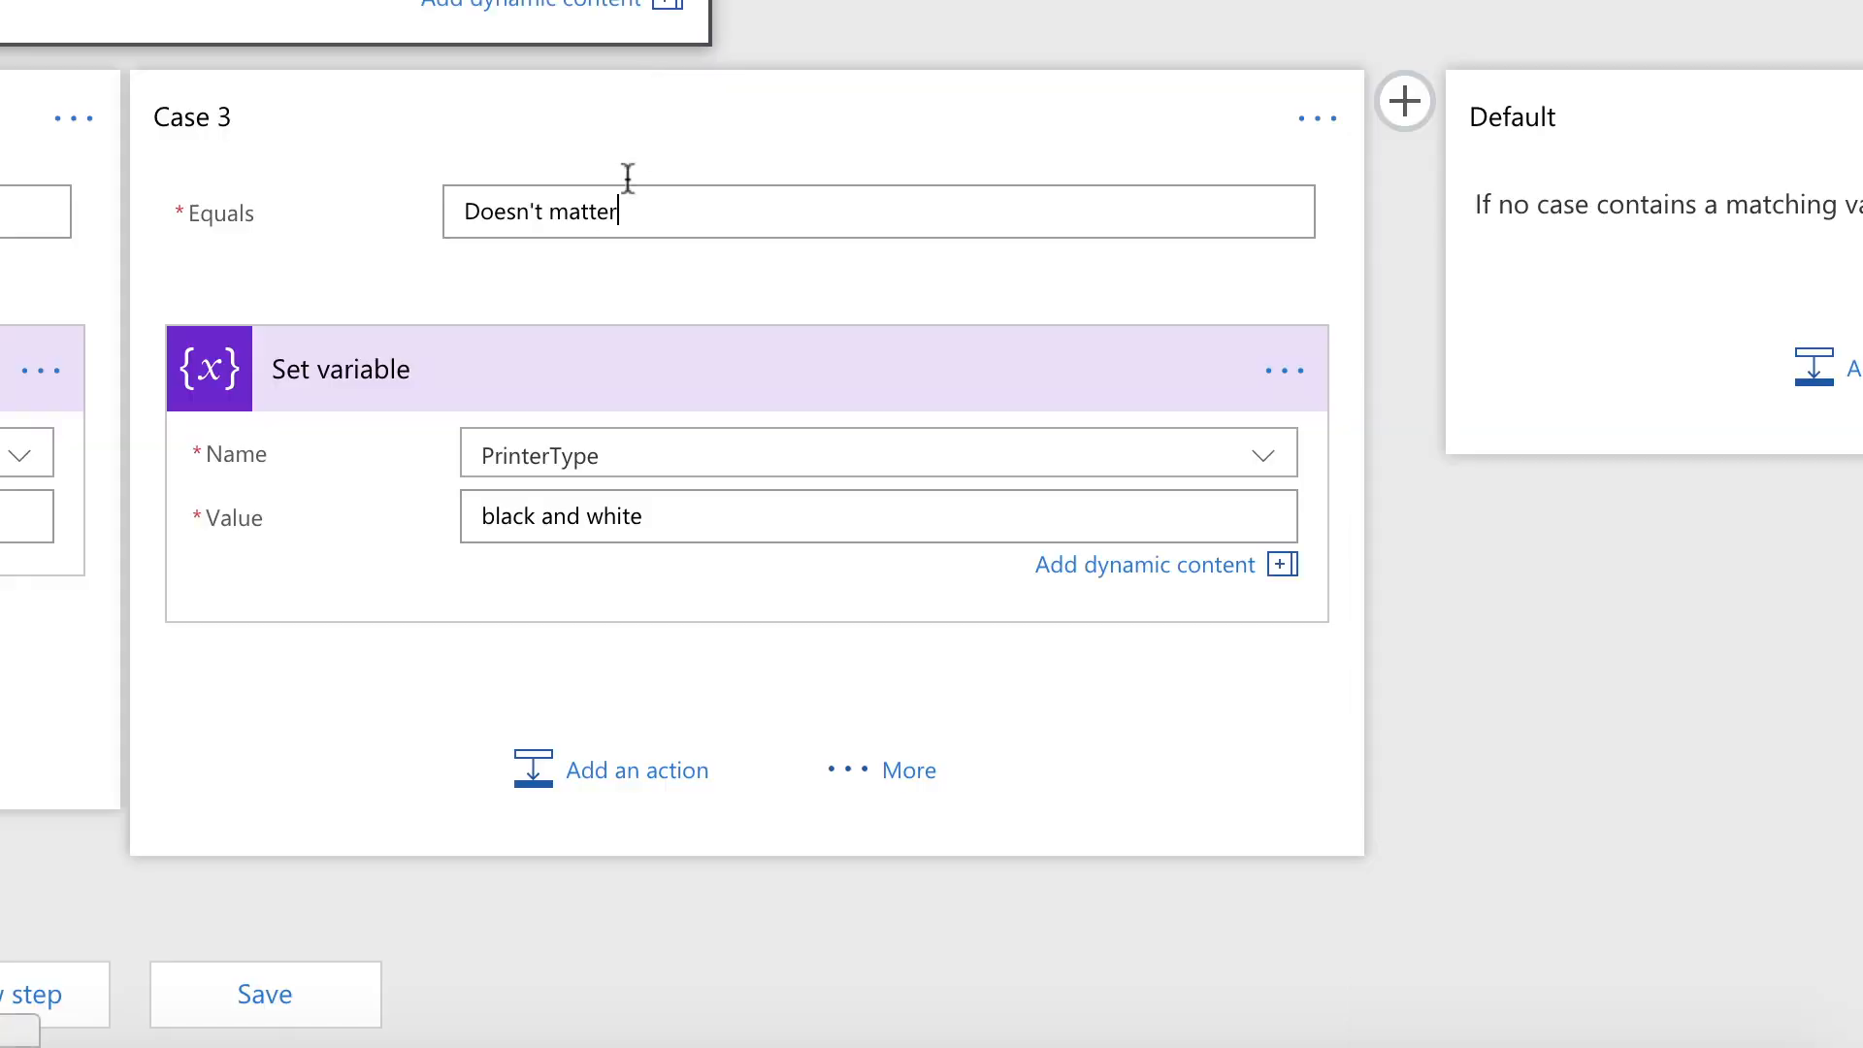
Add the AtBot Logic (Formerly Bizzy) Send reply action to the switch's Default case
scroll(1201, 269, right, 4)
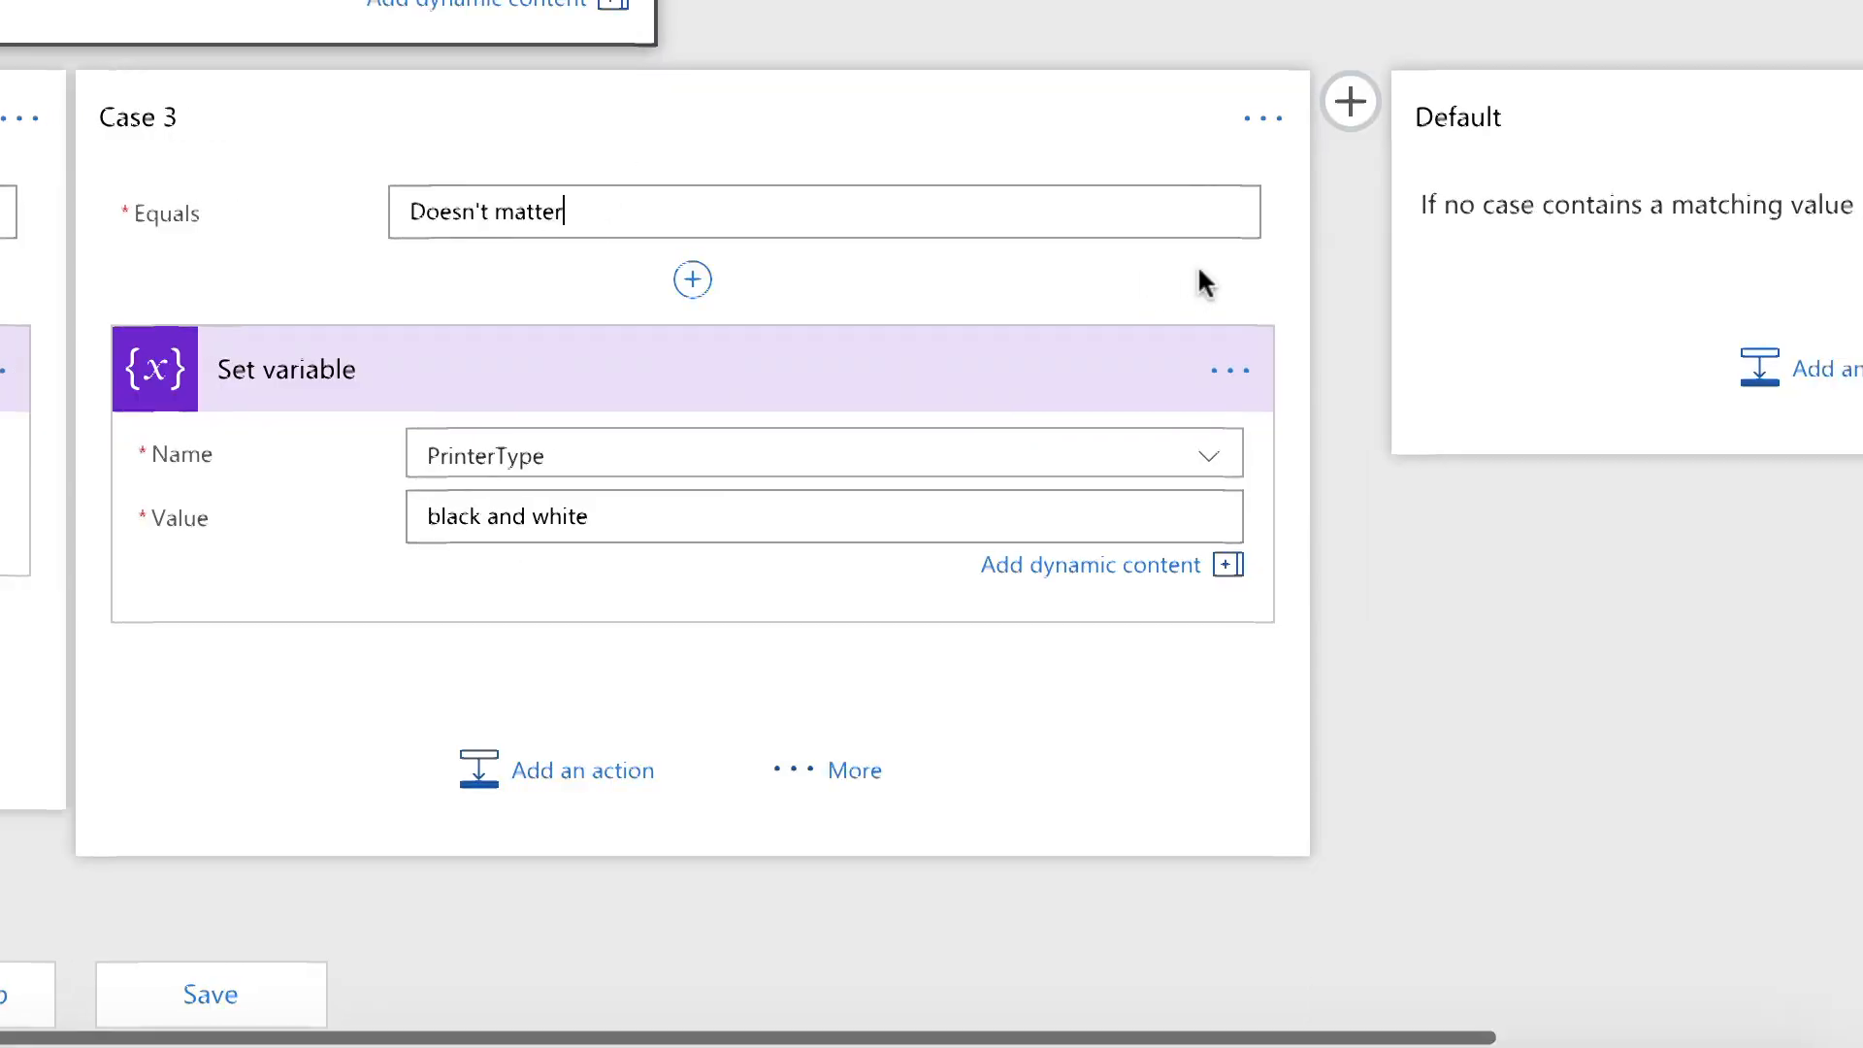
scroll(1201, 275, right, 4)
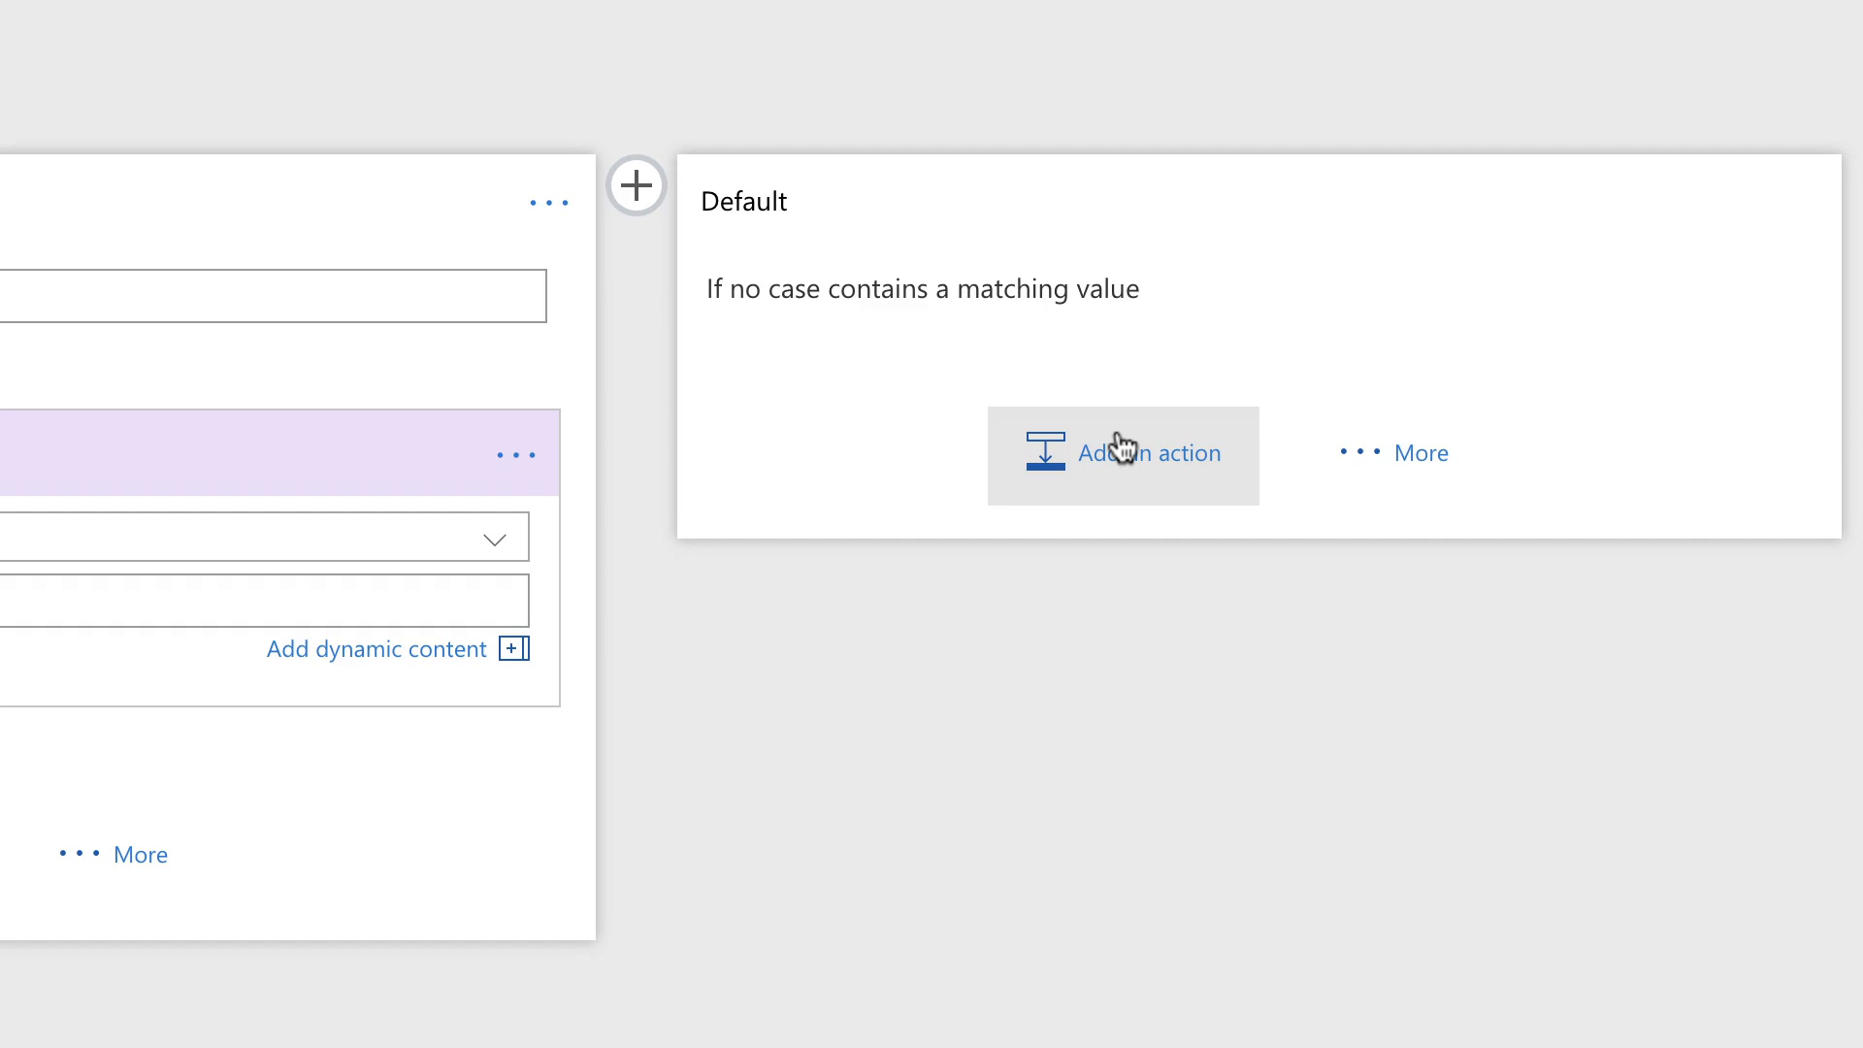
click(1123, 448)
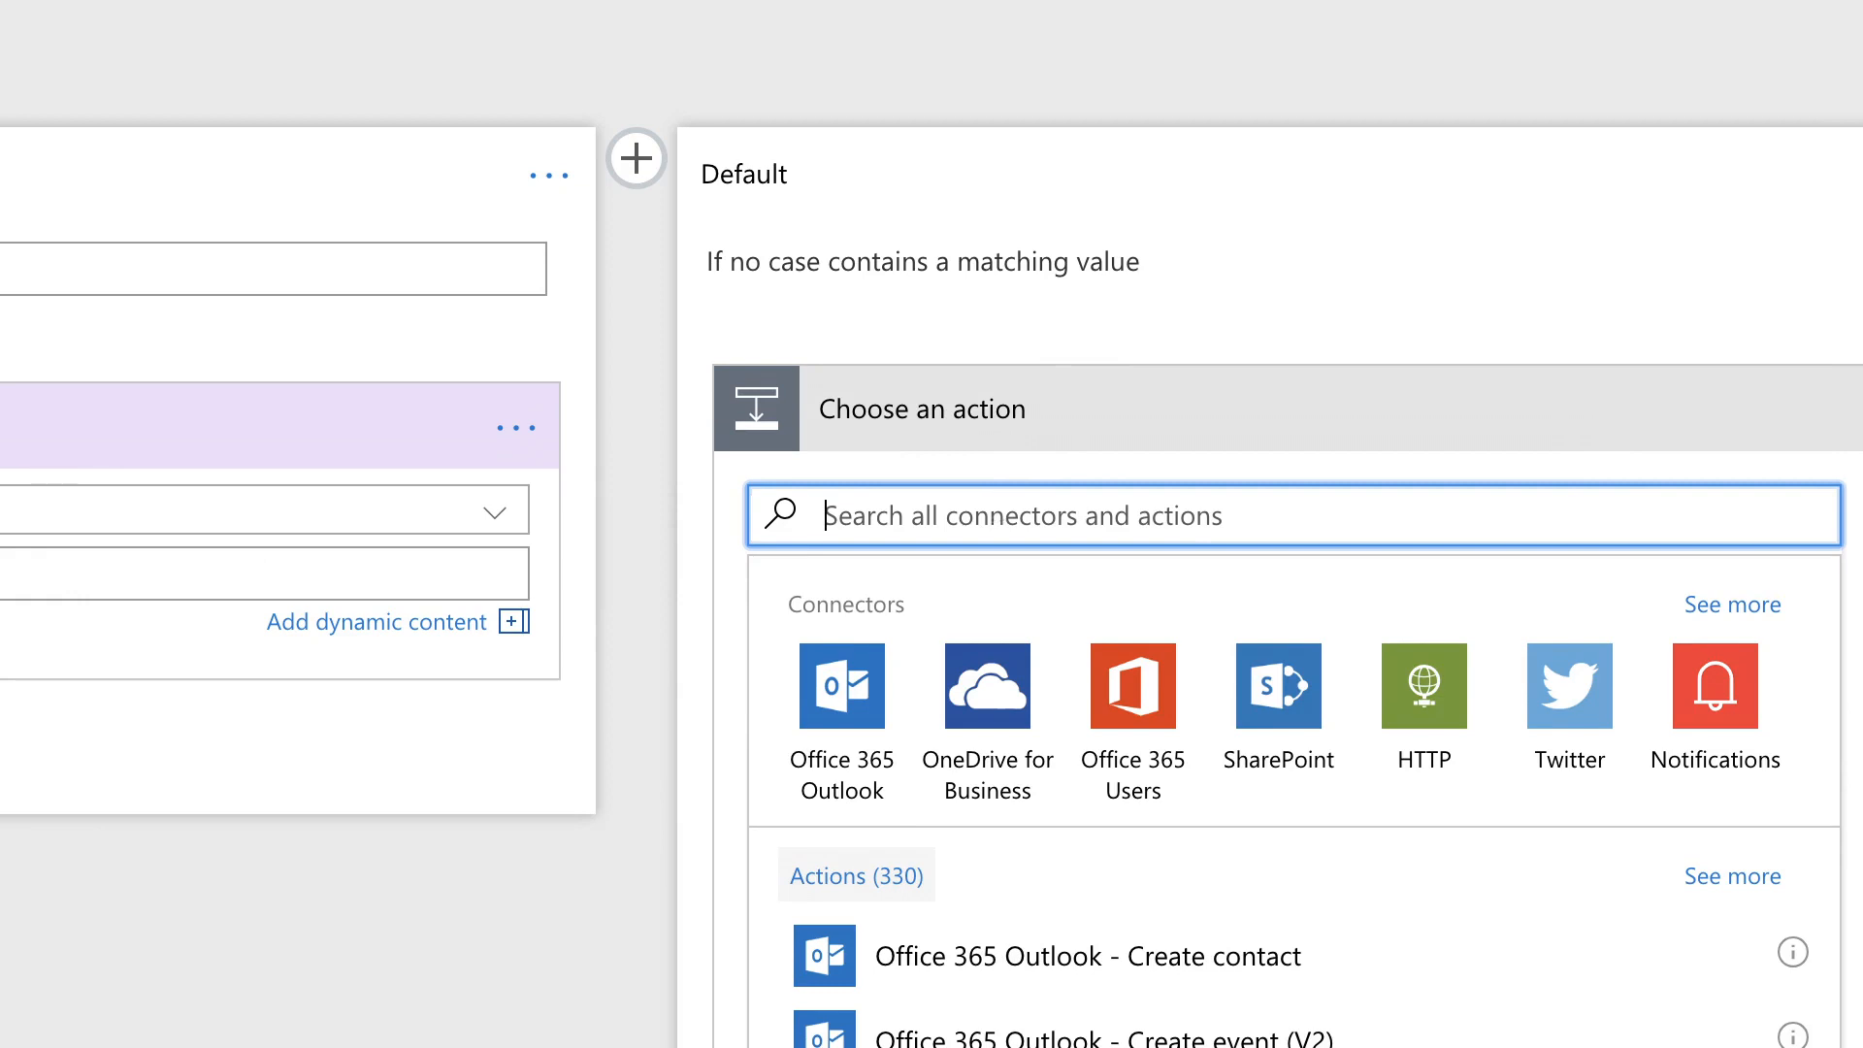
text(send reply)
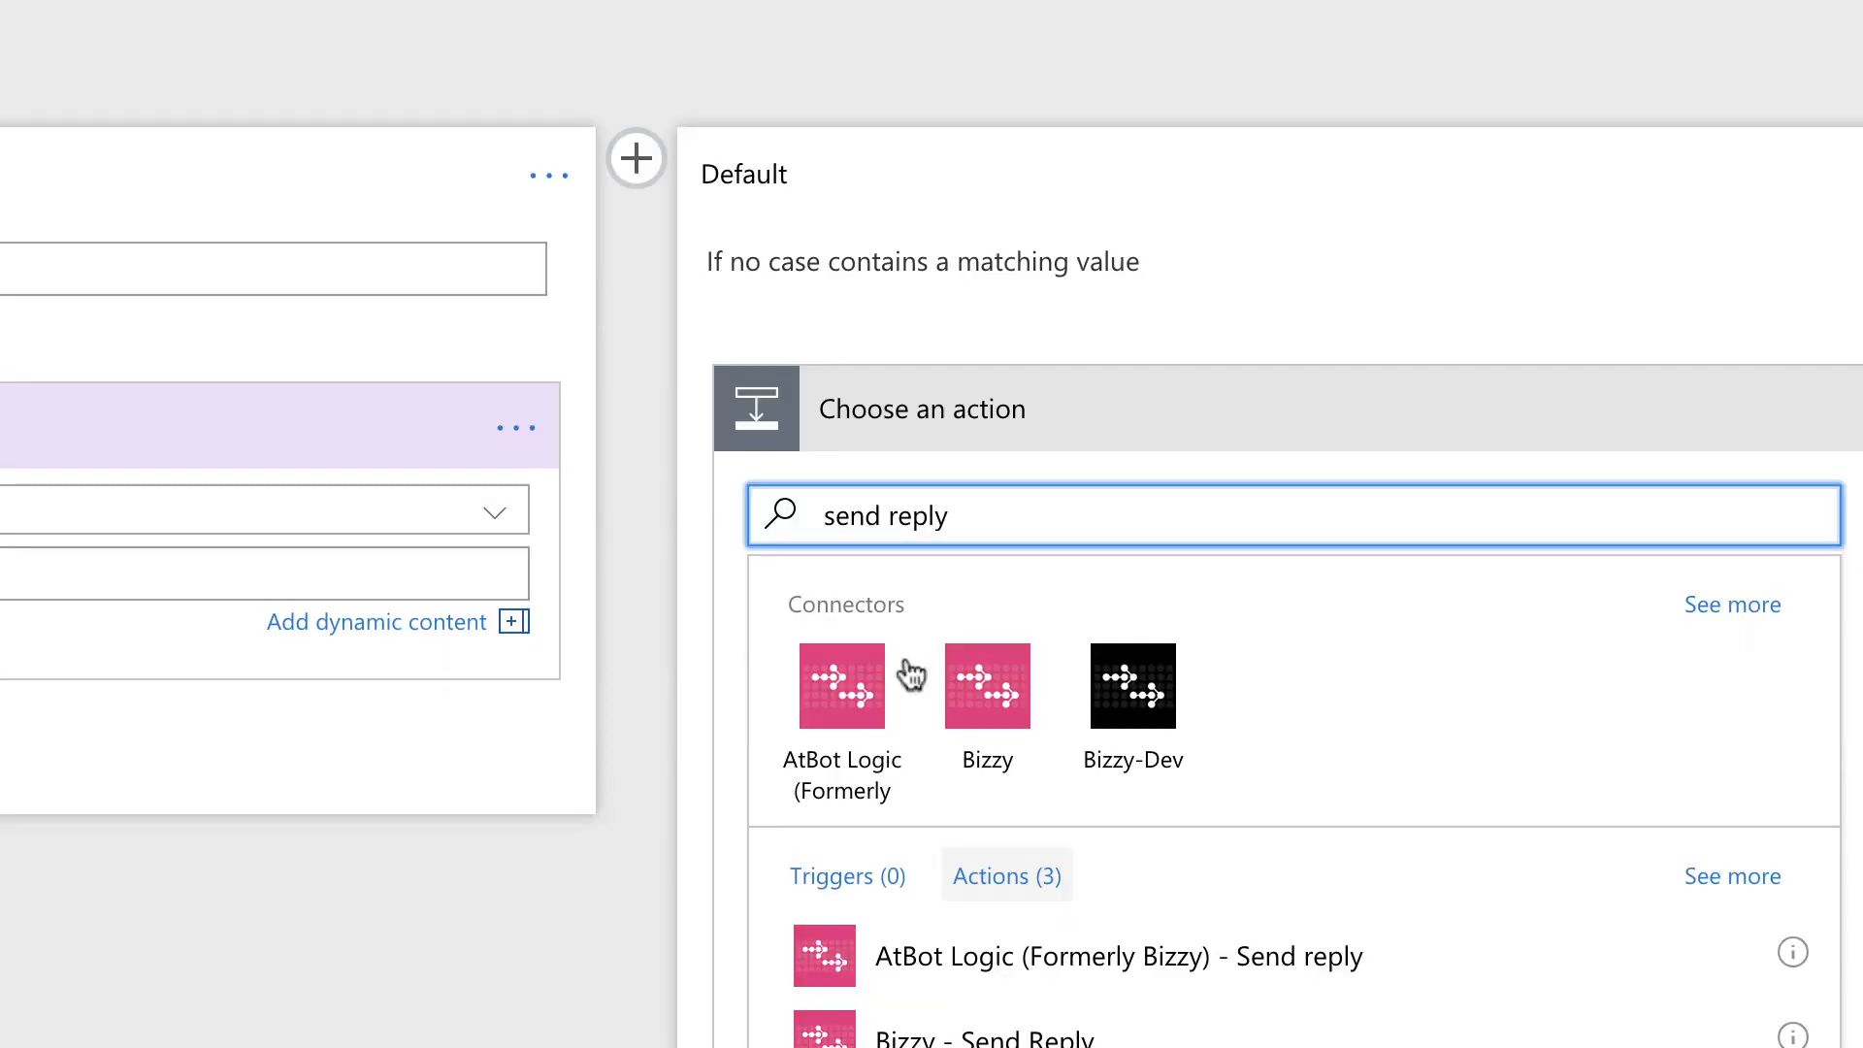
scroll(1067, 699, down, 2)
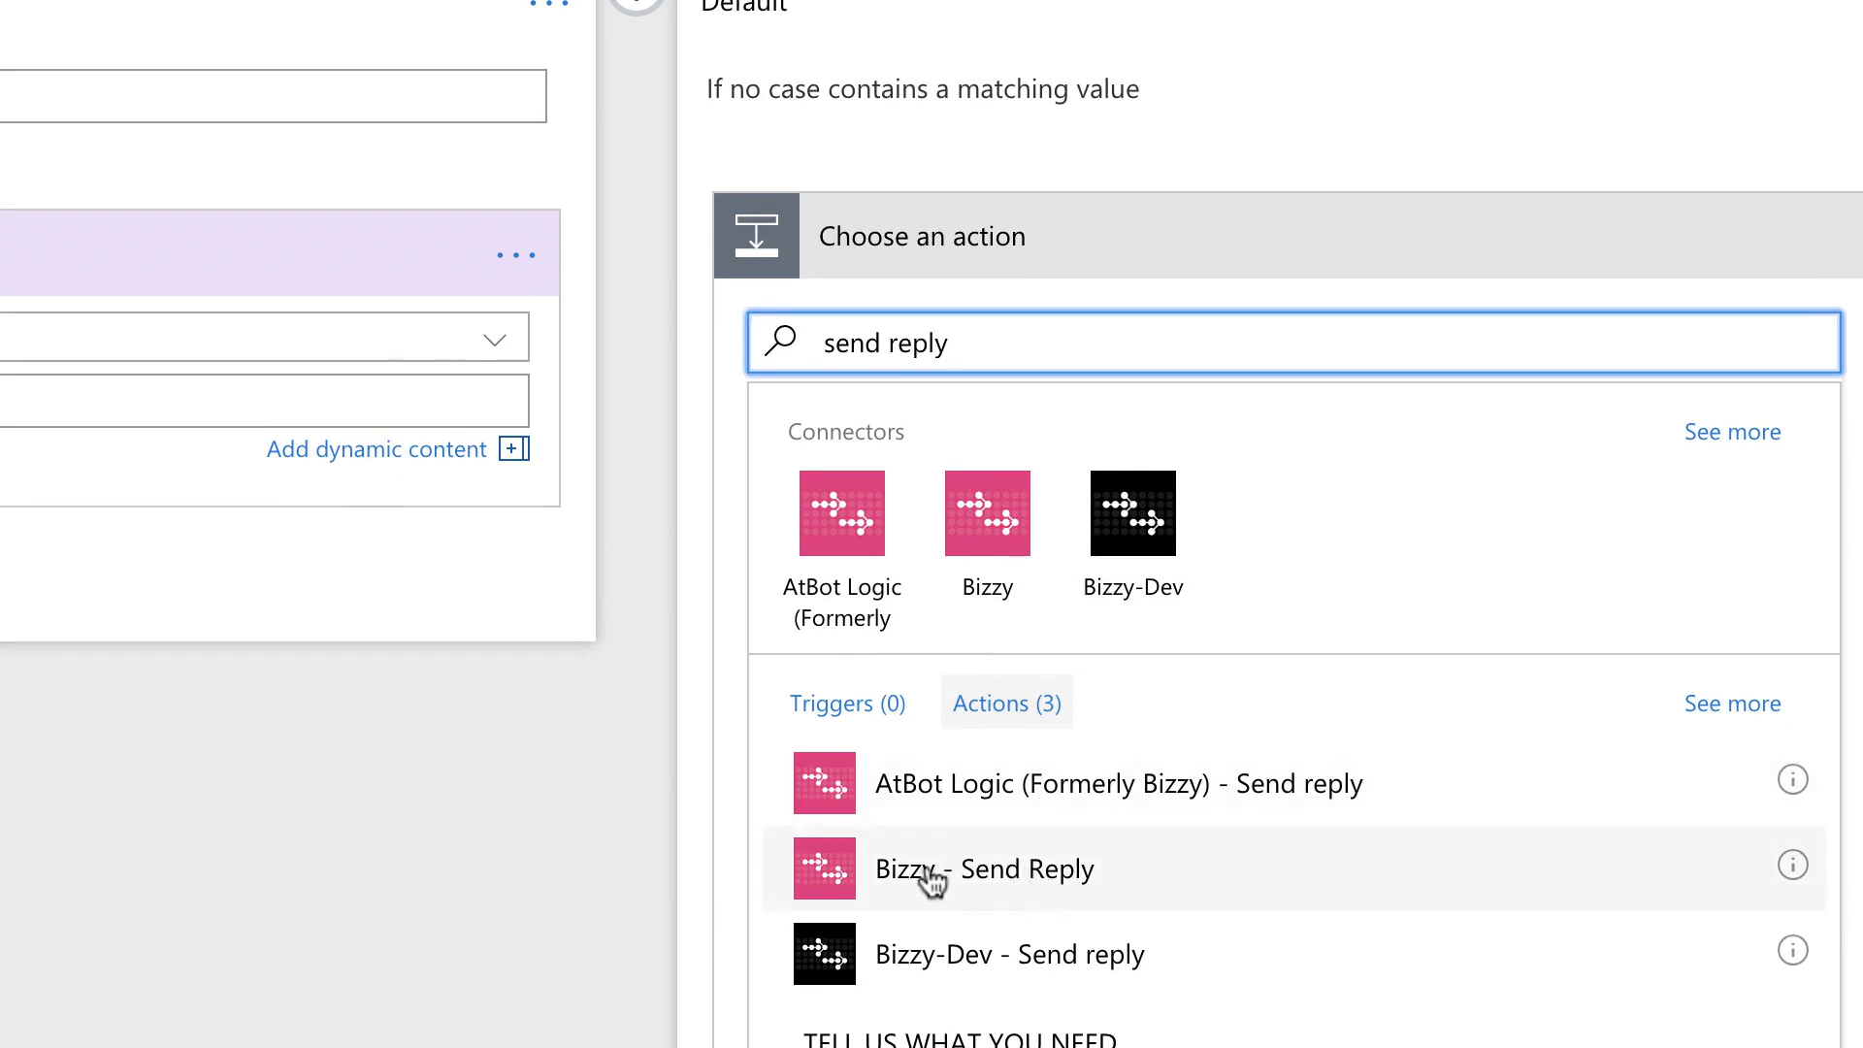
click(853, 801)
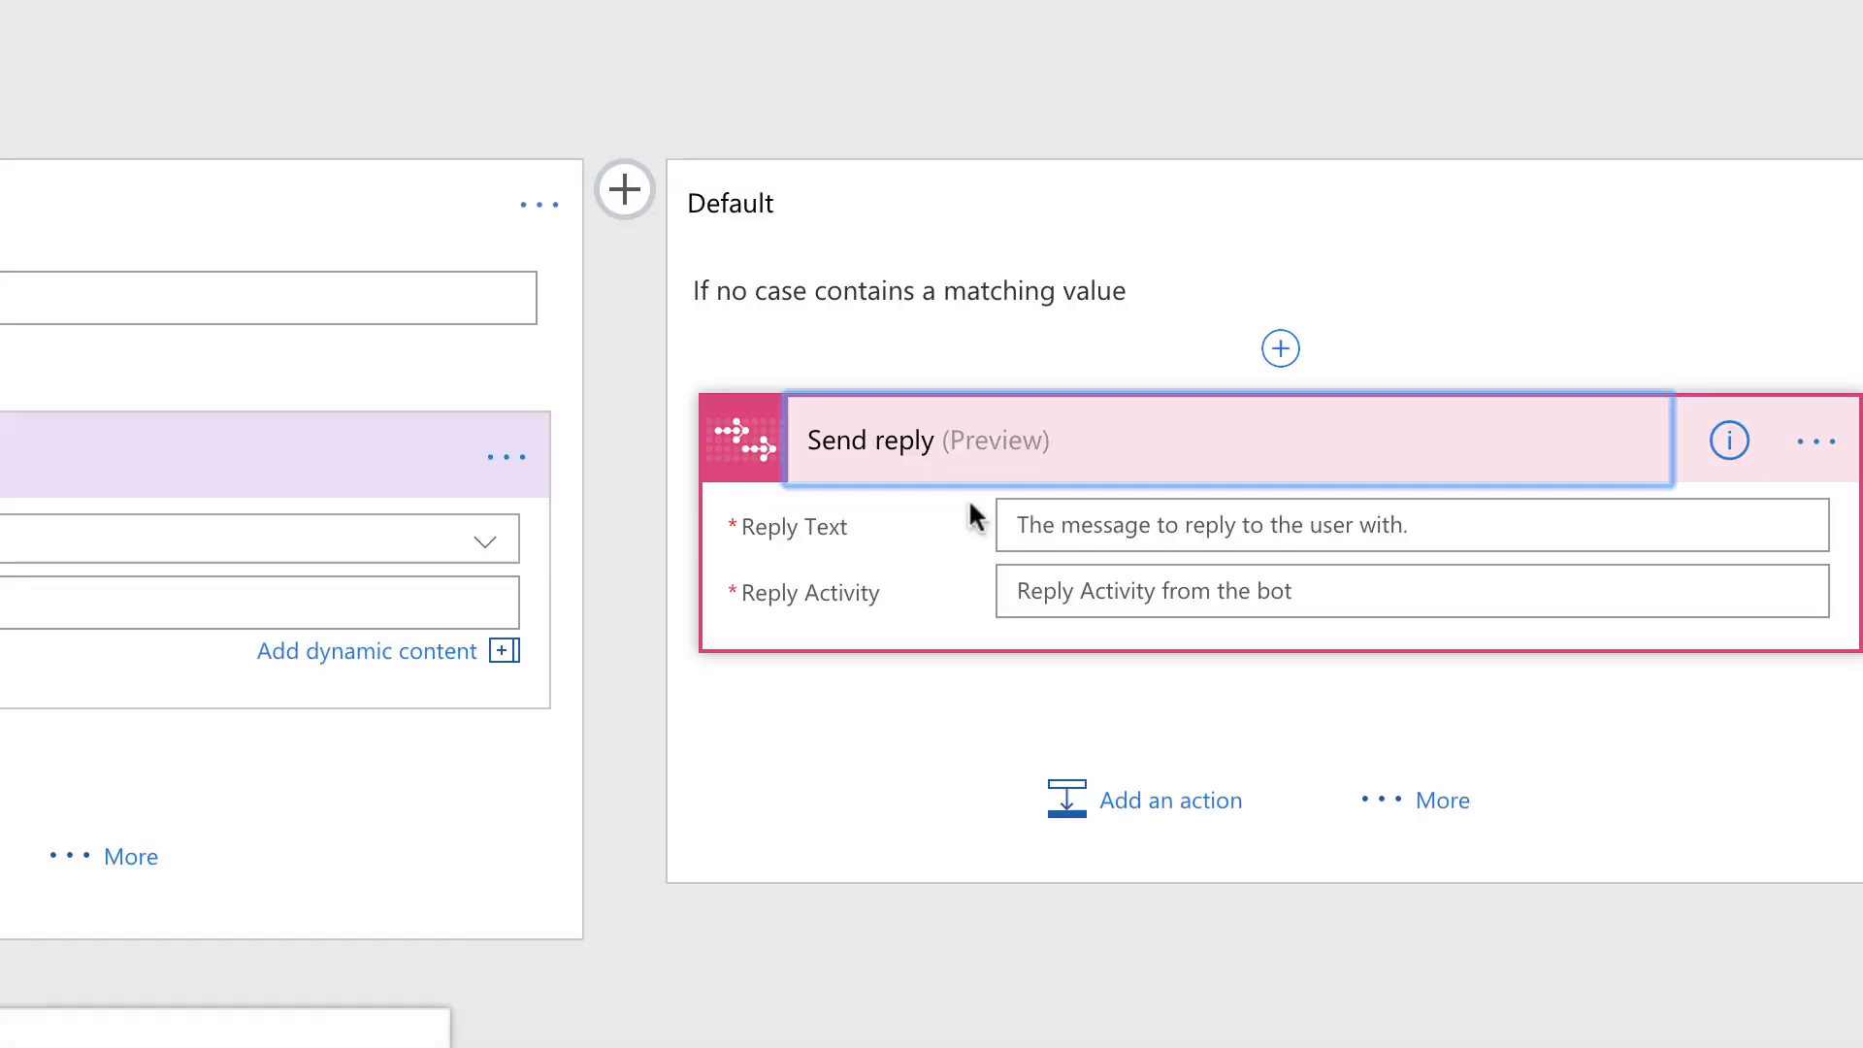
Rename the Default case's Send reply action to "Send reply: cancel 1"
click(1831, 441)
click(1654, 437)
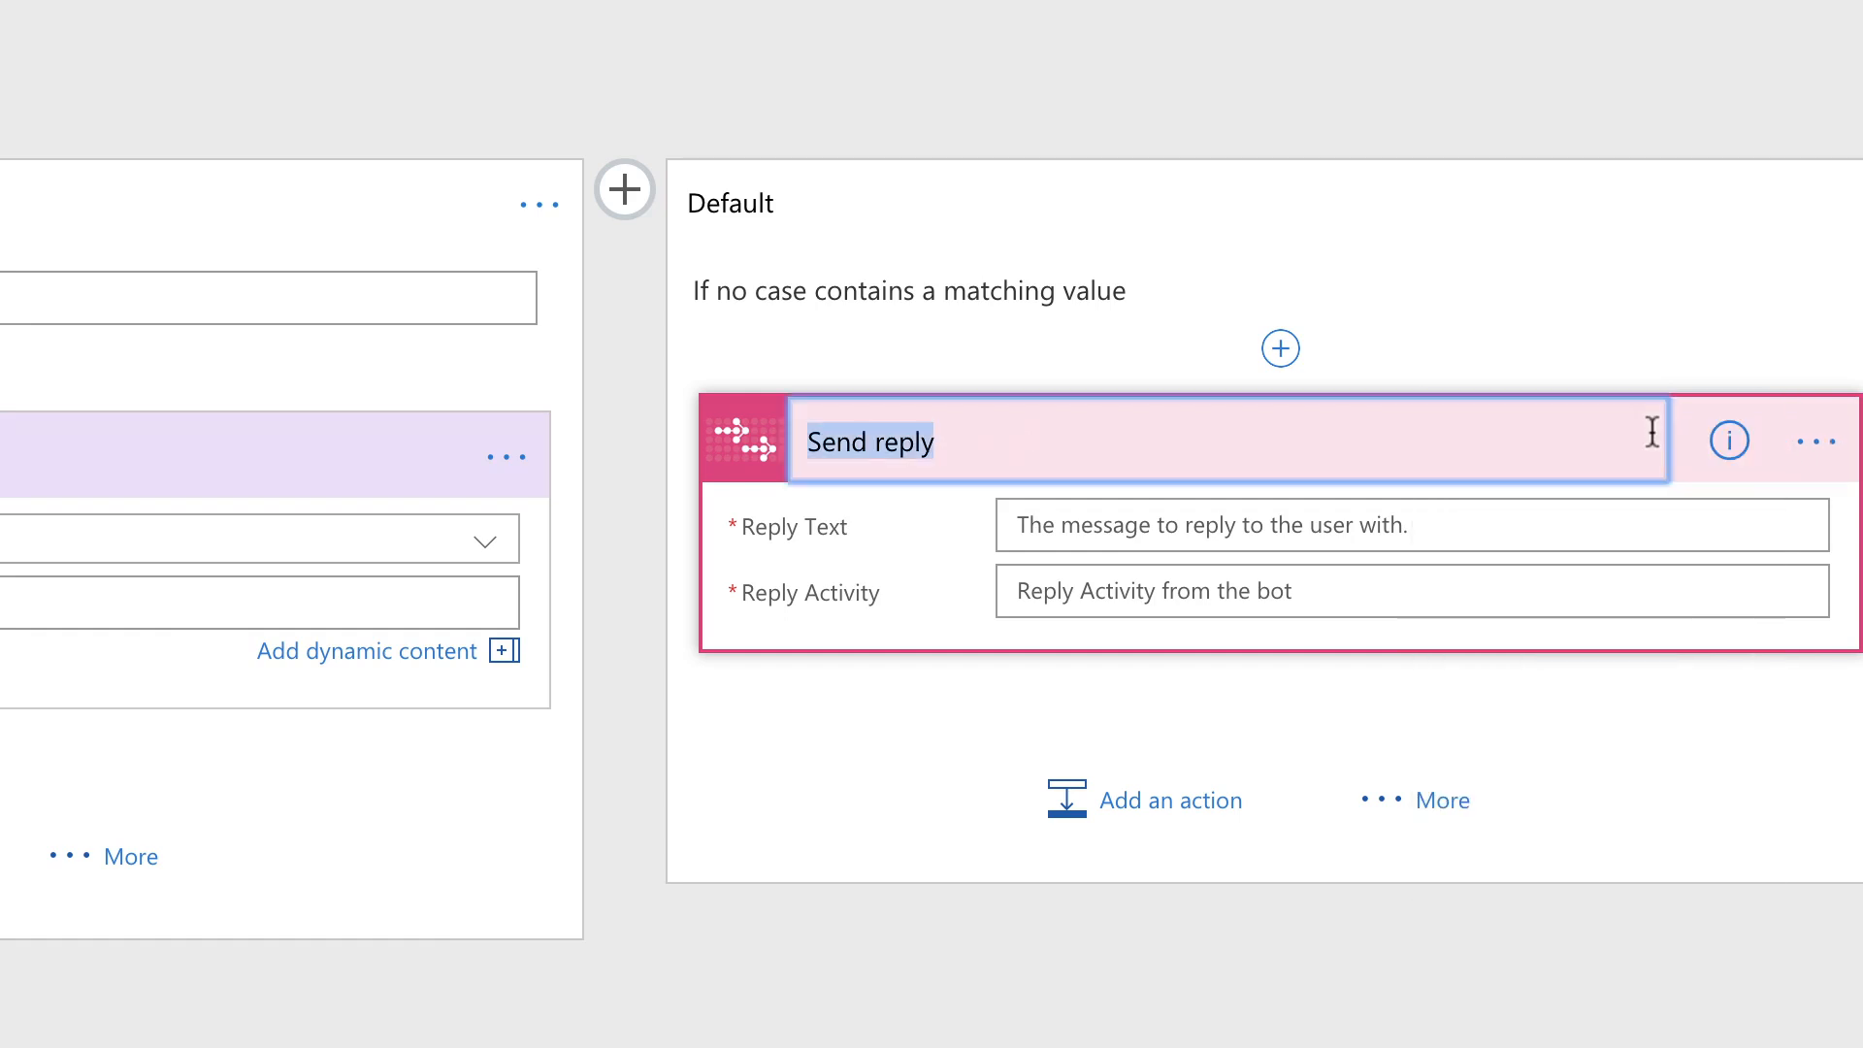
click(1057, 446)
text(: cancel 1)
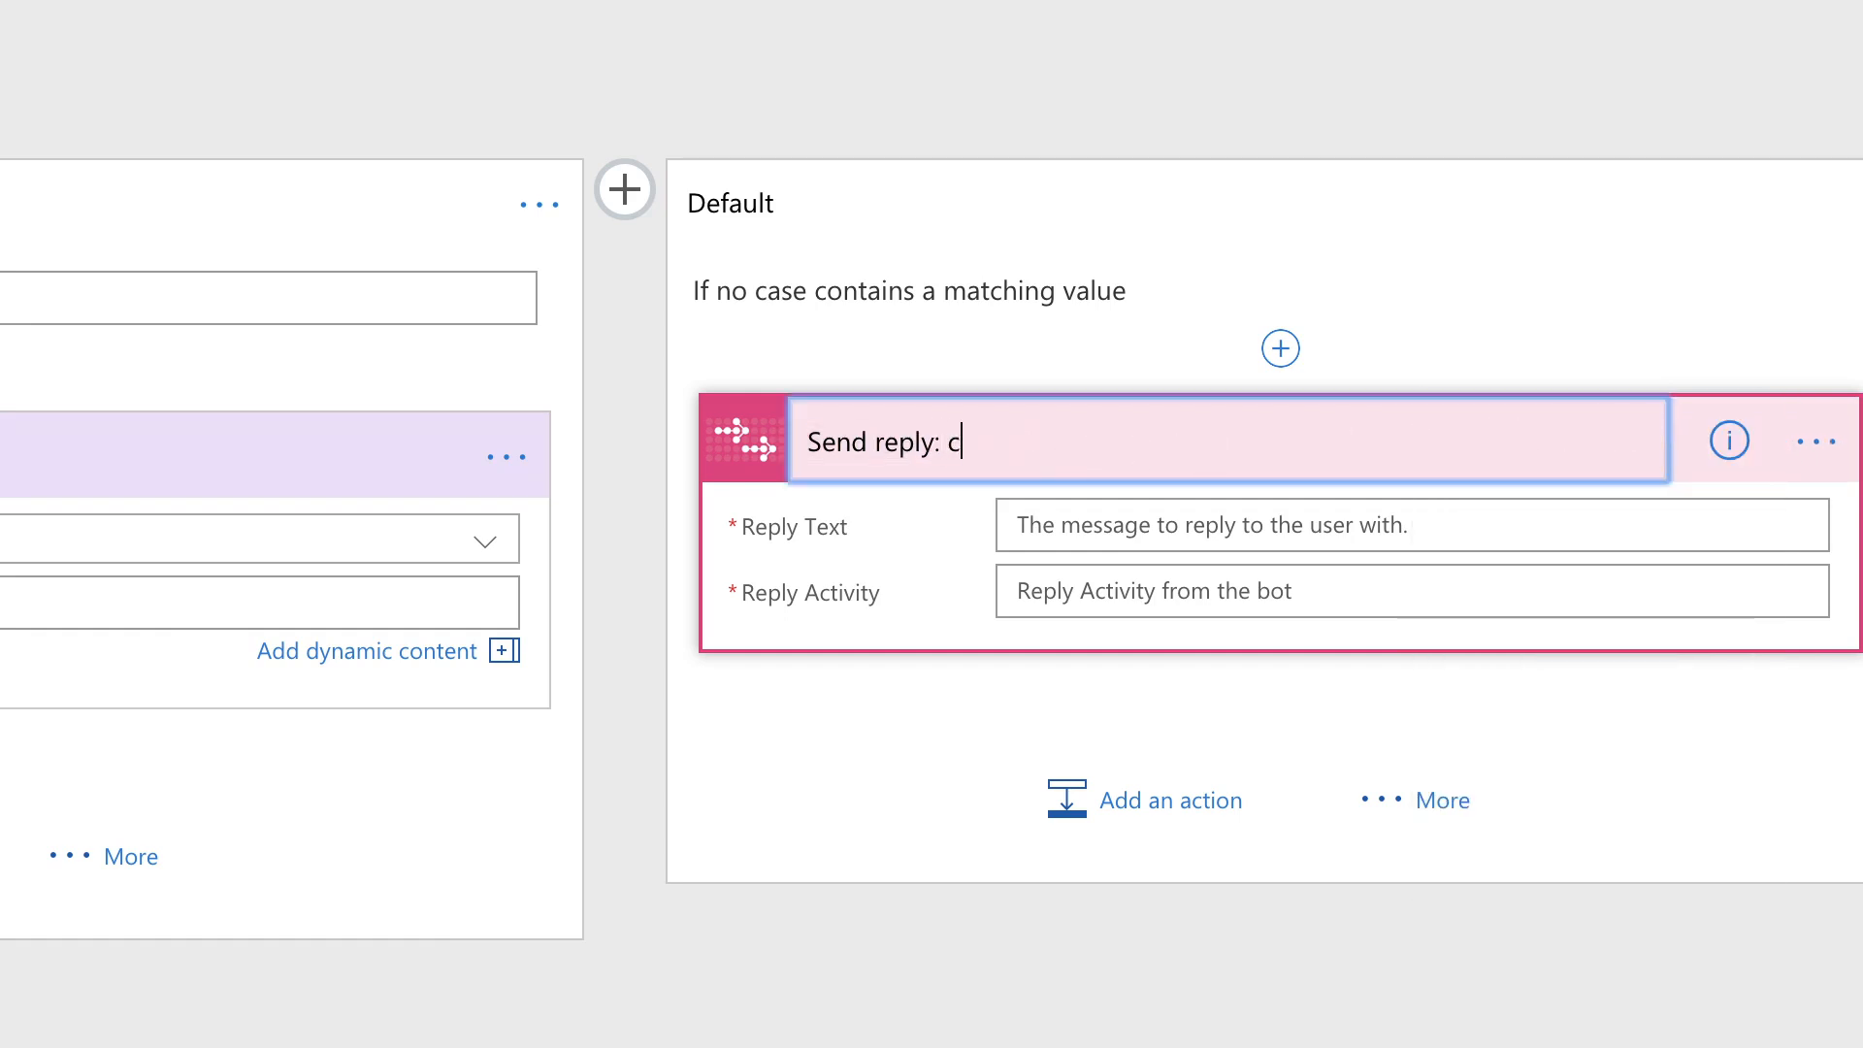
key(Return)
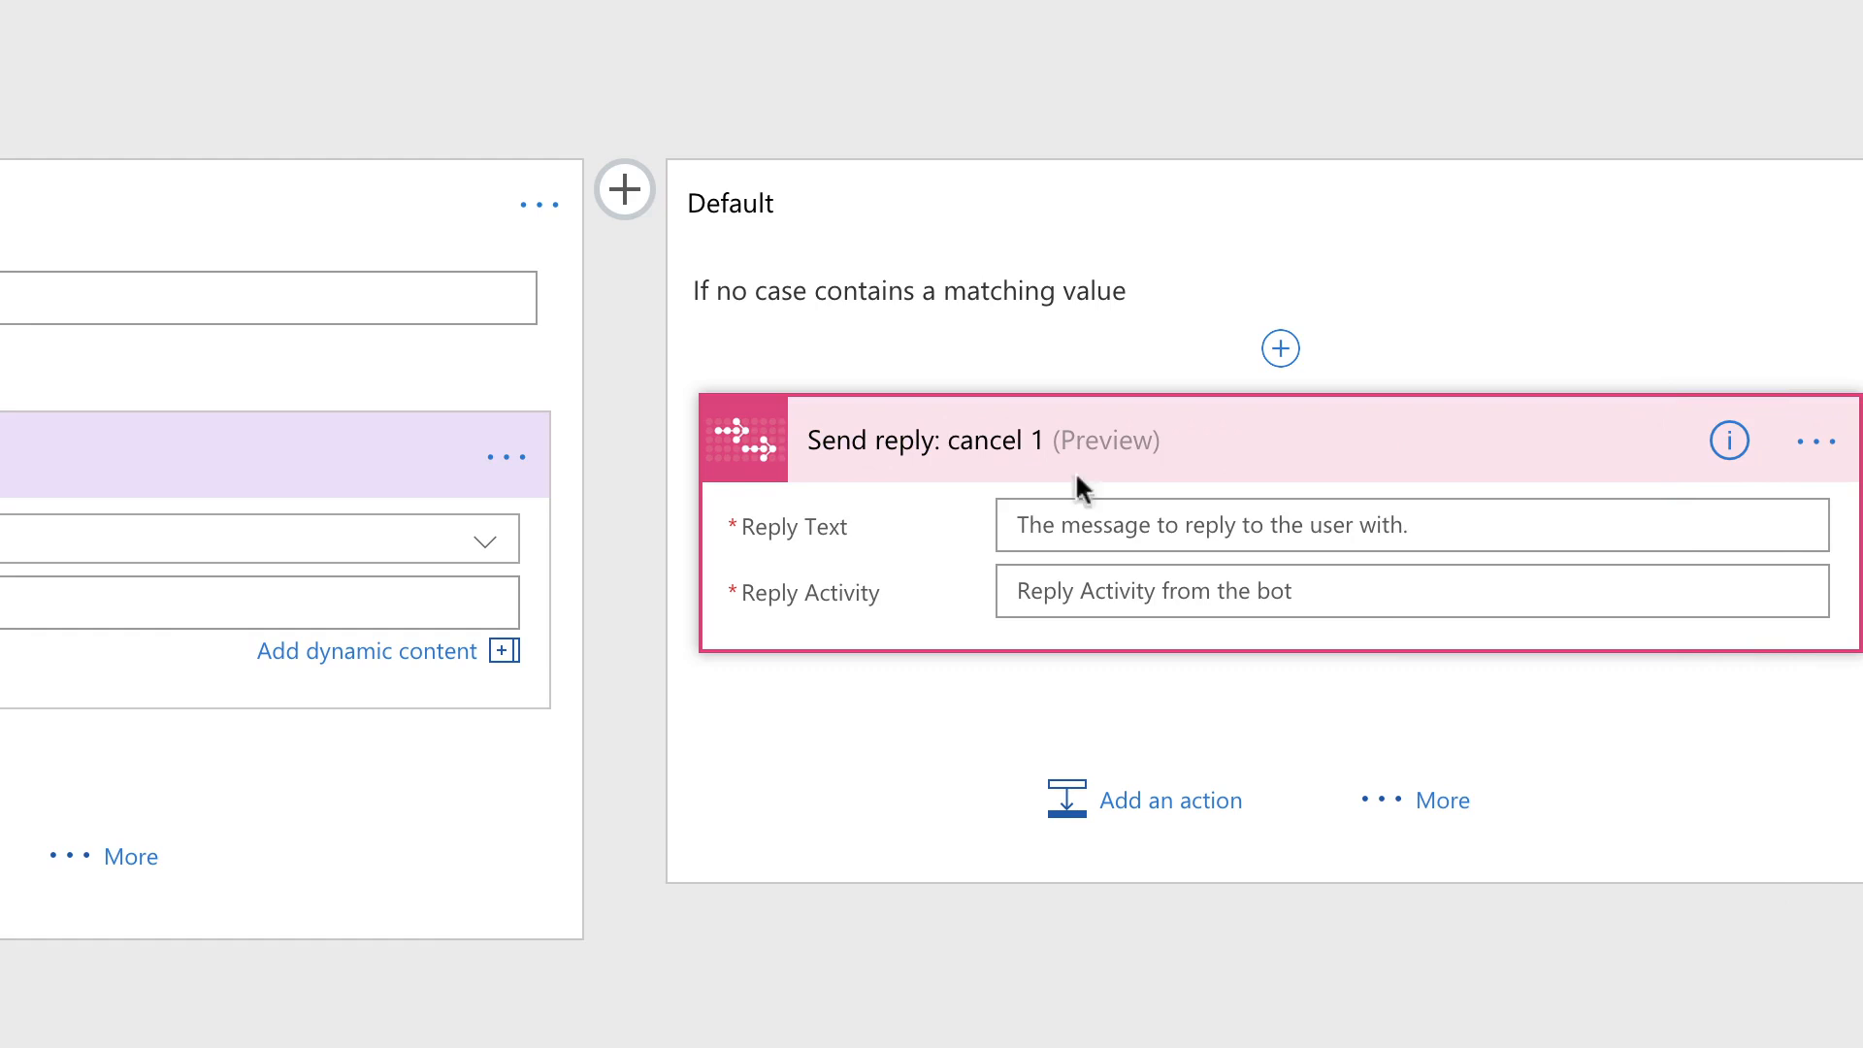
Set the reply text to "Sorry, that's not an option and I'm unable to complete the request. If you'd like, please try again and provide an appropriate response."
text(Sorry)
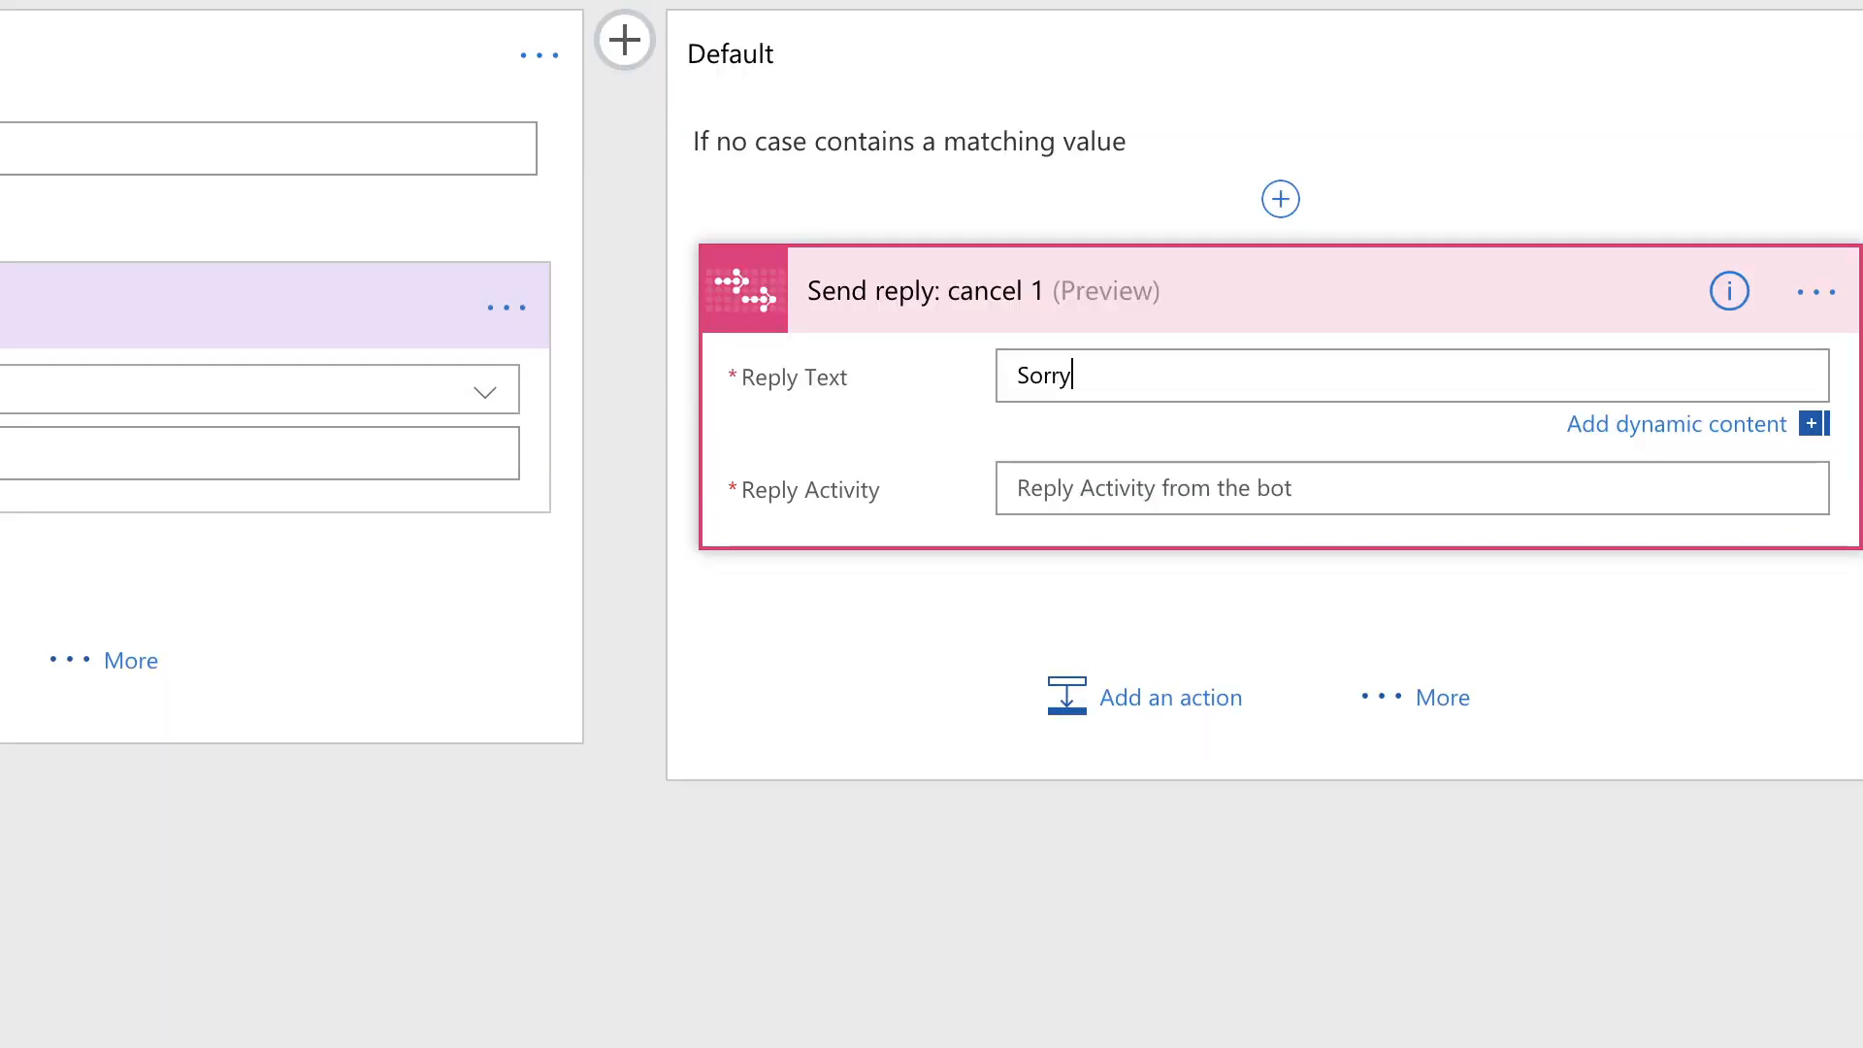
text(, that's not an option)
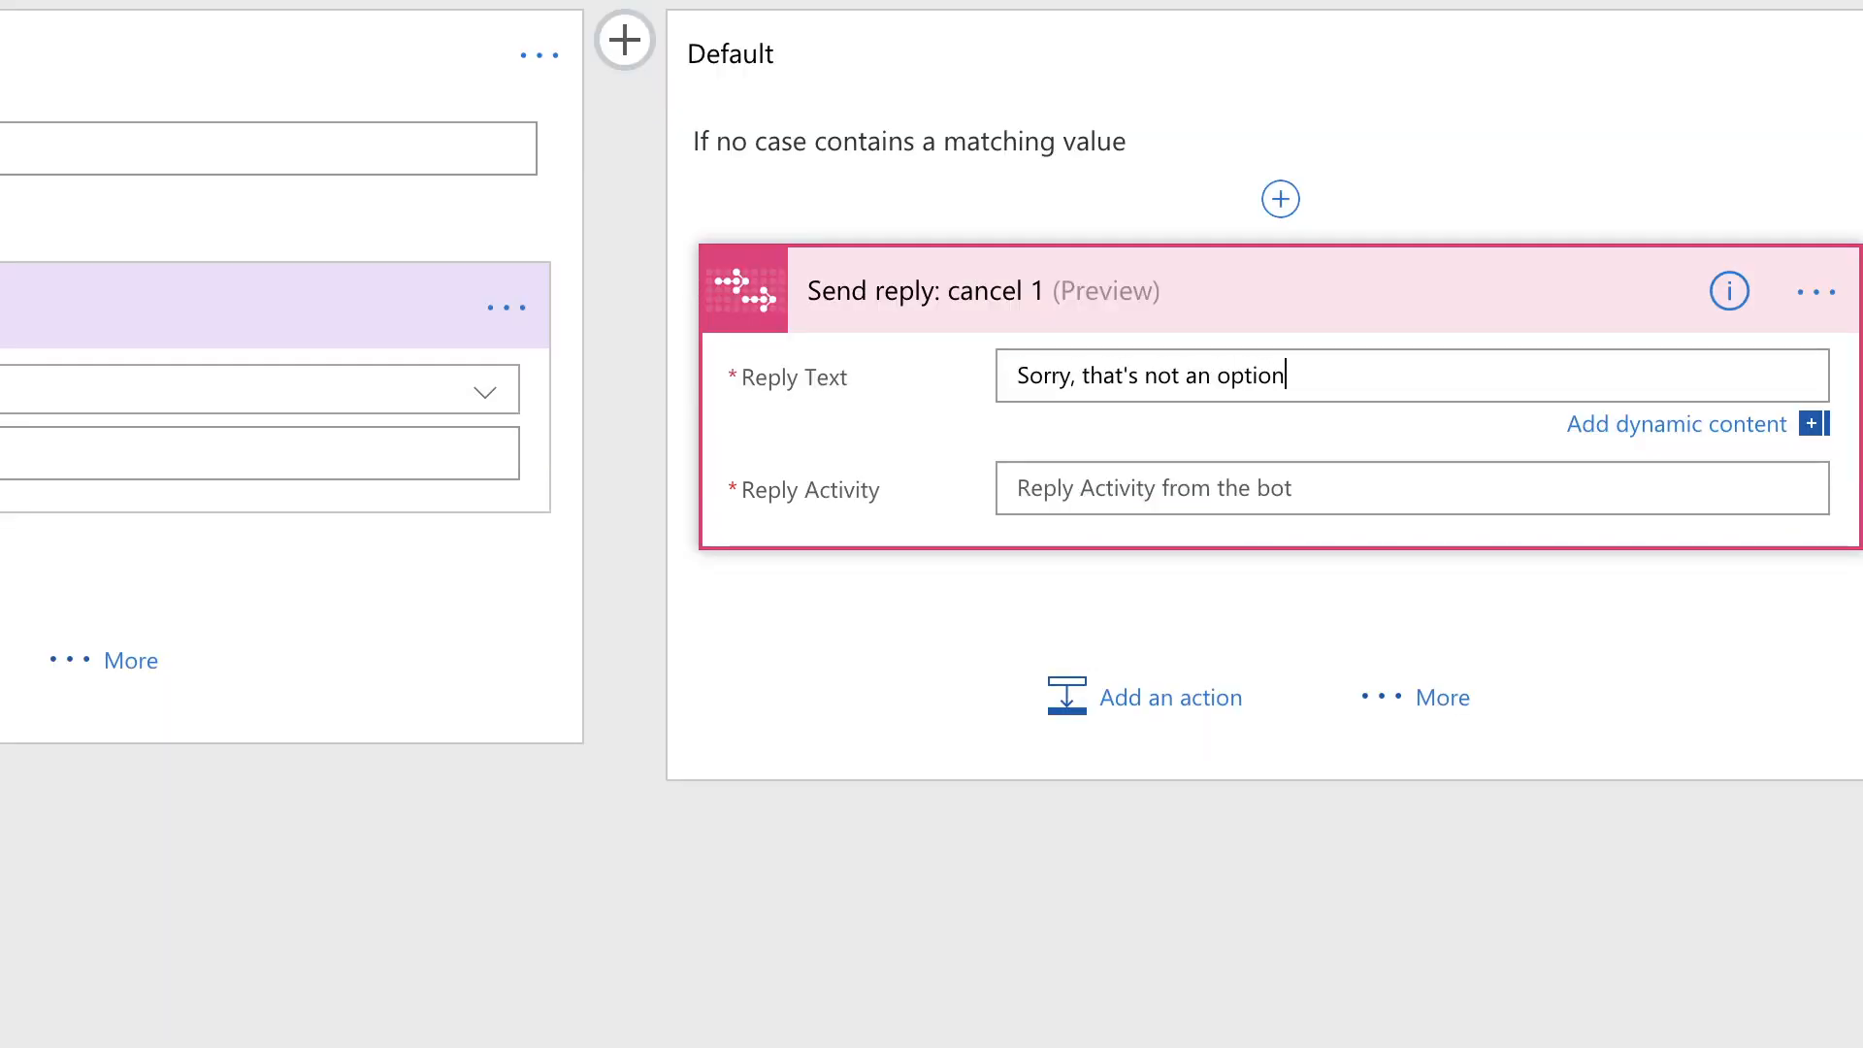
text( and I'm unable t)
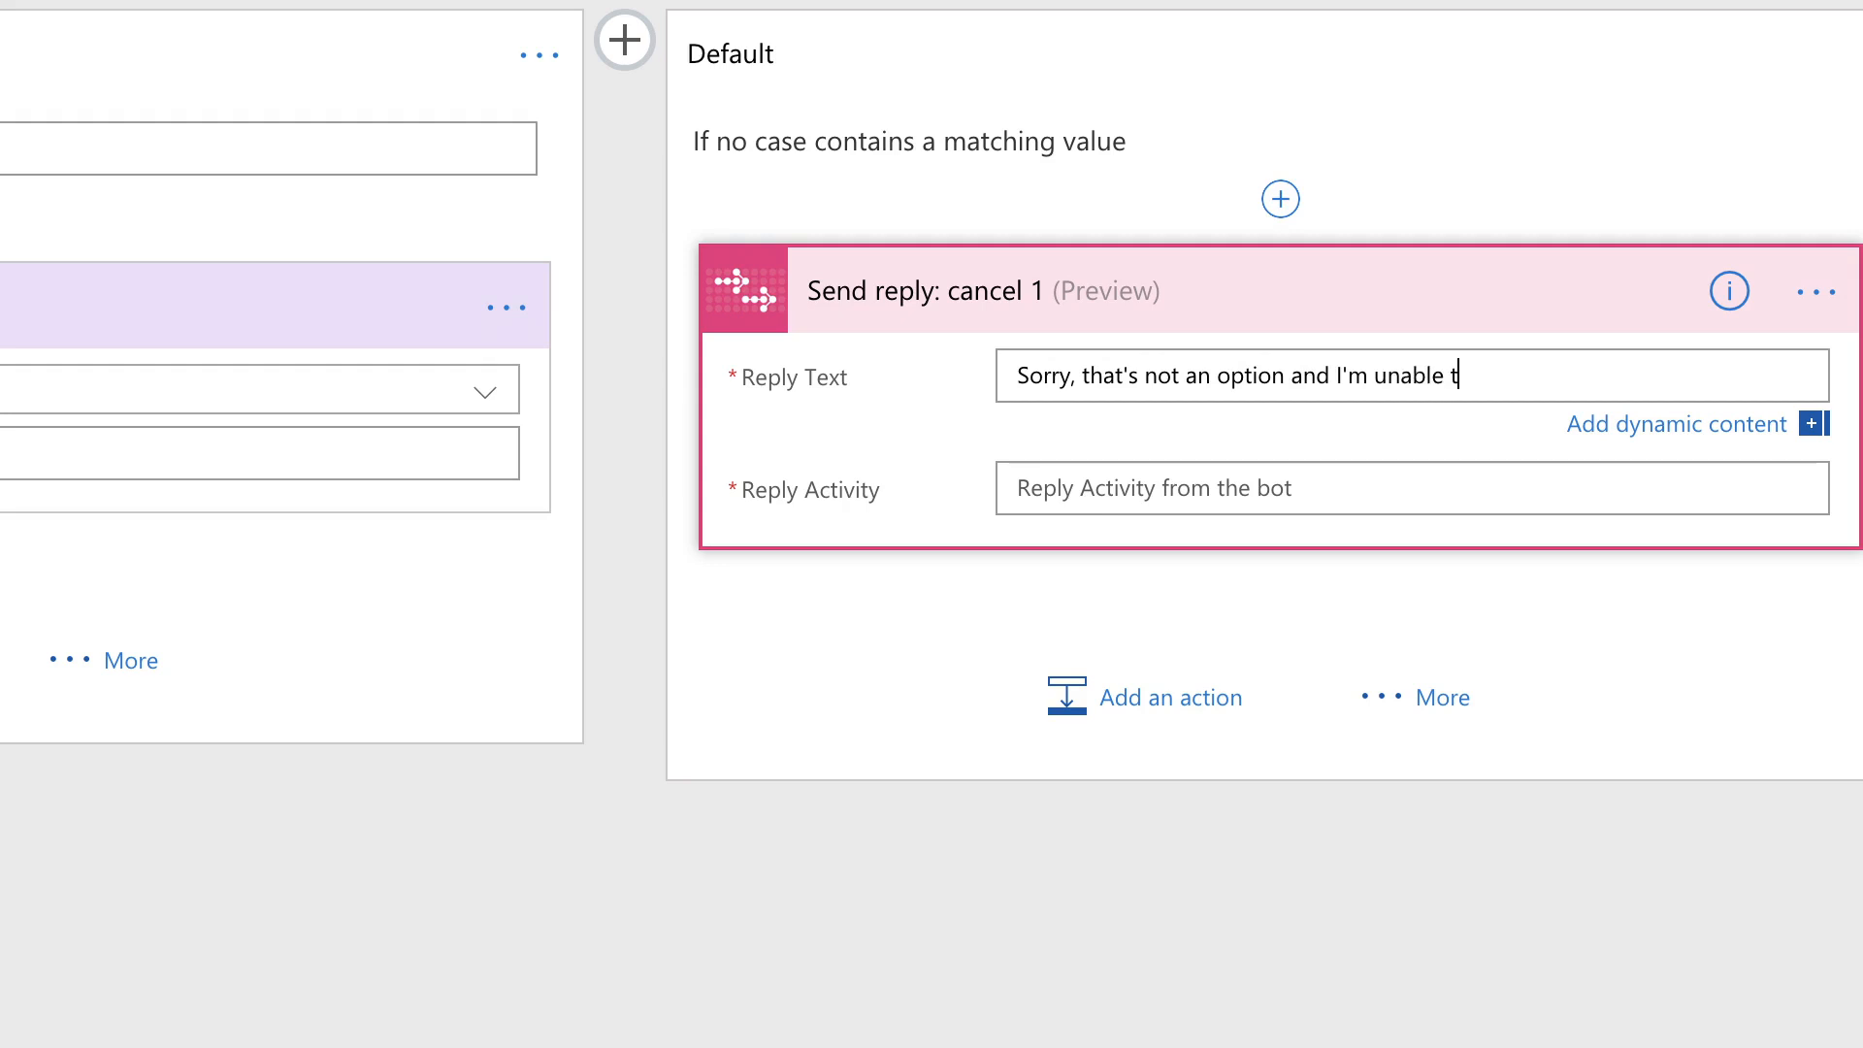
text(o complete th erequest.)
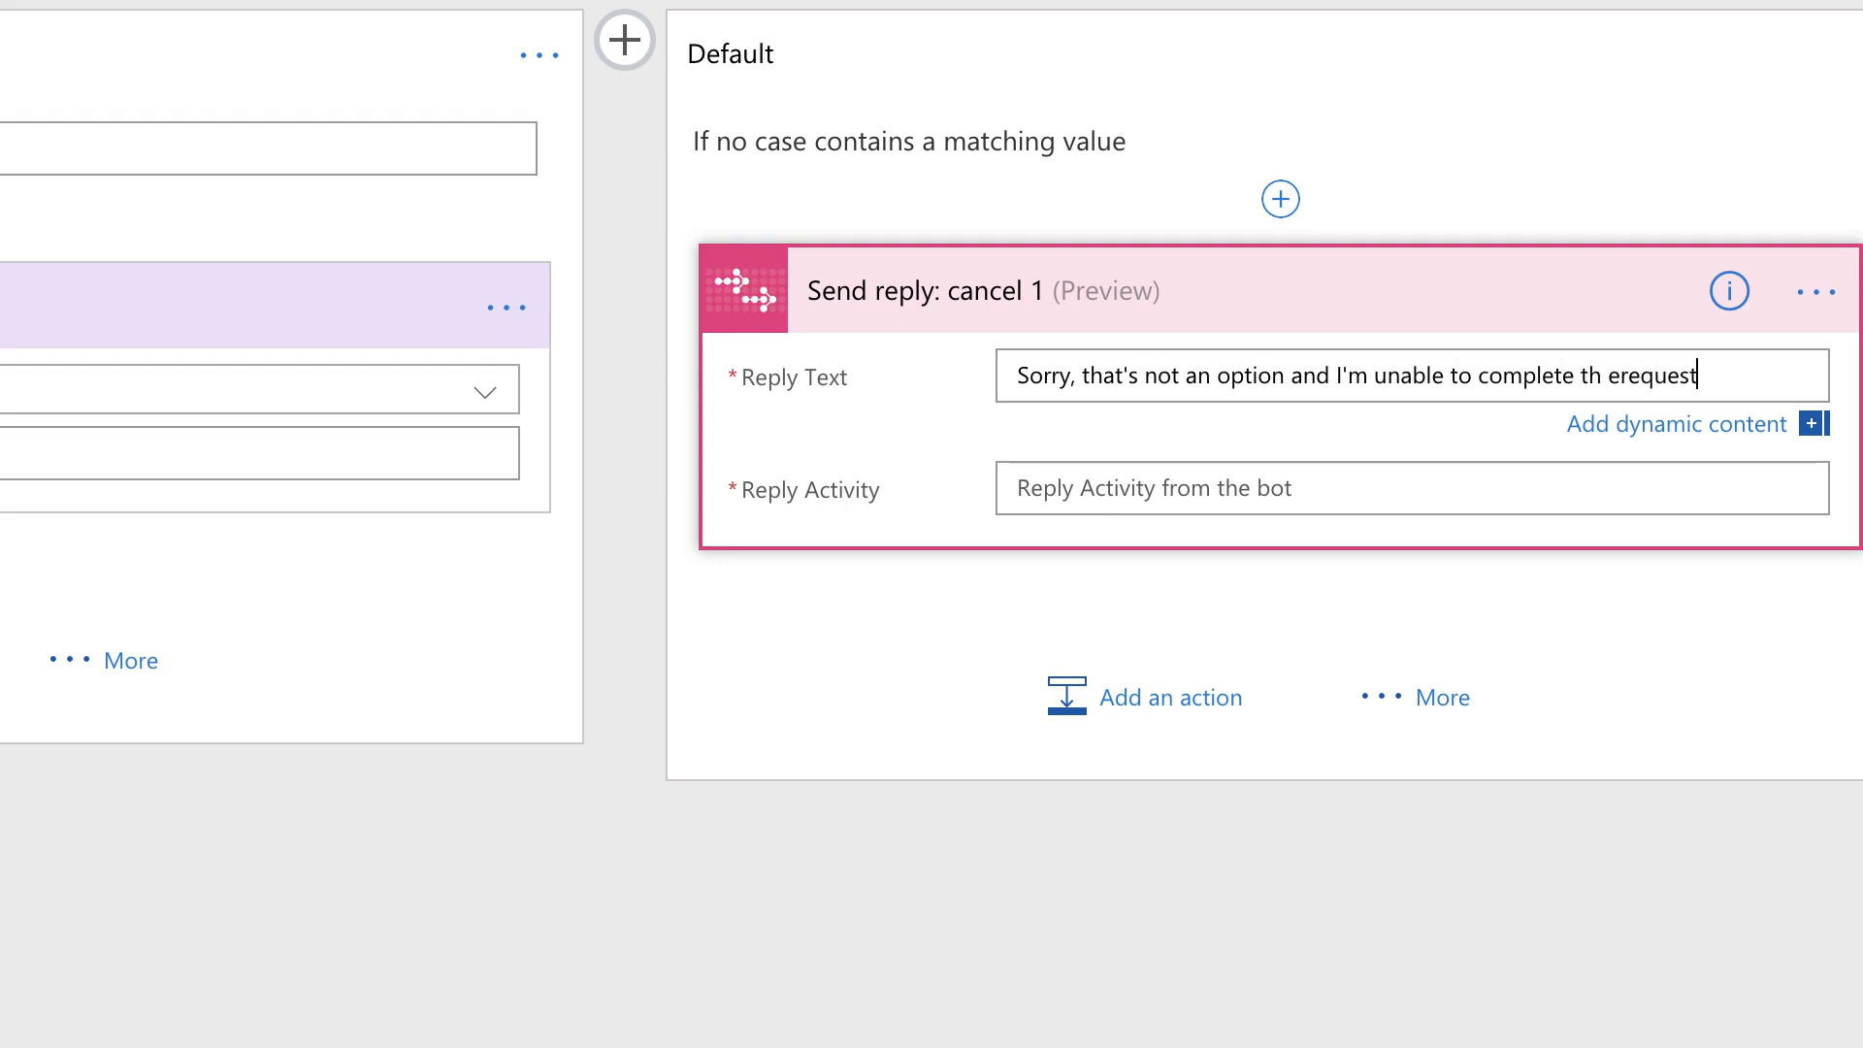
key(BackSpace)
key(BackSpace)
key(BackSpace)
key(BackSpace)
key(BackSpace)
key(BackSpace)
key(BackSpace)
key(BackSpace)
key(BackSpace)
text(e request. If you'd like, please try agai)
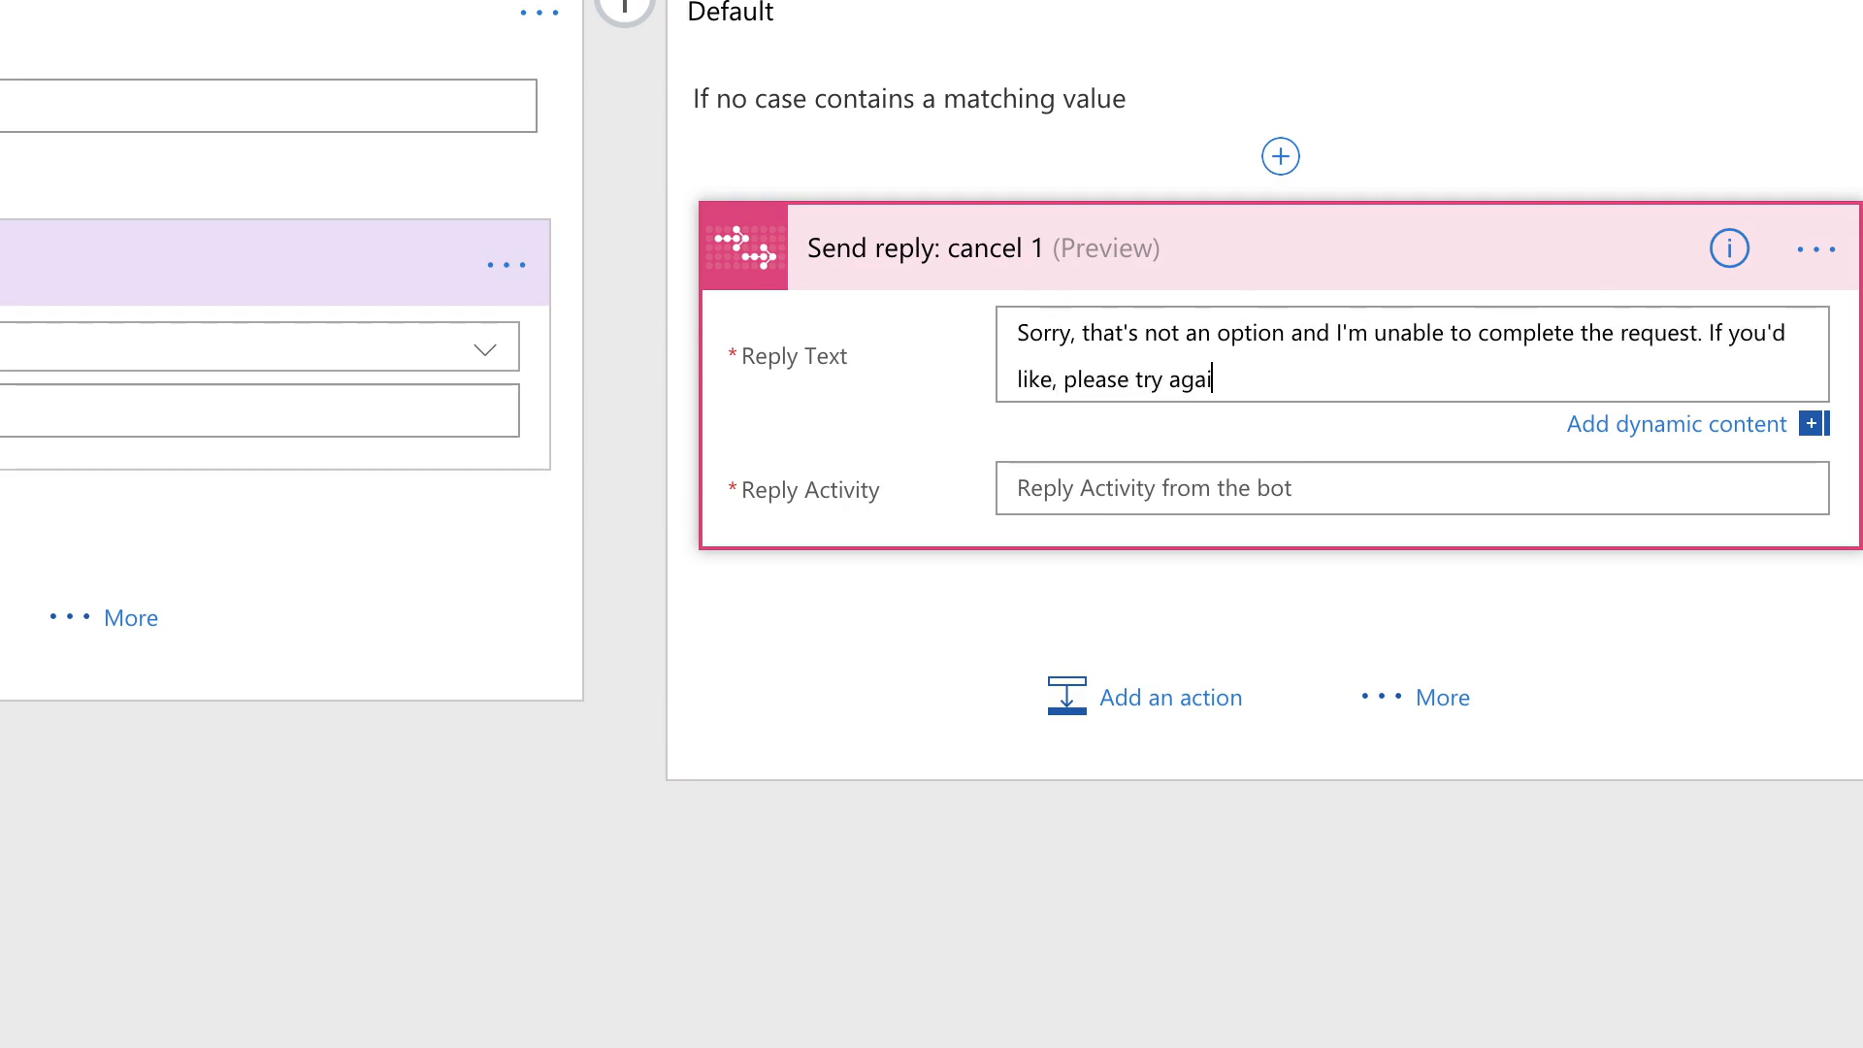
text(n and provide an approp)
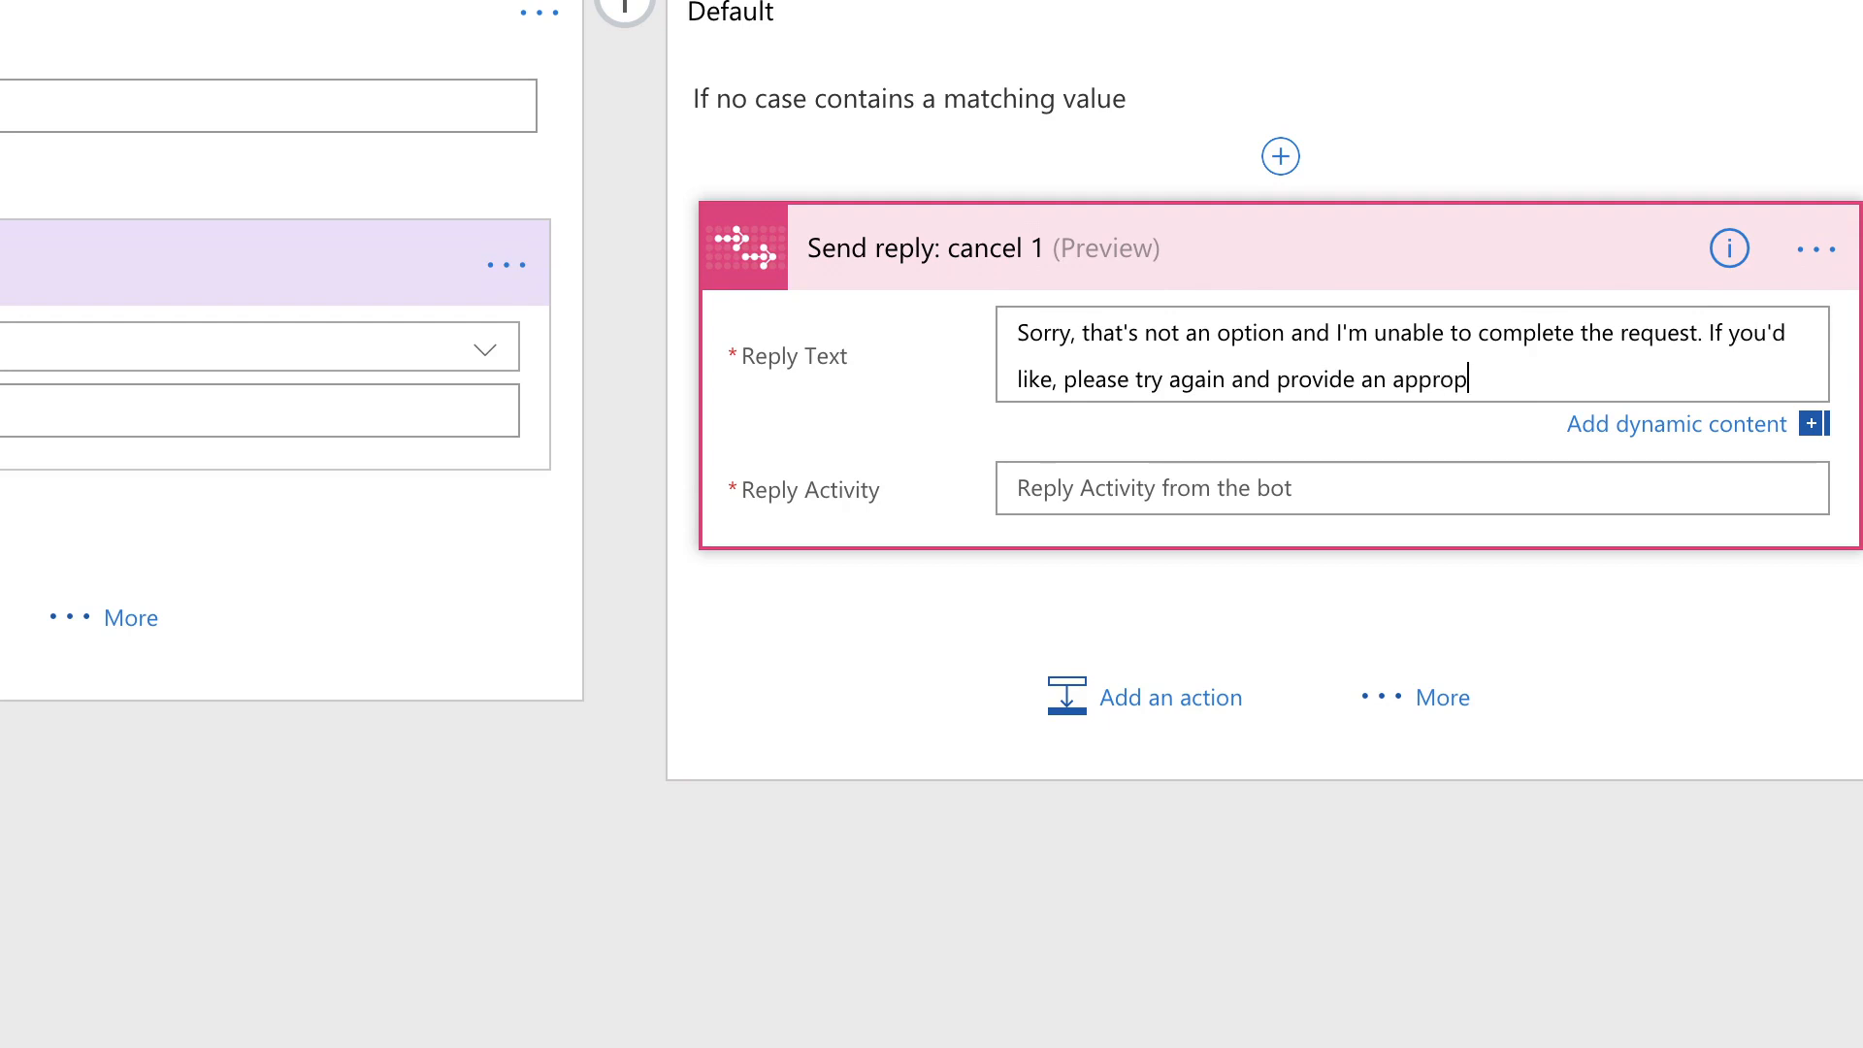
text(riate response.)
Fill the Reply Activity of "Send reply: cancel 1" with the Reply Activity dynamic value from the registered intent trigger
click(1313, 483)
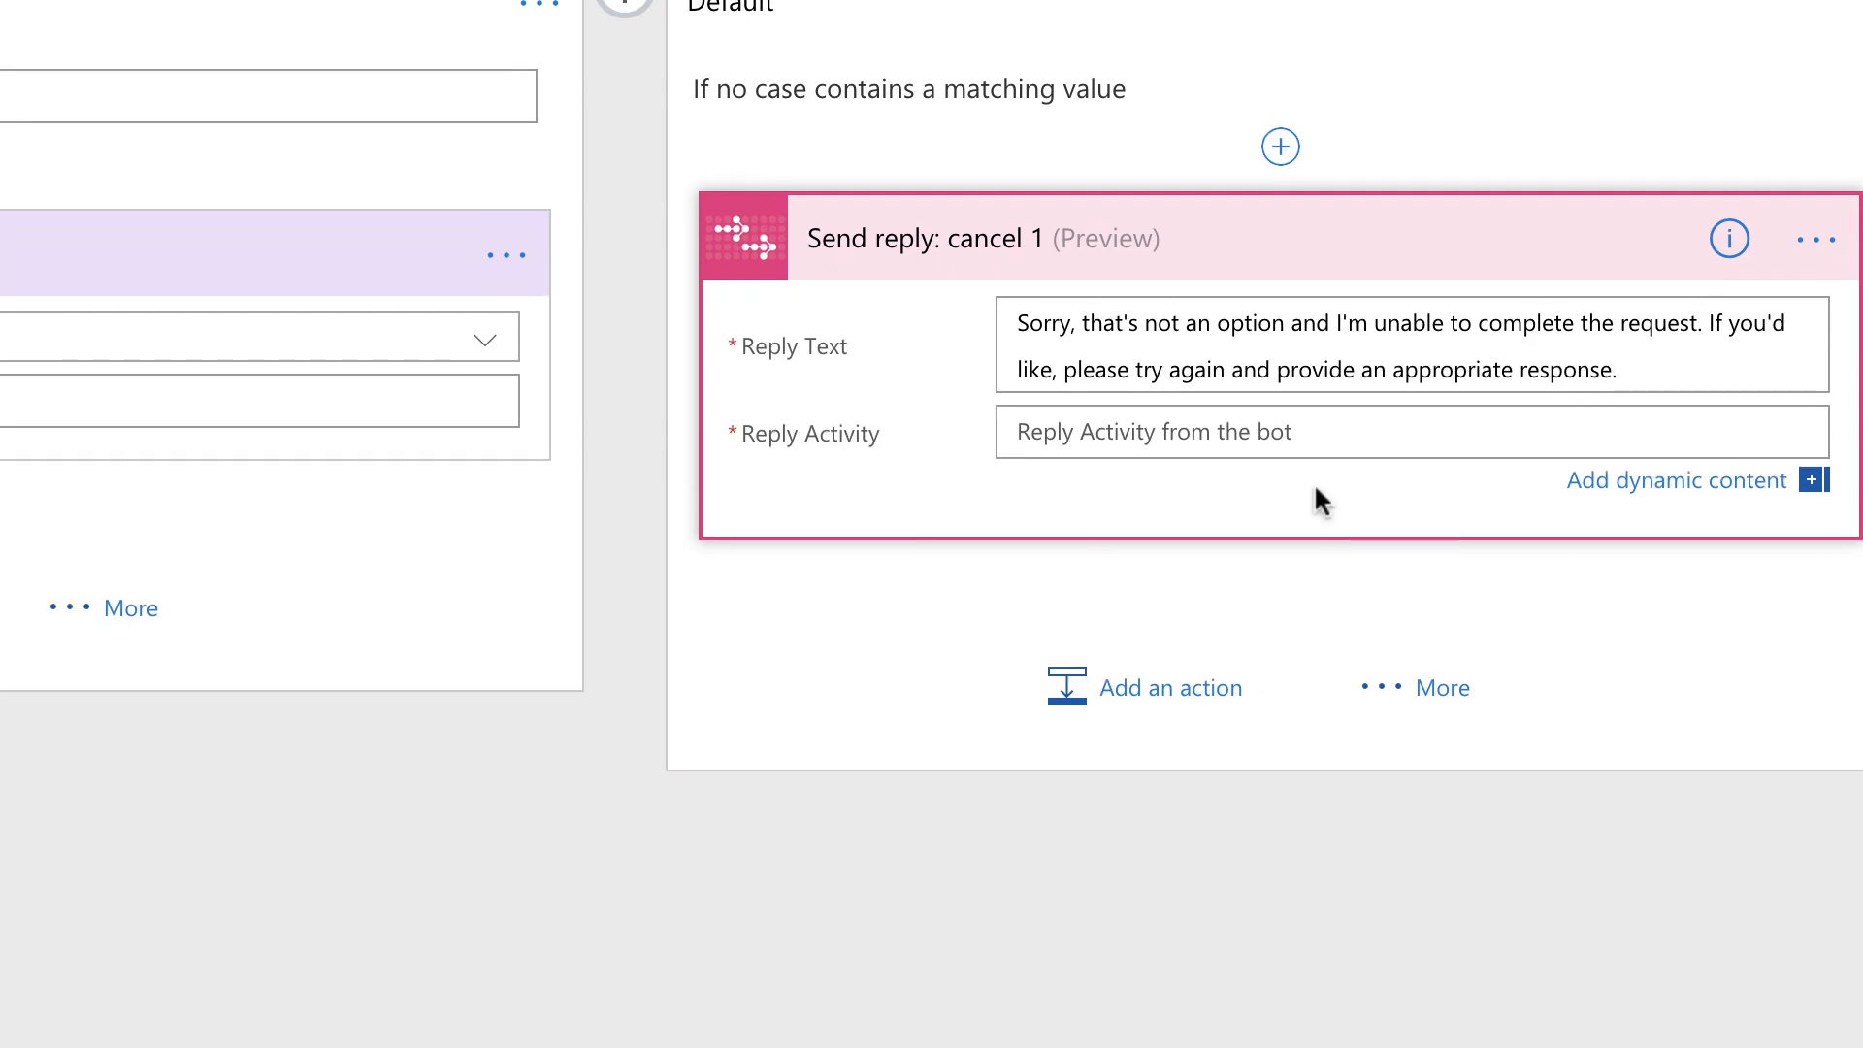
scroll(1377, 665, down, 1)
scroll(1378, 664, up, 1)
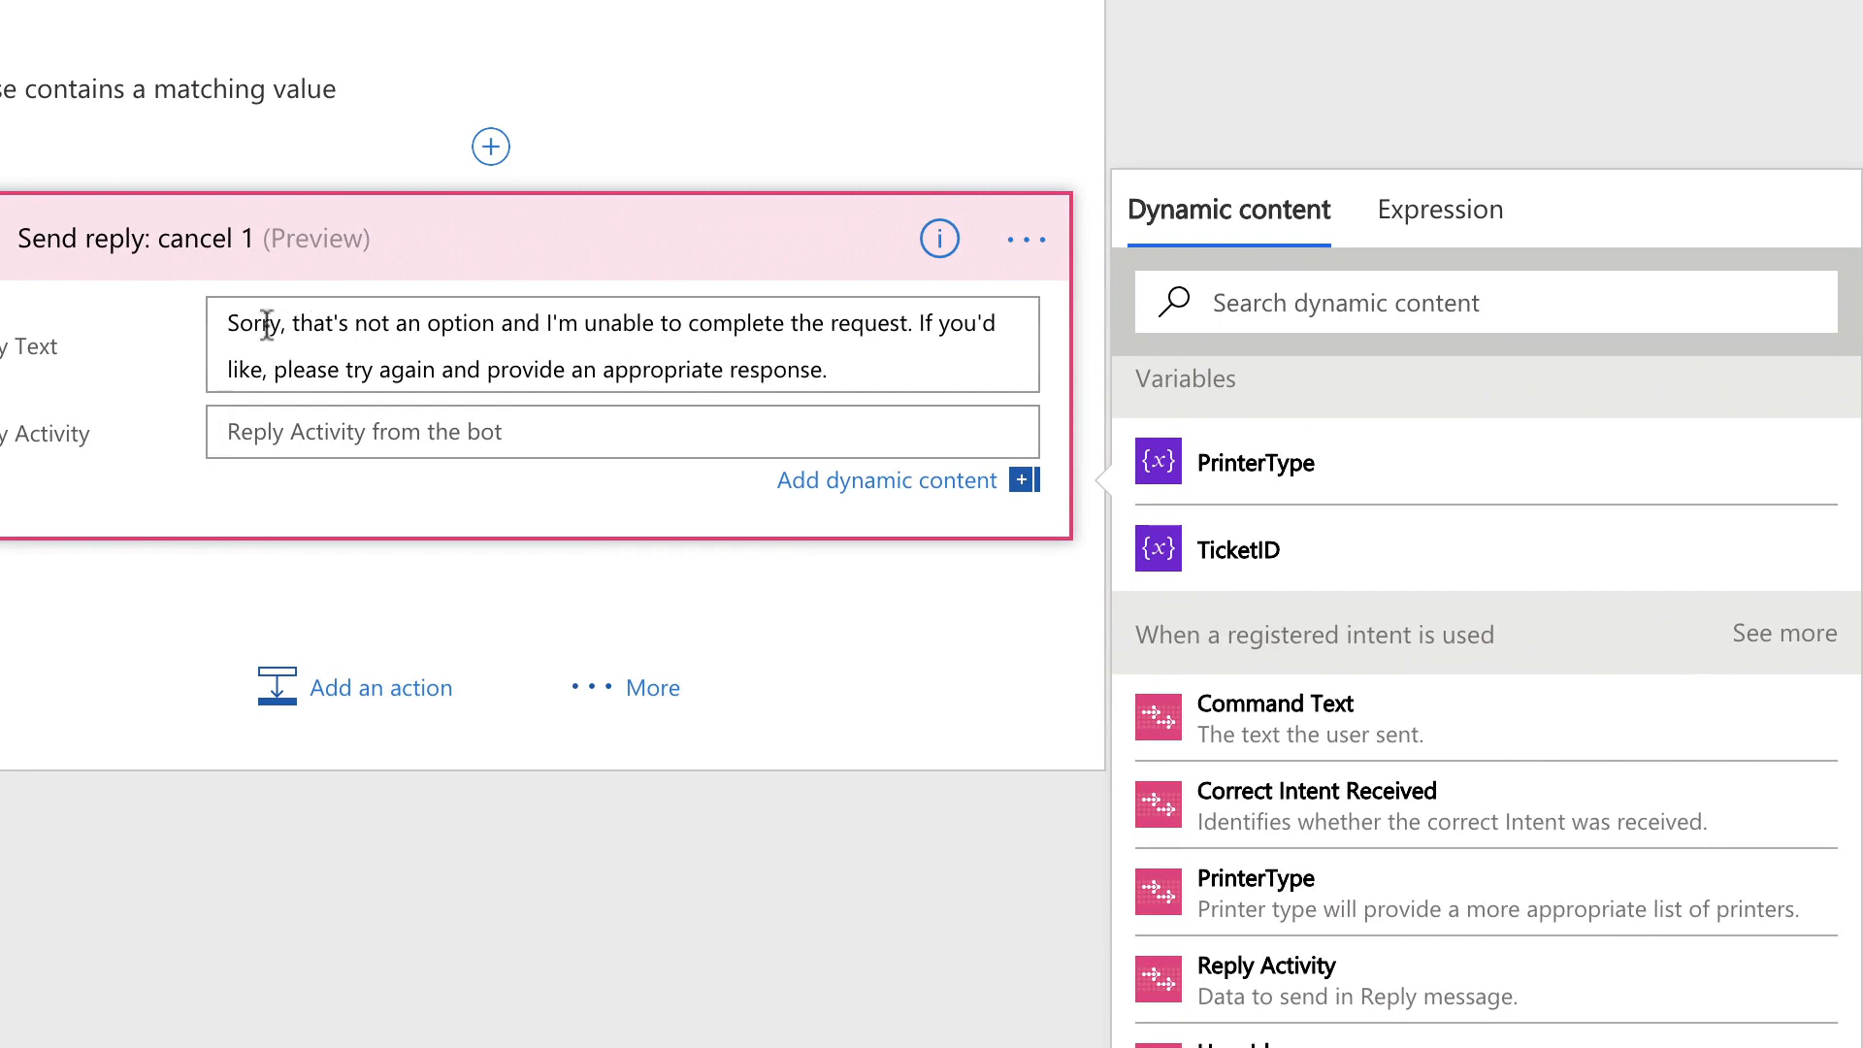
click(1368, 971)
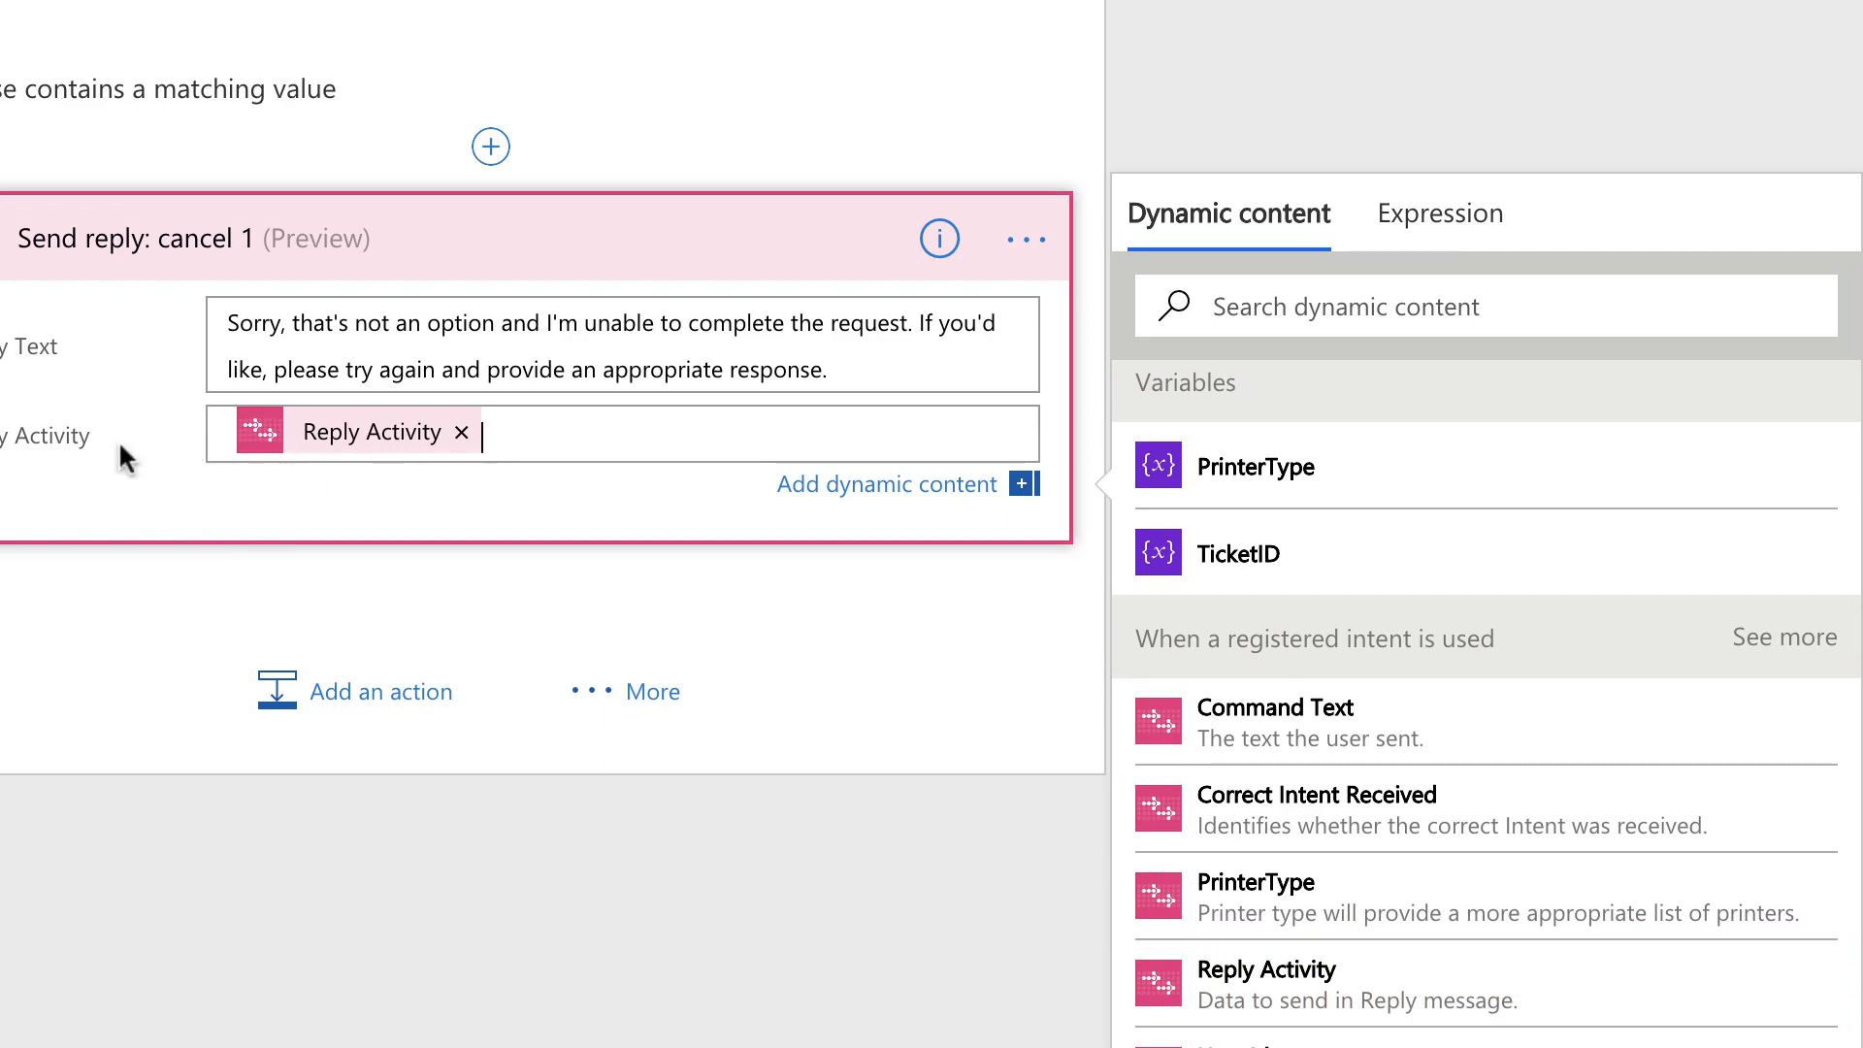
click(198, 504)
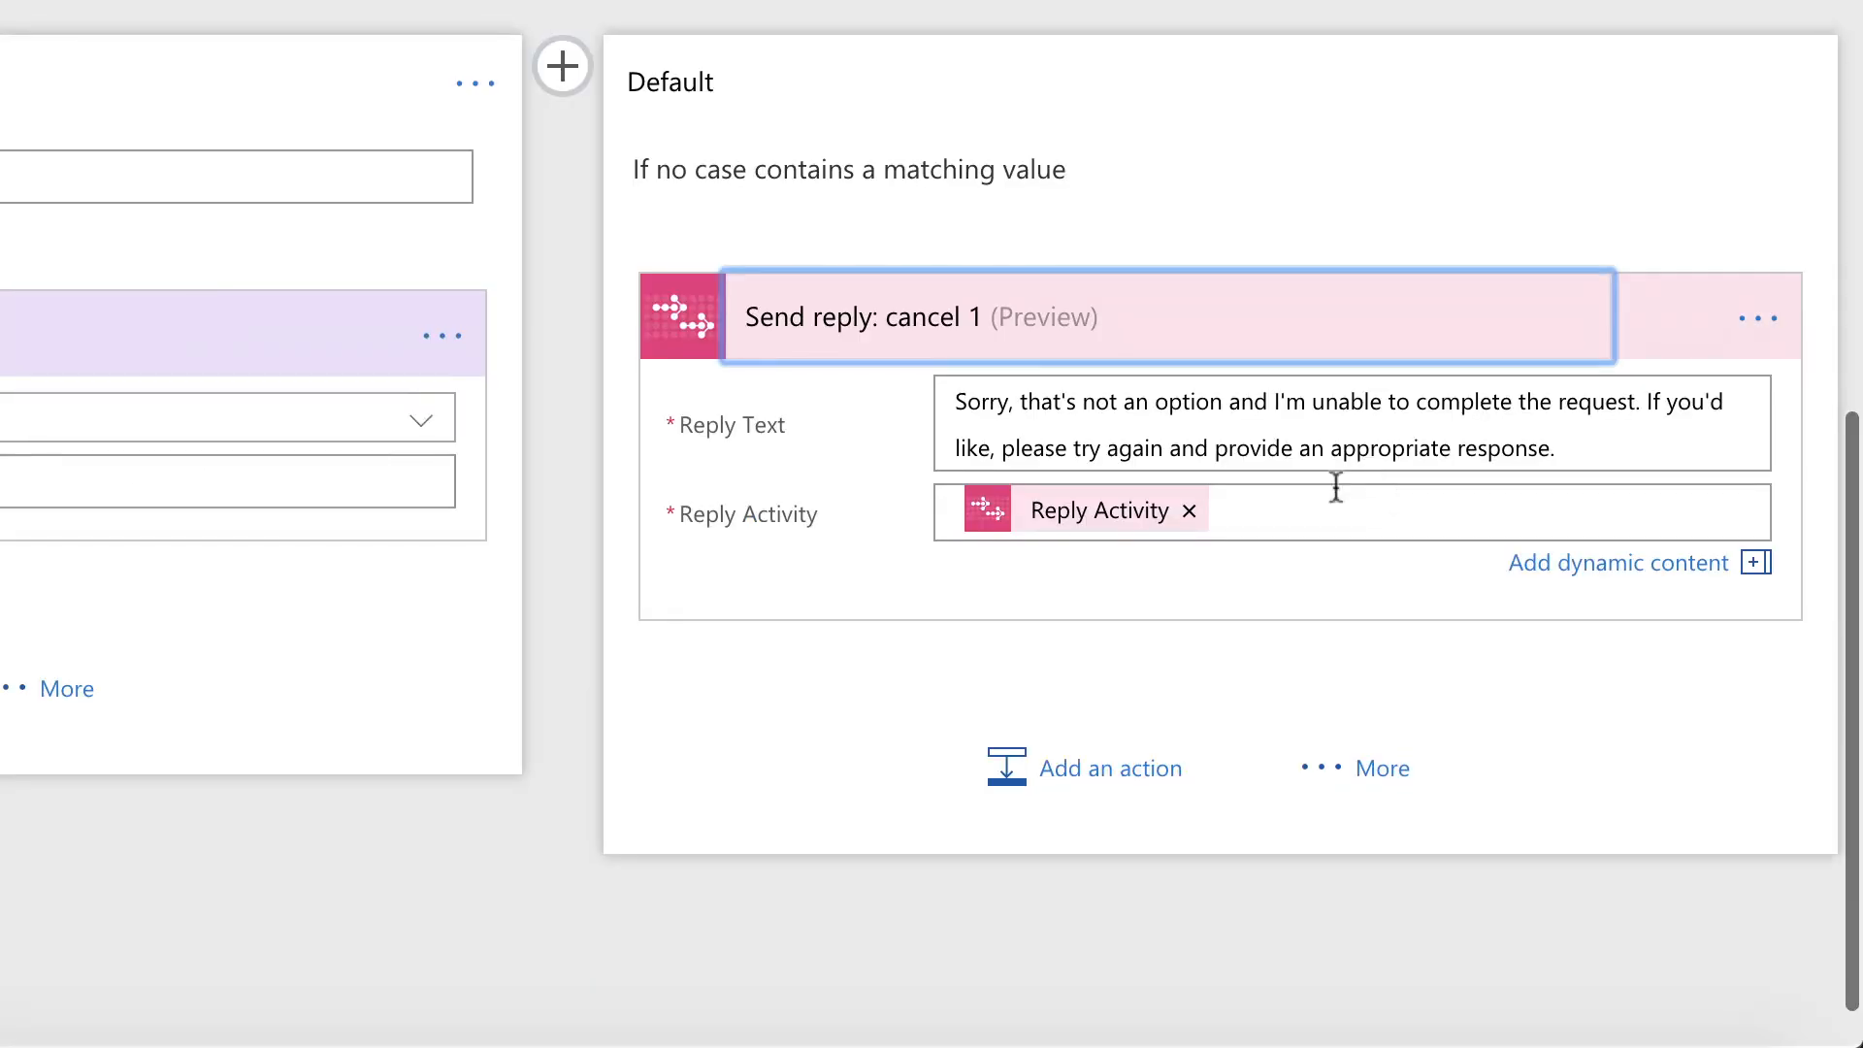
Add a Control - Terminate action below "Send reply: cancel 1" in the Default case
click(1053, 789)
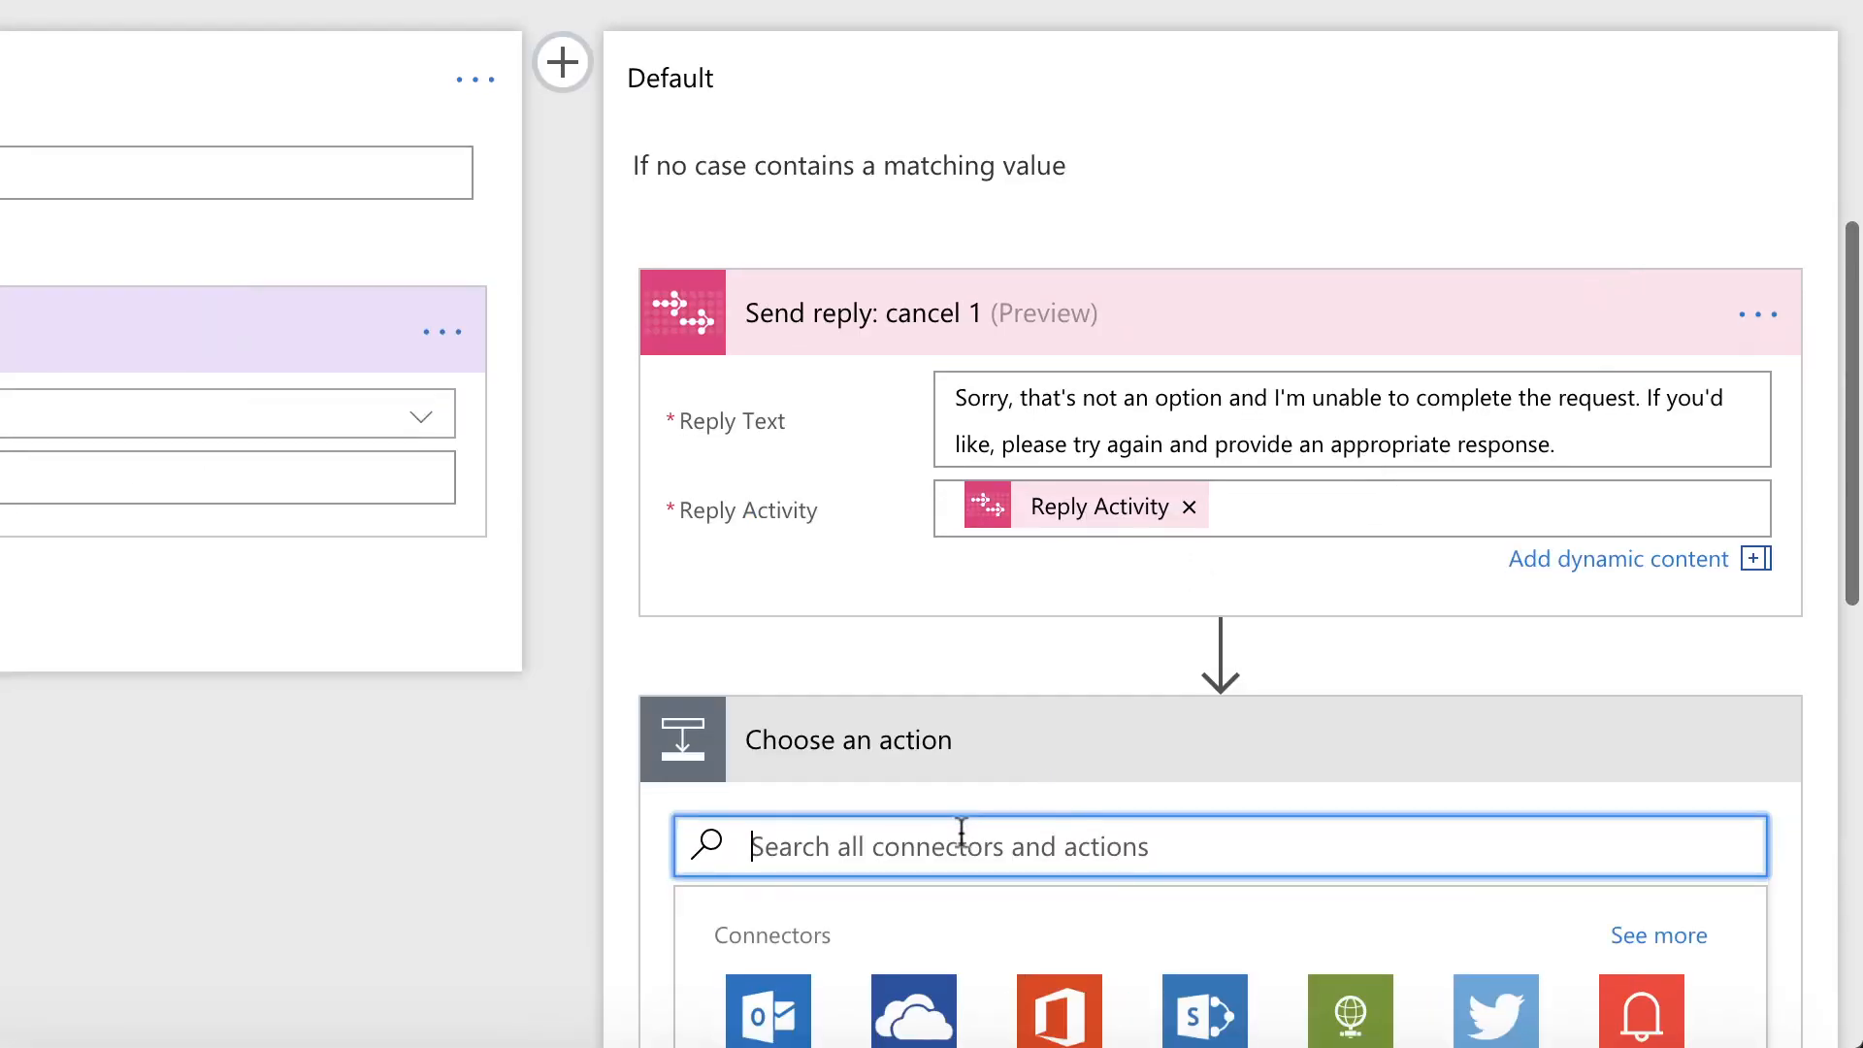
text(ternminate)
key(BackSpace)
key(BackSpace)
key(BackSpace)
key(BackSpace)
key(BackSpace)
key(BackSpace)
key(BackSpace)
key(BackSpace)
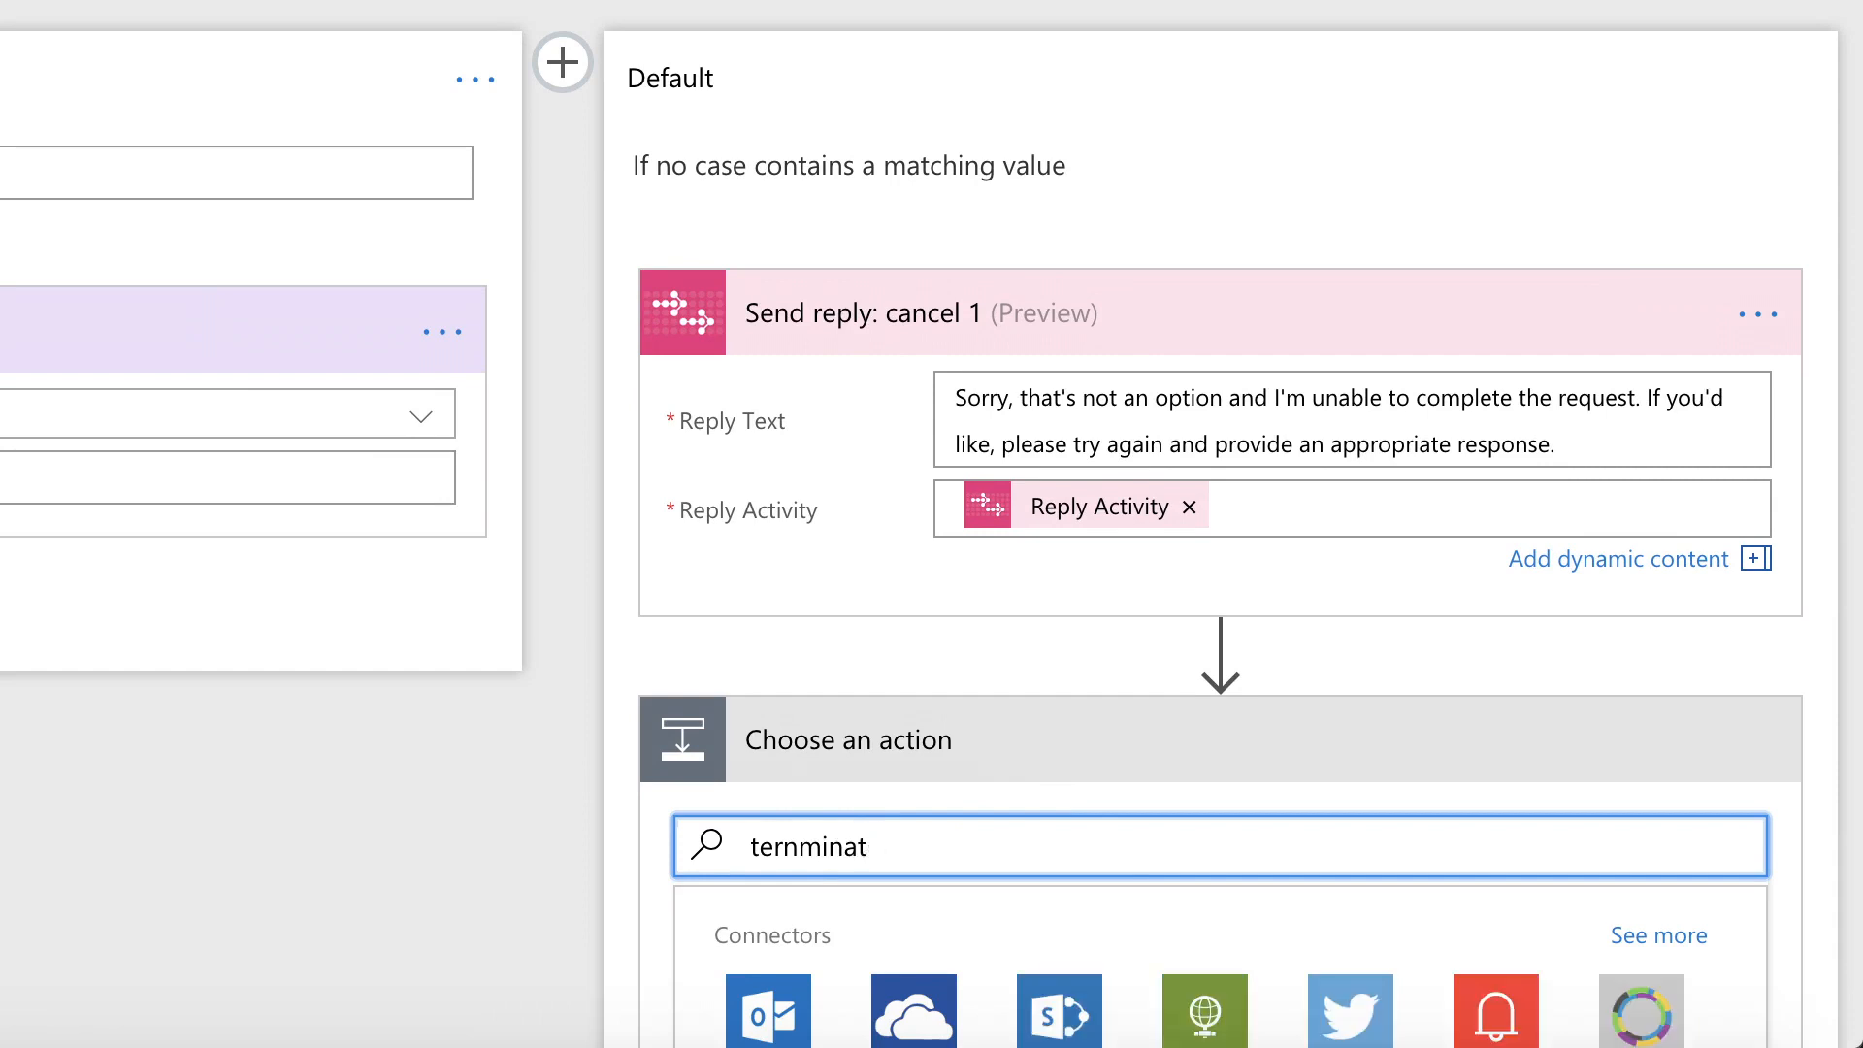
text(rminate)
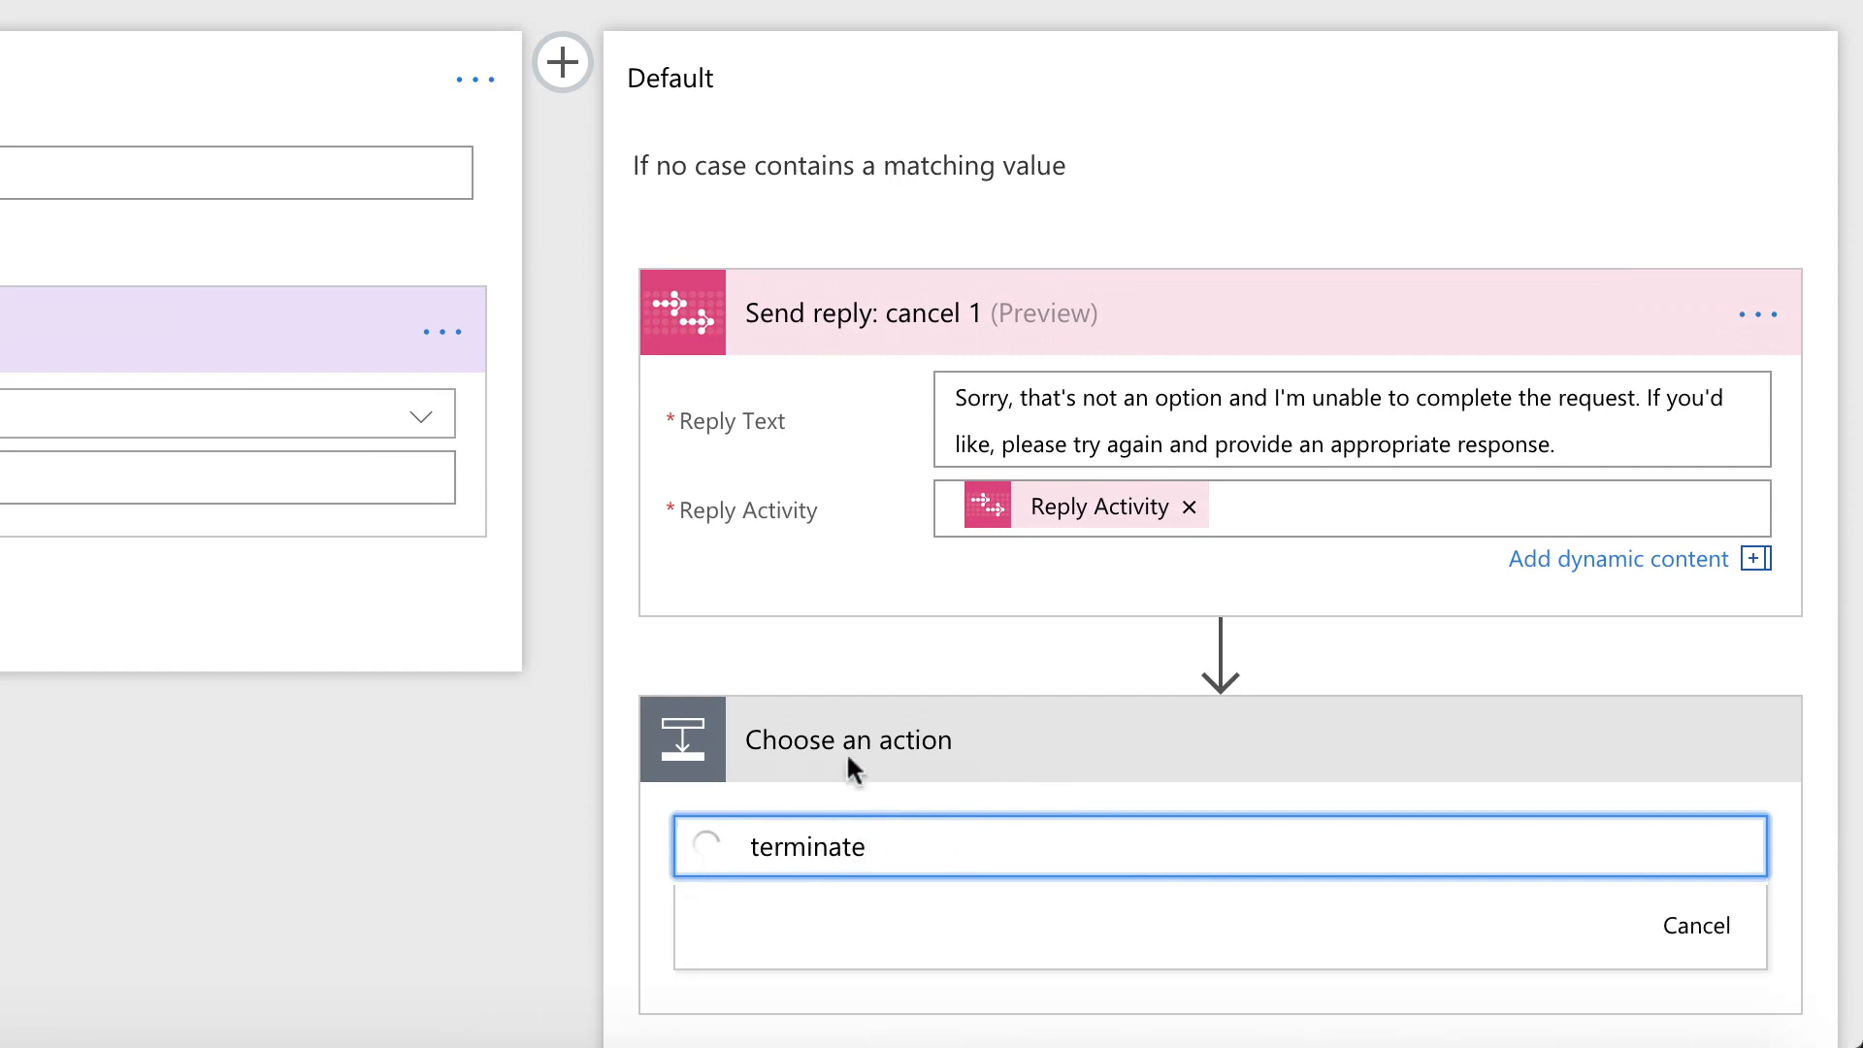
scroll(784, 738, down, 2)
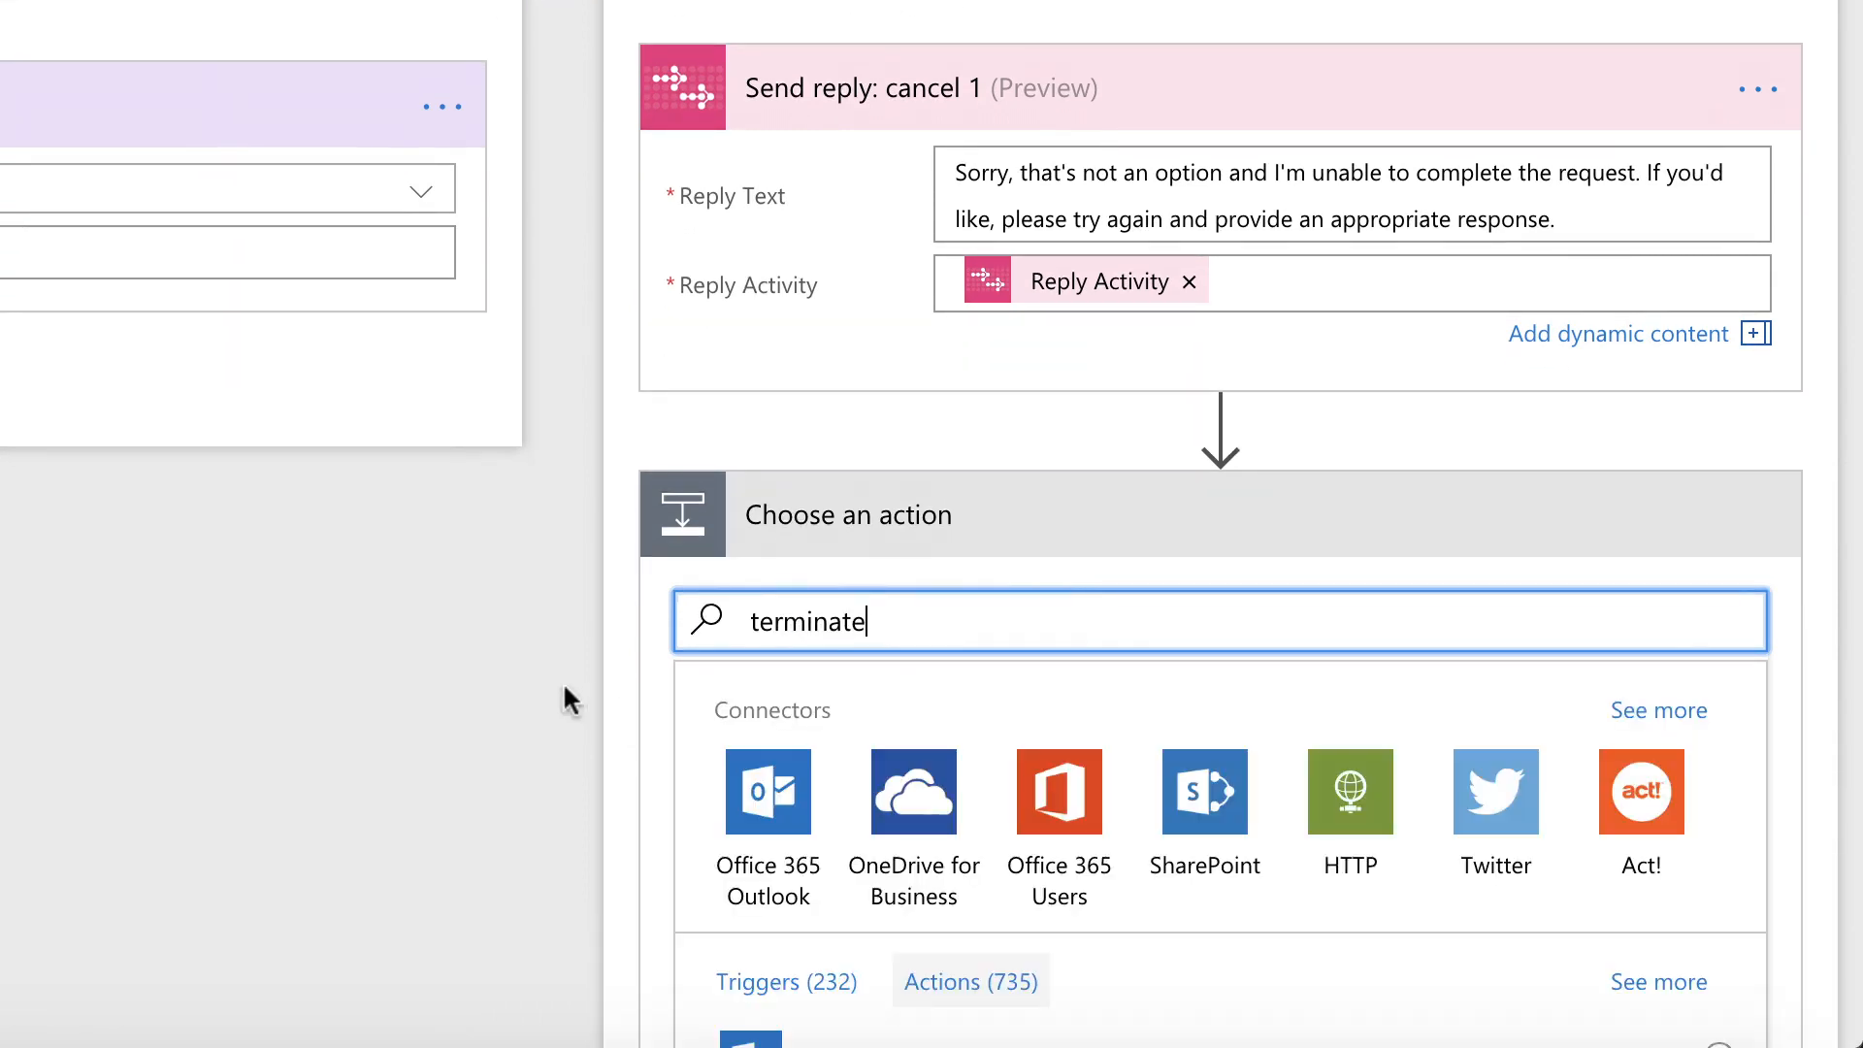
scroll(611, 735, down, 3)
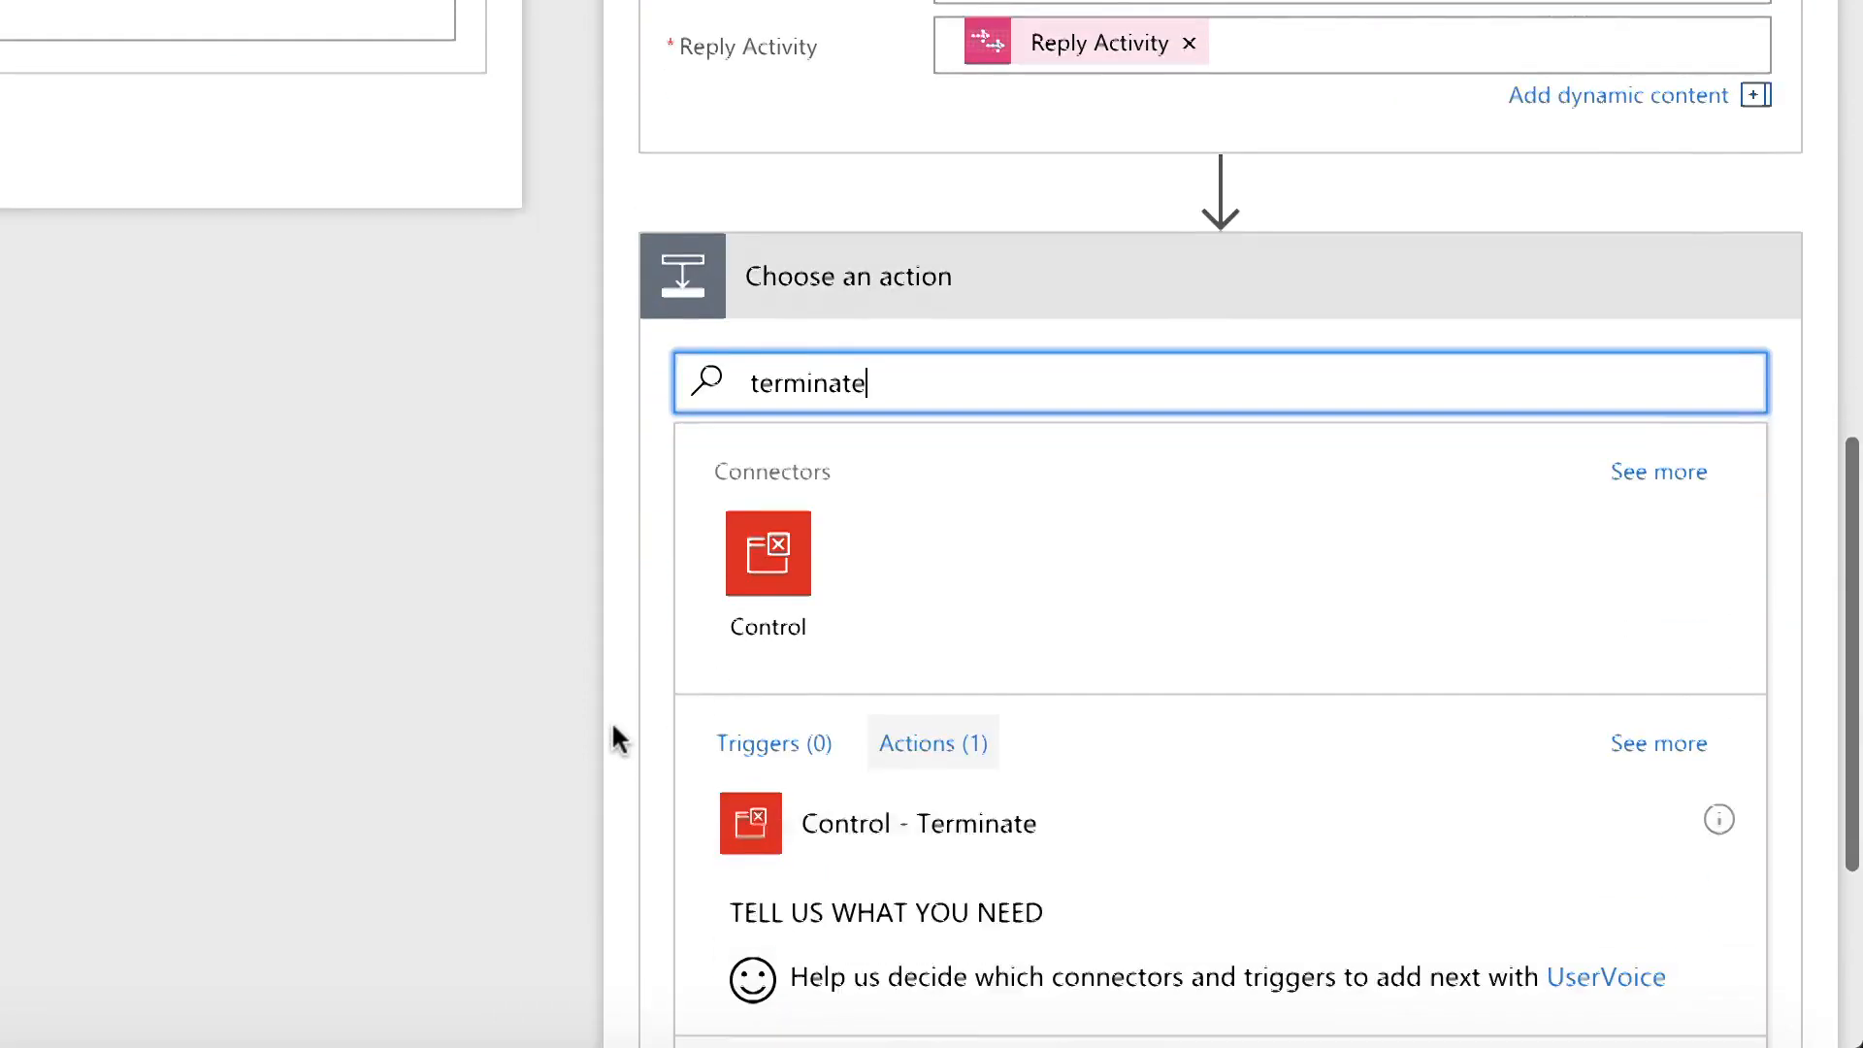
click(914, 788)
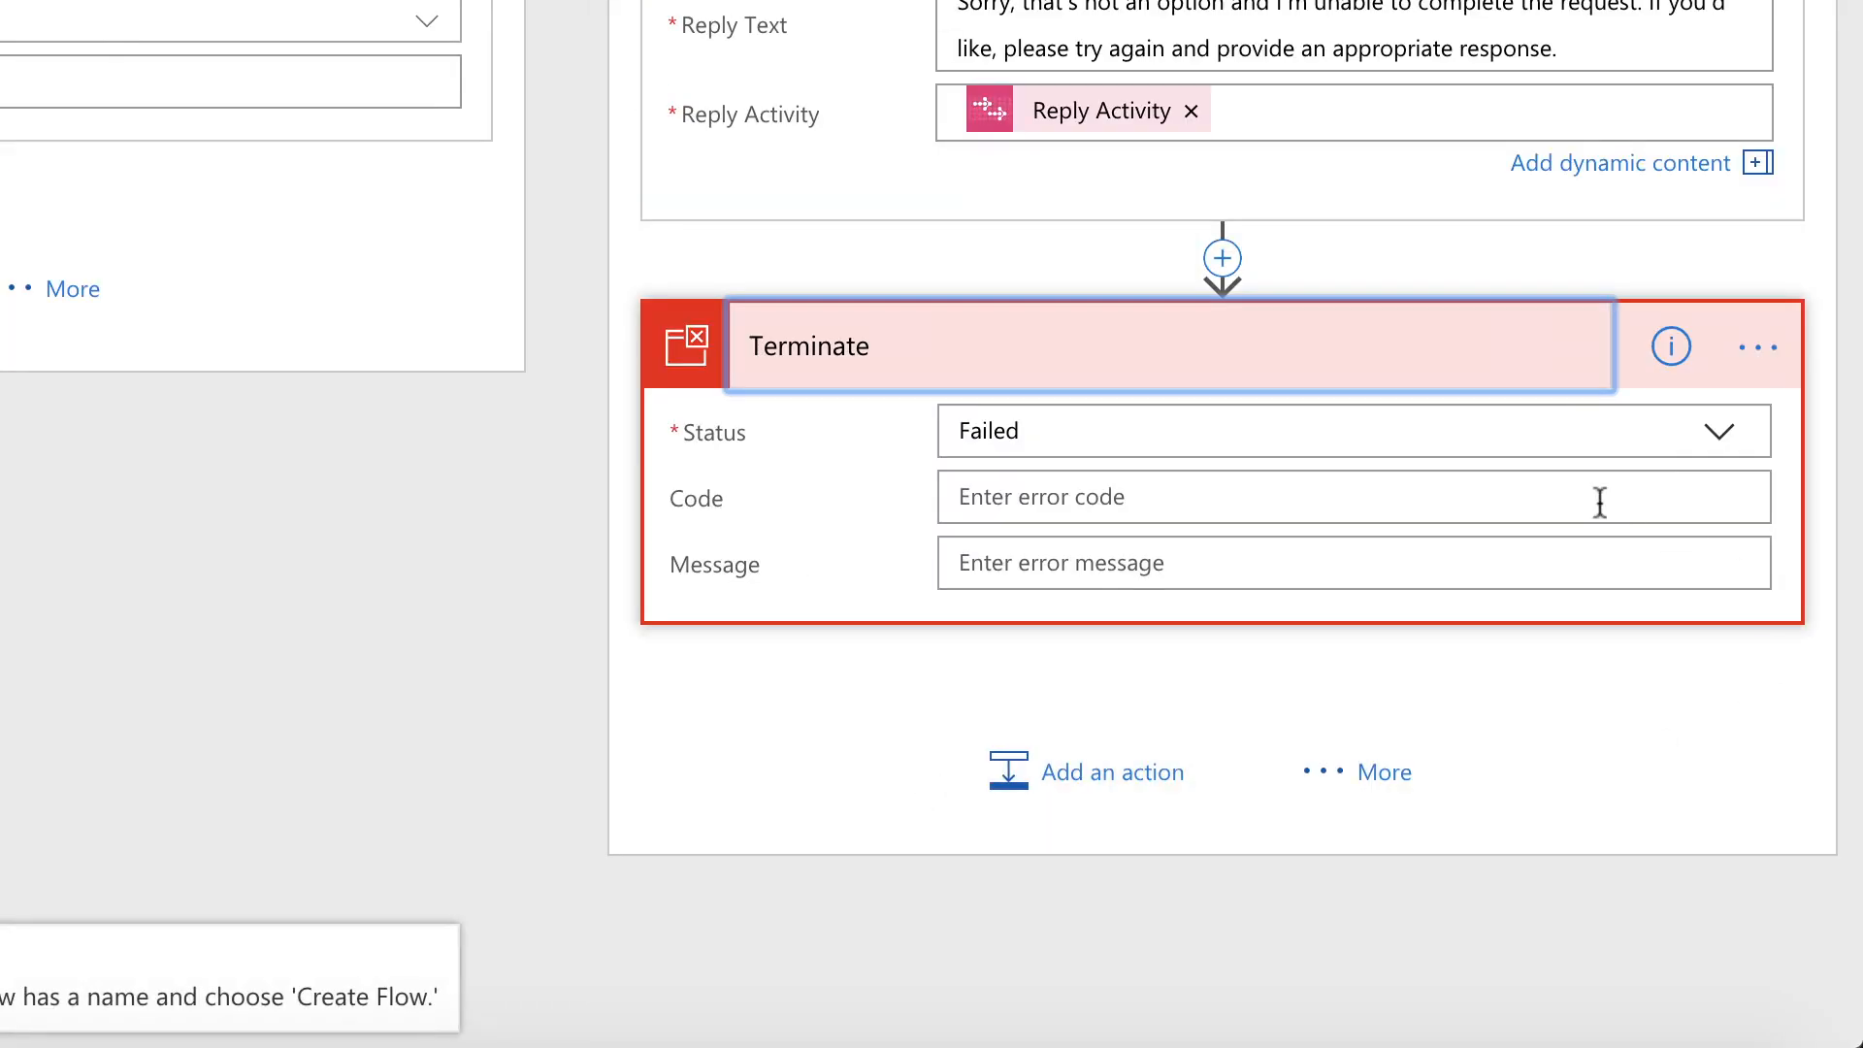
Set the Terminate action's status to Cancelled
click(1722, 436)
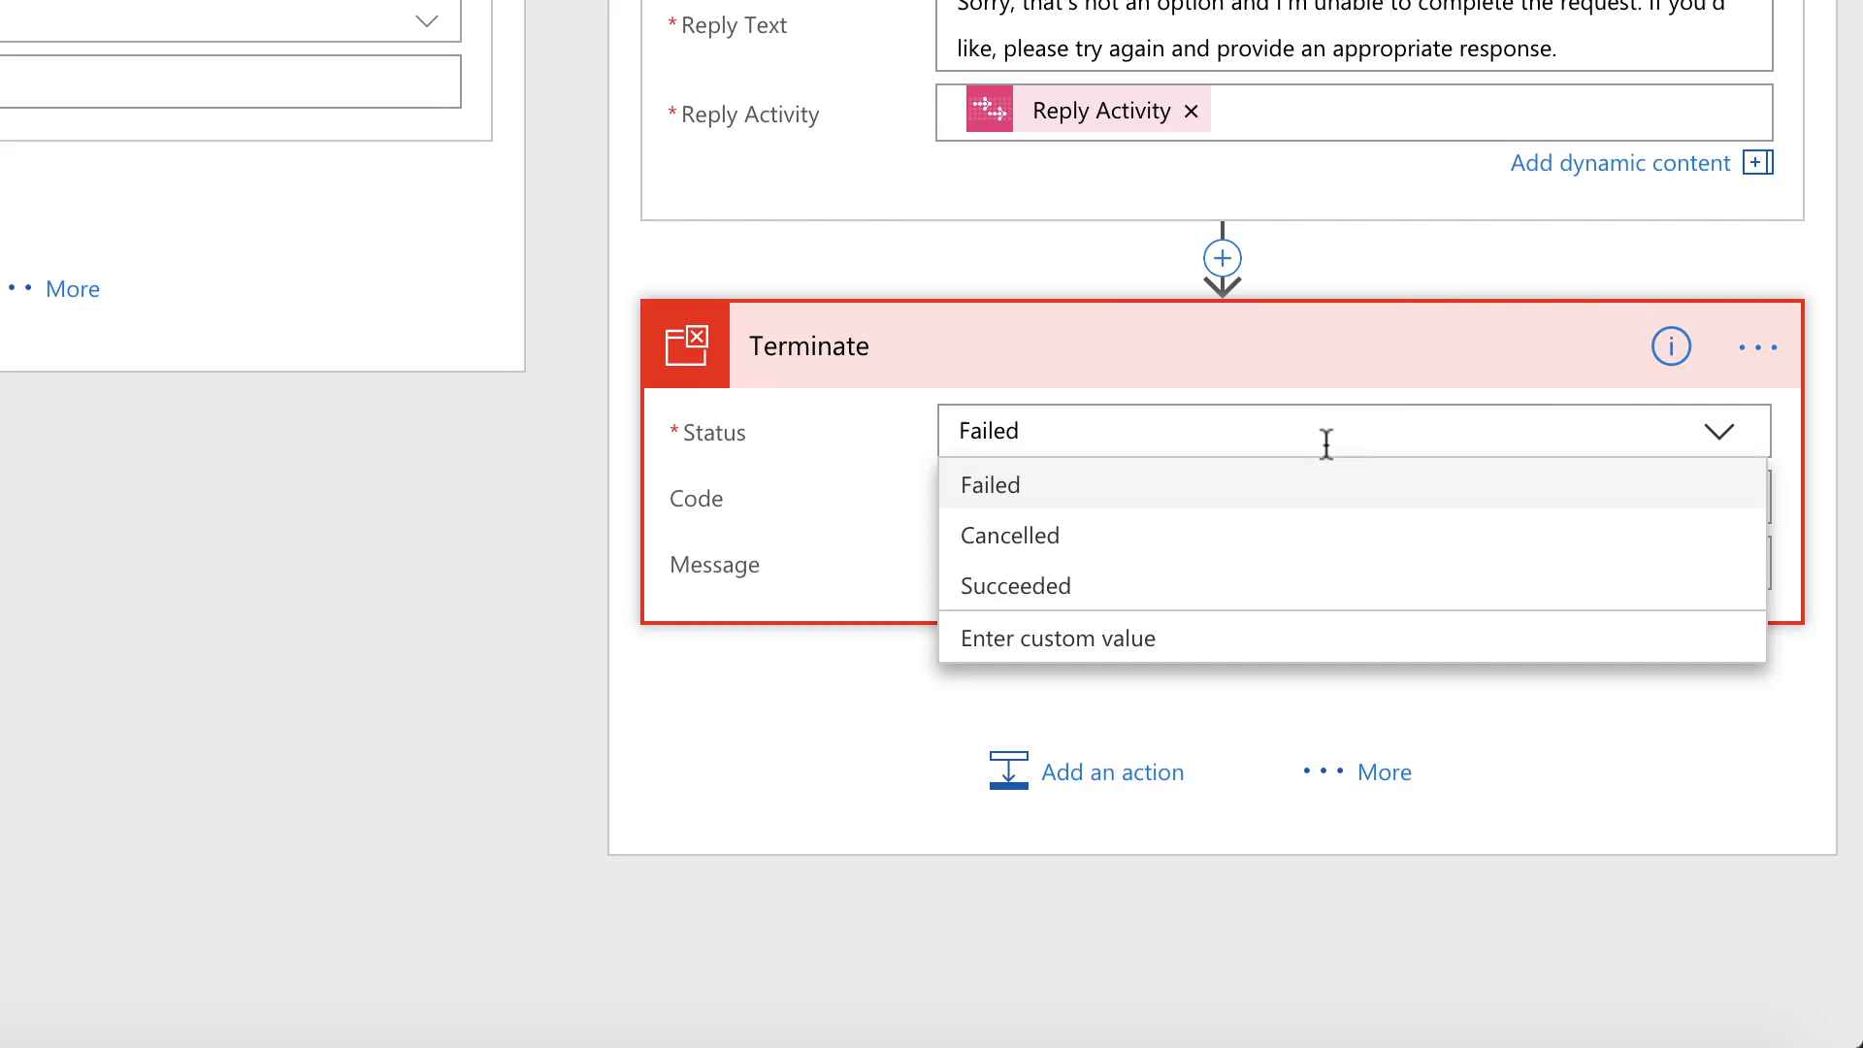
click(1015, 543)
click(584, 404)
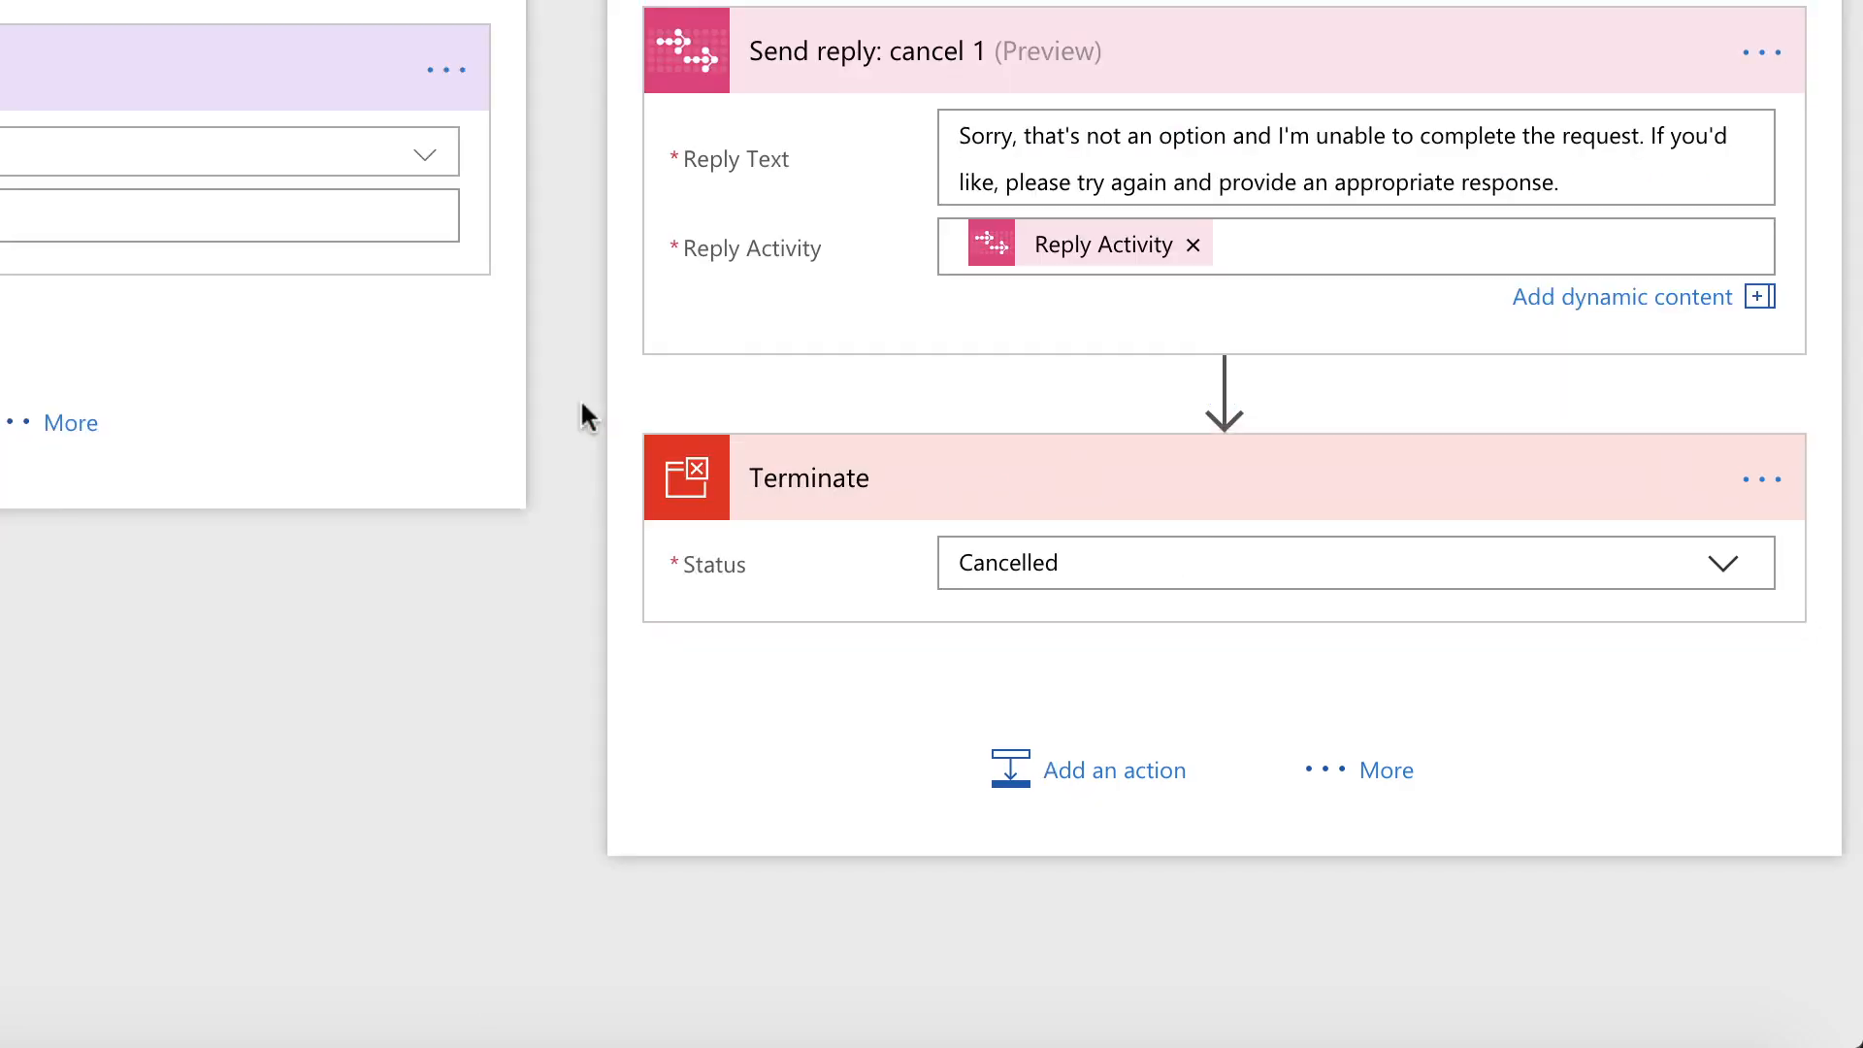
Collapse the Switch action so that only its header shows in the flow
scroll(581, 399, up, 8)
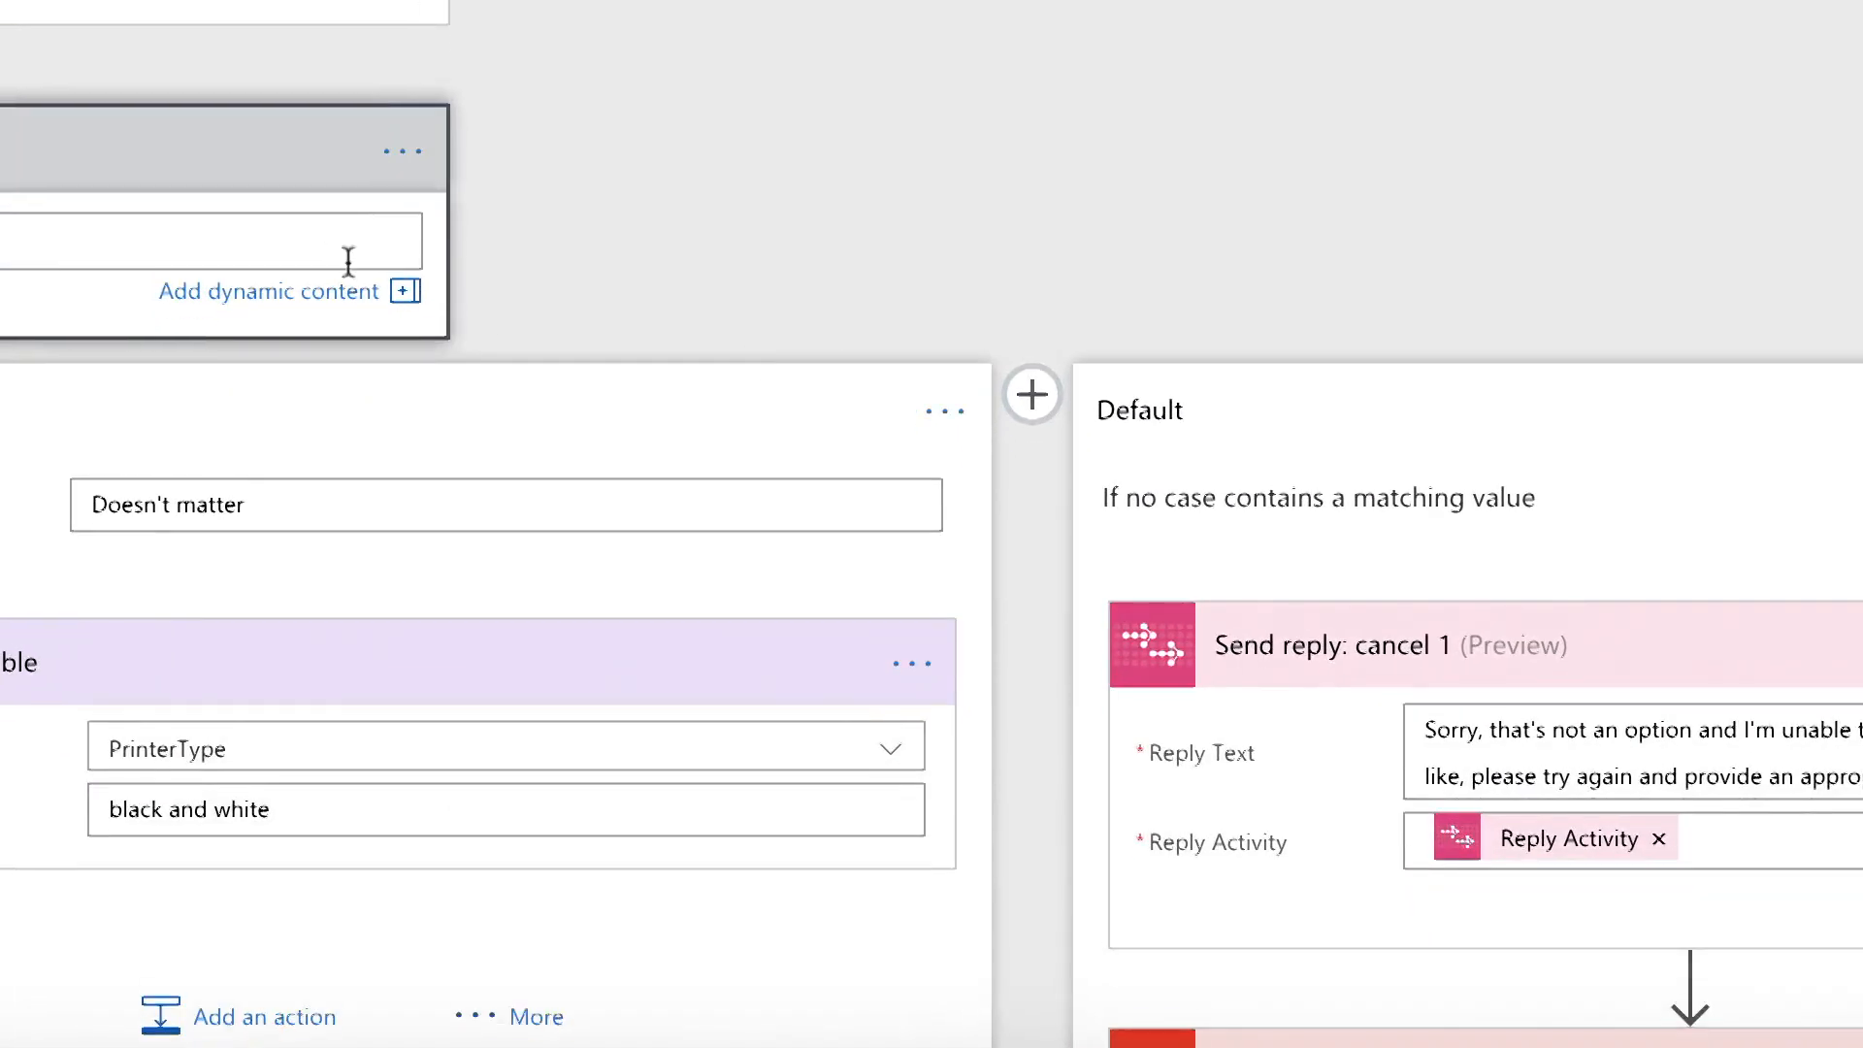
click(385, 154)
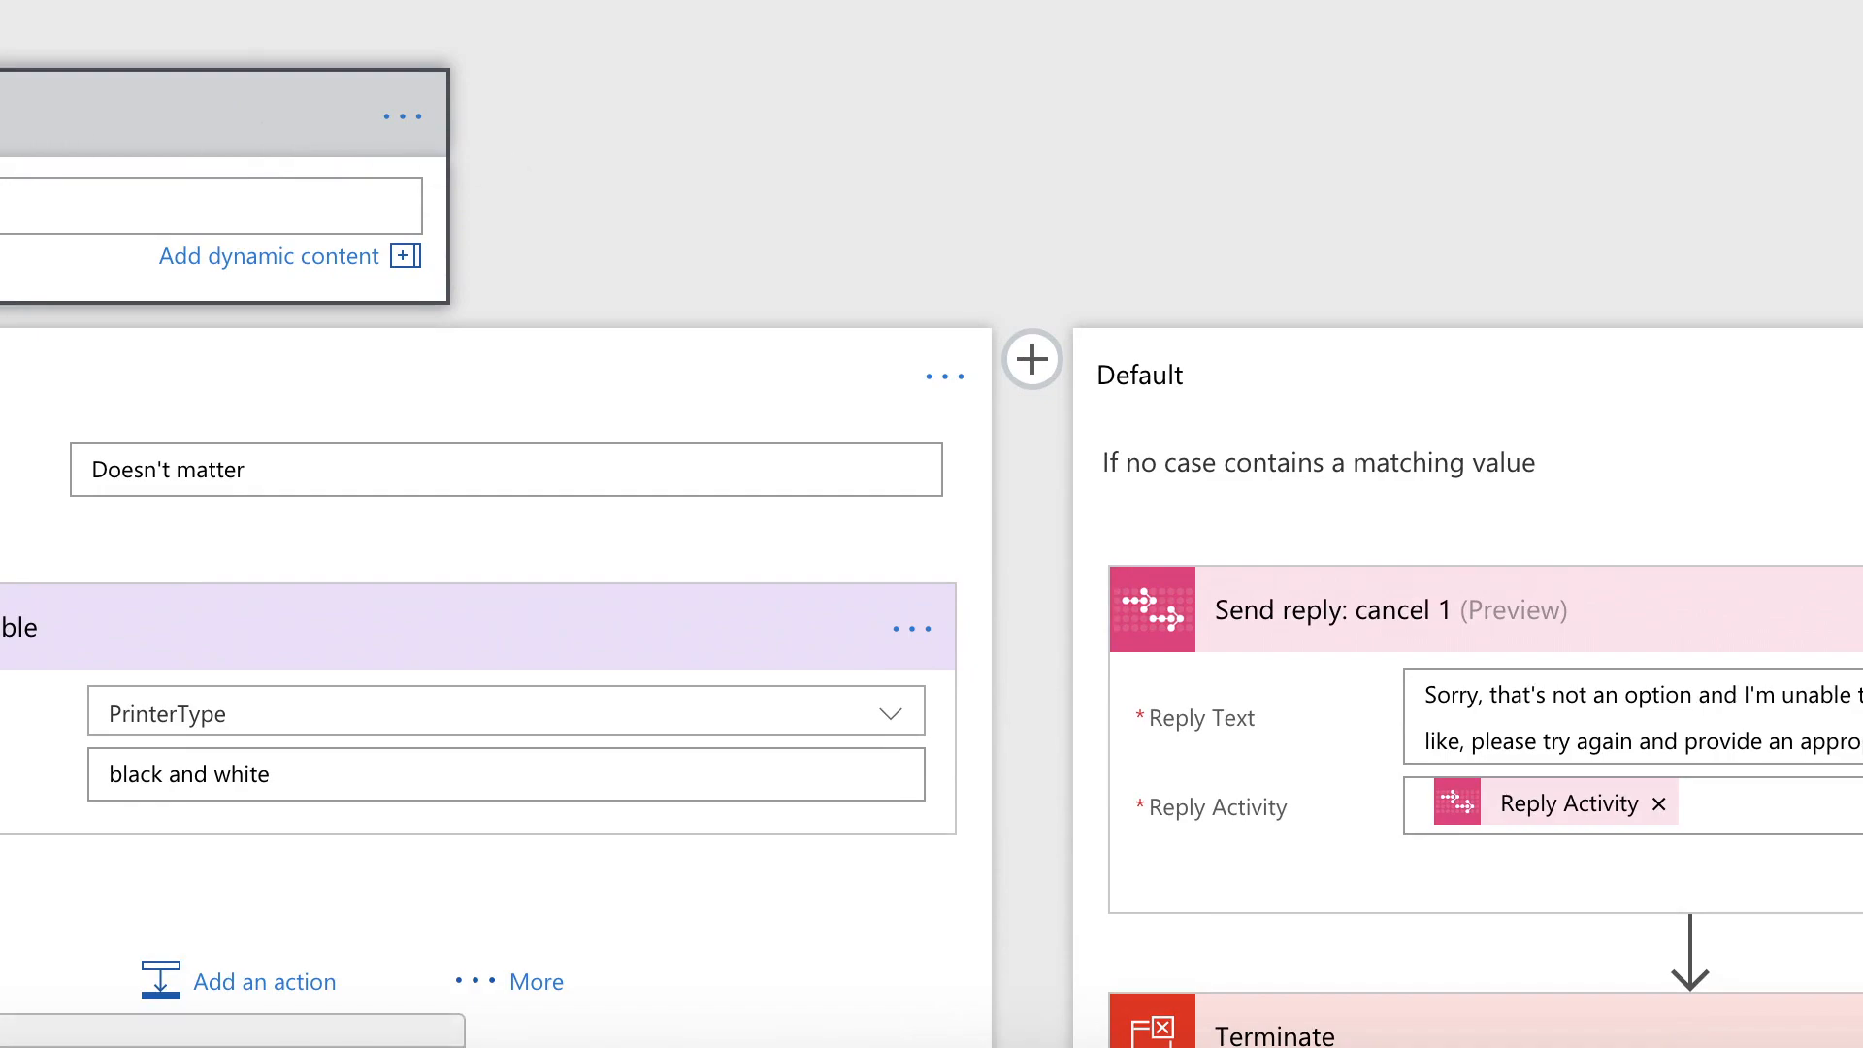
scroll(524, 885, up, 1)
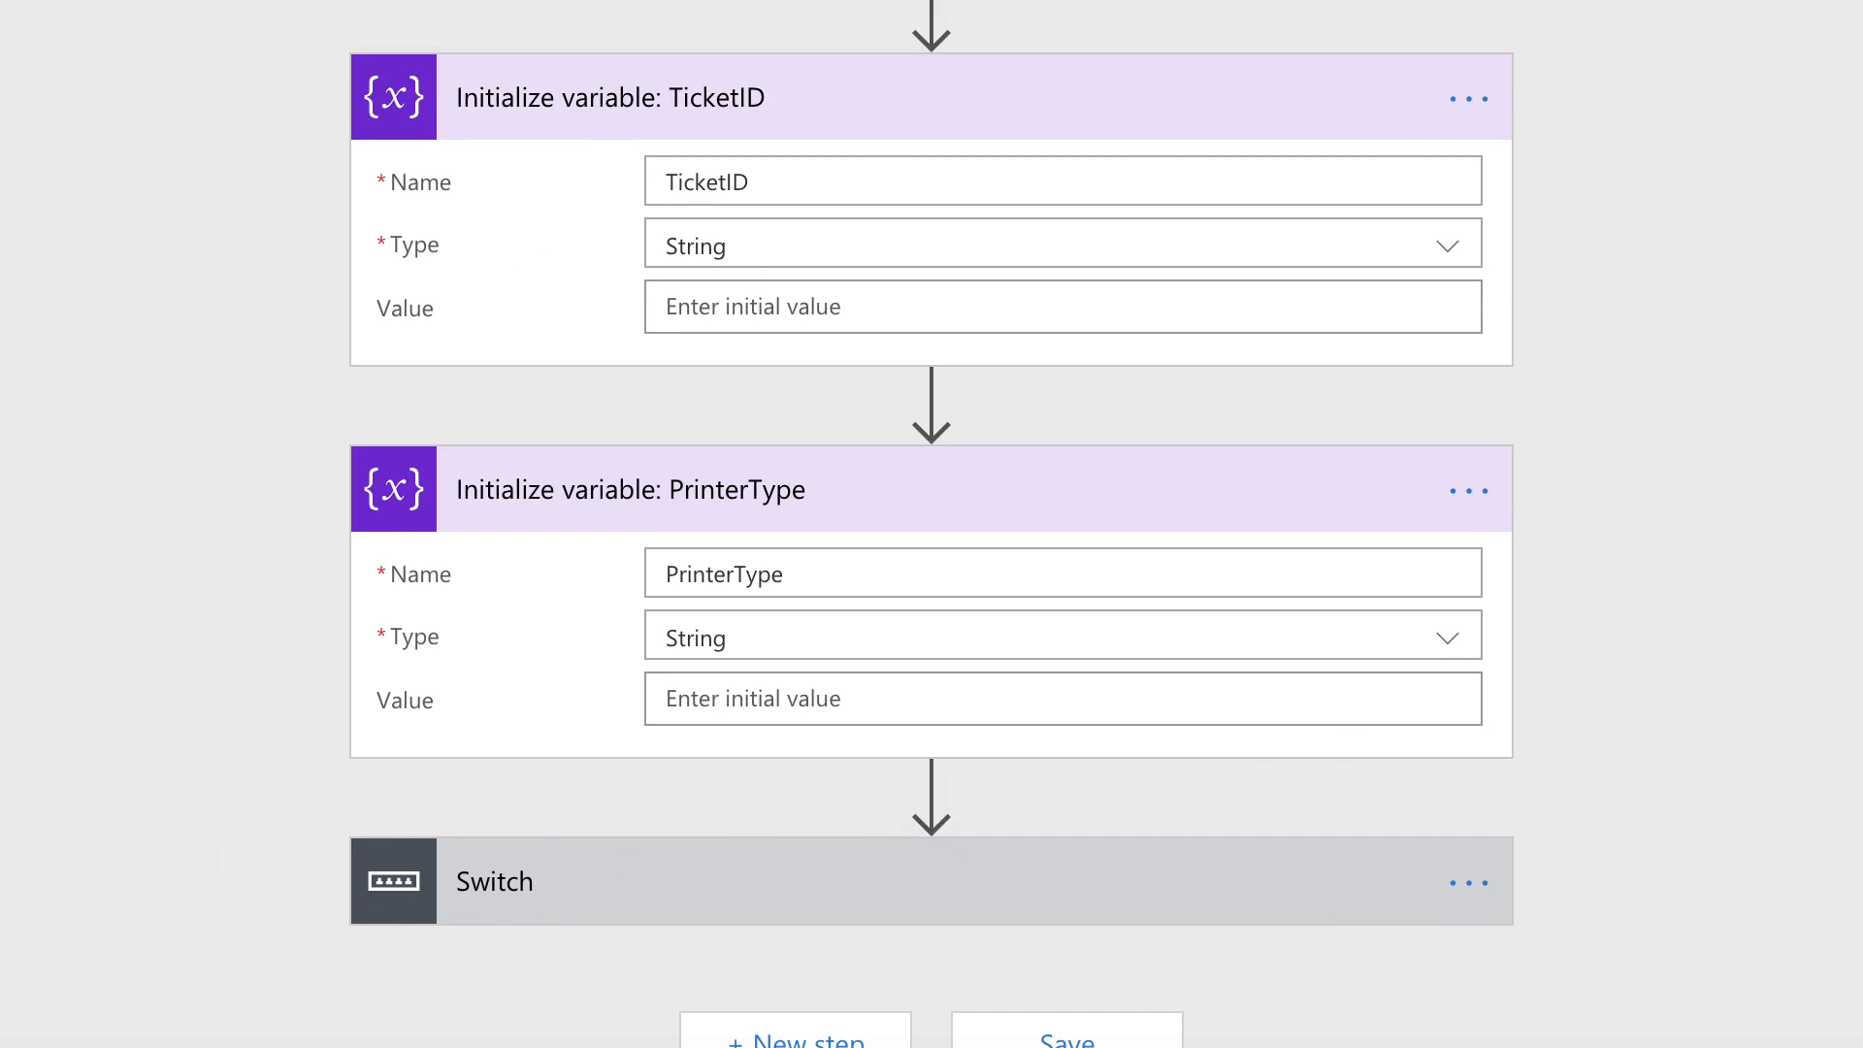
Add the Office 365 Users - Get user profile (V2) action below the Switch
click(801, 1029)
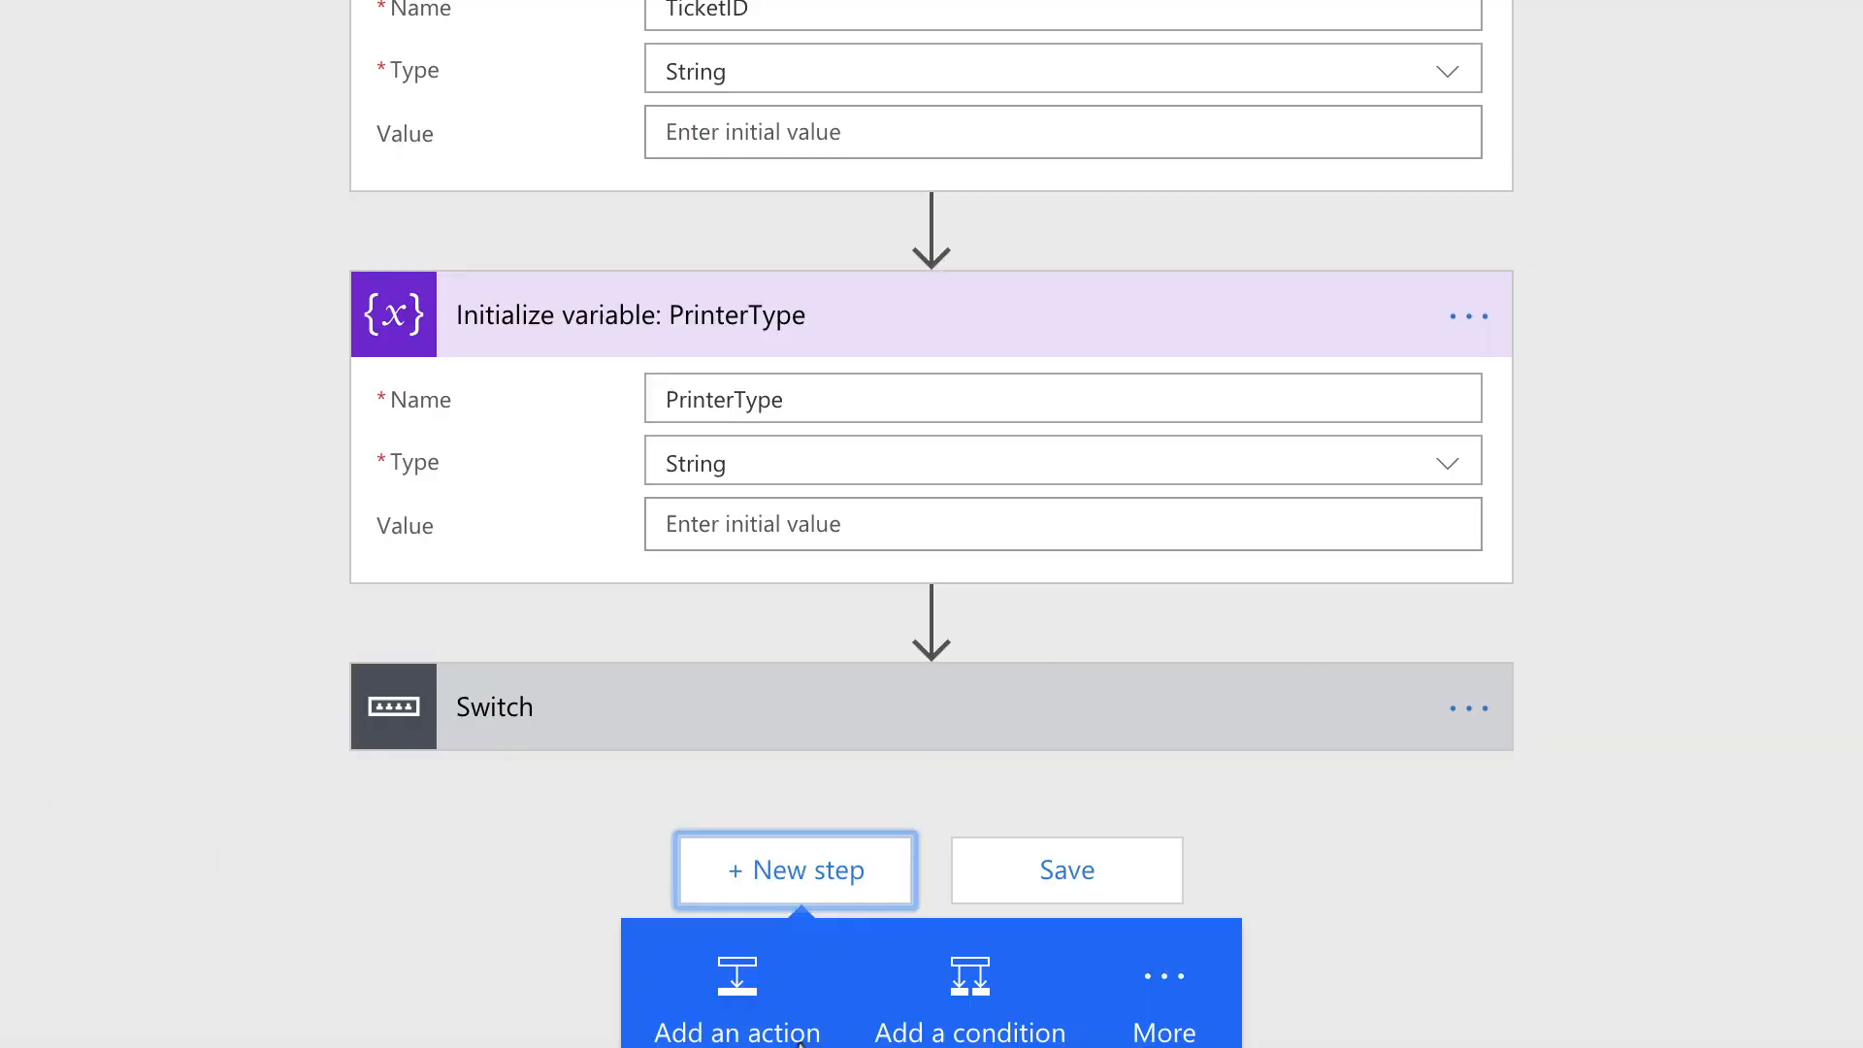
click(752, 999)
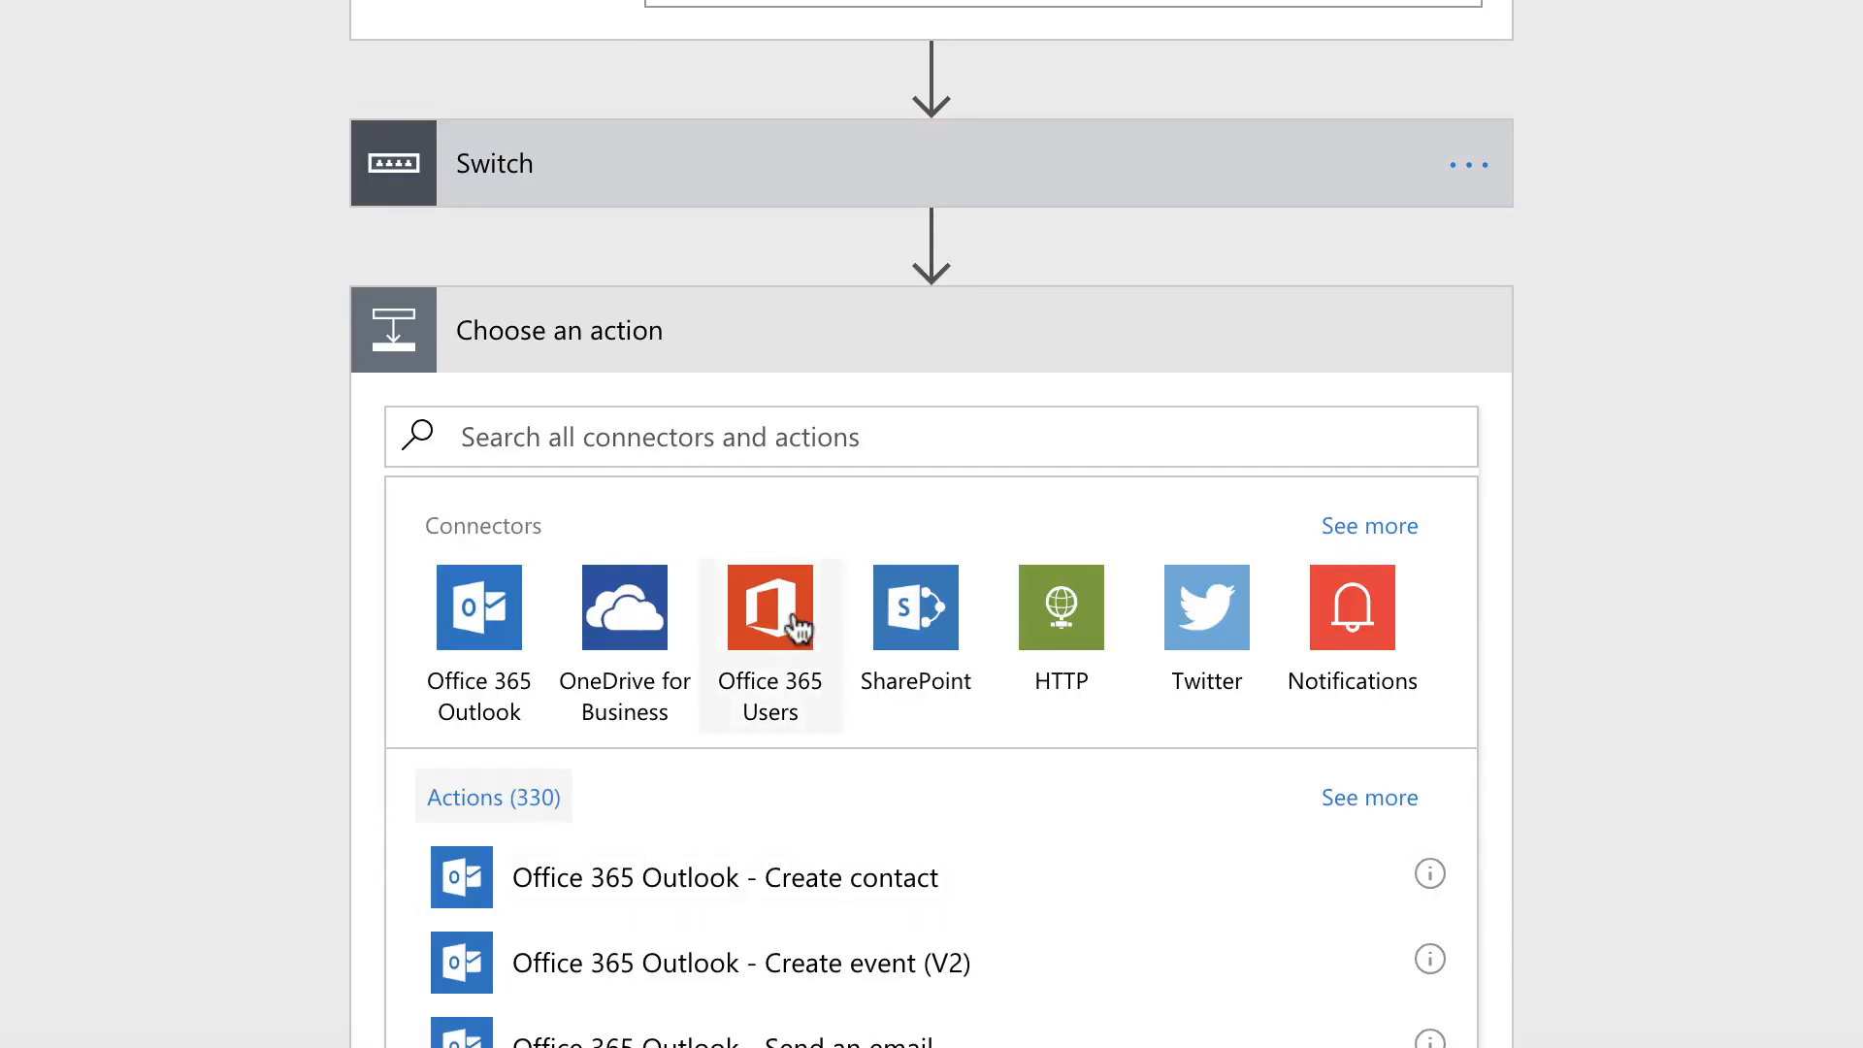
click(750, 646)
scroll(690, 690, down, 3)
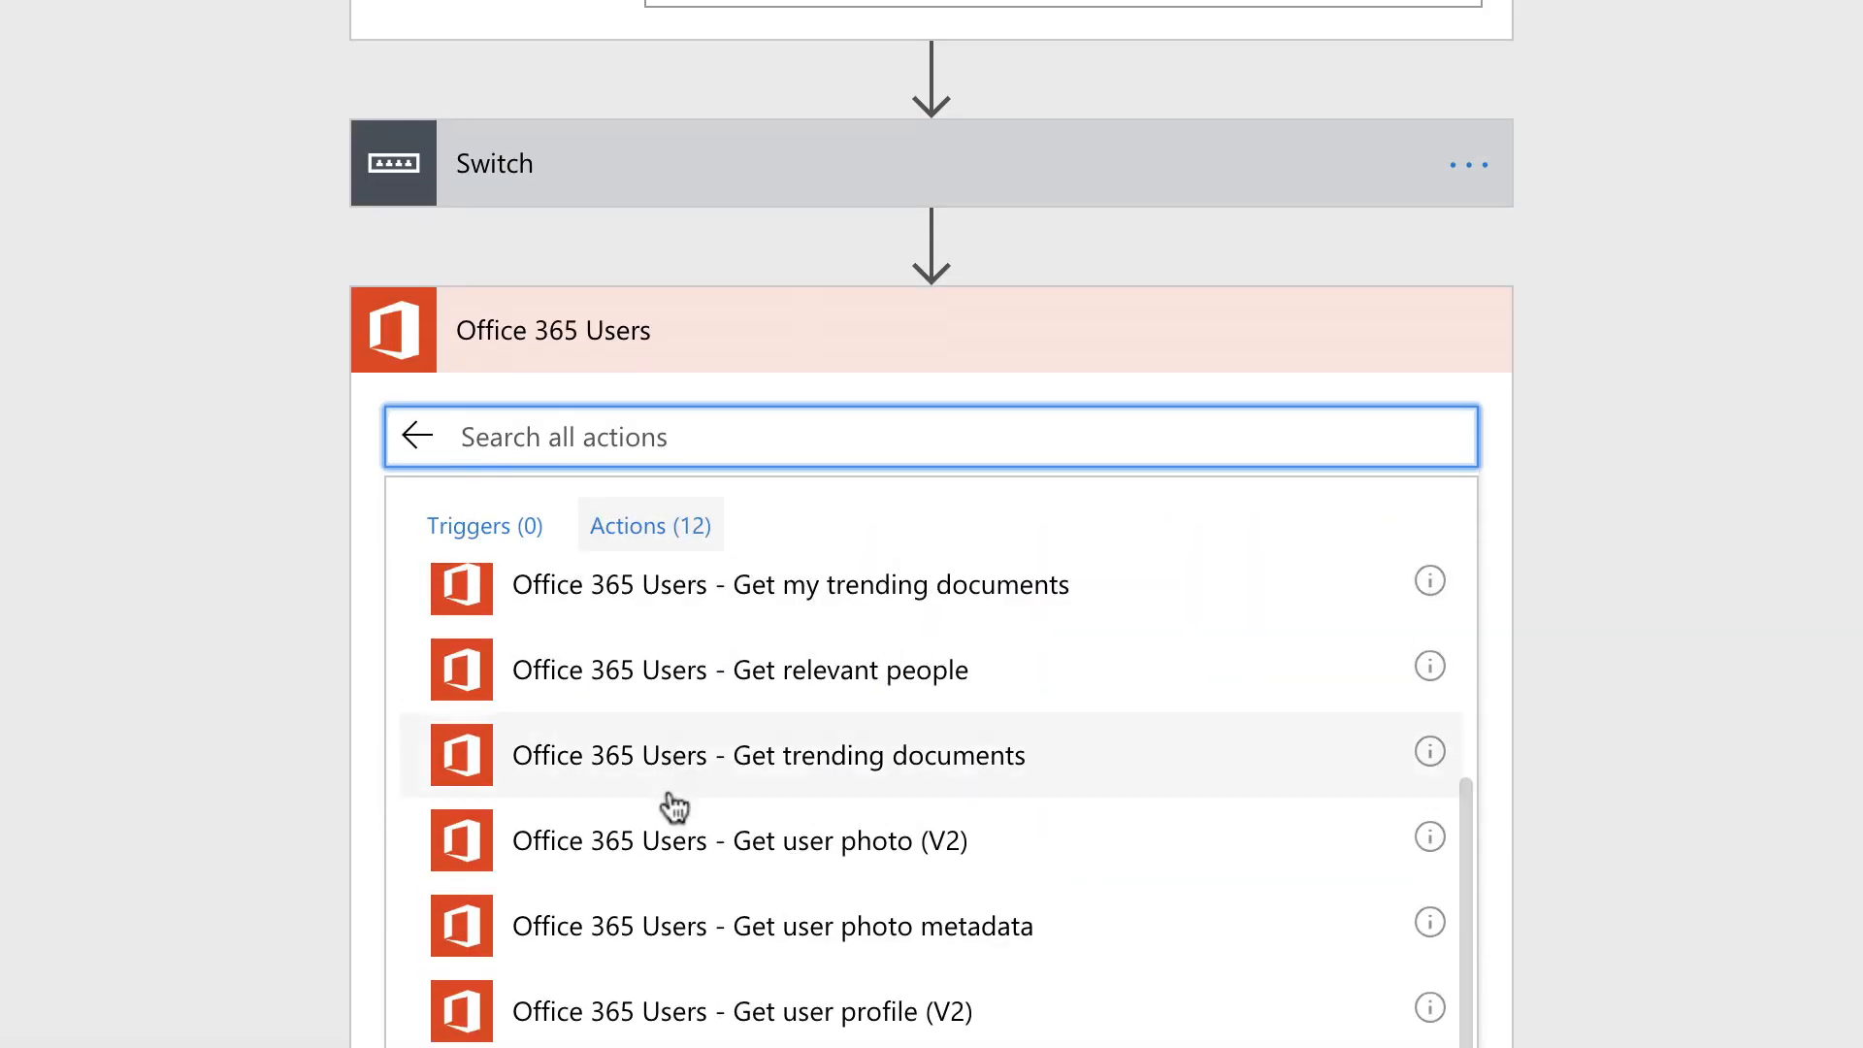
click(665, 1009)
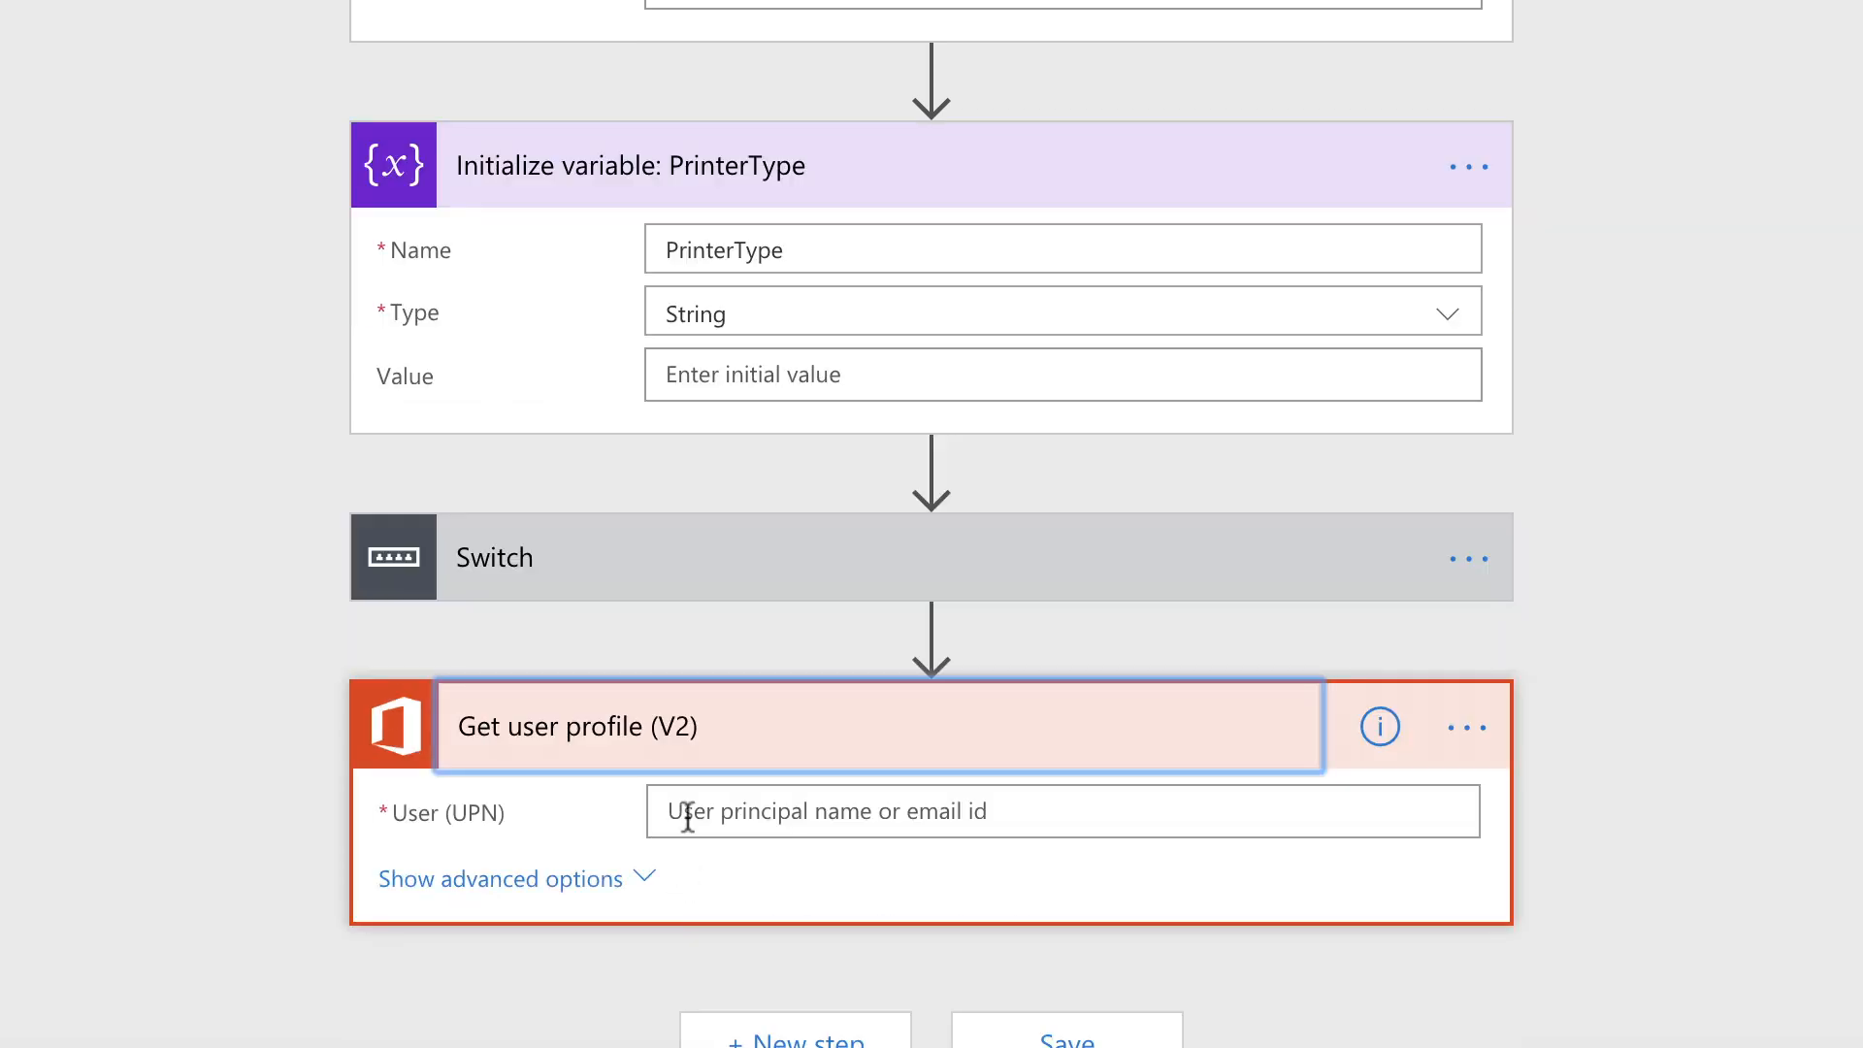
Set the User (UPN) of Get user profile (V2) to the intent trigger's User Id dynamic value
click(688, 818)
scroll(1679, 990, down, 2)
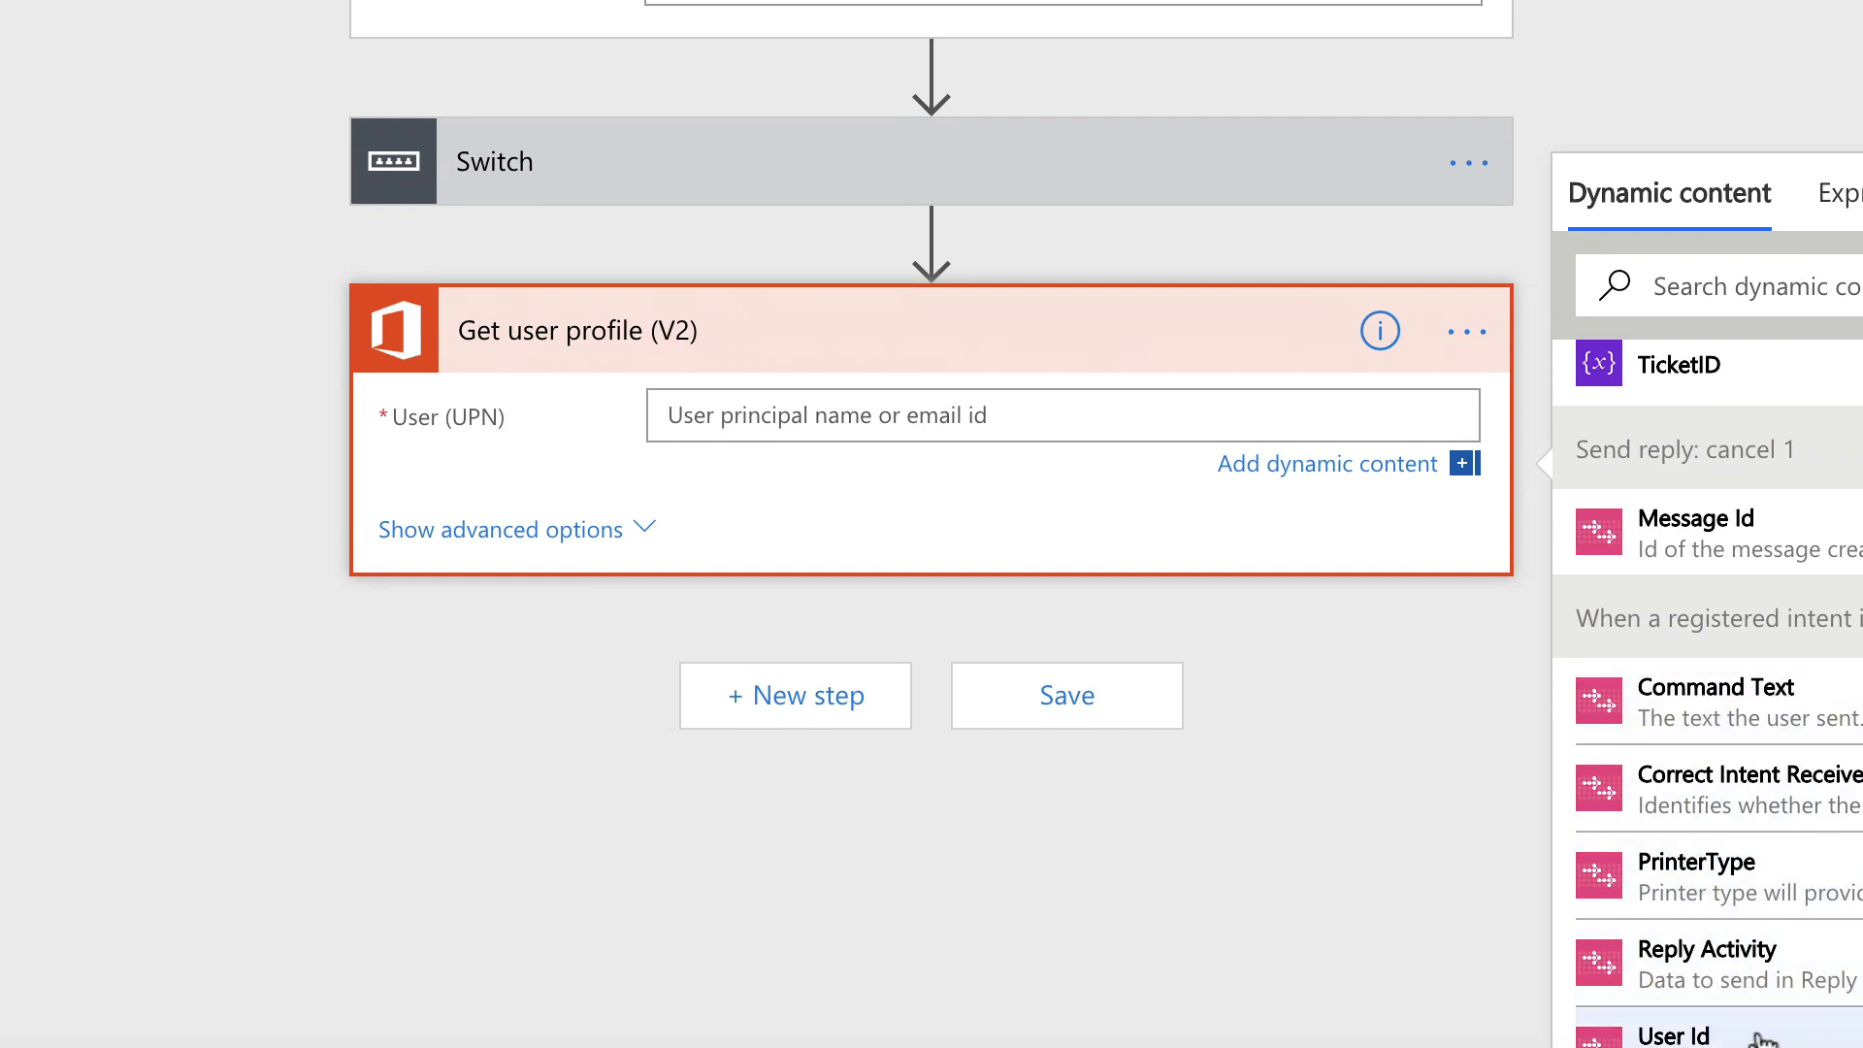
click(1688, 1036)
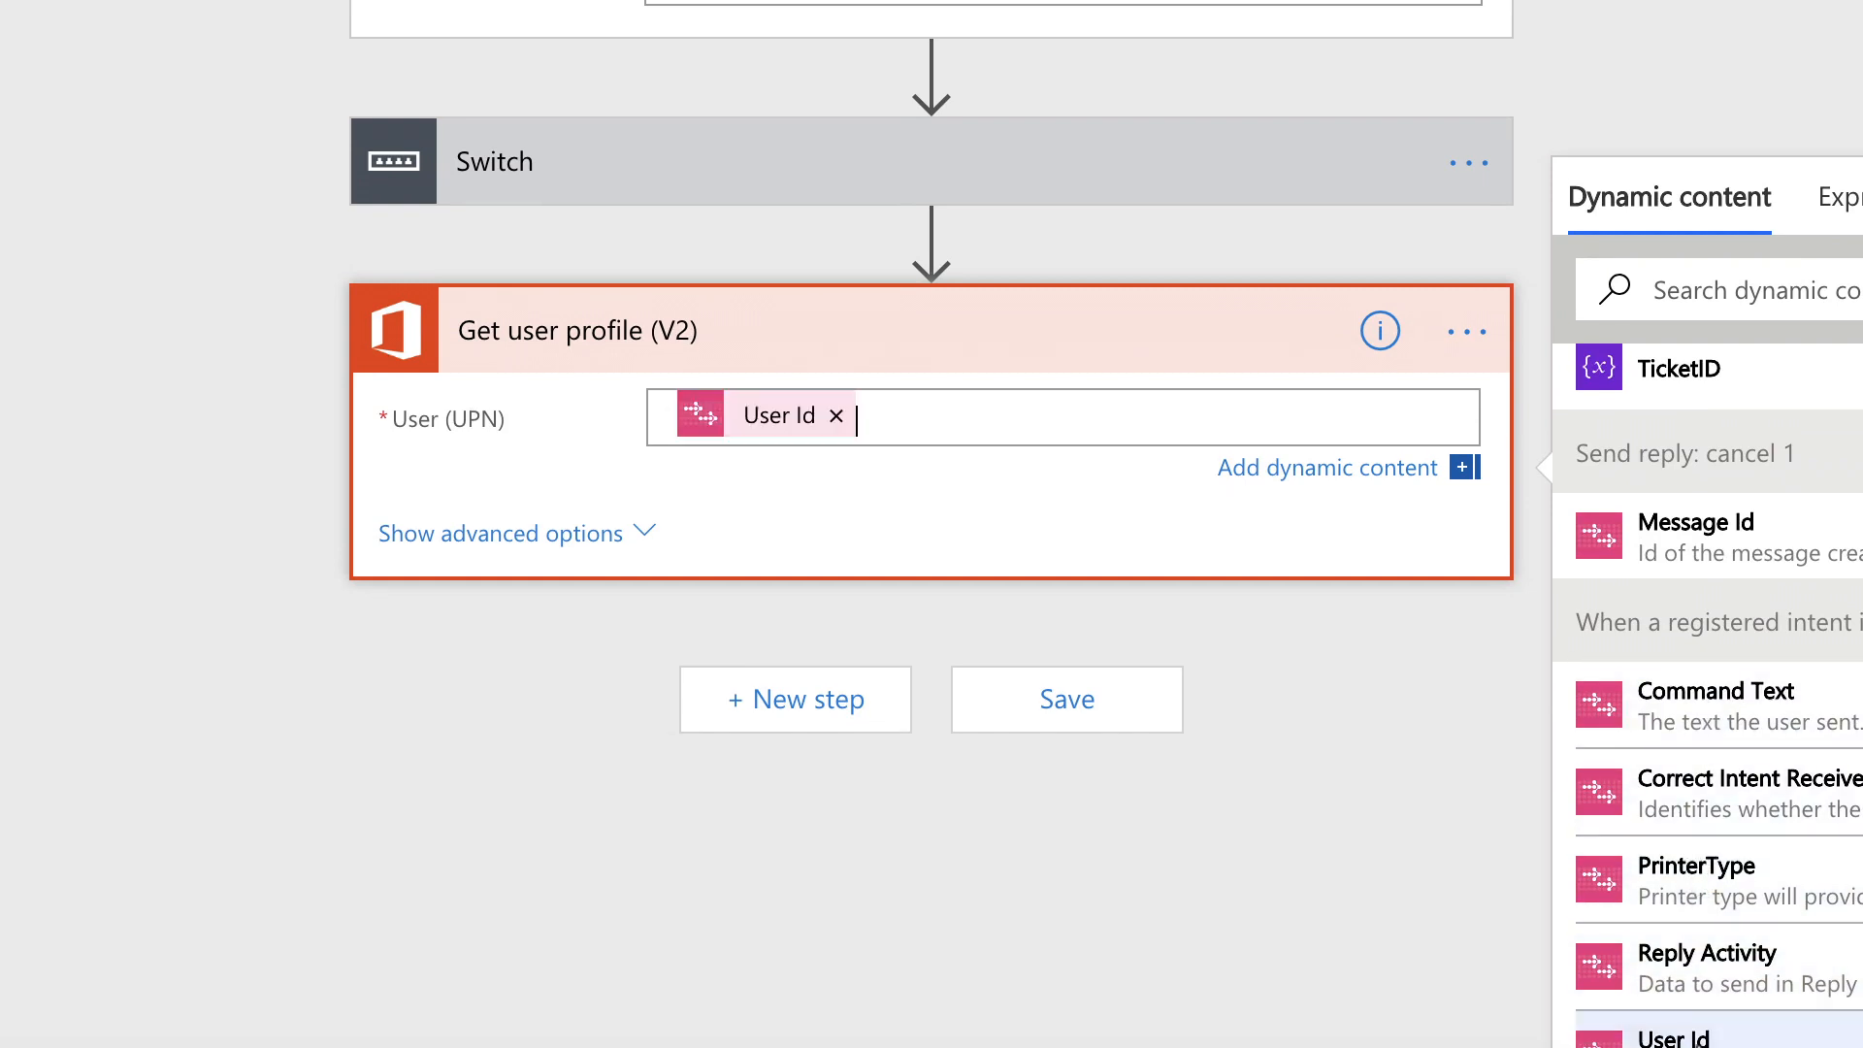
scroll(1214, 910, up, 3)
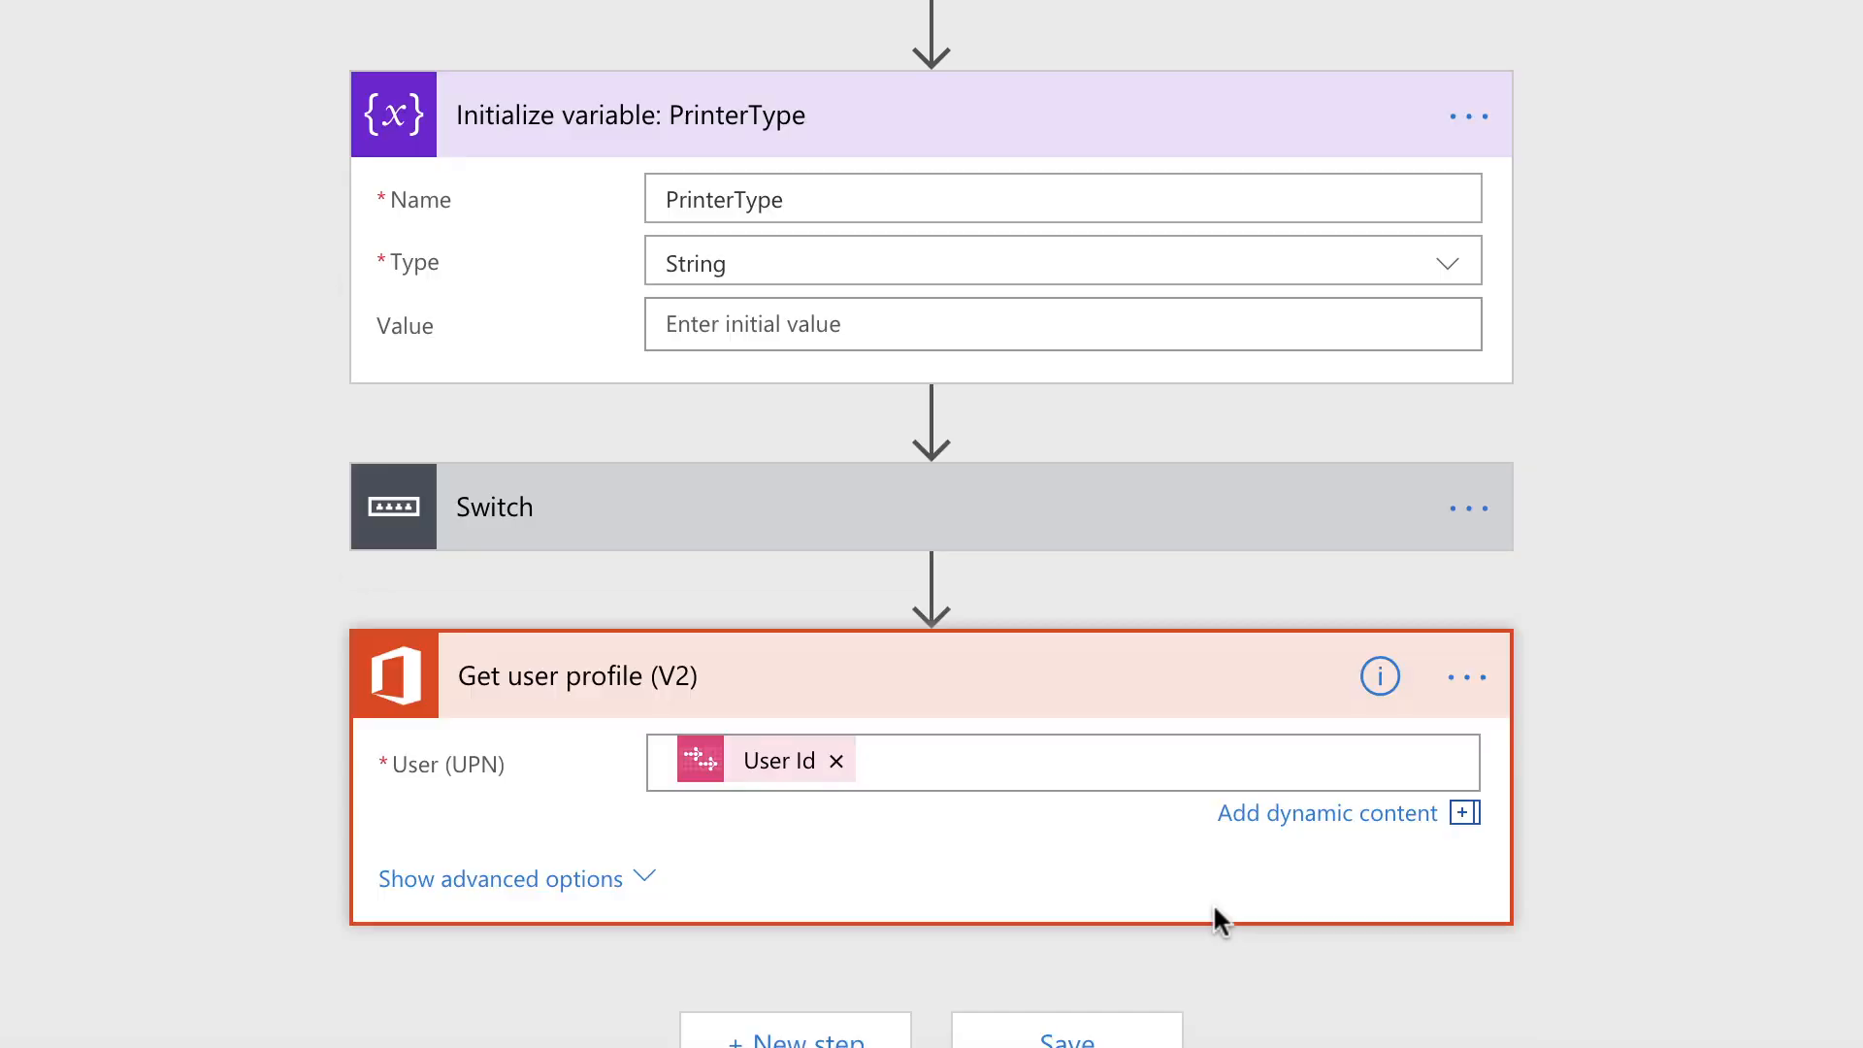
Add the ServiceNow - Create Record action below Get user profile (V2)
click(840, 1030)
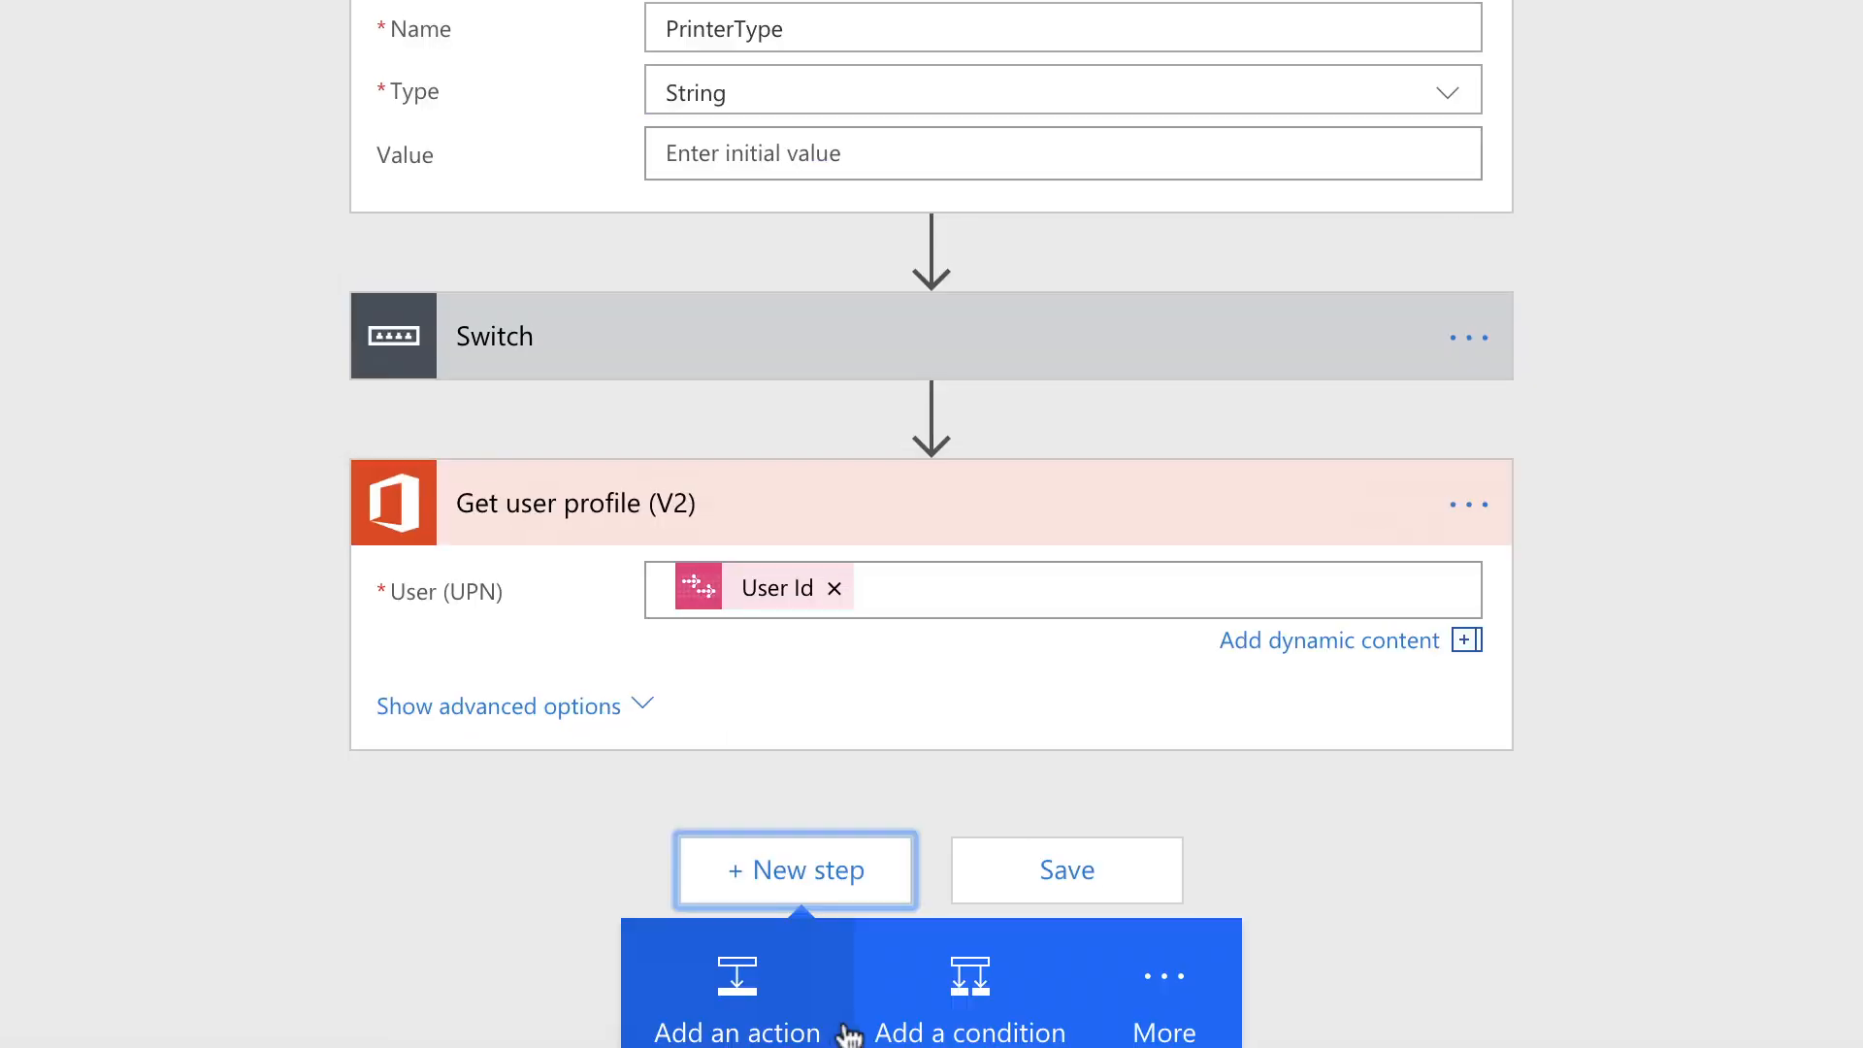
click(782, 986)
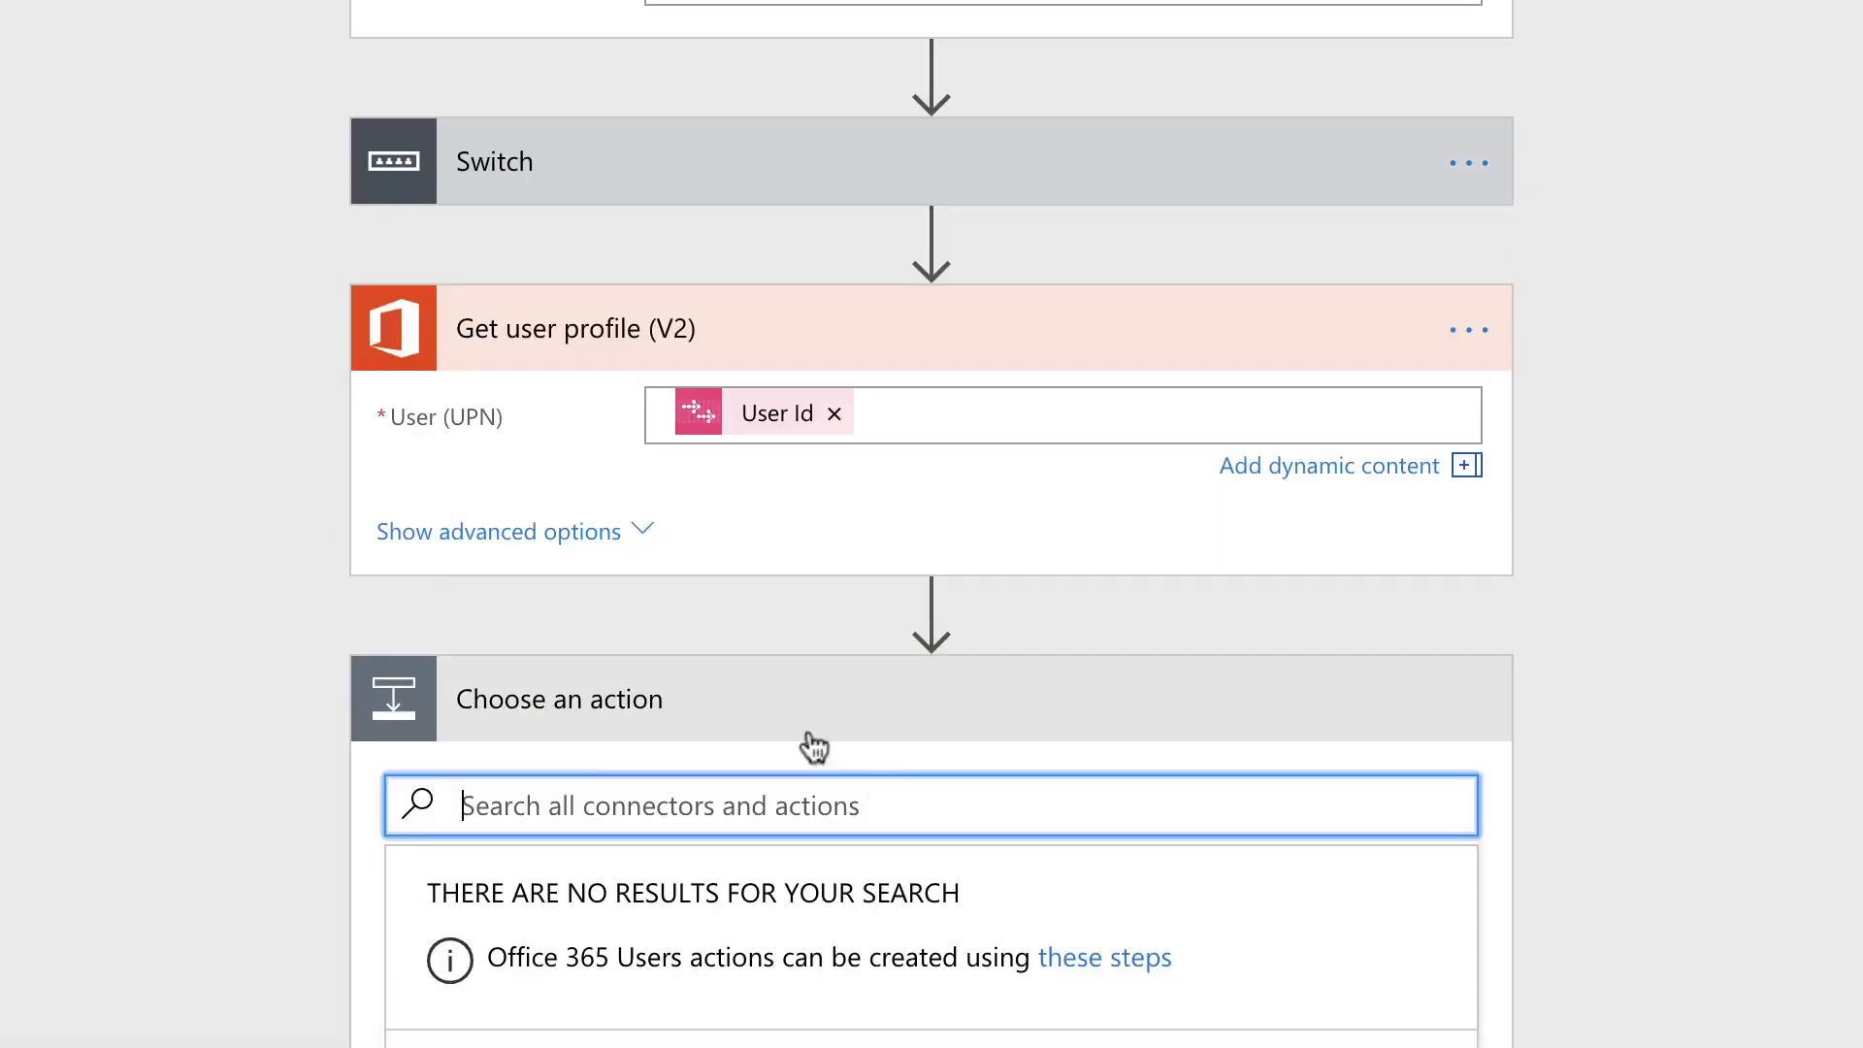
text(service)
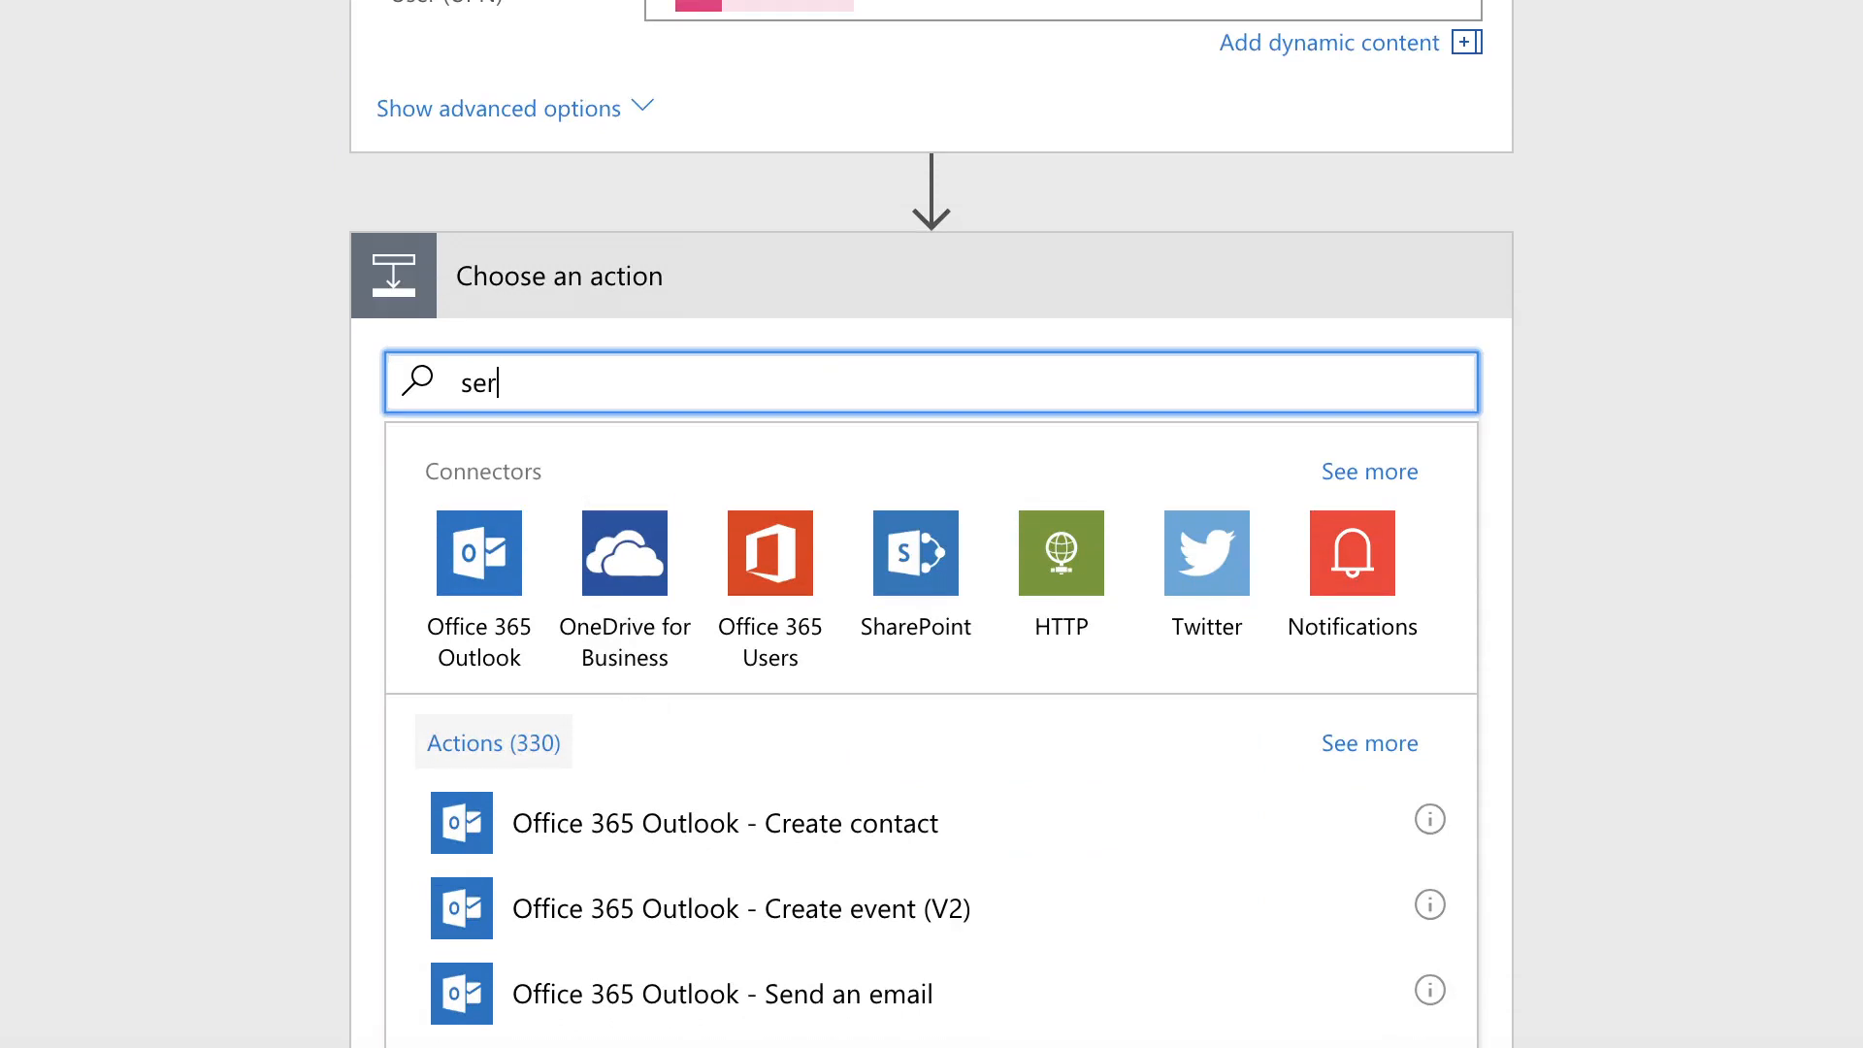
text(now)
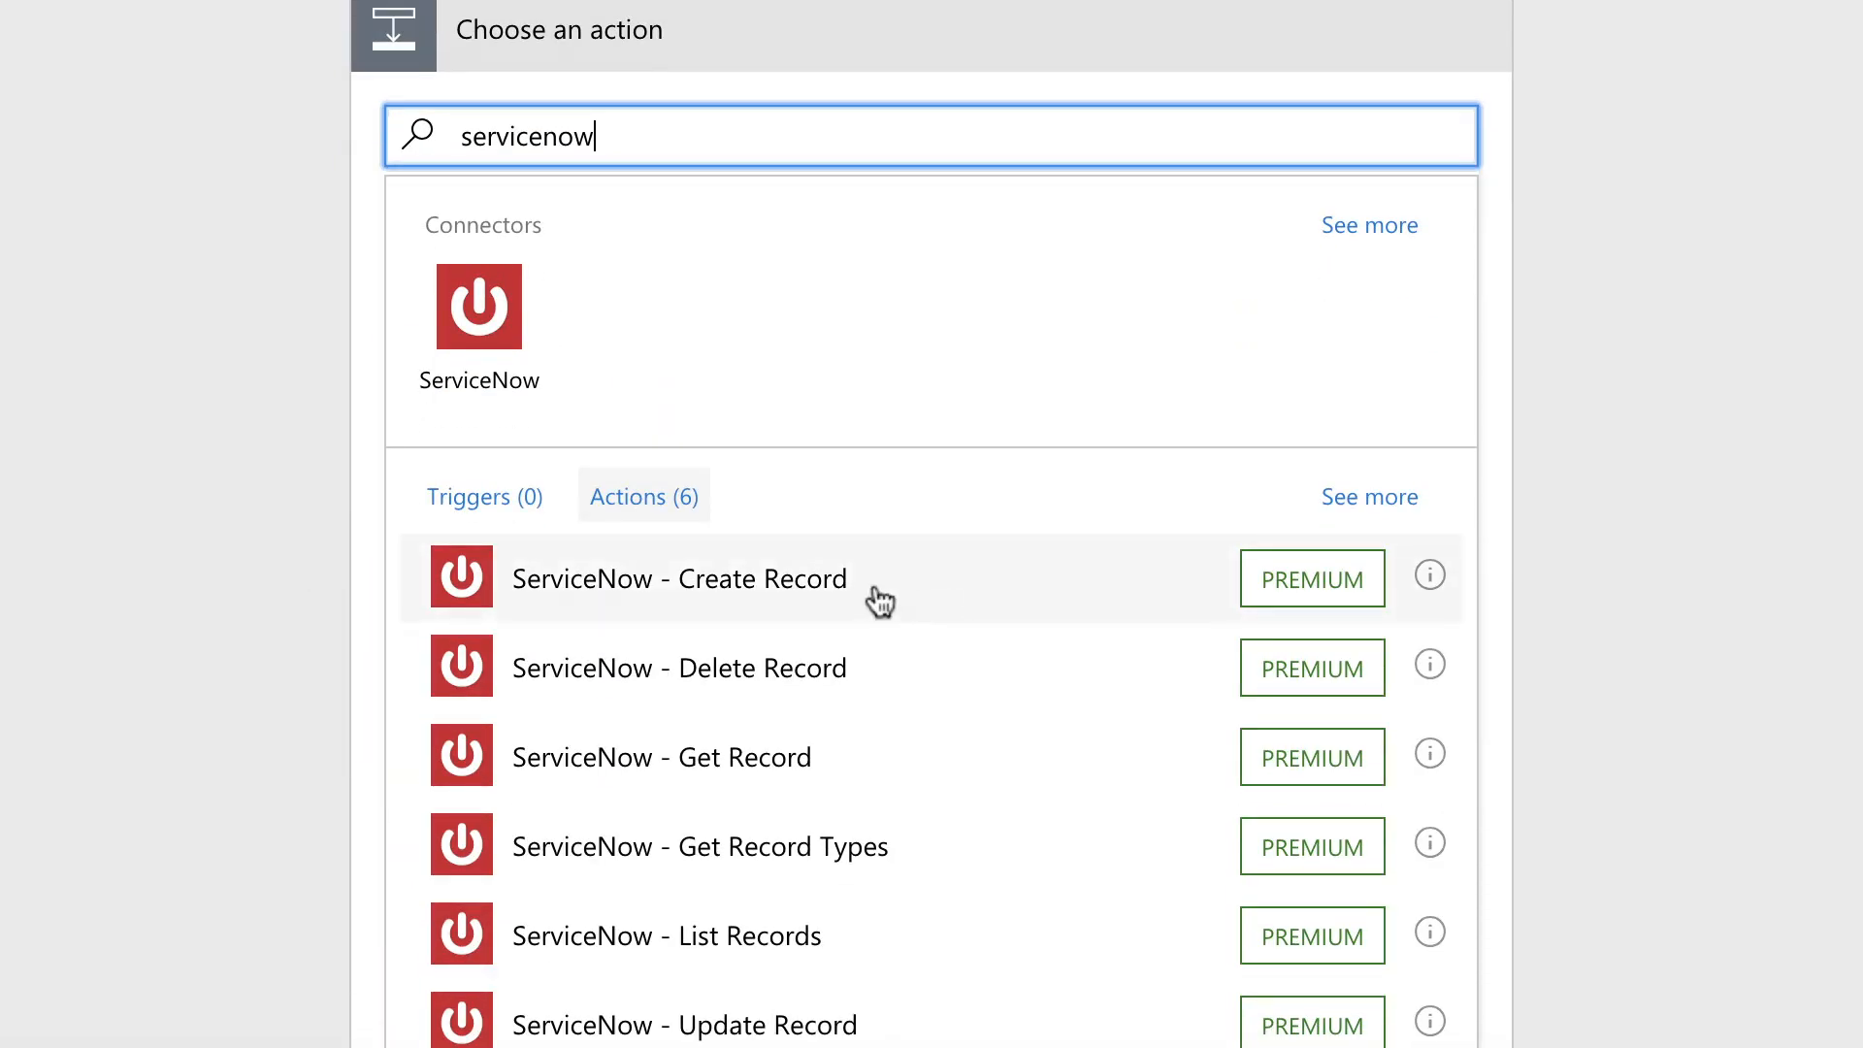
click(860, 588)
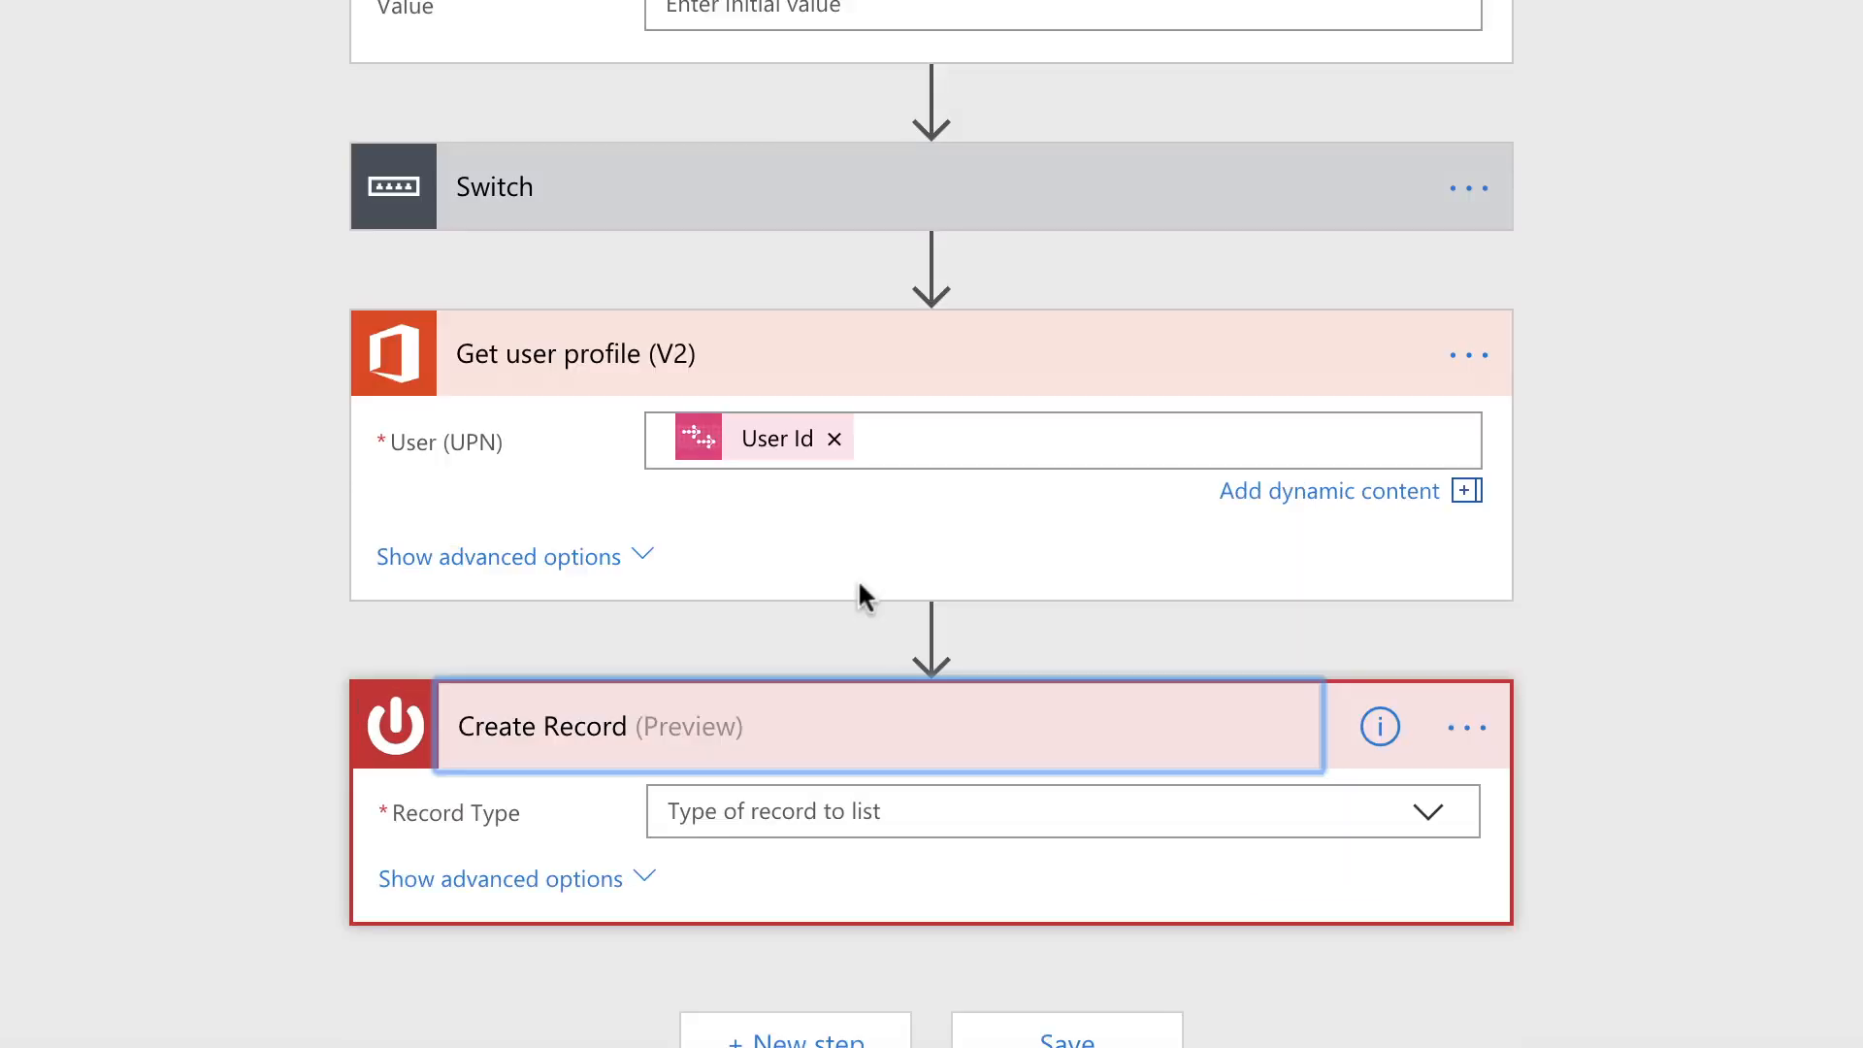
Set the Create Record action's Record Type to Incident
click(798, 797)
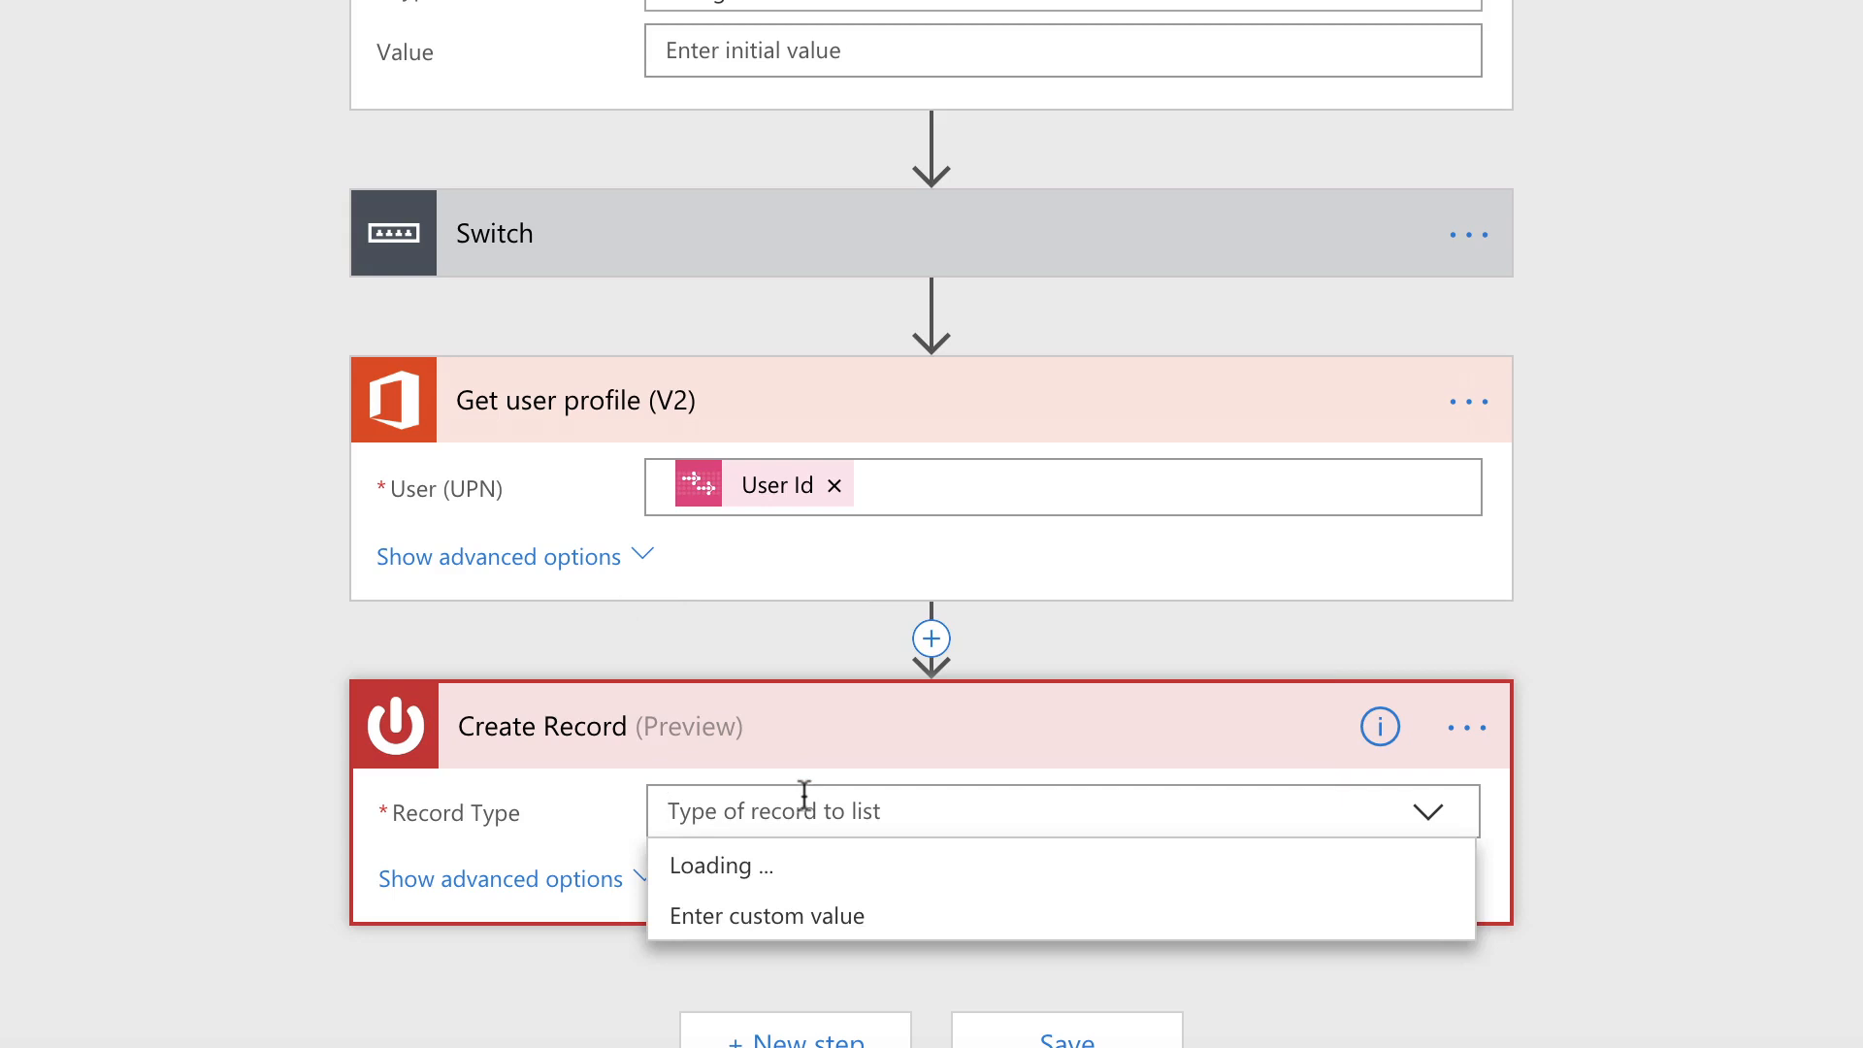
text(incident)
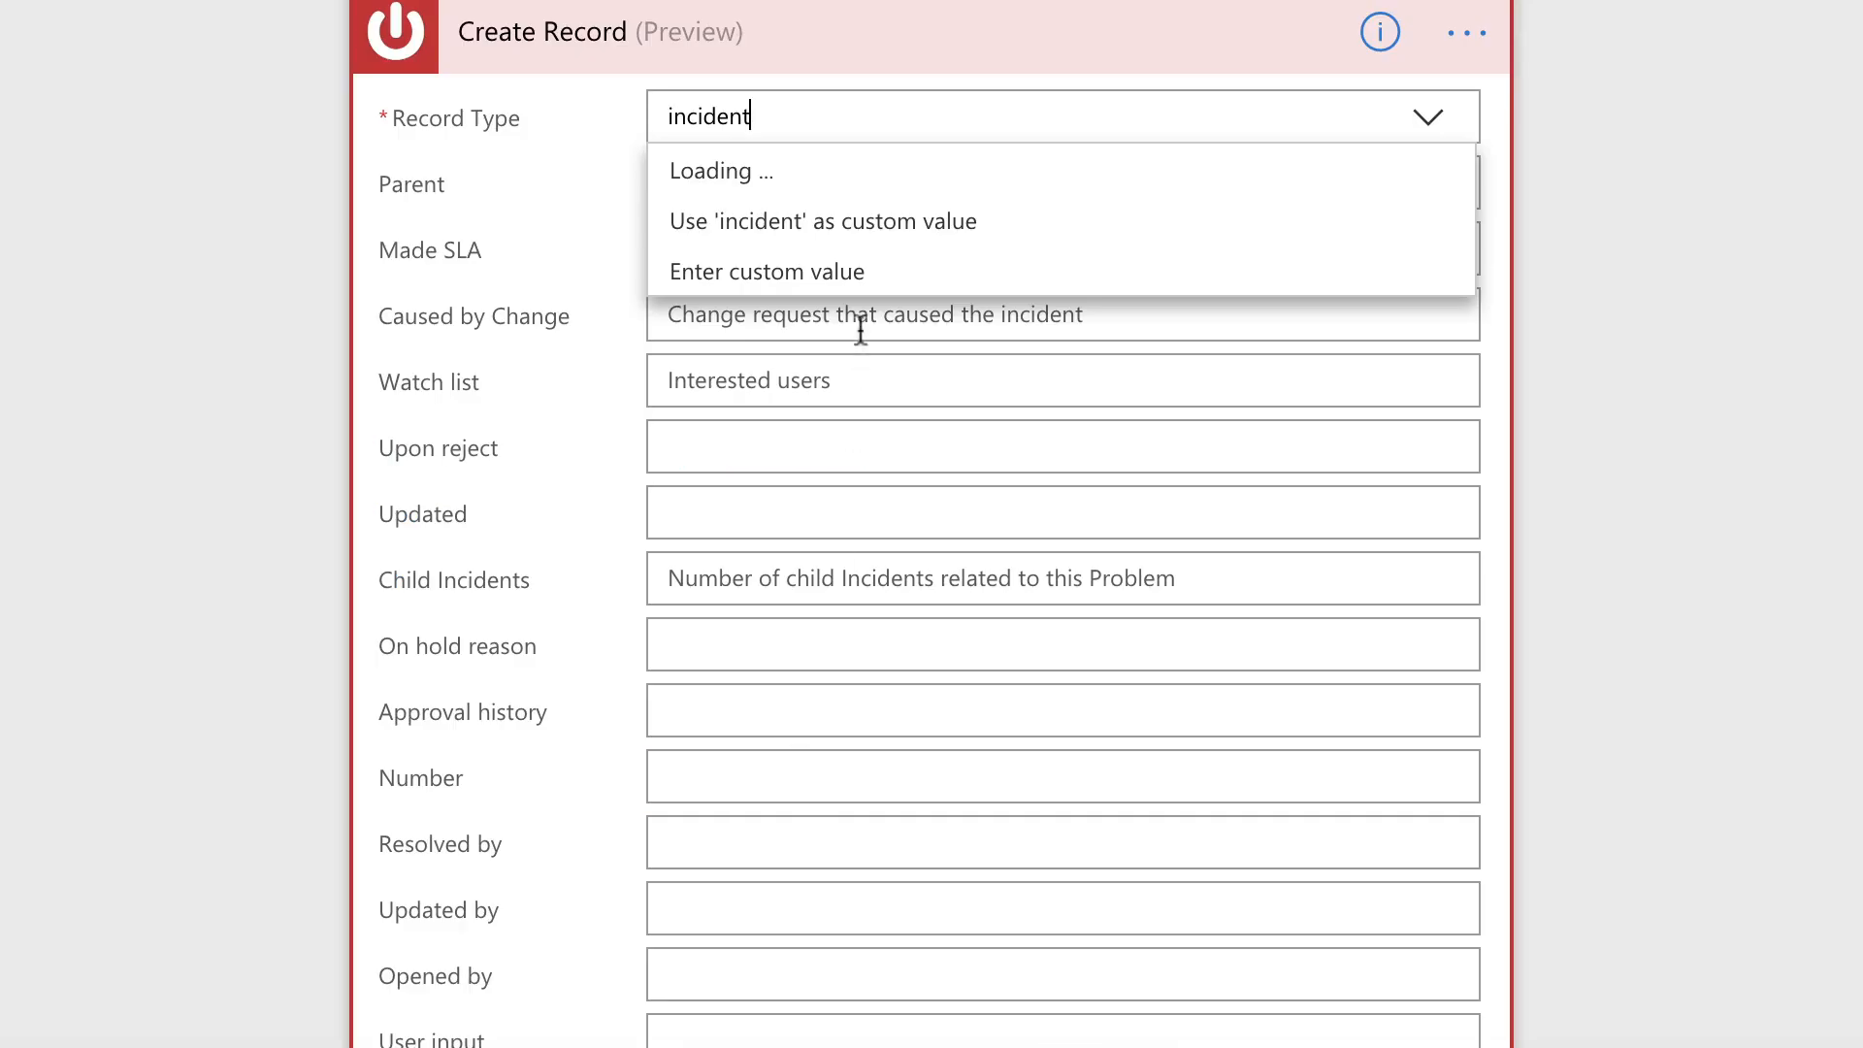
key(super+a)
key(BackSpace)
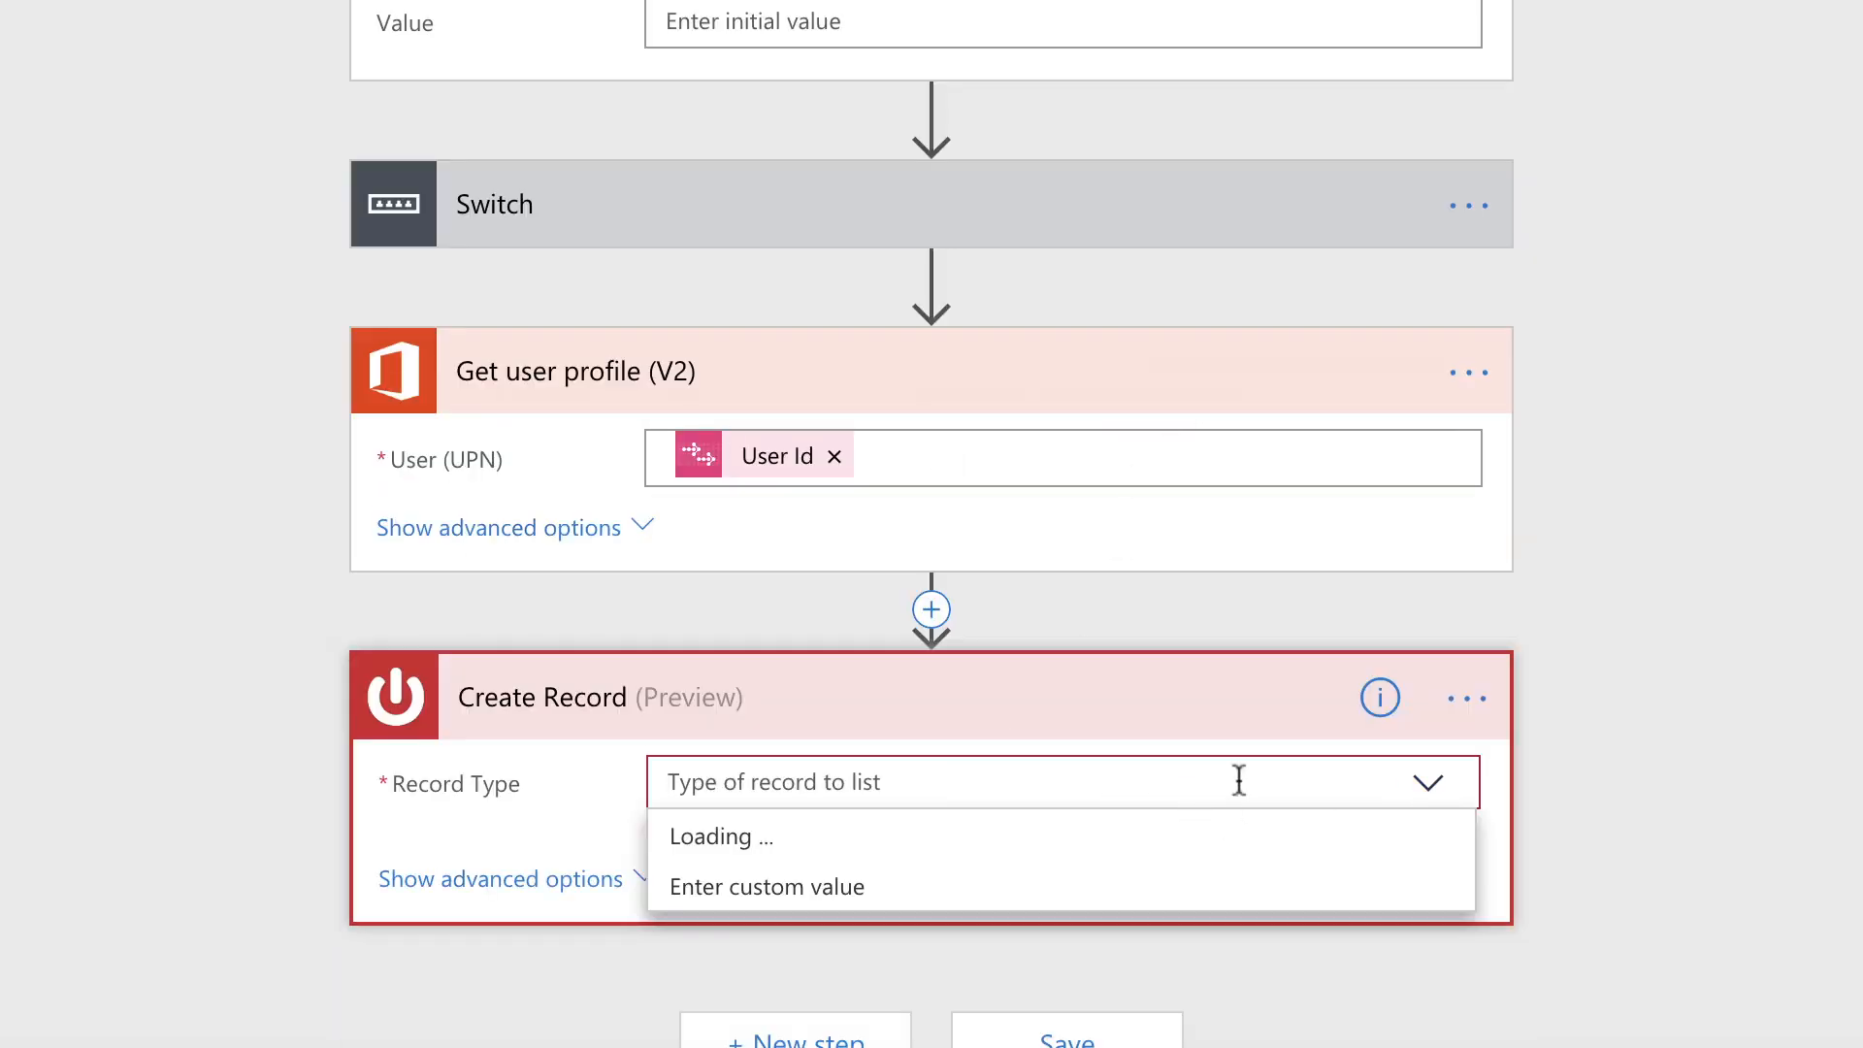
text(incdien)
key(BackSpace)
key(BackSpace)
key(BackSpace)
key(BackSpace)
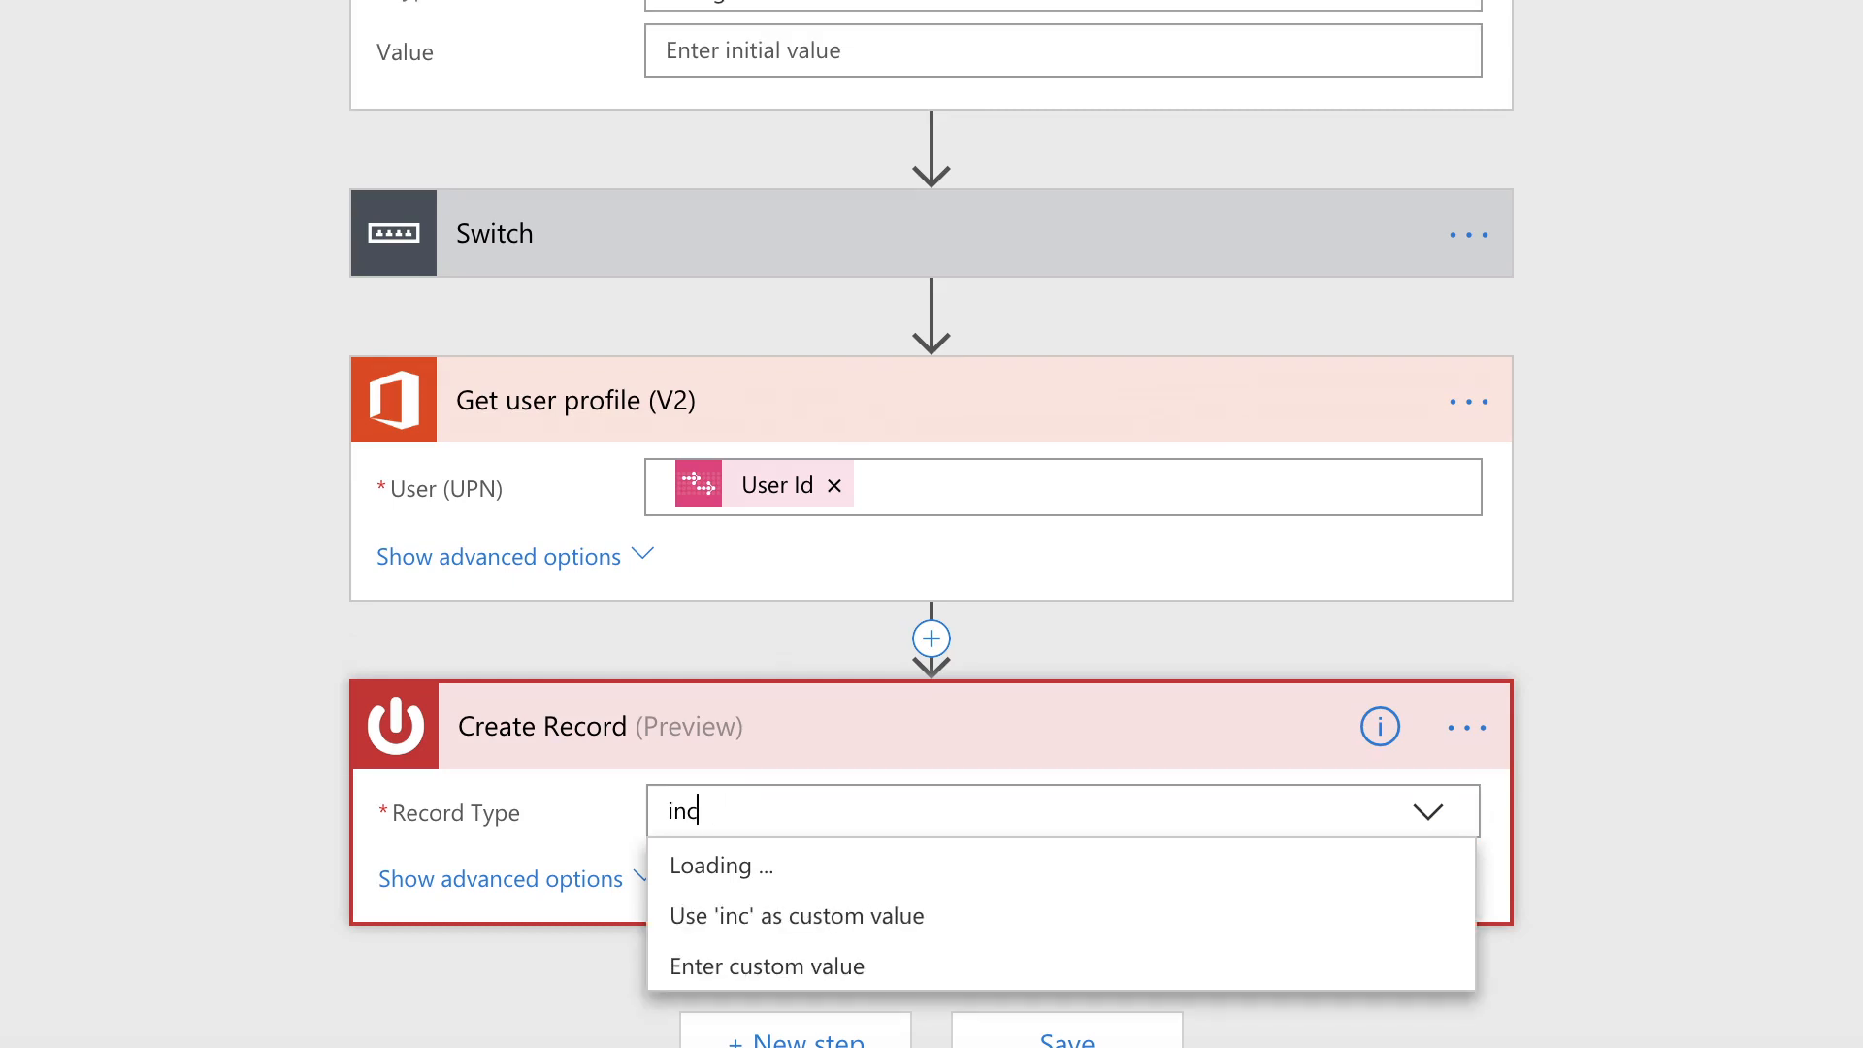
text(ident)
scroll(763, 631, down, 5)
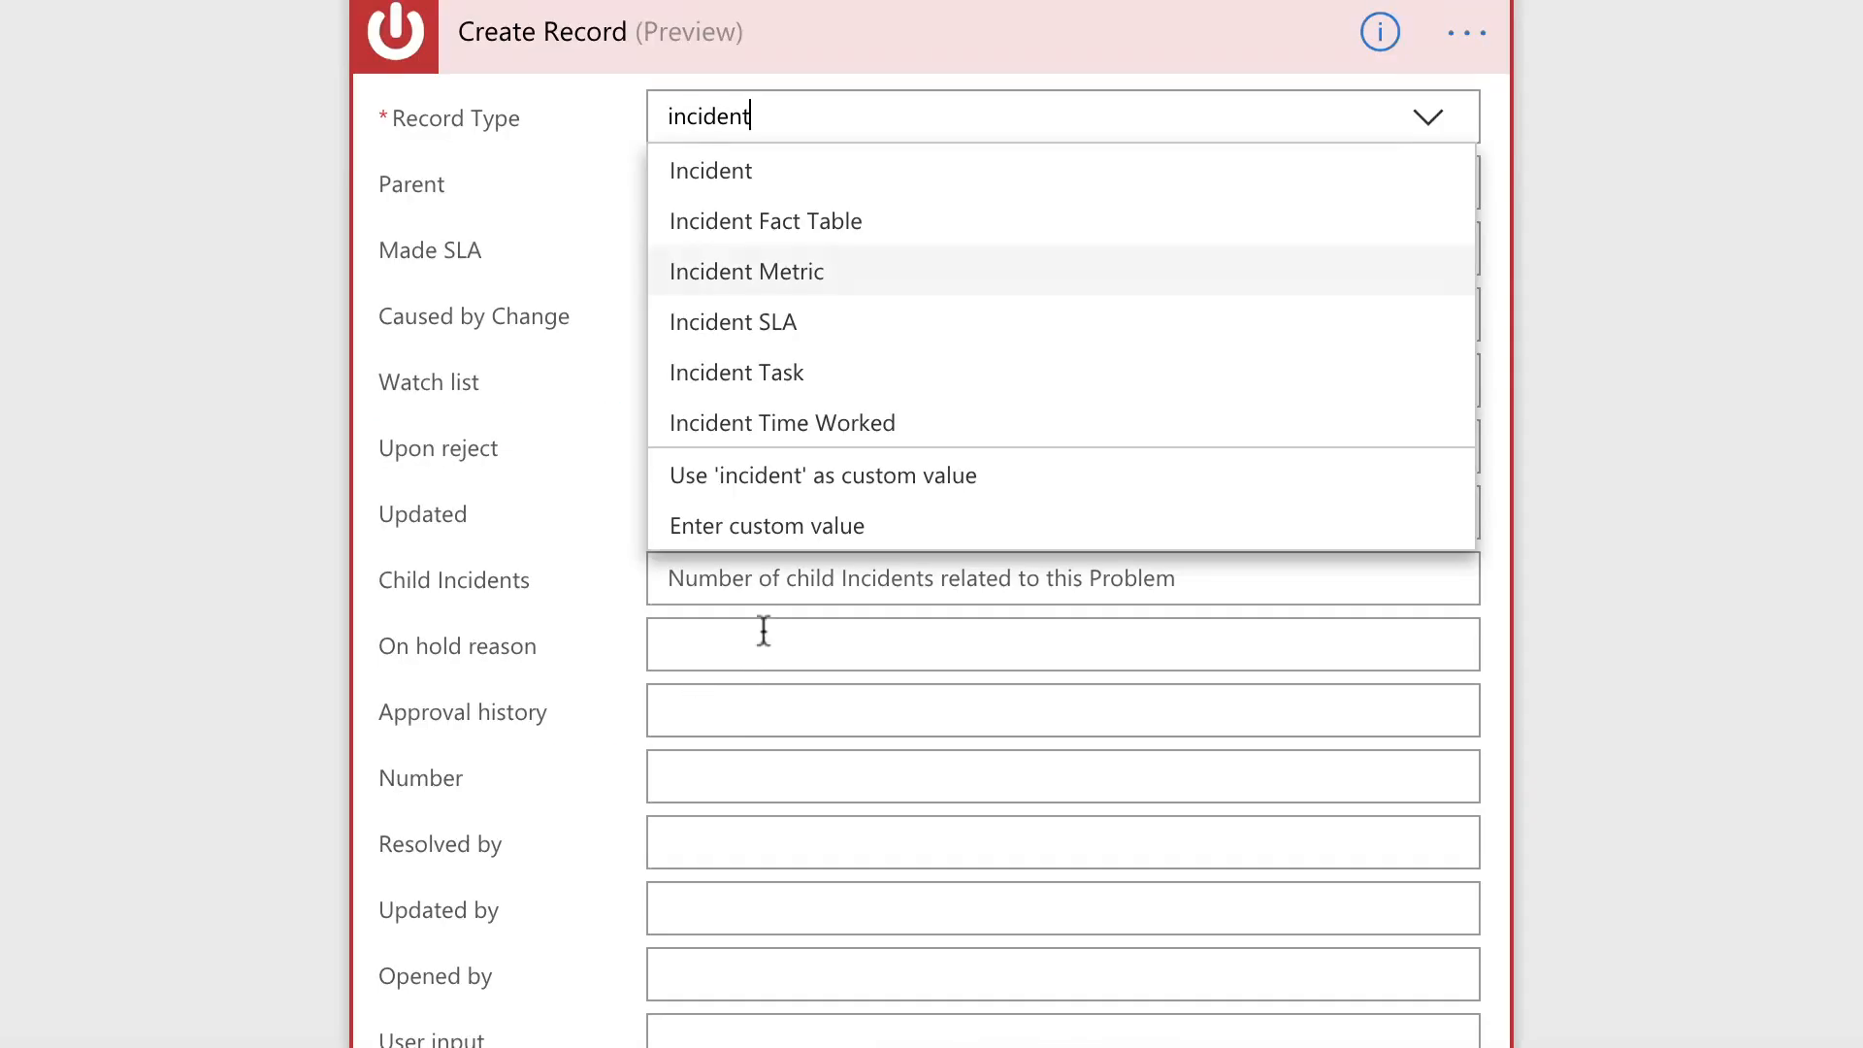
click(714, 172)
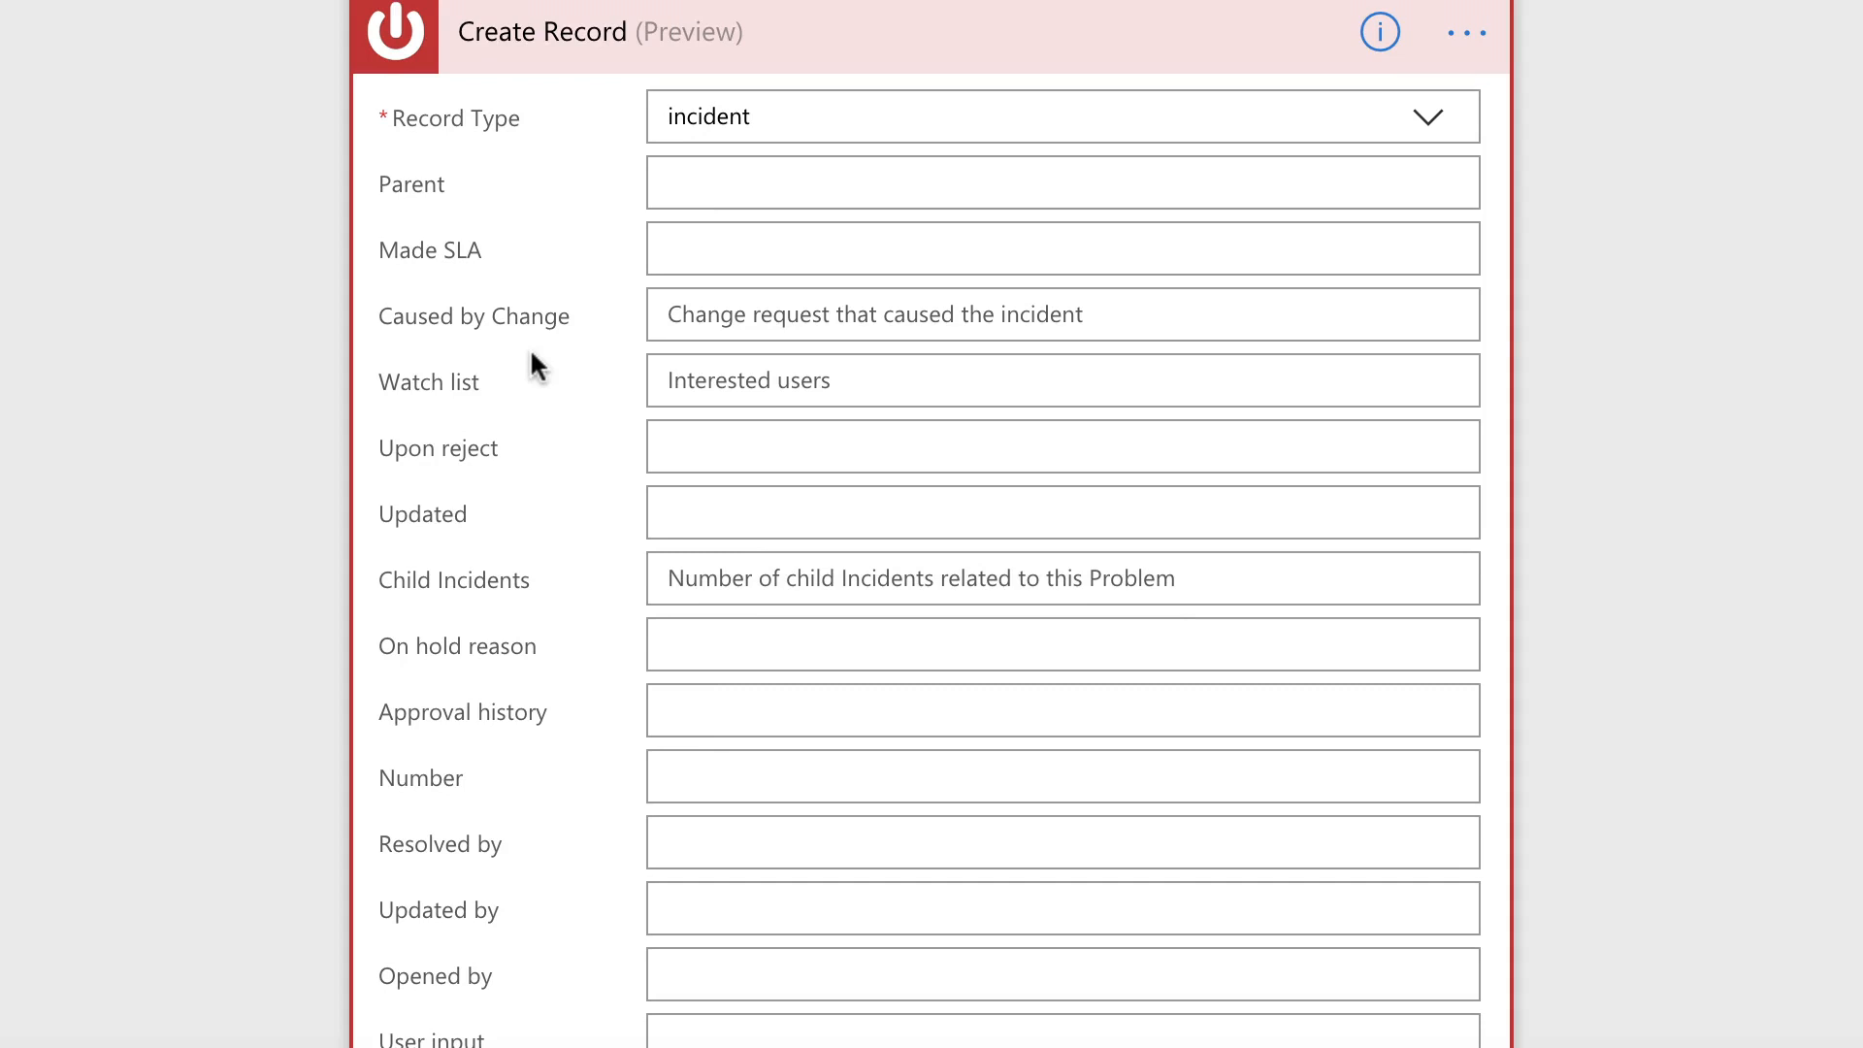
Find the incident's Short description field and enter "Needs help choosing and connecting to a network printer"
key(ctrl+f)
text(Shor)
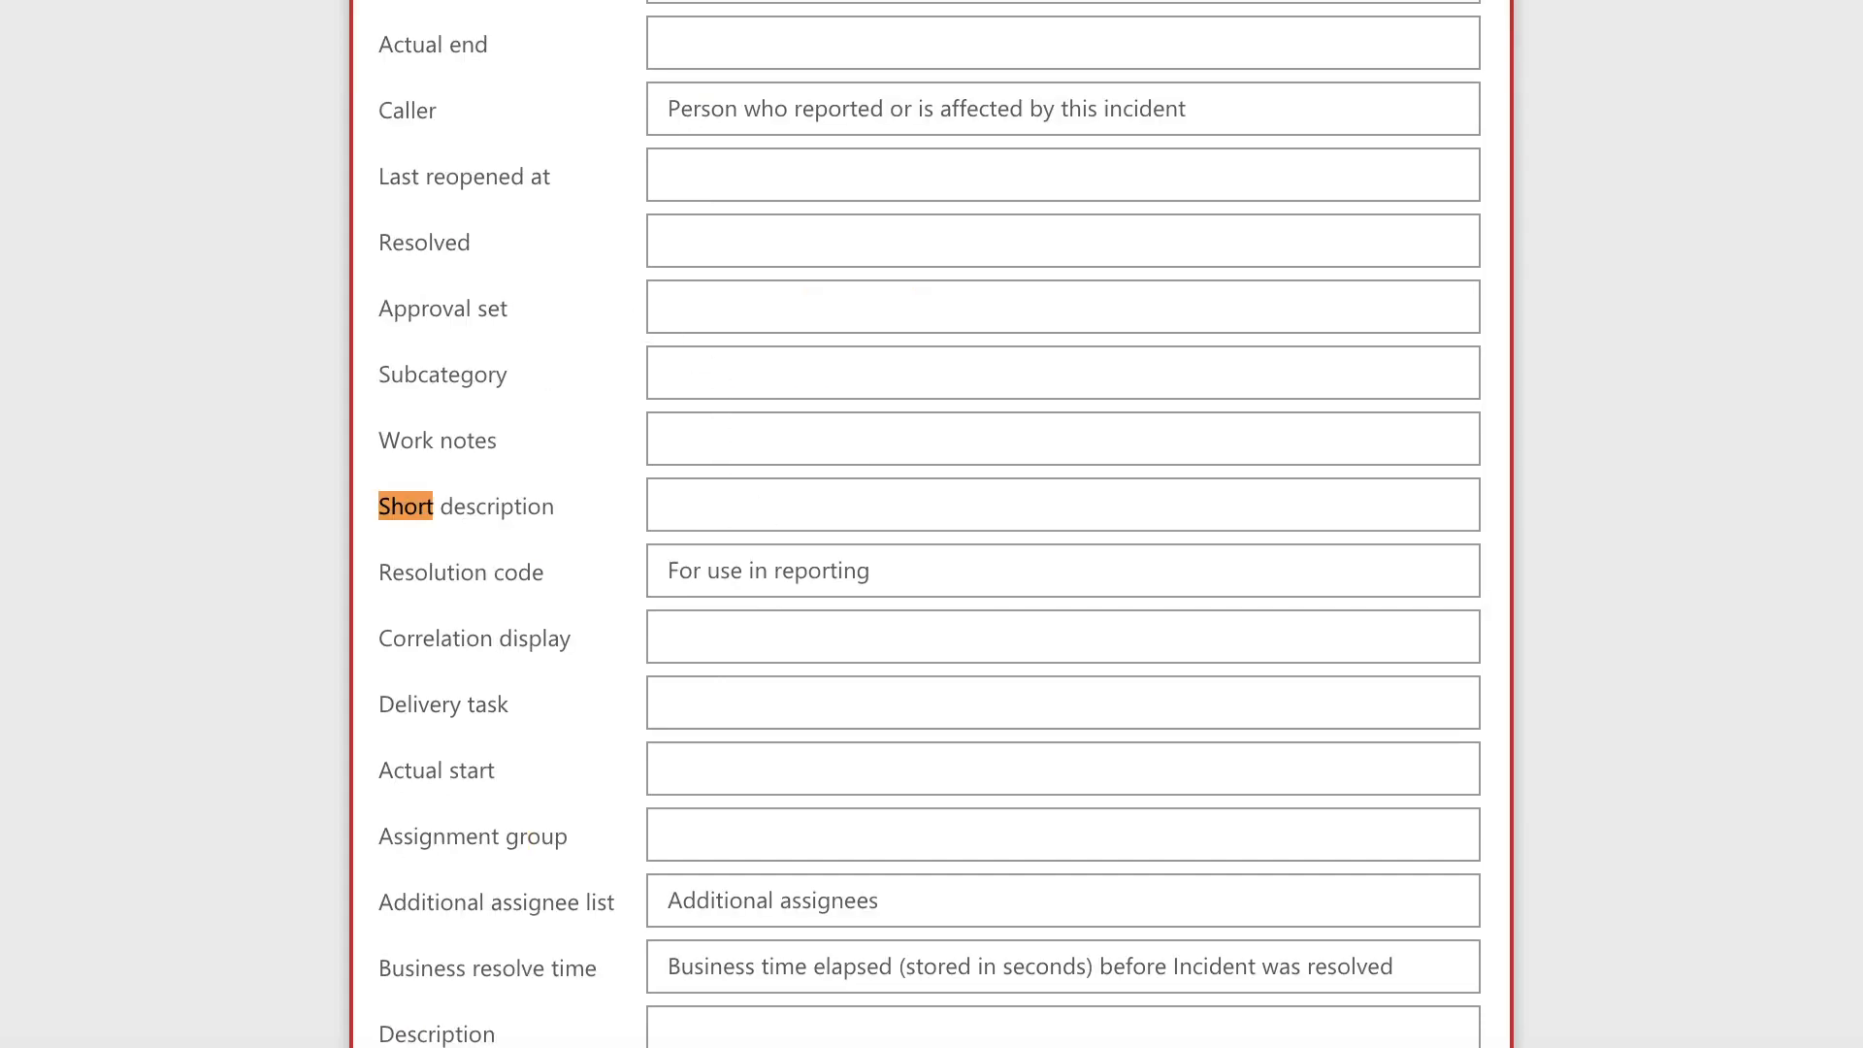
key(Escape)
click(784, 498)
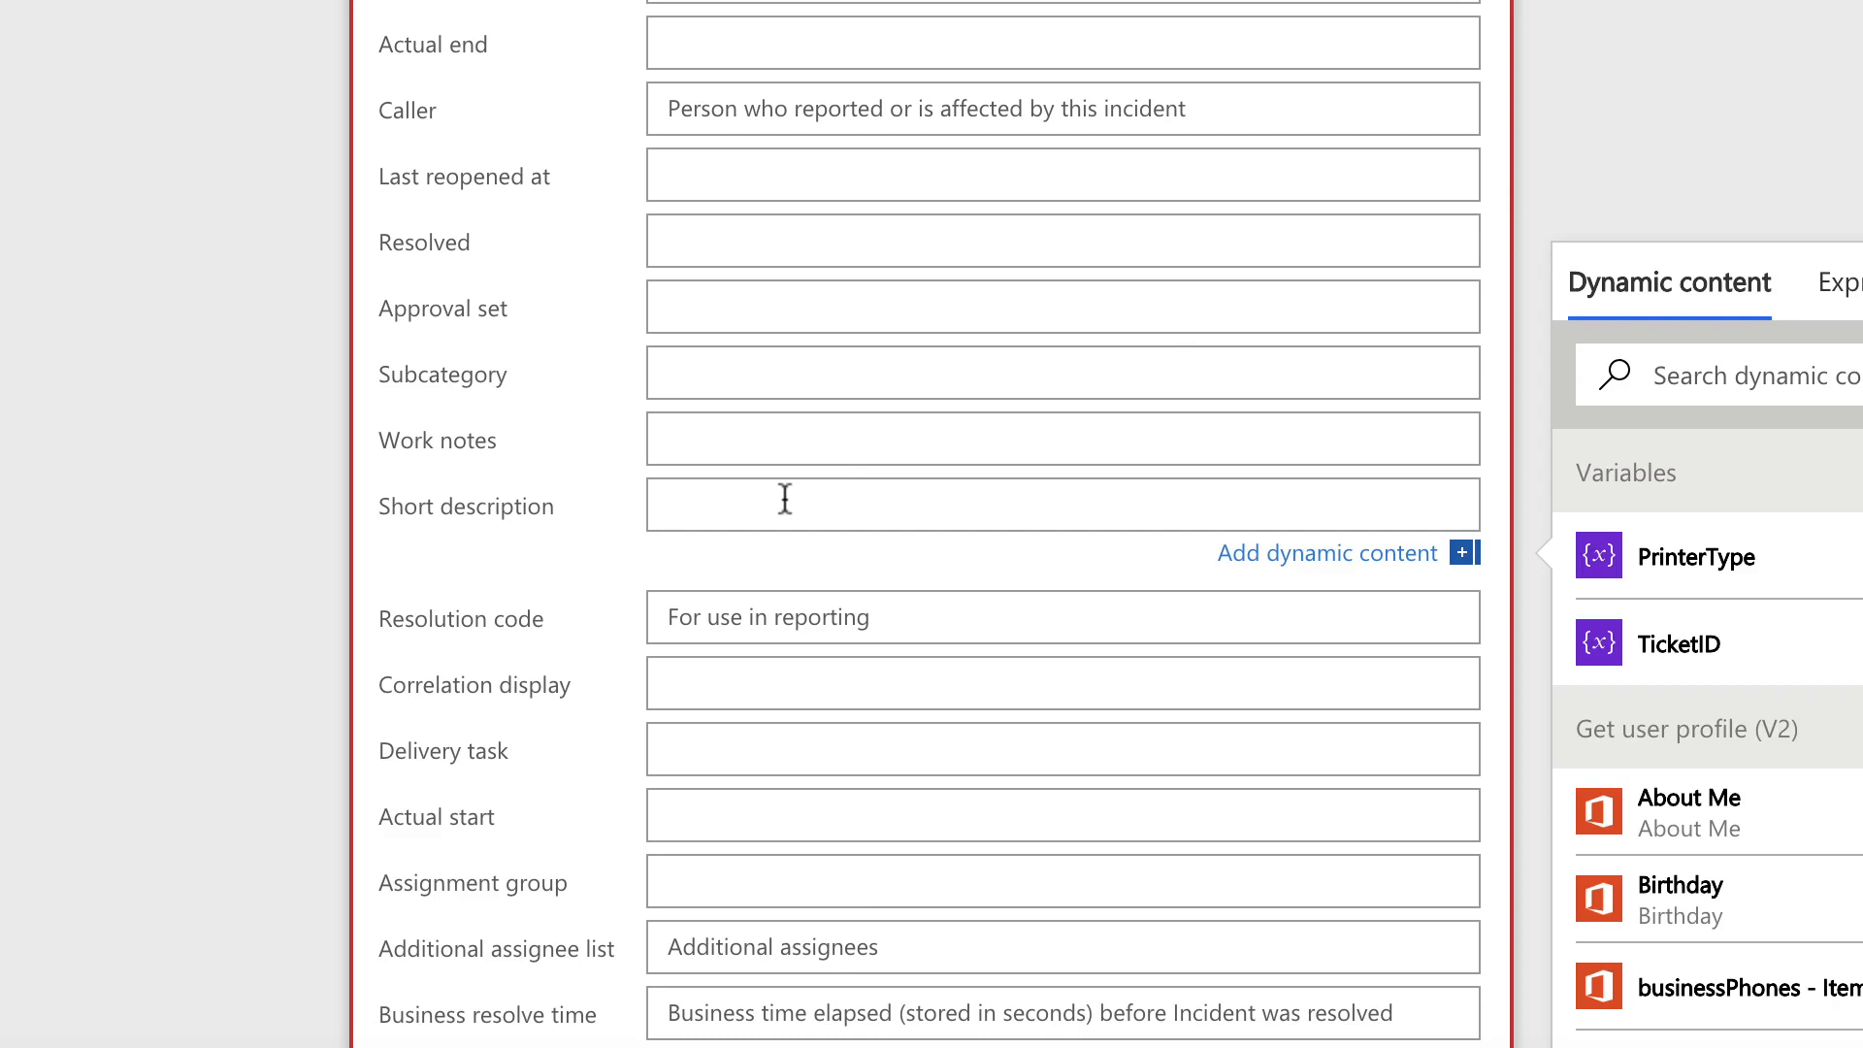
text(Needs help choosing and connecting t)
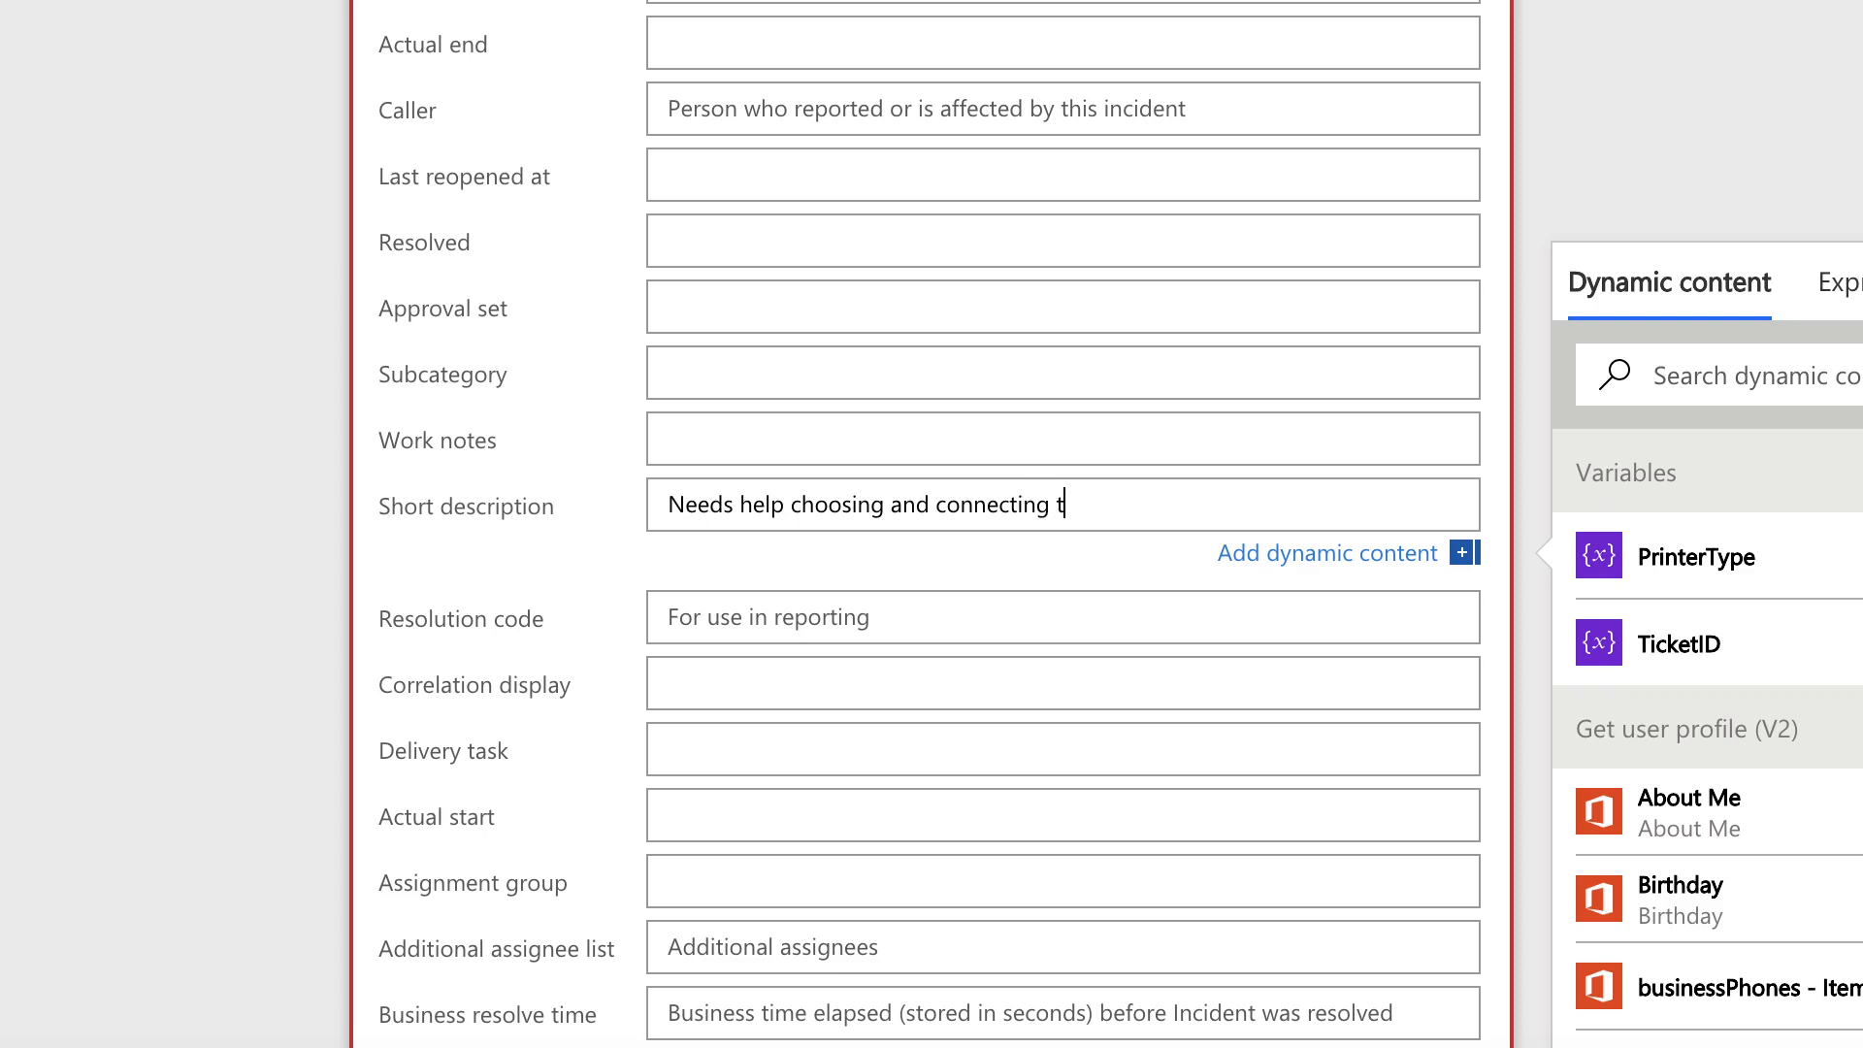
text(o a petwork print)
Collapse the Create Record action so that only its header shows in the flow
click(1538, 87)
scroll(1538, 87, up, 8)
scroll(883, 117, up, 20)
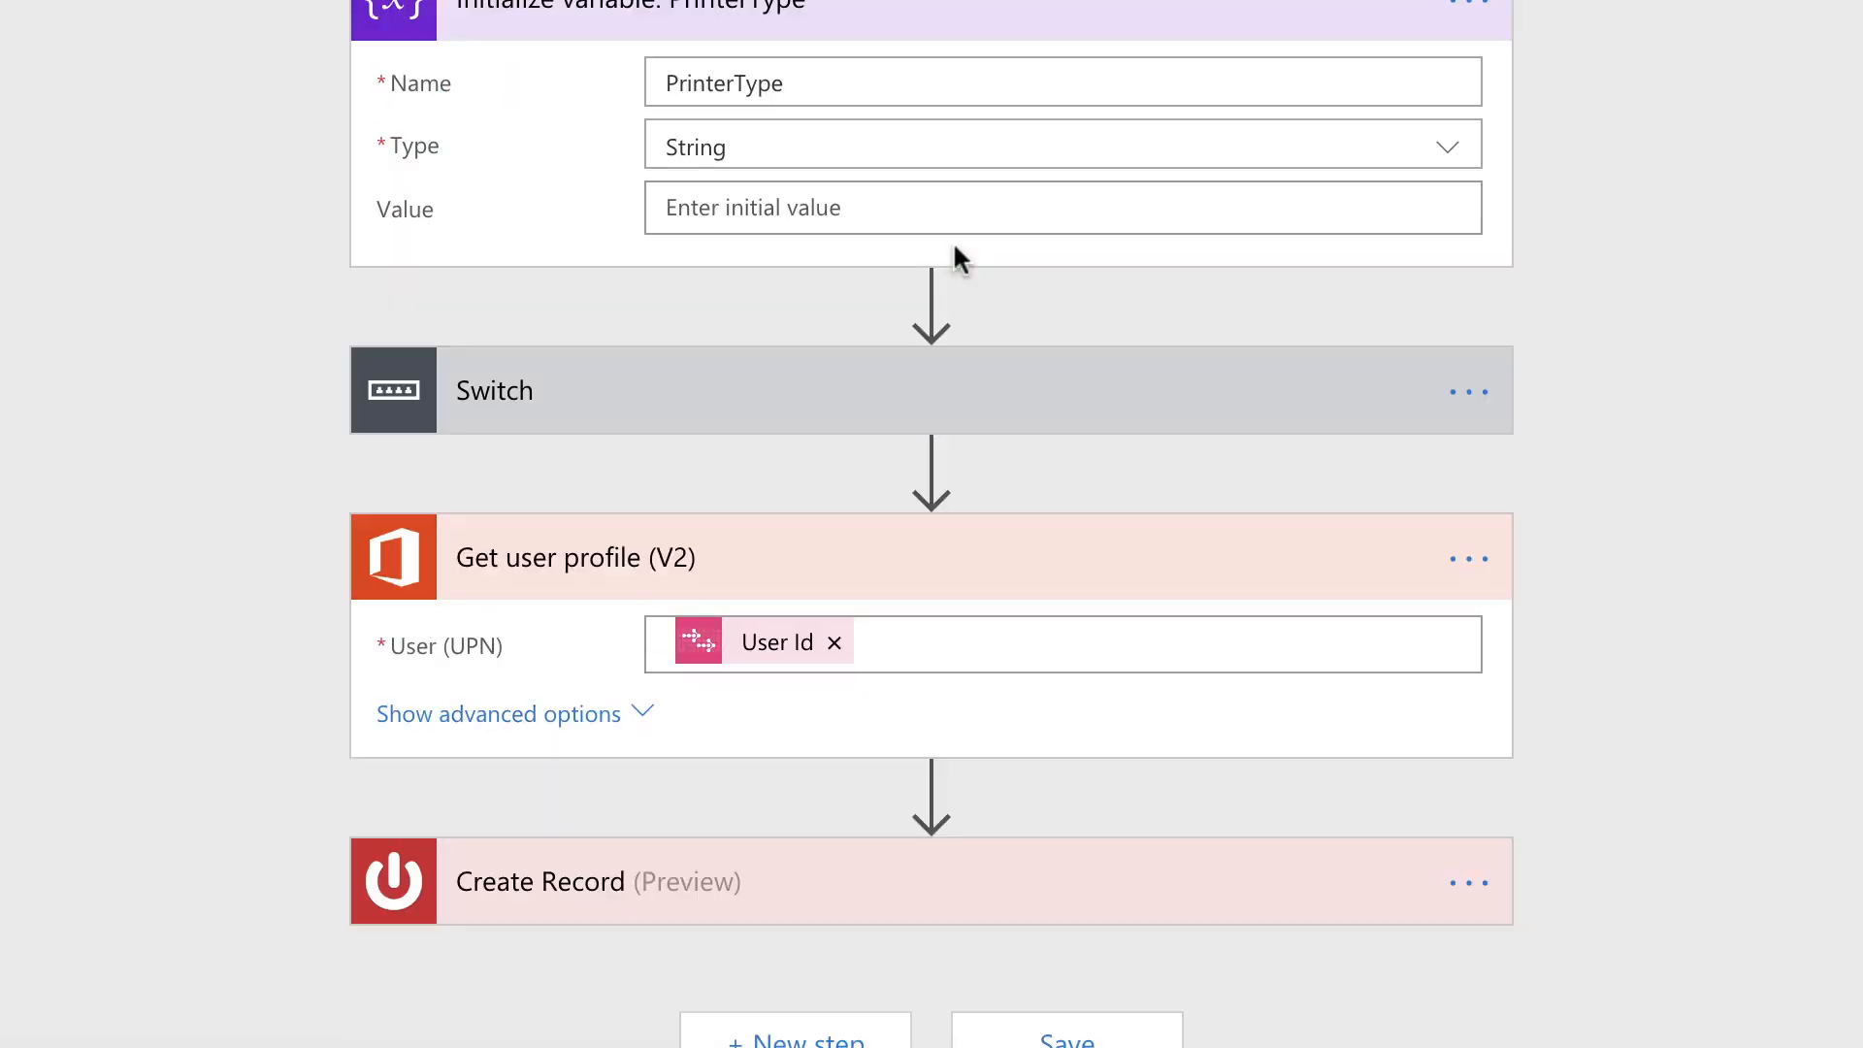
Add the Variables - Set variable action below Create Record
scroll(679, 897, down, 1)
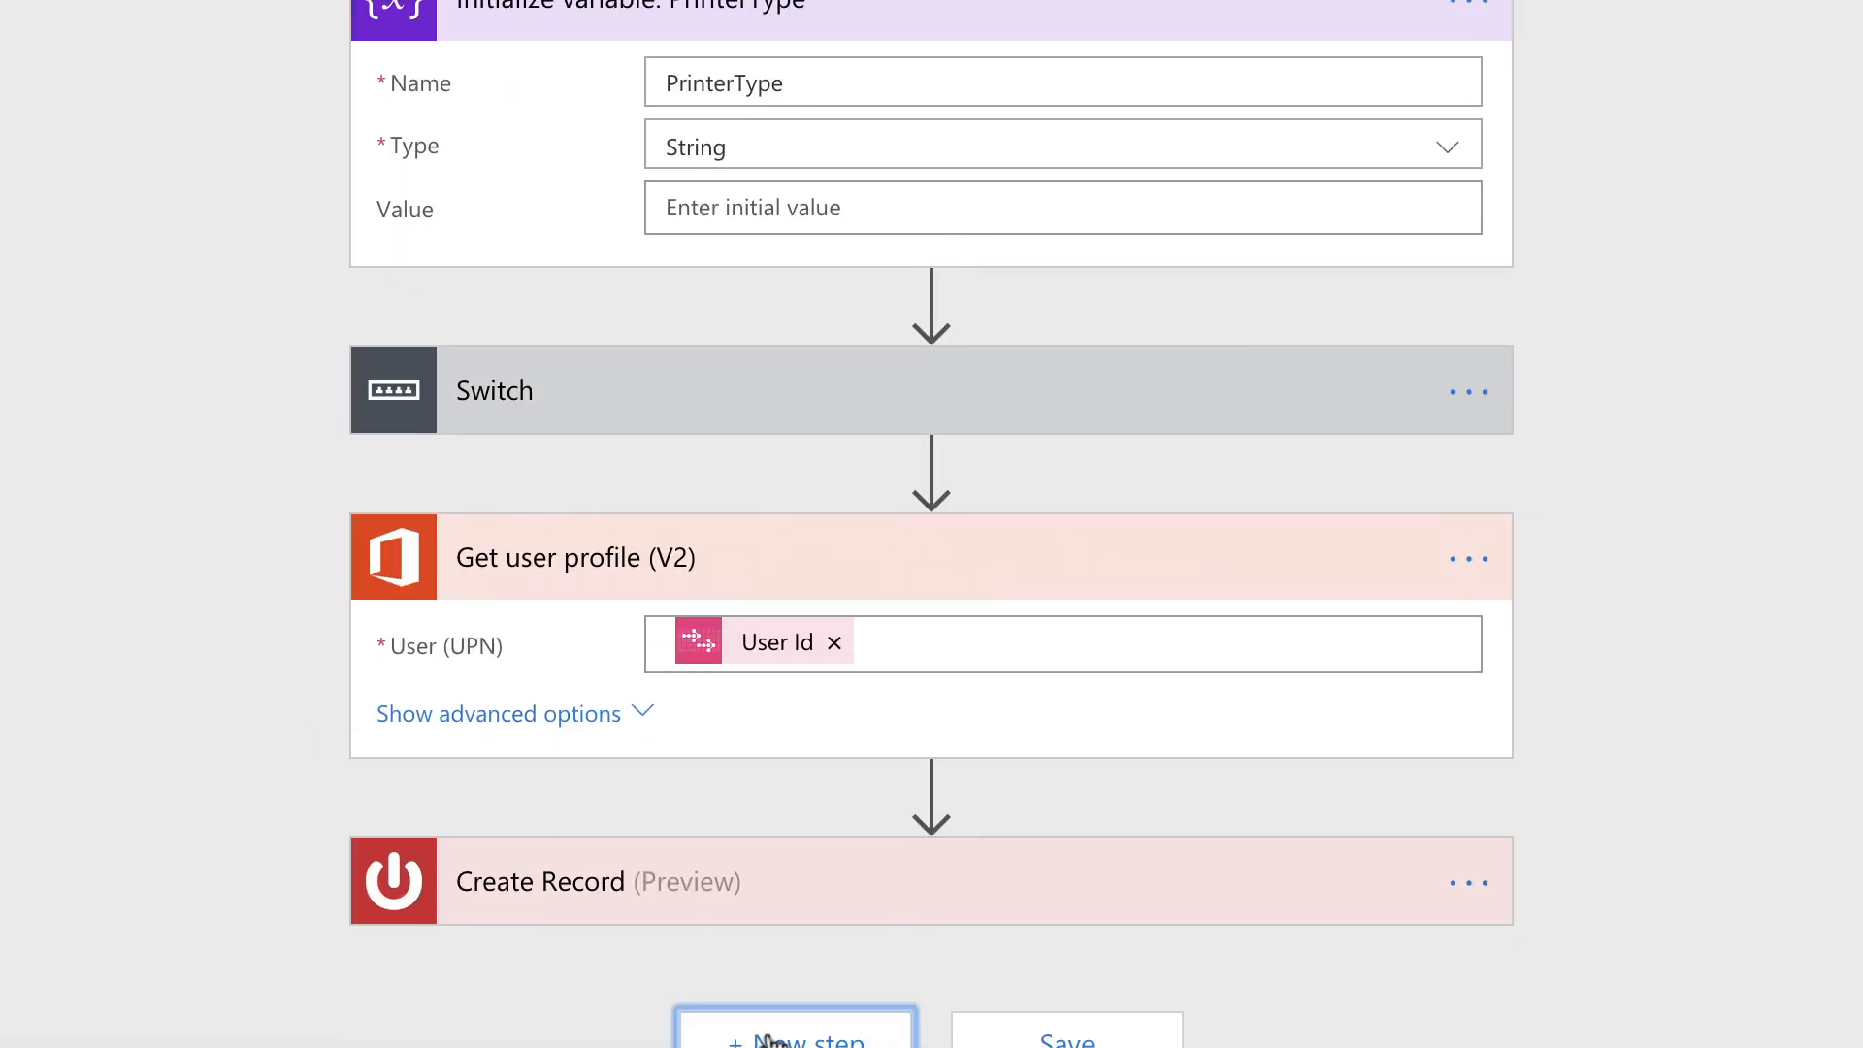
click(790, 1026)
click(773, 1028)
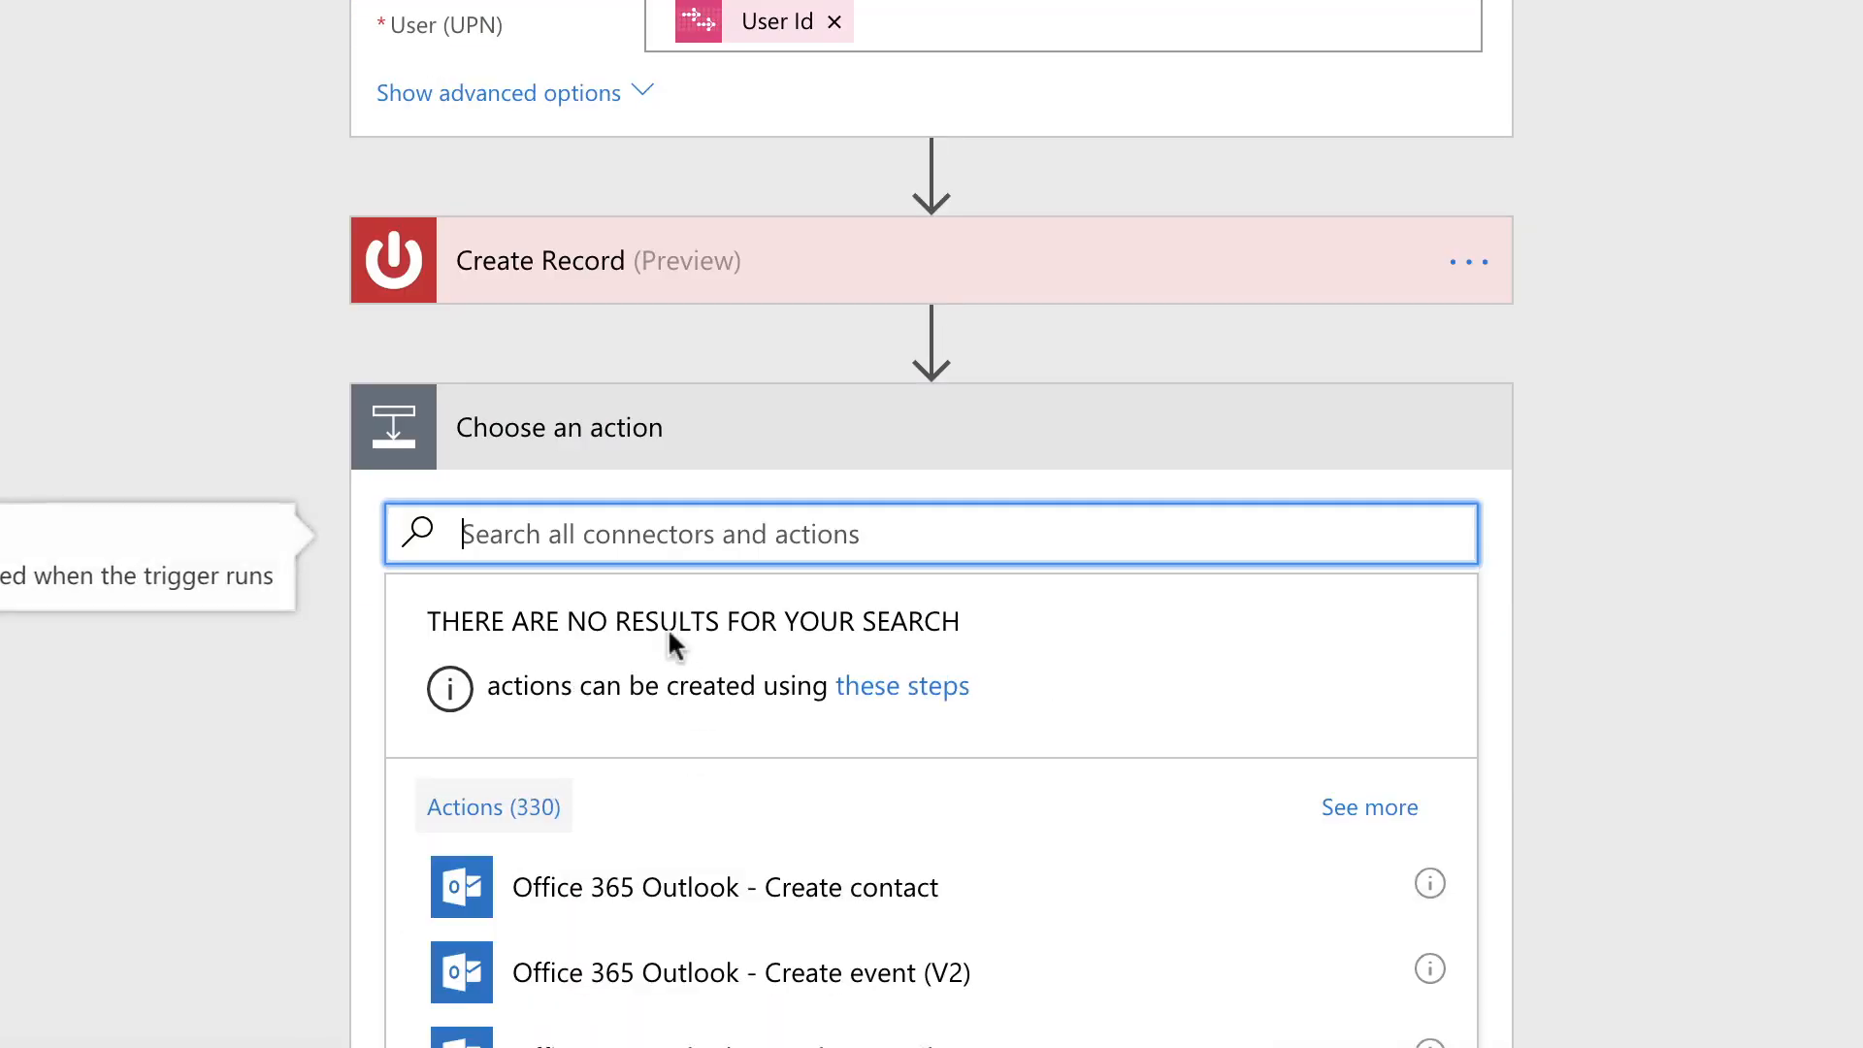
text(set variable)
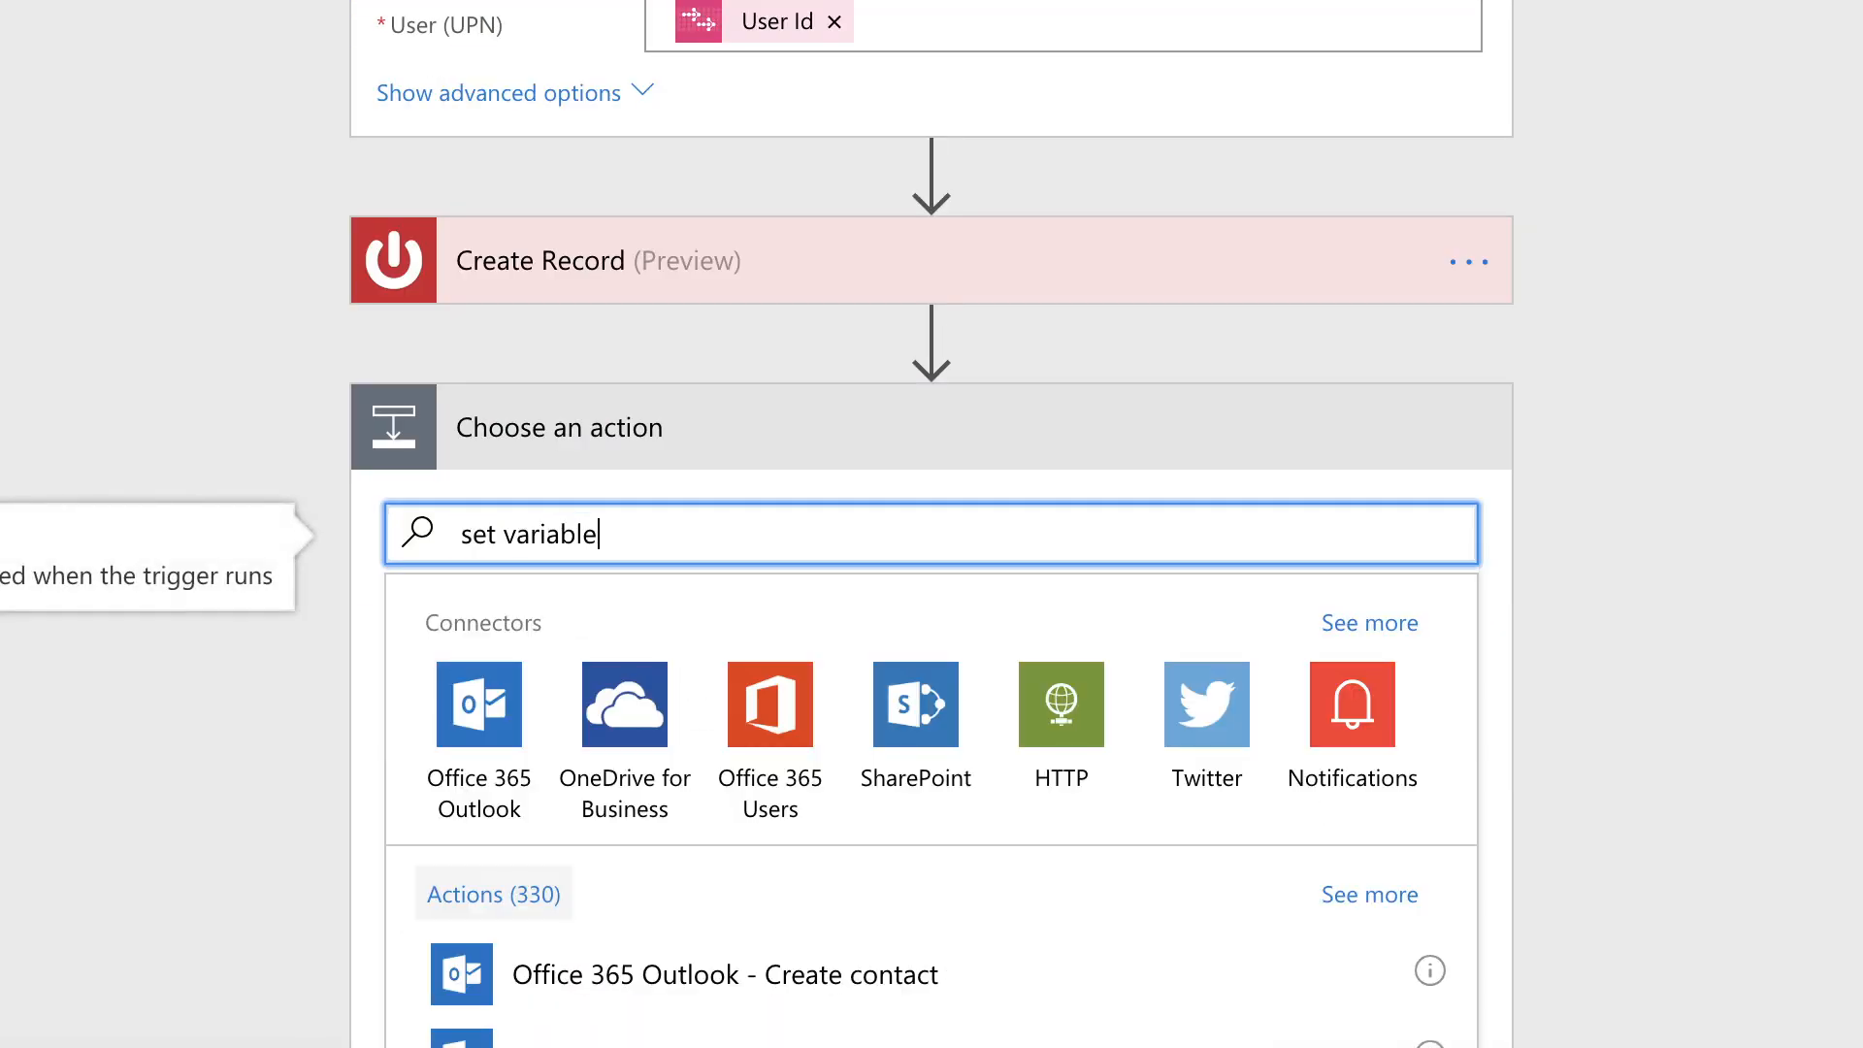
click(657, 973)
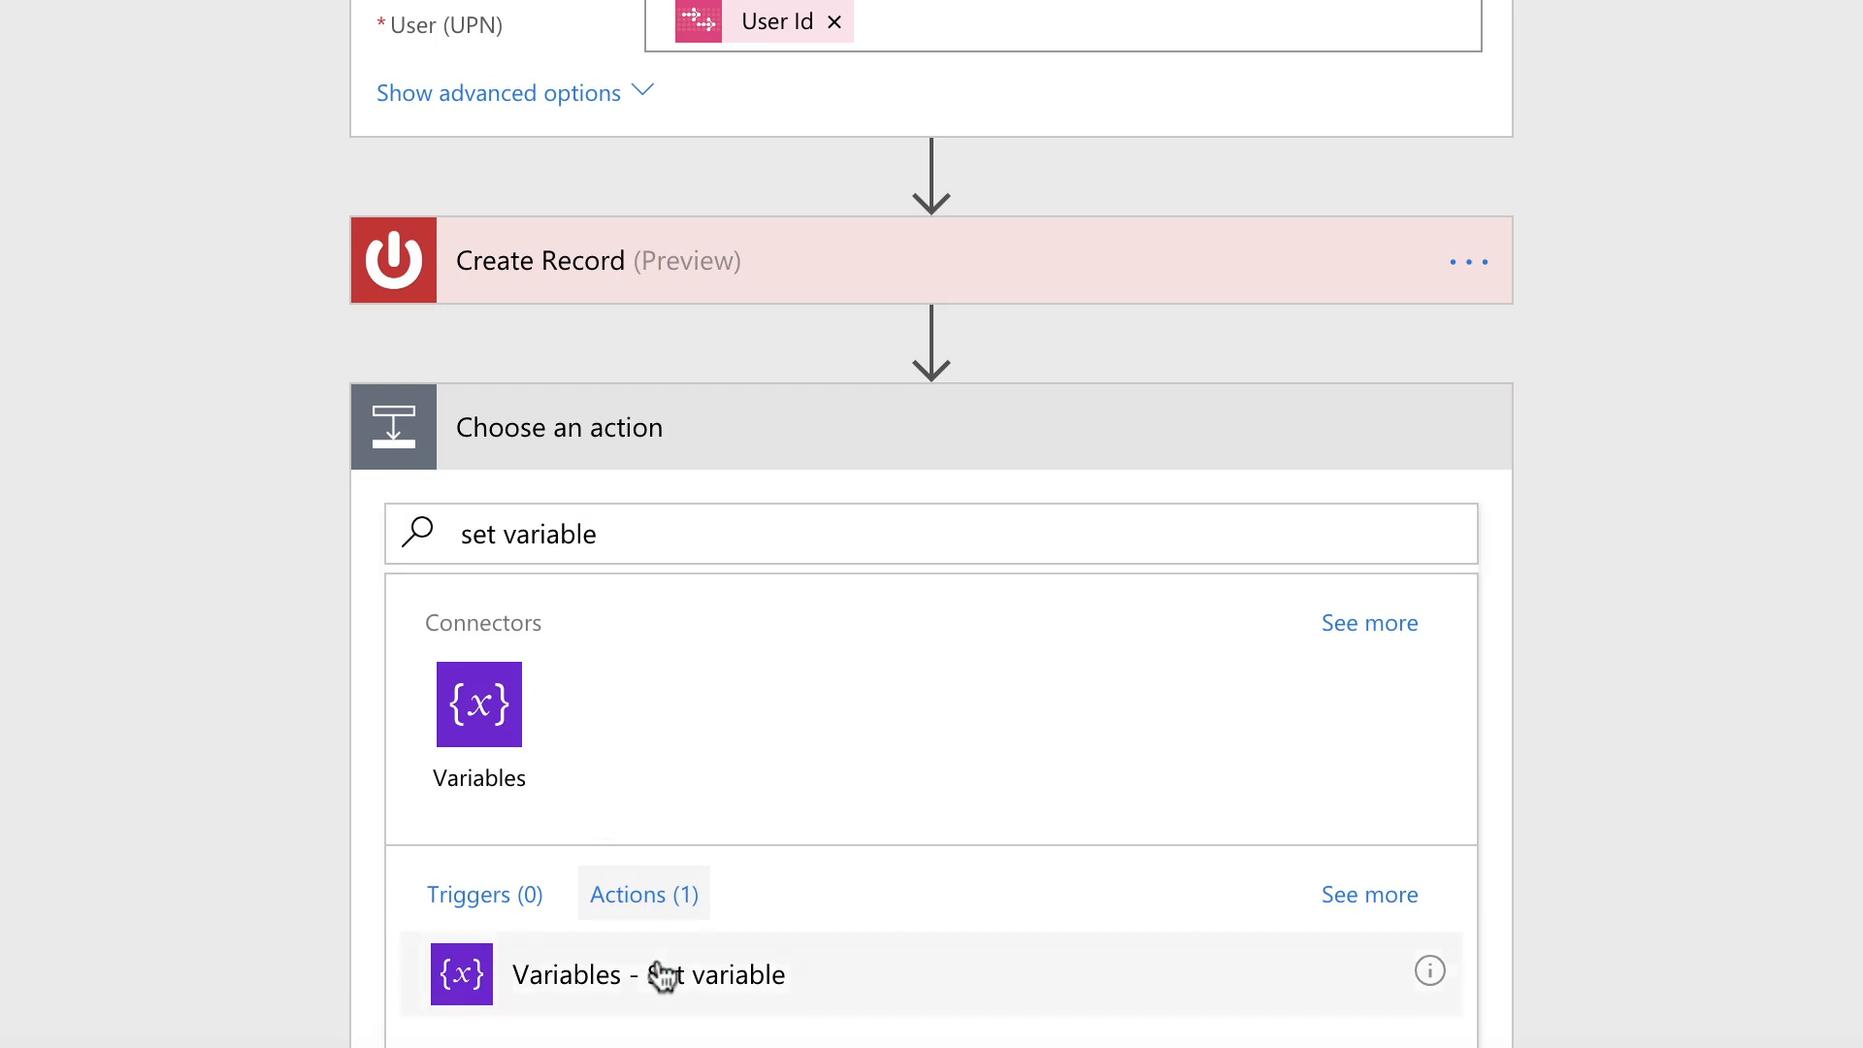
Rename the new Set variable action as "Set variable: TicketID"
click(1468, 720)
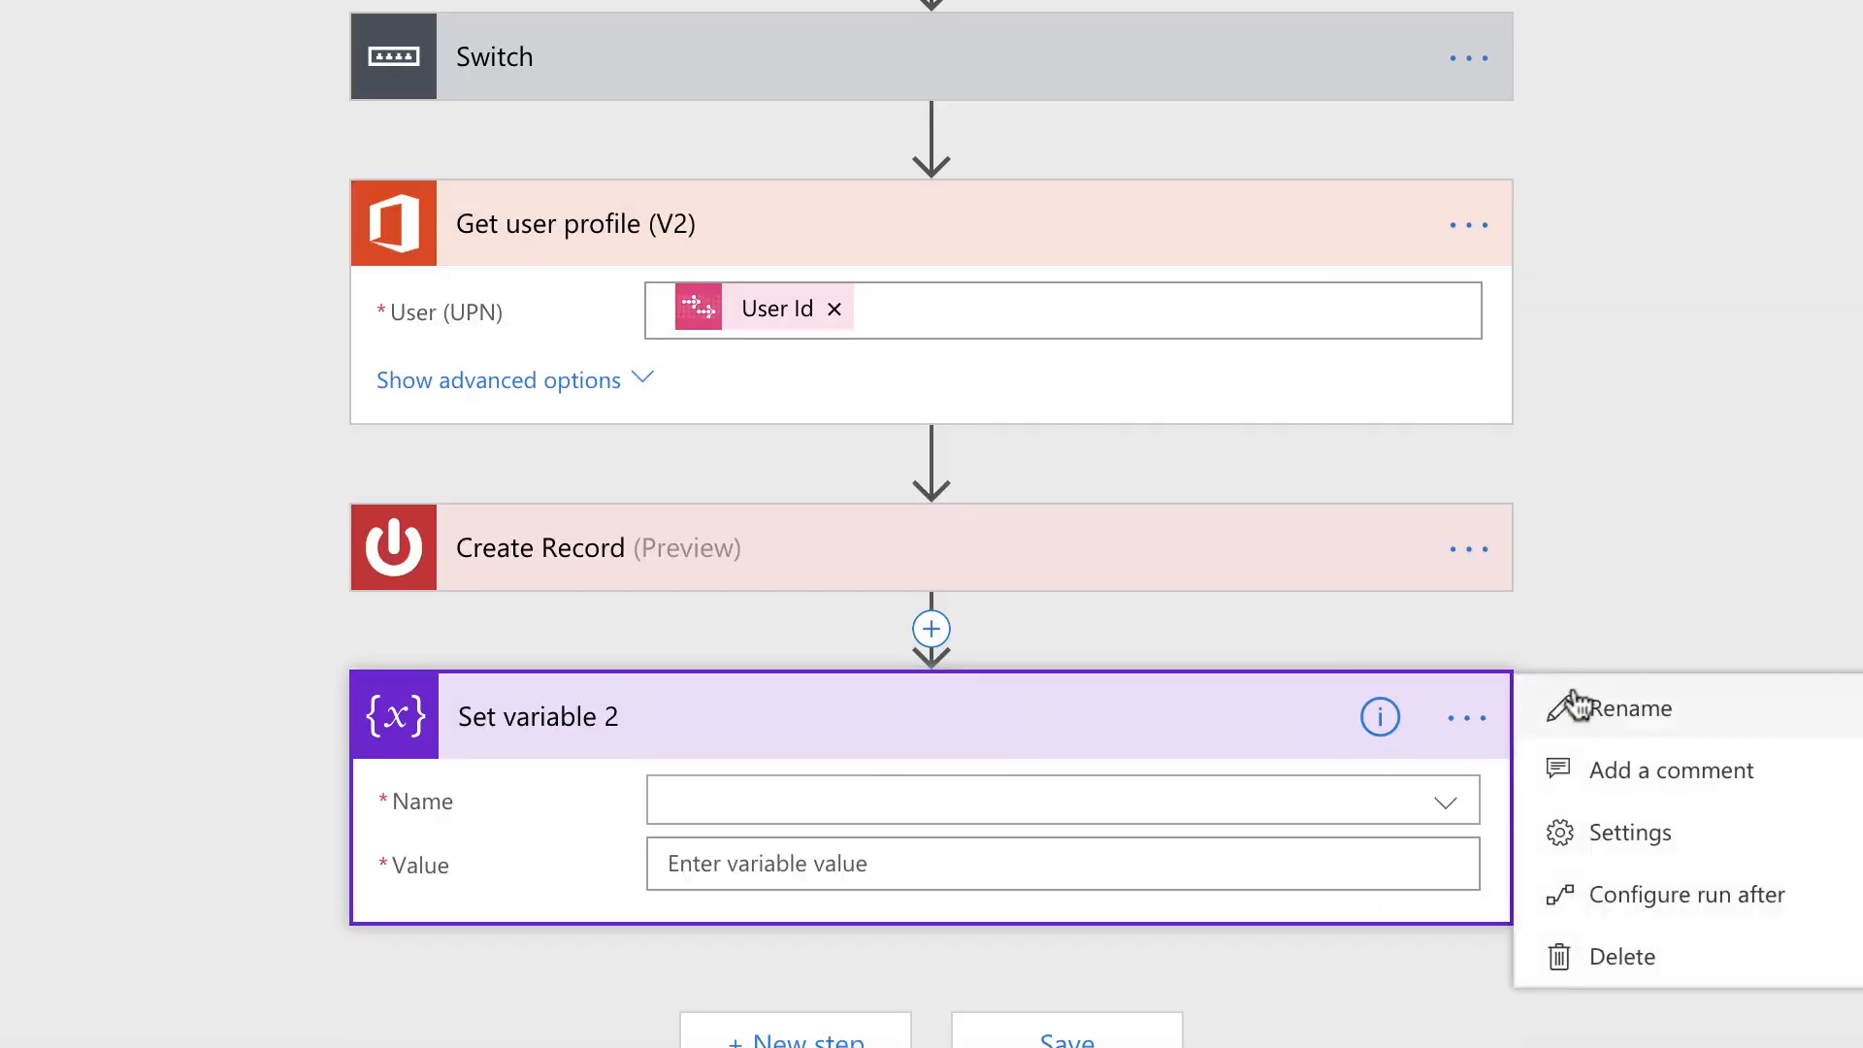
click(1575, 708)
click(806, 715)
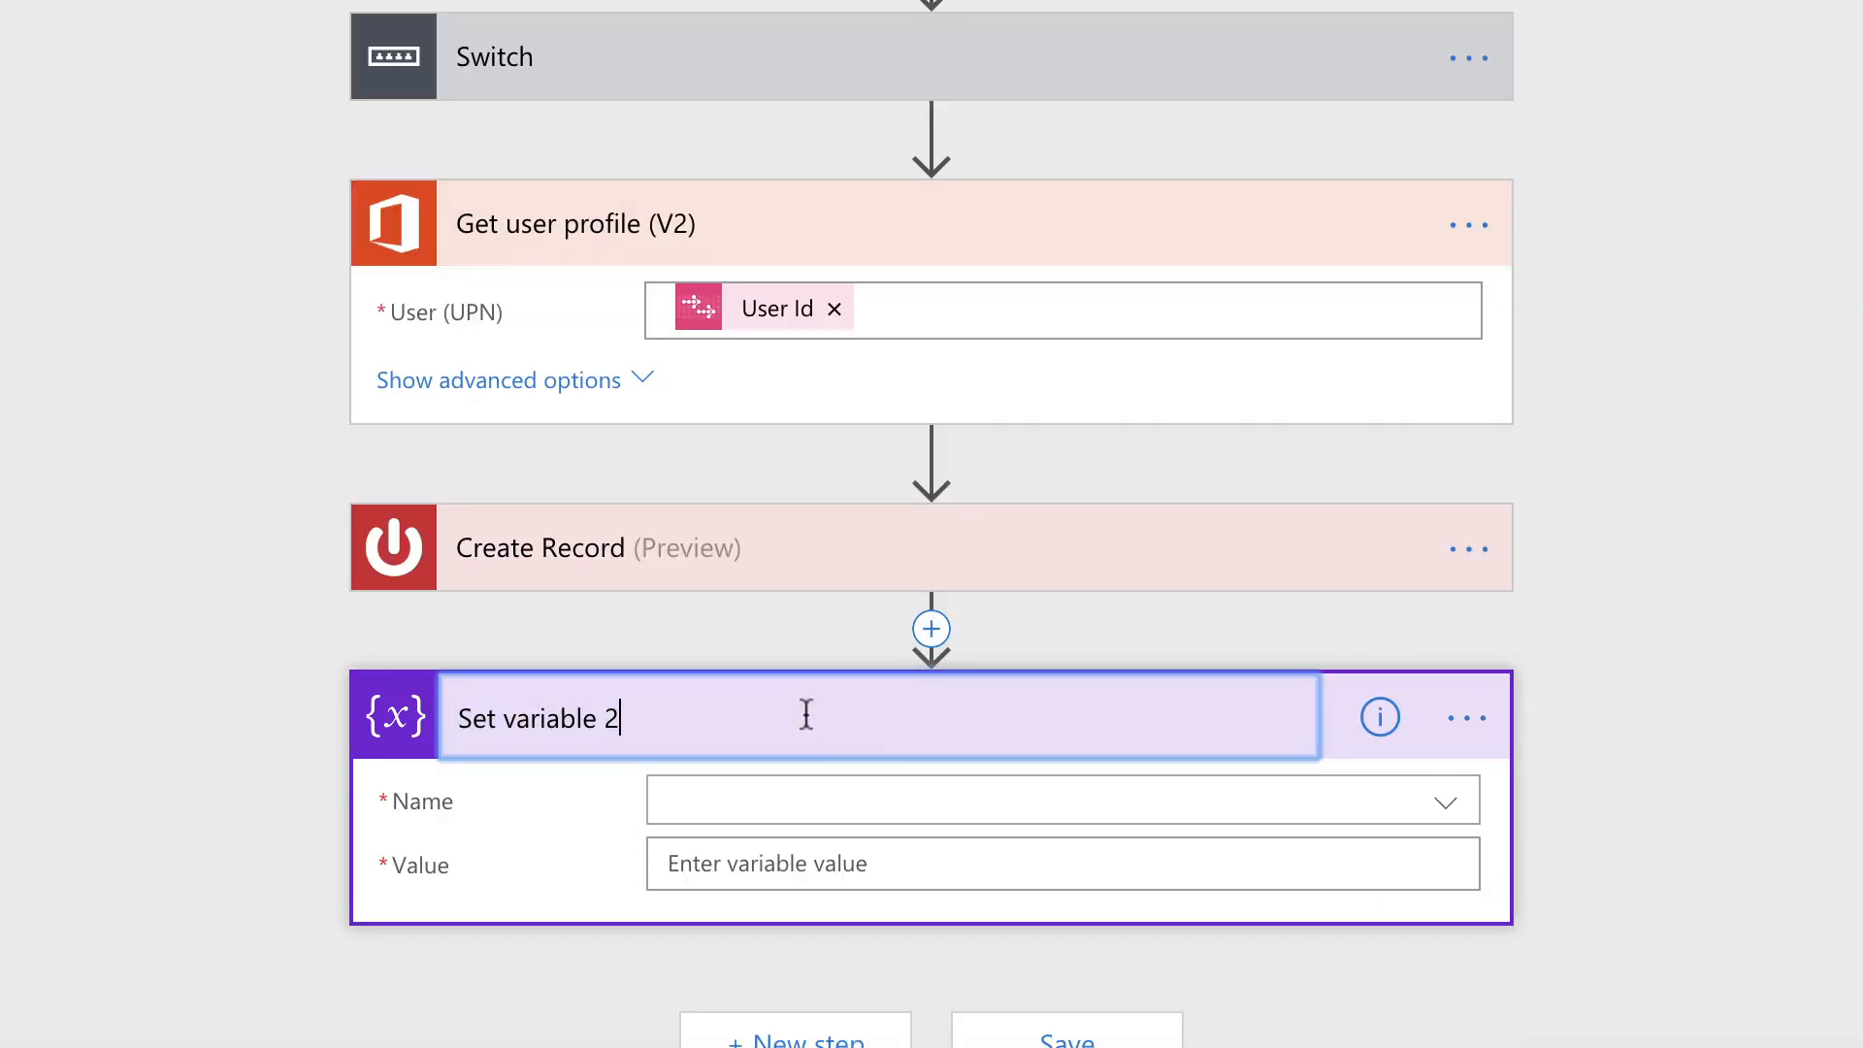
key(BackSpace)
key(BackSpace)
text(: TicketID)
Assign Create Record's Sys ID dynamic value to the TicketID variable and collapse the Set variable action
click(808, 802)
click(766, 970)
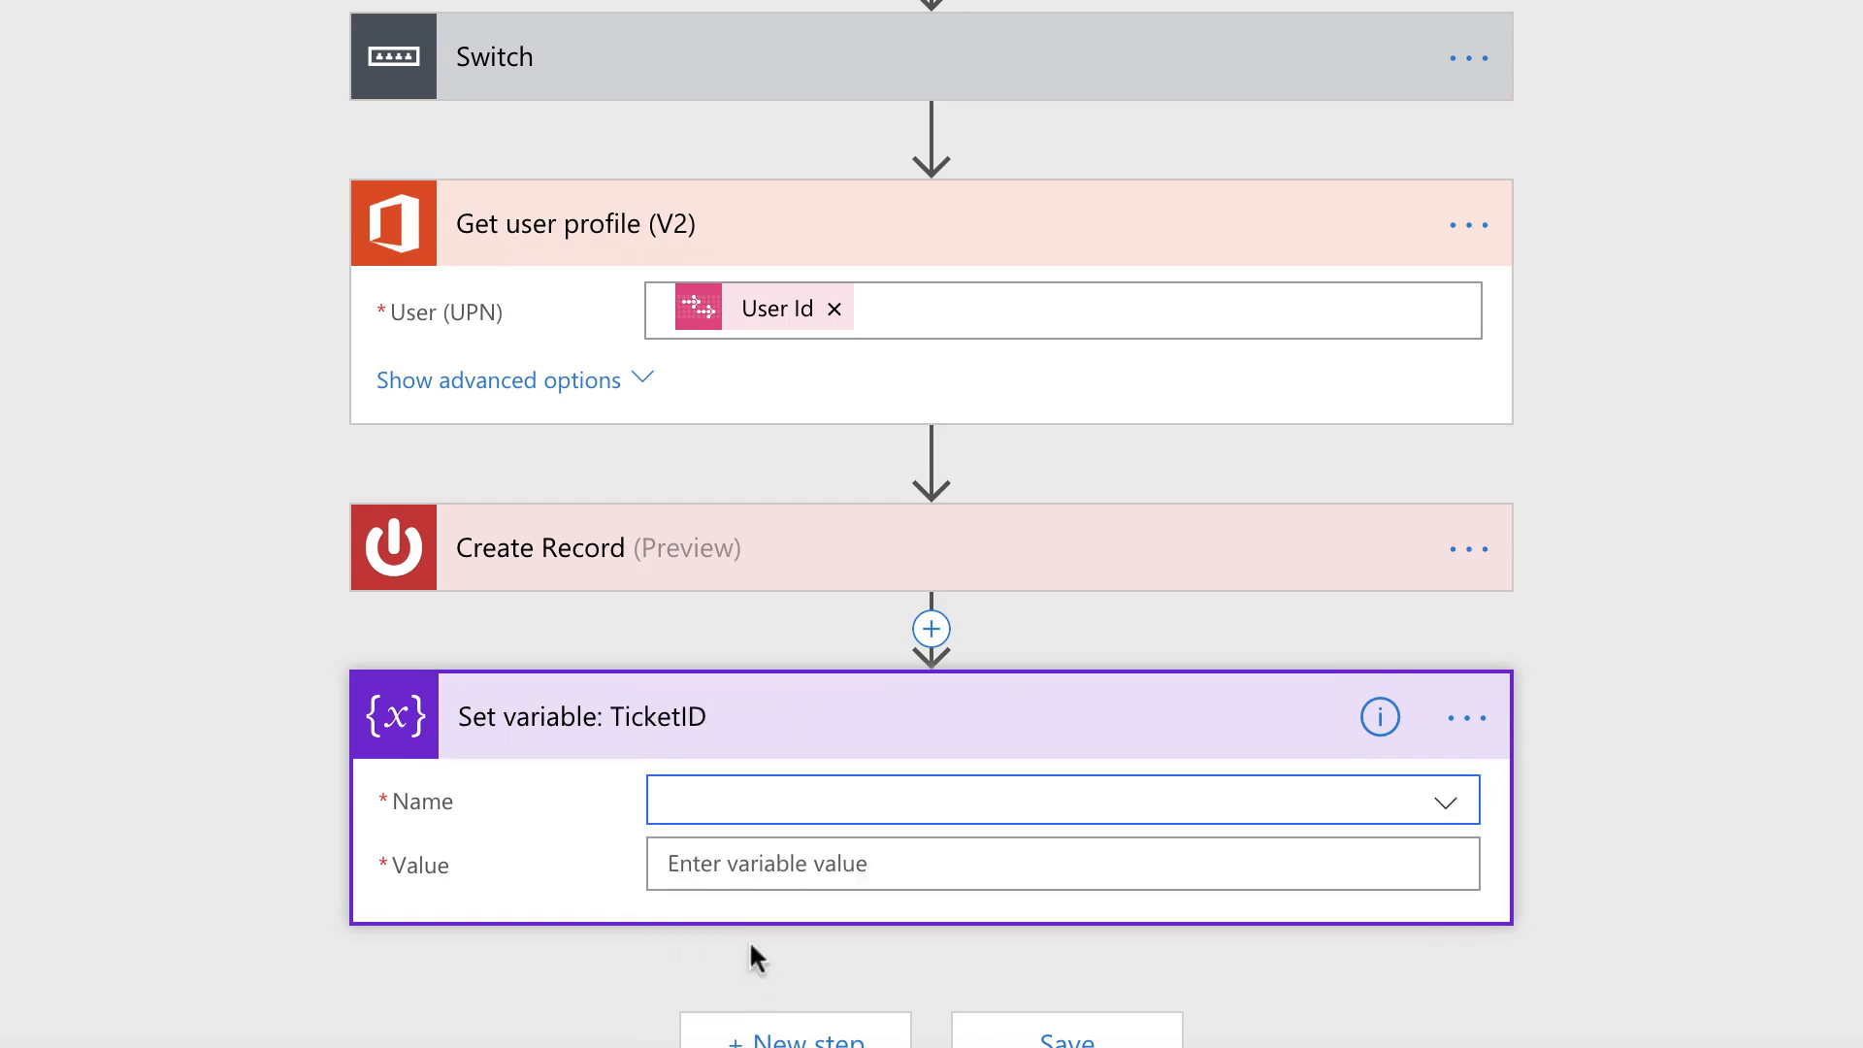
click(748, 864)
click(1646, 456)
text(sys)
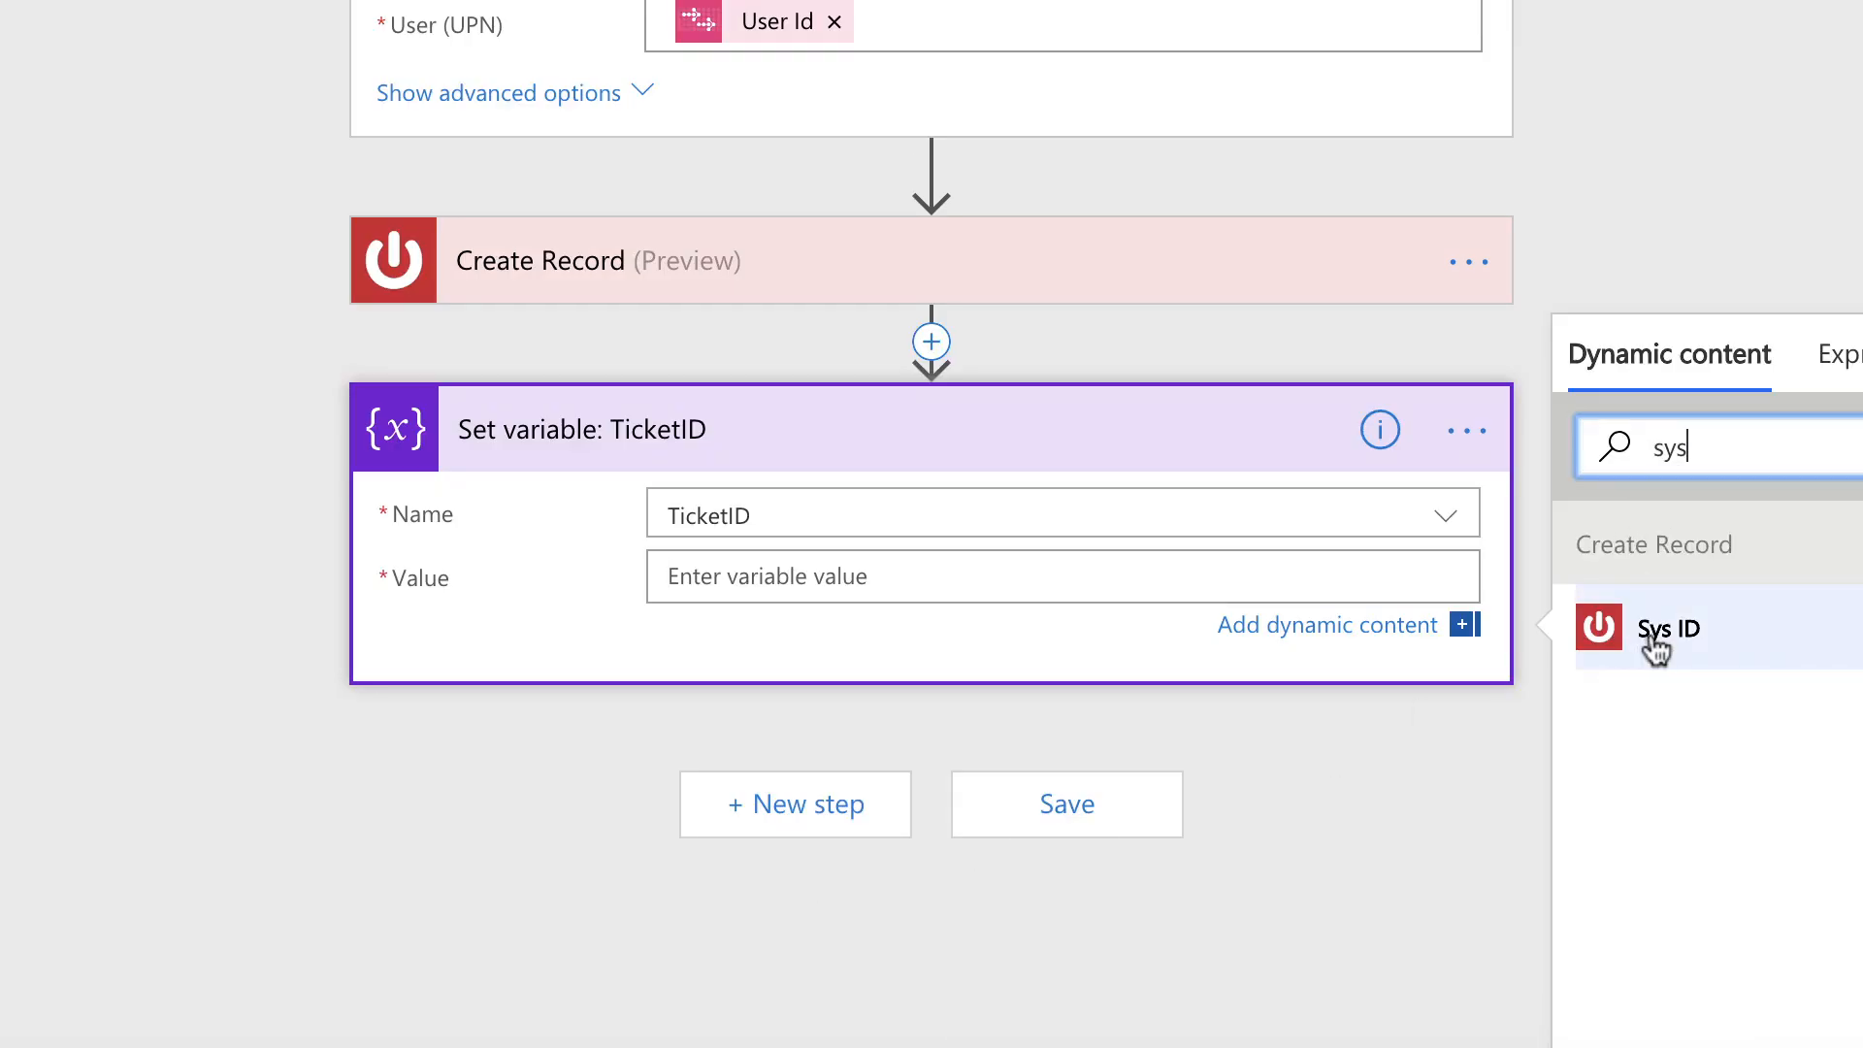
click(1654, 641)
click(318, 624)
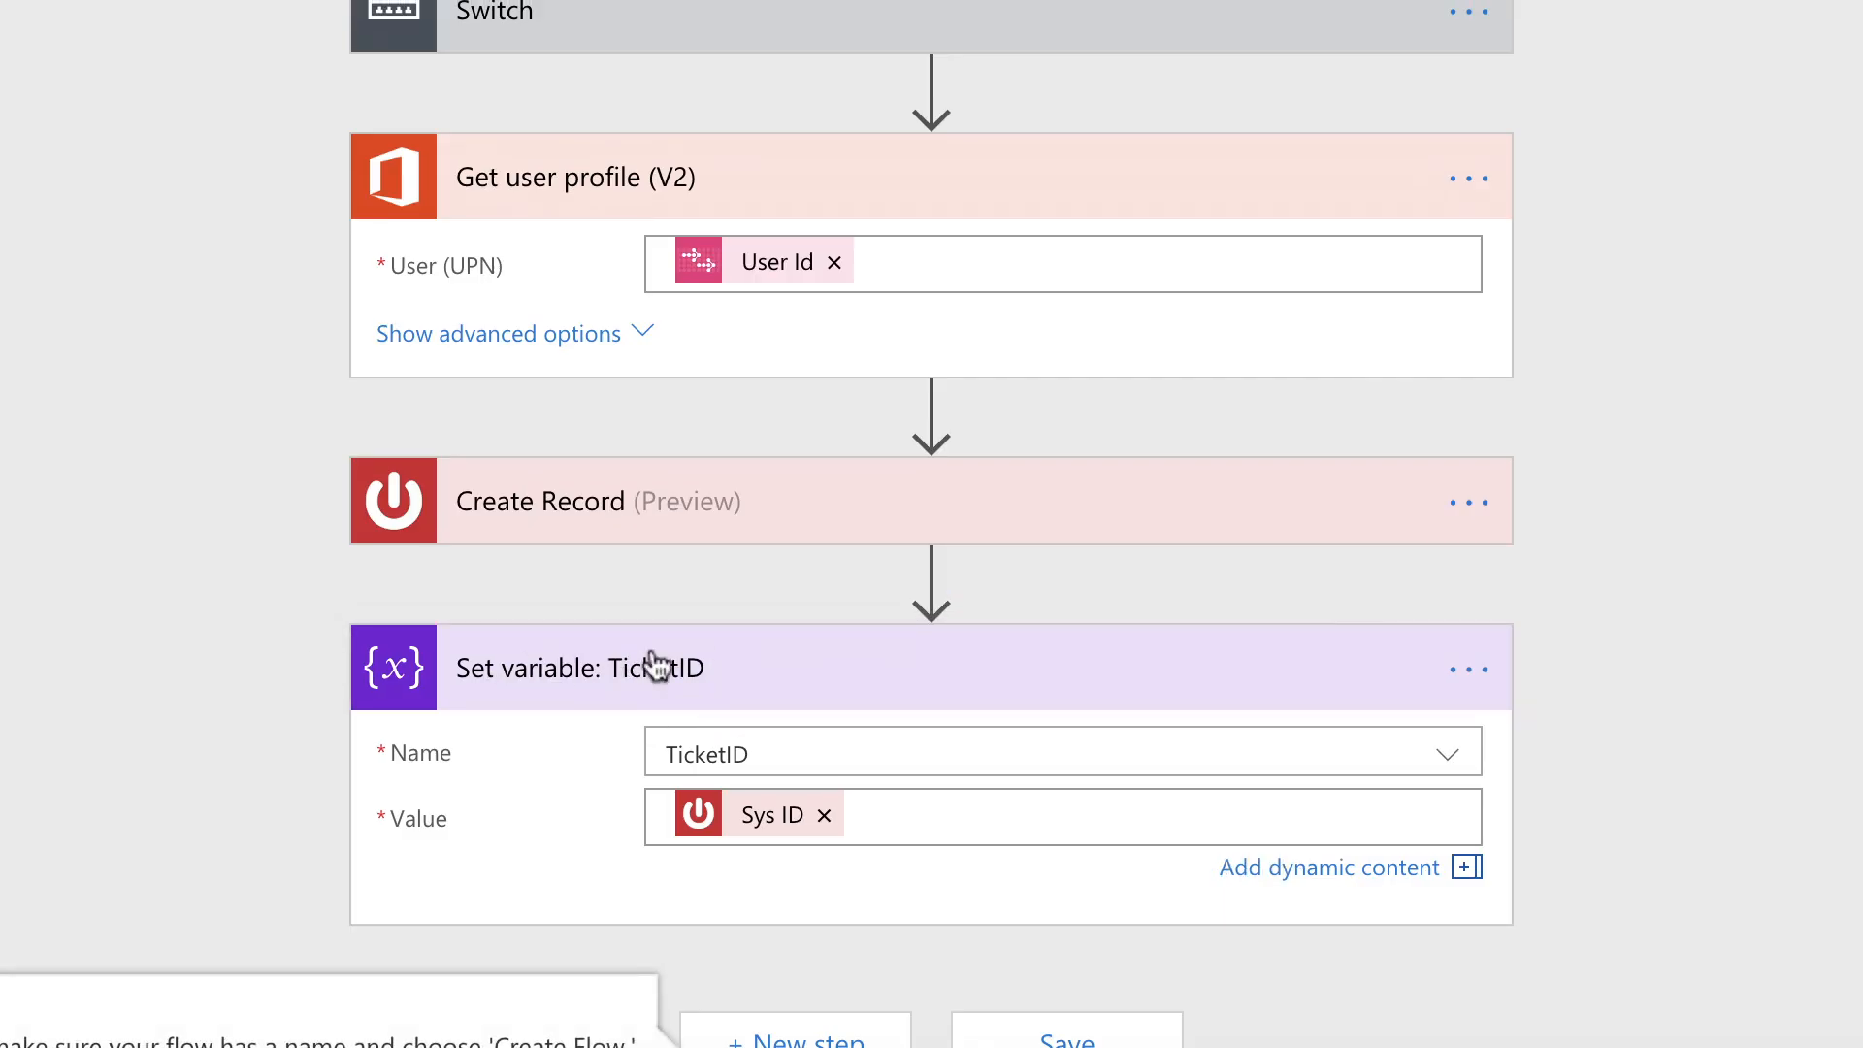
click(694, 674)
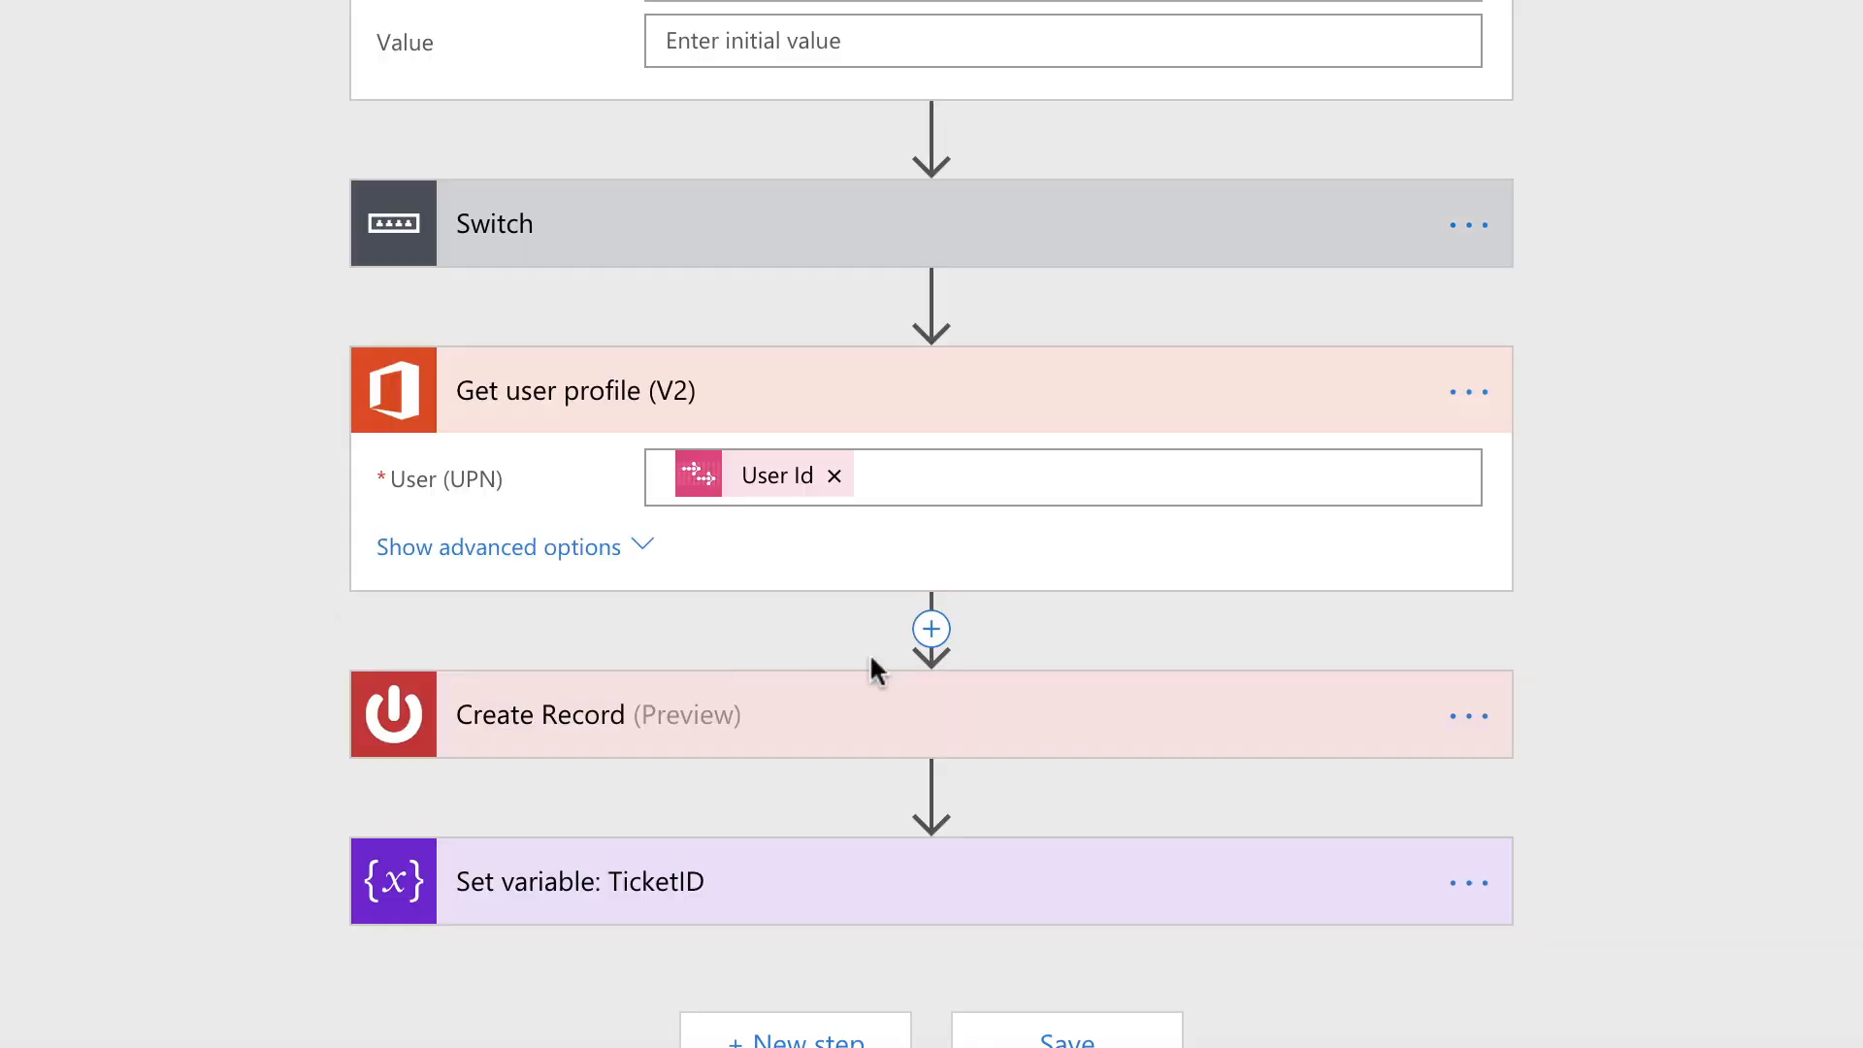
Insert a new action placeholder below Set variable: TicketID
click(795, 1040)
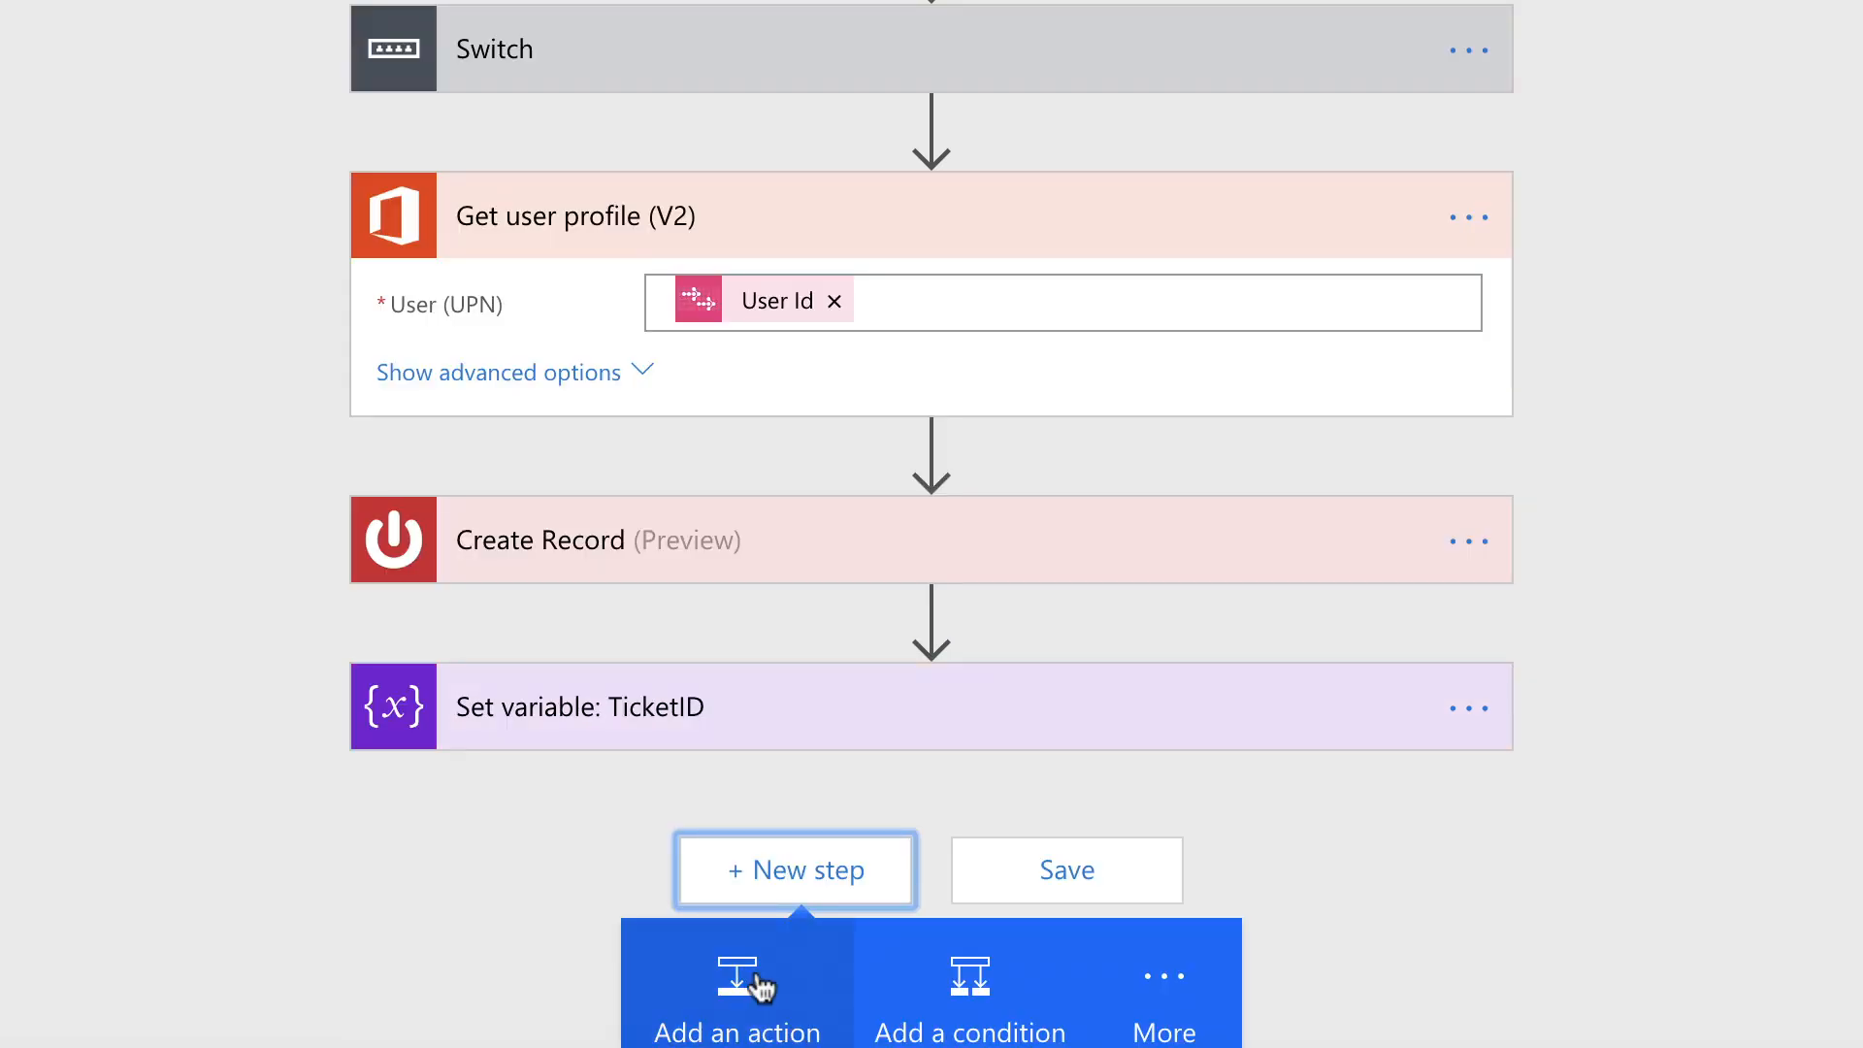
click(761, 985)
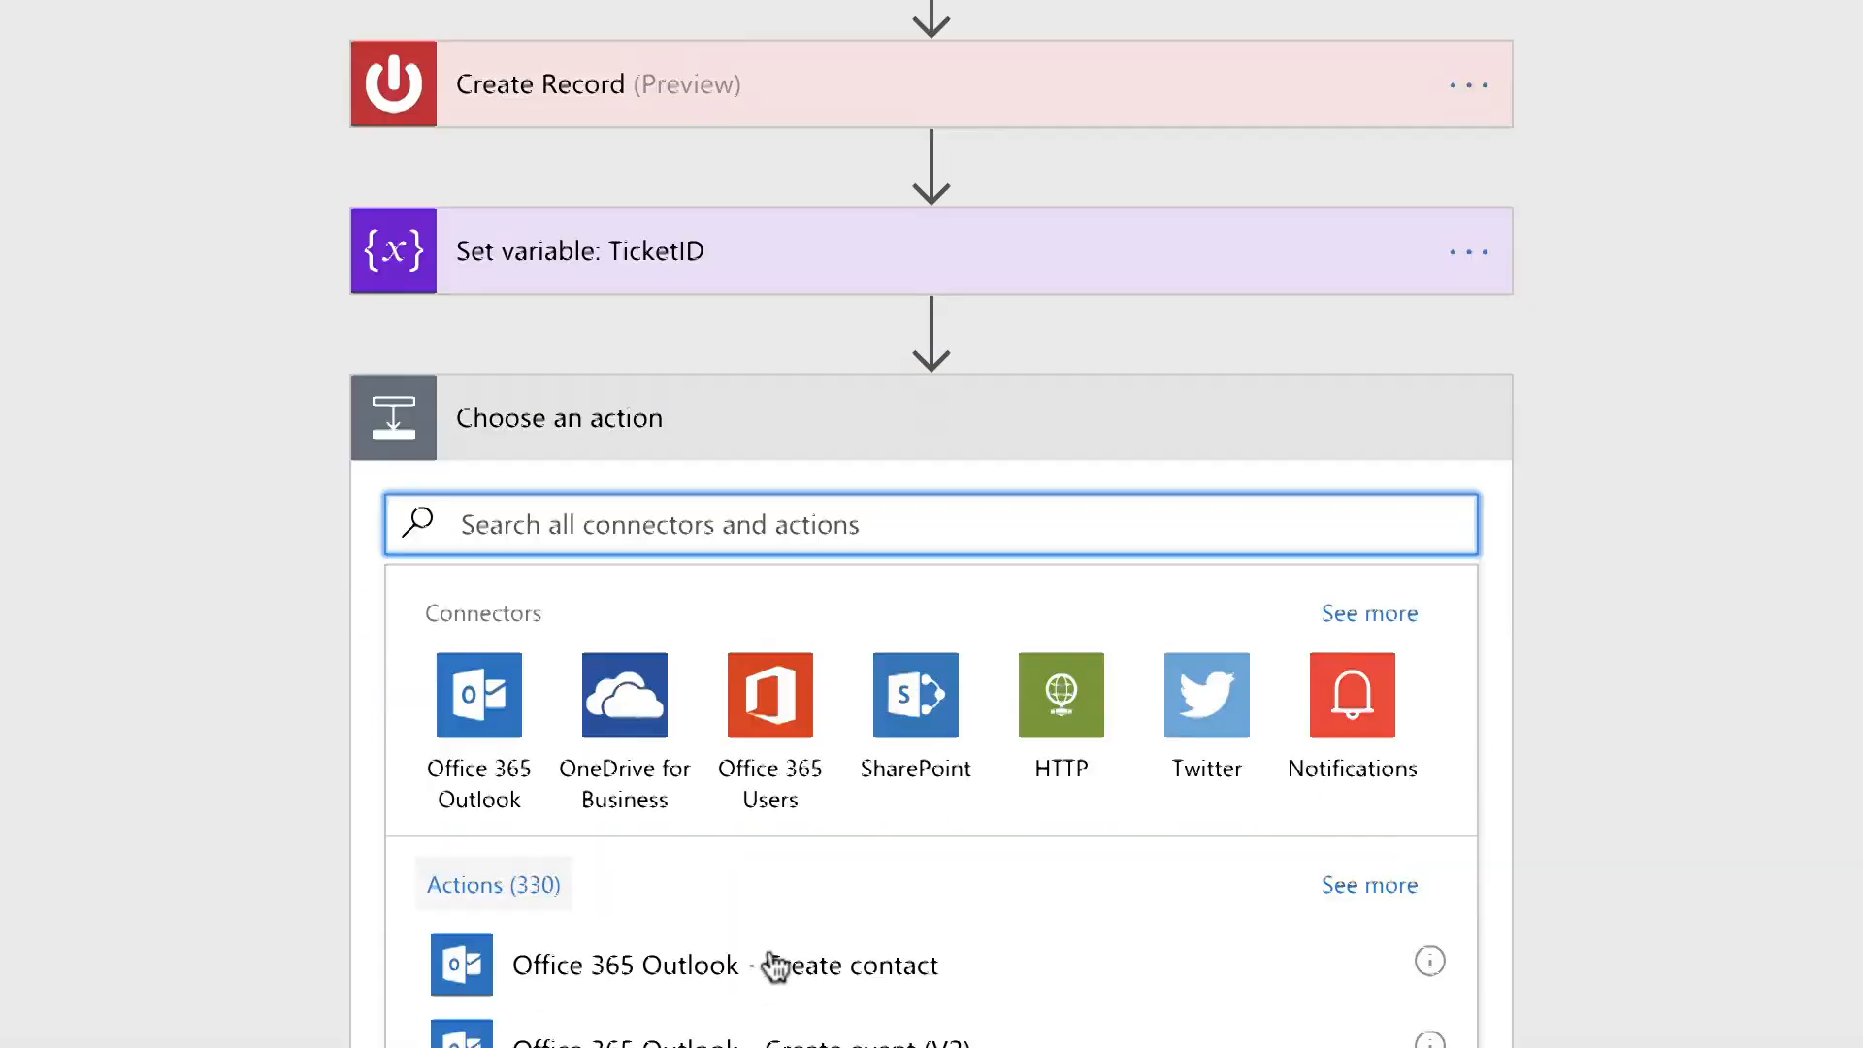
Review the flow's variables and switch to the AtBot portal to examine the Connect to Printer intent's PrinterType entity settings
scroll(776, 963, up, 15)
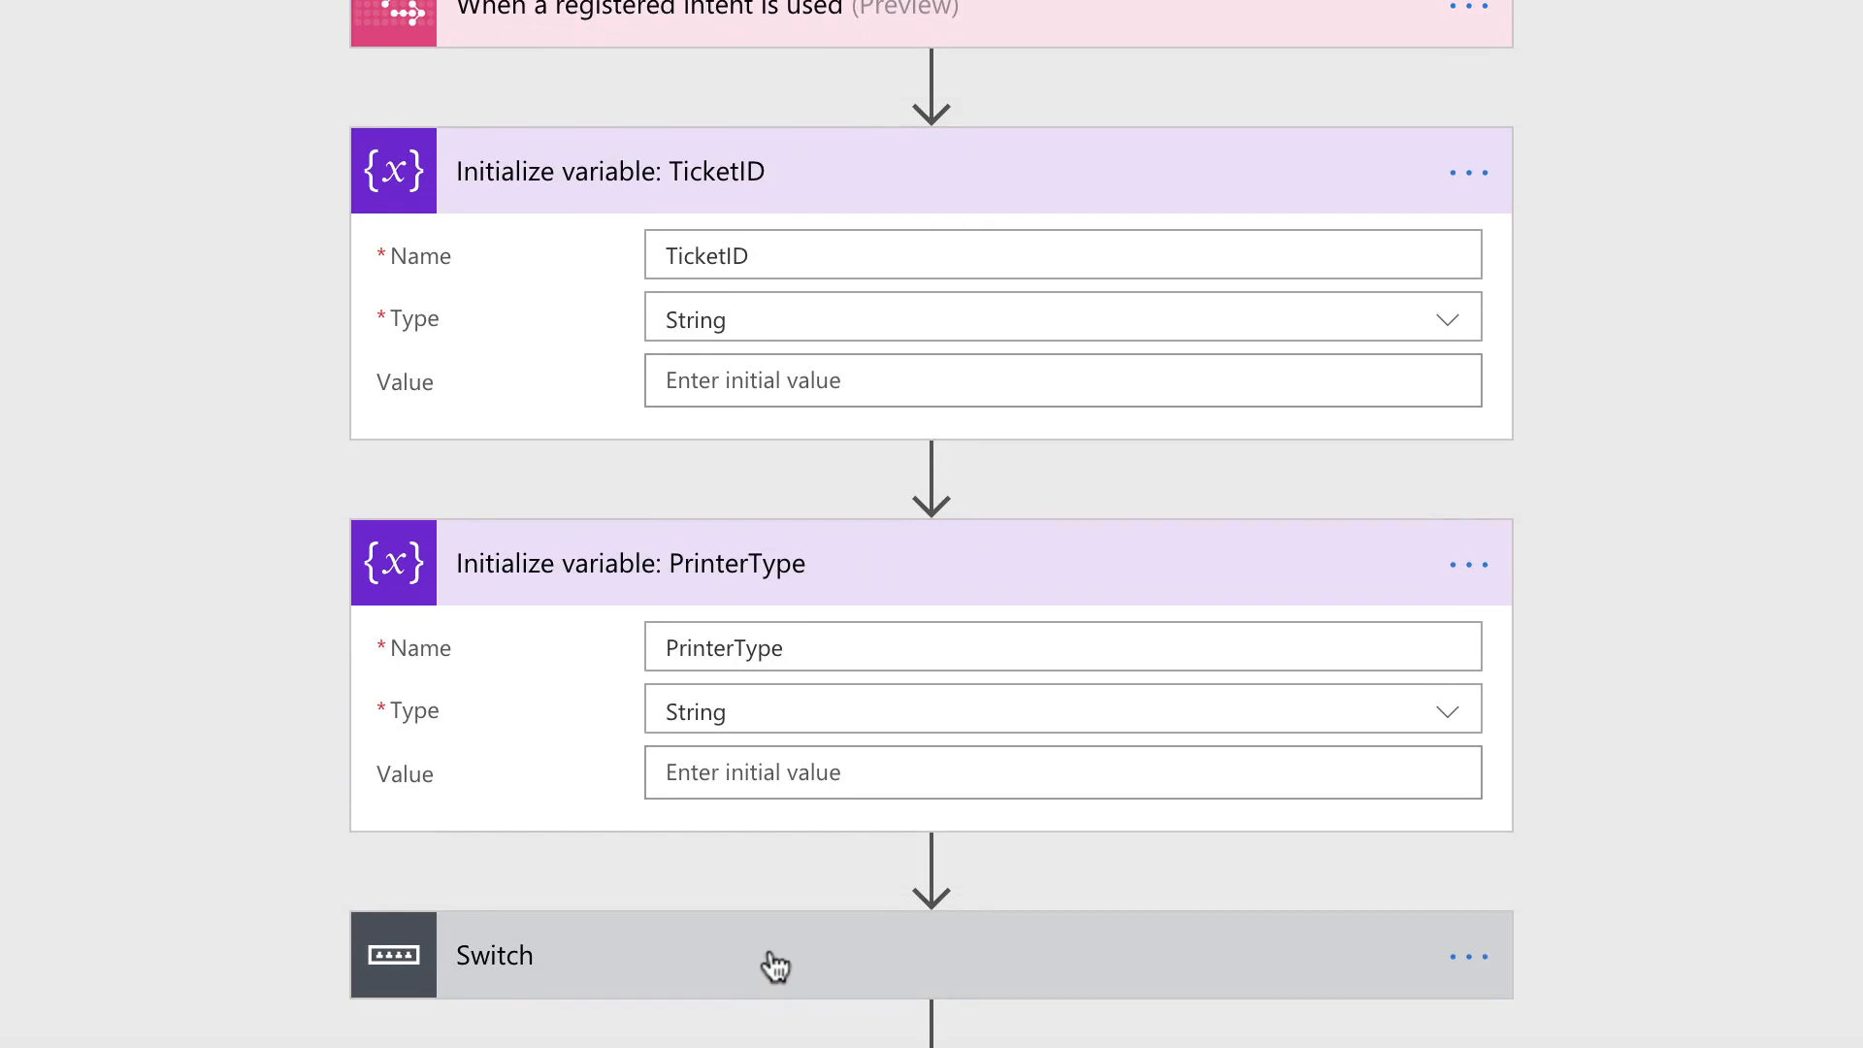
scroll(776, 964, down, 12)
scroll(773, 964, down, 6)
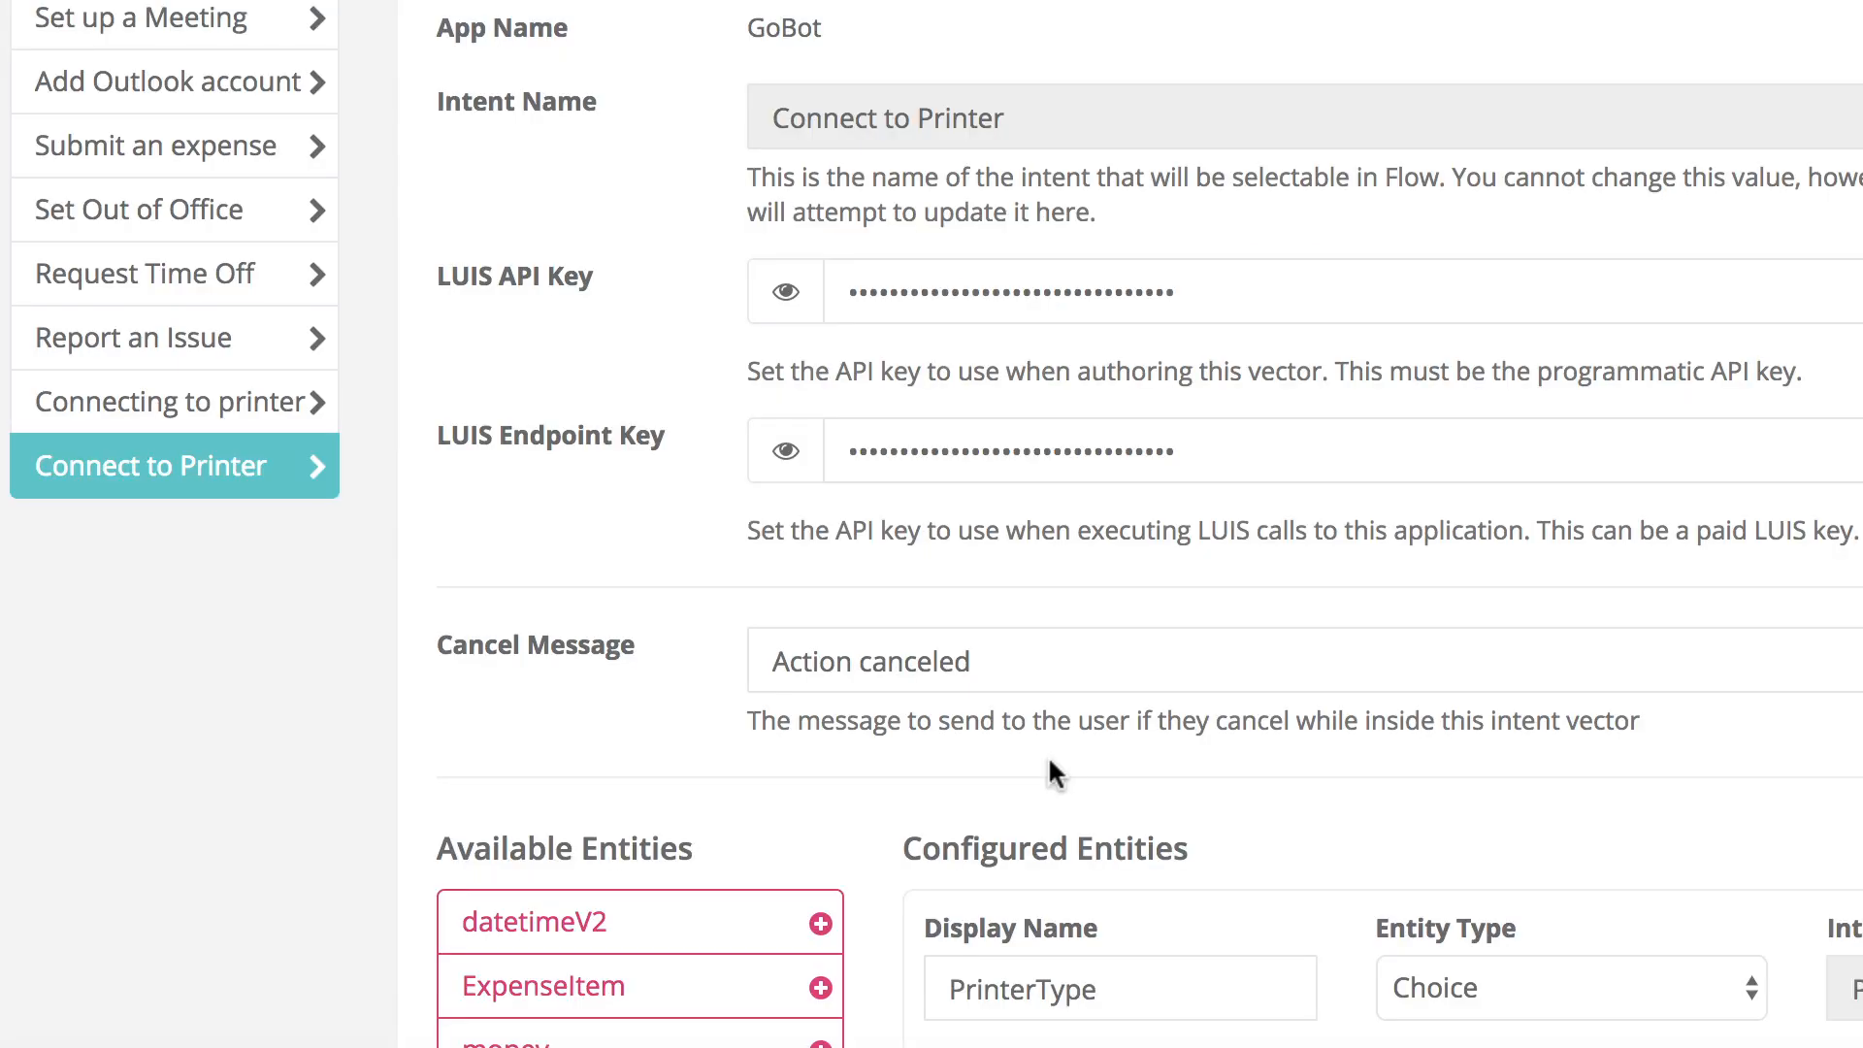
scroll(1053, 766, down, 7)
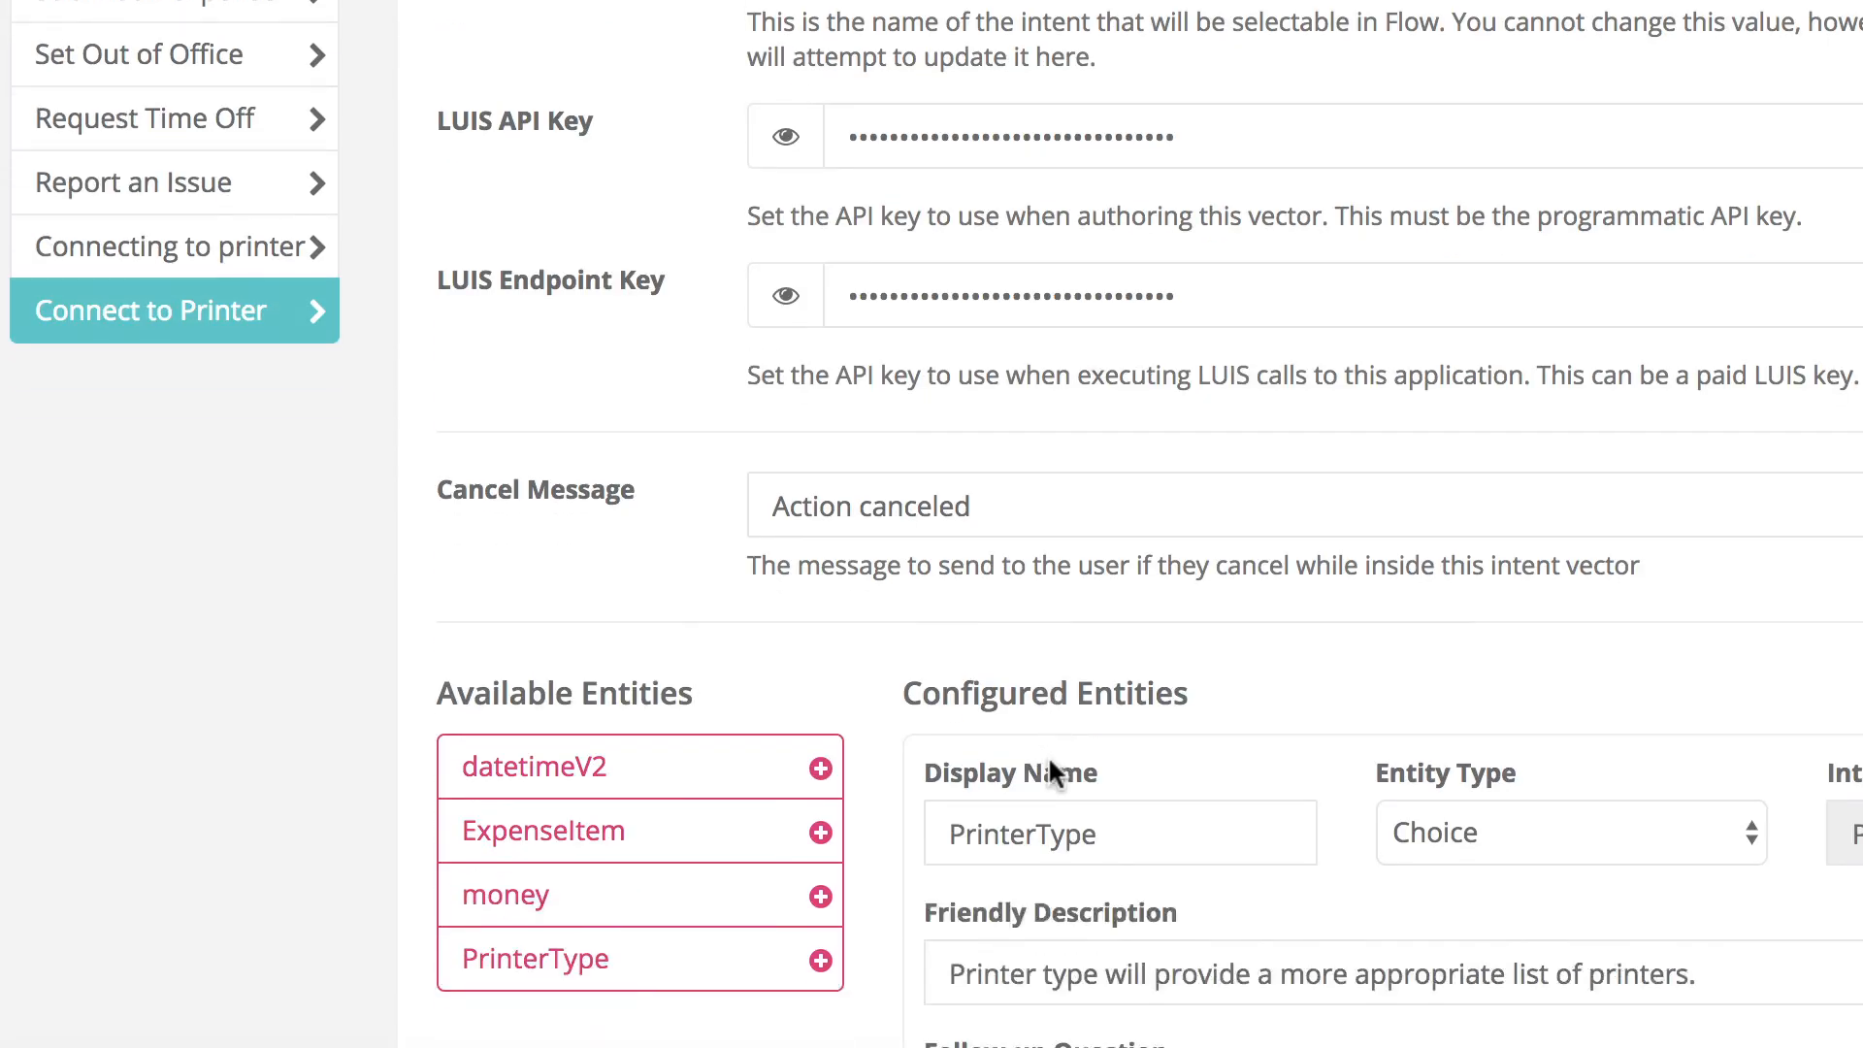
drag(957, 624, 1584, 620)
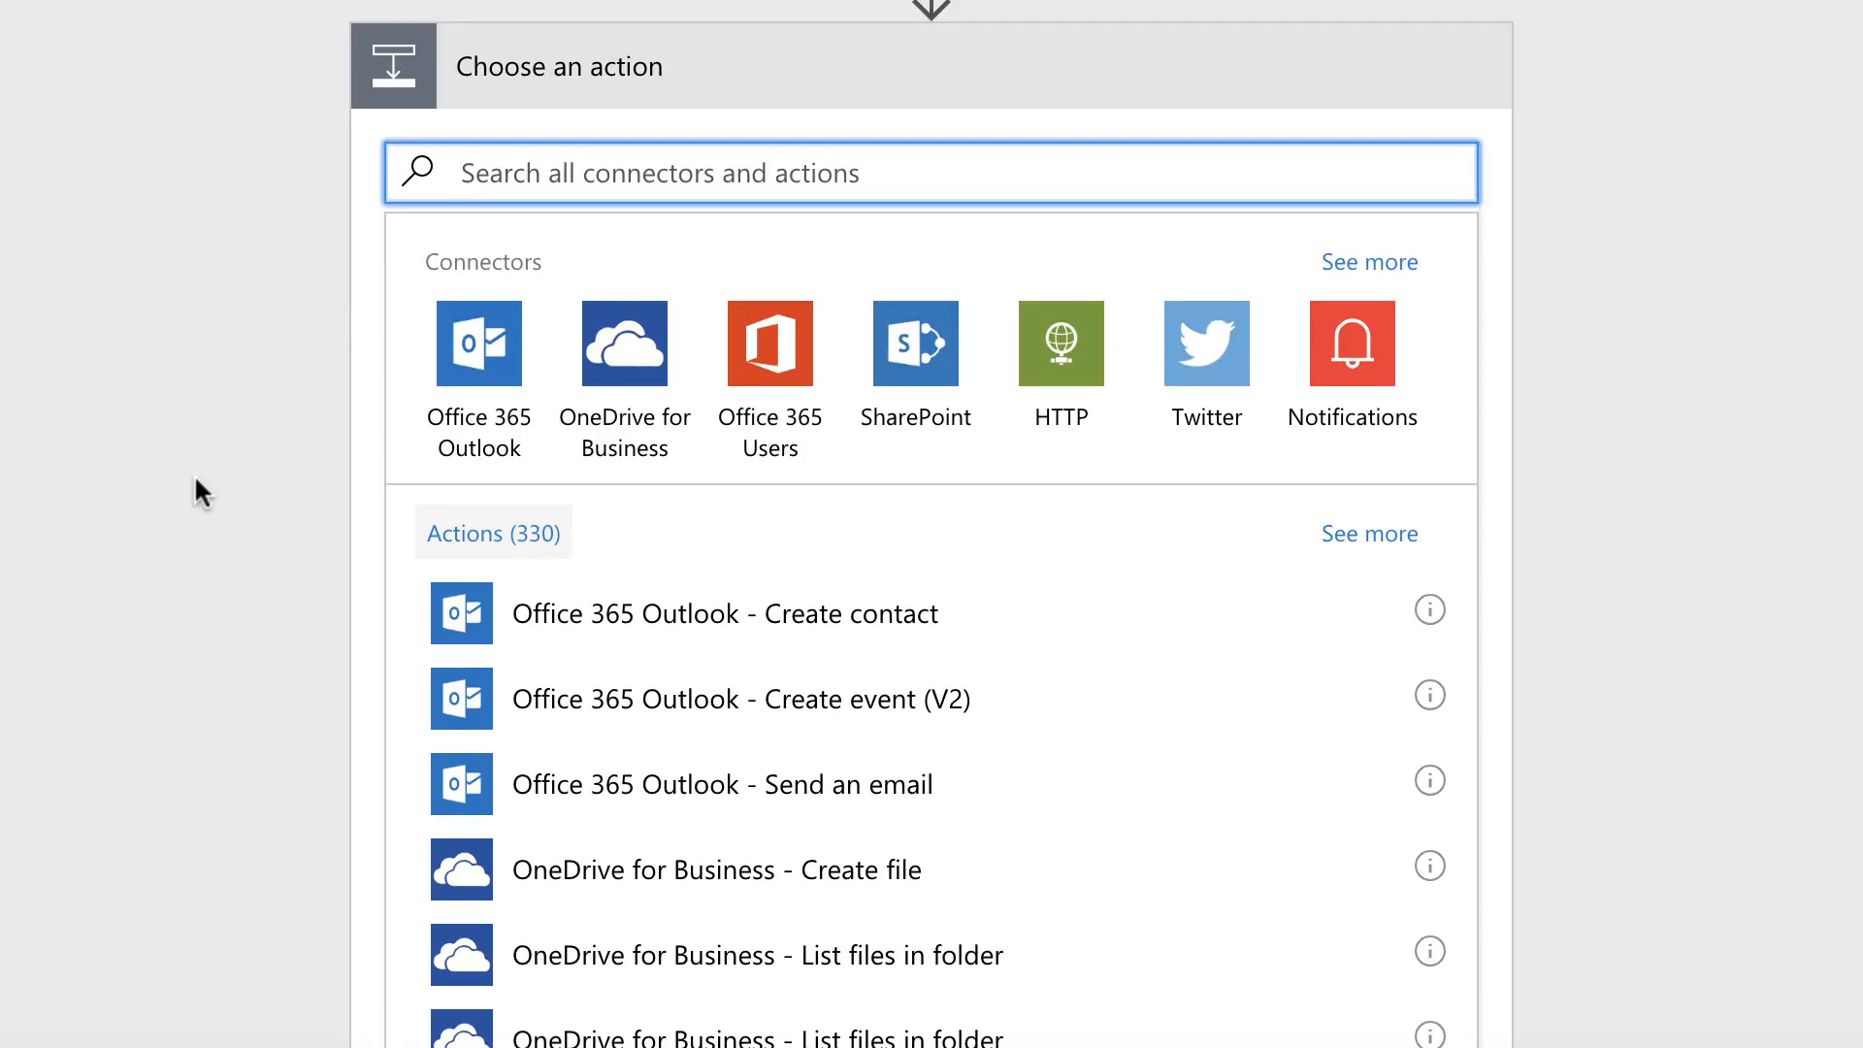
Add the AtBot Logic (Formerly Bizzy) Send reply action below Set variable: TicketID
text(repl)
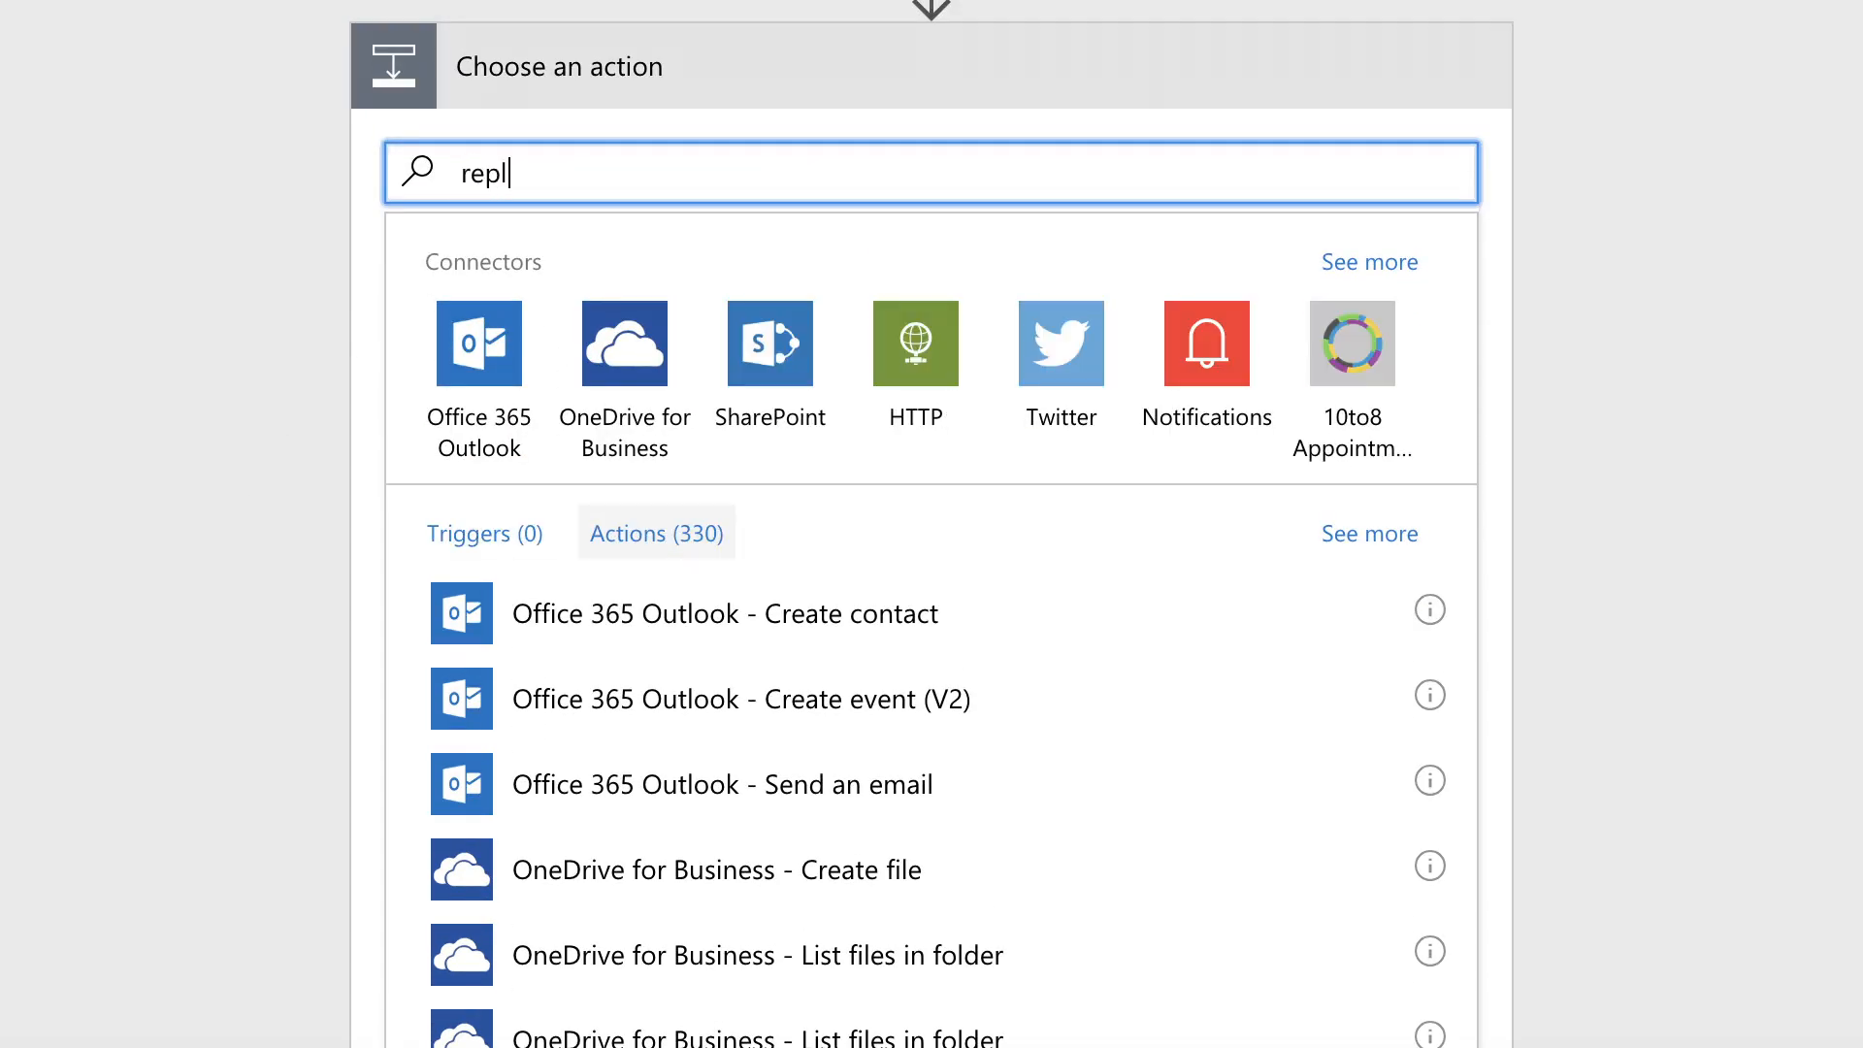
text(y)
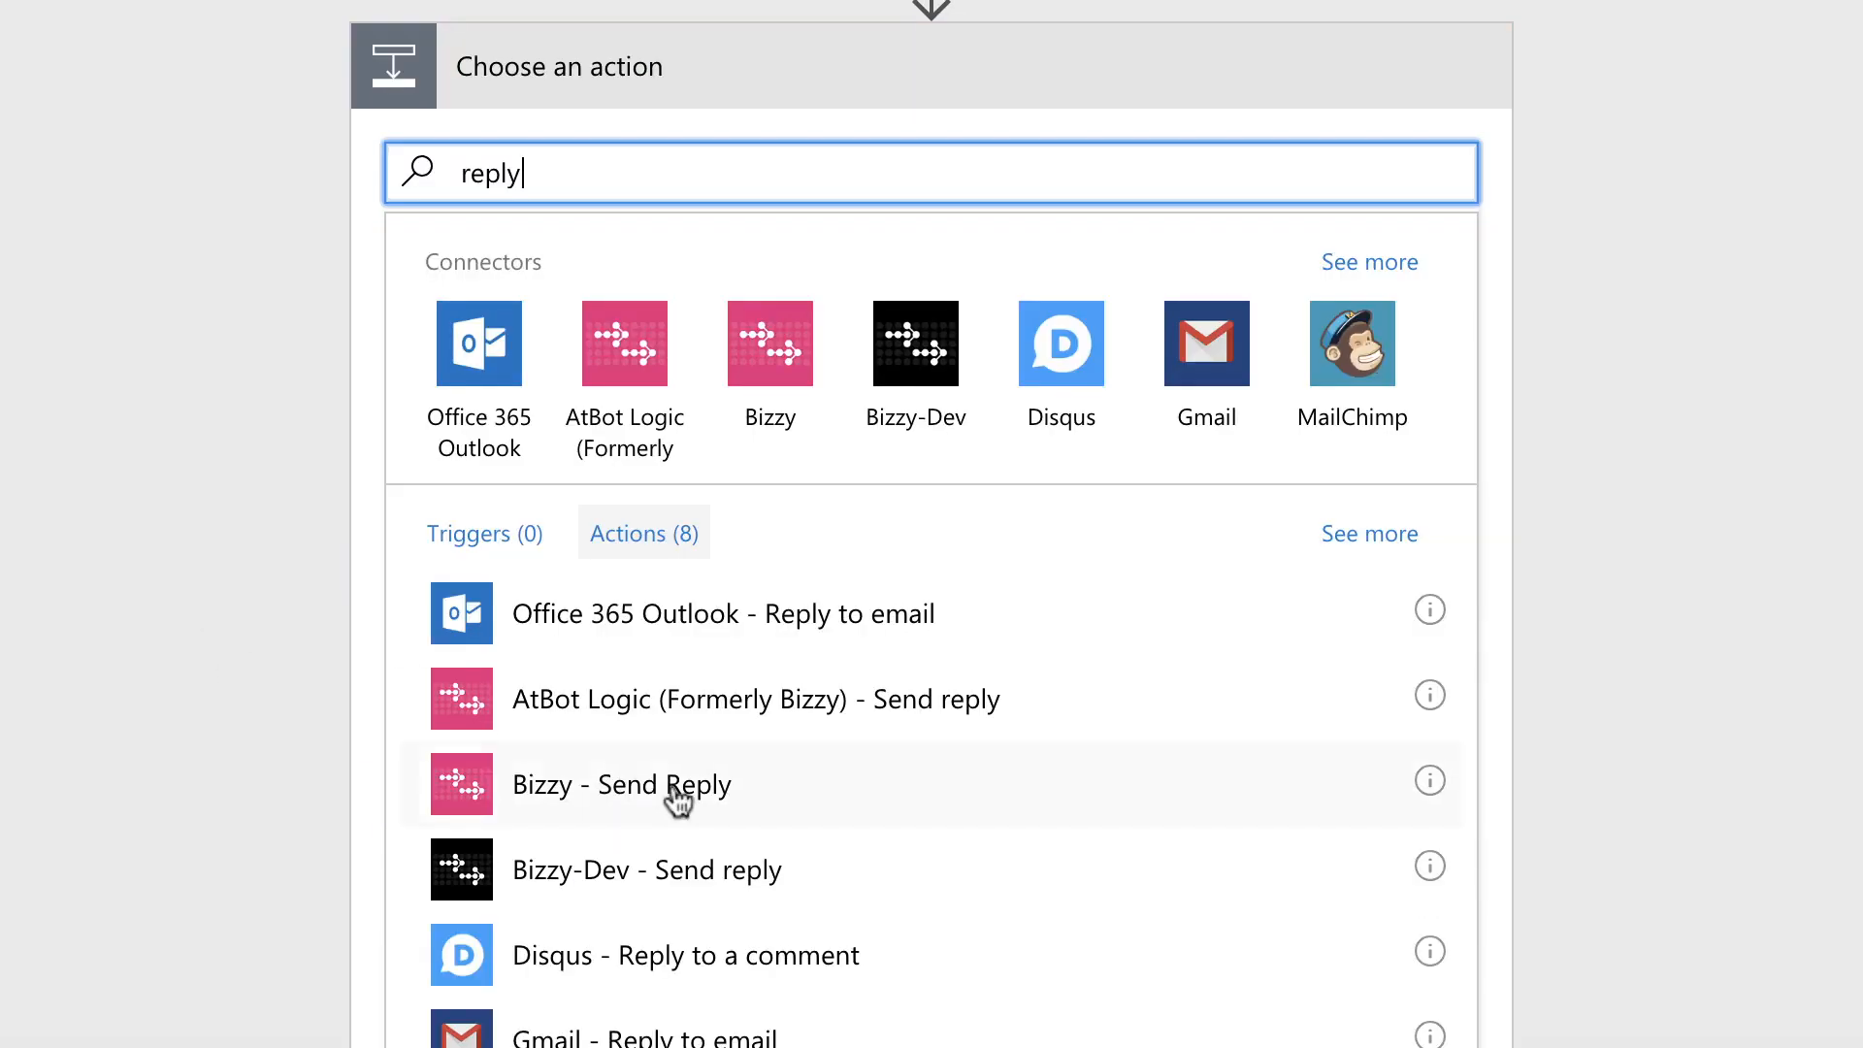
click(658, 710)
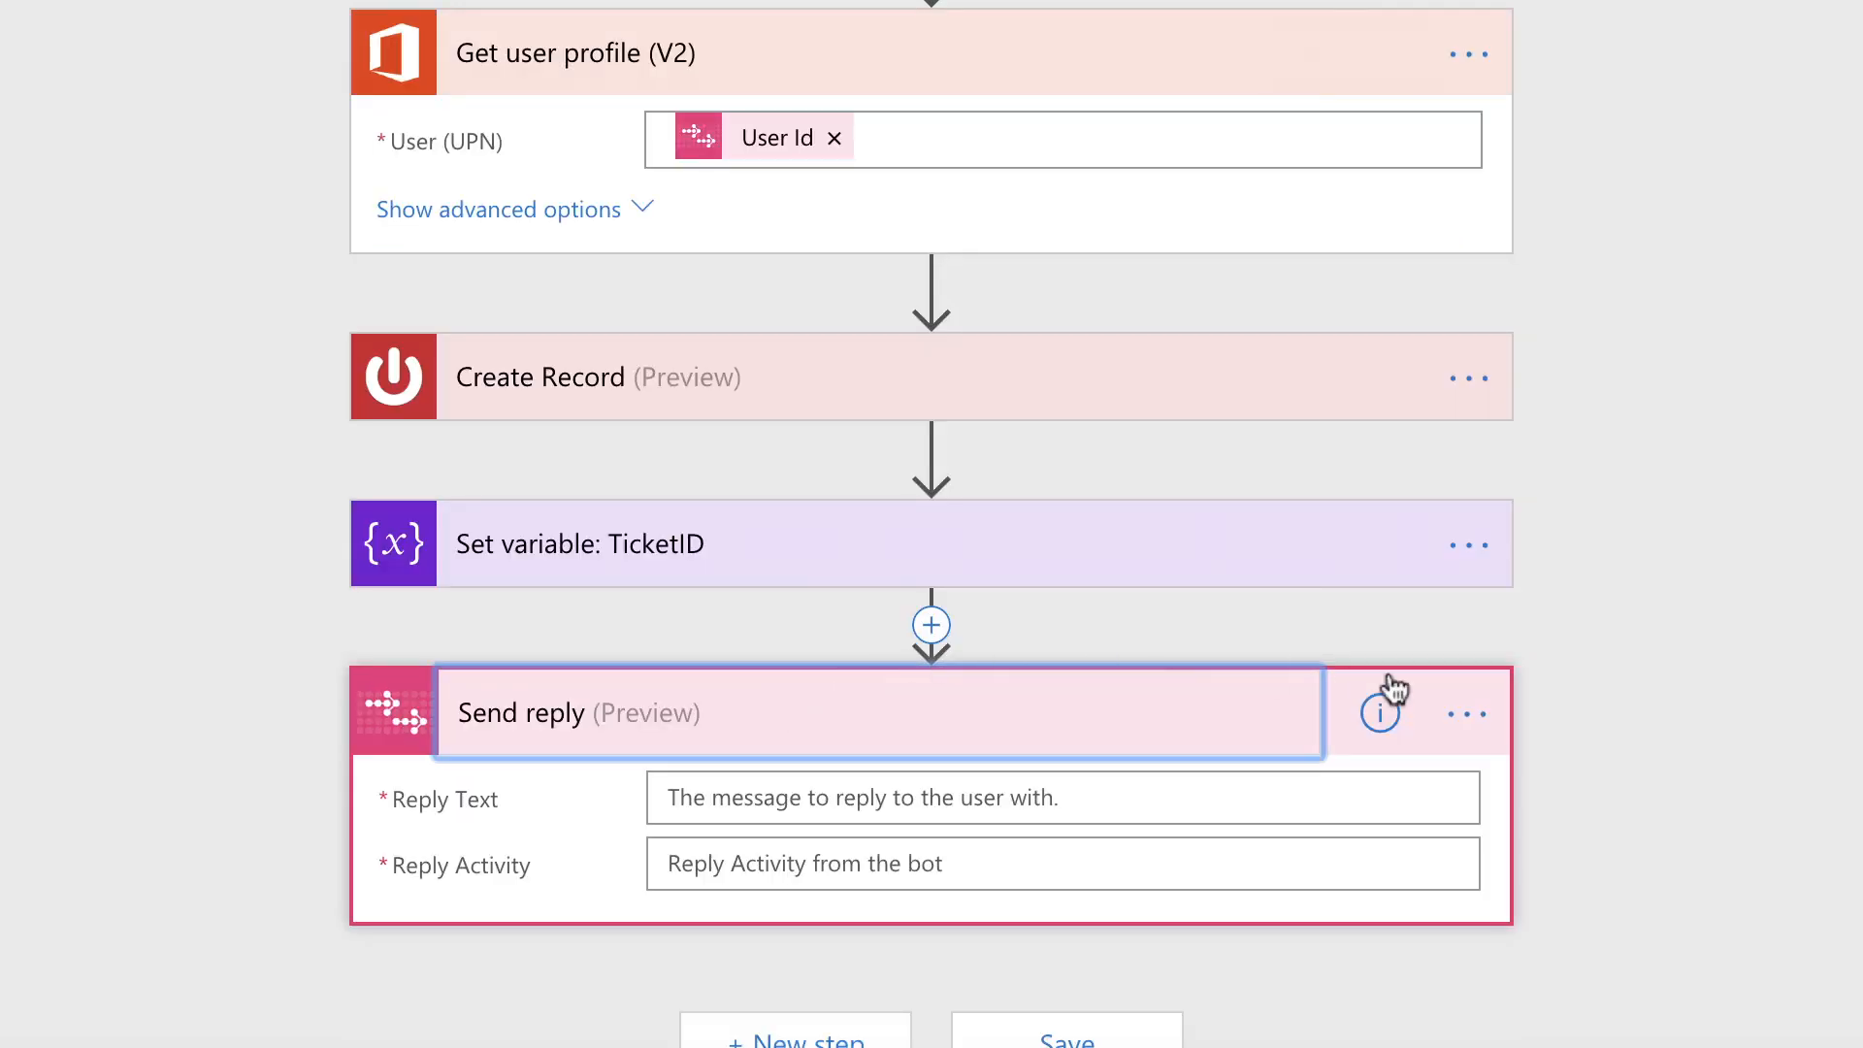
Rename the new Send reply action as "Send reply: greeting"
click(1466, 714)
click(1603, 621)
click(685, 696)
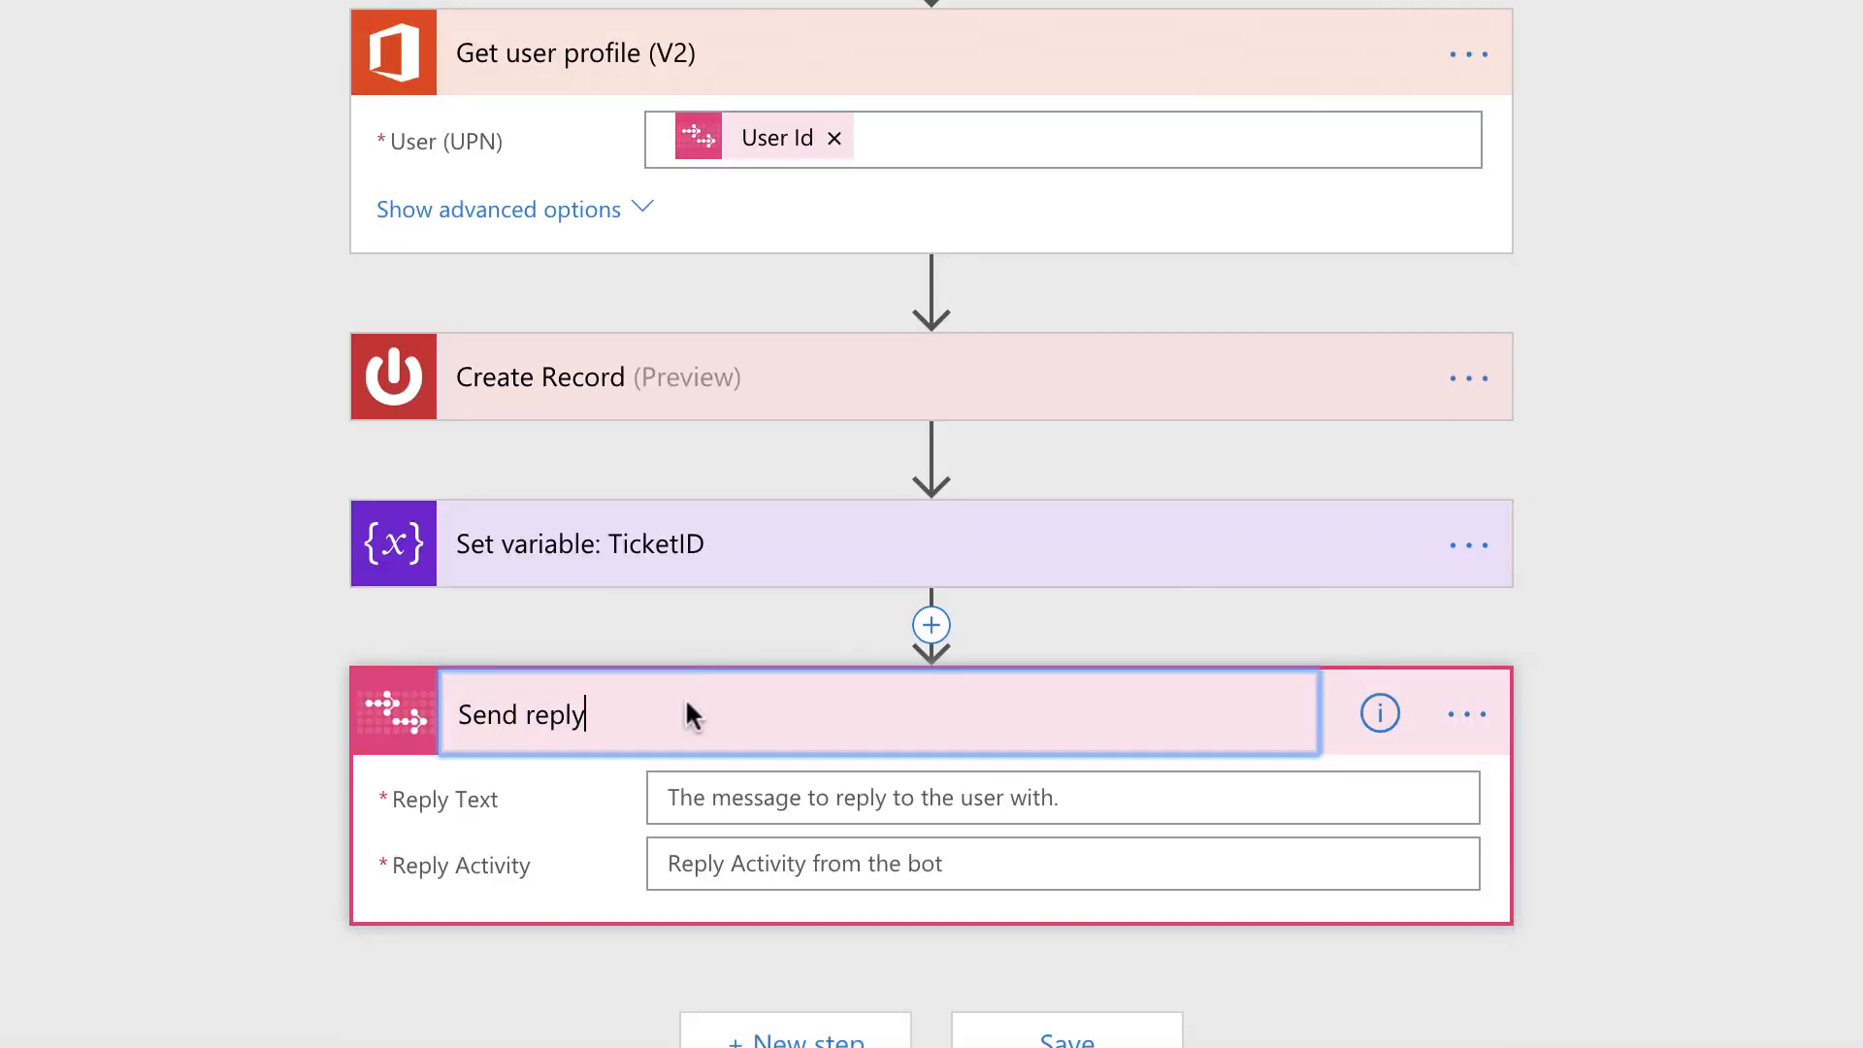
text(: greeting)
key(Return)
Set the Reply Text to "Great, thanks {dynamic Given Name}. I'm happy to help you get connected to one of the network printers."
click(706, 798)
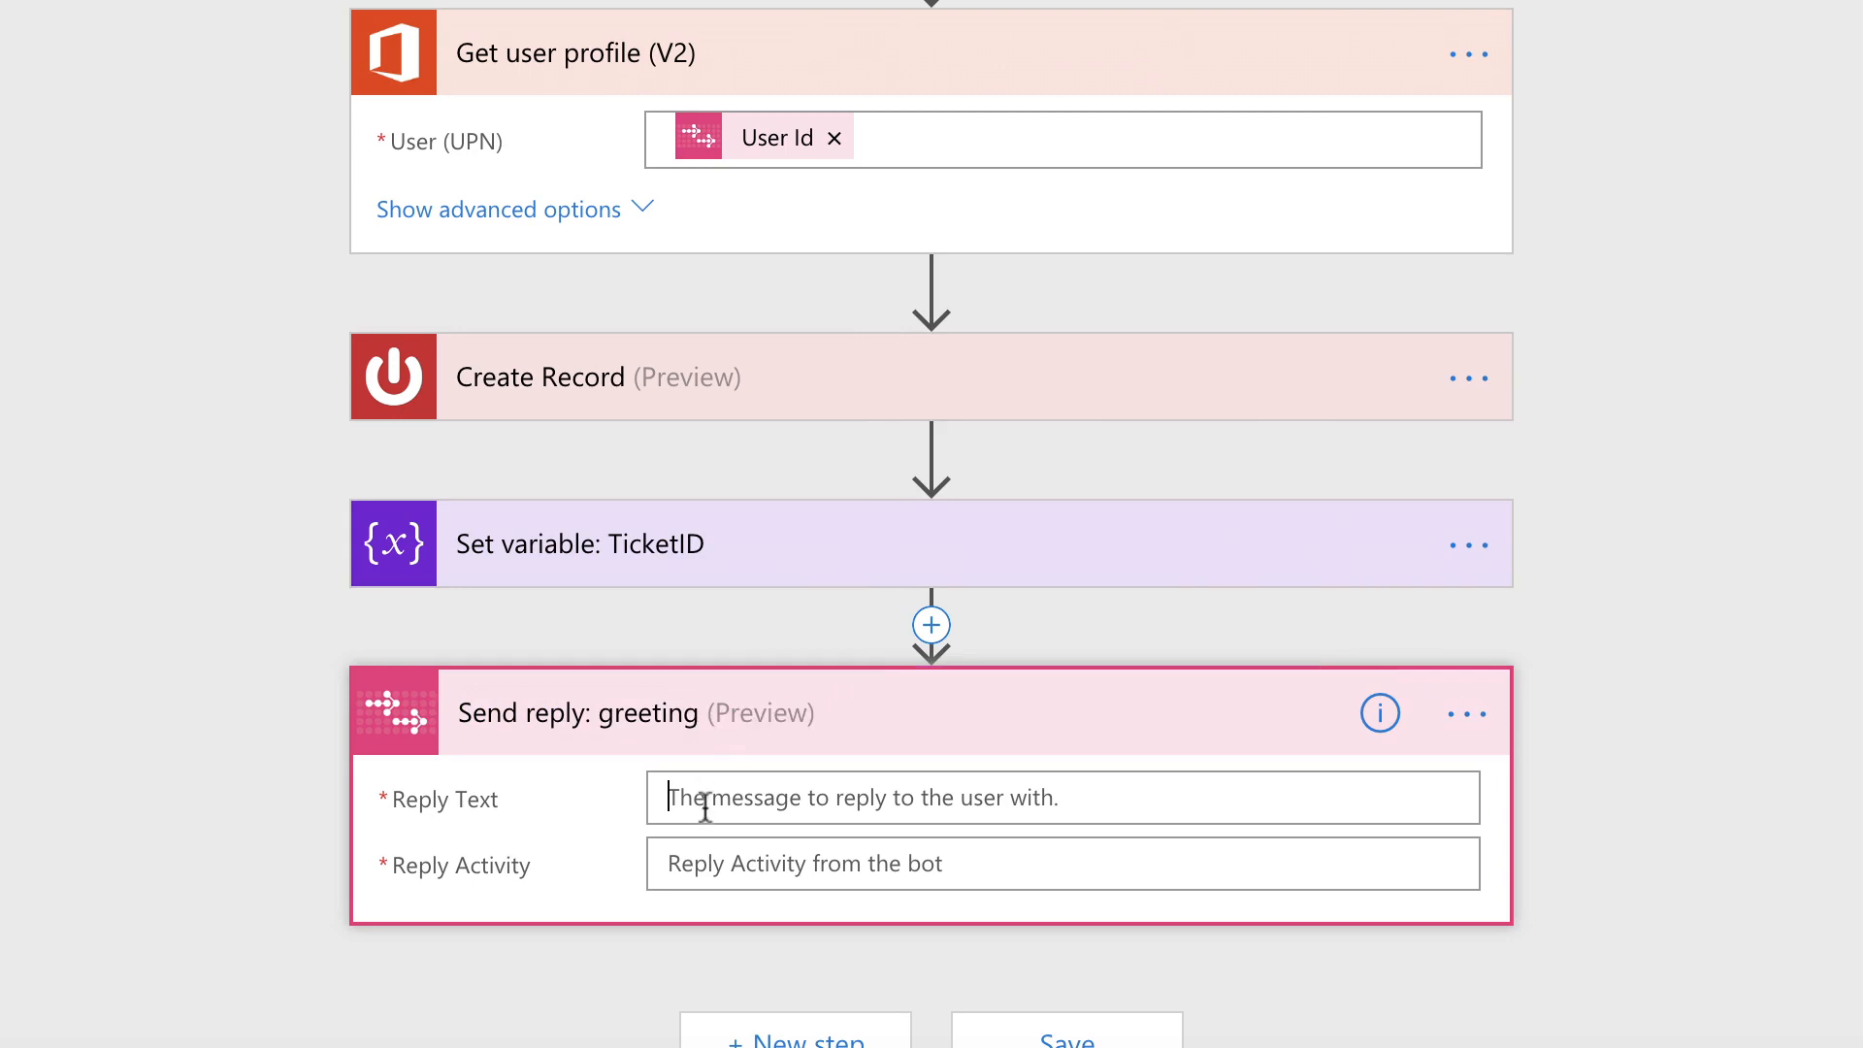
text(Great, thanks)
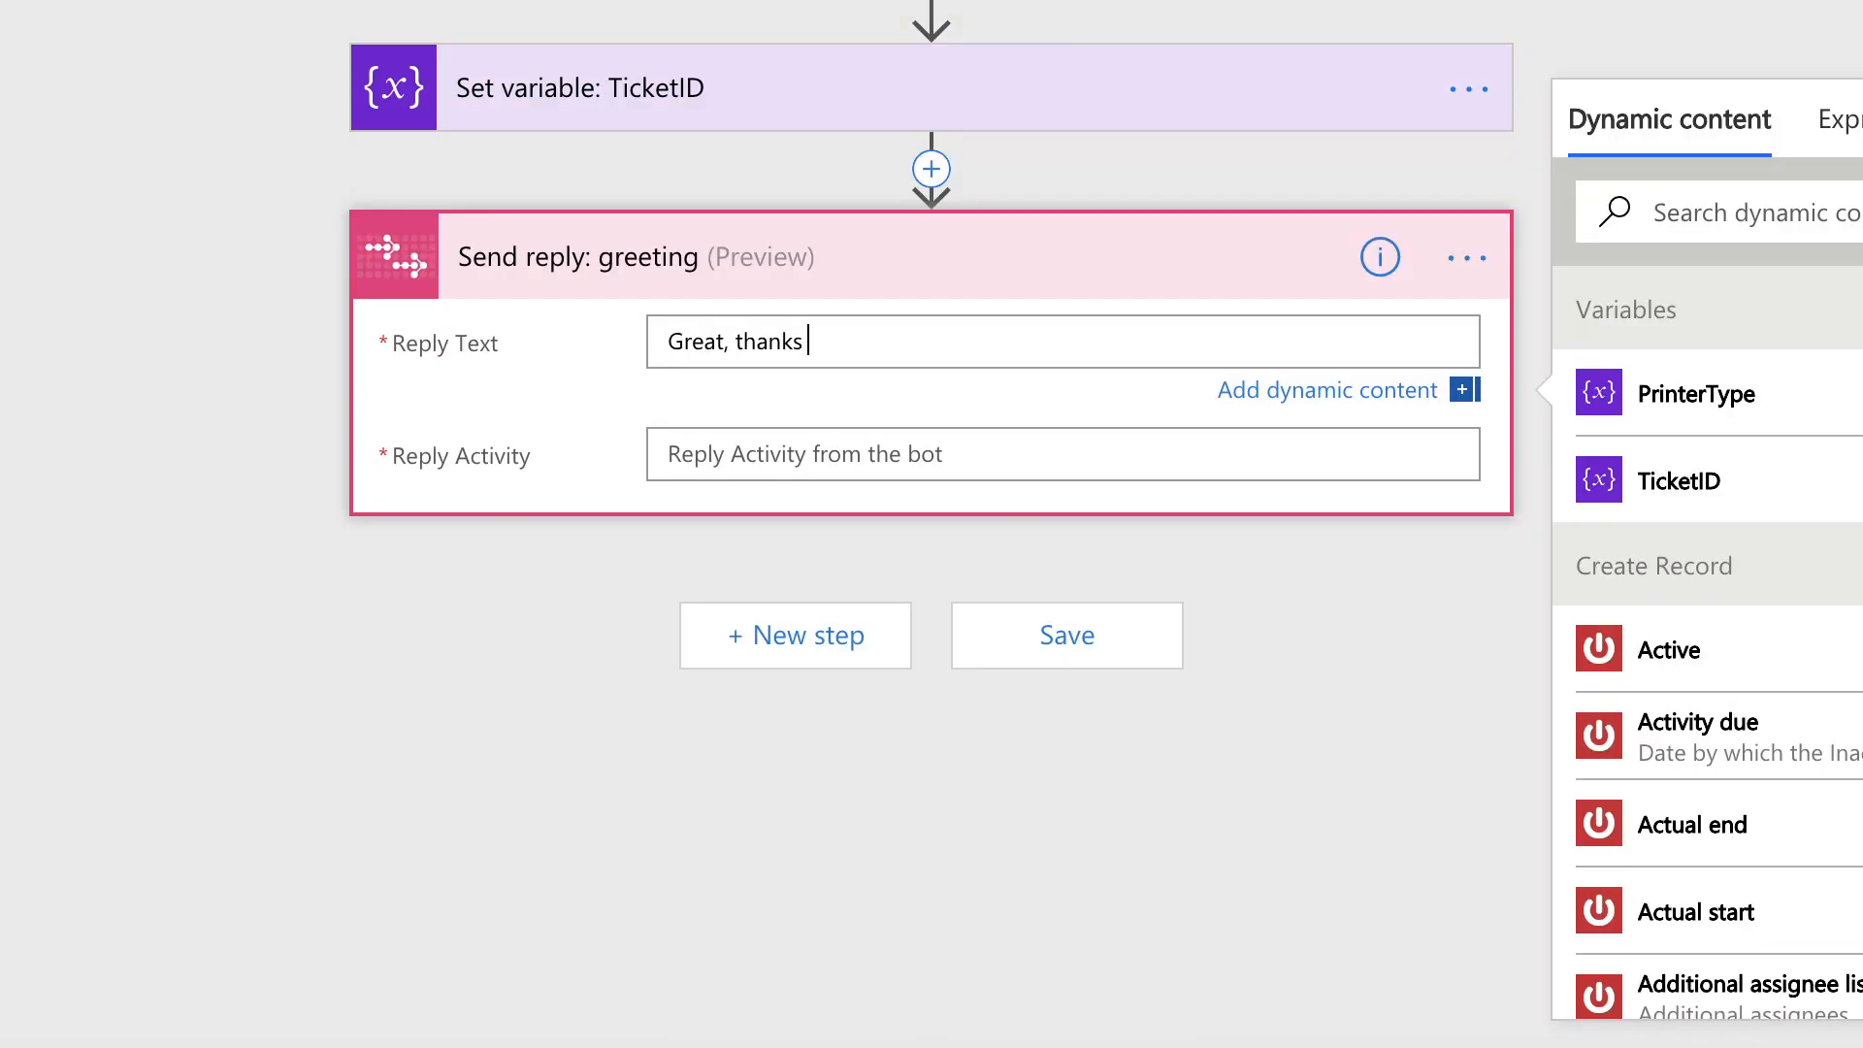
click(1750, 216)
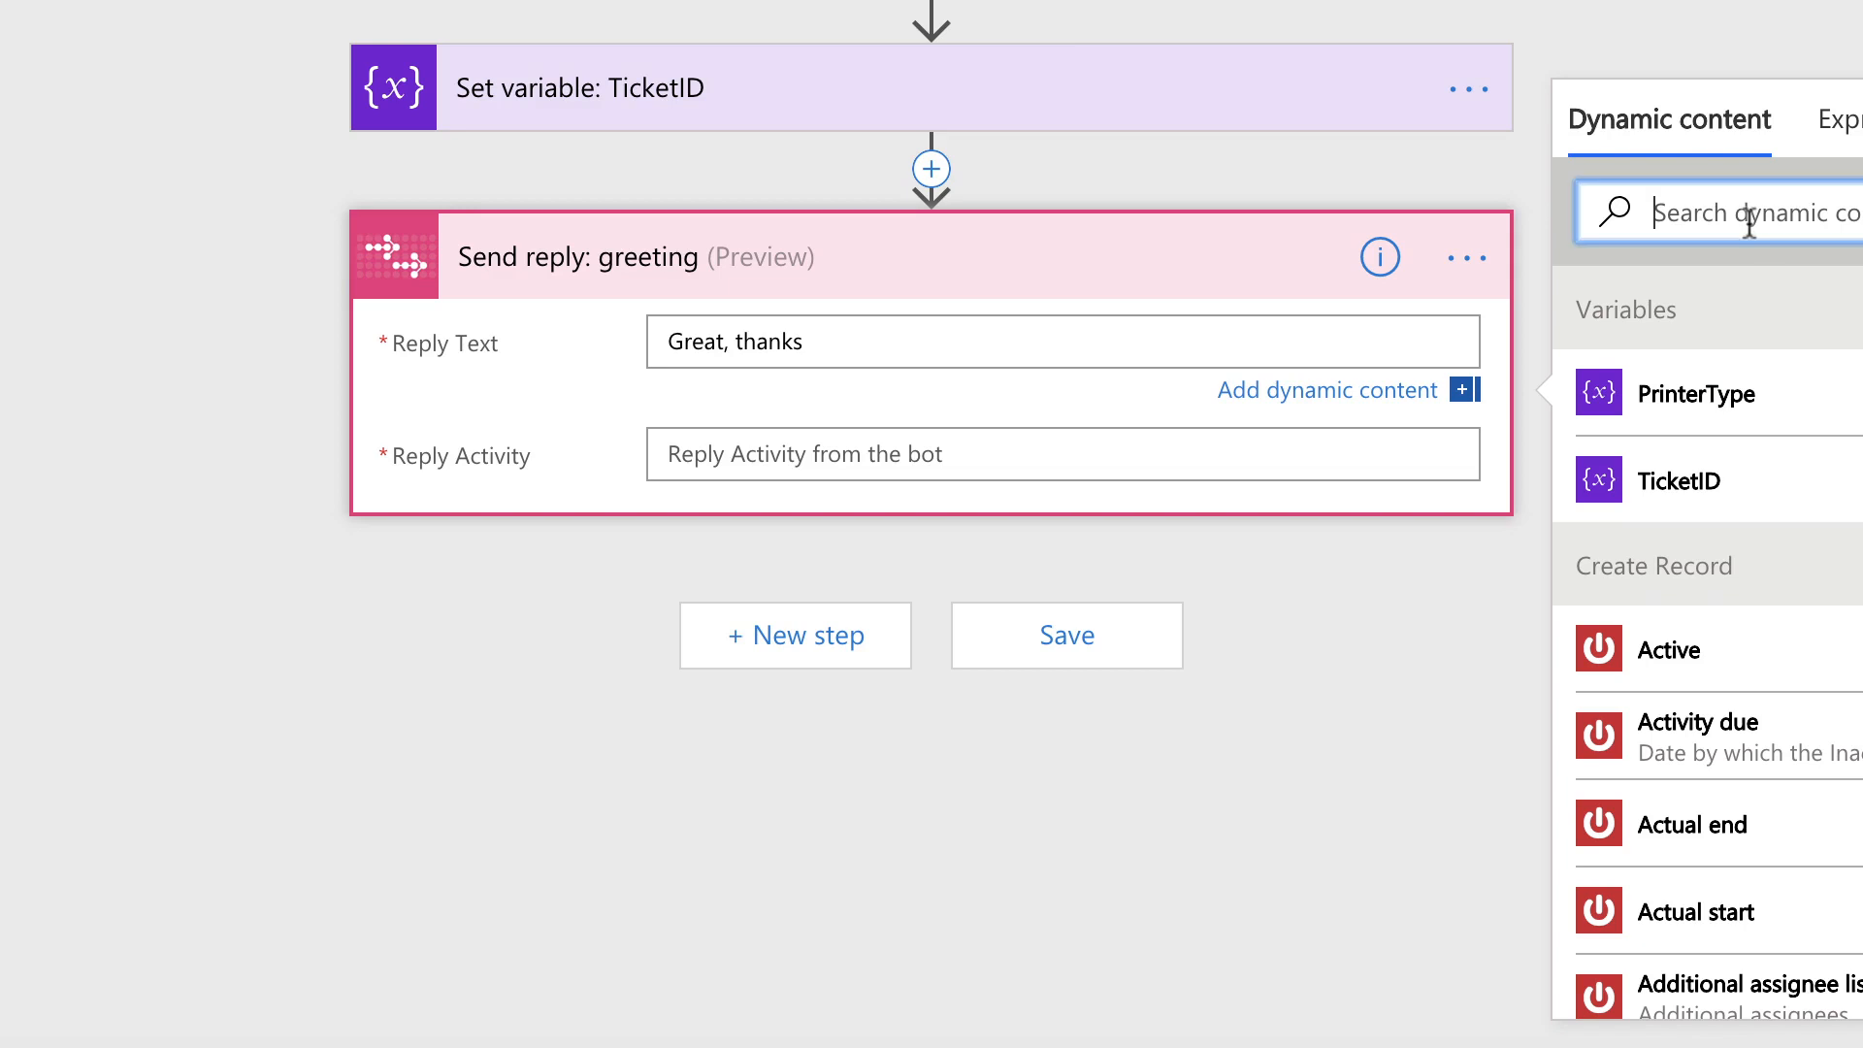
text(given)
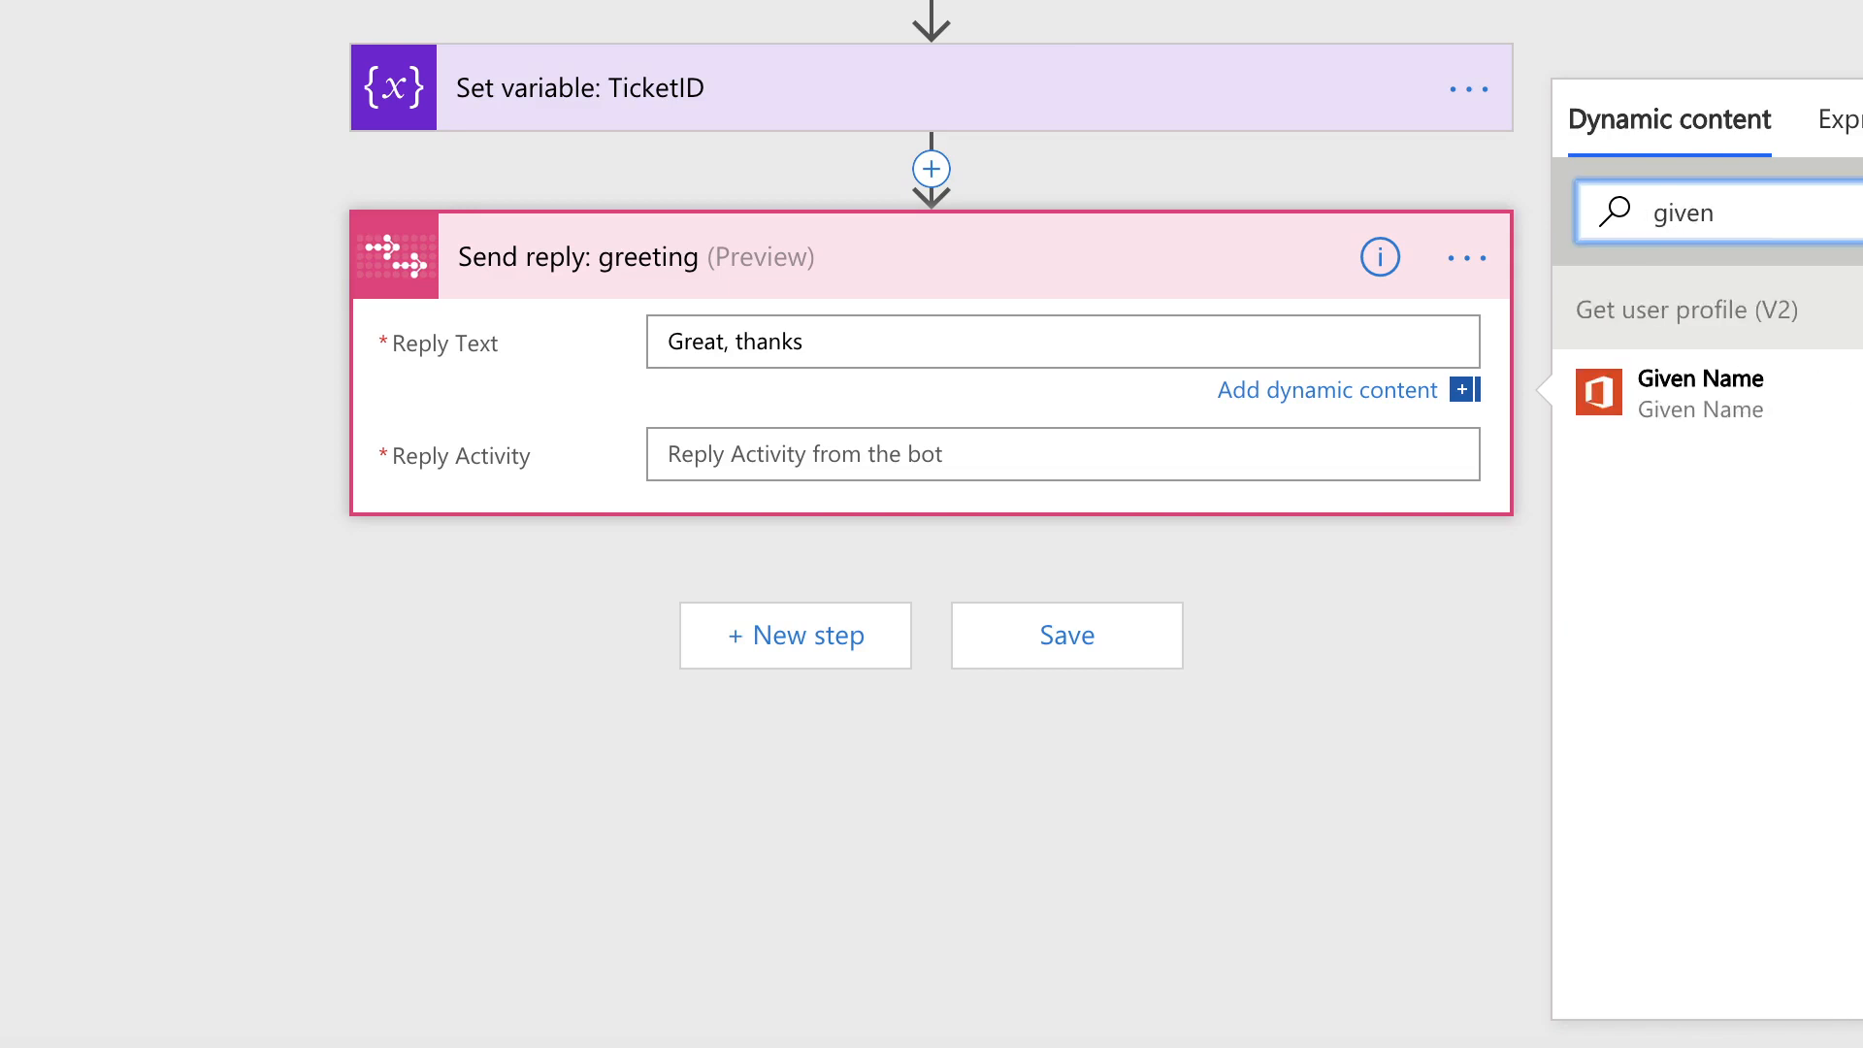
click(1702, 388)
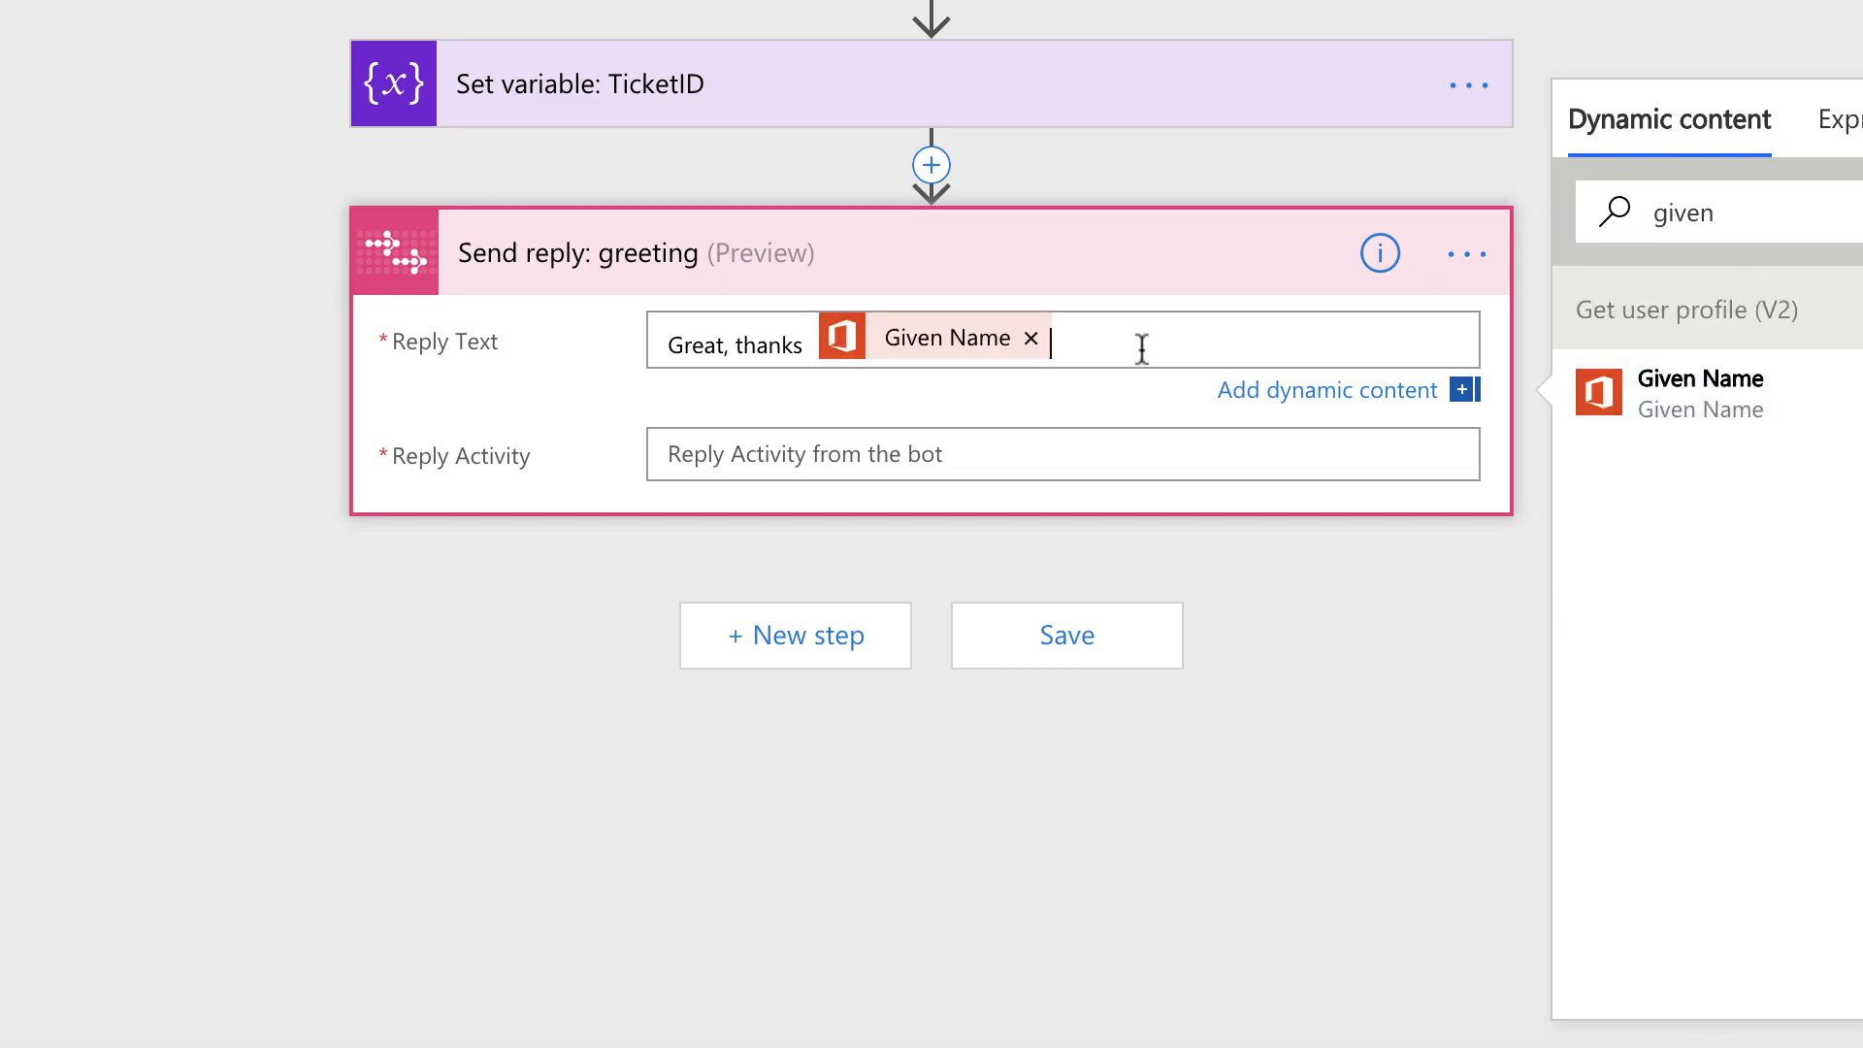
text(. I'm happy to)
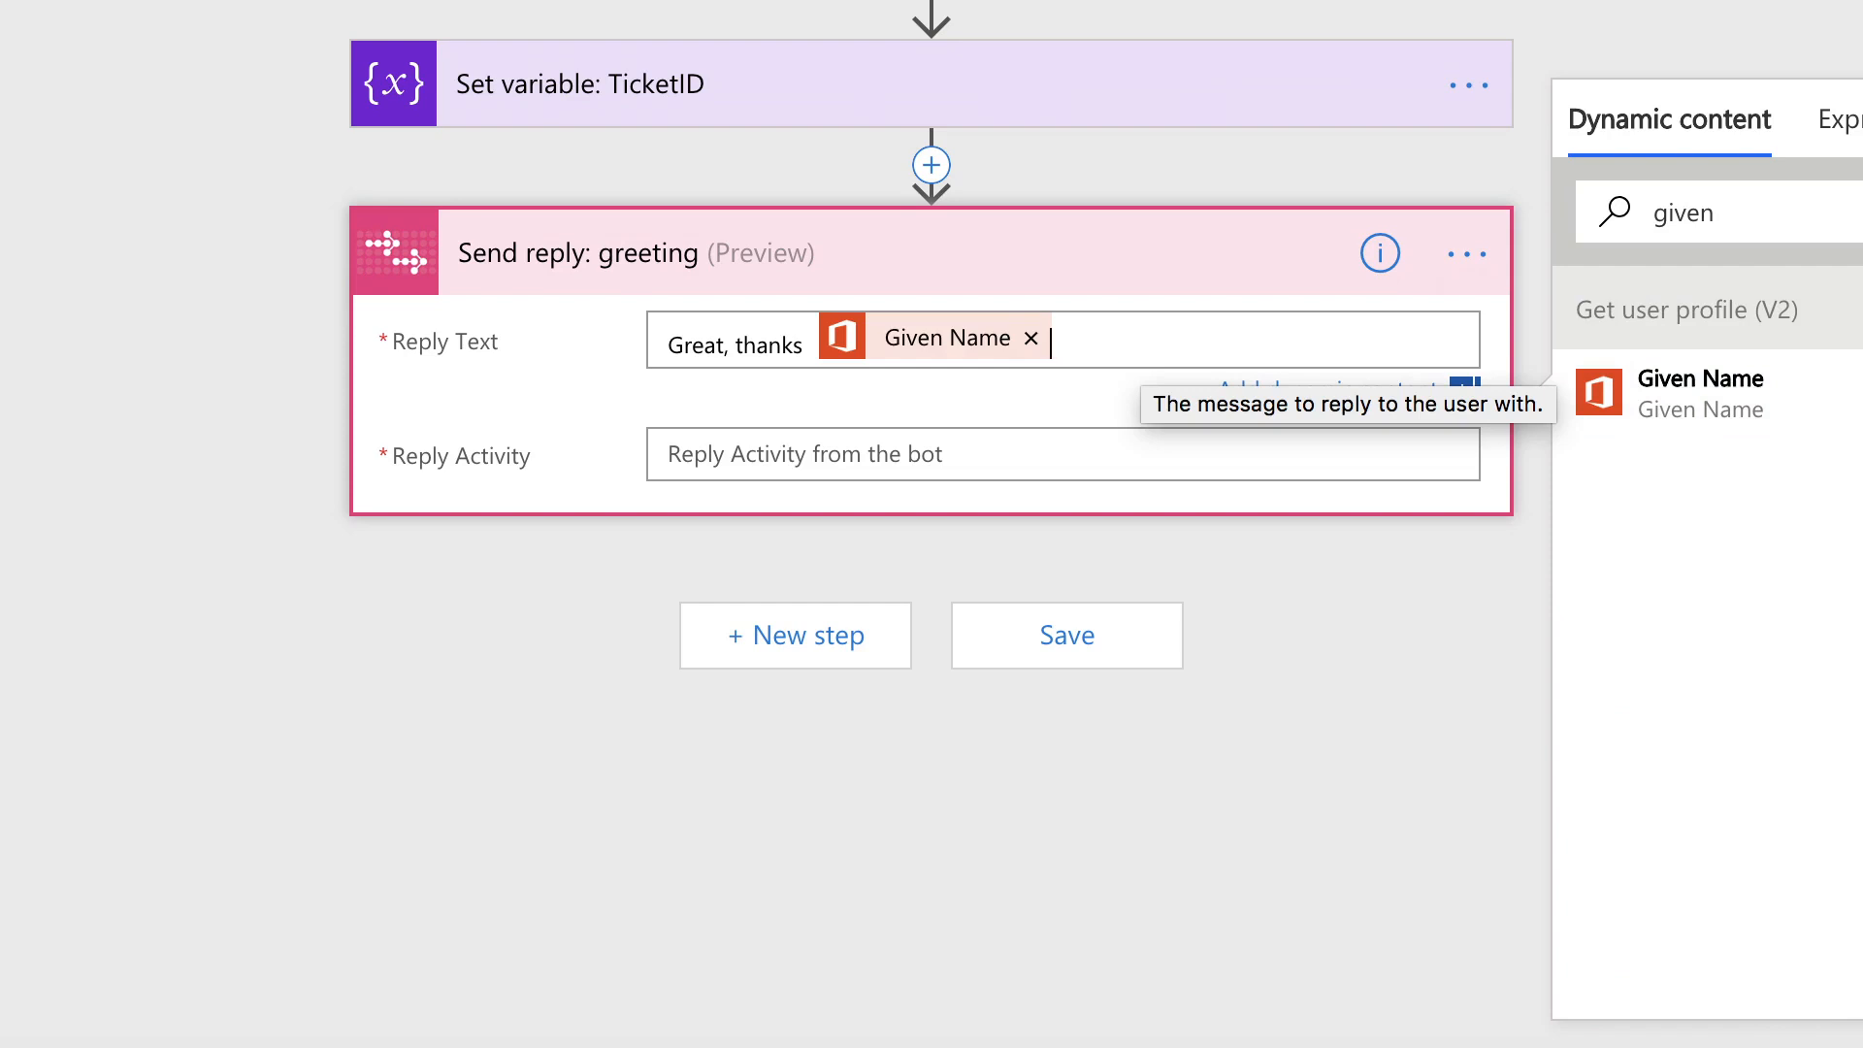
text( help )
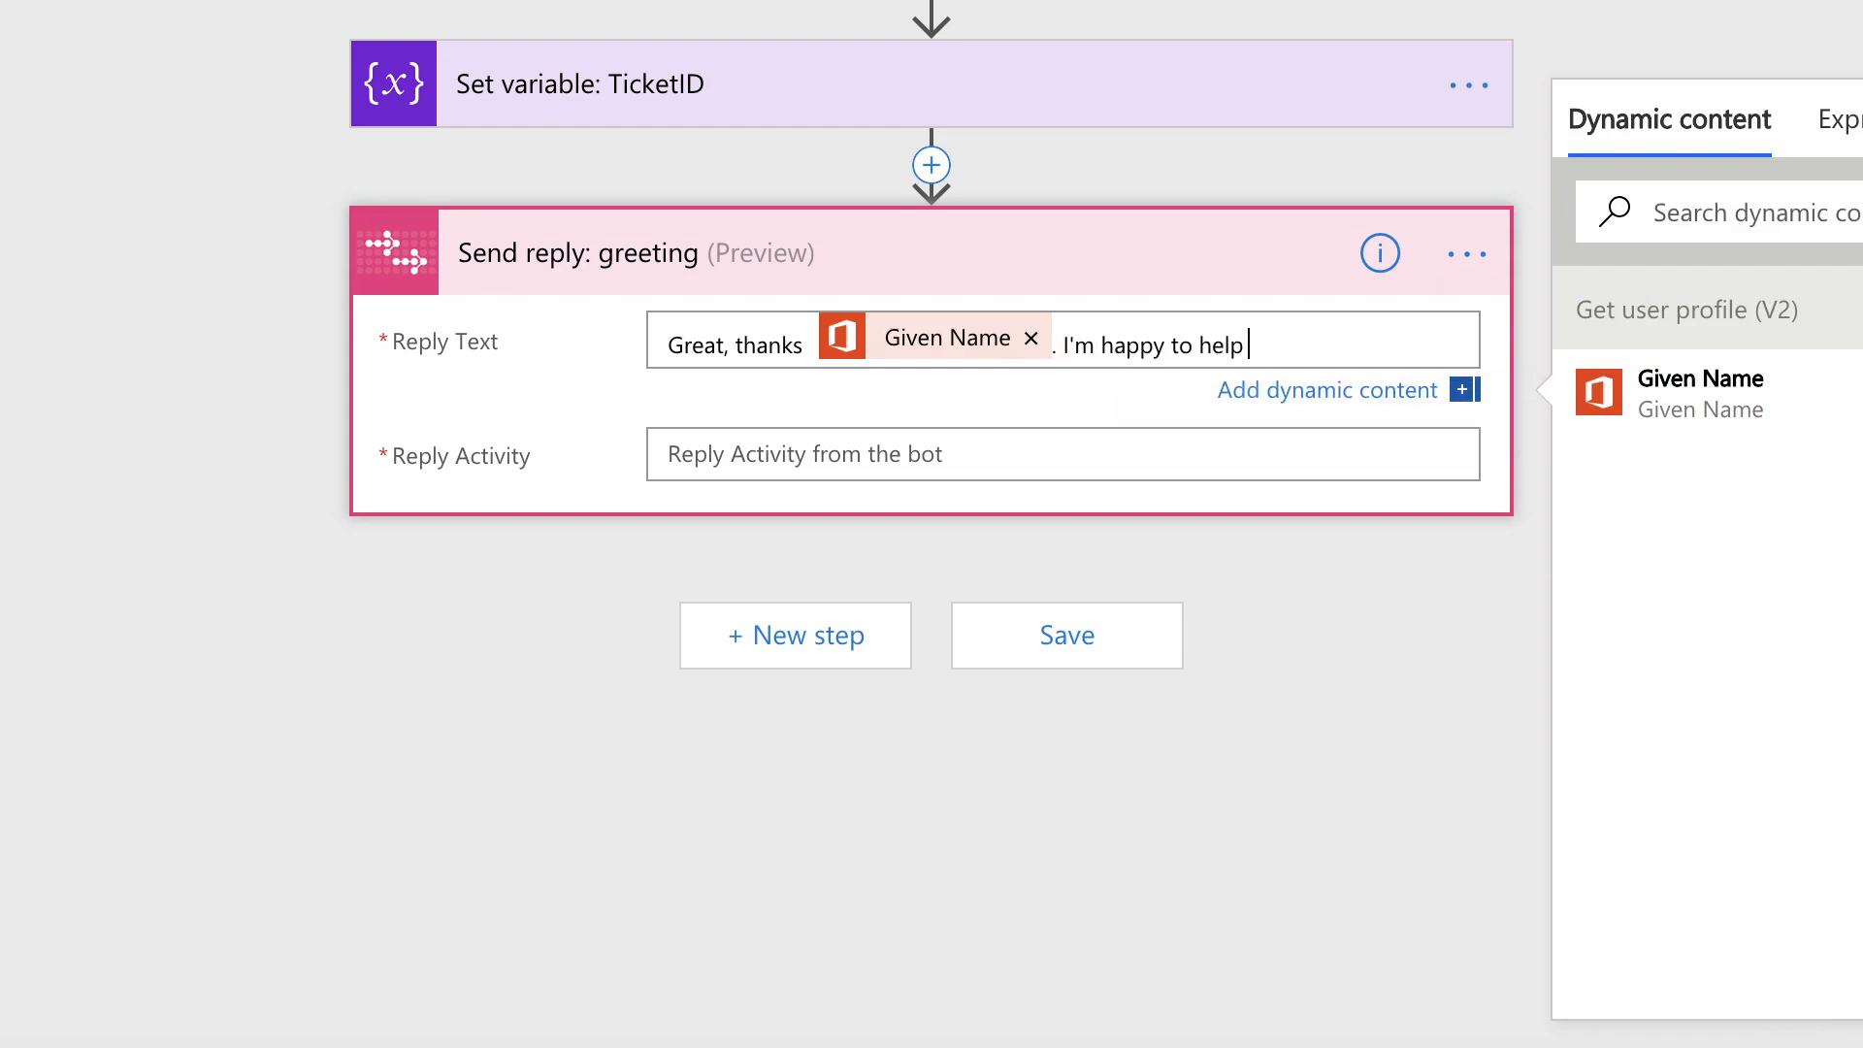
text(you get connected to one of the netow)
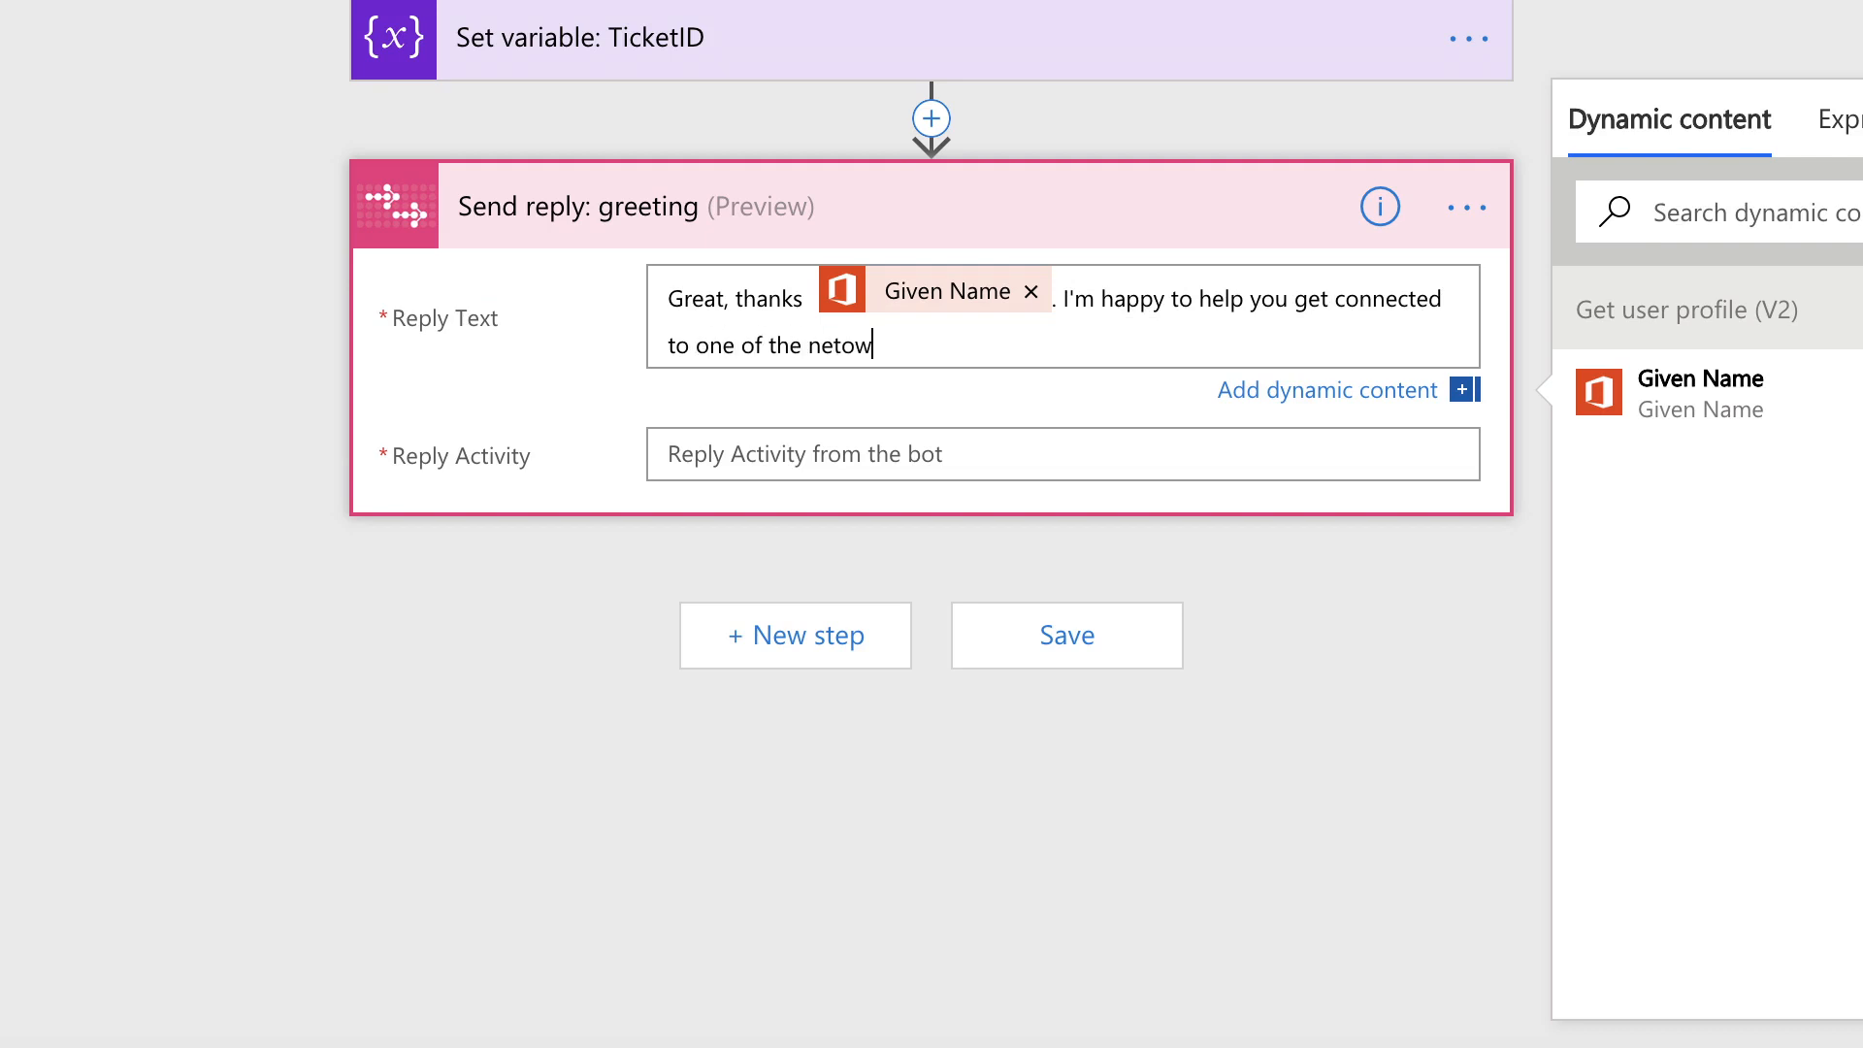
key(BackSpace)
key(BackSpace)
text(work printers)
Fill the greeting reply's Reply Activity with the trigger's Reply Activity dynamic value
click(1089, 439)
click(1832, 221)
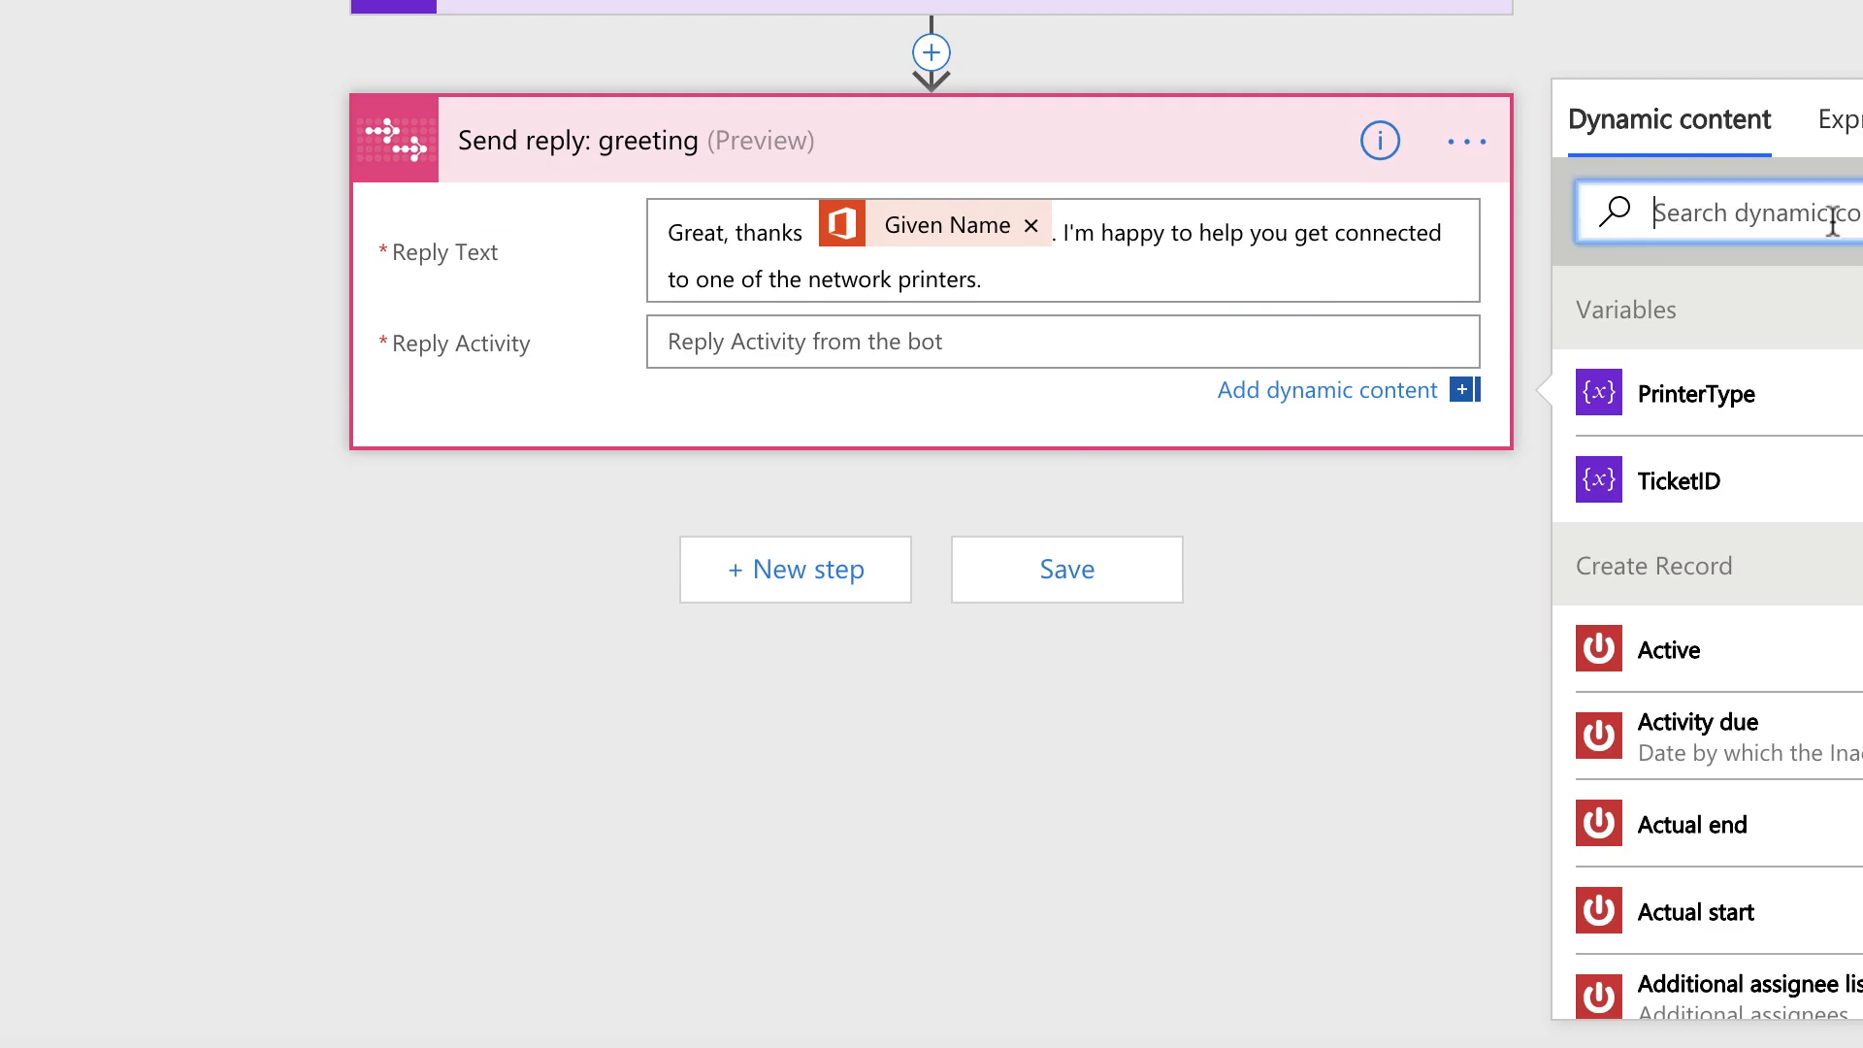
text(reply)
click(1746, 398)
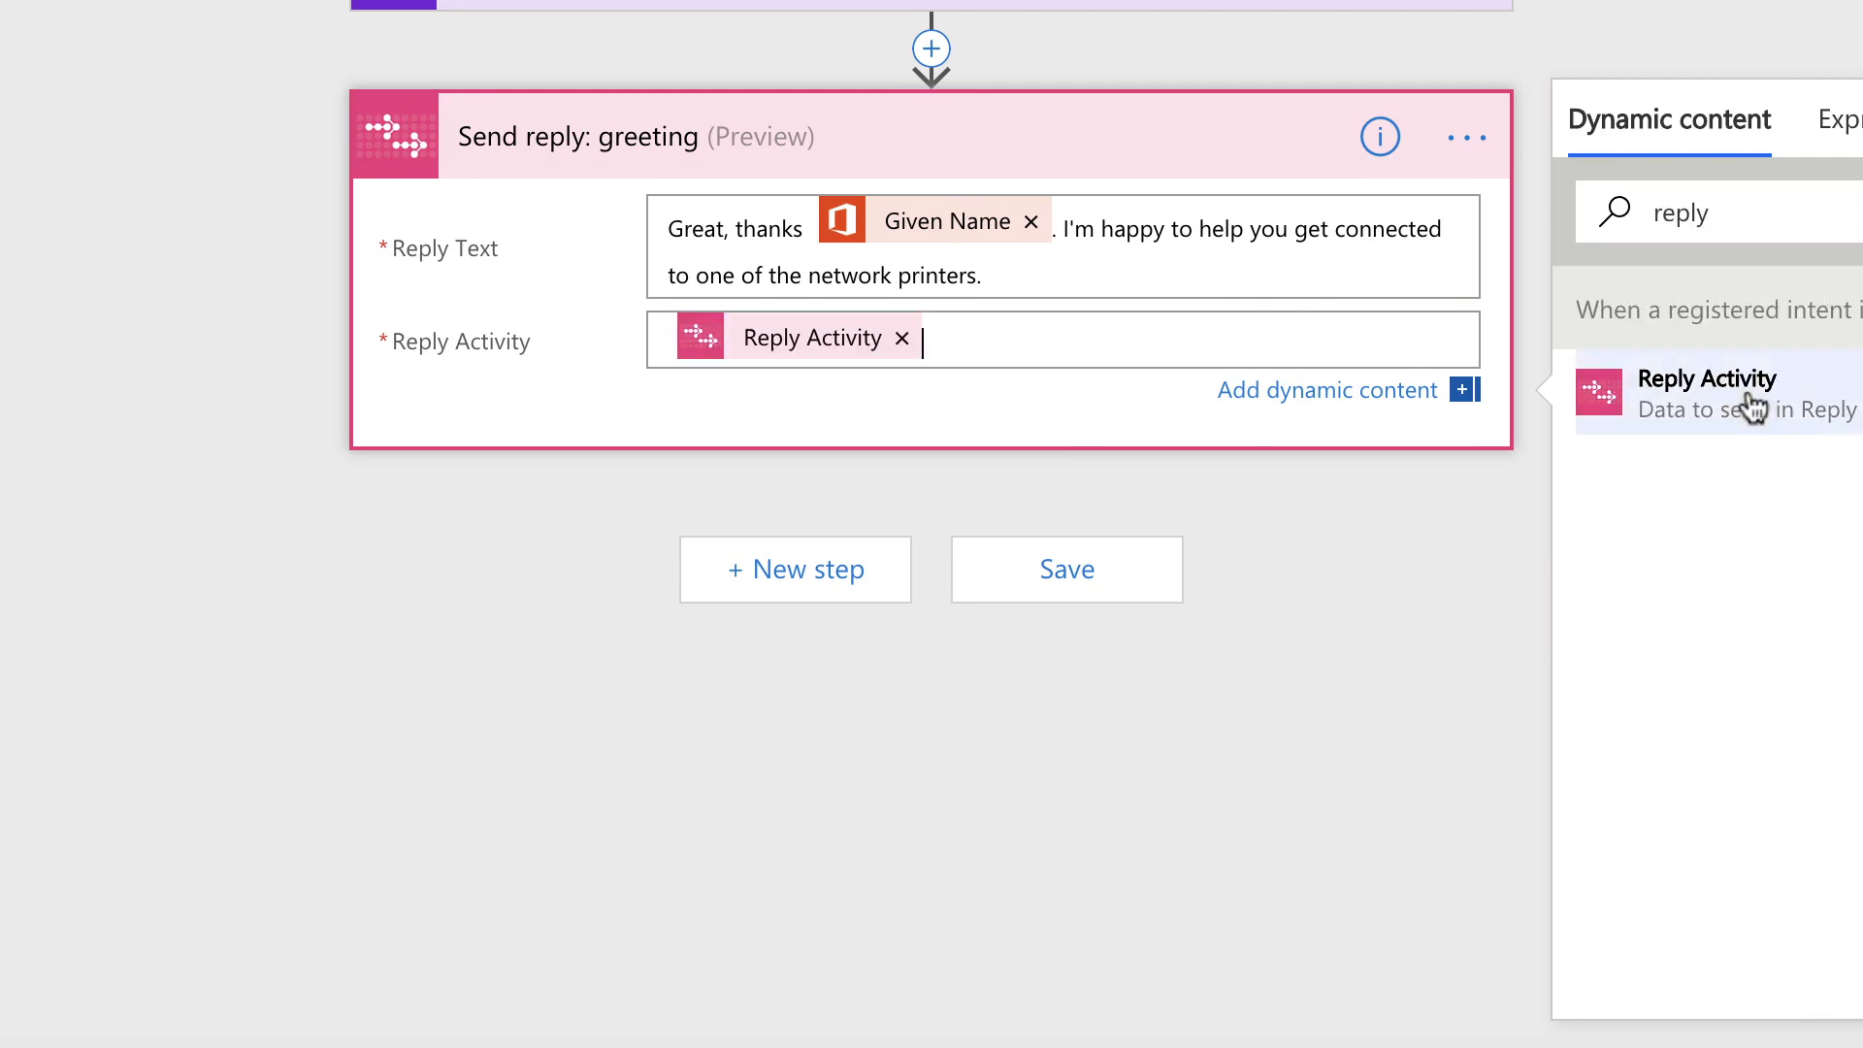
click(477, 529)
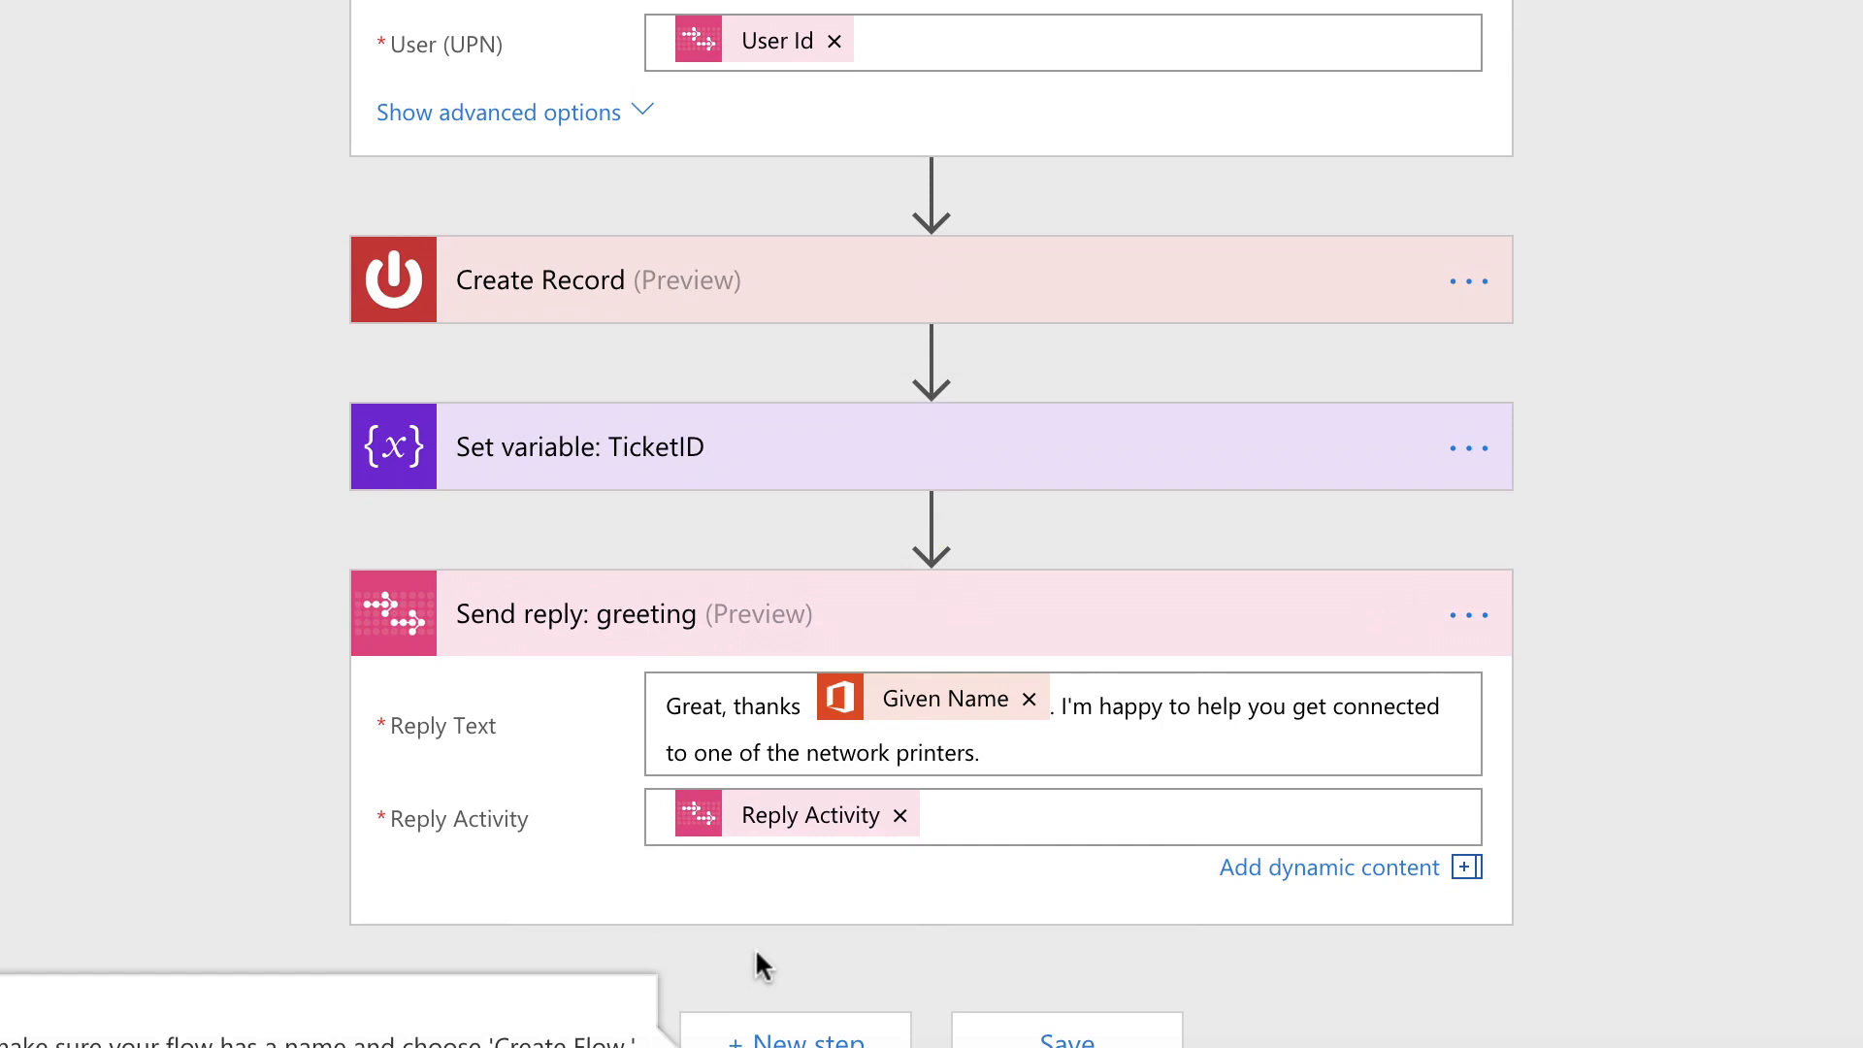
Add the AtBot Logic "Get choice response from User" action after Send reply: greeting
click(756, 1040)
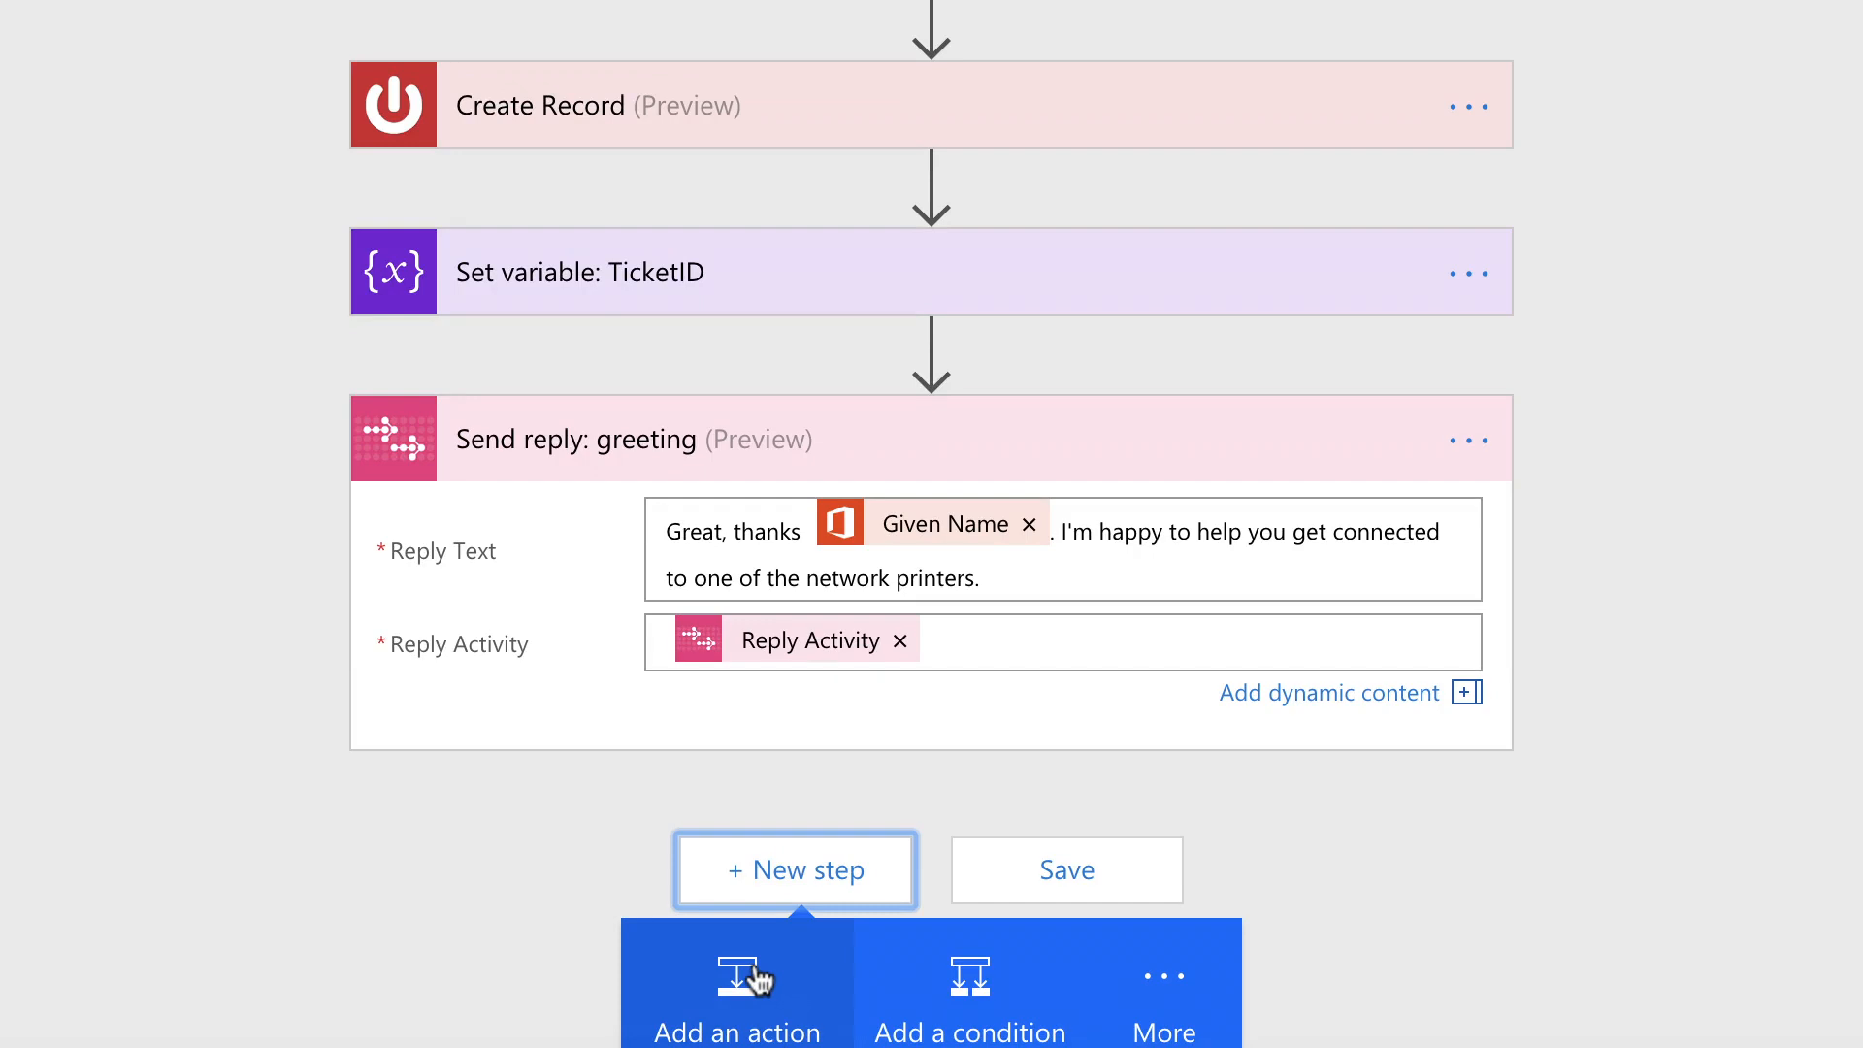
click(757, 977)
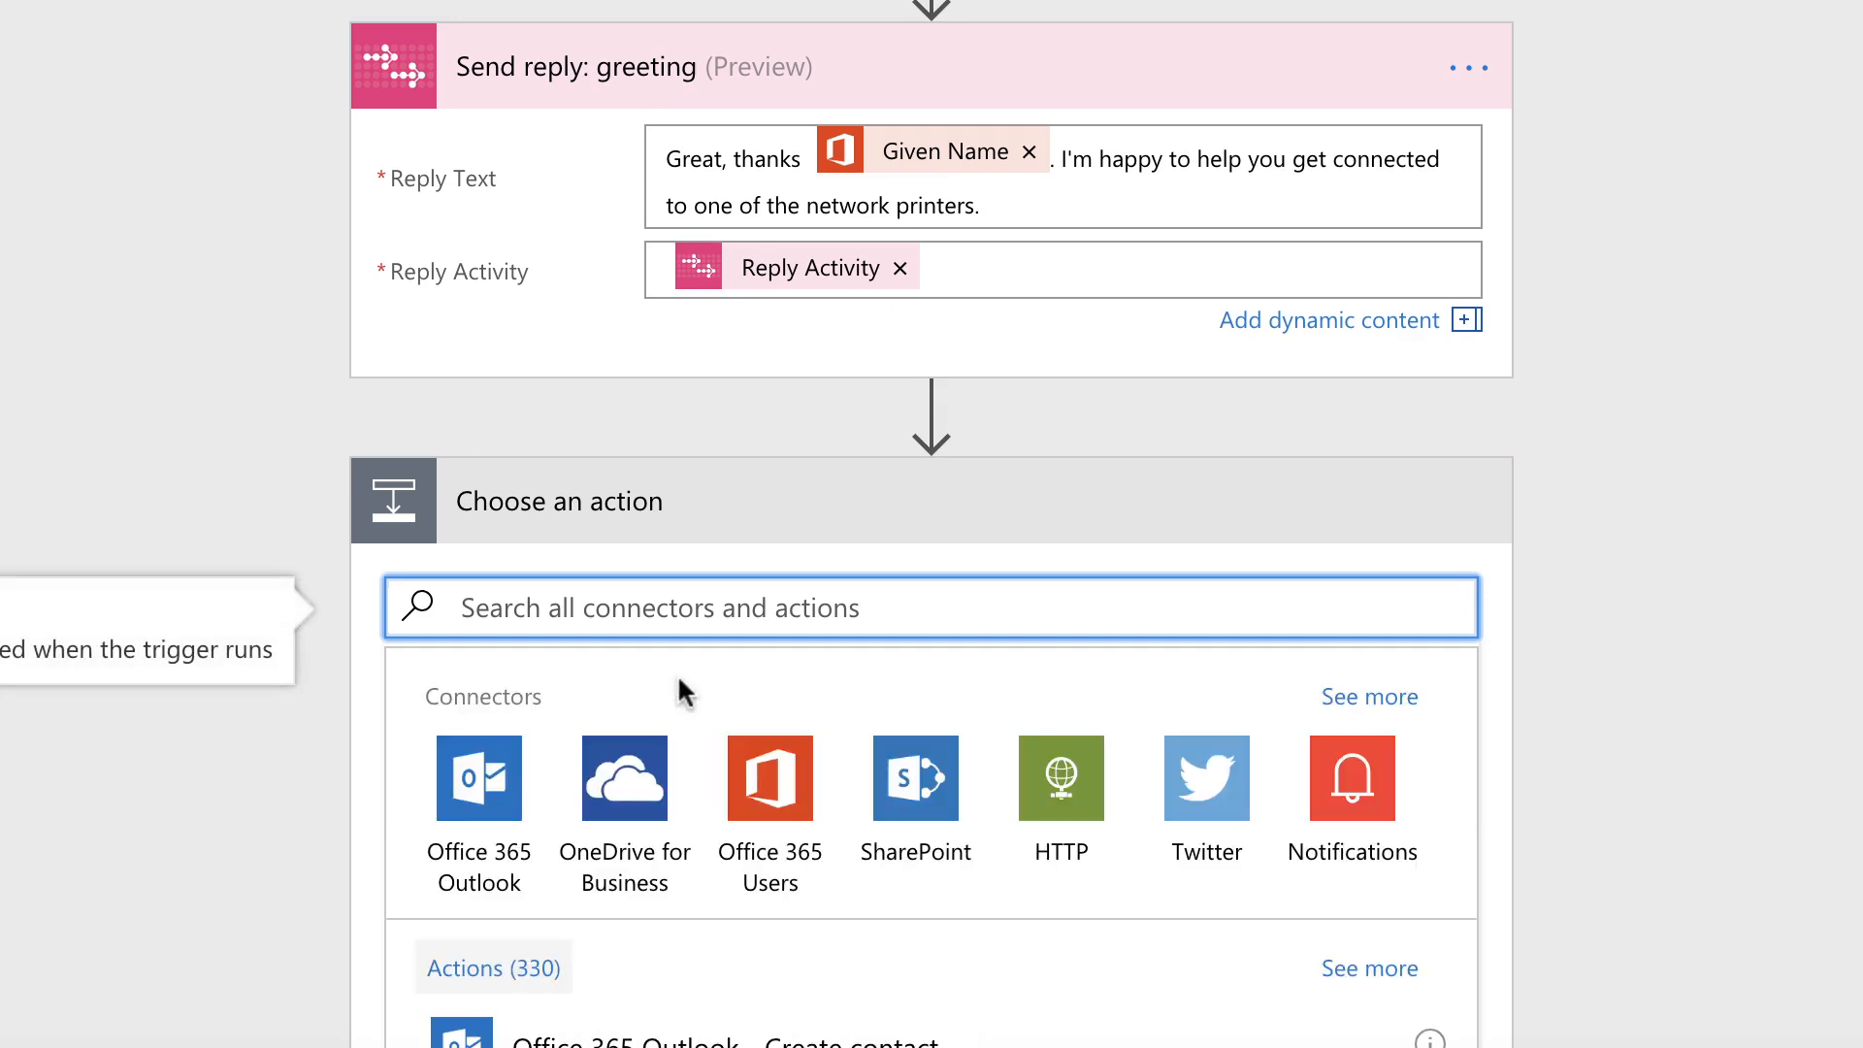
text(get choice)
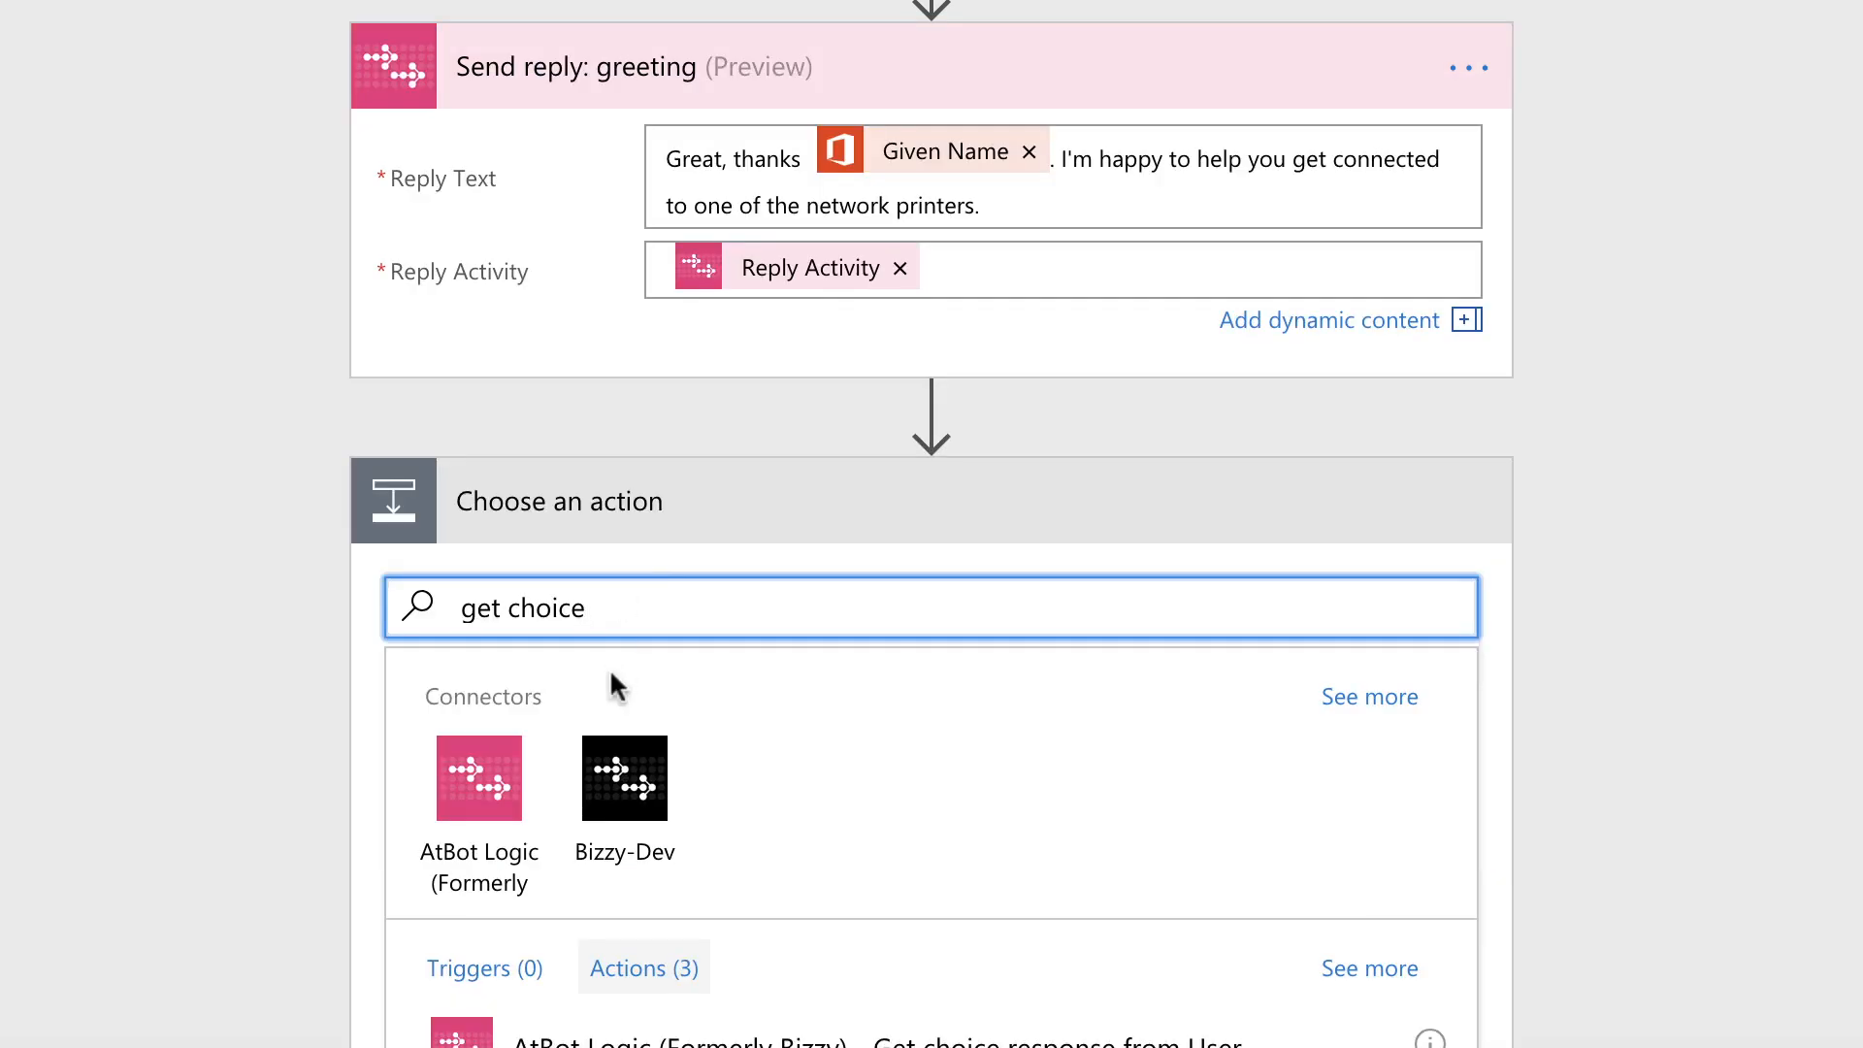
scroll(591, 815, down, 1)
click(753, 948)
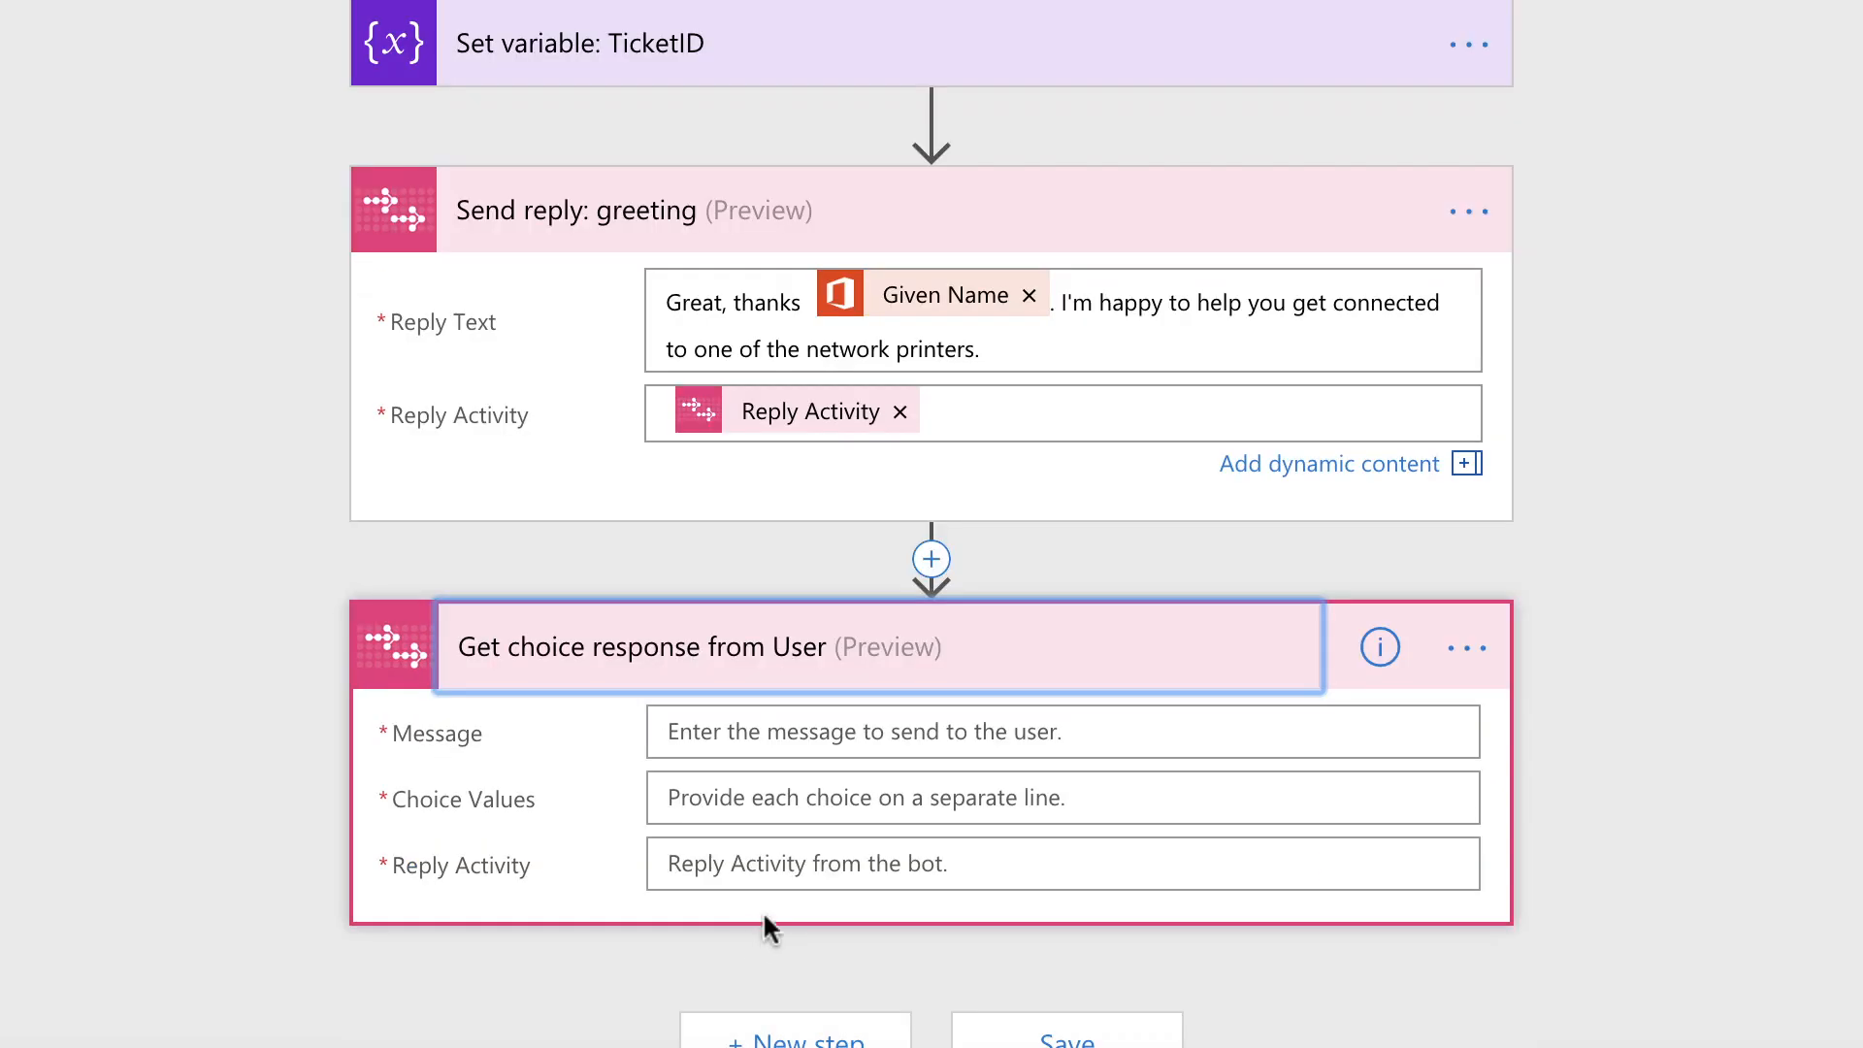
Rename the new choice action as "Get choice response from User: location confirmation"
click(1467, 648)
click(1602, 613)
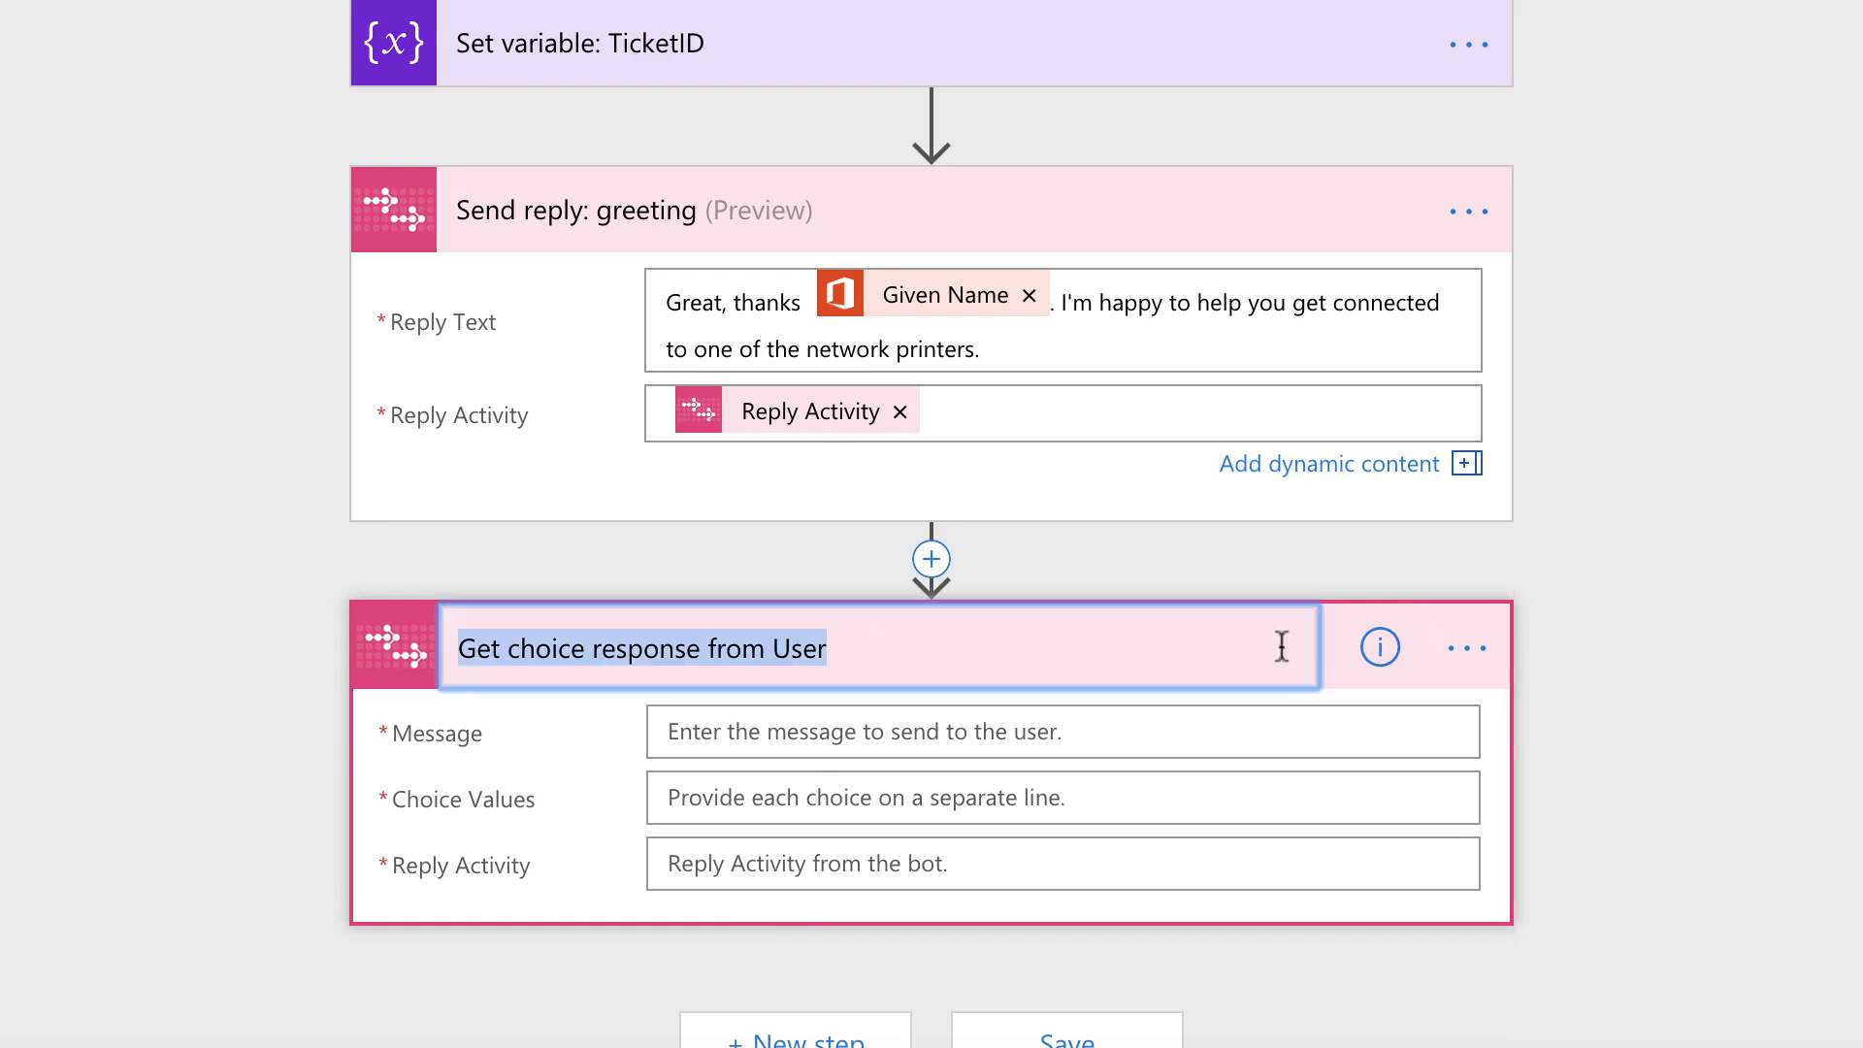
click(916, 663)
text(: I)
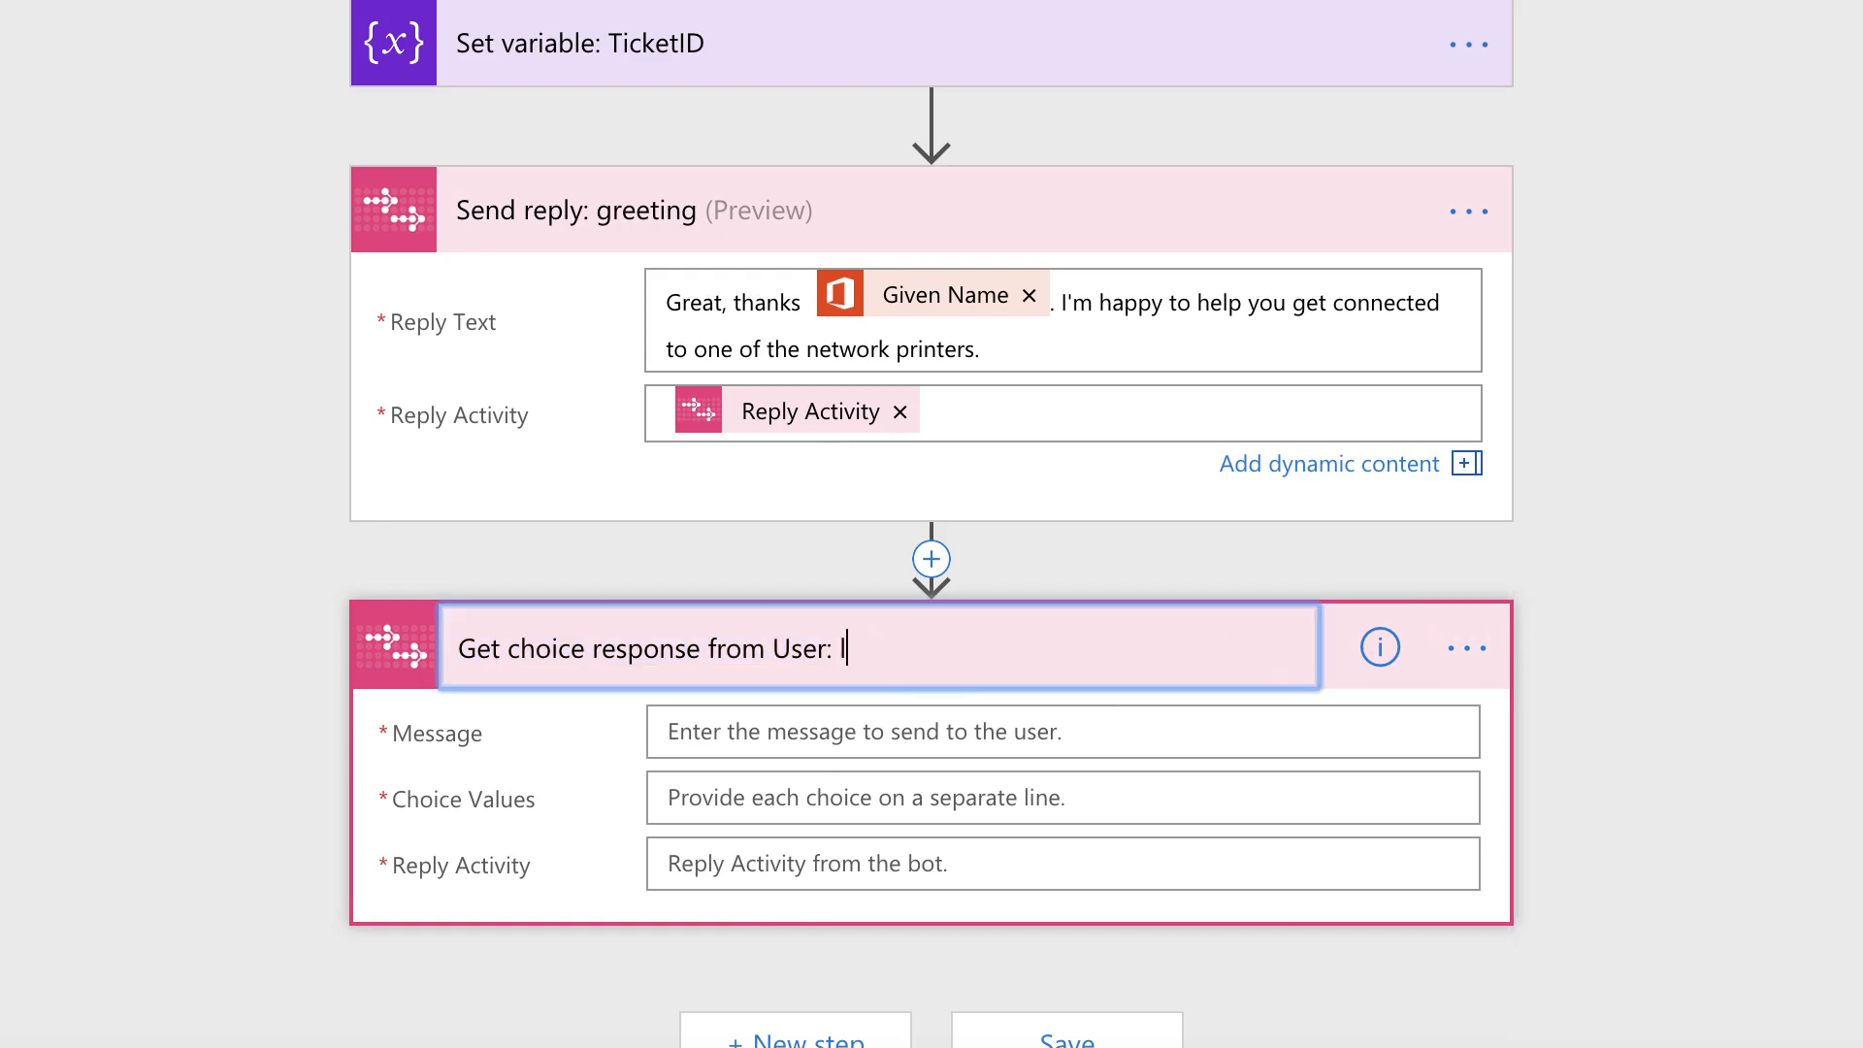
text(ocation confirmation)
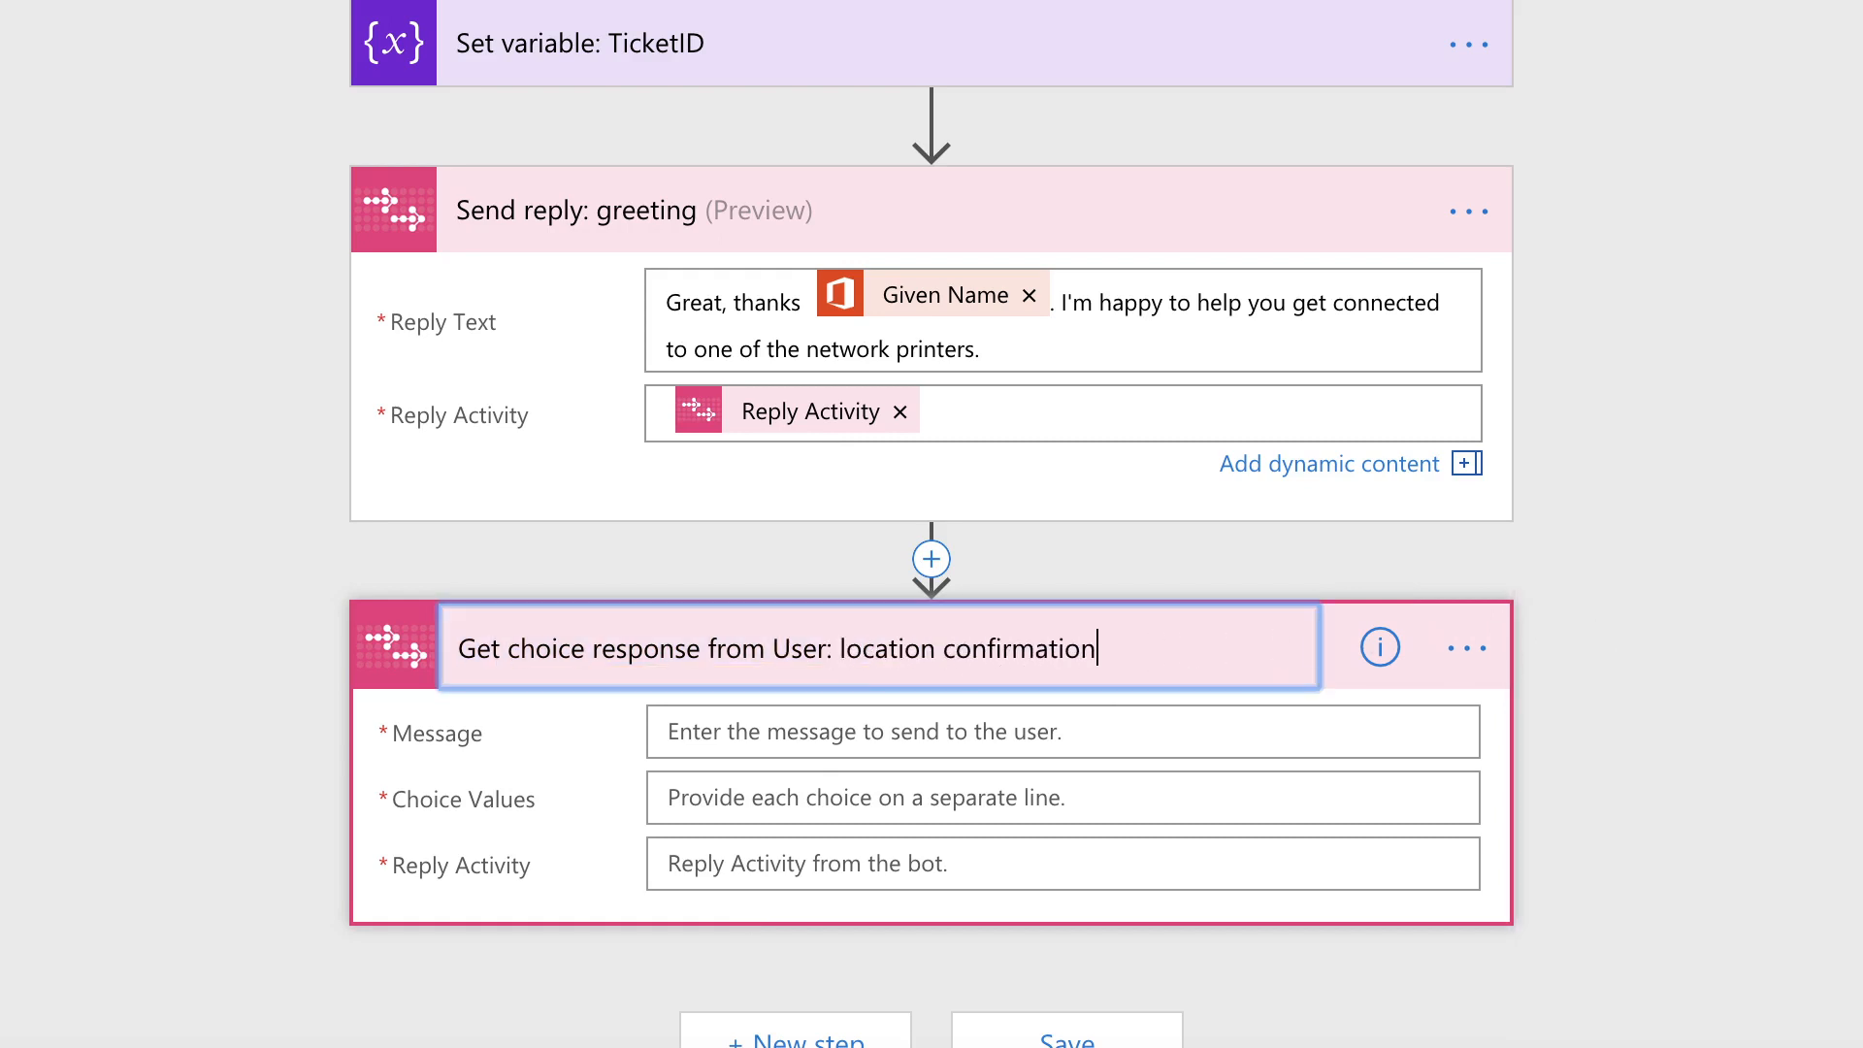
key(Return)
Set the Message to "It looks like you work from the {dynamic Office Location} office. Is that where you want to print?"
click(792, 729)
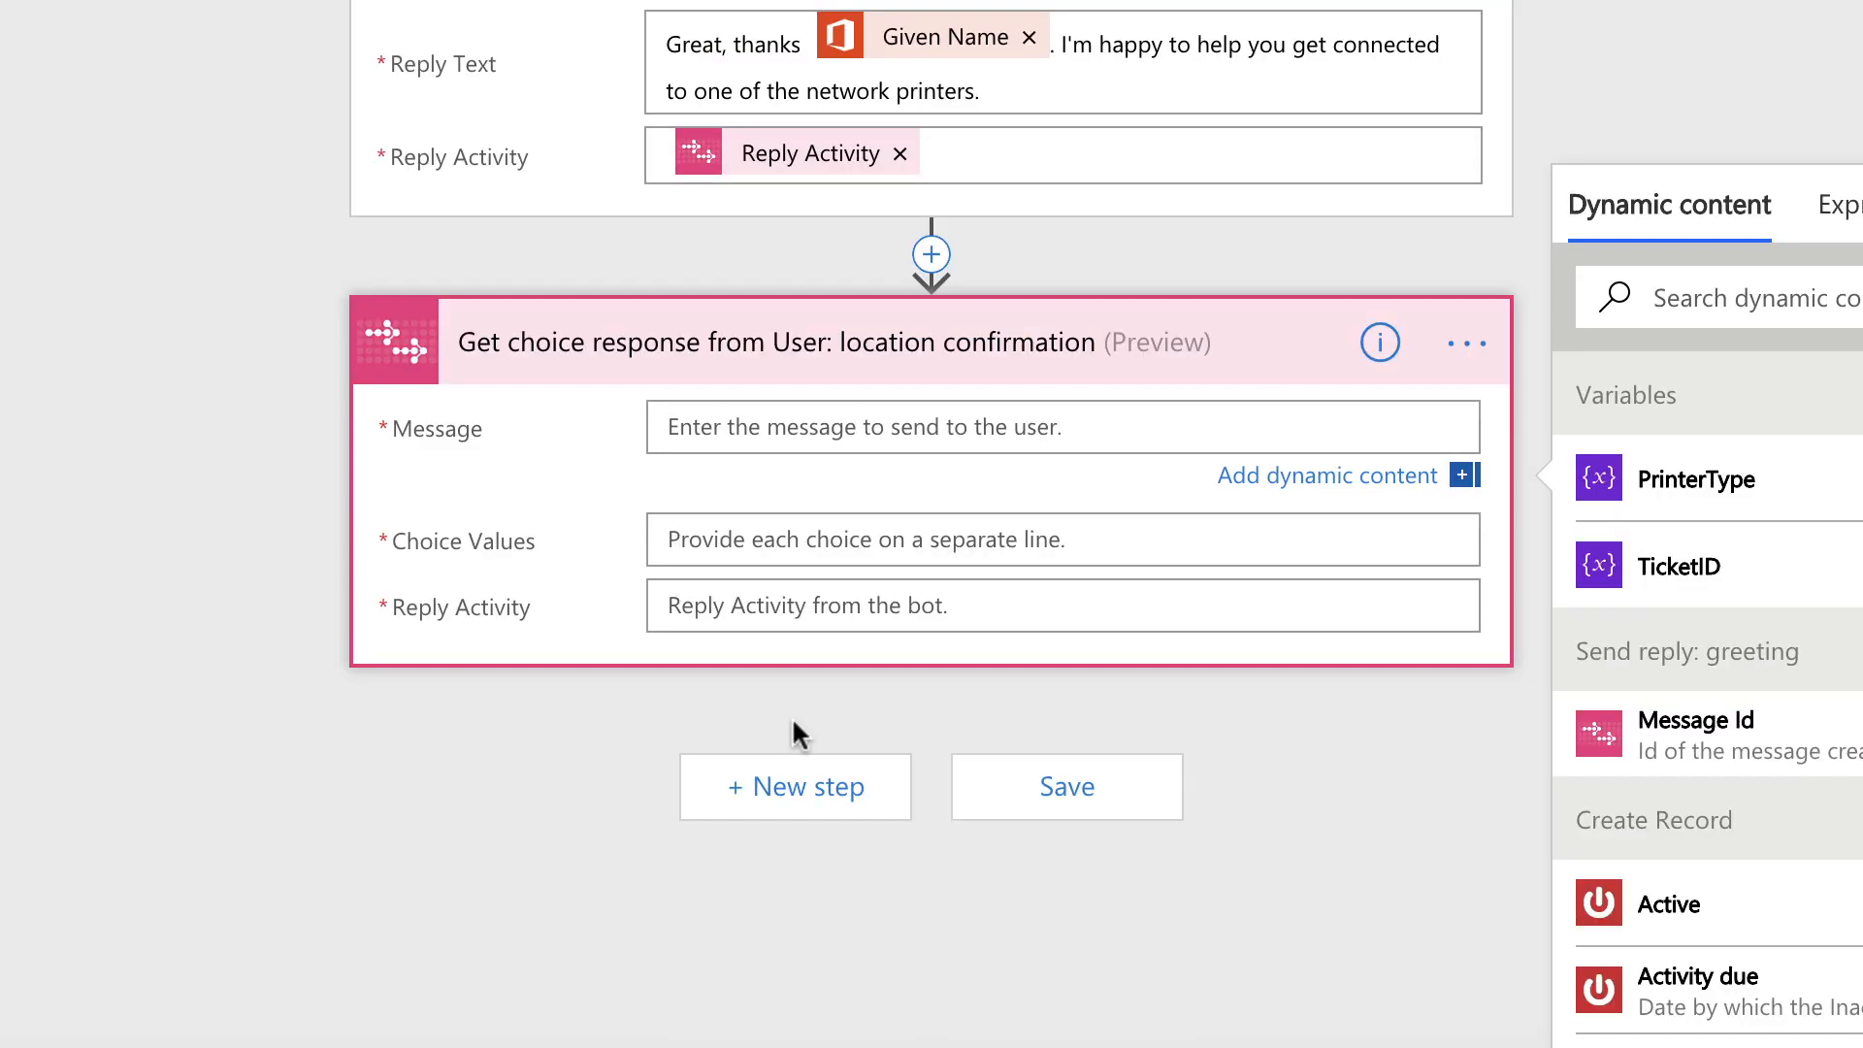
text(It looks li)
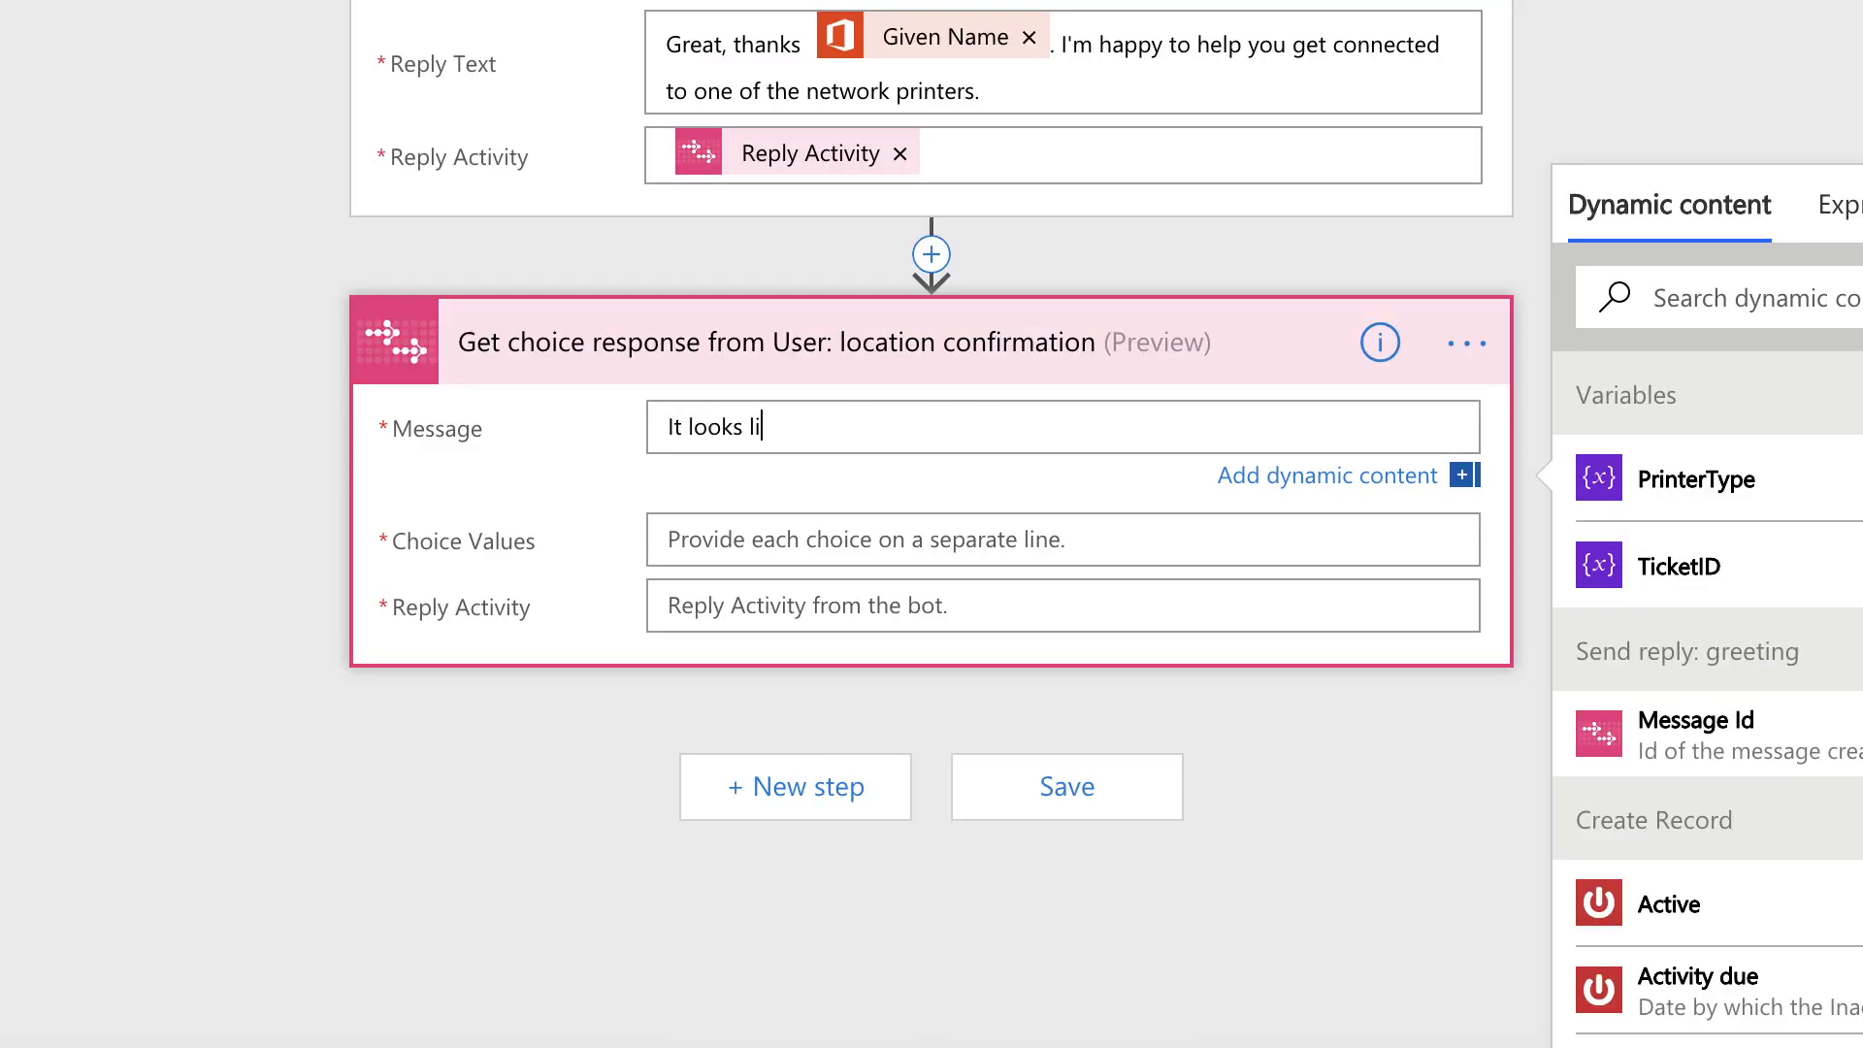
text(ke you work from the)
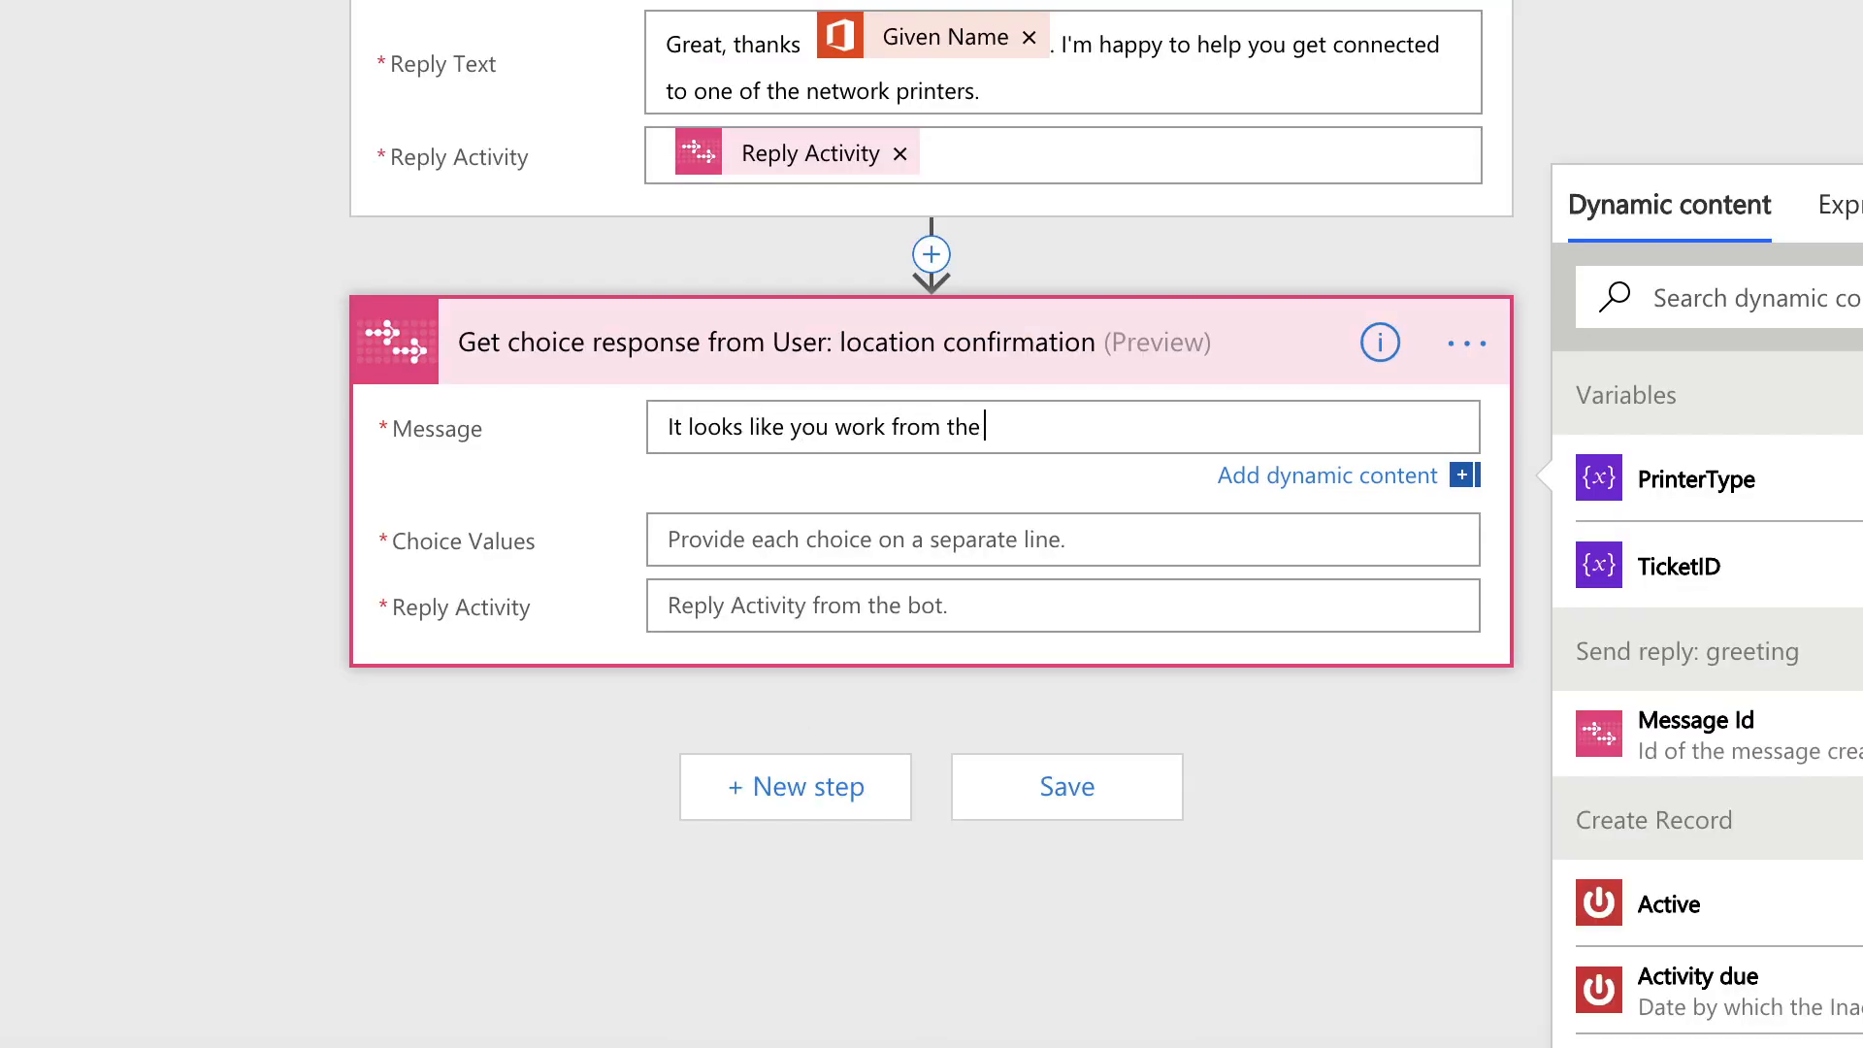
click(1686, 291)
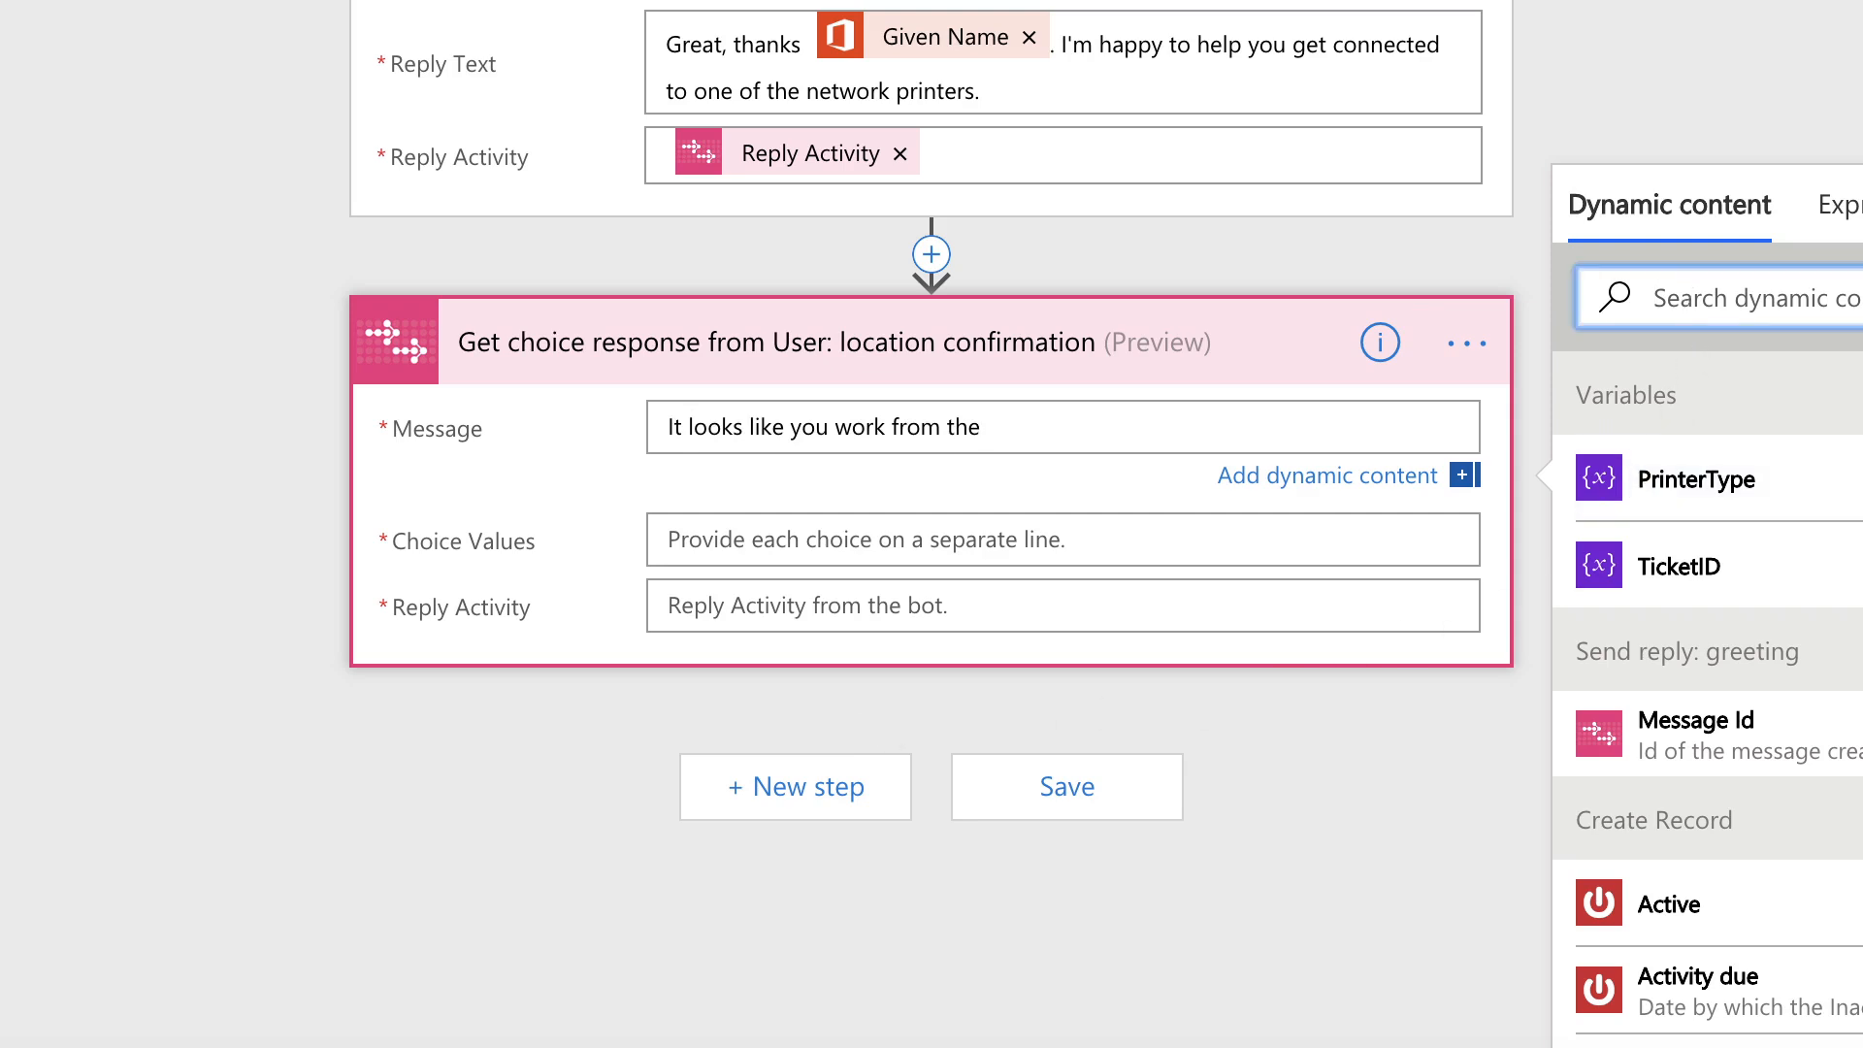
text(office)
click(1692, 505)
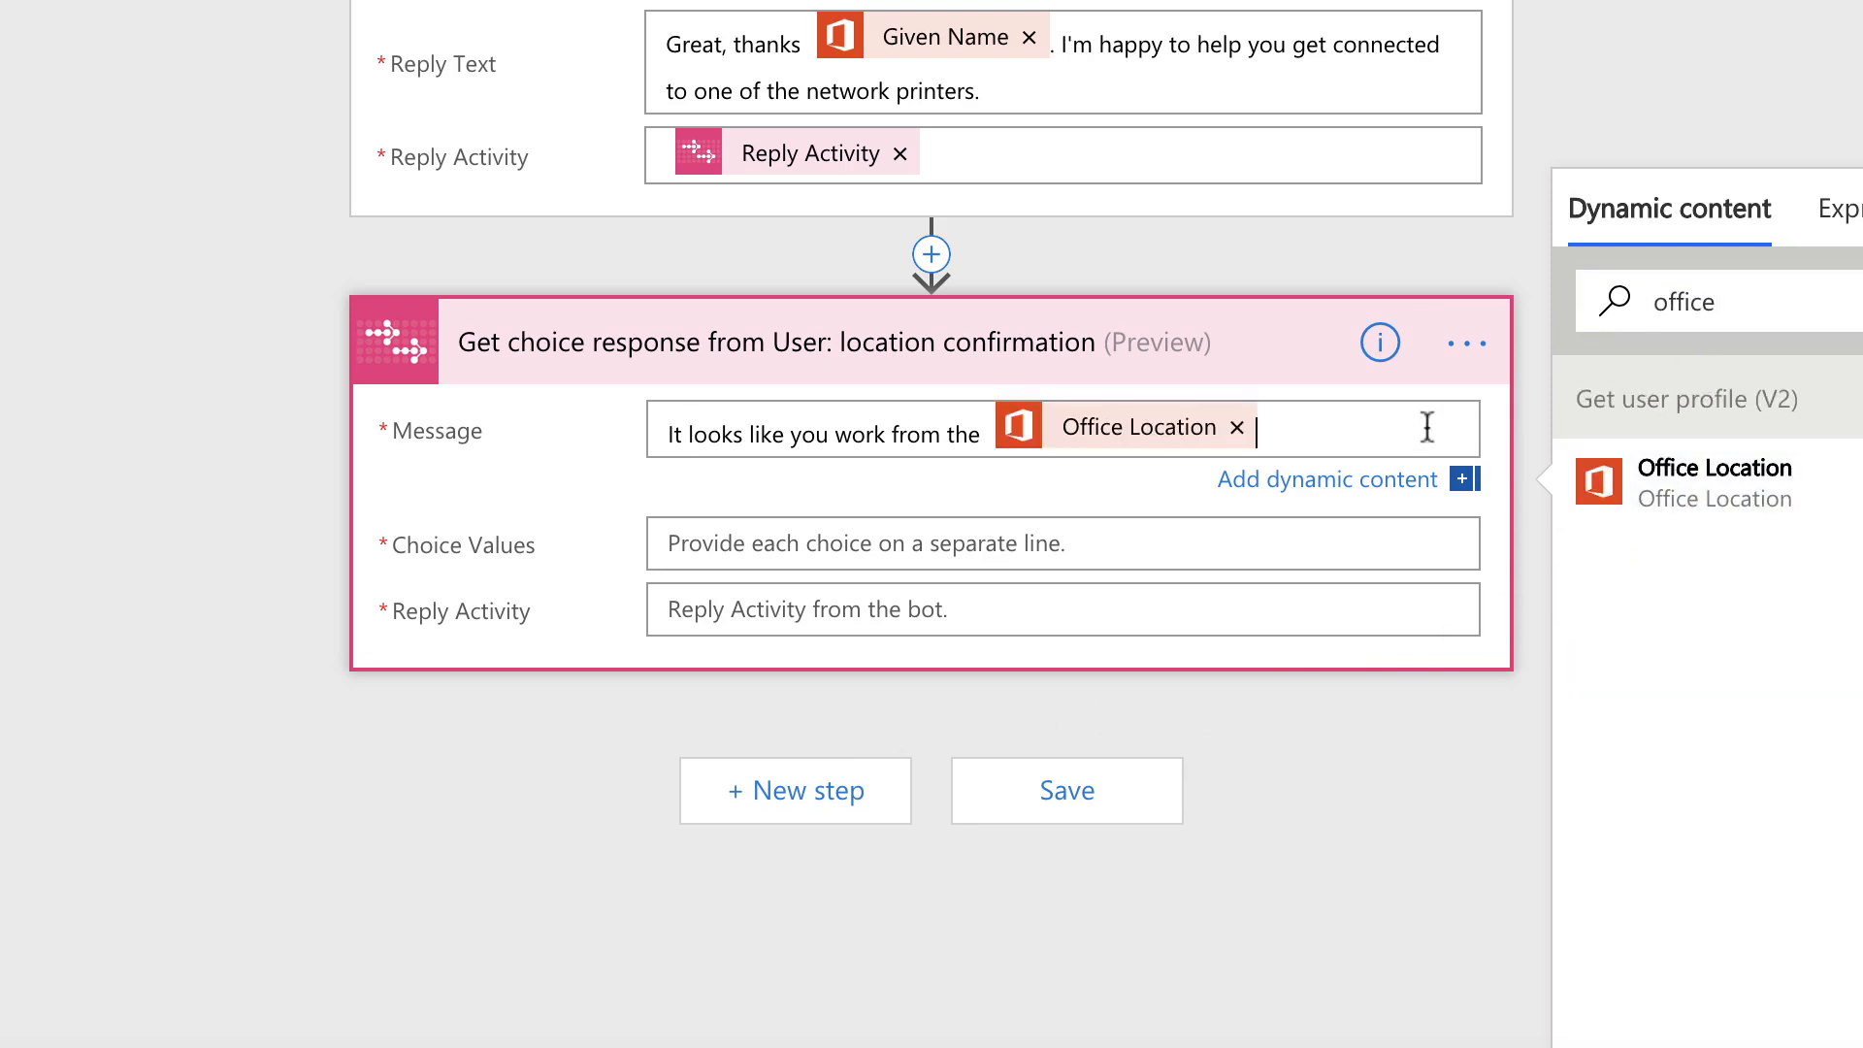
click(1288, 424)
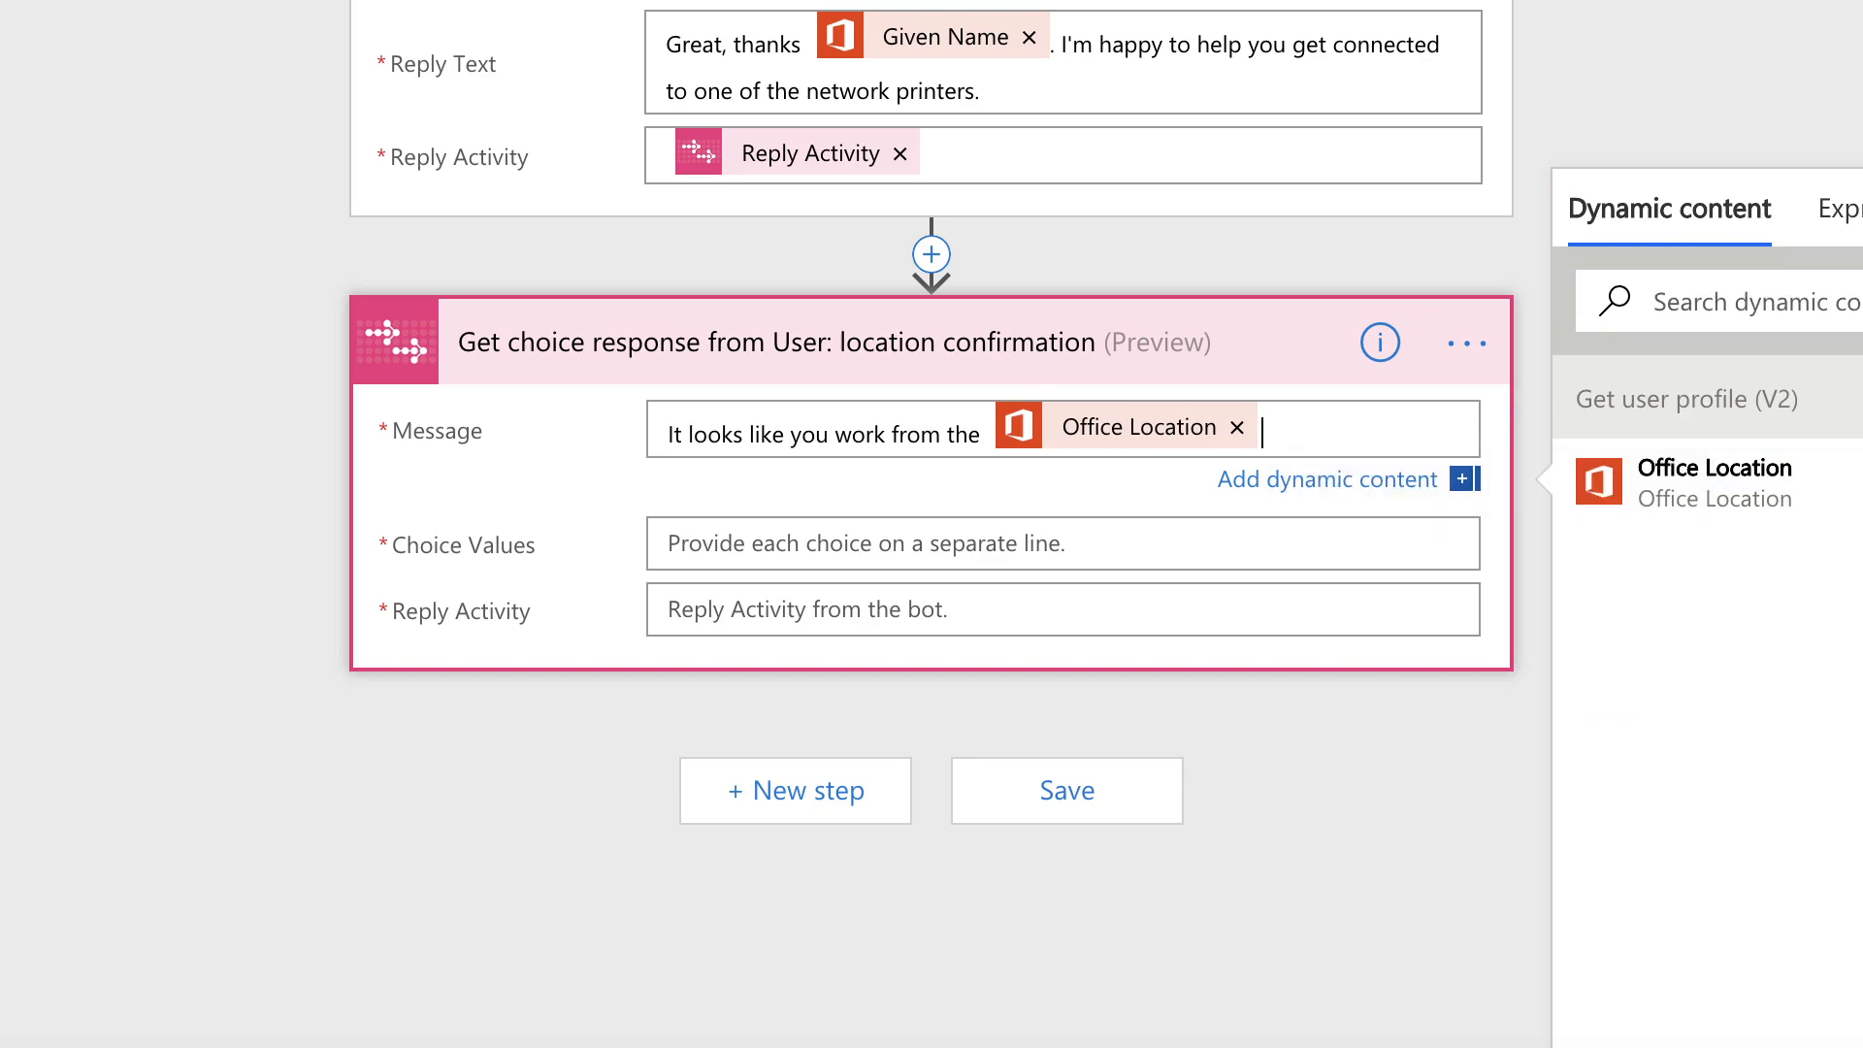
text(office. Is that where you want to print?)
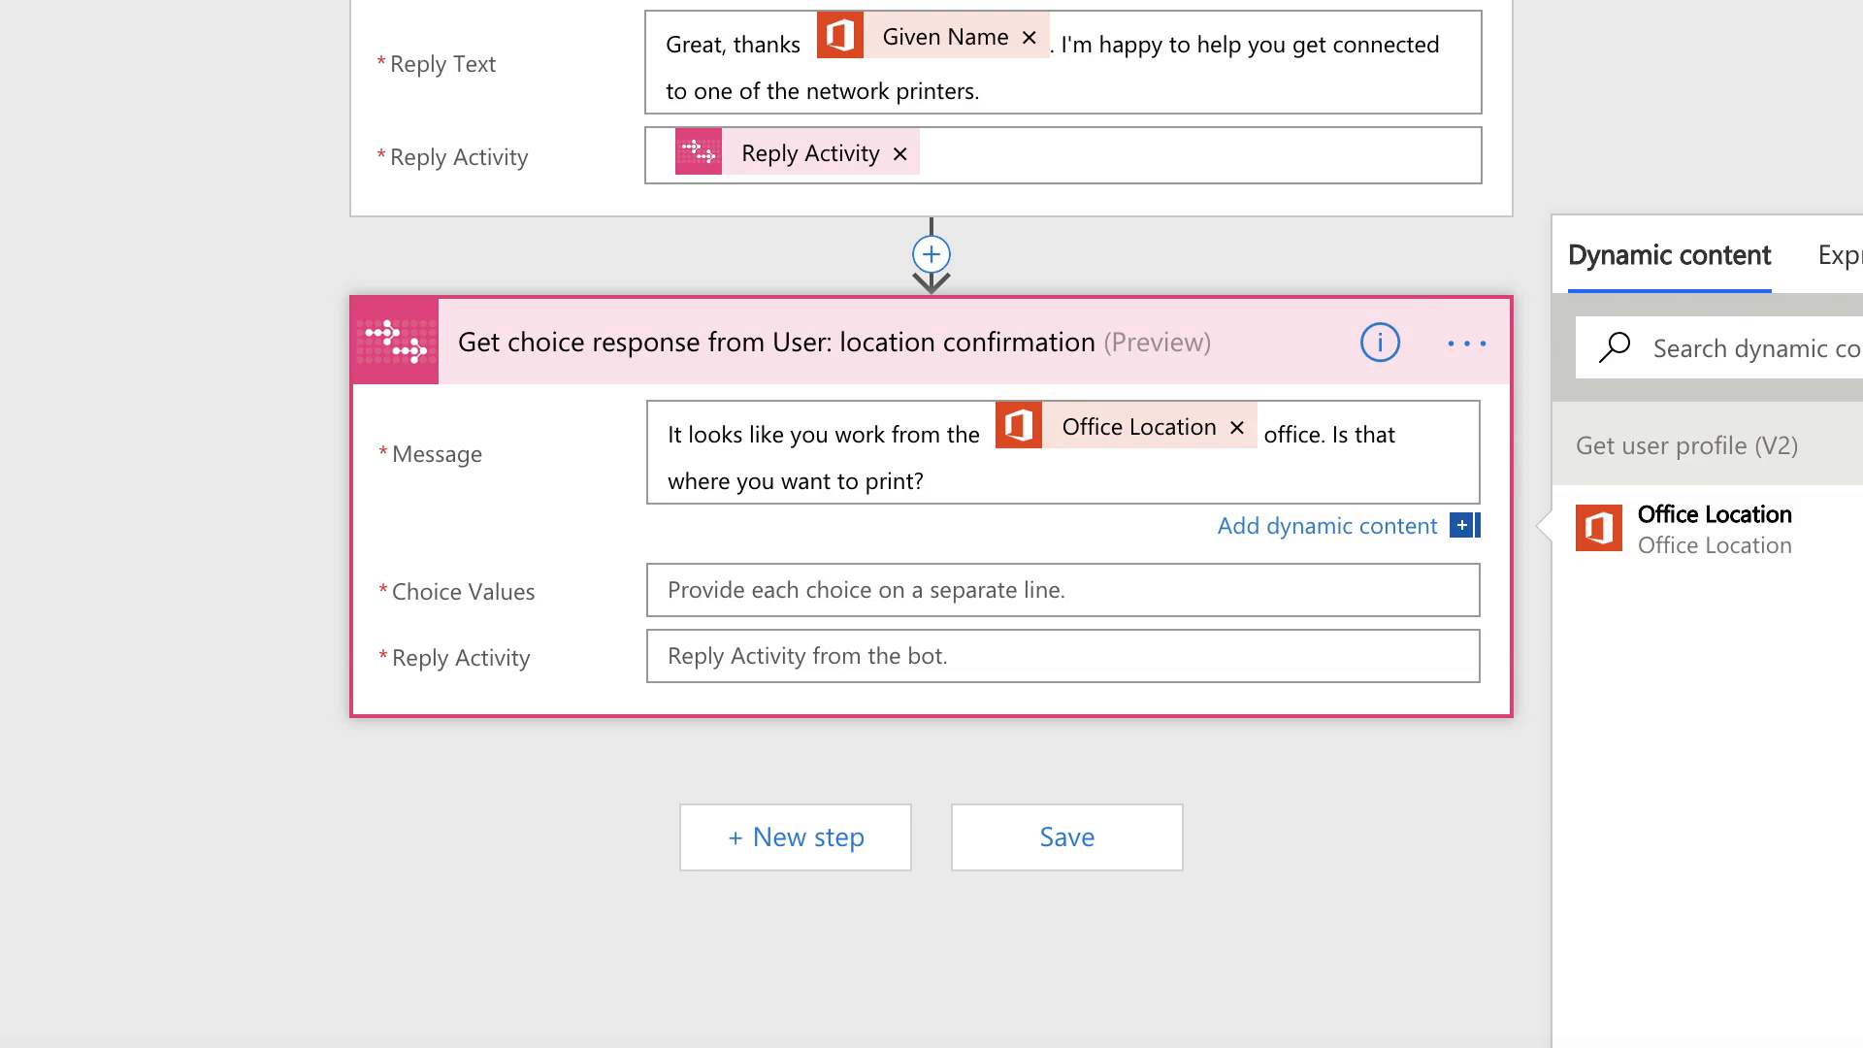
Enter Yes and No on separate lines as the location confirmation's Choice Values
click(1031, 582)
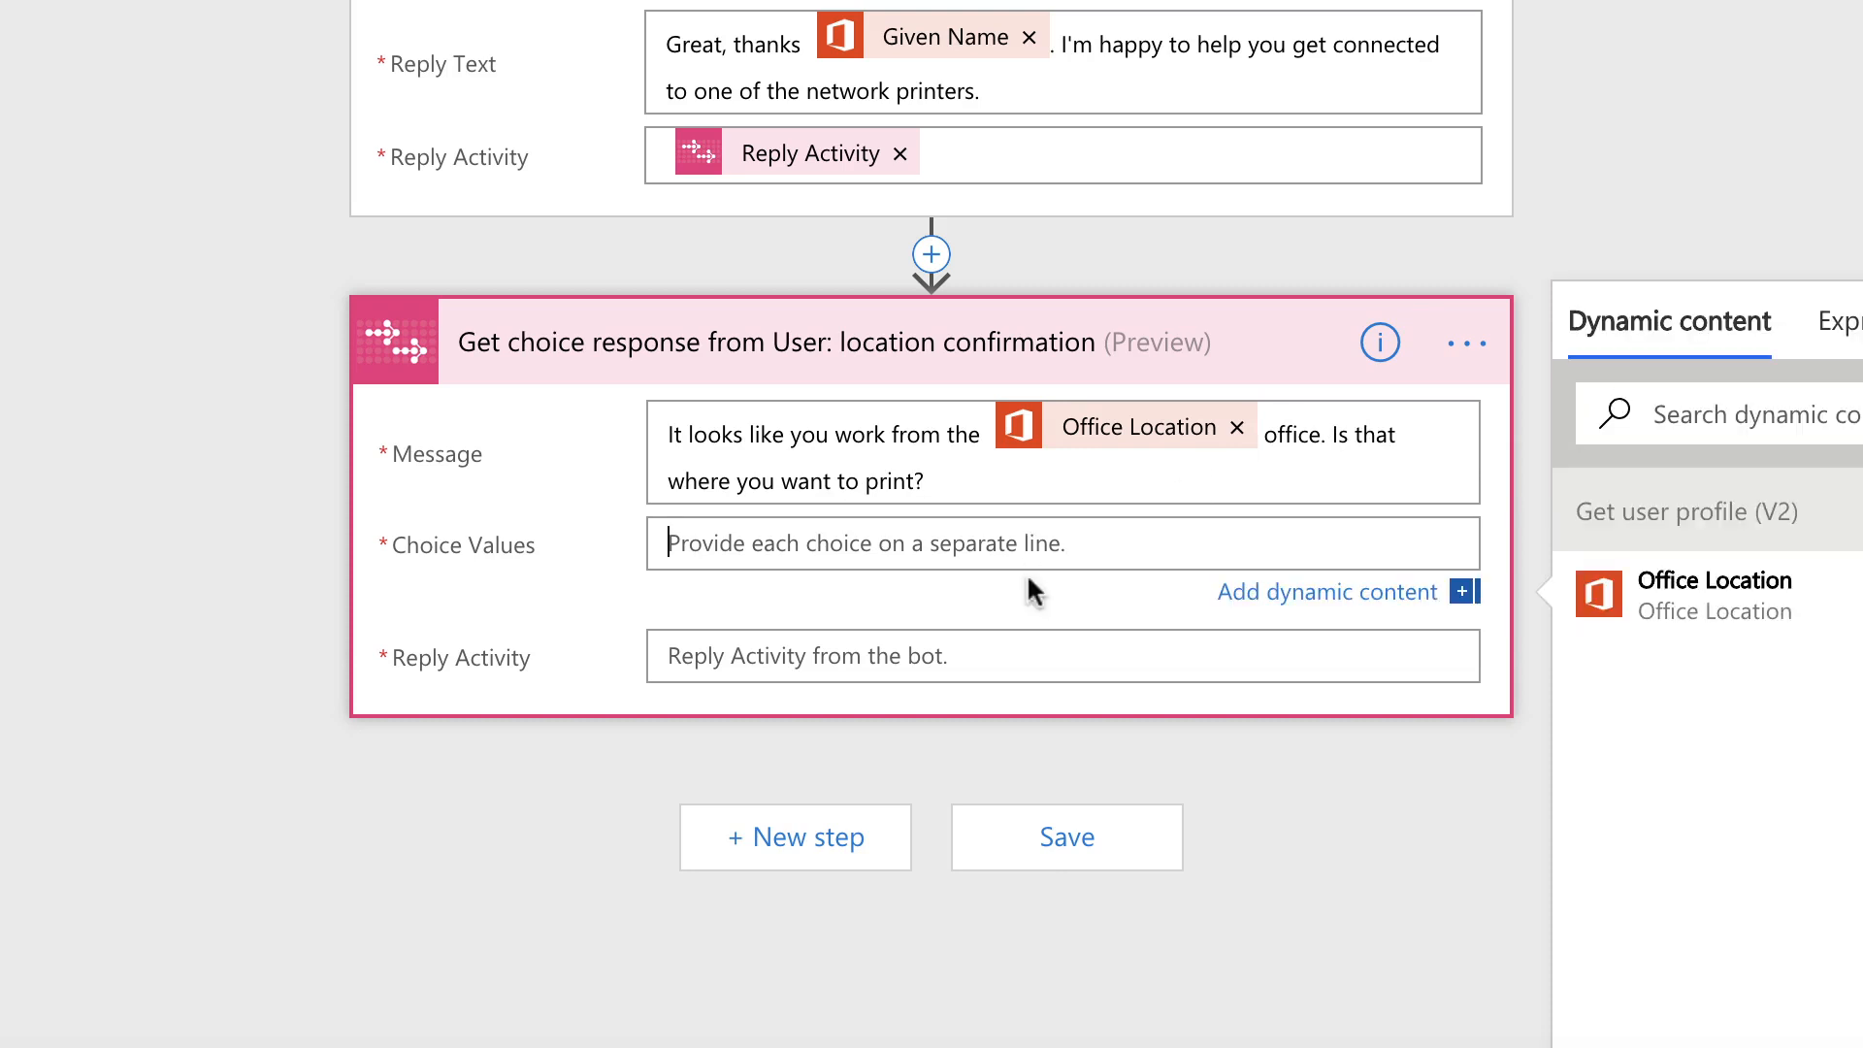
text(Yes)
key(Return)
text(No)
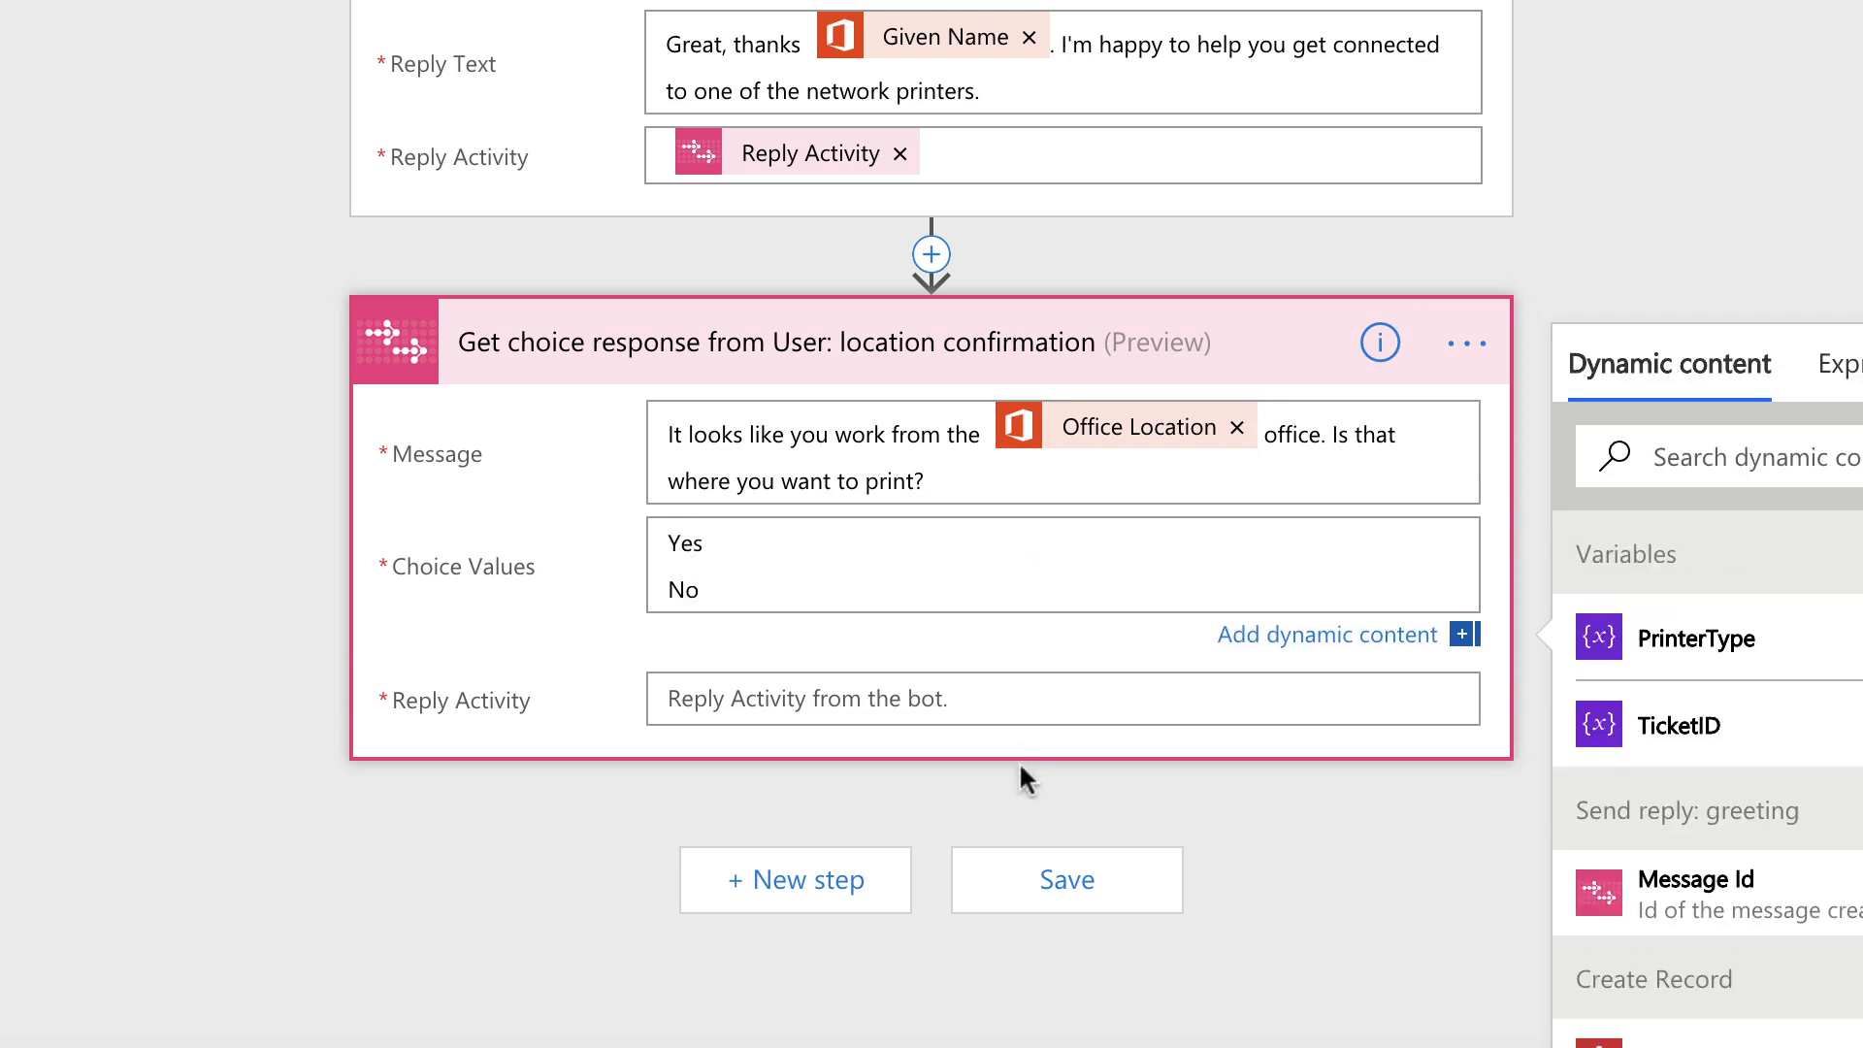
Fill the location confirmation's Reply Activity with the trigger's Reply Activity dynamic value
click(977, 694)
click(1746, 521)
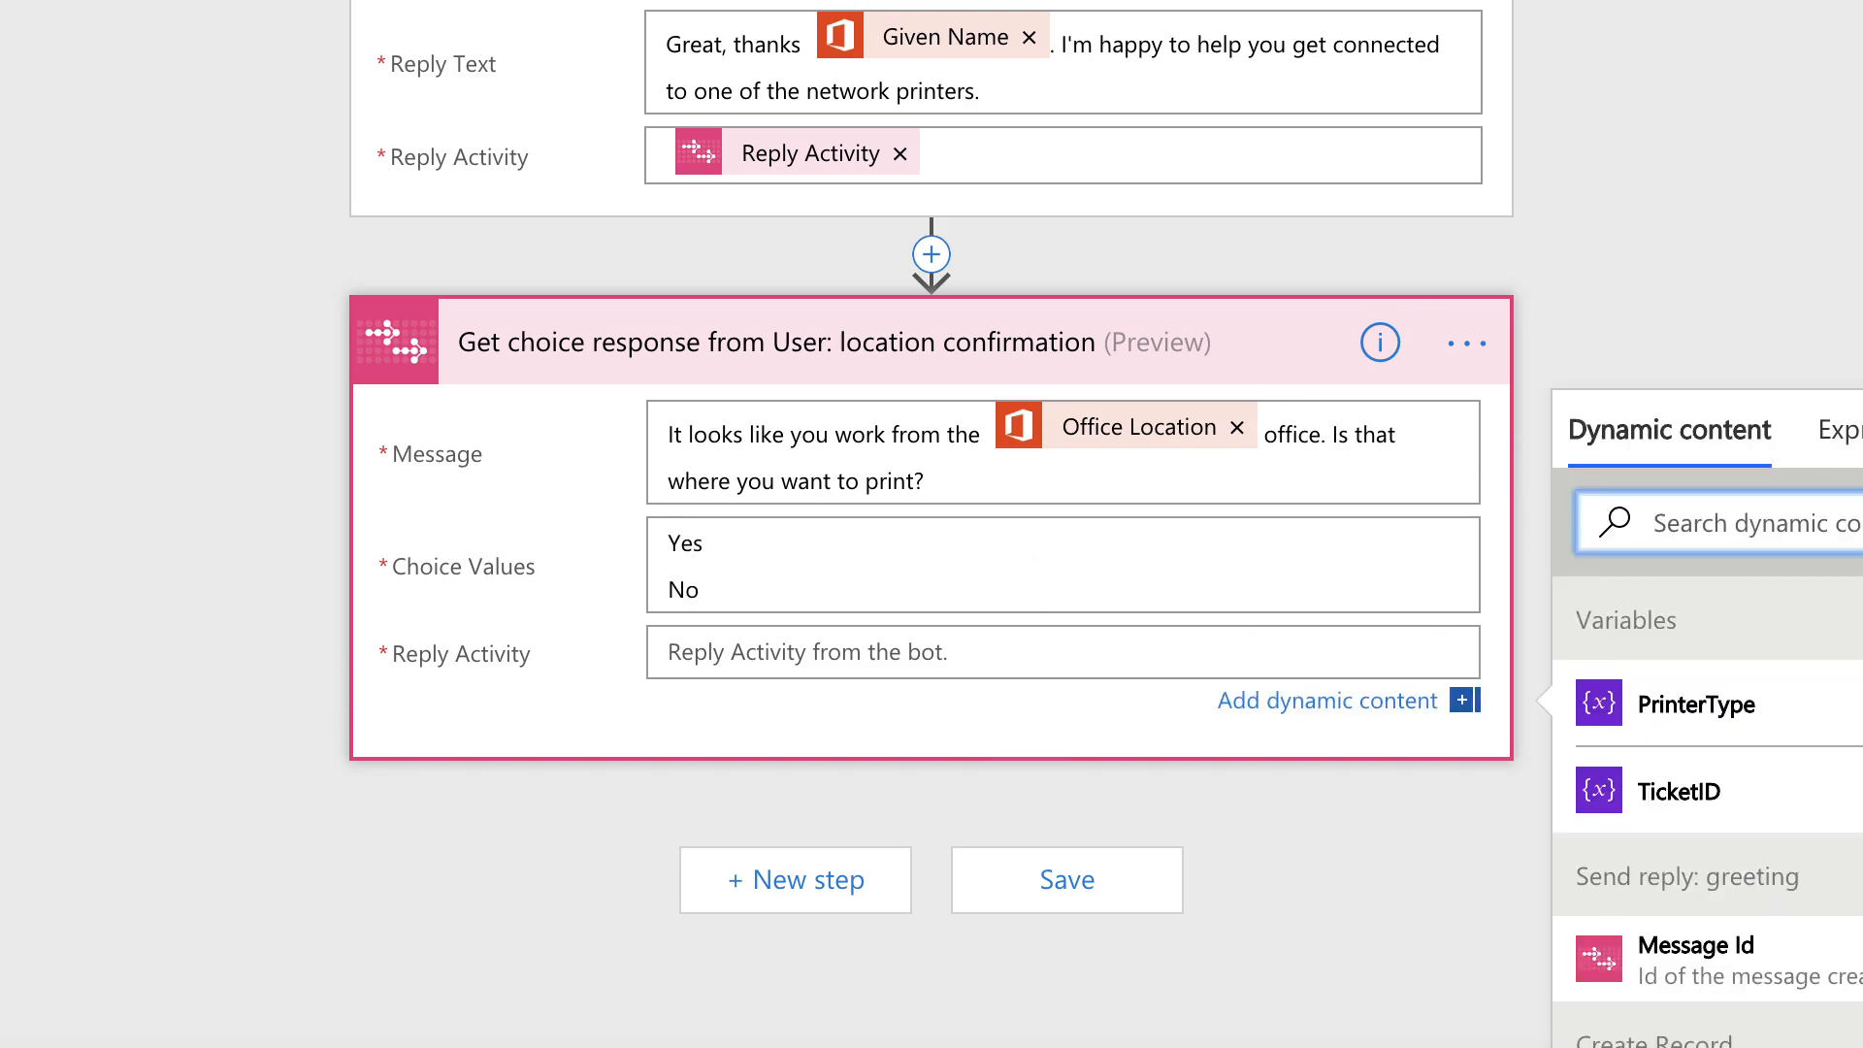
text(repl)
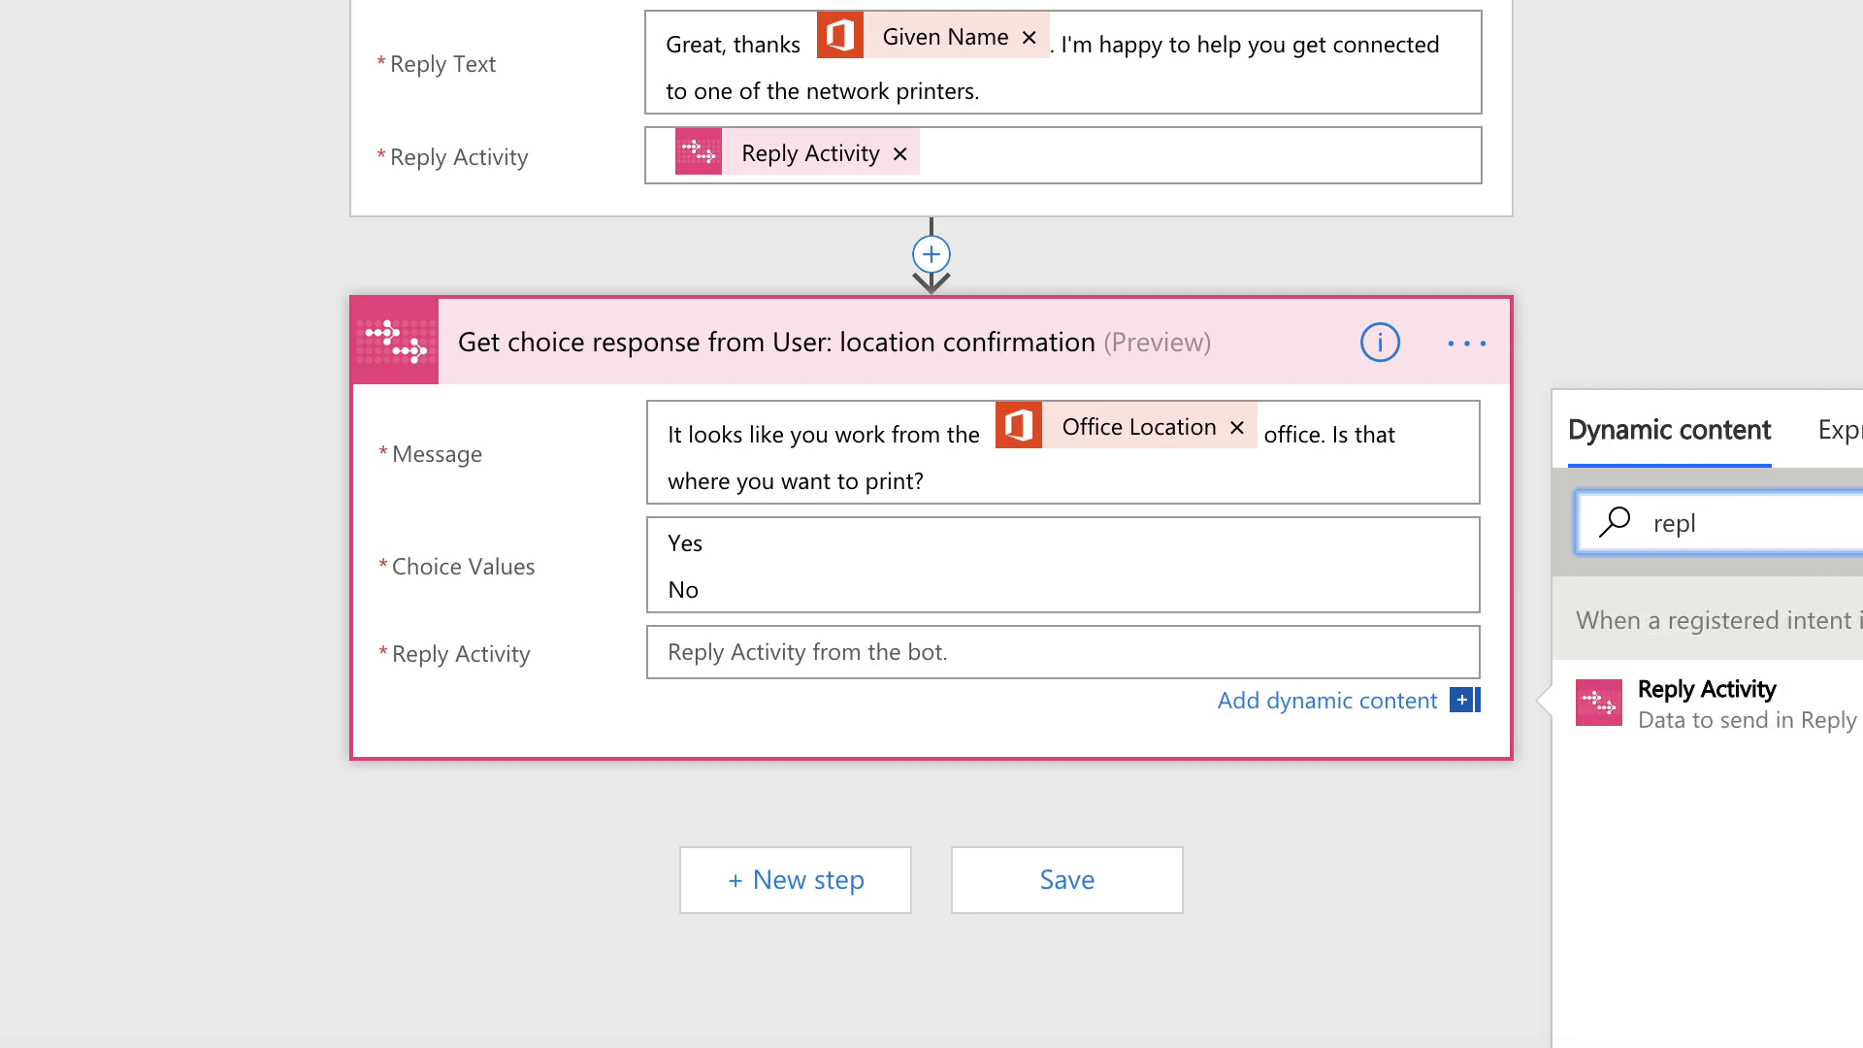
click(1736, 711)
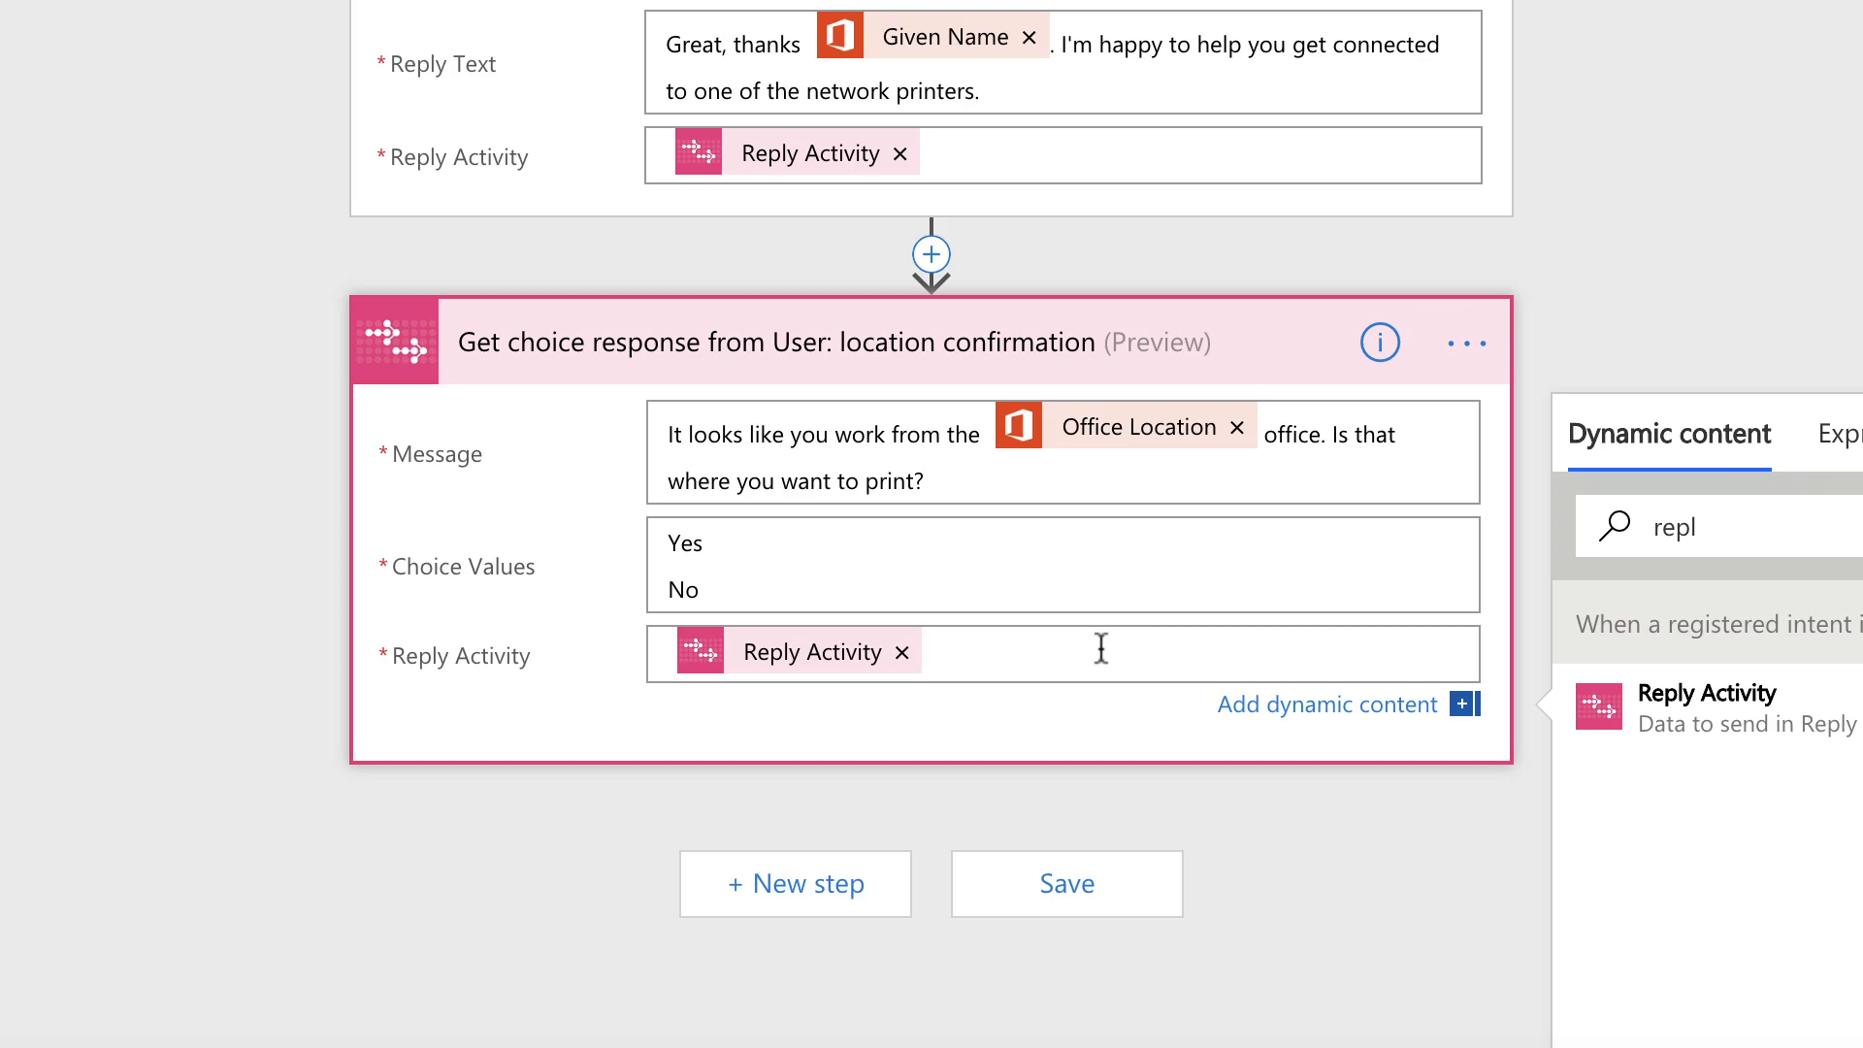
Add a condition after the location confirmation action
click(809, 885)
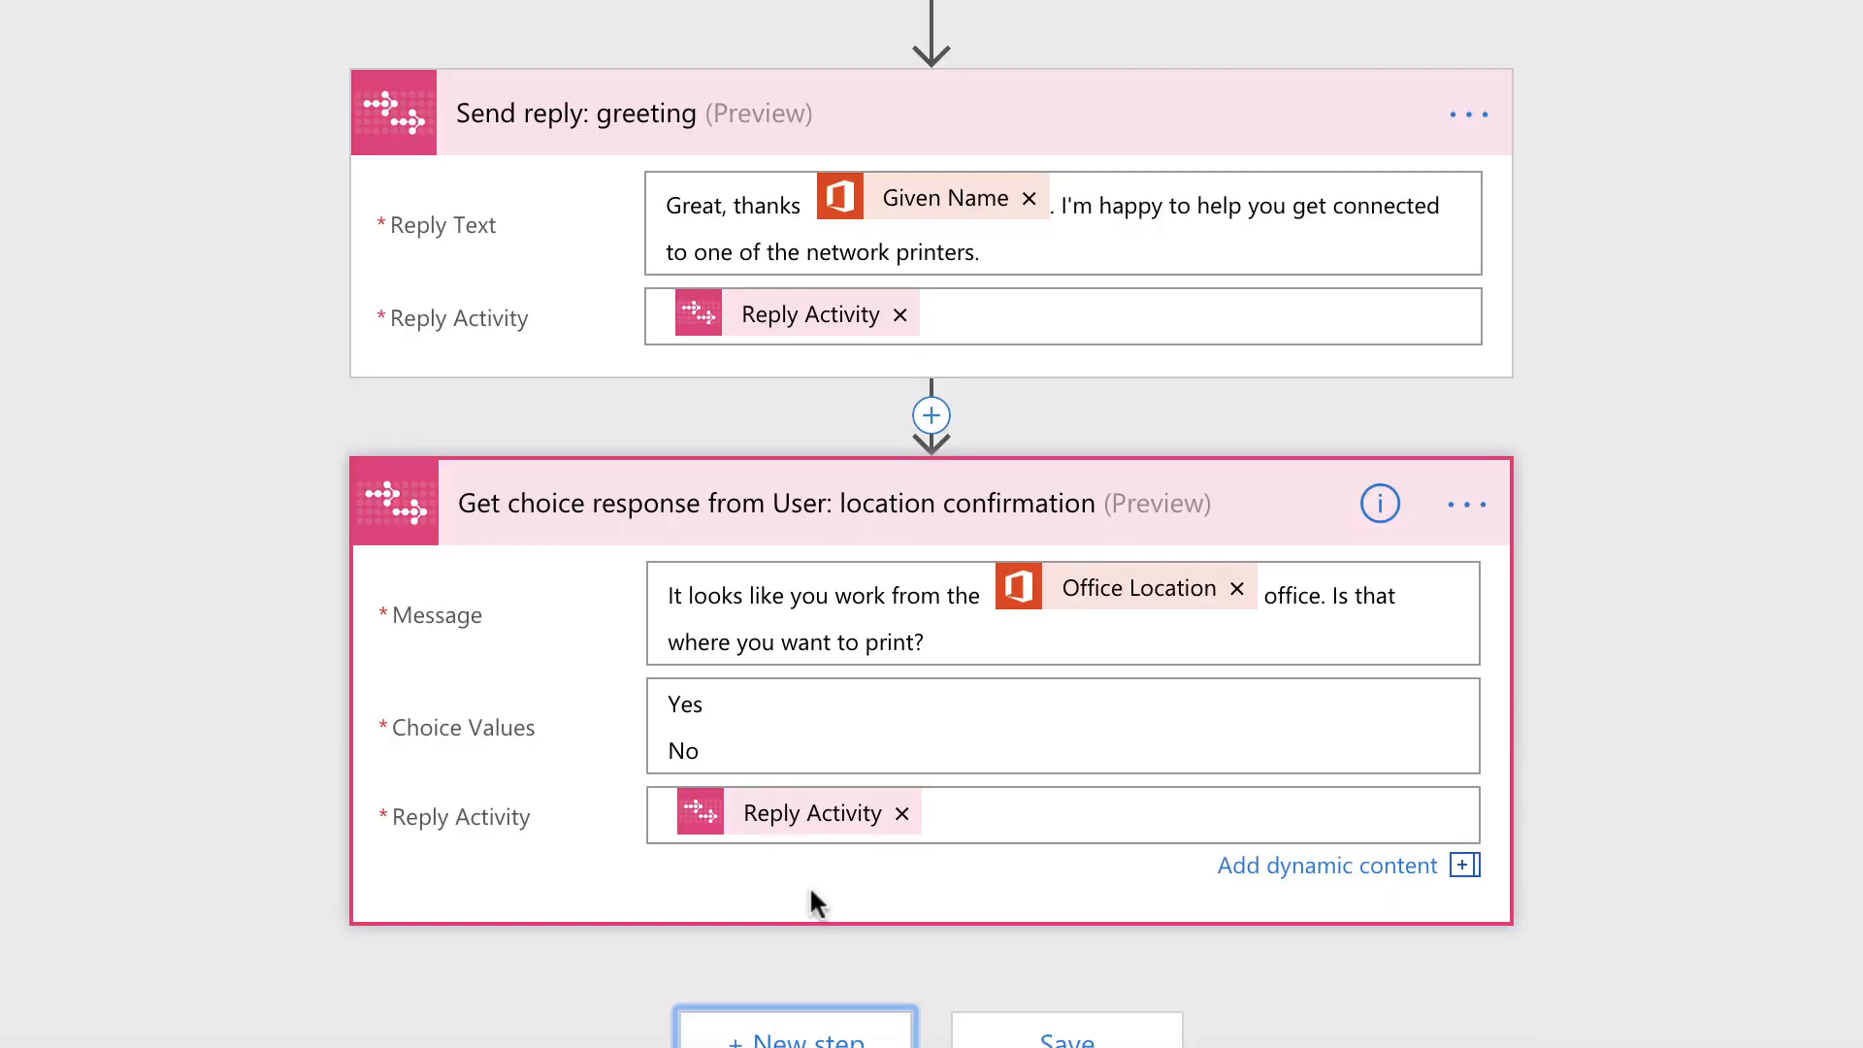
click(833, 1036)
click(952, 1009)
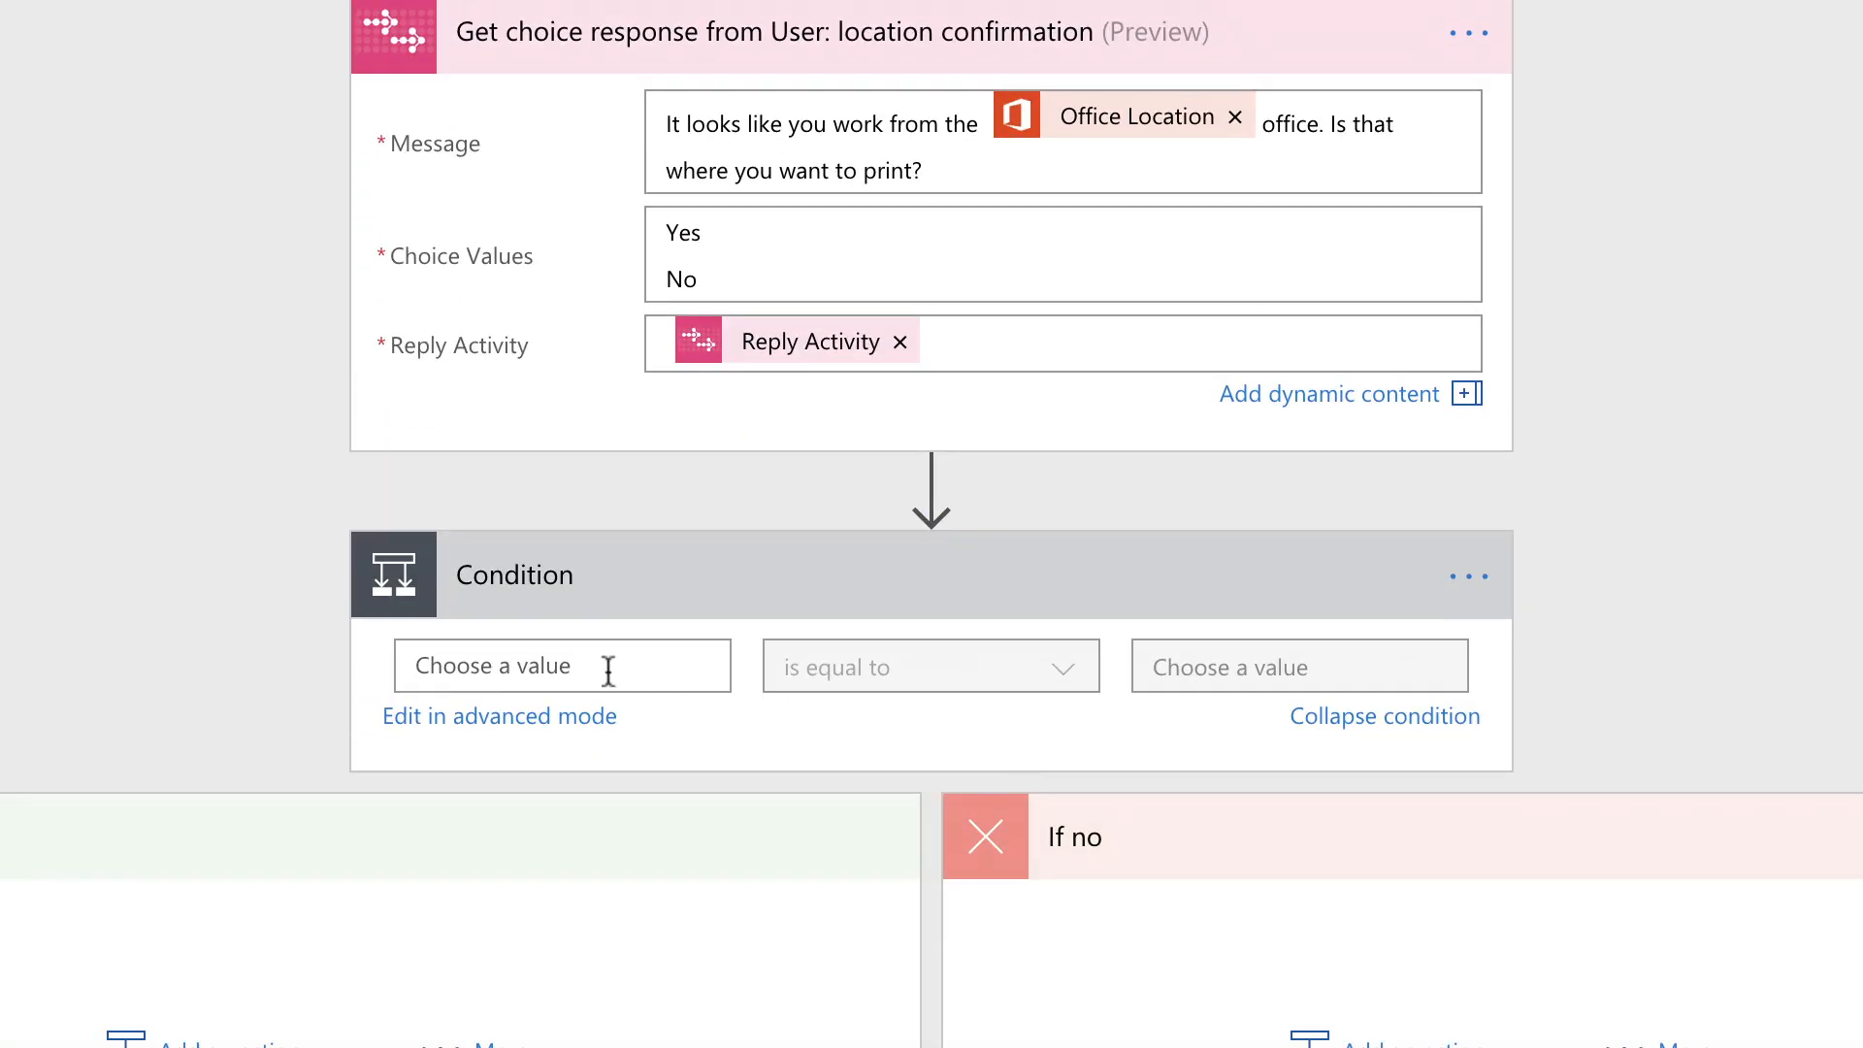
Fill the condition's first value with the Response Choice dynamic value from the location confirmation
click(611, 663)
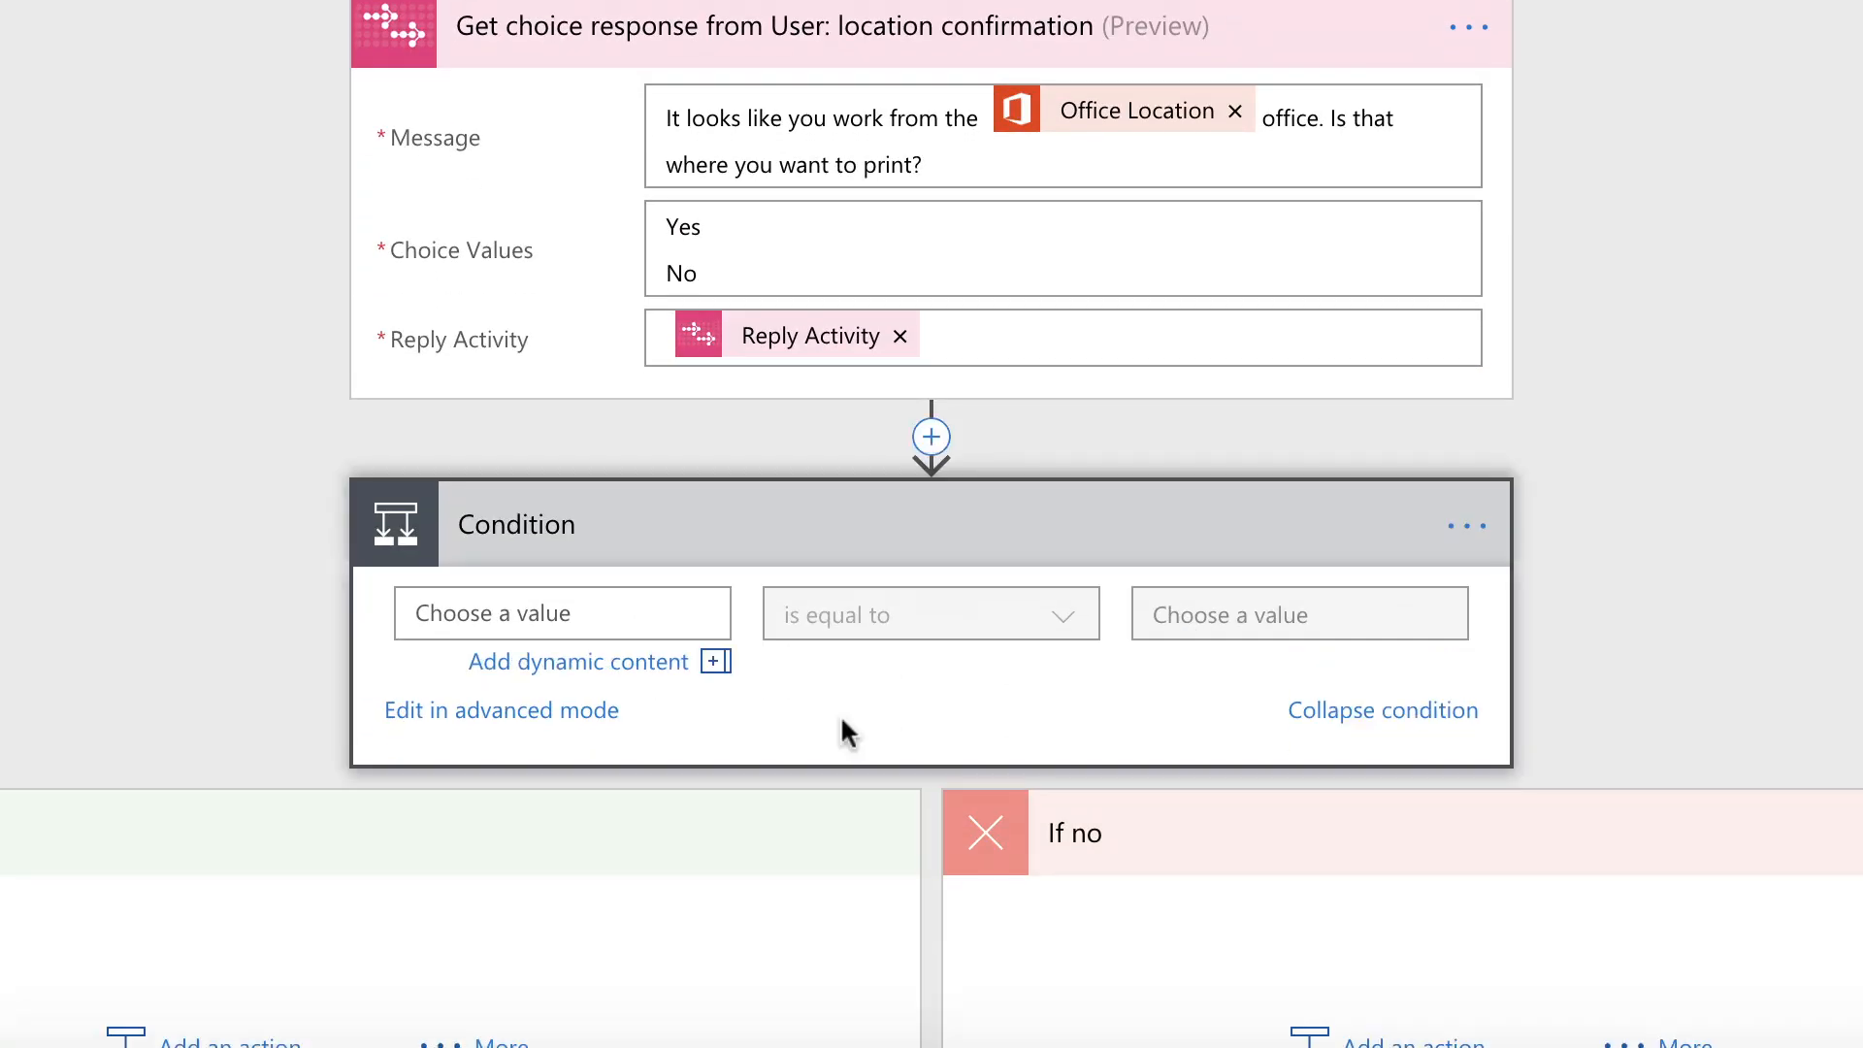
click(590, 608)
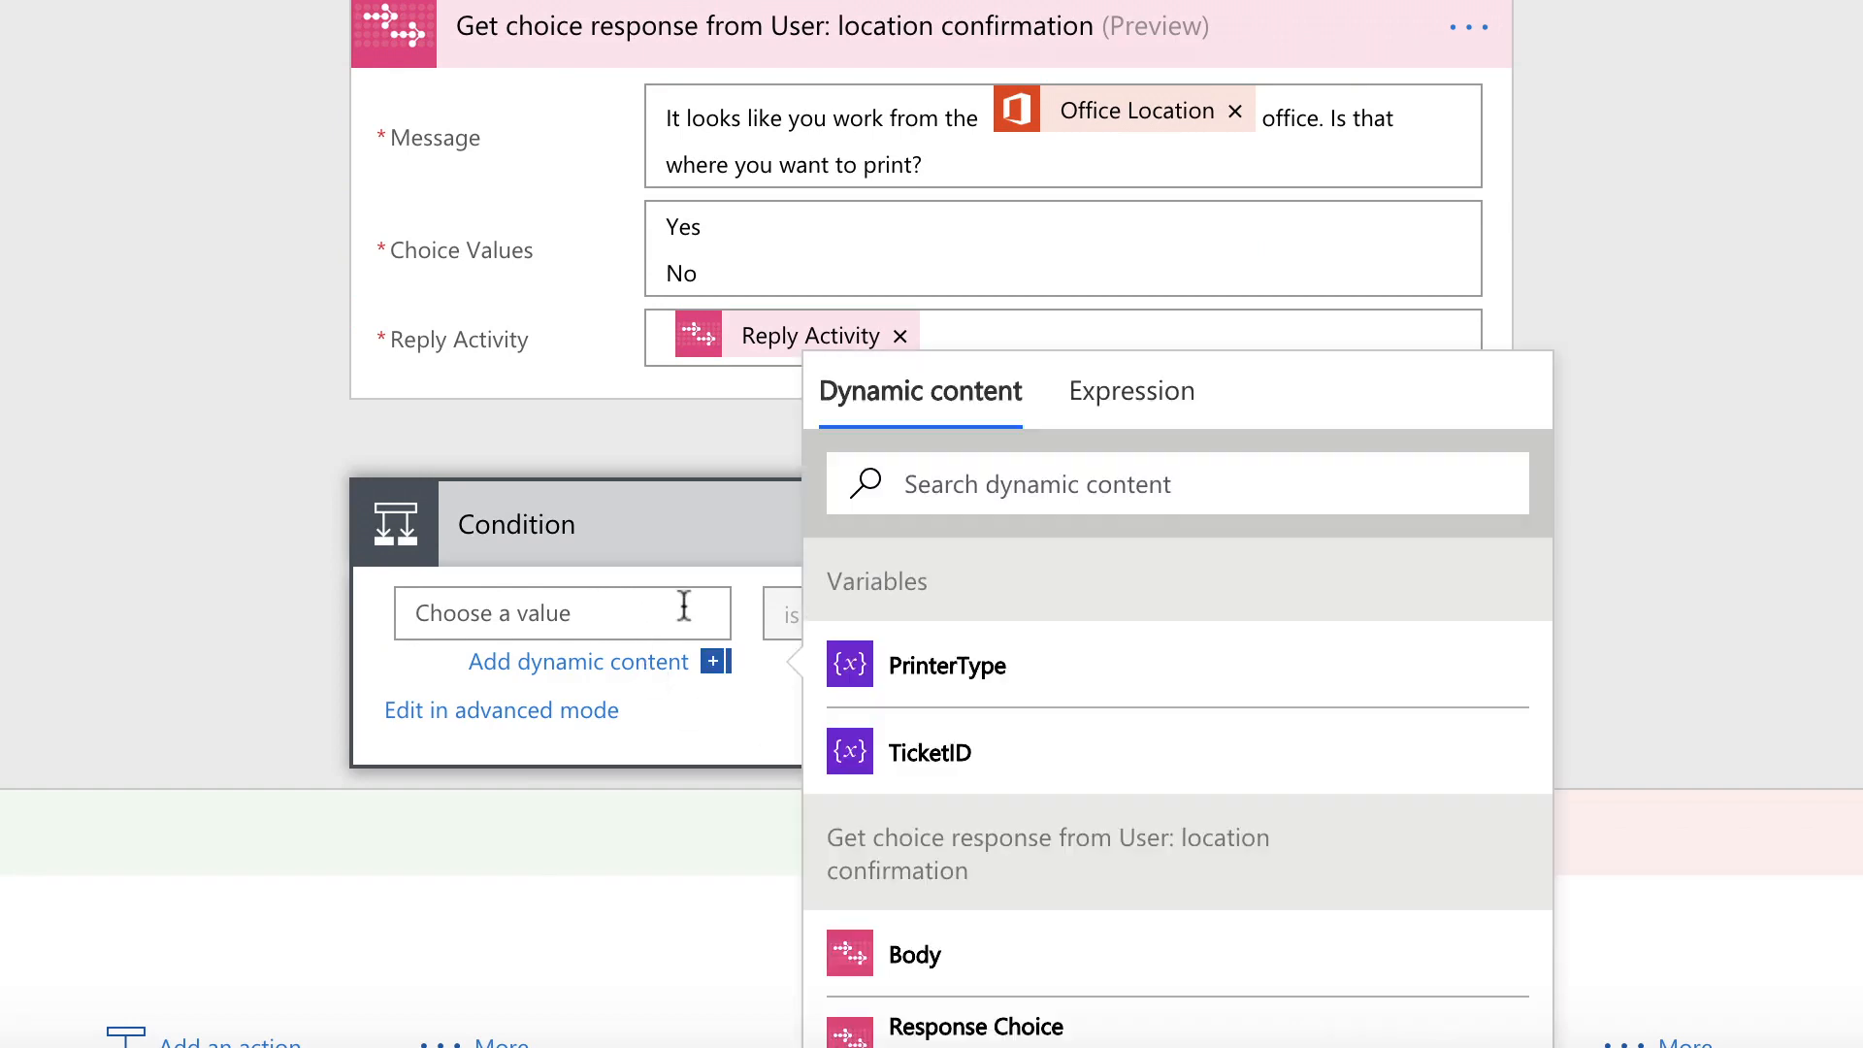
scroll(1187, 811, down, 2)
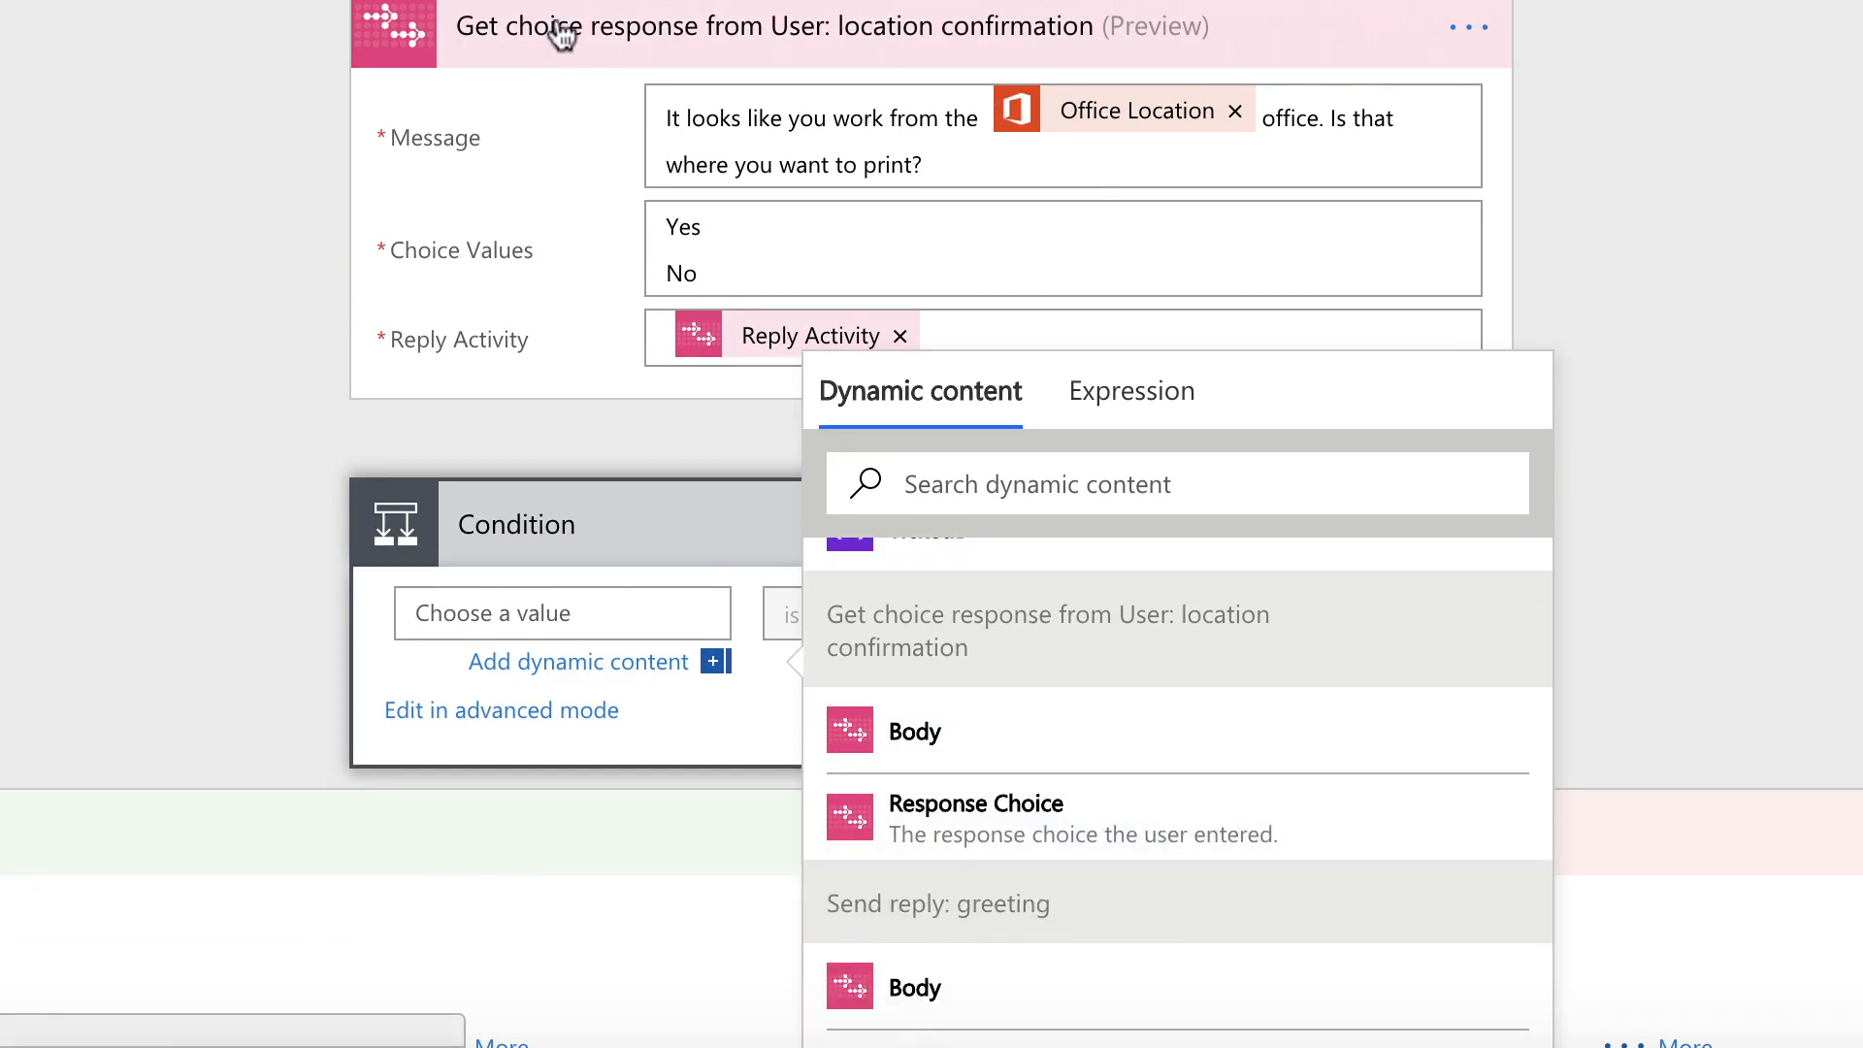
drag(971, 648, 1181, 621)
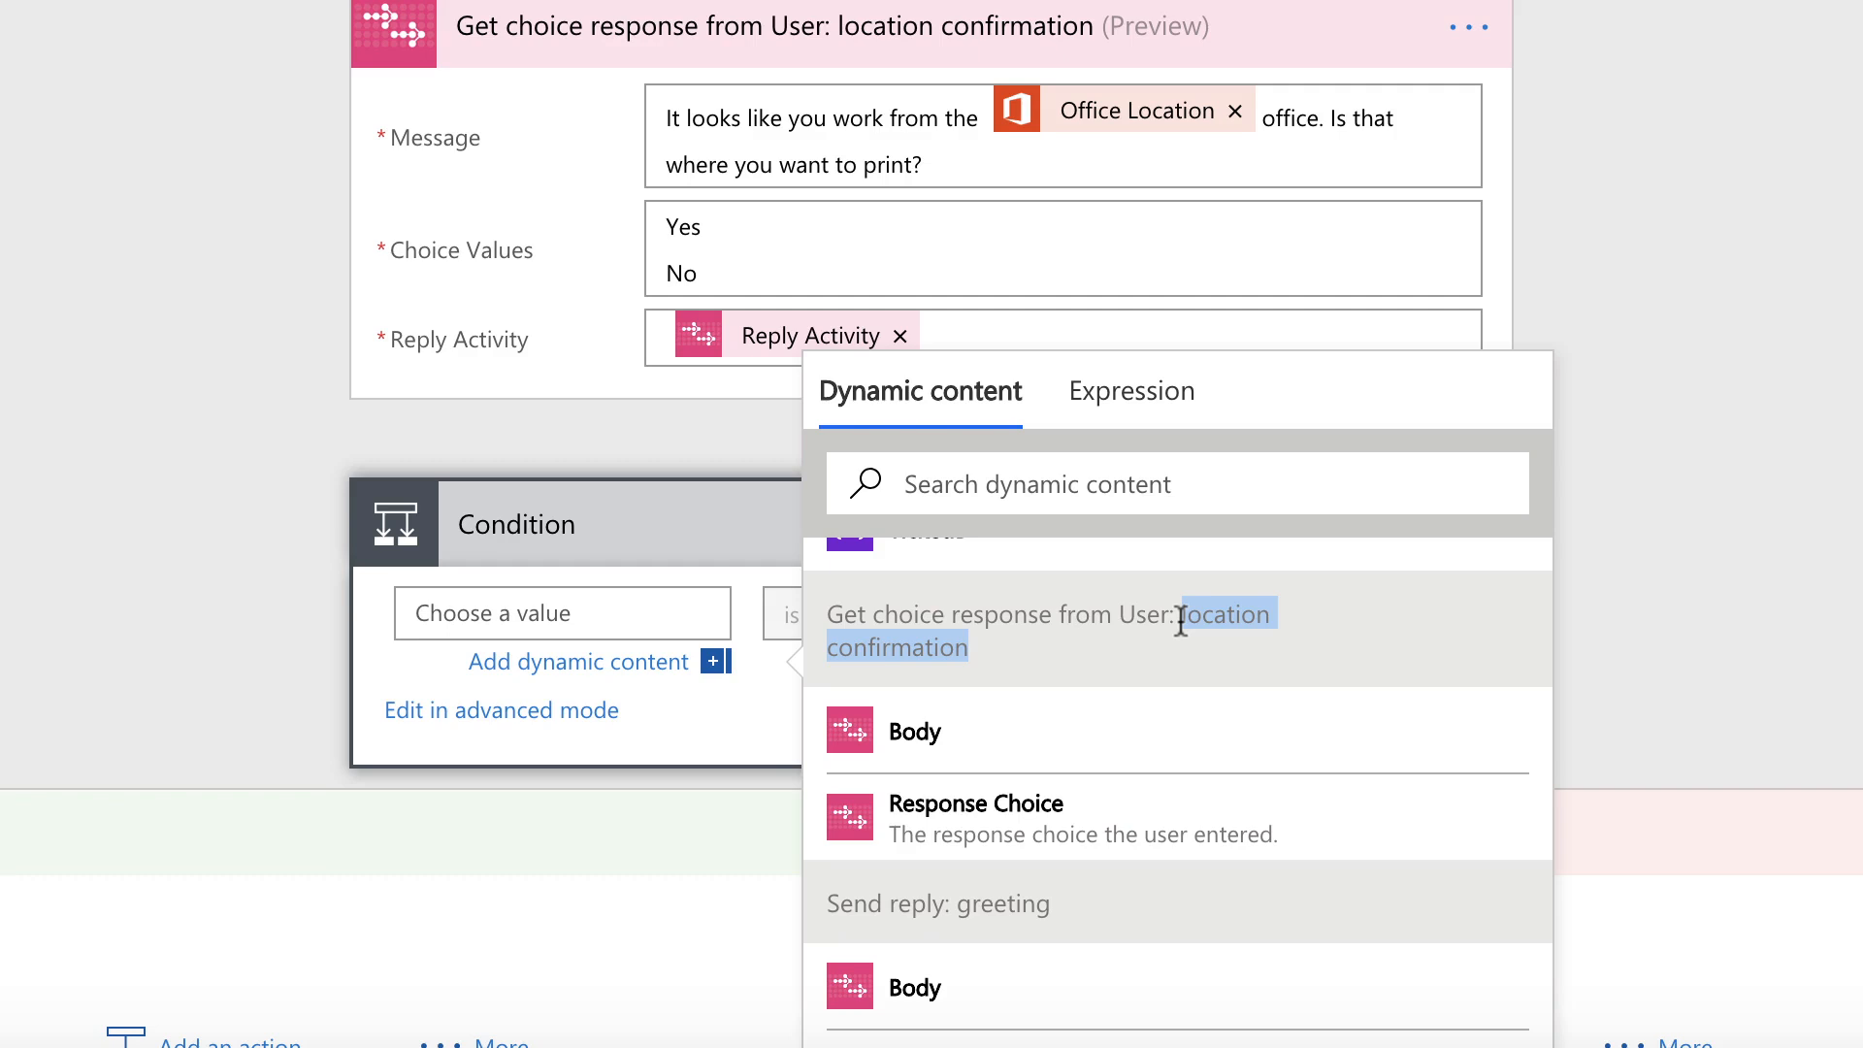
click(927, 805)
click(604, 561)
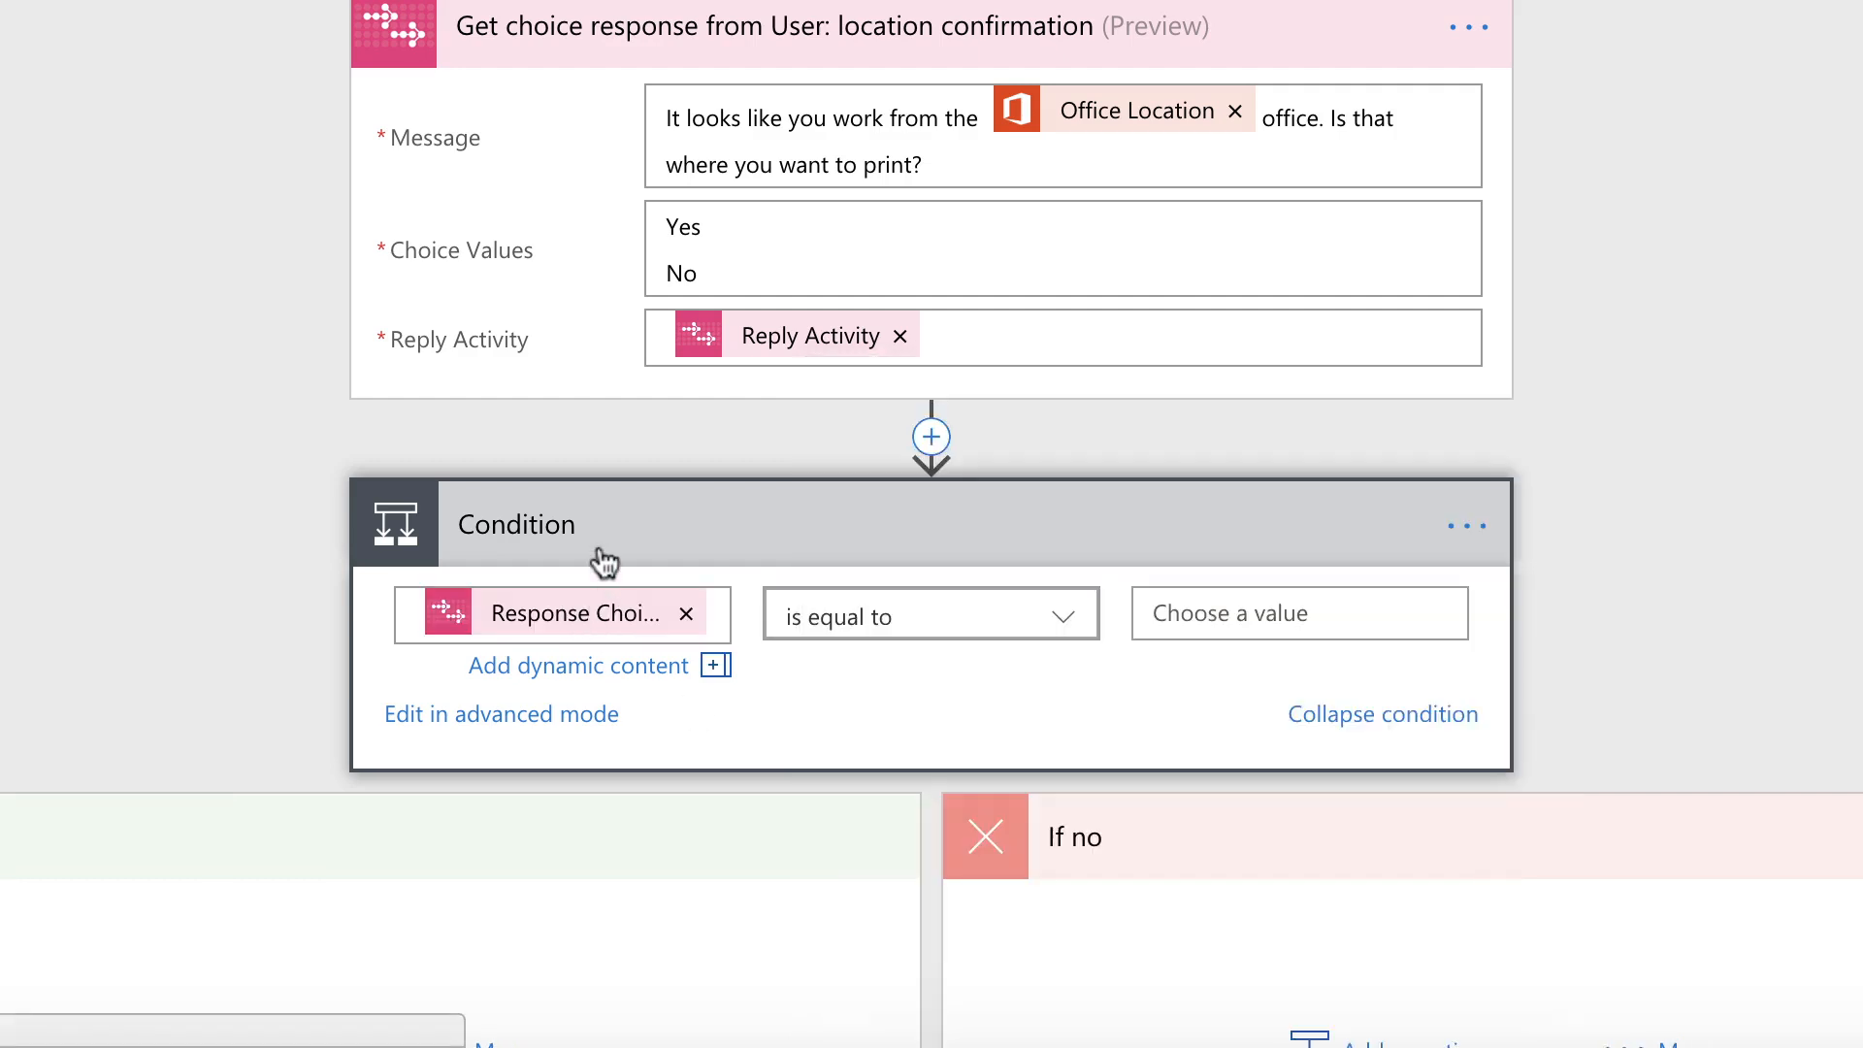
Set the condition's comparison value to Yes, matching the location confirmation's choice value
click(603, 560)
click(947, 828)
click(1284, 612)
text(Yes)
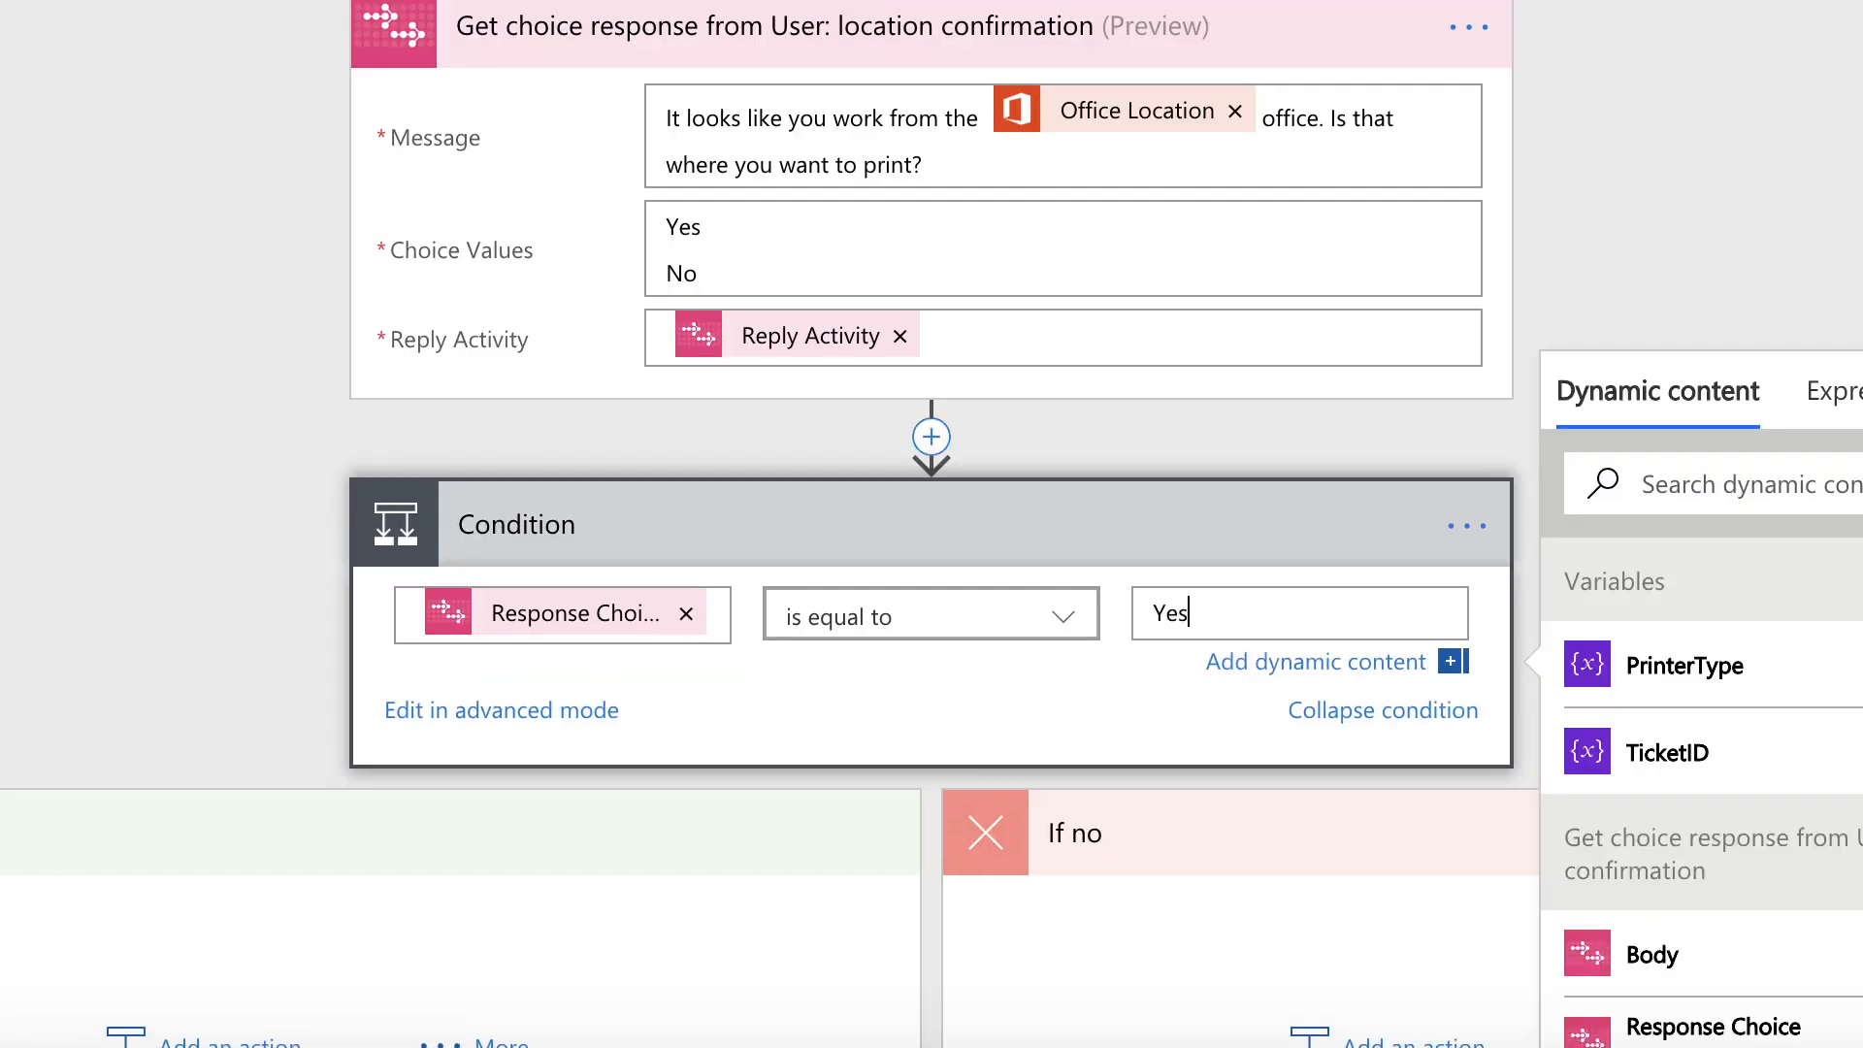
drag(709, 225, 658, 225)
click(748, 233)
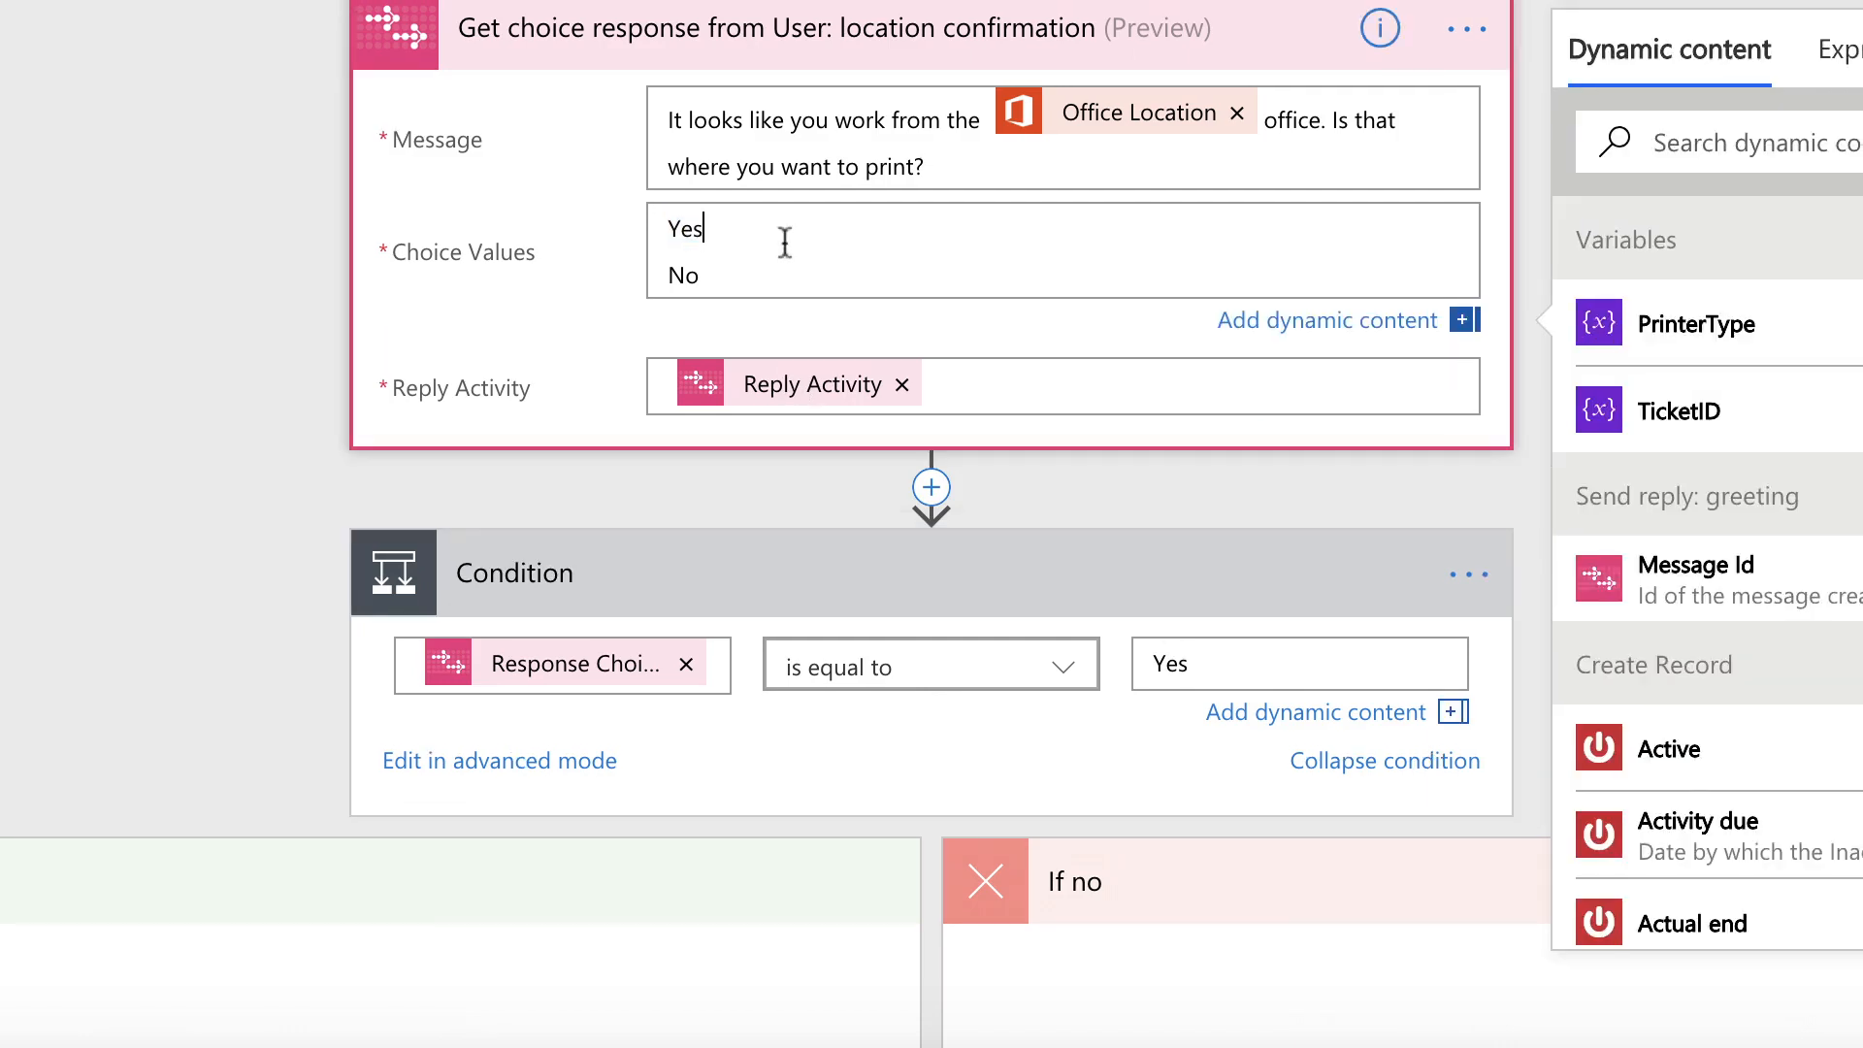
click(149, 449)
scroll(156, 474, down, 3)
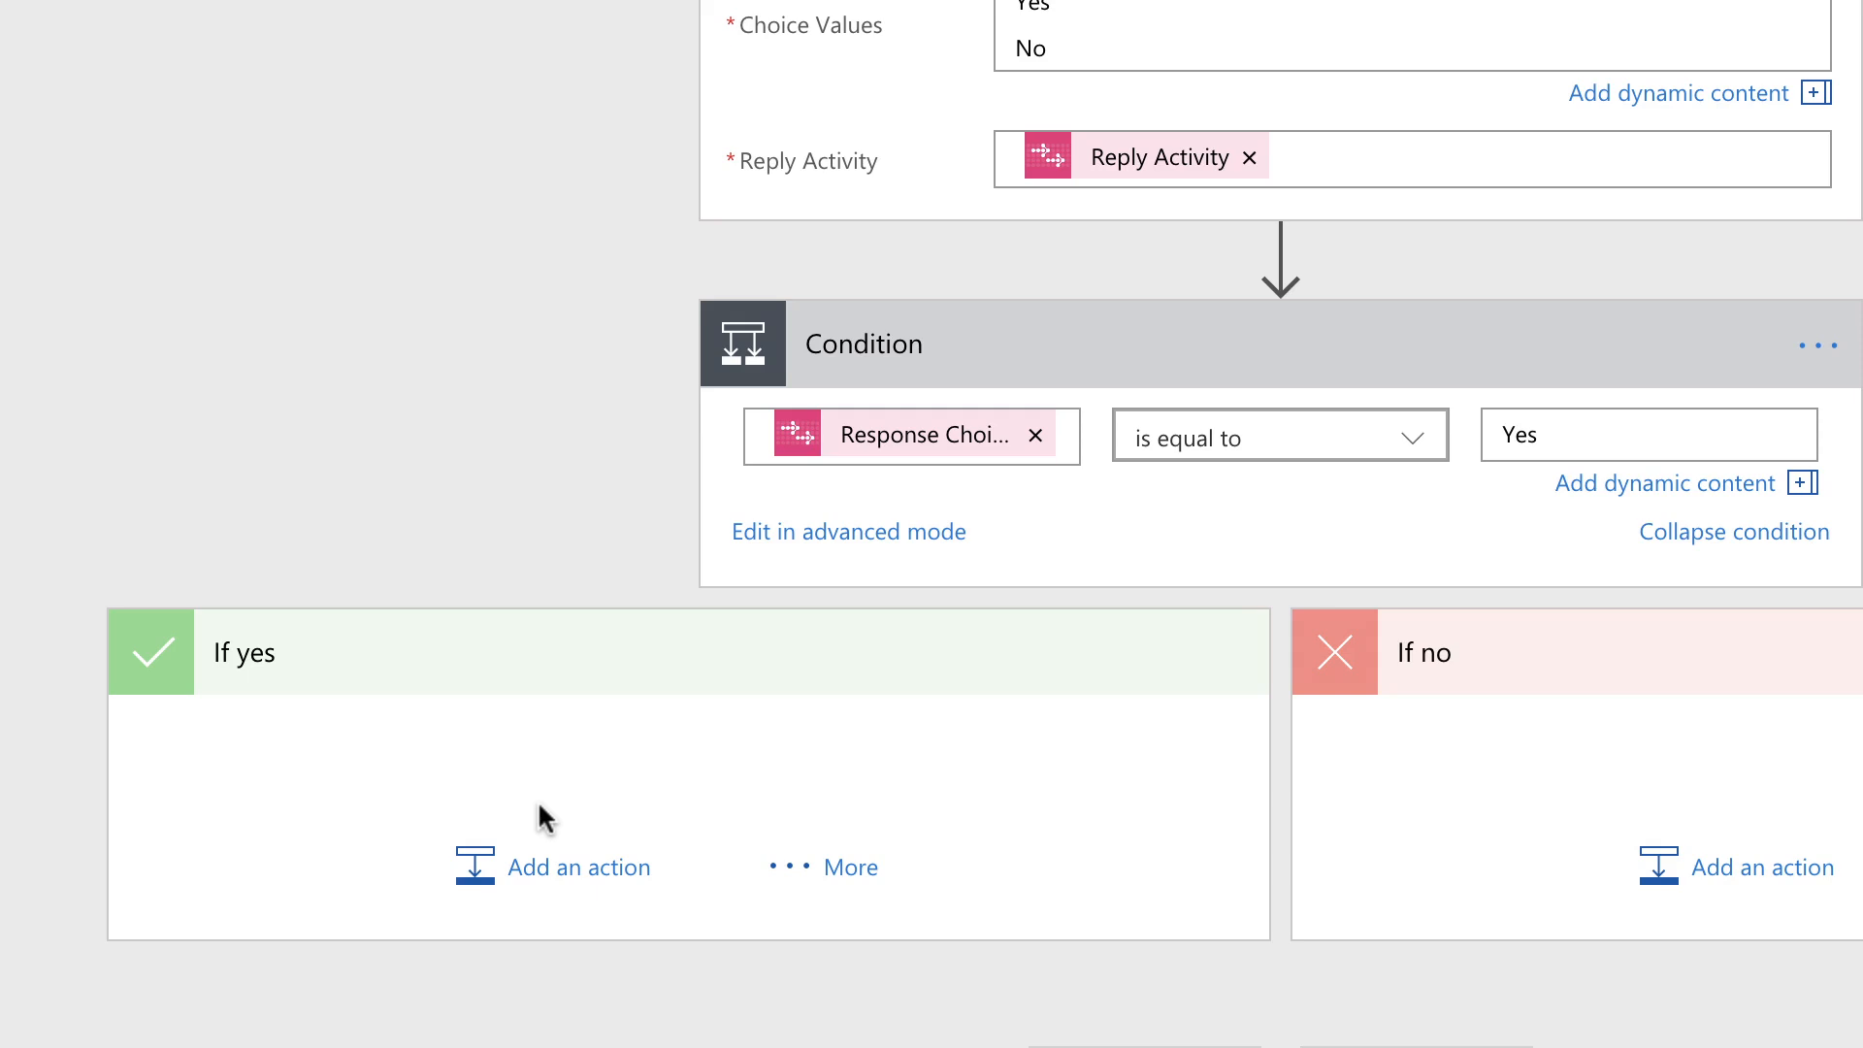
click(541, 850)
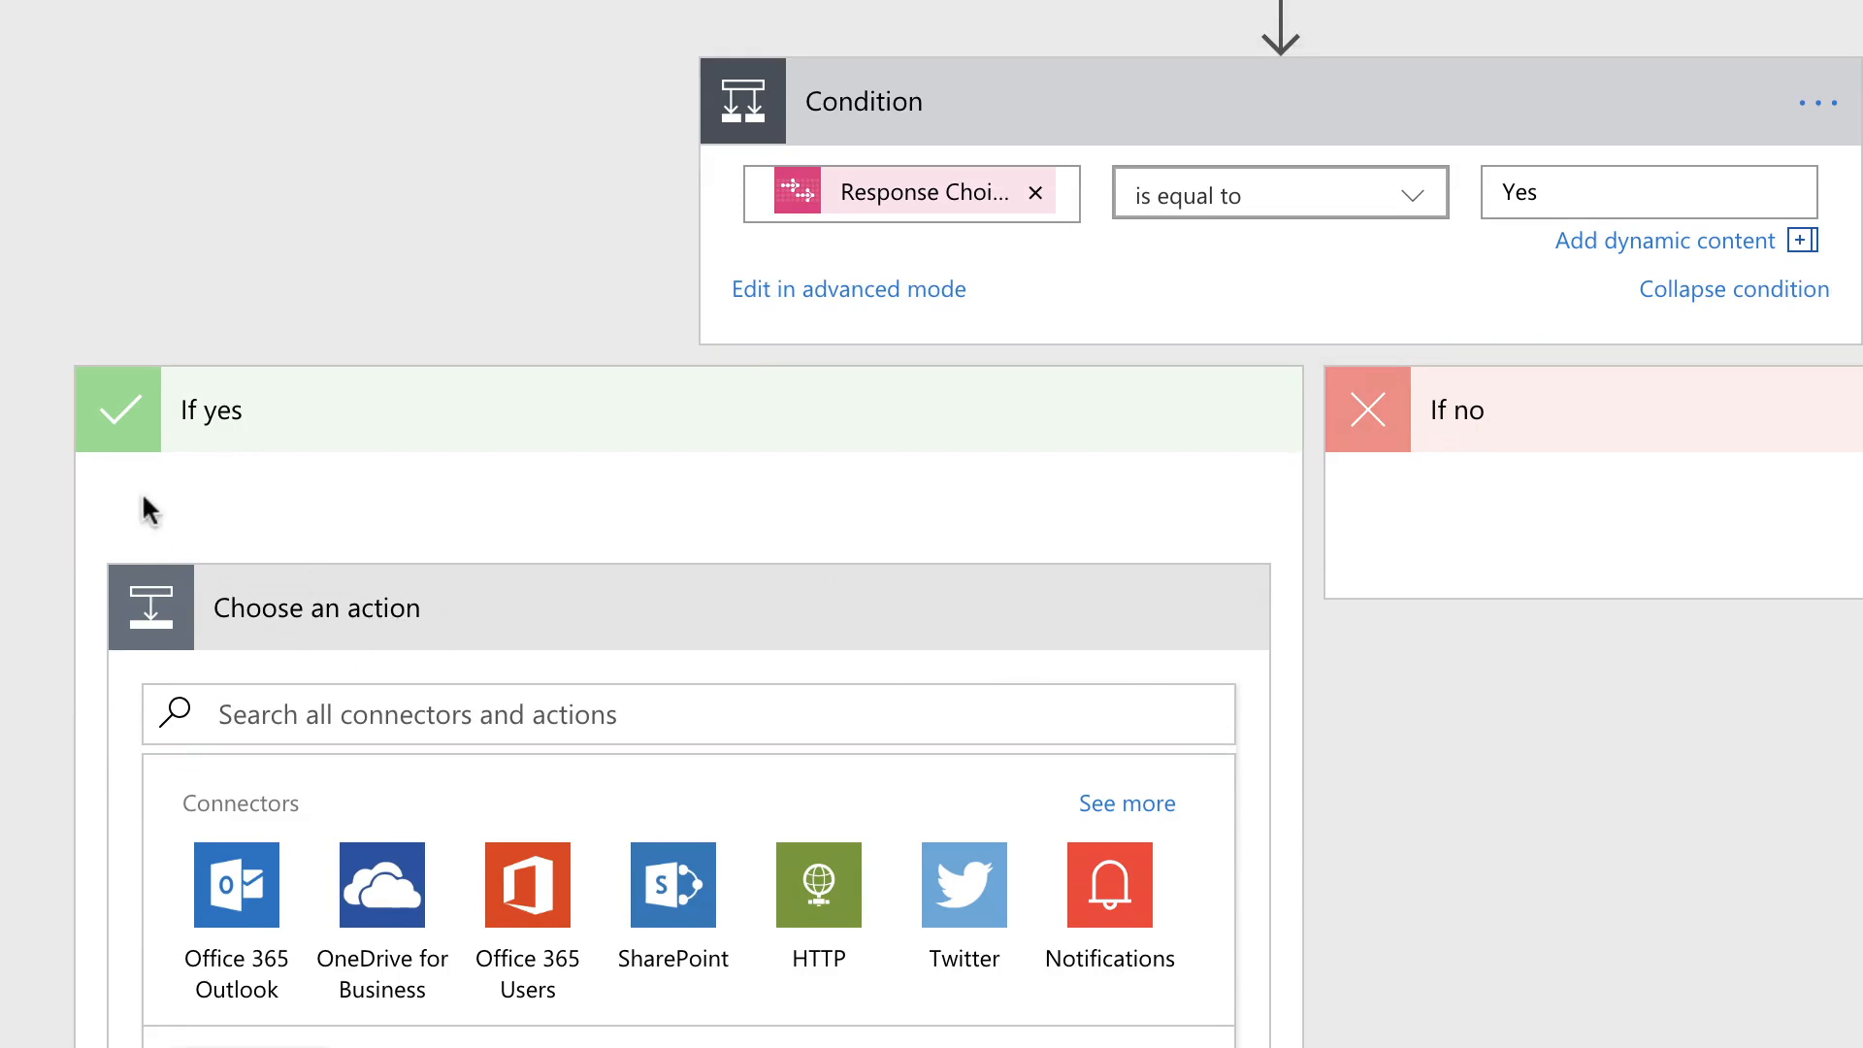
scroll(489, 543, down, 1)
scroll(1141, 893, down, 10)
click(1164, 837)
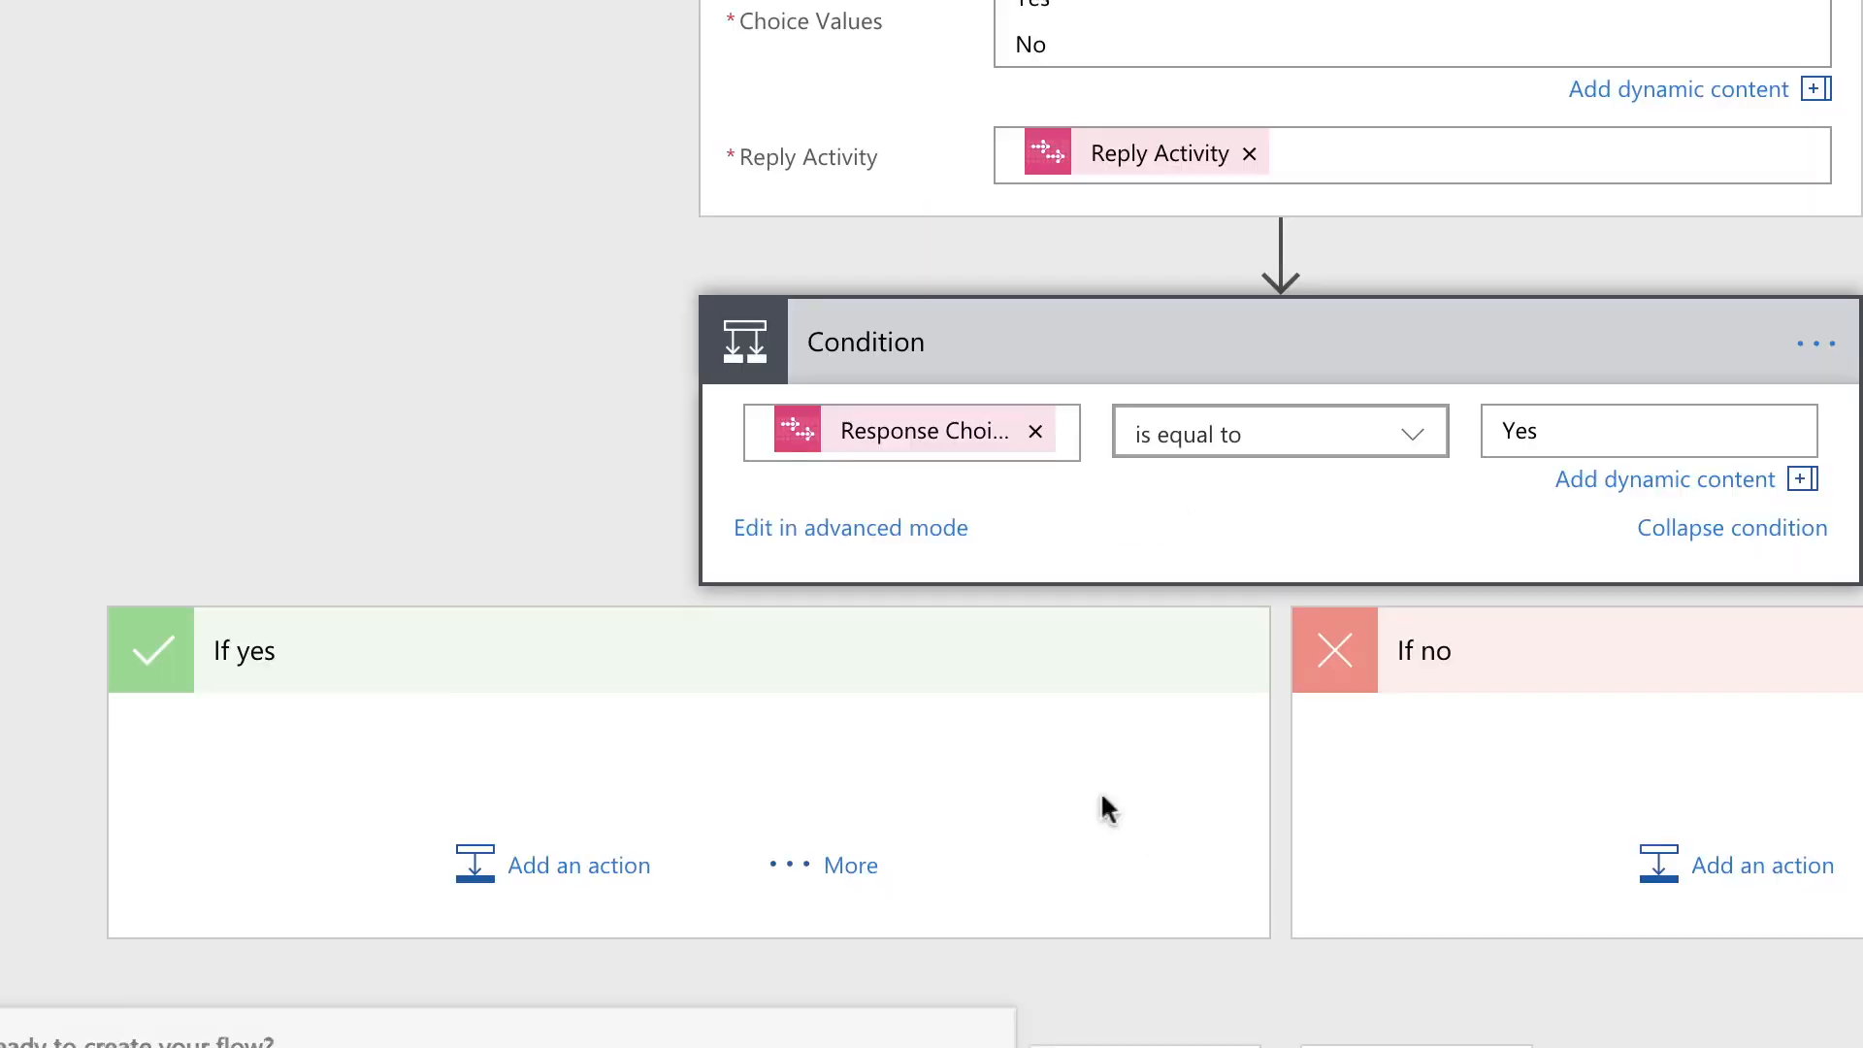
Add a switch case to the If yes branch and set it to switch on the Office Location dynamic value
click(873, 868)
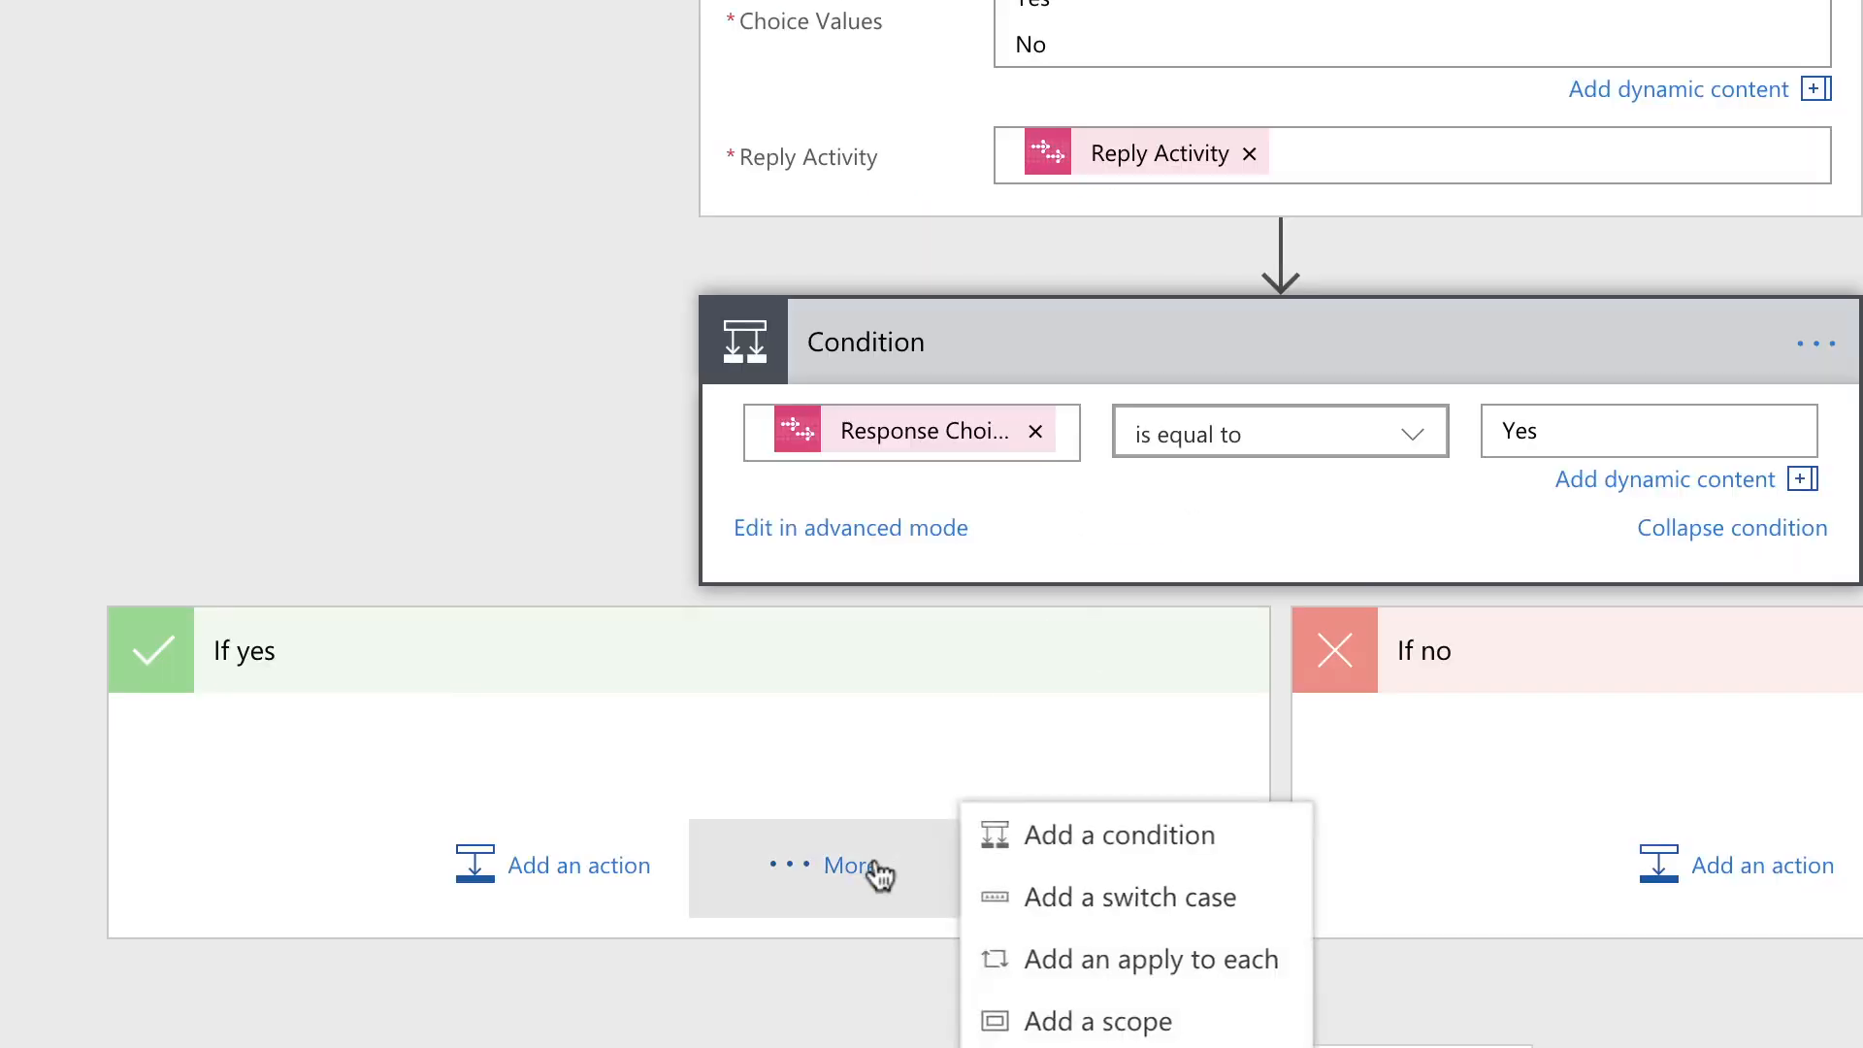
click(1167, 902)
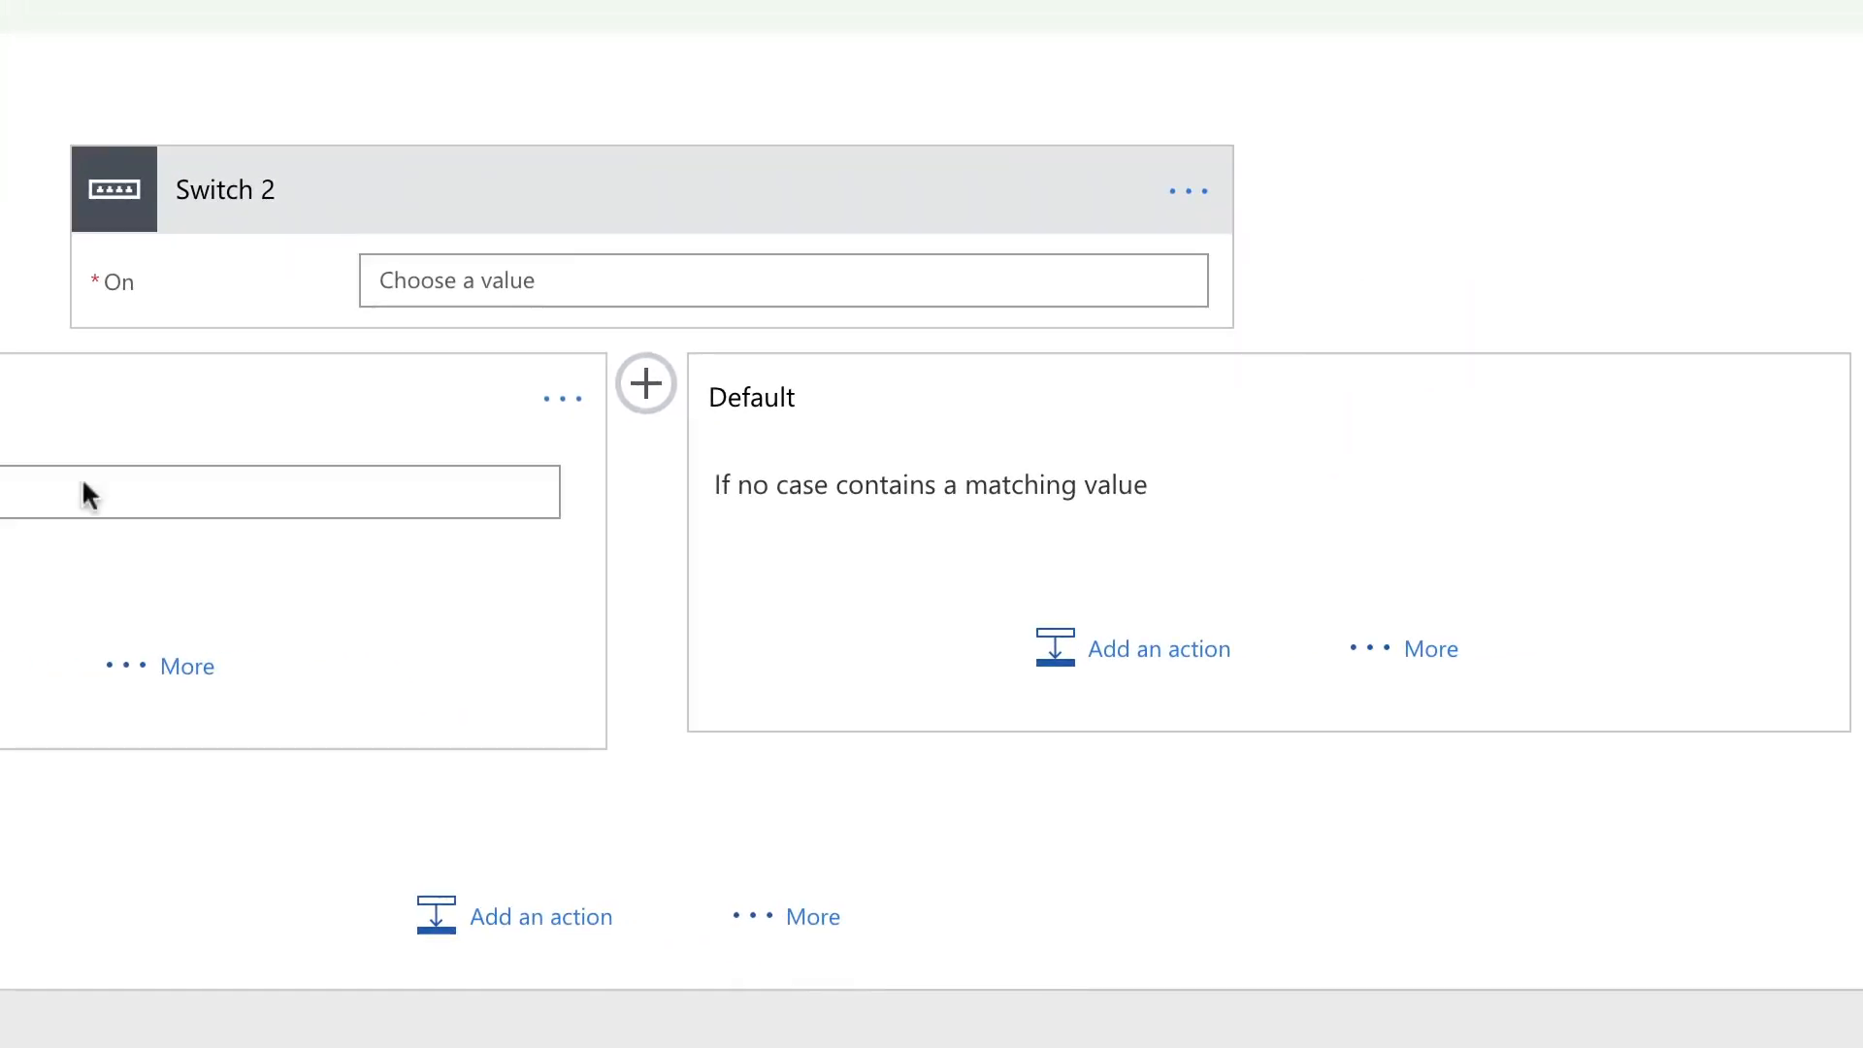
click(565, 279)
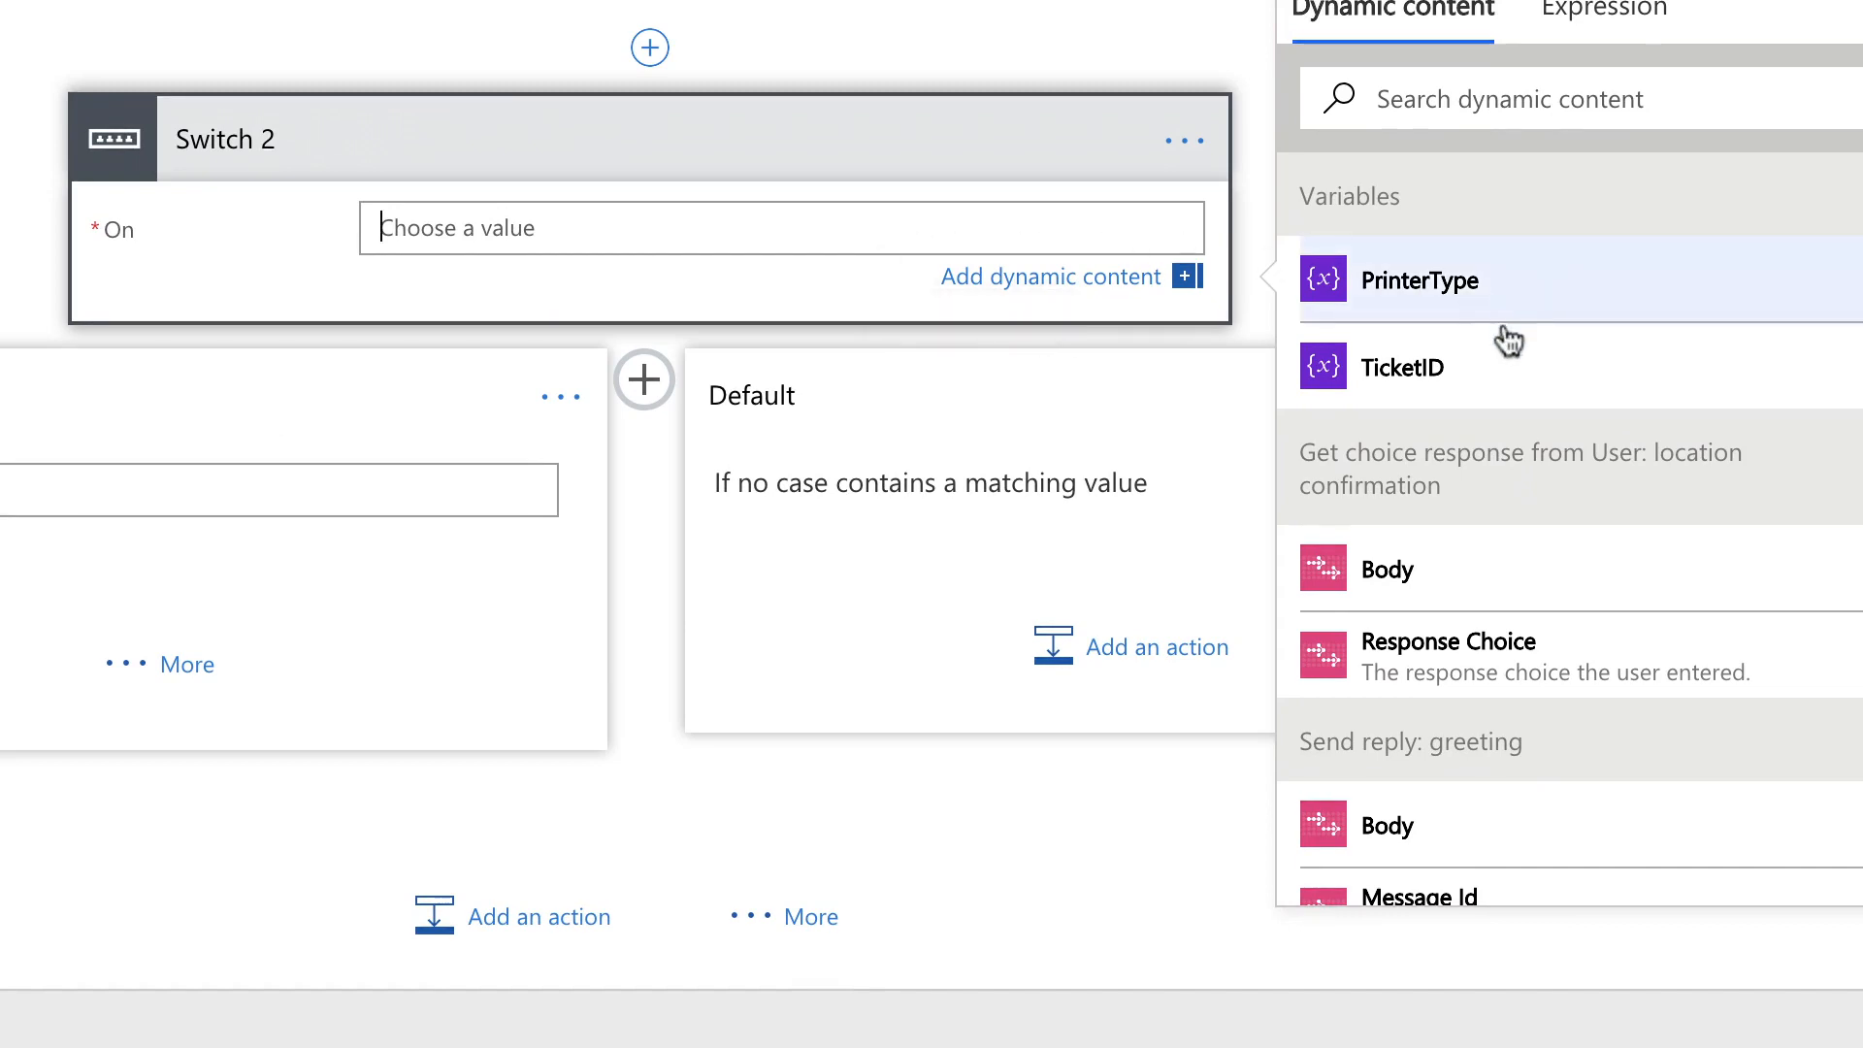
scroll(1470, 685, down, 5)
scroll(1406, 366, up, 5)
click(1431, 107)
text(office)
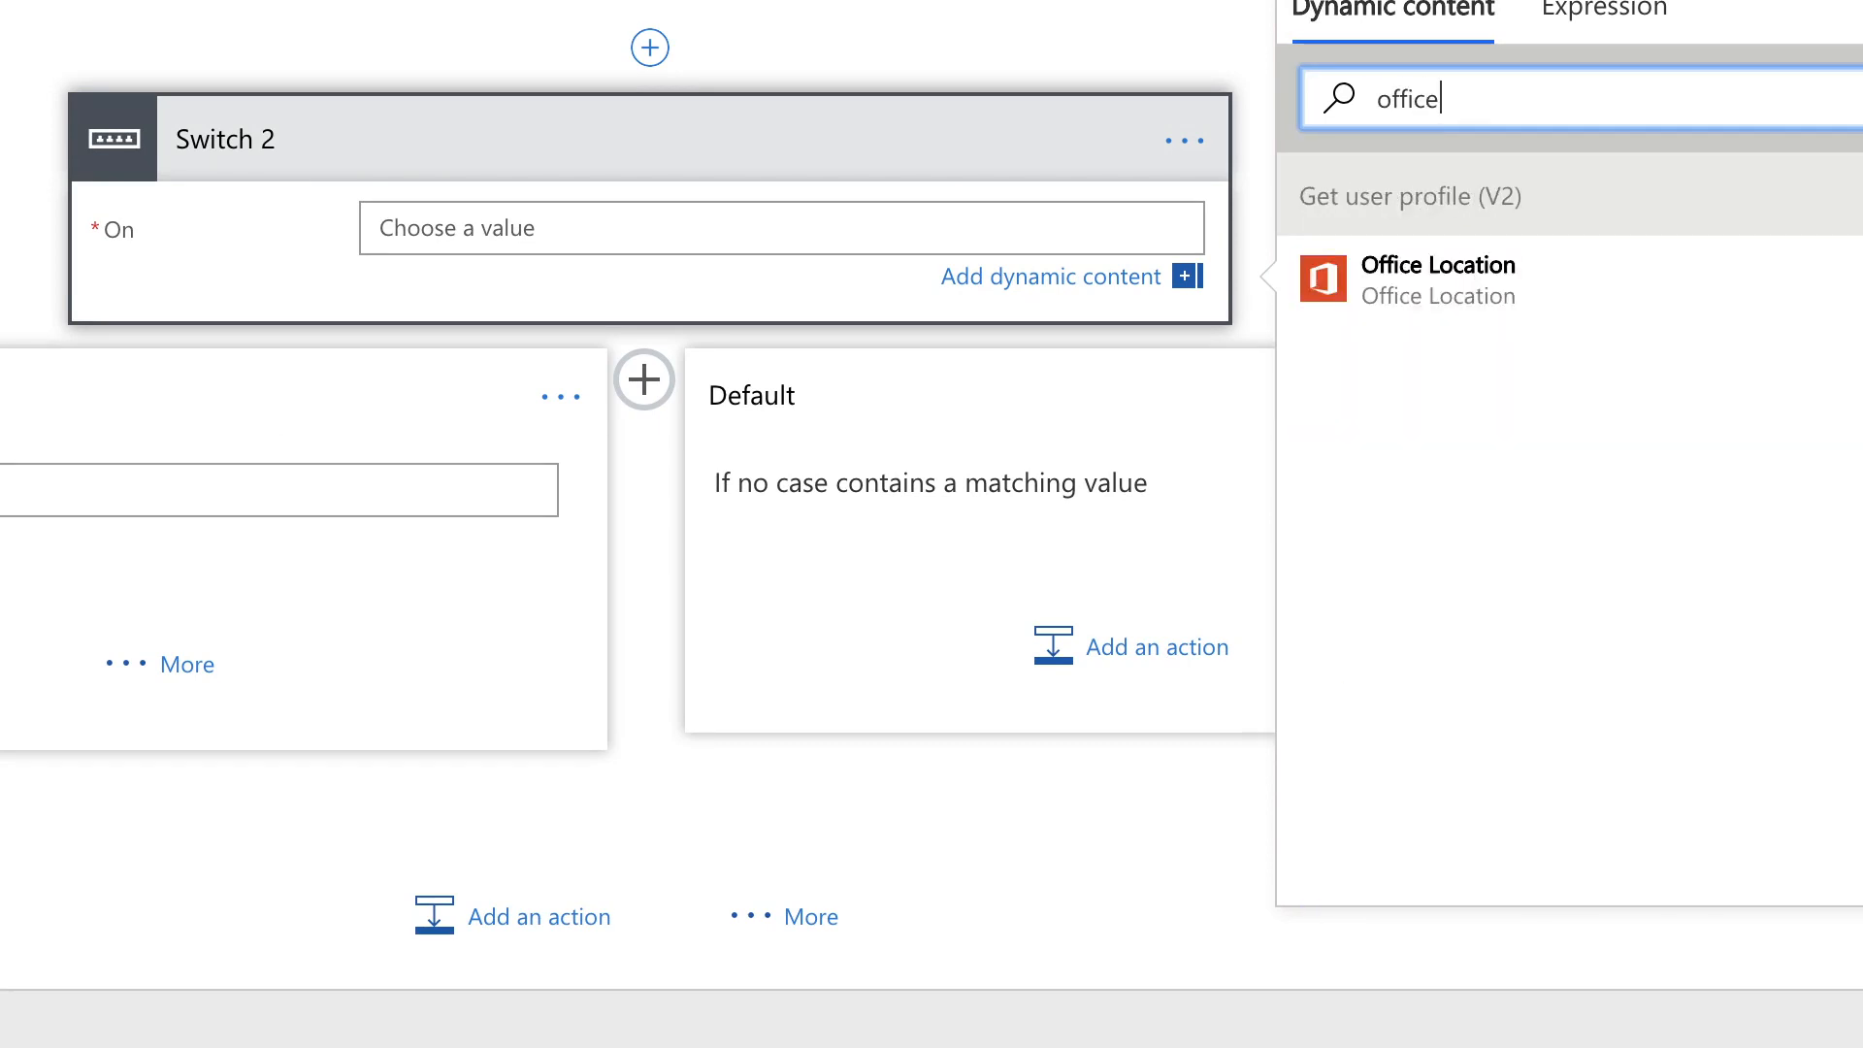
click(1401, 291)
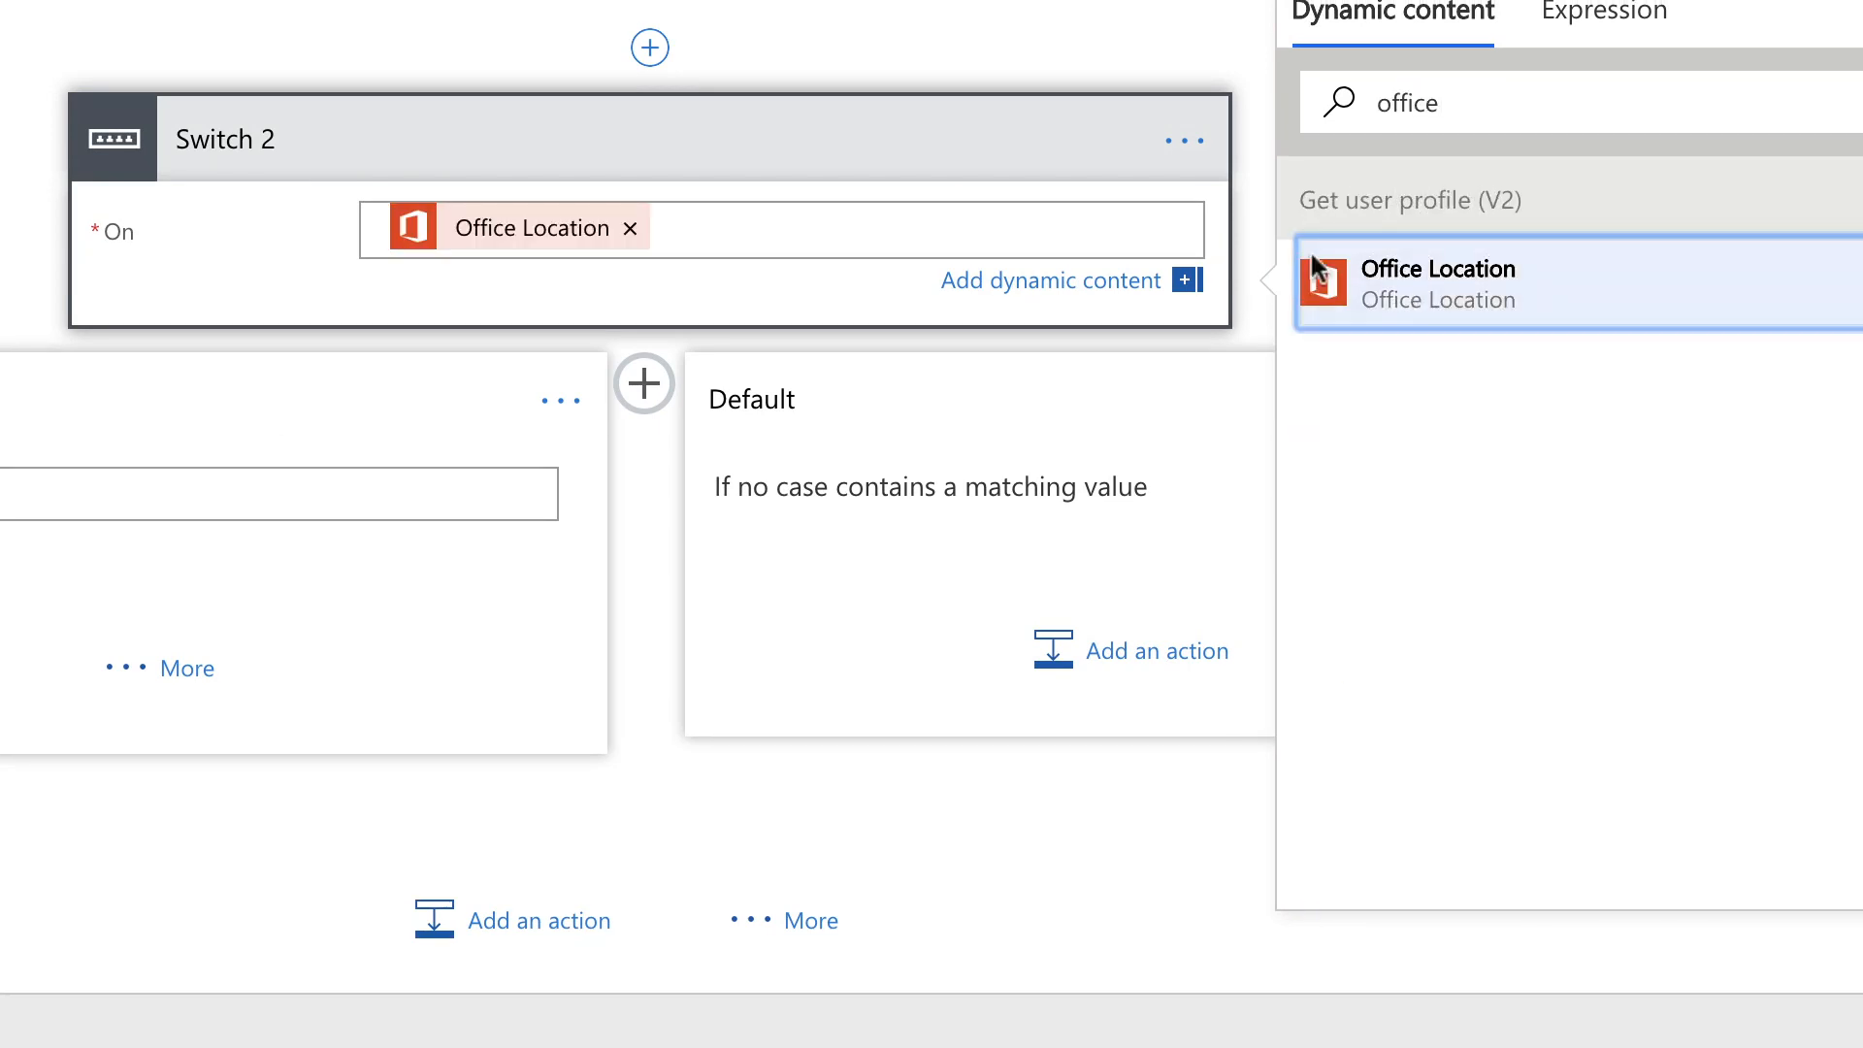
Set the switch case's Equals value to Headquarters
click(100, 486)
text(Head)
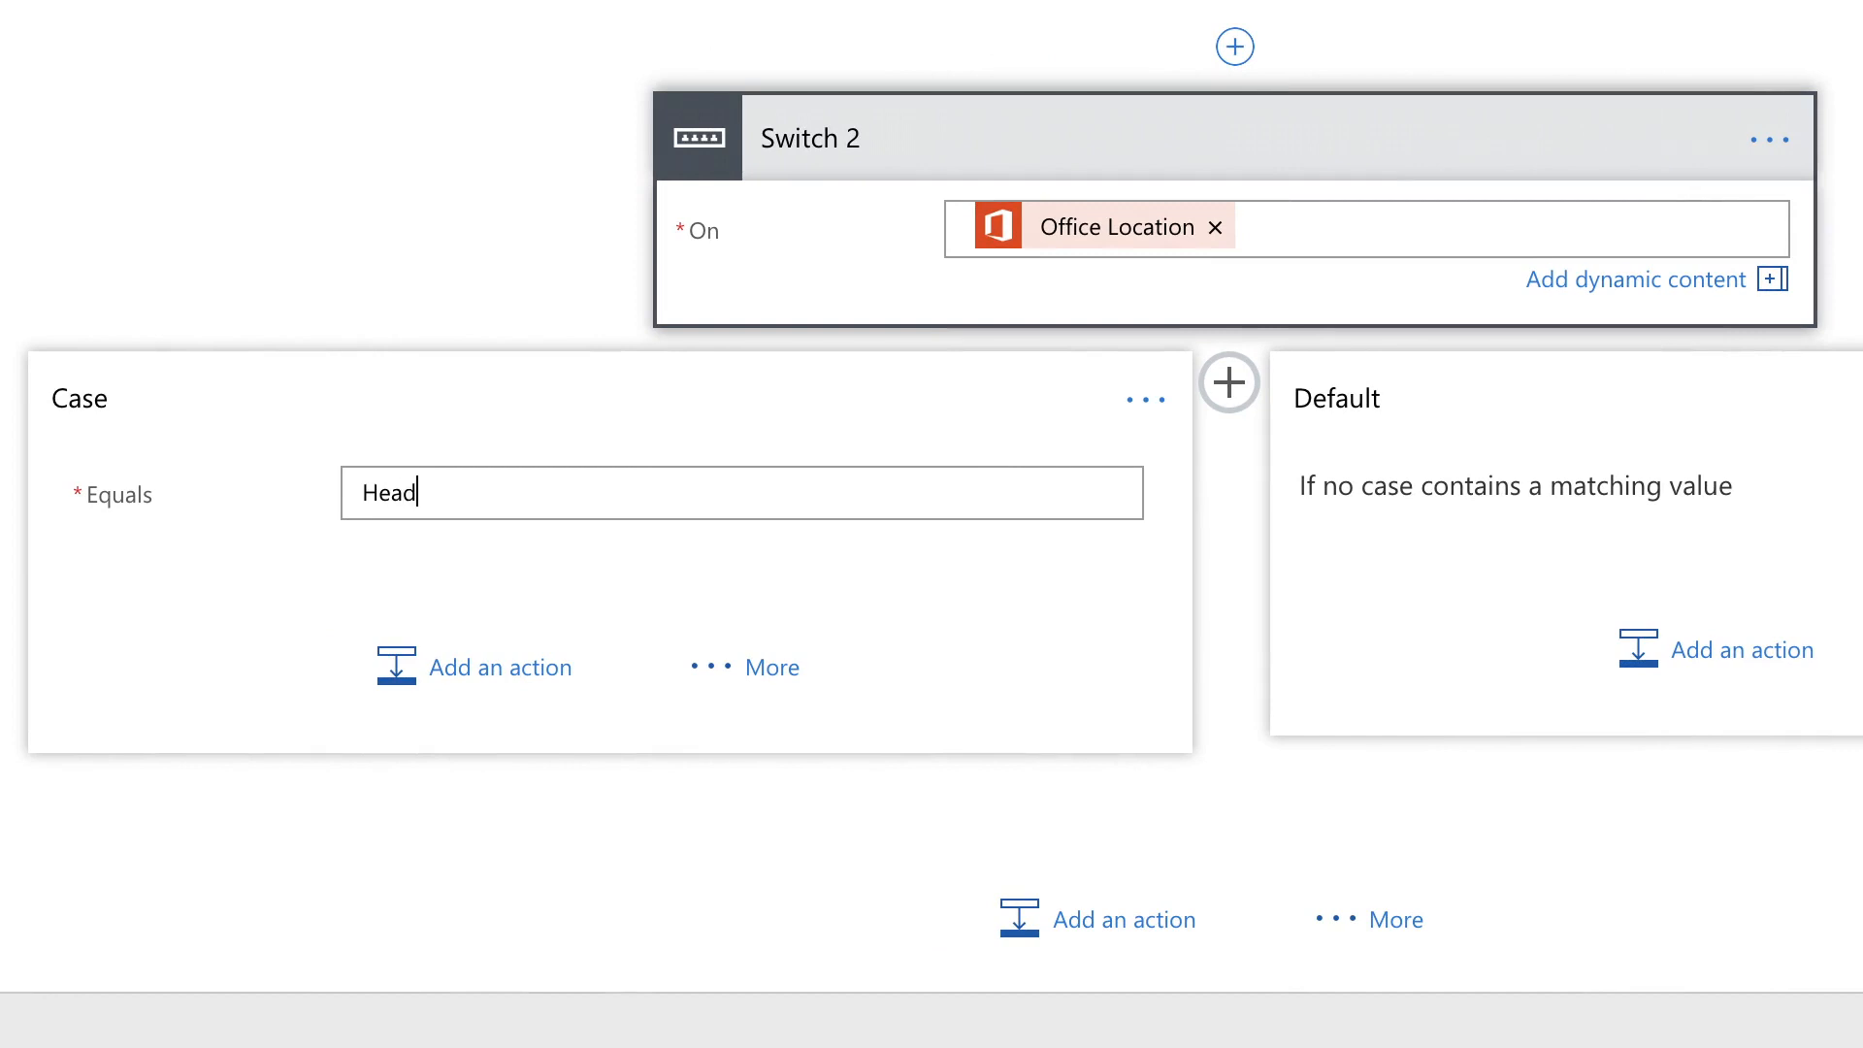
text(quarters)
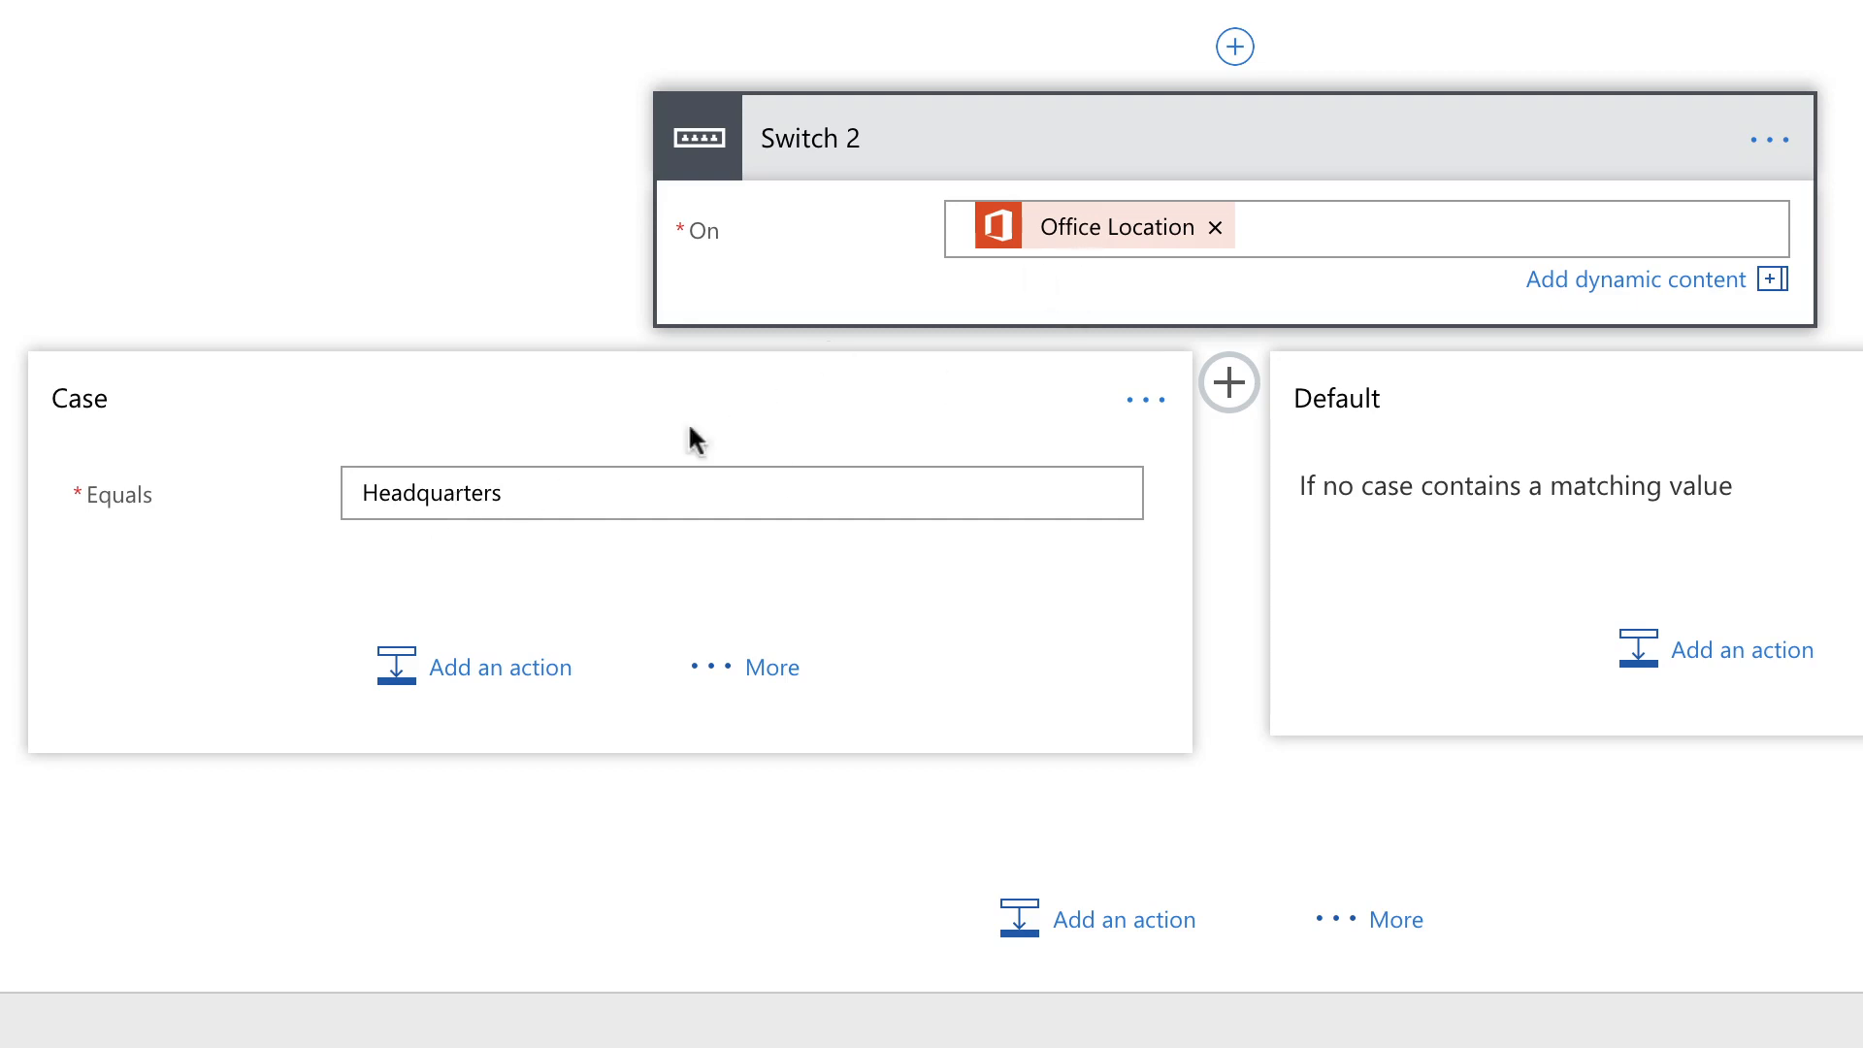
Add an AtBot Logic "Get choice response from User" action inside the Headquarters case
click(485, 669)
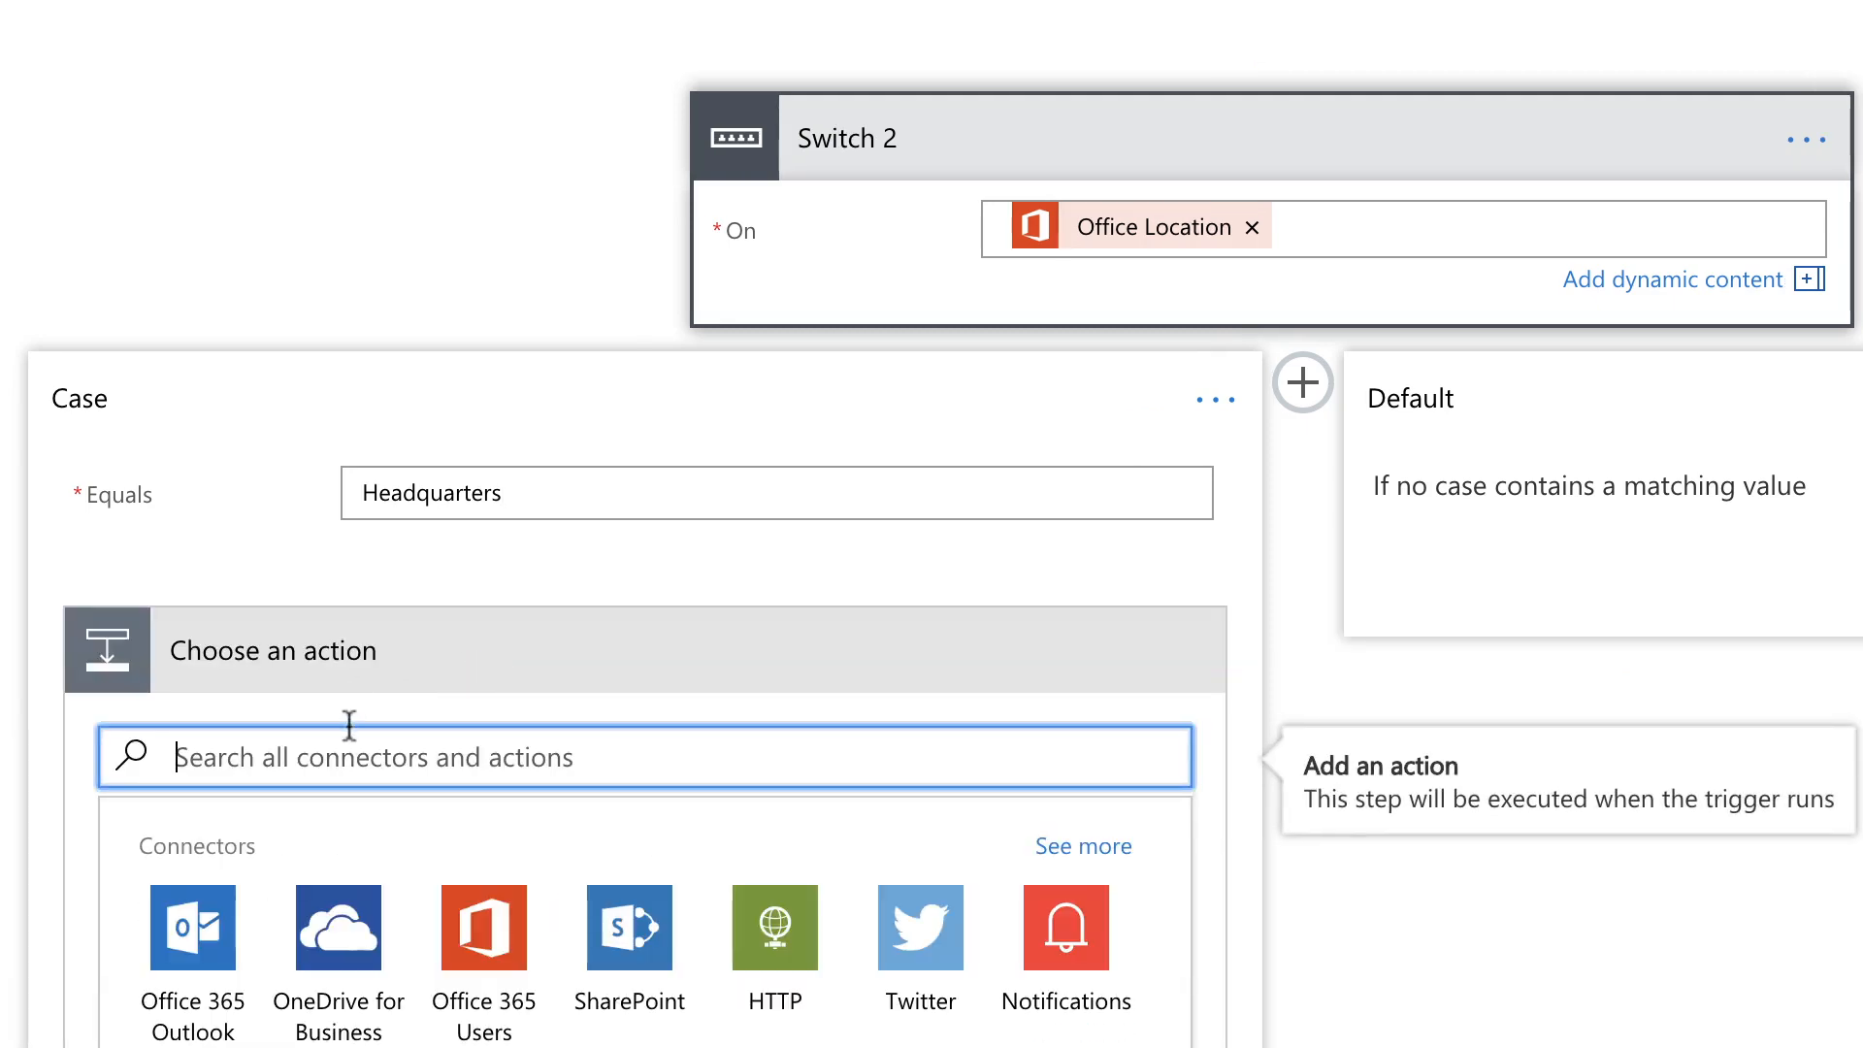
text(get choice)
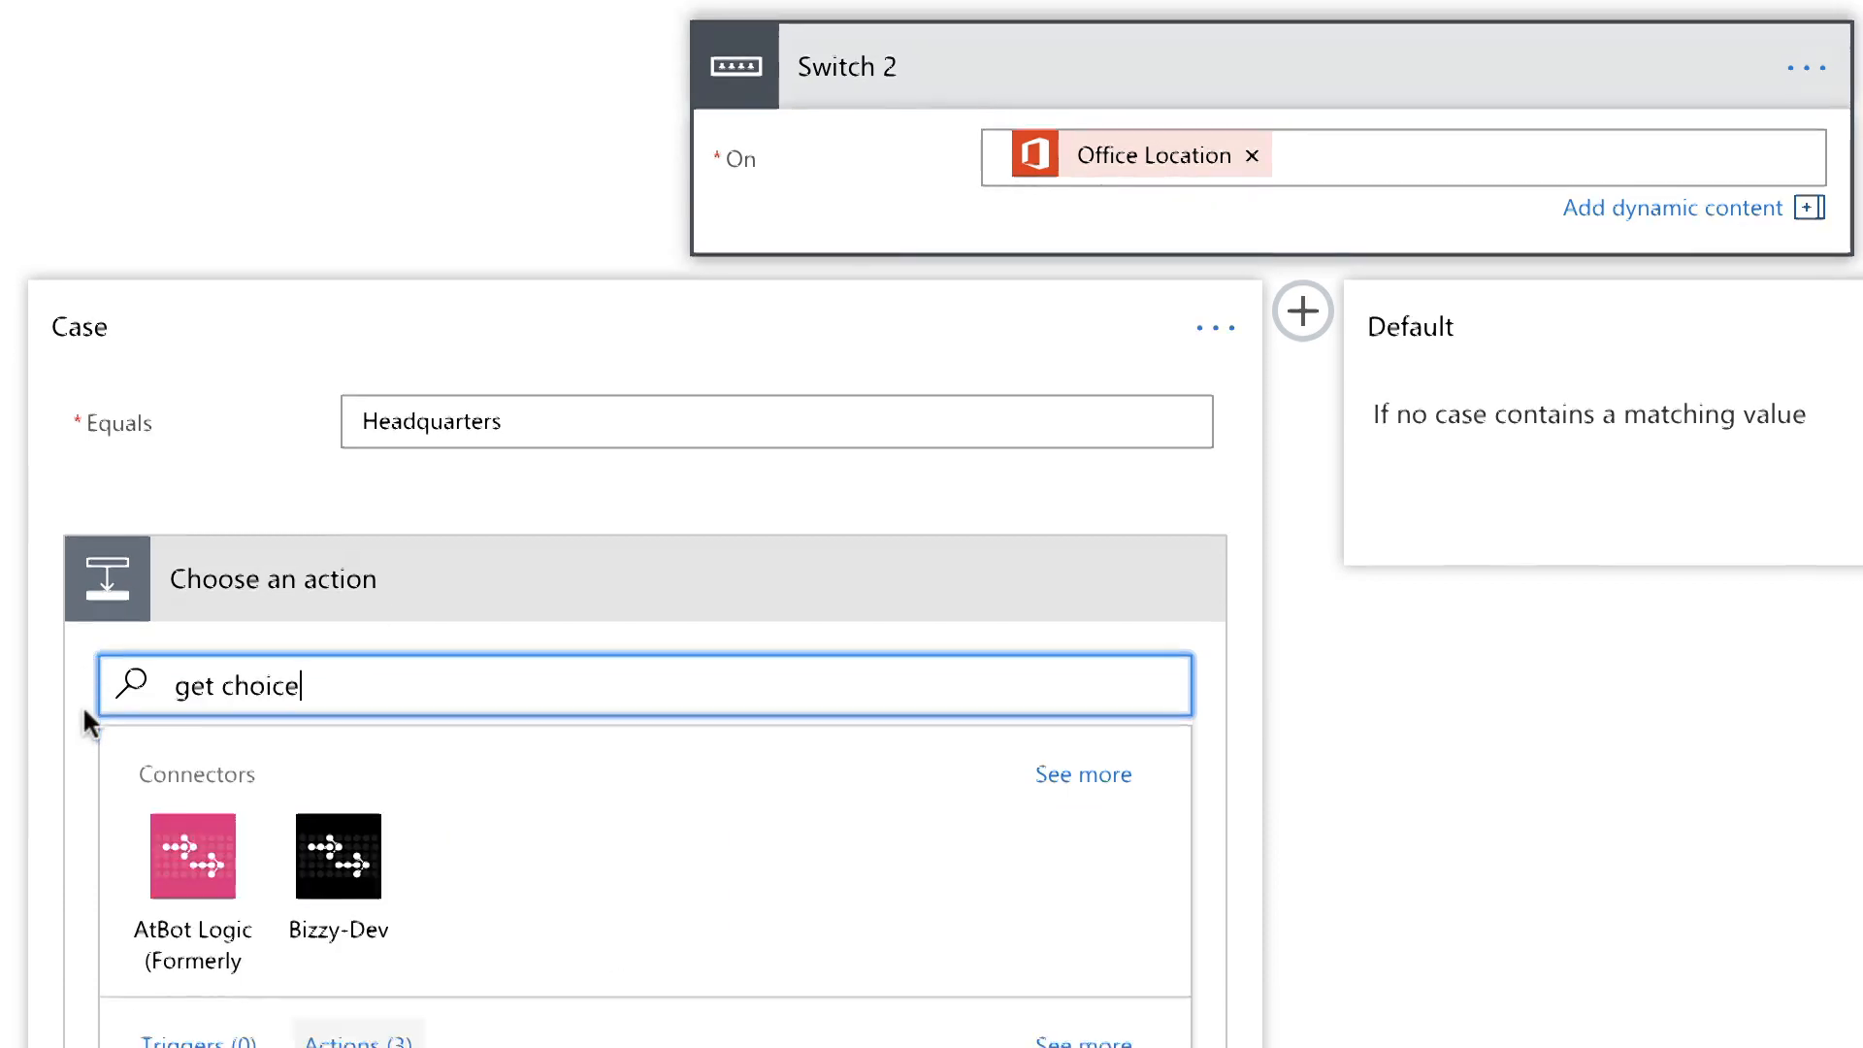
scroll(84, 704, down, 3)
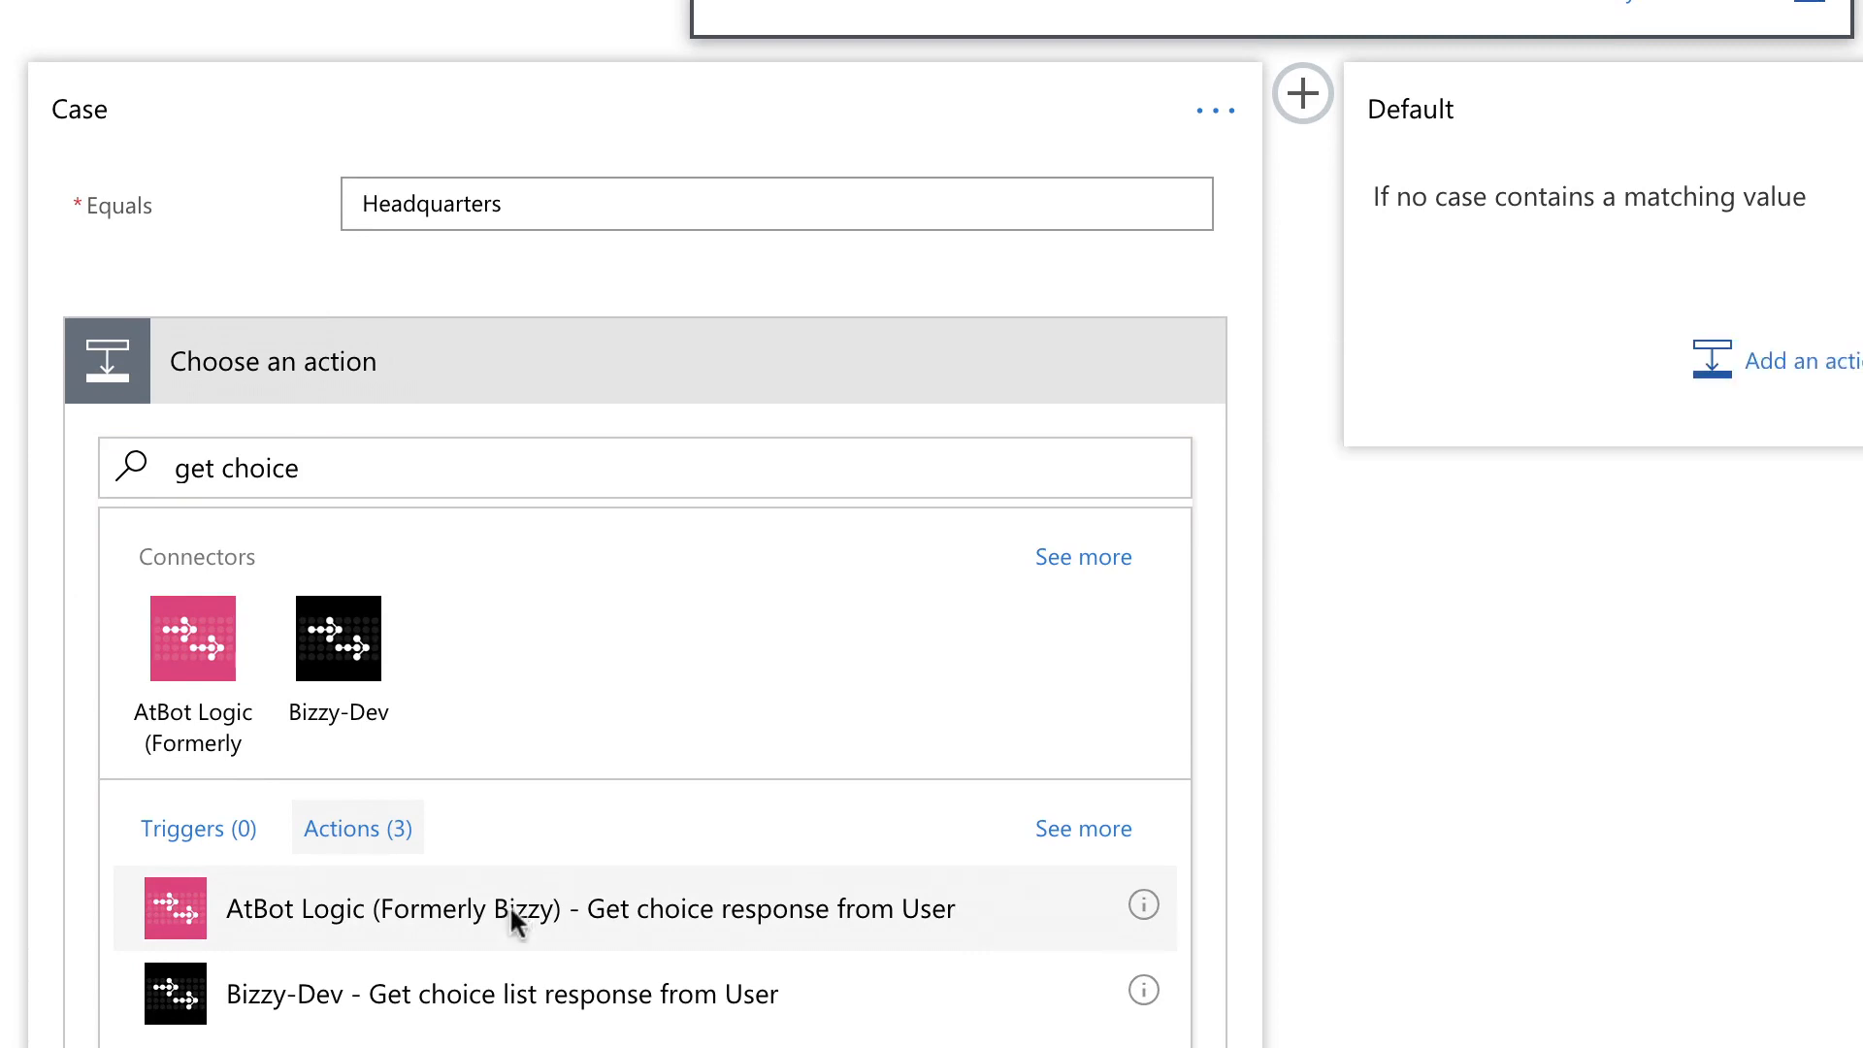
click(514, 912)
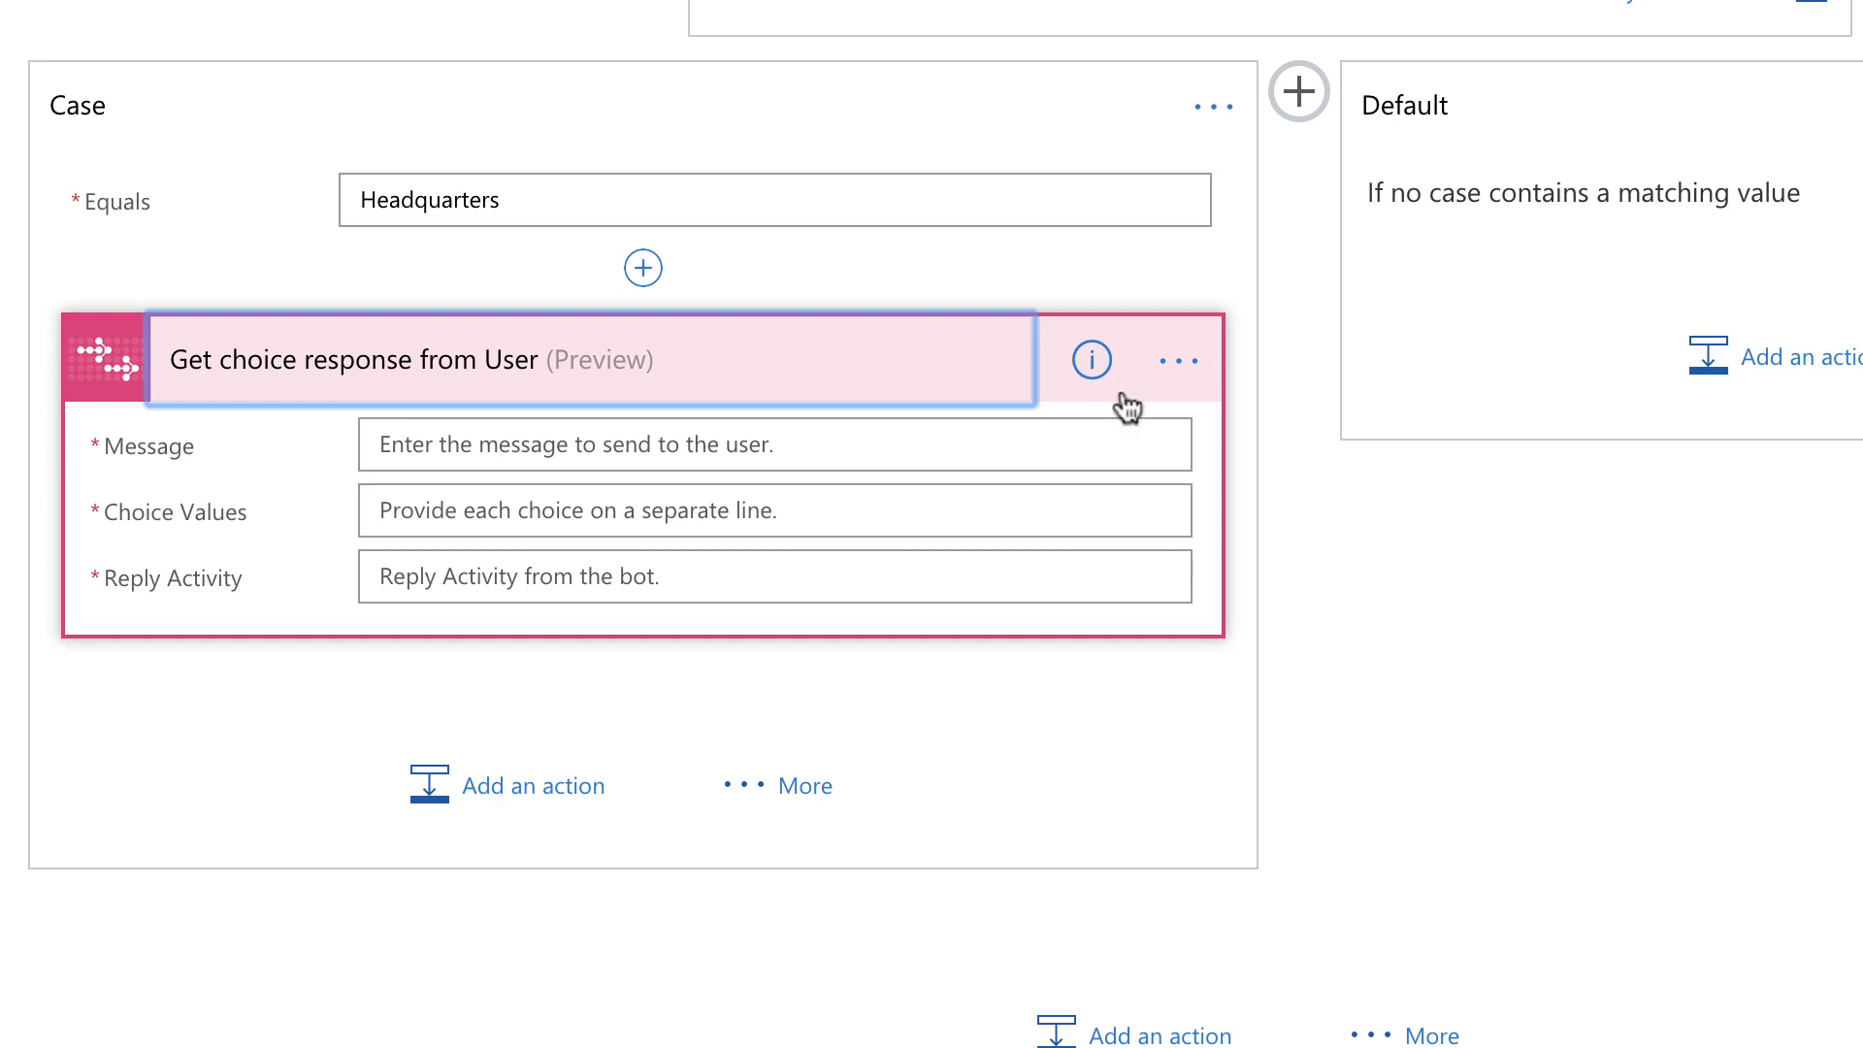
Rename the Headquarters case's choice action as "Get choice response from User: which floor HQ 1"
click(1179, 365)
click(1252, 351)
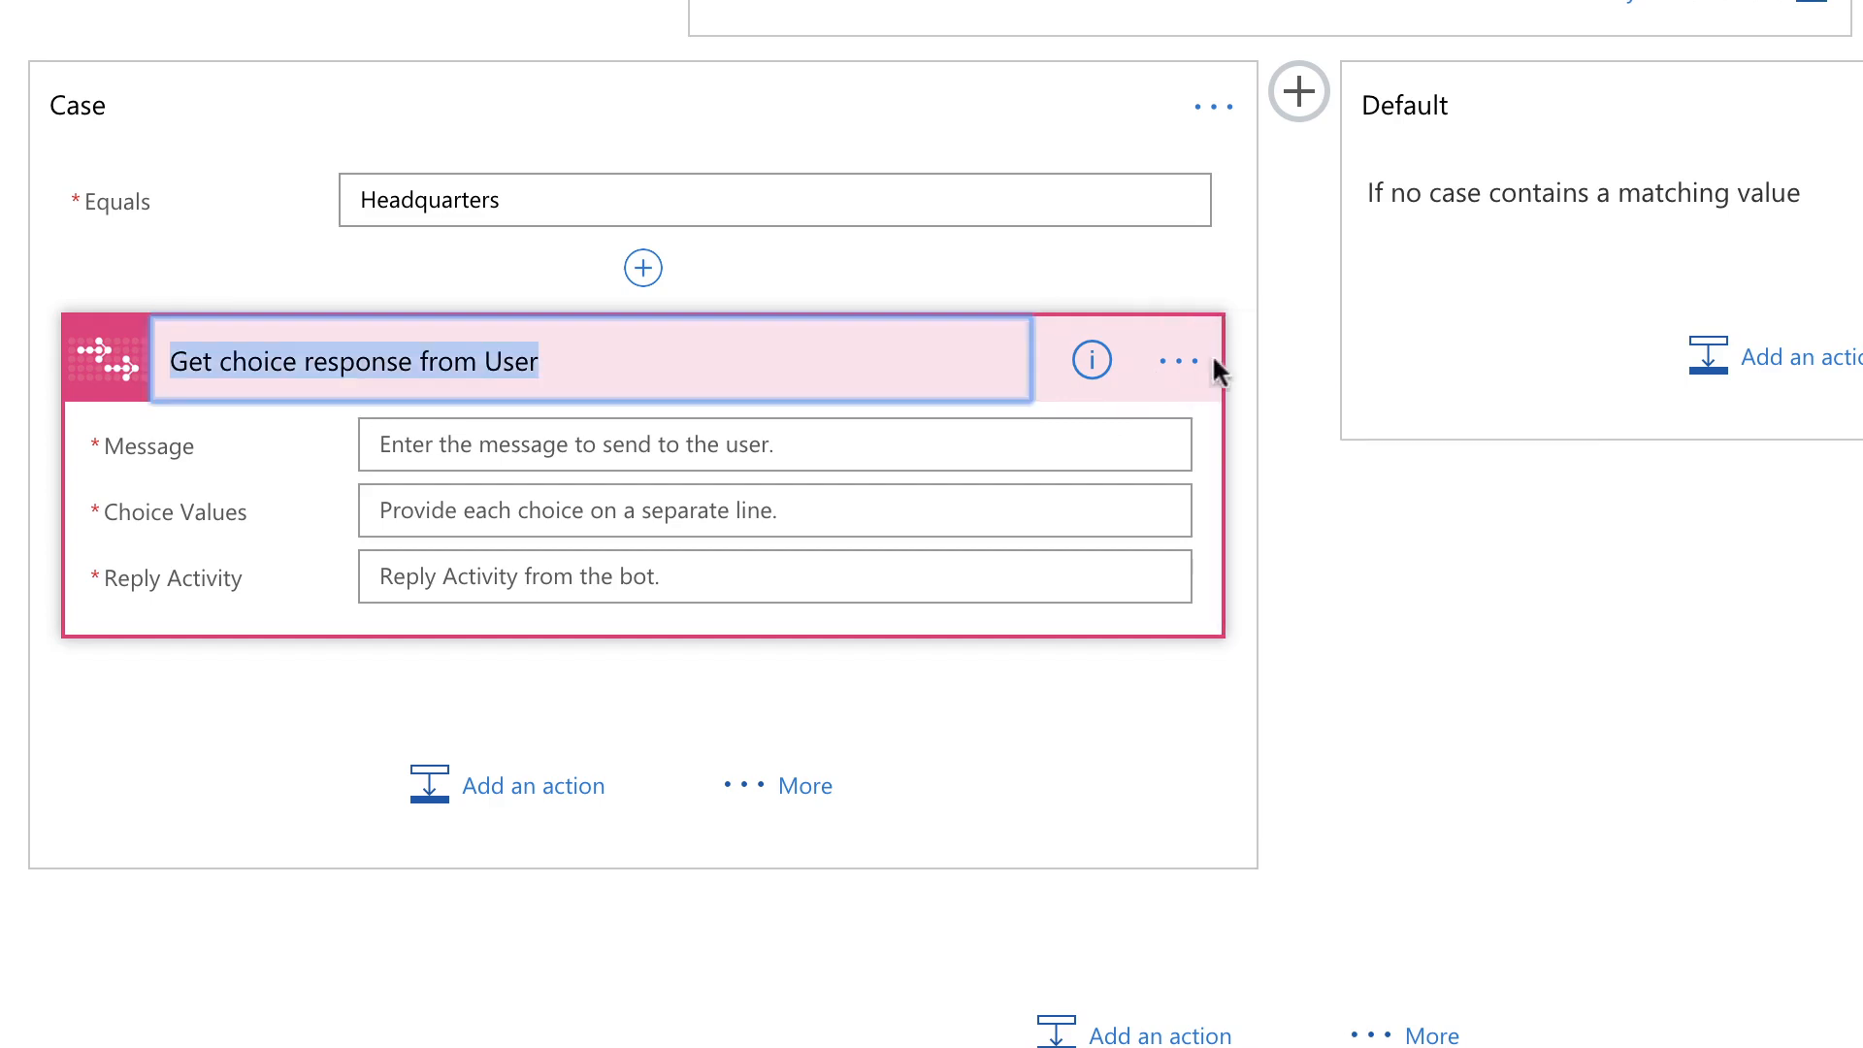
click(705, 357)
text(: which)
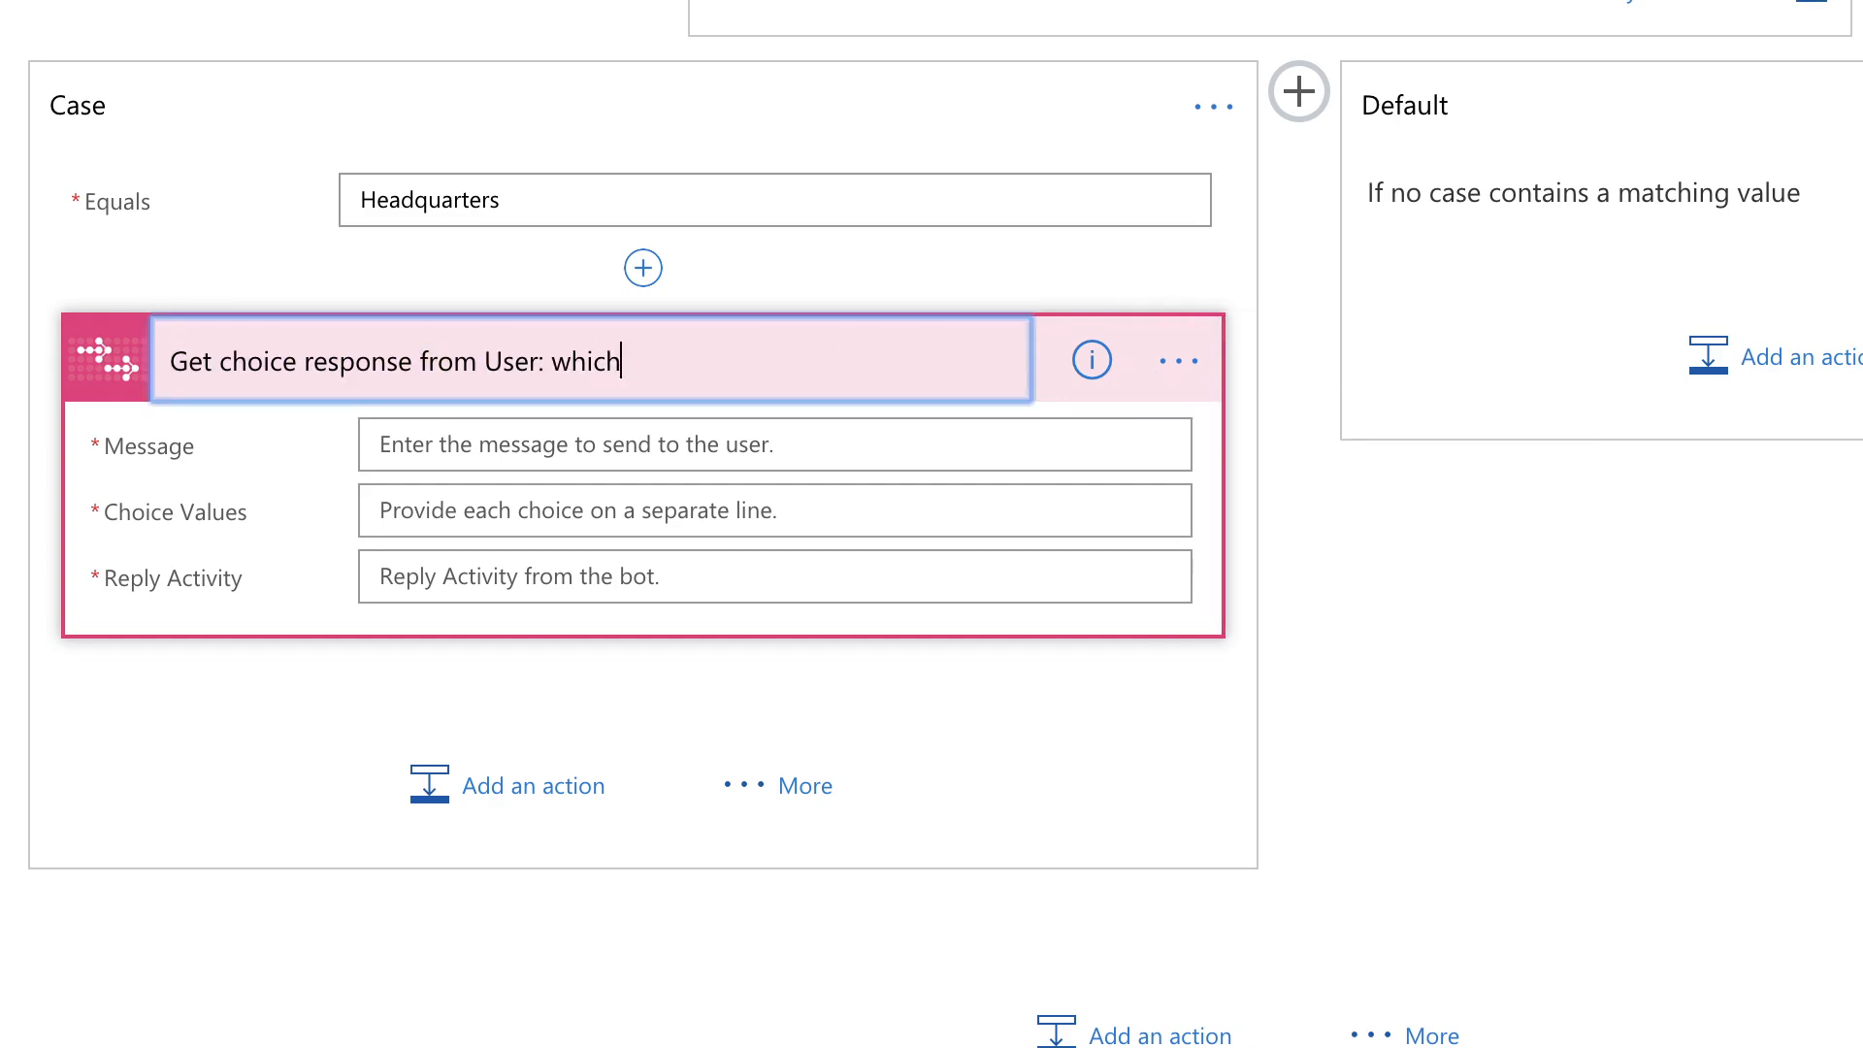
text( floor HQ 1)
key(Return)
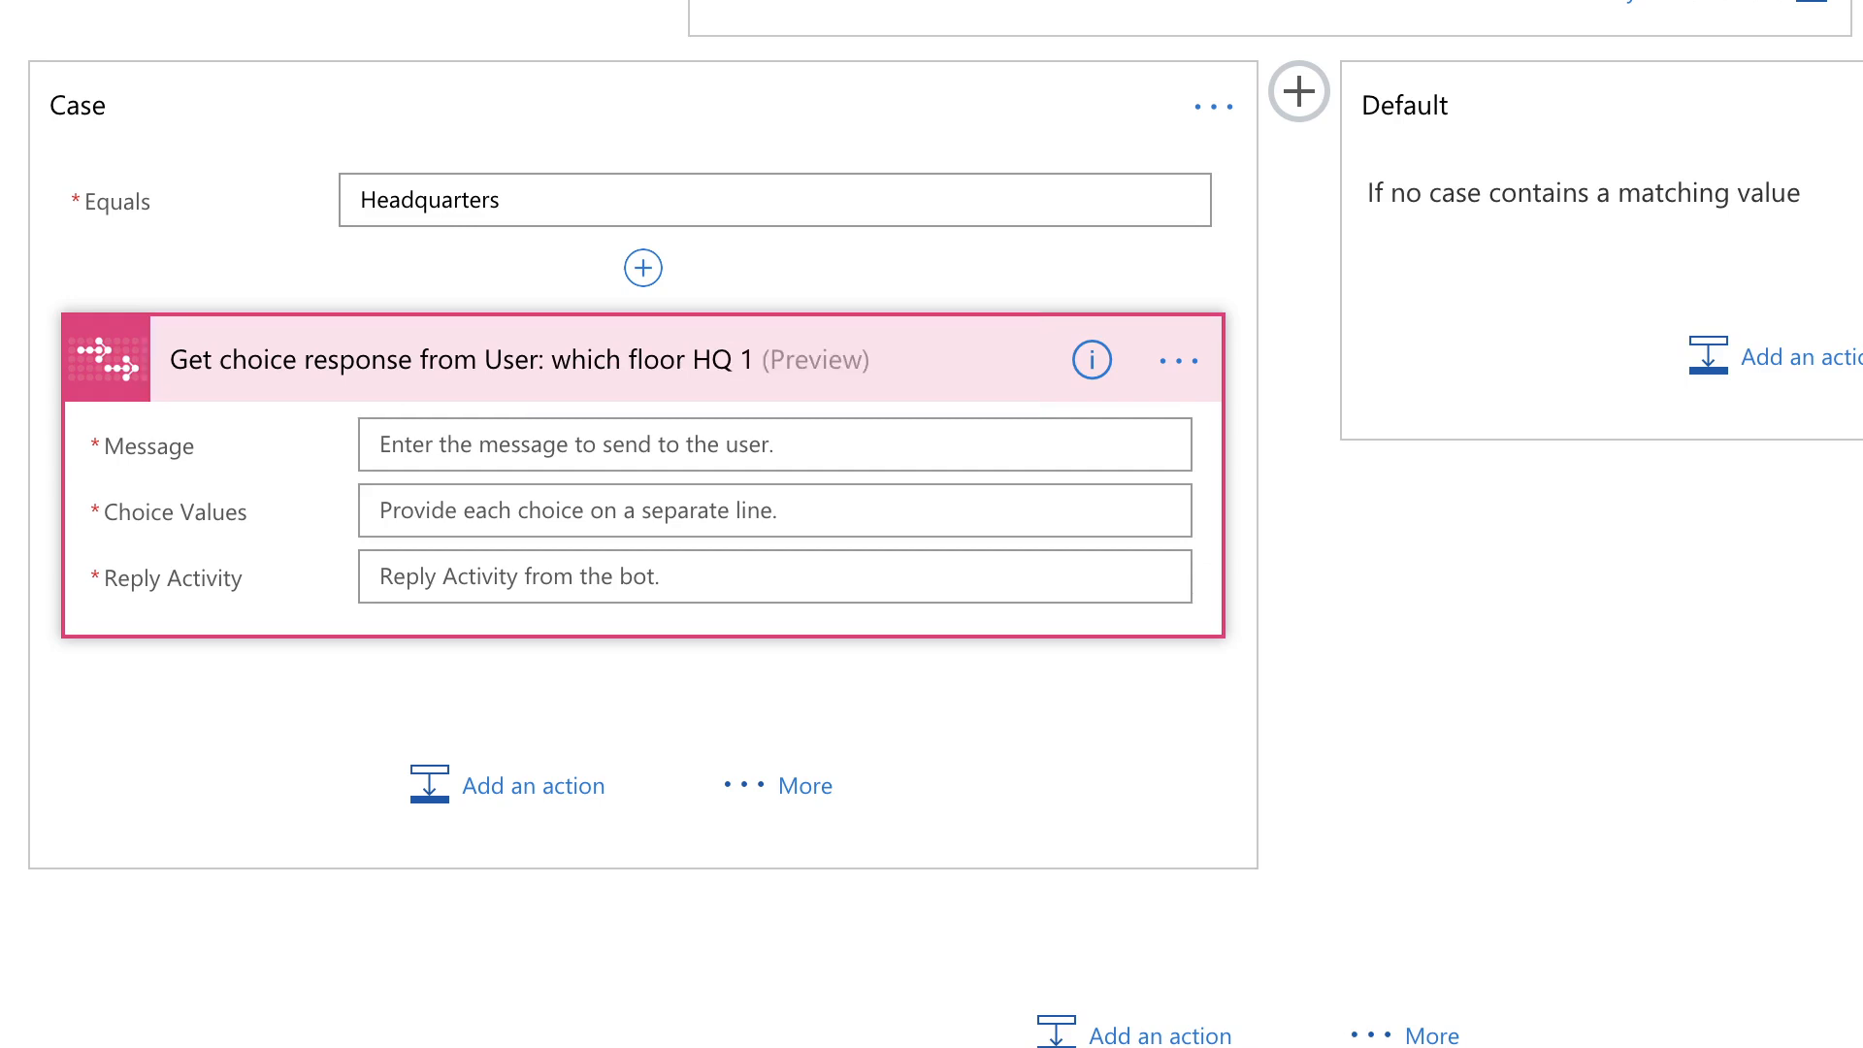
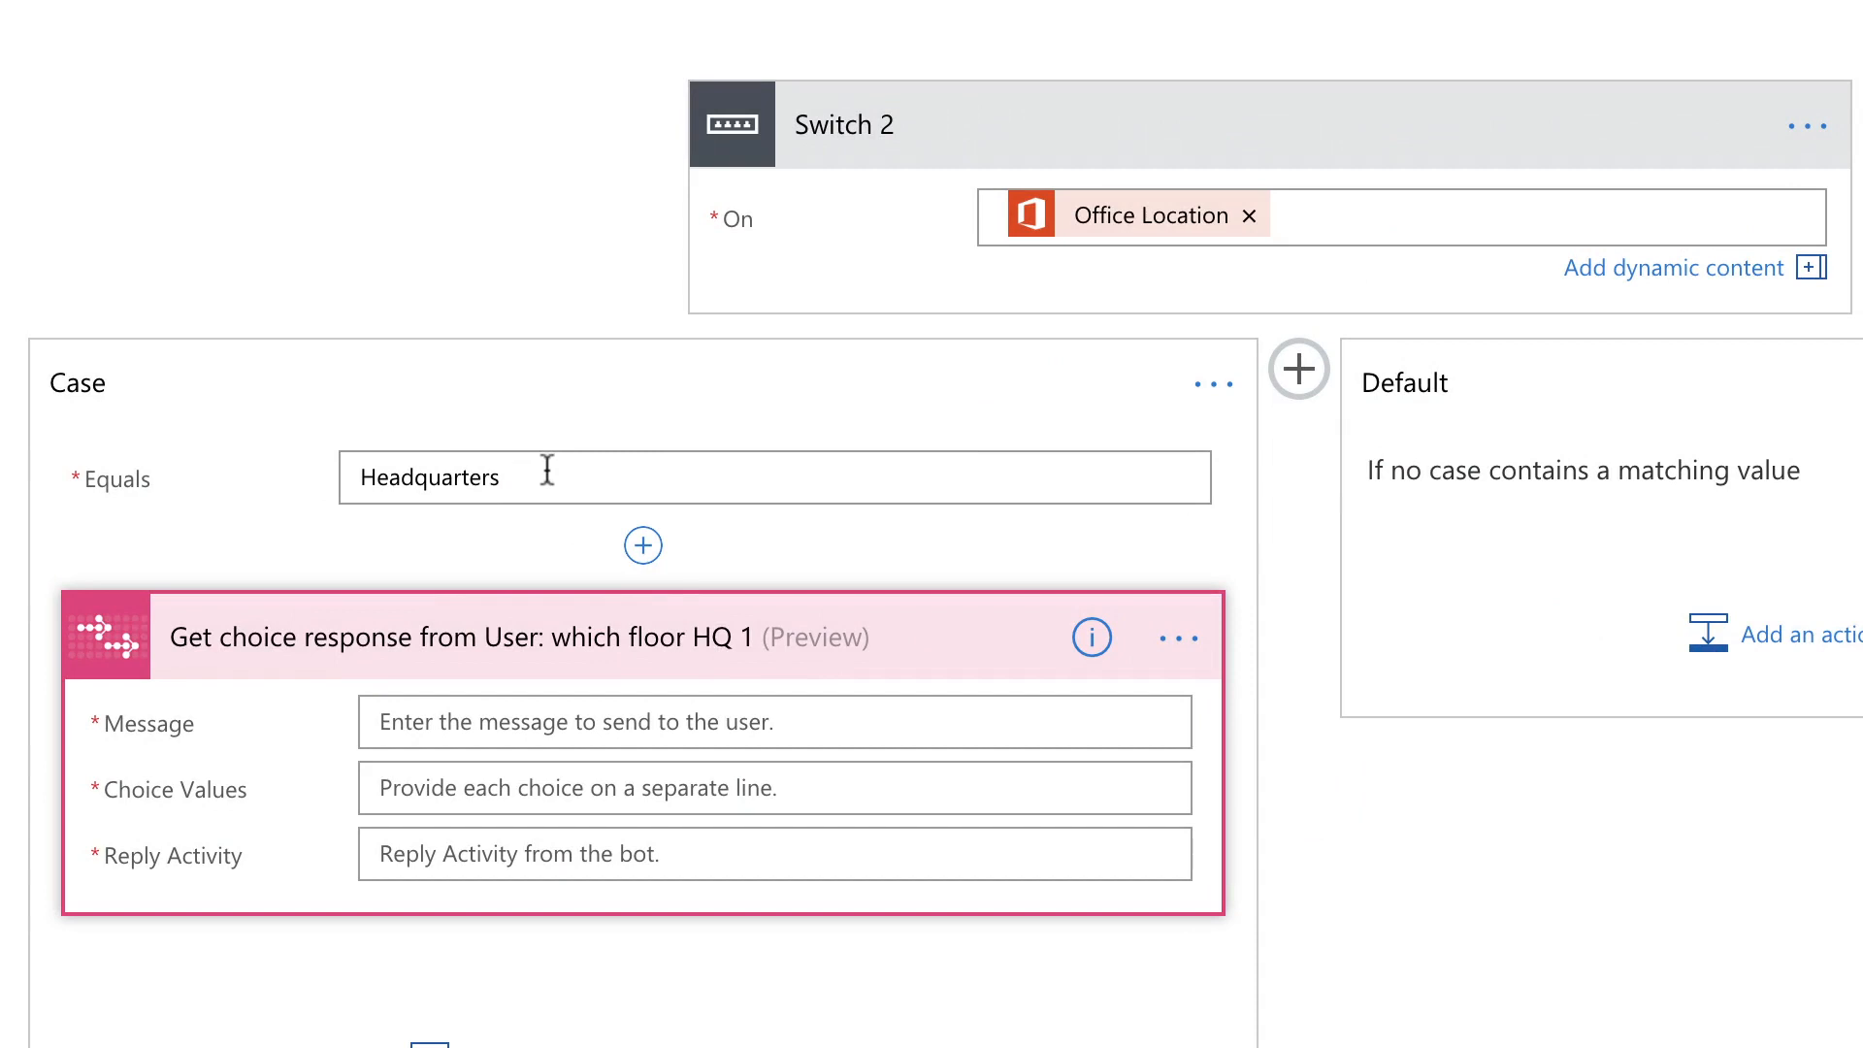
Set the floor question's Message to "Alright, and which floor in the Headquarters office do you want to print to?"
click(553, 719)
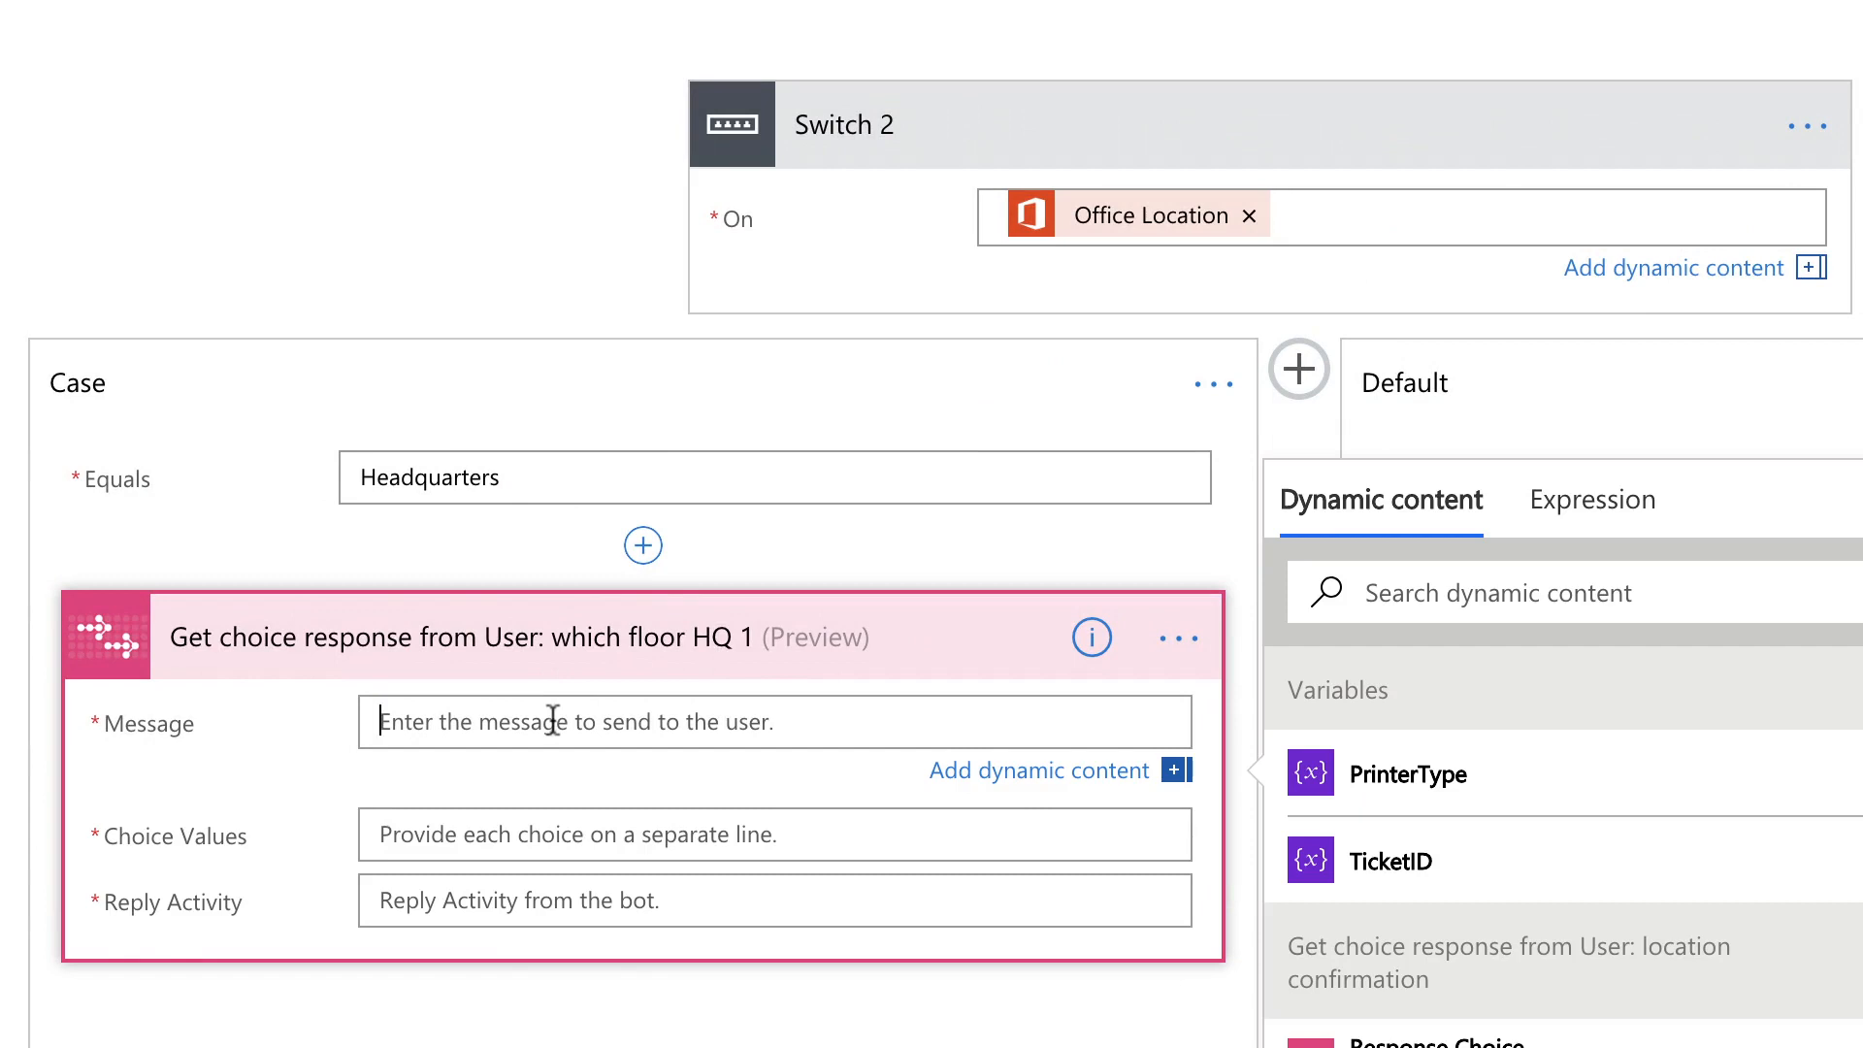
text(Alright, and which)
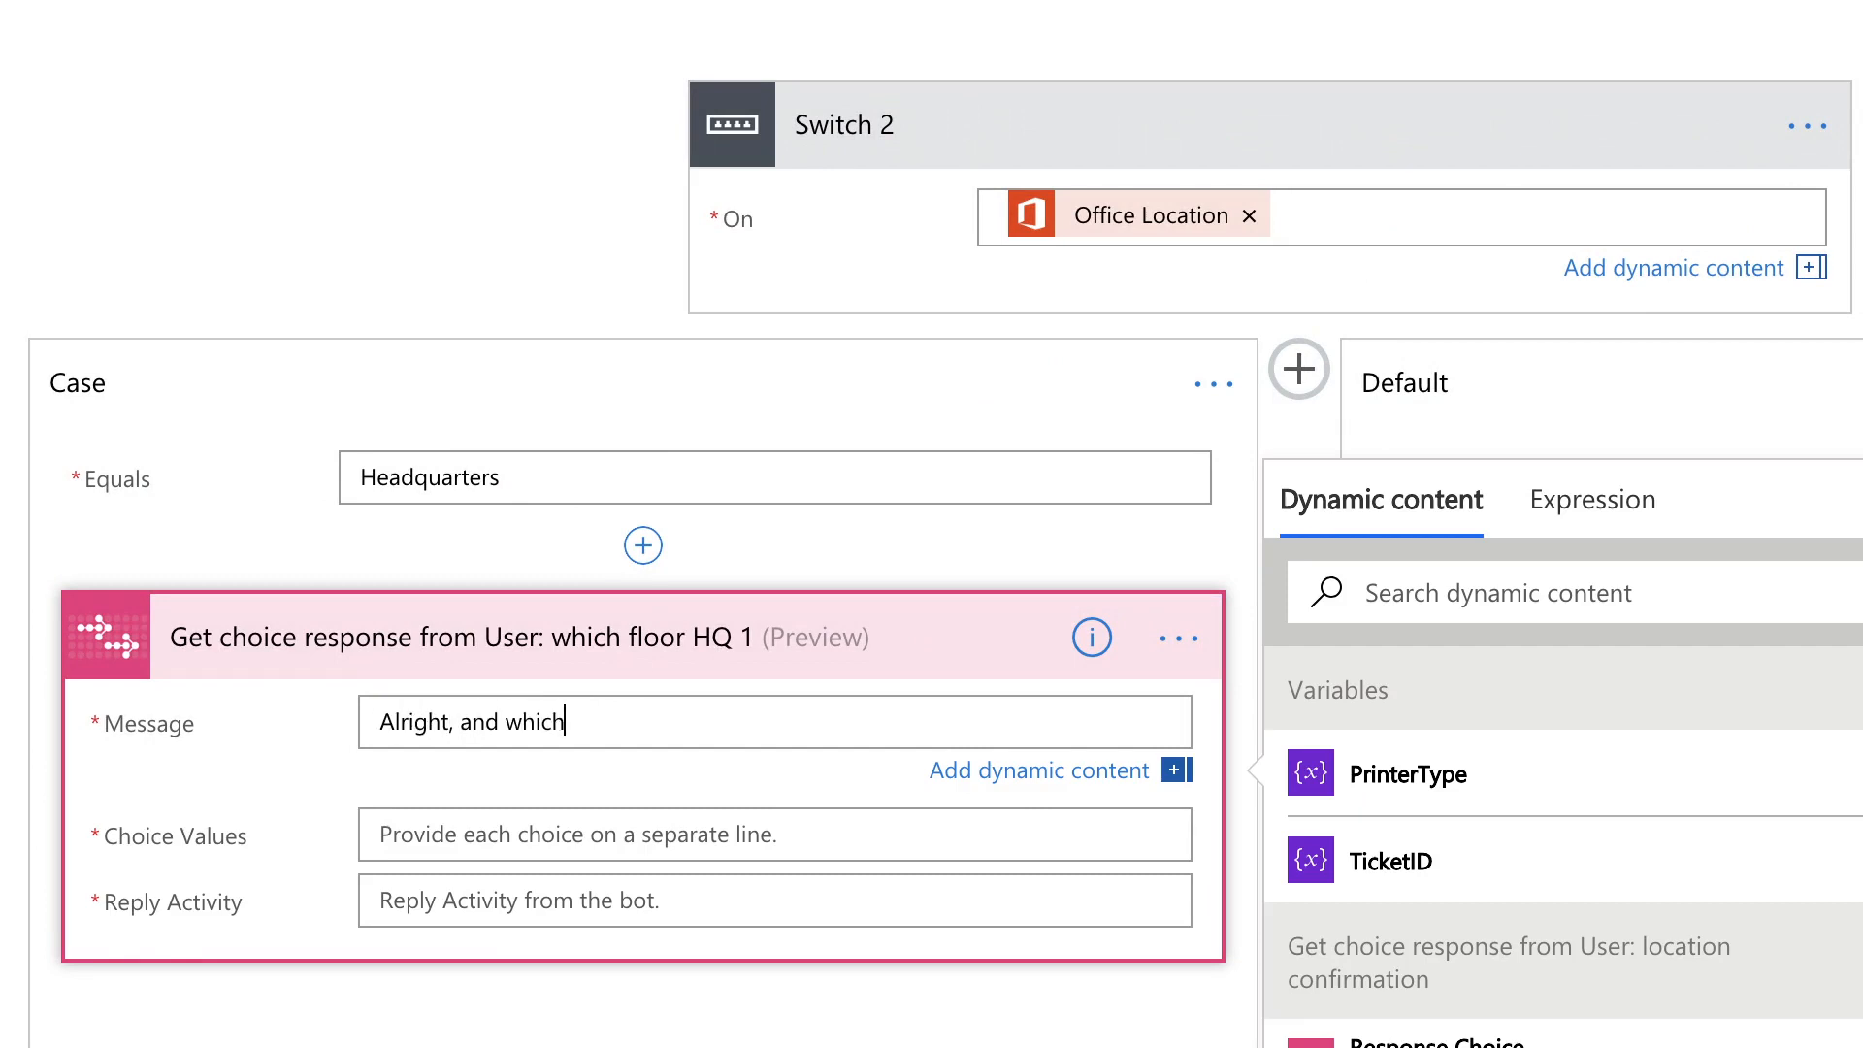
text( floor in the Headquart)
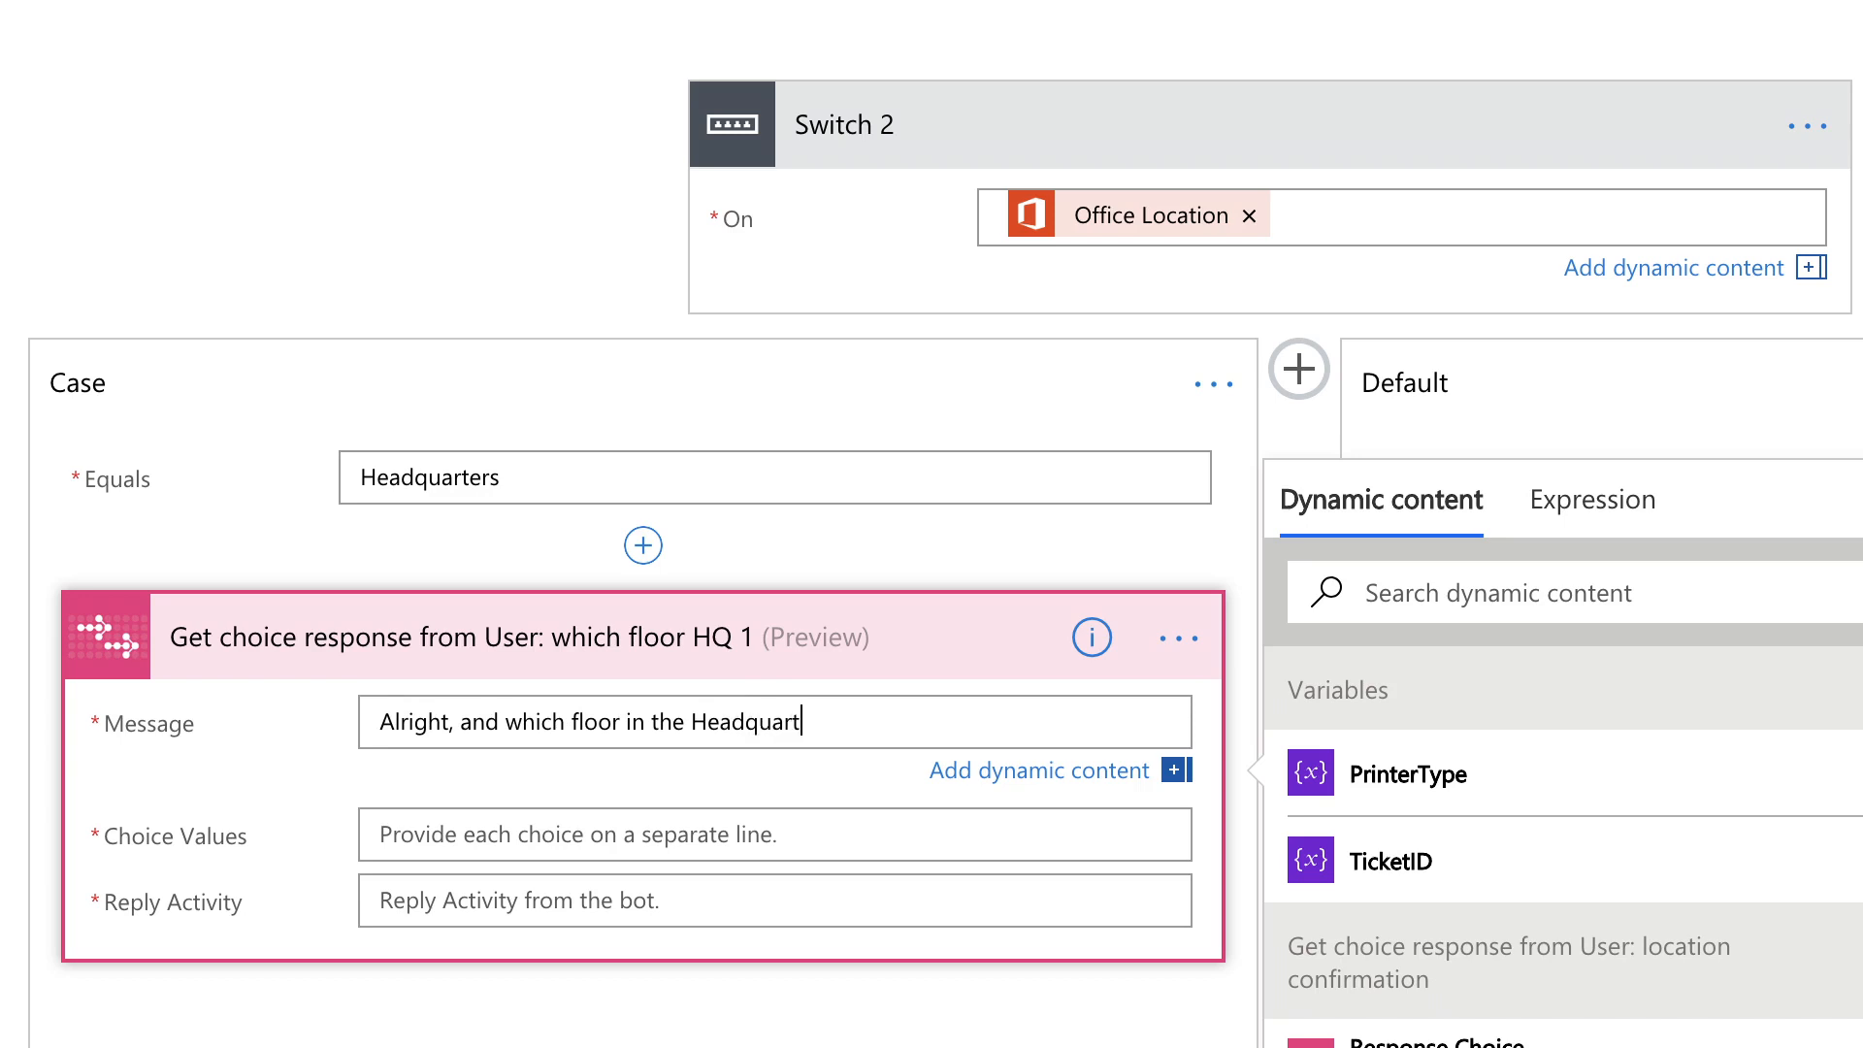
text(ers office do yo)
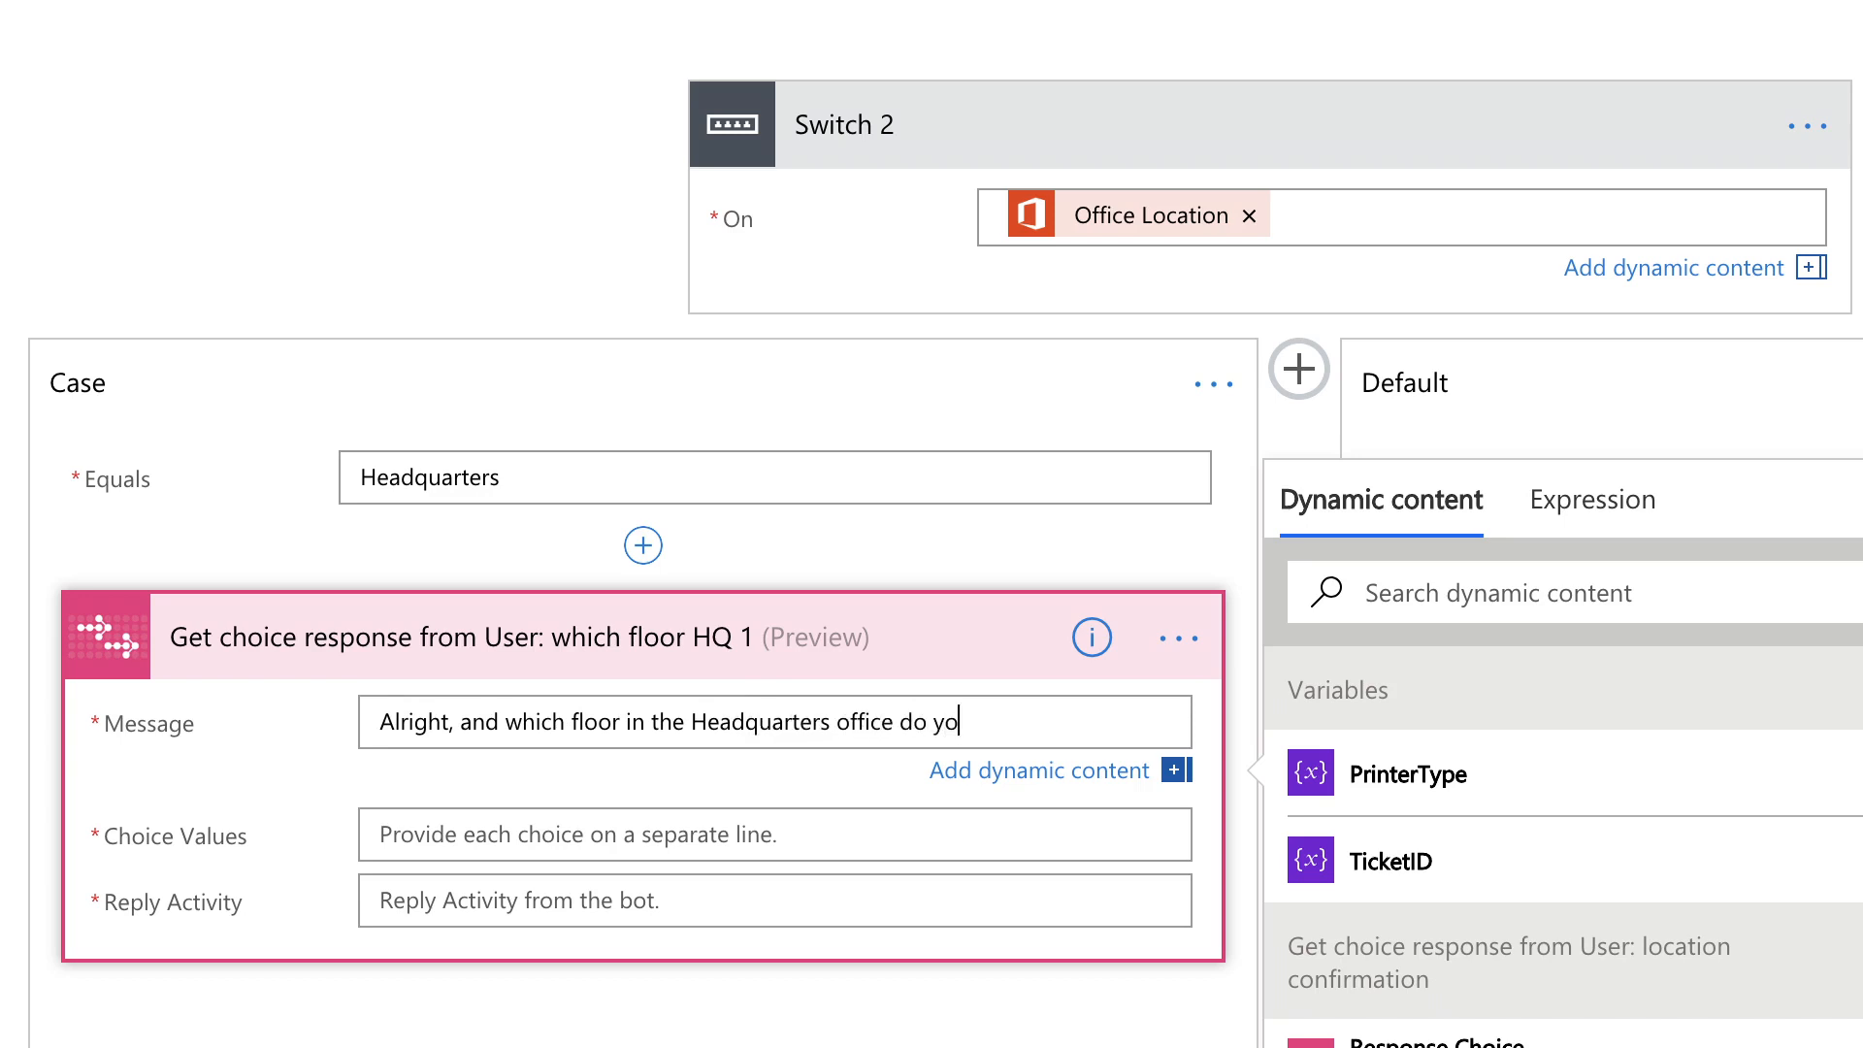
text(u want to print to?)
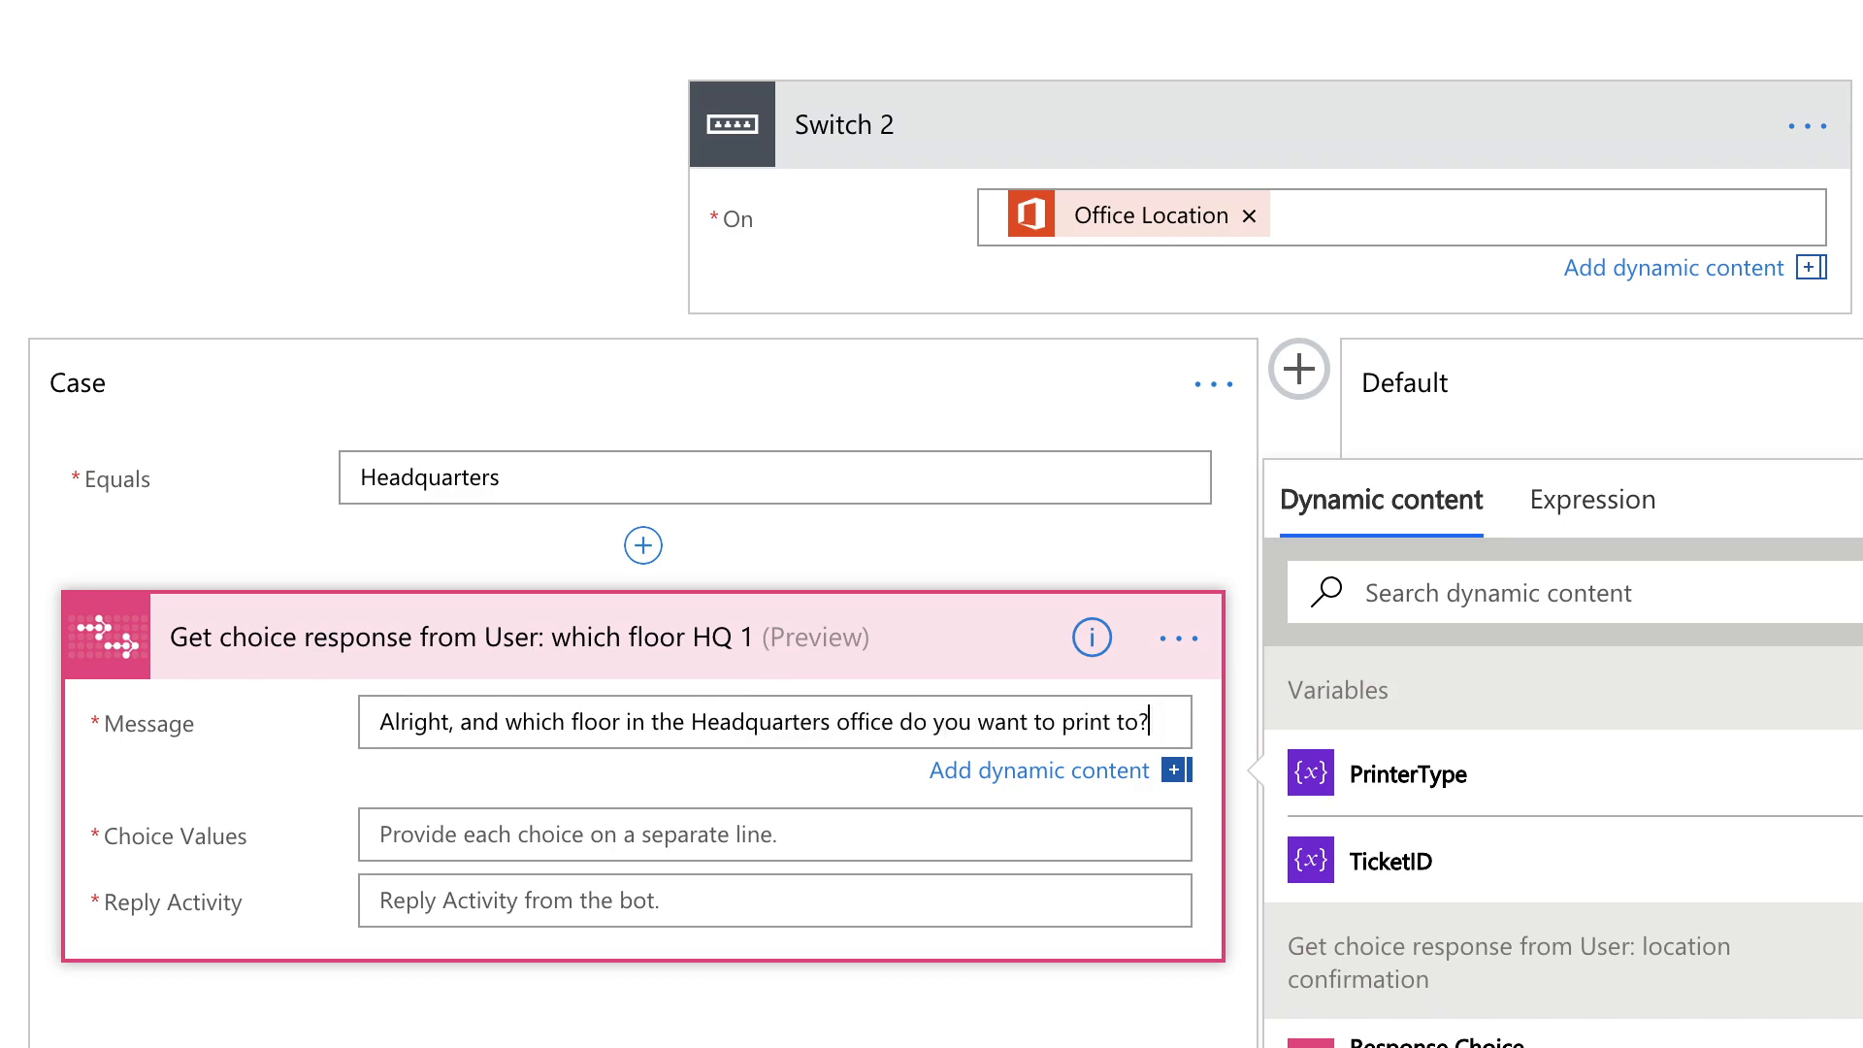
Switch to the SharePoint Printer Guides list and filter it by the Headquarters office to check which floors have printers
click(462, 831)
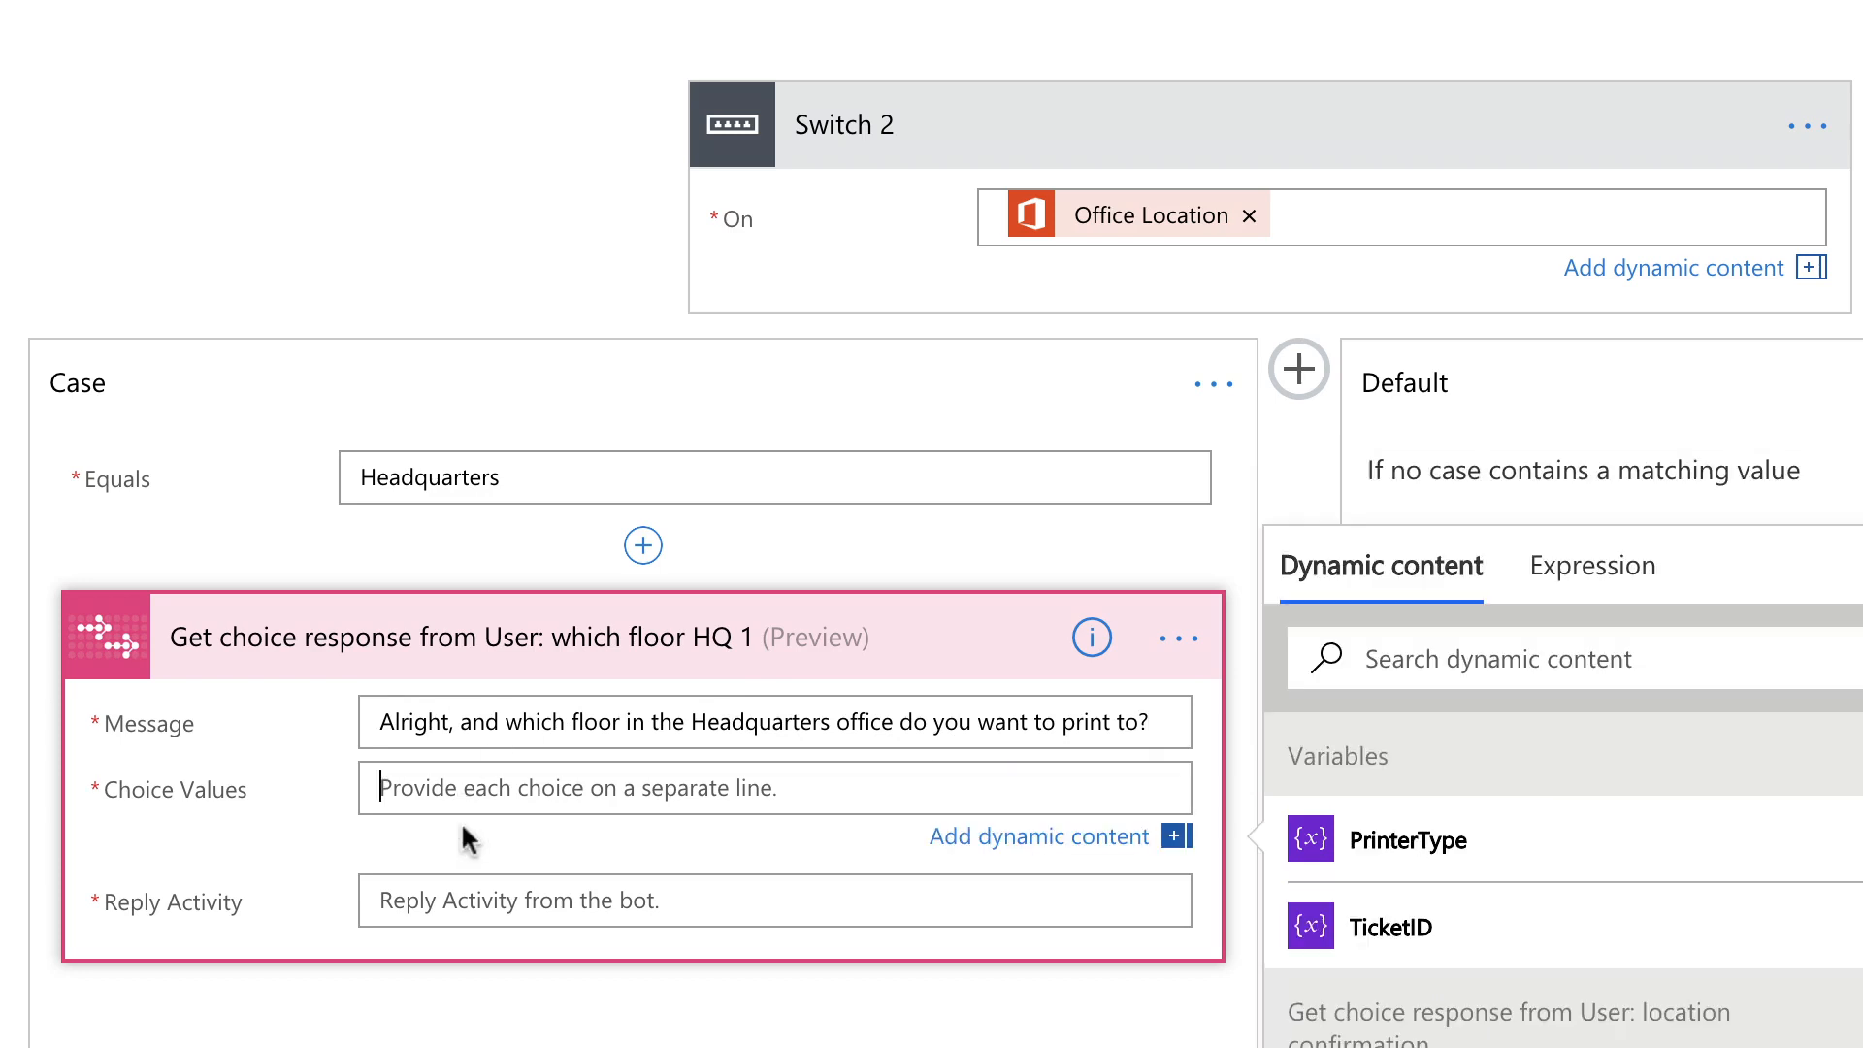
scroll(335, 791, down, 1)
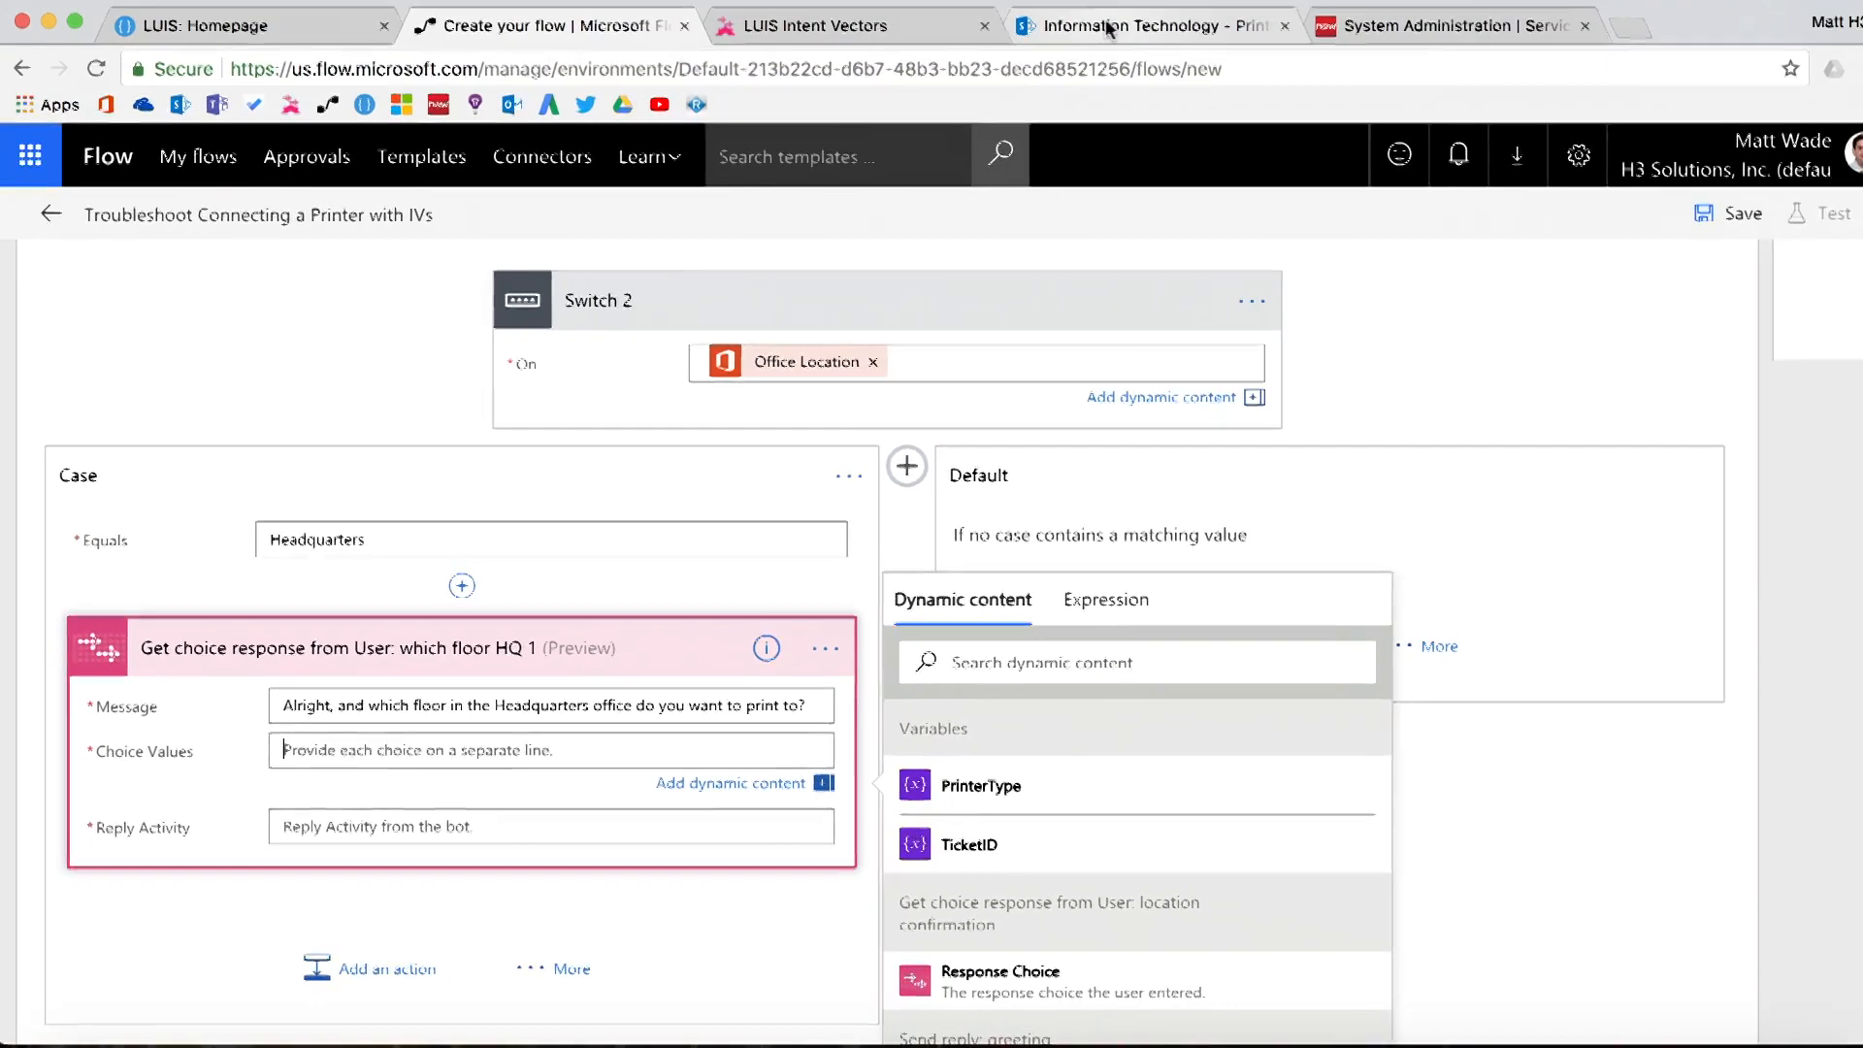
click(1087, 41)
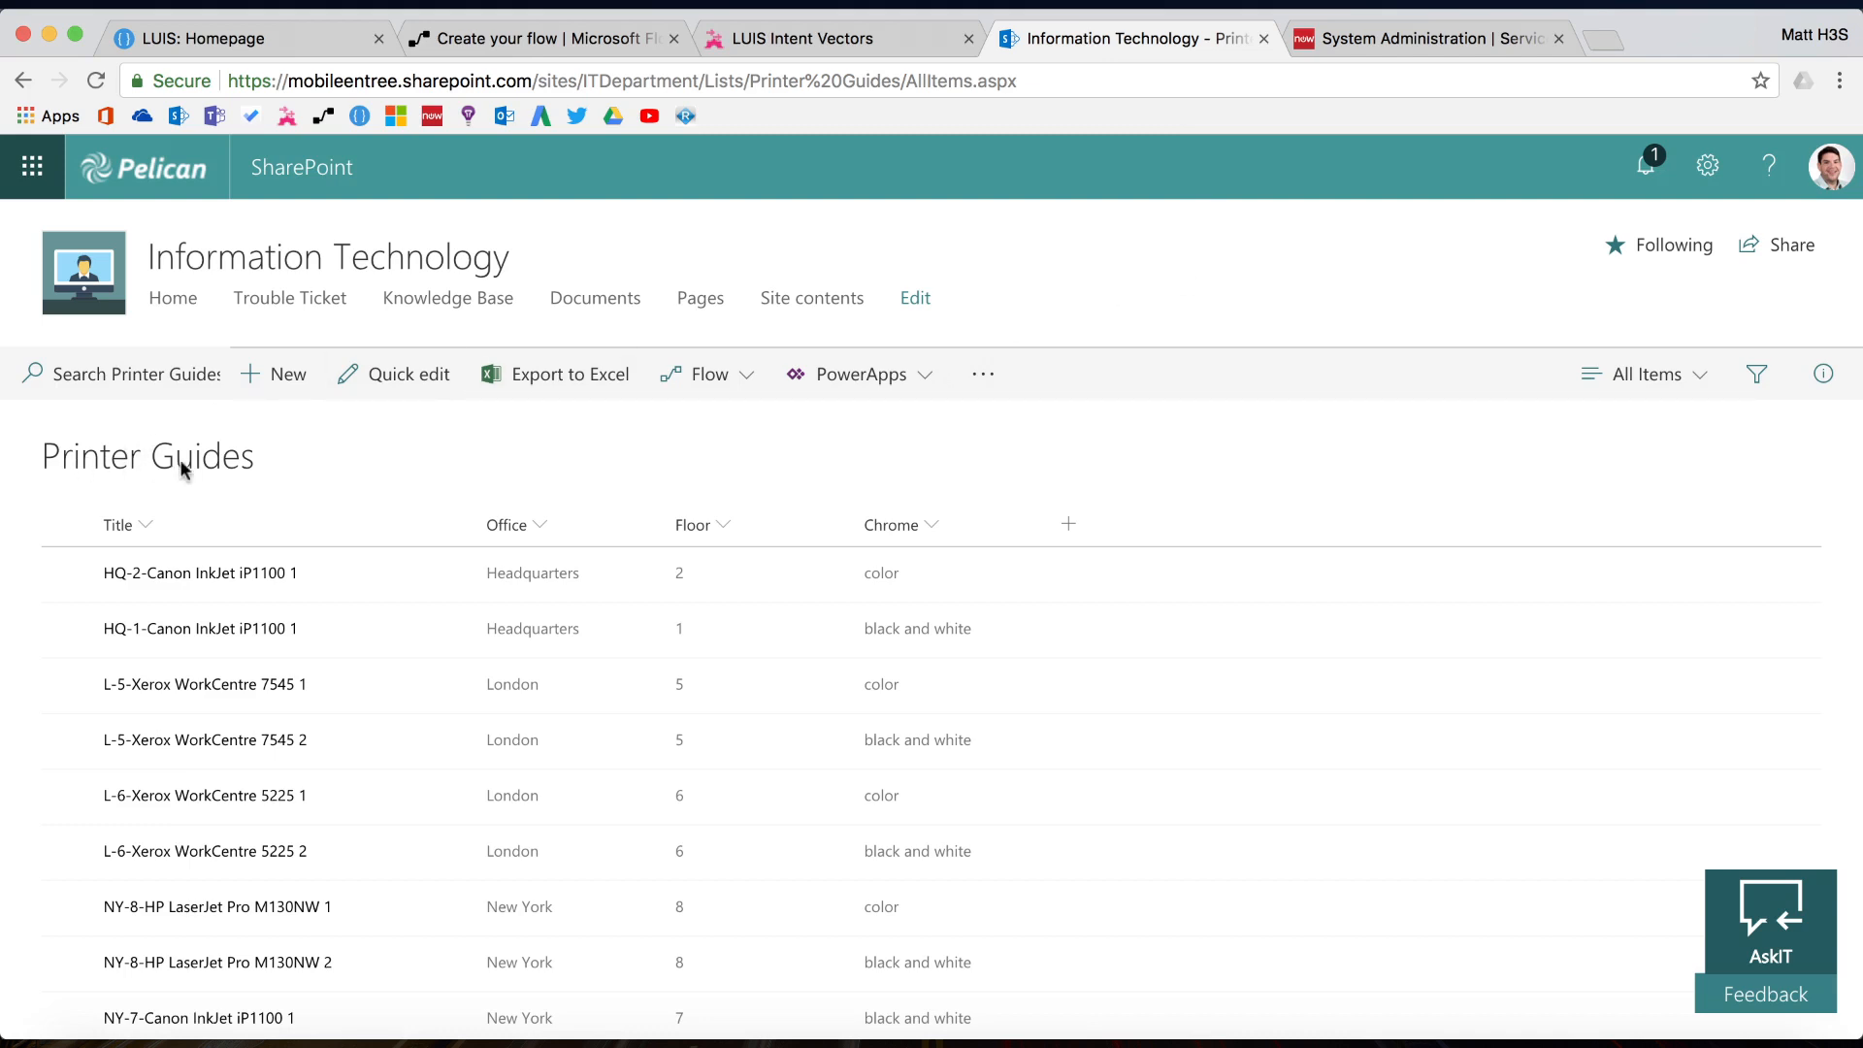
scroll(216, 629, down, 2)
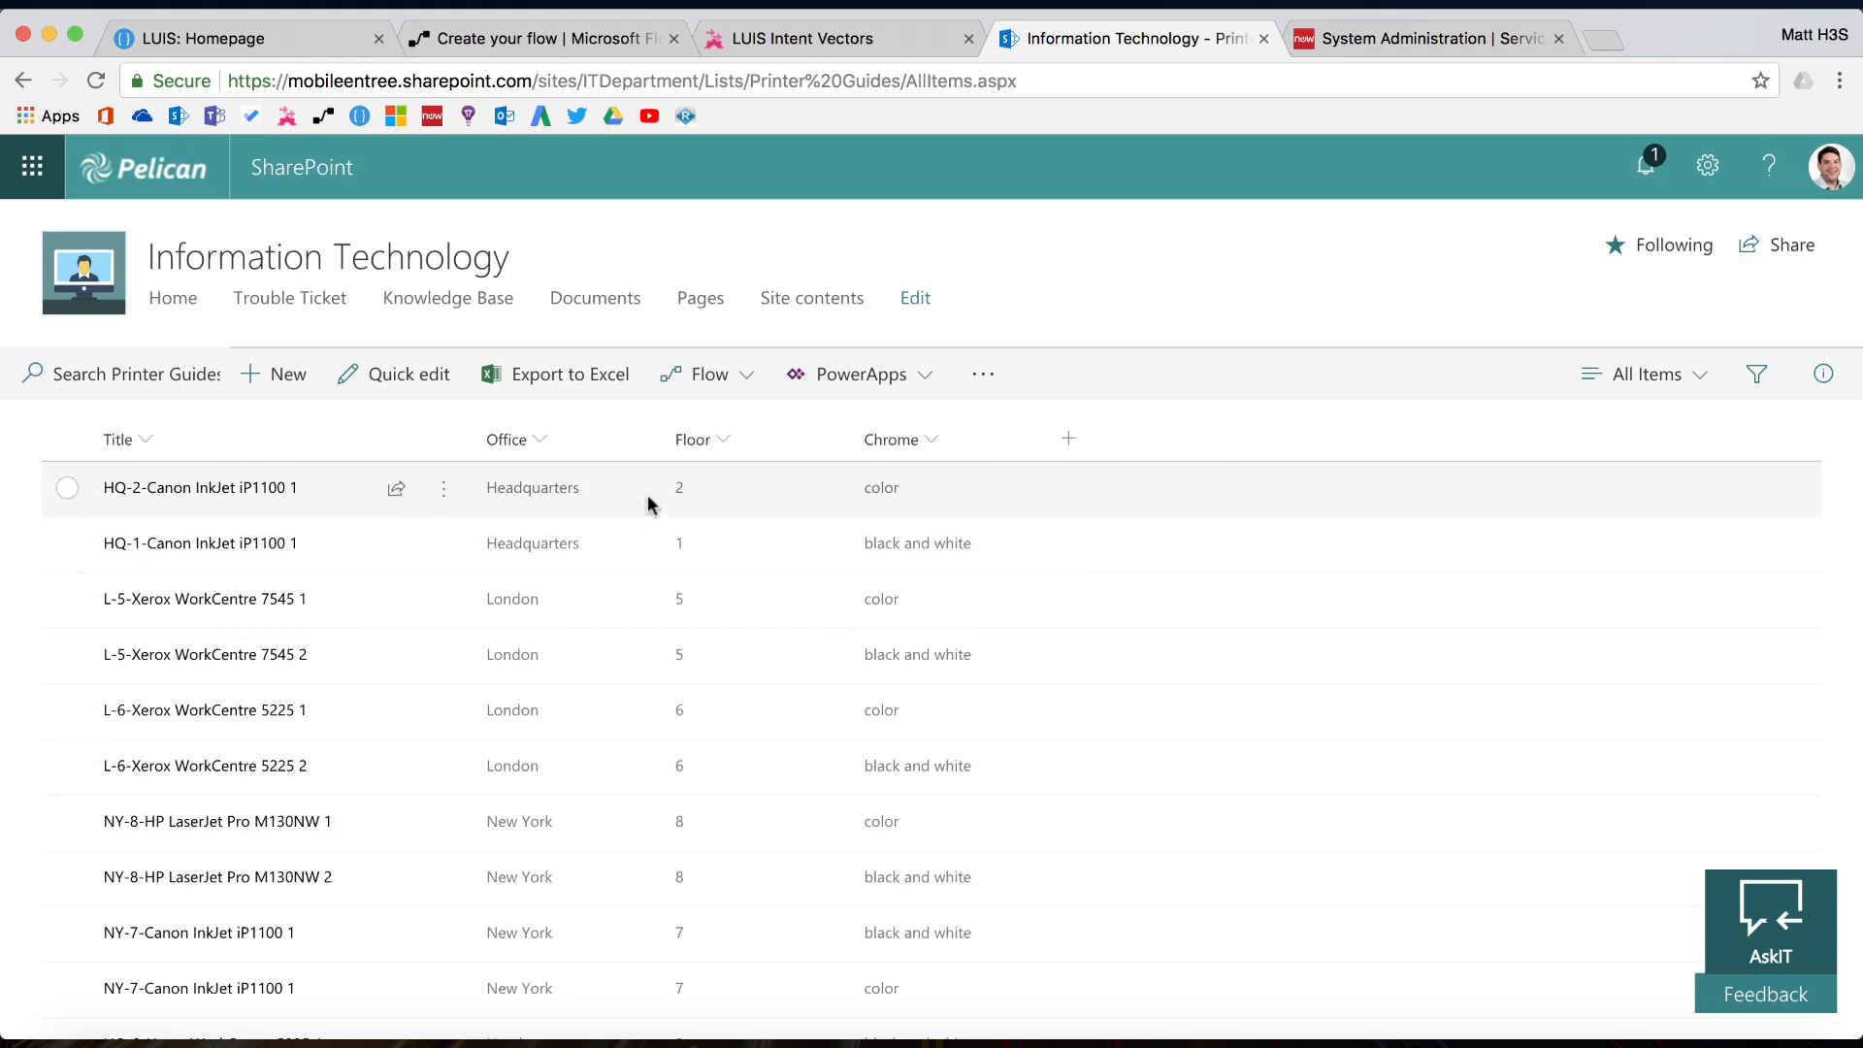
click(1755, 375)
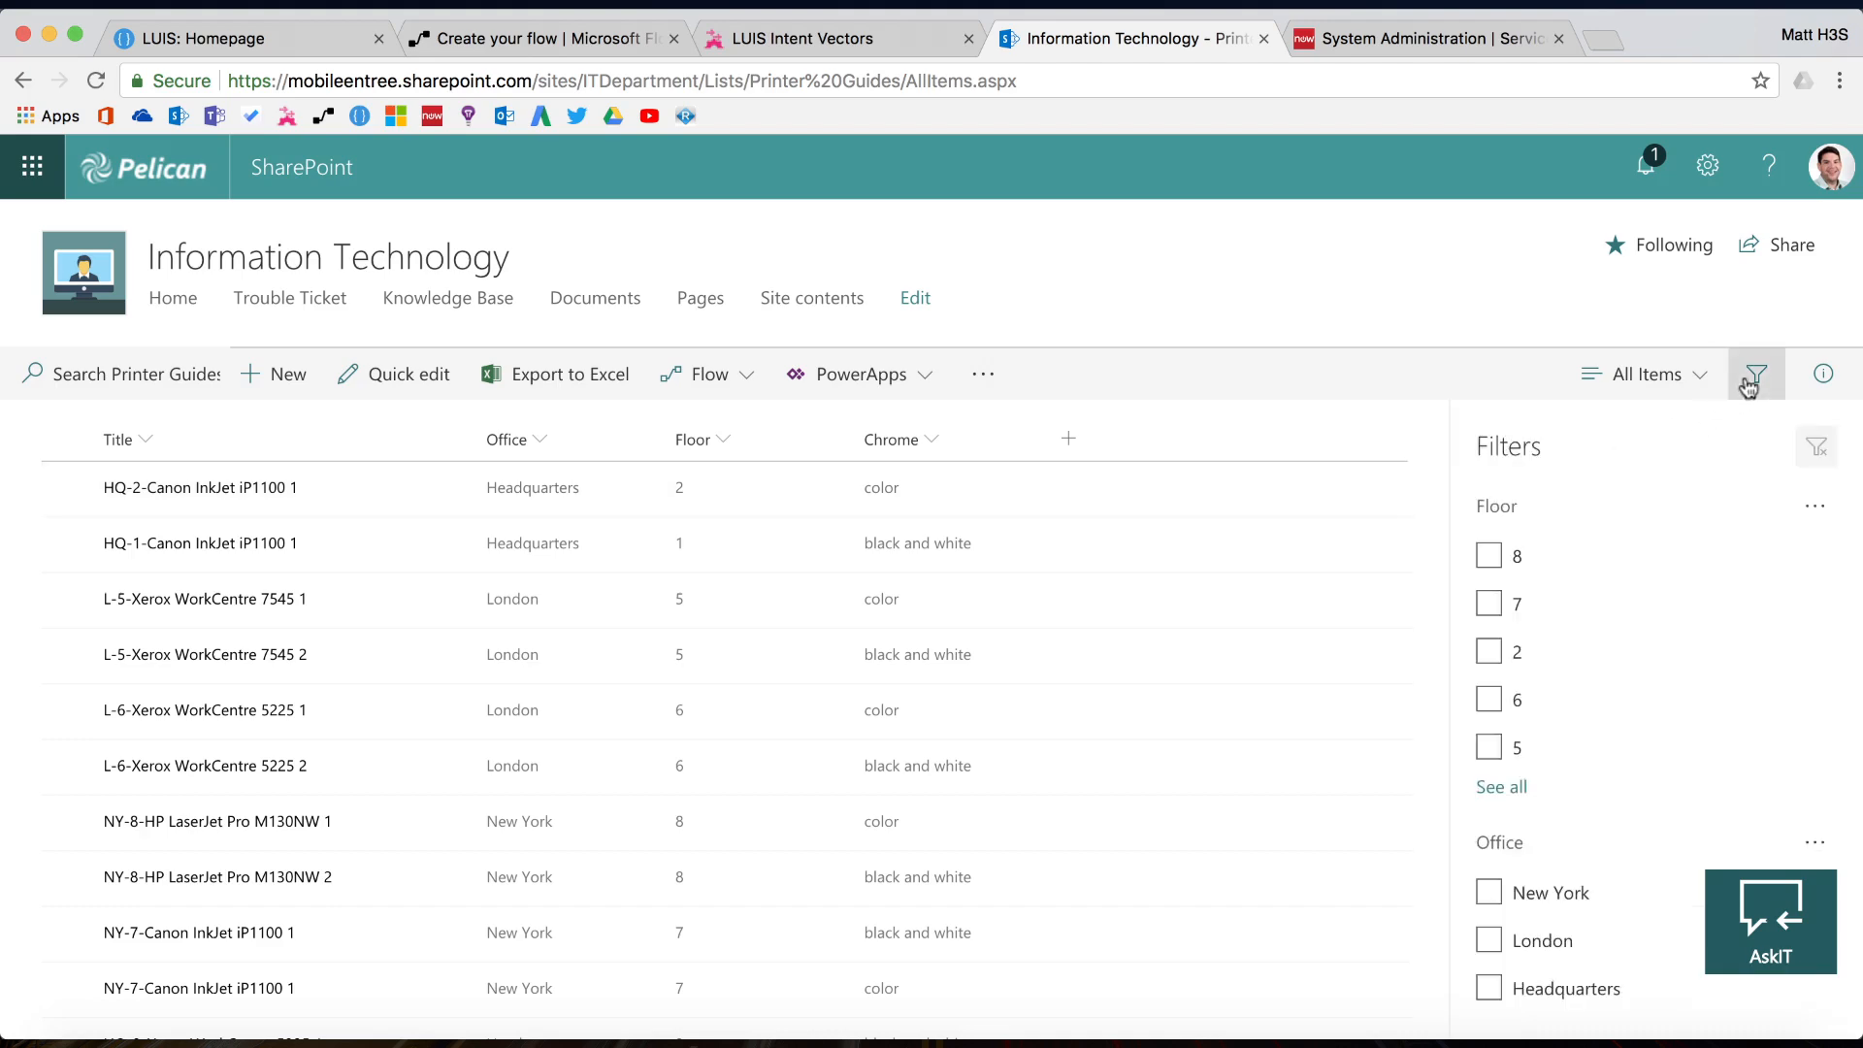
click(1488, 987)
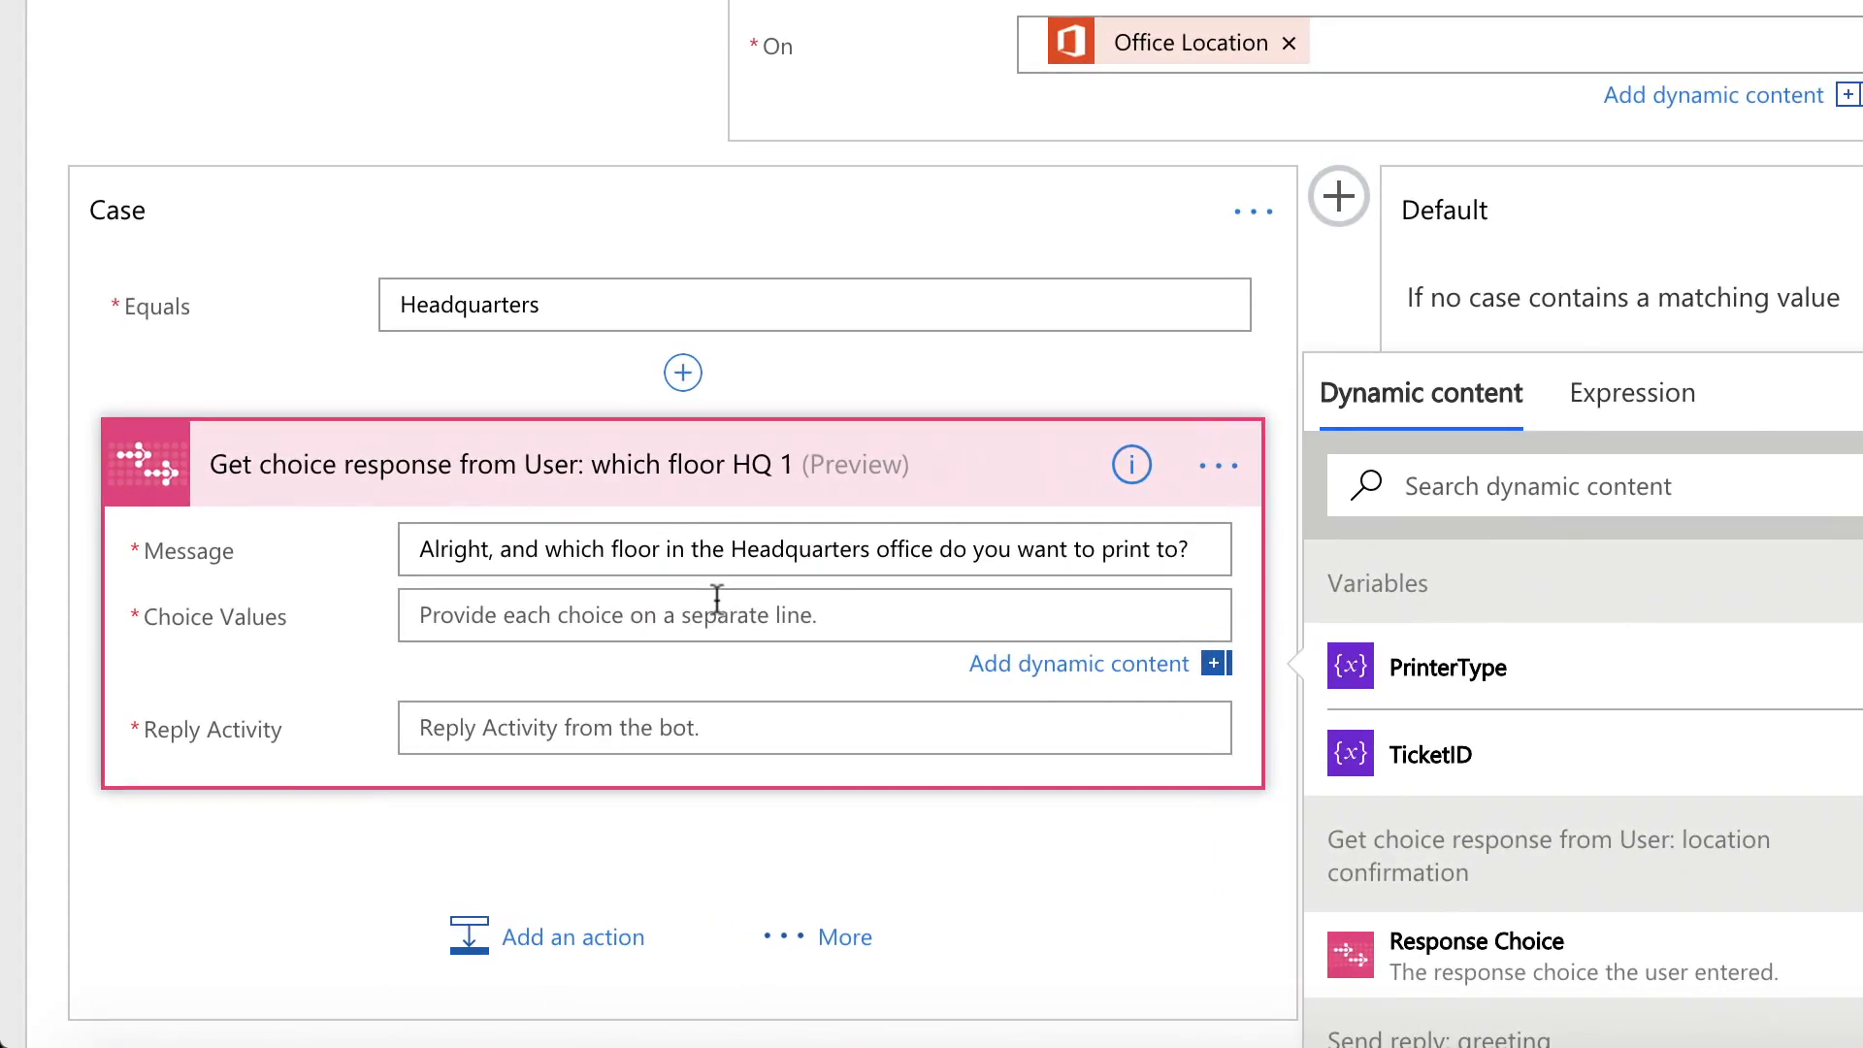
Back in Microsoft Flow, enter 1 as the first of the floor question's Choice Values
click(715, 611)
text(1)
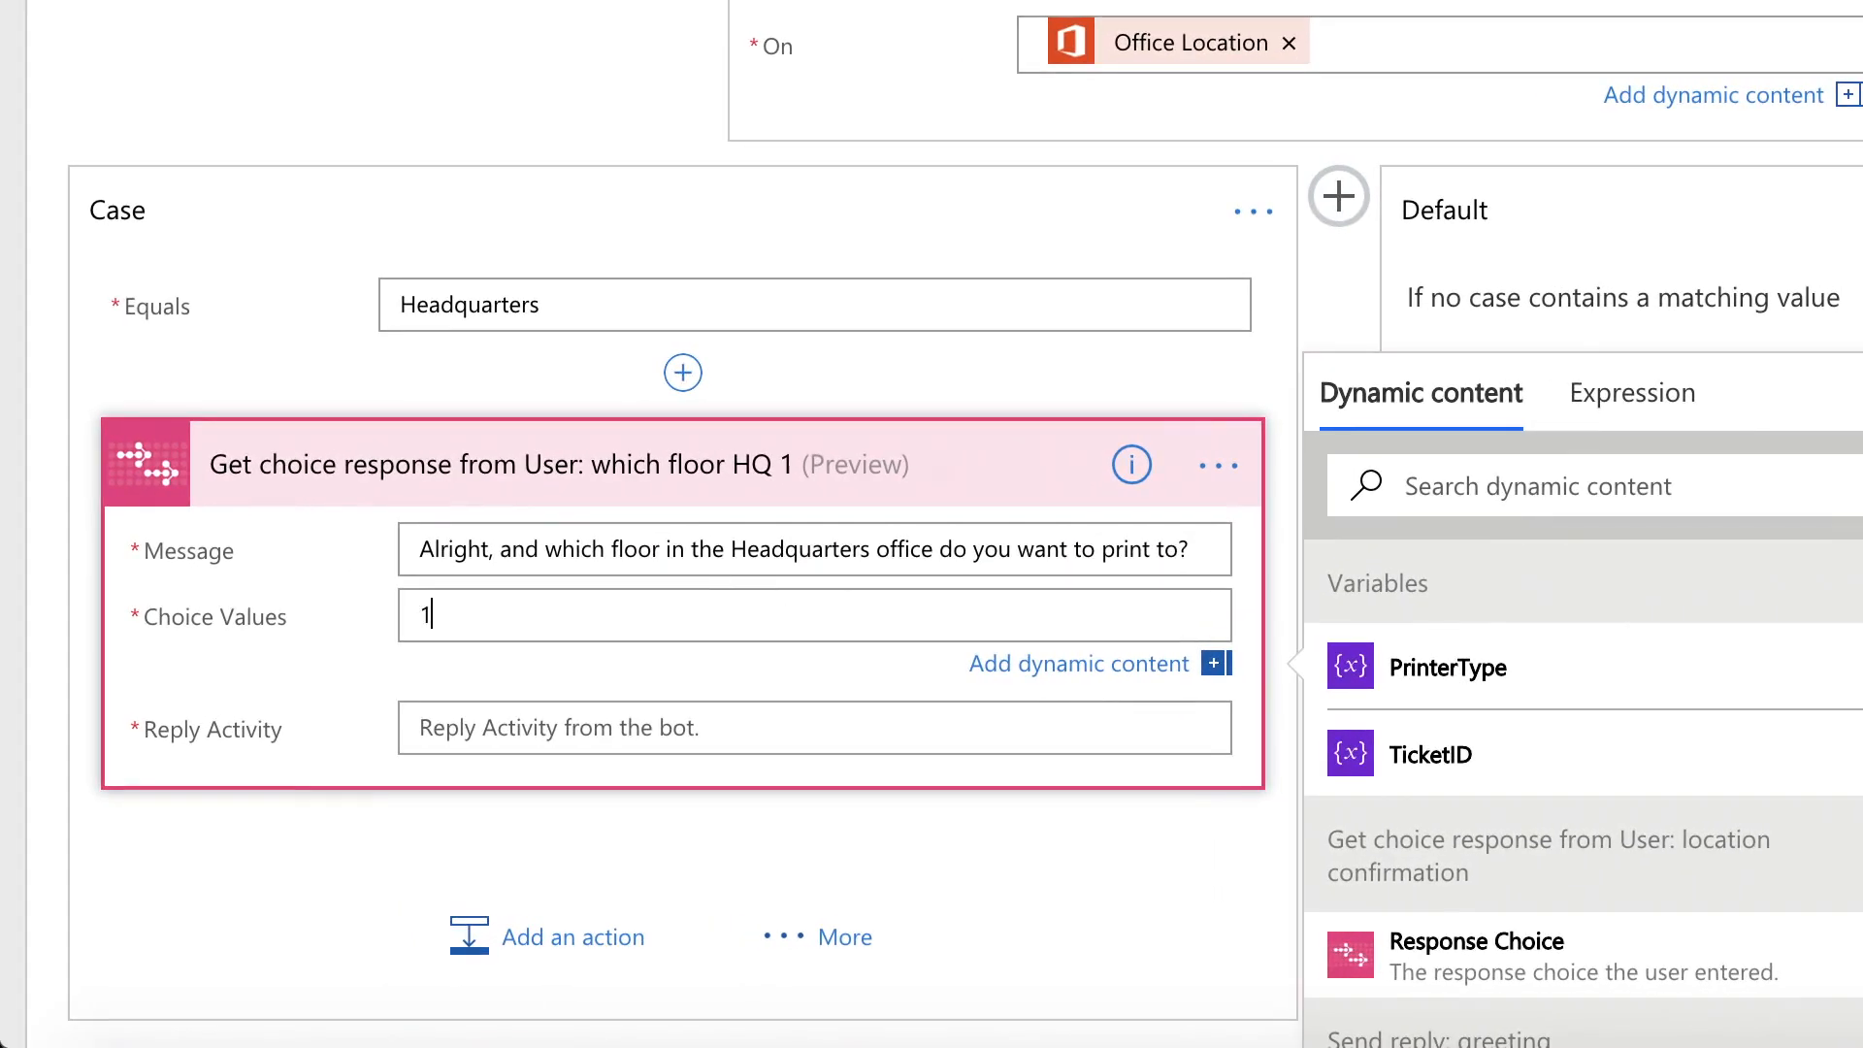
Add 2 as a second choice value in the floor question and set its Reply Activity to the Reply Activity dynamic content
key(Return)
text(2)
click(786, 761)
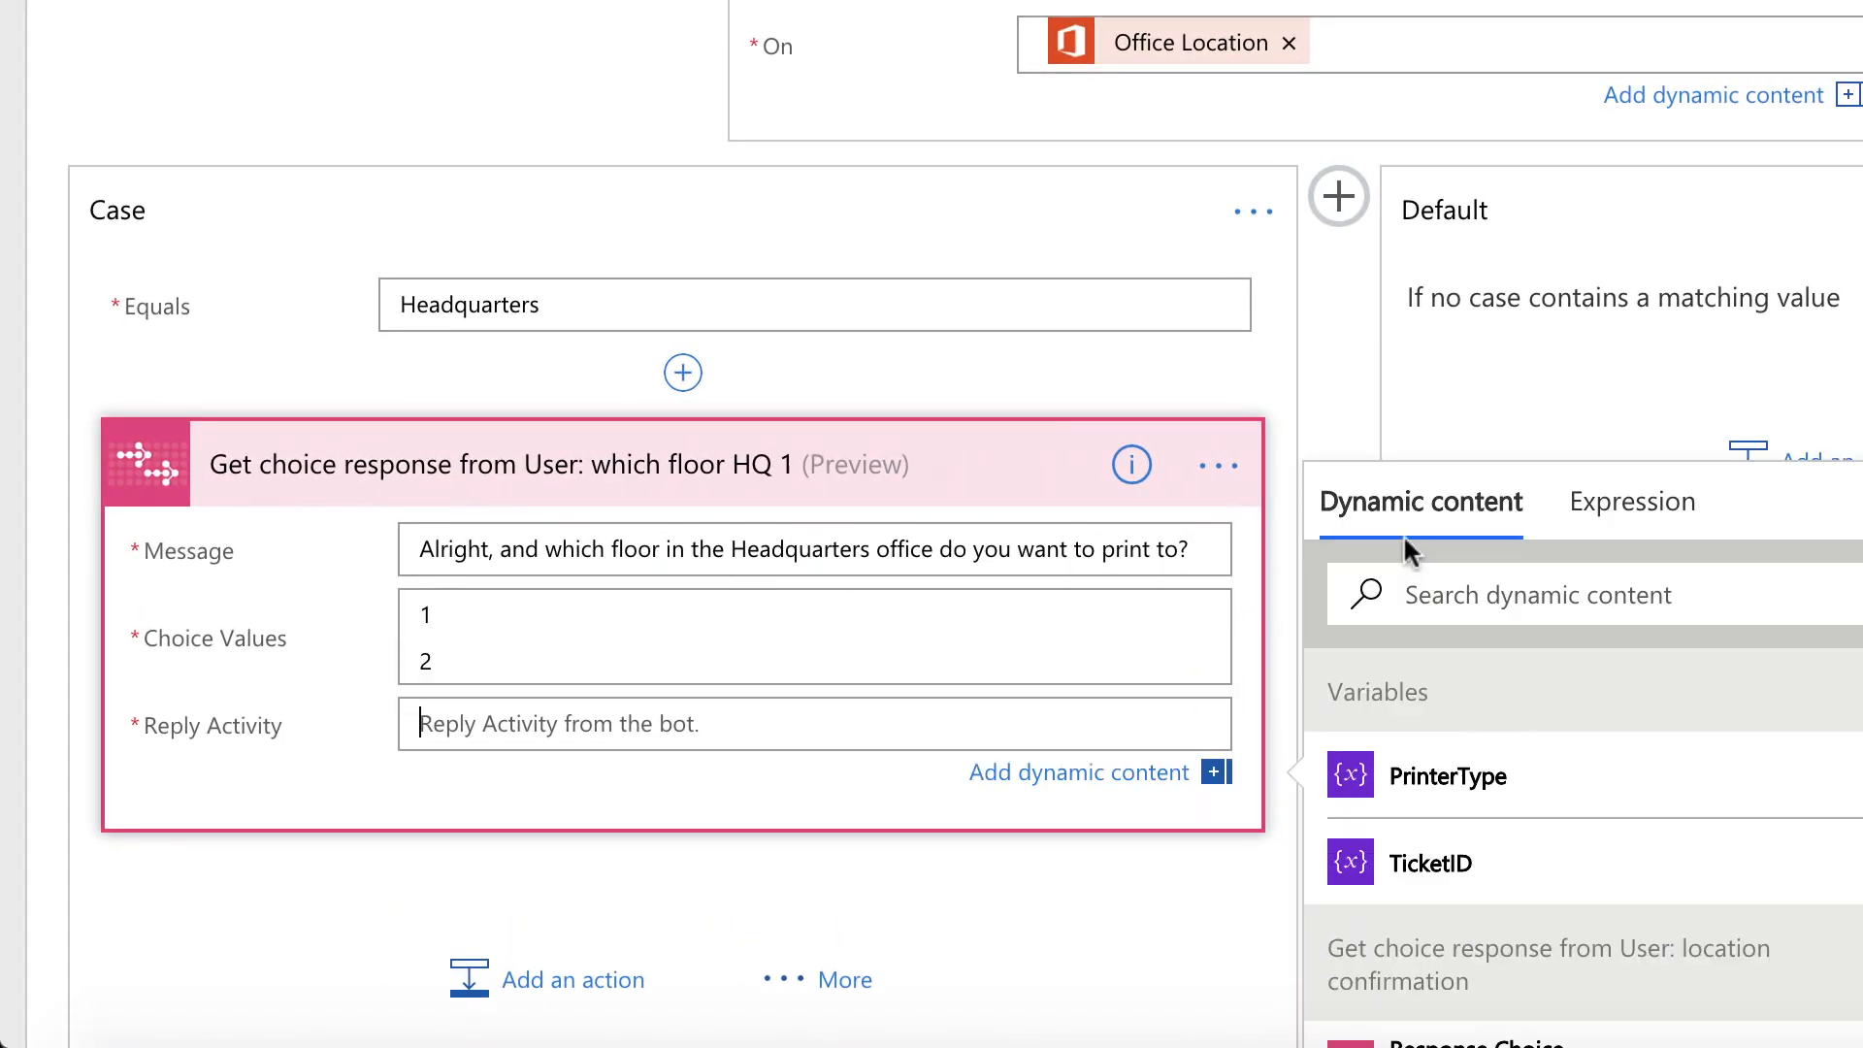
click(1419, 587)
text(reply)
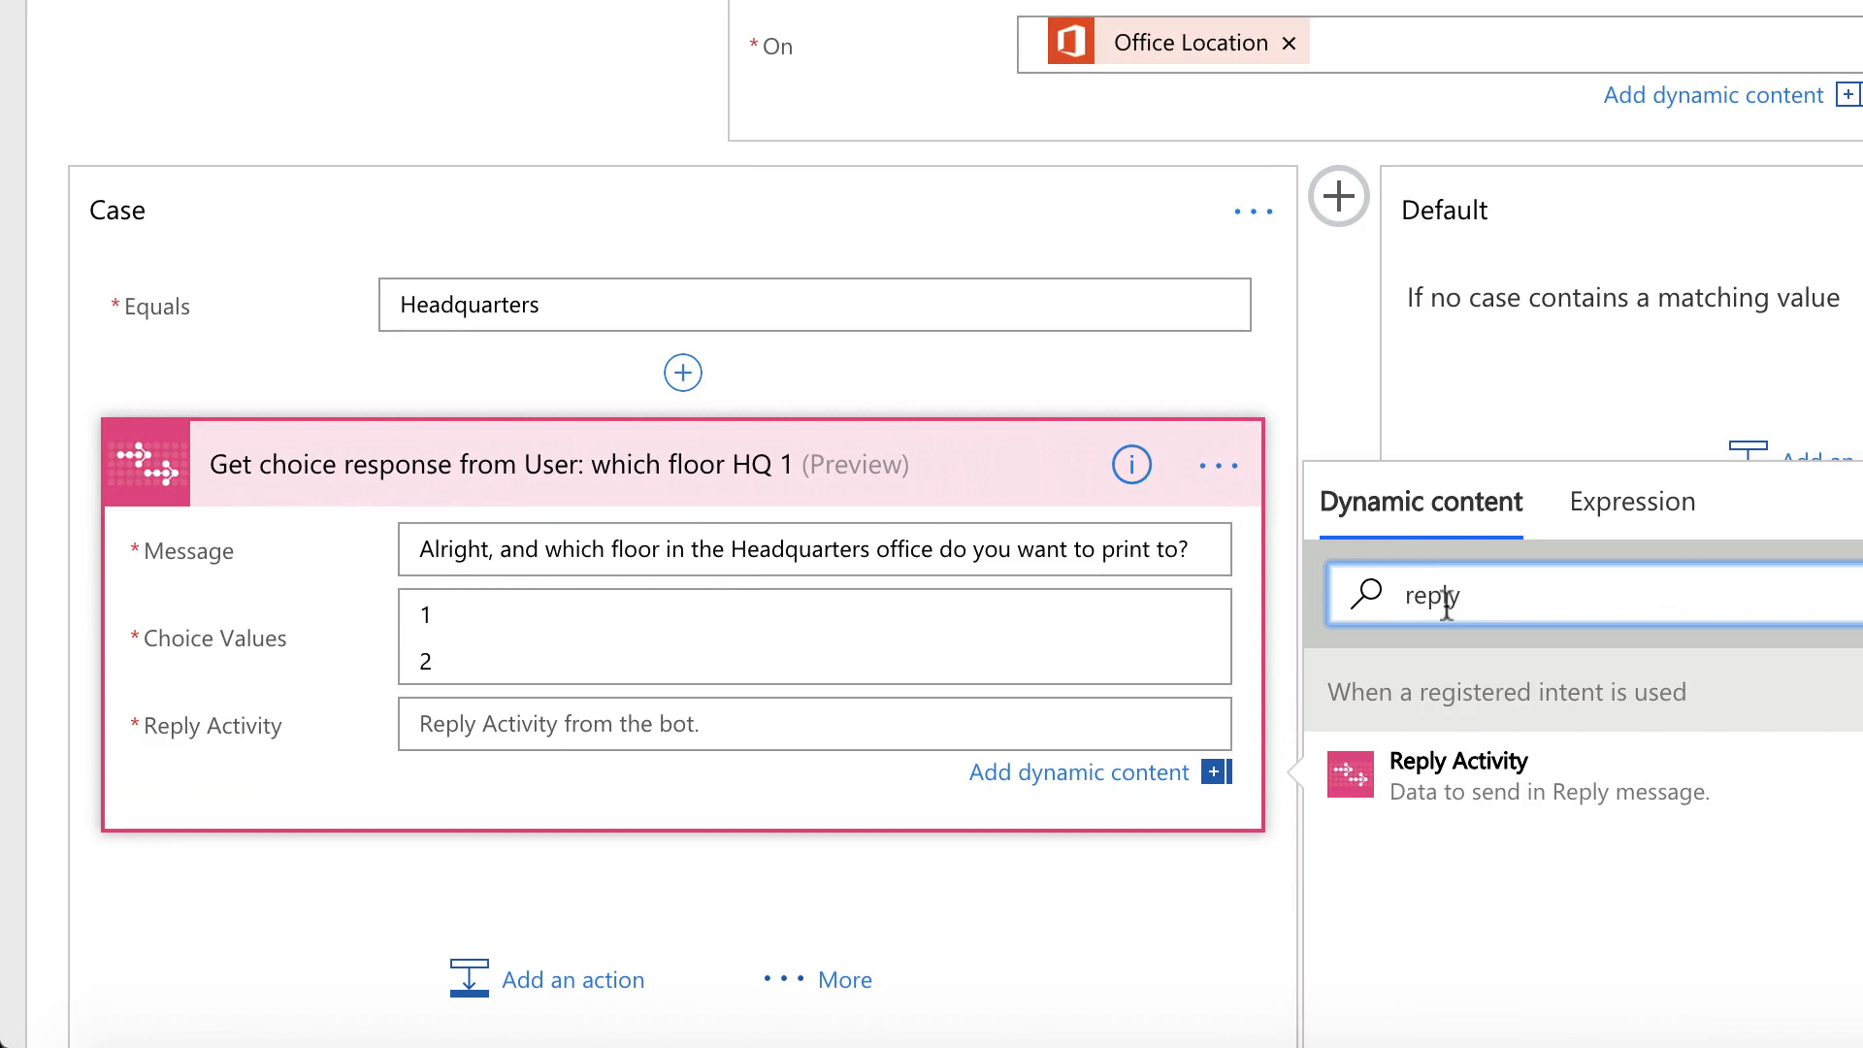
click(1442, 781)
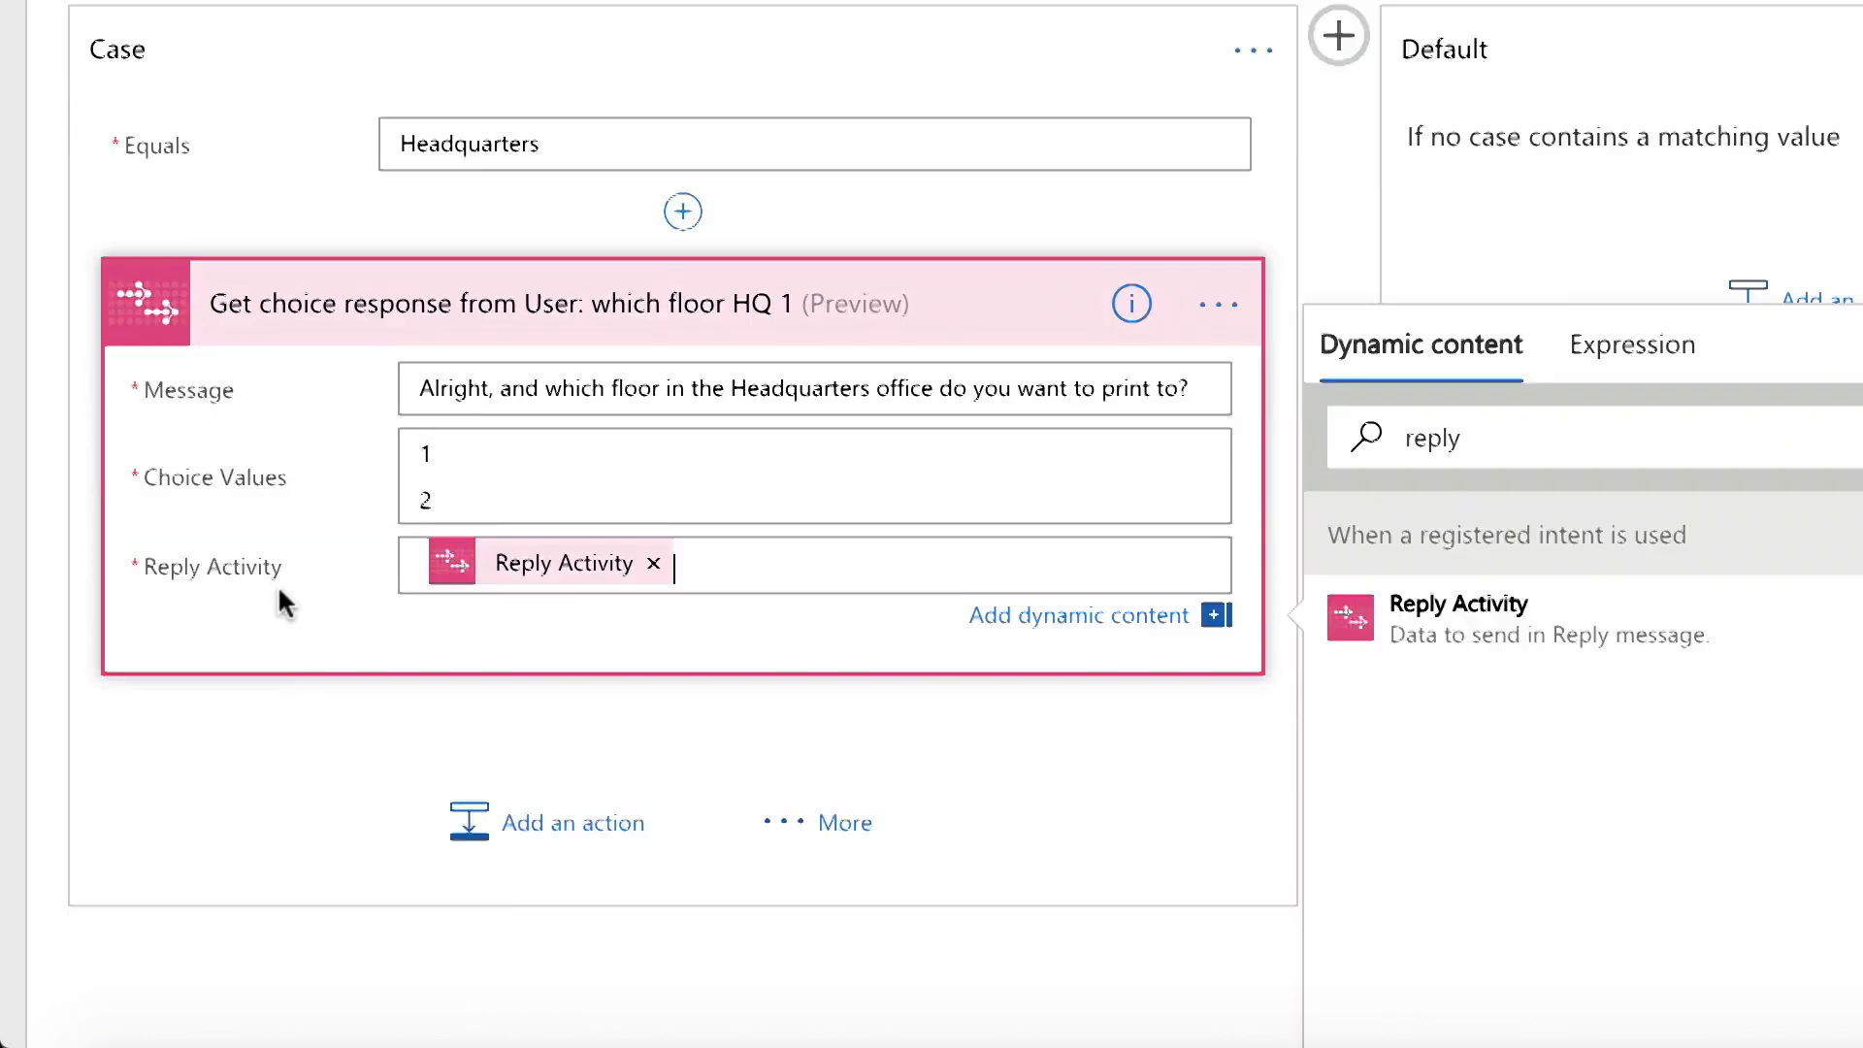
Add an AtBot Logic (Formerly Bizzy) Send reply action after the floor question in the Headquarters case
click(571, 675)
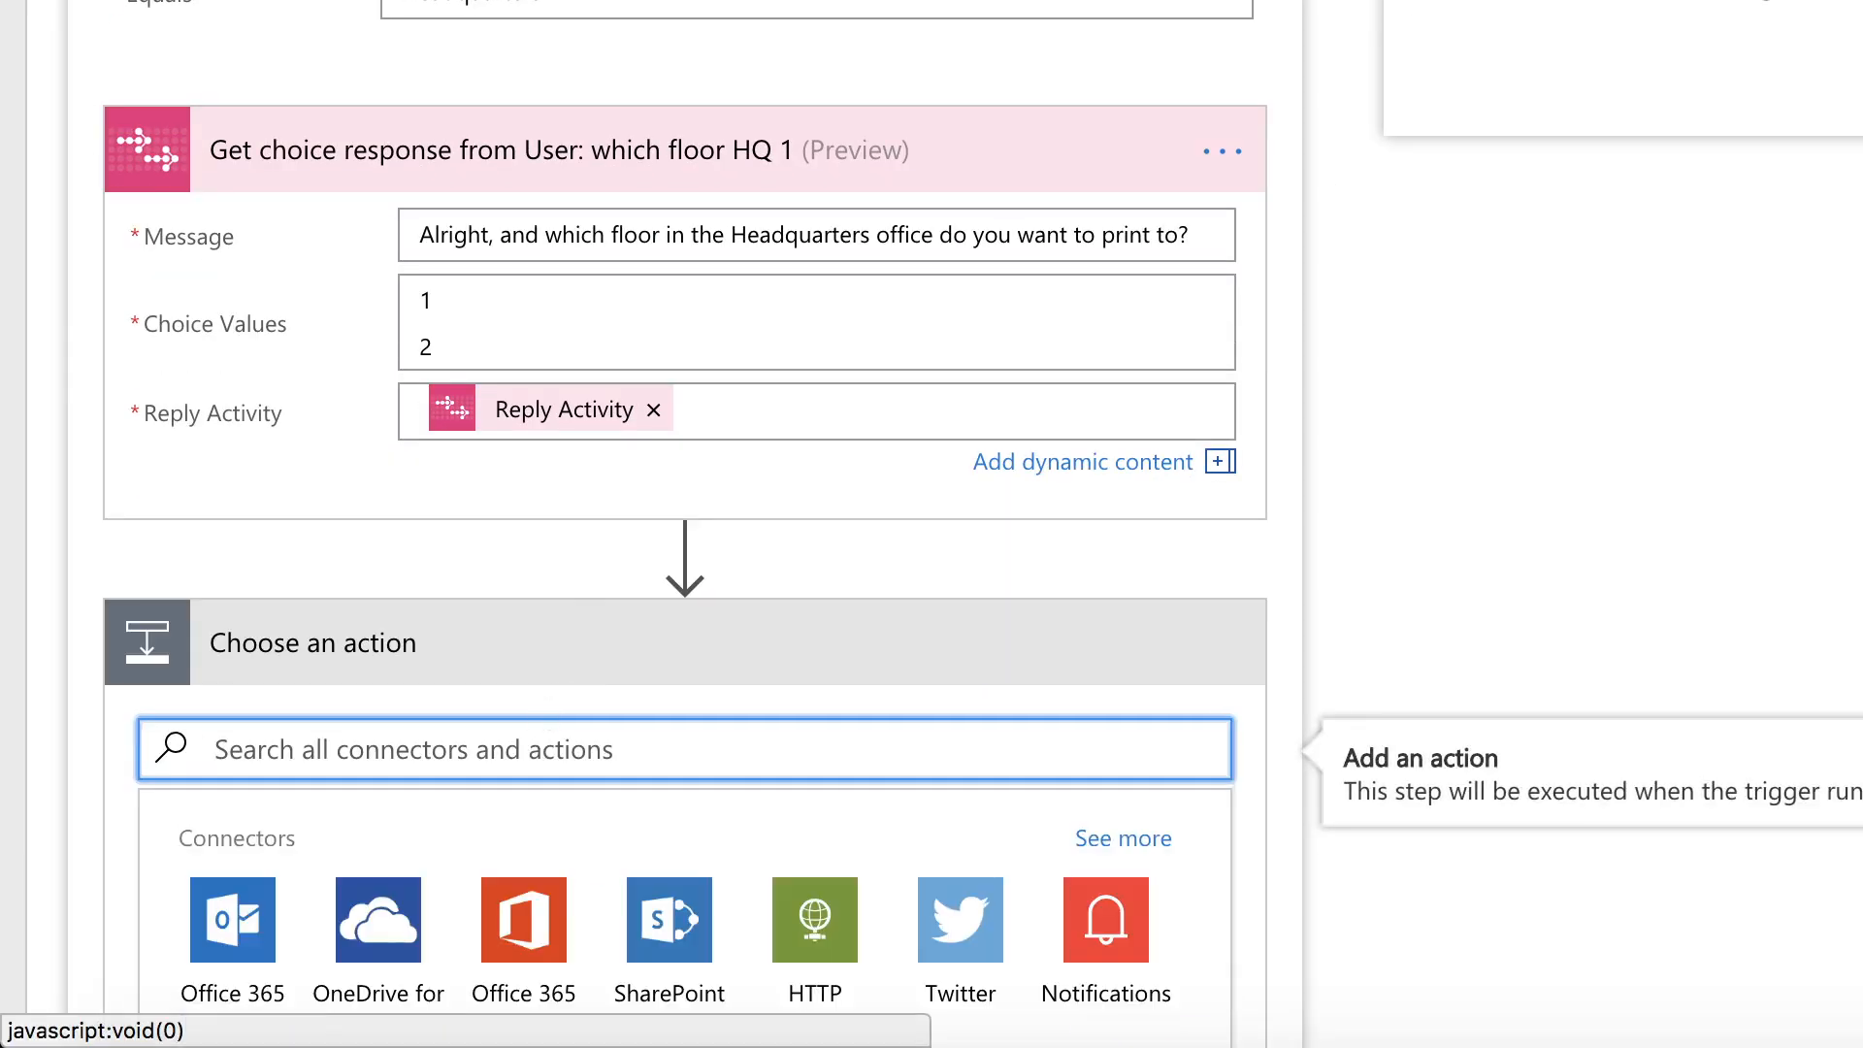
text(send reply)
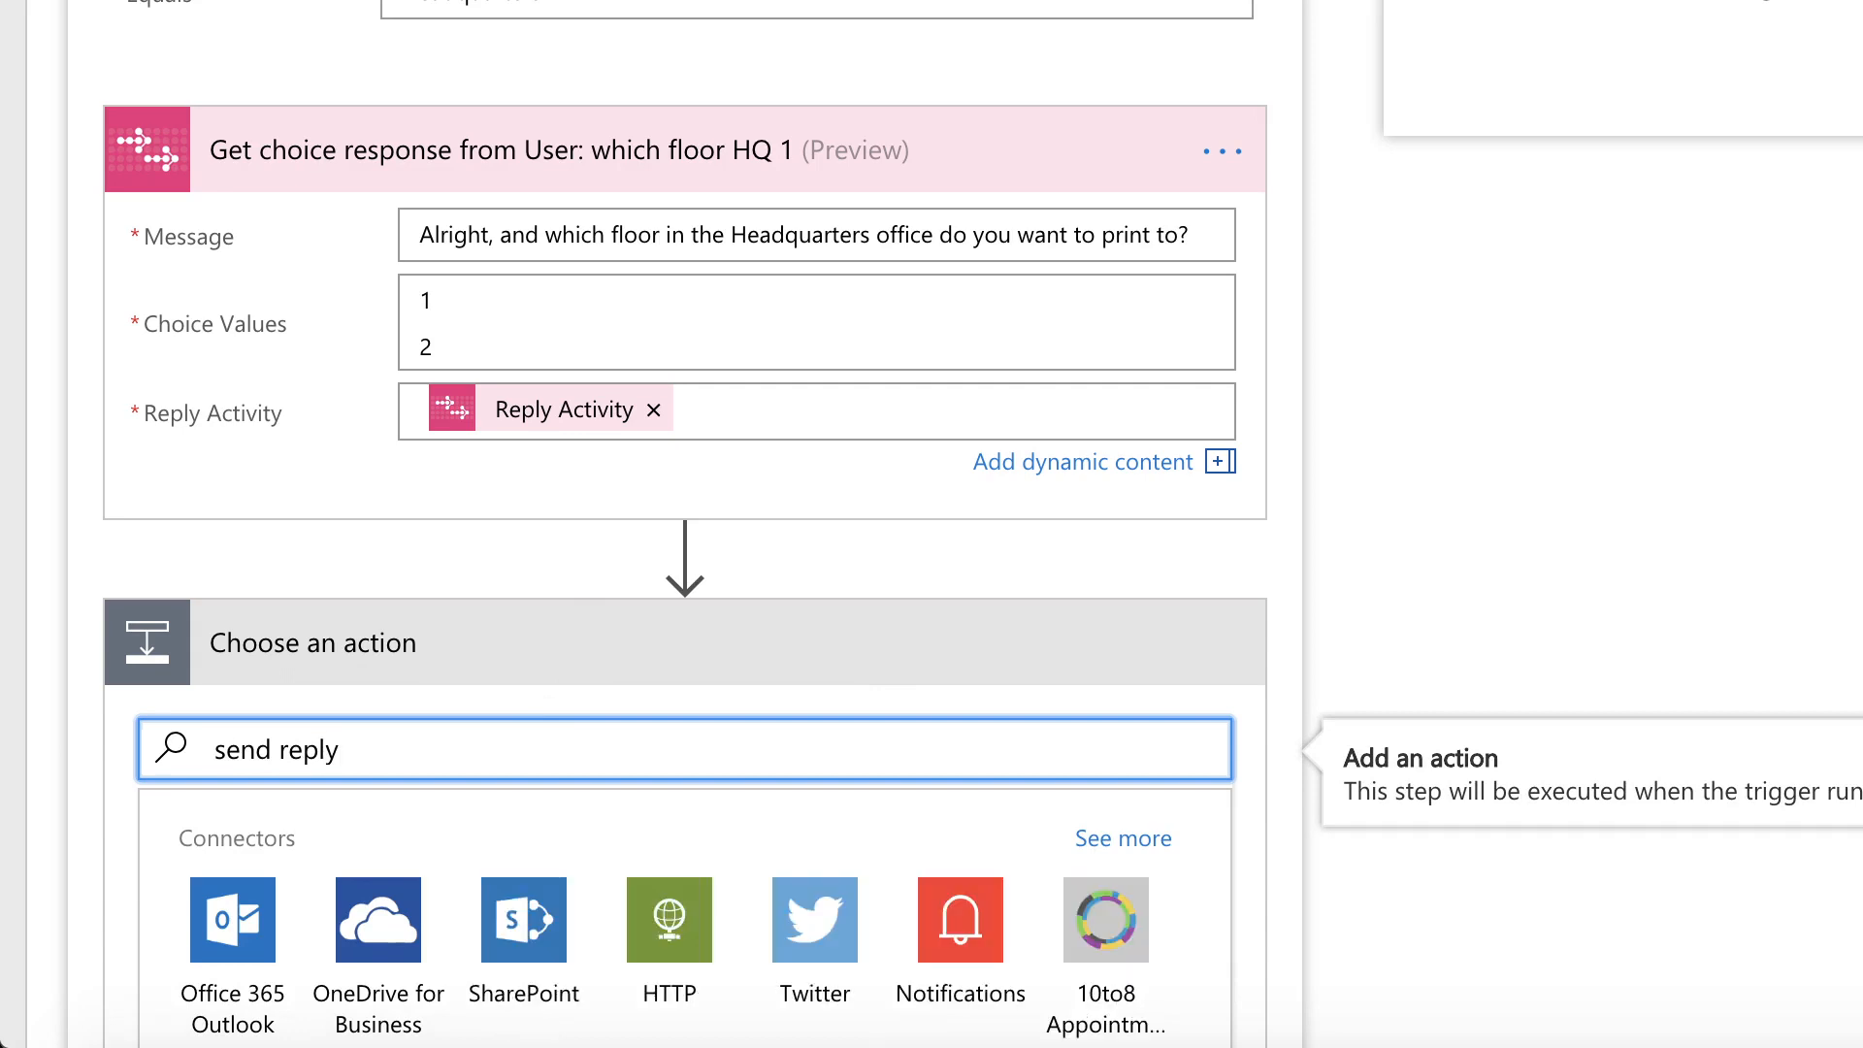
scroll(491, 713, down, 3)
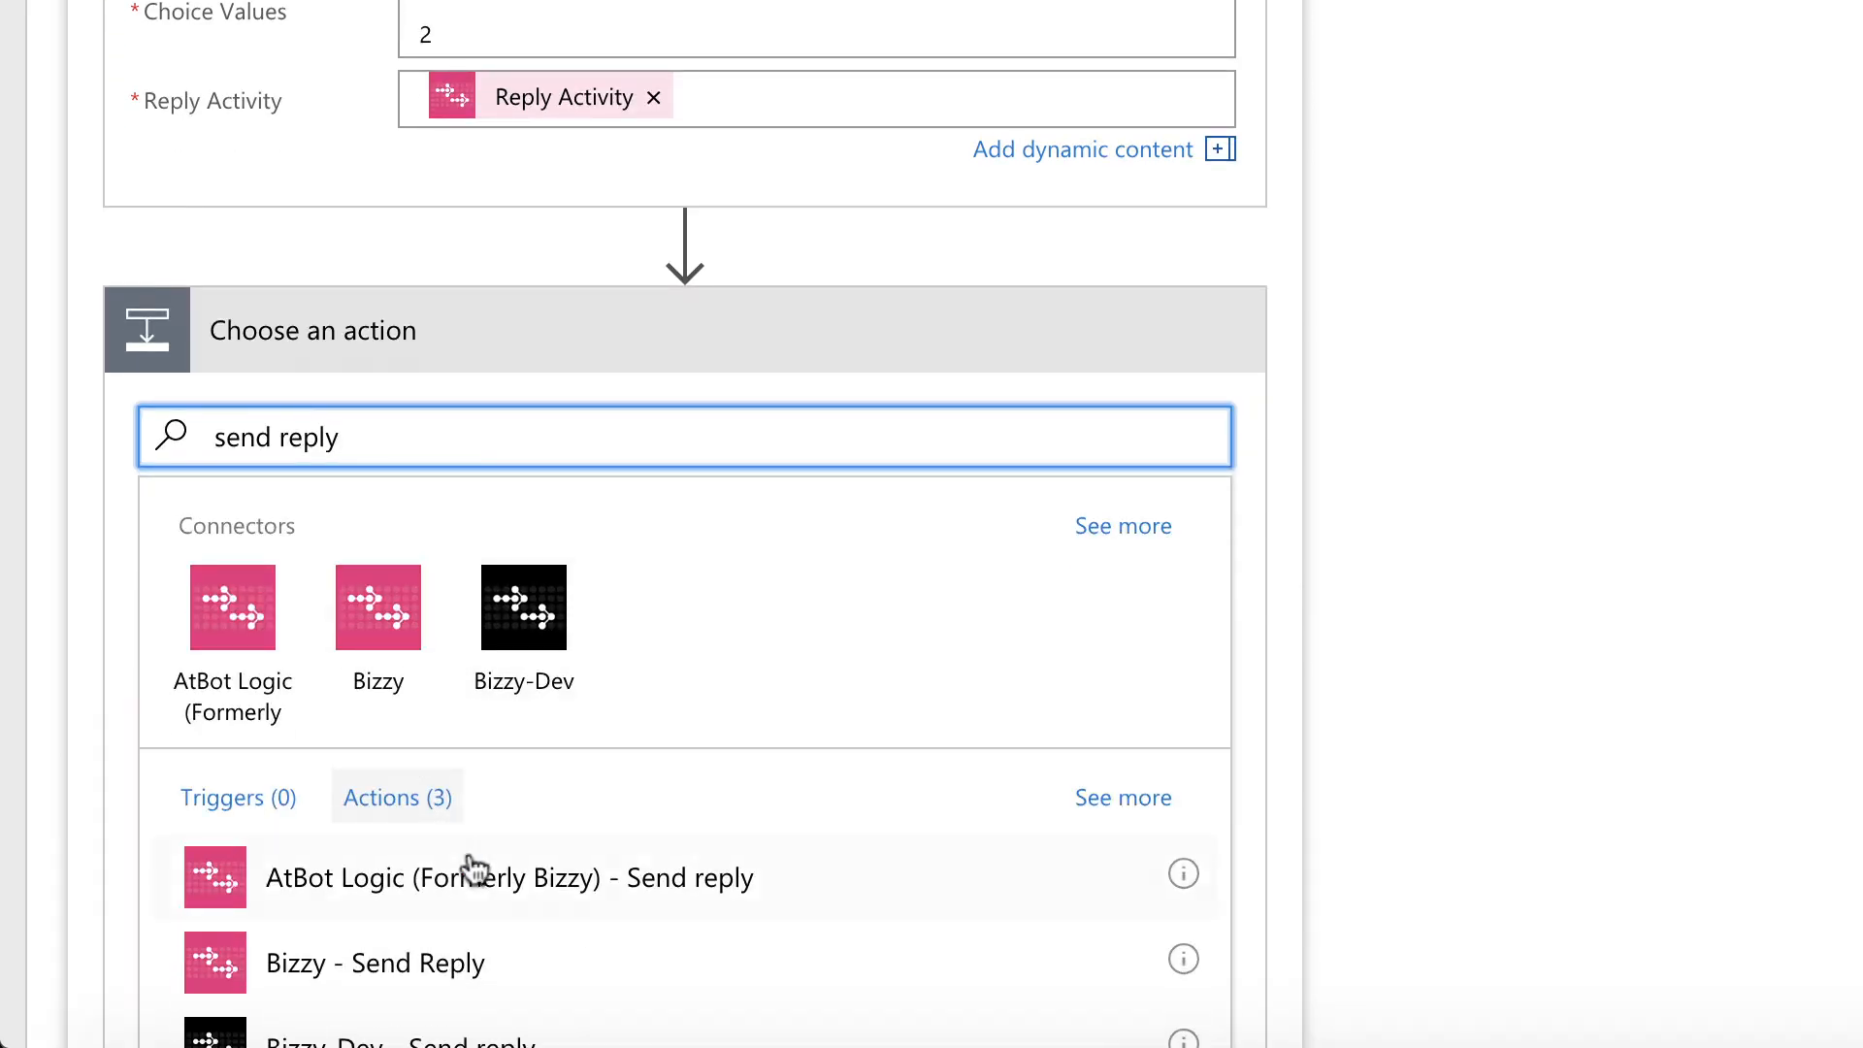
click(597, 866)
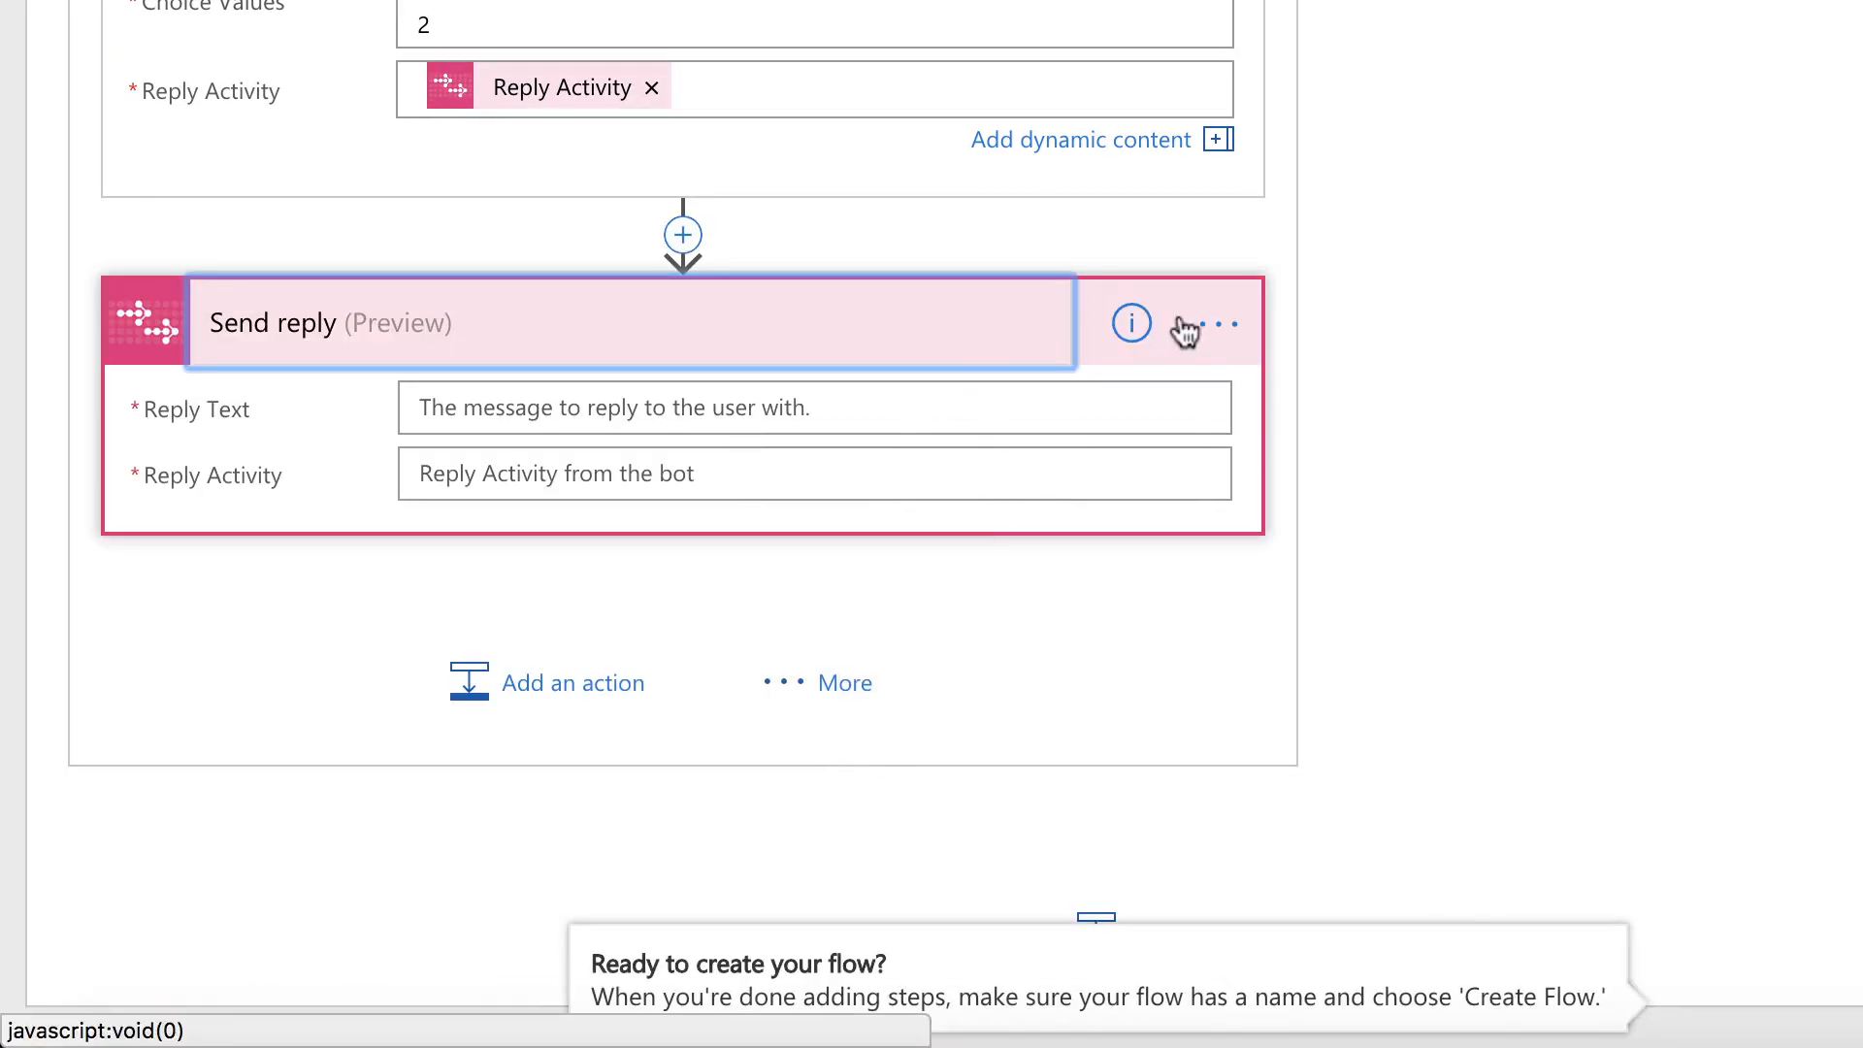
Rename the new reply action to "Send reply: HQ floor choice confirmation 1"
click(1212, 326)
click(1371, 312)
click(665, 351)
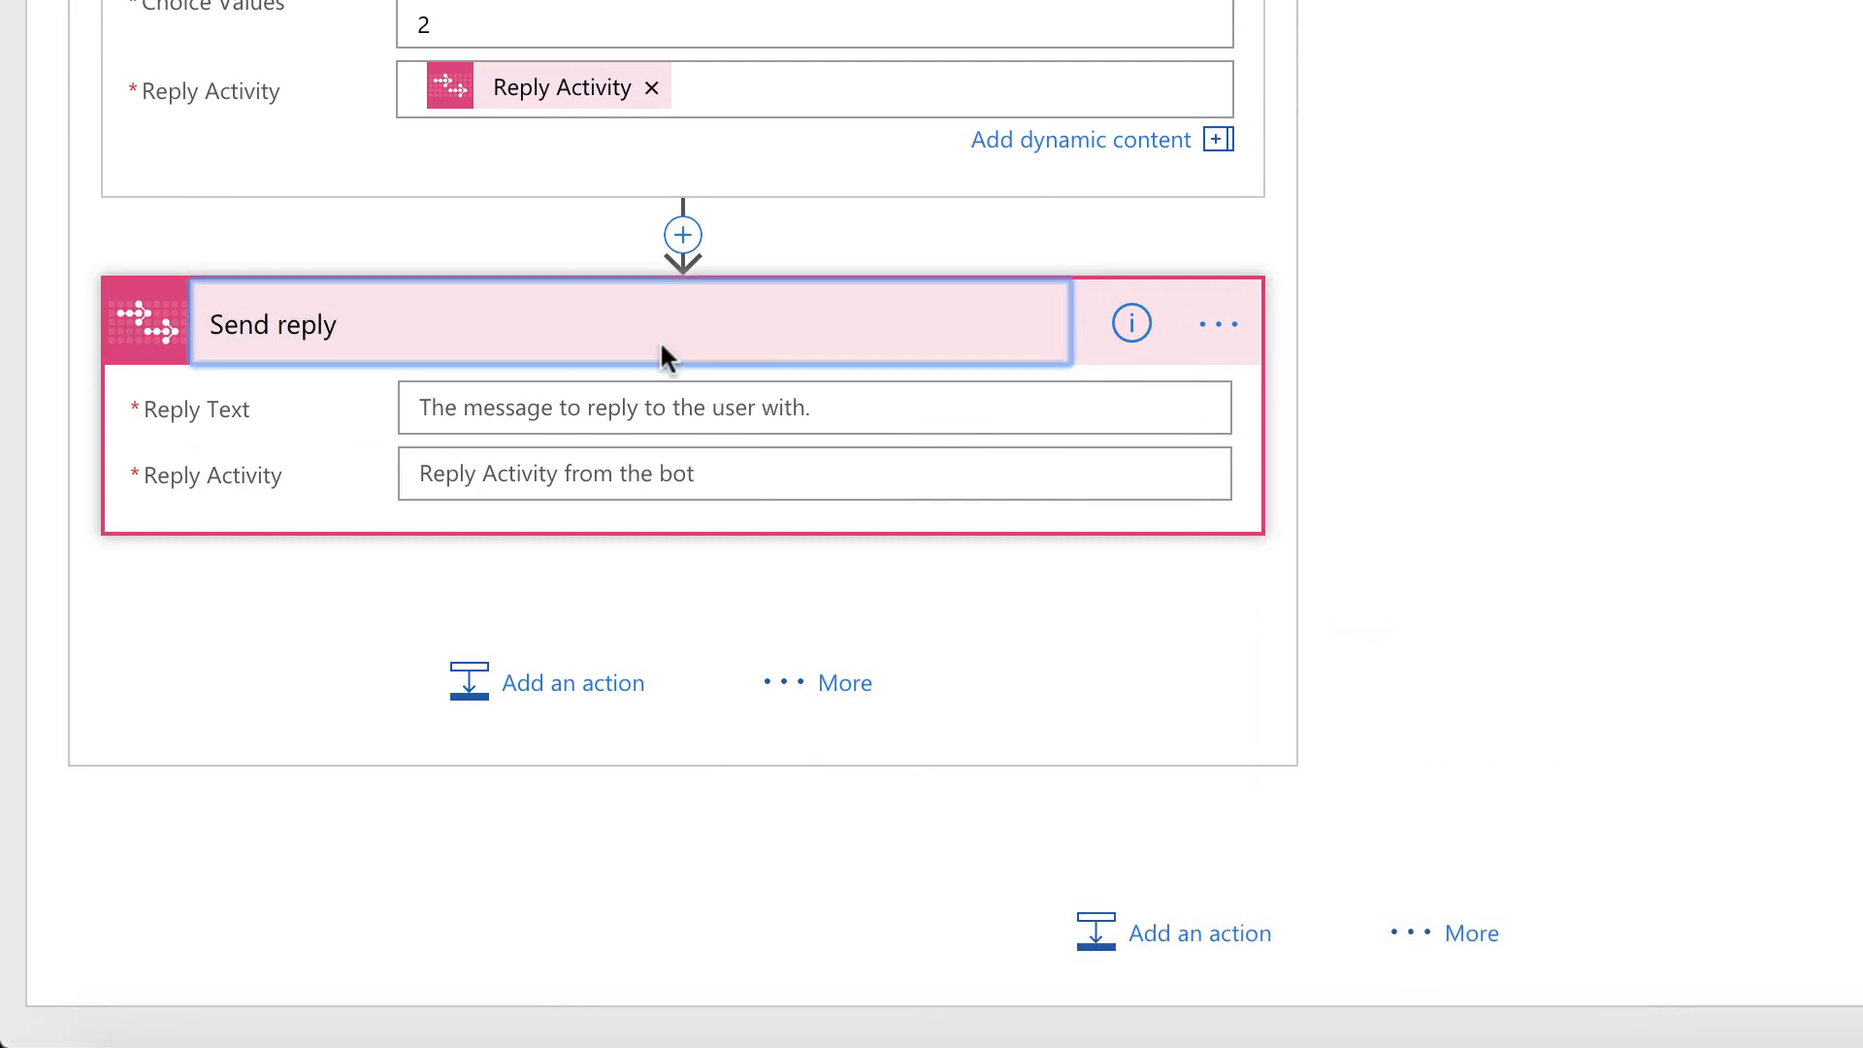
text(: HQ floor choice confirmation 1)
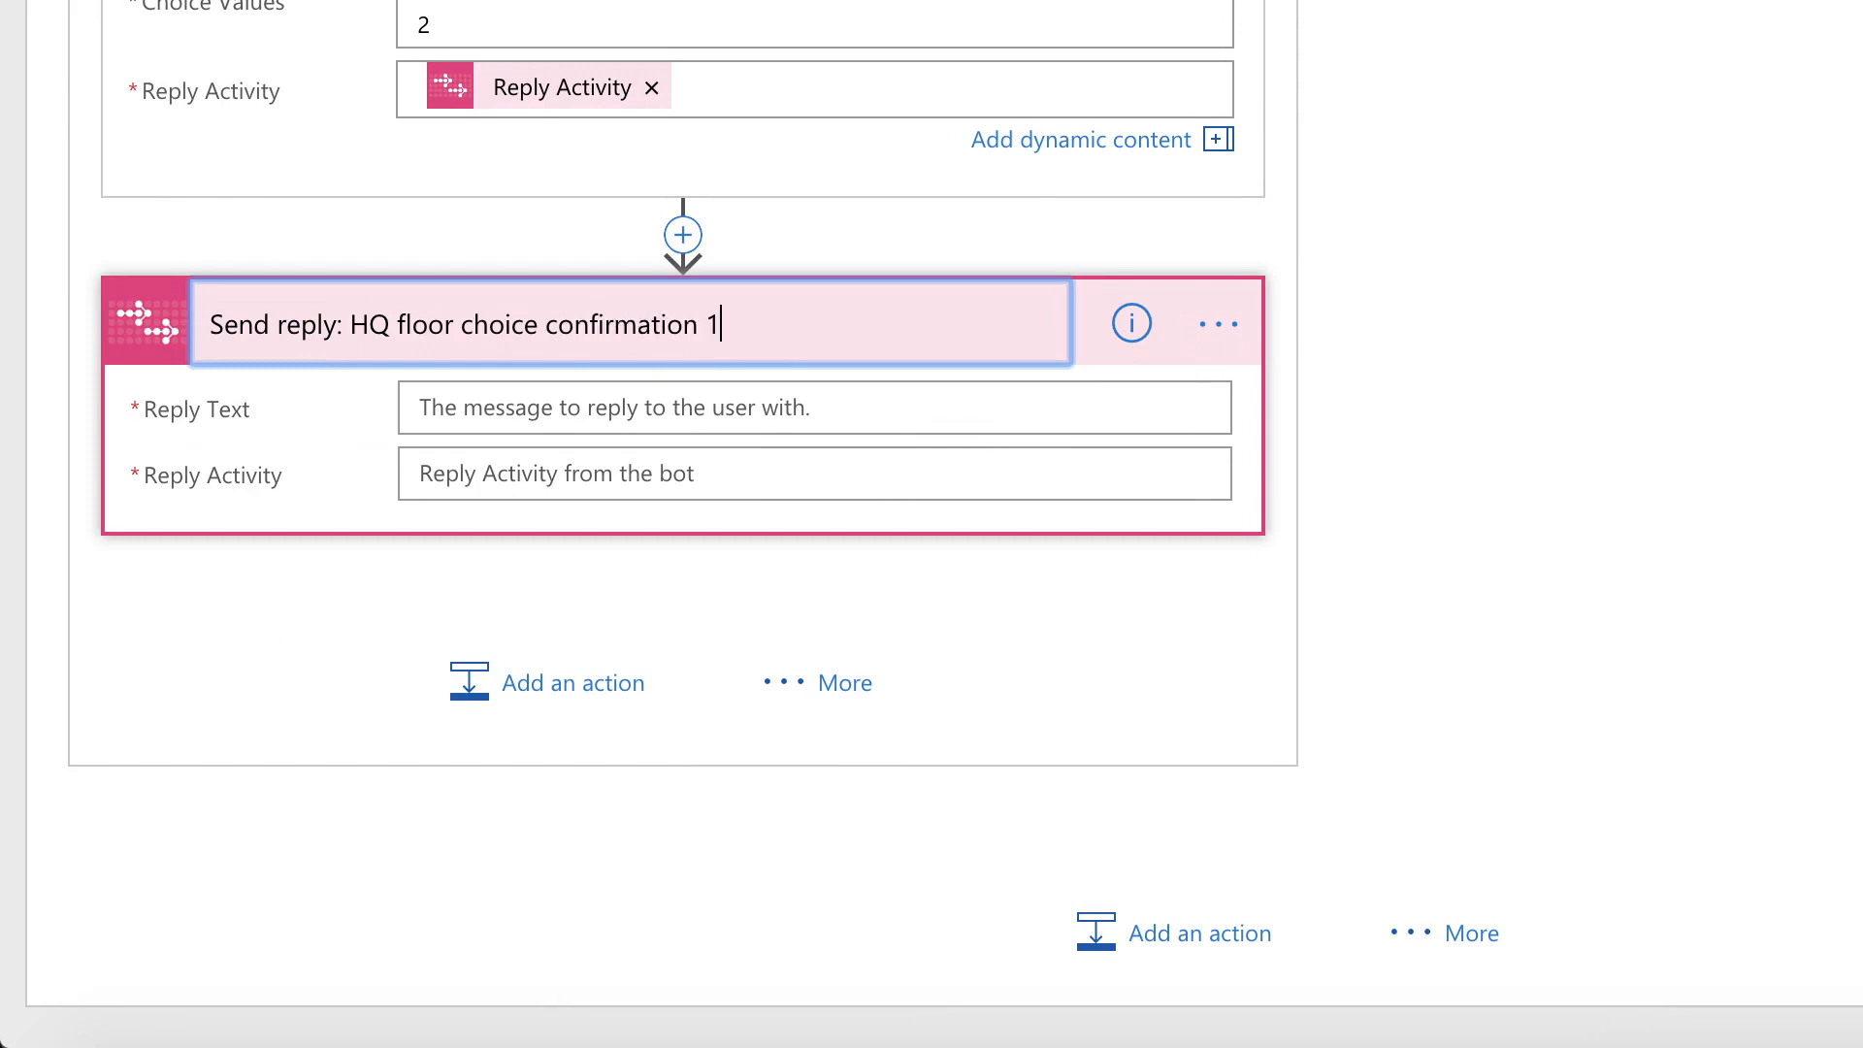
key(Return)
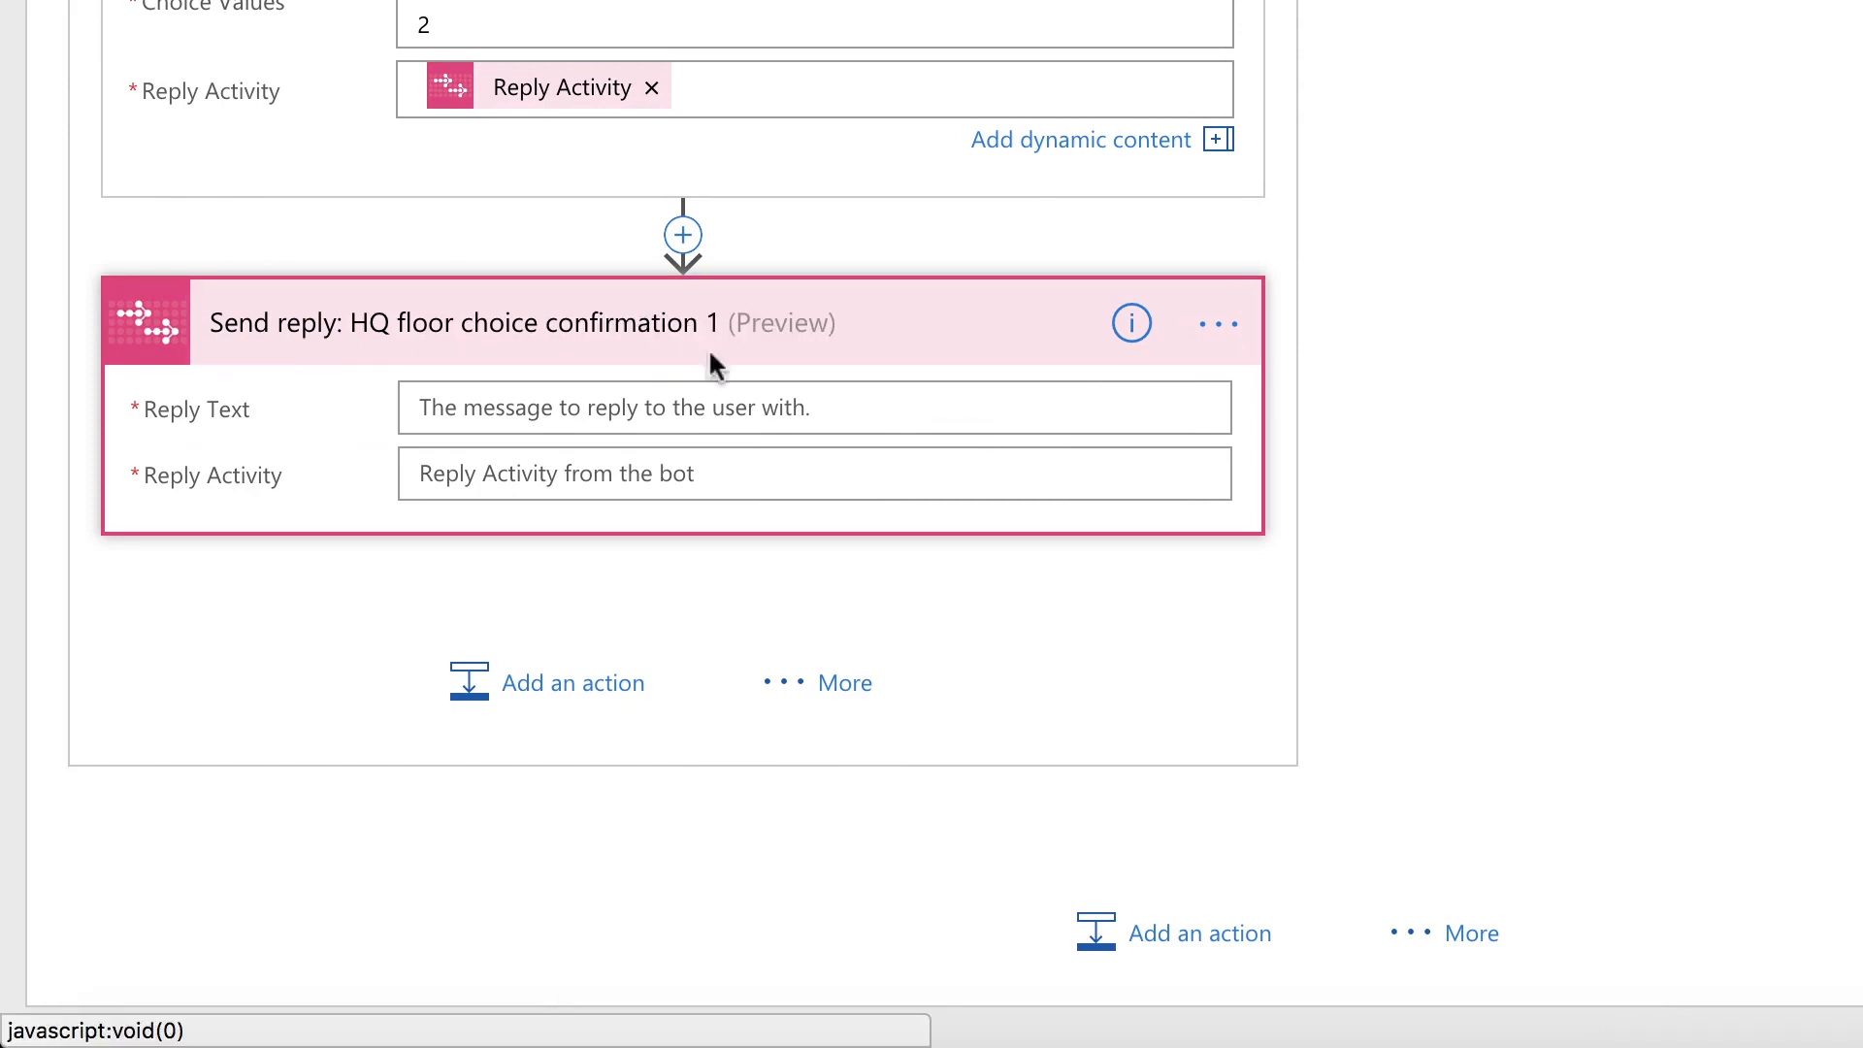
Write the reply text "Great! I've found the following [PrinterType] printers you can use.", inserting the PrinterType variable
click(708, 422)
text(Grea)
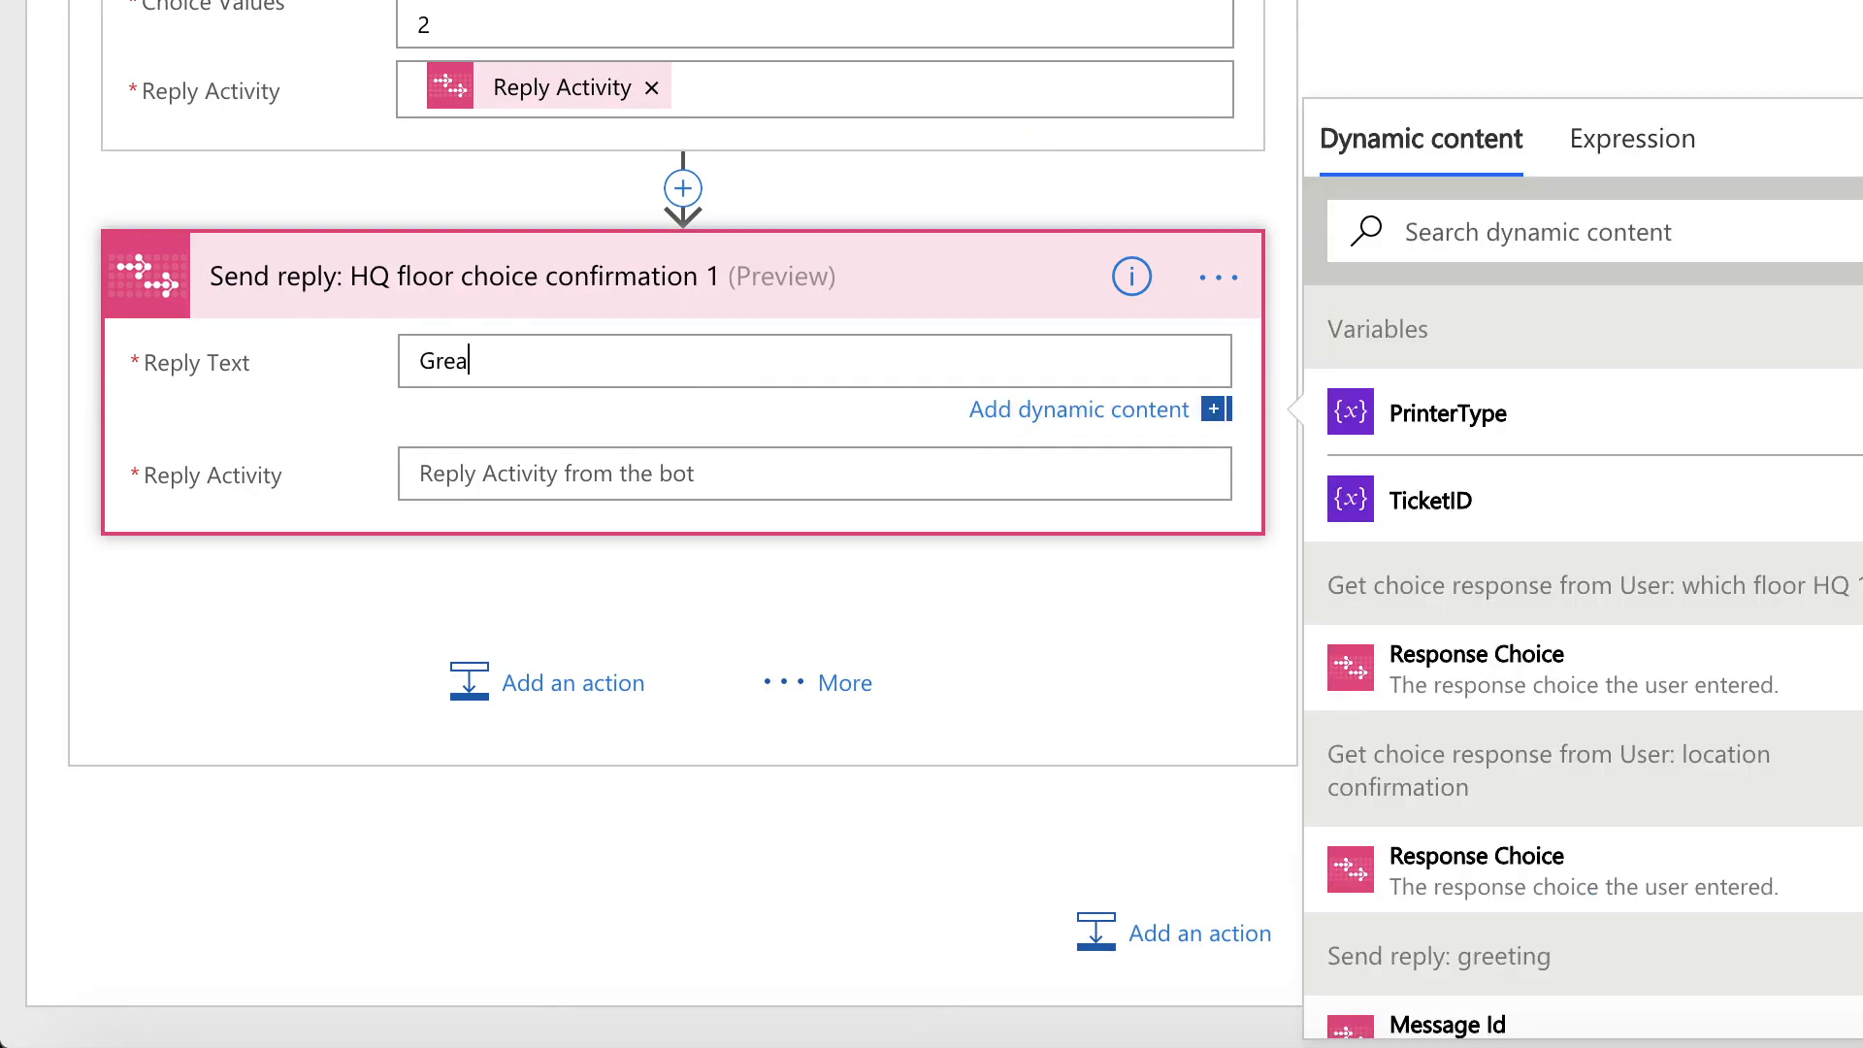
text(t! I've found the following)
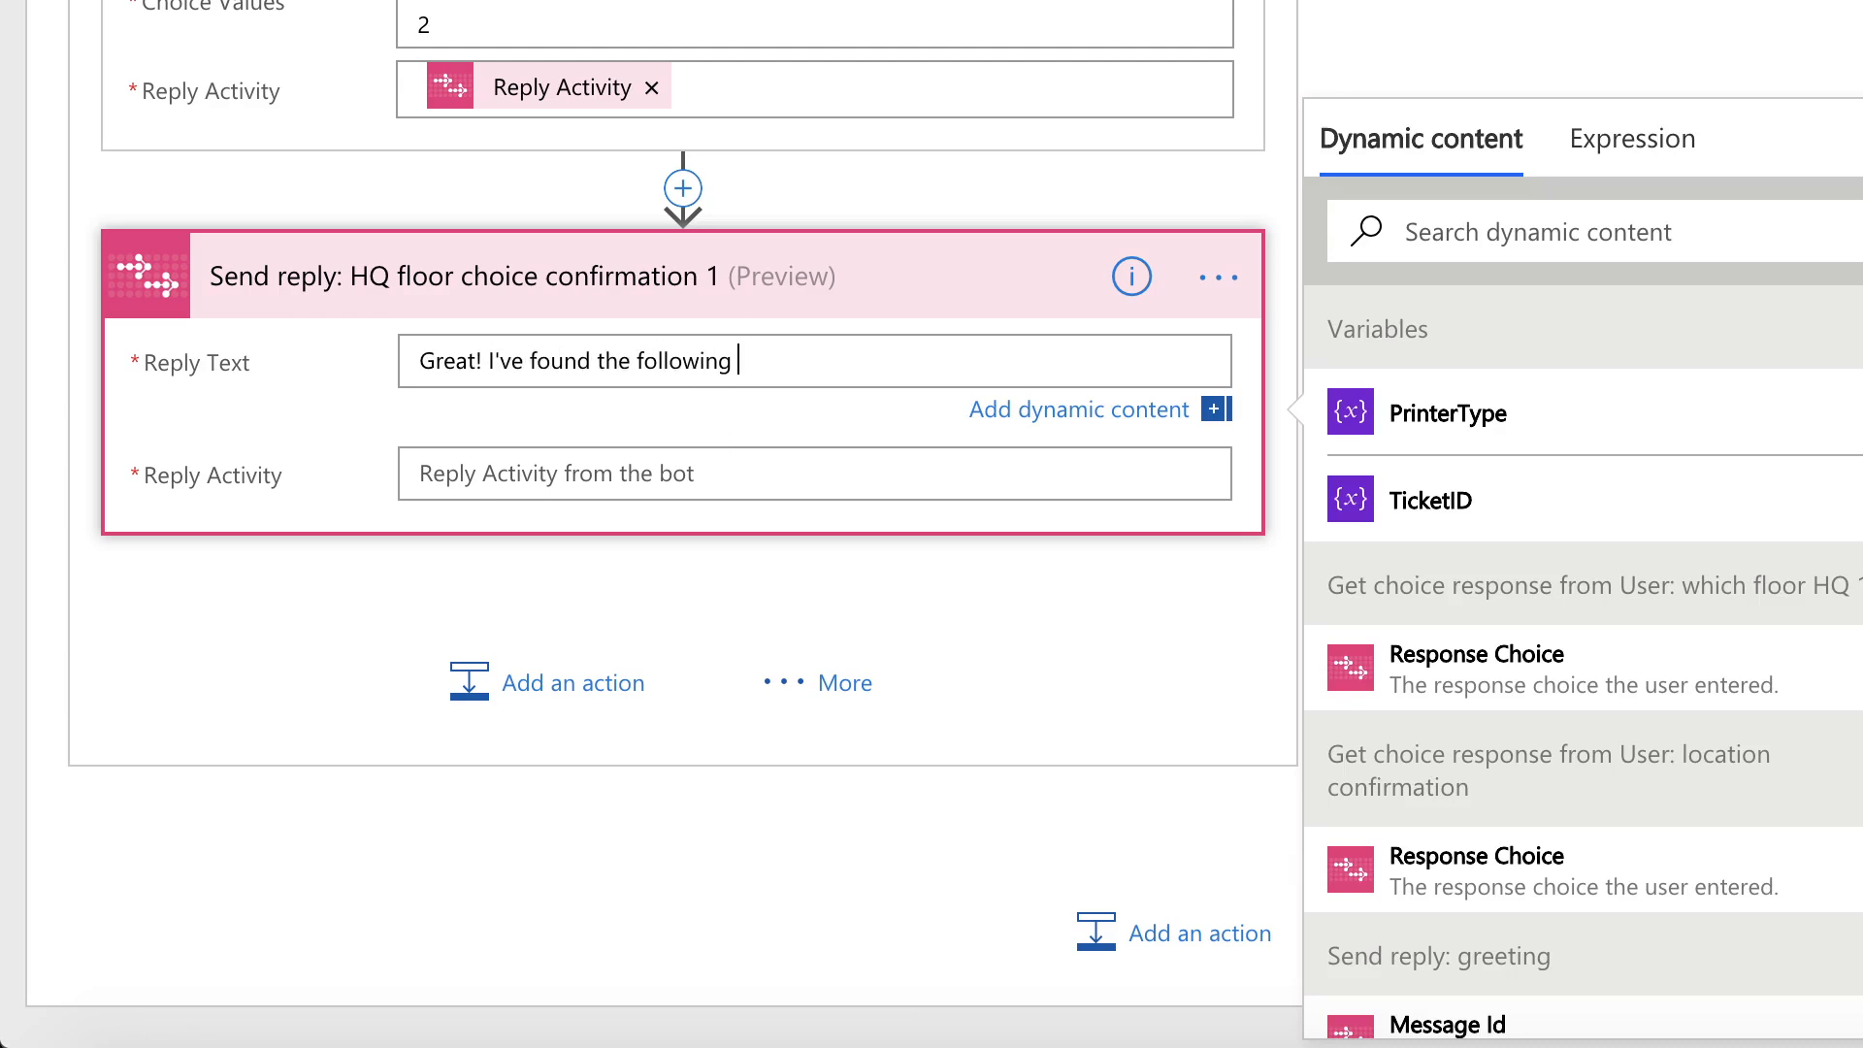
click(1450, 424)
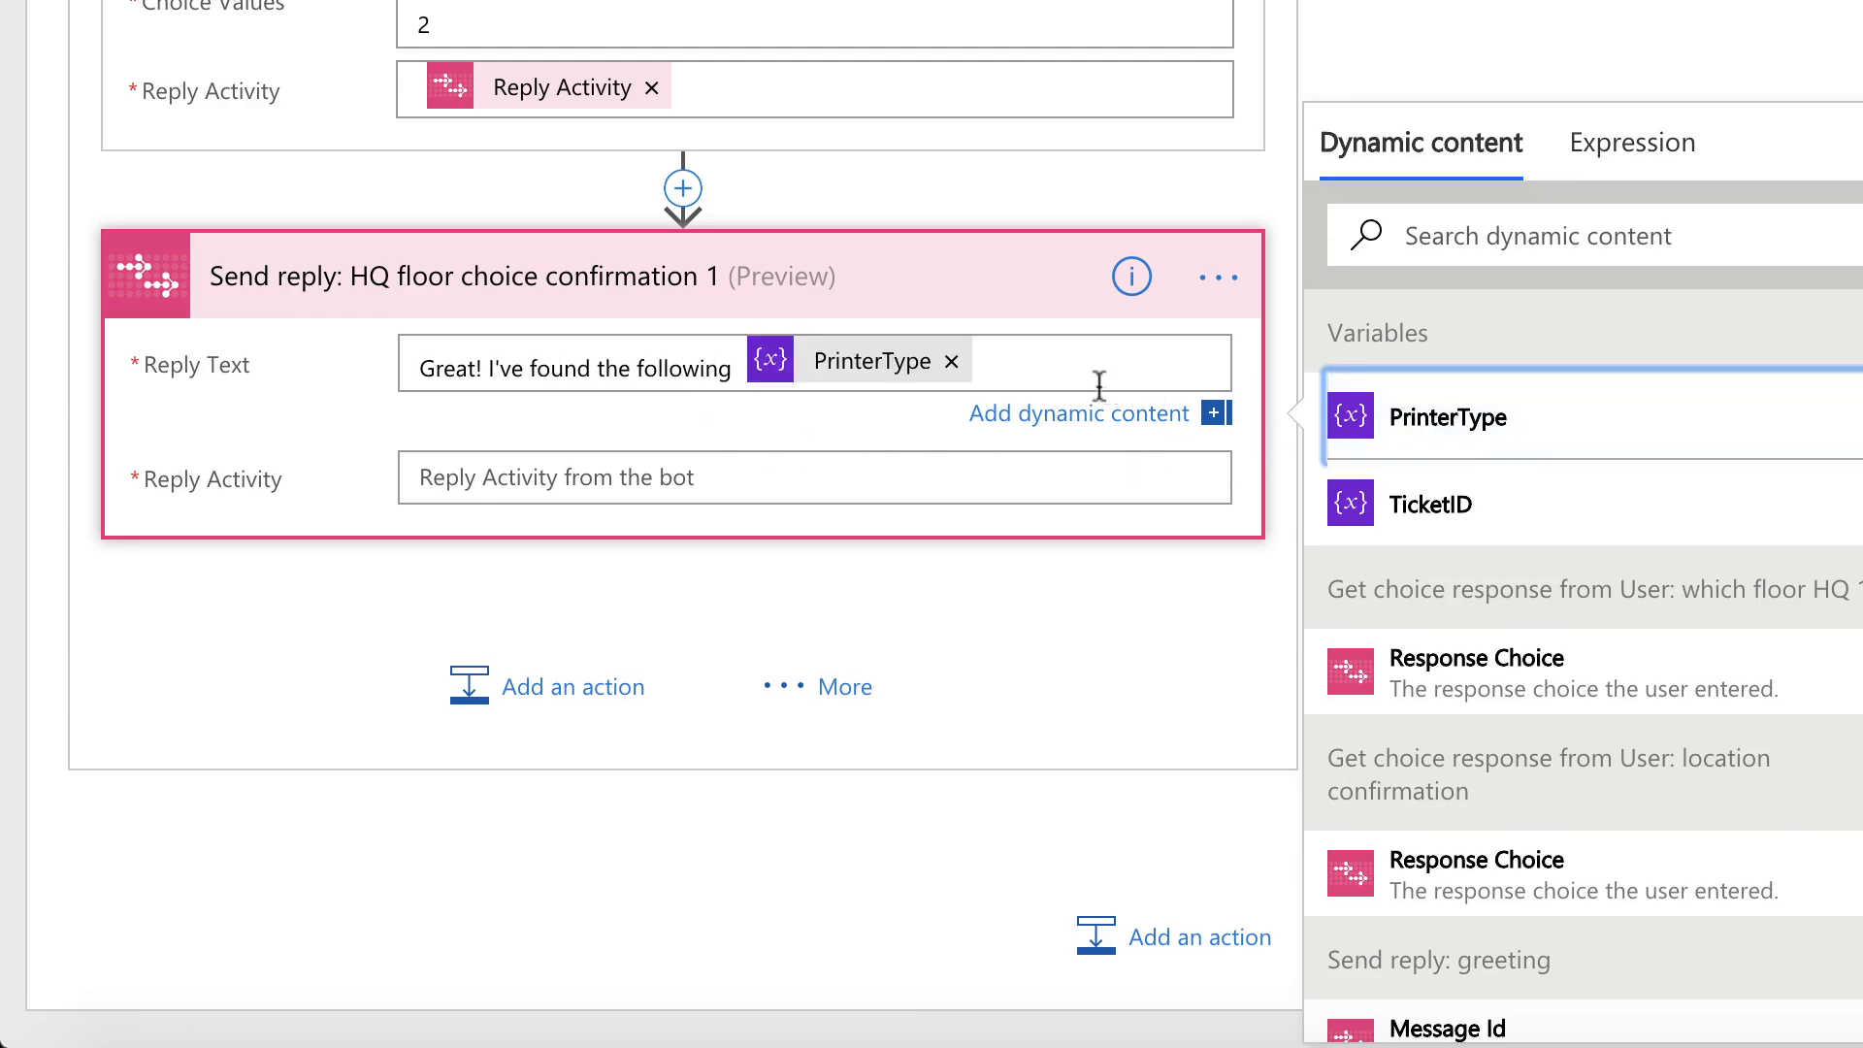
click(1027, 358)
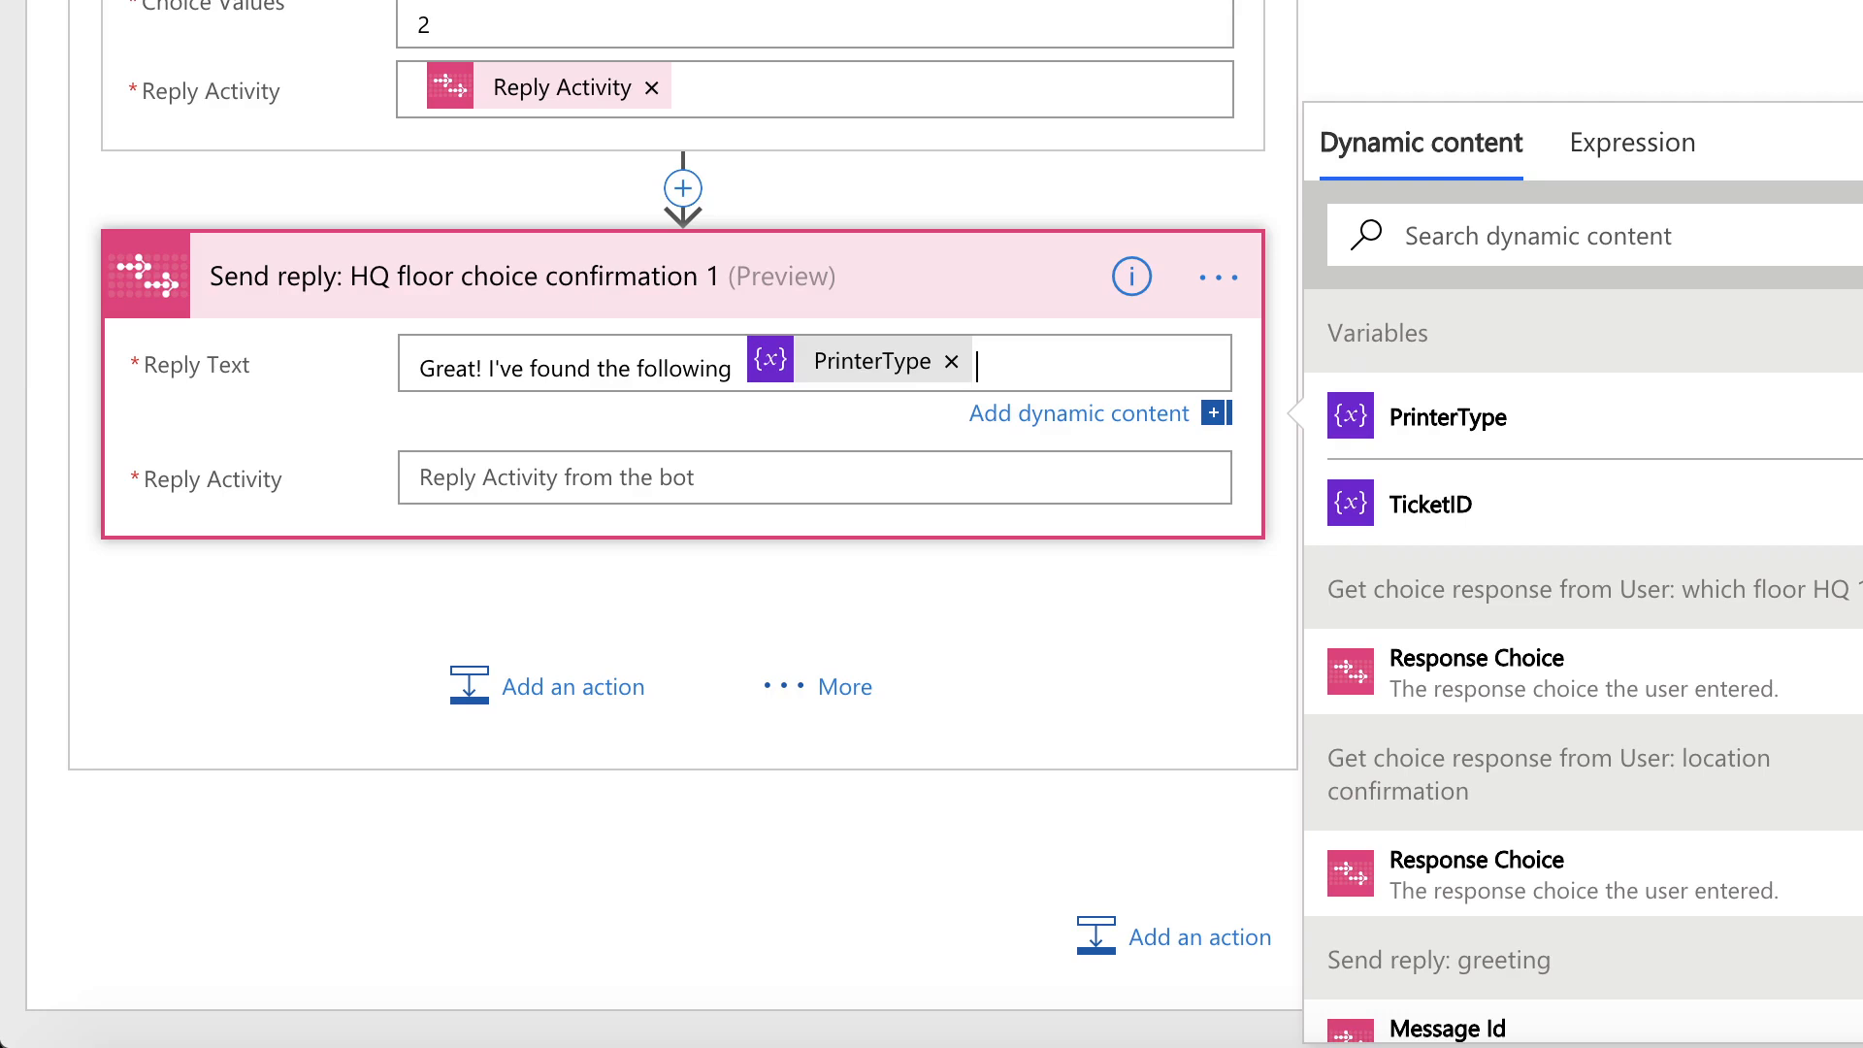
text(printers you can use.)
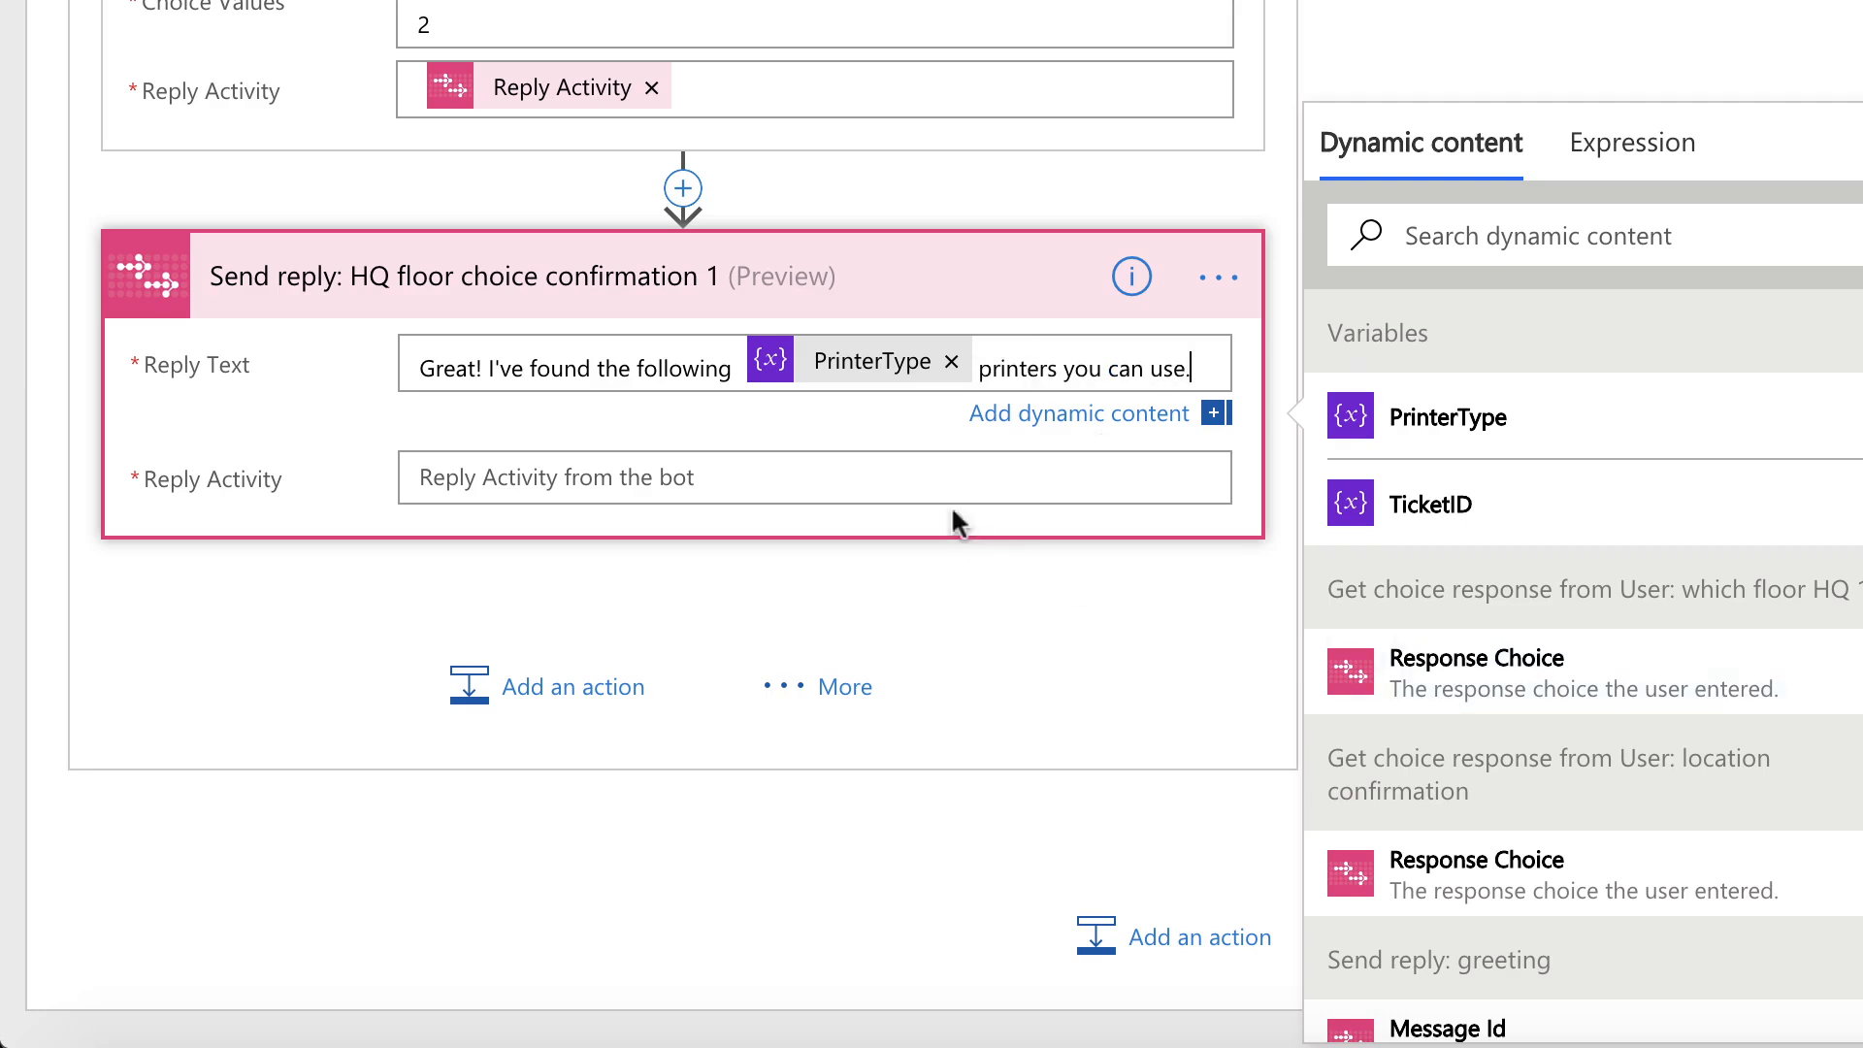
Set the Reply Activity of the floor choice confirmation reply to the Reply Activity dynamic content
click(922, 480)
click(1501, 315)
text(reply)
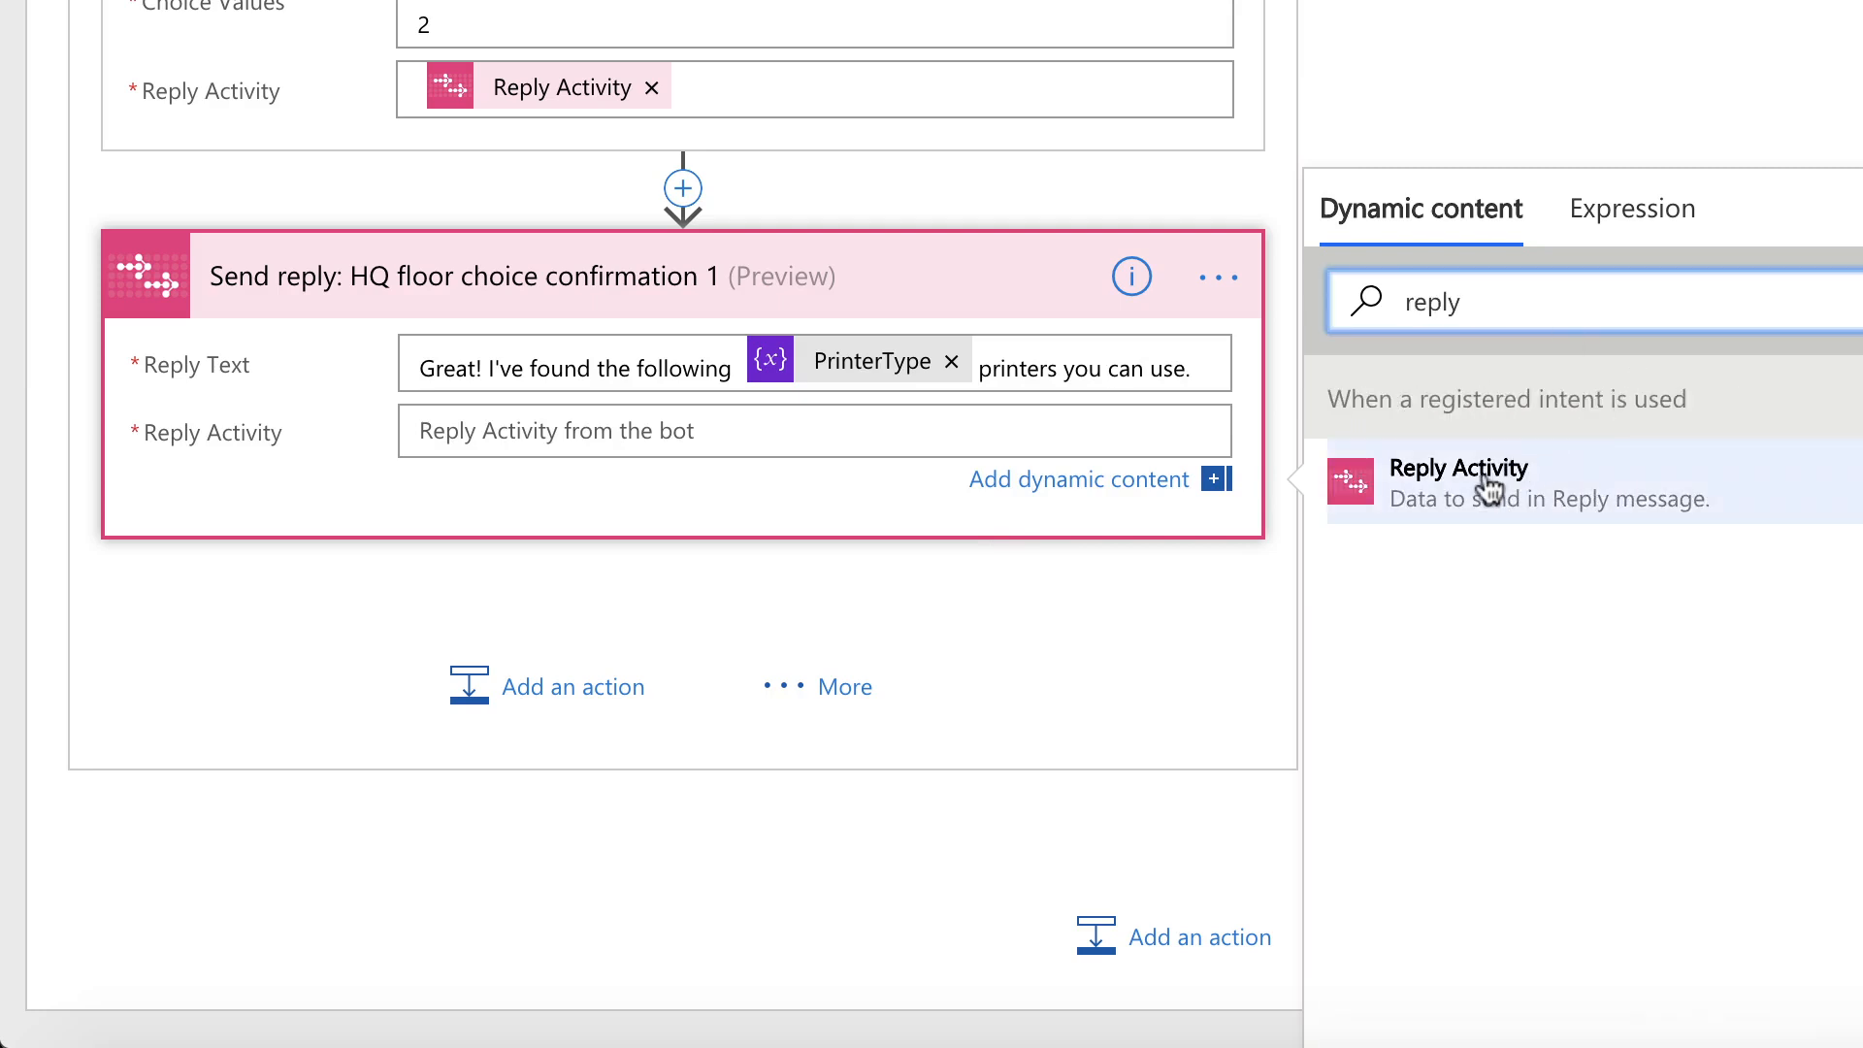
click(1490, 490)
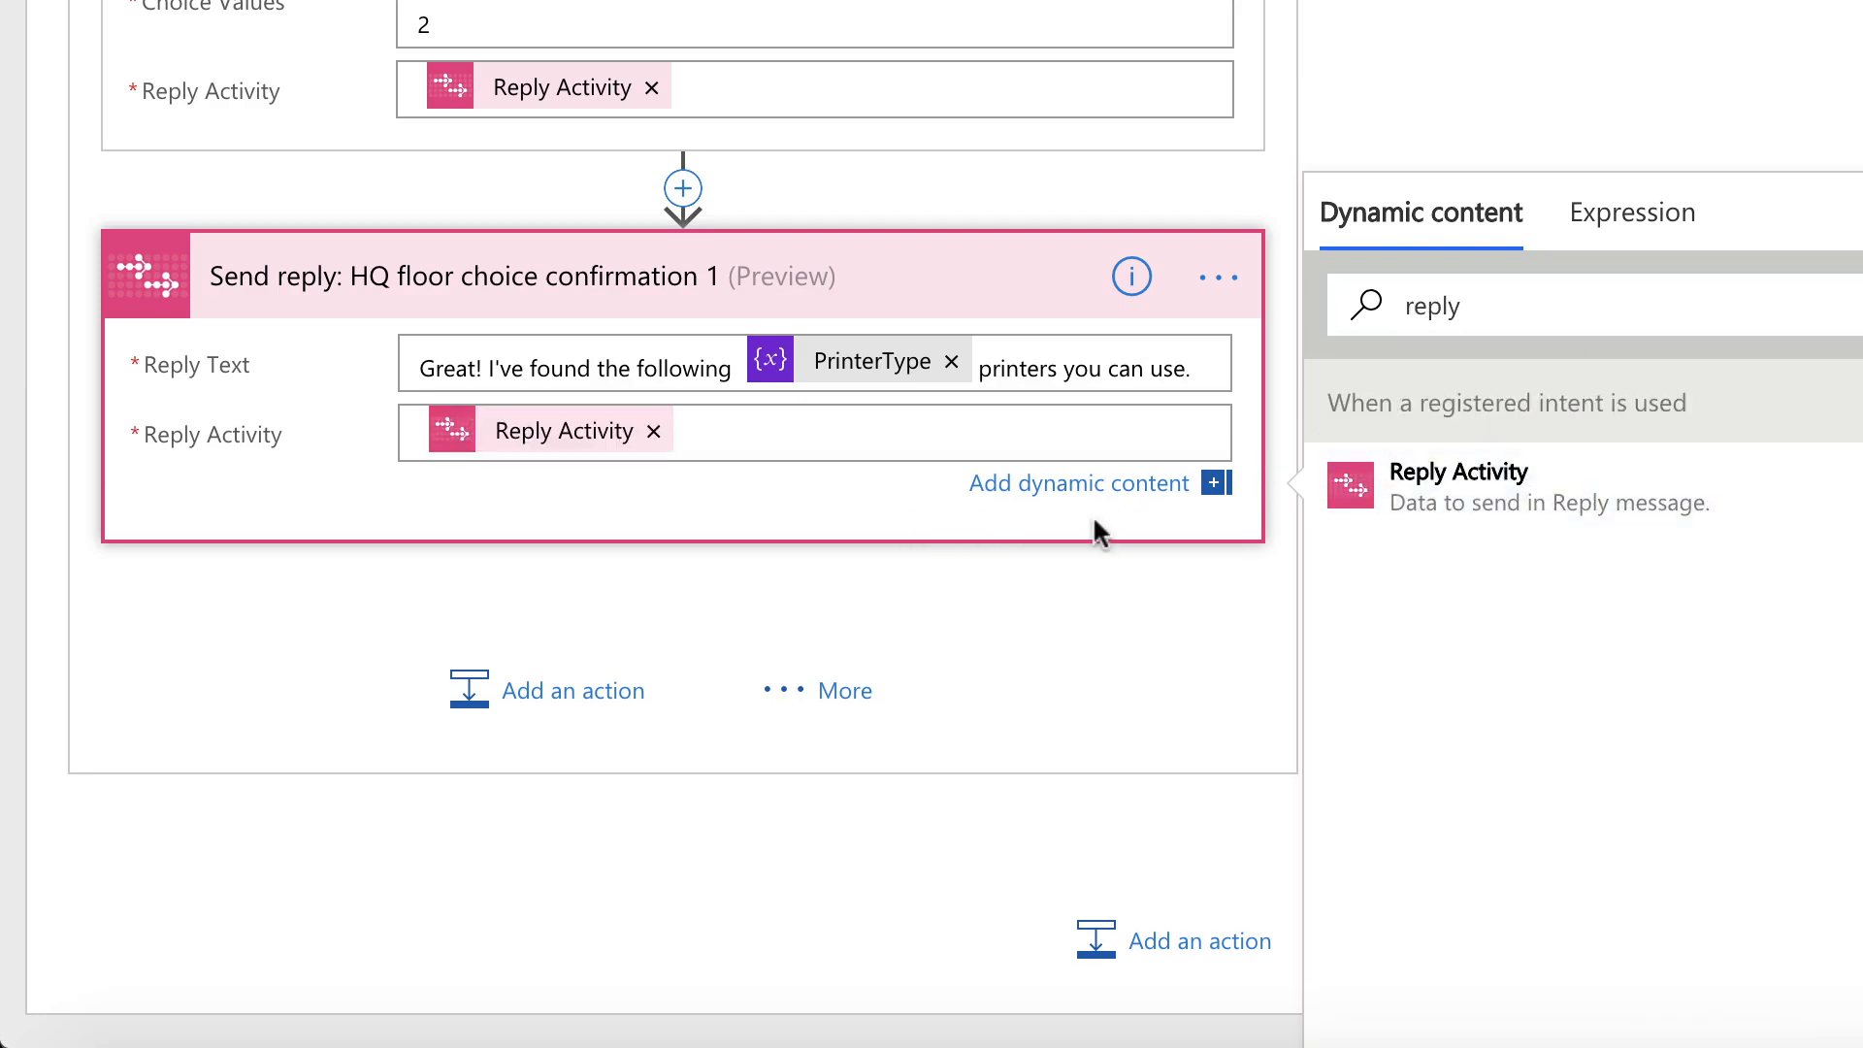
Add a SharePoint Get items action after the floor choice confirmation reply and dismiss its setup tip
click(505, 685)
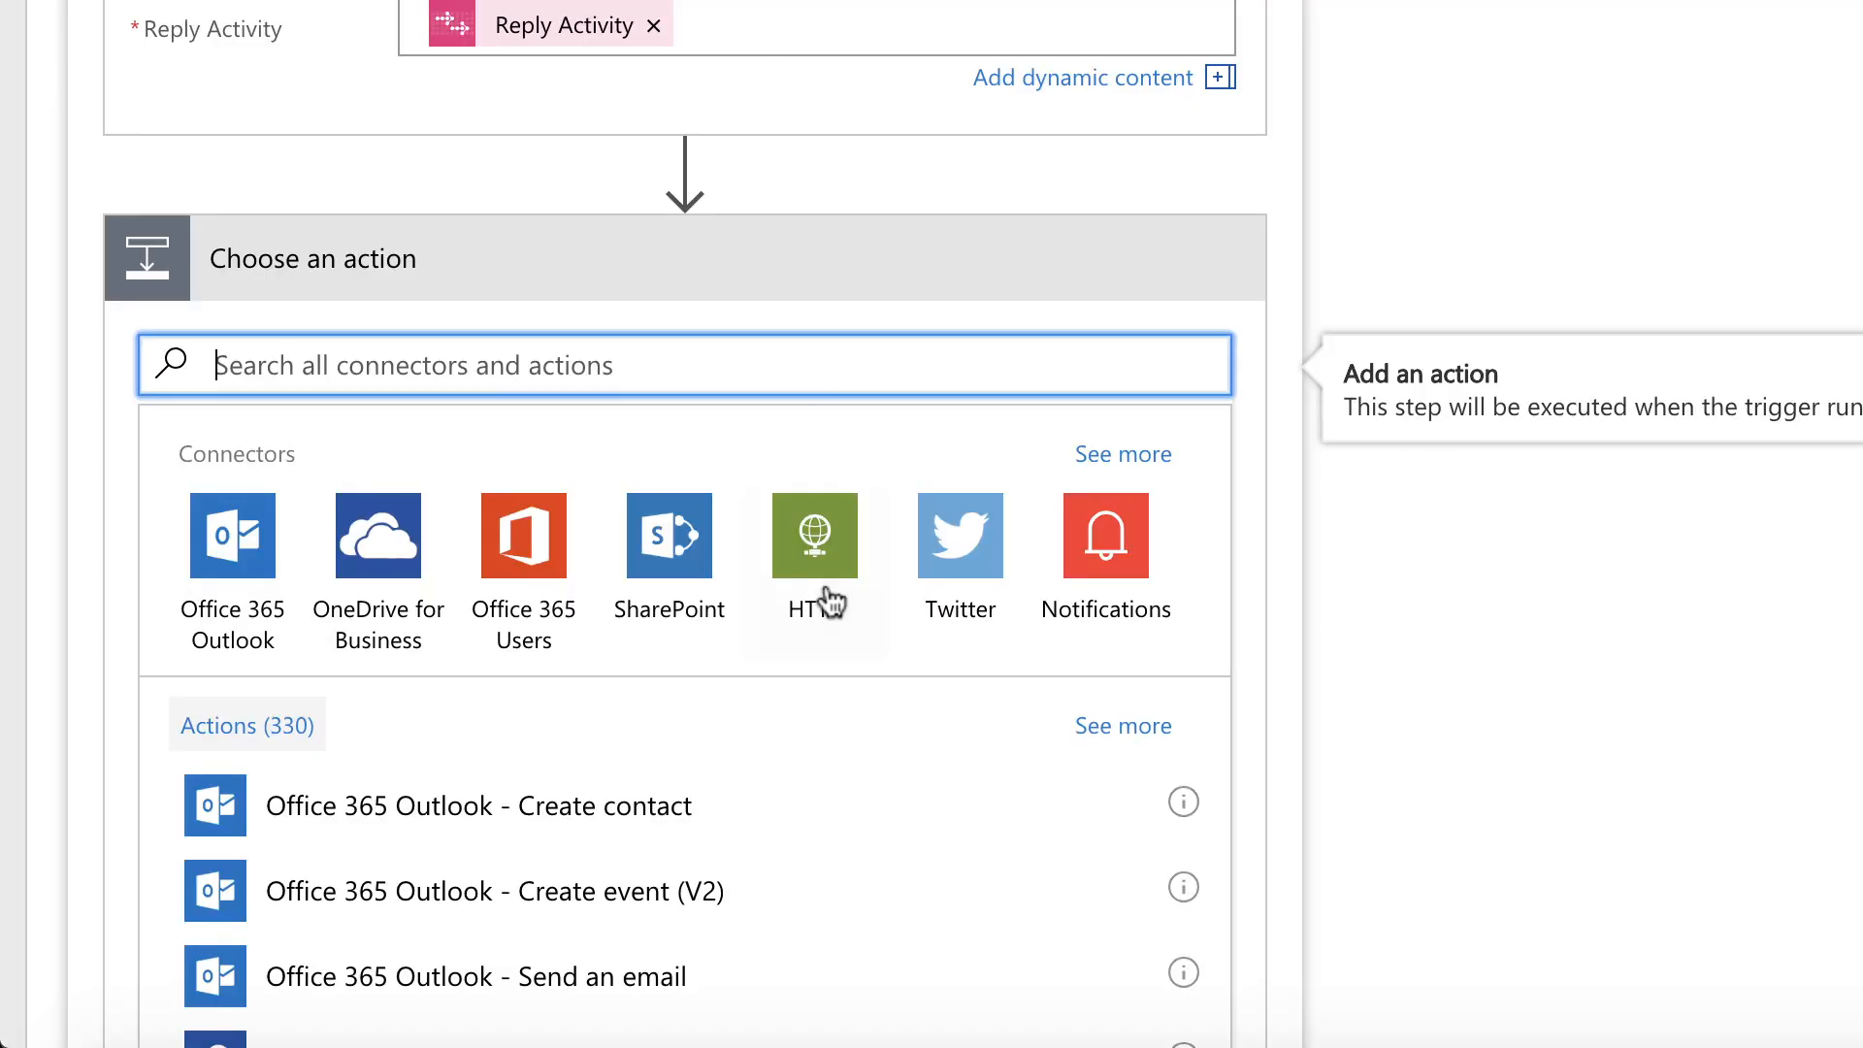
text(get i)
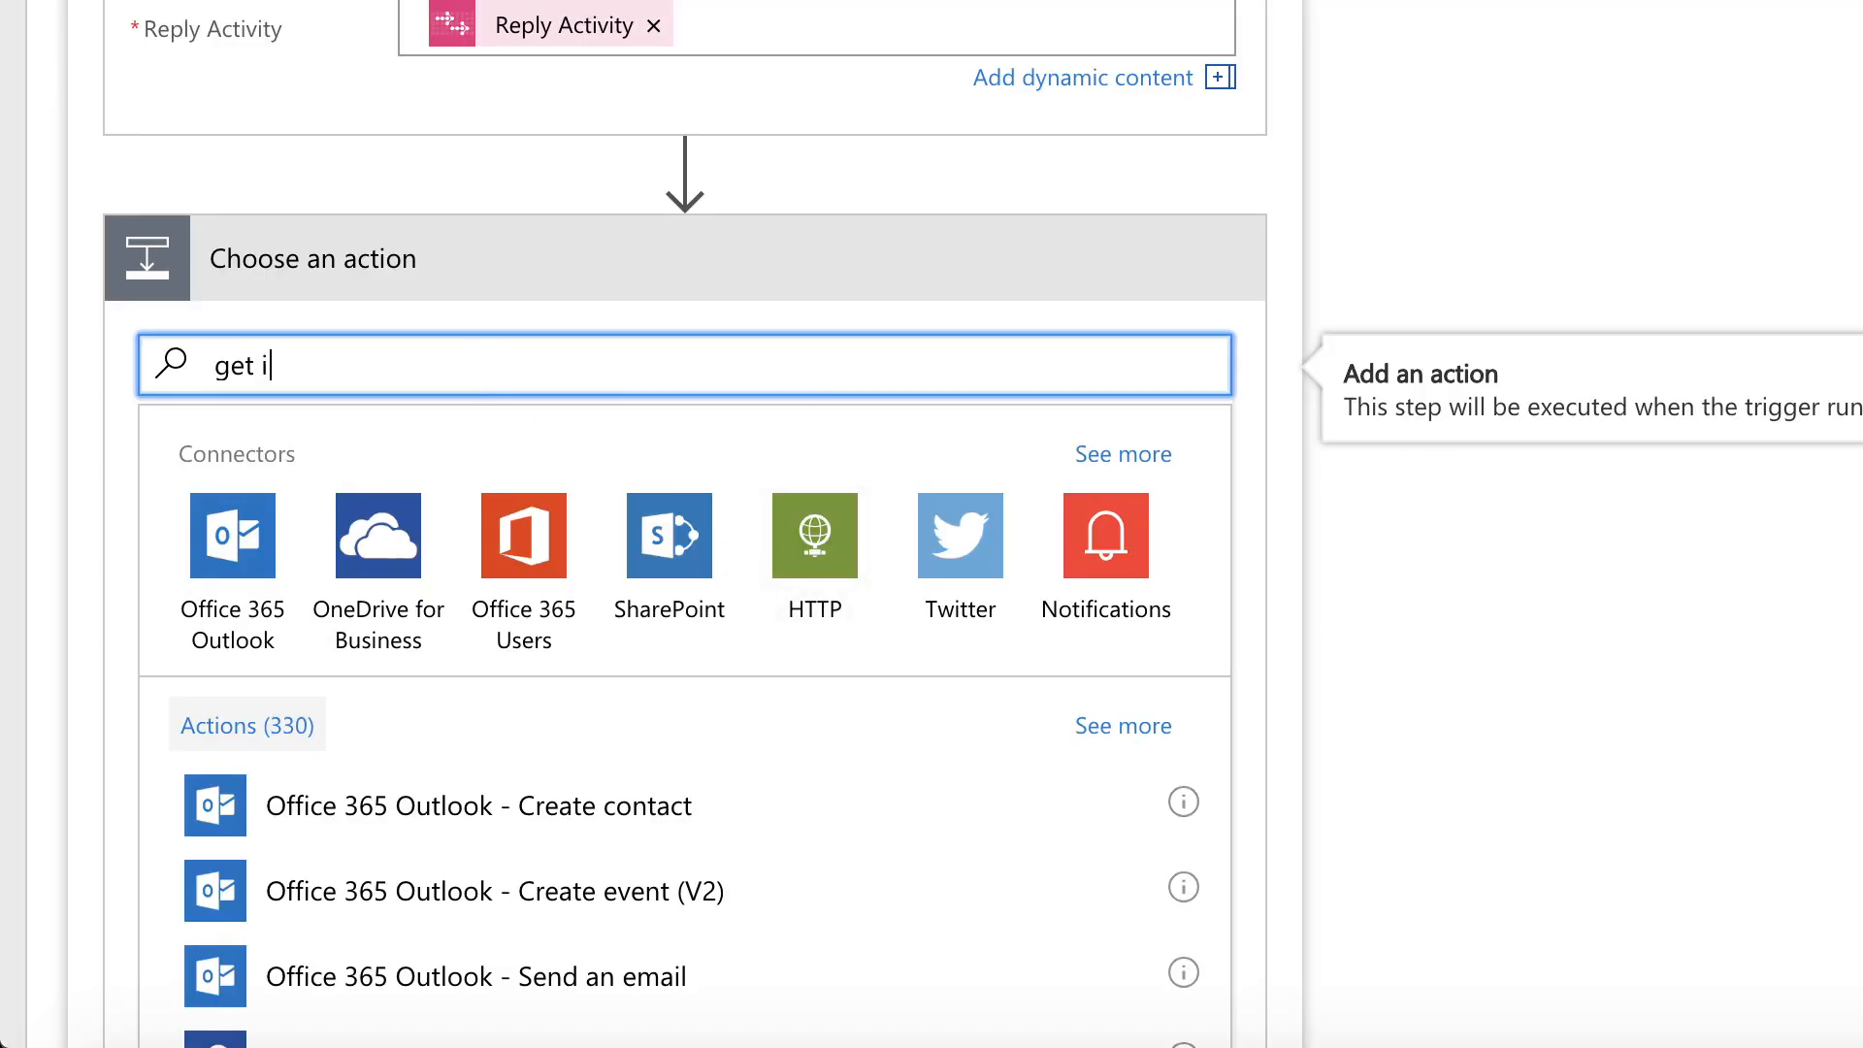
text(tems)
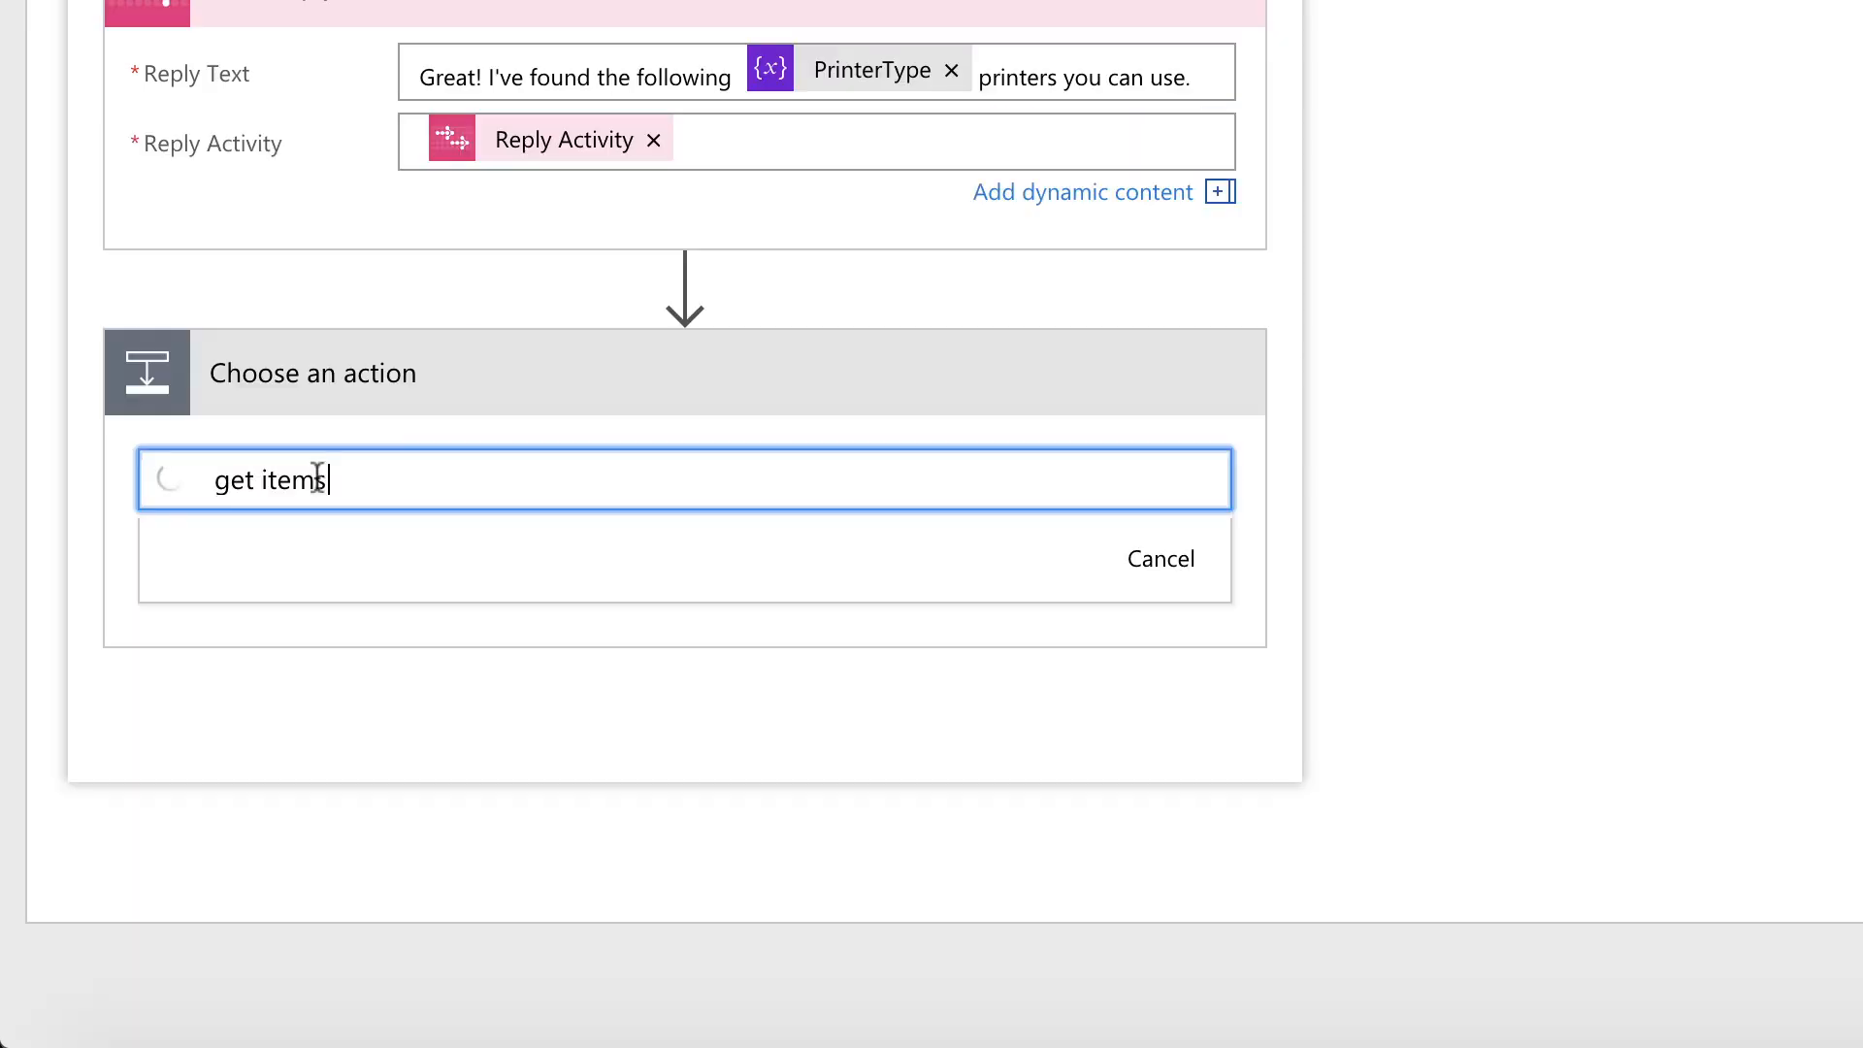
scroll(124, 498, down, 3)
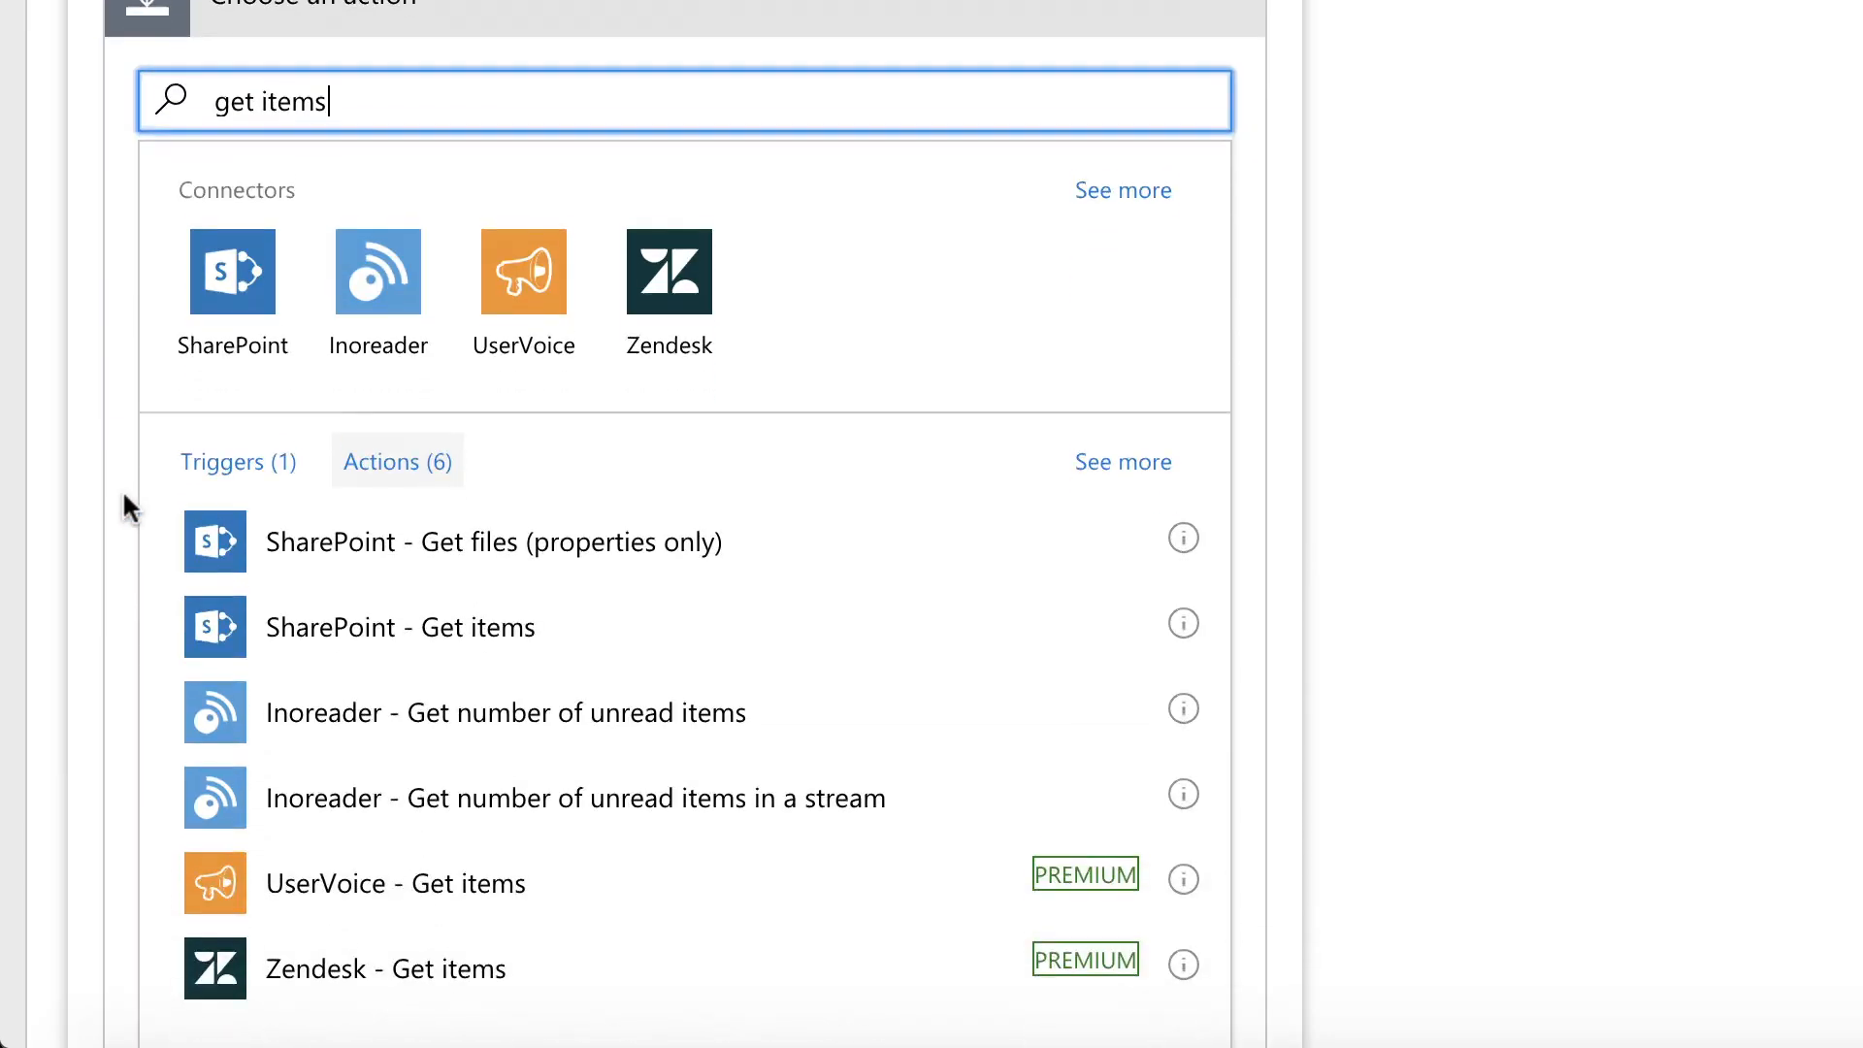
click(416, 619)
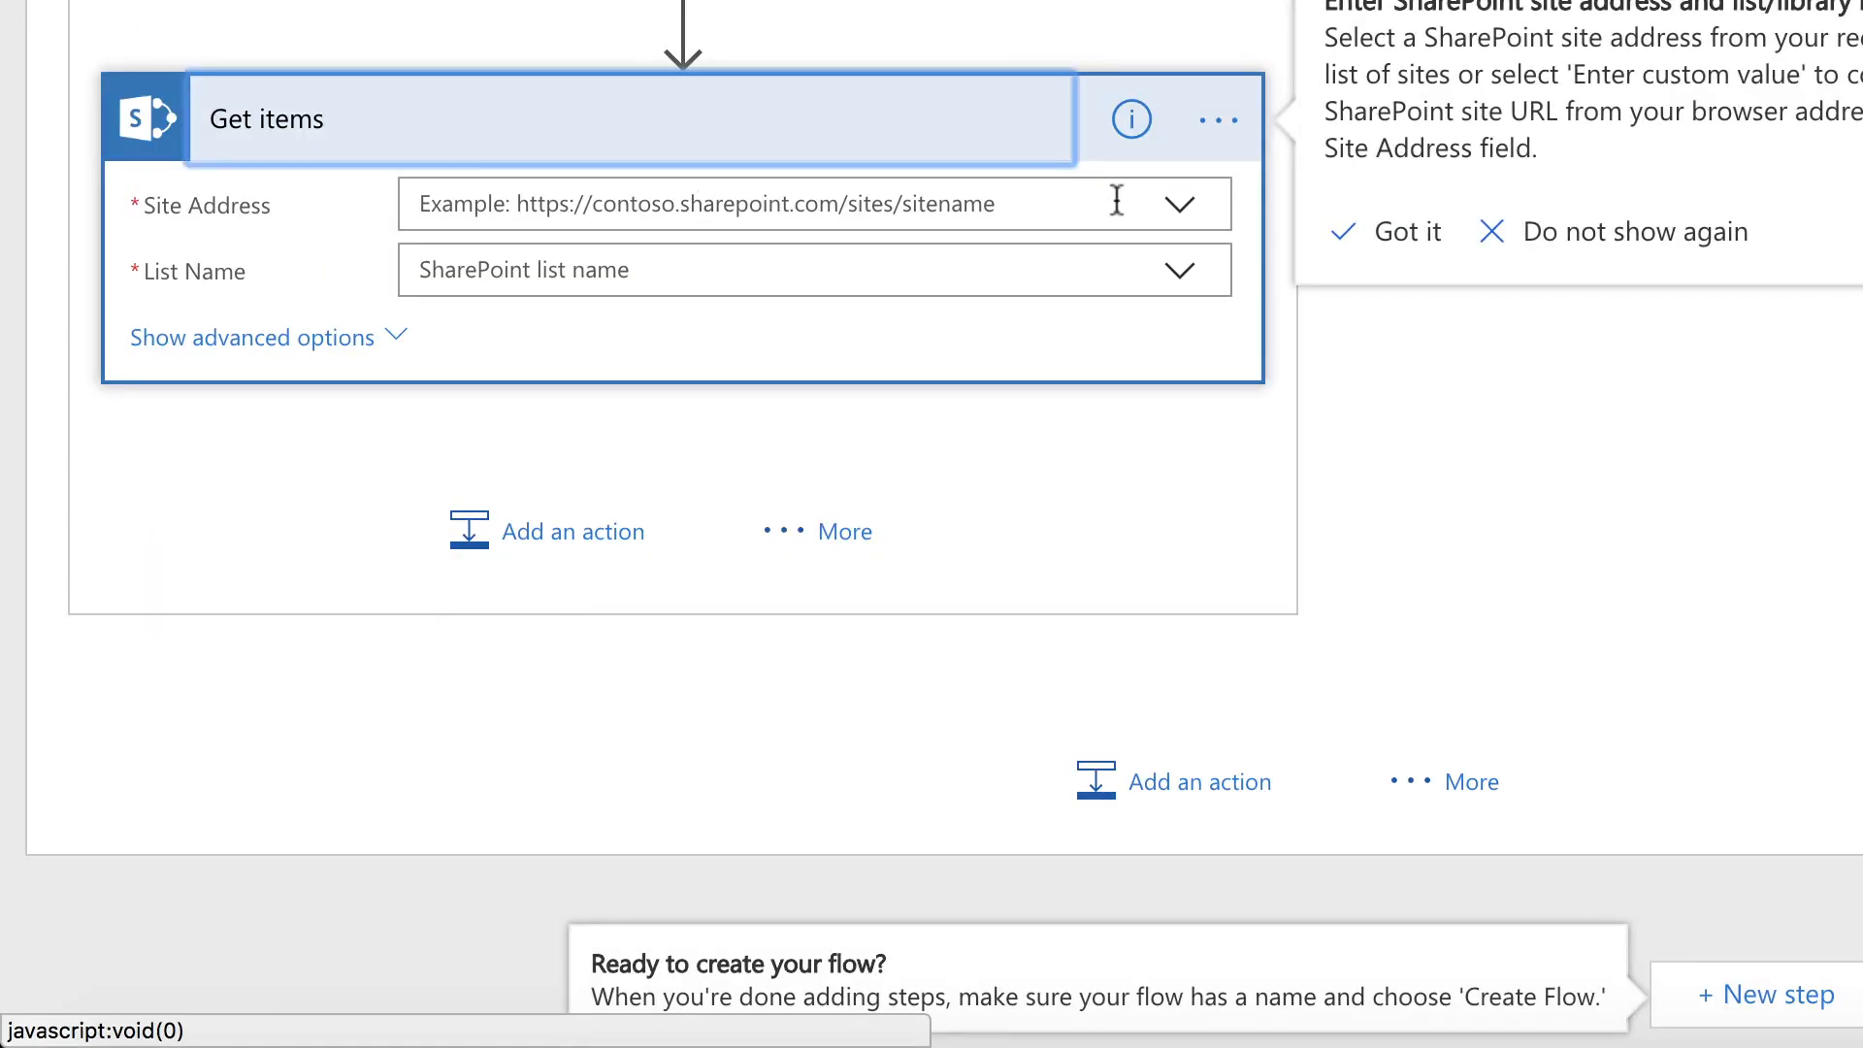
click(1349, 235)
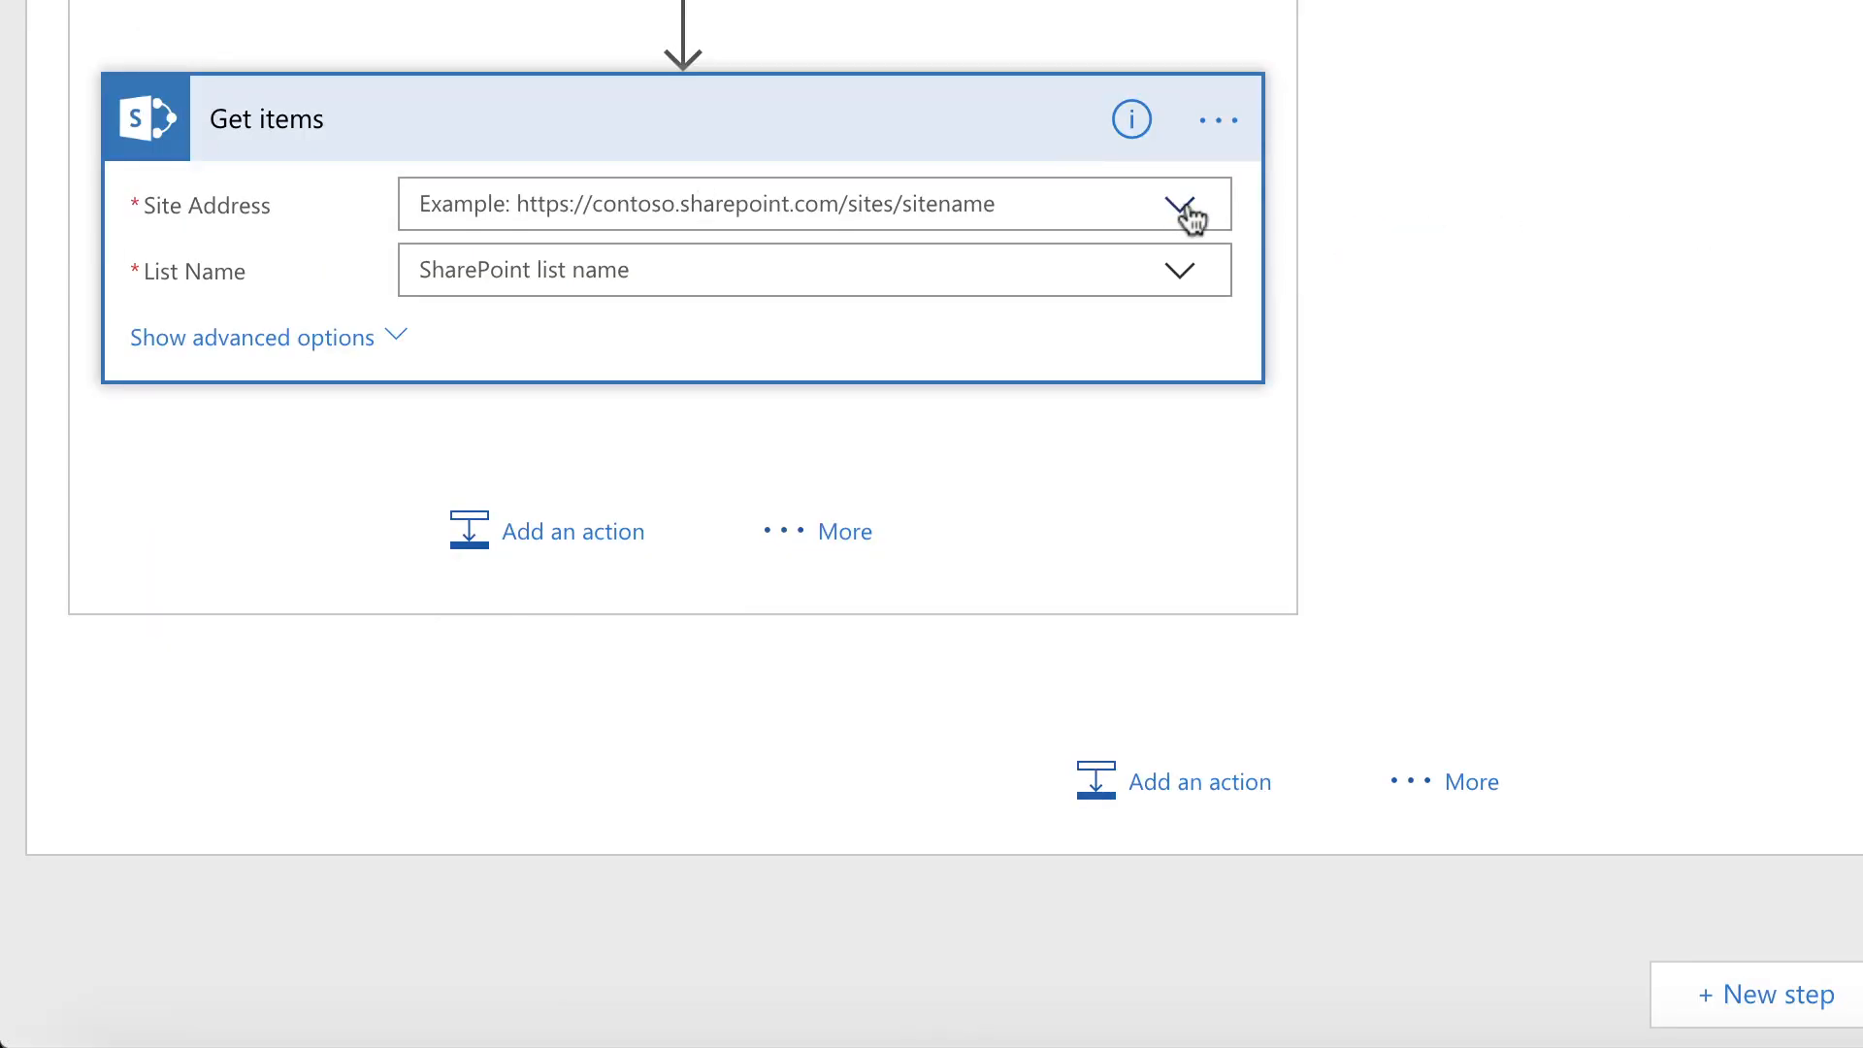
Point the Get items action to the Information Technology site and its Printer Guides list
click(1183, 208)
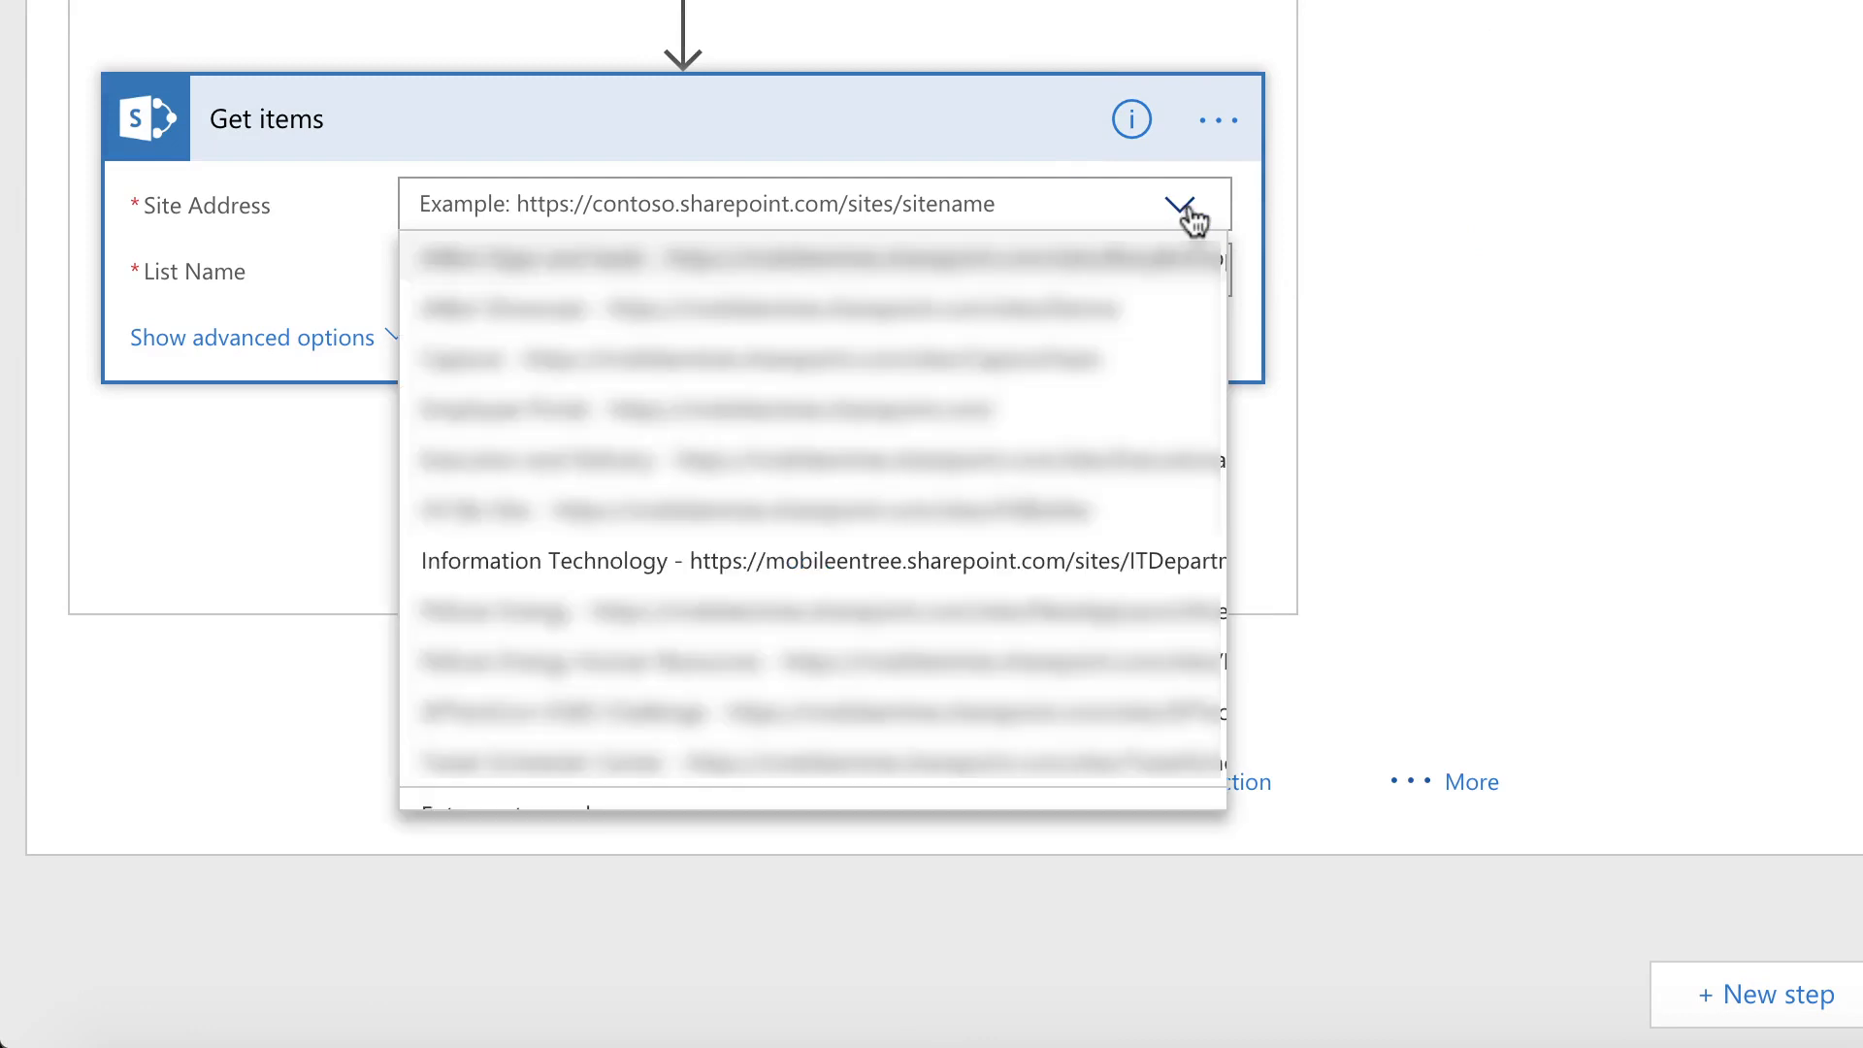
click(492, 561)
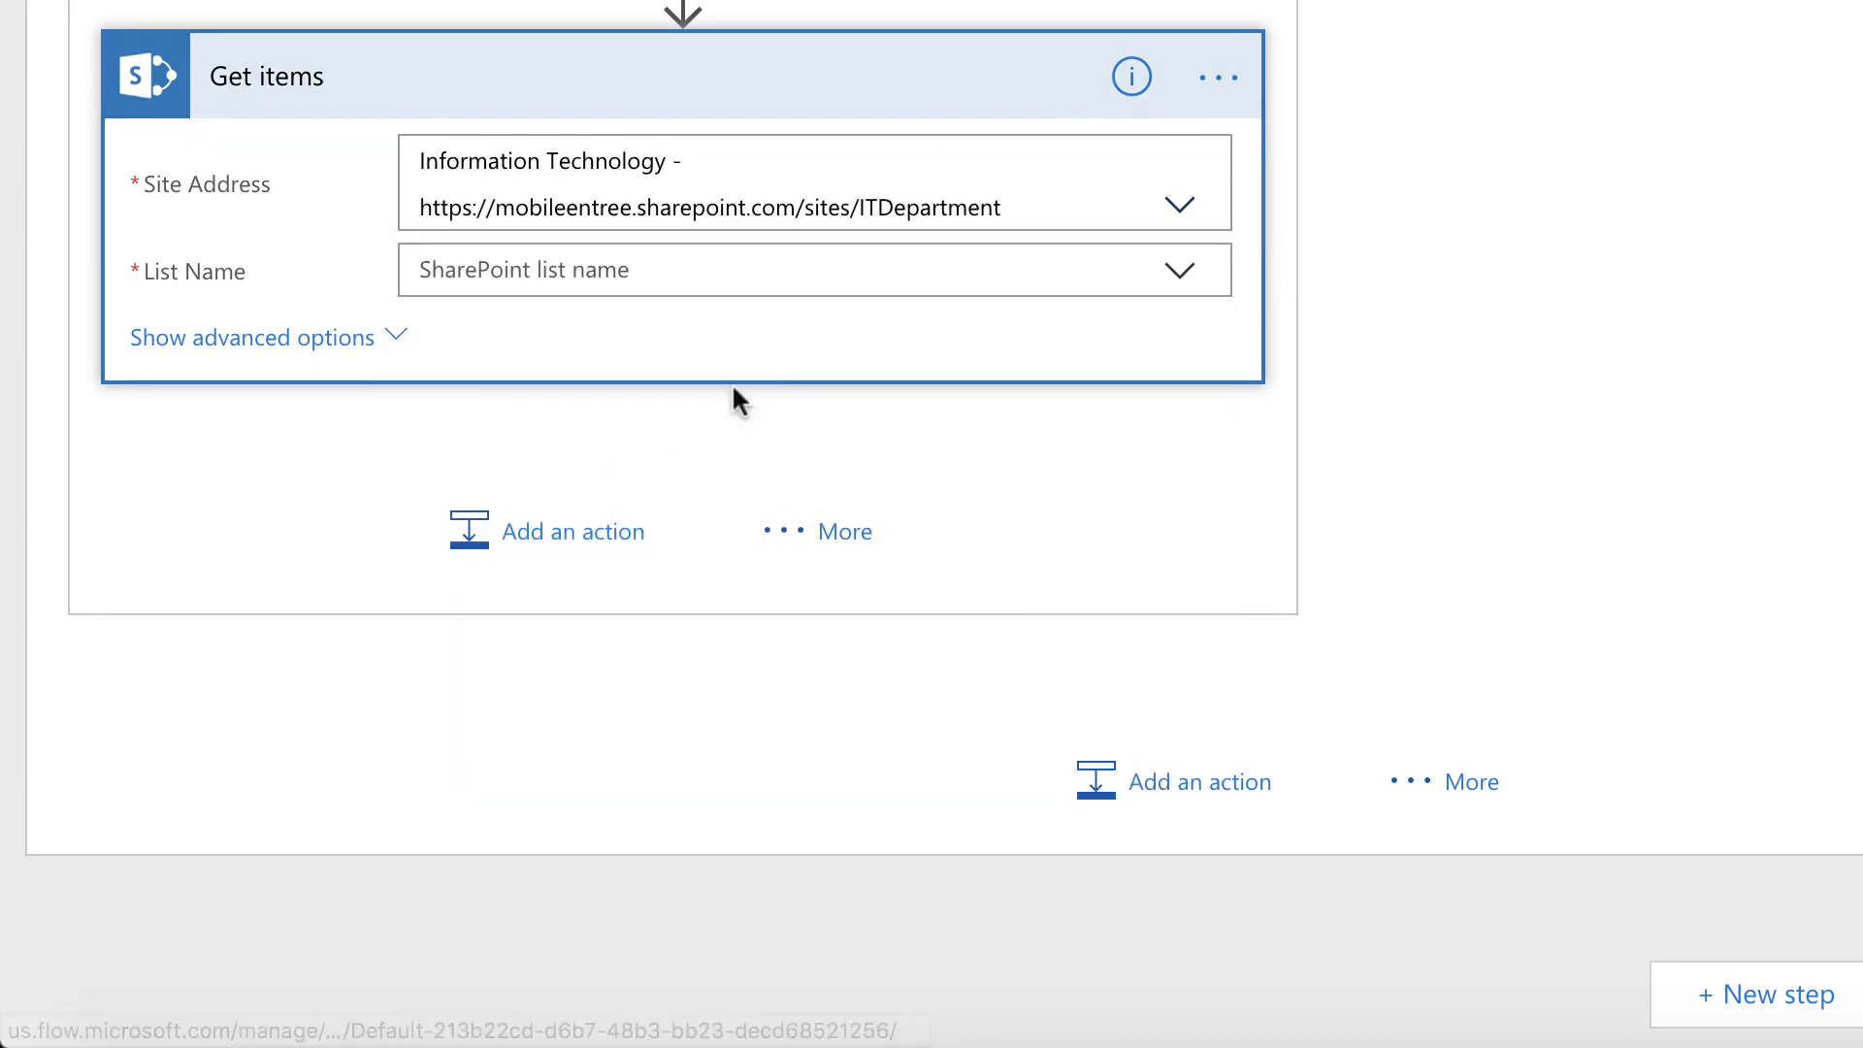
click(1182, 277)
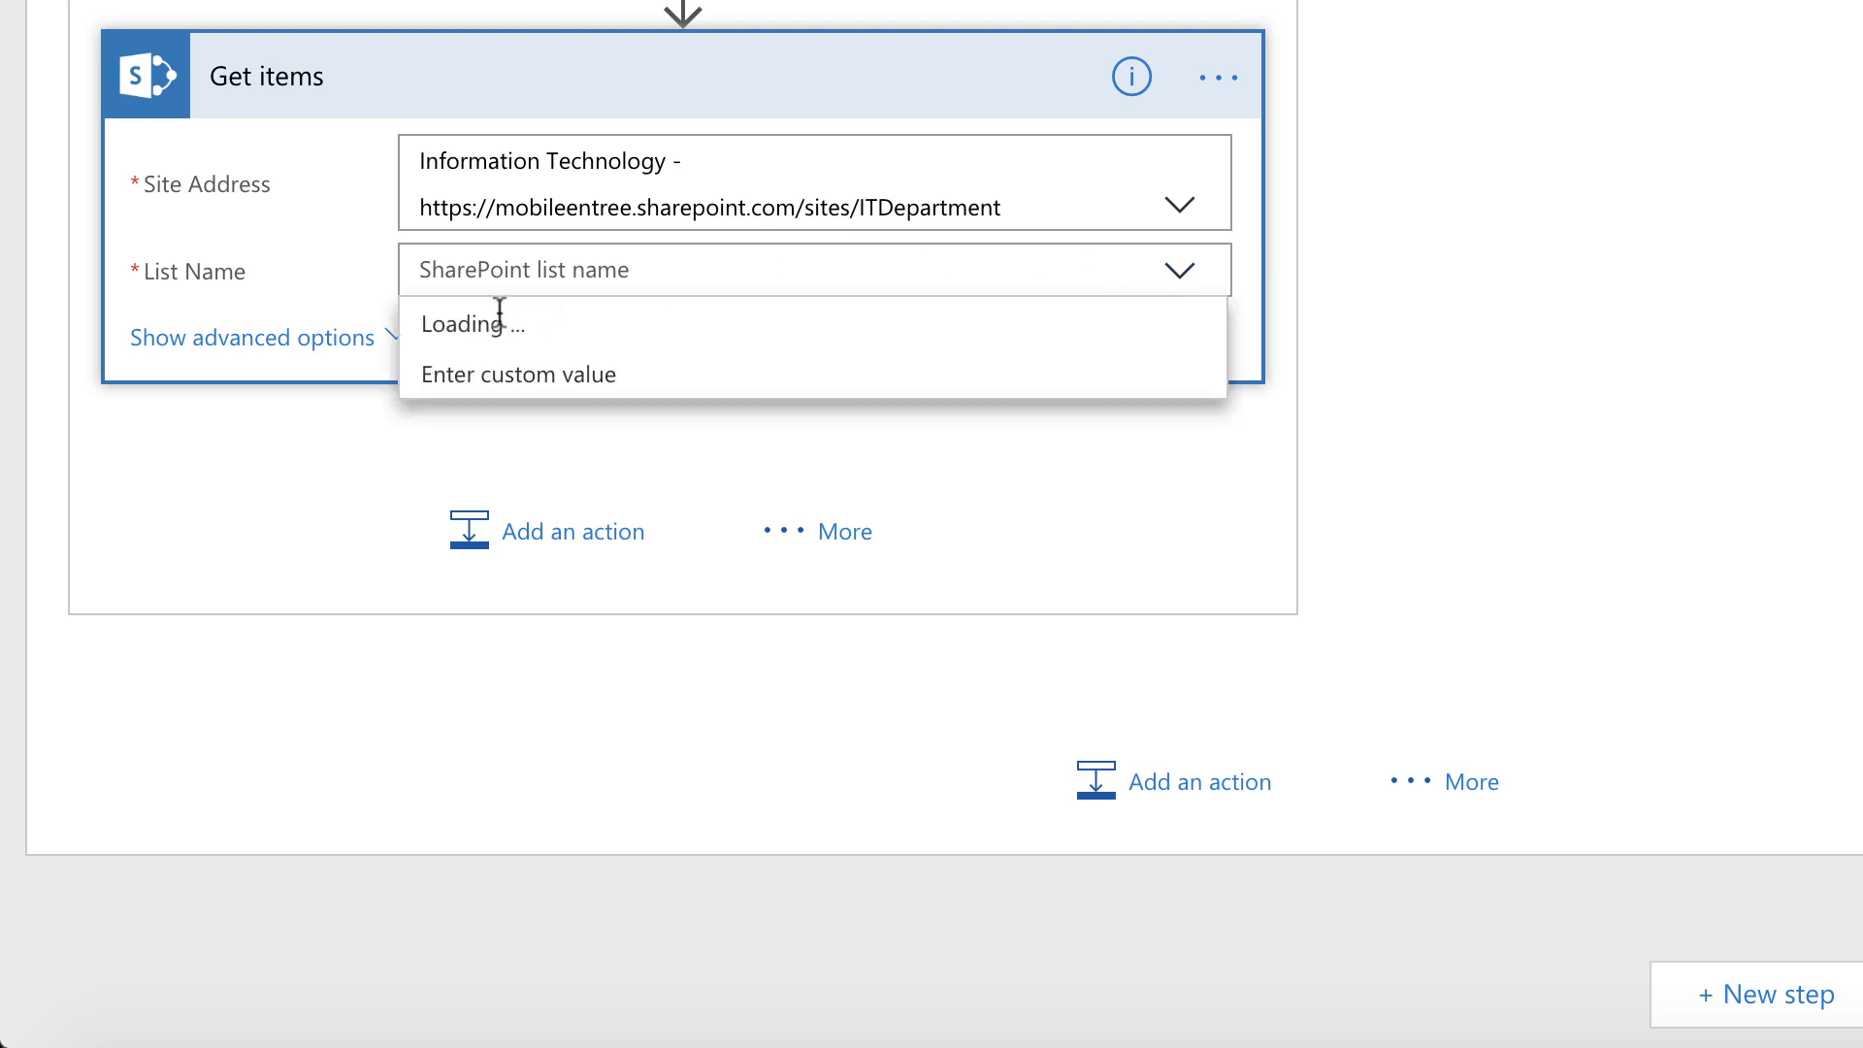
click(573, 326)
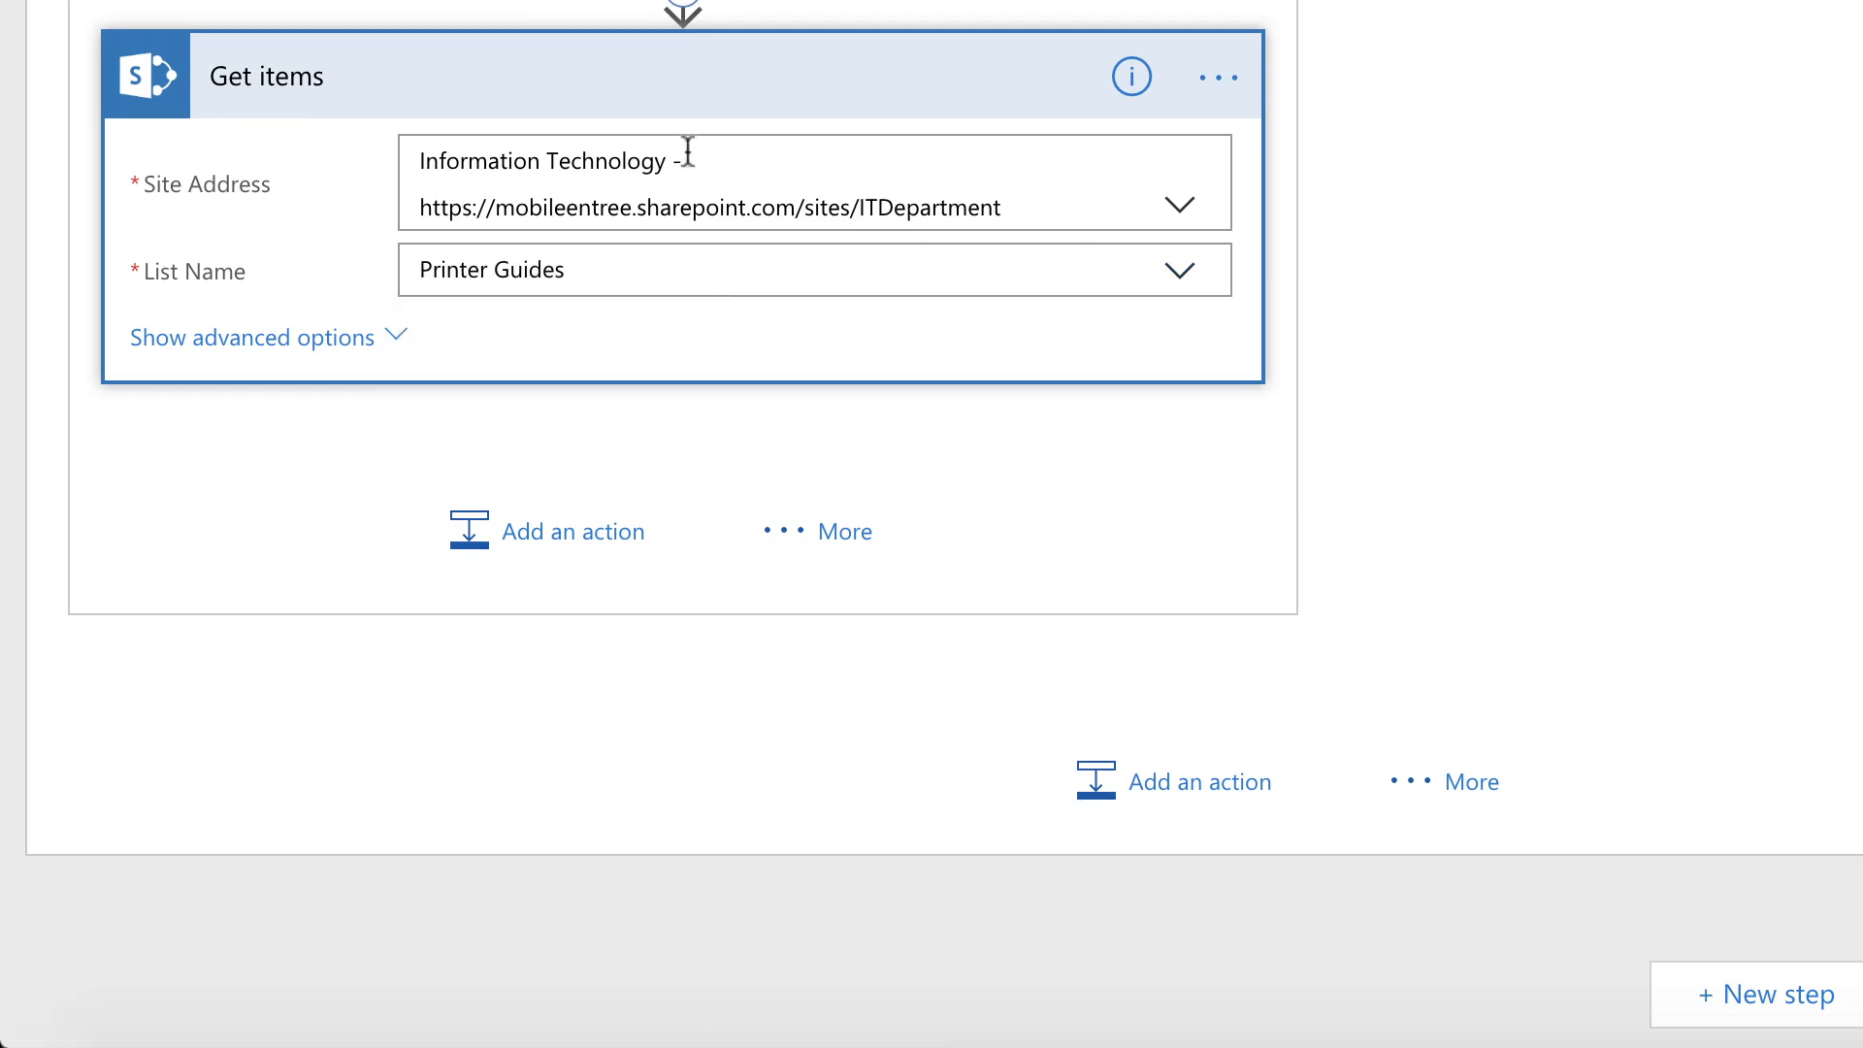
Reveal the advanced options of Get items and begin its Filter Query with "Office eq 'Headquarters' and Floor eq"
click(274, 354)
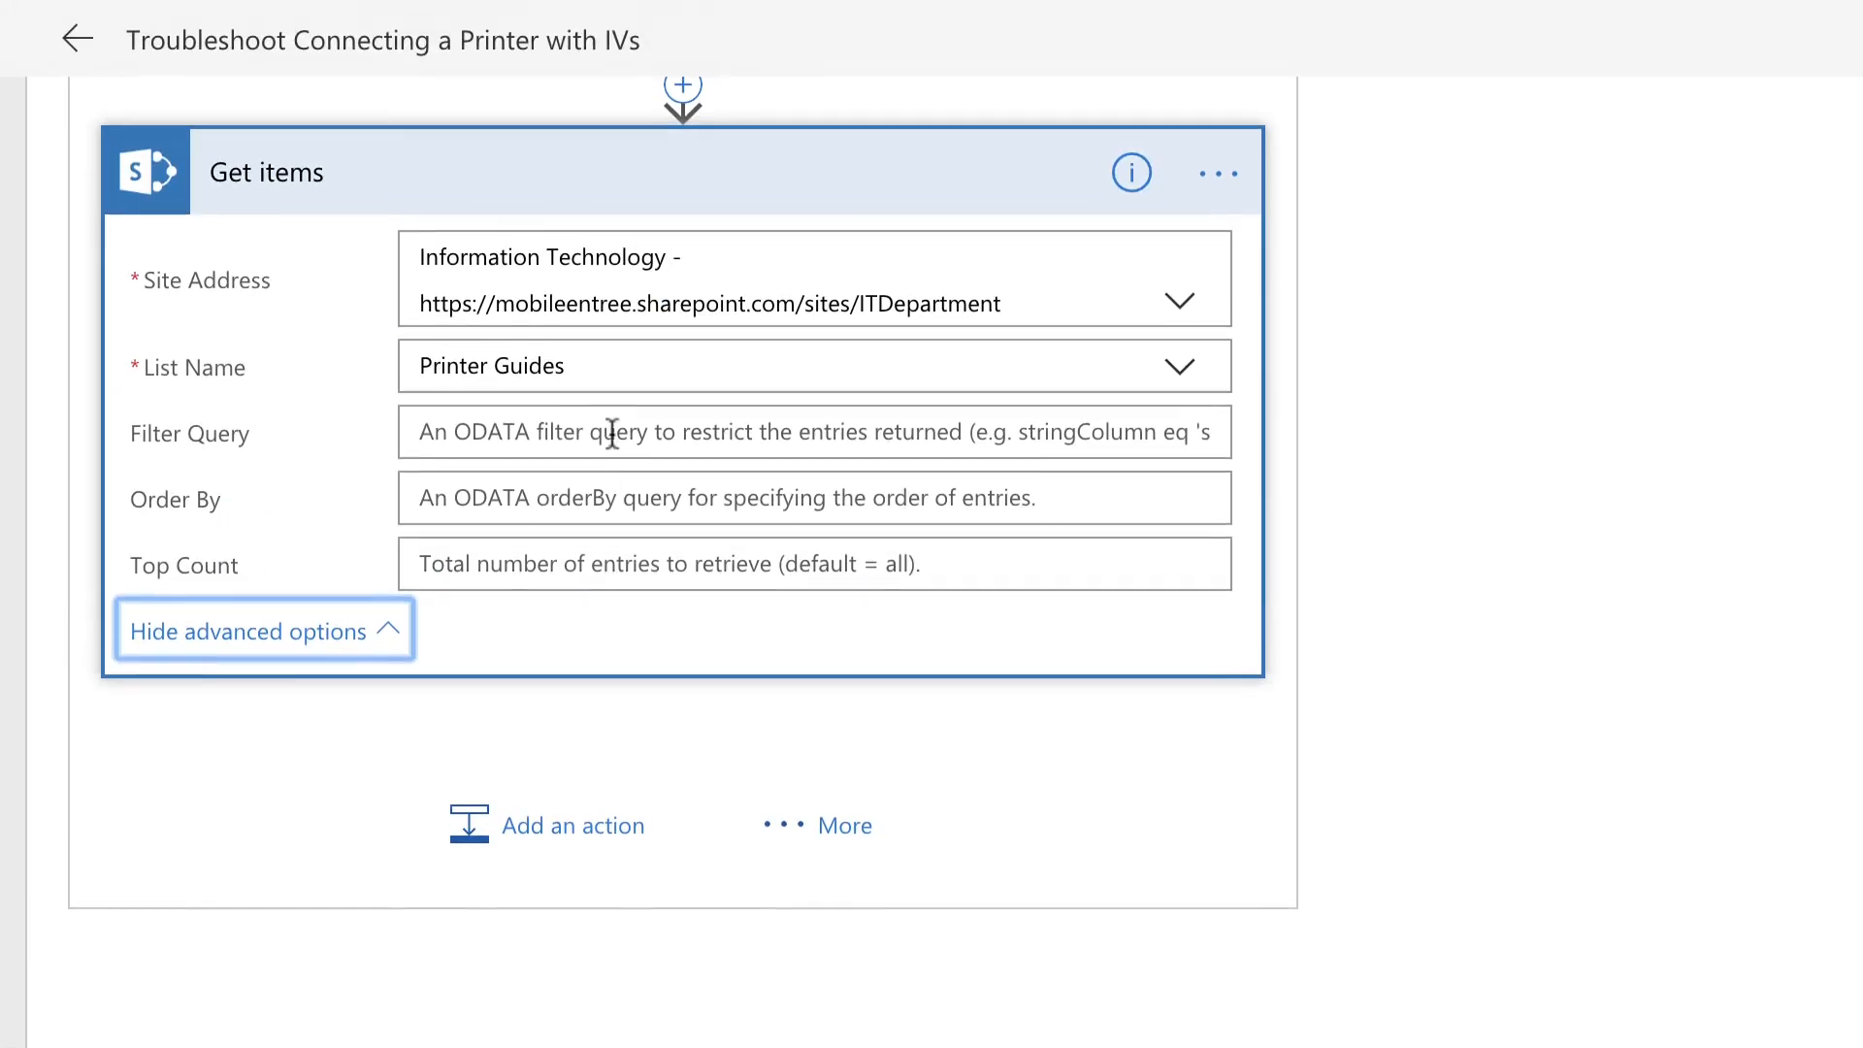
click(594, 432)
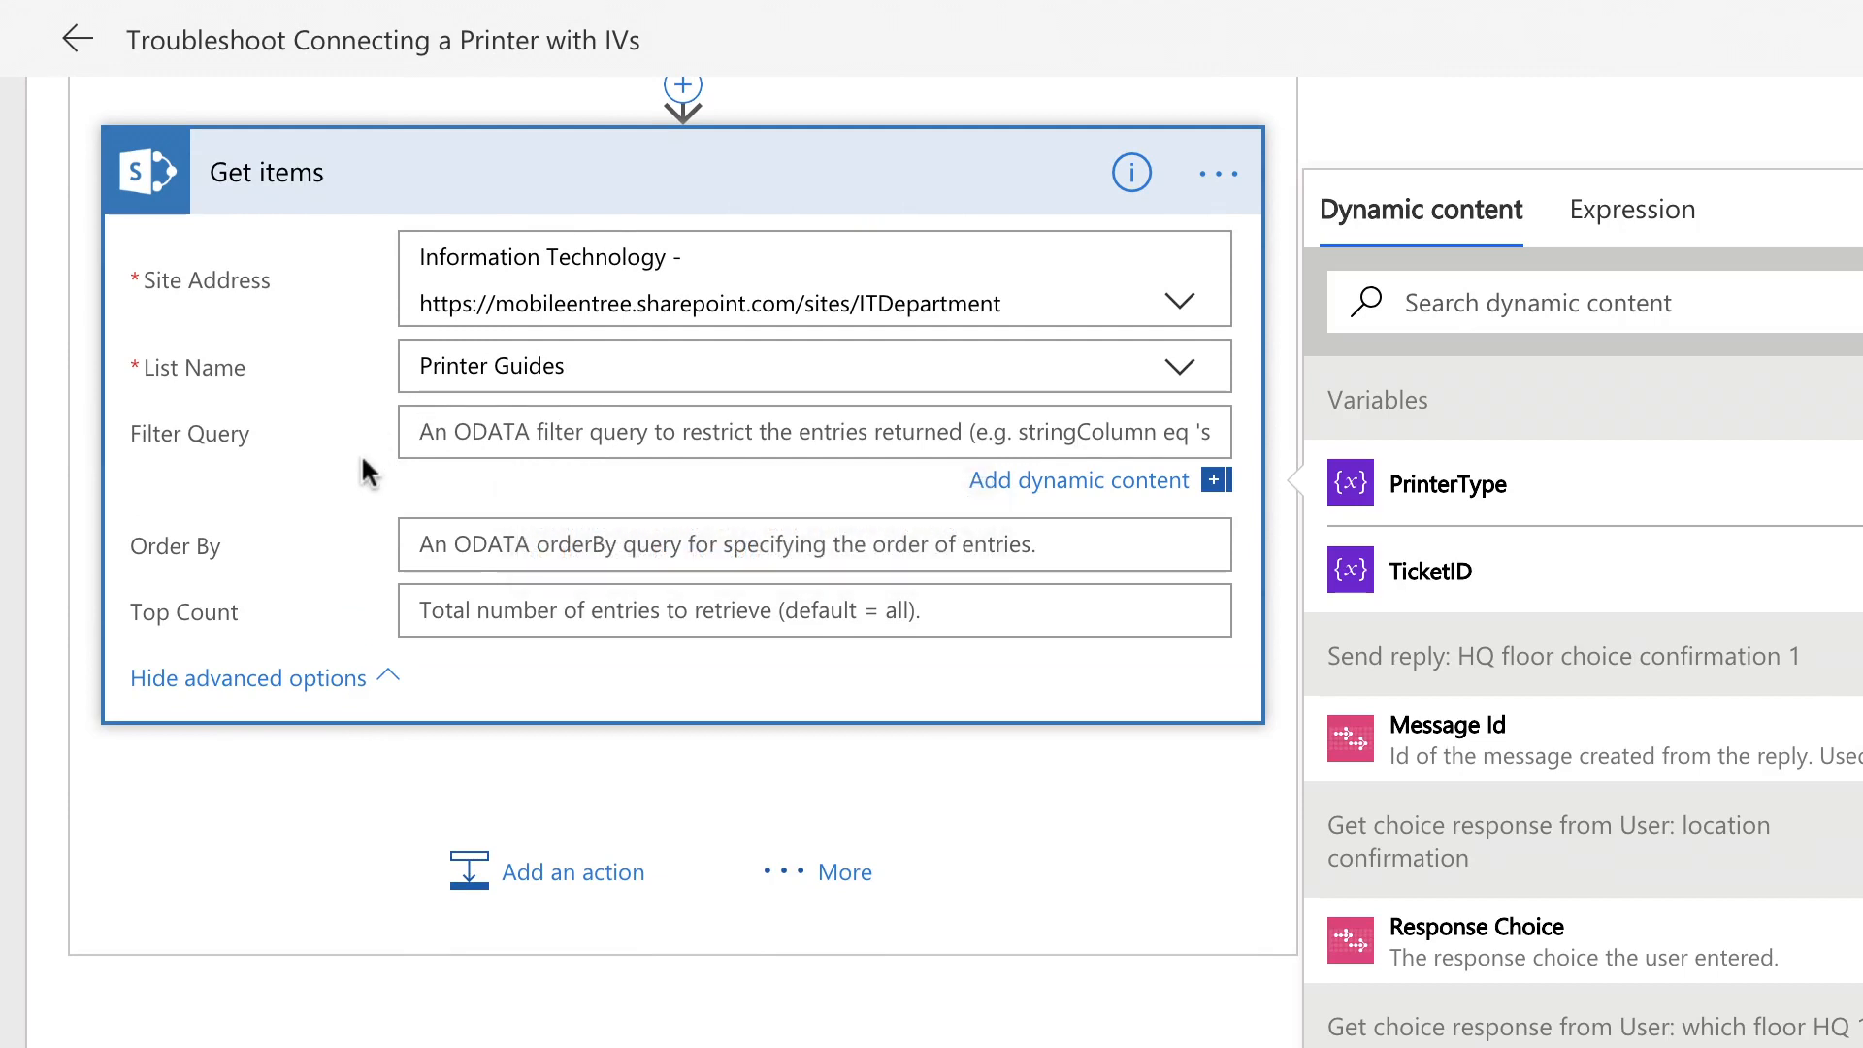
text(Office eq)
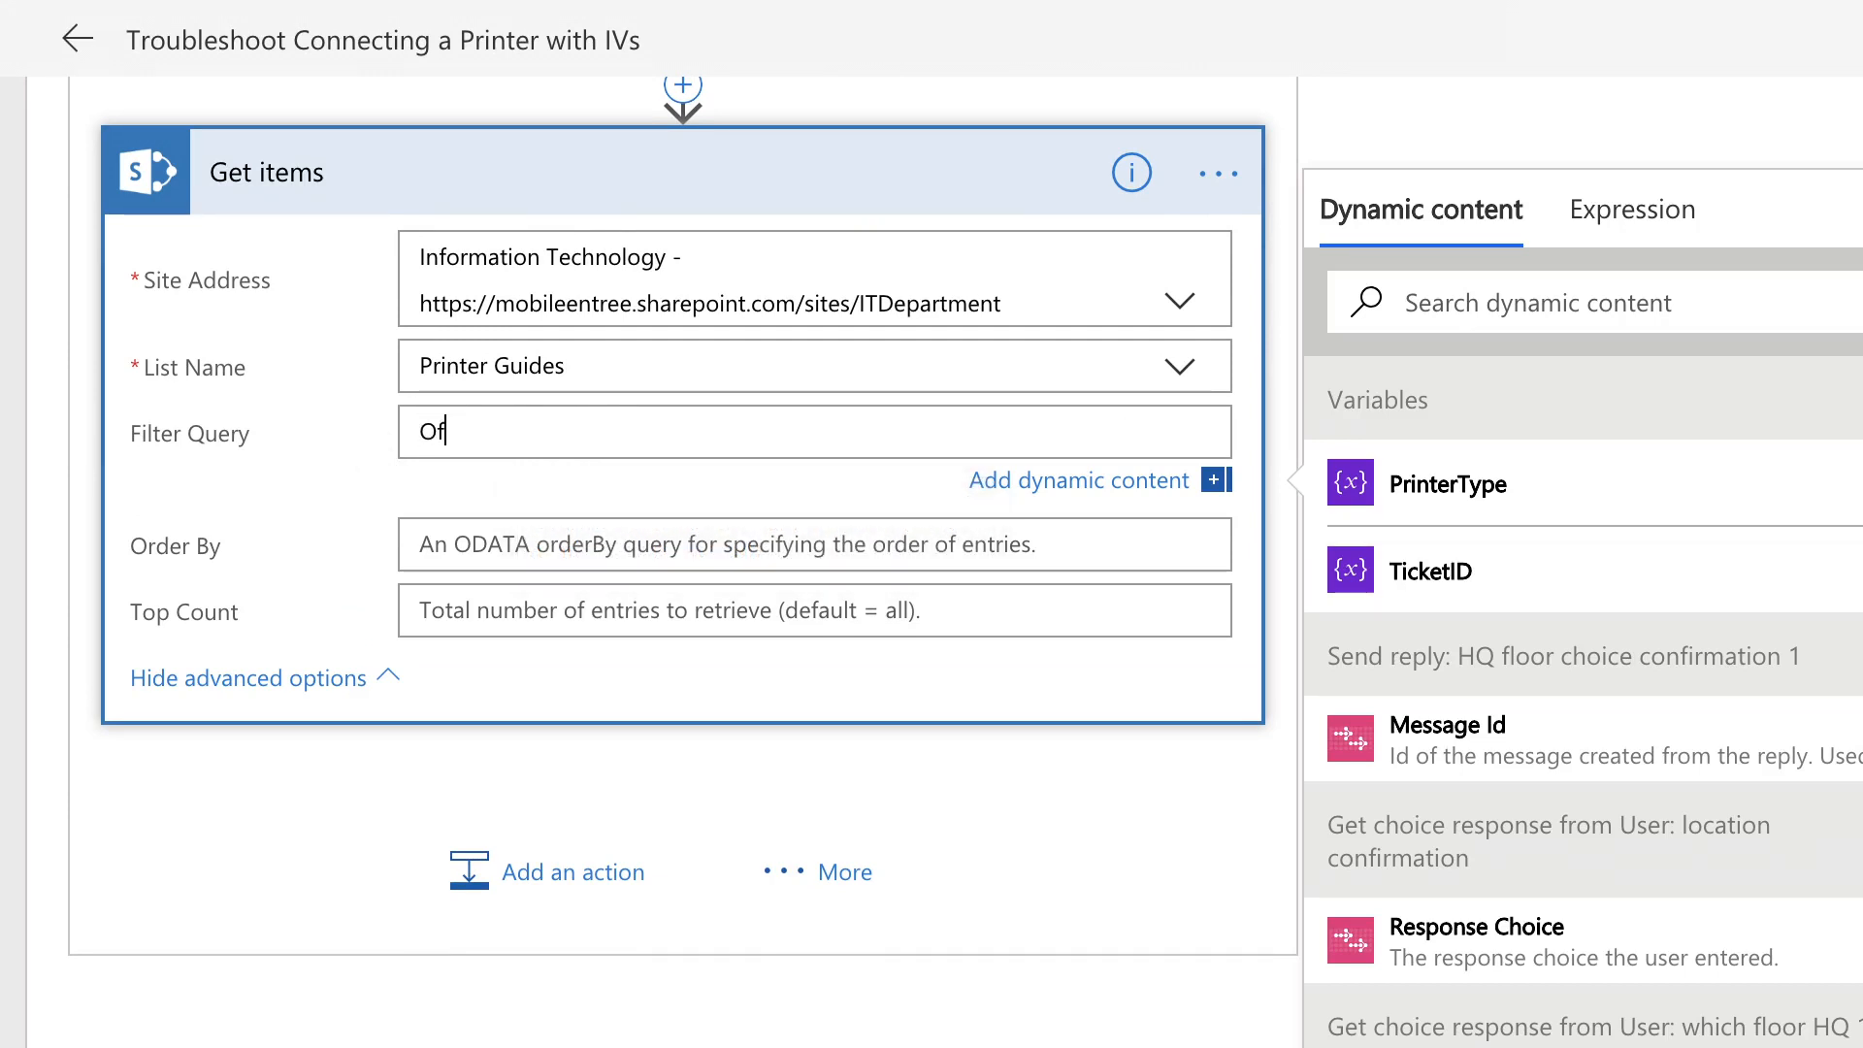
text( 'Headquarter)
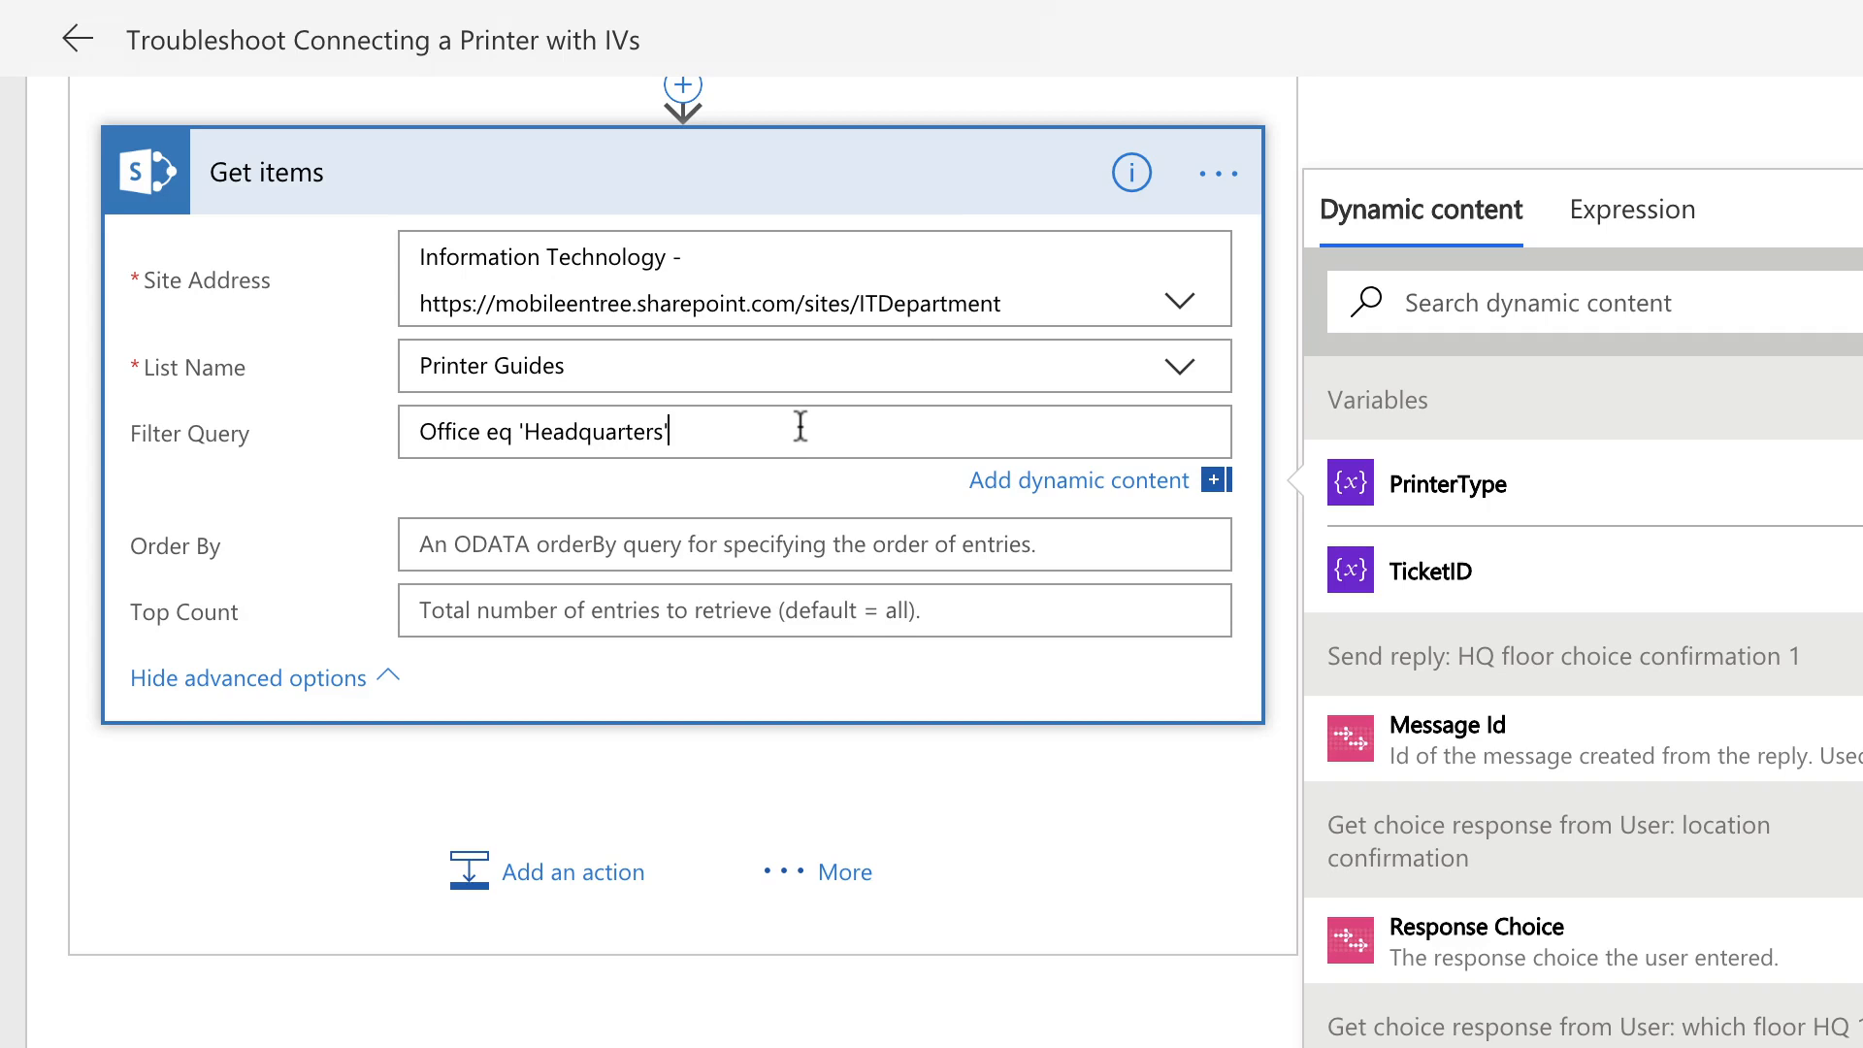
text(and Floor eq)
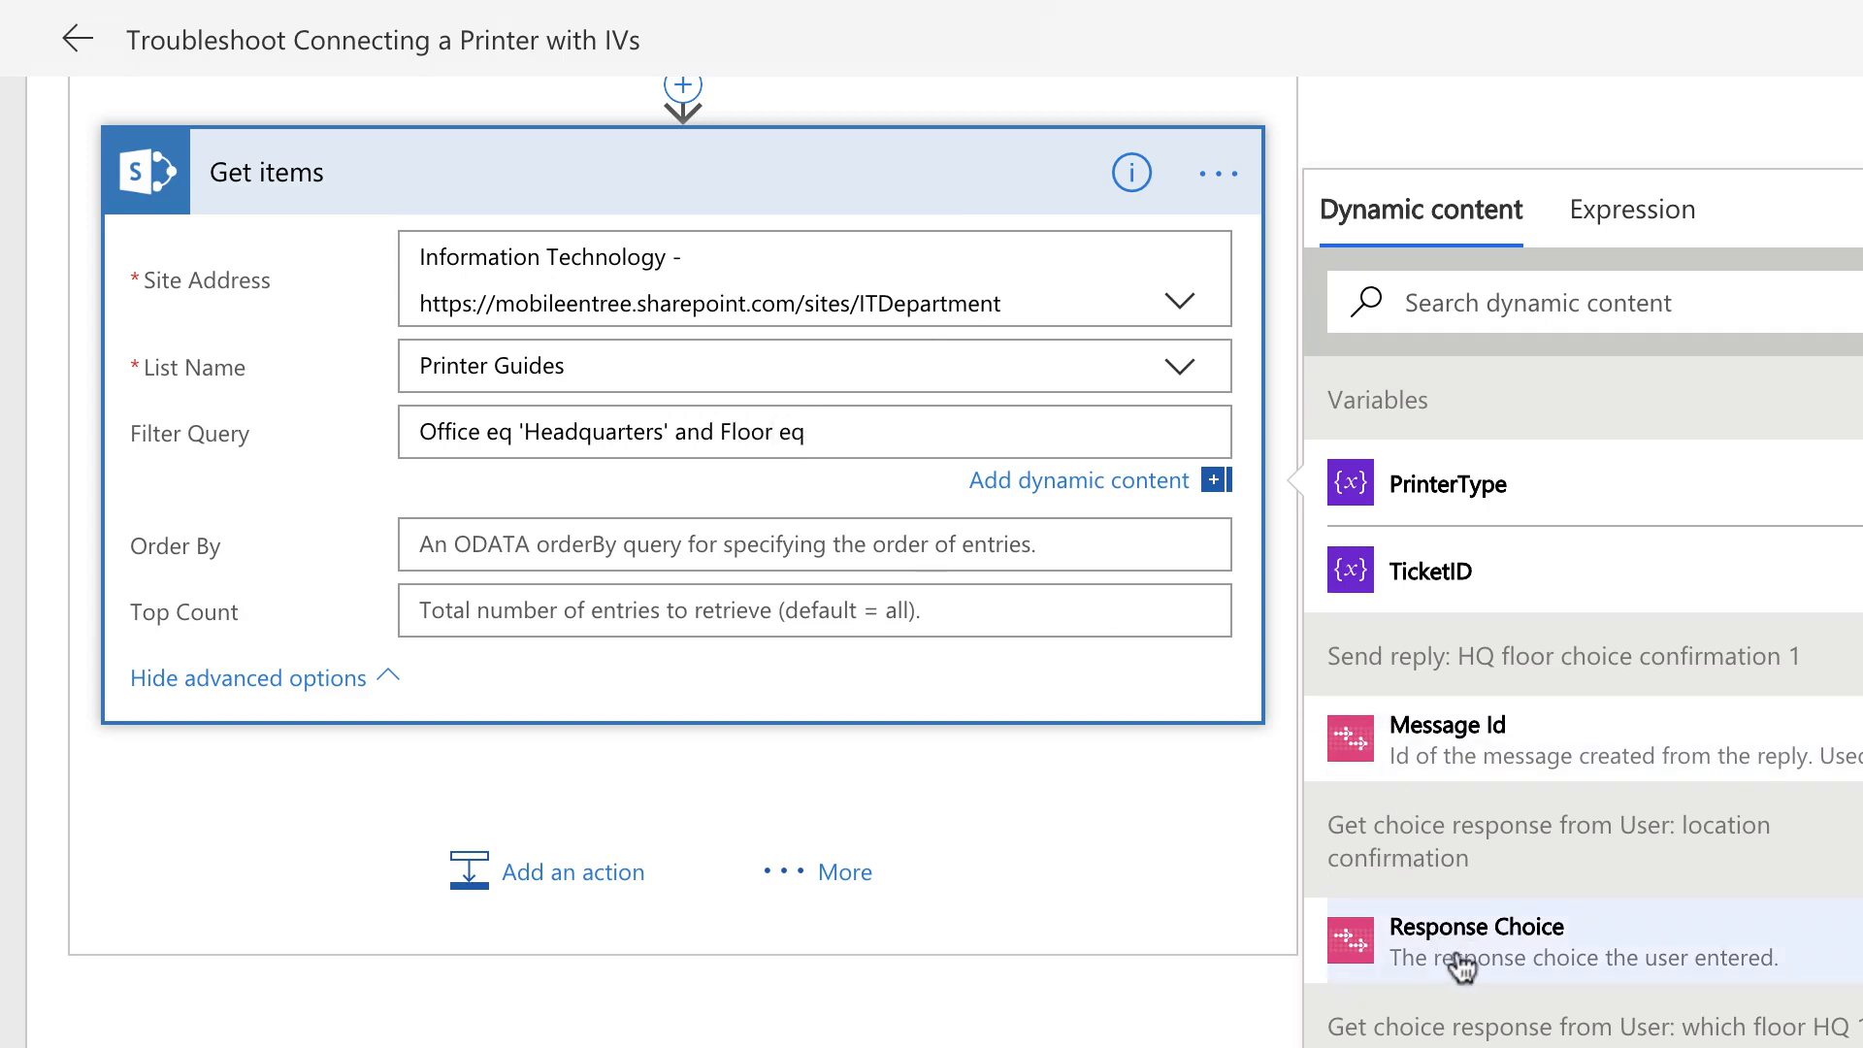
Complete the Floor condition of the Filter Query with the Response Choice from the "which floor HQ 1" question
scroll(1098, 689, up, 5)
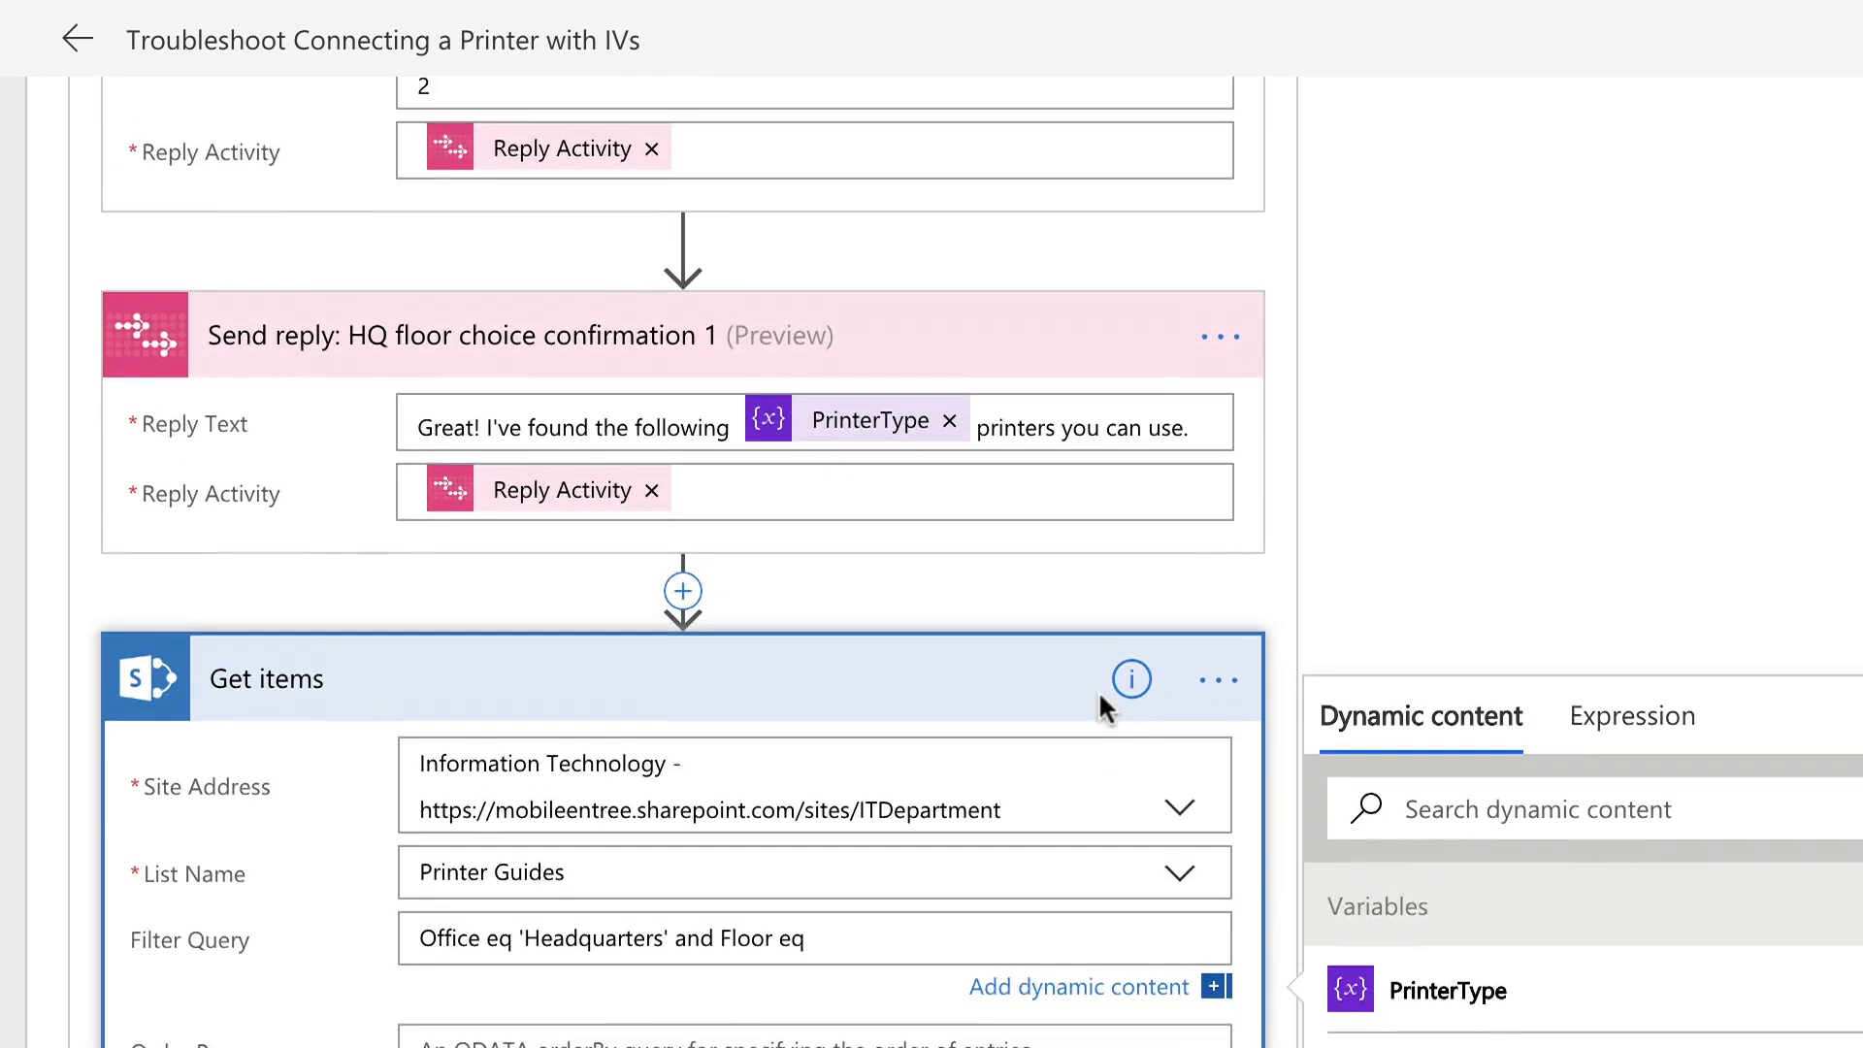
scroll(944, 568, up, 3)
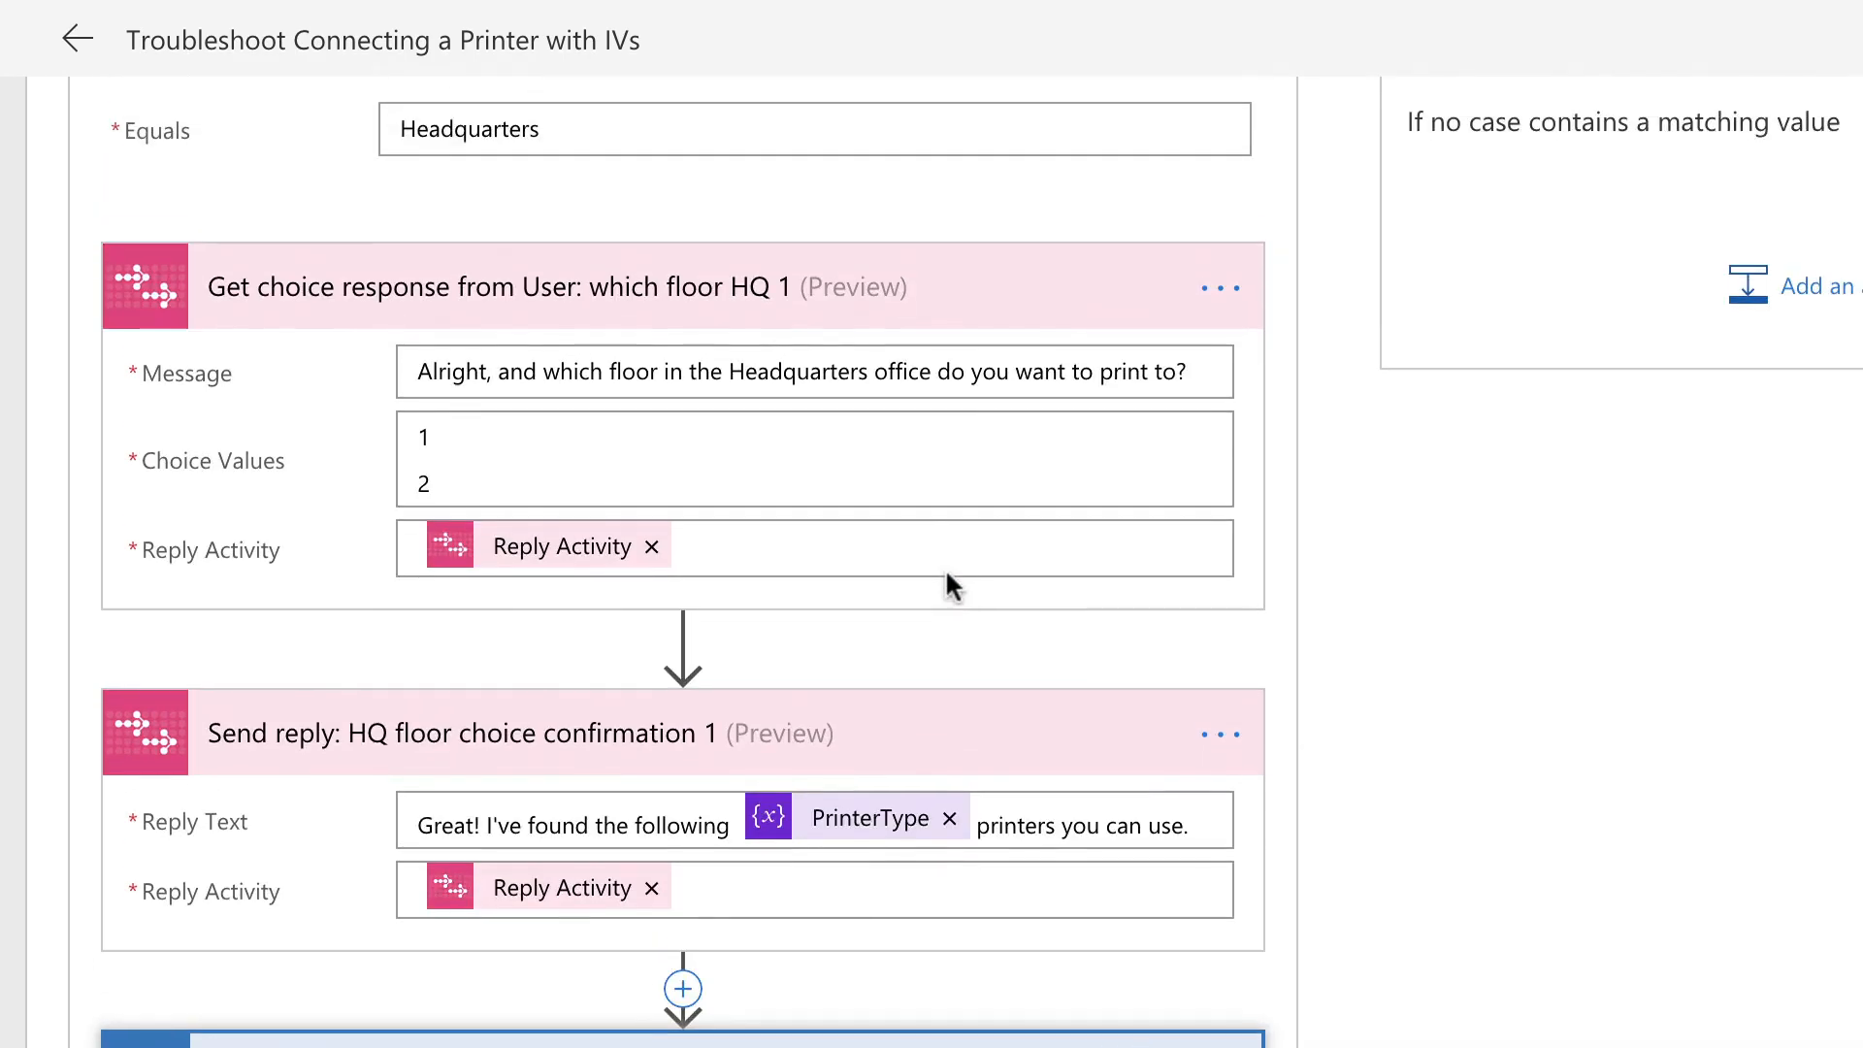
scroll(1405, 873, down, 5)
scroll(1618, 929, down, 5)
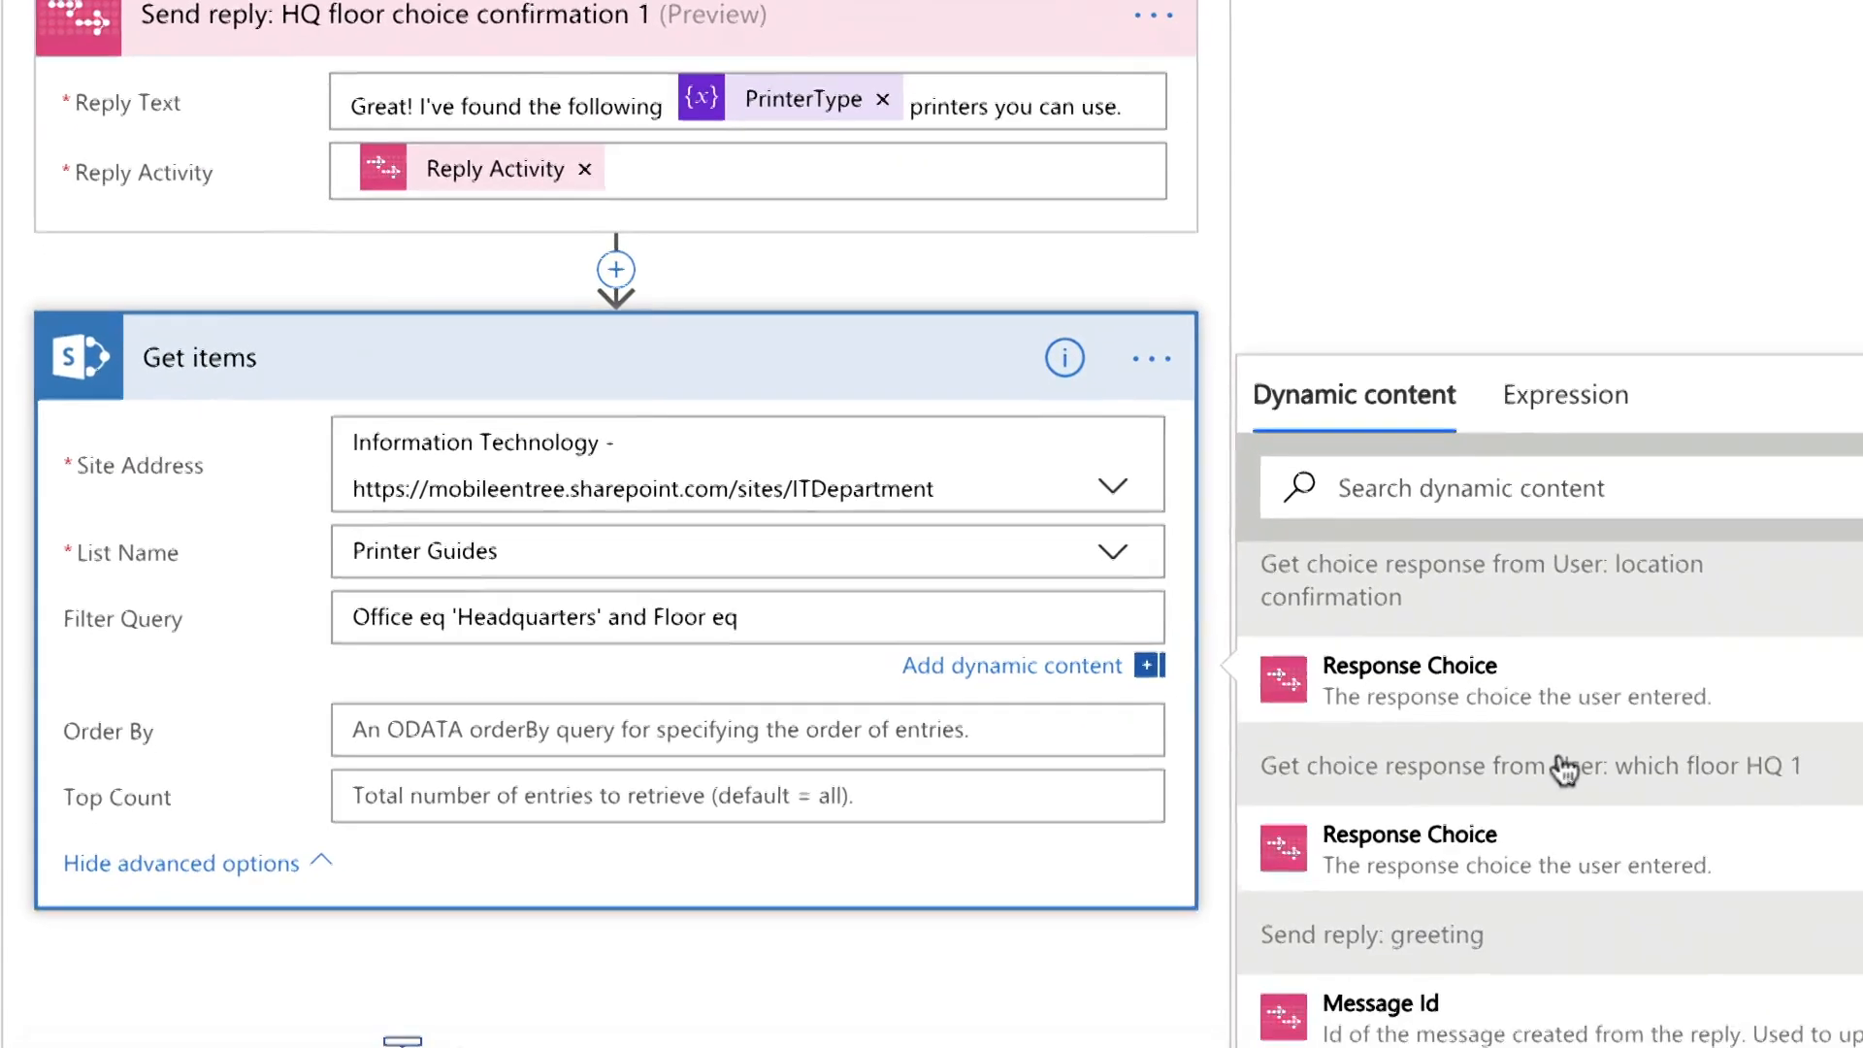
scroll(1727, 990, up, 1)
scroll(1652, 784, up, 5)
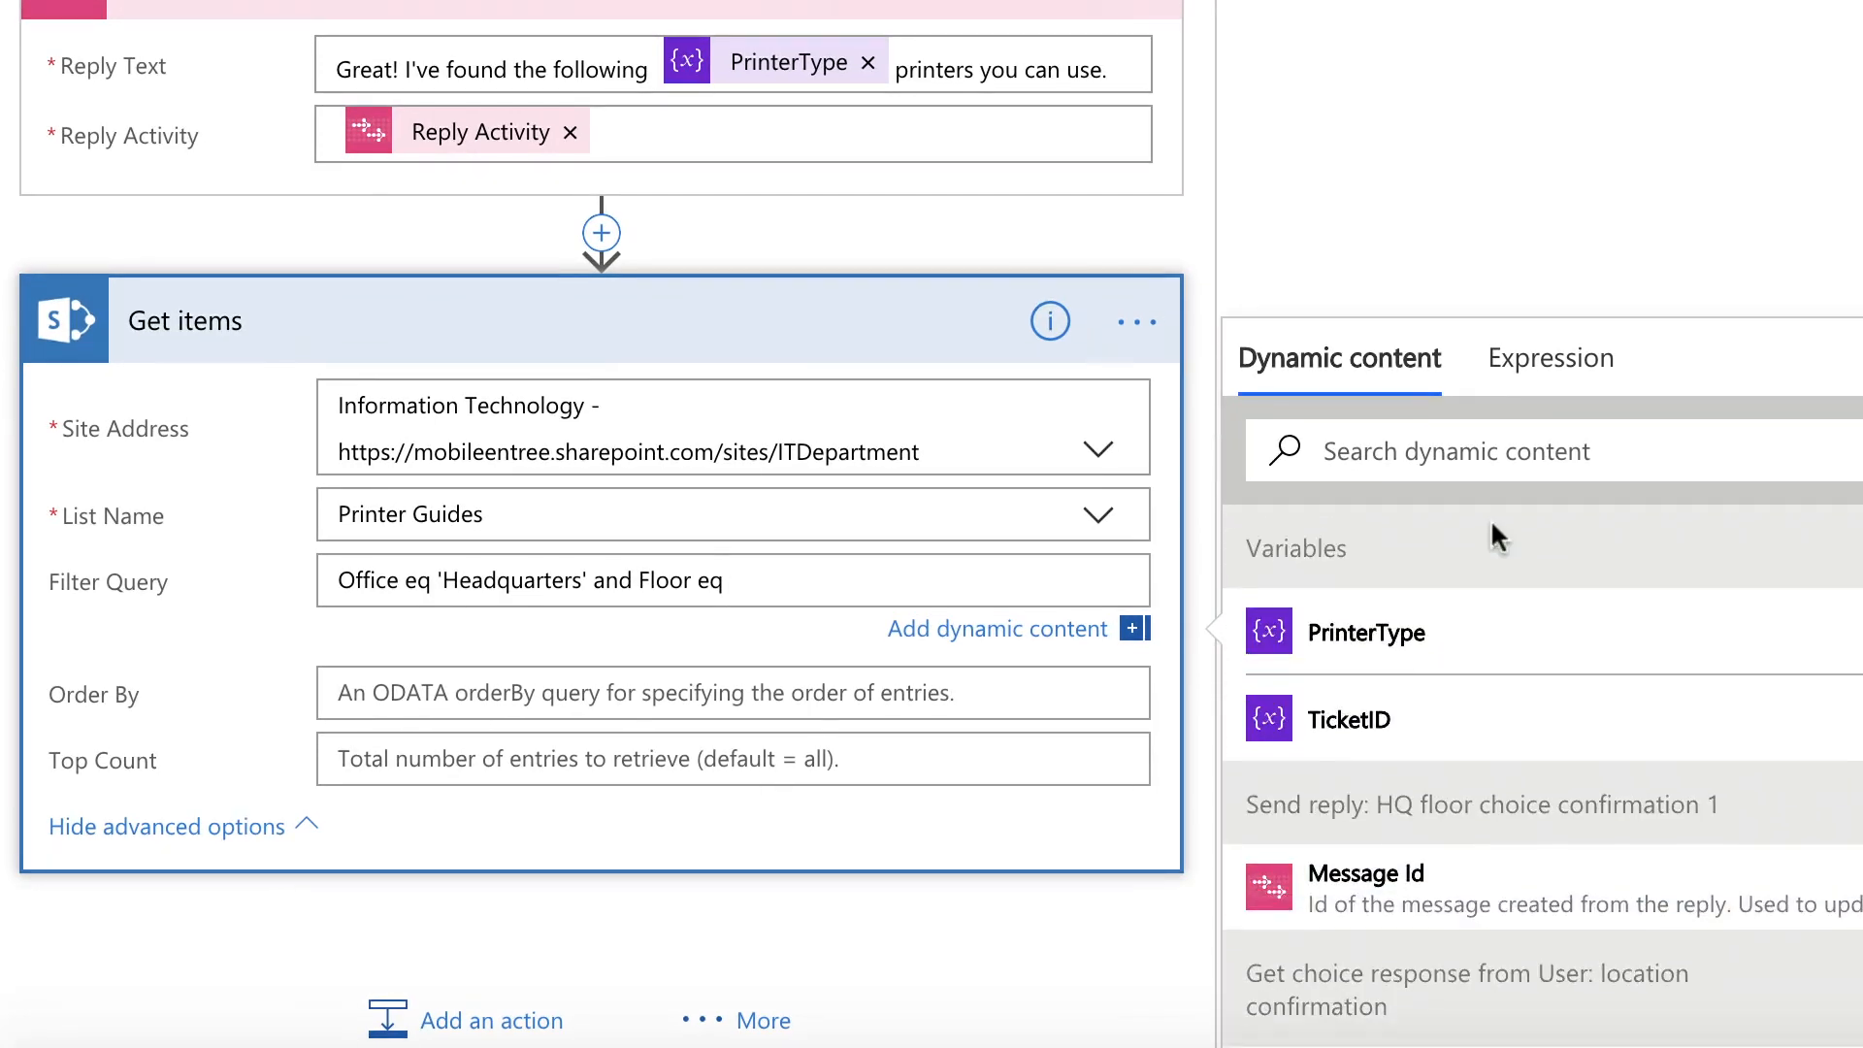
scroll(1490, 518, down, 1)
scroll(1491, 518, up, 1)
click(1472, 472)
text(choic)
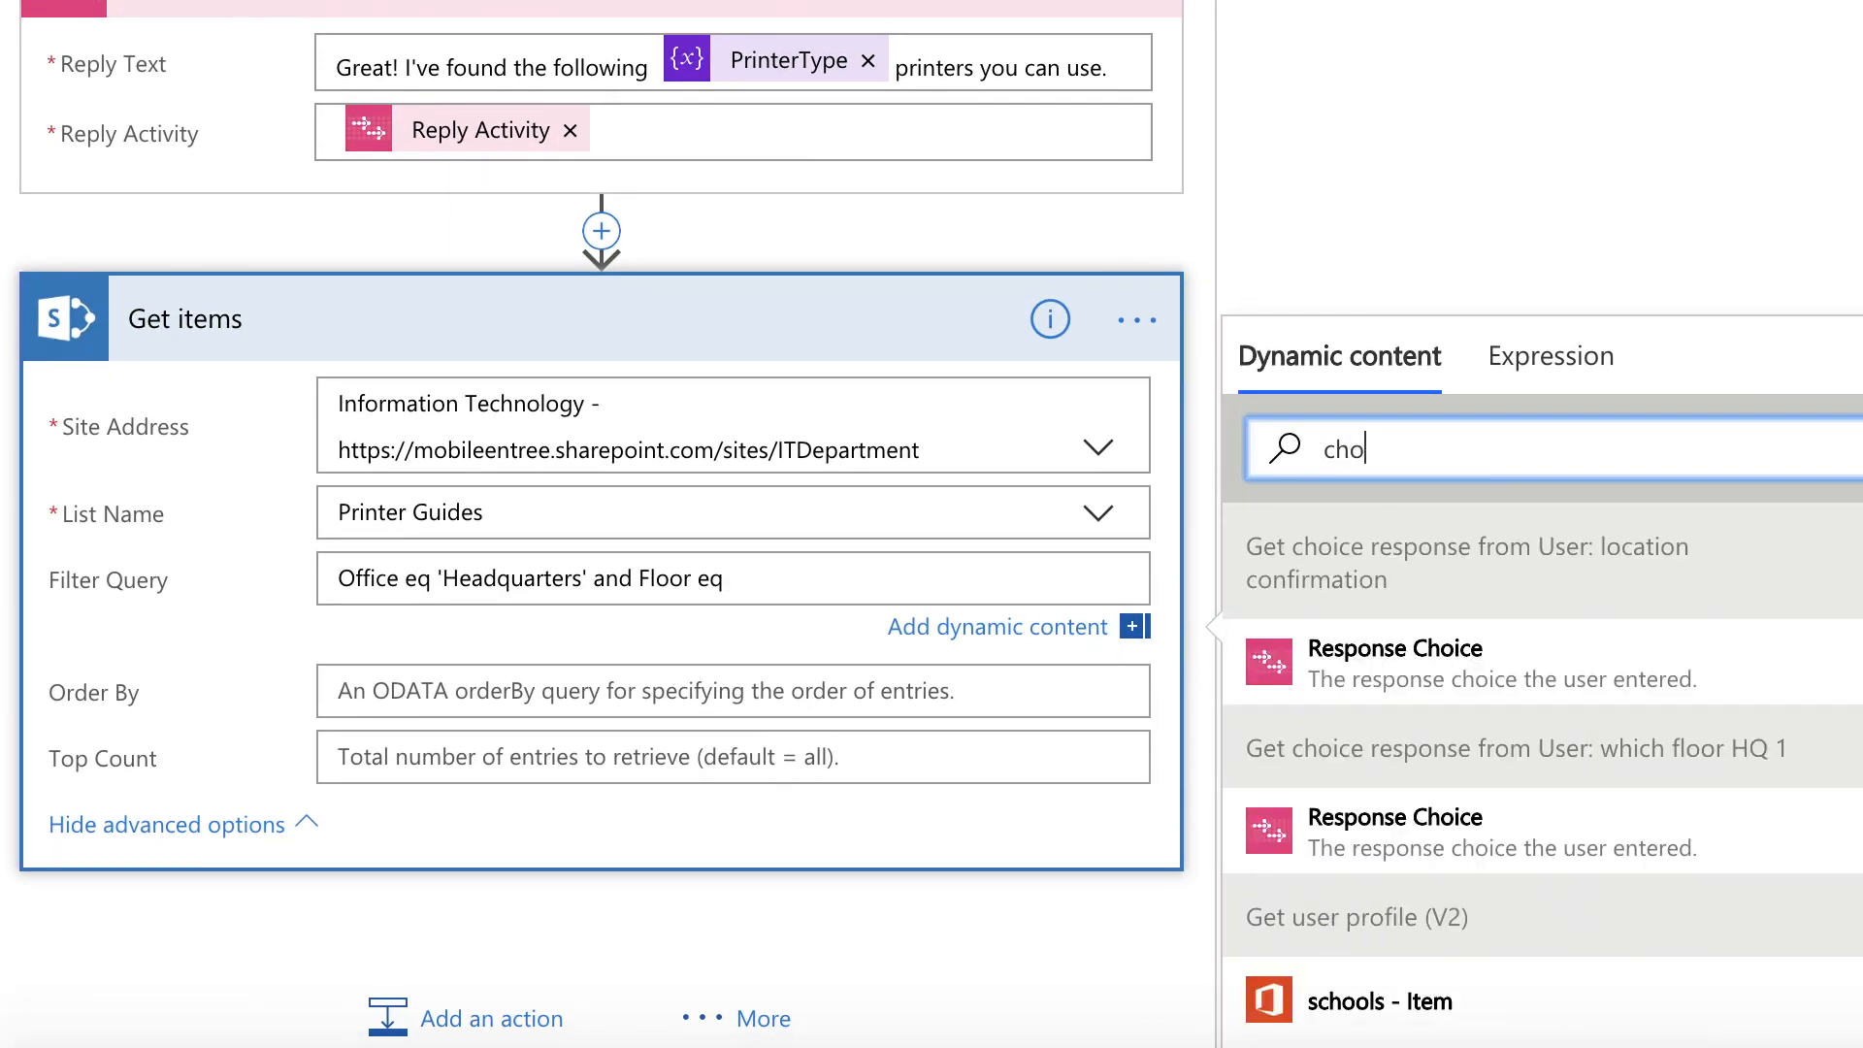
click(1500, 827)
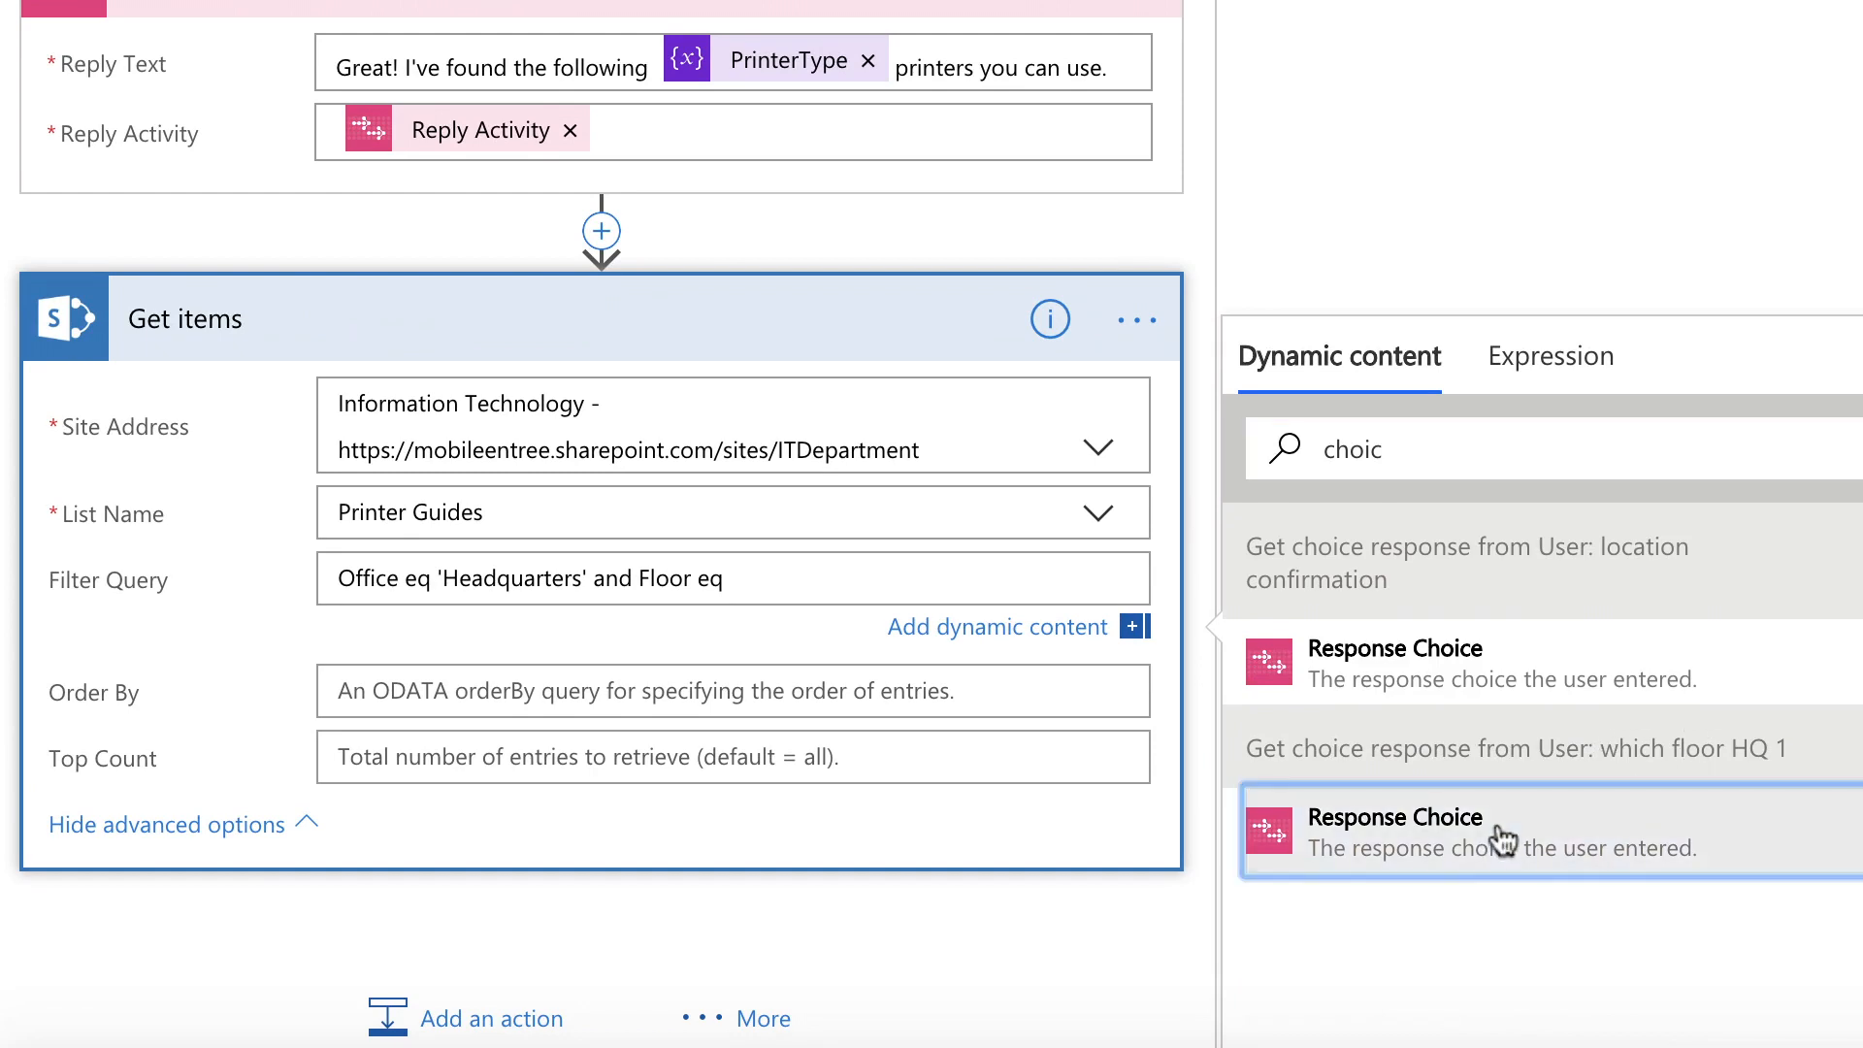
Extend the Filter Query with "and Chrome eq" followed by the PrinterType variable
click(1082, 592)
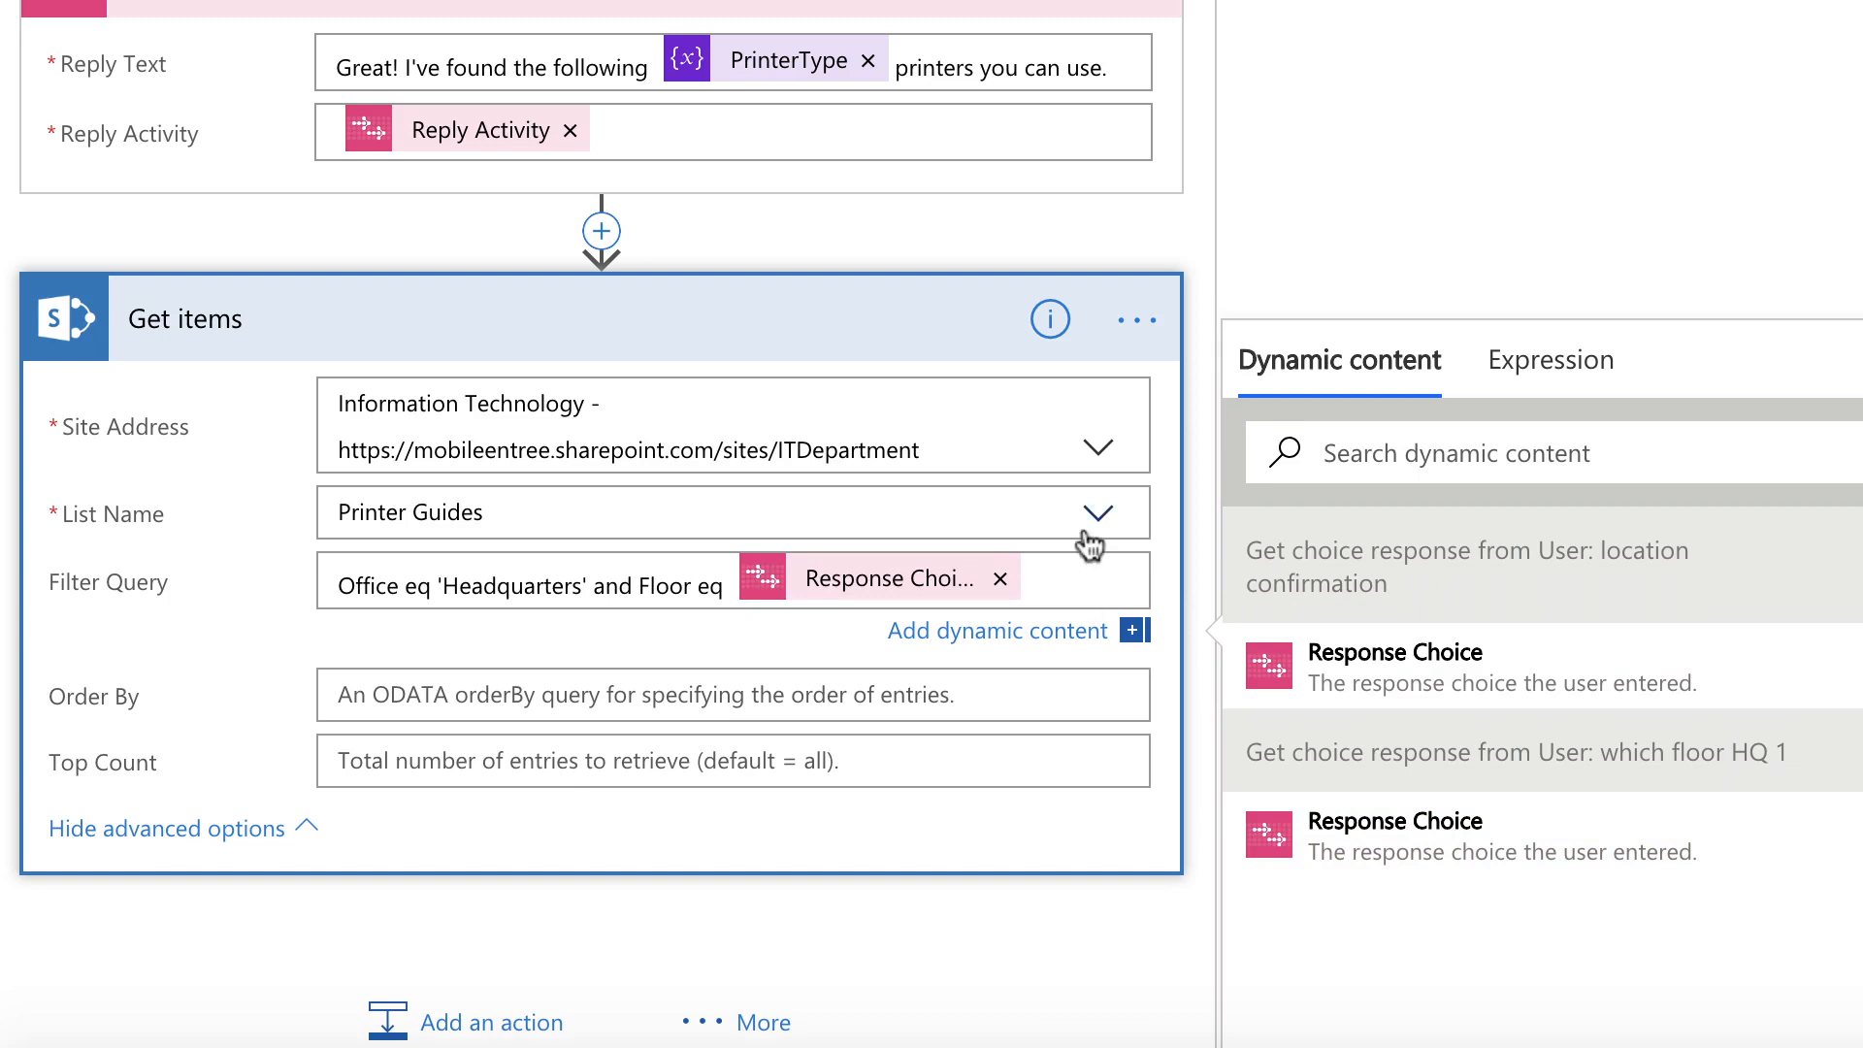
text(and Chrome eq)
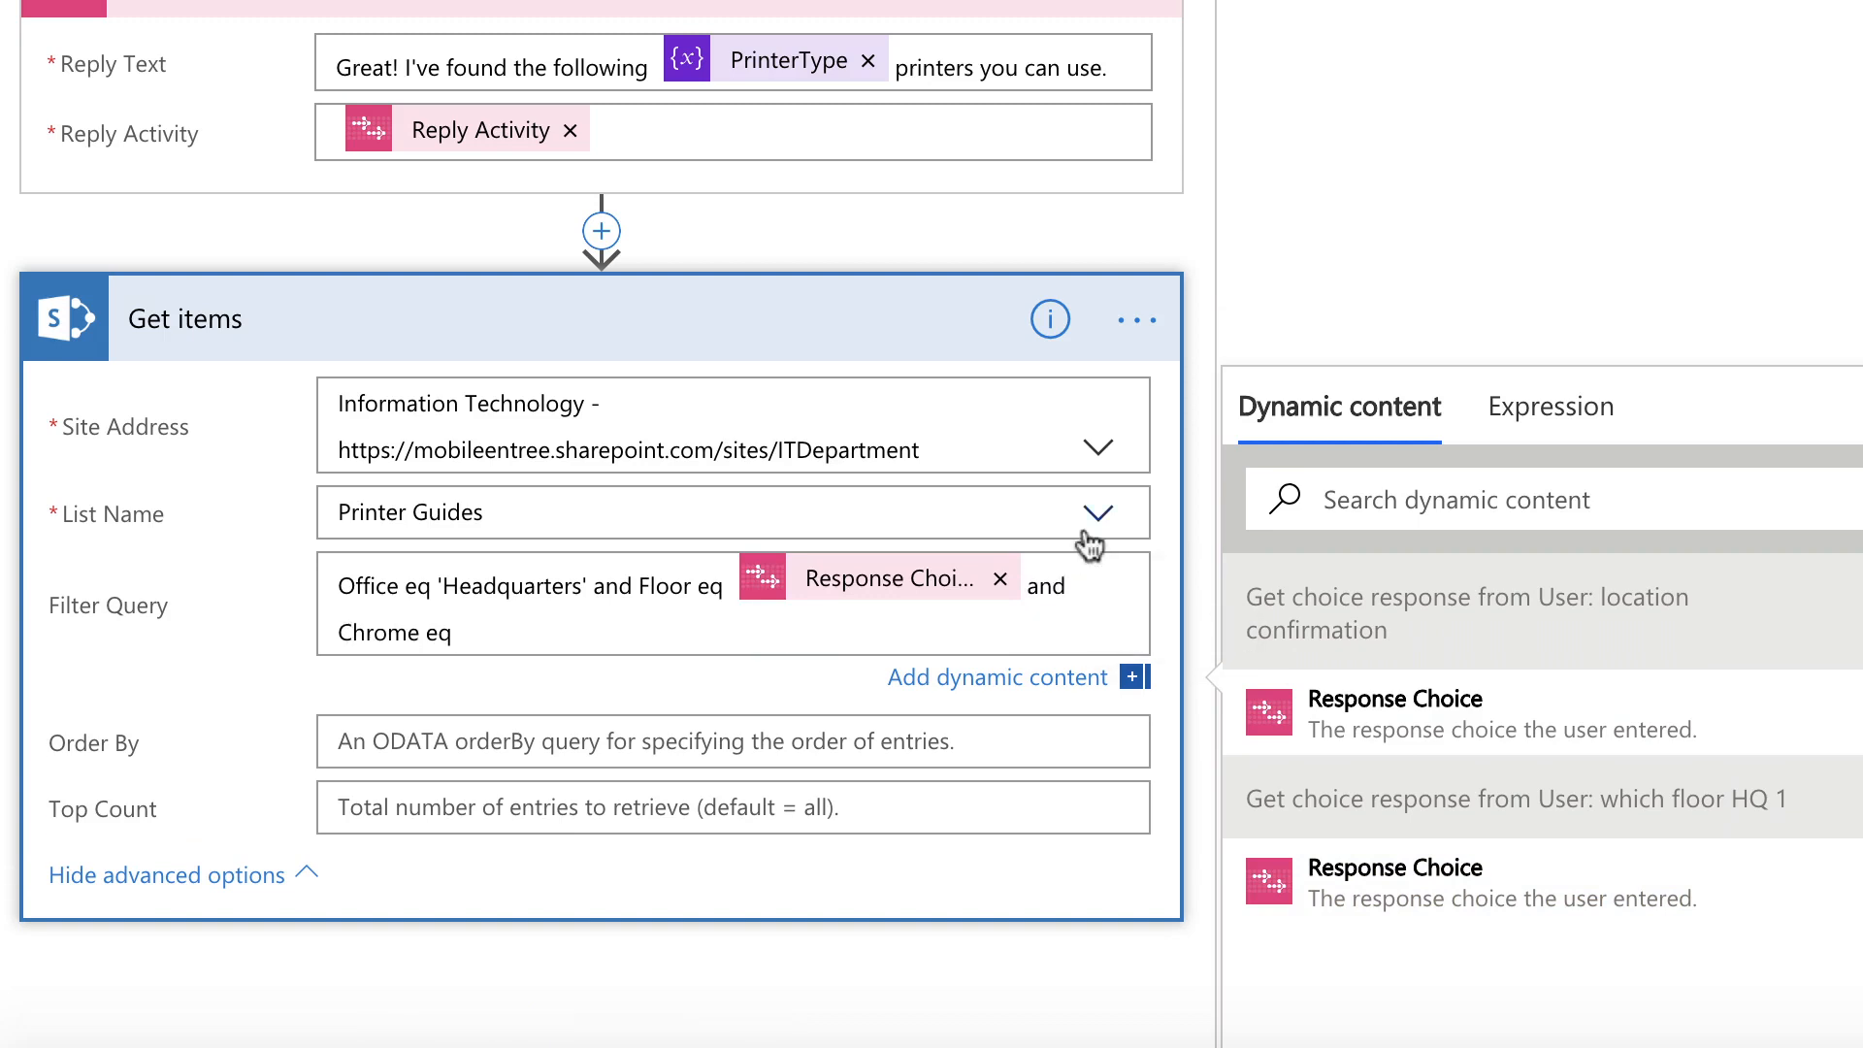
click(1324, 499)
text(print)
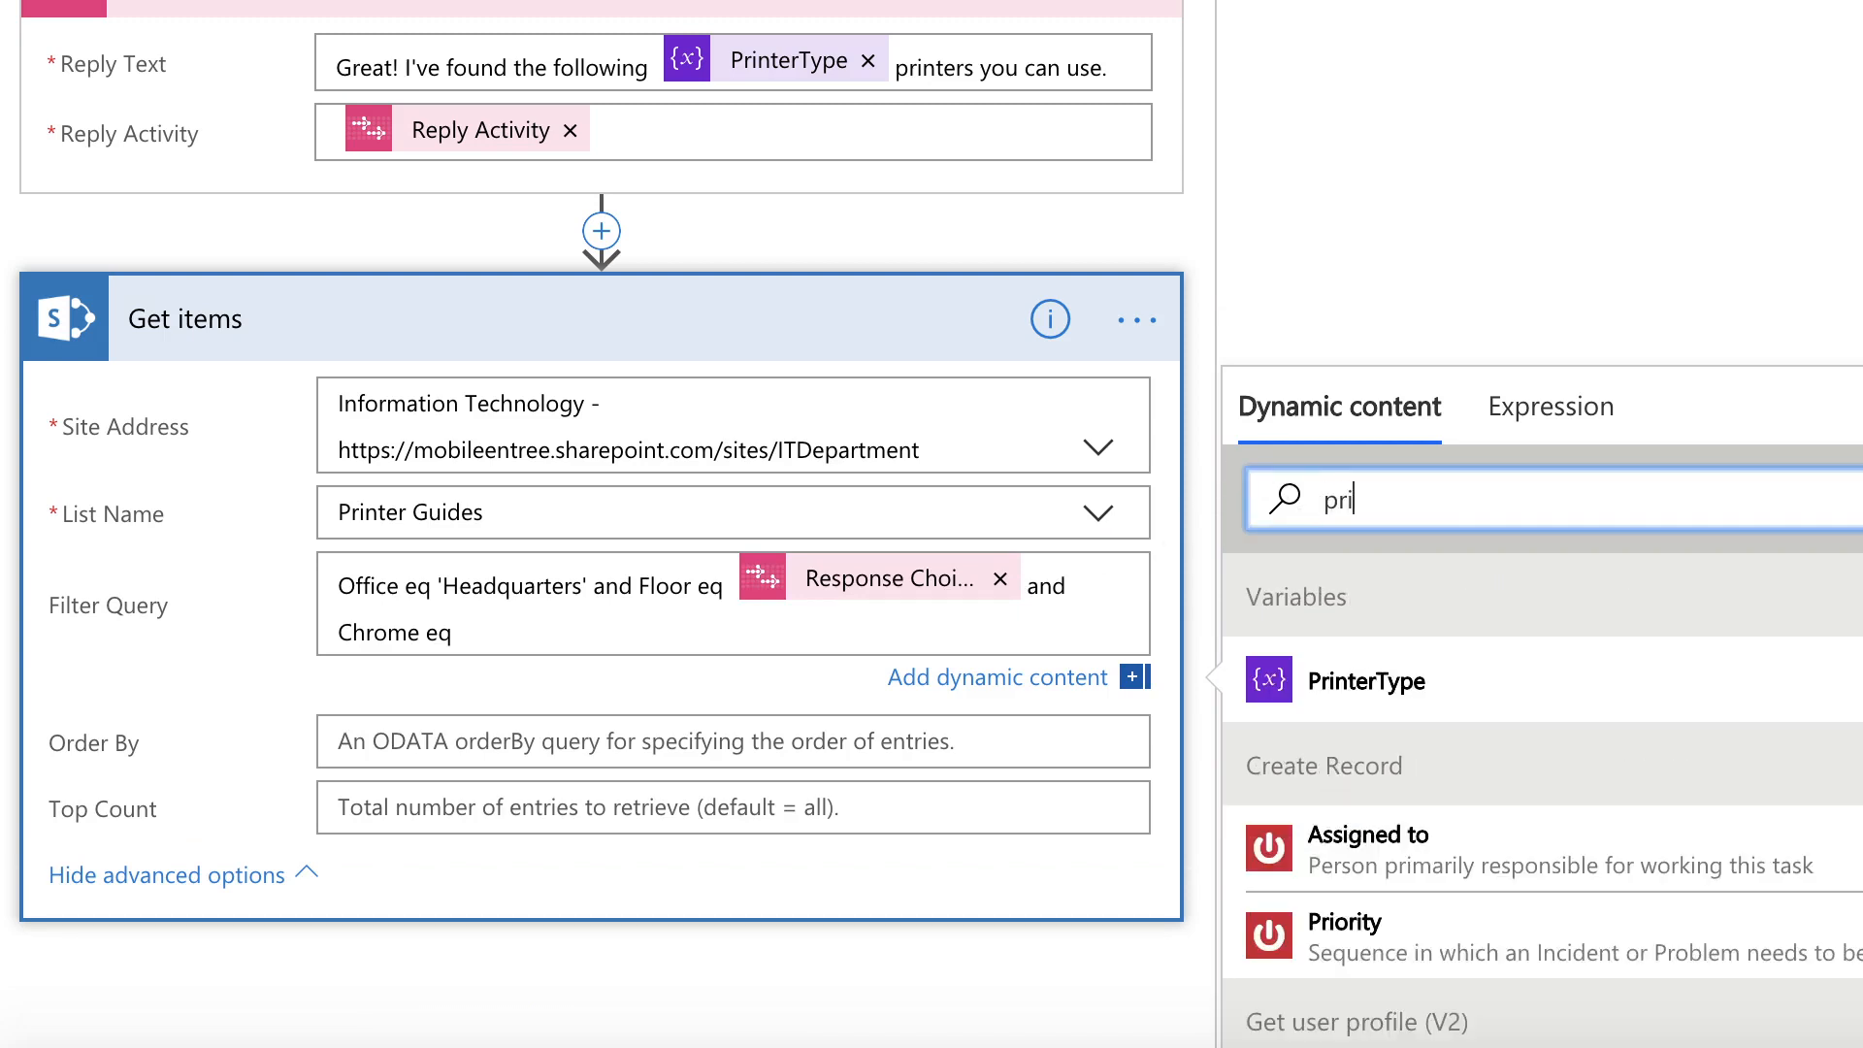
click(1369, 715)
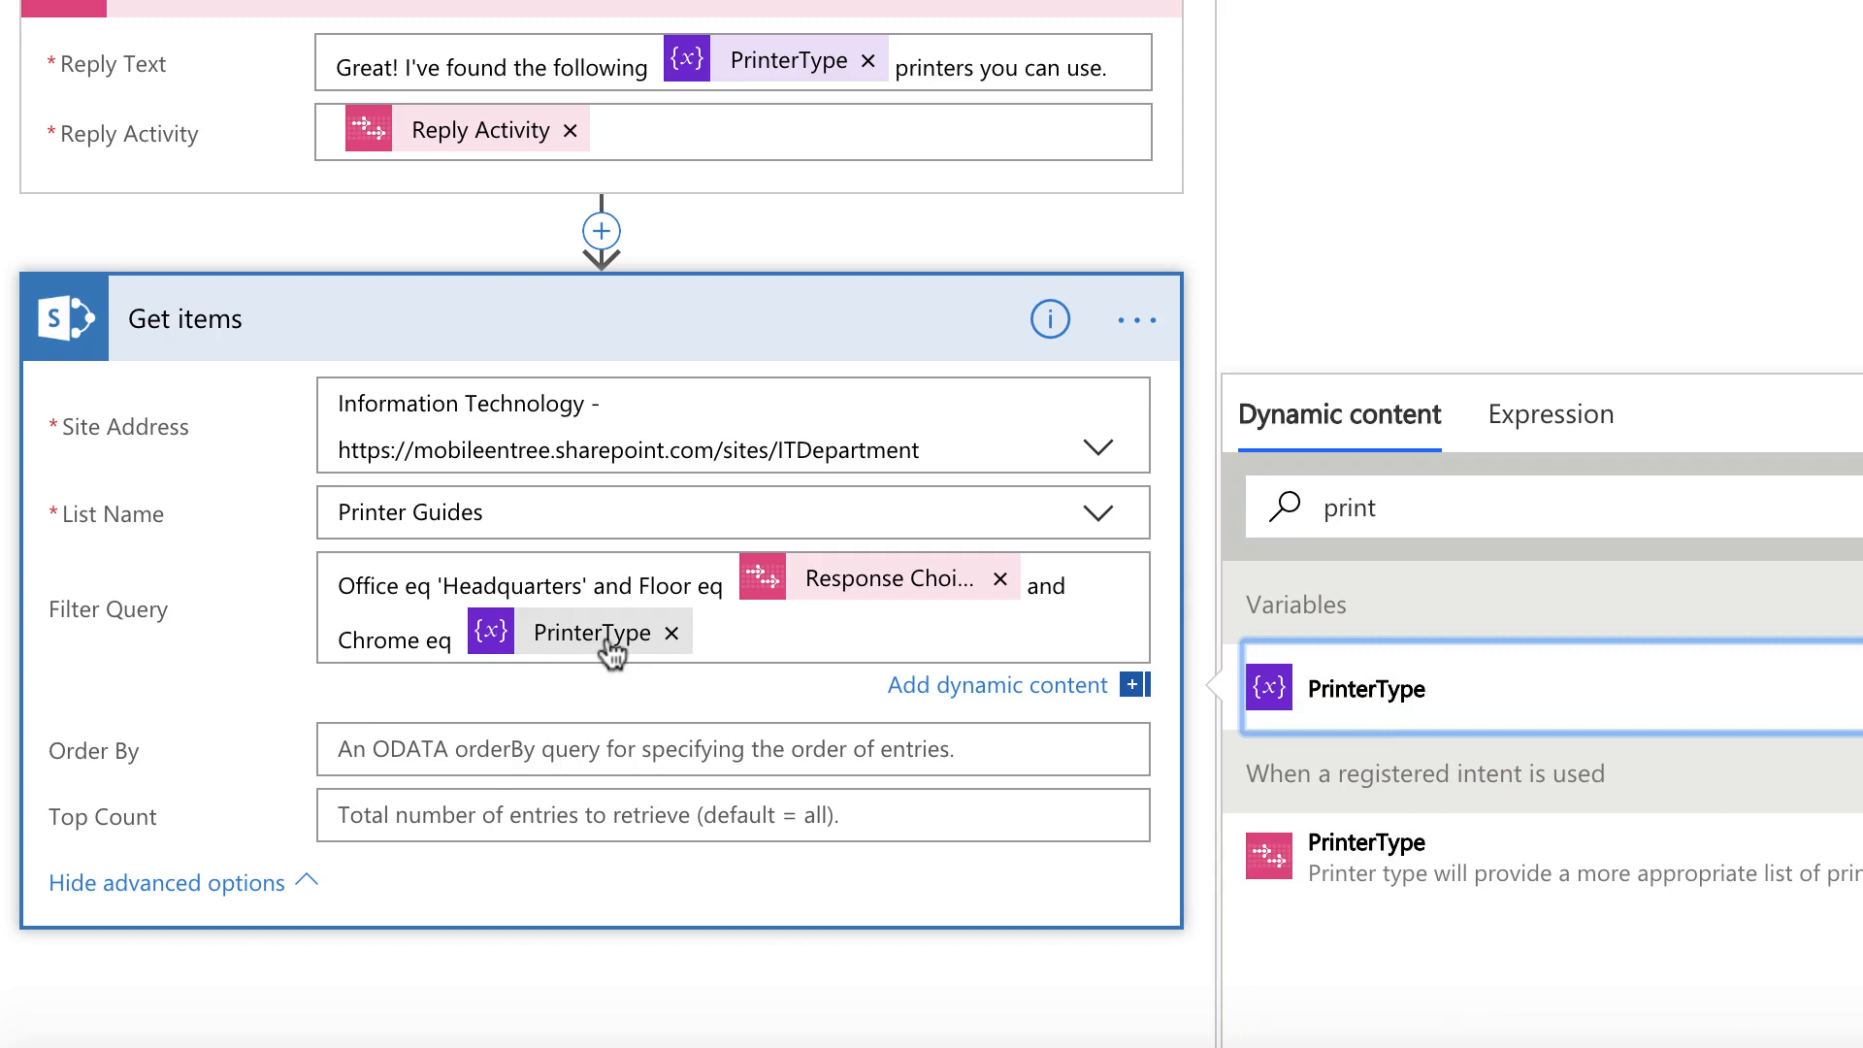
mouse_move(612, 654)
click(522, 955)
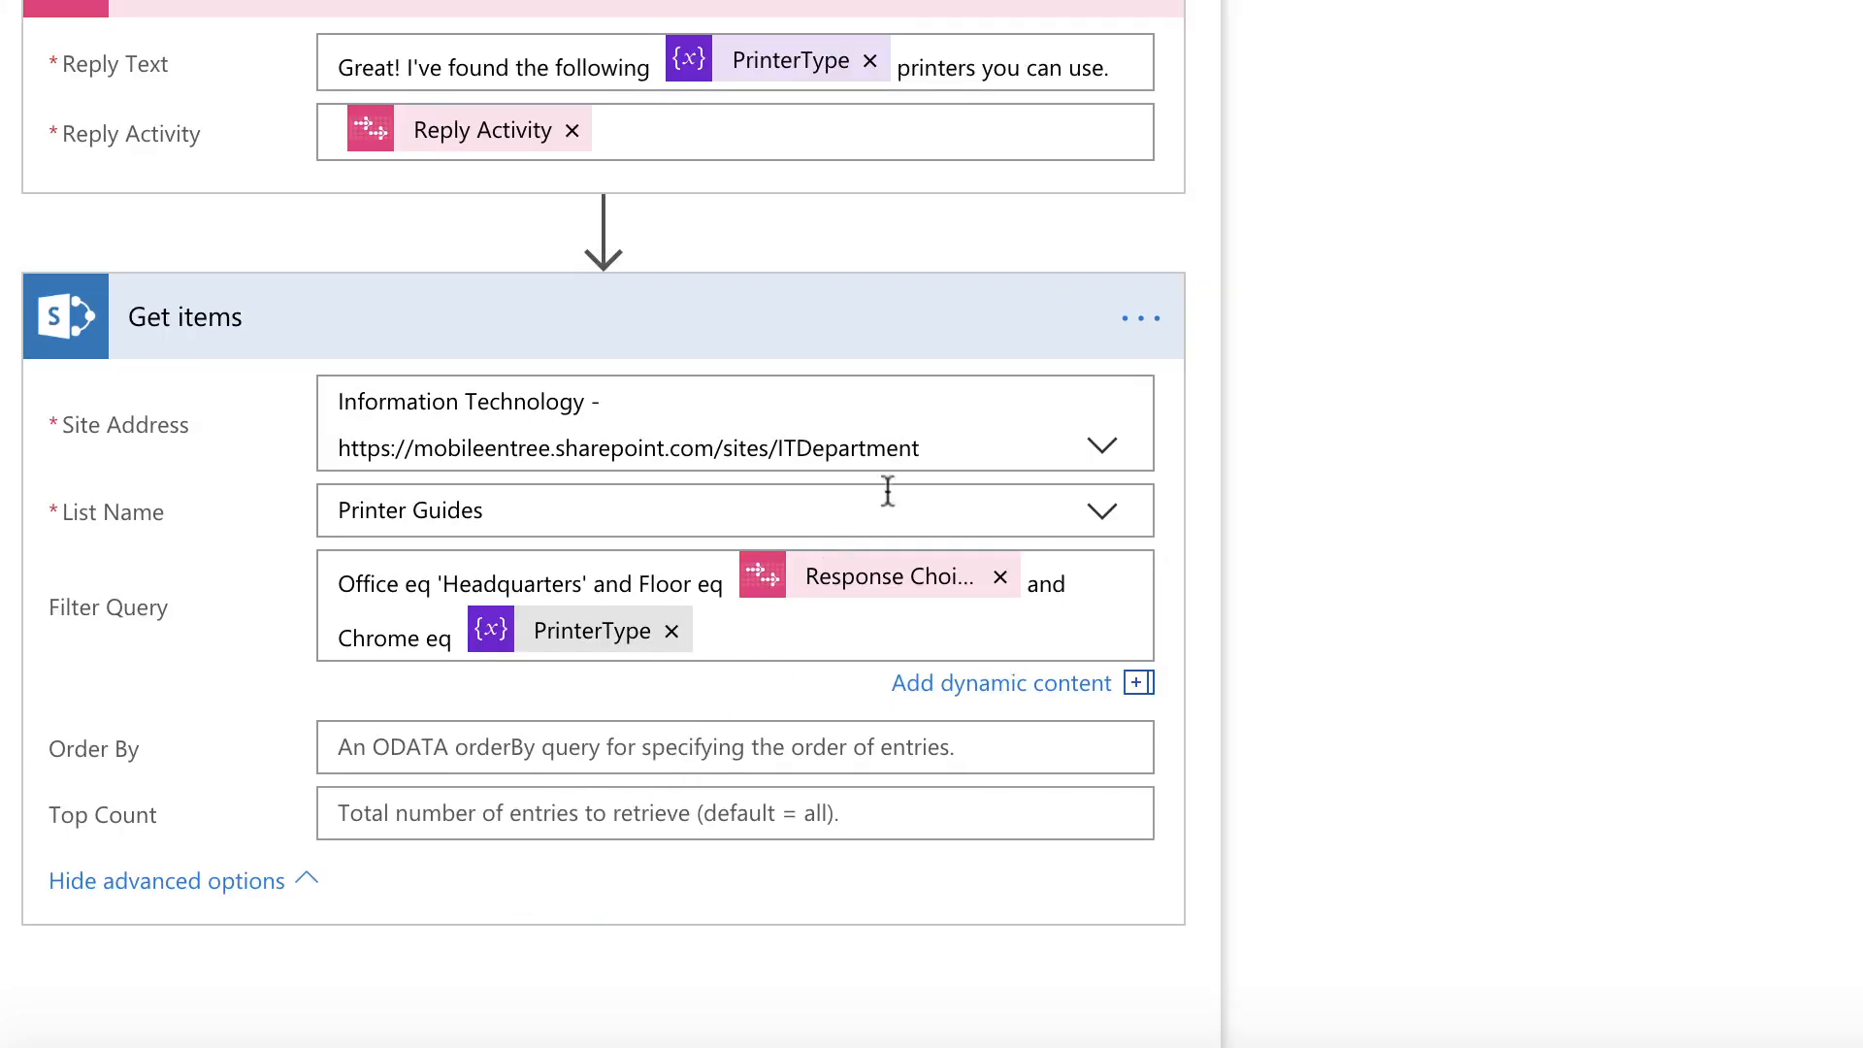
Rename the Get items action as "Get items: HQ printers 1" and collapse it
click(1141, 328)
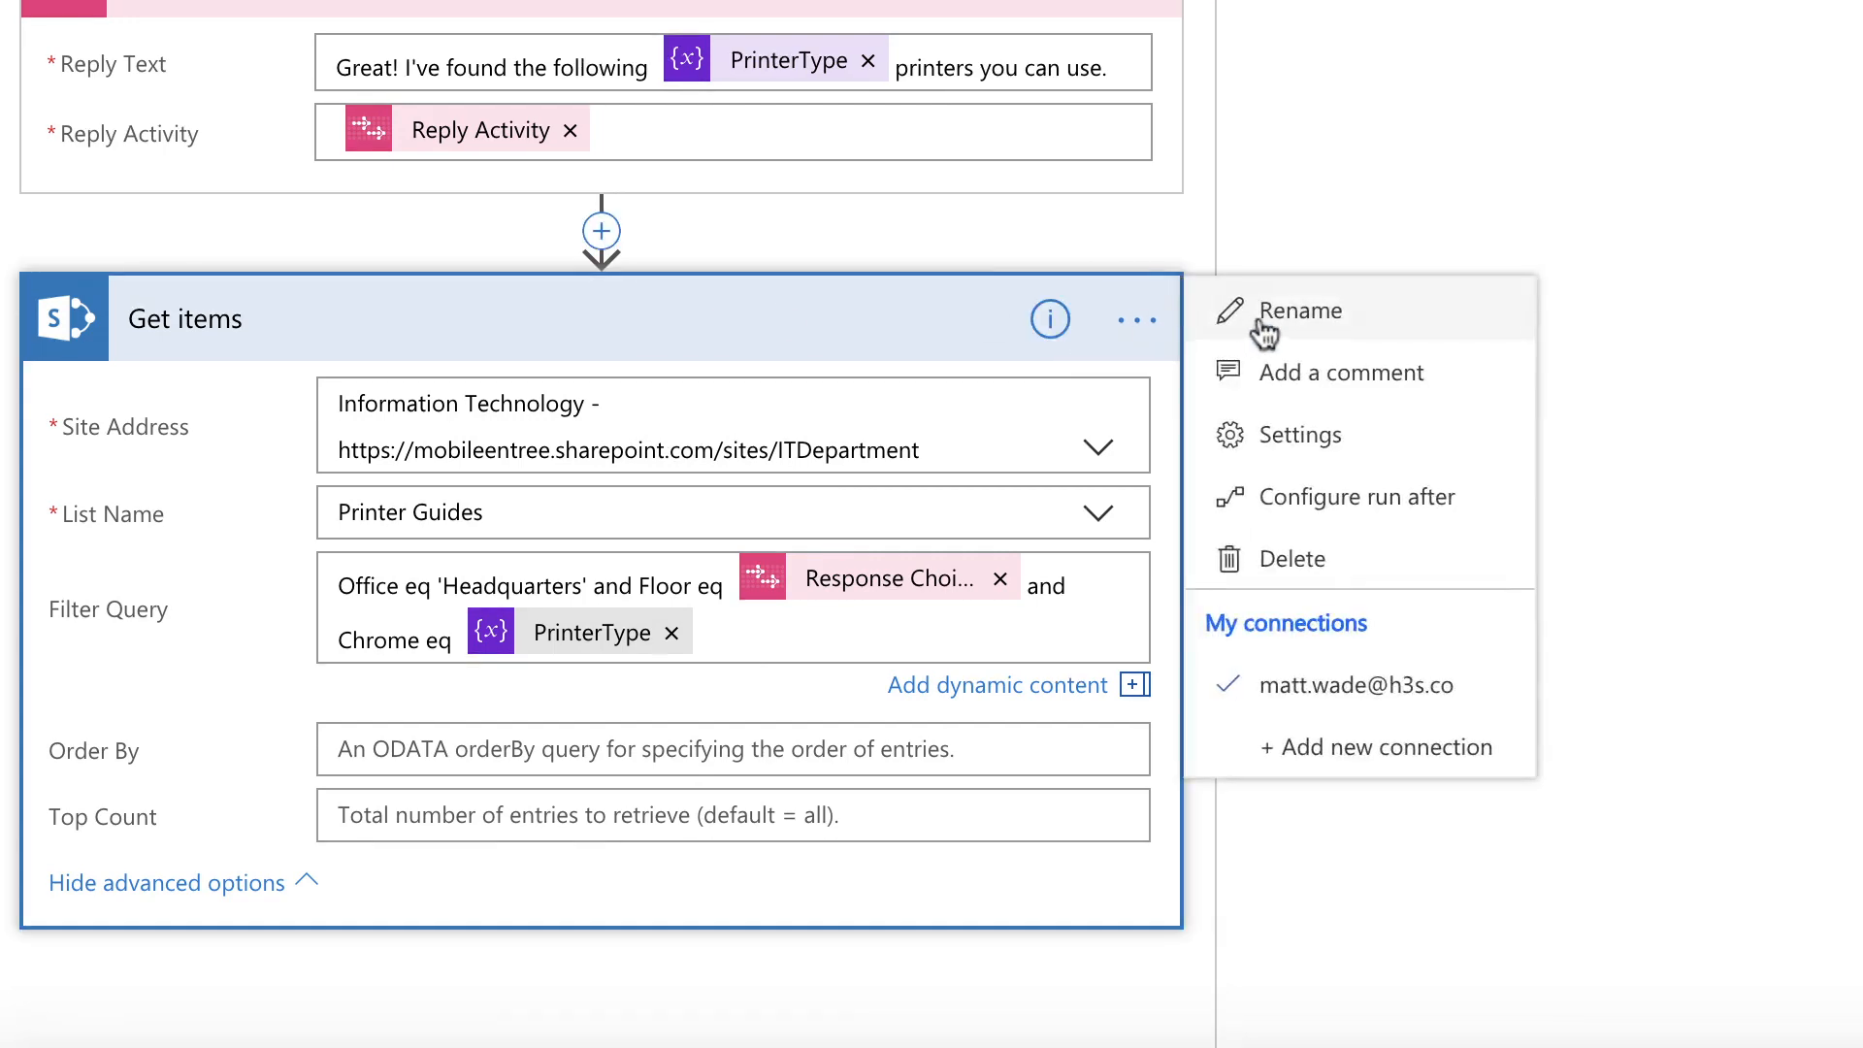
click(1208, 312)
click(572, 335)
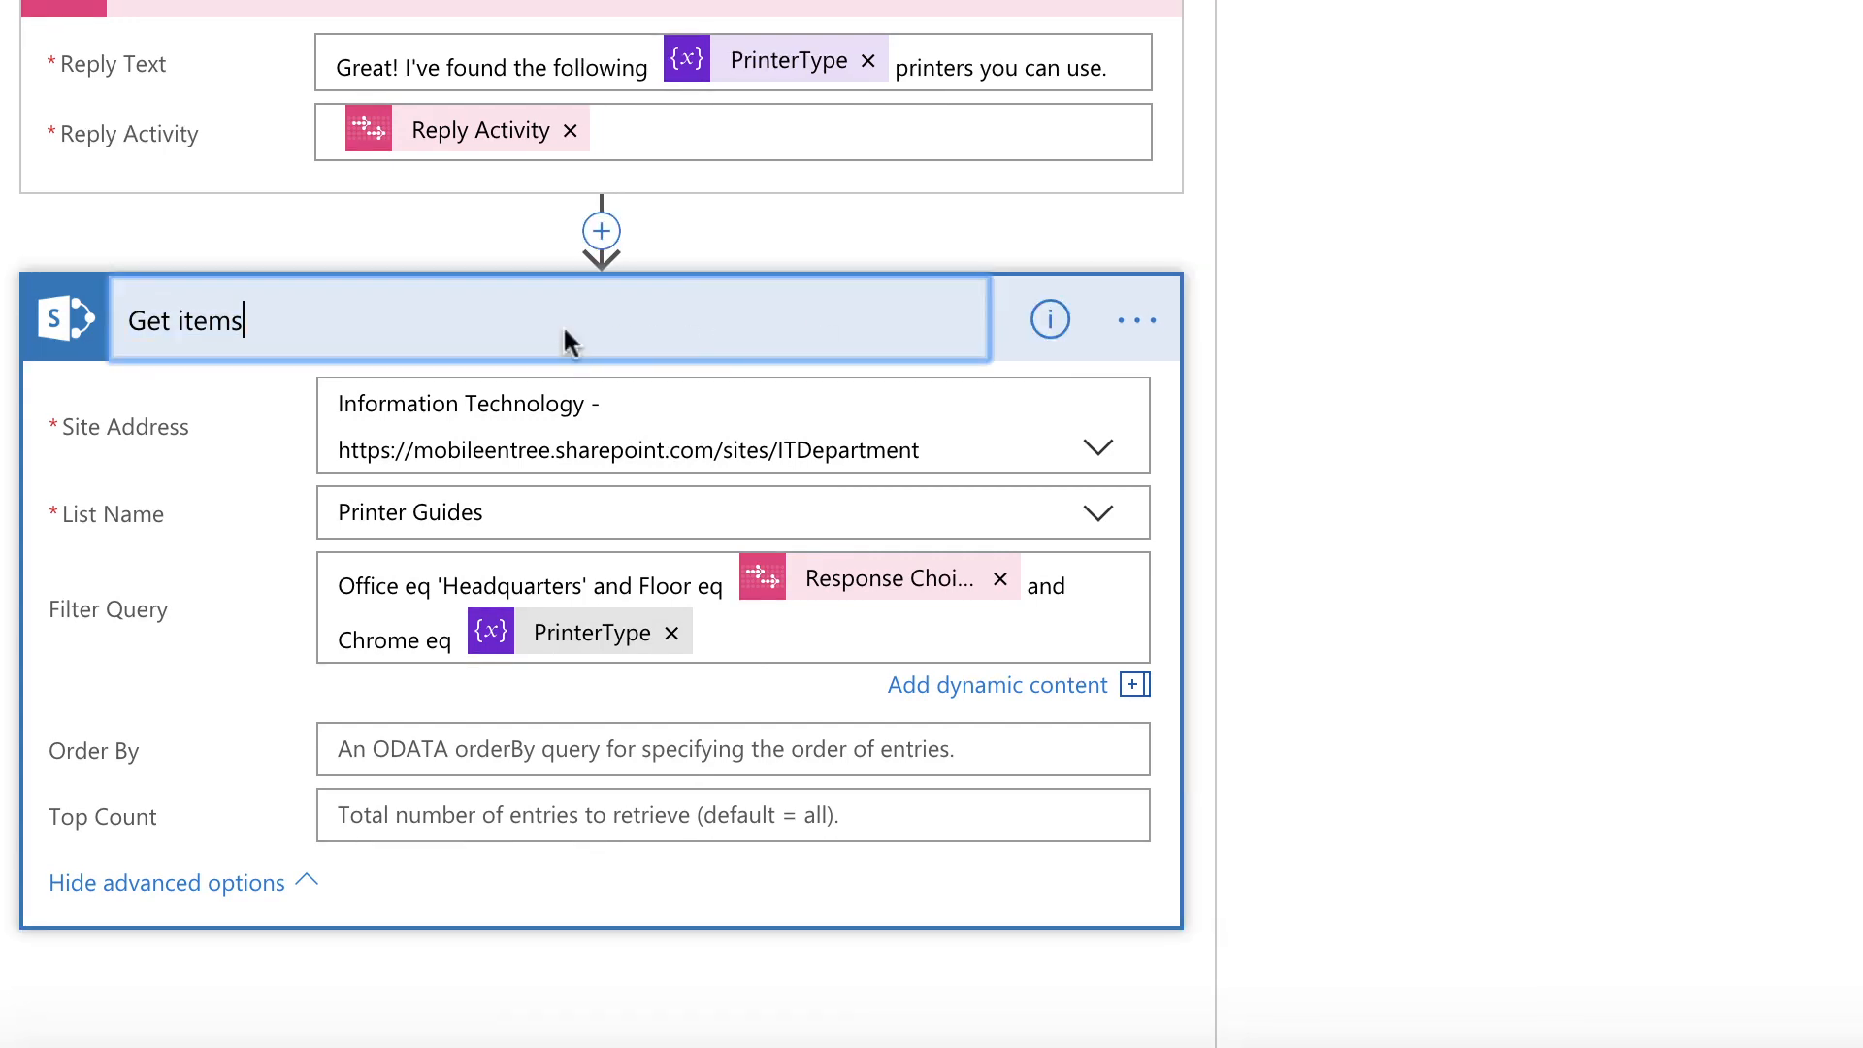
text(: HQ printers 1)
key(Return)
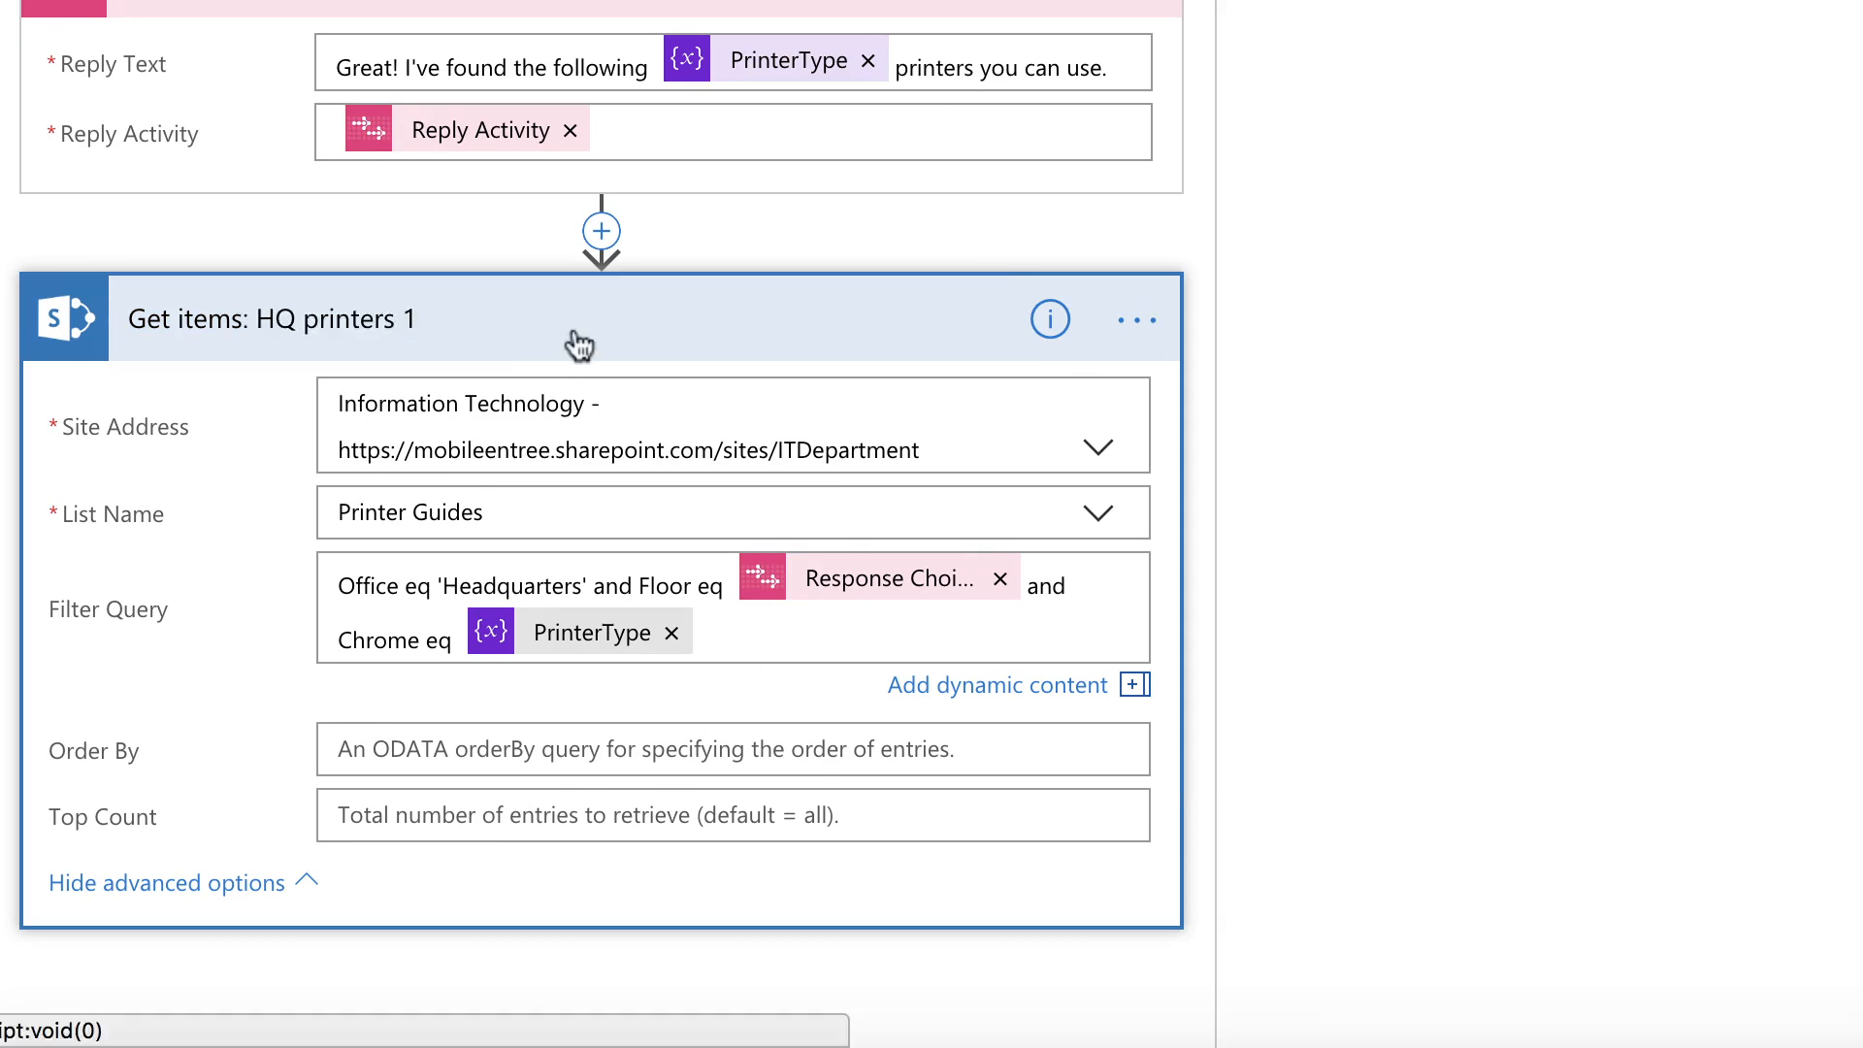
click(741, 340)
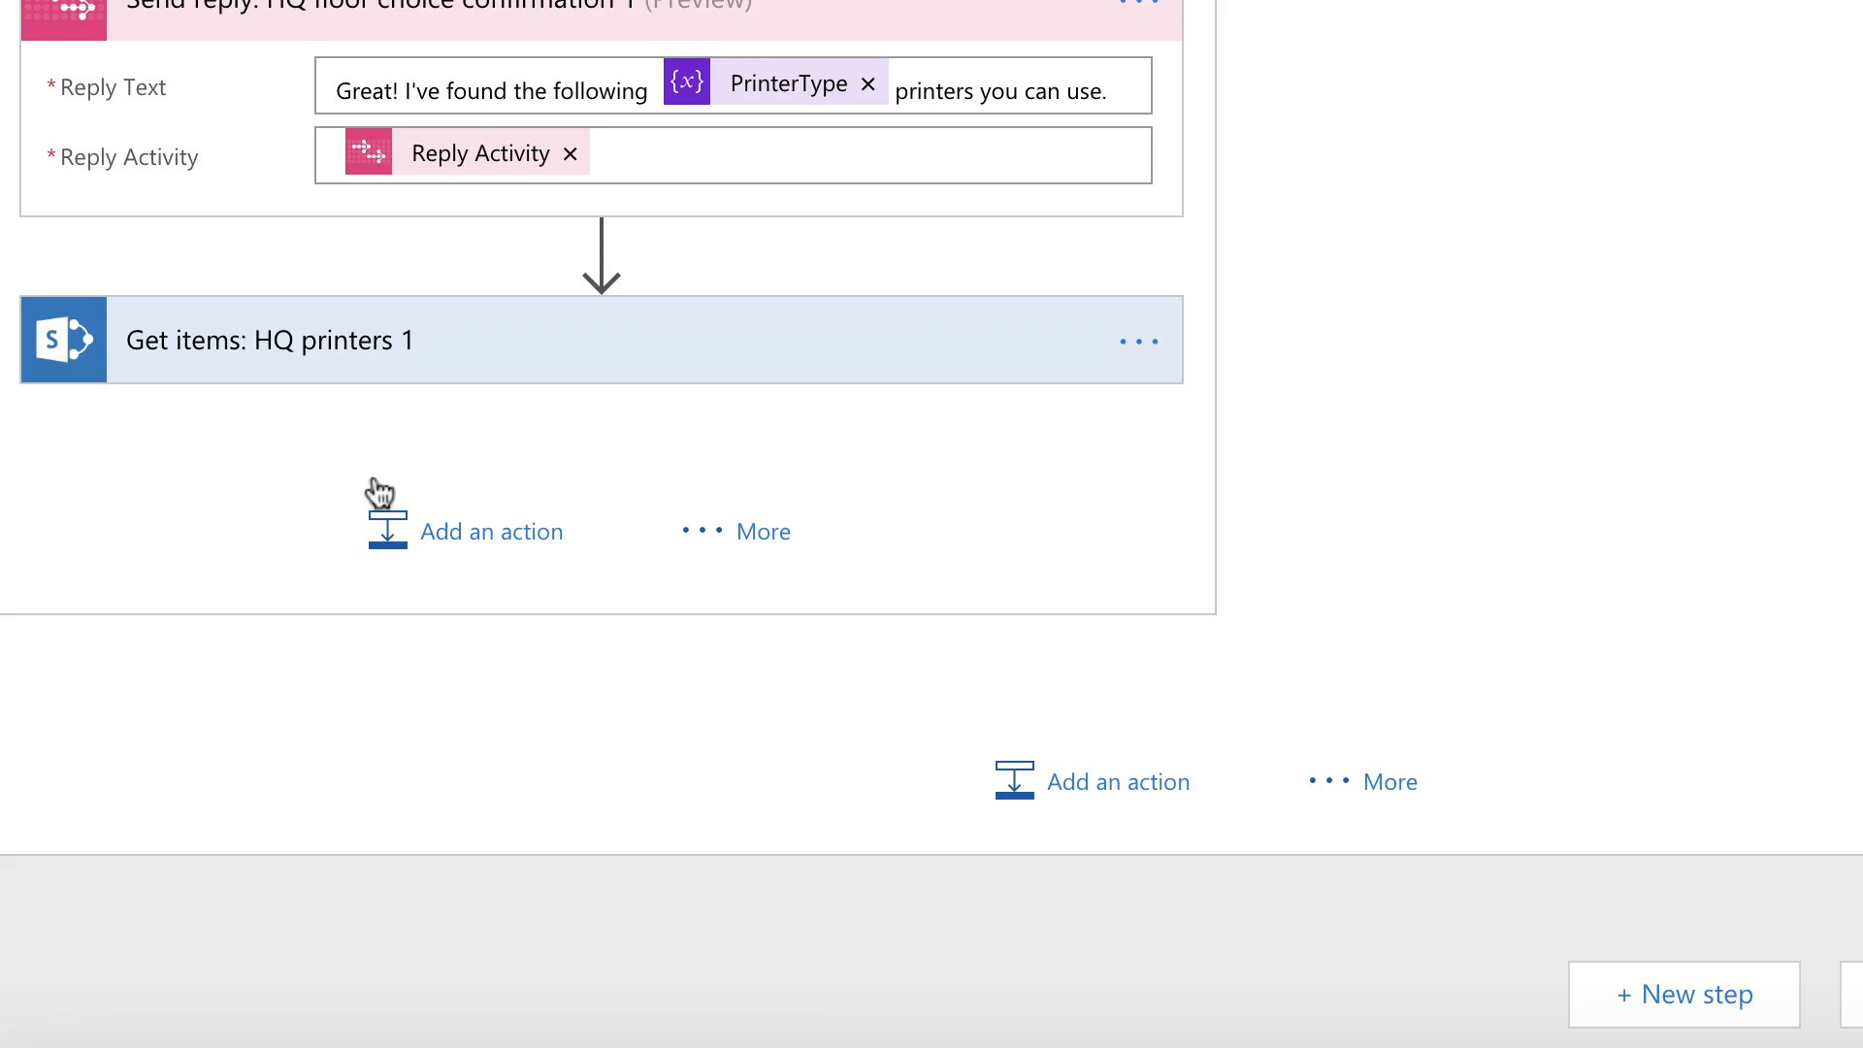
Add an Apply to each loop after the Get items action and name it "Apply to each: report HQ printers 1"
click(723, 539)
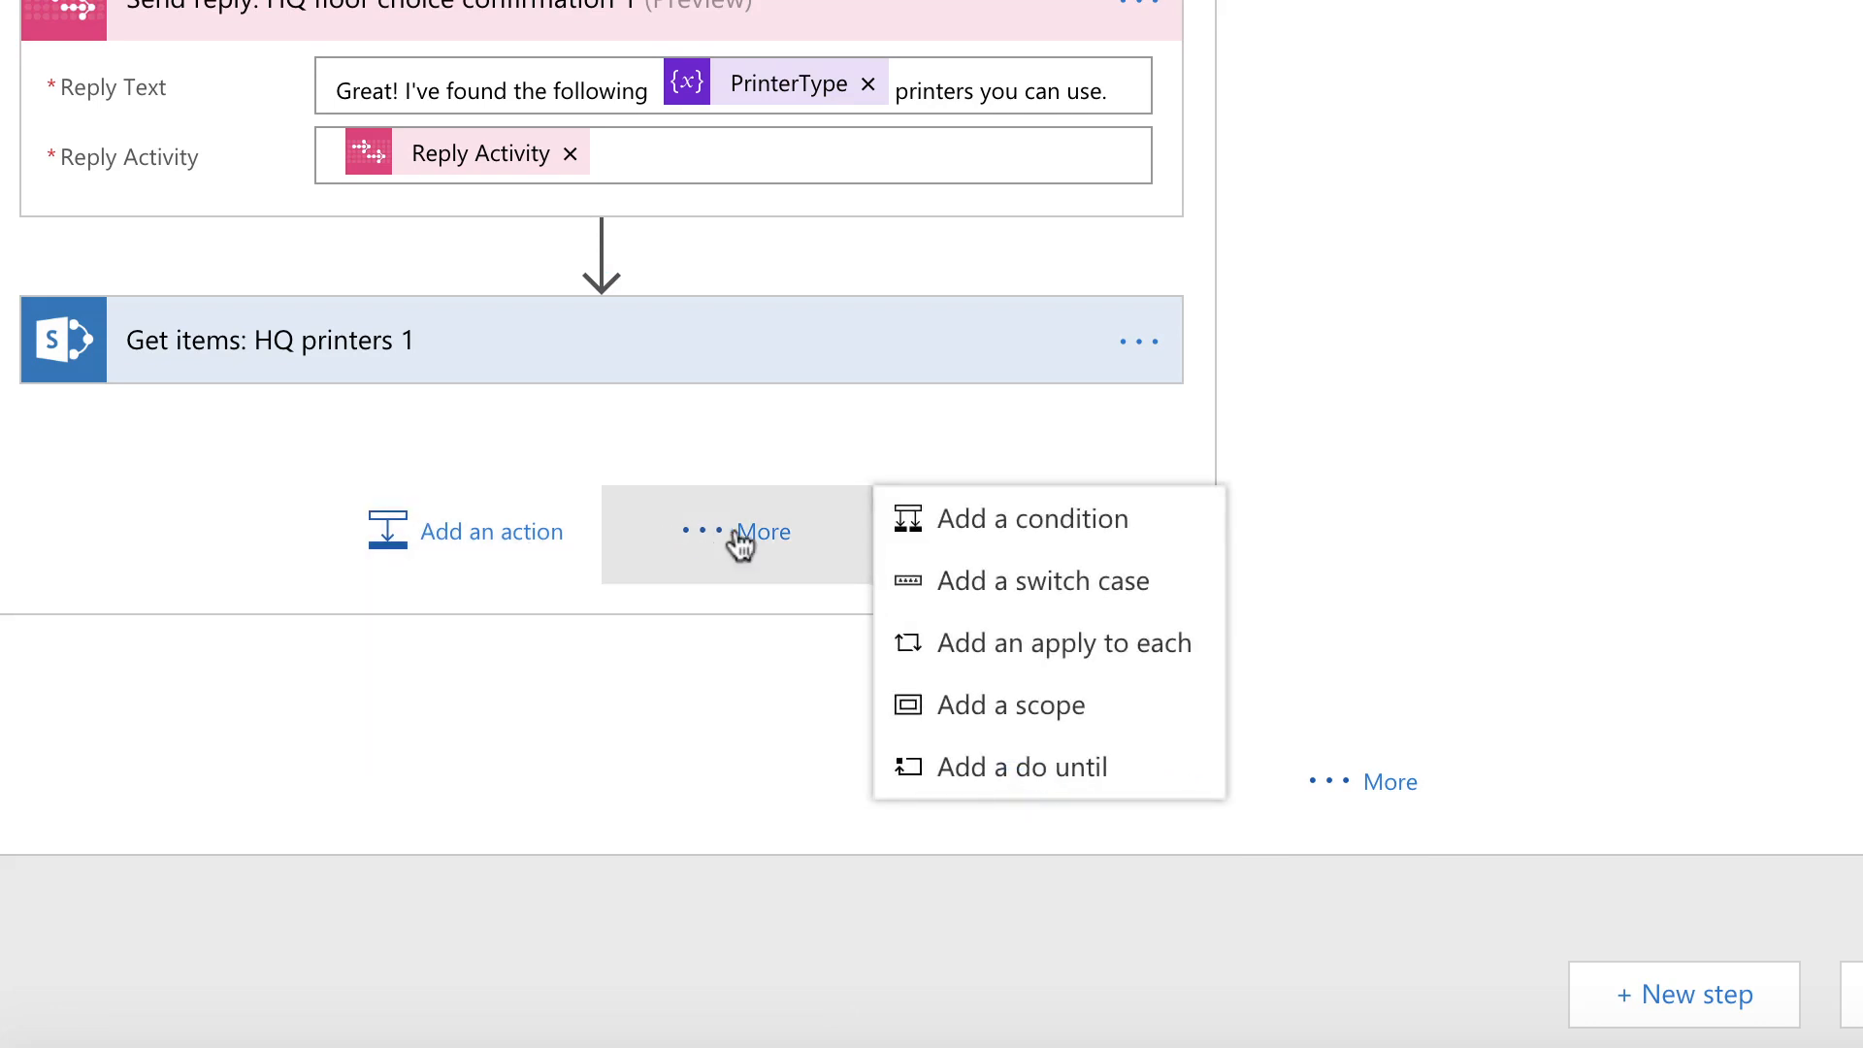
click(1049, 655)
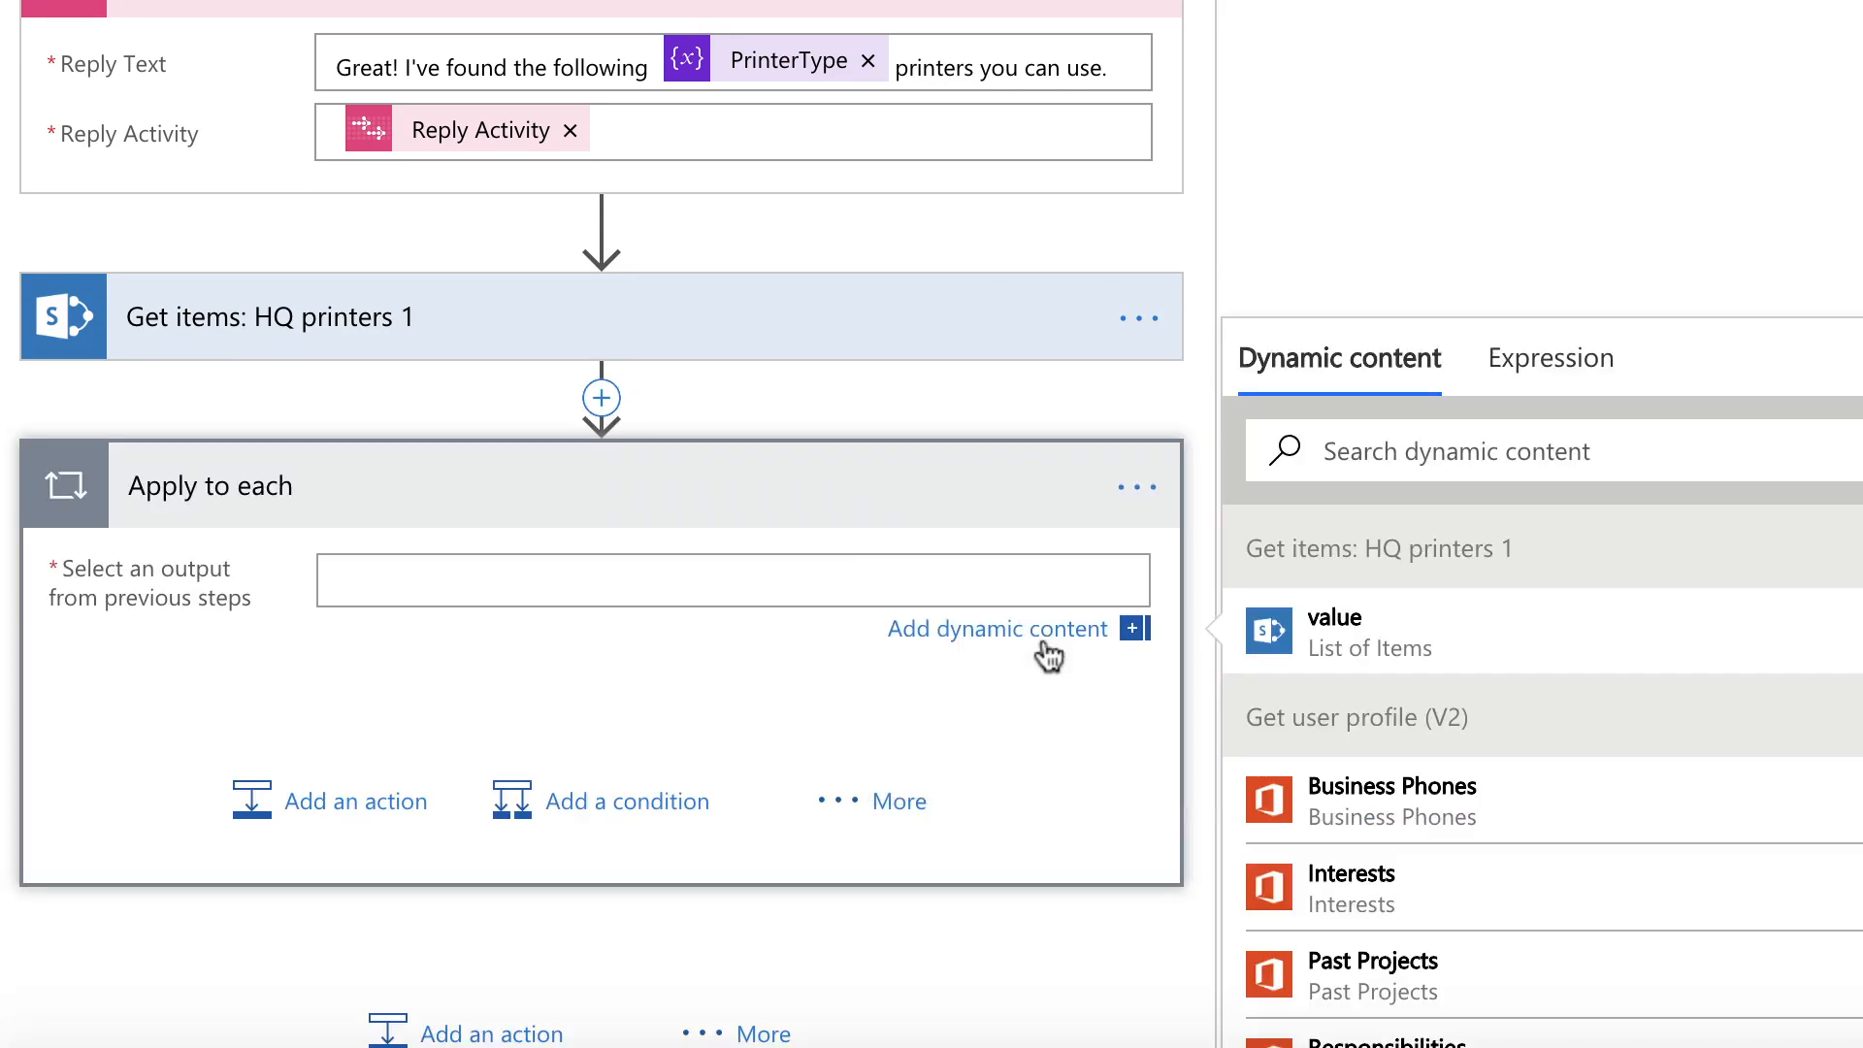
click(1137, 490)
click(1300, 477)
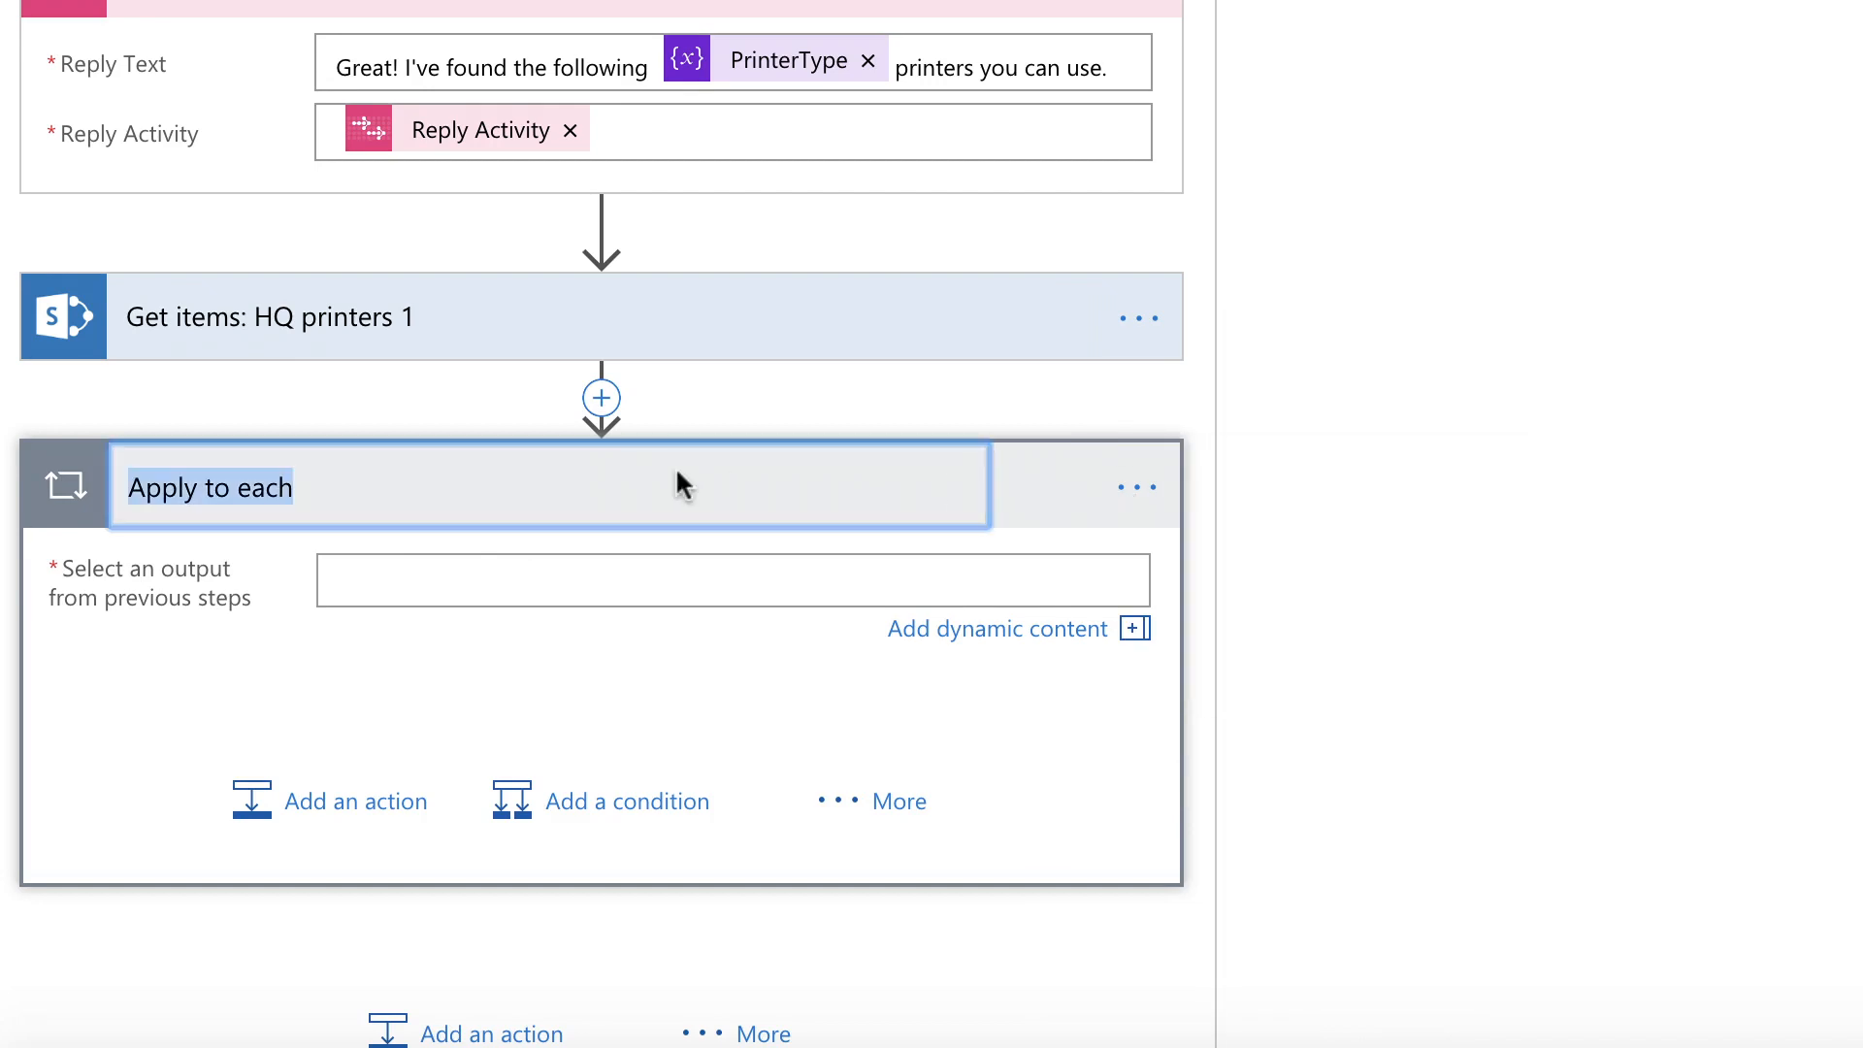
click(544, 482)
text(:)
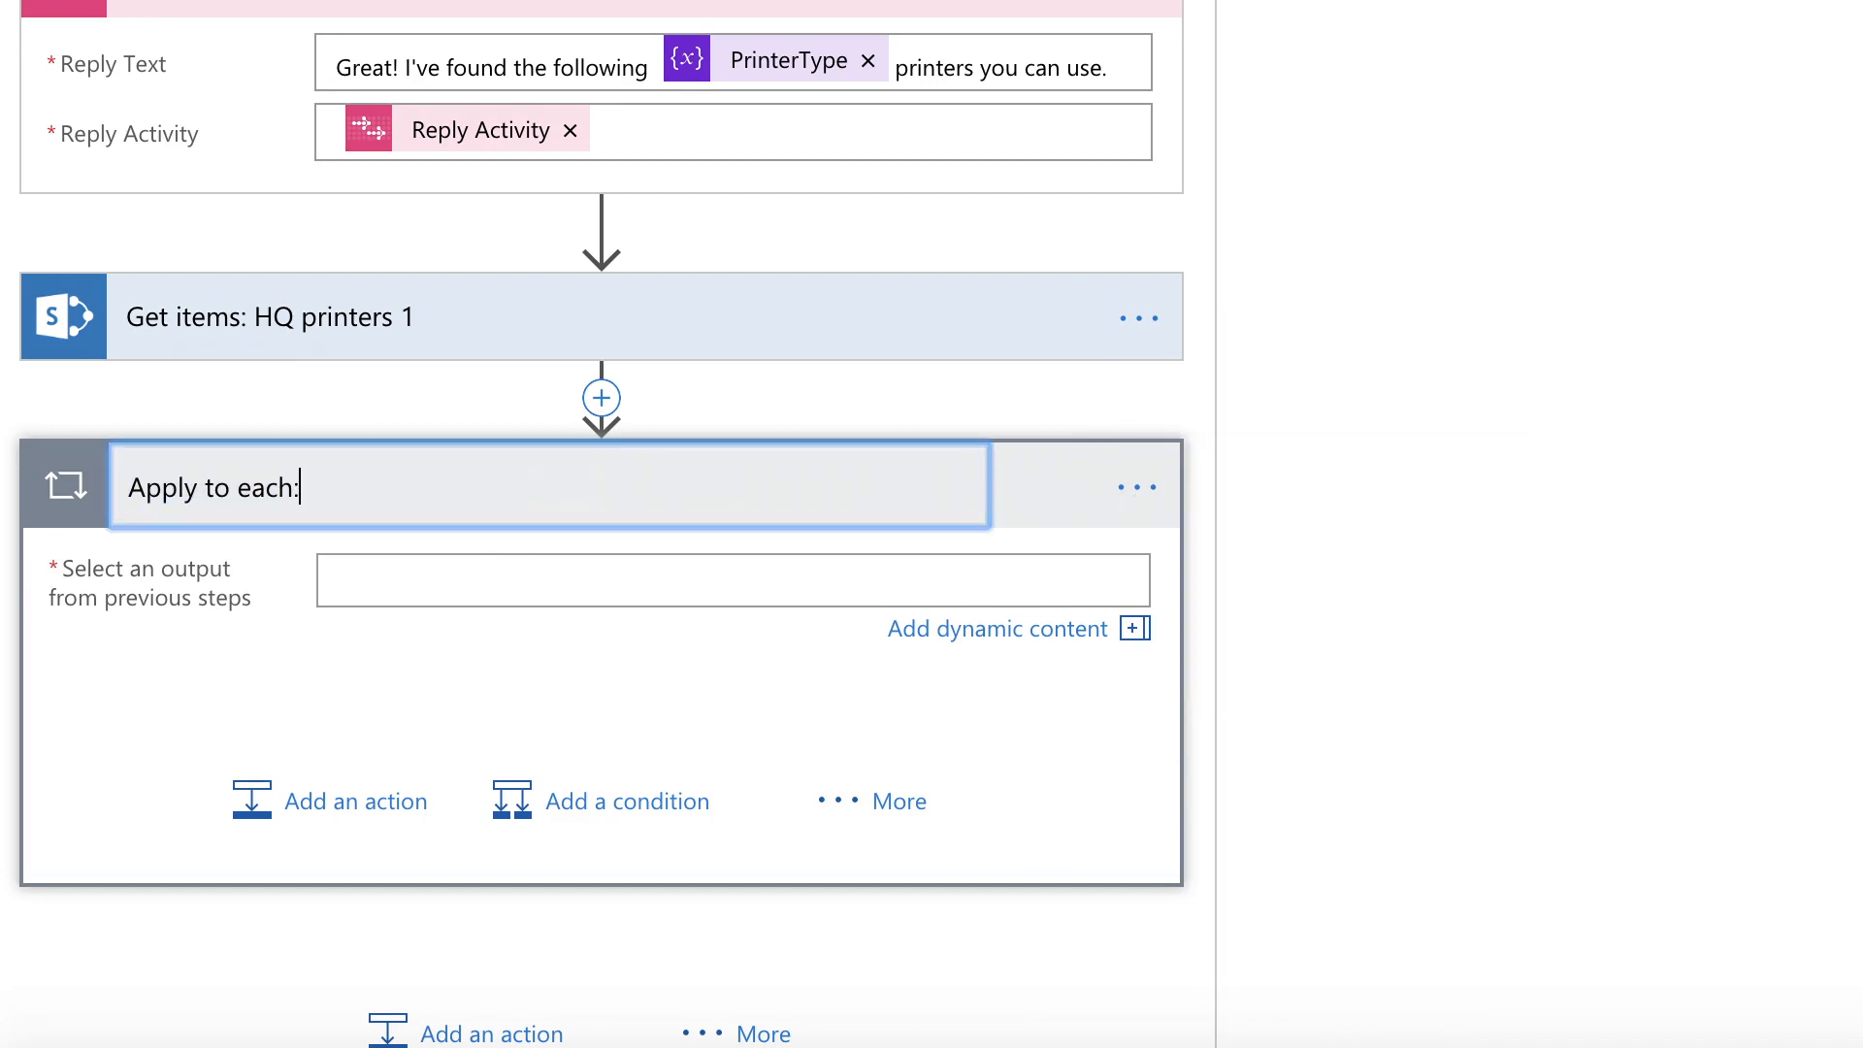
text( report HQ printers)
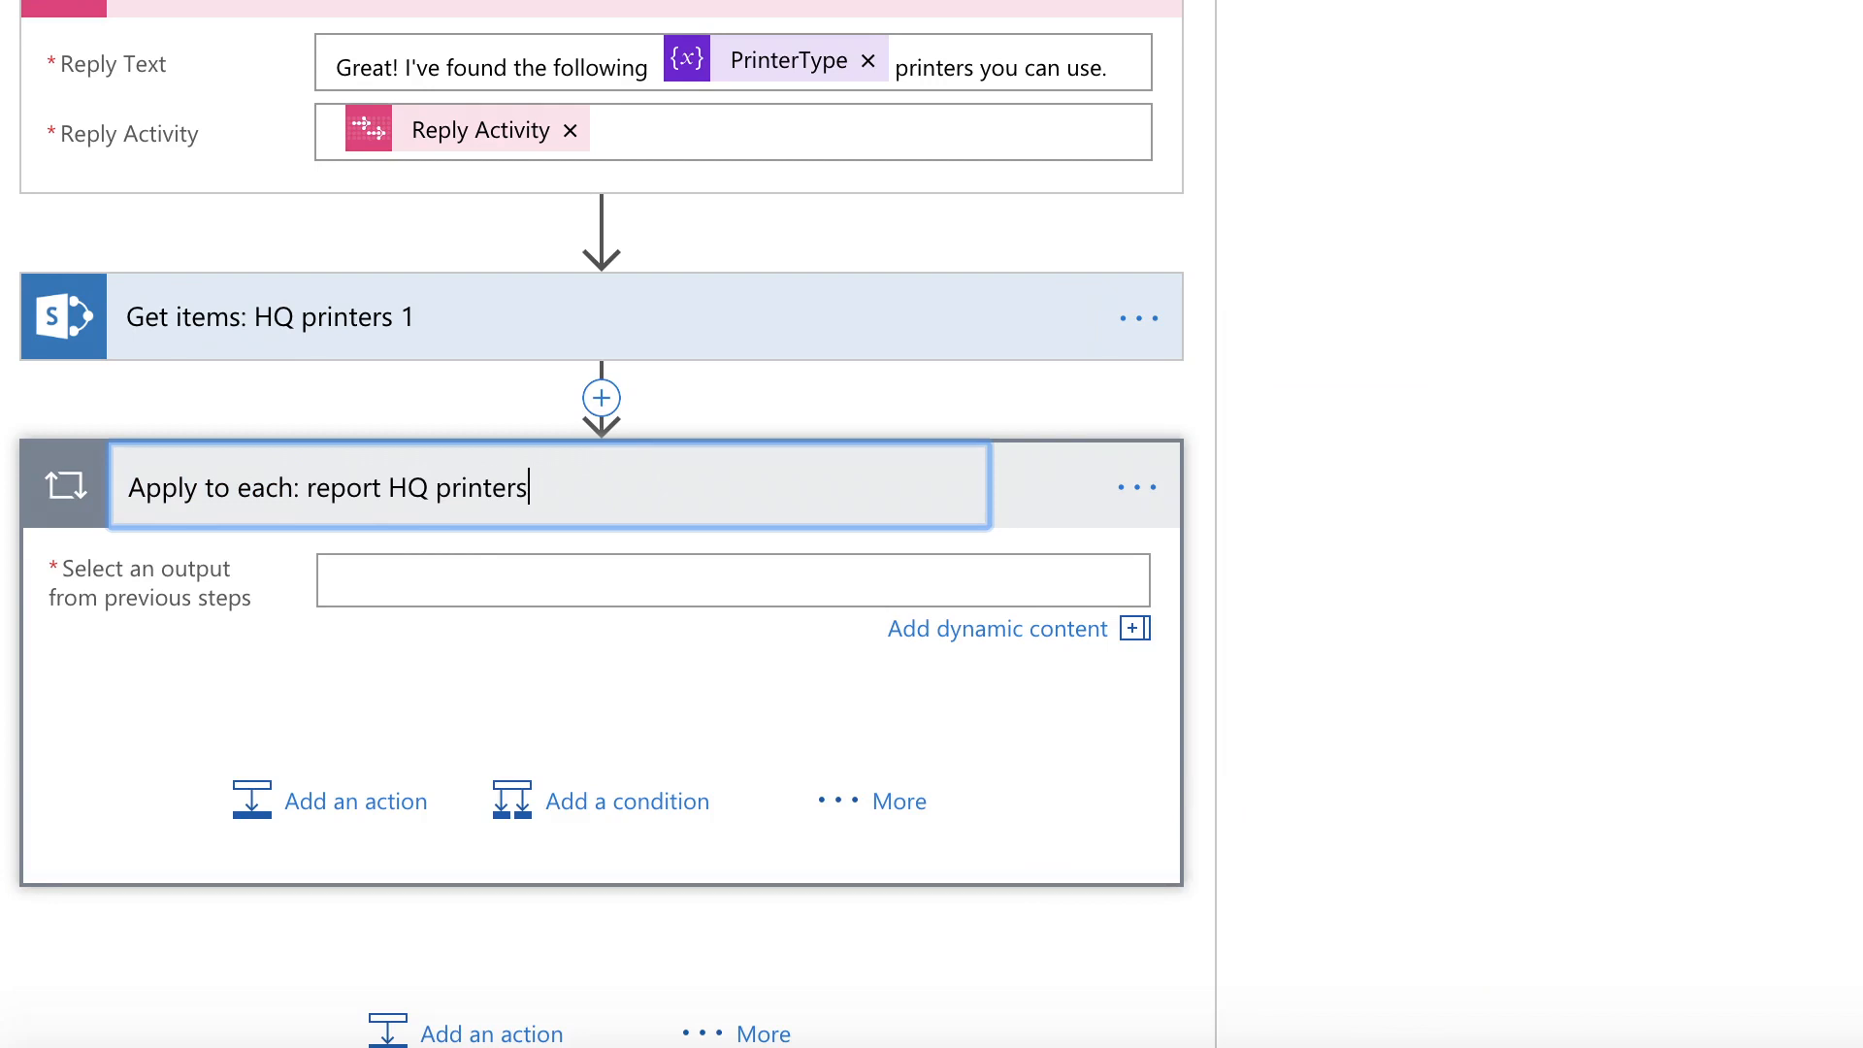
text(1`)
key(Return)
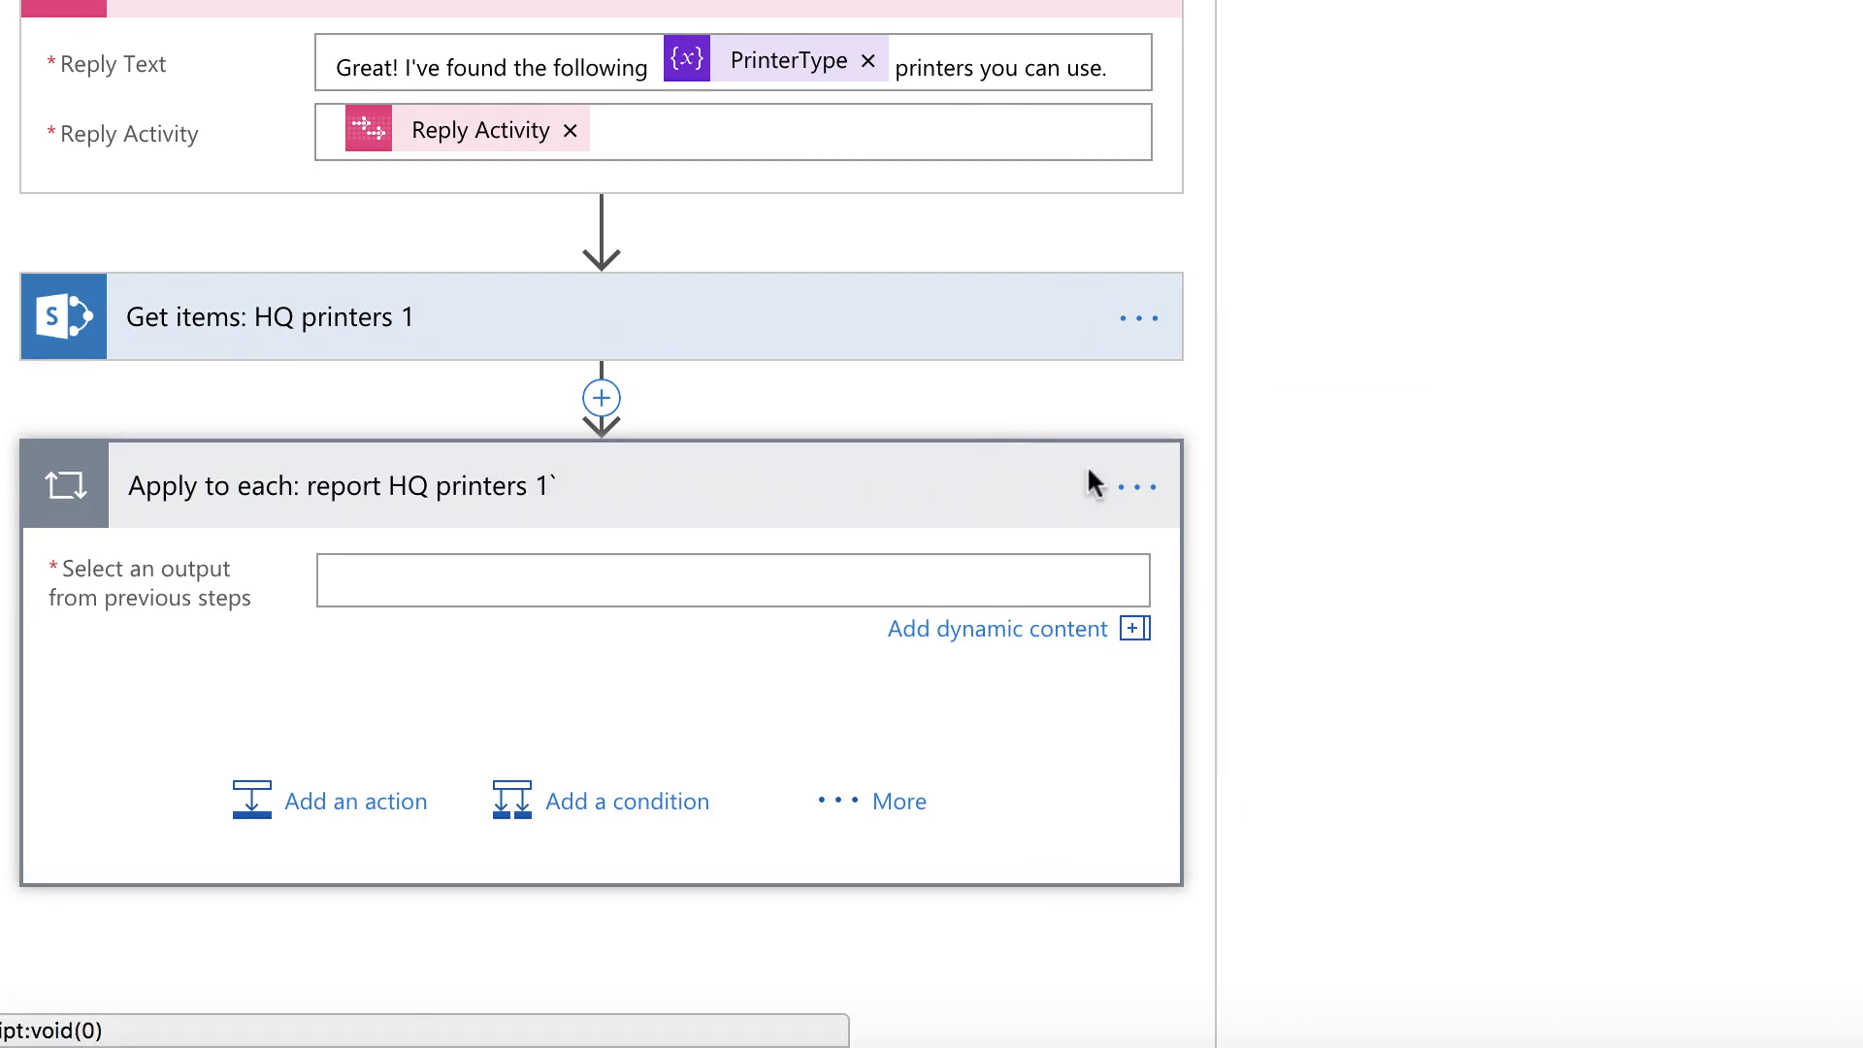
click(1135, 486)
click(1261, 476)
click(669, 486)
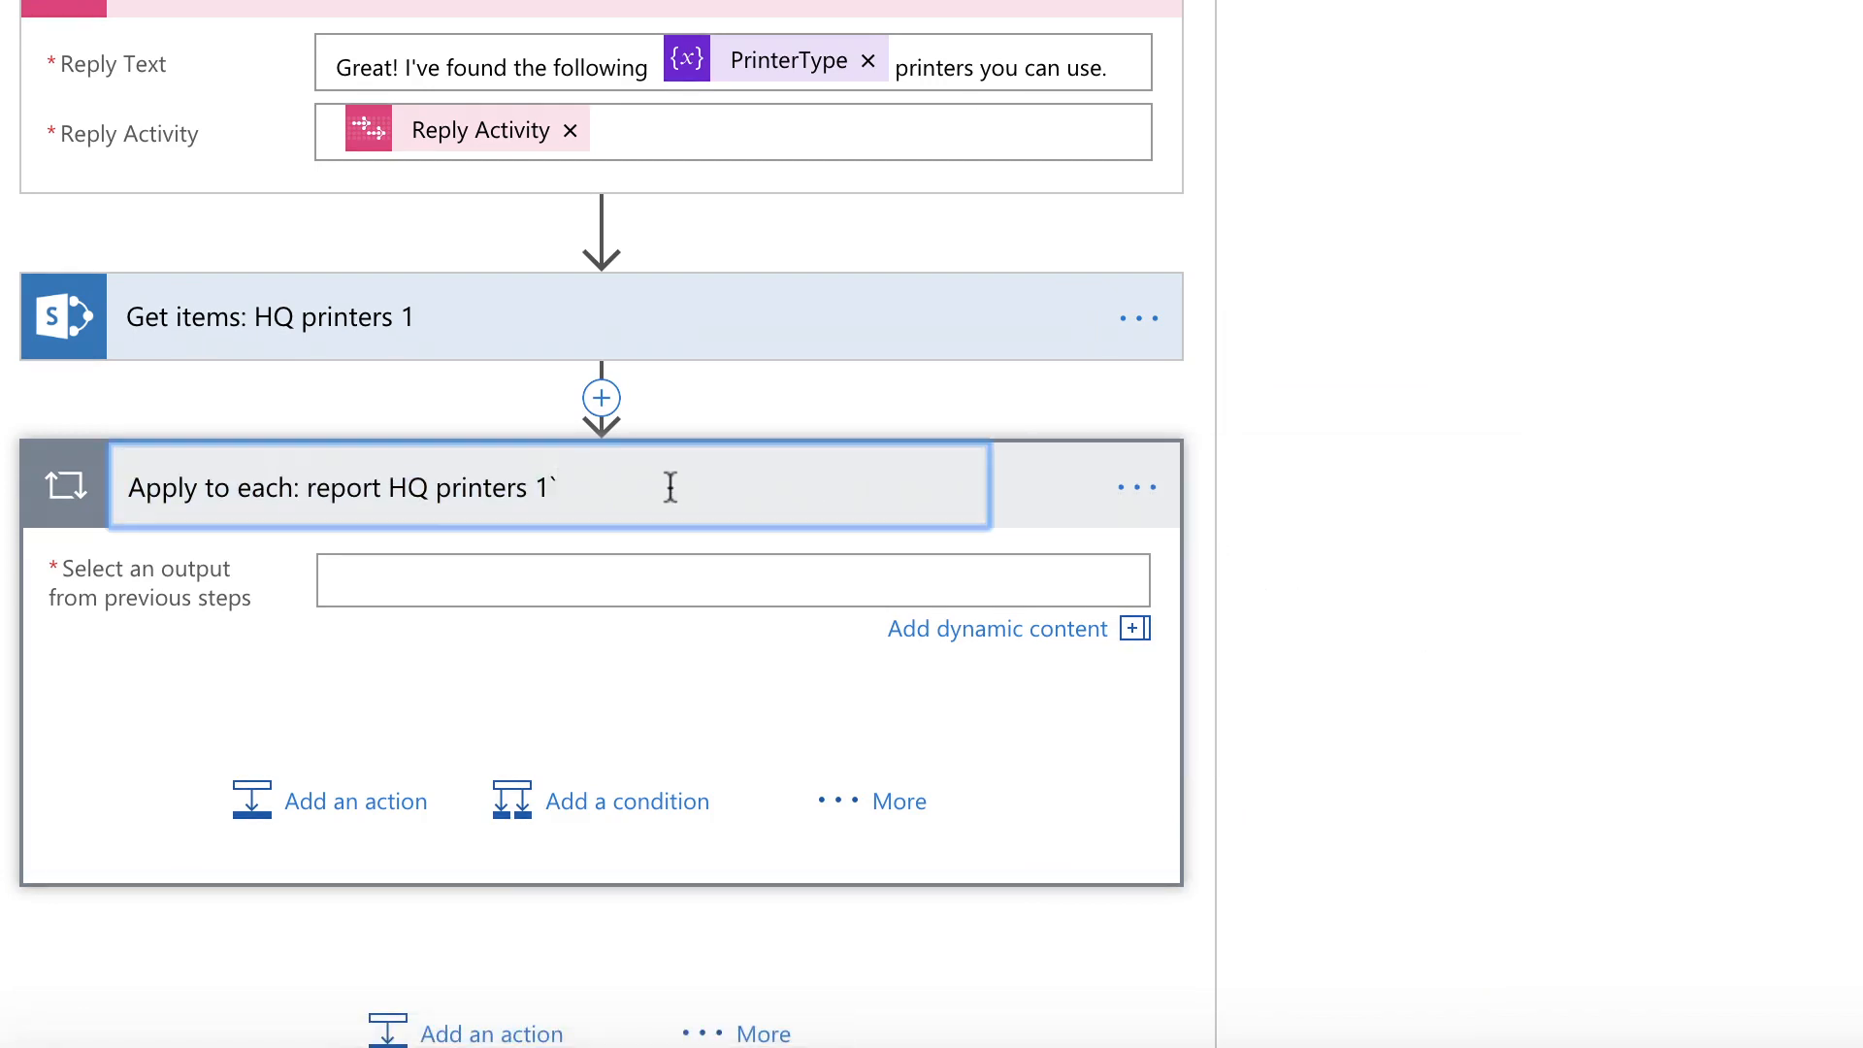
key(Return)
Set the loop's input to the value output of Get items: HQ printers 1 and add an AtBot Logic Send reply action inside it
click(626, 567)
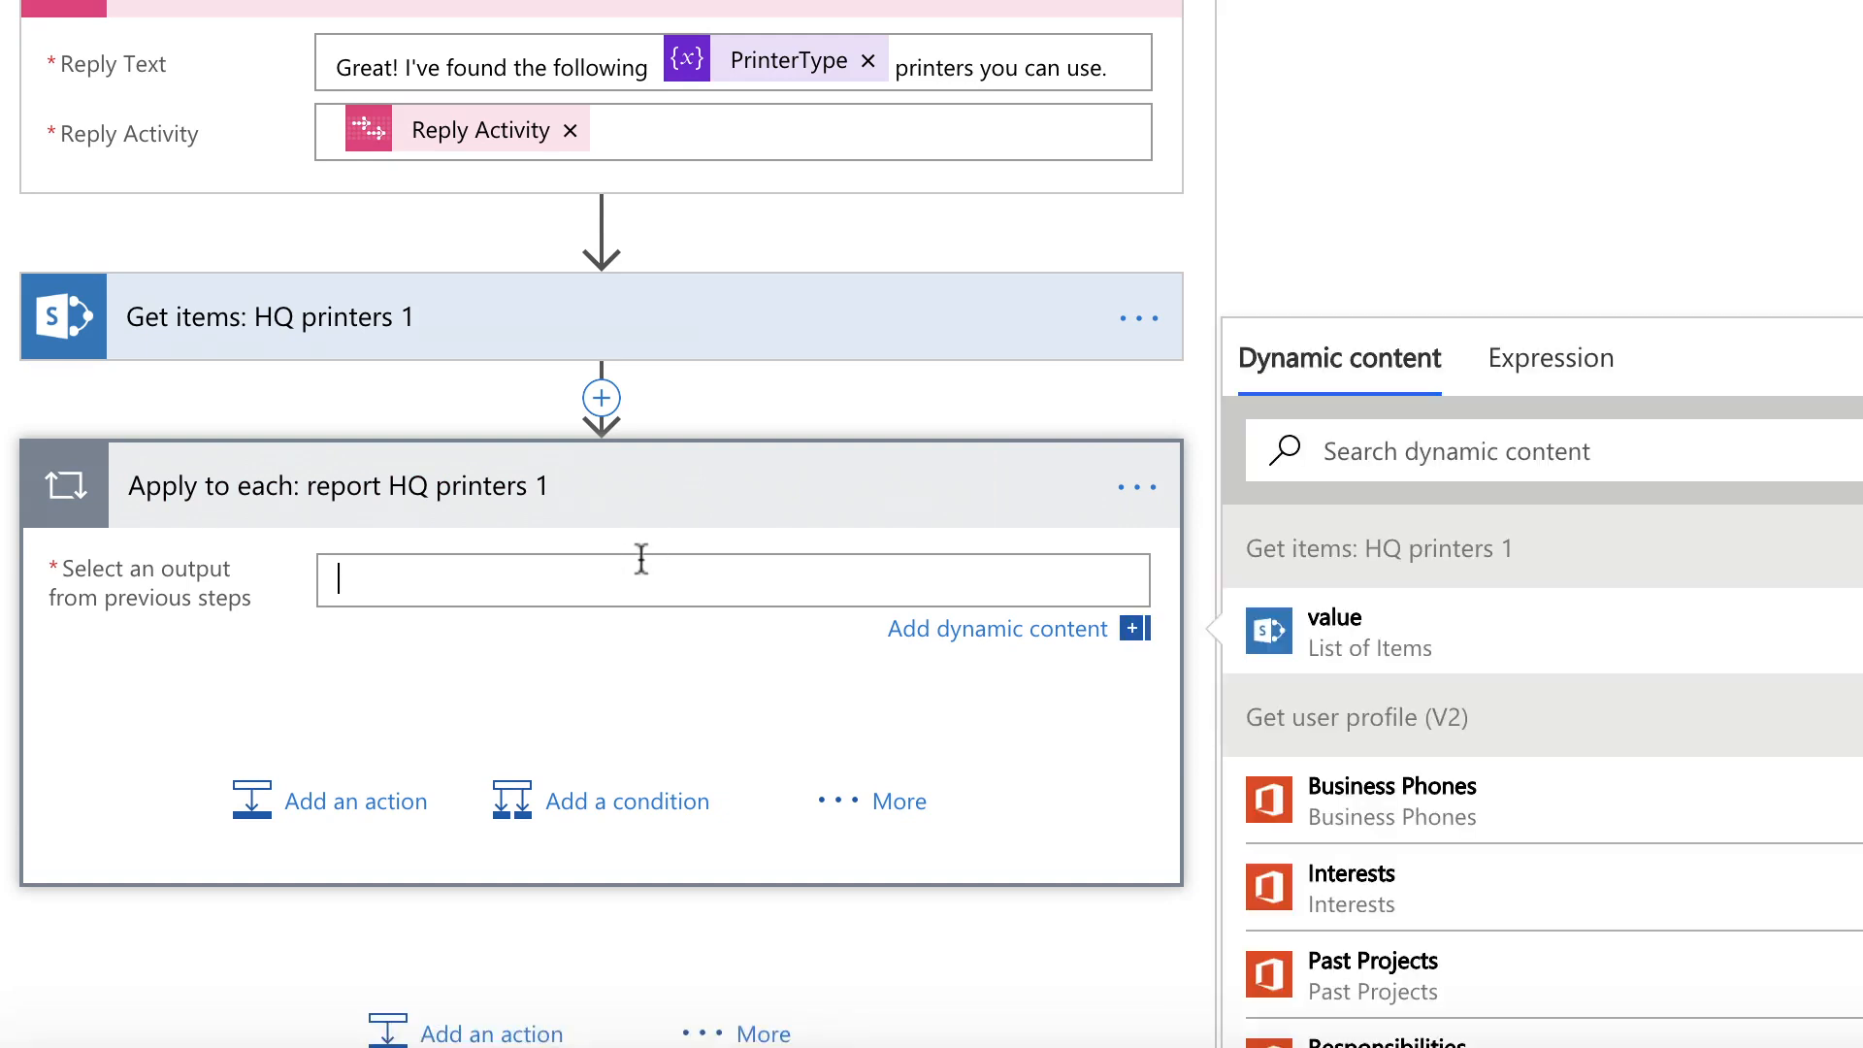
click(1373, 640)
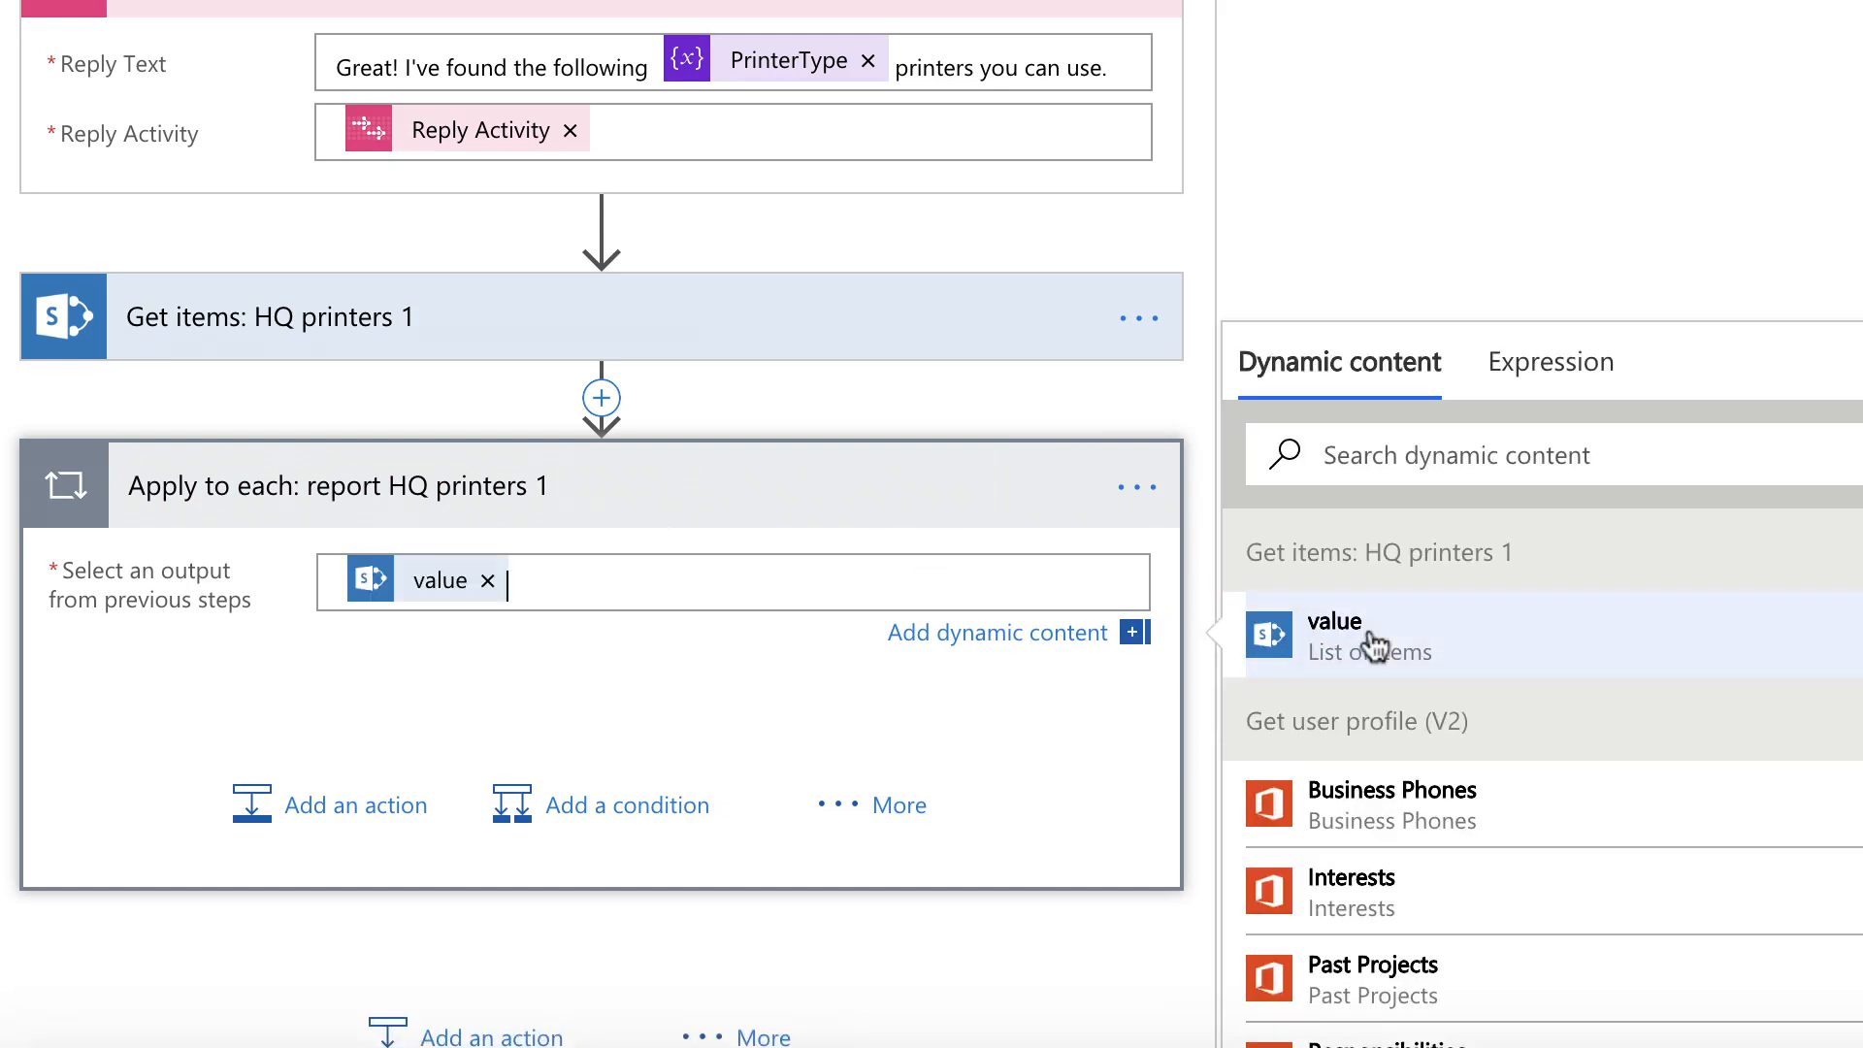
click(333, 815)
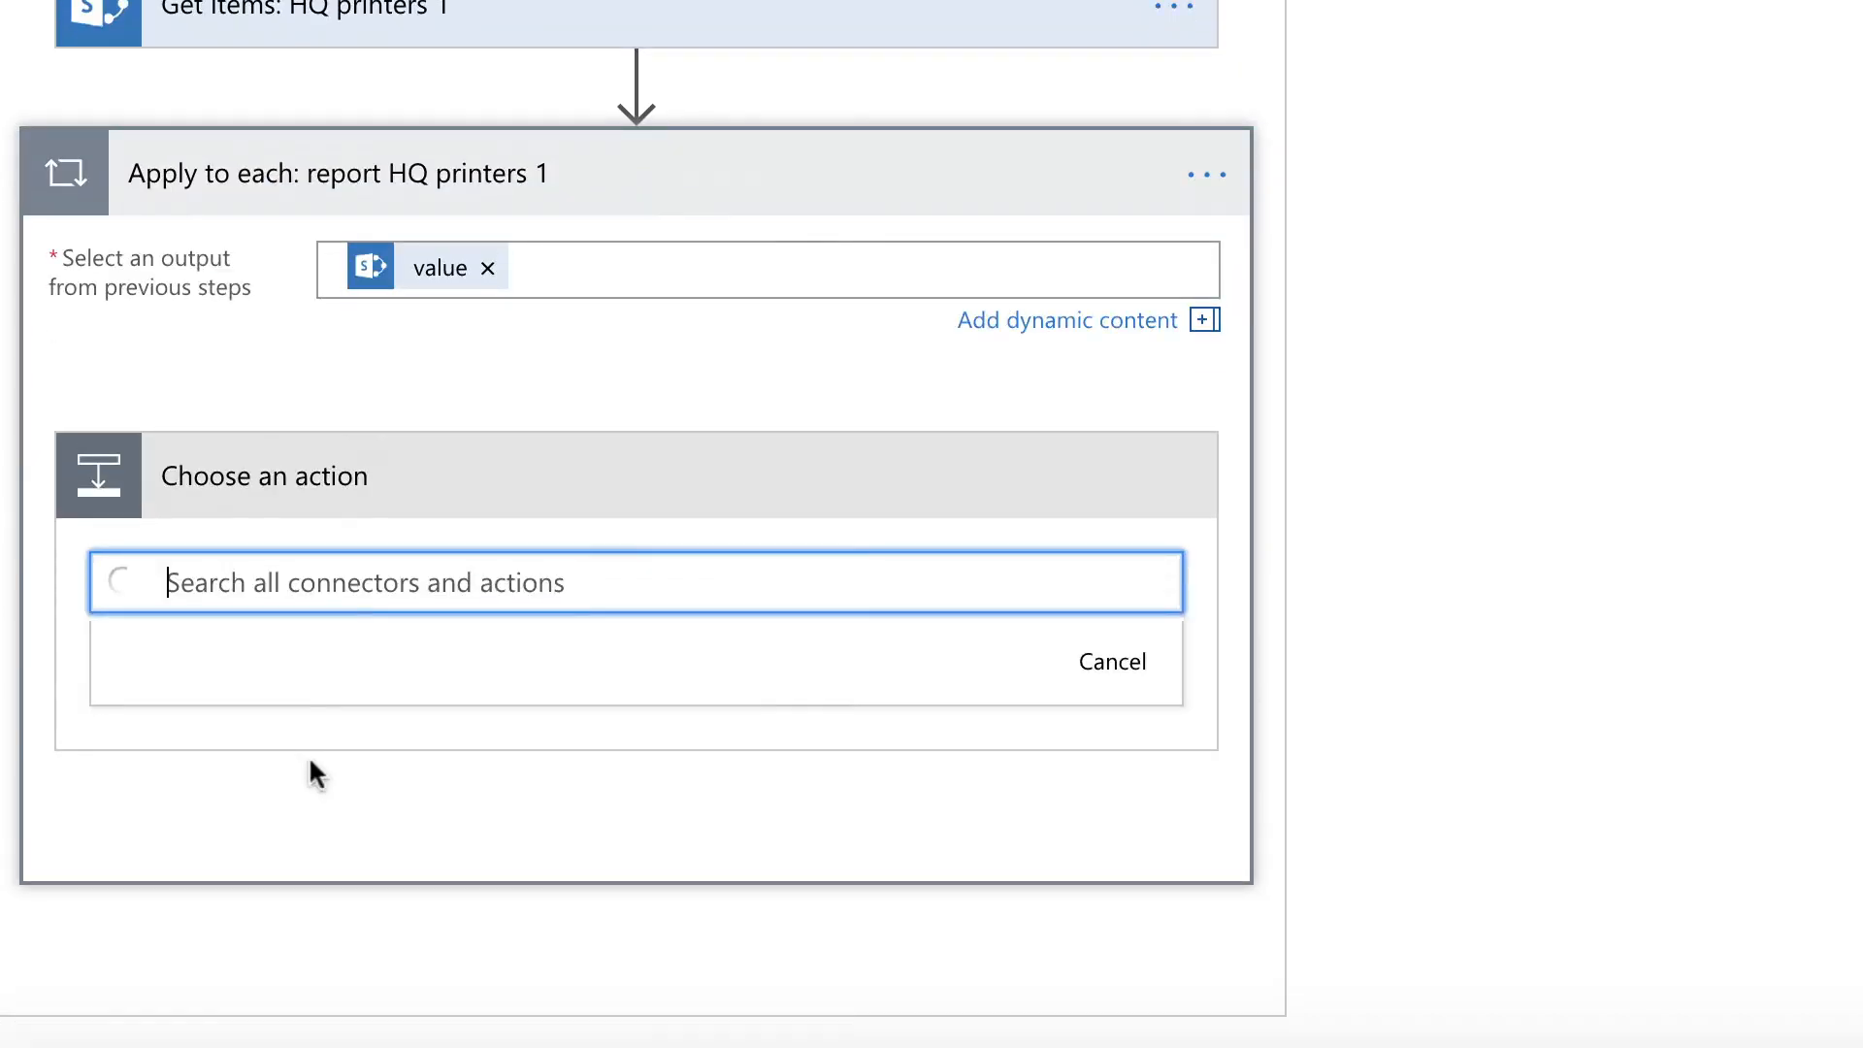
text(send reply)
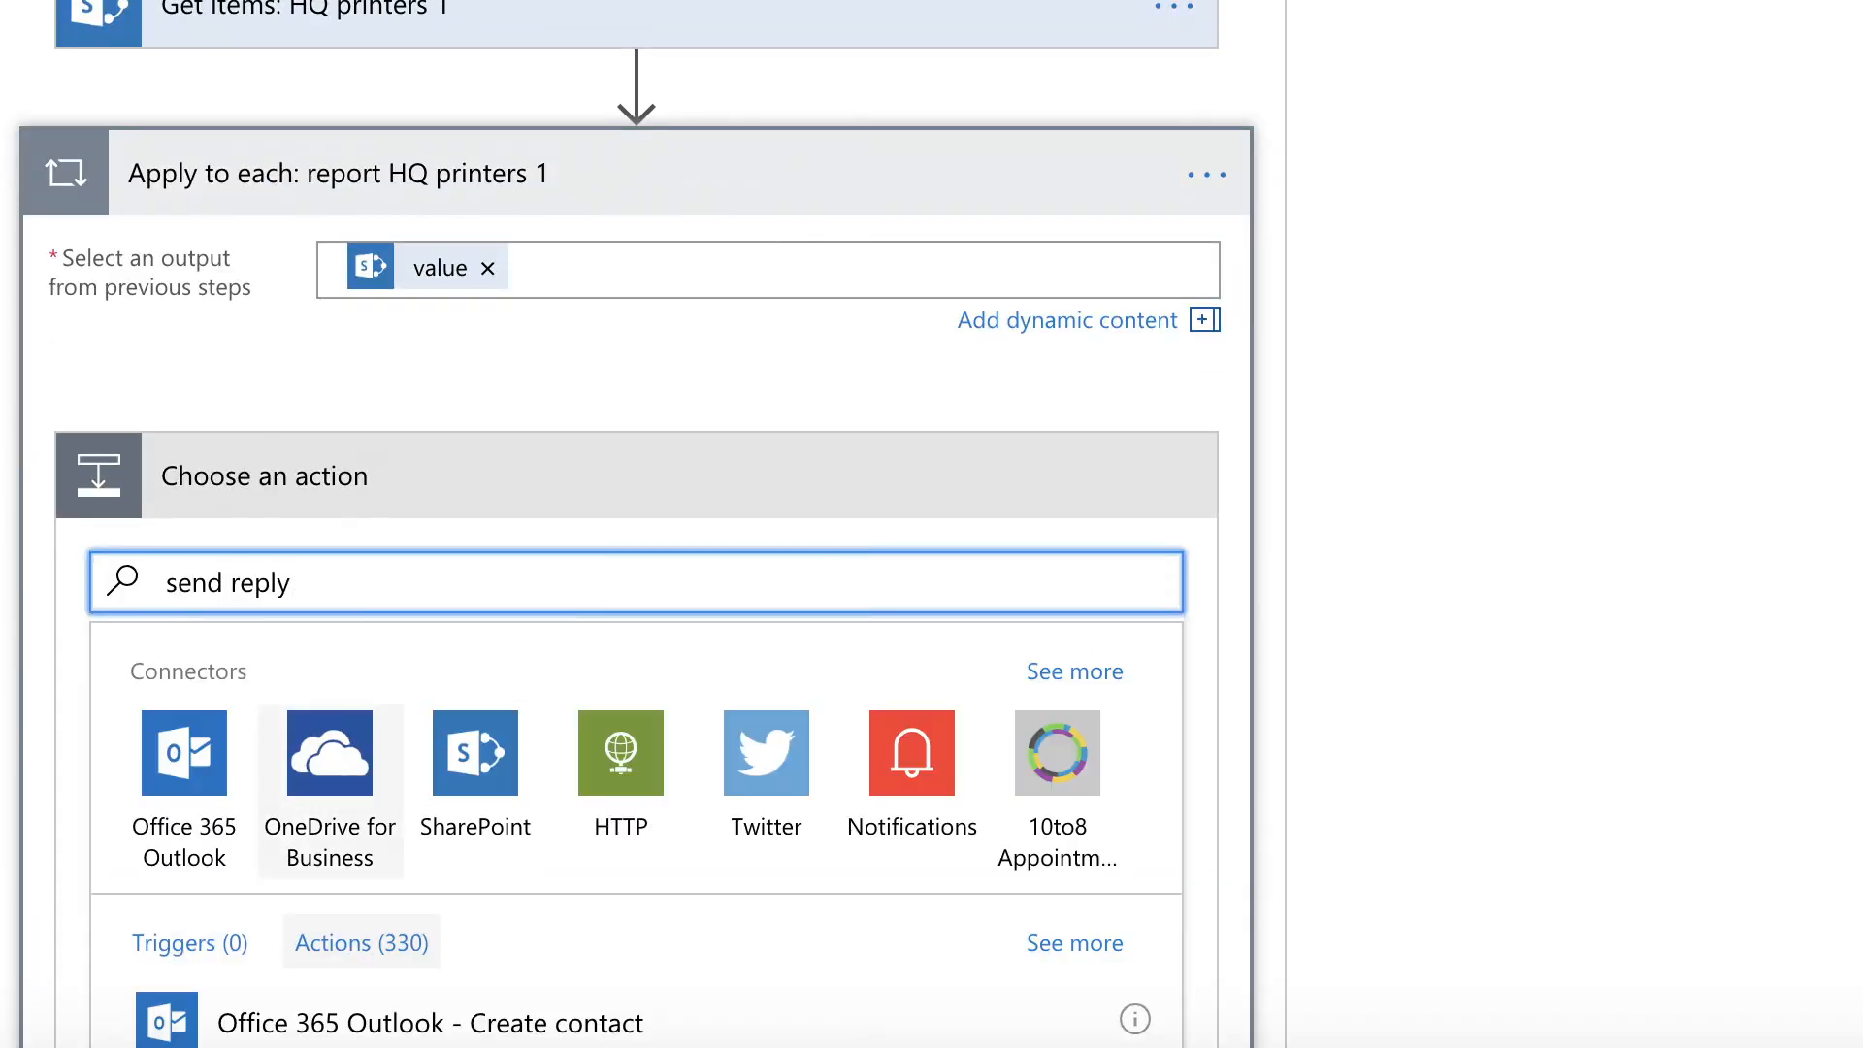
scroll(388, 873, down, 2)
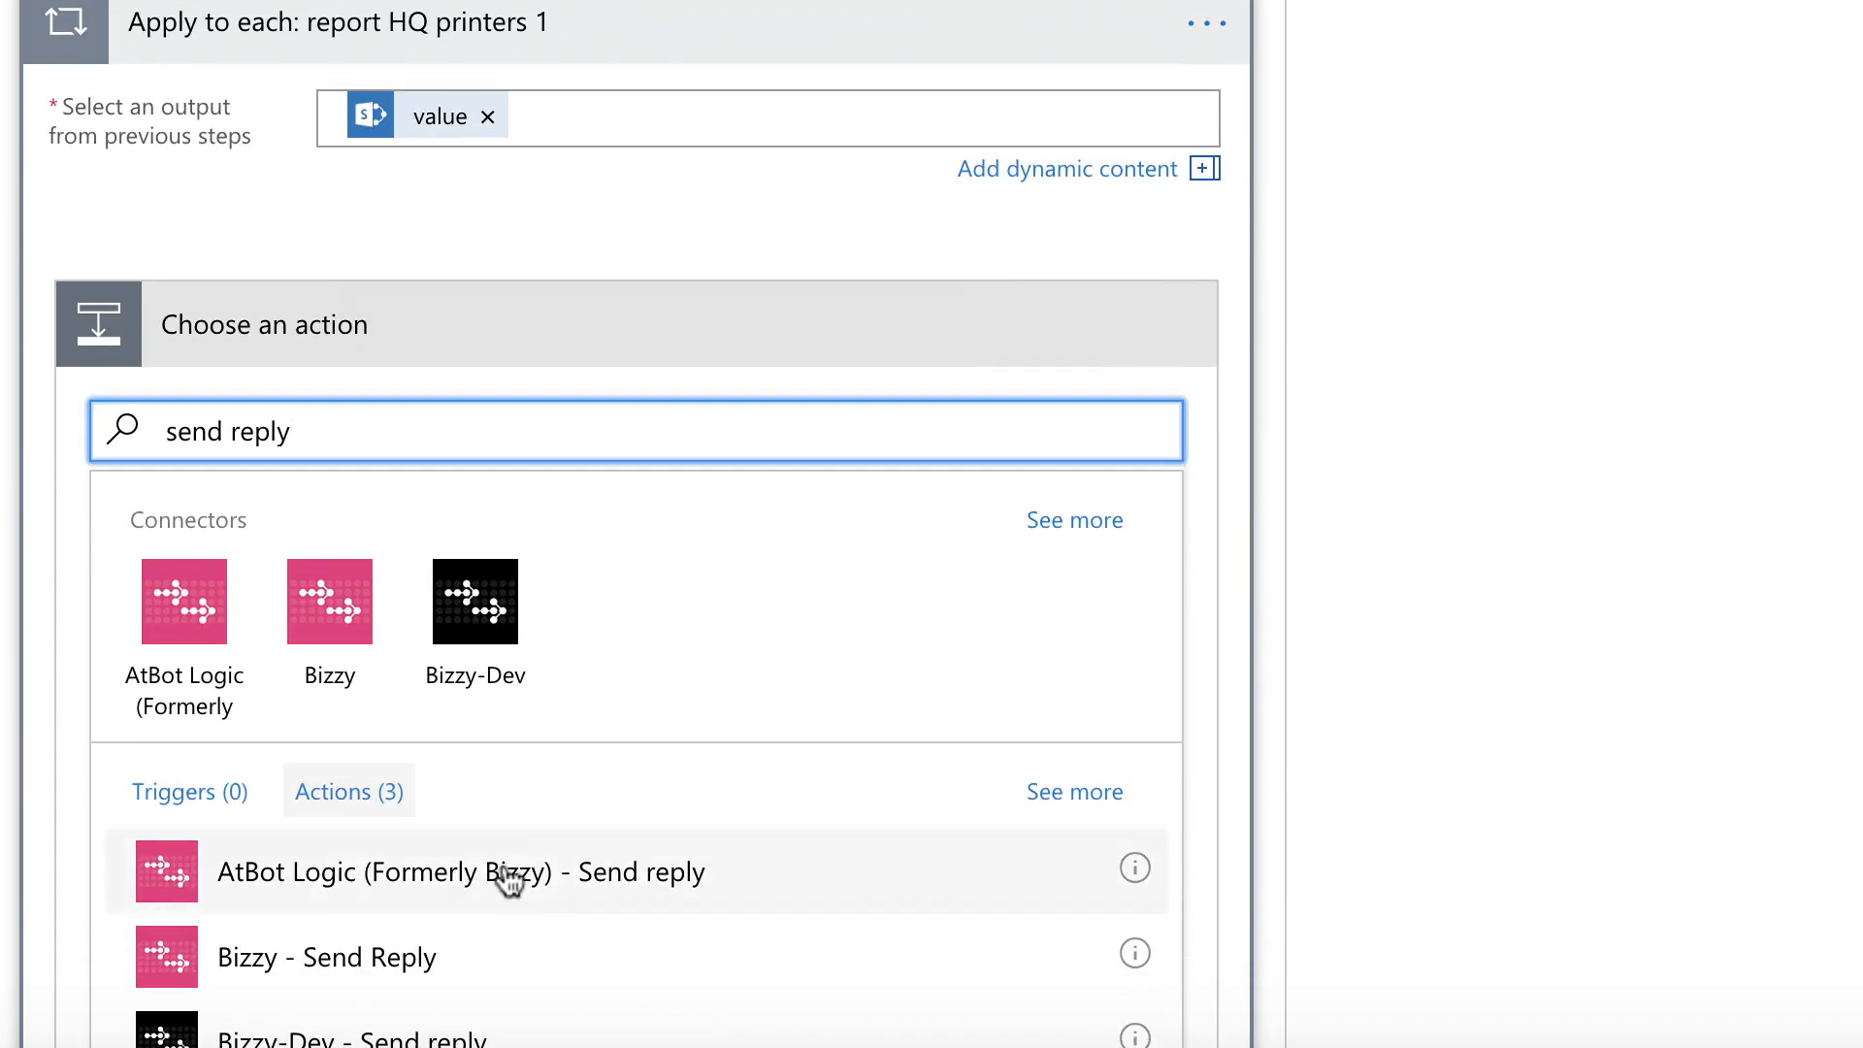
click(561, 873)
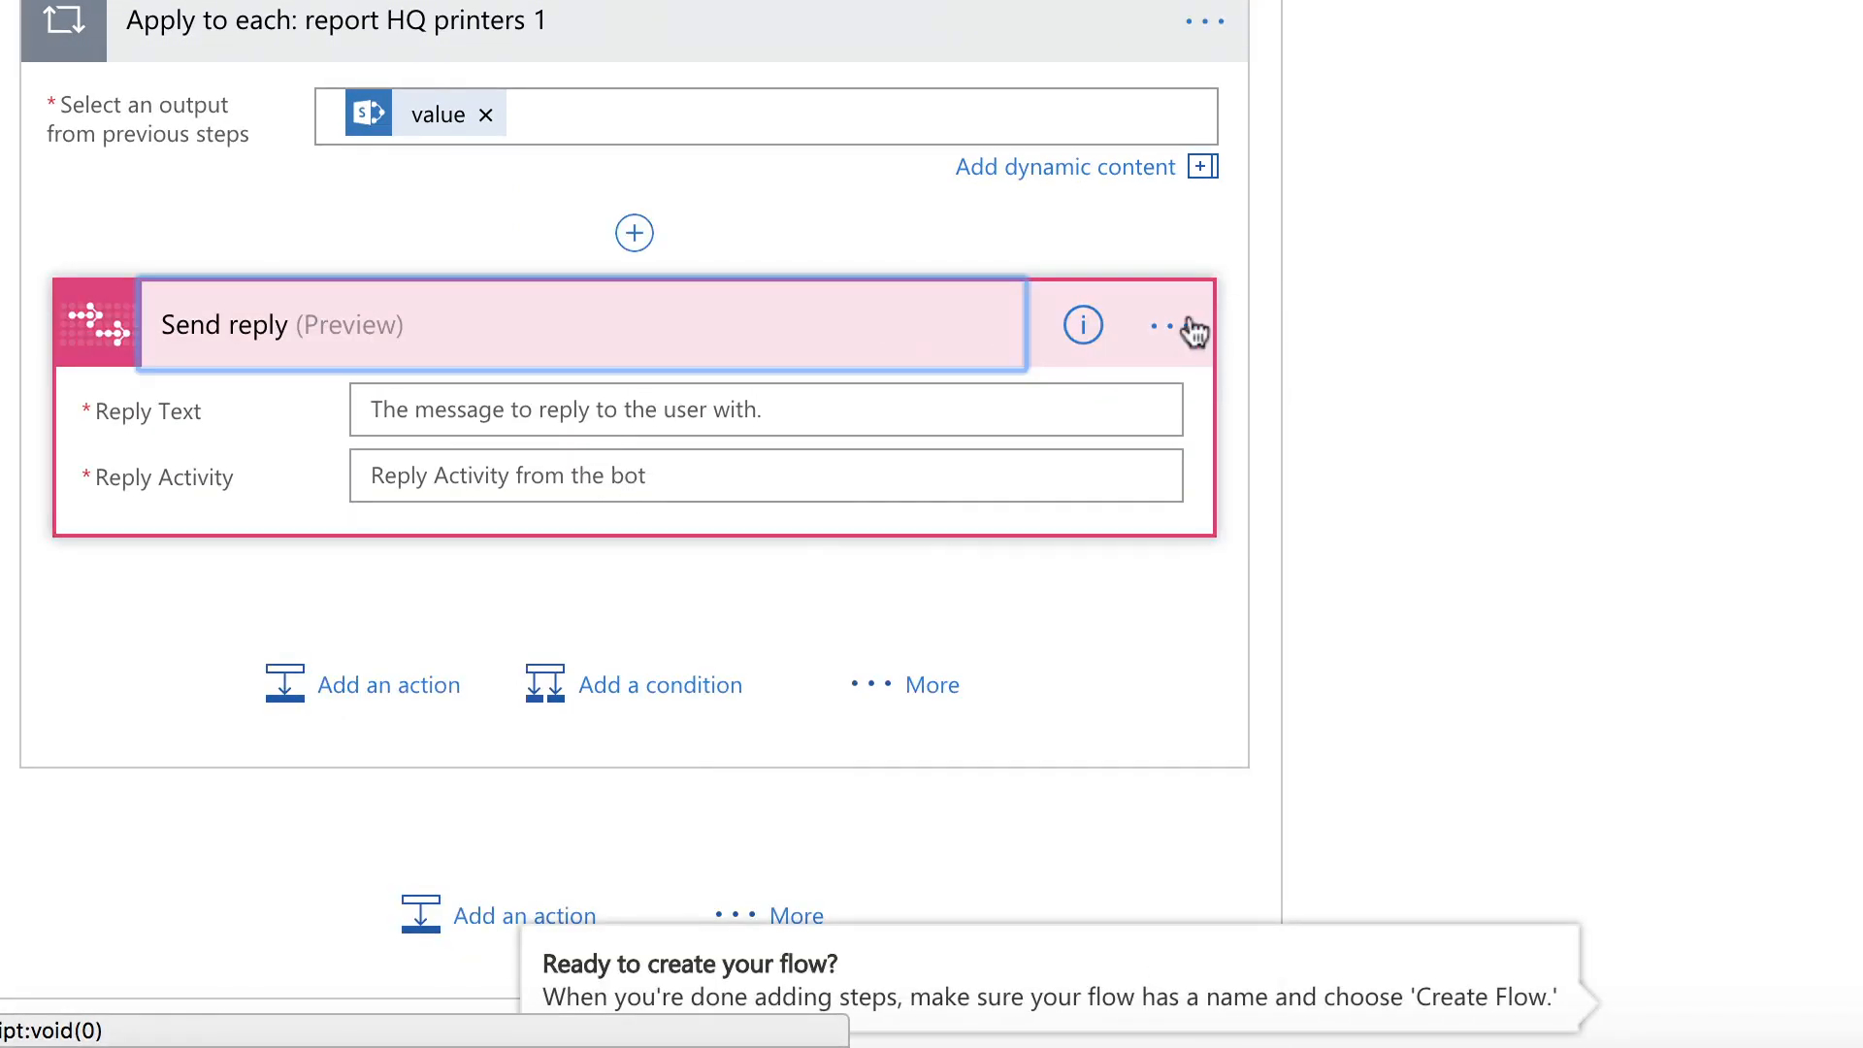
Rename the Send reply action inside the loop as "Send reply: HQ printers 1"
click(1193, 332)
click(1304, 310)
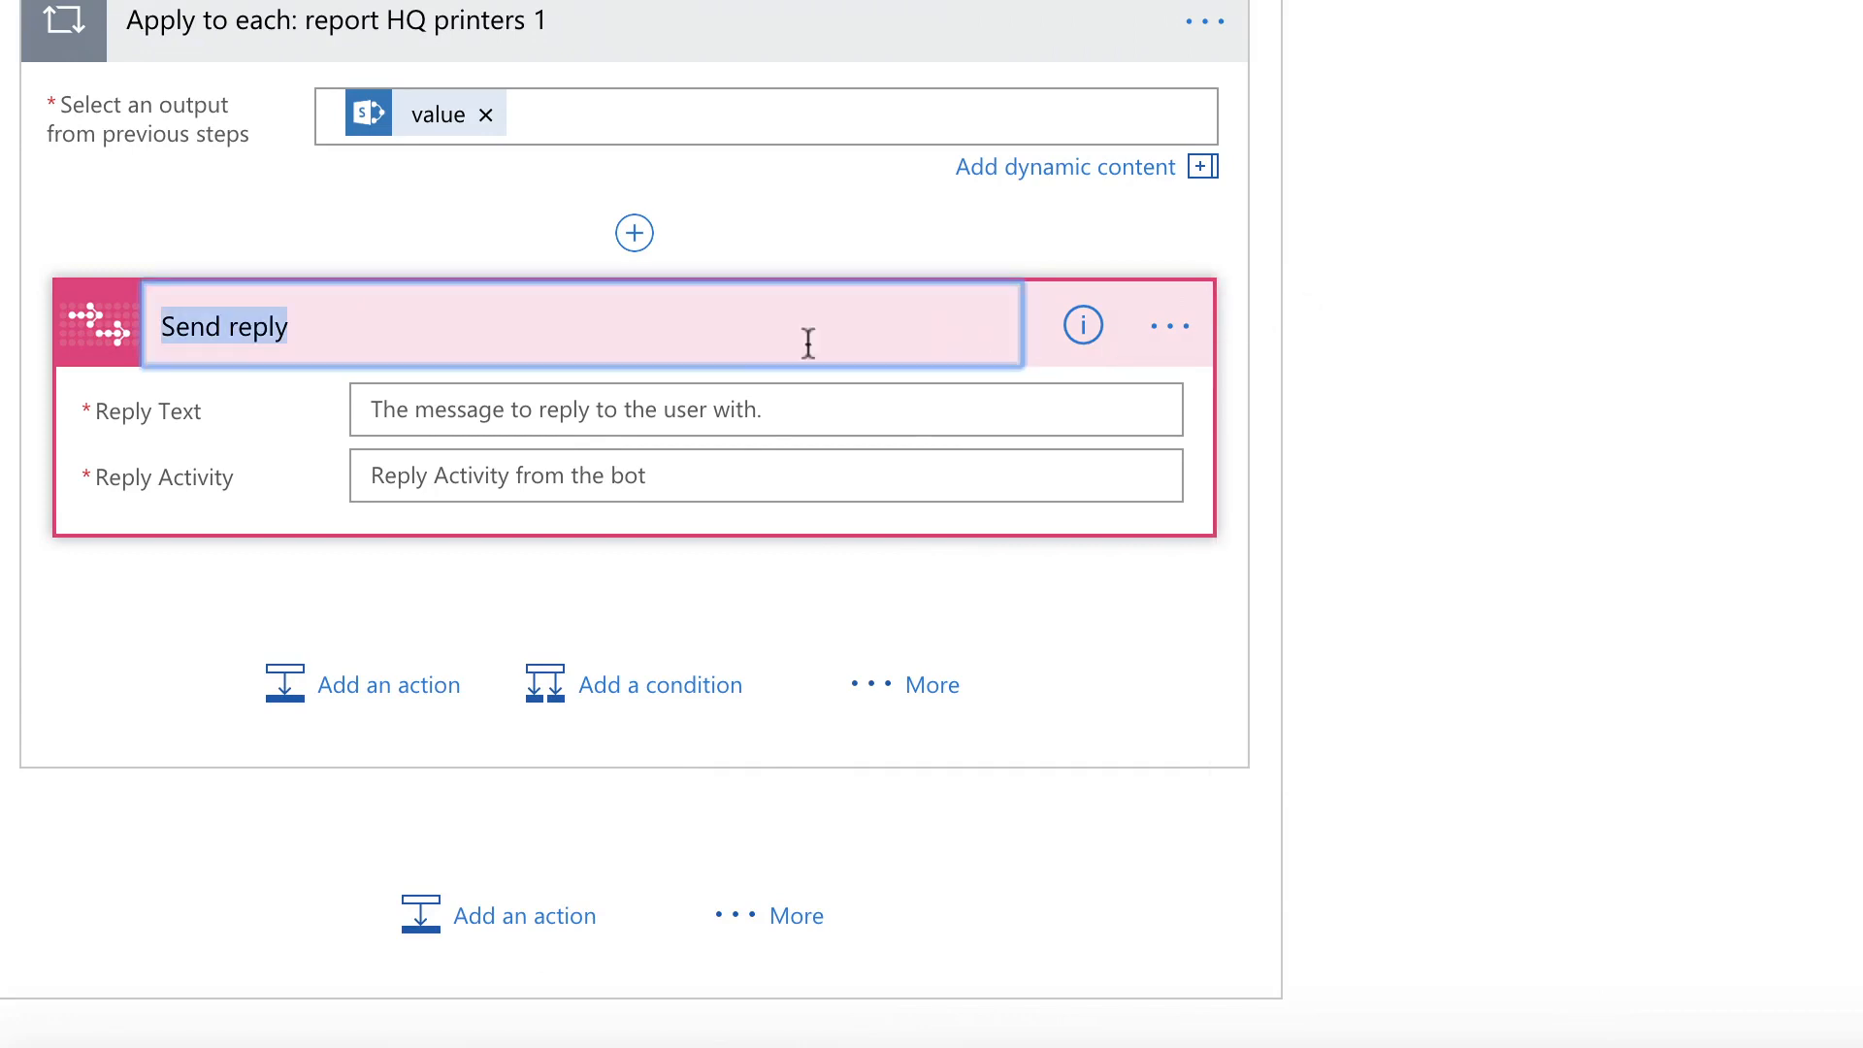
click(595, 337)
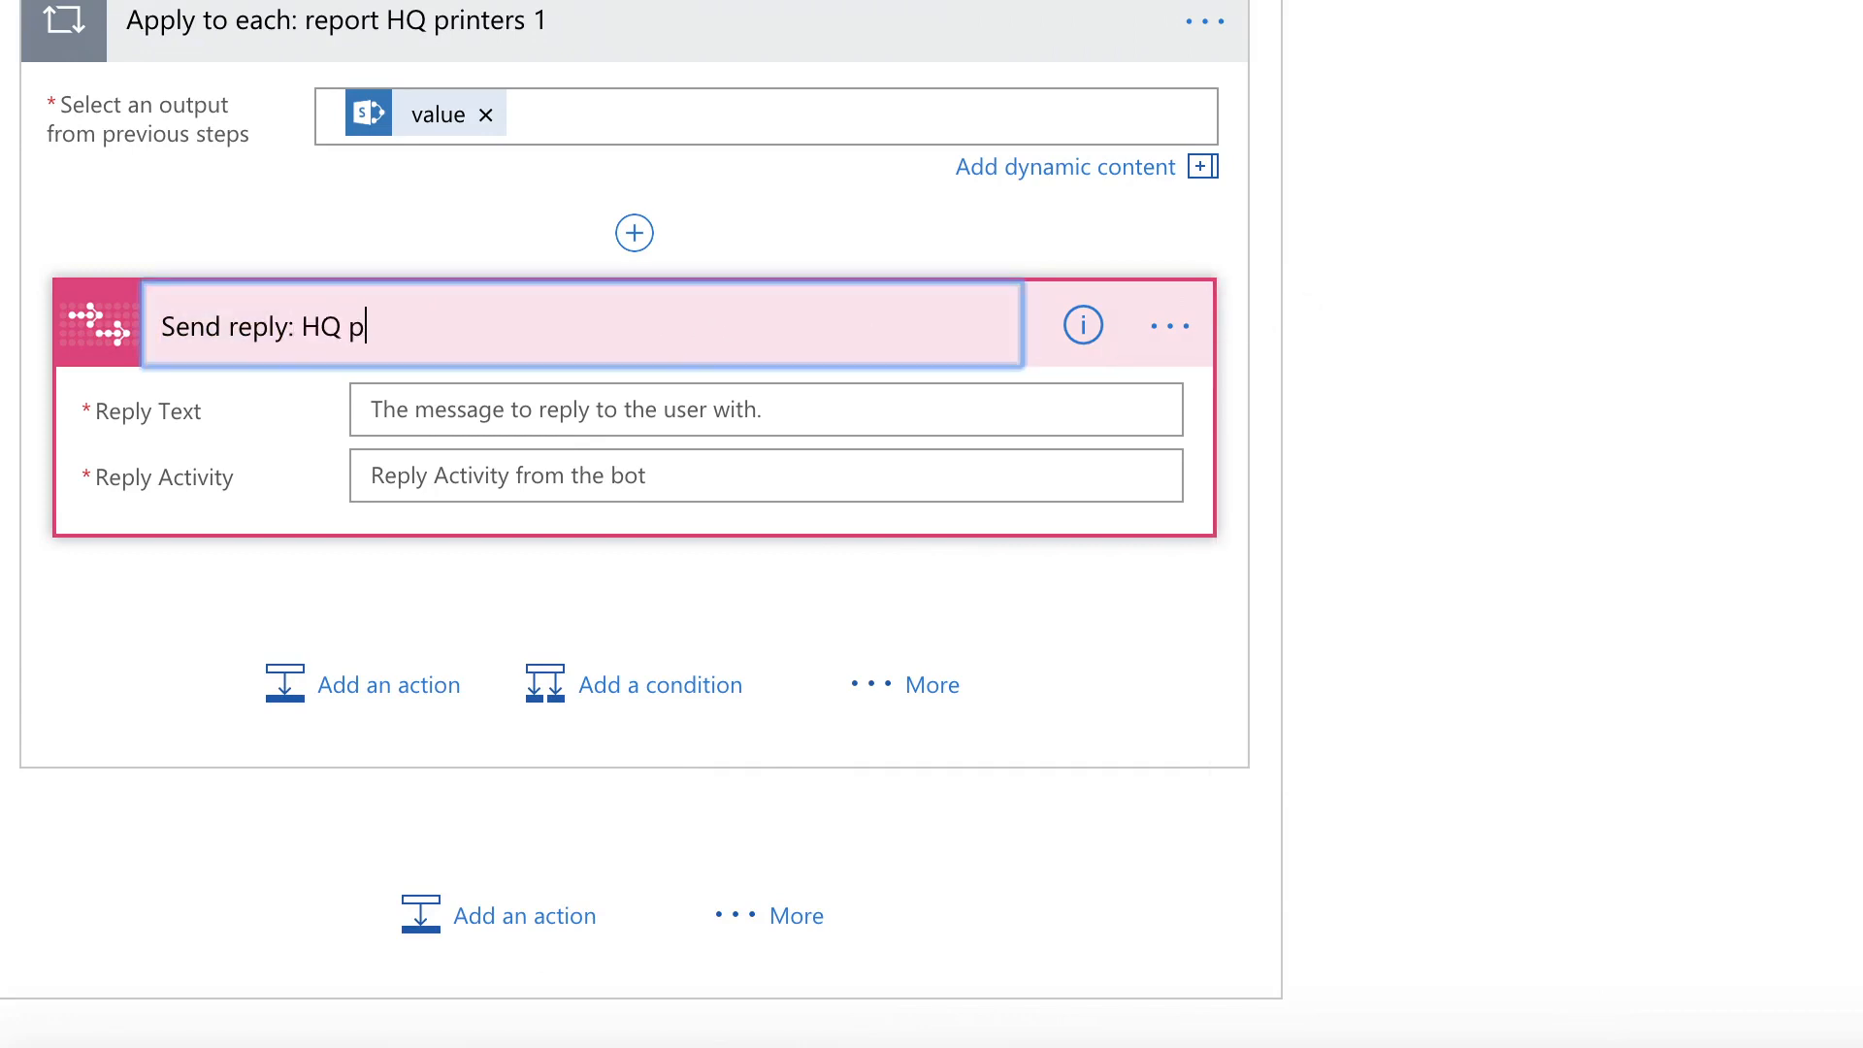
key(Return)
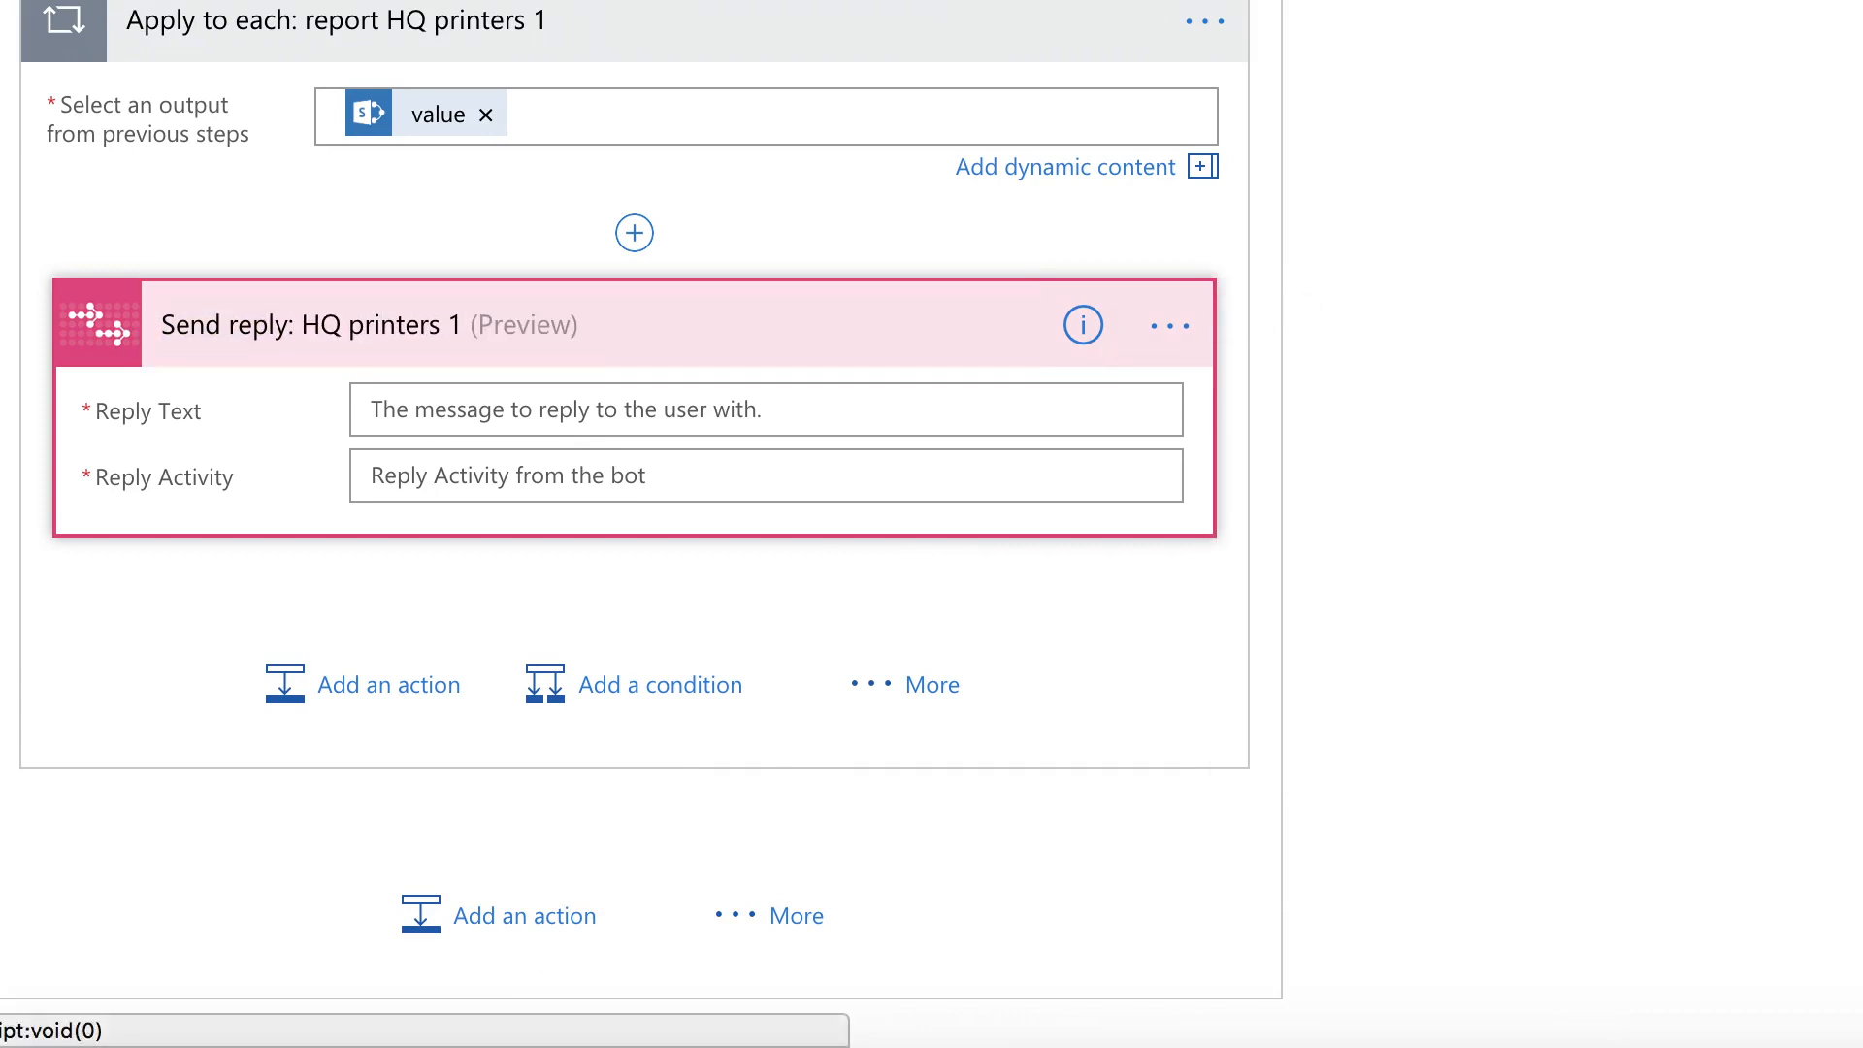
Start the Reply Text of Send reply: HQ printers 1 with the Title value from Get items: HQ printers 1
click(574, 388)
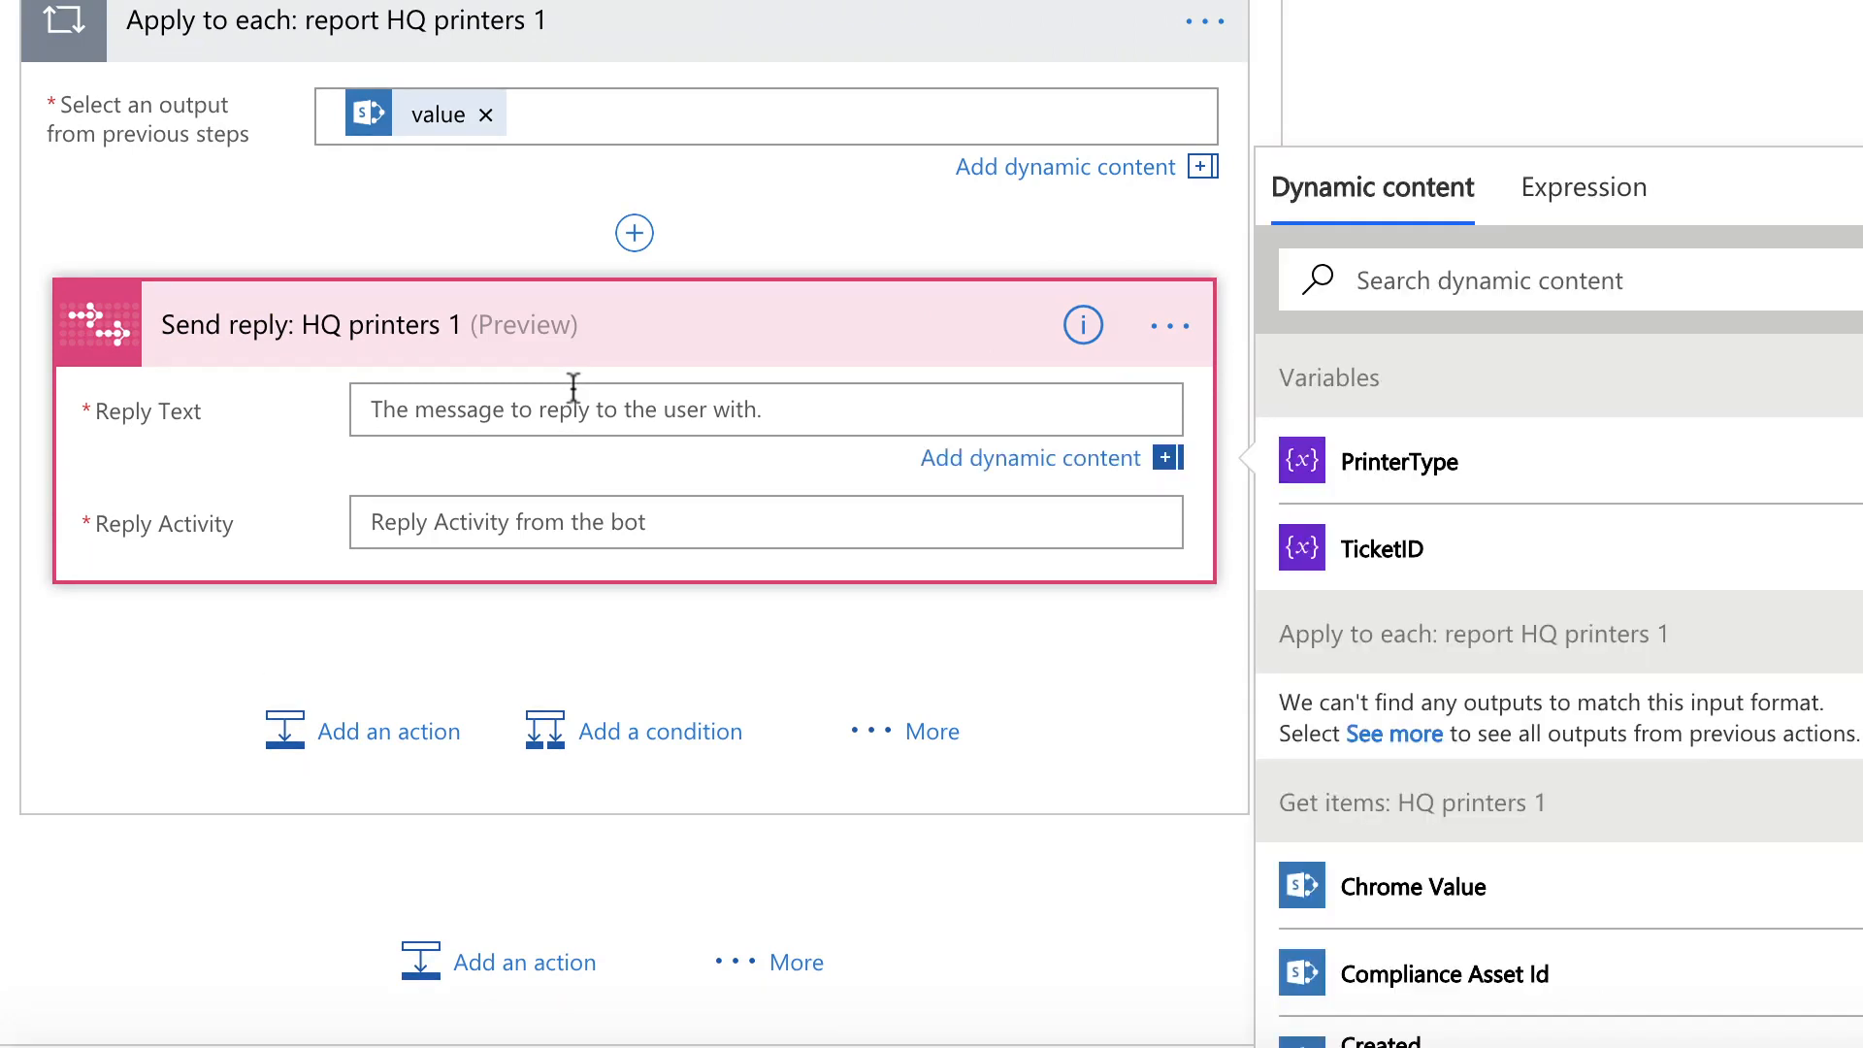
scroll(1358, 738, down, 4)
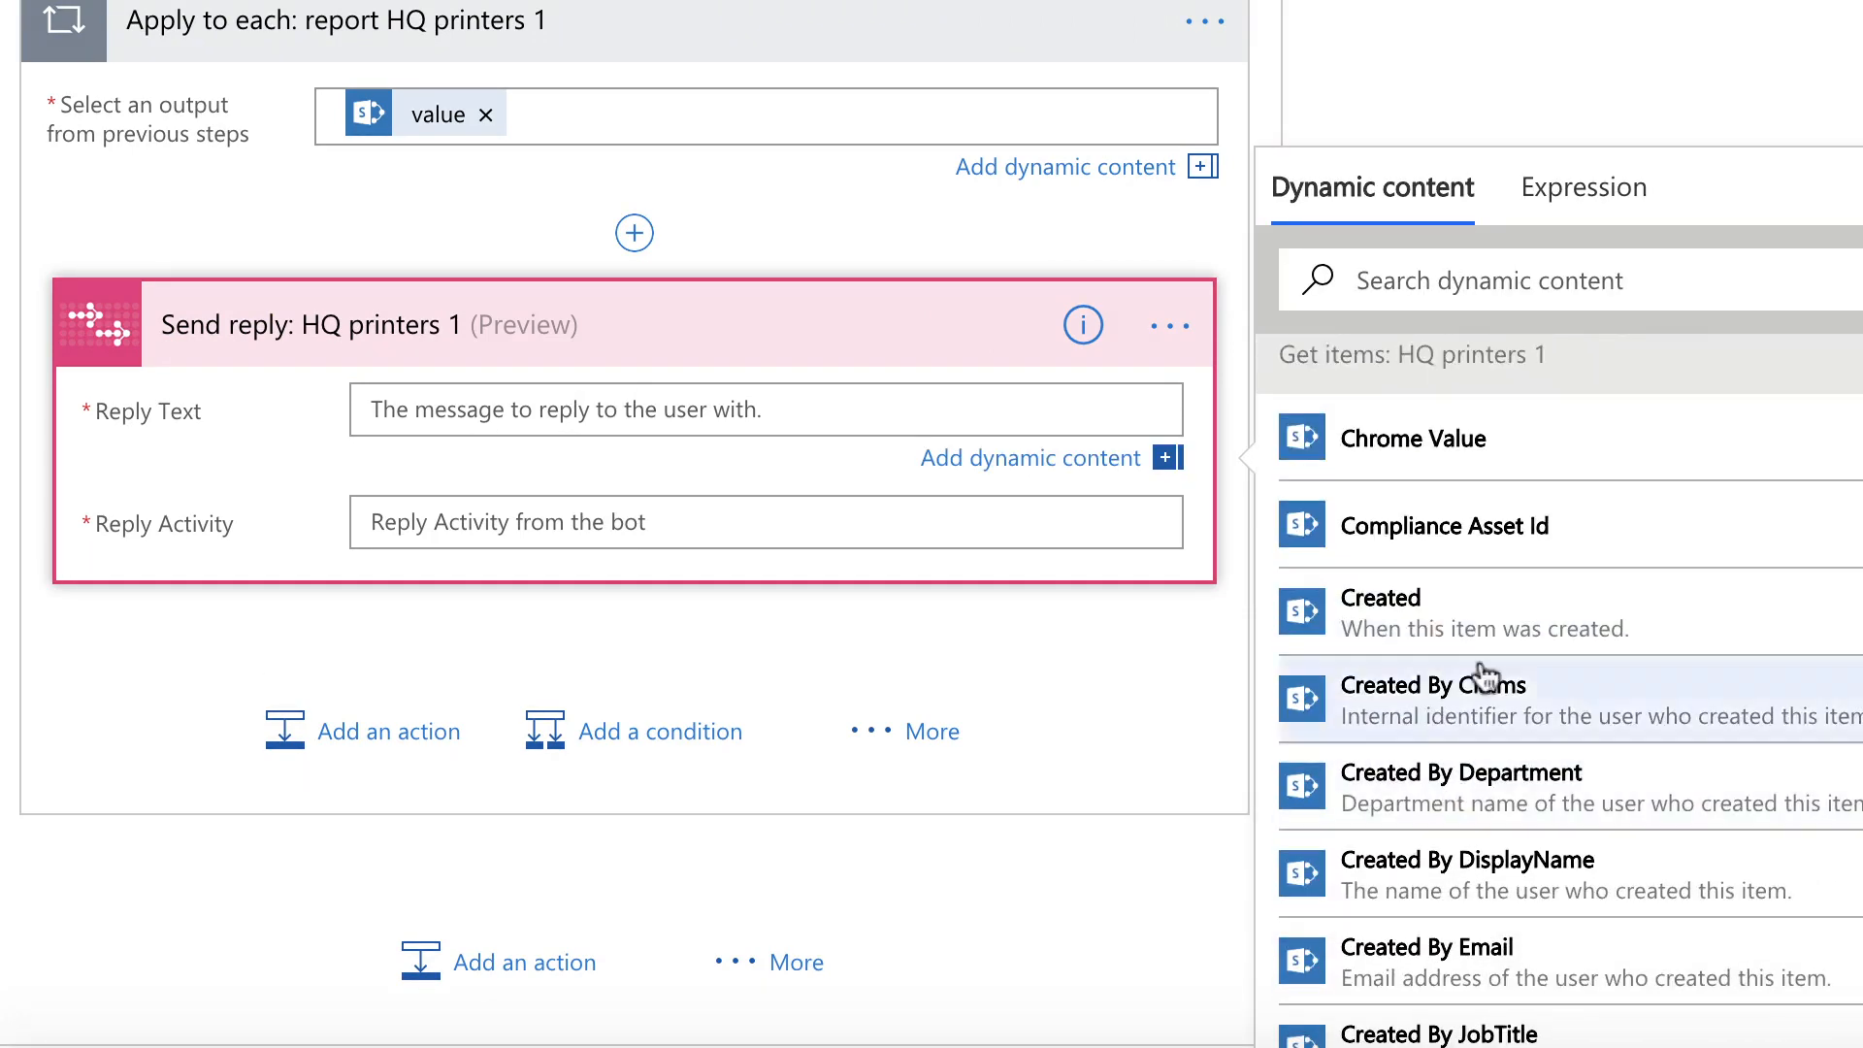
scroll(1484, 824, down, 3)
scroll(1497, 724, down, 10)
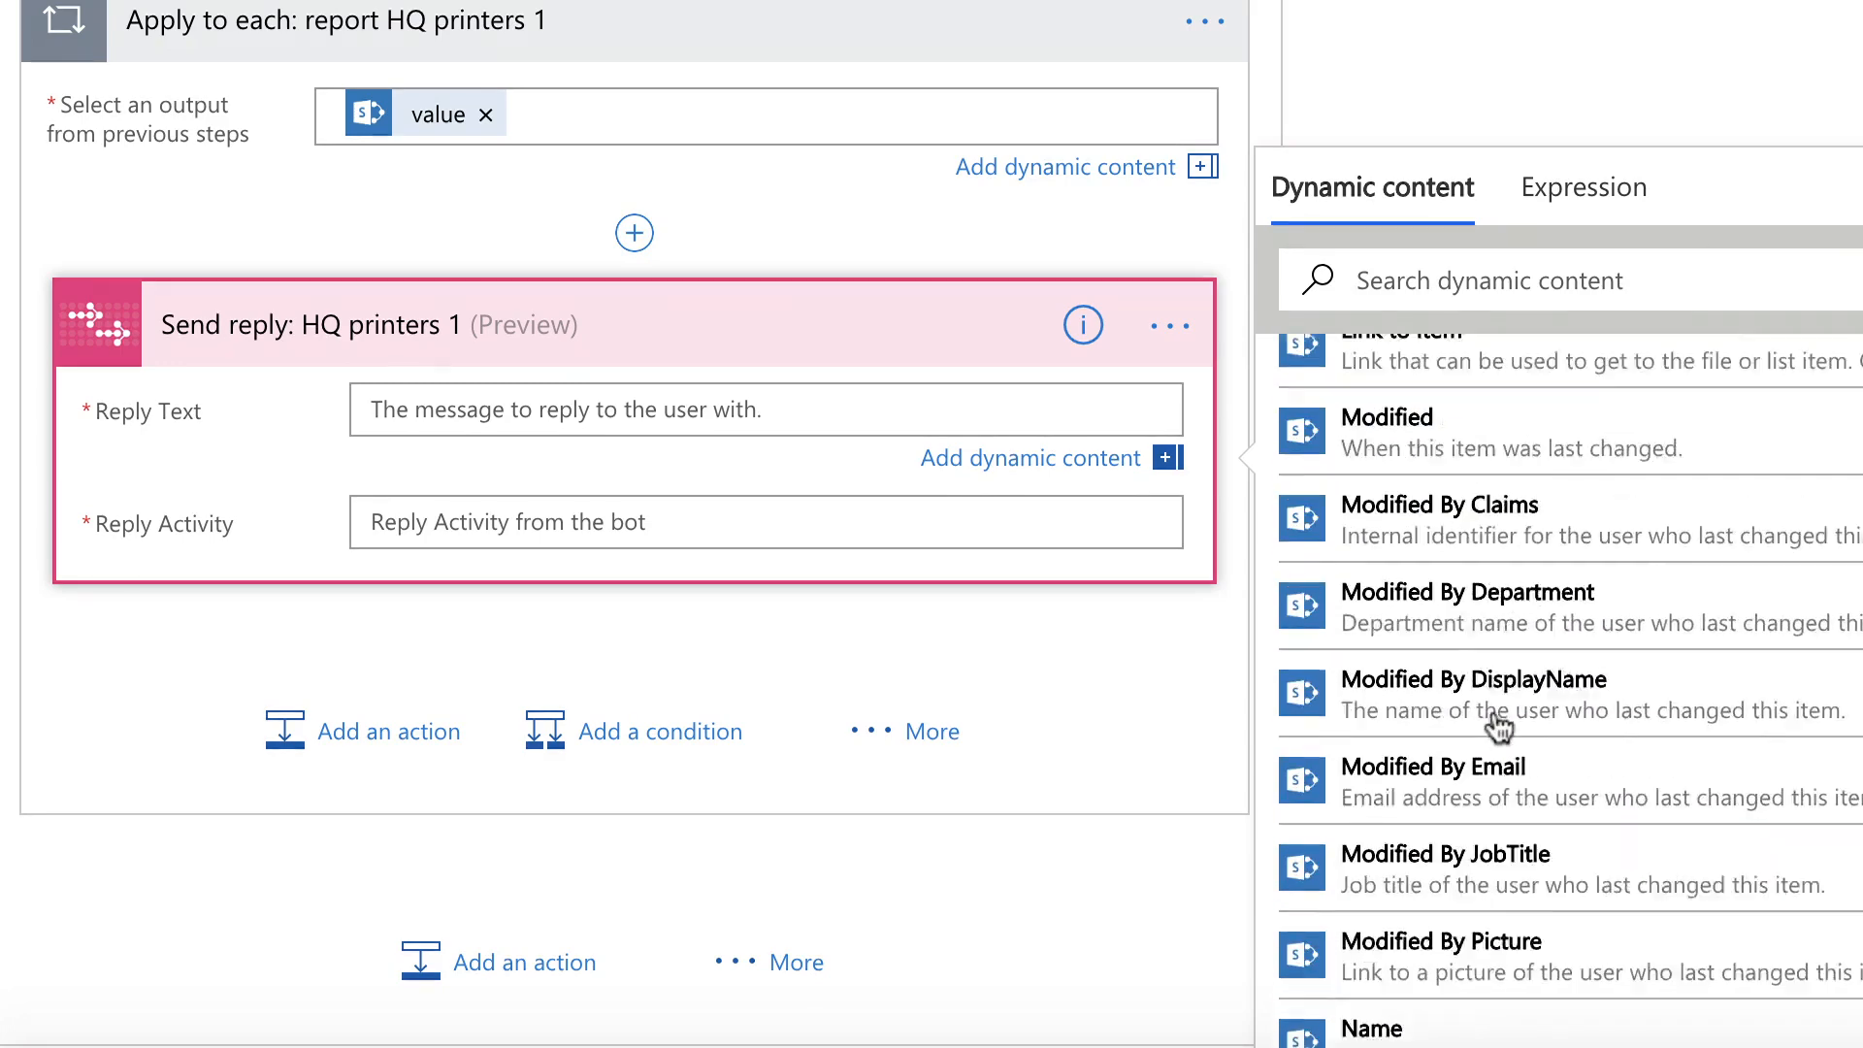
scroll(1497, 723, up, 18)
click(1395, 277)
text(title)
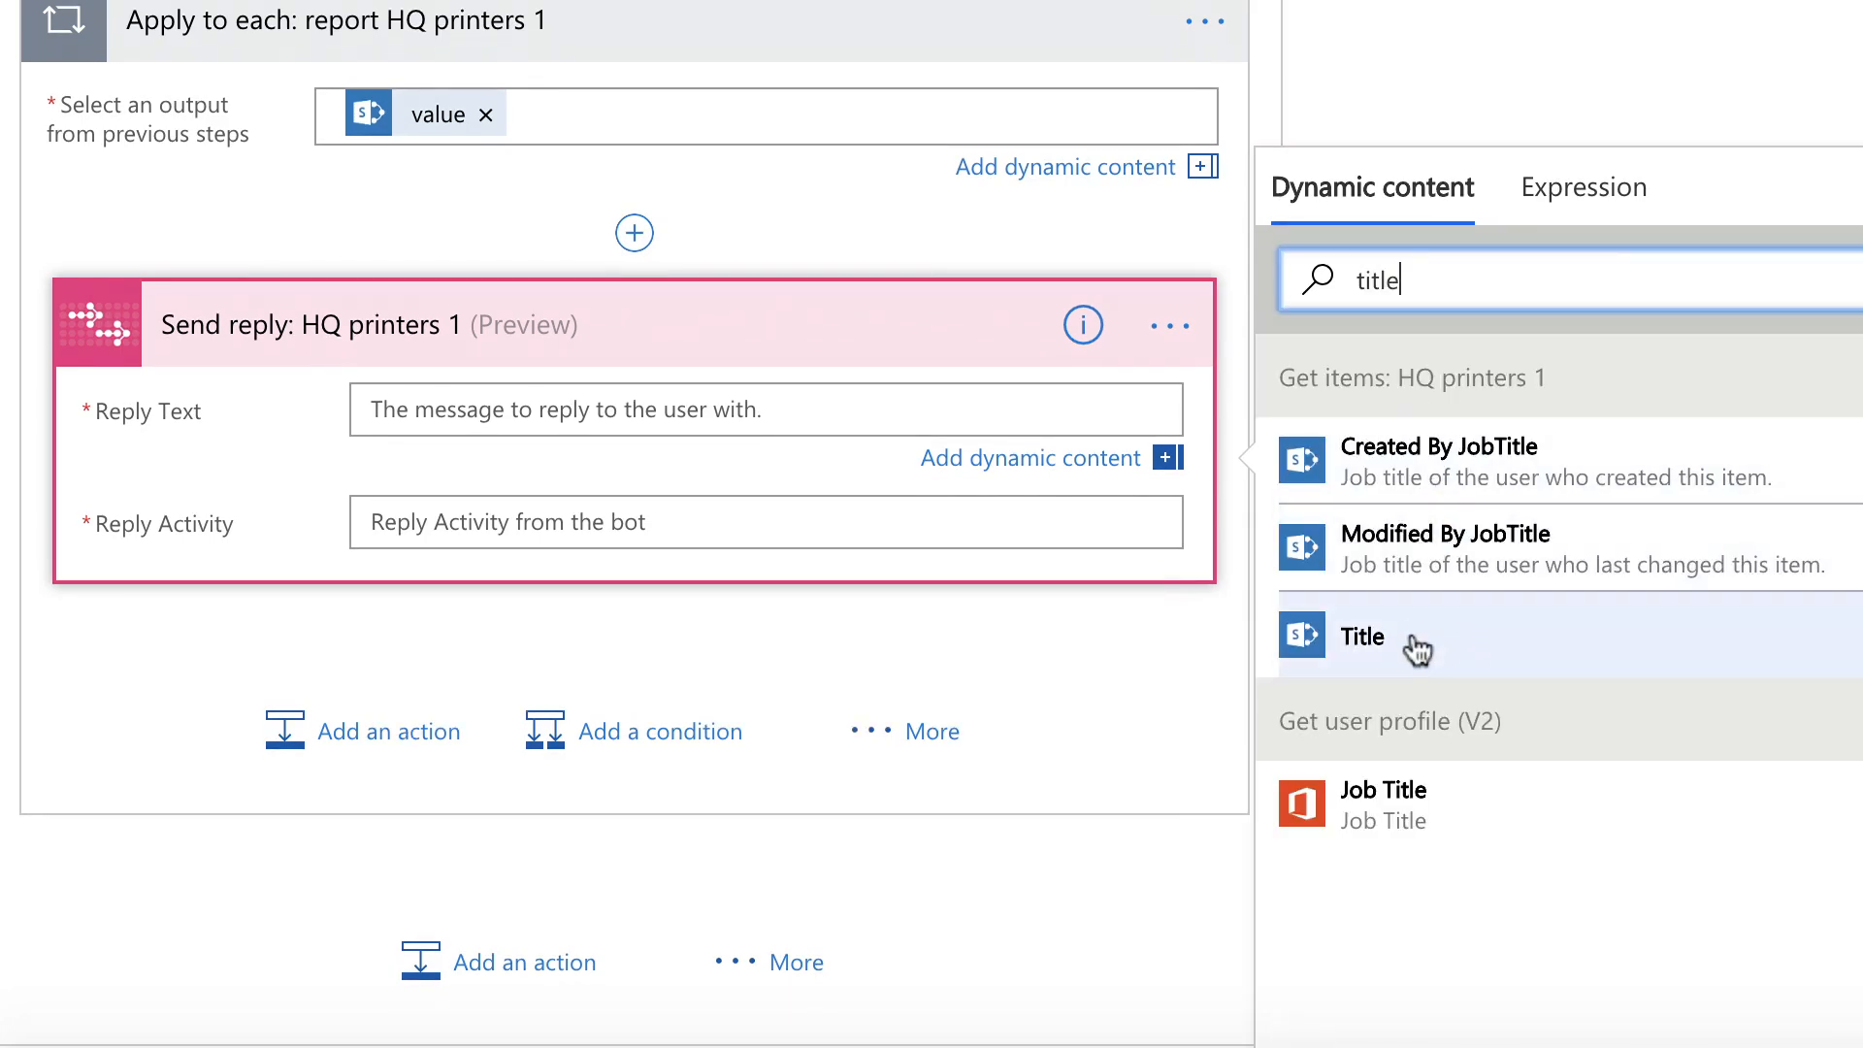
click(1414, 642)
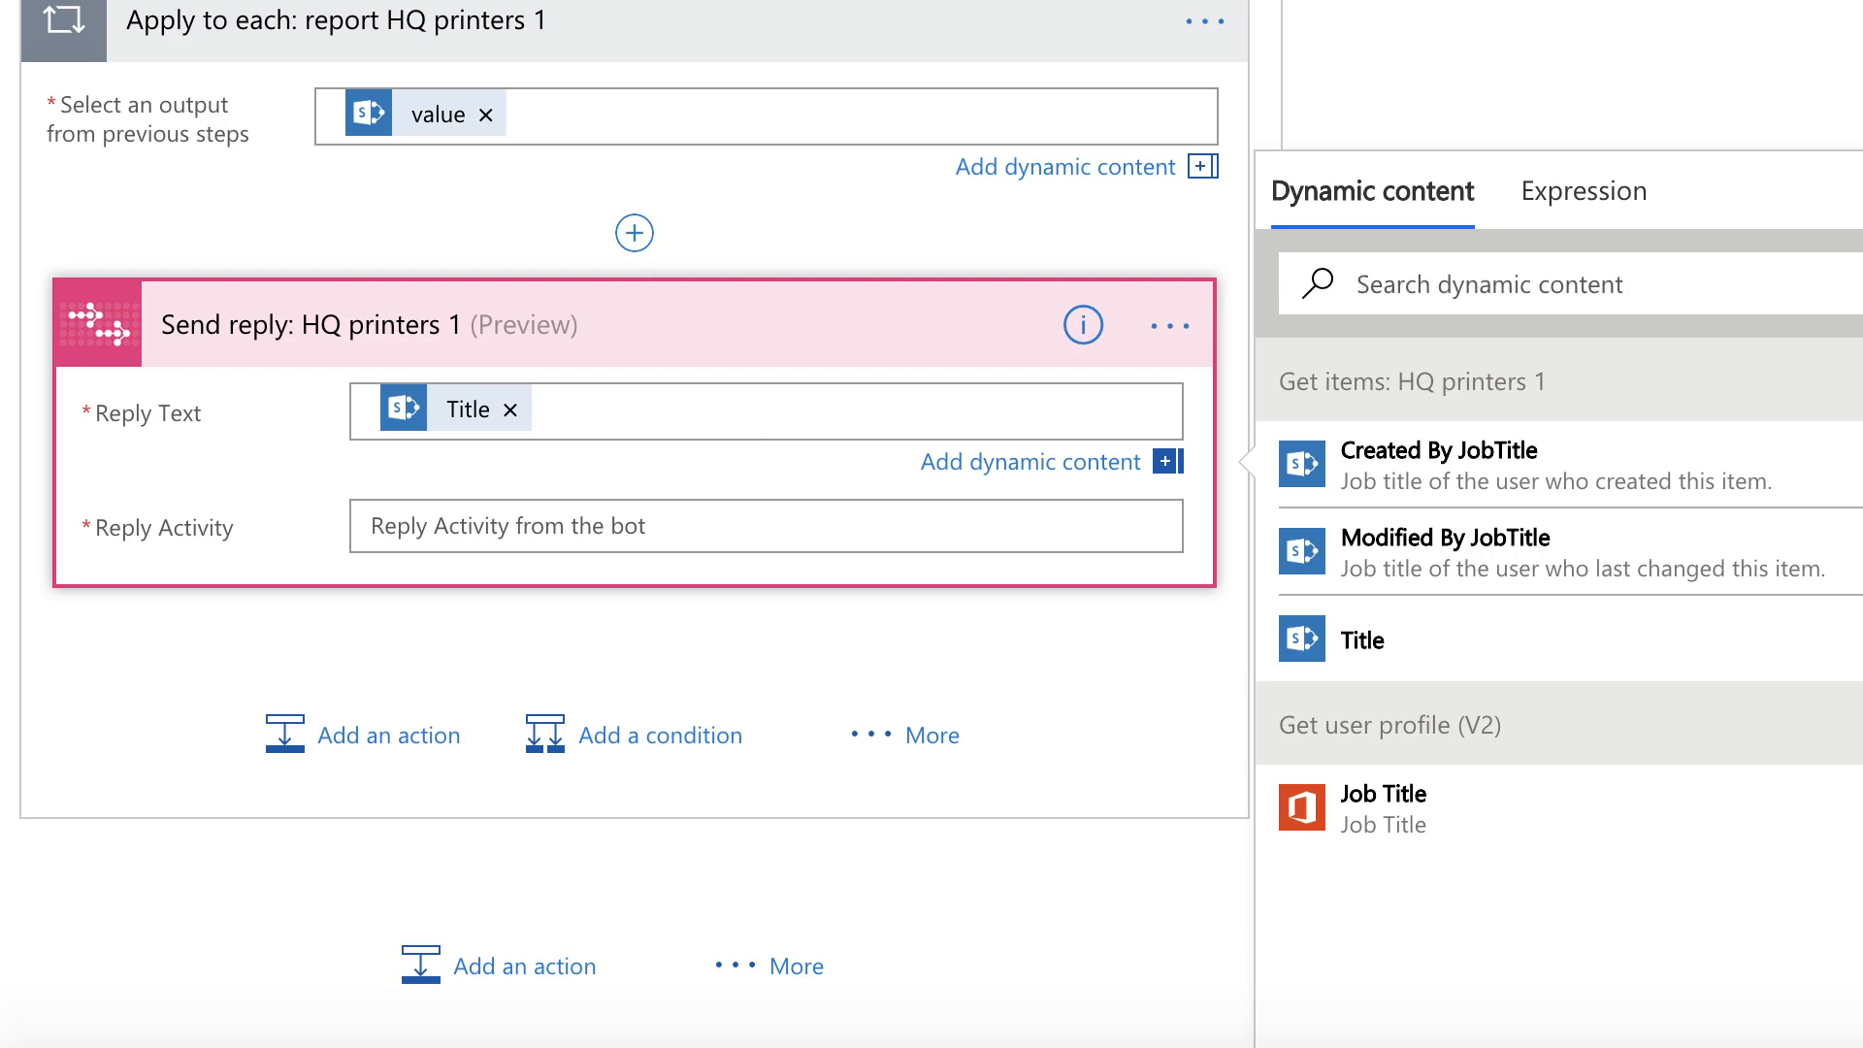
Continue the Reply Text with "is a" followed by the Chrome Value from Get items: HQ printers 1
click(780, 426)
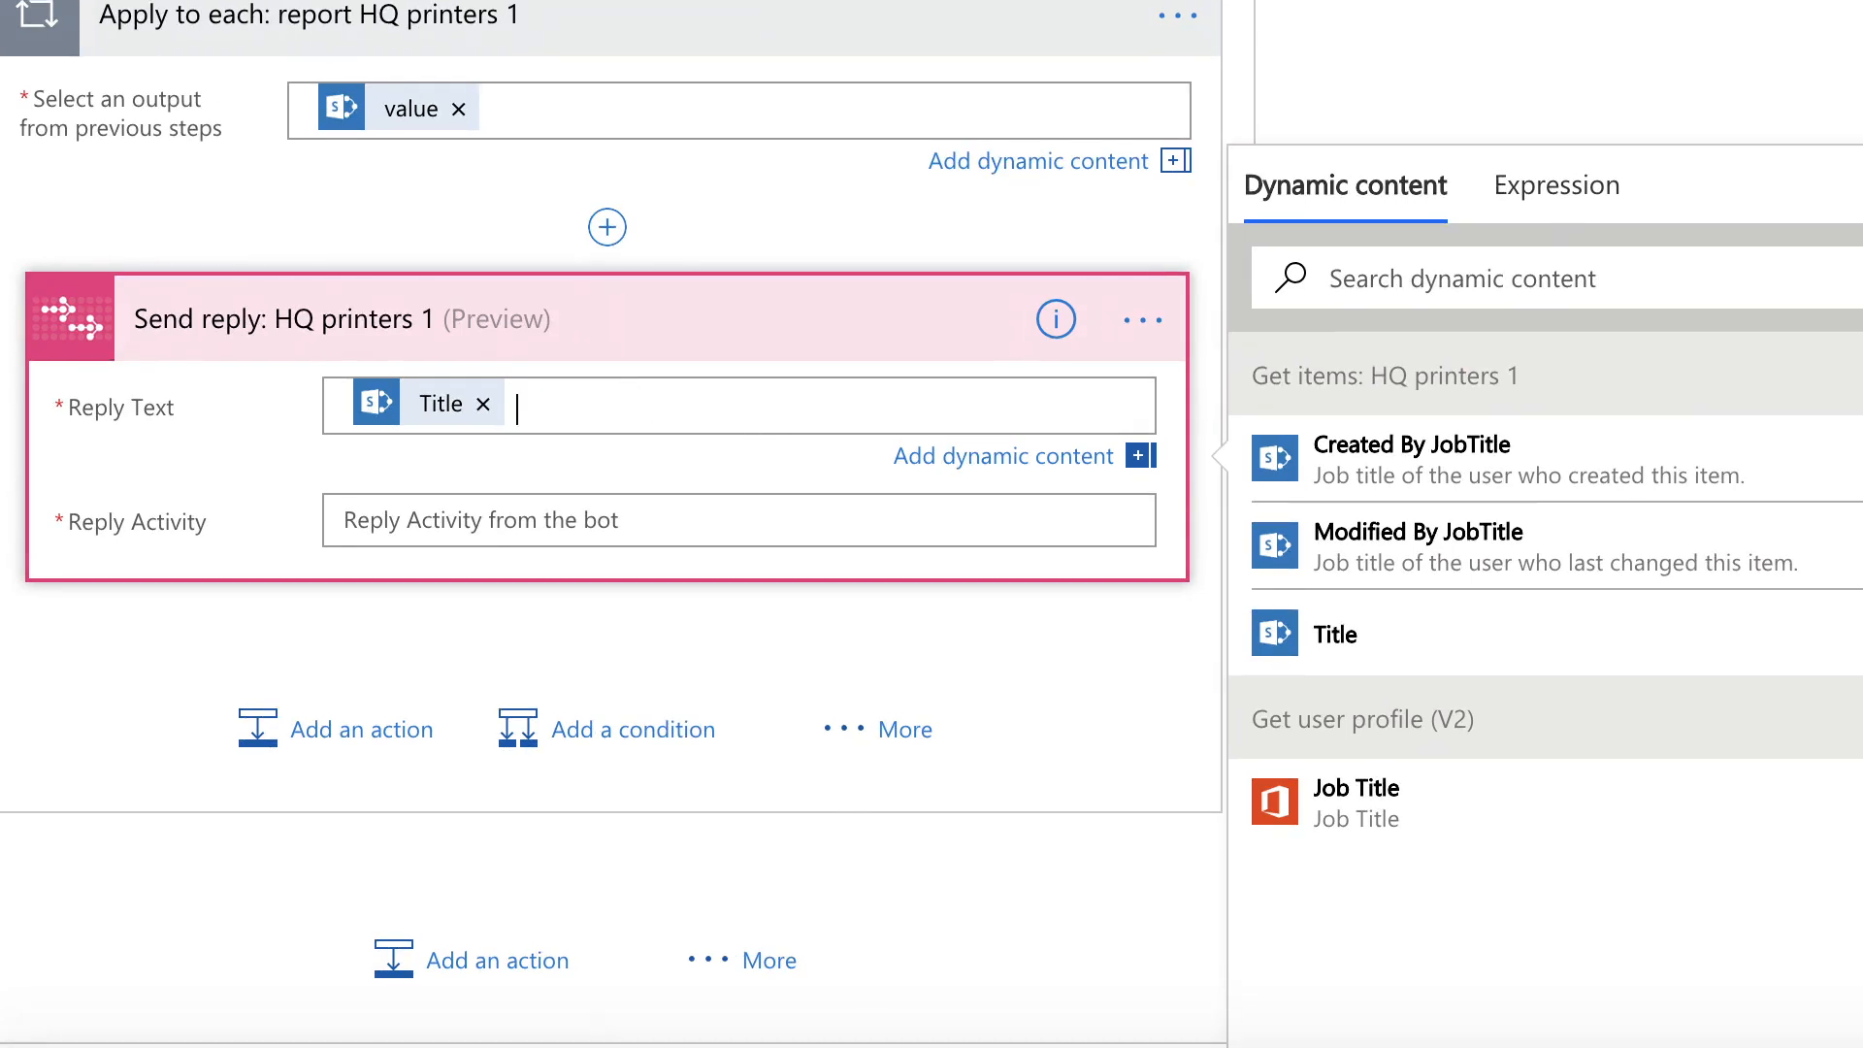
click(1385, 277)
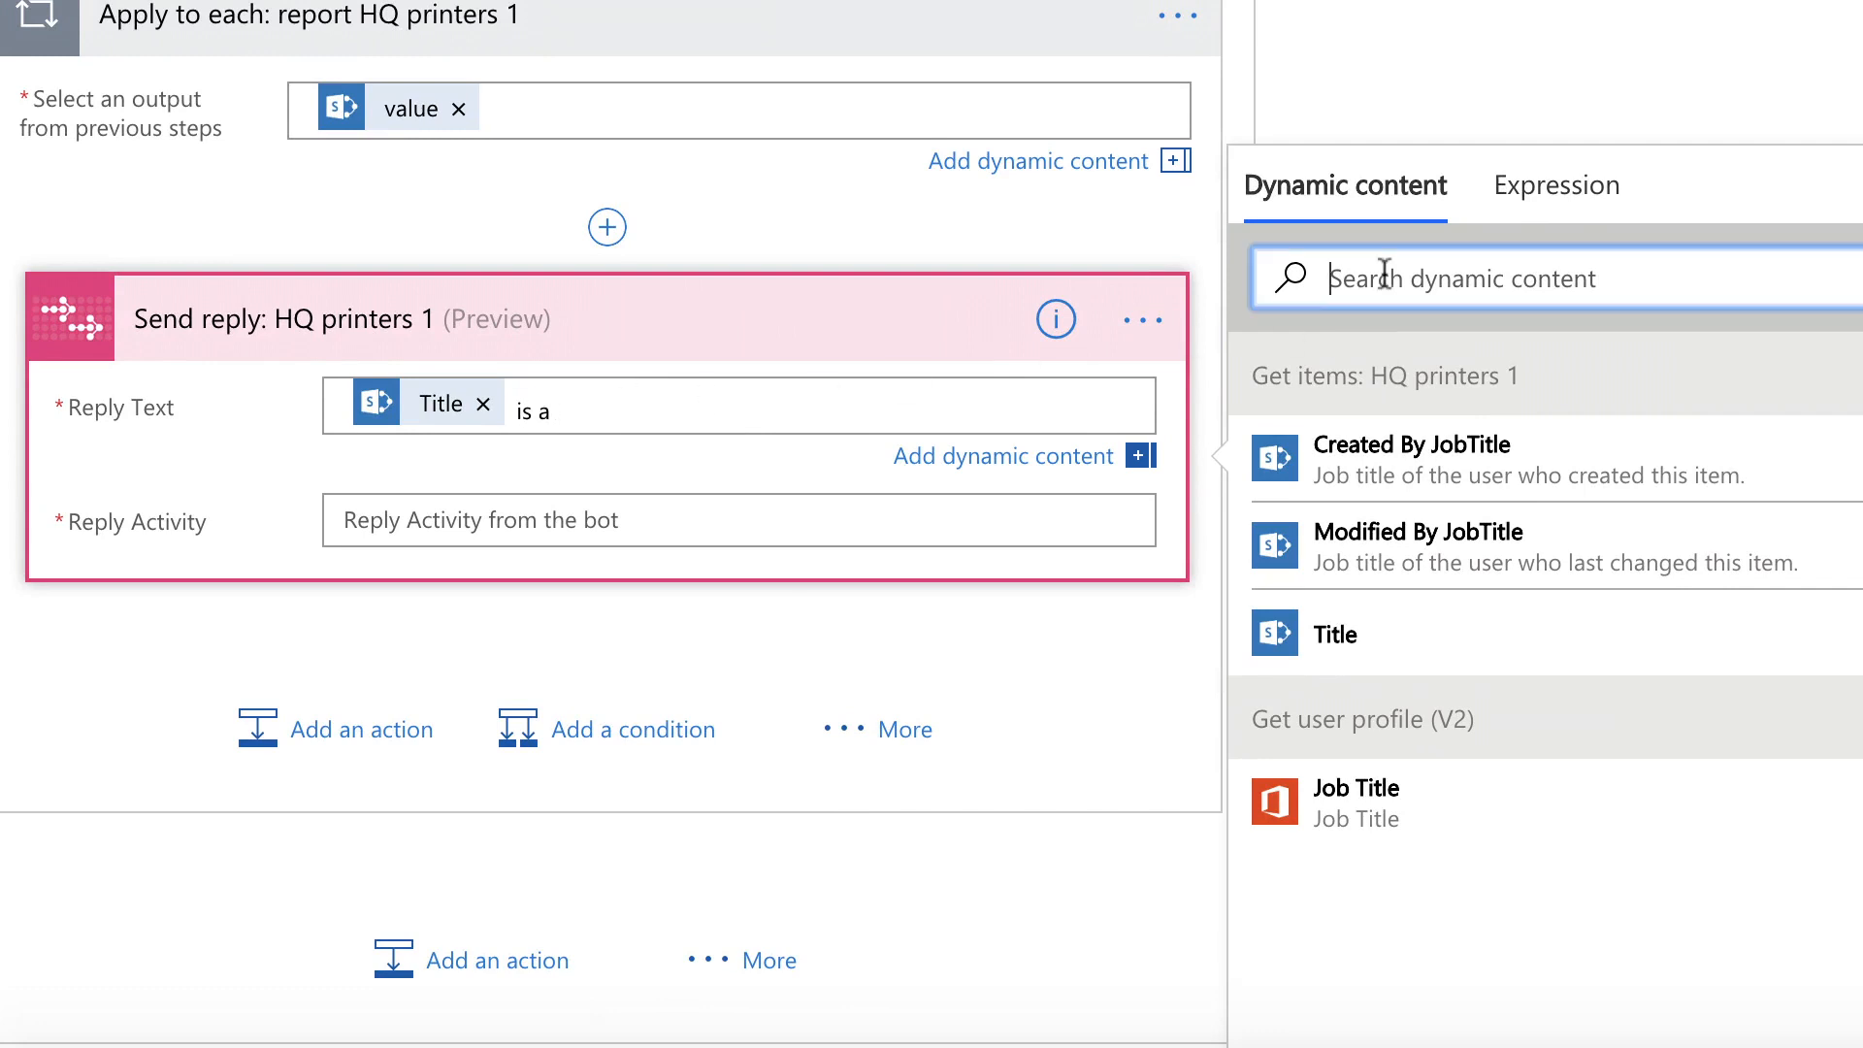
text(chrome)
click(1412, 461)
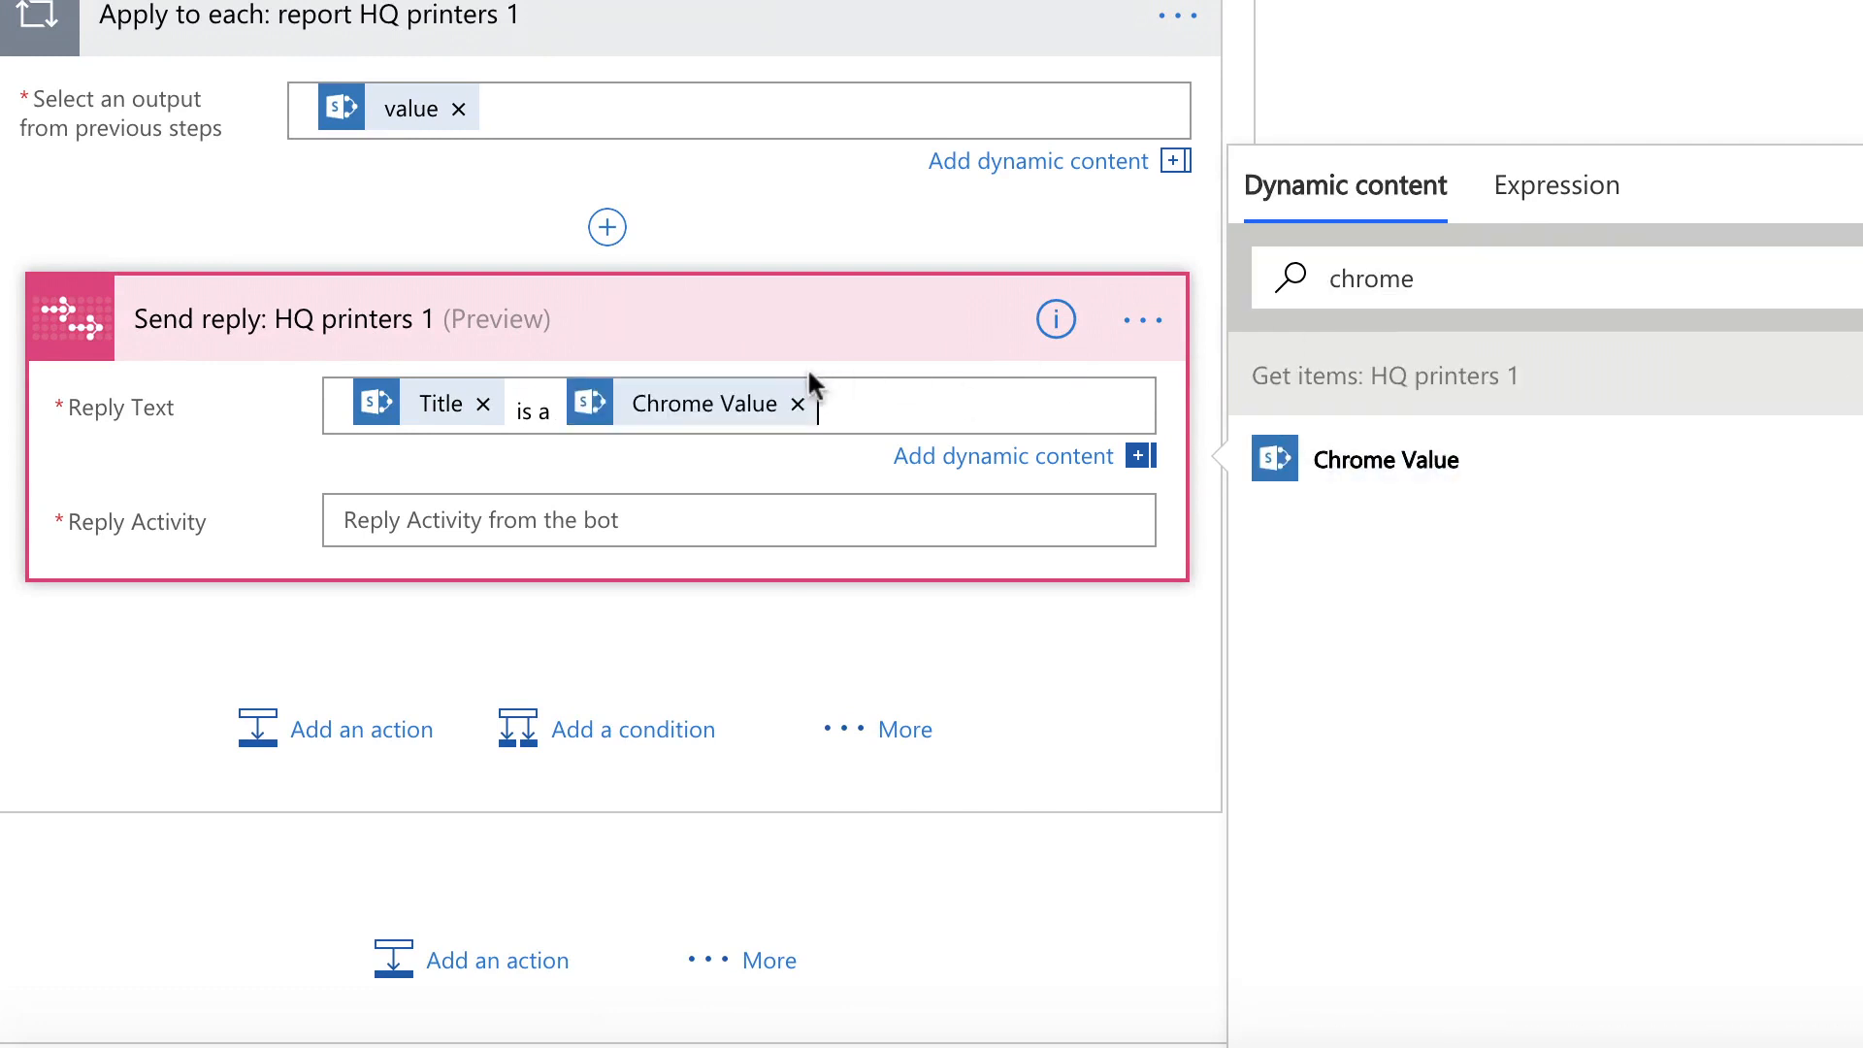
Extend the Reply Text with "printer on floor" followed by the Floor Value from Get items: HQ printers 1
click(866, 395)
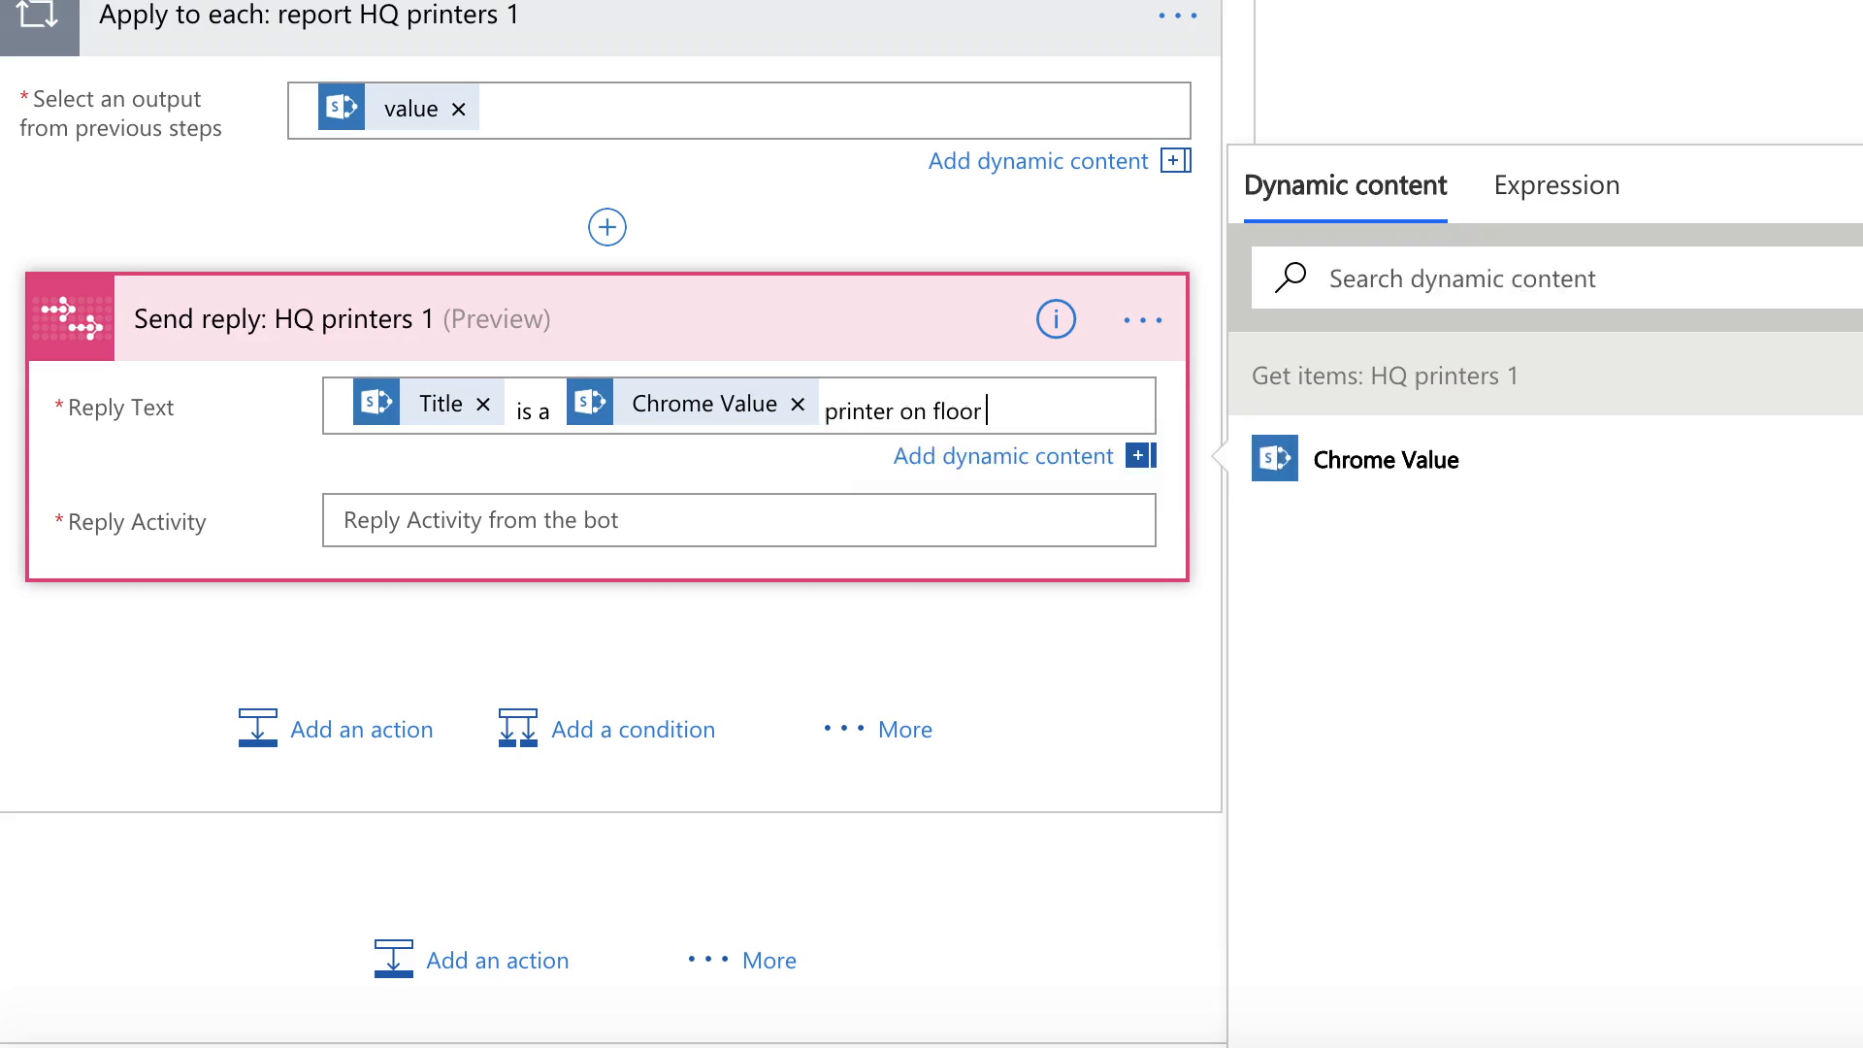
click(1365, 305)
text(flor)
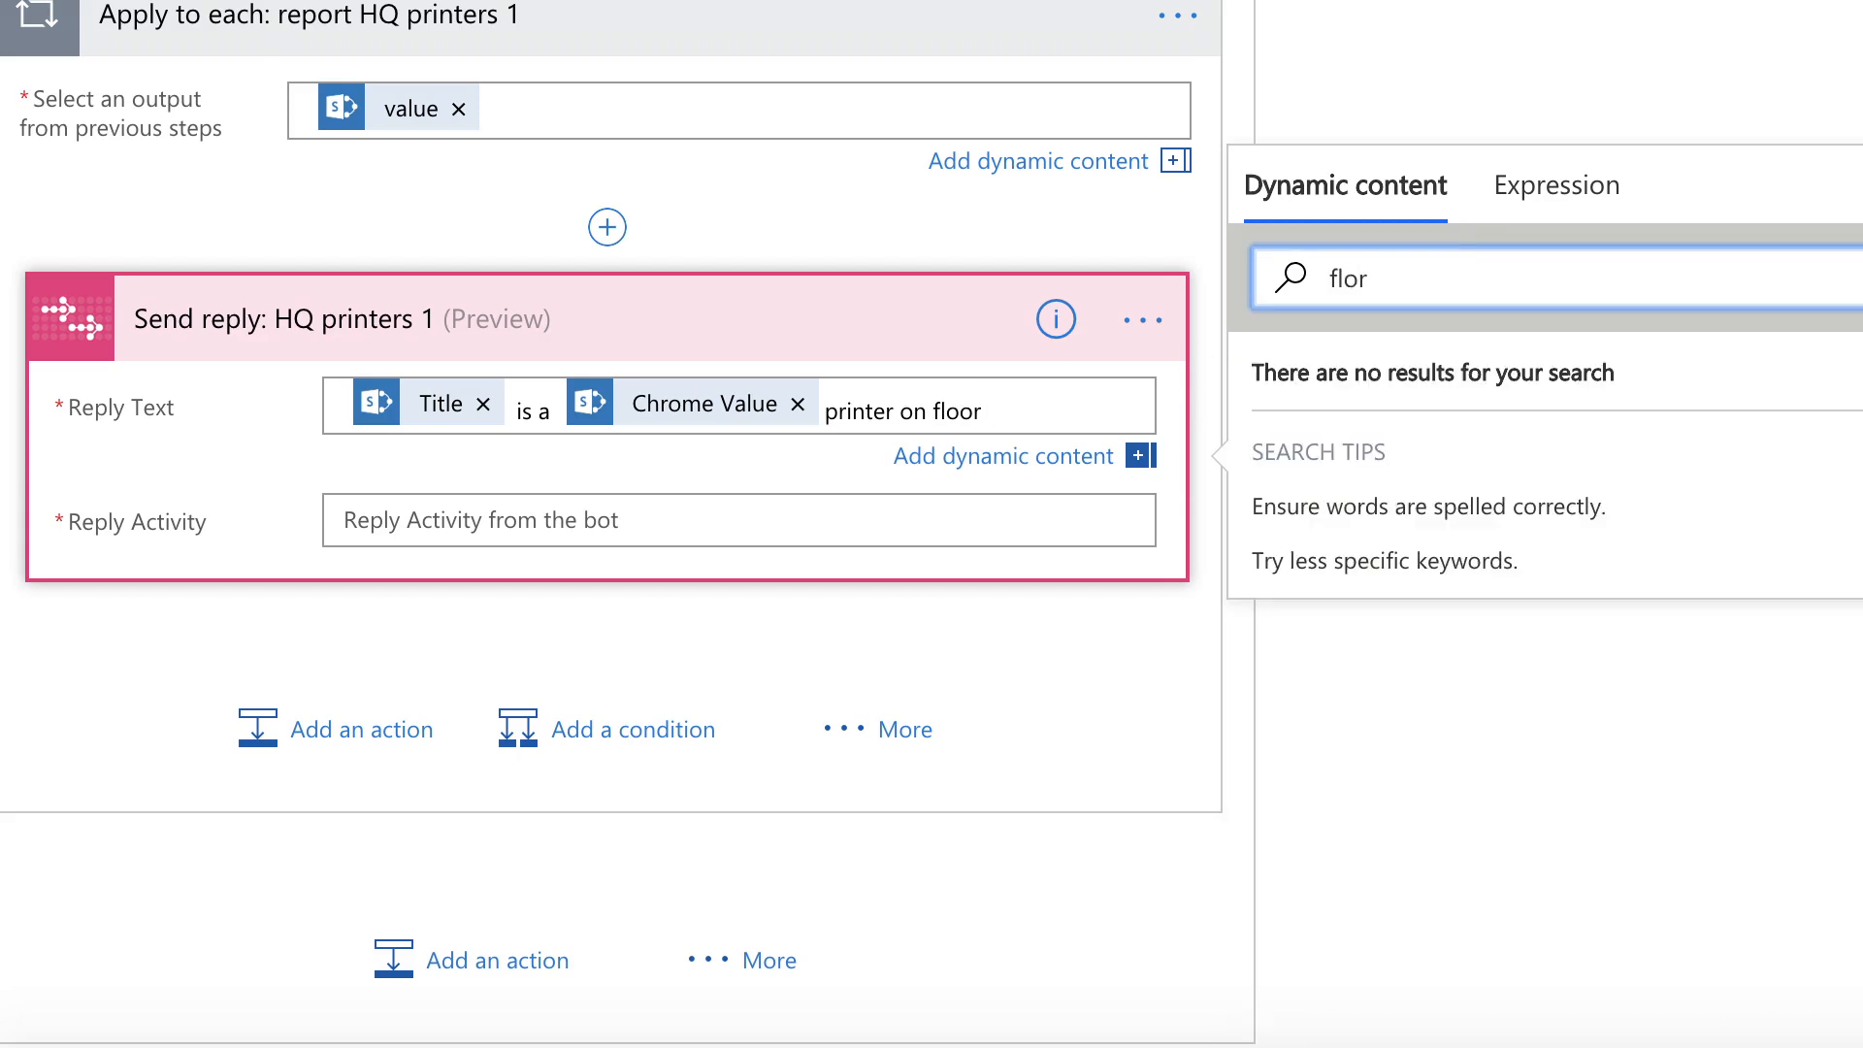
key(BackSpace)
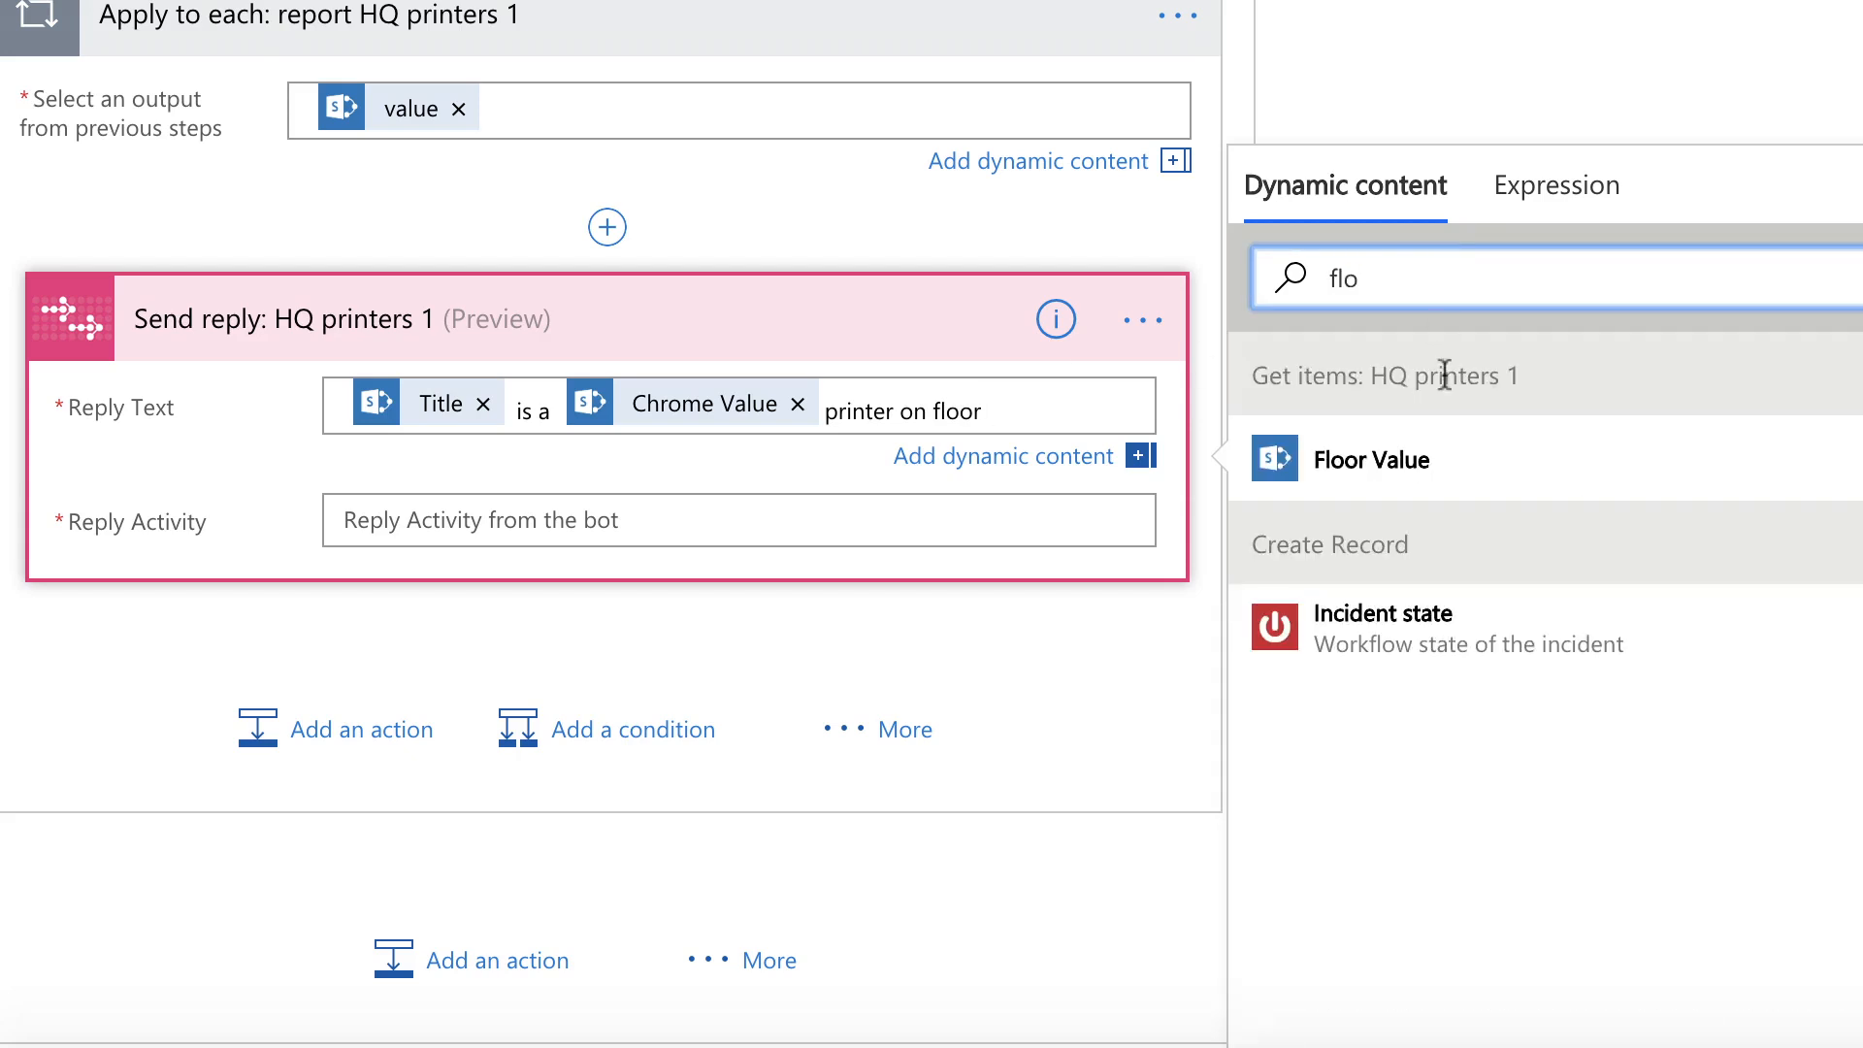
click(1291, 461)
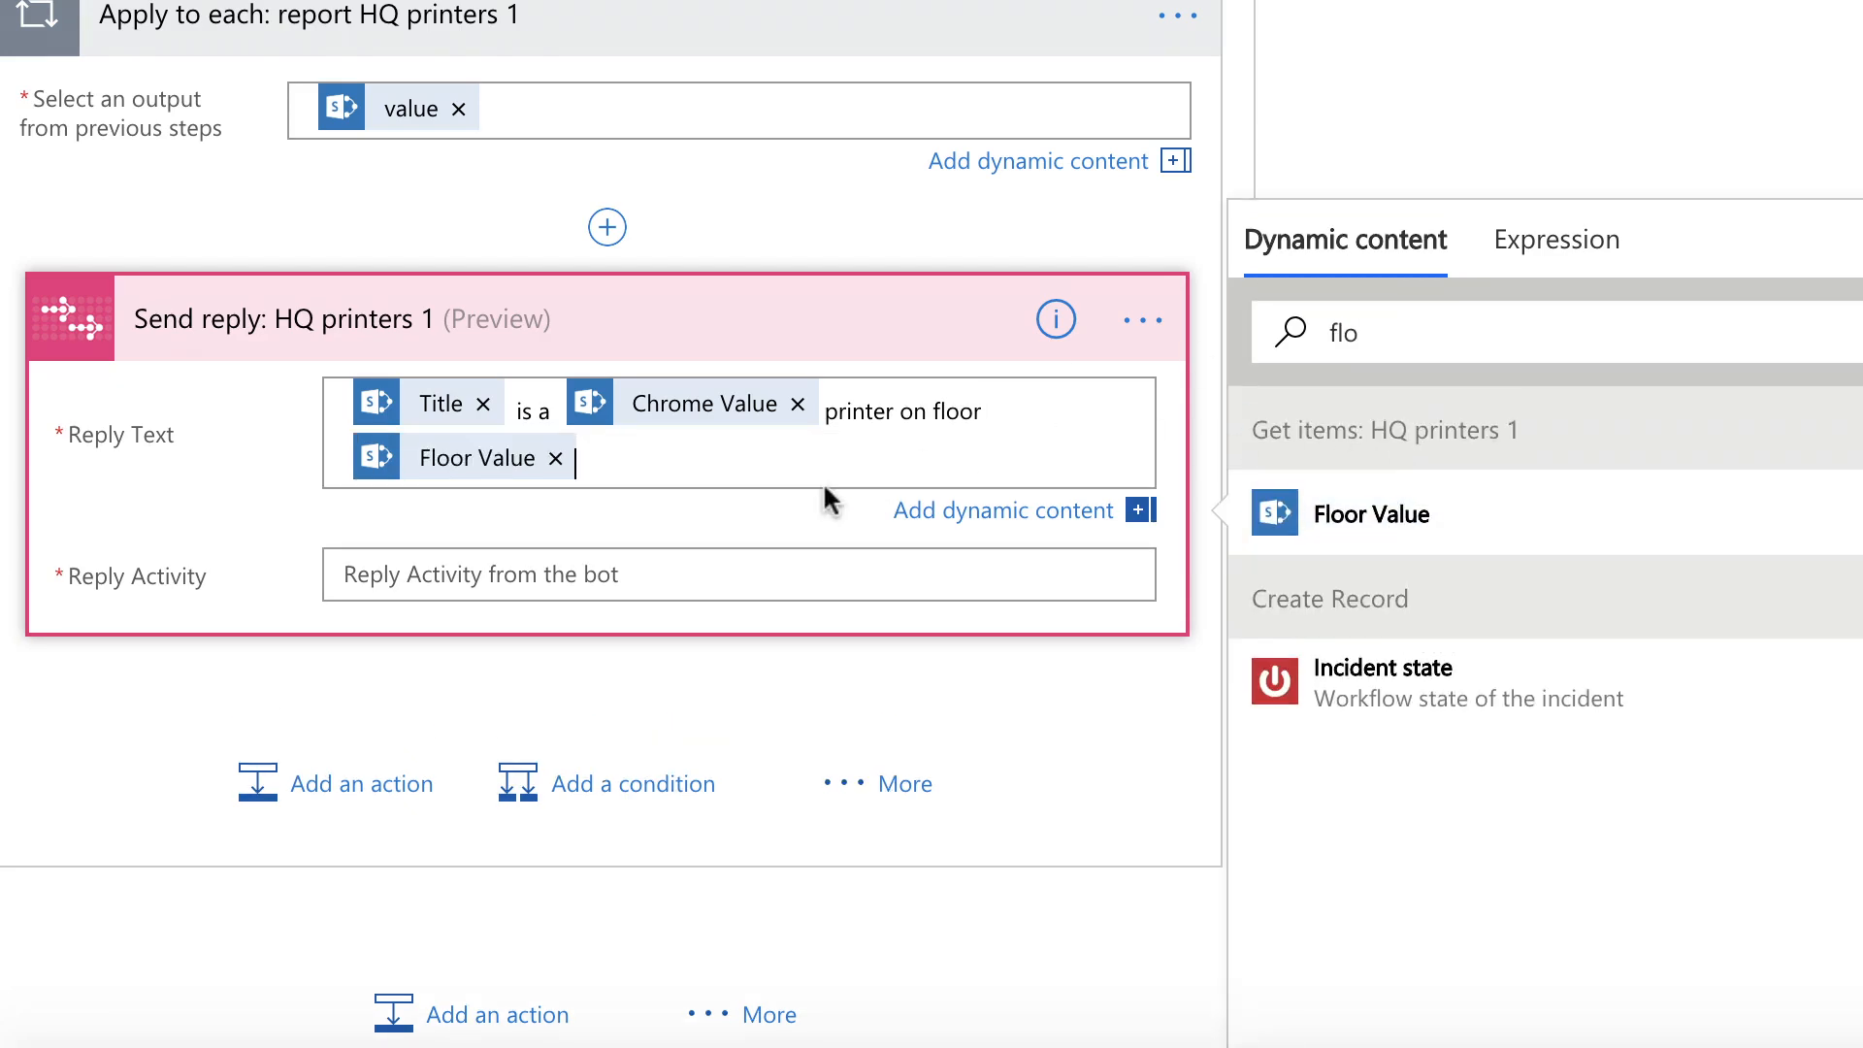
End the Reply Text with a period and fill the Reply Activity with the registered intent trigger's Reply Activity output
click(715, 572)
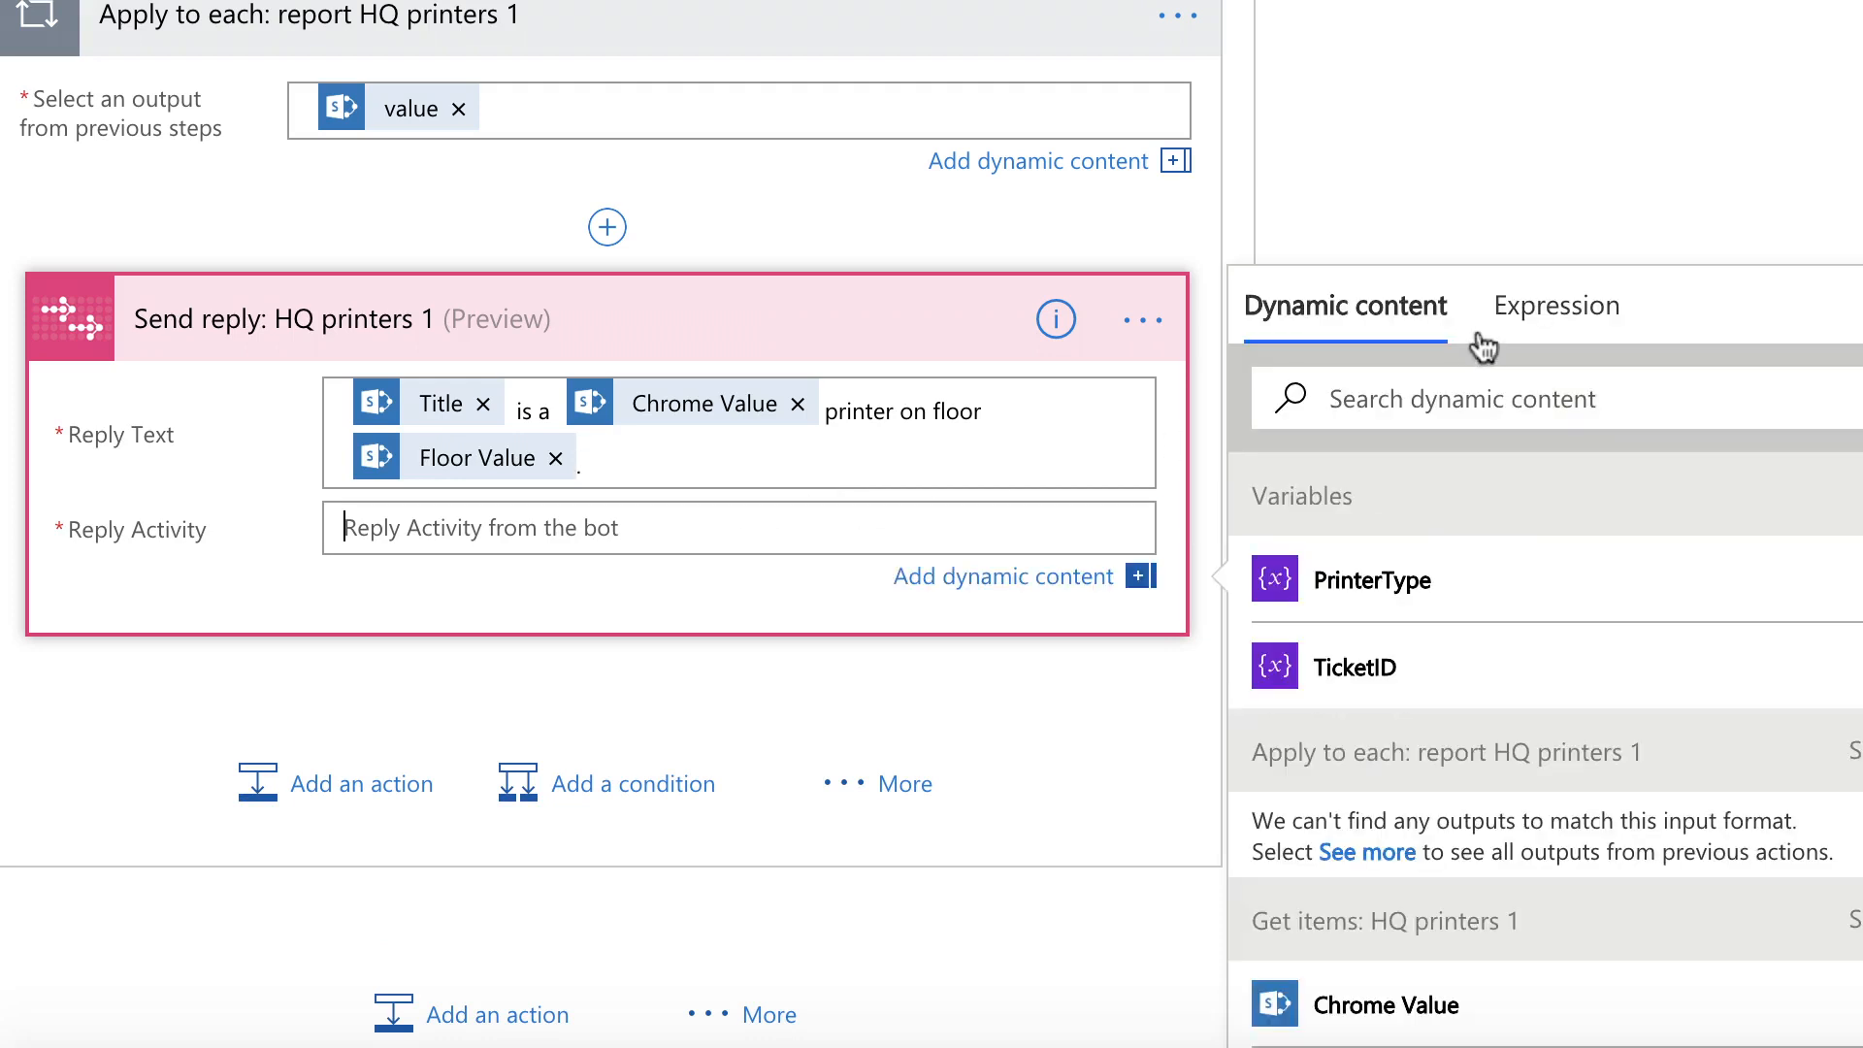
click(1414, 401)
text(reply activi)
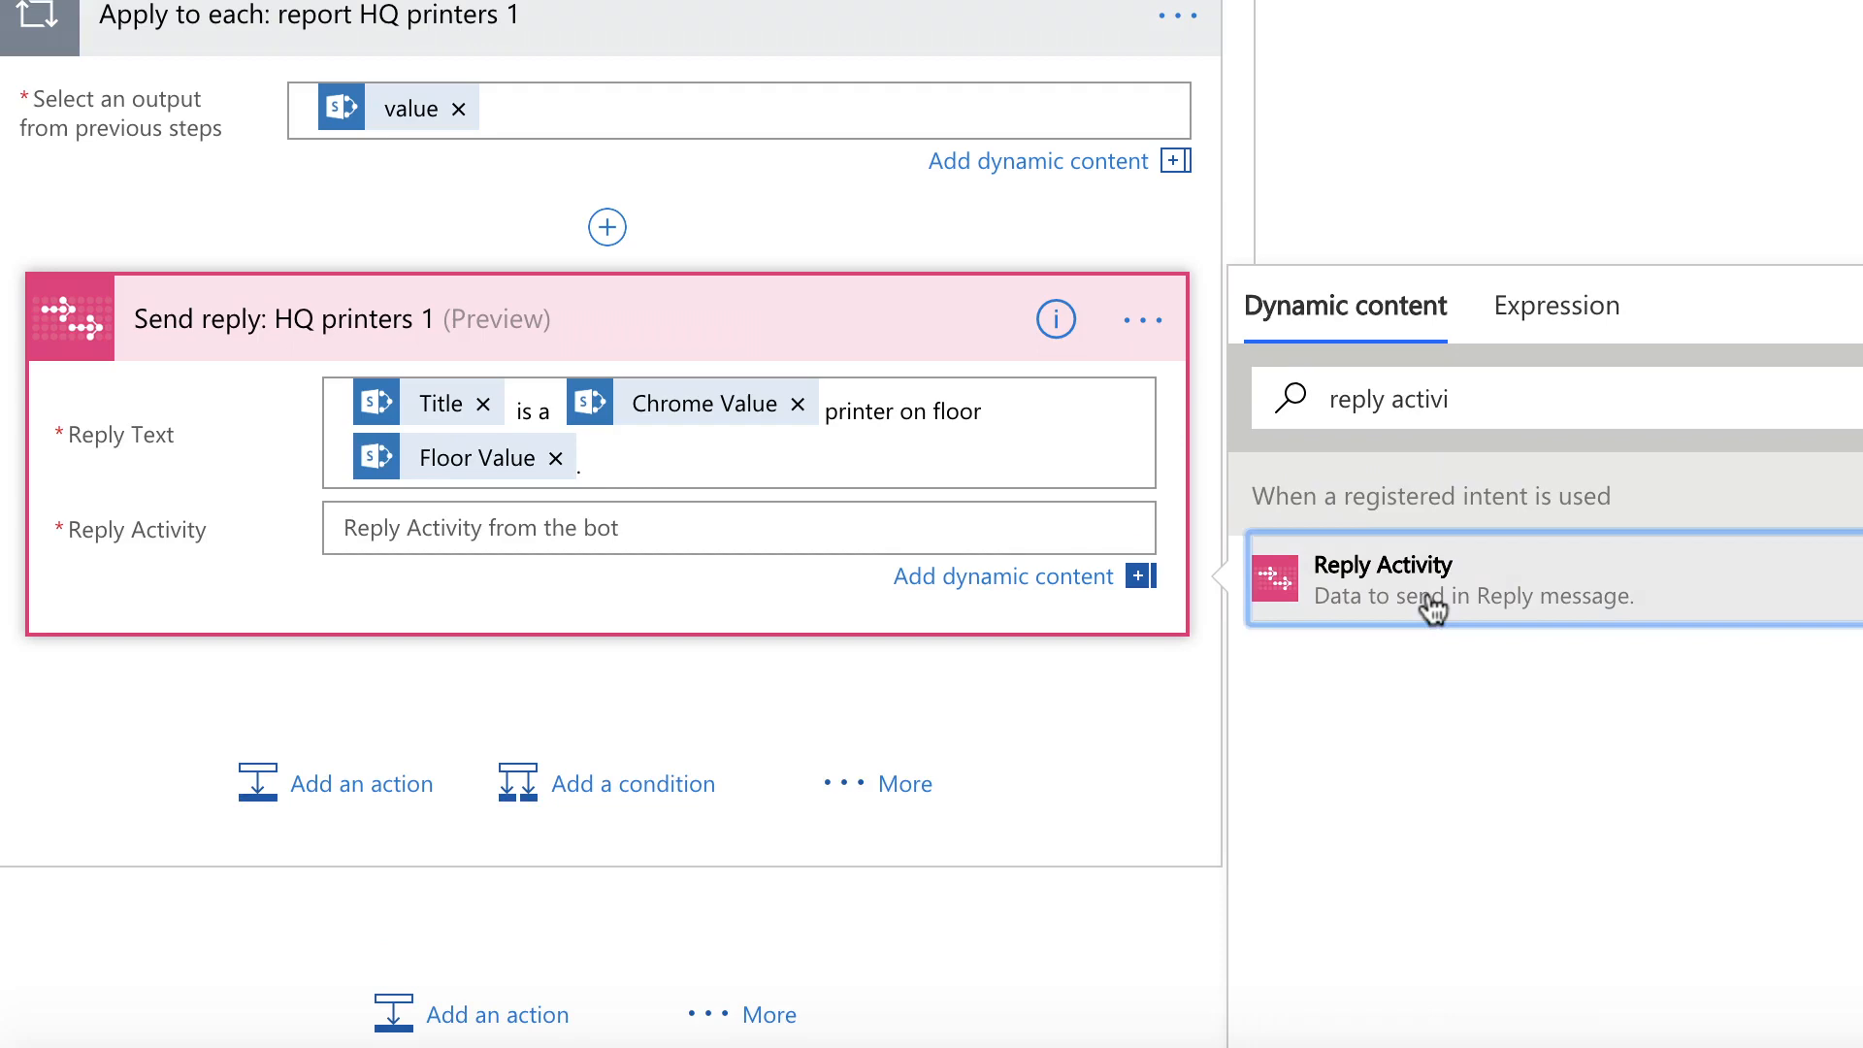
click(1313, 594)
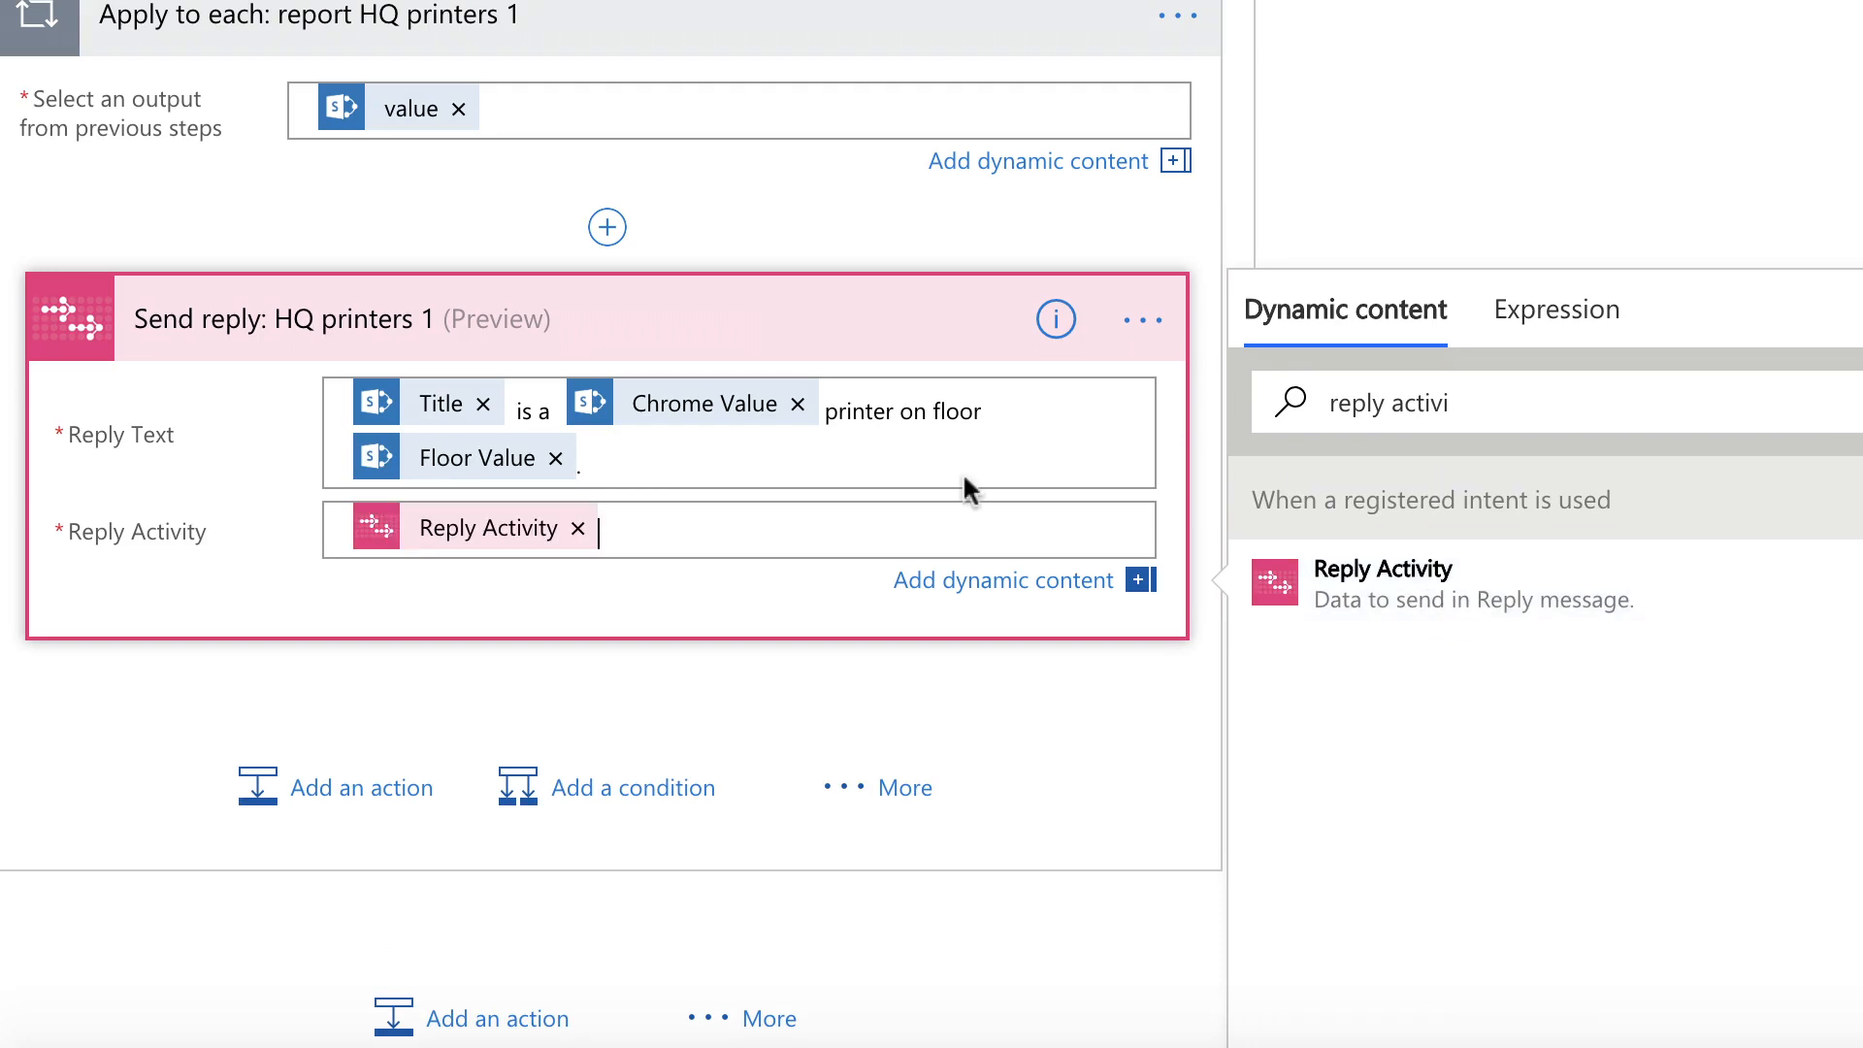
click(728, 669)
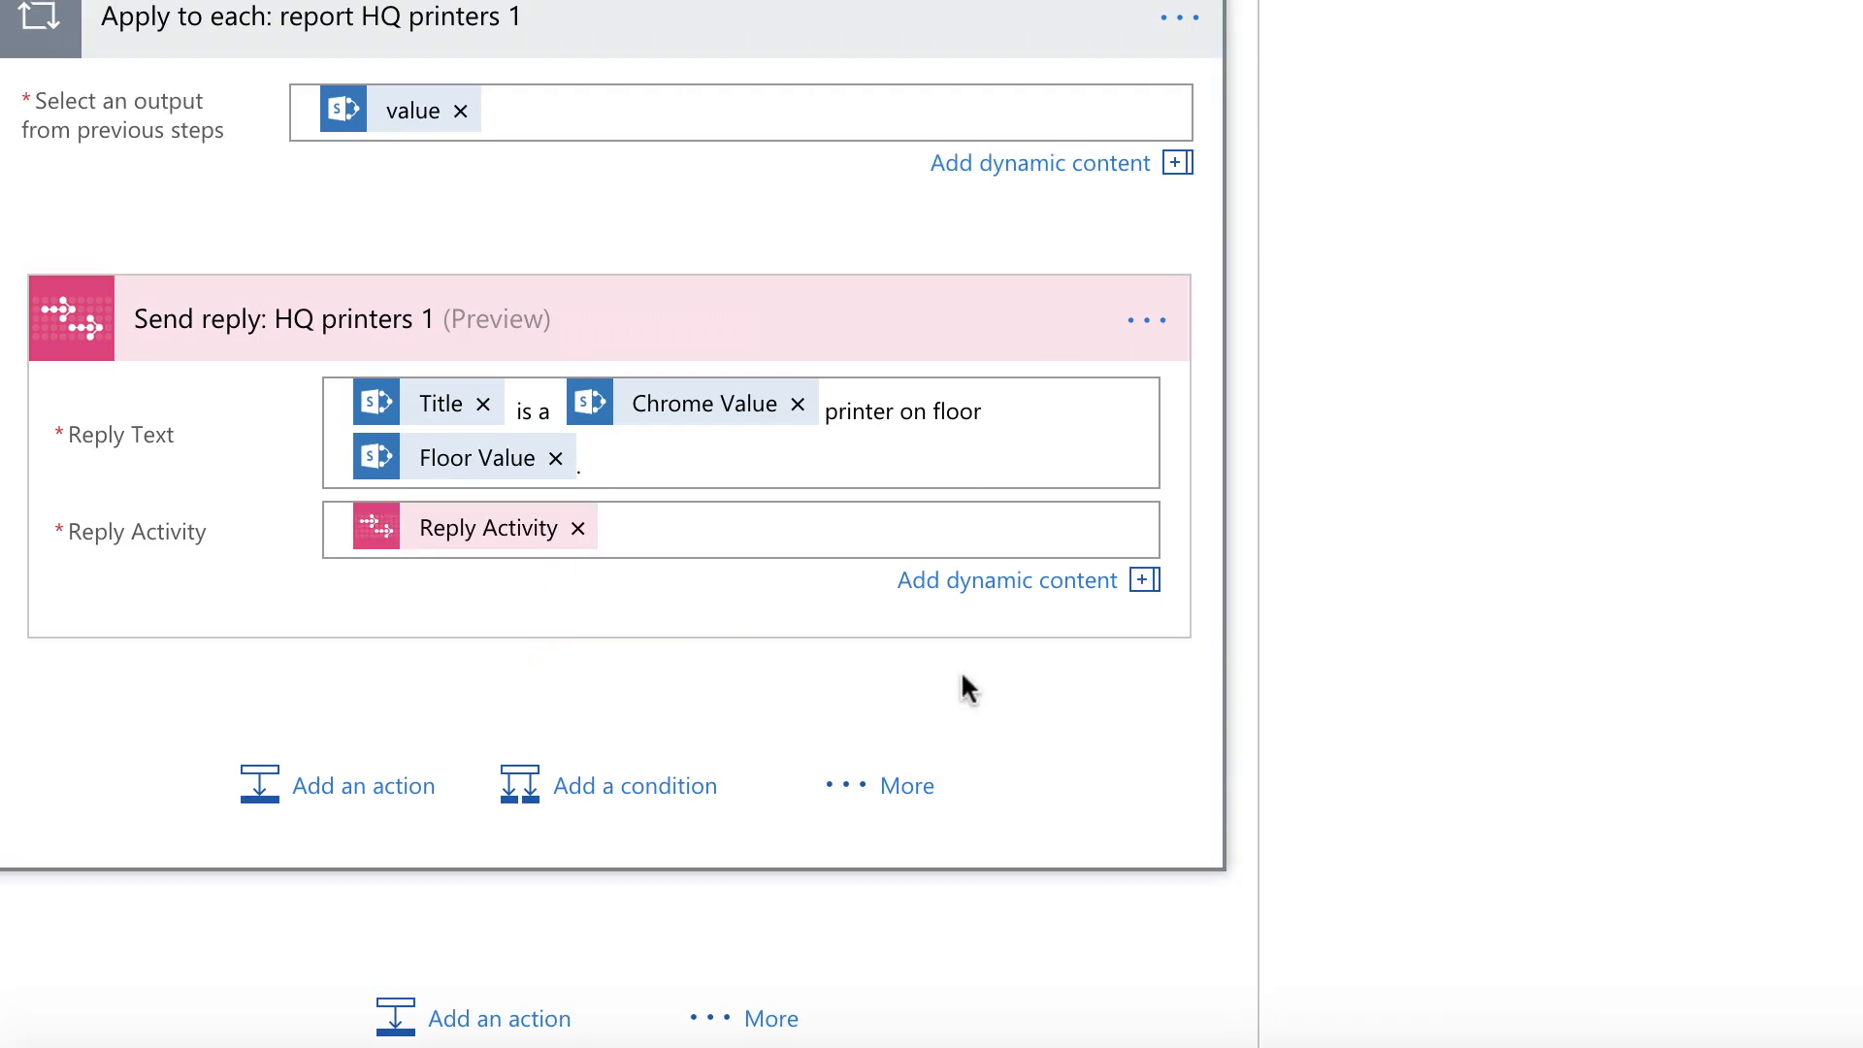
Review the actions of the Headquarters case, from the floor question through the loop that reports the printers
scroll(961, 676, down, 5)
scroll(960, 675, up, 15)
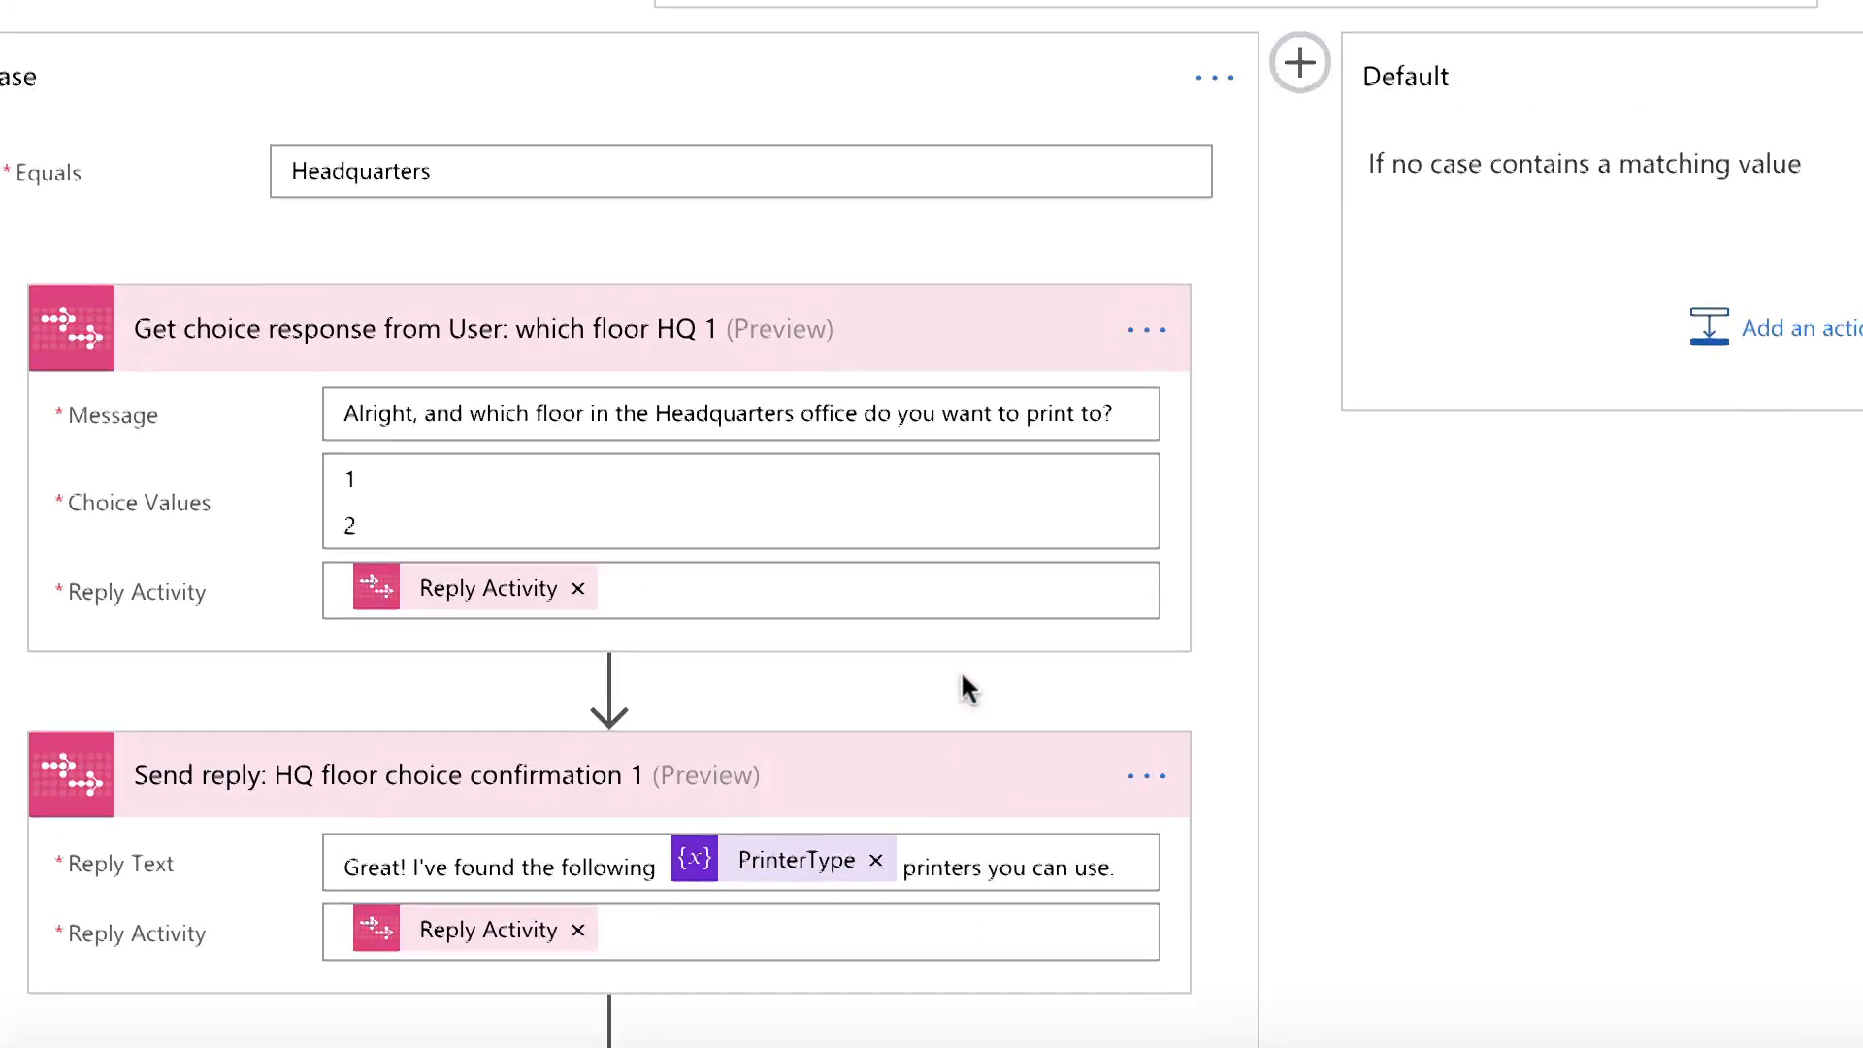
scroll(964, 682, down, 4)
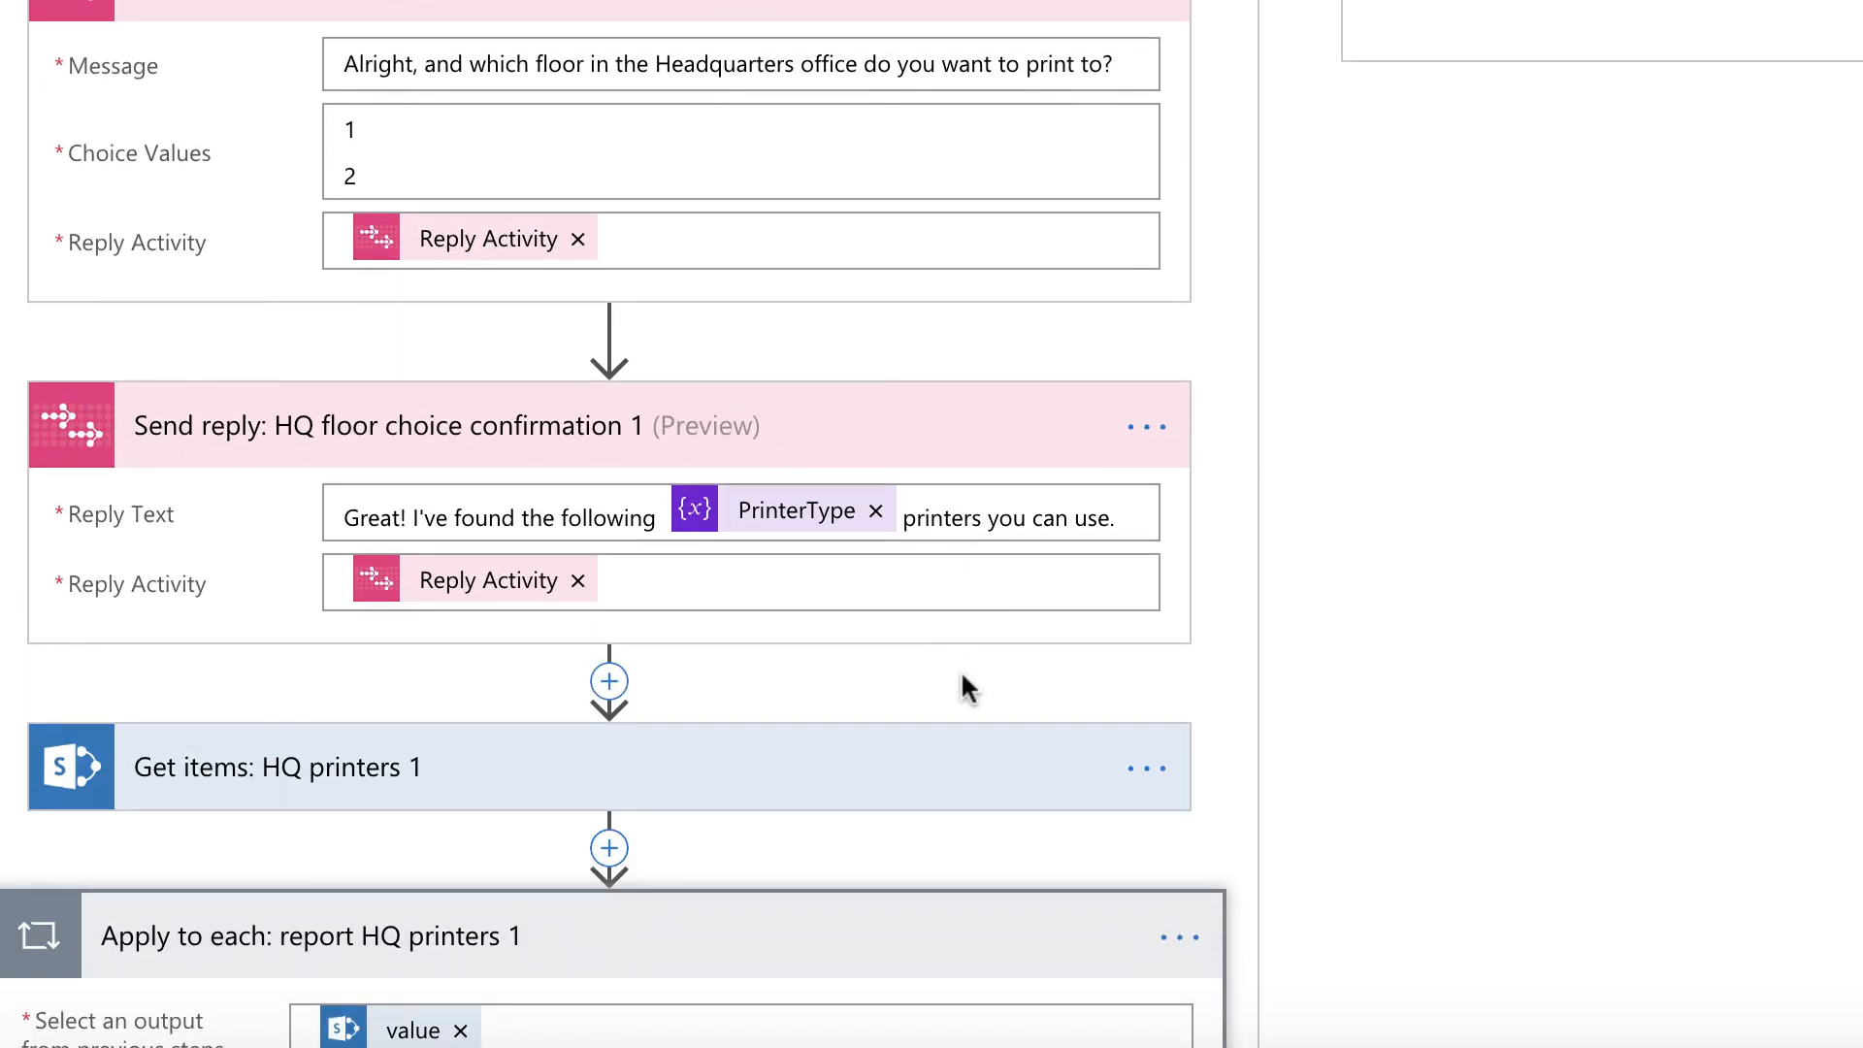
scroll(967, 689, down, 4)
scroll(961, 674, down, 3)
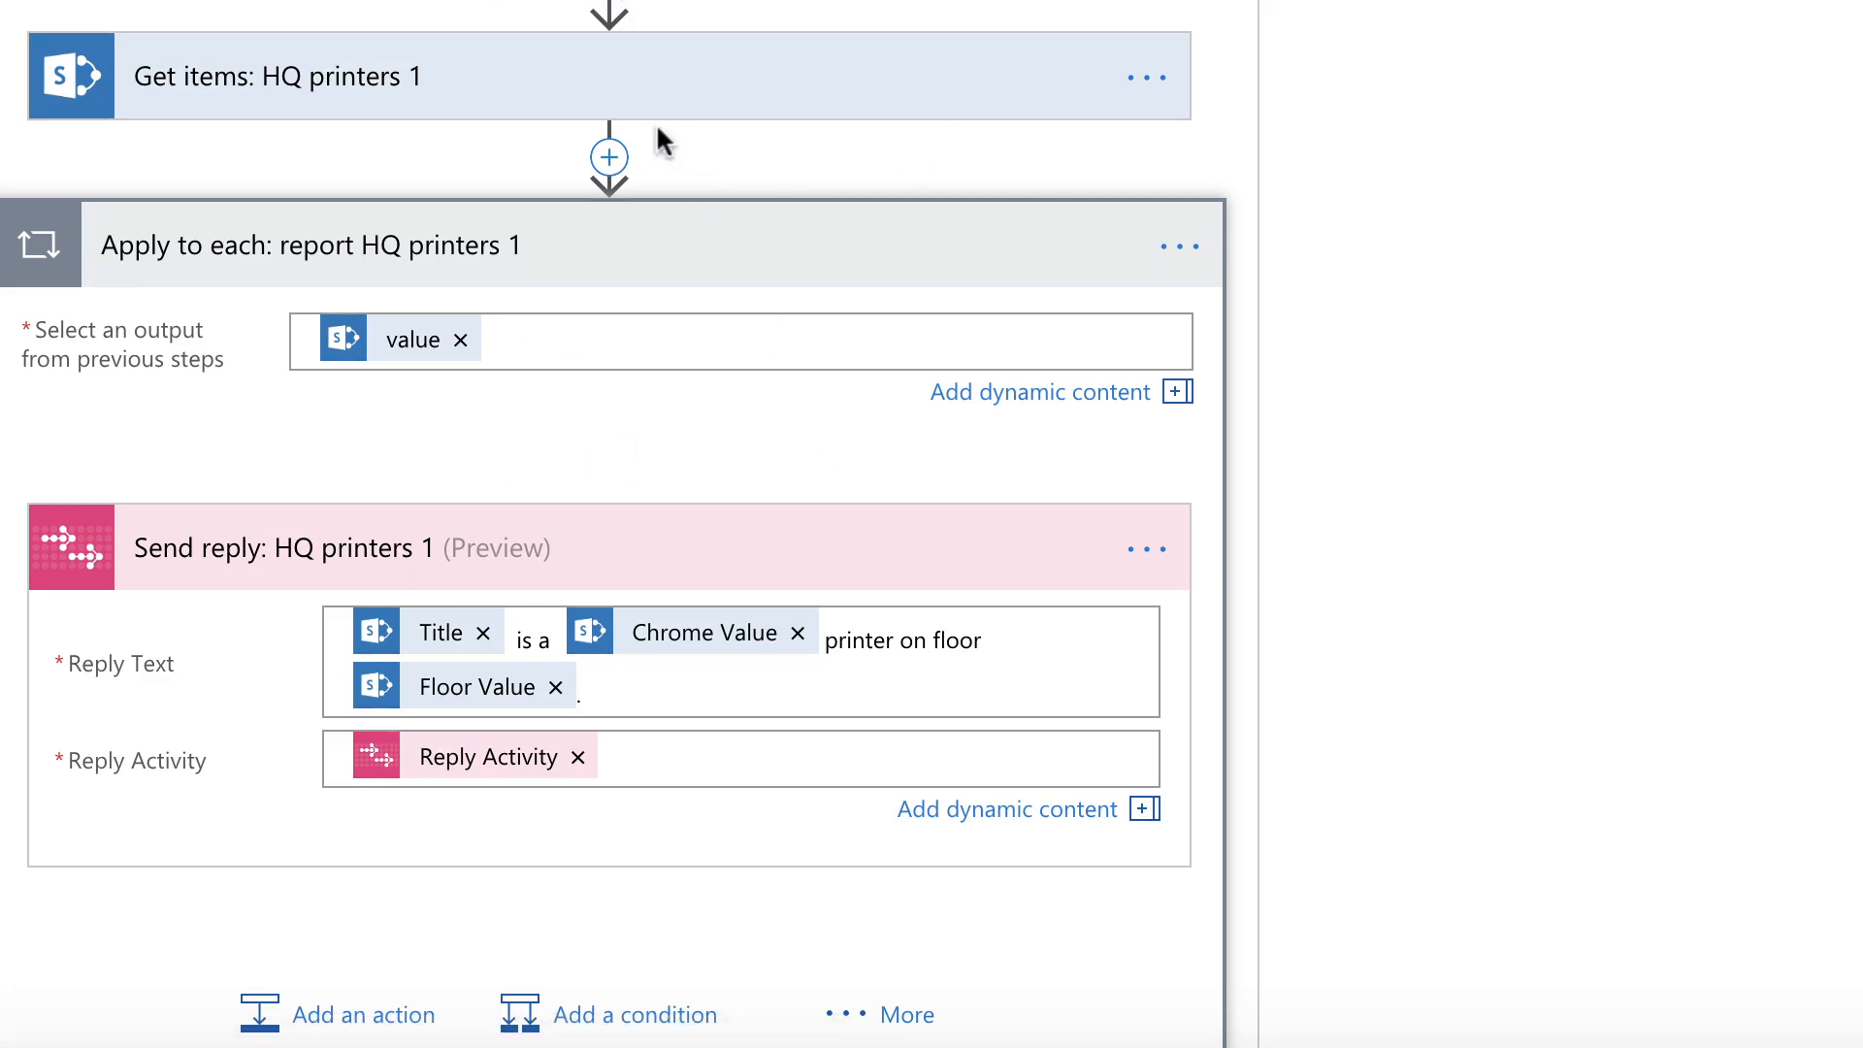
scroll(685, 374, down, 3)
scroll(687, 366, up, 10)
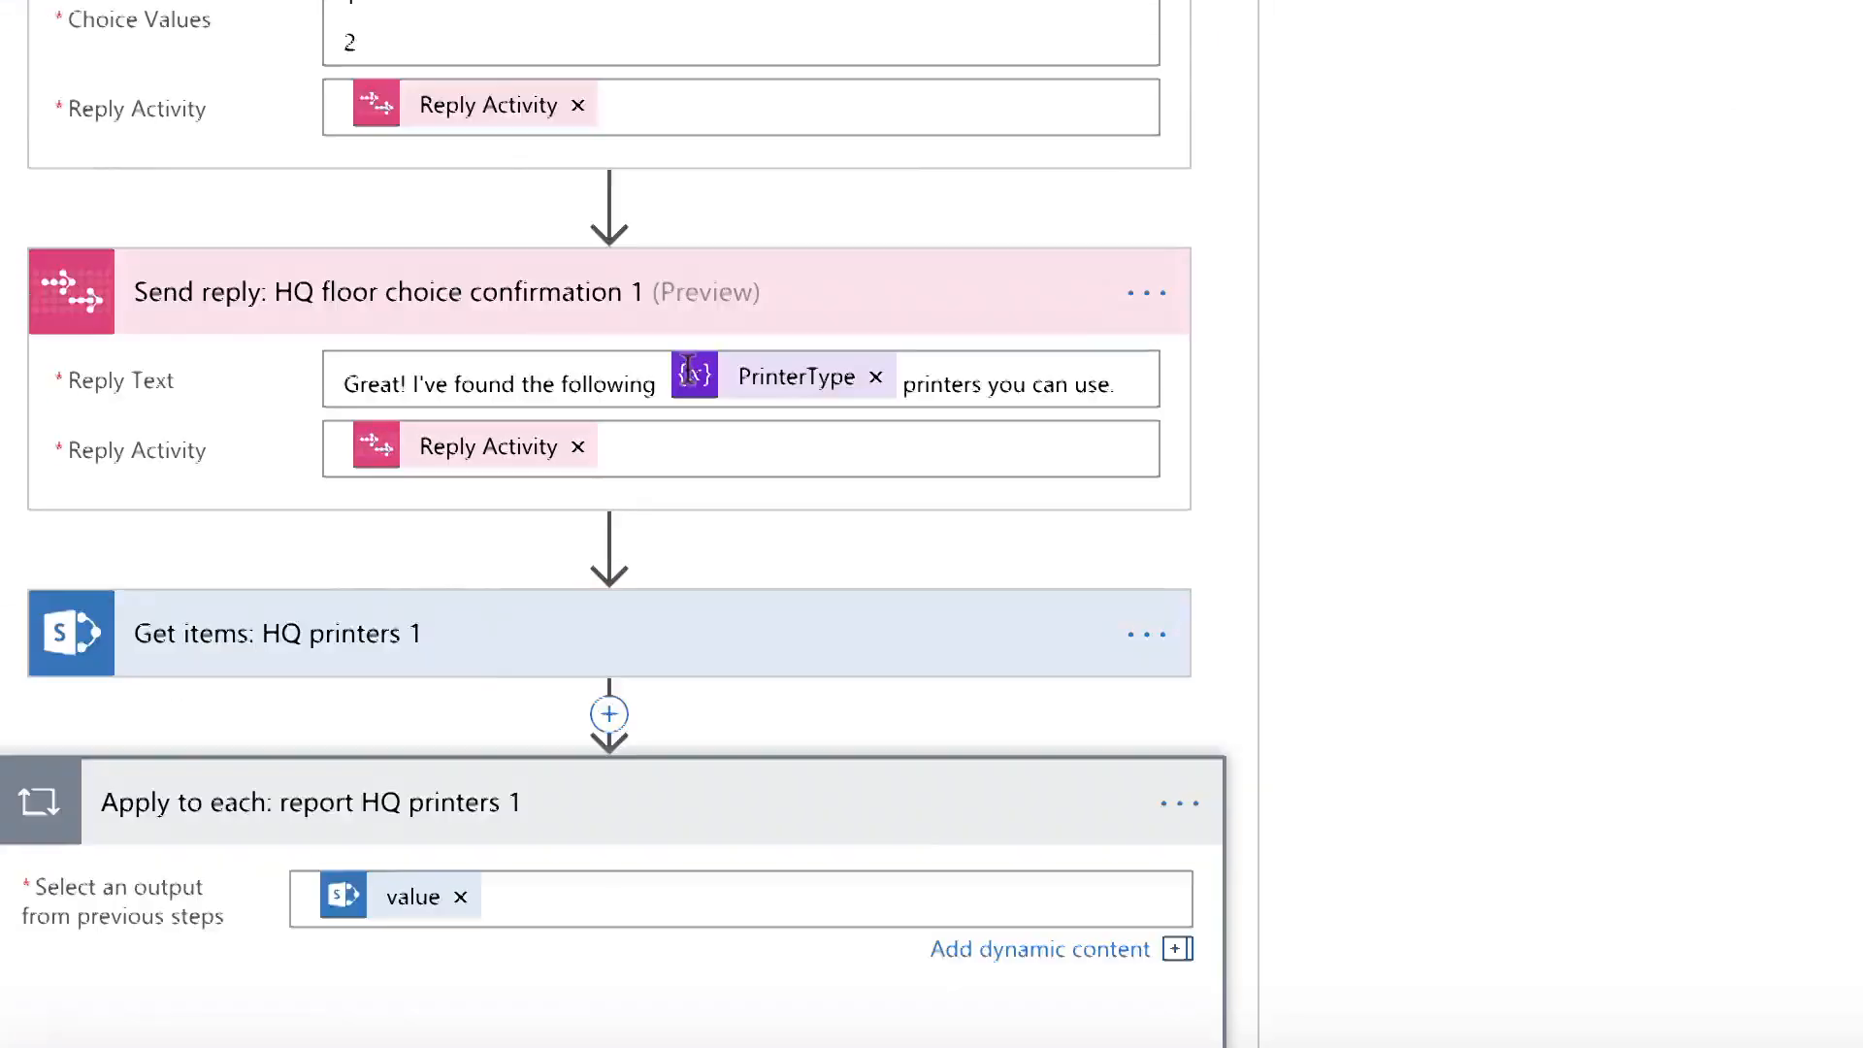
scroll(686, 368, up, 5)
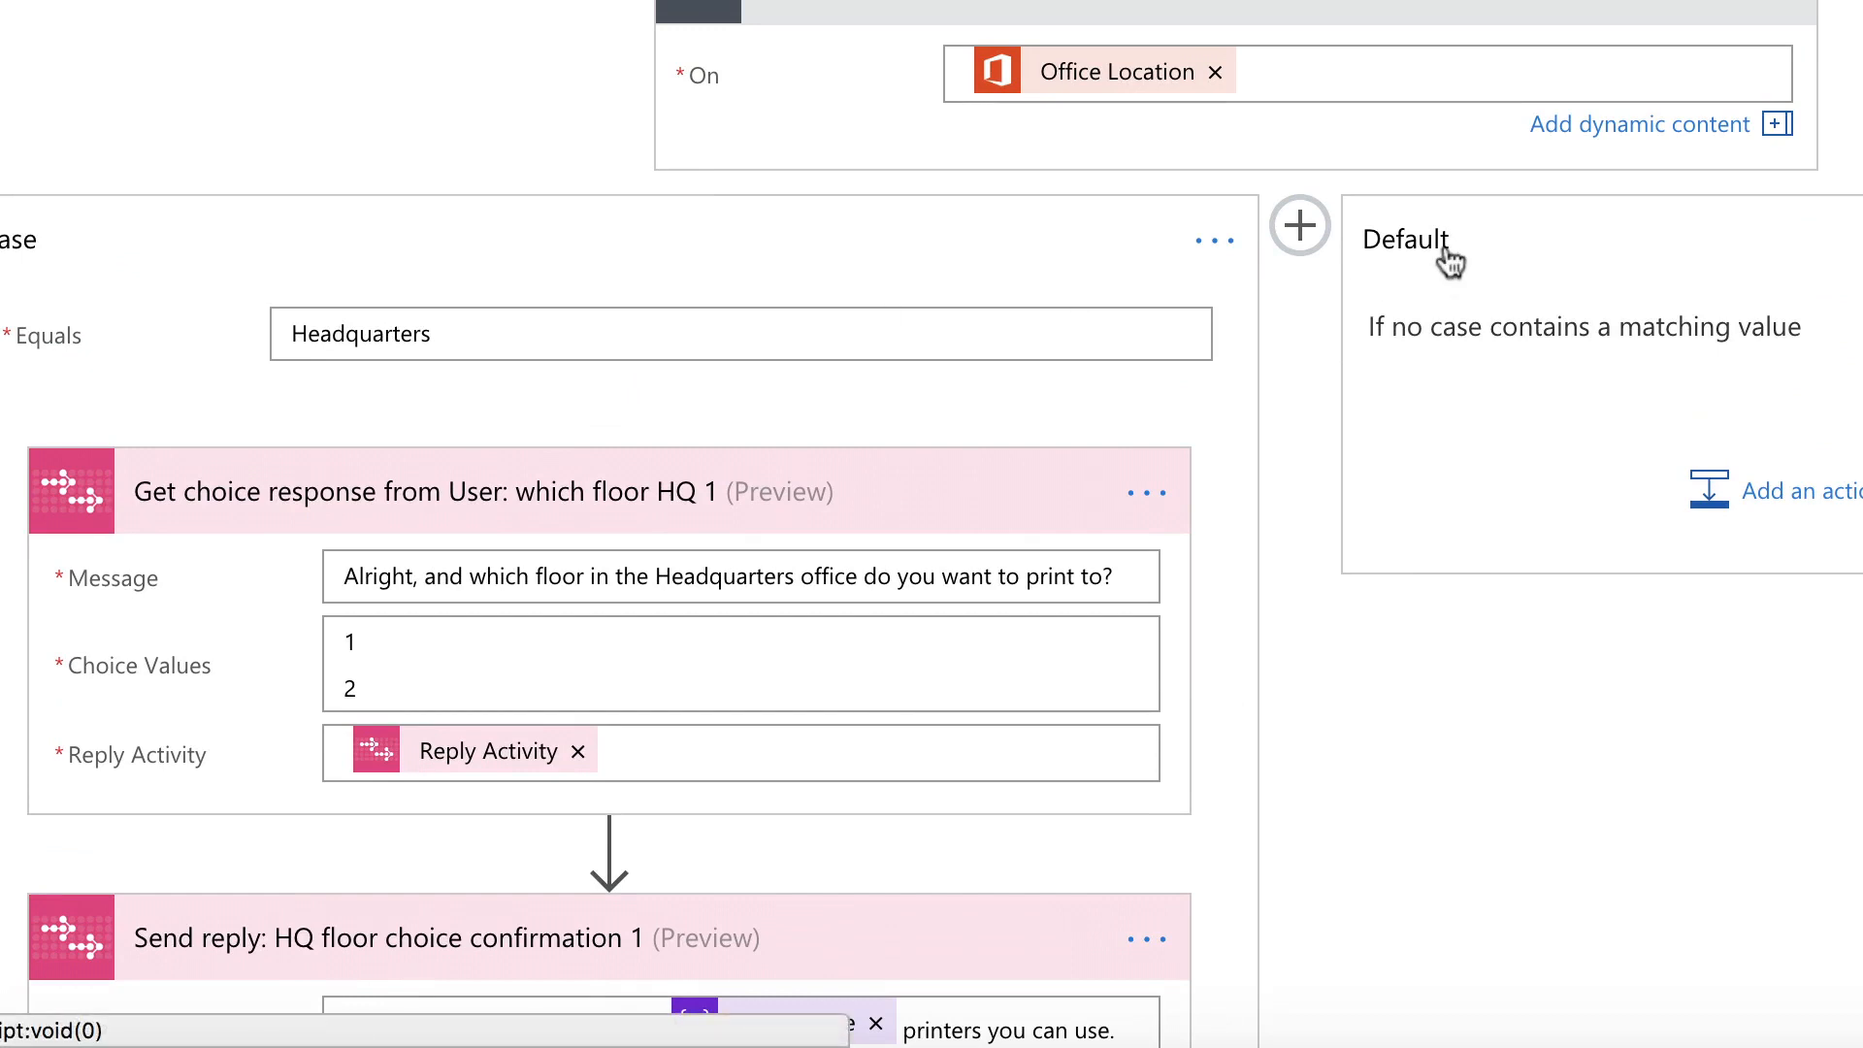
Add a second case to the Office Location switch and set its Equals value to "New York"
click(1300, 226)
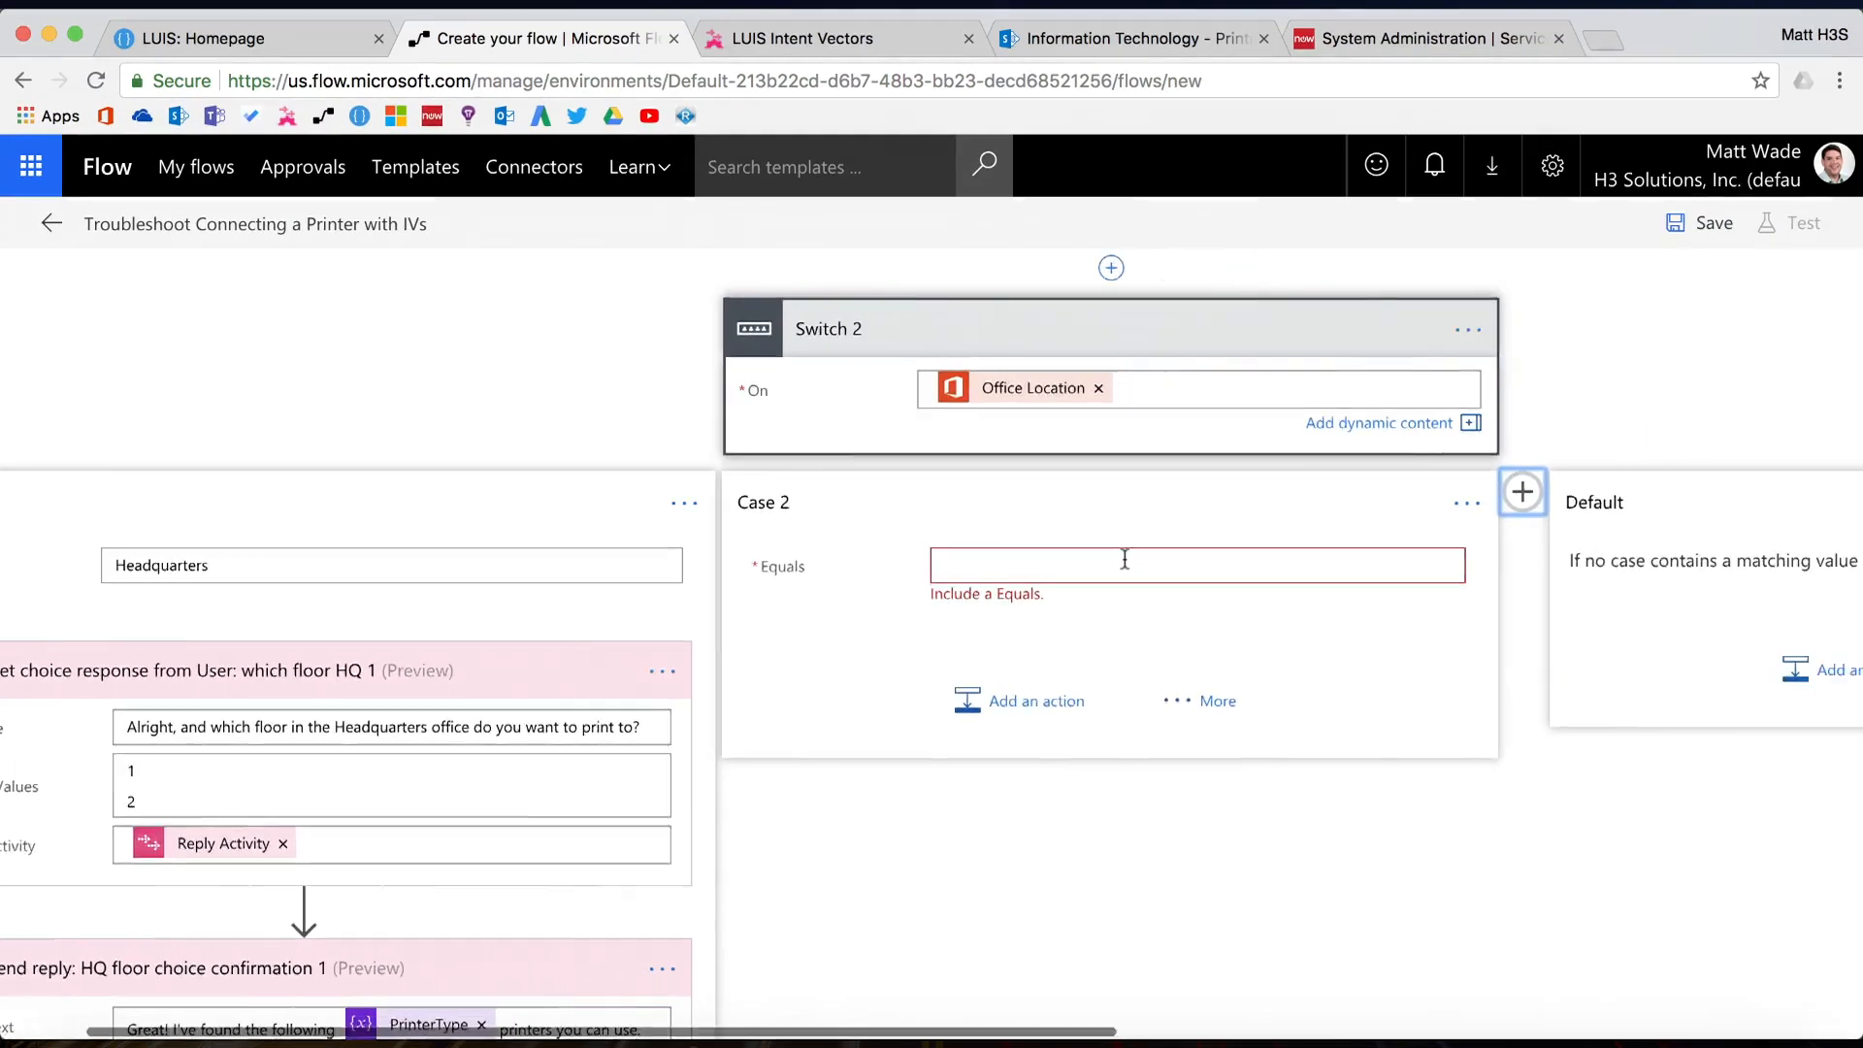
scroll(1125, 560, right, 5)
click(807, 557)
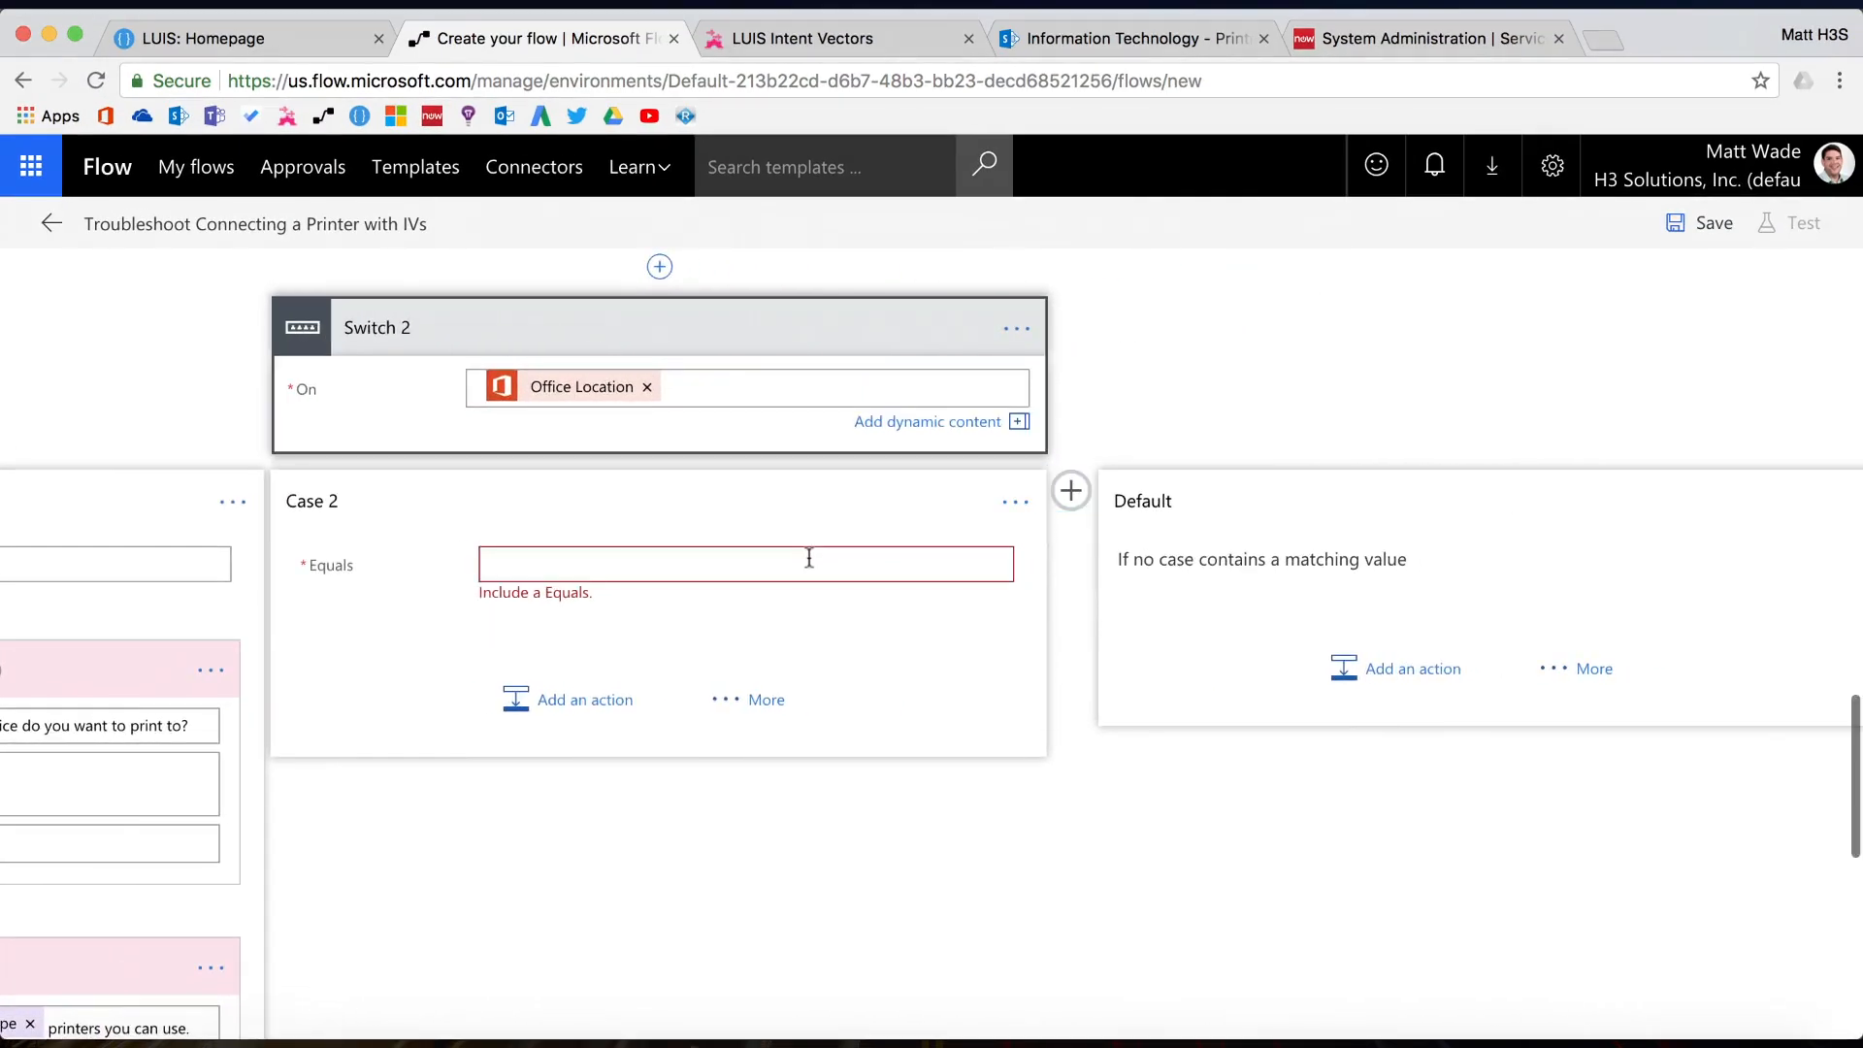
text(New York)
Add a Get choice response from User action to the New York case and name it "Get choice response from User: which floor NY 1"
scroll(1154, 663, left, 5)
click(1068, 679)
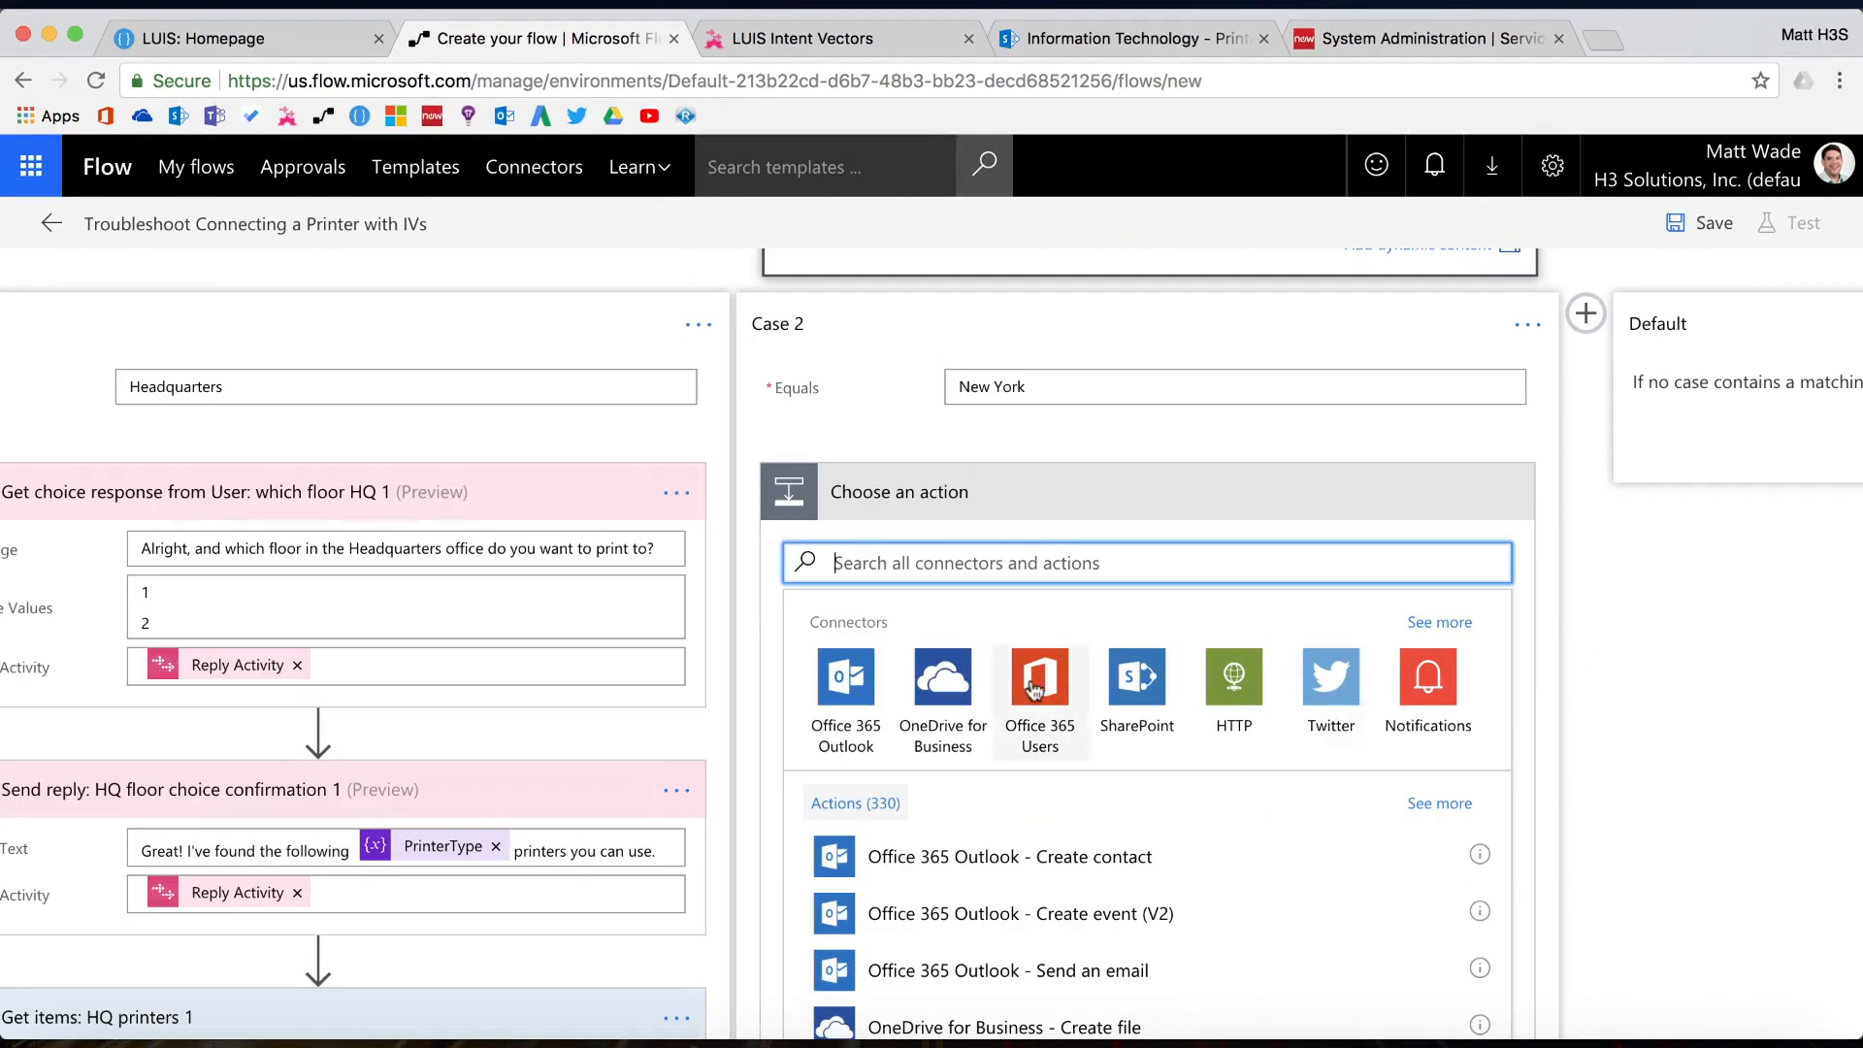
text(get choic)
click(950, 857)
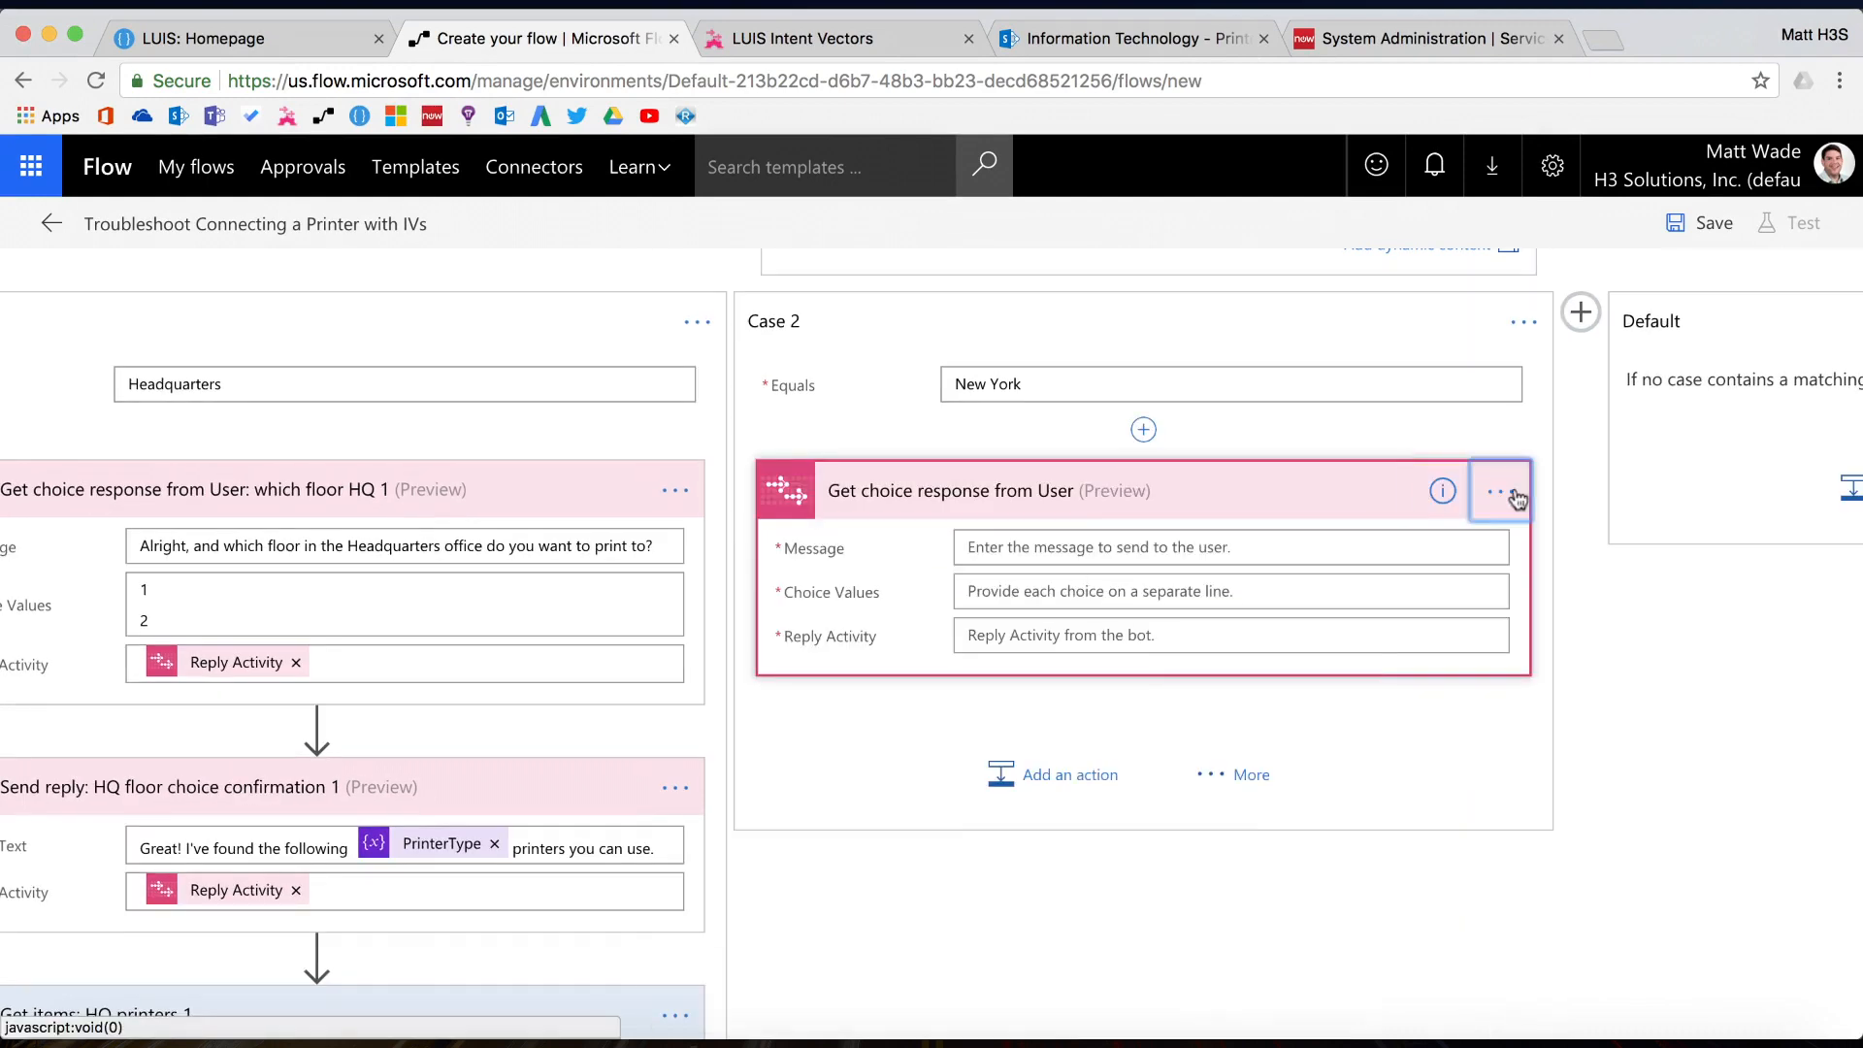
text(Y 1)
Copy the floor question message from the Headquarters case into the Message of the New York choice action
drag(140, 546, 811, 570)
key(ctrl+c)
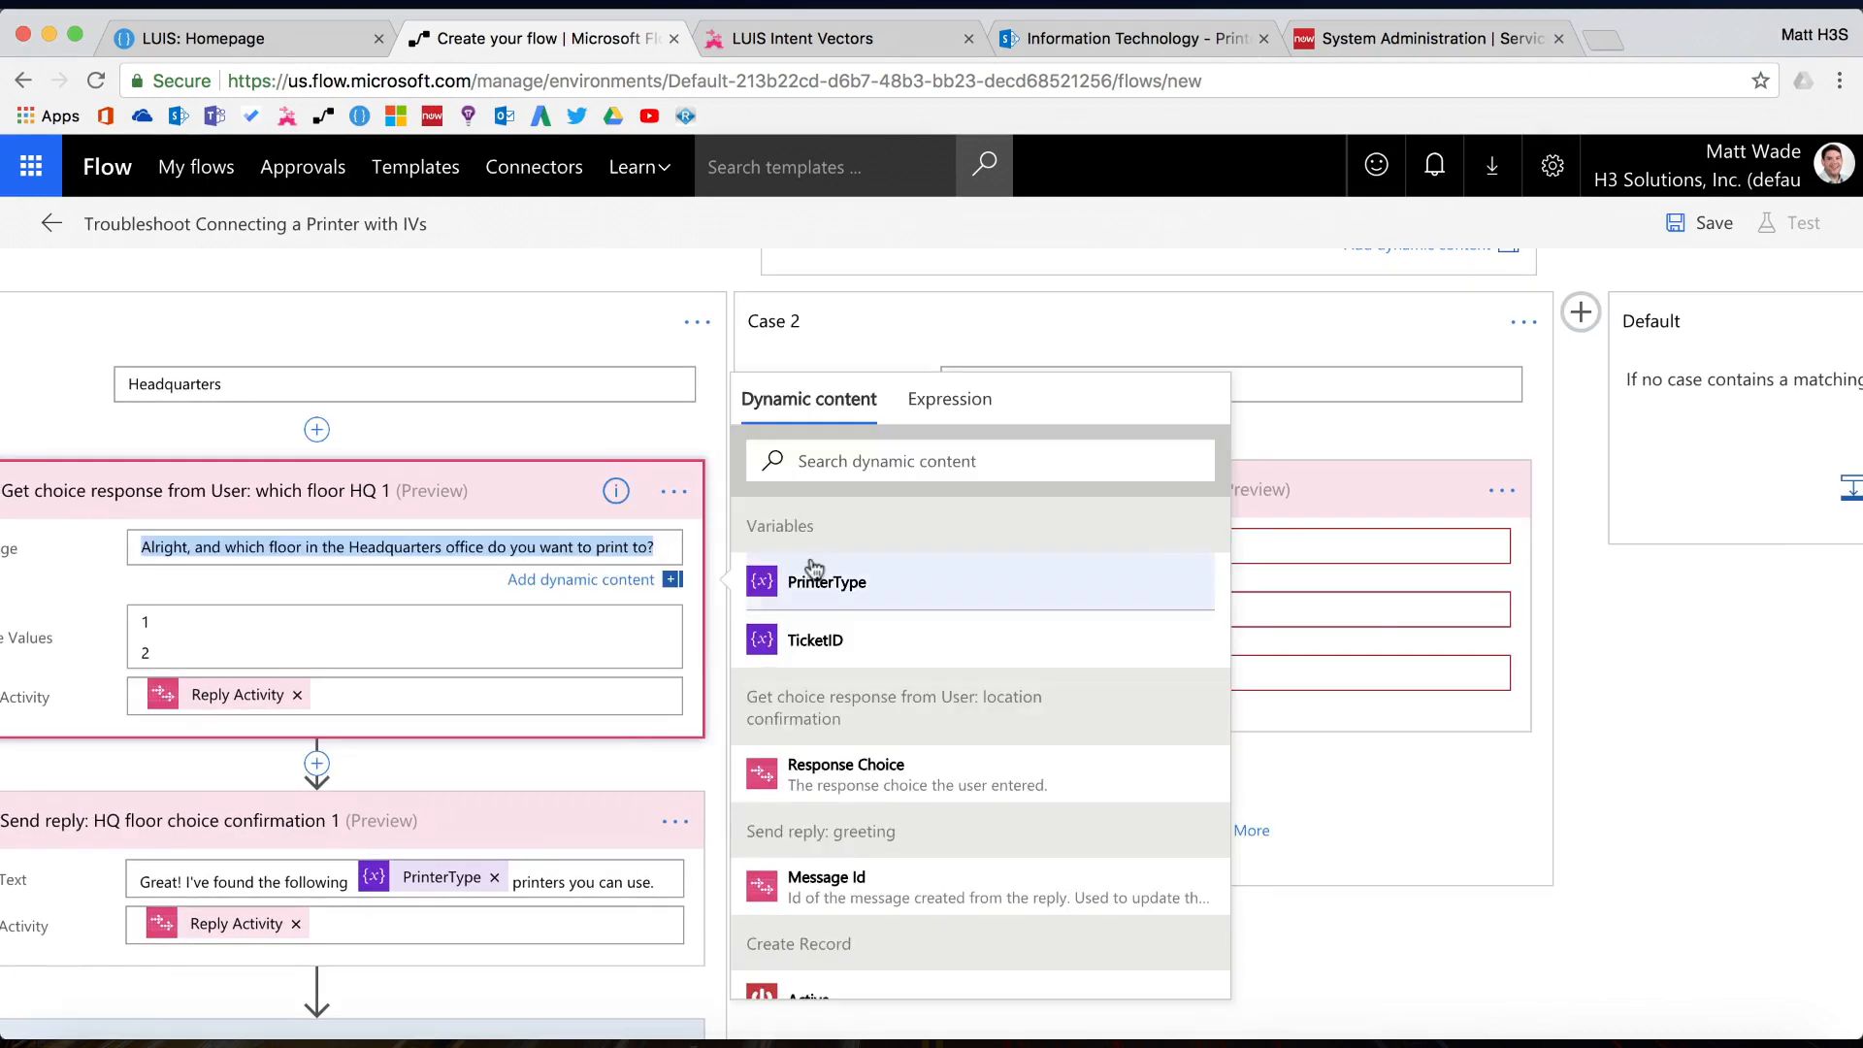
click(1067, 546)
key(ctrl+v)
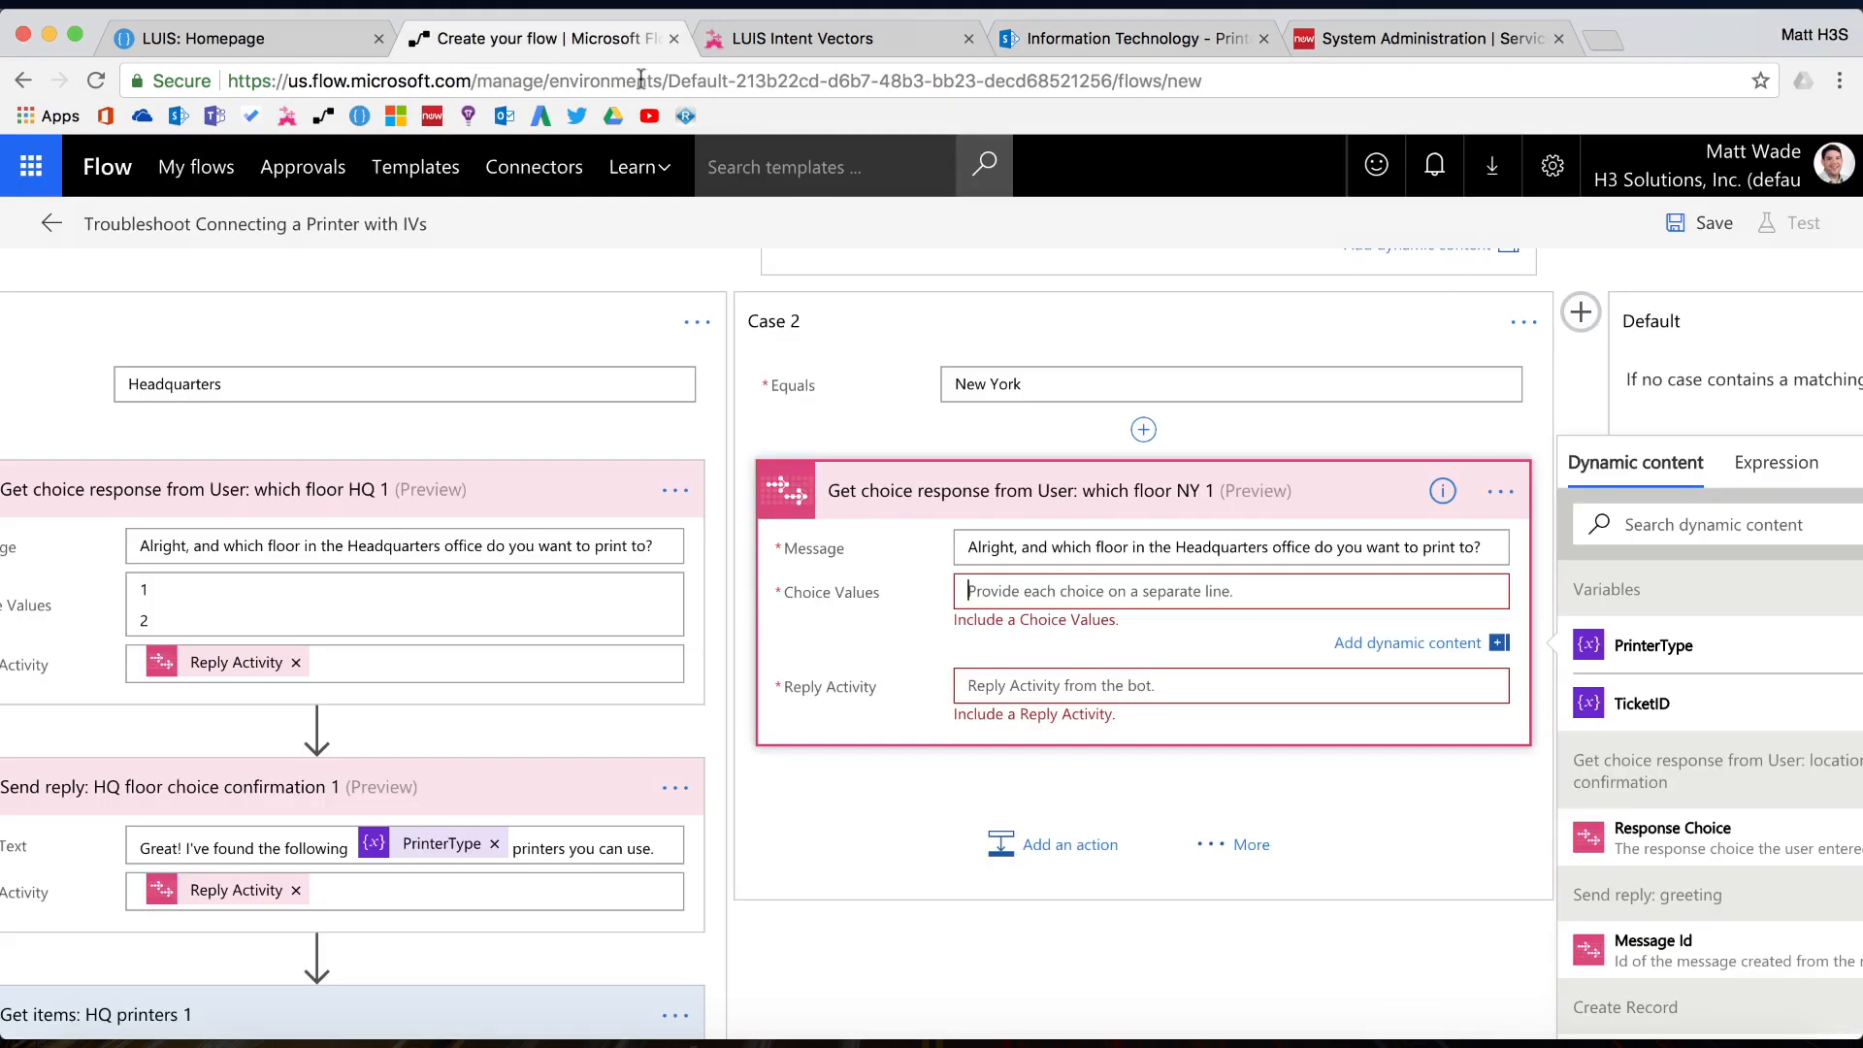
Set the New York floor question's Choice Values to 7 and 8 and its Reply Activity to the trigger's Reply Activity output
text(2)
key(Return)
text(8)
click(1098, 687)
click(1671, 597)
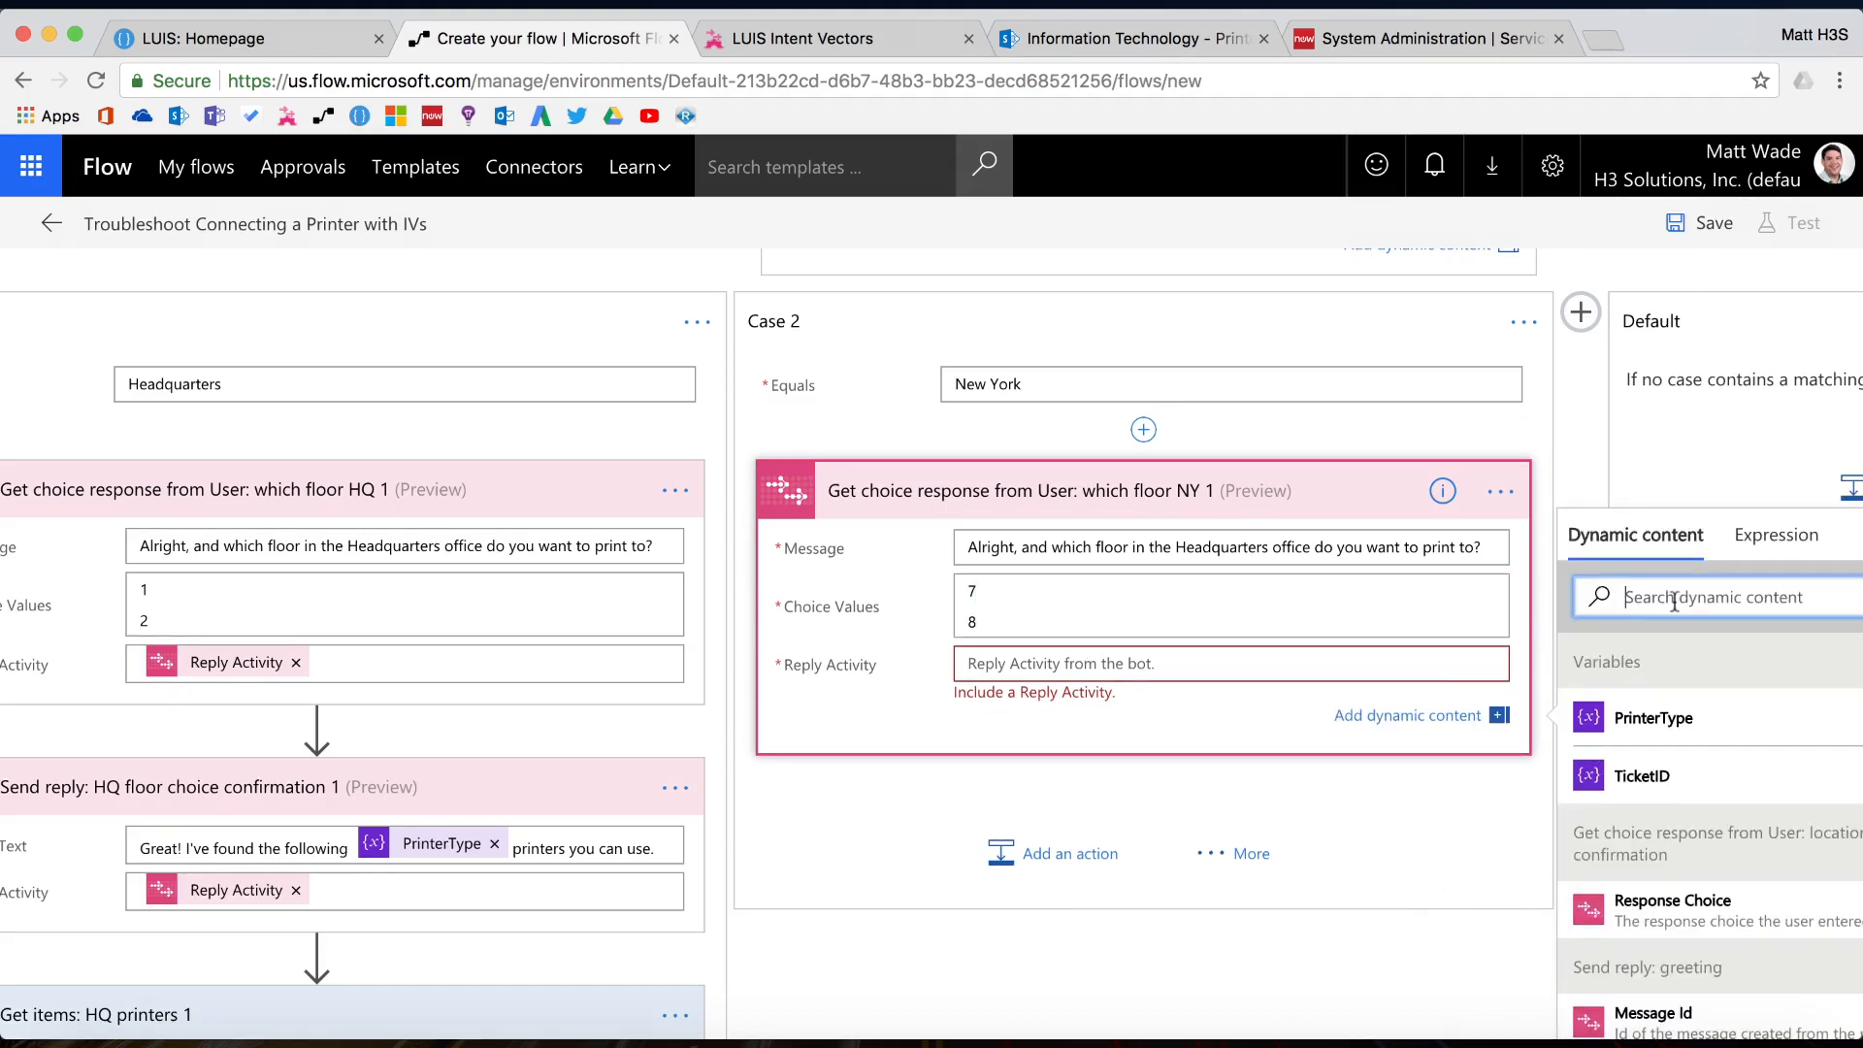
text(reply)
click(1669, 727)
Add a Send reply action after the New York floor question with the text "Great! I've found the following PrinterType printers you can use.", using the PrinterType variable
click(1034, 848)
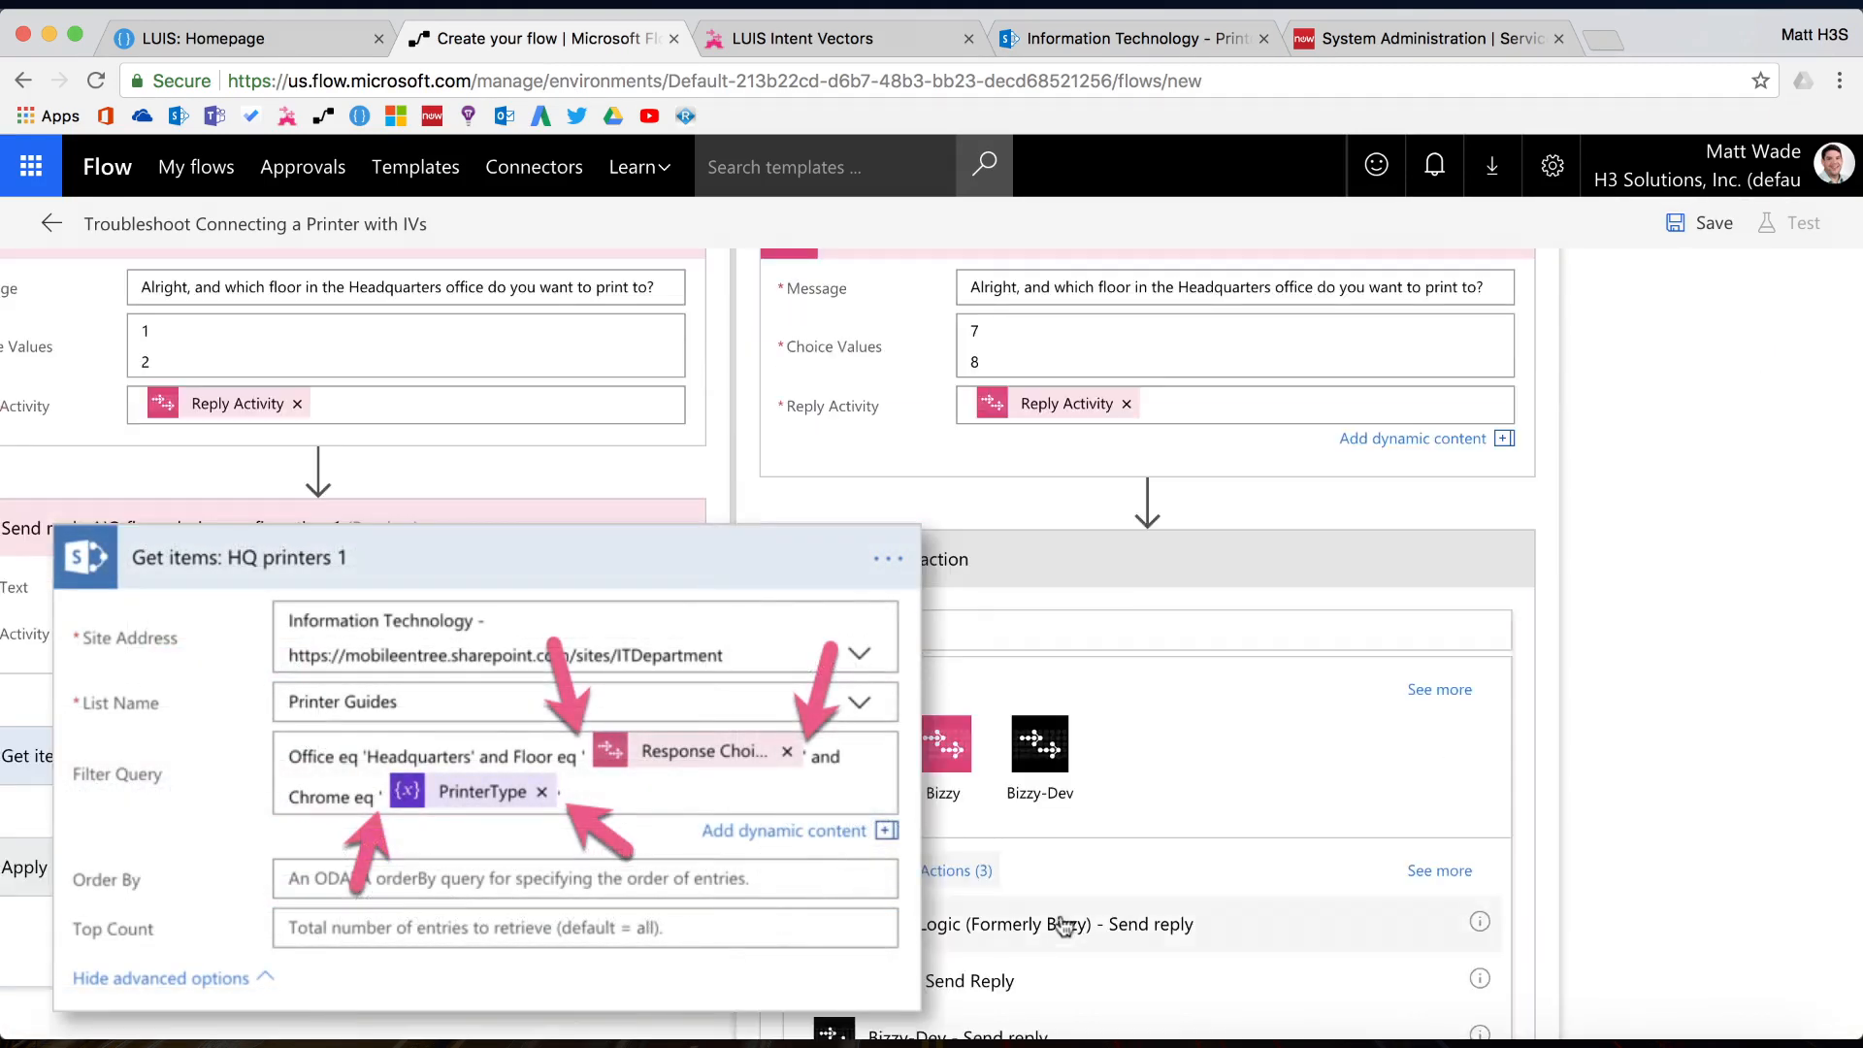
click(970, 977)
click(1230, 616)
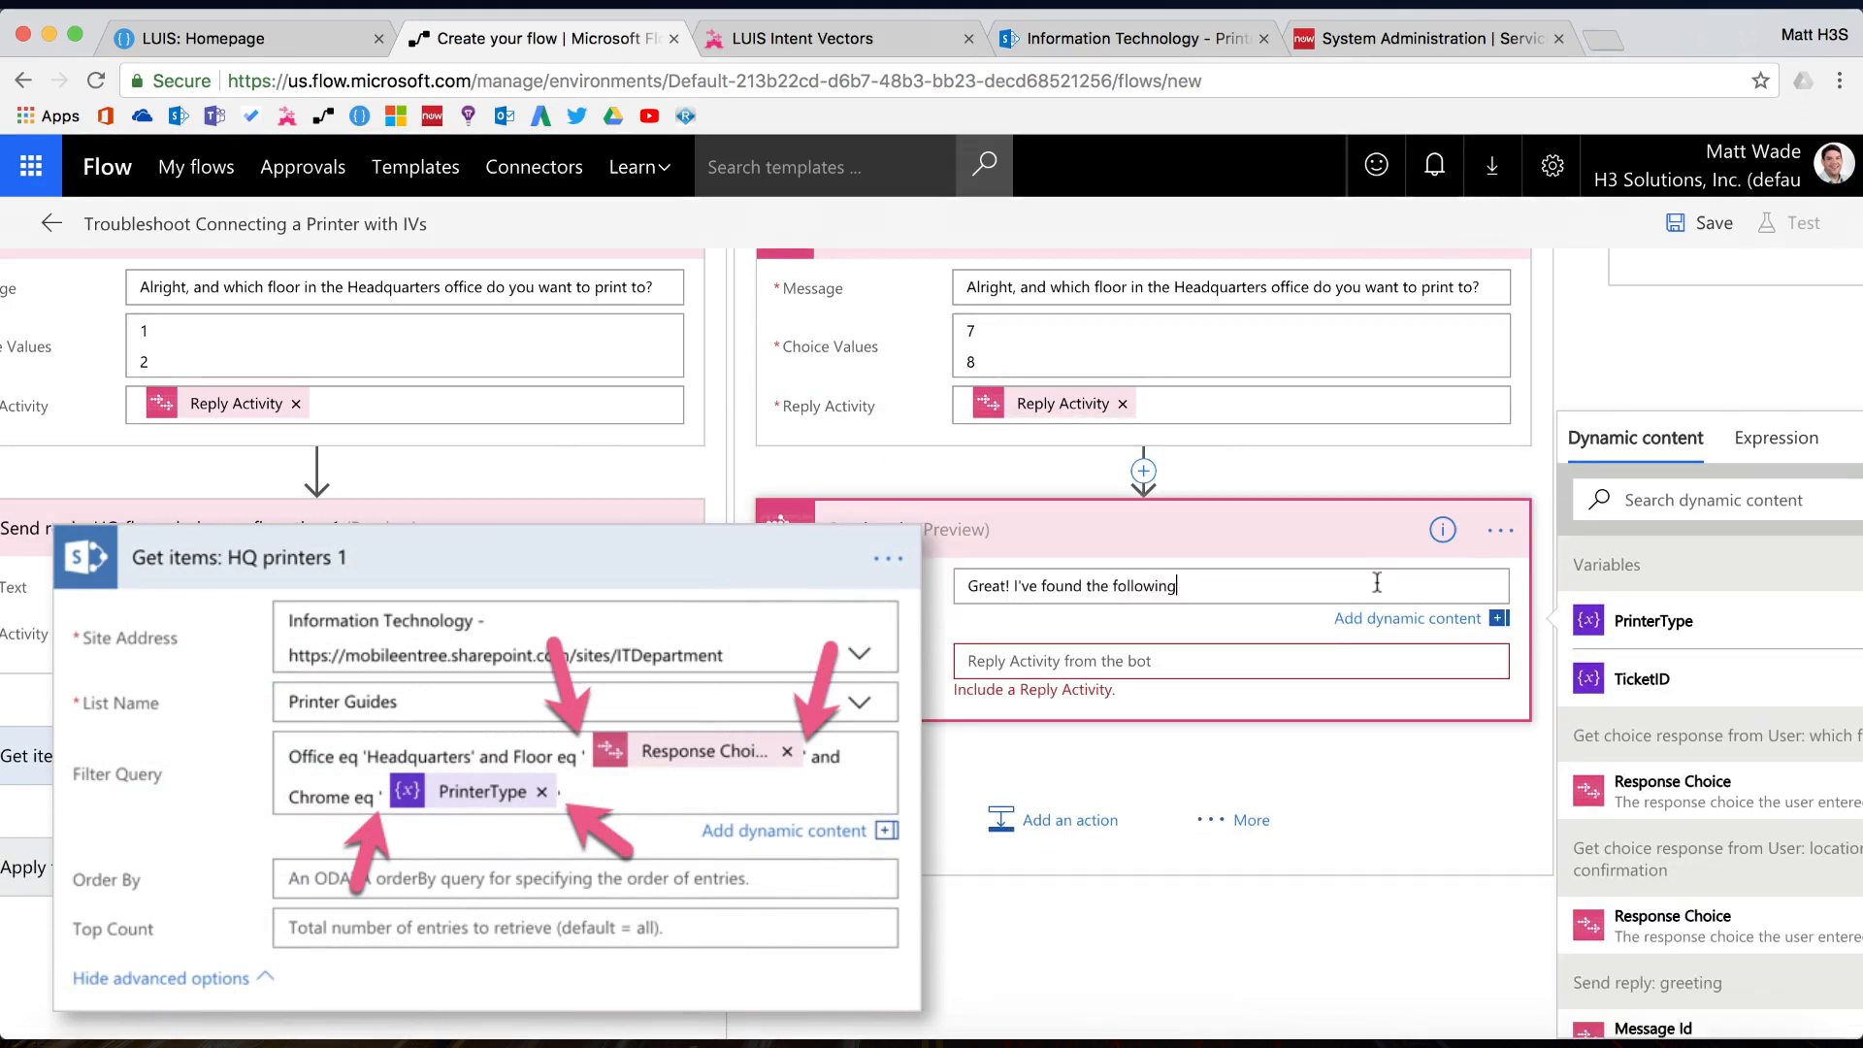
Set the New York confirmation reply's Reply Activity to the trigger's Reply Activity output and rename the action "Send reply: NY floor choice confirmation 1"
click(1292, 660)
click(1672, 556)
text(reply)
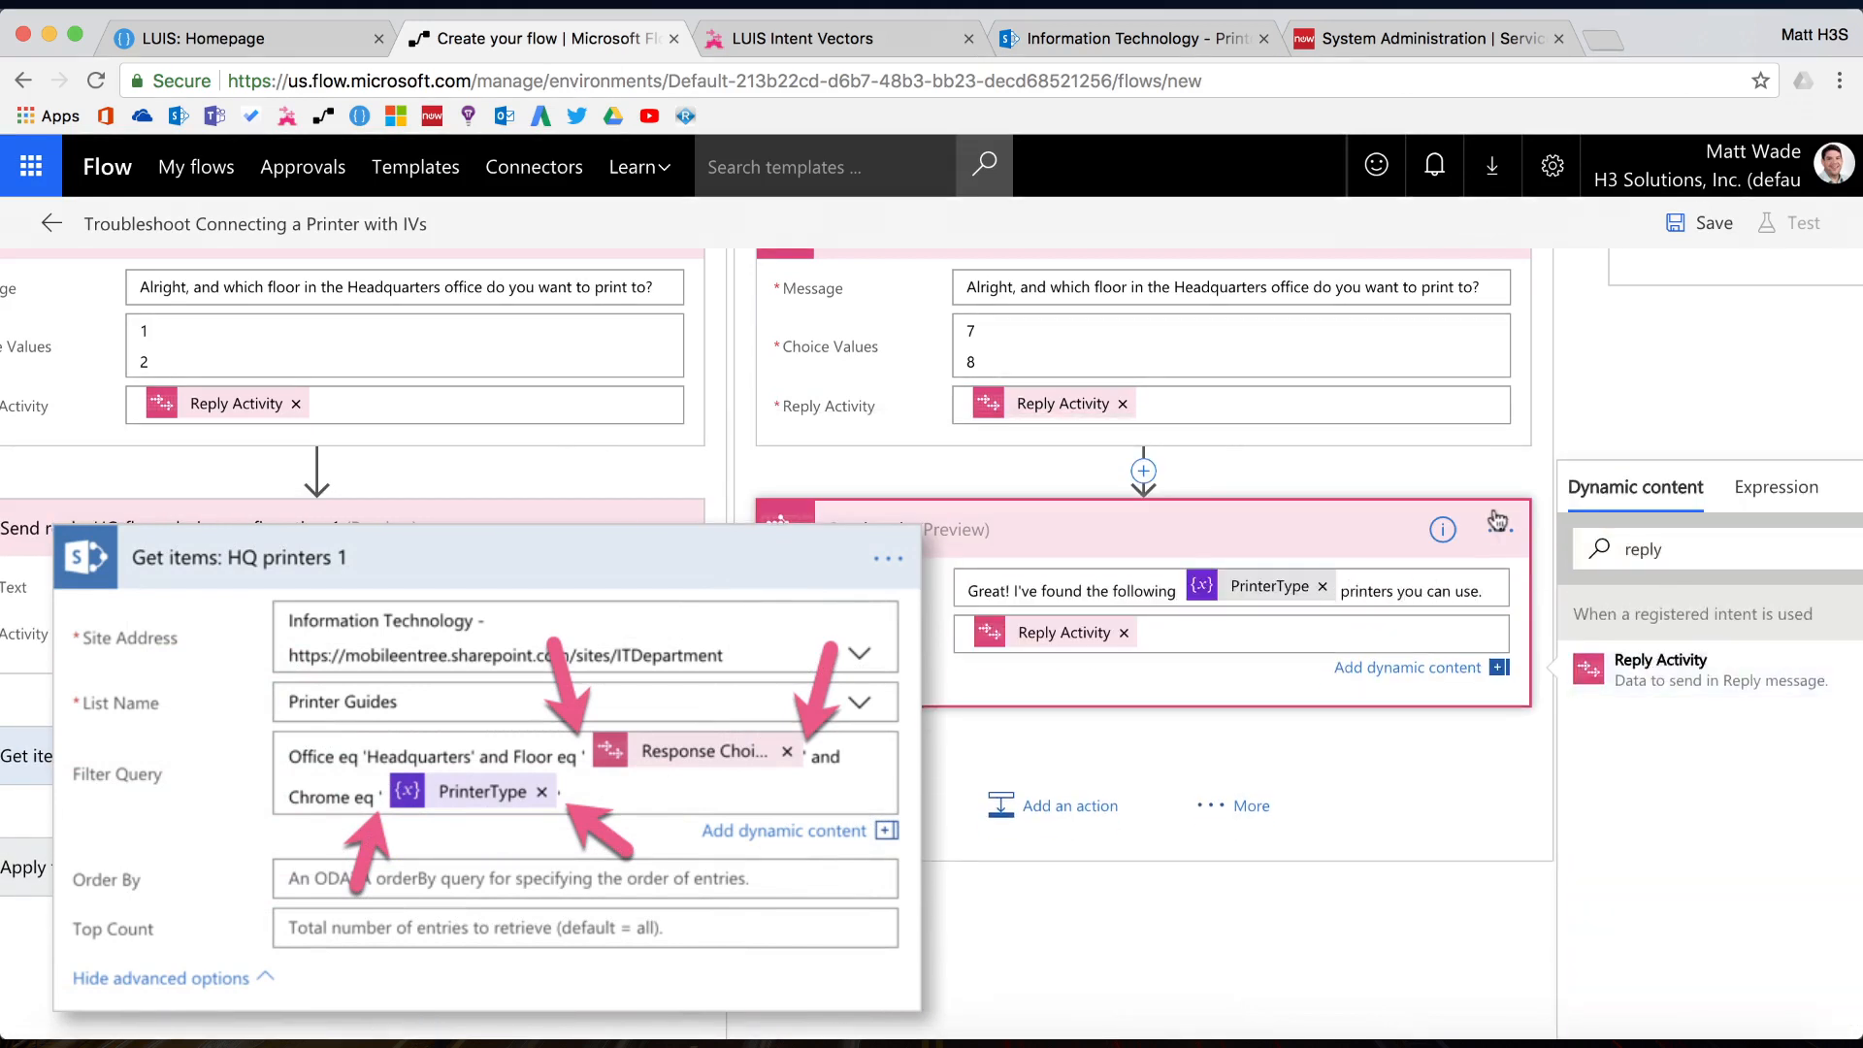
click(1669, 657)
click(1161, 522)
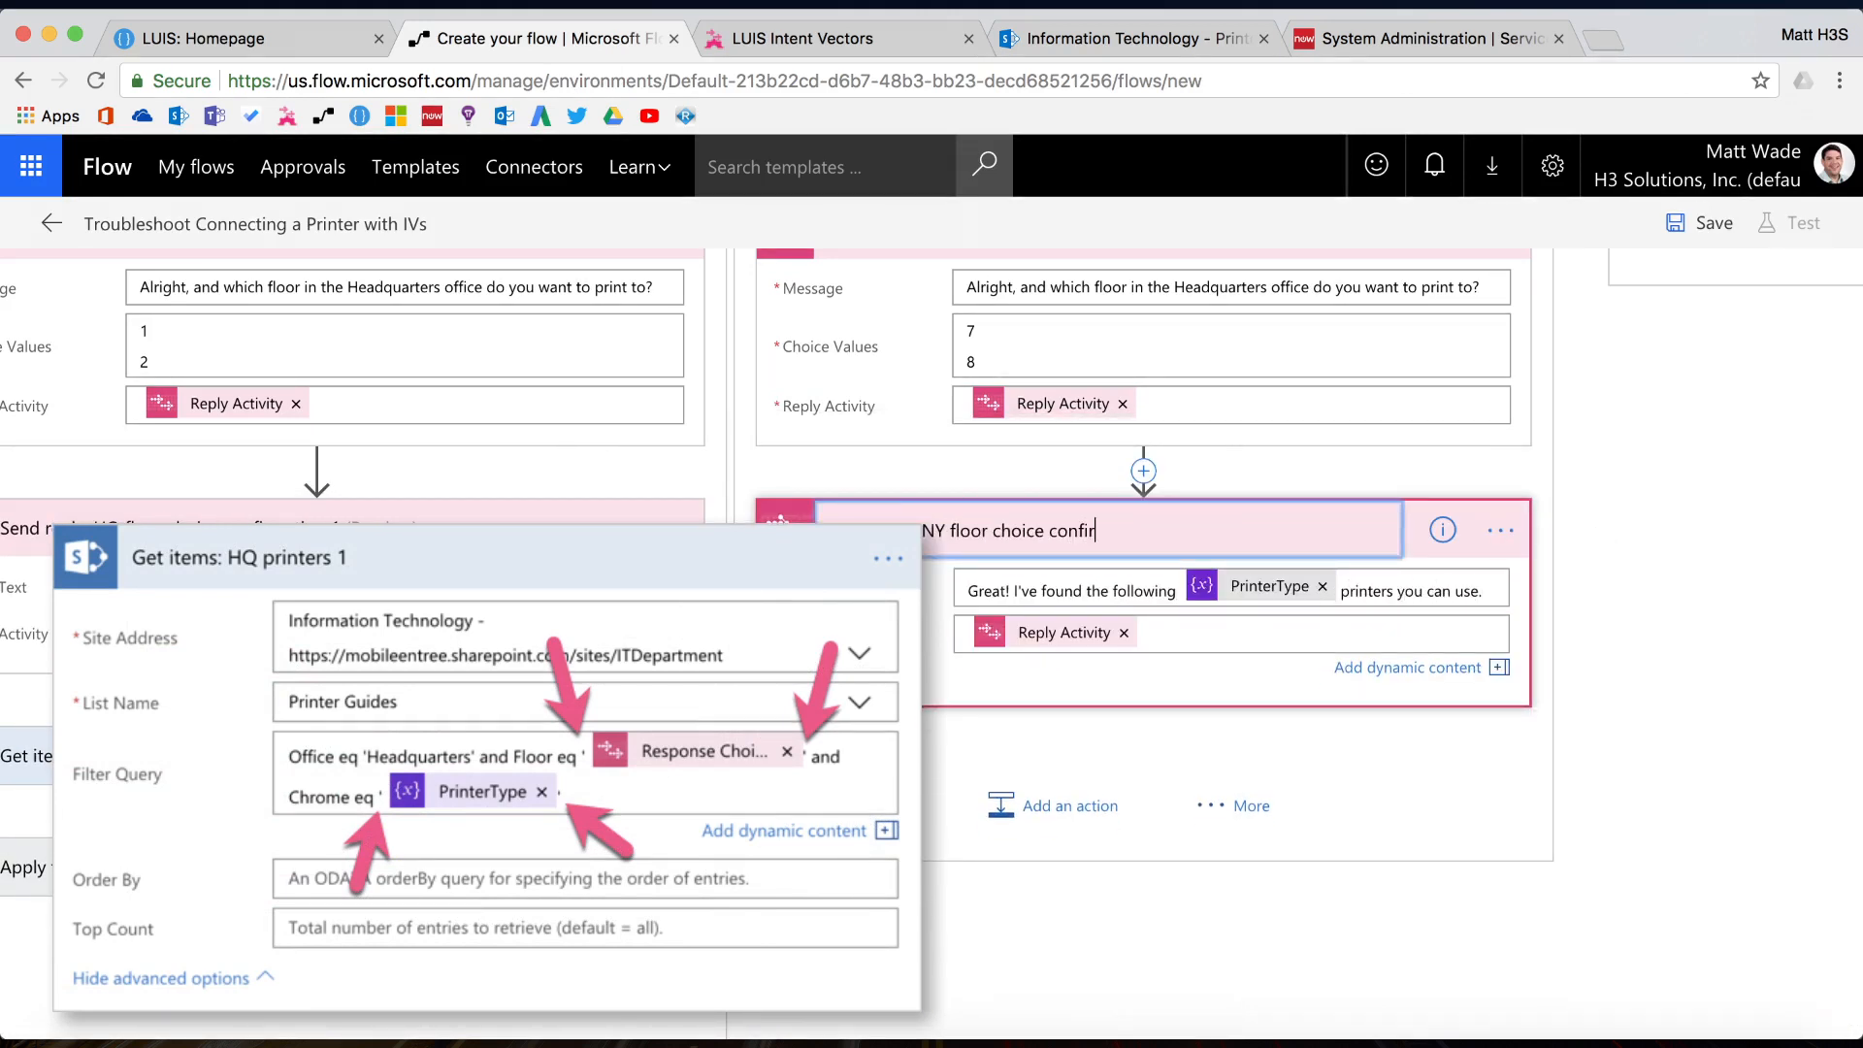
text(mation 1)
Add a SharePoint Get items action to the New York case and name it "Get items: NY printers 1"
click(1003, 805)
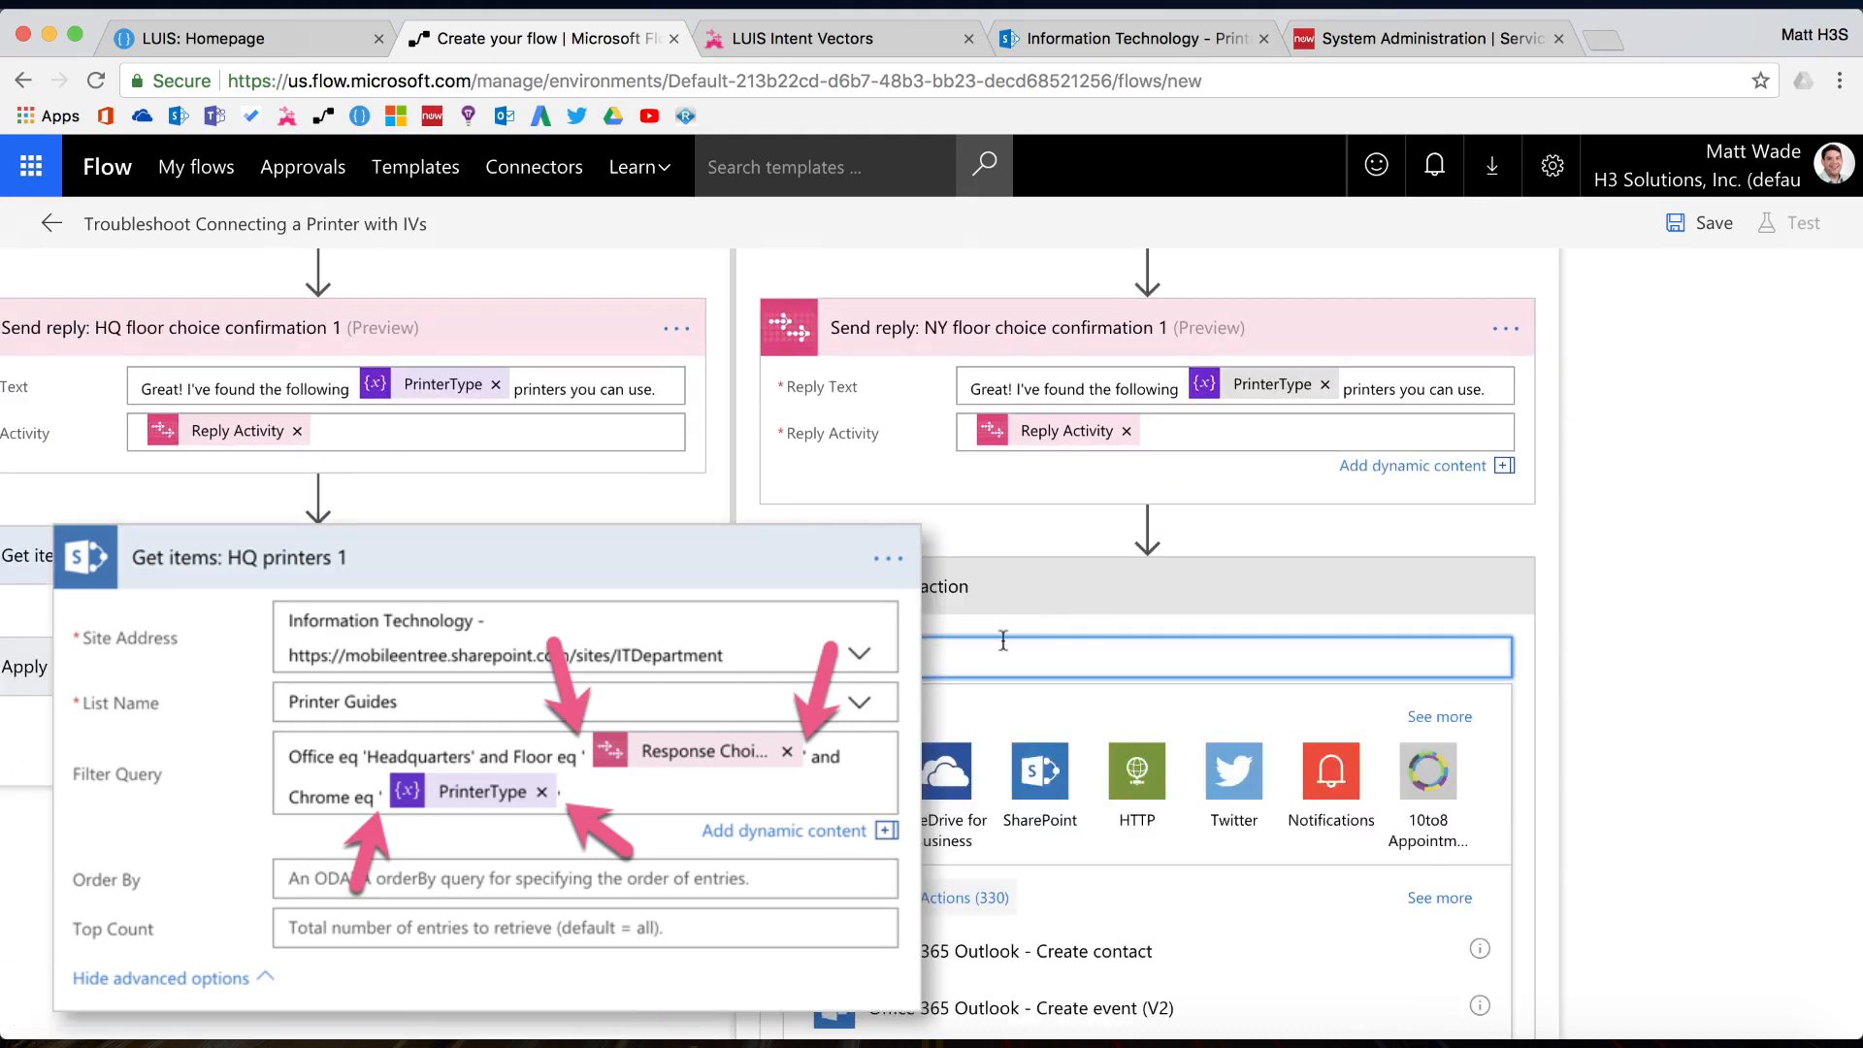
text(get items)
click(981, 1014)
click(1298, 580)
text(: NY printers 1)
key(Return)
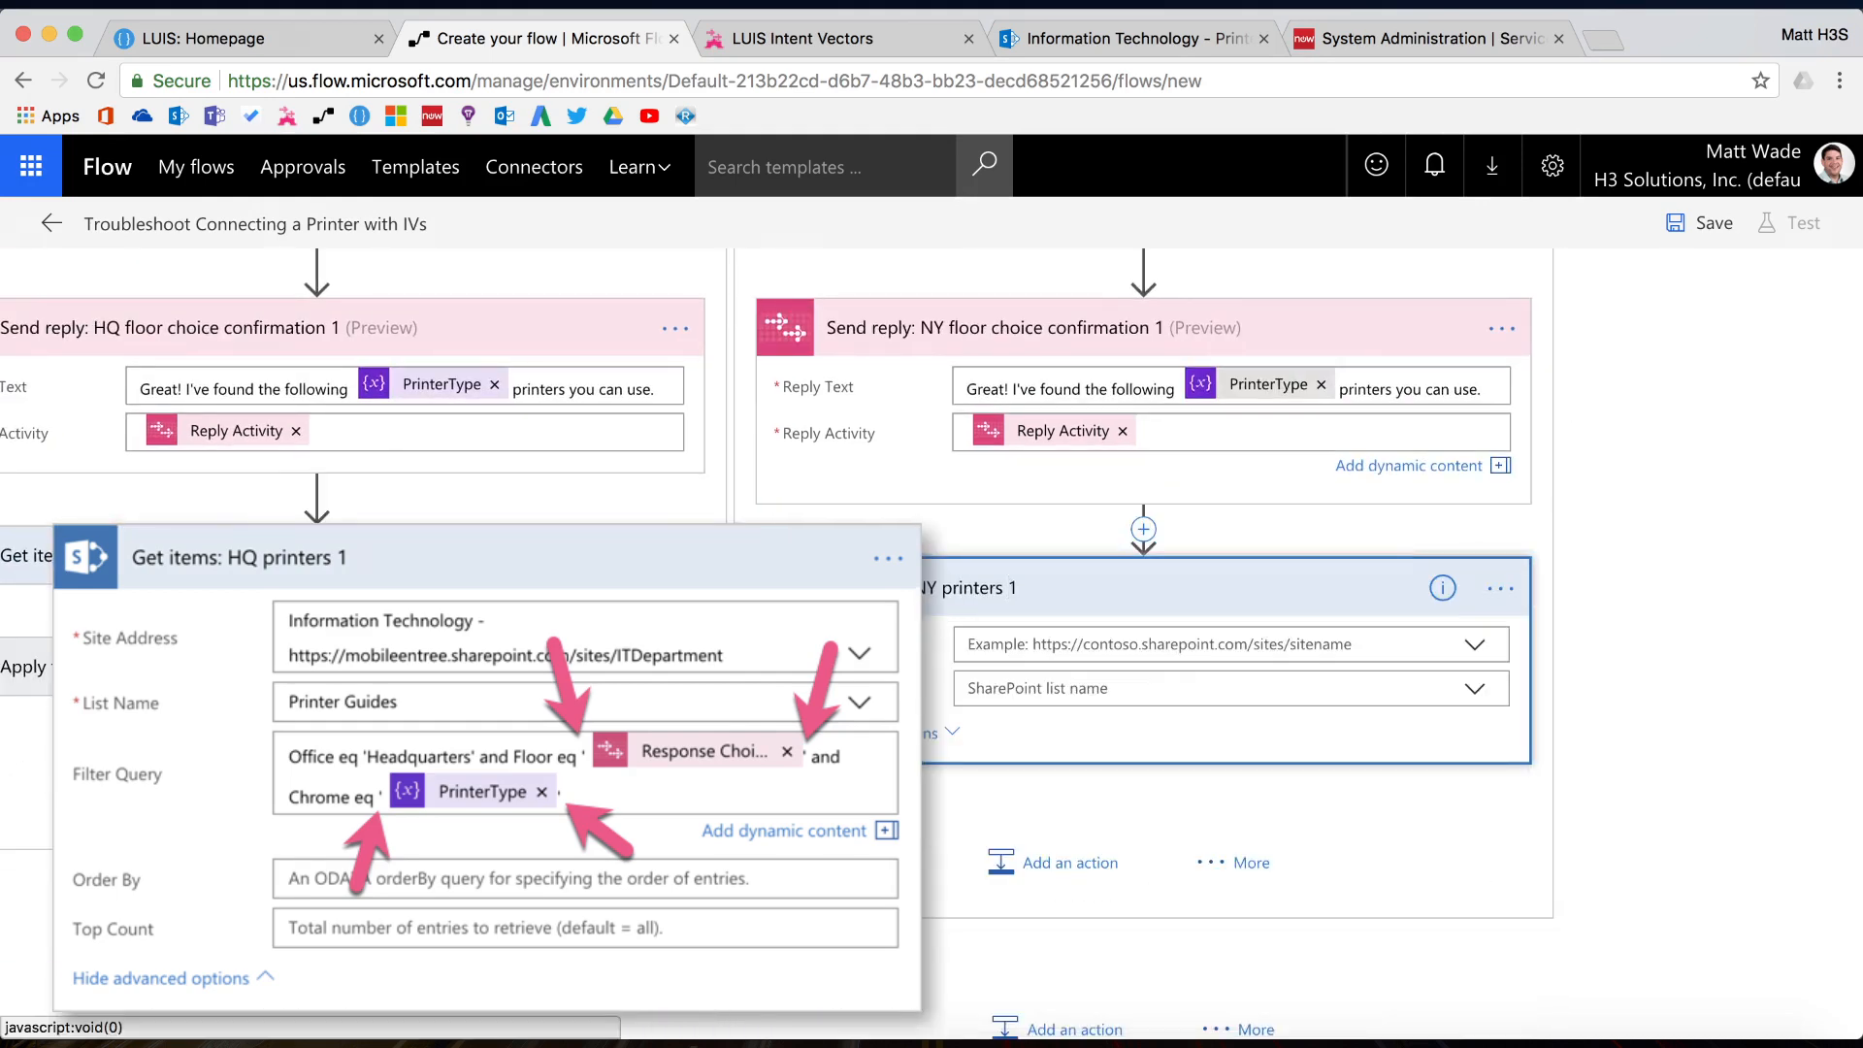
Point the New York Get items action to the Information Technology site and the Printer Guides list
click(1480, 643)
click(1349, 882)
click(1482, 718)
click(1358, 758)
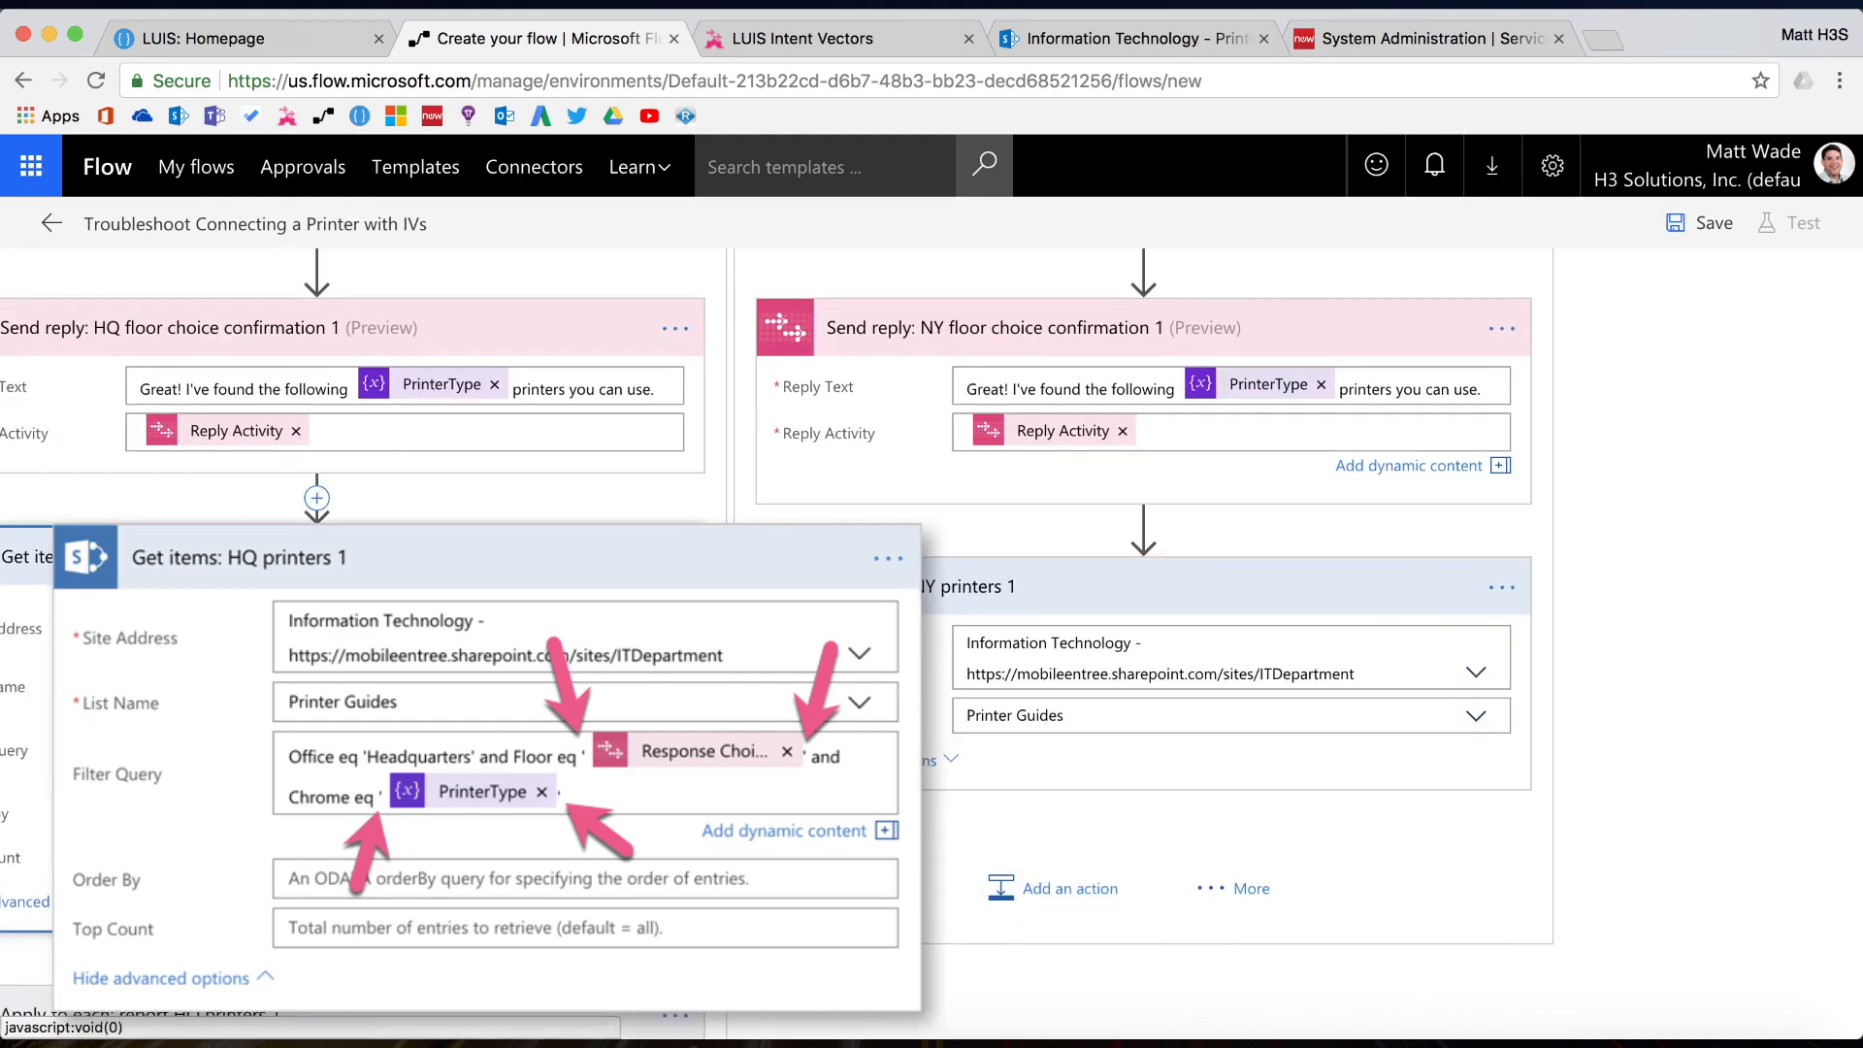
Start the New York Filter Query with "Office eq 'New York' and Floor eq" followed by the New York floor question's Response Choice
click(934, 762)
click(1010, 760)
text(Office eq 'New York' and Floor eq)
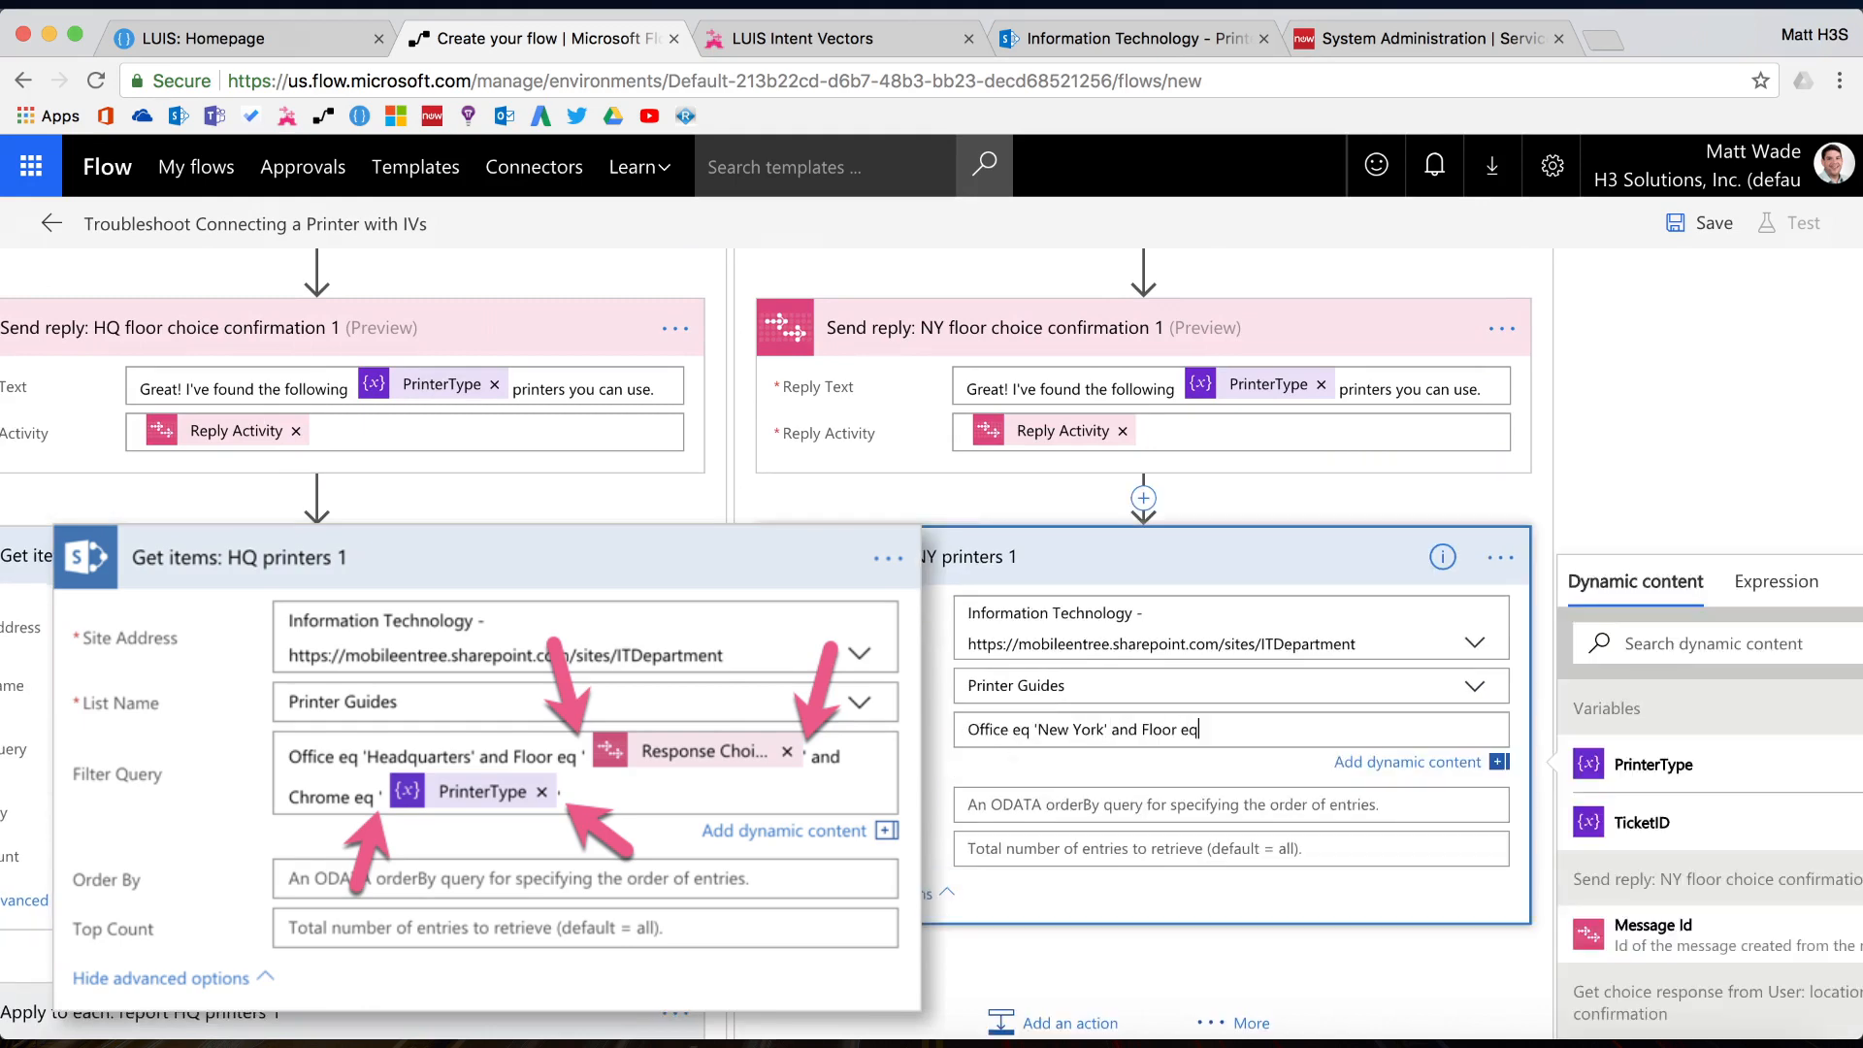
scroll(1484, 765, right, 2)
click(1514, 644)
text(response)
click(1484, 897)
Extend the New York Filter Query with "and Chrome eq" and the PrinterType variable, and collapse both Get items actions
text(and)
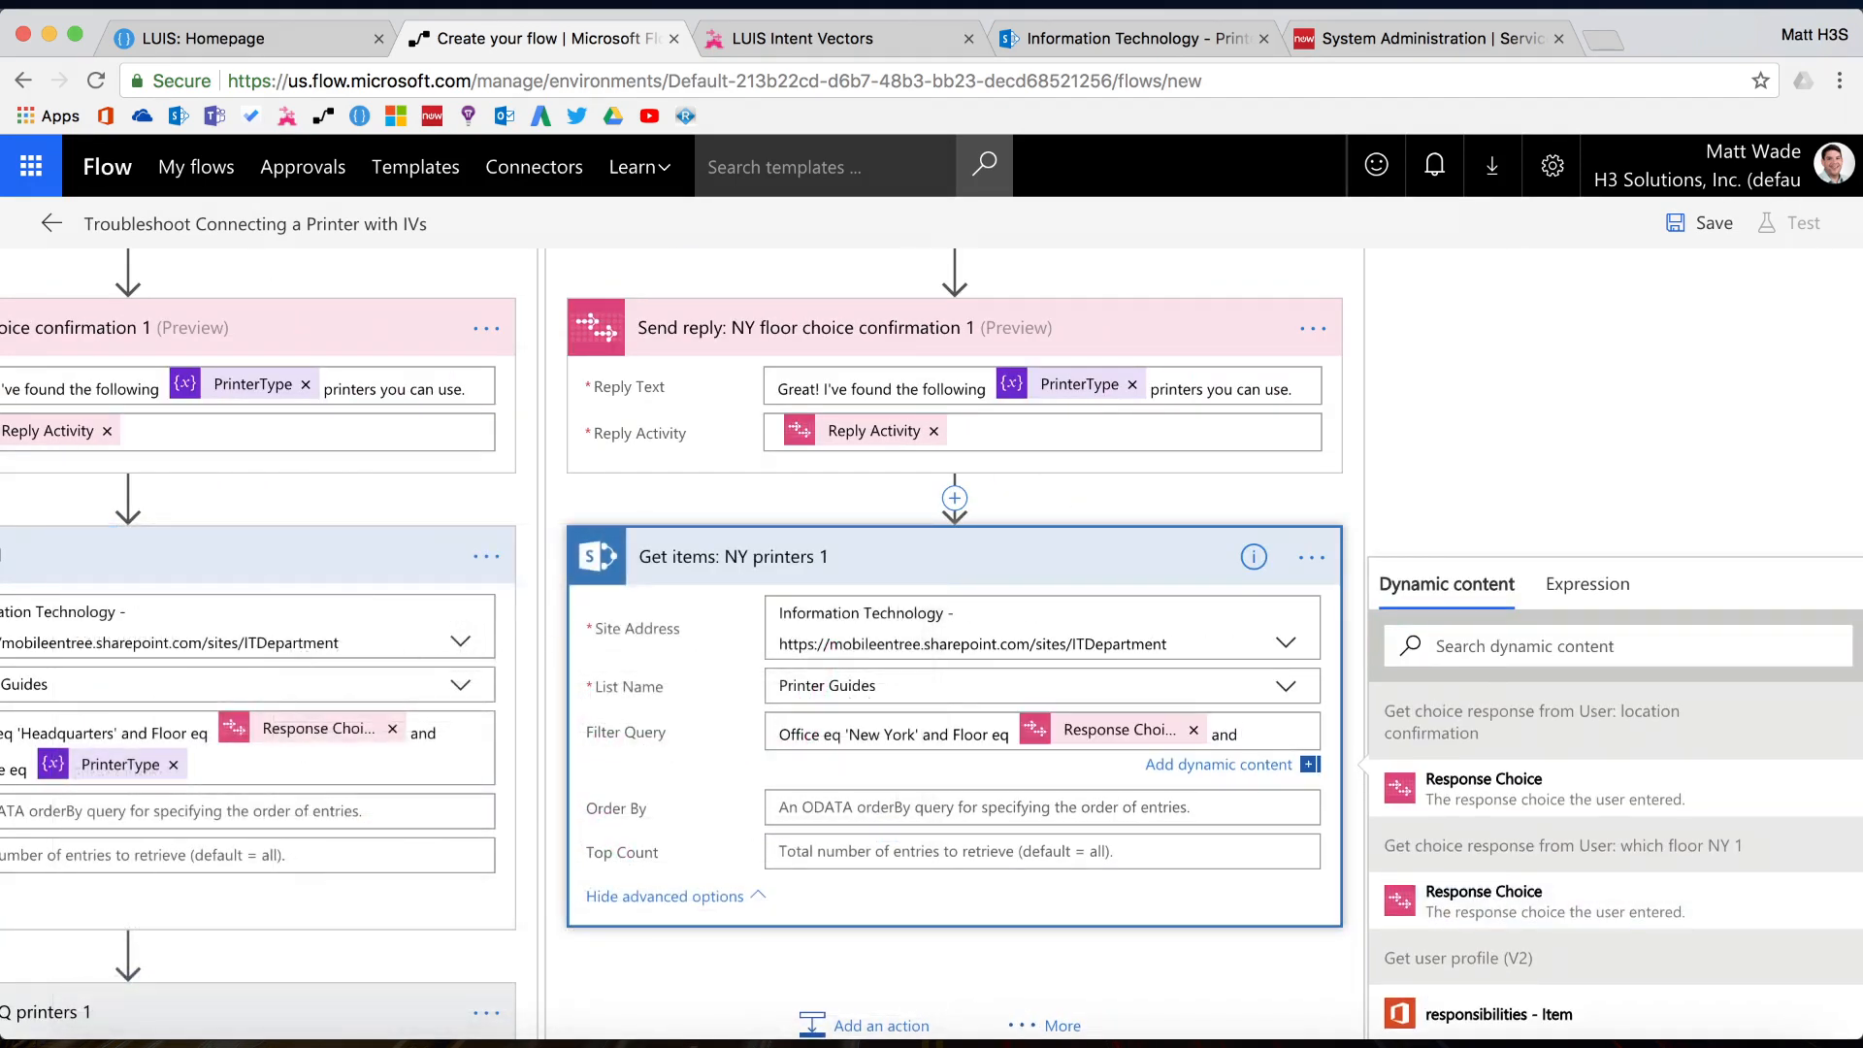
text( Chrome eq)
click(1498, 687)
text(print)
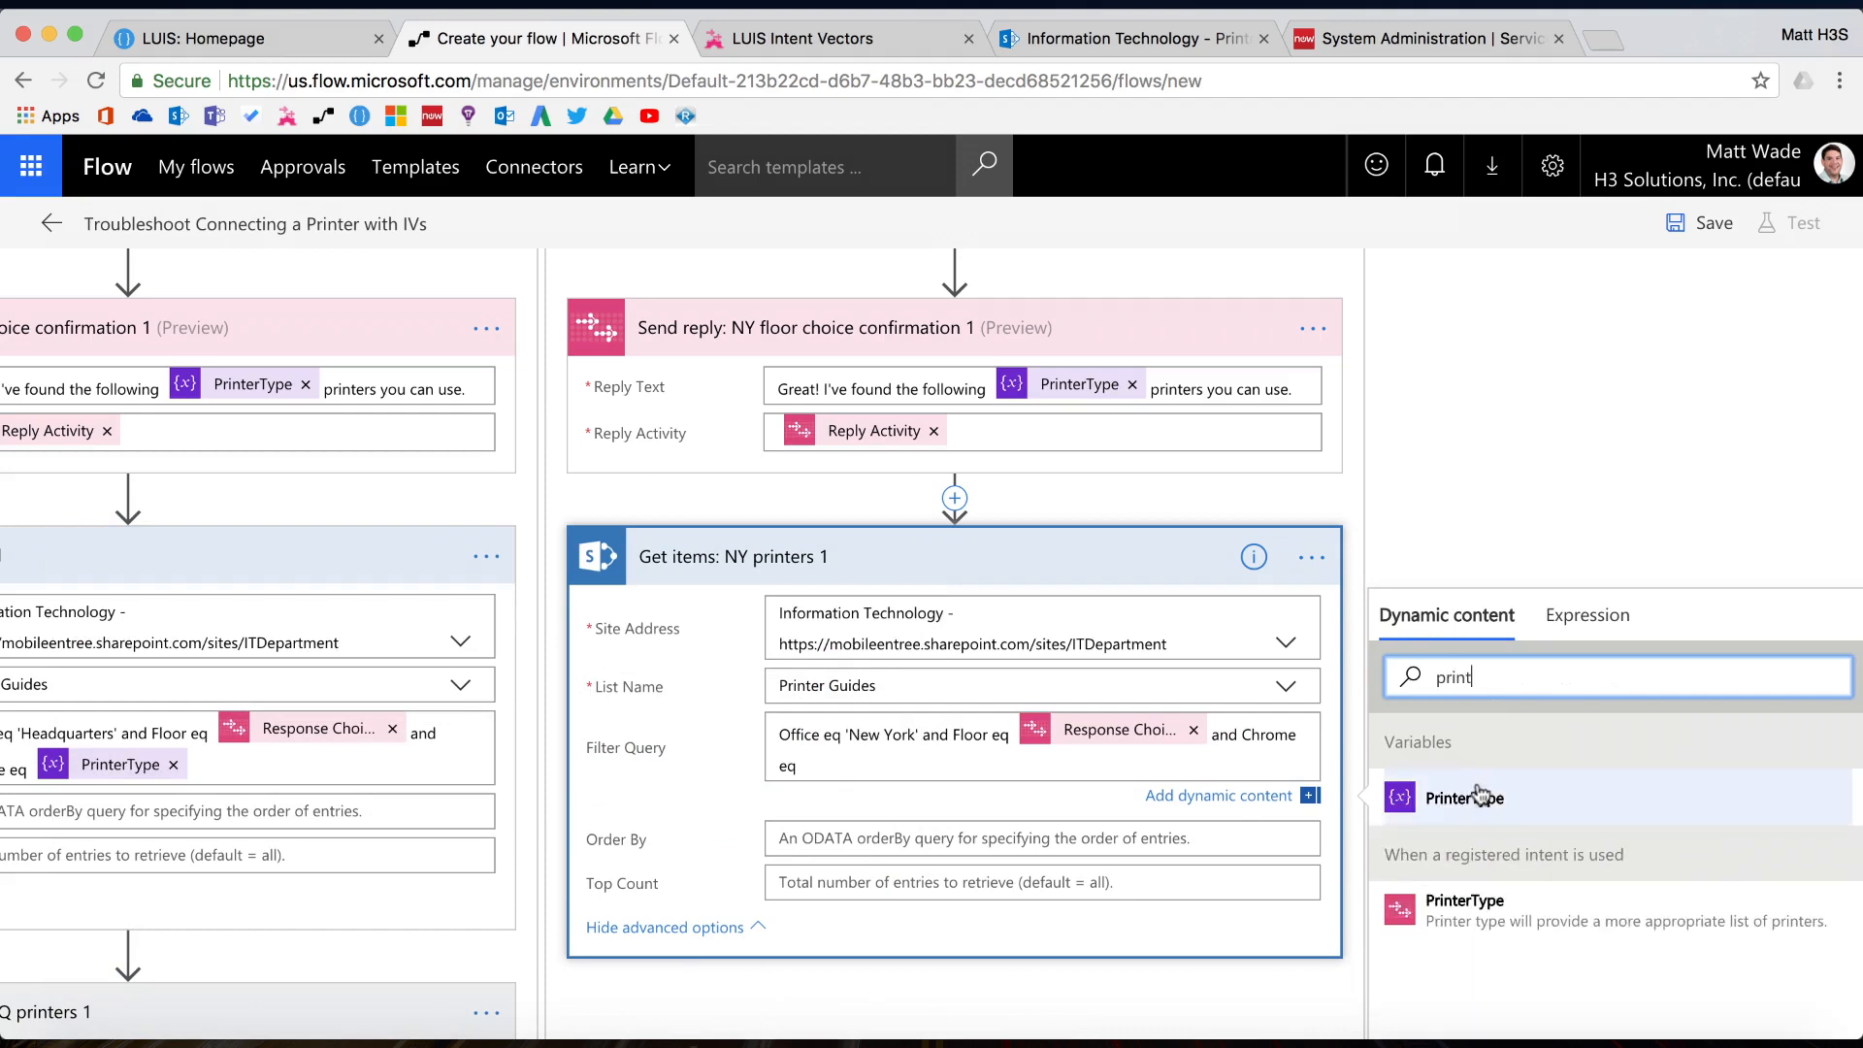
click(1484, 794)
click(1097, 556)
click(417, 556)
Add an Apply to each named "Apply to each: report NY printers 1" that loops over the value output of the New York Get items action
click(1063, 667)
click(1225, 740)
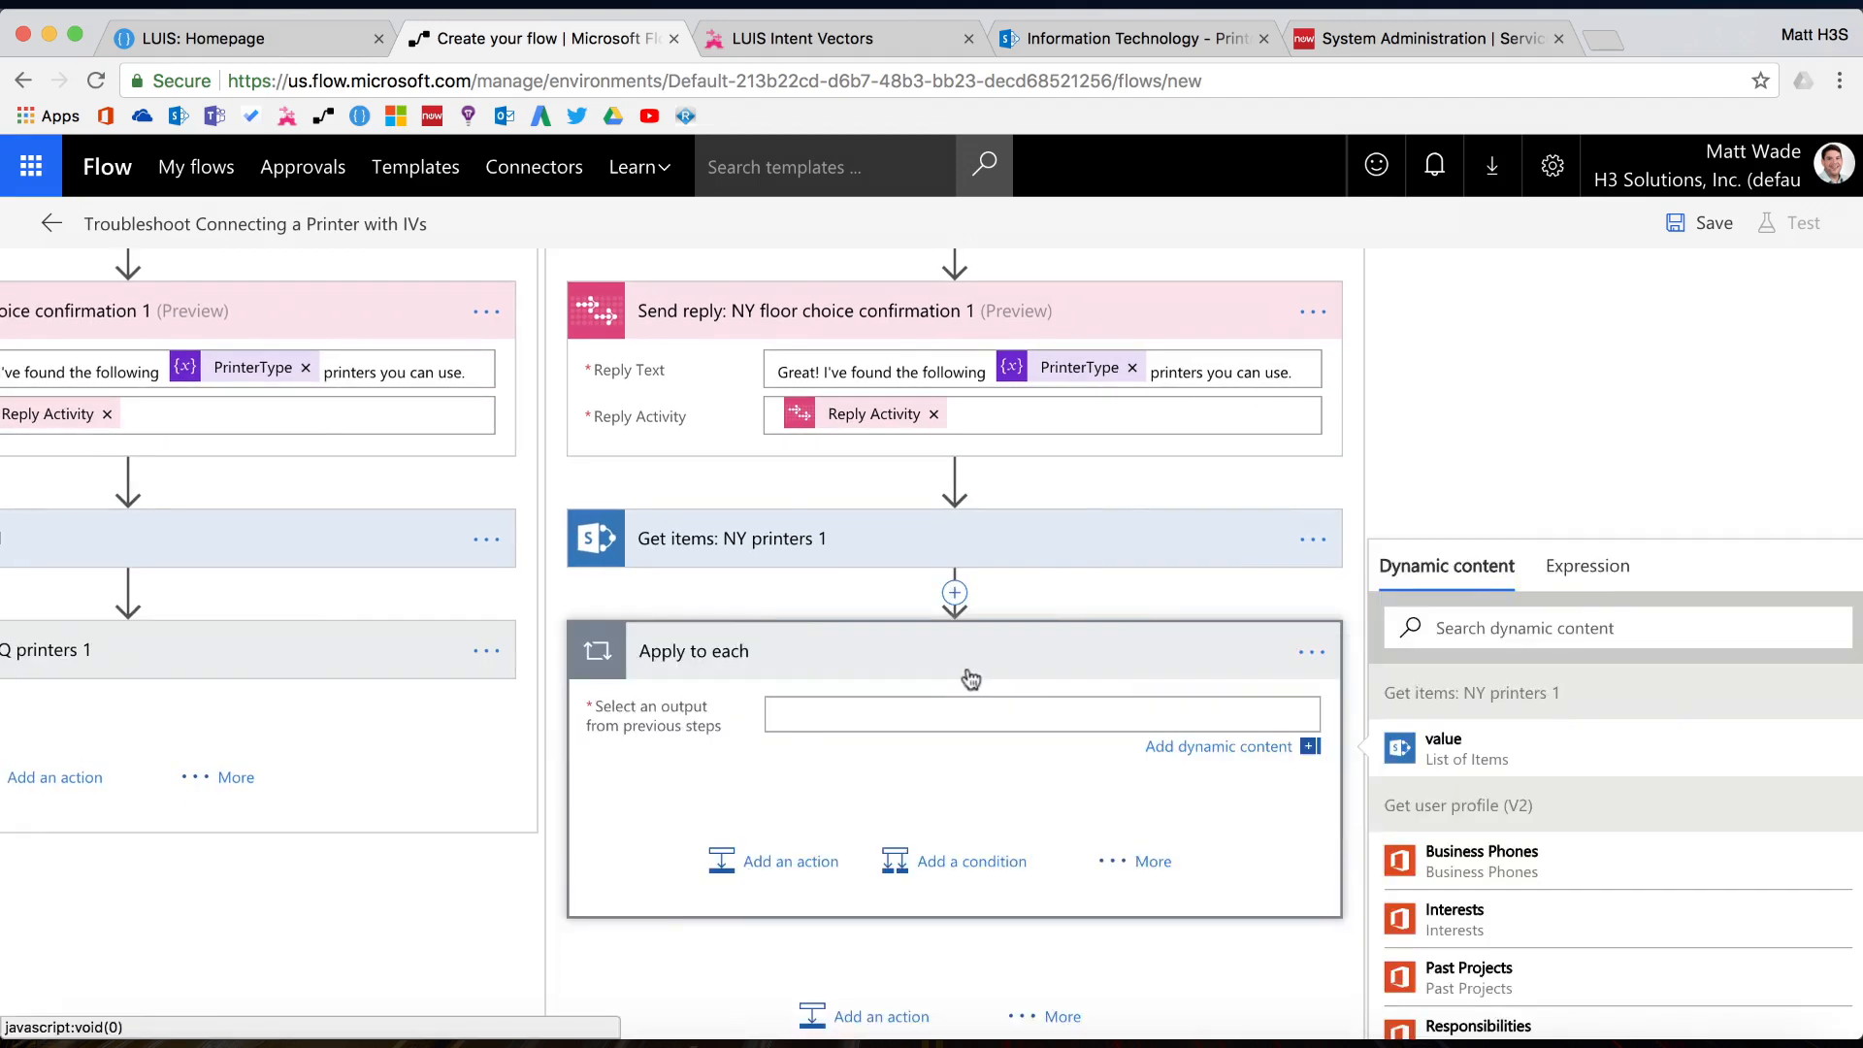
click(1316, 651)
click(1504, 653)
click(1602, 645)
click(1074, 650)
text(: report NY printers 1)
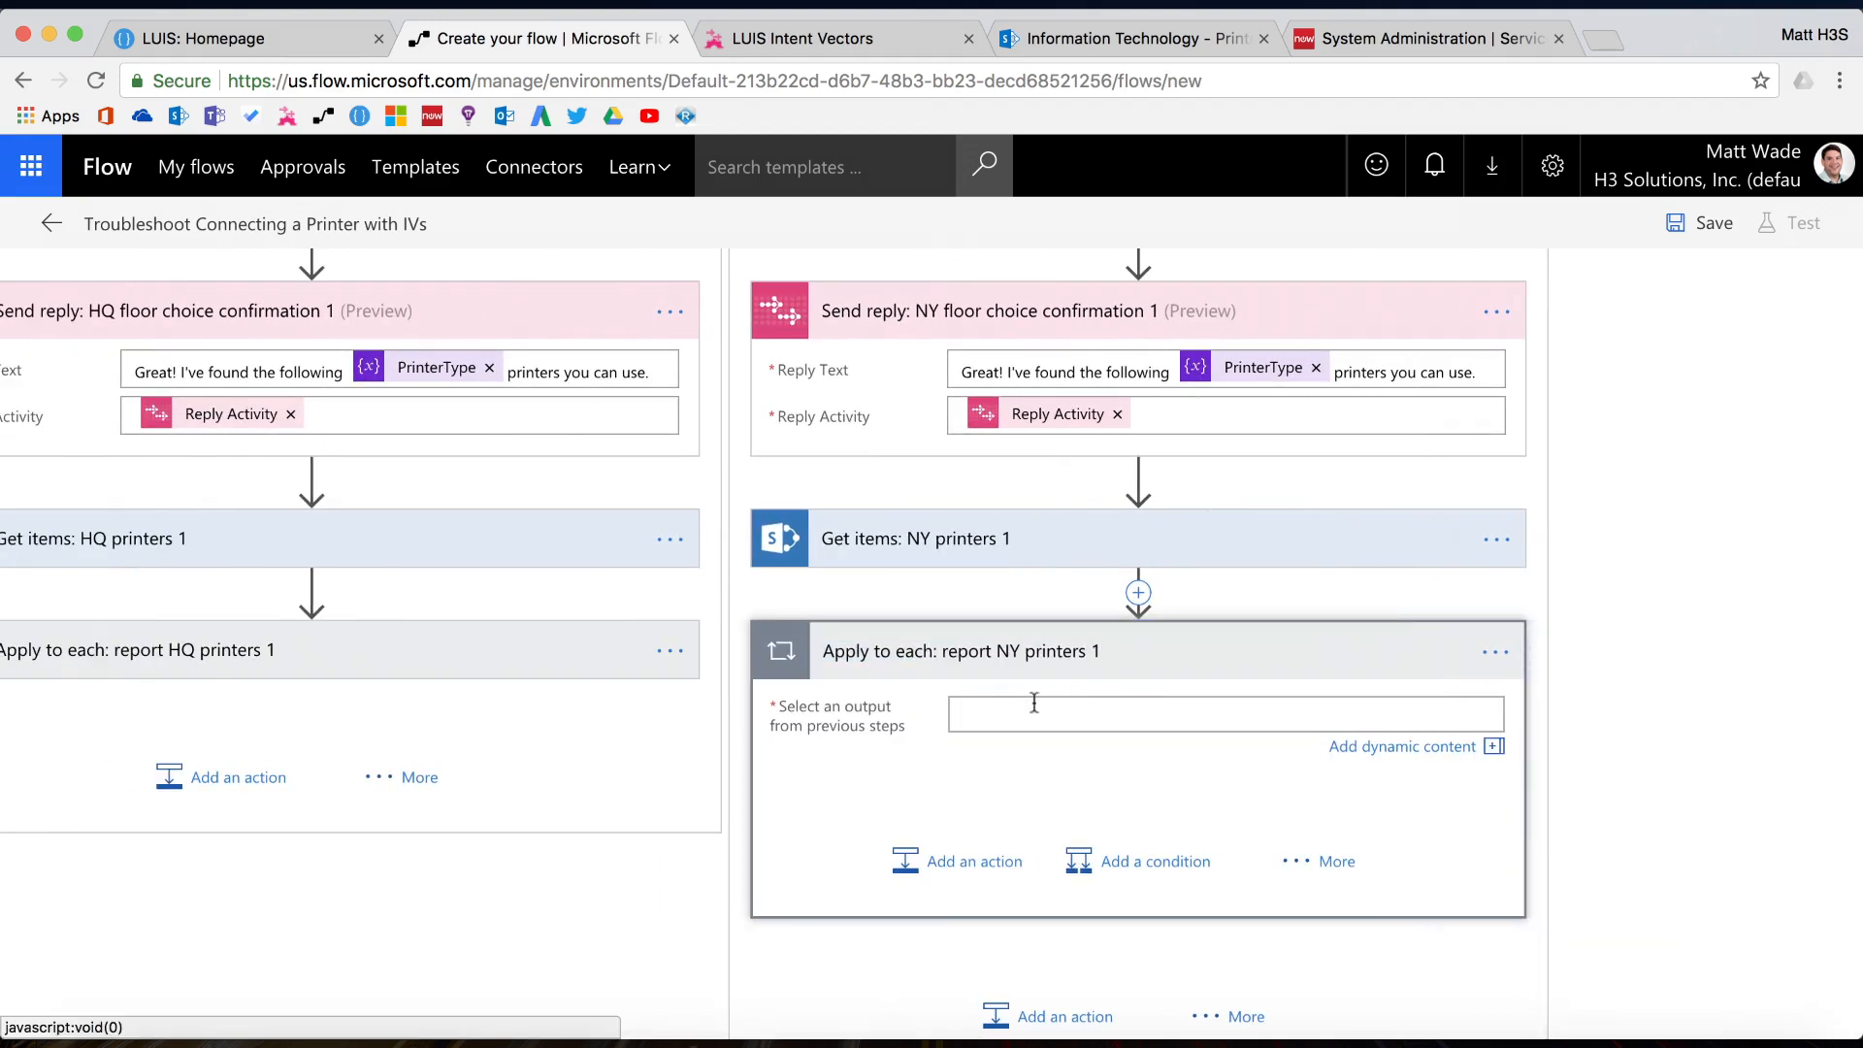
click(1225, 714)
click(1580, 719)
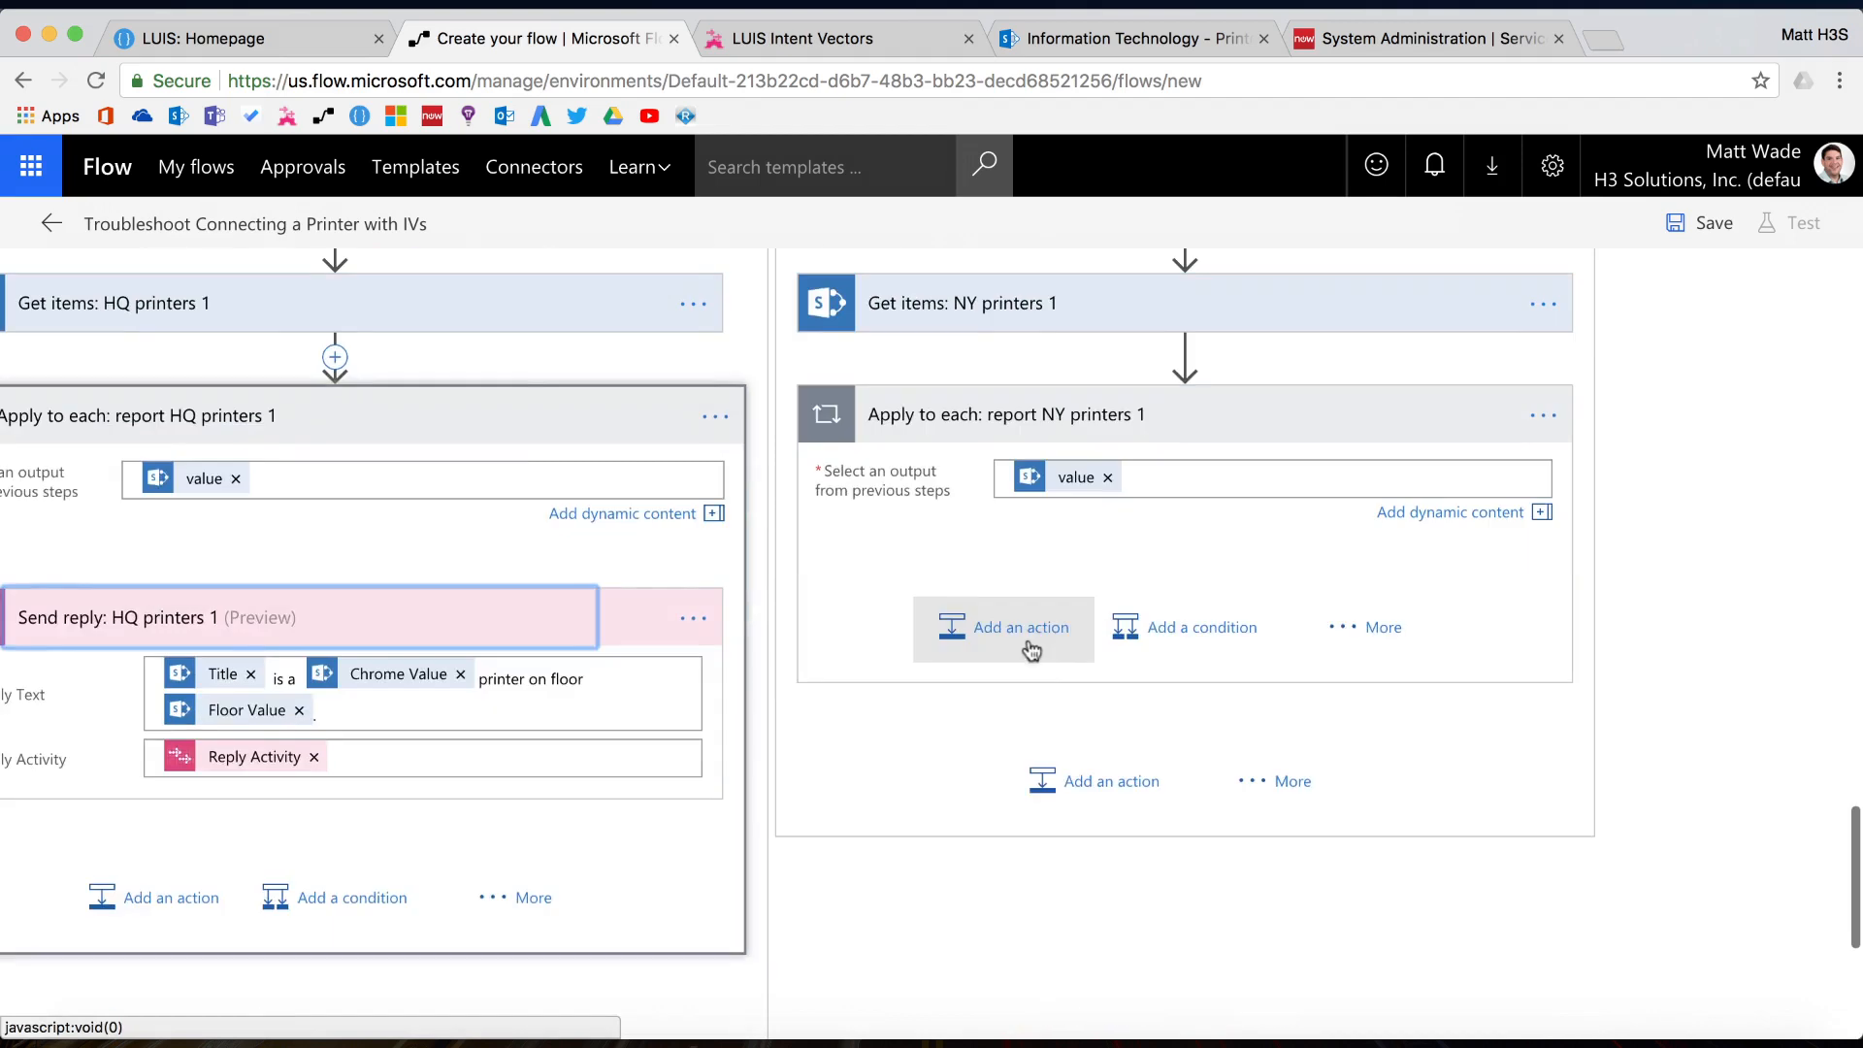
Add a Send reply action inside the New York loop and name it "Send reply: NY printers 1"
click(1027, 645)
text(send reply)
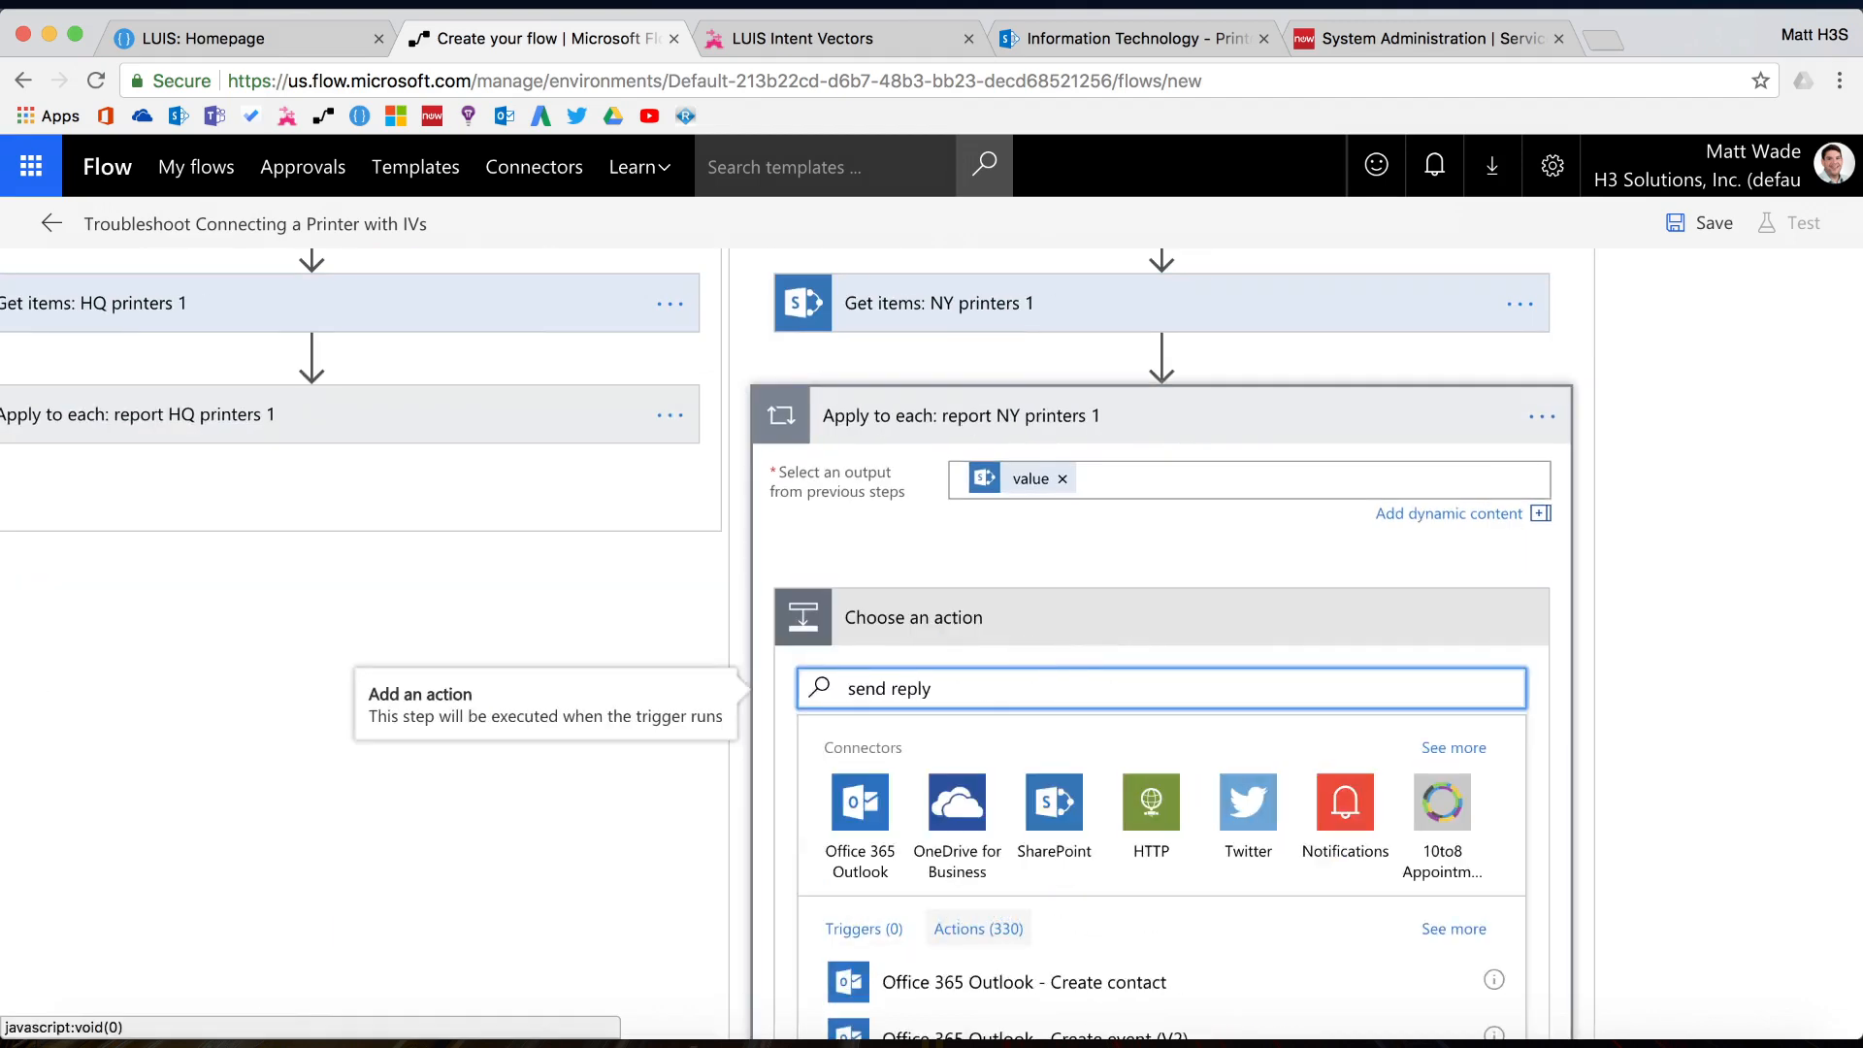
click(1019, 999)
click(1060, 621)
text(: NY print)
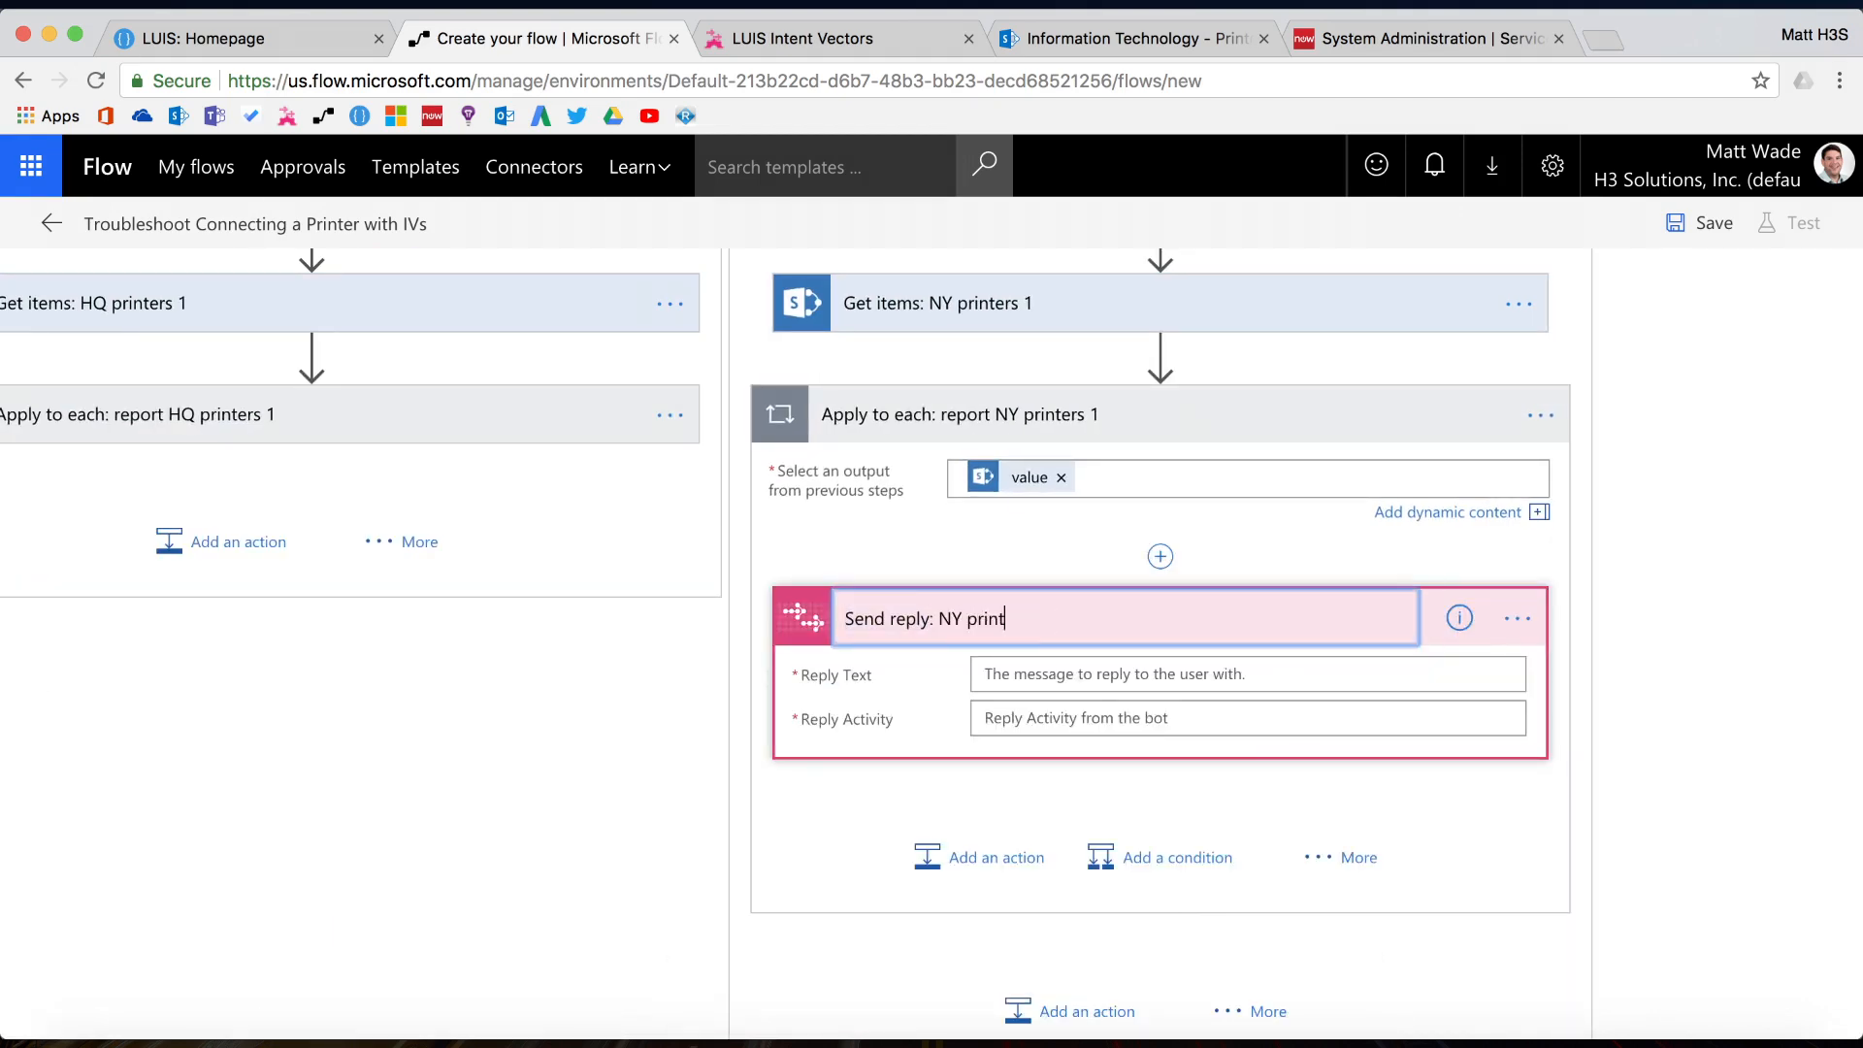
text(ers 1)
key(Return)
Compose the New York printers Reply Text as "Title is a Chrome Value printer on floor Floor Value.", using the SharePoint fields for Title, Chrome Value and Floor Value
click(1045, 665)
click(1727, 590)
text(title)
click(1688, 828)
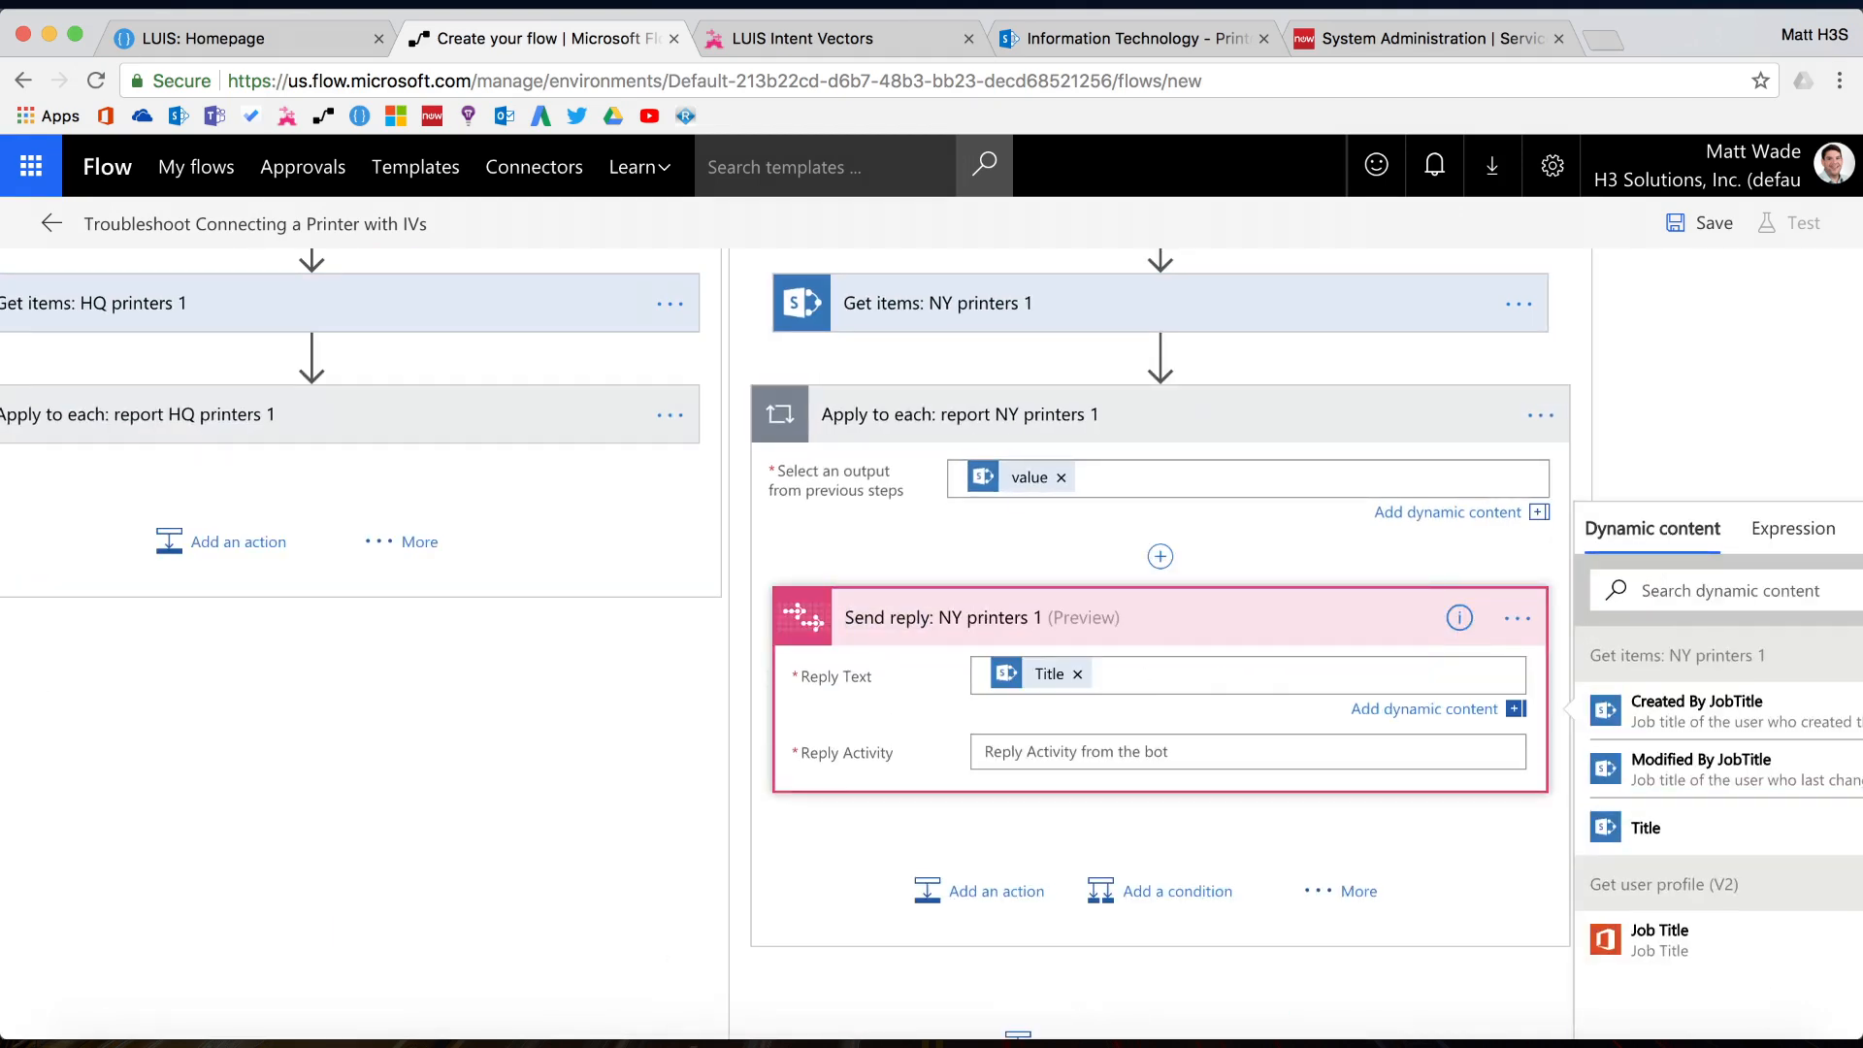
click(1687, 587)
text(chrome)
click(1678, 711)
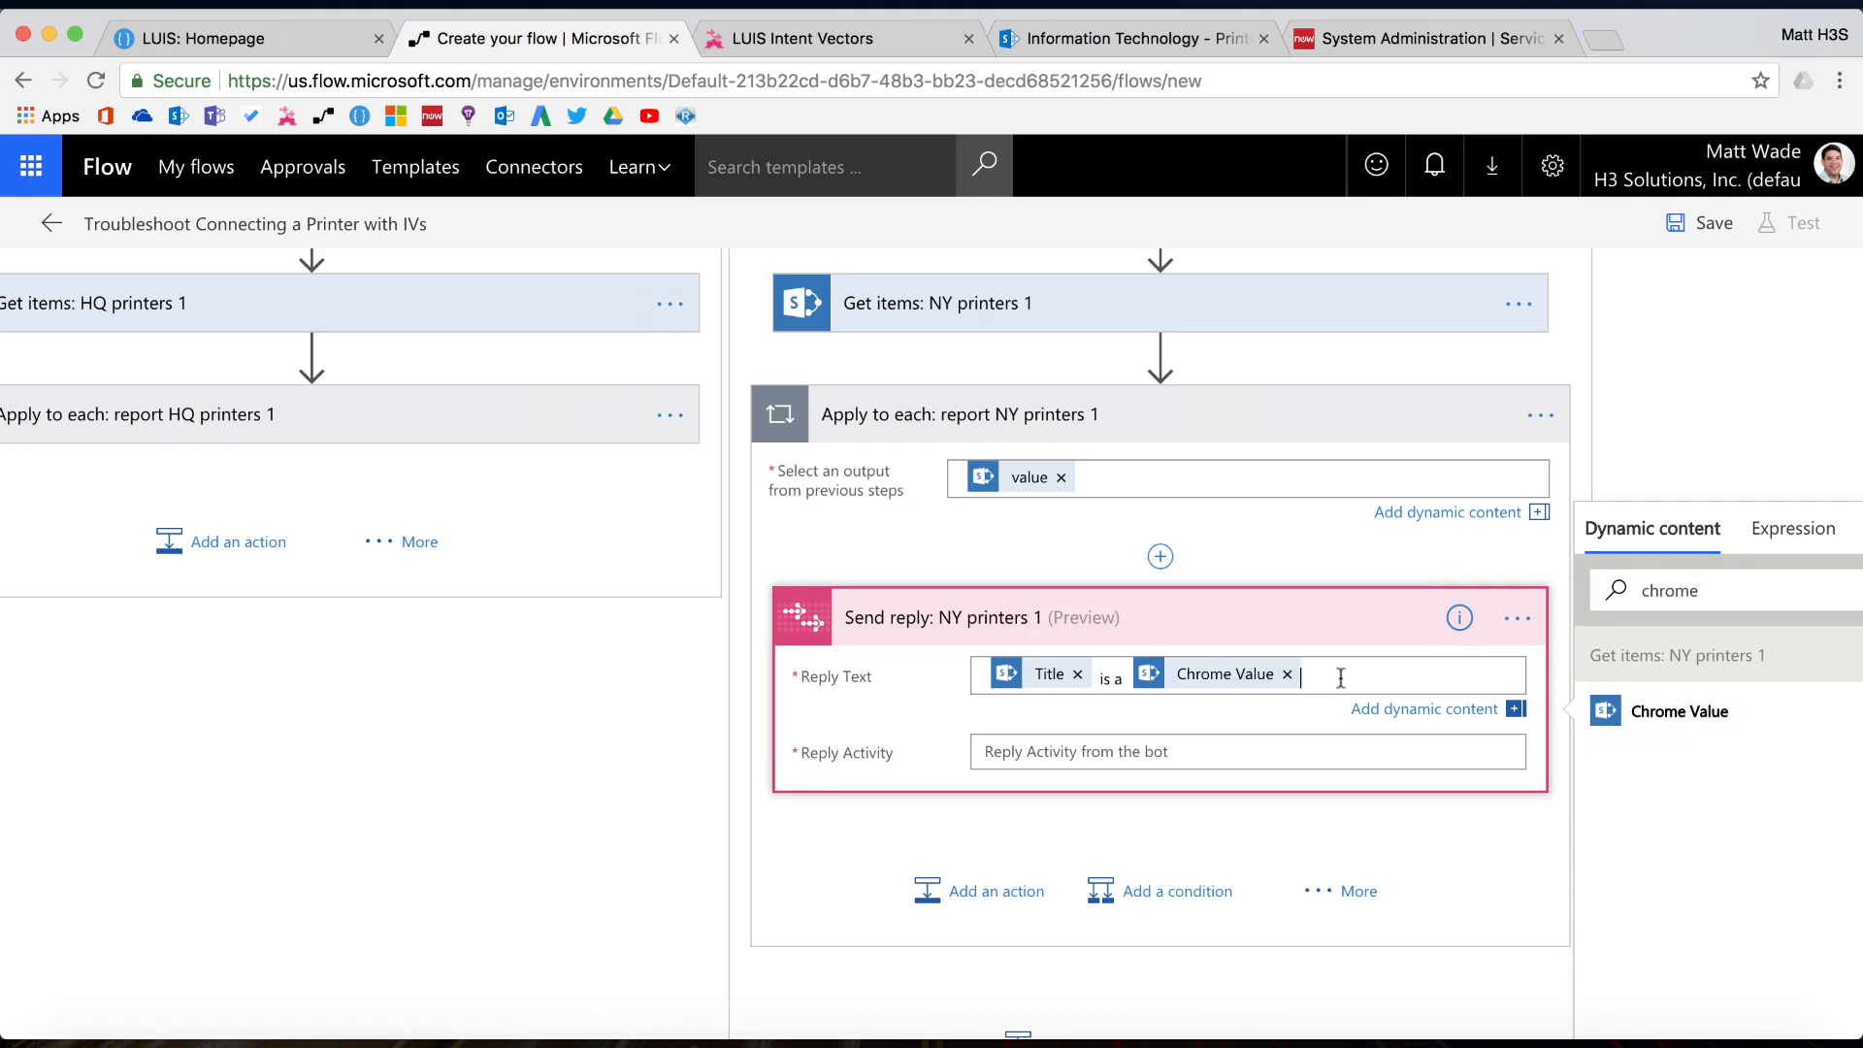
text(printer on floor)
click(1698, 590)
text(floor)
click(1674, 711)
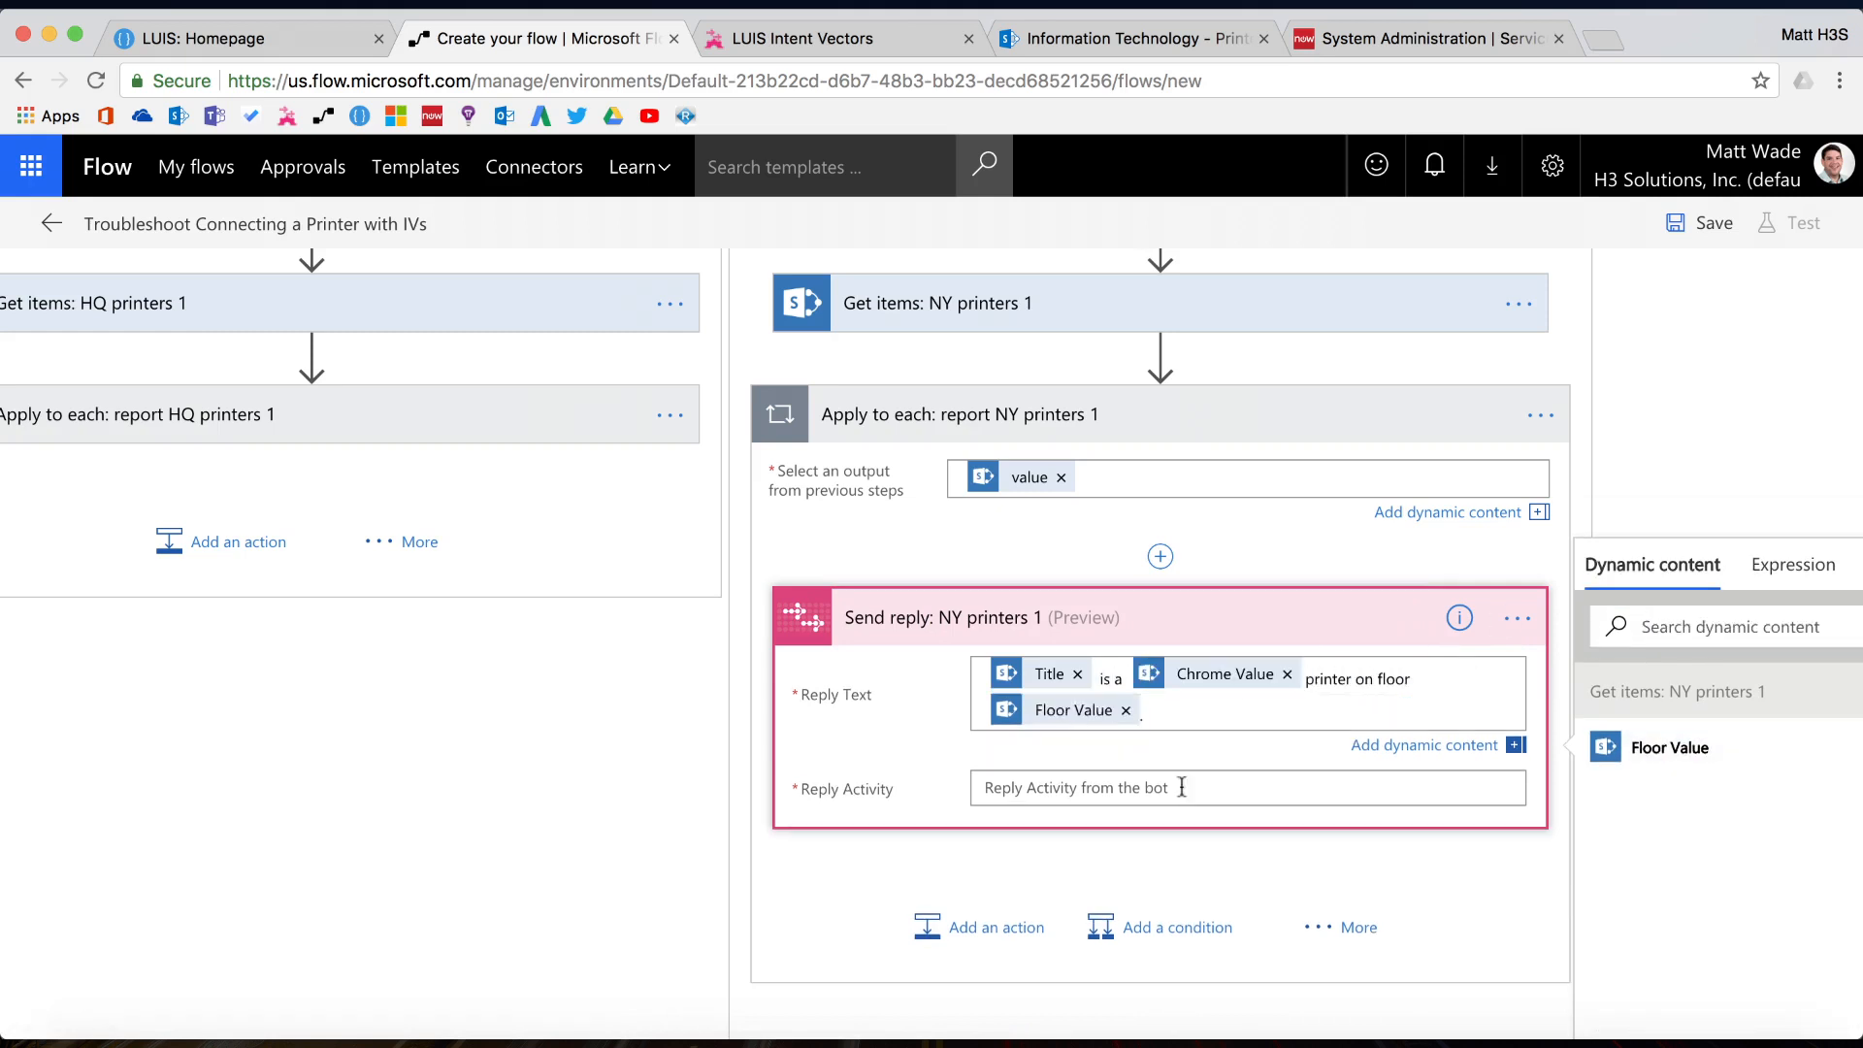
Set the New York printers reply's Reply Activity to the trigger's Reply Activity output and collapse the loop
click(1182, 787)
click(1698, 669)
text(reply)
click(1678, 791)
click(782, 865)
Add a third case to the Office Location switch and set its Equals value to London
scroll(986, 677, up, 15)
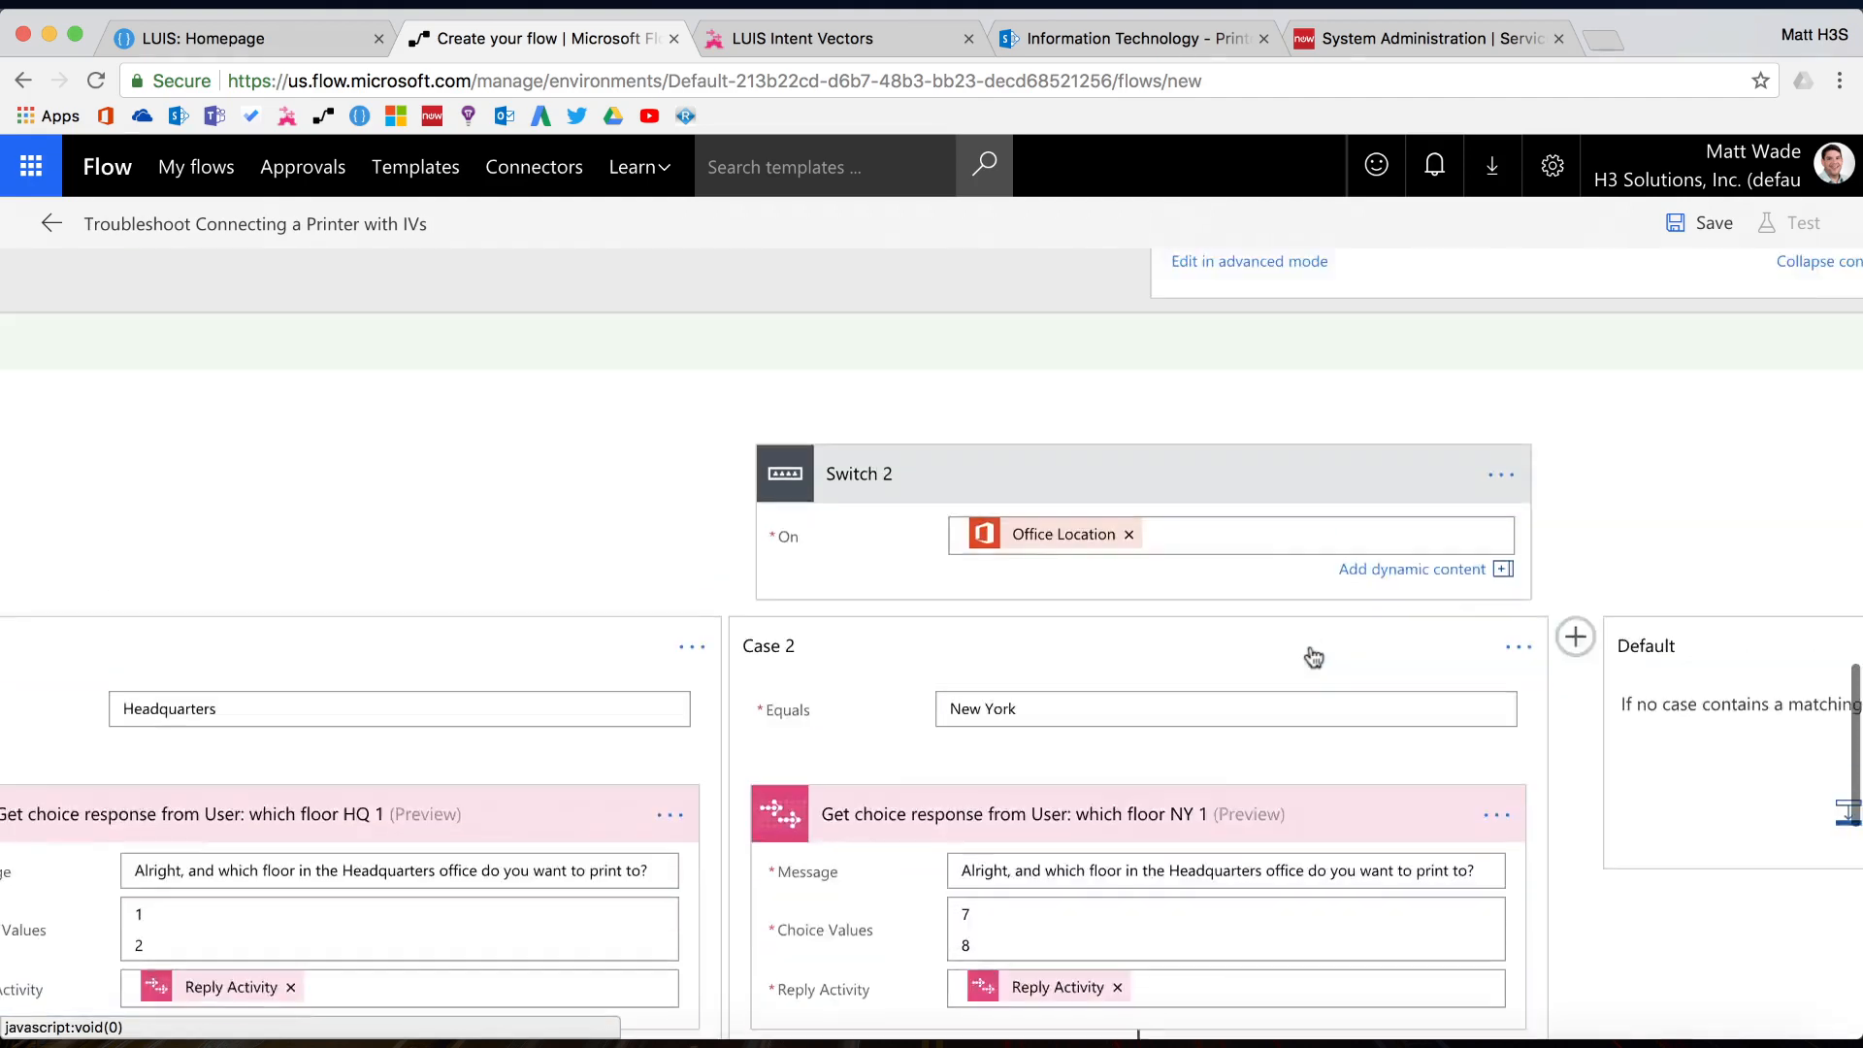
click(1575, 637)
click(893, 715)
text(London)
Add a Get choice response from User action to the London case and name it "Get choice response from User: which floor London 1"
scroll(982, 645, down, 5)
scroll(983, 645, left, 5)
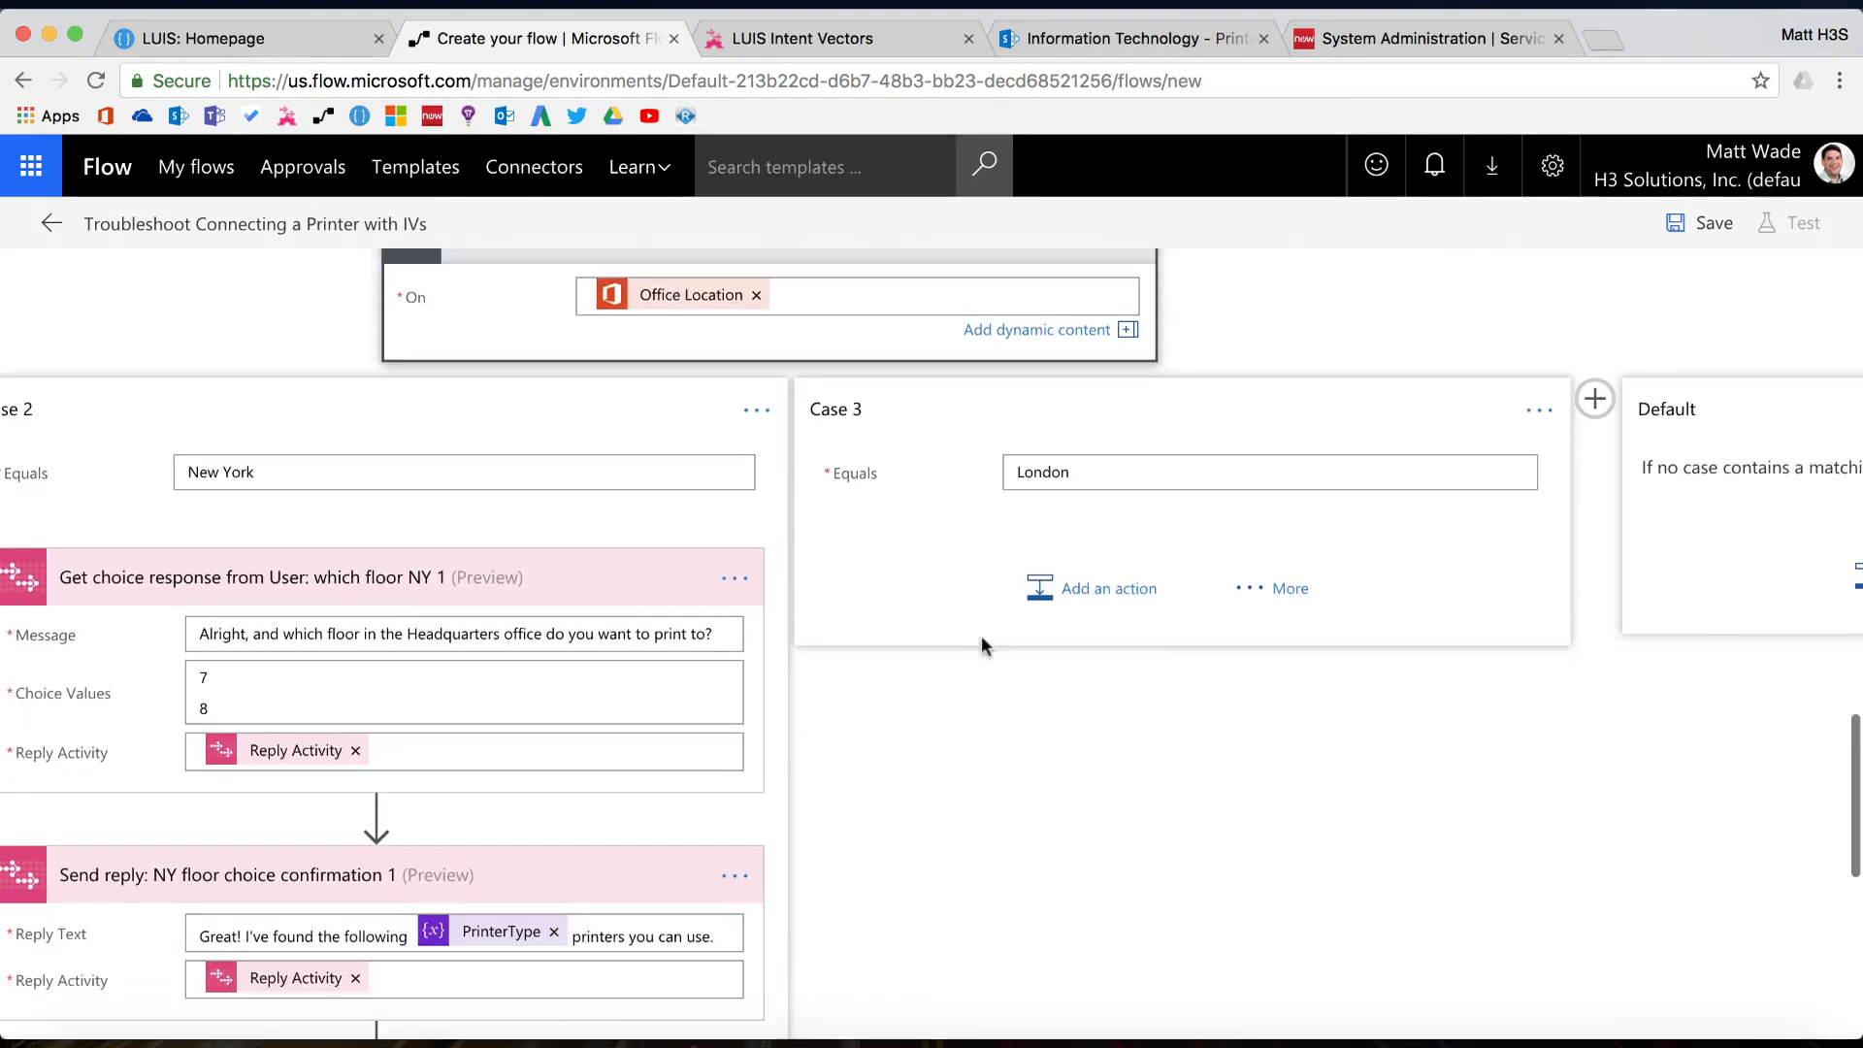
click(1091, 588)
text(get choice)
click(1203, 939)
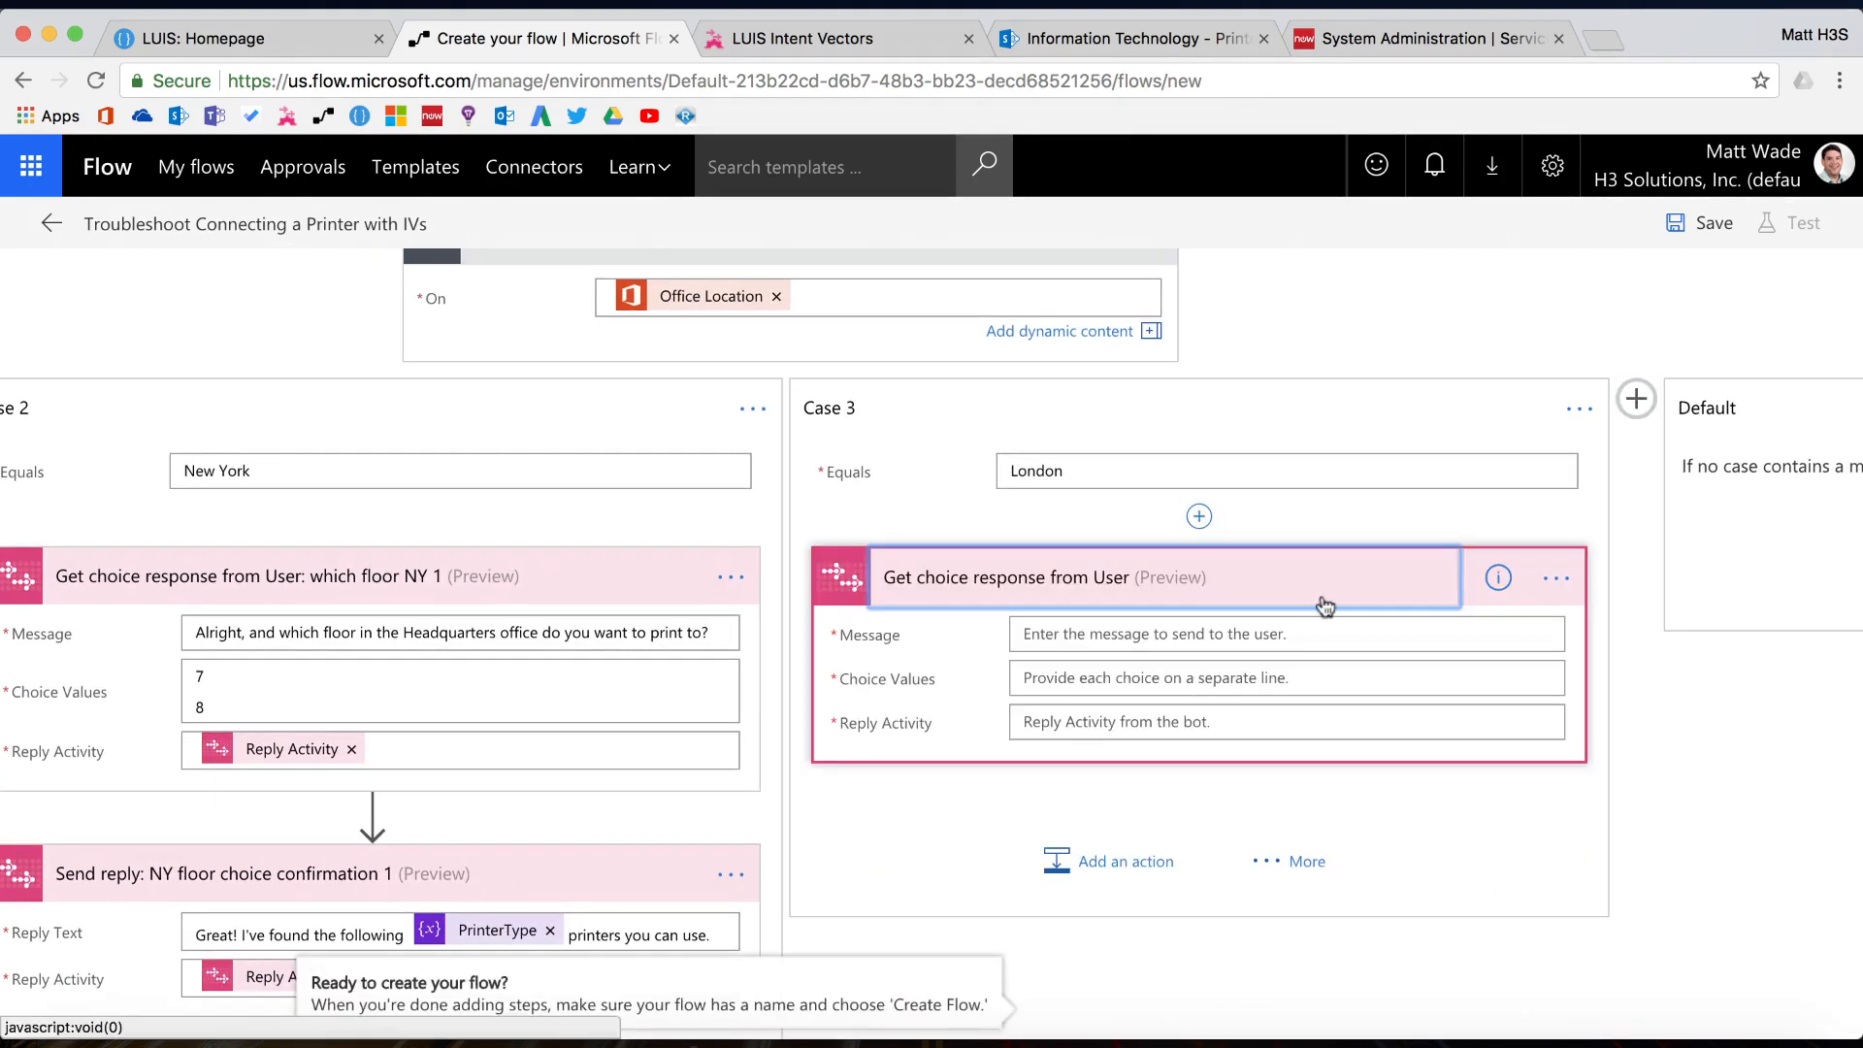
click(1279, 585)
text(: which floor London 1)
key(Return)
Copy the floor question message from the New York case into the Message of the London choice action
click(592, 626)
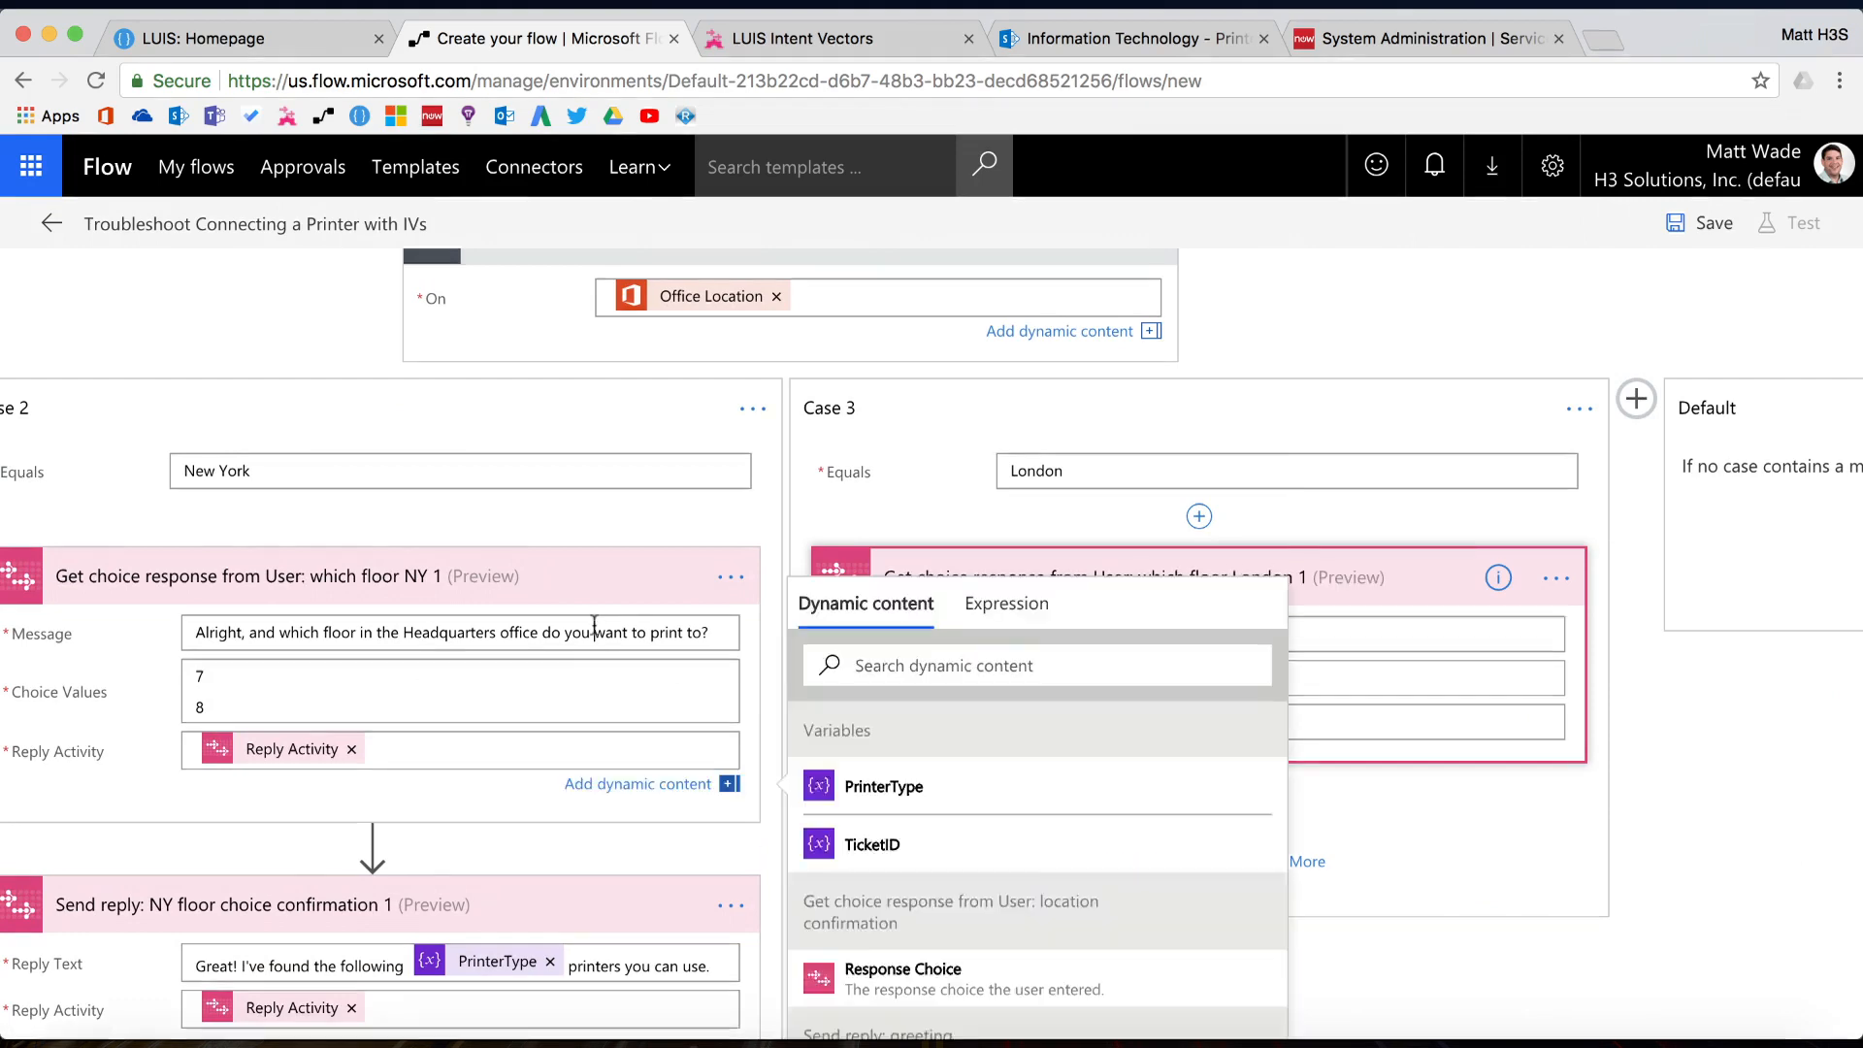
key(super+a)
key(super+c)
click(1341, 633)
key(super+v)
Switch to the SharePoint Printer Guides list and filter it by the London office instead of New York to check its floors
click(1169, 707)
click(1133, 38)
click(1515, 888)
click(1515, 939)
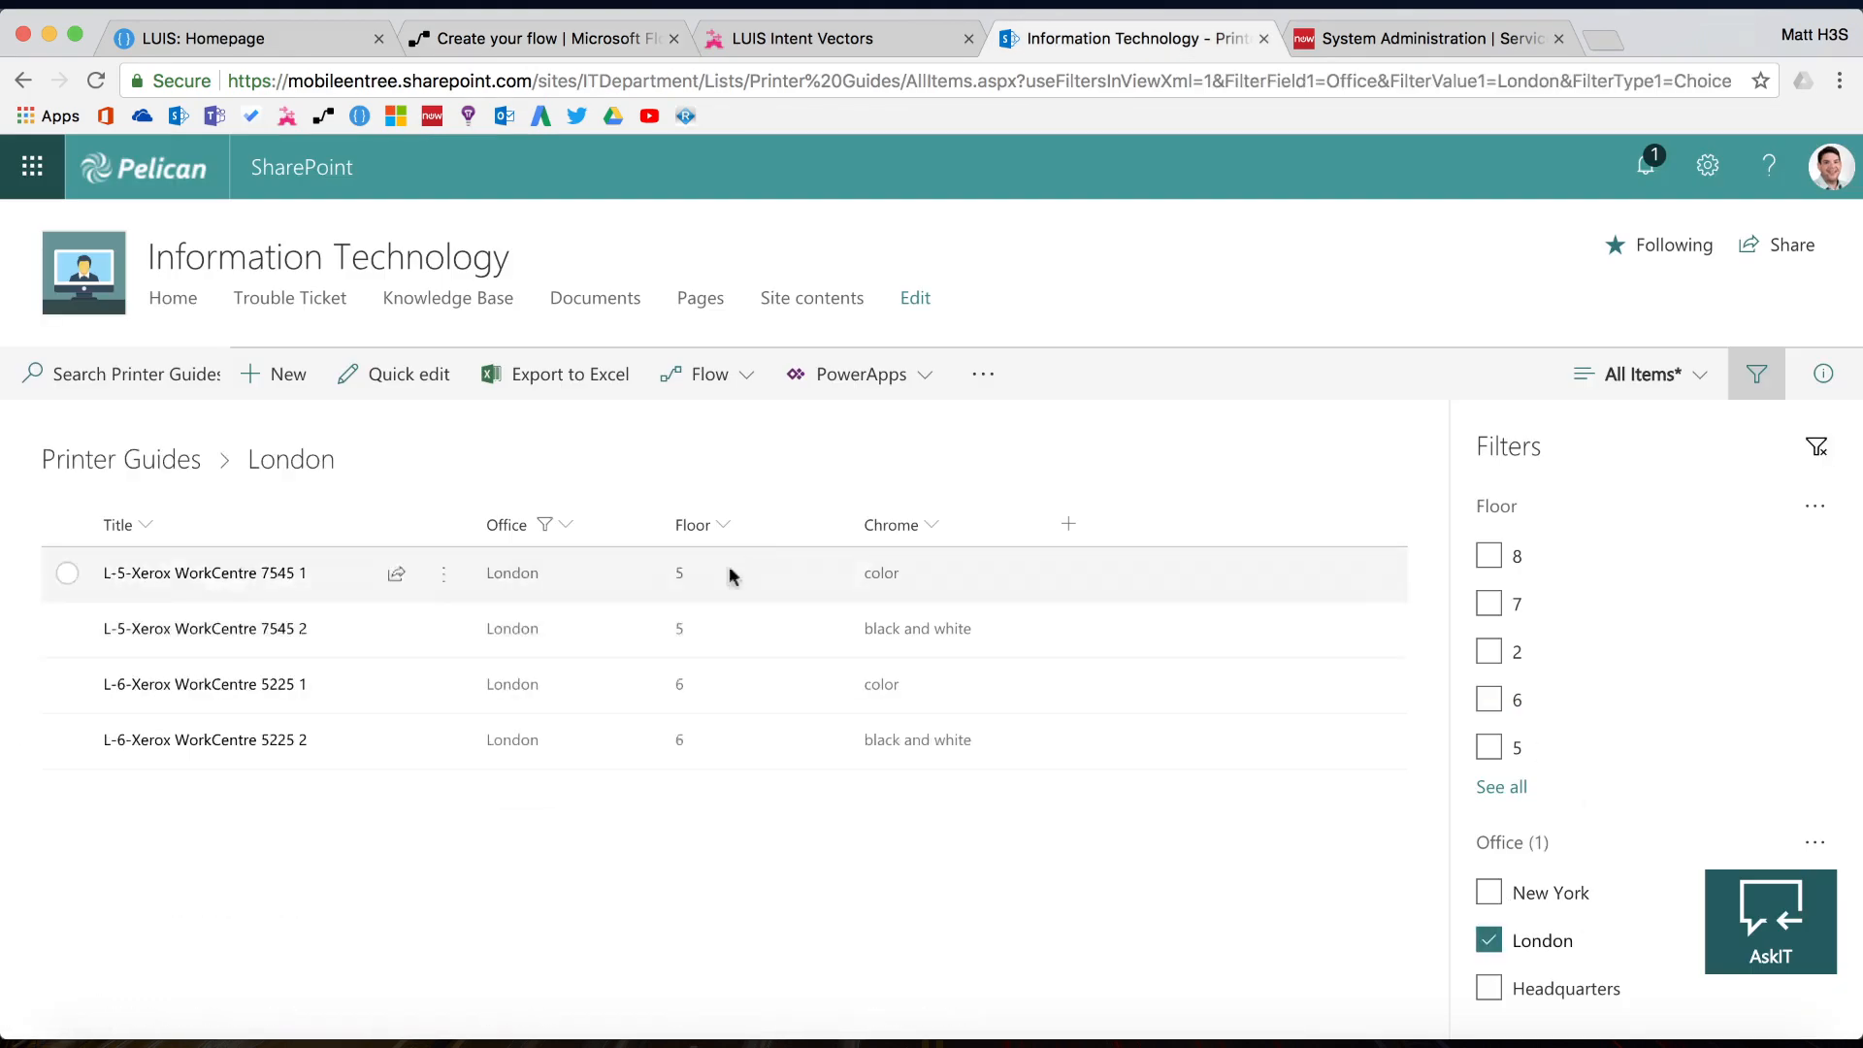
Back in the flow, set the London floor question's Choice Values to 5 and 6 and its Reply Activity to the trigger's Reply Activity output
click(548, 39)
text(5)
key(Return)
text(6)
click(1112, 782)
text(re)
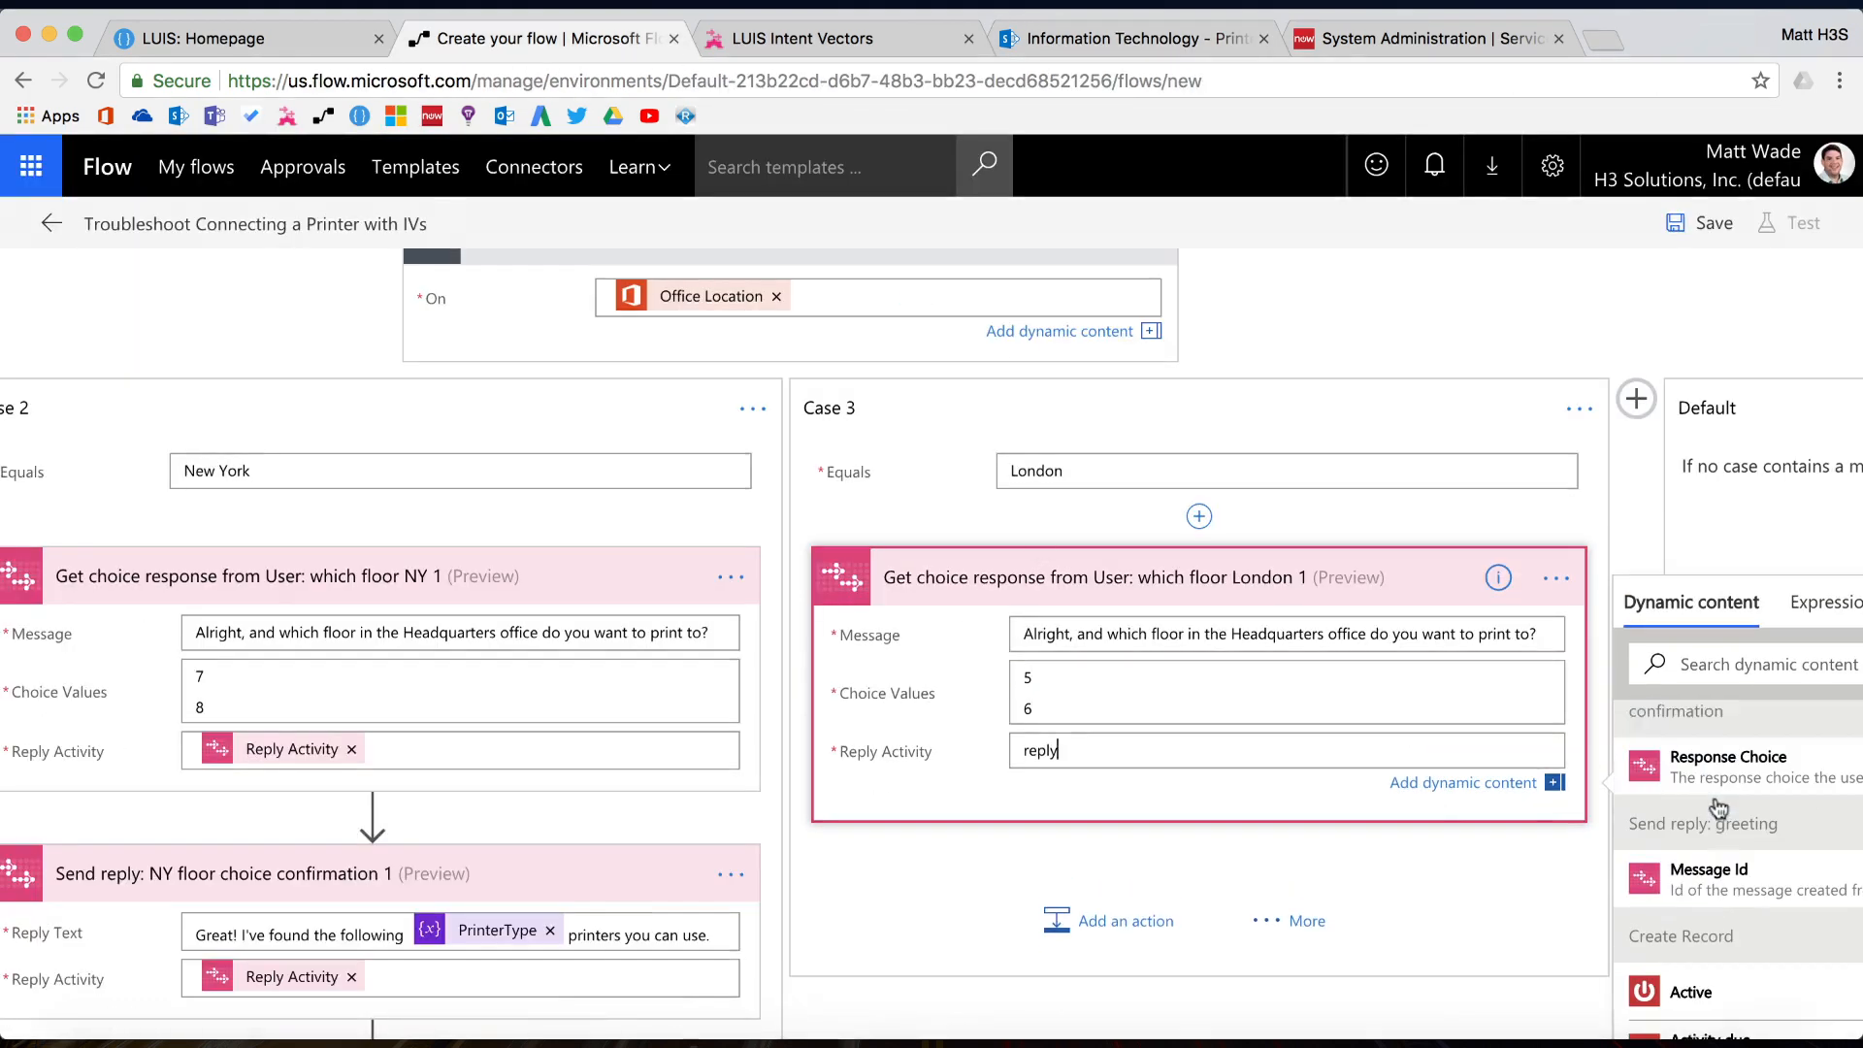
text(ply)
click(1708, 782)
Add a Send reply action after the London floor question and name it "Send reply: London floor choice confirmation 1"
scroll(1040, 760, down, 3)
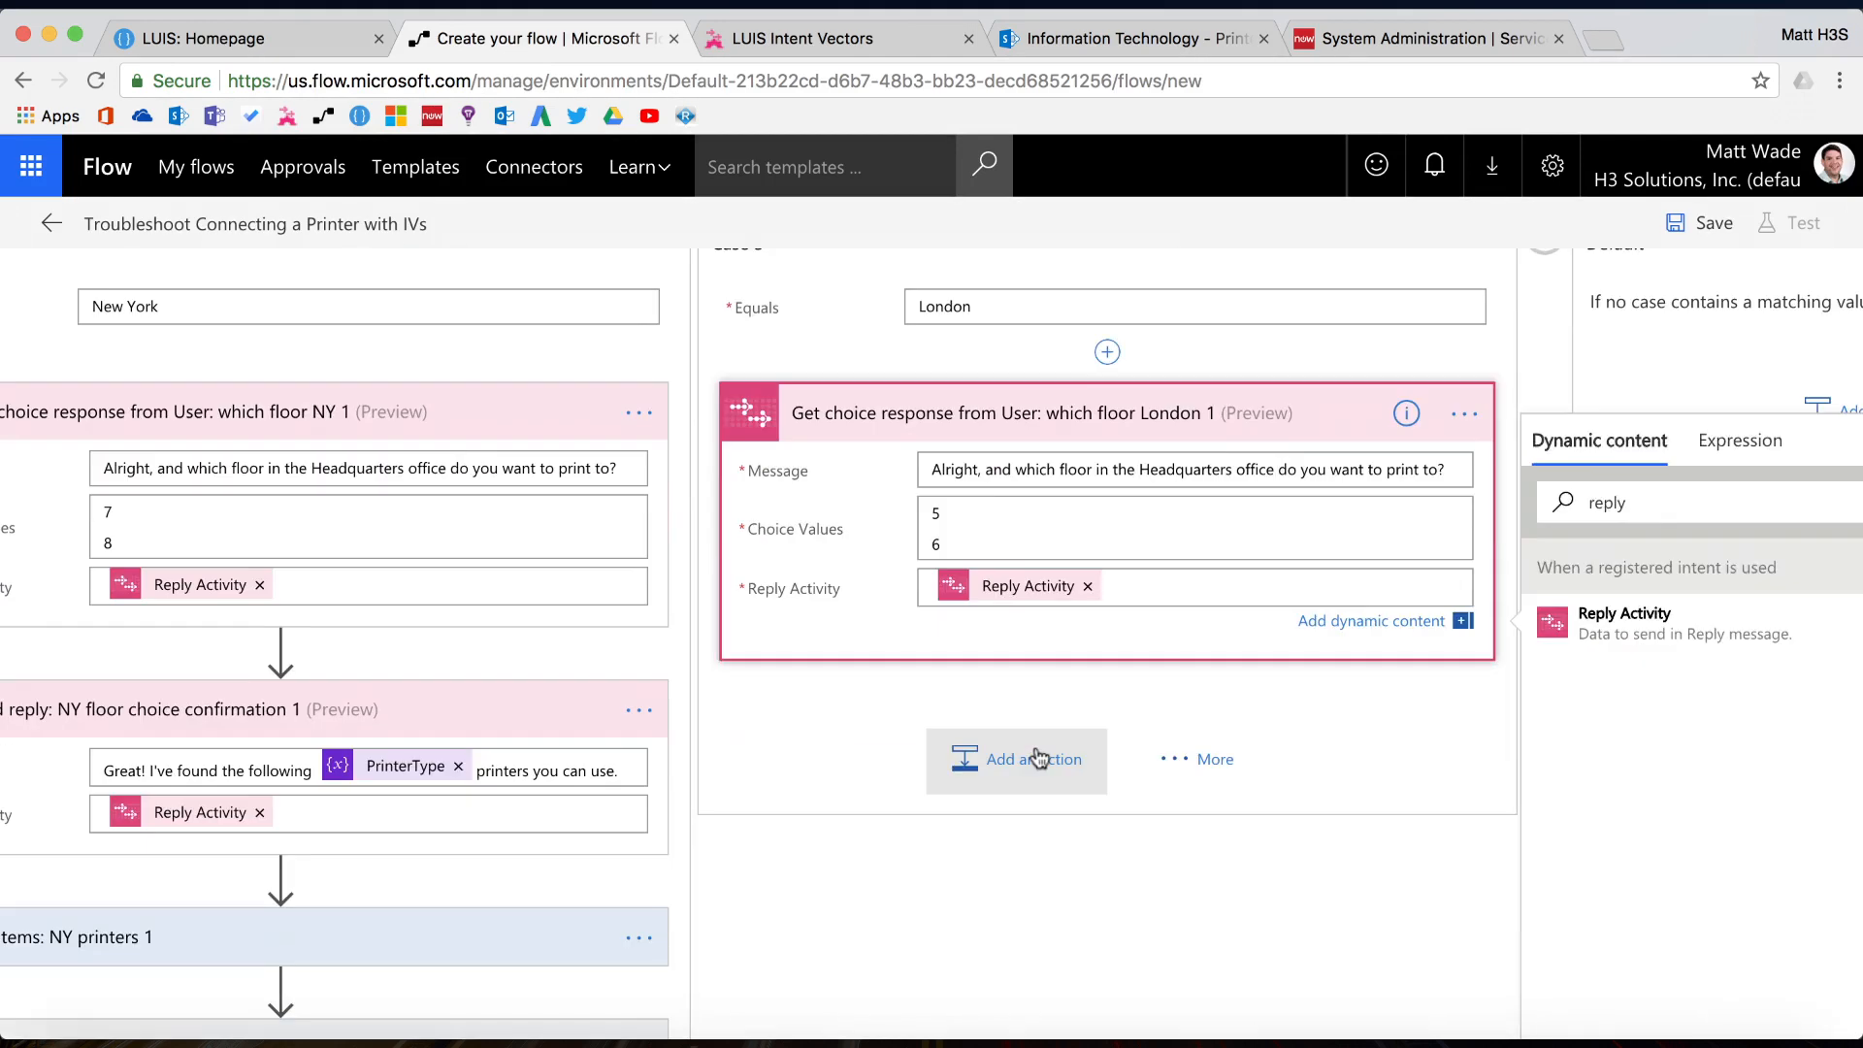
click(1040, 761)
text(send reply)
click(909, 920)
click(993, 550)
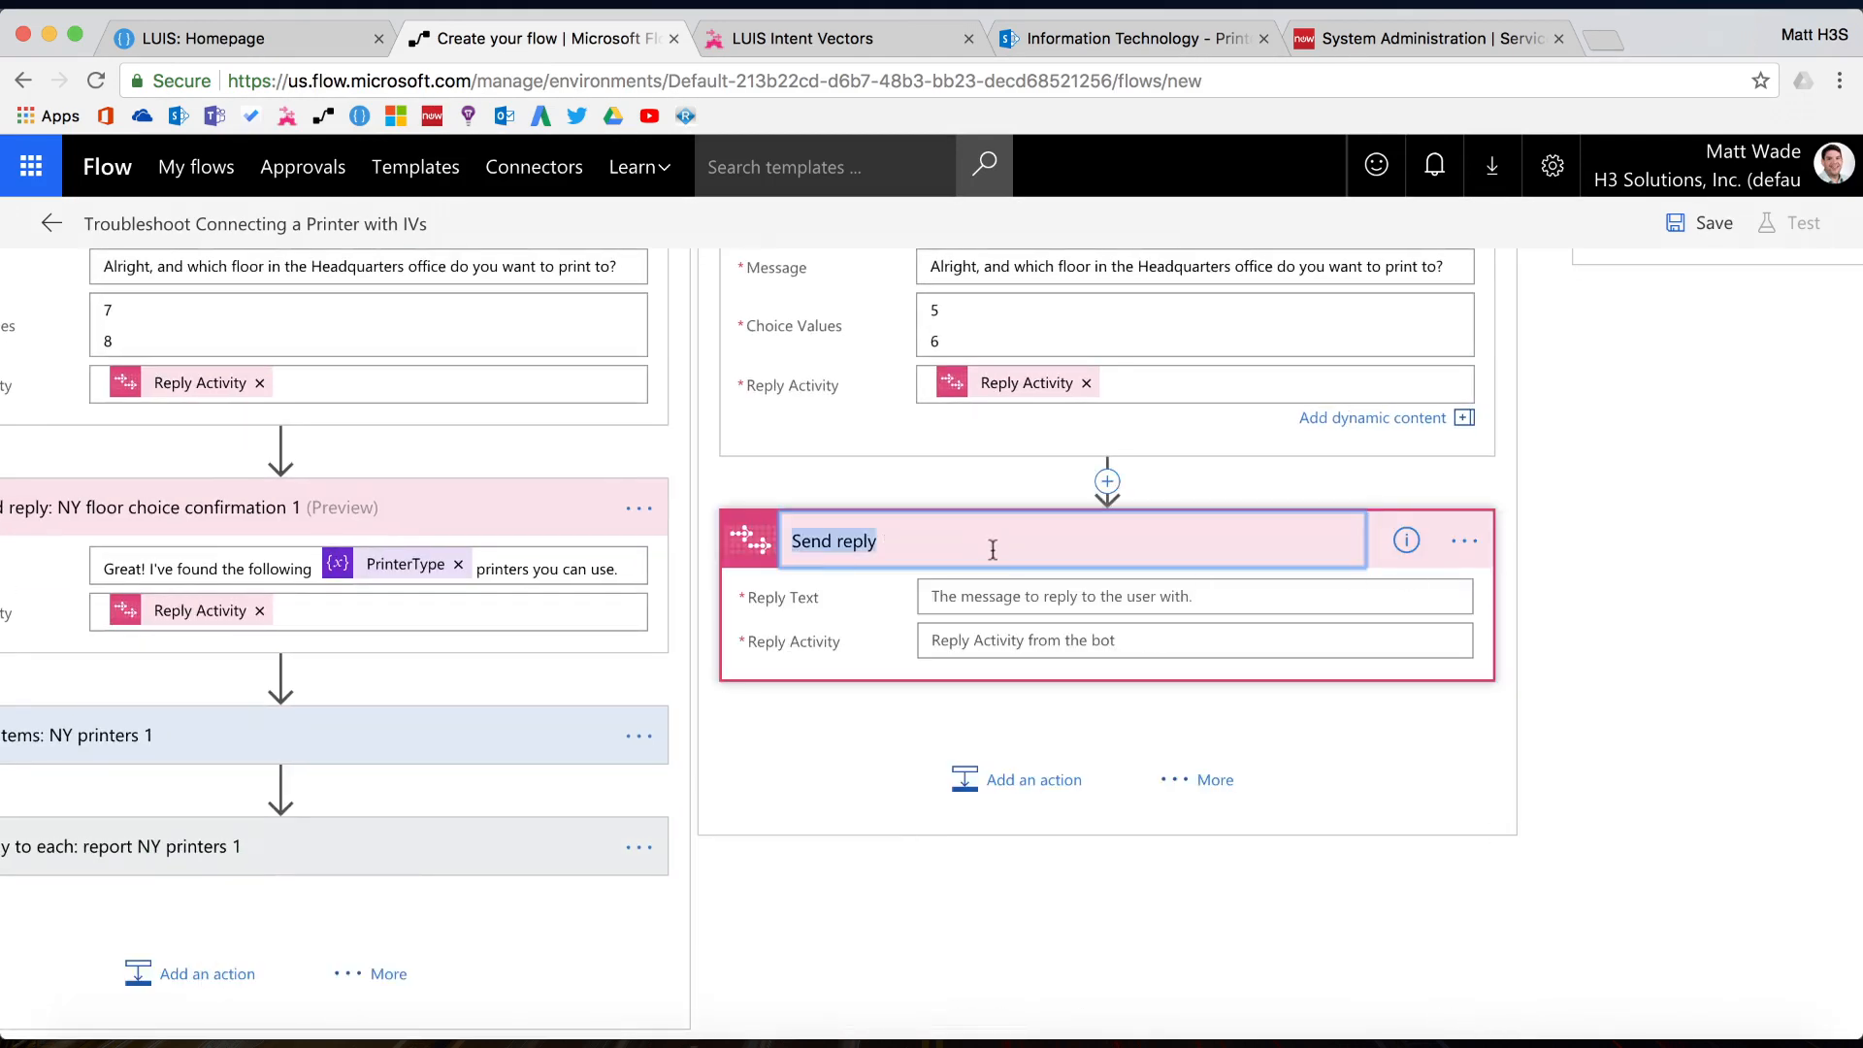
text(Send reply: London floor choice confirmation 1)
Set the London confirmation text to "Great! I've found the following PrinterType printers you can use." with the PrinterType variable, and its Reply Activity to the trigger's output
key(Tab)
text(Great)
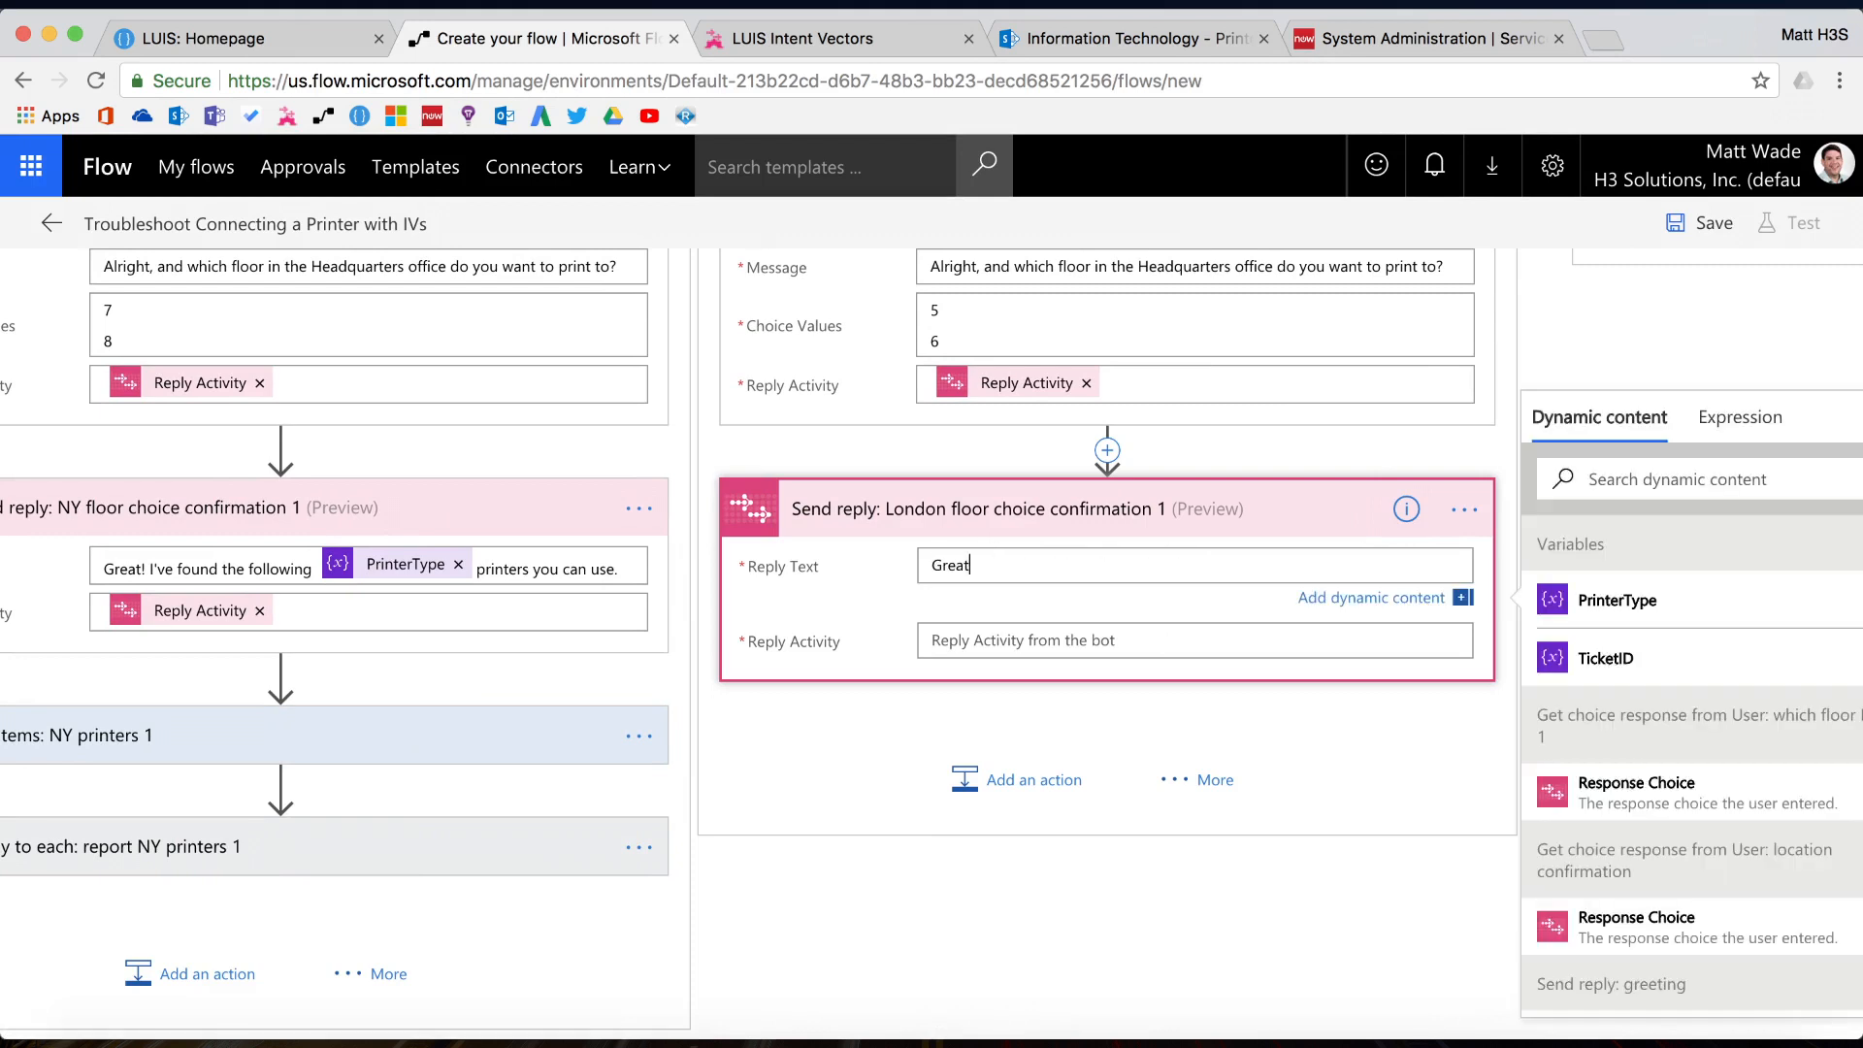
click(1617, 600)
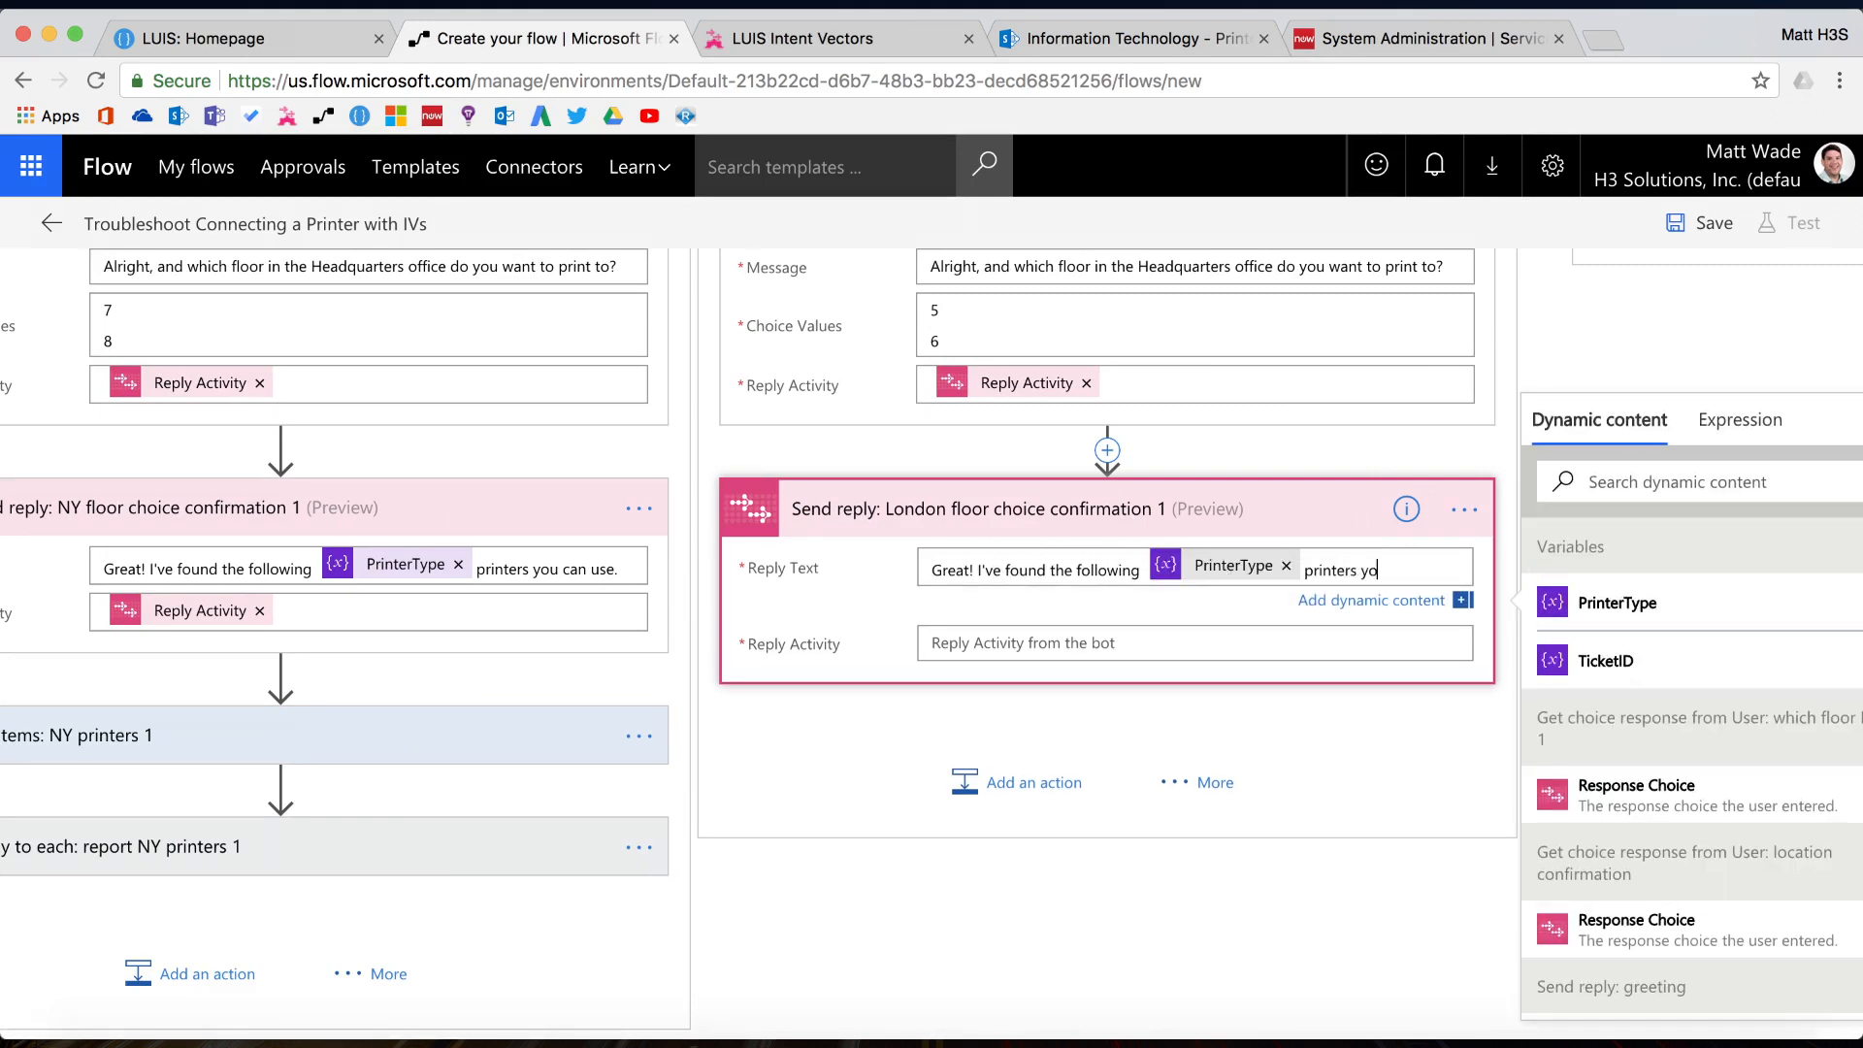
click(1283, 642)
click(1669, 524)
text(reply)
click(1639, 642)
Add a SharePoint Get items action to the London case and name it "Get items: London printers 1"
click(974, 786)
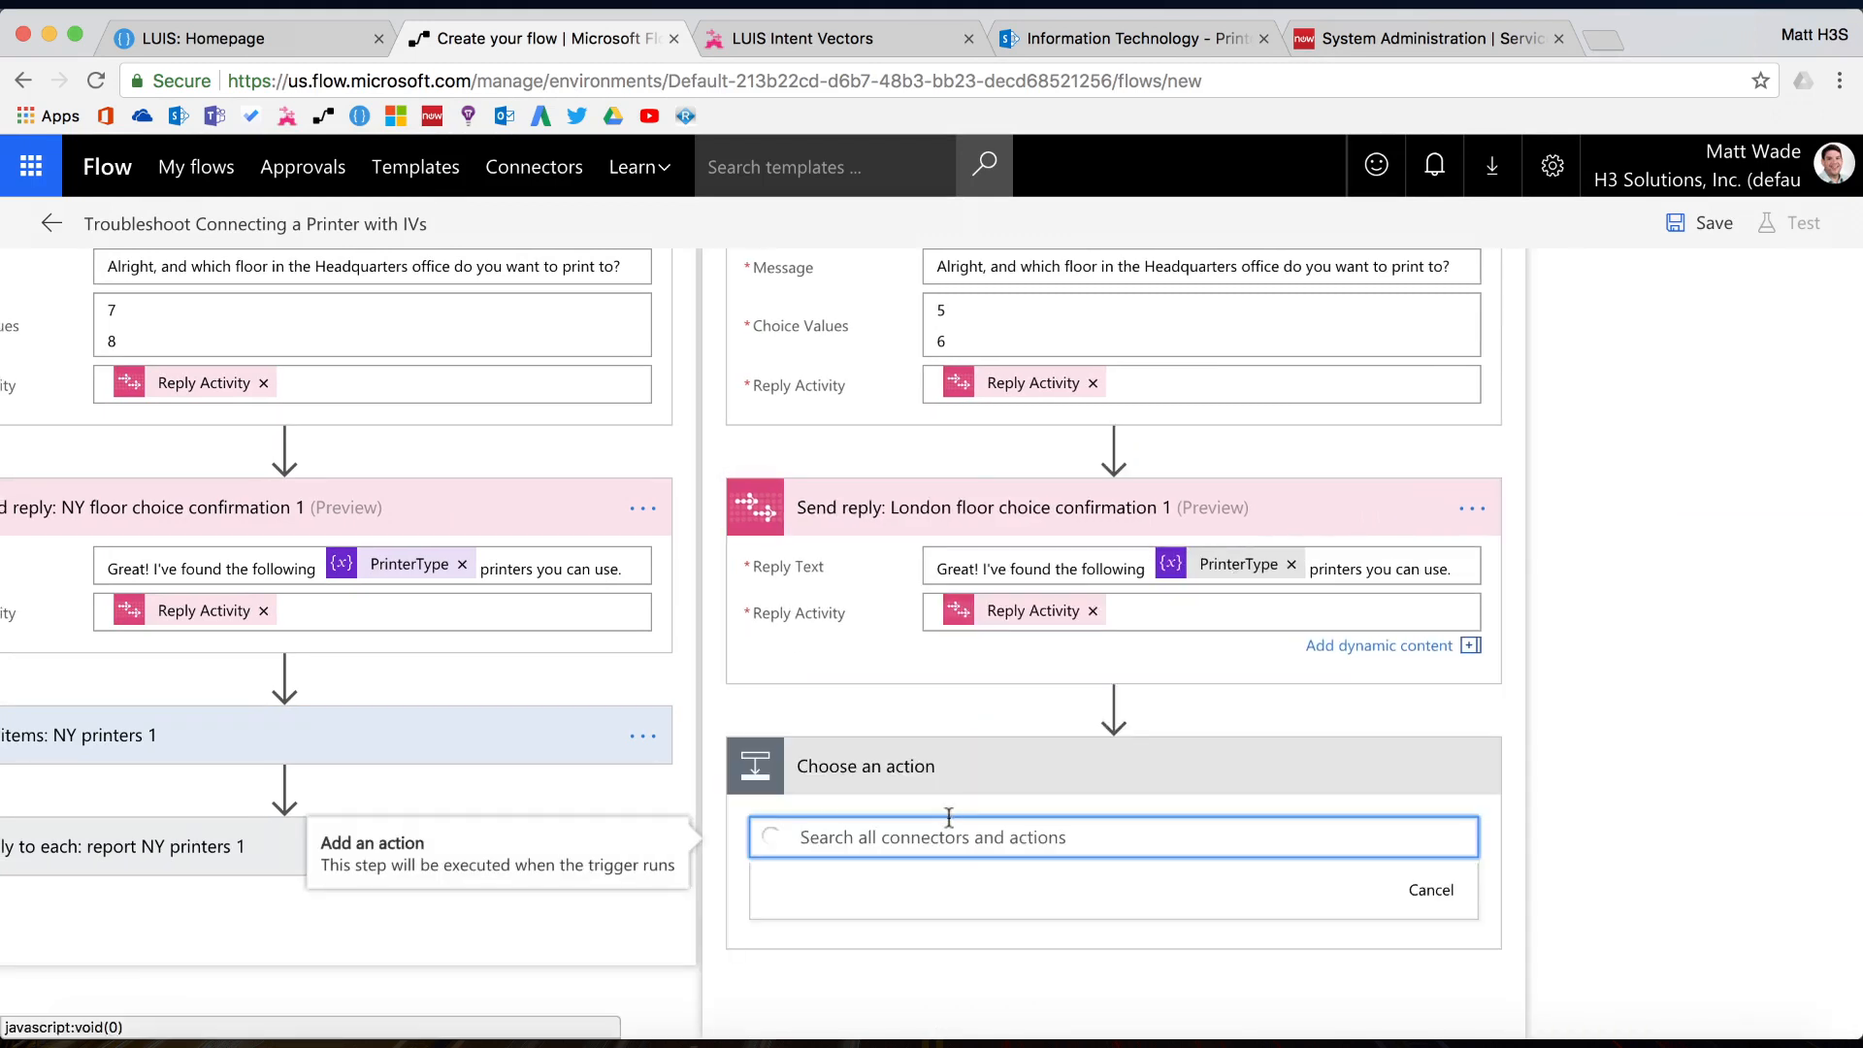
text(get items)
scroll(946, 815, down, 3)
click(873, 893)
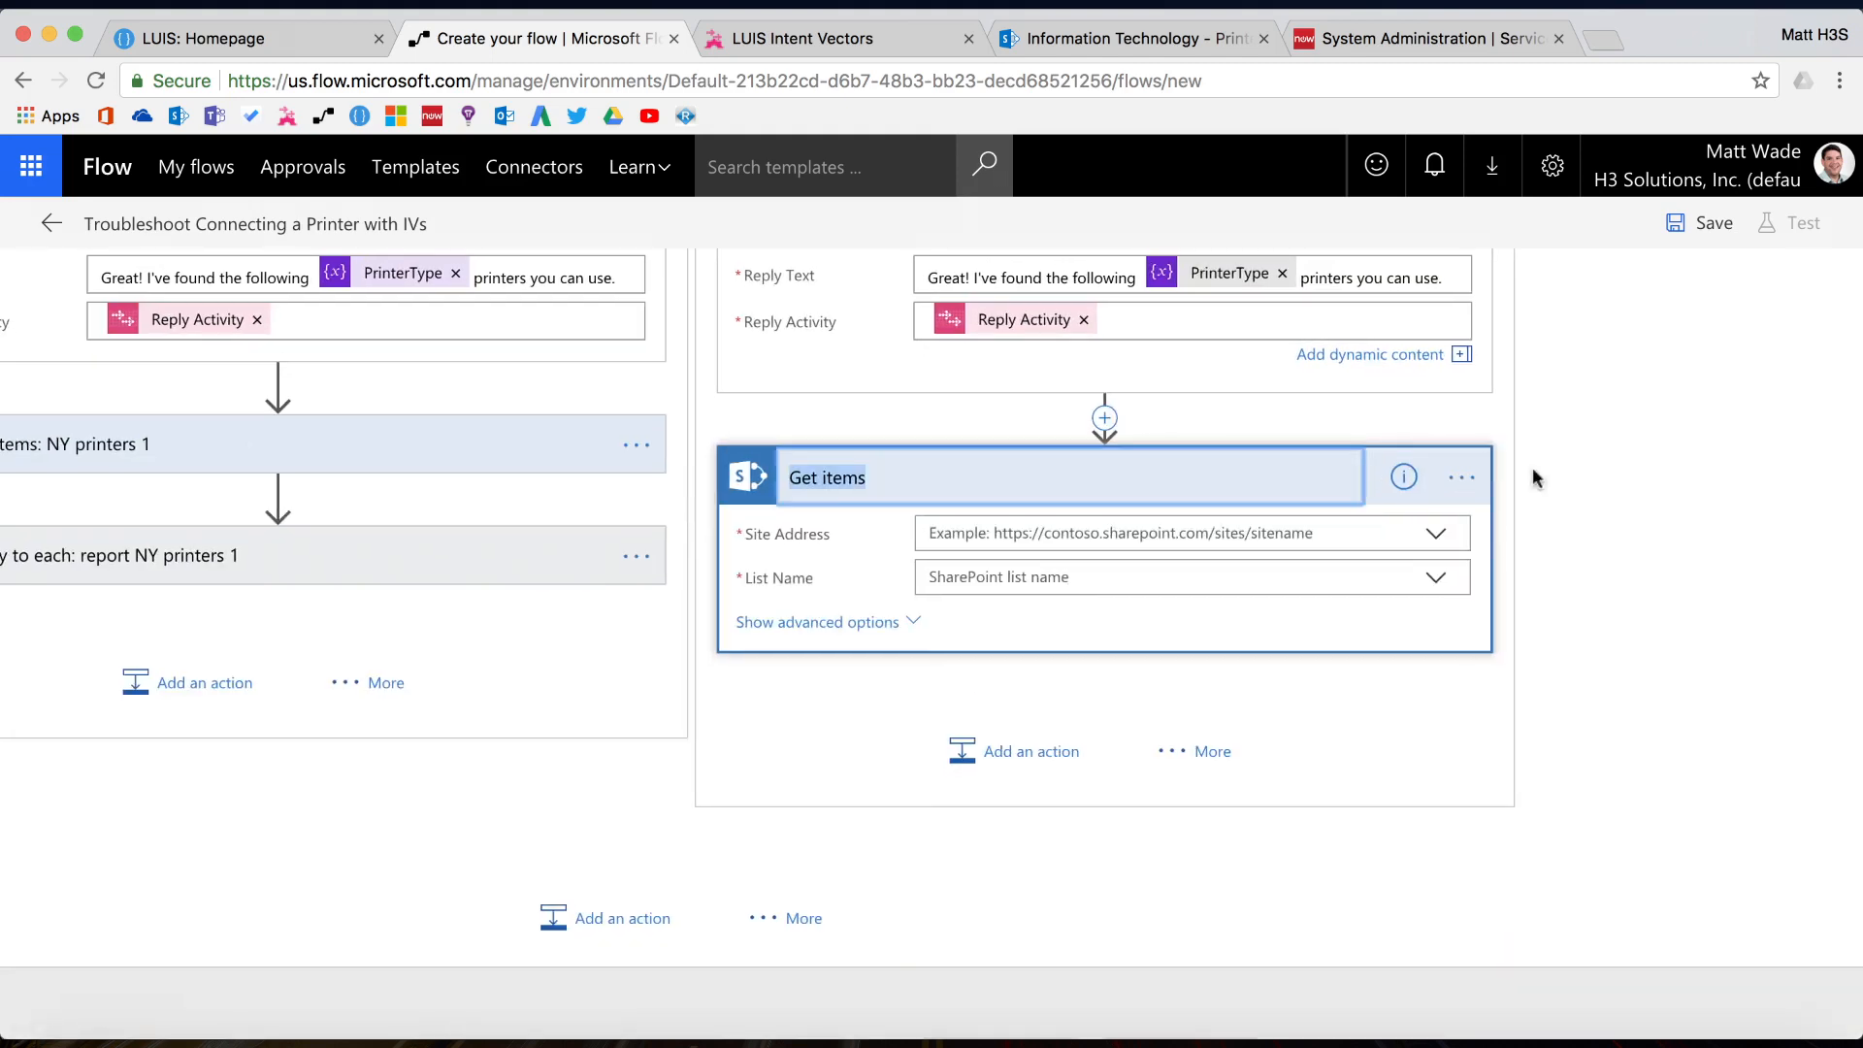
text(nters 1)
Point the London Get items action to the Information Technology site and the Printer Guides list
click(1114, 514)
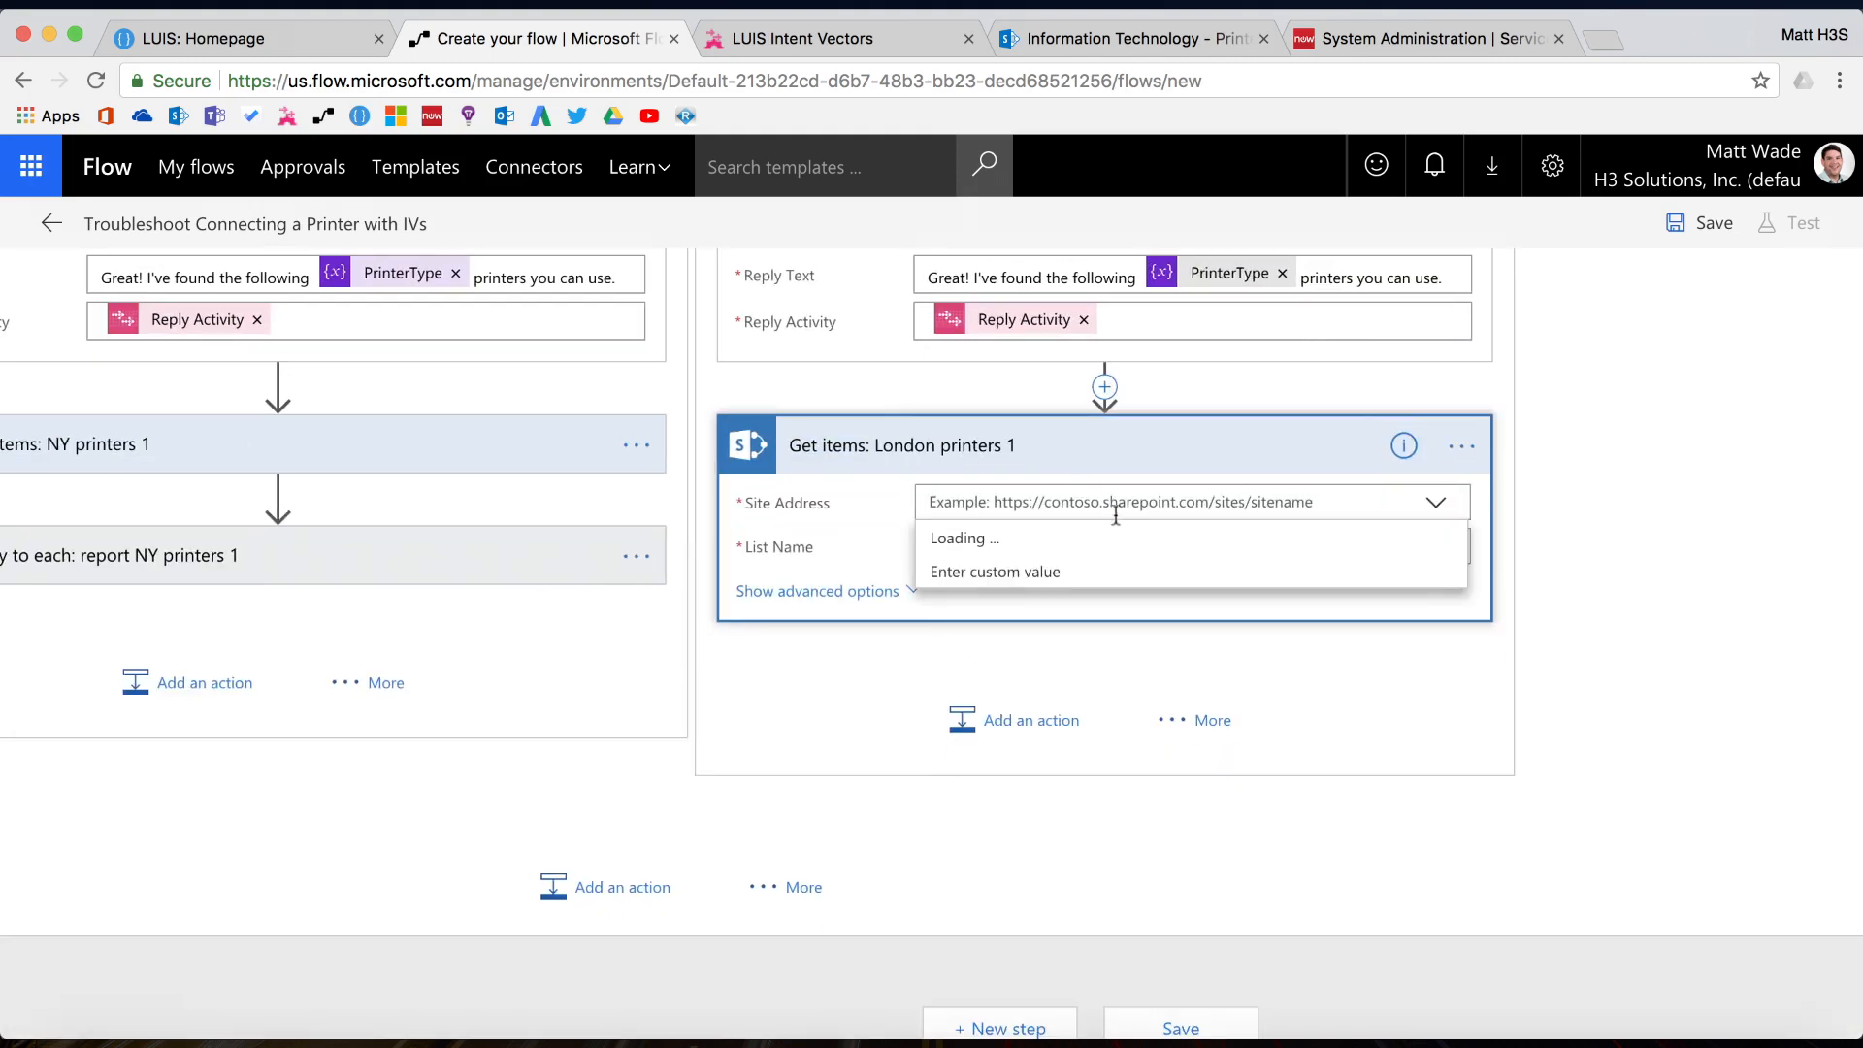
click(1067, 743)
click(1081, 577)
click(970, 613)
Start the London Filter Query with "Office eq 'London' and Floor eq" followed by the London floor question's Response Choice
click(886, 617)
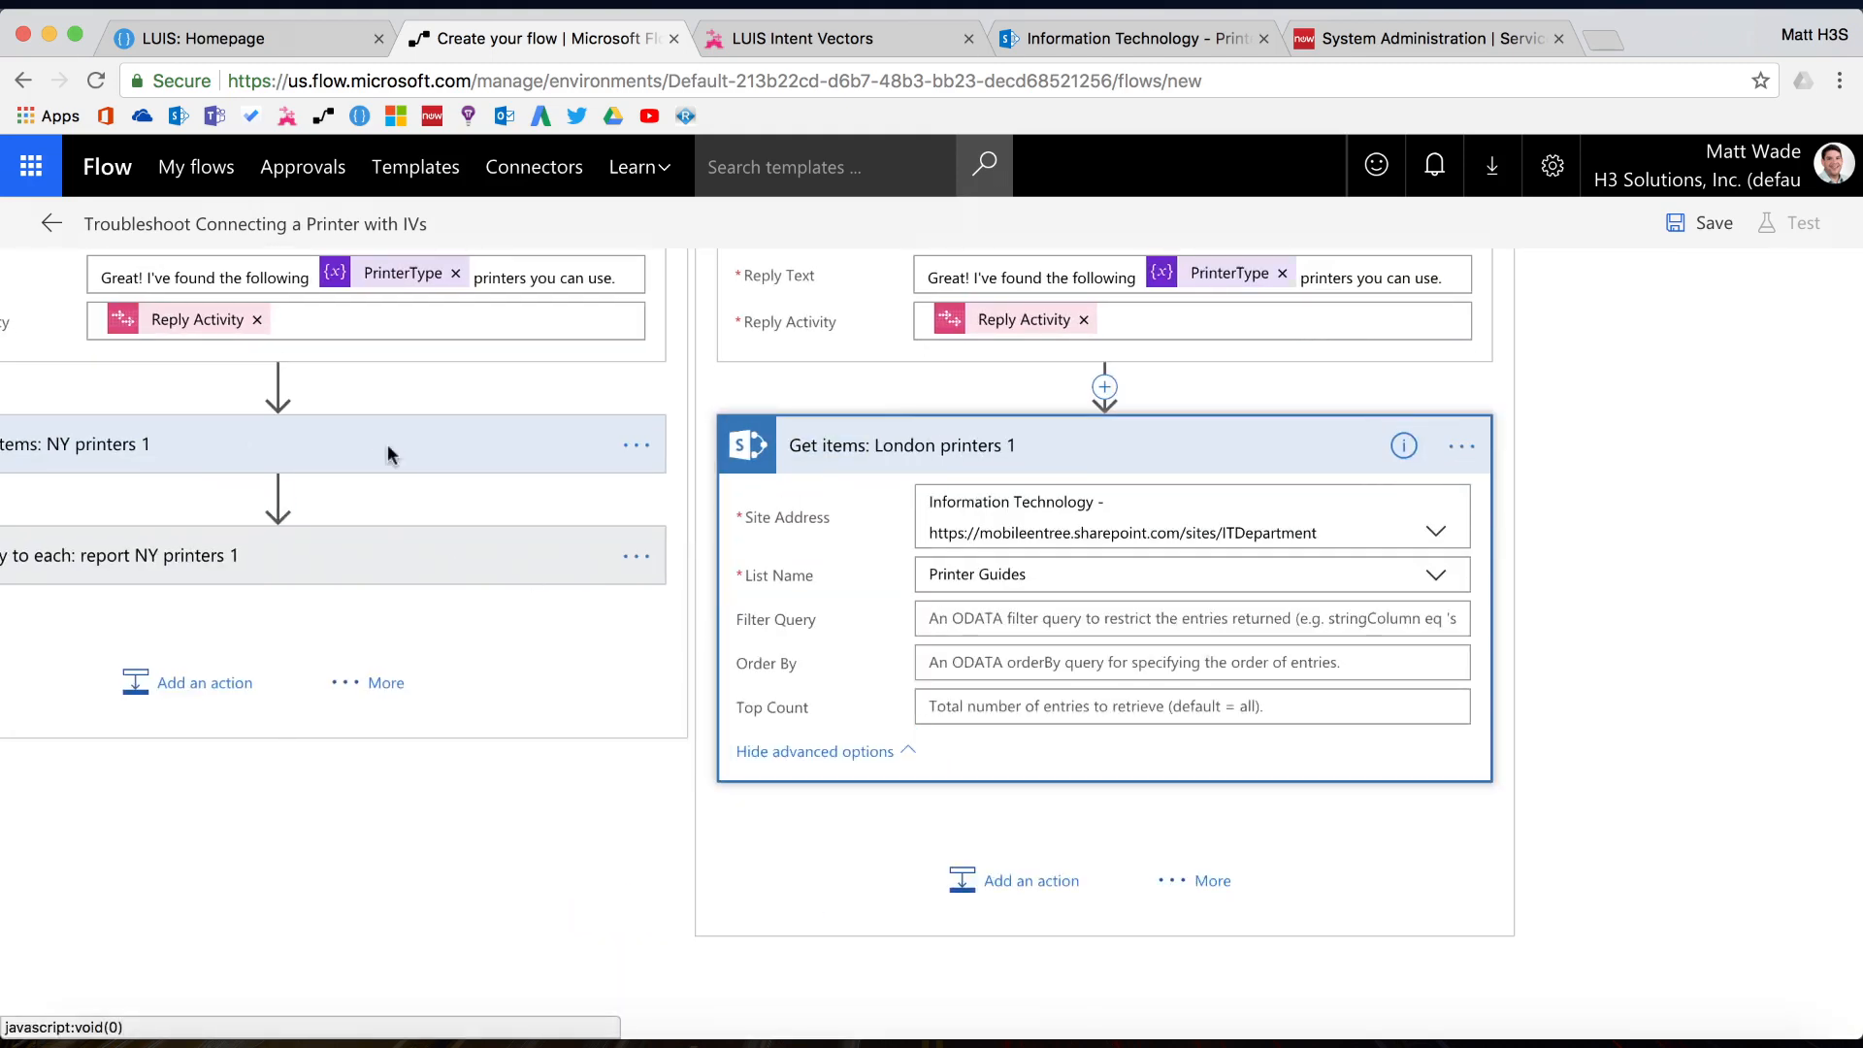
click(387, 446)
click(1067, 618)
text(Office eq 'London' and Floor e)
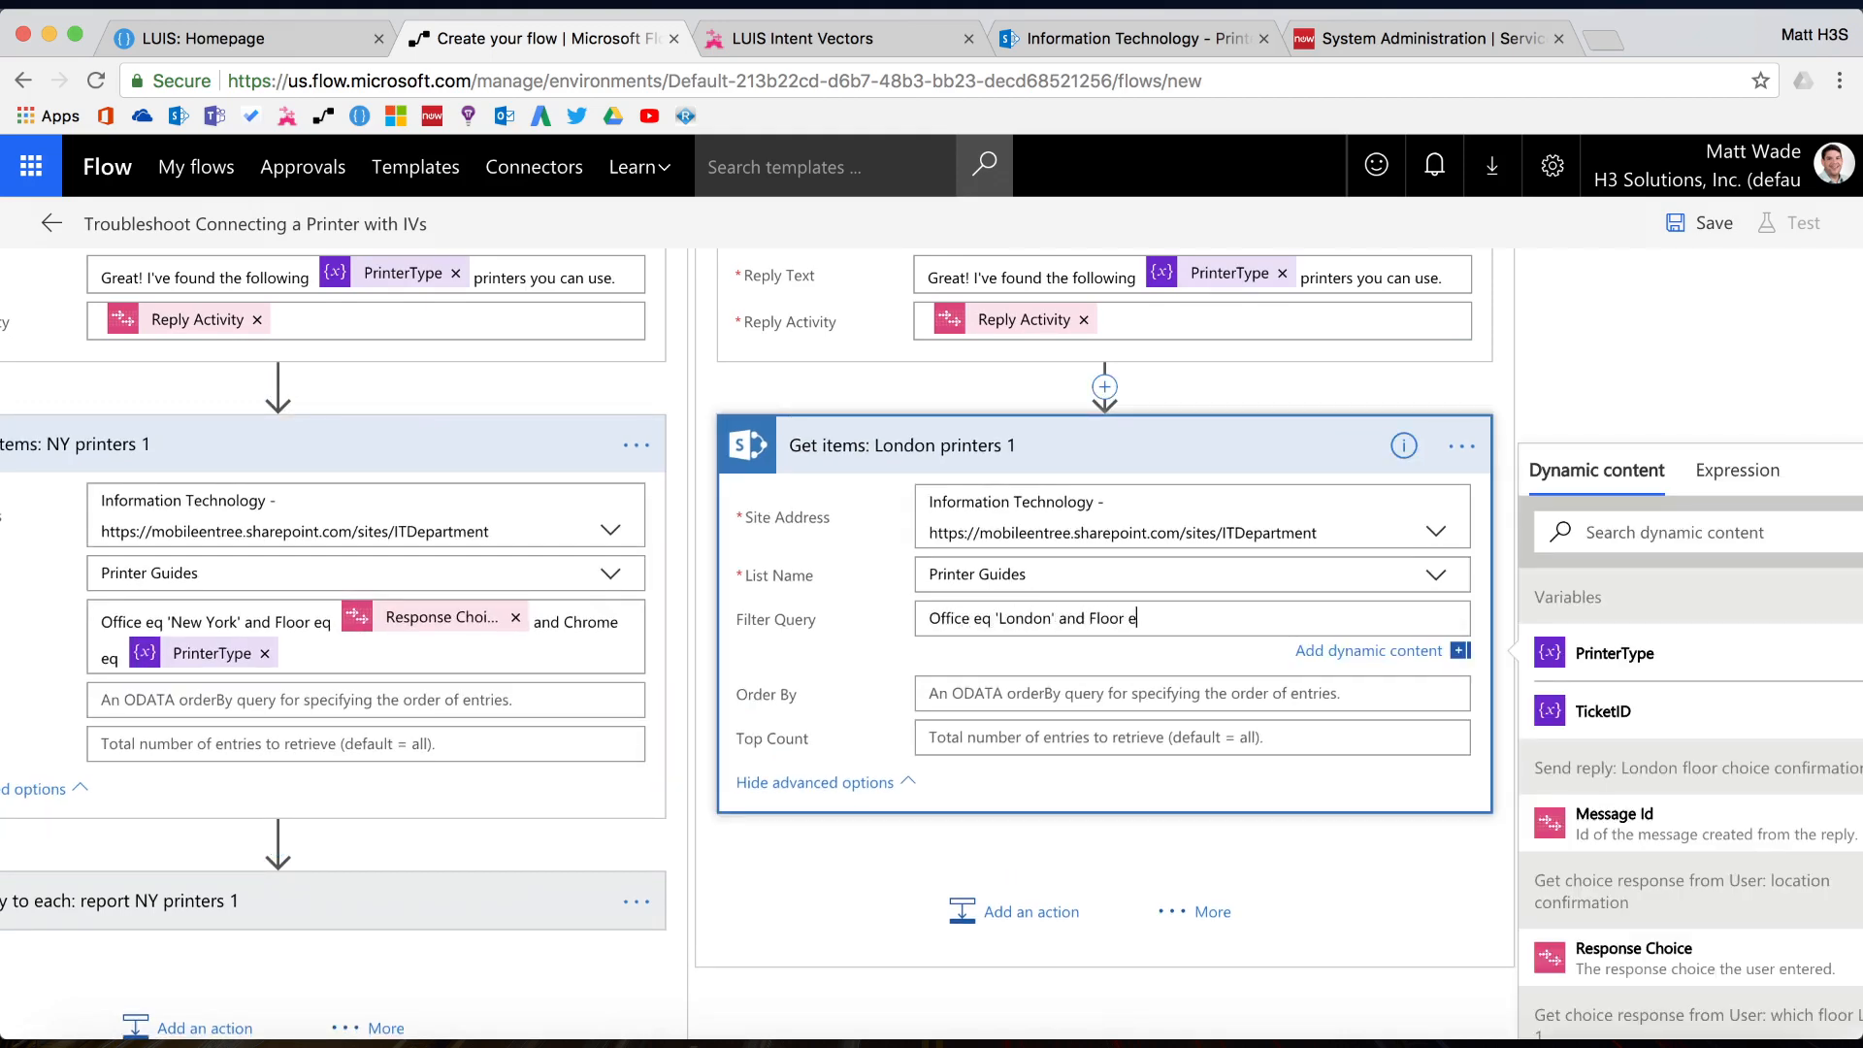
text(q)
click(1614, 534)
text(response)
click(1673, 804)
Extend the London Filter Query with "and Chrome eq" and the PrinterType variable, and collapse the London Get items action
click(1230, 616)
text(and Chrome eq)
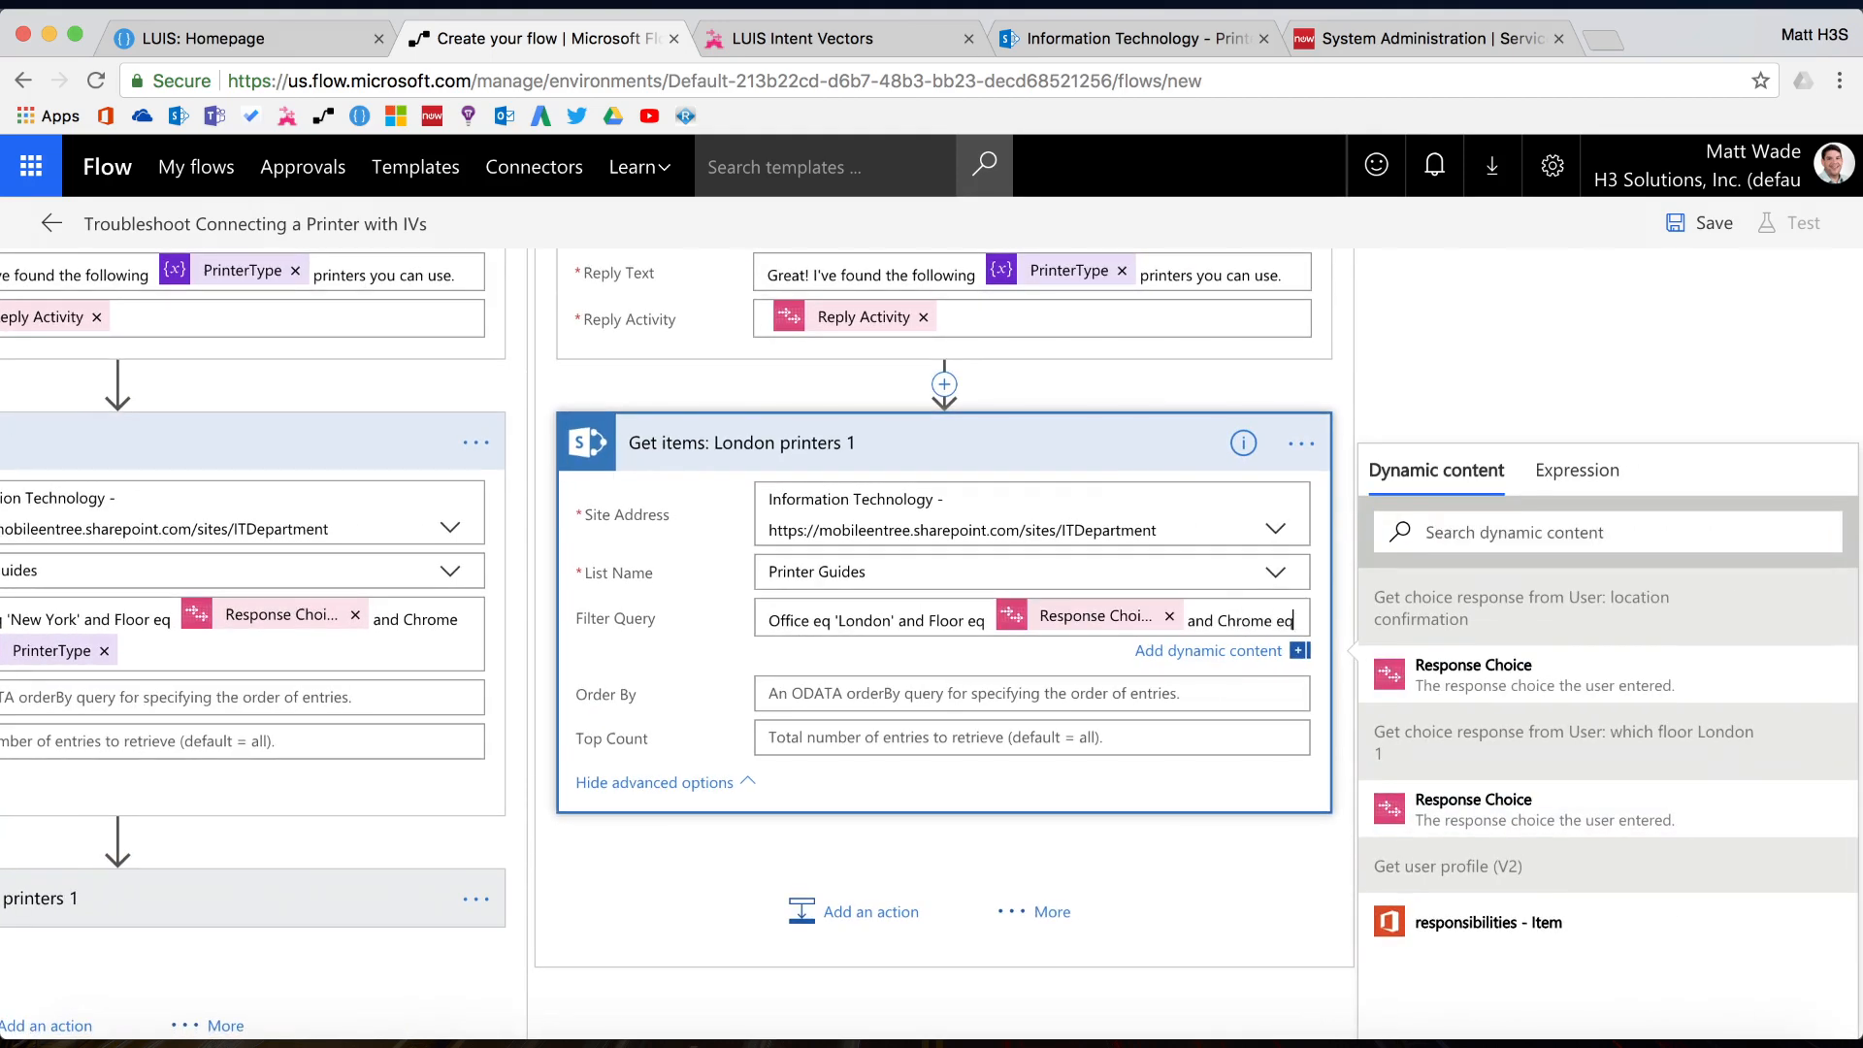
click(1552, 532)
text(printer)
click(1455, 653)
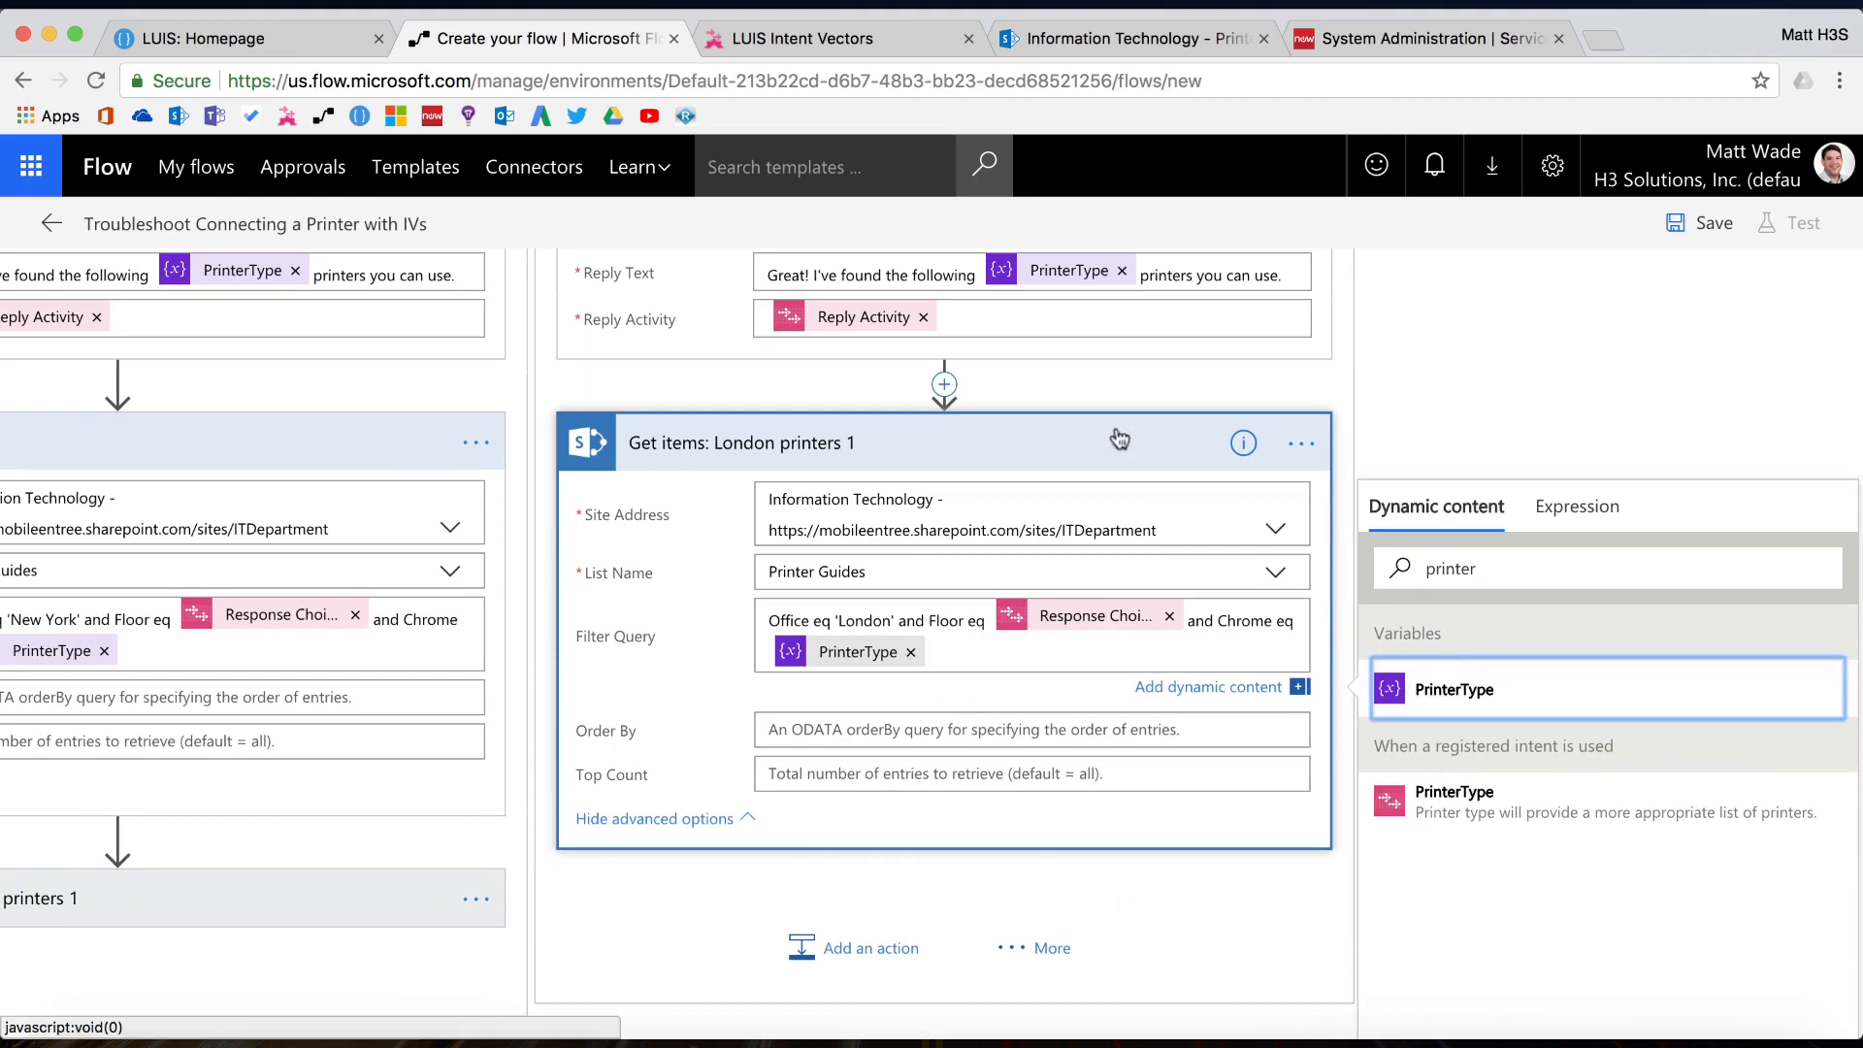
click(1120, 438)
Add an Apply to each named "Apply to each: report London printers 1" that loops over the value output of the London Get items action
click(1056, 572)
click(1252, 640)
click(1101, 550)
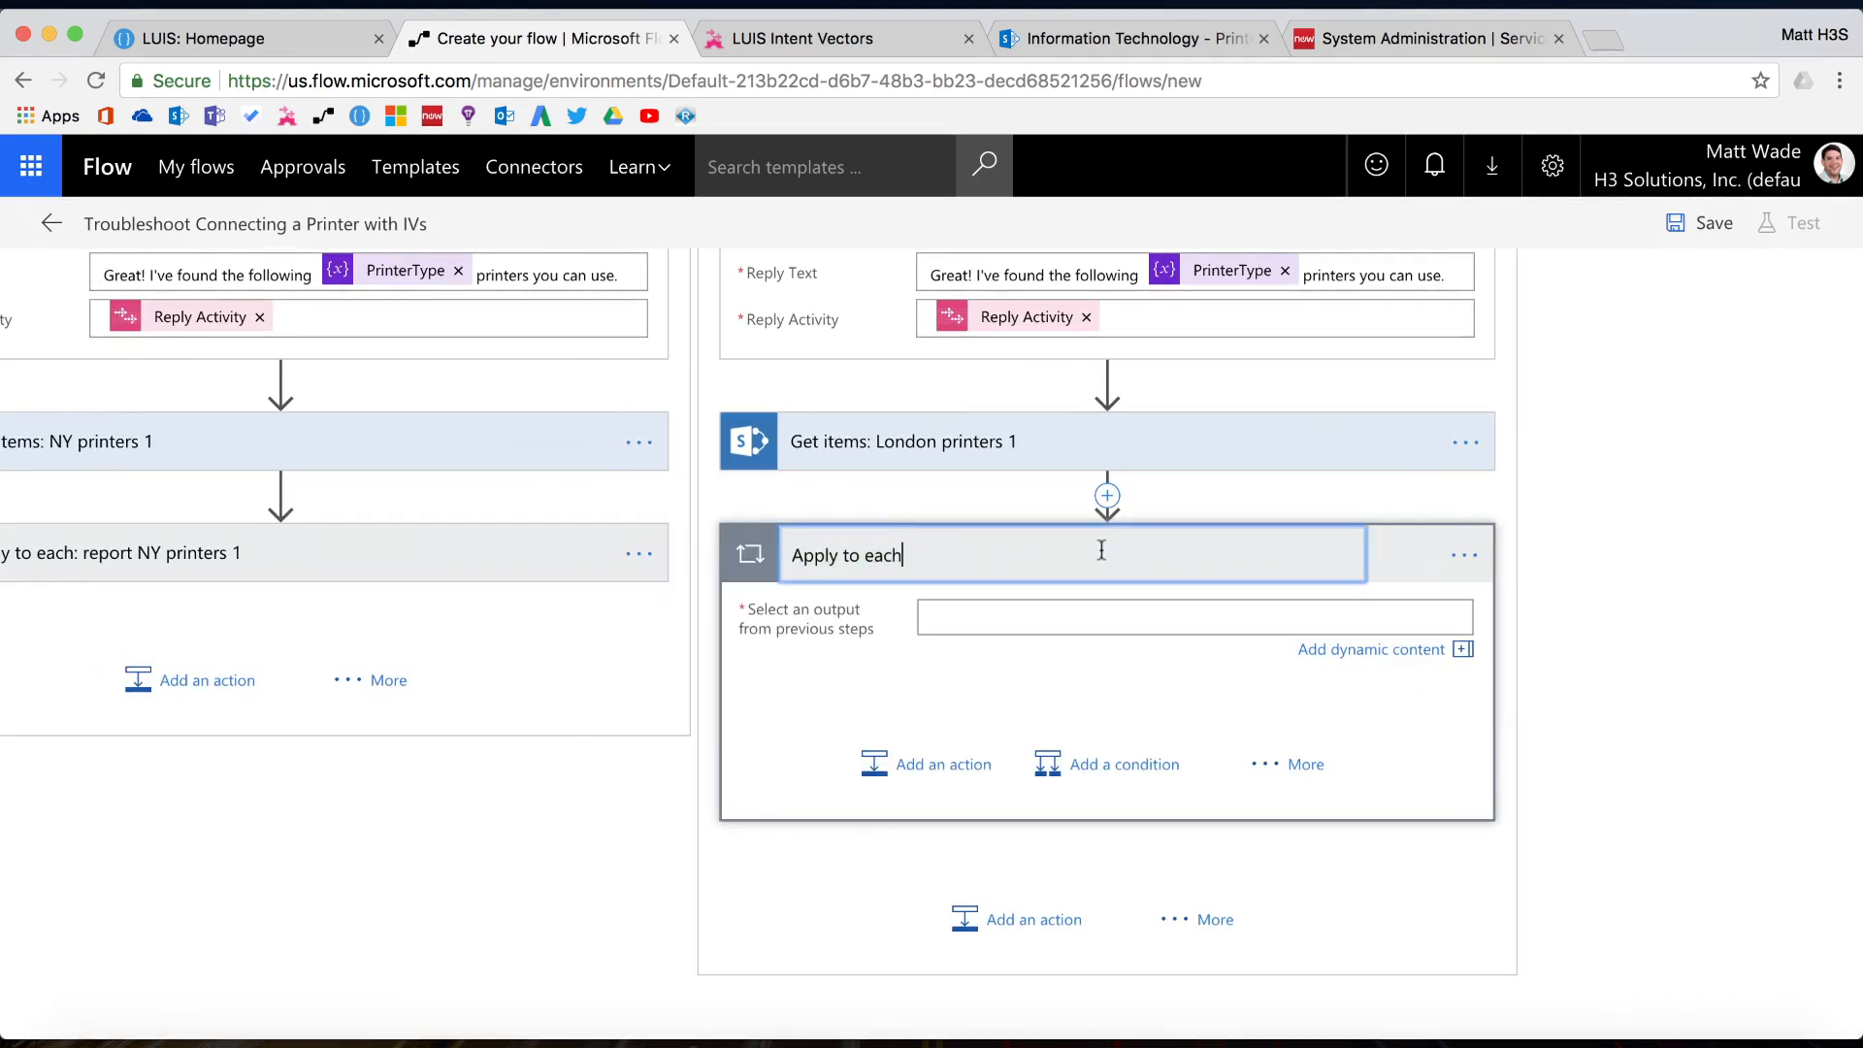
text(: report London printers 1)
click(1370, 649)
click(1642, 644)
Add a Send reply action named "Send reply: London printers 1" inside the London Apply to each
click(931, 768)
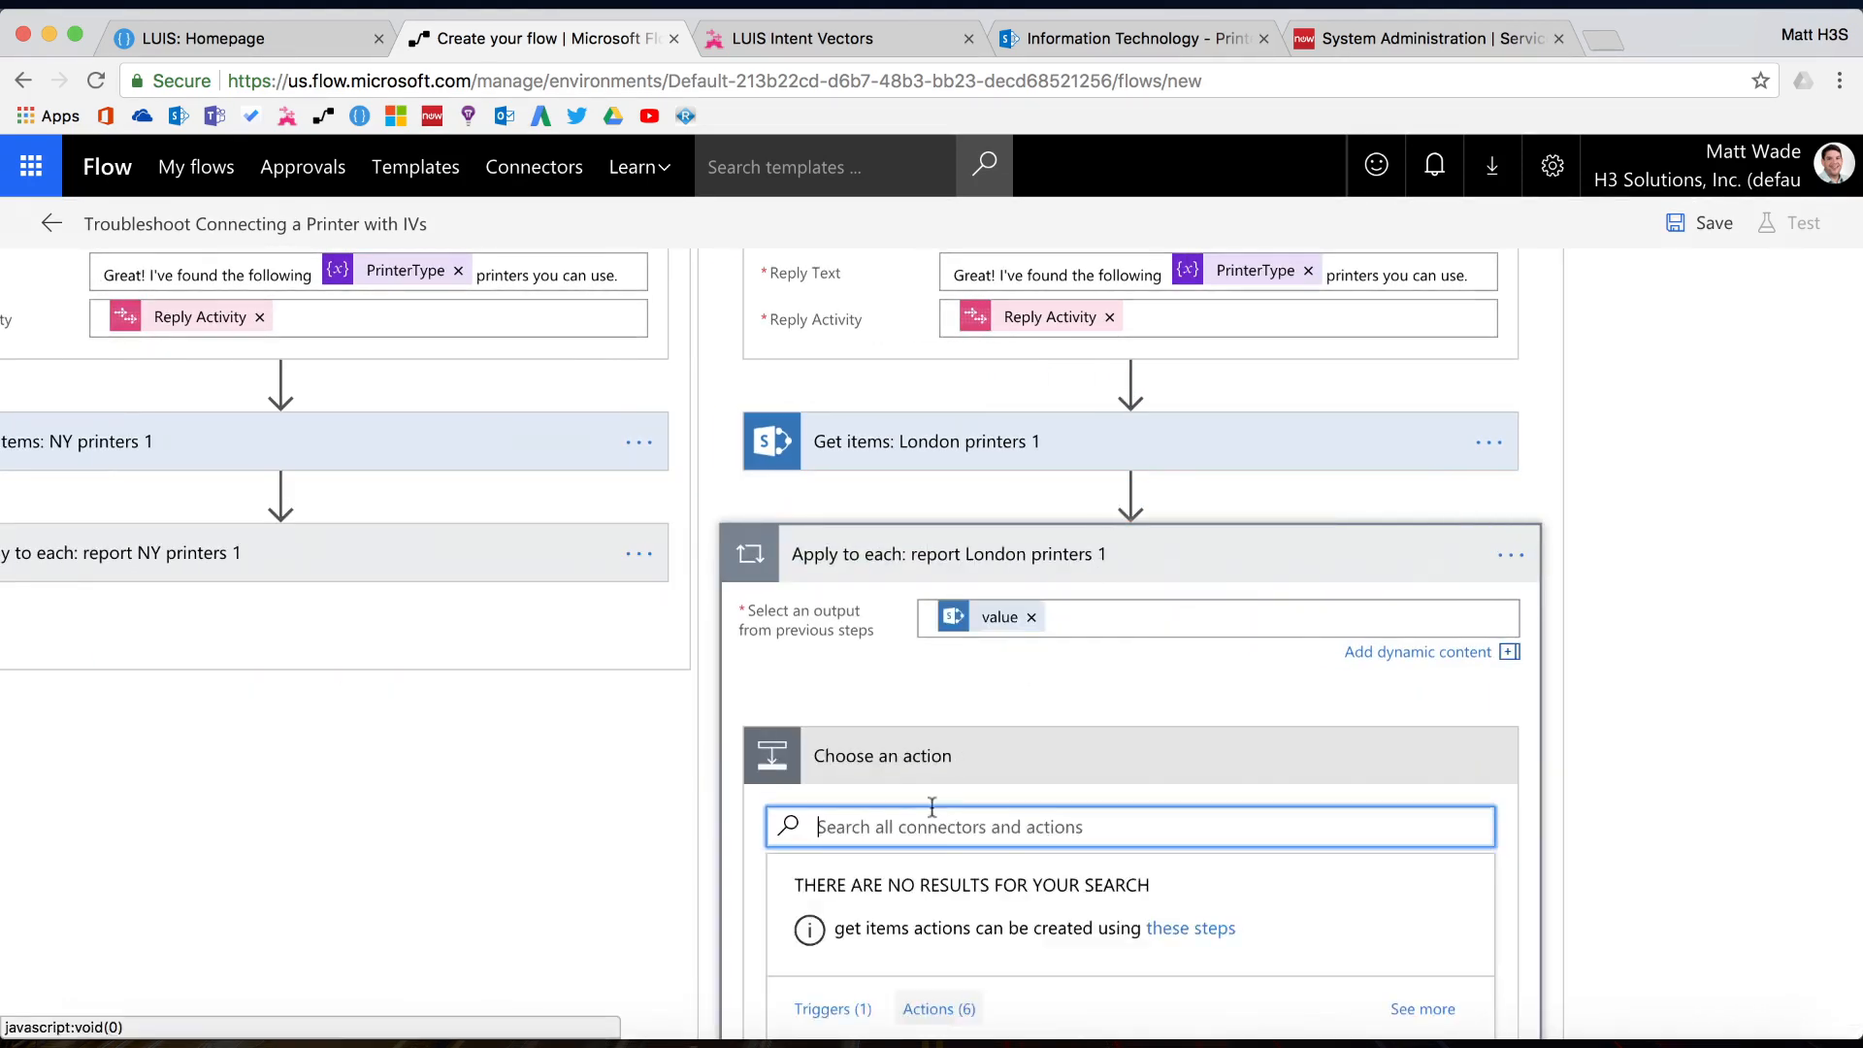
text(send reply)
click(998, 958)
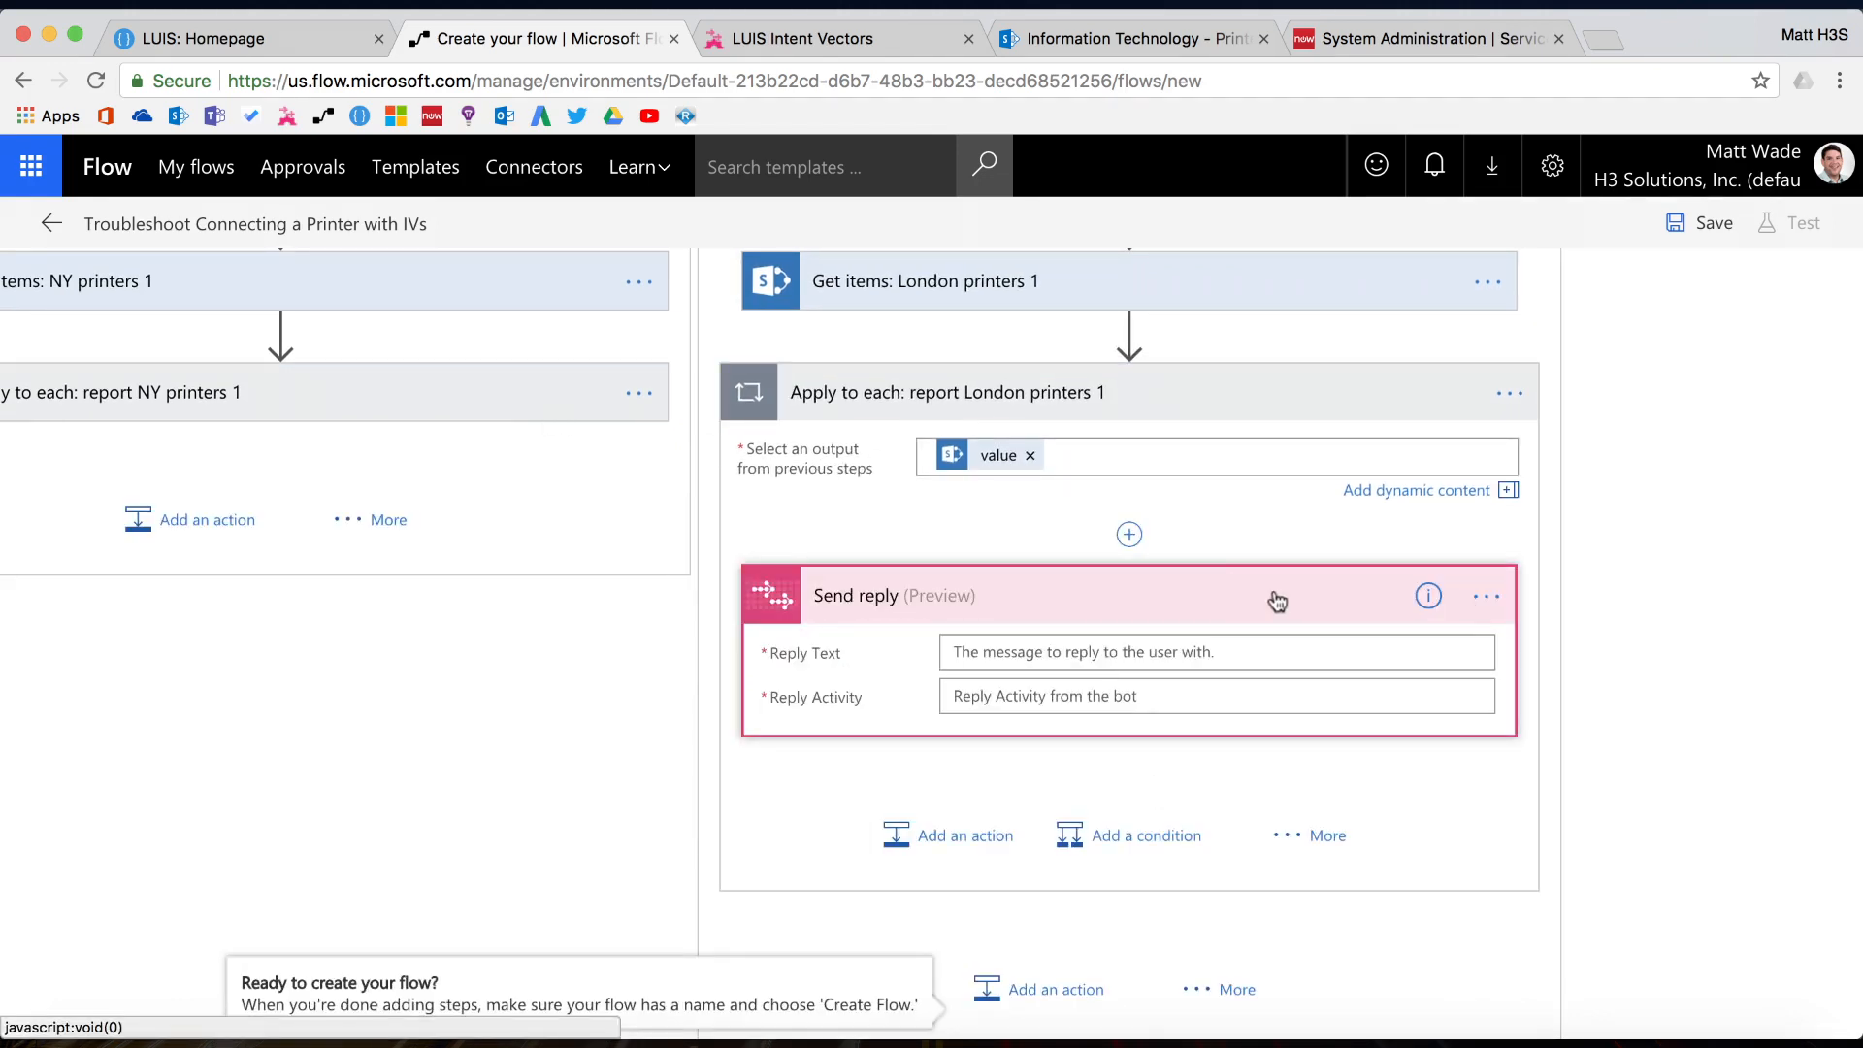
click(1074, 596)
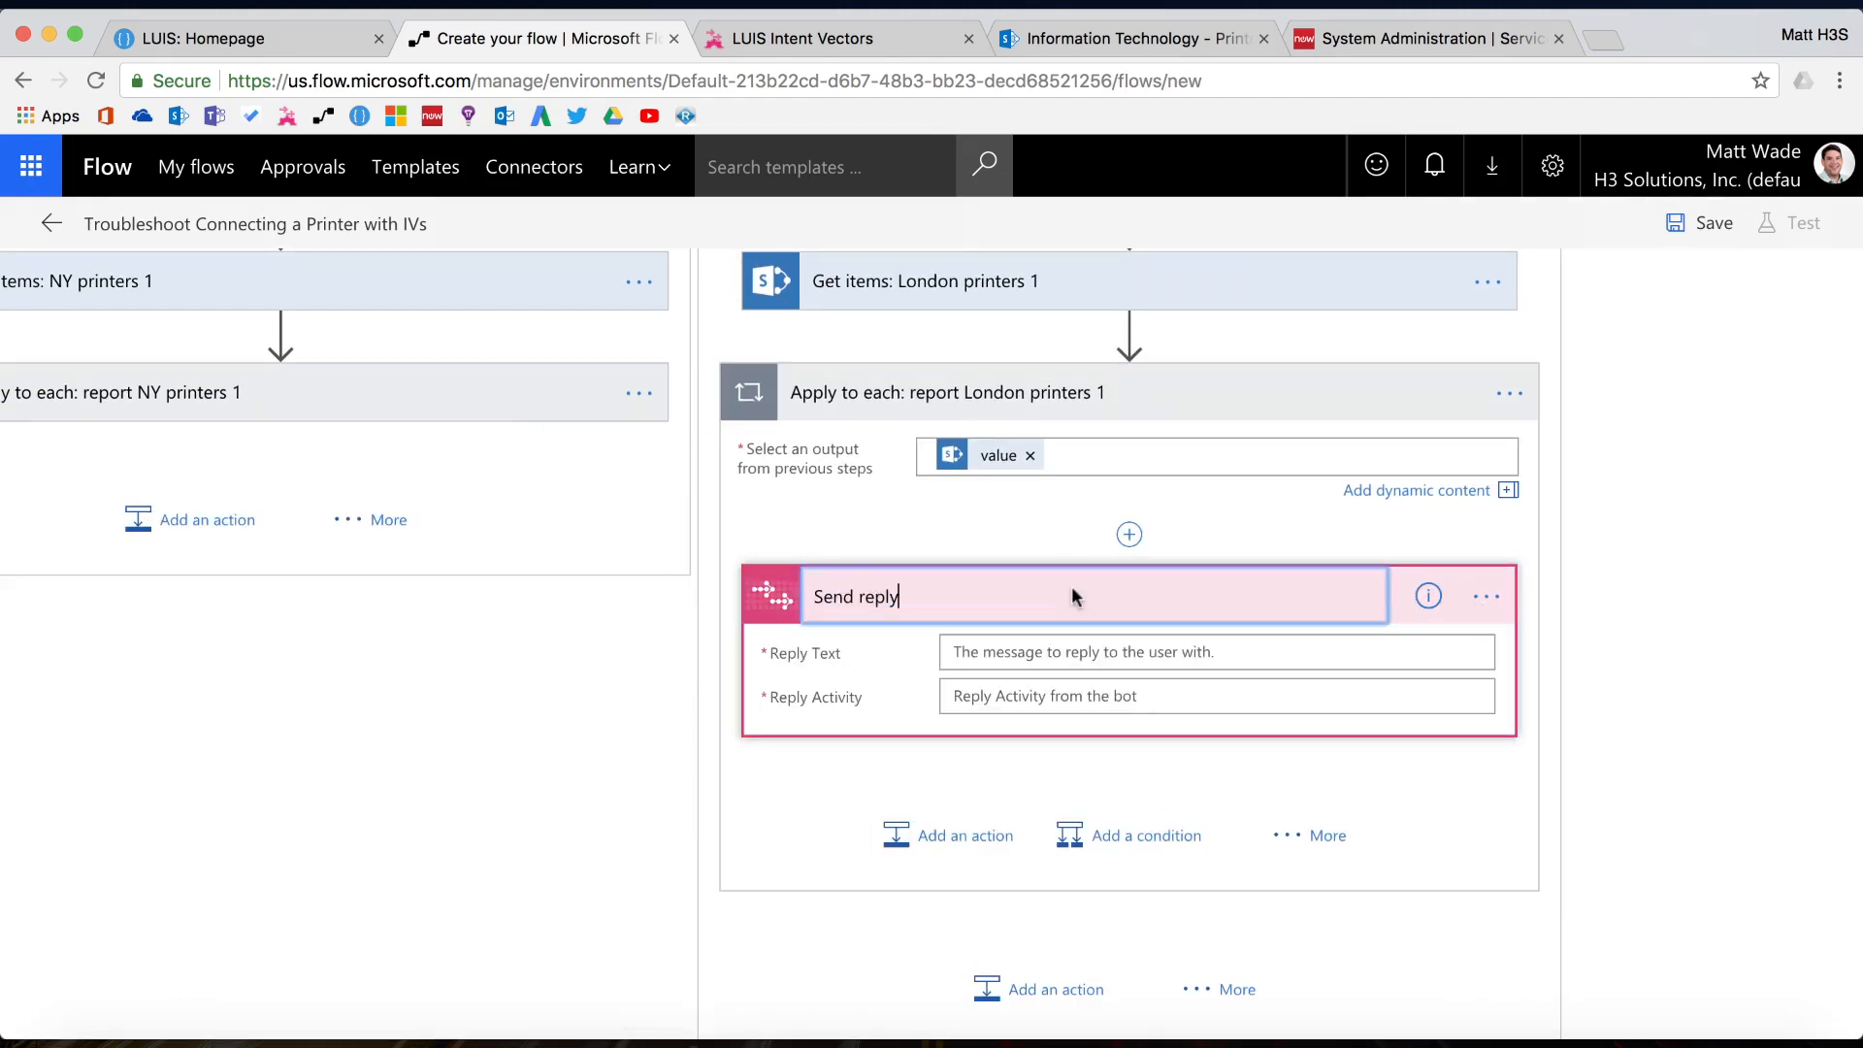
Compose the London Reply Text as Title "is a" Chrome Value "printer on floor" Floor Value, using the London Get items outputs and ending with a period
click(1024, 648)
click(1618, 563)
text(title)
click(1629, 805)
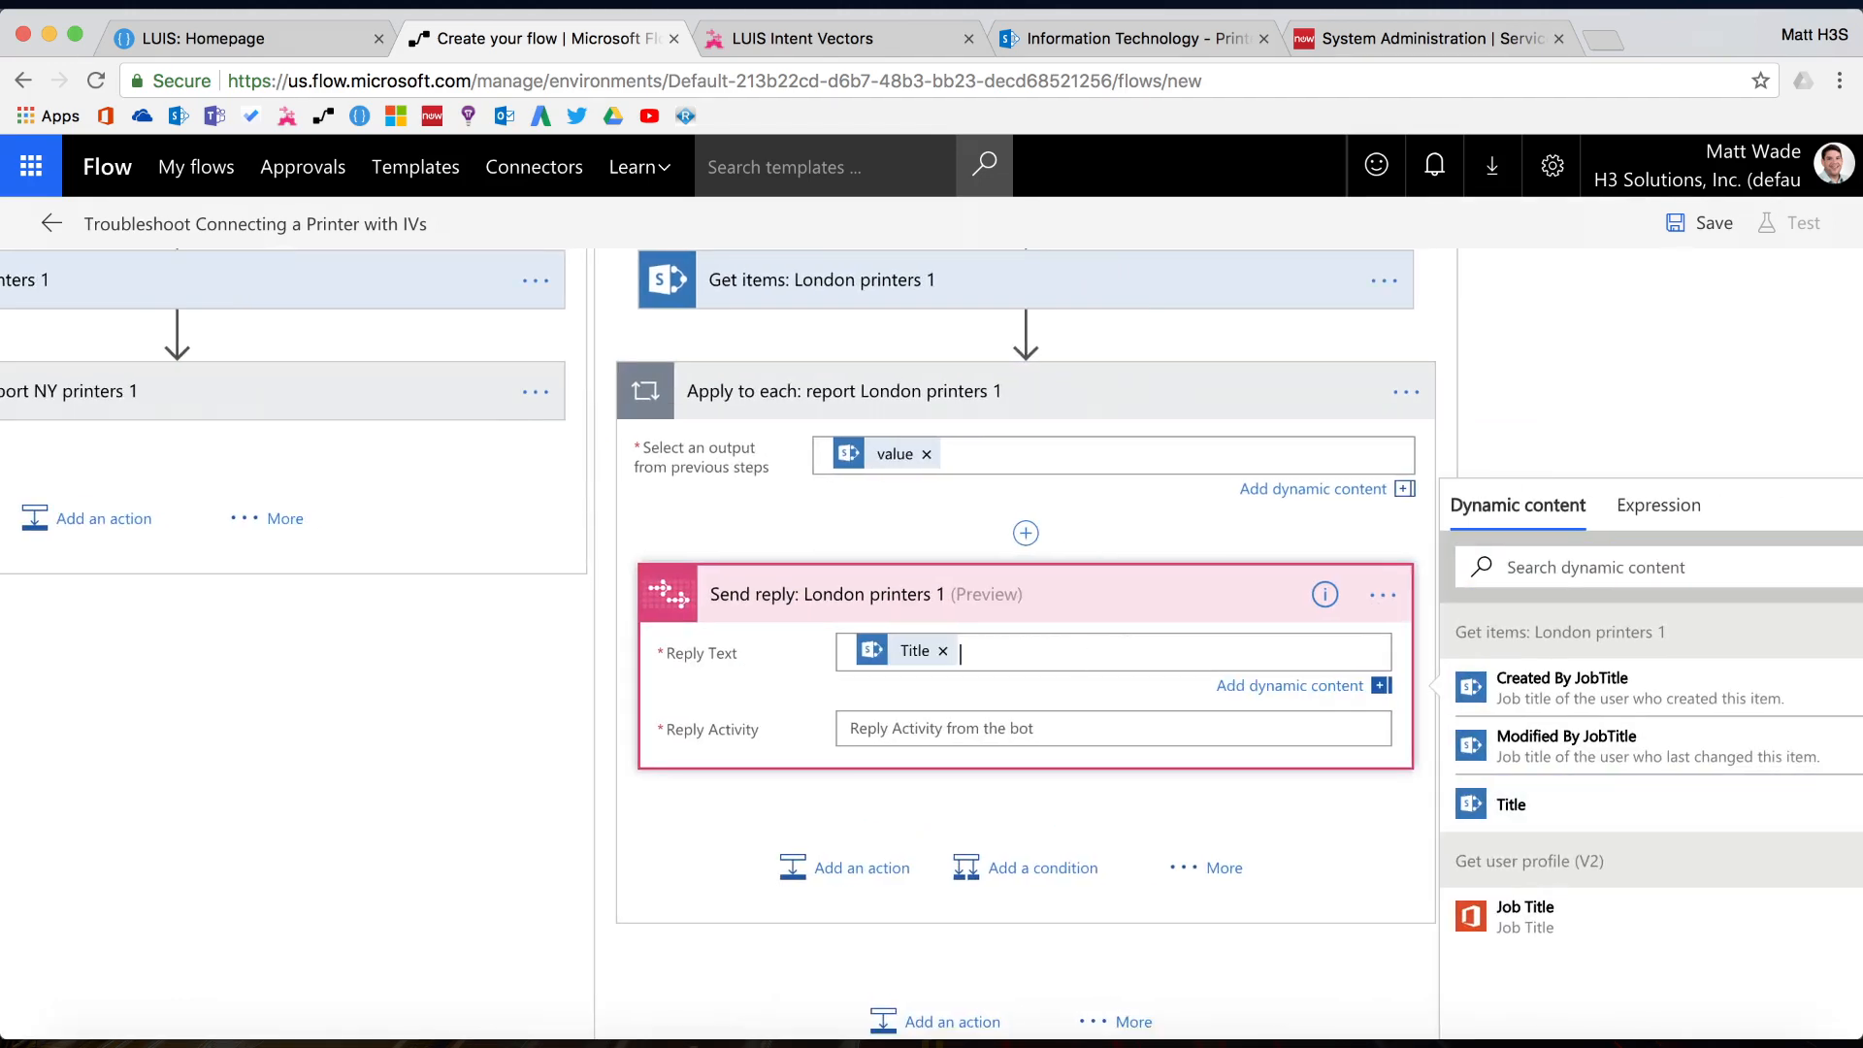
click(1494, 570)
text(chrome)
click(1544, 688)
text(printer on floor)
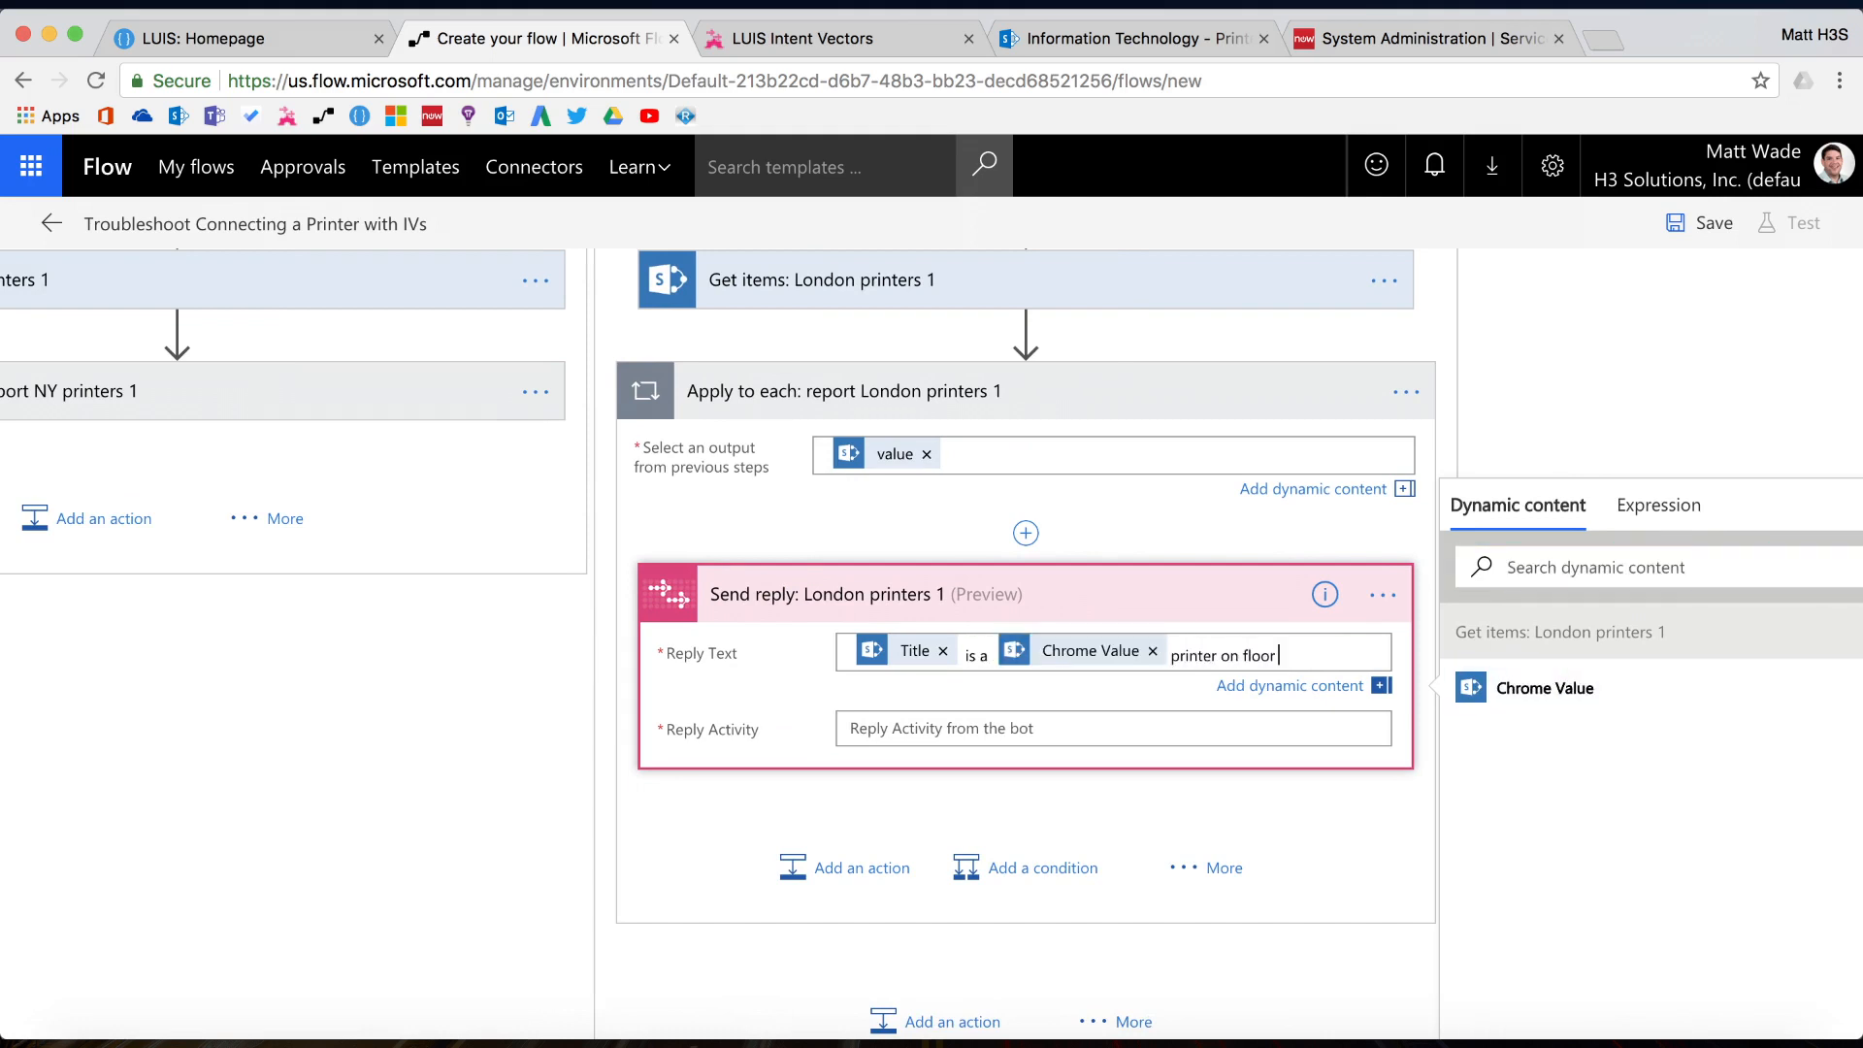
click(1591, 566)
text(floor)
click(1535, 687)
Fill the Reply Activity of the London printers reply with the Reply Activity dynamic value
click(1115, 764)
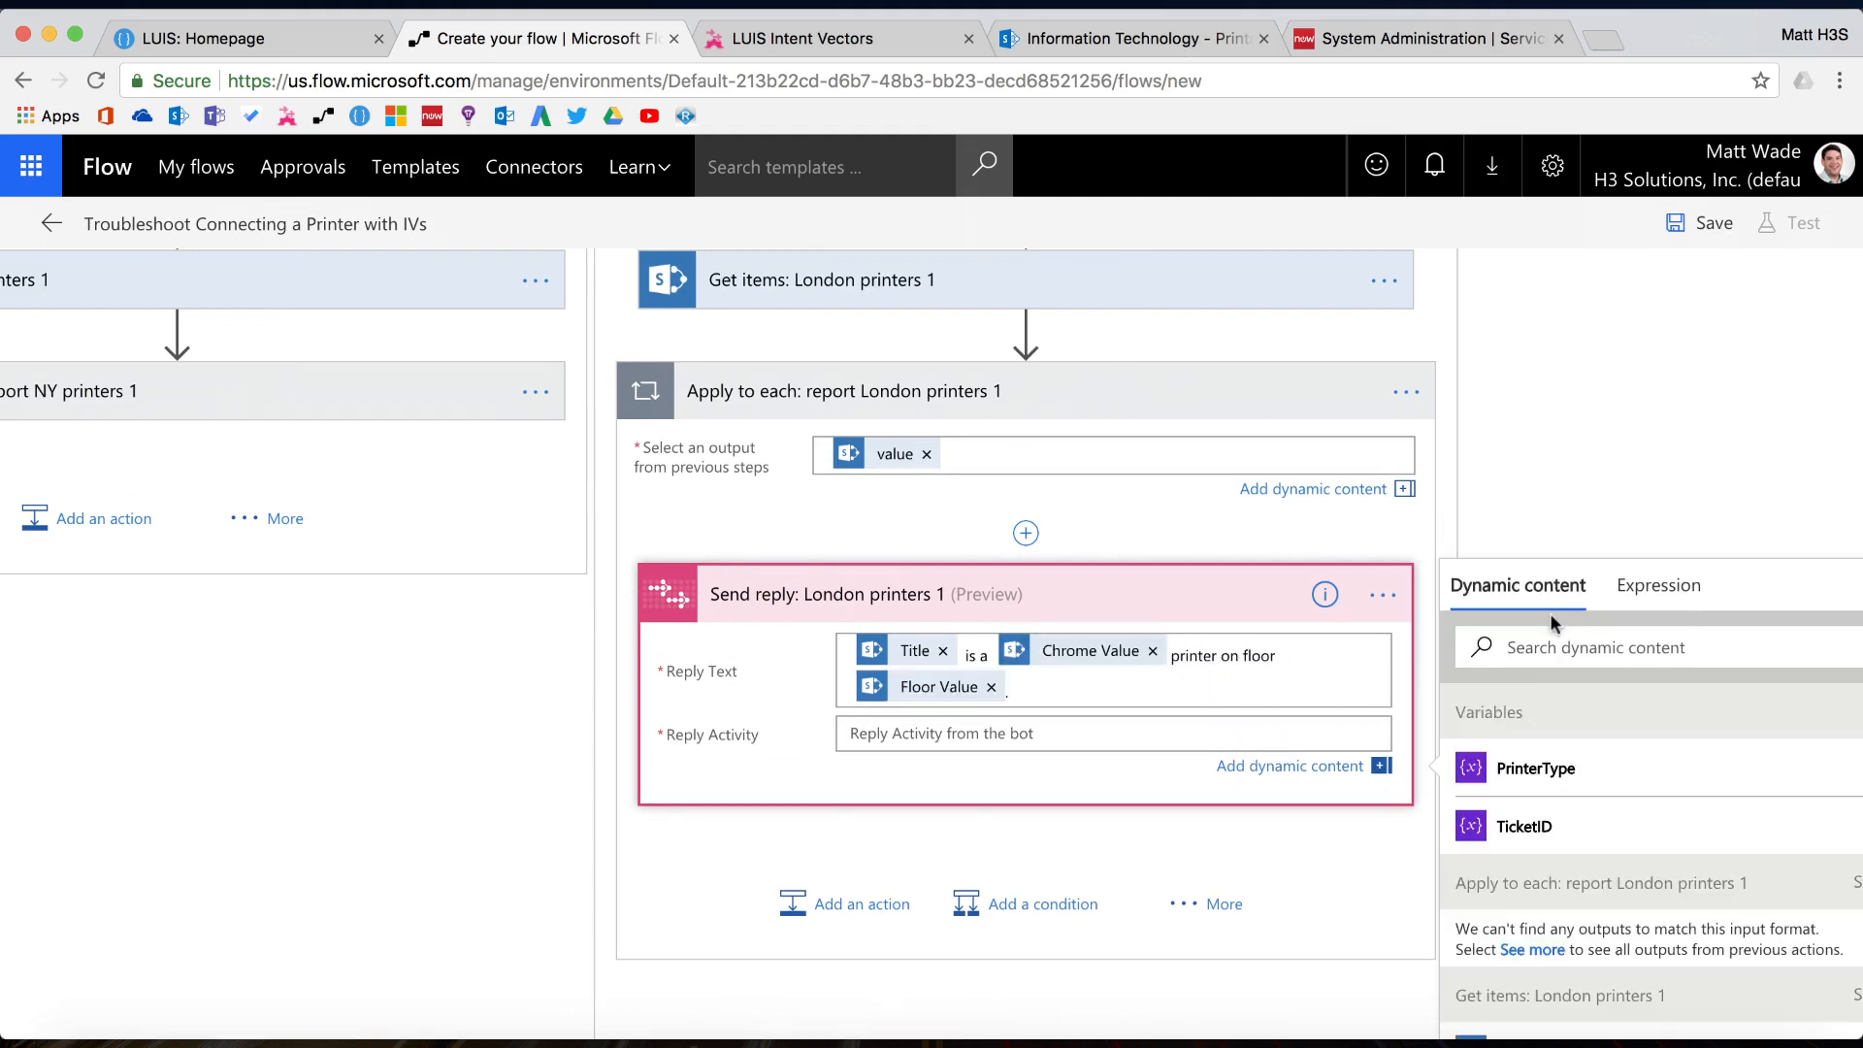
click(1555, 649)
text(reply)
click(1544, 762)
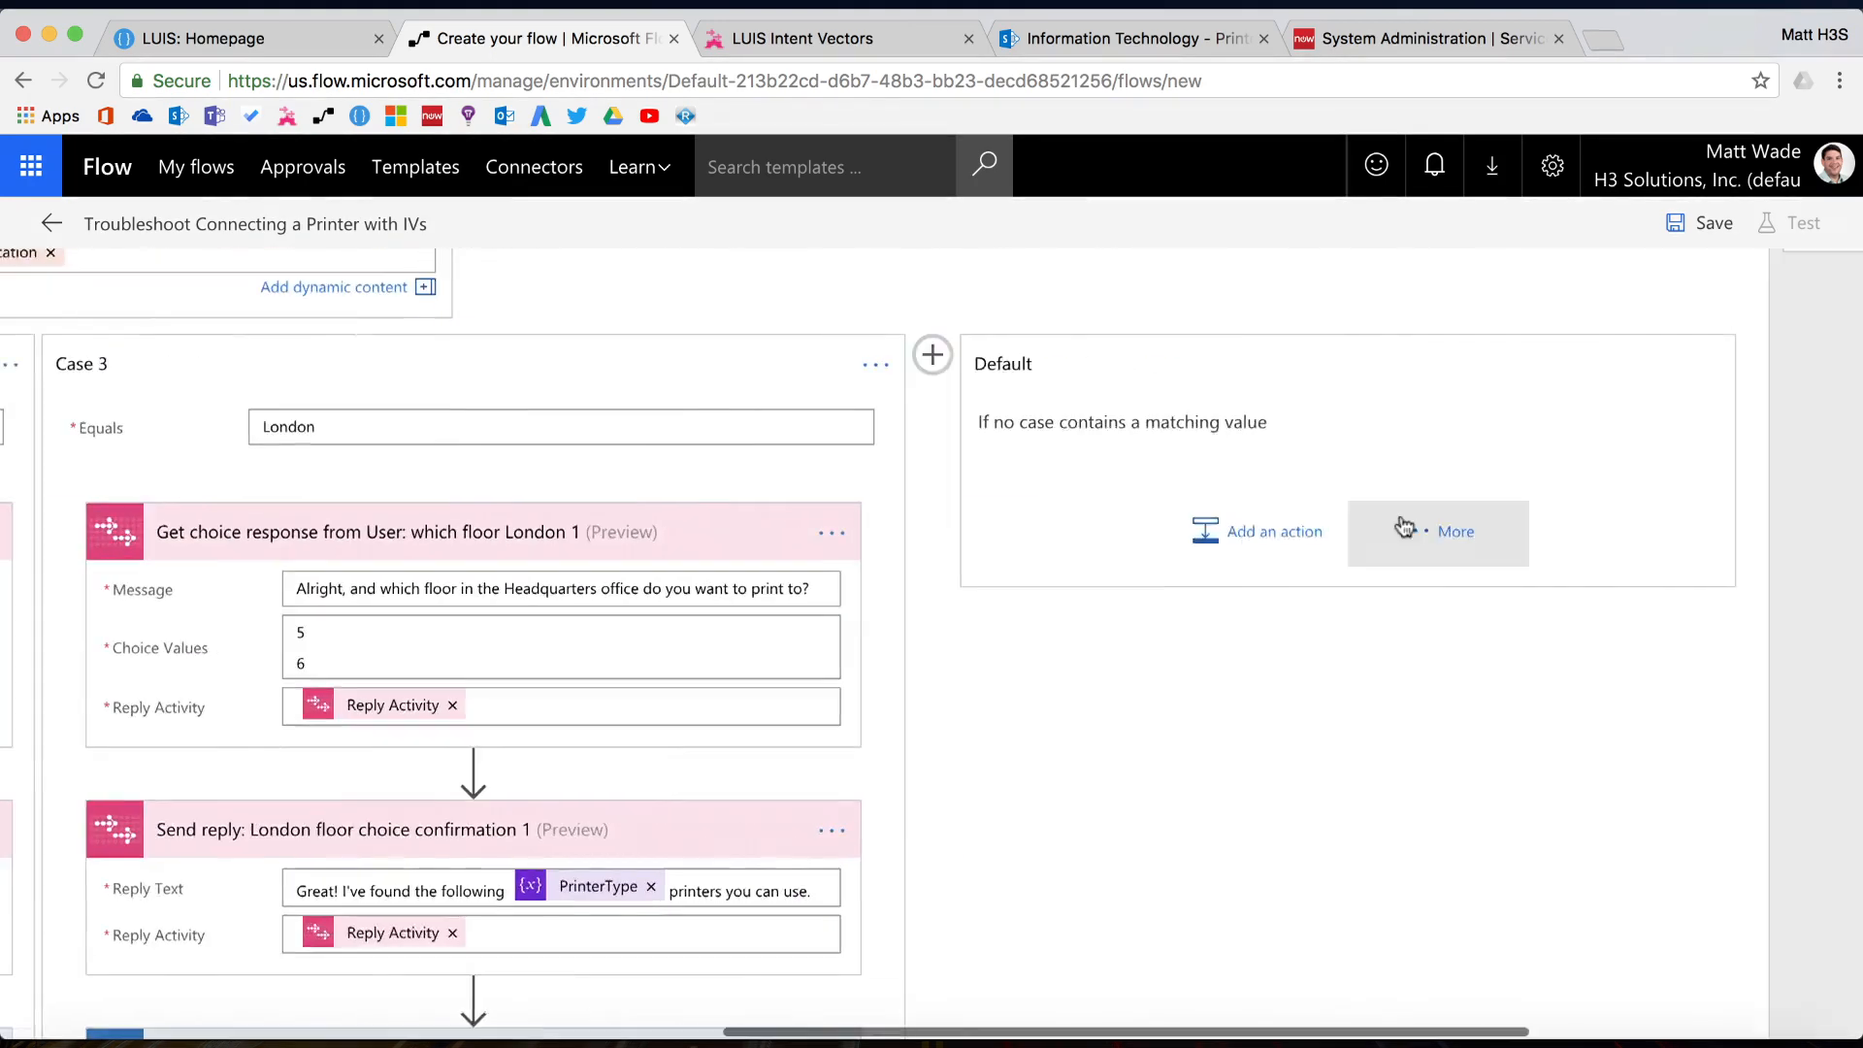
Add a Send reply action named "Send reply: cancel 2" to the Default case of the office location switch
click(1280, 533)
text(send reply)
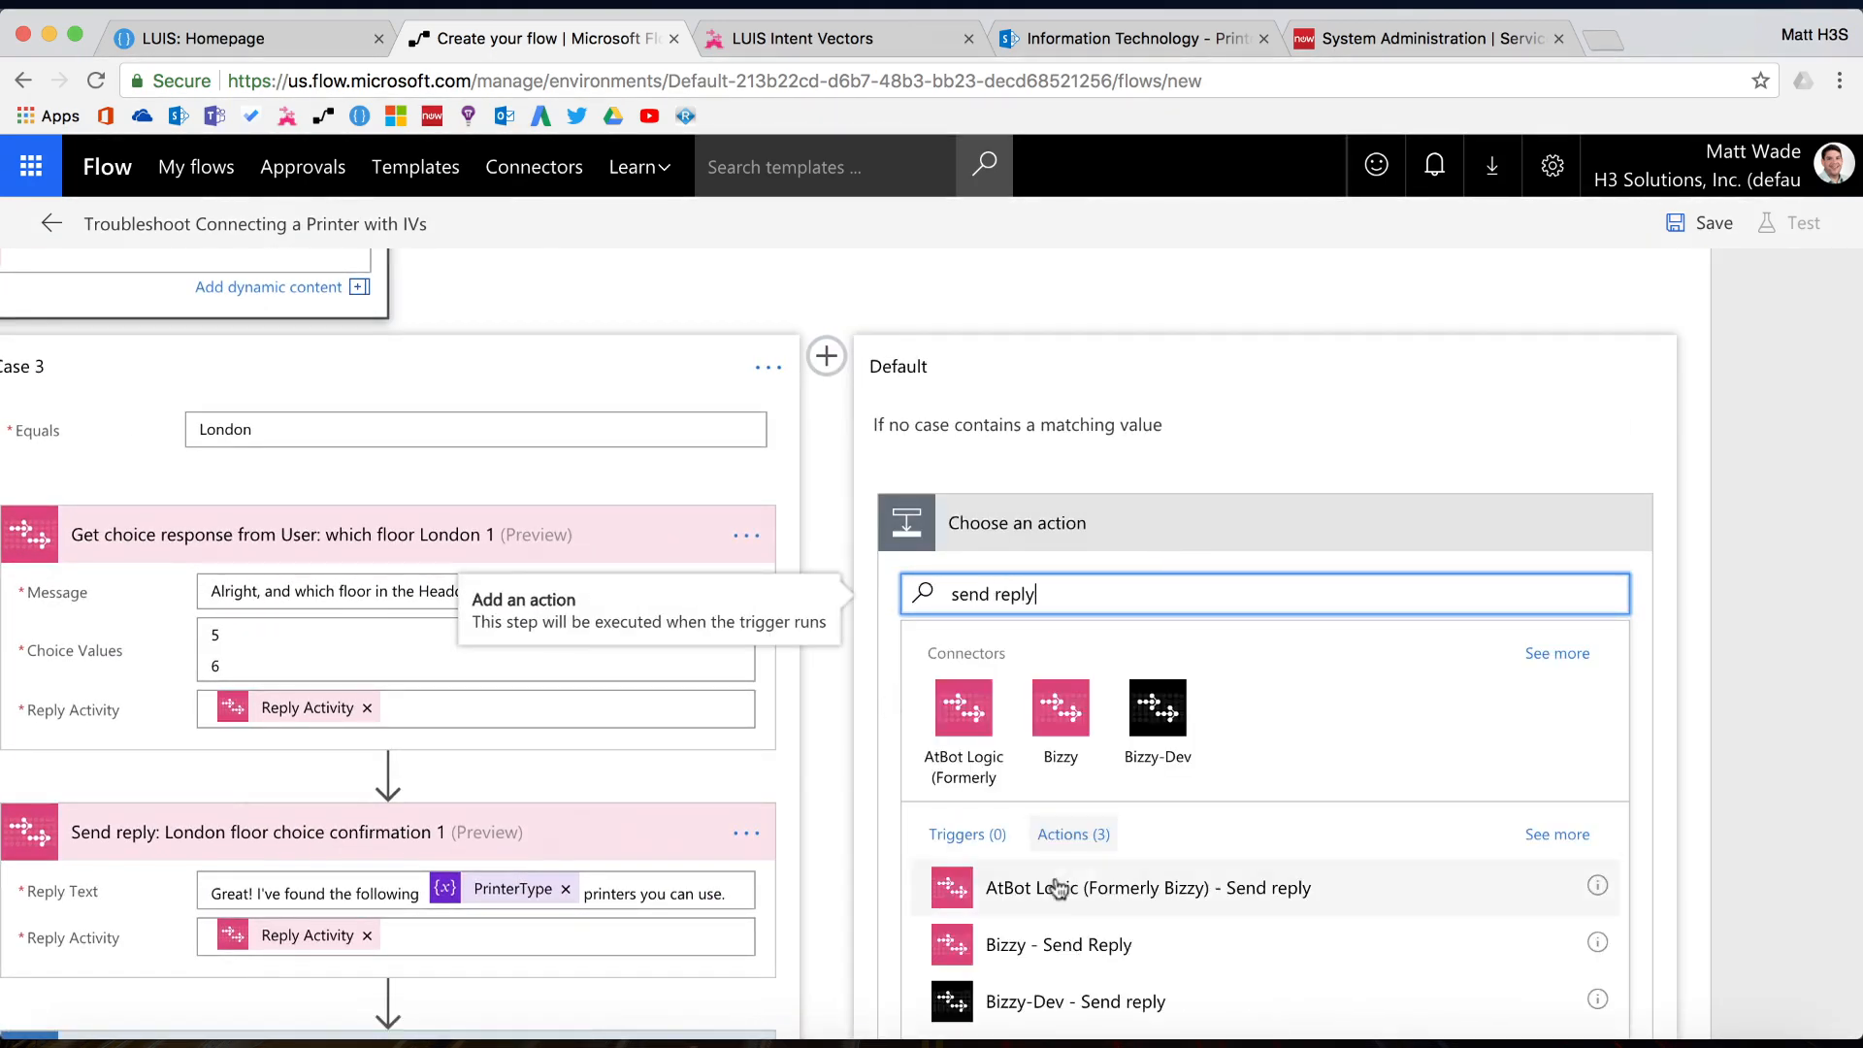
click(1060, 888)
click(1299, 517)
Set the Reply Text to "Sorry, that's not an option and I'm unable to complete the request. If you'd like, please try again and provide an appropriate response."
click(1261, 579)
text(S)
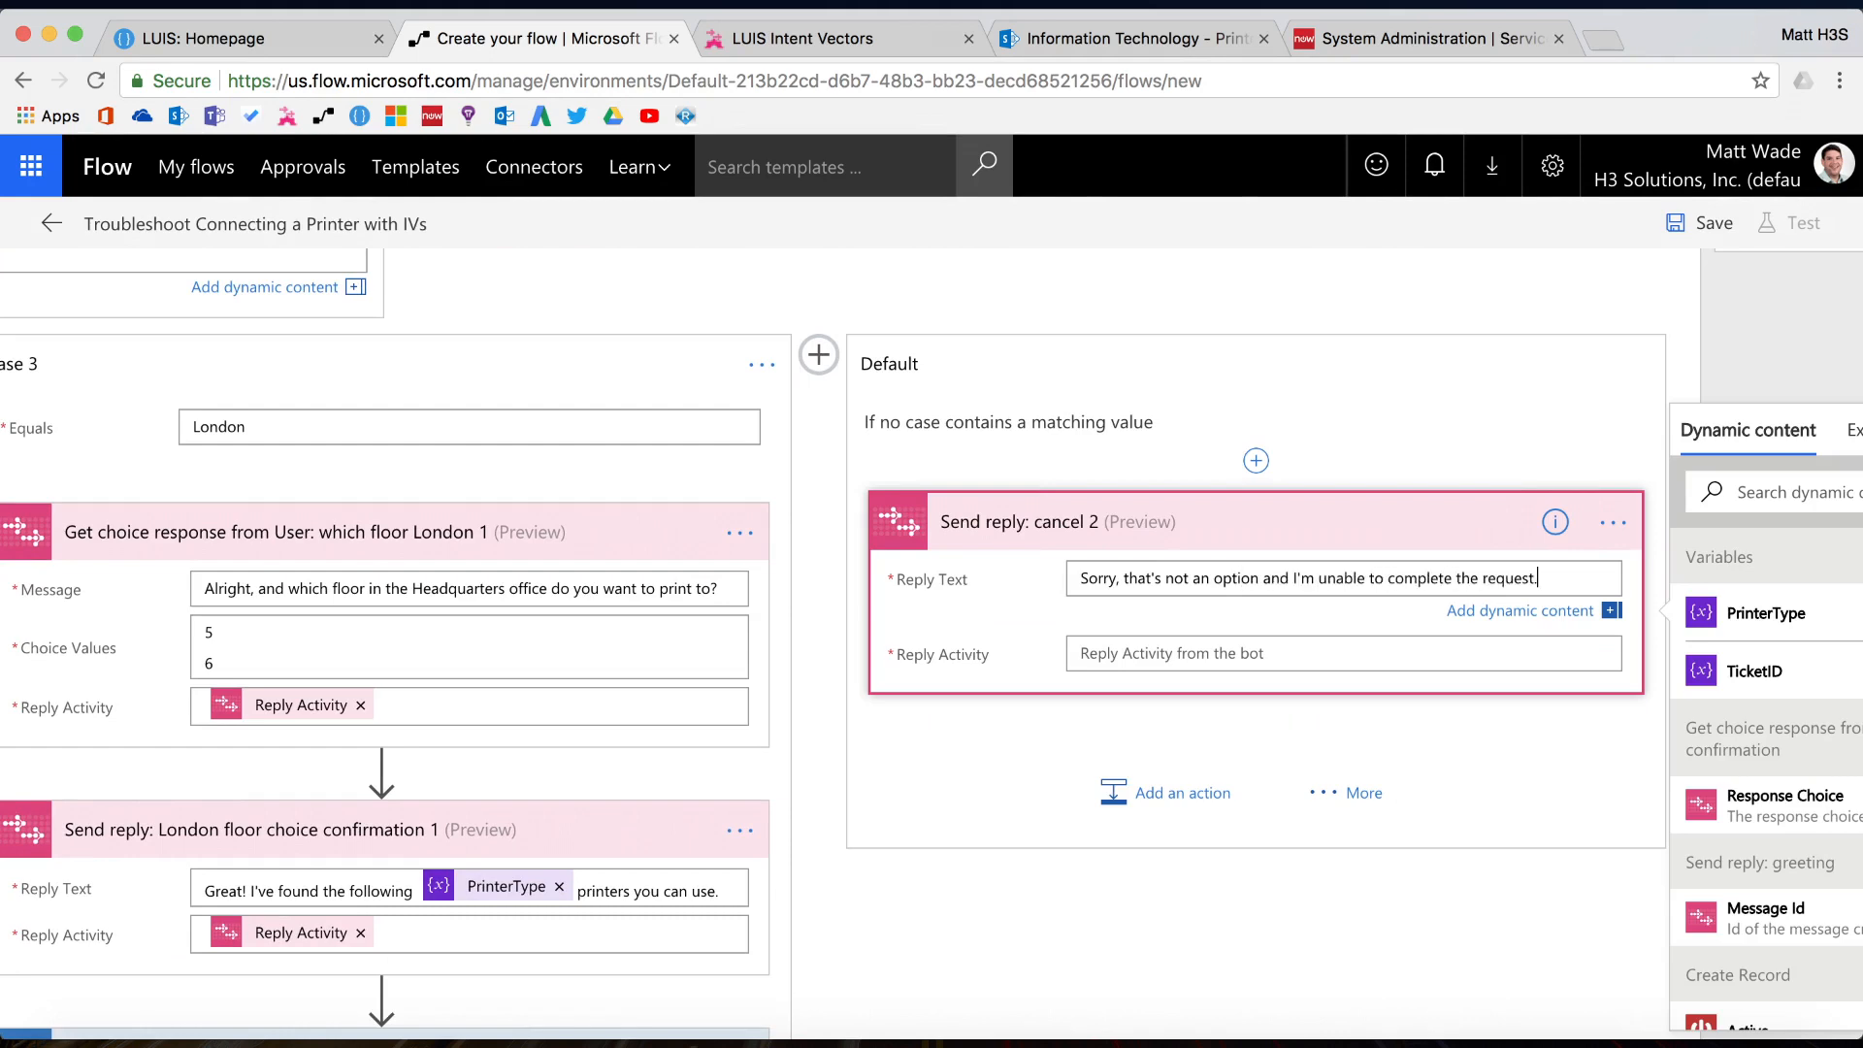
text(like, please try again and provide an appropriate response.)
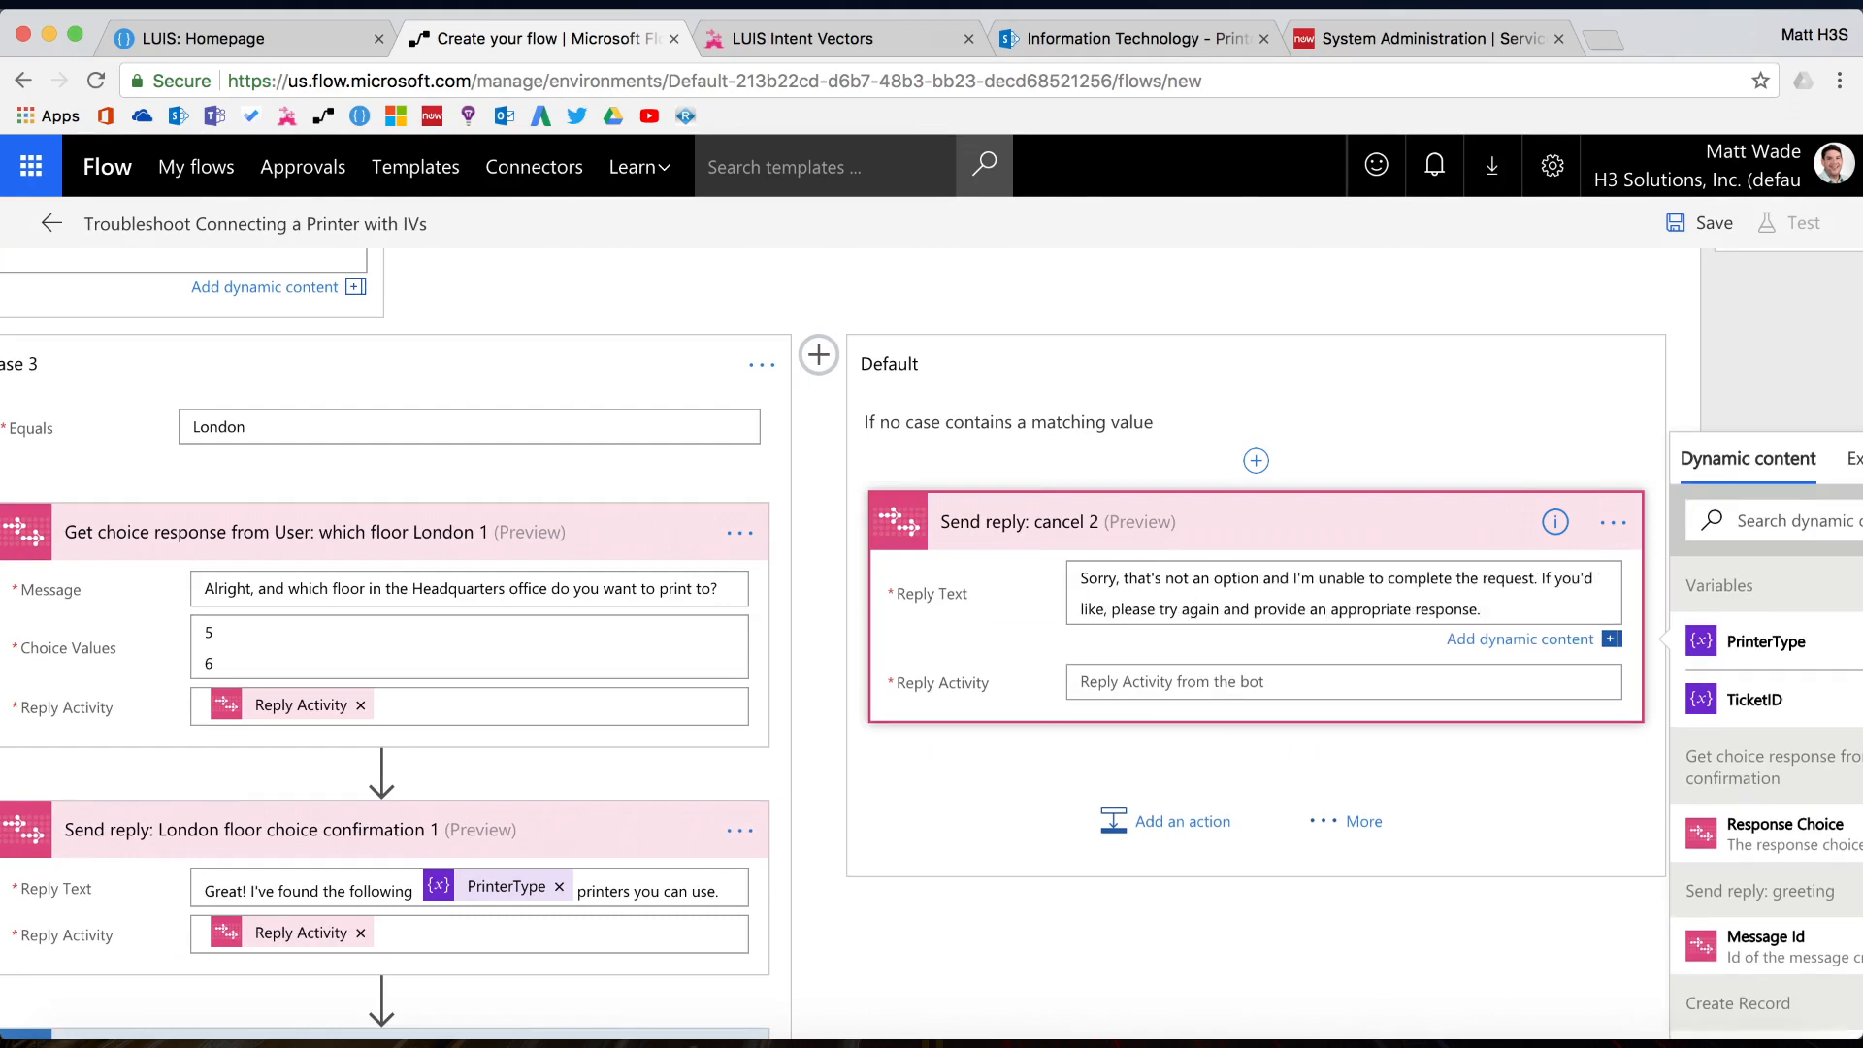
Fill the Reply Activity of the "cancel 2" reply with the Reply Activity dynamic value
click(1205, 679)
click(1752, 560)
text(reply)
click(1785, 684)
Add a Terminate action after the "cancel 2" reply in the Default case, with status Cancelled
click(1182, 820)
text(terminate)
scroll(885, 758, down, 3)
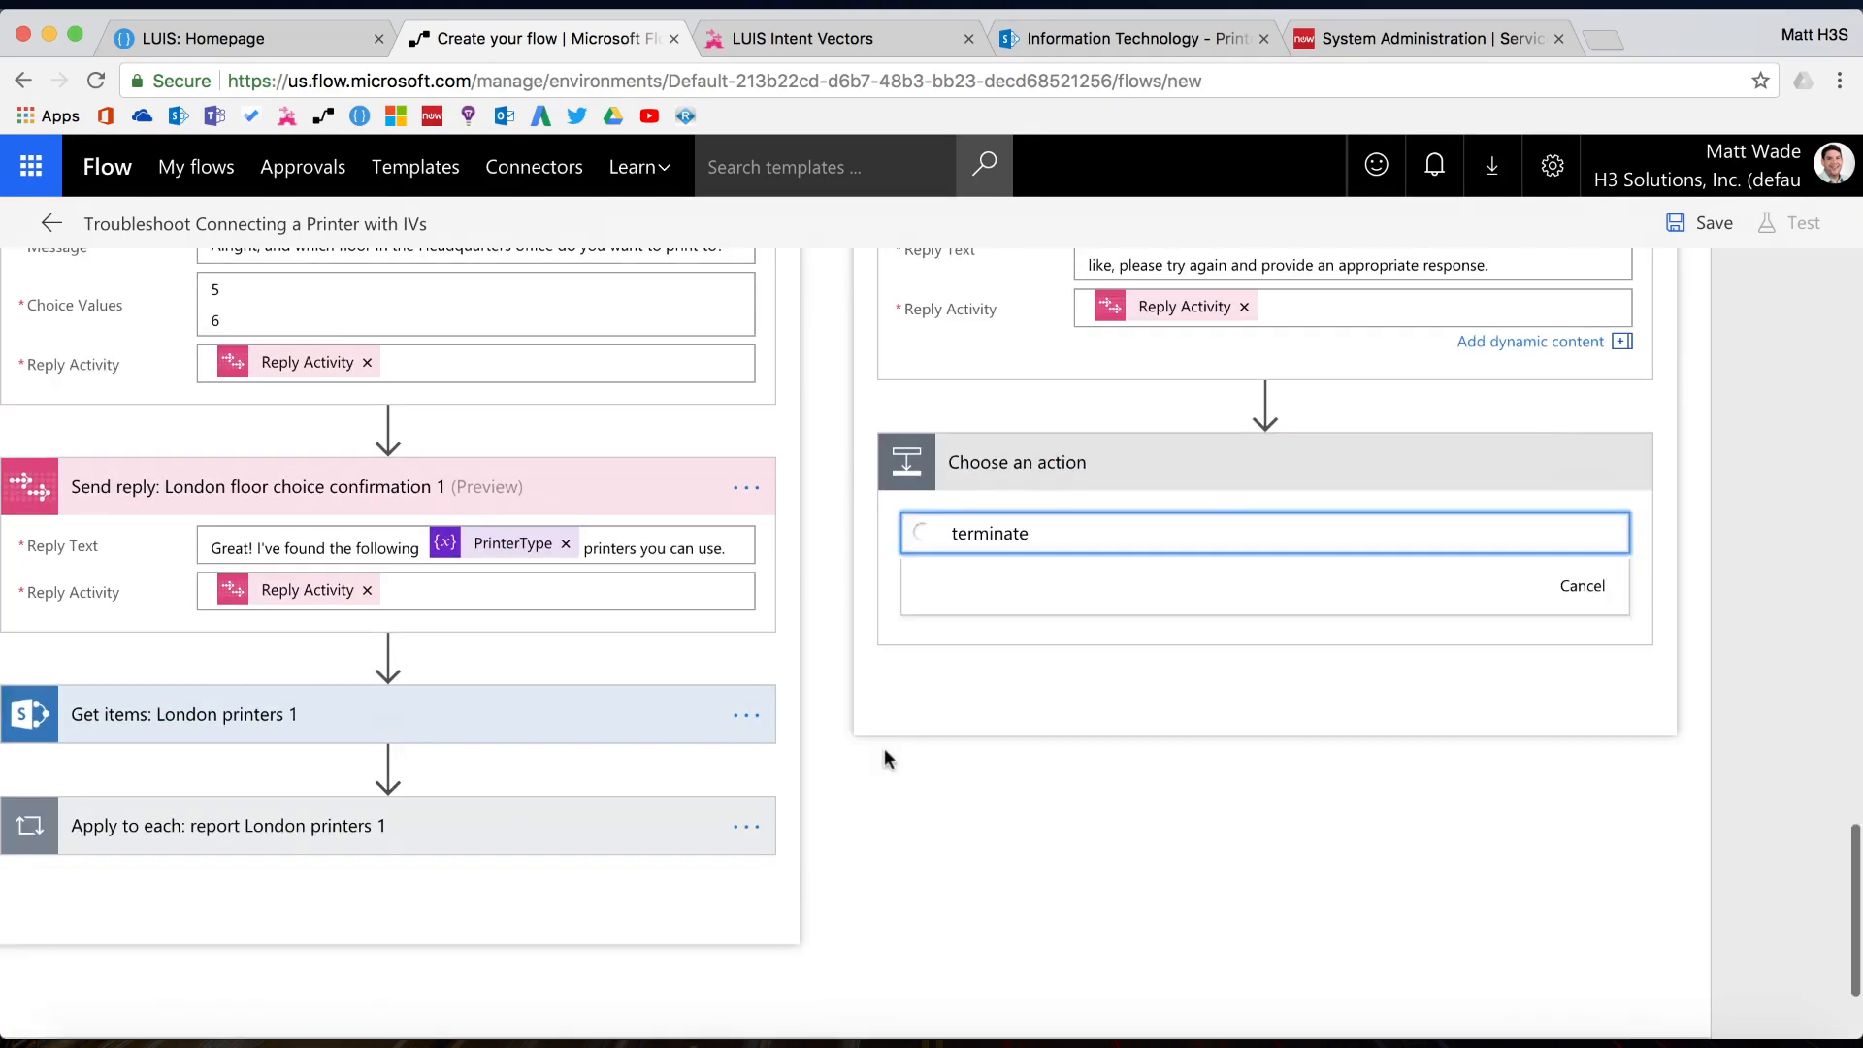
click(1072, 772)
click(1329, 521)
click(1202, 558)
Collapse the completed Switch 2 in the condition's If yes branch
scroll(649, 504, up, 5)
scroll(813, 494, left, 5)
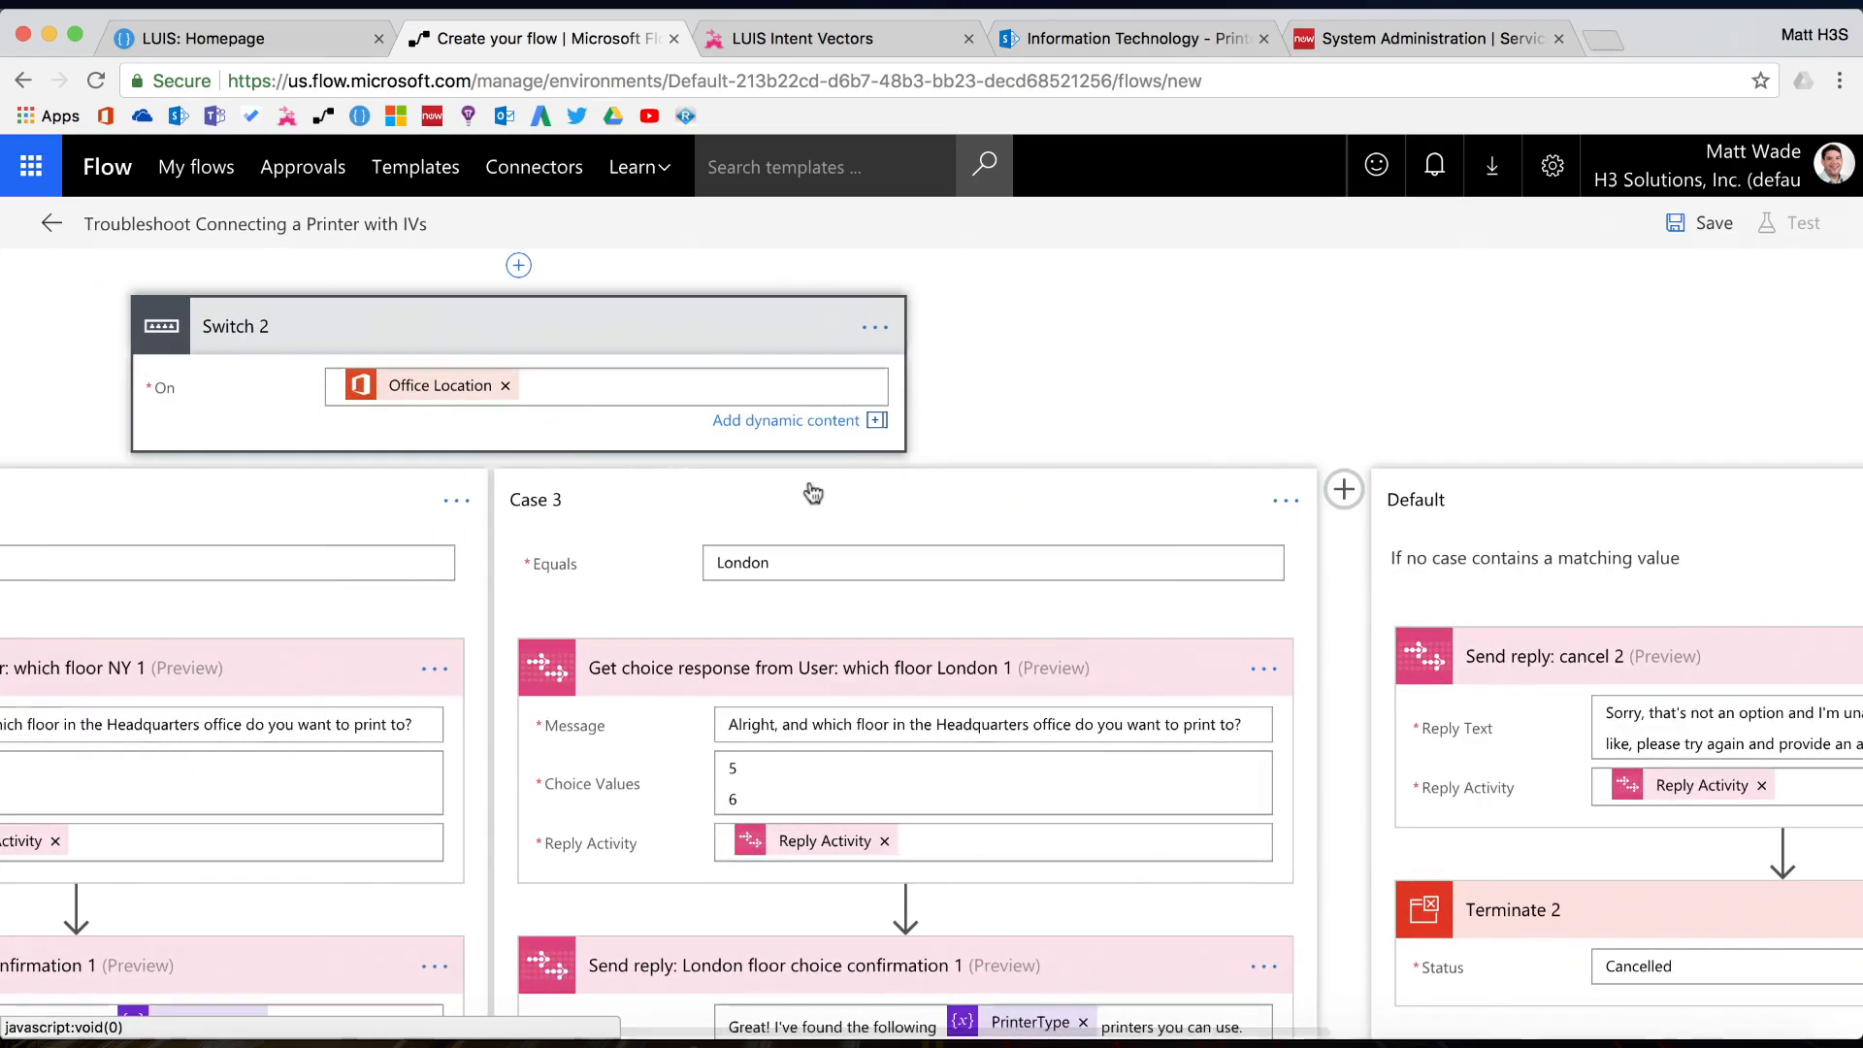
scroll(931, 541, left, 5)
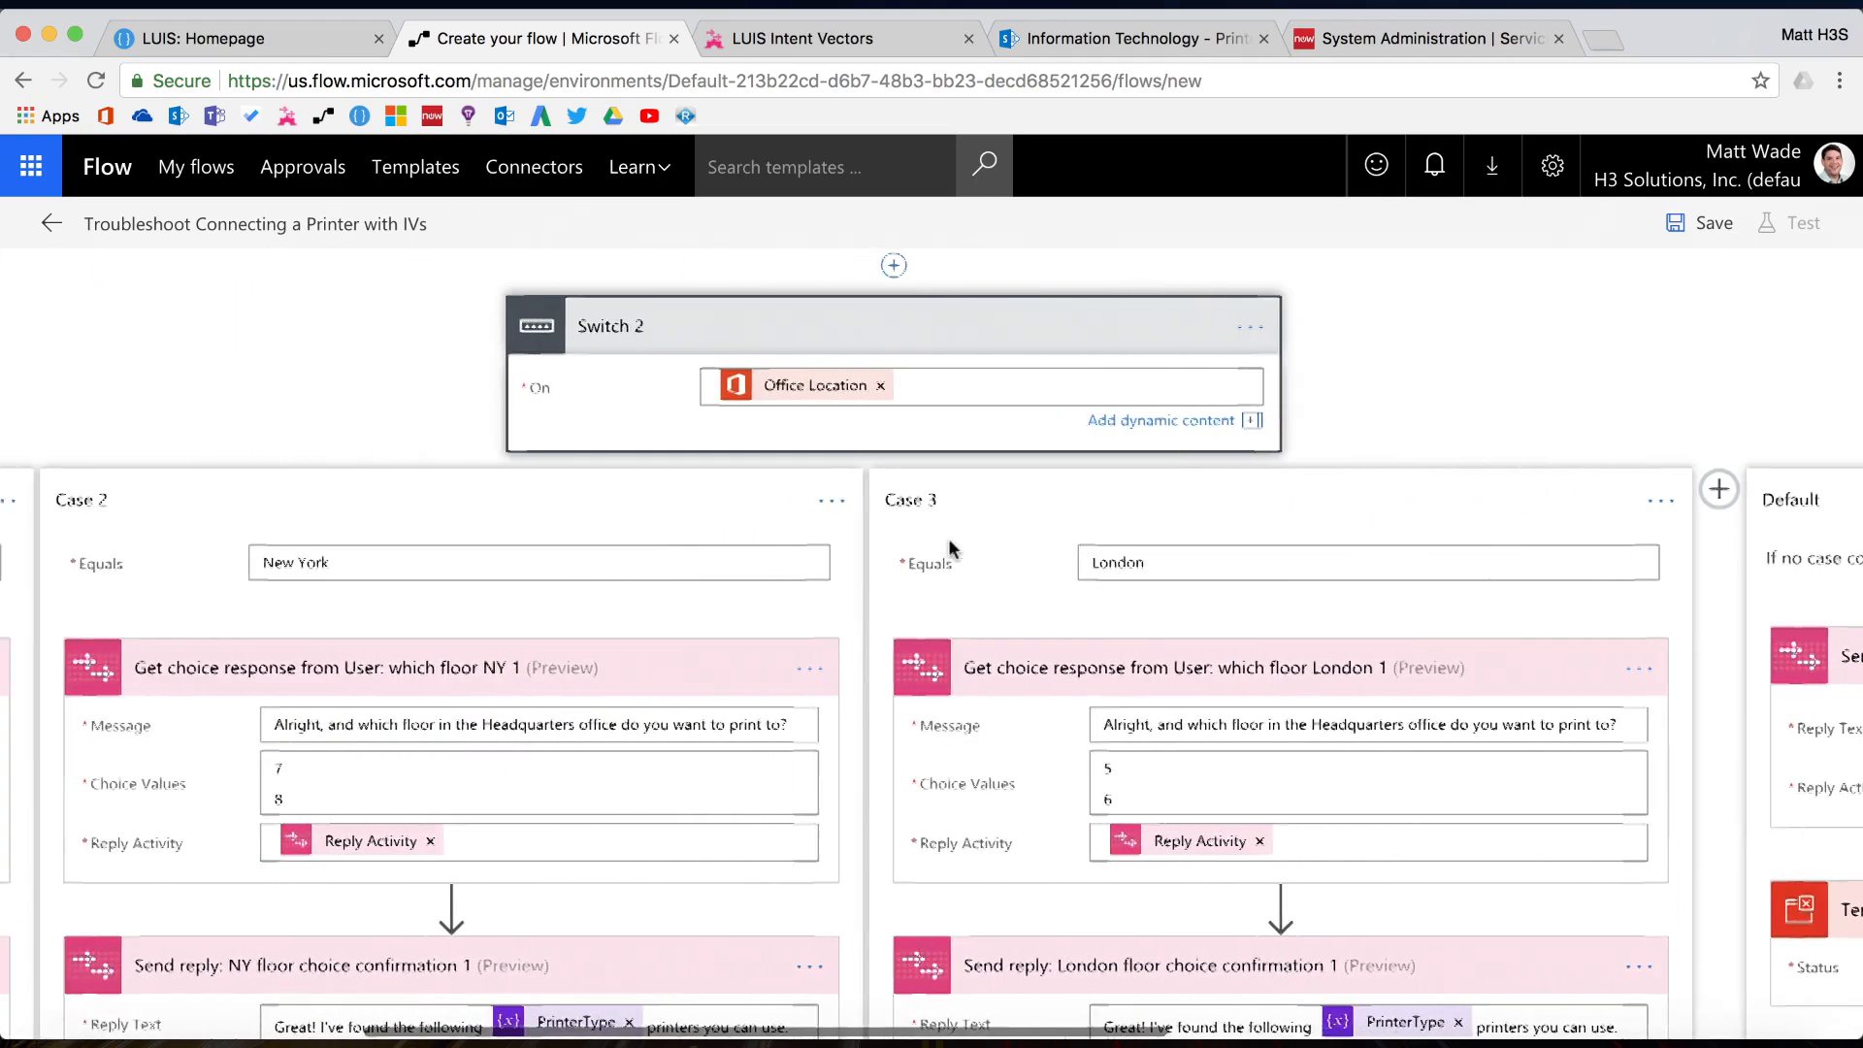
scroll(949, 548, up, 3)
scroll(950, 548, left, 10)
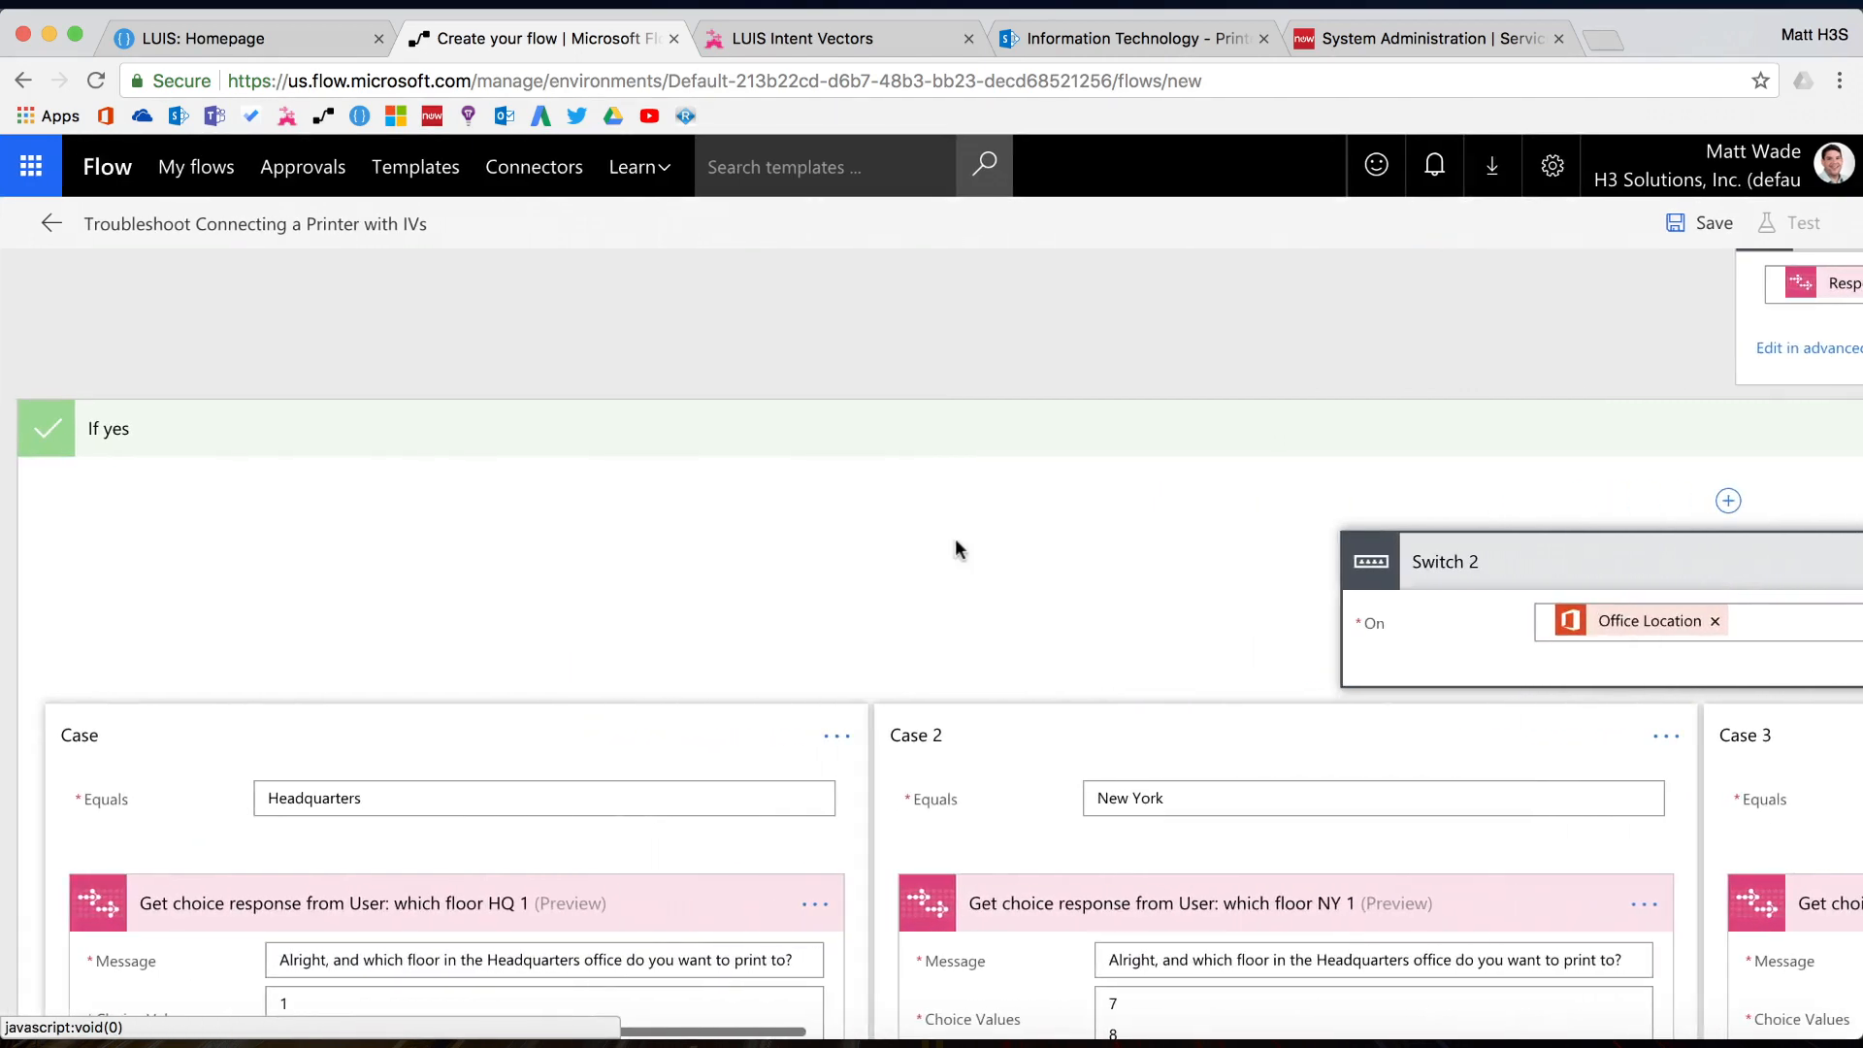
scroll(1591, 567, right, 7)
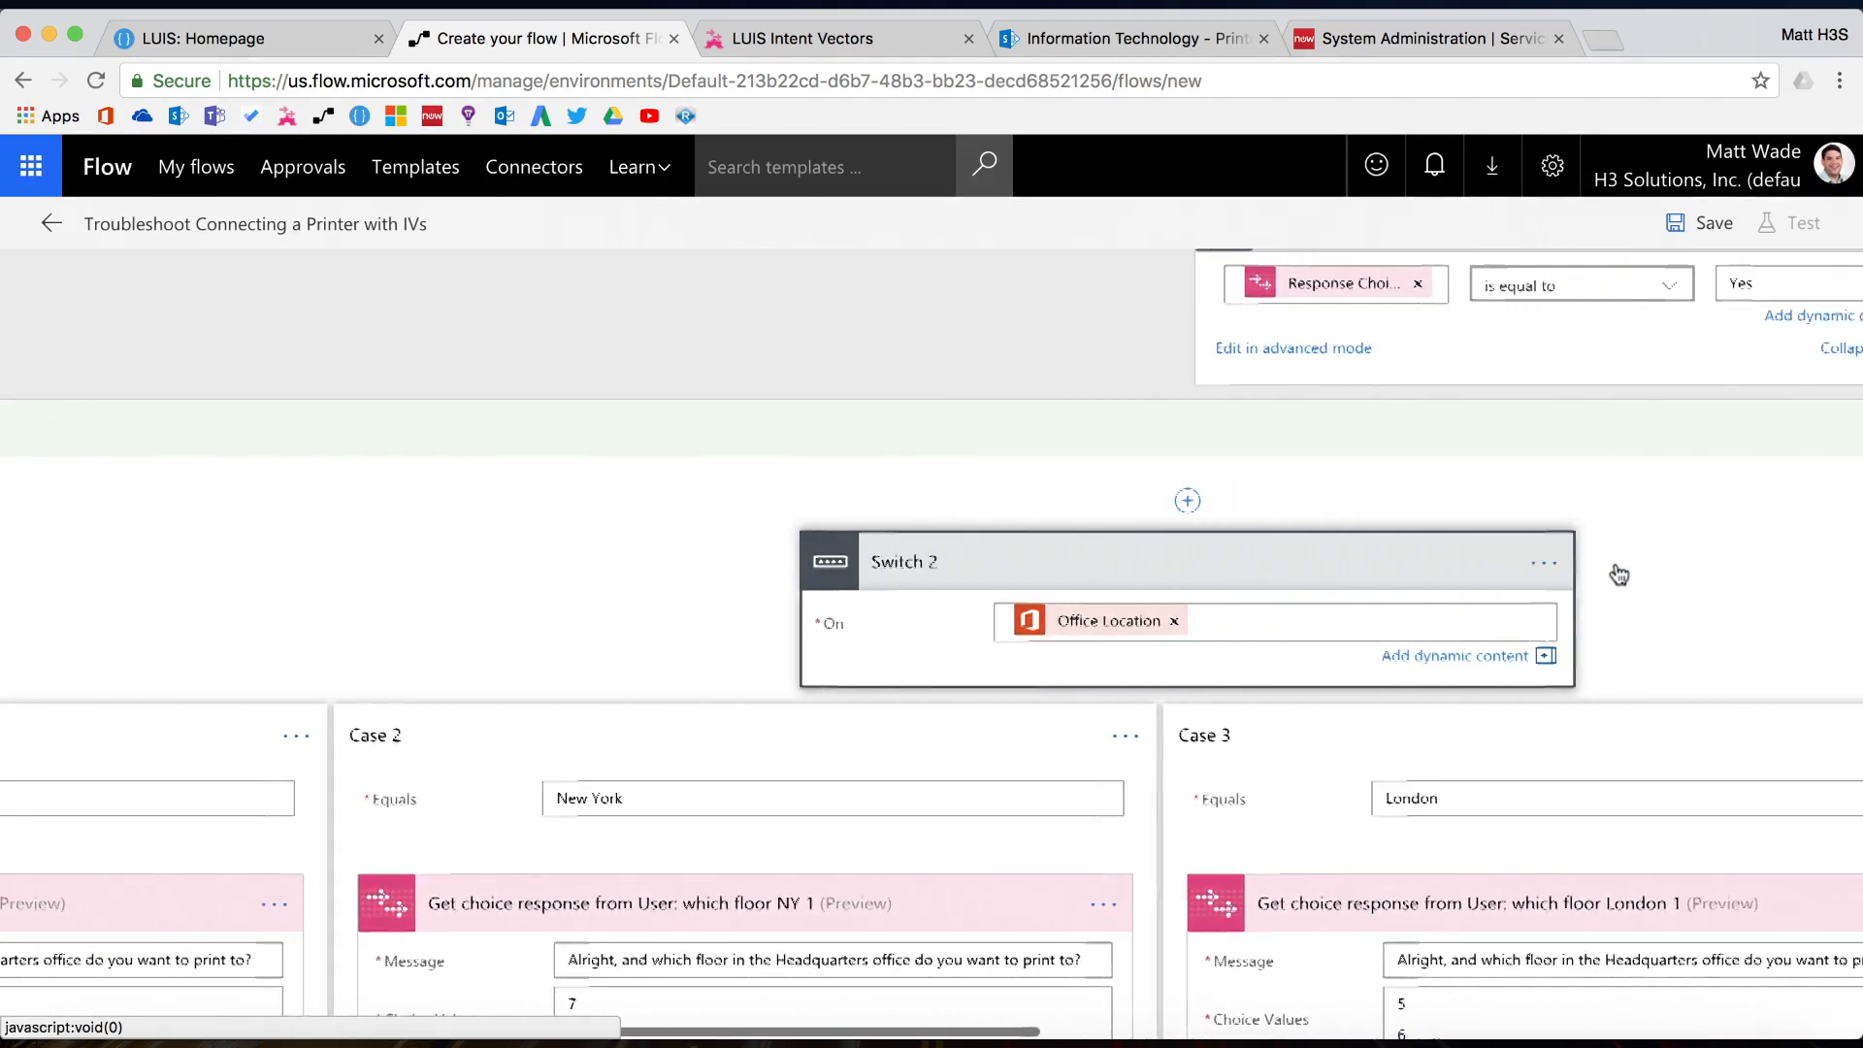
scroll(1618, 575, right, 3)
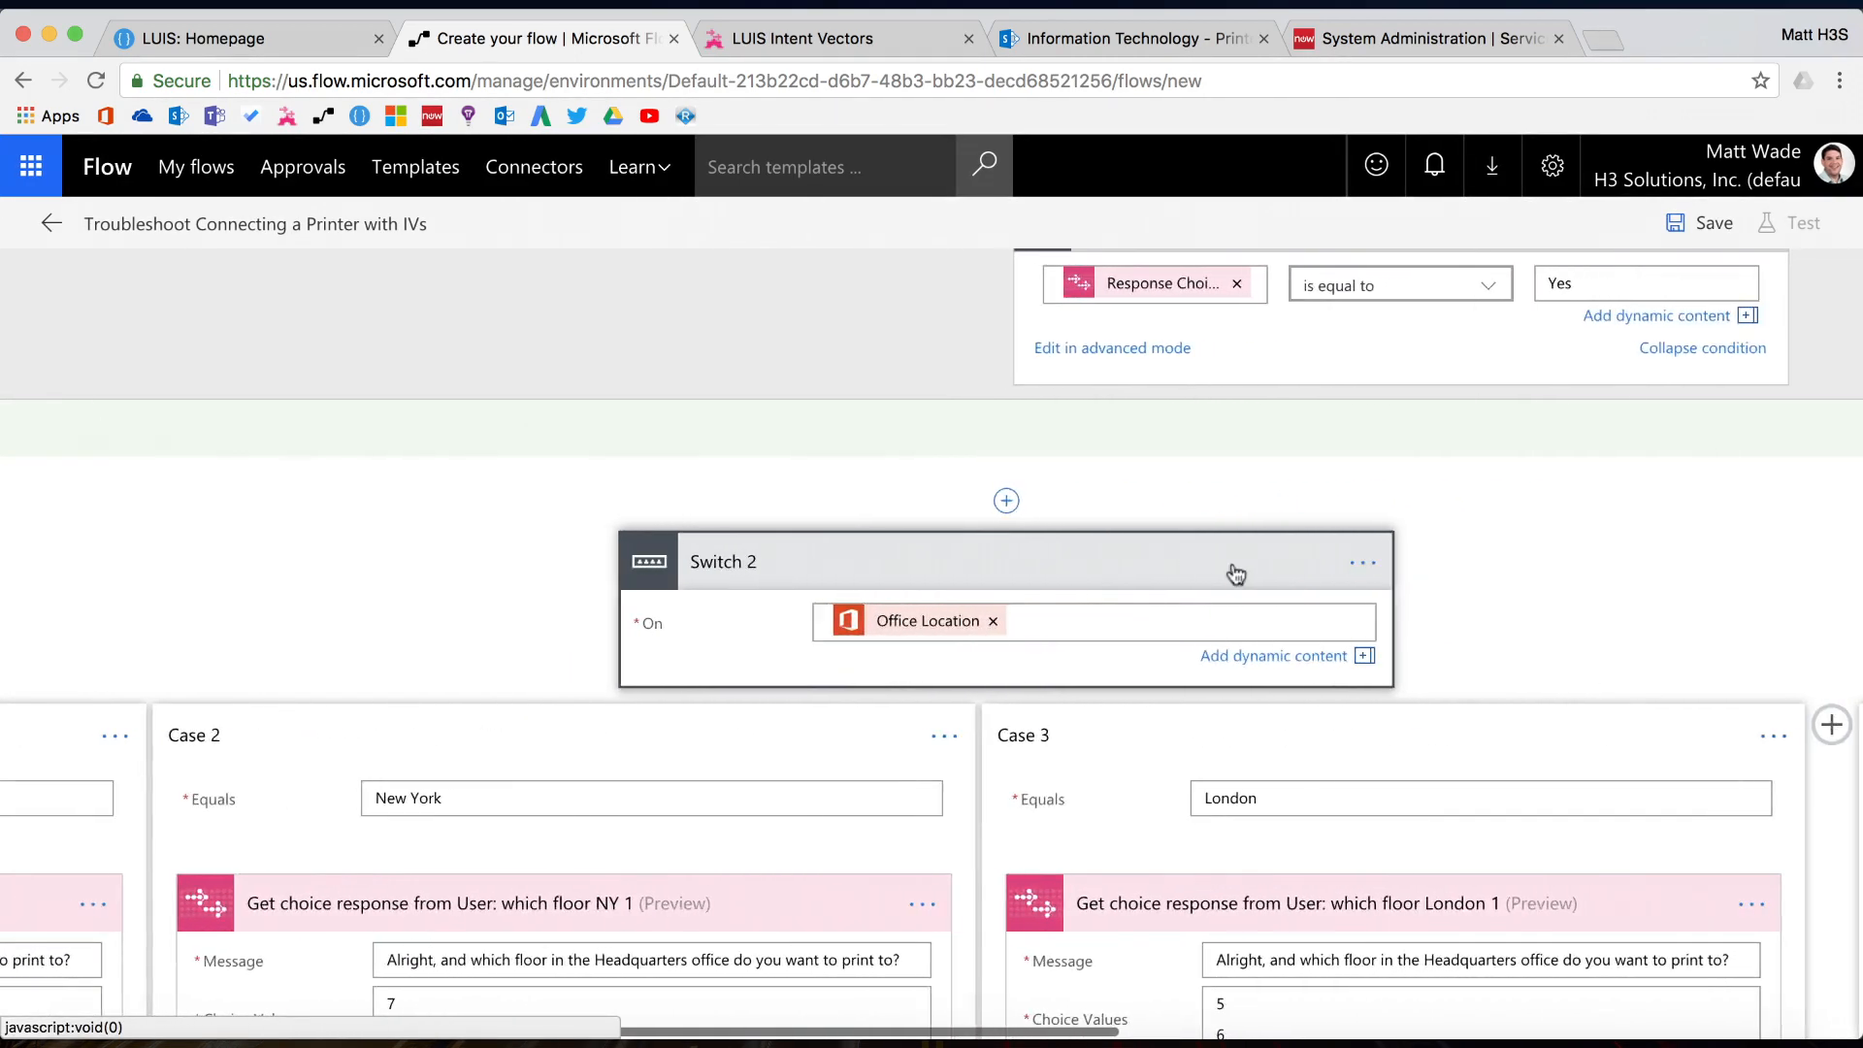
click(1104, 568)
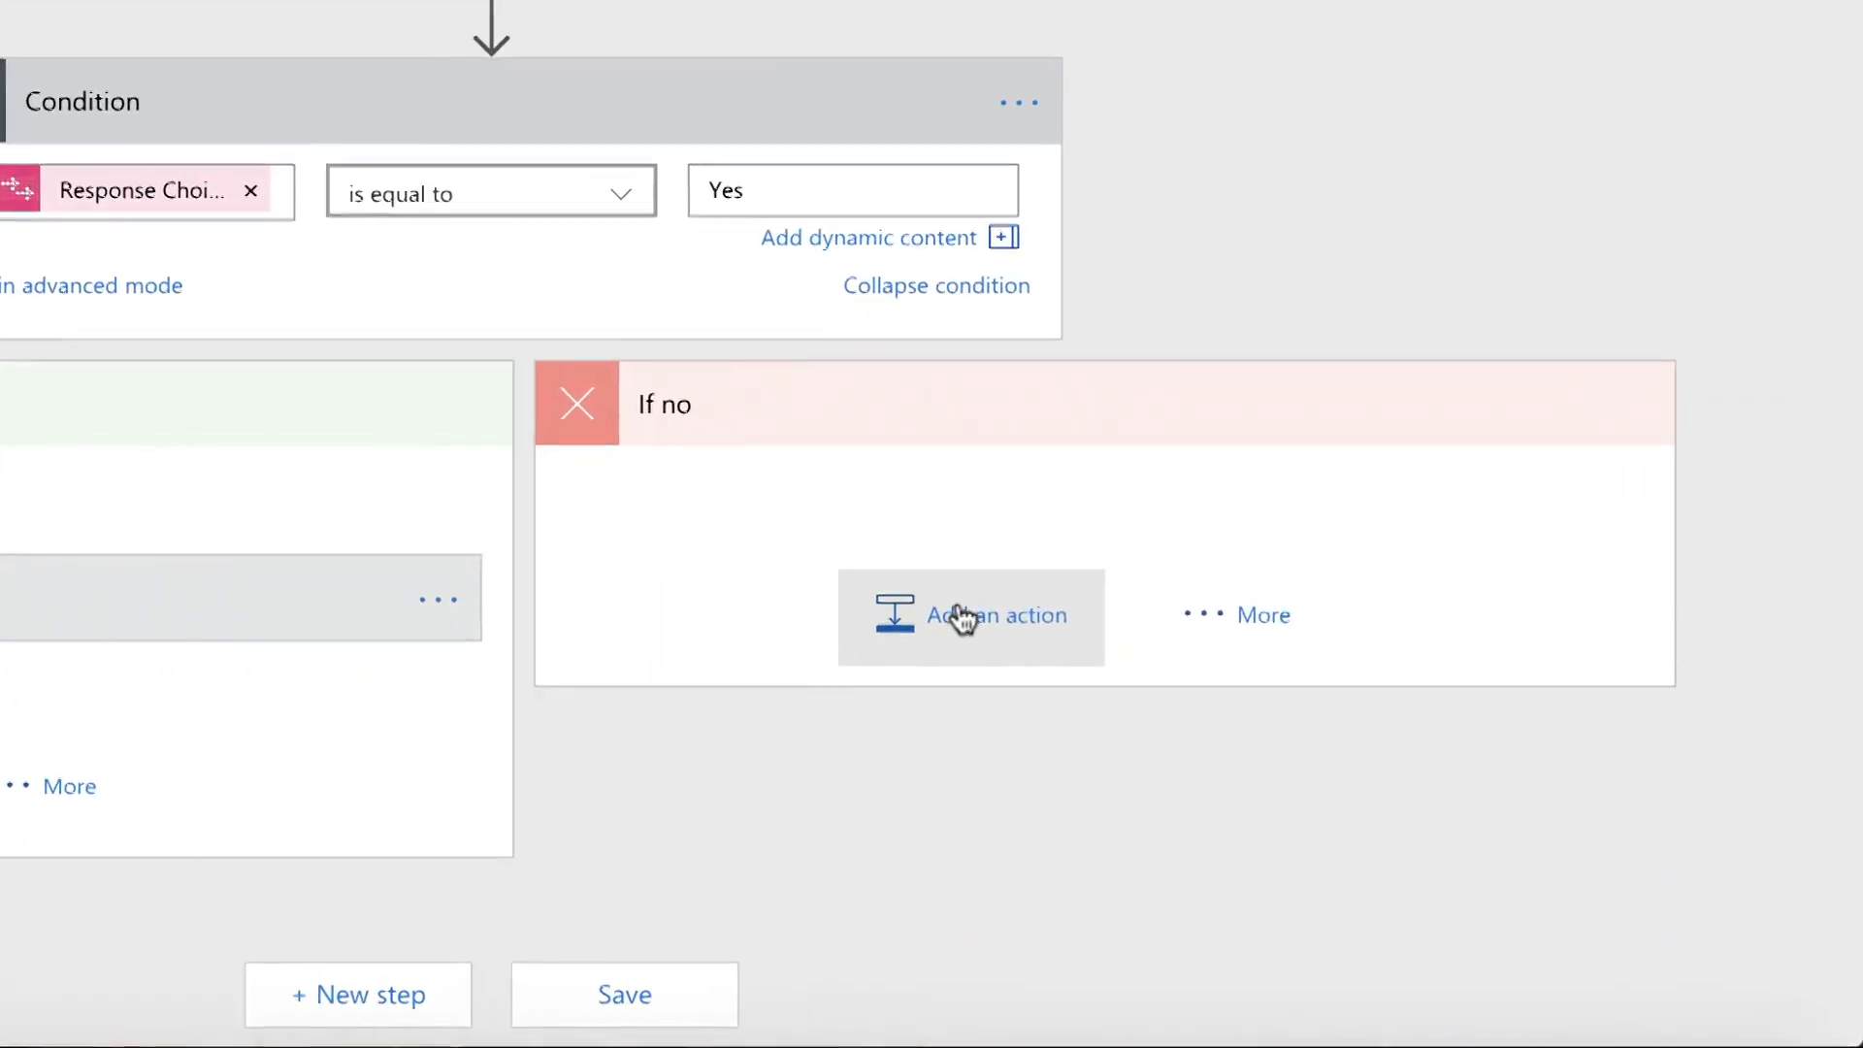
Add a Get choice response action to the If no branch and name it "Get choice response from User: which office"
click(1261, 744)
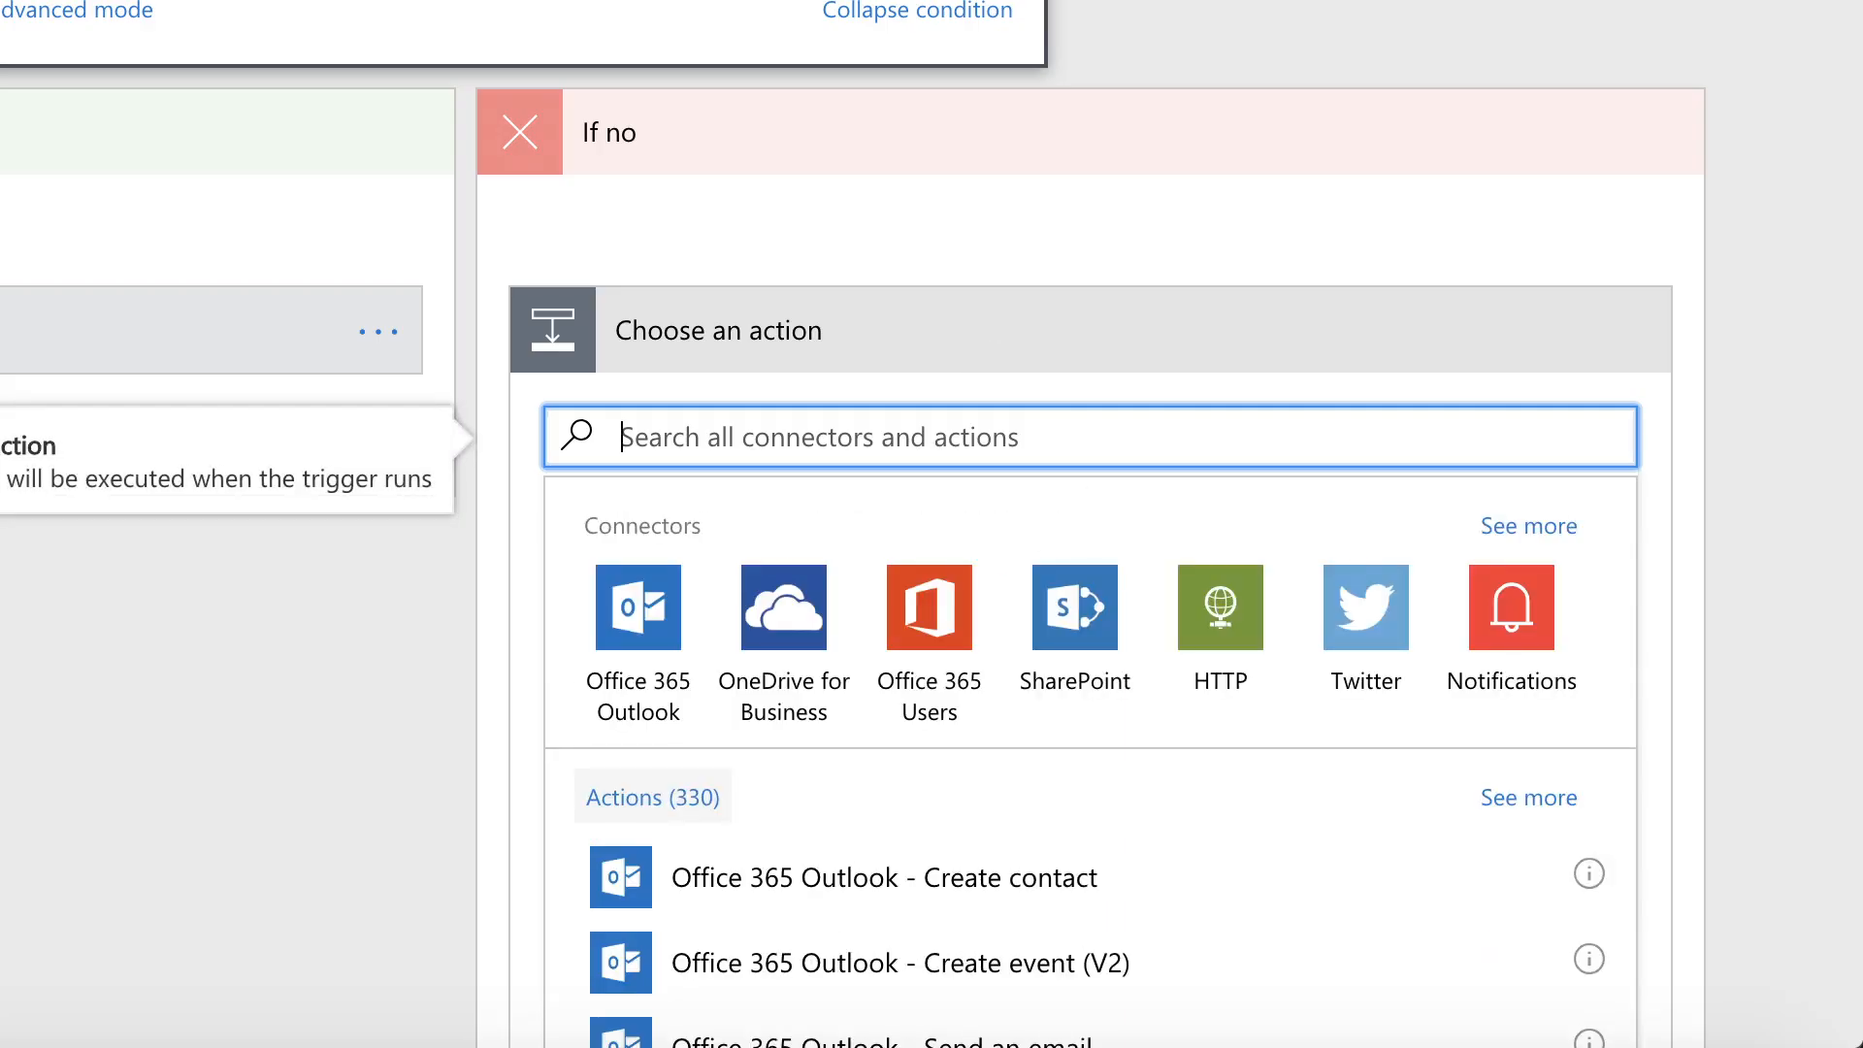
text(get choice)
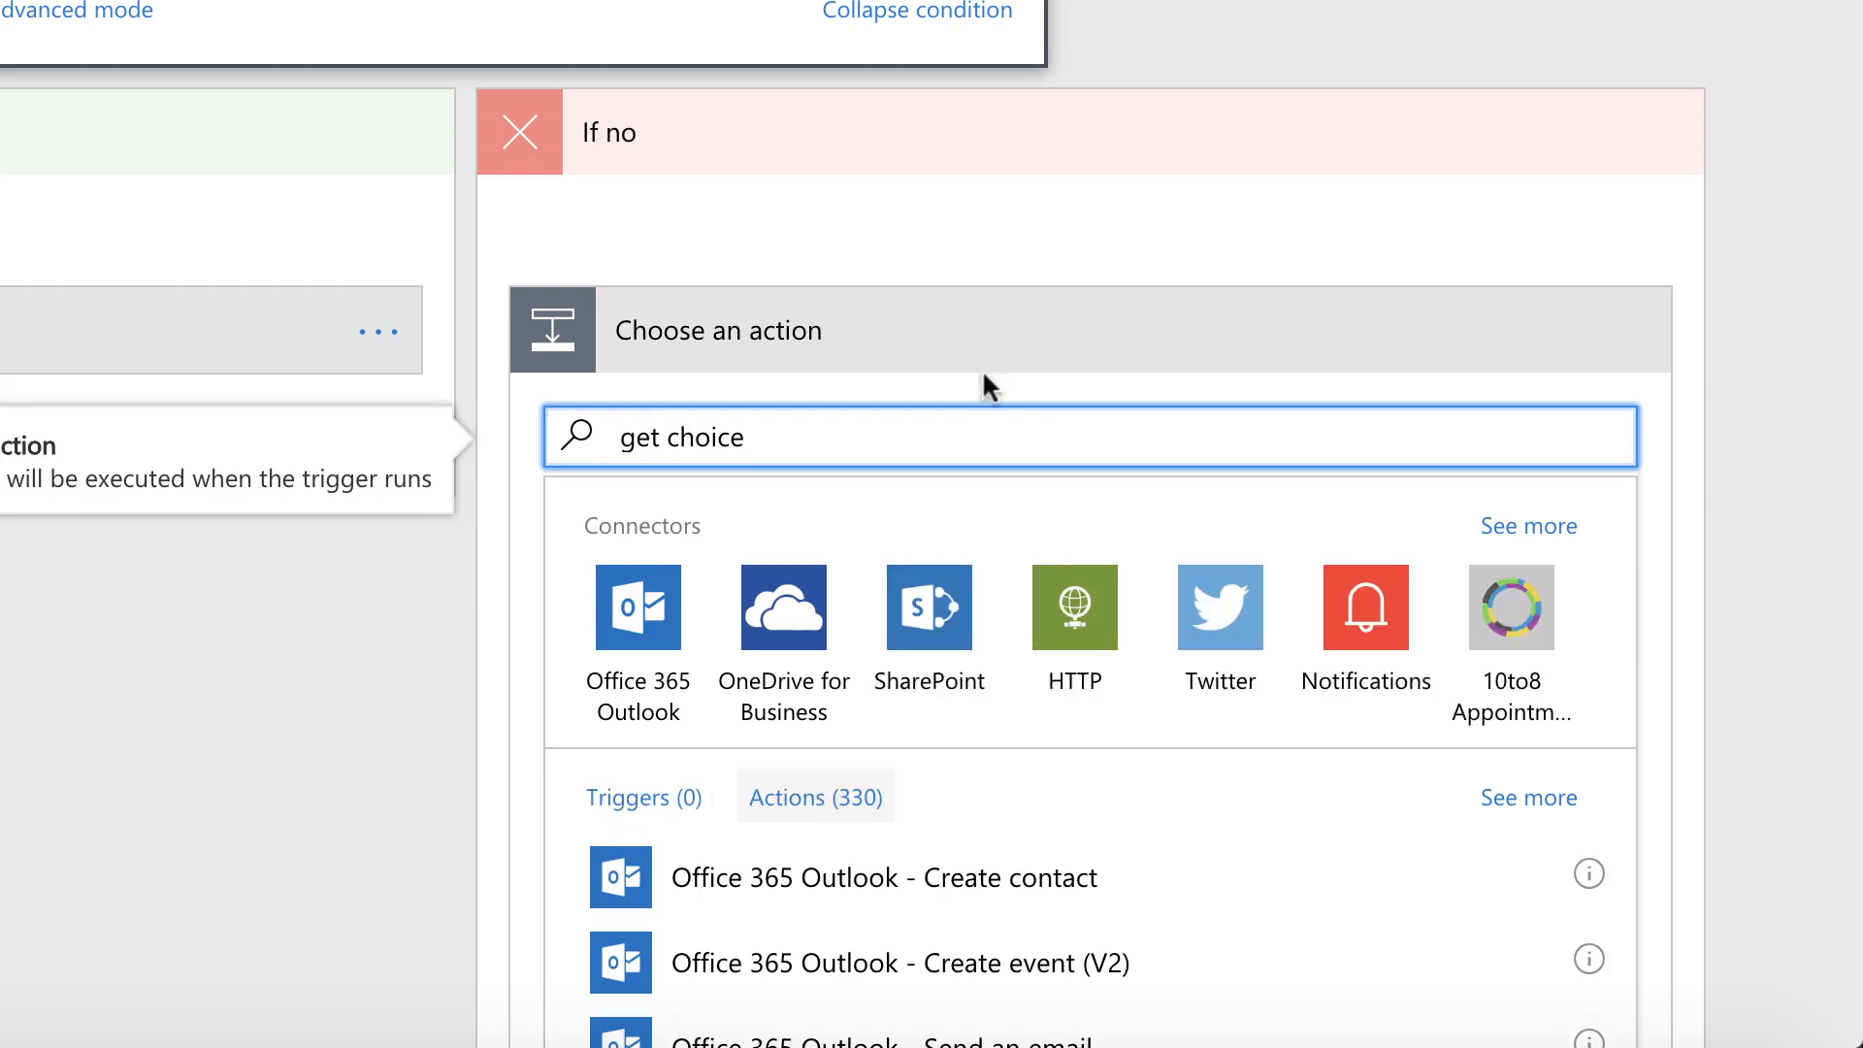
click(876, 879)
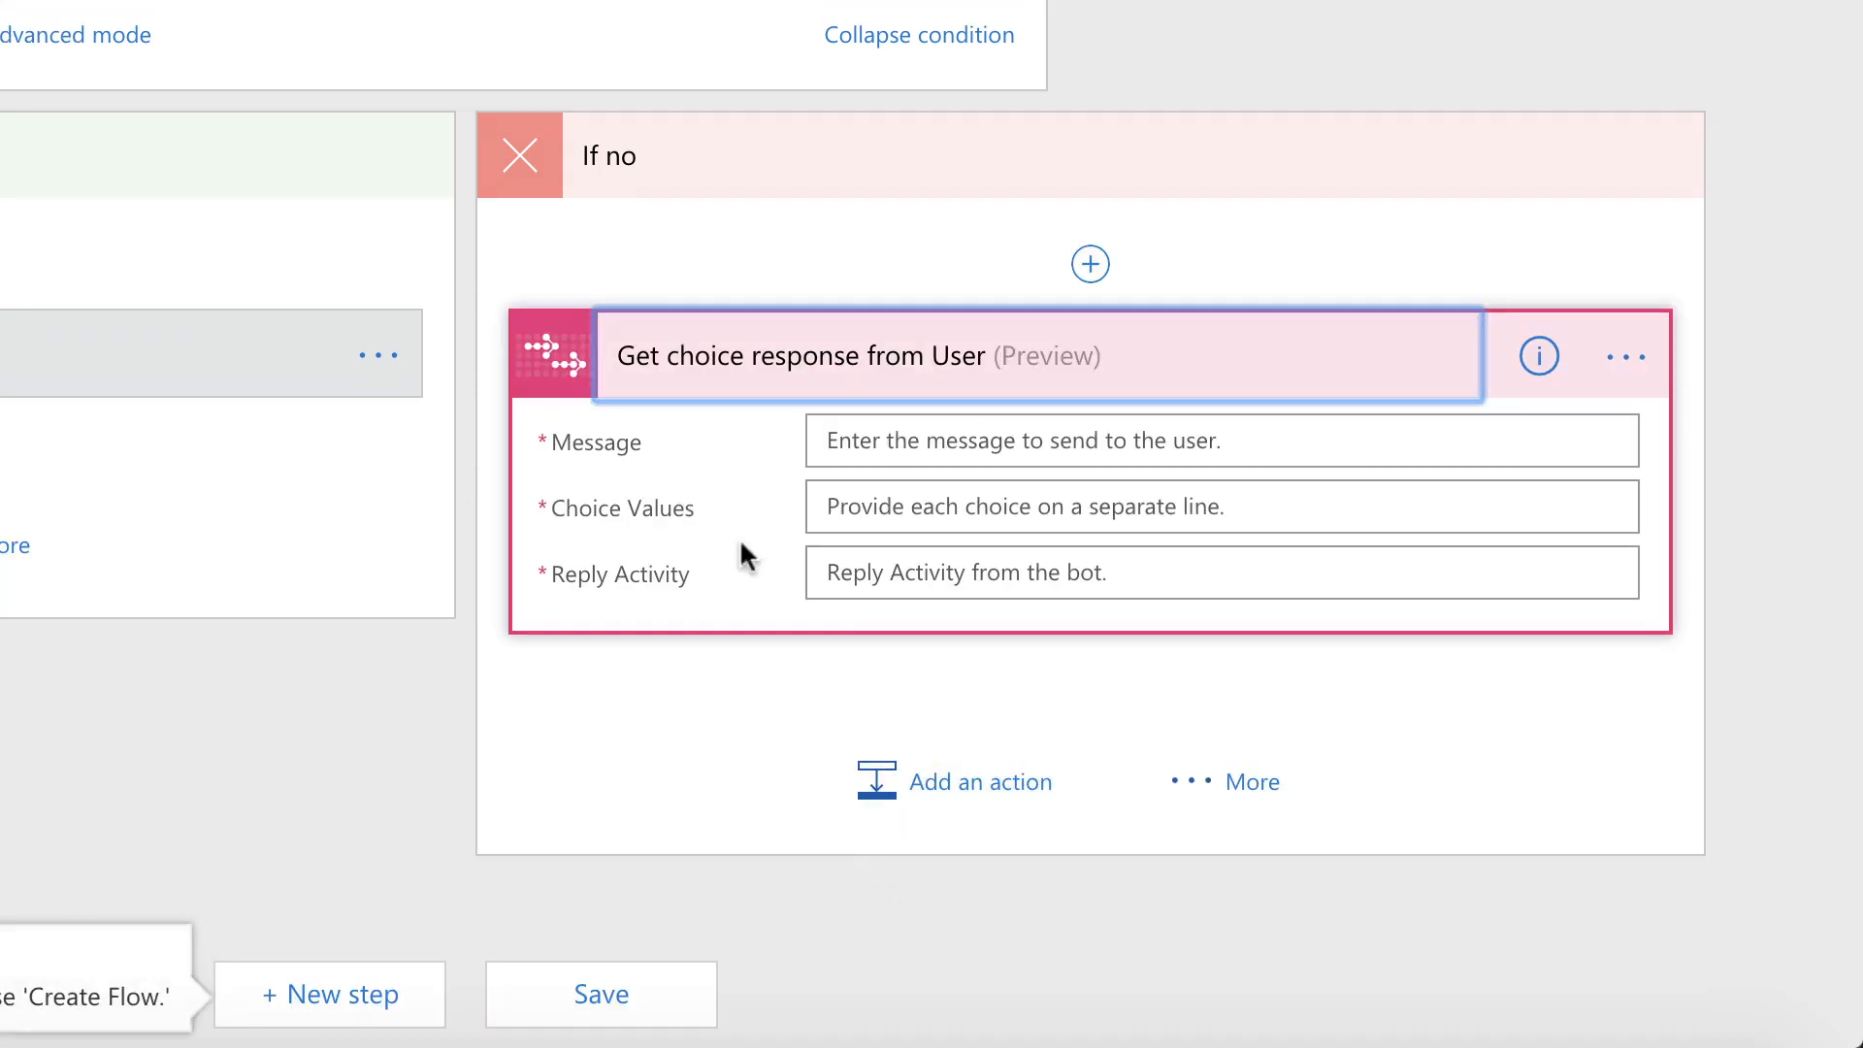
click(1626, 358)
click(1430, 361)
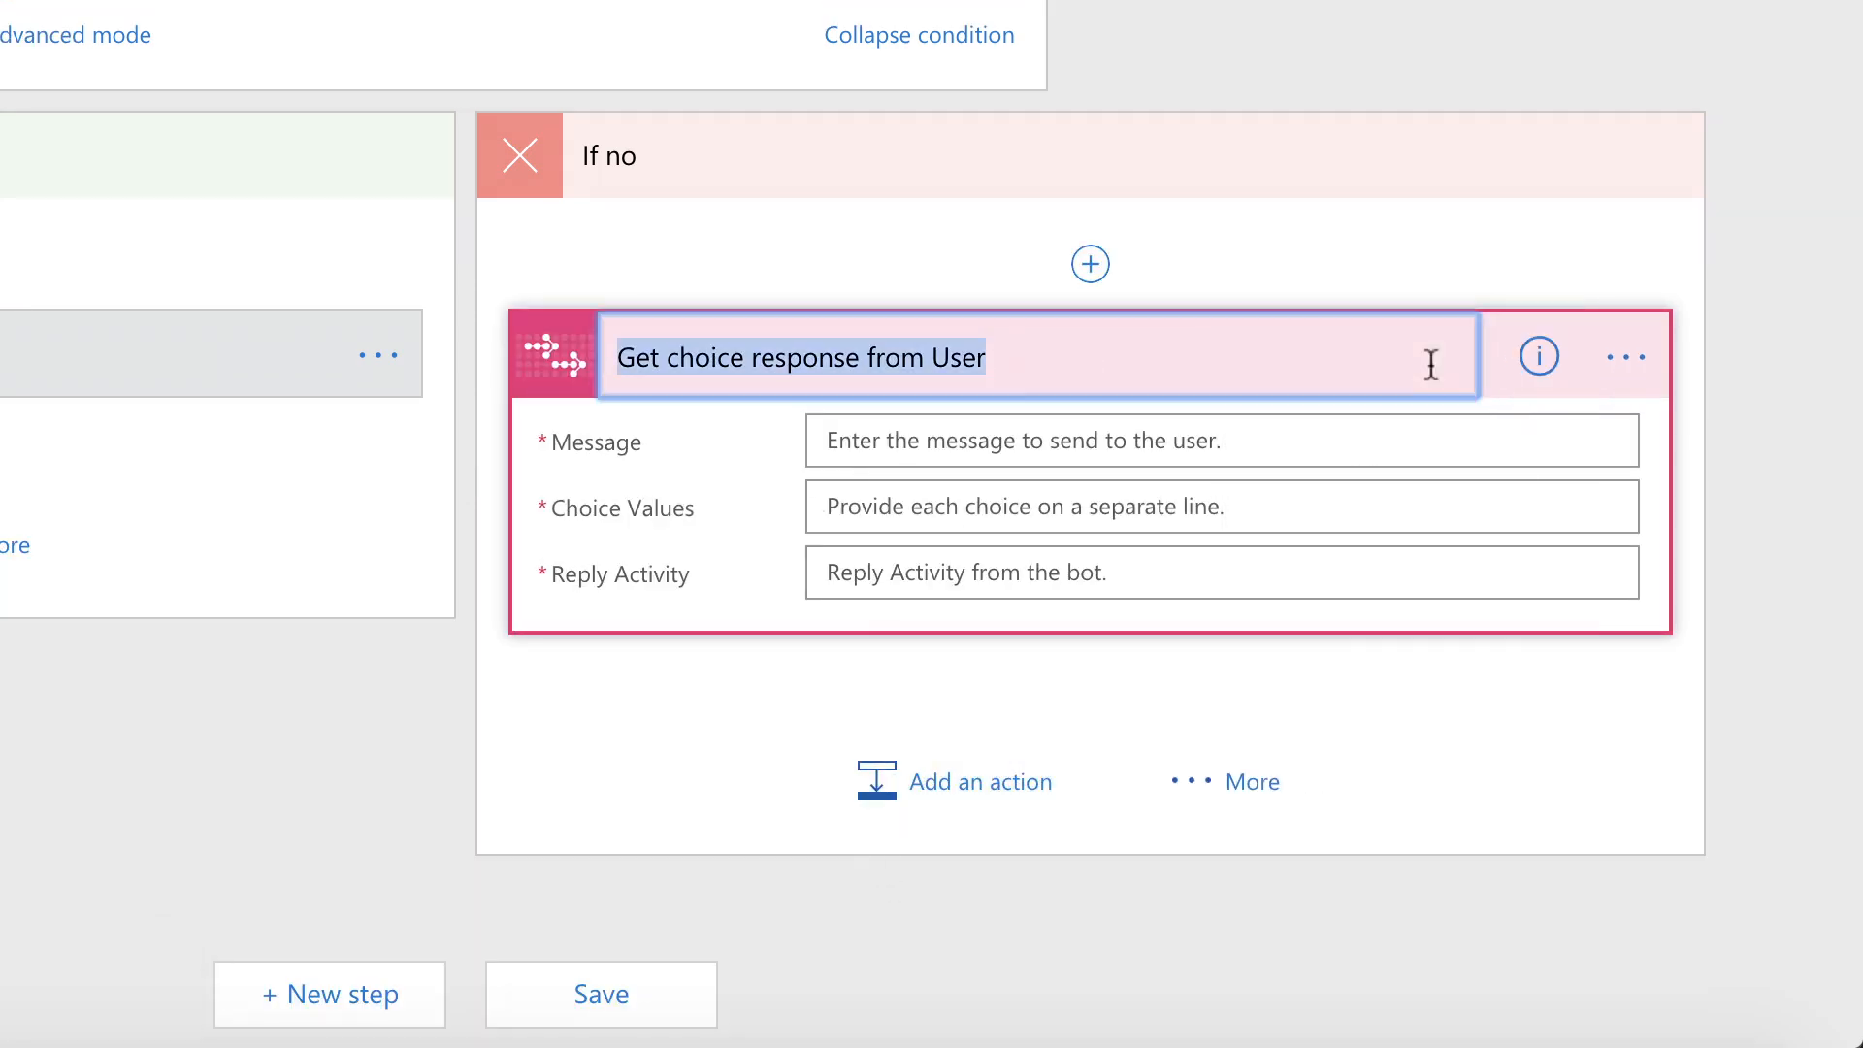
click(1027, 365)
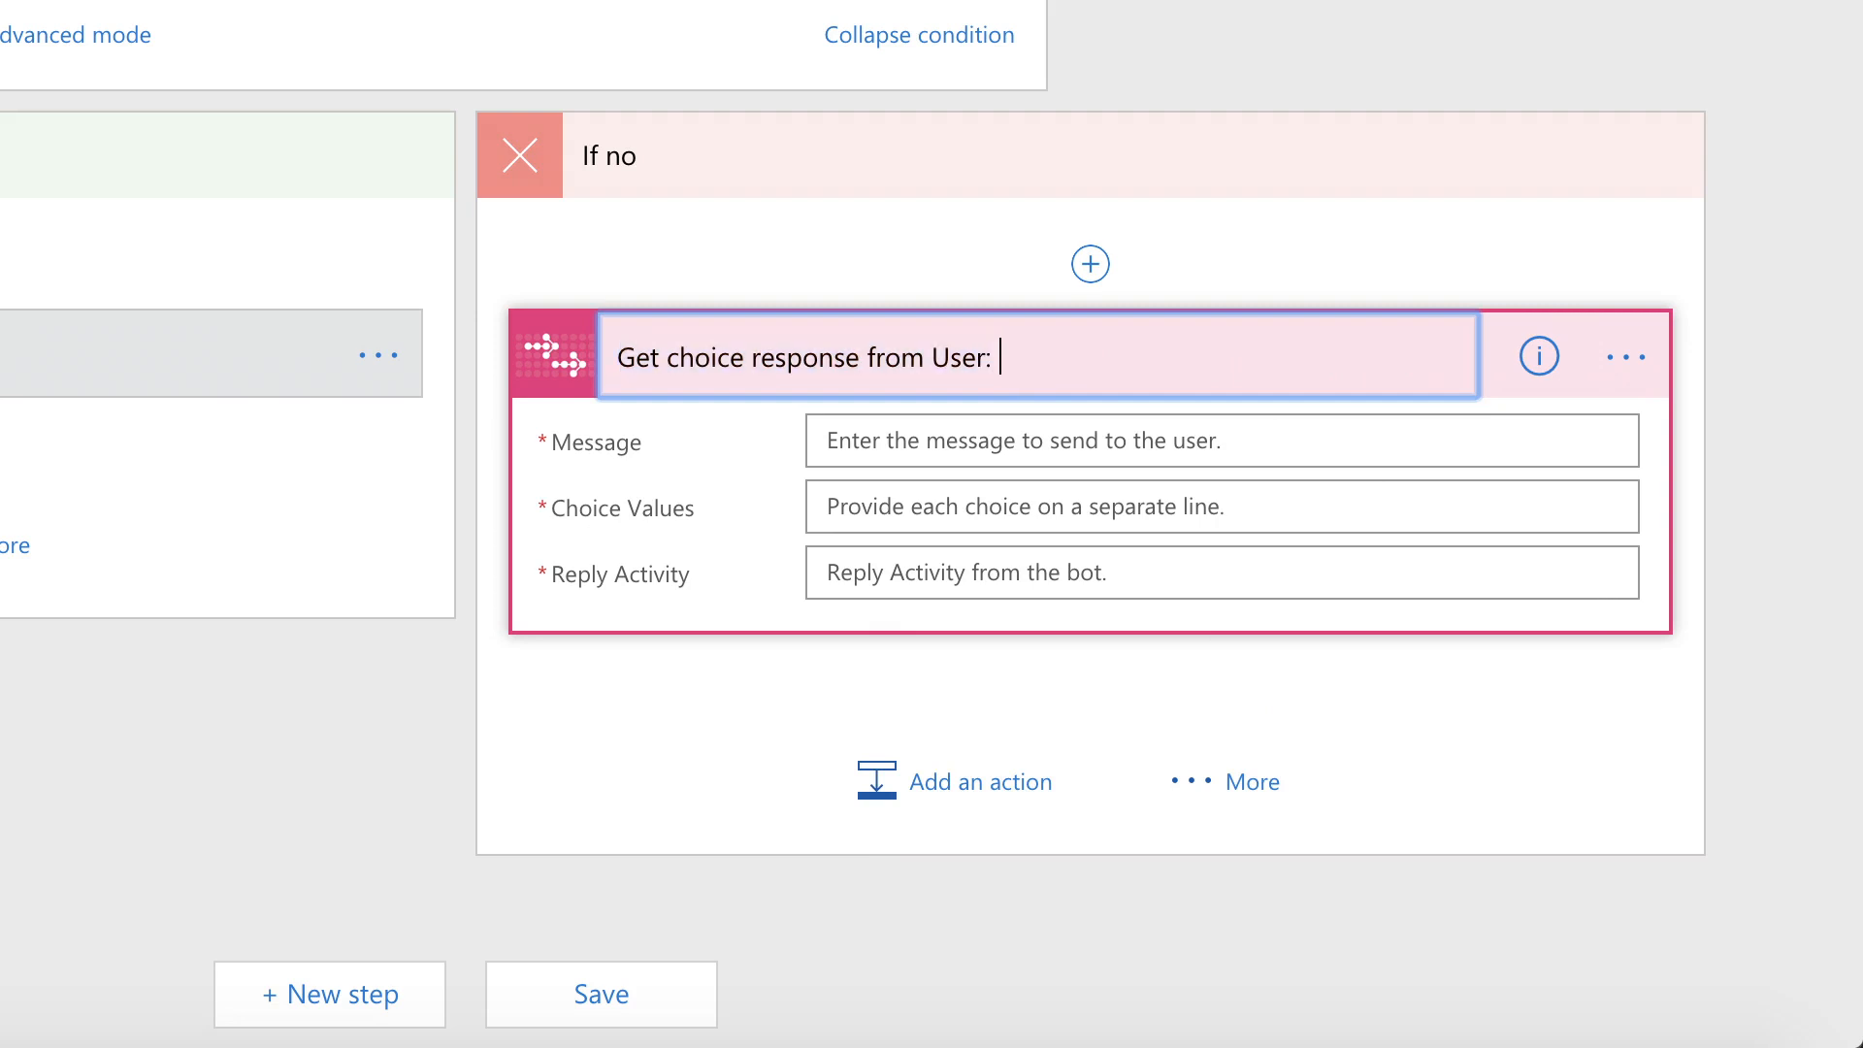
text(: which office)
key(Return)
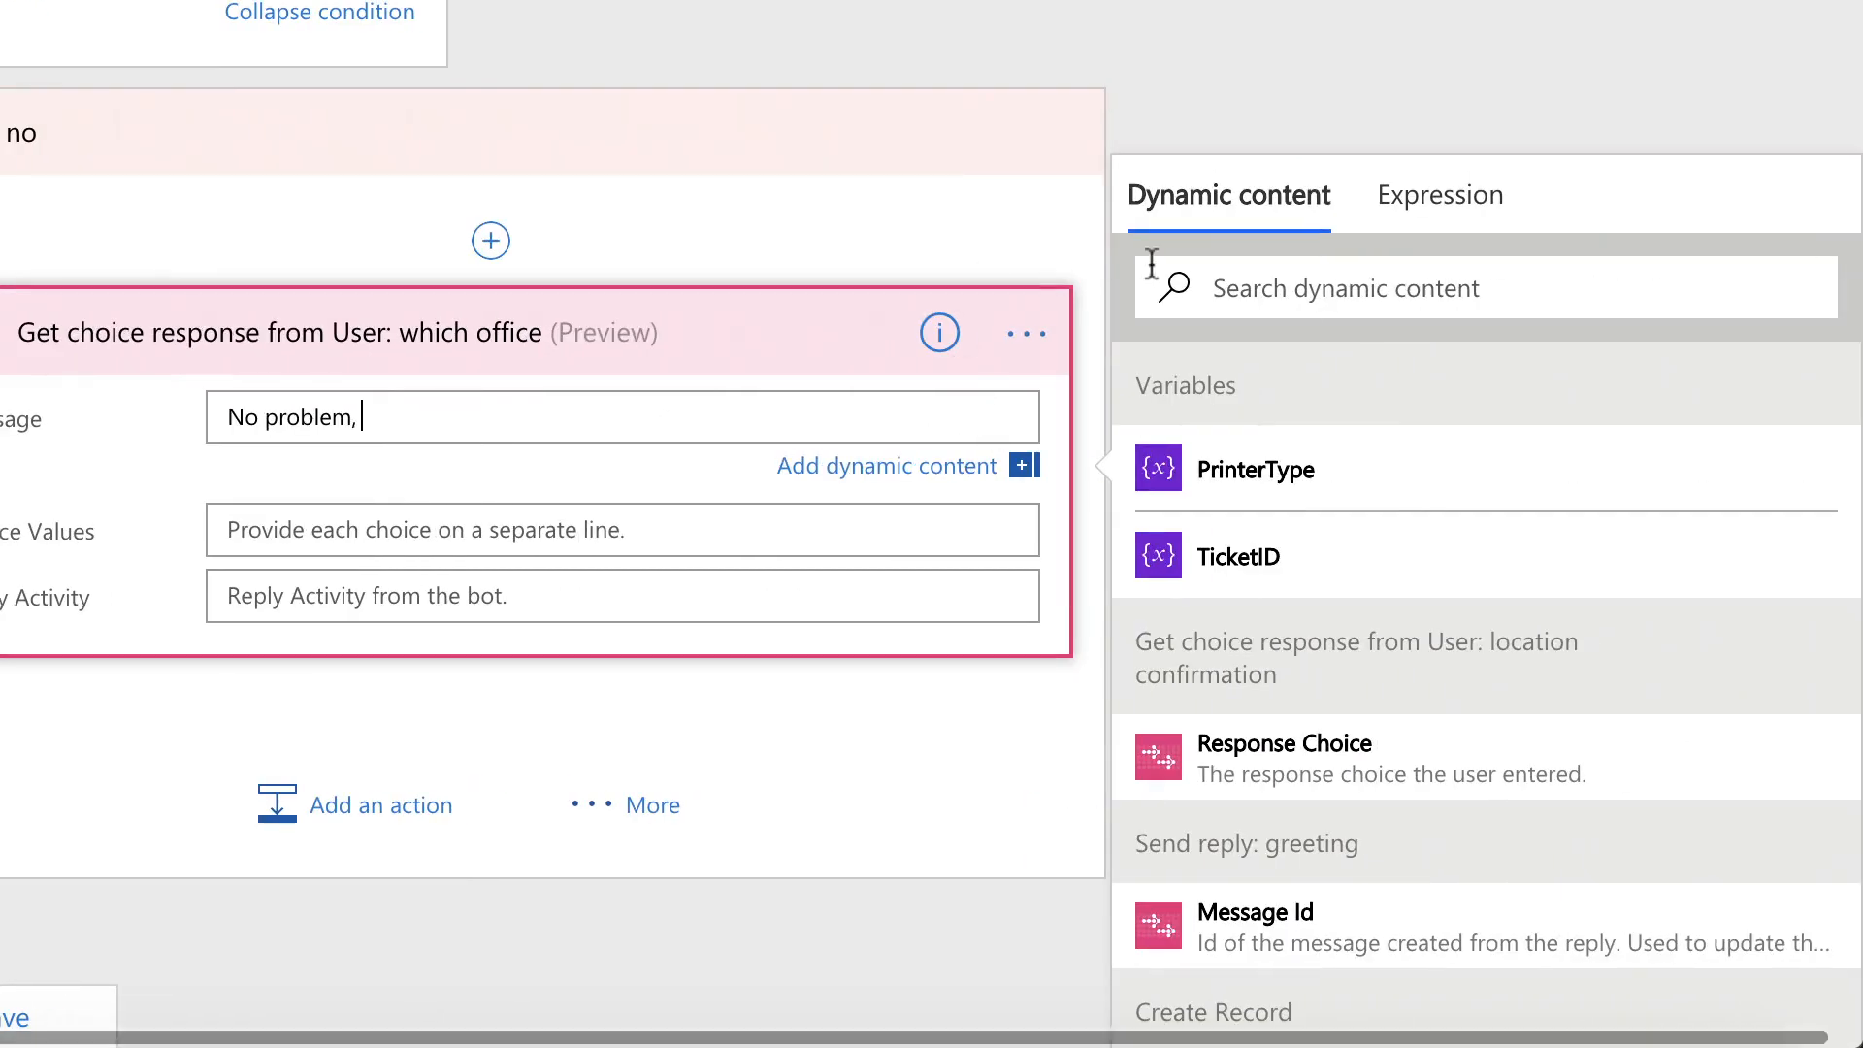
Write the message "No problem," followed by the Given Name value and ". Which office would you like to print to?"
click(1279, 279)
text(given)
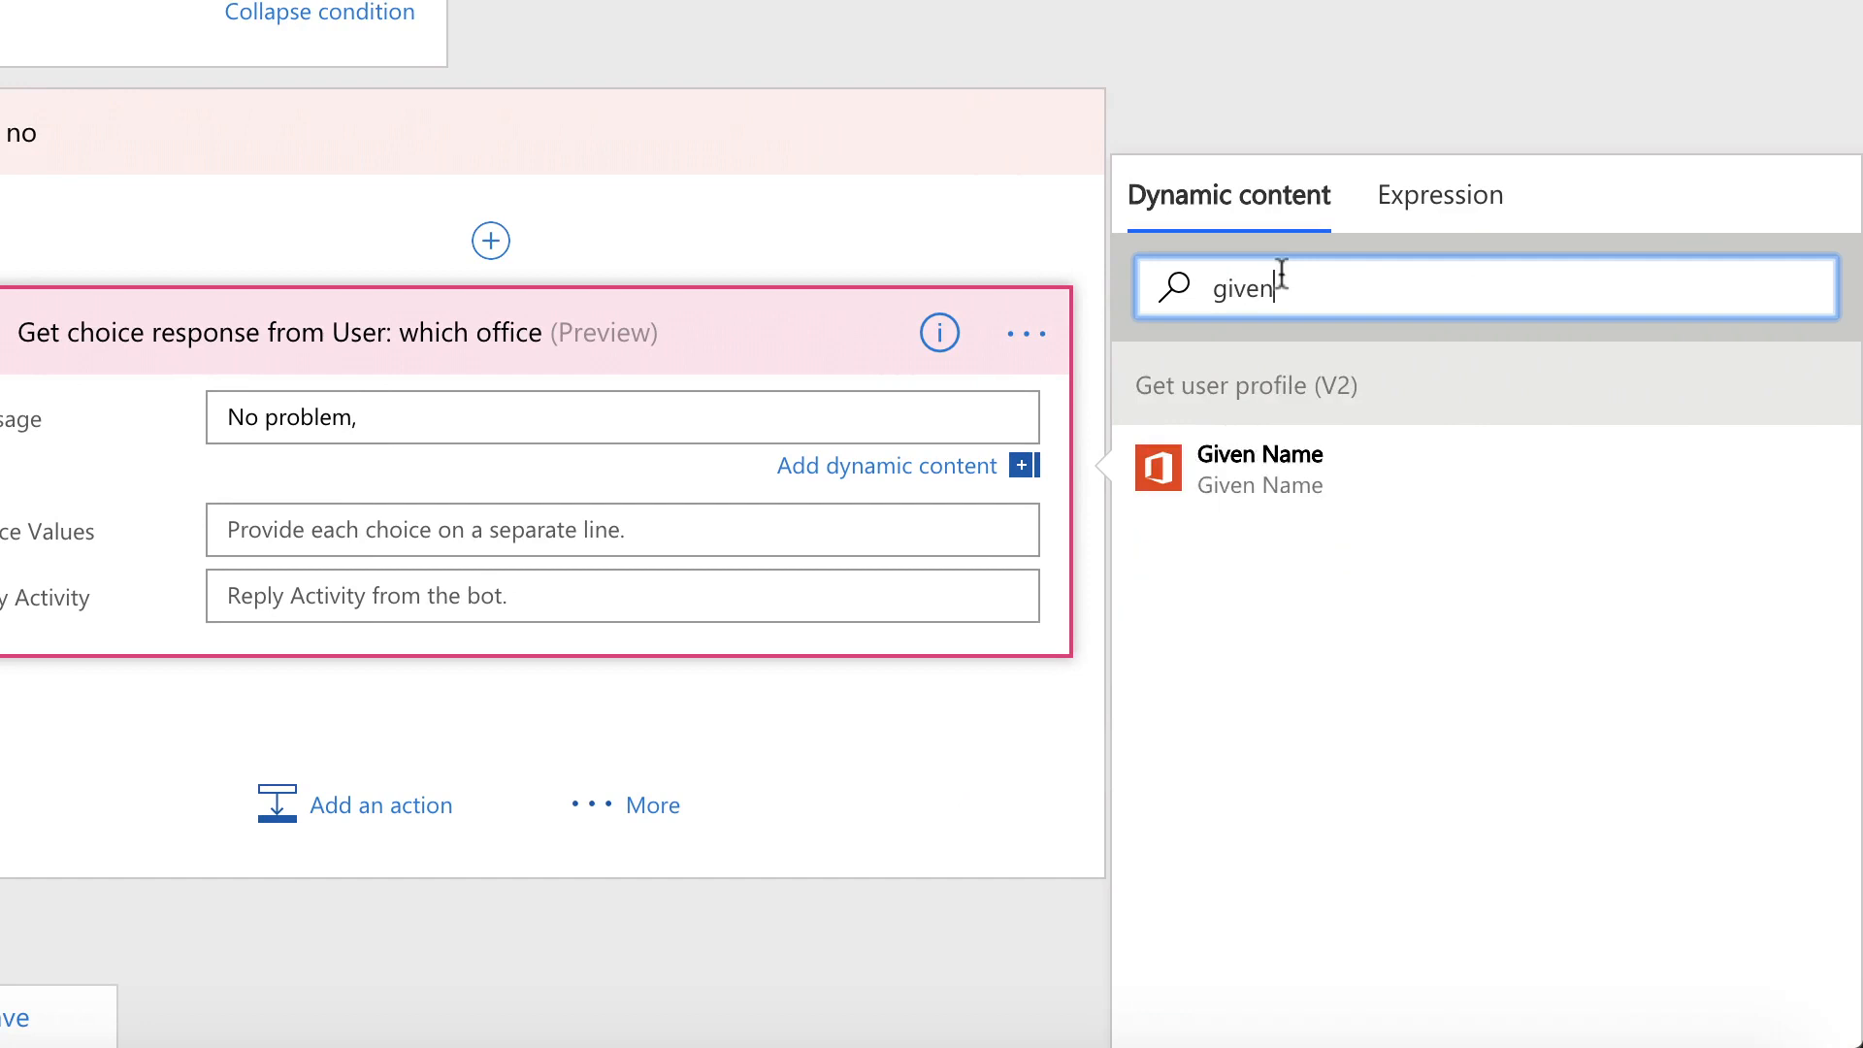
click(1269, 470)
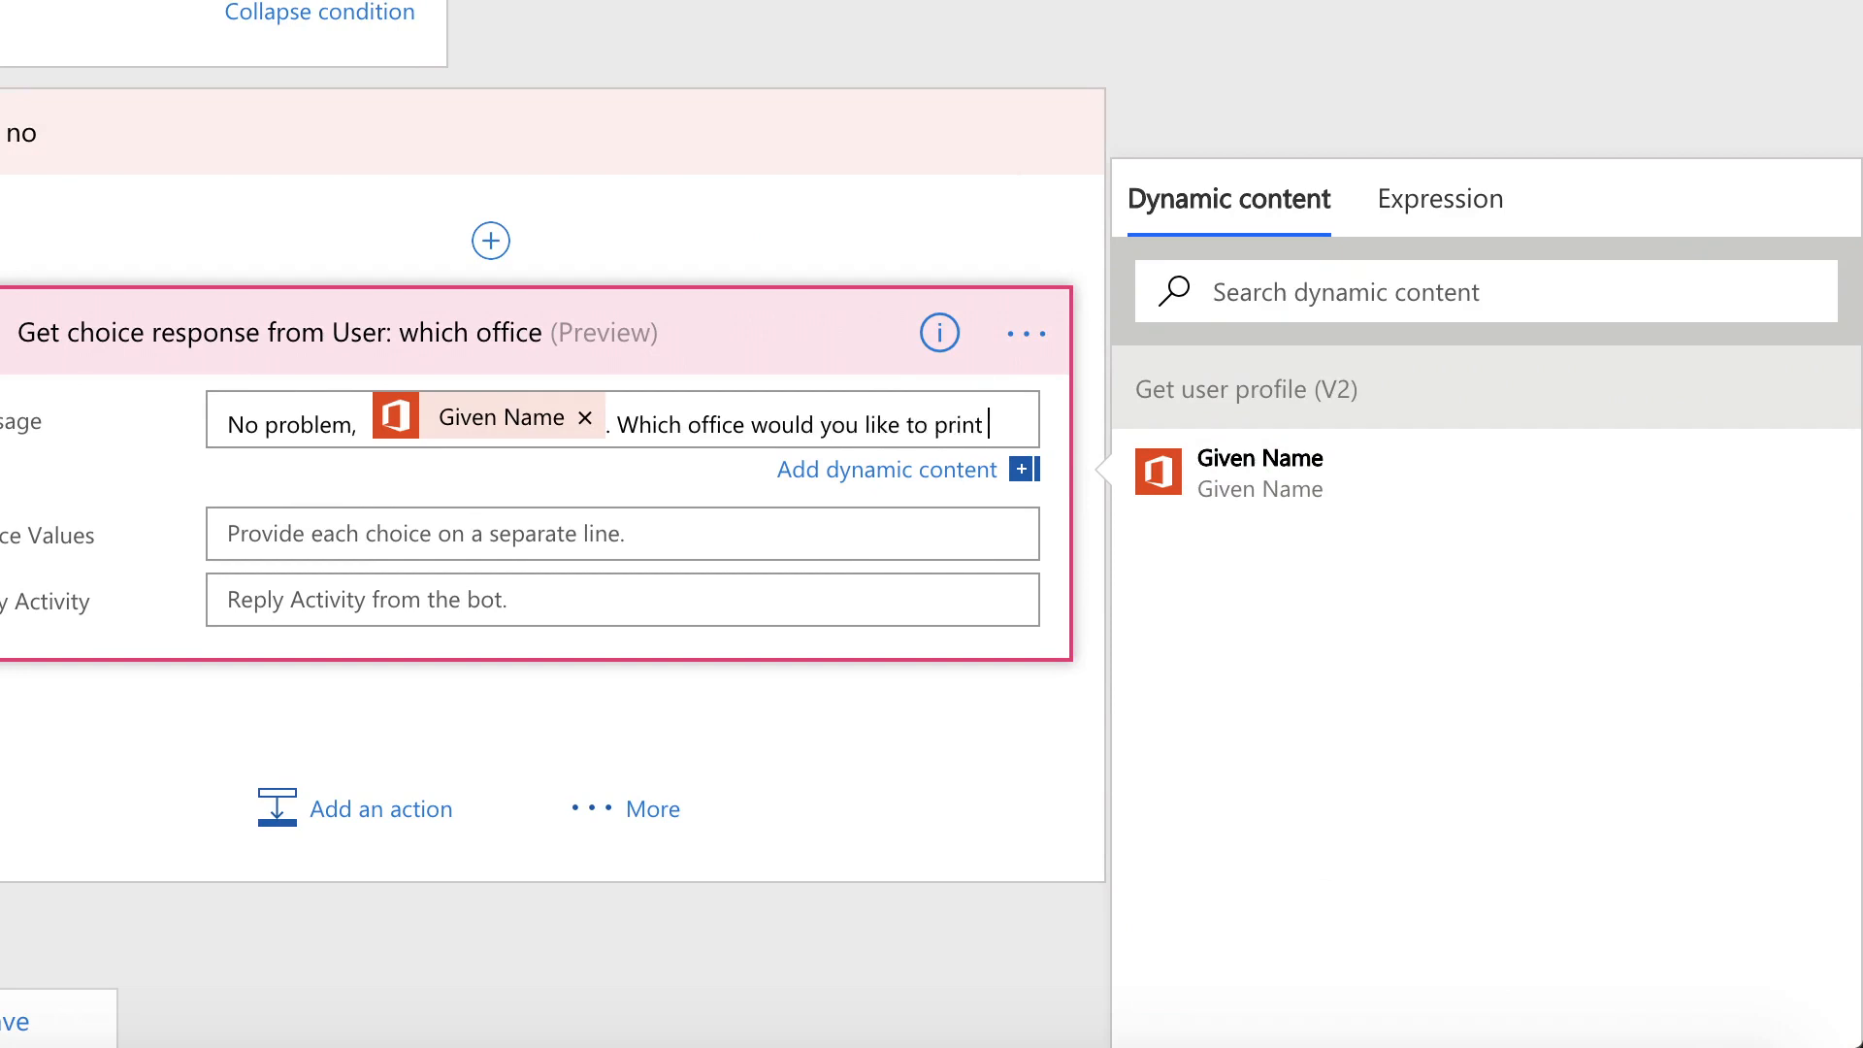
text(to?)
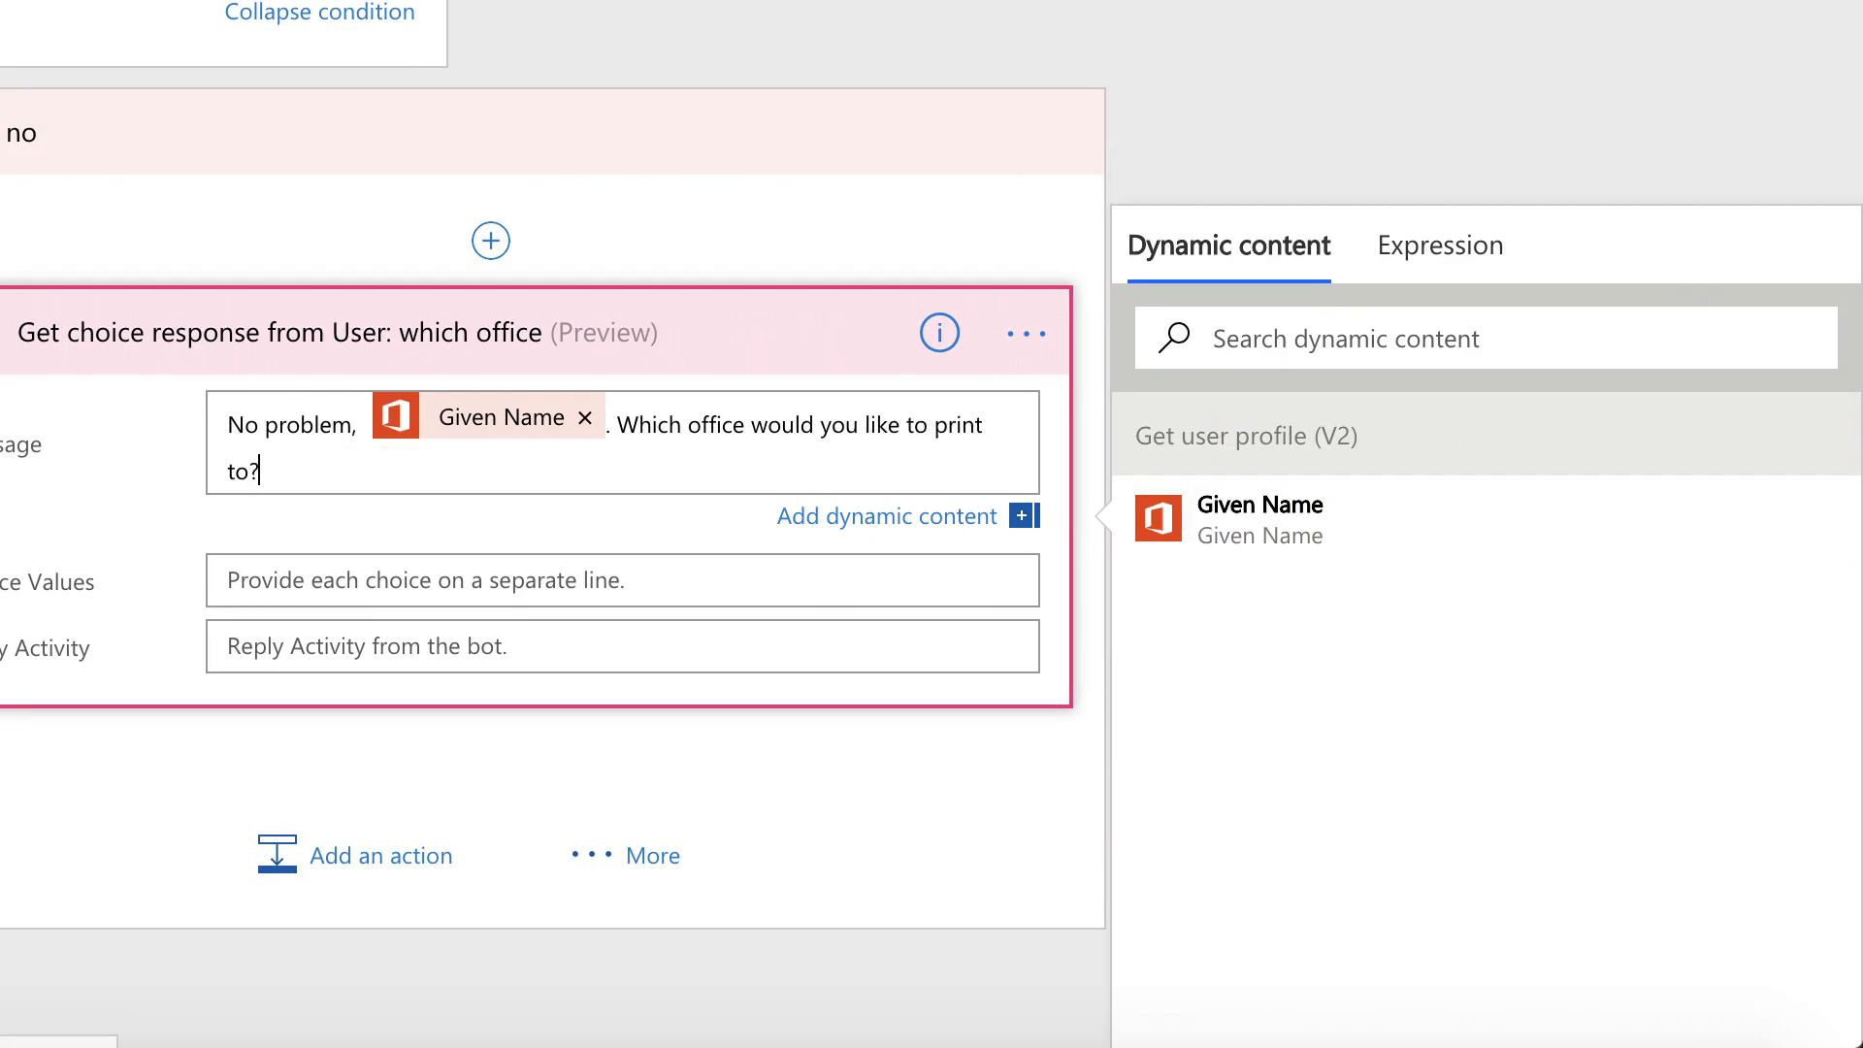
Enter Headquarters, London and New York on separate lines as the office question's Choice Values
click(288, 586)
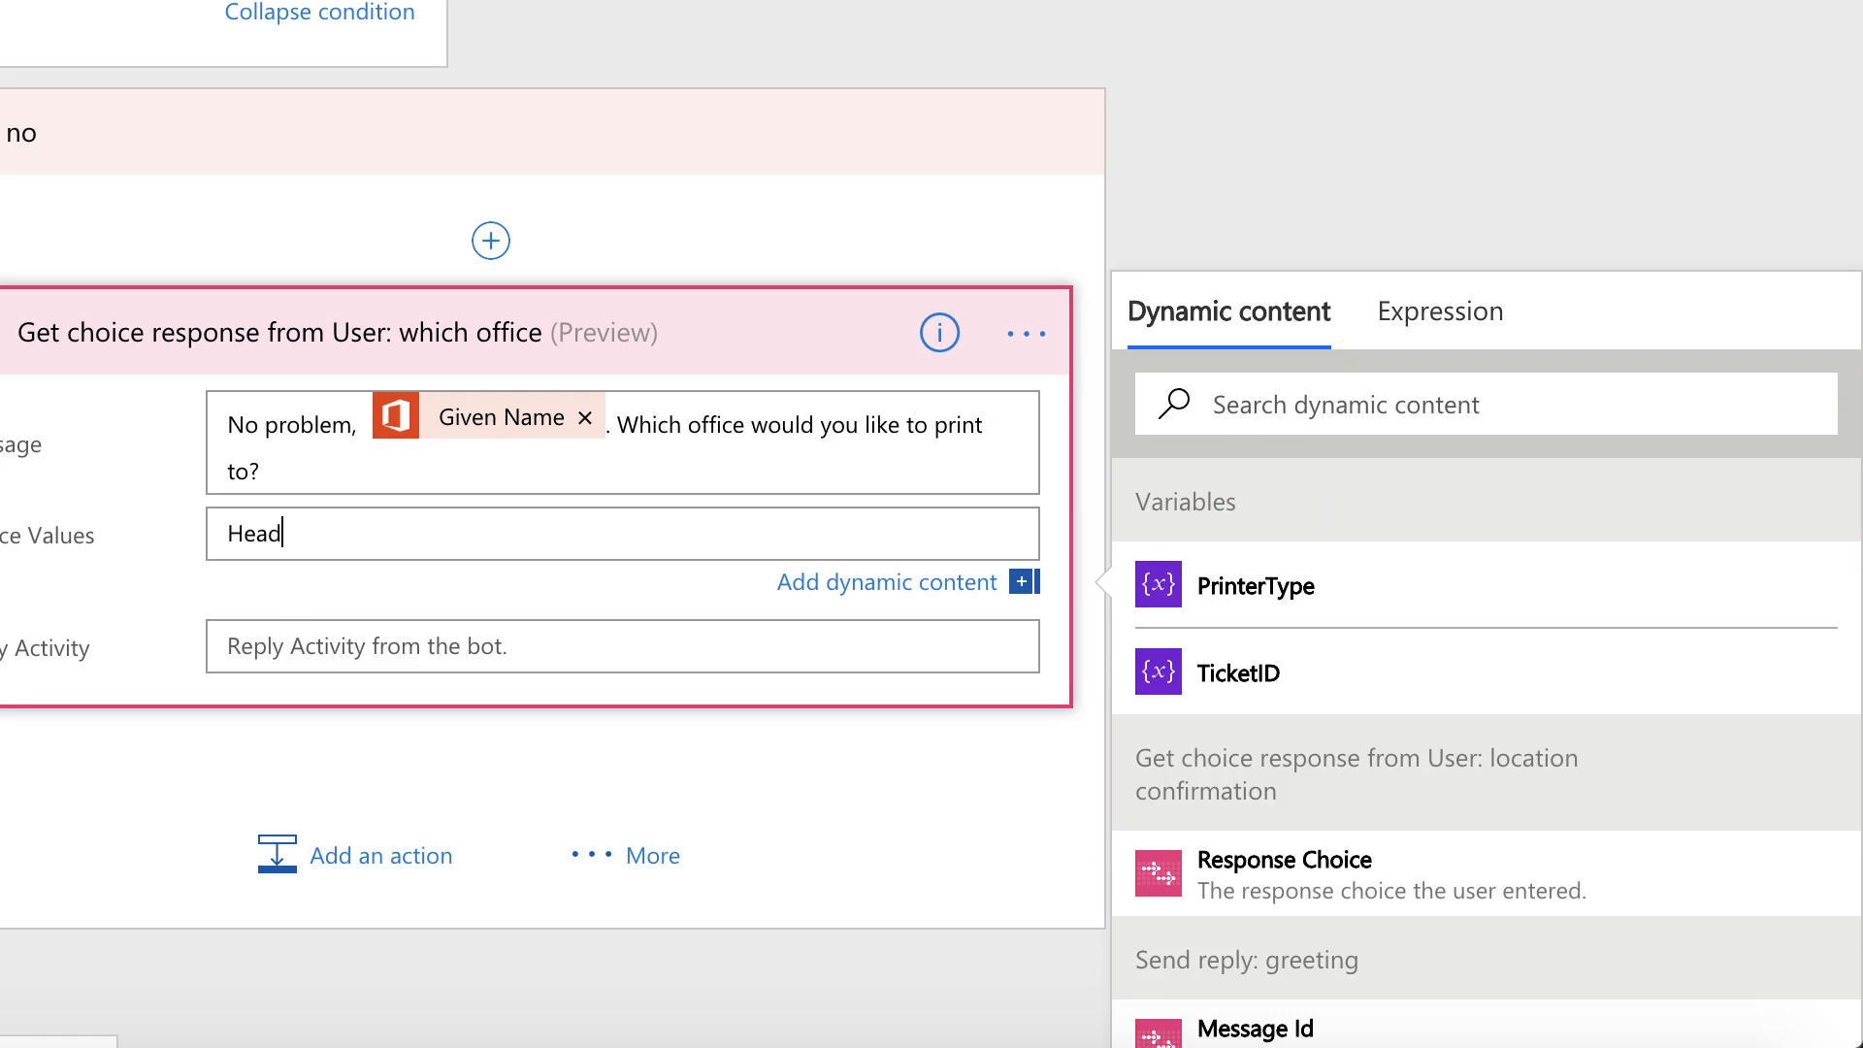
text(Headquarters)
key(Return)
text(Lond)
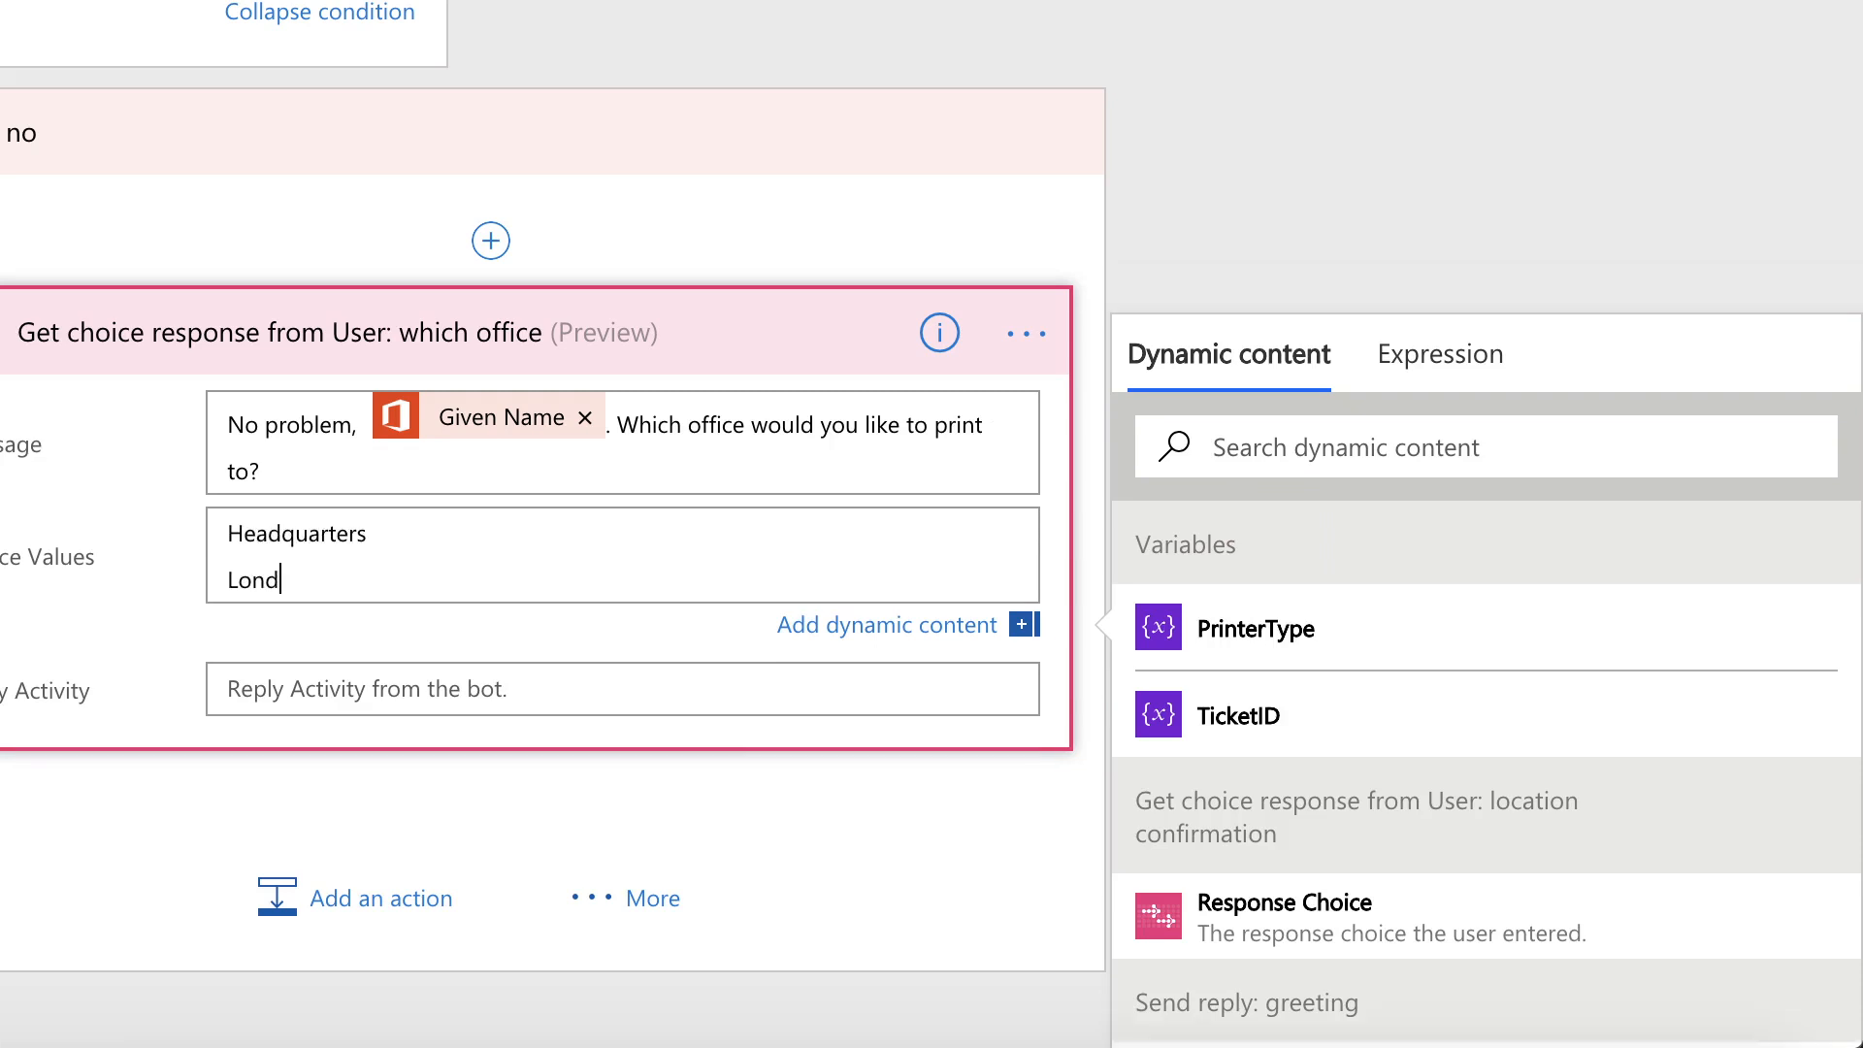
text(on)
key(Return)
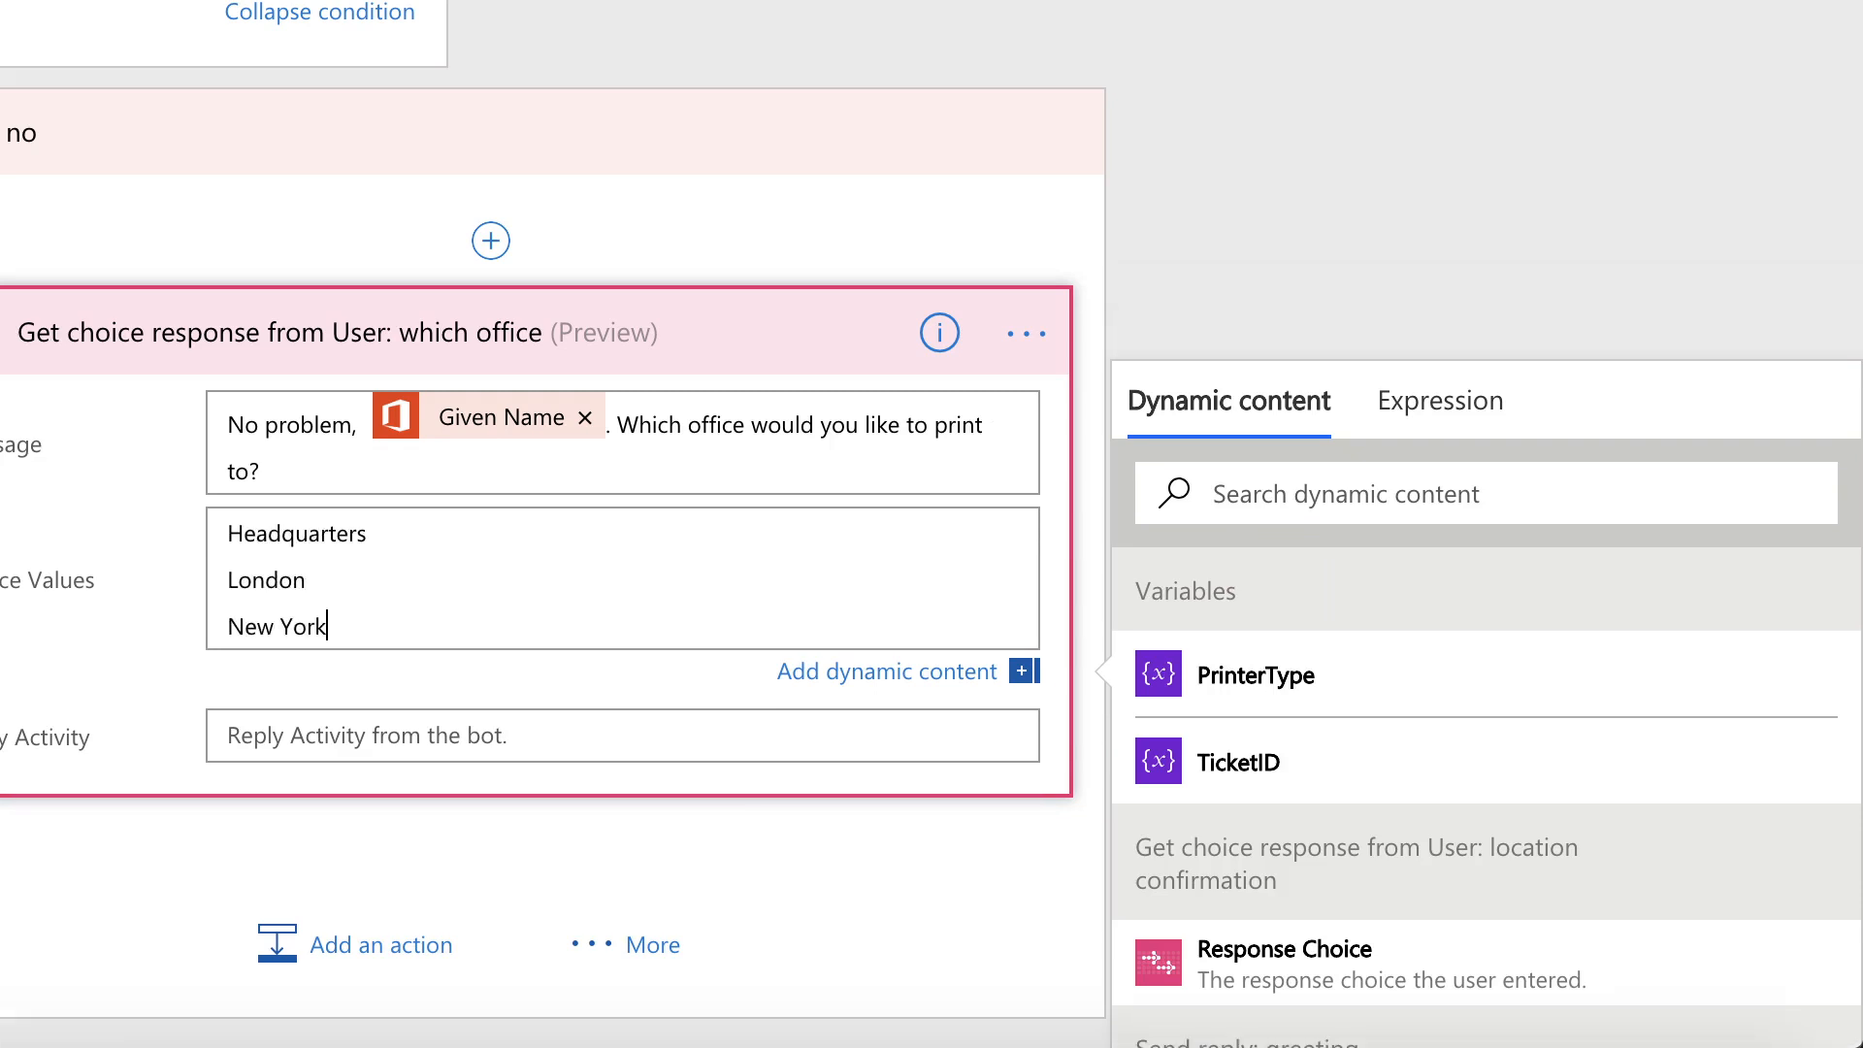
Fill the office question's Reply Activity with the Reply Activity dynamic value
click(1353, 555)
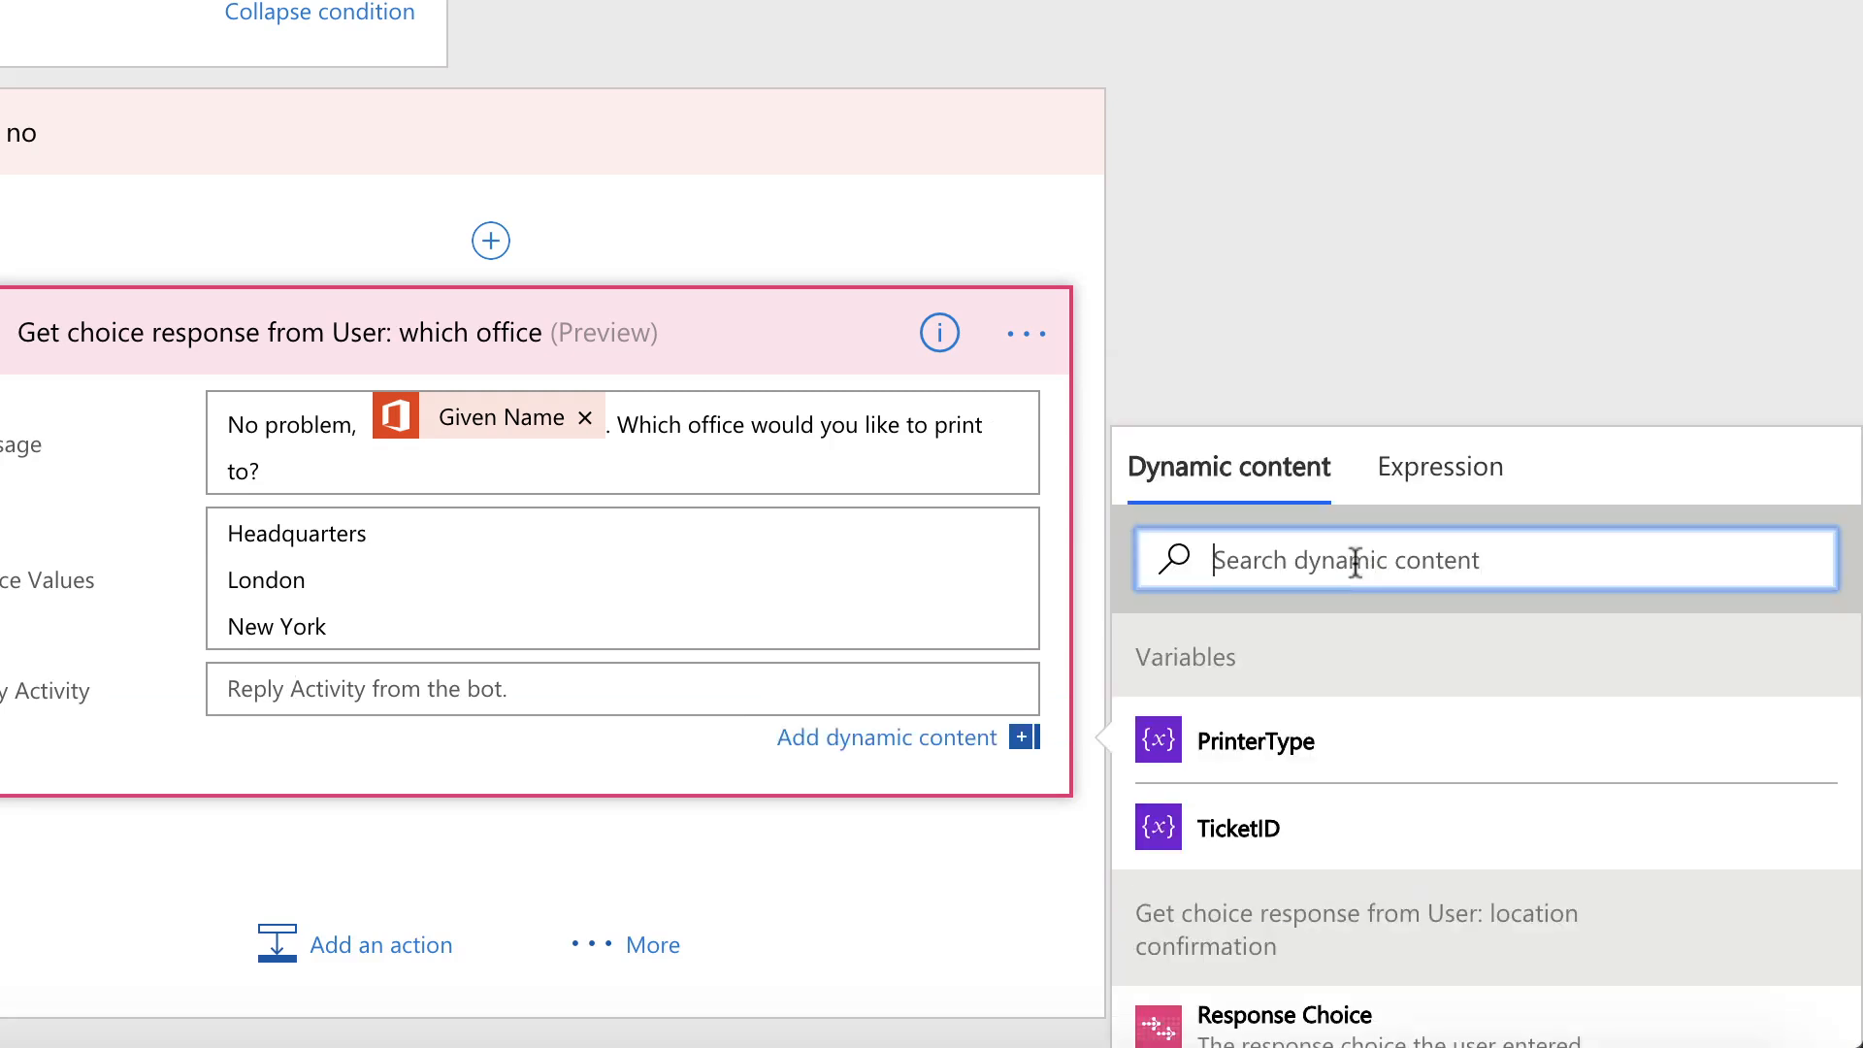
text(reply a)
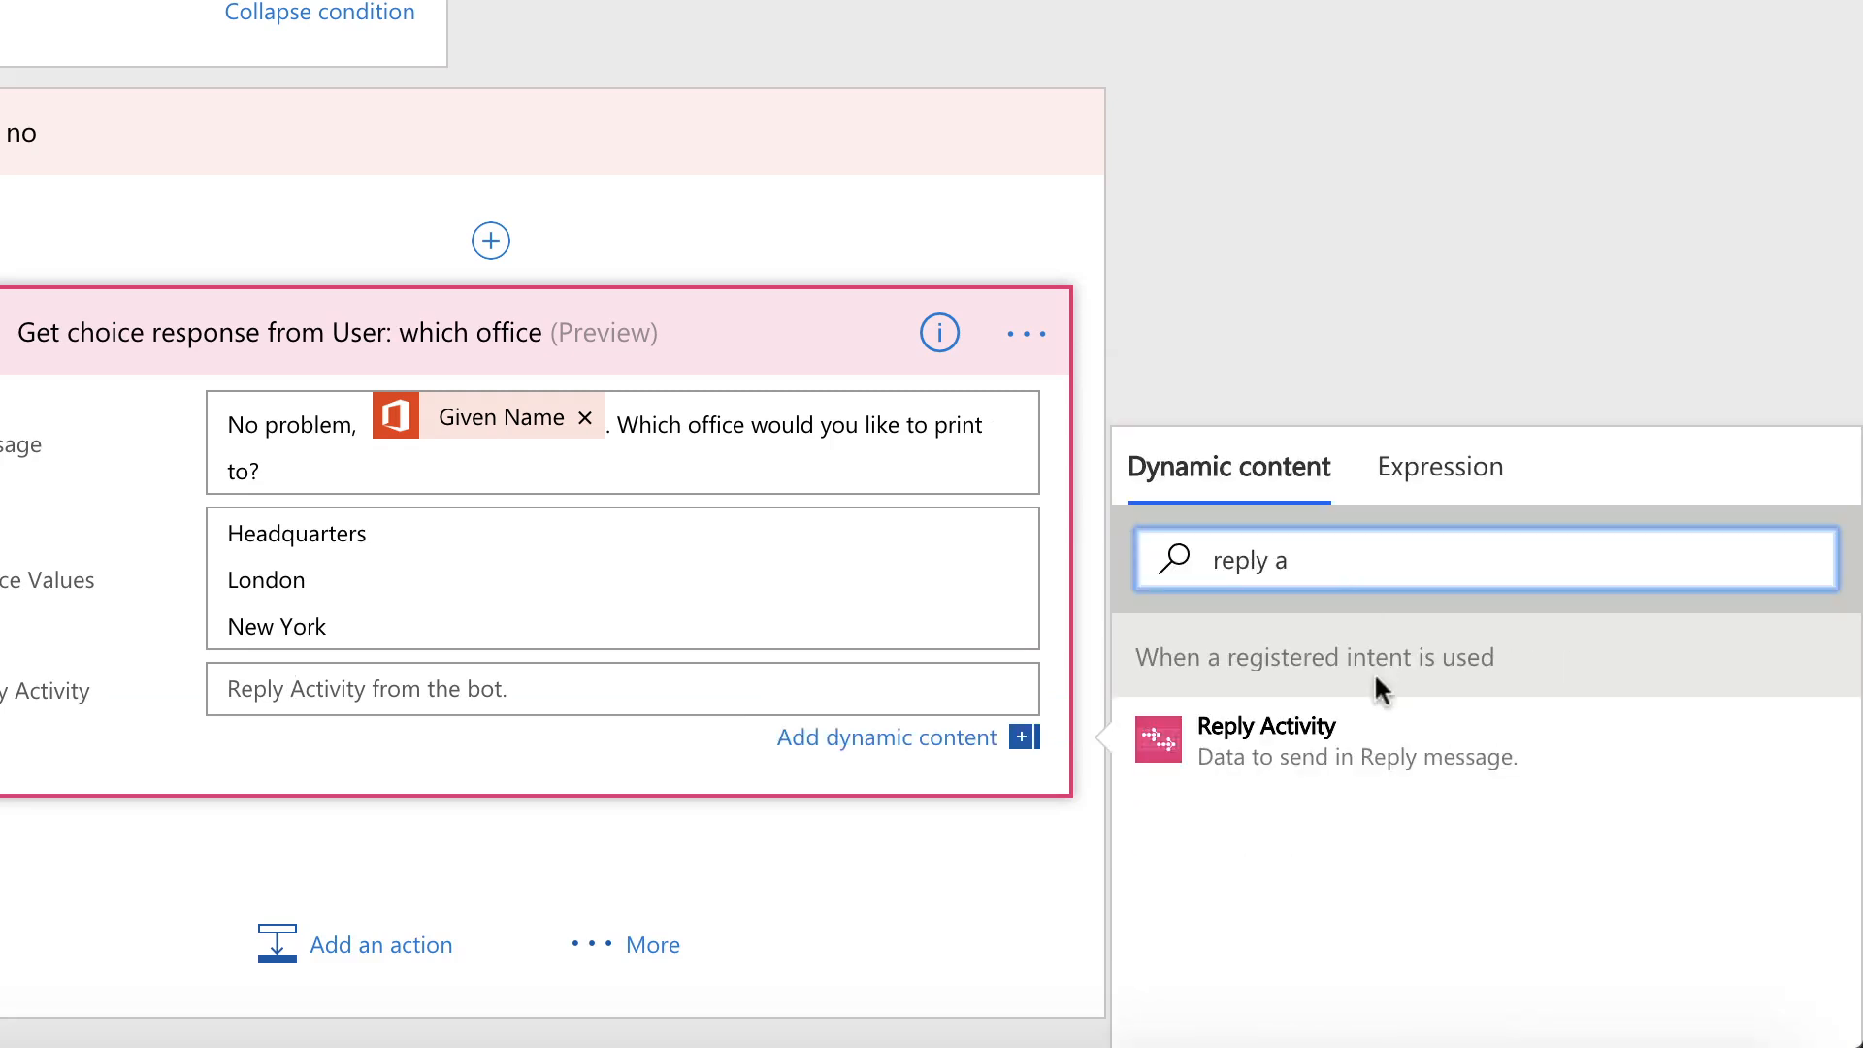
click(1351, 729)
click(679, 971)
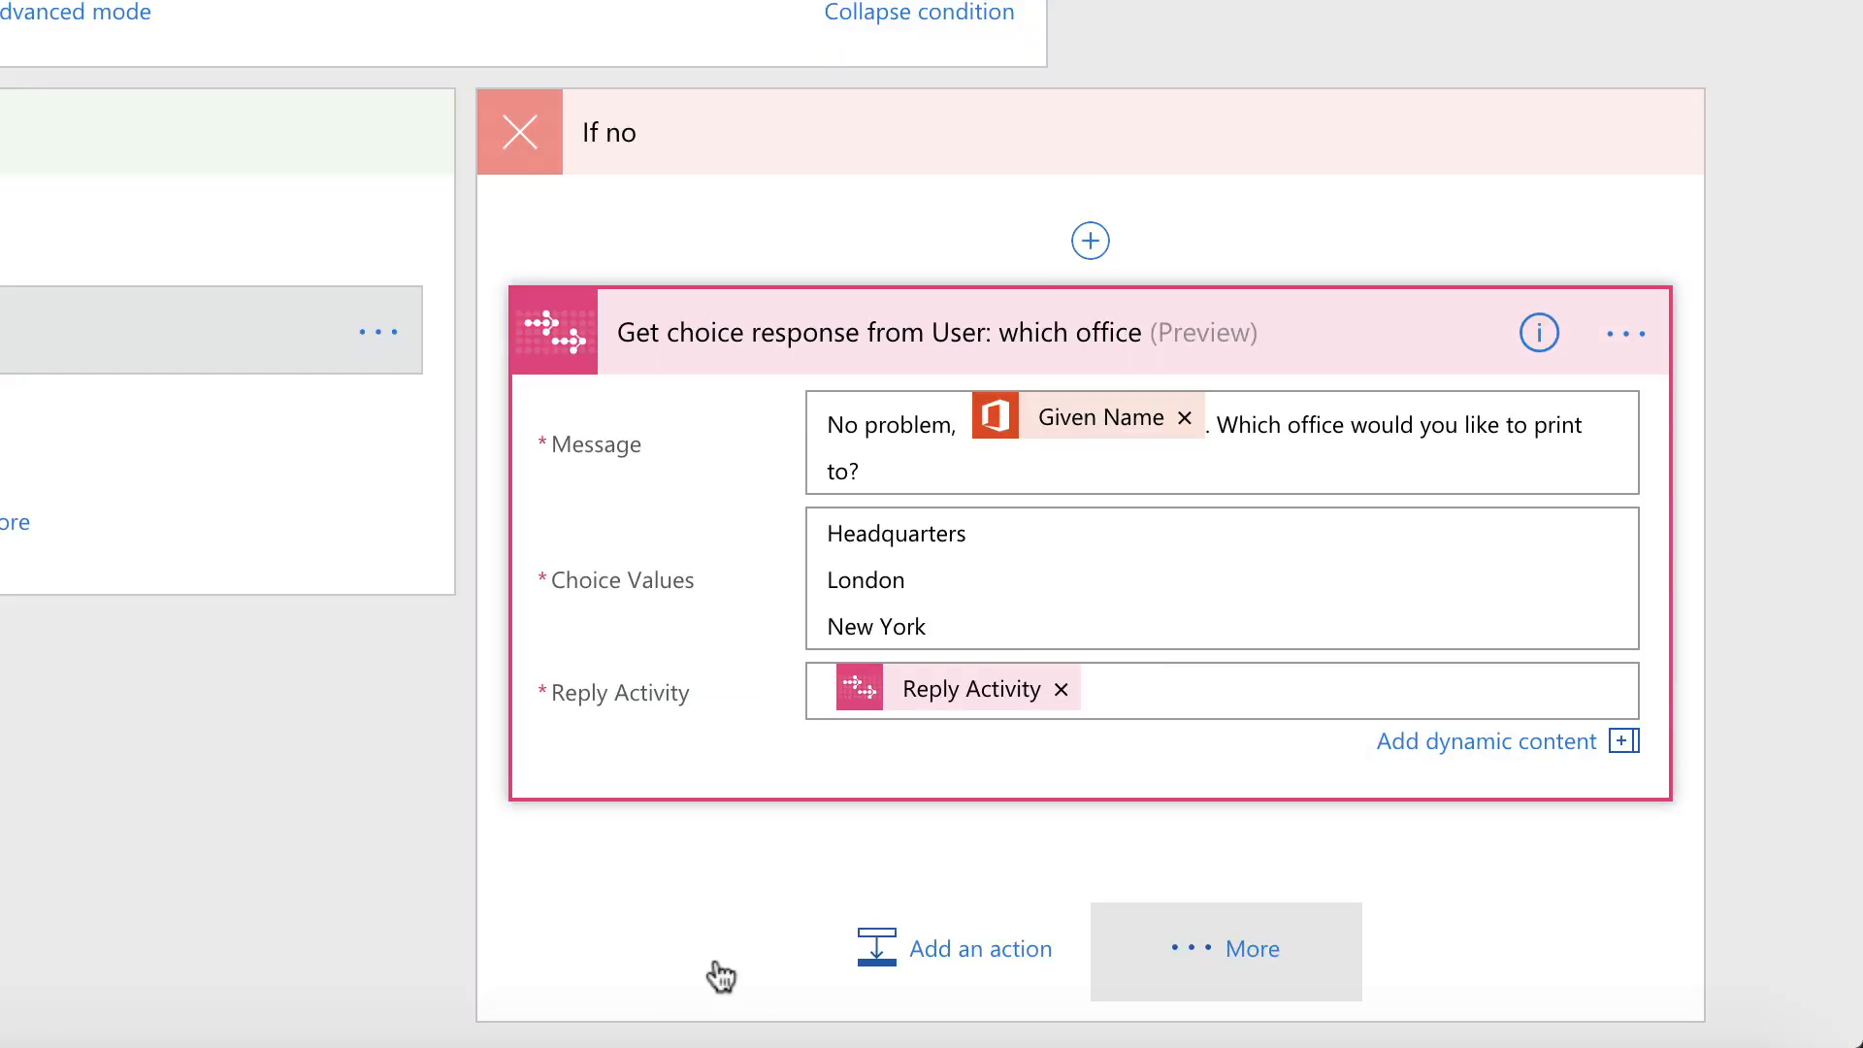
Add a switch case below the which-office question and switch on that question's Response Choice value
click(1300, 977)
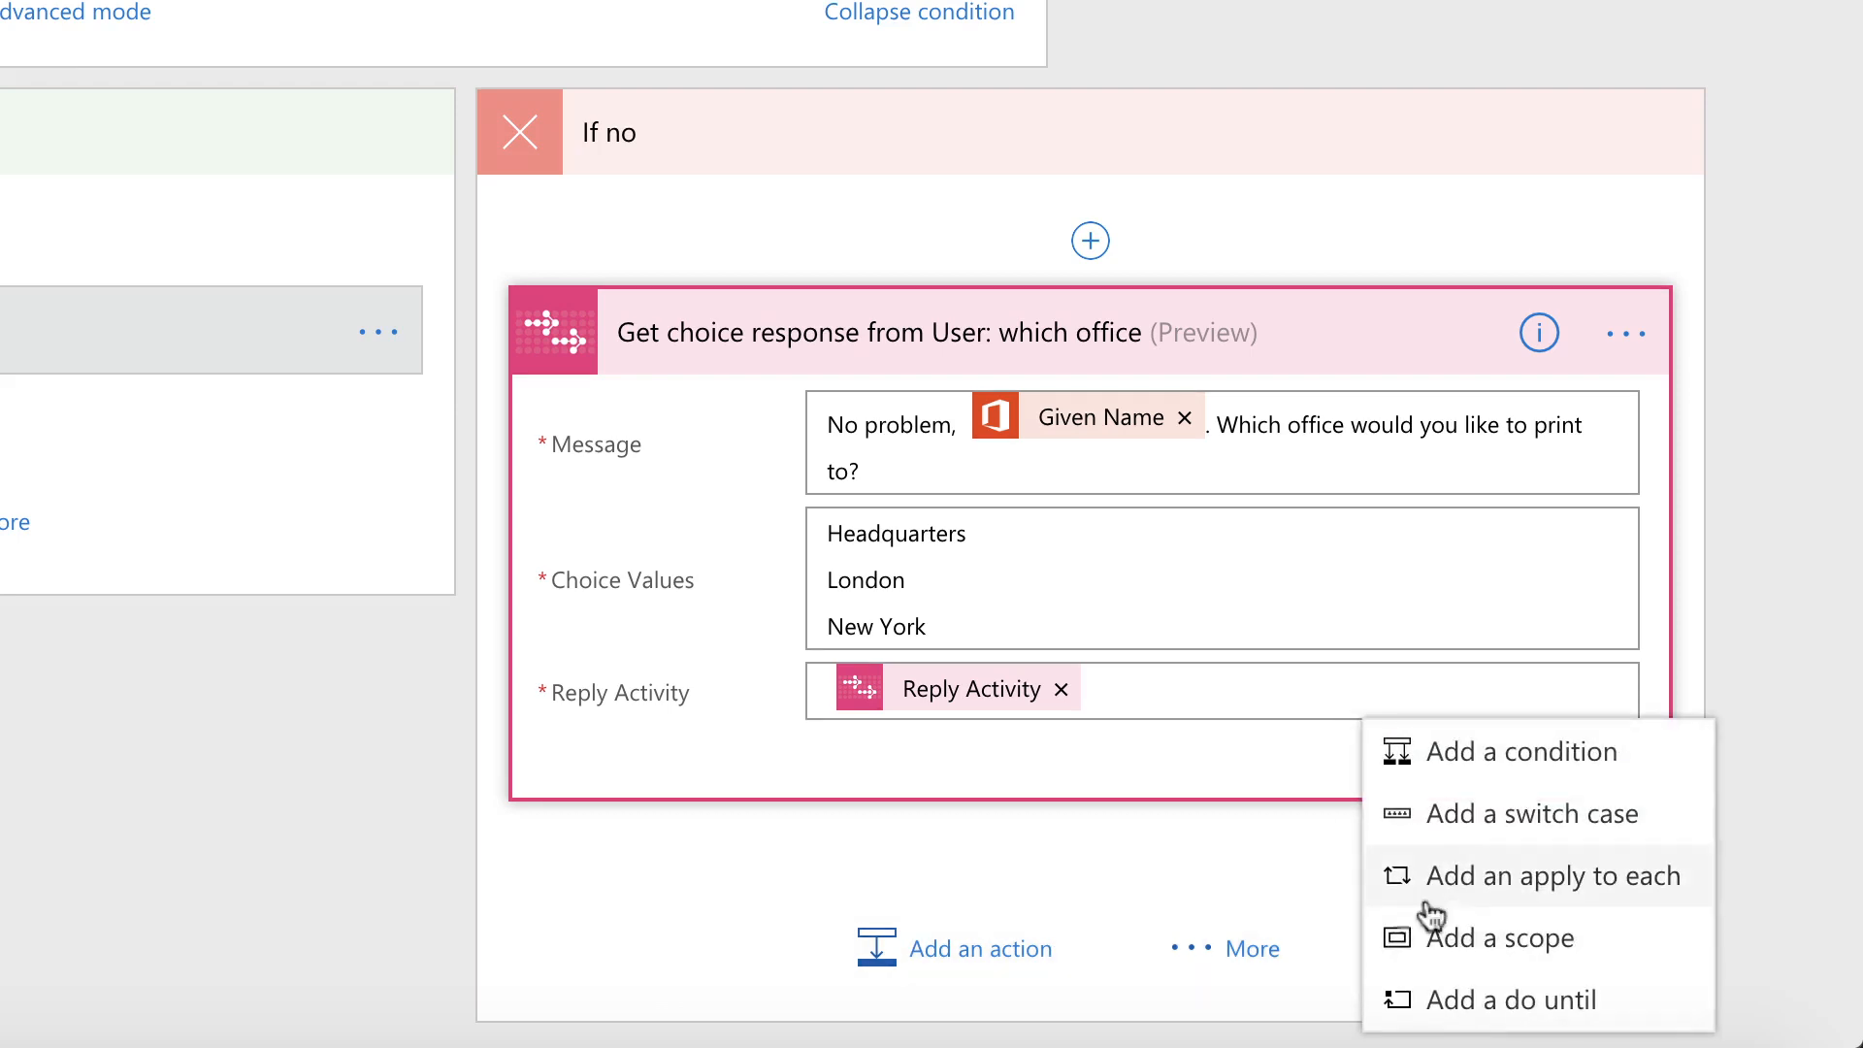
click(1497, 826)
scroll(803, 860, down, 5)
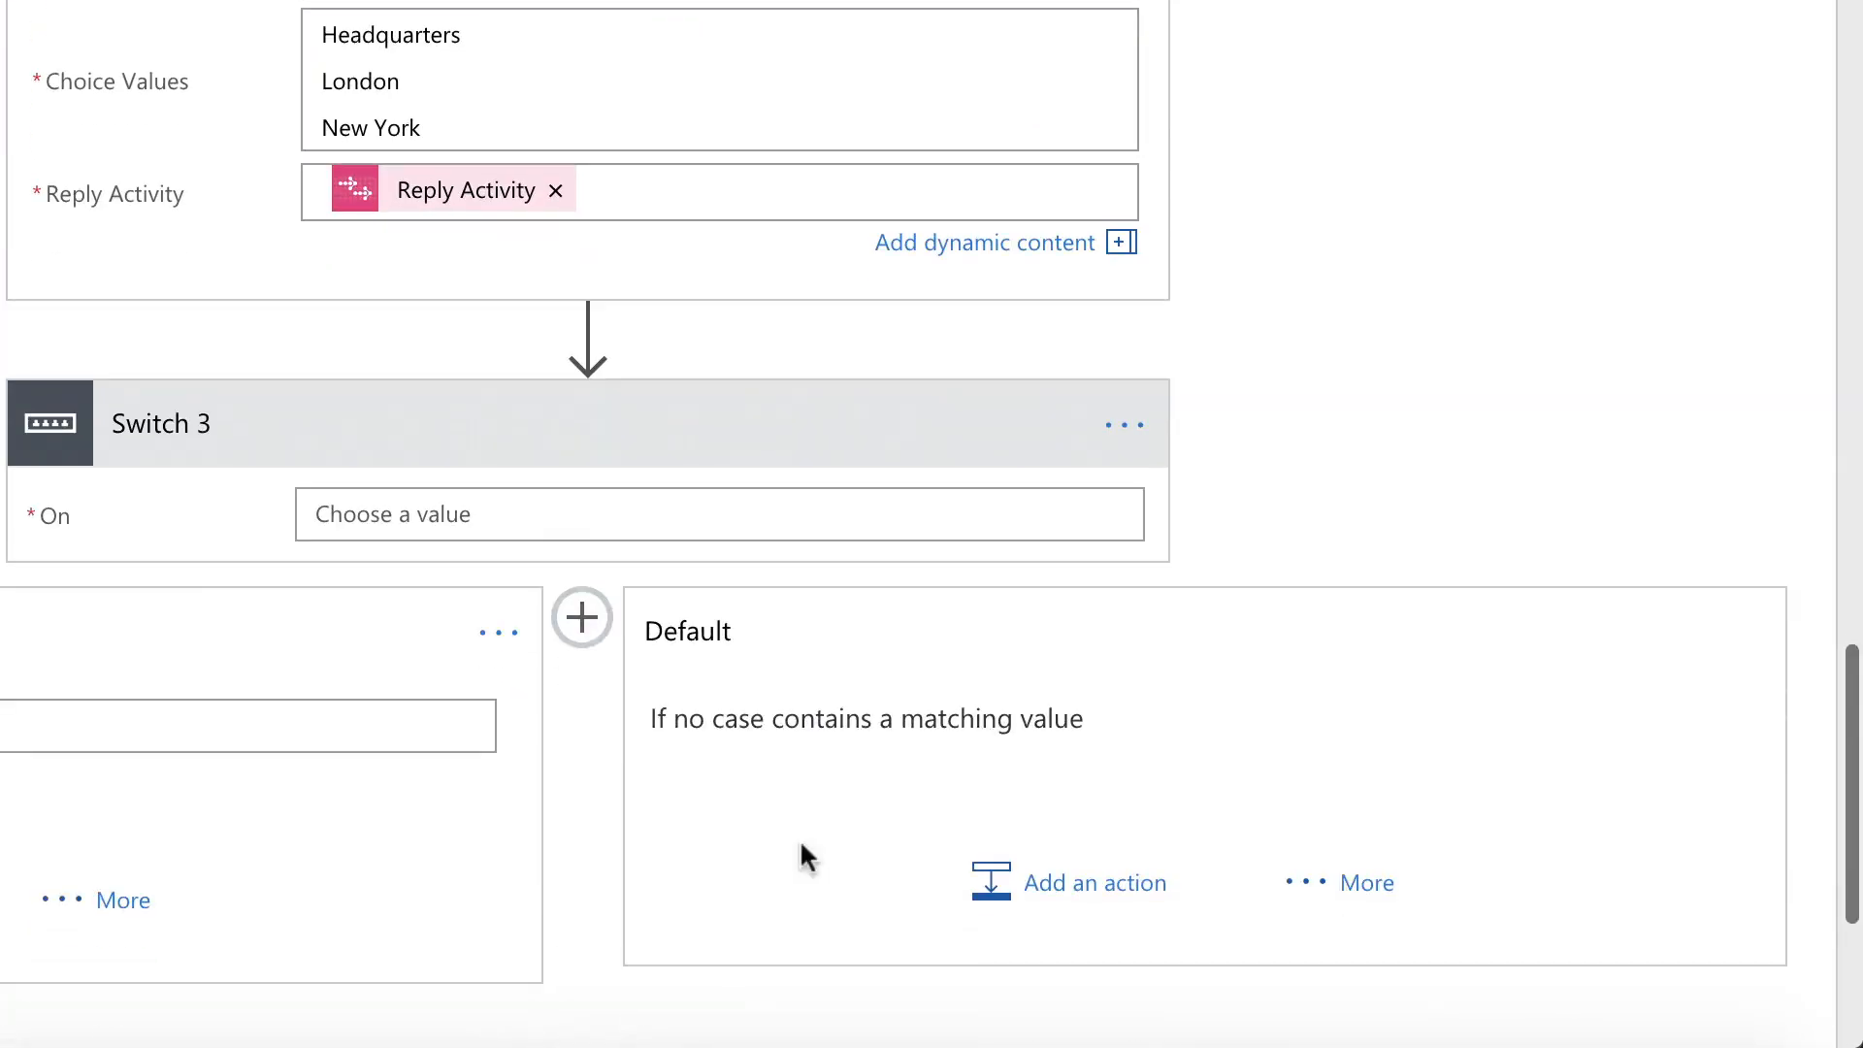
click(516, 512)
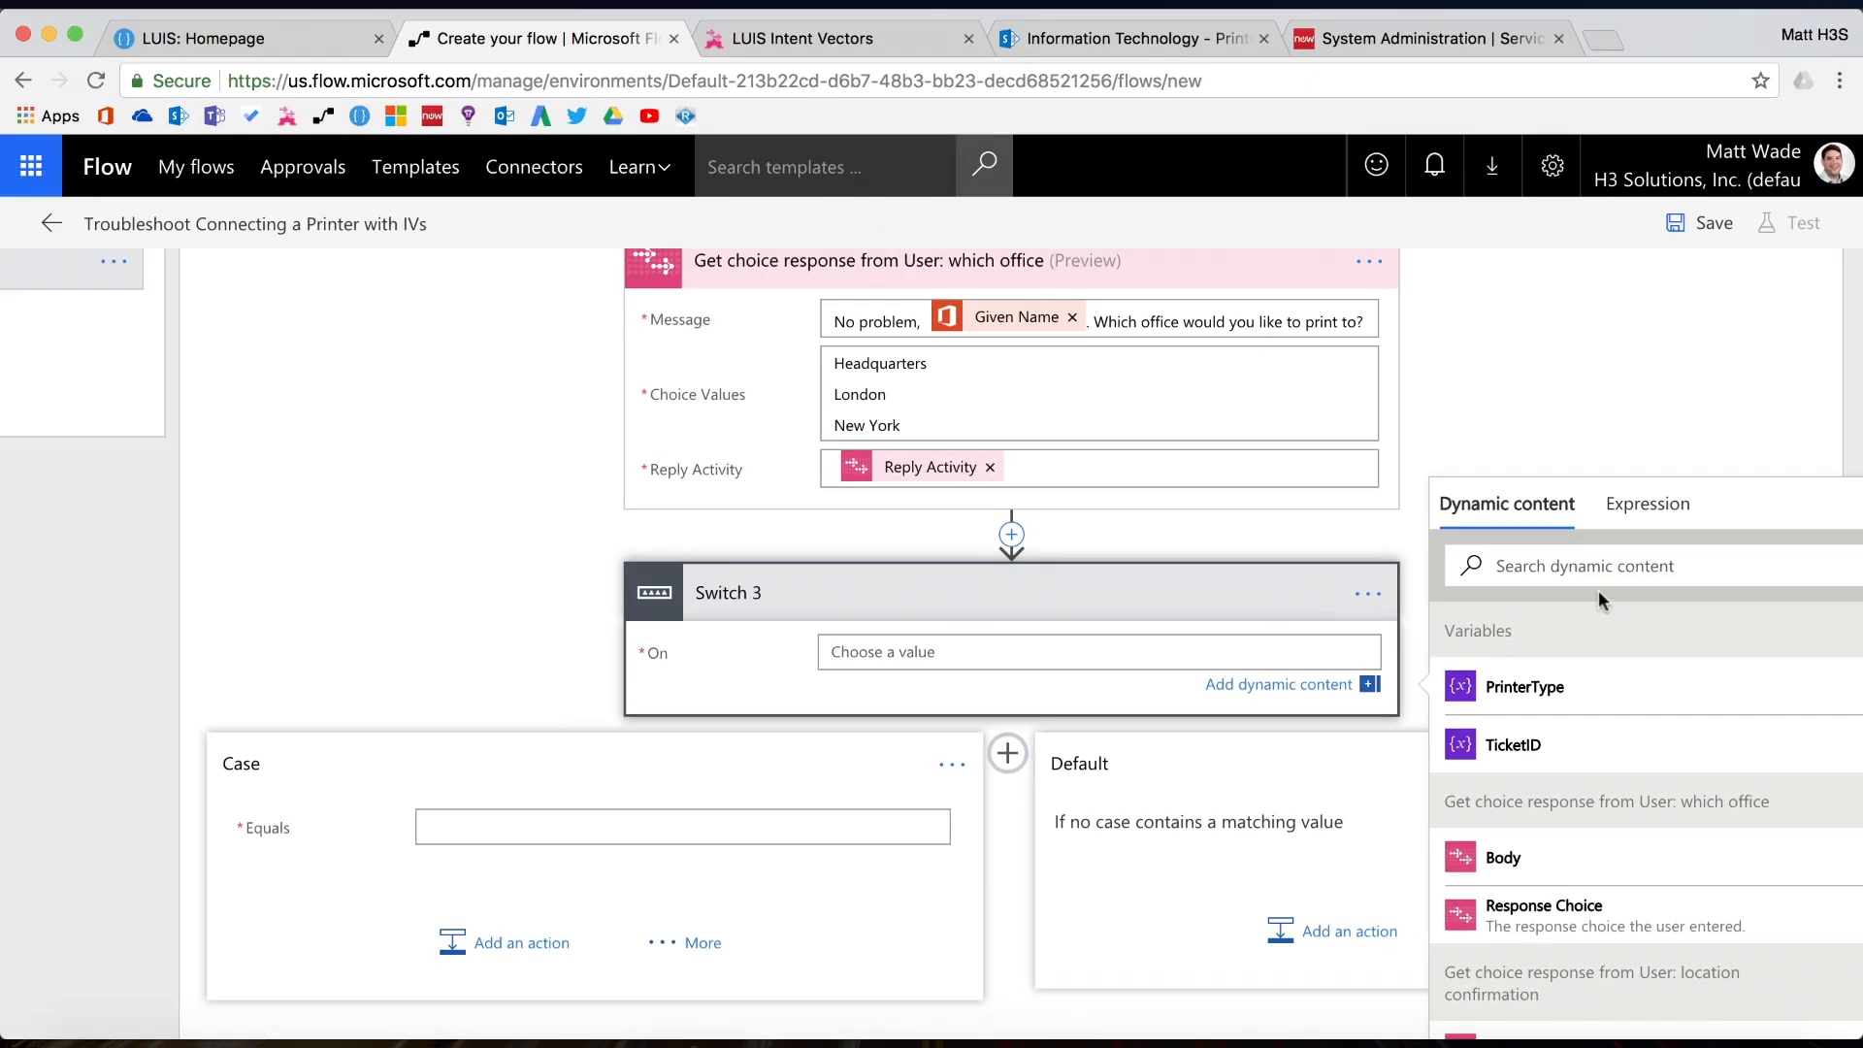
click(1649, 495)
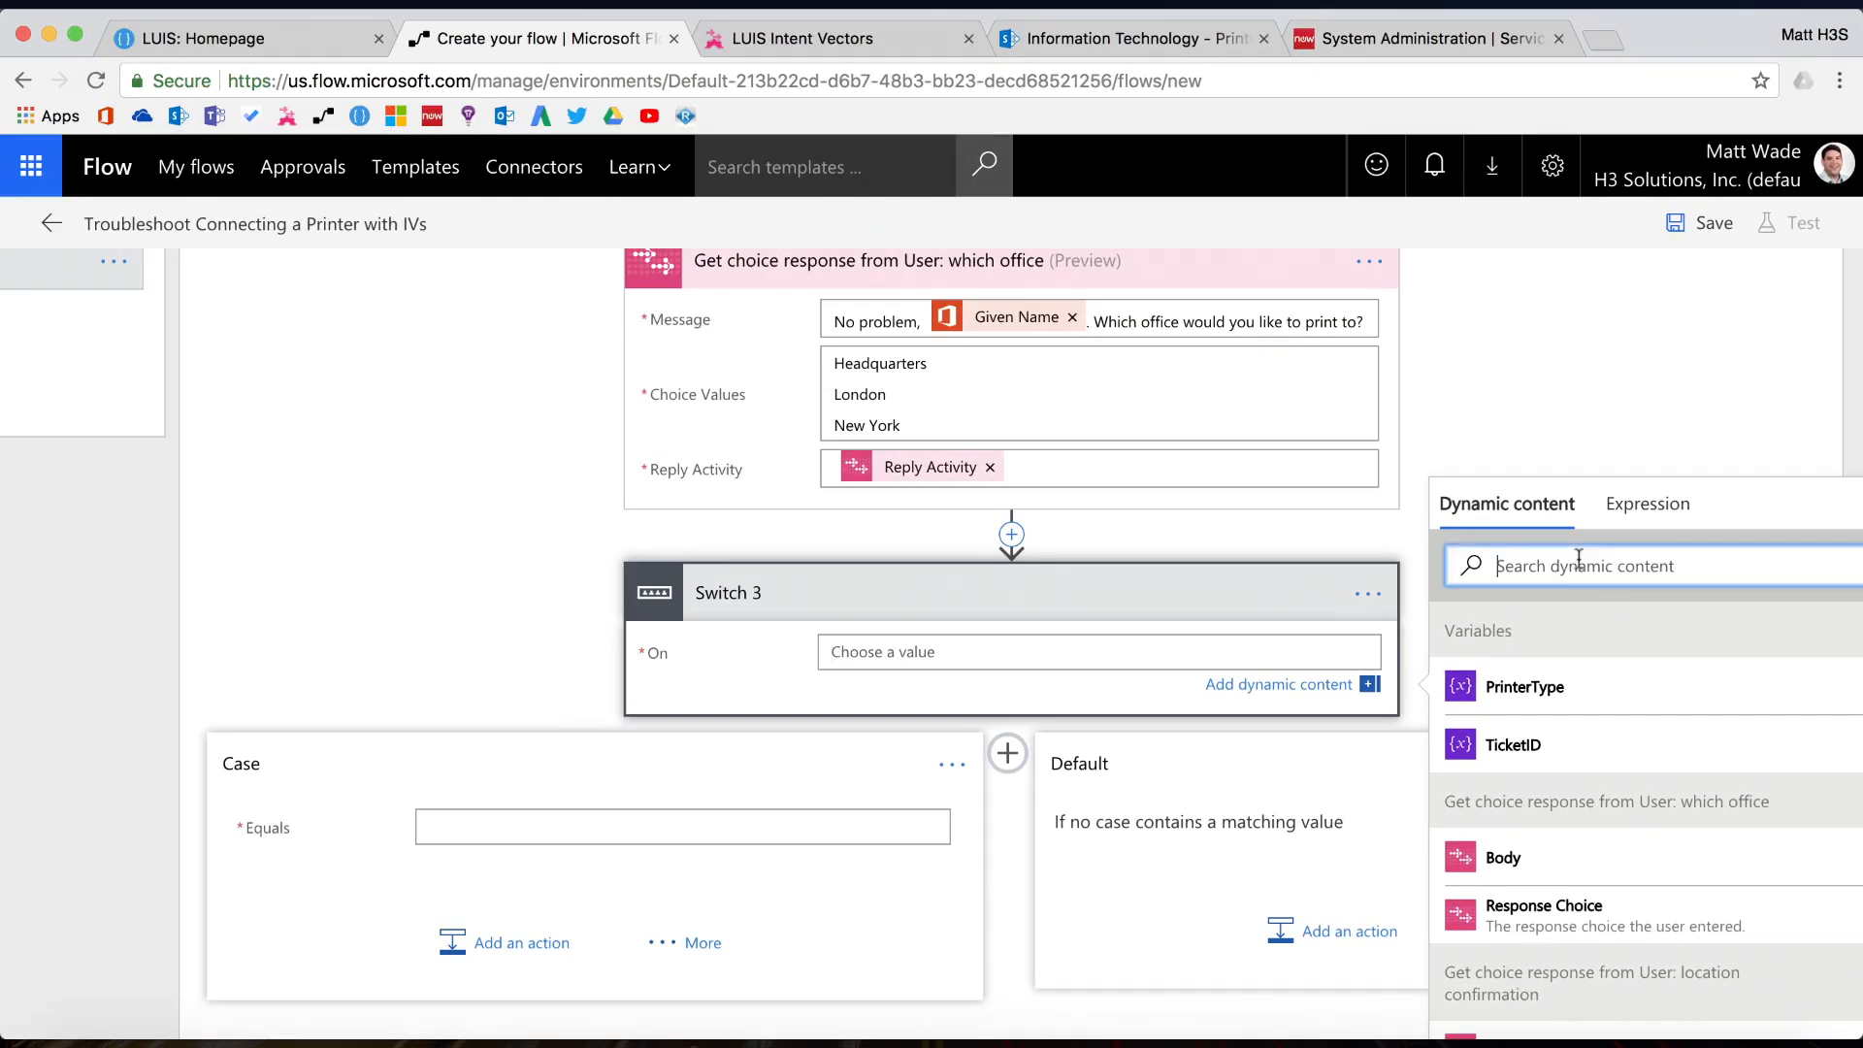
text(re)
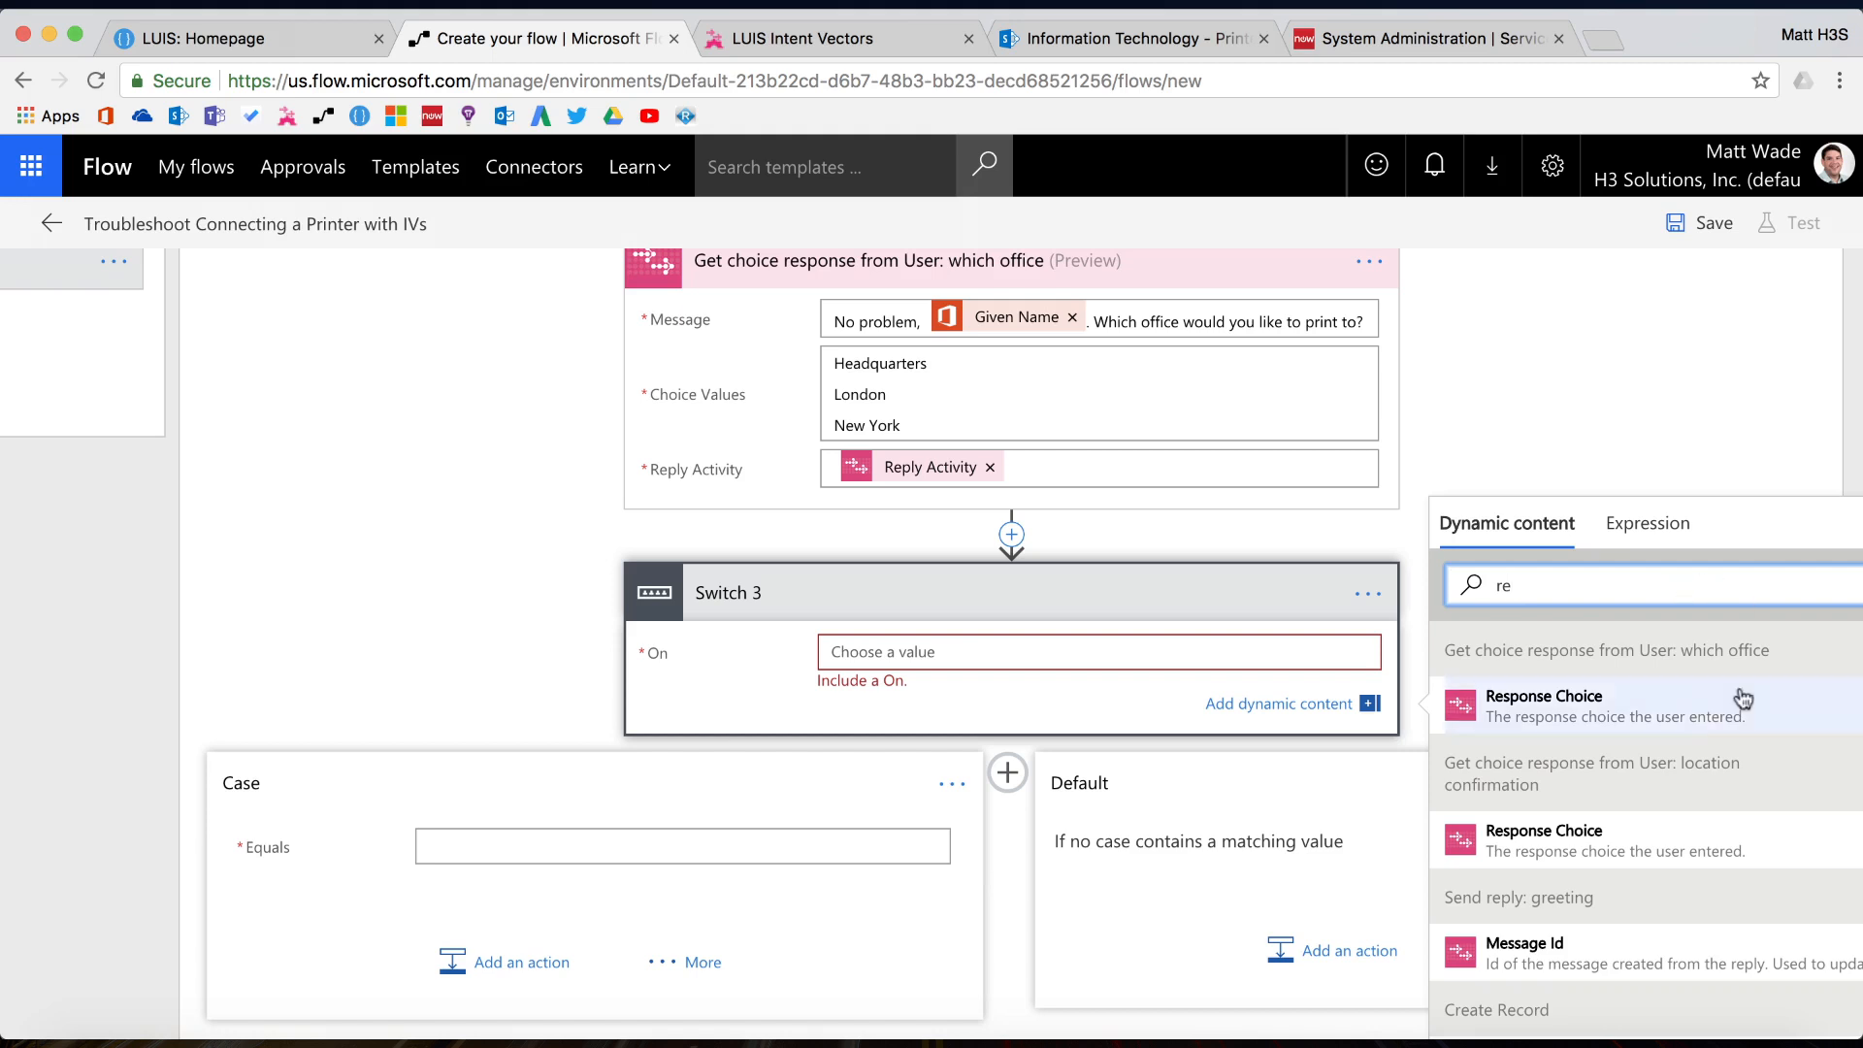
click(1621, 703)
Set the switch's first case to equal Headquarters and add an AtBot Logic Get choice response from User action to it
click(775, 835)
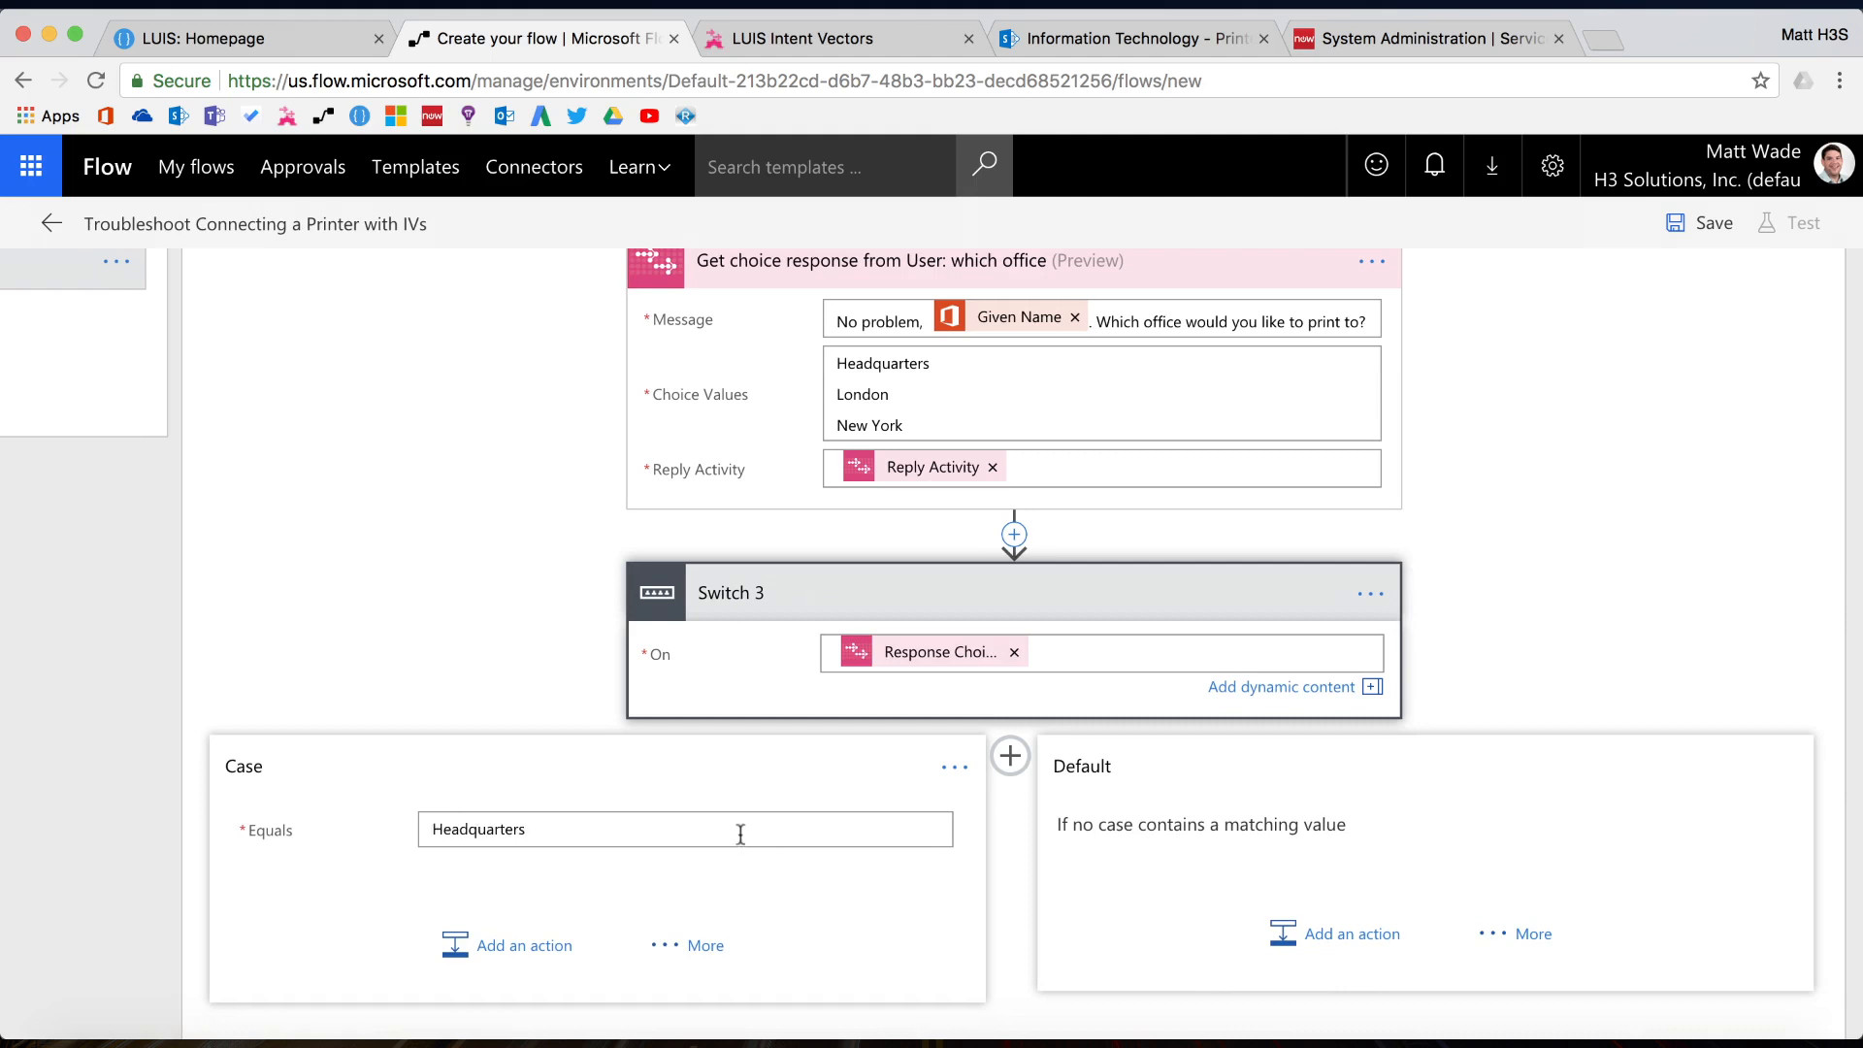
click(530, 946)
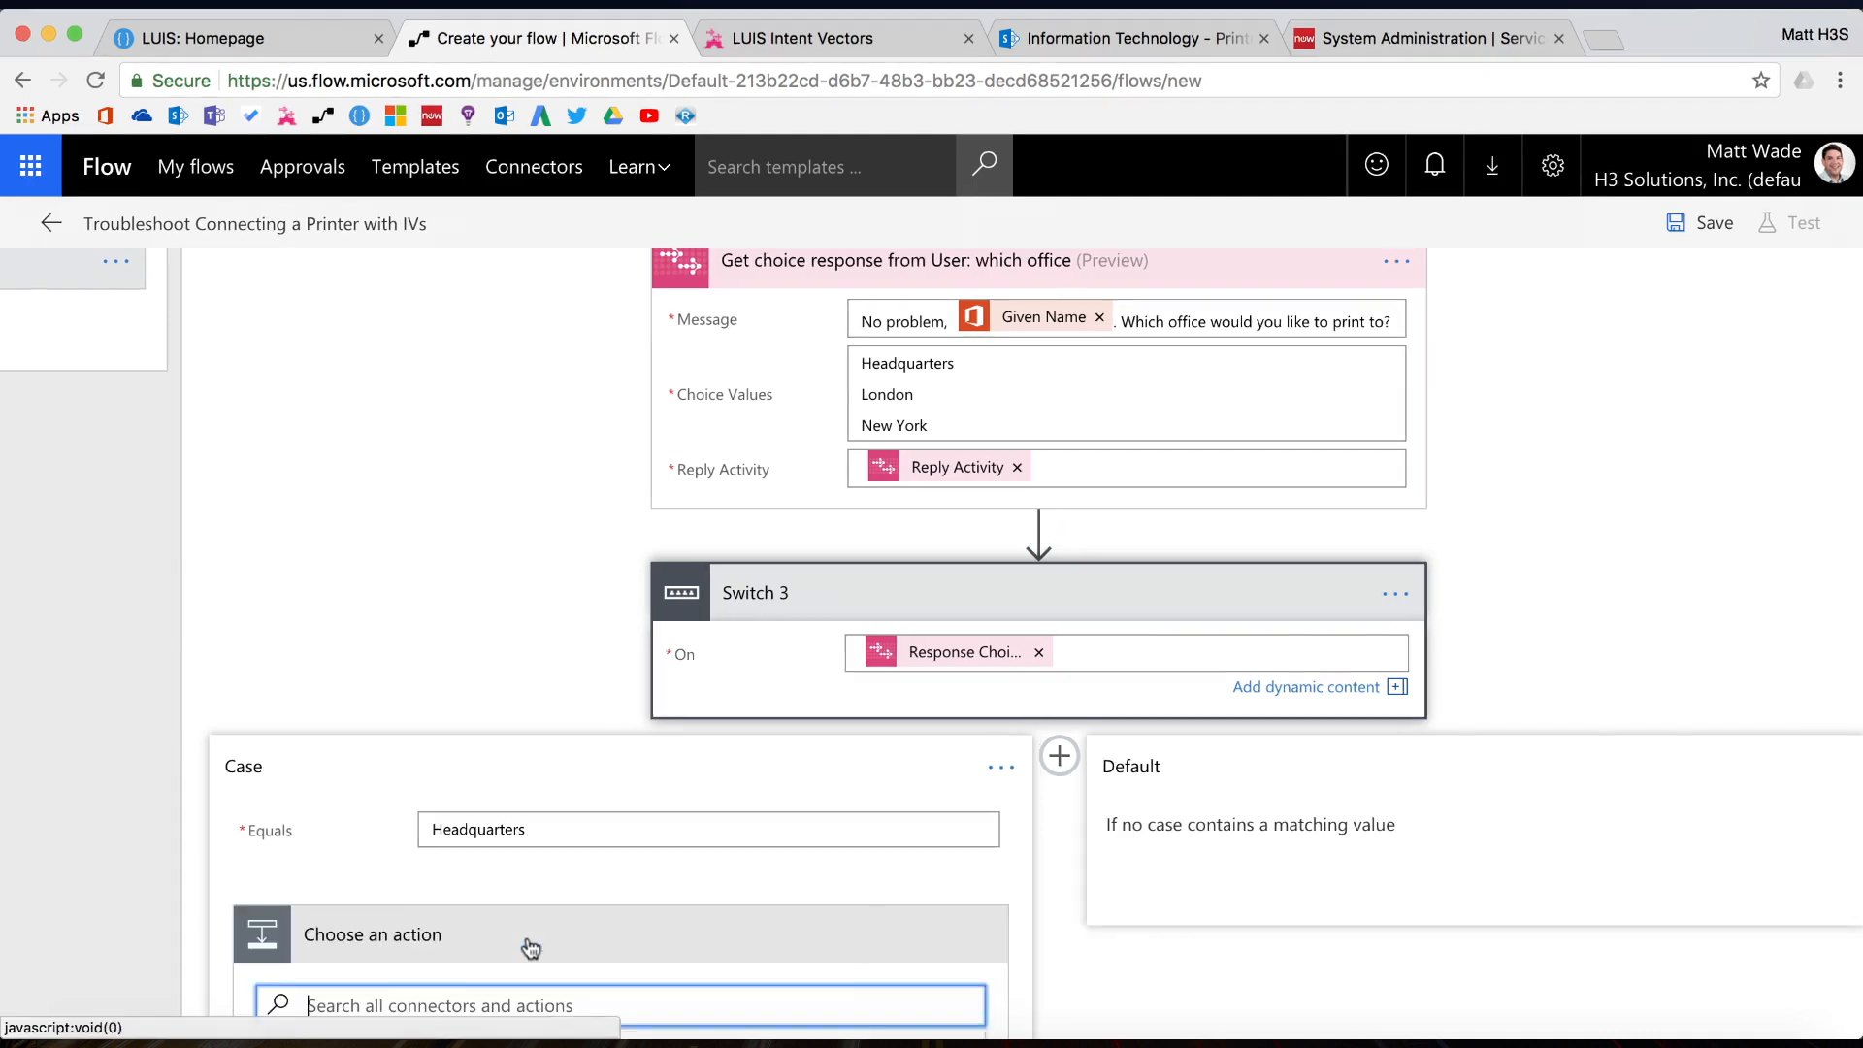
text(get choice)
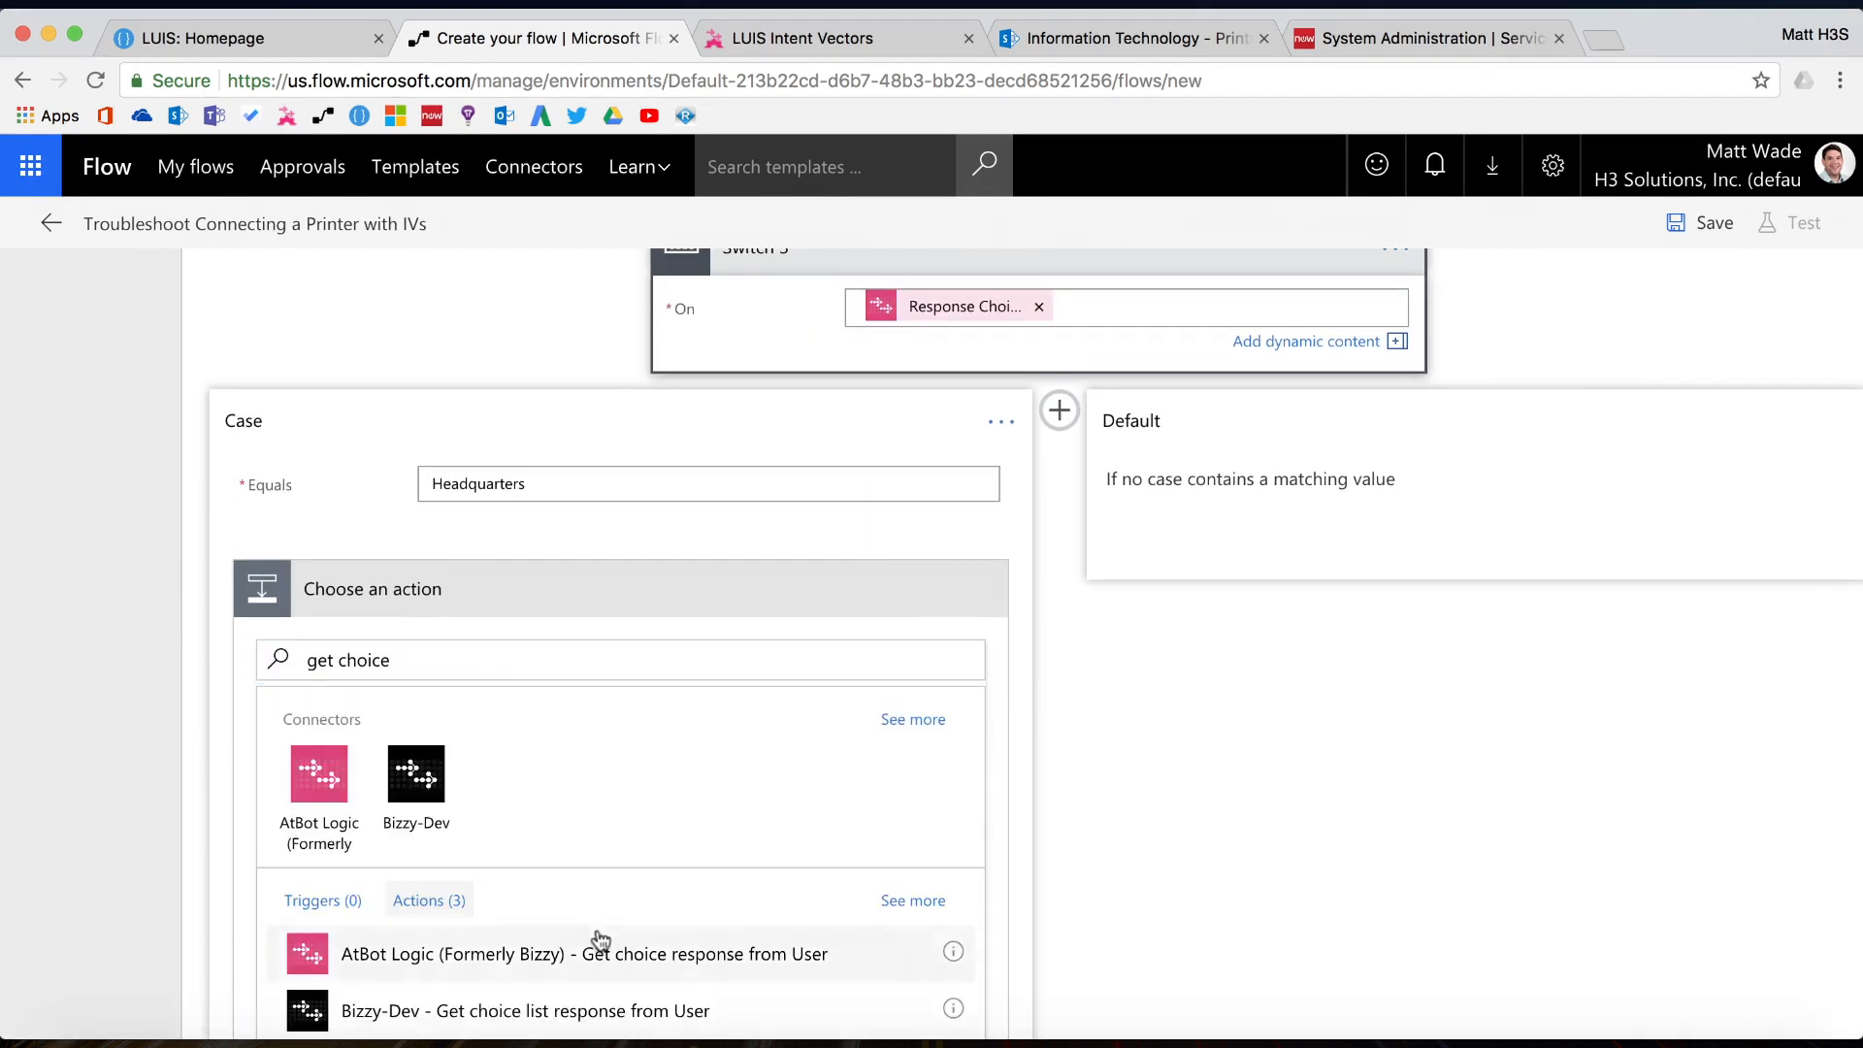
click(595, 946)
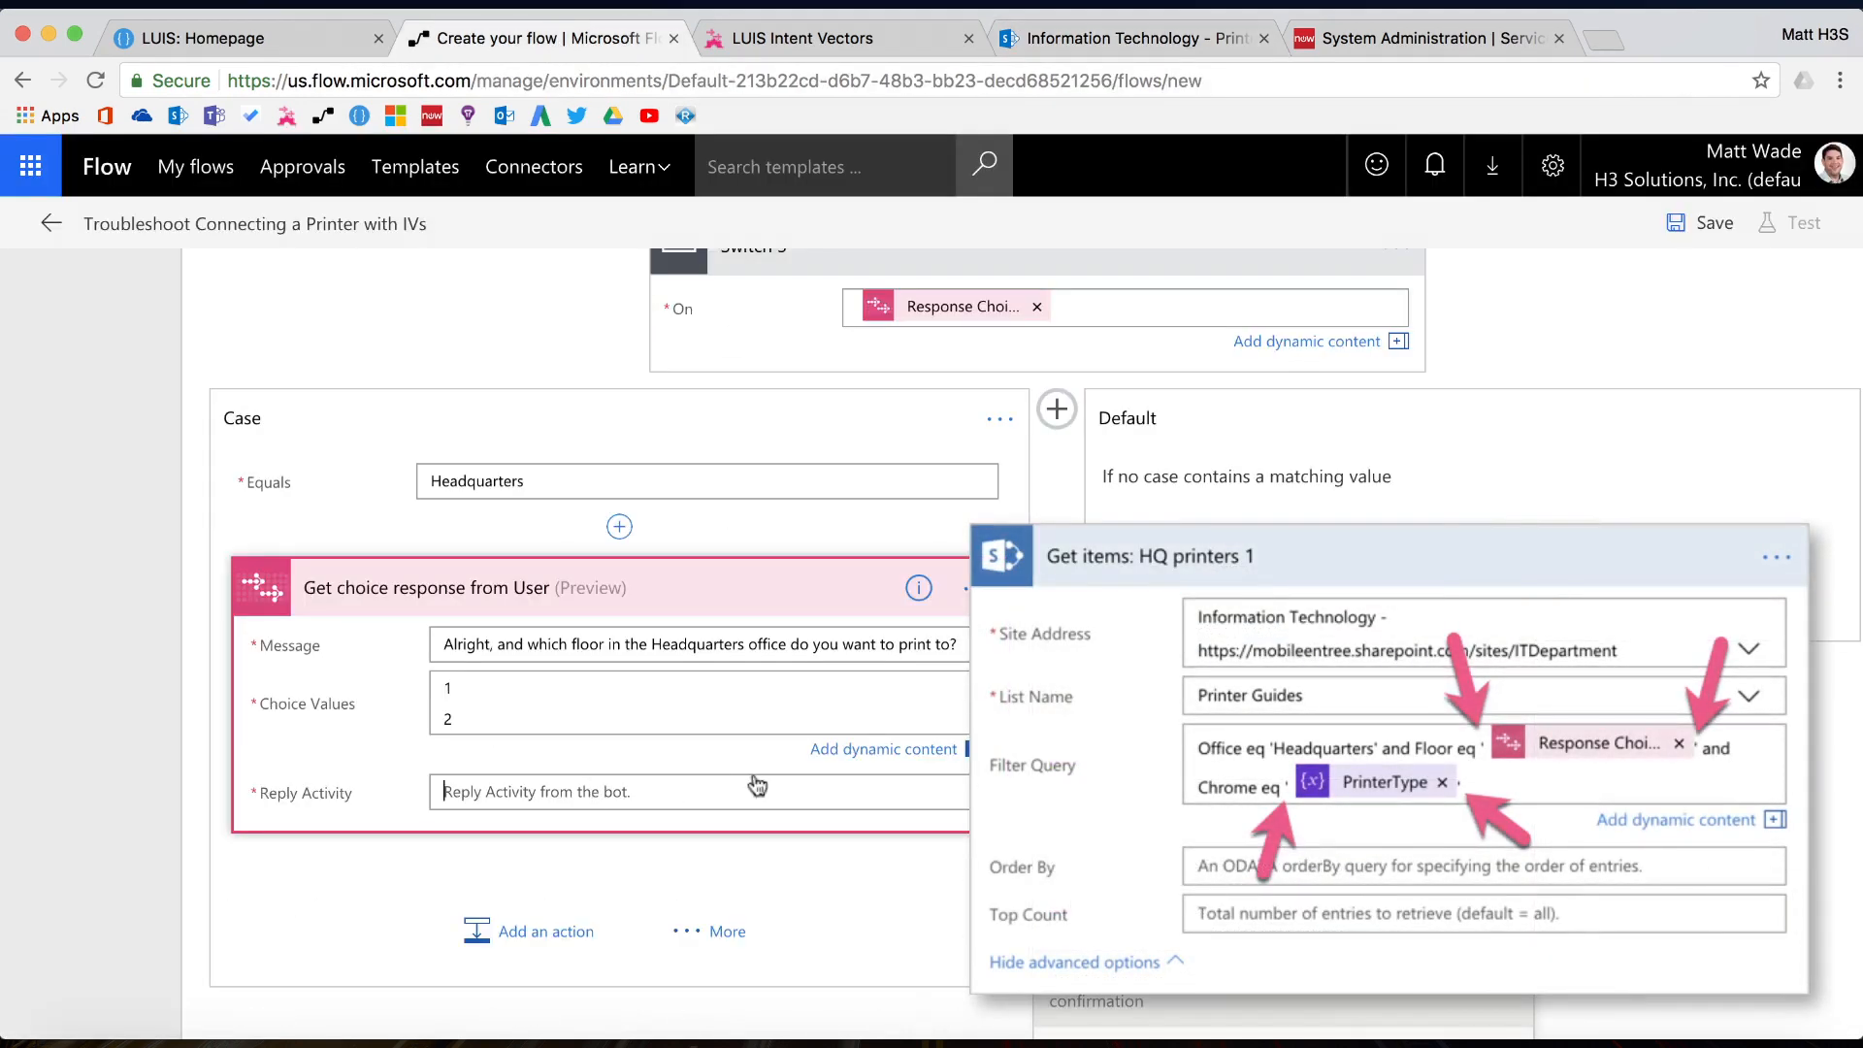
Ask "Alright, and which floor in the Headquarters office do you want to print to?" with choices 1 and 2 and the Reply Activity value
click(754, 784)
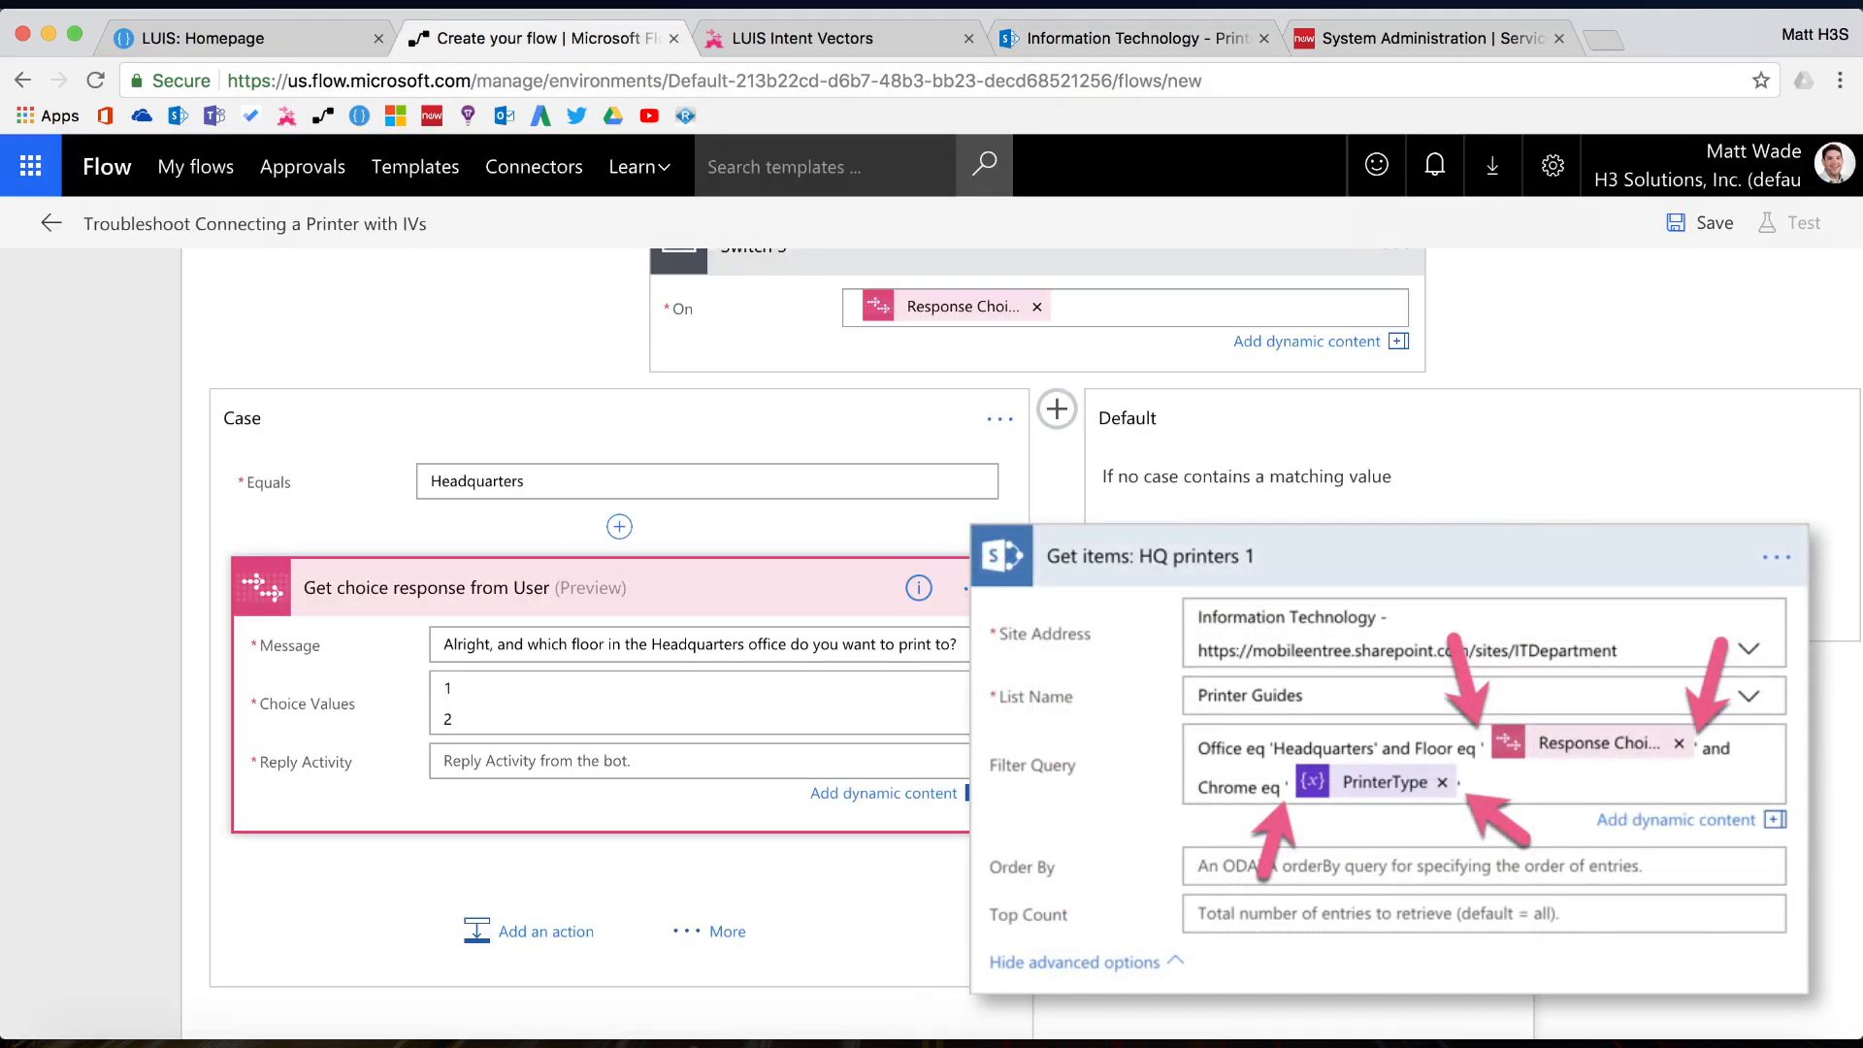
click(1164, 873)
click(676, 882)
Add a Send reply action below the floor question in the Headquarters case
scroll(675, 882, down, 2)
click(539, 779)
text(send reply)
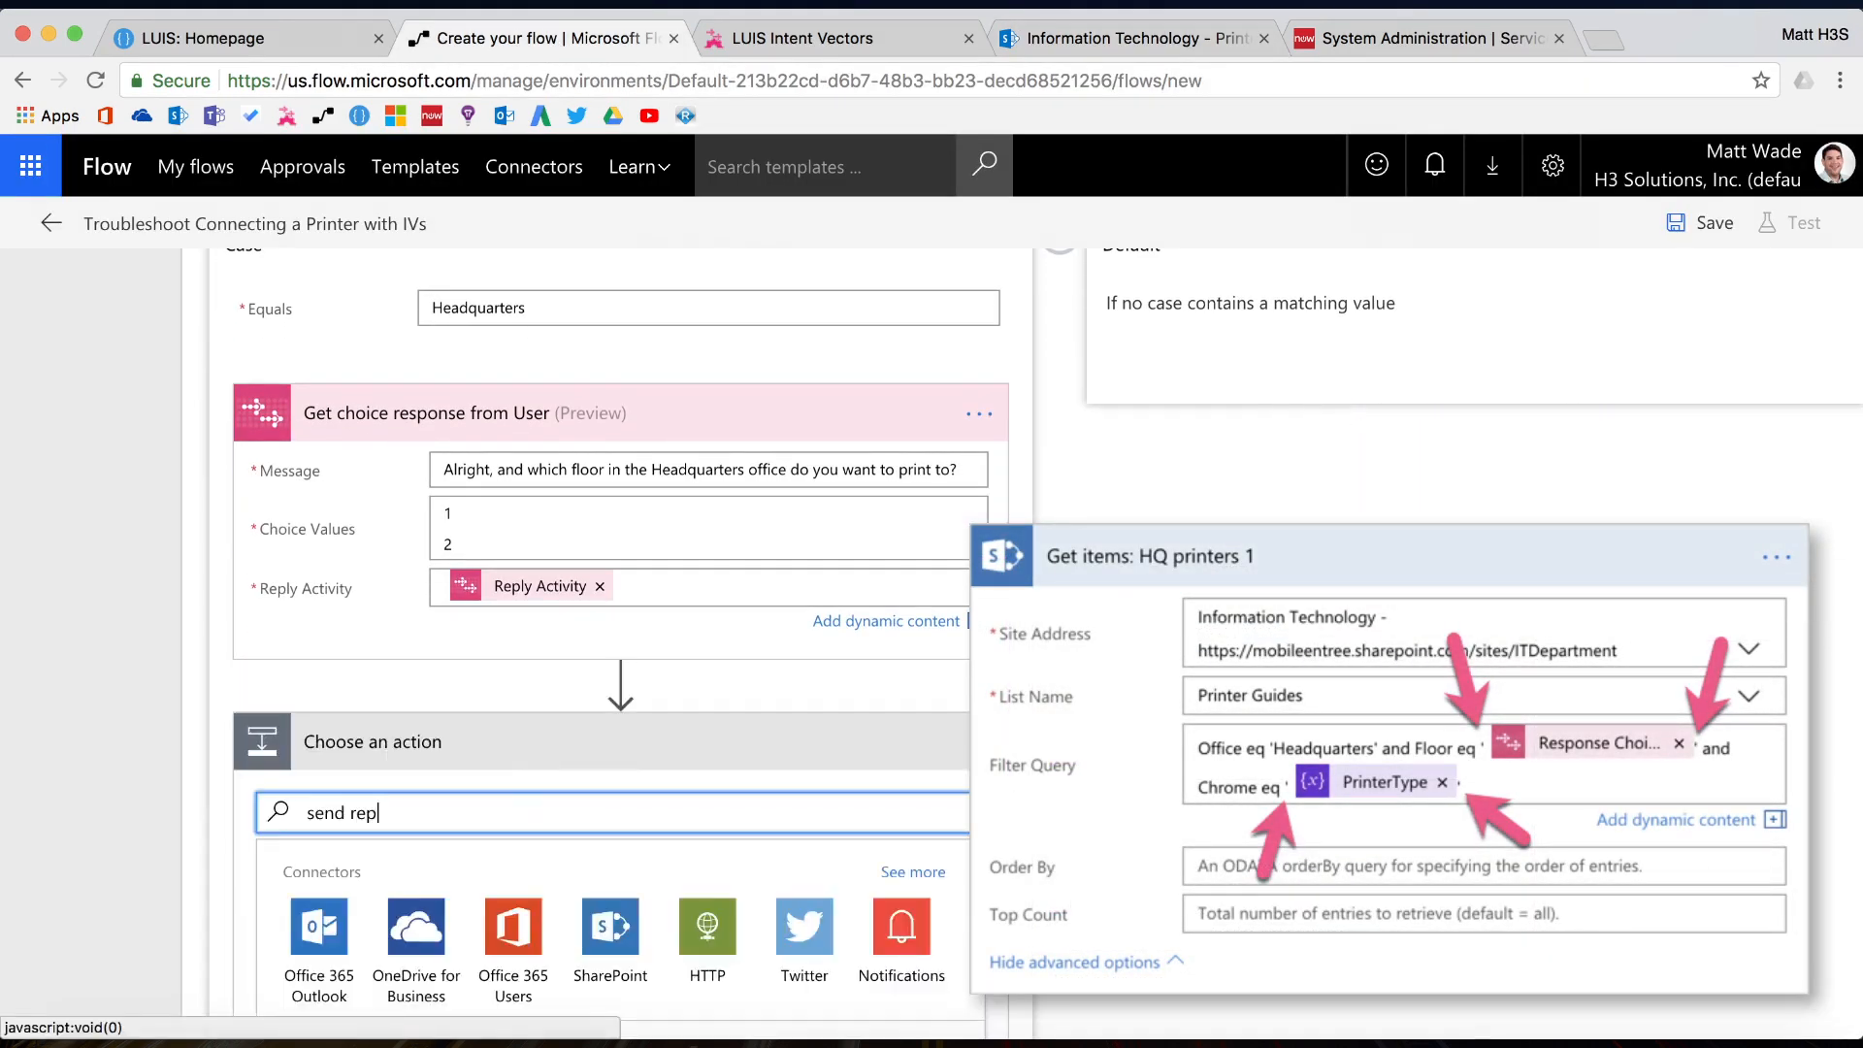
scroll(464, 832, down, 3)
click(464, 825)
Rename the Headquarters floor question "Get choice response from User: which floor HQ 2"
scroll(980, 485, up, 3)
click(976, 417)
click(1038, 410)
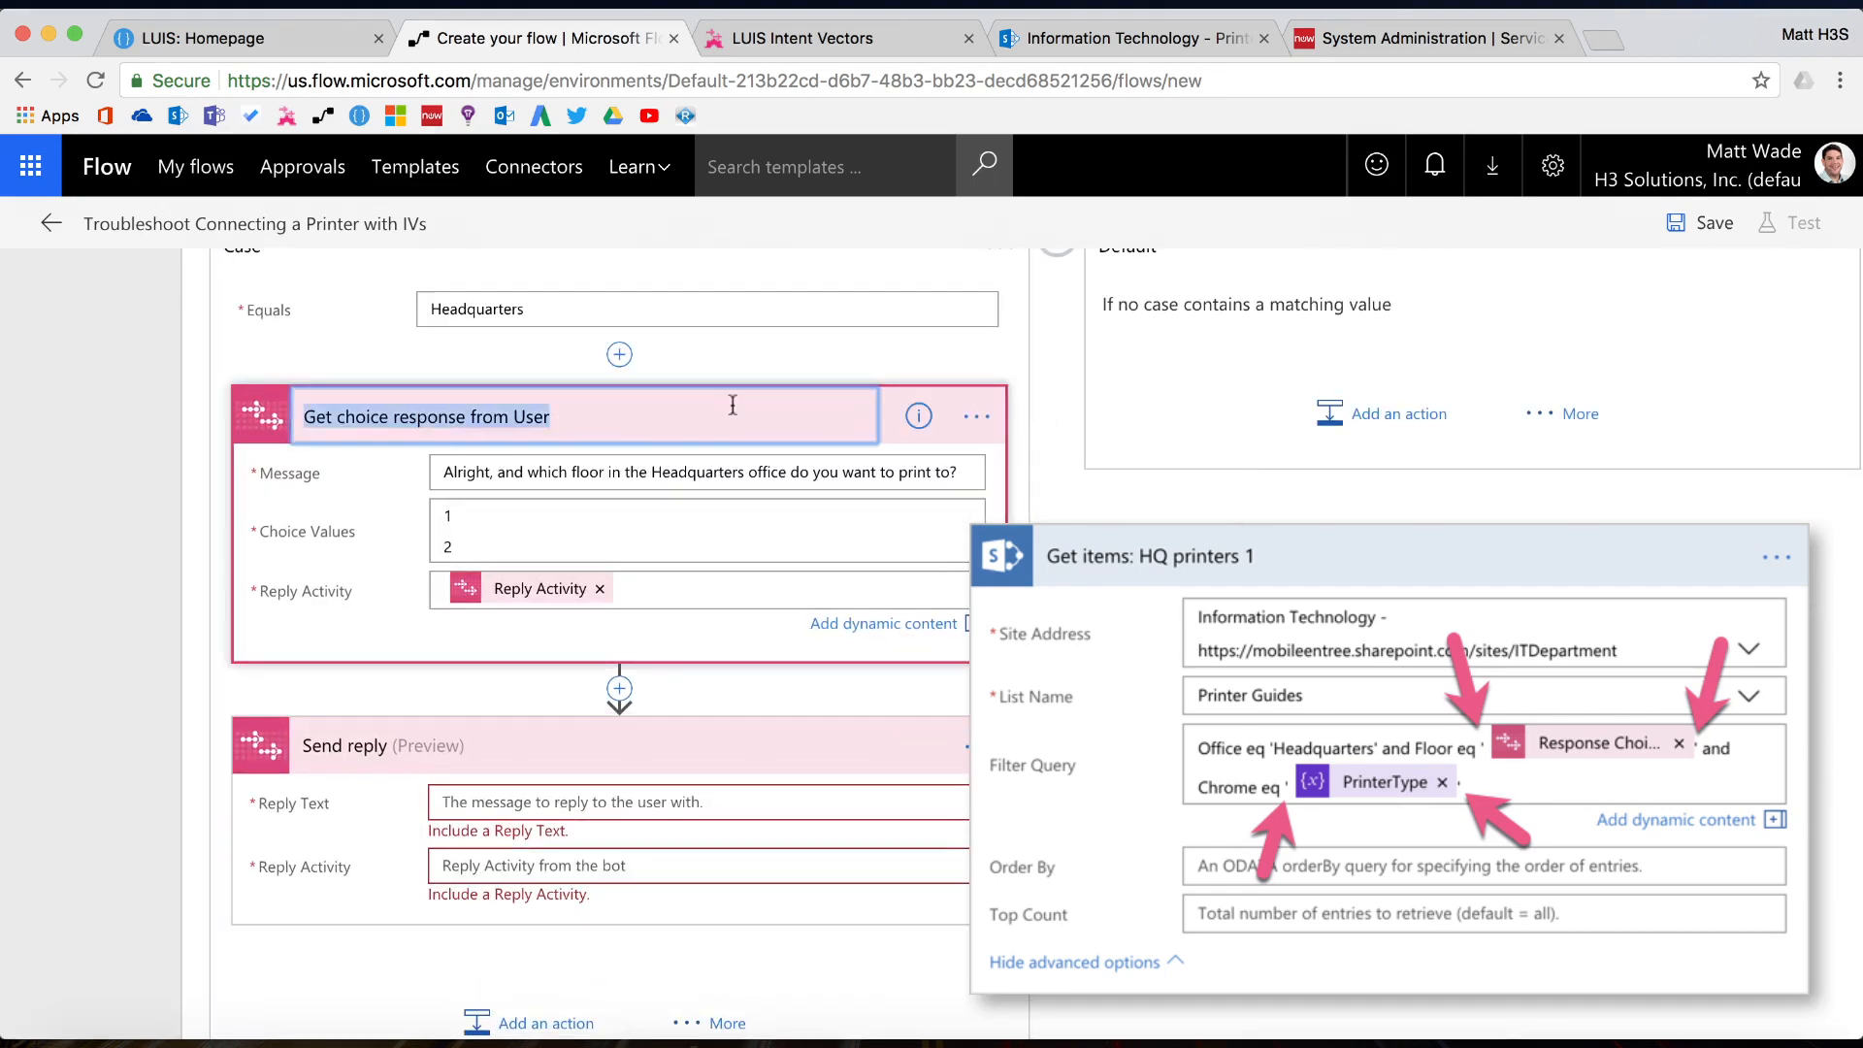
click(736, 403)
text(: which floor HQ 2)
key(Return)
Rename the reply below the Headquarters floor question "Send reply: HQ floor choice confirmation 2"
click(977, 748)
click(1038, 742)
click(582, 740)
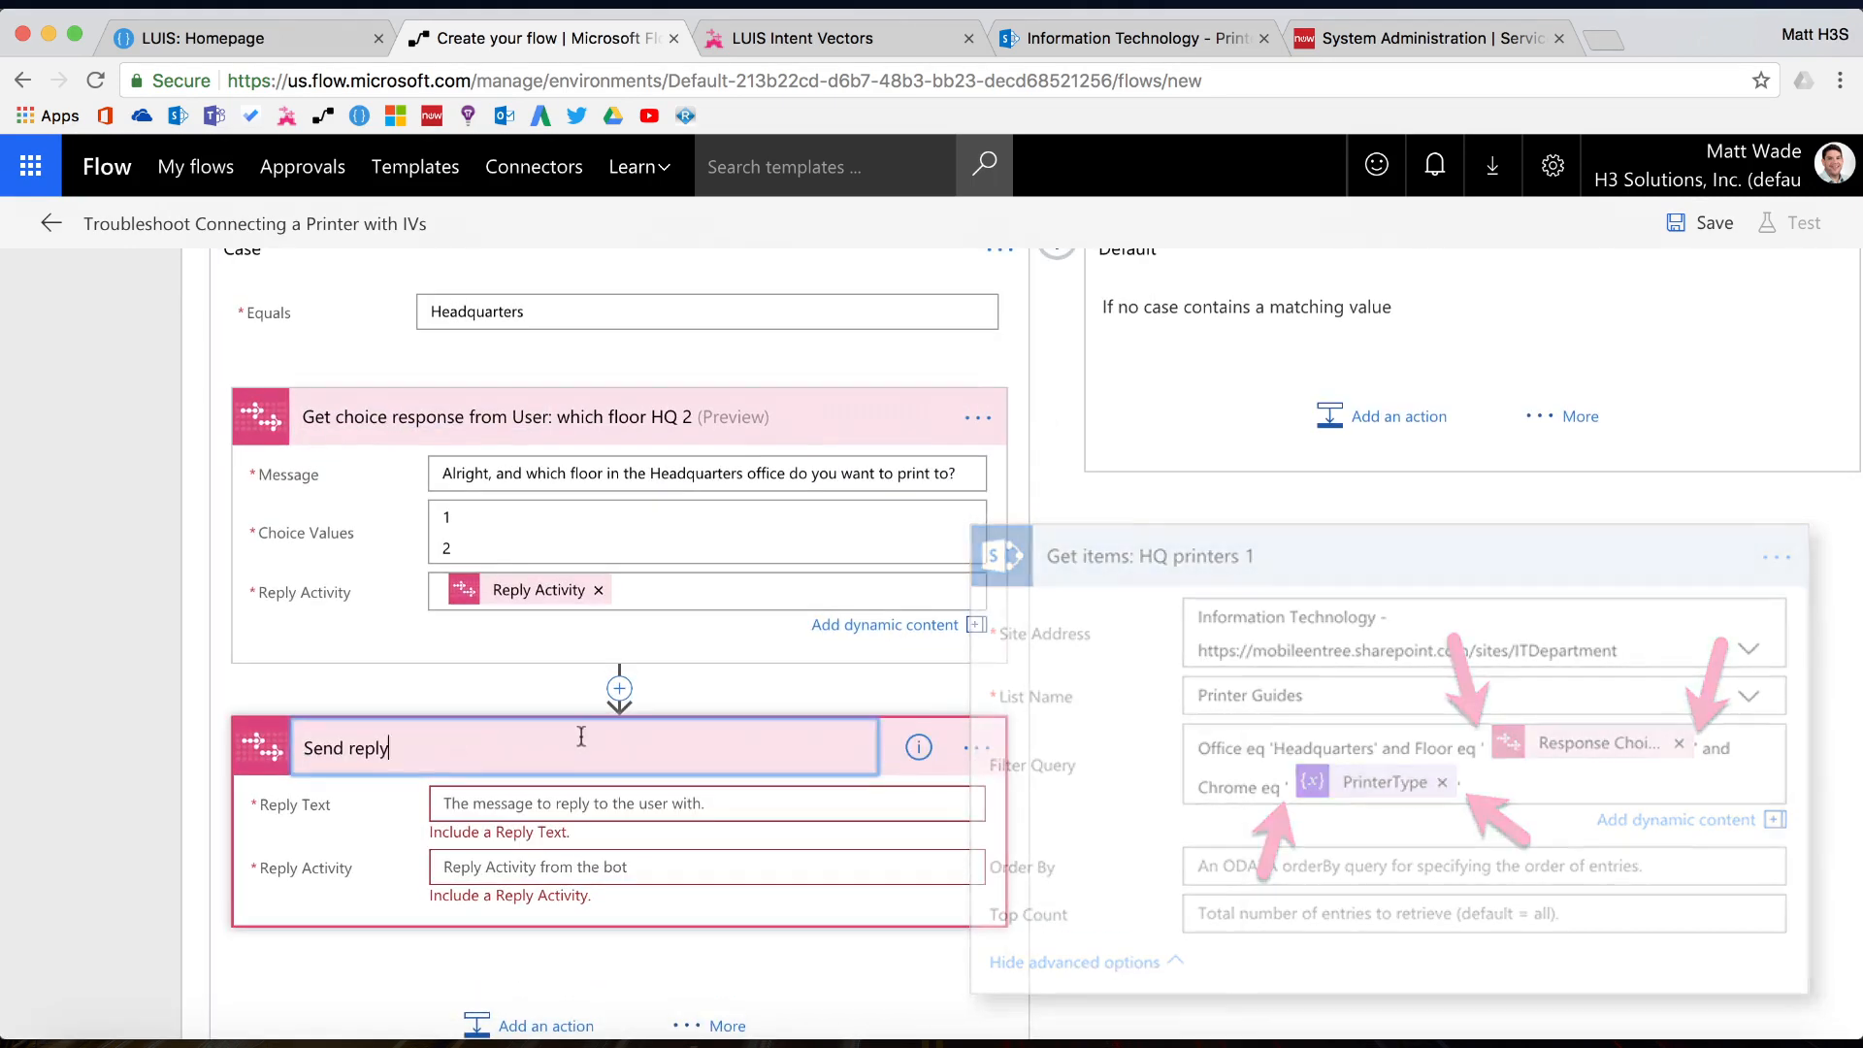
text(: HQ floor choice confirmation 2)
key(Return)
Write the reply text "Great! I've found the following", the PrinterType variable and "printers you can use.", and fill Reply Activity with the Reply Activity value
click(546, 802)
text(Great! I'v)
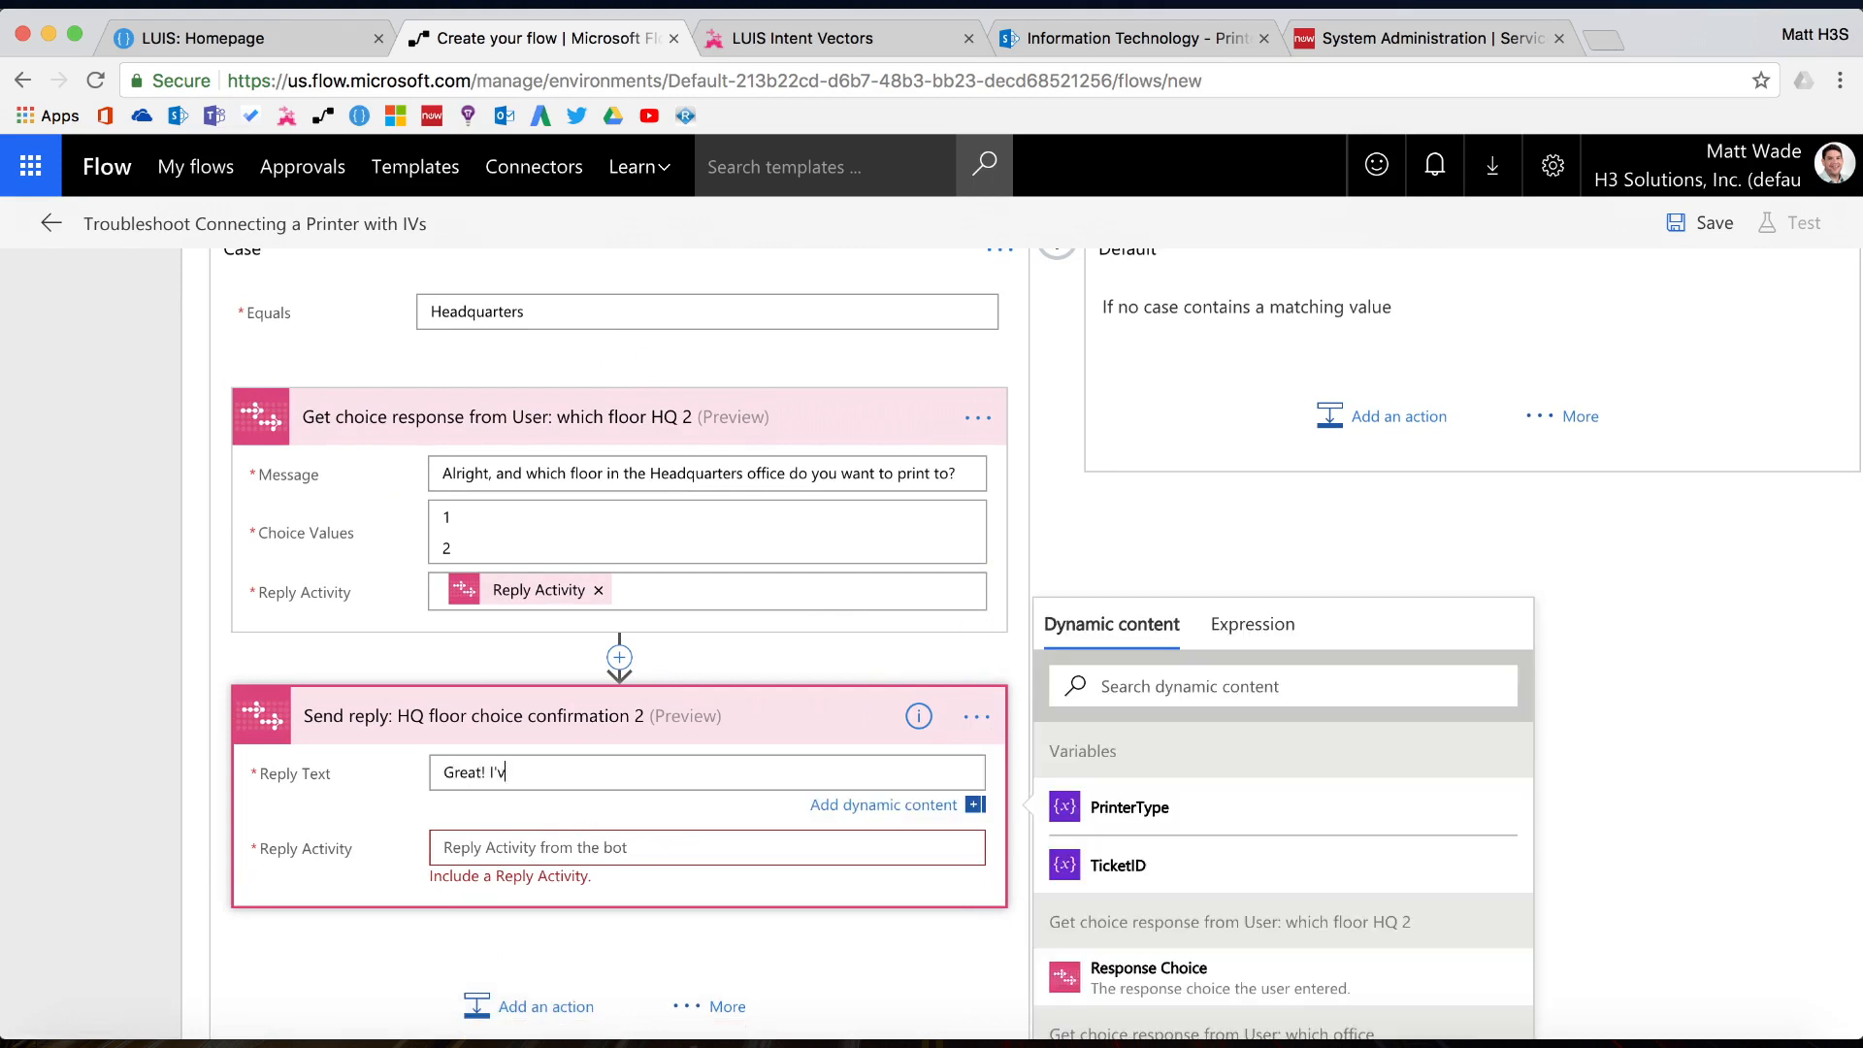
text(e found the following)
click(1132, 807)
click(1131, 807)
click(957, 774)
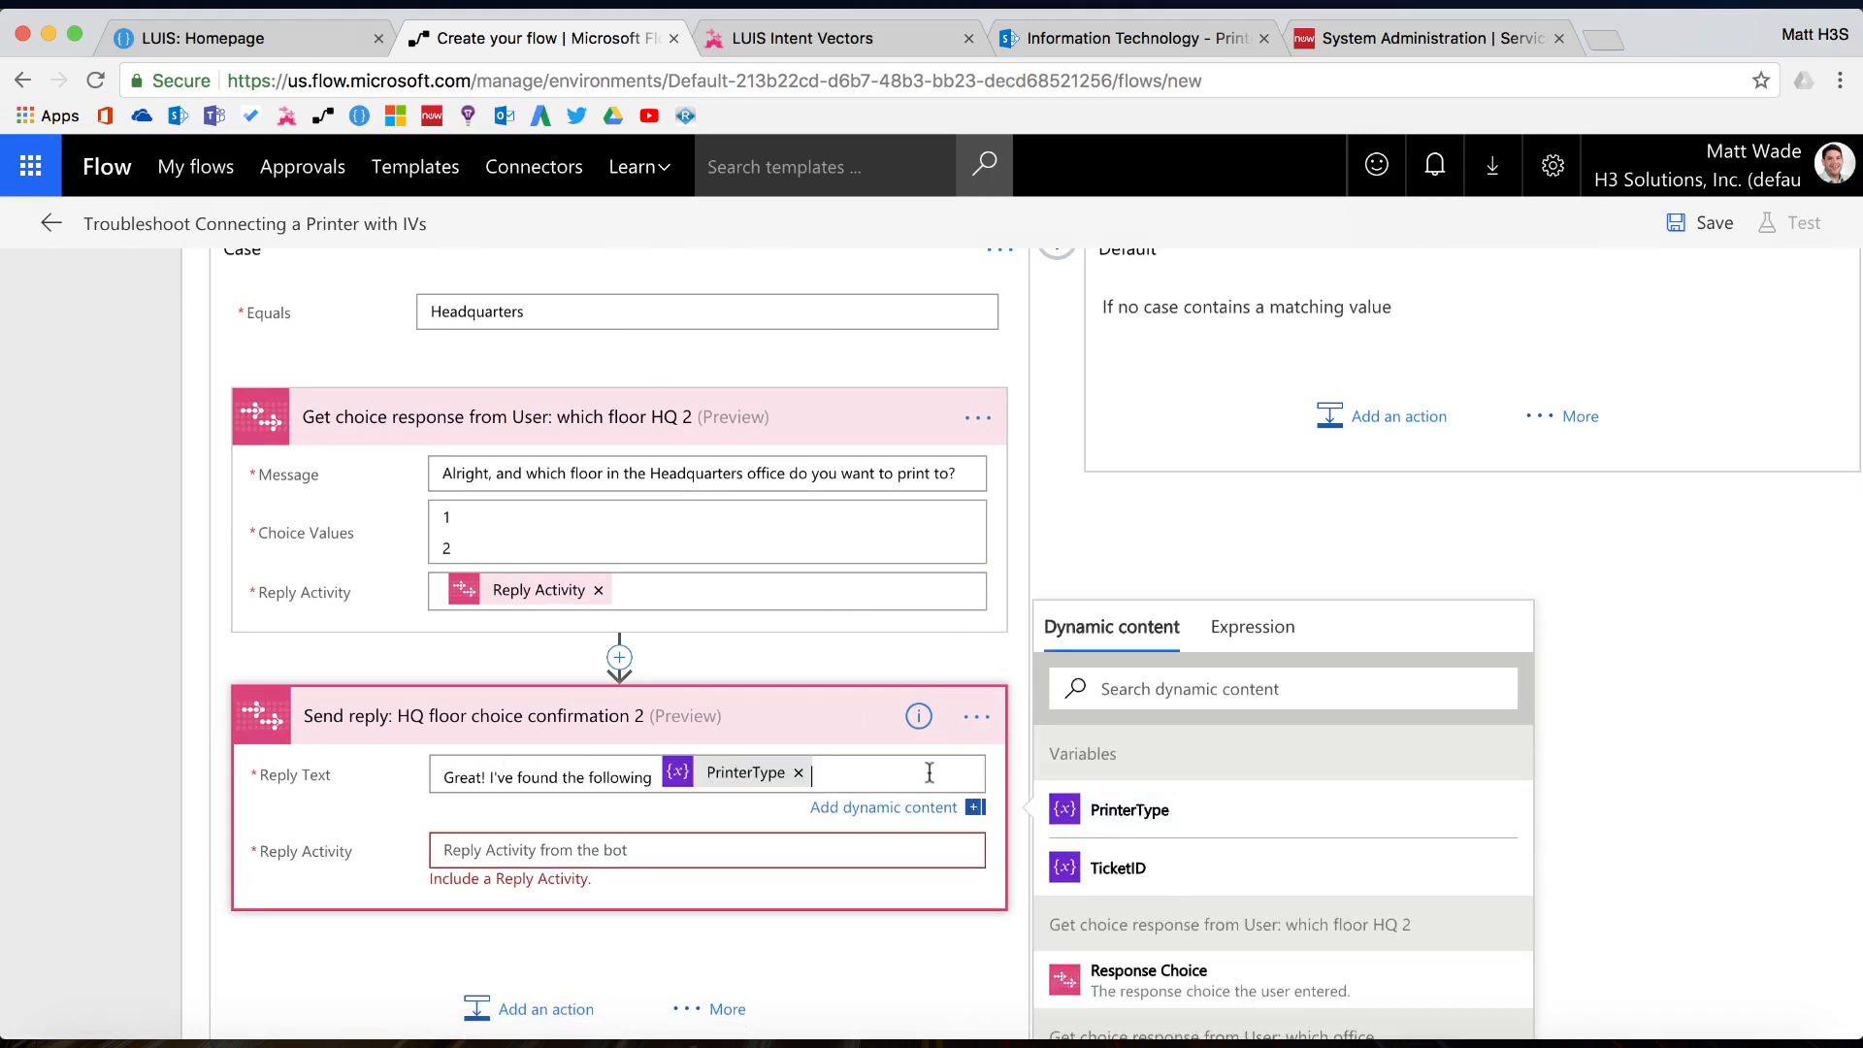
click(878, 850)
click(1280, 753)
text(rep)
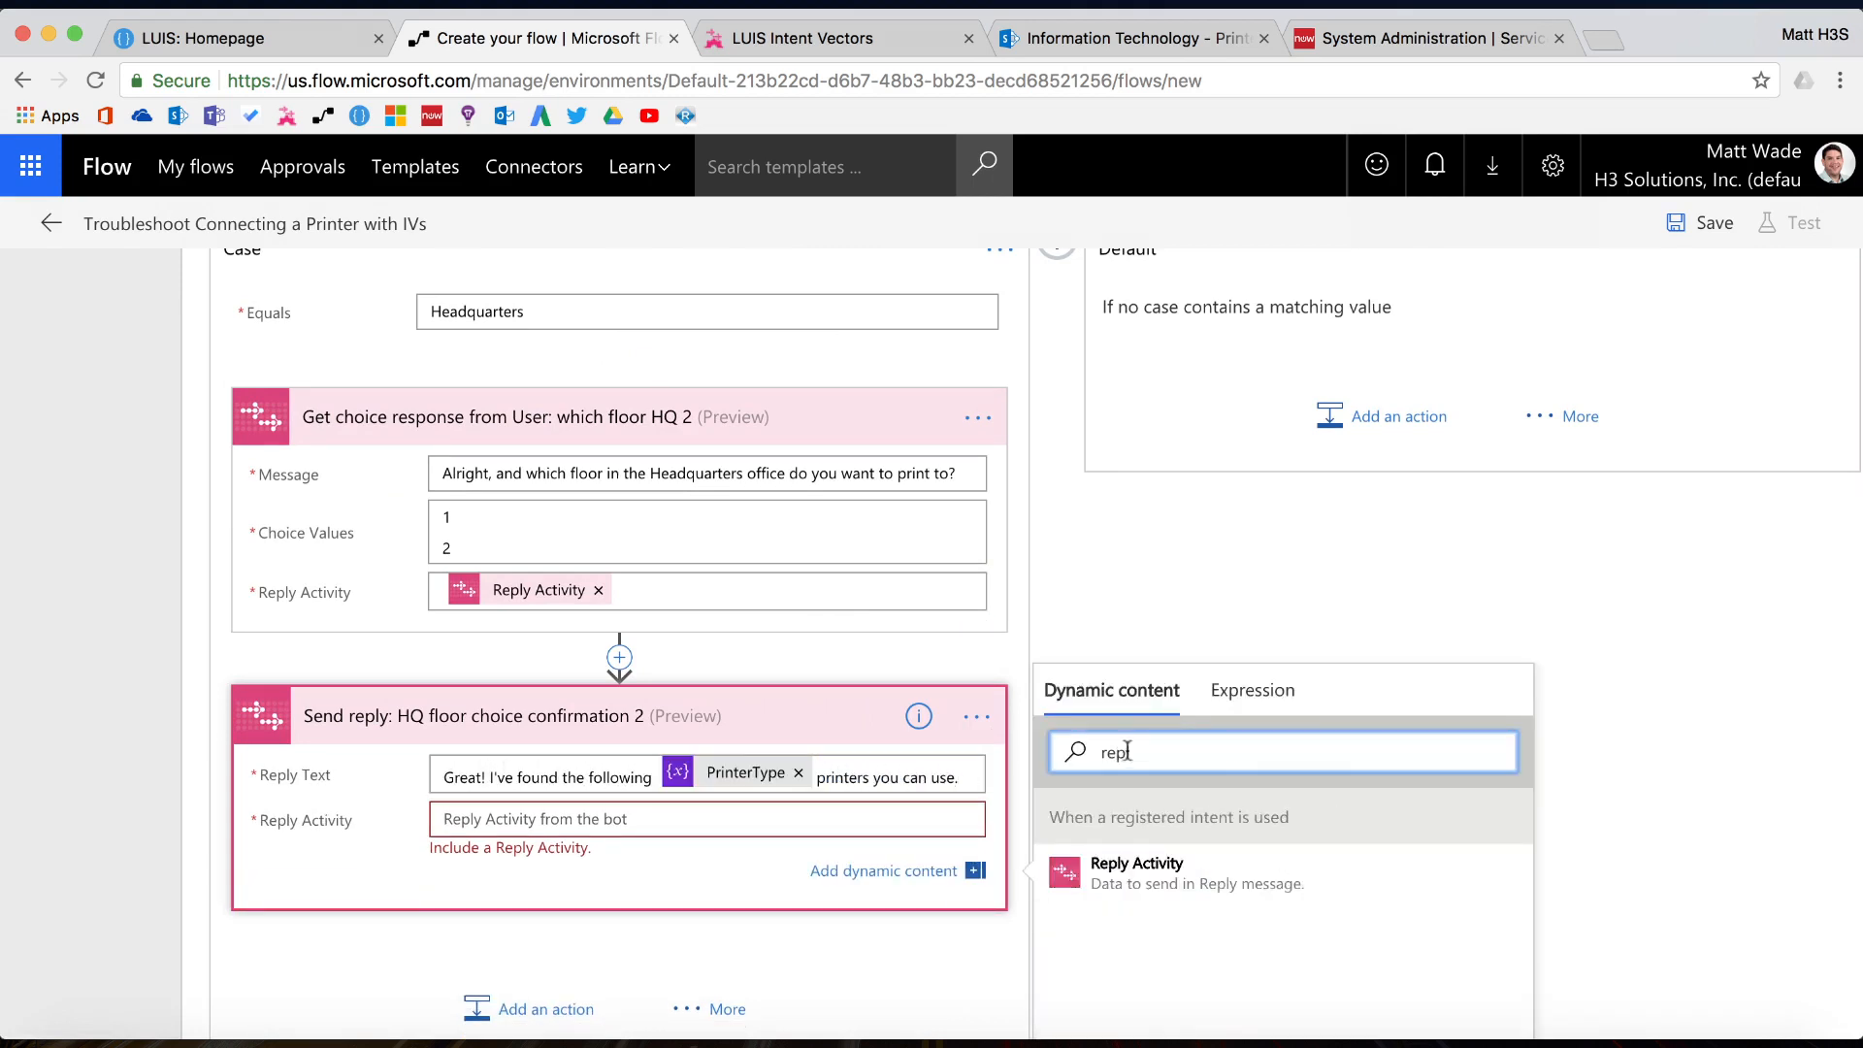
click(1131, 866)
click(340, 925)
Add a SharePoint Get items action below the floor confirmation reply and name it "Get items: HQ printers 2"
scroll(340, 925, down, 3)
click(513, 820)
text(get items)
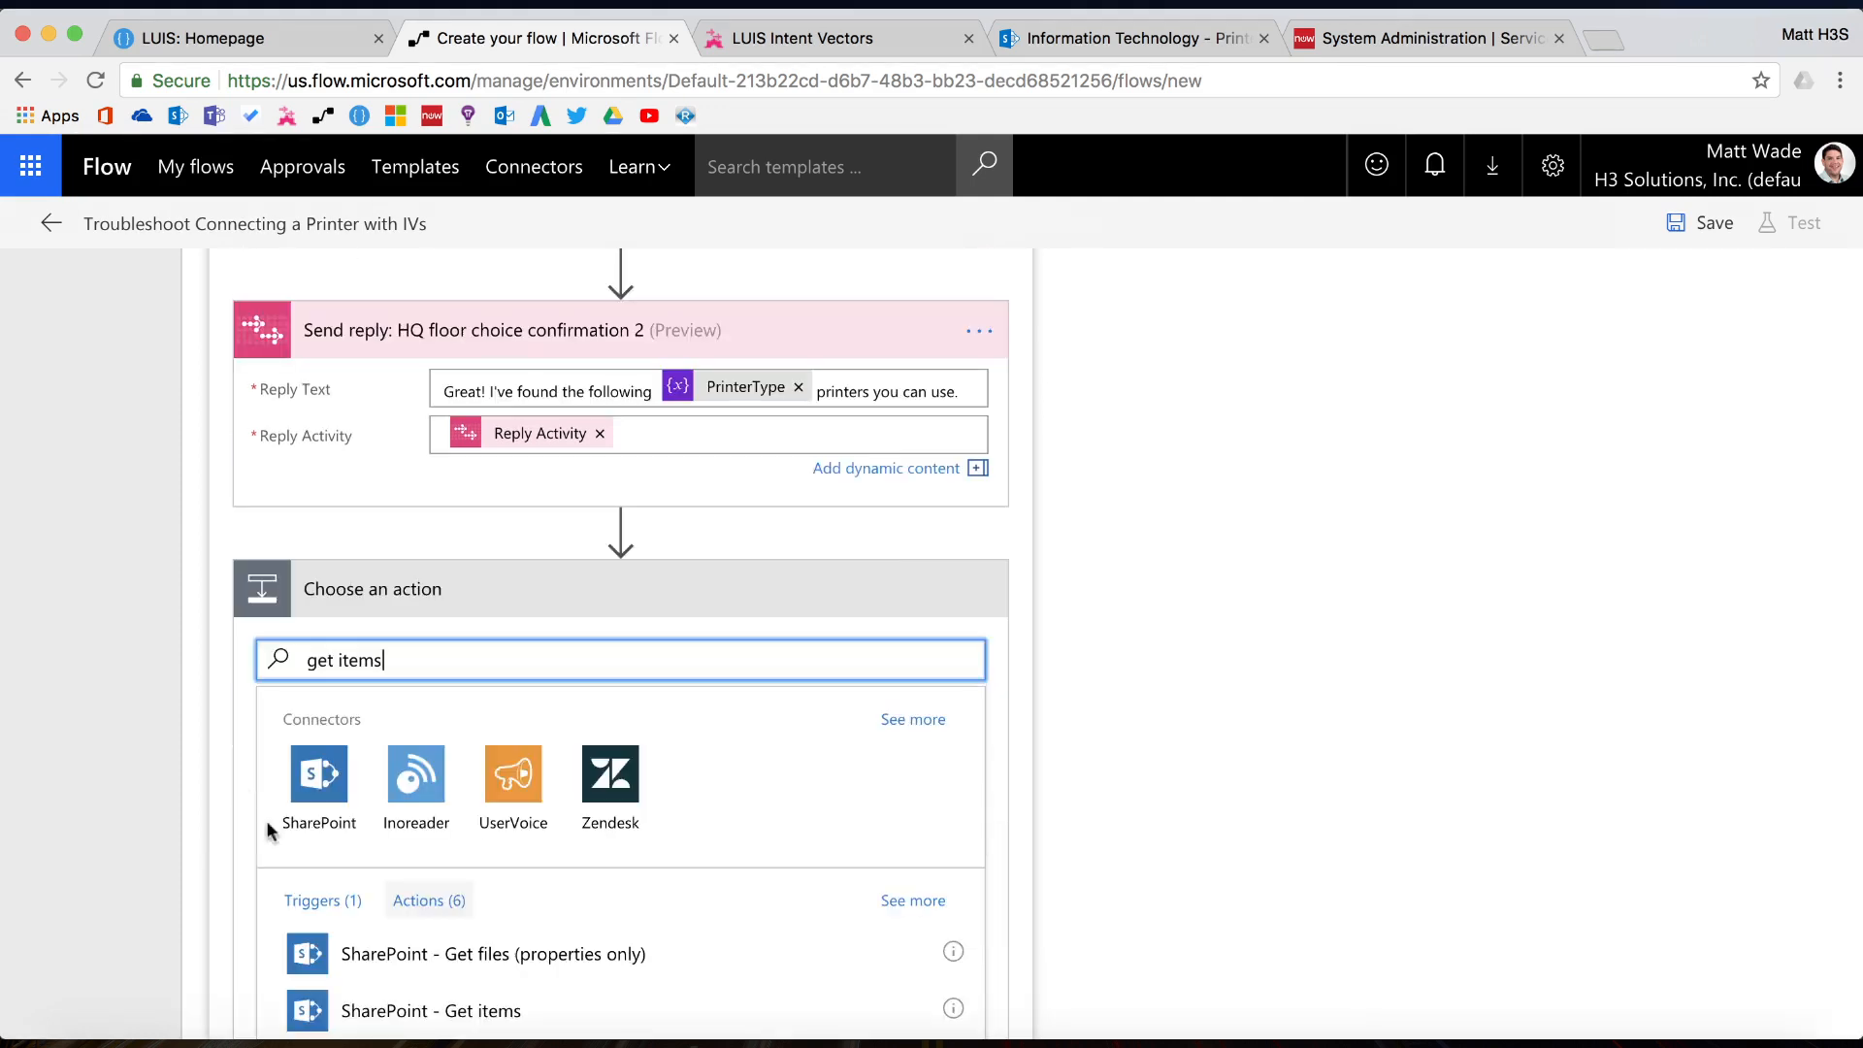
click(417, 1009)
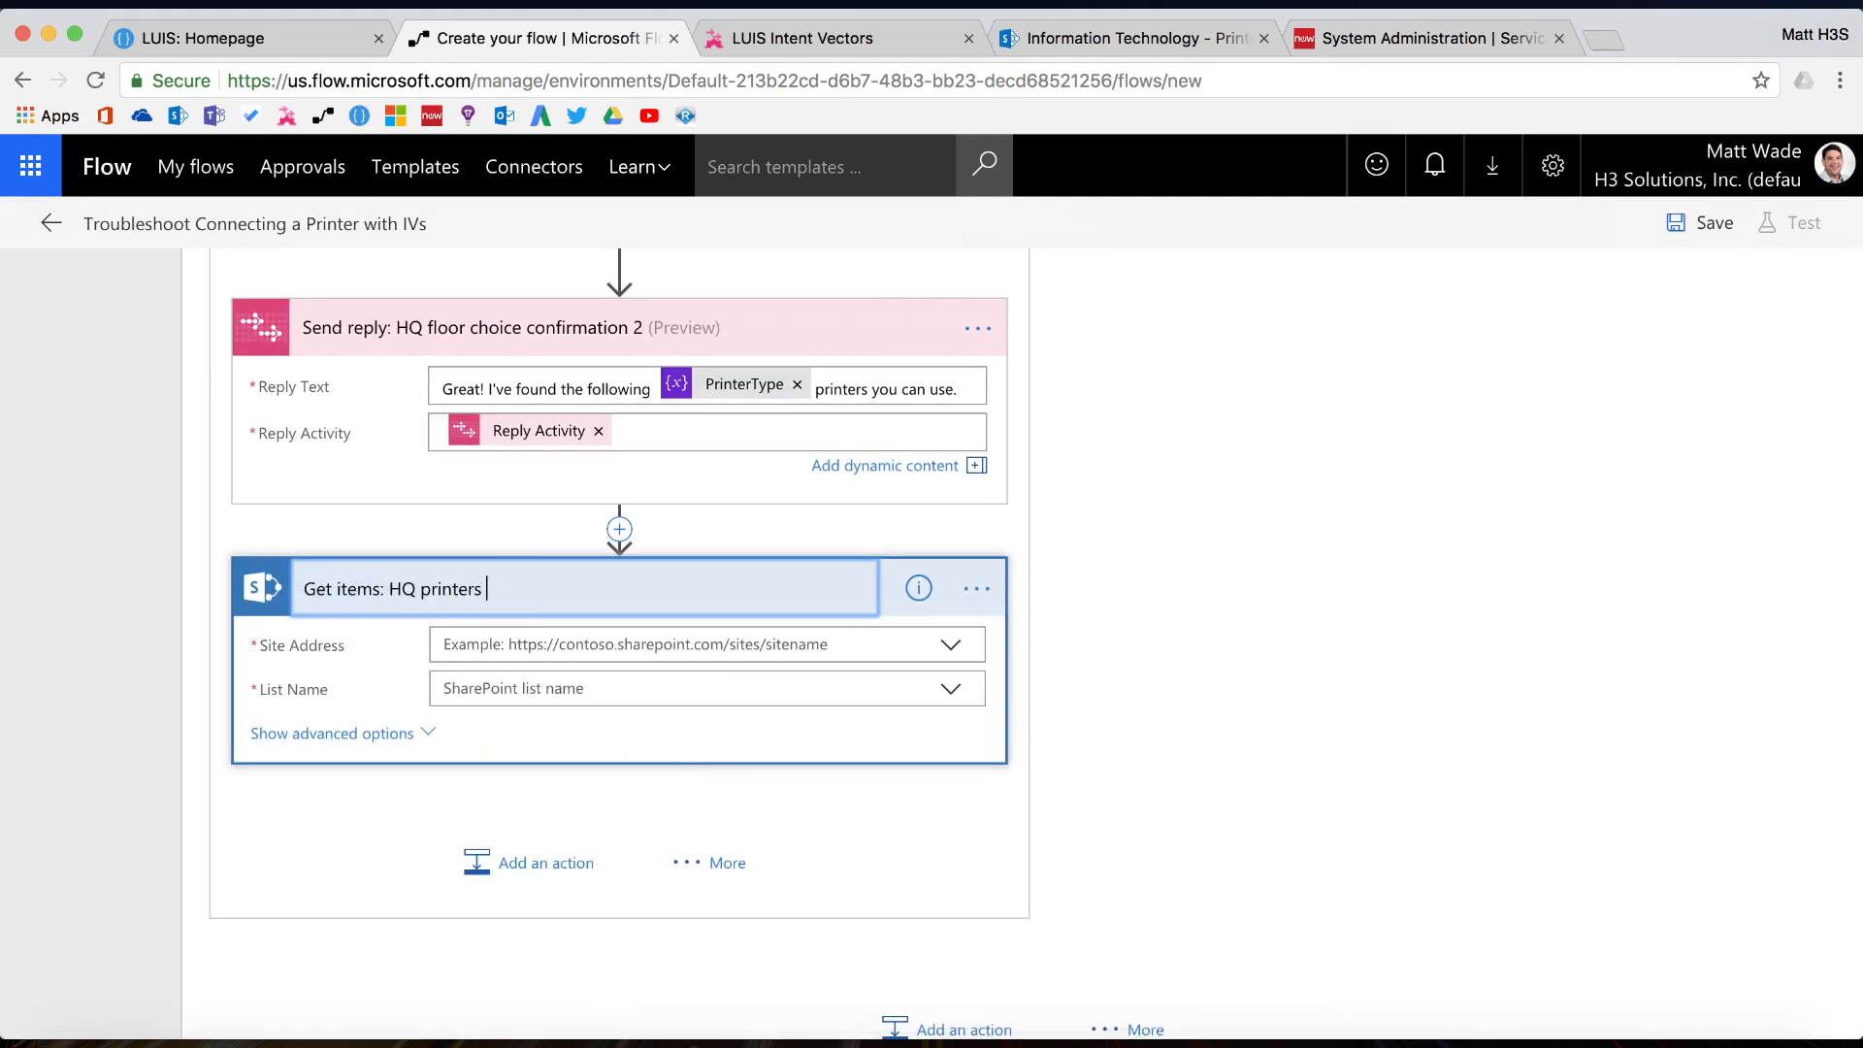
text(2)
Point the HQ printers 2 action at the Information Technology site and its Printer Guides list
click(950, 644)
click(583, 882)
click(578, 715)
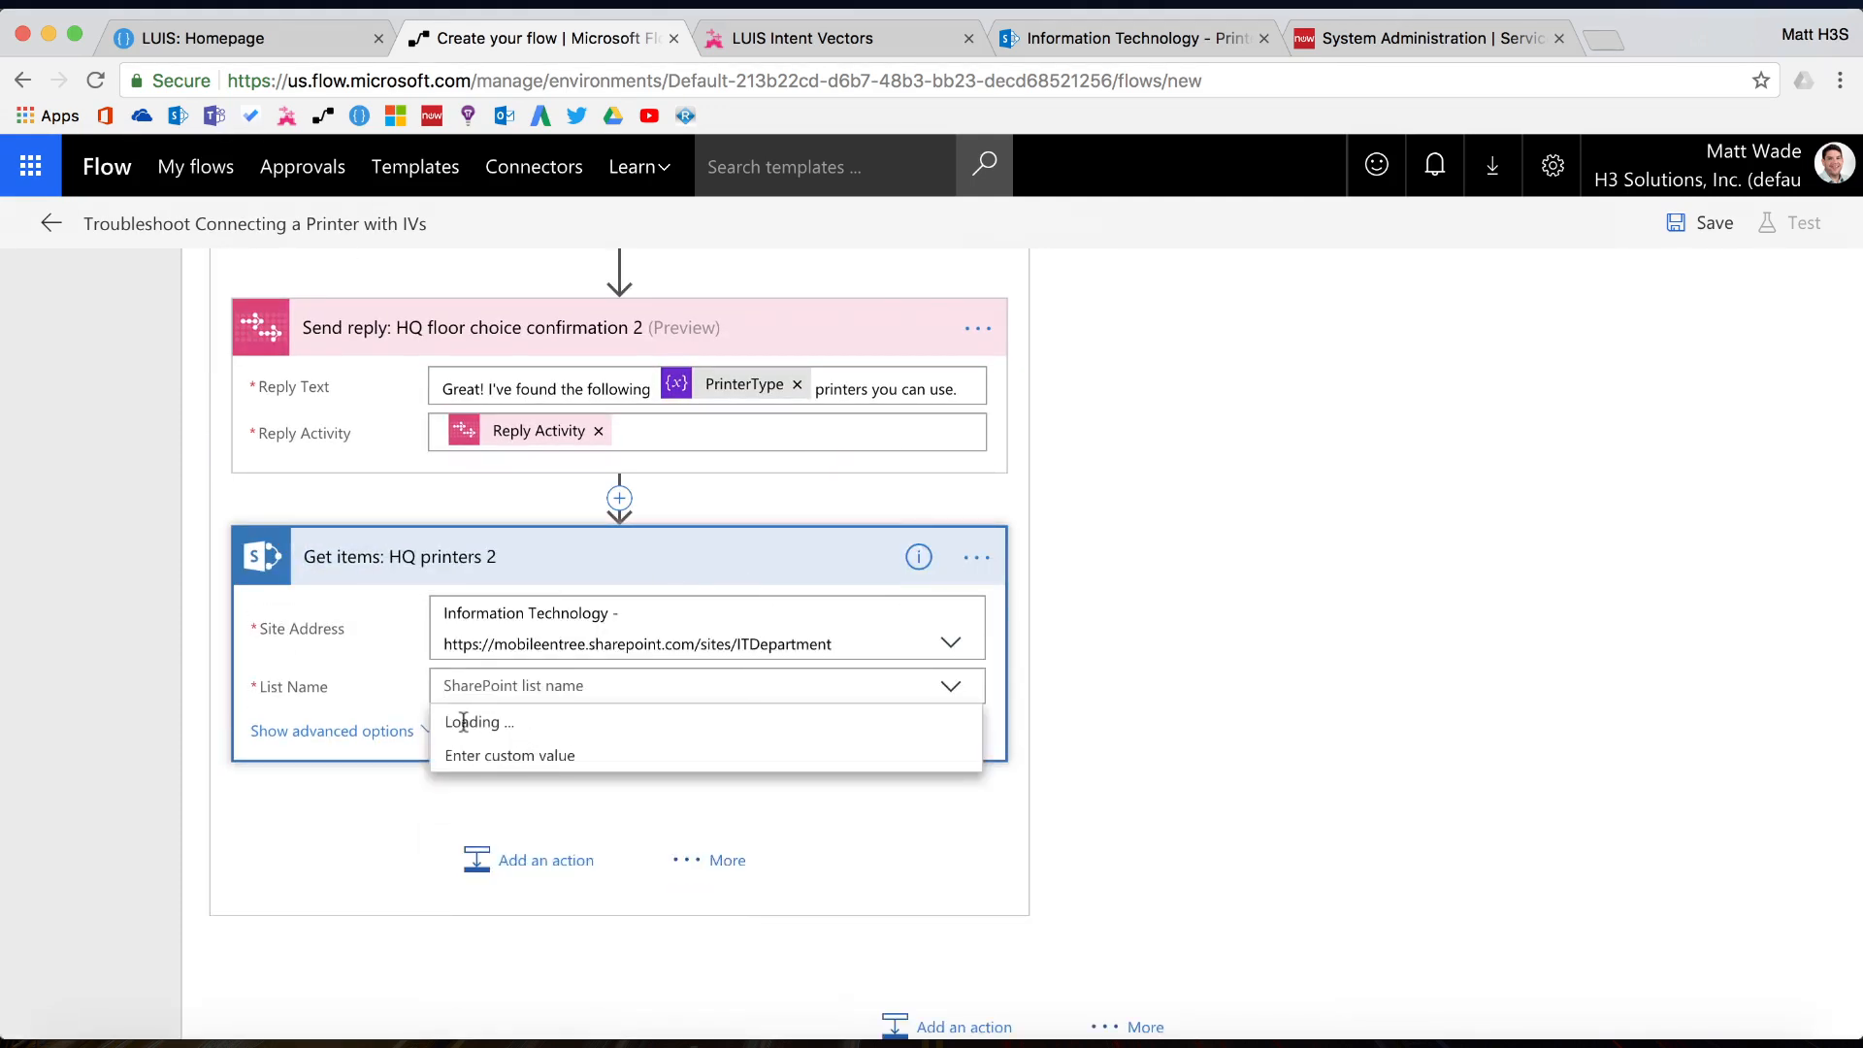
click(466, 721)
Build the Filter Query Office eq 'Headquarters' and Floor eq the HQ 2 floor question's Response Choice and Chrome eq the PrinterType variable
click(332, 732)
click(496, 733)
text(Office eq 'Headquar)
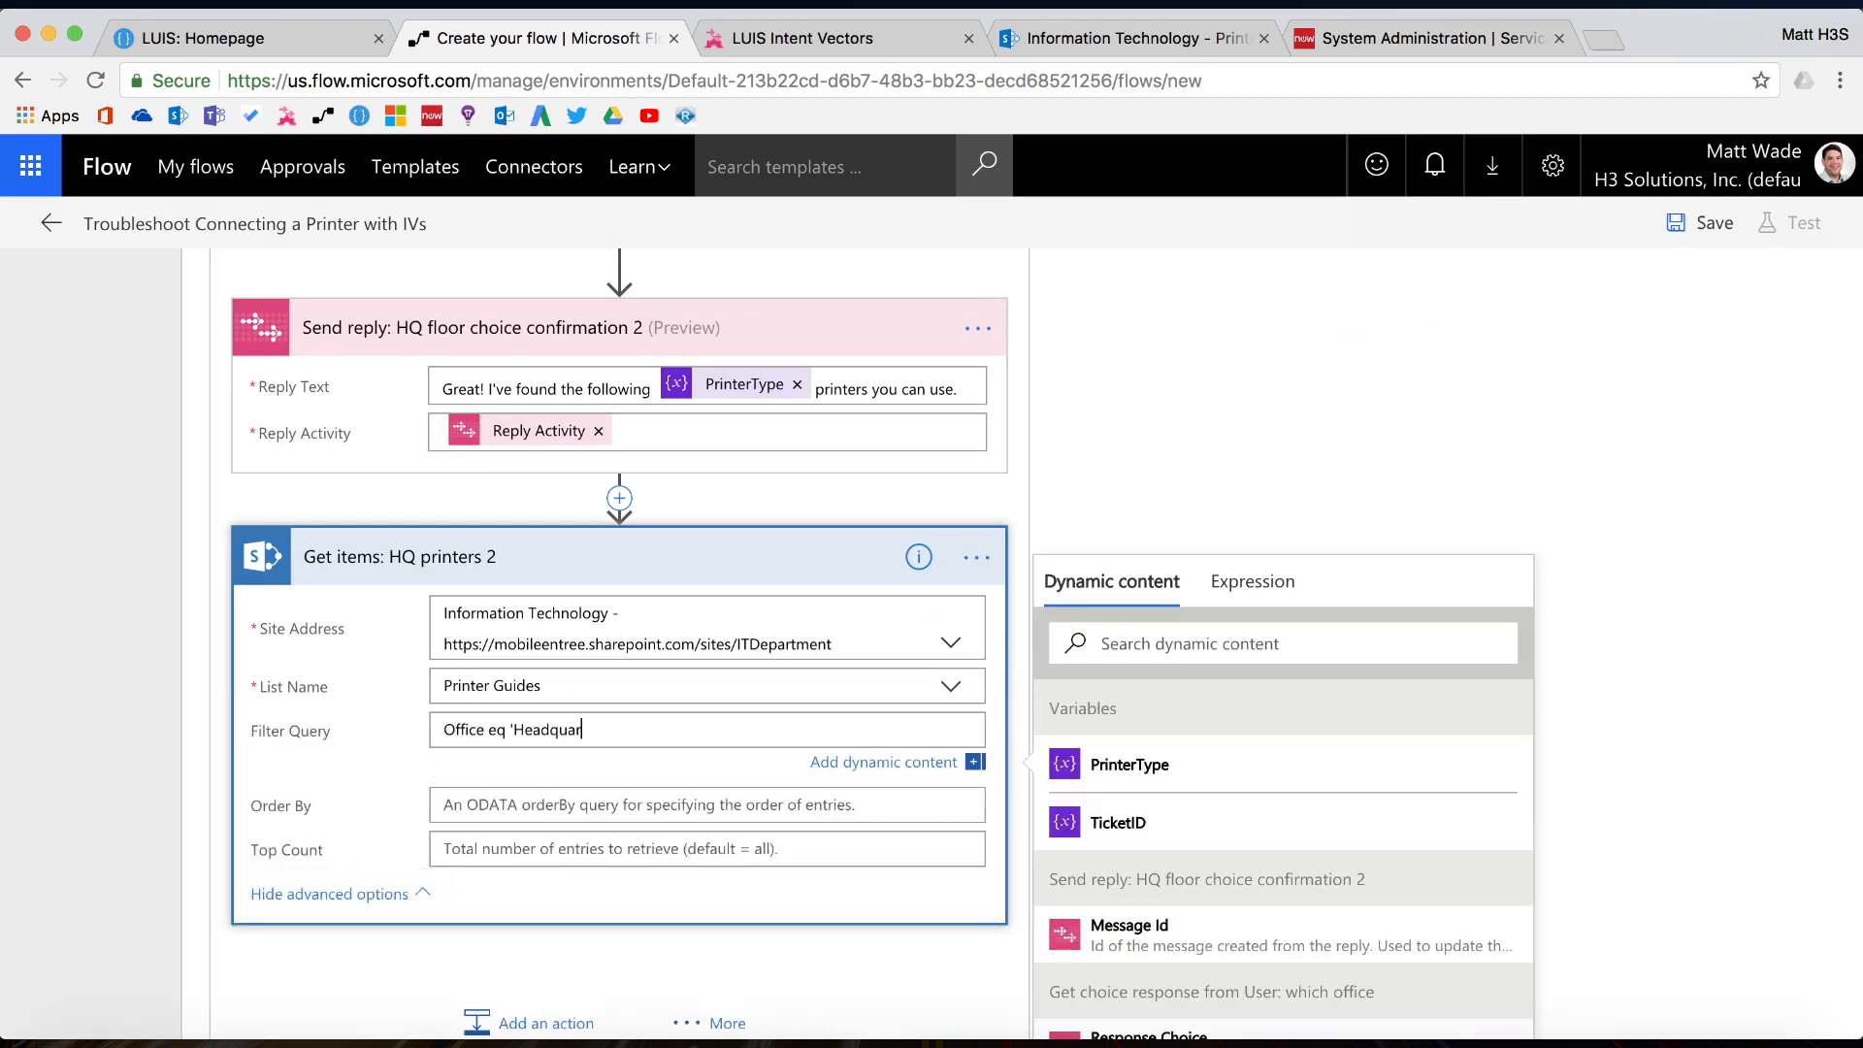
click(1161, 659)
text(choice)
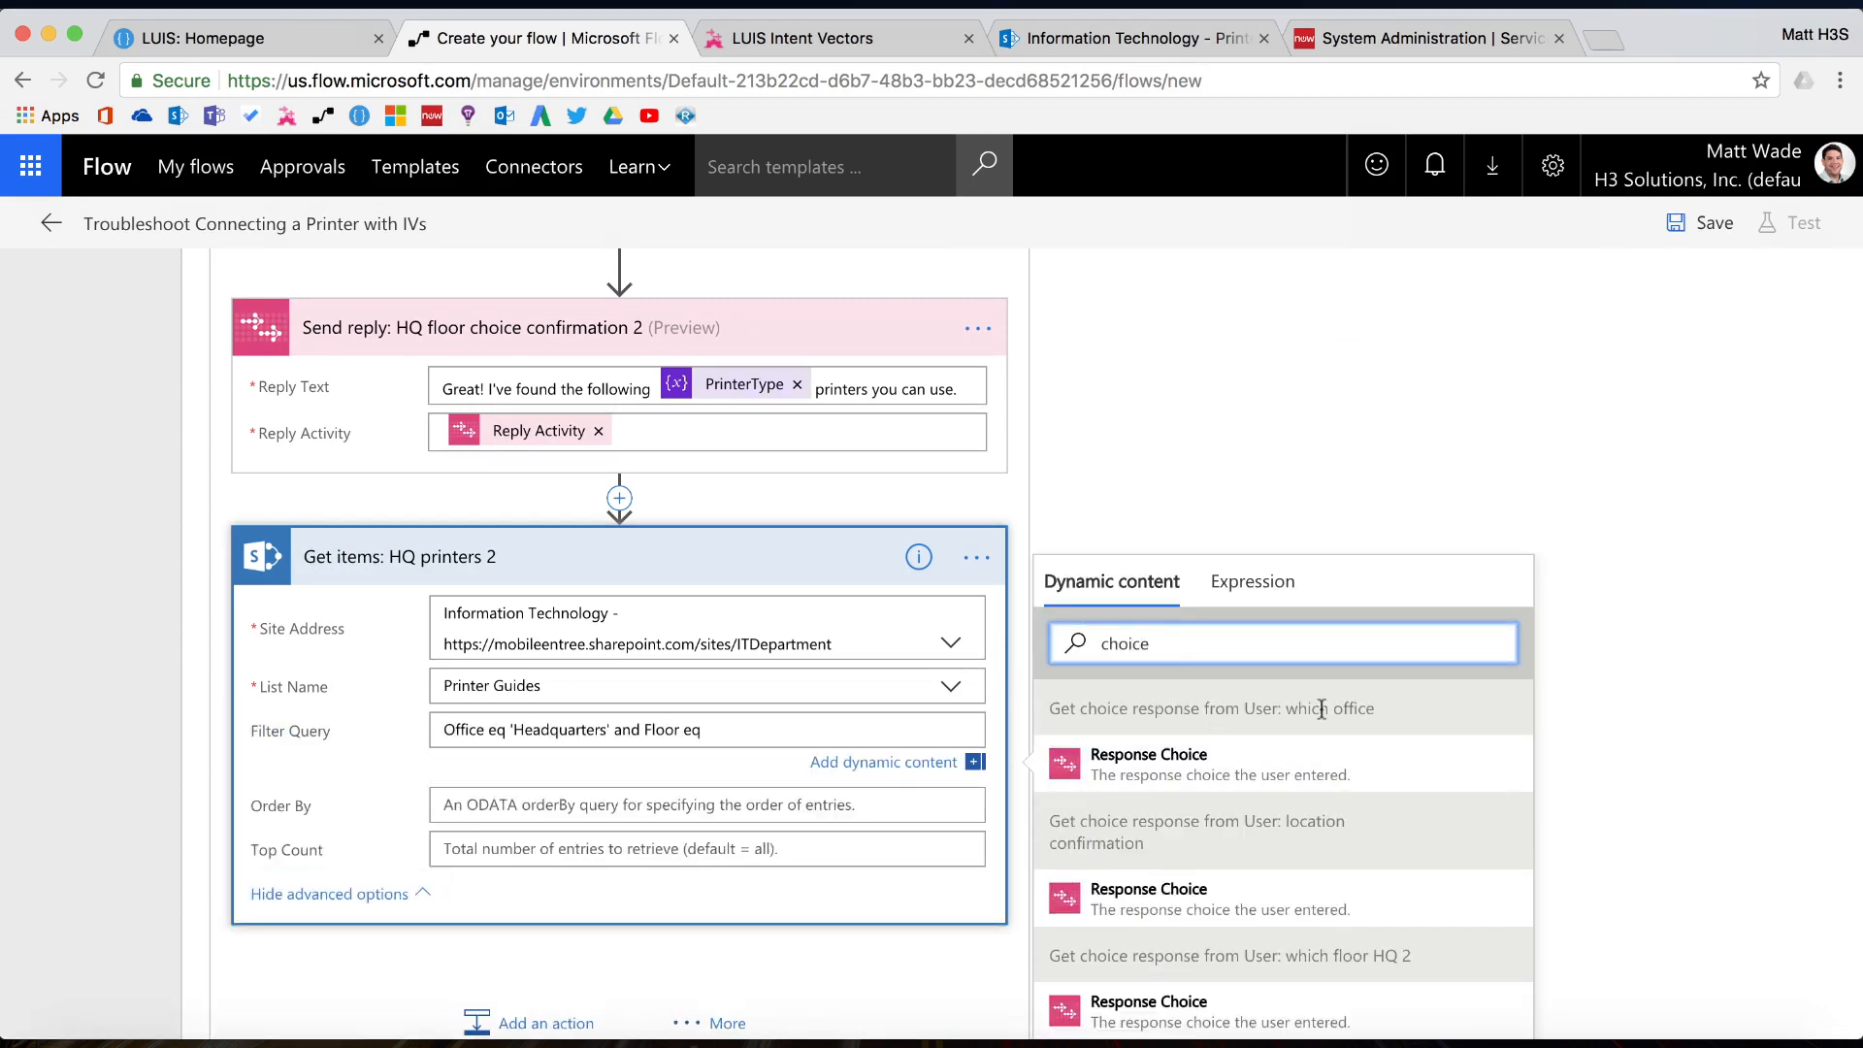
scroll(1290, 873, down, 2)
click(1260, 888)
text(and Chrome eq)
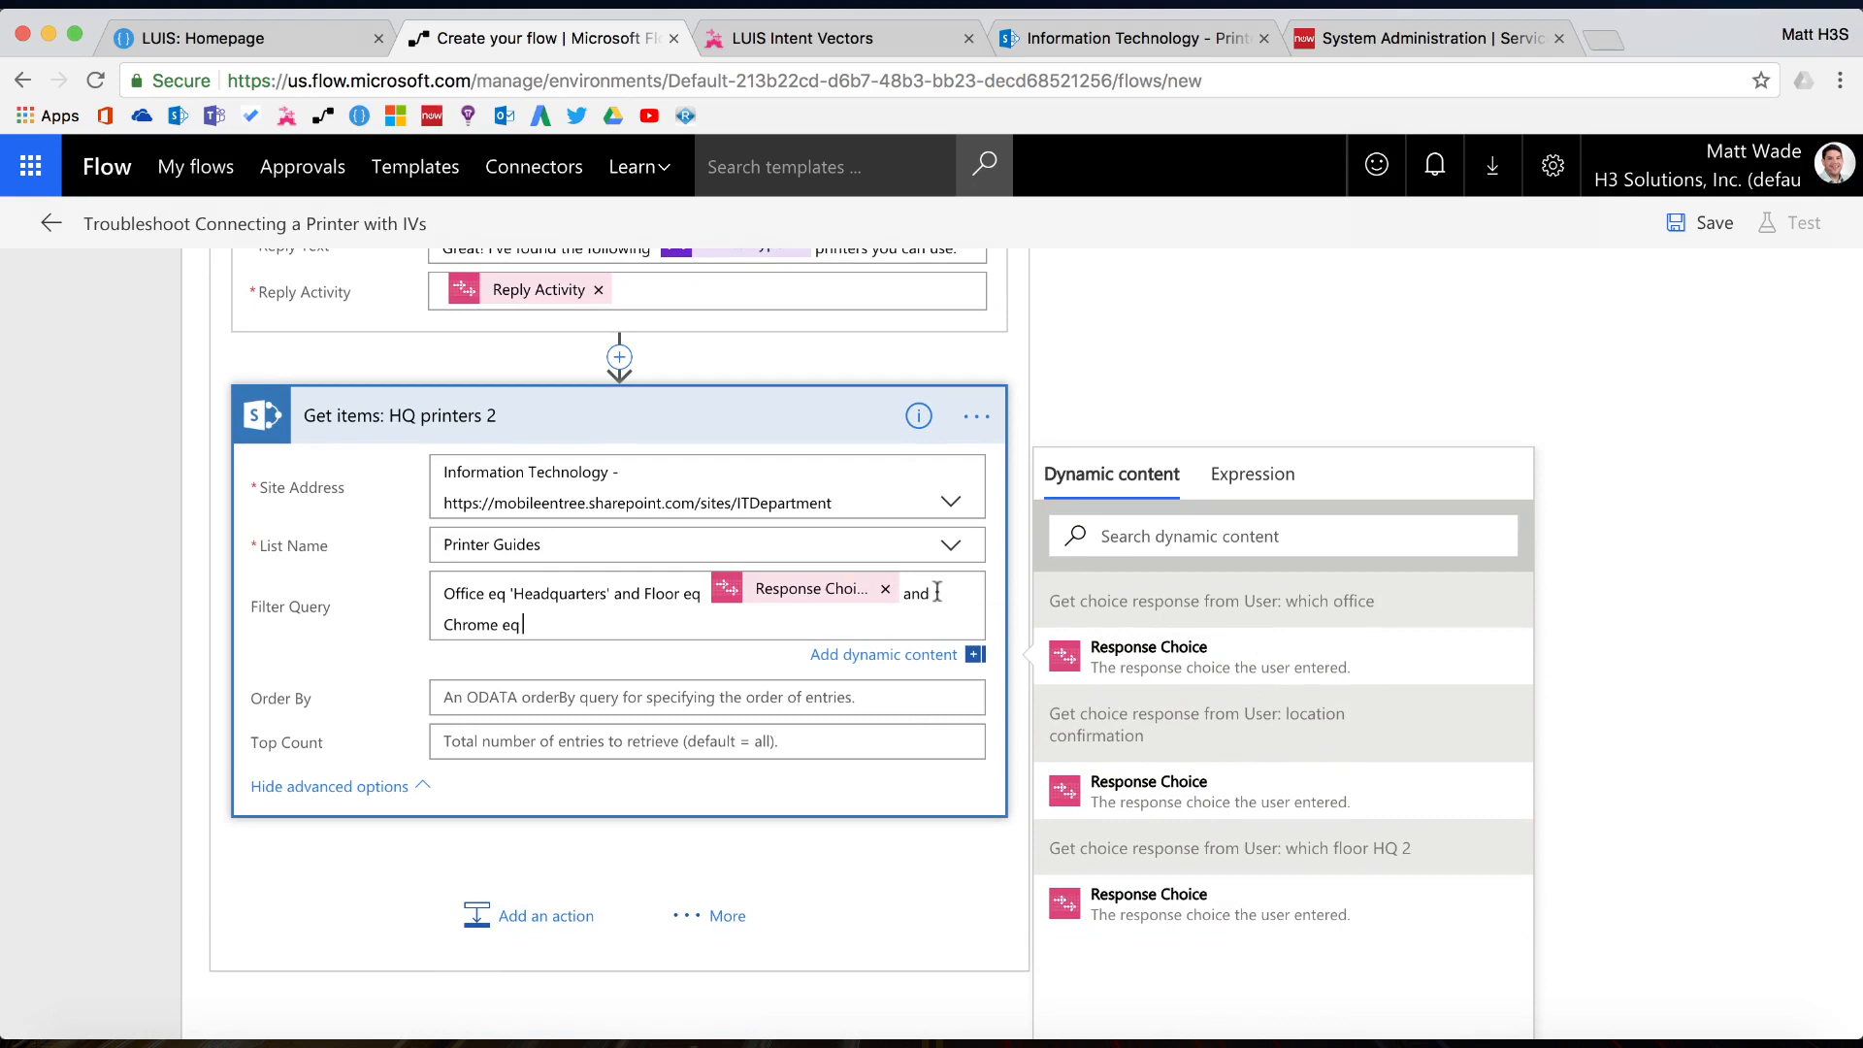
click(1088, 545)
text(printer)
click(1093, 645)
click(757, 416)
Add an apply to each loop below the HQ printers 2 action and run it over the value output
click(728, 702)
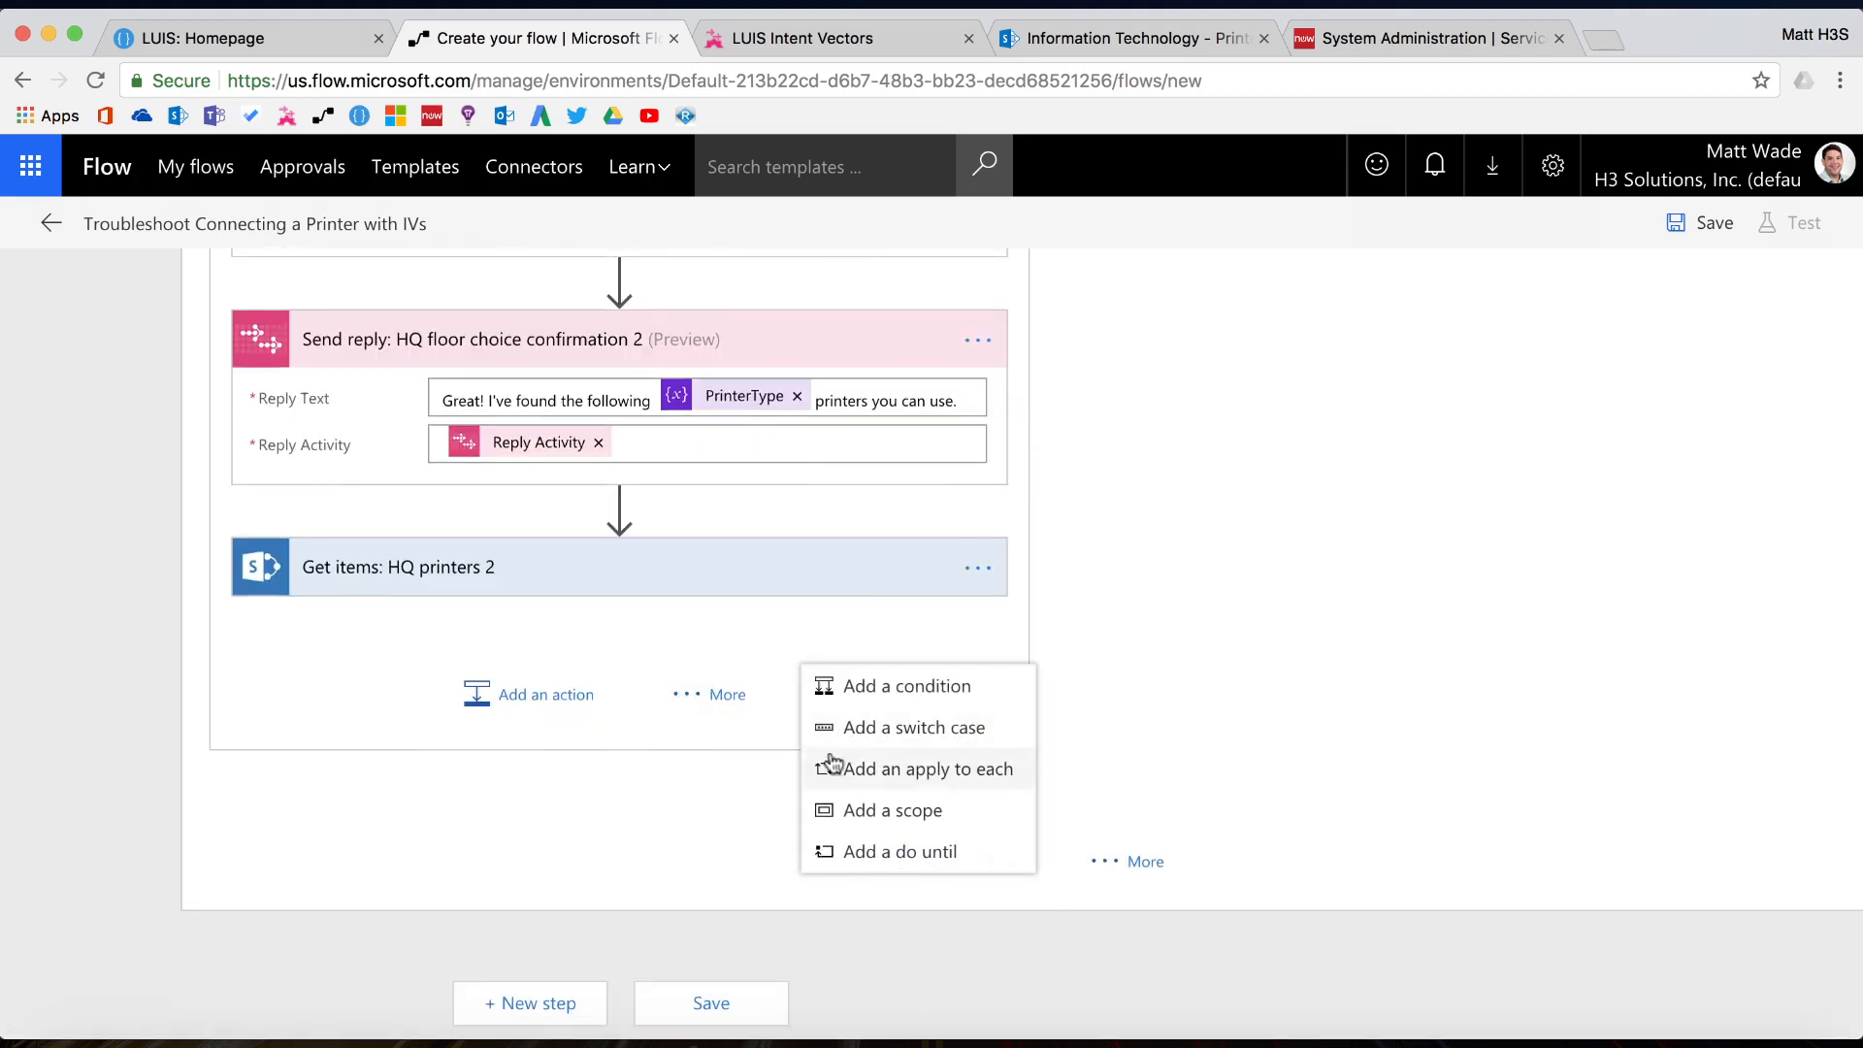
click(832, 763)
click(1102, 615)
Add an AtBot Logic Send reply action inside the loop and name it "Send reply: HQ printers 2"
click(420, 732)
text(send reply)
scroll(550, 912, down, 2)
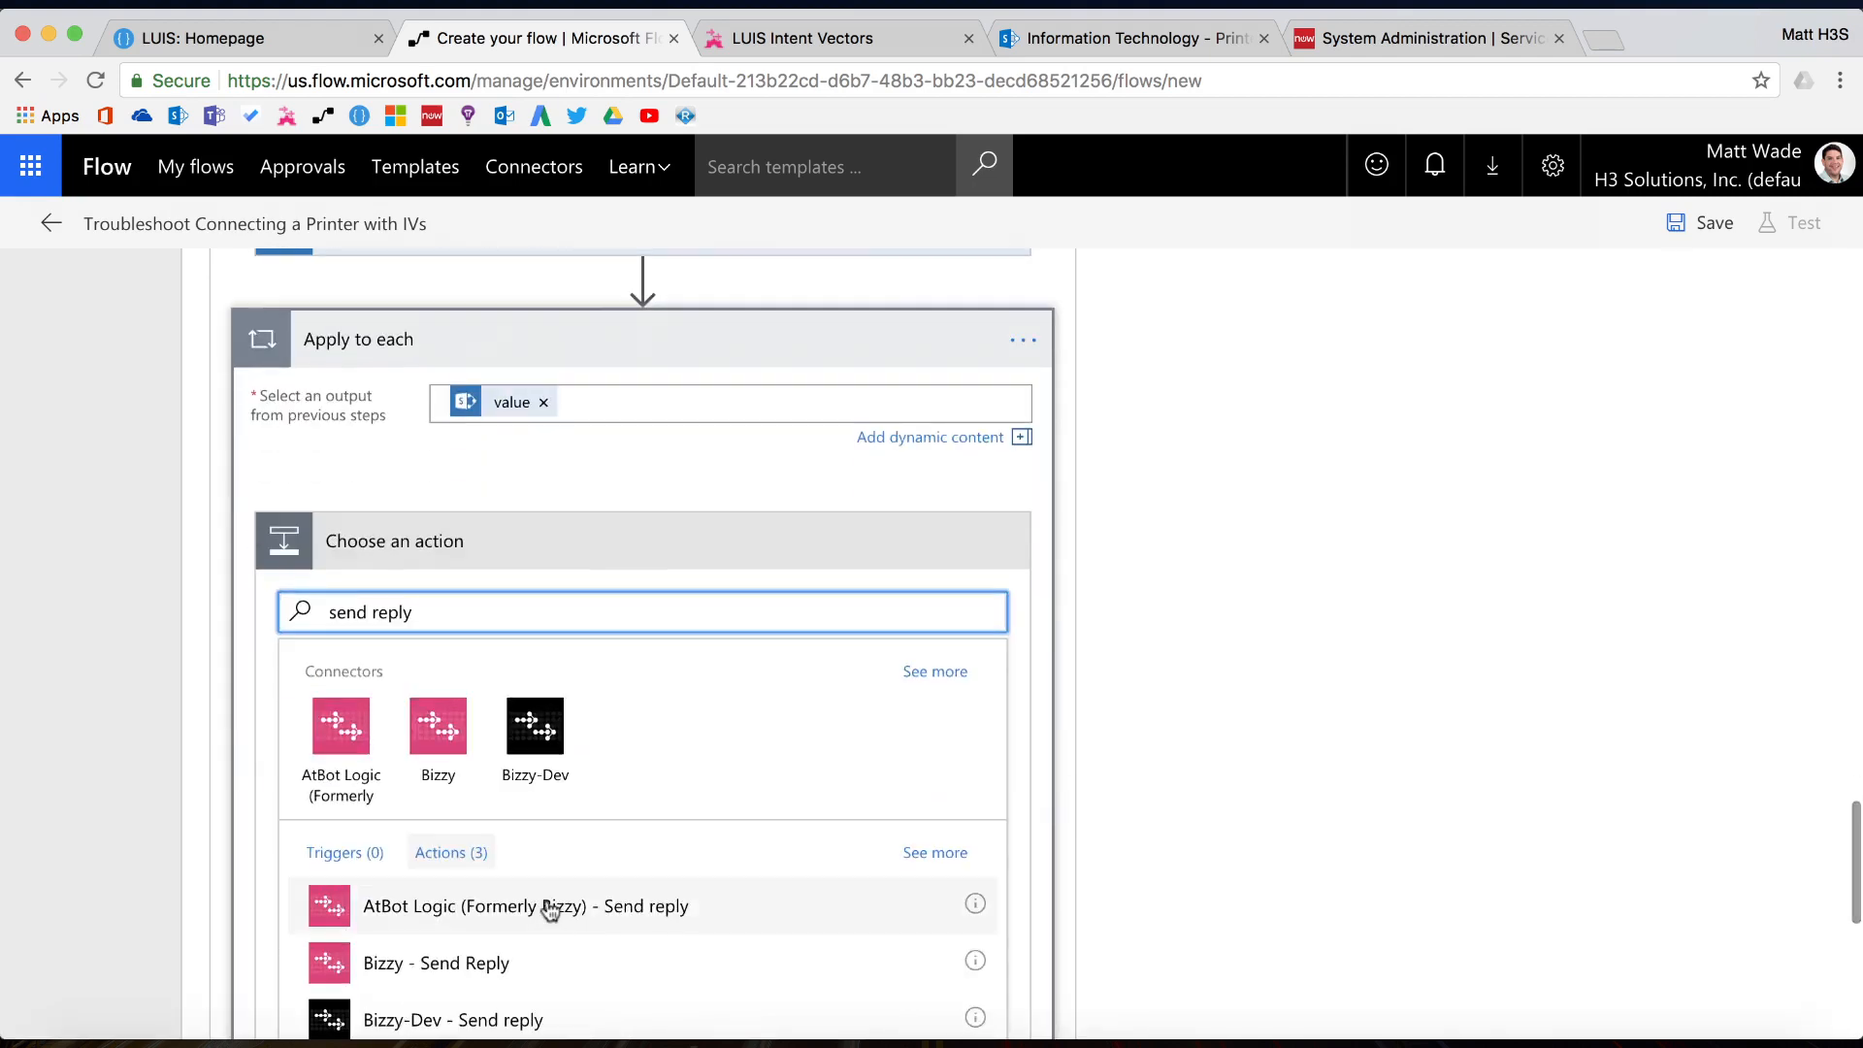
click(550, 906)
click(998, 541)
click(1115, 532)
text(: HQ printers 2)
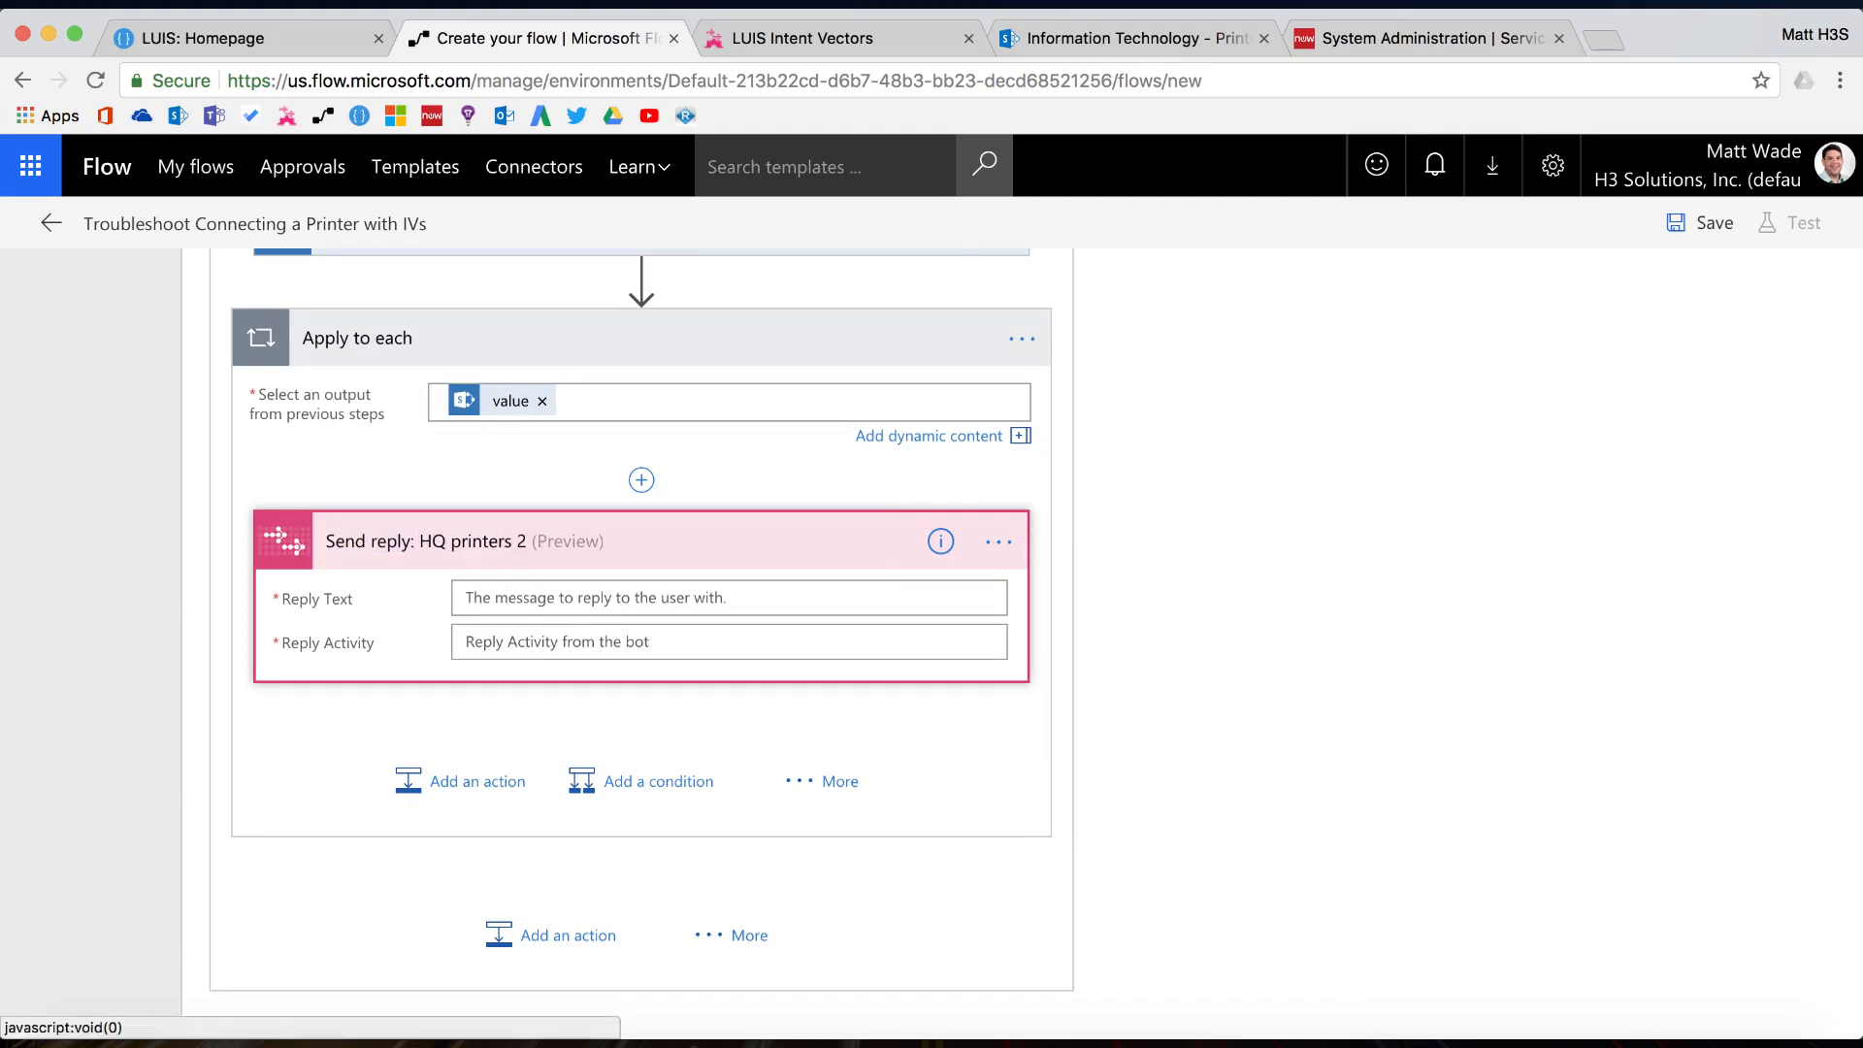
Compose the reply text from Title, "is a", Chrome Value, "printer on floor", Floor Value and a closing period
click(671, 605)
click(1115, 515)
text(title)
click(1127, 752)
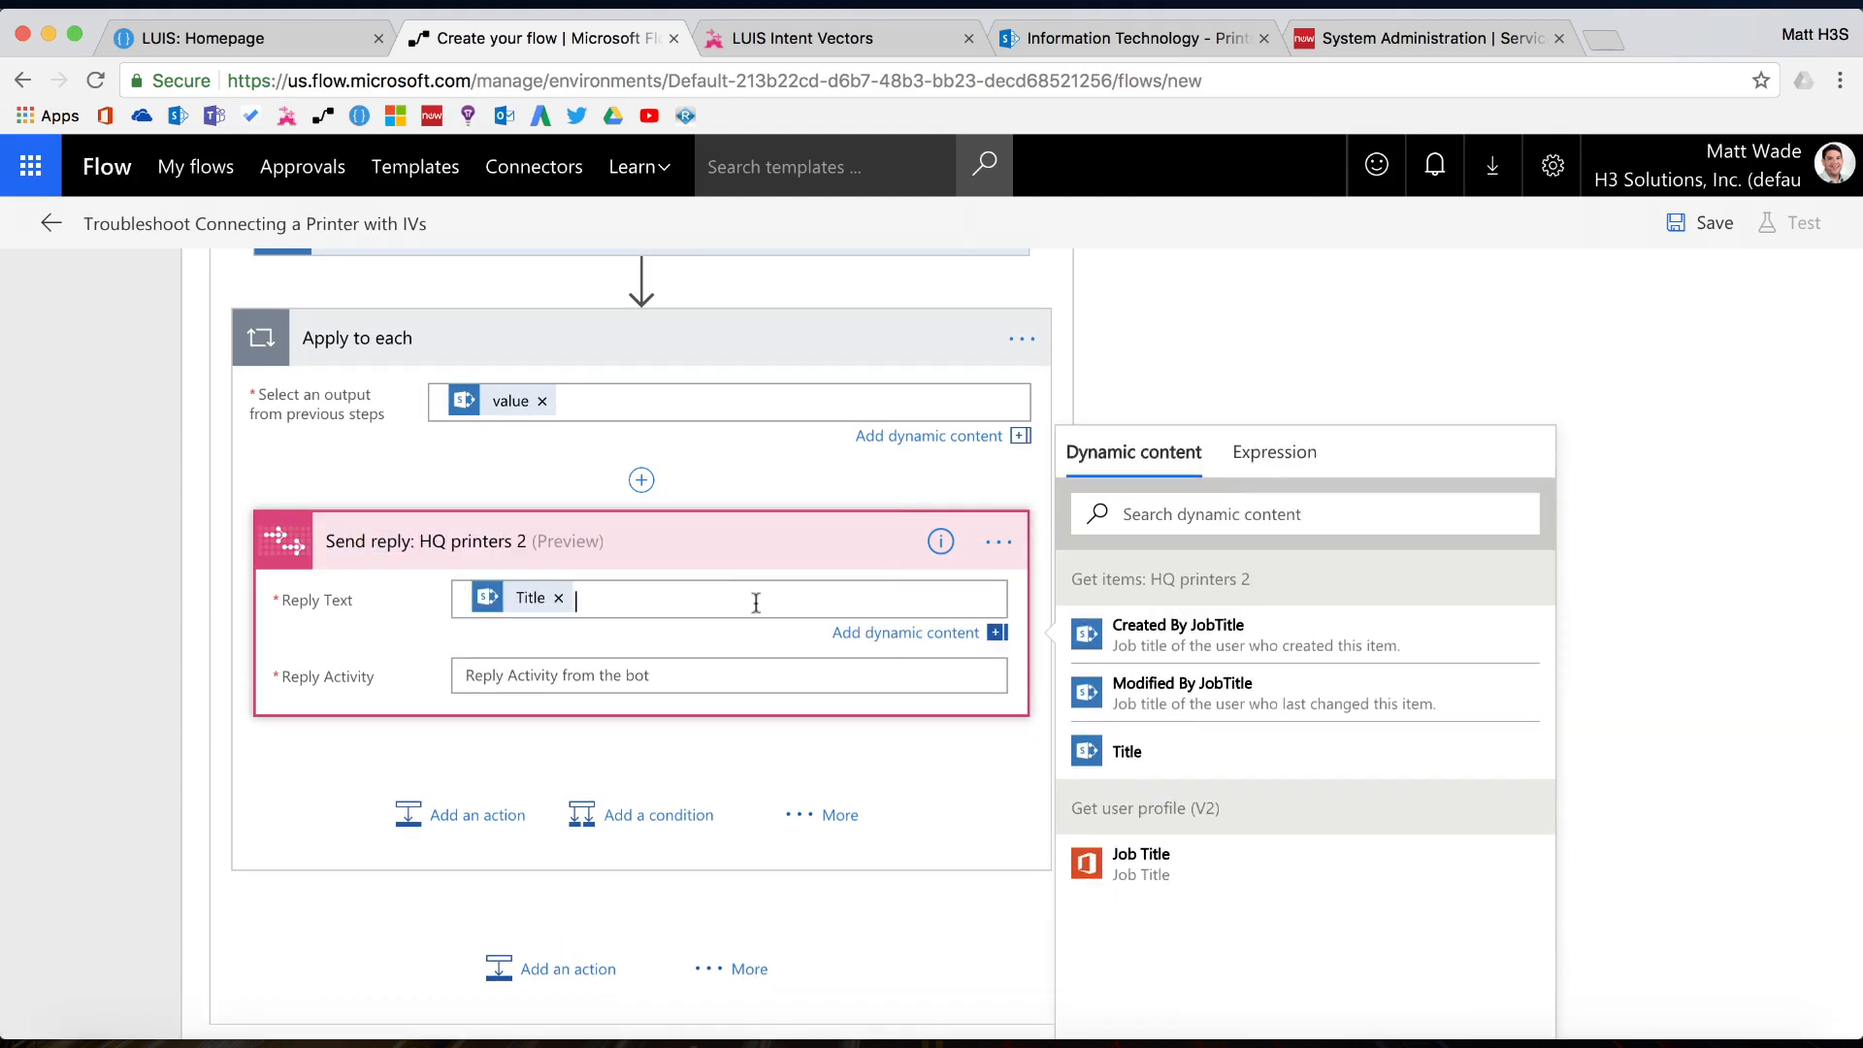
text(is a)
click(1115, 515)
text(chrome)
click(1160, 635)
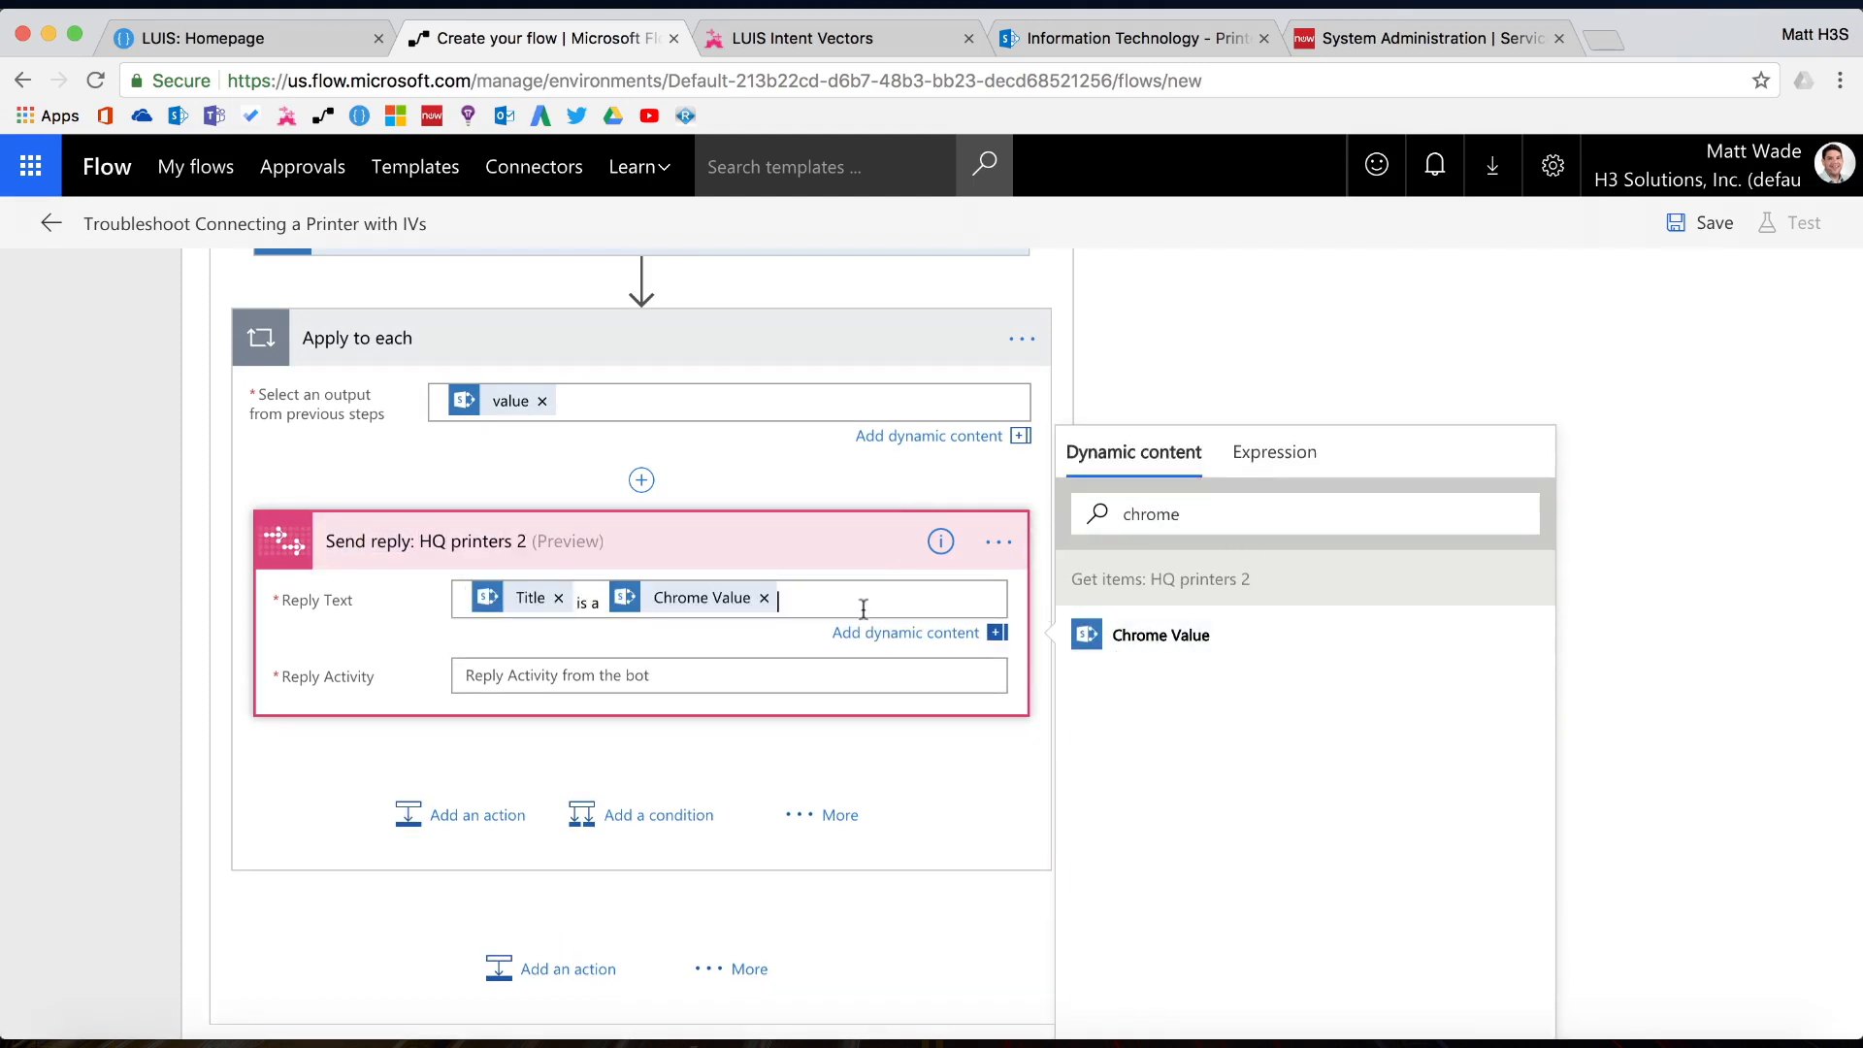
click(1150, 516)
text(floor)
click(1160, 635)
text(.)
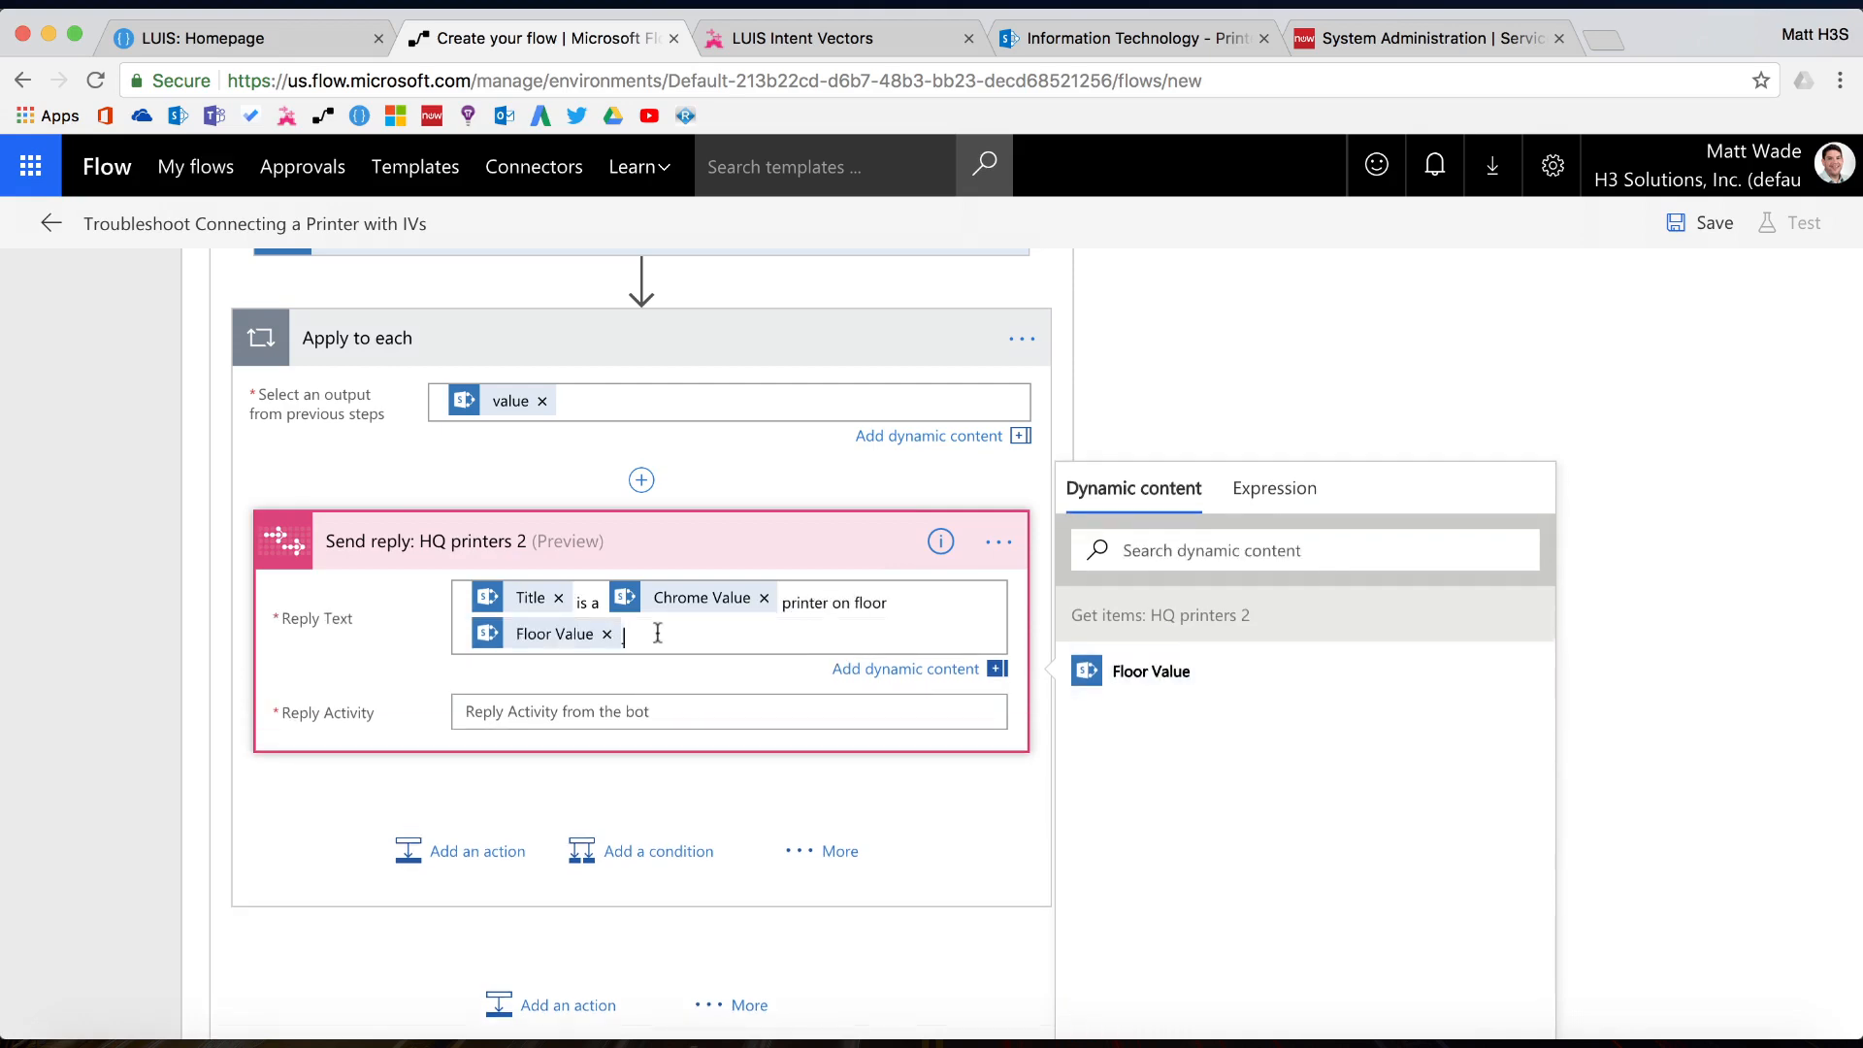
Fill the HQ printers 2 reply's Reply Activity with the Reply Activity dynamic value
click(628, 704)
click(1164, 597)
text(reply)
click(1158, 715)
scroll(350, 924, down, 3)
click(350, 924)
Add a second case to the office switch and set it to equal New York
scroll(796, 742, up, 15)
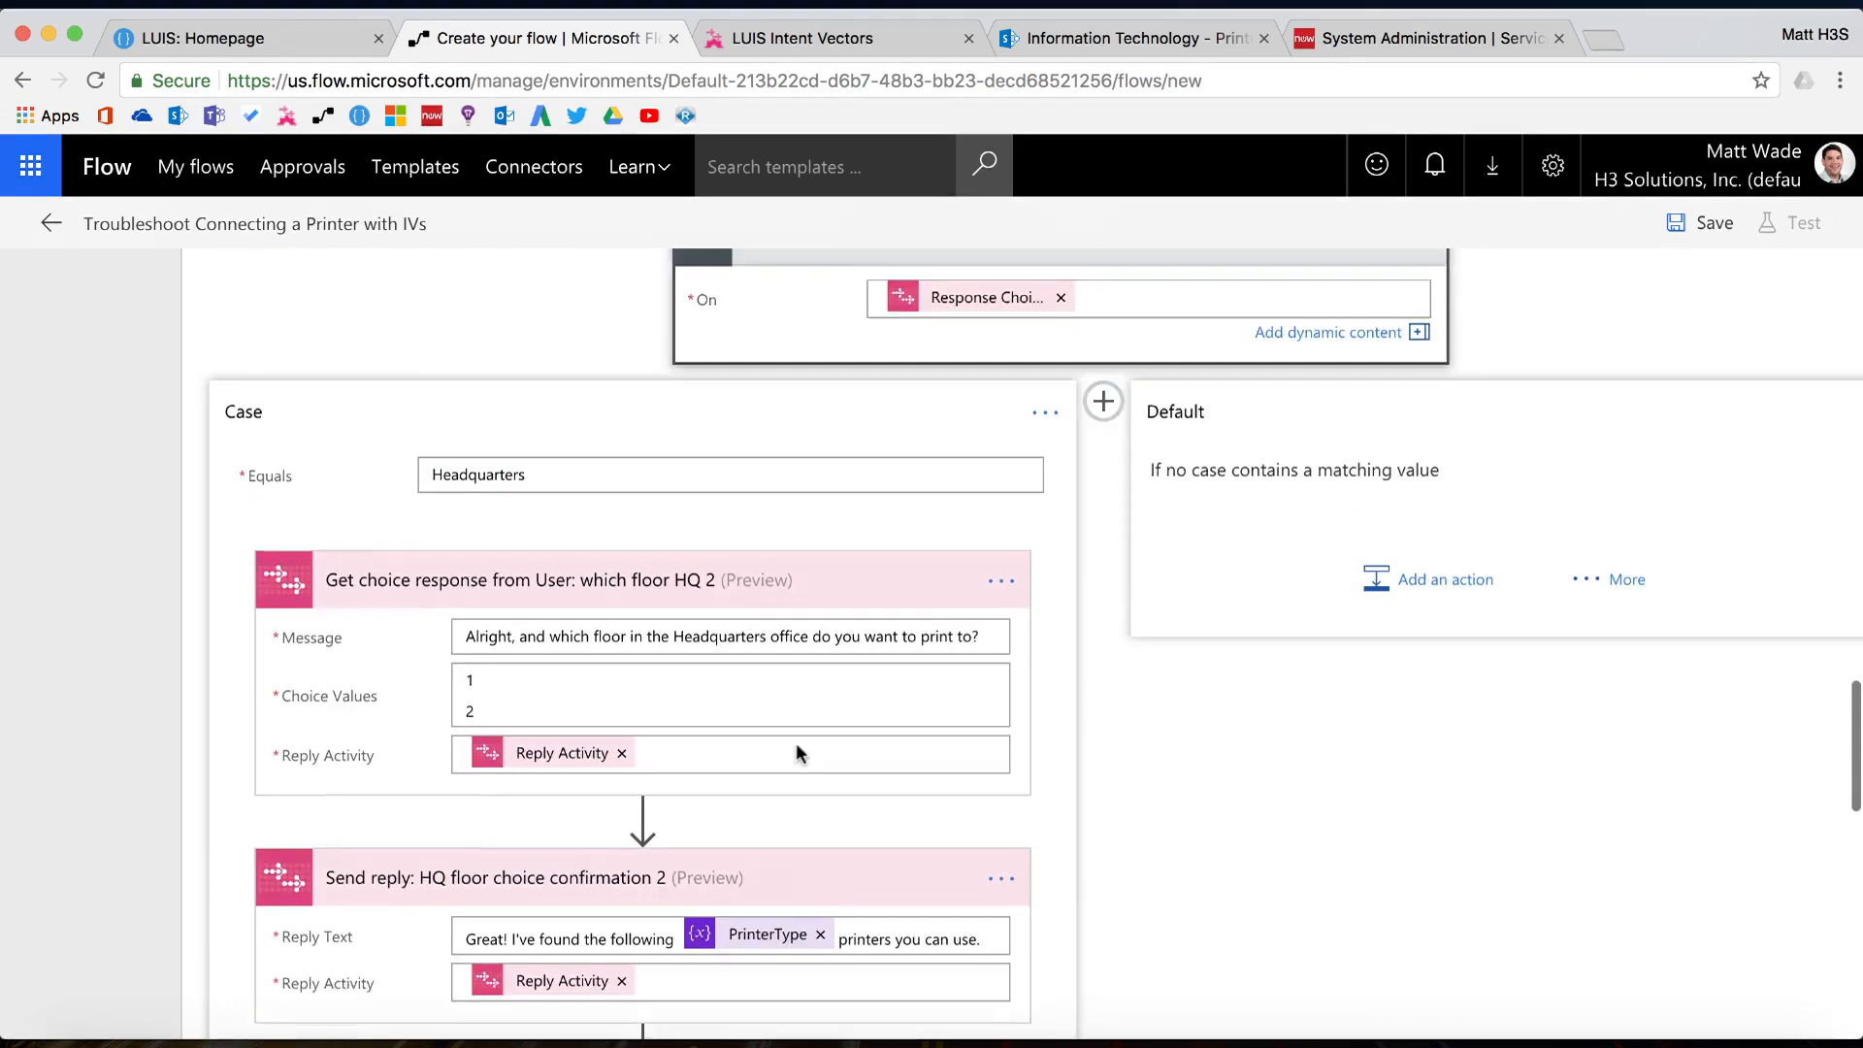
click(986, 418)
click(1297, 491)
text(New YOrk)
Add a Get choice response action to the New York case and name it "Get choice response from User: which floor NY 2"
click(1155, 607)
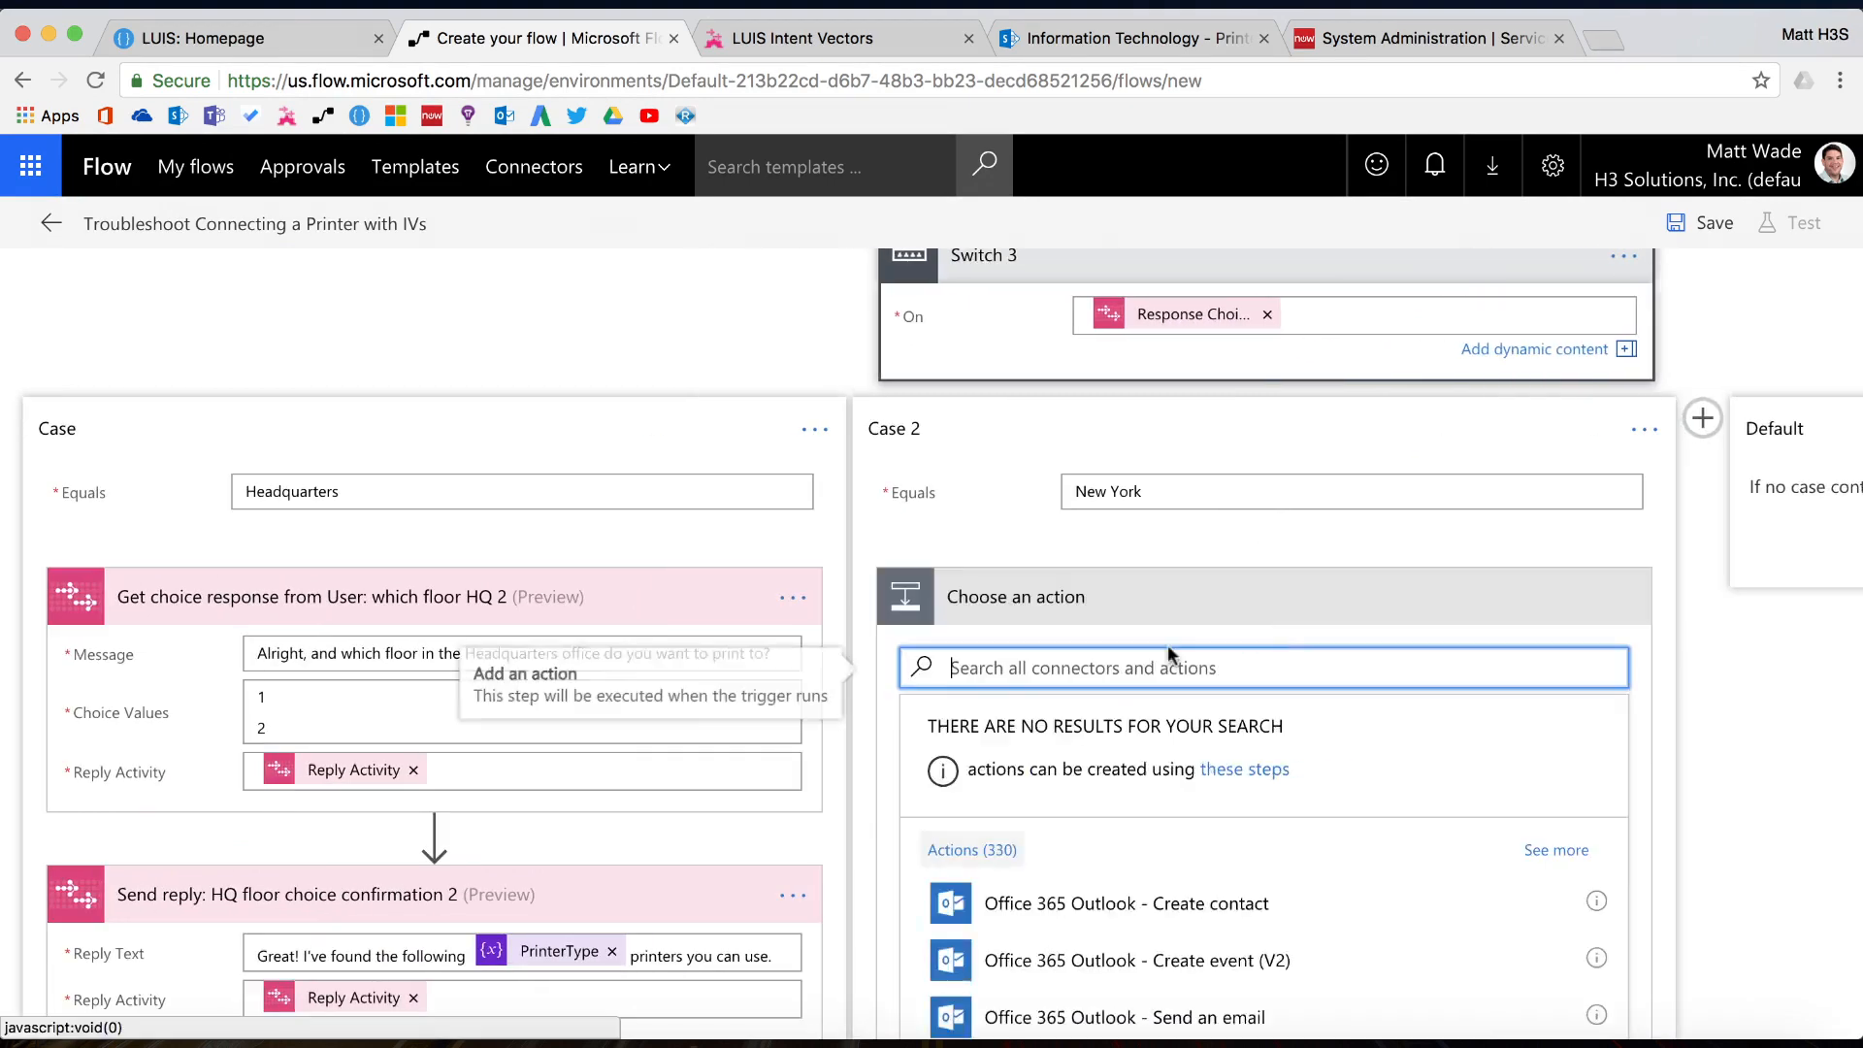
text(get choice)
click(1164, 960)
click(1617, 598)
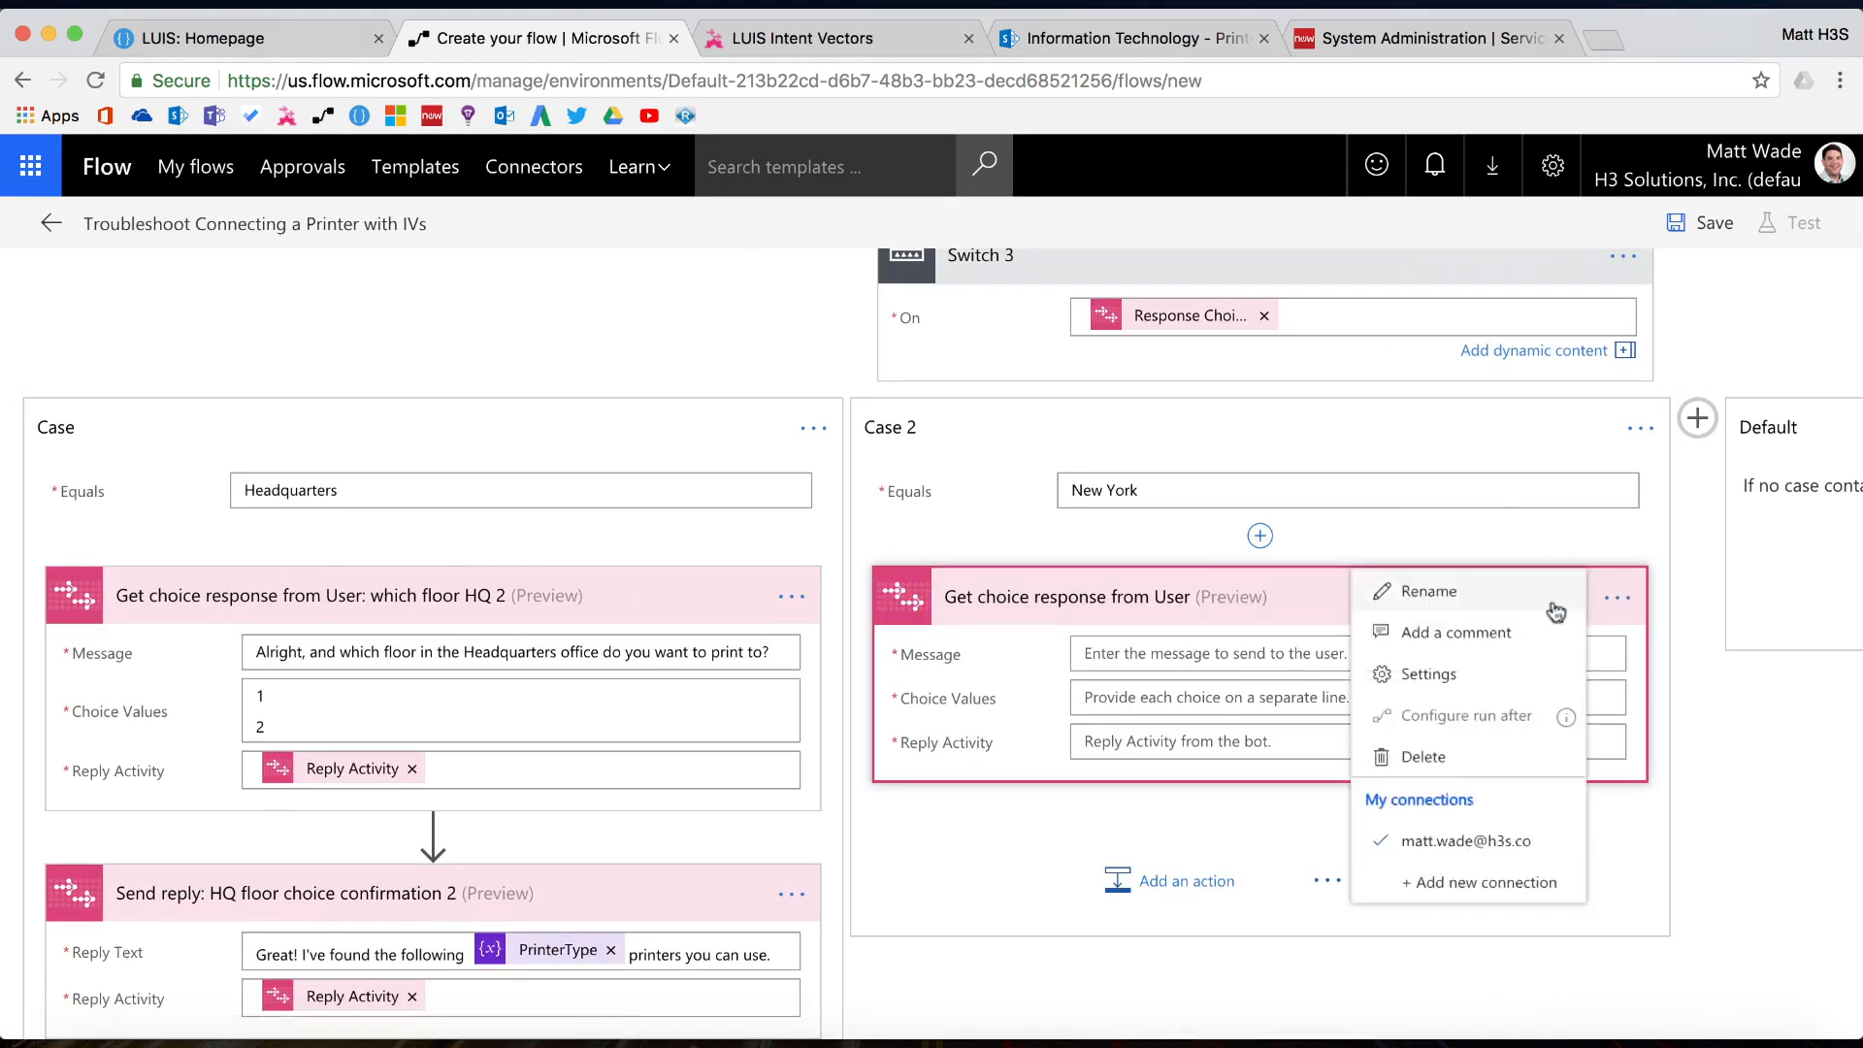
click(1435, 591)
text(: which floor NY 2)
Copy the Headquarters floor question's message into the New York floor question's Message
drag(773, 652, 248, 652)
key(super+c)
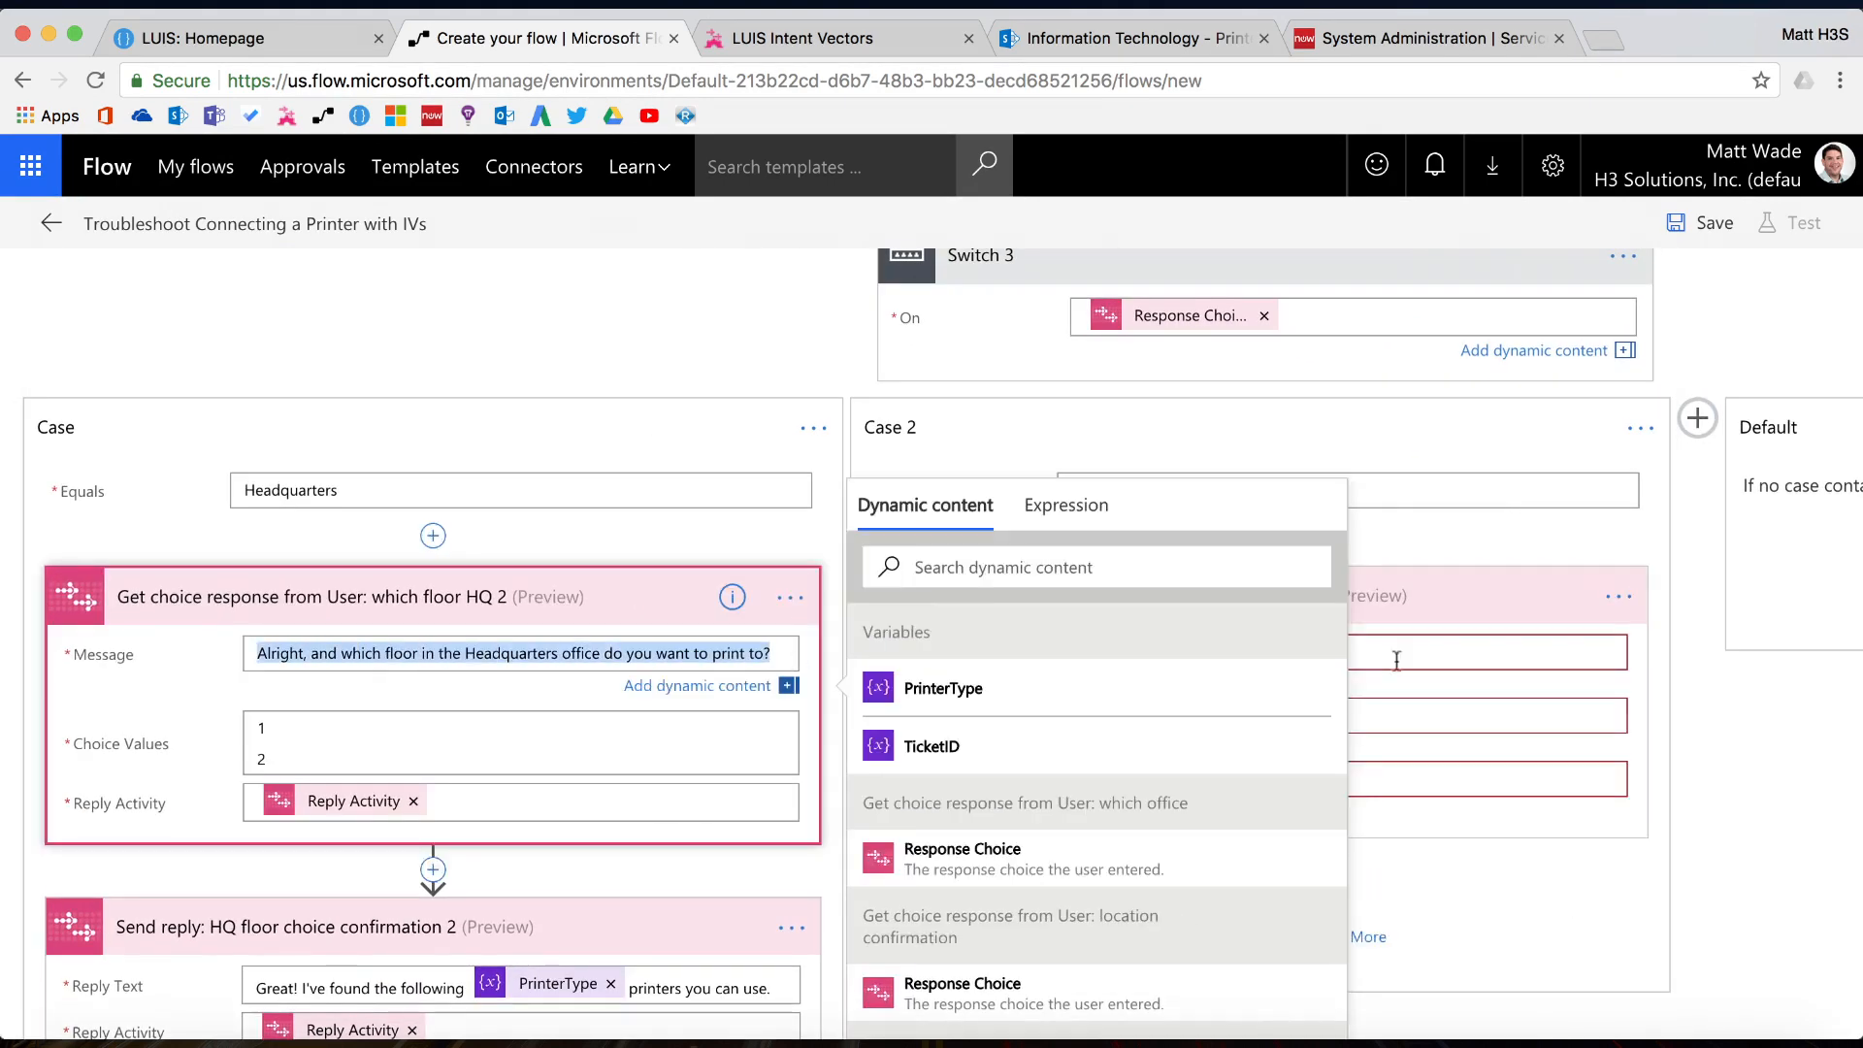
click(1396, 657)
key(super+v)
Check the New York floors in the SharePoint printer list and enter 7 and 8 on separate lines as the question's Choice Values
click(1399, 726)
click(1137, 39)
click(1488, 893)
click(539, 38)
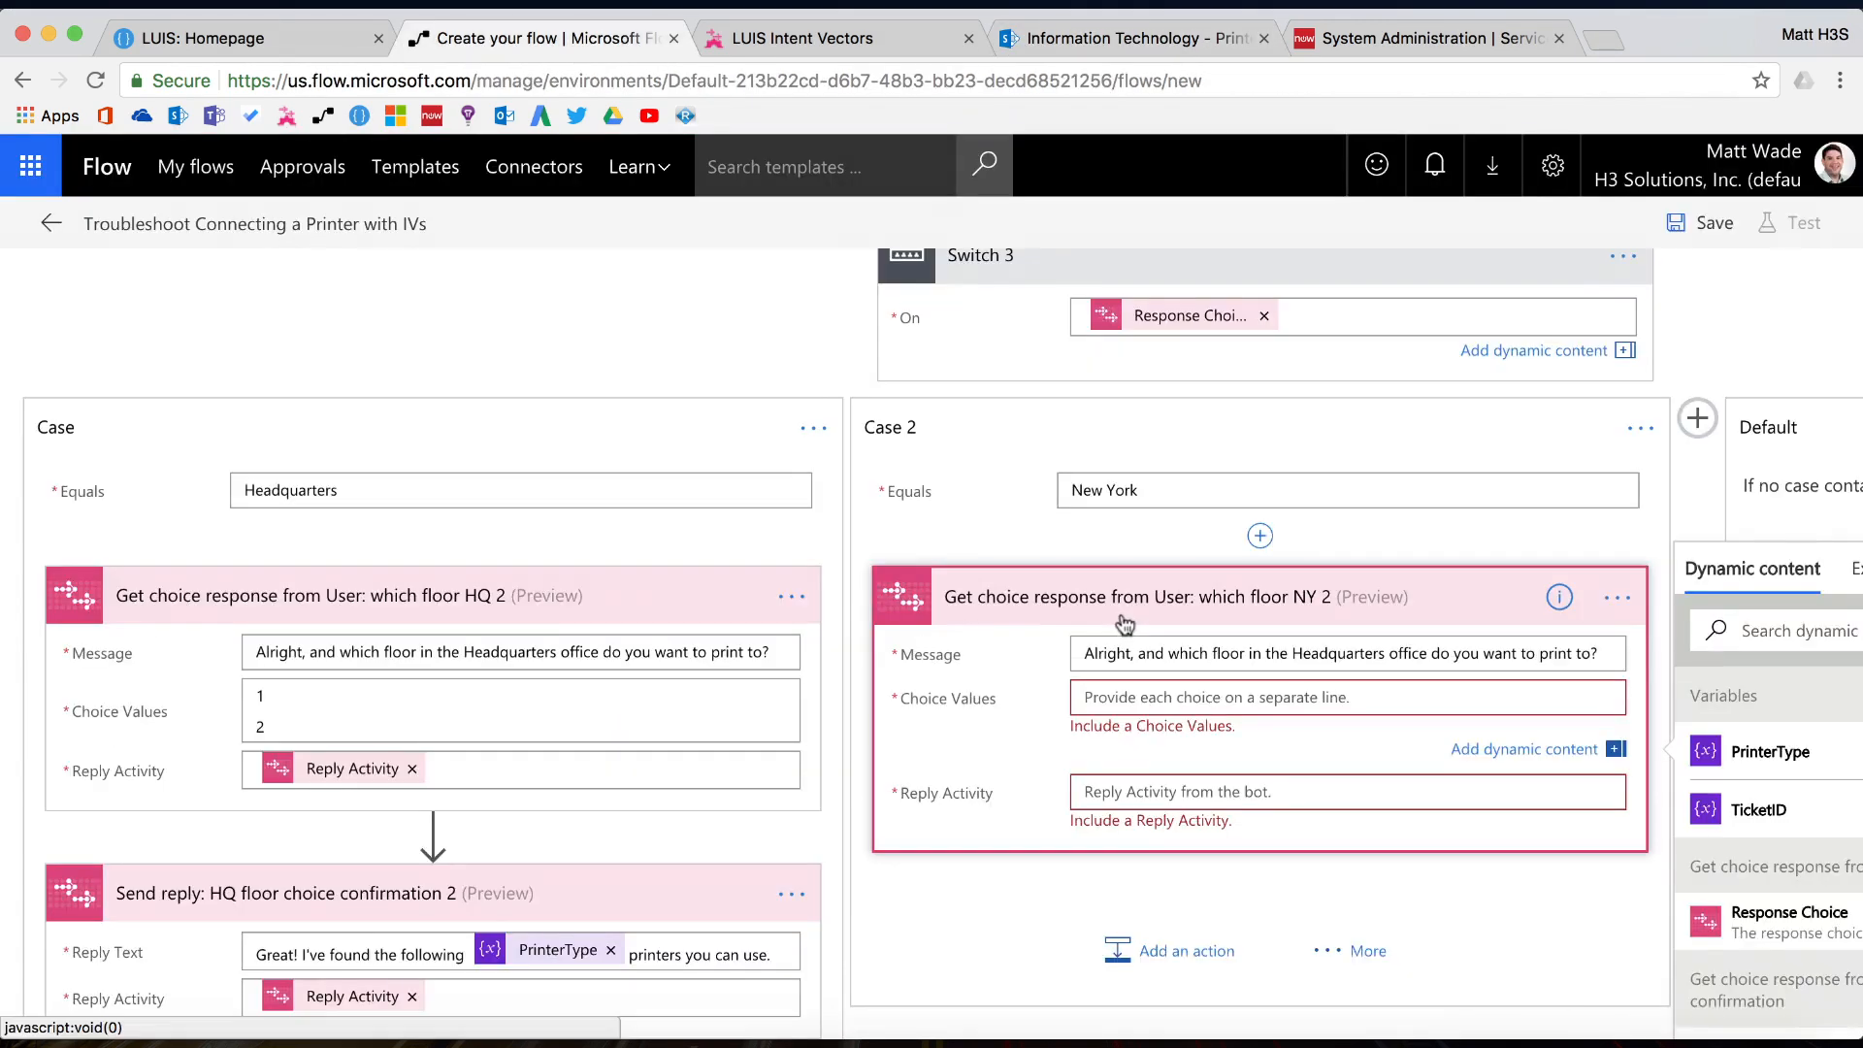
text(7)
key(Return)
text(8)
Fill the New York floor question's Reply Activity with the Reply Activity dynamic value
click(1143, 708)
text(reply ac)
click(1111, 816)
scroll(627, 620, left, 6)
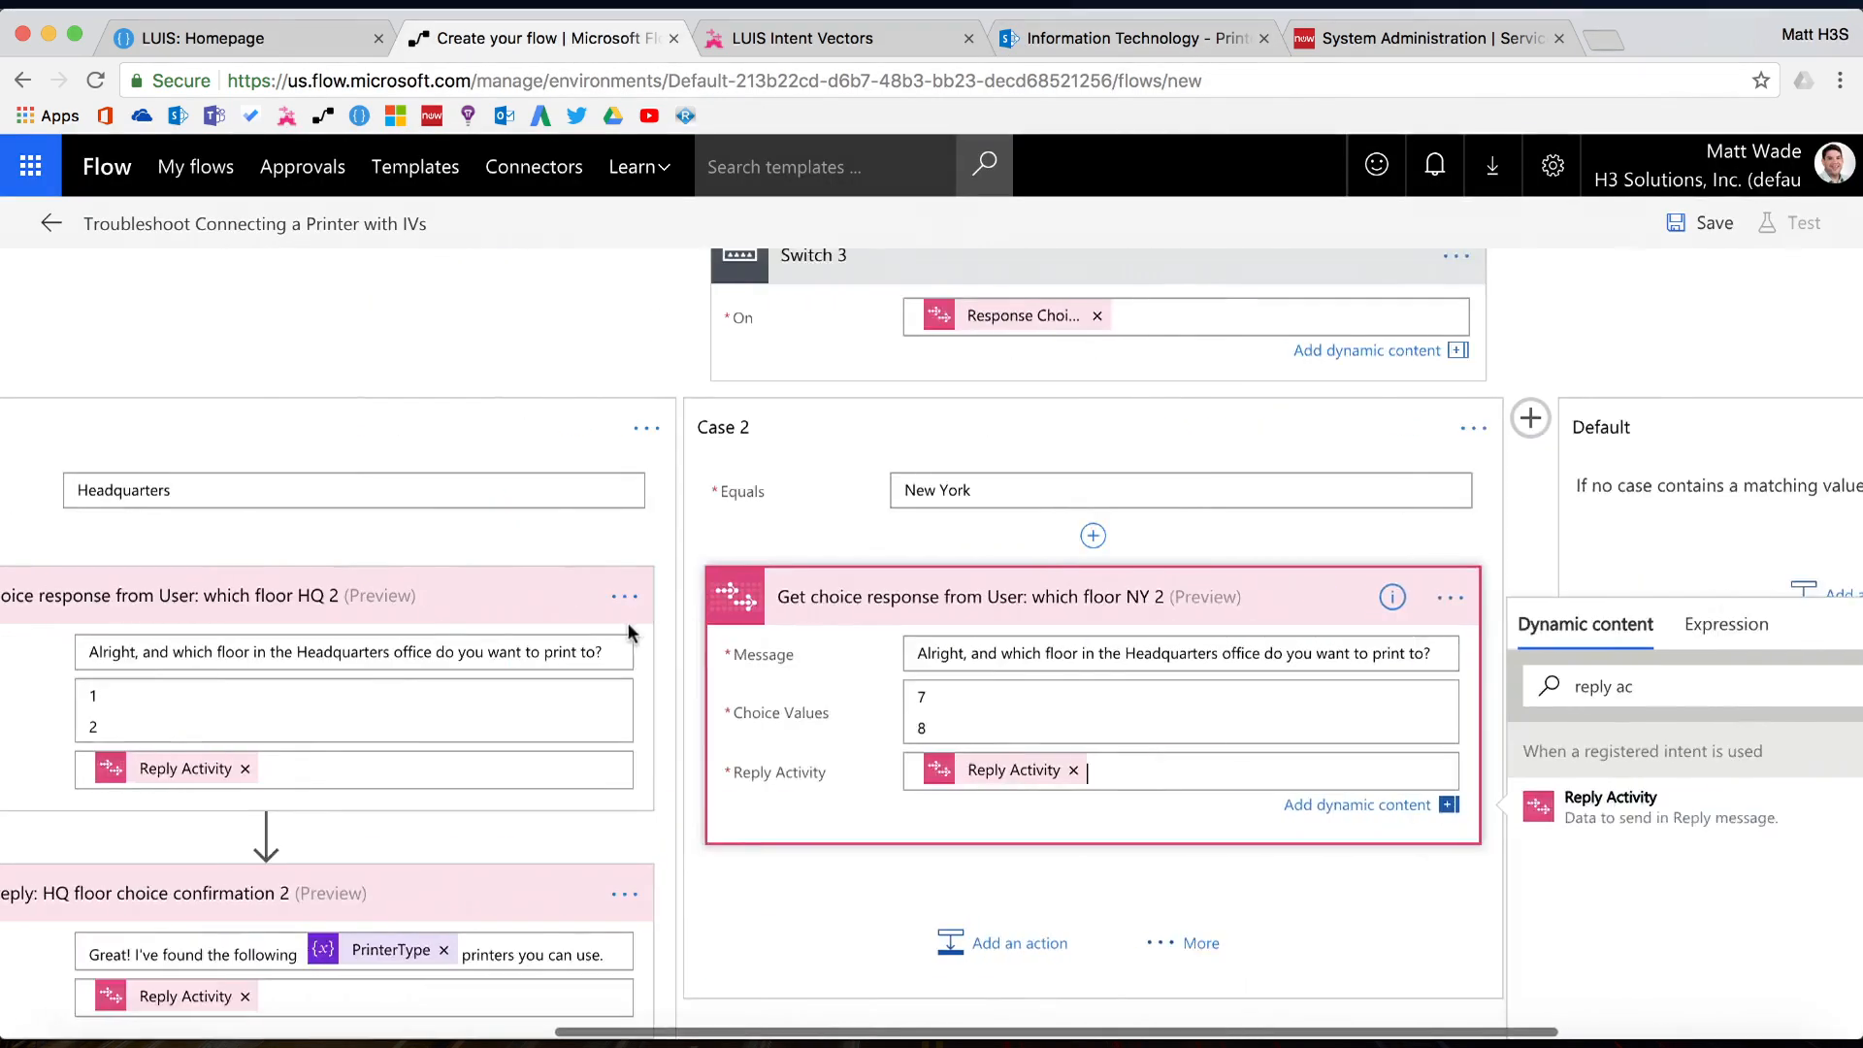
Add a Send reply action below the floor question in the New York case
scroll(626, 621, down, 3)
click(1127, 659)
text(send reply)
click(1068, 1004)
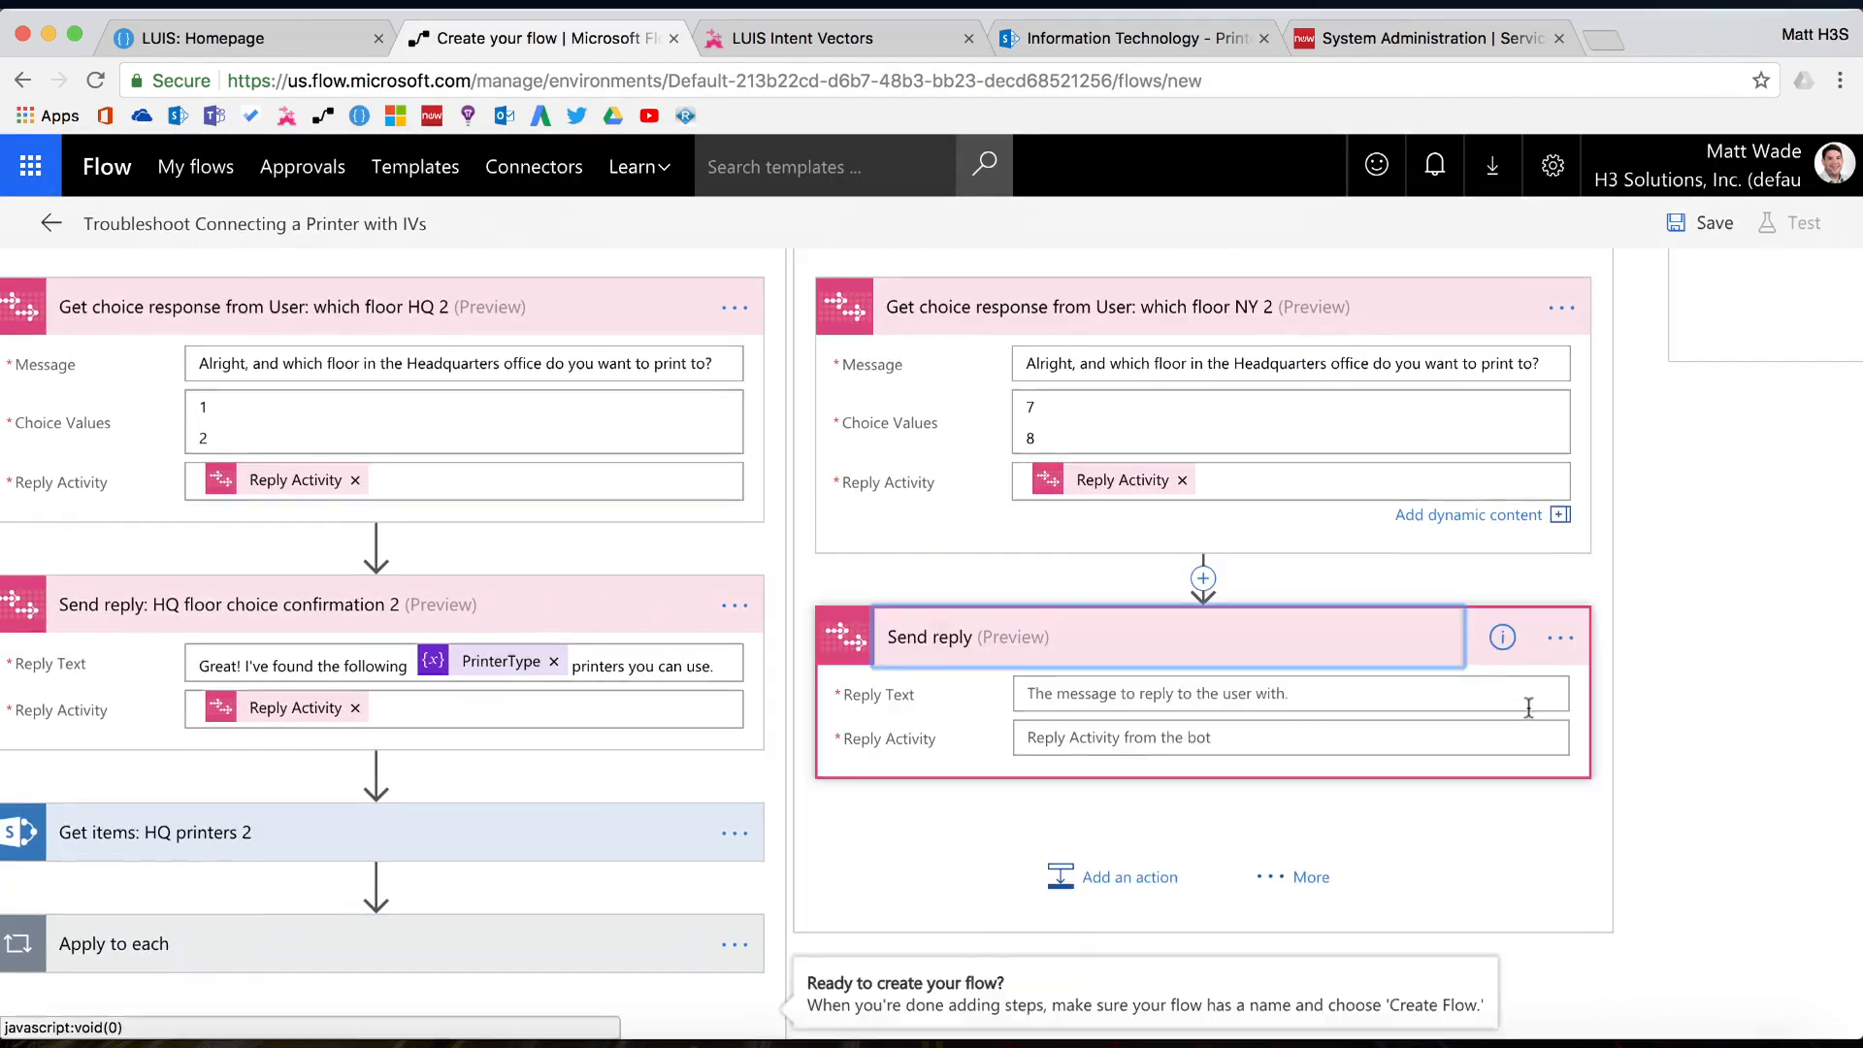
Rename the new reply action in the New York case to "Send reply: NY floor choice confirmation 2"
click(1052, 621)
click(1052, 621)
text(: HQ)
key(BackSpace)
key(BackSpace)
key(BackSpace)
text(NY floor choice confirmation 2)
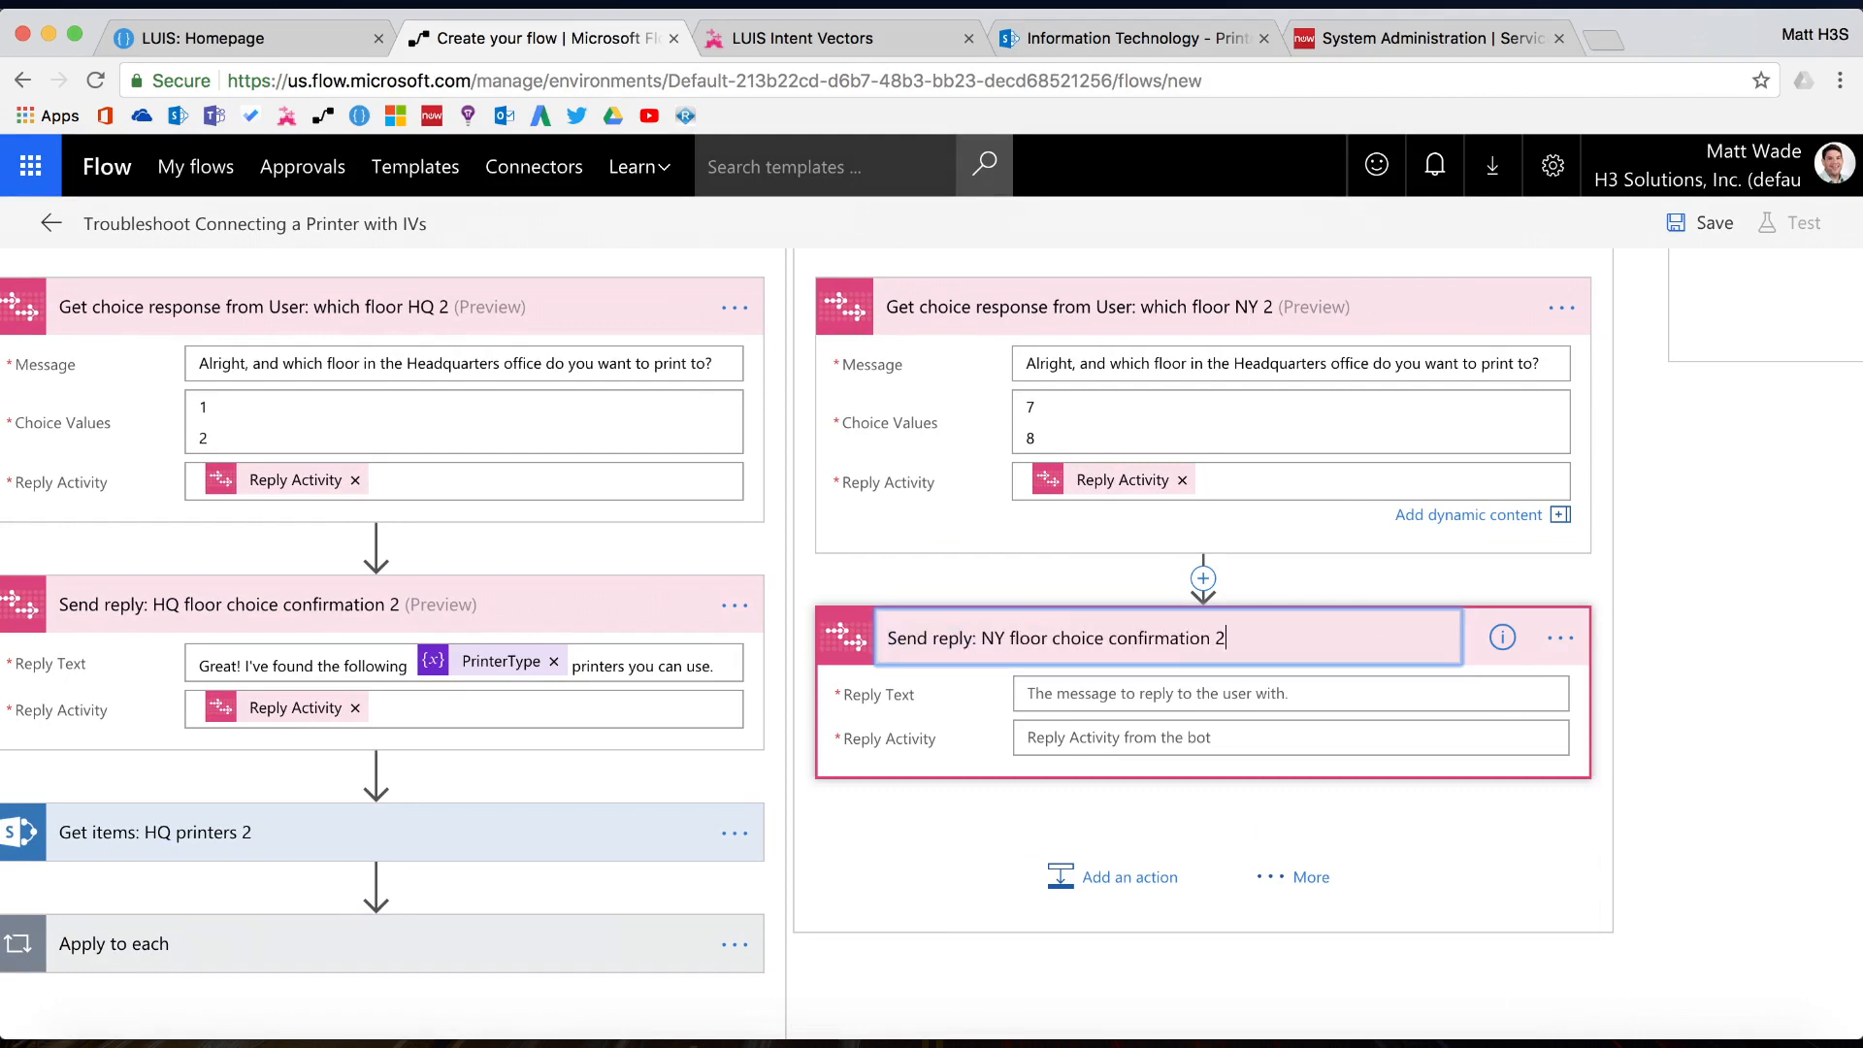
Set the New York confirmation's text to "Great! I've found the following PrinterType printers you can use." with the PrinterType variable, and insert its Reply Activity value
click(1291, 694)
text(Great! I've found the following)
click(1710, 702)
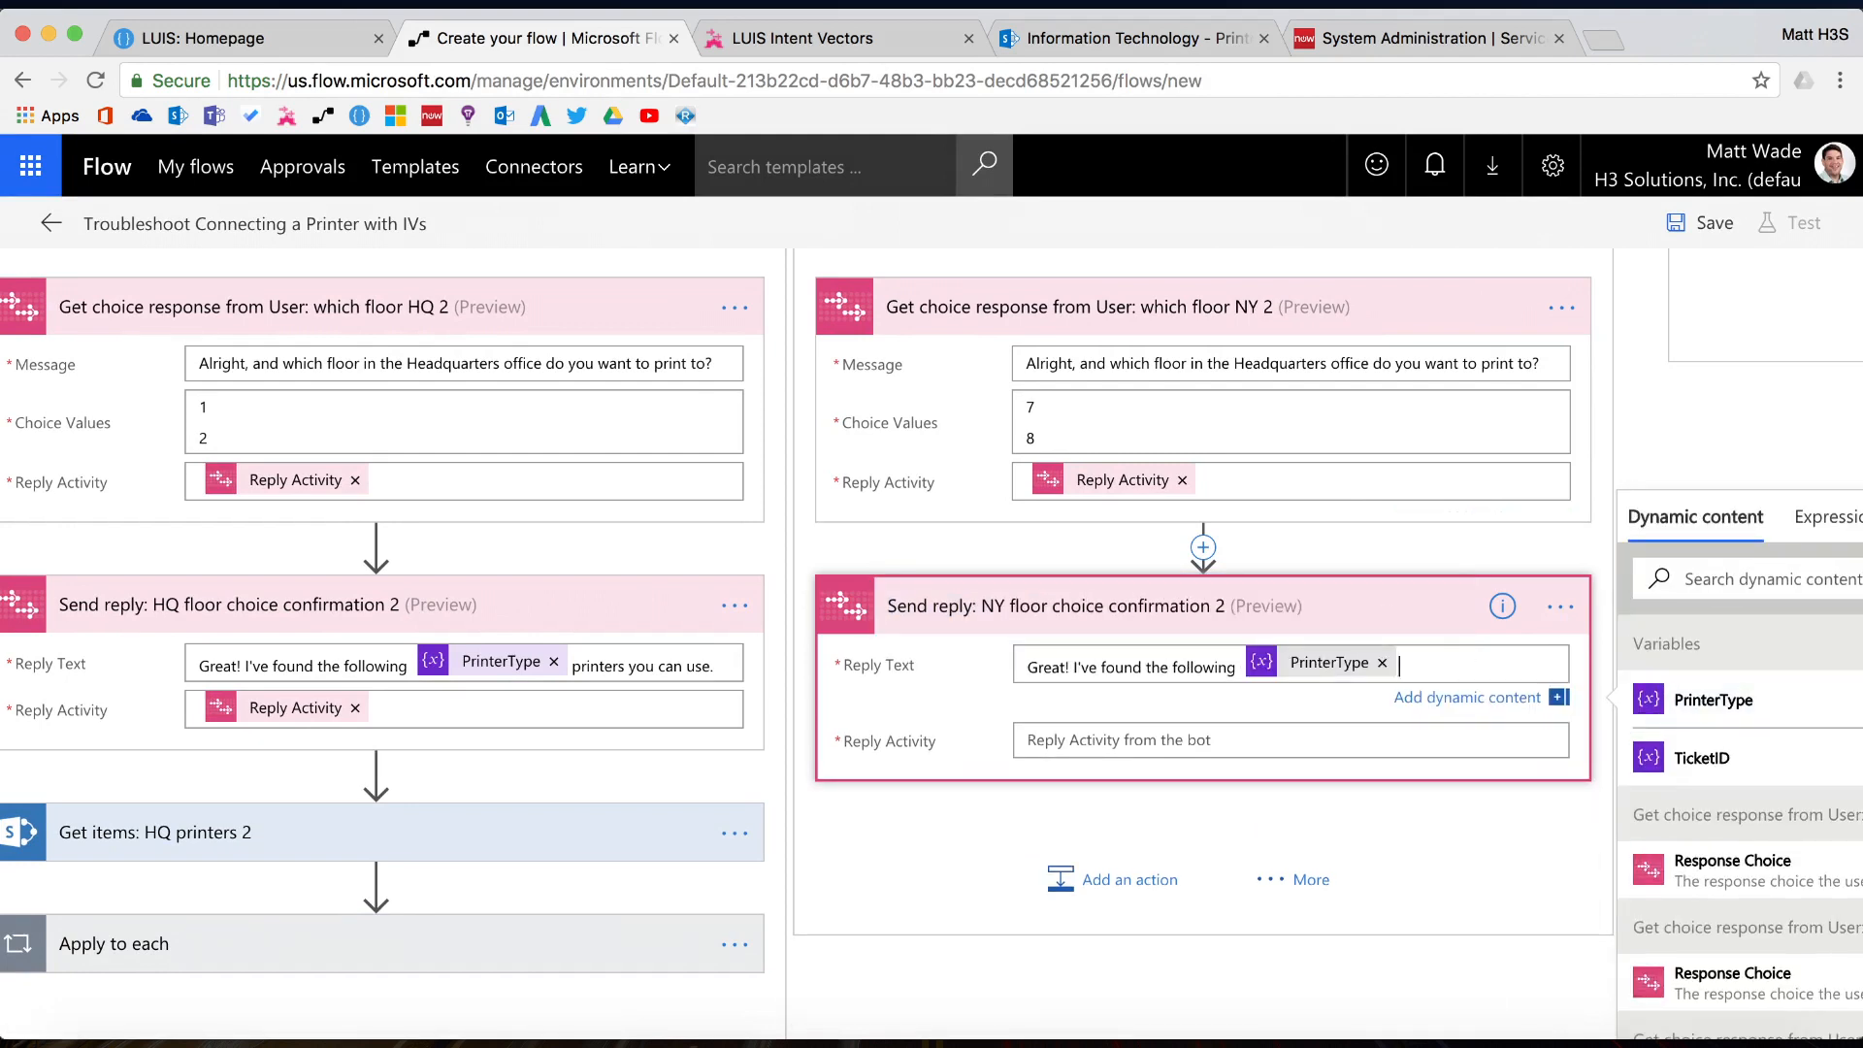
text(printers you can use.)
click(1290, 740)
click(1726, 620)
text(reply ac)
click(1730, 740)
Add a SharePoint Get items action below the New York confirmation and rename it "Get items: NY printers 2"
scroll(1122, 724, down, 2)
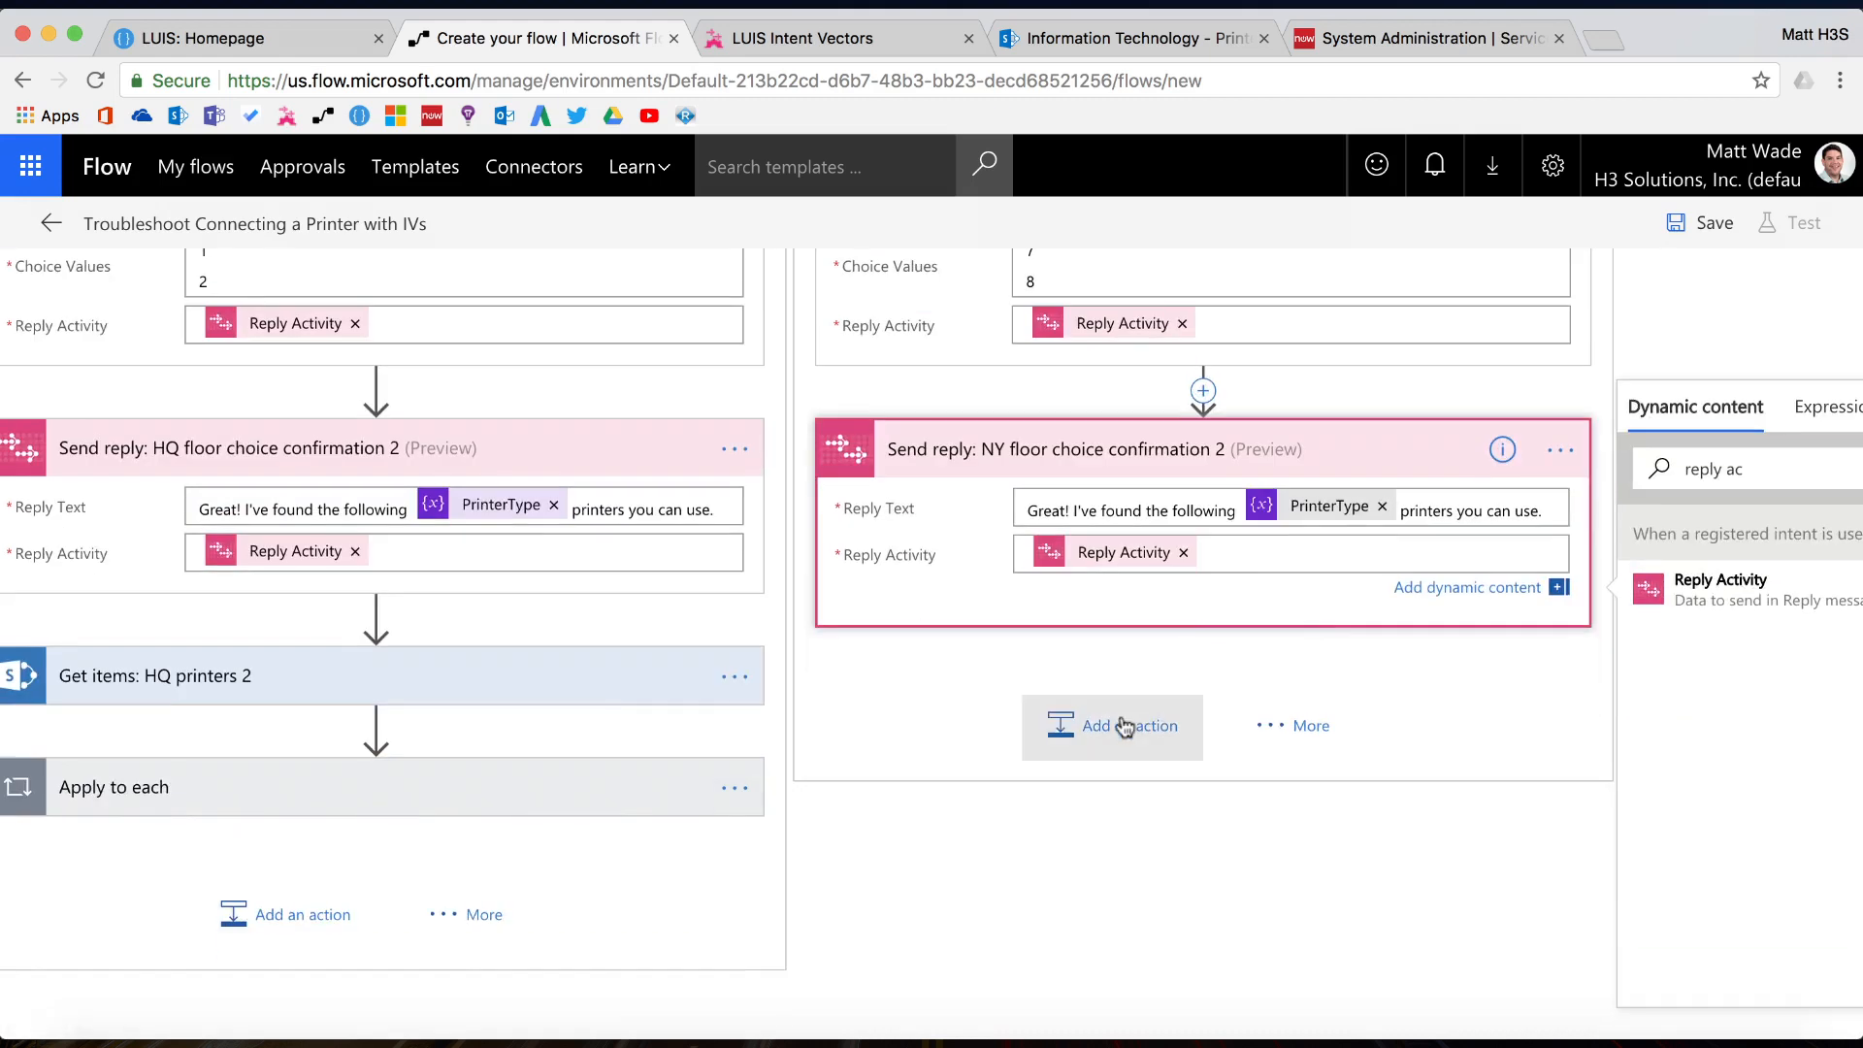
click(1123, 723)
text(get items)
click(1024, 940)
click(1244, 521)
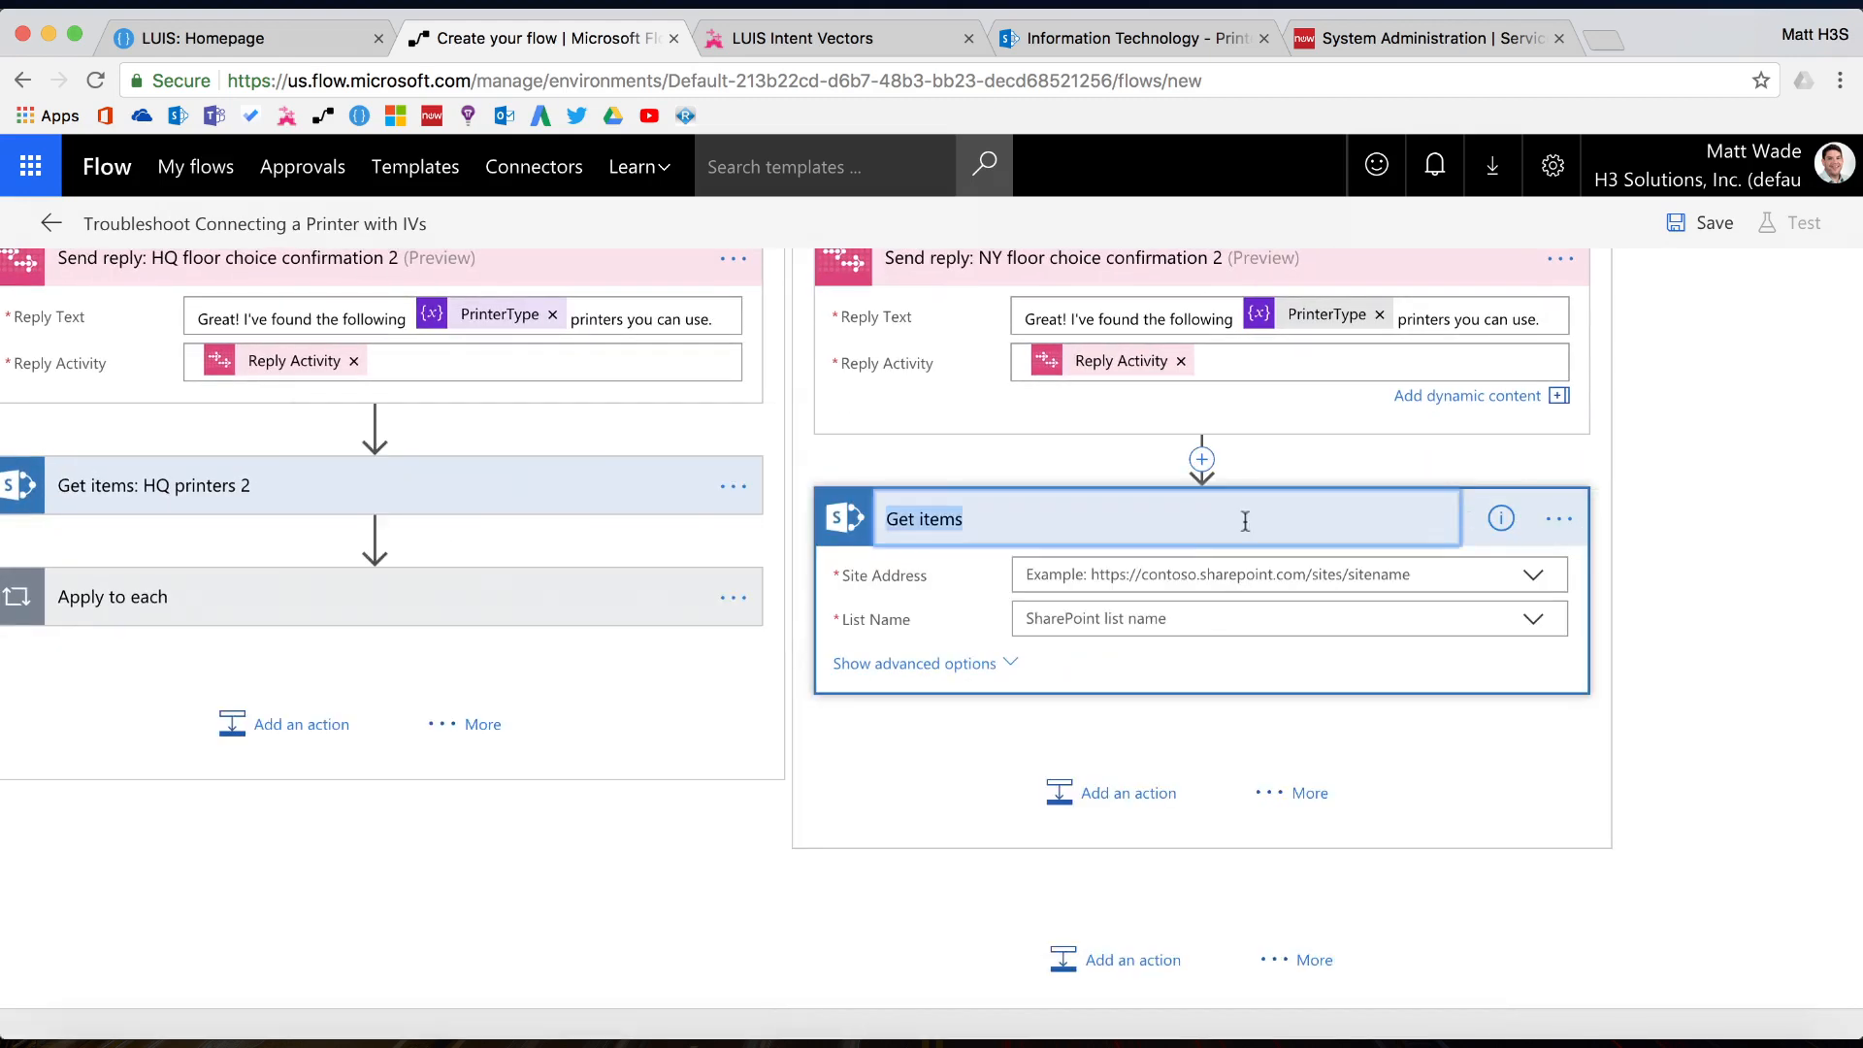
text(: NY printers 2)
key(Return)
Point the New York Get items action to the Information Technology site and its Printer Guides list
click(1182, 574)
click(1122, 782)
click(1208, 617)
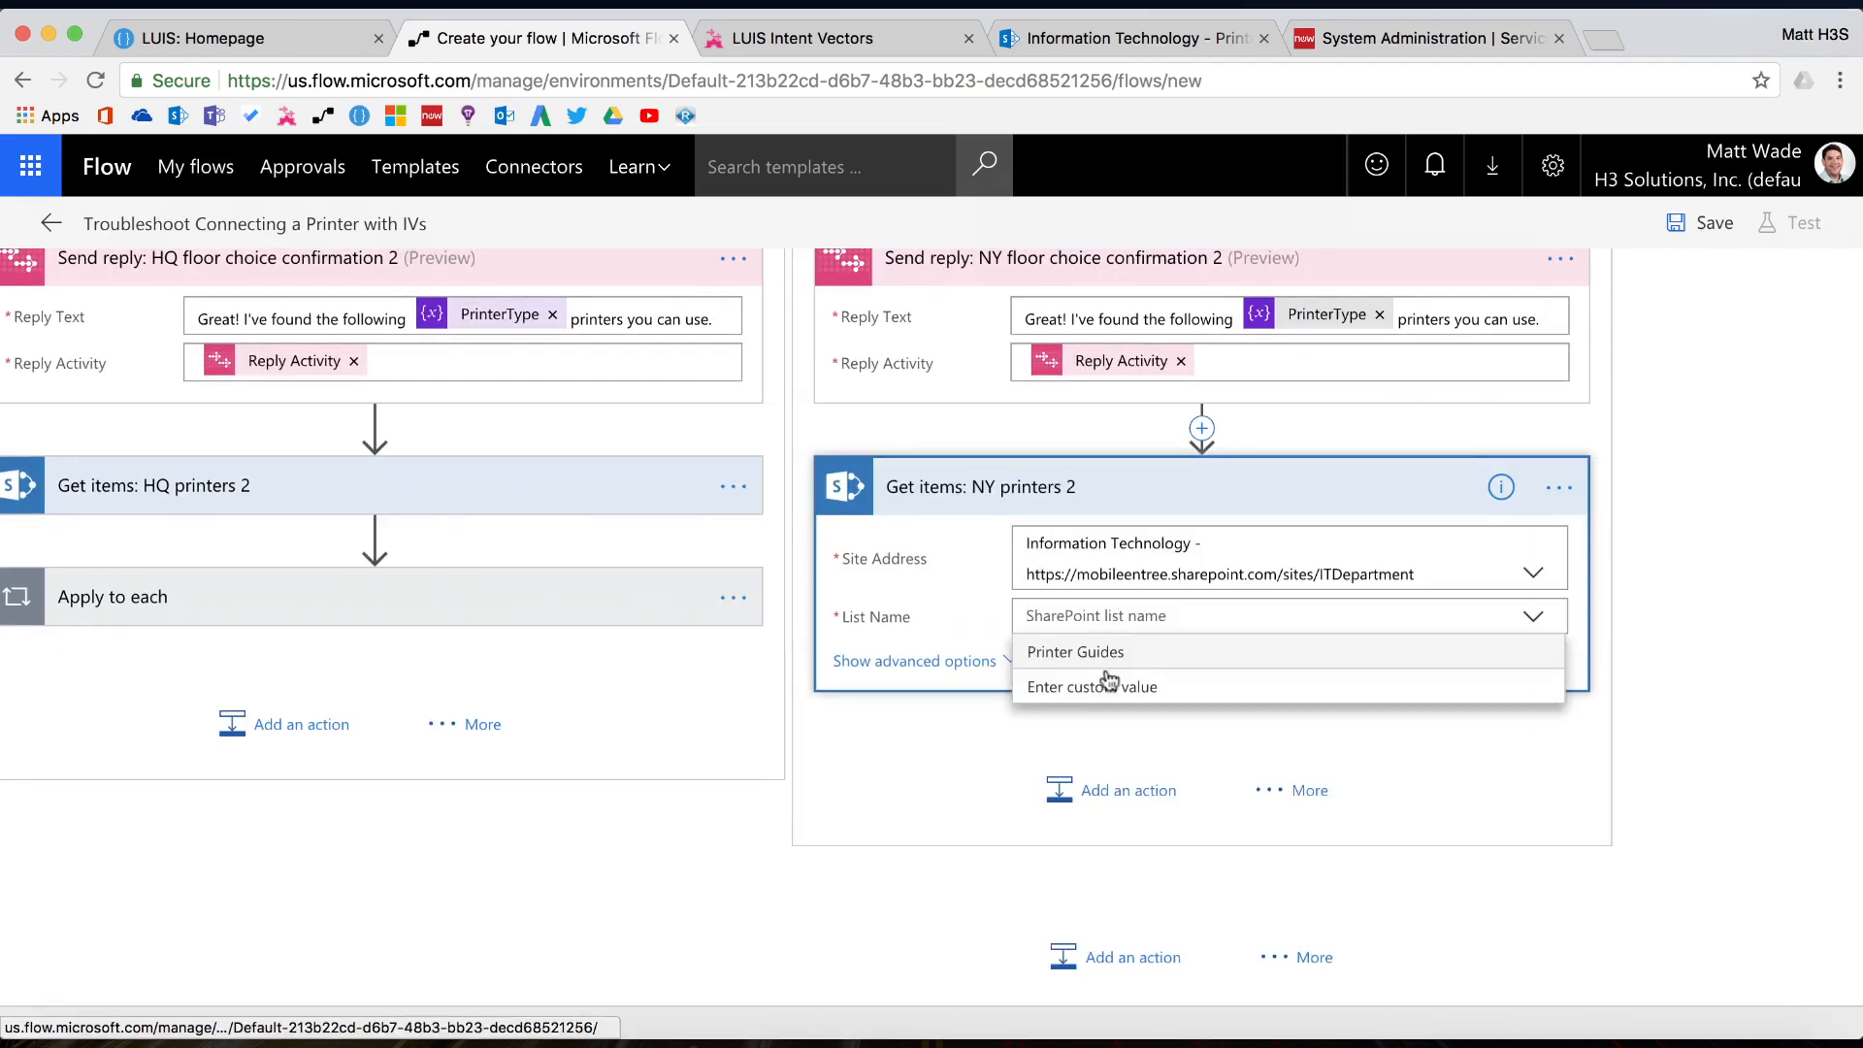
click(1188, 652)
Set the New York filter query to "Office eq 'New York' and Floor eq" the NY floor Response Choice "and Chrome eq" the PrinterType variable
click(971, 662)
click(707, 490)
click(1164, 659)
text(Office eq 'New York' and Floor eq)
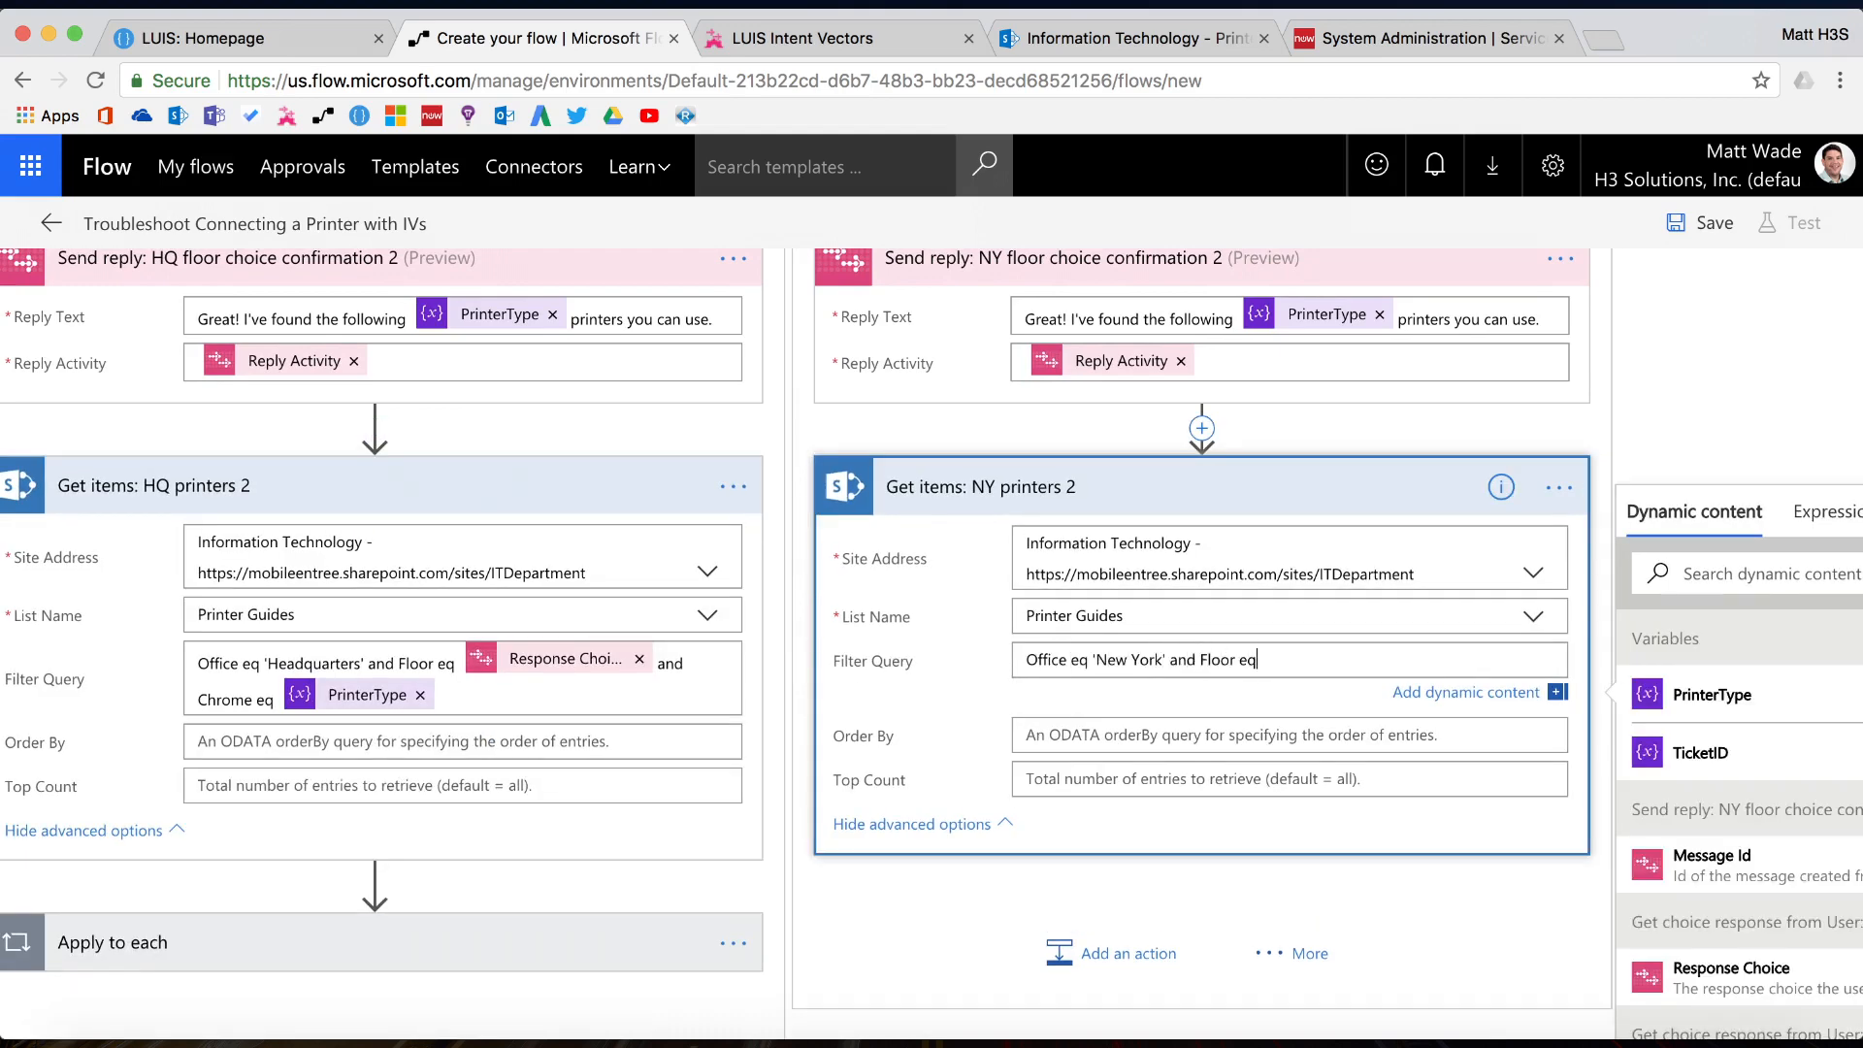
scroll(1406, 582, right, 4)
scroll(1418, 941, down, 3)
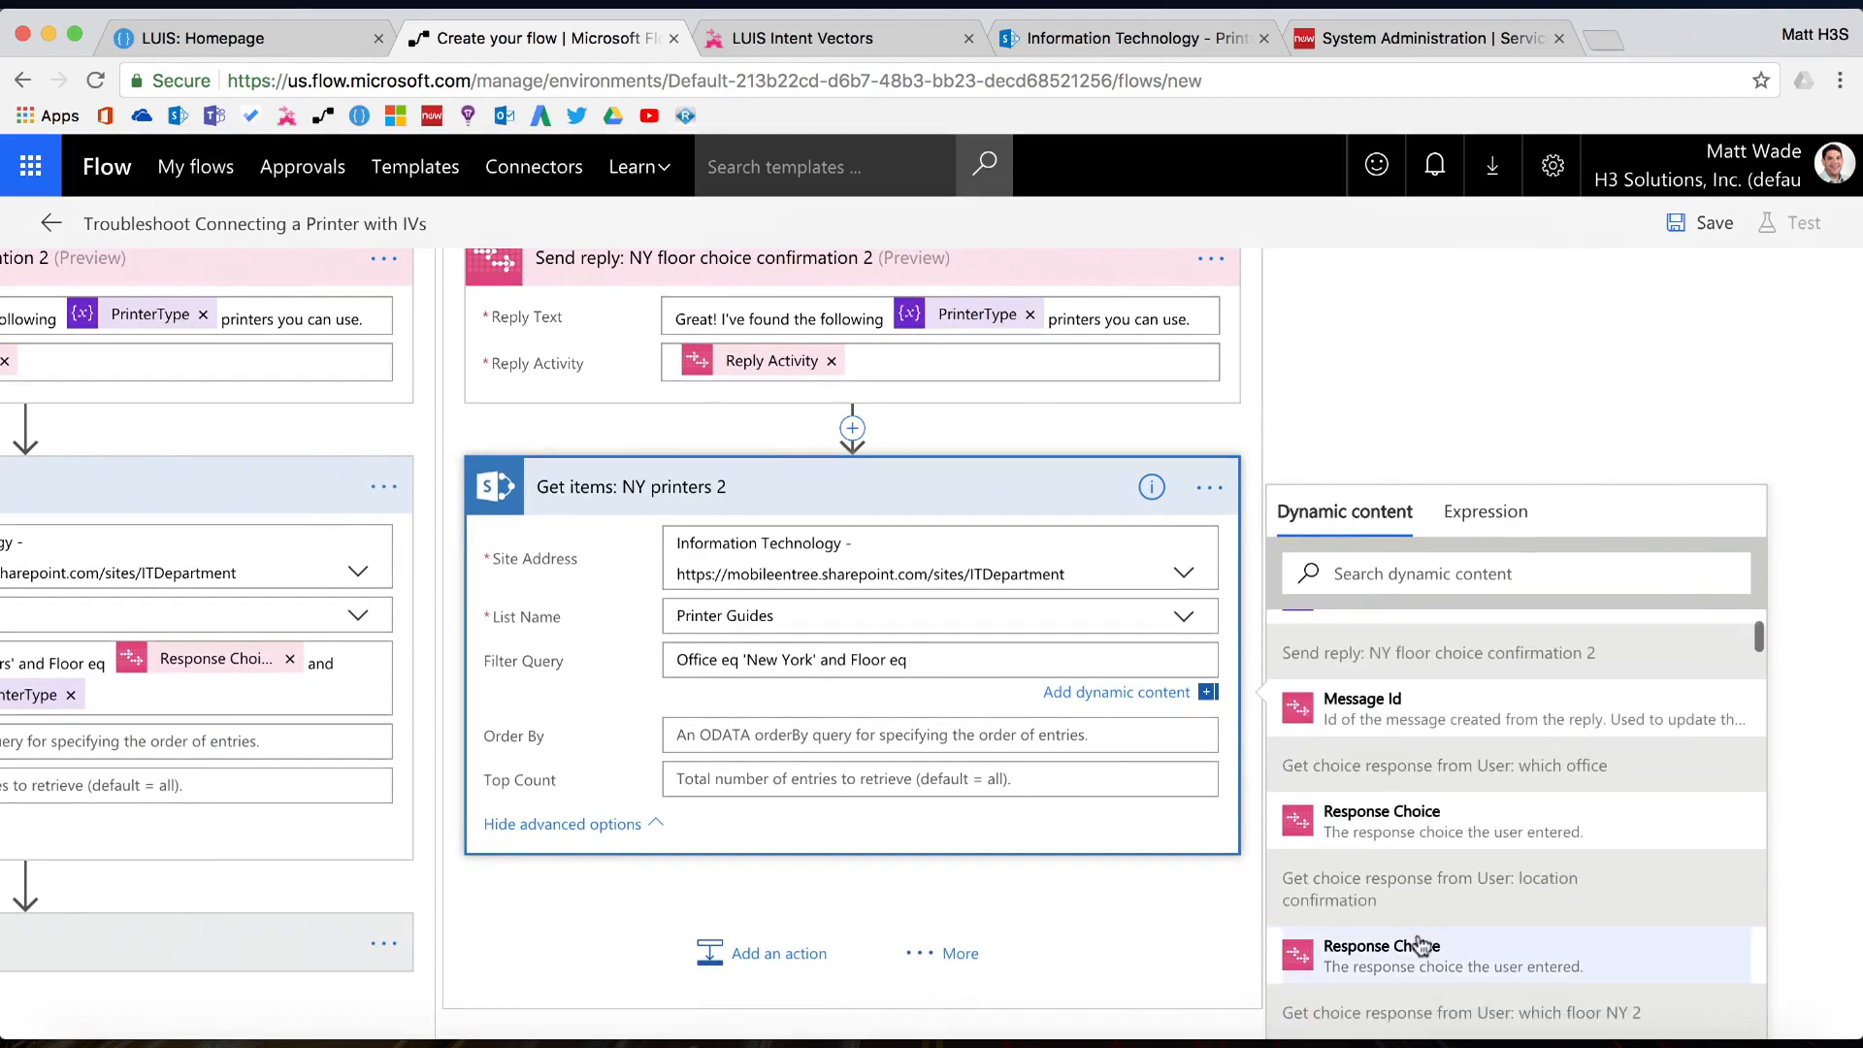
click(1413, 891)
text(and Chrome eq)
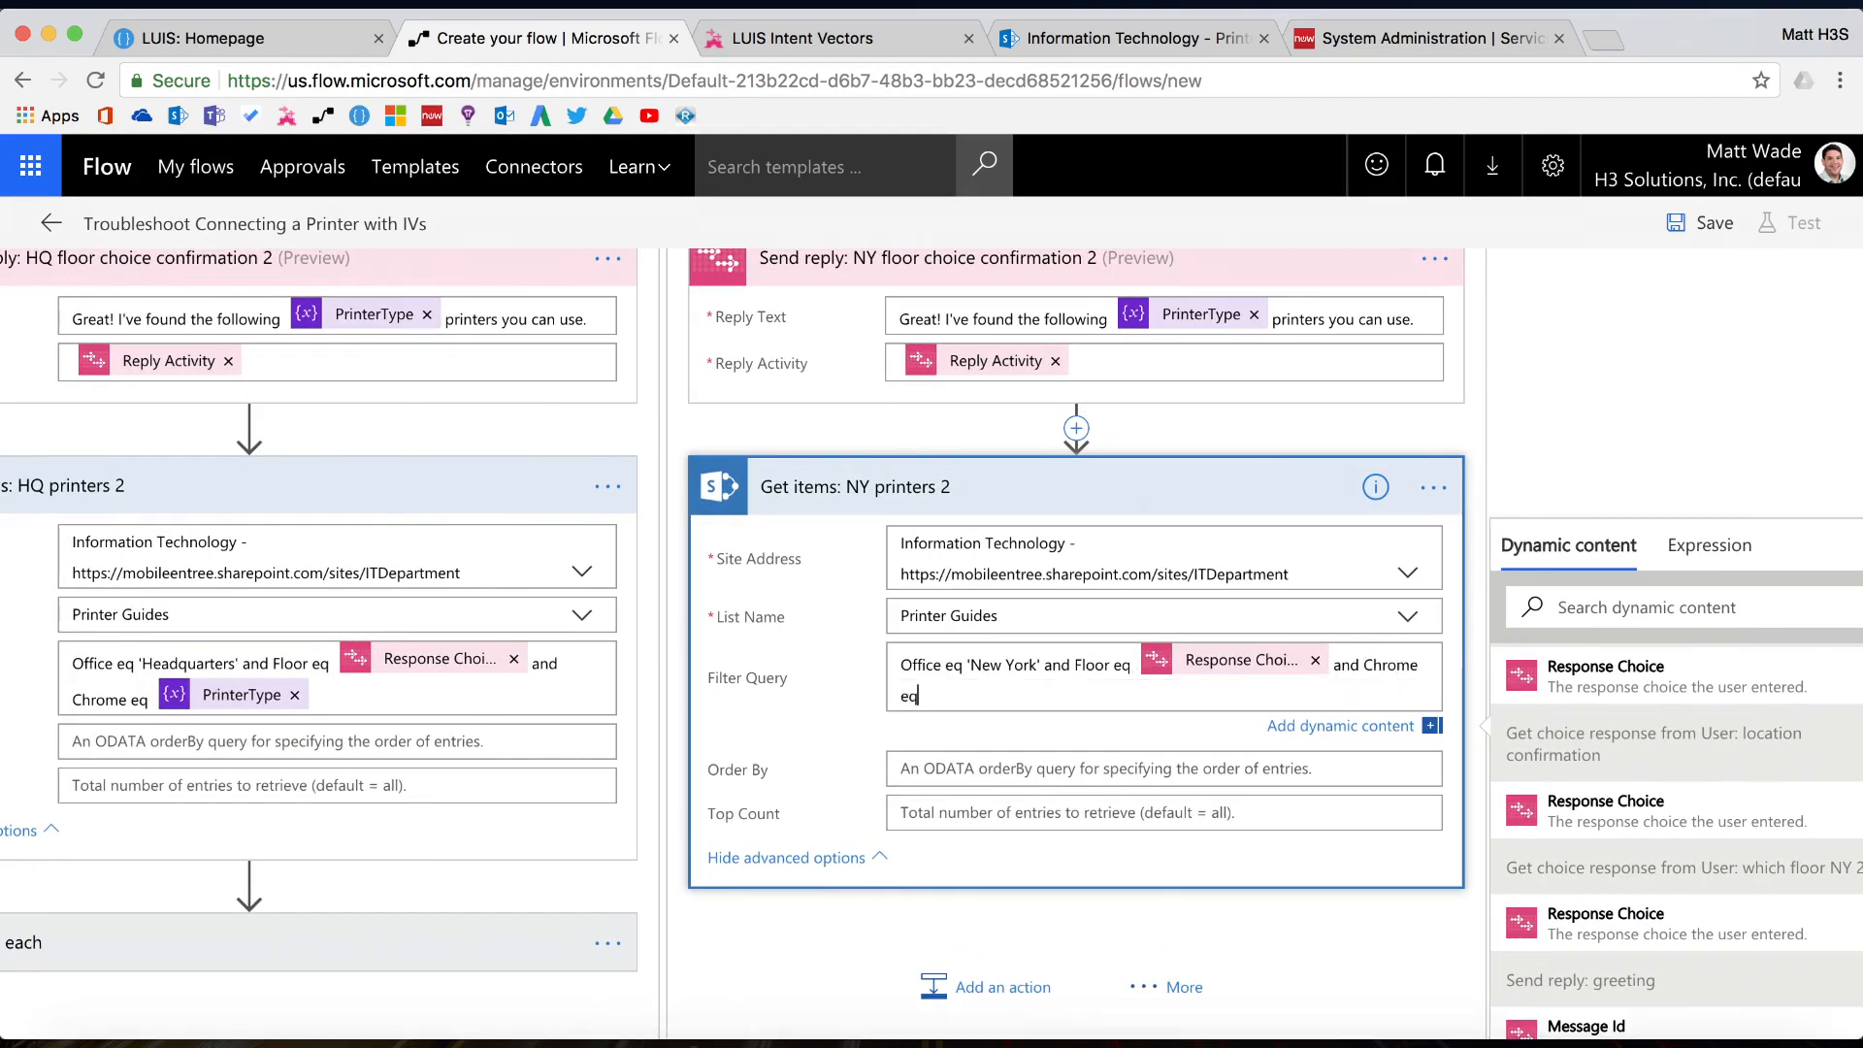
click(1116, 609)
text(print)
click(1083, 727)
scroll(1048, 491, left, 5)
click(1048, 490)
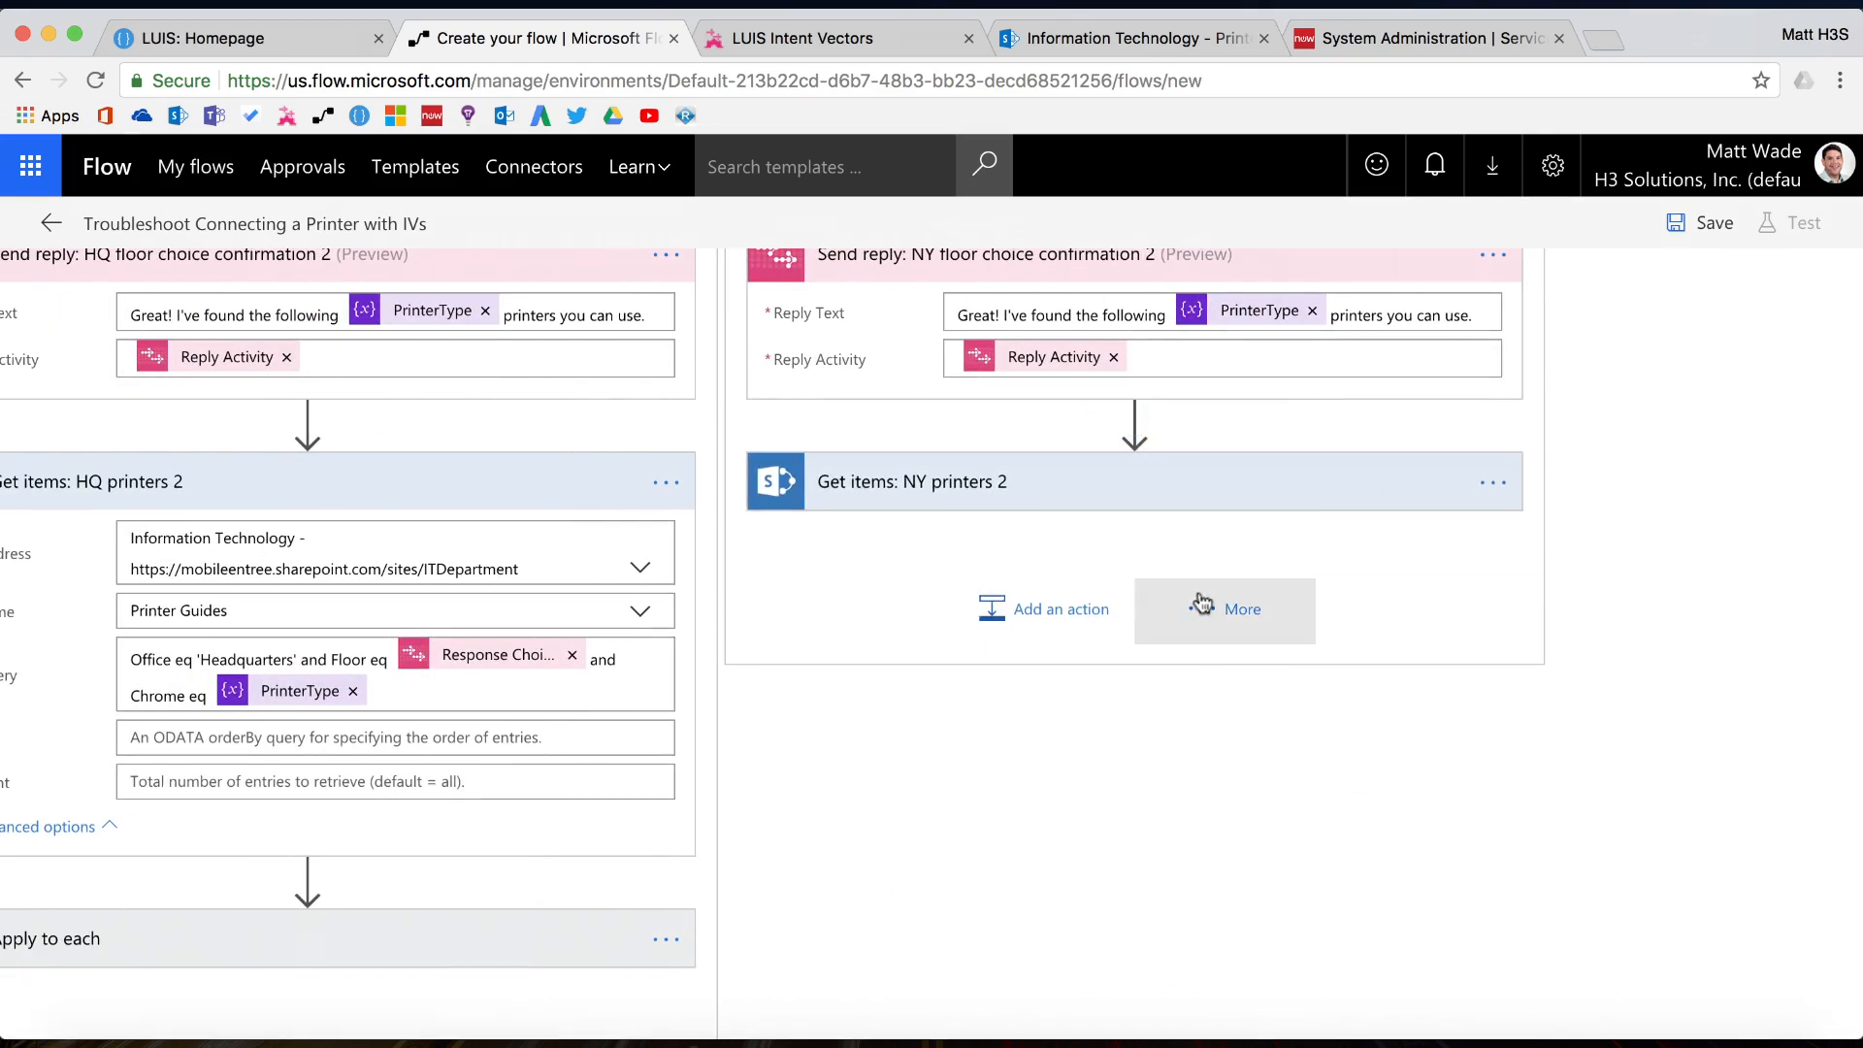
Add an apply to each loop after the New York Get items action, using that action's value list as input
click(1203, 604)
click(1399, 678)
click(562, 485)
scroll(998, 602, left, 1)
click(1669, 691)
Add an AtBot Logic Send reply action inside the New York loop and rename it "Send reply: NY printers 2"
click(1014, 804)
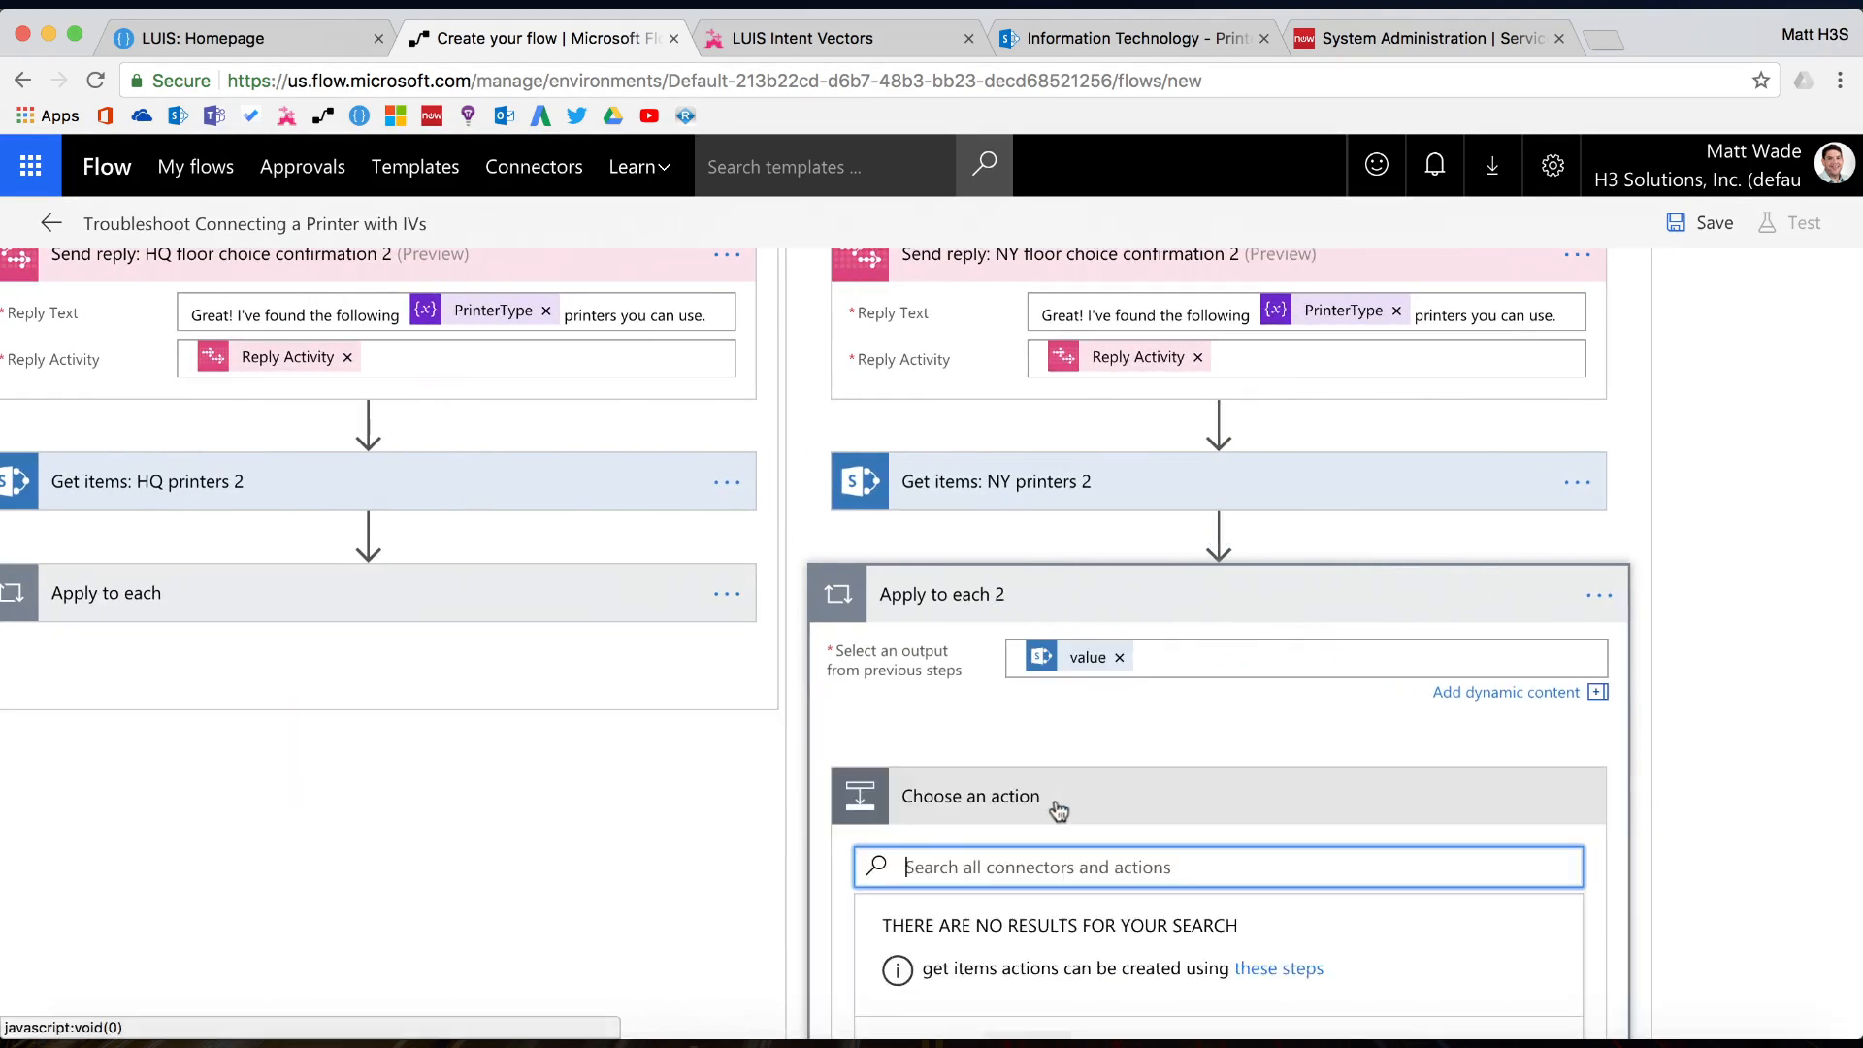
text(send reply)
scroll(1046, 851, down, 3)
click(1101, 1004)
scroll(1358, 505, right, 3)
click(1374, 508)
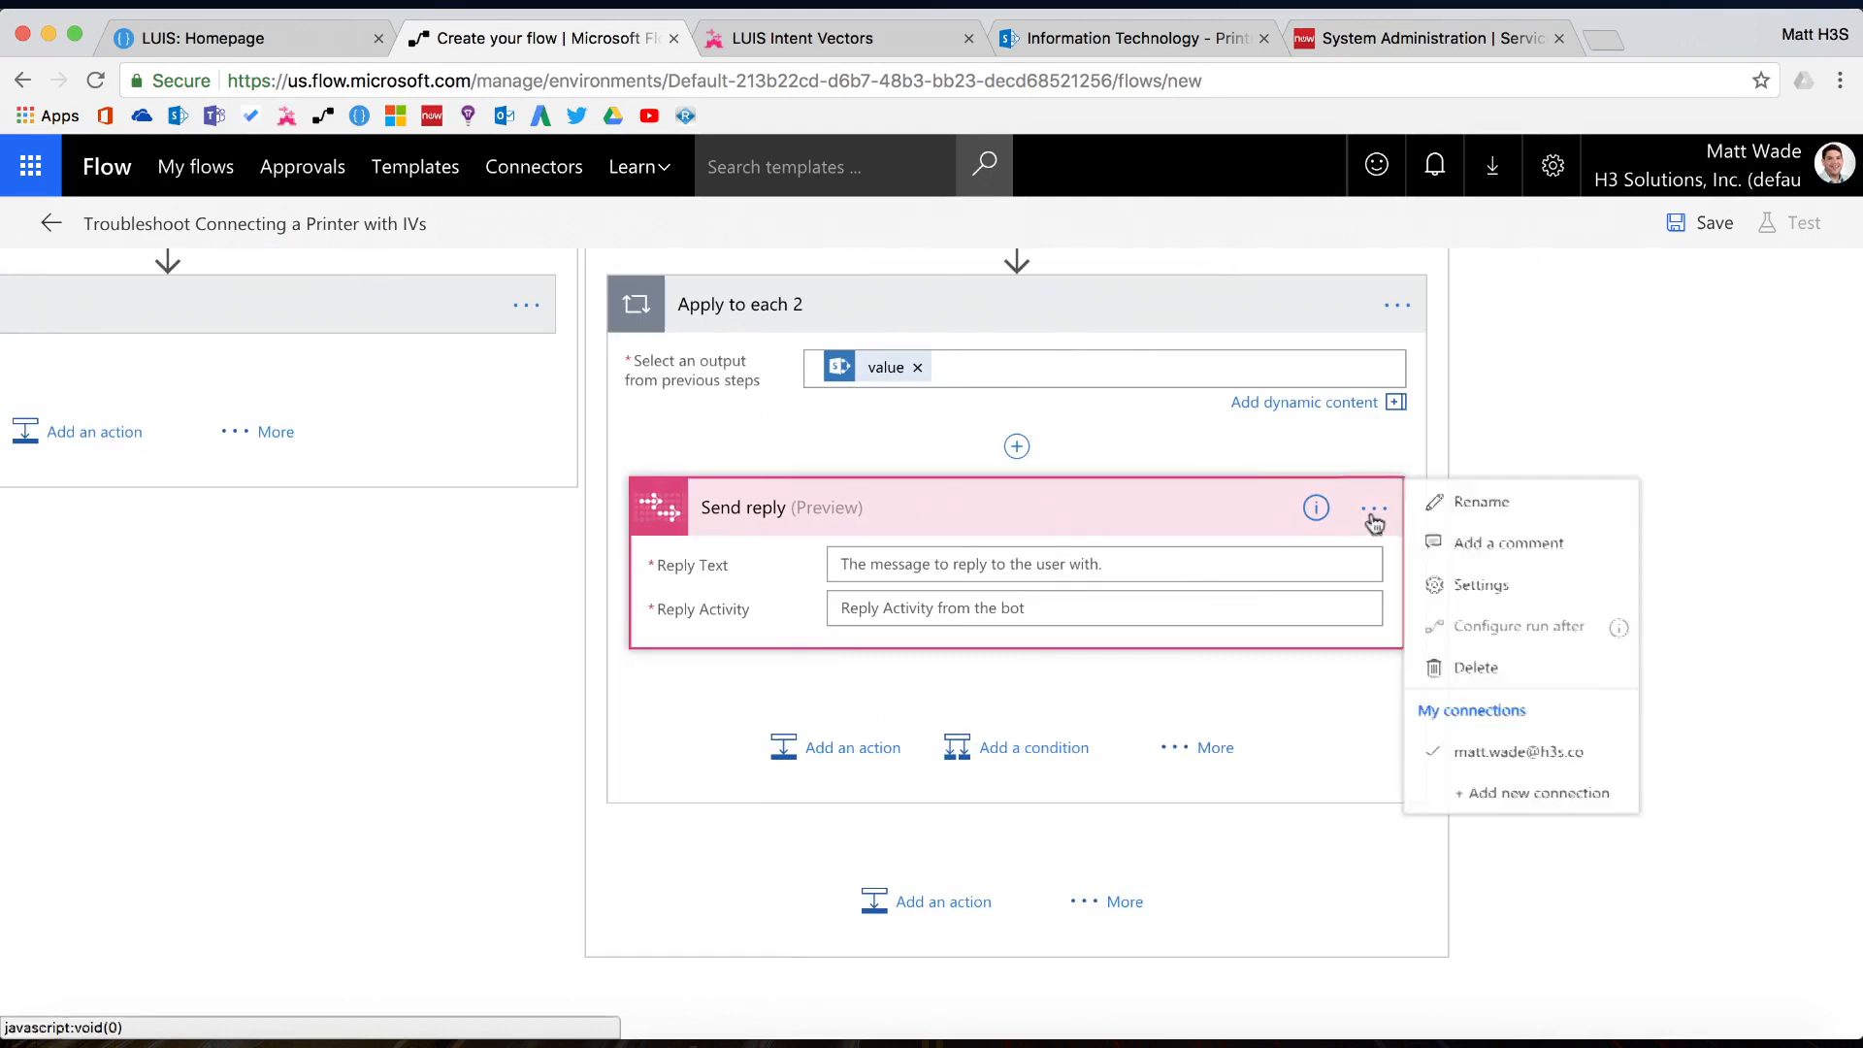
click(1481, 495)
text(: NY printers 2)
Compose the New York printers reply as "Title is a Chrome Value printer on floor Floor Value." using the SharePoint fields
click(876, 563)
text(title)
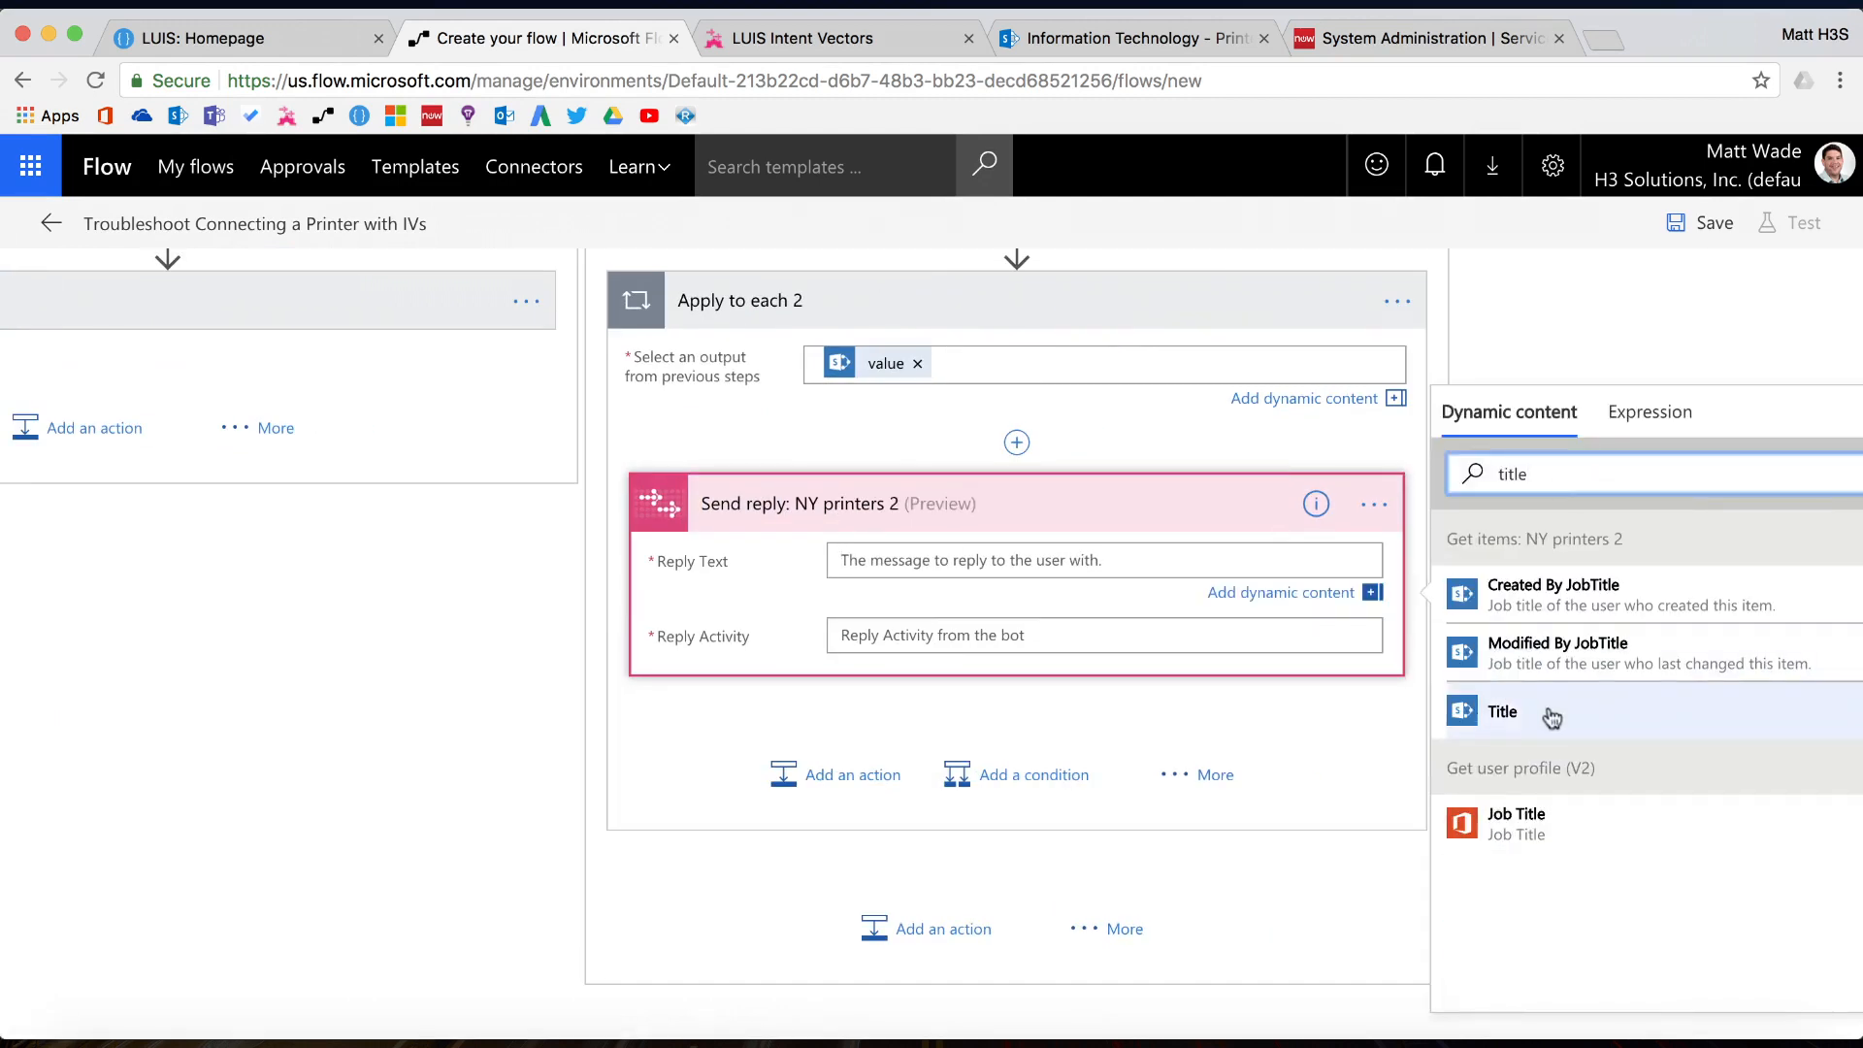
click(1563, 711)
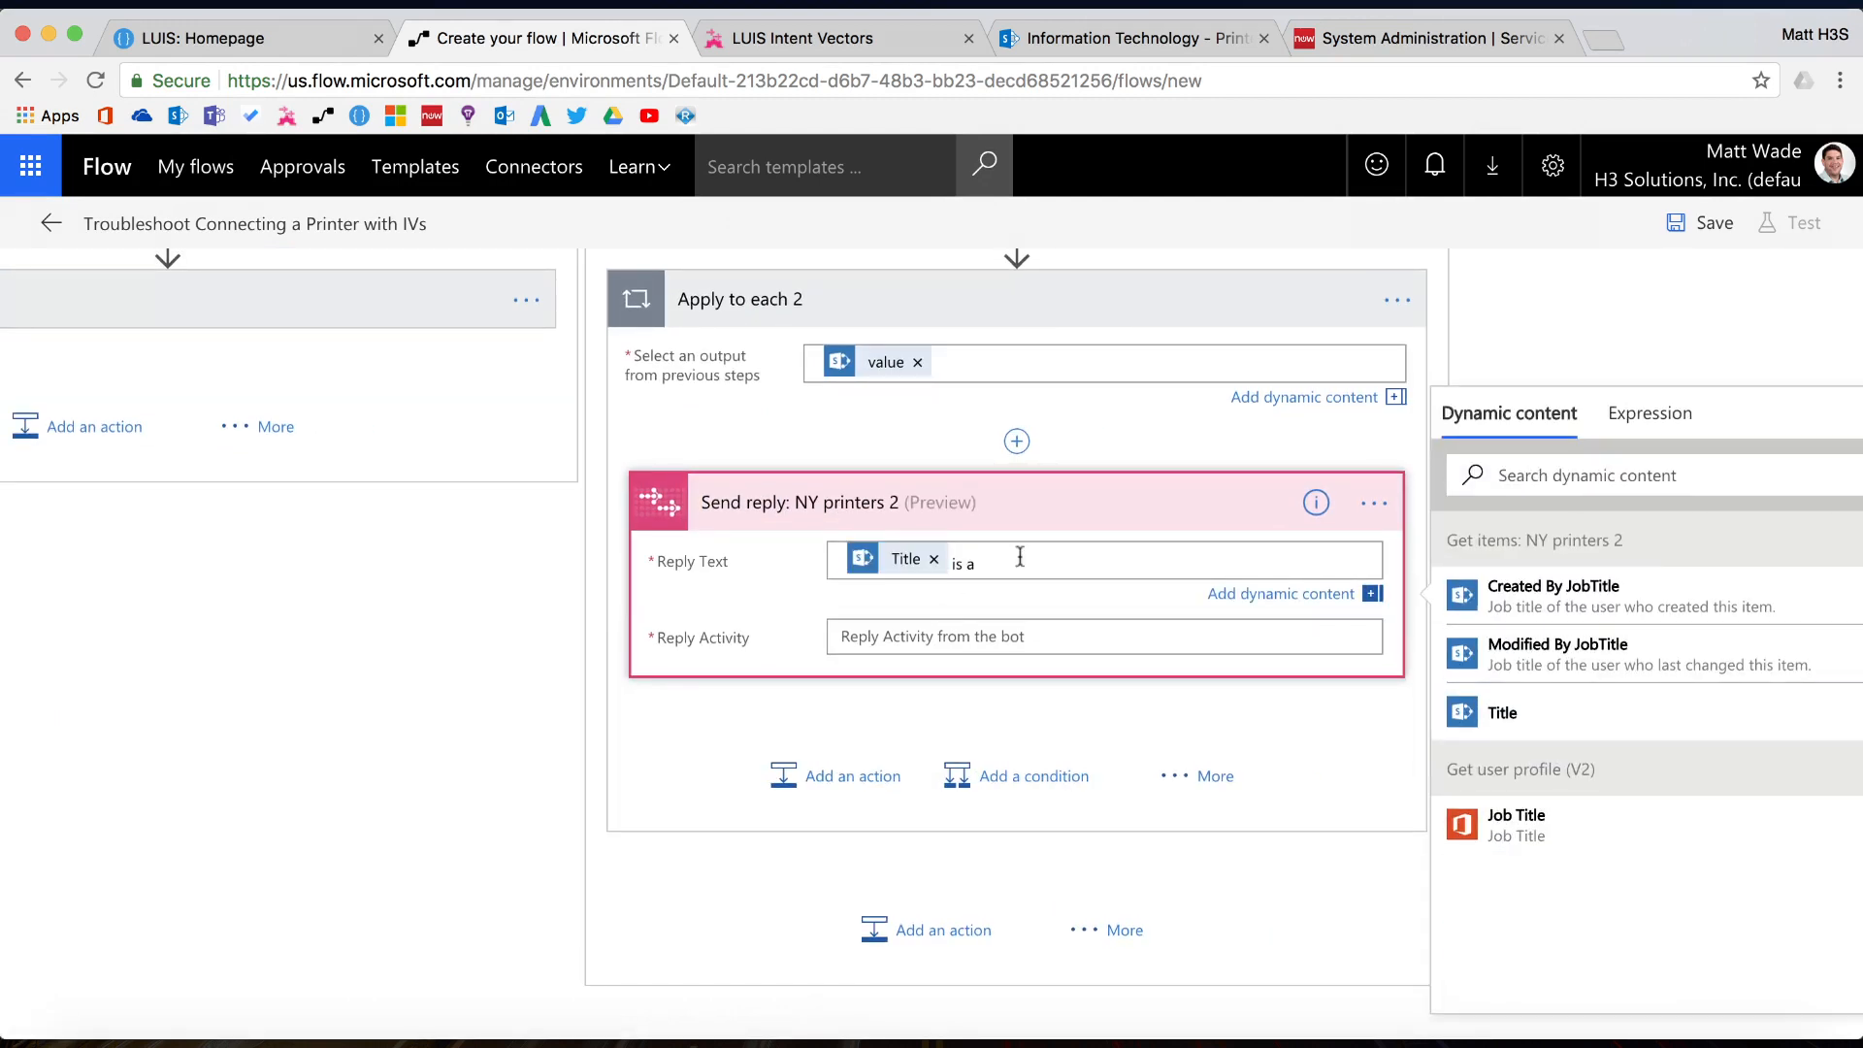
text(chrome)
click(1536, 595)
text(printer on floor)
click(1546, 475)
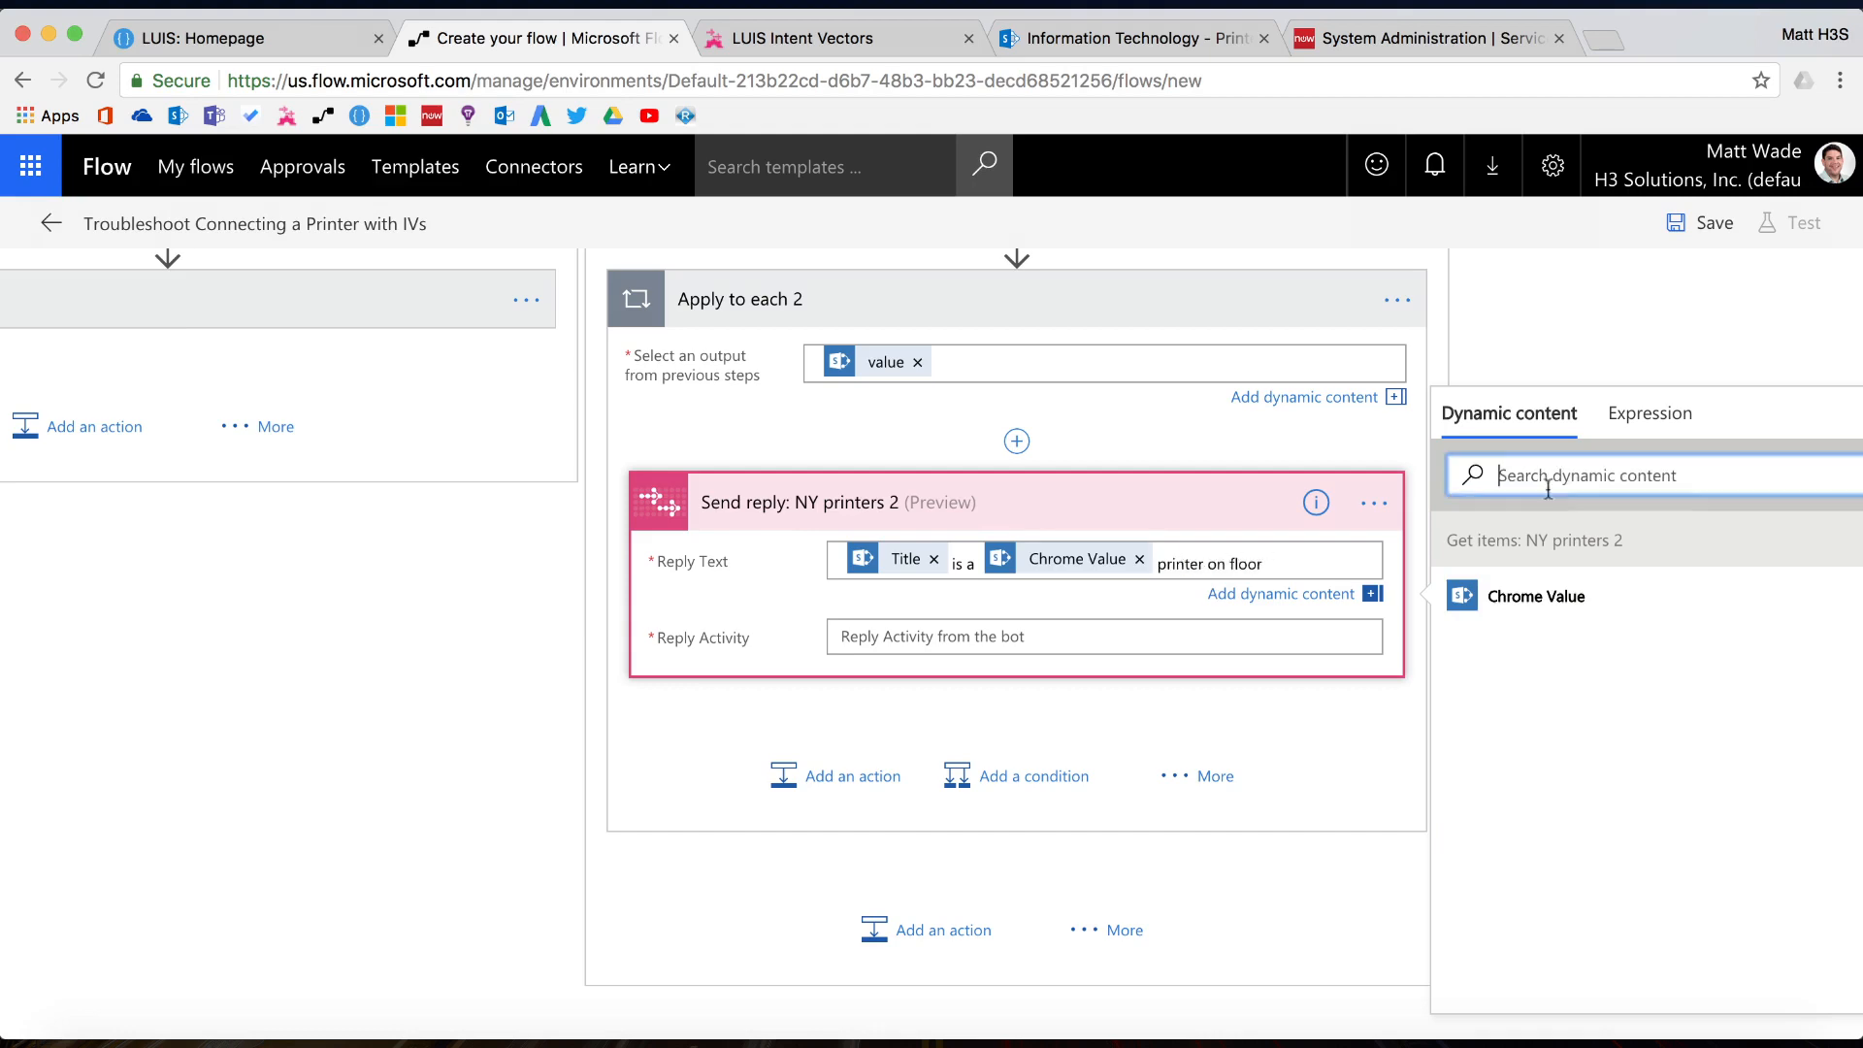
text(floor)
click(1528, 595)
text(.)
Fill the New York printers reply's Reply Activity with the Reply Activity dynamic value
click(1607, 555)
text(reply)
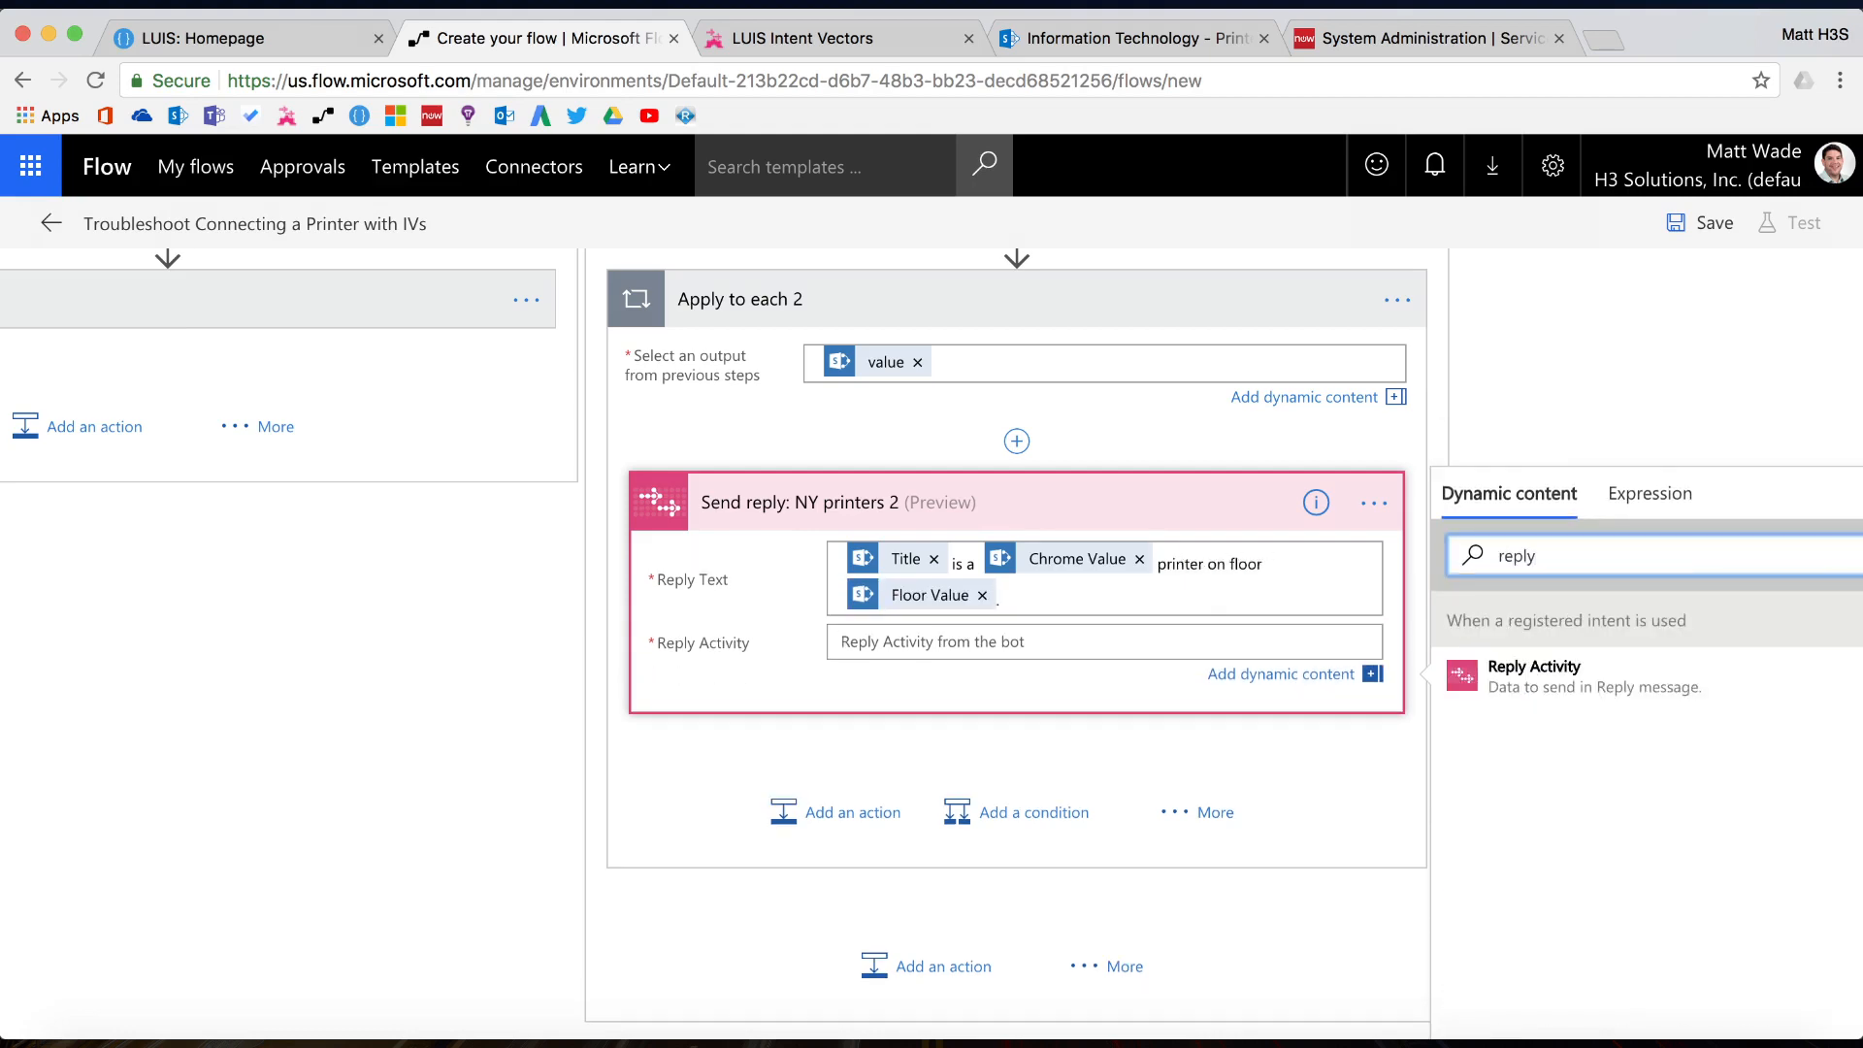
click(1552, 684)
Add a third case to Switch 3 that matches when the choice equals London
click(1144, 300)
click(1430, 415)
click(773, 483)
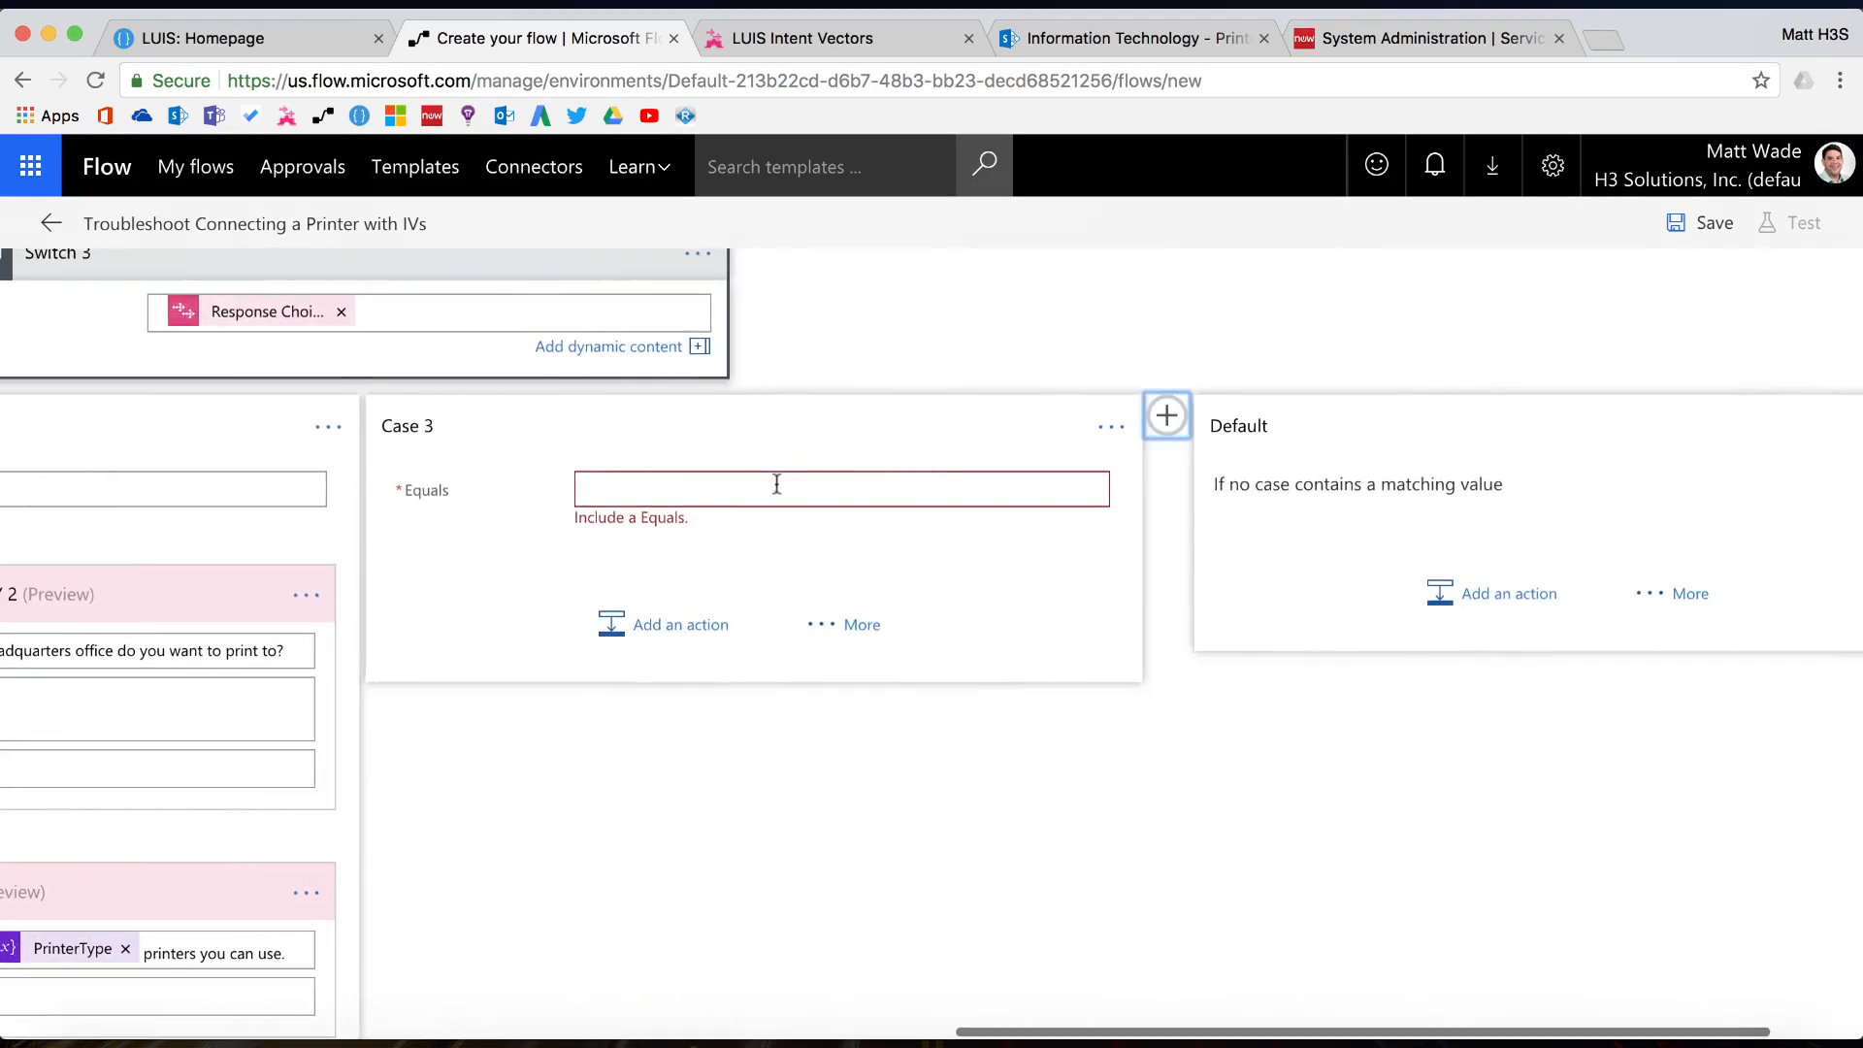
text(London)
Replace Headquarters with New York in the New York floor question's message and copy the message text
scroll(773, 534, left, 4)
double_click(411, 648)
text(New York)
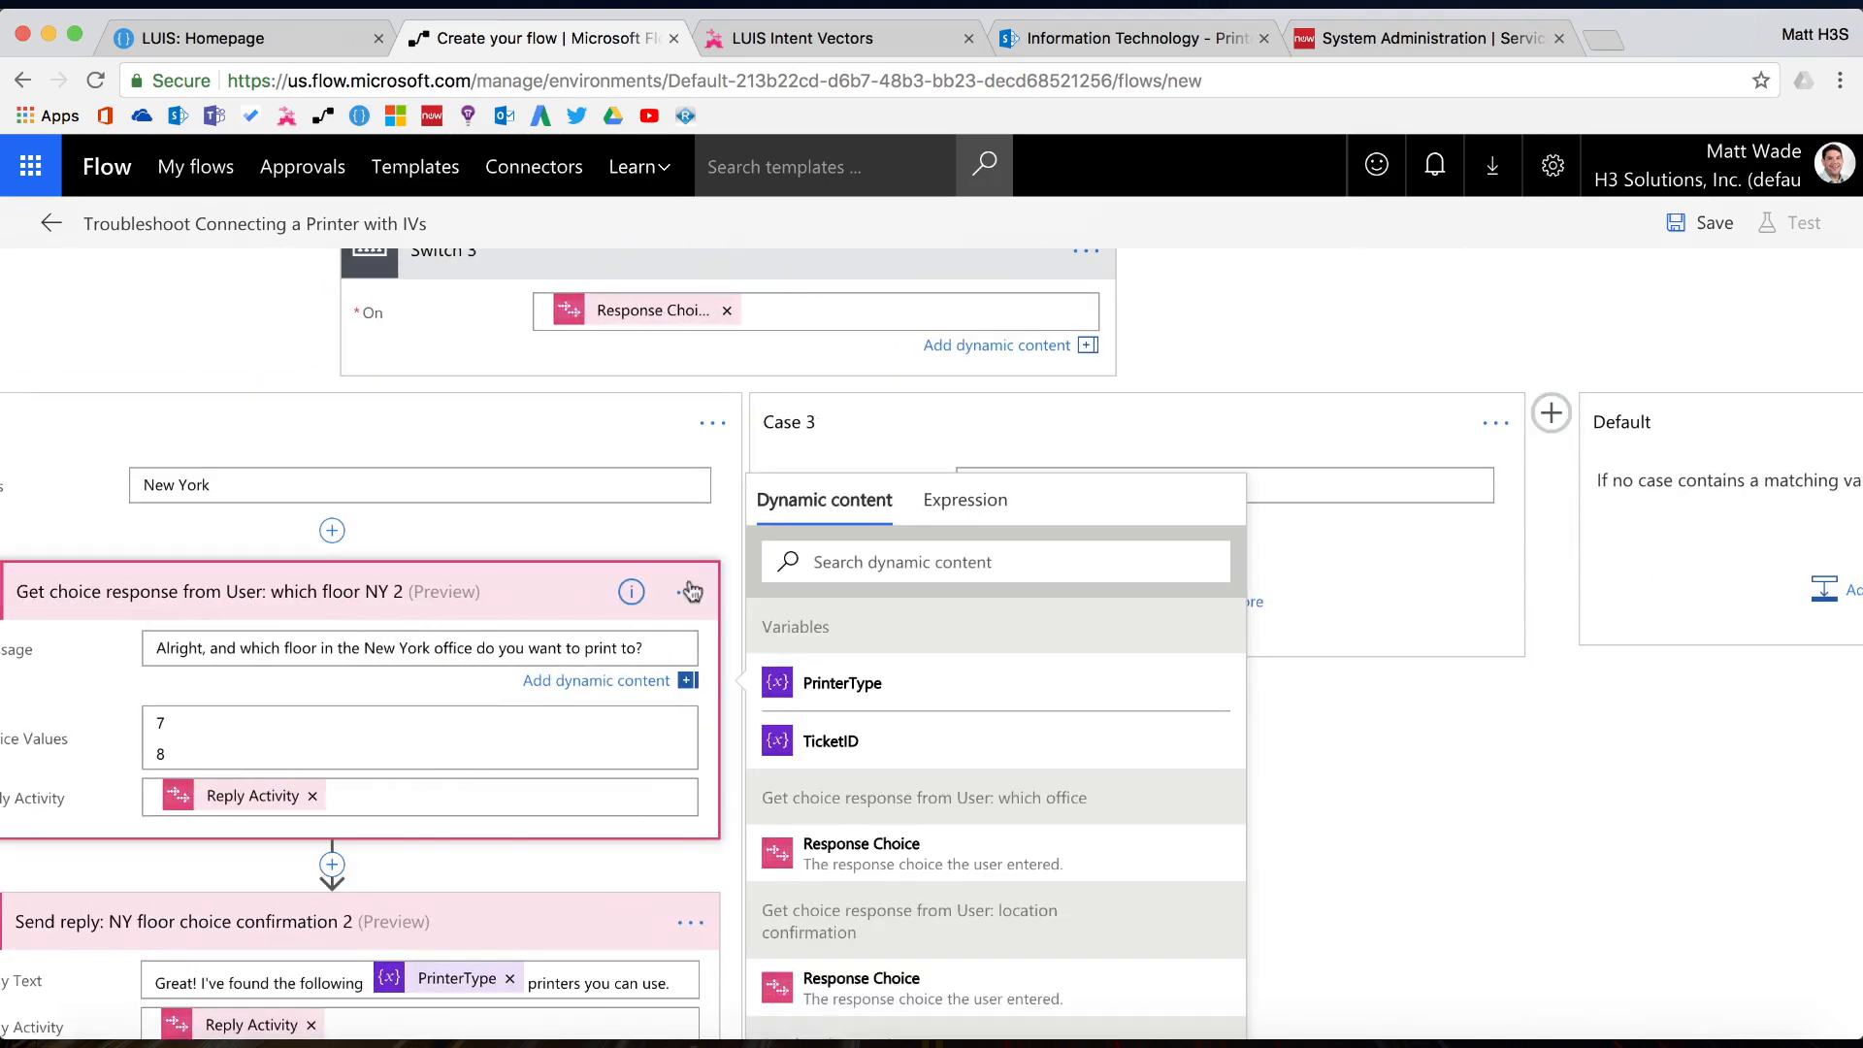
click(729, 544)
drag(648, 648, 239, 648)
click(730, 543)
Add a Get choice response action to the London case and rename it "Get choice response from User: which floor London 2"
click(1048, 611)
text(get choice)
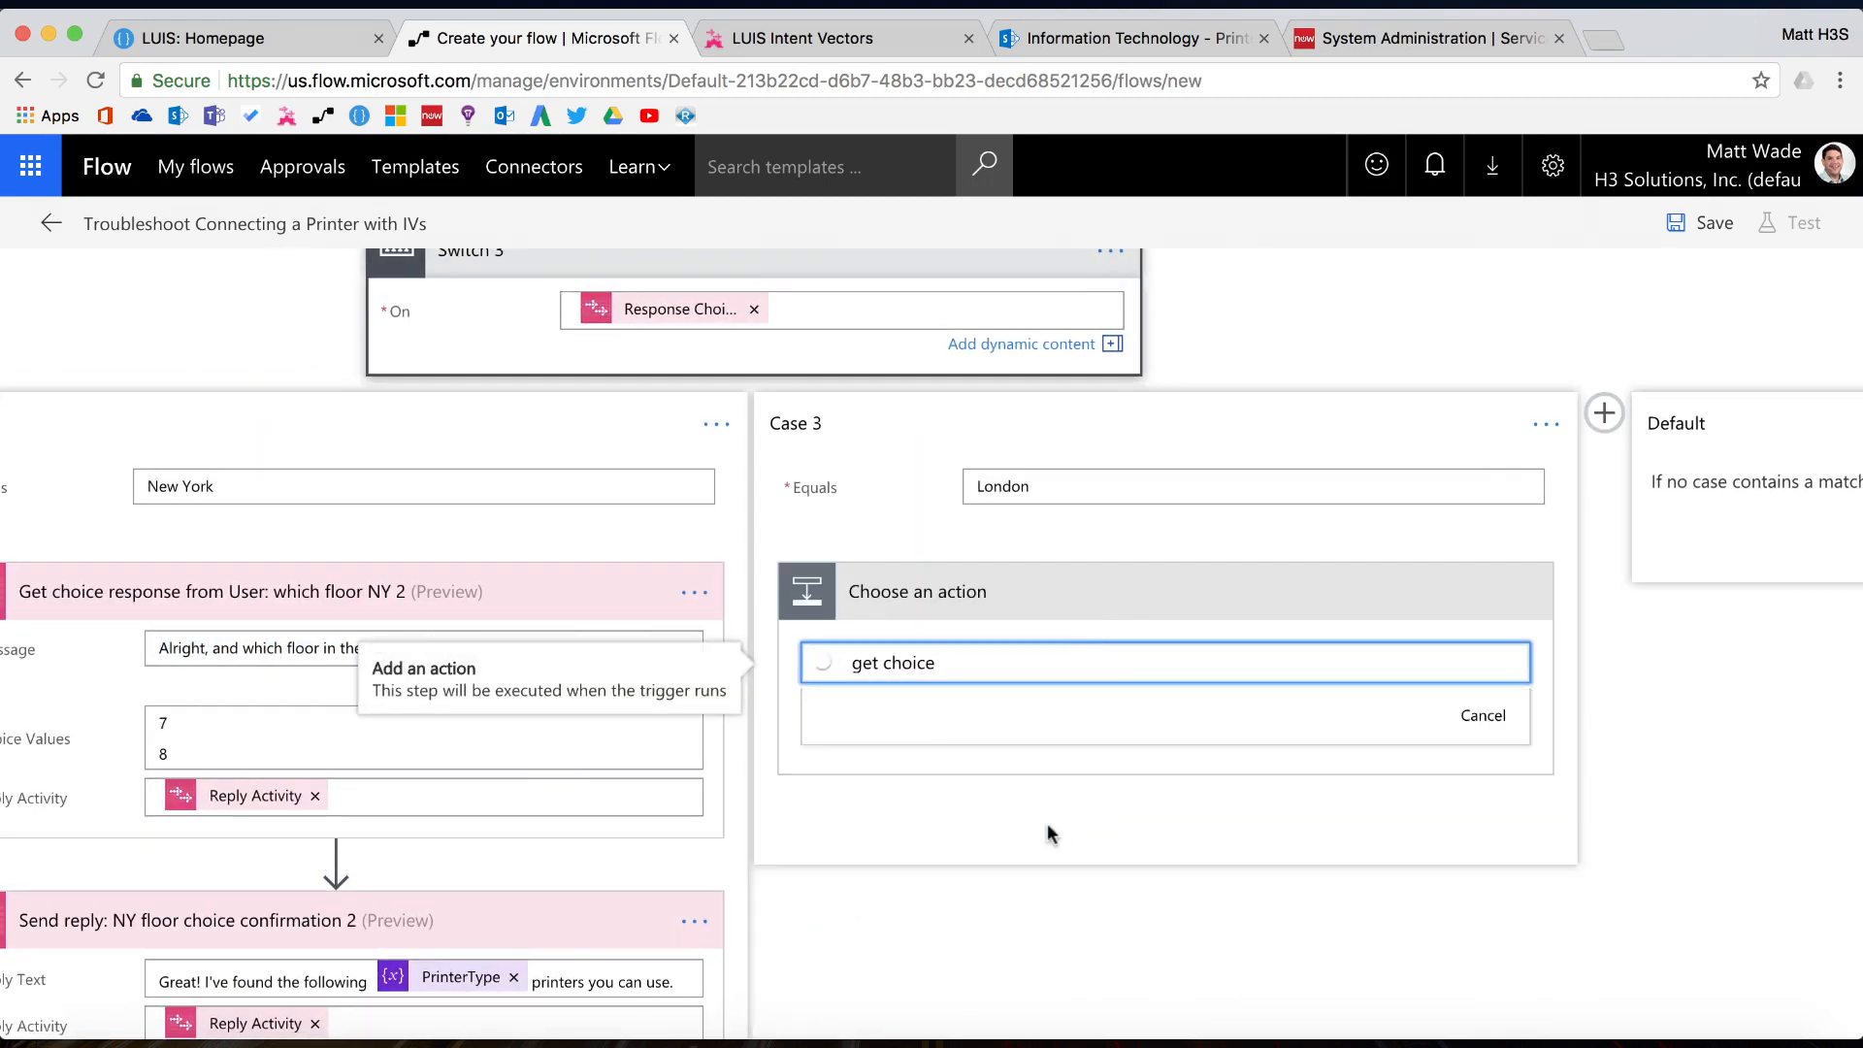
click(1048, 823)
click(1515, 463)
click(1616, 457)
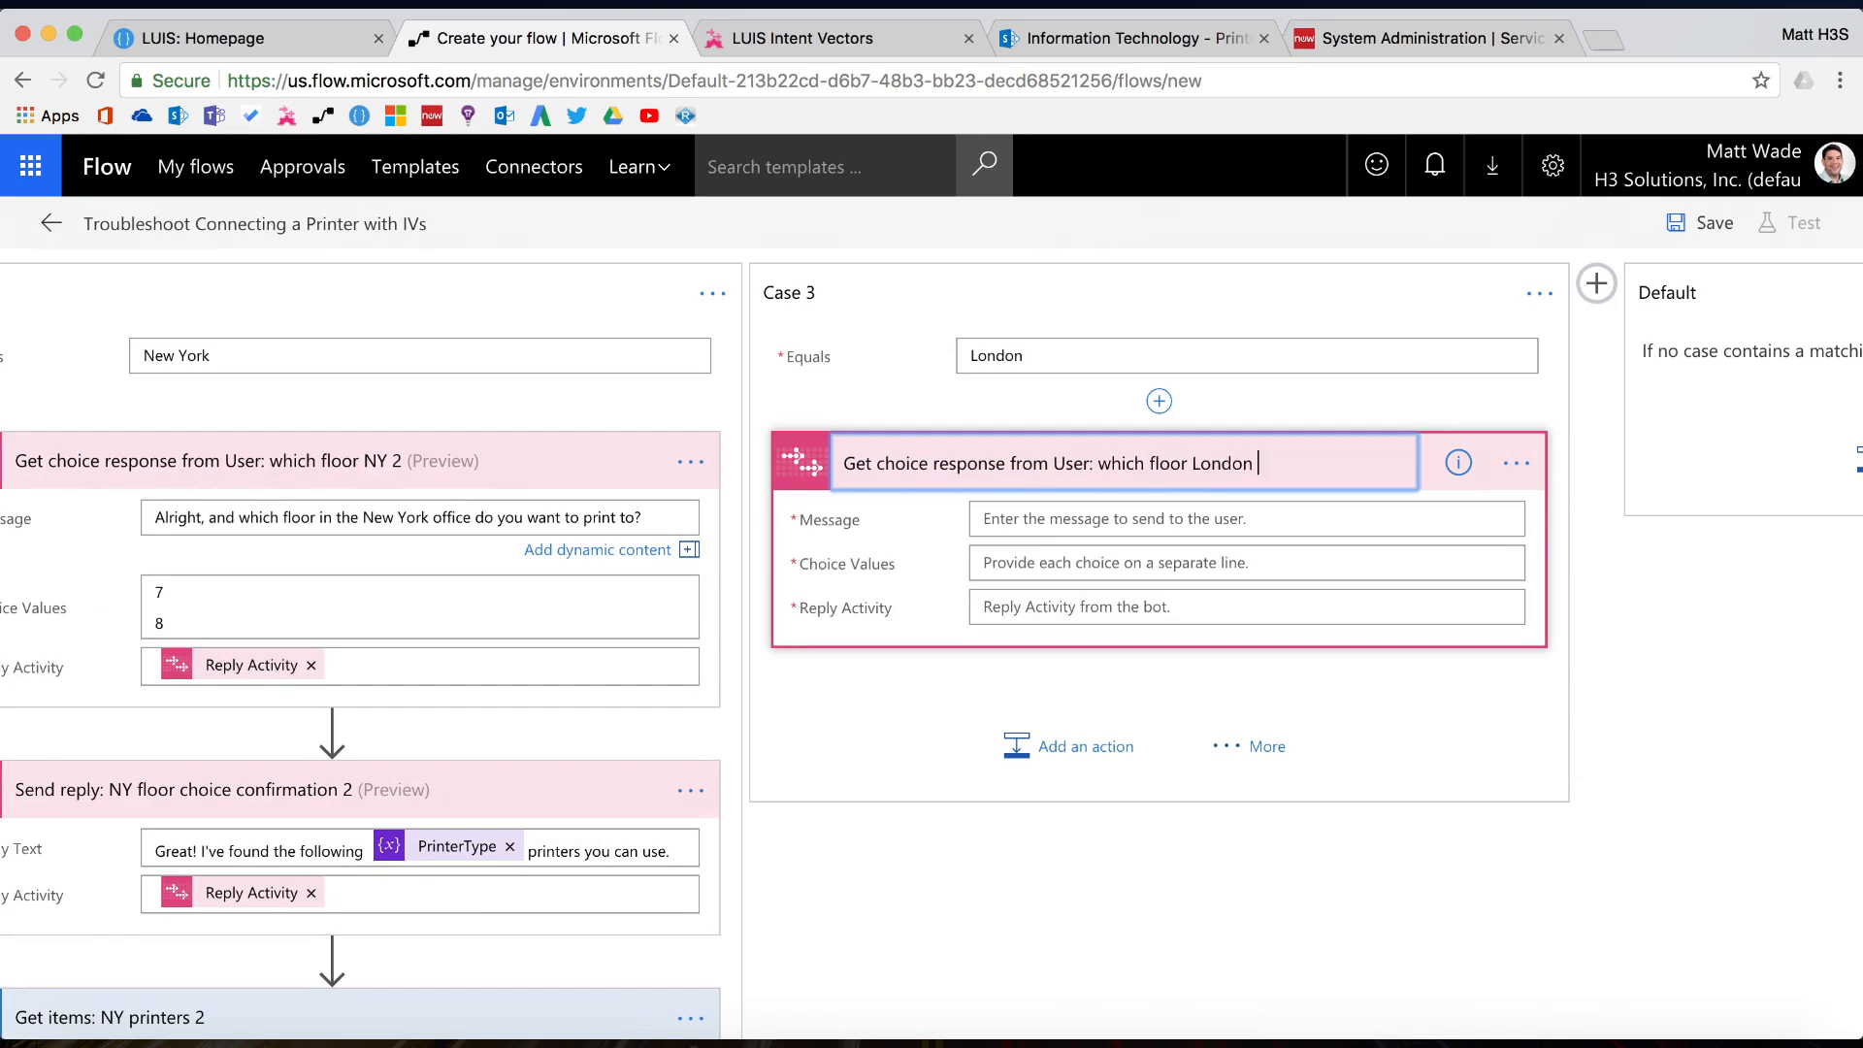
text(2)
Set the London question to "Alright, and which floor in the London office do you want to print to?" with choices 5 and 6 on separate lines
click(1168, 514)
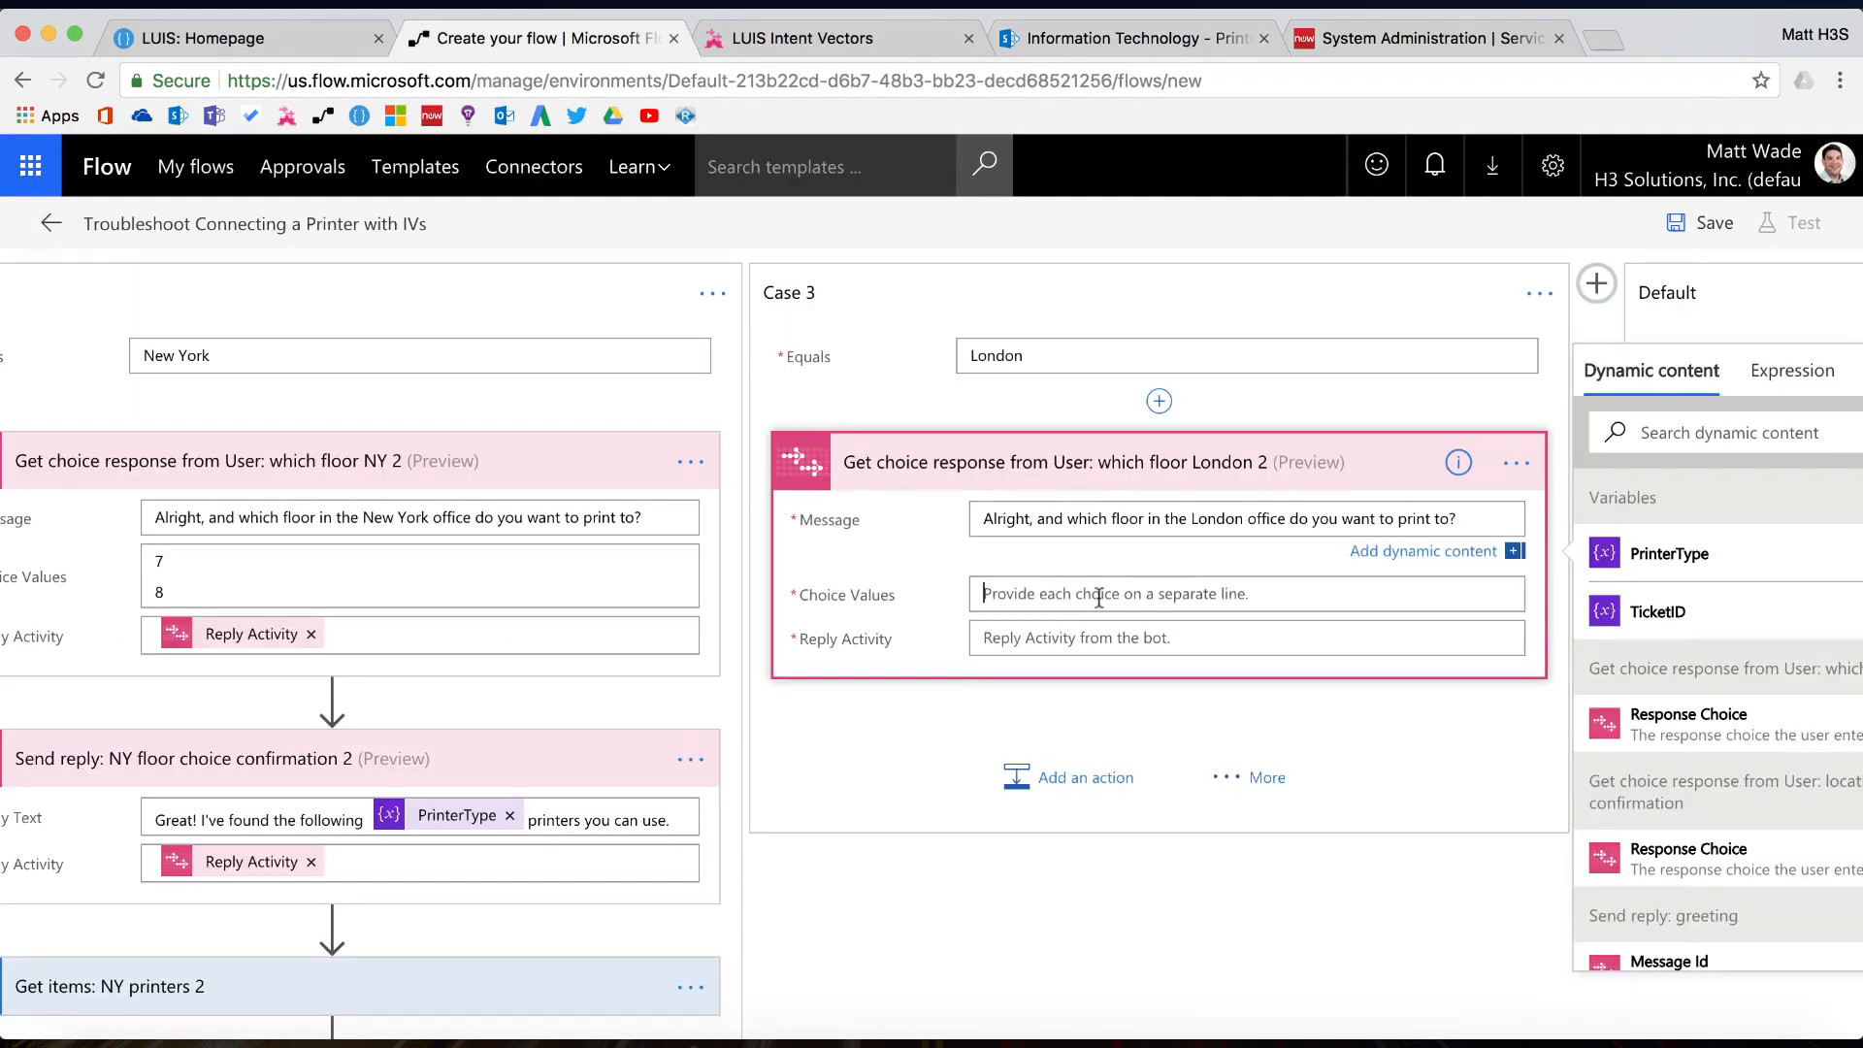
text(5)
key(Return)
text(6)
Fill the London floor question's Reply Activity with the Reply Activity dynamic value
click(1168, 666)
click(1698, 547)
text(reply ac)
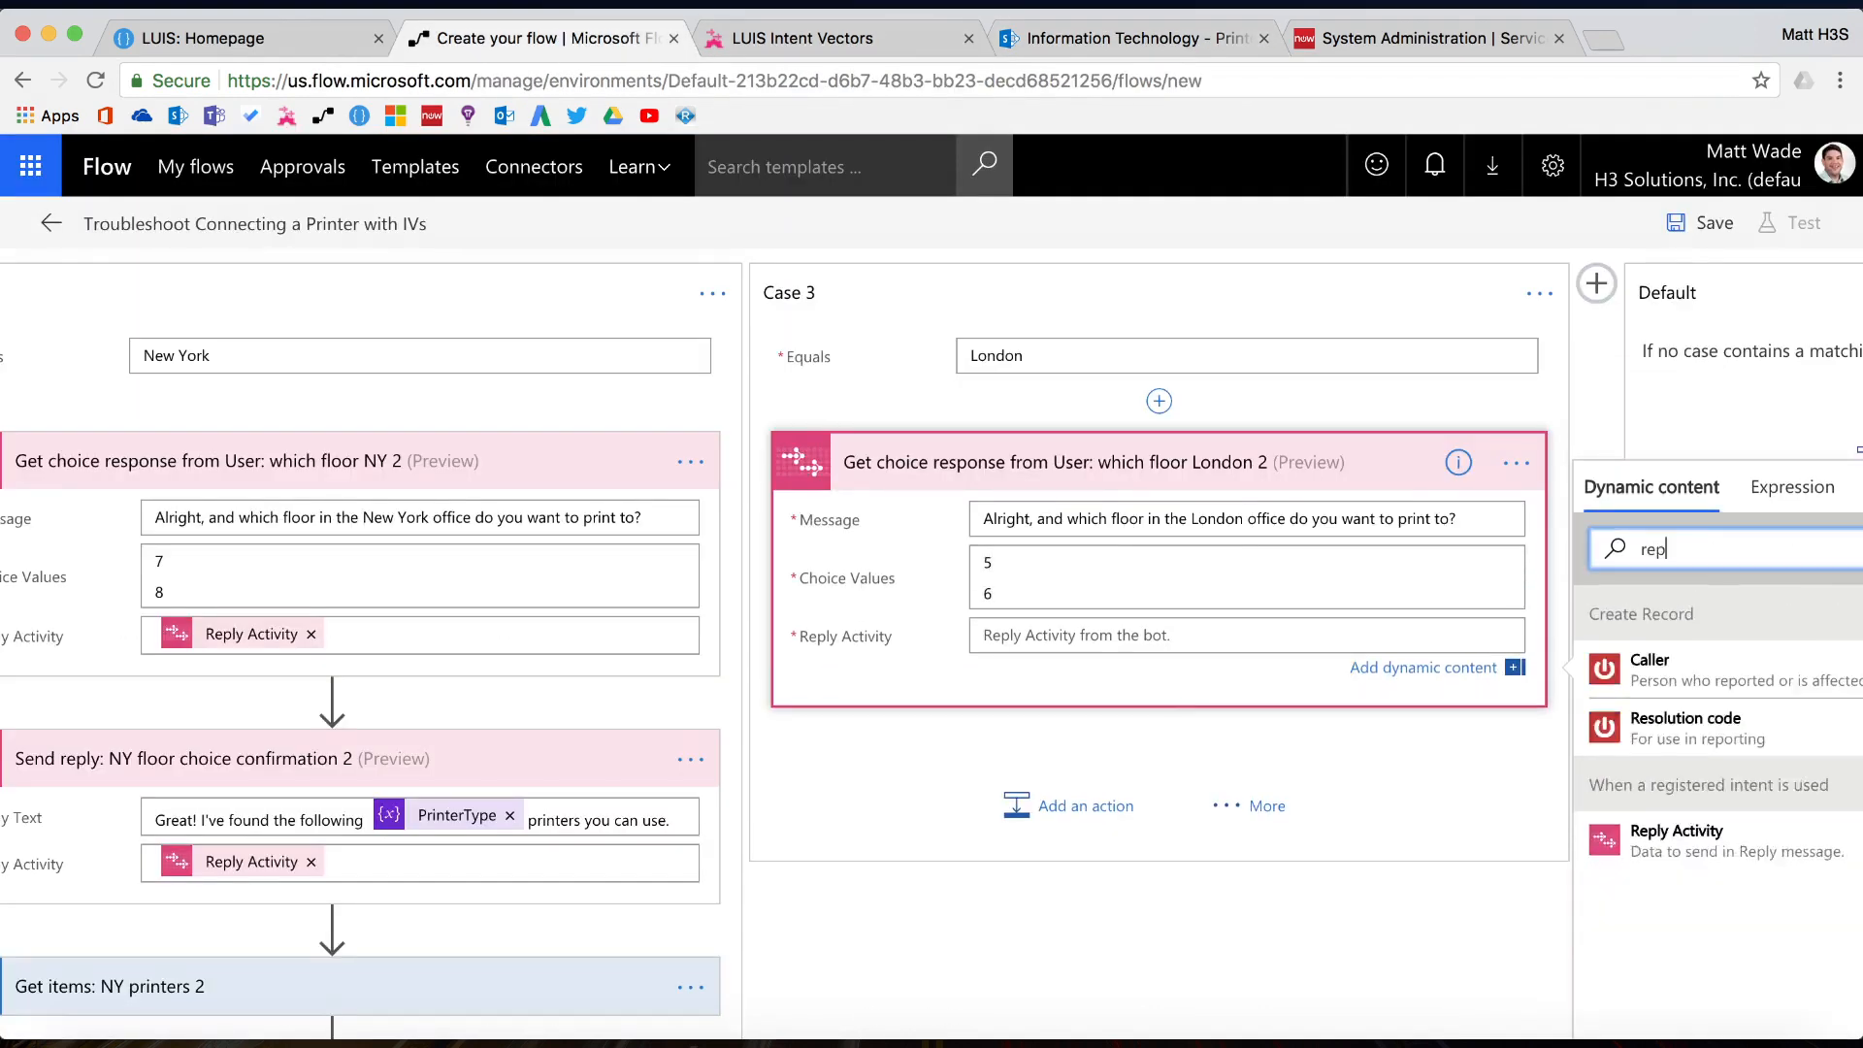
click(1688, 670)
Add a Send reply action below the London floor question and rename it "Send reply: London floor choice confirmation 2"
click(1085, 806)
click(1057, 715)
text(send reply)
scroll(1029, 723, down, 3)
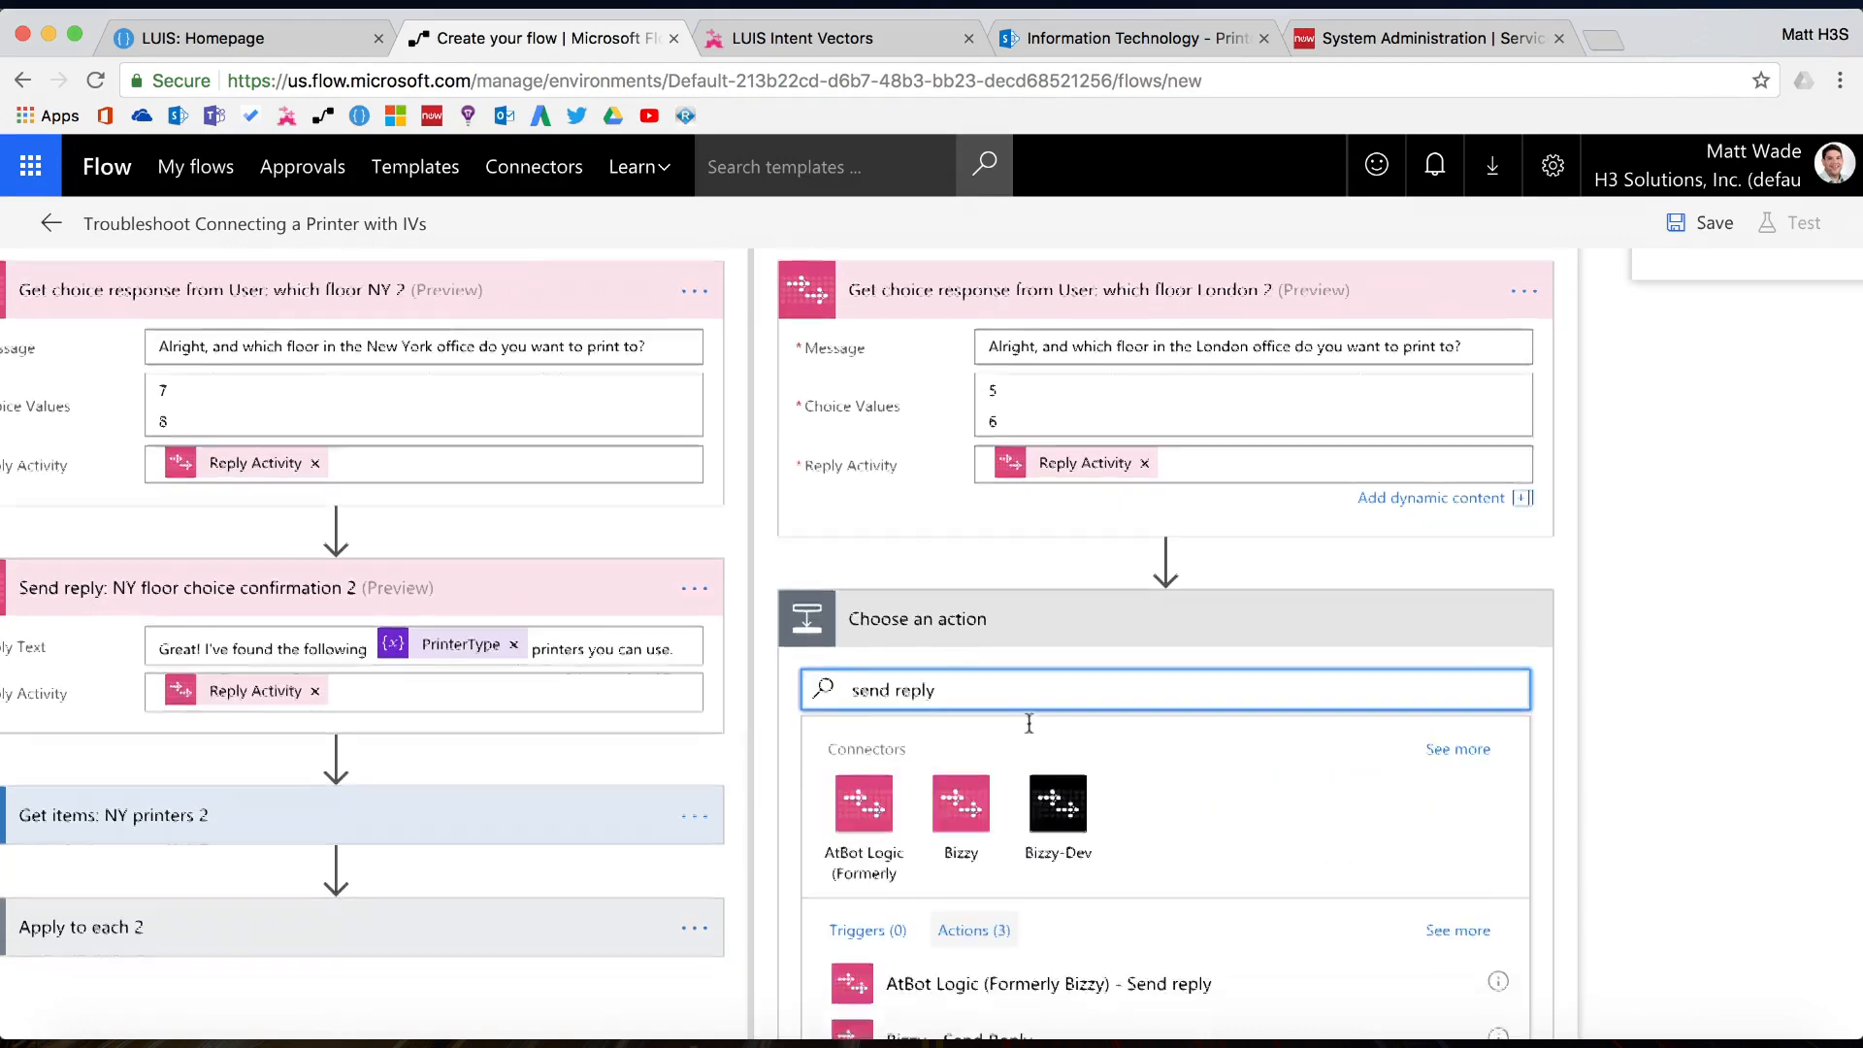
click(1040, 742)
click(1516, 494)
click(1628, 489)
text(: )
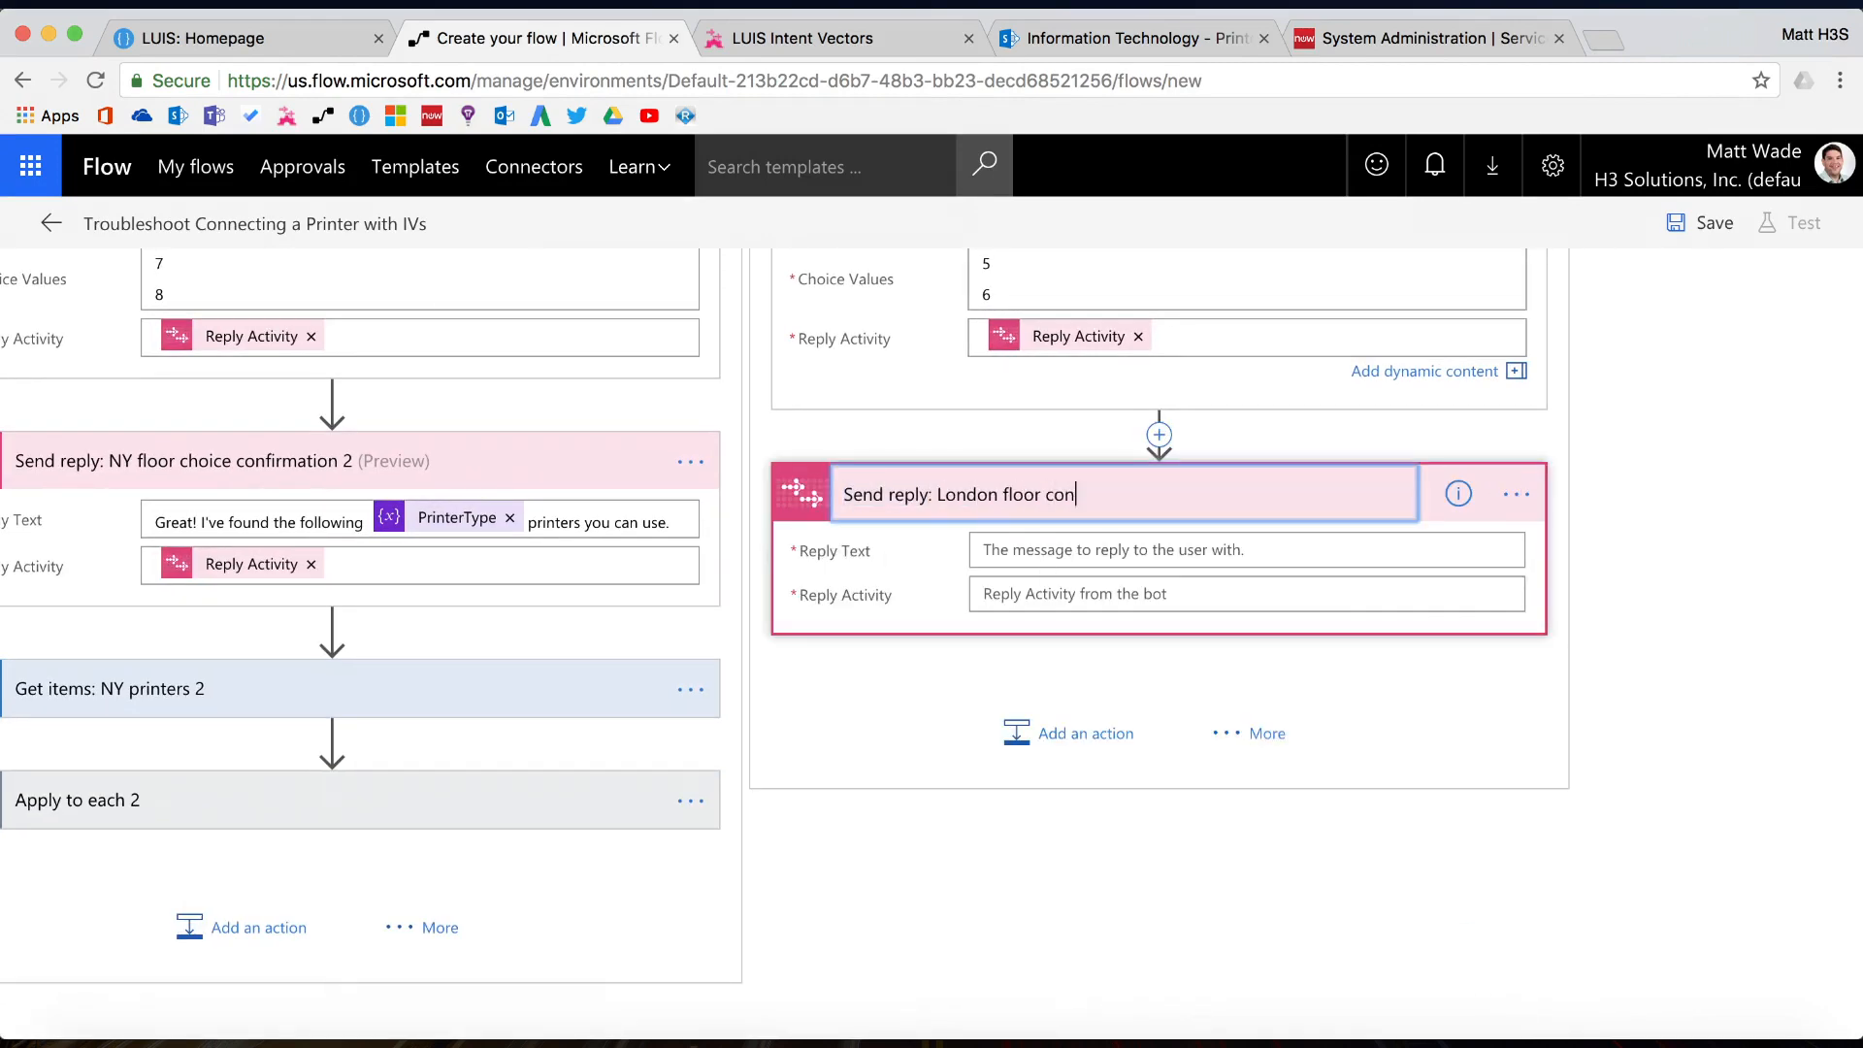
text(London floor choice confirmation 2)
Set the London confirmation's text to "Great! I've found the following PrinterType printers you can use." with the PrinterType variable, and insert its Reply Activity value
key(Tab)
text(Great! I've found the fo)
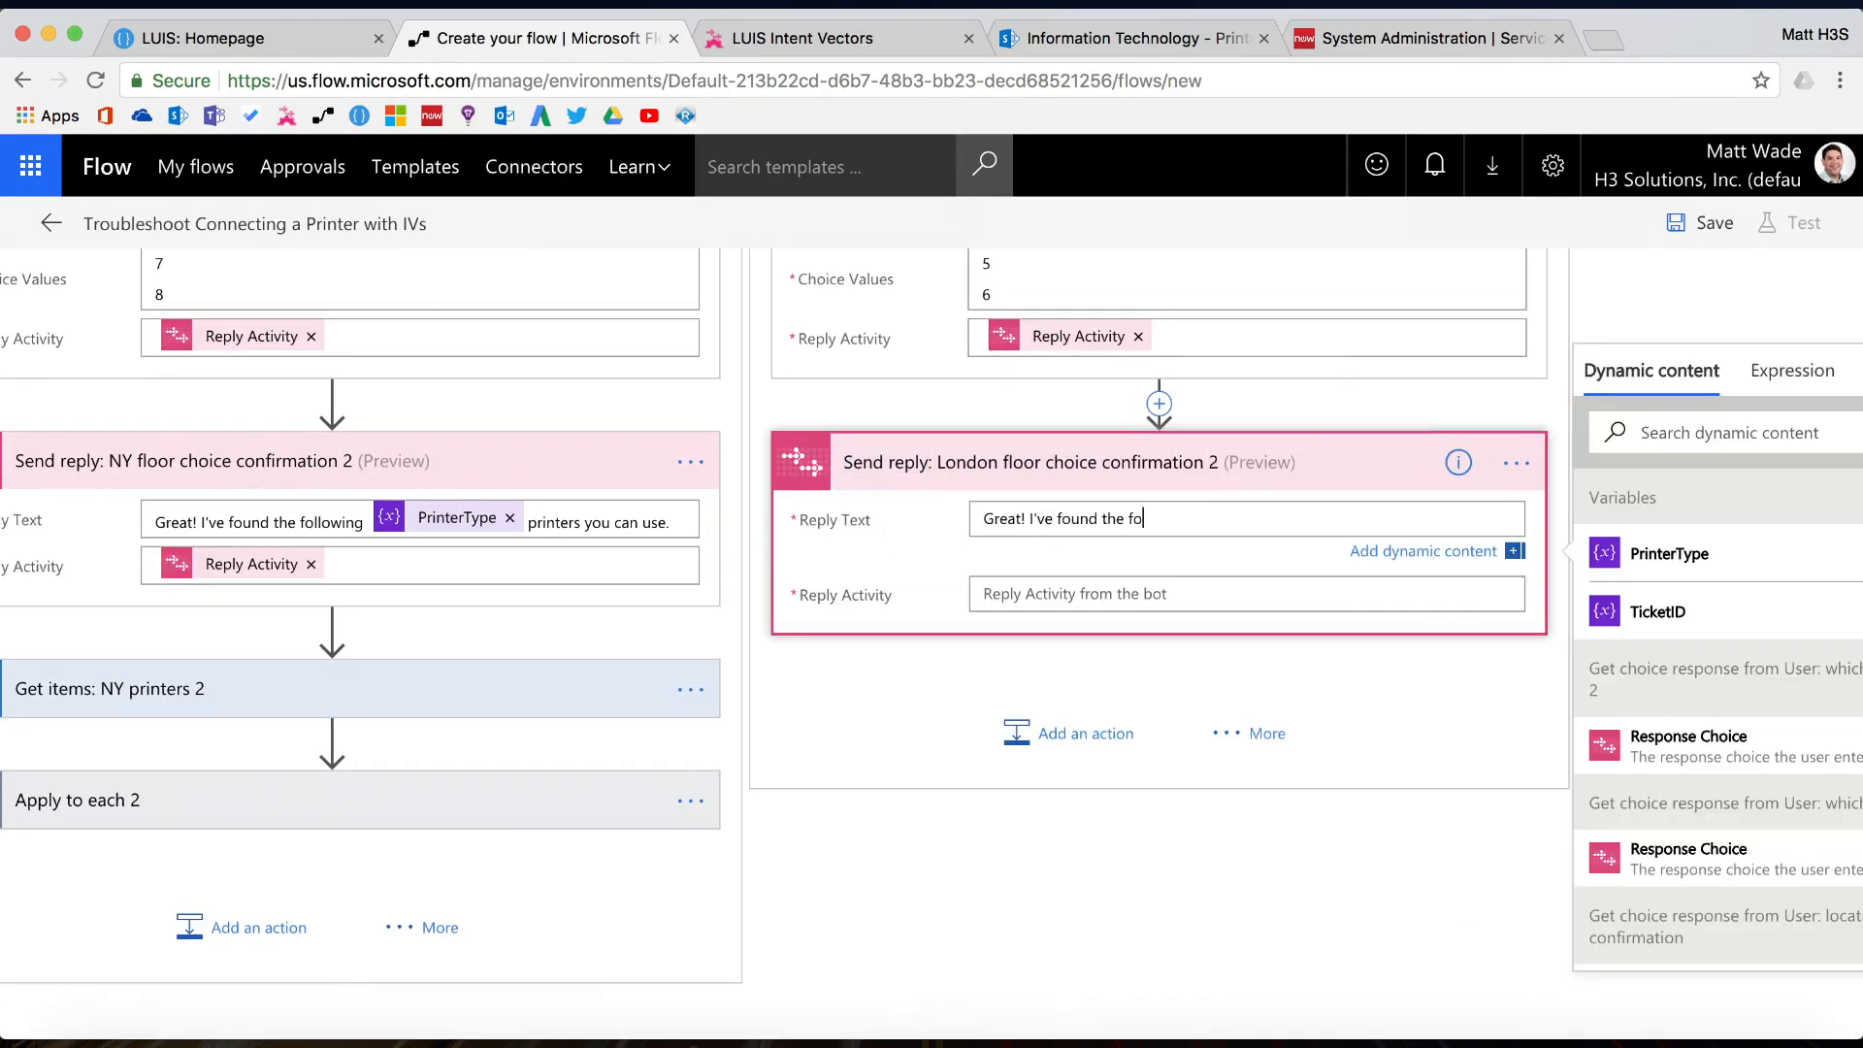
text(llowing)
click(1668, 554)
text(printers you can use.)
key(Tab)
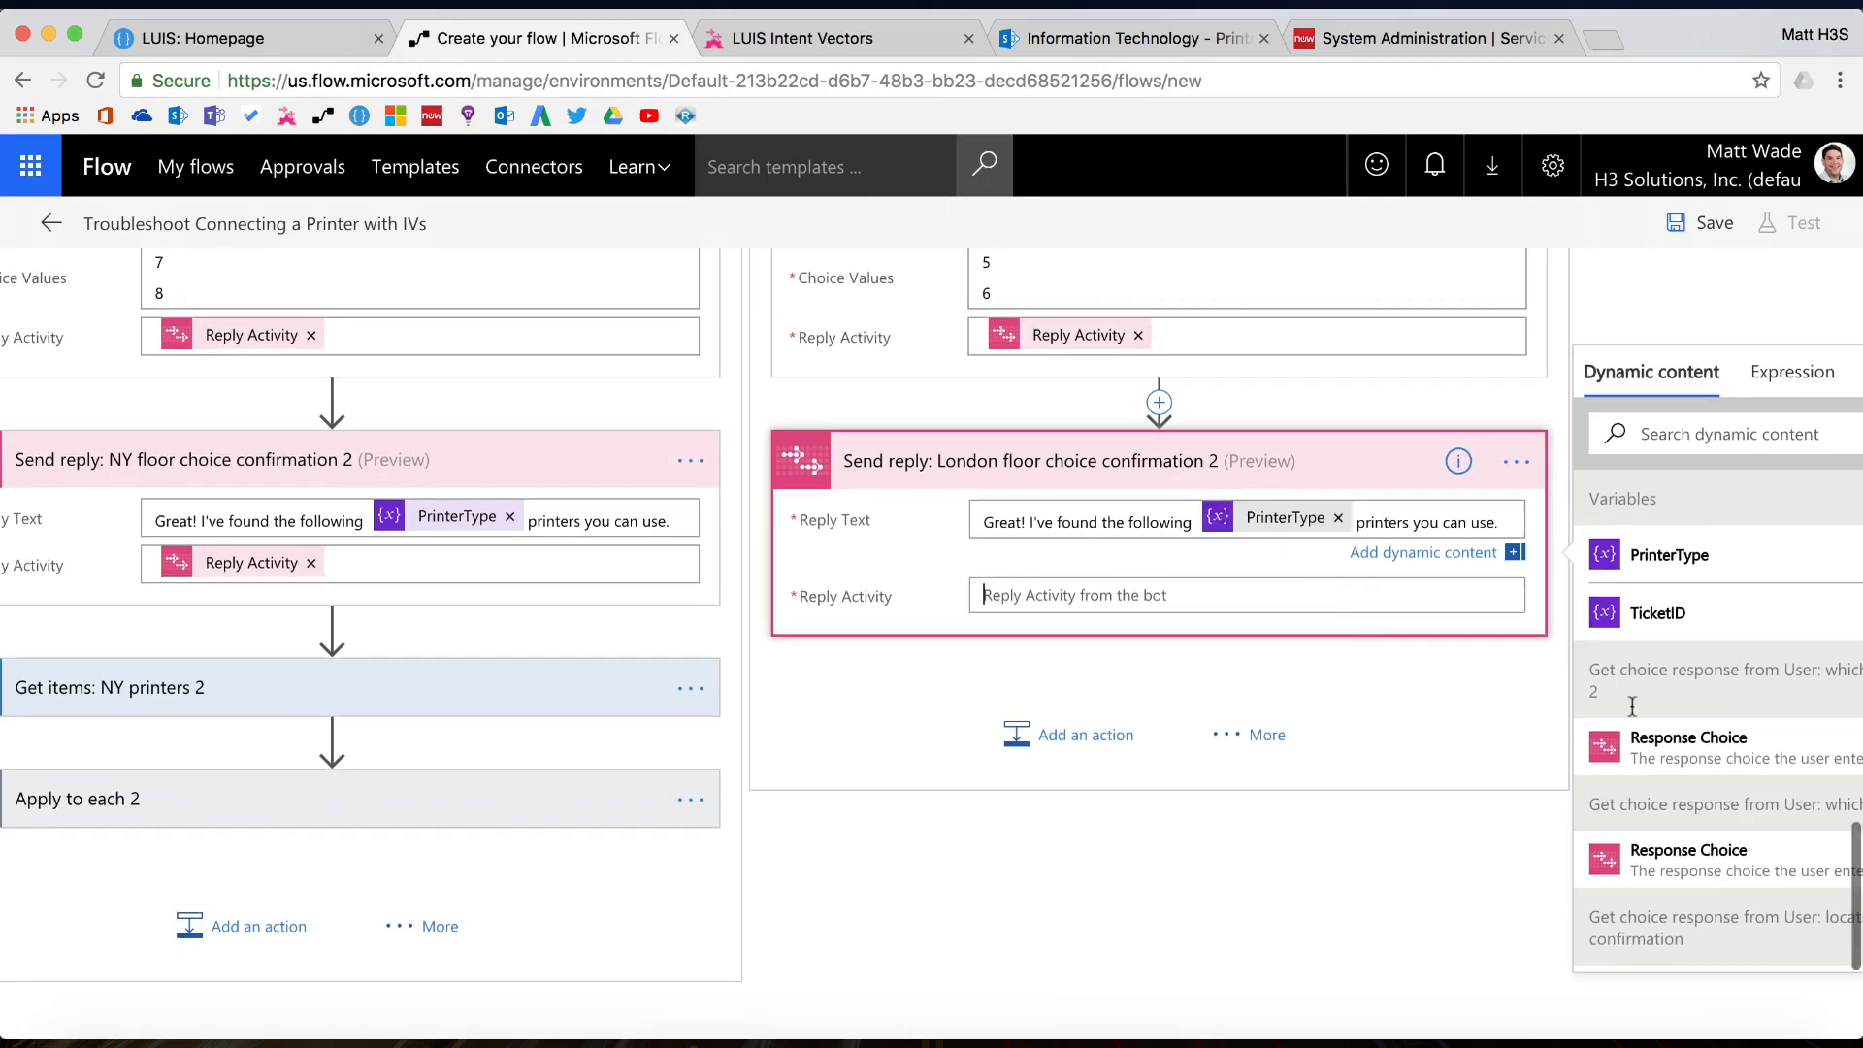
click(1688, 478)
text(reply a)
click(1684, 594)
Add a SharePoint Get items action below the London confirmation and rename it "Get items: London printers 2"
click(1107, 729)
text(get ite)
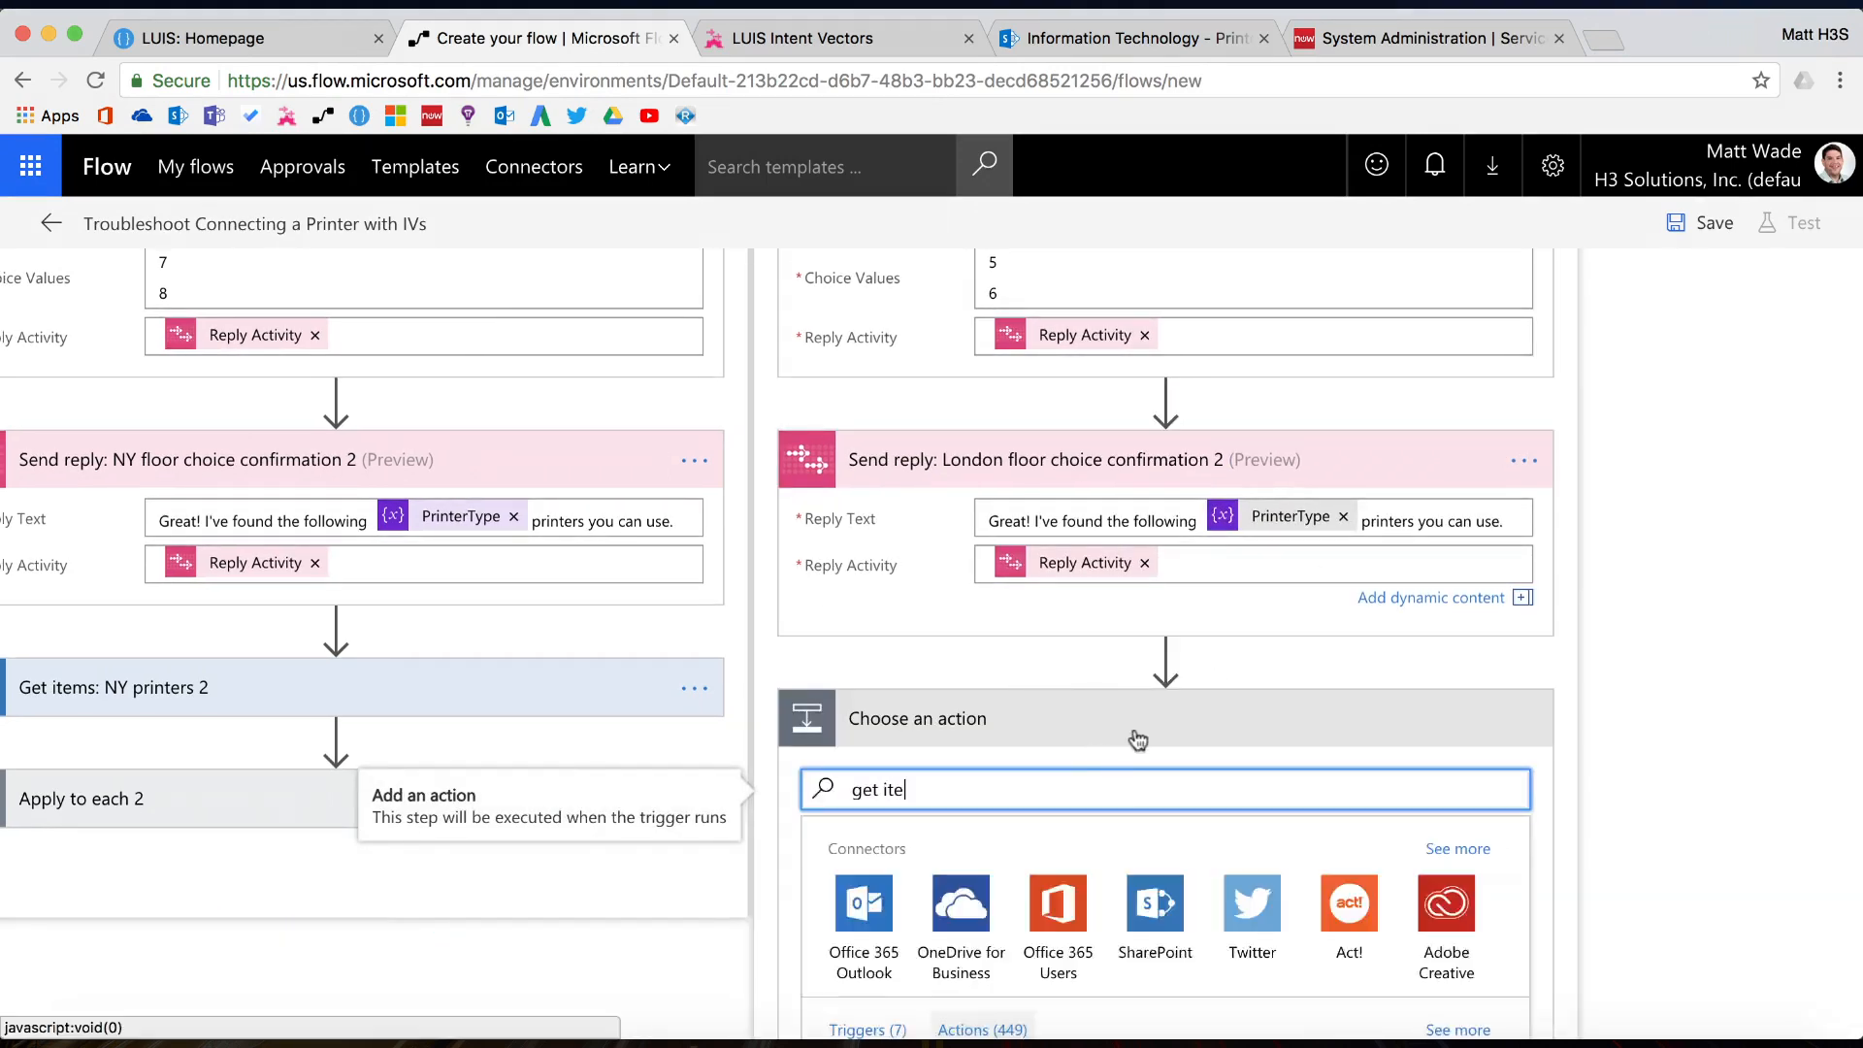
scroll(1067, 766, down, 2)
click(975, 955)
click(1515, 667)
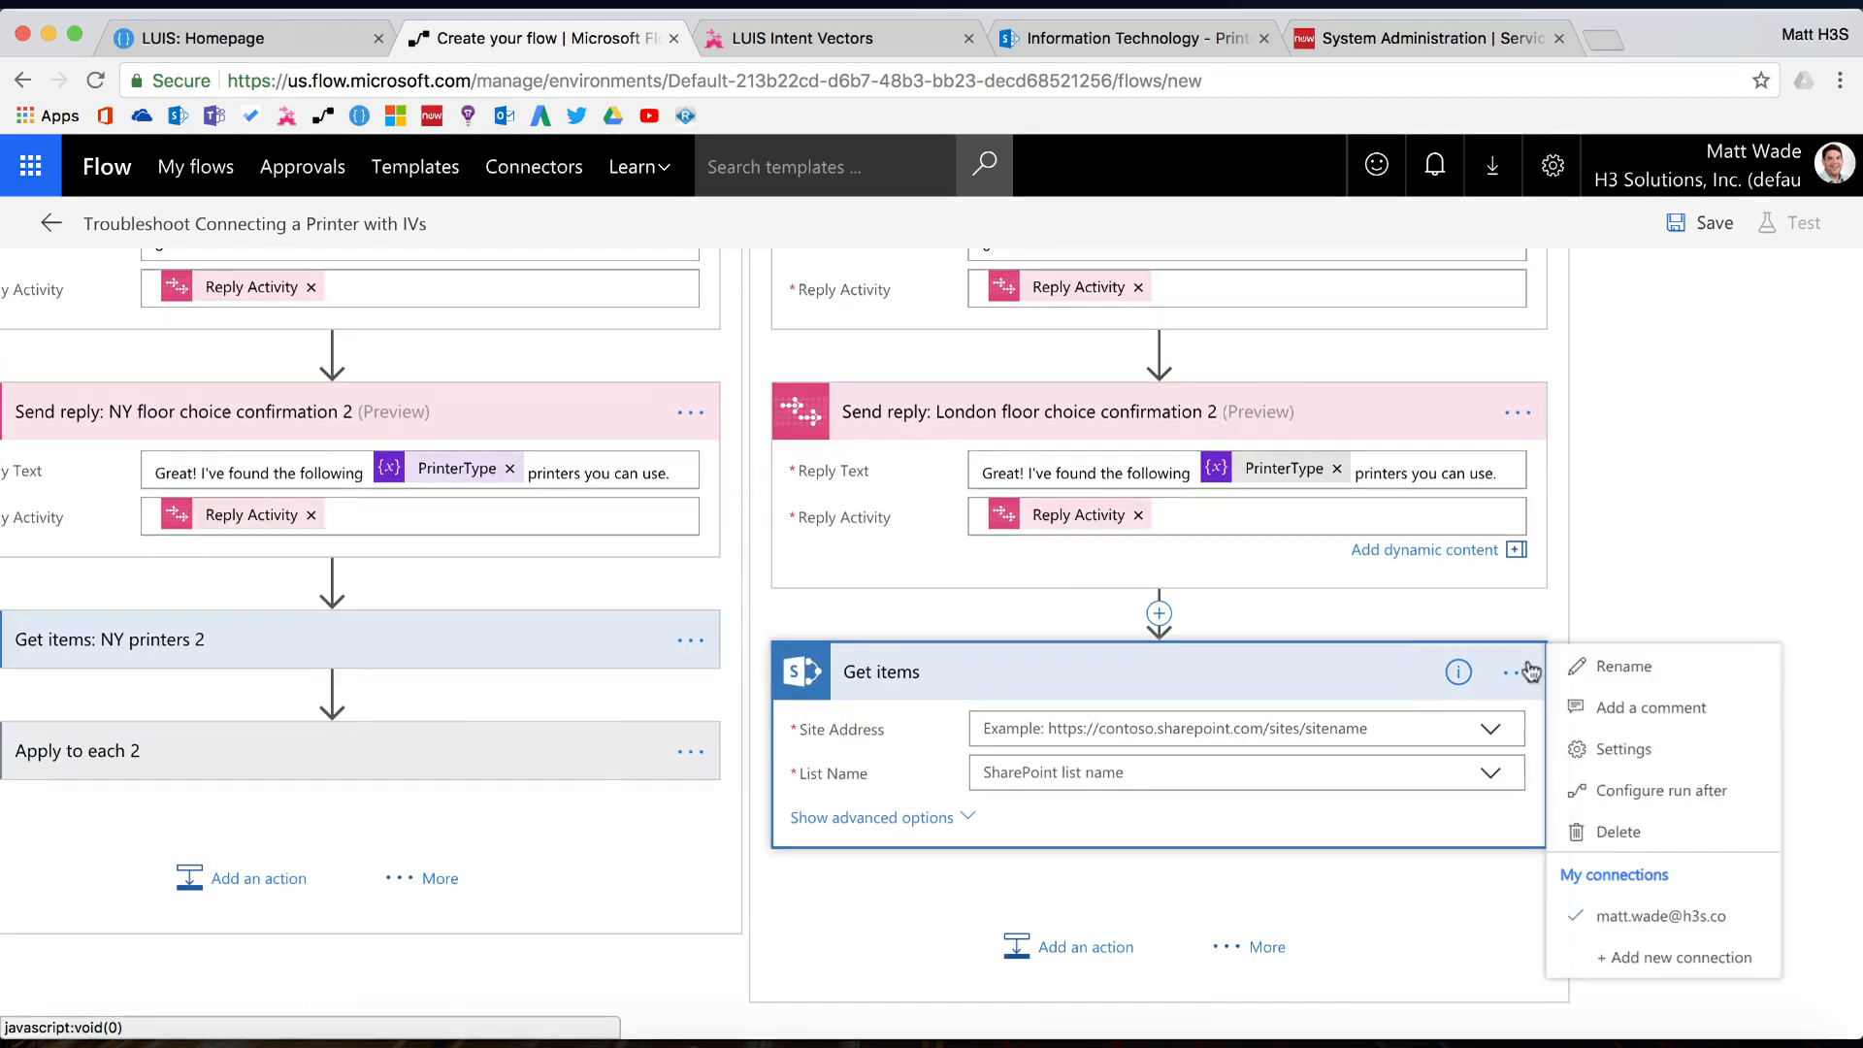
click(1610, 662)
text(: London printers 2)
Point the London Get items action to the Information Technology site and its Printer Guides list
click(1099, 723)
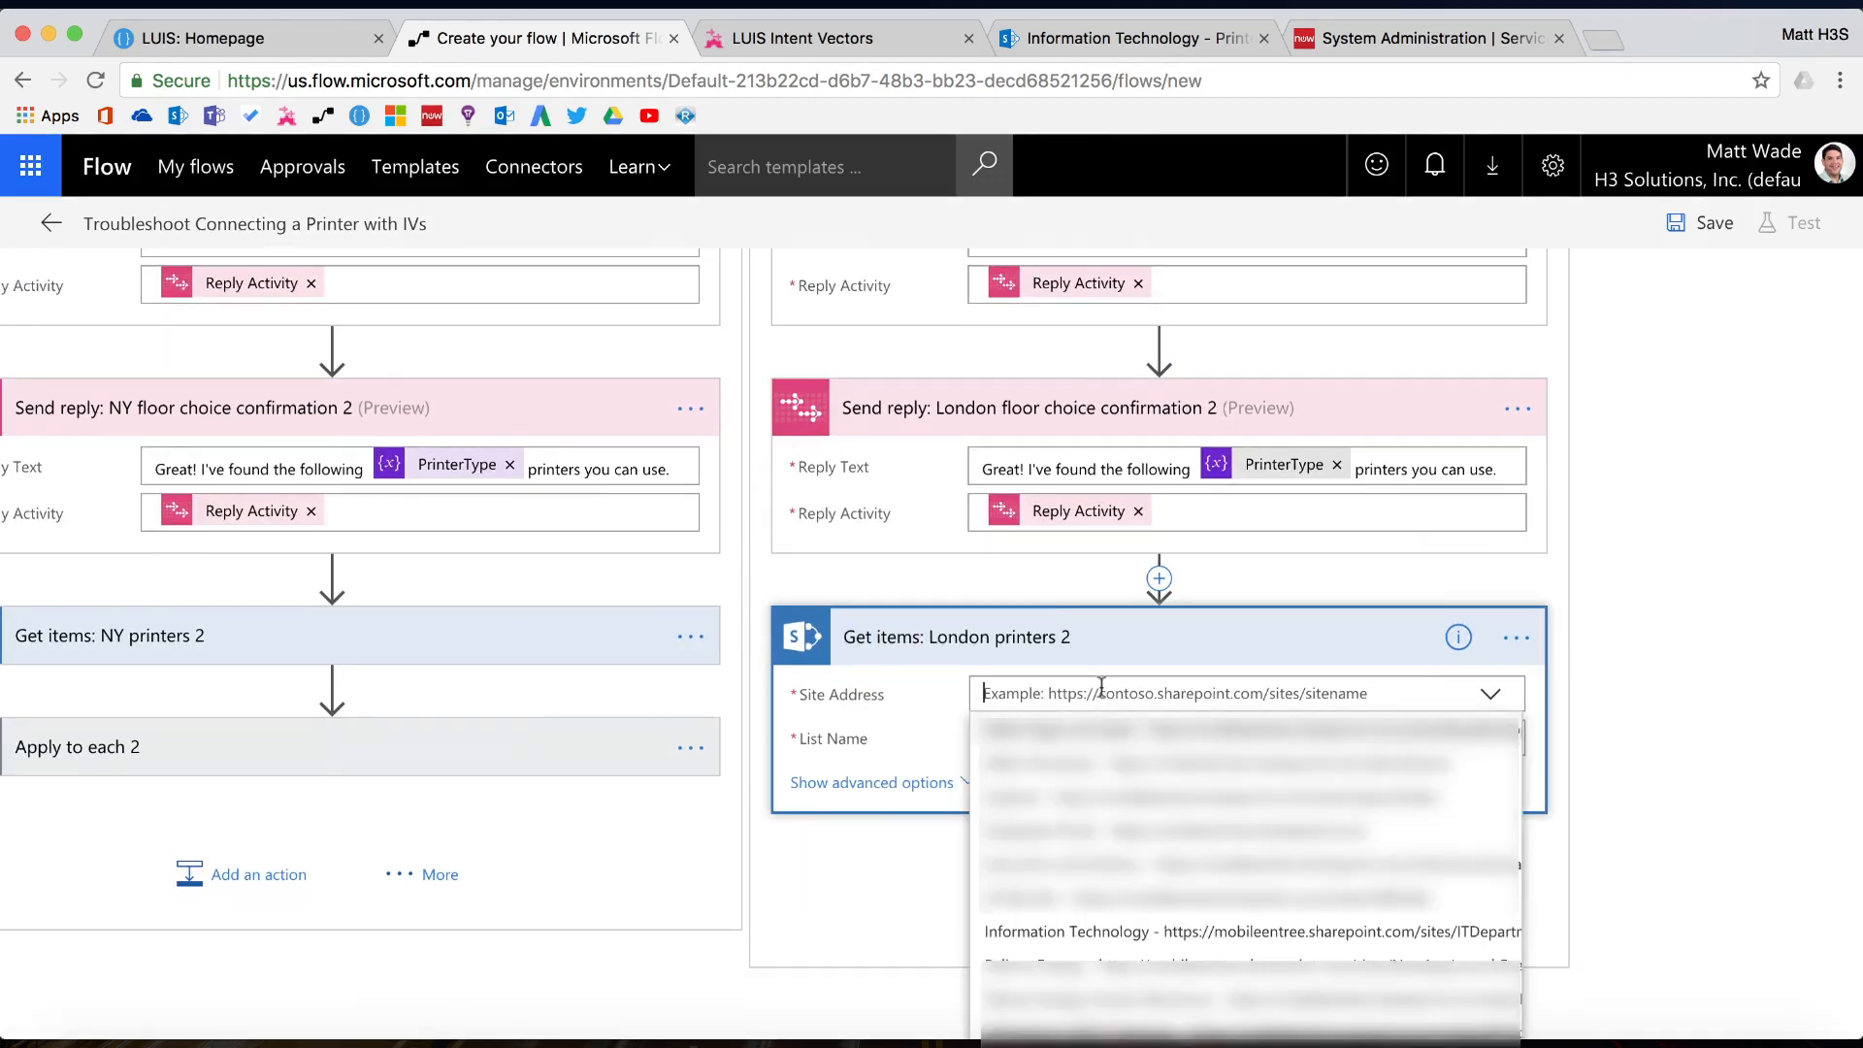
click(1116, 923)
click(1089, 768)
click(1028, 803)
Set the London filter query to "Office eq 'London' and Floor eq" the London floor Response Choice "and Chrome eq" the PrinterType variable
click(968, 813)
click(977, 810)
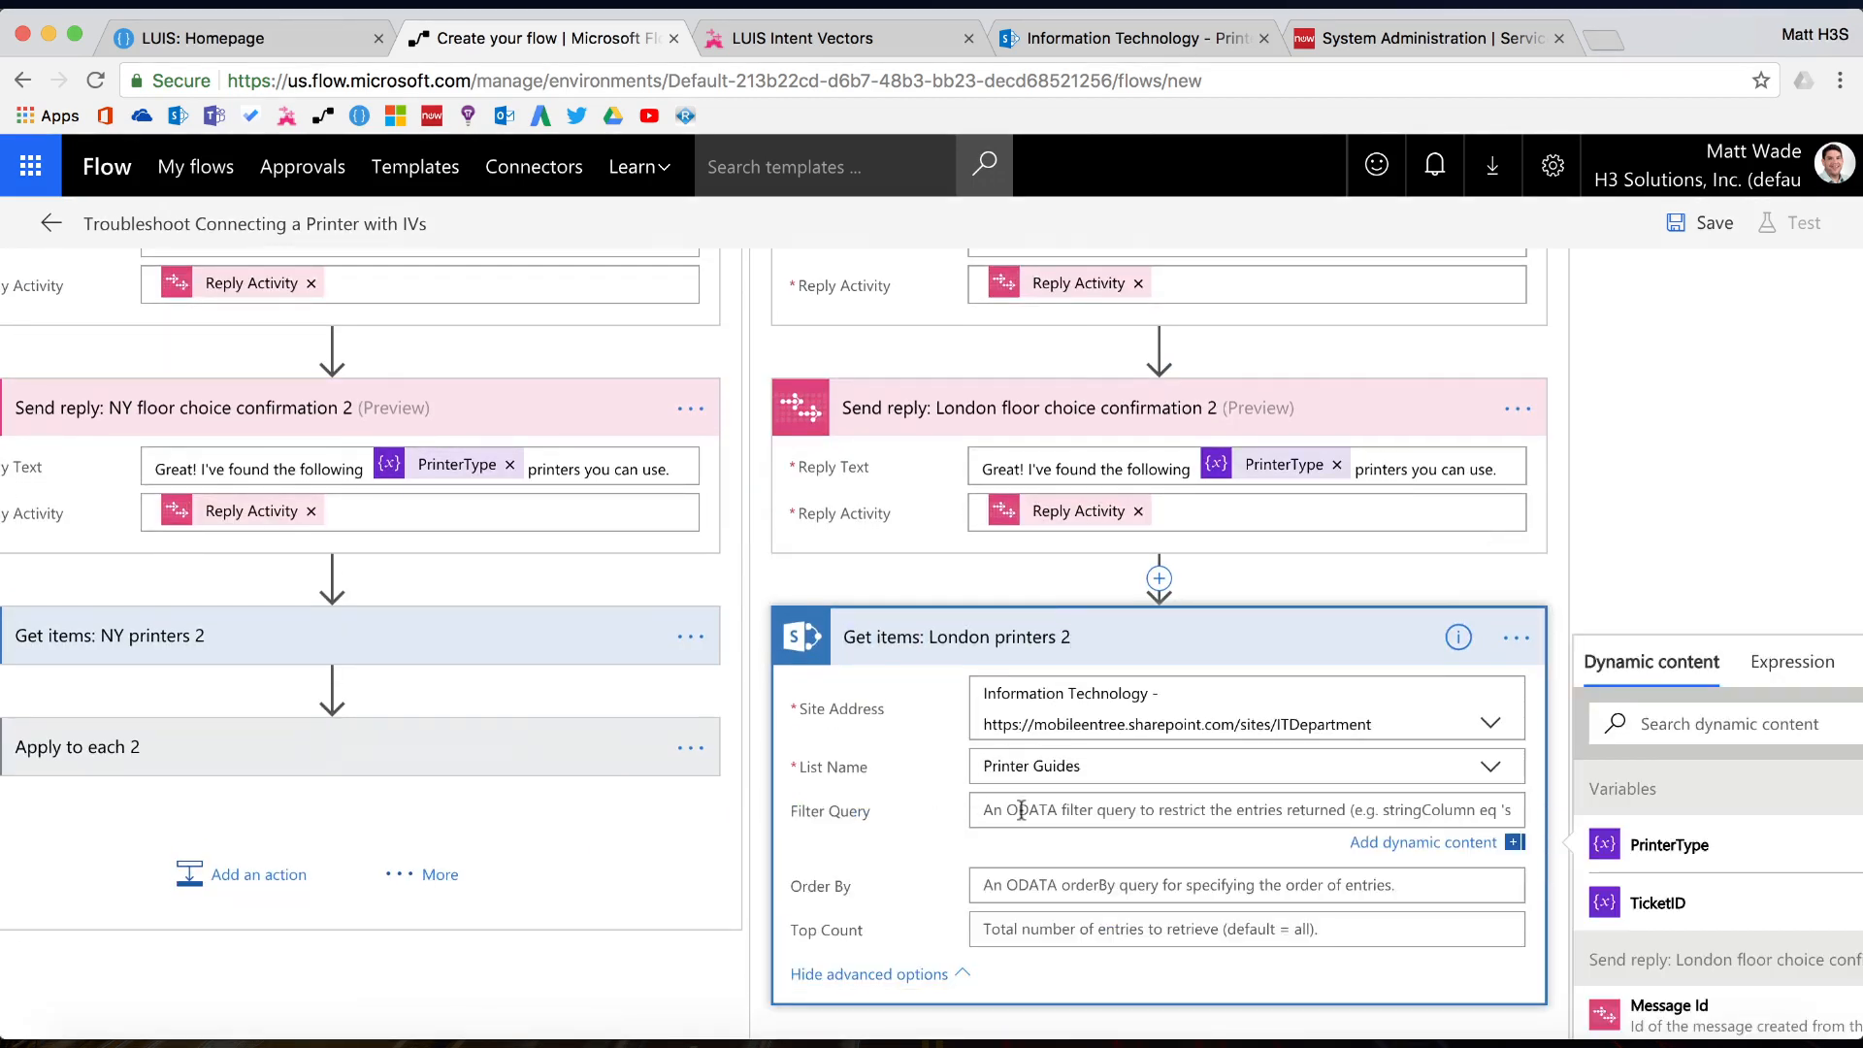
text(Office eq 'London' and Floor eq)
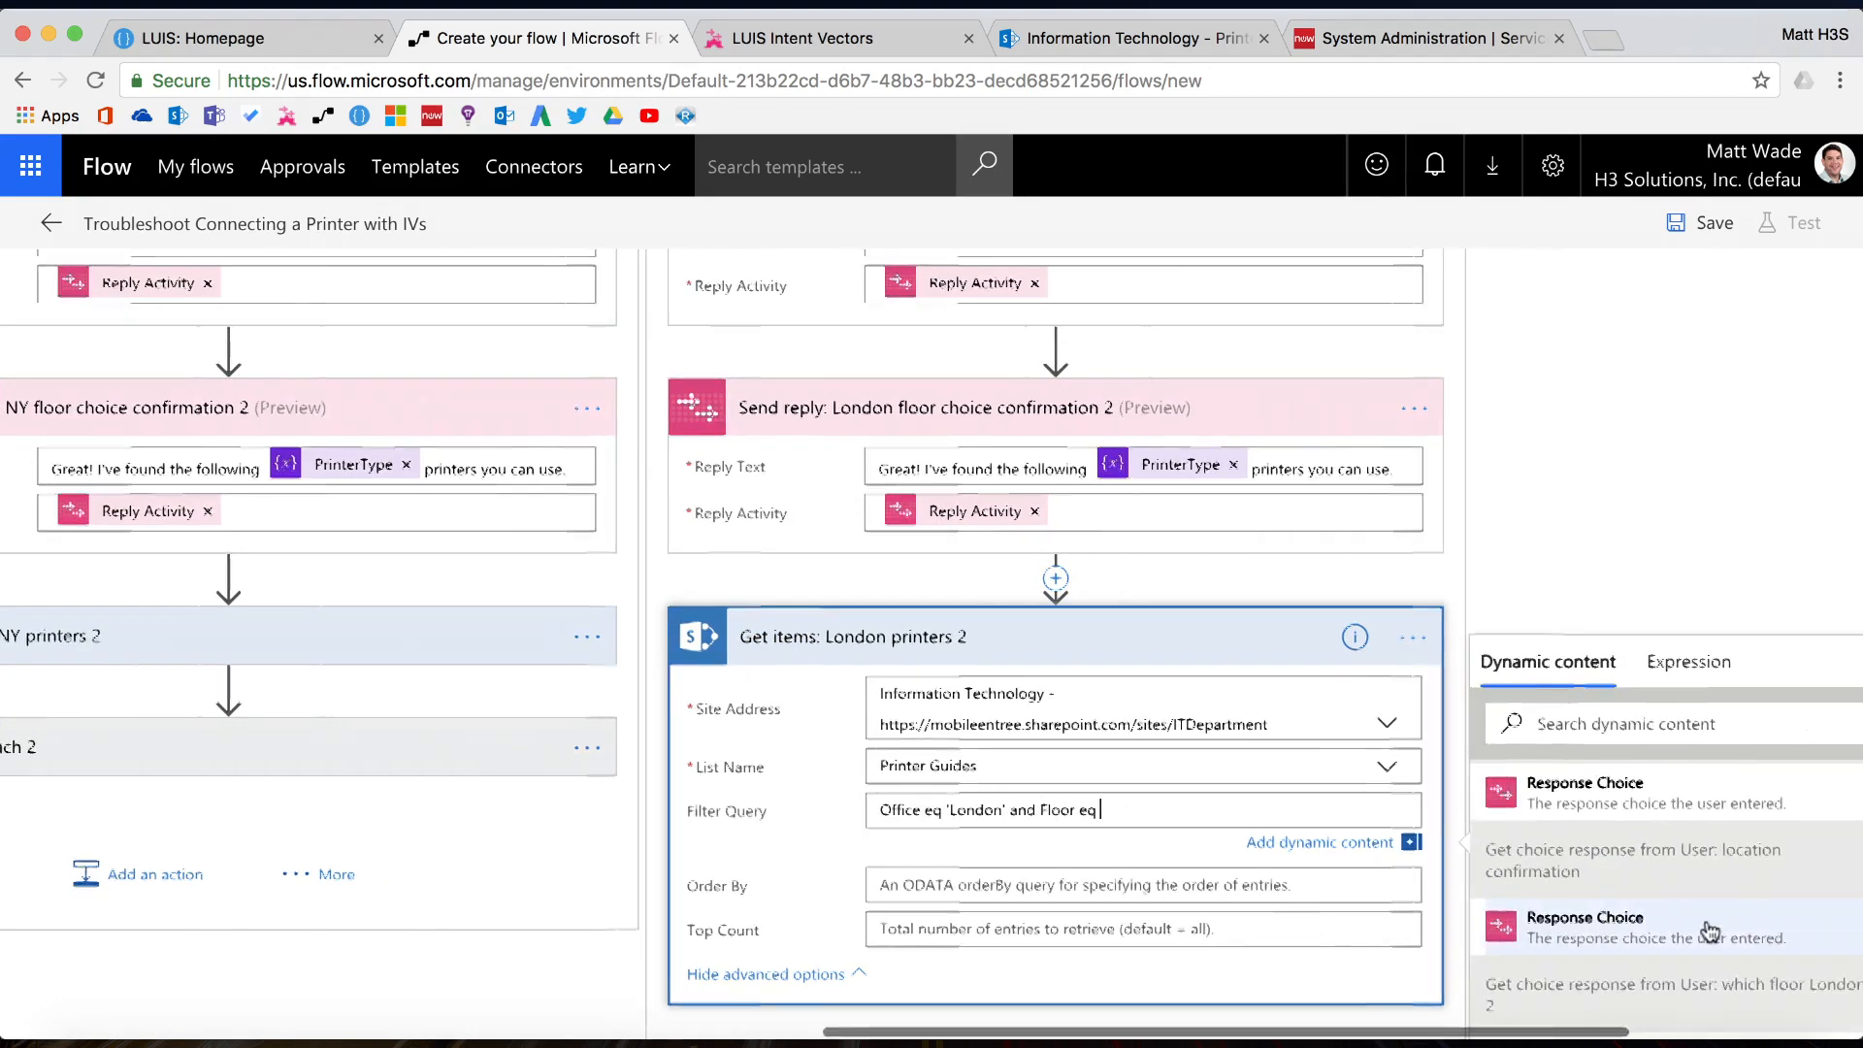
click(1688, 933)
text(and Chrome eq)
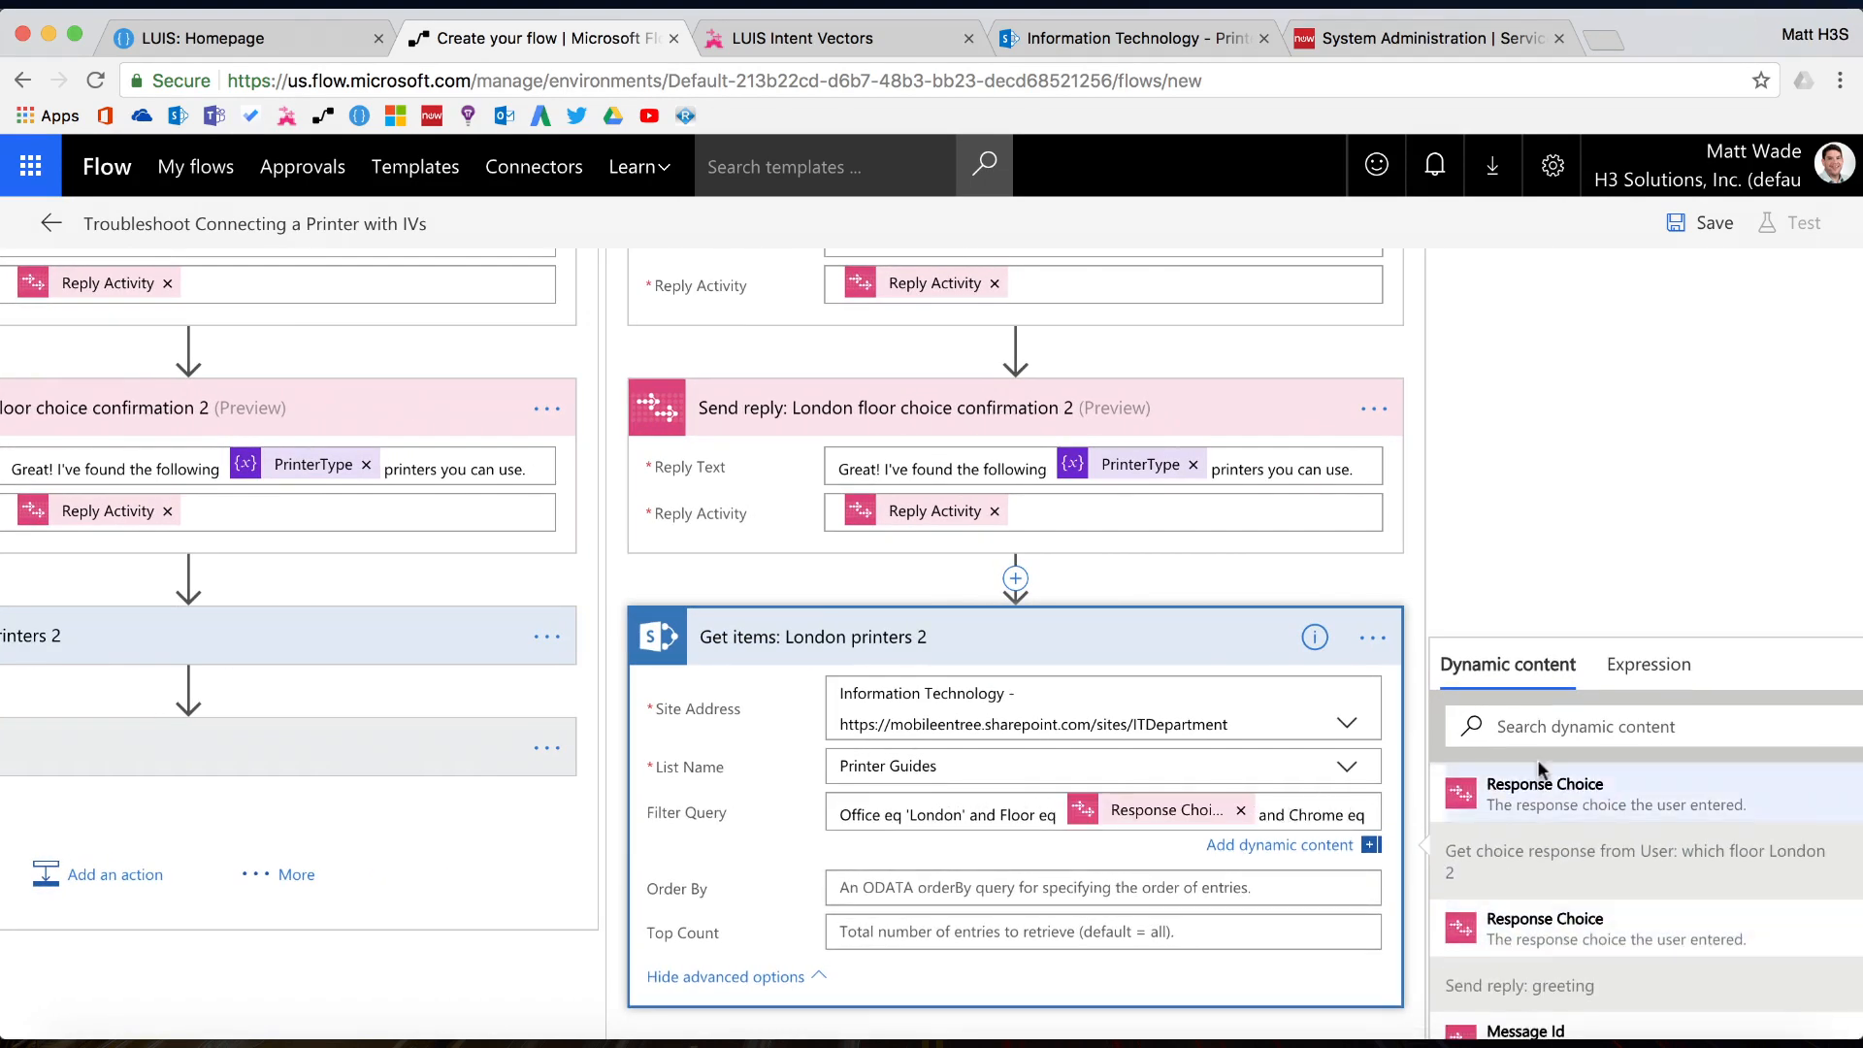
click(1542, 725)
text(printer)
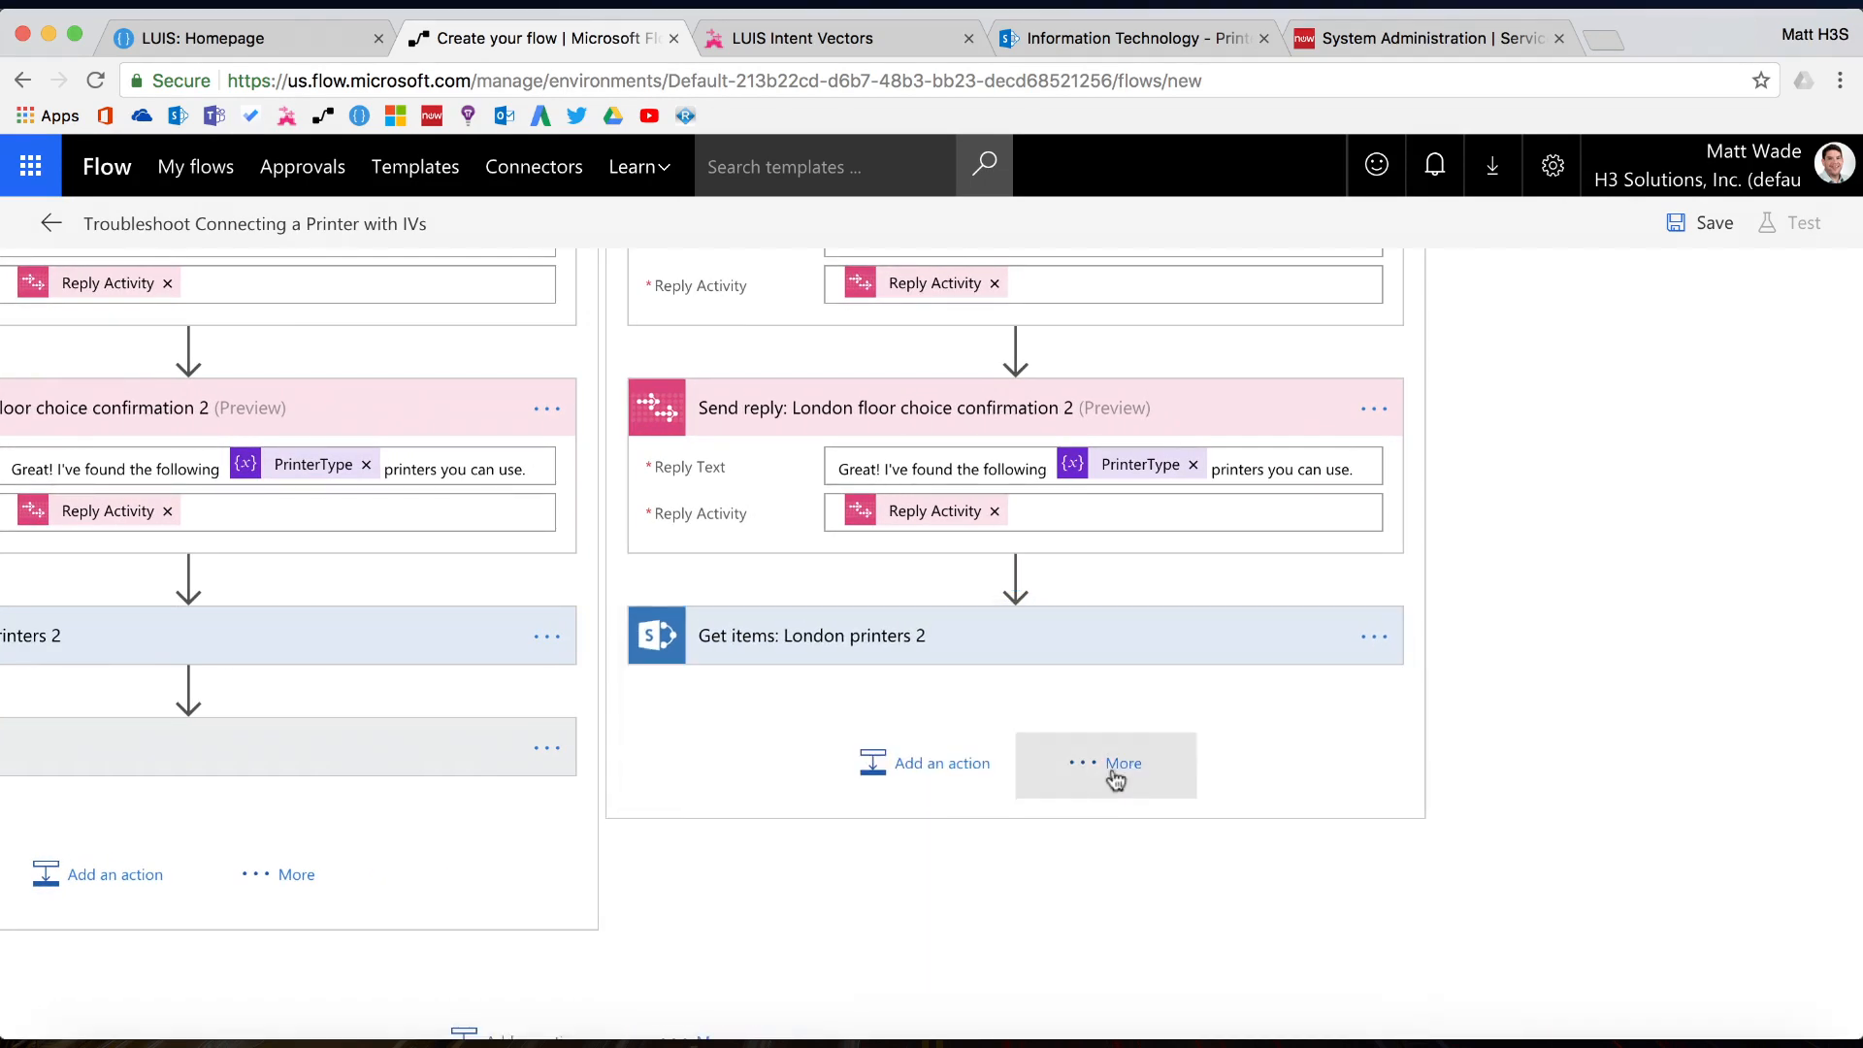
Add an apply to each loop after the London Get items action, using that action's value list as input
click(1116, 780)
click(1326, 836)
click(928, 802)
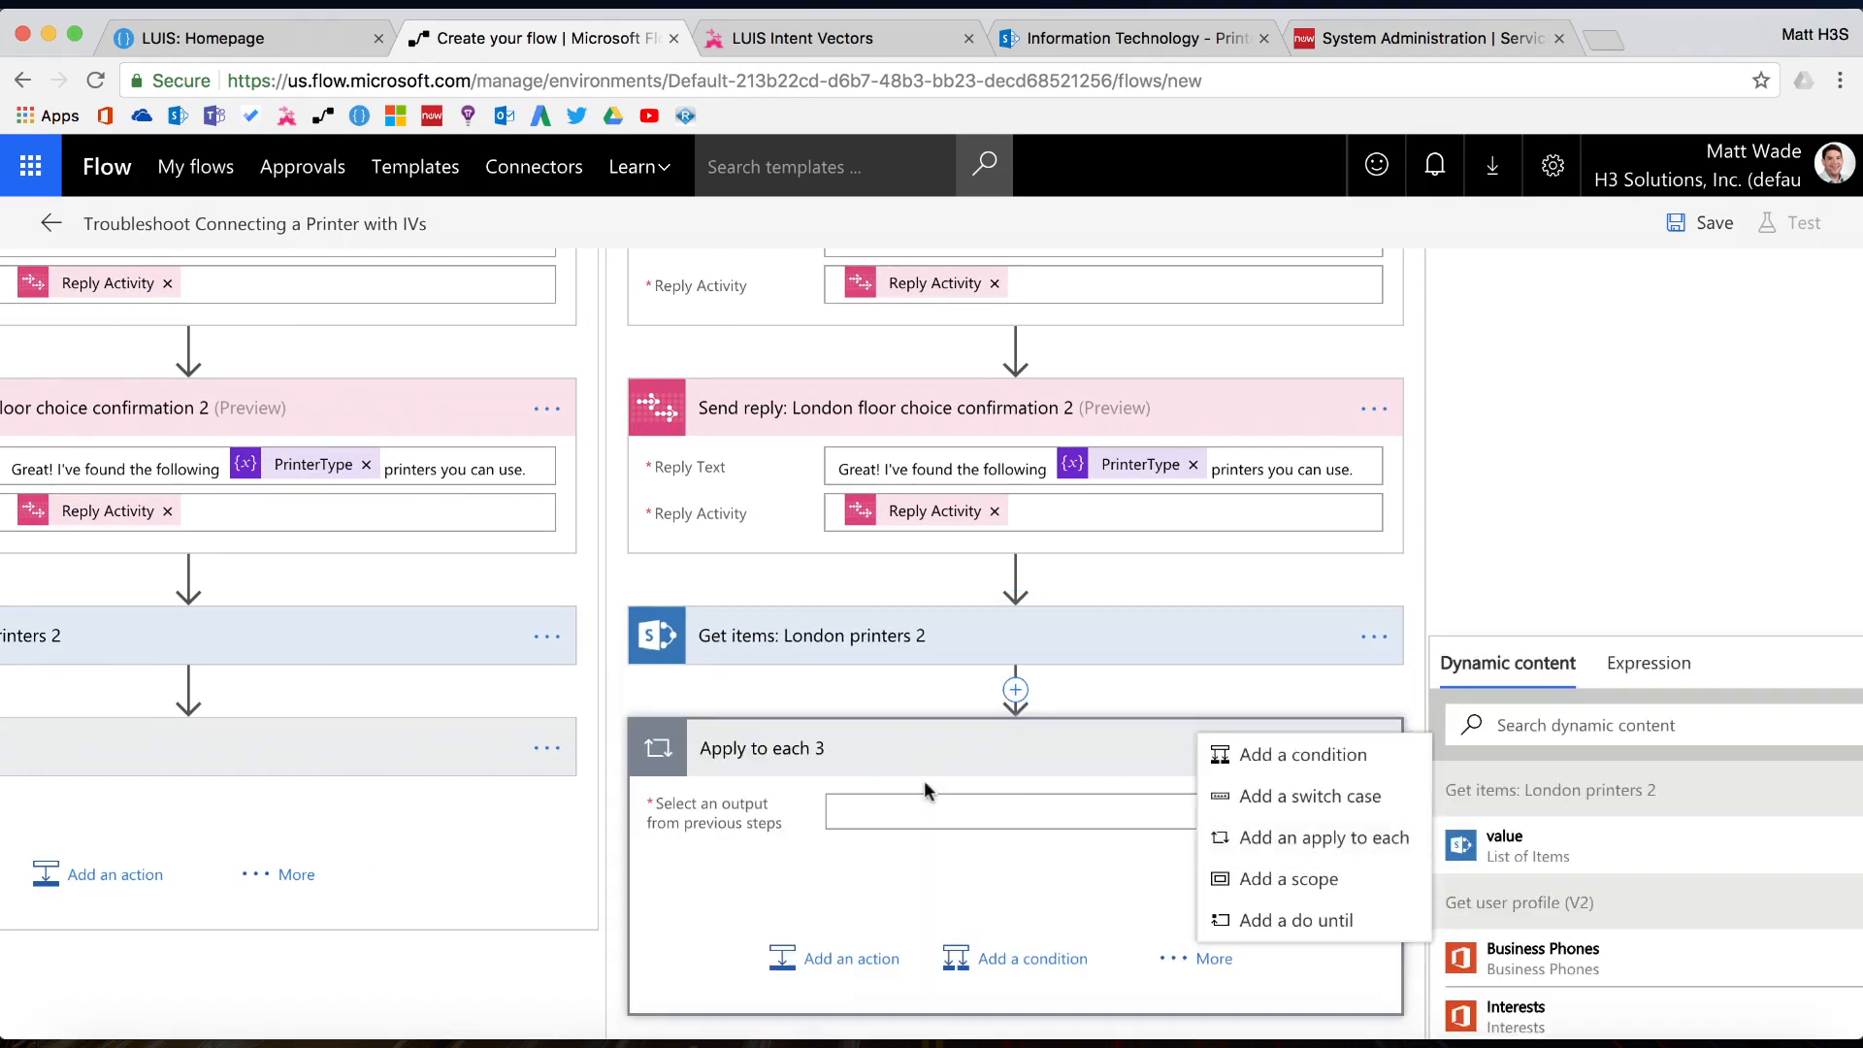
click(1516, 840)
Add an AtBot Logic Send reply action inside the London loop and rename it "Send reply: London printers 2"
click(862, 958)
click(844, 692)
text(send reply)
scroll(1002, 734, down, 3)
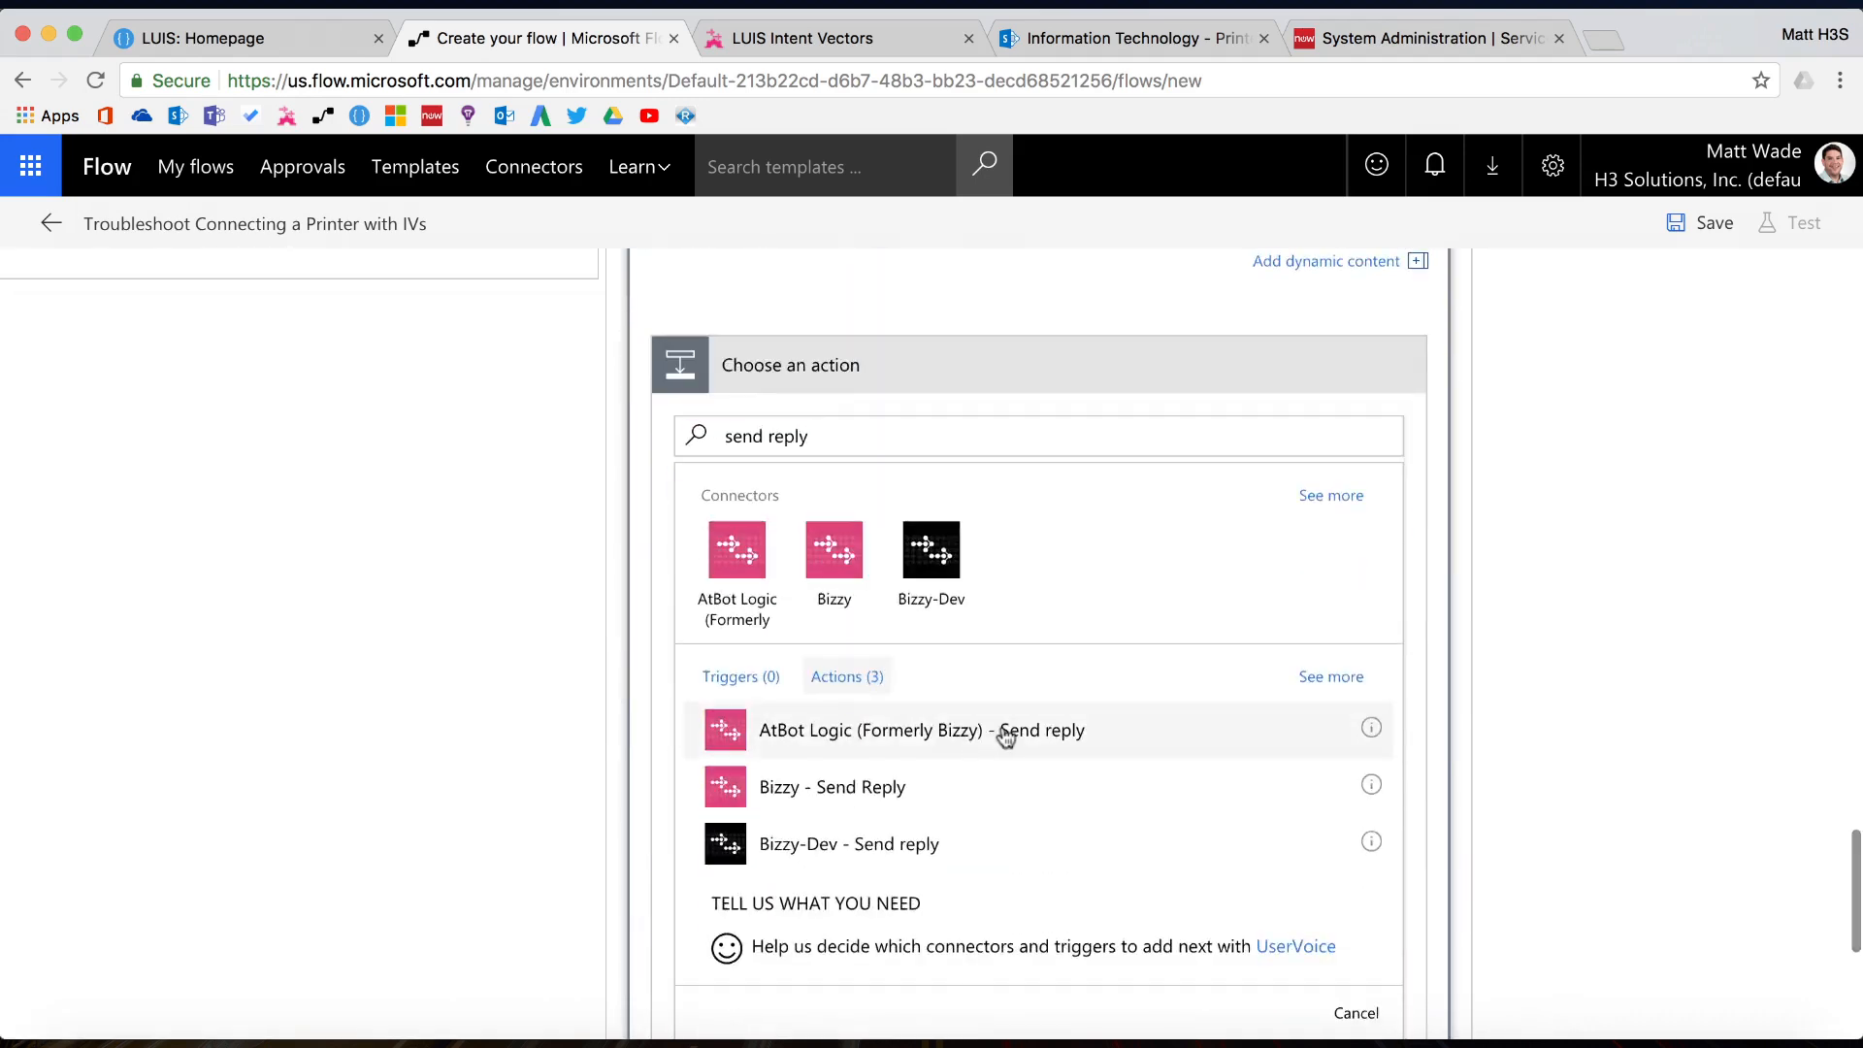
click(1003, 735)
click(1386, 728)
click(1299, 771)
click(820, 713)
text(: London printers 2)
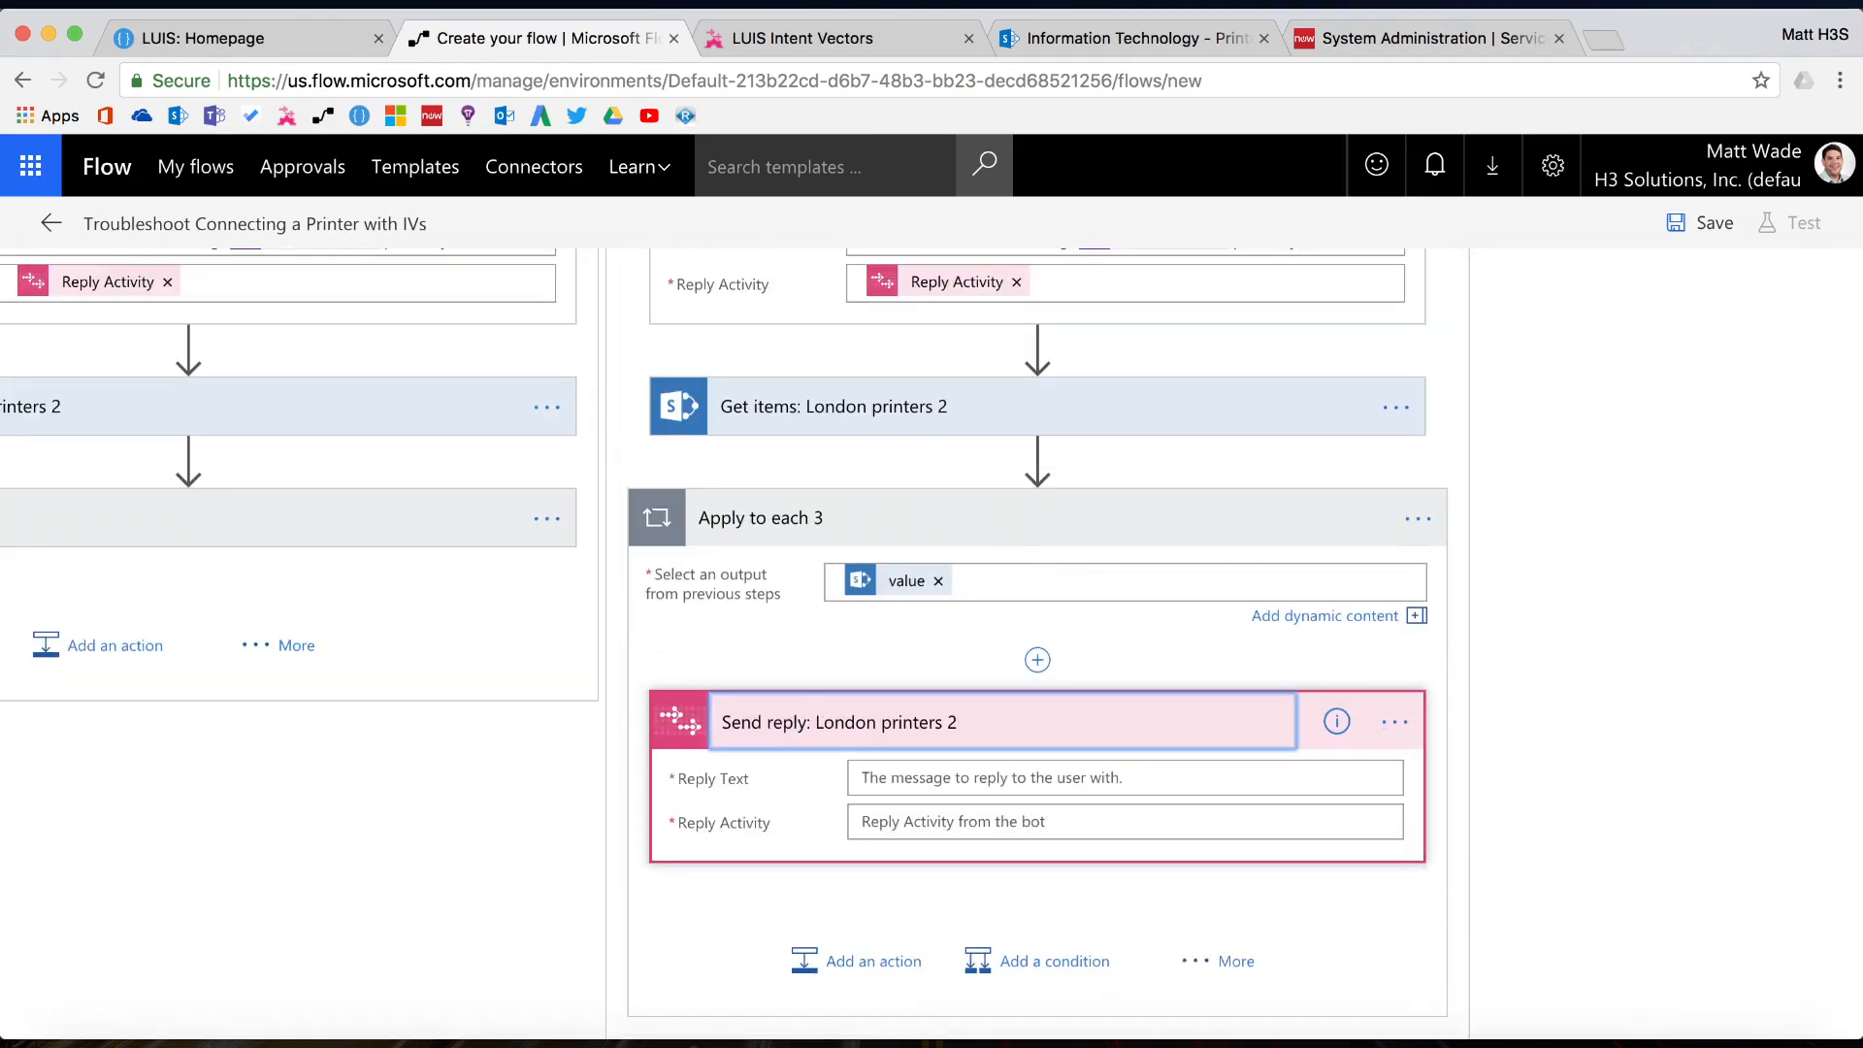
Set the London printers reply text to Title, "is a", Chrome Value, "printer on floor", Floor Value and a period, using the SharePoint fields
click(893, 777)
text(title)
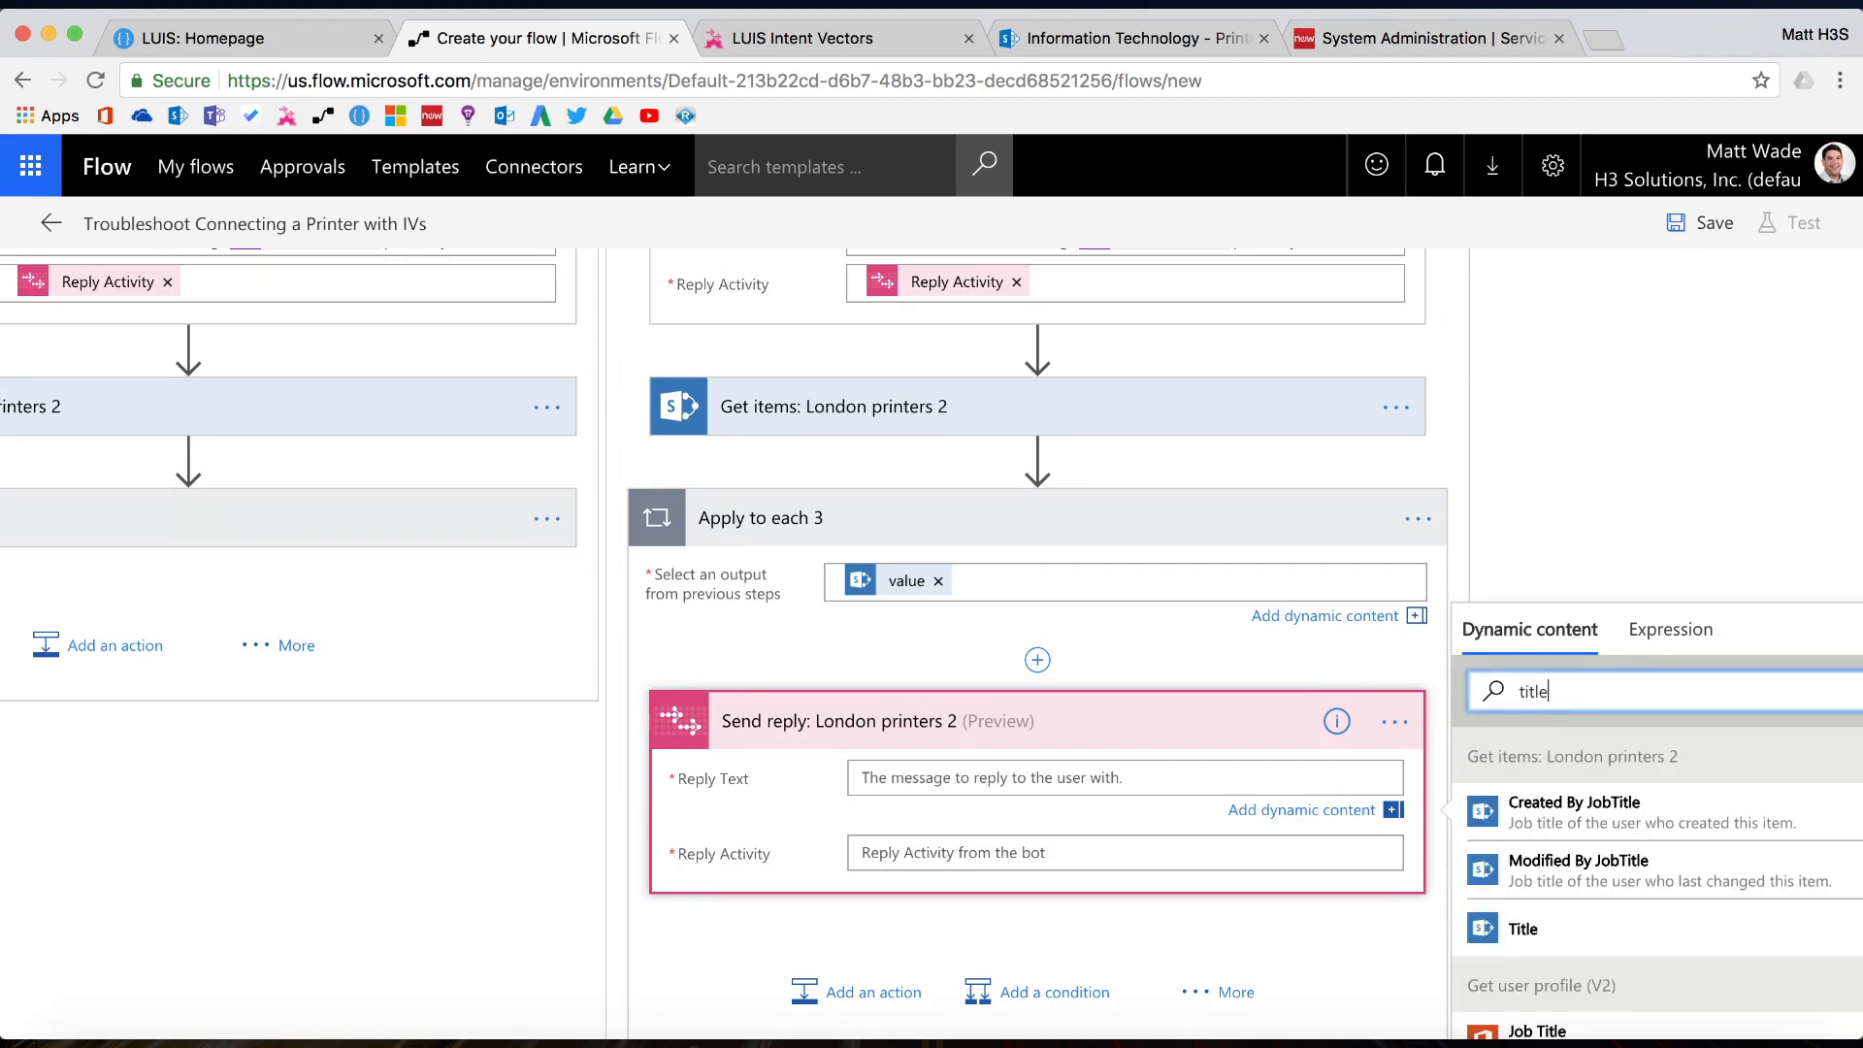
click(1521, 926)
text(is a)
click(1601, 694)
text(chrome)
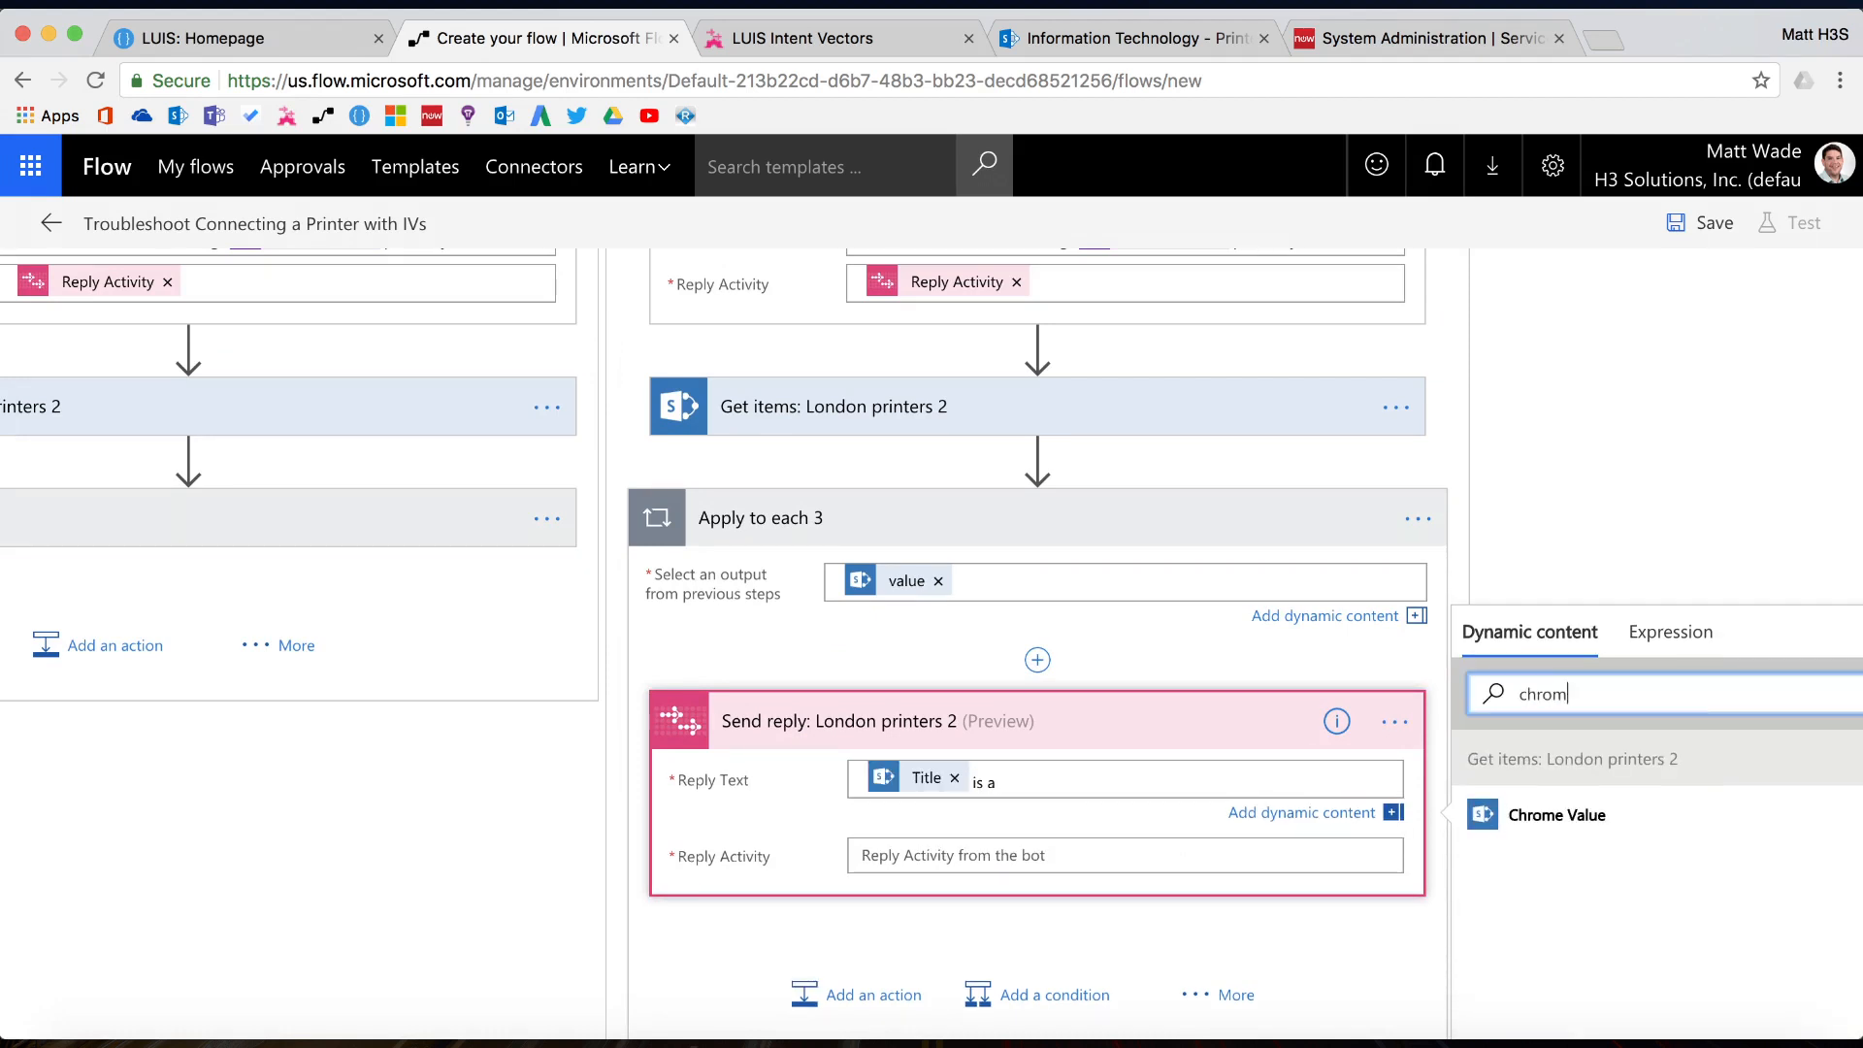
click(1530, 815)
text(printer on floor)
click(1601, 693)
text(floor)
click(1543, 815)
text(.)
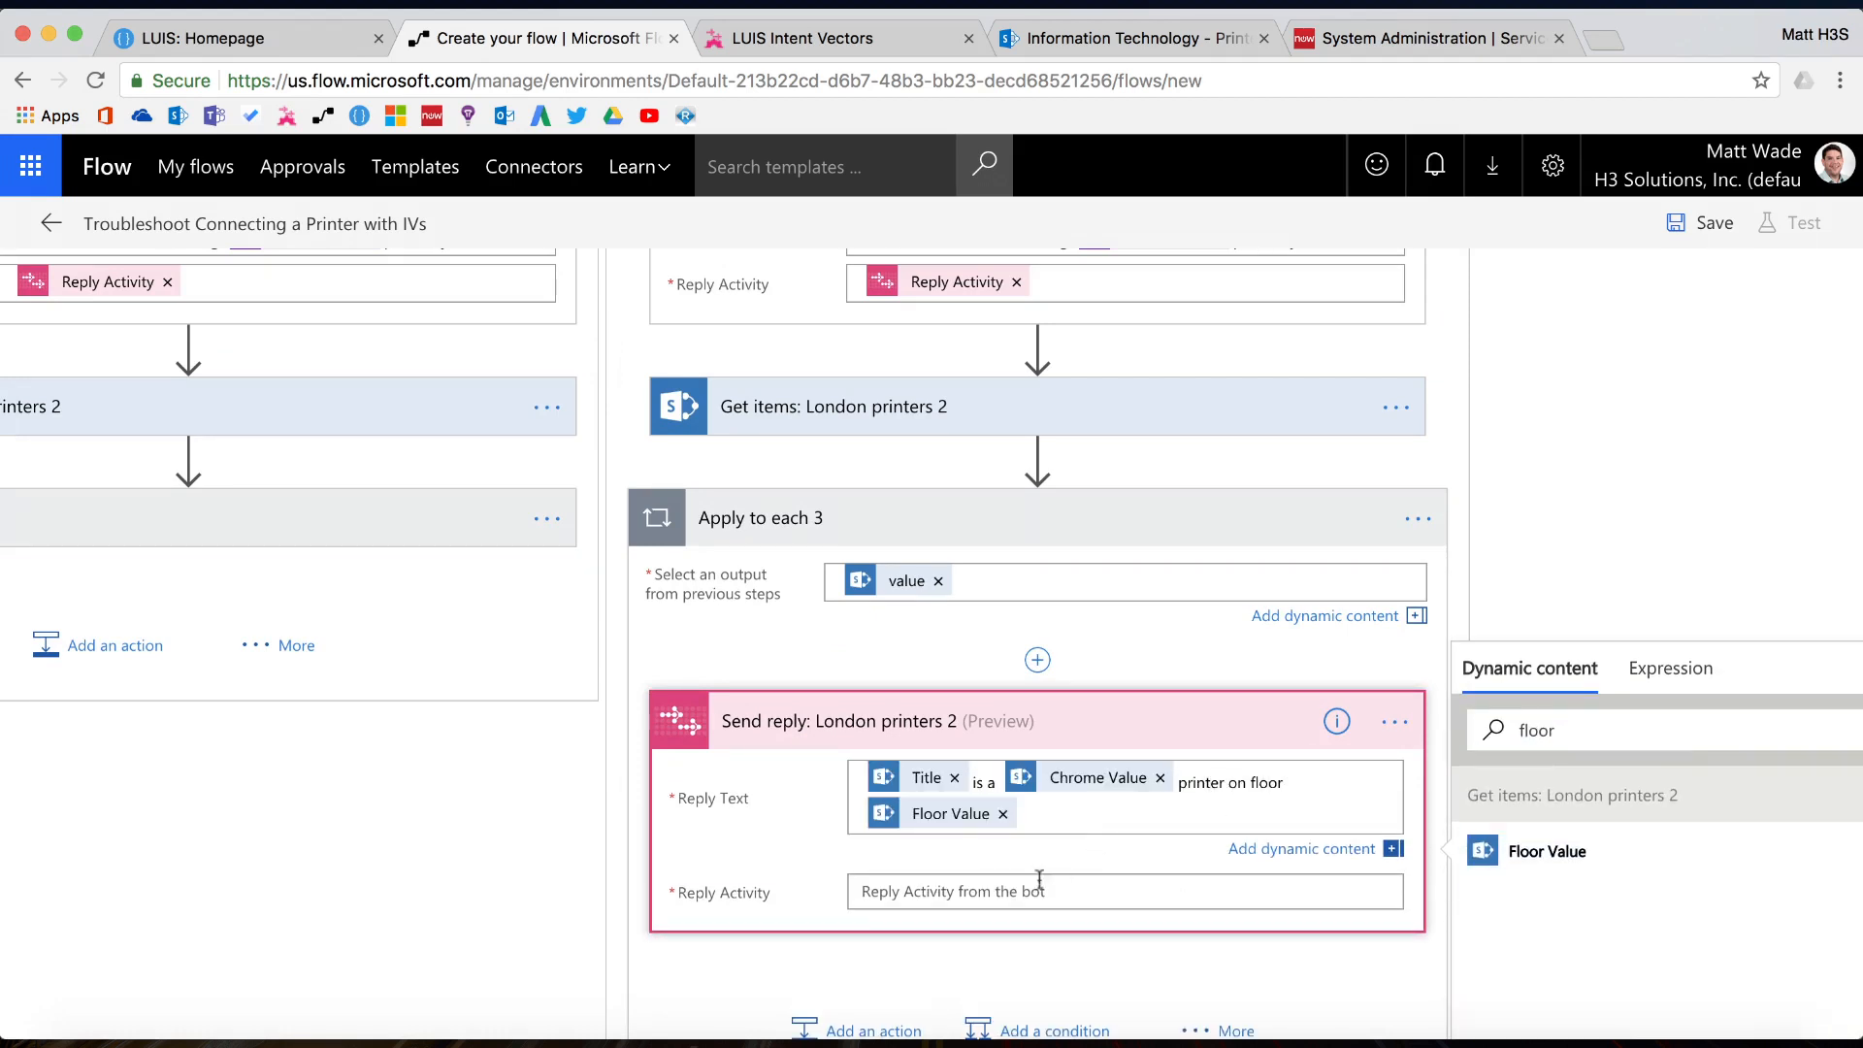
Fill the London printers reply's Reply Activity with the trigger's Reply Activity value
click(1036, 884)
click(1591, 777)
text(reply)
click(1548, 896)
click(1528, 673)
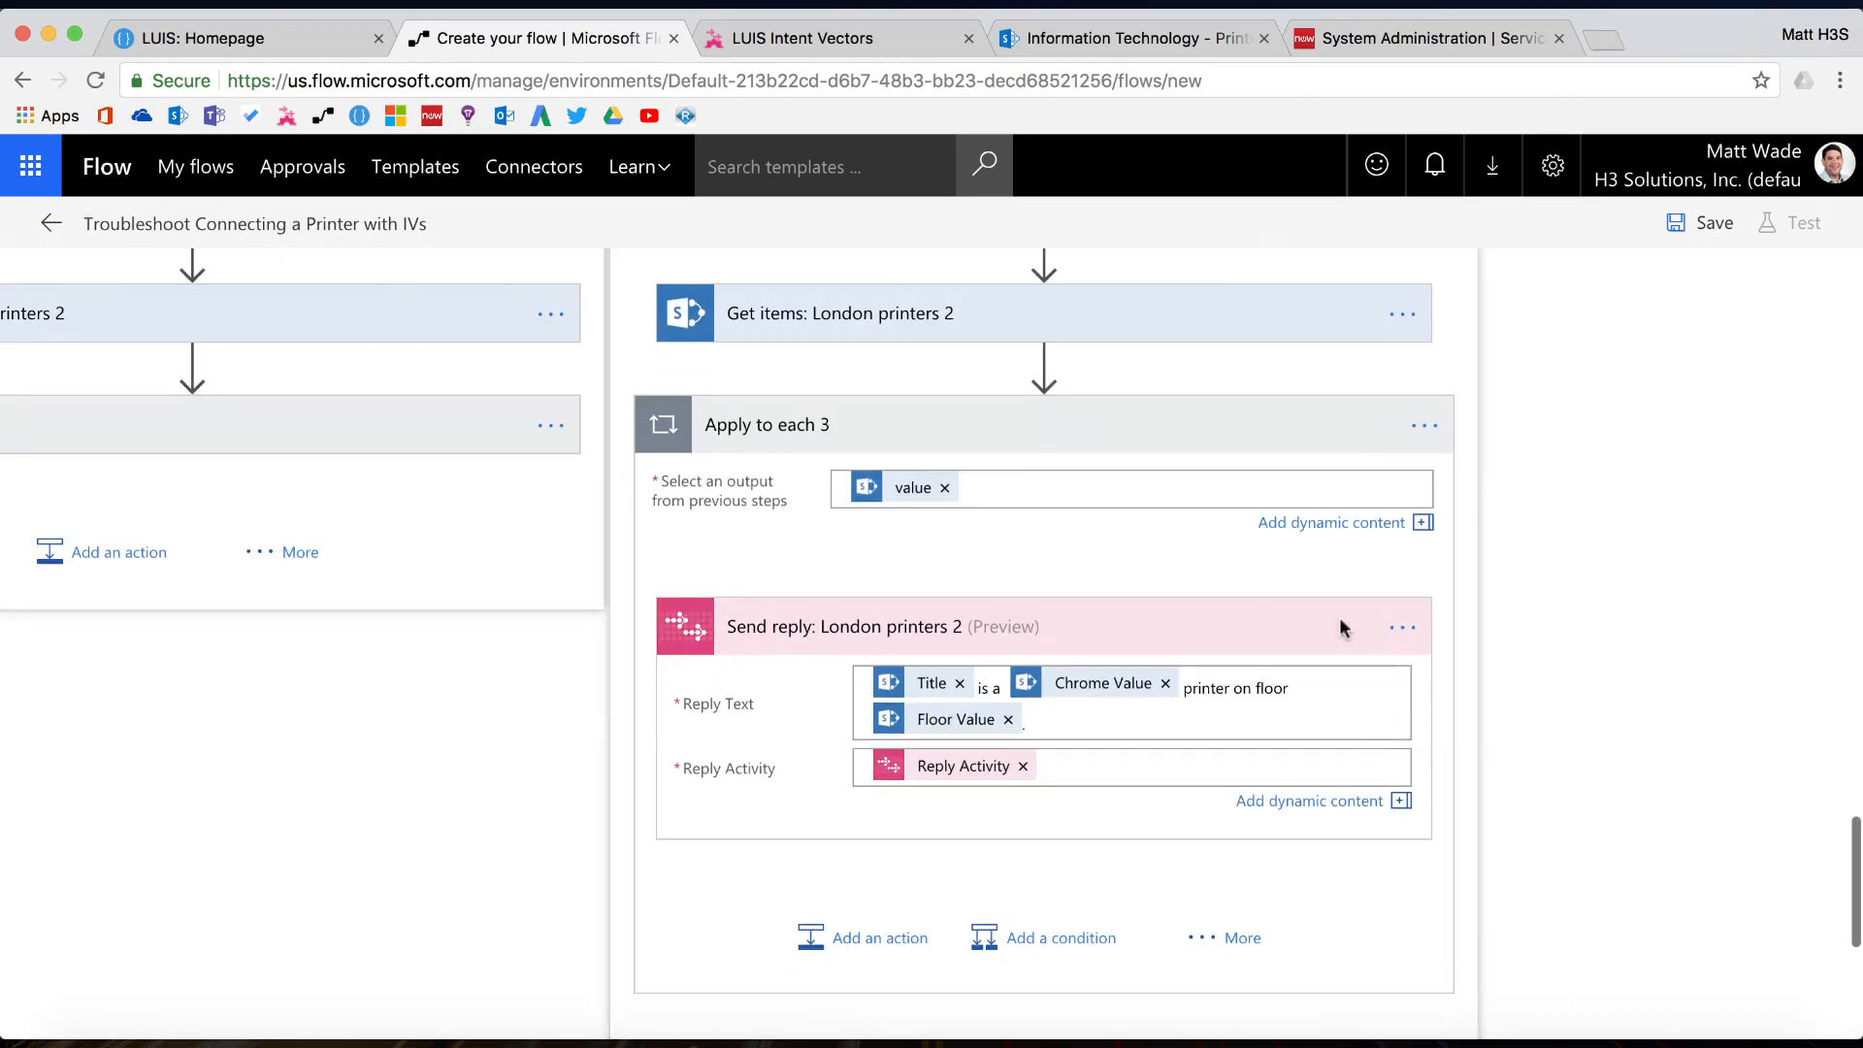
Add an AtBot Logic Send reply action to Switch 3's Default case and rename it "Send reply: cancel 3"
scroll(1293, 715, up, 15)
click(1322, 873)
text(r)
key(BackSpace)
text(send reply)
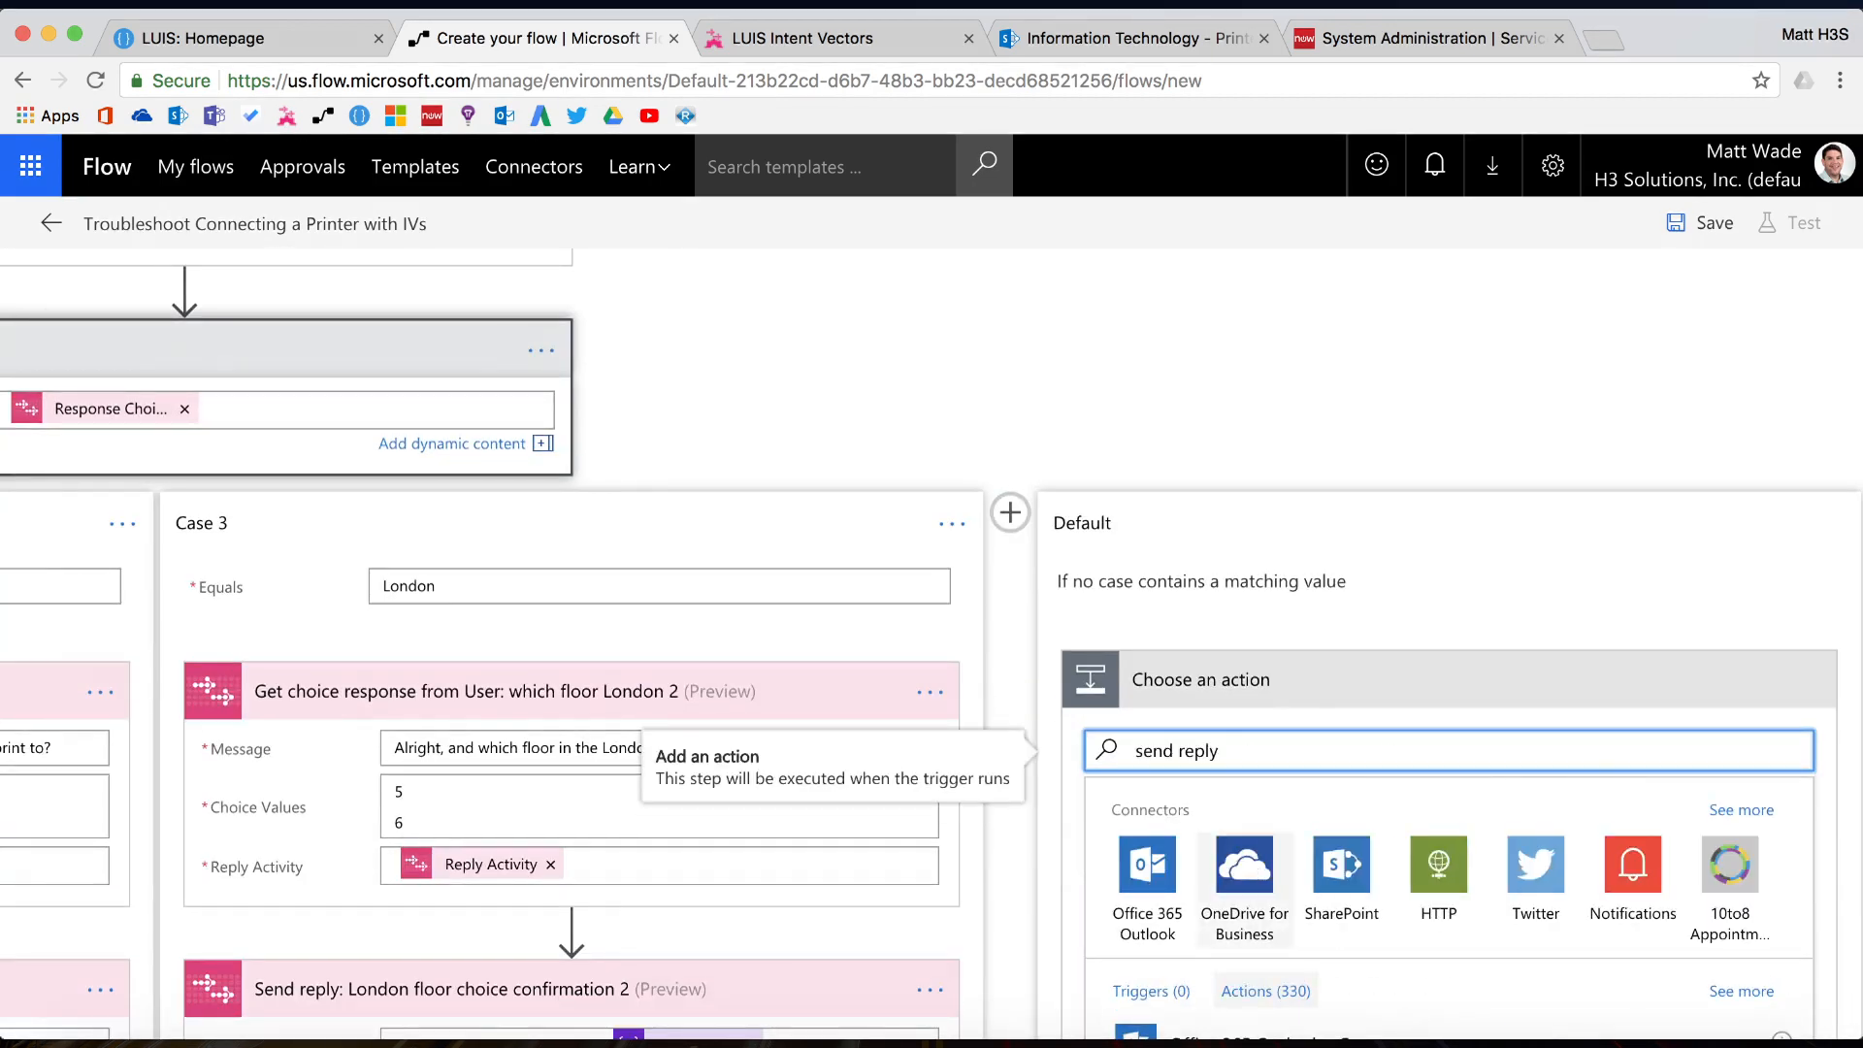
scroll(1251, 902, down, 2)
click(1261, 917)
click(1797, 553)
click(1601, 603)
click(1300, 540)
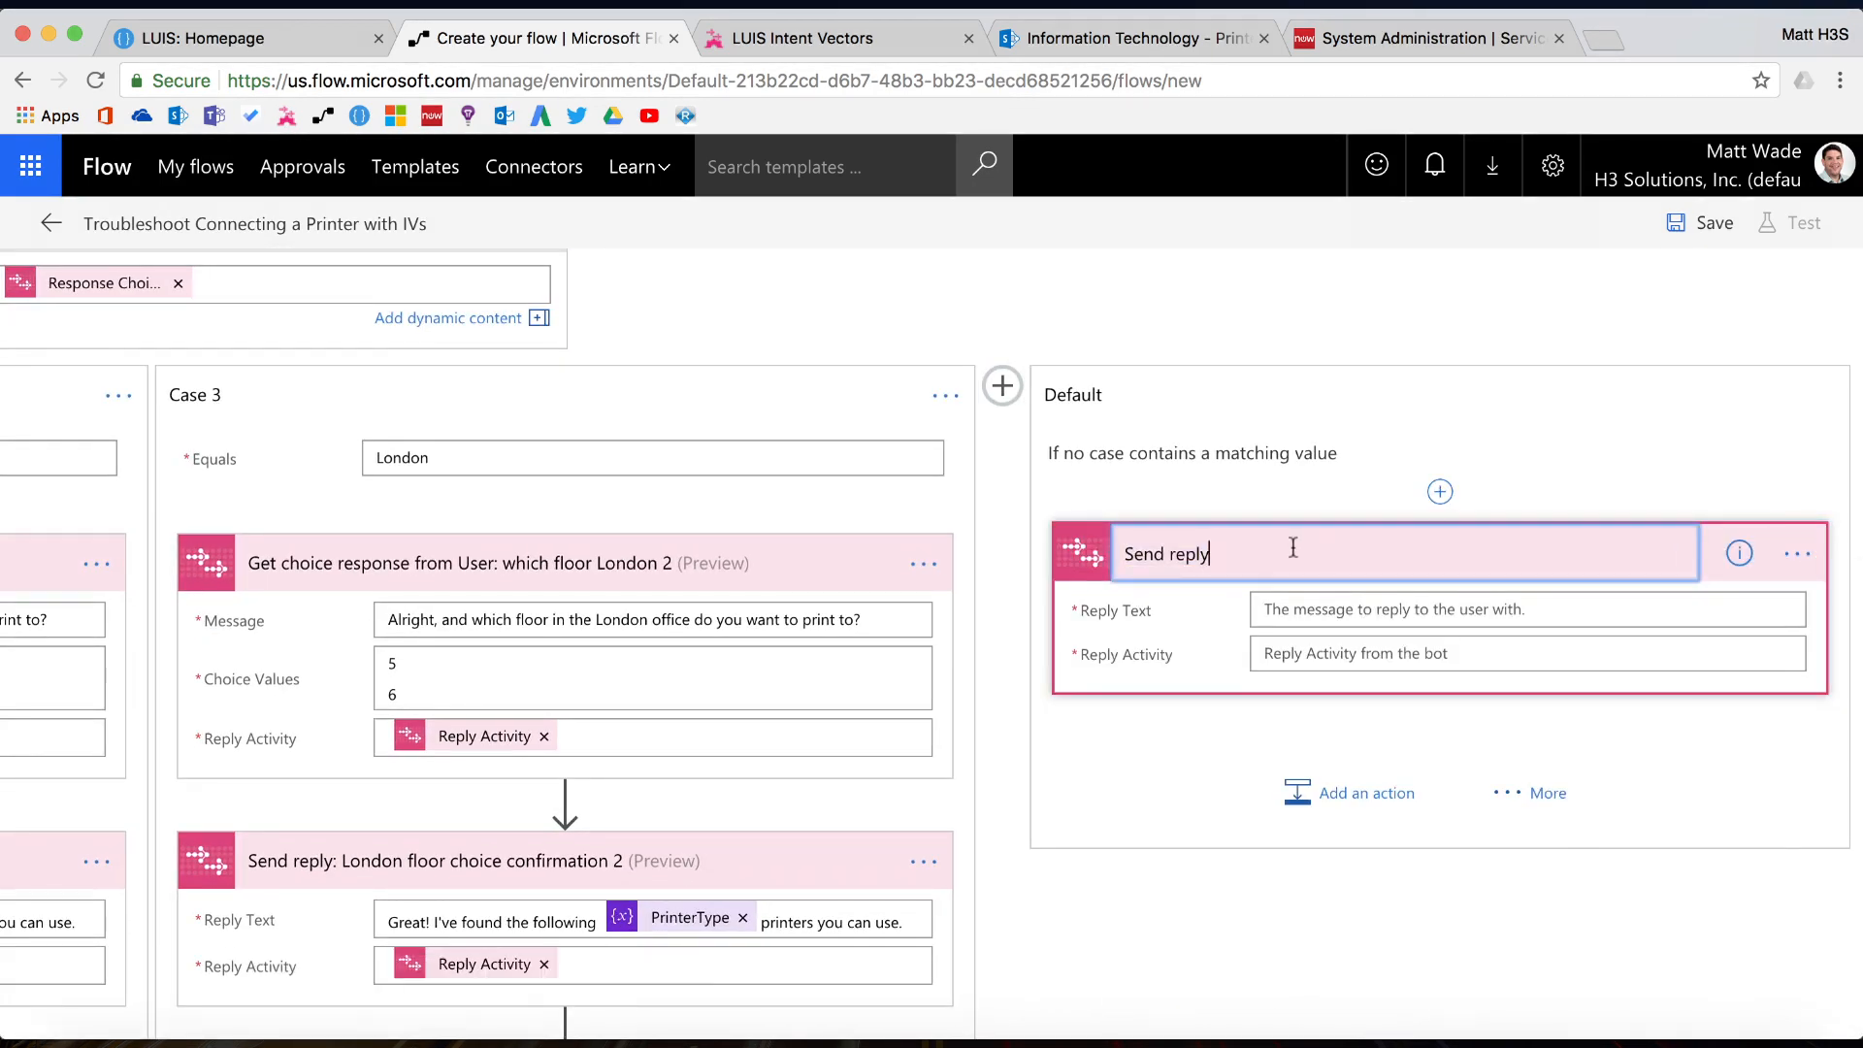
text(: cancel 3)
Set the reply text to "Sorry, that's not an option and I'm unable to complete the request. If you'd like, please try again and provide an appropriate response."
click(1290, 610)
text(Sorry, that'w)
key(BackSpace)
text(s not an option a)
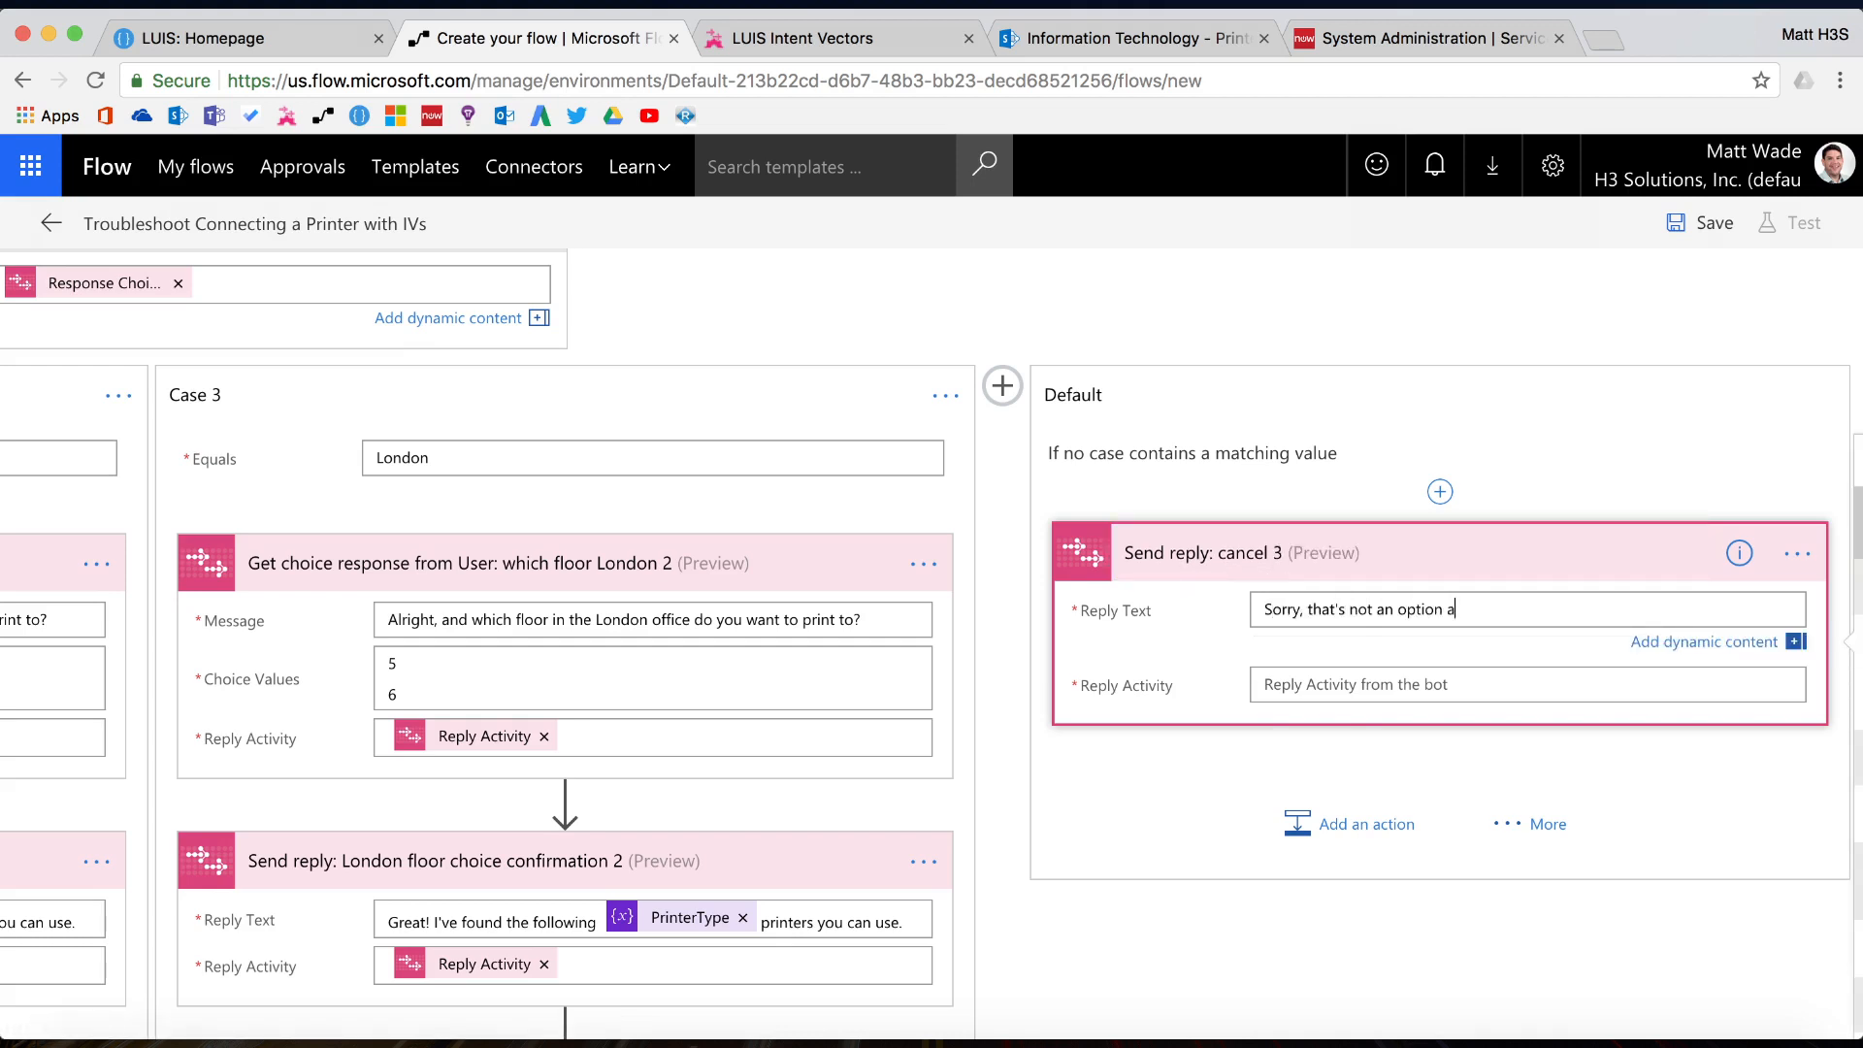
text(nd I'm unable to complete the request. If you'd like, please try again and provide an appropriate response.)
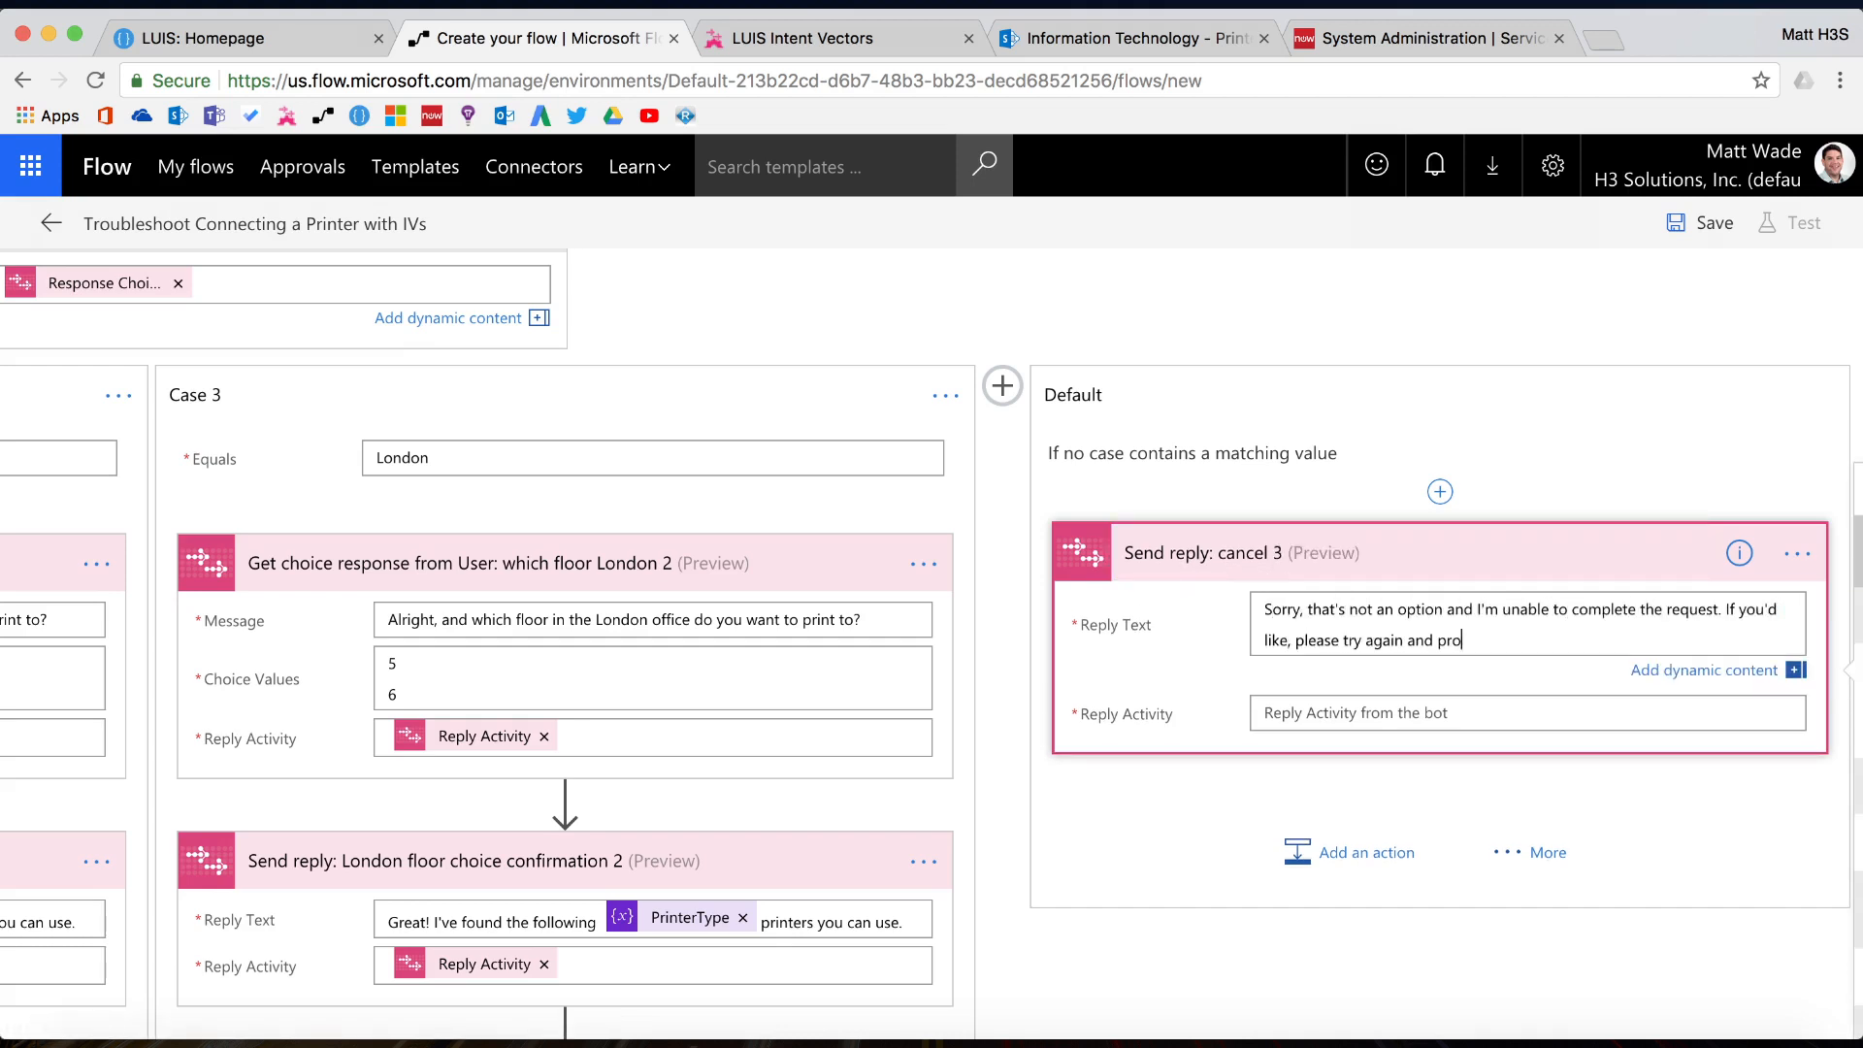
Fill the cancel reply's Reply Activity with the trigger's Reply Activity value
key(Tab)
click(1551, 599)
text(reply)
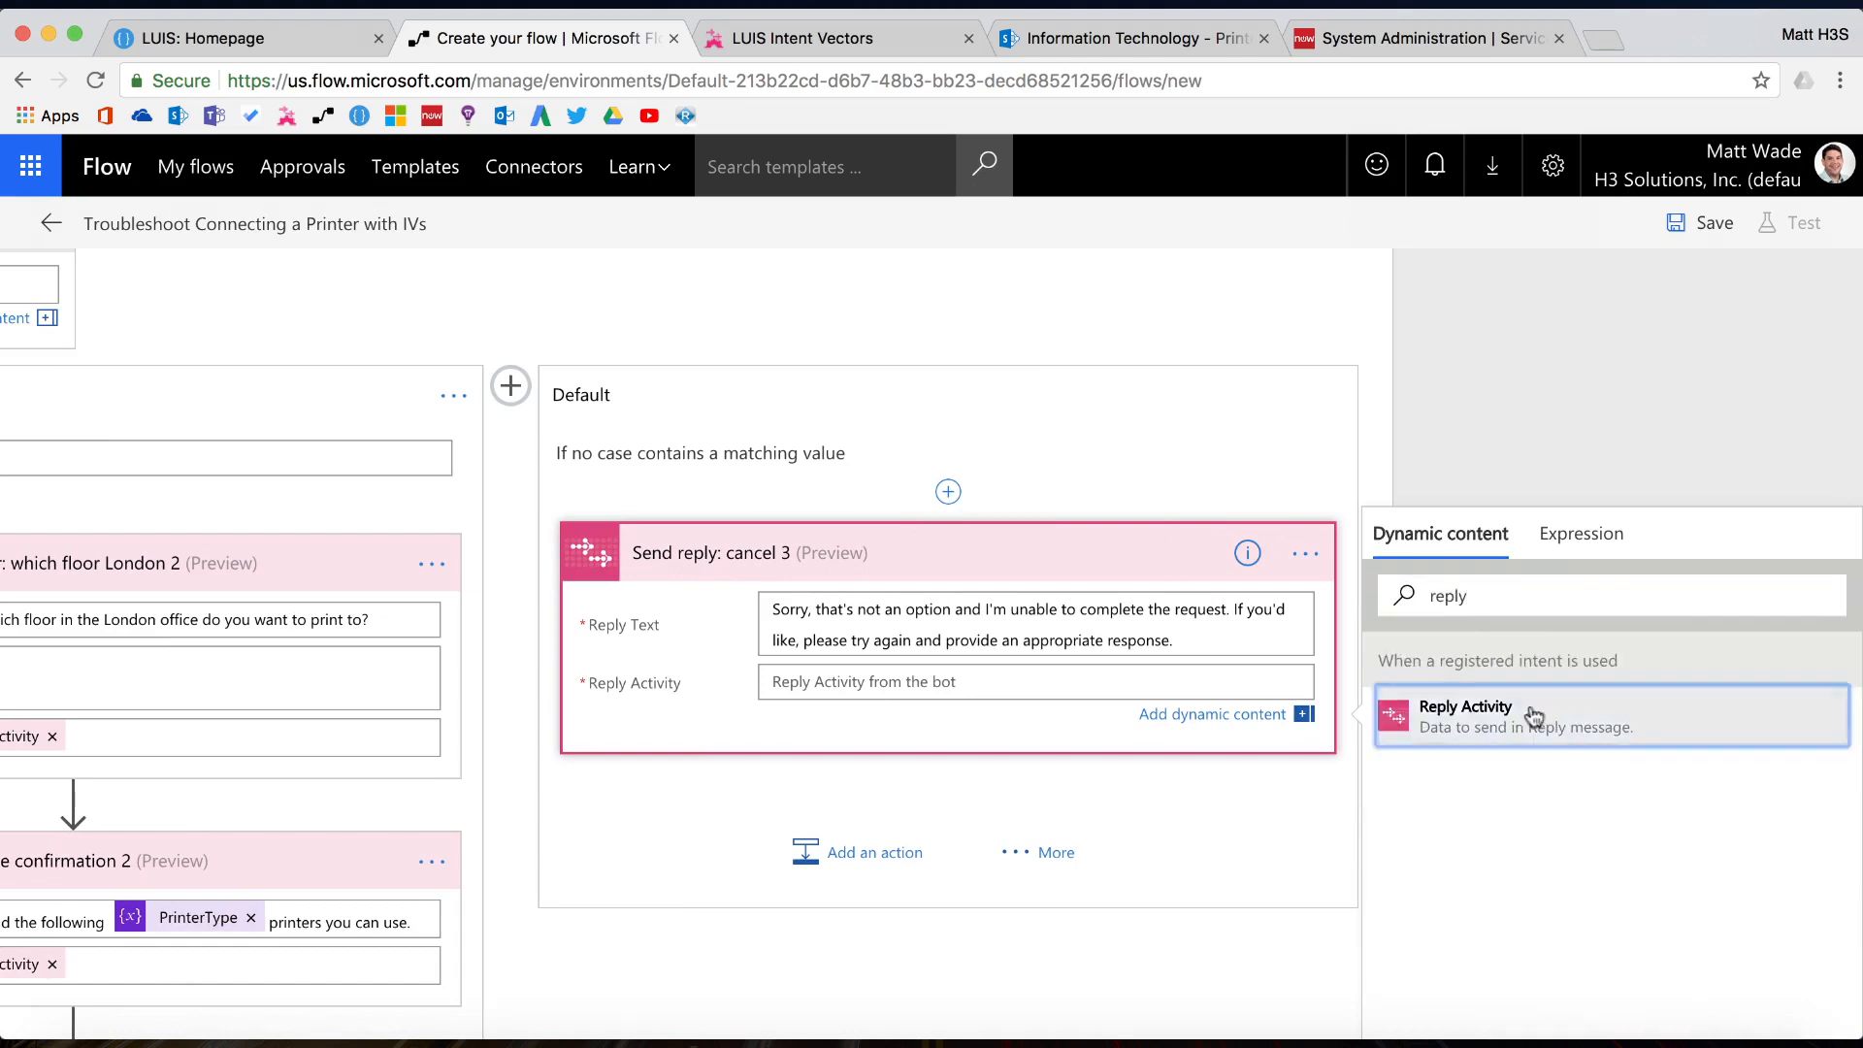
click(1531, 713)
Add a Control Terminate action after the cancel reply in the Default case and set its status to Cancelled
click(1301, 855)
text(terminate)
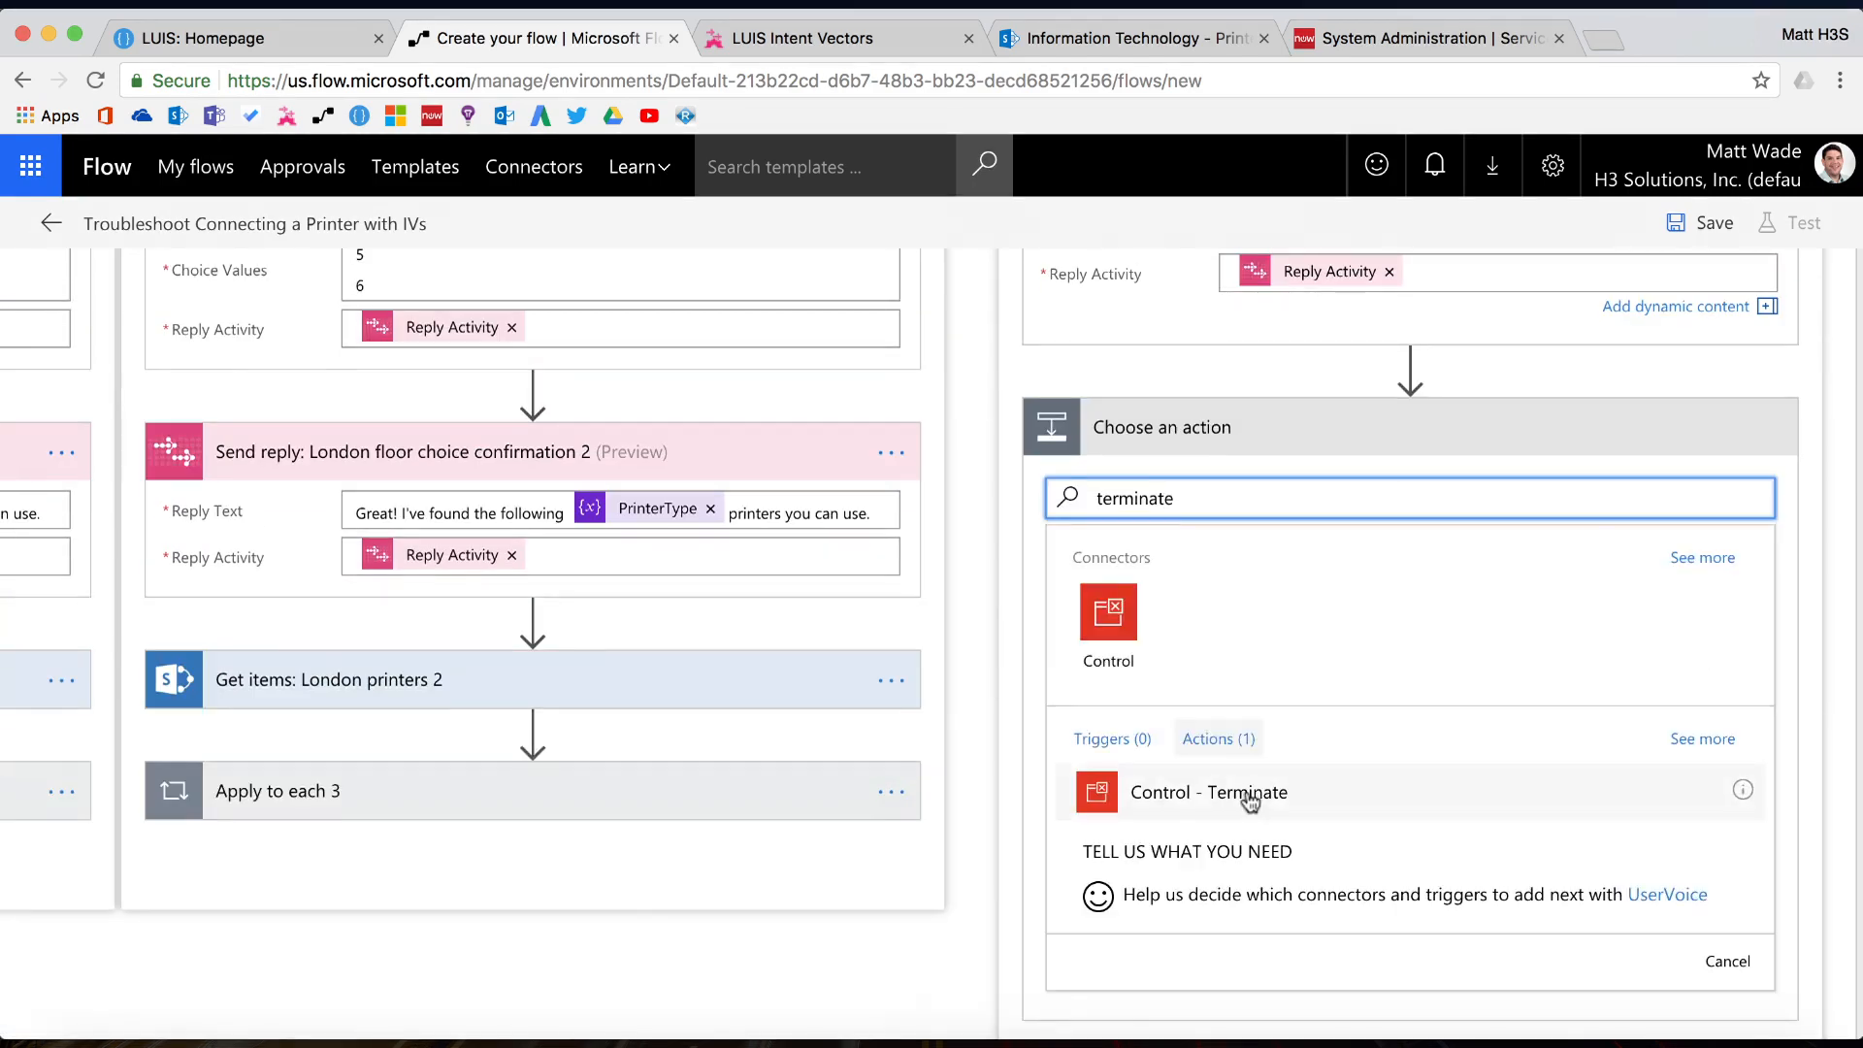
click(1164, 789)
click(1407, 445)
click(1261, 515)
Collapse Switch 3, the which office choice action and the condition's If no branch
scroll(956, 551, up, 5)
scroll(952, 544, up, 1)
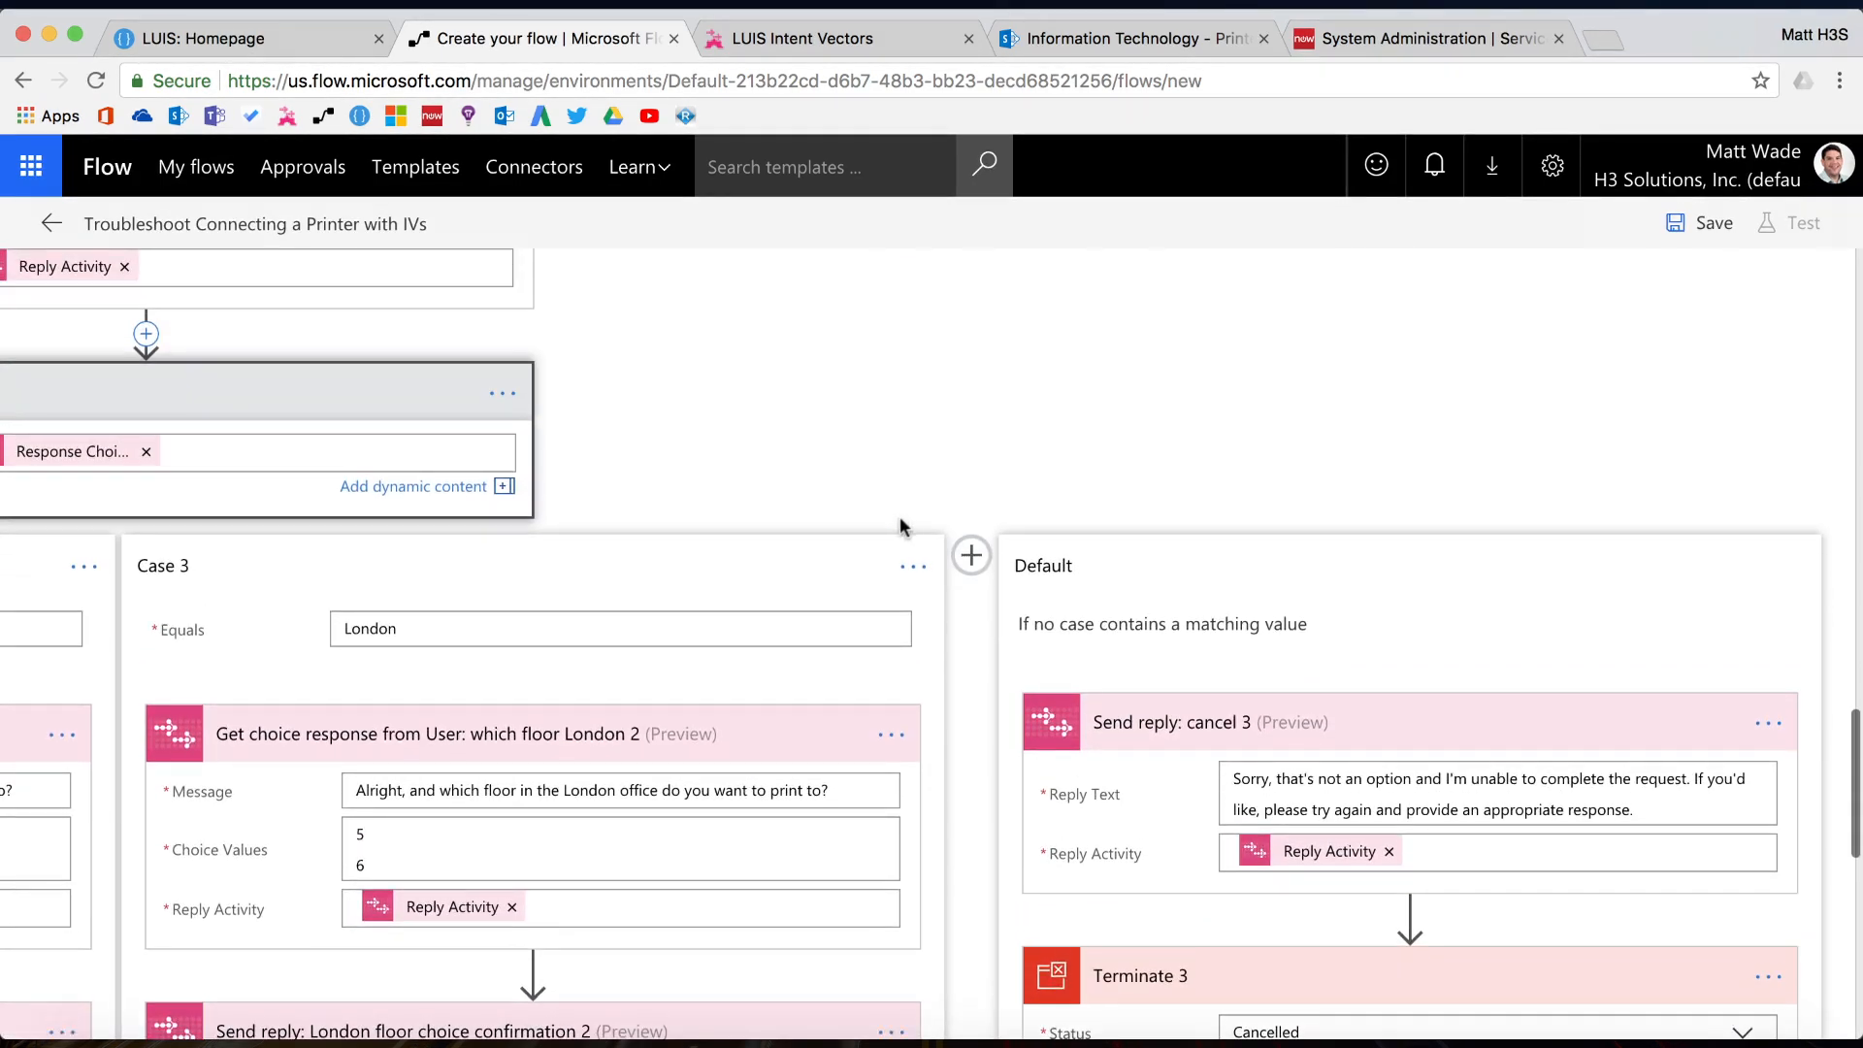
scroll(869, 489, left, 10)
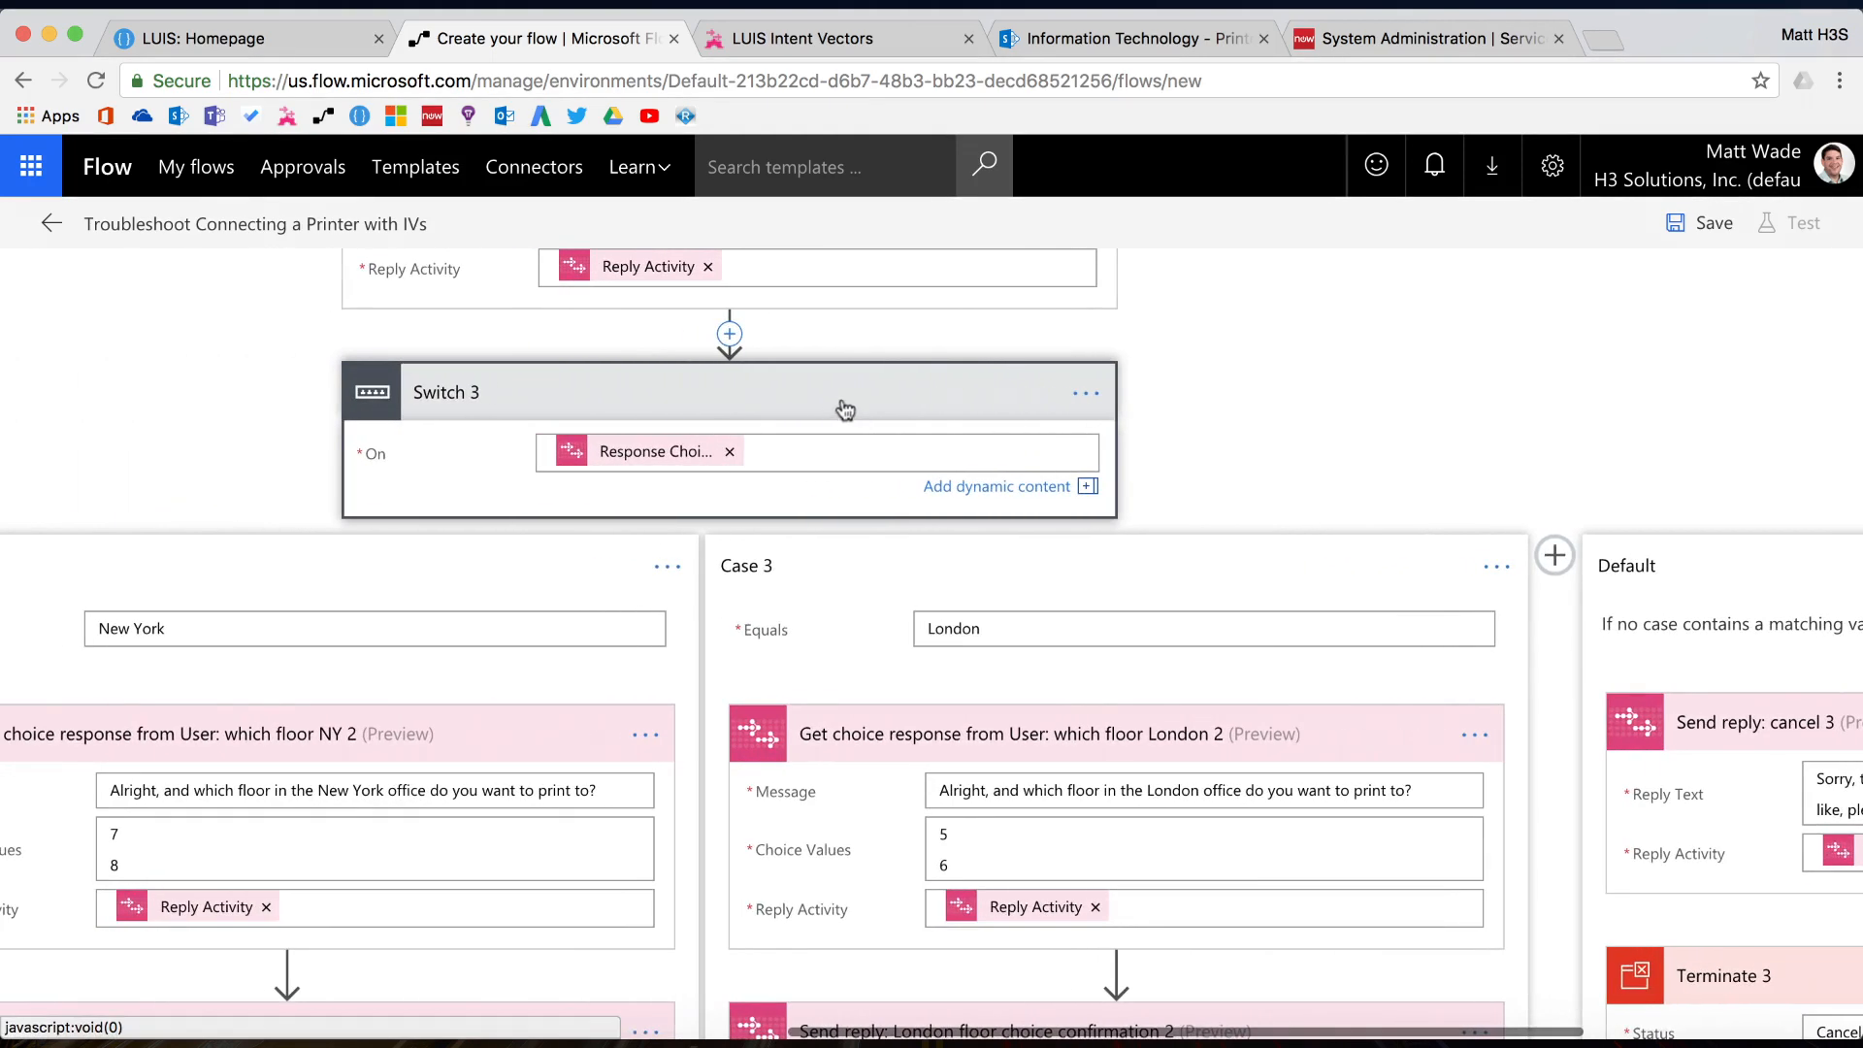
click(844, 404)
scroll(776, 536, left, 10)
scroll(750, 542, up, 5)
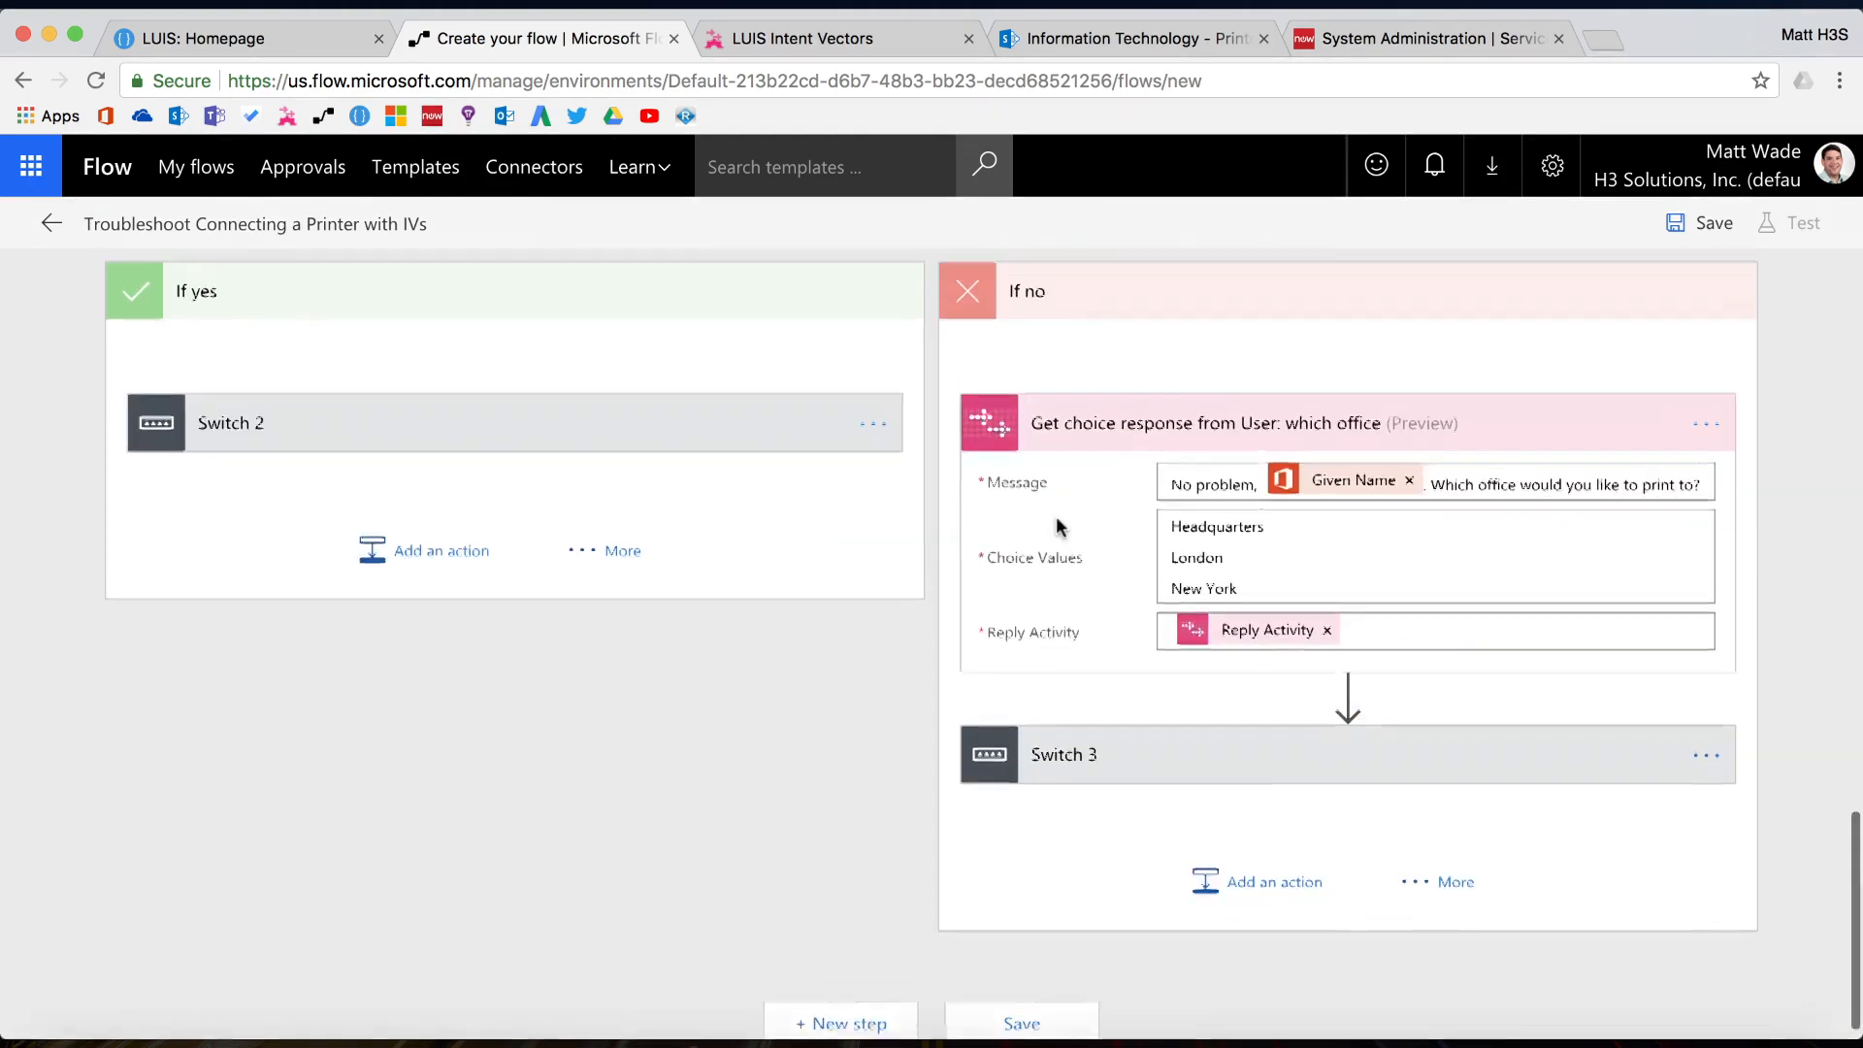
click(1266, 582)
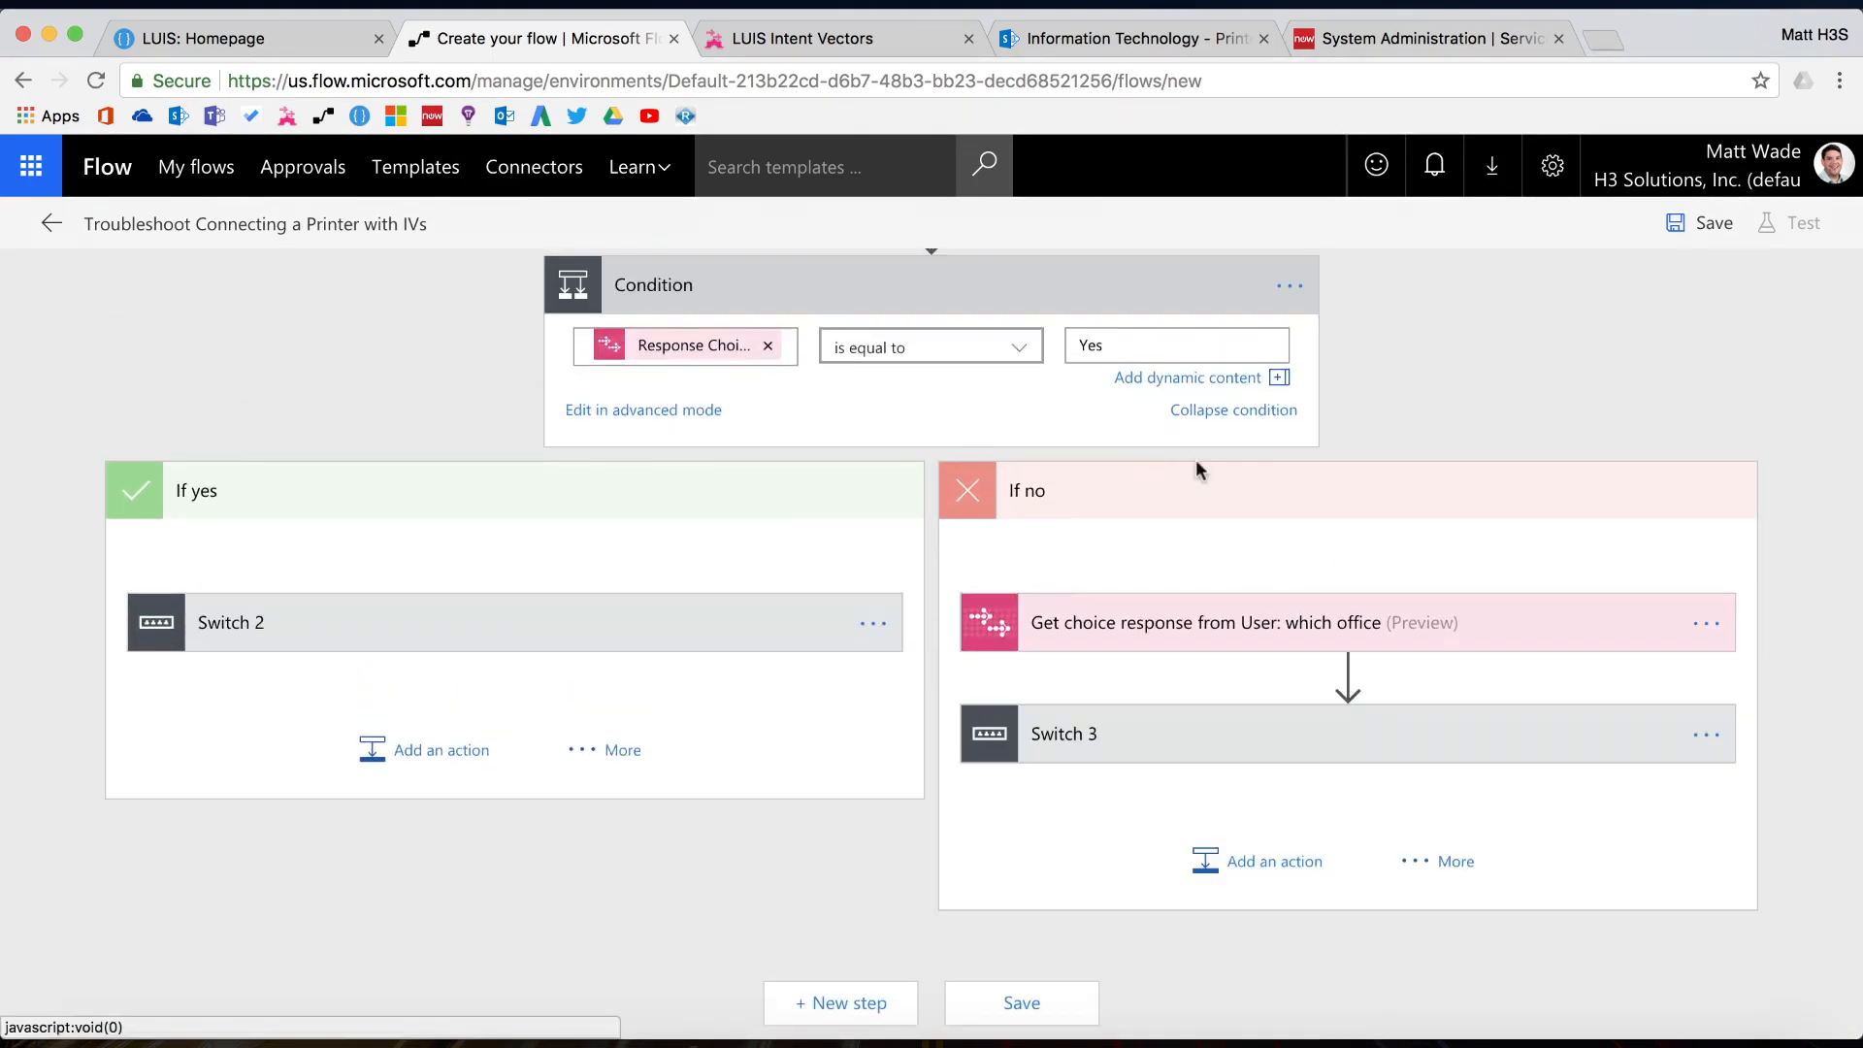
click(1141, 490)
In Switch 2's New York case, replace "Headquarters" with "New York" in the which floor question
click(359, 737)
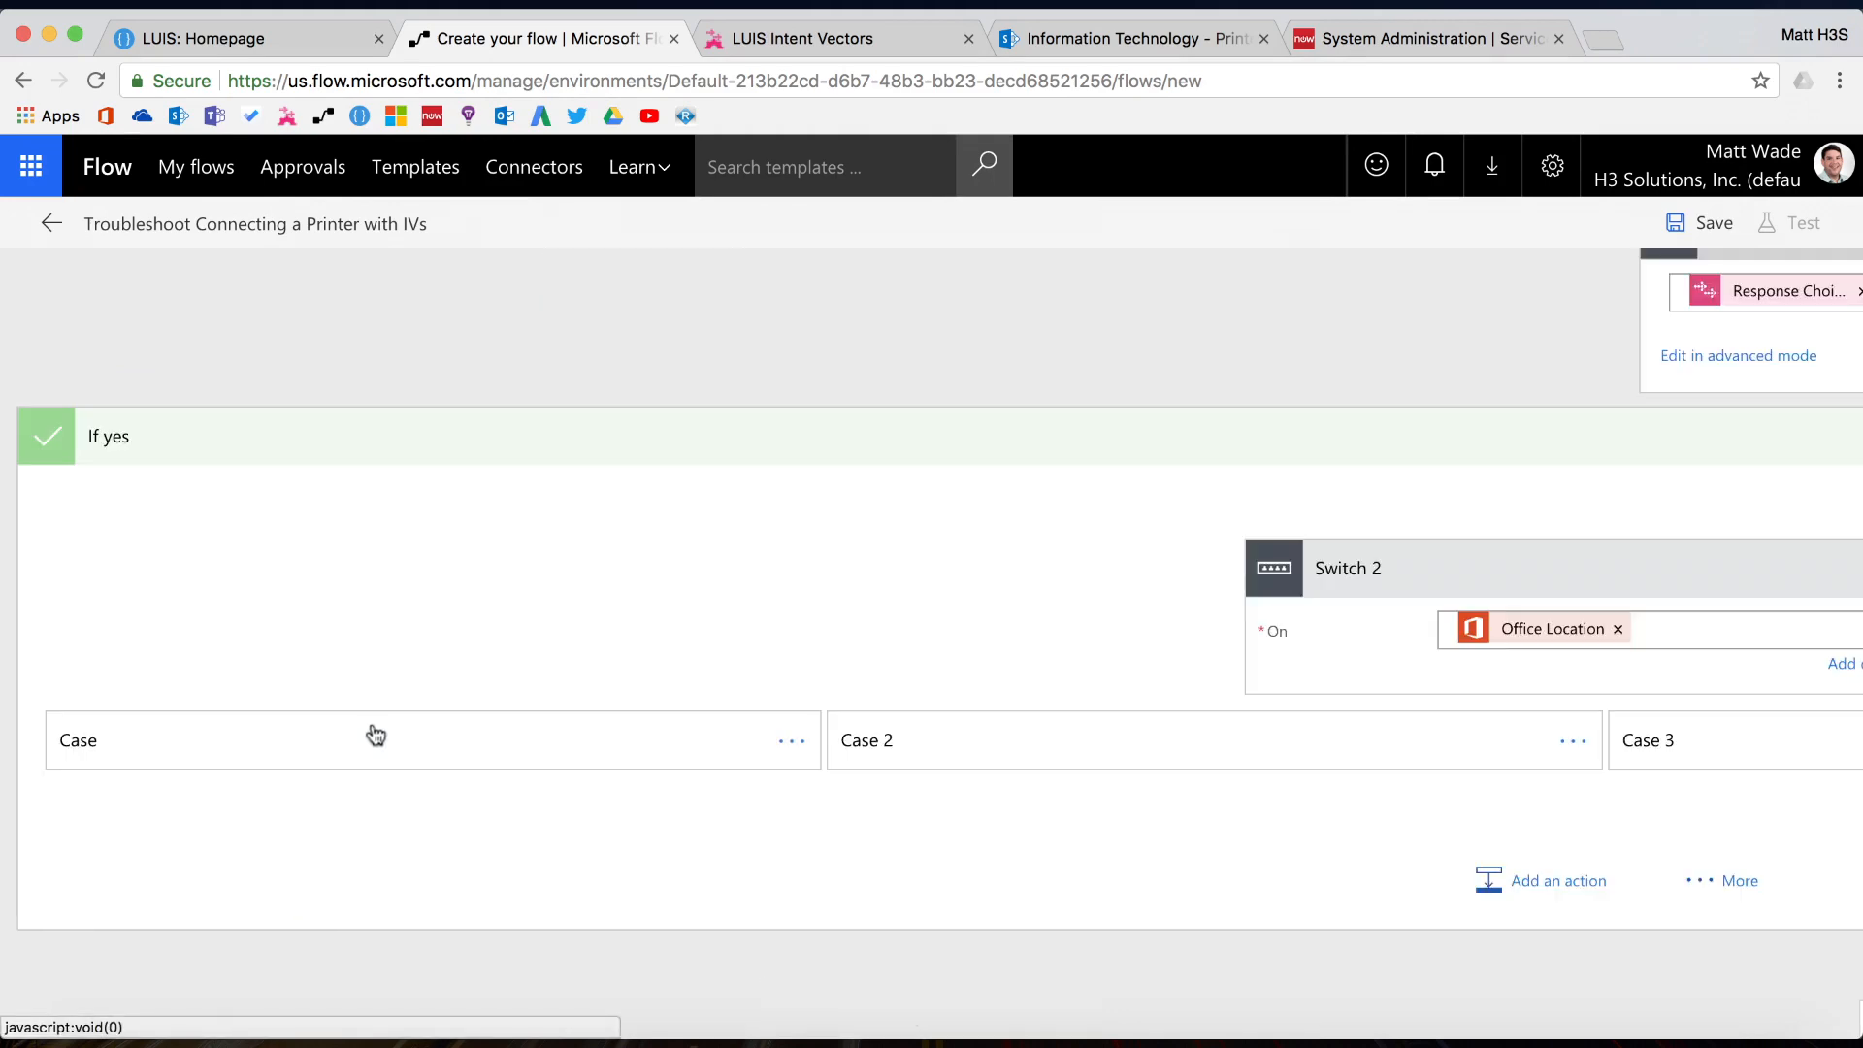
click(400, 752)
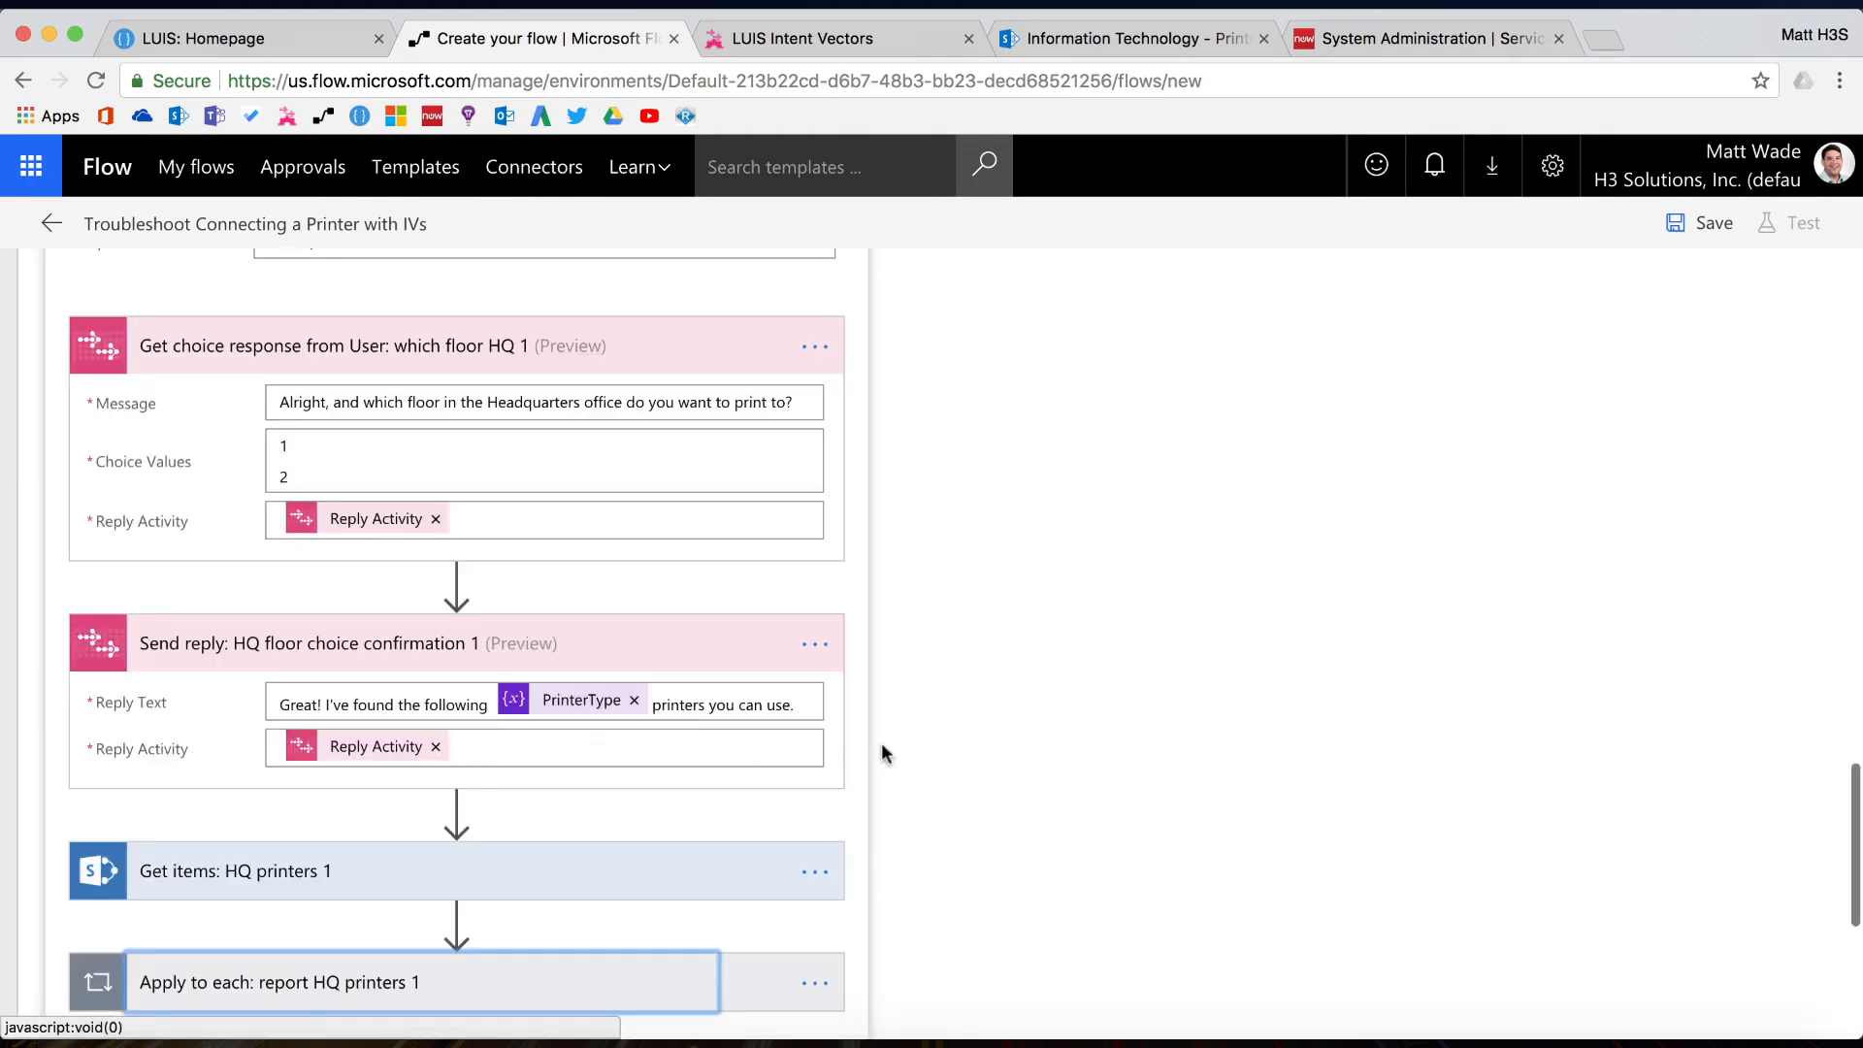
scroll(832, 673, up, 5)
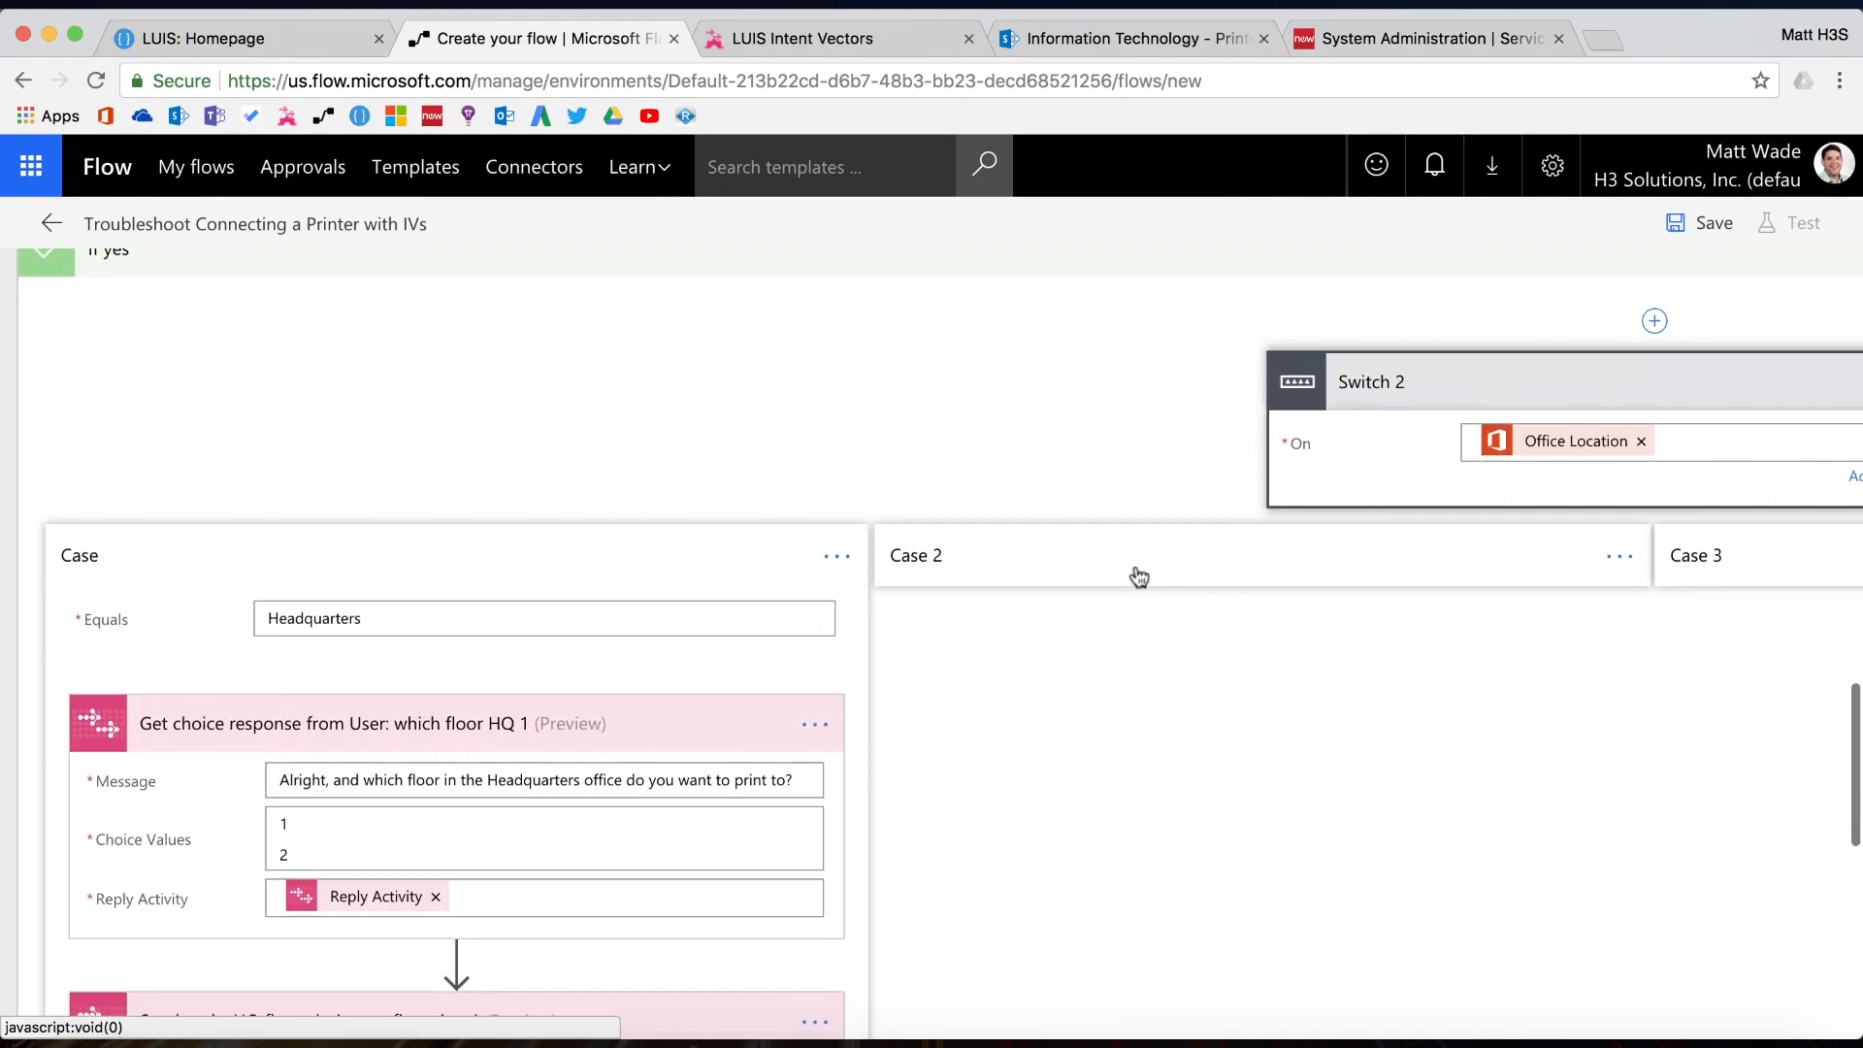
click(1135, 574)
scroll(1207, 866, up, 5)
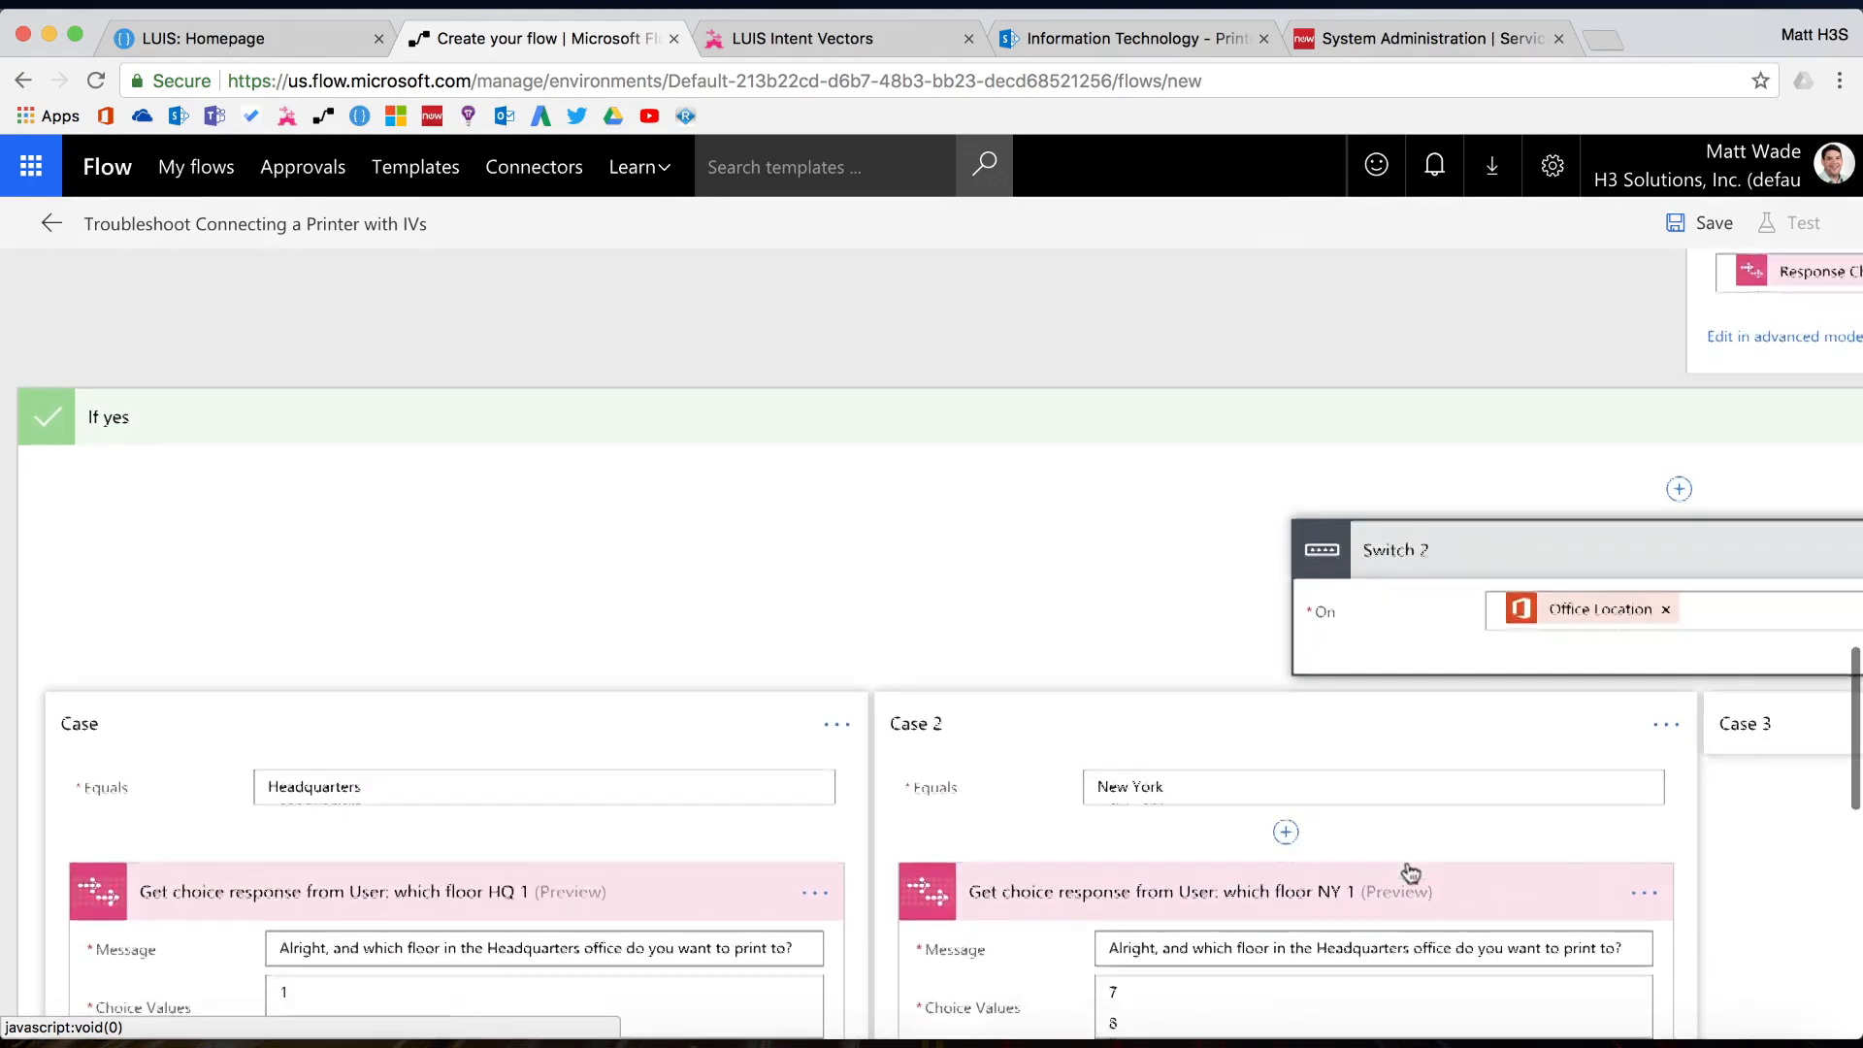
scroll(1347, 765, down, 3)
double_click(1362, 693)
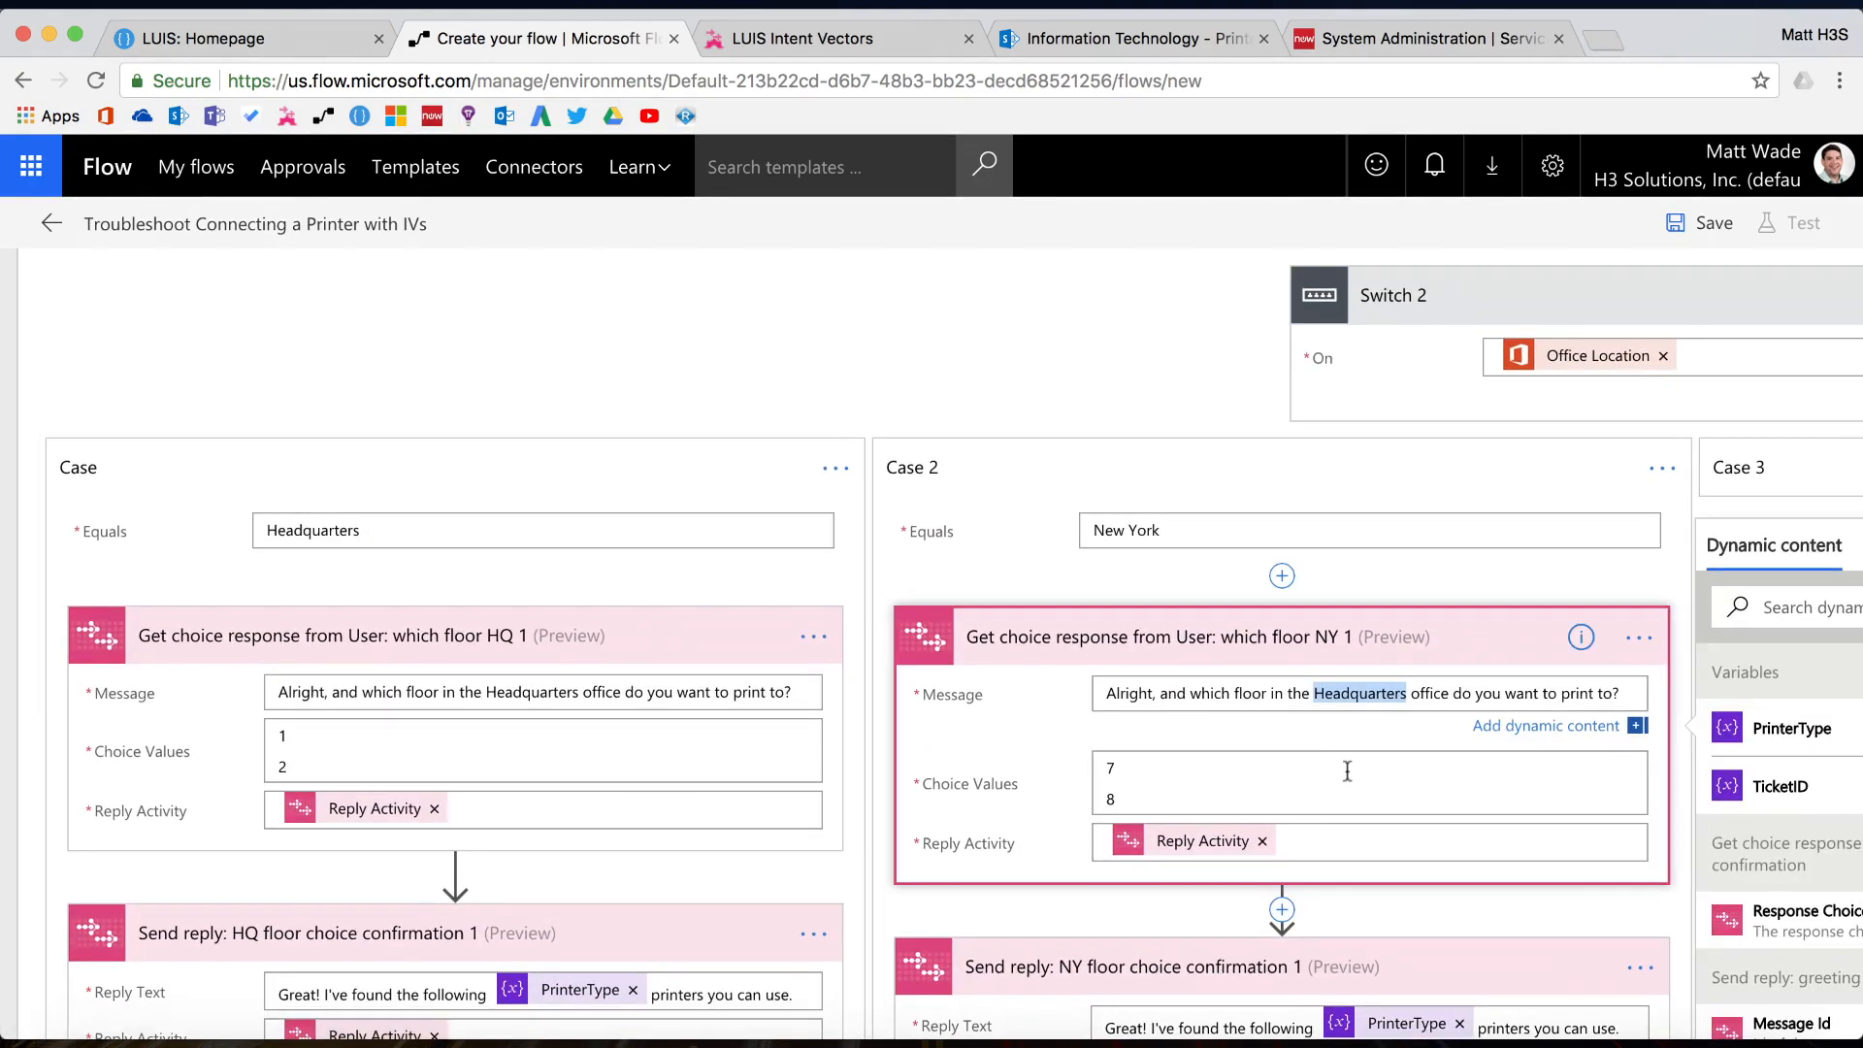
text(New York)
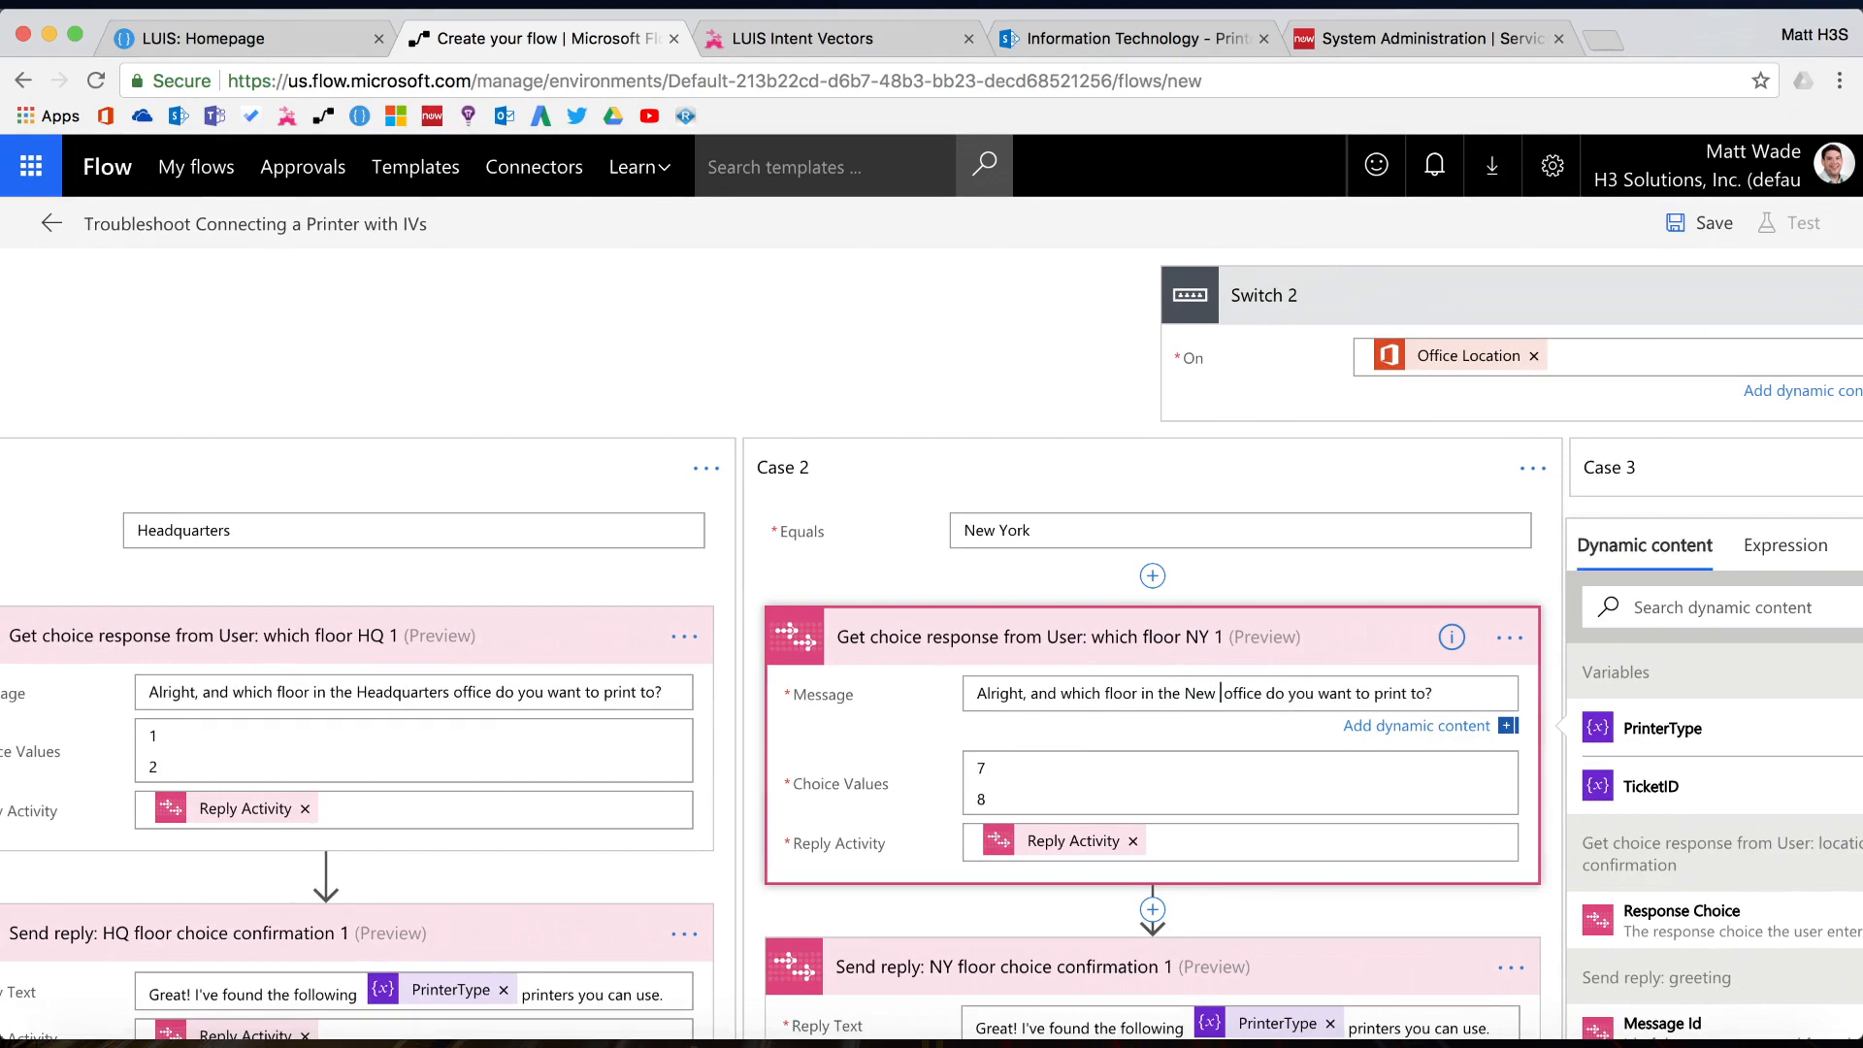
In Switch 2's London case, replace "Headquarters" with "London" in the which floor question
scroll(1283, 766, right, 4)
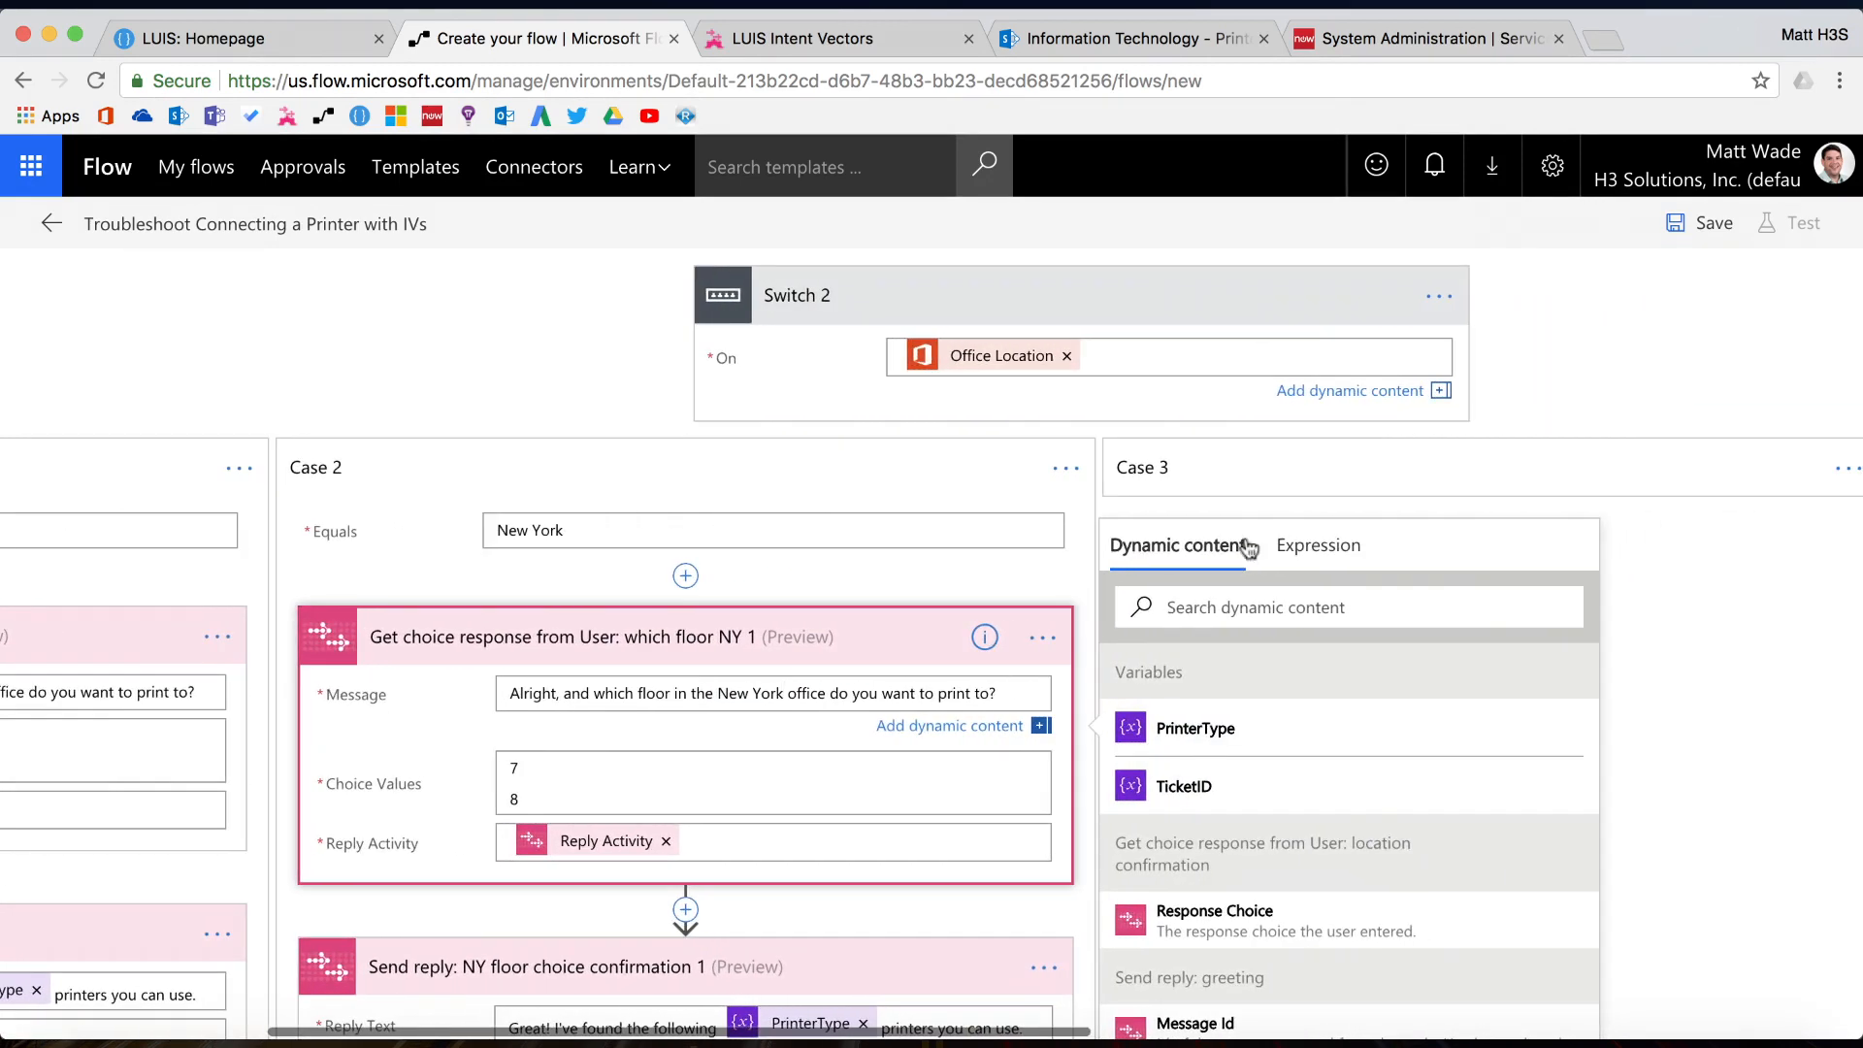
click(1301, 483)
scroll(1301, 482, down, 5)
scroll(1437, 580, up, 5)
scroll(1437, 580, right, 5)
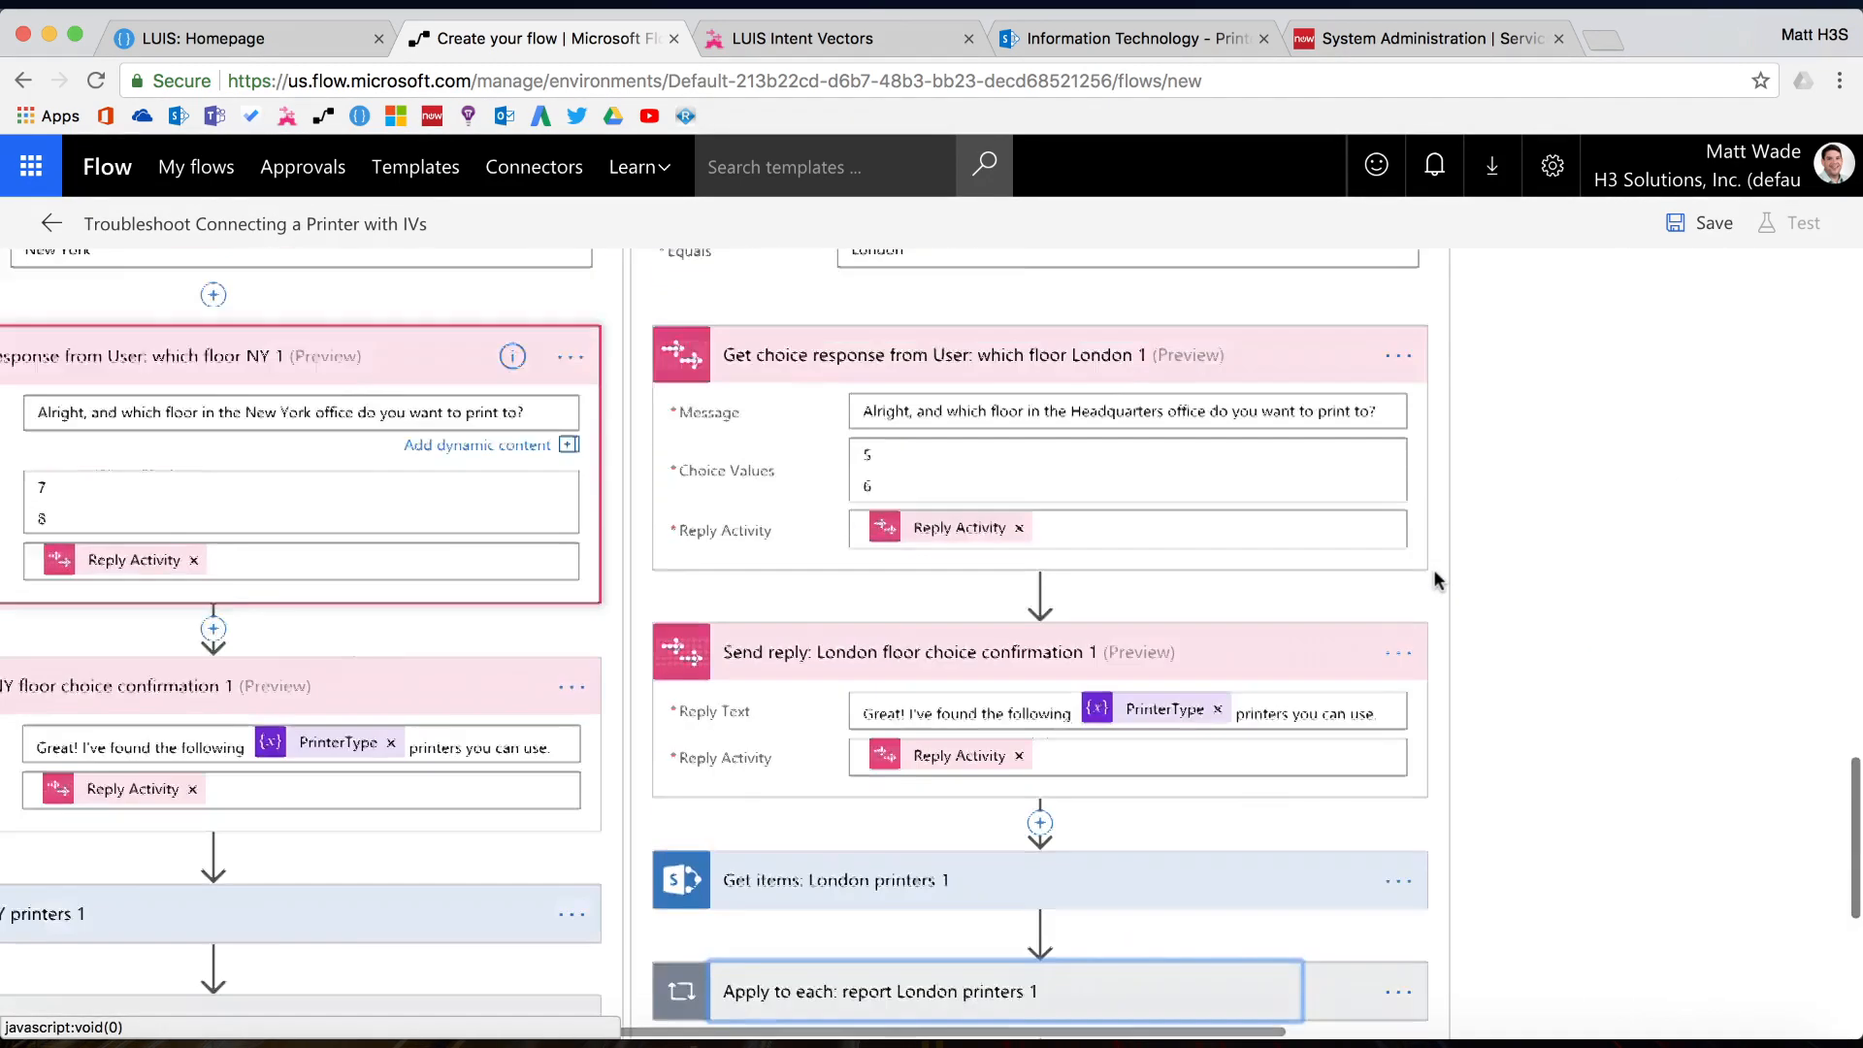
double_click(1112, 702)
text(London)
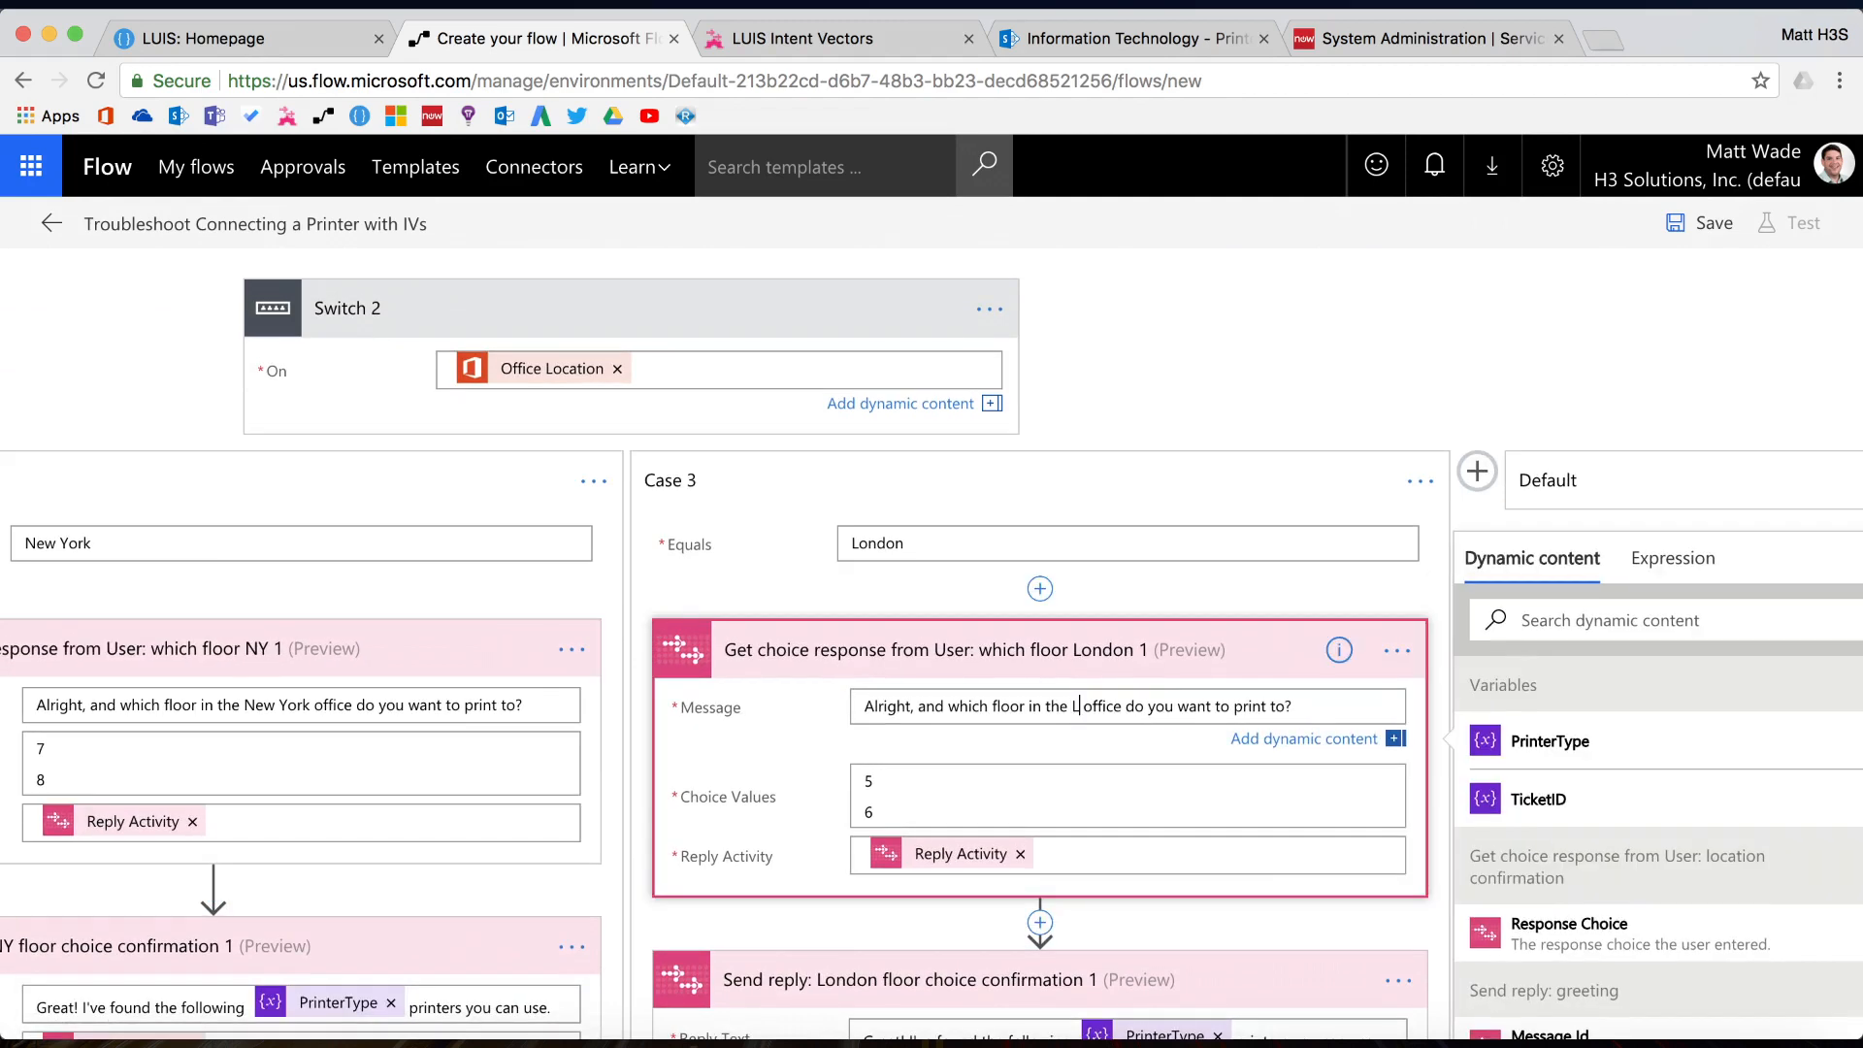
Collapse Switch 2's London case and the whole Condition block
scroll(1130, 446, right, 4)
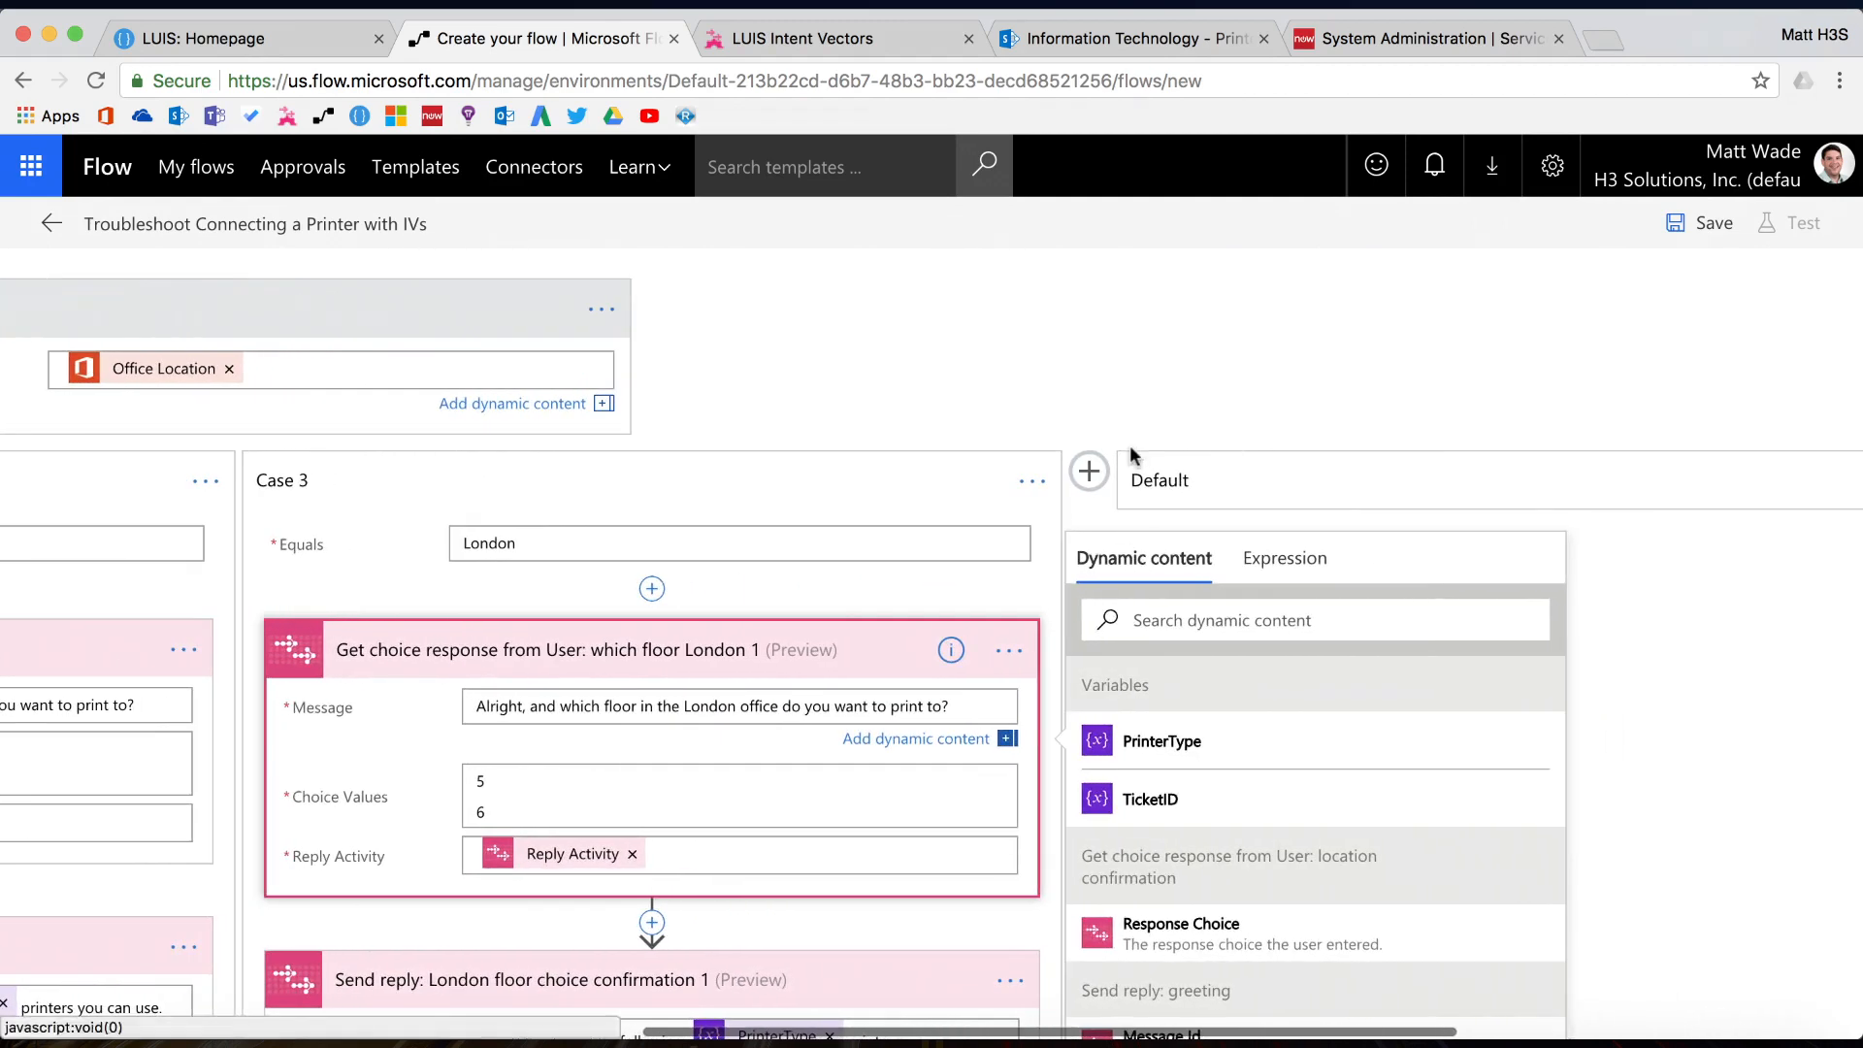
click(1130, 441)
scroll(822, 495, up, 5)
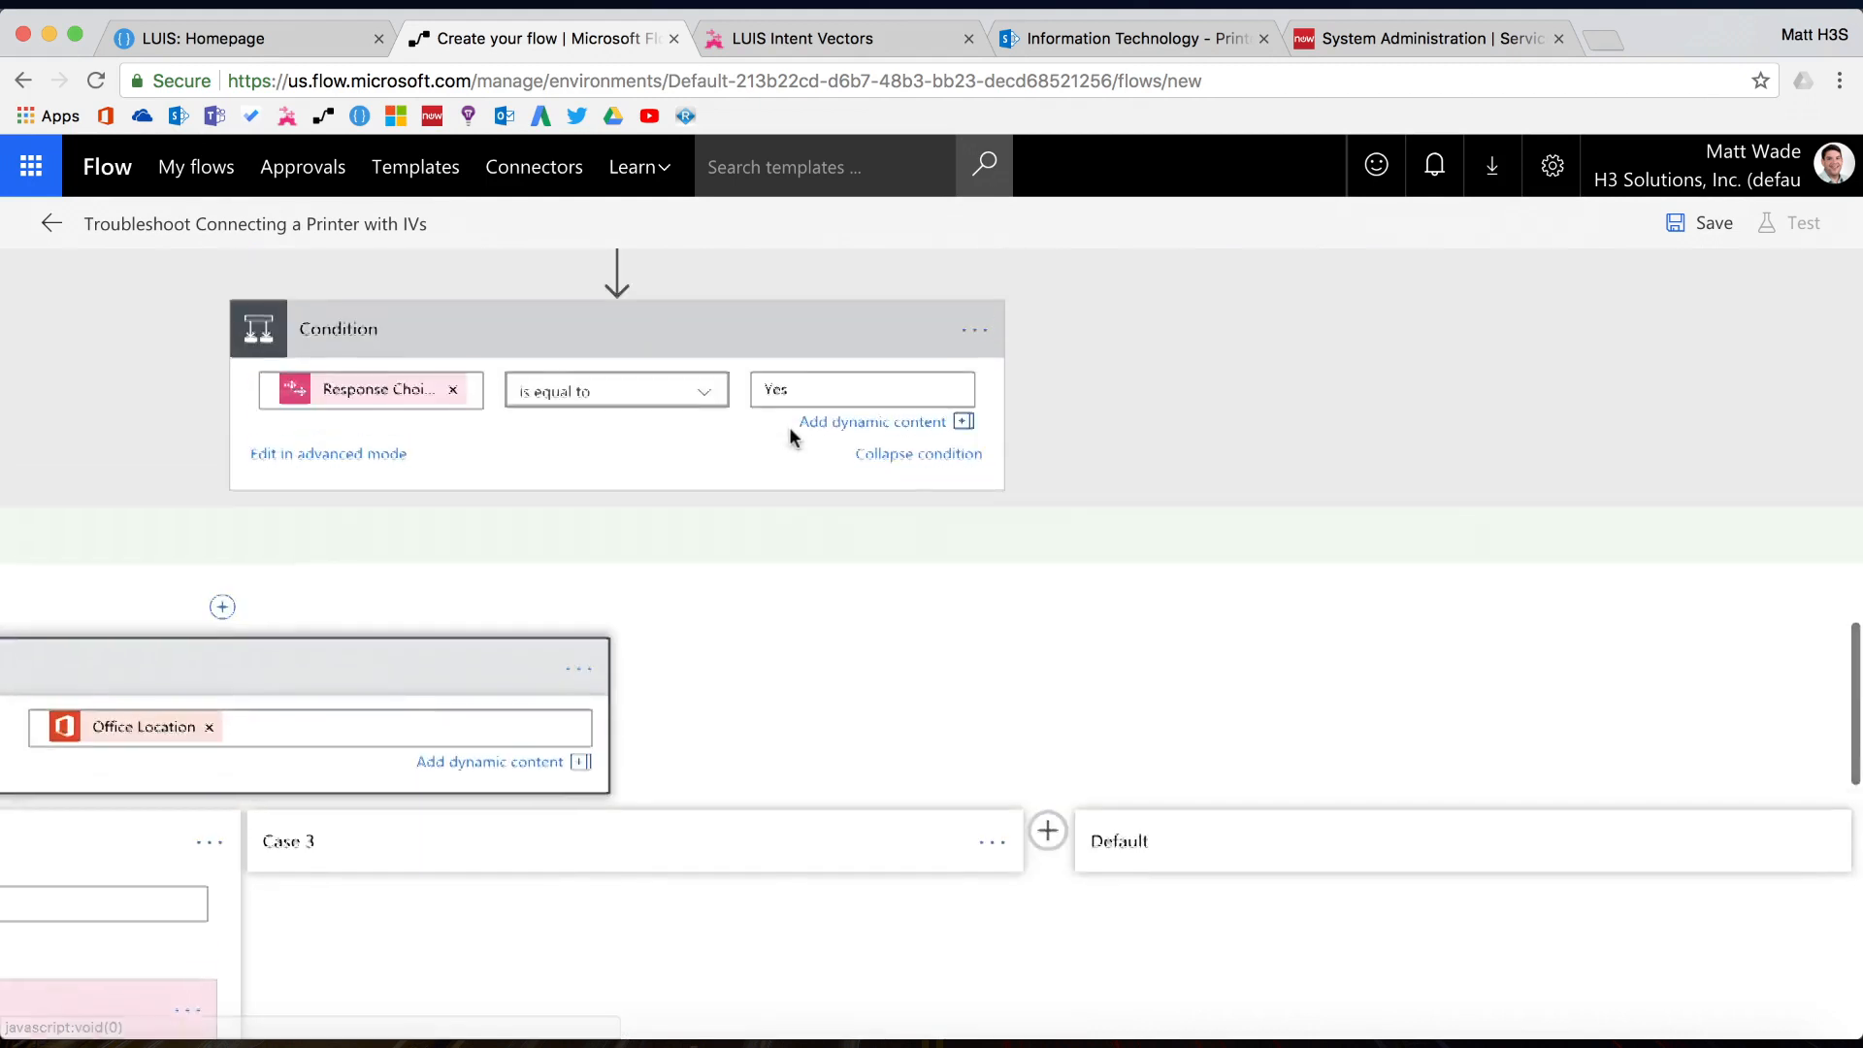
scroll(514, 631, left, 2)
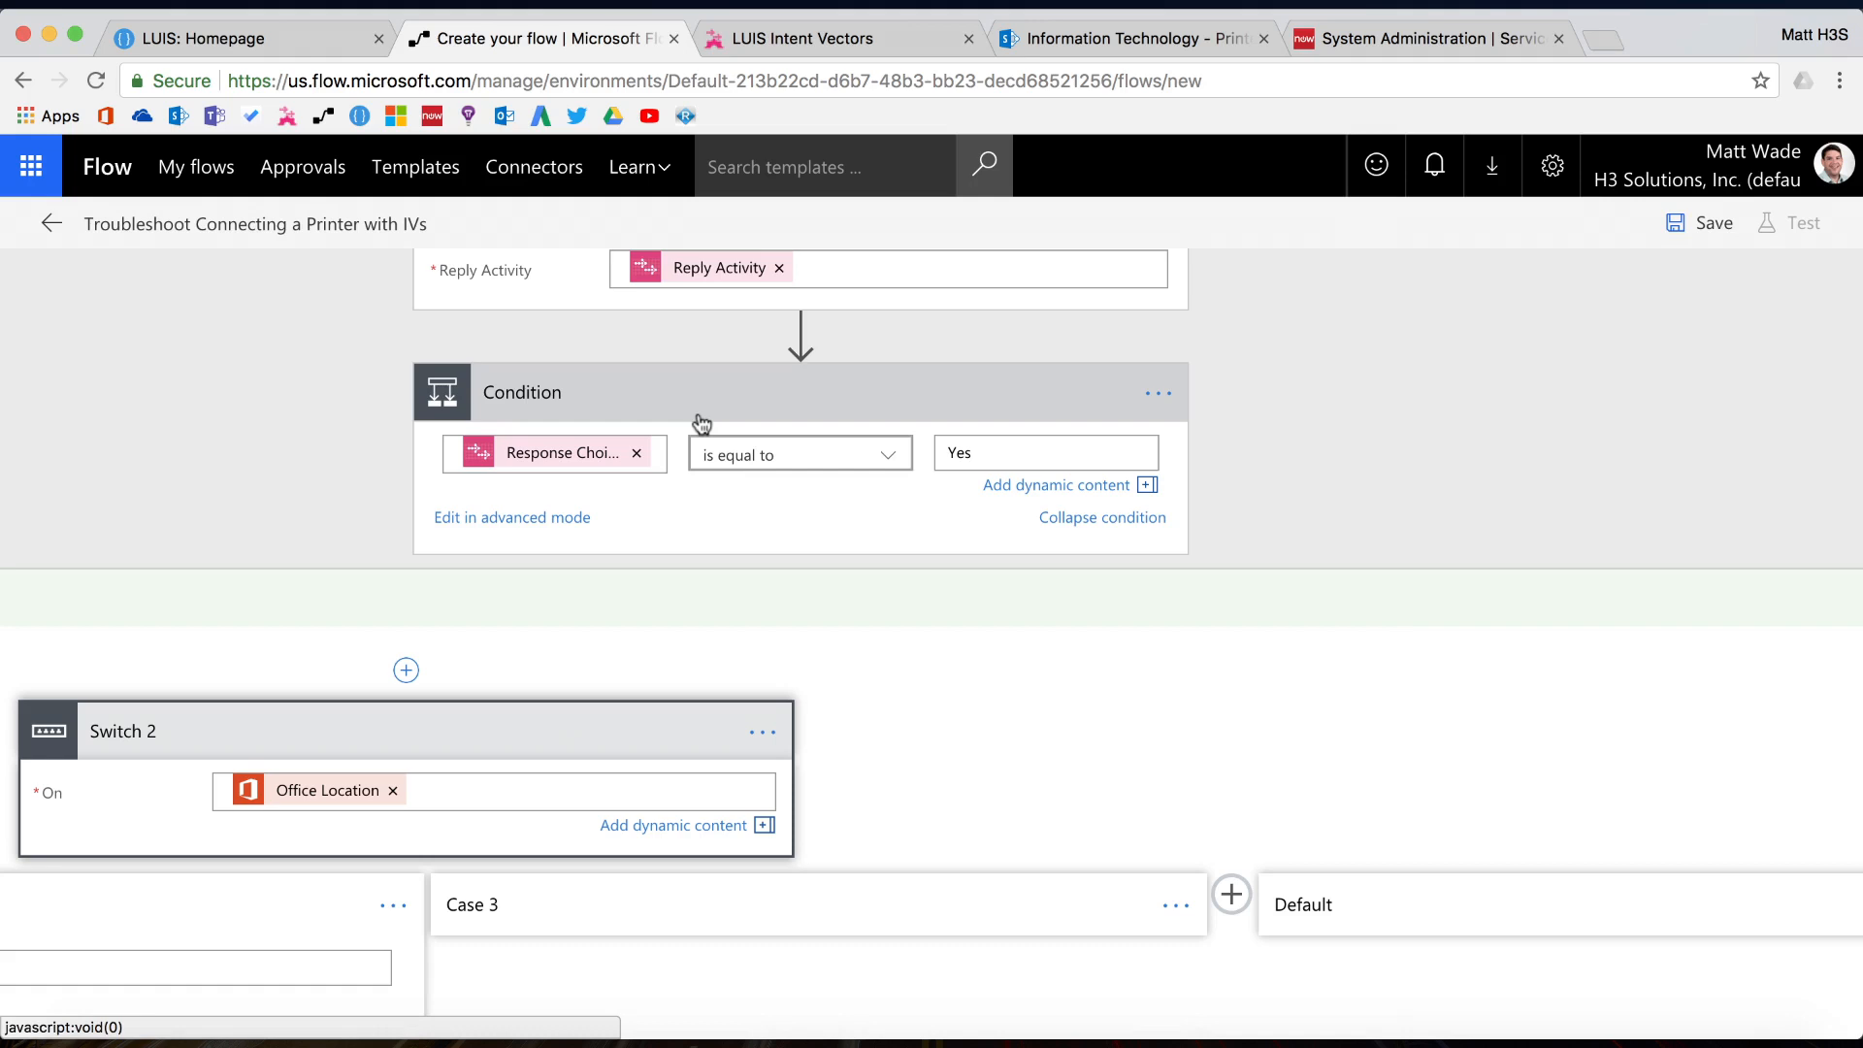
click(700, 419)
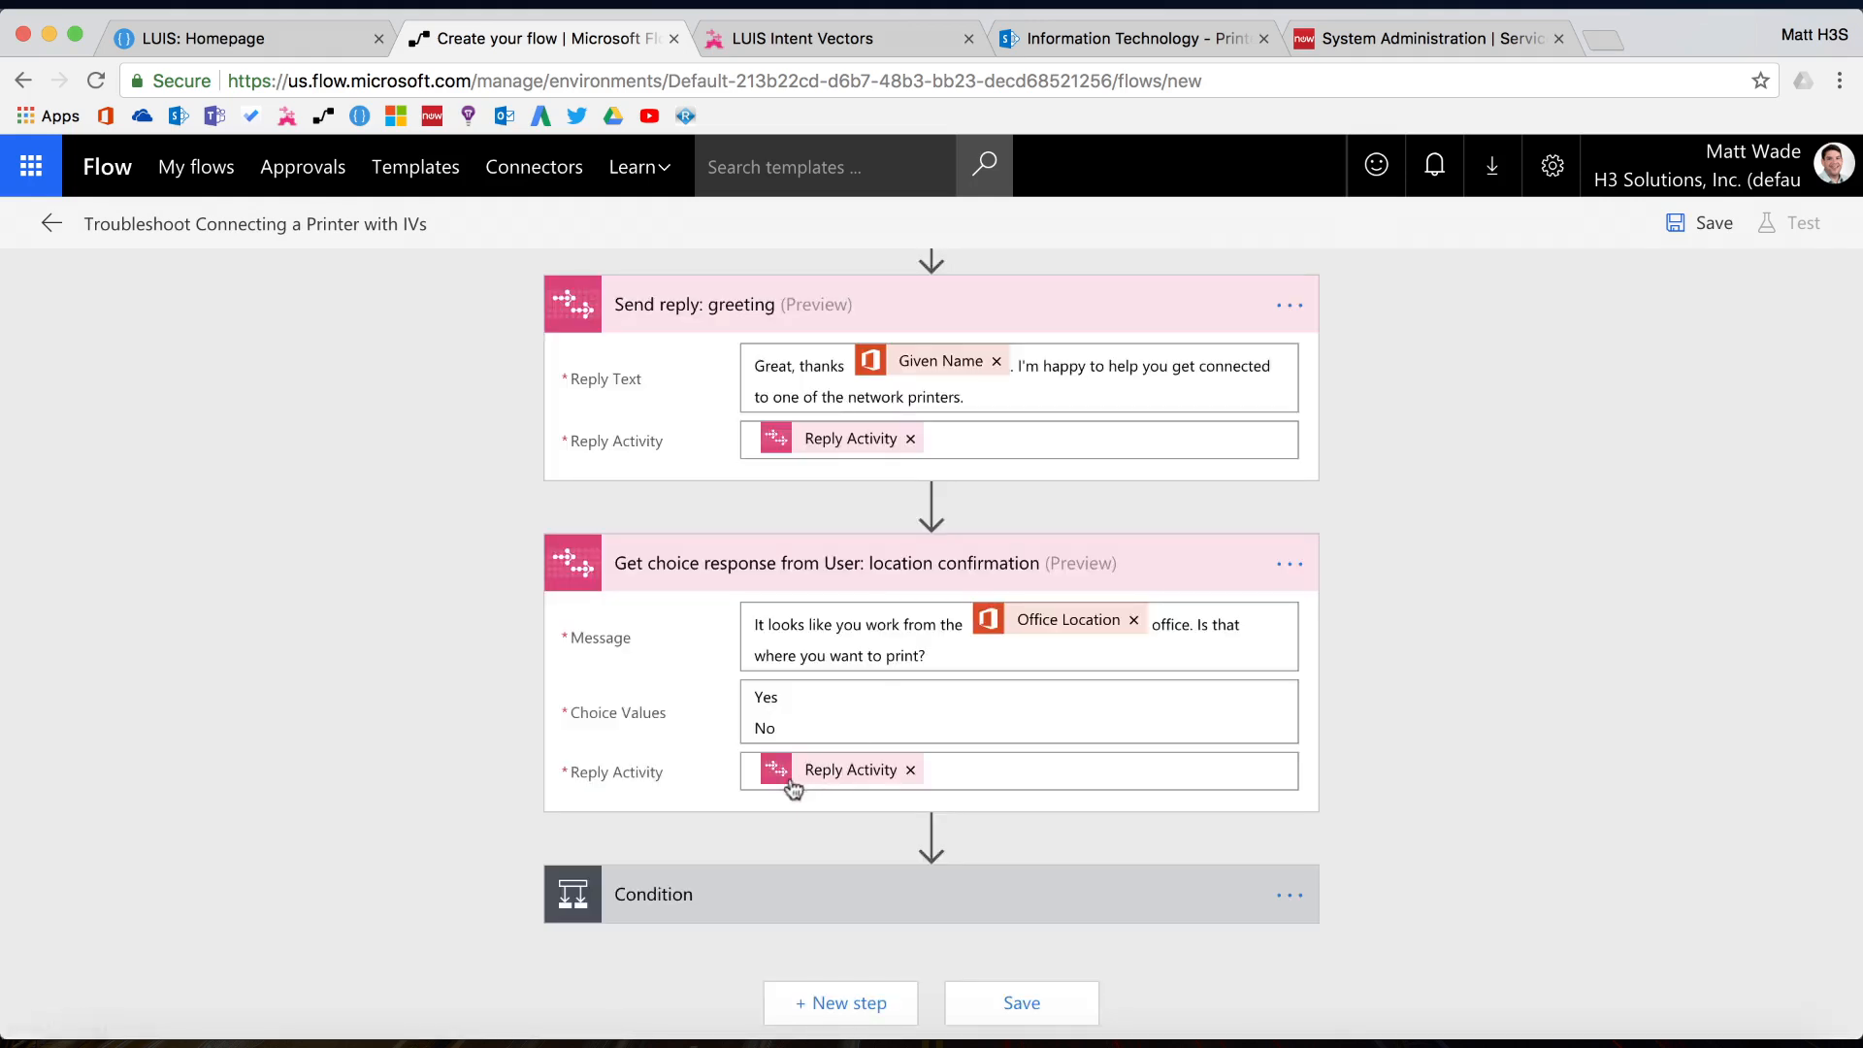
Add an AtBot Logic (Formerly Bizzy) Send reply action as a new step after the Condition
click(820, 1004)
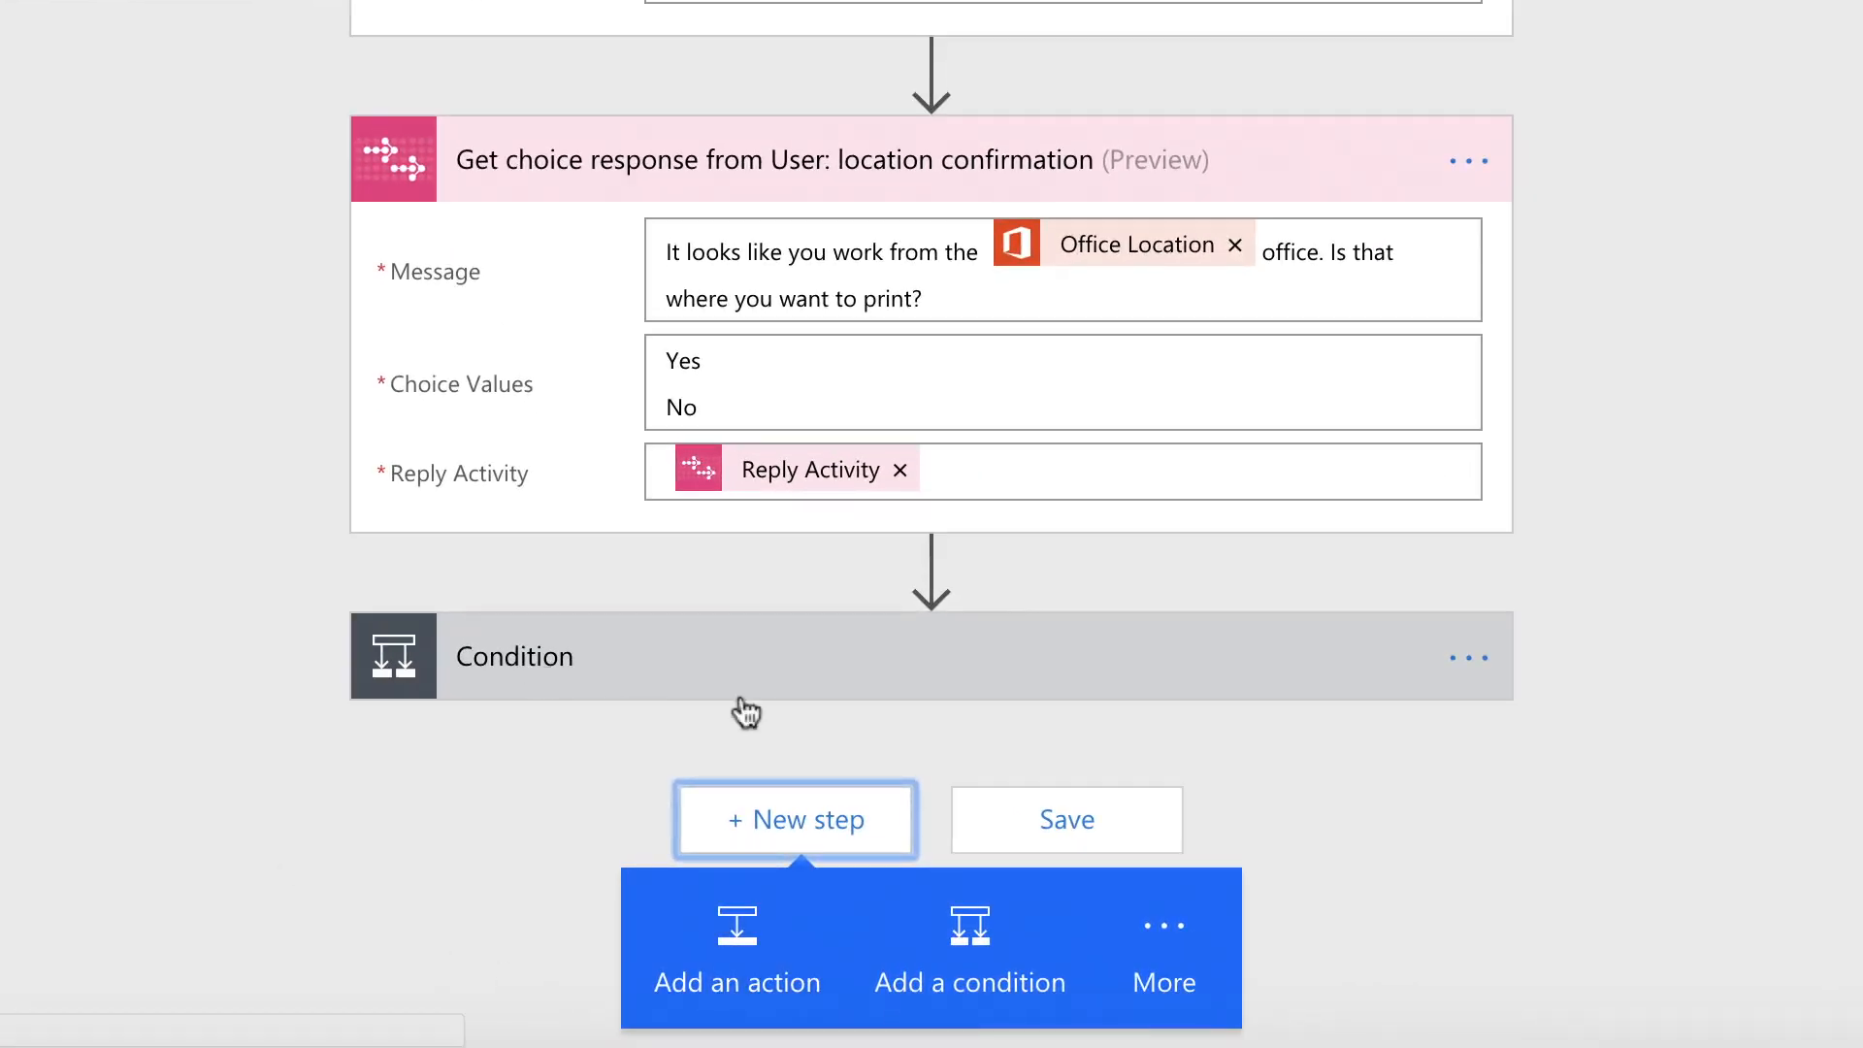
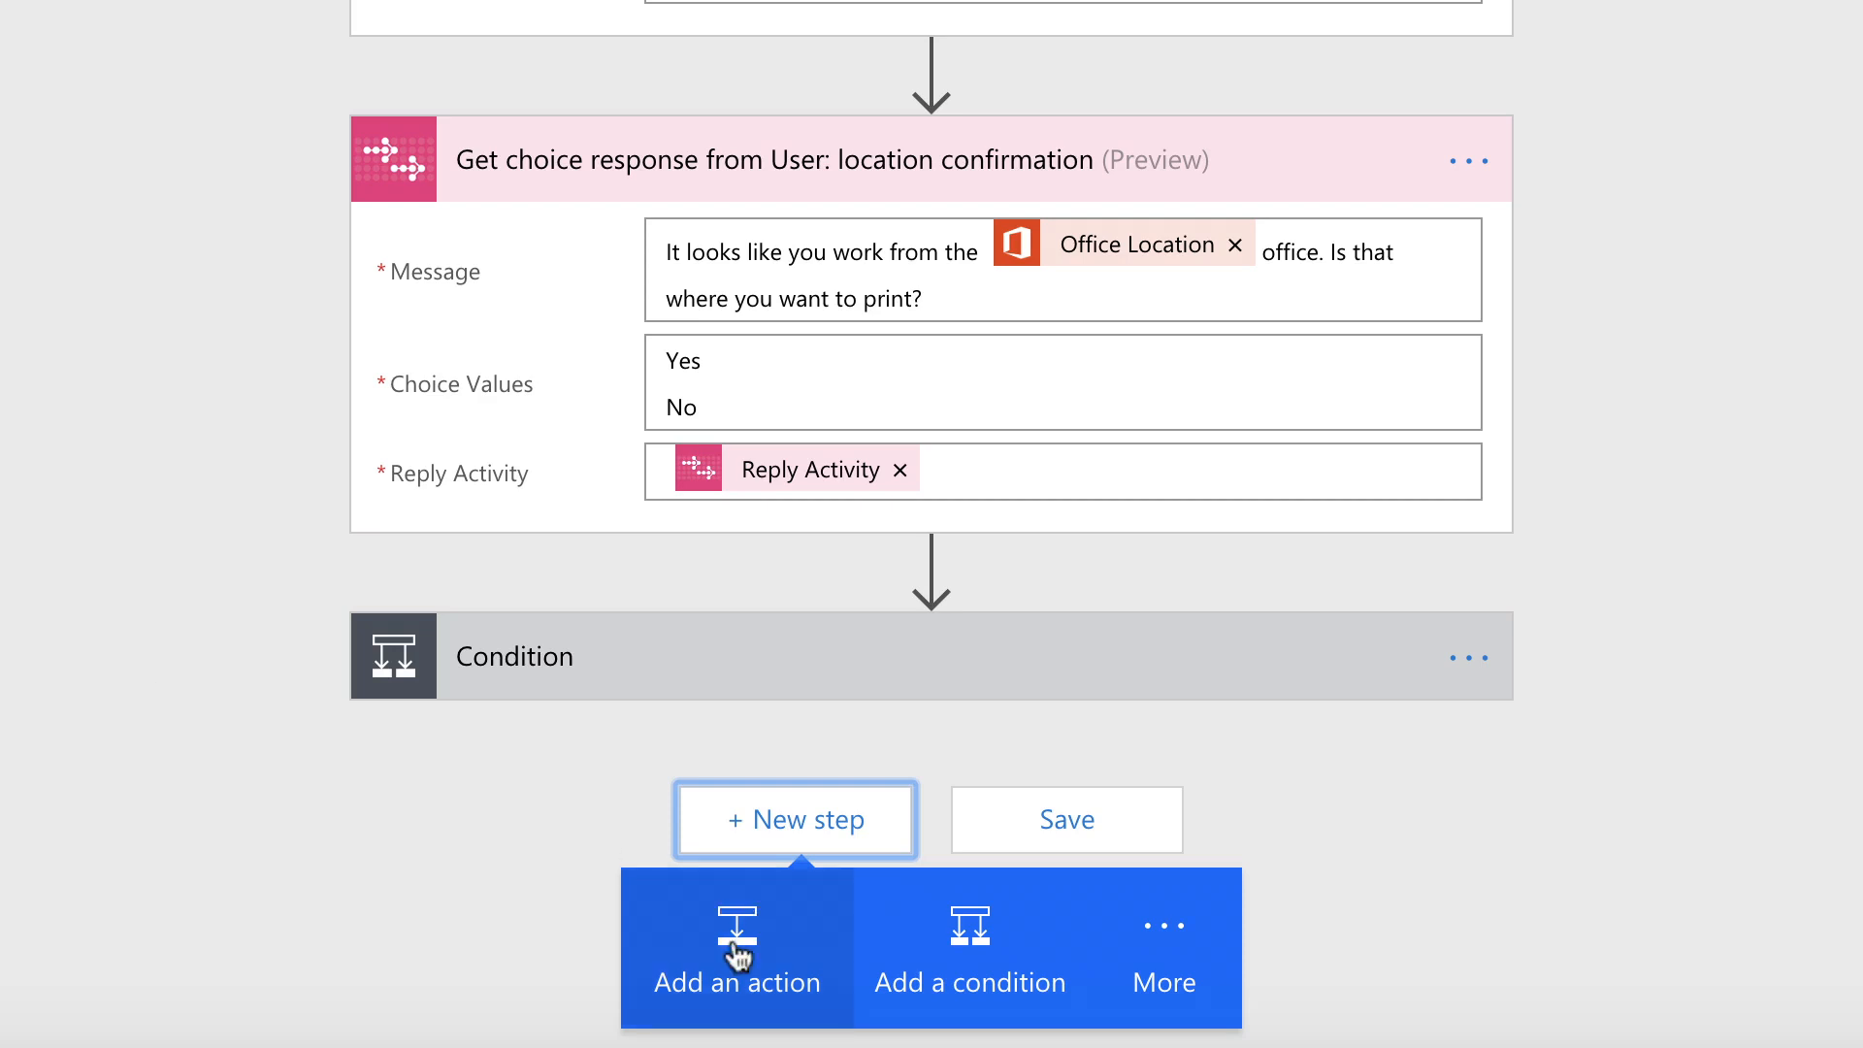
click(738, 956)
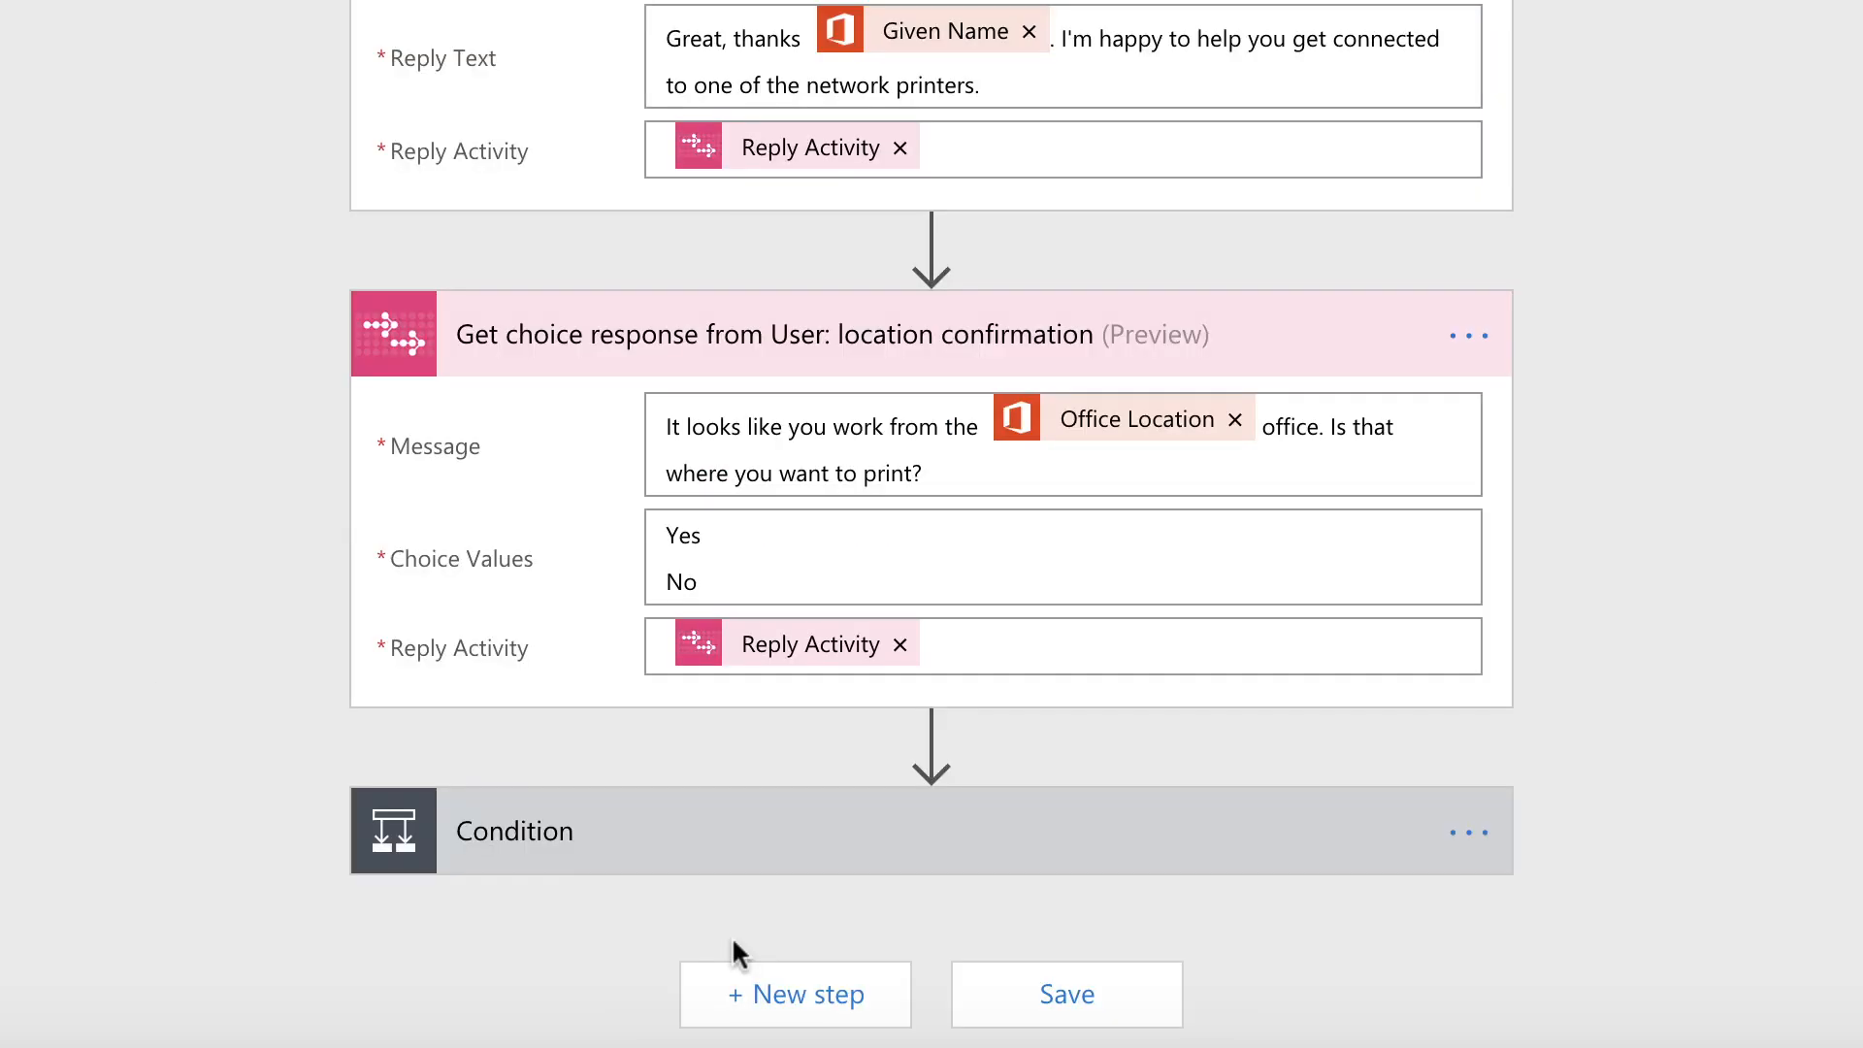
scroll(784, 948, down, 3)
scroll(782, 946, up, 3)
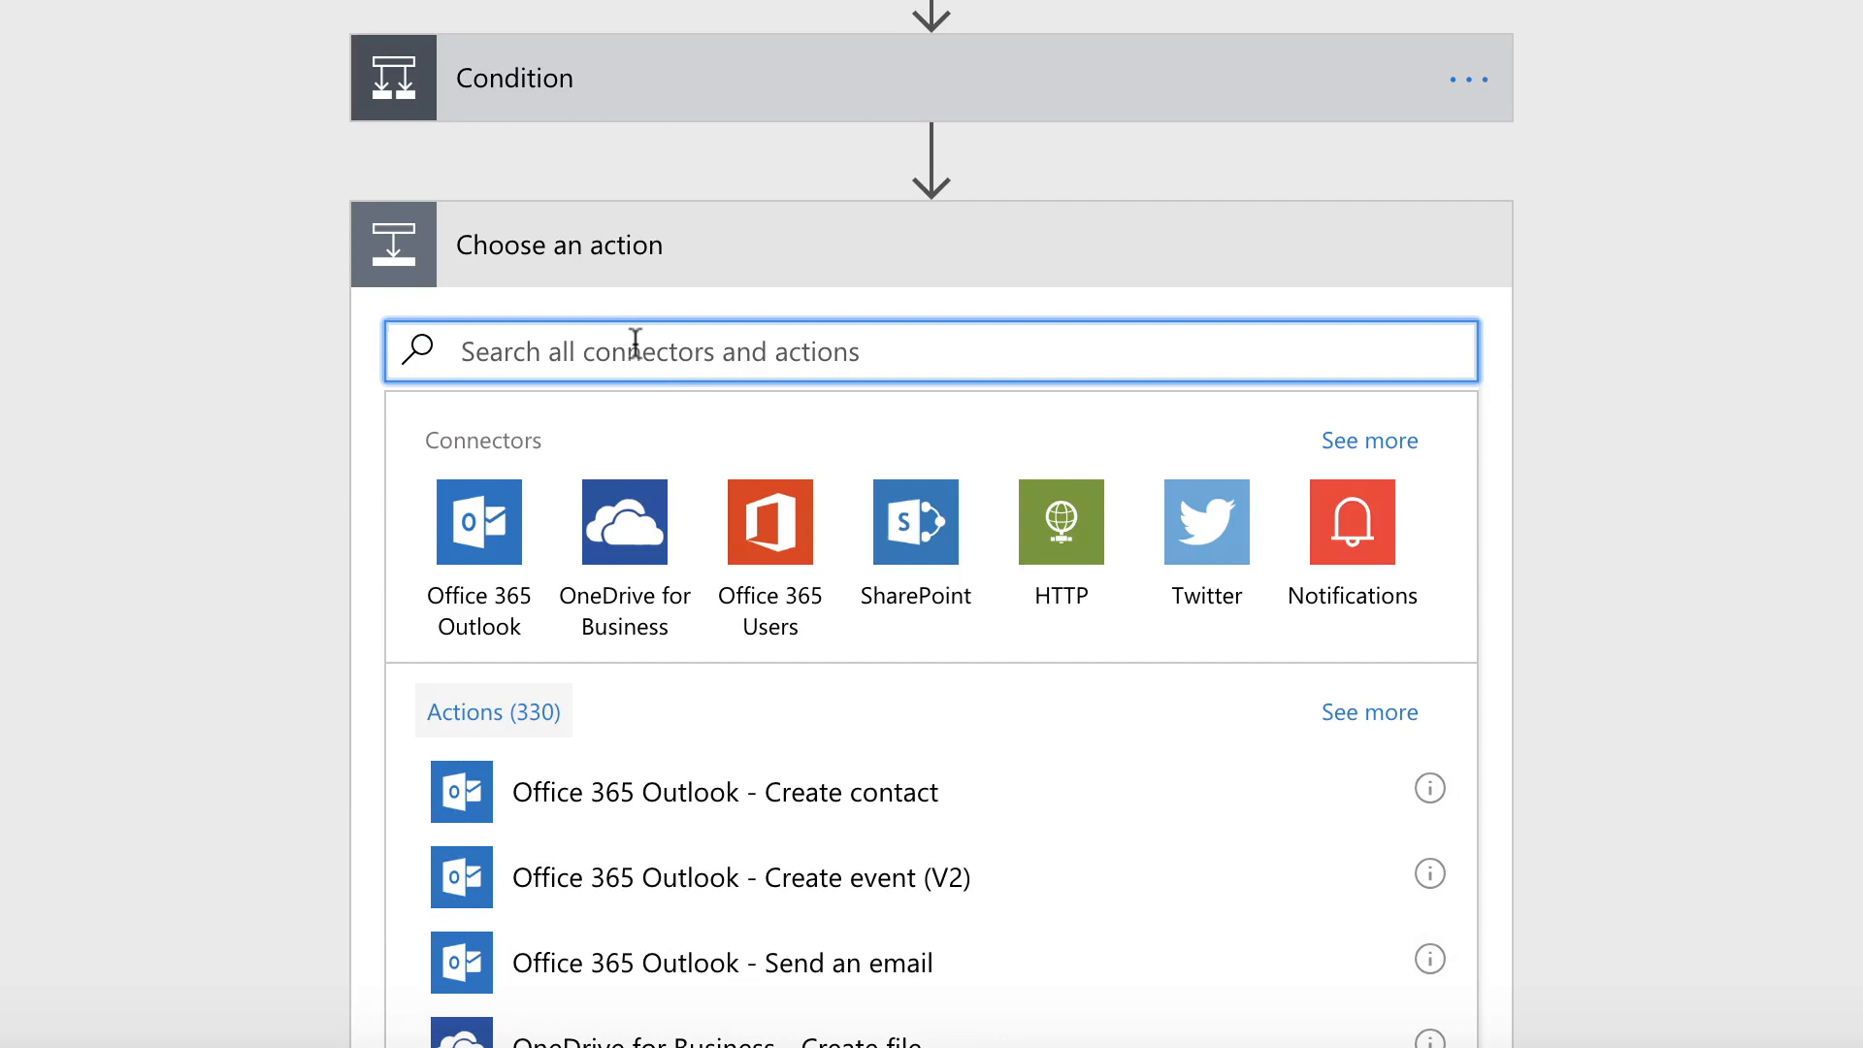
text(send)
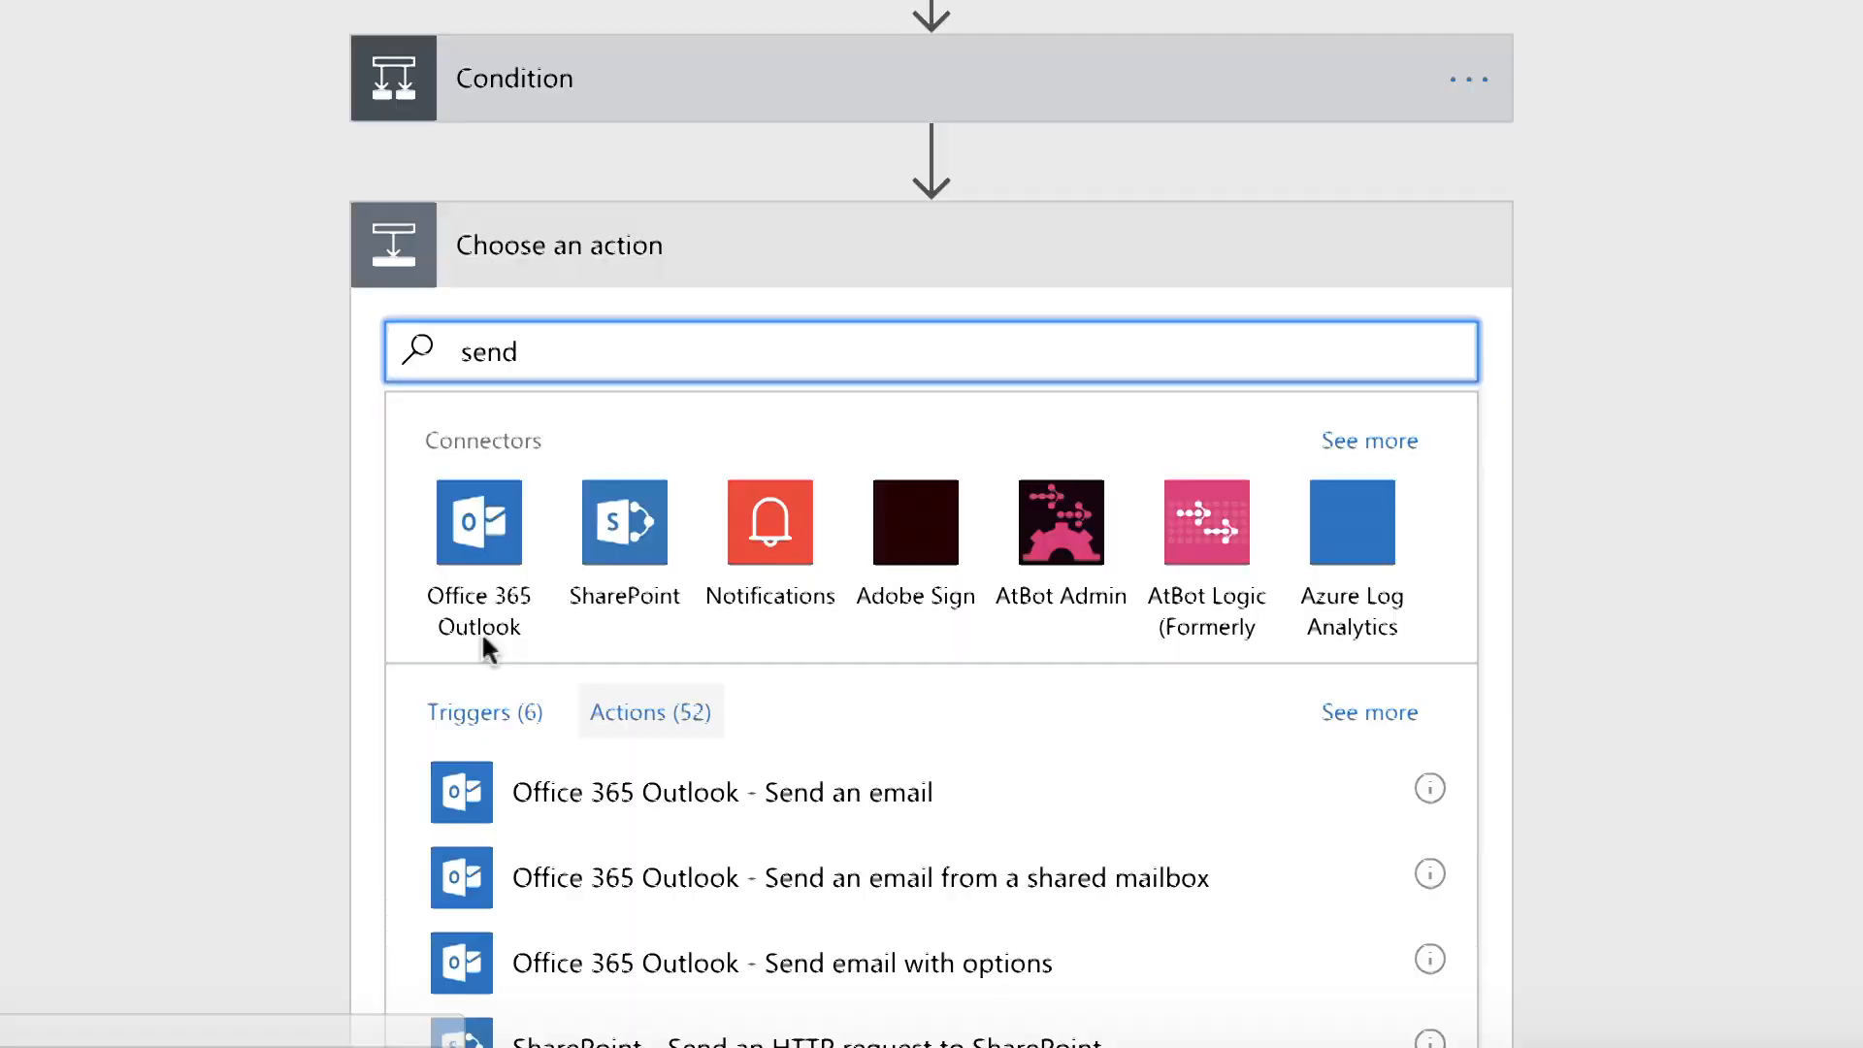
text( r)
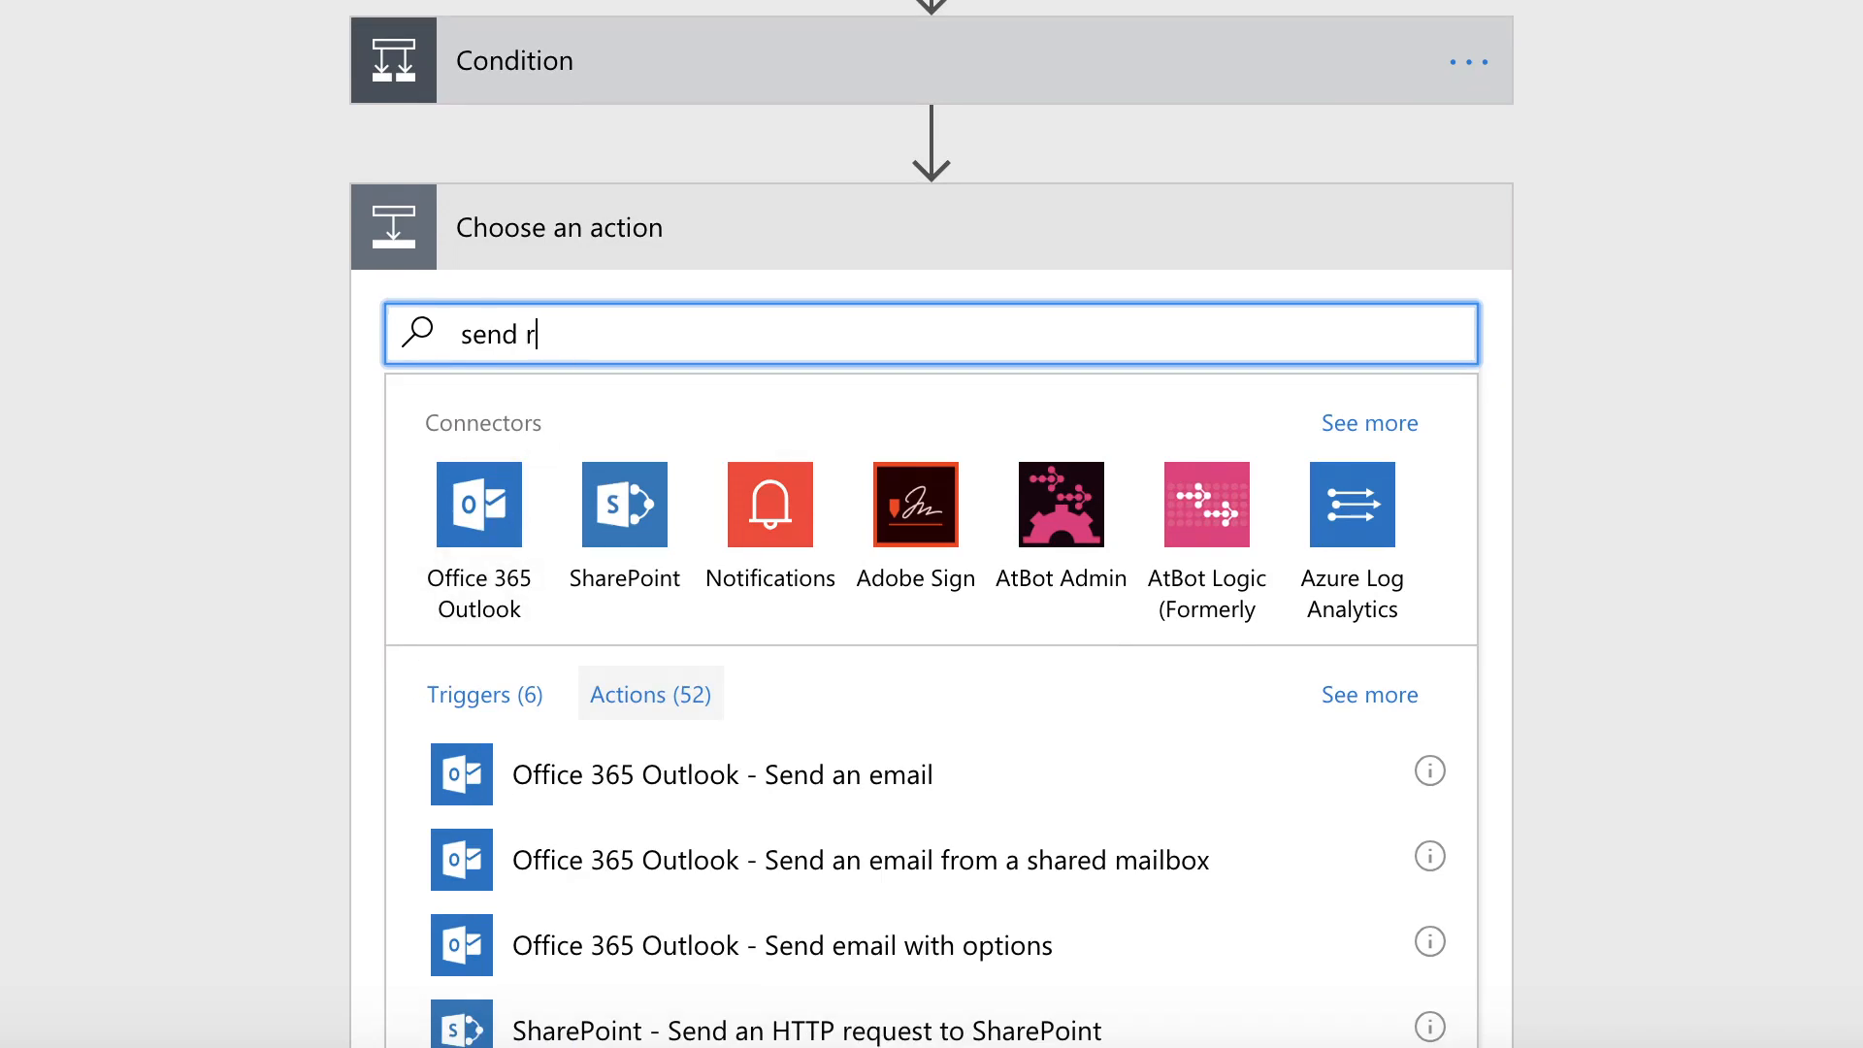
text(eply)
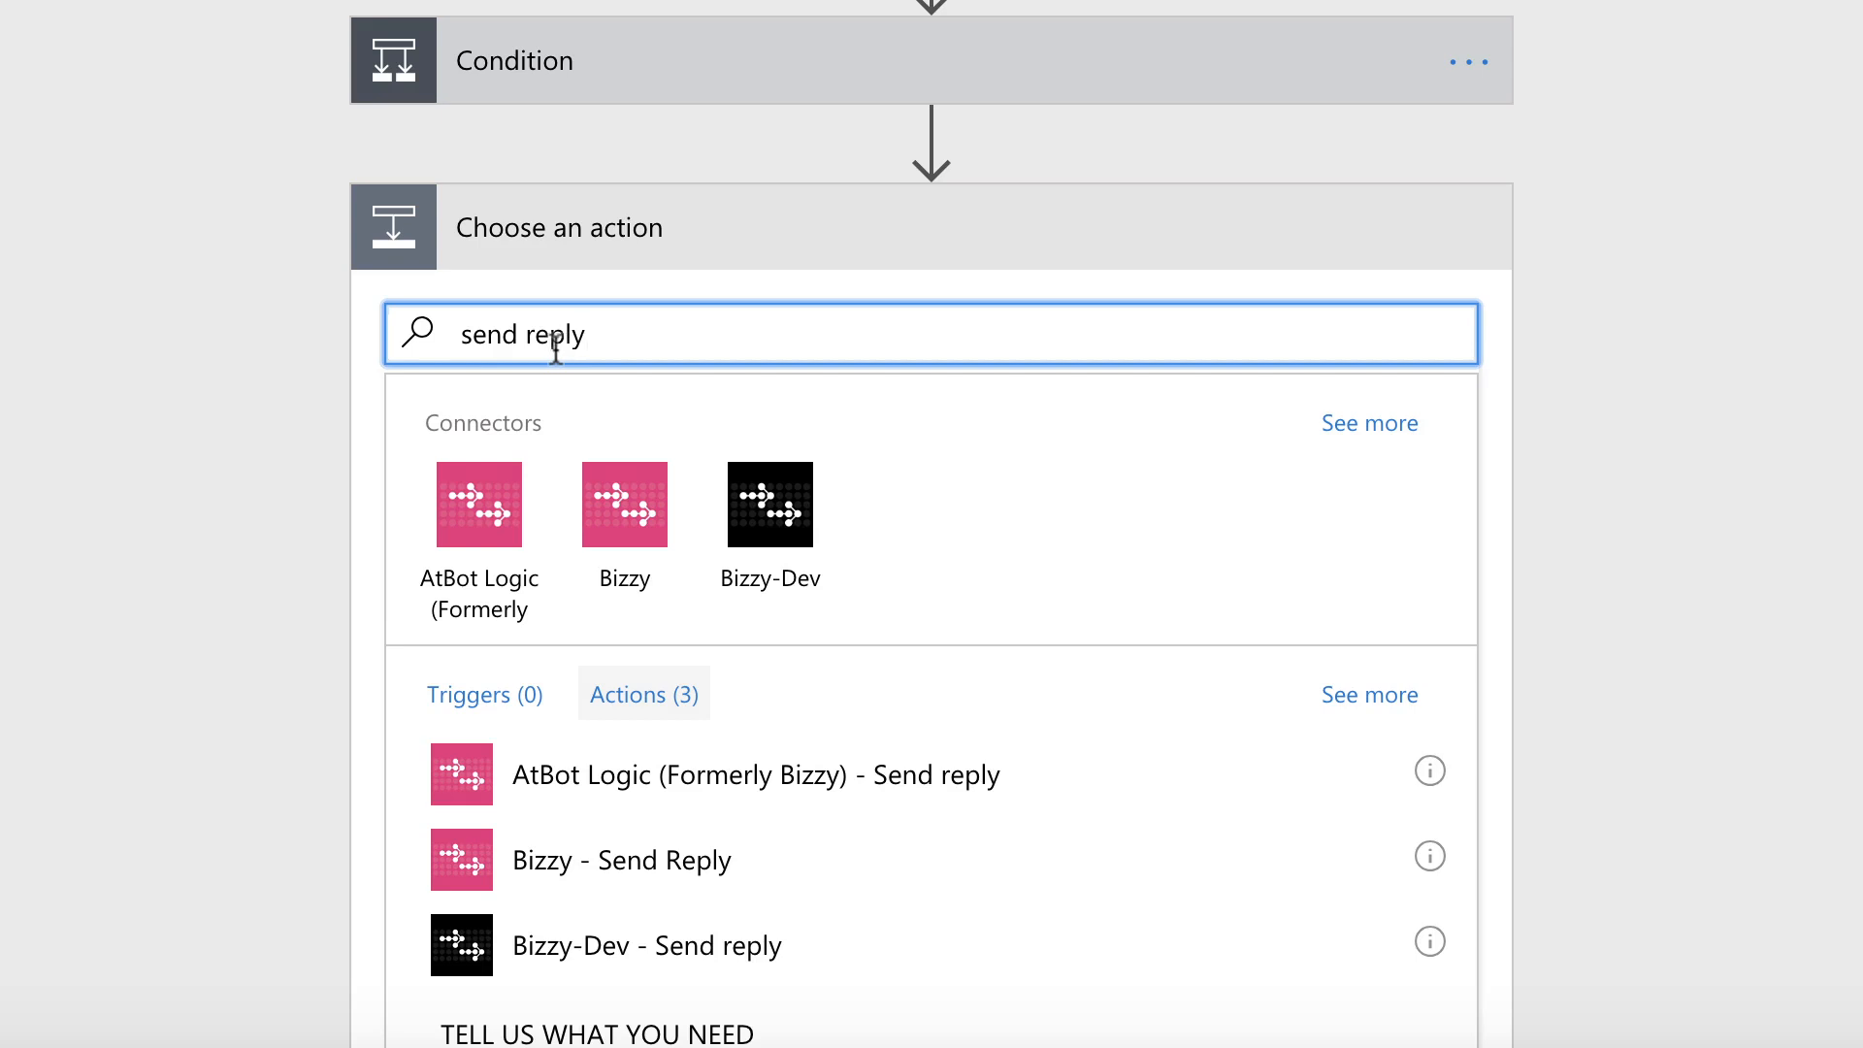
click(747, 773)
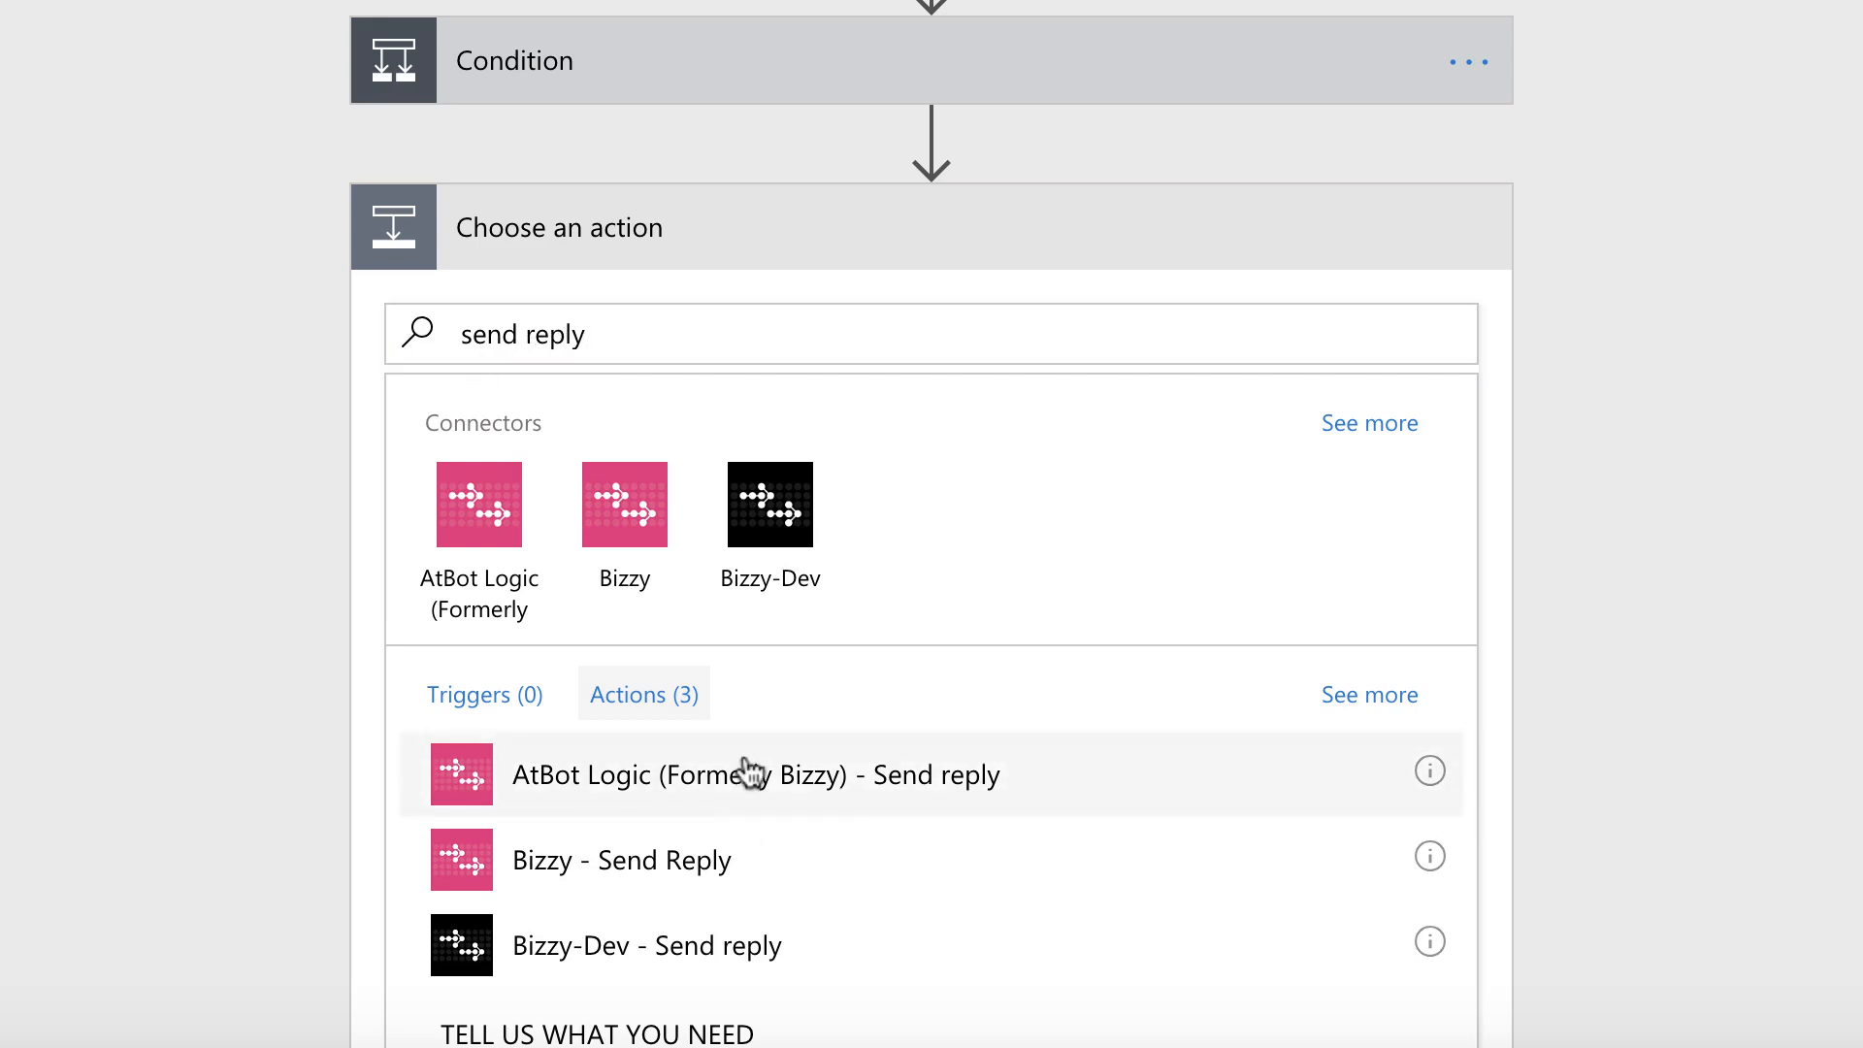
Rename the new Send reply action after the Condition to "Send reply: pre-steps"
click(1467, 663)
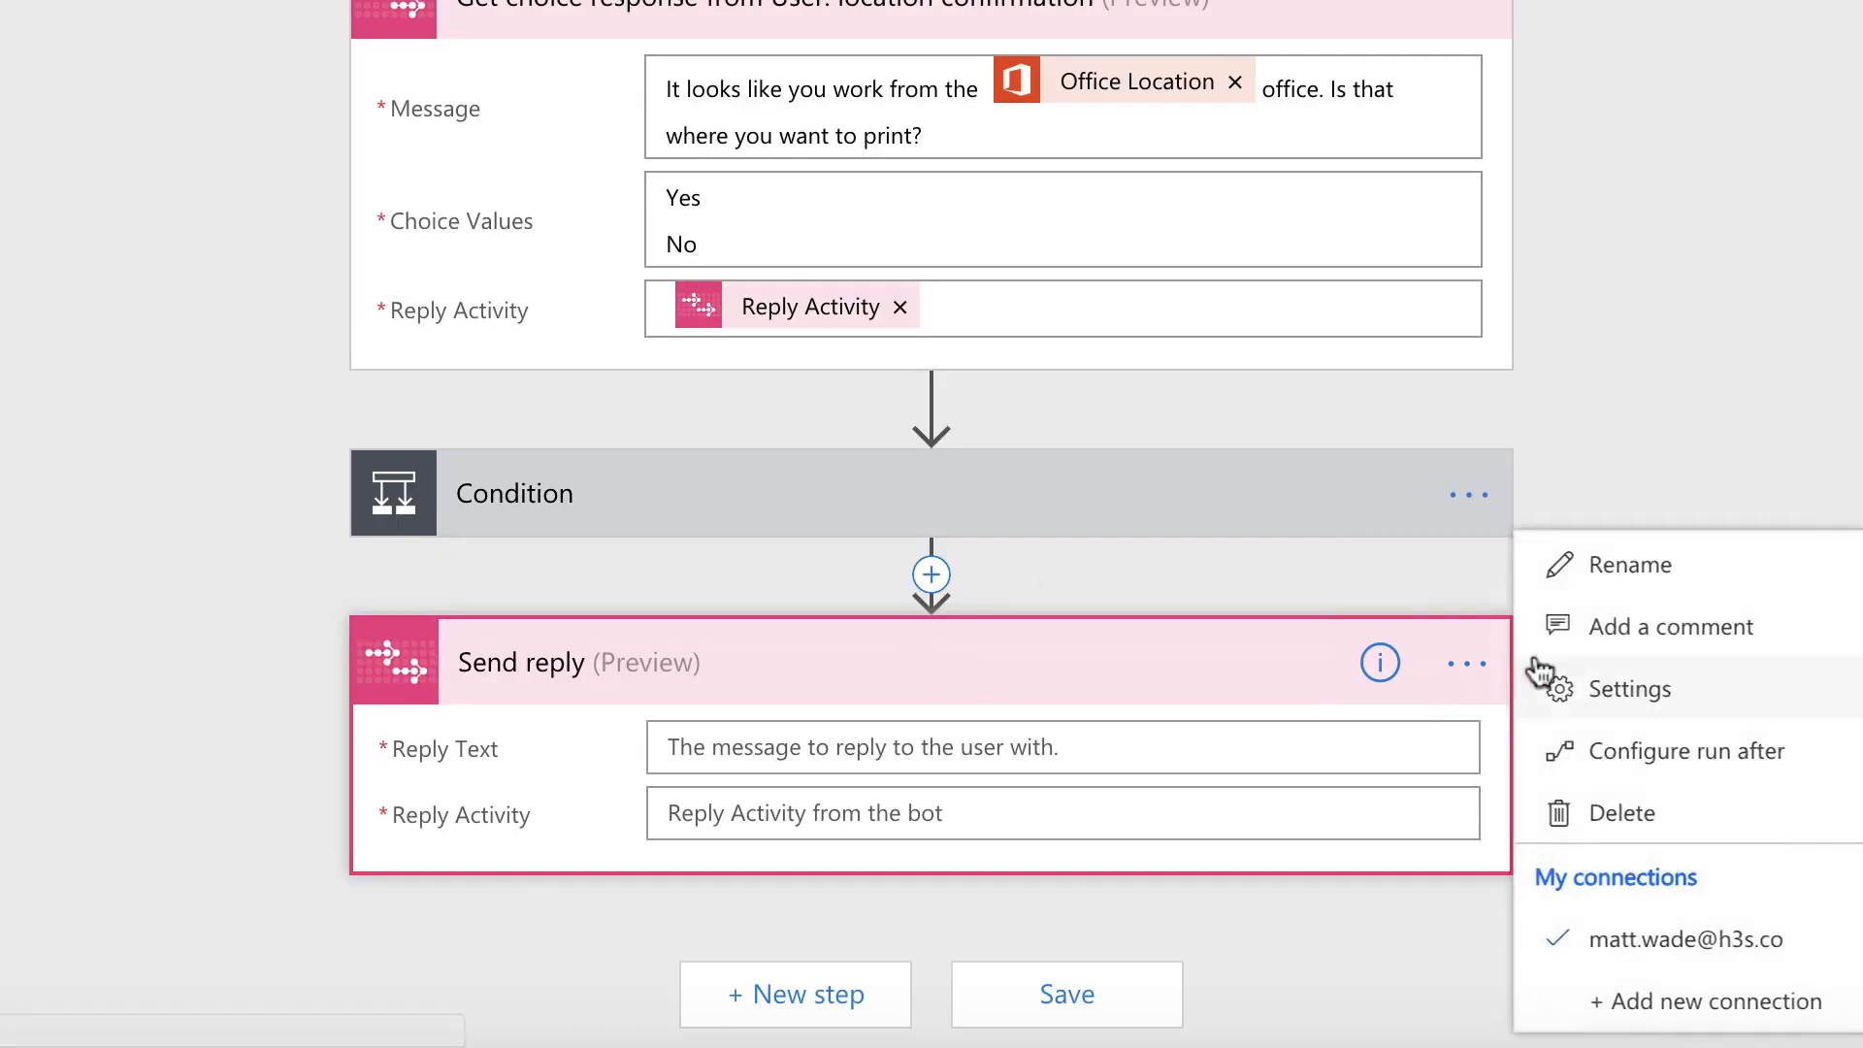
click(1600, 561)
click(810, 652)
text(:)
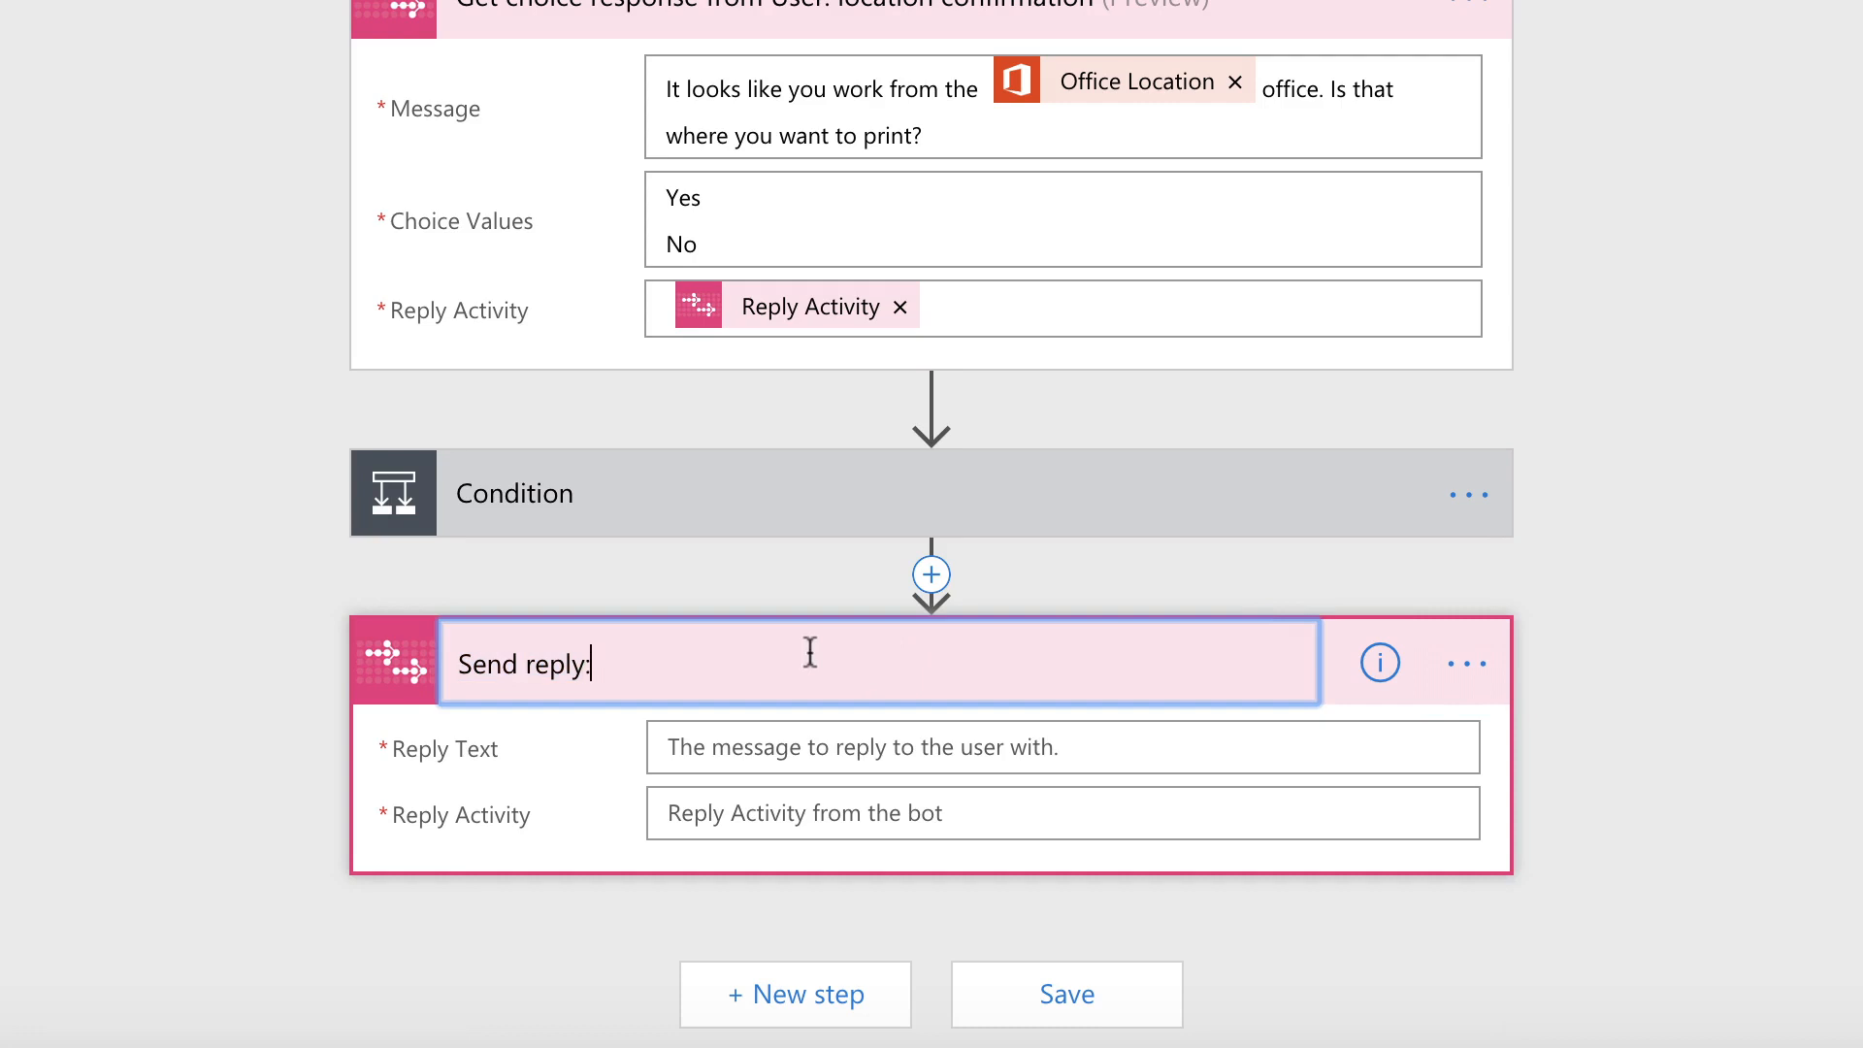
text( pre-steps)
key(Tab)
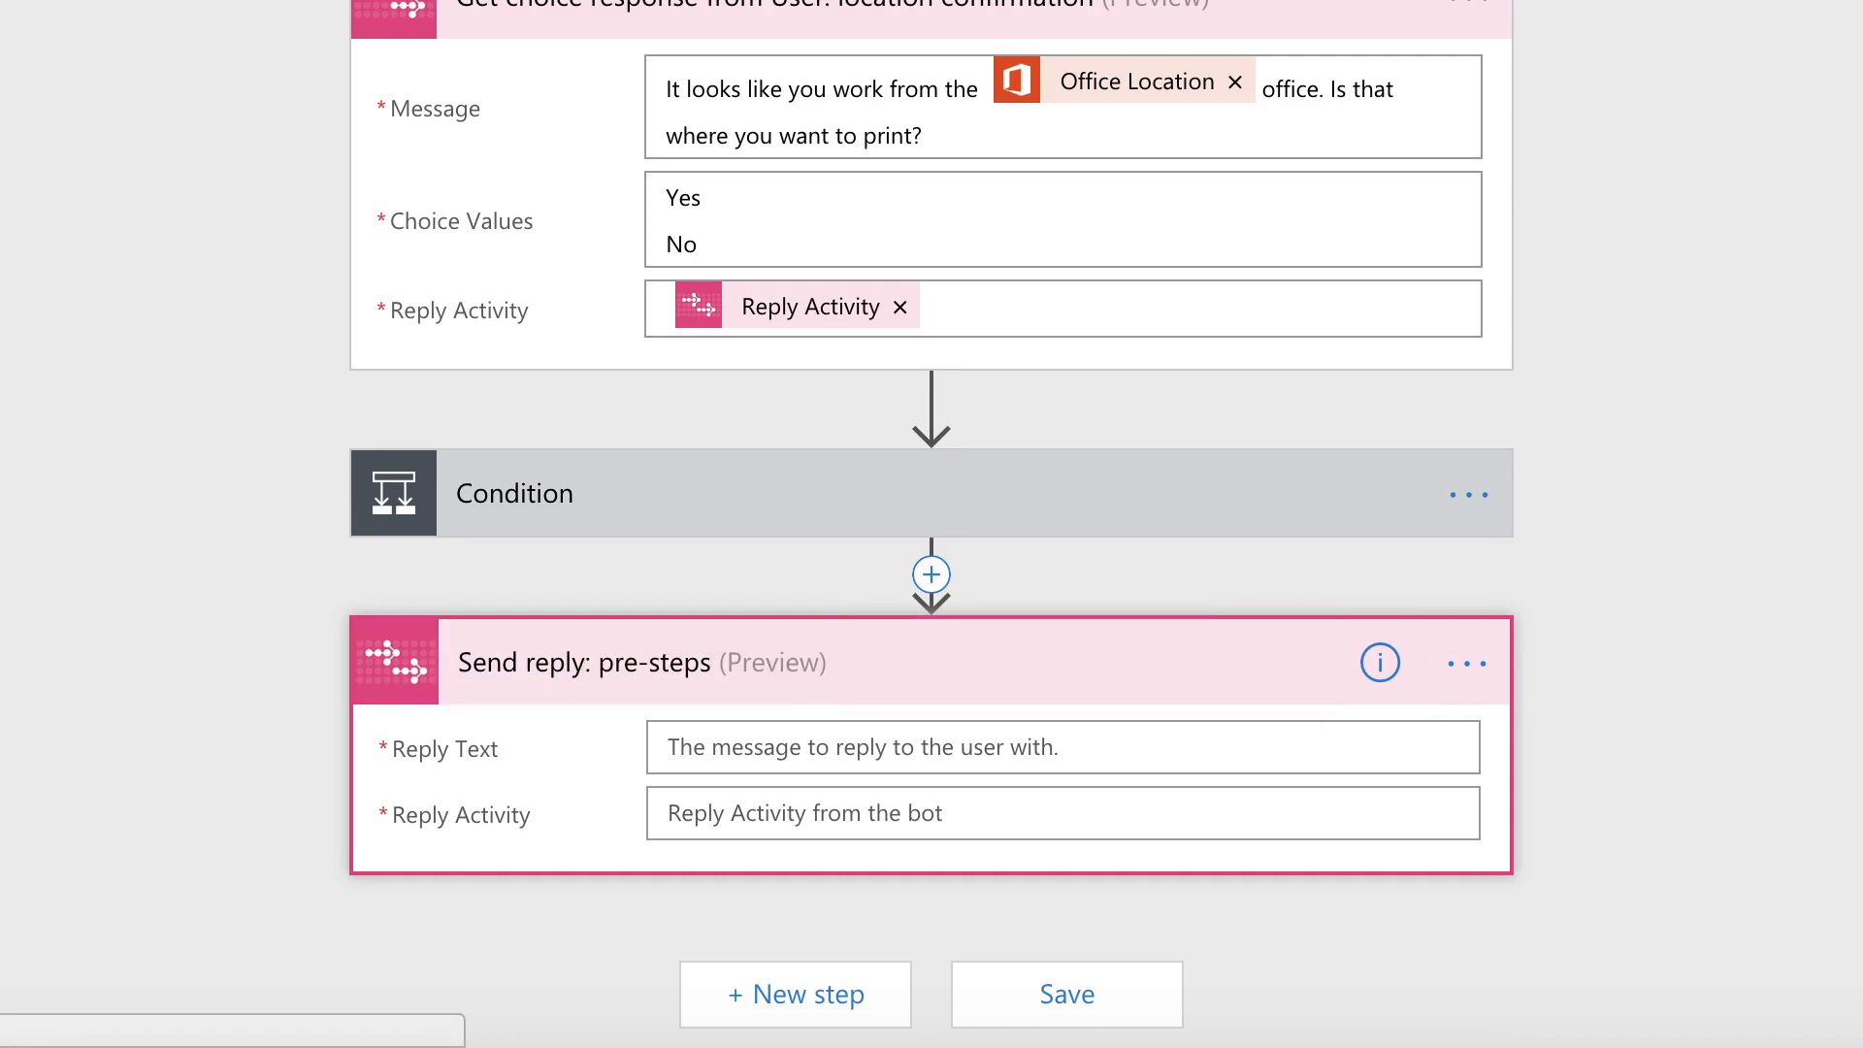
Enter "Now, to get the printer connected, complete the following steps." as the reply text of the pre-steps reply
text(N)
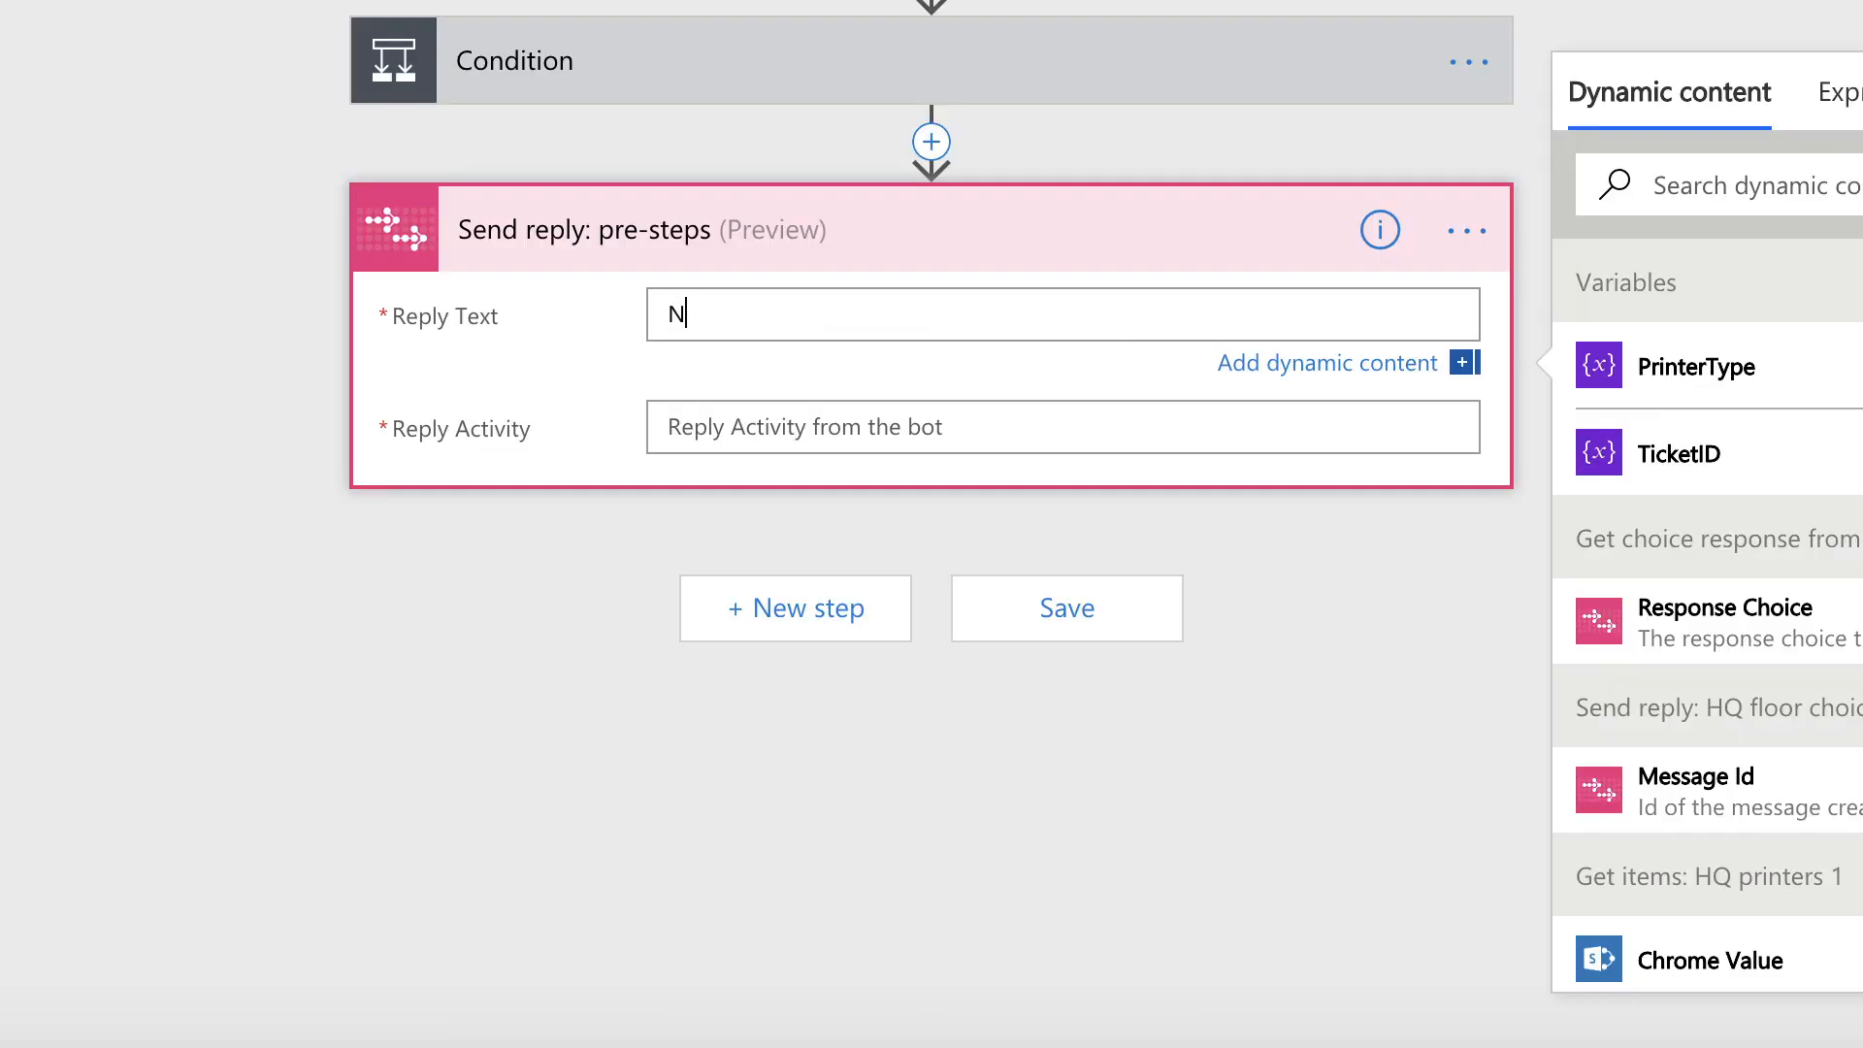
text(ow, to get the printer)
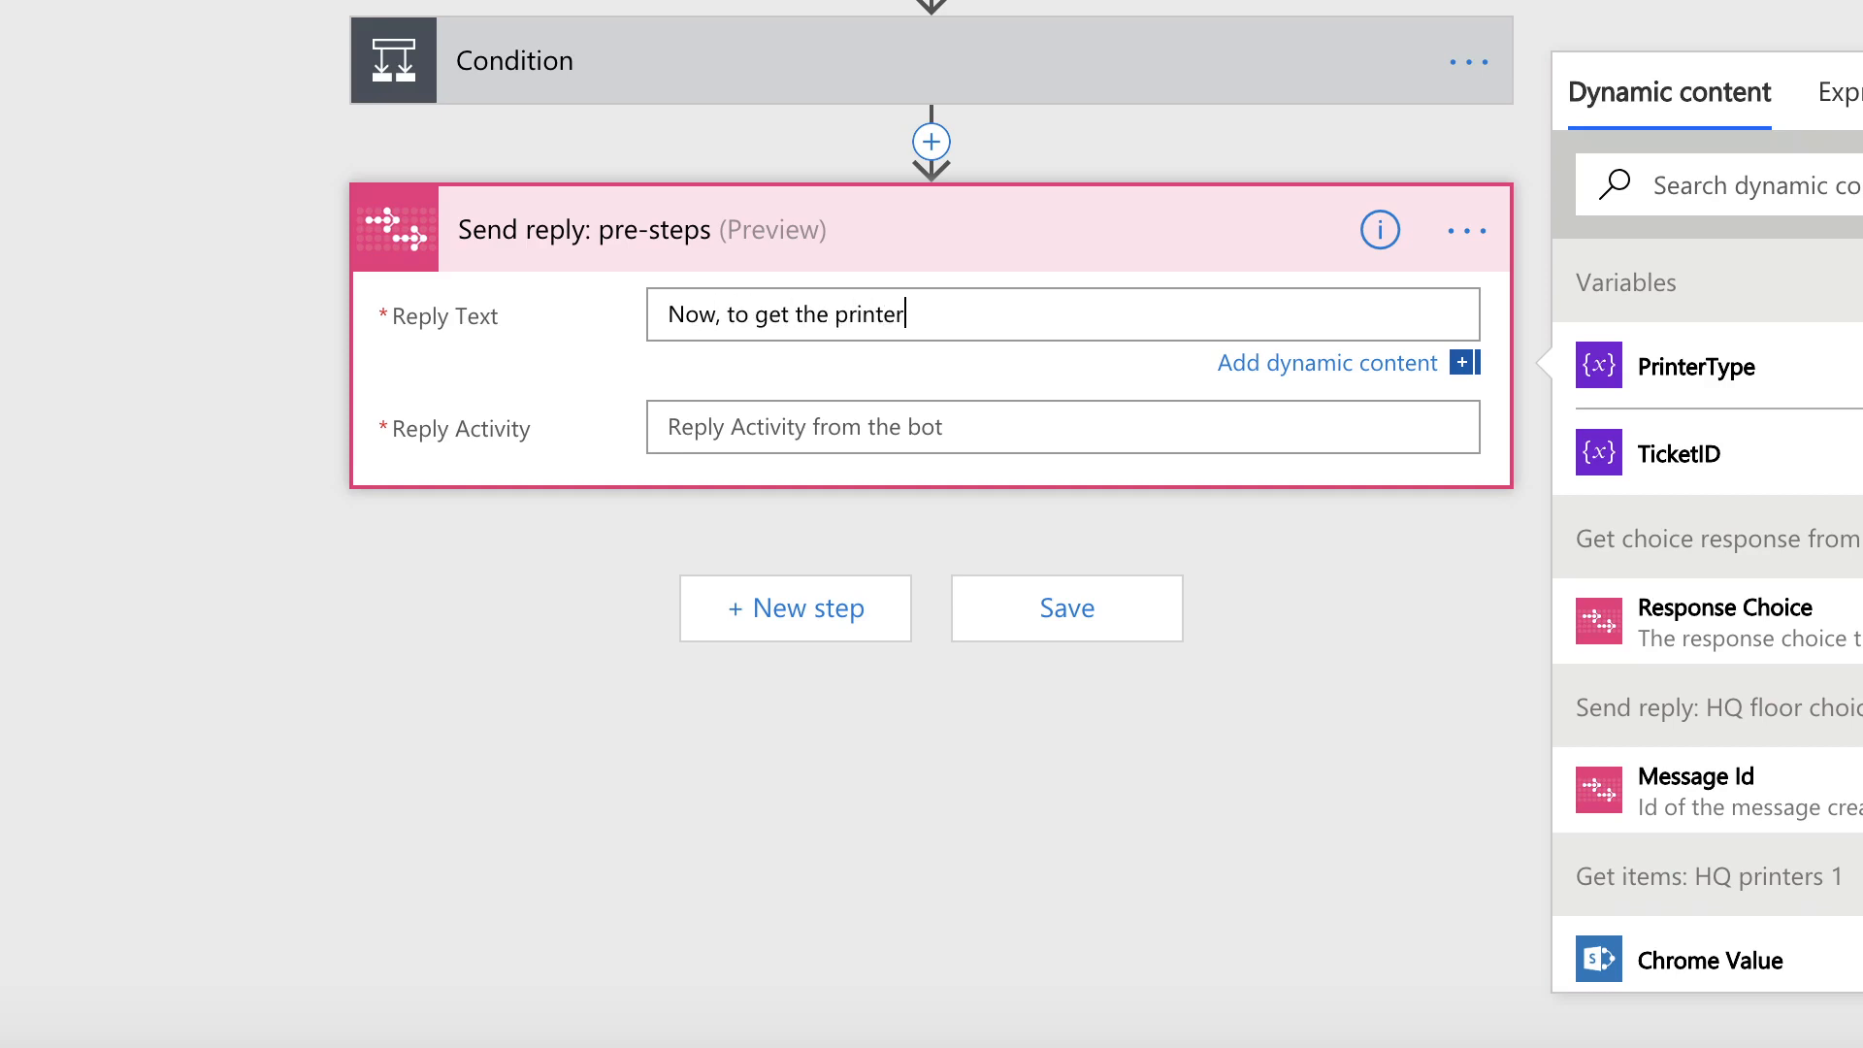
text( connected, complet)
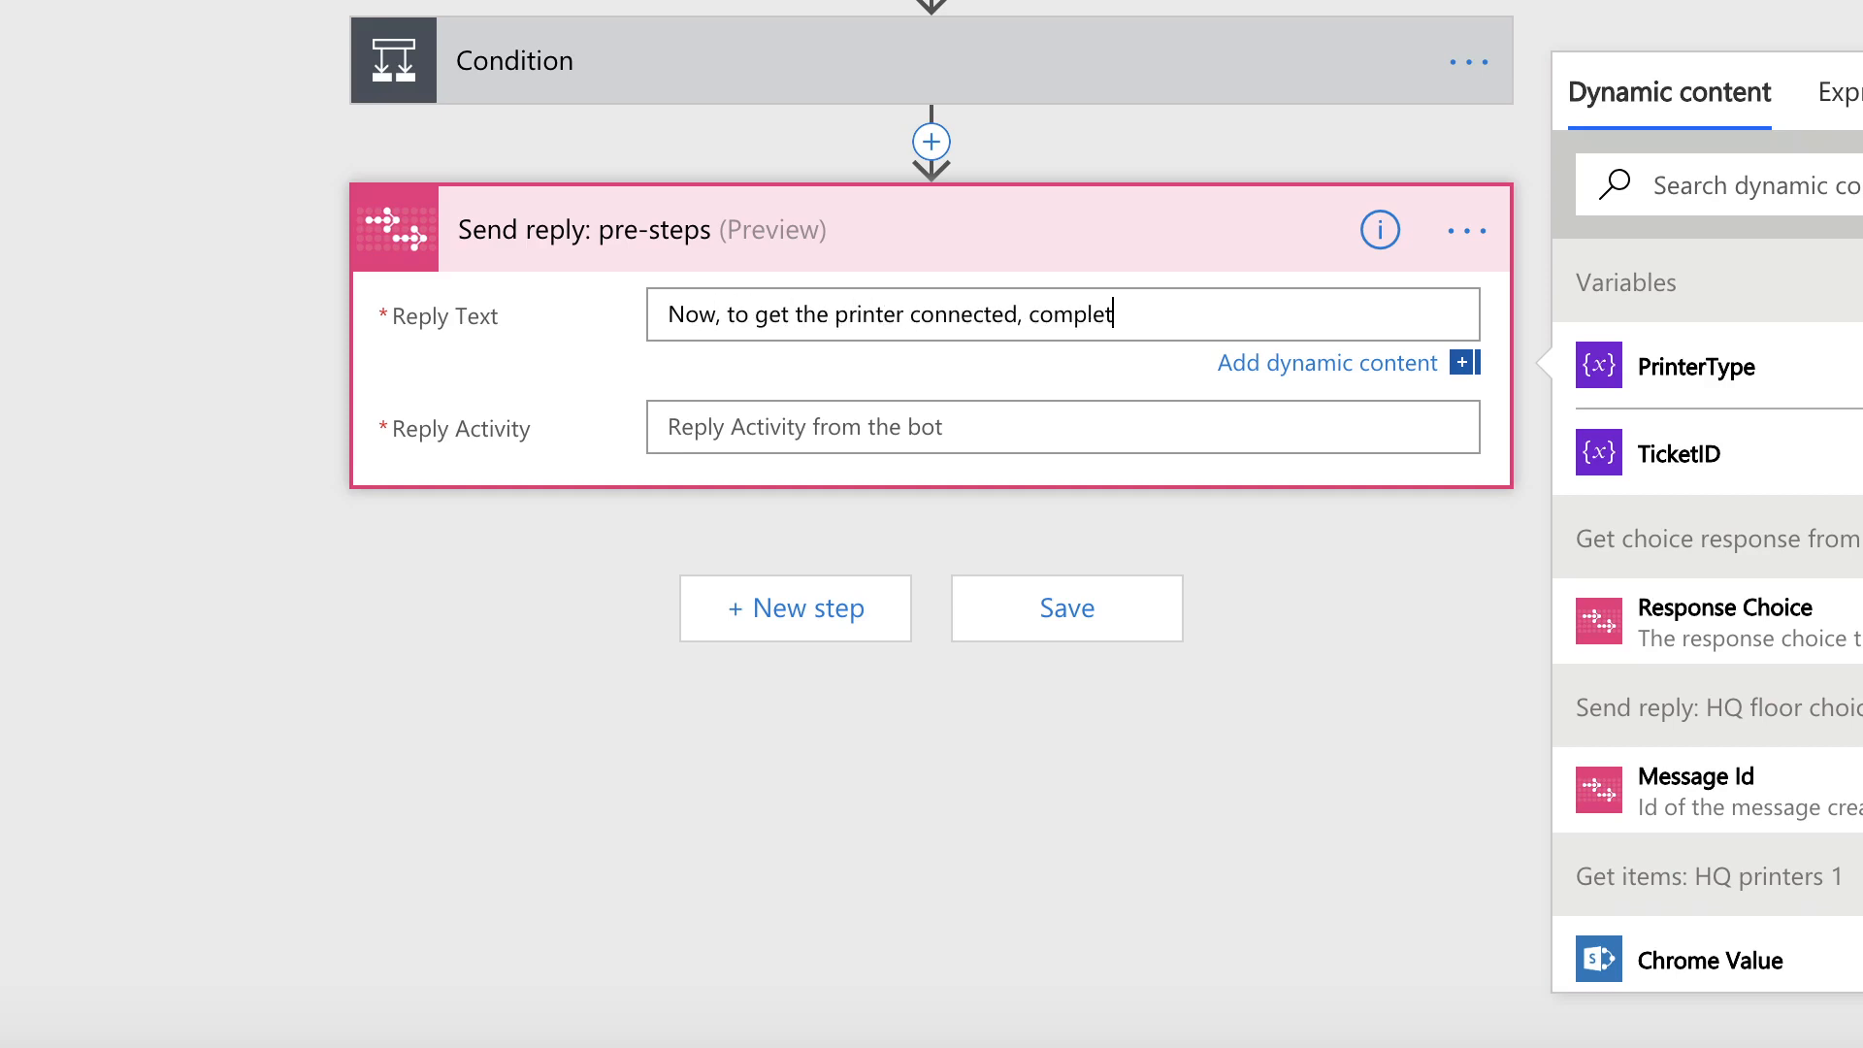
text(e the following steps.)
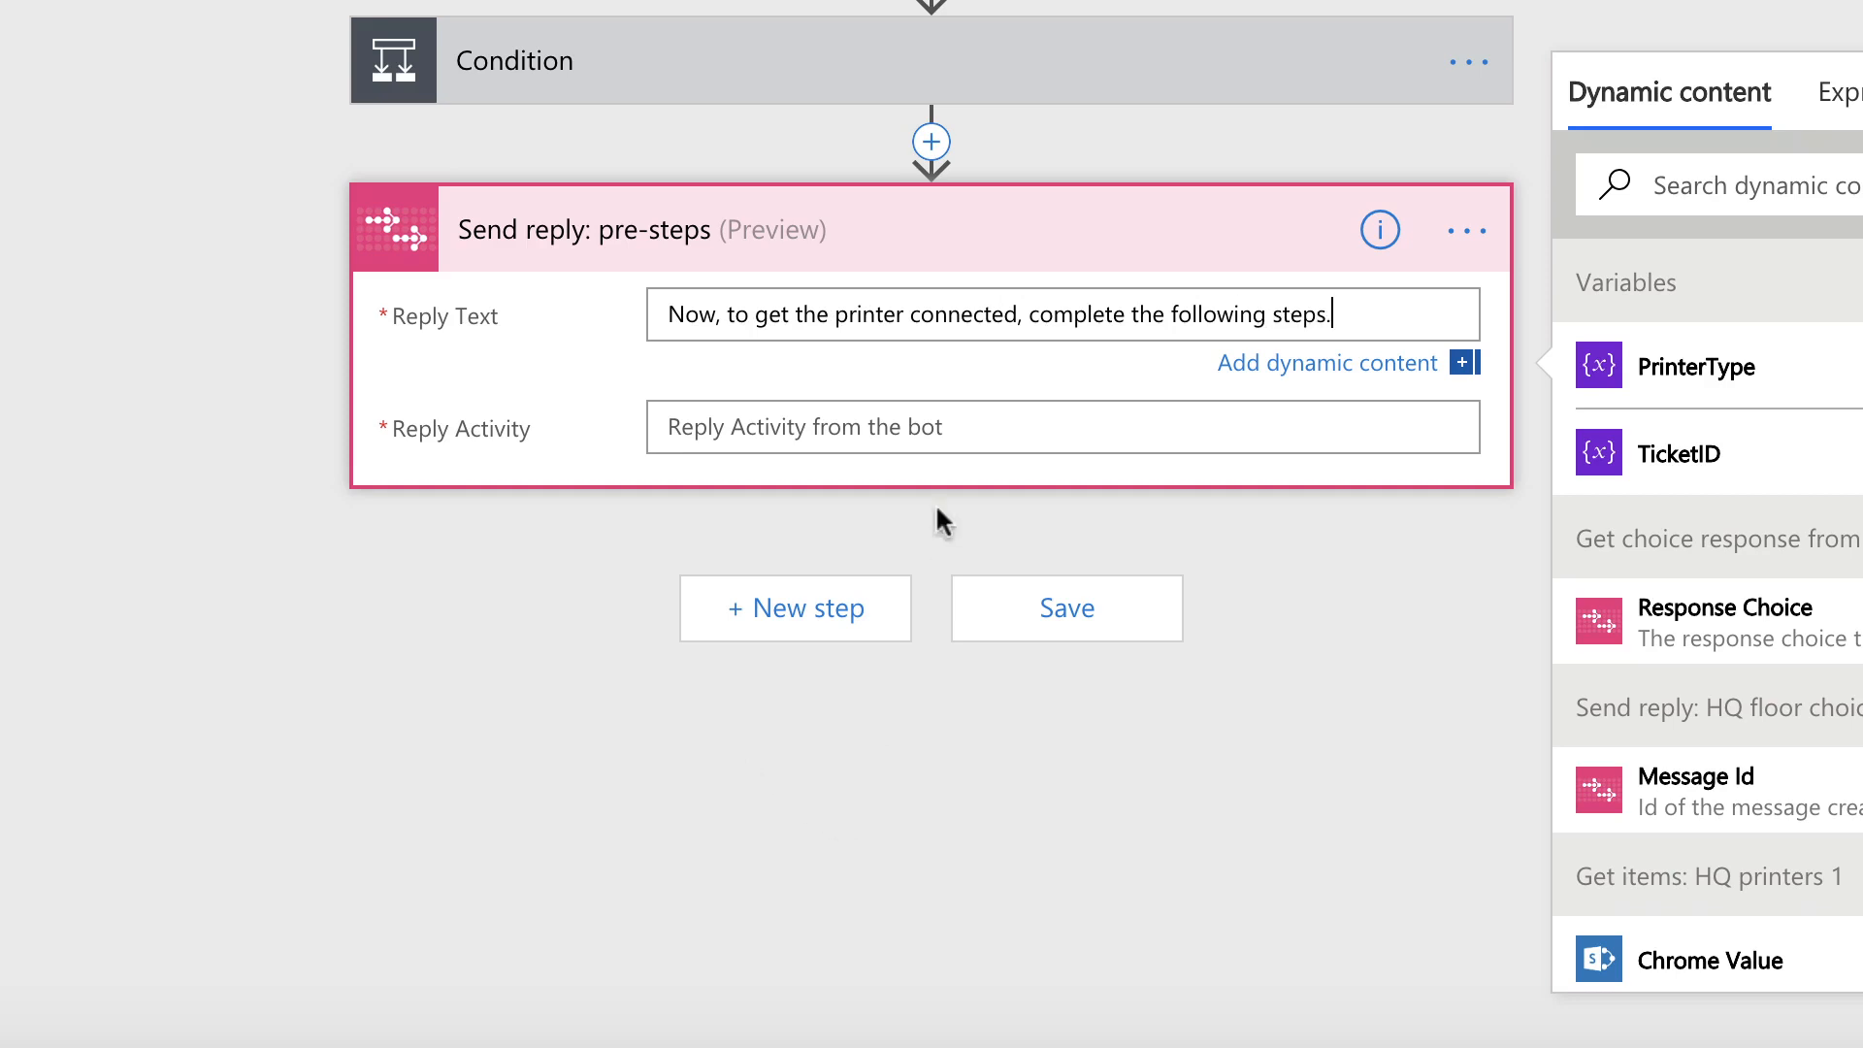
Set the pre-steps reply's Reply Activity to the Reply Activity dynamic content from the registered intent trigger
click(938, 431)
click(1676, 238)
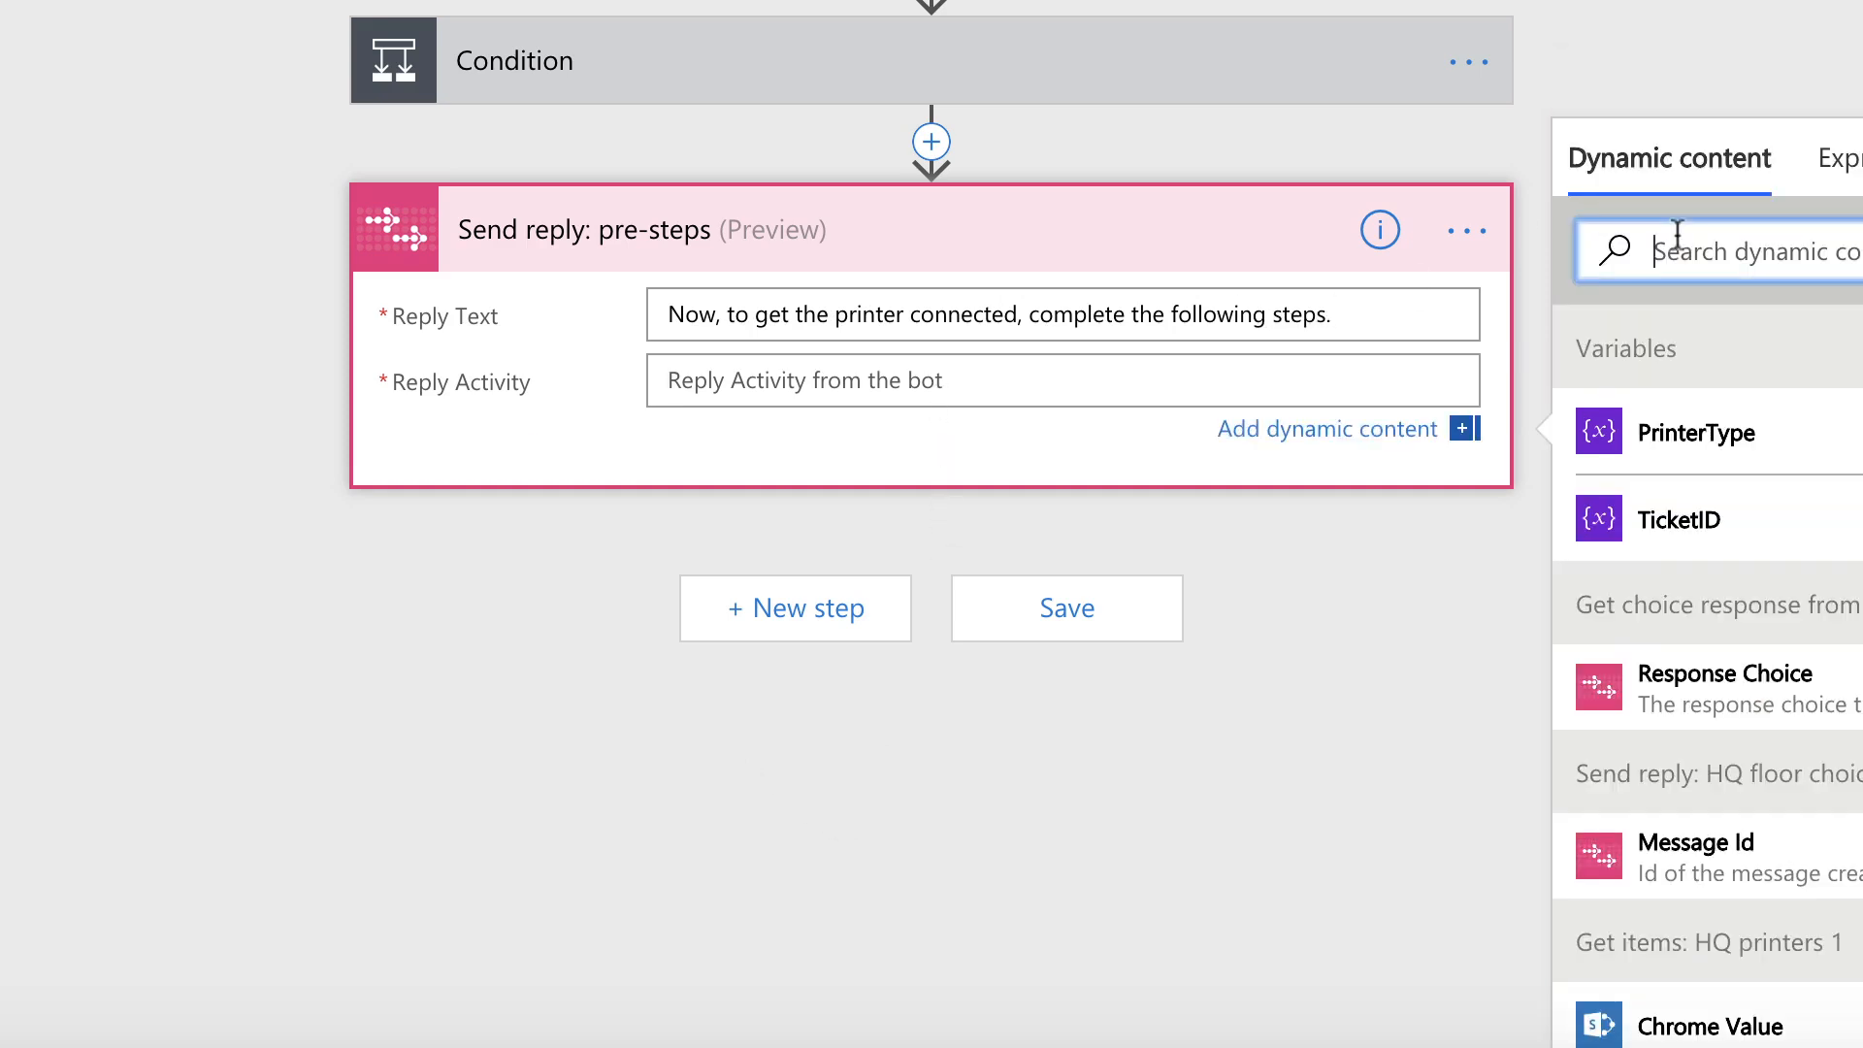
text(reply)
click(1700, 420)
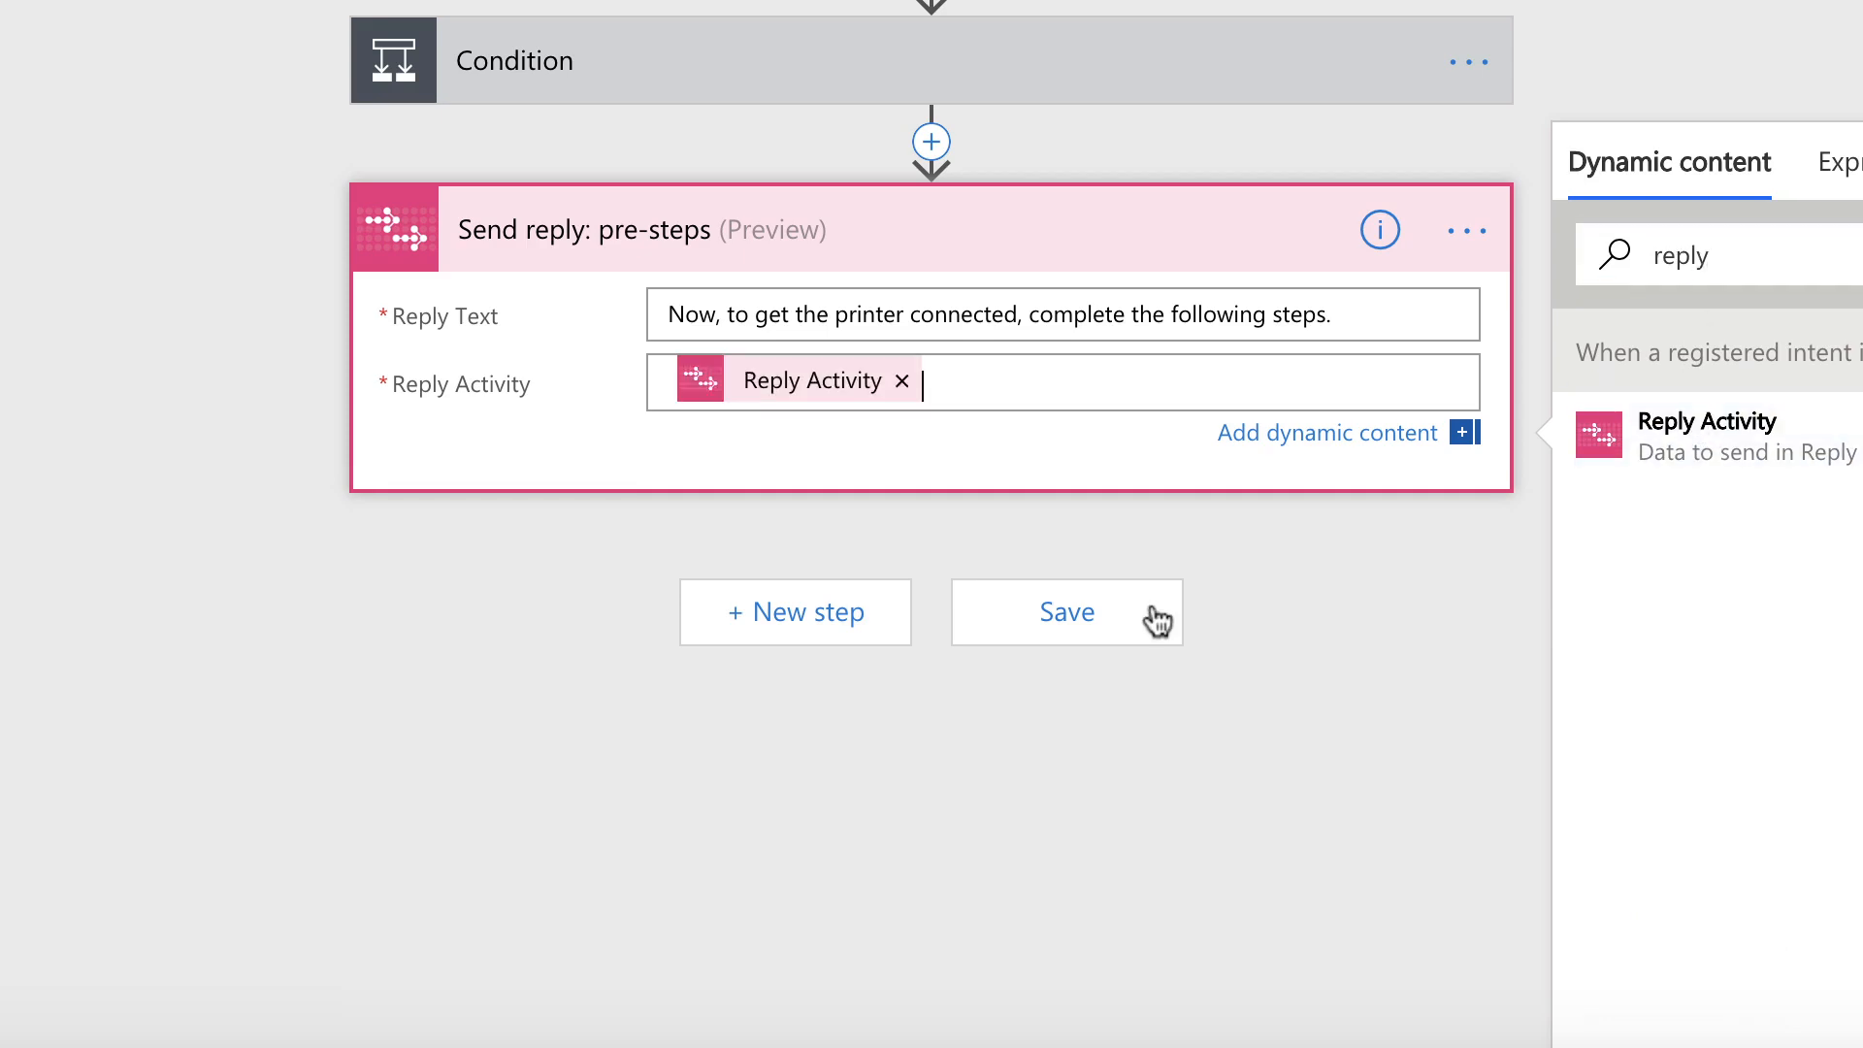
Add a new step after the pre-steps reply
click(842, 619)
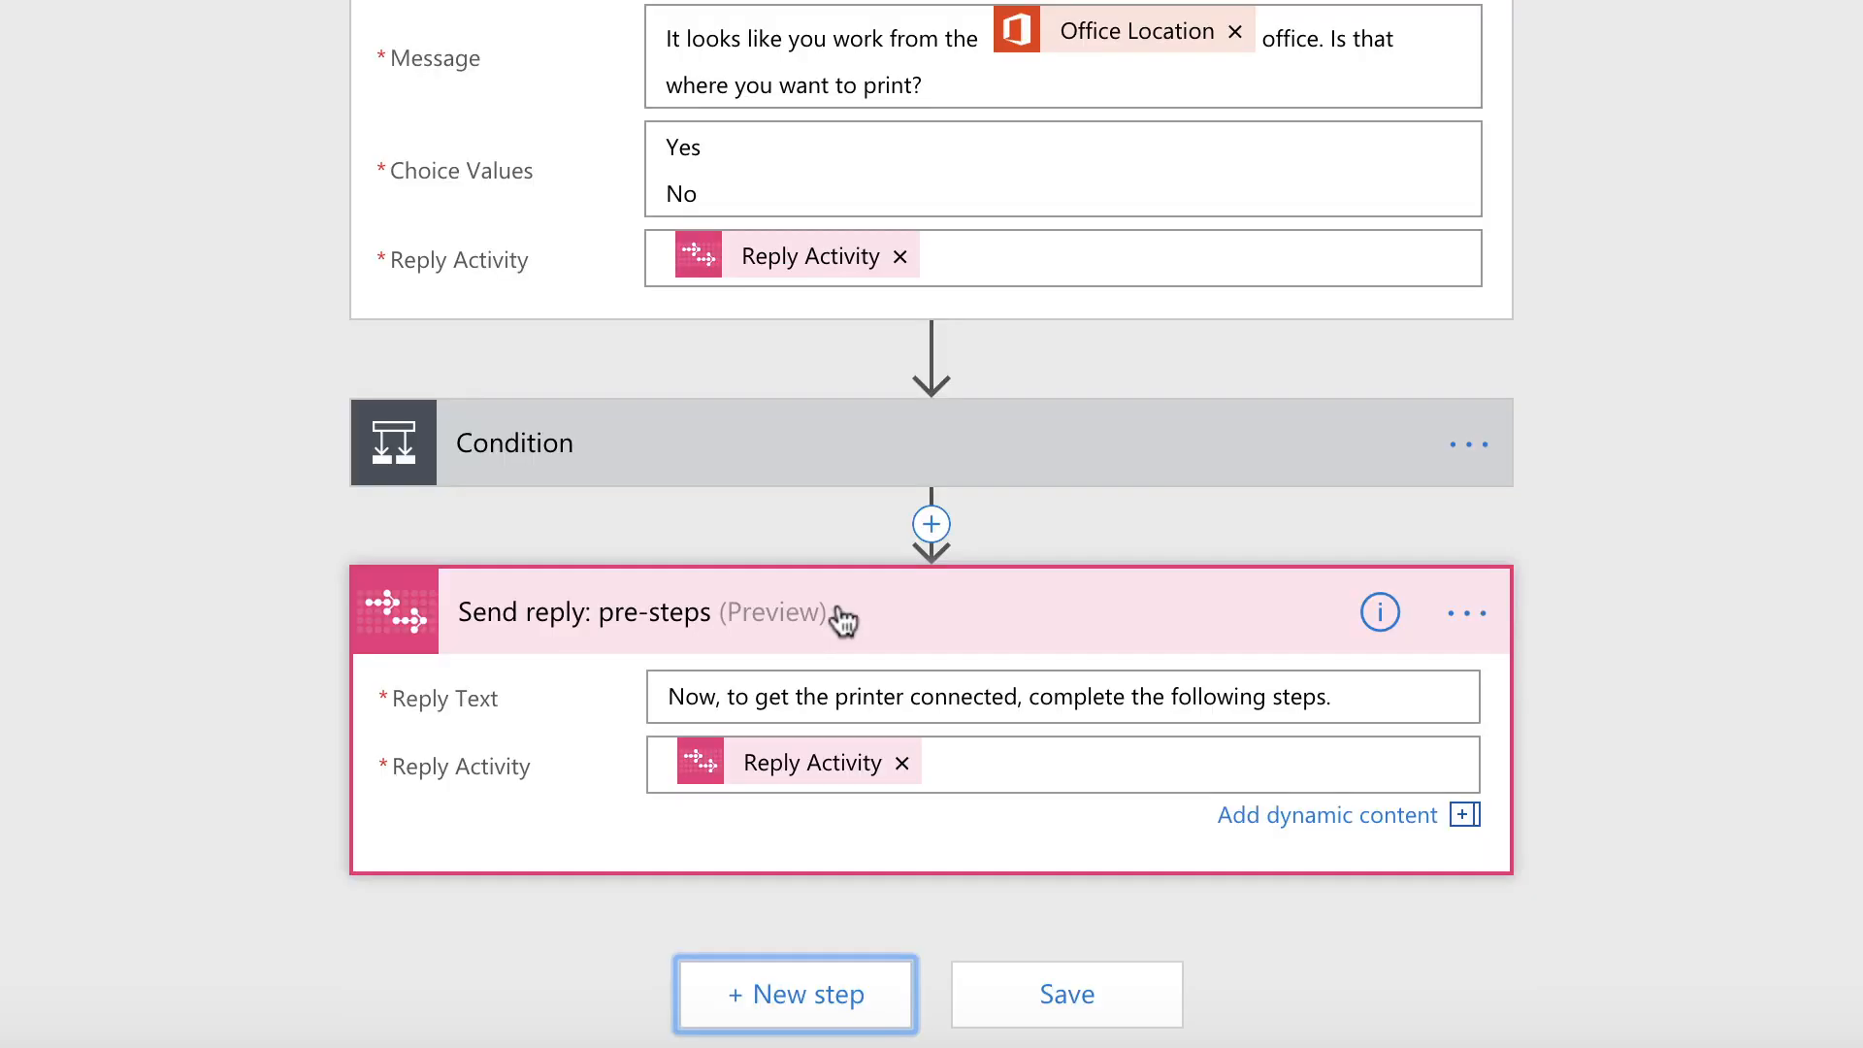
Add an AtBot Logic Send reply action after the pre-steps reply at the end of the flow
click(835, 990)
click(771, 965)
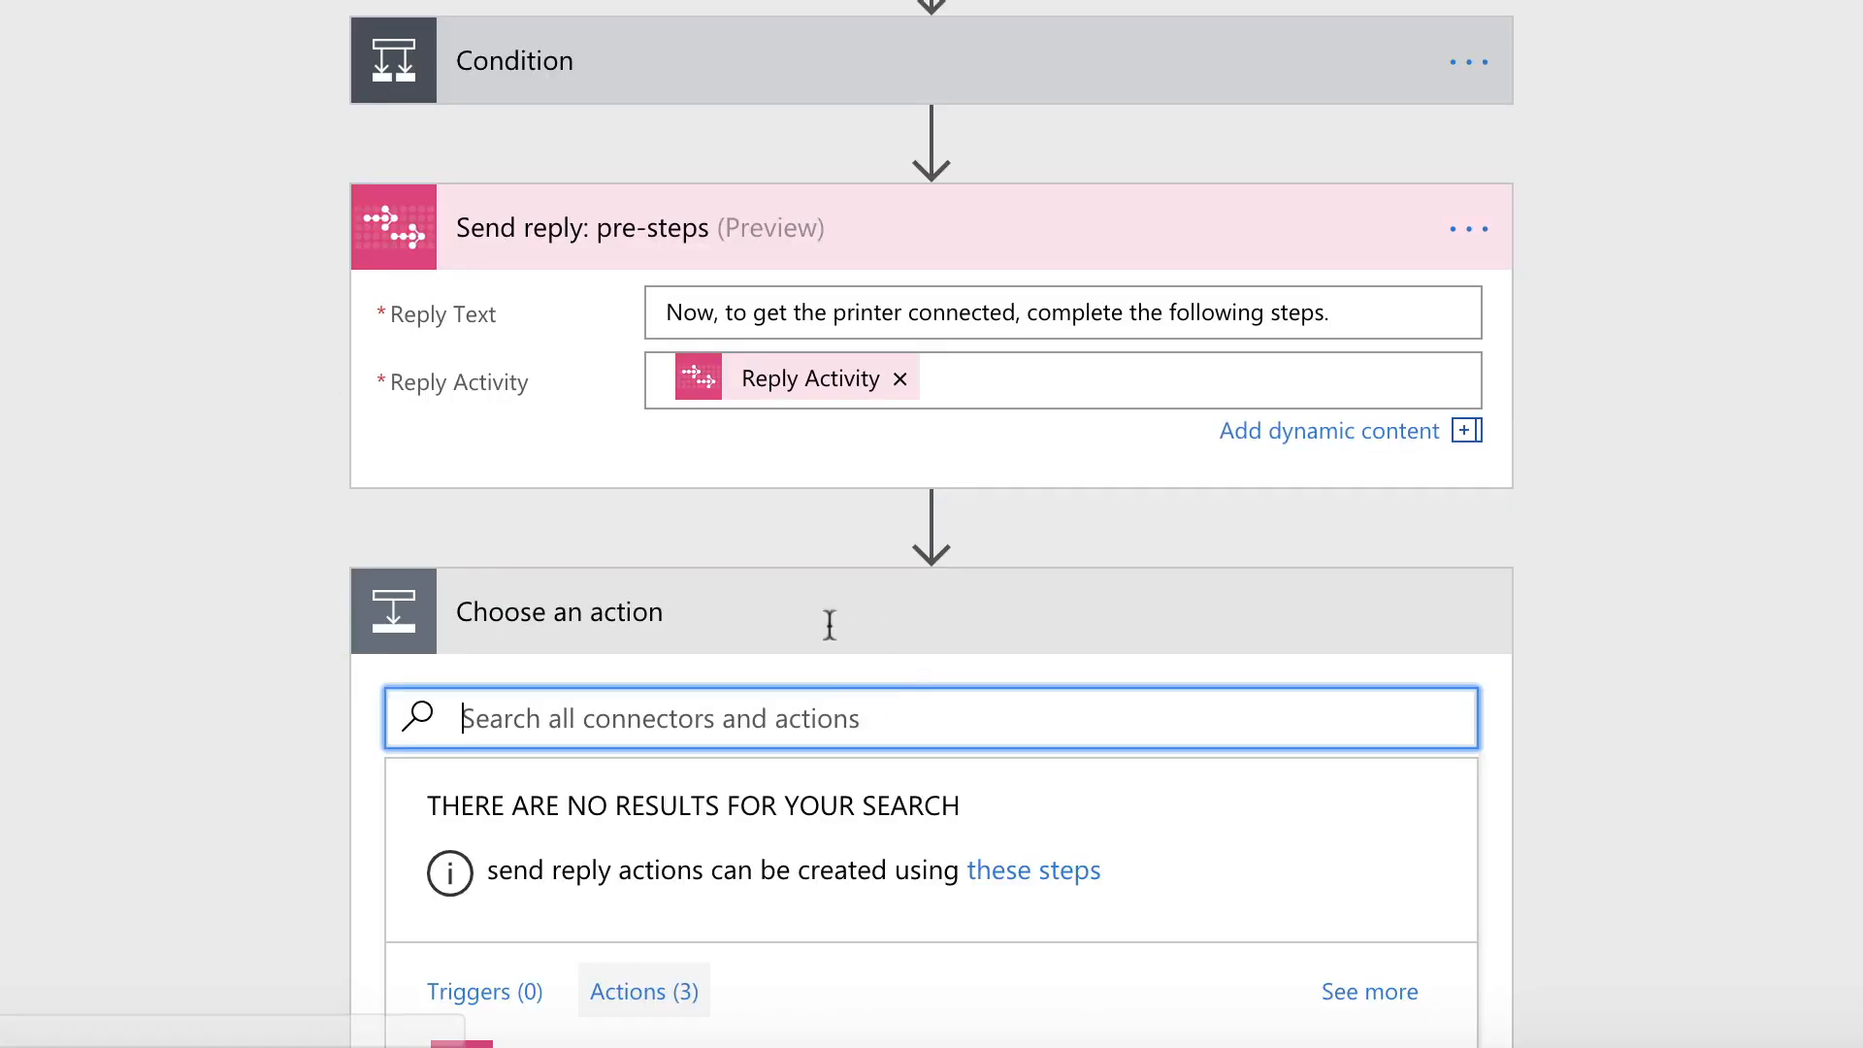
scroll(757, 631, down, 2)
text(send re)
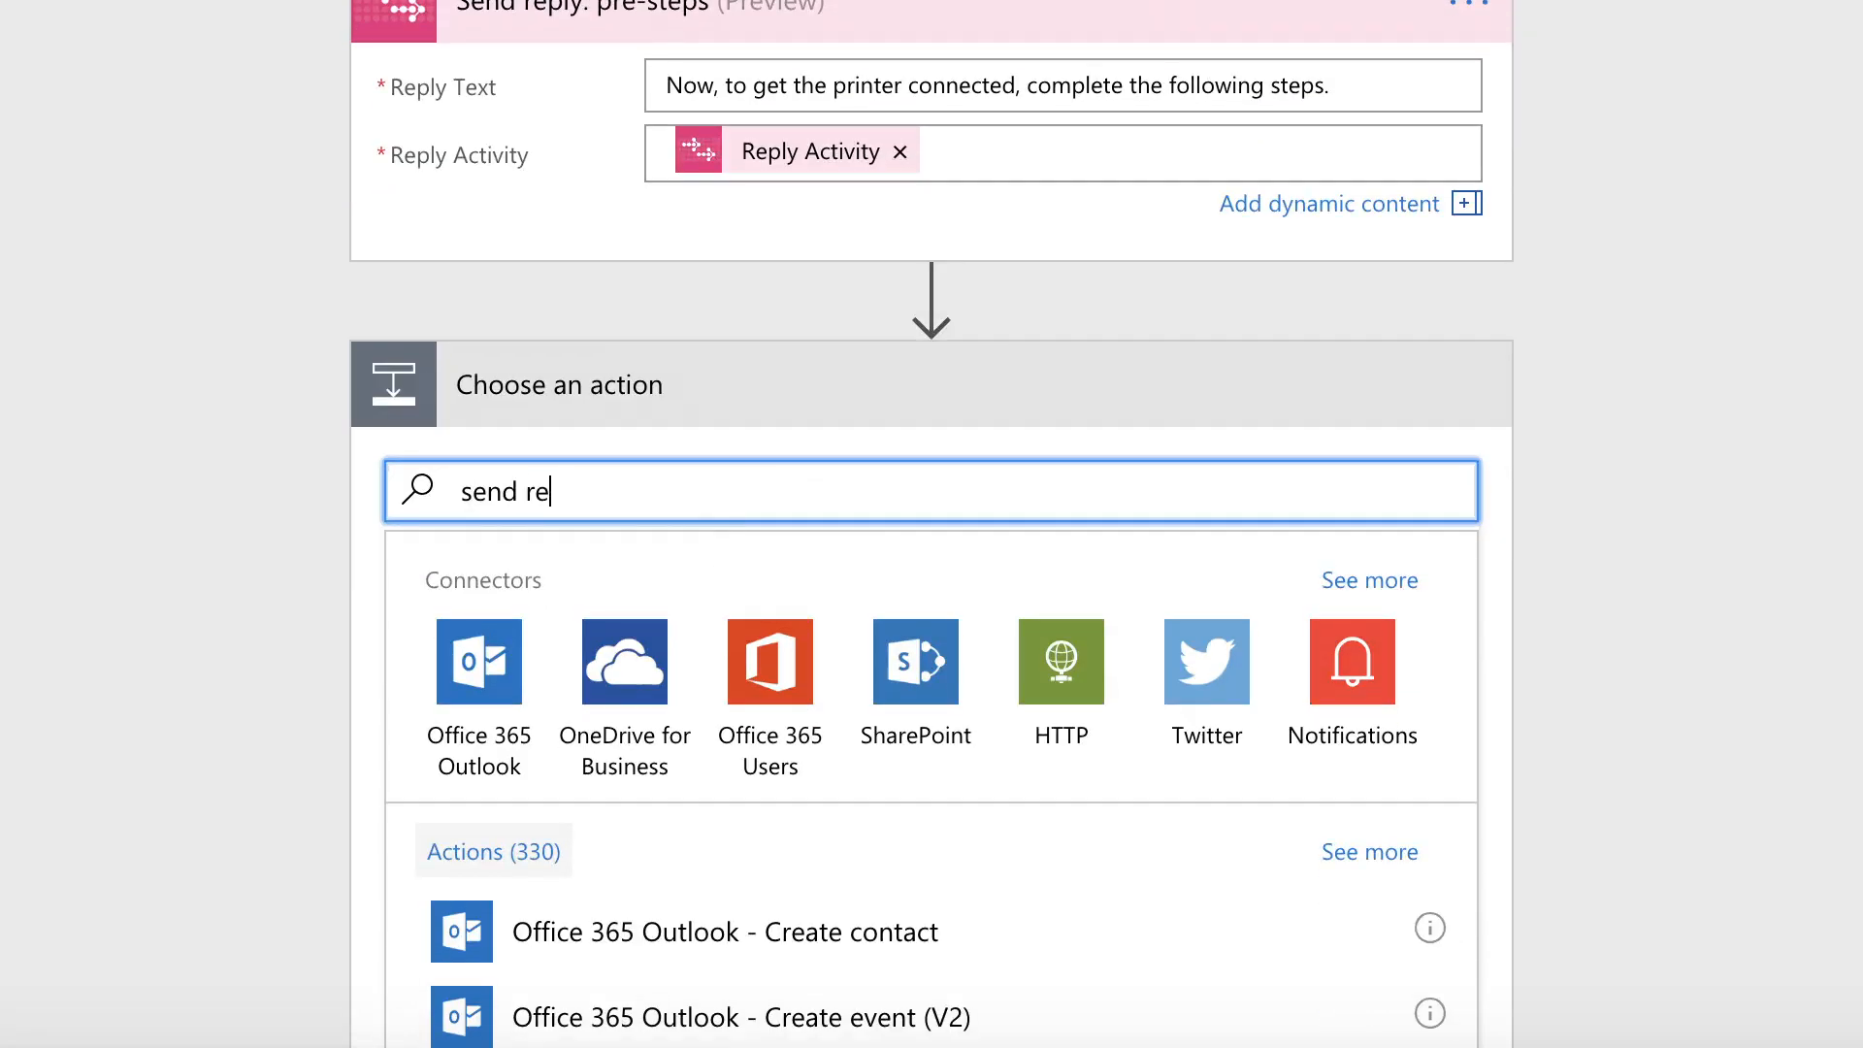
text(ply)
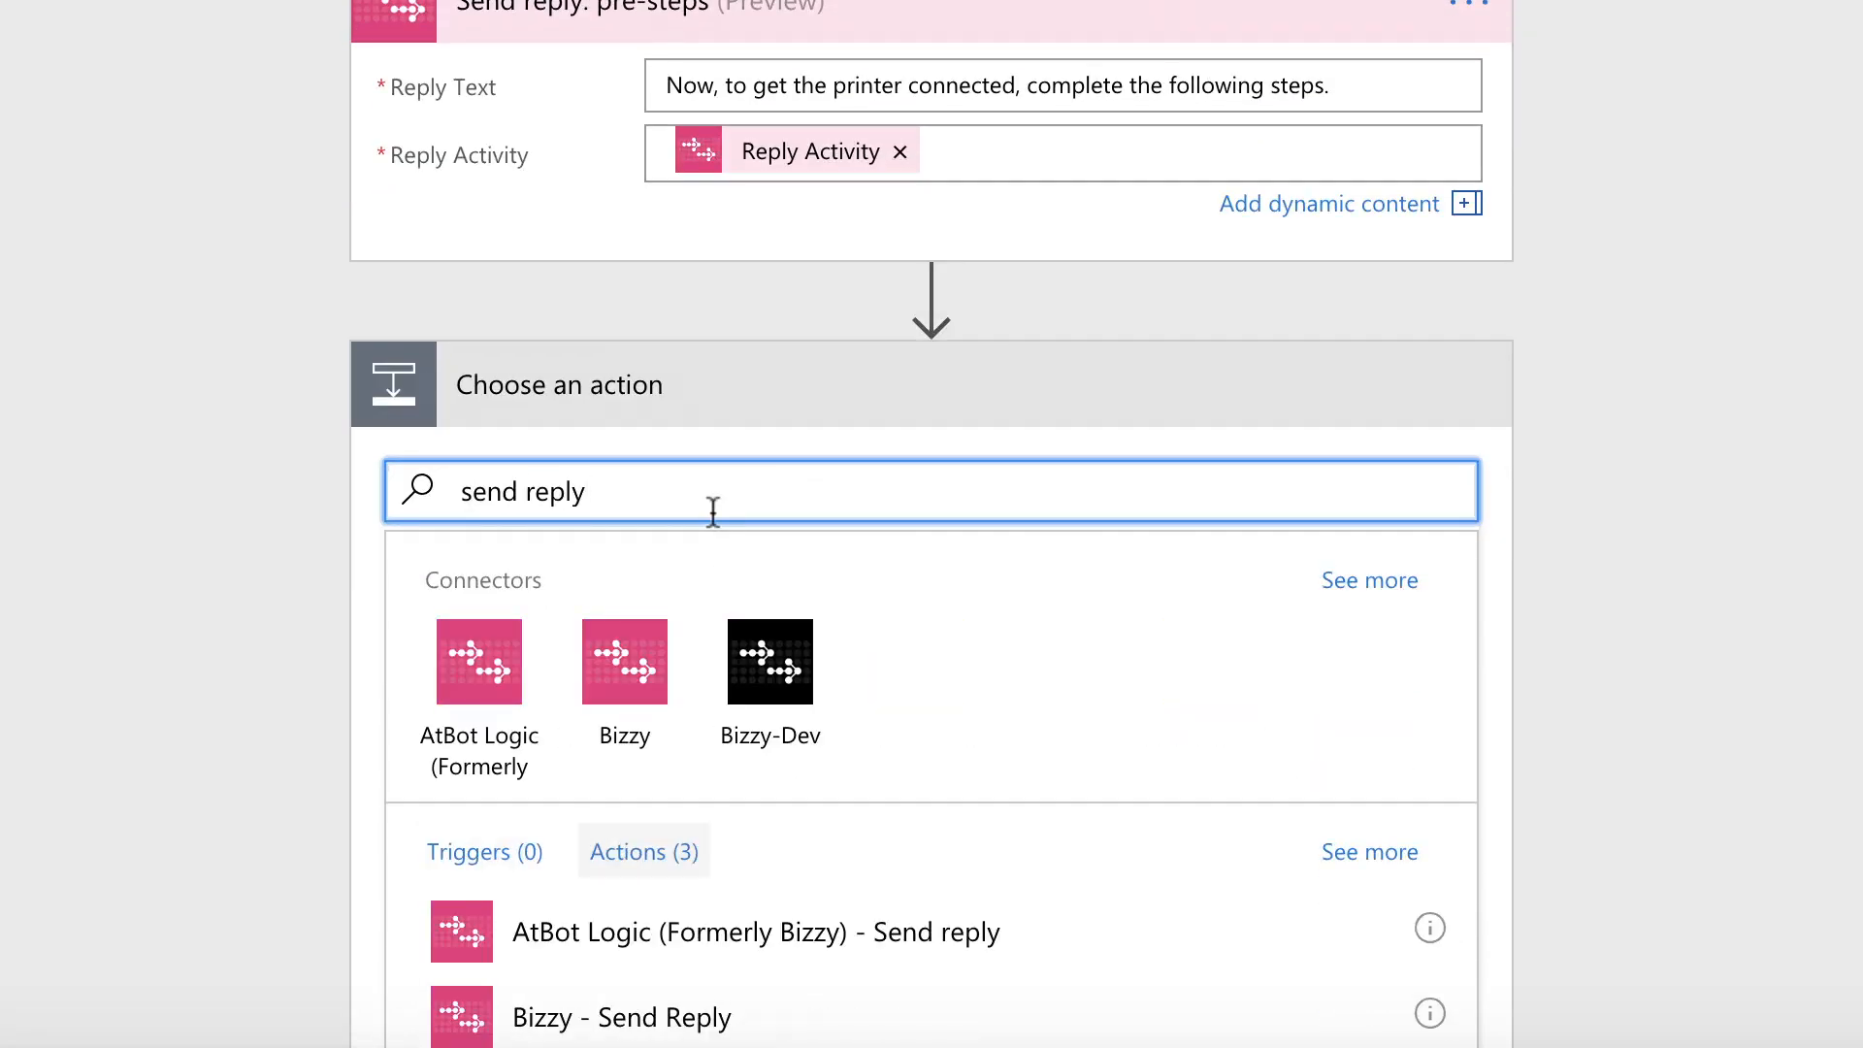
click(730, 958)
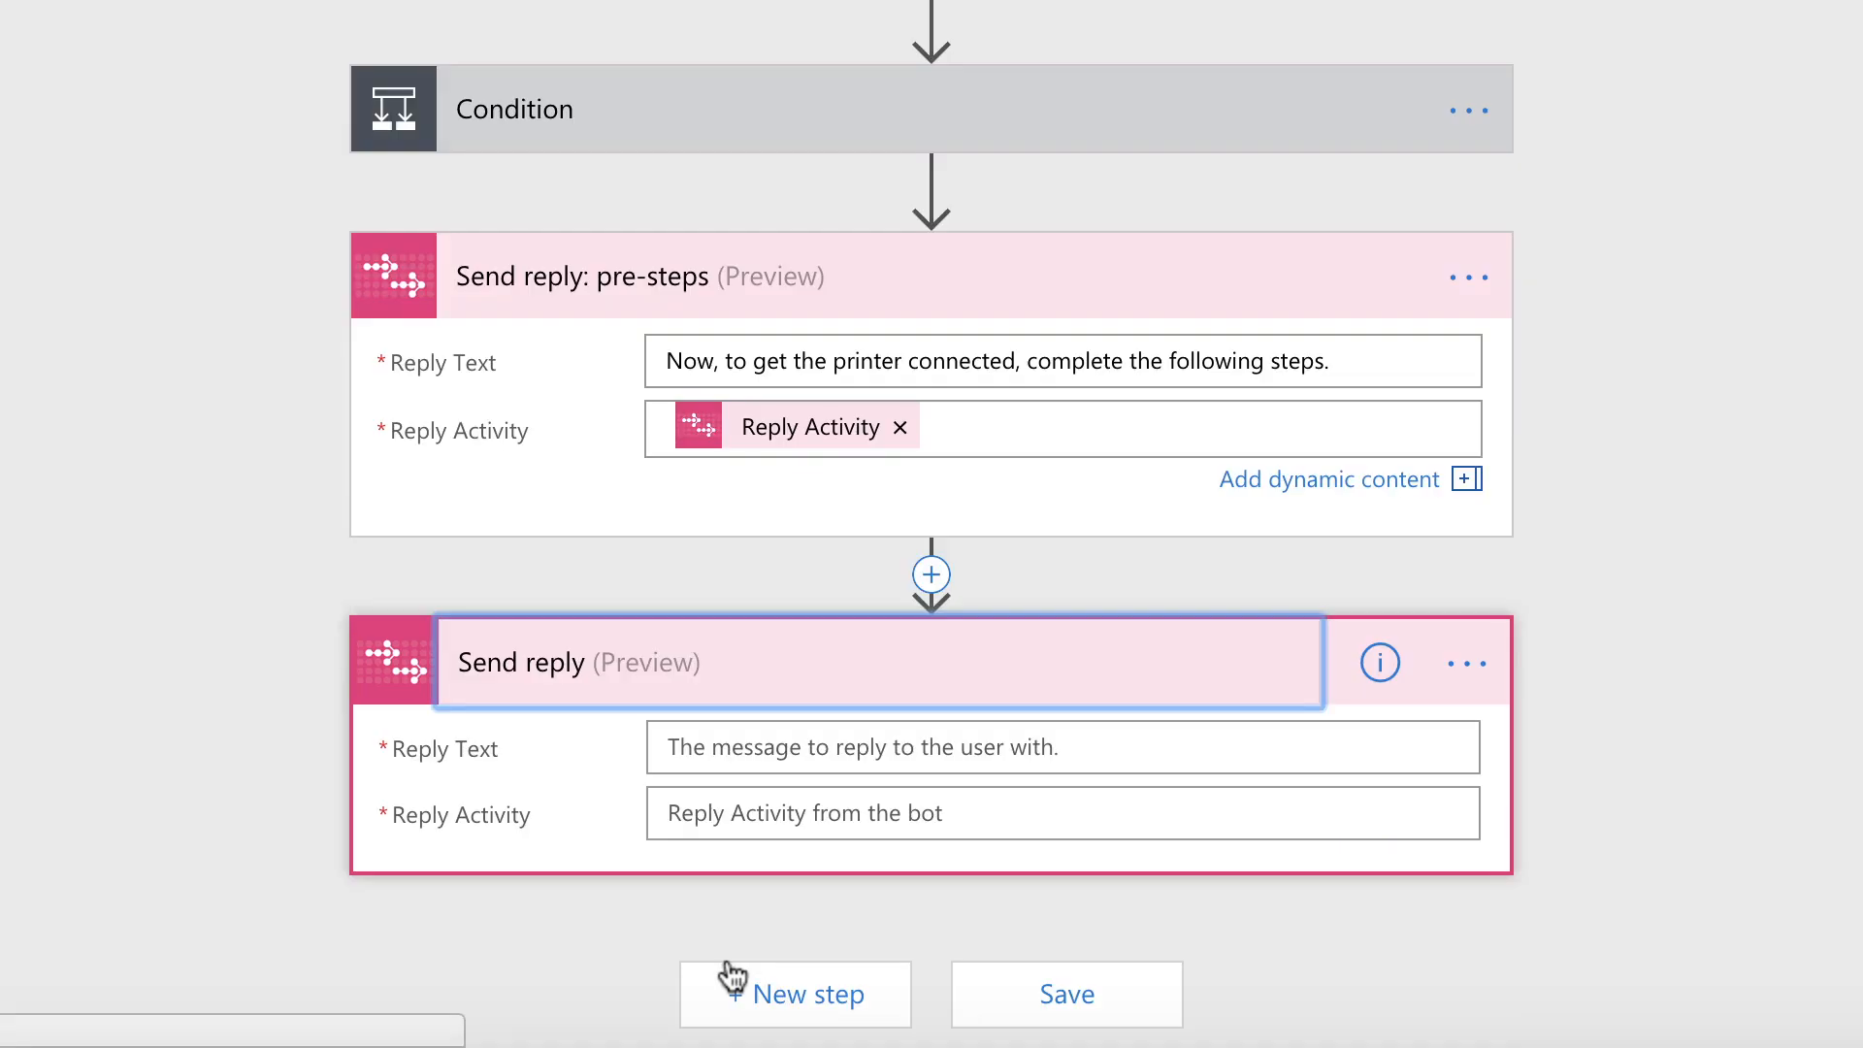
click(176, 679)
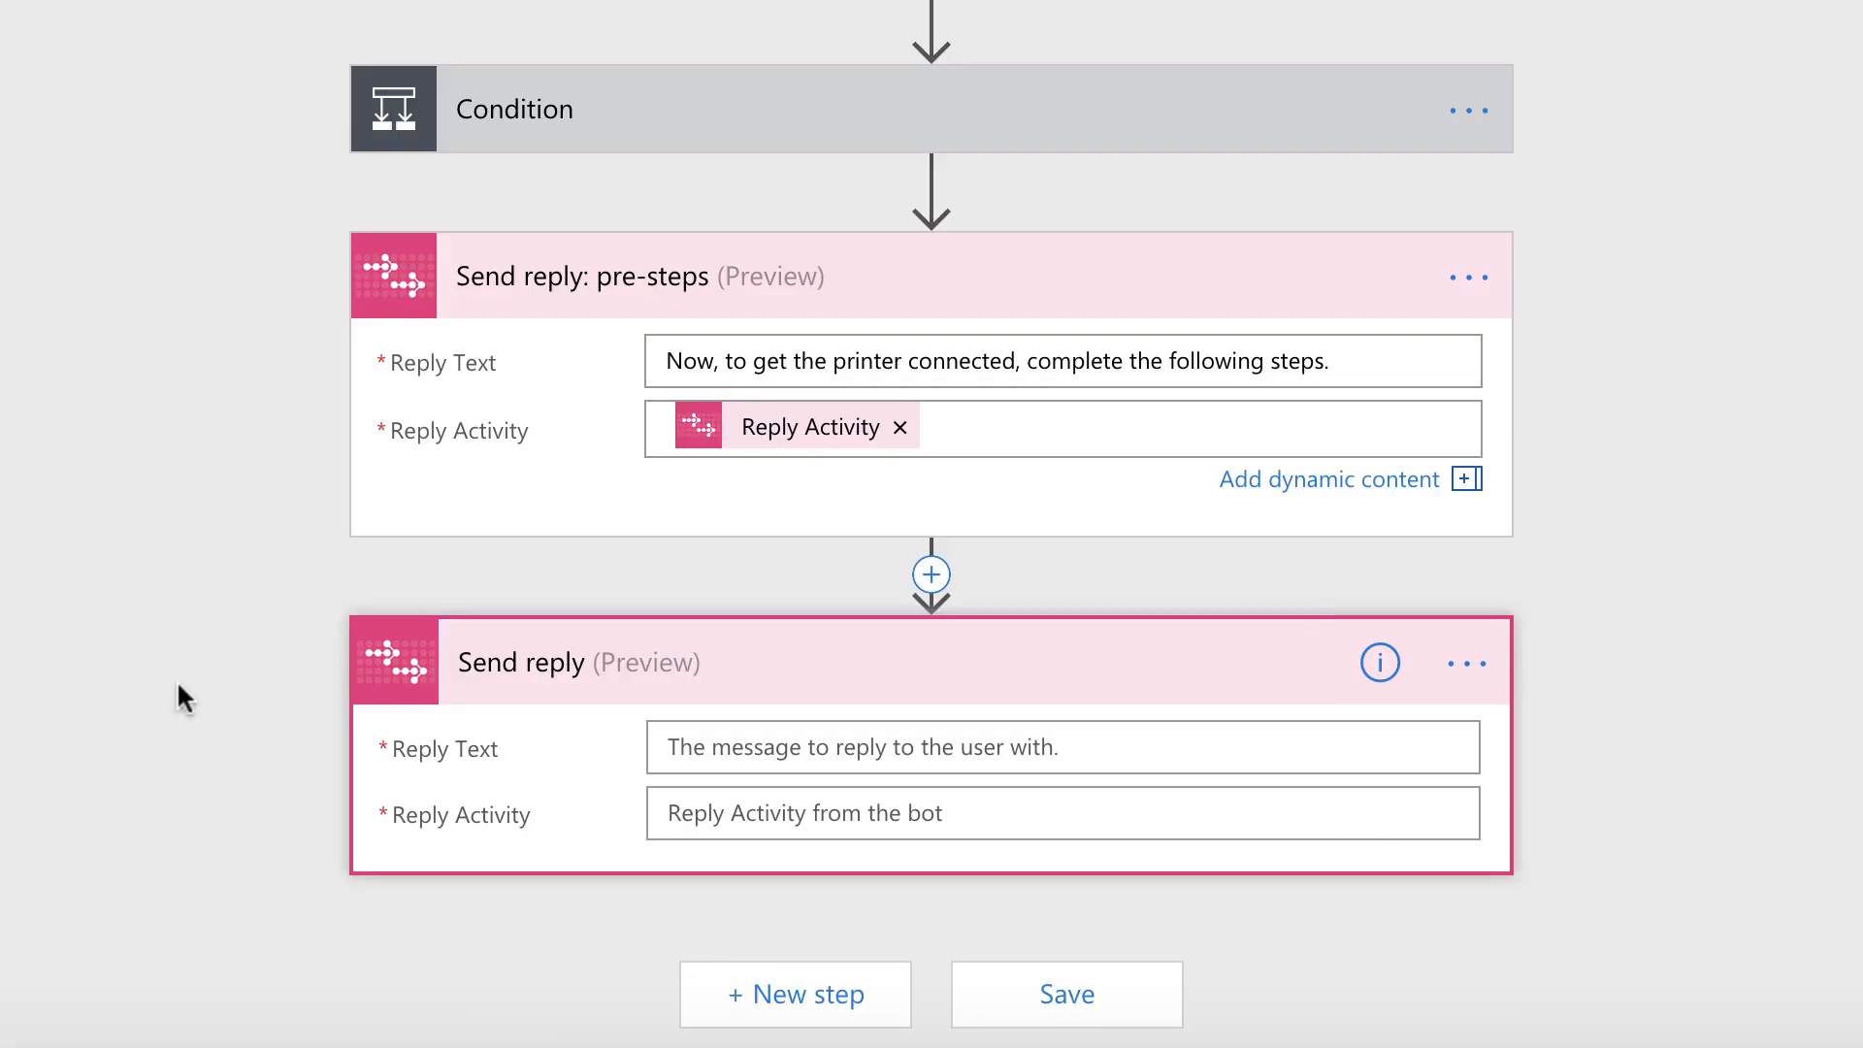
Rename the new reply action as "Send reply: steps to connect to a printer"
click(1469, 606)
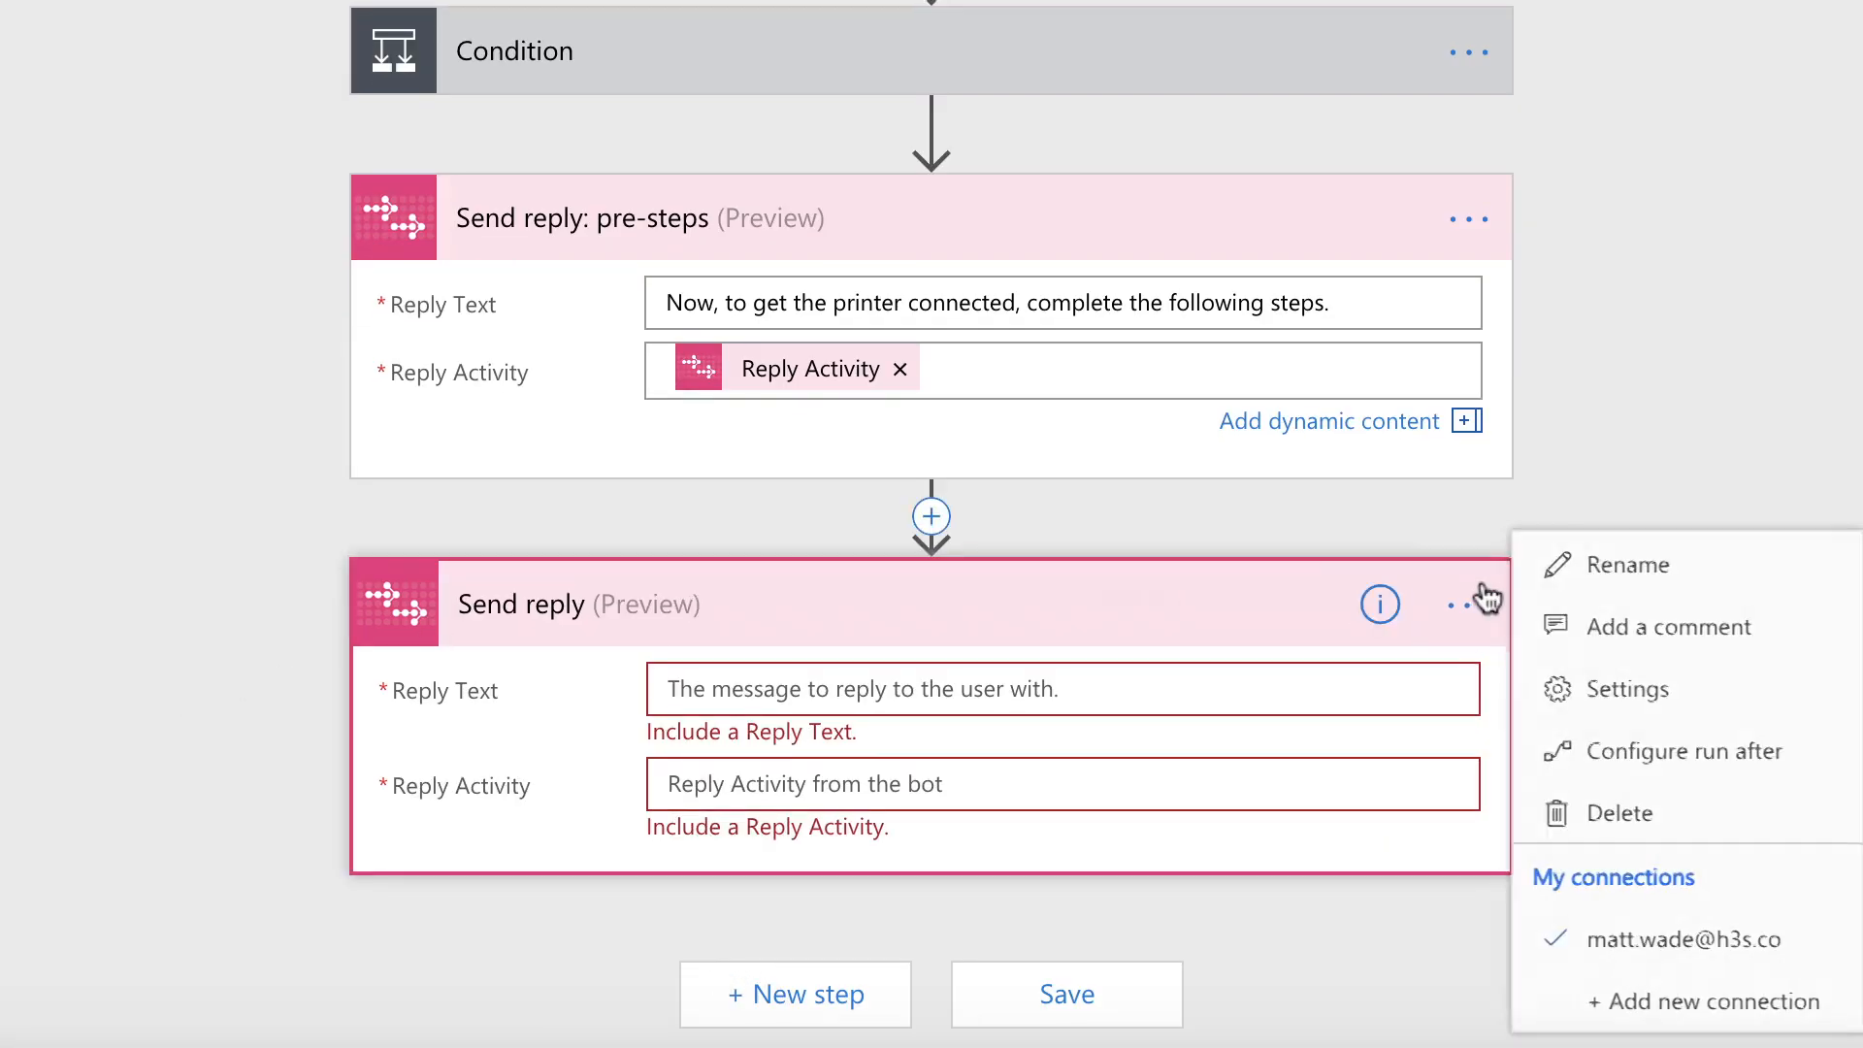
click(1591, 561)
click(712, 598)
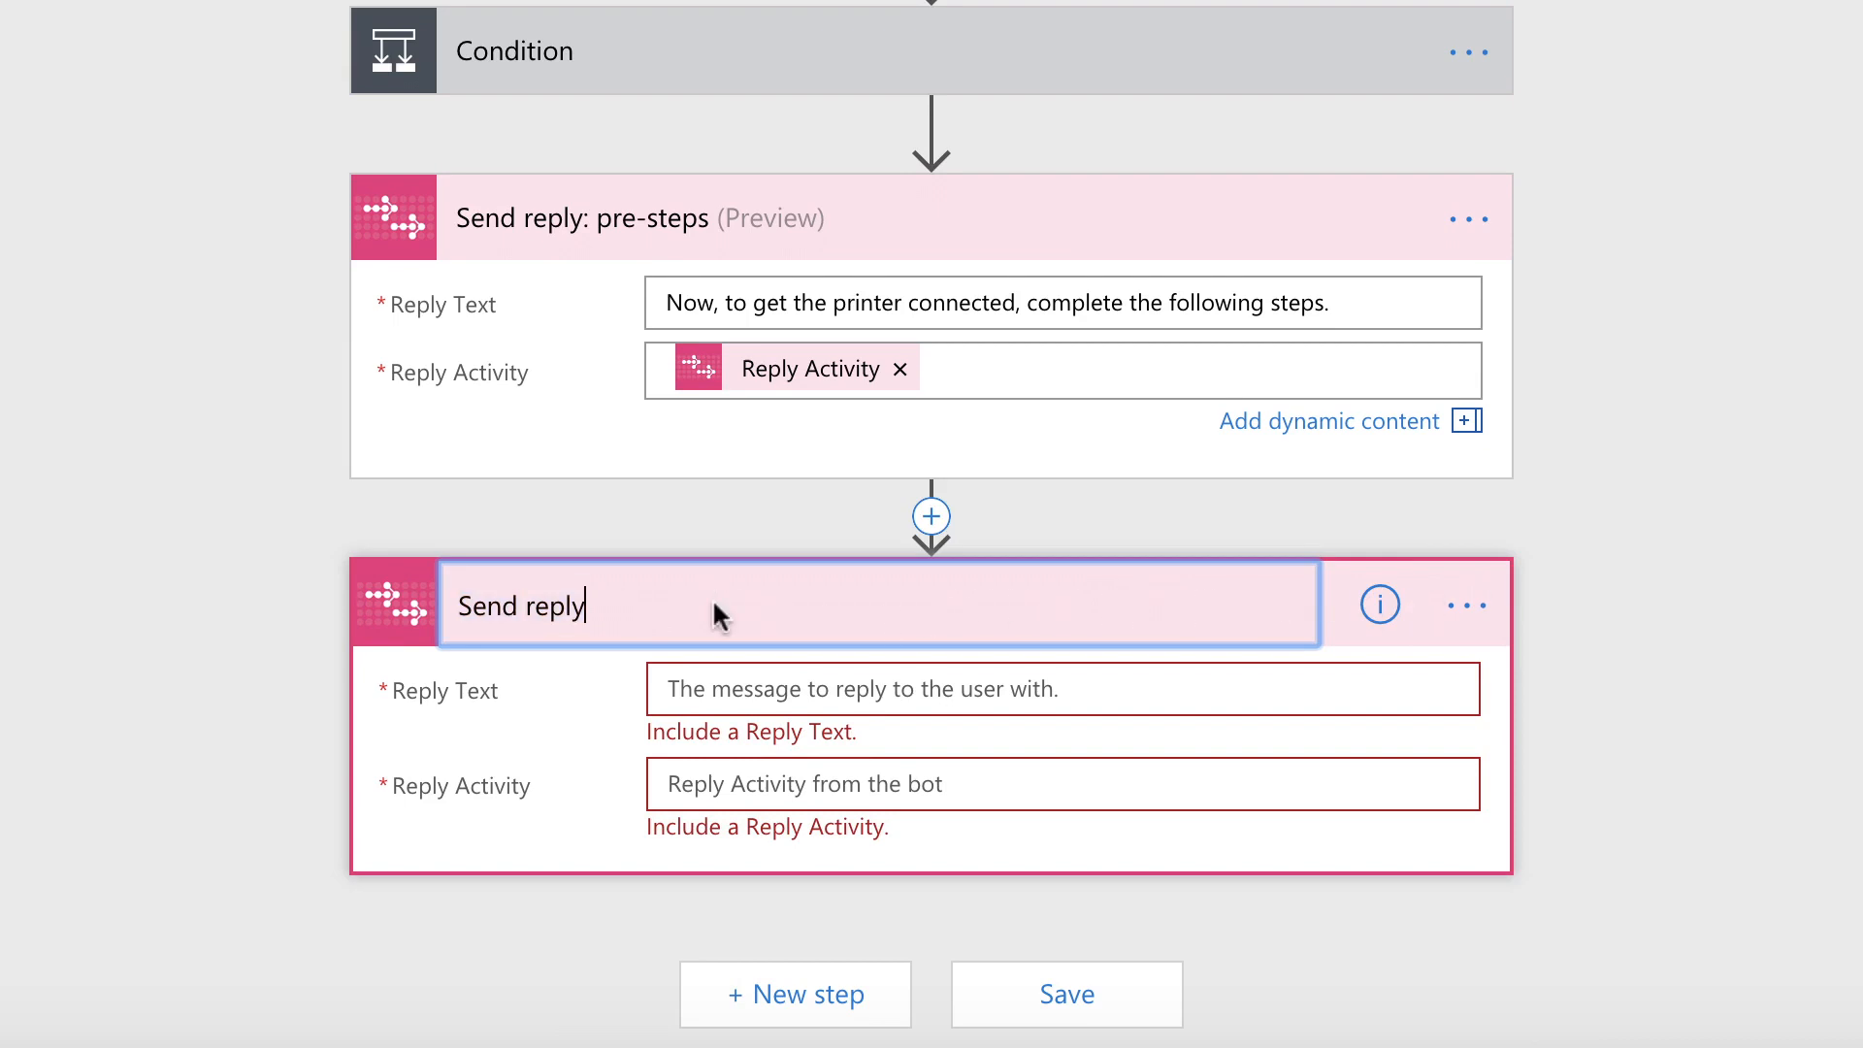
text(: steps to connect to a printer)
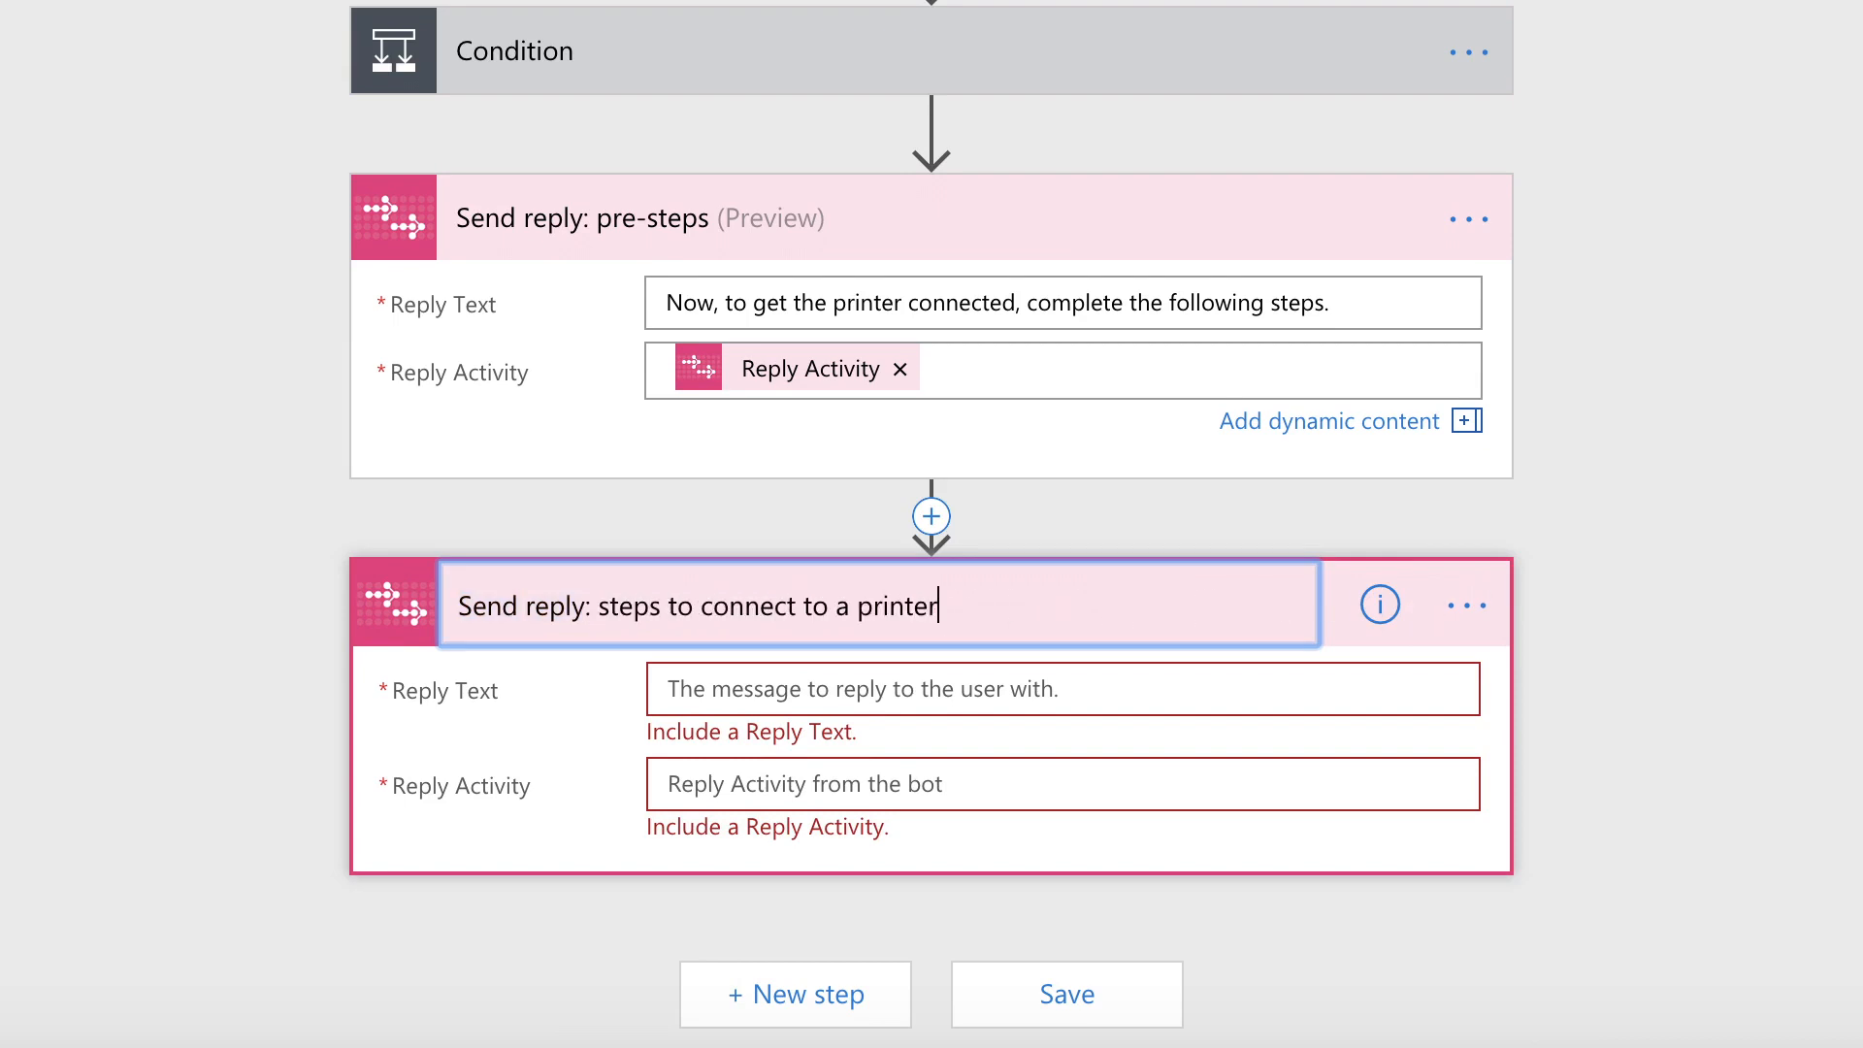
key(Return)
Paste the copied add-a-printer instructions with the Microsoft support link into the Reply Text and remove the trailing blank line
click(668, 688)
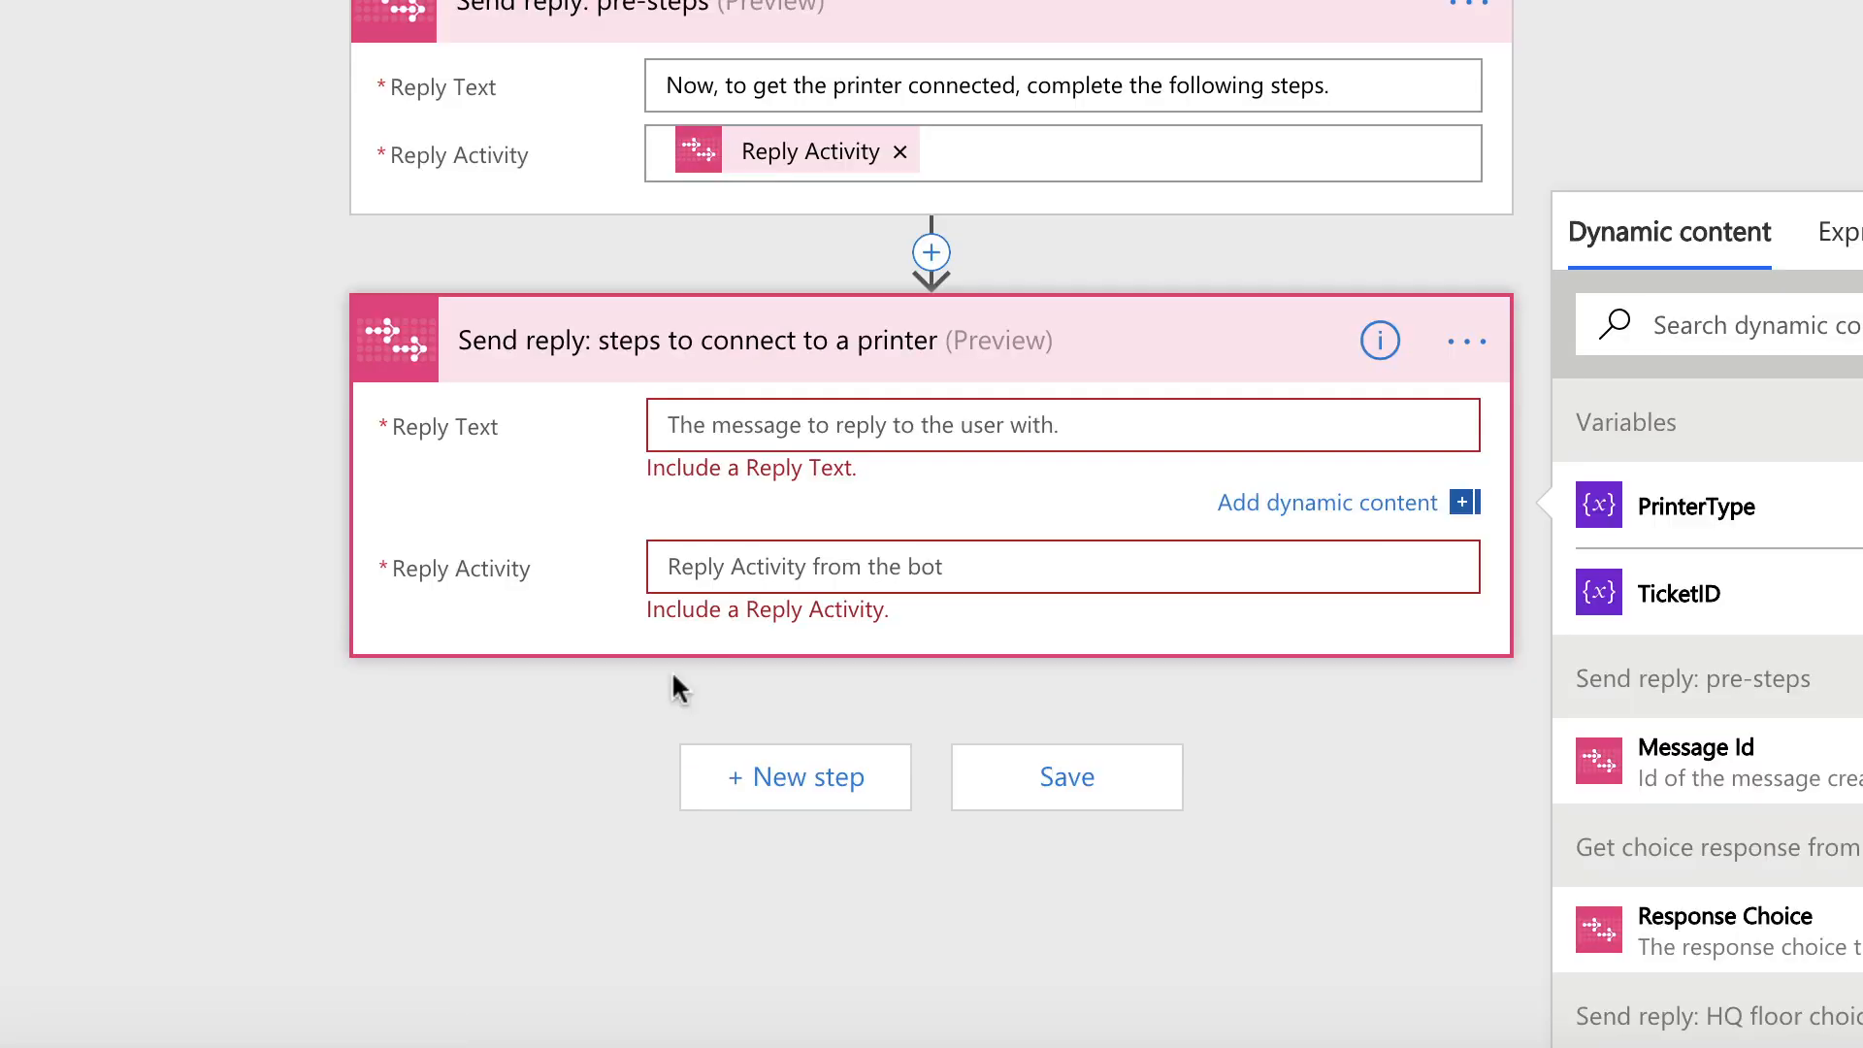
right_click(671, 670)
click(748, 624)
click(742, 629)
right_click(748, 428)
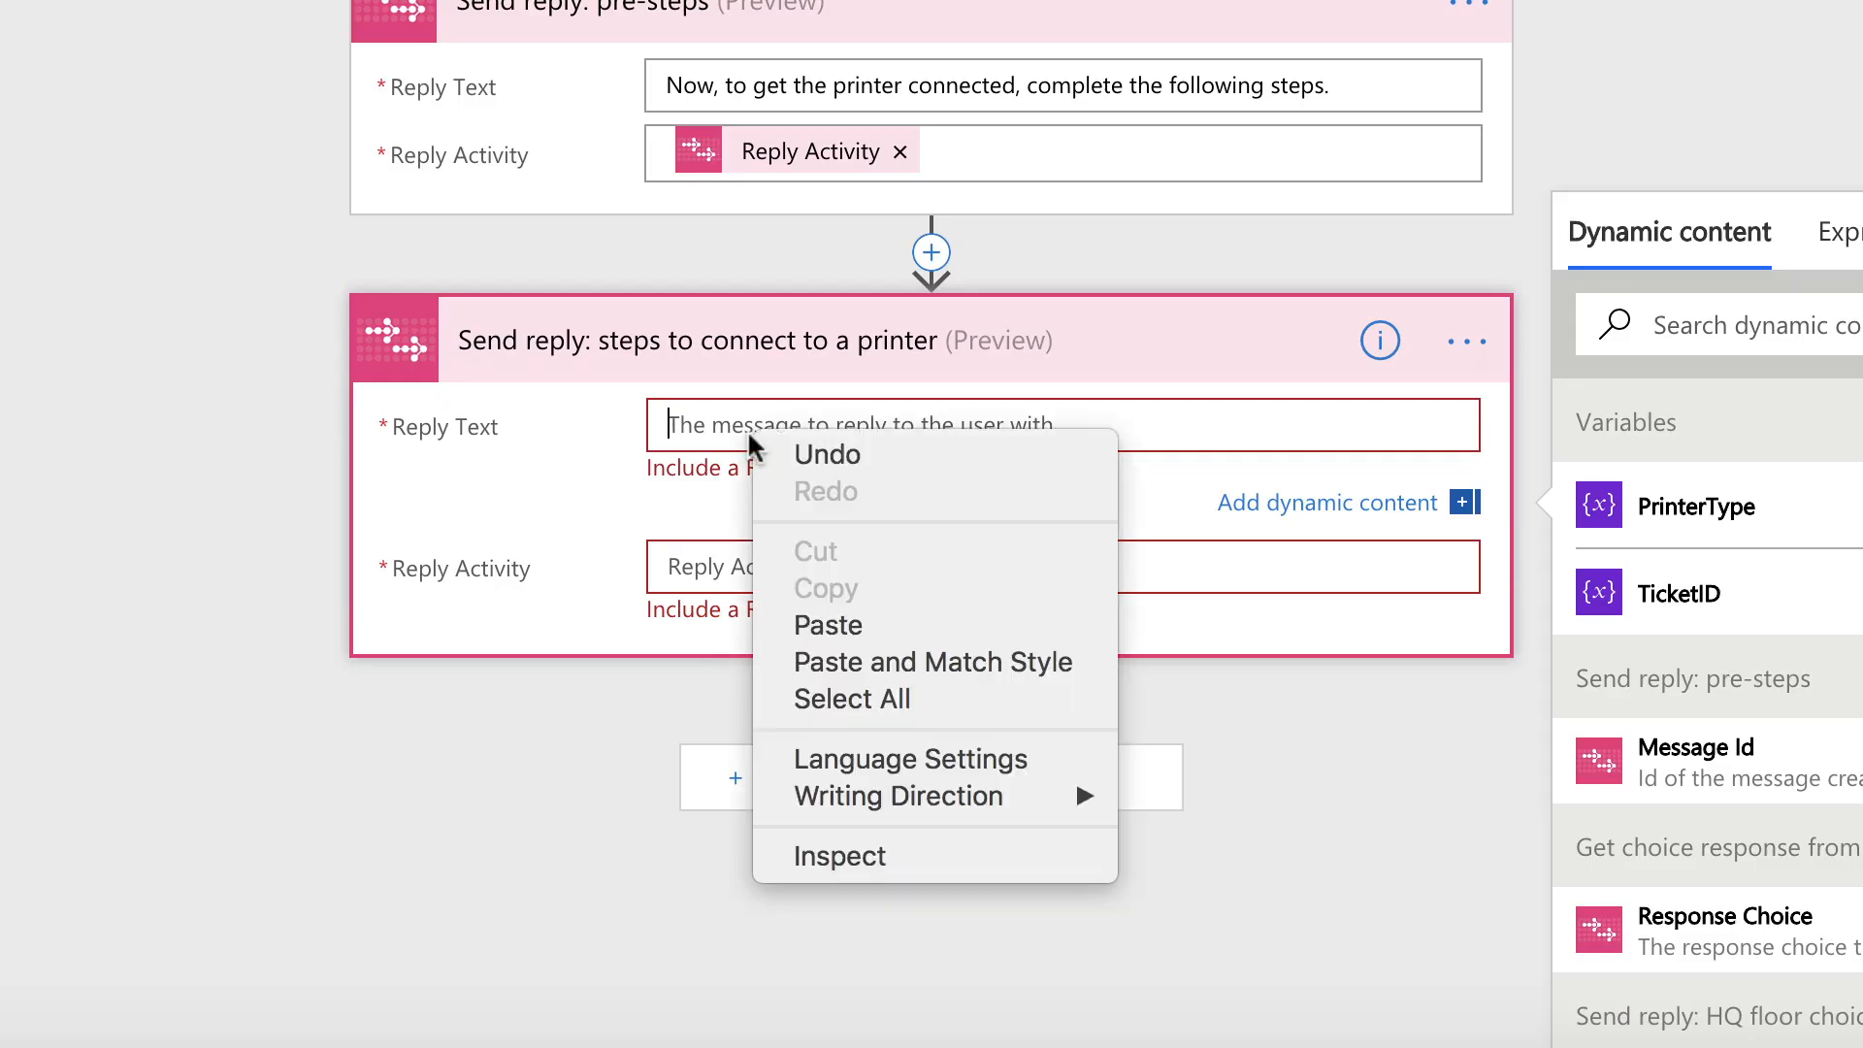
click(900, 648)
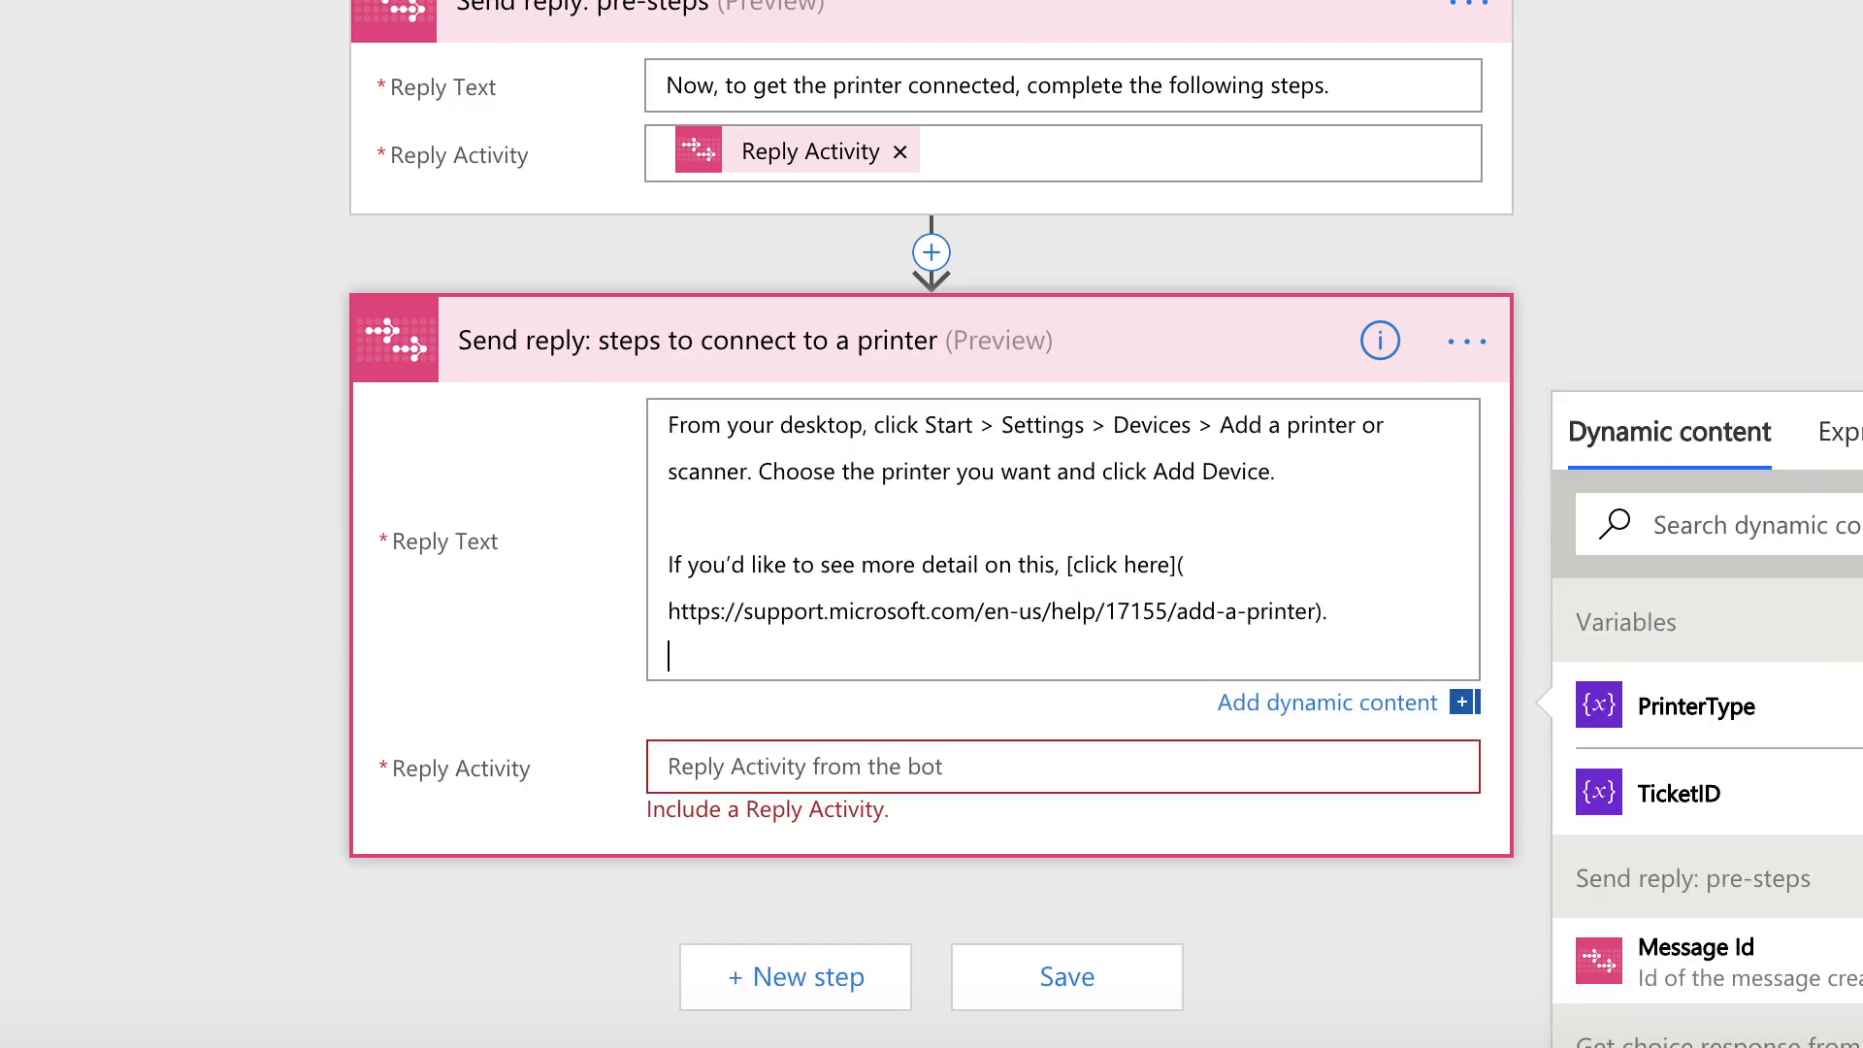
key(BackSpace)
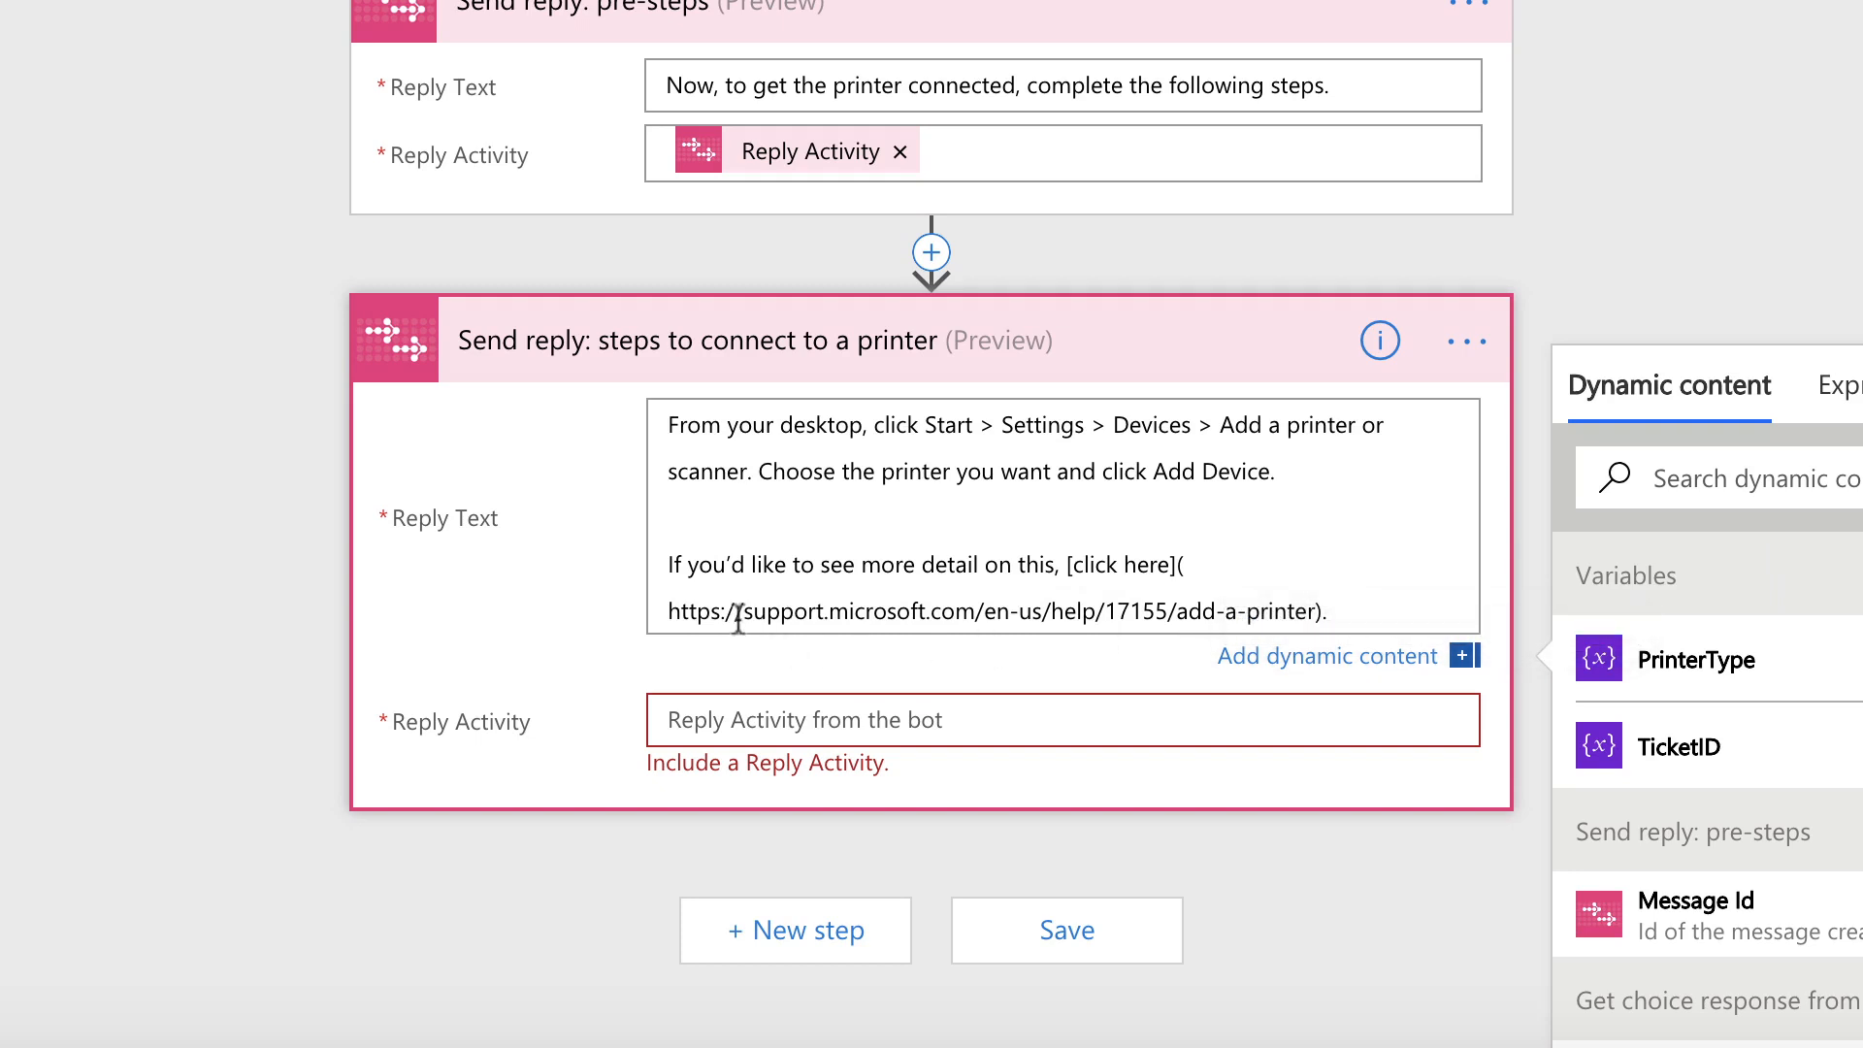
Fill the printer-steps reply's Reply Activity with the Reply Activity dynamic content
click(1162, 697)
click(1791, 568)
text(reply)
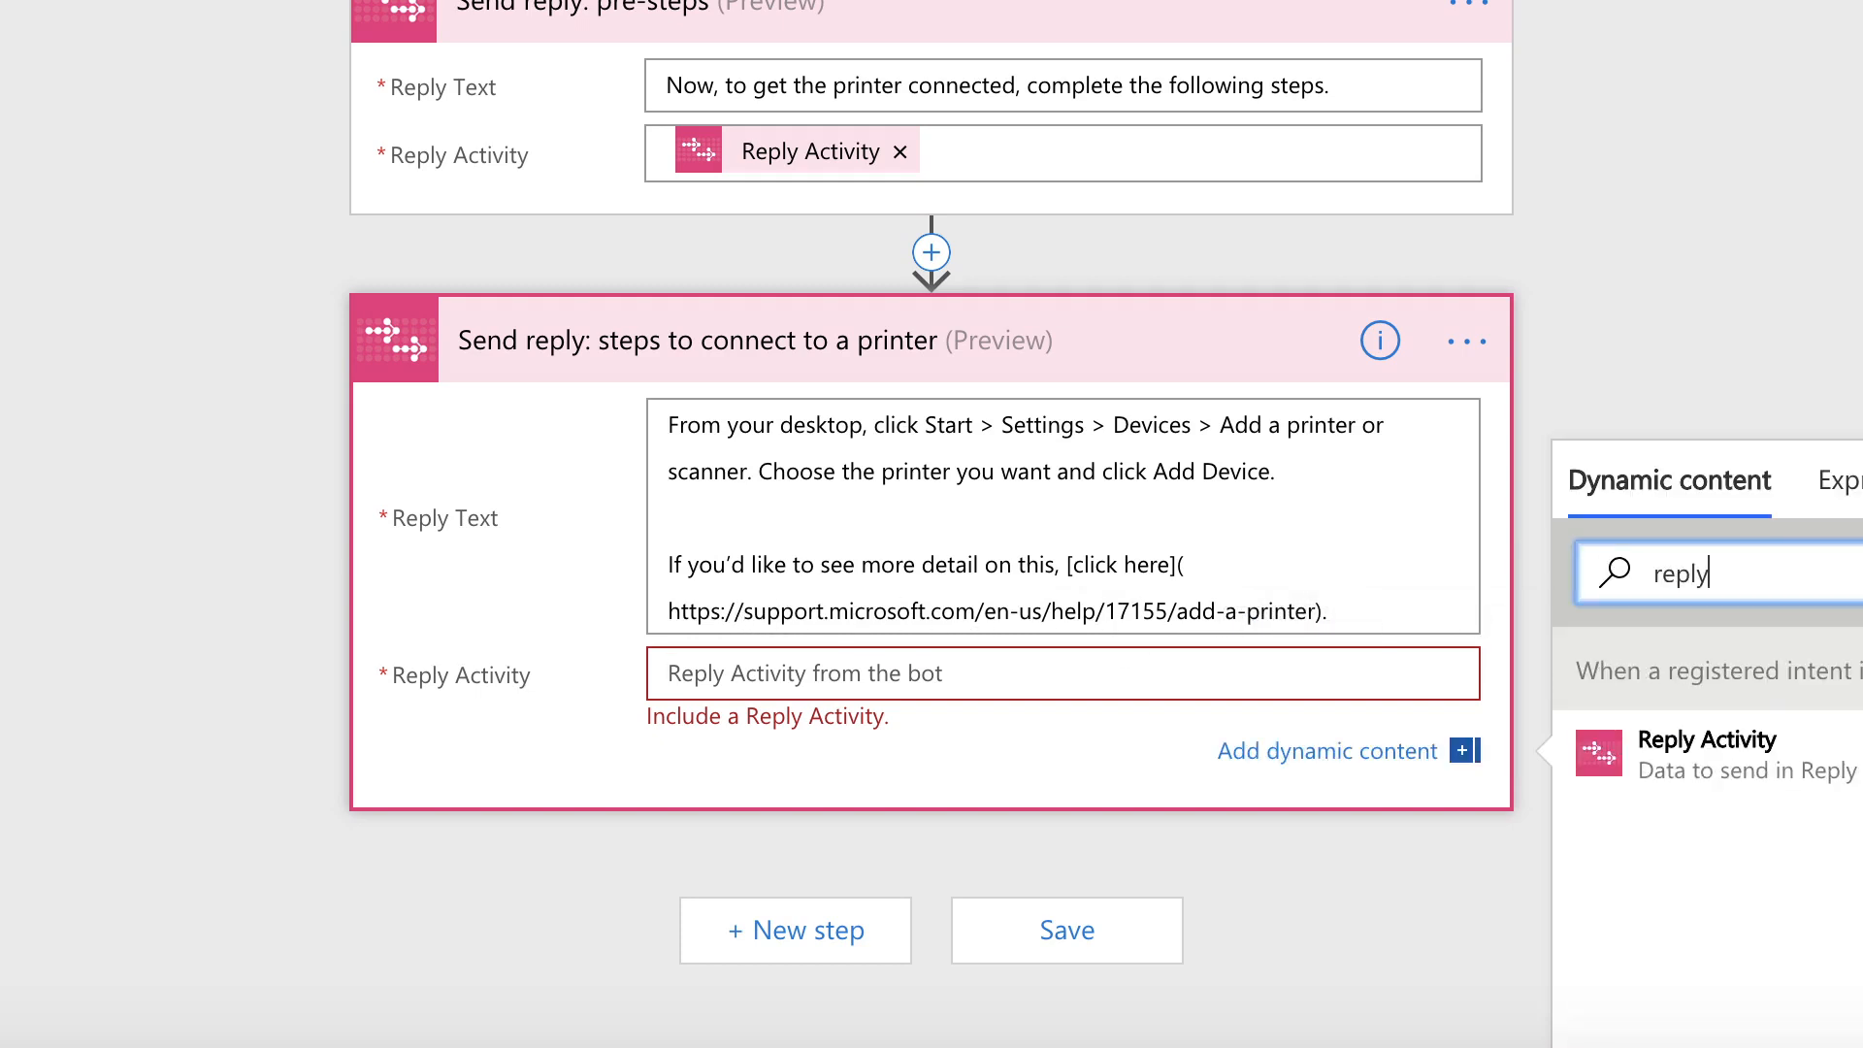
click(1746, 766)
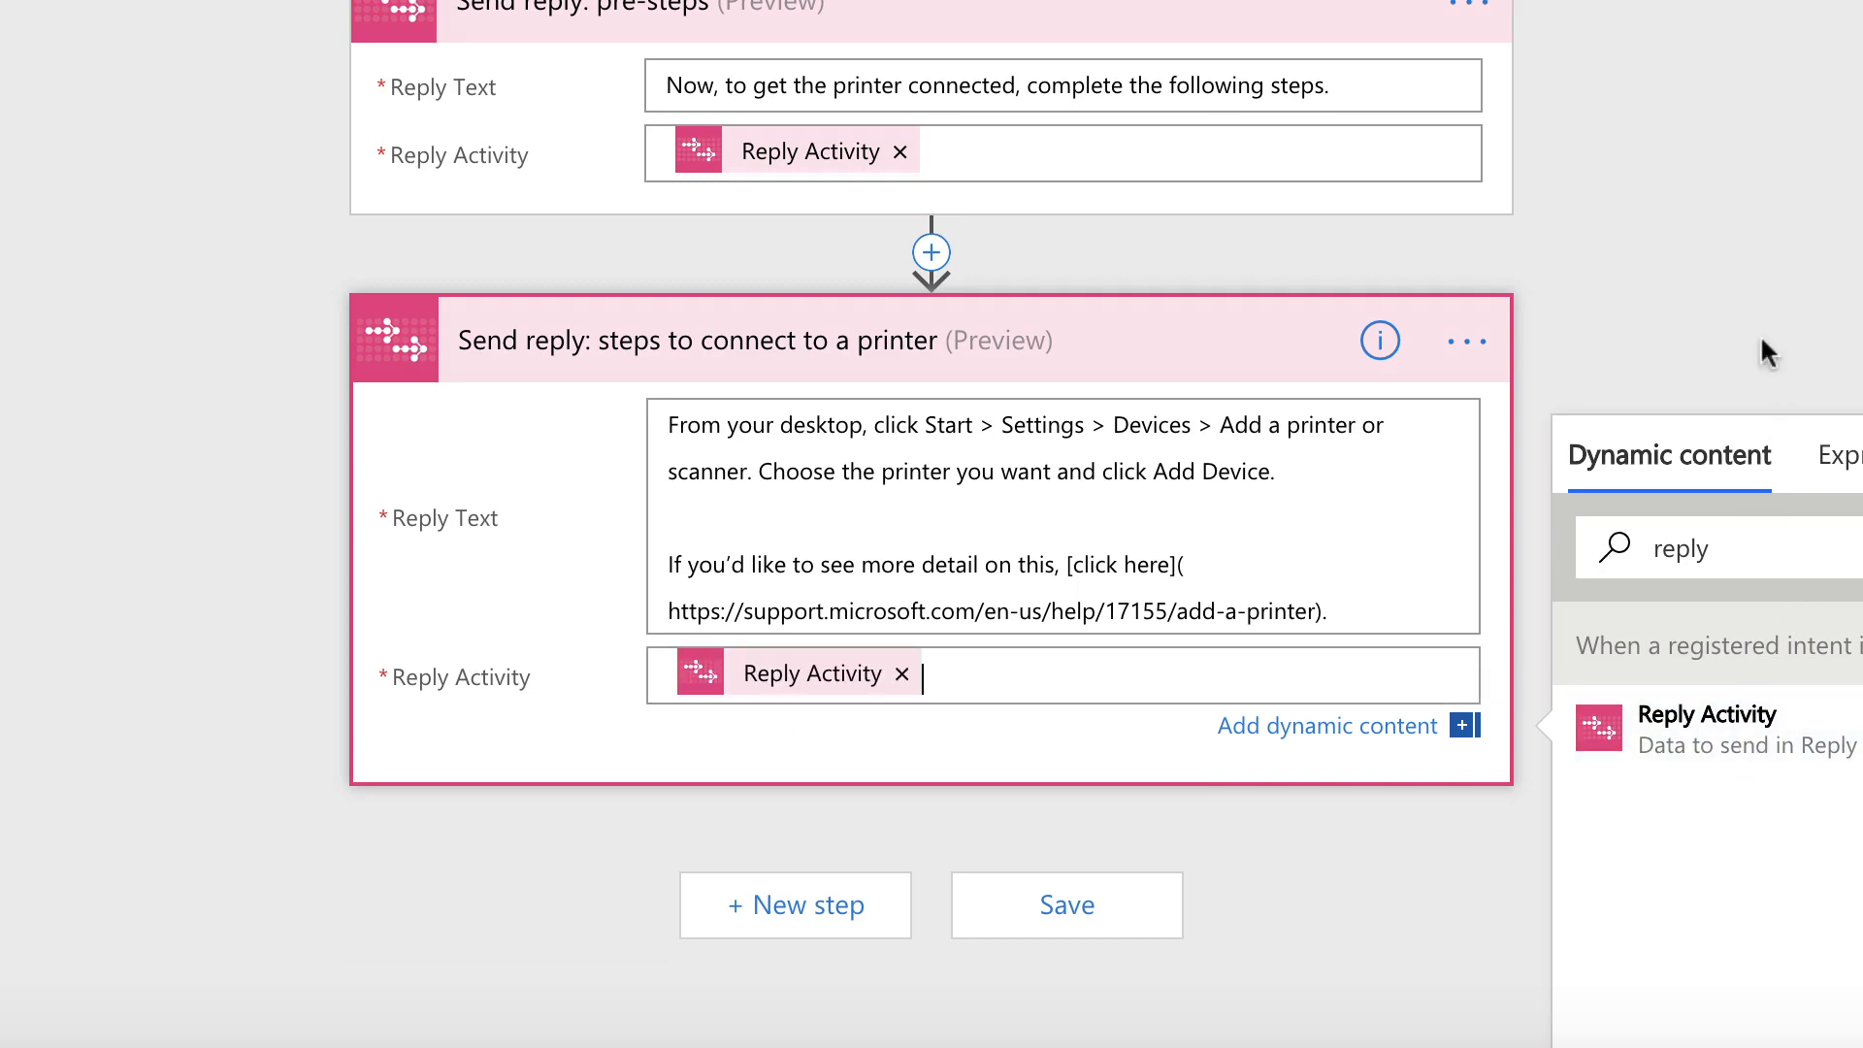
click(1727, 287)
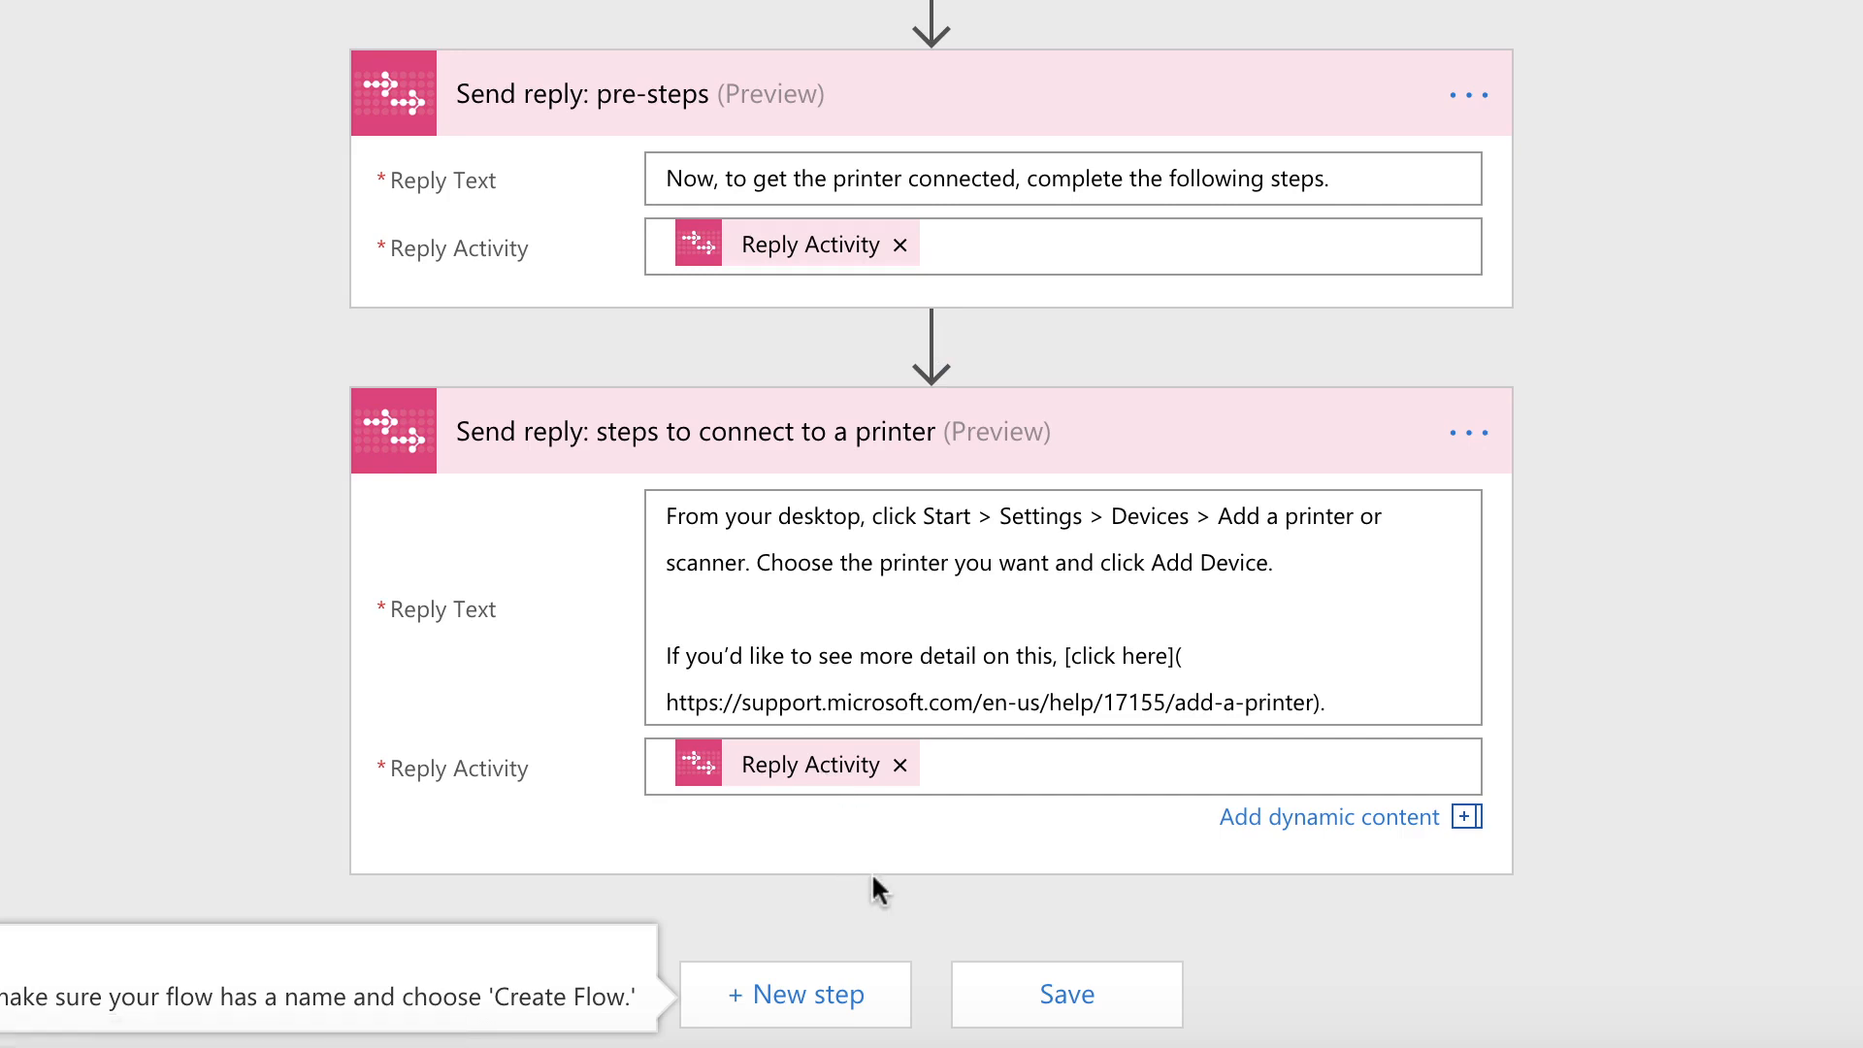
Add a Schedule - Delay action after the reply with the printer connection steps
click(844, 1009)
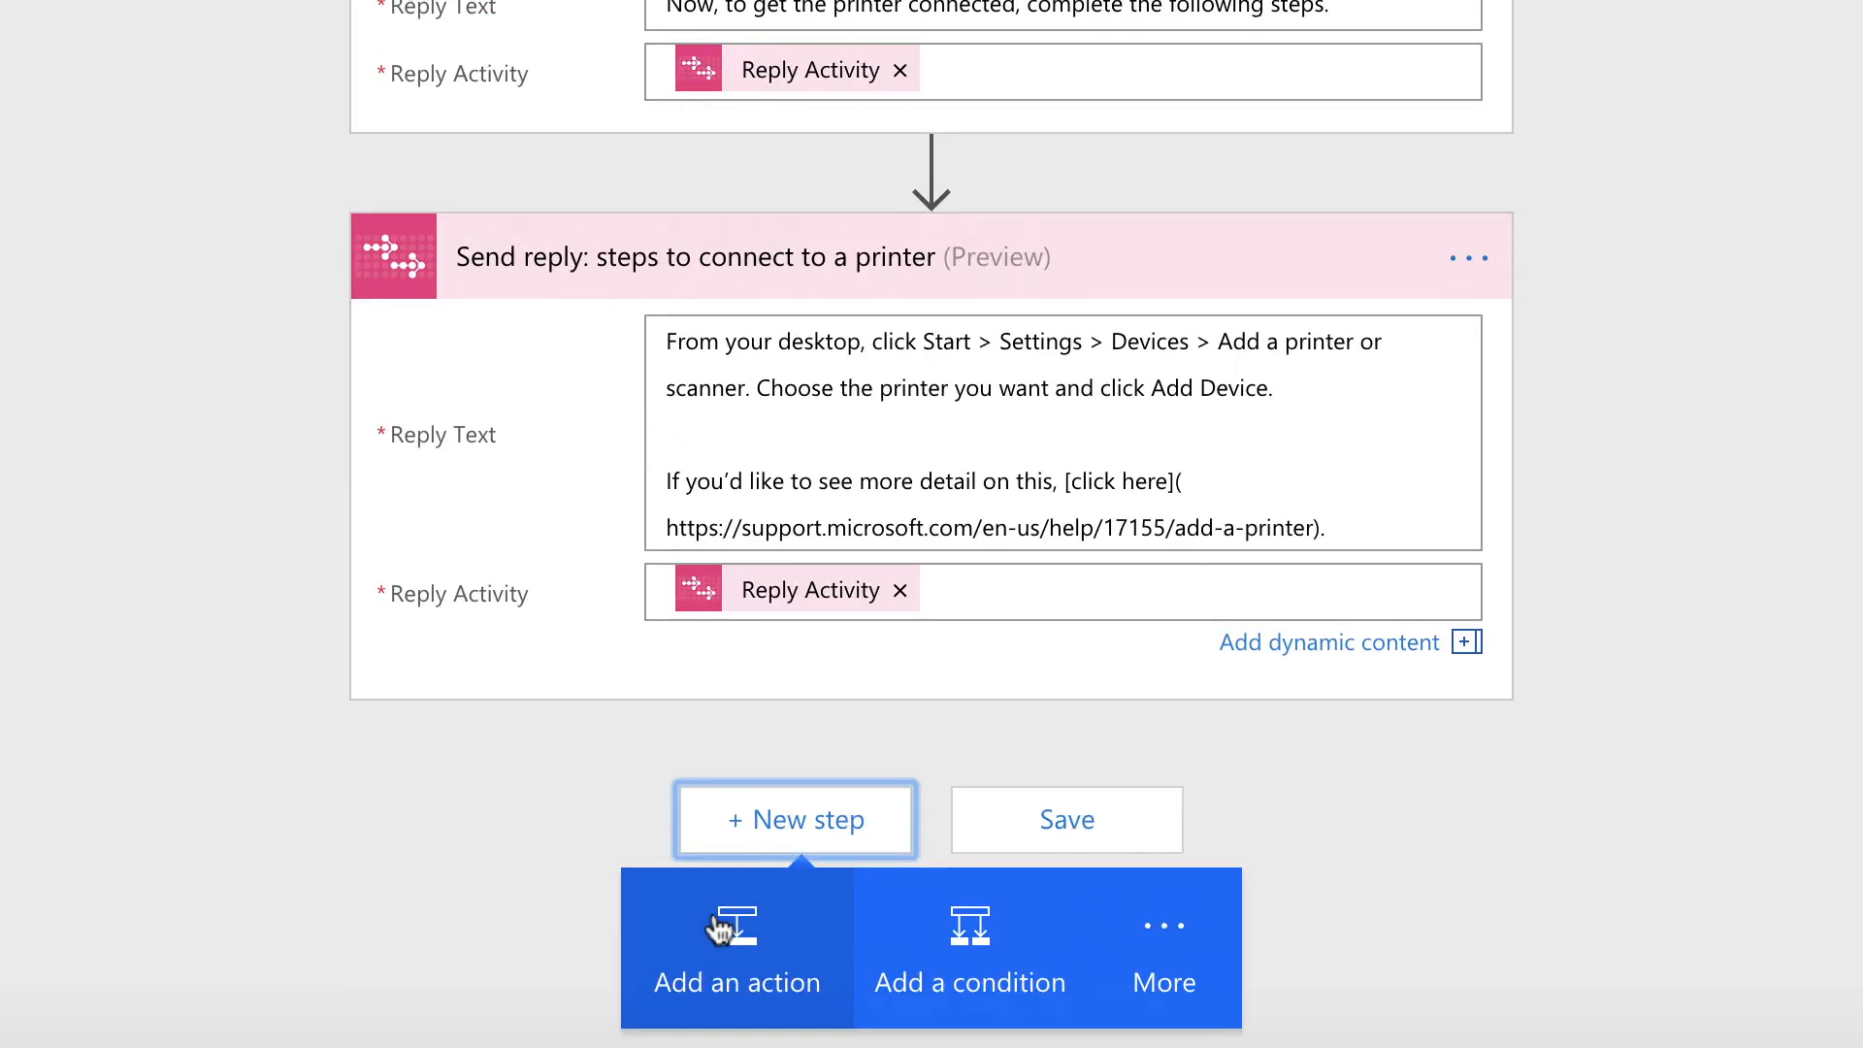
click(720, 929)
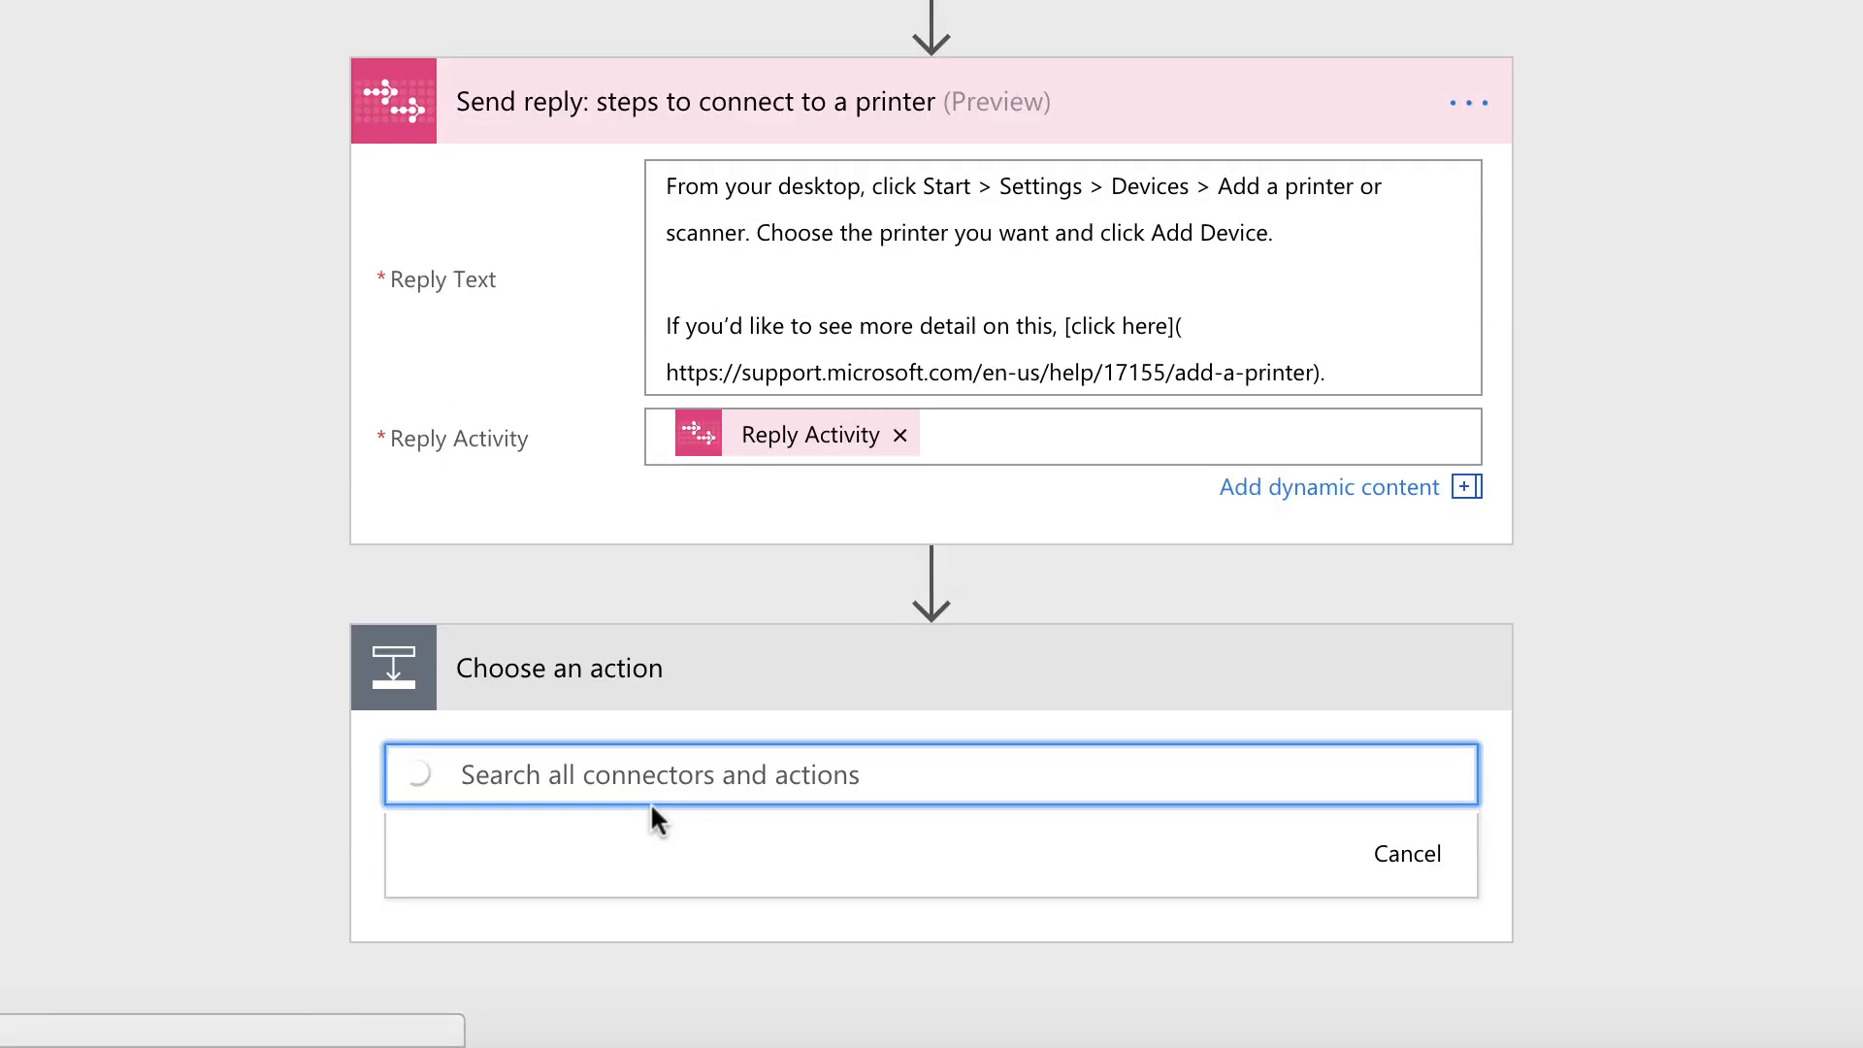
text(delay)
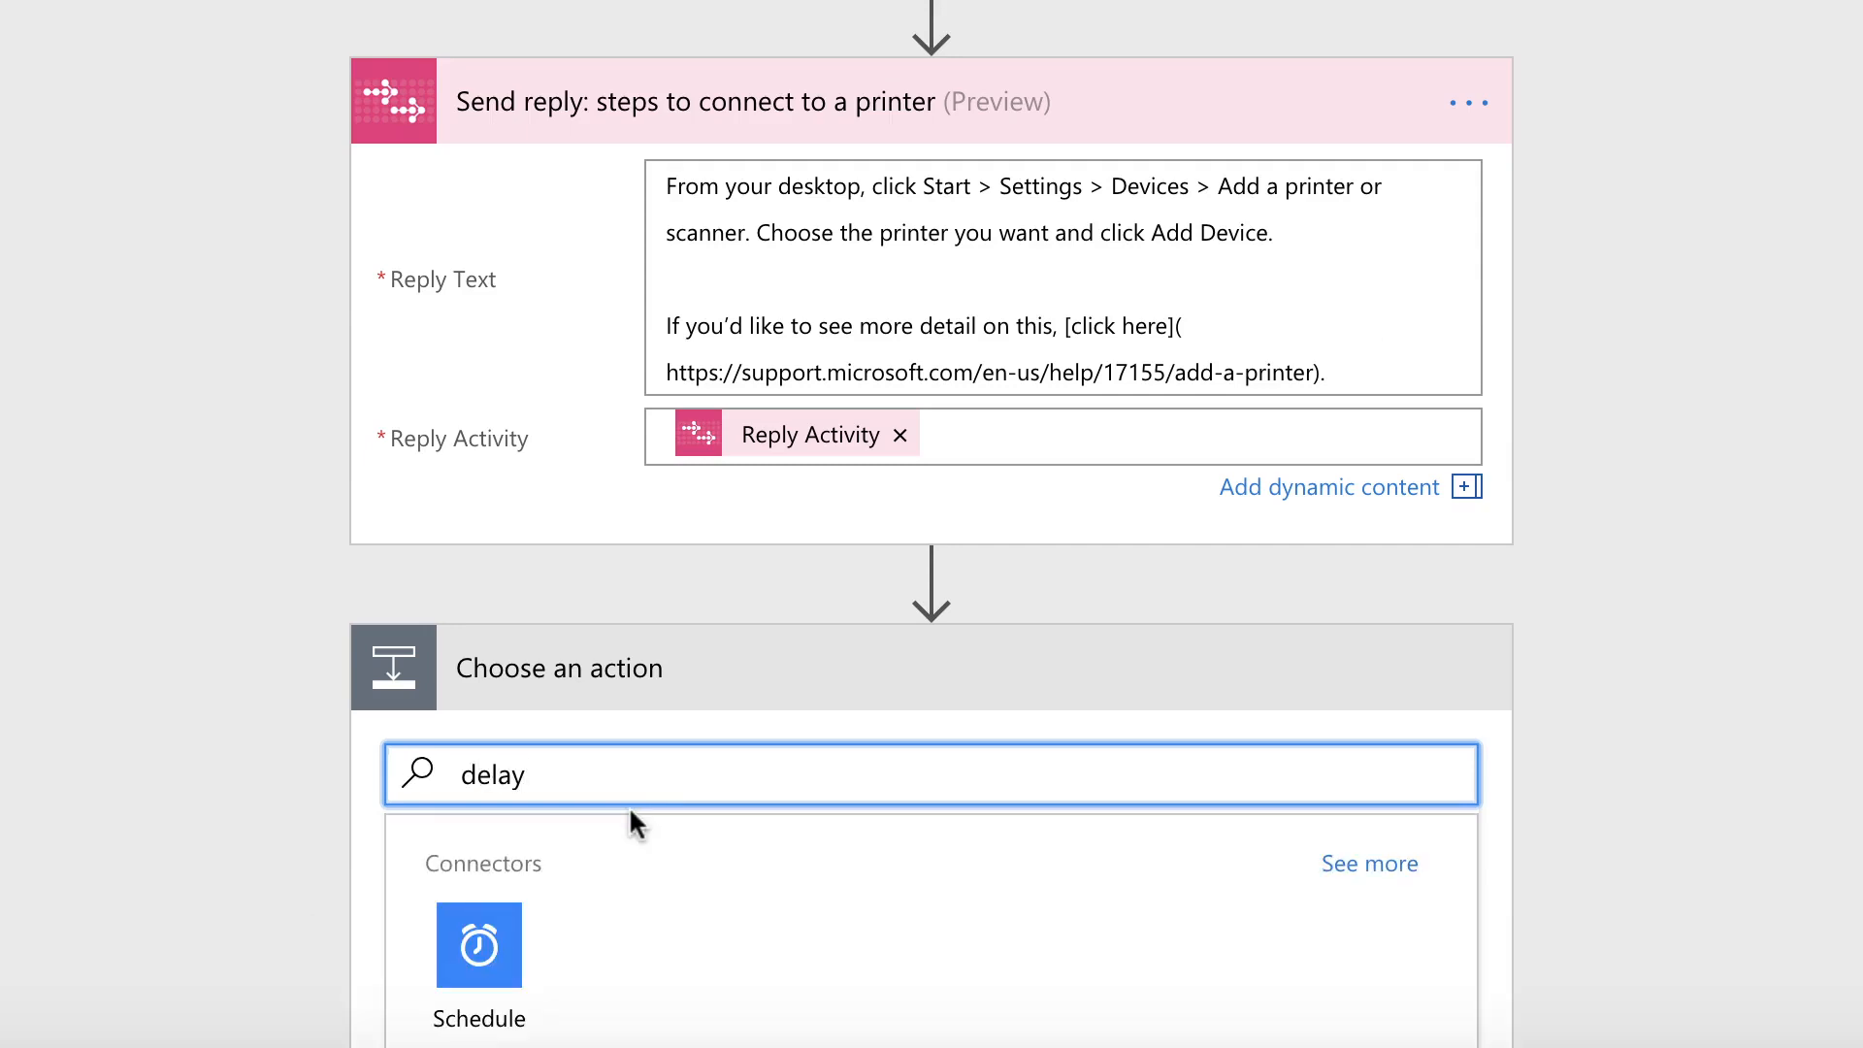
scroll(632, 820, down, 3)
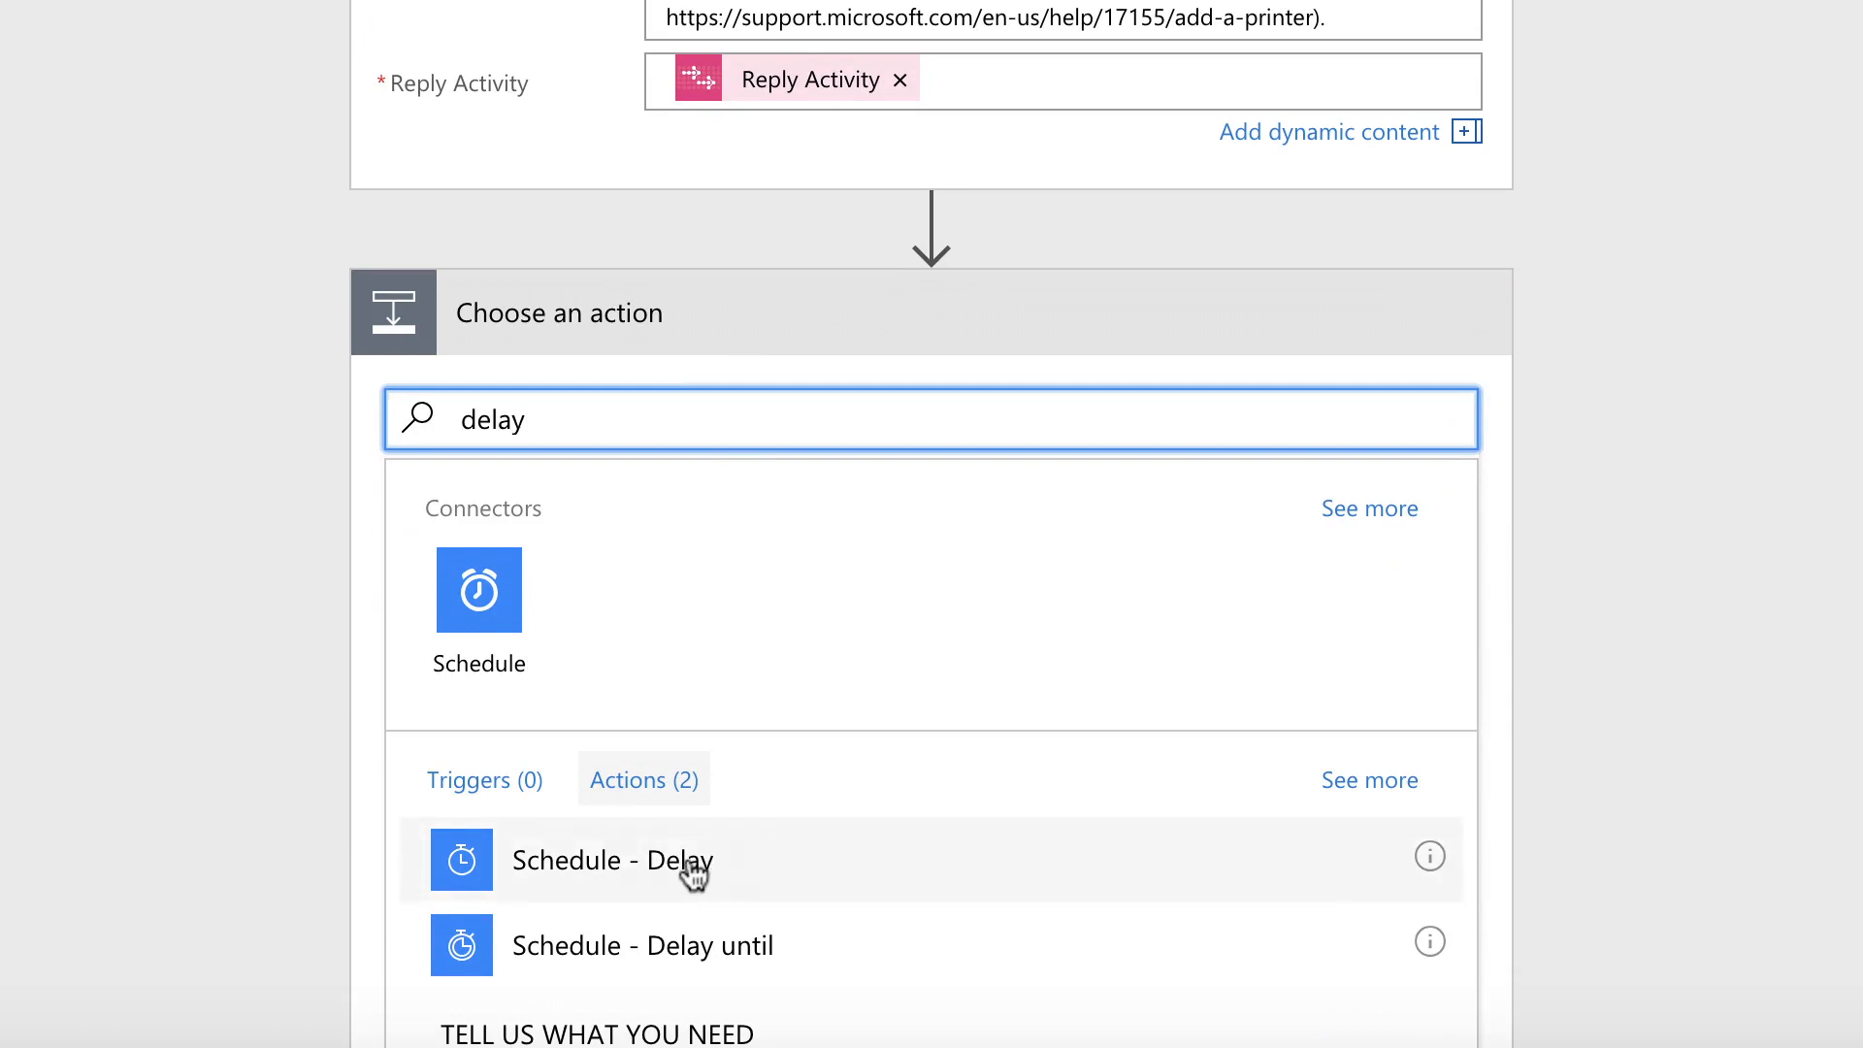
click(692, 873)
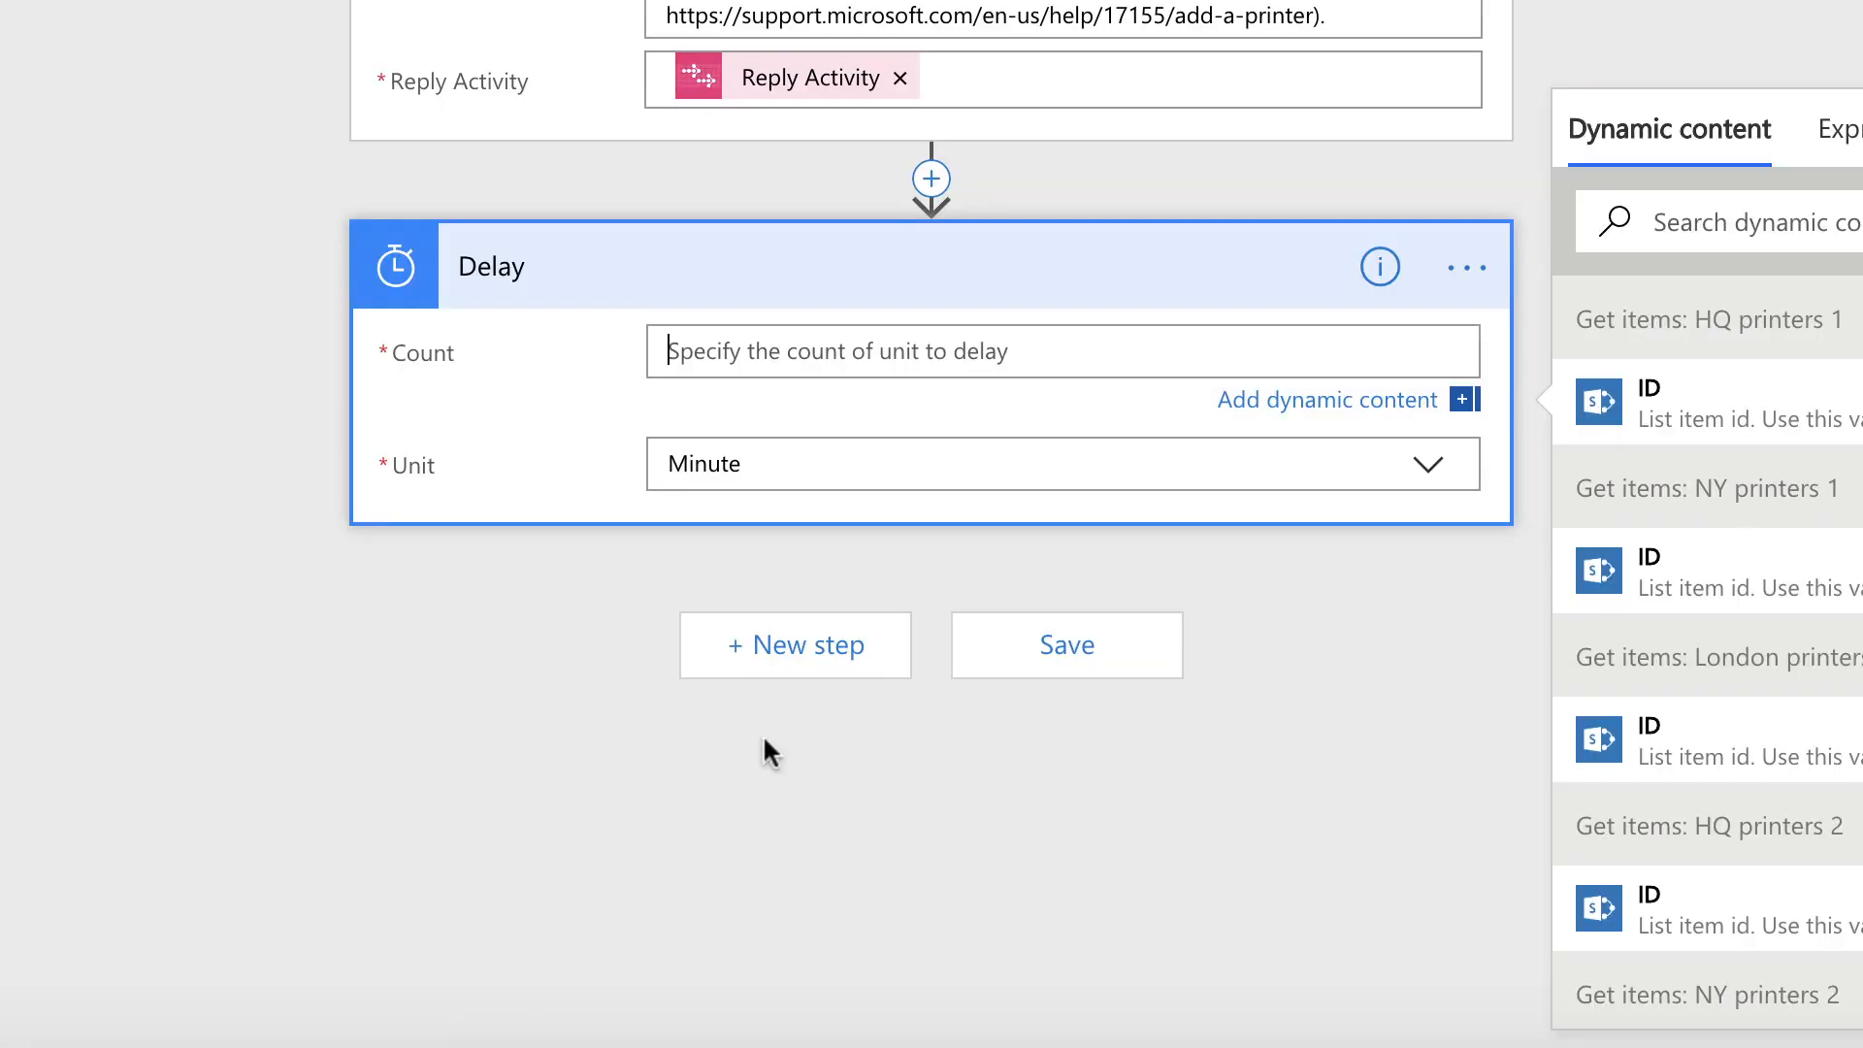
Set the delay to a count of 10 with Second as the unit
text(10)
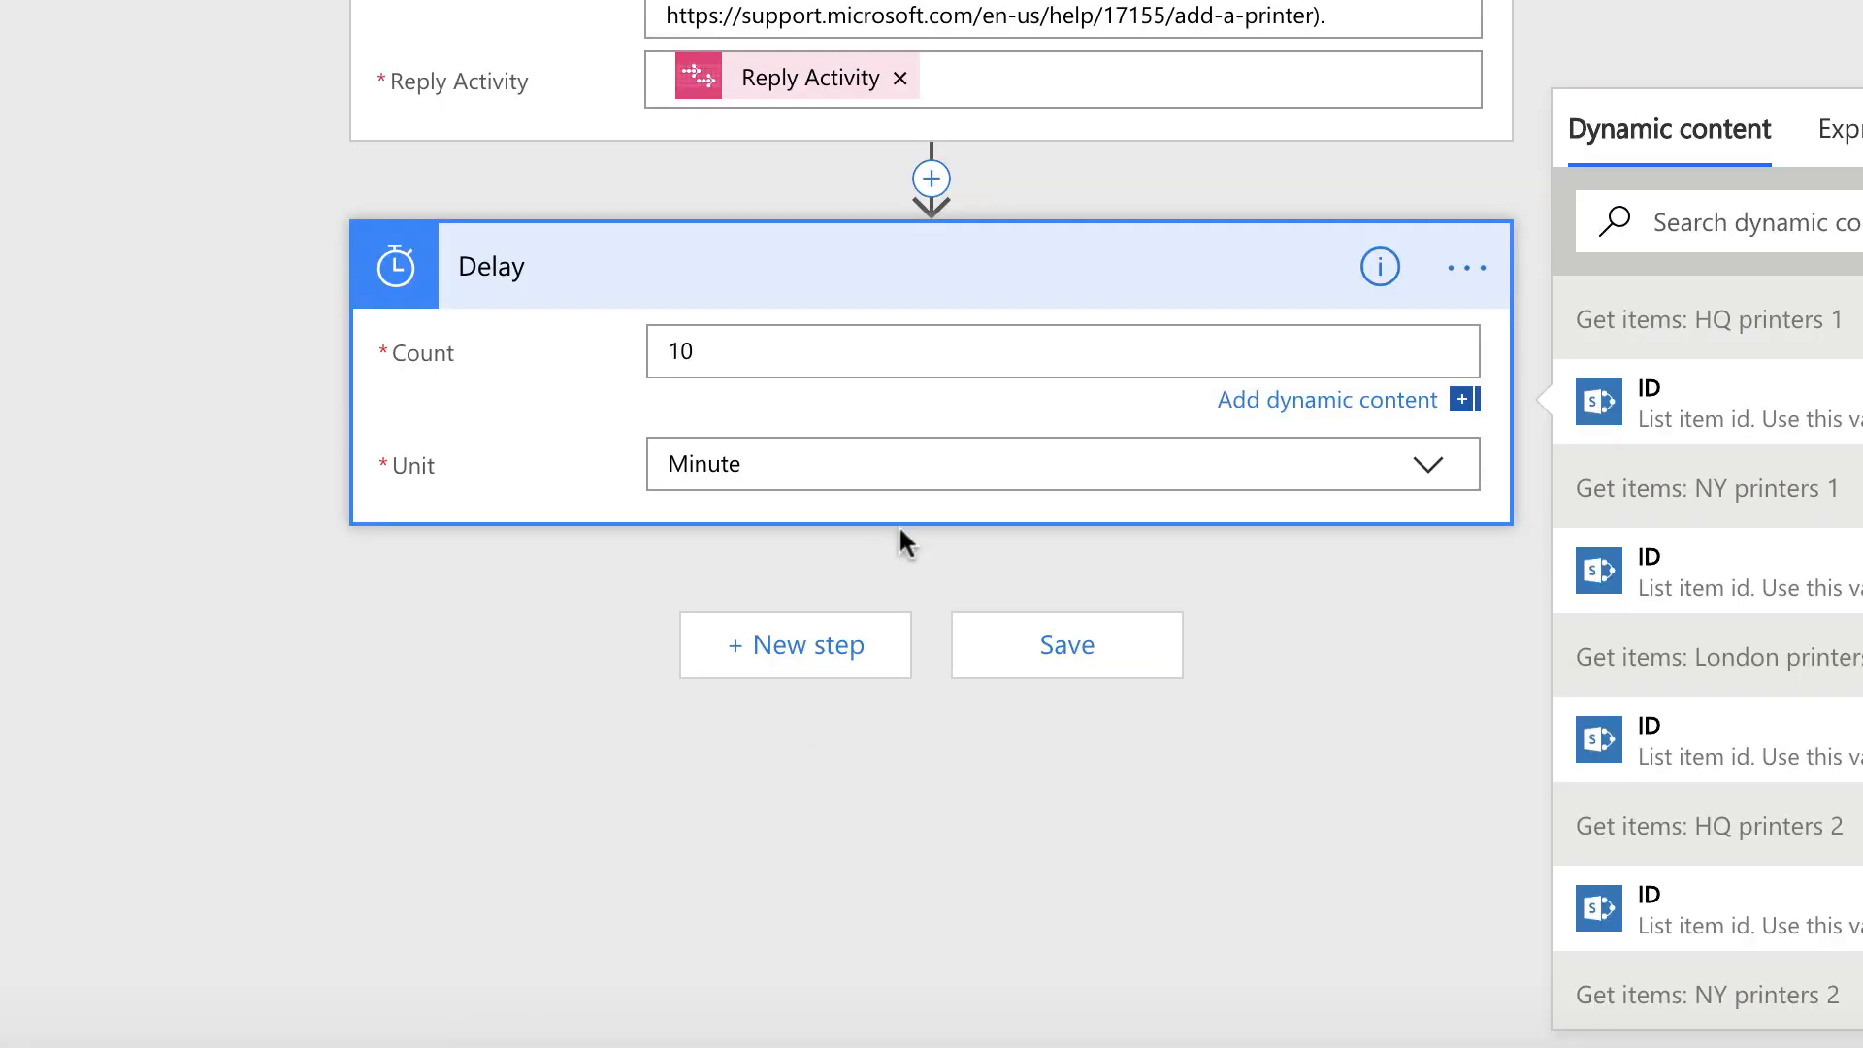
click(877, 463)
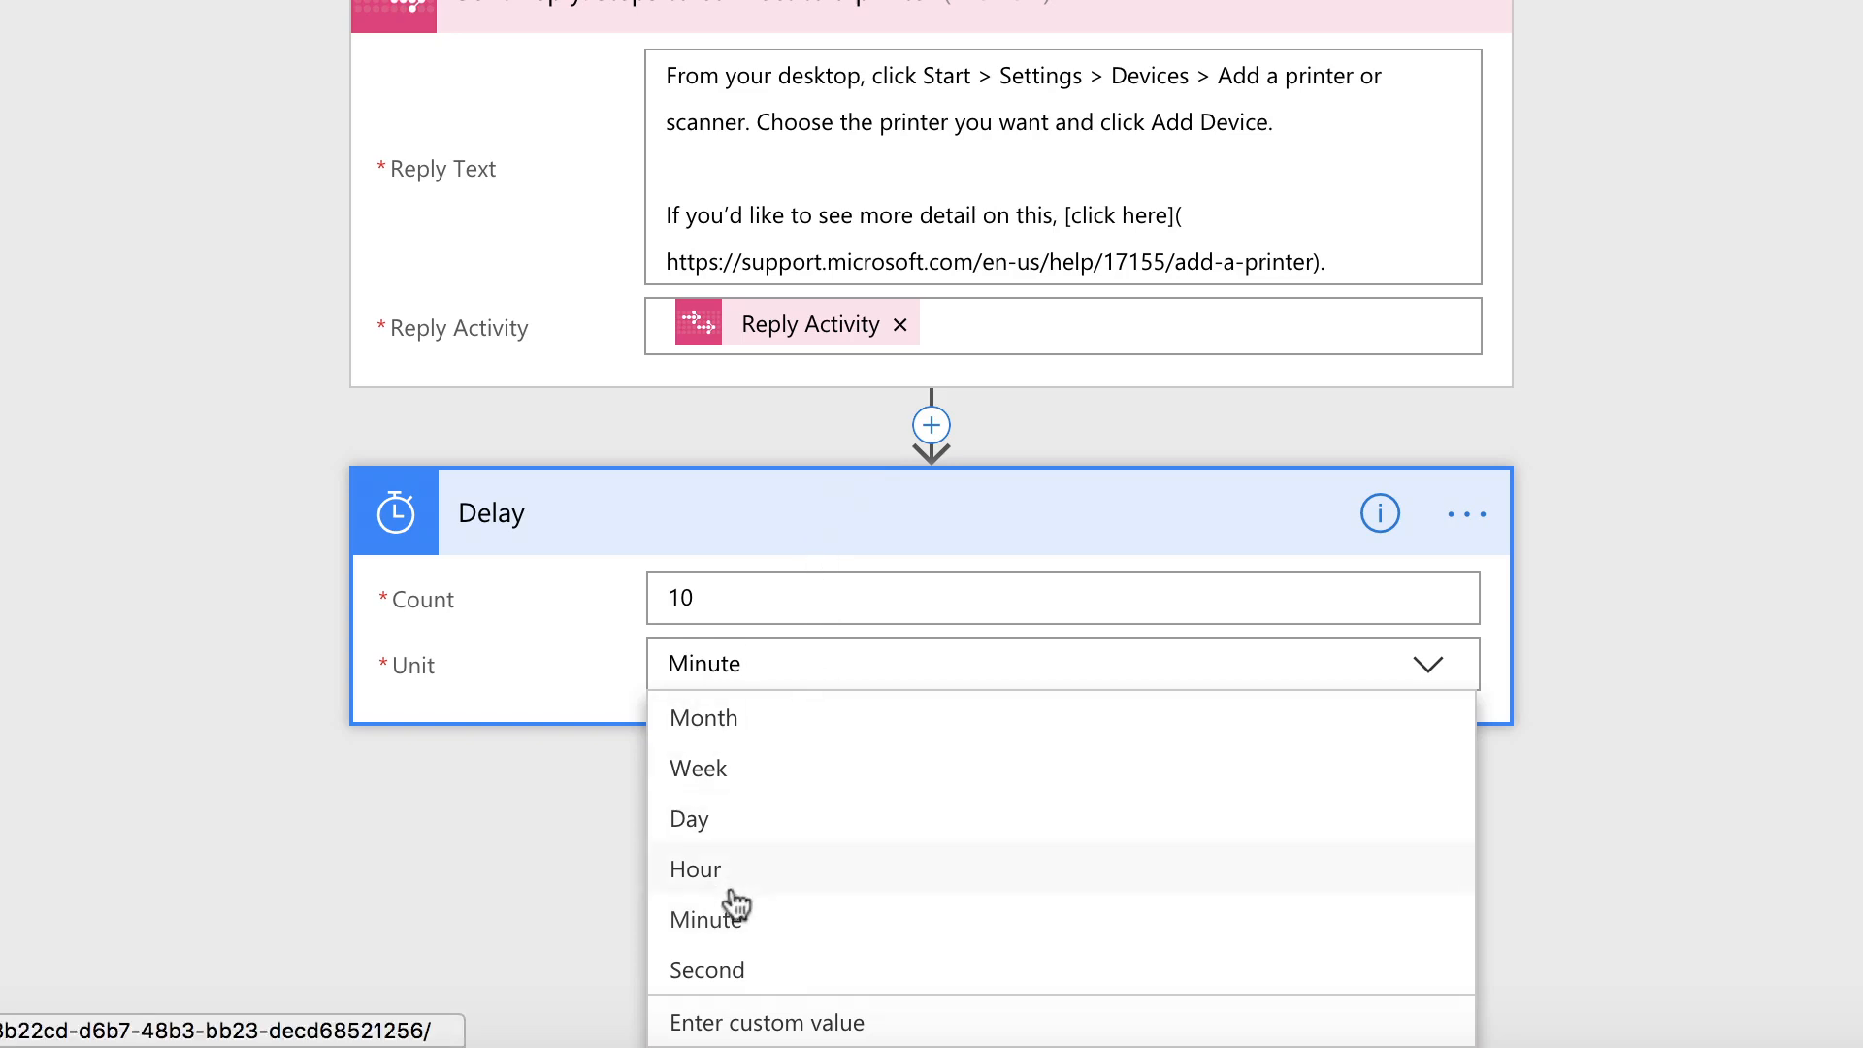
click(753, 970)
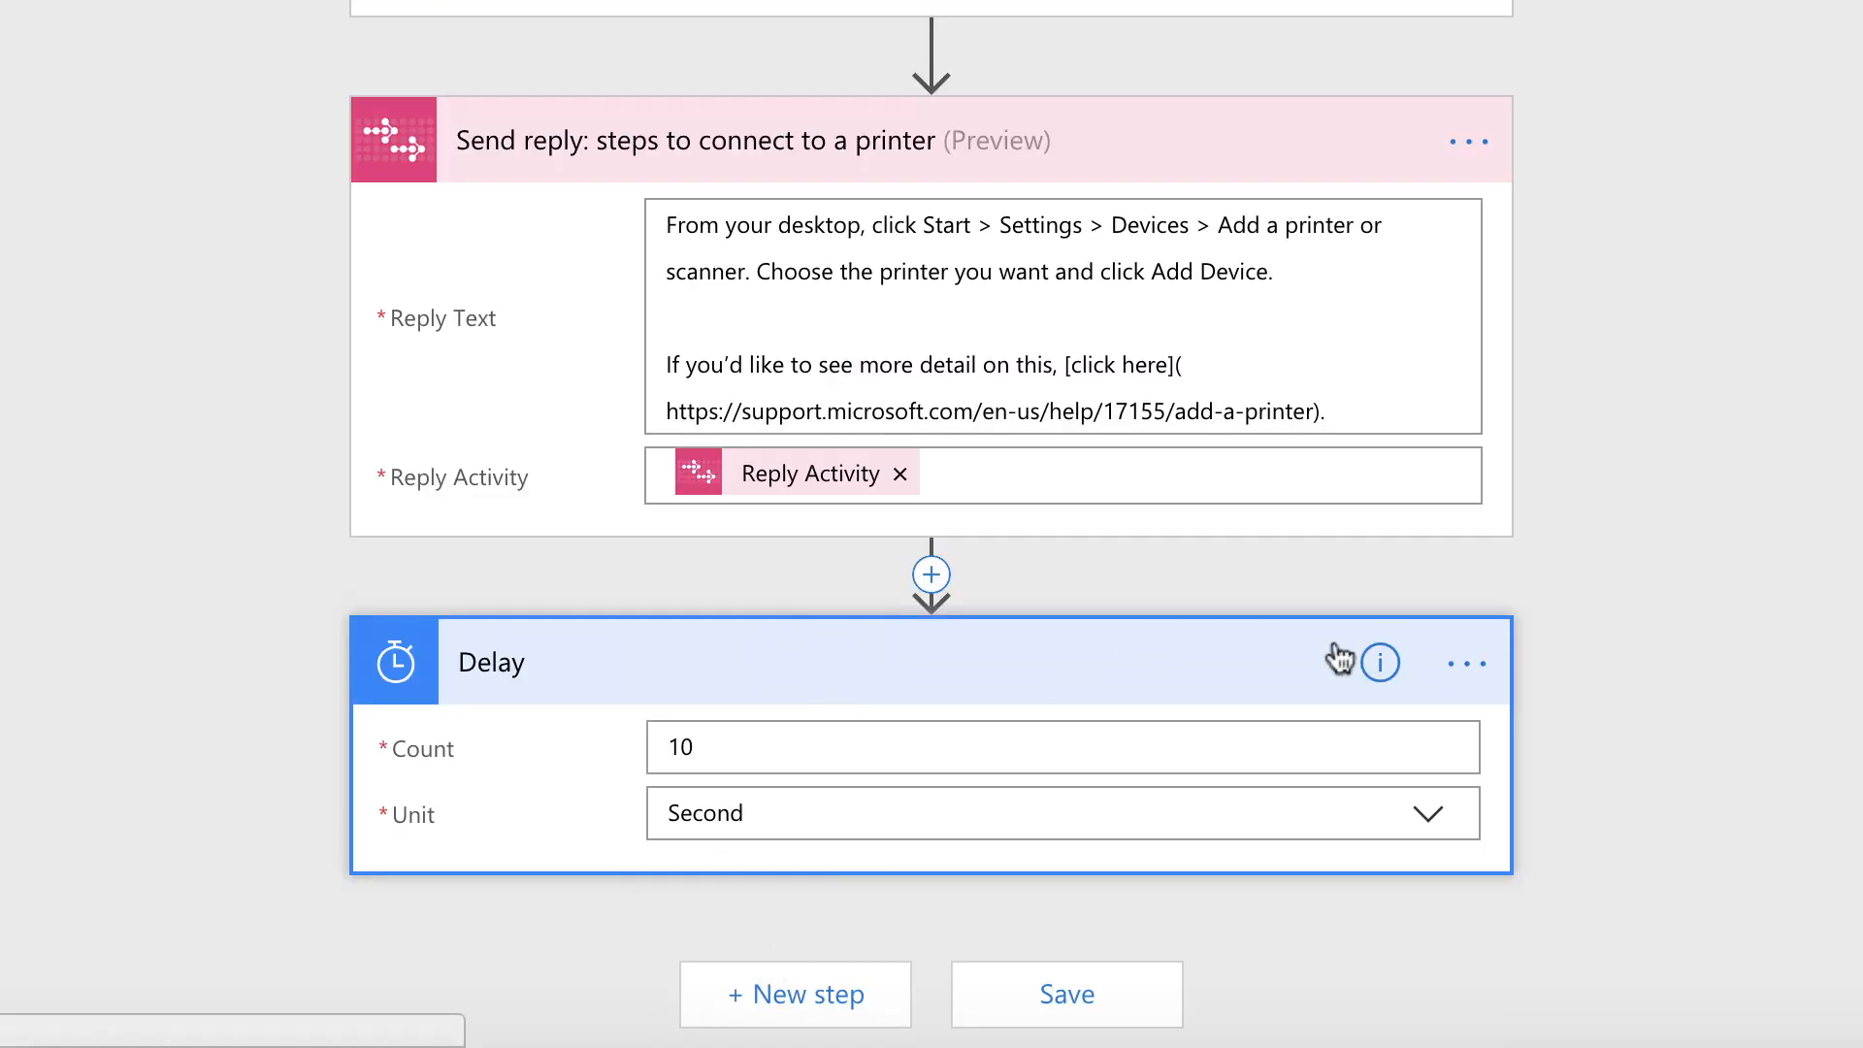
Rename the delay action as "Delay: let user connect to printer"
click(1464, 662)
click(1574, 650)
click(685, 667)
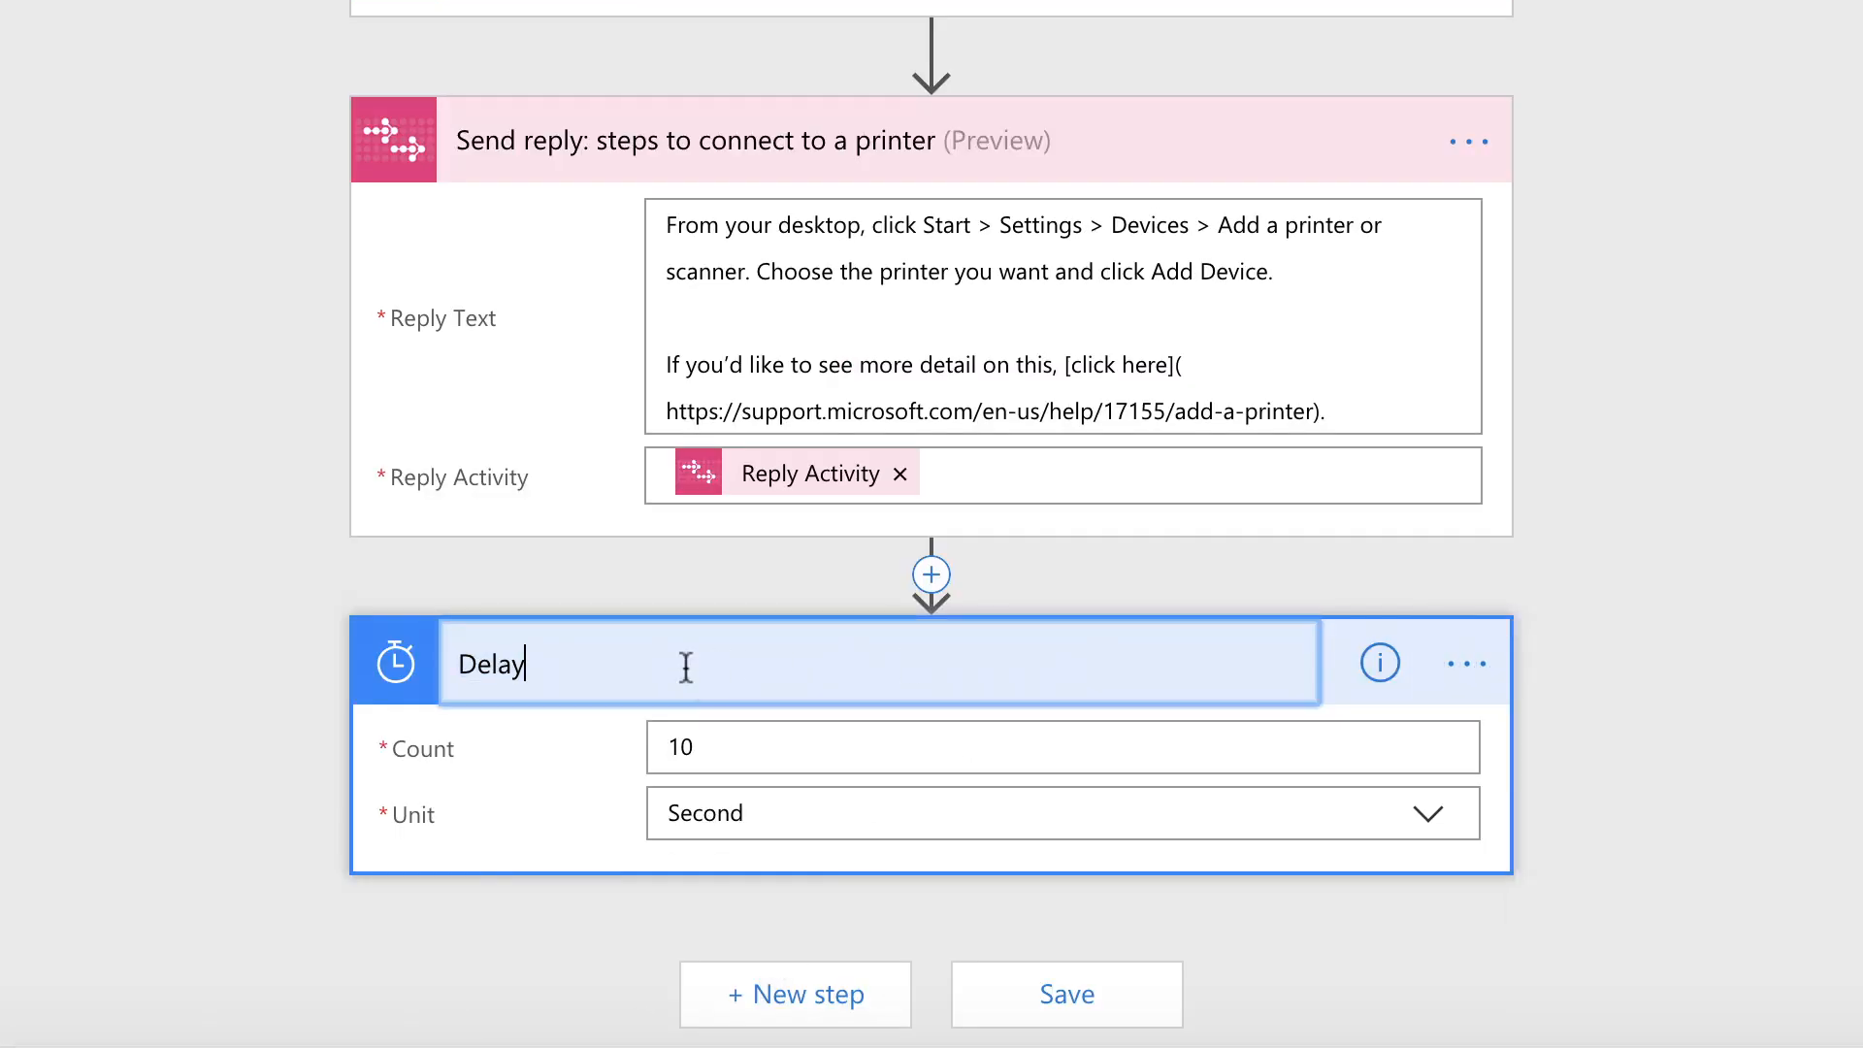
text(: let user connect to printer)
key(Return)
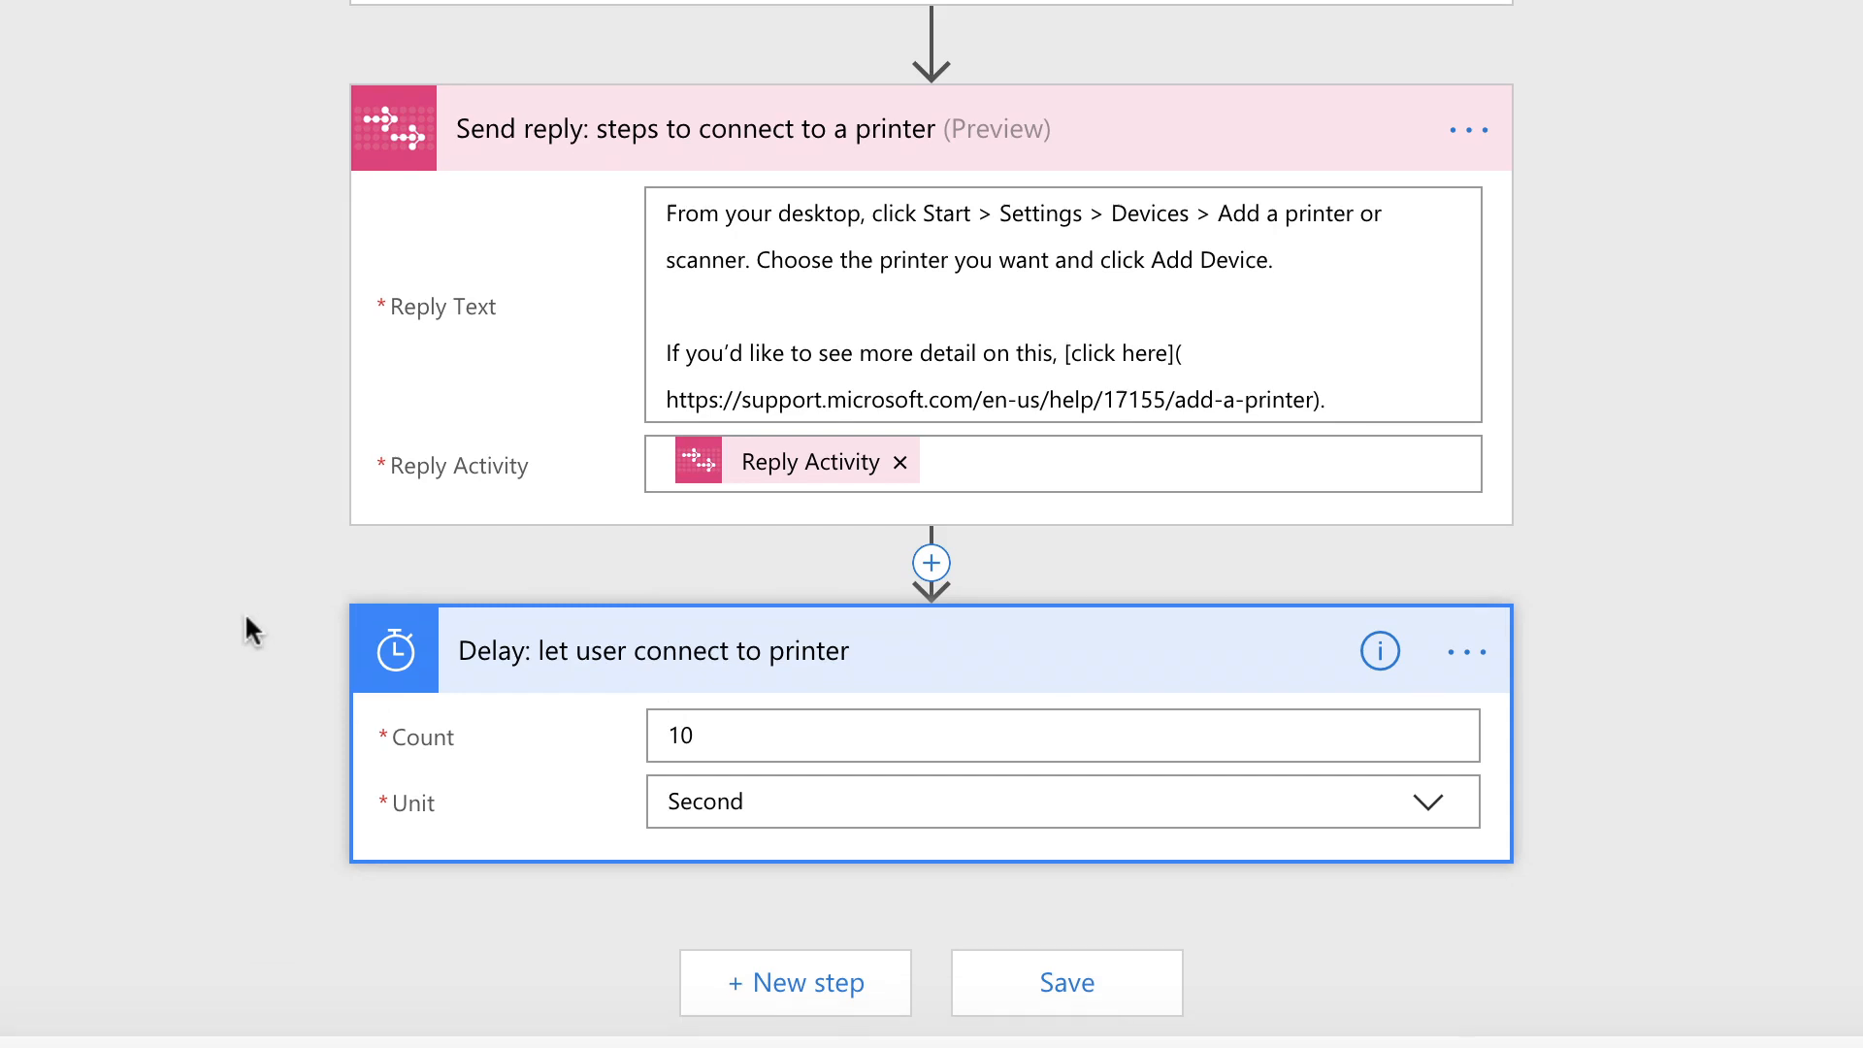
Add an AtBot Logic "Get choice response from User" action after the delay
click(767, 989)
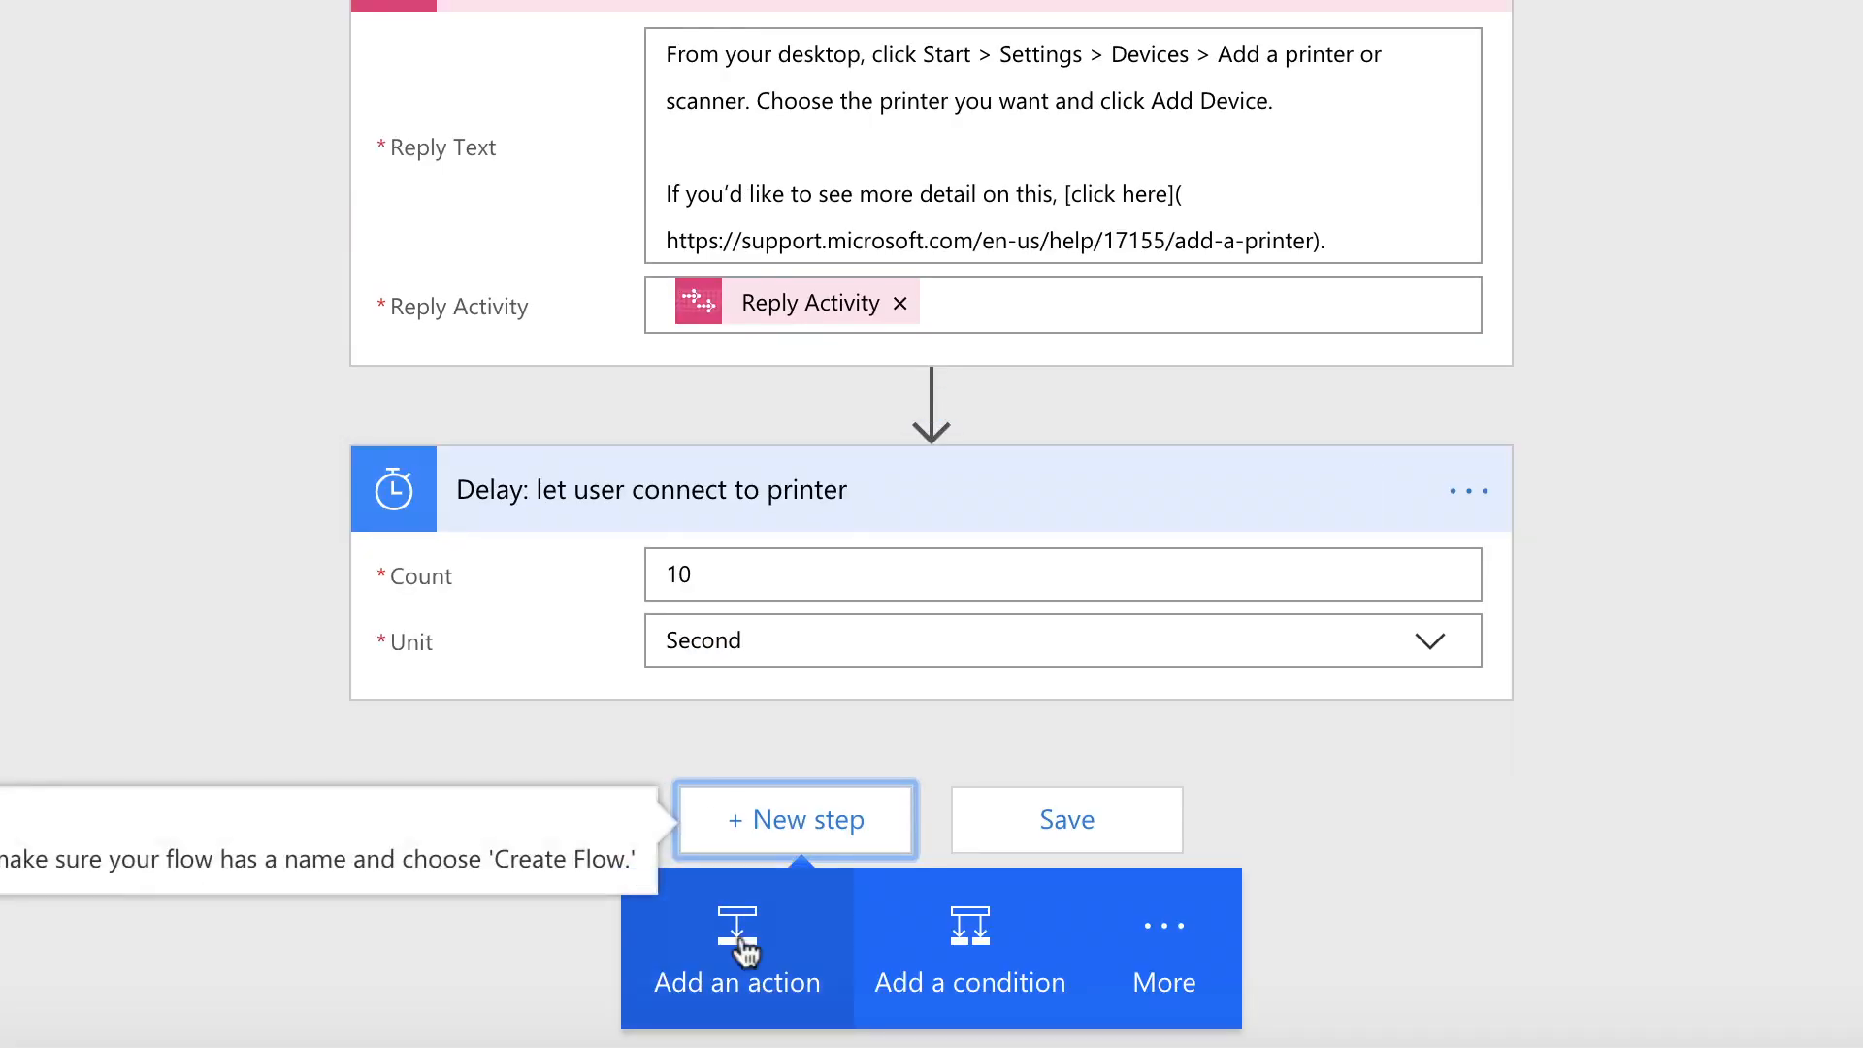
click(743, 929)
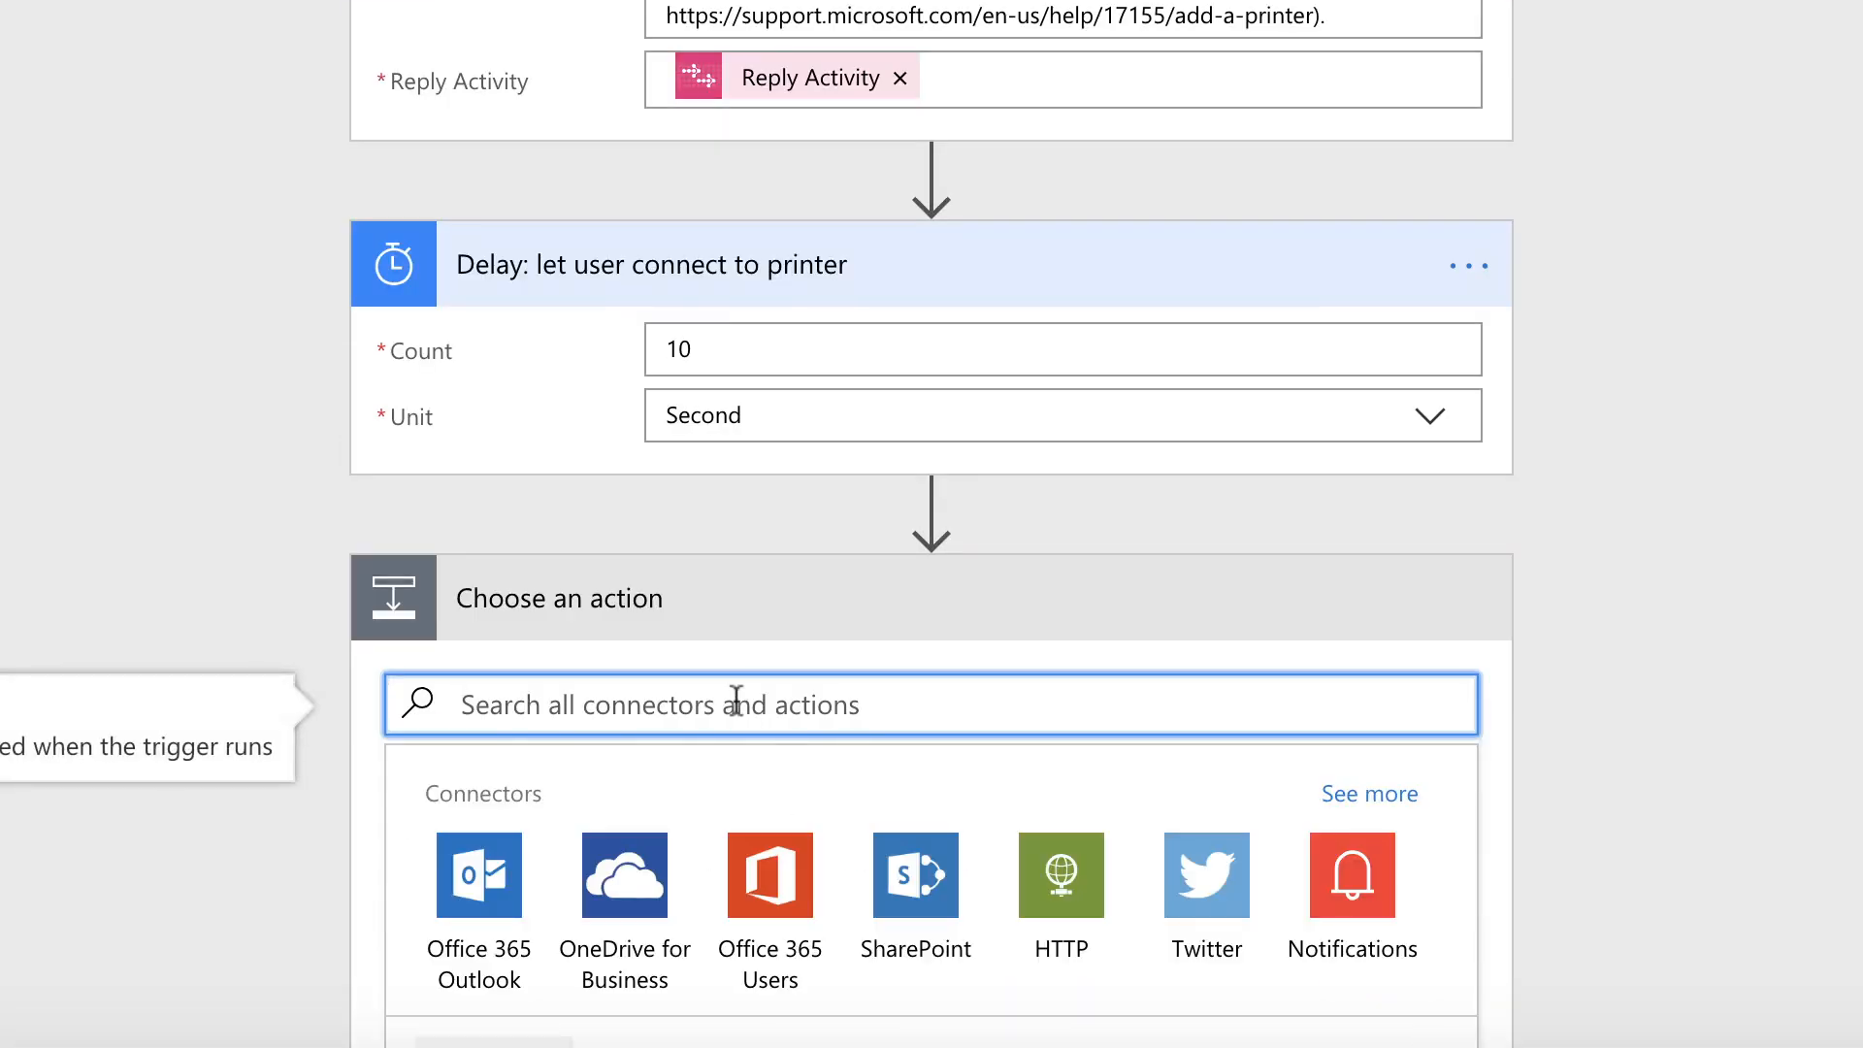
text(get choice)
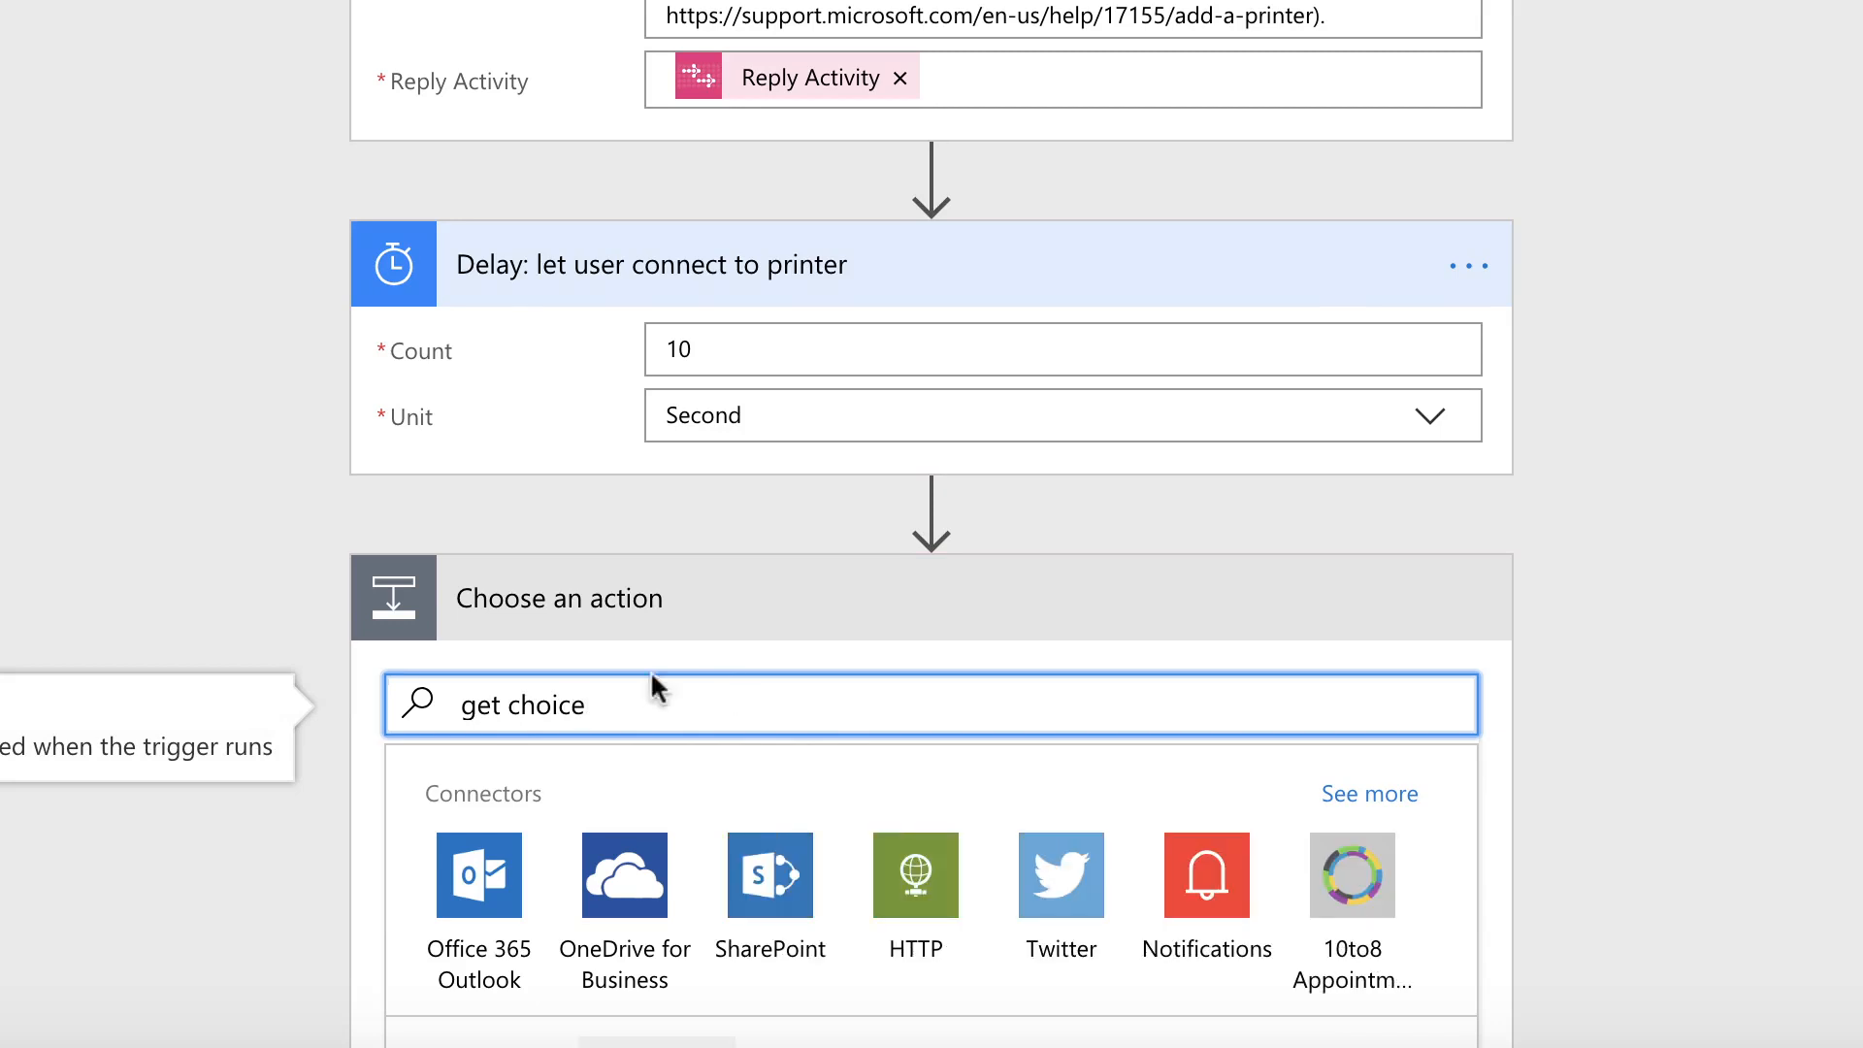
scroll(250, 704, down, 4)
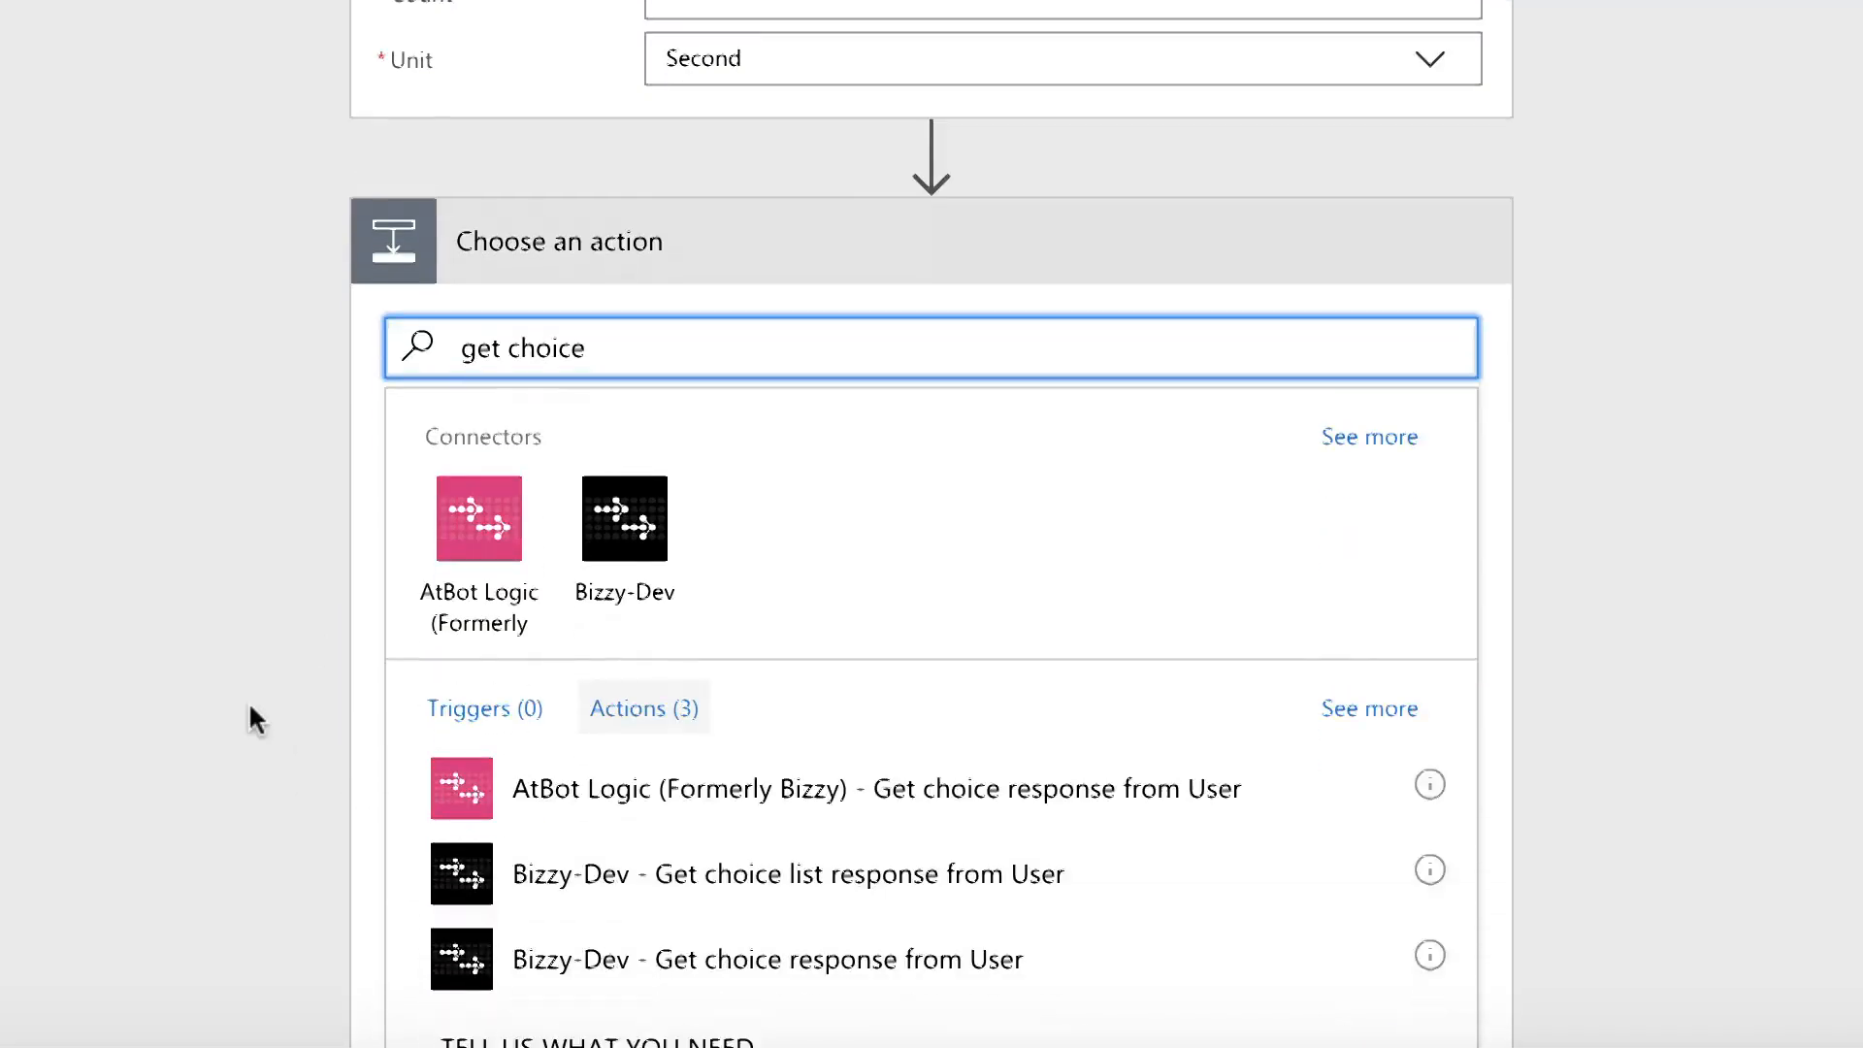
click(748, 758)
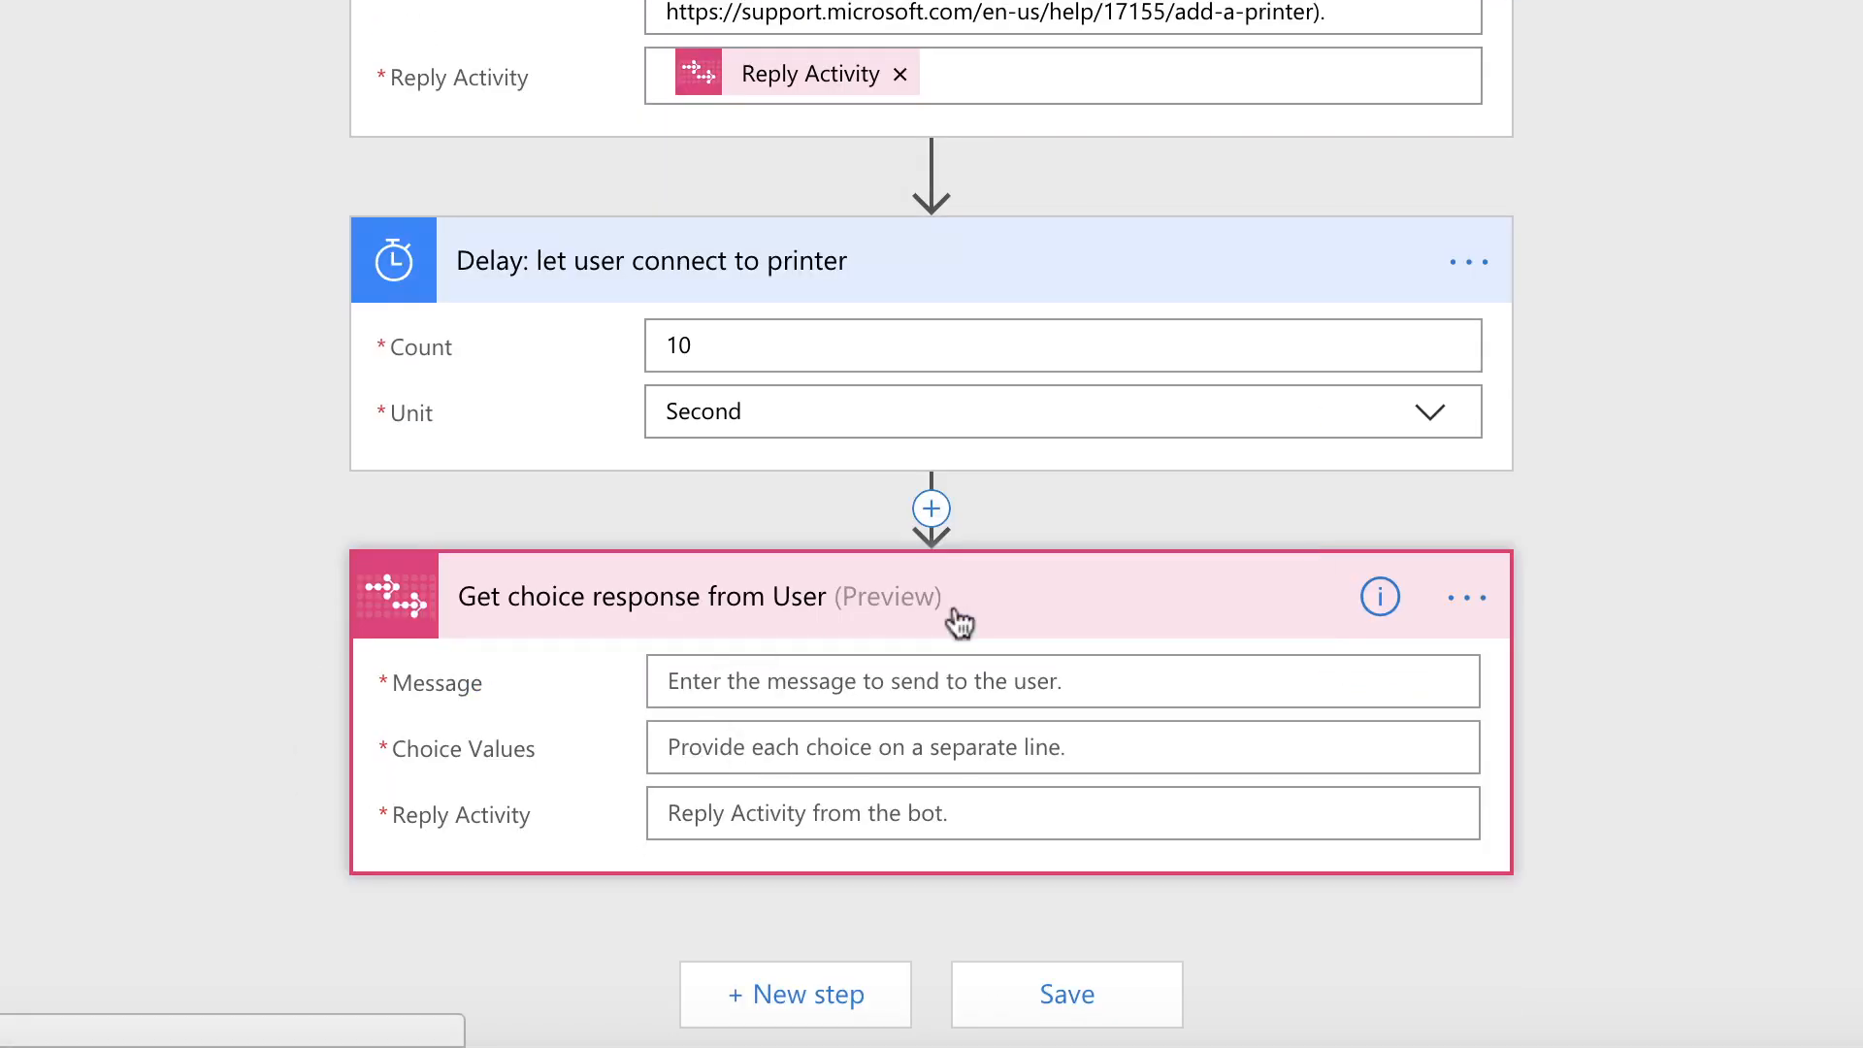
Rename the choice action as "Get choice response from User: success confirmation"
click(1467, 597)
click(1589, 574)
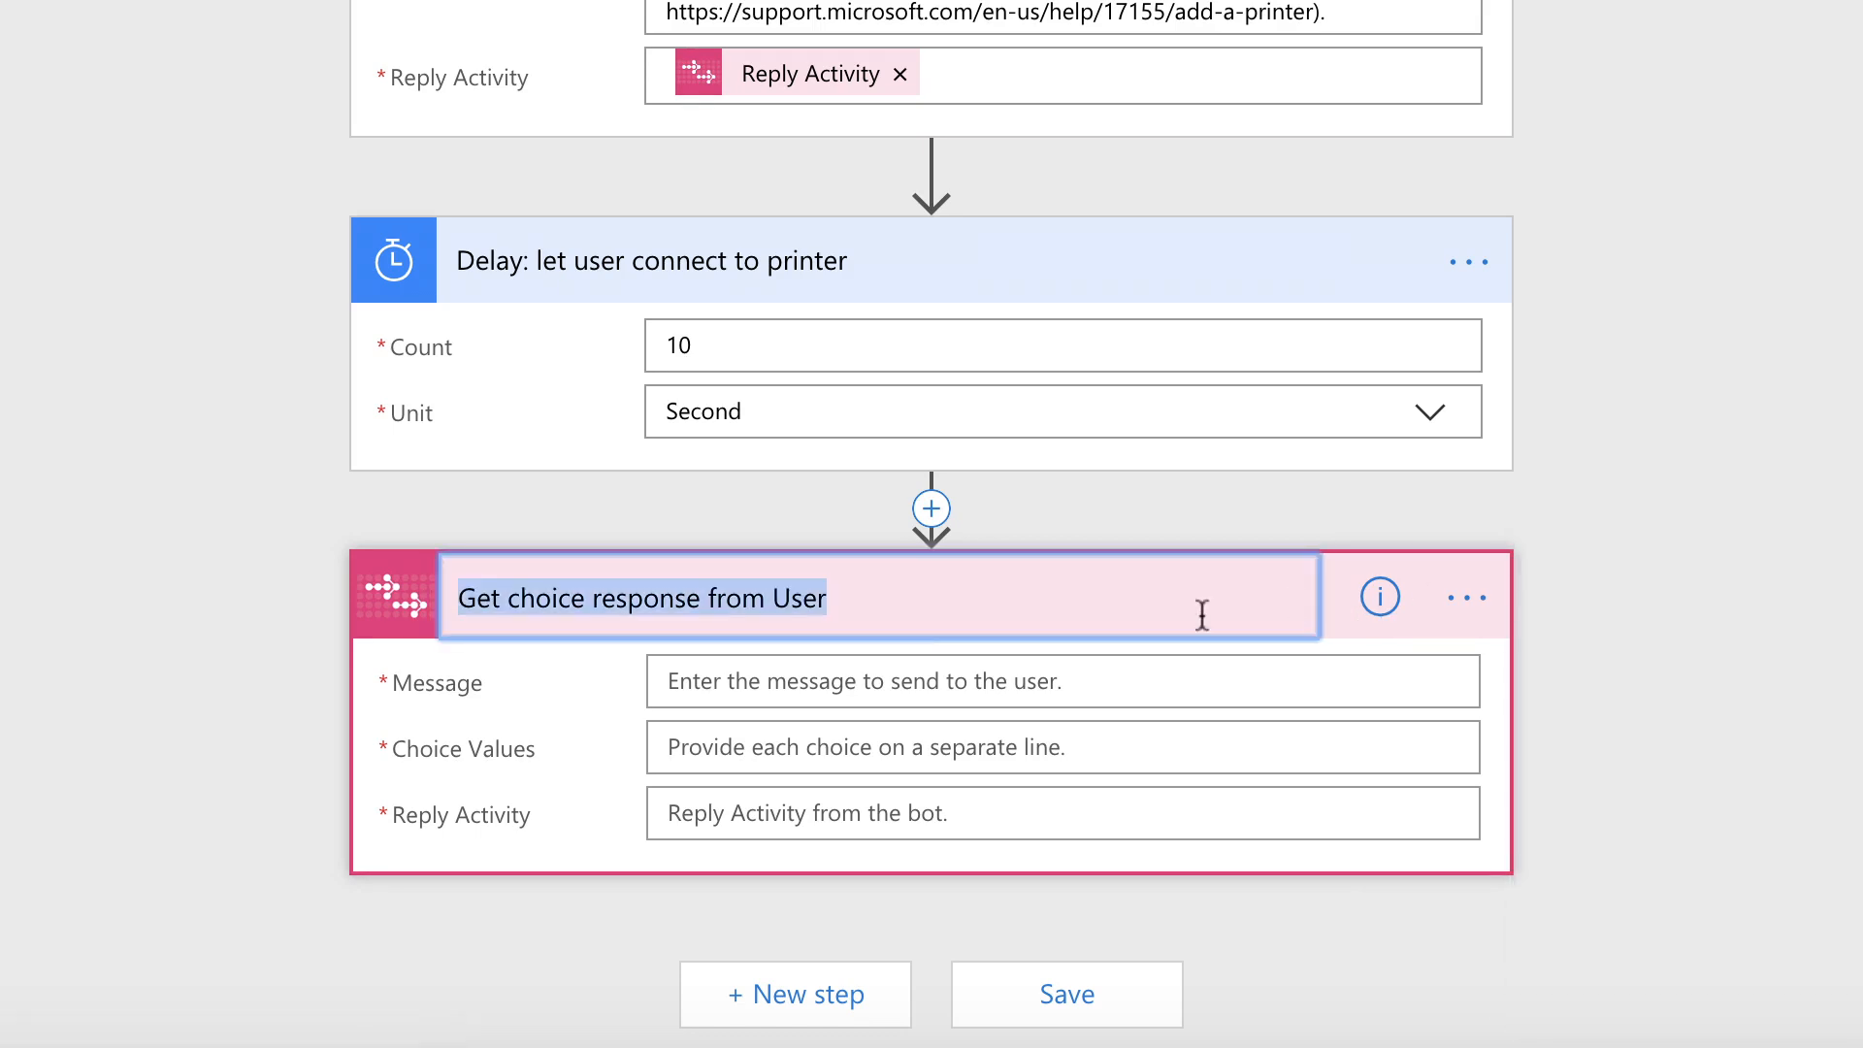
click(877, 597)
text(: succes)
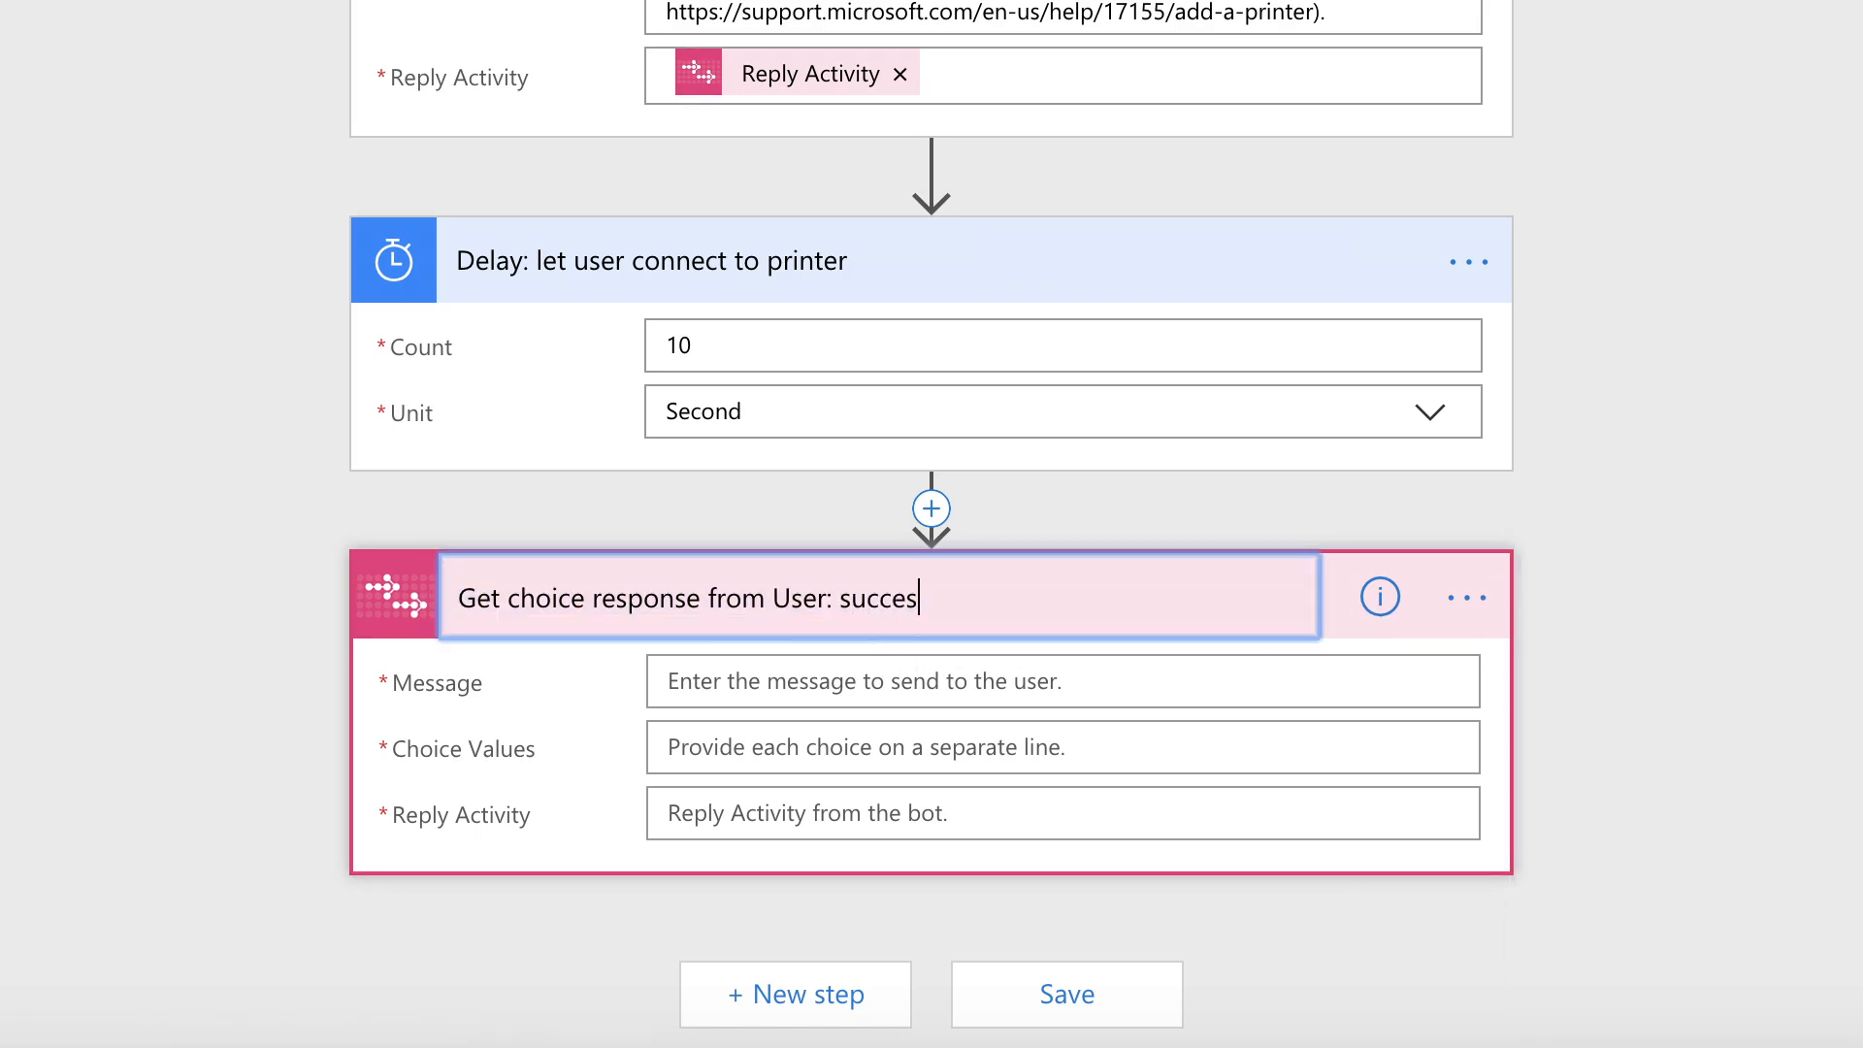
text(s confirmation)
key(Tab)
Enter "Were you able to get the printer connected," as the message of the success confirmation choice action
key(Tab)
key(Tab)
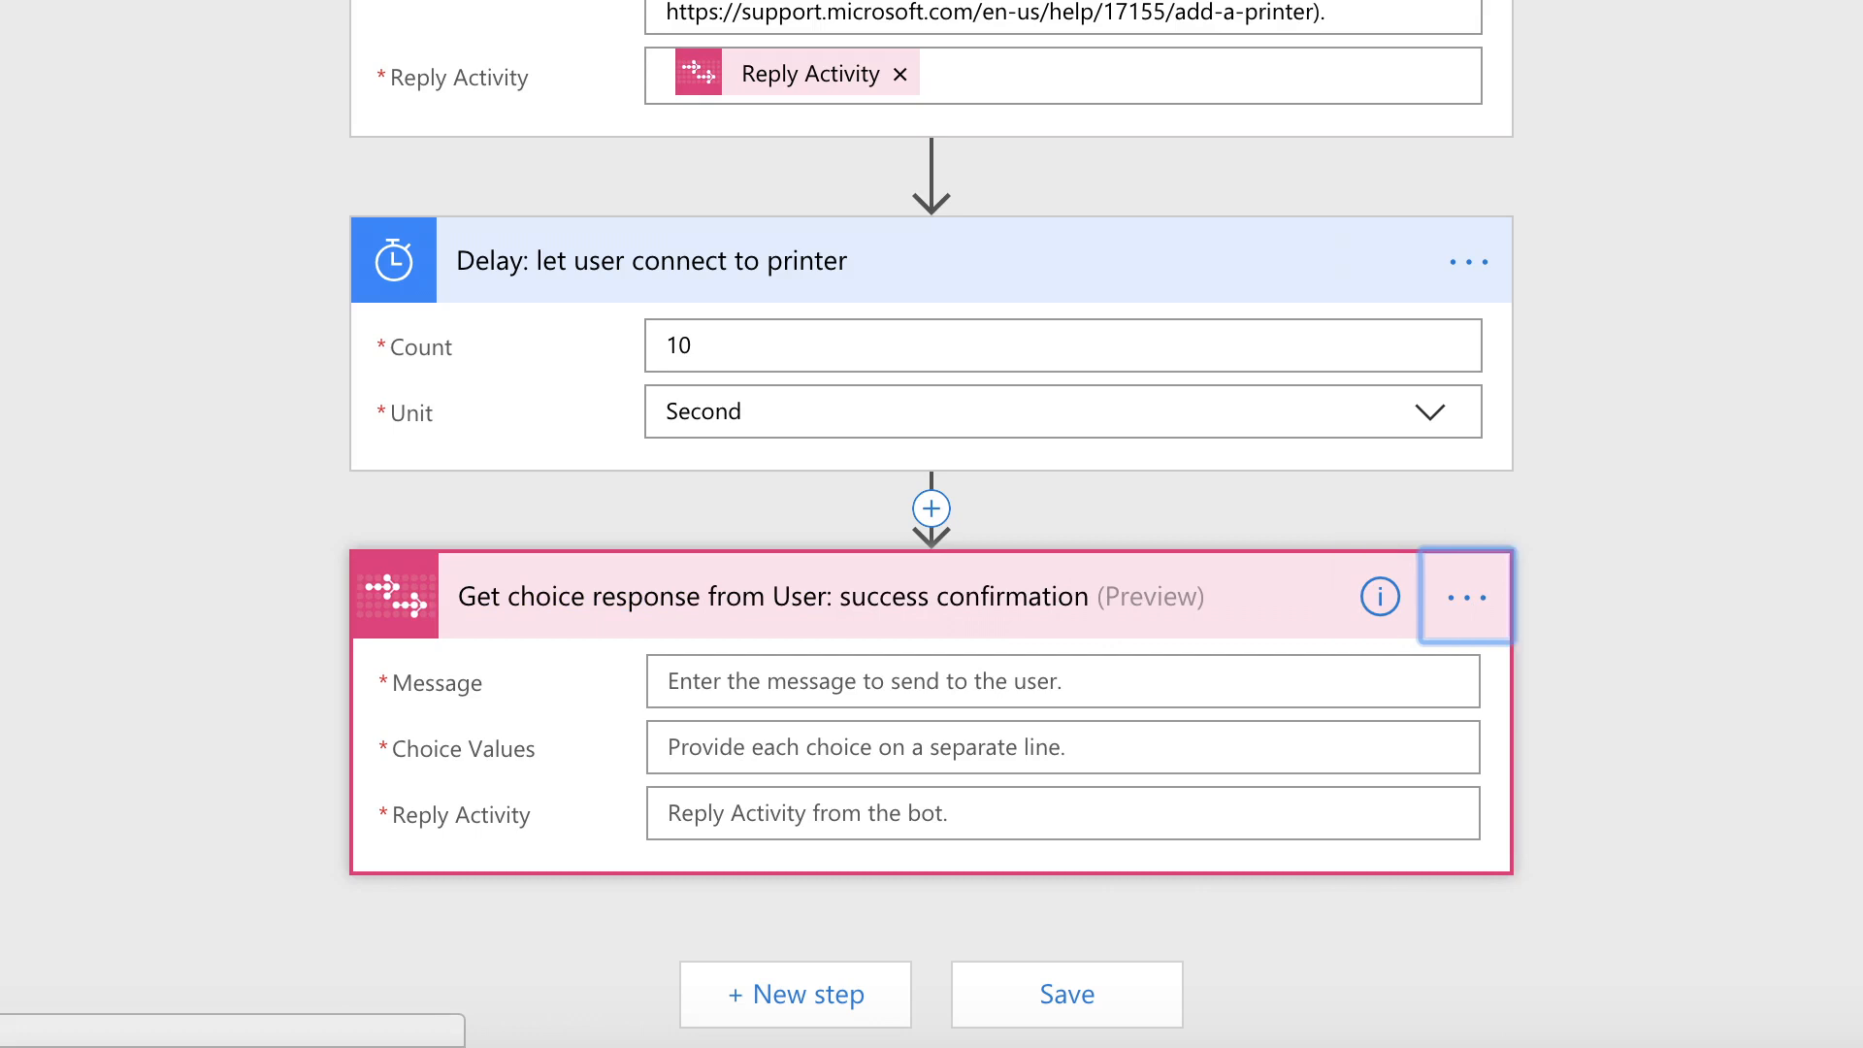
text(Were )
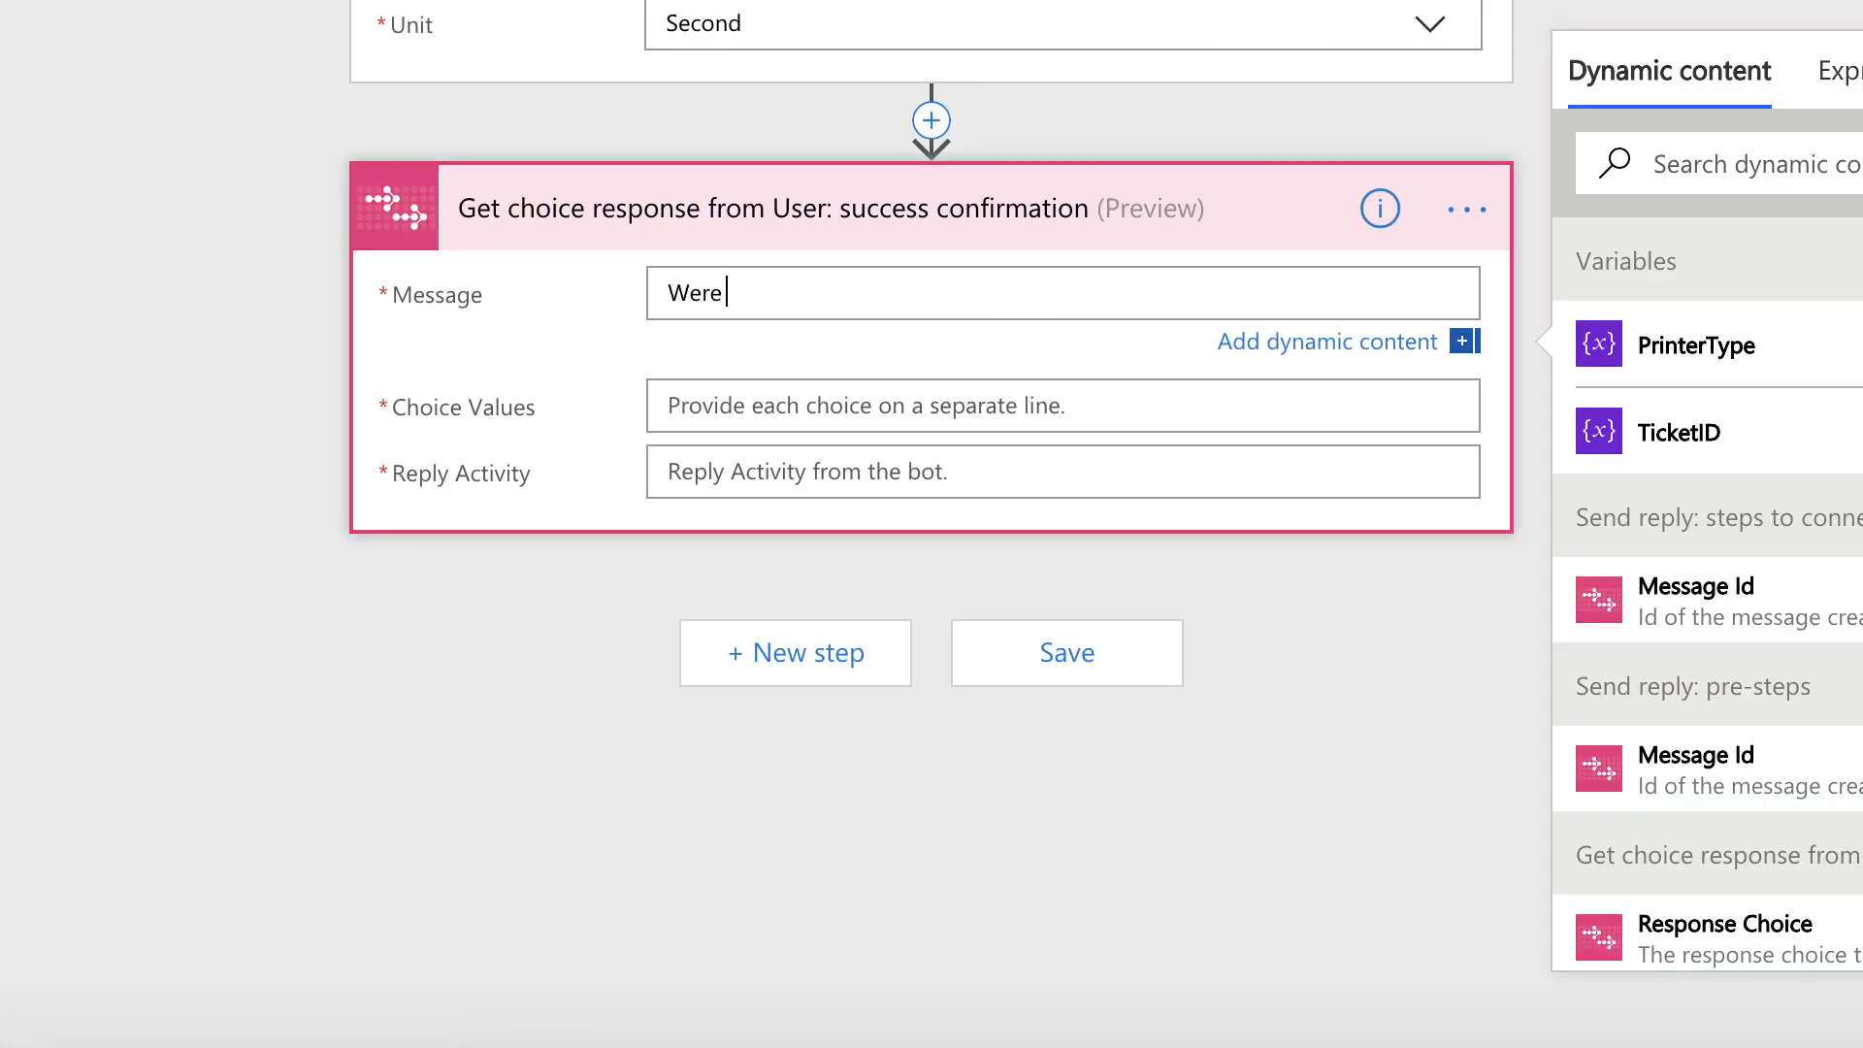
text( y)
key(BackSpace)
key(BackSpace)
text(you able to get th)
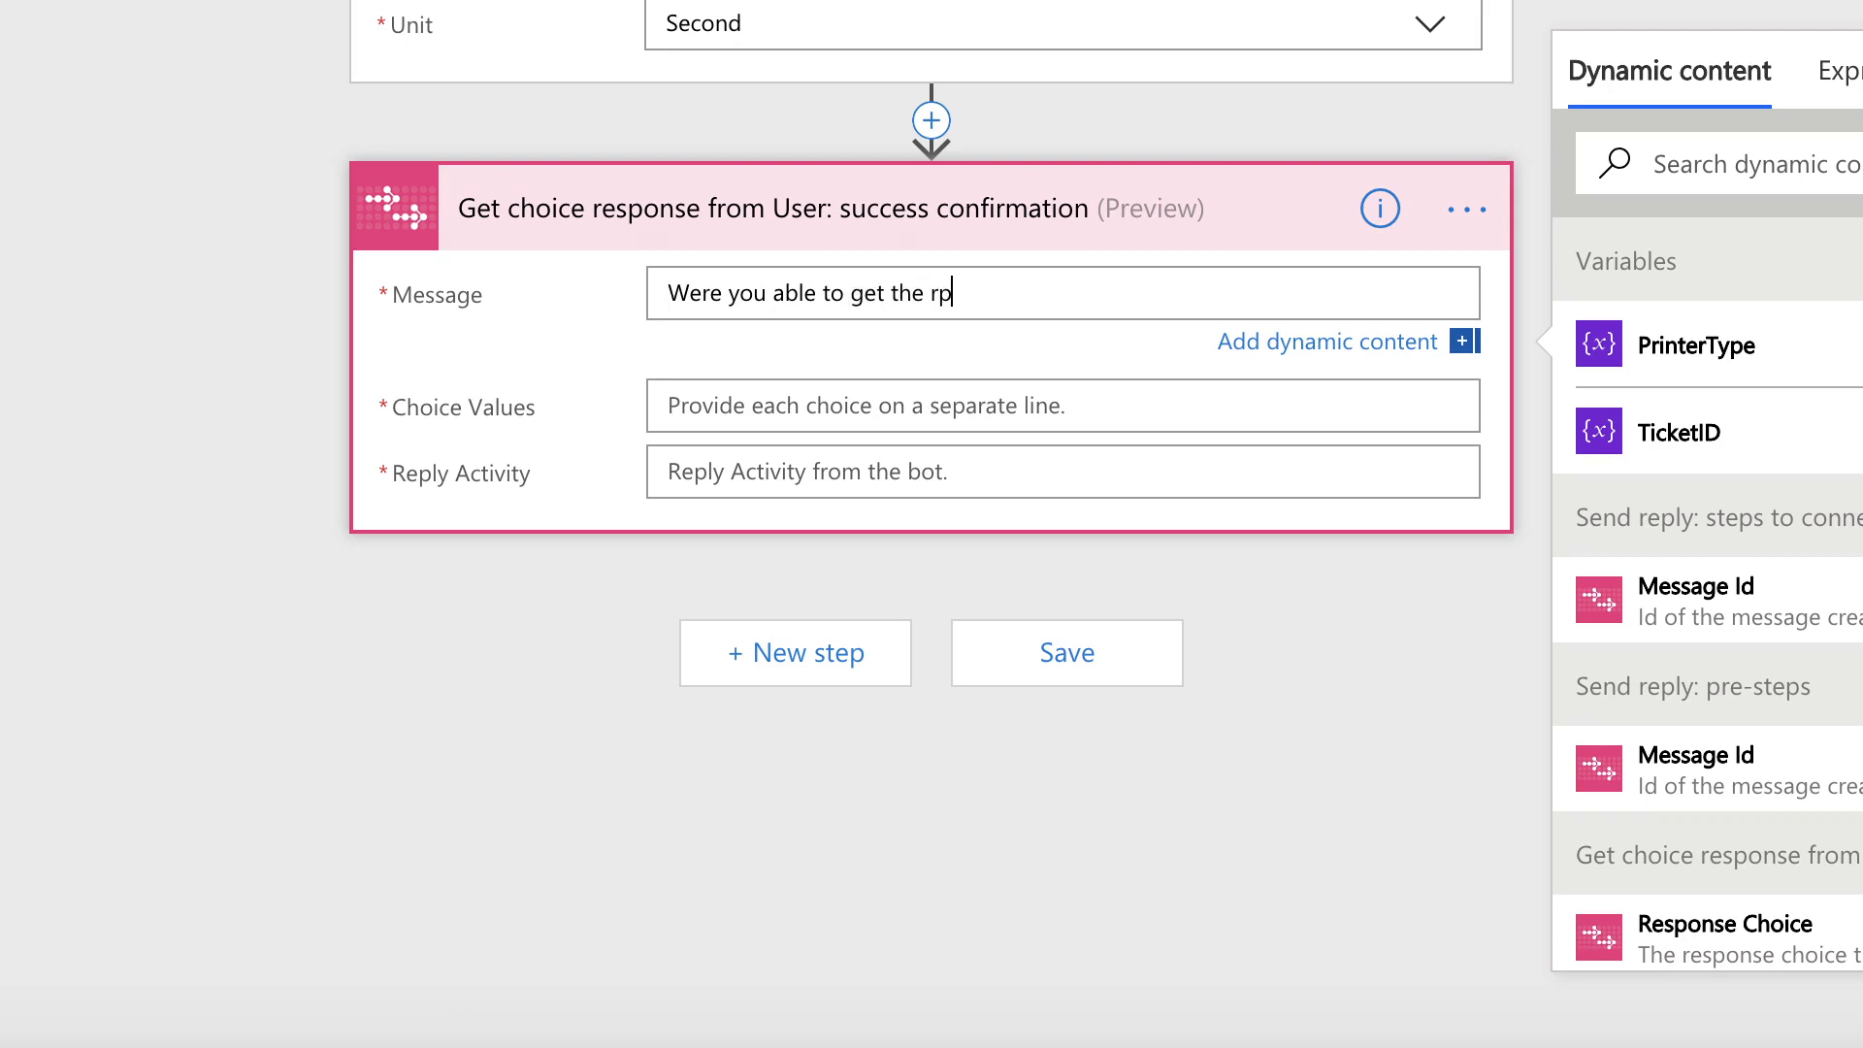
text(e printer connected,)
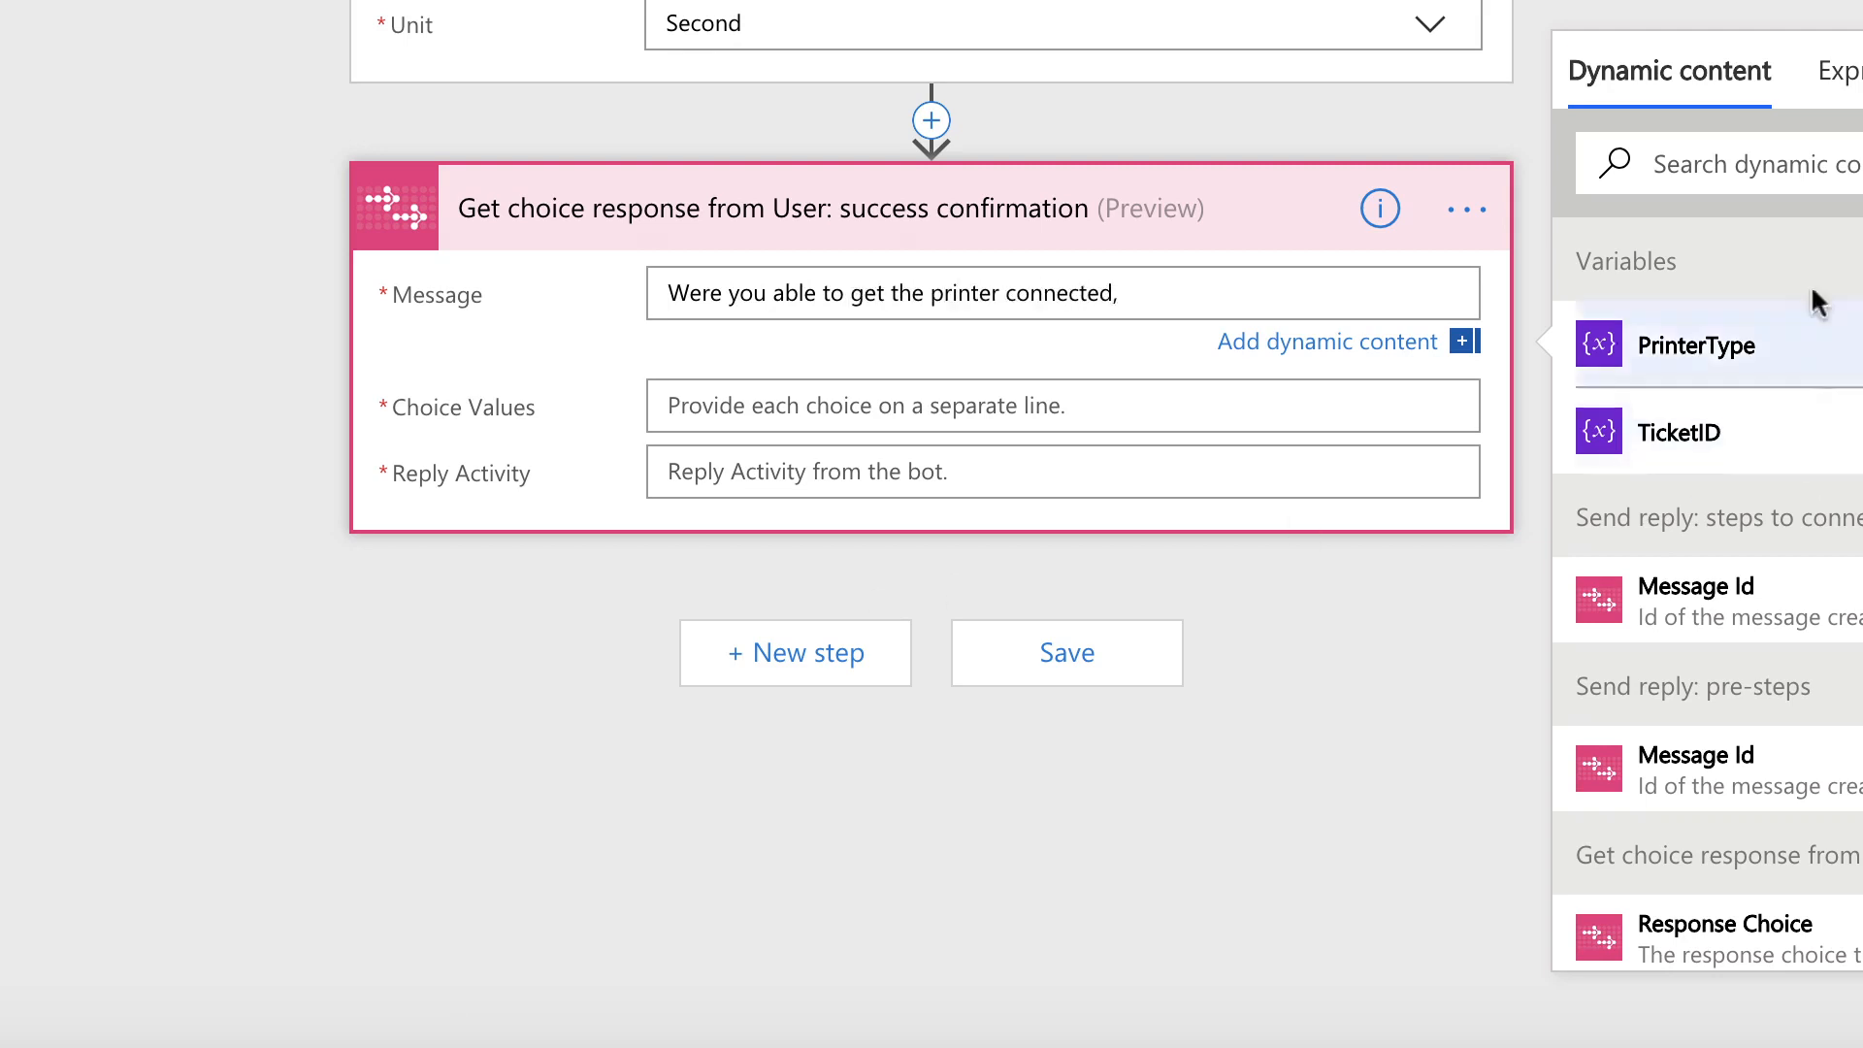
Append the Given Name dynamic value from the user profile and a question mark to the confirmation message
click(1763, 167)
text(given)
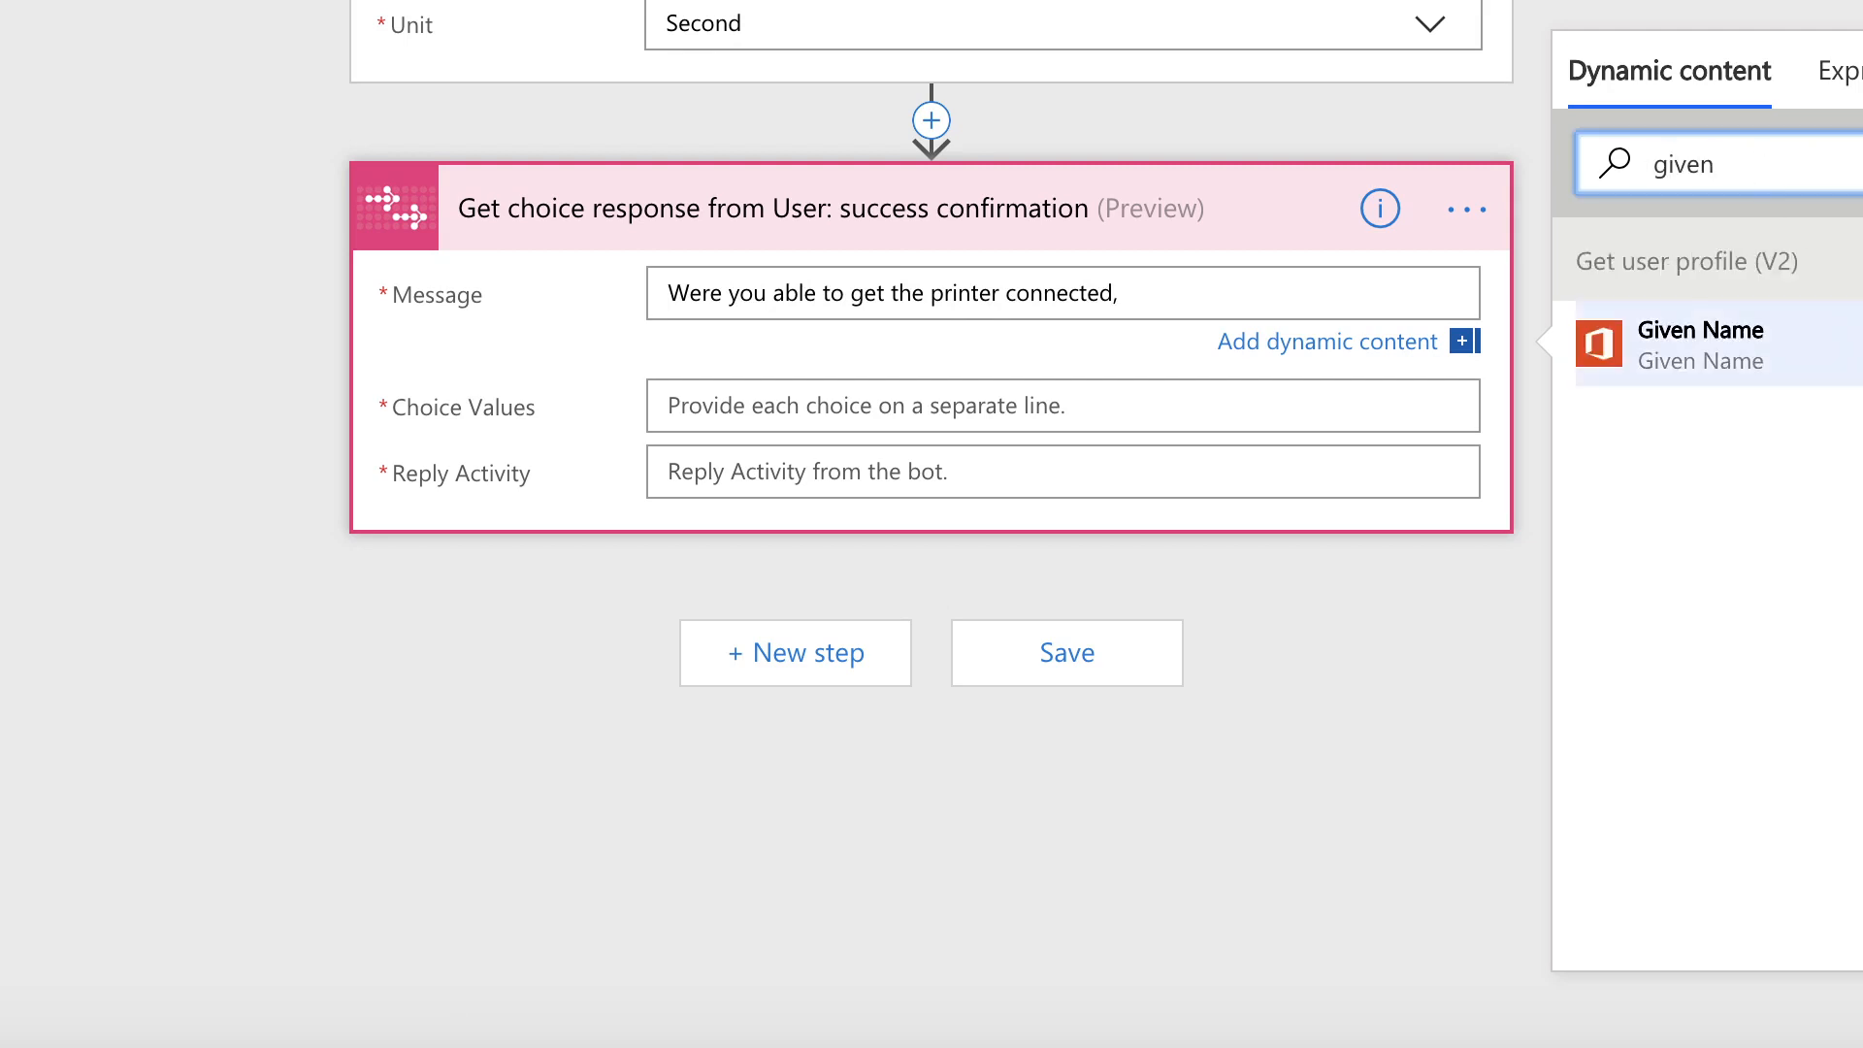
click(1846, 344)
click(1371, 297)
text(?)
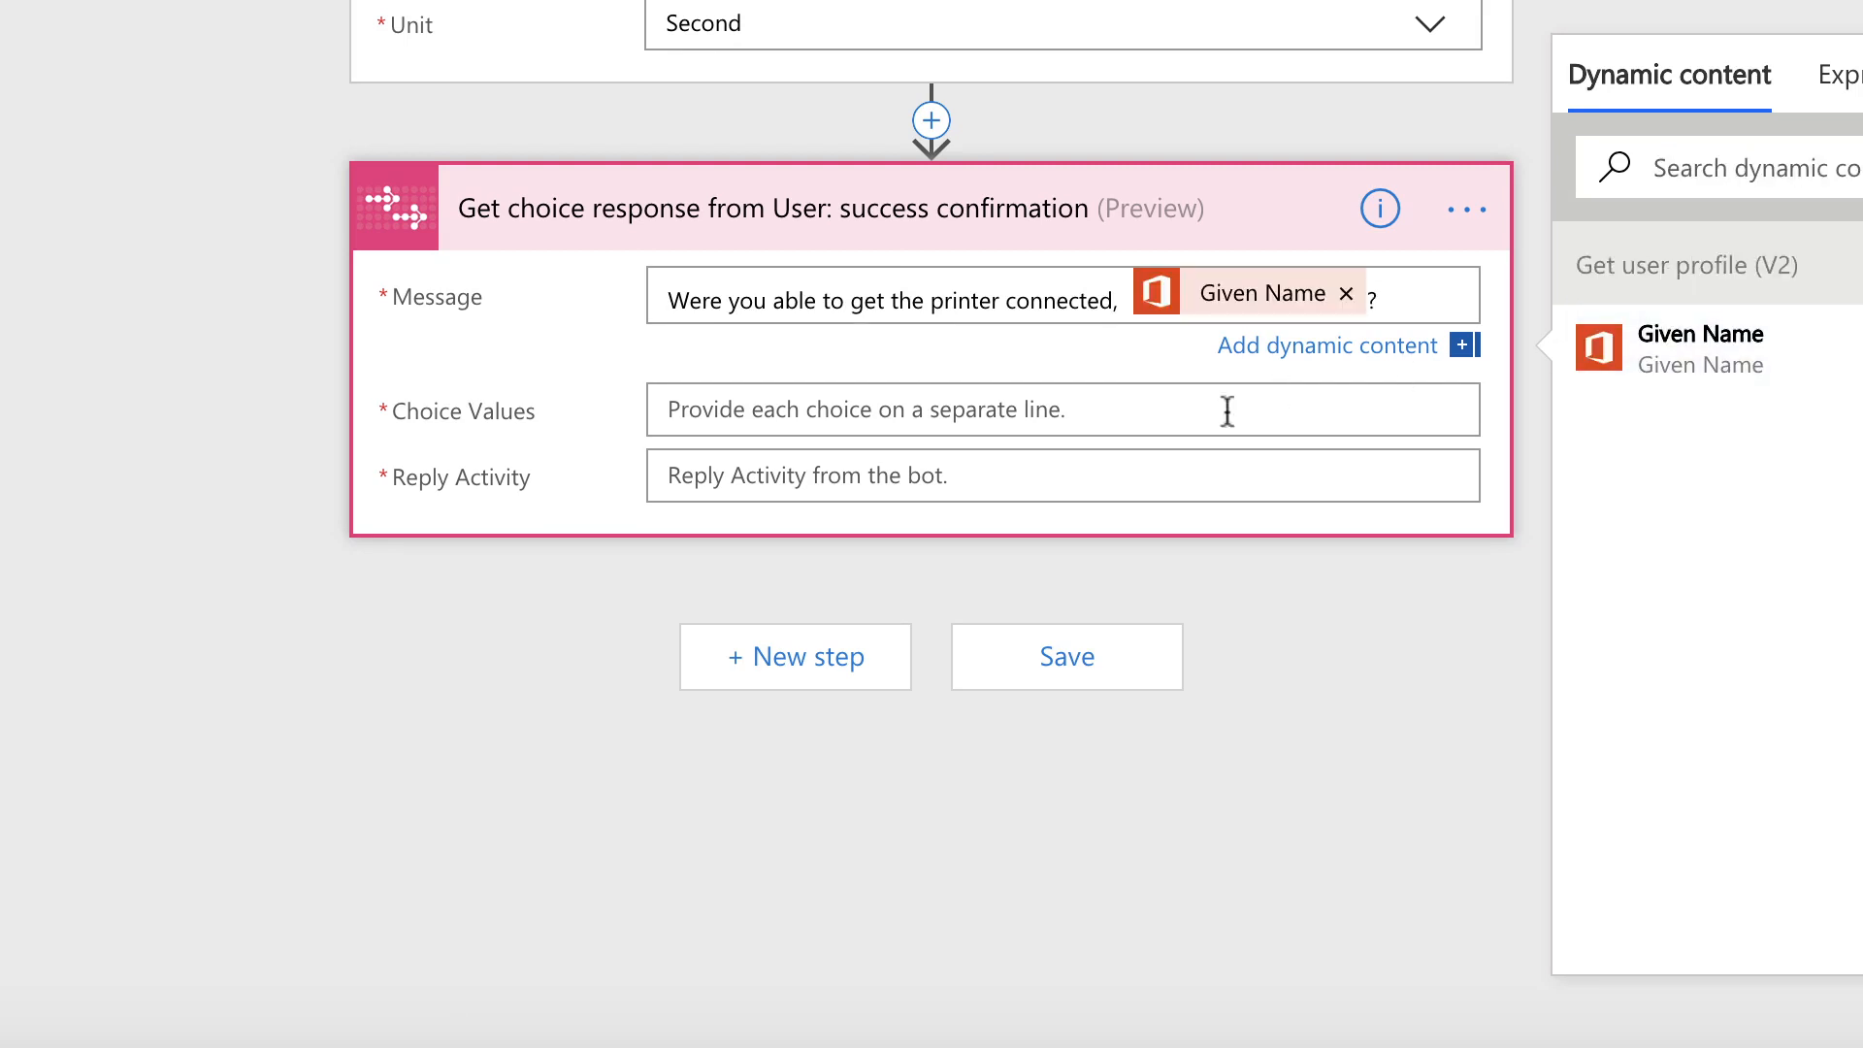
Enter Yes and No on separate lines as the choice values of the success confirmation action
click(937, 423)
text(Yes)
key(Return)
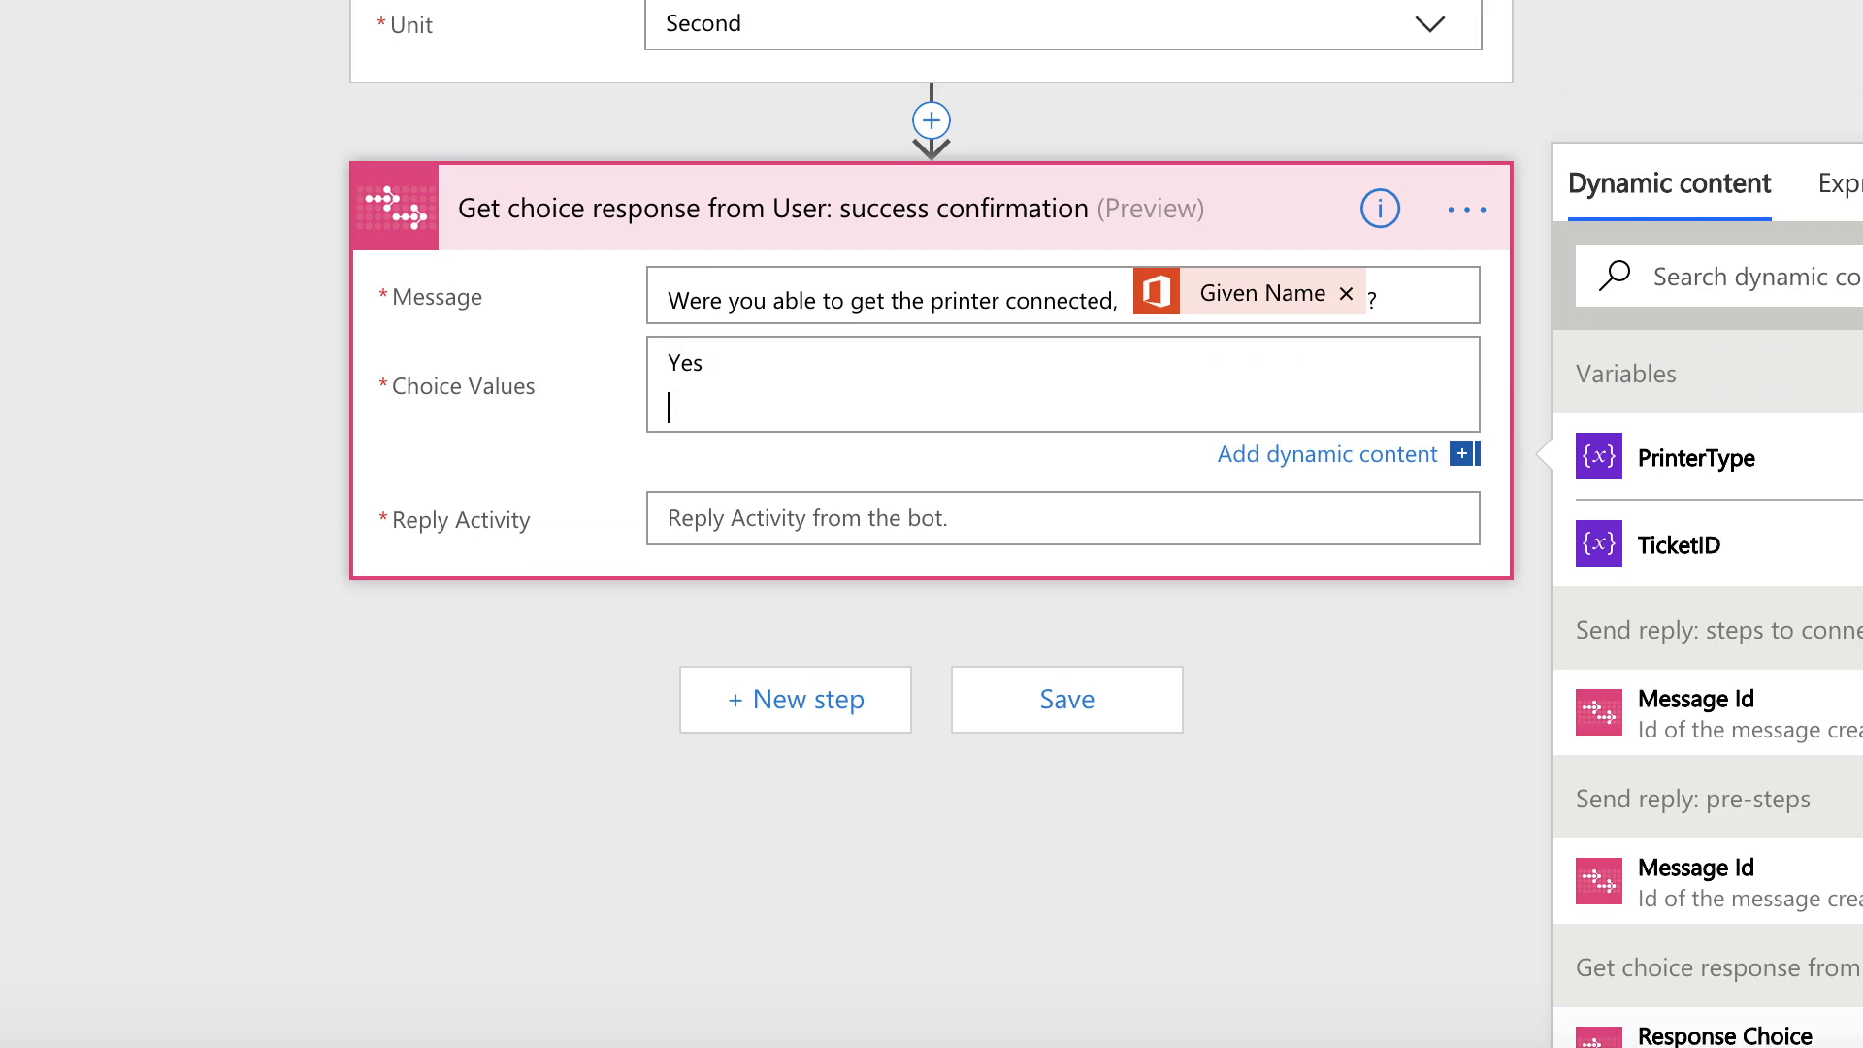
Set the success confirmation action's Reply Activity to the Reply Activity dynamic value from the intent trigger
click(966, 520)
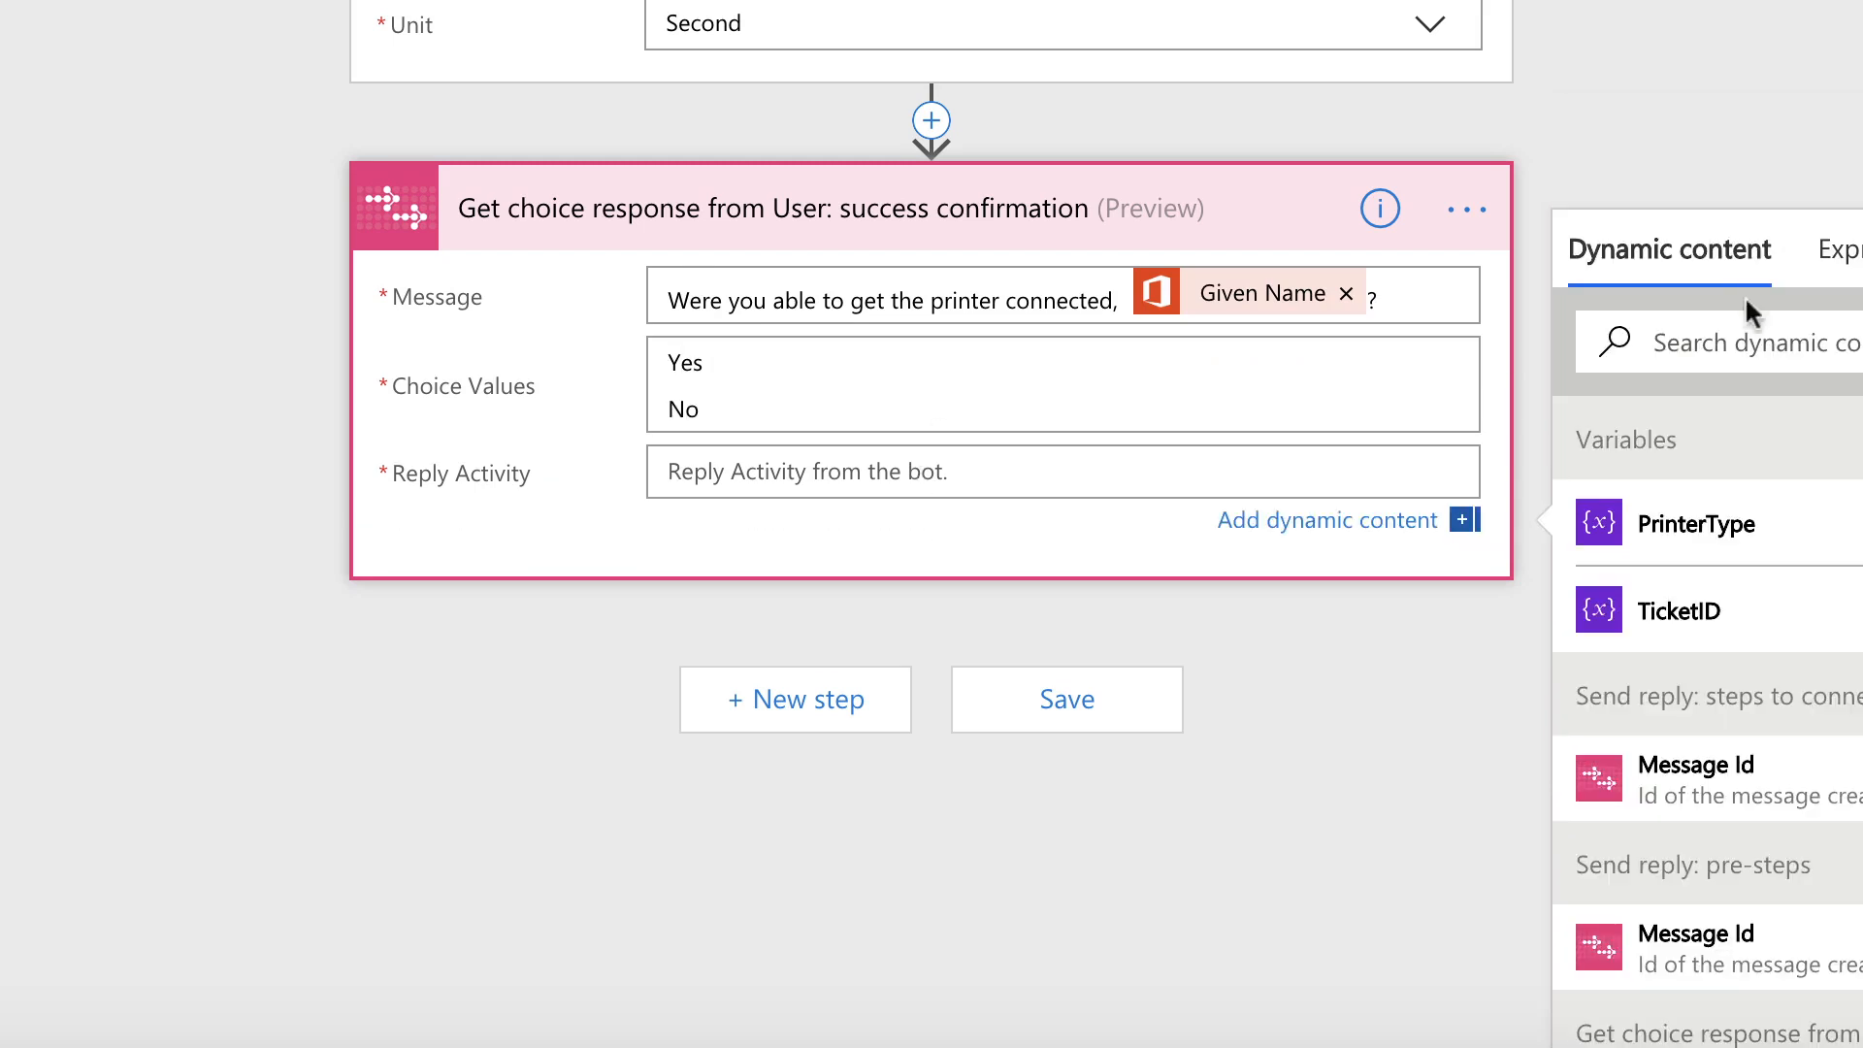
click(1744, 330)
text(reply)
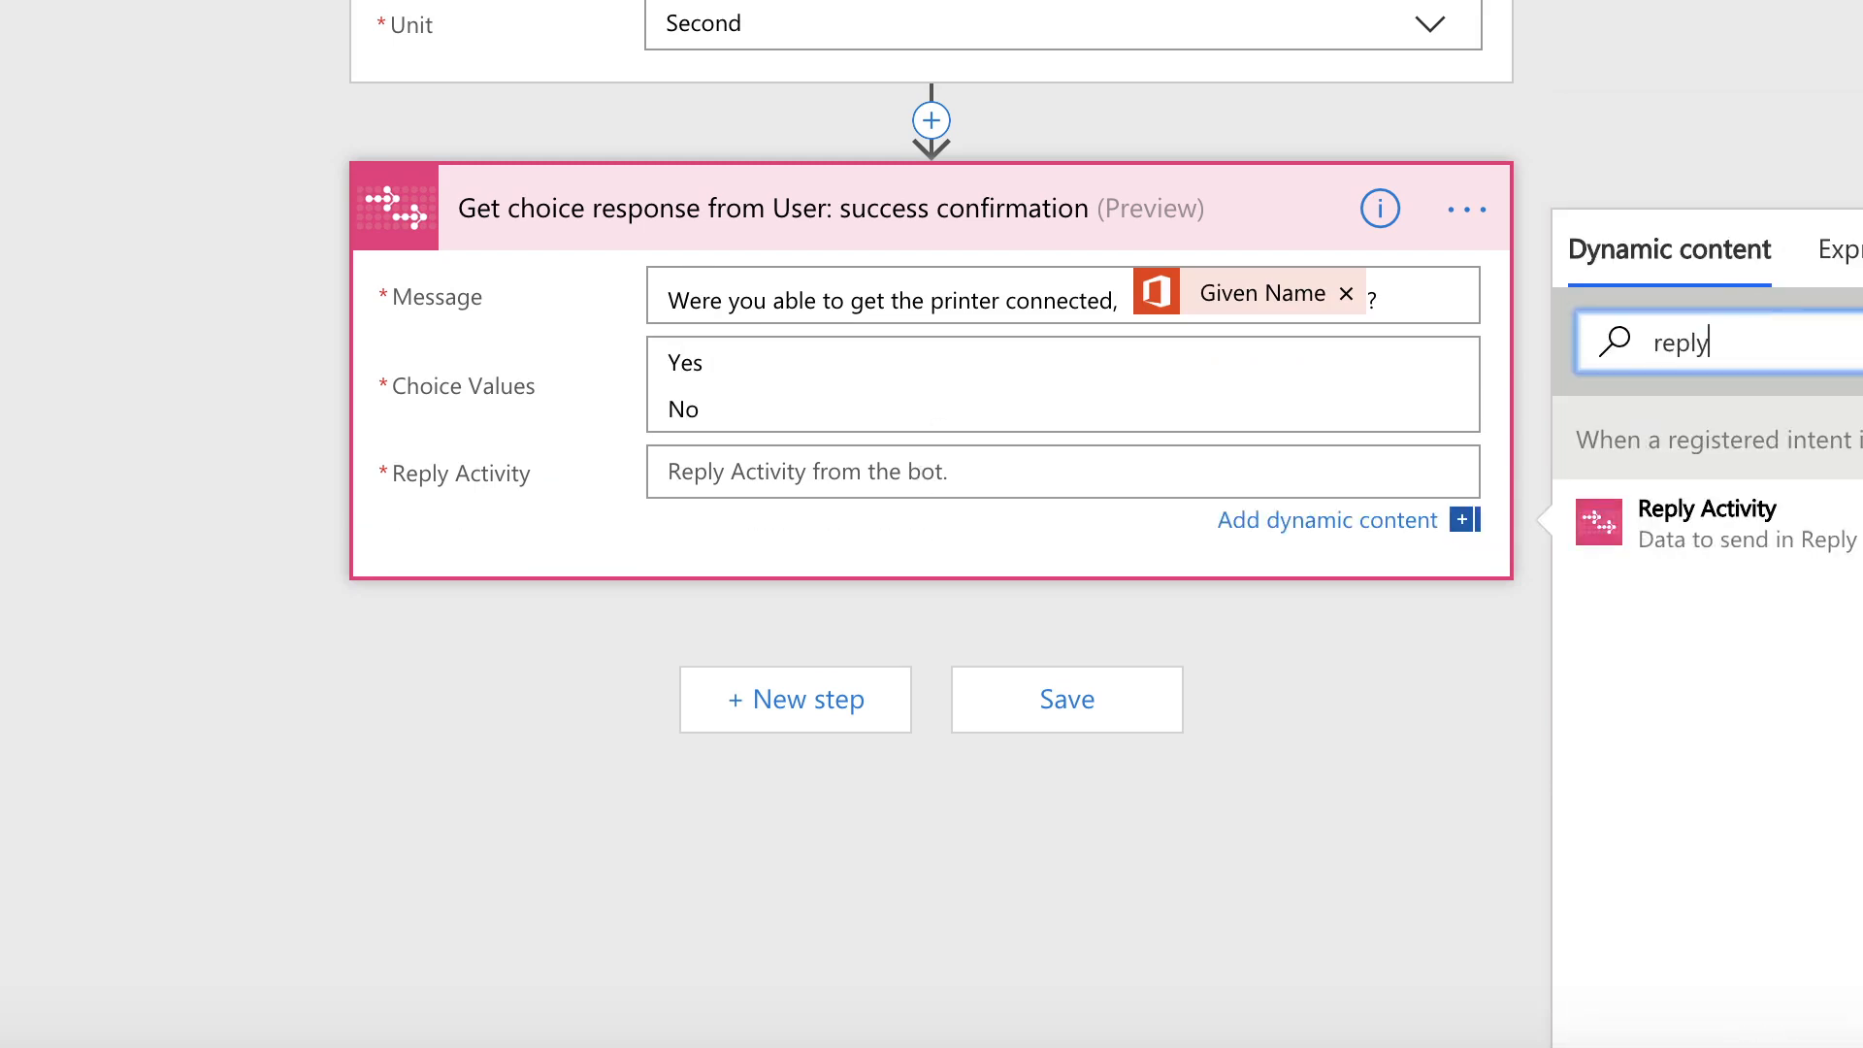
click(1721, 528)
scroll(291, 650, up, 3)
click(273, 632)
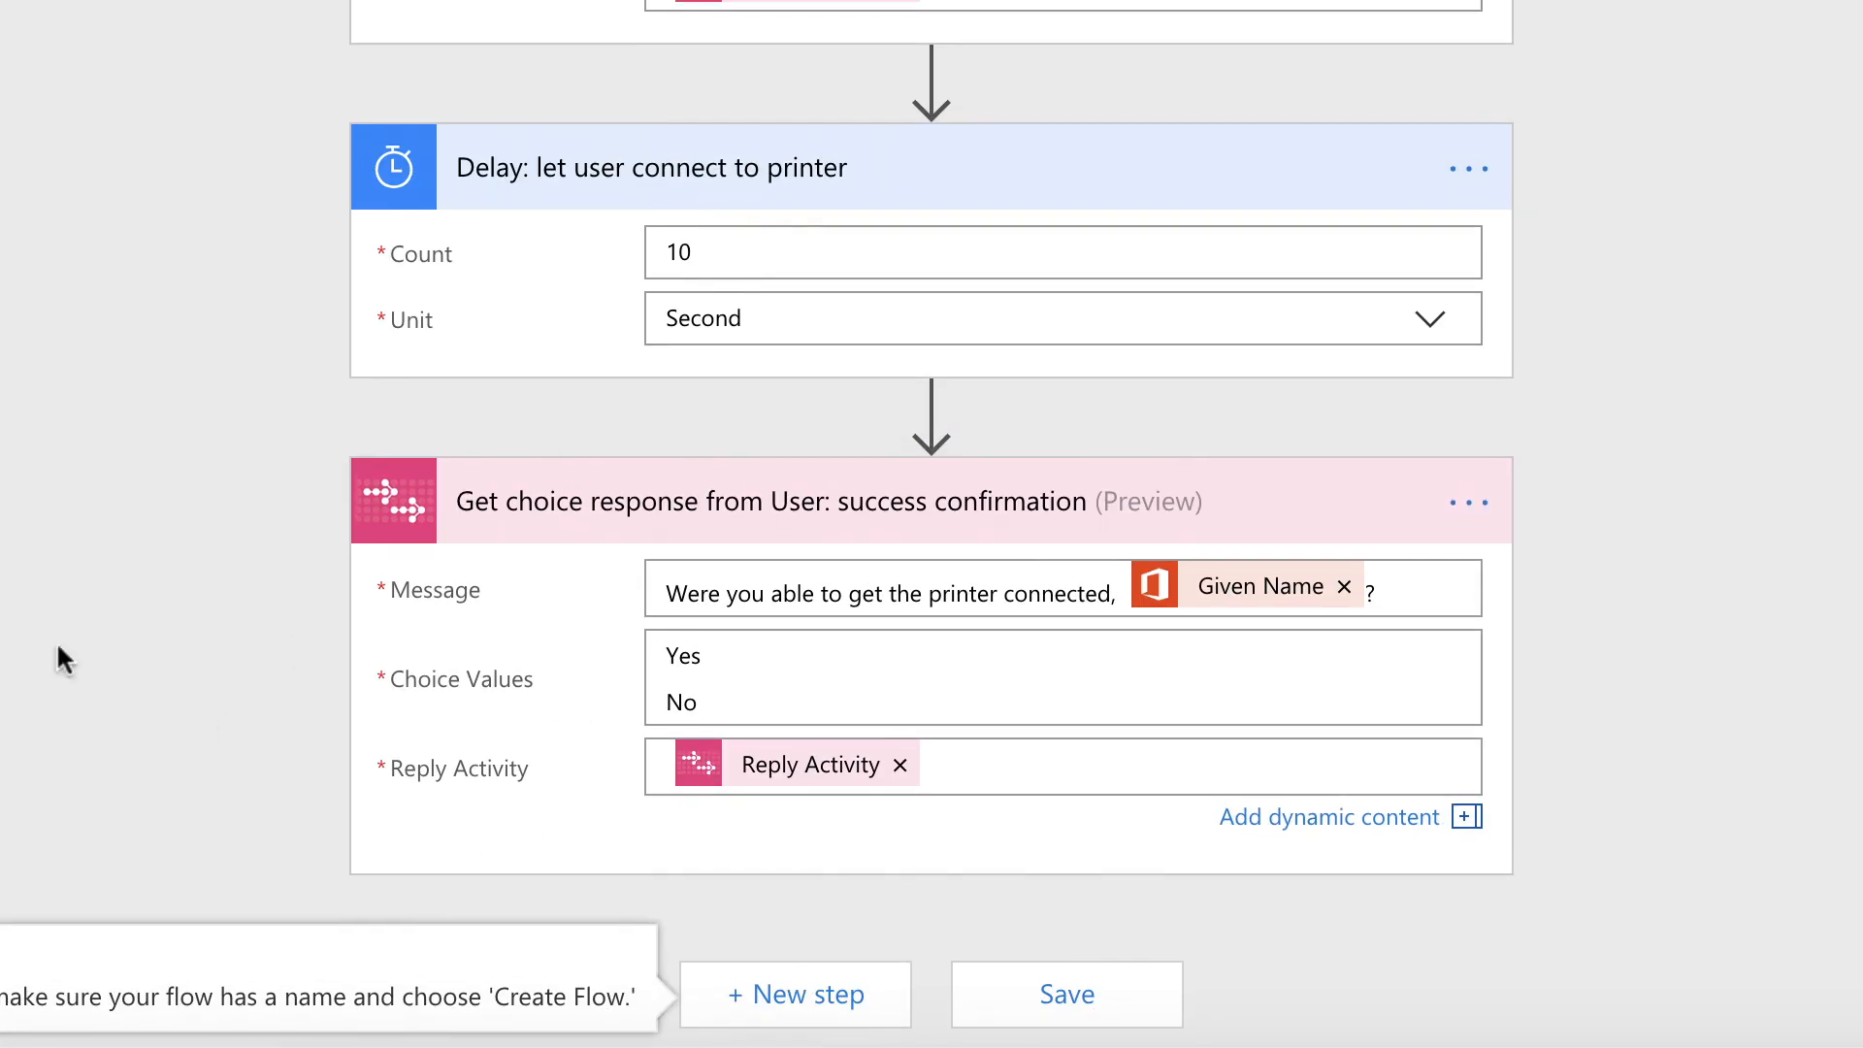
click(57, 643)
Add a condition after the success confirmation action, with that action's Response Choice as the value to compare
click(696, 996)
click(957, 964)
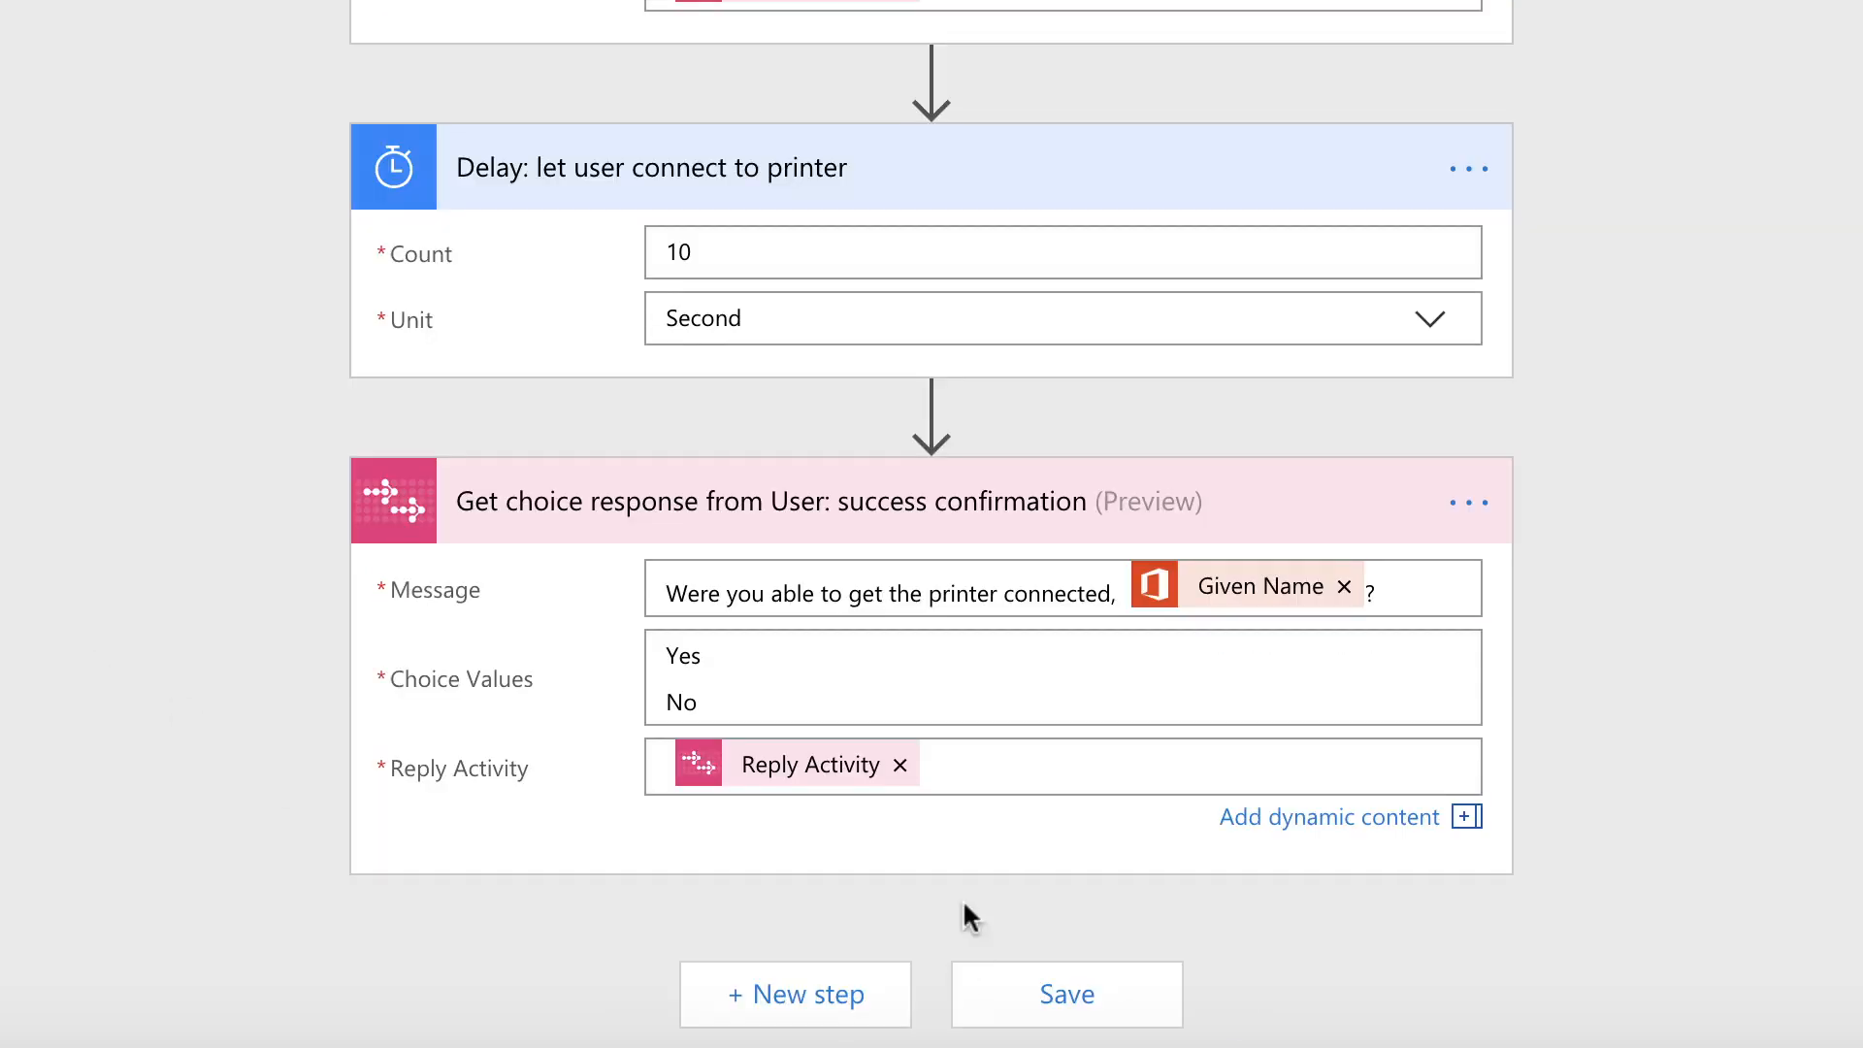
scroll(807, 786, down, 2)
click(541, 507)
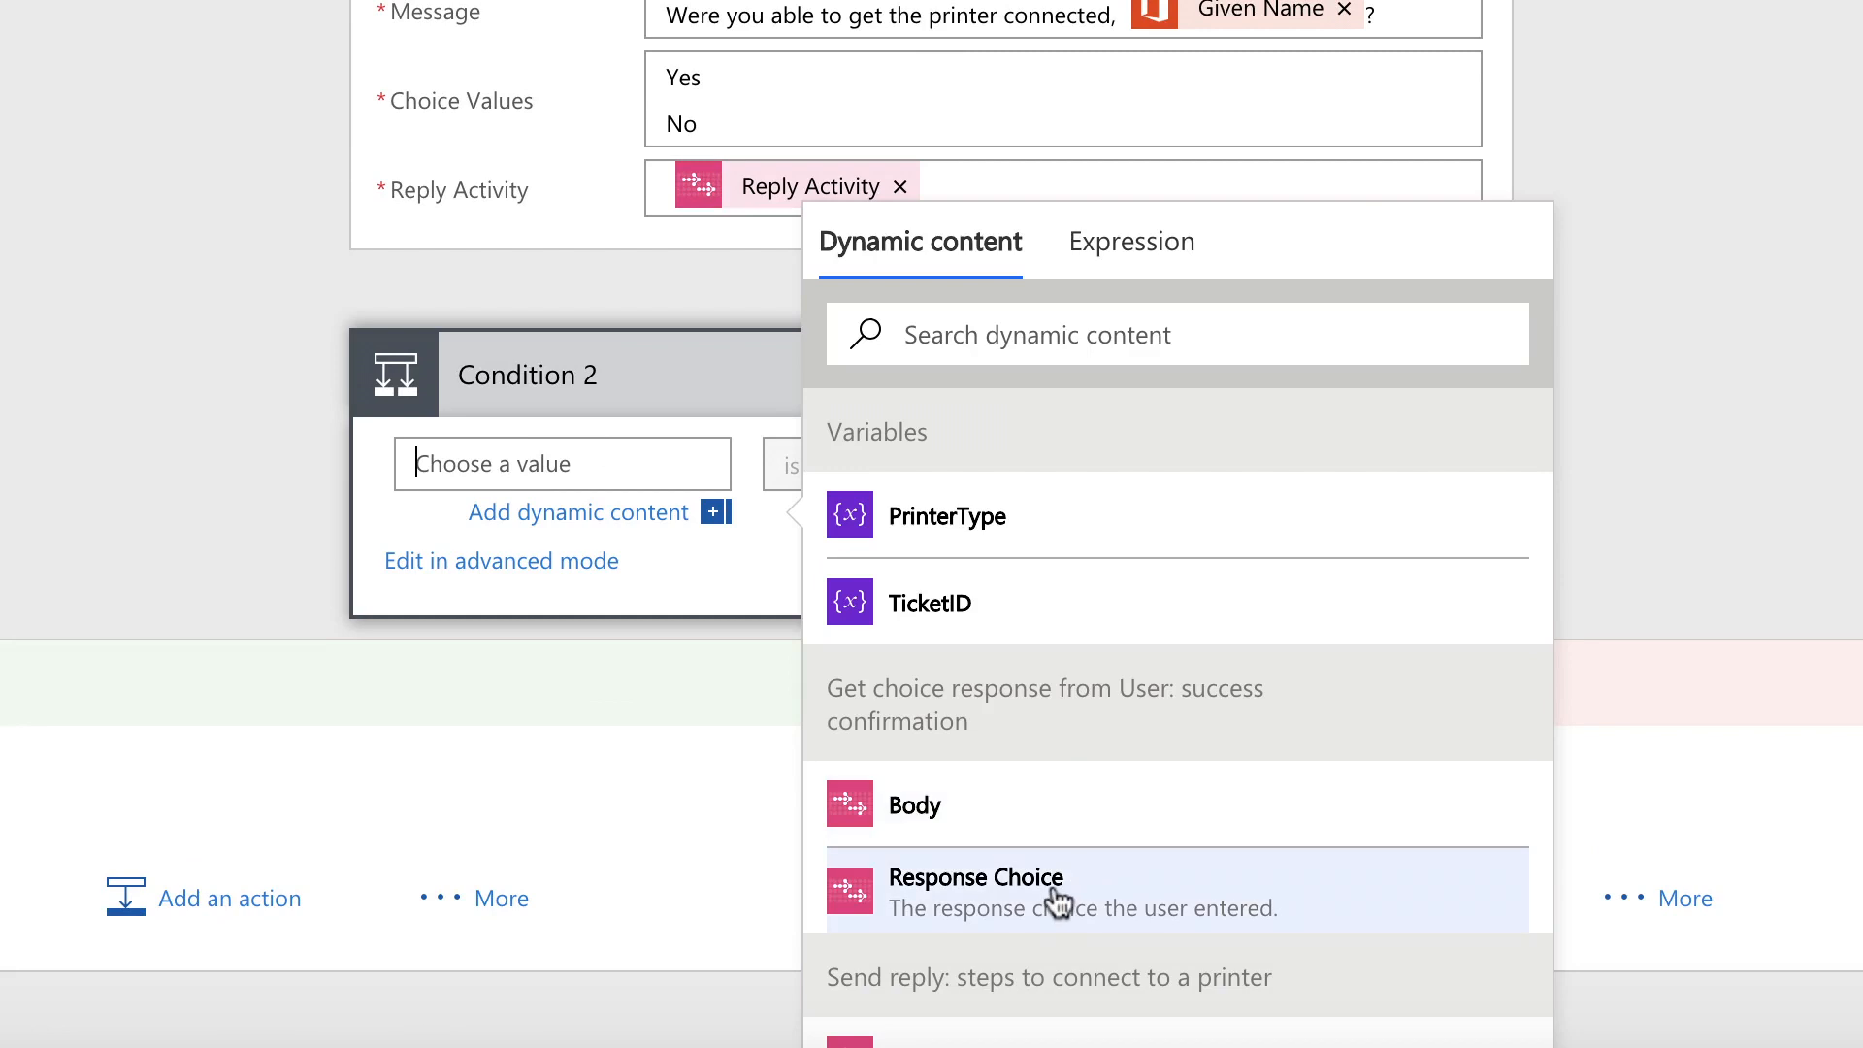
click(1059, 902)
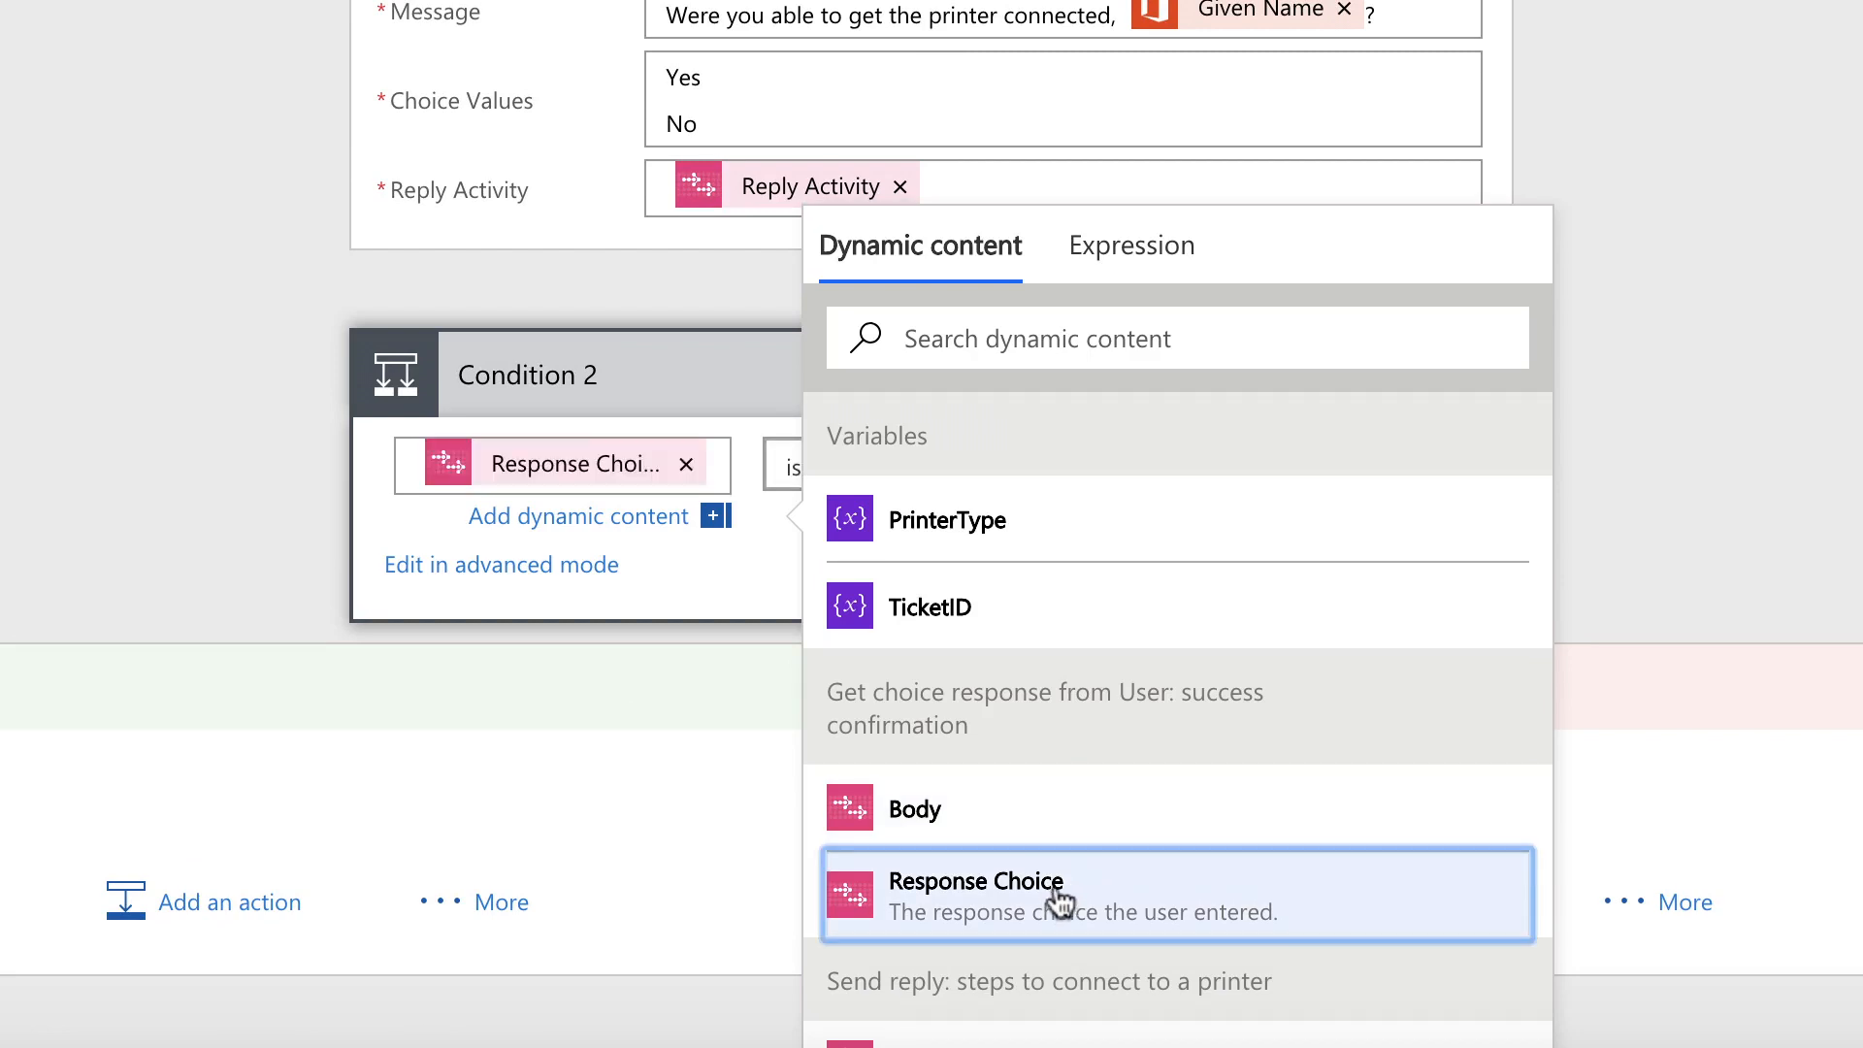
click(225, 362)
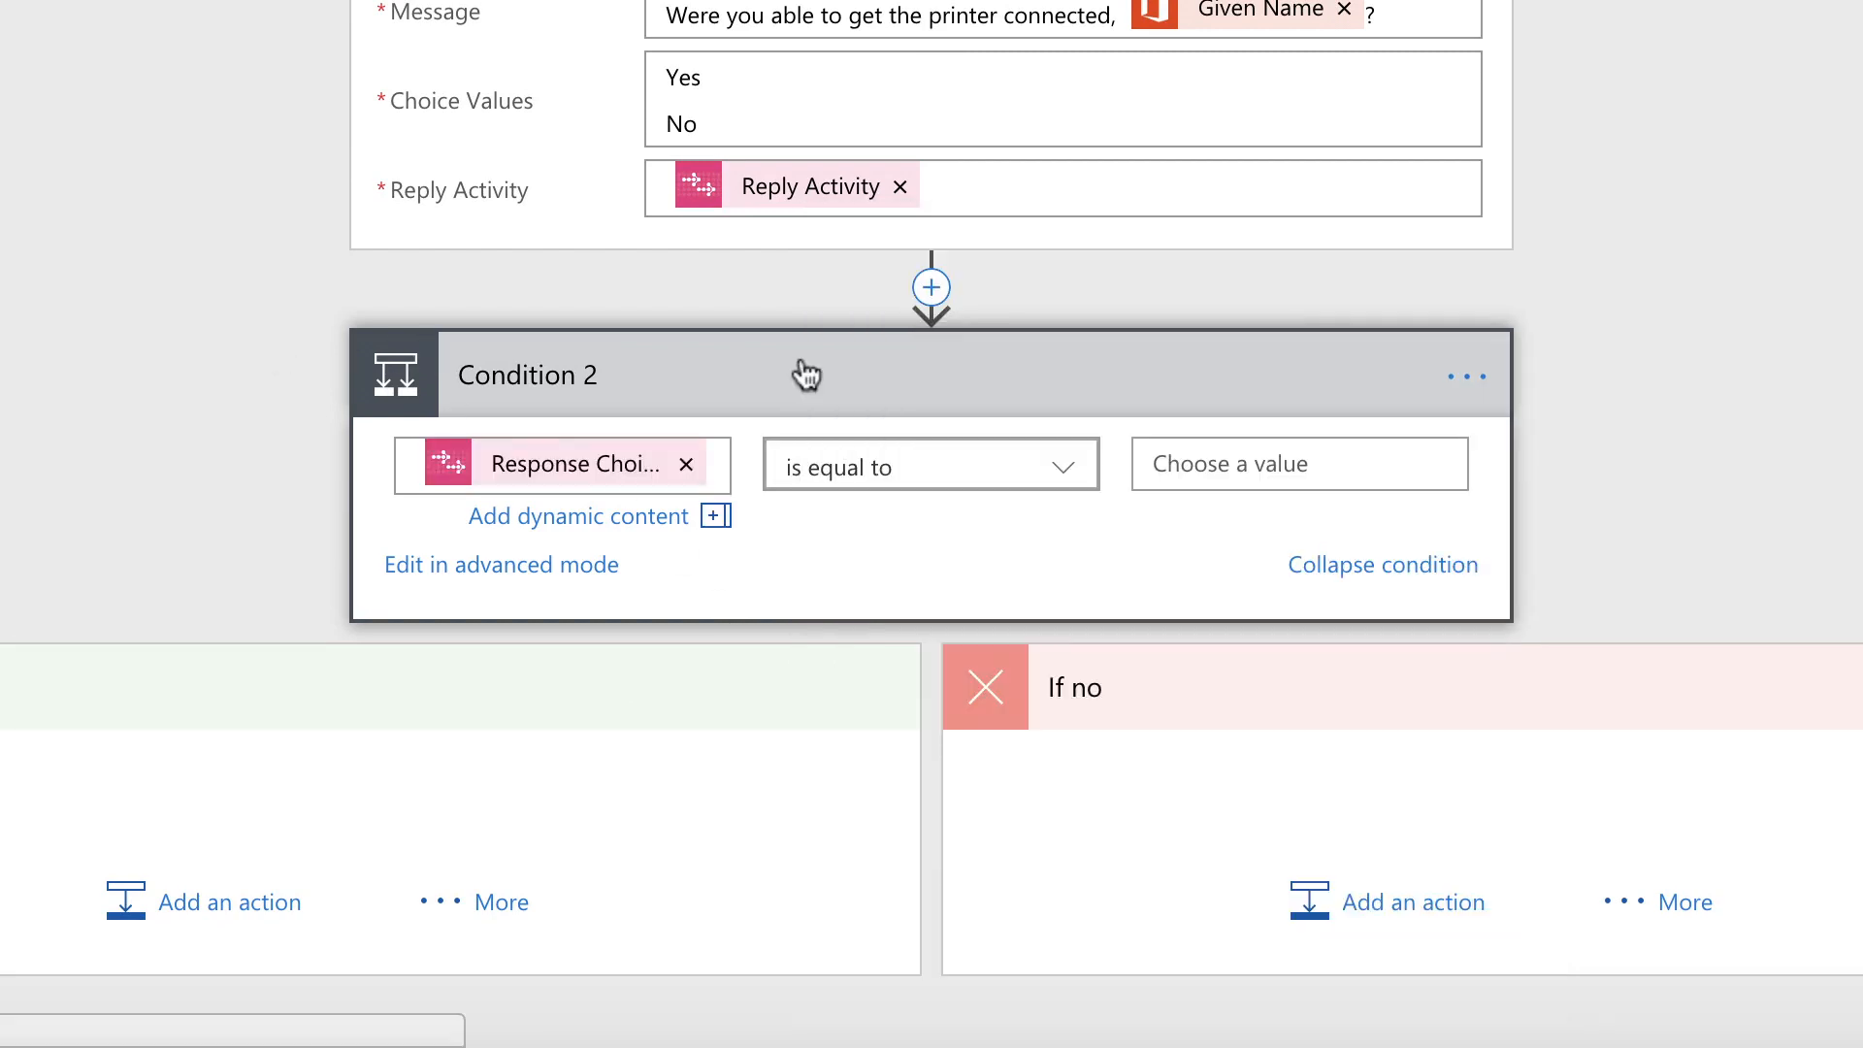
Rename the new condition as "Condition 2: success or fail"
click(1472, 378)
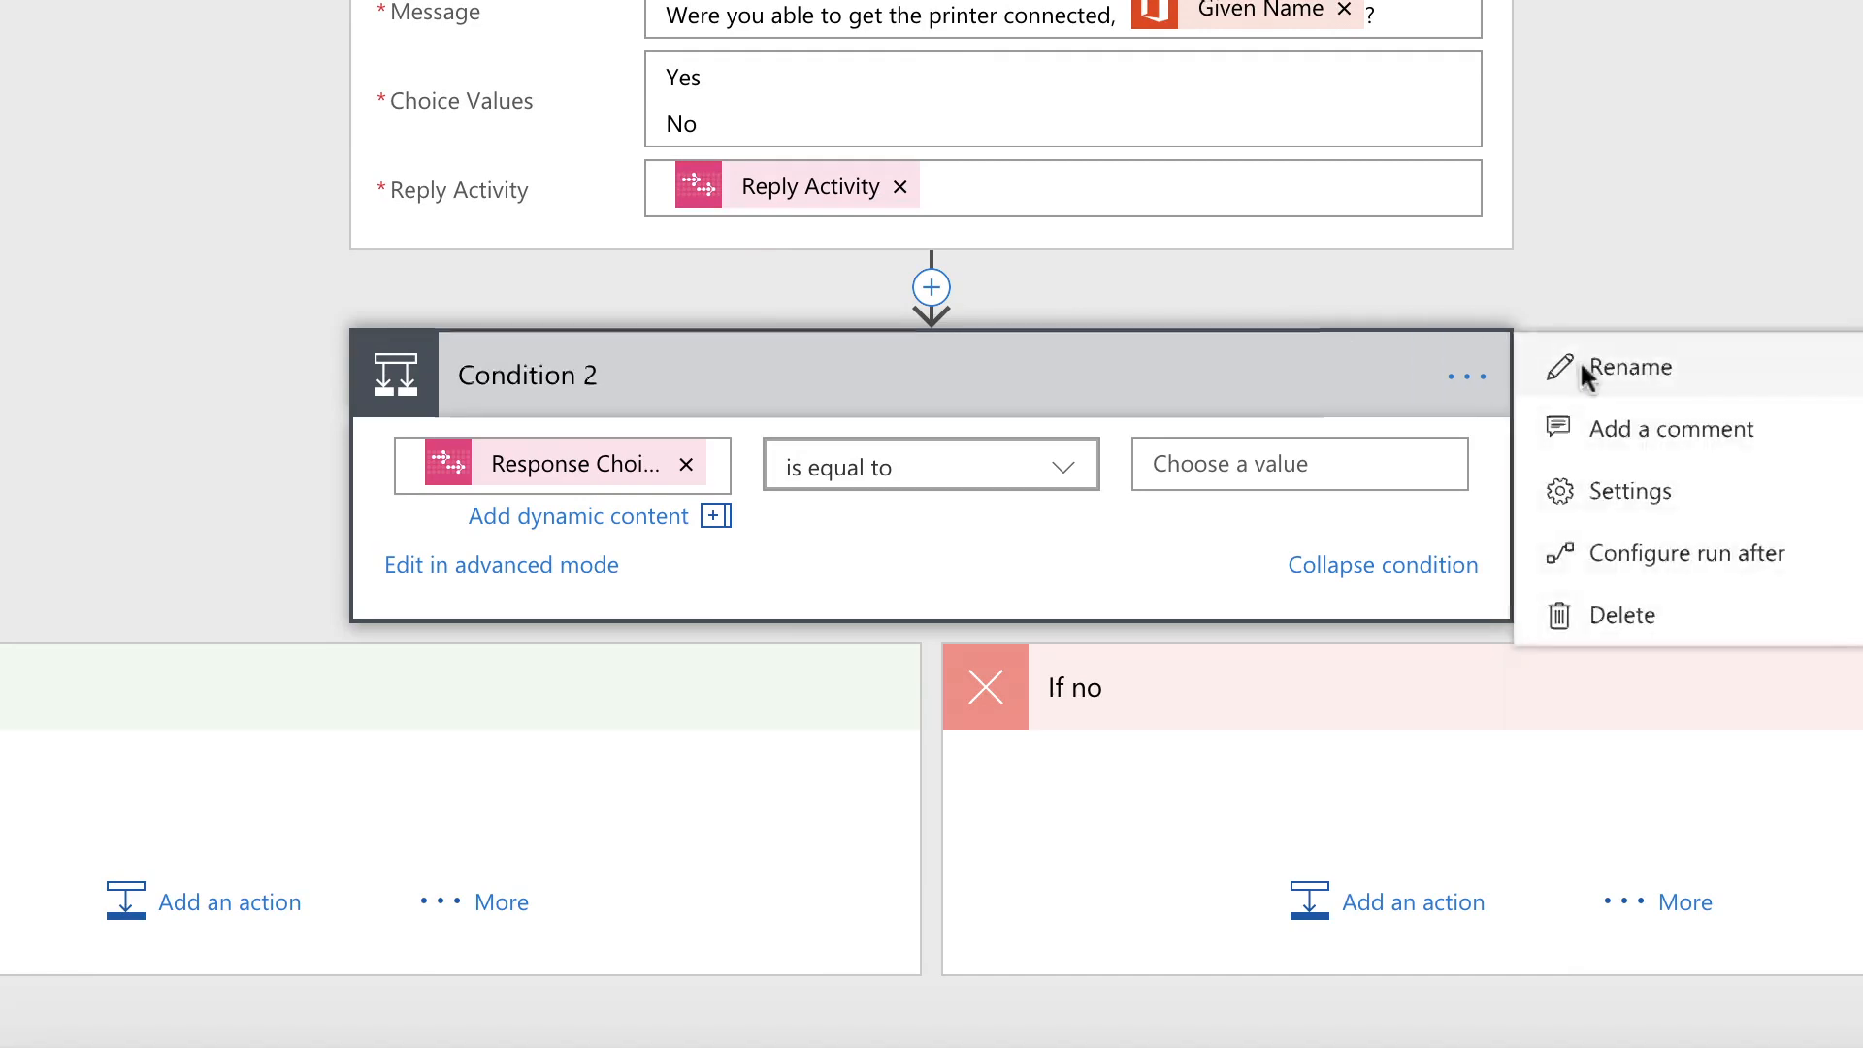
click(1580, 372)
click(686, 375)
text(: succ)
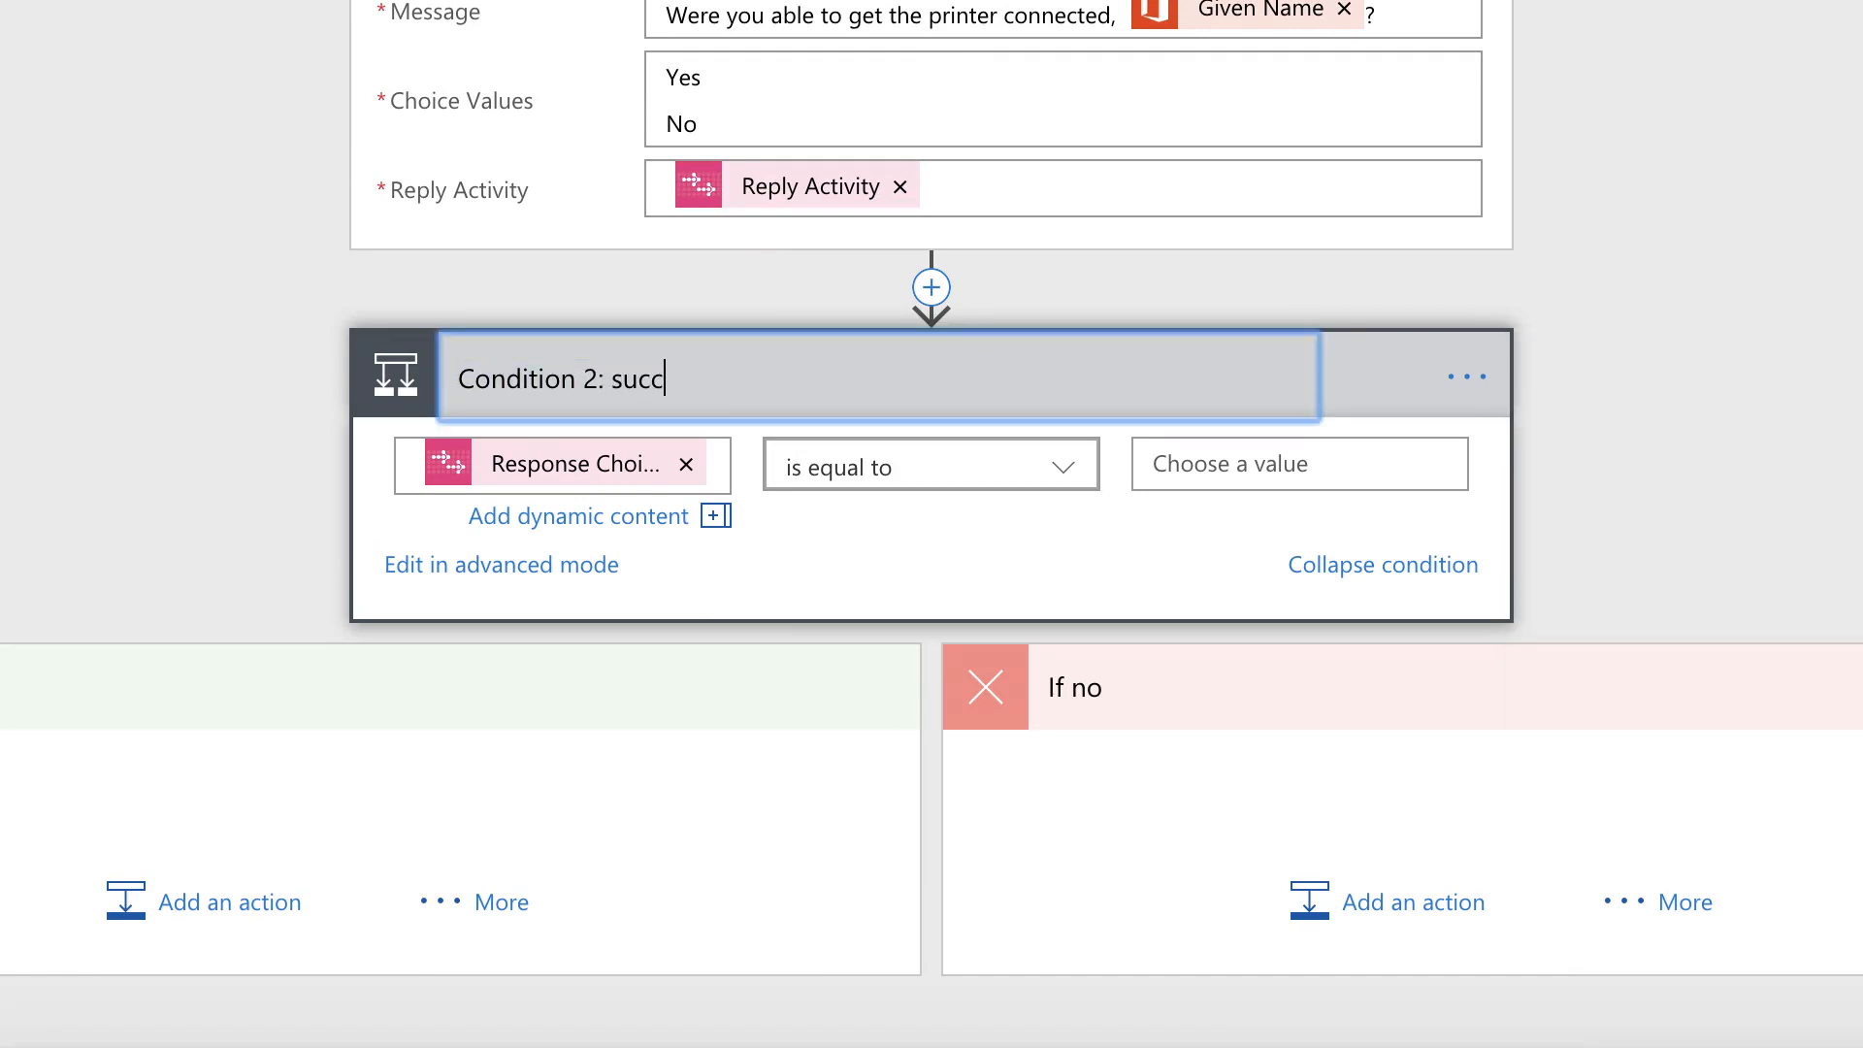
text(ess or fail)
key(Return)
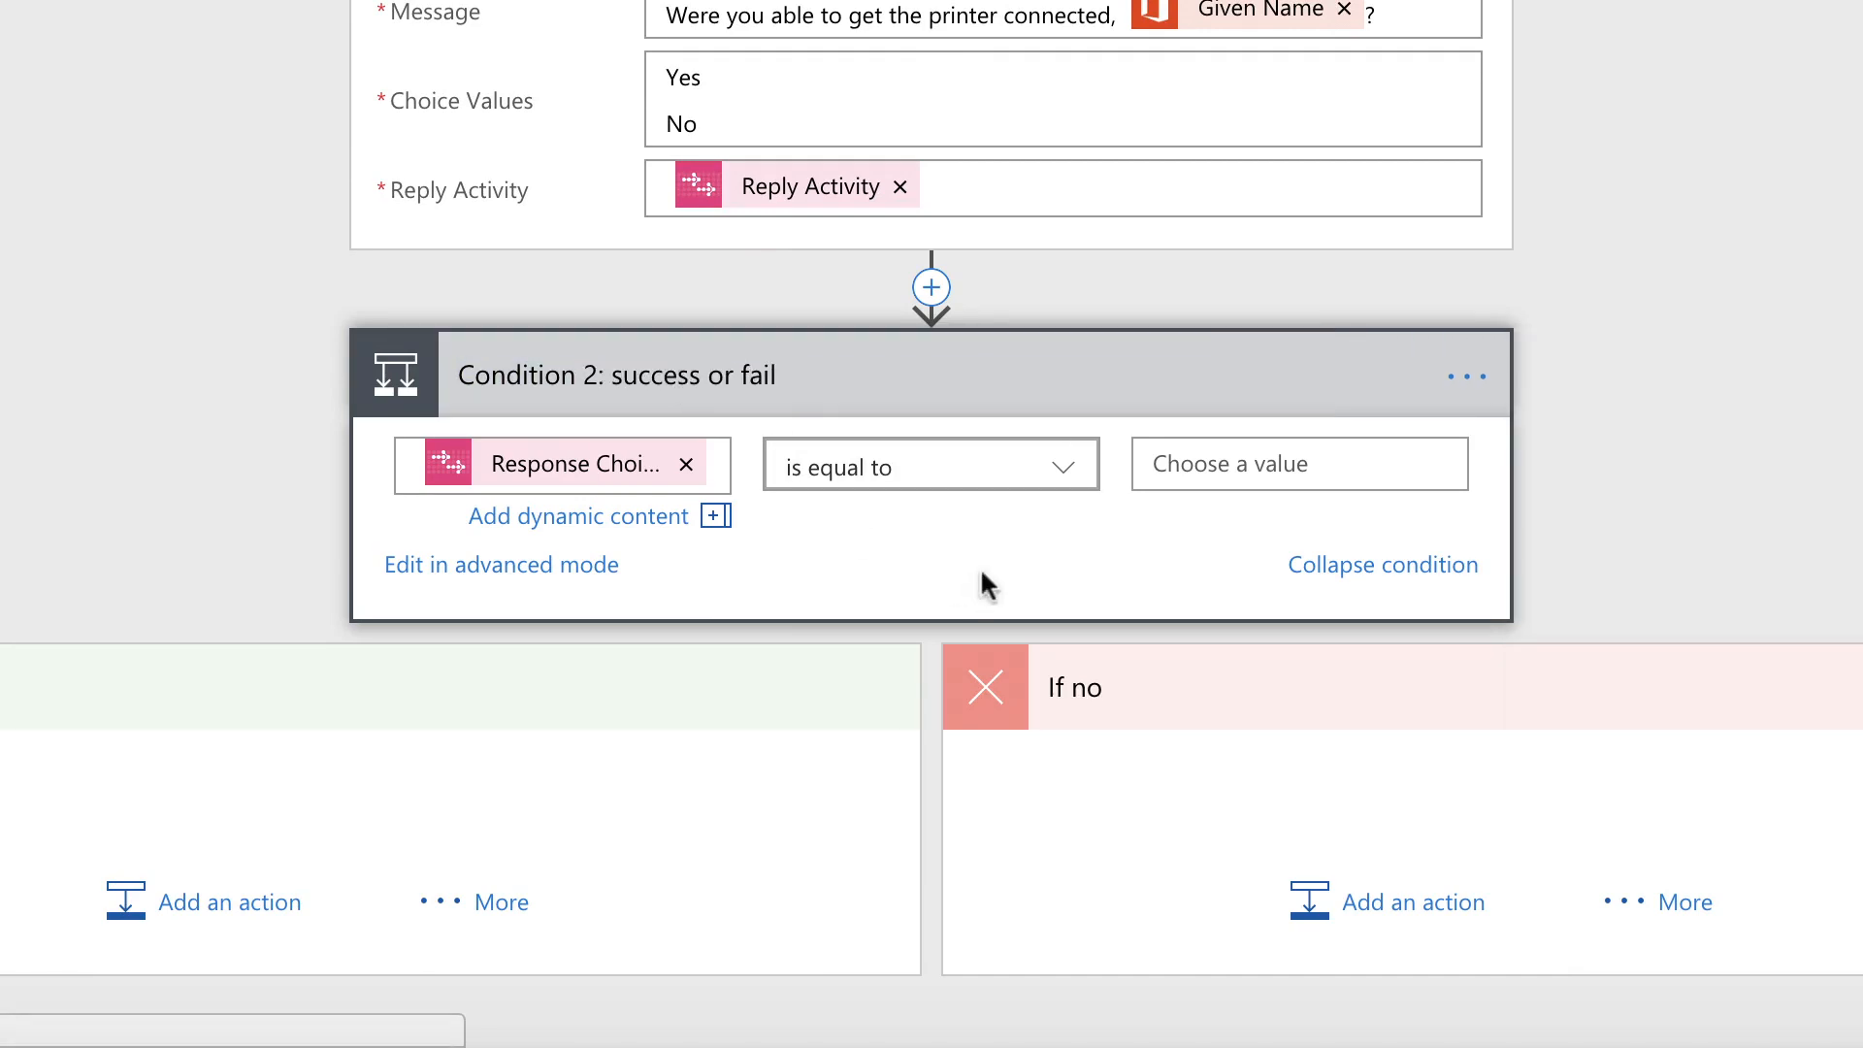
Complete the condition so that Response Choice is equal to Yes
click(1211, 443)
text(Yes)
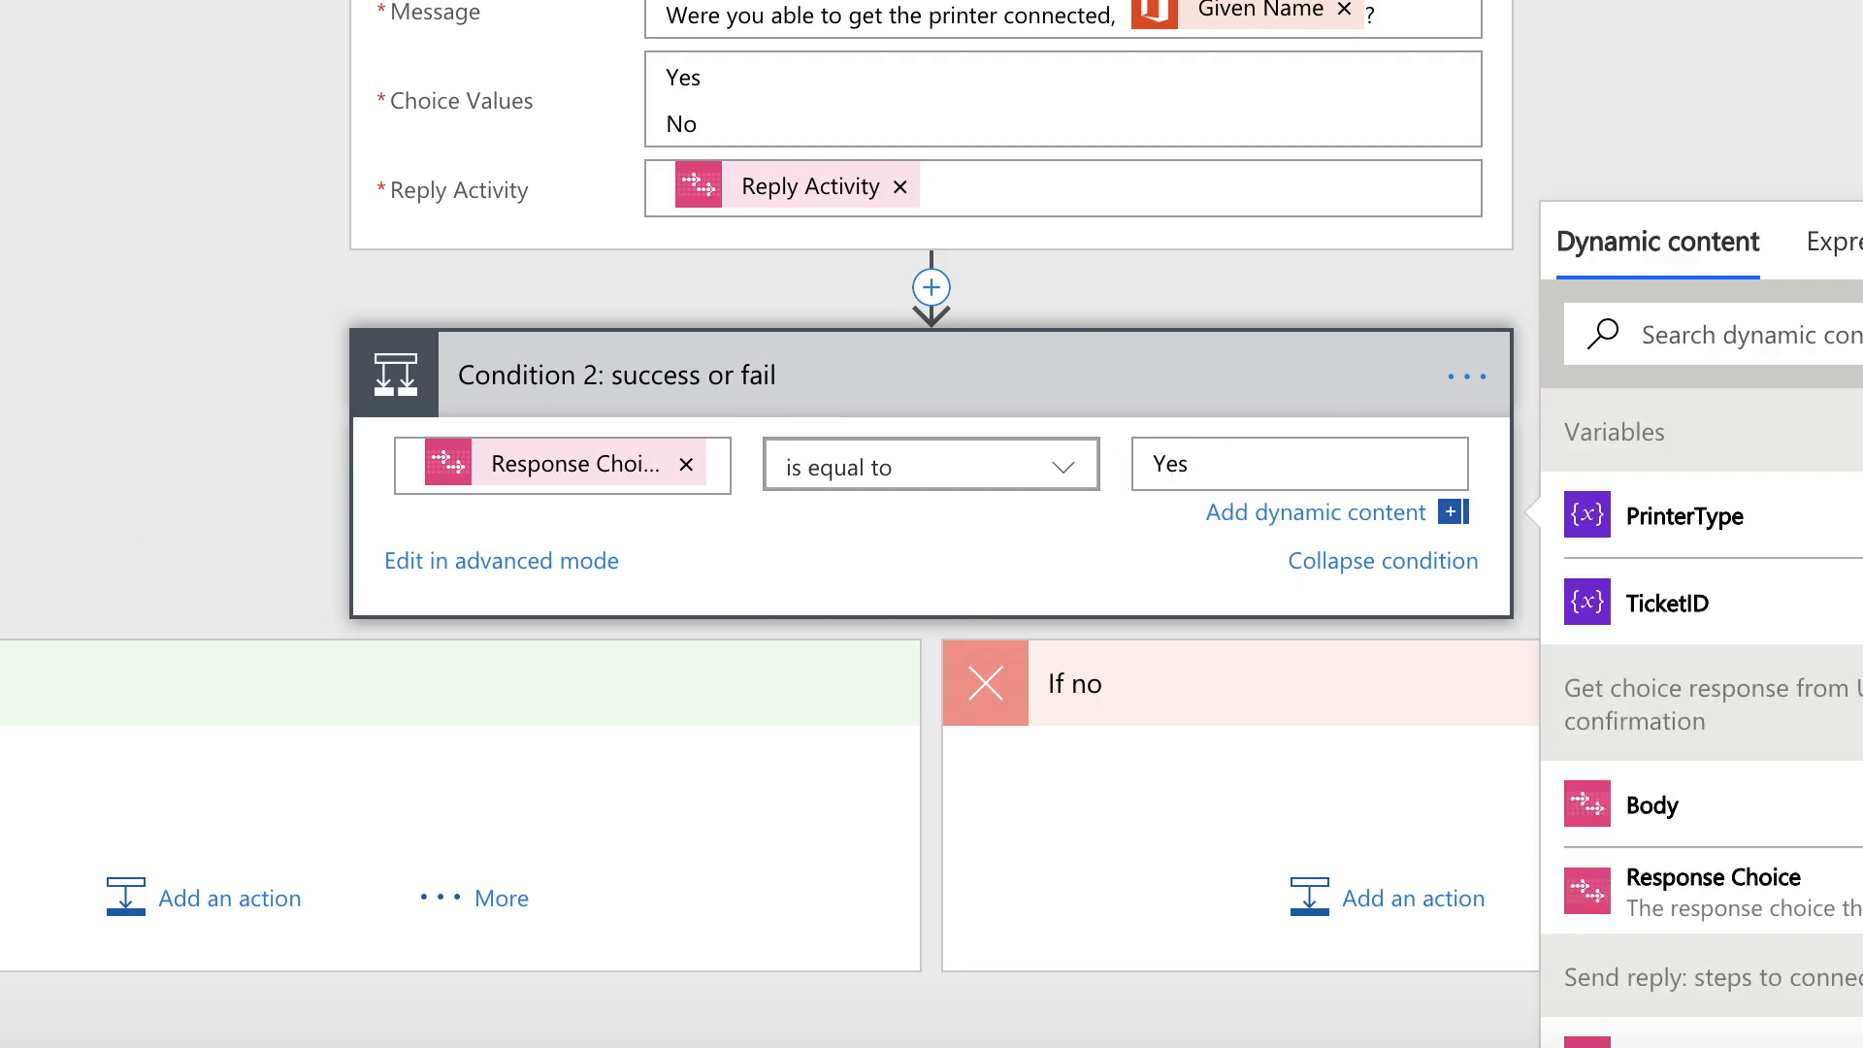
click(86, 489)
Add a ServiceNow Update Record action to the If yes branch of the success or fail condition
scroll(206, 713, down, 1)
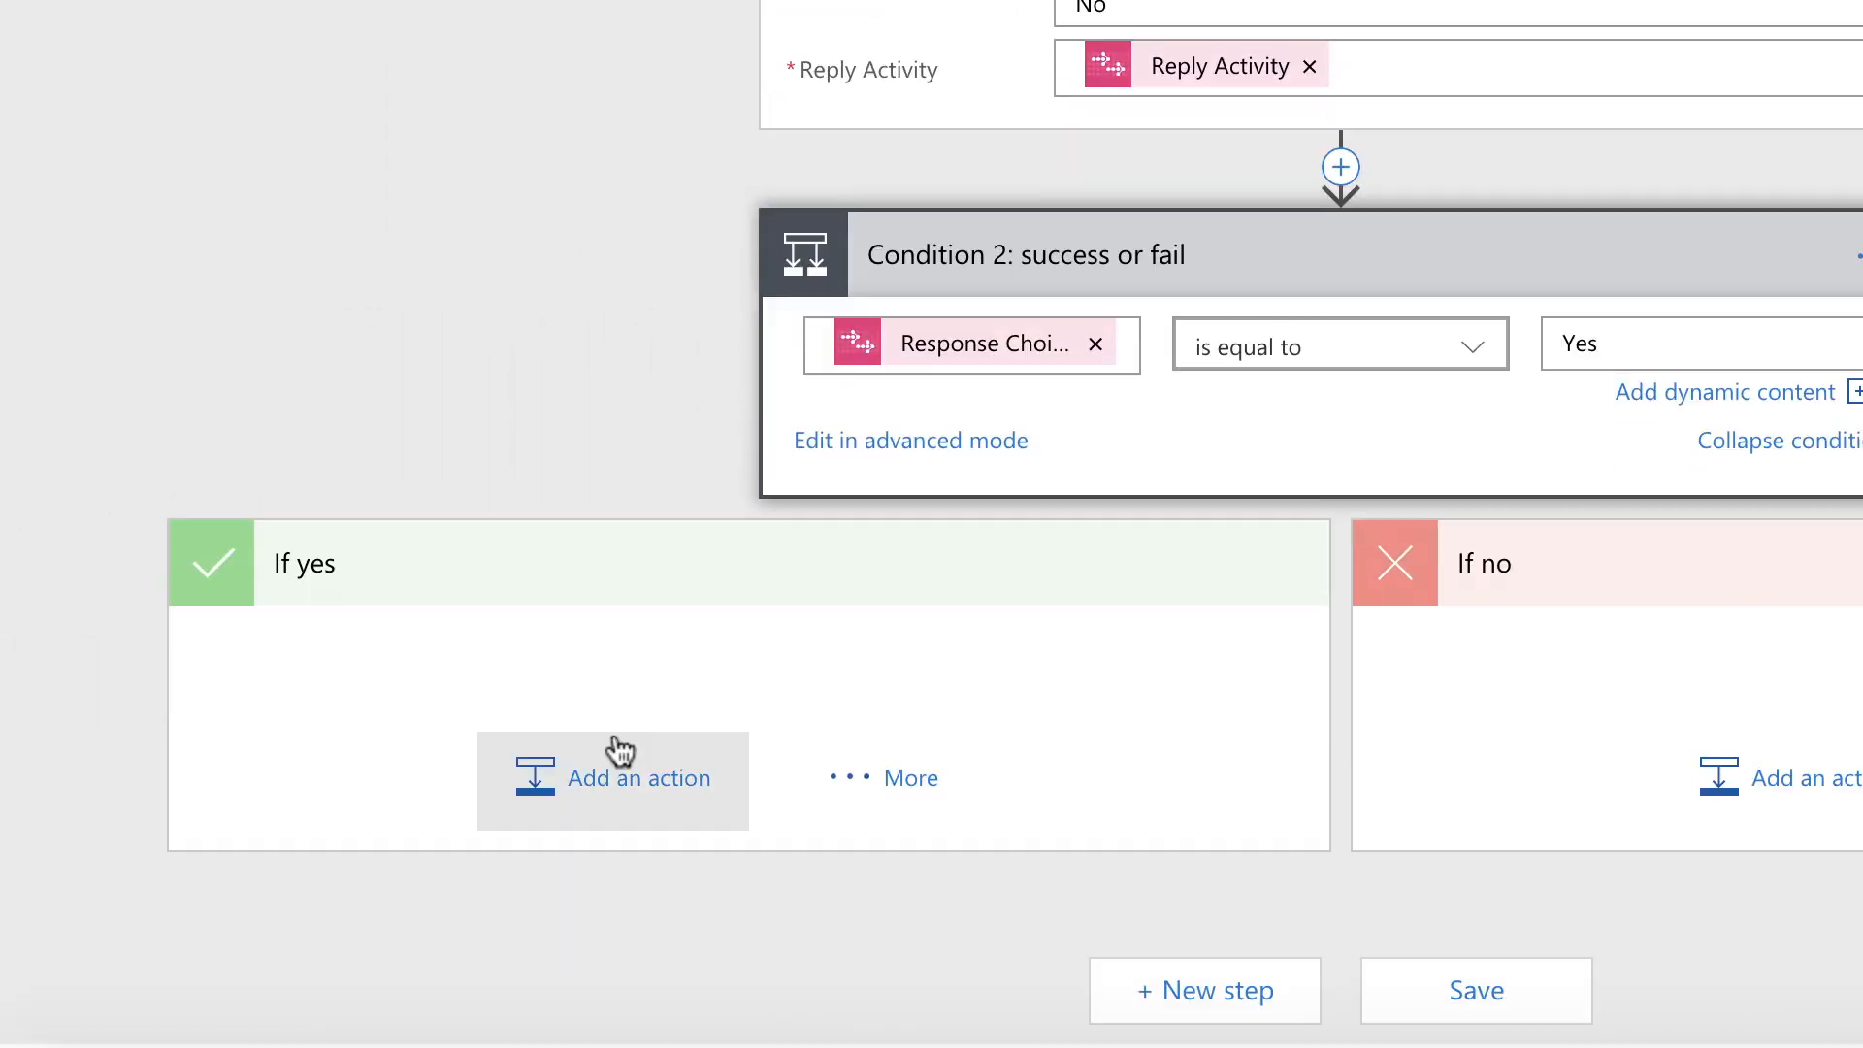
click(611, 767)
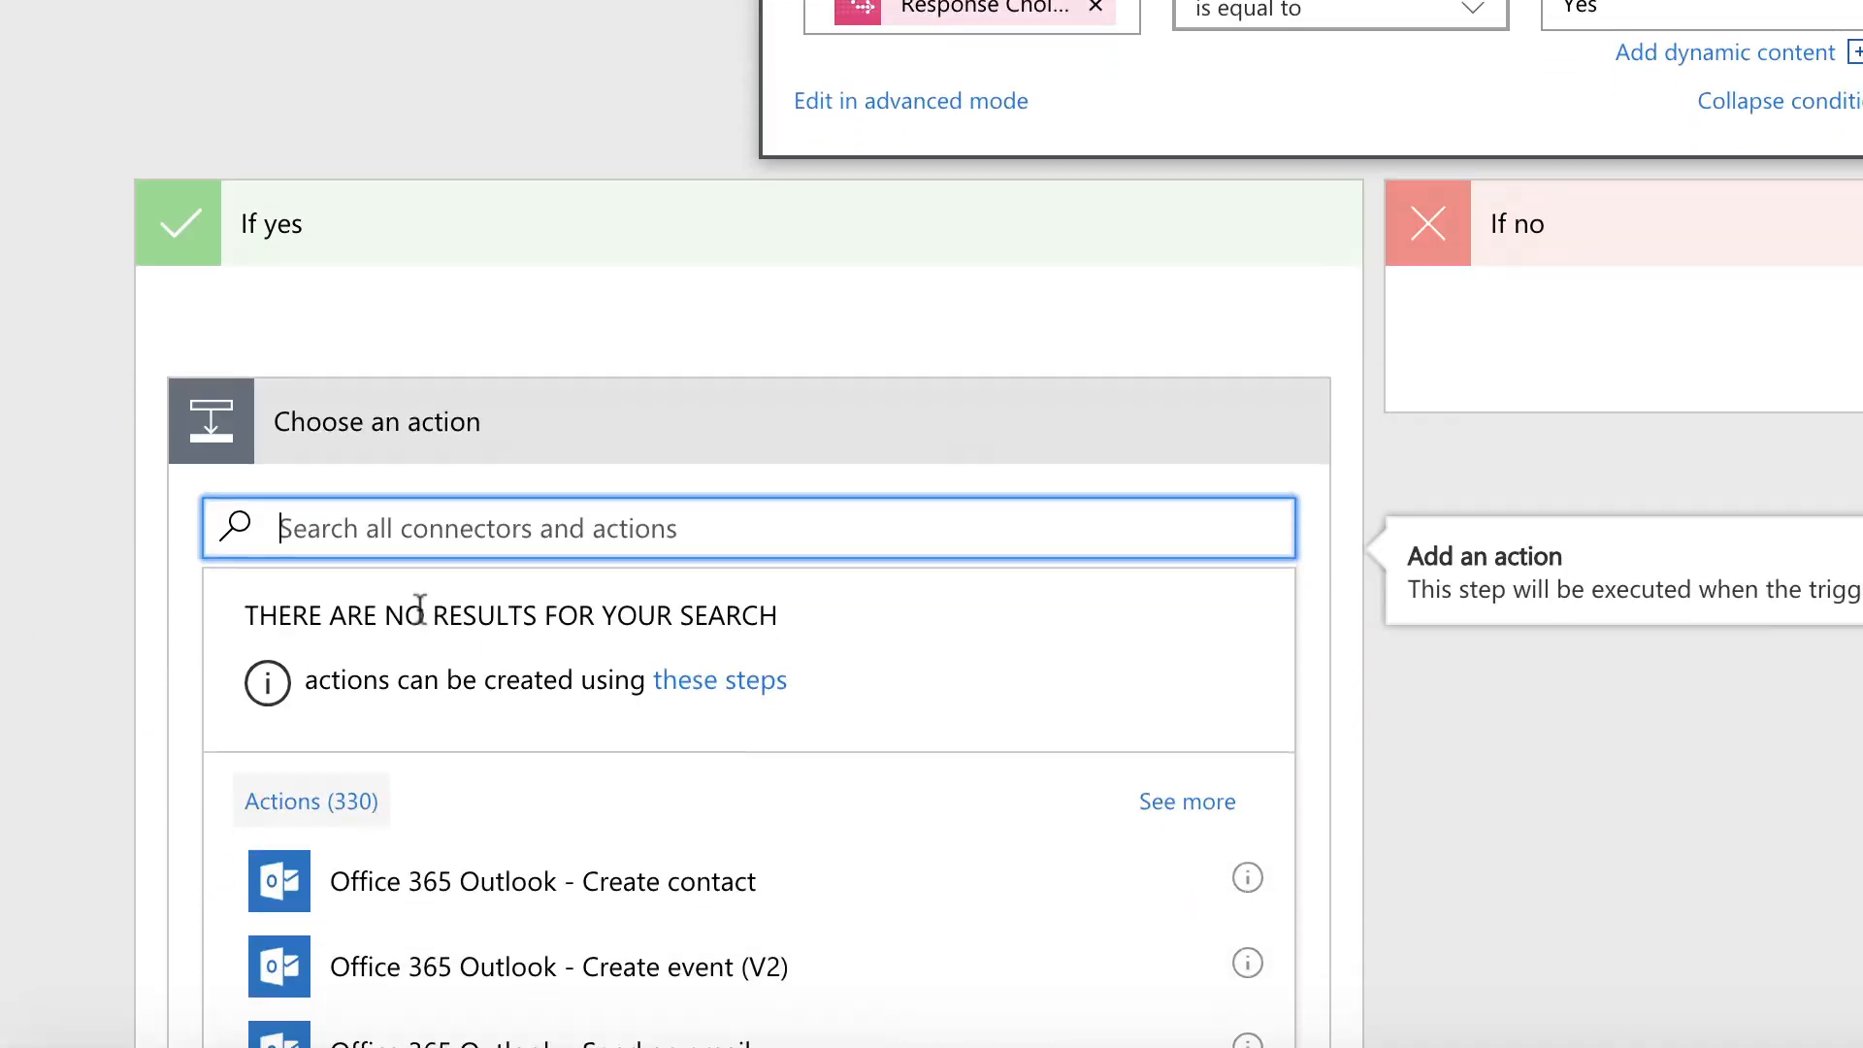
text(servicenow)
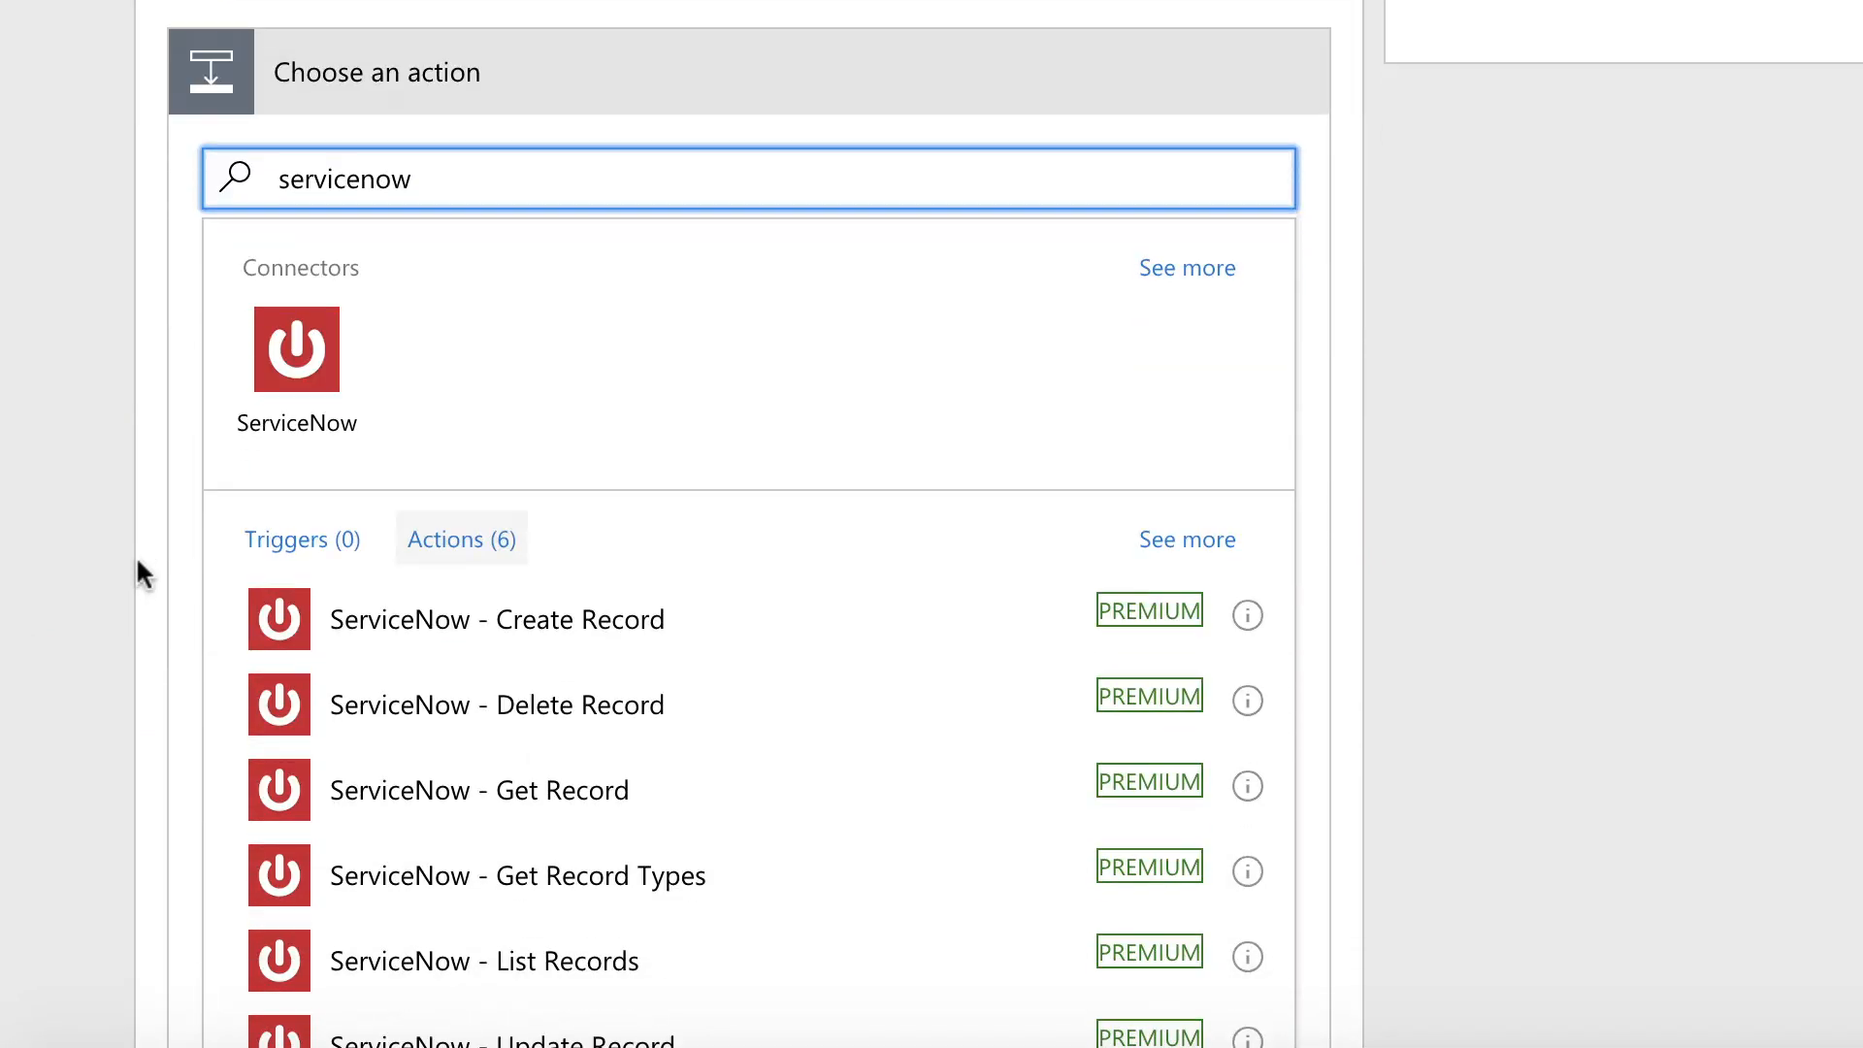
scroll(437, 699, down, 1)
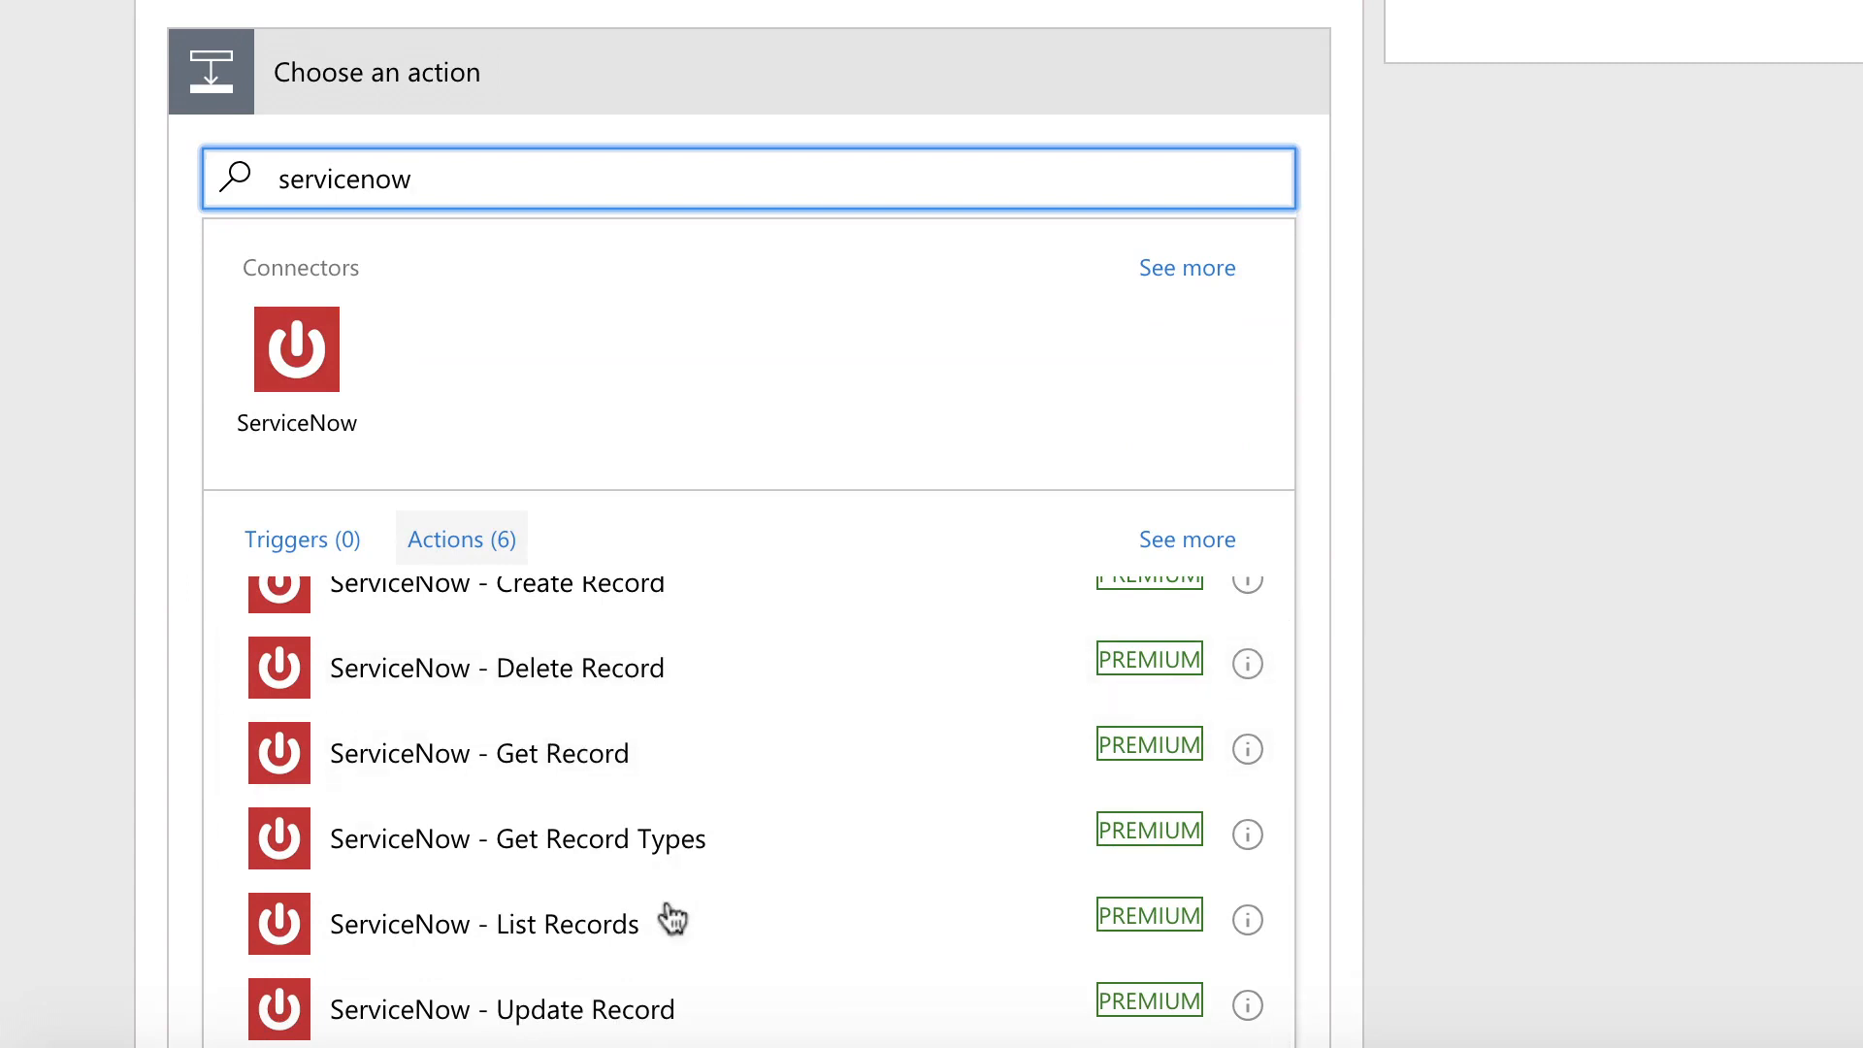
click(715, 994)
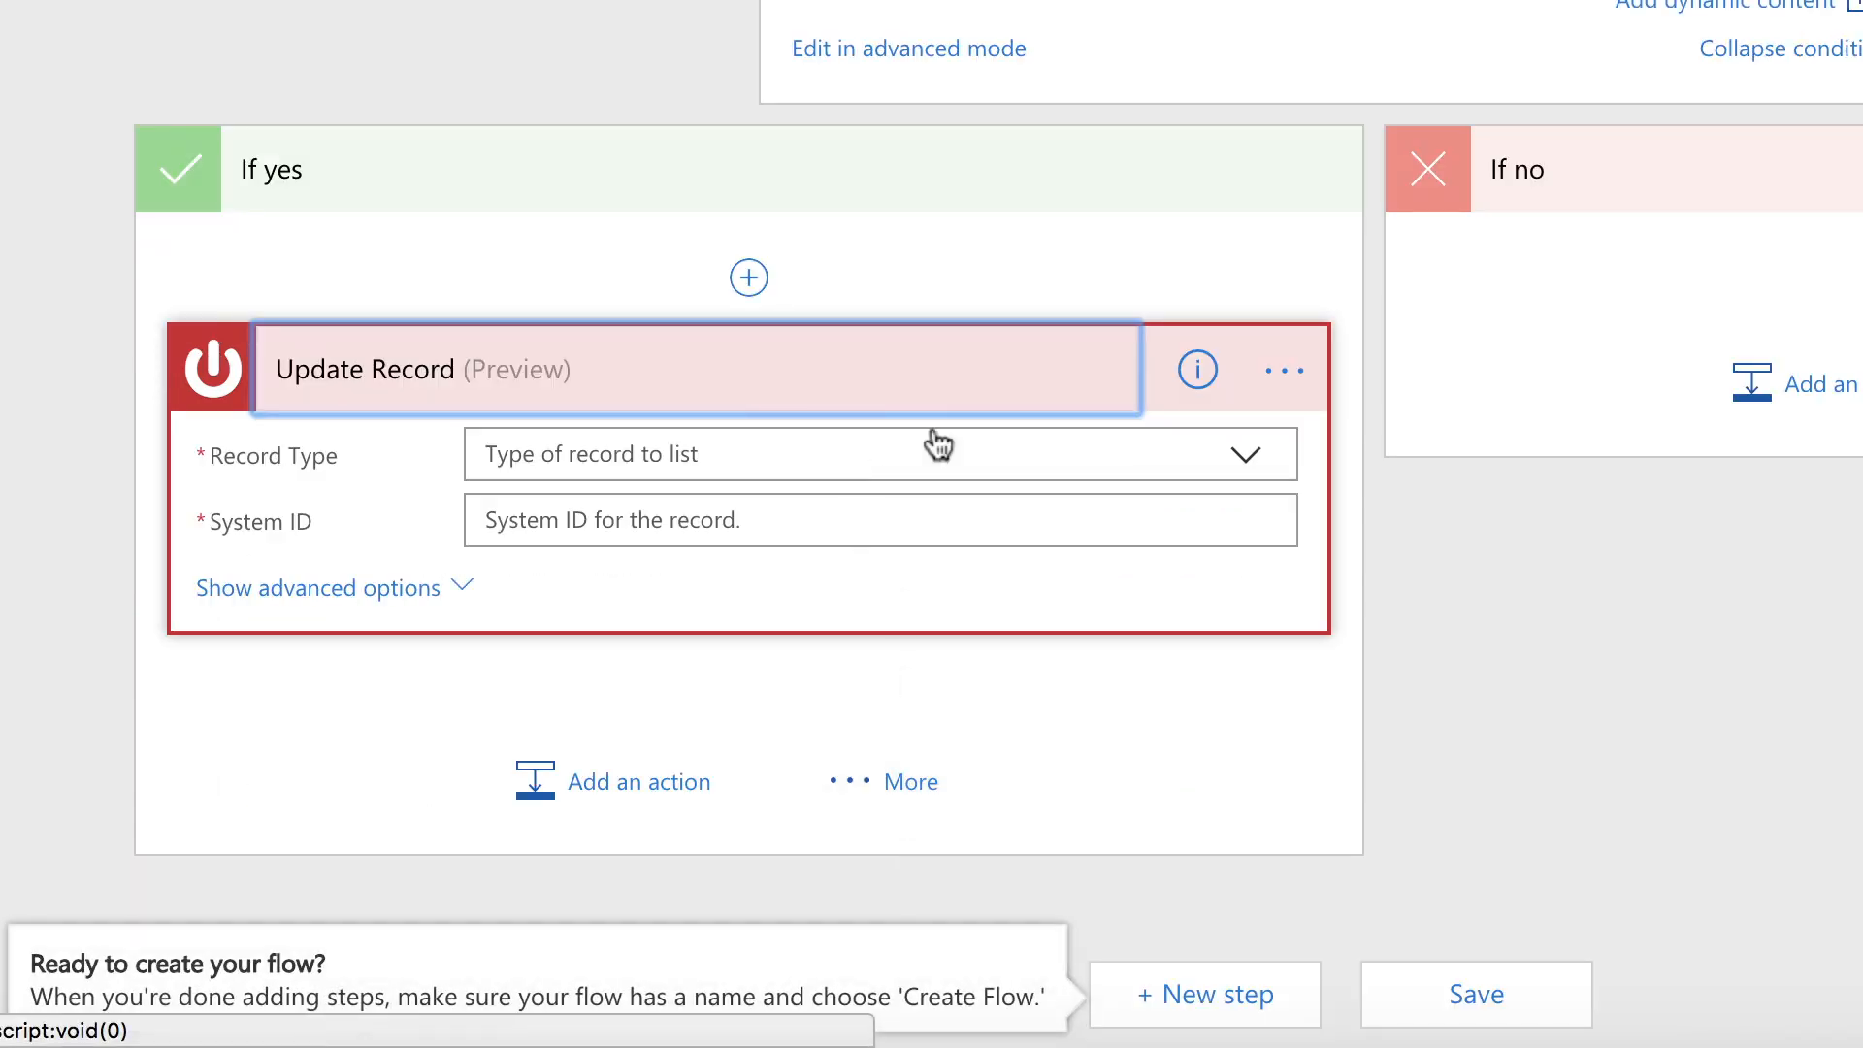
Rename the ServiceNow action as "Update Record: close ticket"
click(1285, 370)
click(1387, 248)
click(820, 378)
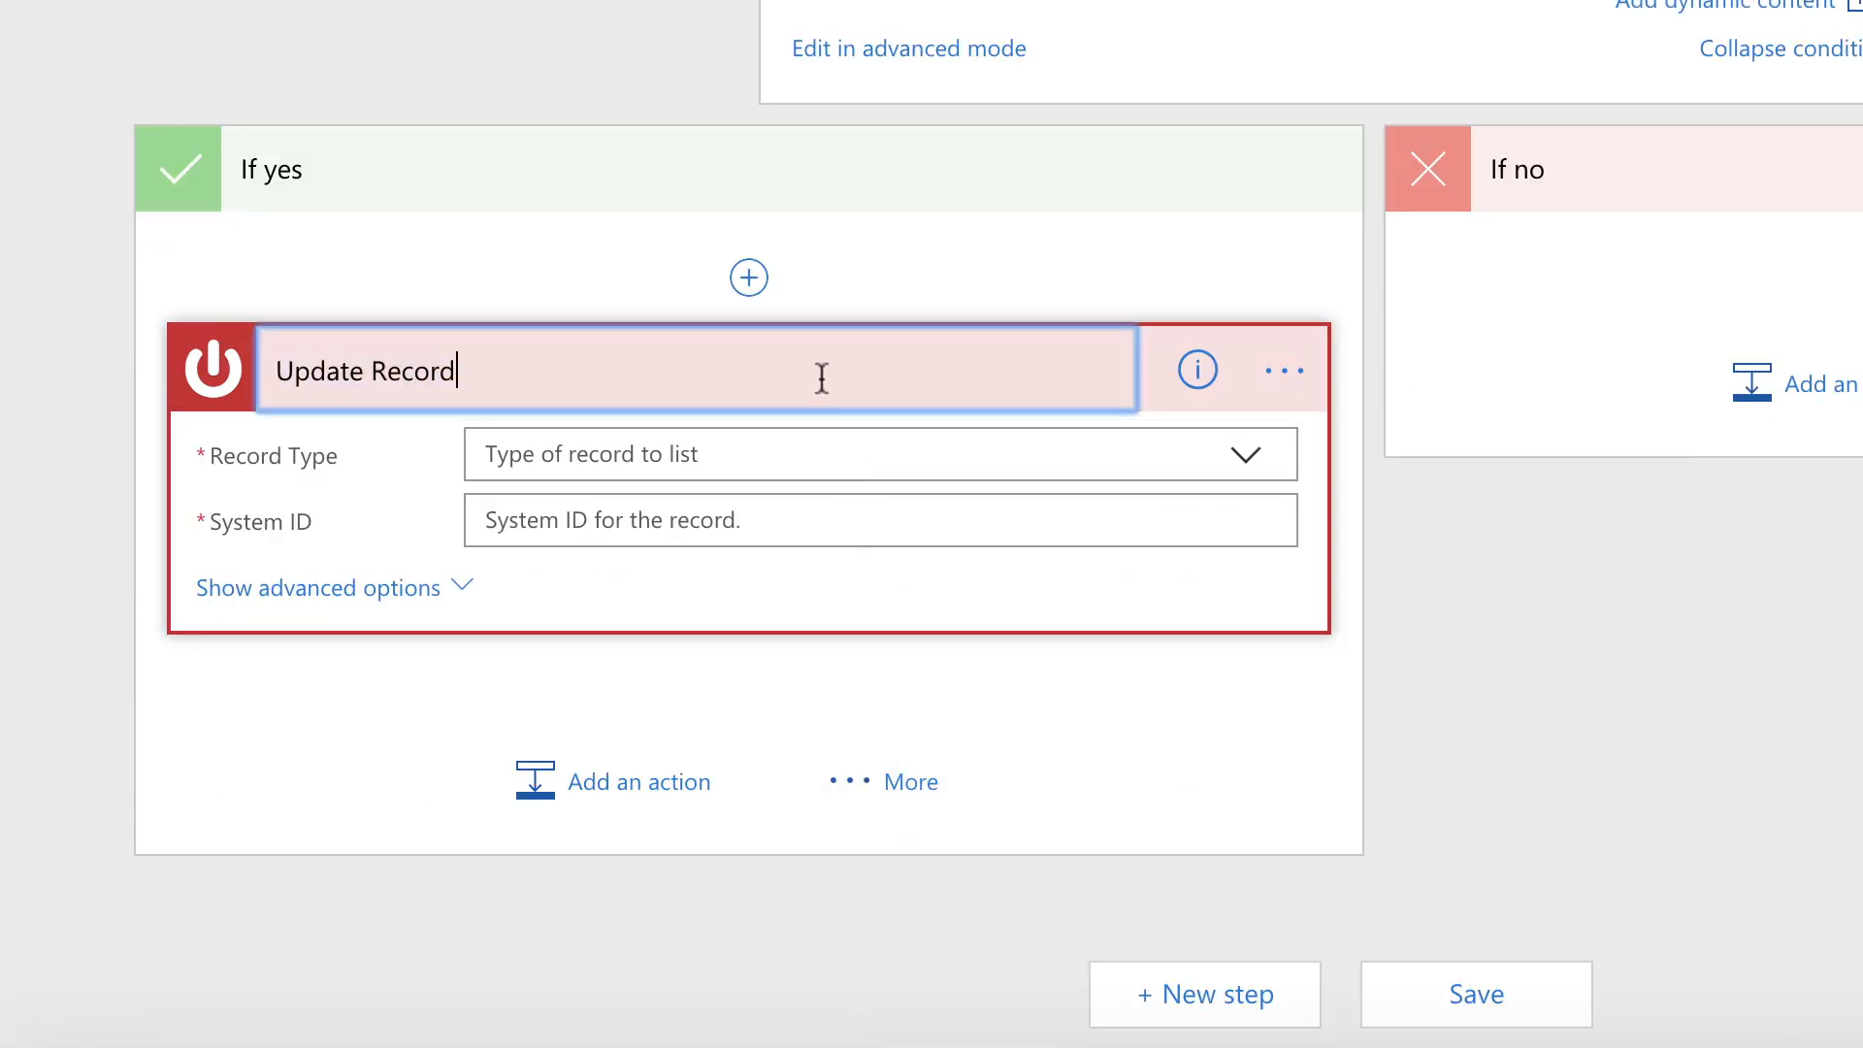
text(: close ticket)
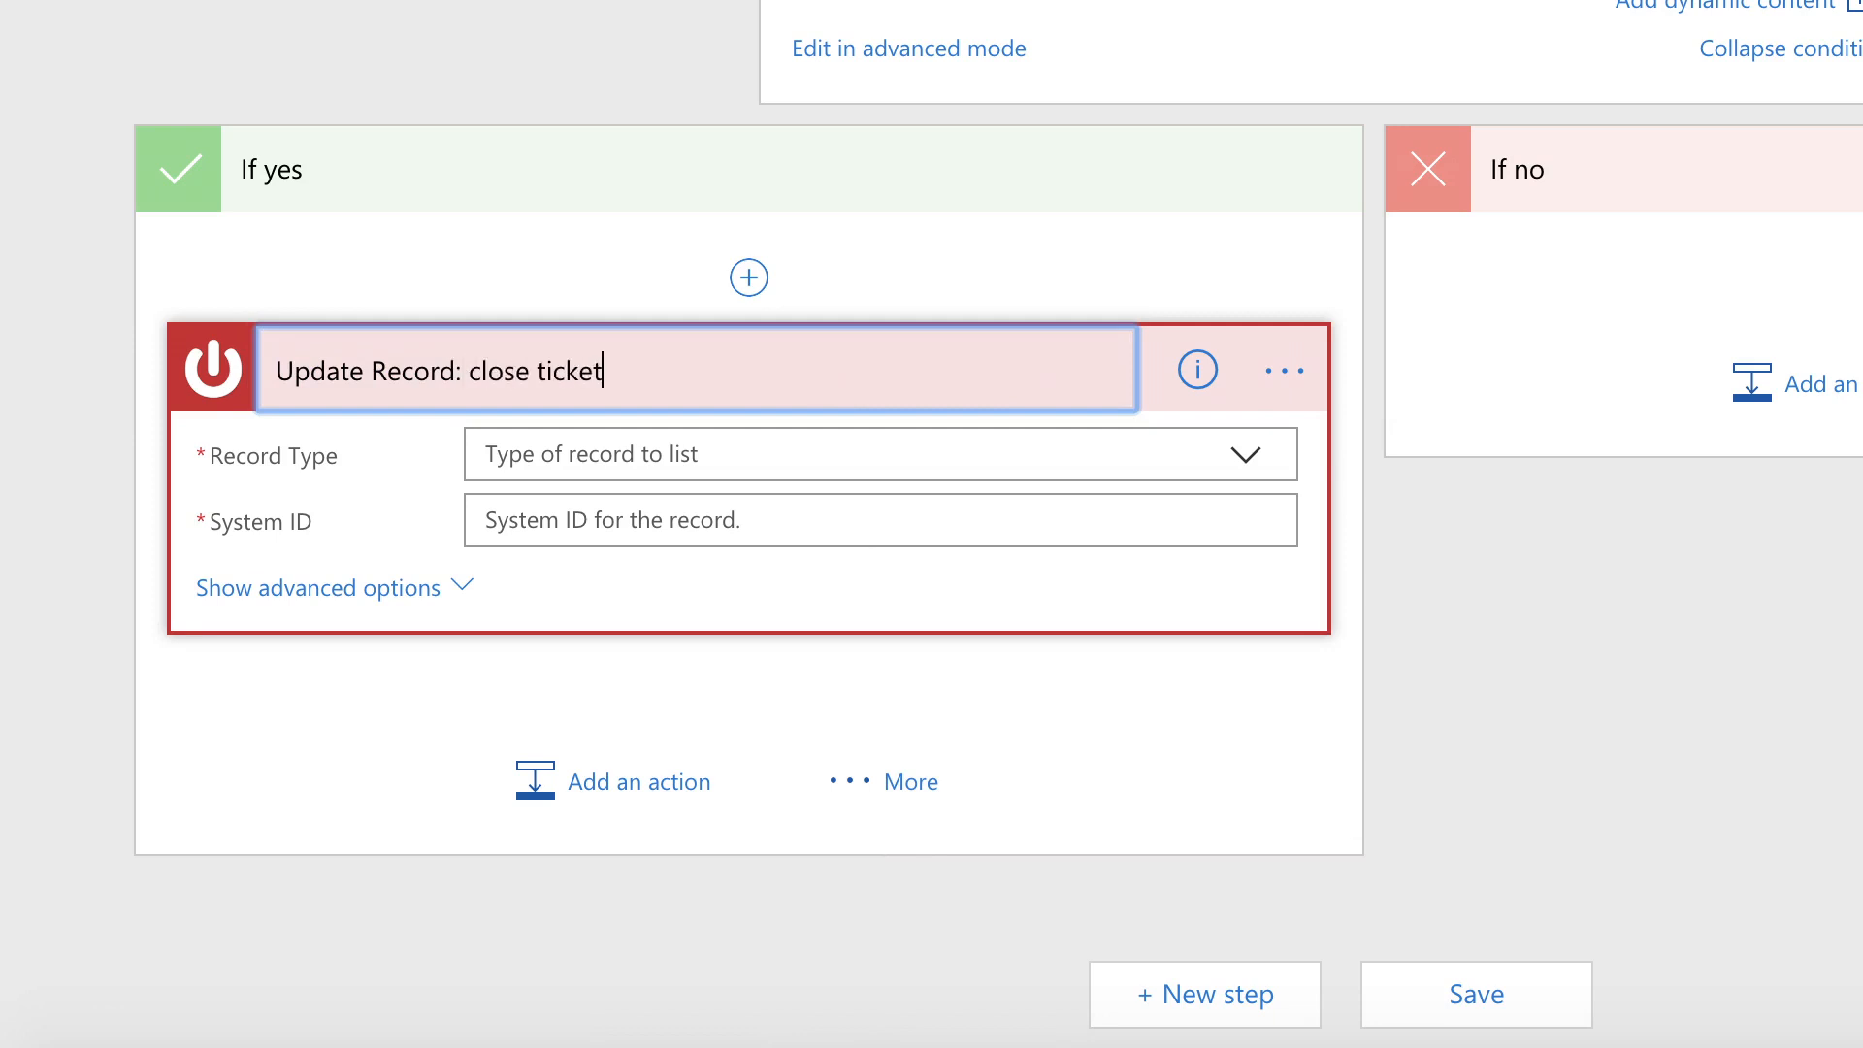
key(Return)
Set the close ticket action's record type to Incident and its System ID to the TicketID variable
click(1246, 456)
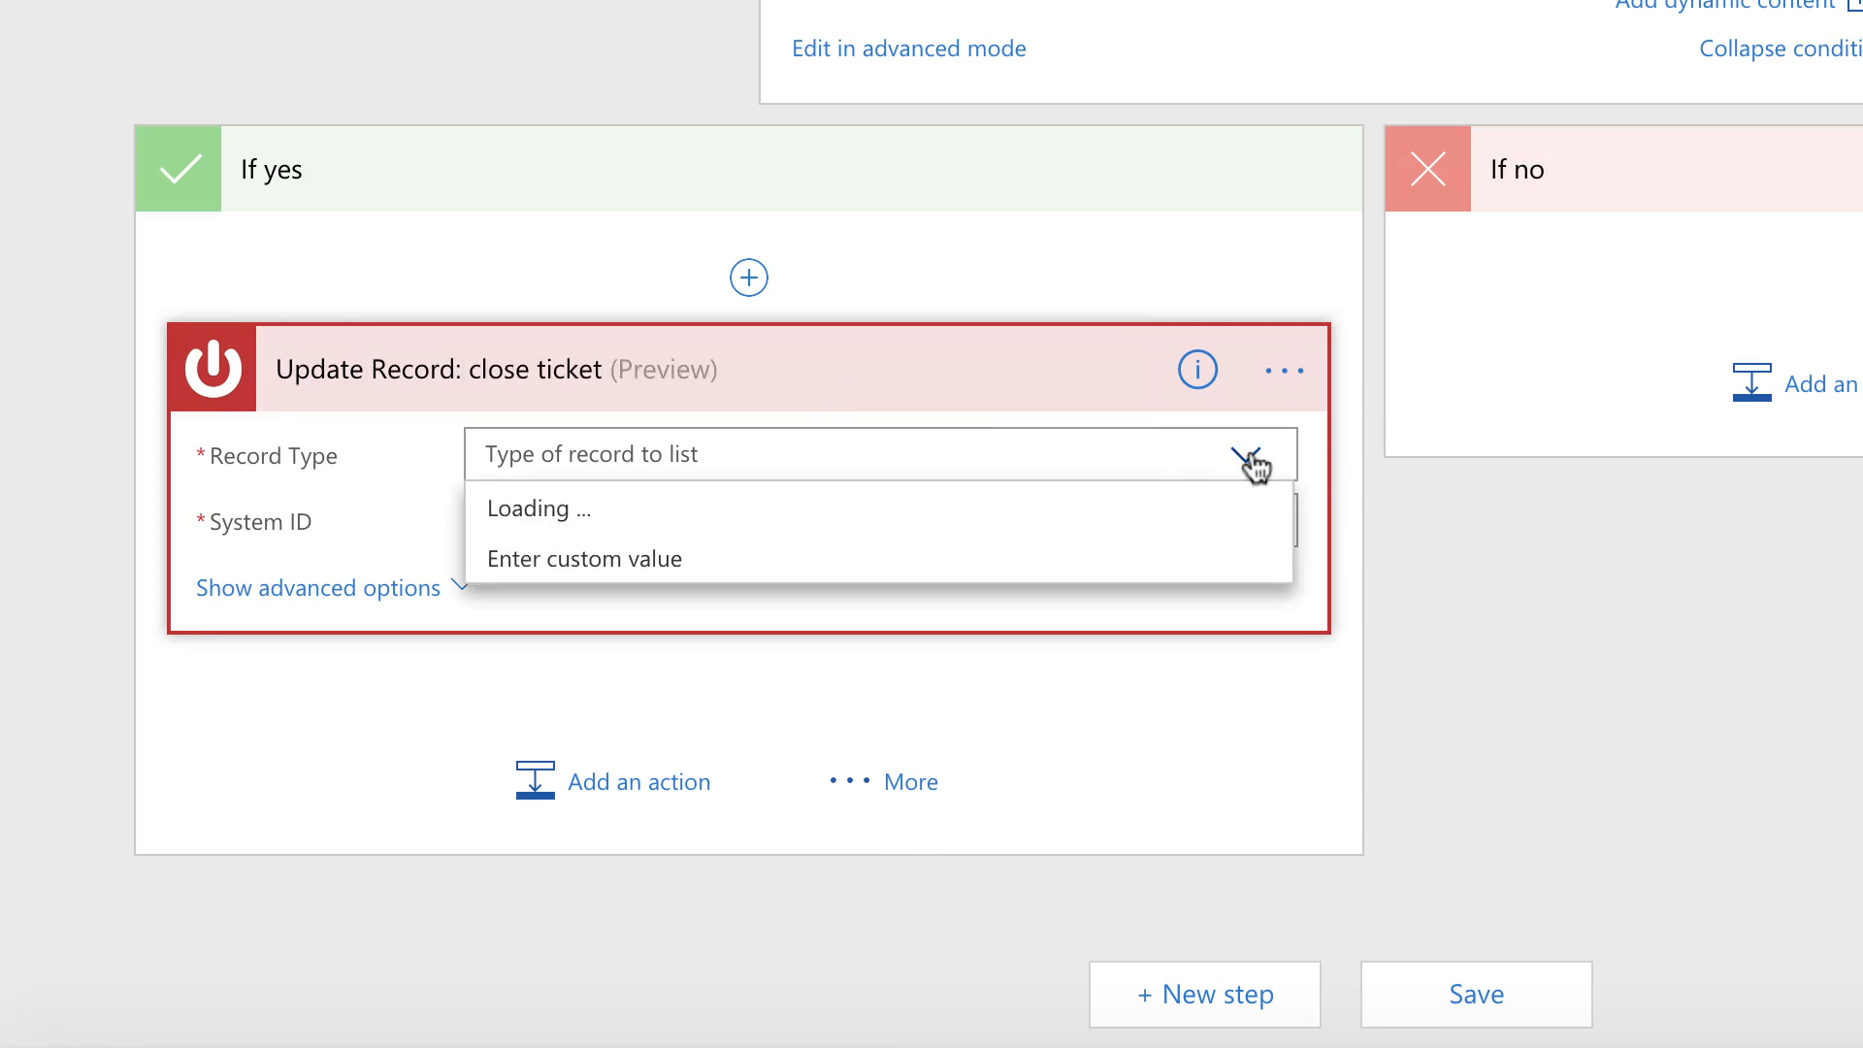
click(931, 465)
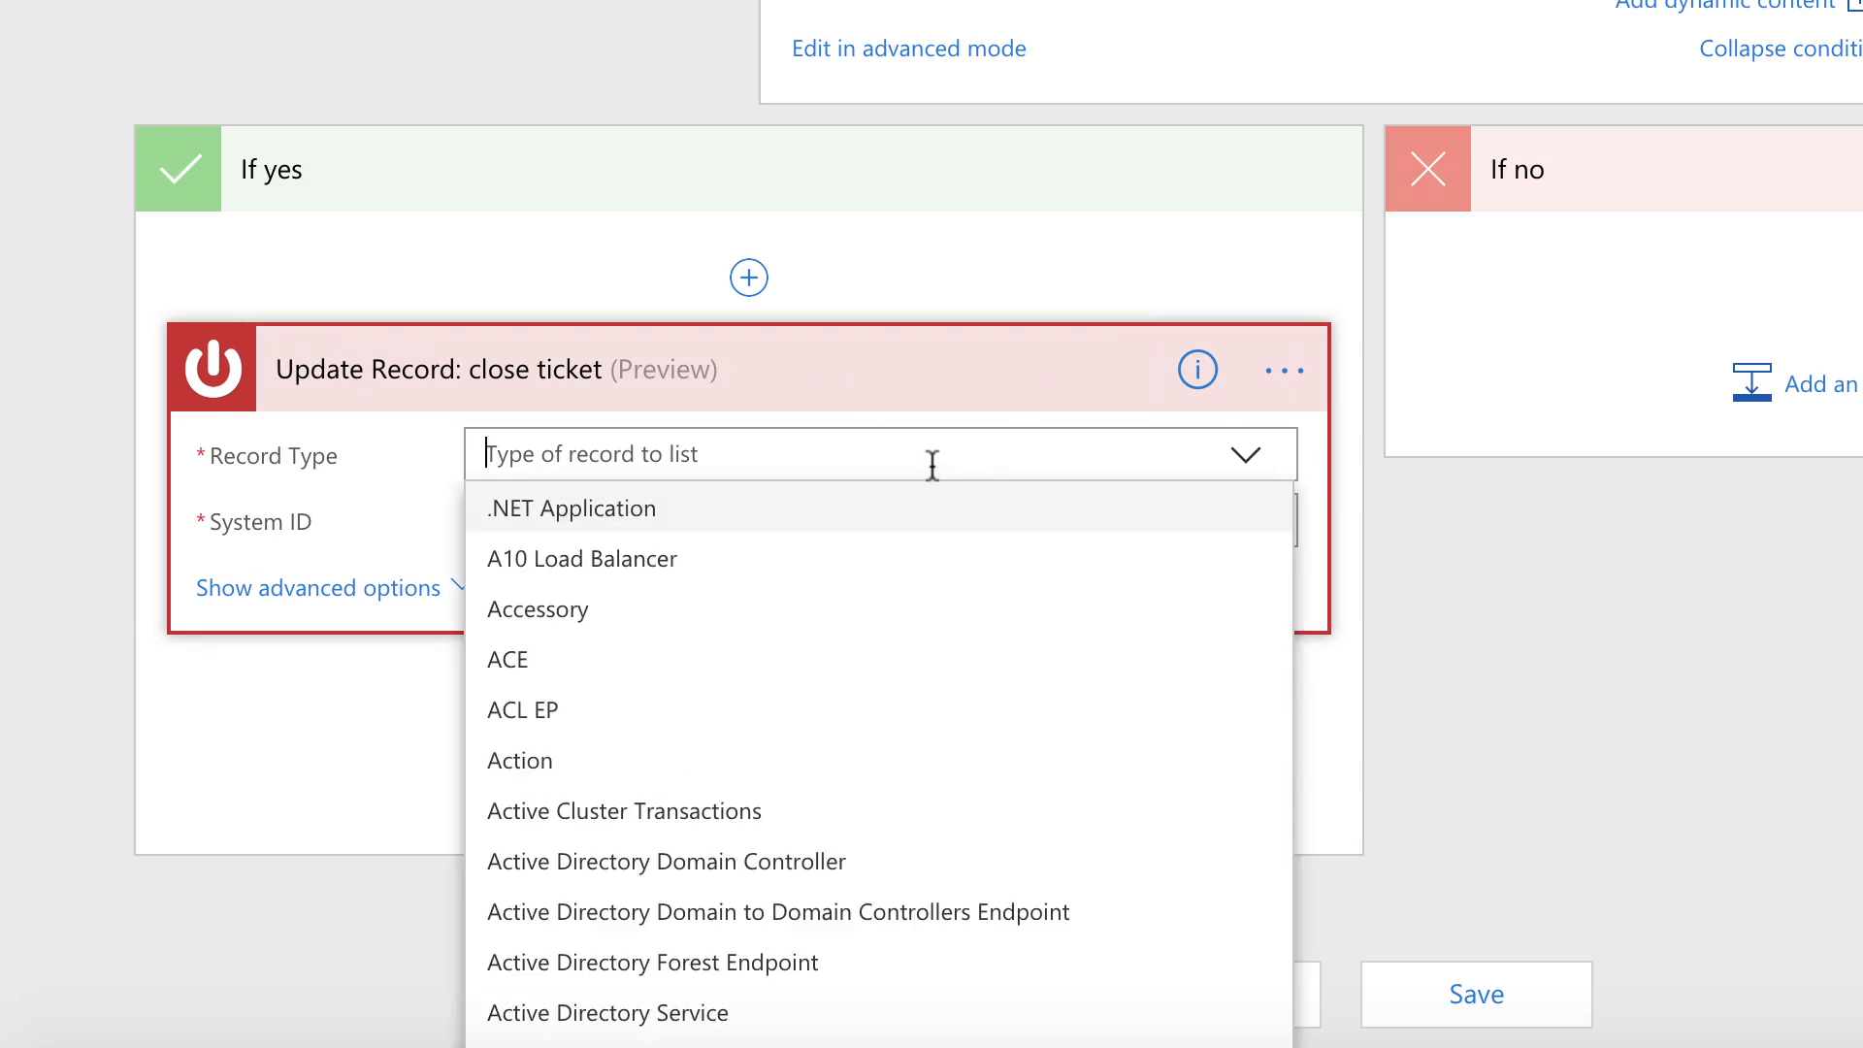
text(incident)
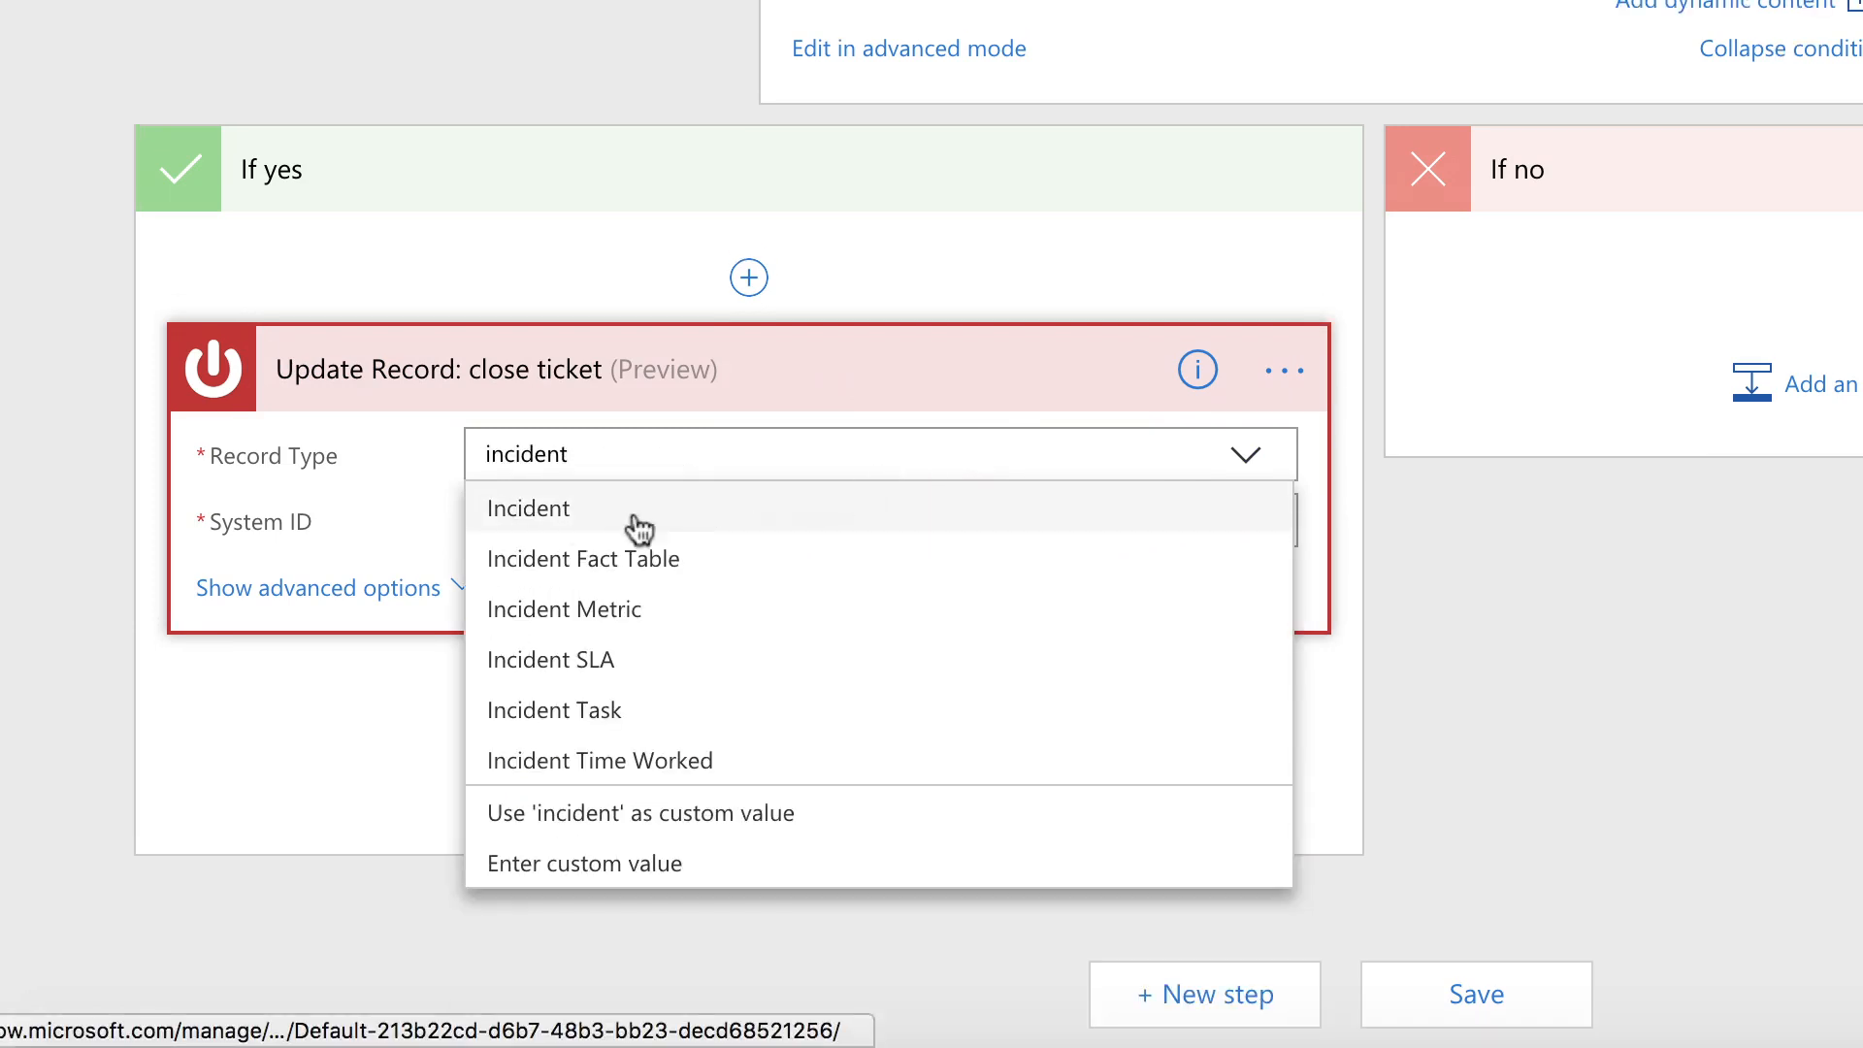
click(542, 506)
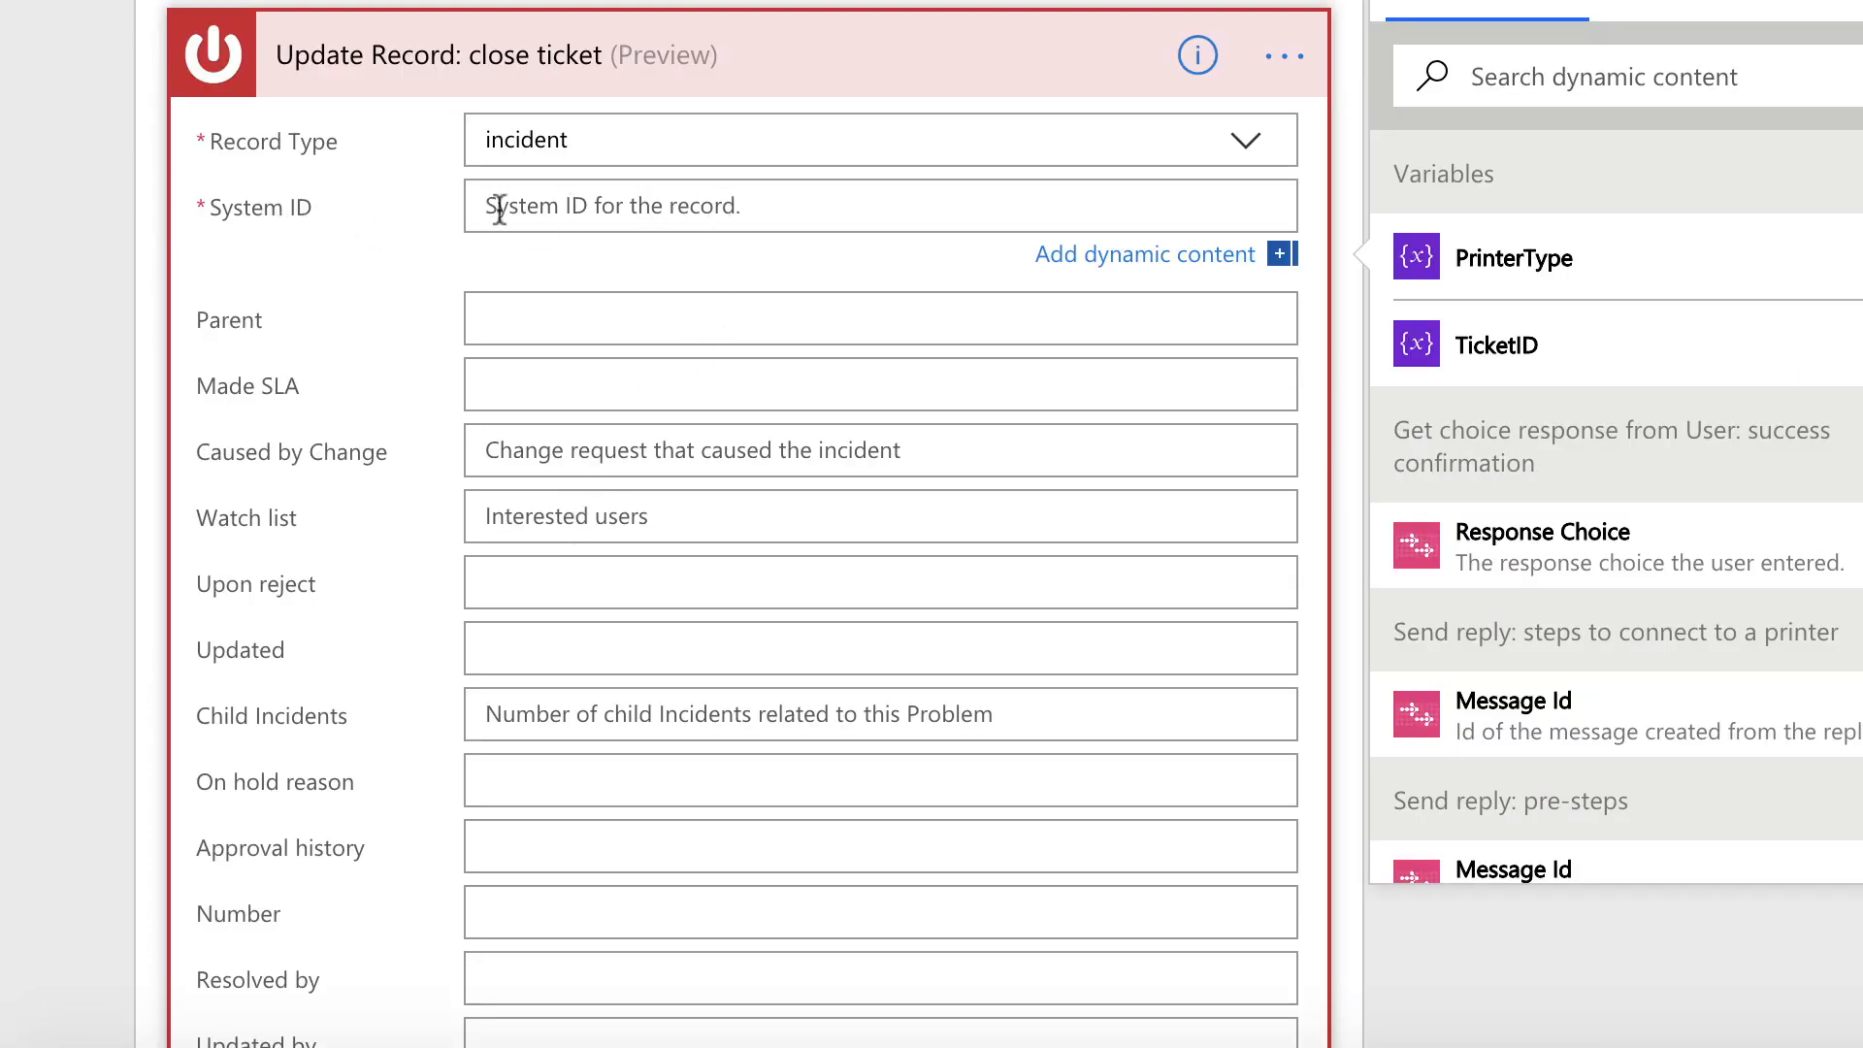
click(1465, 346)
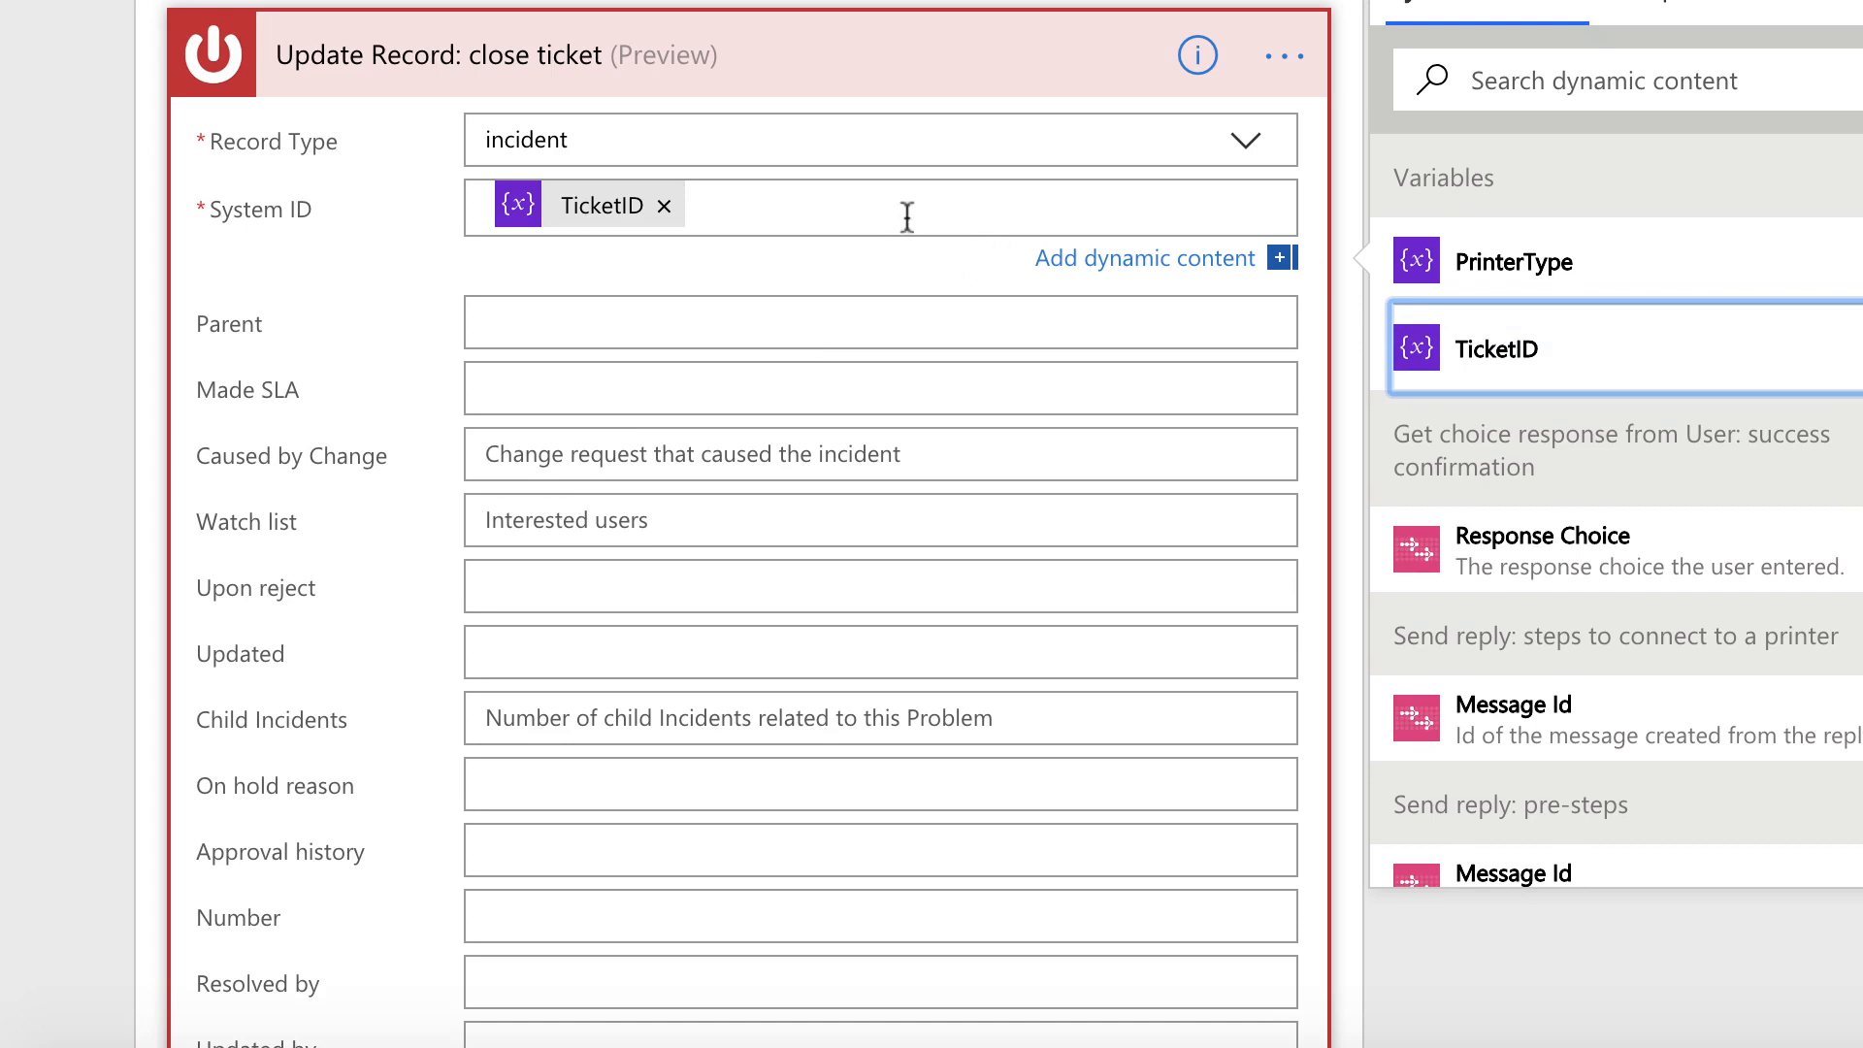
click(386, 341)
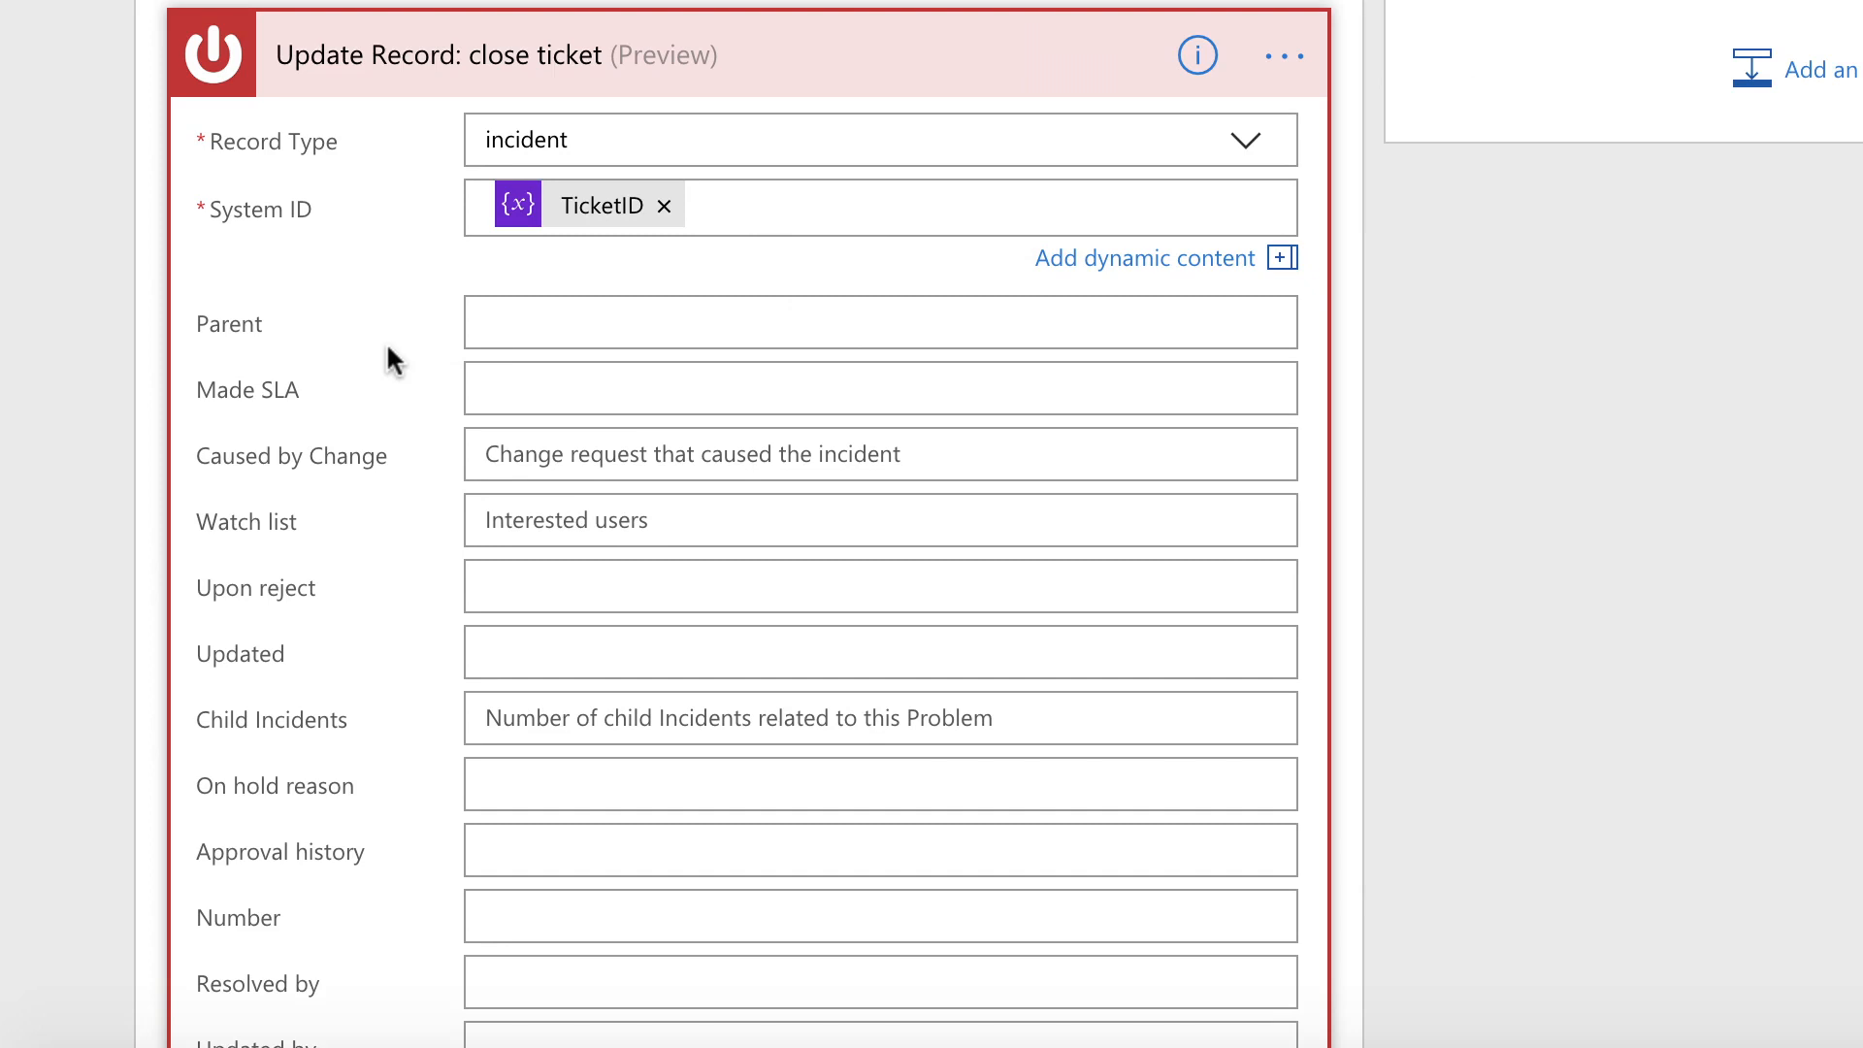
Find the State field of the close ticket action and set it to Closed
text(state)
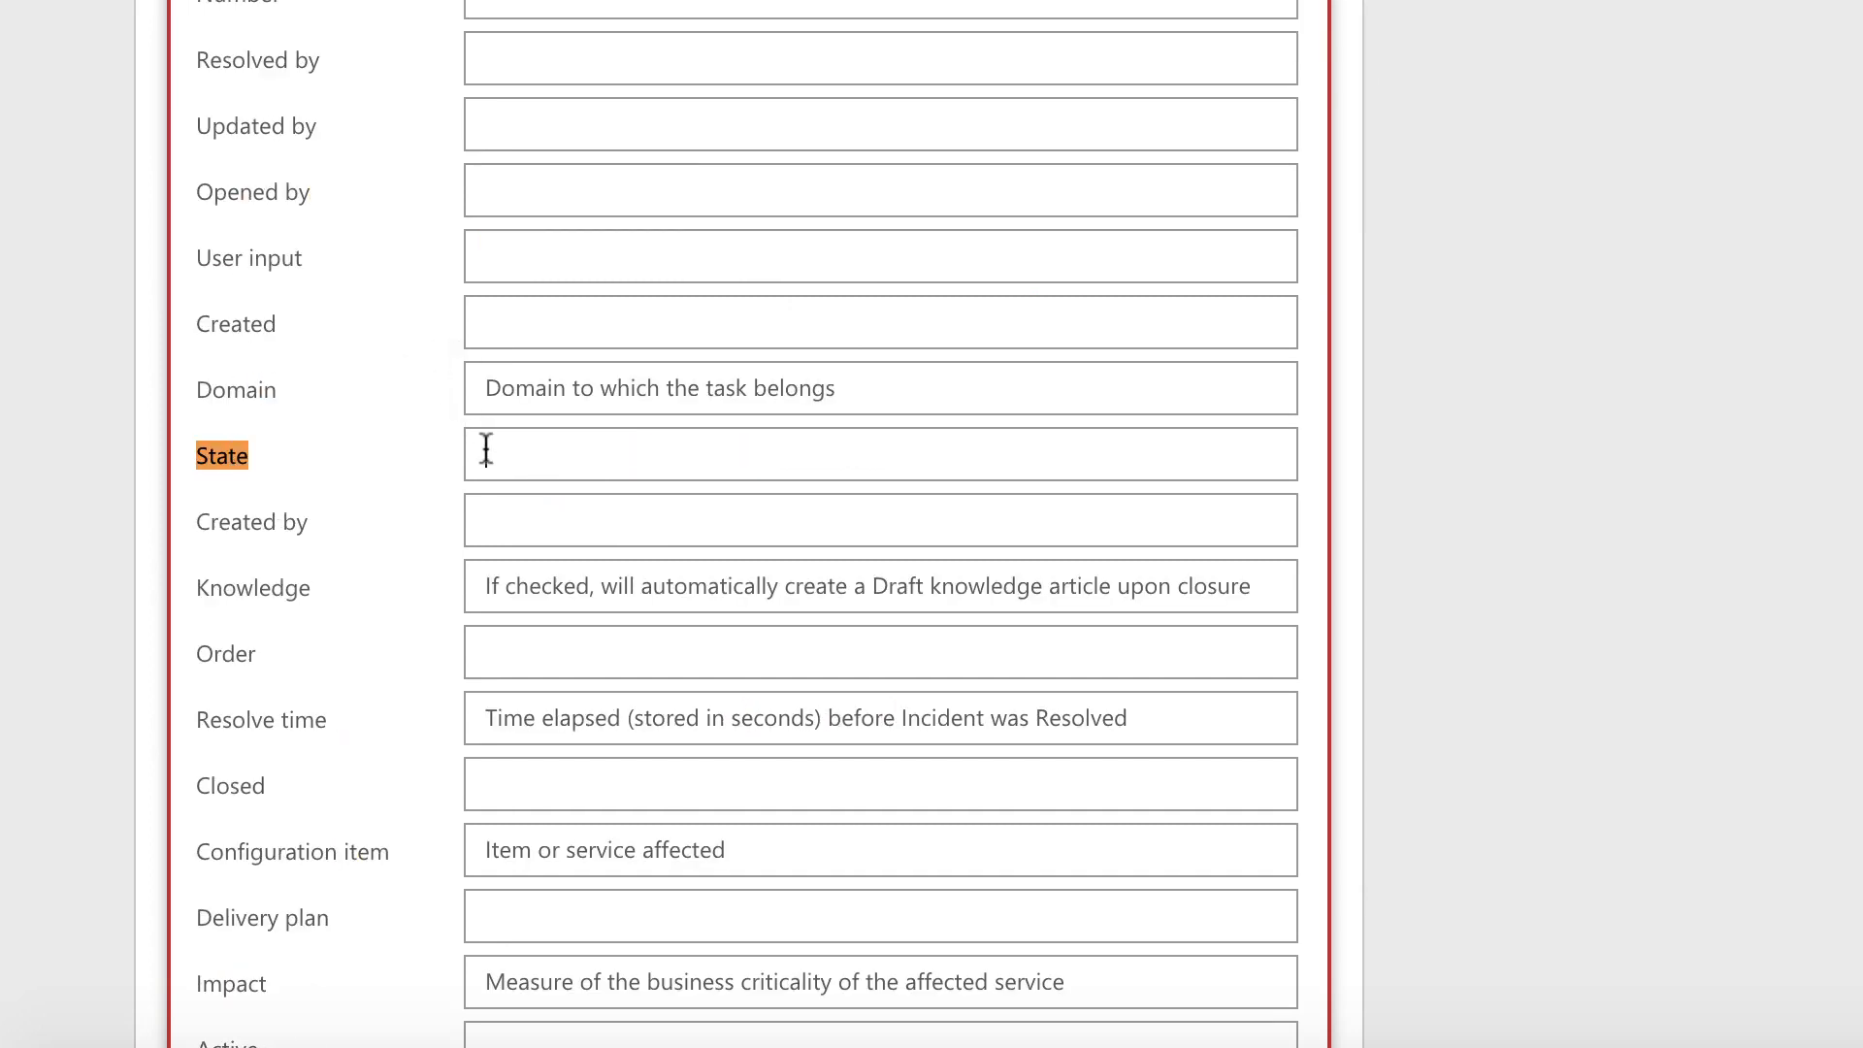
click(486, 448)
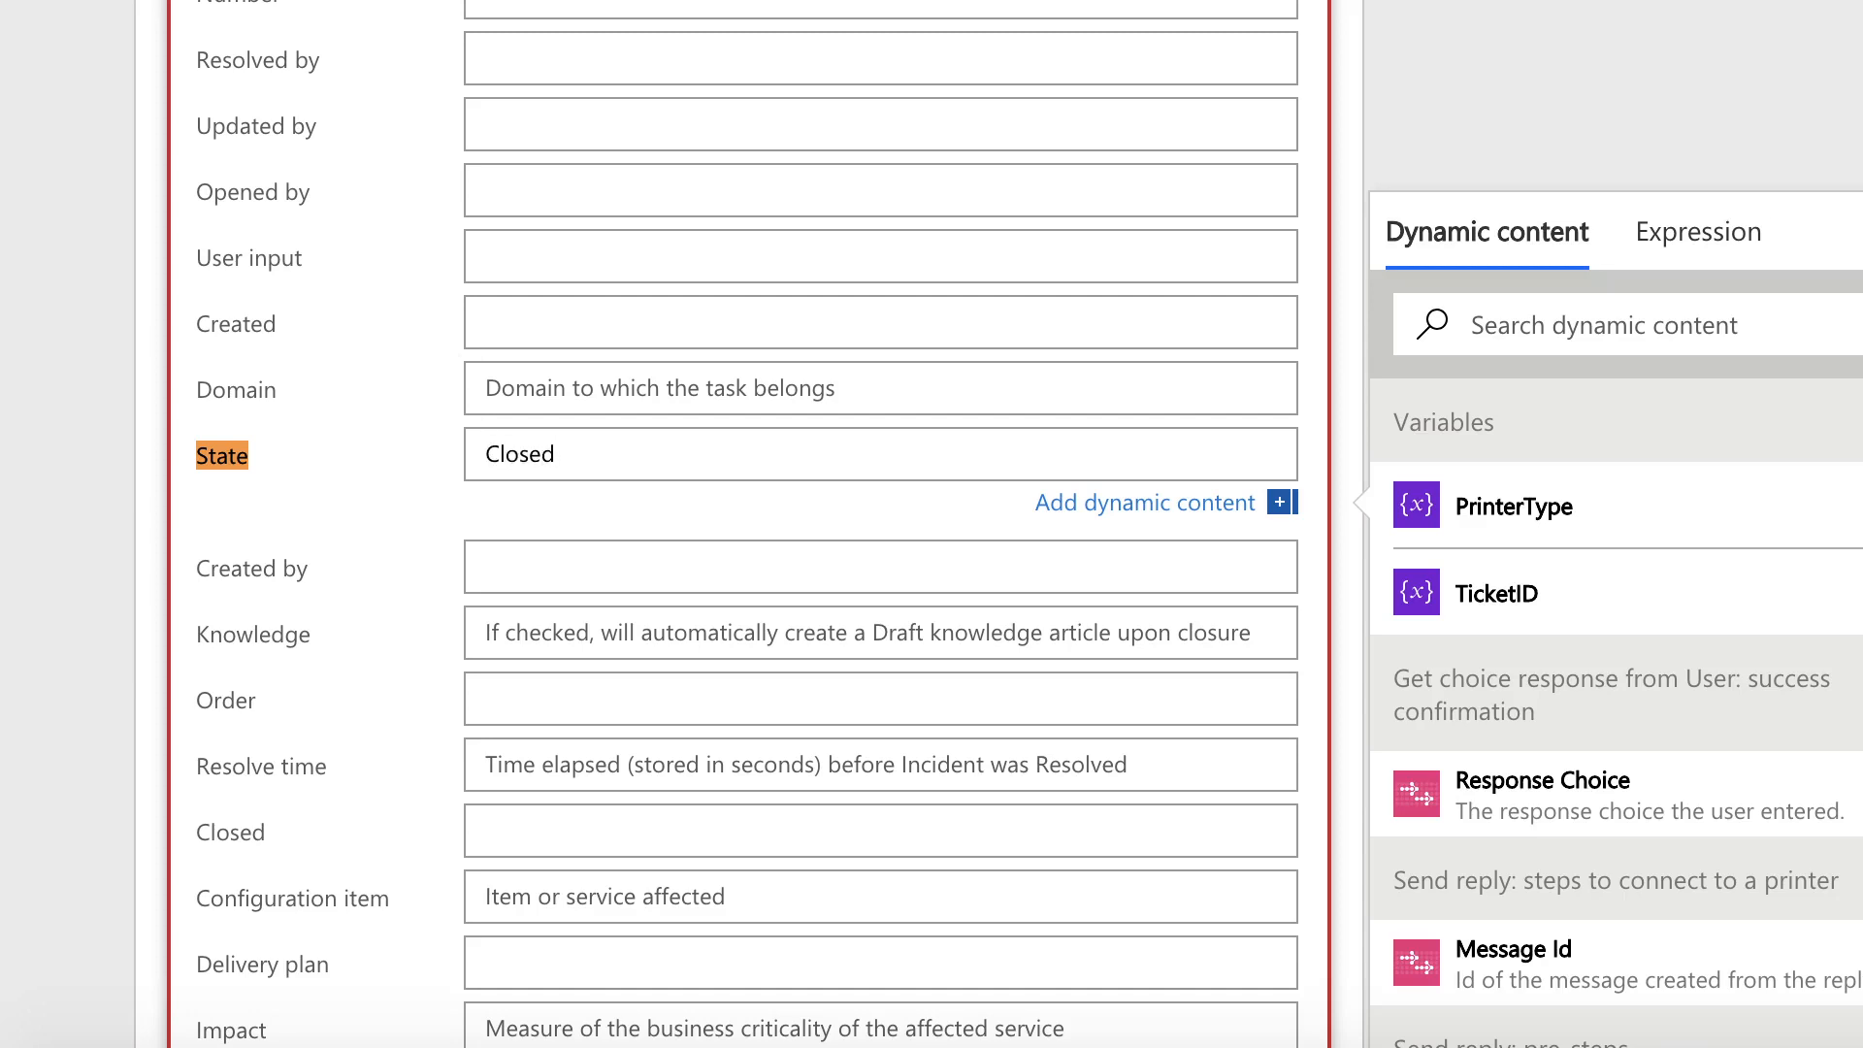
Find the Resolution code field of the close ticket action and set it to "Solved (Permanently)"
text(resolution)
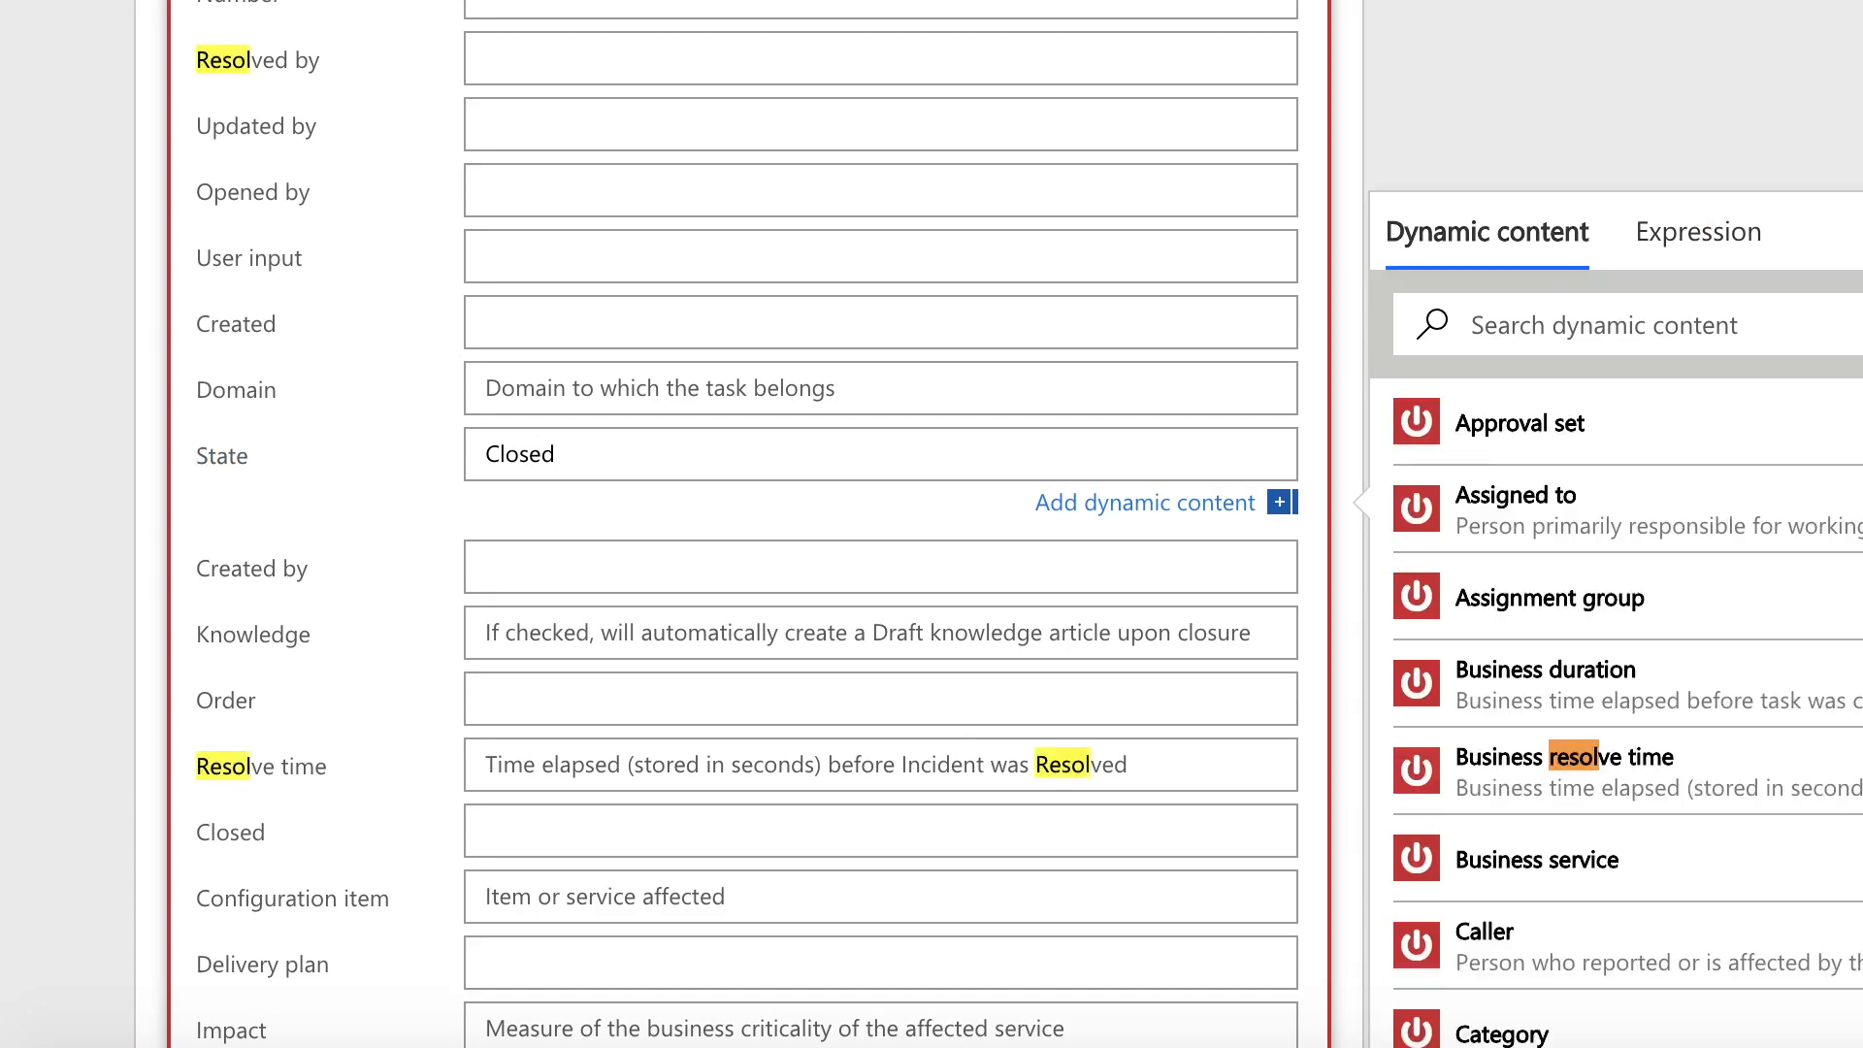
key(Return)
key(Return)
key(Return)
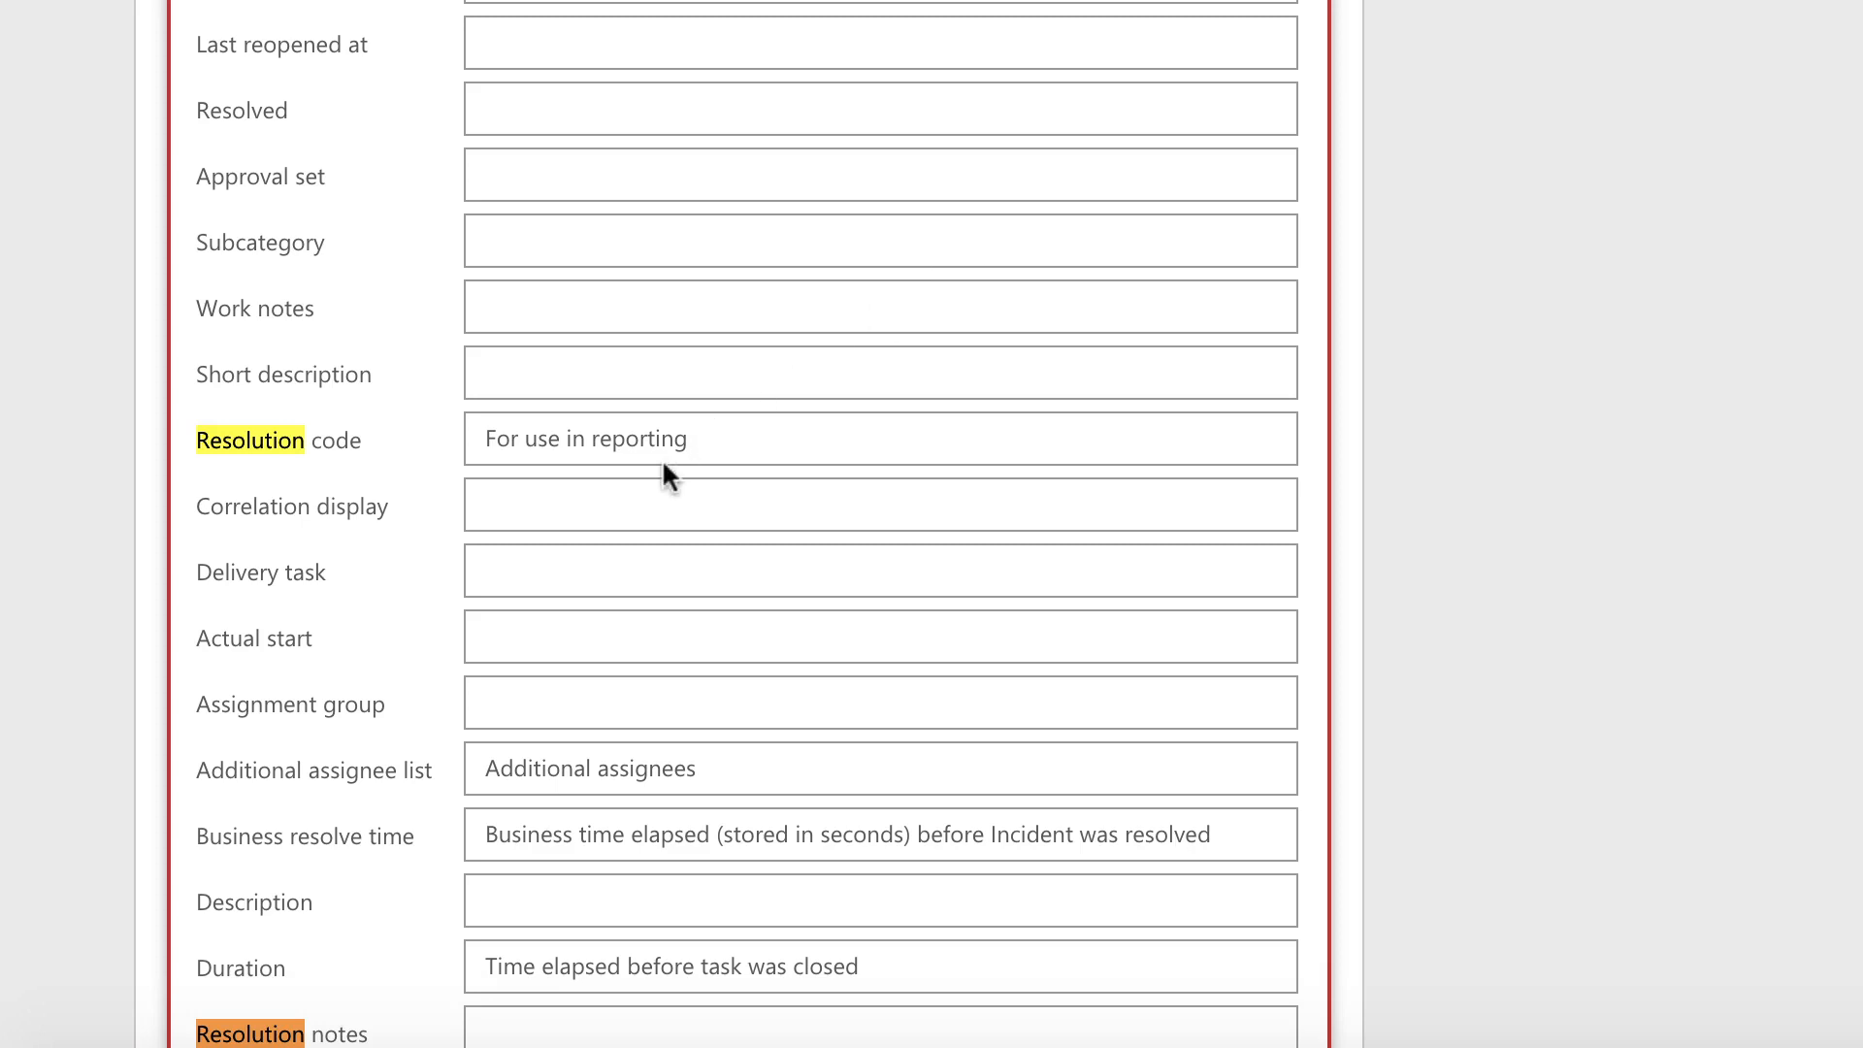
click(683, 443)
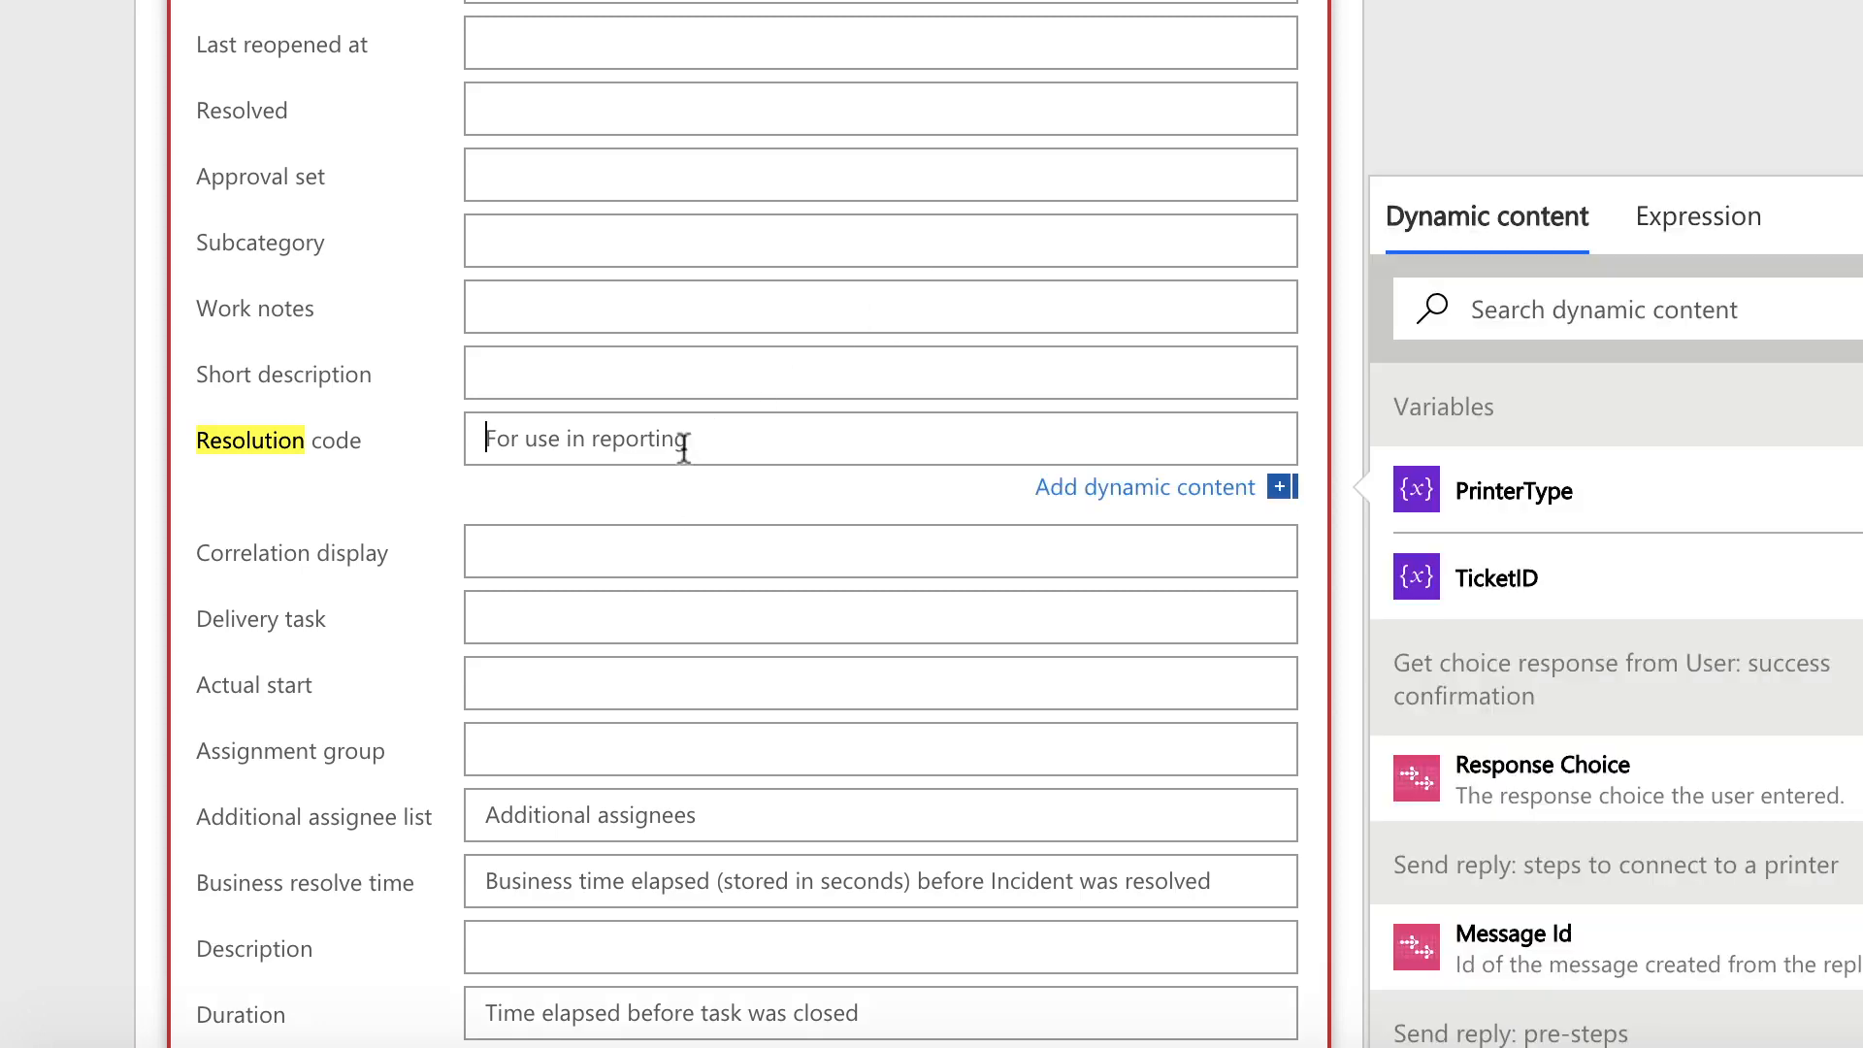
text(Solved )
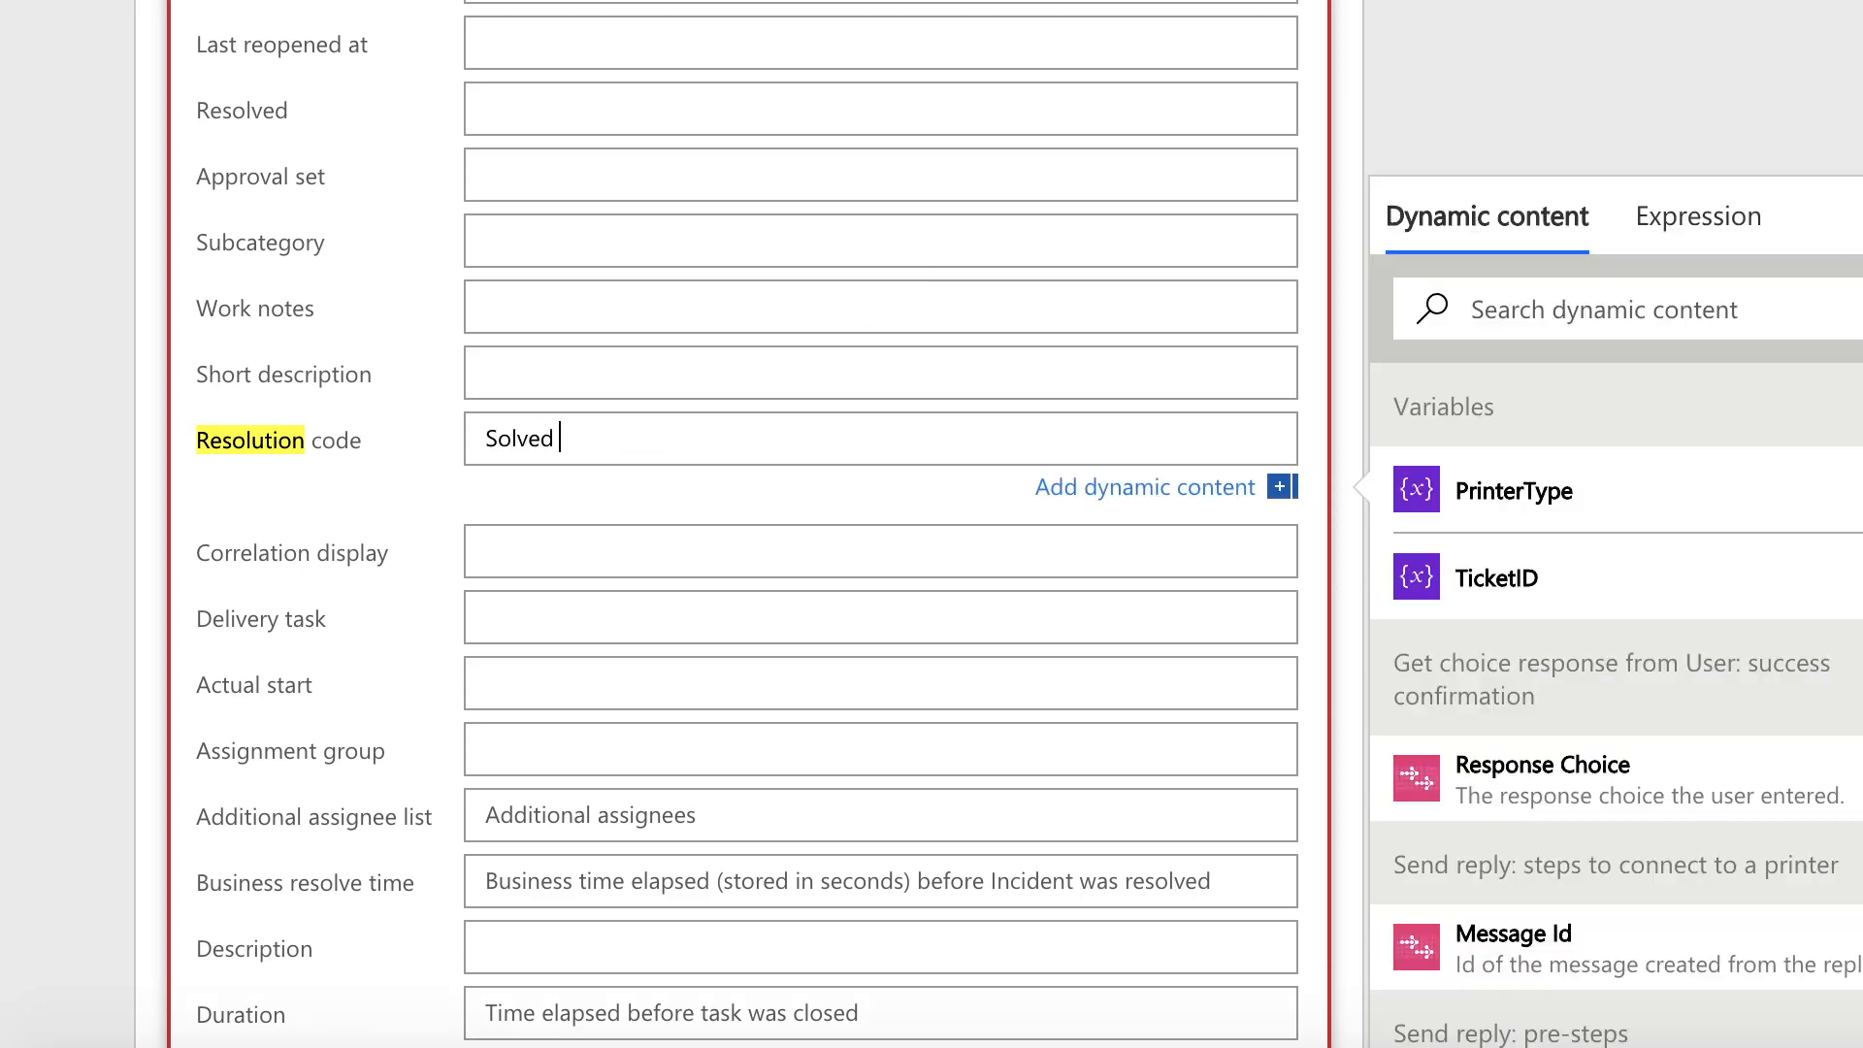
text((Permantently)
click(415, 444)
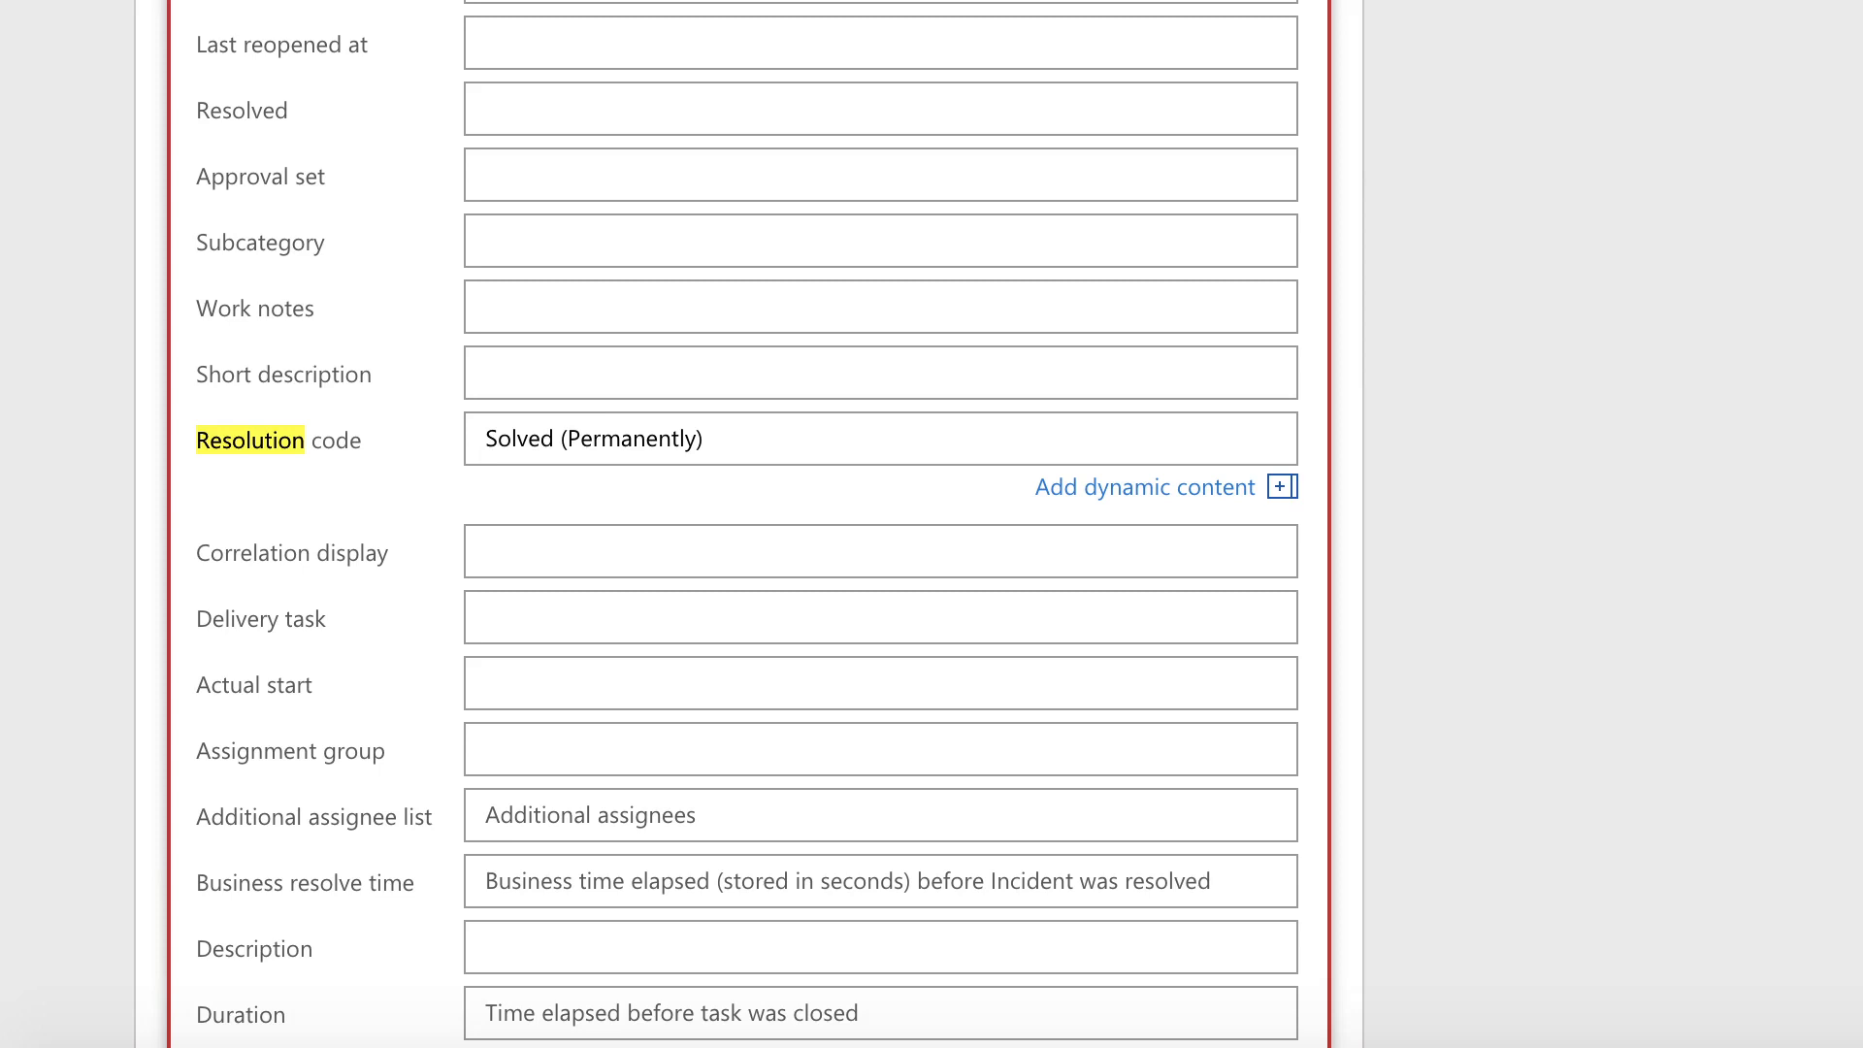
Set the close ticket action's Resolution notes to "User was able to connect to the printer using the guidance from AtBot." and collapse the action
scroll(680, 485, down, 6)
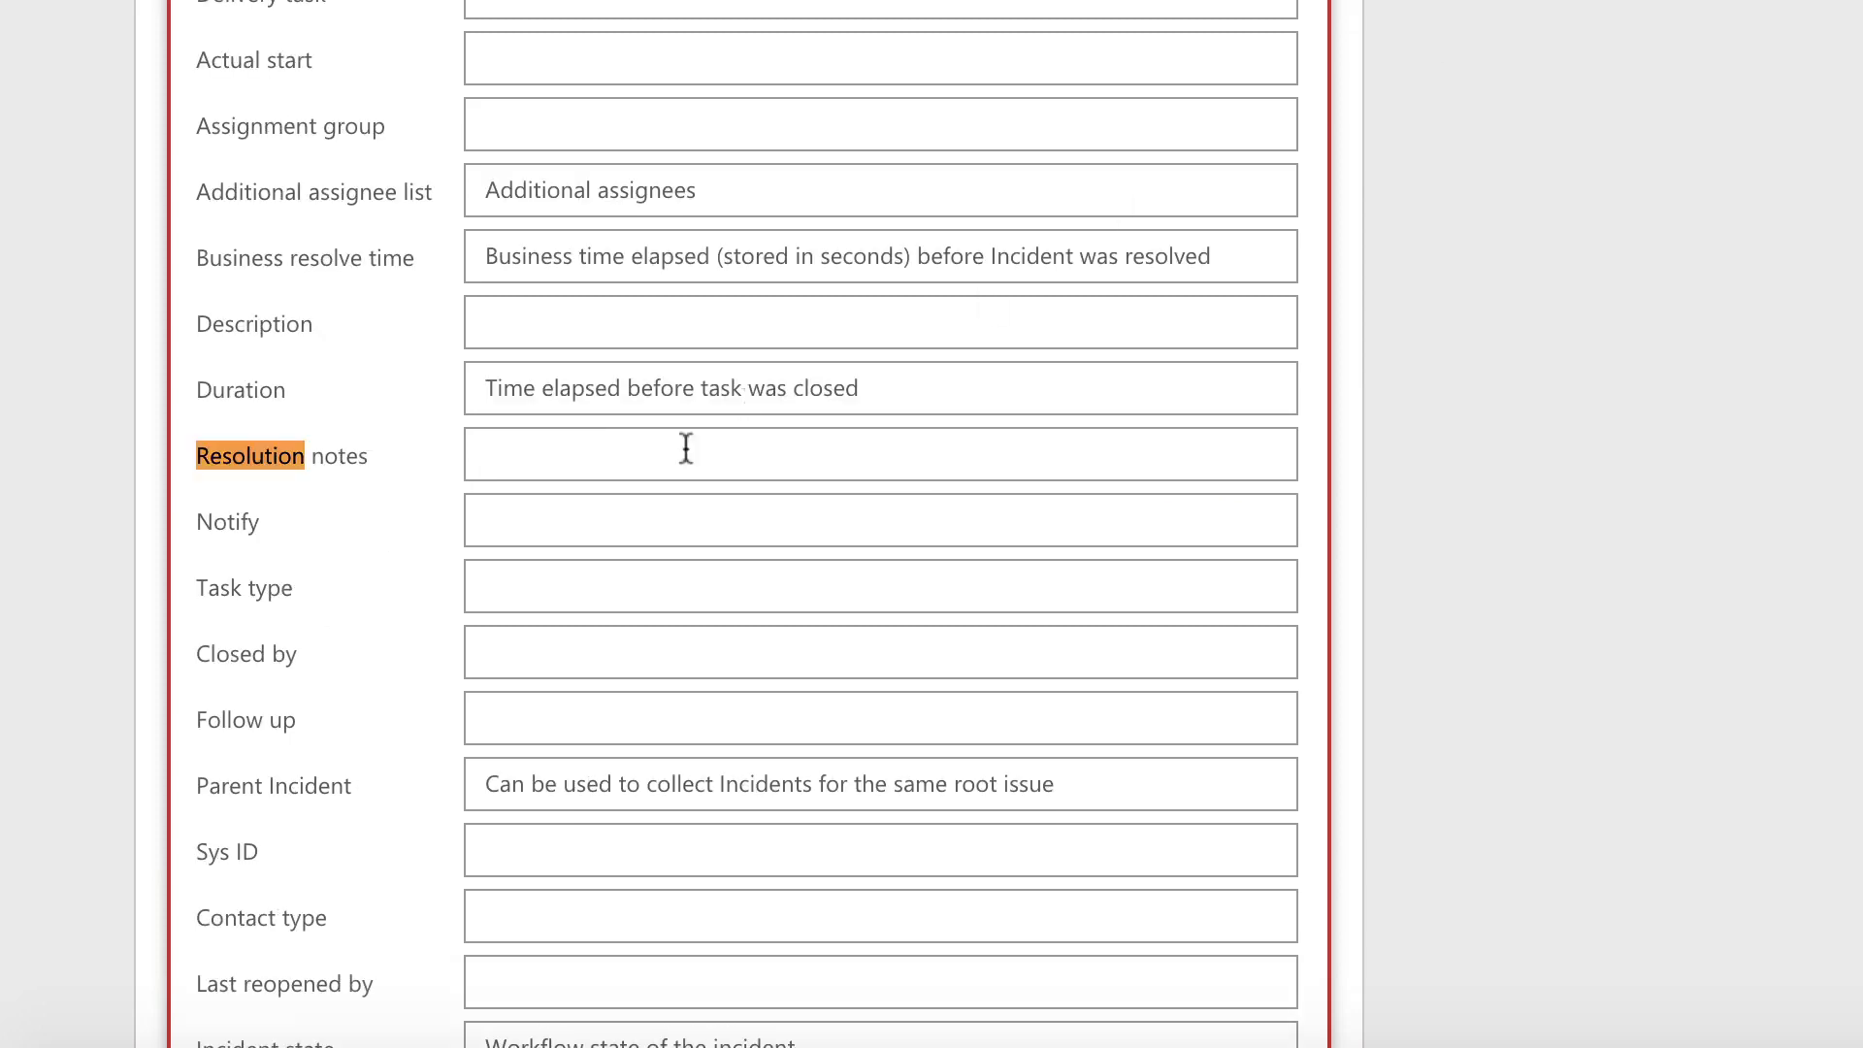
click(635, 470)
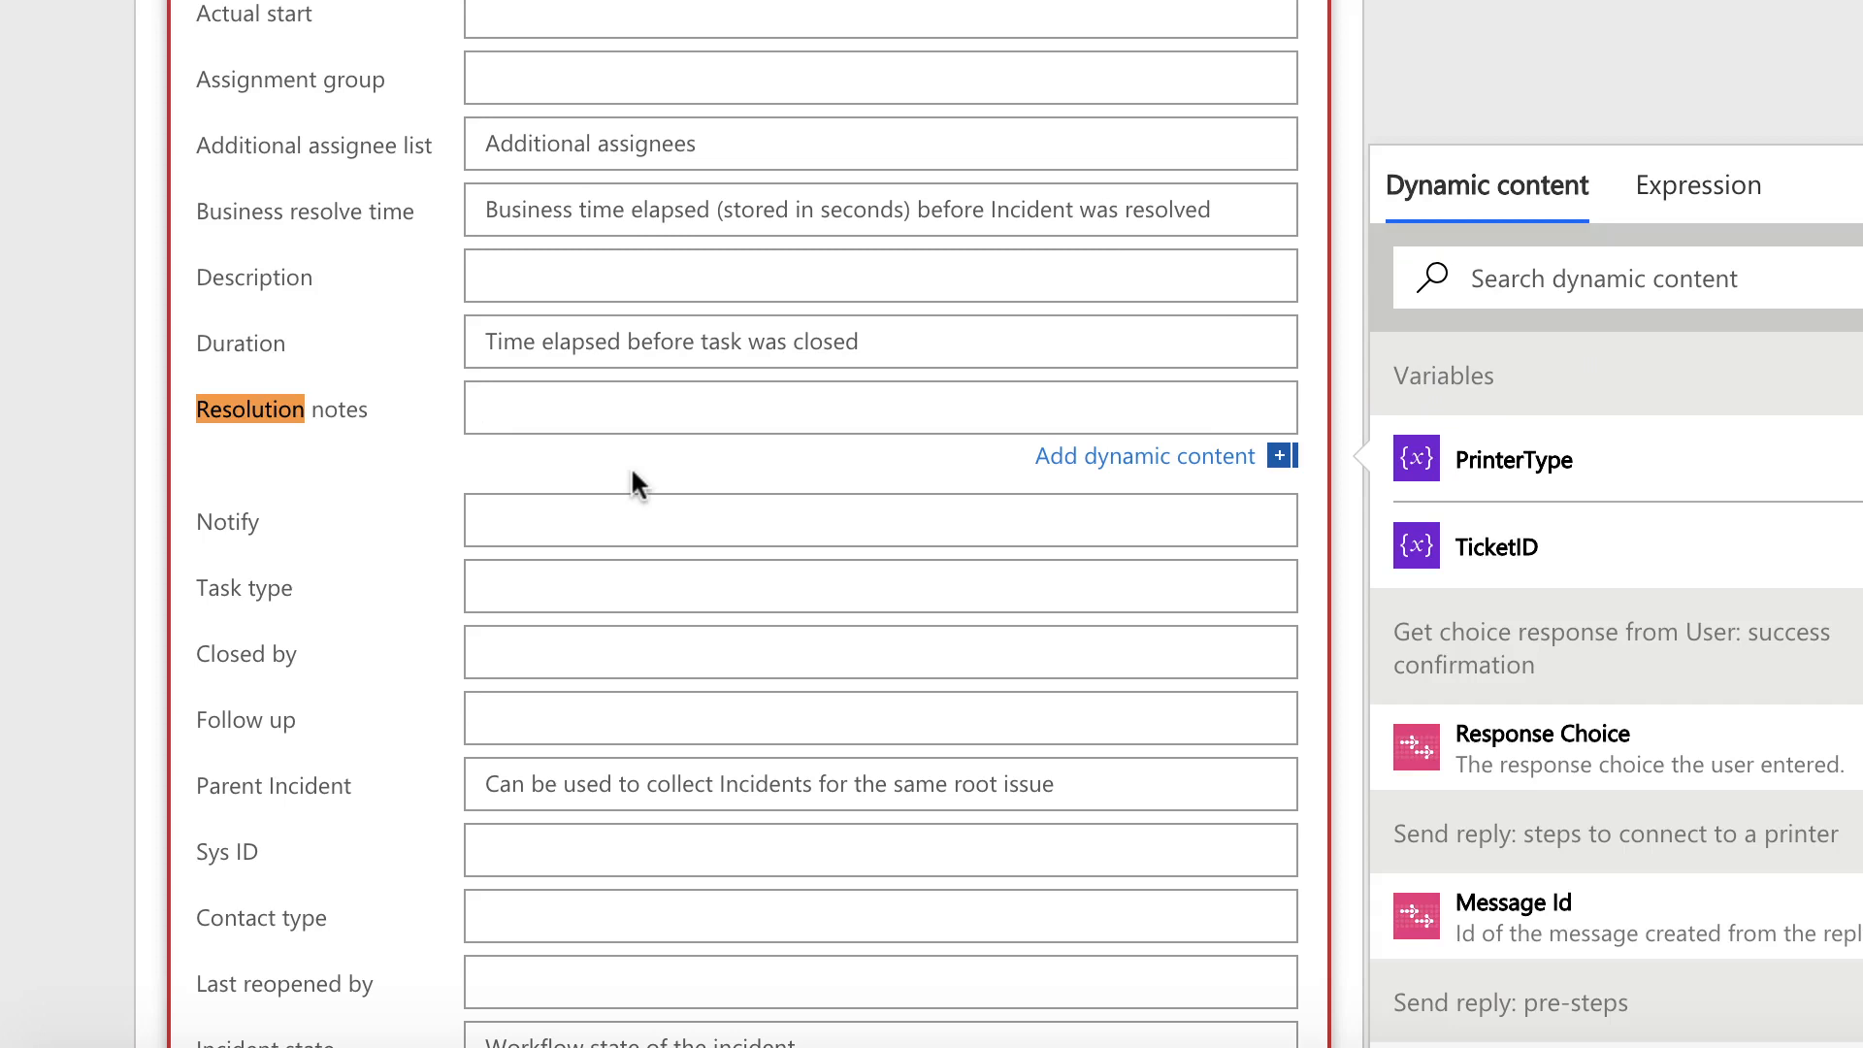
text(User was able to)
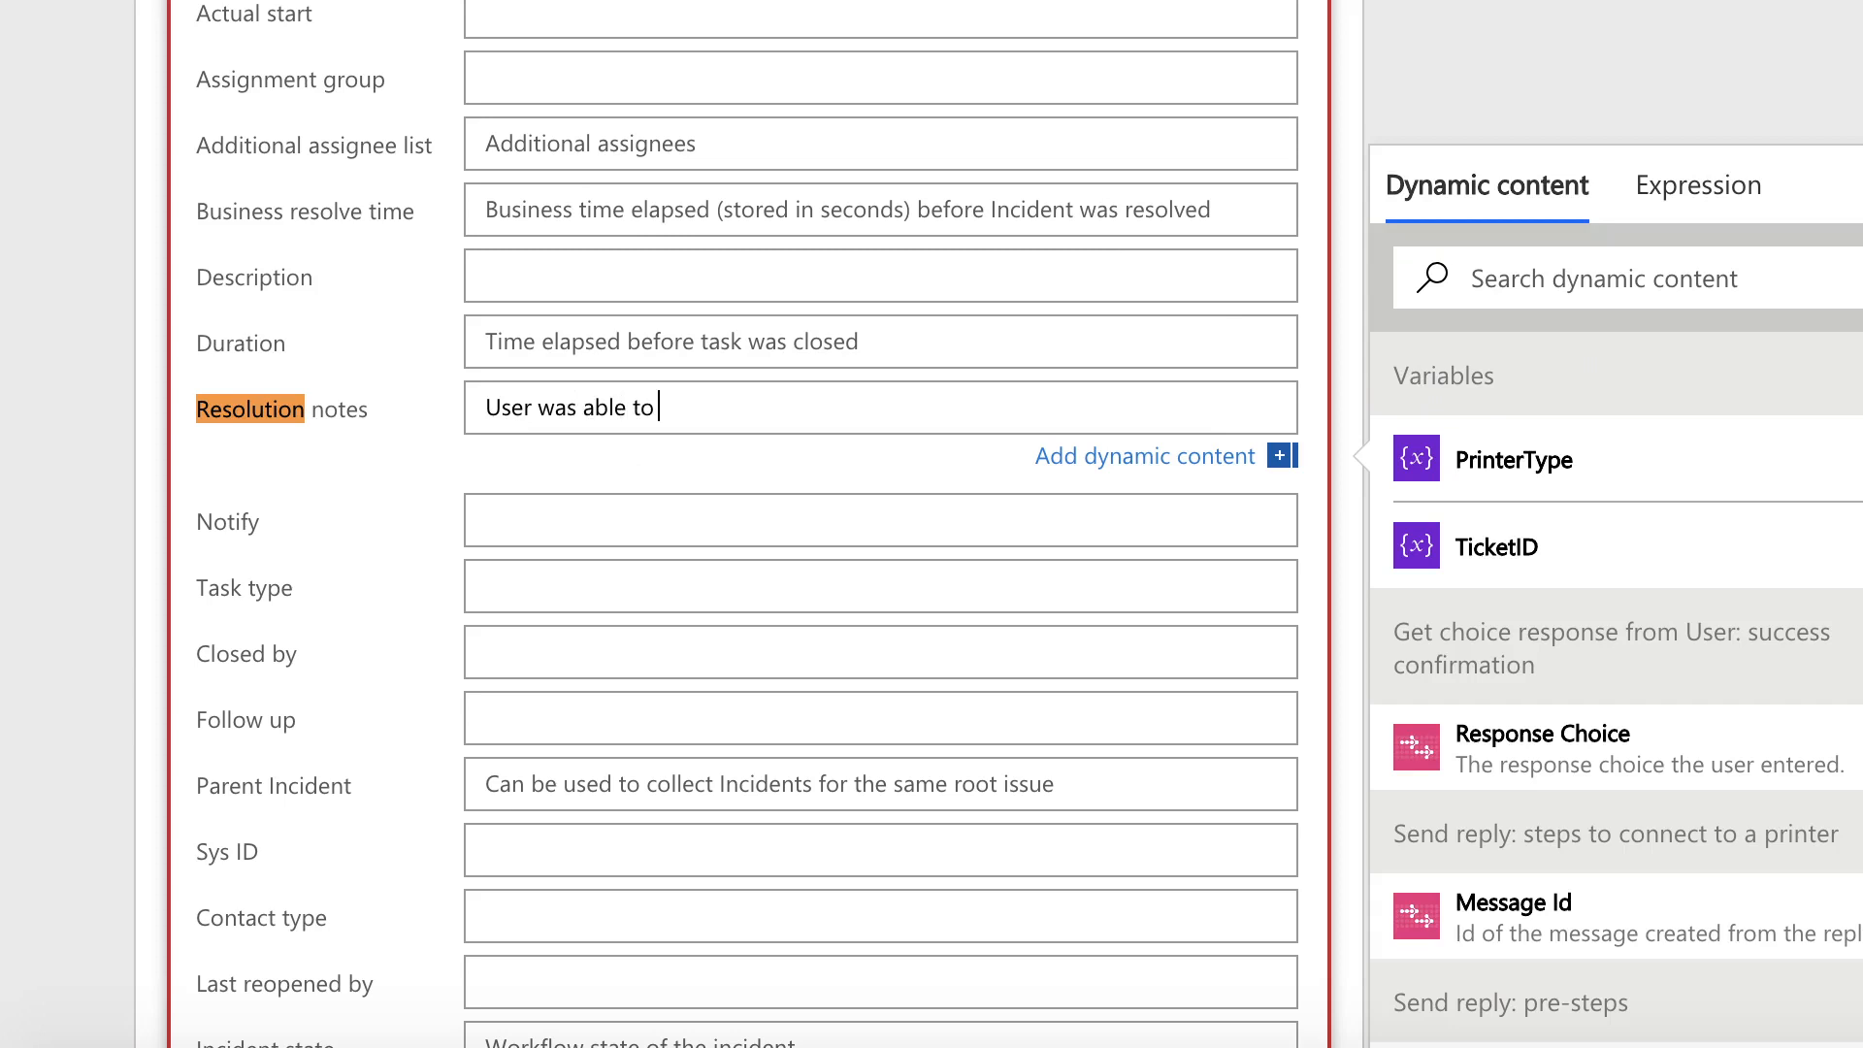
text( connect to the printer using the)
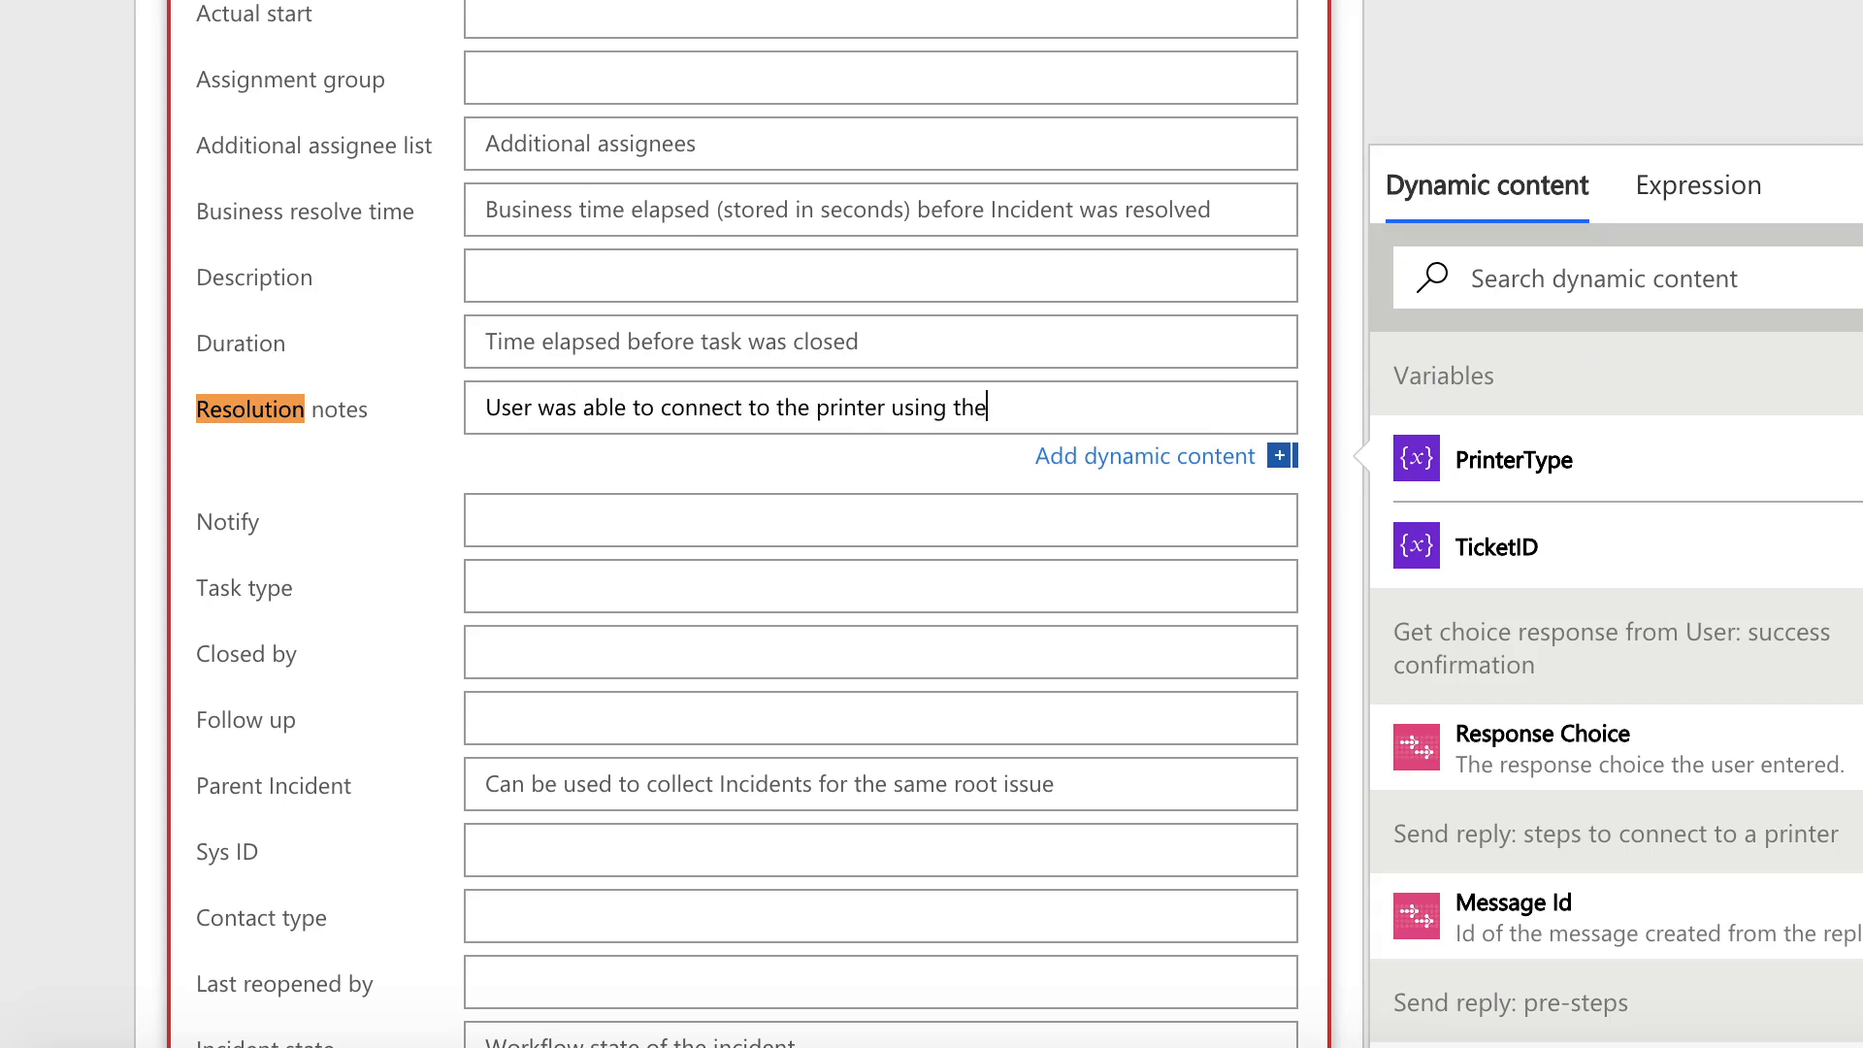
text( guidance from AtBot.)
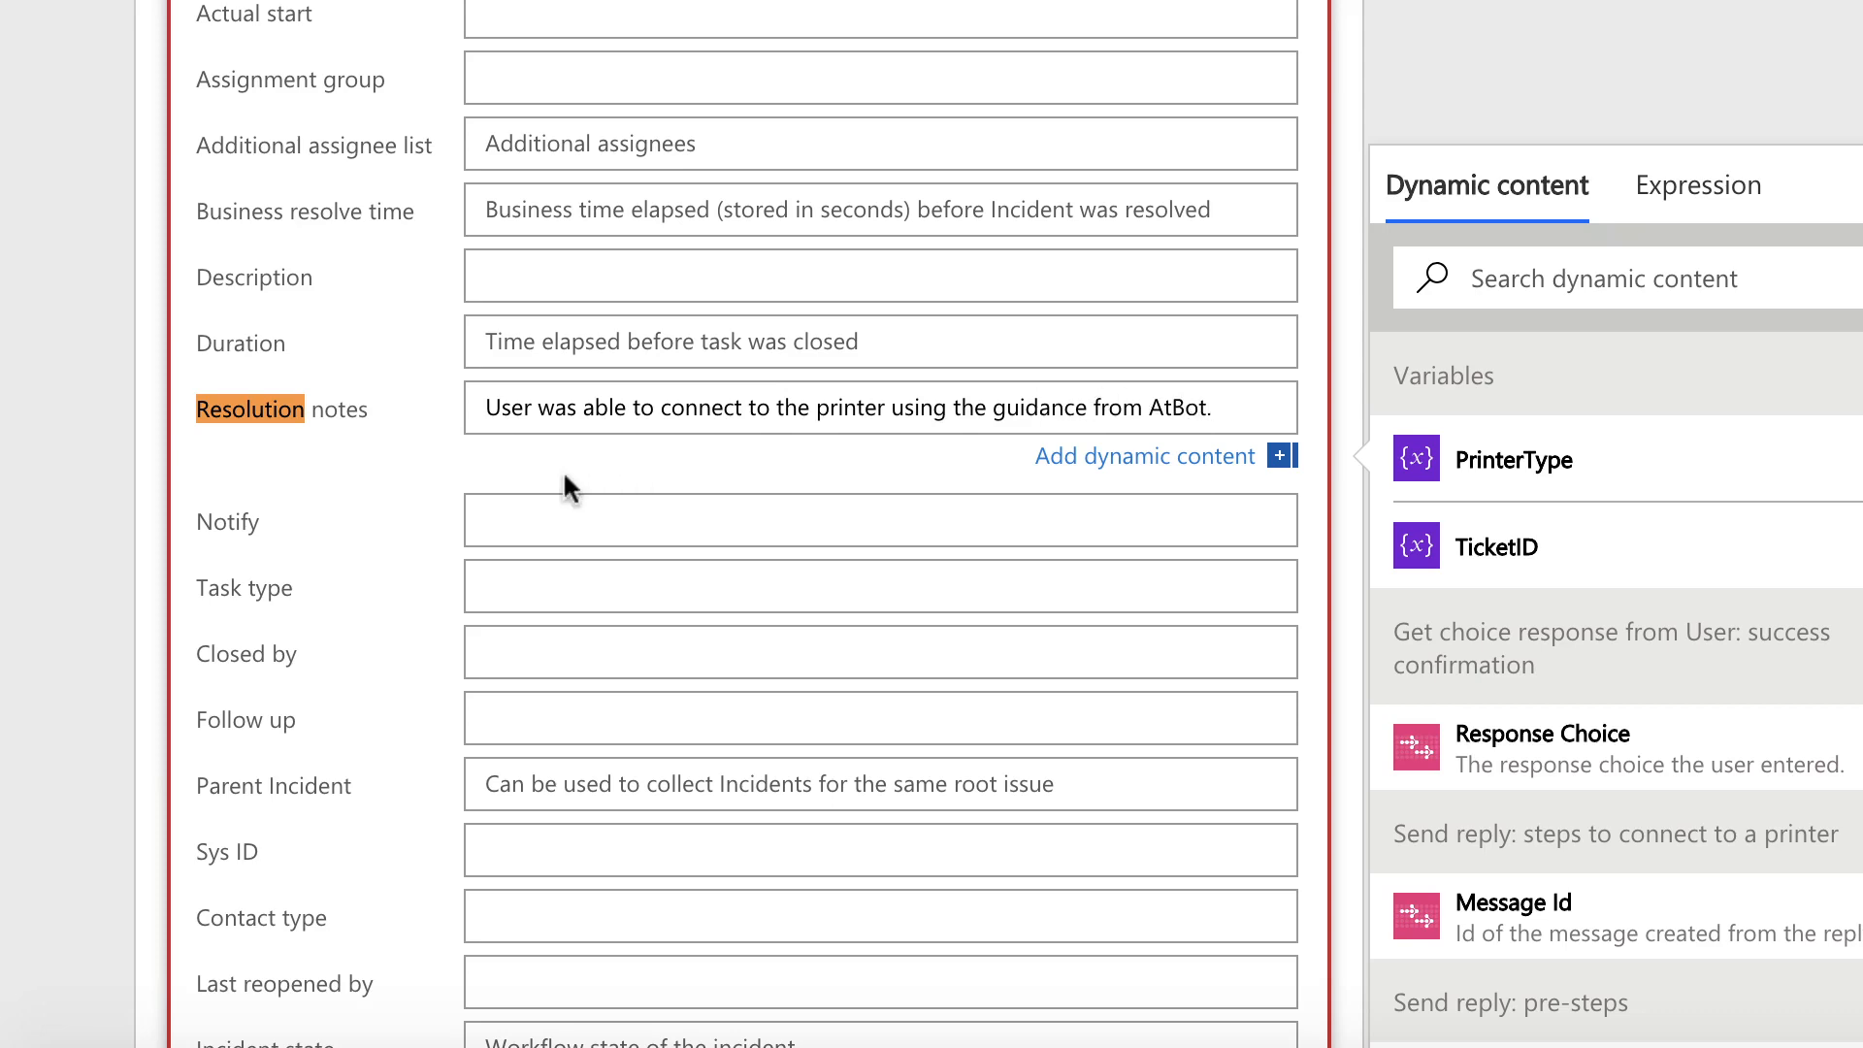
scroll(273, 321, up, 20)
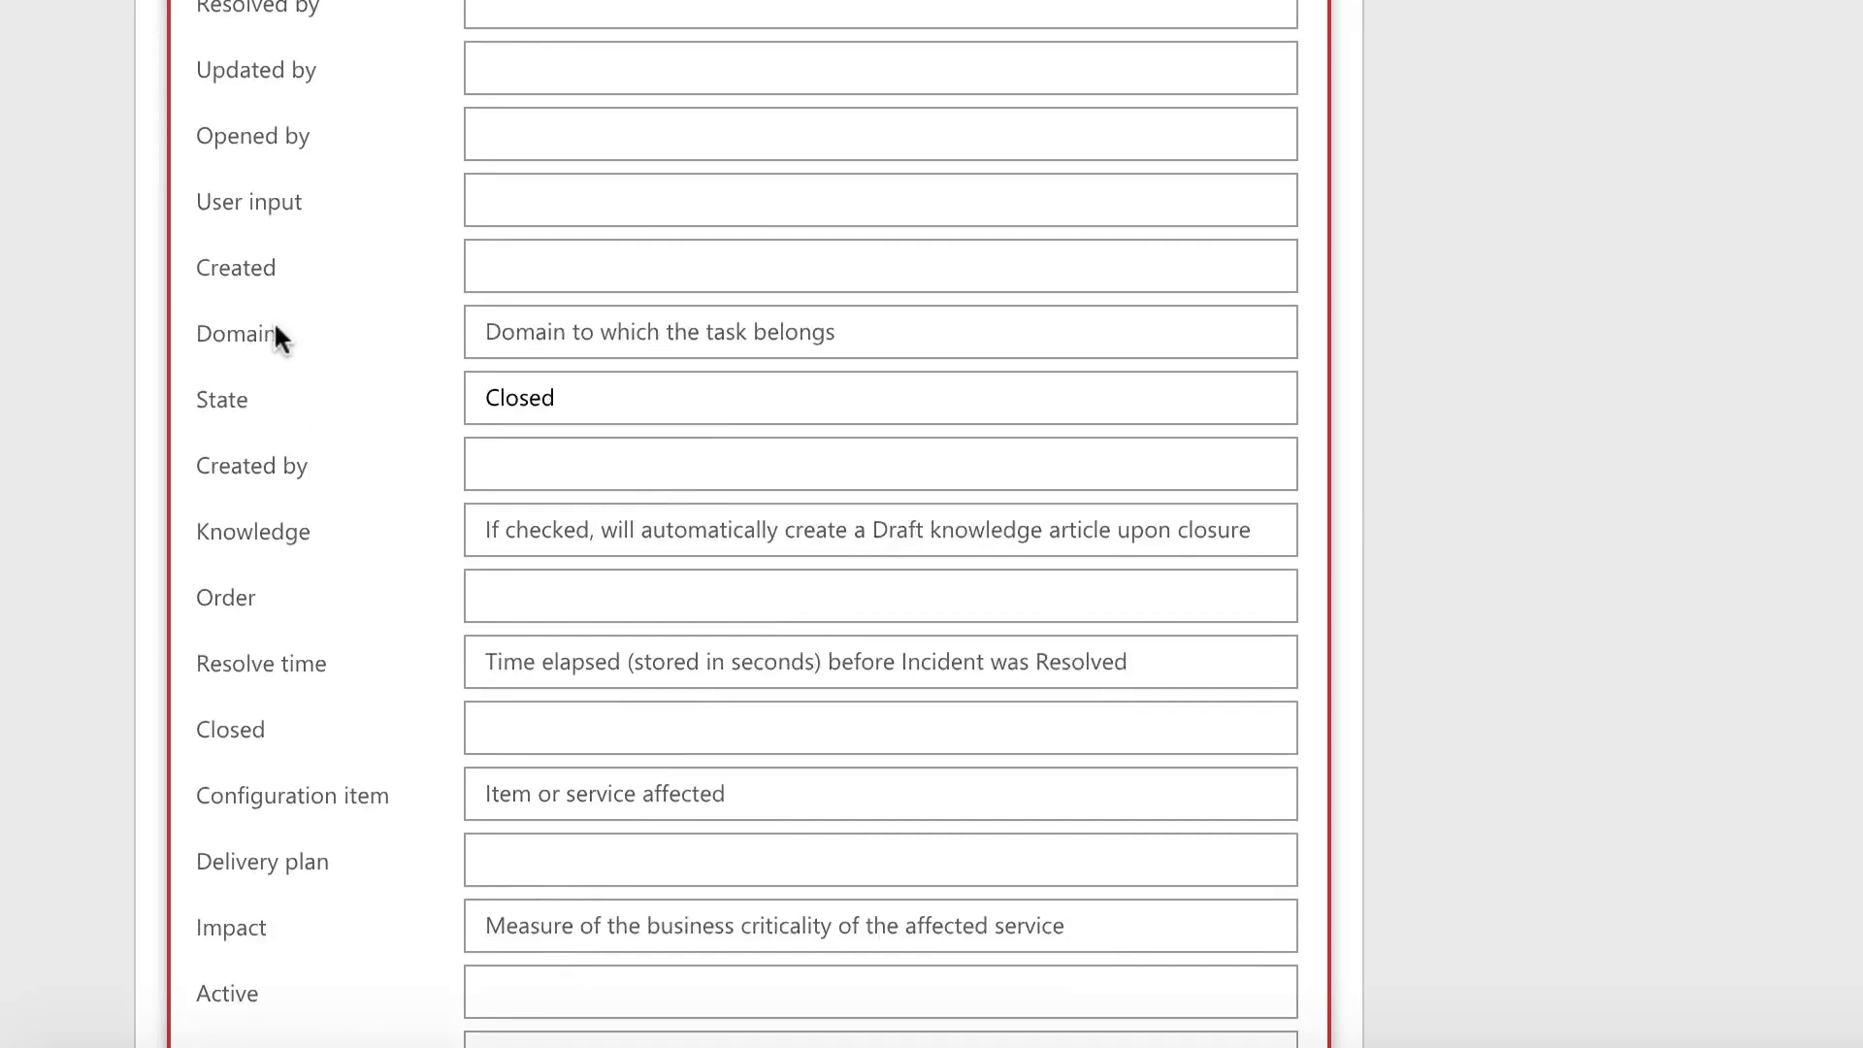
scroll(275, 330, up, 1)
click(533, 256)
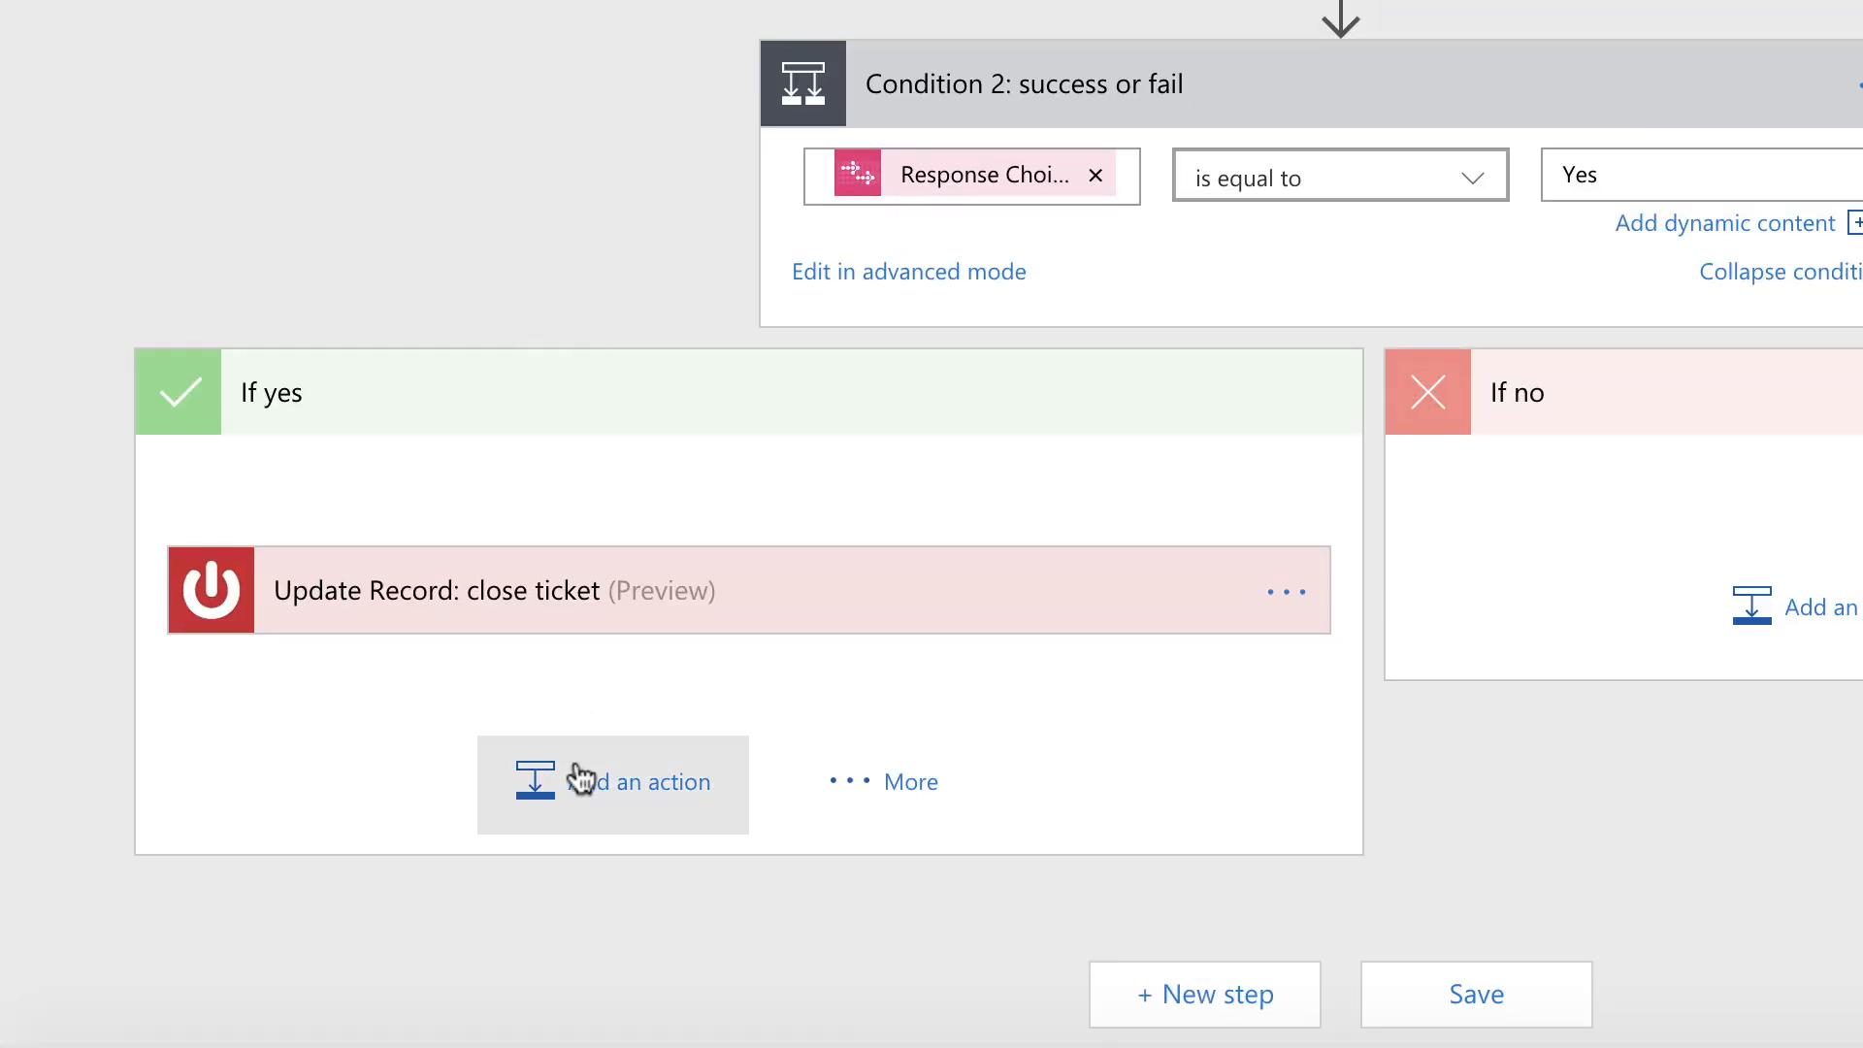
Add an AtBot Logic Send reply action after the close ticket action in the If yes branch
click(581, 776)
text(send )
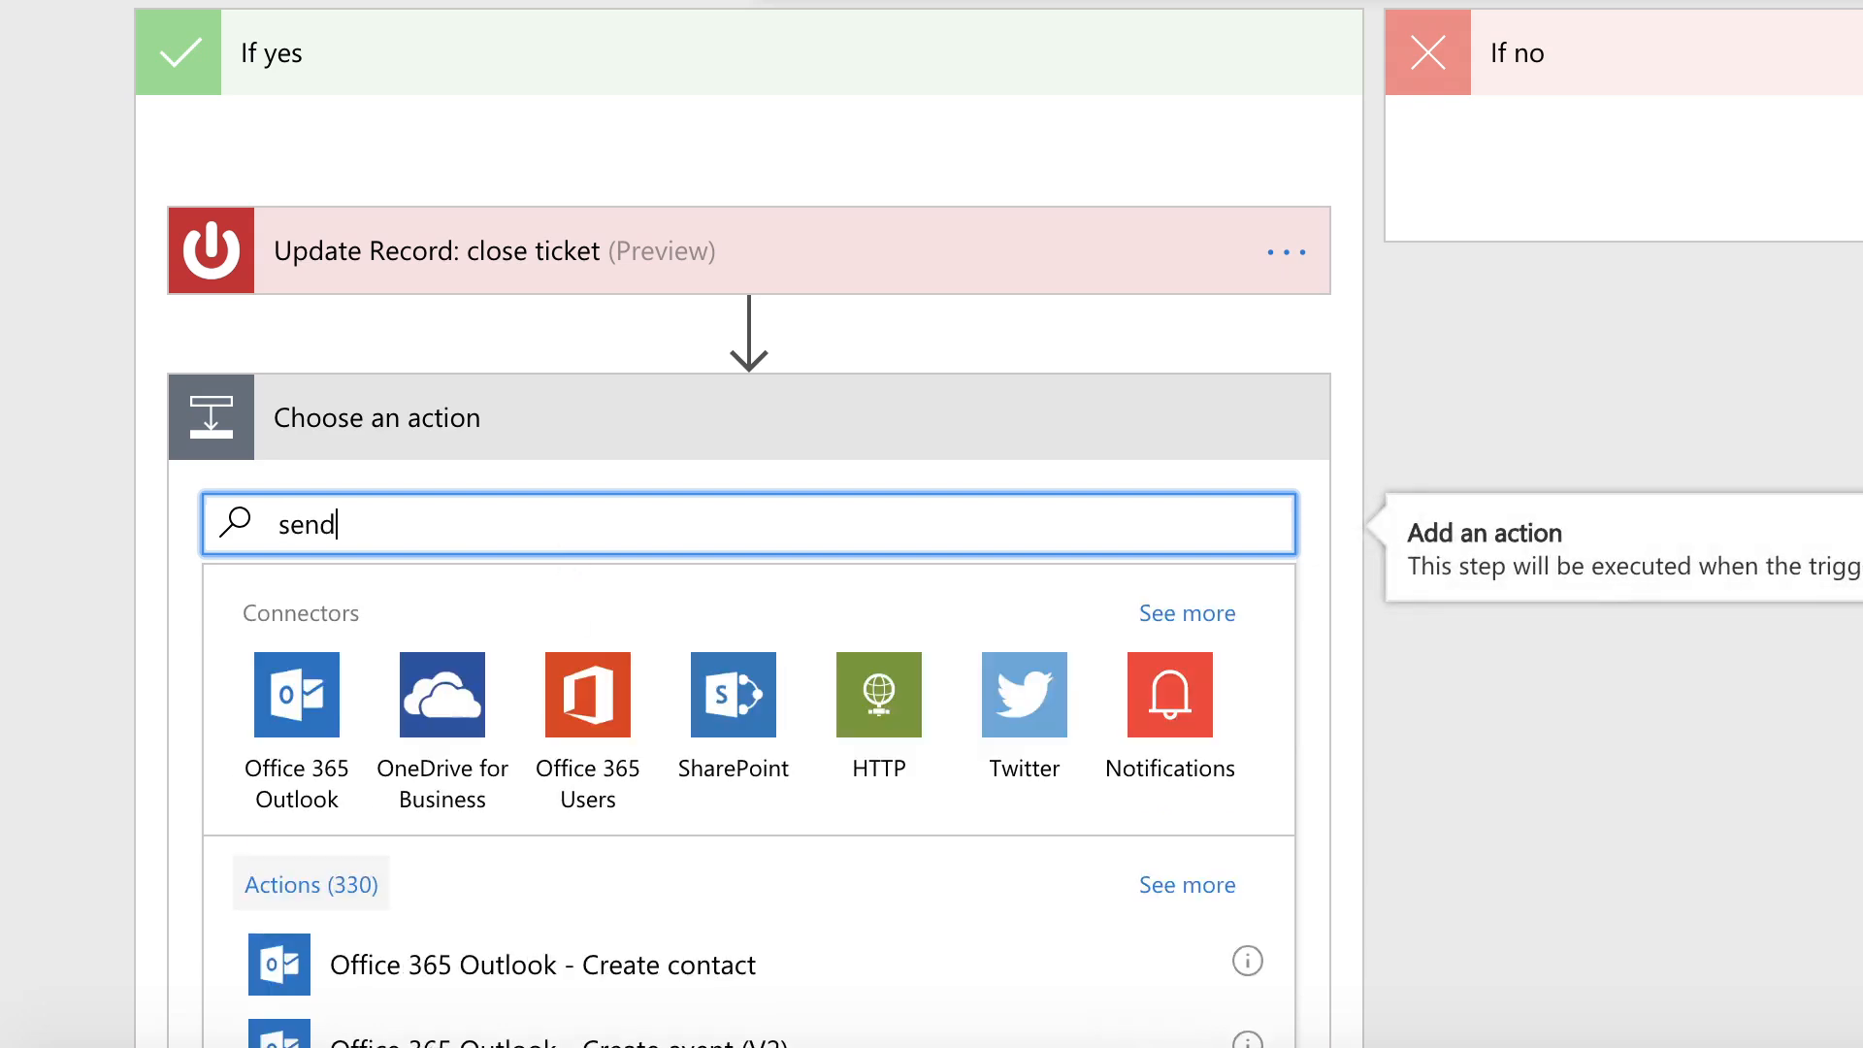
text(reply)
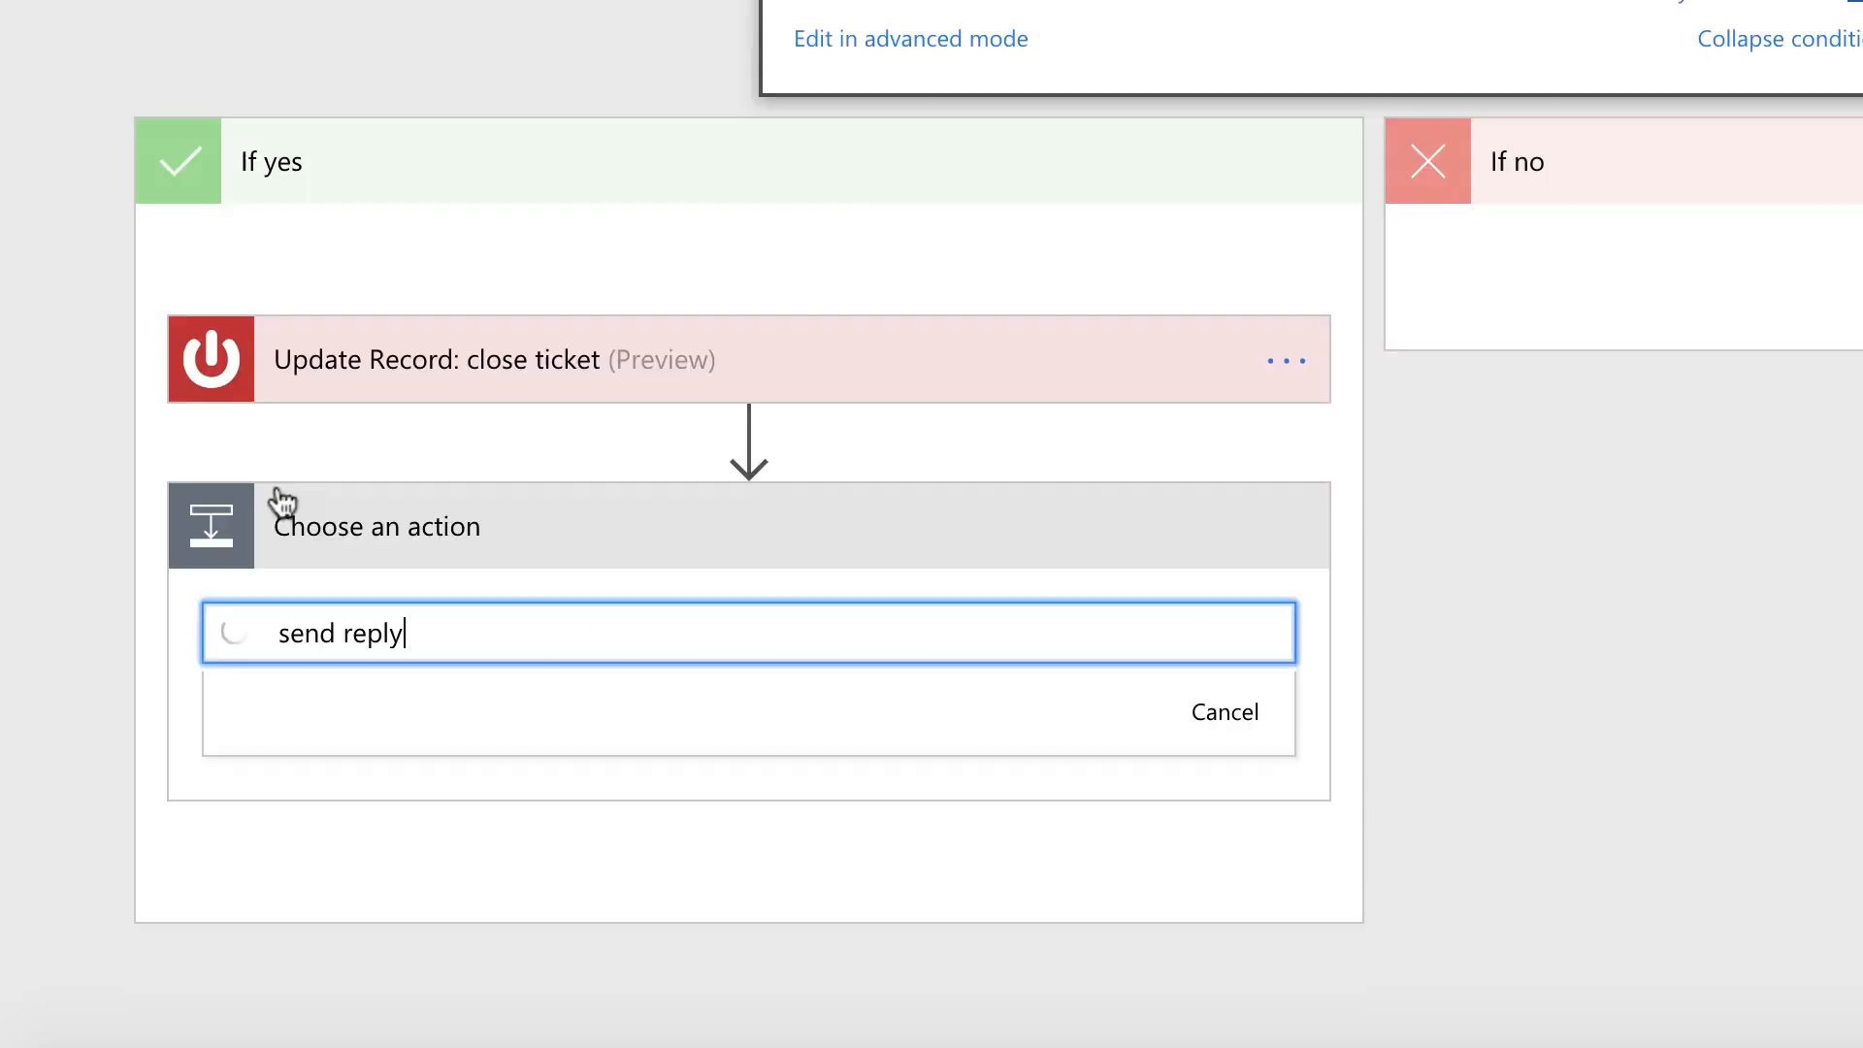
scroll(693, 854, down, 1)
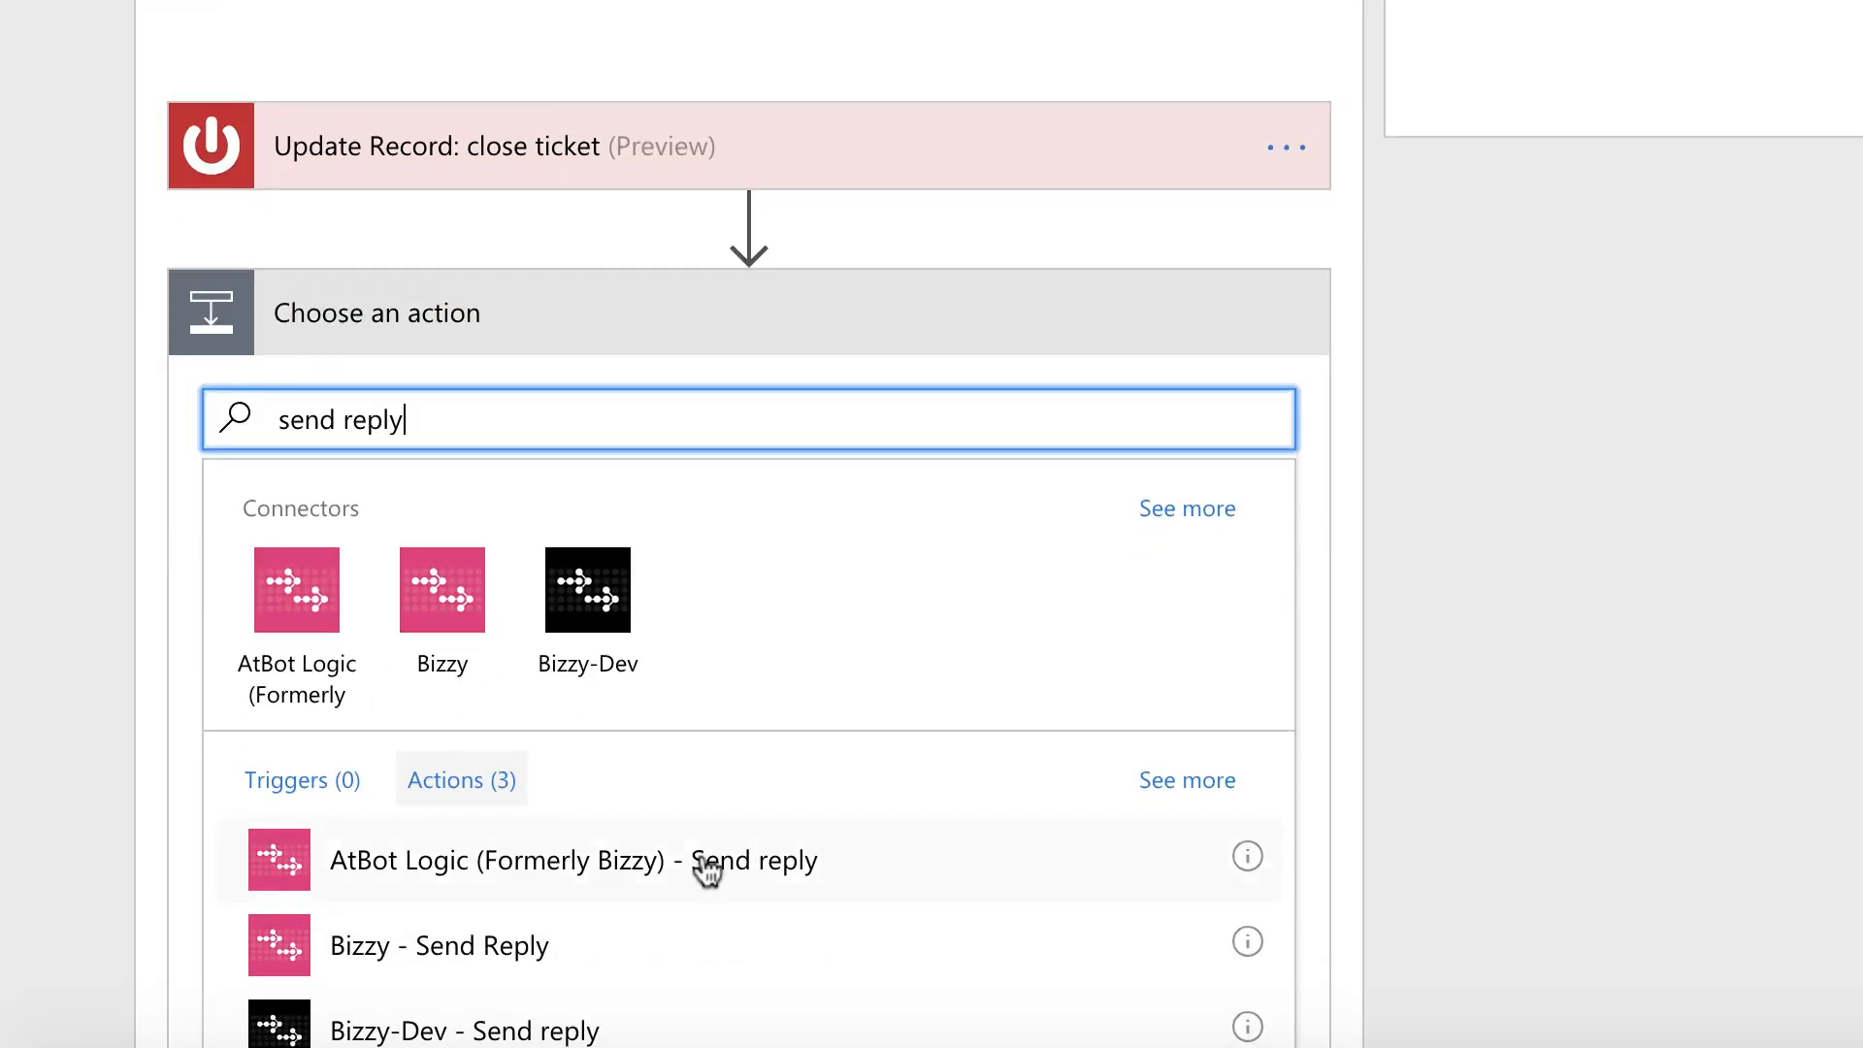
click(702, 865)
click(591, 496)
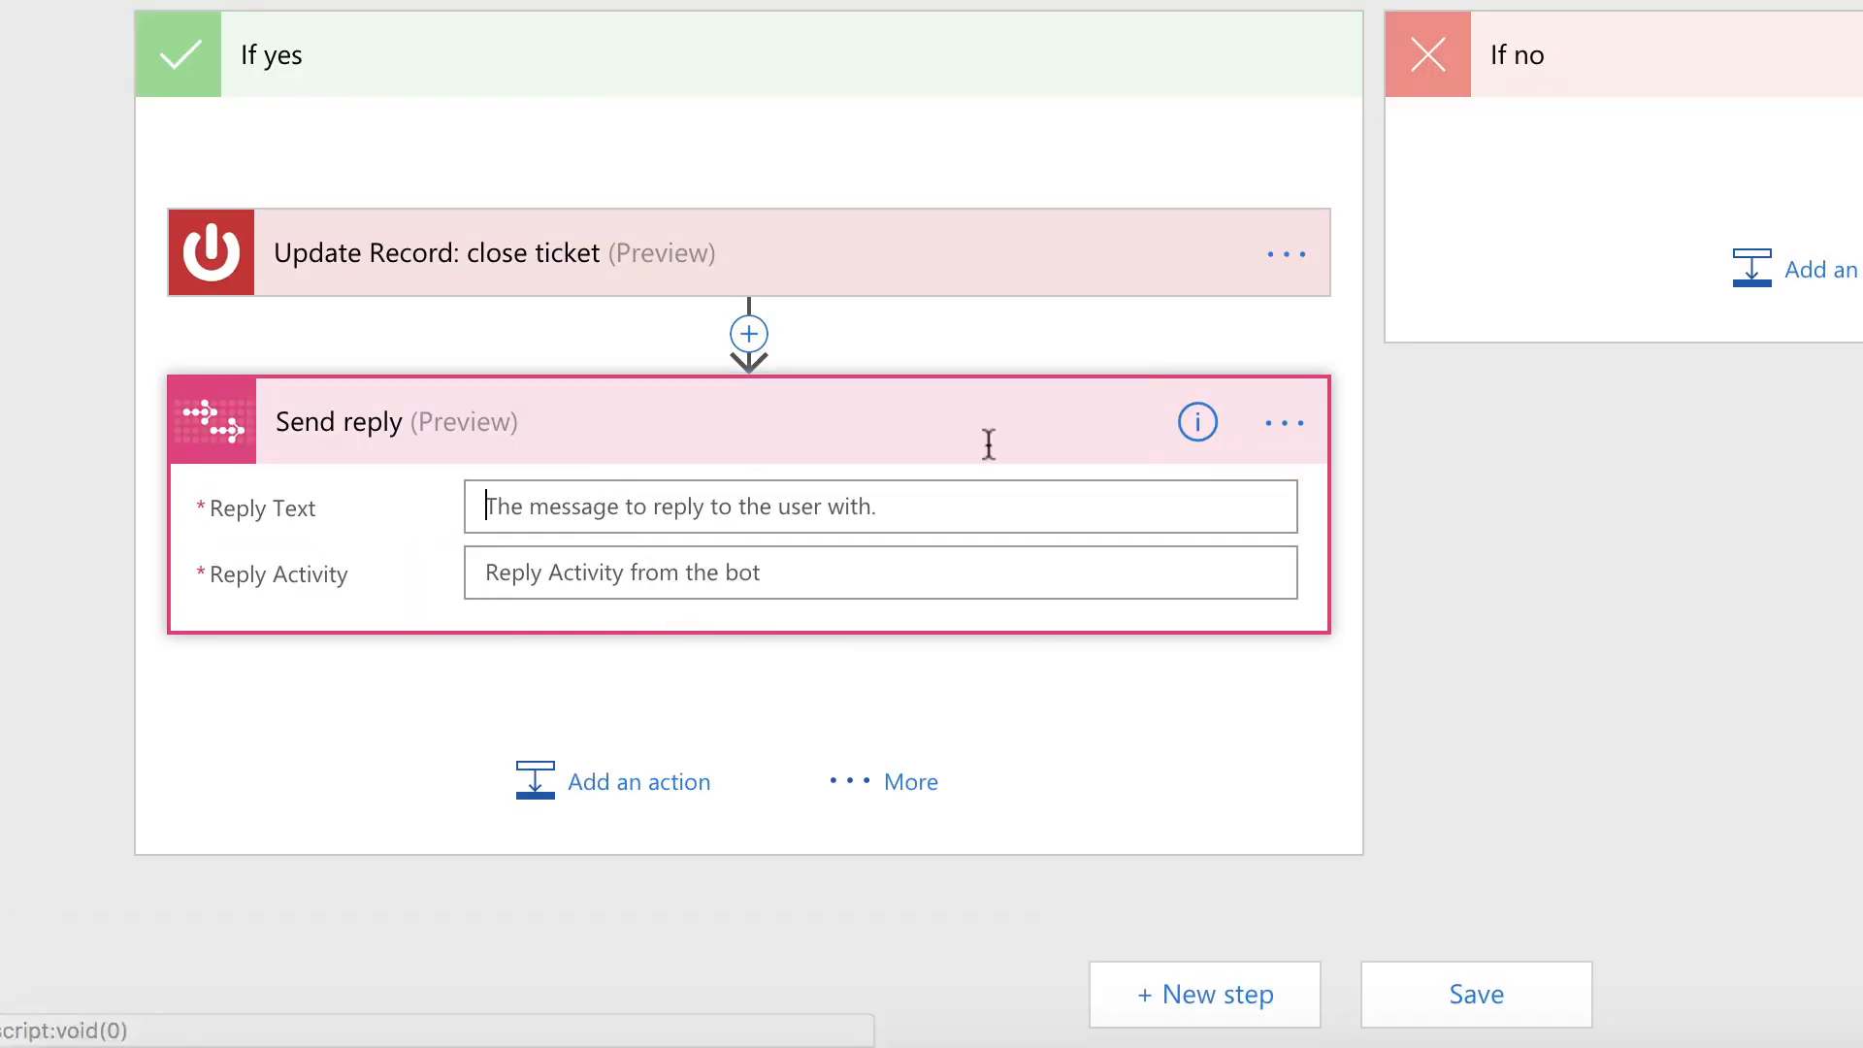
Rename the new reply action as "Send reply: confirm success"
click(1274, 323)
click(1300, 381)
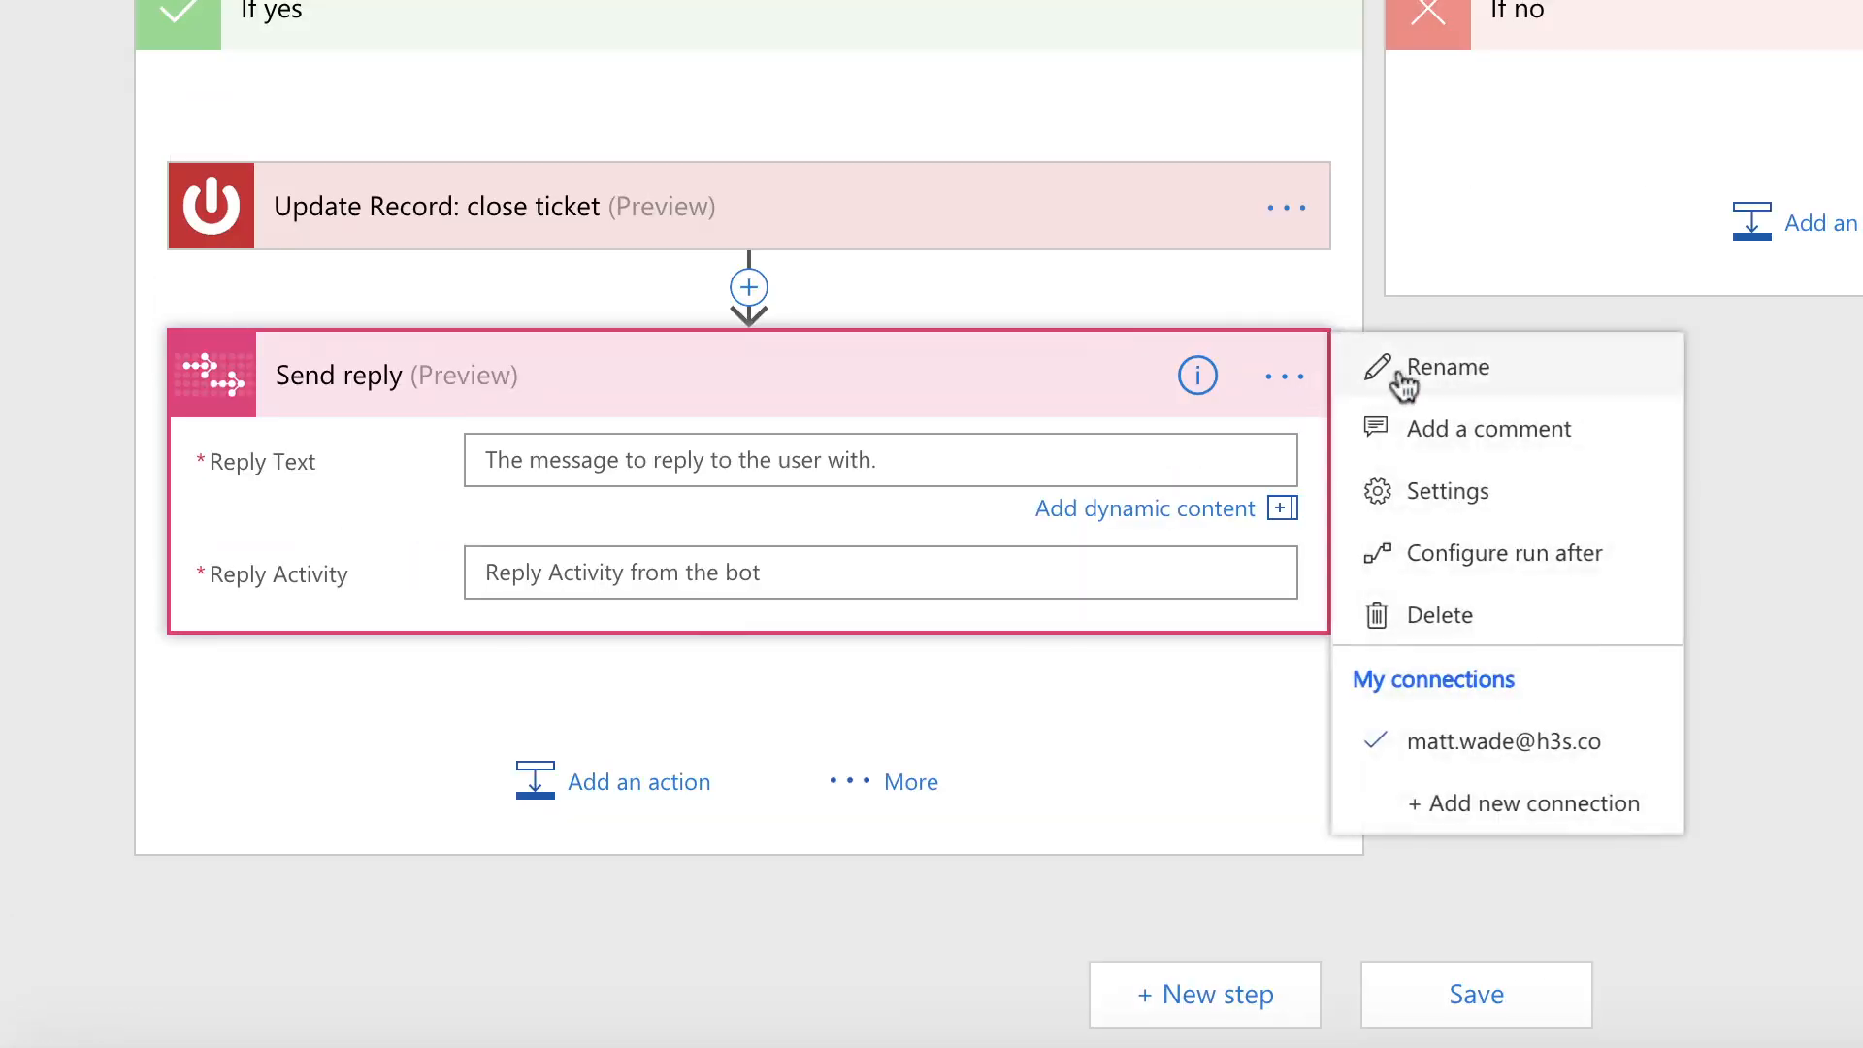
click(1397, 375)
click(934, 375)
text(: confirm success)
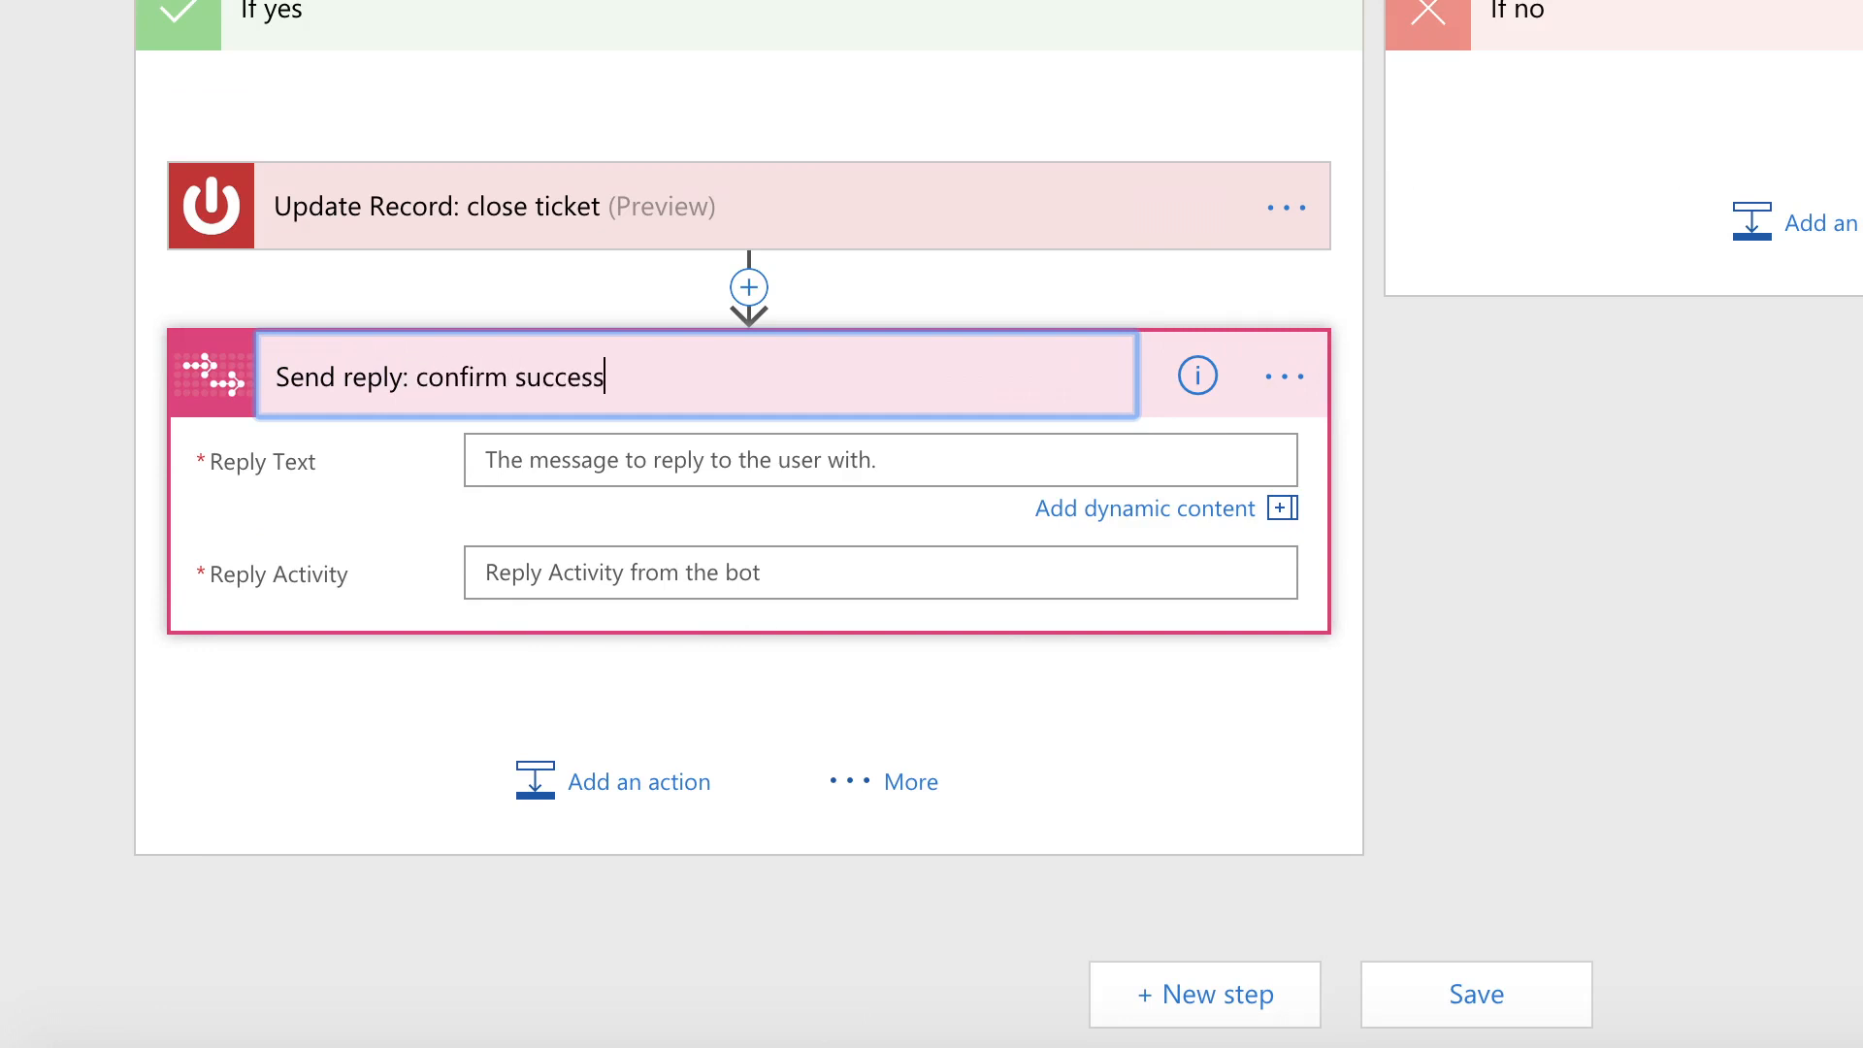
key(Return)
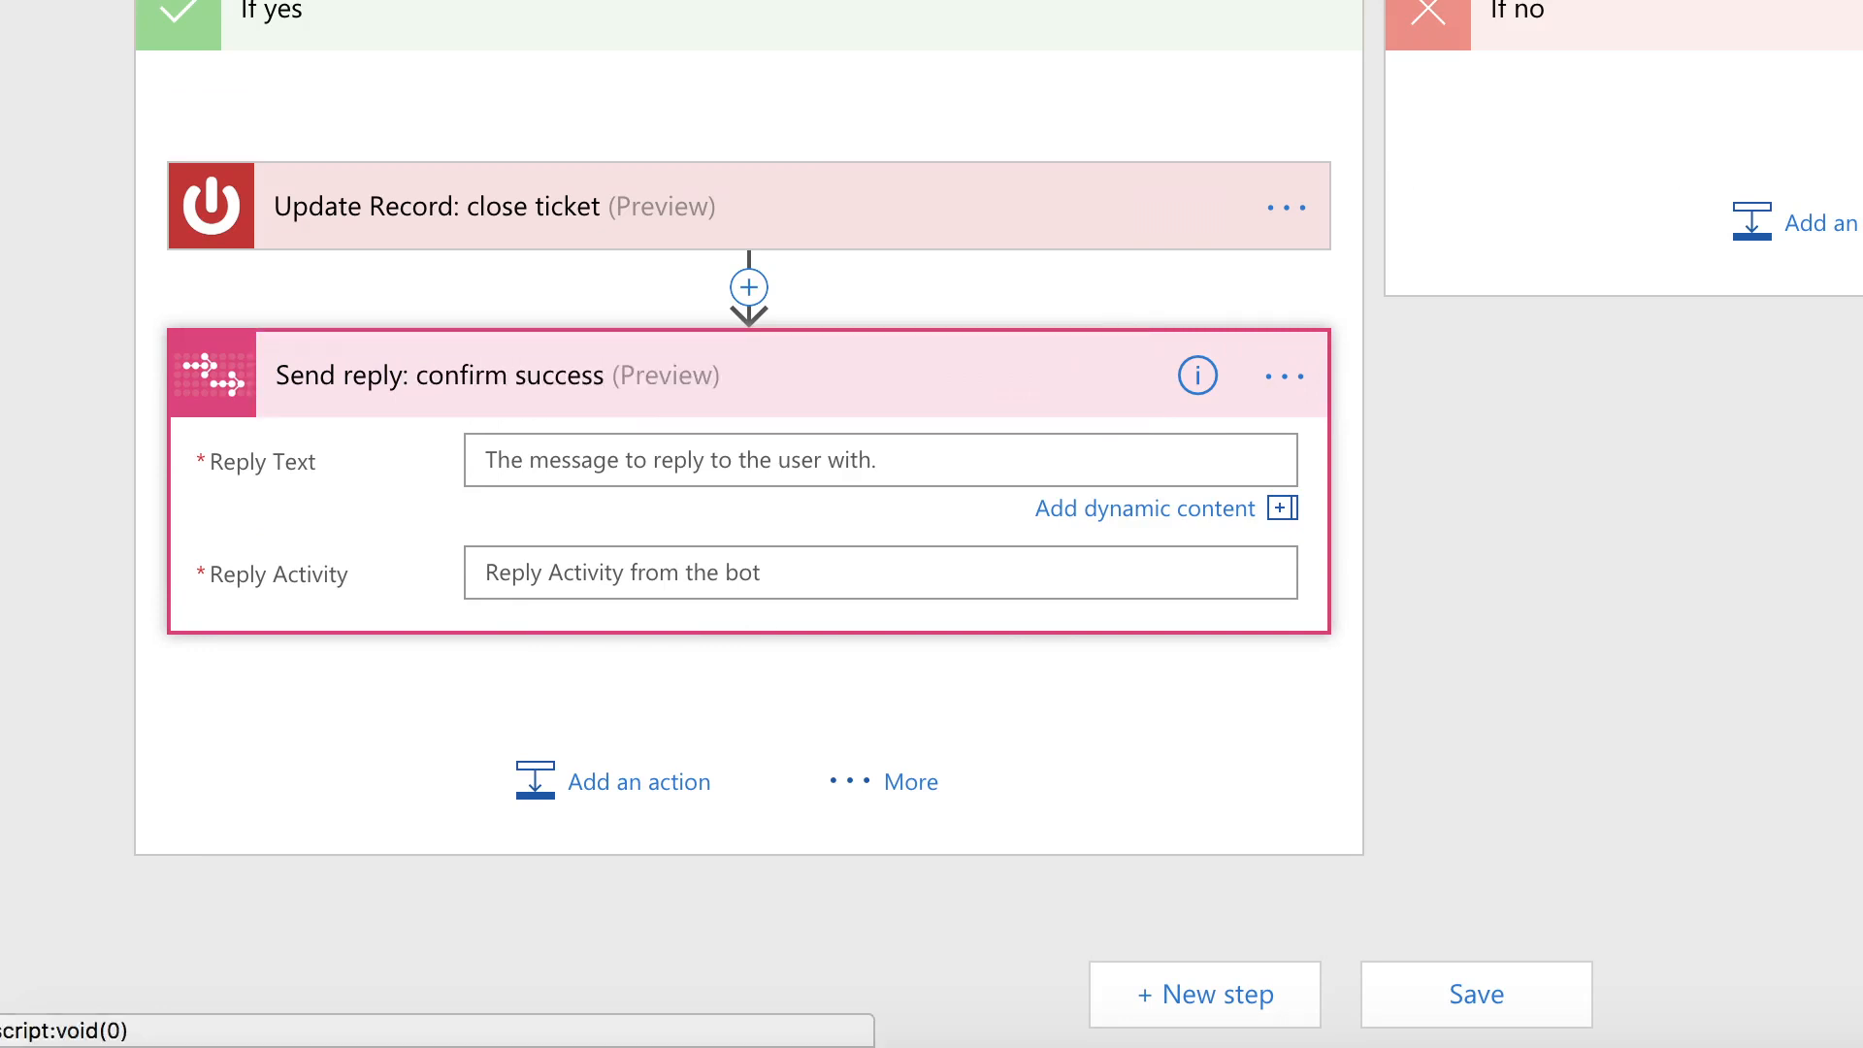
Set the confirm success action's Reply Text to "That's great! Glad to hear you got the printer connected. Print away!"
click(859, 470)
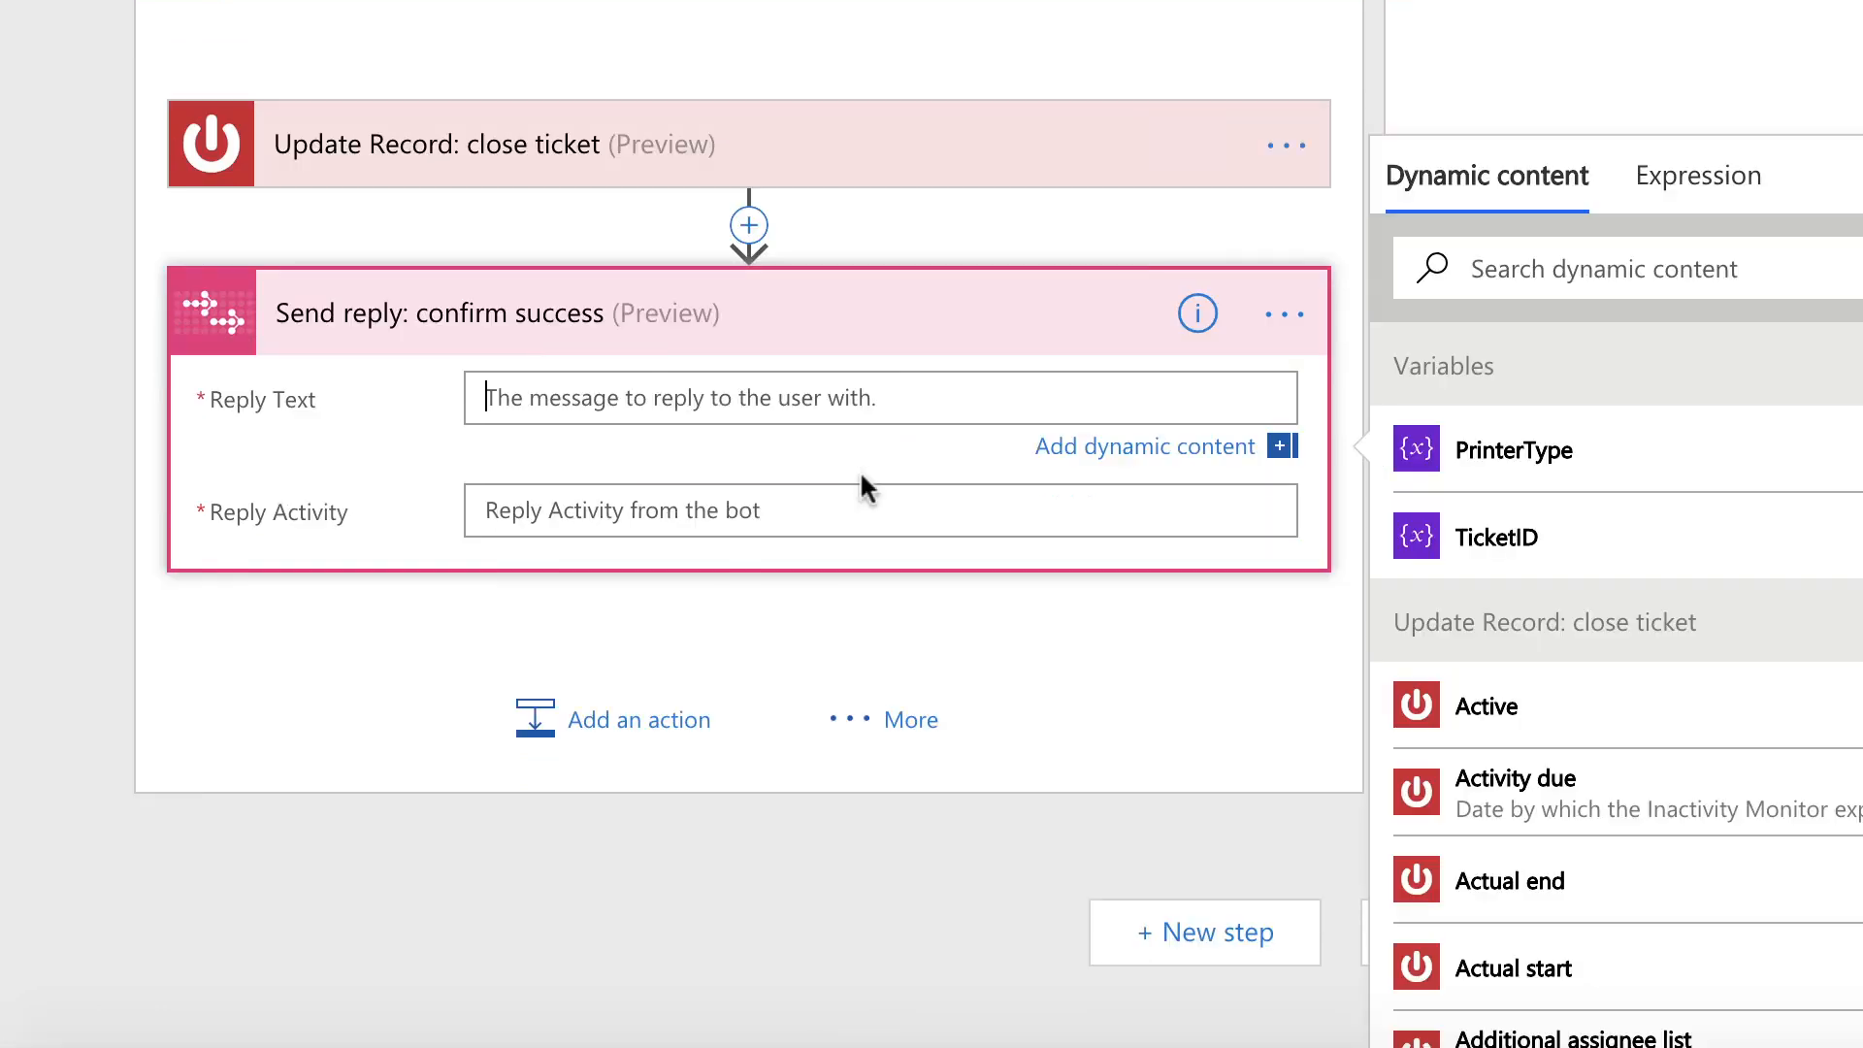
text(That's great!)
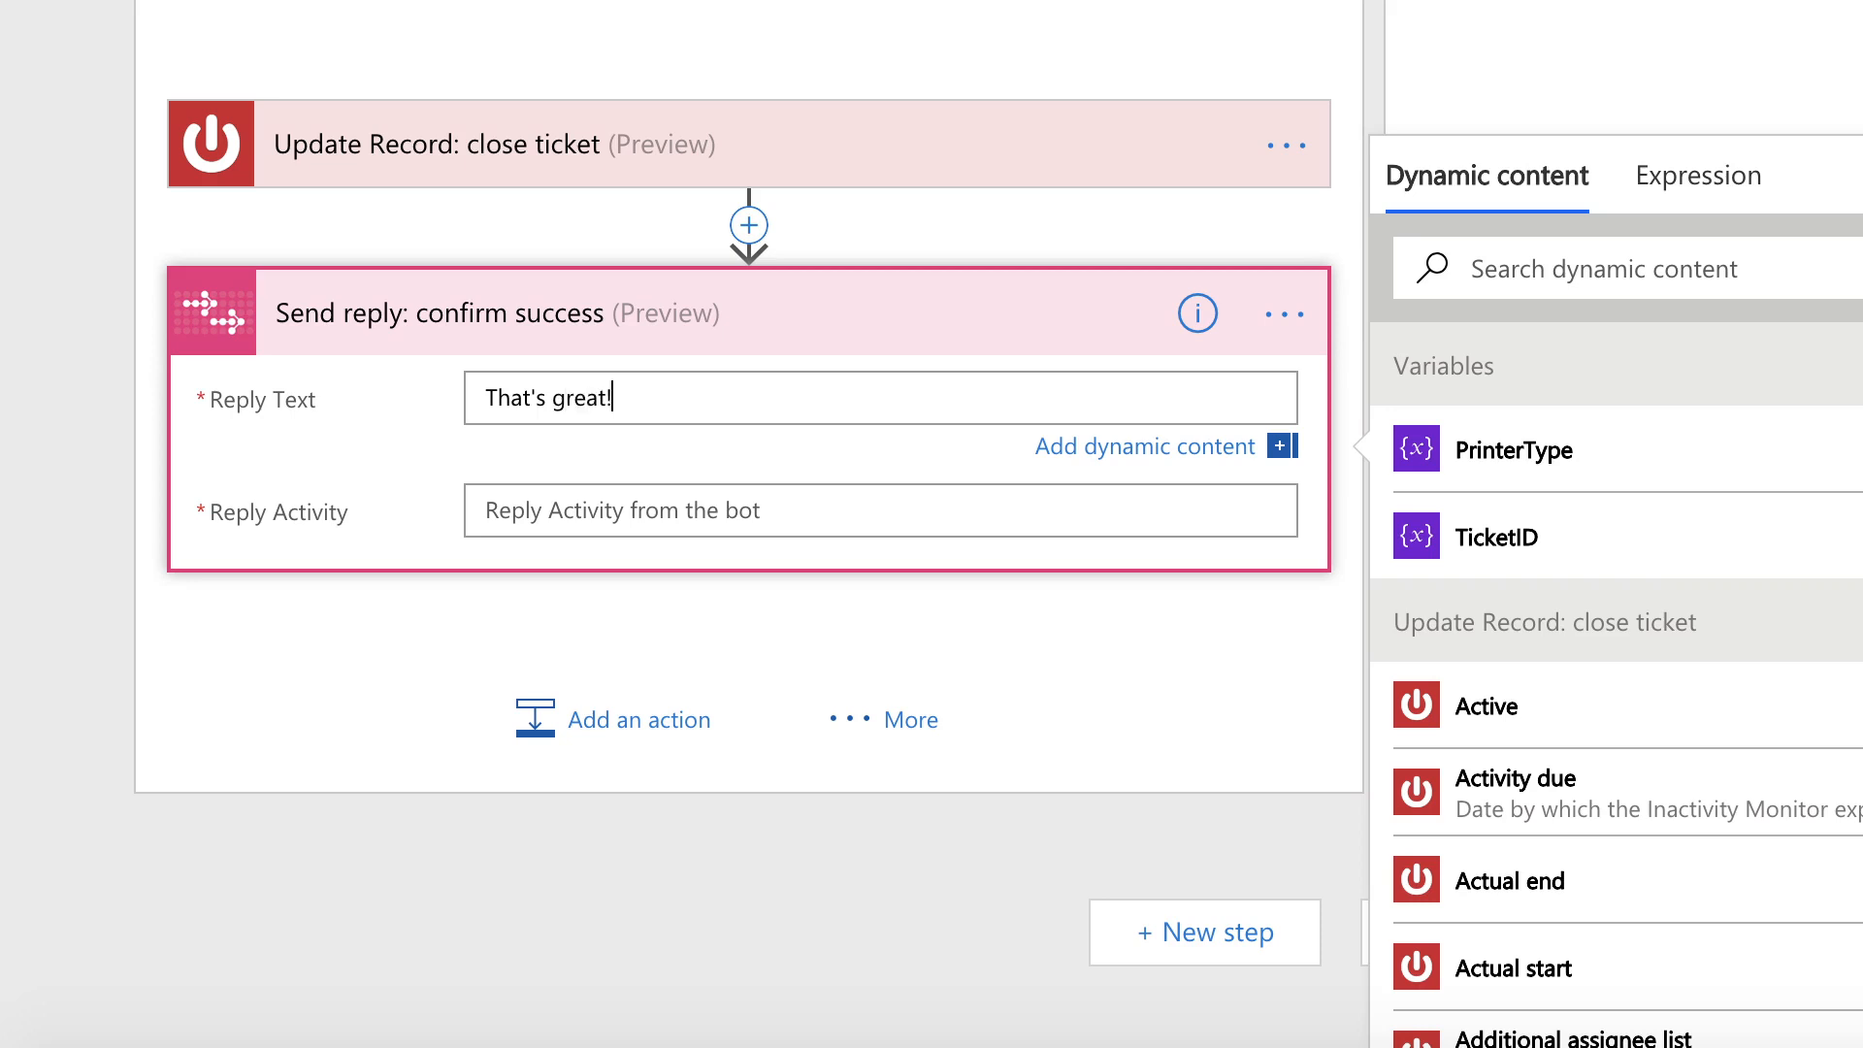
text( Glad to hear yo)
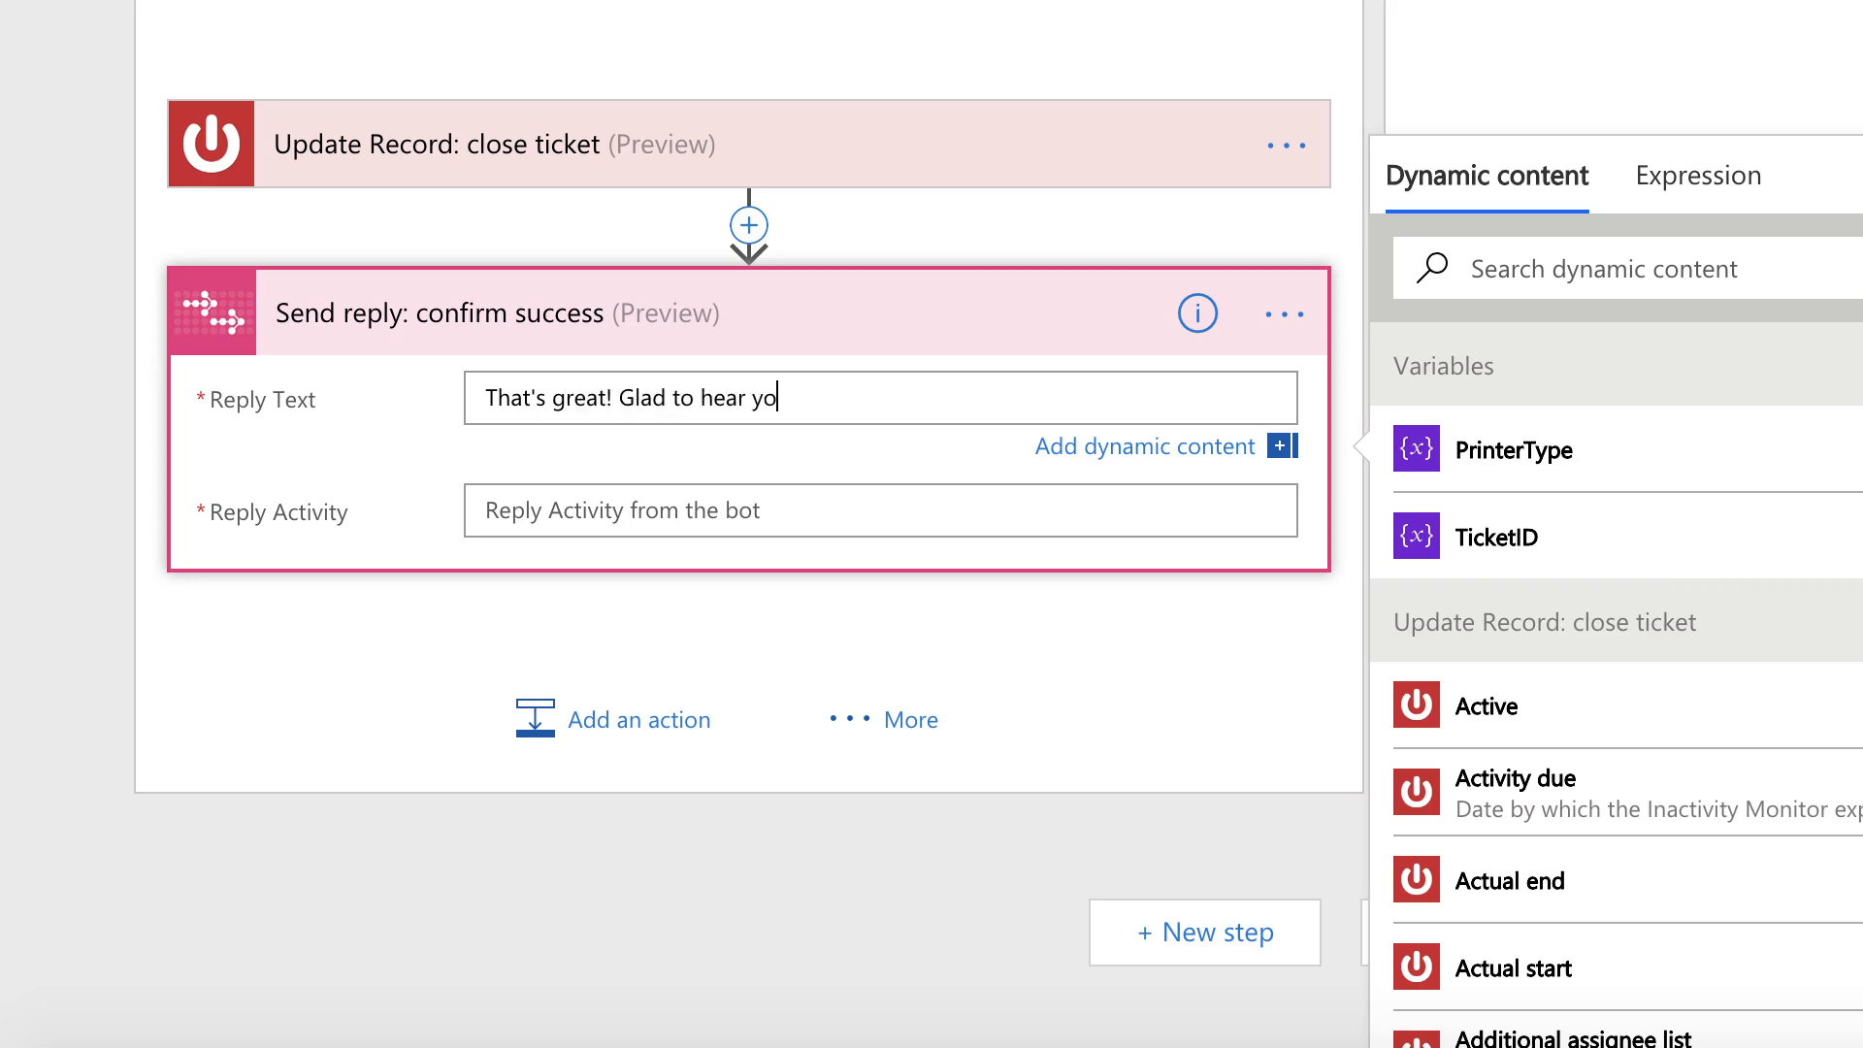
text(u got the printer c)
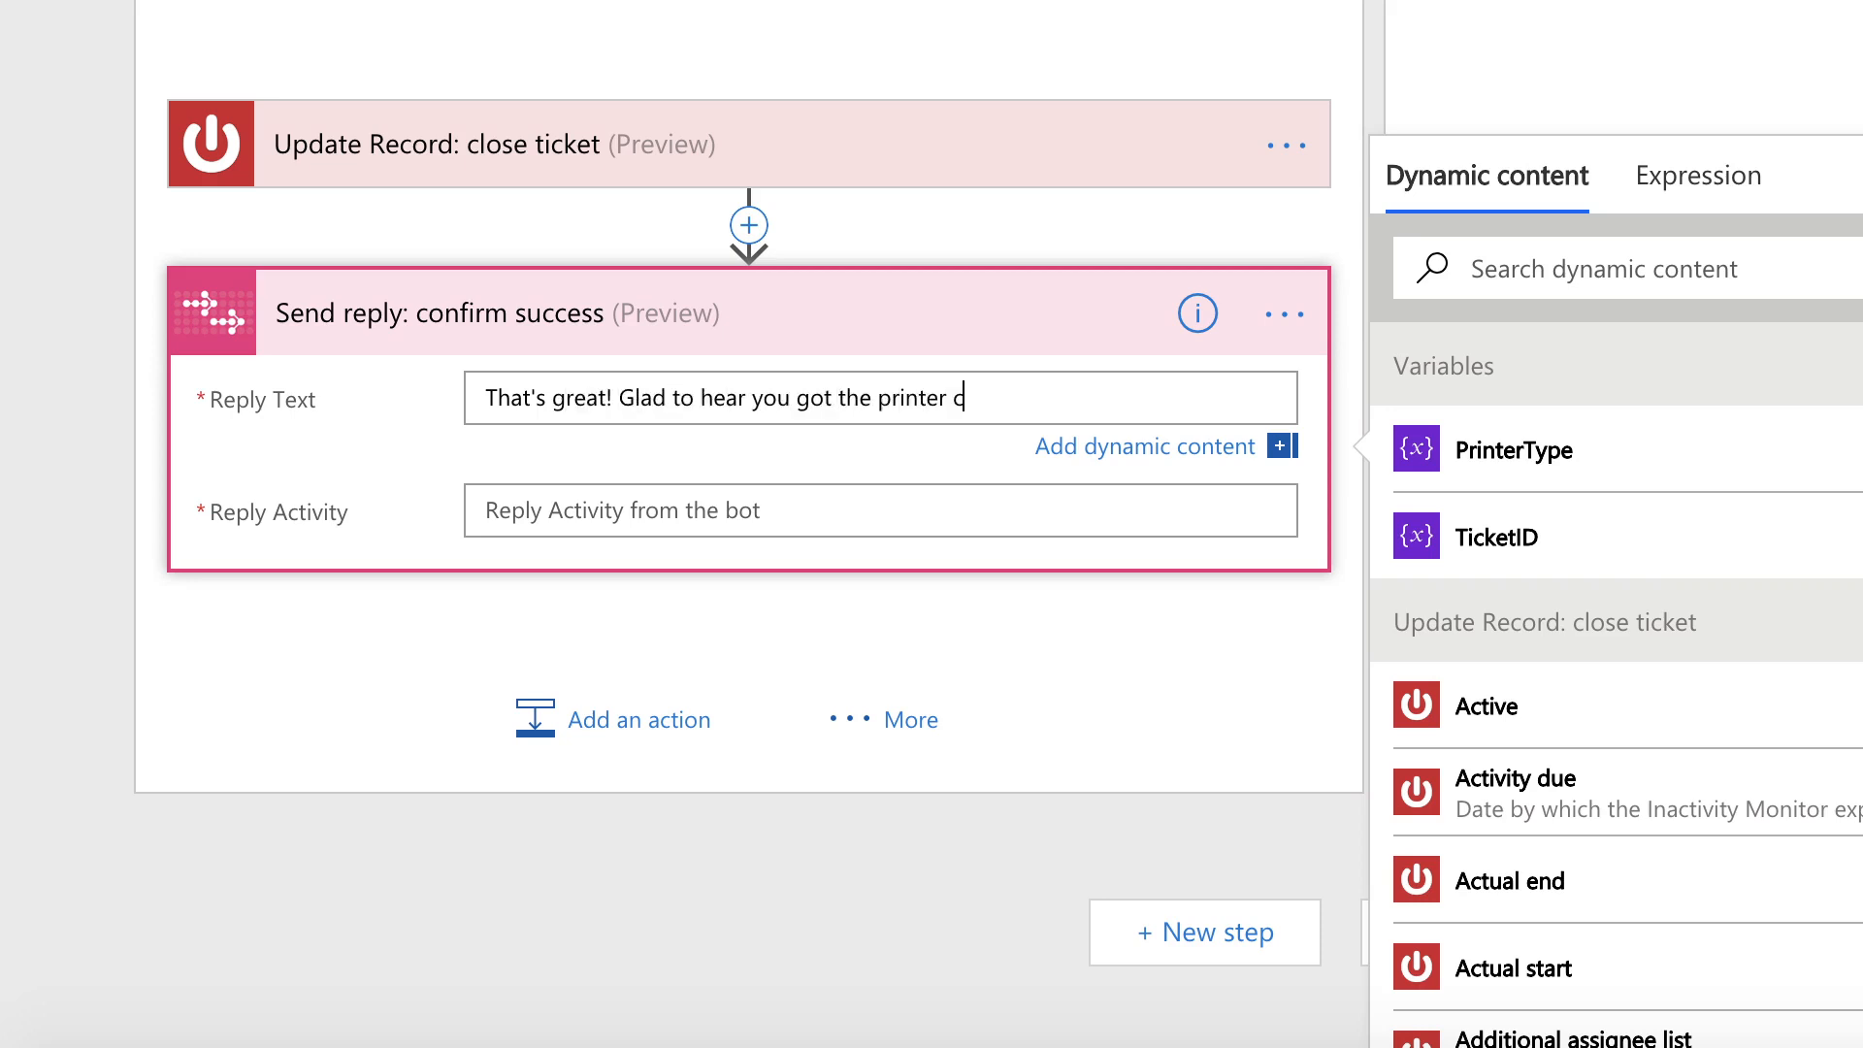
text(onnected. Print away!)
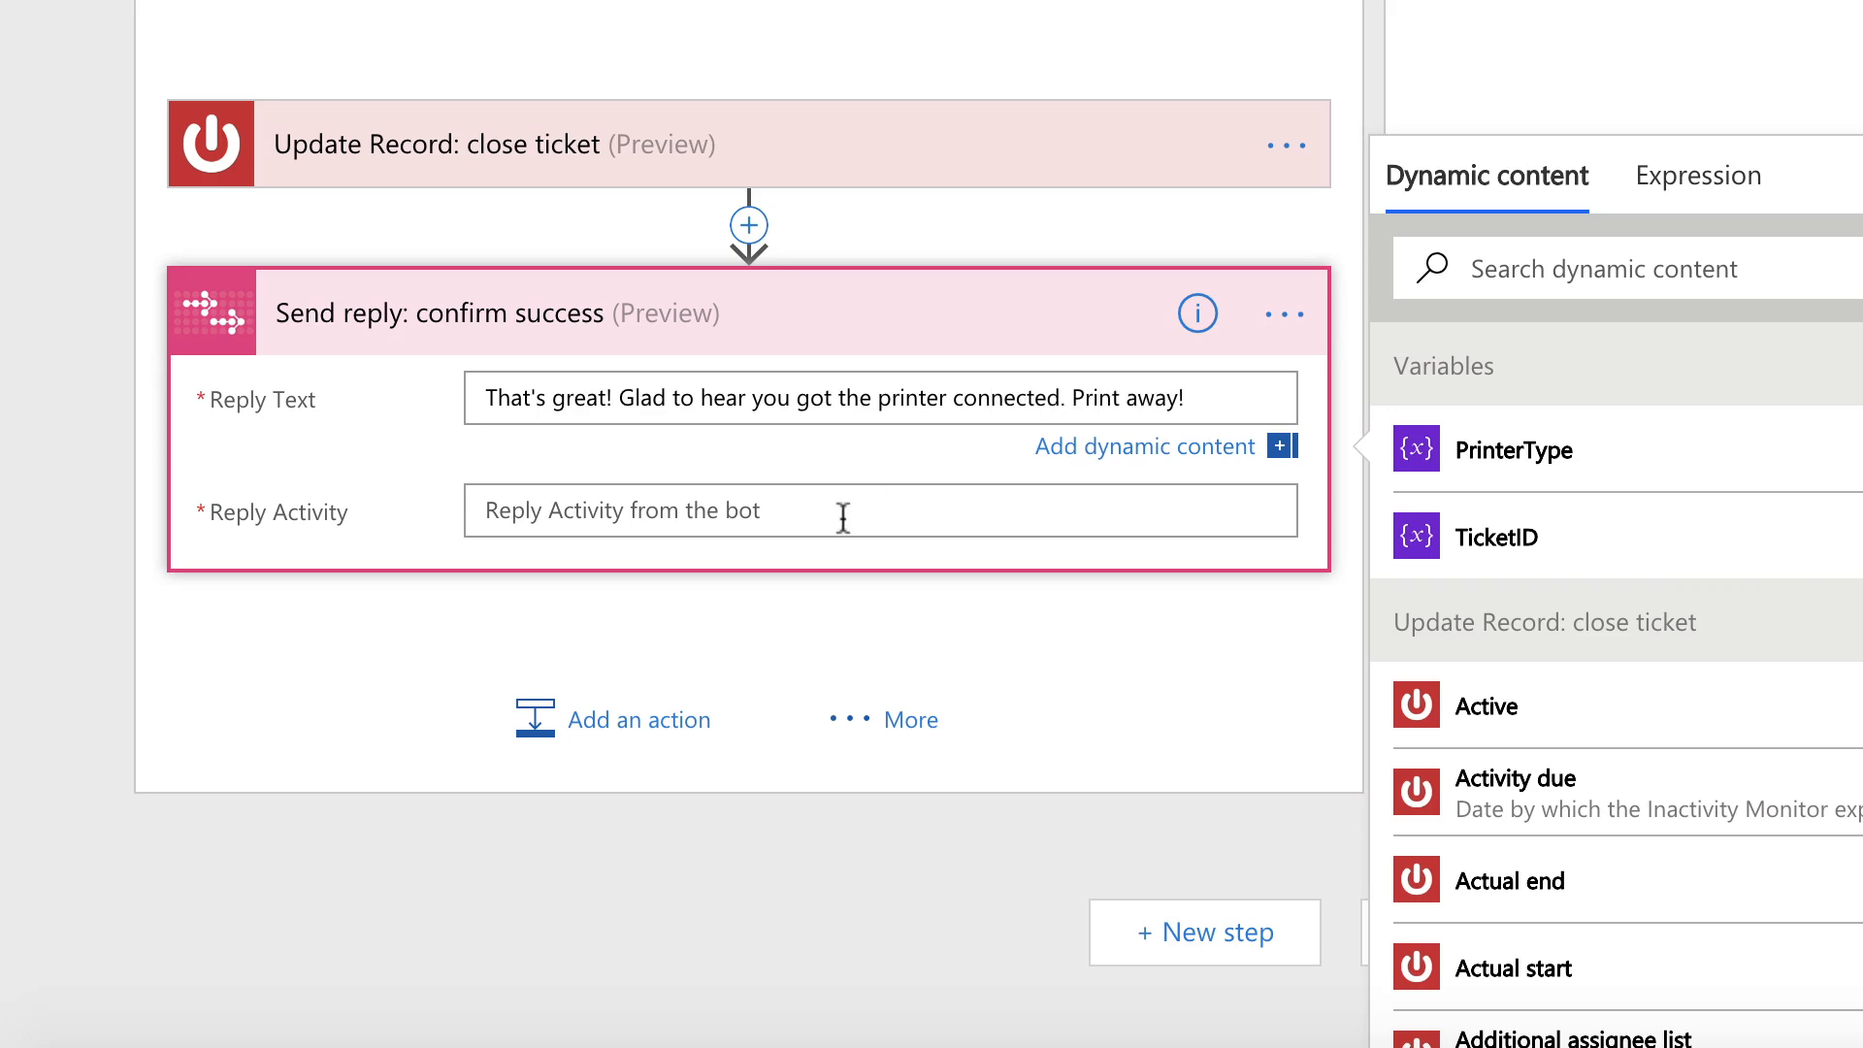
Set the confirm success action's Reply Activity to the Reply Activity dynamic content from the registered intent trigger
click(842, 517)
click(1521, 330)
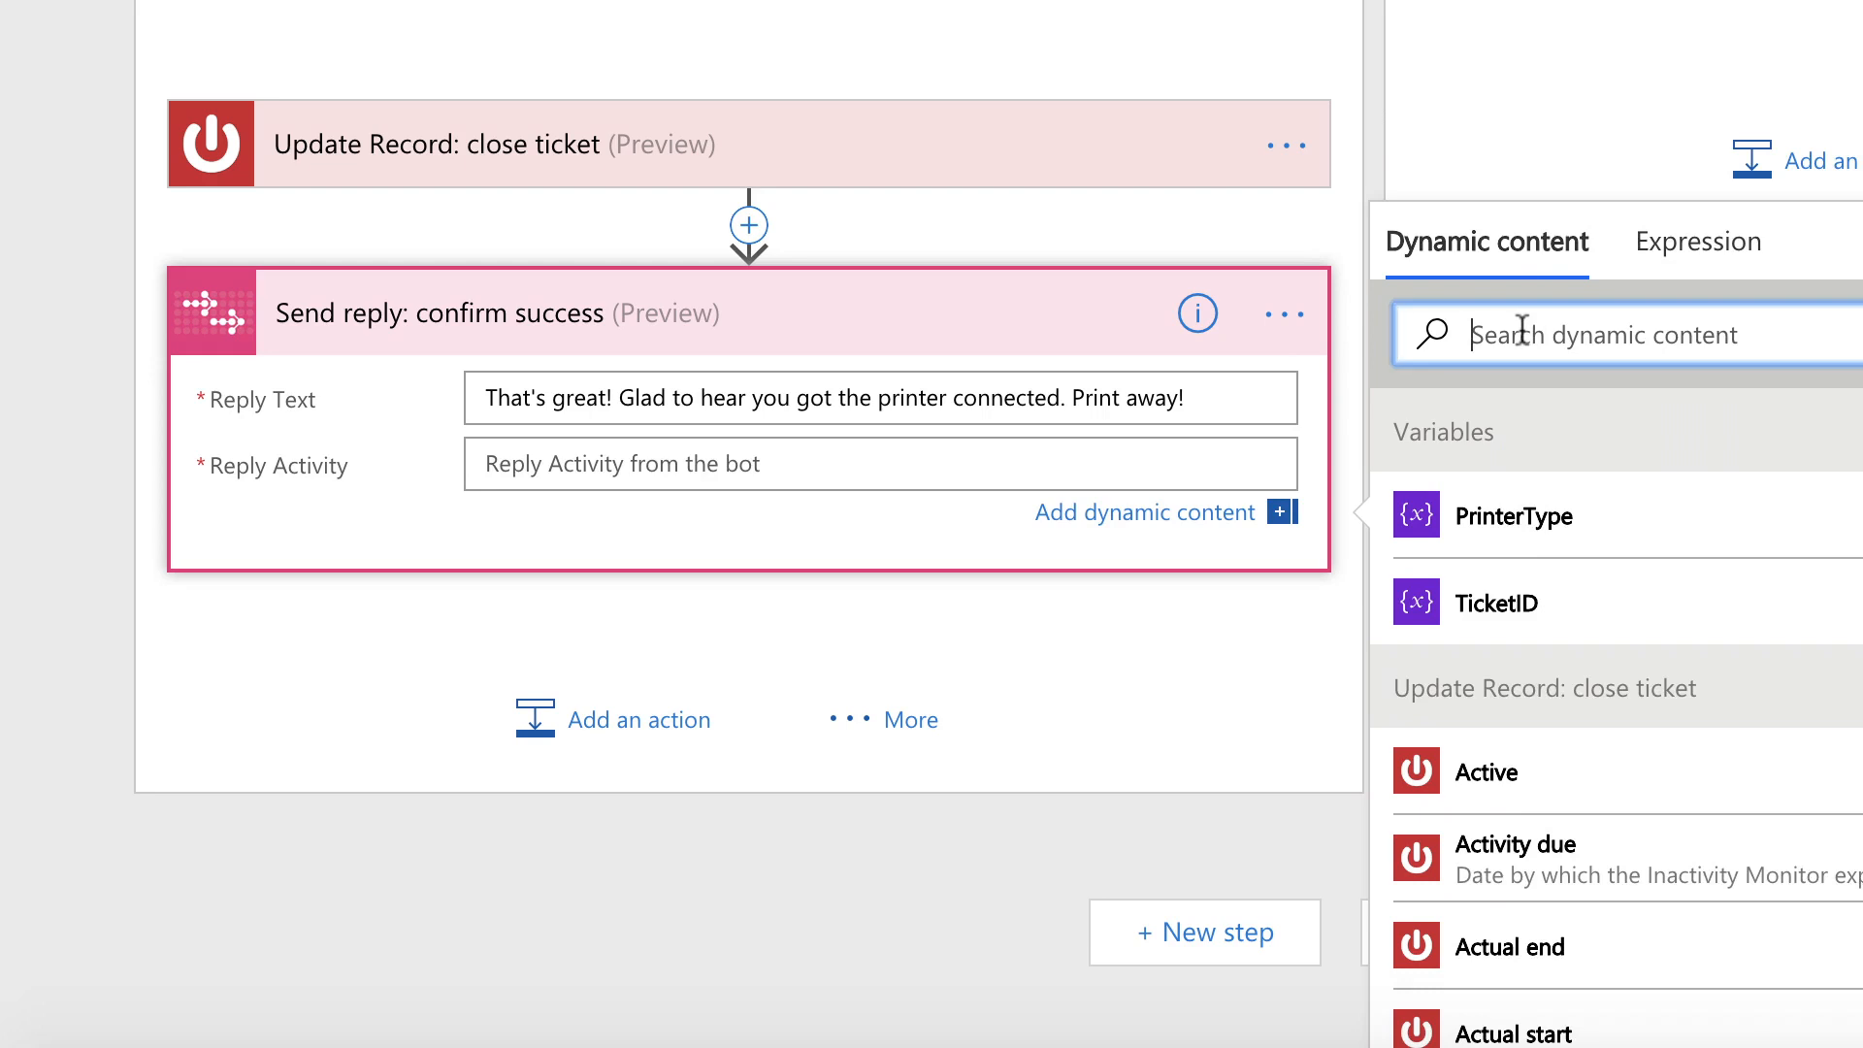
text(reply)
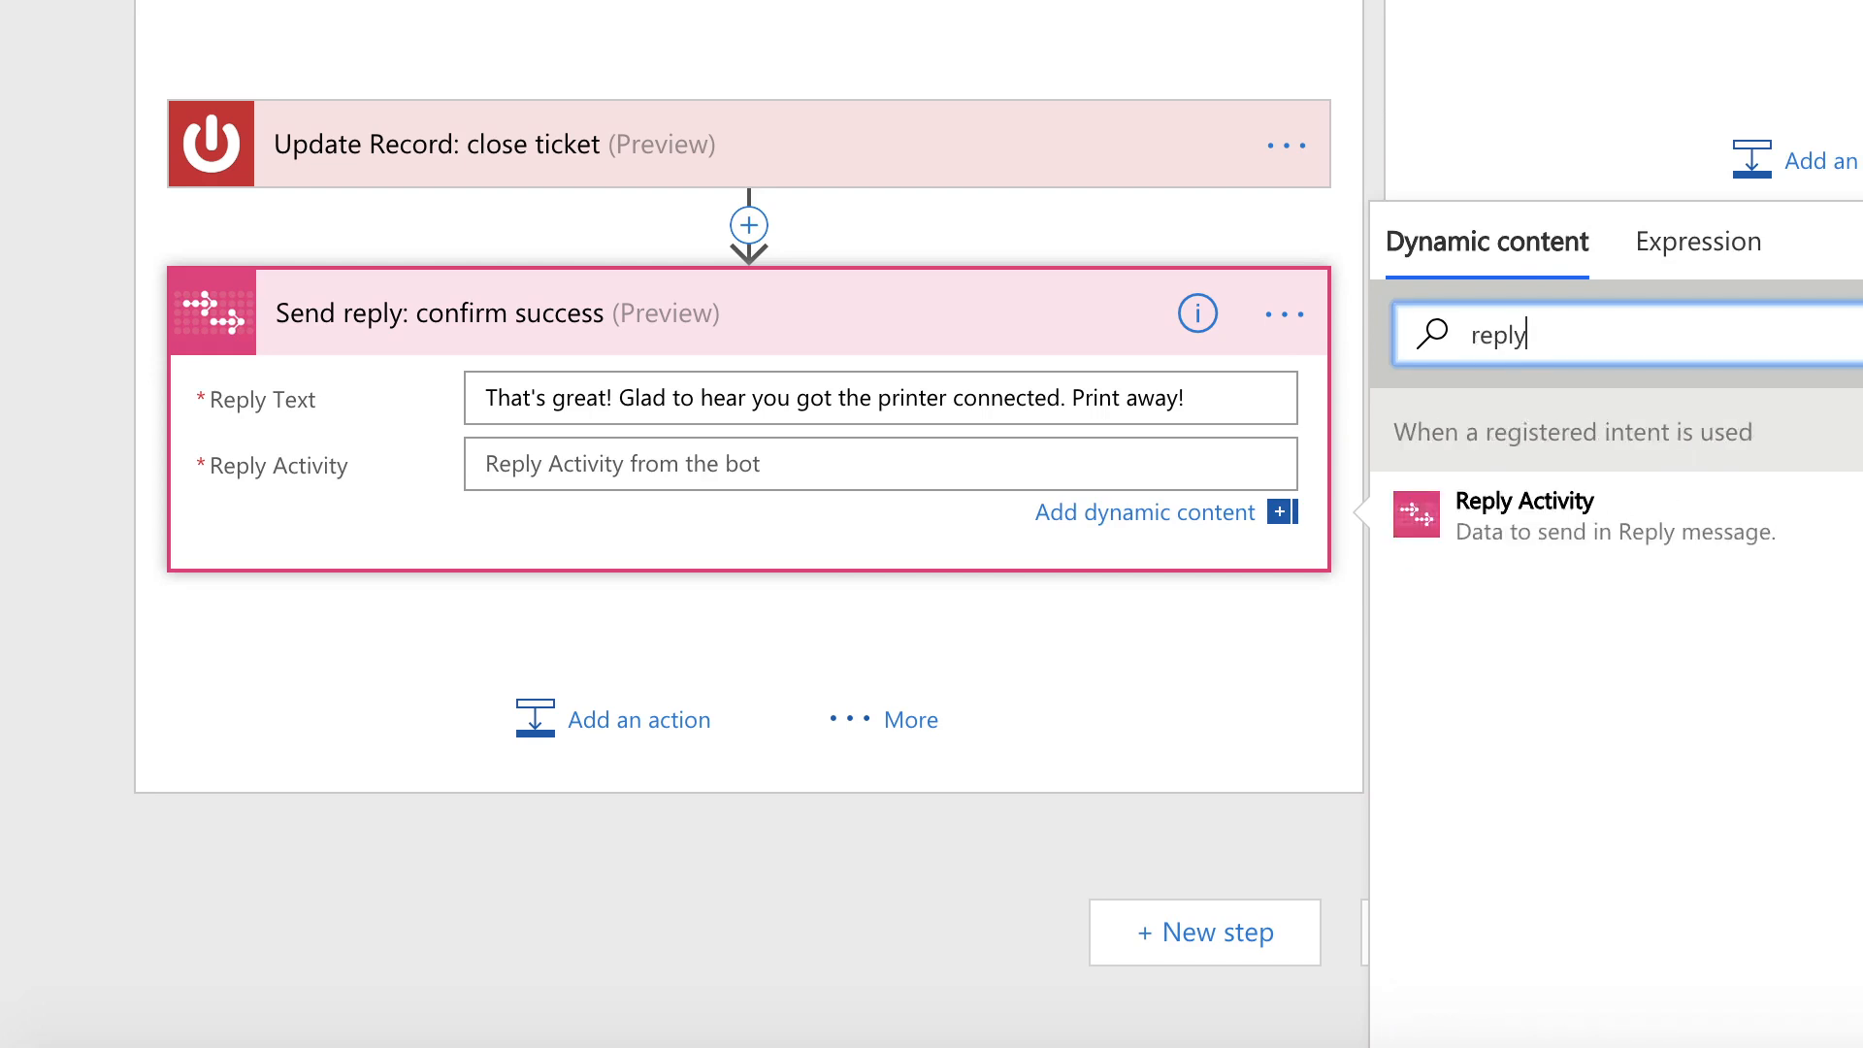
click(1538, 524)
click(433, 640)
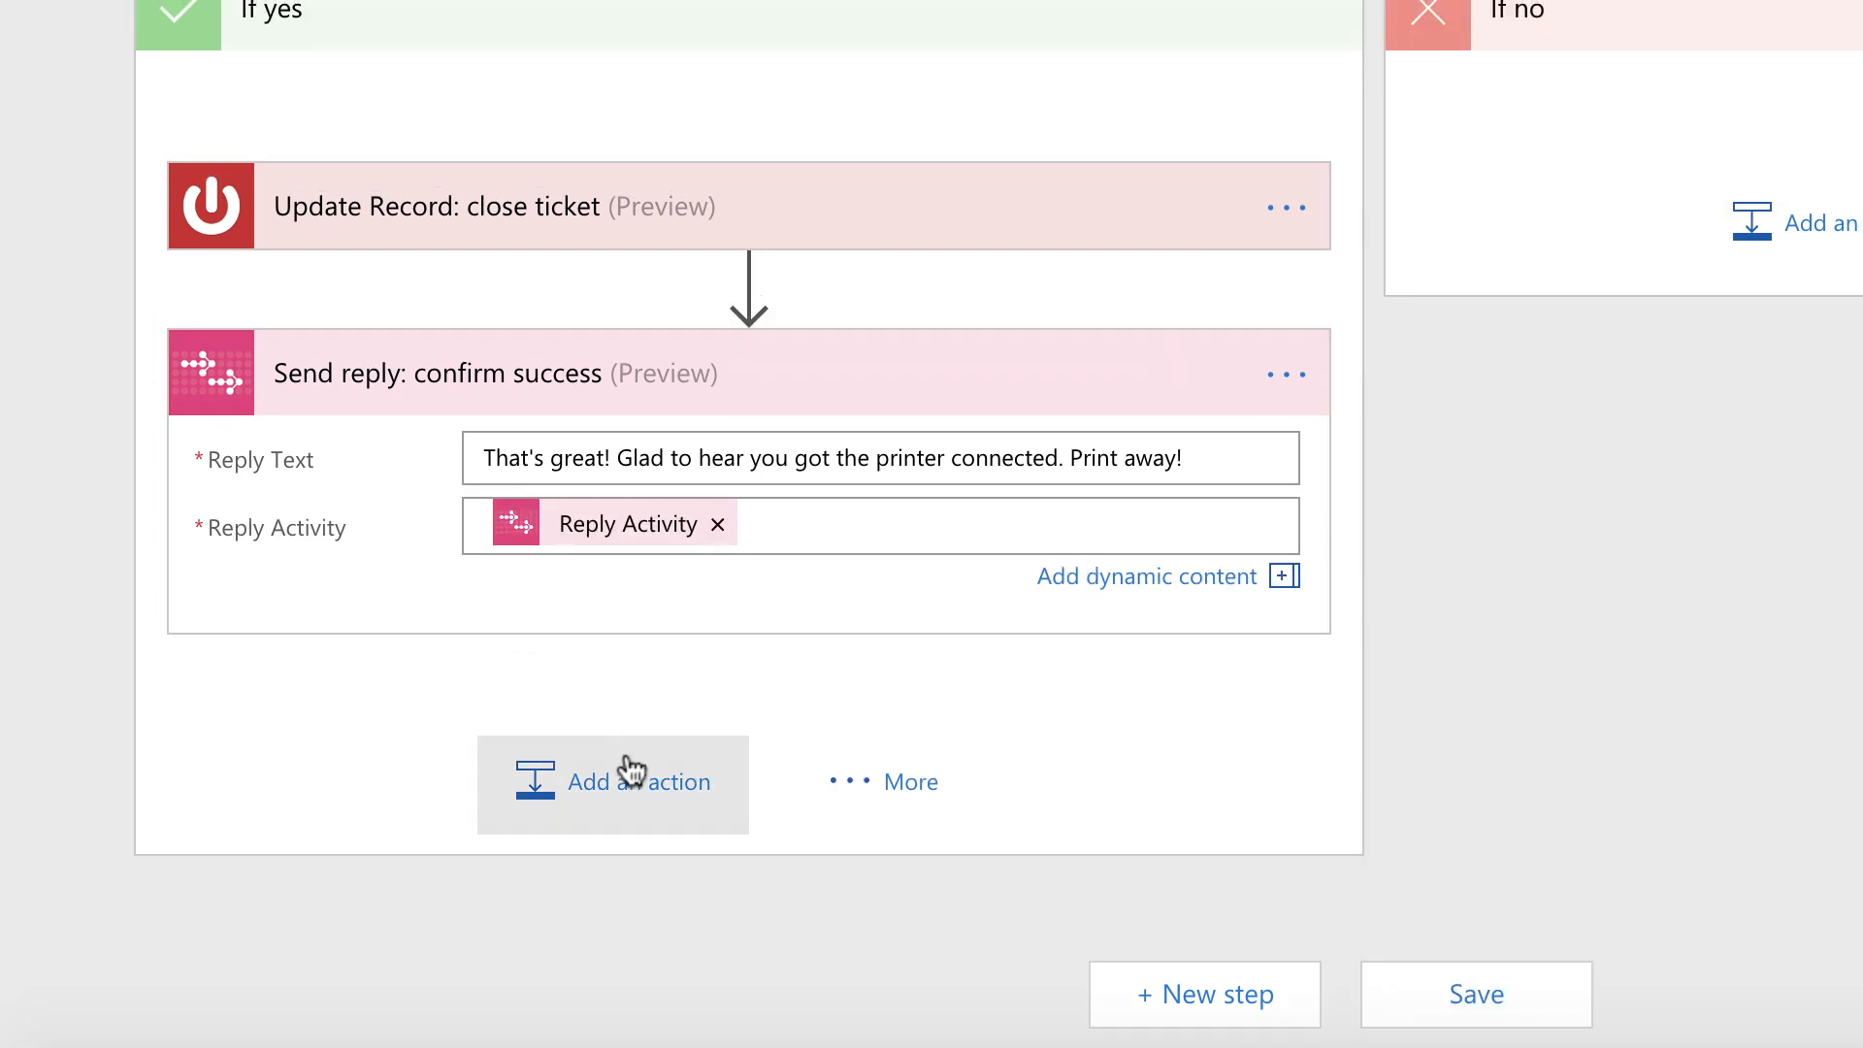
Add another AtBot Logic Send reply action after the confirm success reply in the If yes branch
click(632, 771)
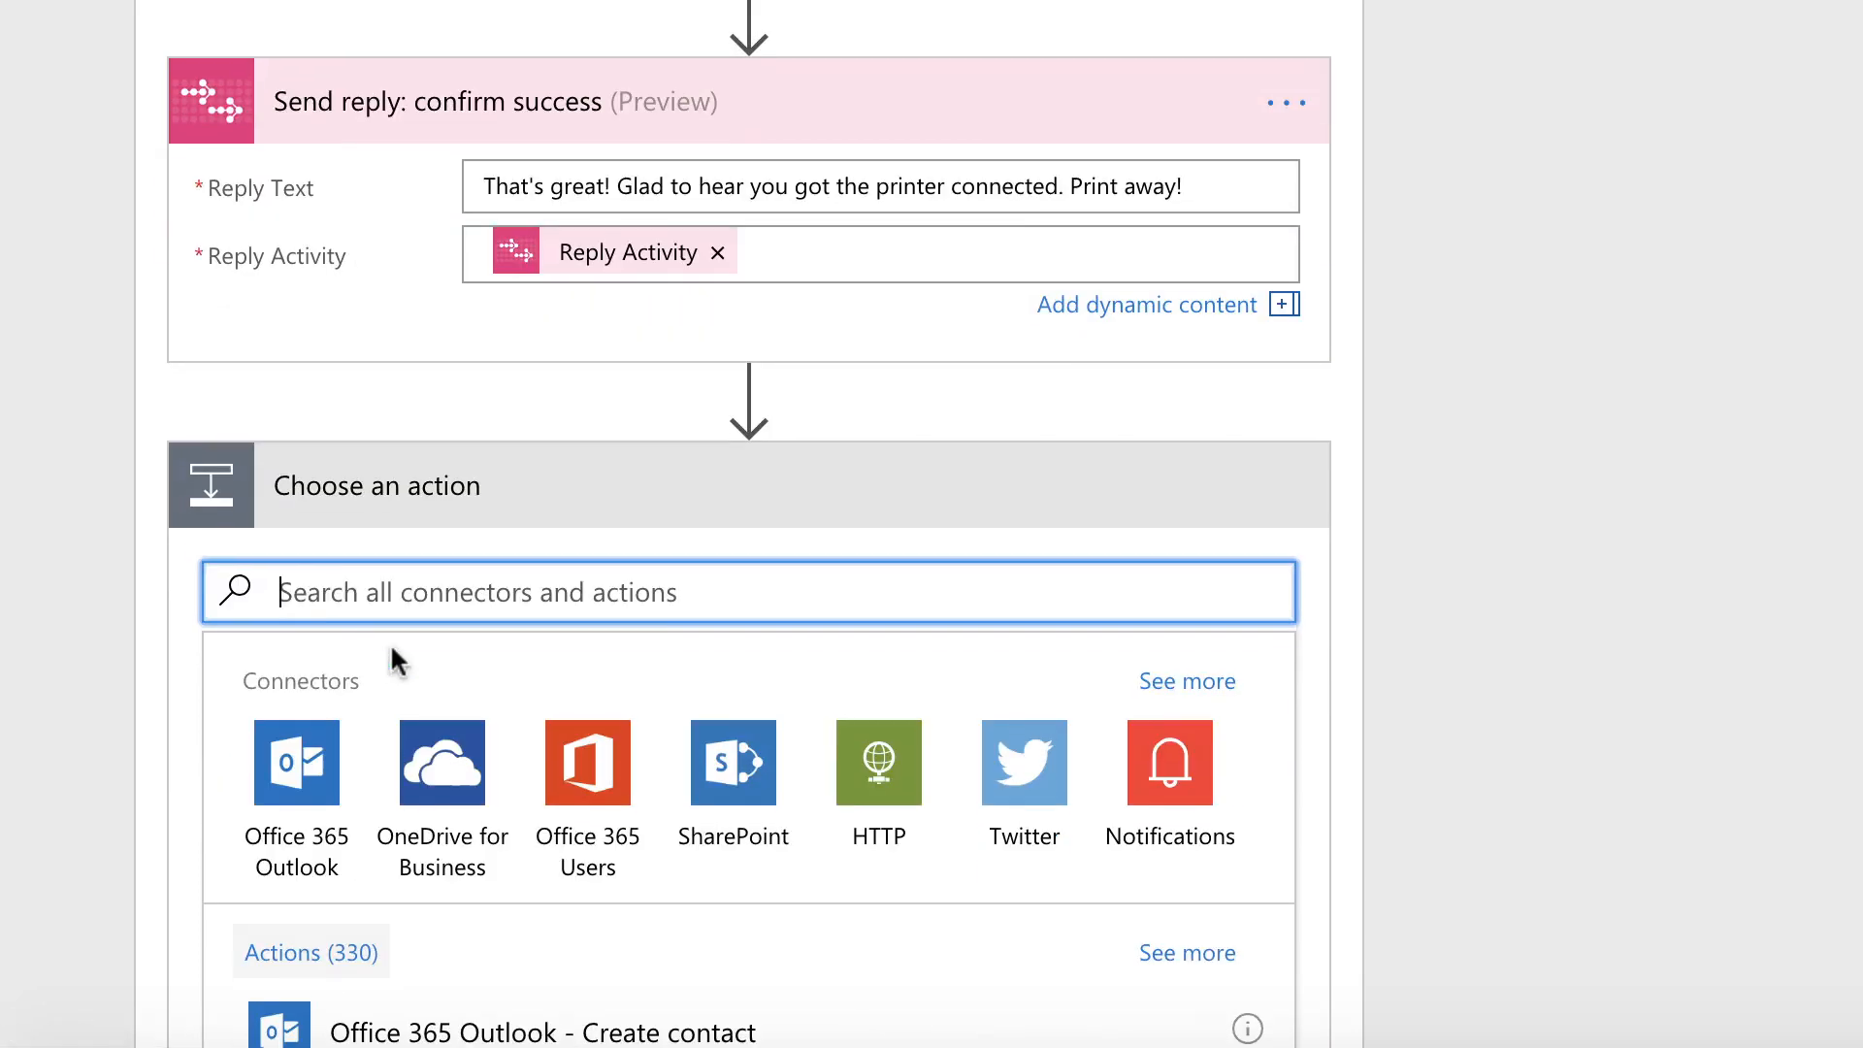
text(send reply)
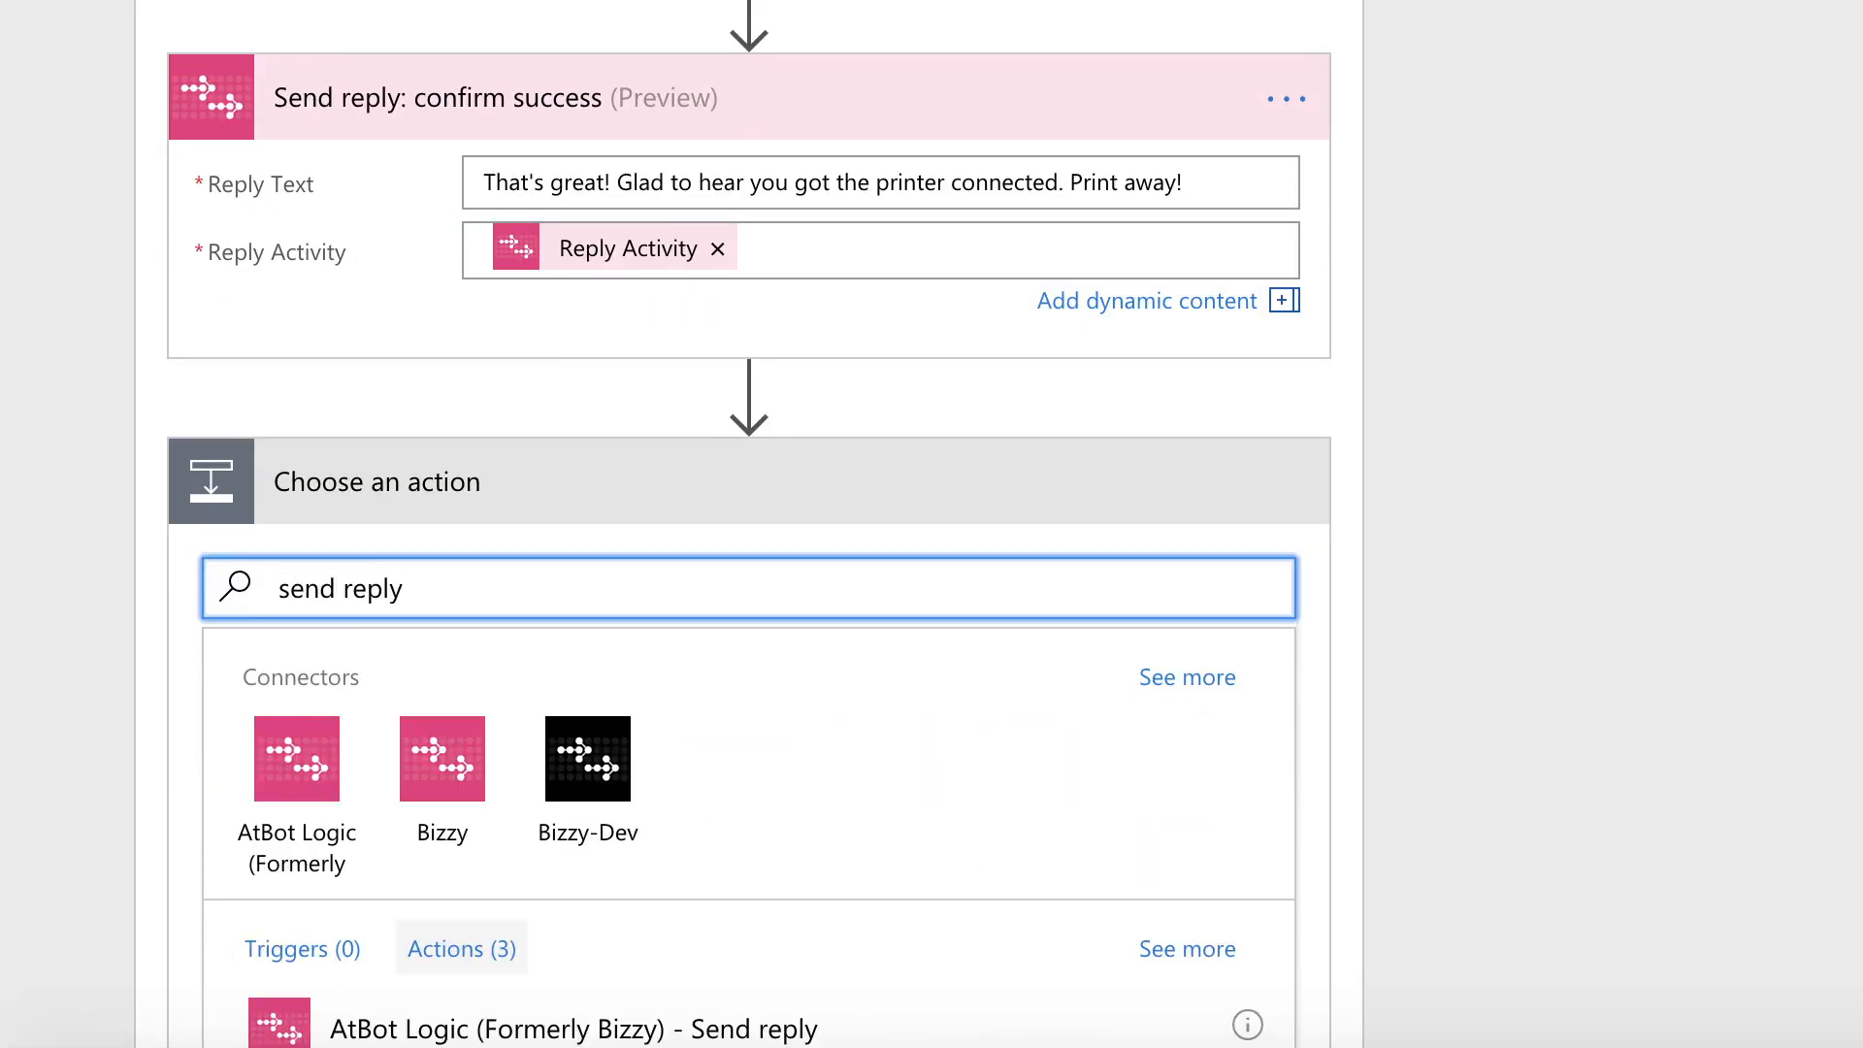
scroll(324, 646, down, 3)
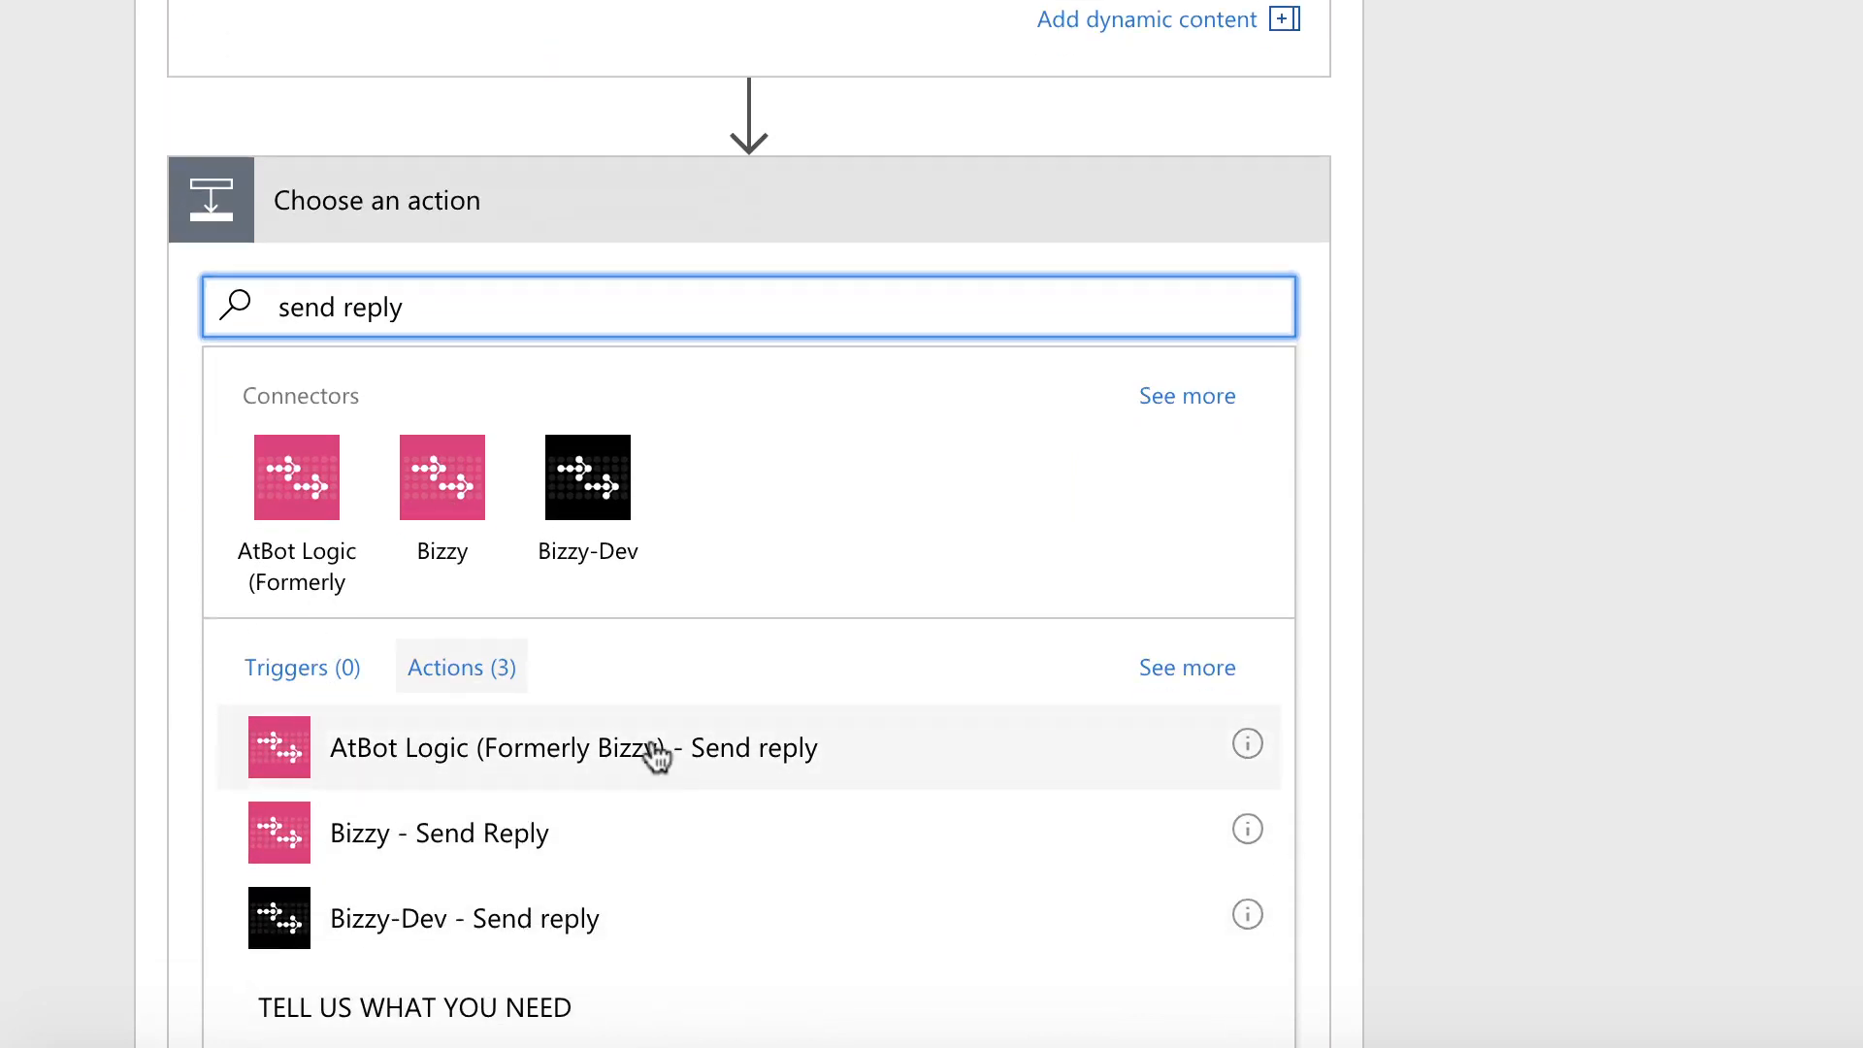
click(653, 753)
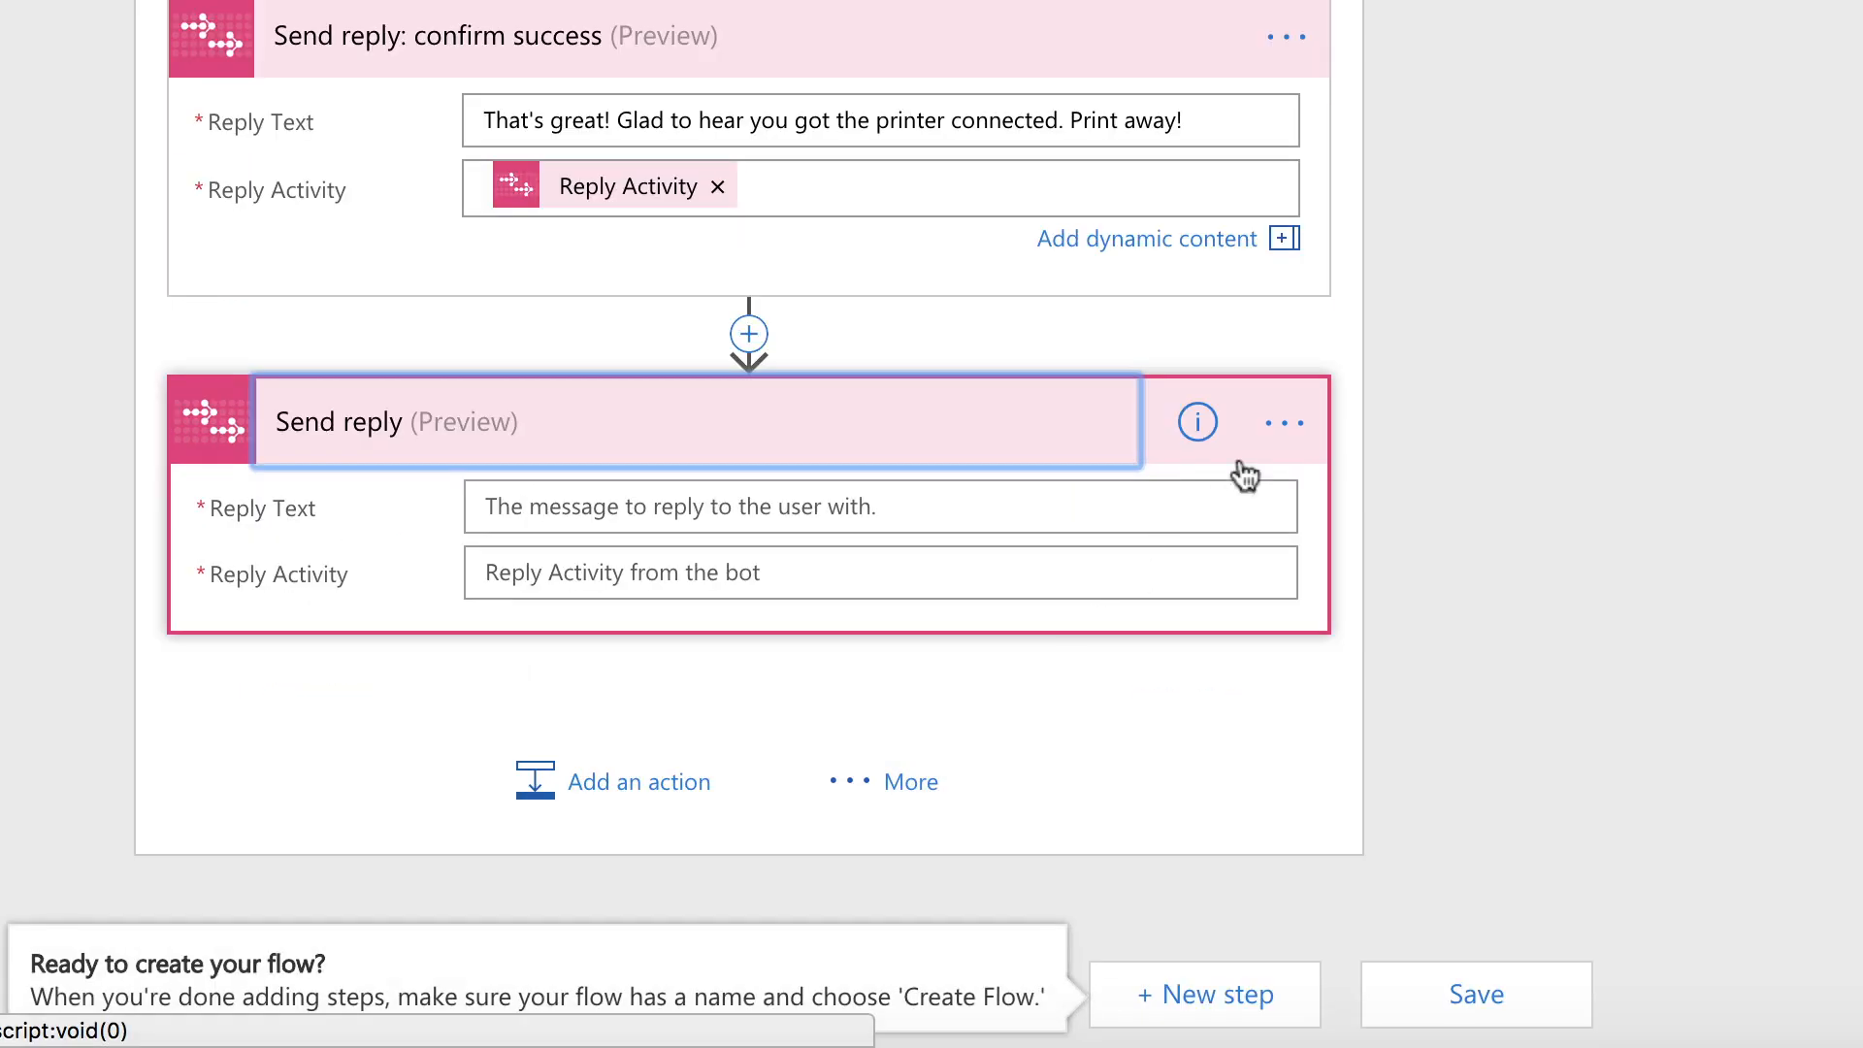
Rename the second reply action as "Send reply: success farewell"
click(1282, 429)
click(1380, 415)
click(777, 428)
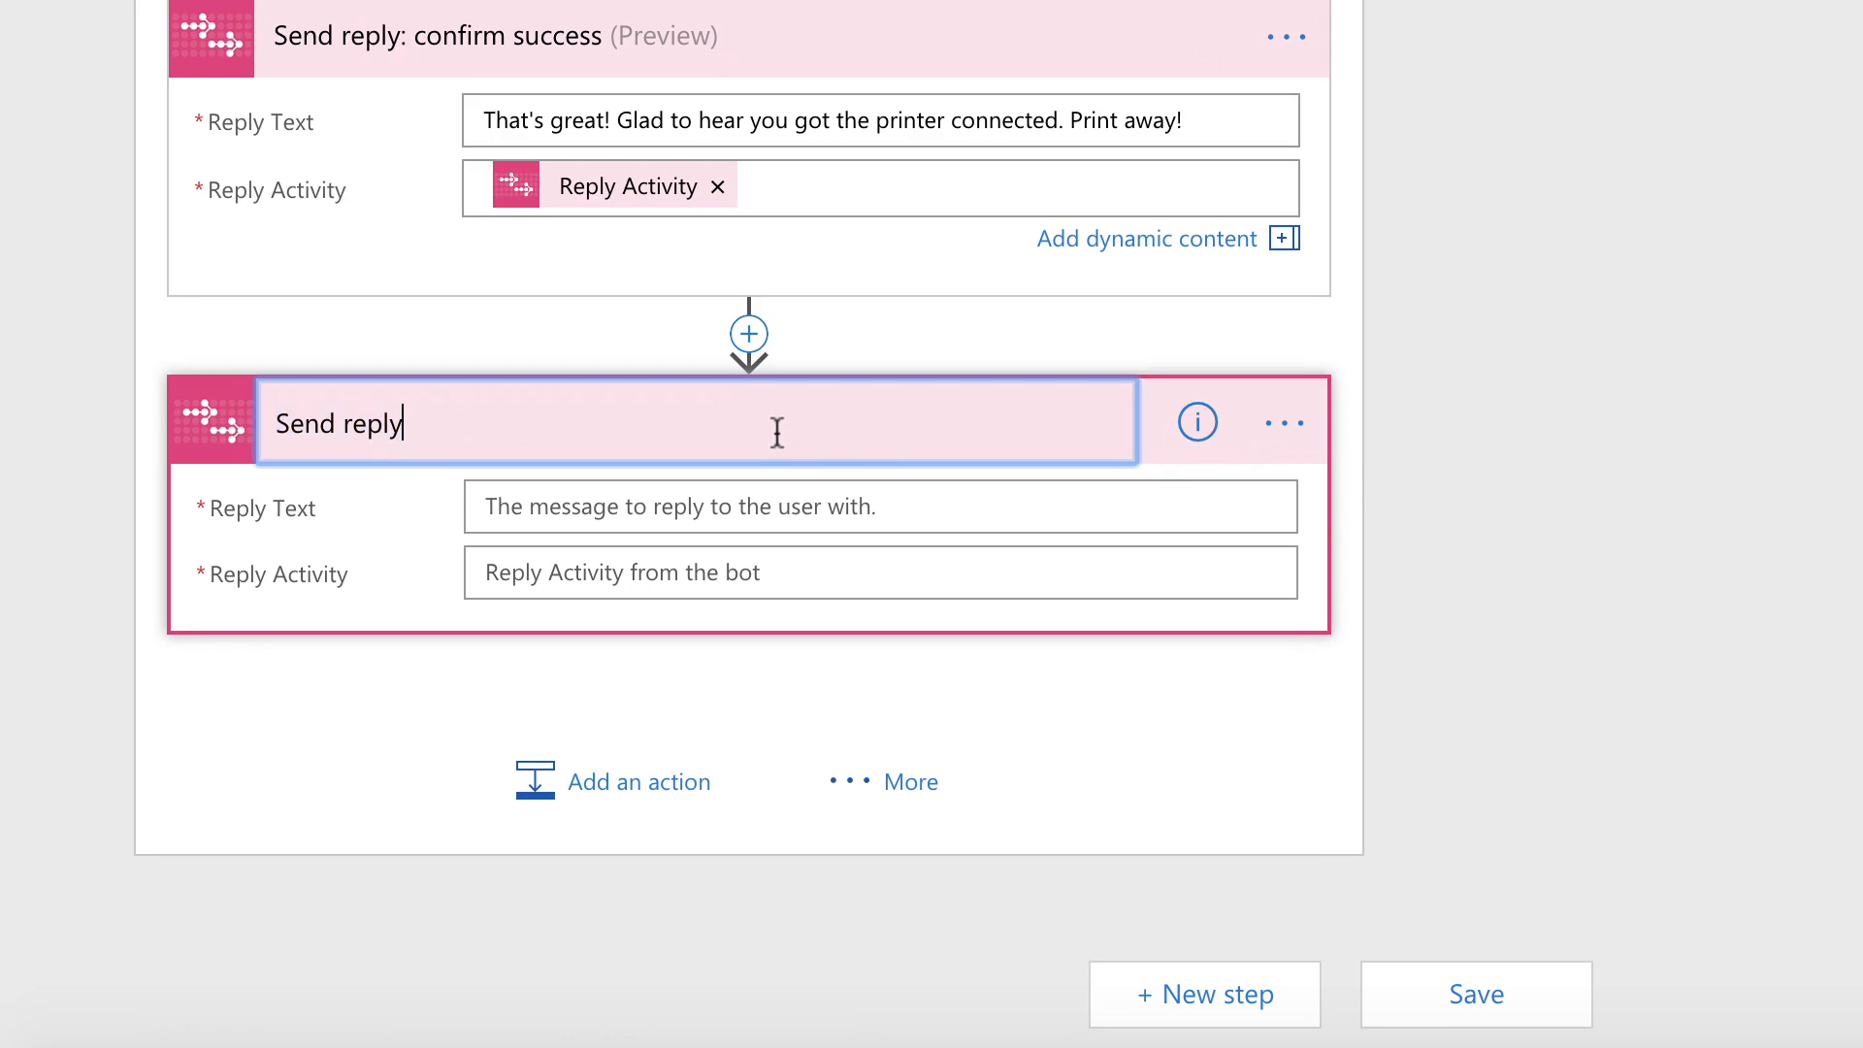
text(: success farewell)
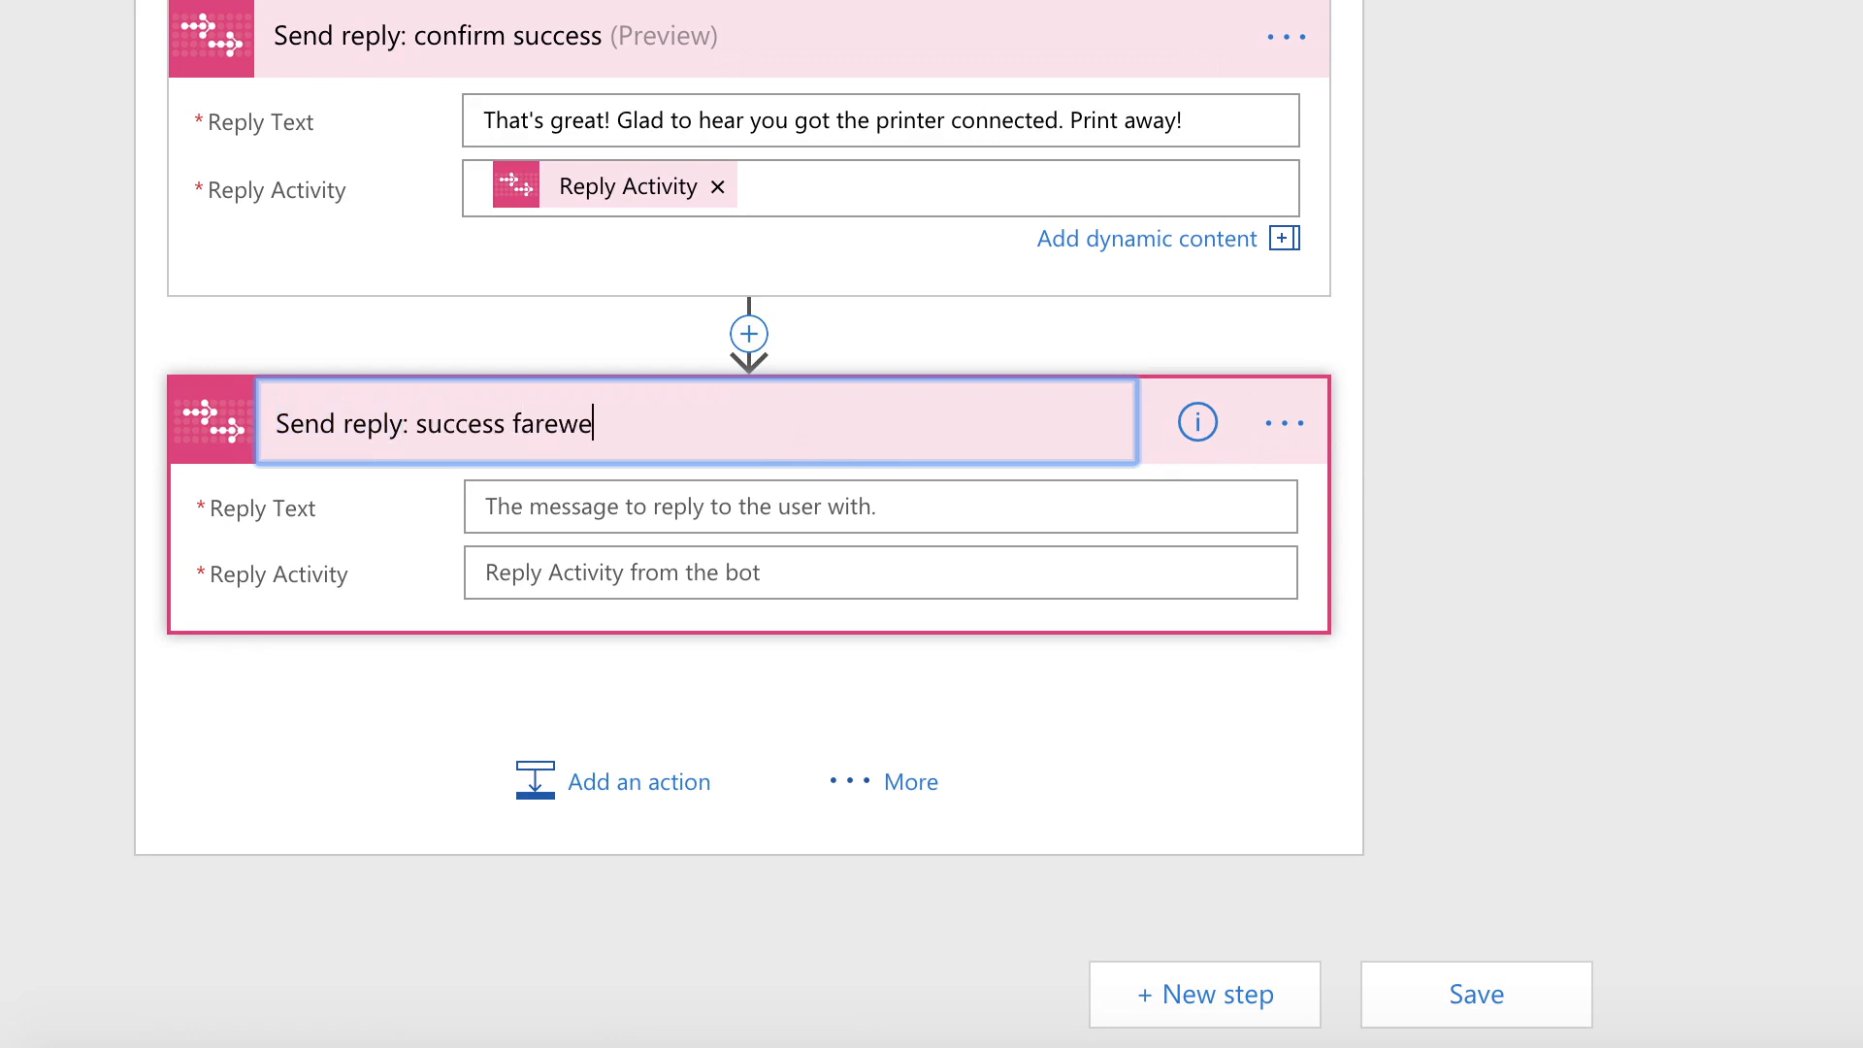
key(Return)
Begin the success farewell action's Reply Text with "Sounds like we're all set." followed by a slightly smiling face emoji
click(723, 515)
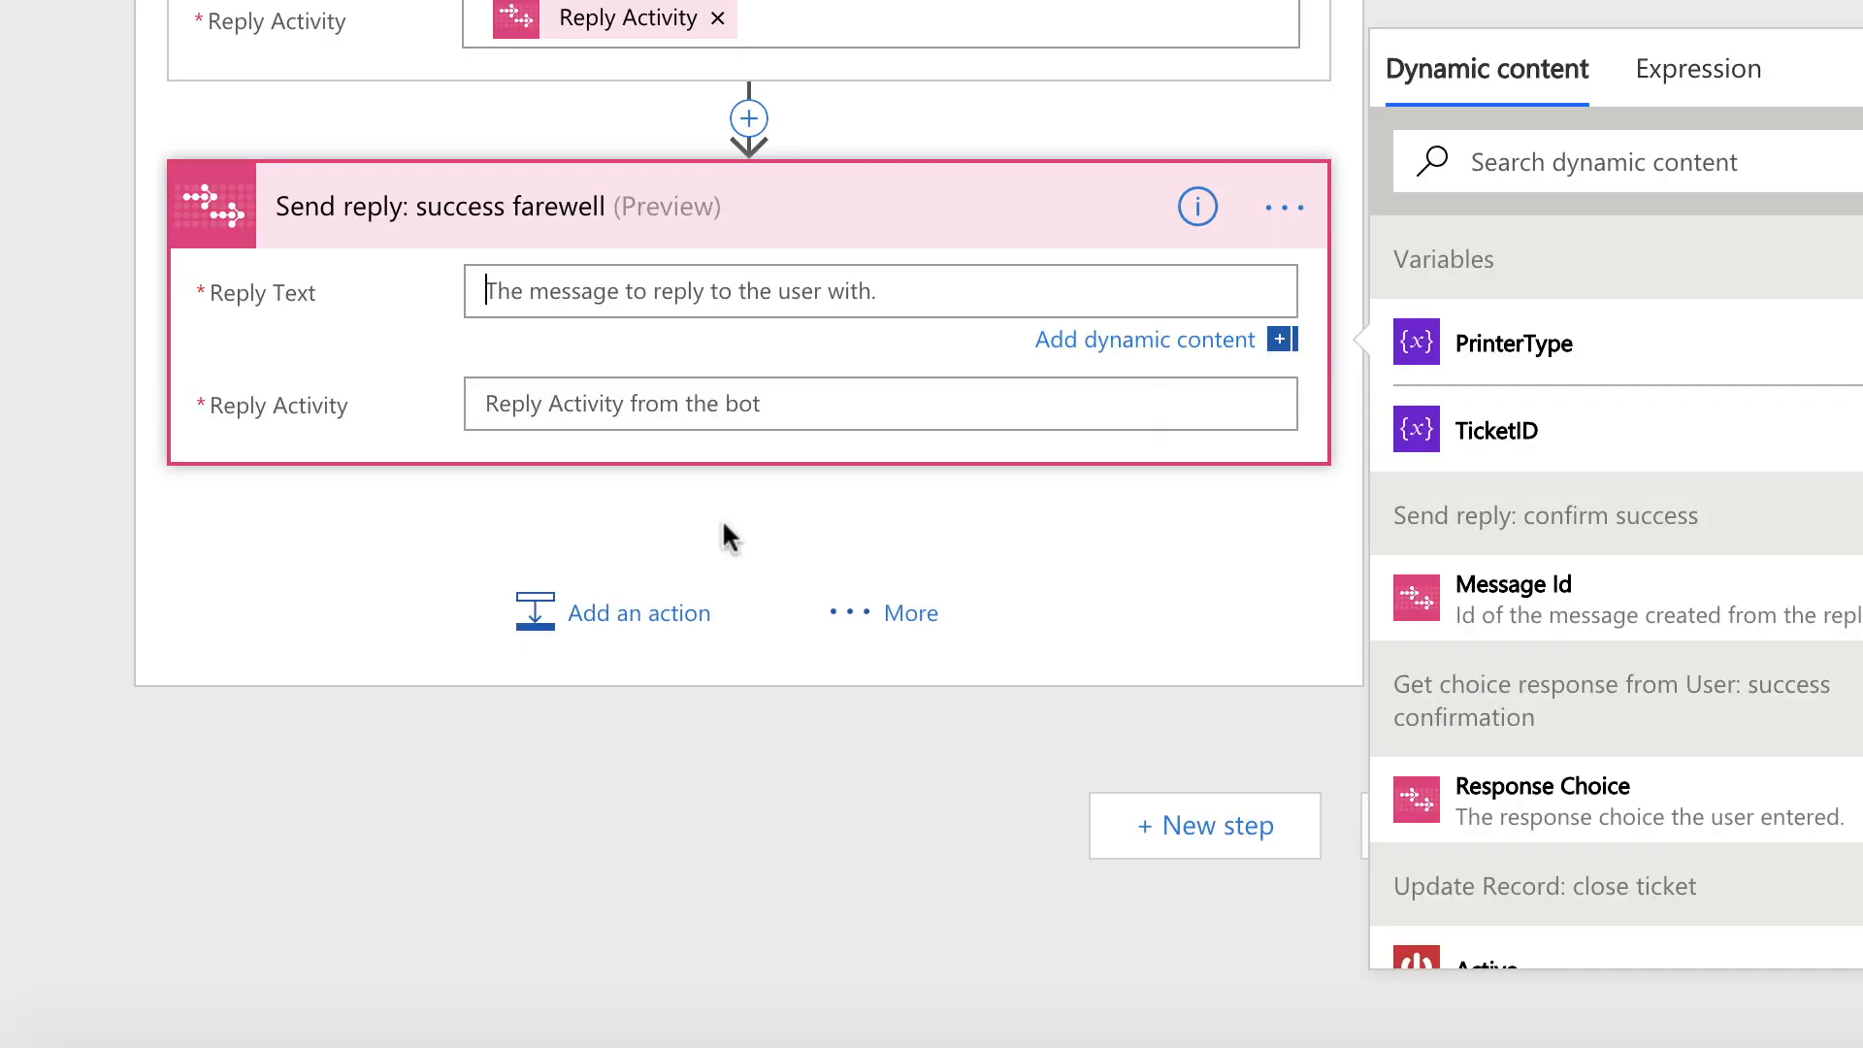
text(Sounds like we')
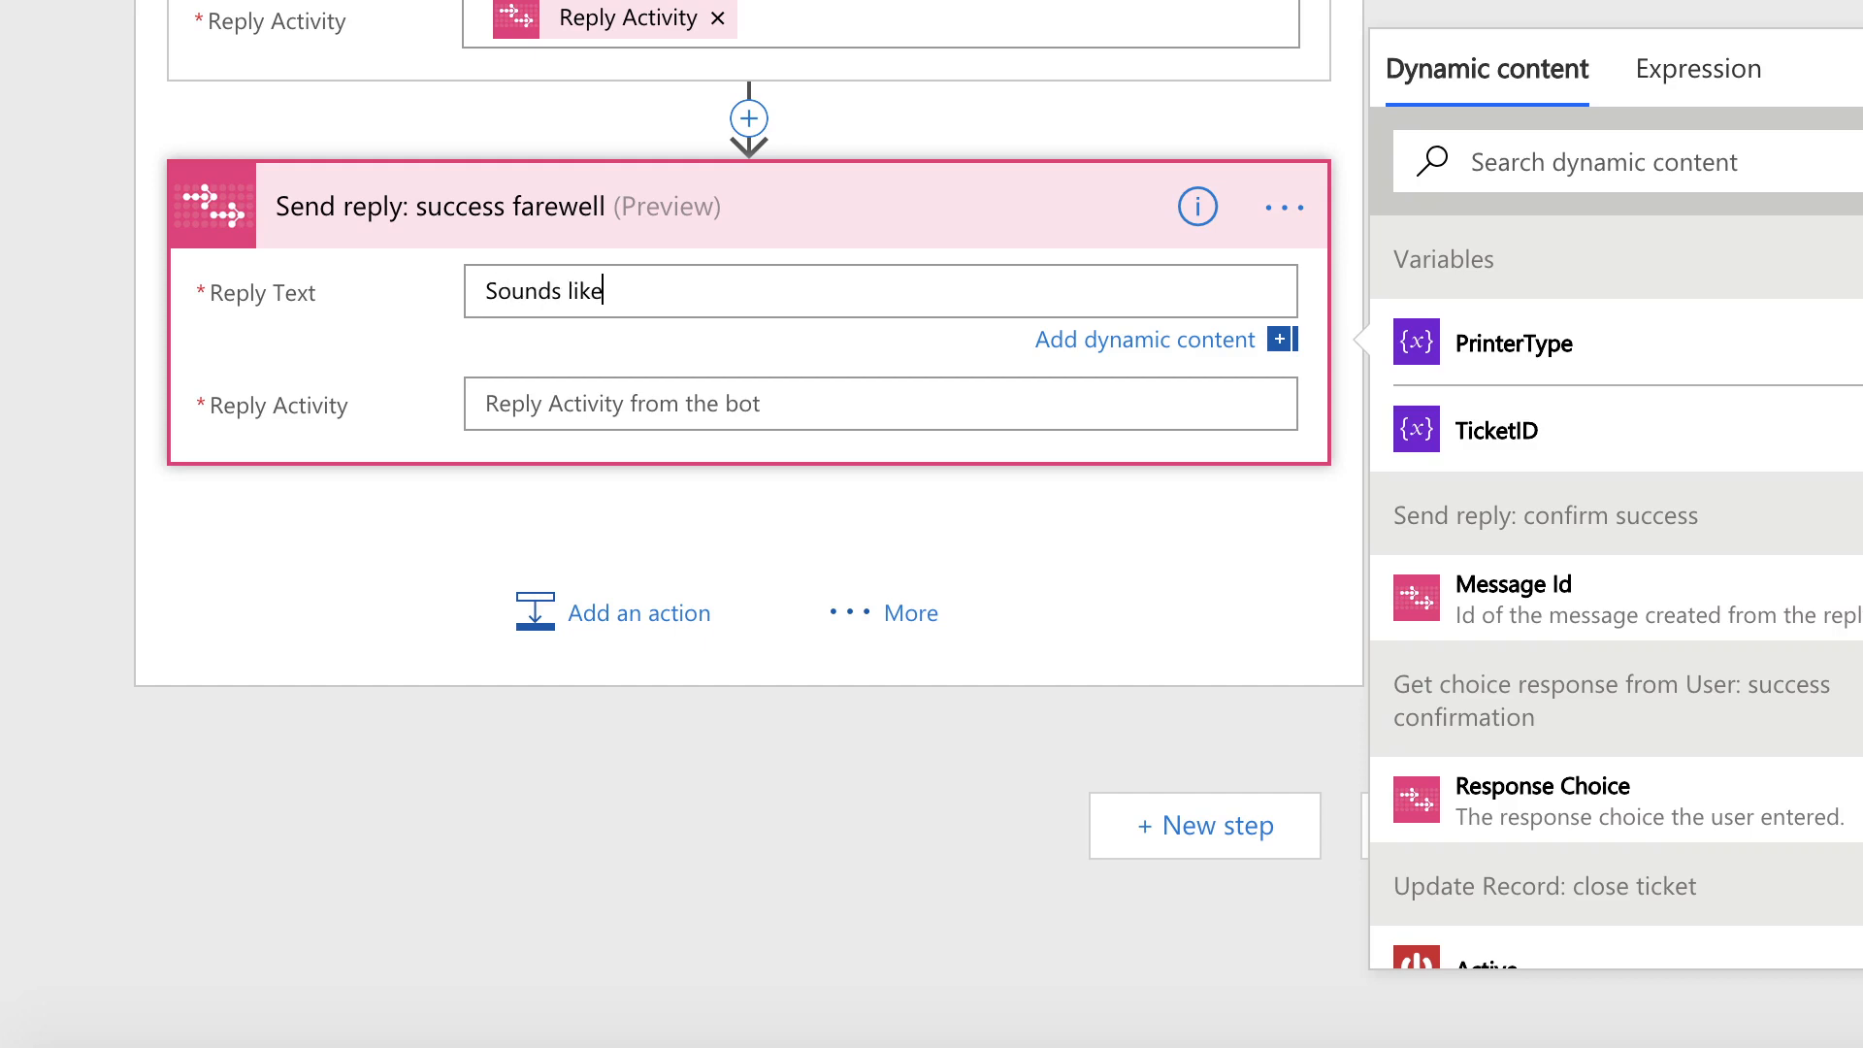
text(re all set.)
key(ctrl+super+space)
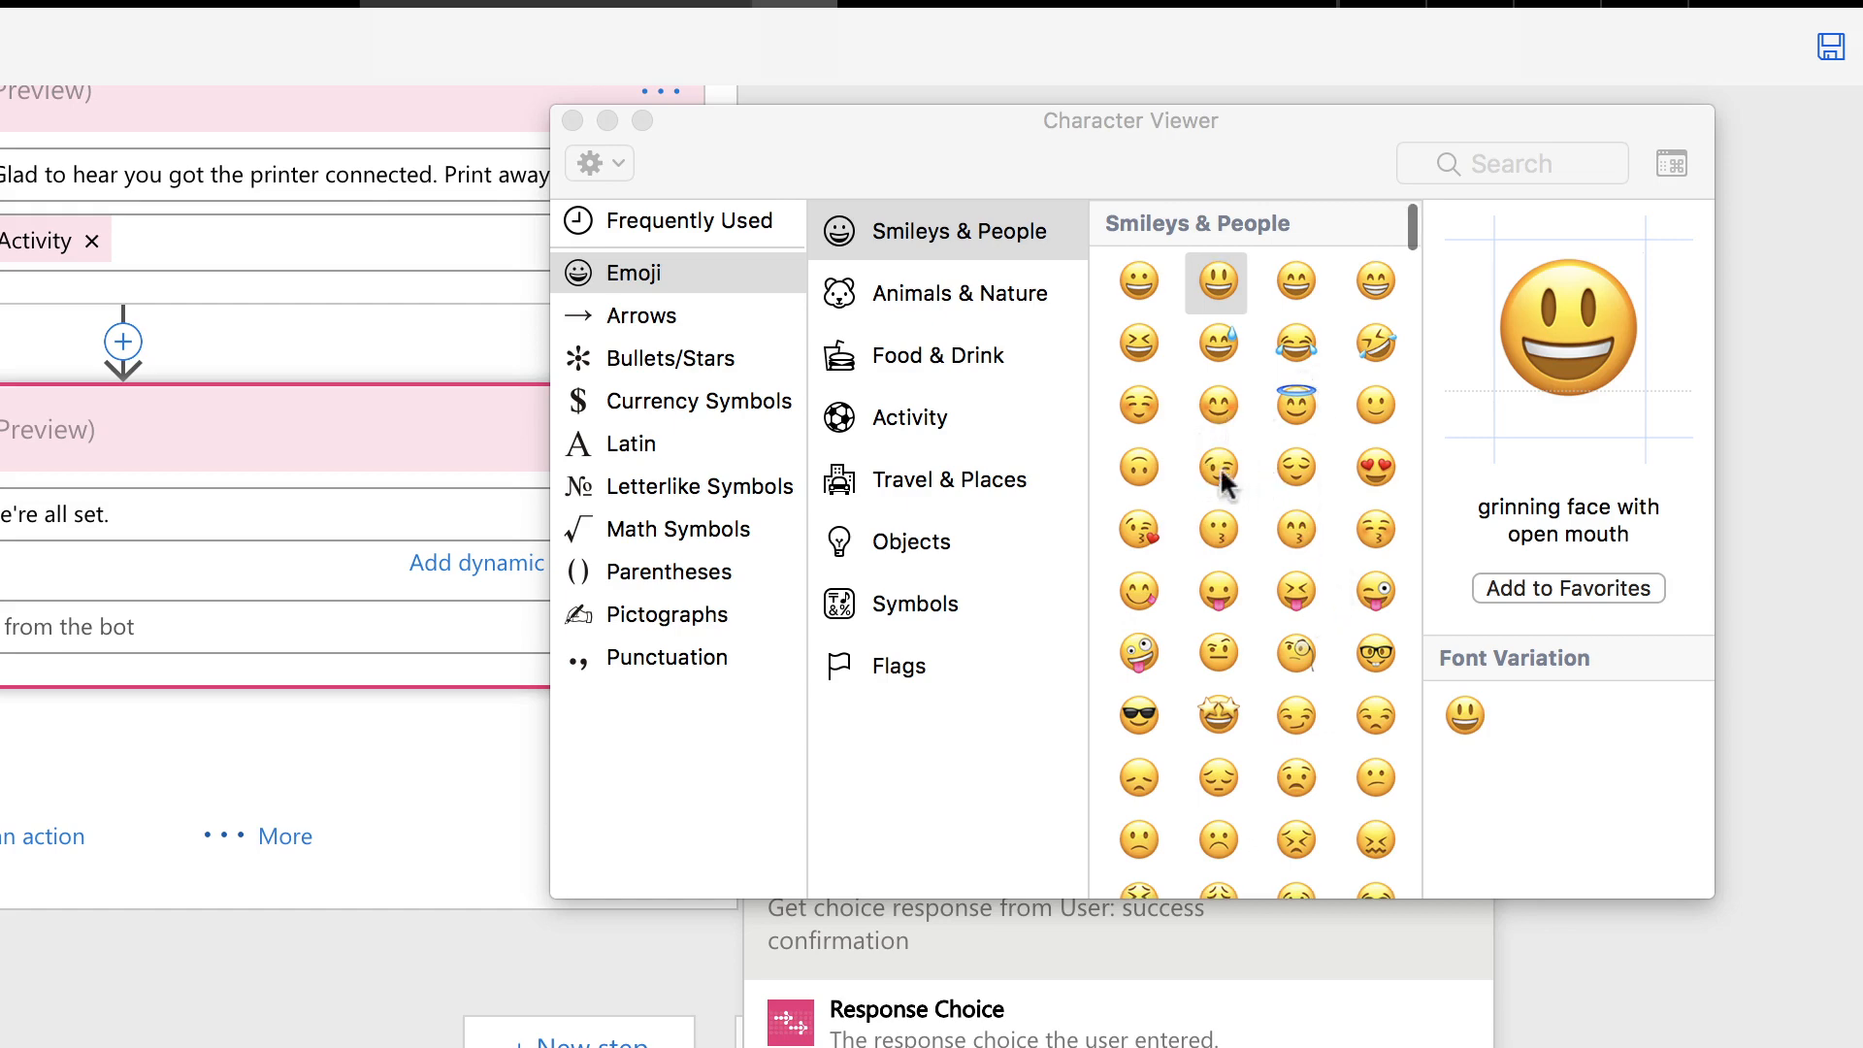
double_click(1376, 404)
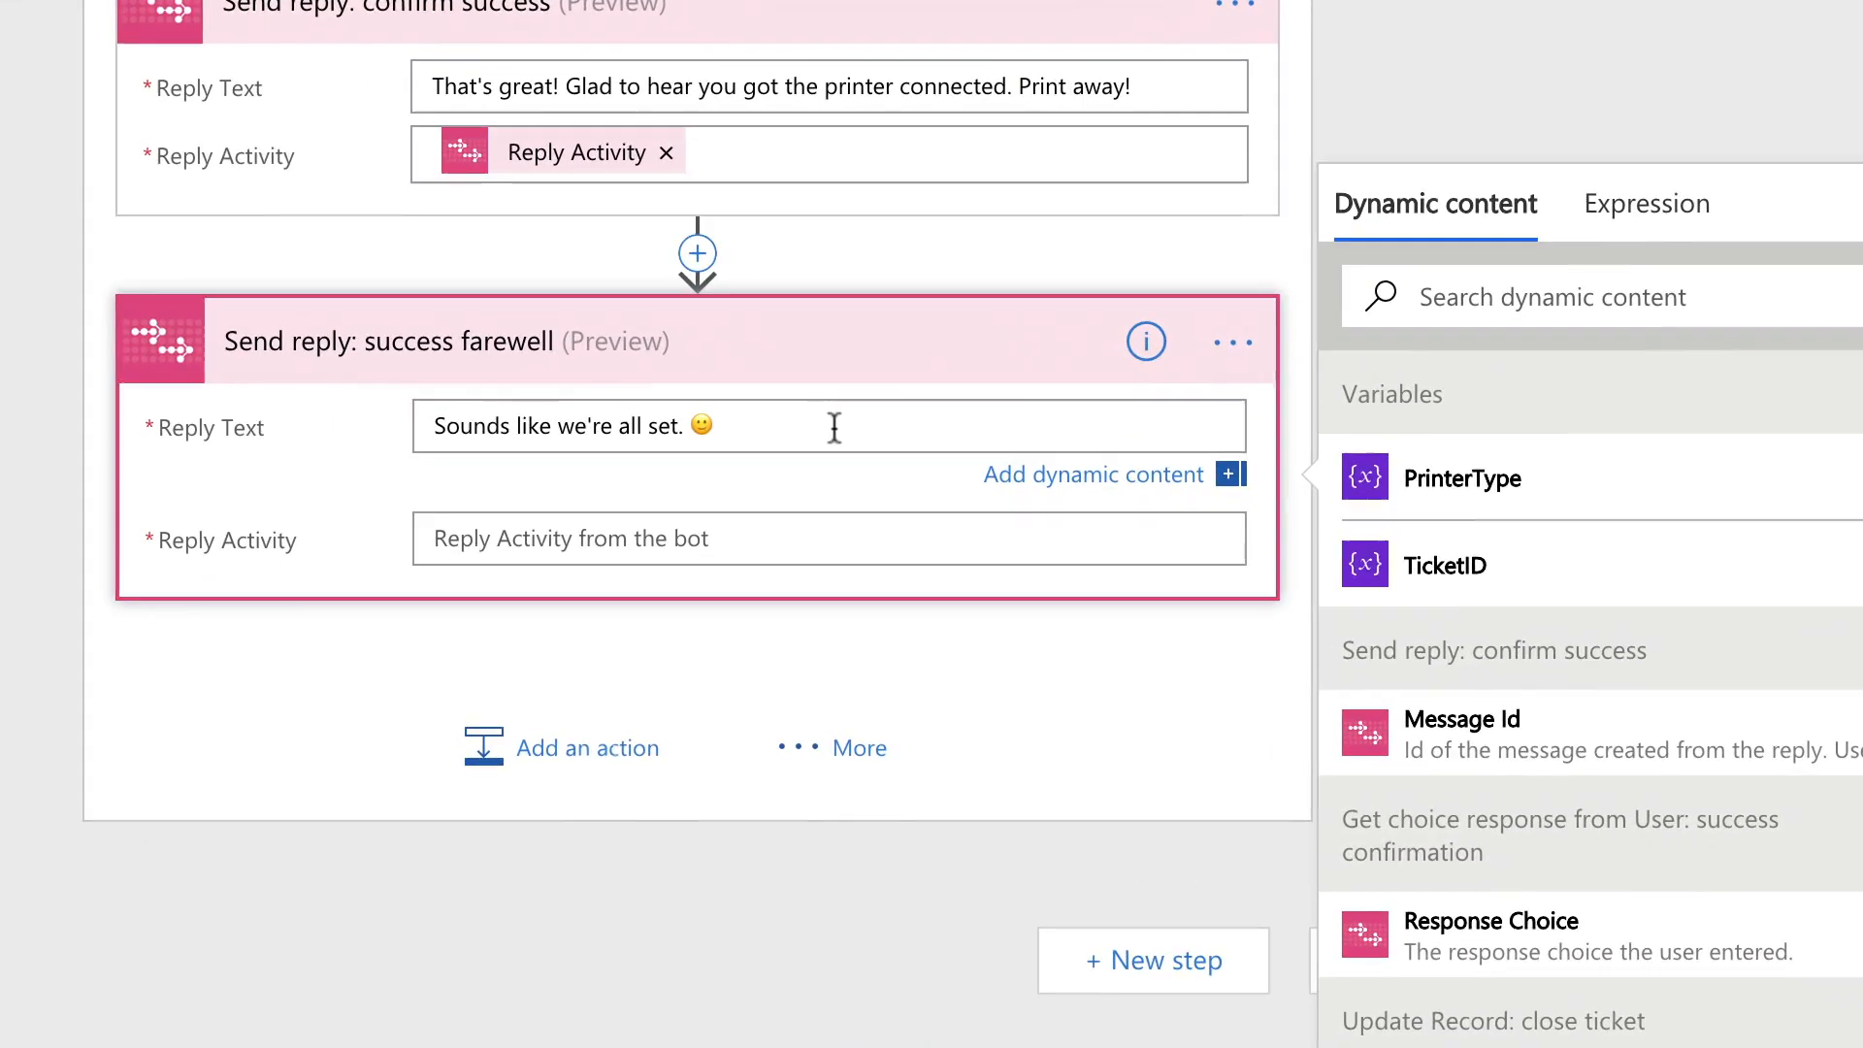
Continue the Reply Text with "Don't hesitate to contact me if you need anything else. Have a great day," the Given Name dynamic content and "!"
text(Don't hesitate to contact me)
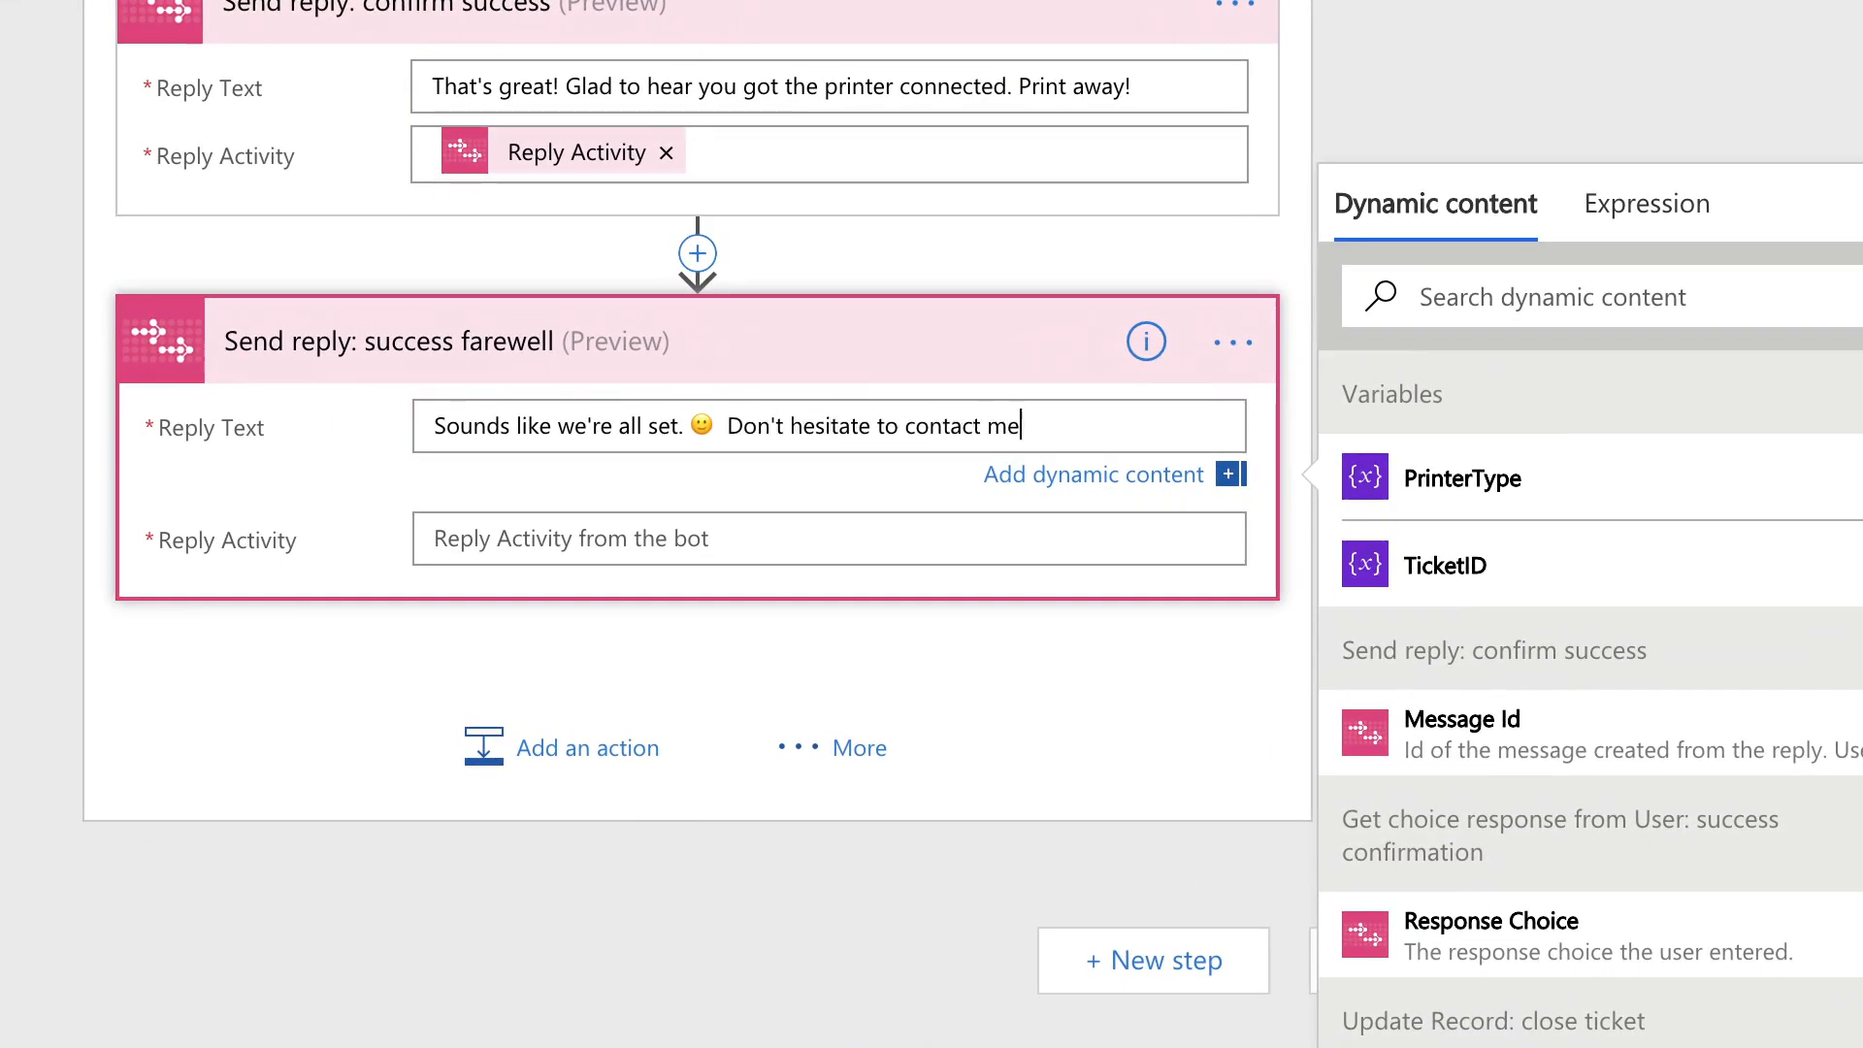
text( if you need anythi)
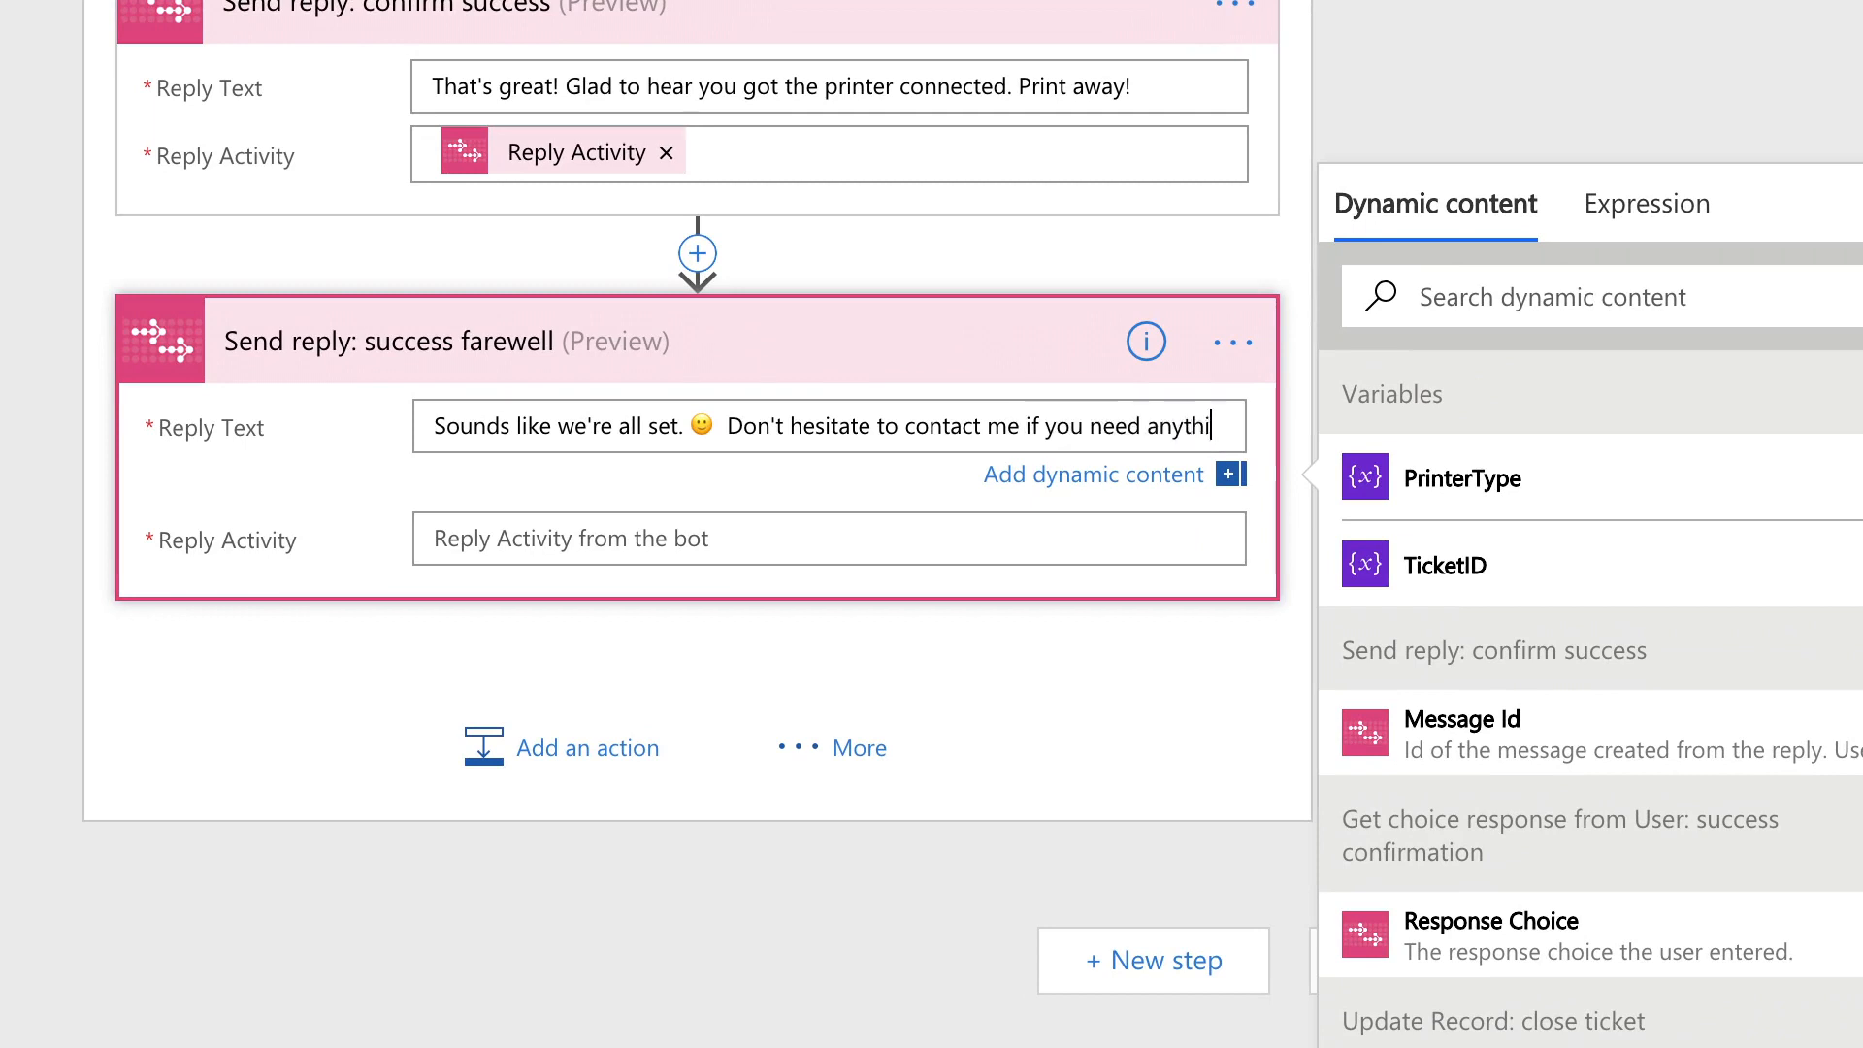
text(ng else. Have a great day,)
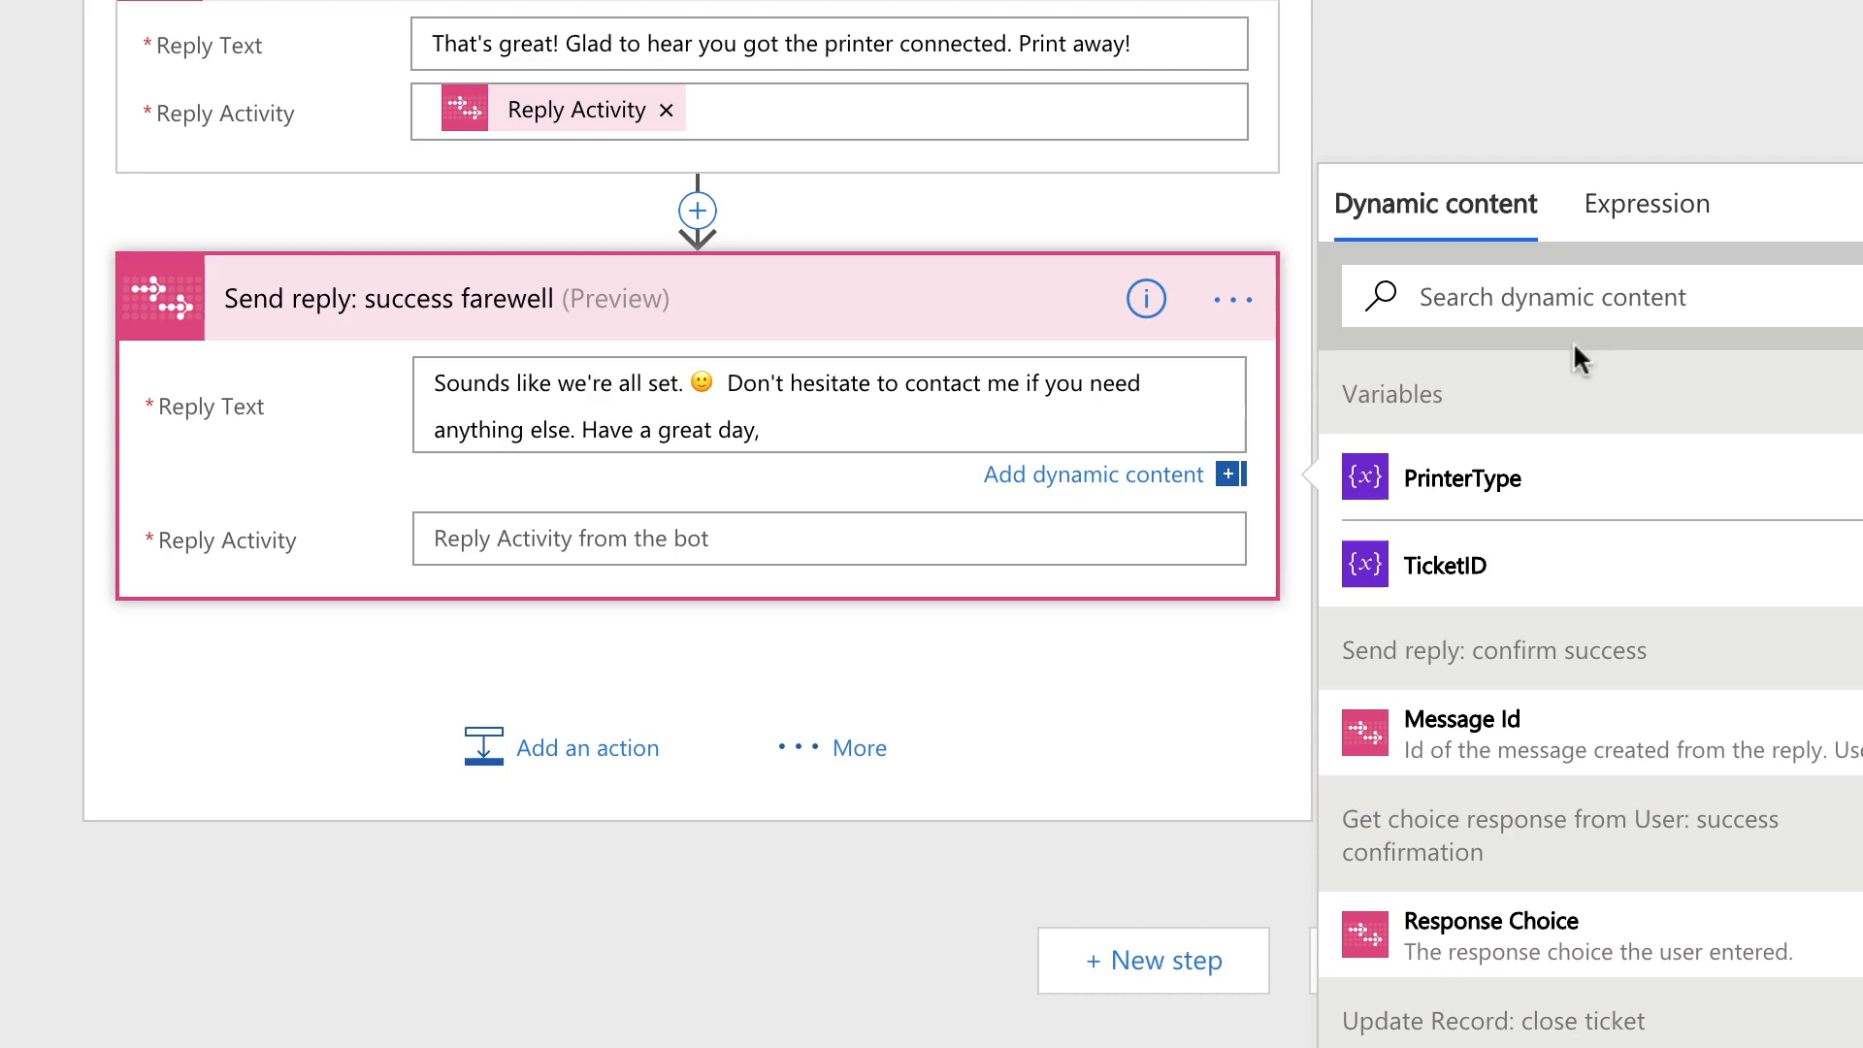
click(1548, 294)
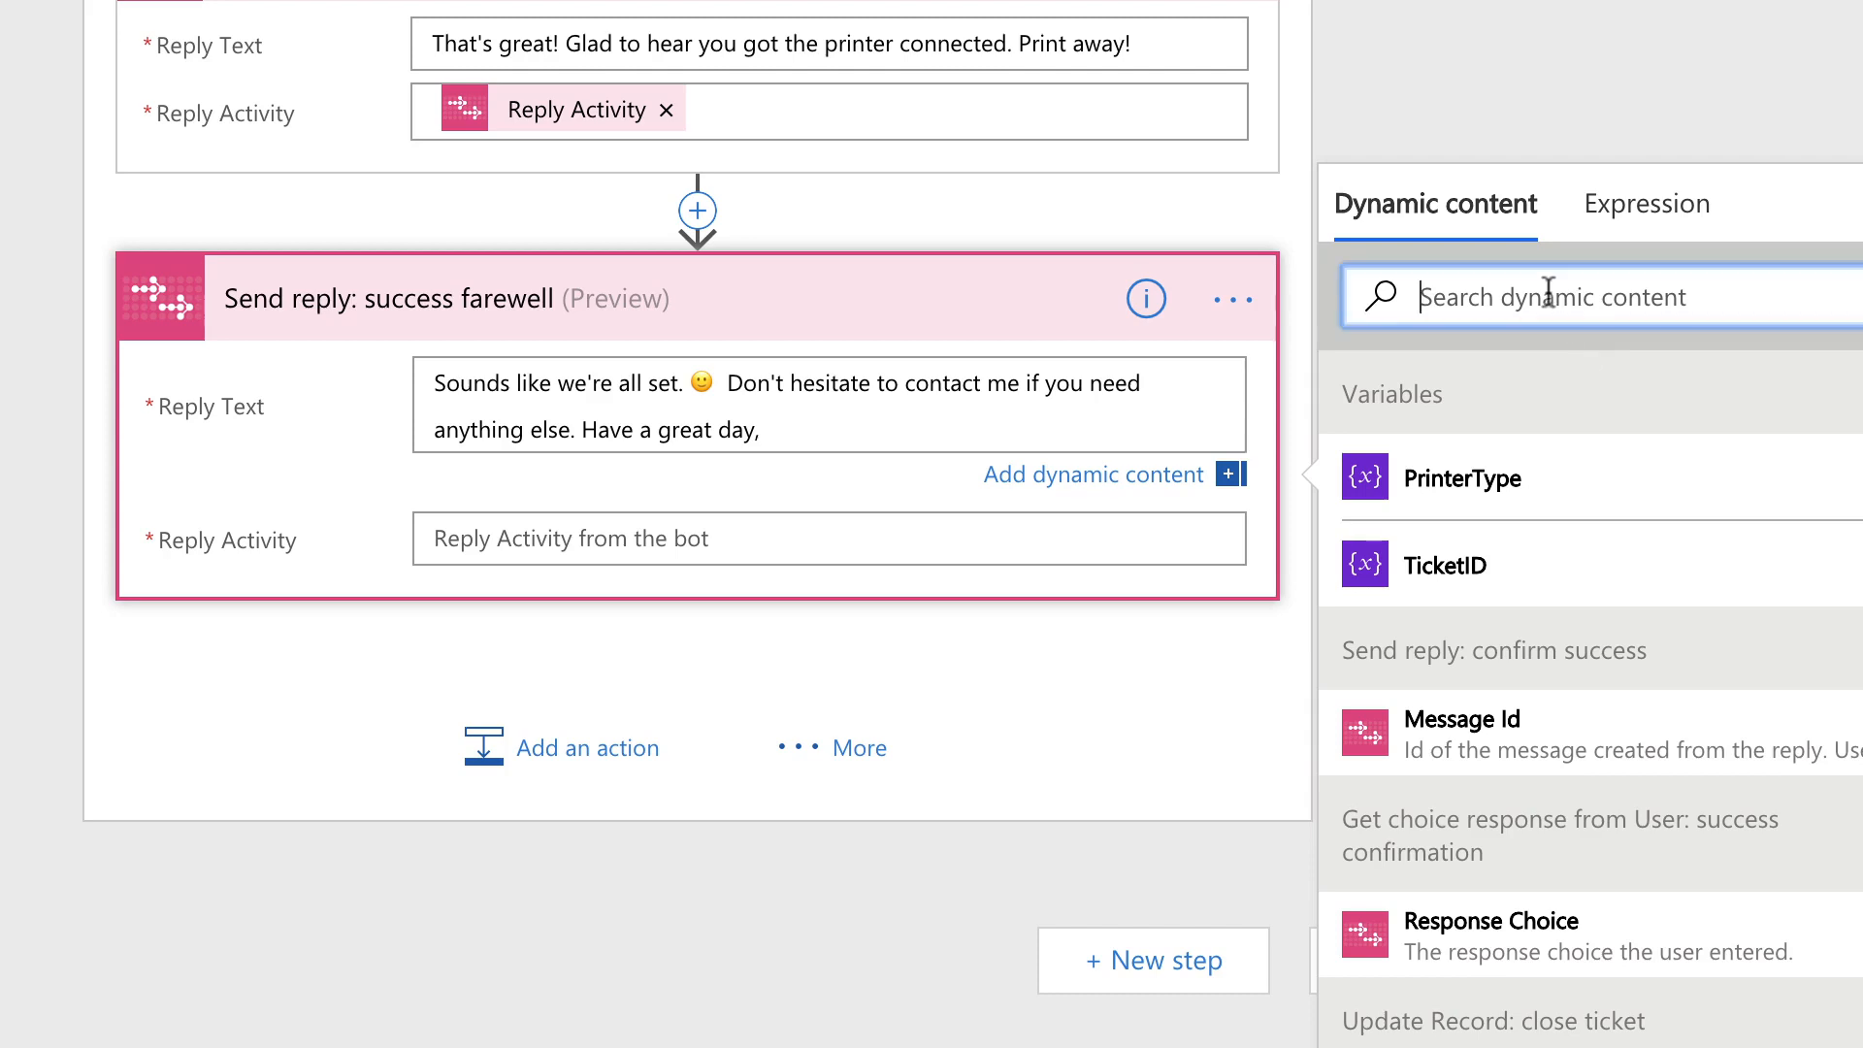
text(given)
click(1583, 470)
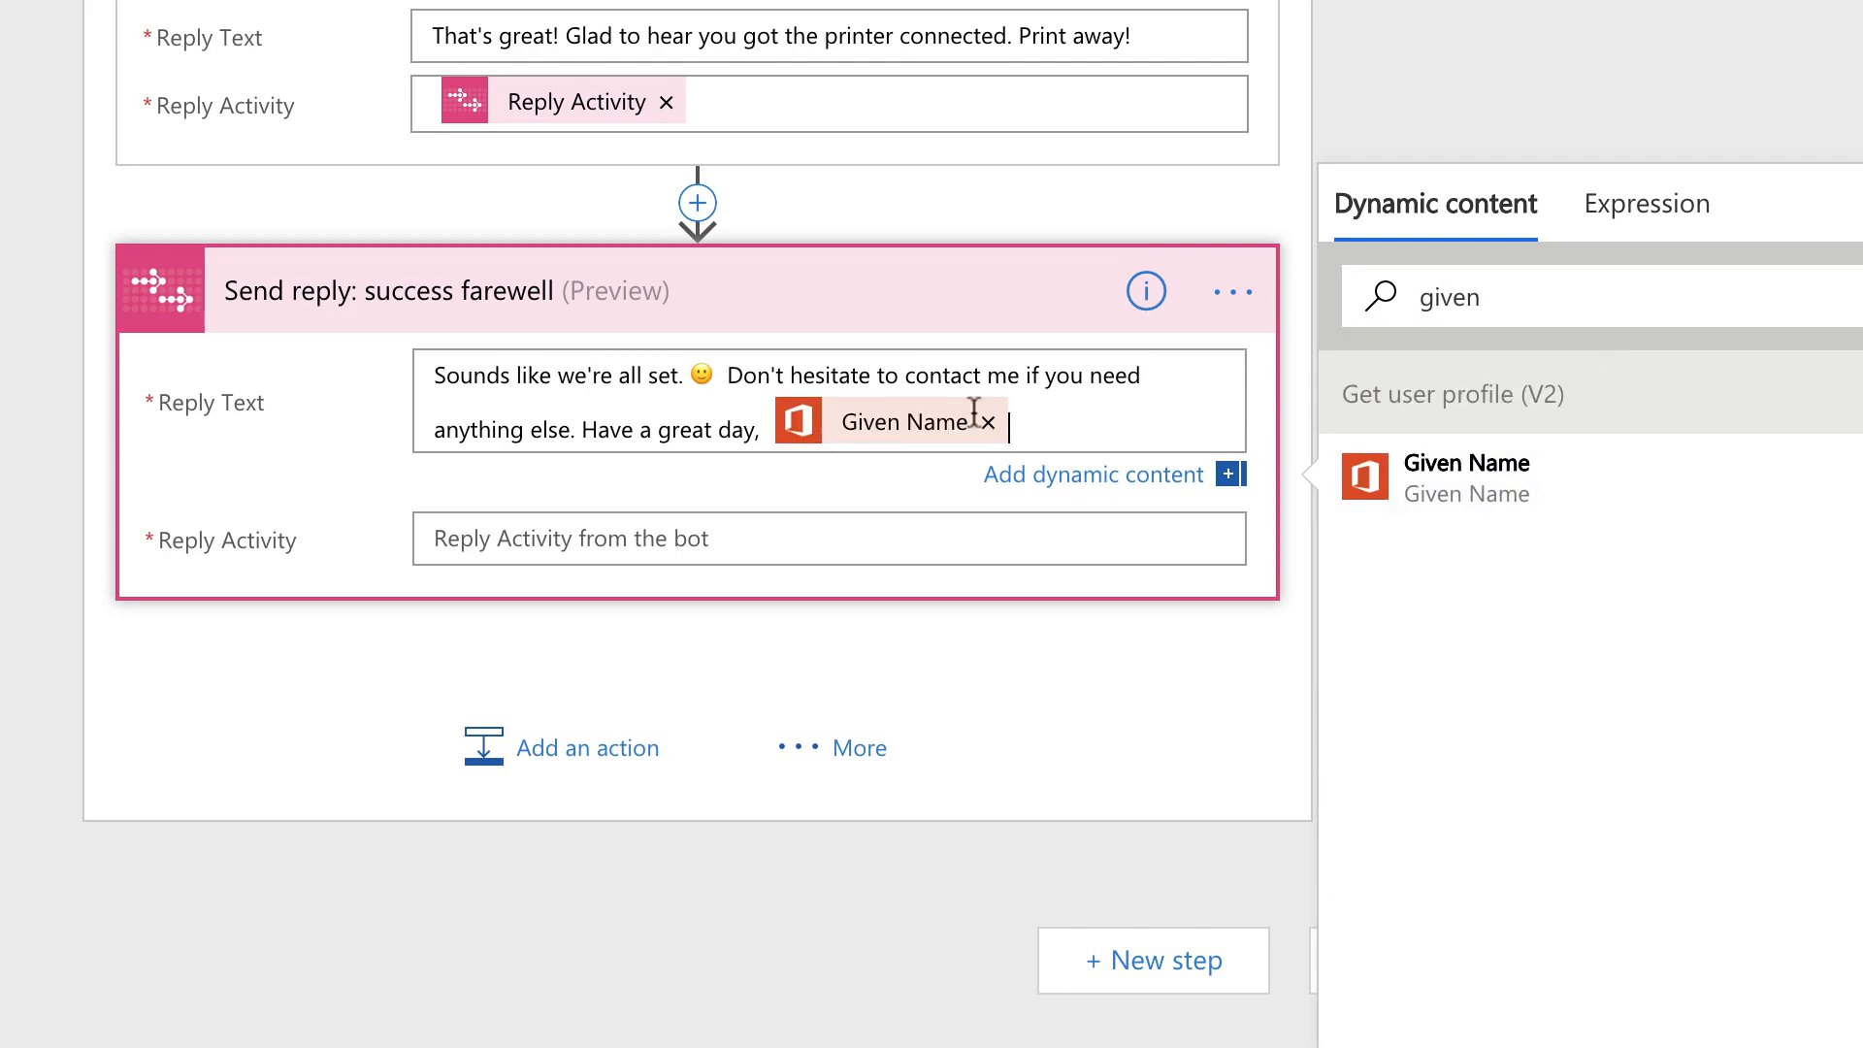
Set the success farewell action's Reply Activity to the Reply Activity dynamic content from the registered intent trigger
click(955, 531)
click(1433, 360)
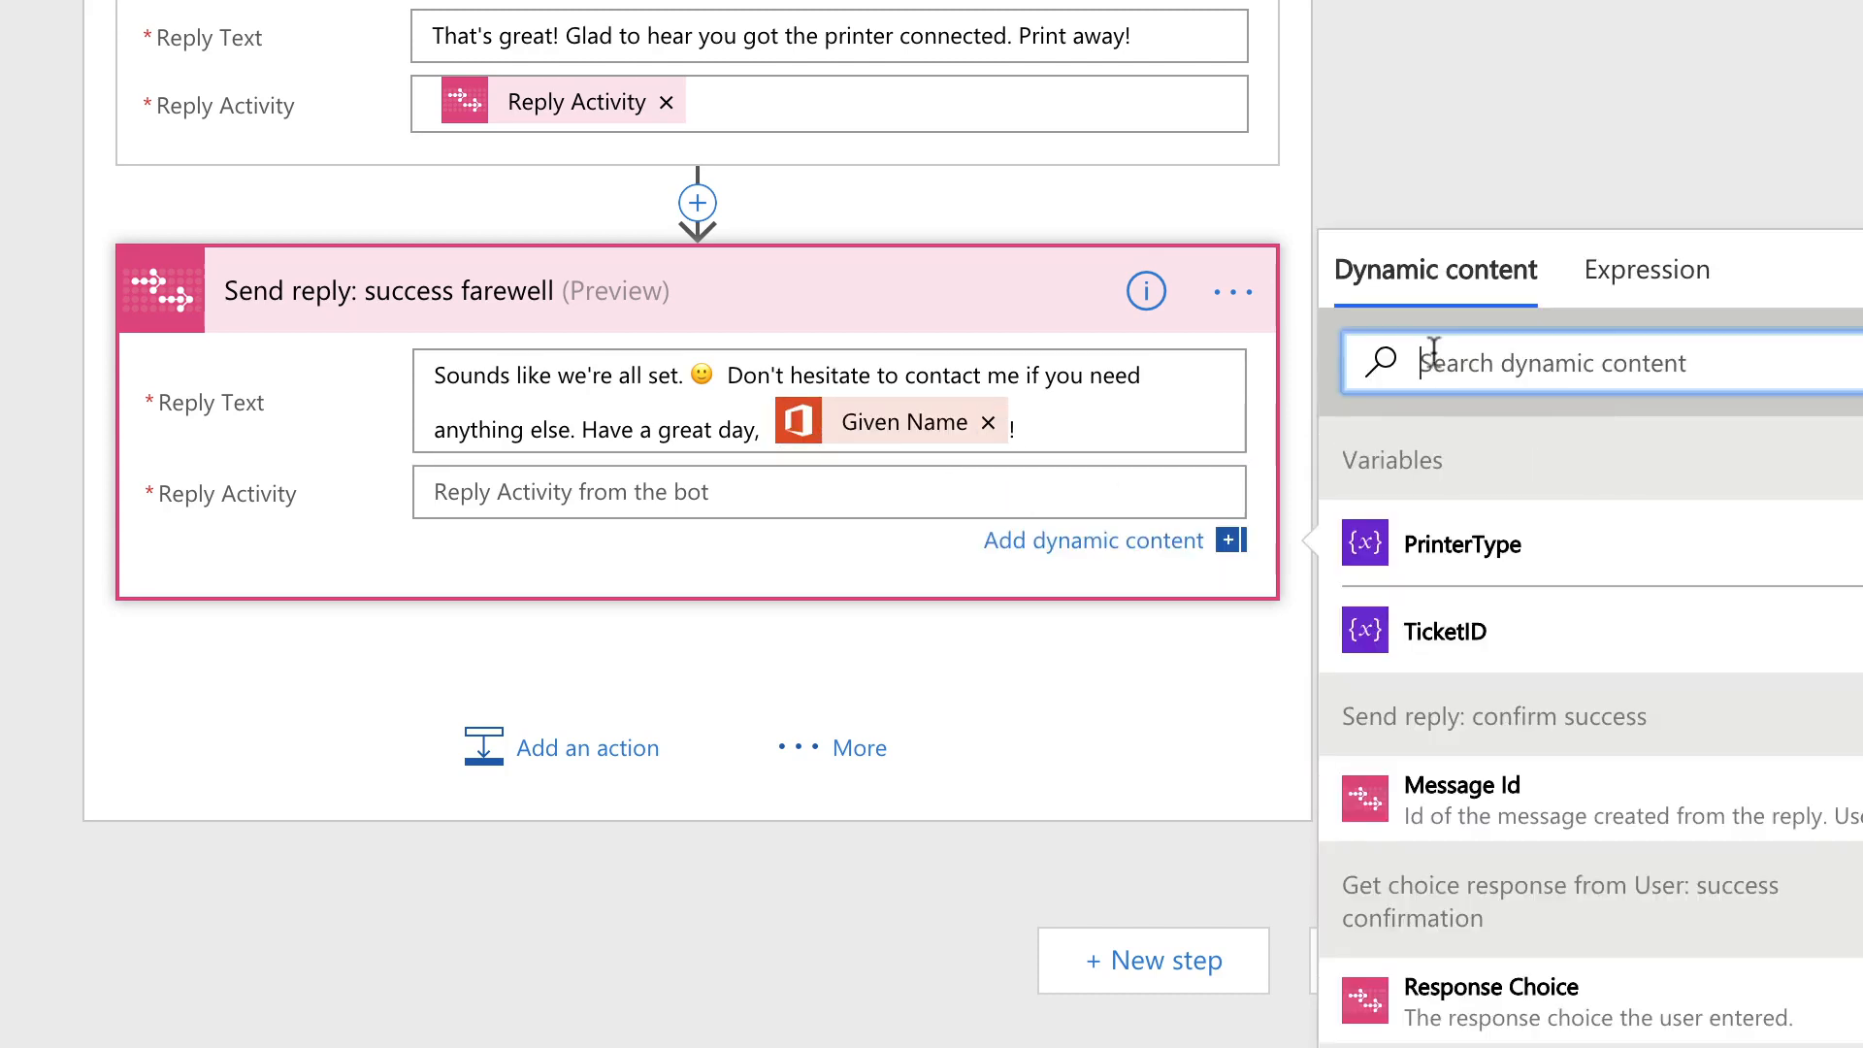
text(reply)
click(1457, 531)
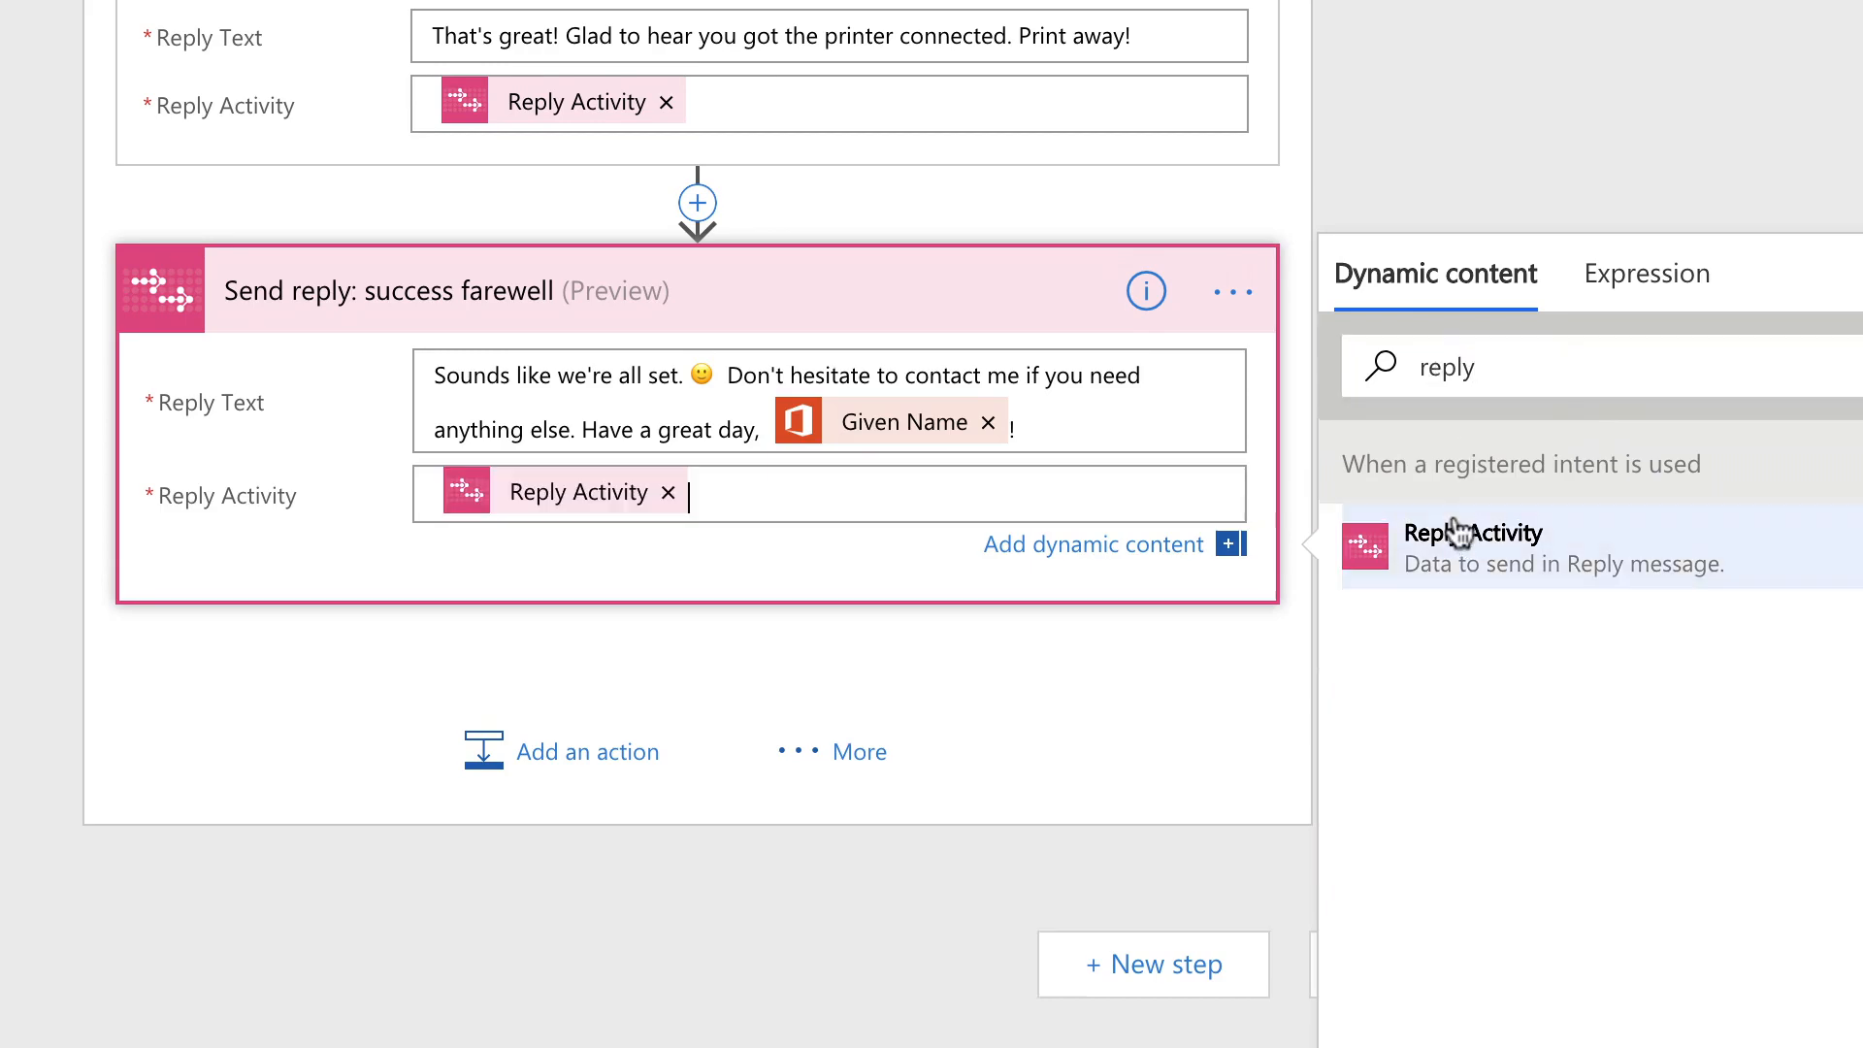
click(4, 515)
Add an AtBot Logic Get response from User action to the If no branch of the success or fail condition
scroll(684, 447, up, 6)
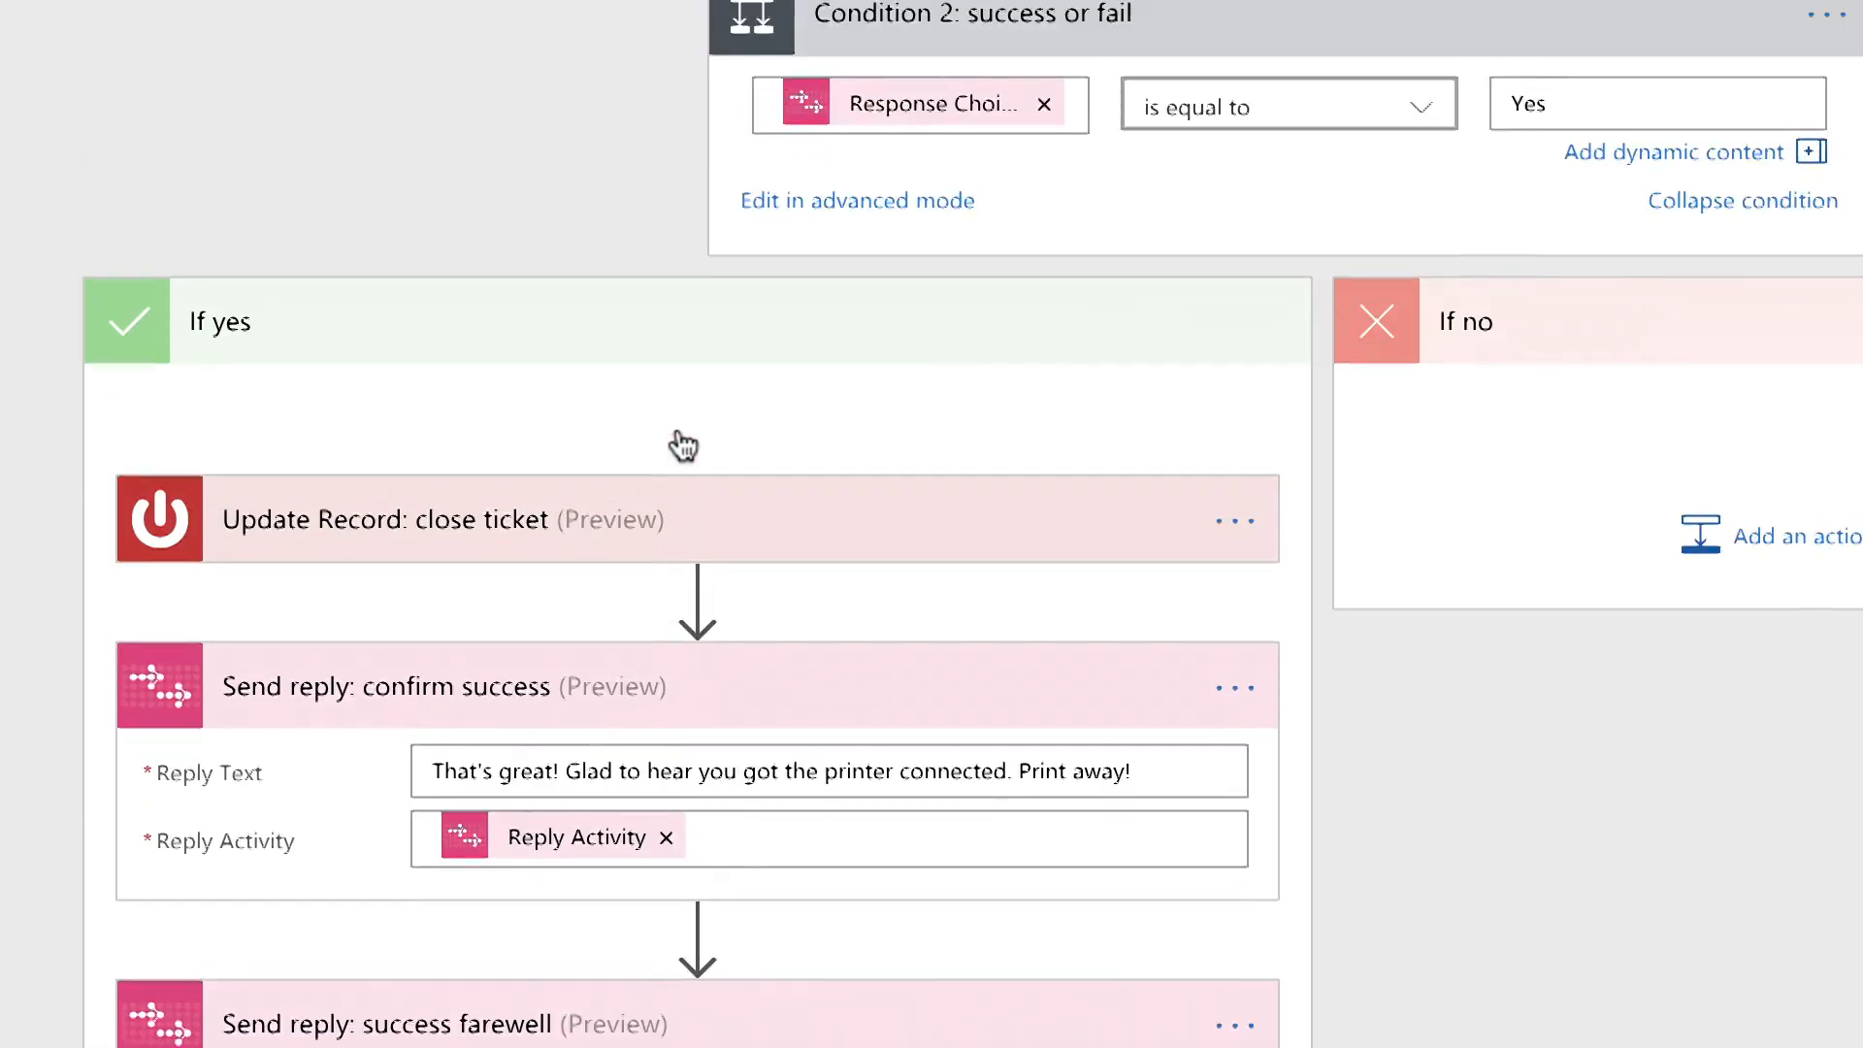
scroll(684, 446, down, 6)
scroll(684, 447, up, 7)
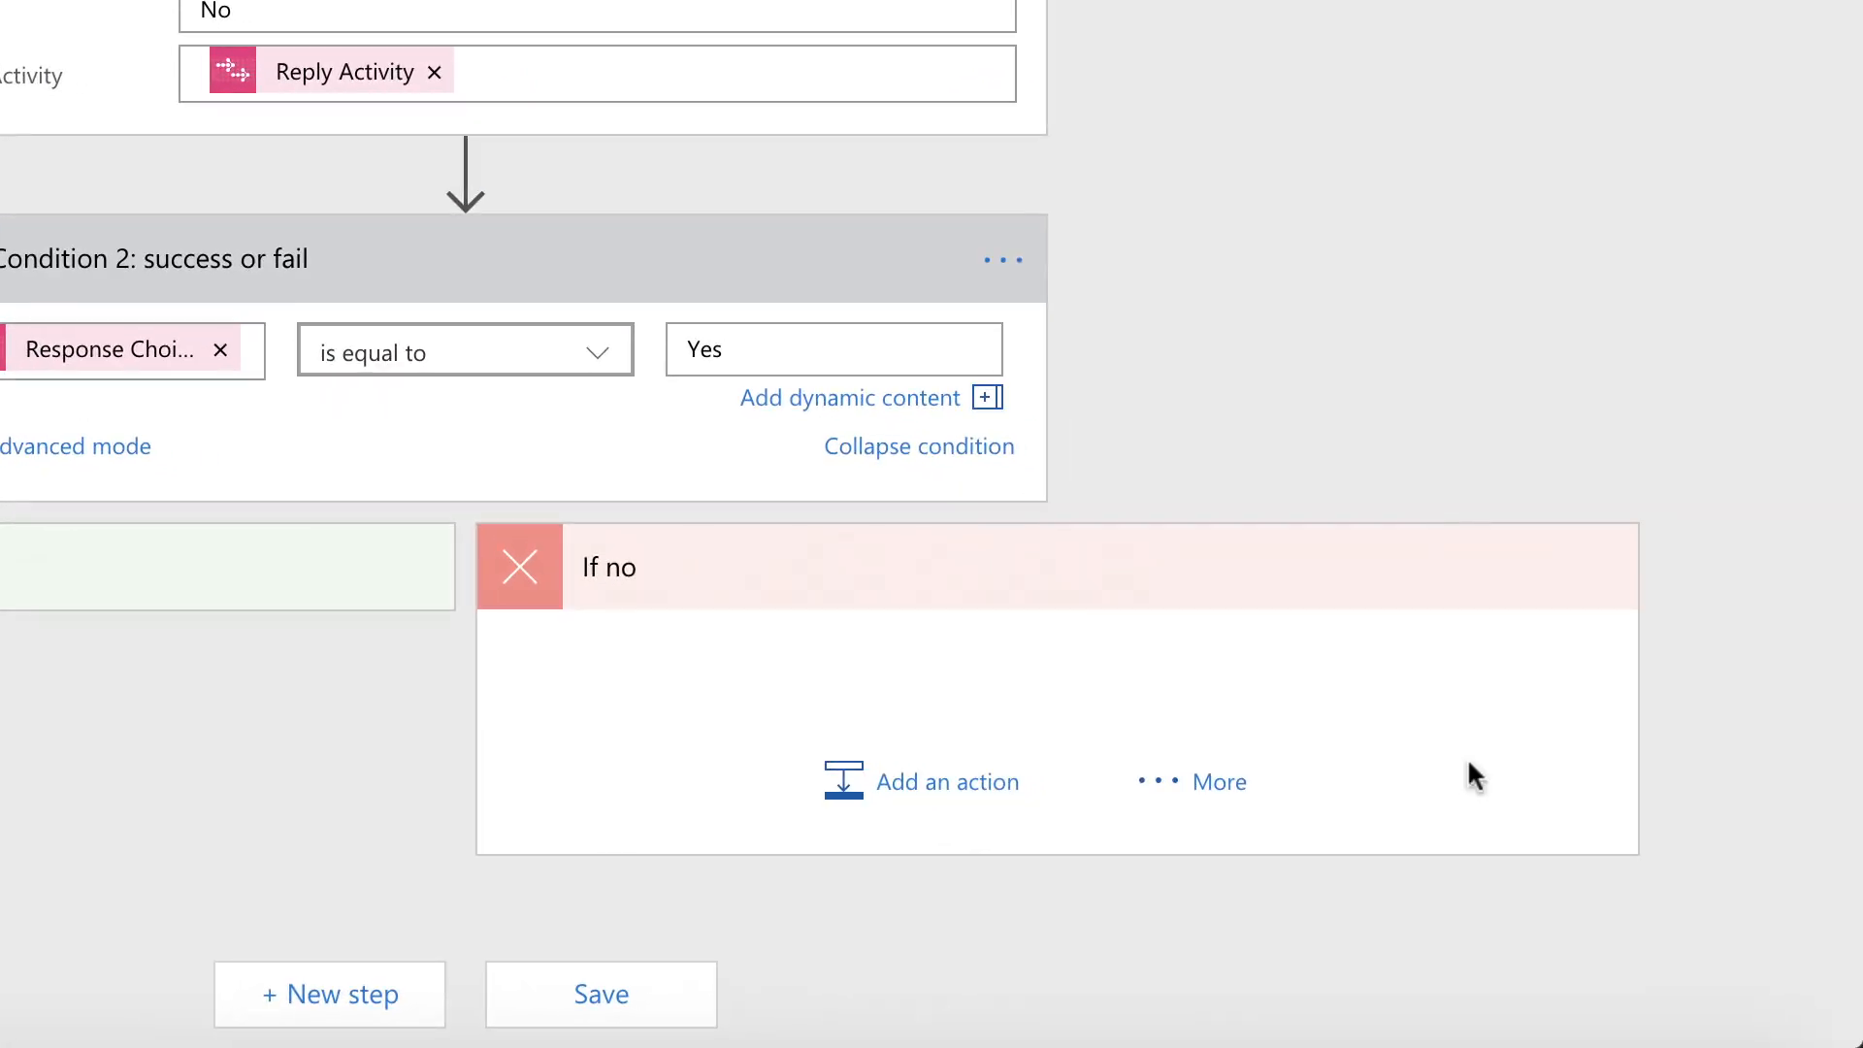
click(963, 808)
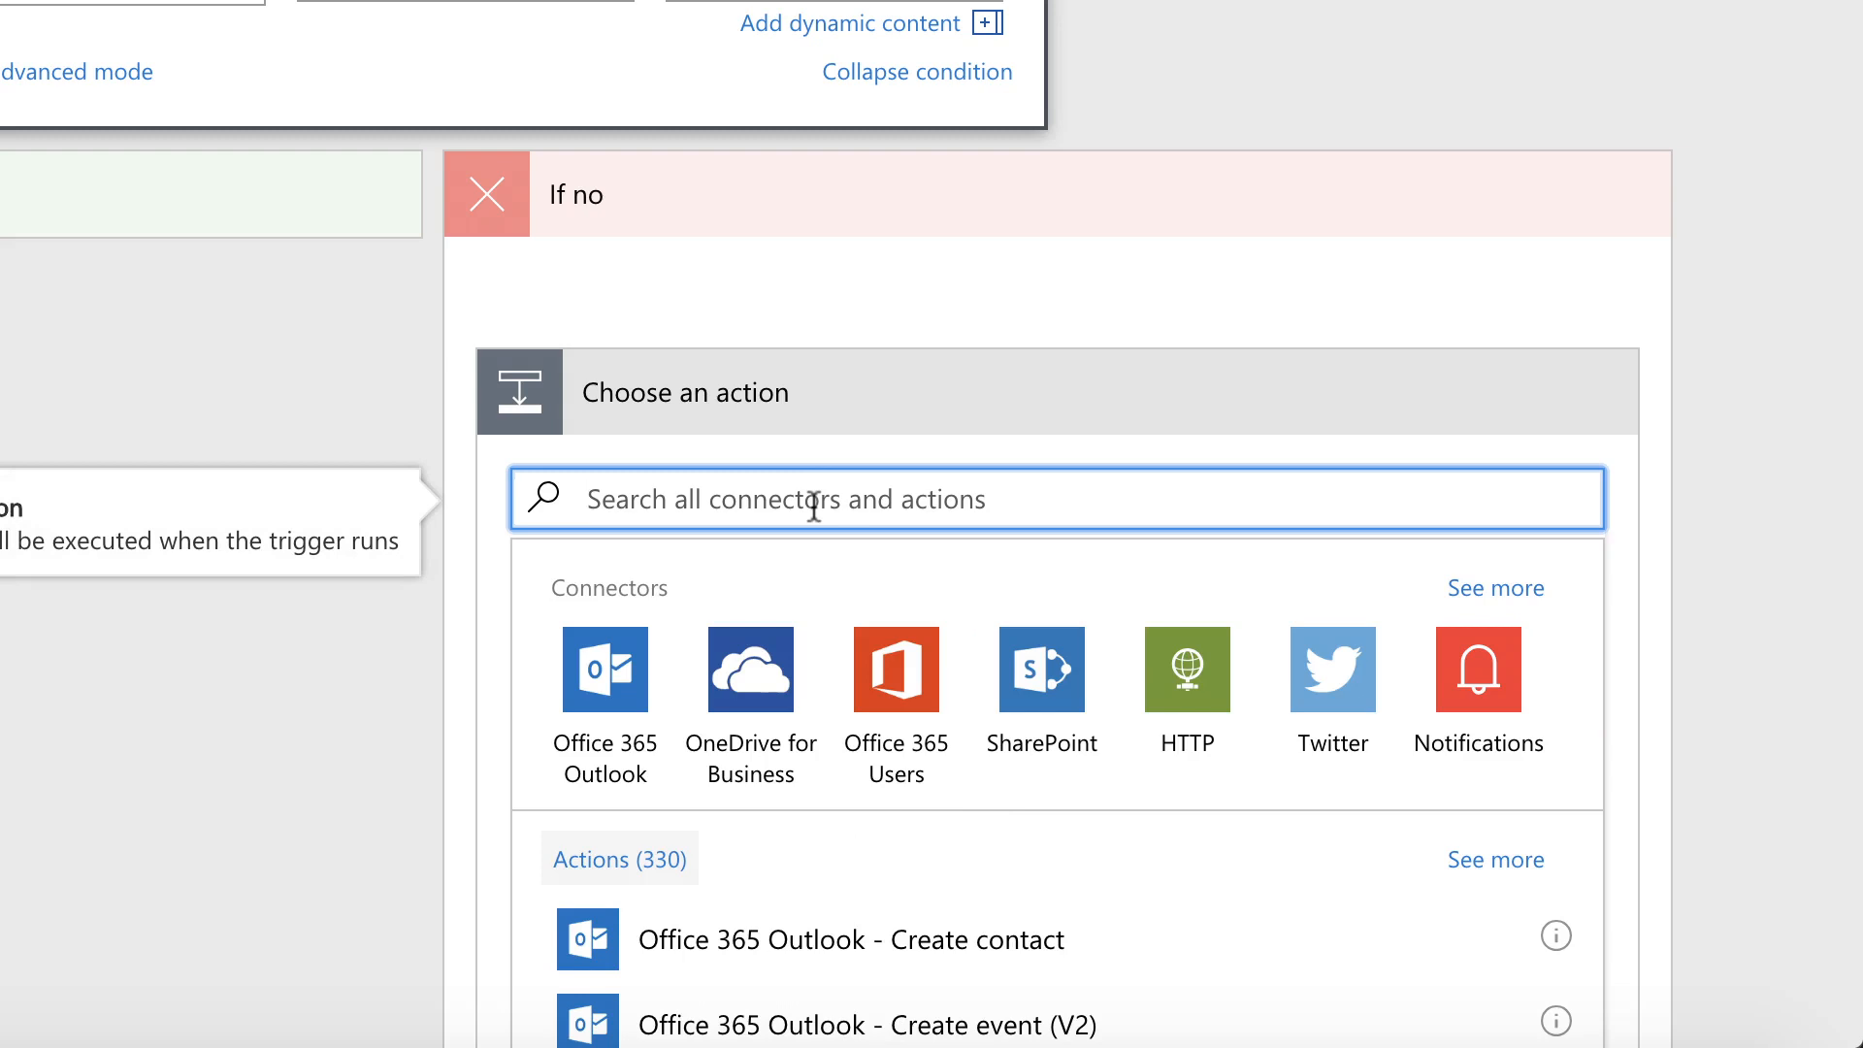
text(get re)
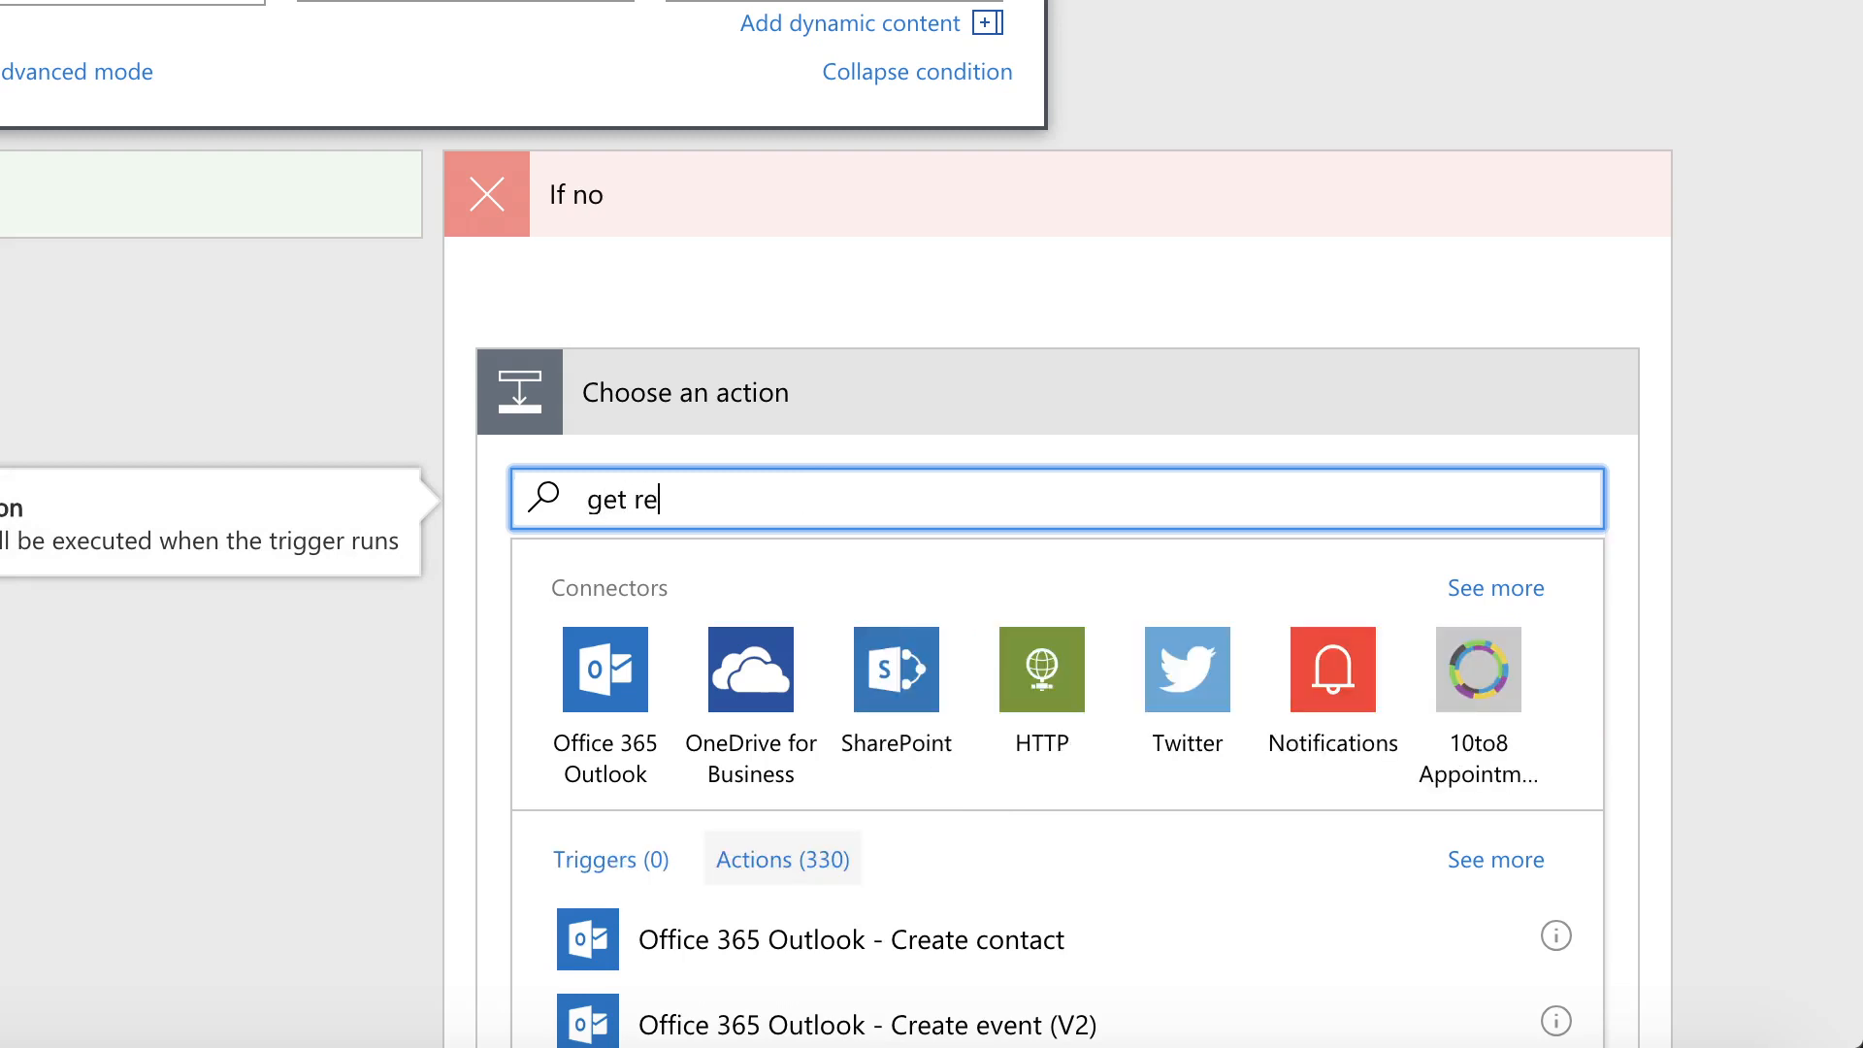
text(sponse)
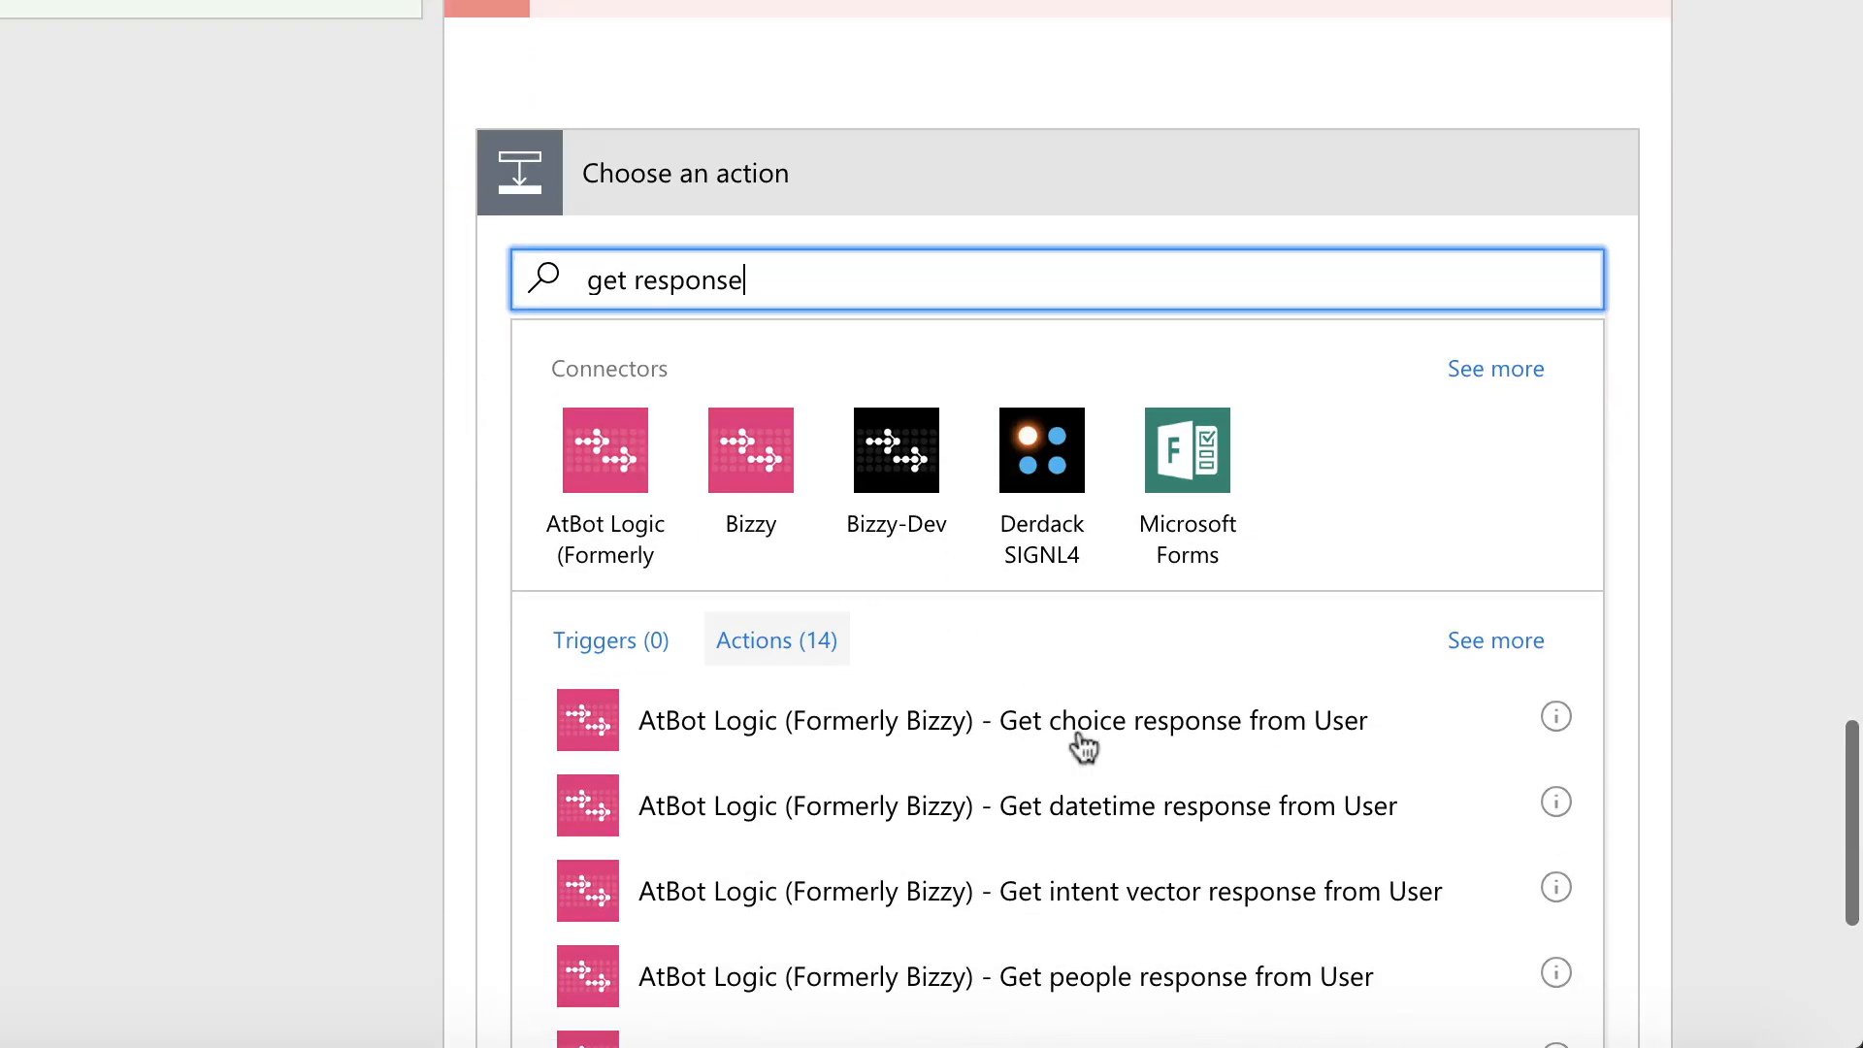
scroll(1143, 919, down, 2)
click(1135, 914)
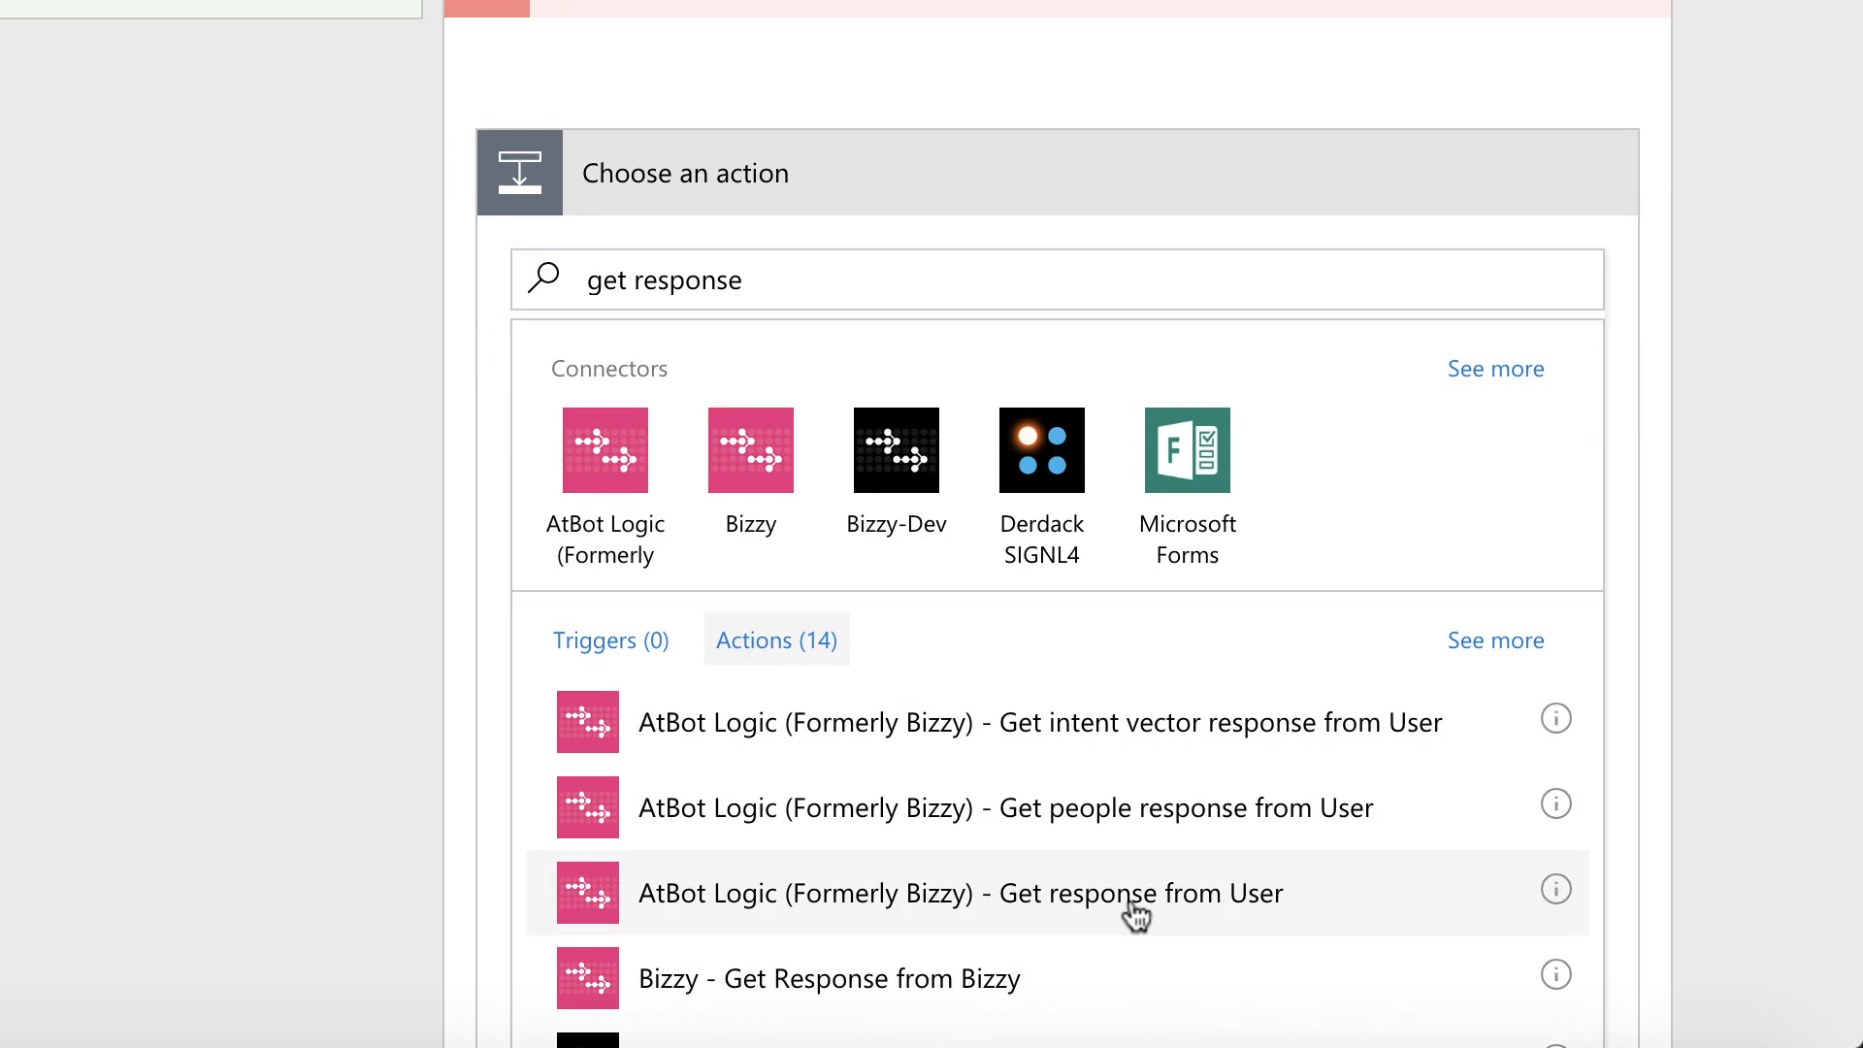
Rename the new If no action as "Get response from User: user error comments"
click(1592, 423)
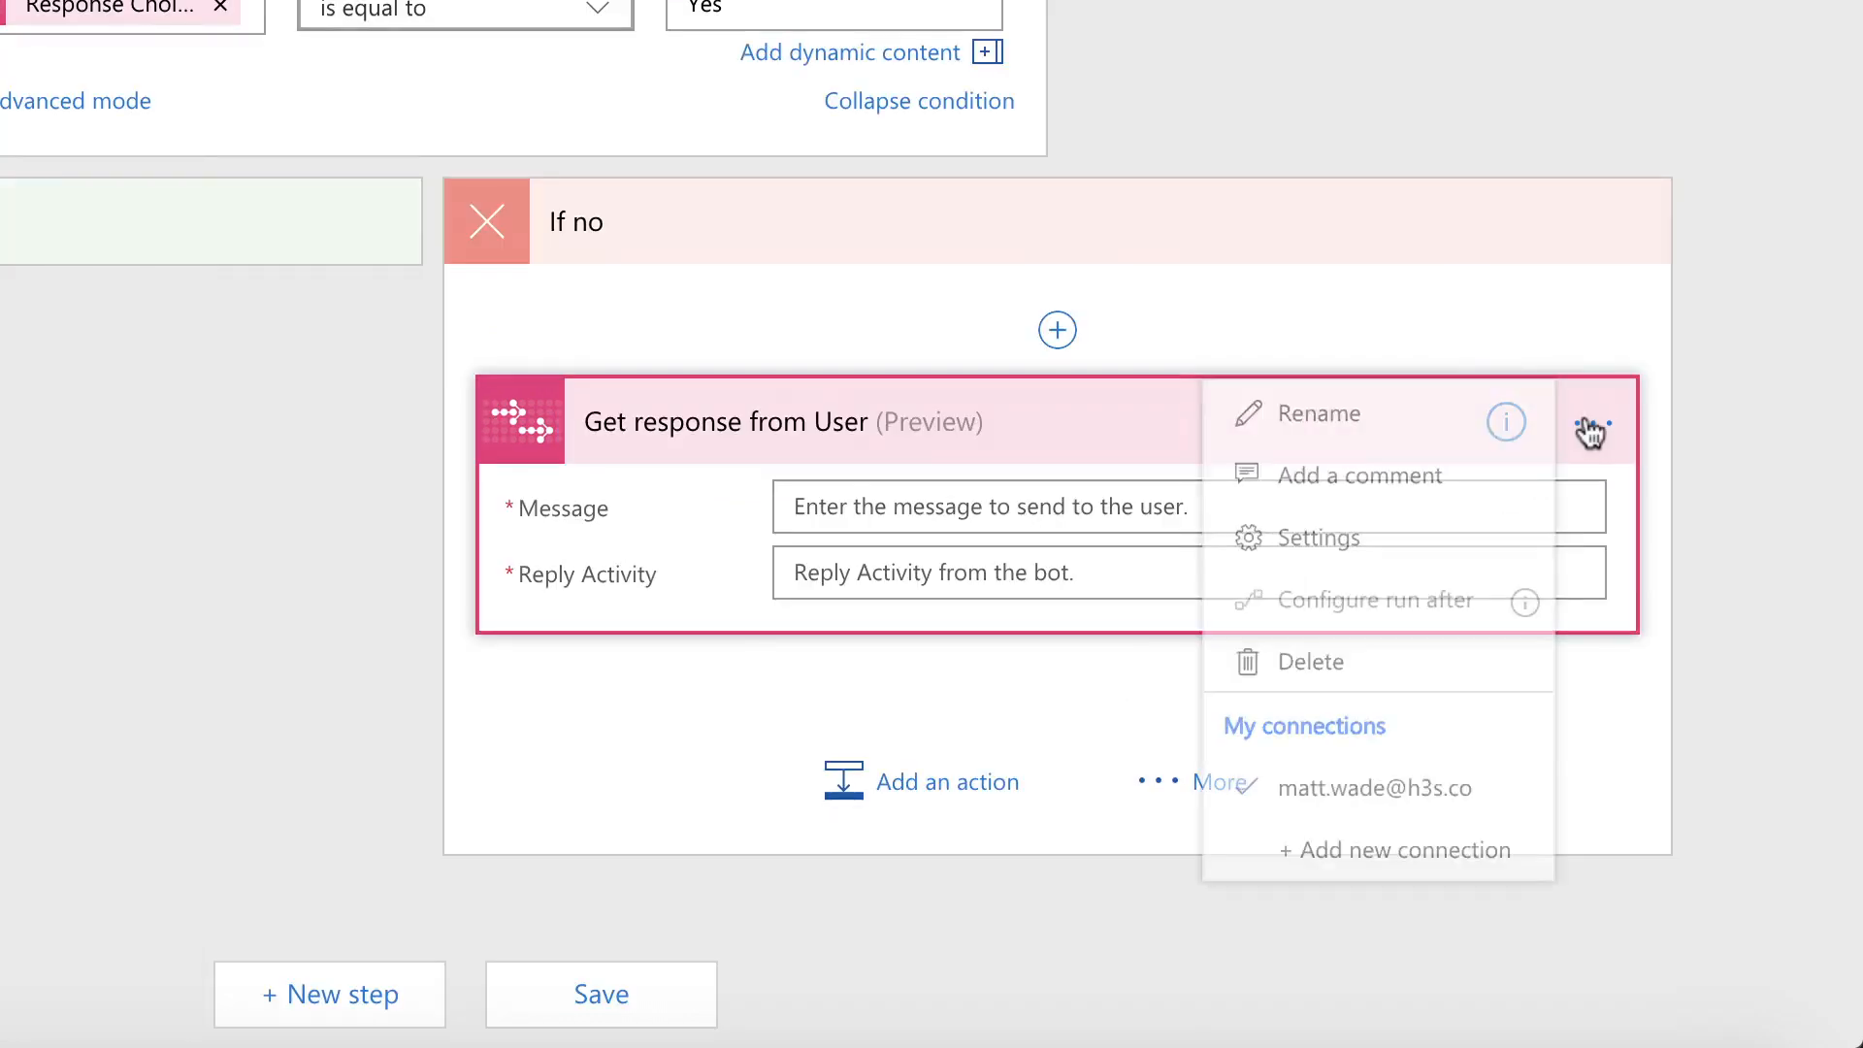
click(1439, 437)
click(1046, 429)
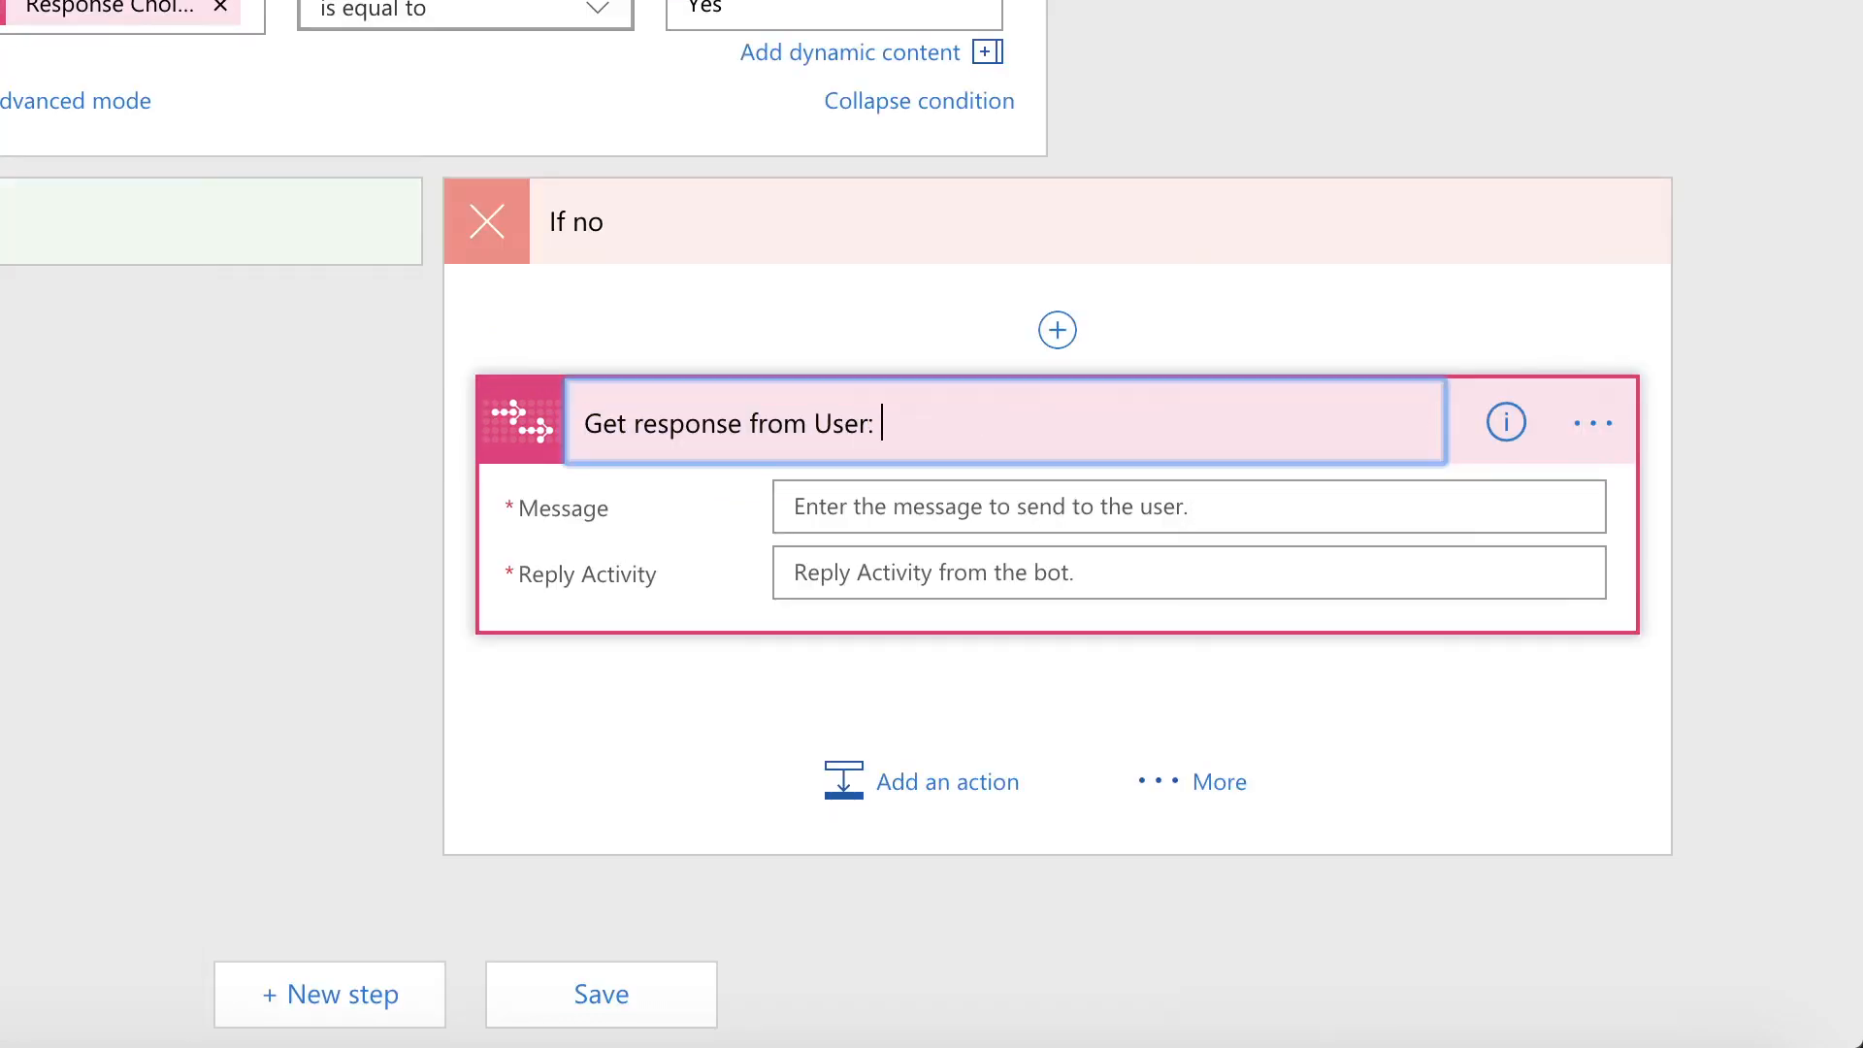
text(user error comments)
key(Return)
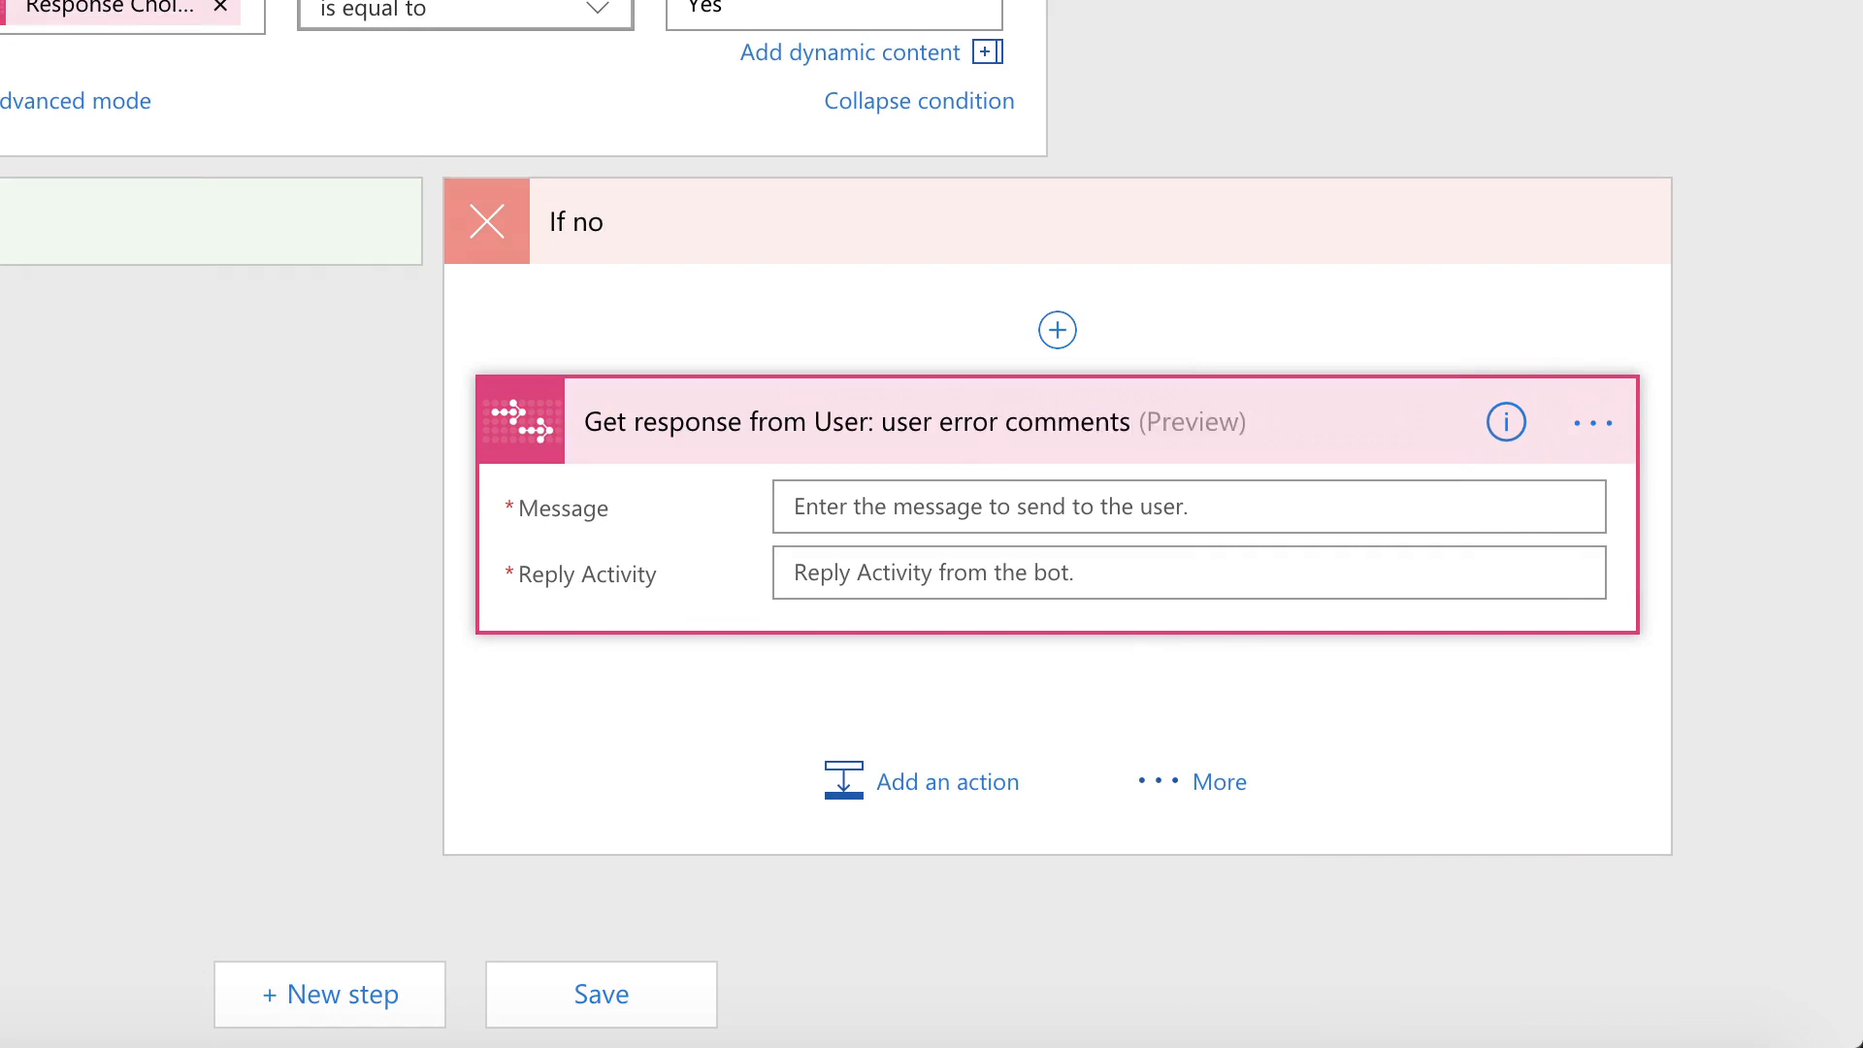
Begin the user error comments Message with "Sorry to hear that," followed by the Given Name dynamic content from the user profile
click(999, 490)
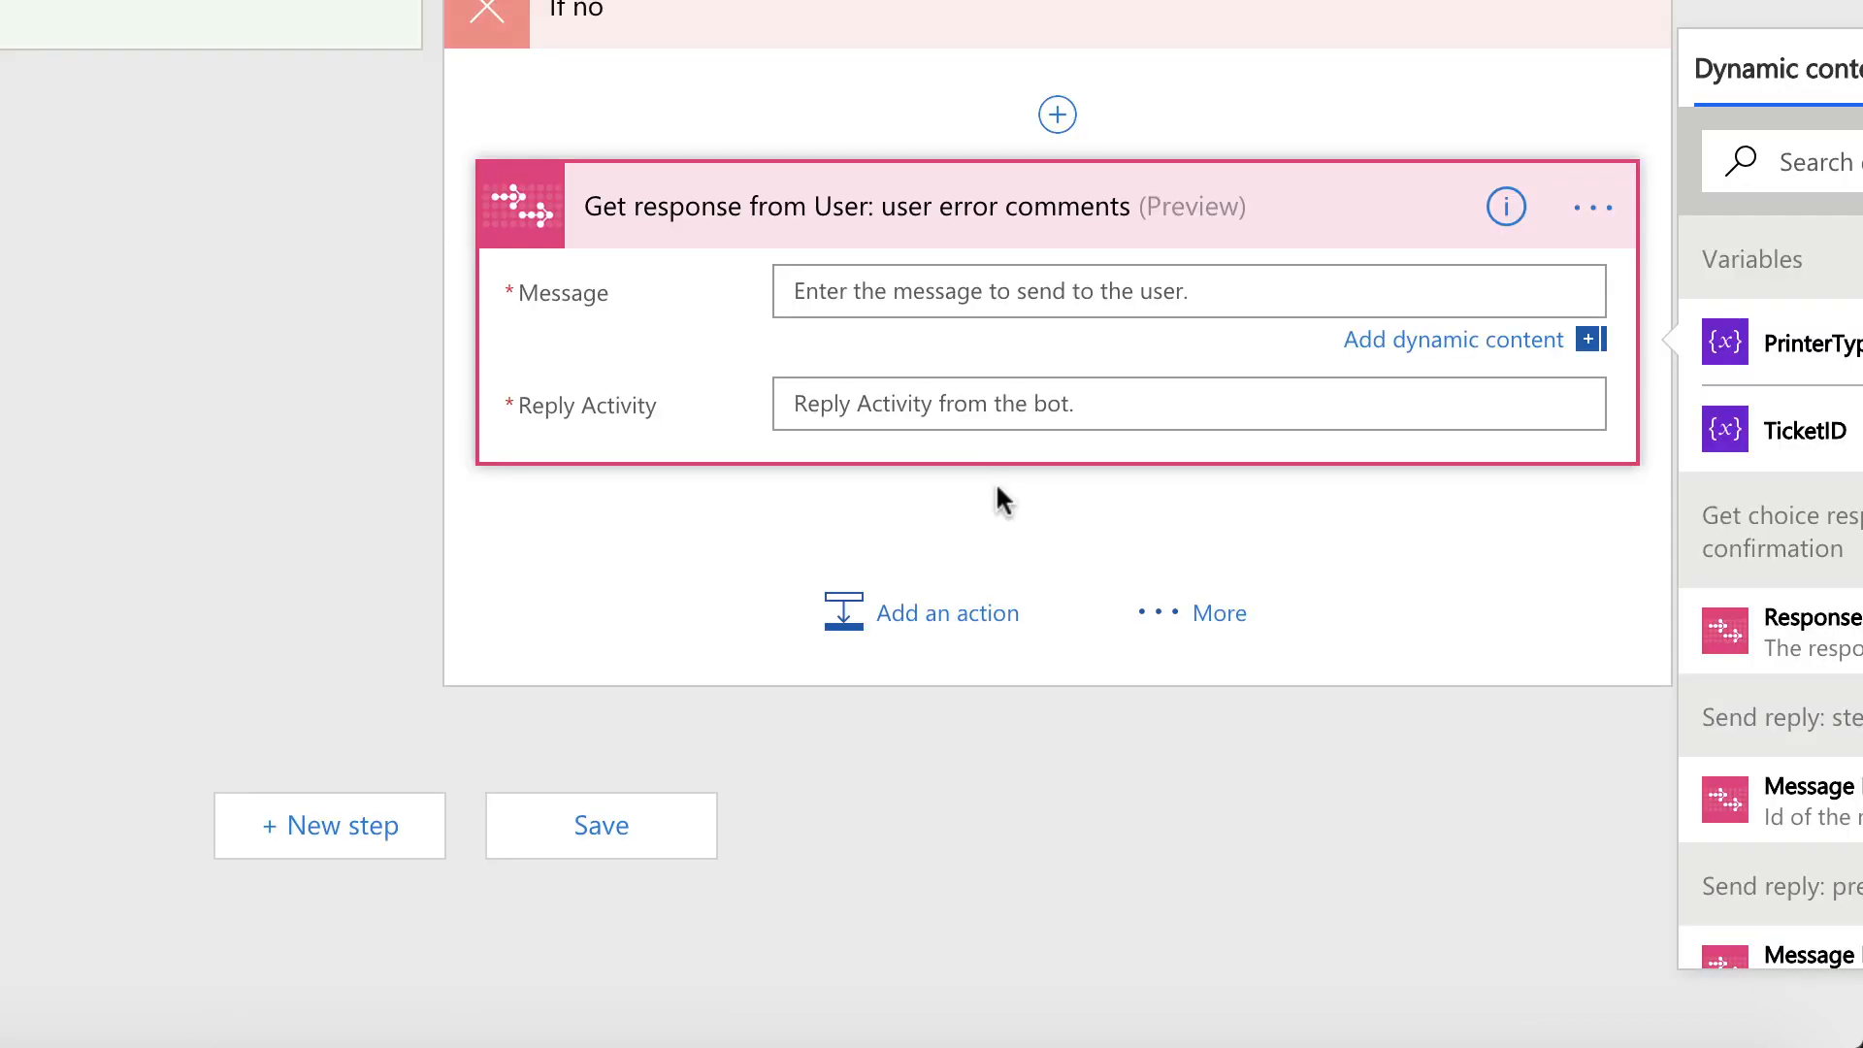
text(Soo)
text(ry t)
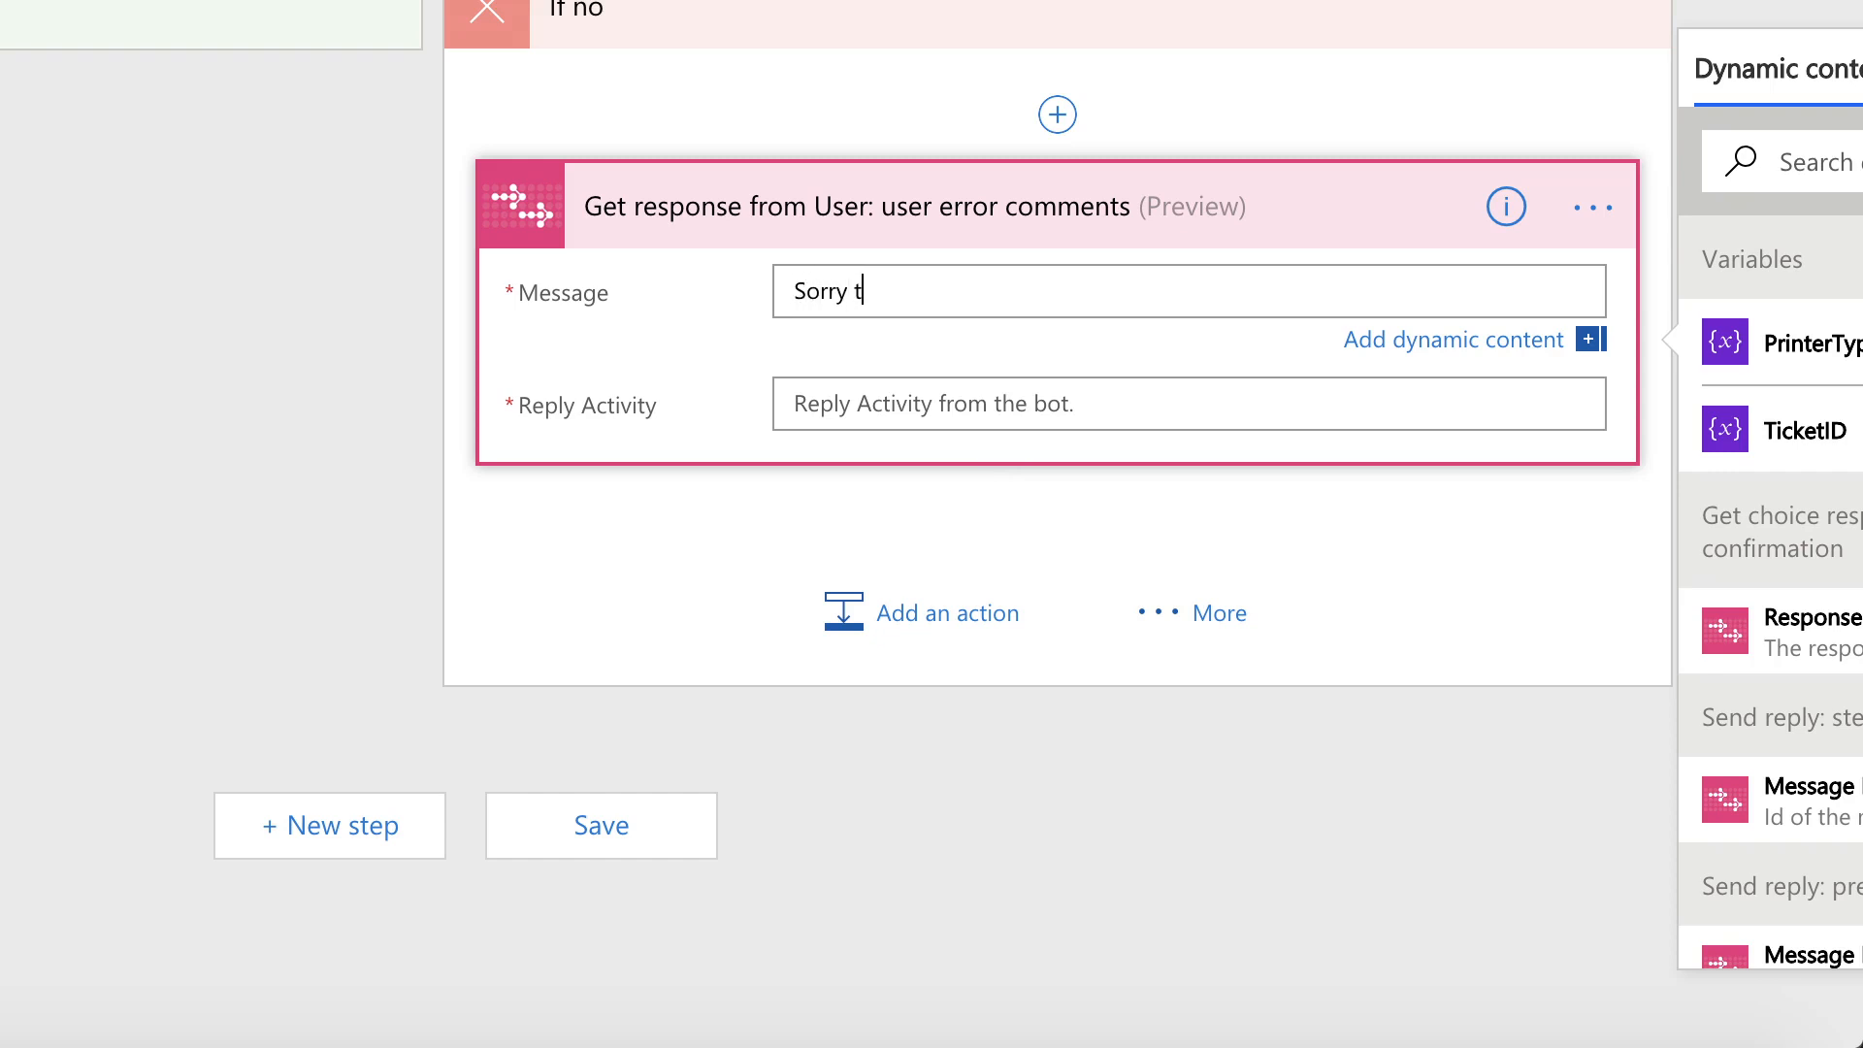
text(o hear that,)
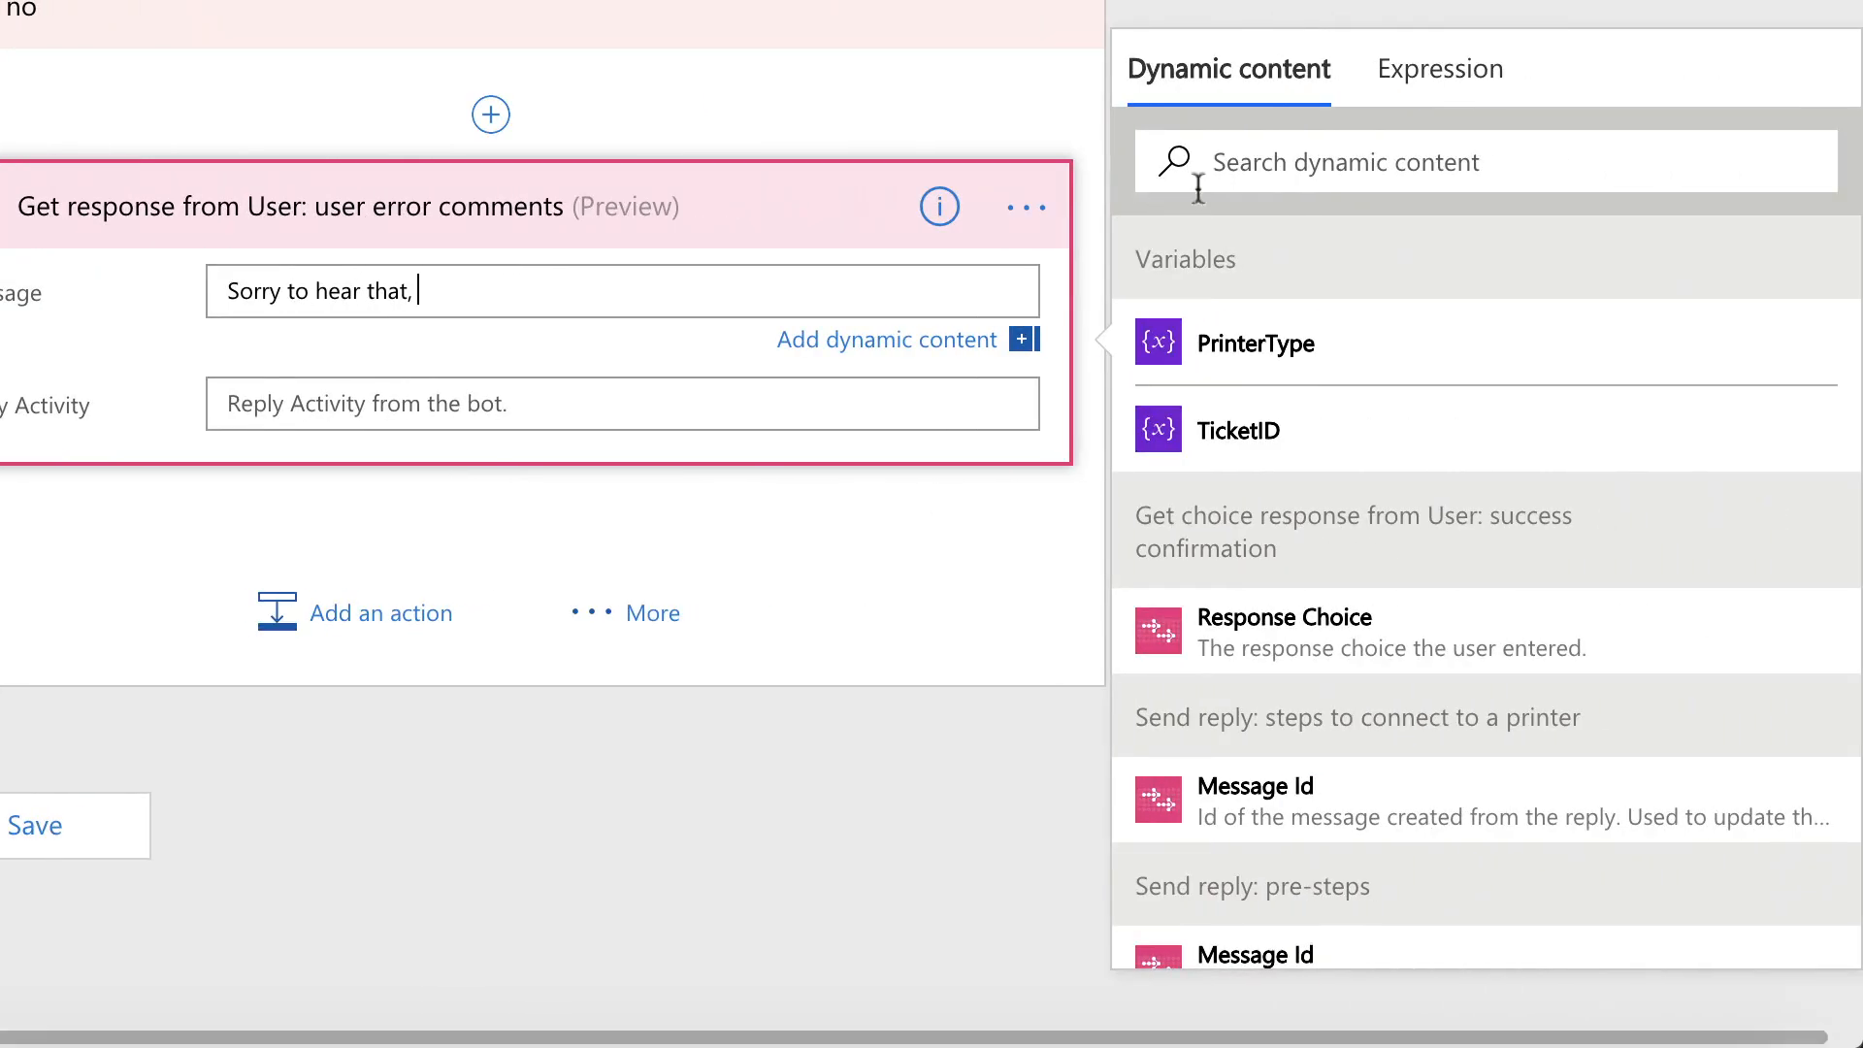
click(1247, 166)
text(given)
click(1259, 339)
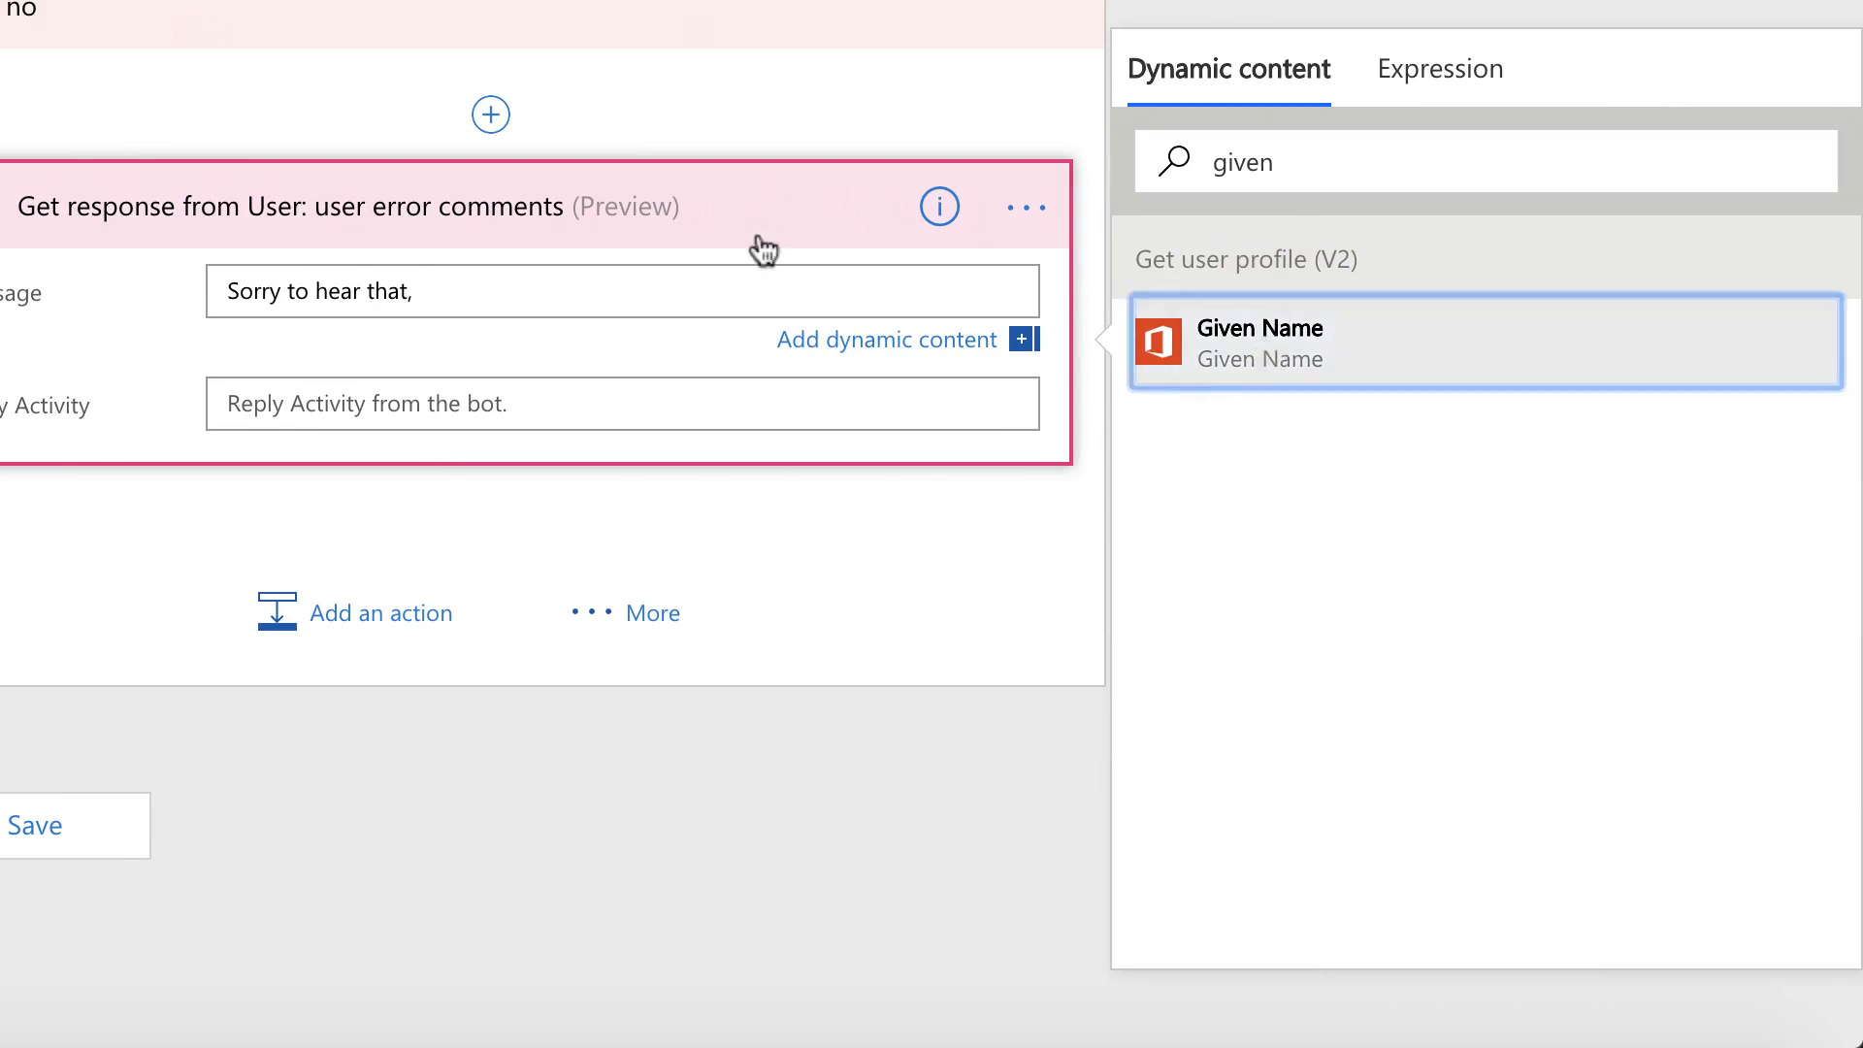
click(640, 290)
click(1397, 166)
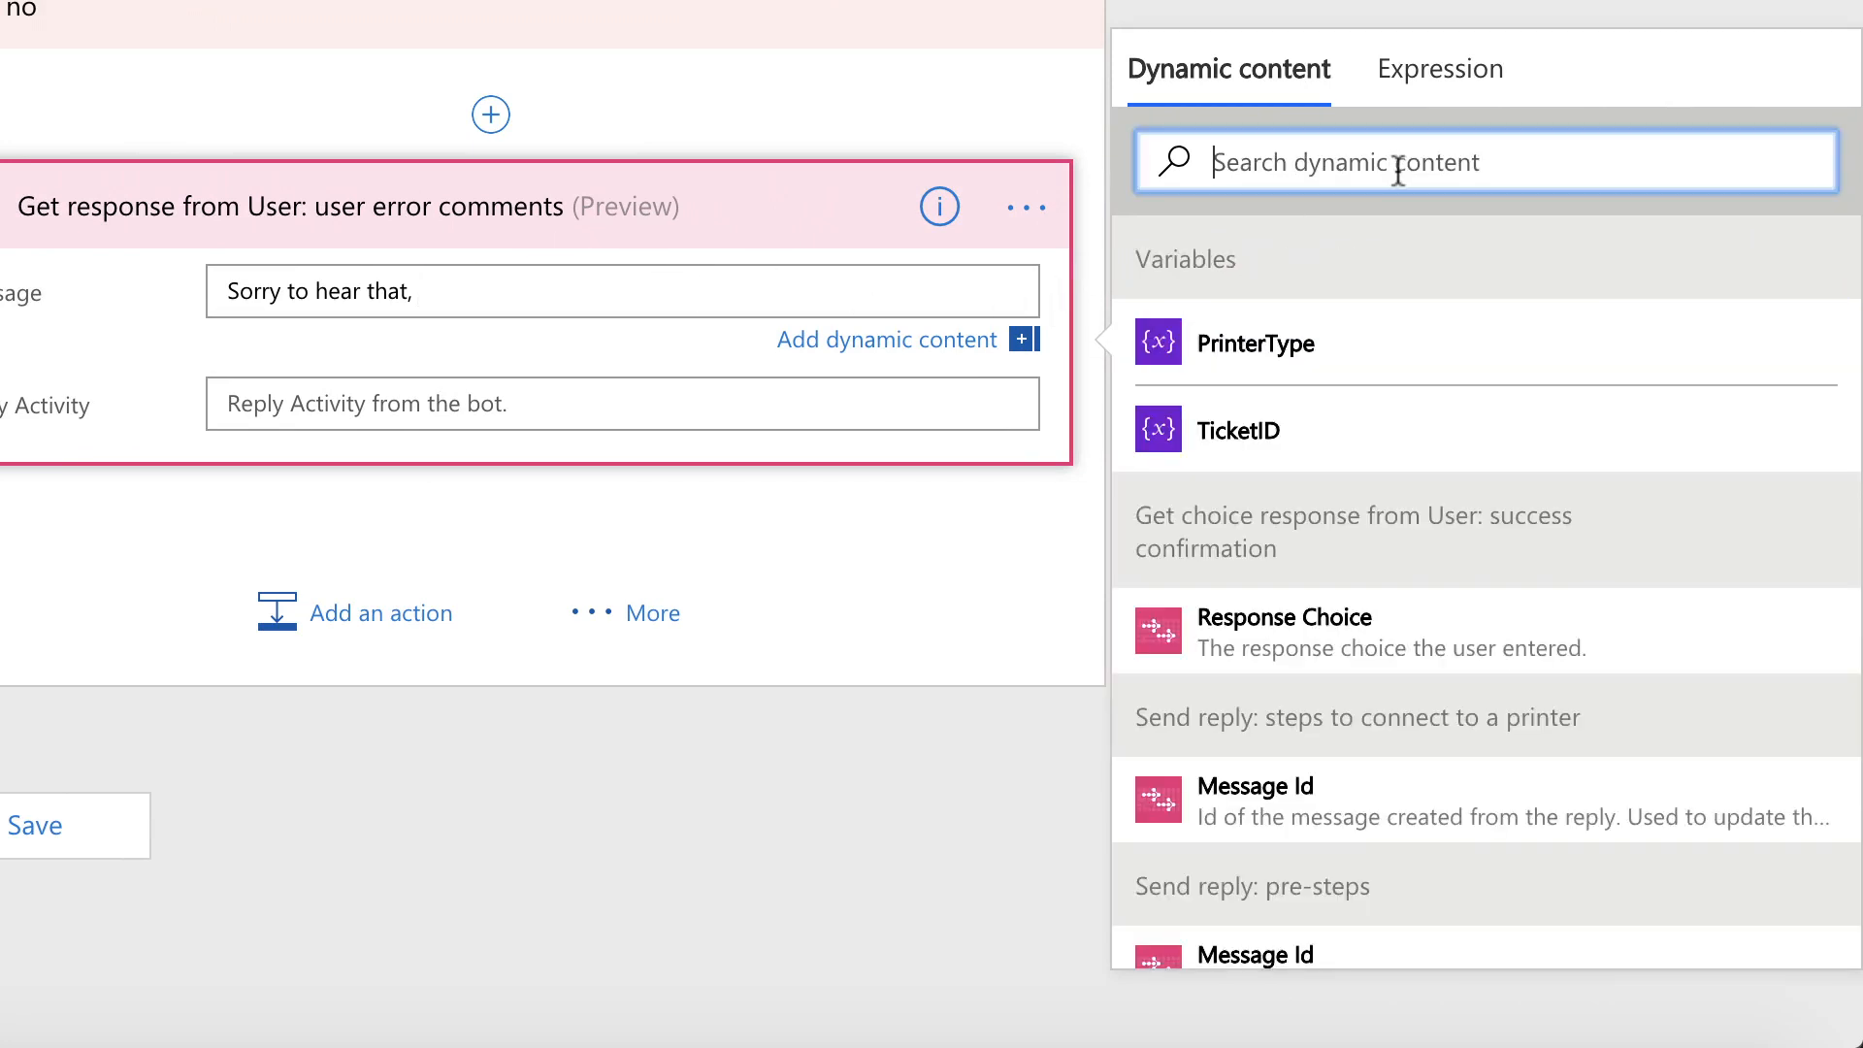
text(given)
click(1321, 339)
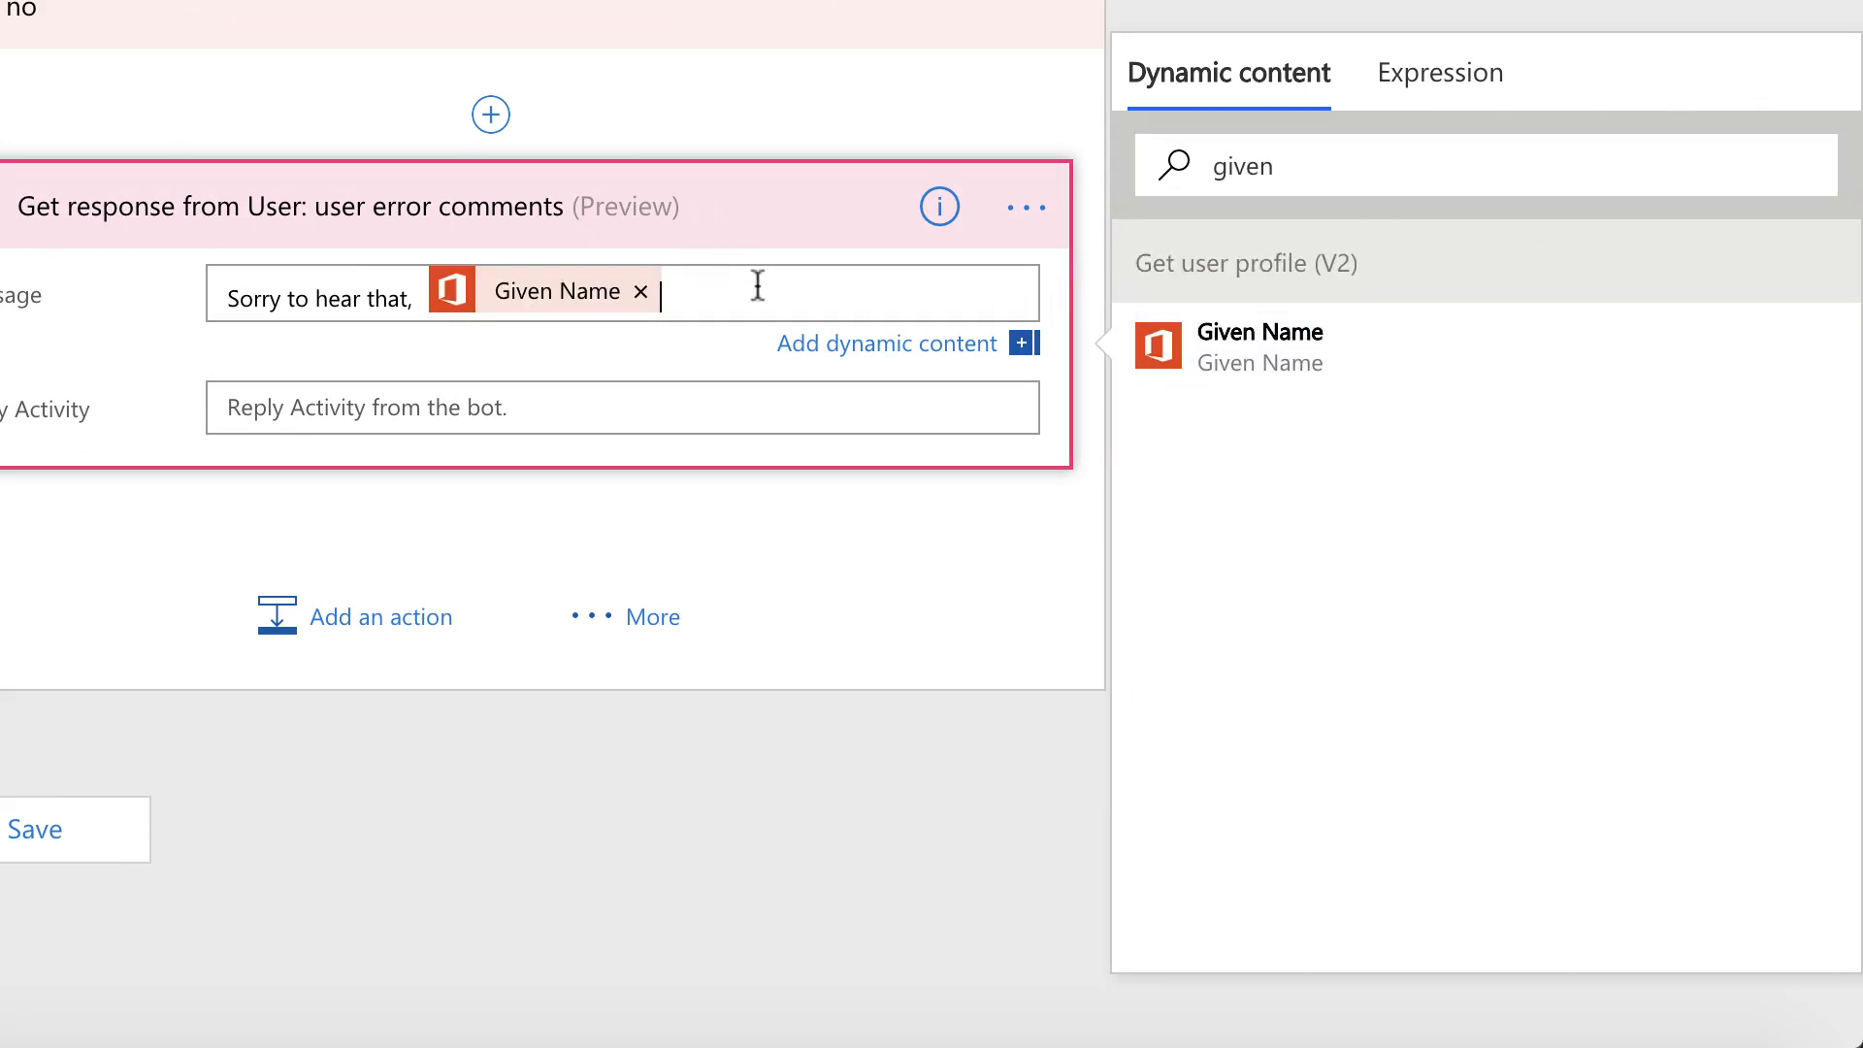
Continue the Message with ". Could you let me know what step didn't work? If you got an error, it's helpful for me to know what that said too."
click(757, 284)
text(. Cou)
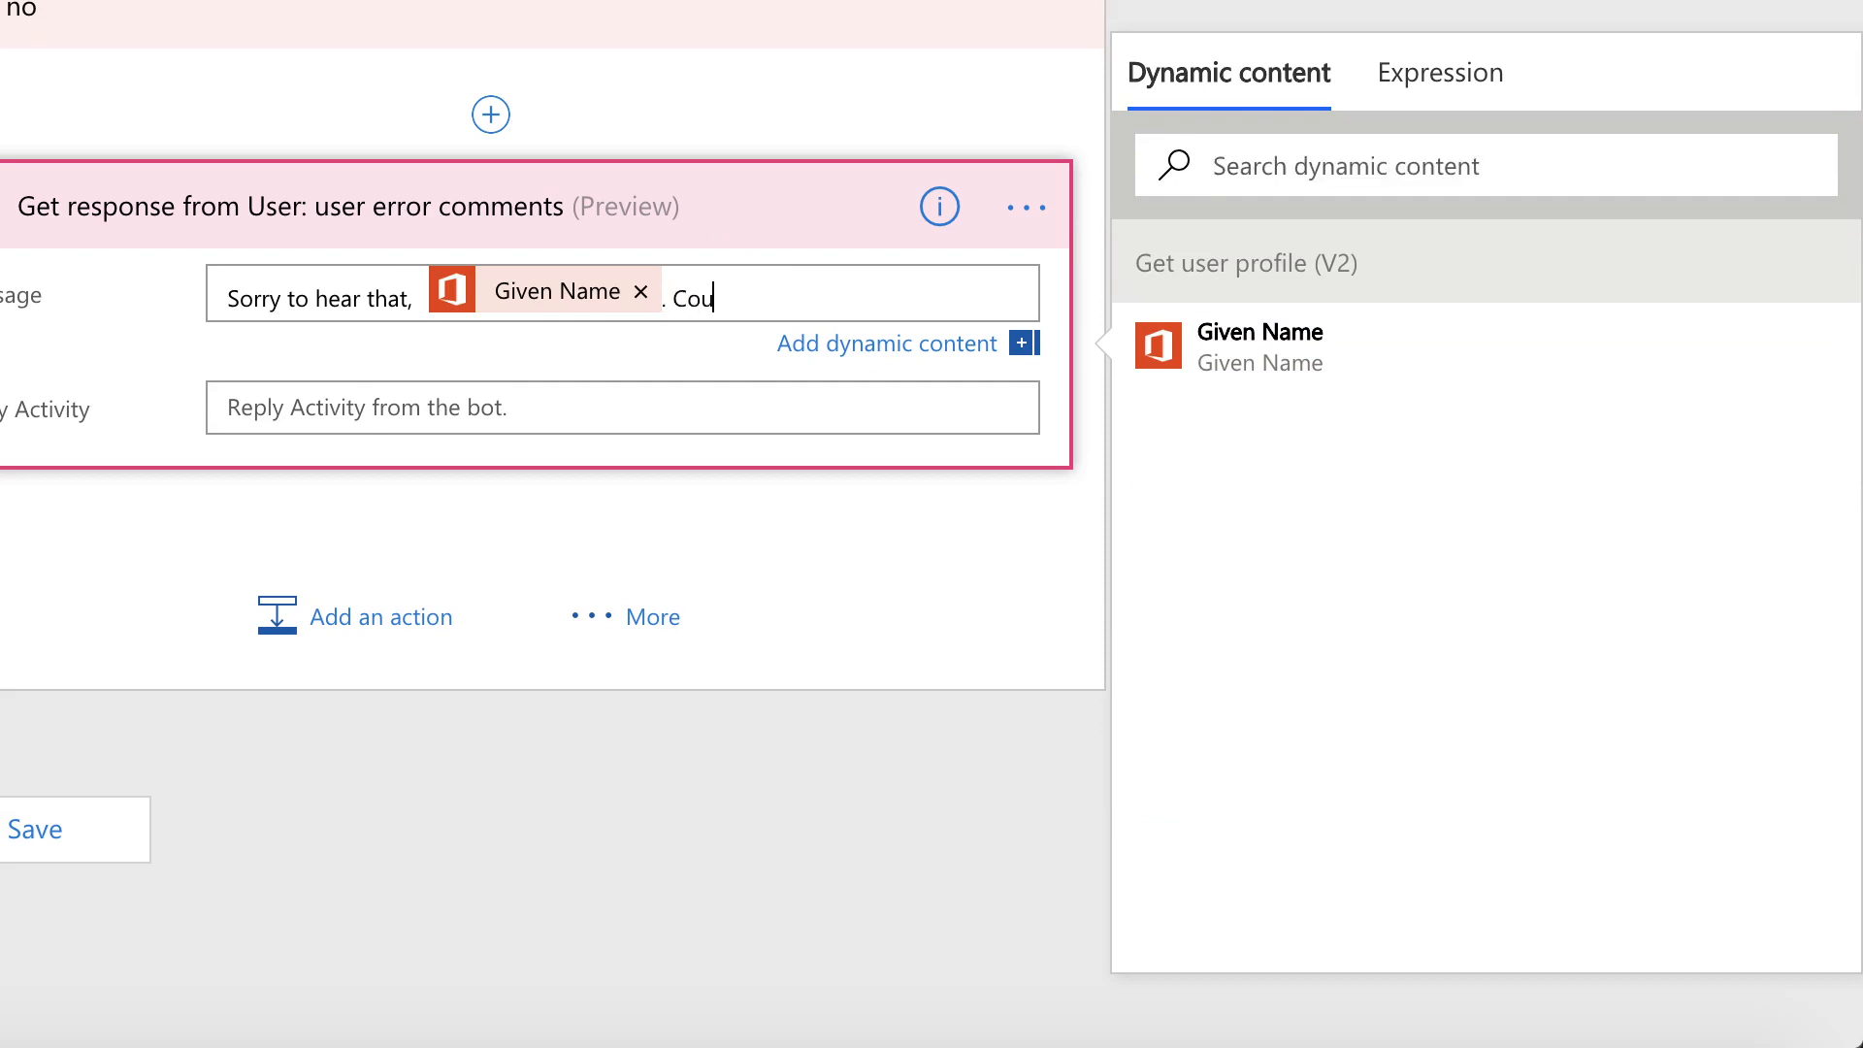
text(ld you let me know what s)
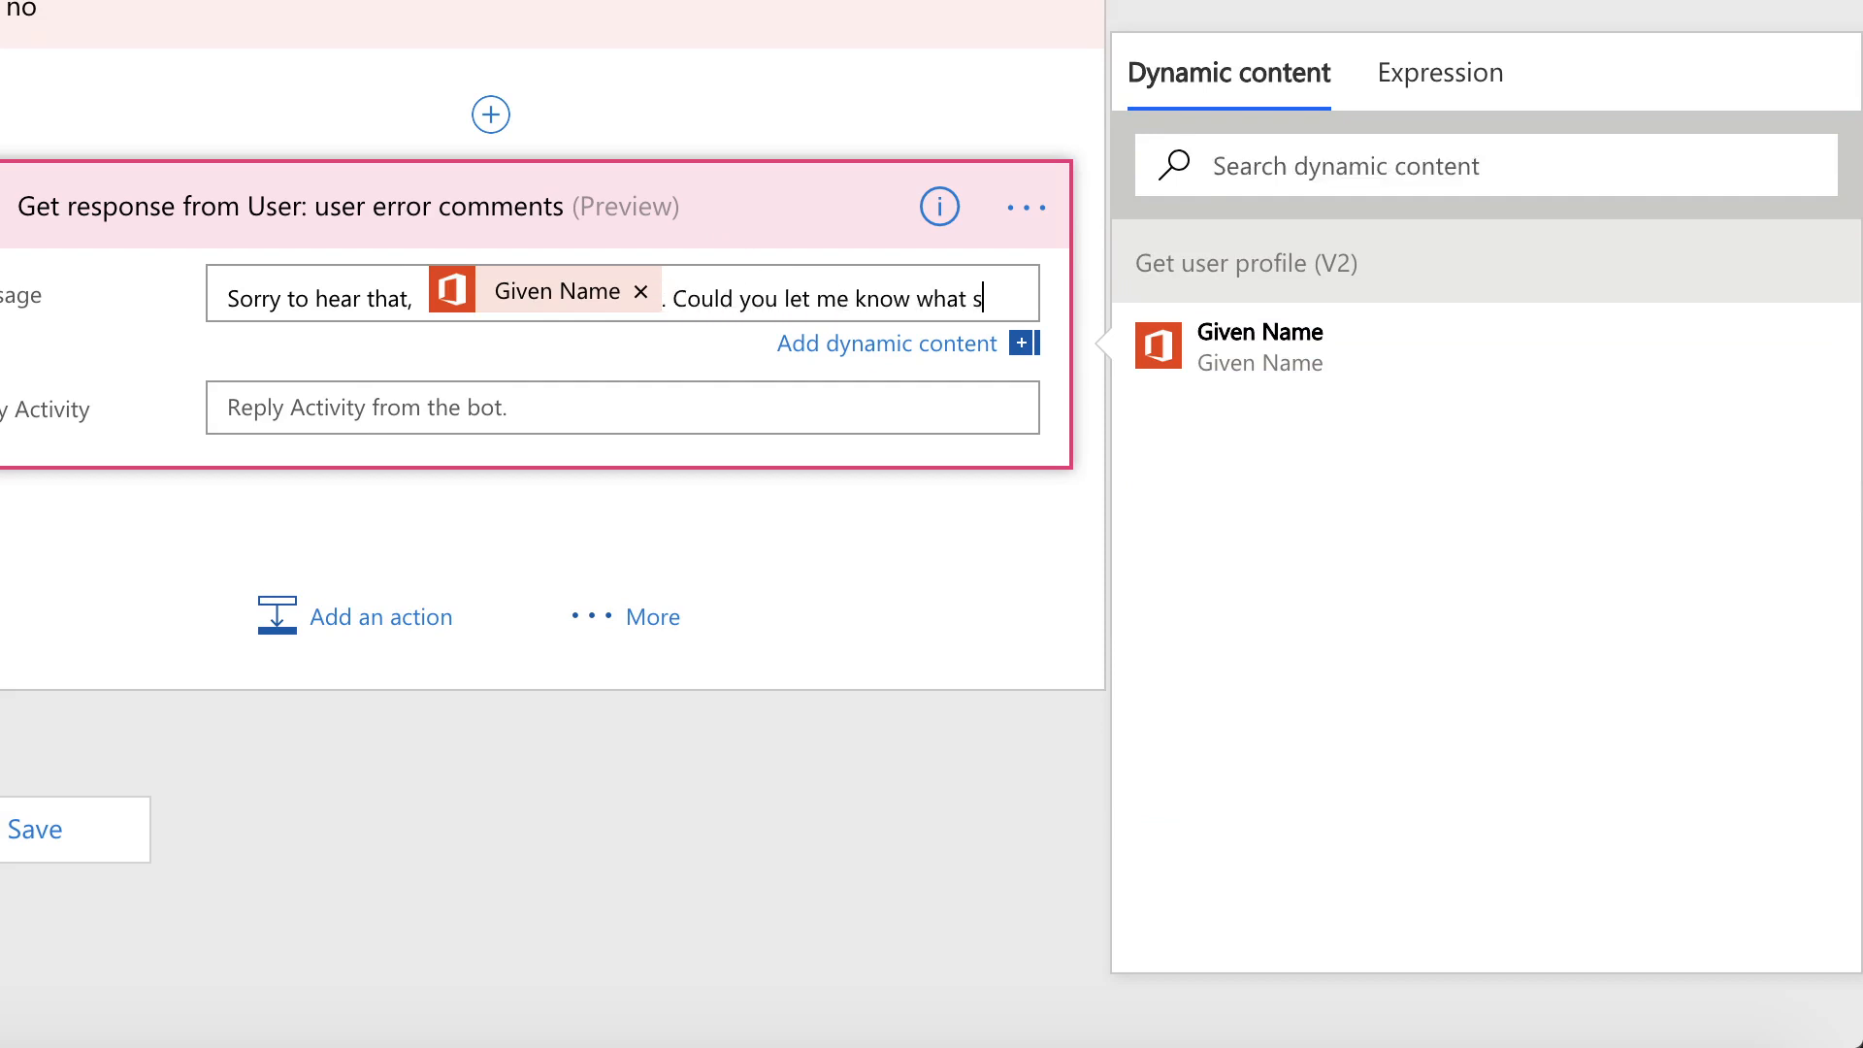
text(tep didn't work? If you got an error)
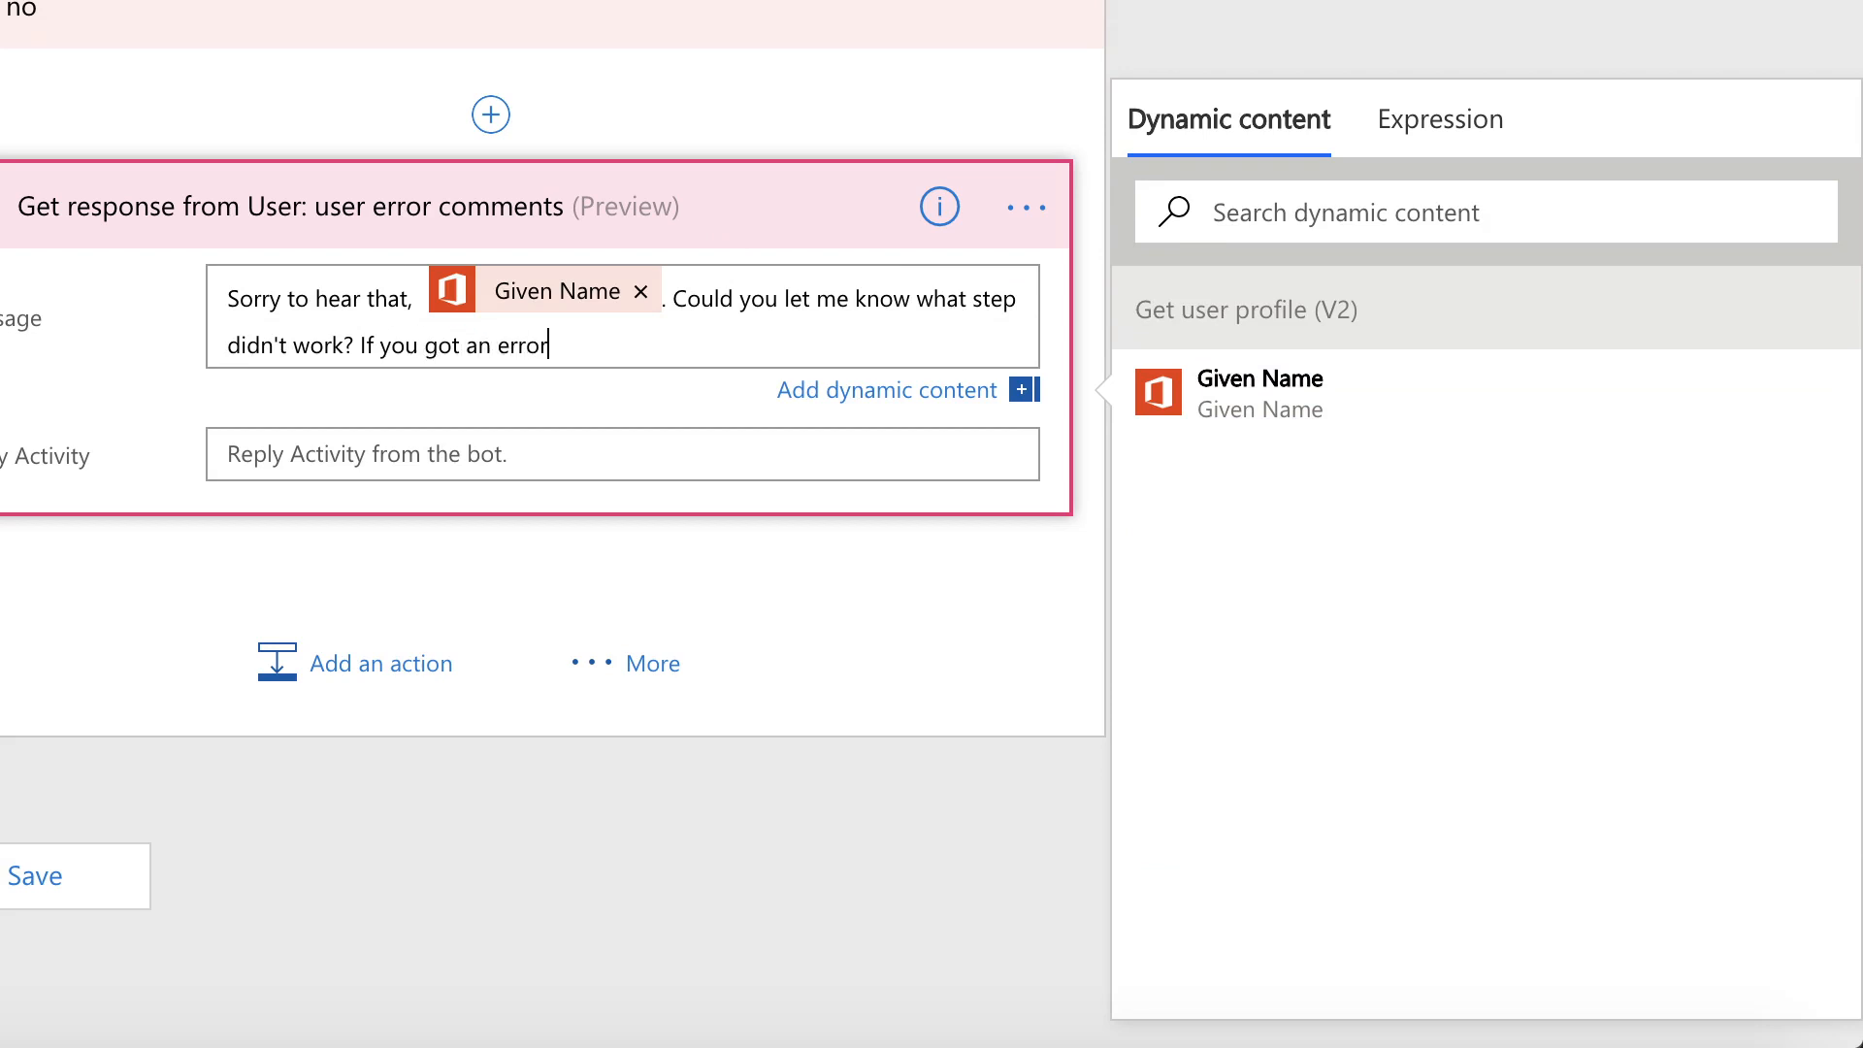
text(, it's helpful for me to know)
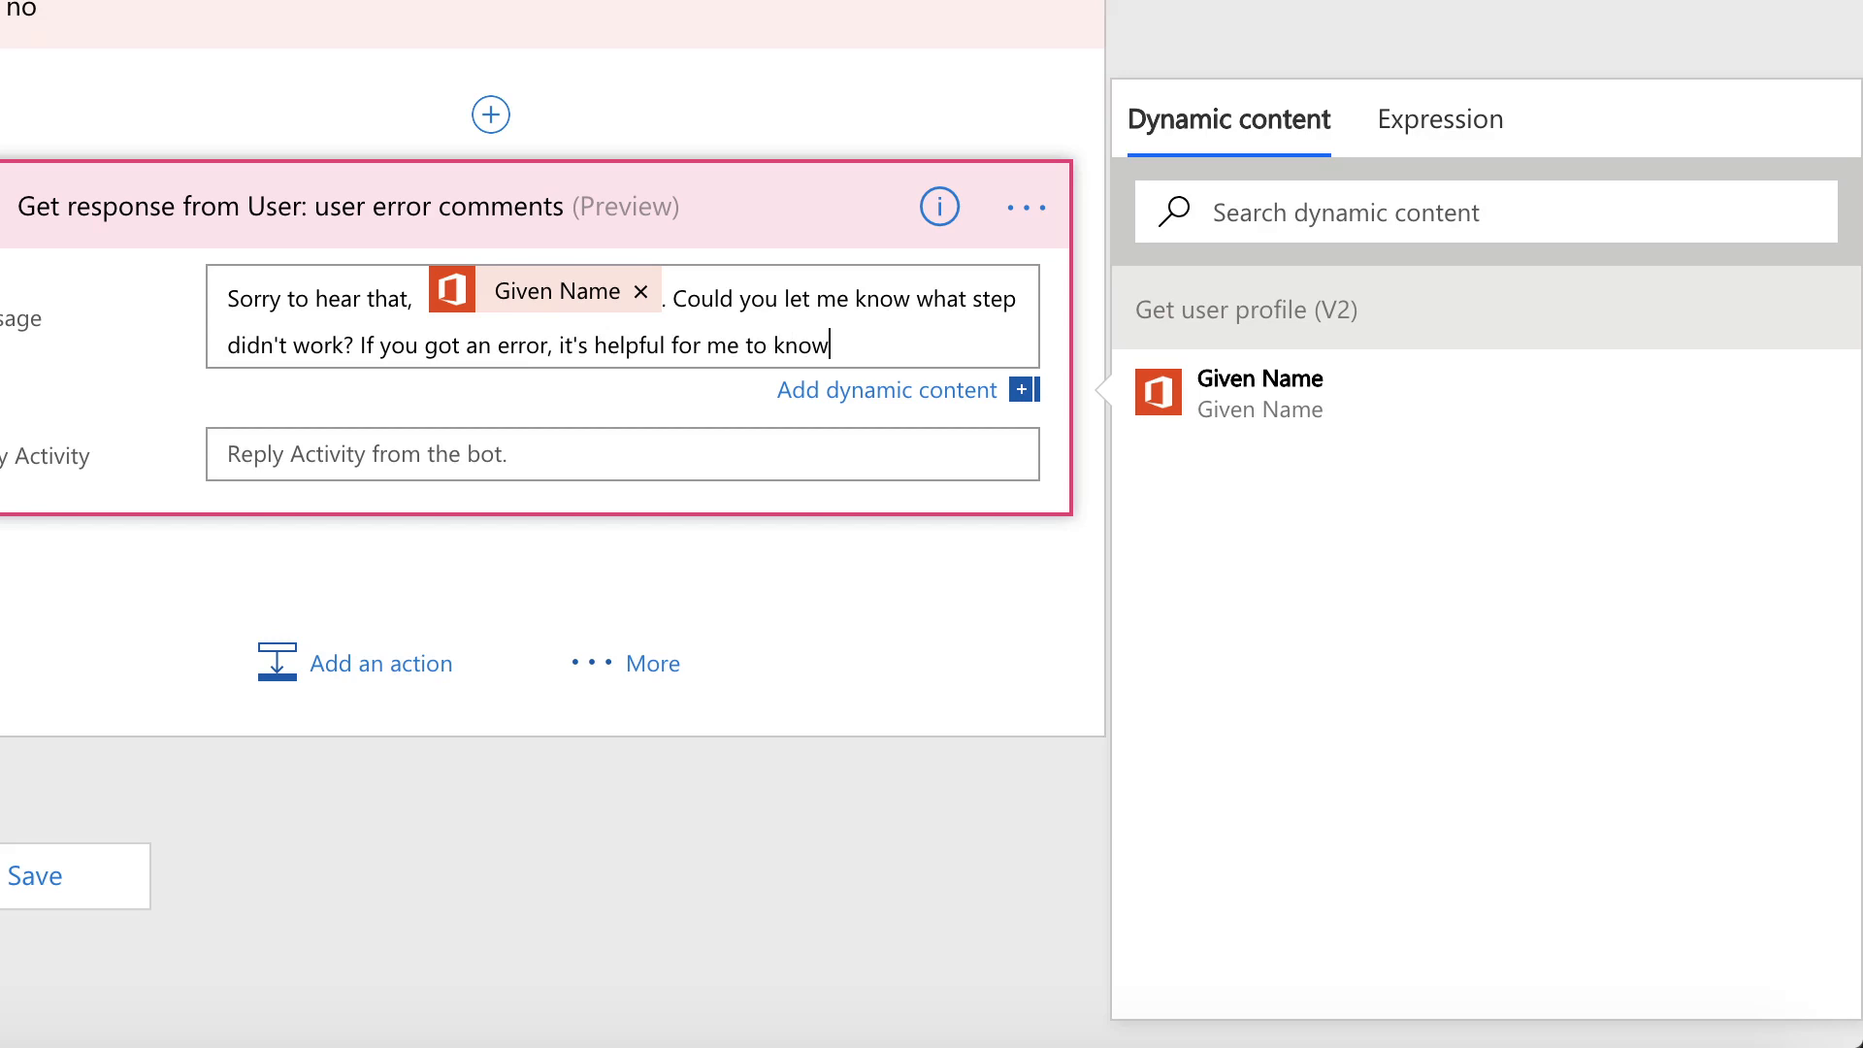
text( what that said too.)
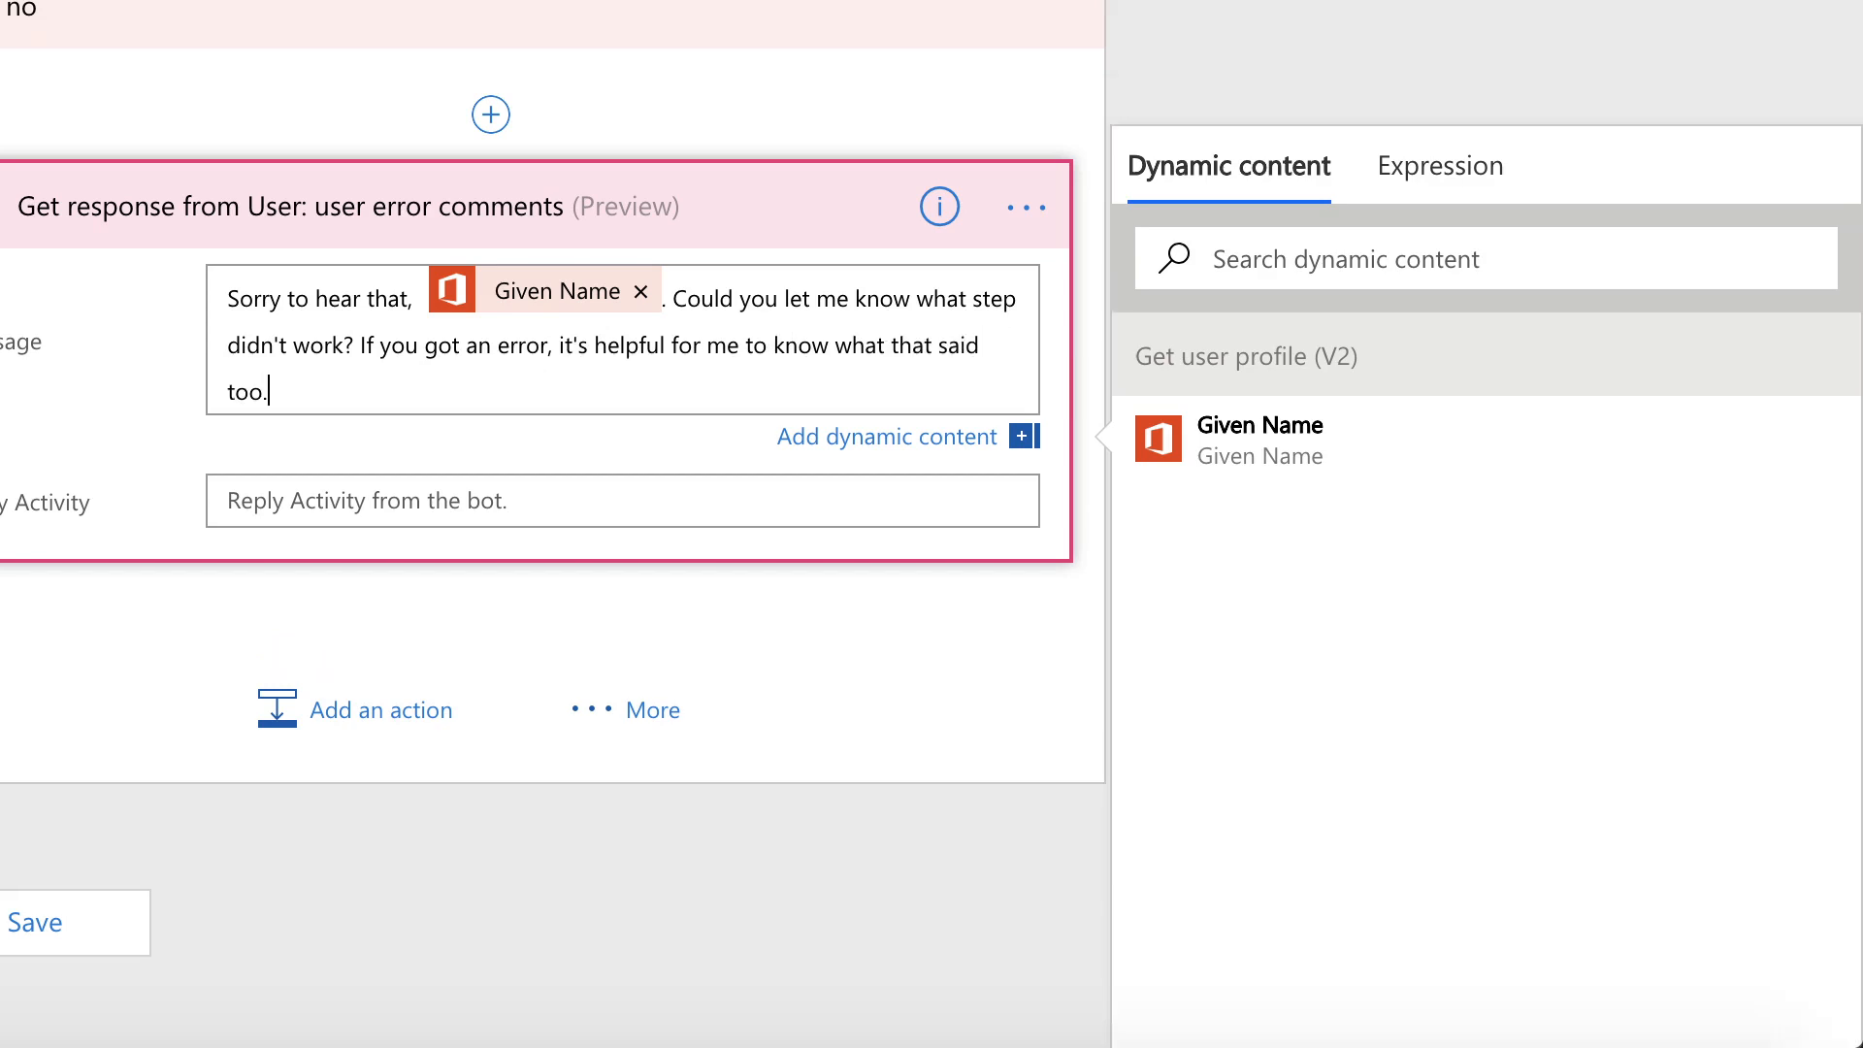
Set the user error comments action's Reply Activity to the Reply Activity dynamic content from the registered intent trigger
click(656, 482)
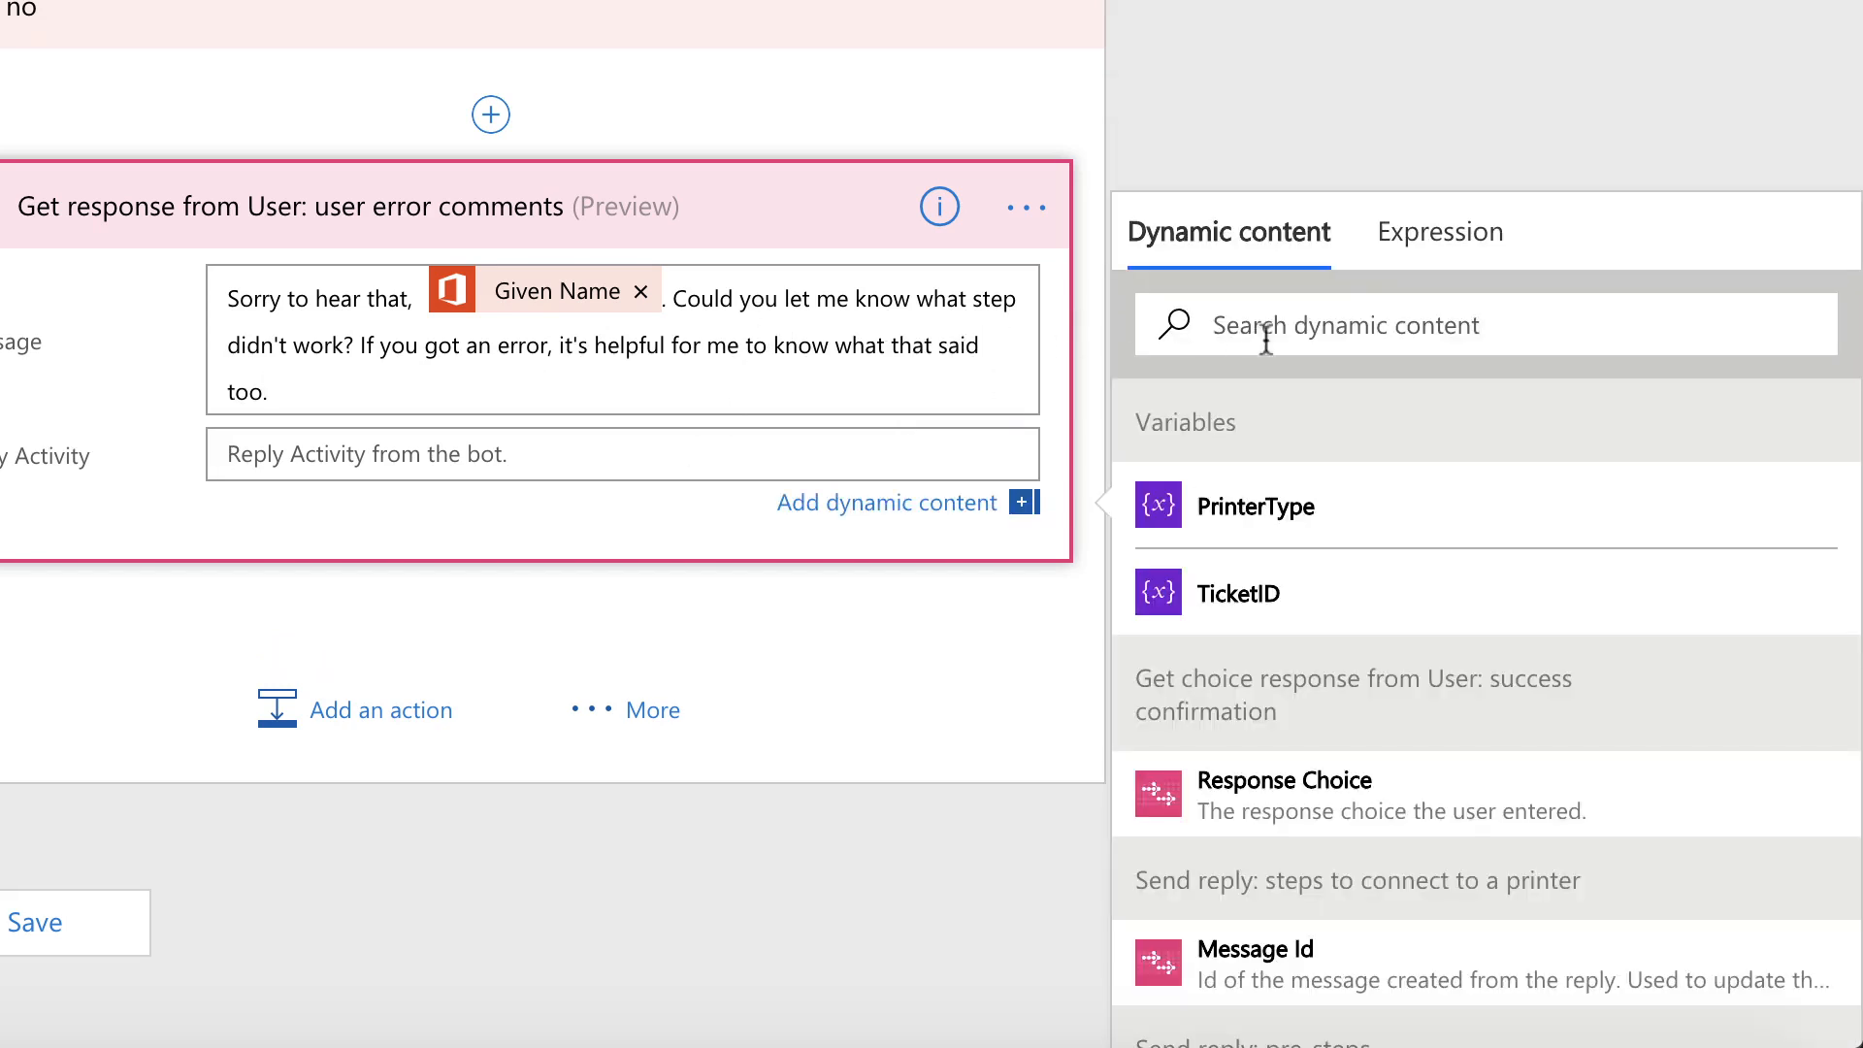
click(1267, 327)
text(reply)
click(1262, 511)
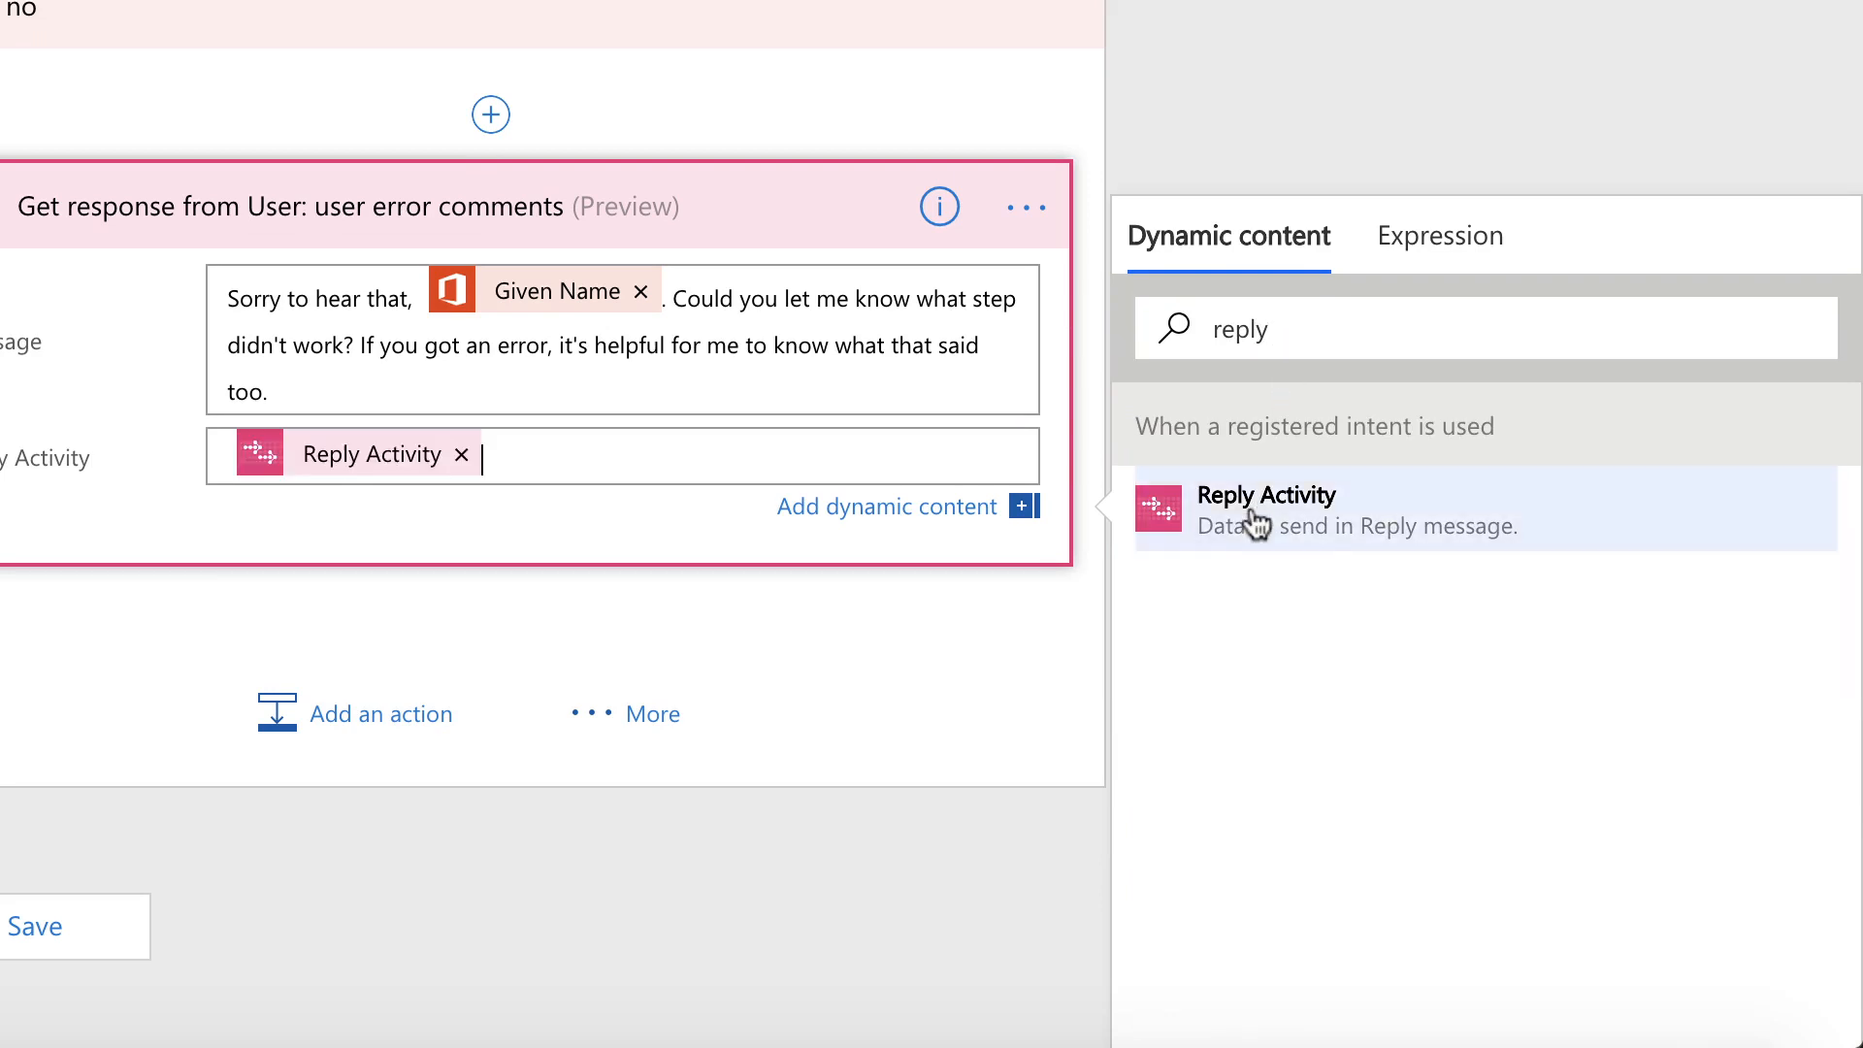
Add a ServiceNow Update Record action after the user error comments action in the If no branch
click(349, 719)
click(867, 771)
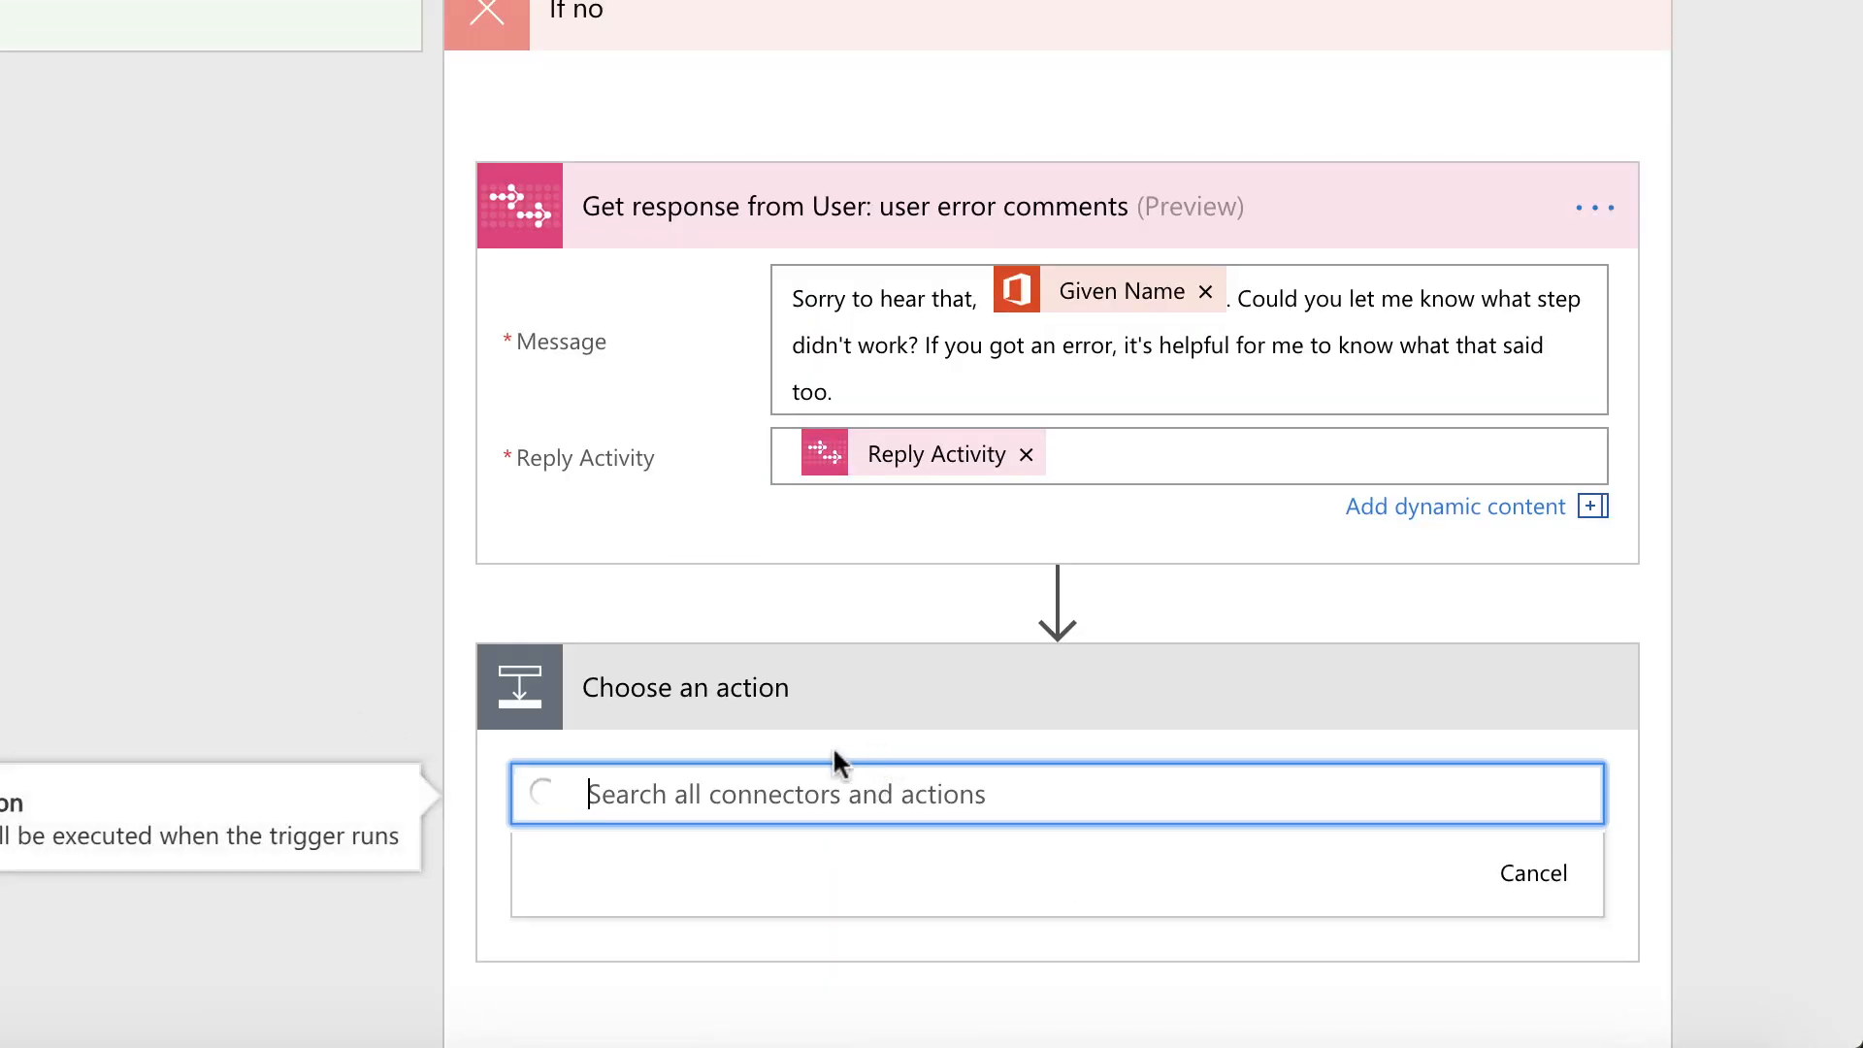
text(service)
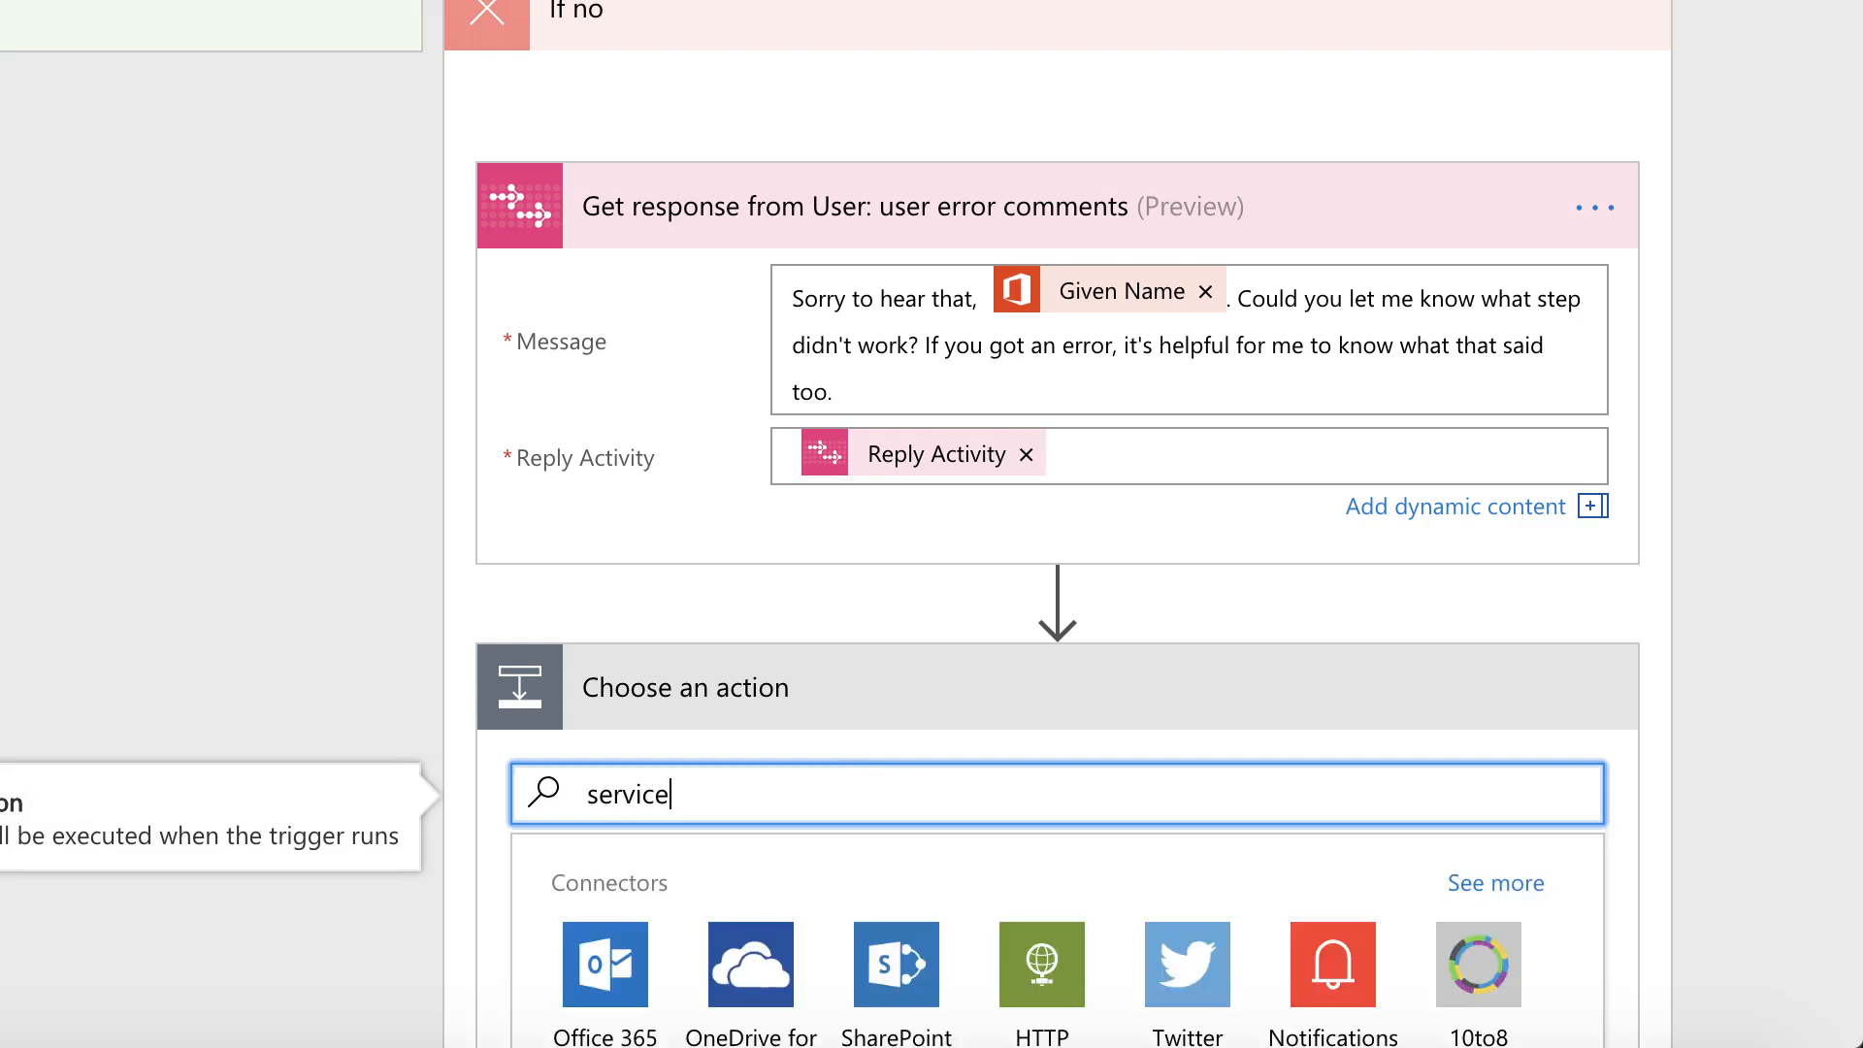
scroll(641, 704, down, 2)
scroll(642, 704, down, 4)
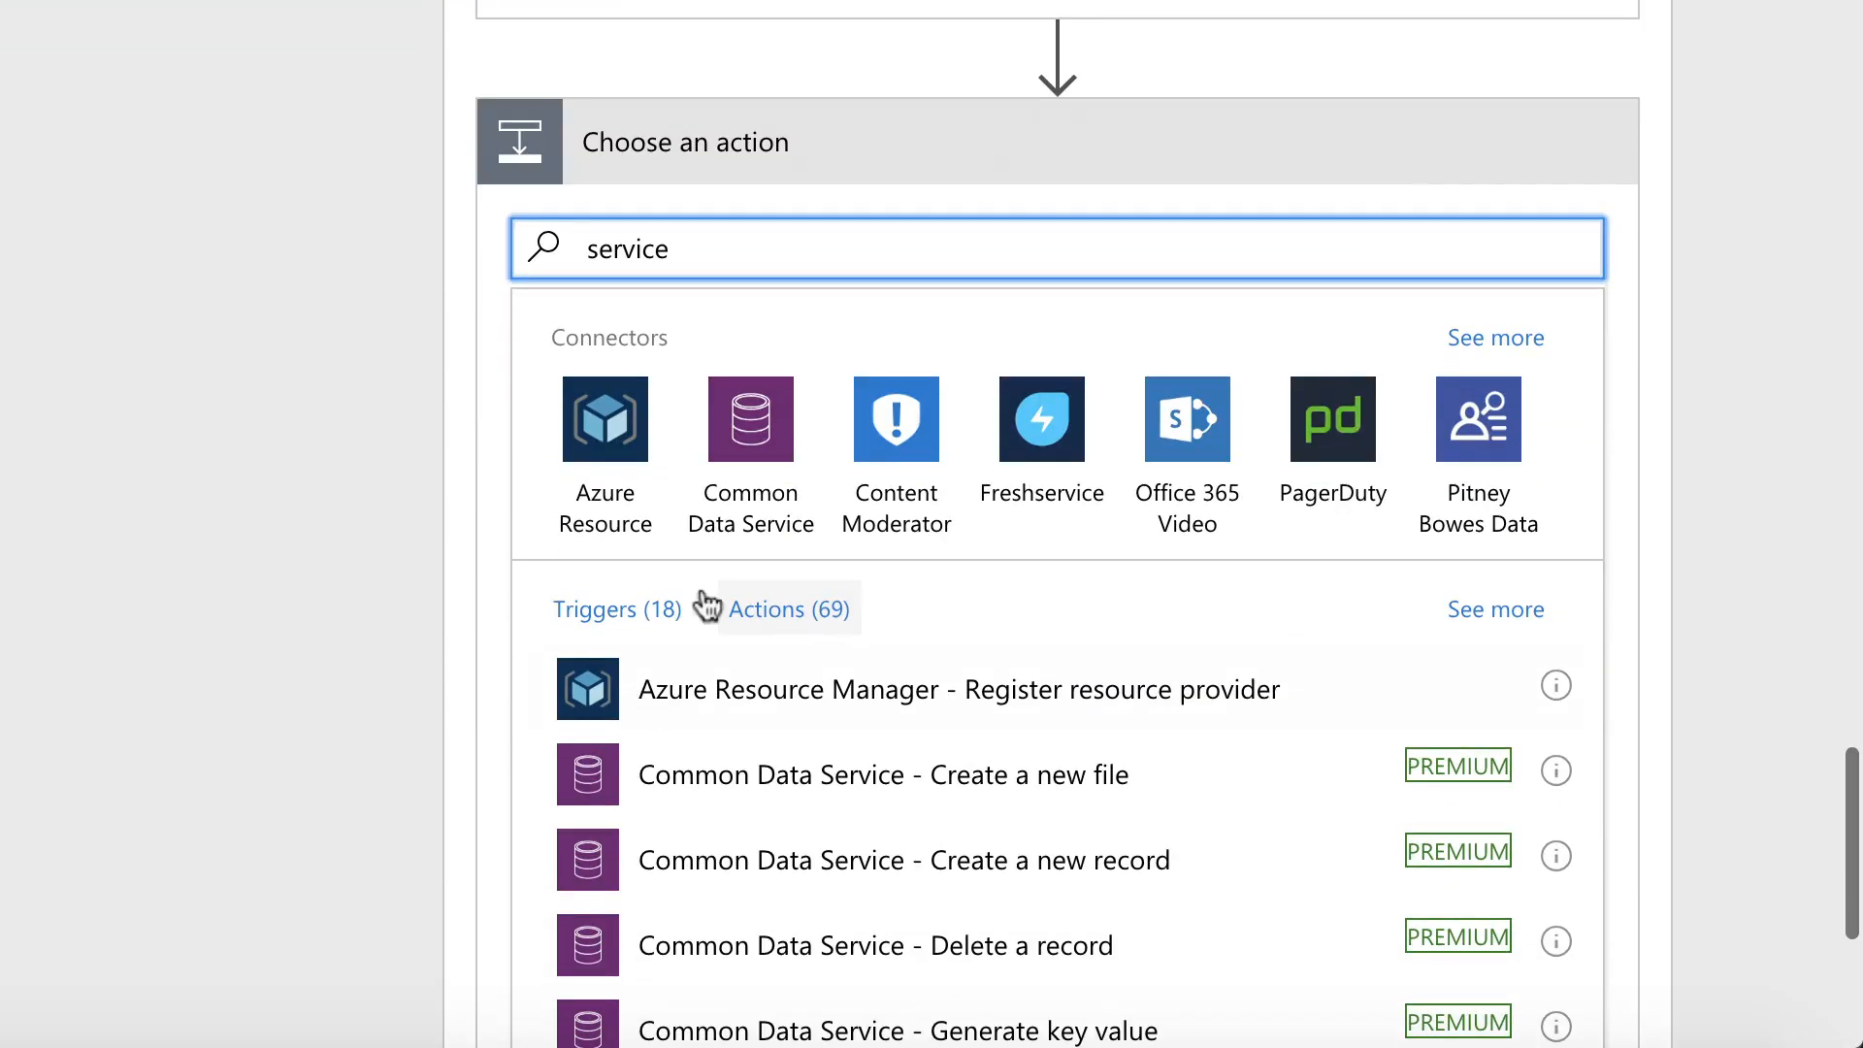
text(now)
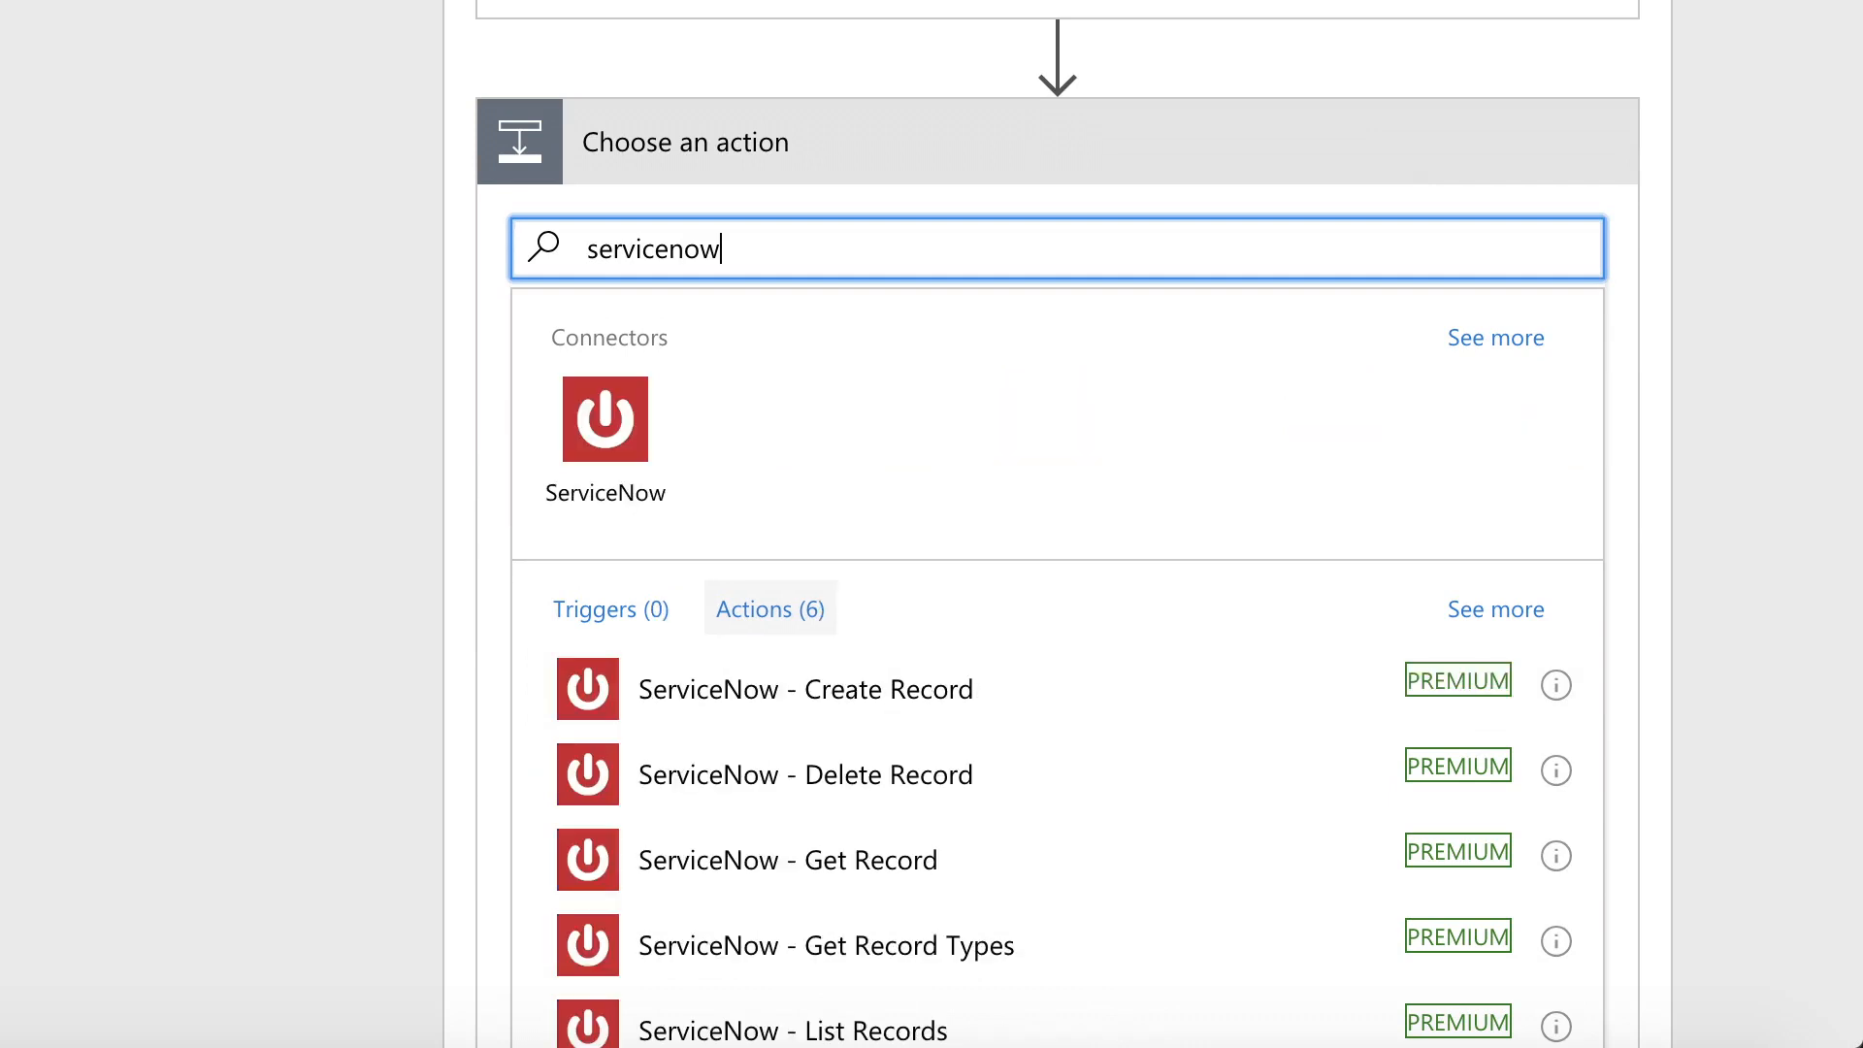
scroll(886, 769, down, 1)
scroll(886, 769, down, 3)
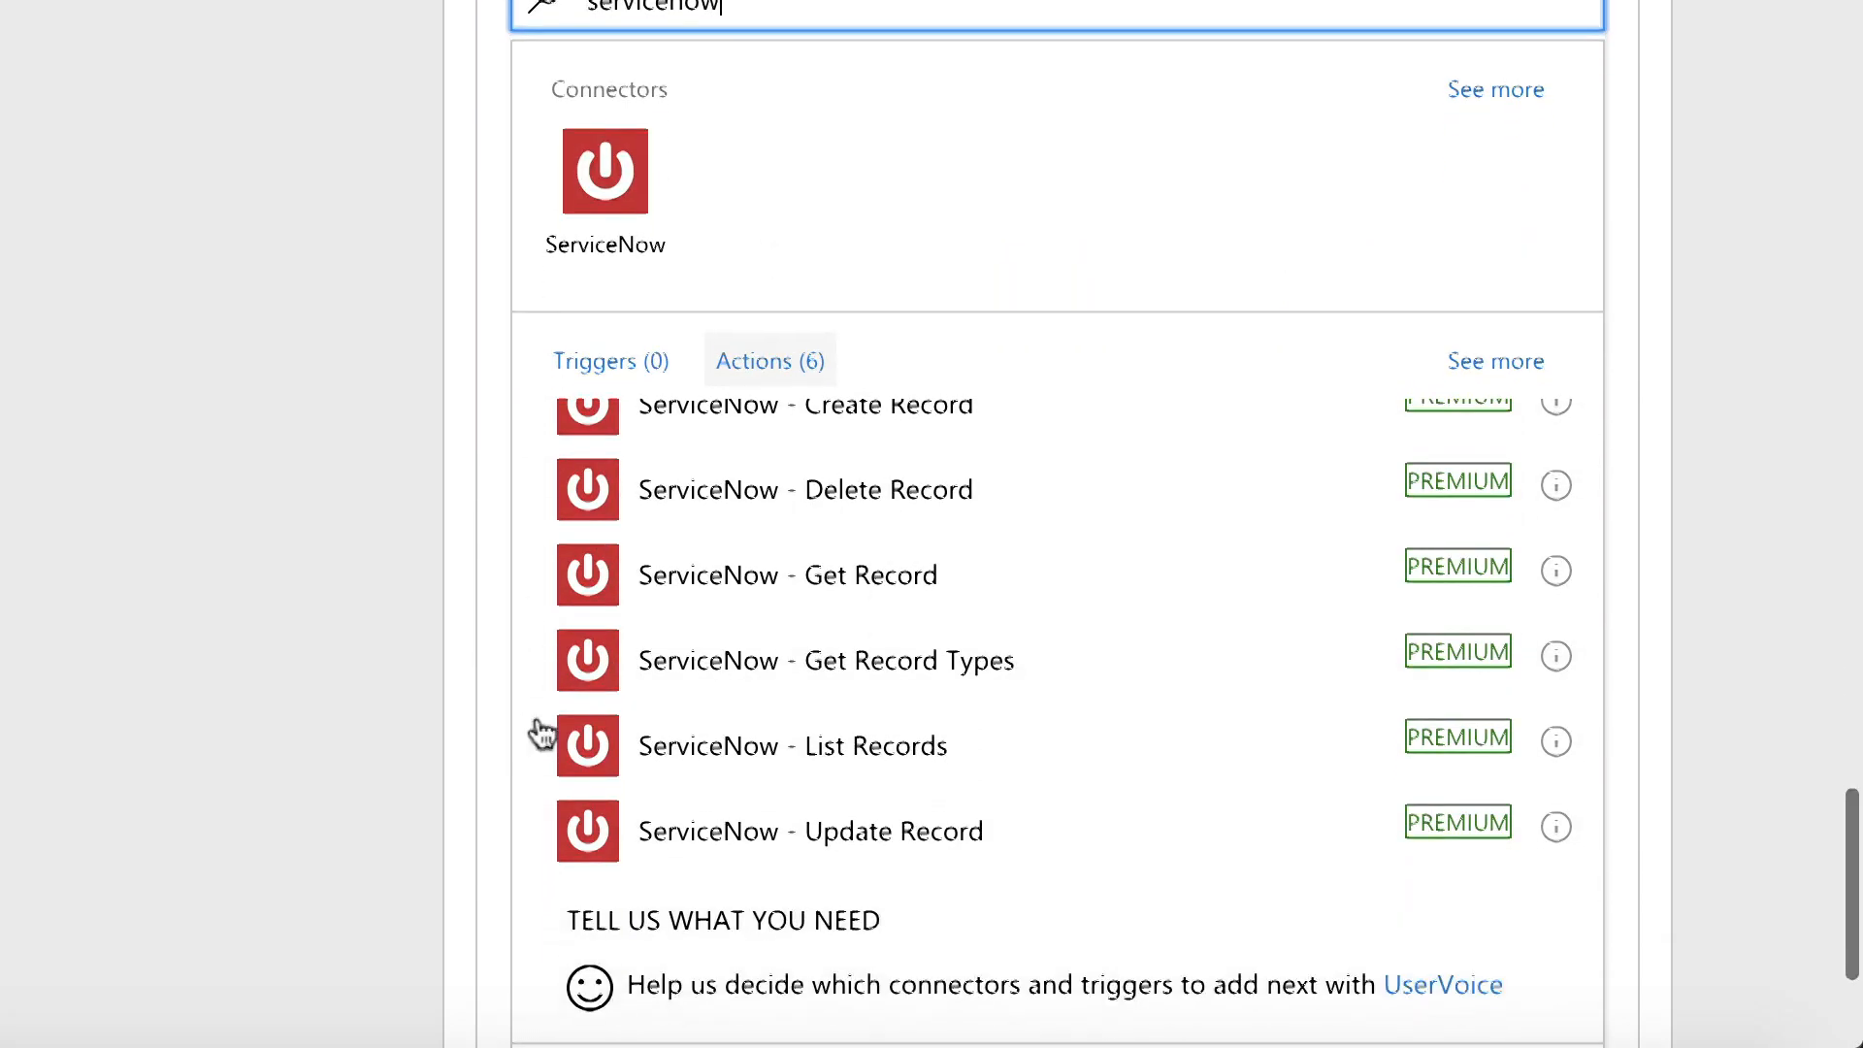
click(928, 790)
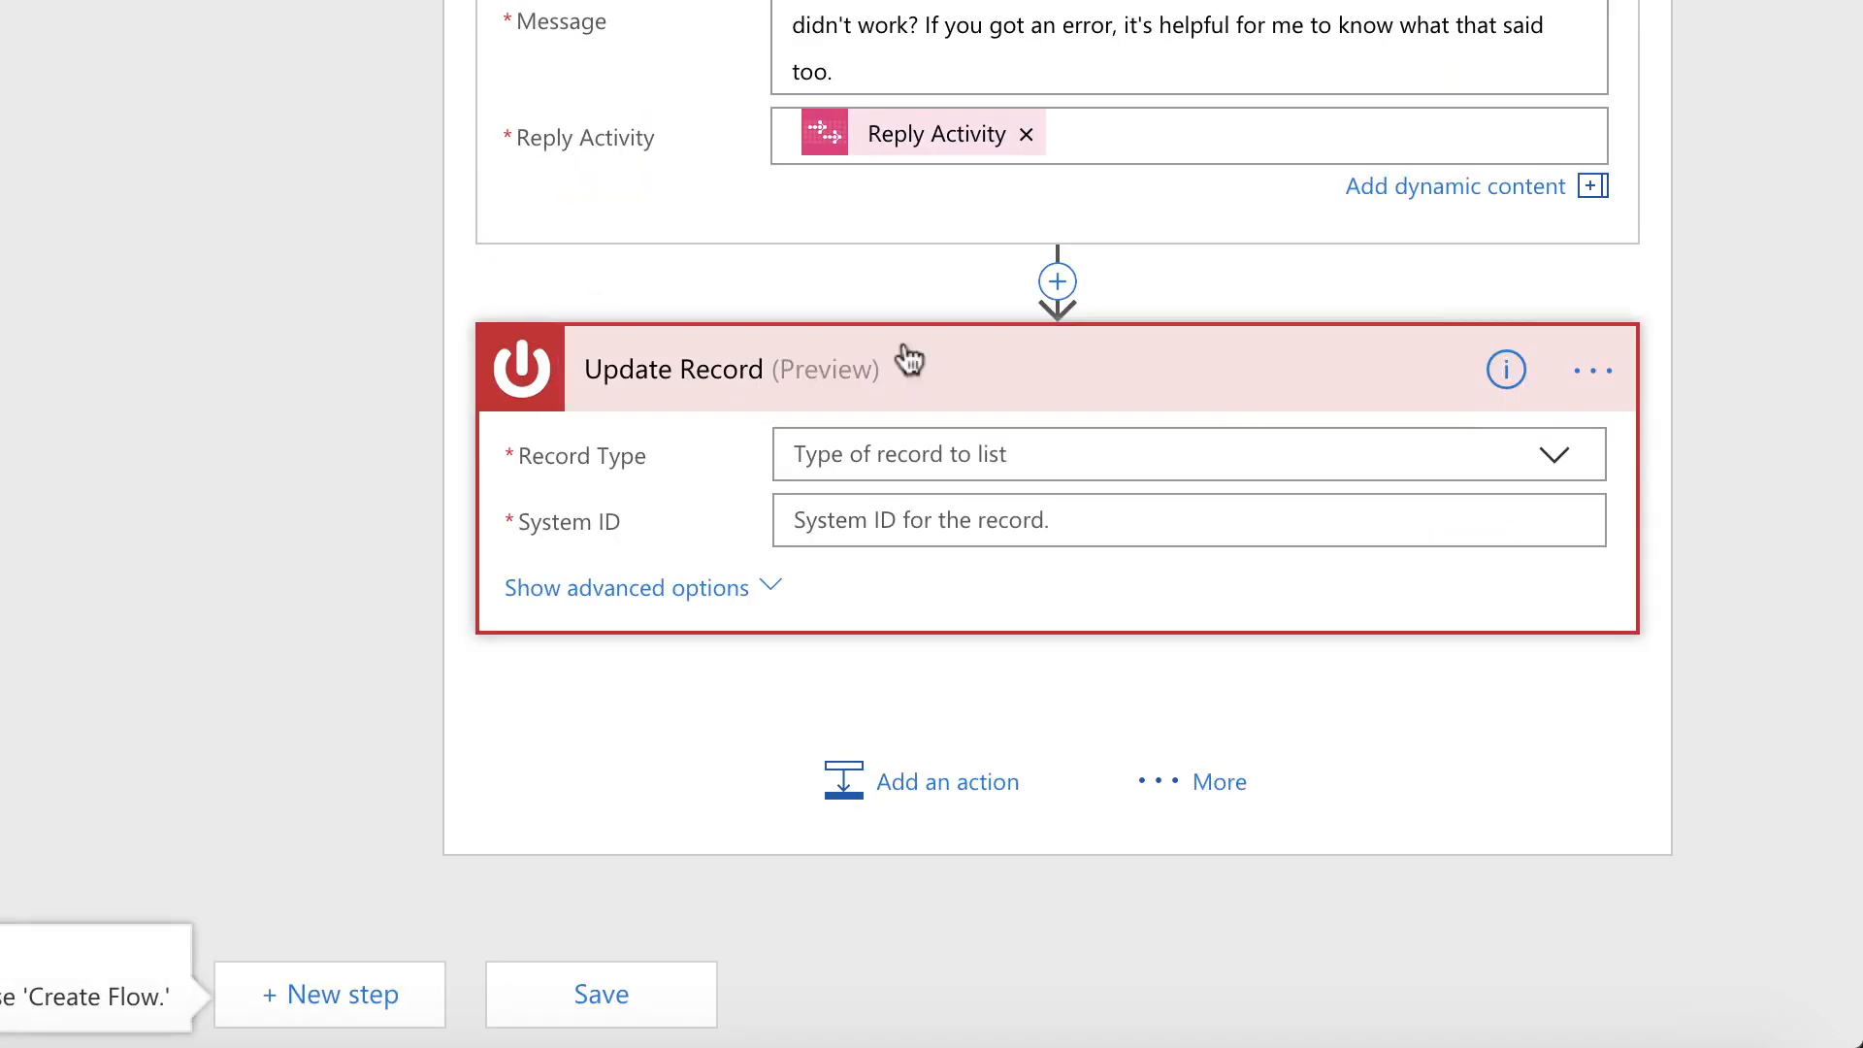
Rename the new ServiceNow action as "Update Record: note what didn't work"
click(1591, 372)
click(1405, 361)
click(1086, 369)
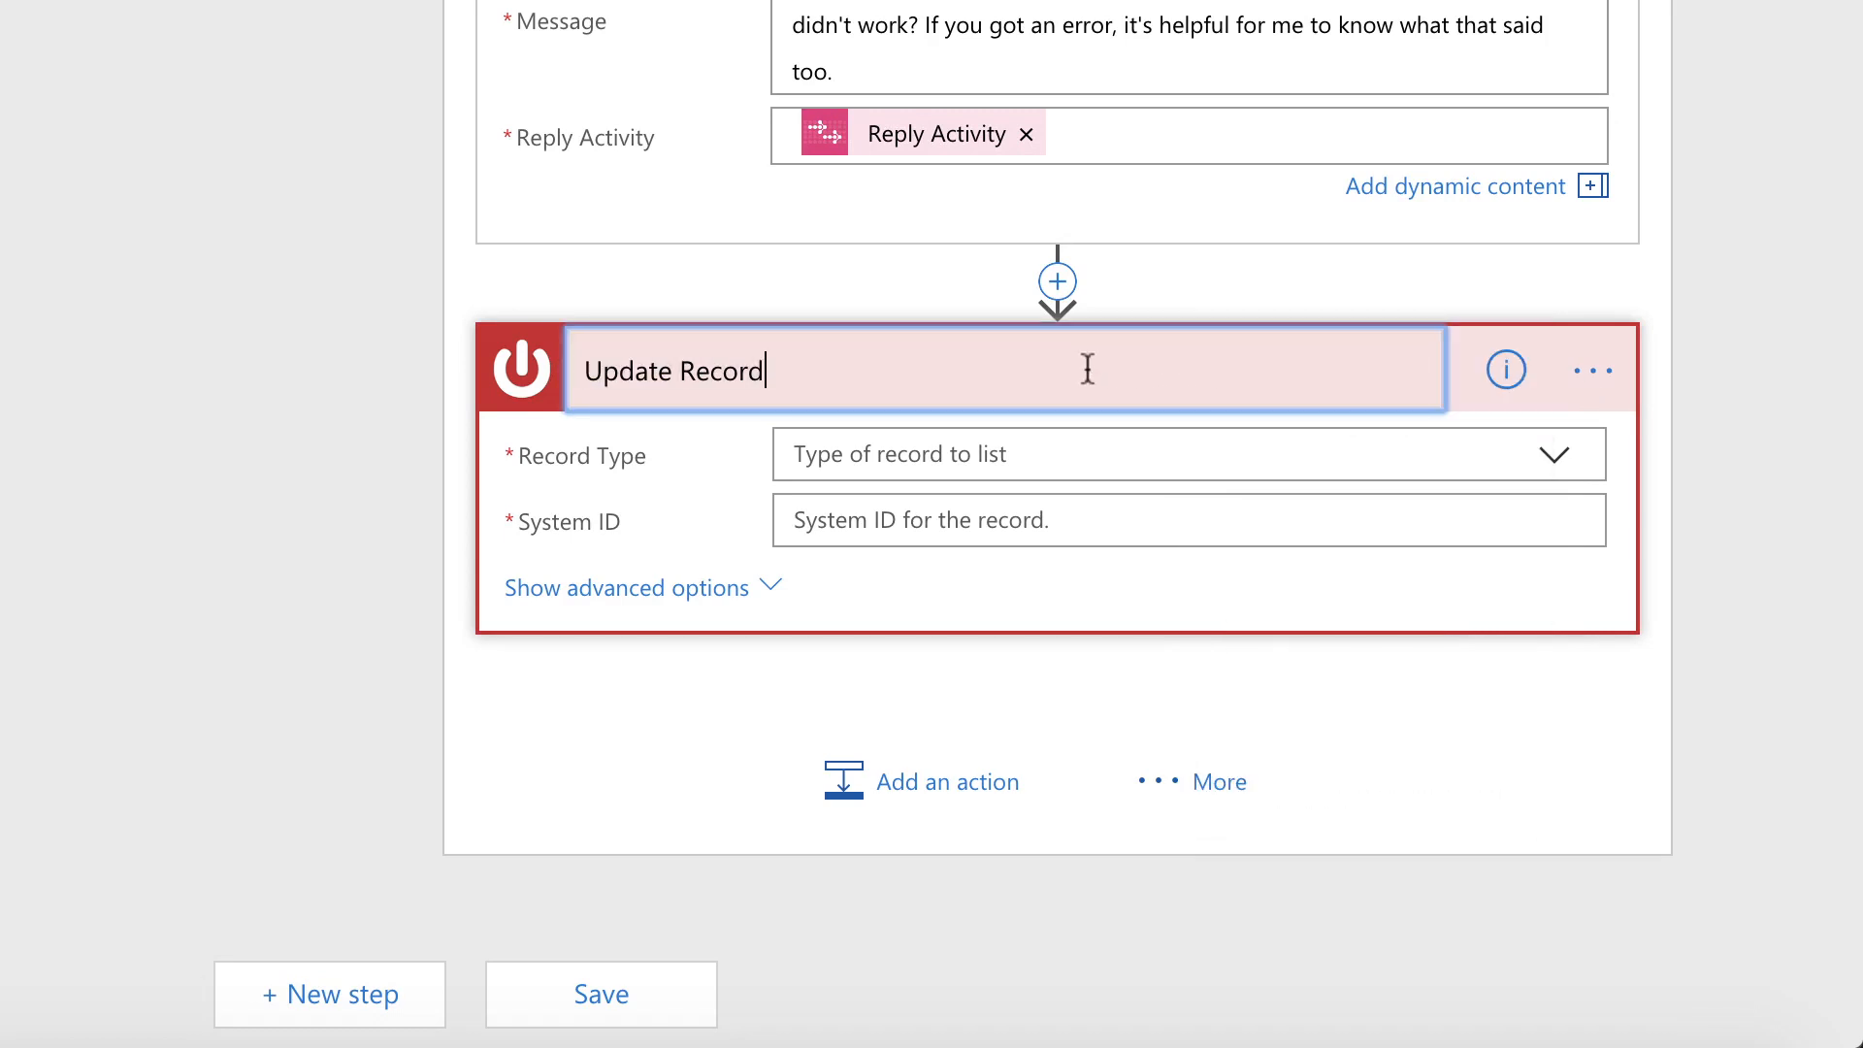
text(: note what didn't w)
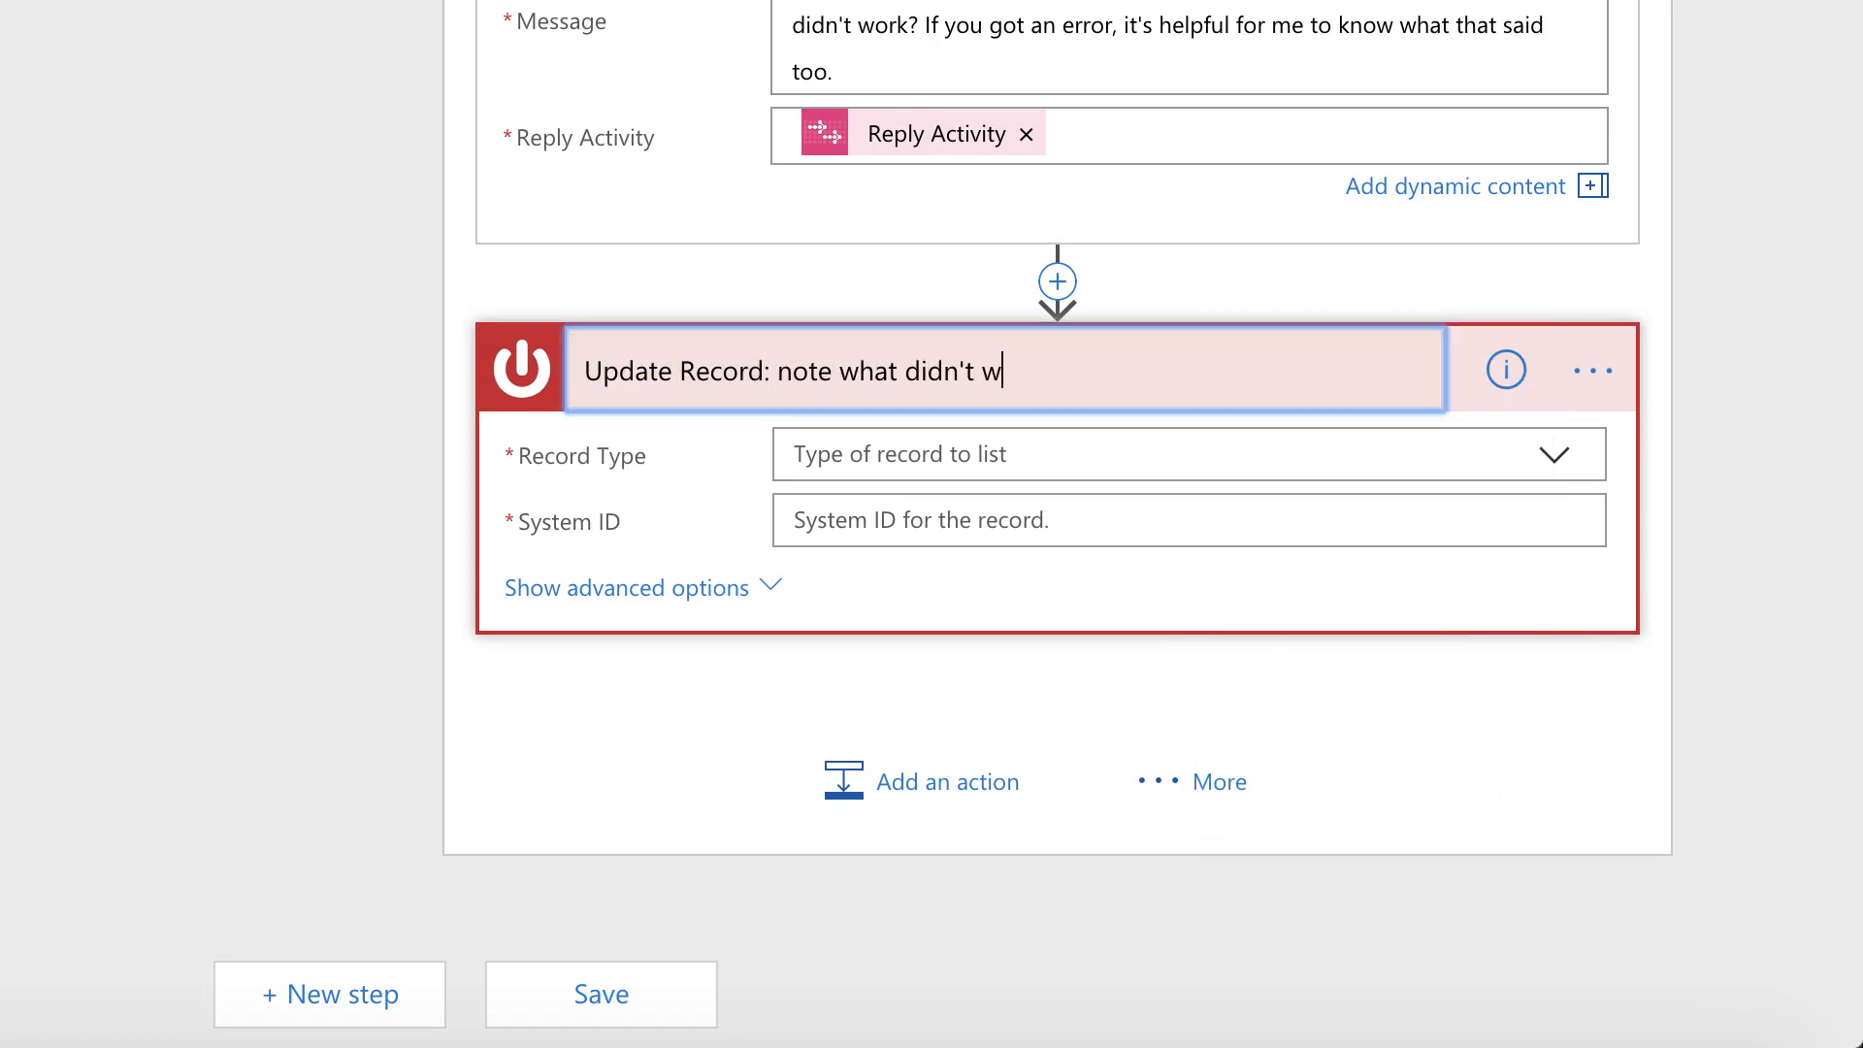
text(ork)
key(Return)
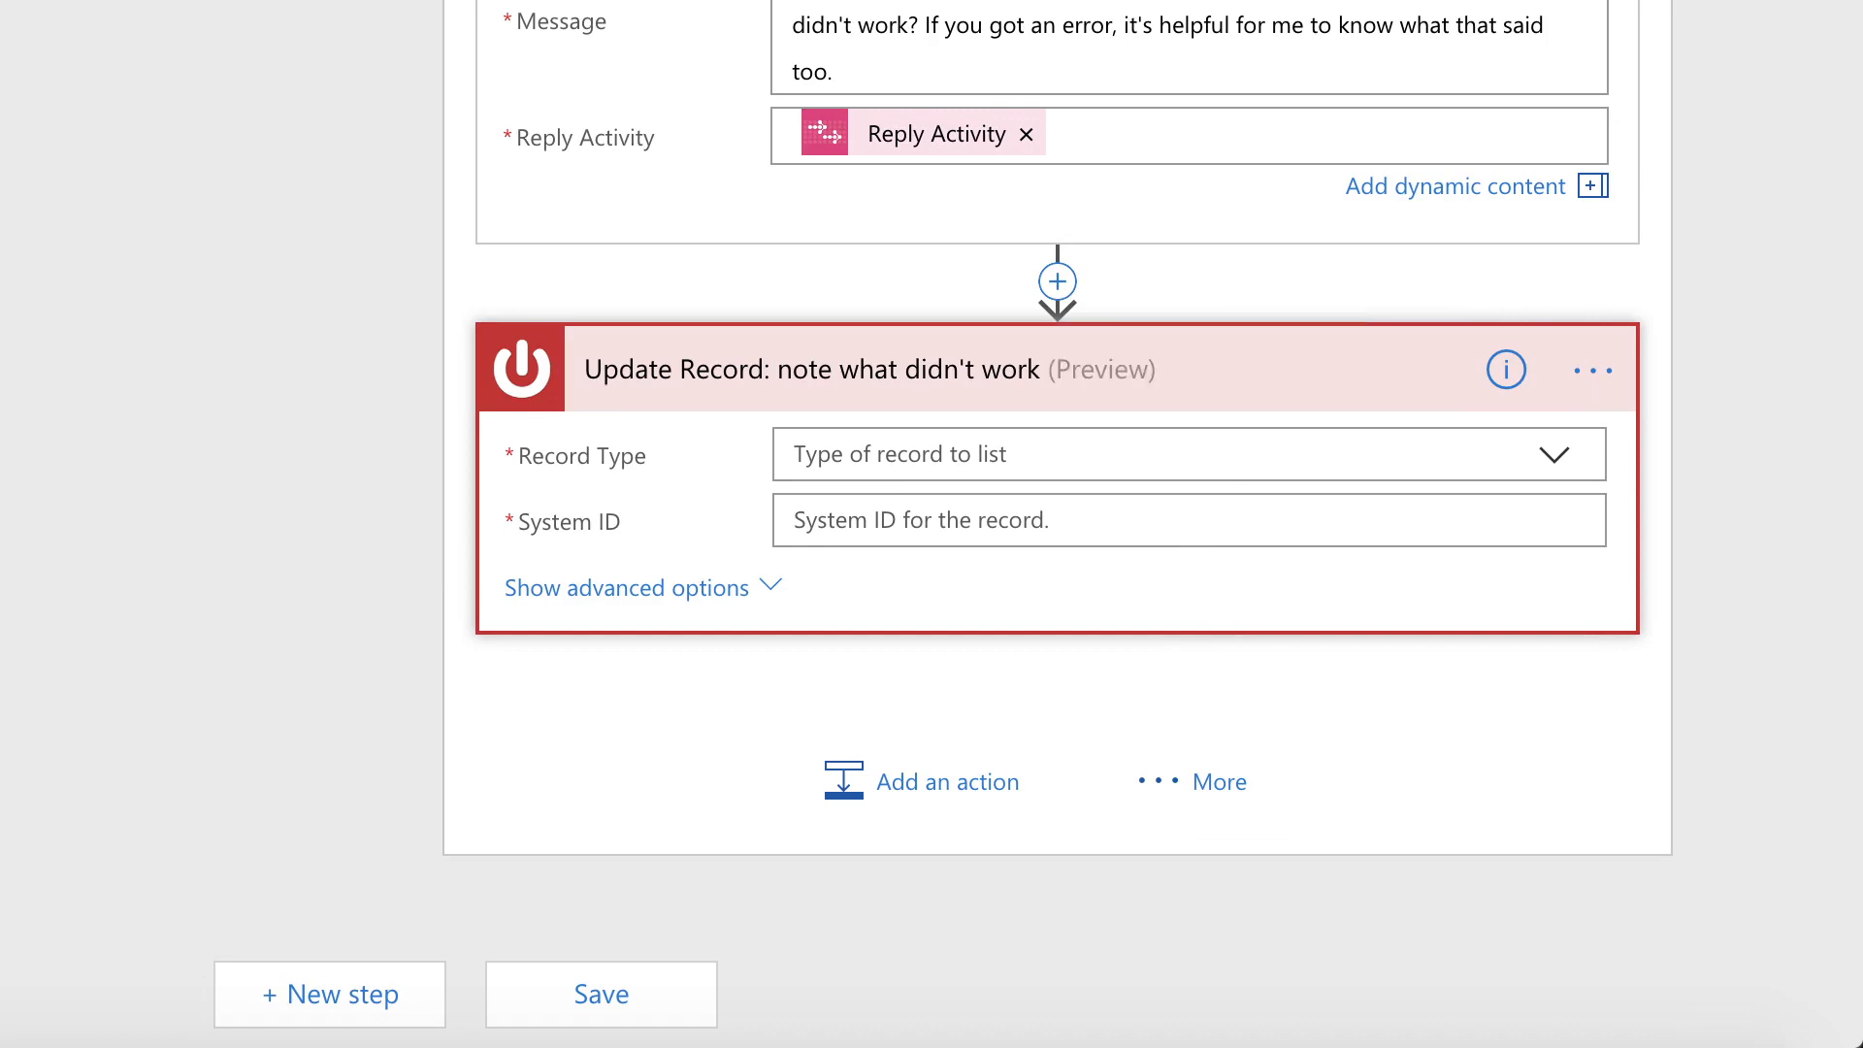
Set the Record Type of the "note what didn't work" action to incident
click(1554, 466)
click(1261, 439)
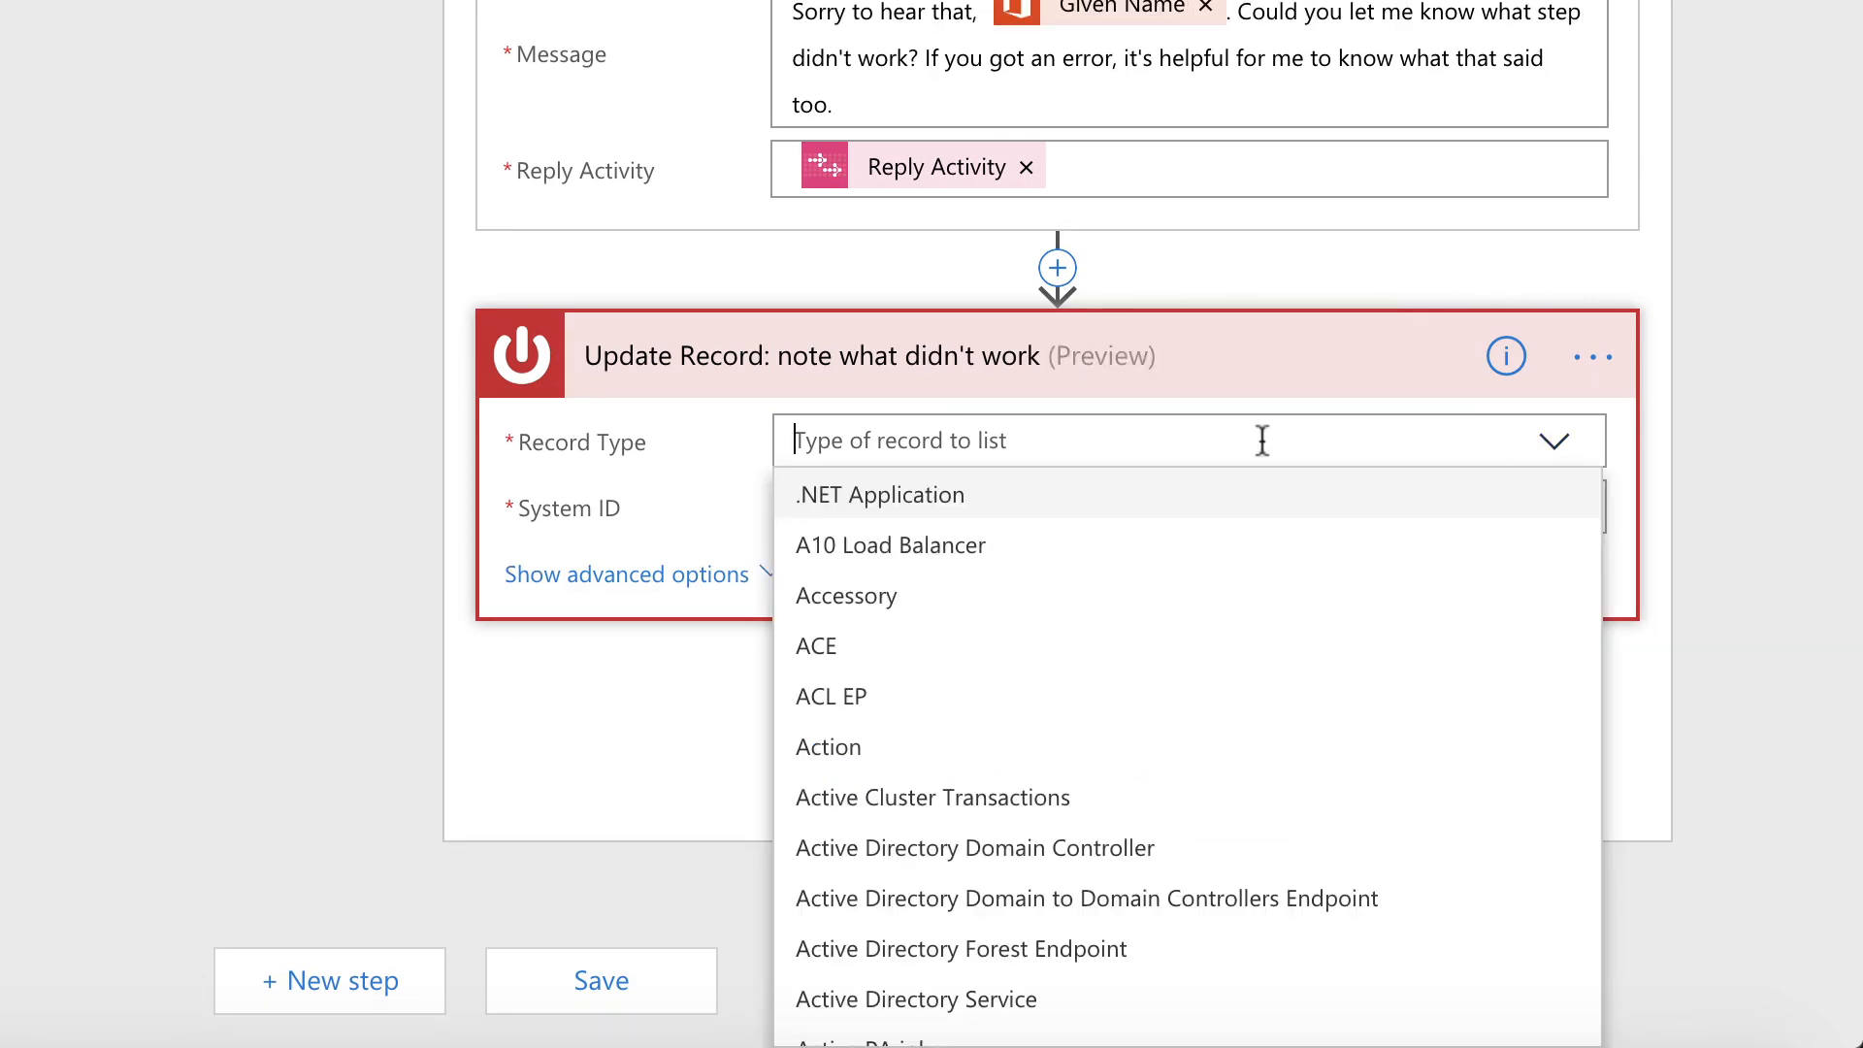
text(incident)
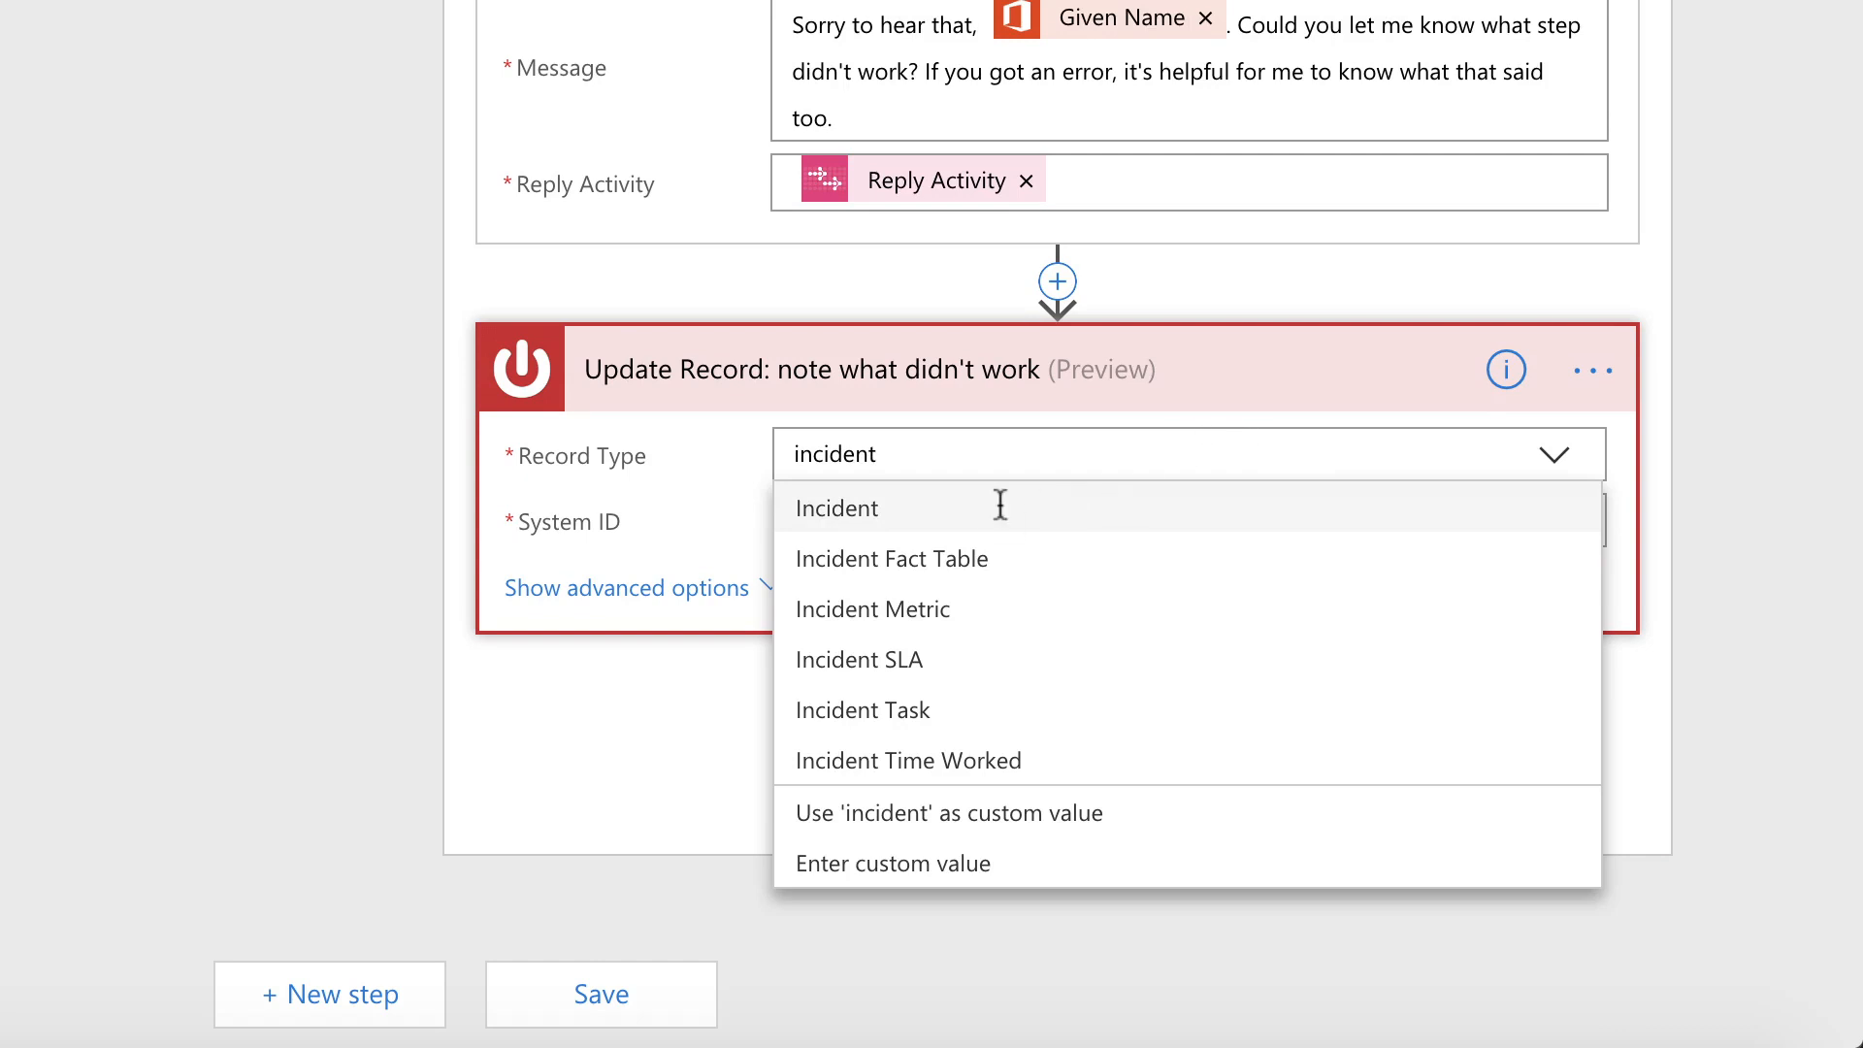
scroll(998, 503, down, 5)
key(super+z)
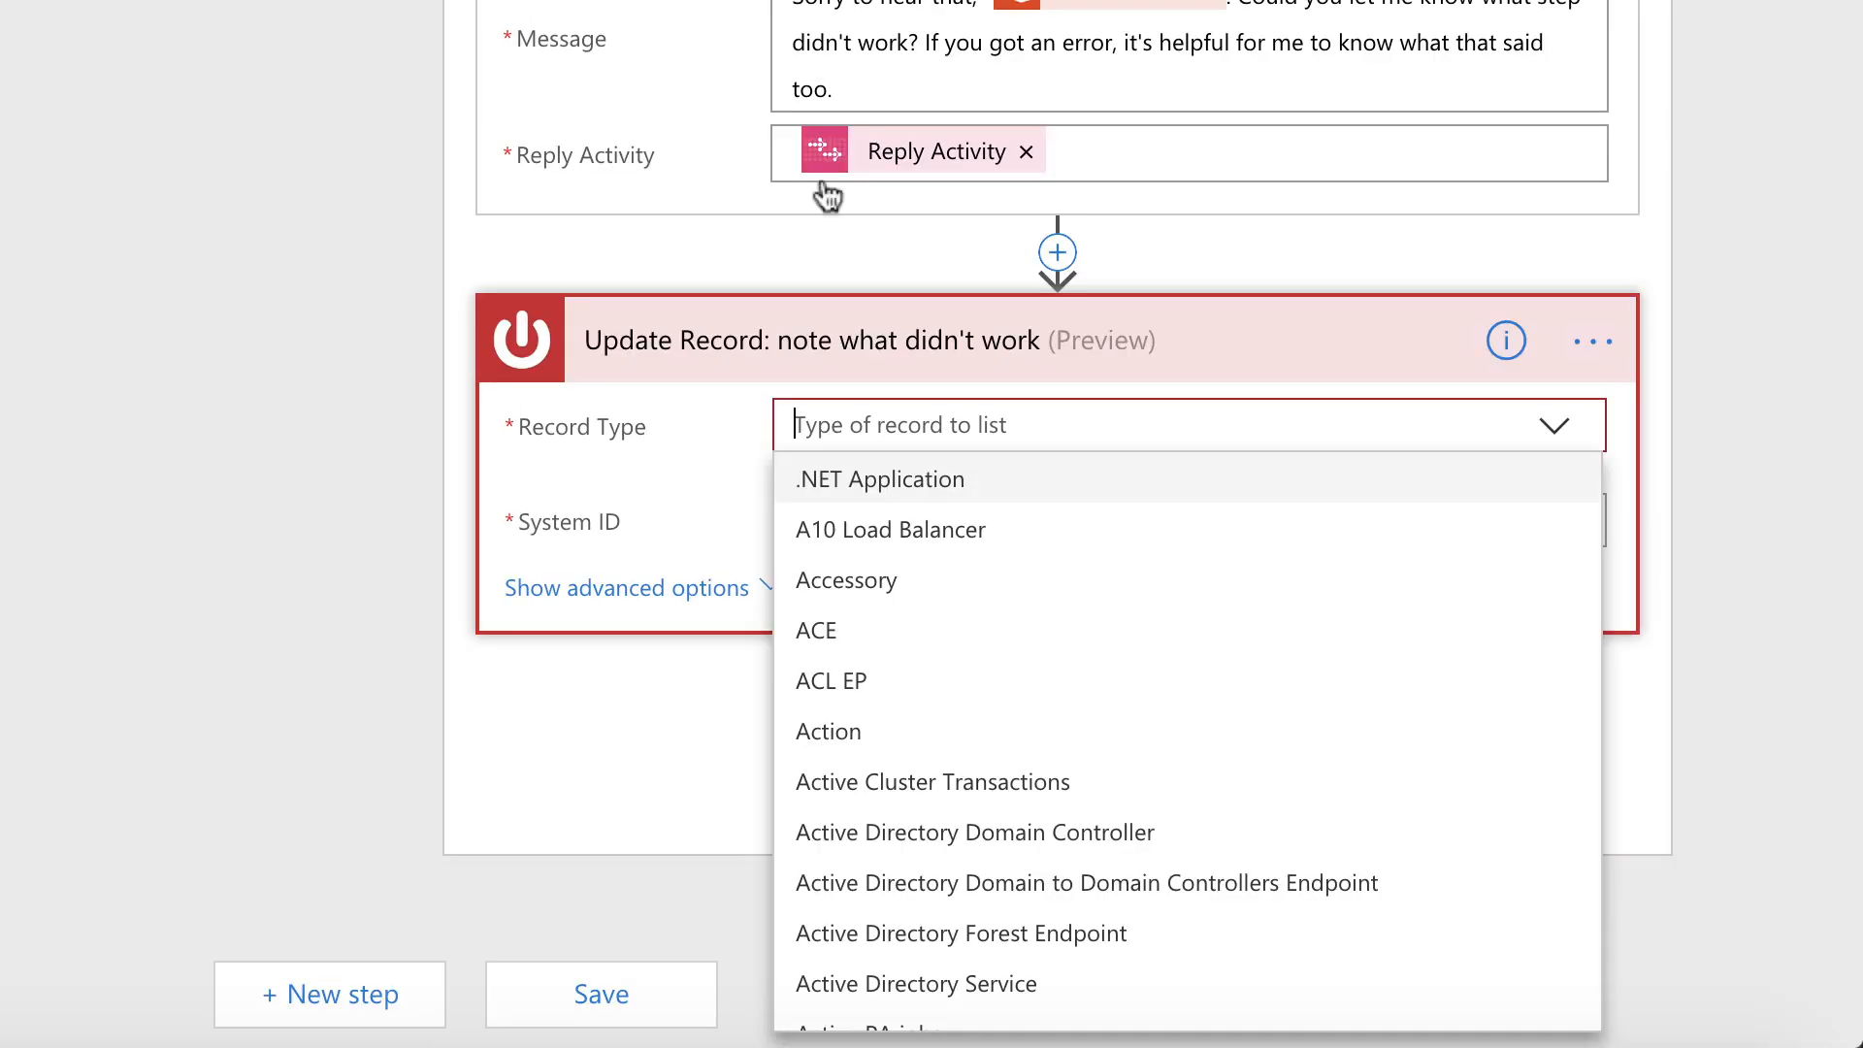
text(incident)
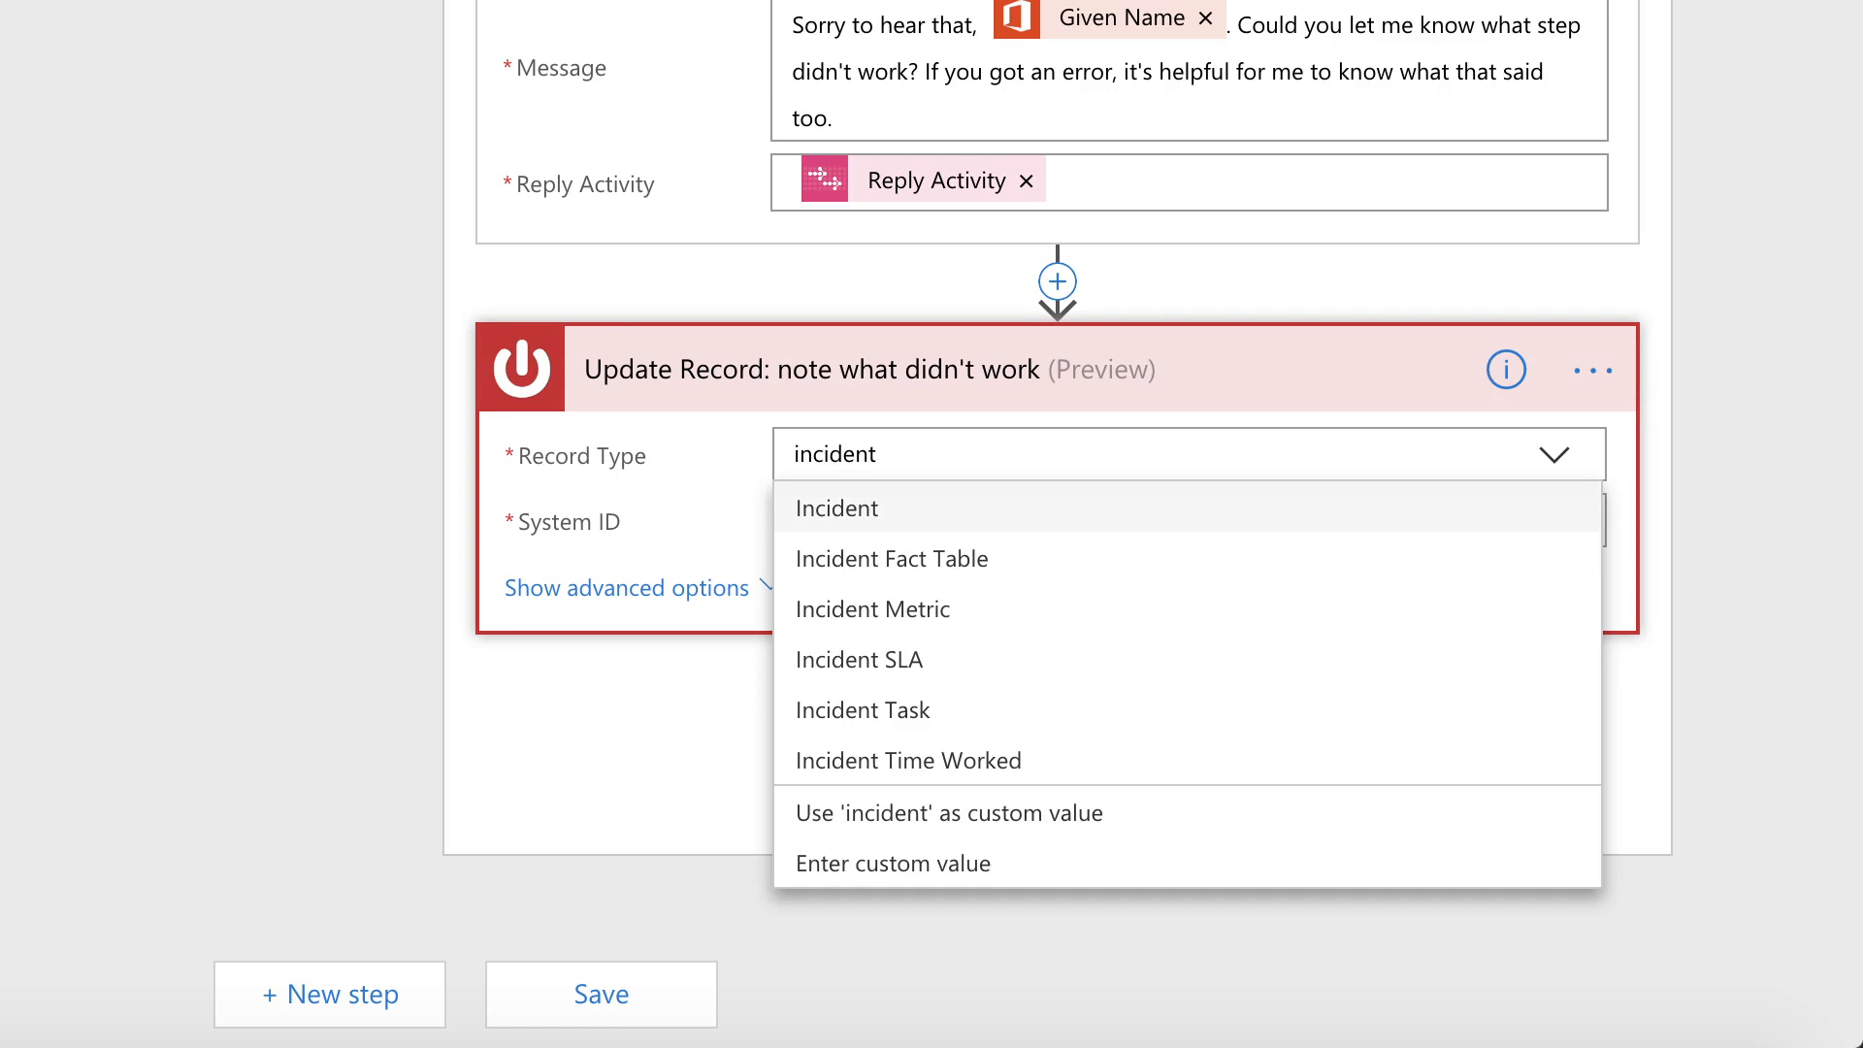
scroll(846, 477, down, 5)
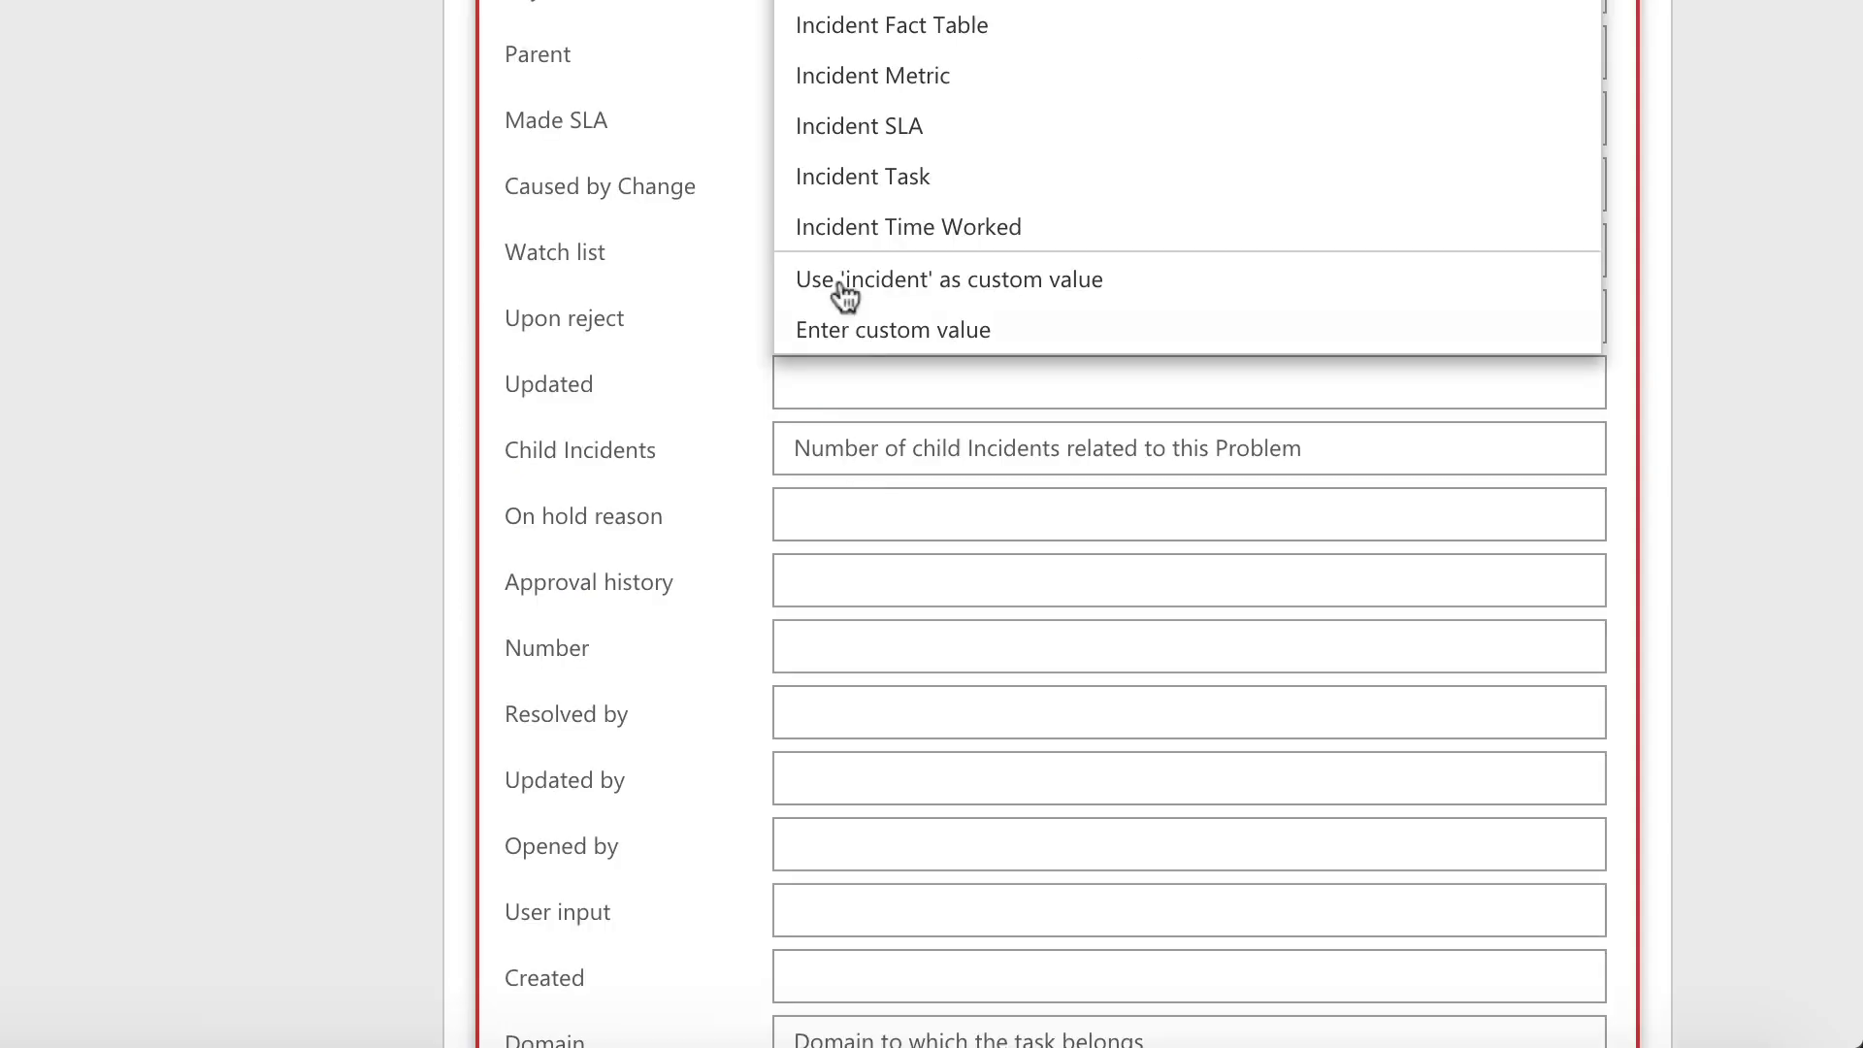
click(837, 1)
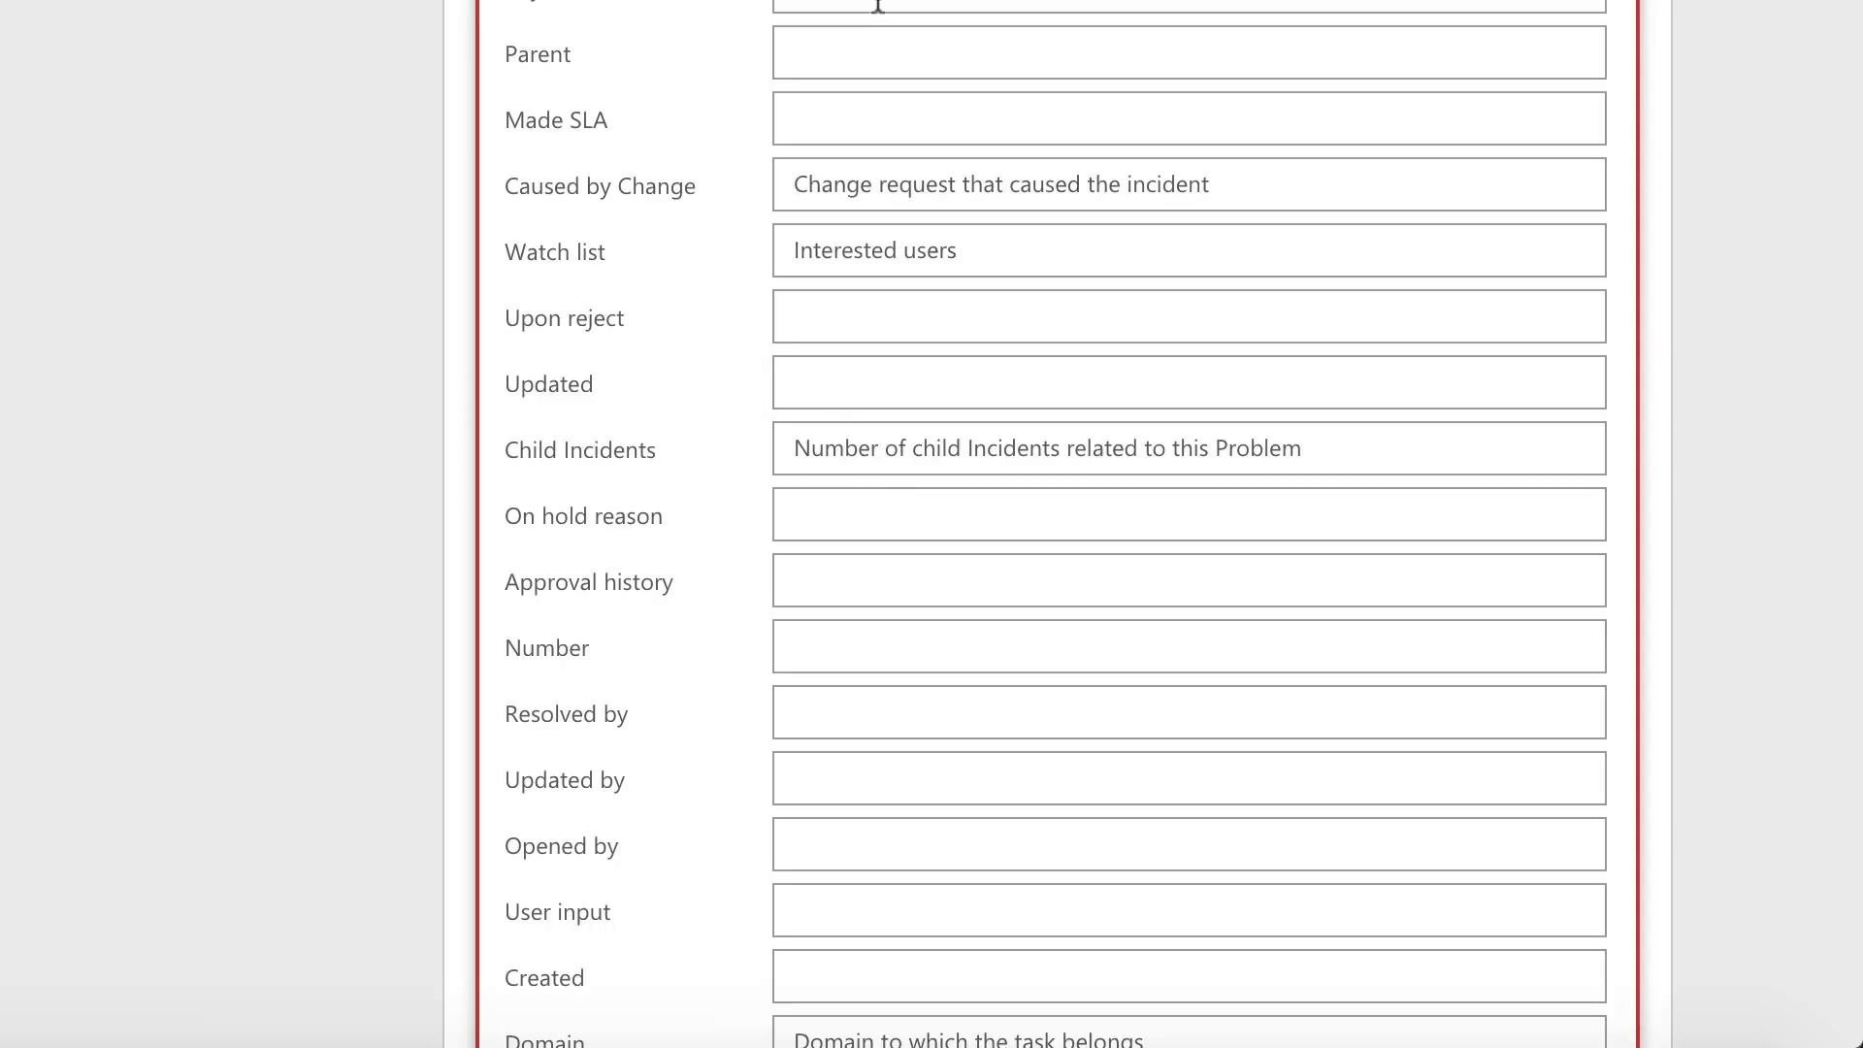
Set the System ID of the "note what didn't work" action to the TicketID variable
click(878, 3)
scroll(675, 41, up, 4)
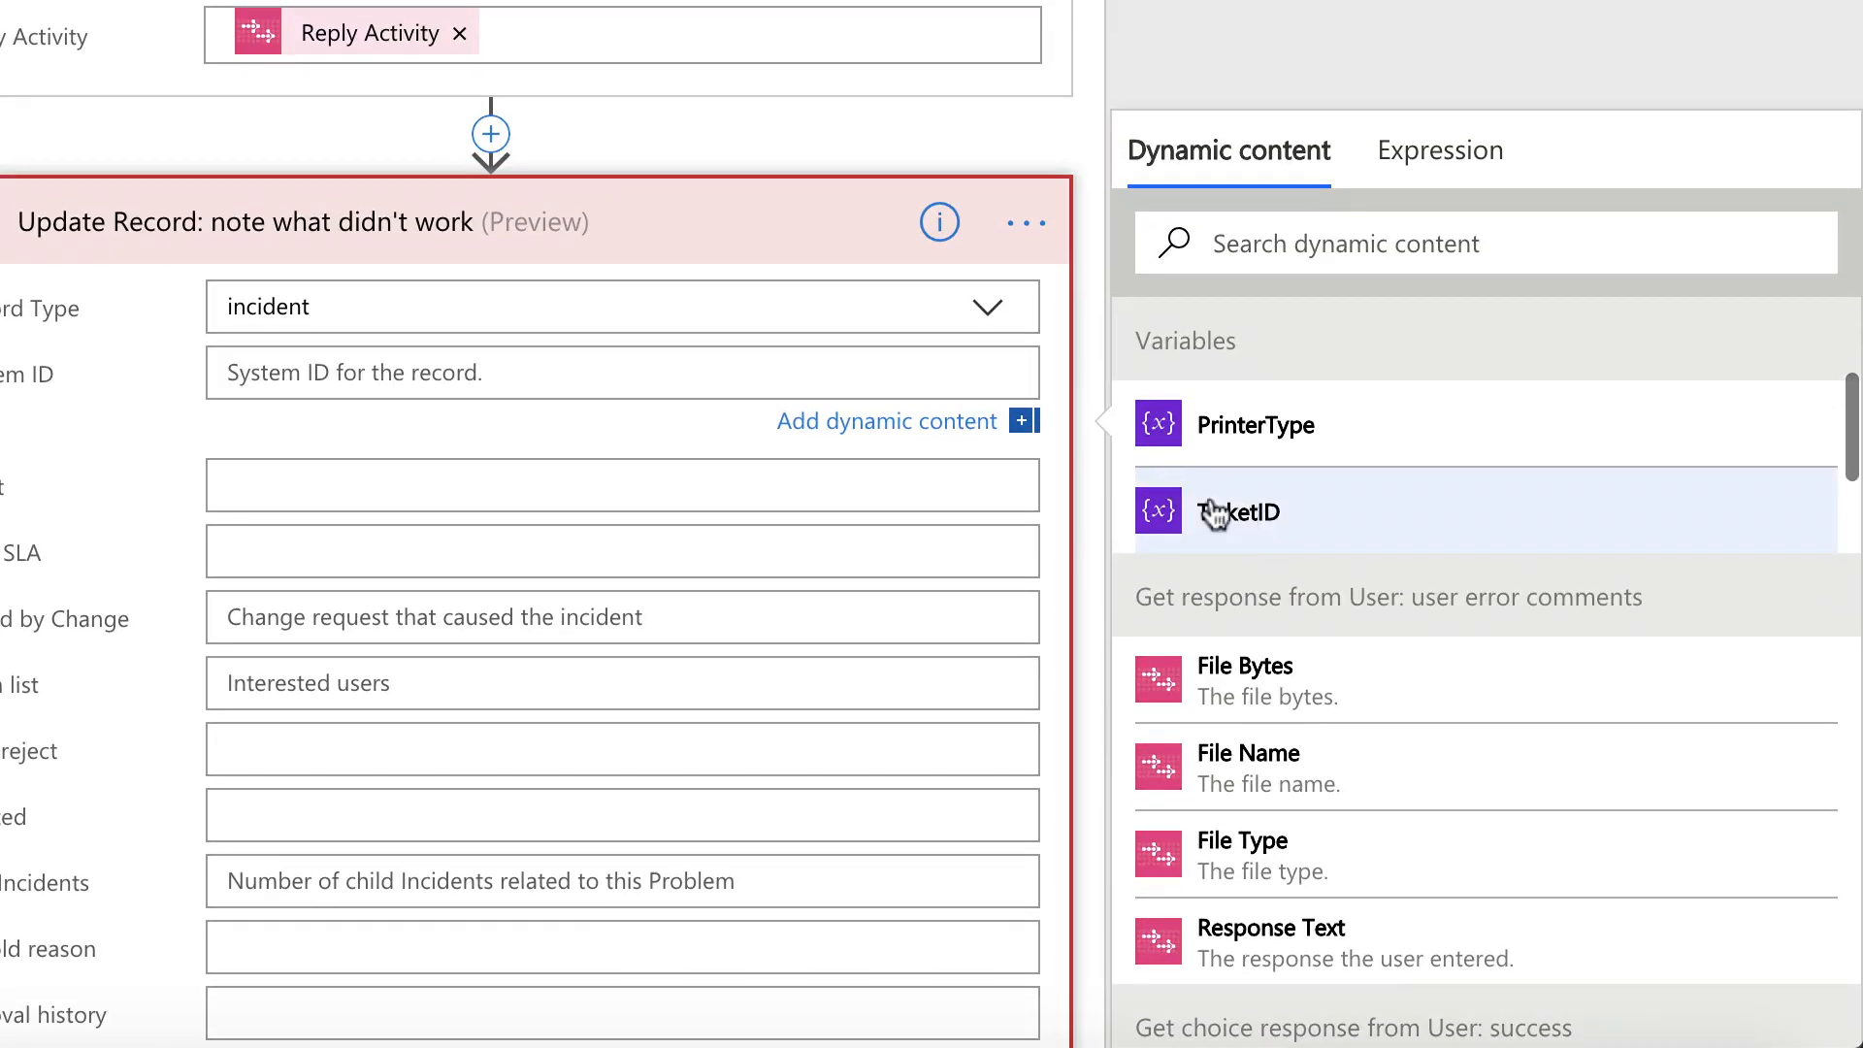
click(1214, 512)
click(97, 415)
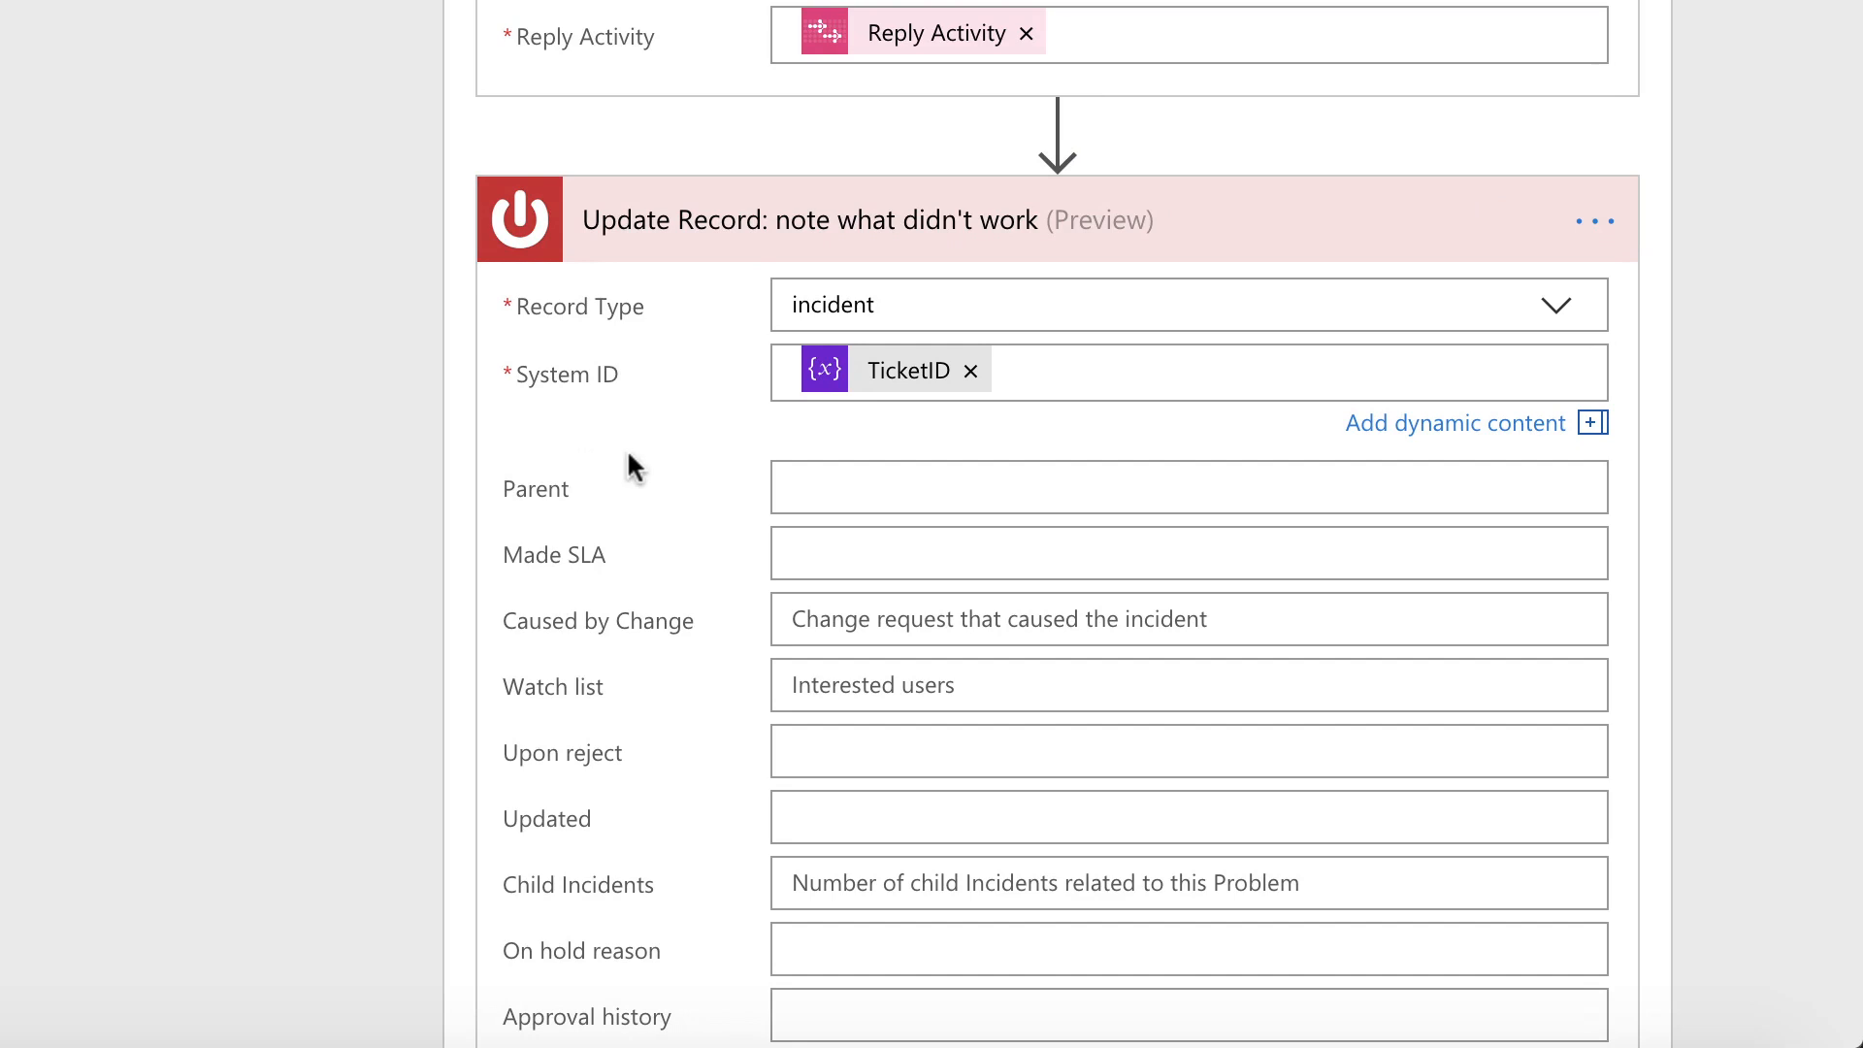
Fill the Work notes with "Standard instructions for adding a printer didn't work. User provided the following comments:" followed by the user error comments Response Text
scroll(627, 448, down, 10)
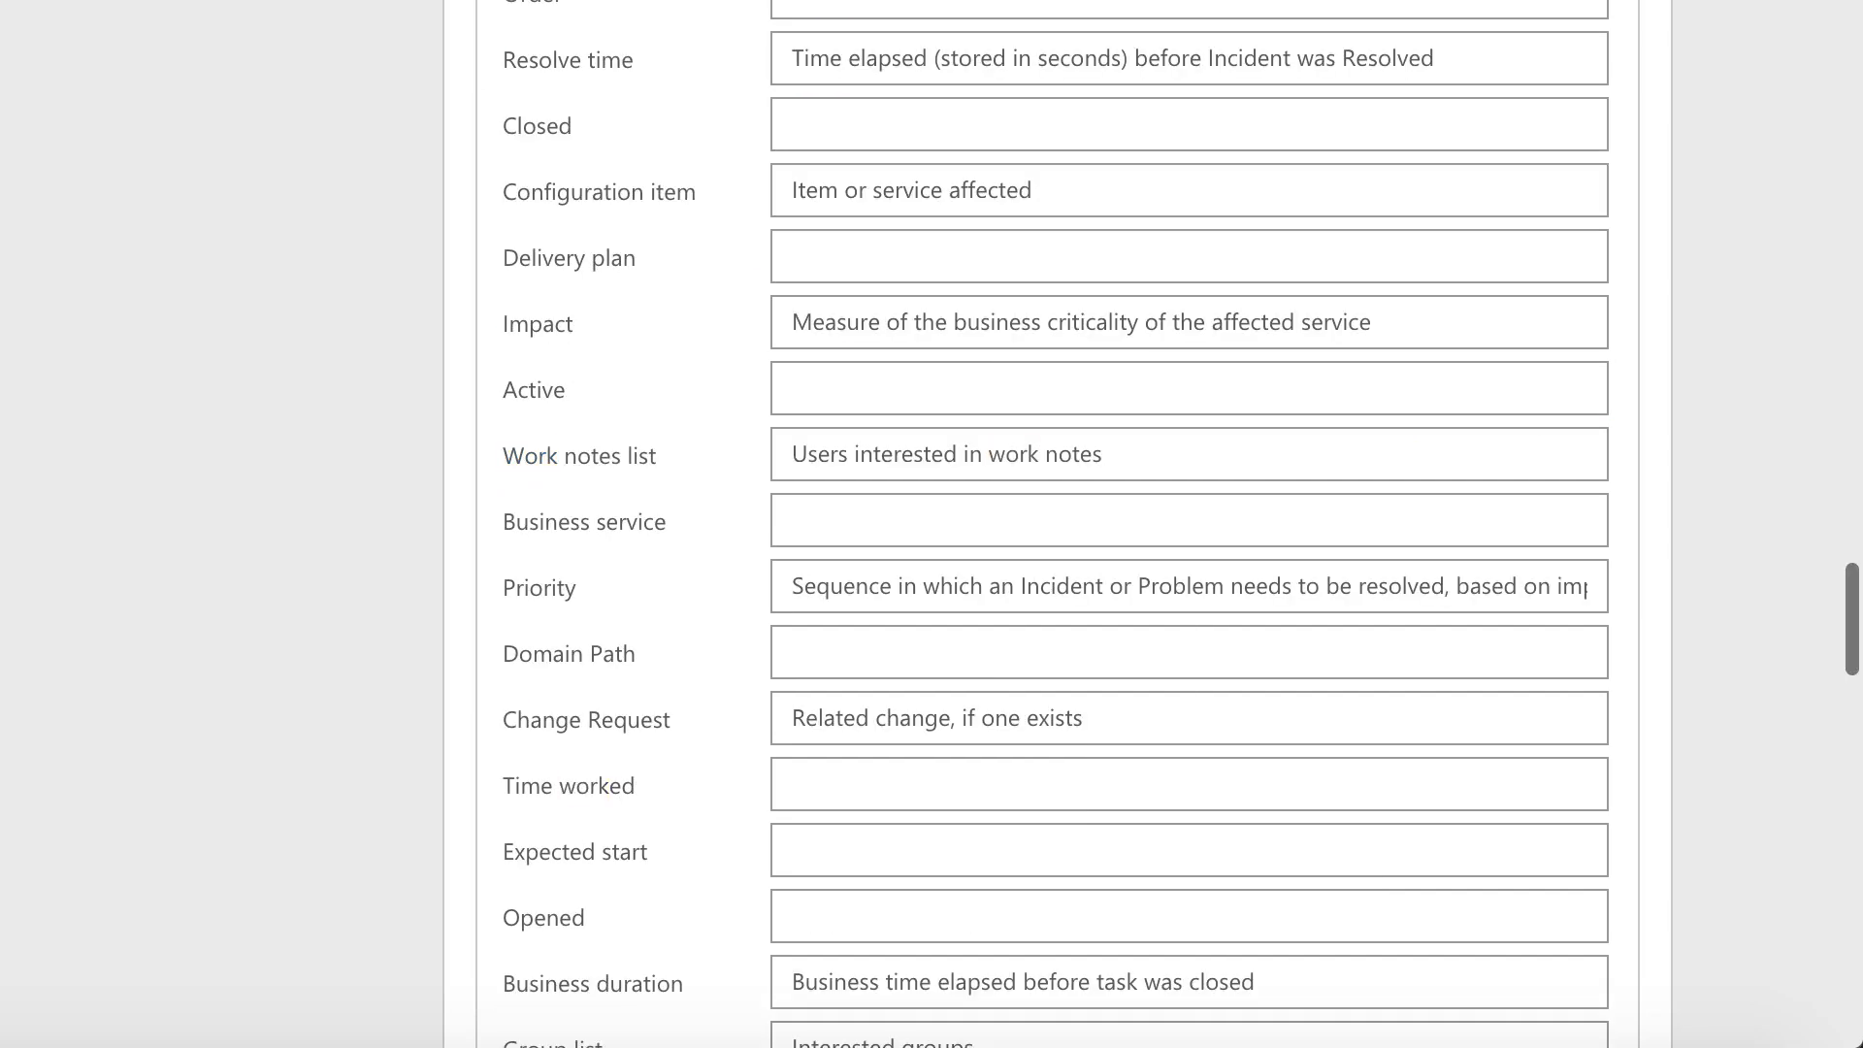
text(work note)
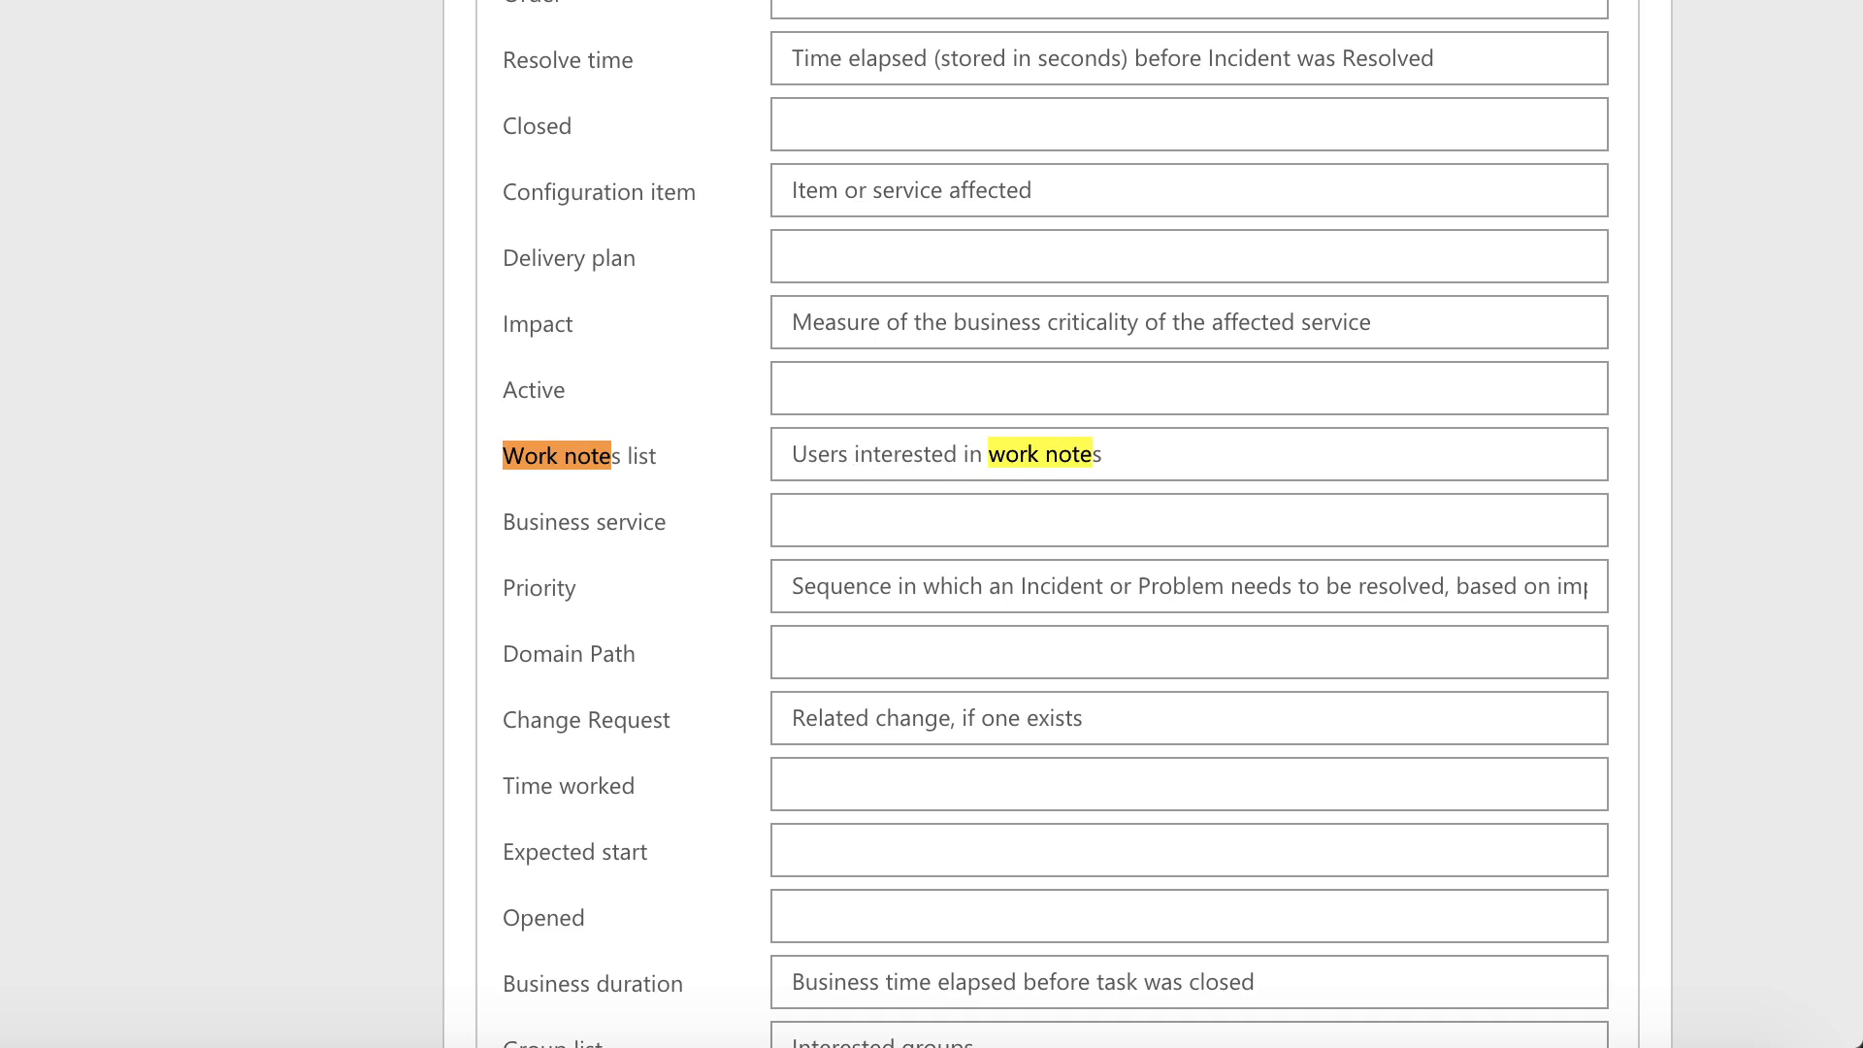
key(Return)
key(Return)
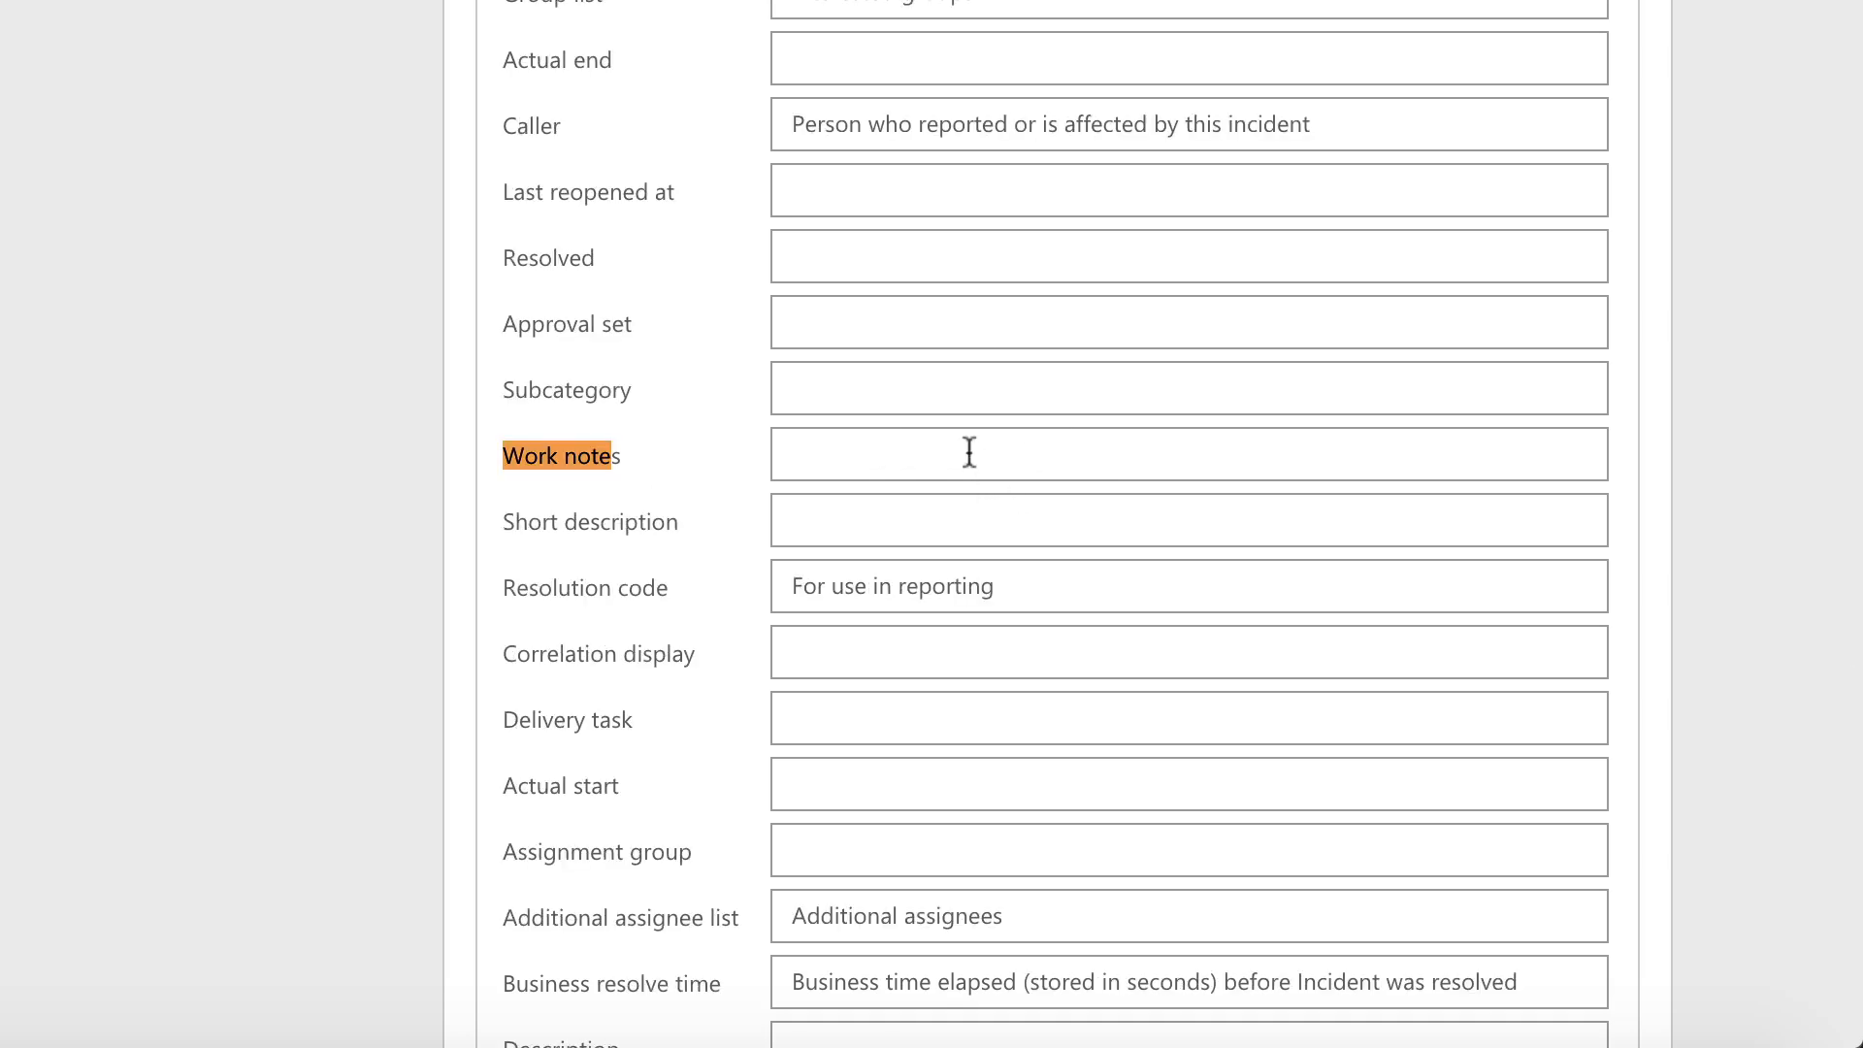
click(969, 452)
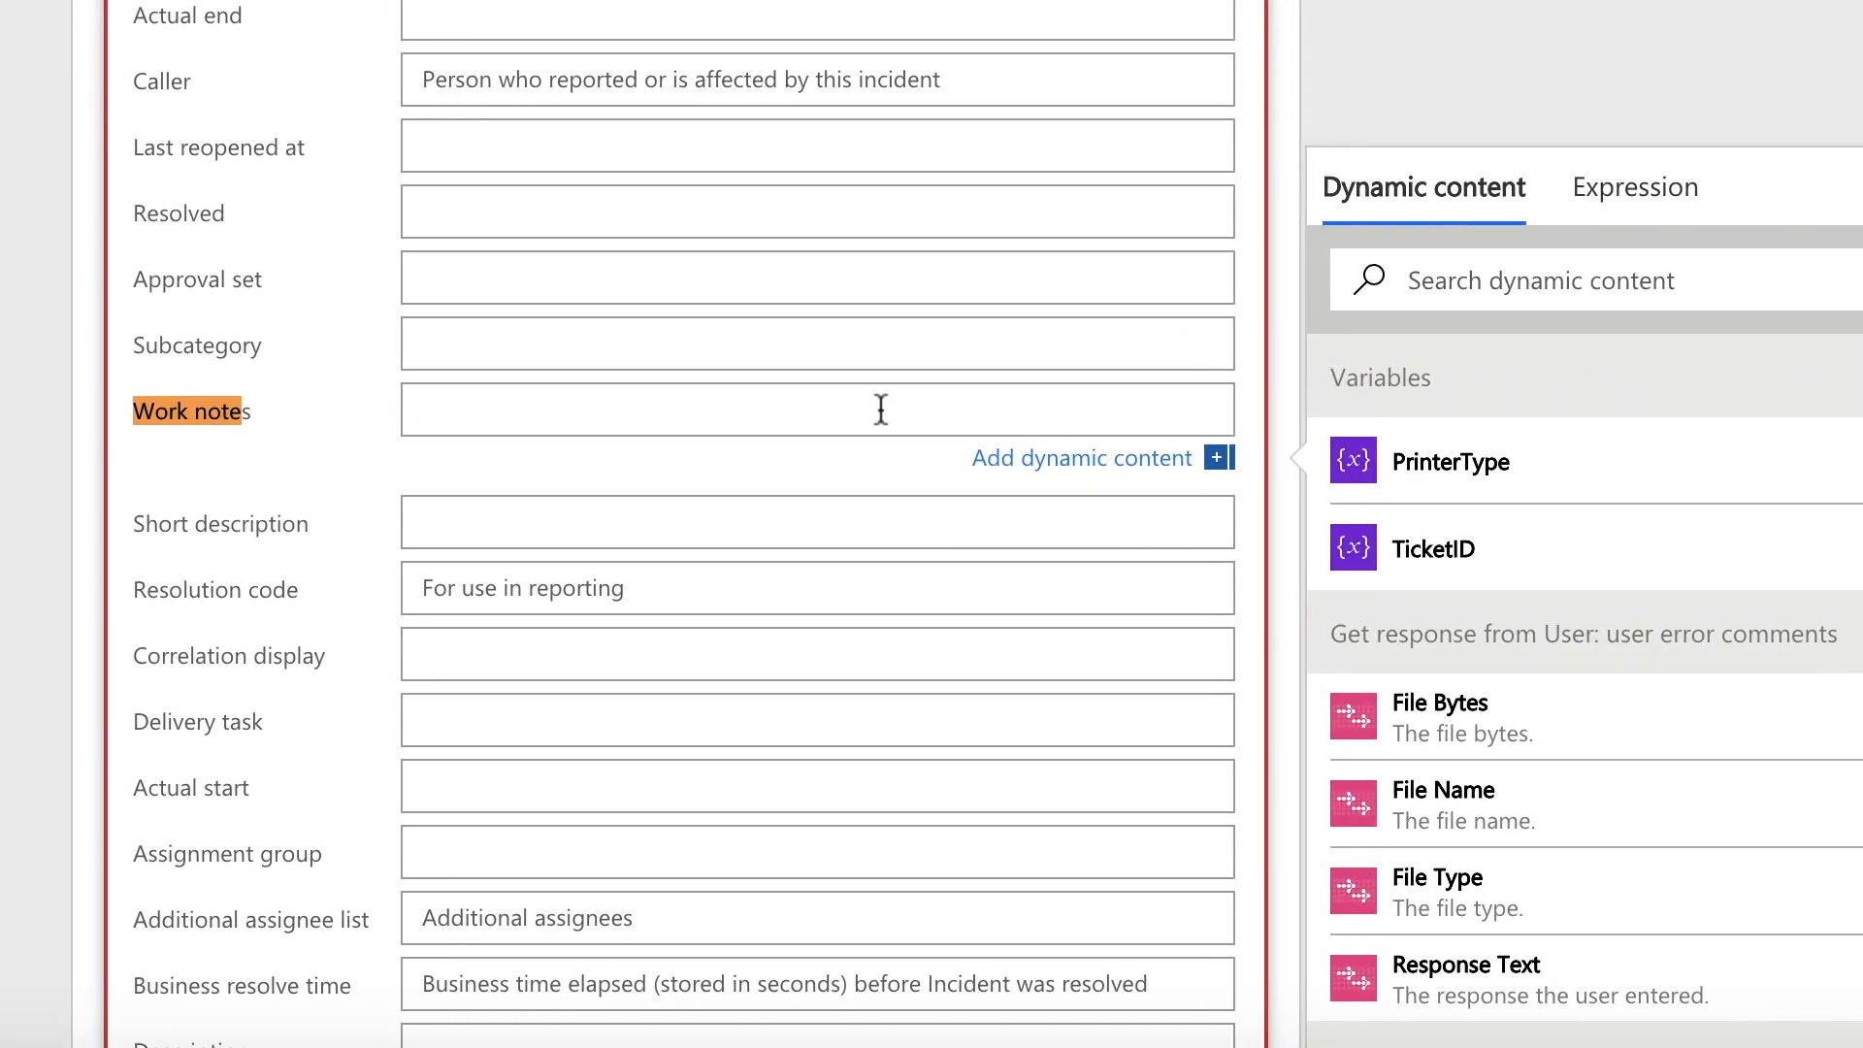
text(Standard instructions for addi)
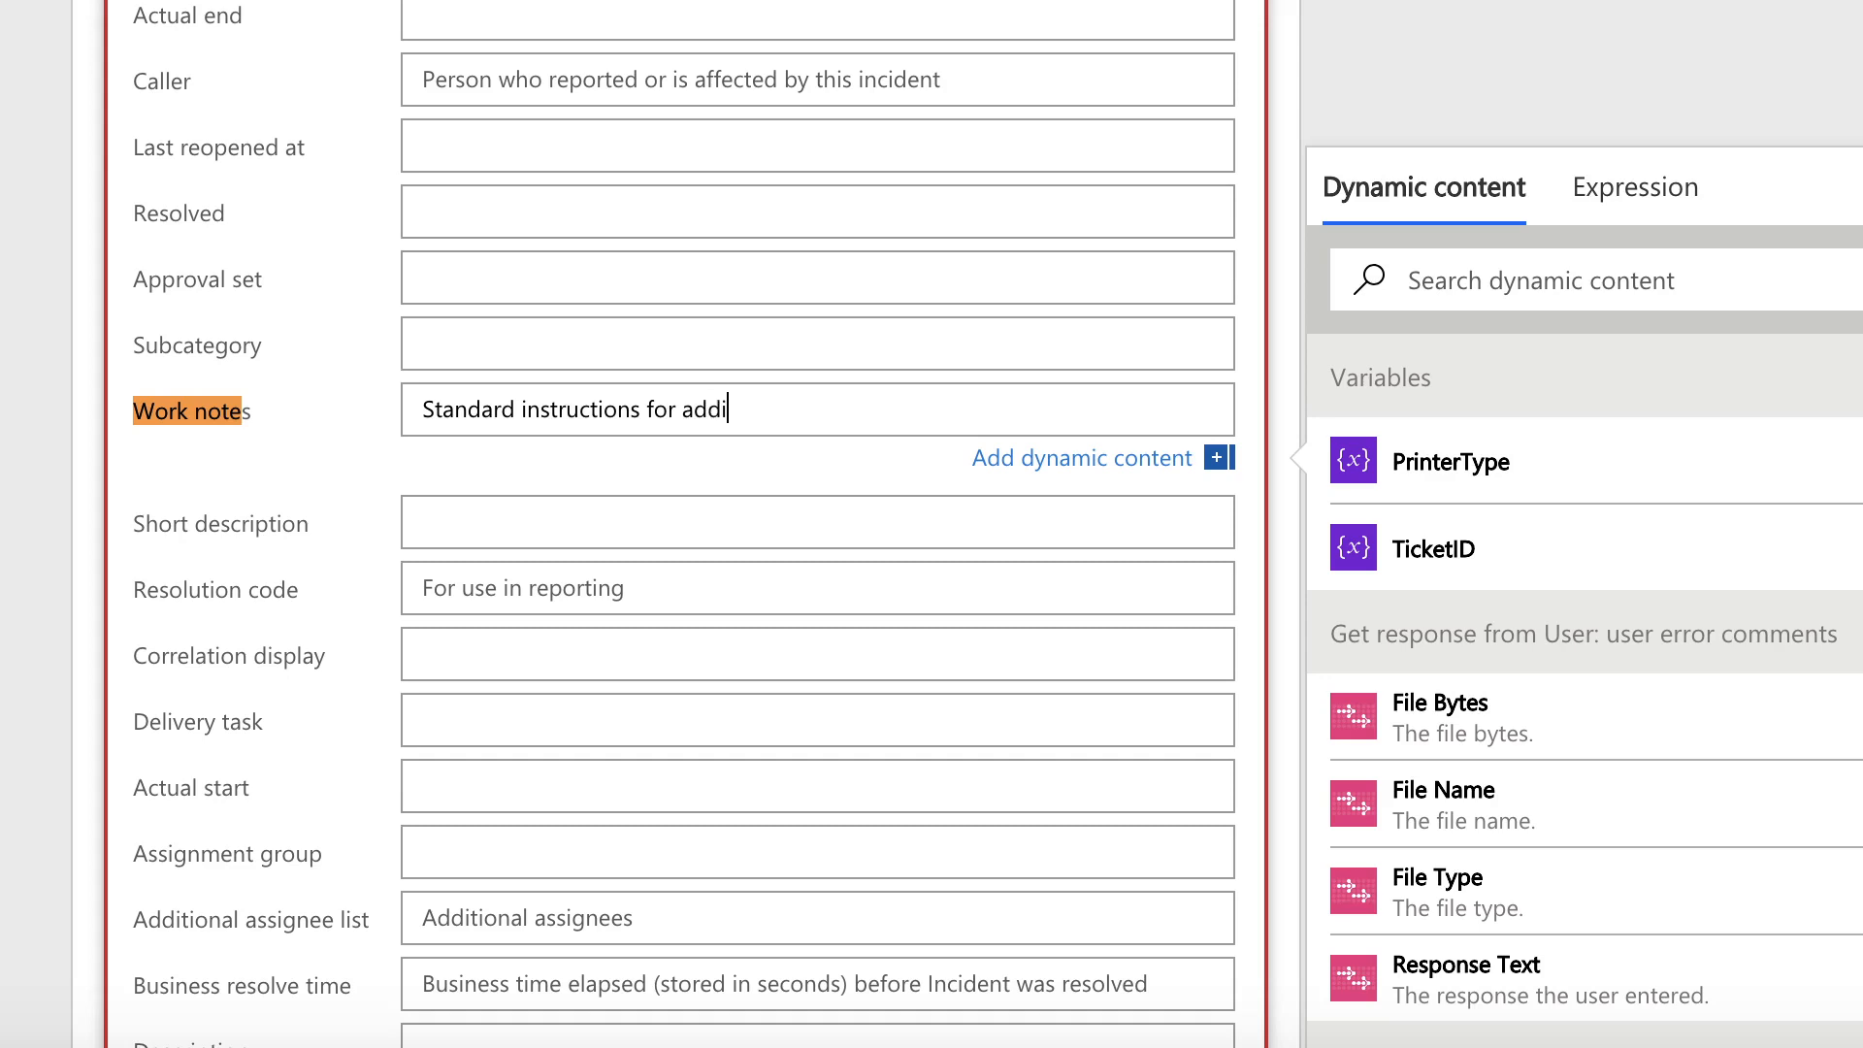
text(ng a printer didn't w)
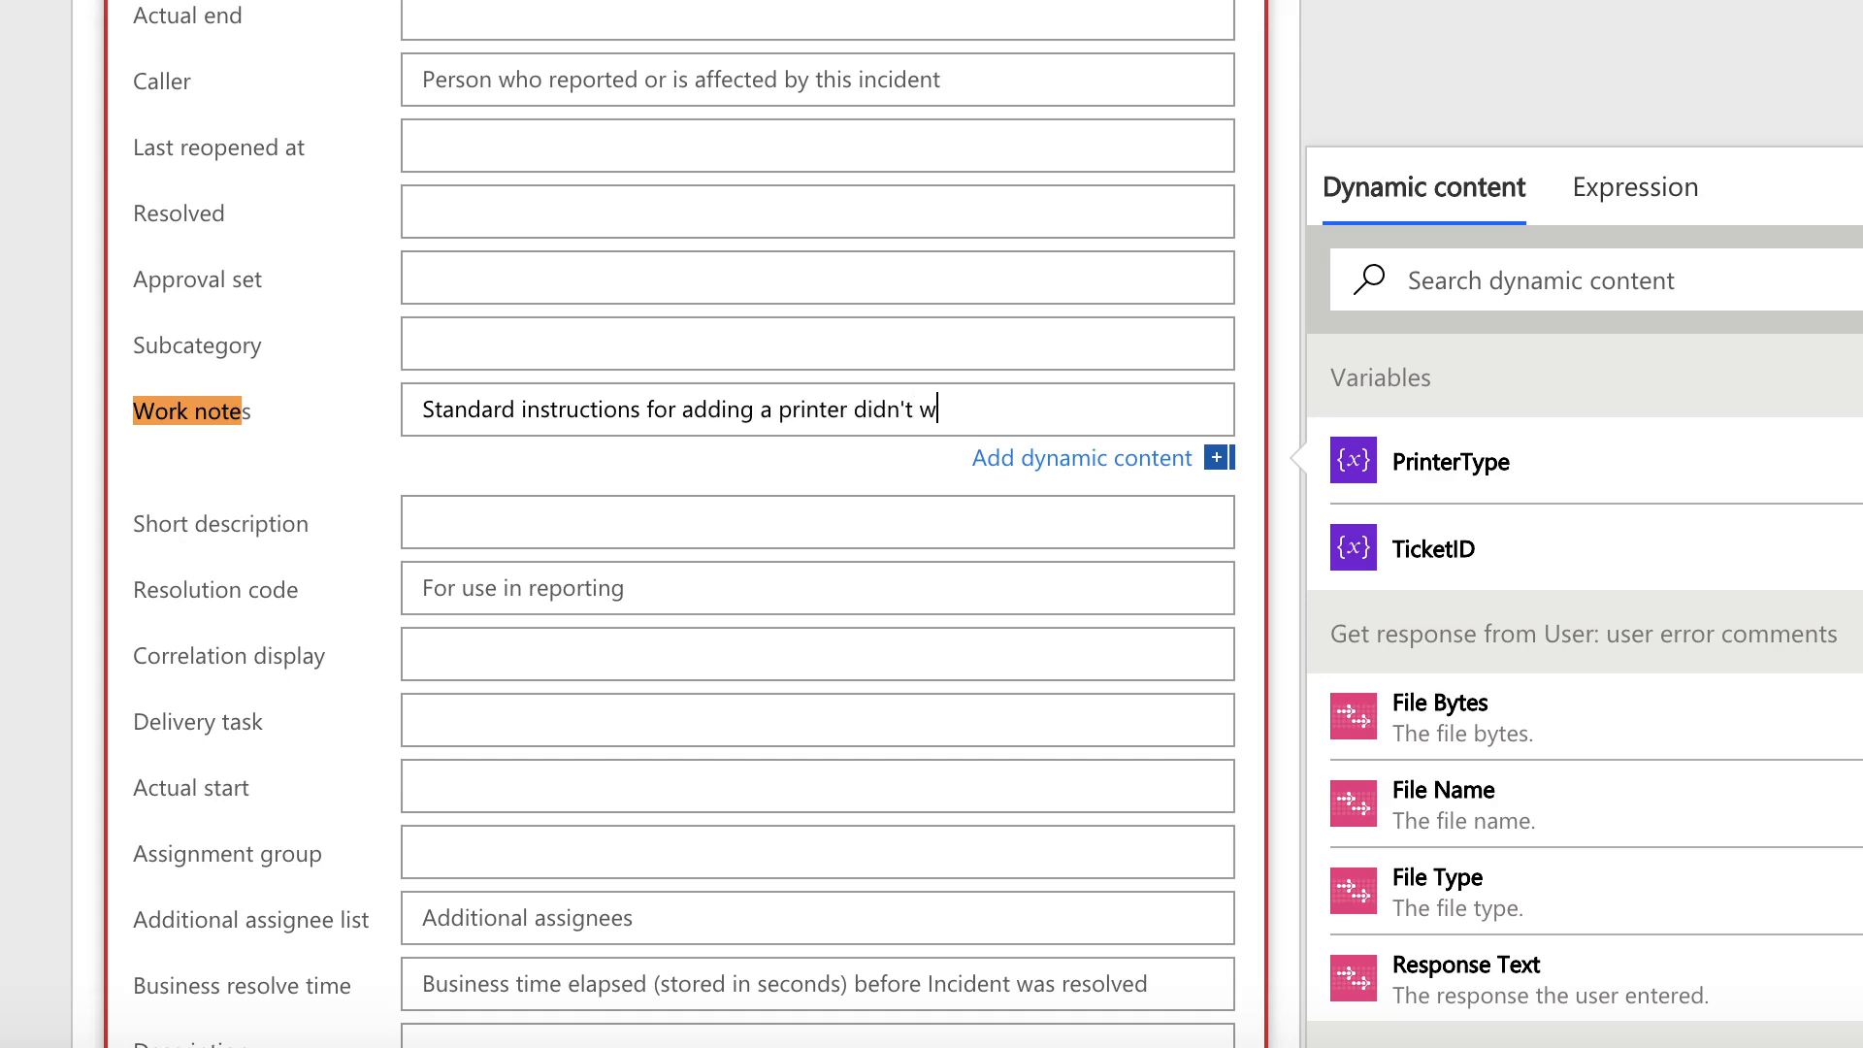
text(ork. User provided )
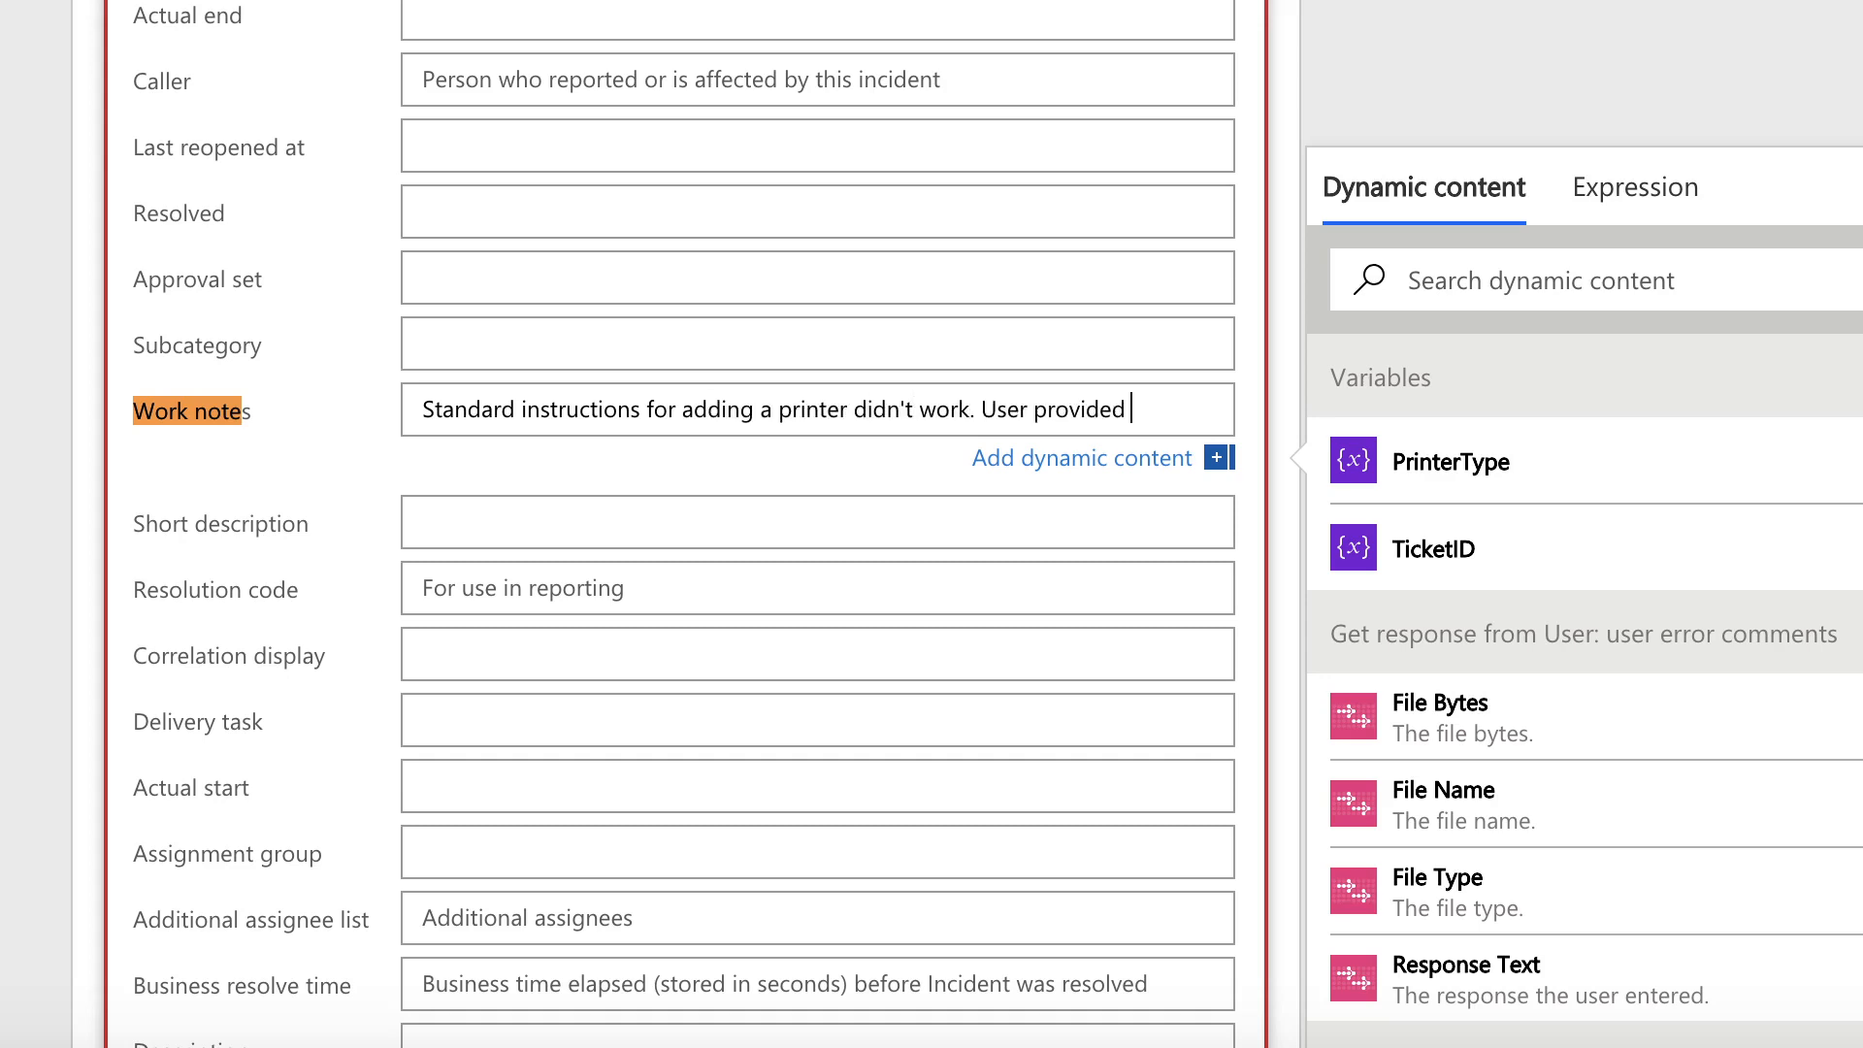
text(the following comments:)
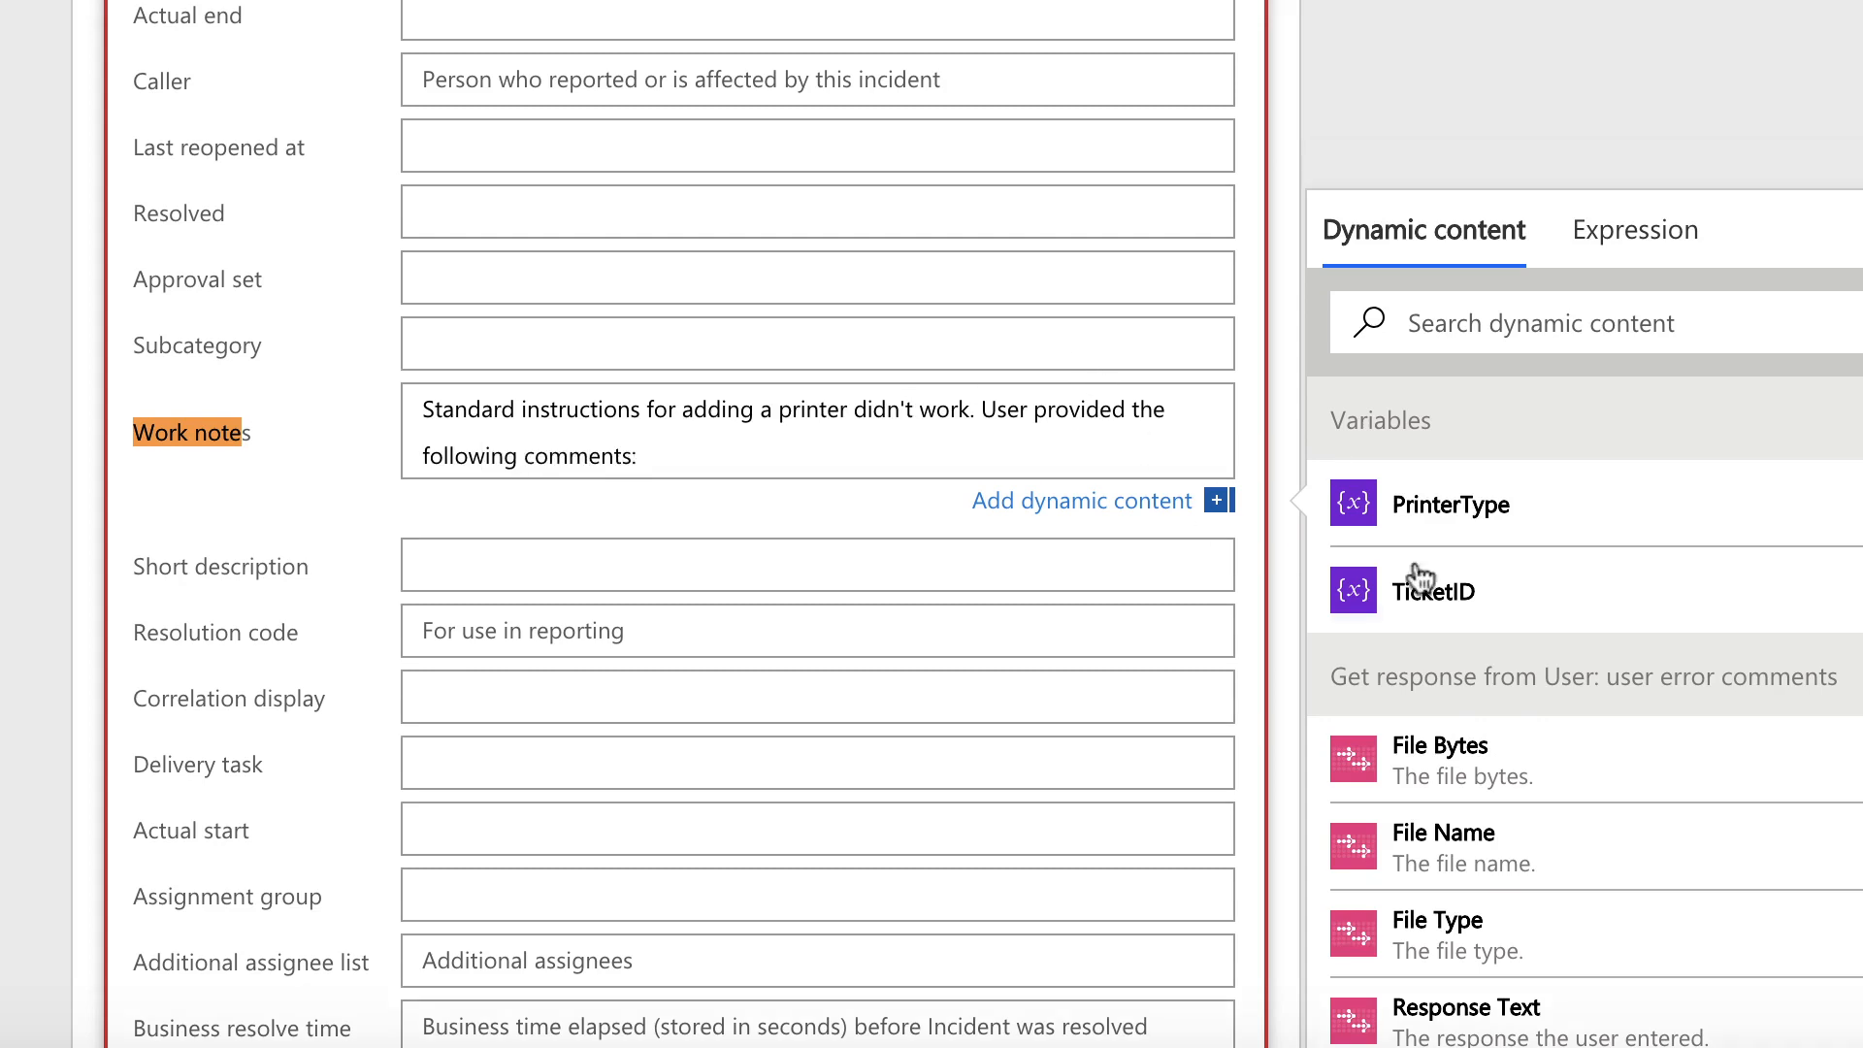
scroll(1418, 577, down, 2)
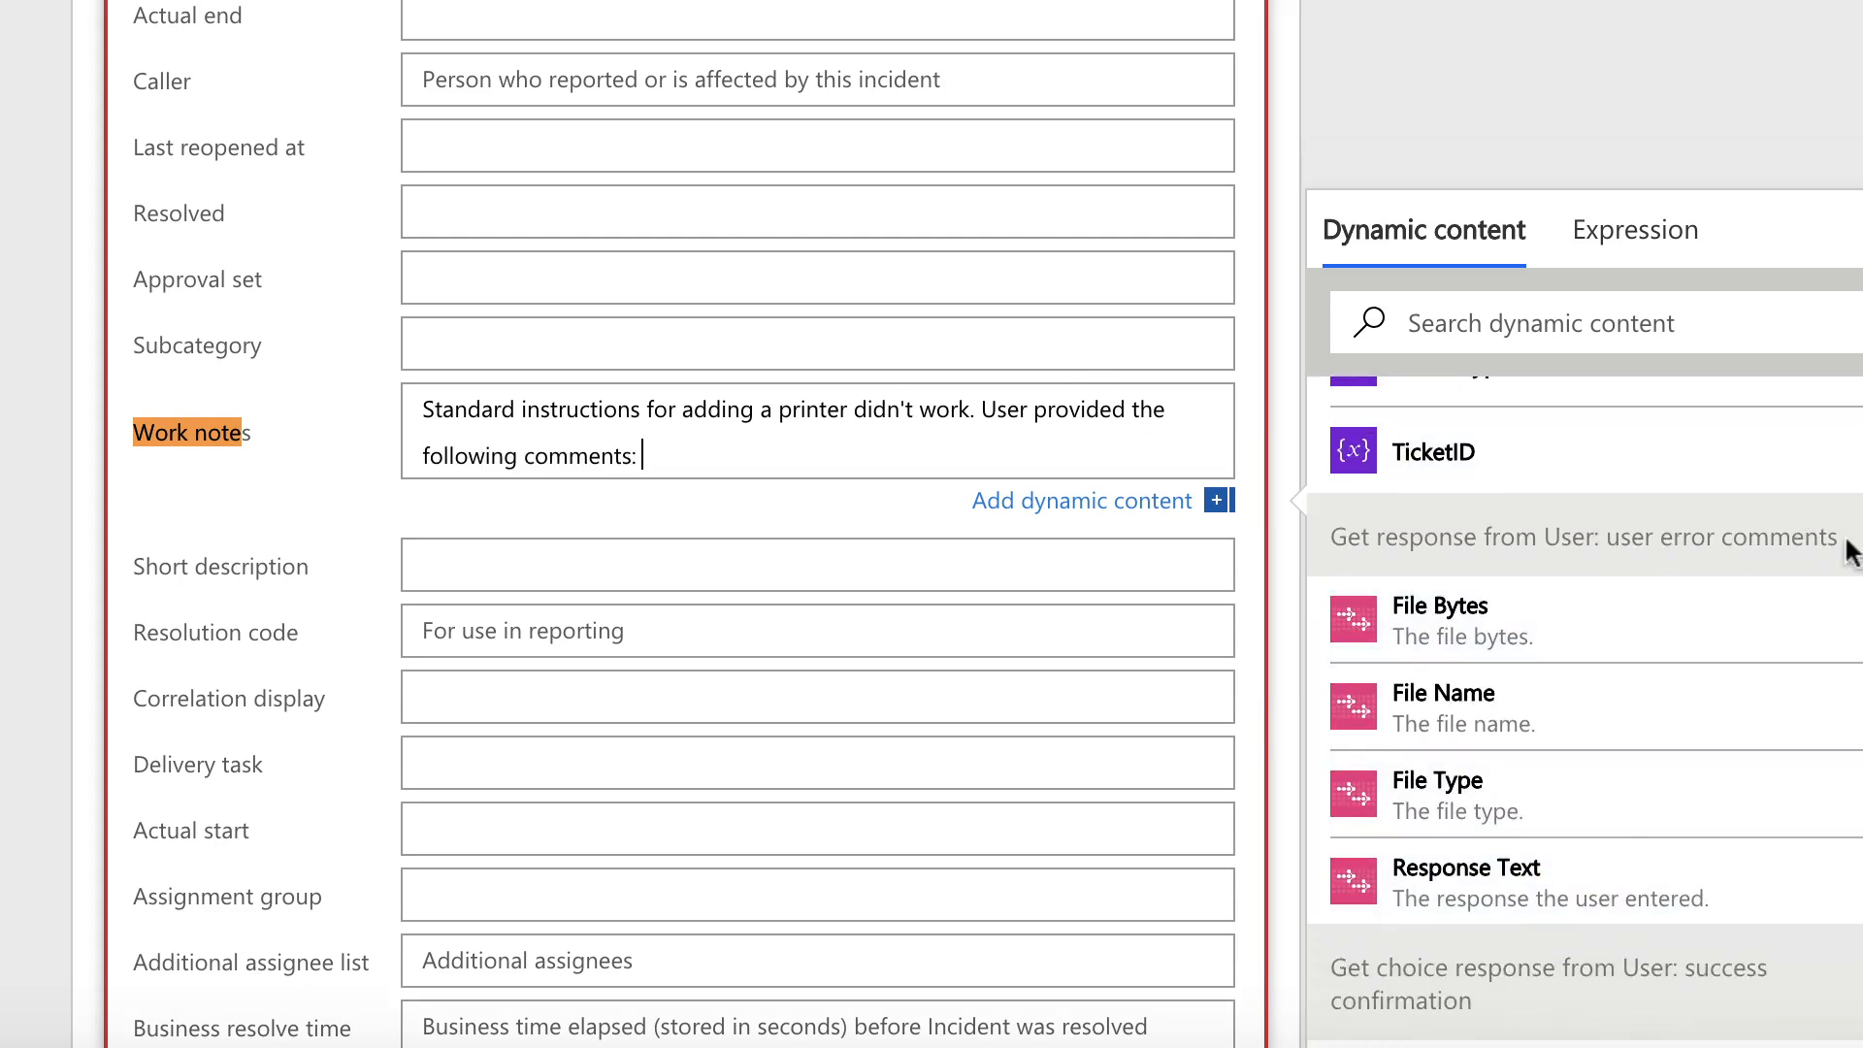
click(1522, 876)
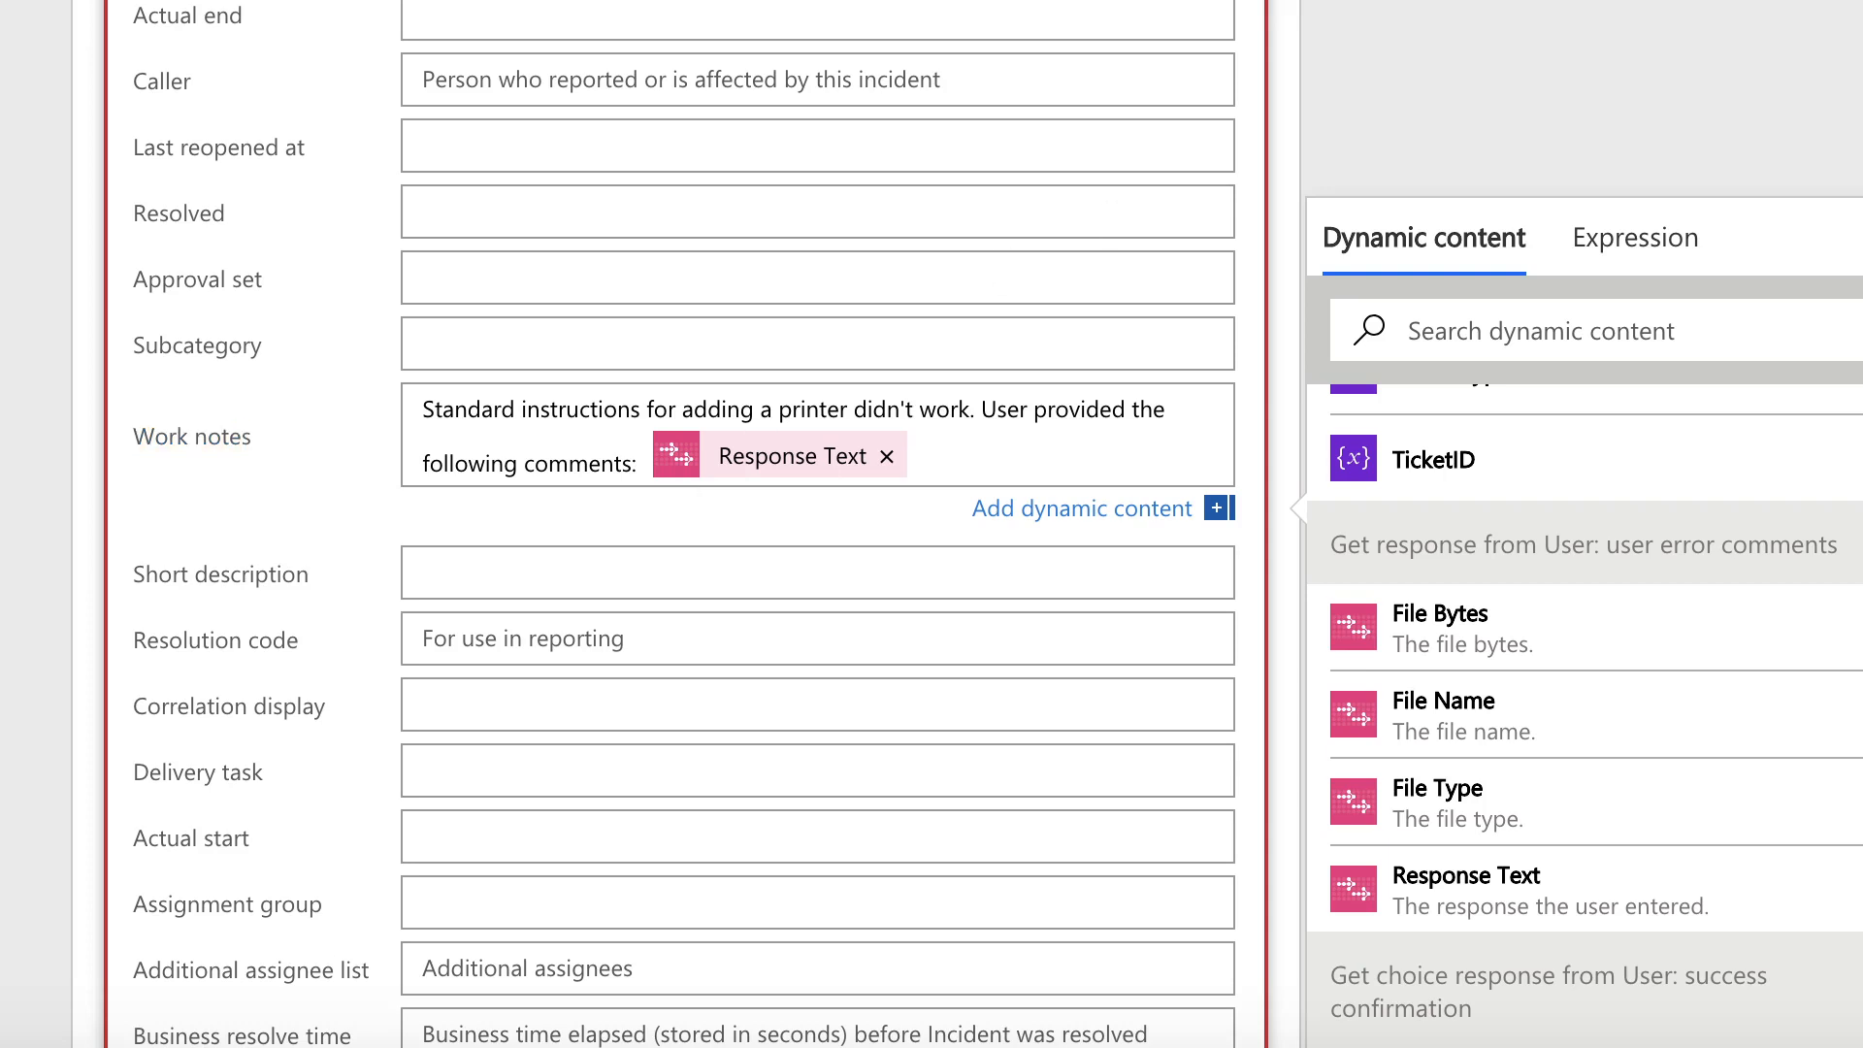
Find the Urgency field of the "note what didn't work" action and set it to "1 - High"
scroll(1584, 716, down, 5)
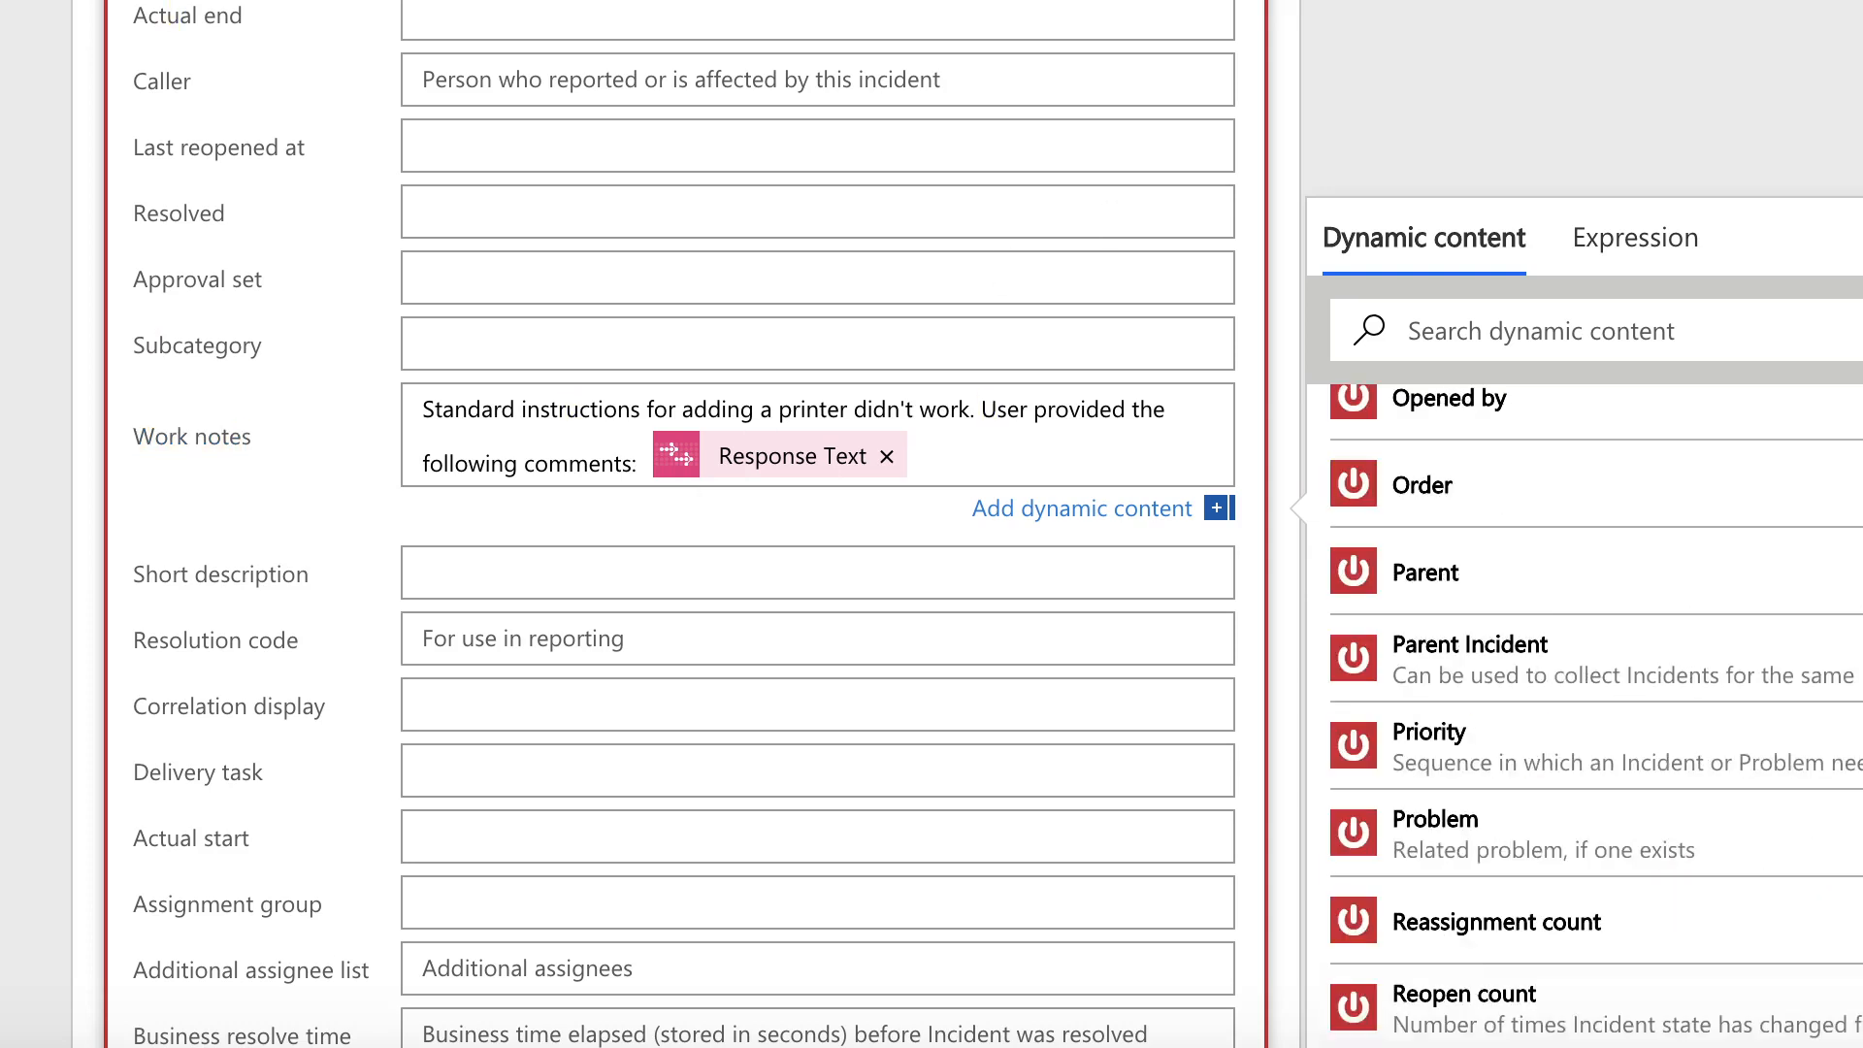
scroll(802, 408, down, 7)
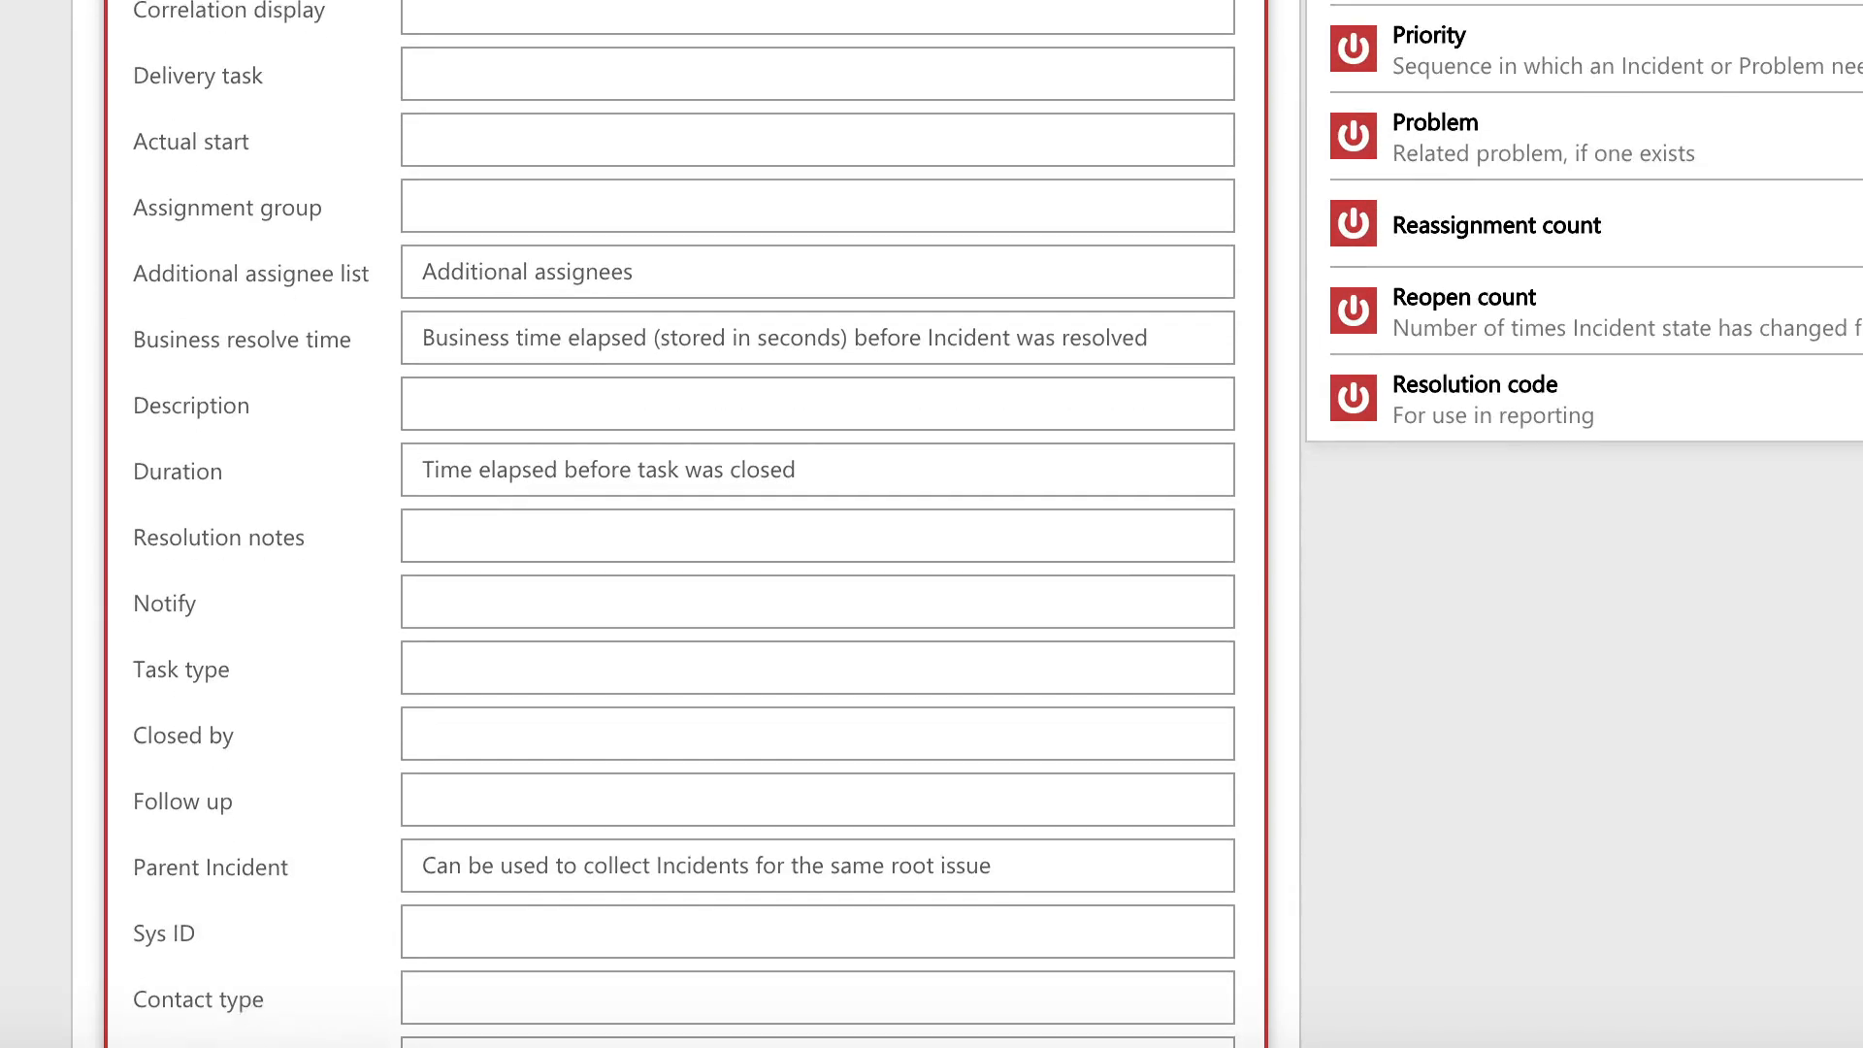
key(Return)
key(Return)
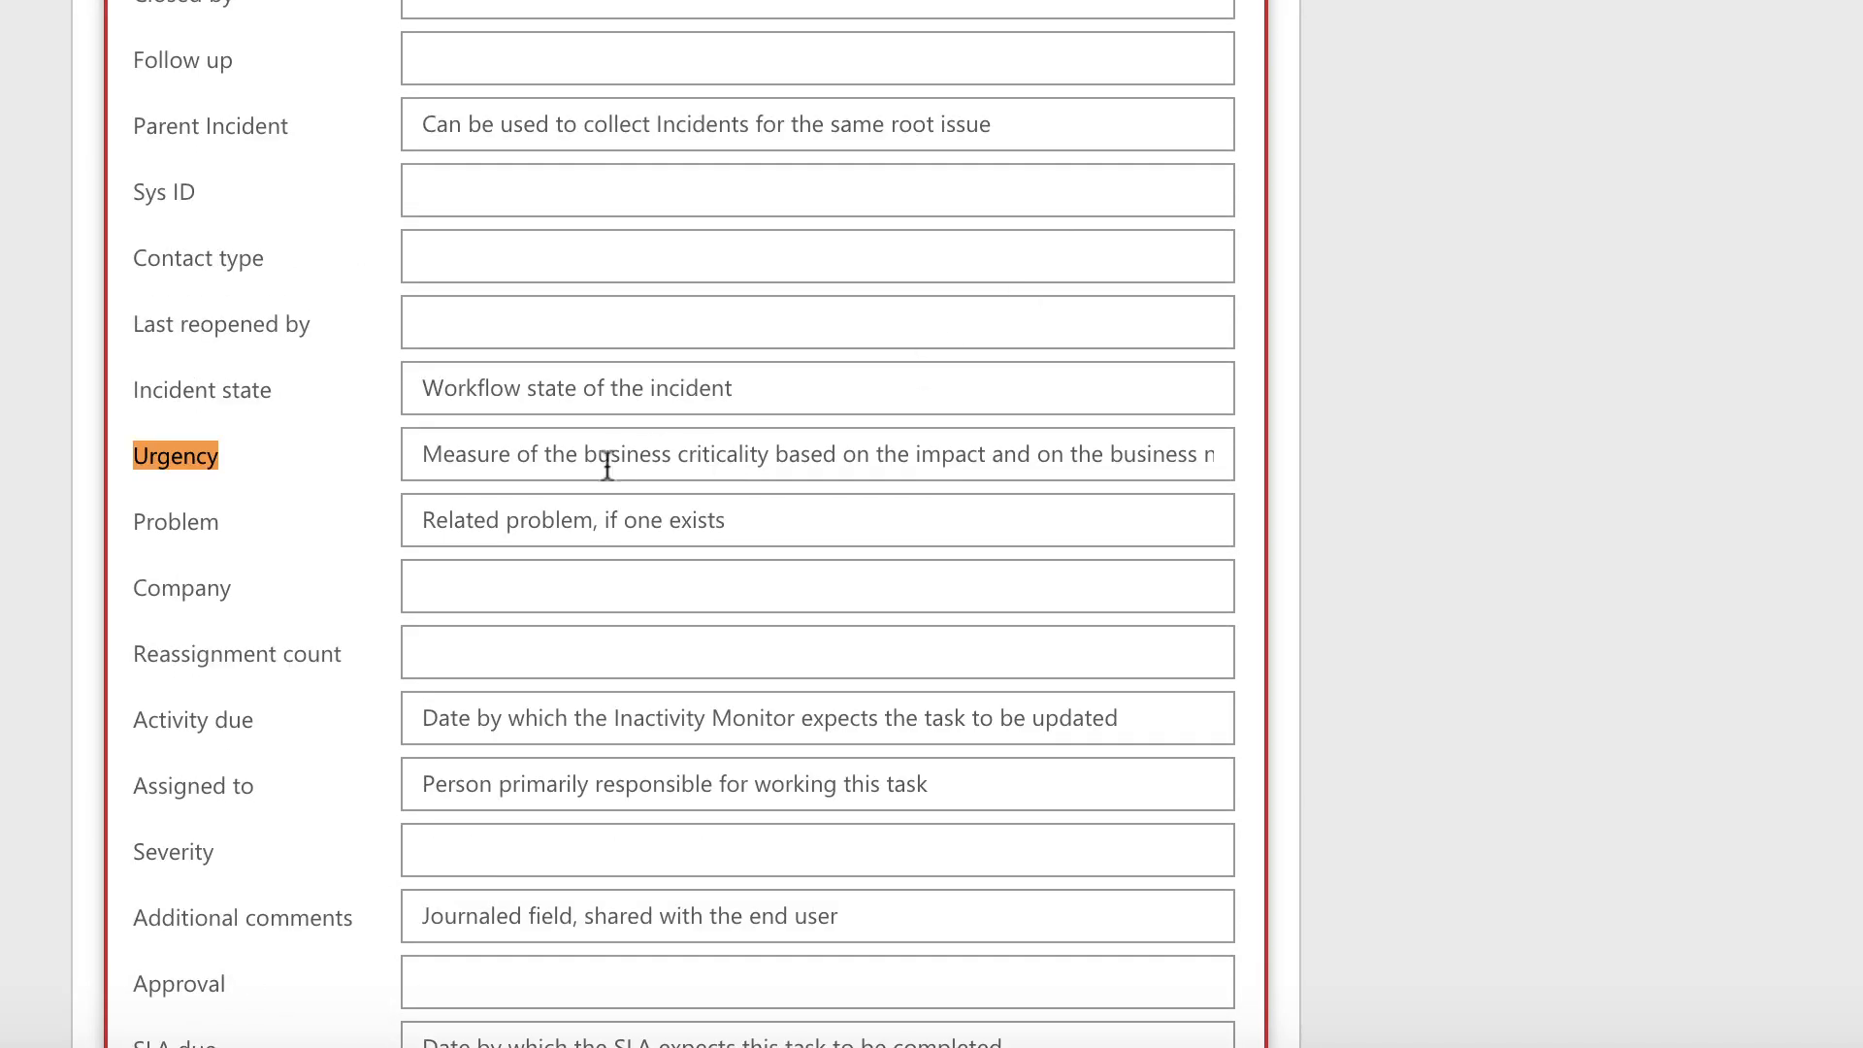
click(582, 446)
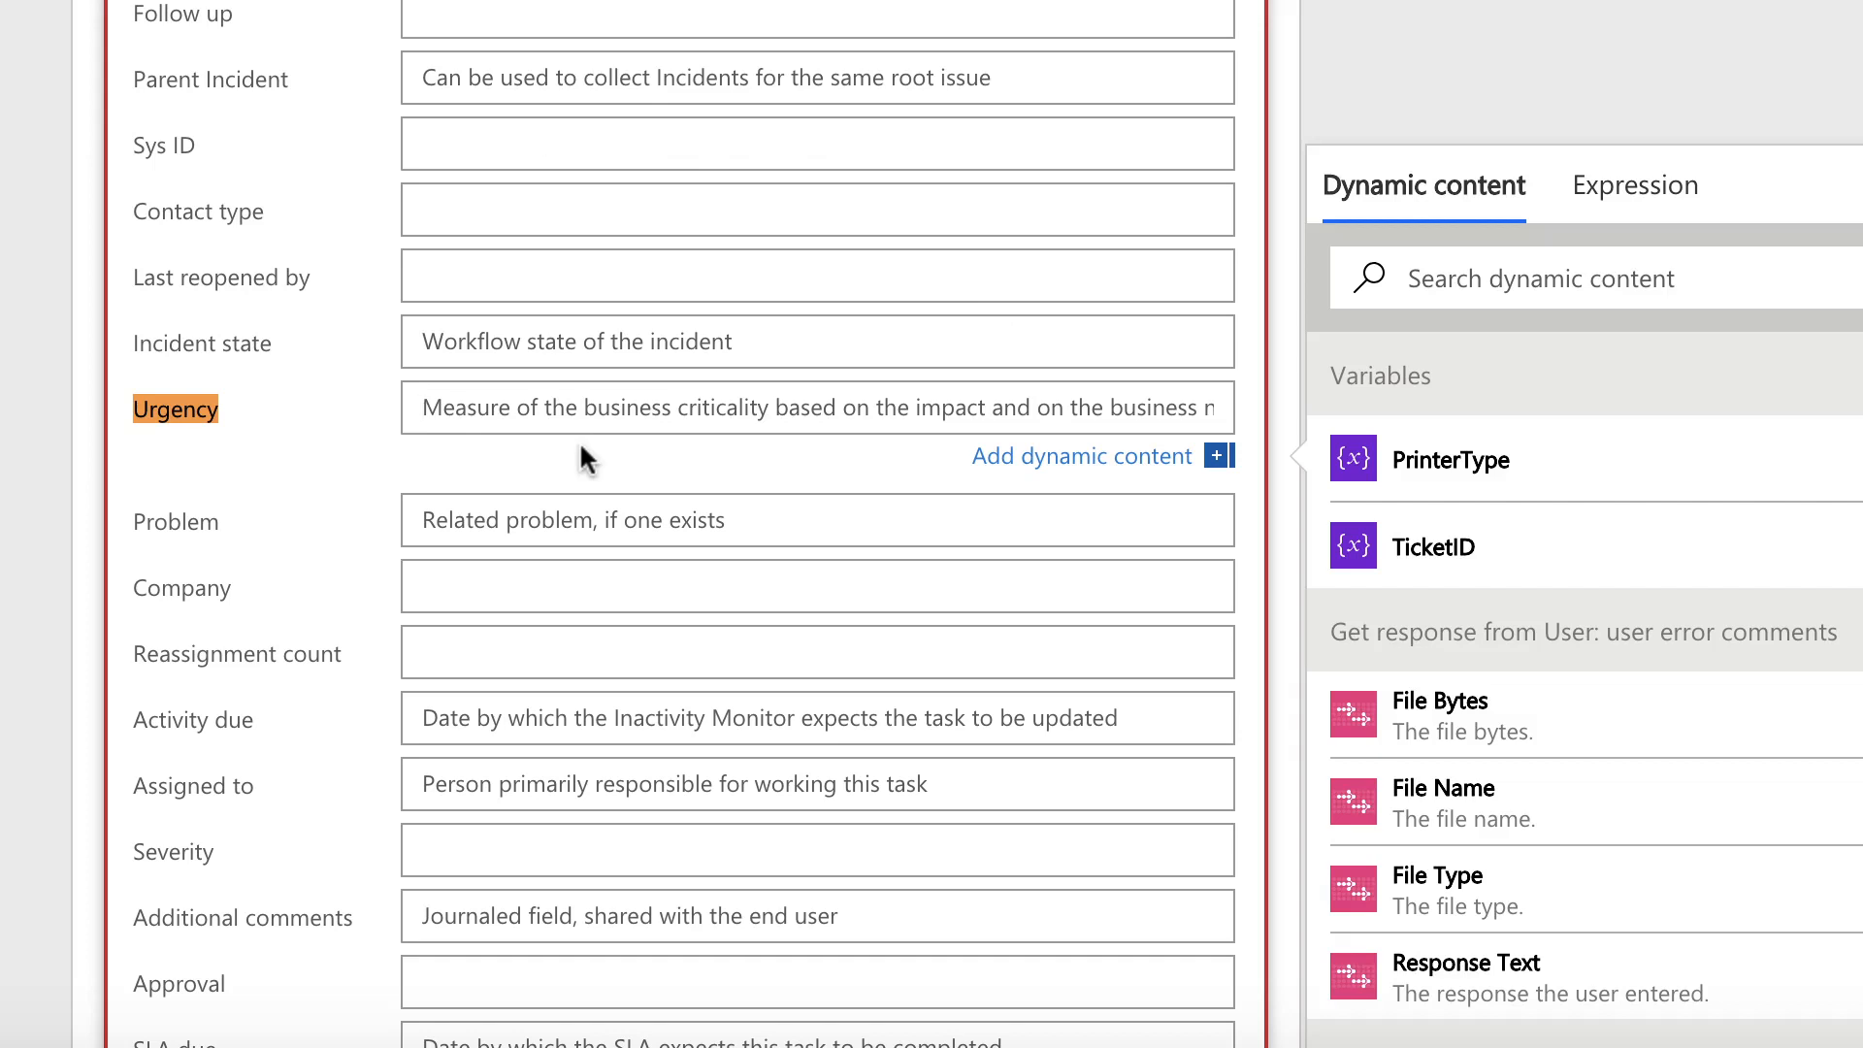
text(1)
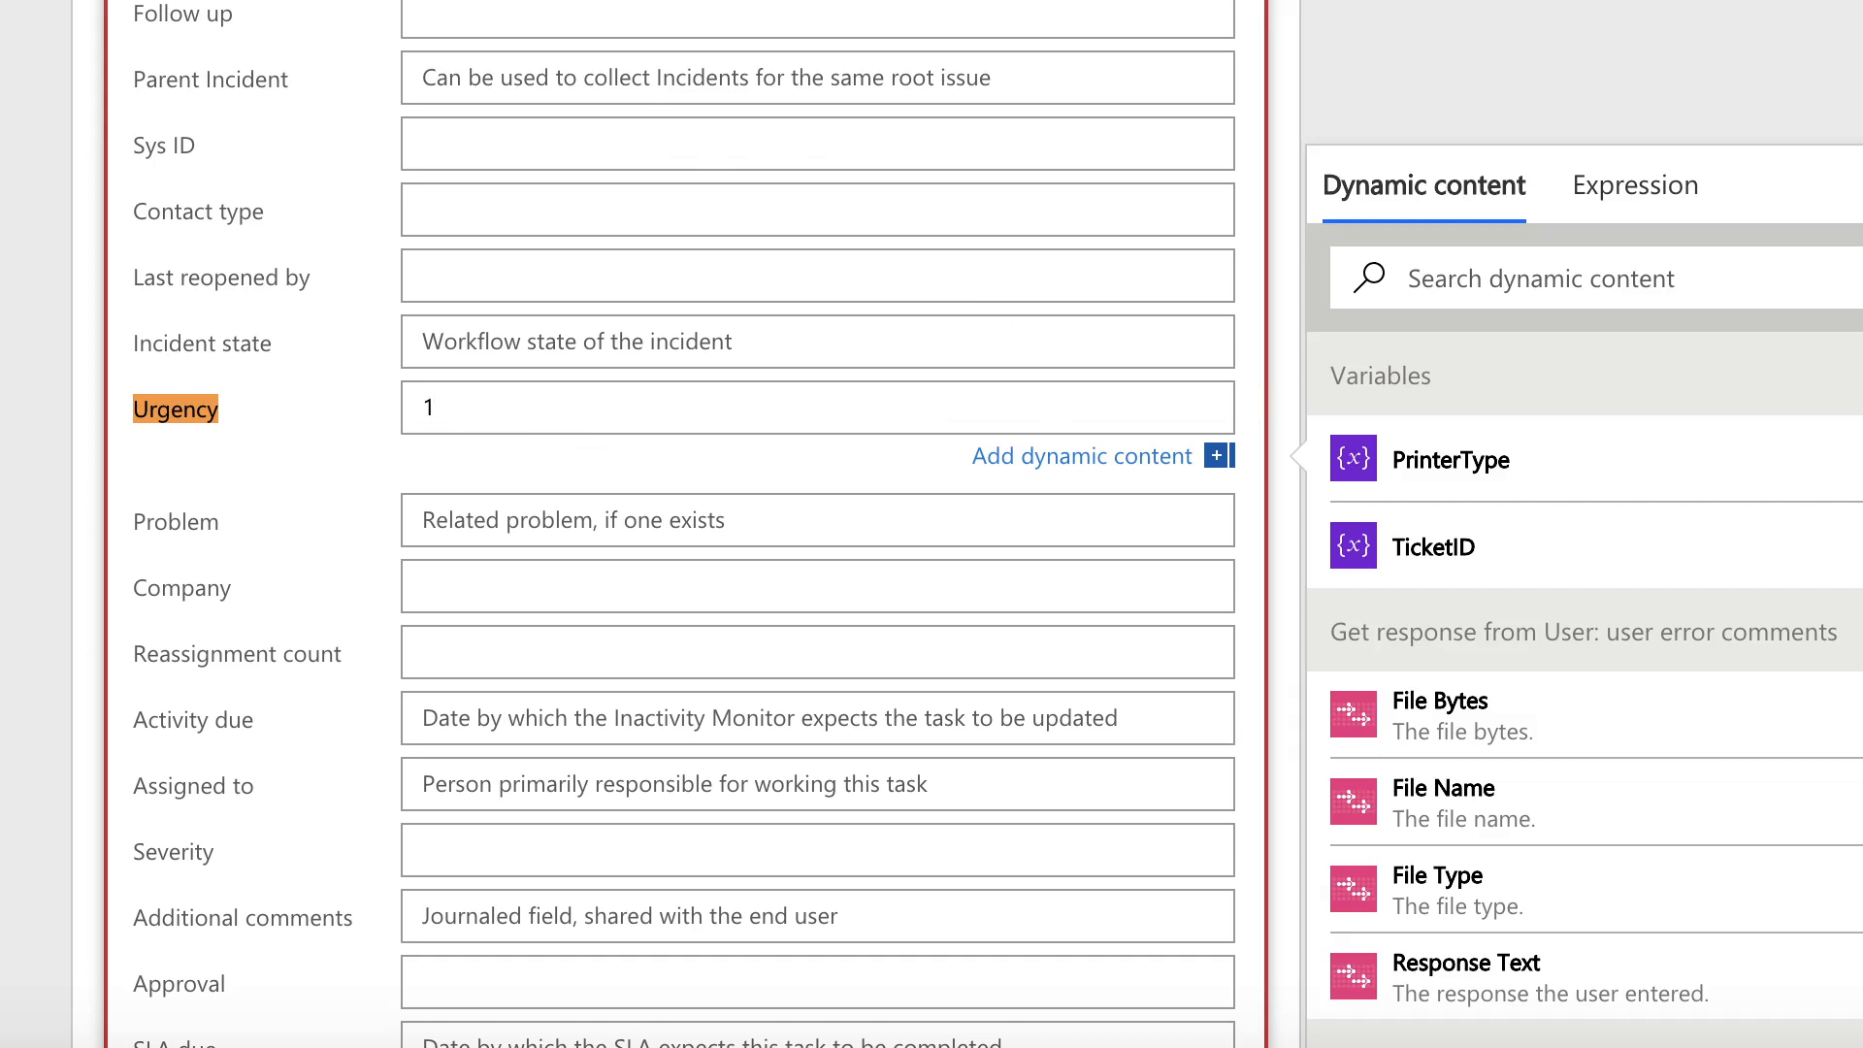
text( - High)
scroll(410, 309, up, 5)
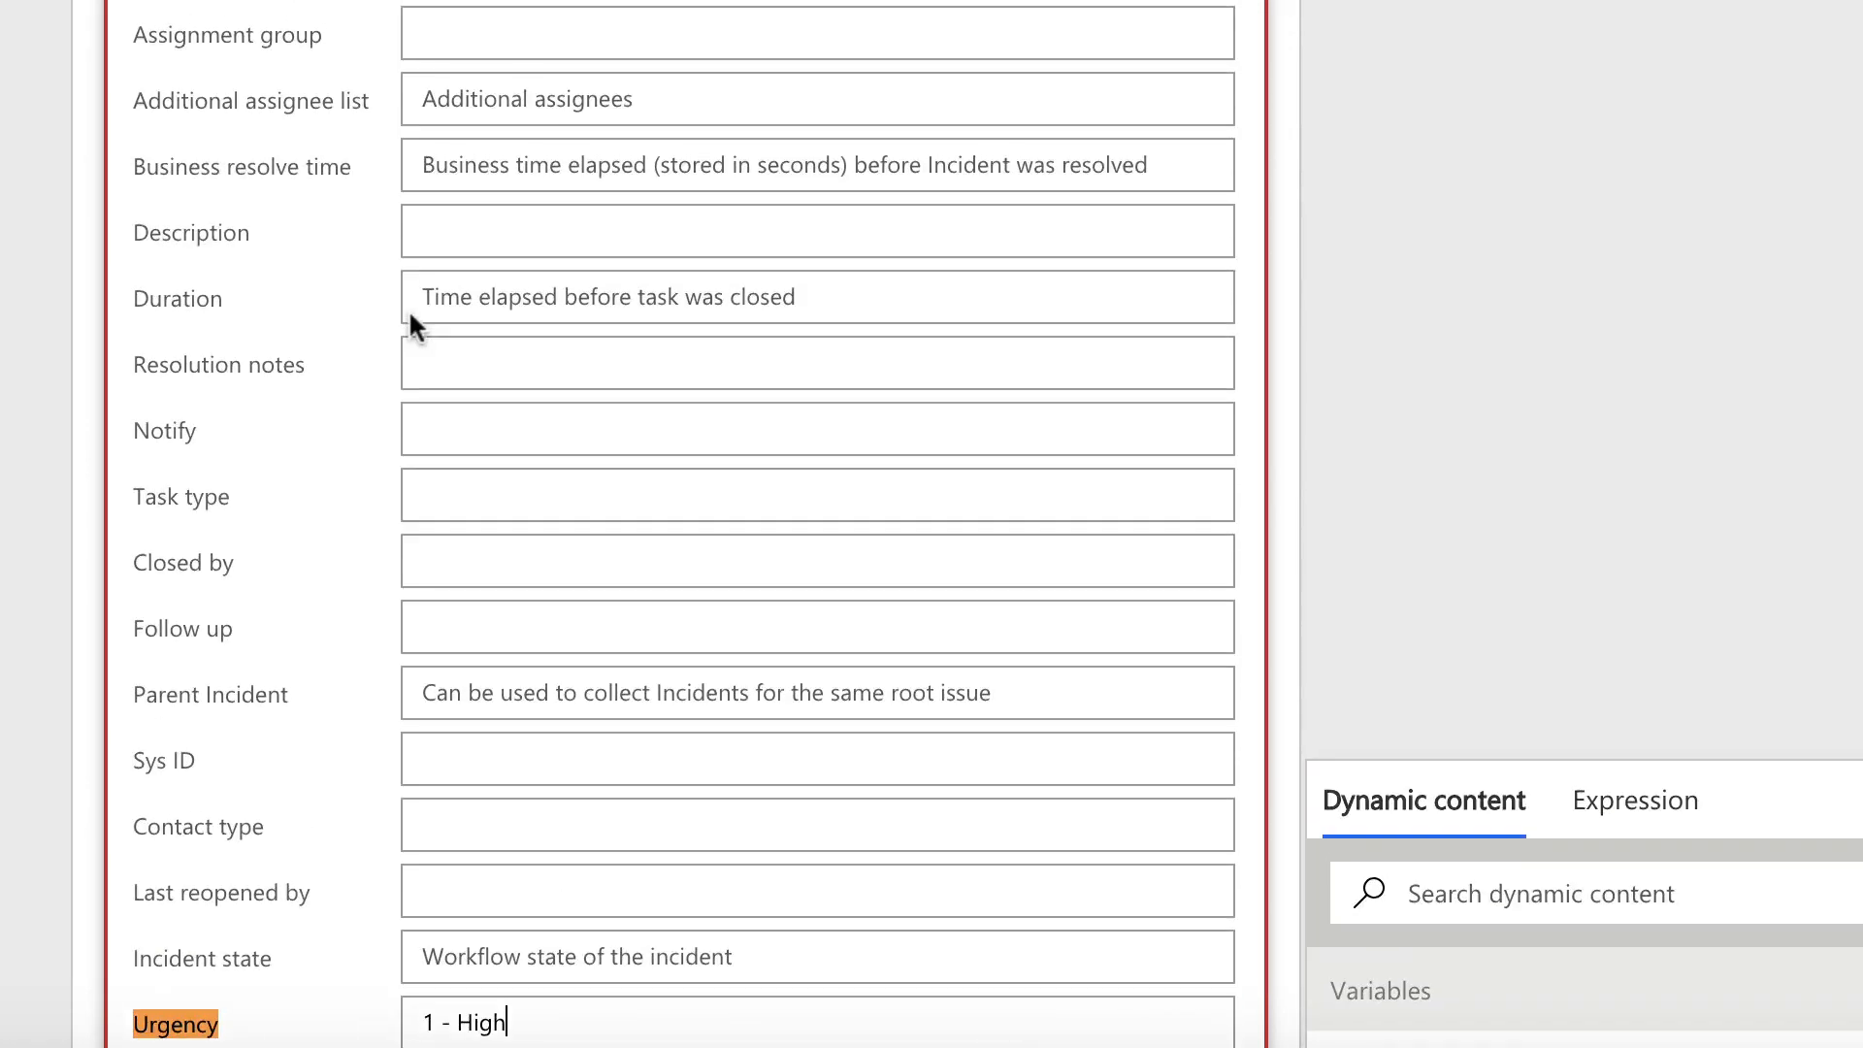
scroll(409, 309, down, 5)
scroll(412, 313, down, 20)
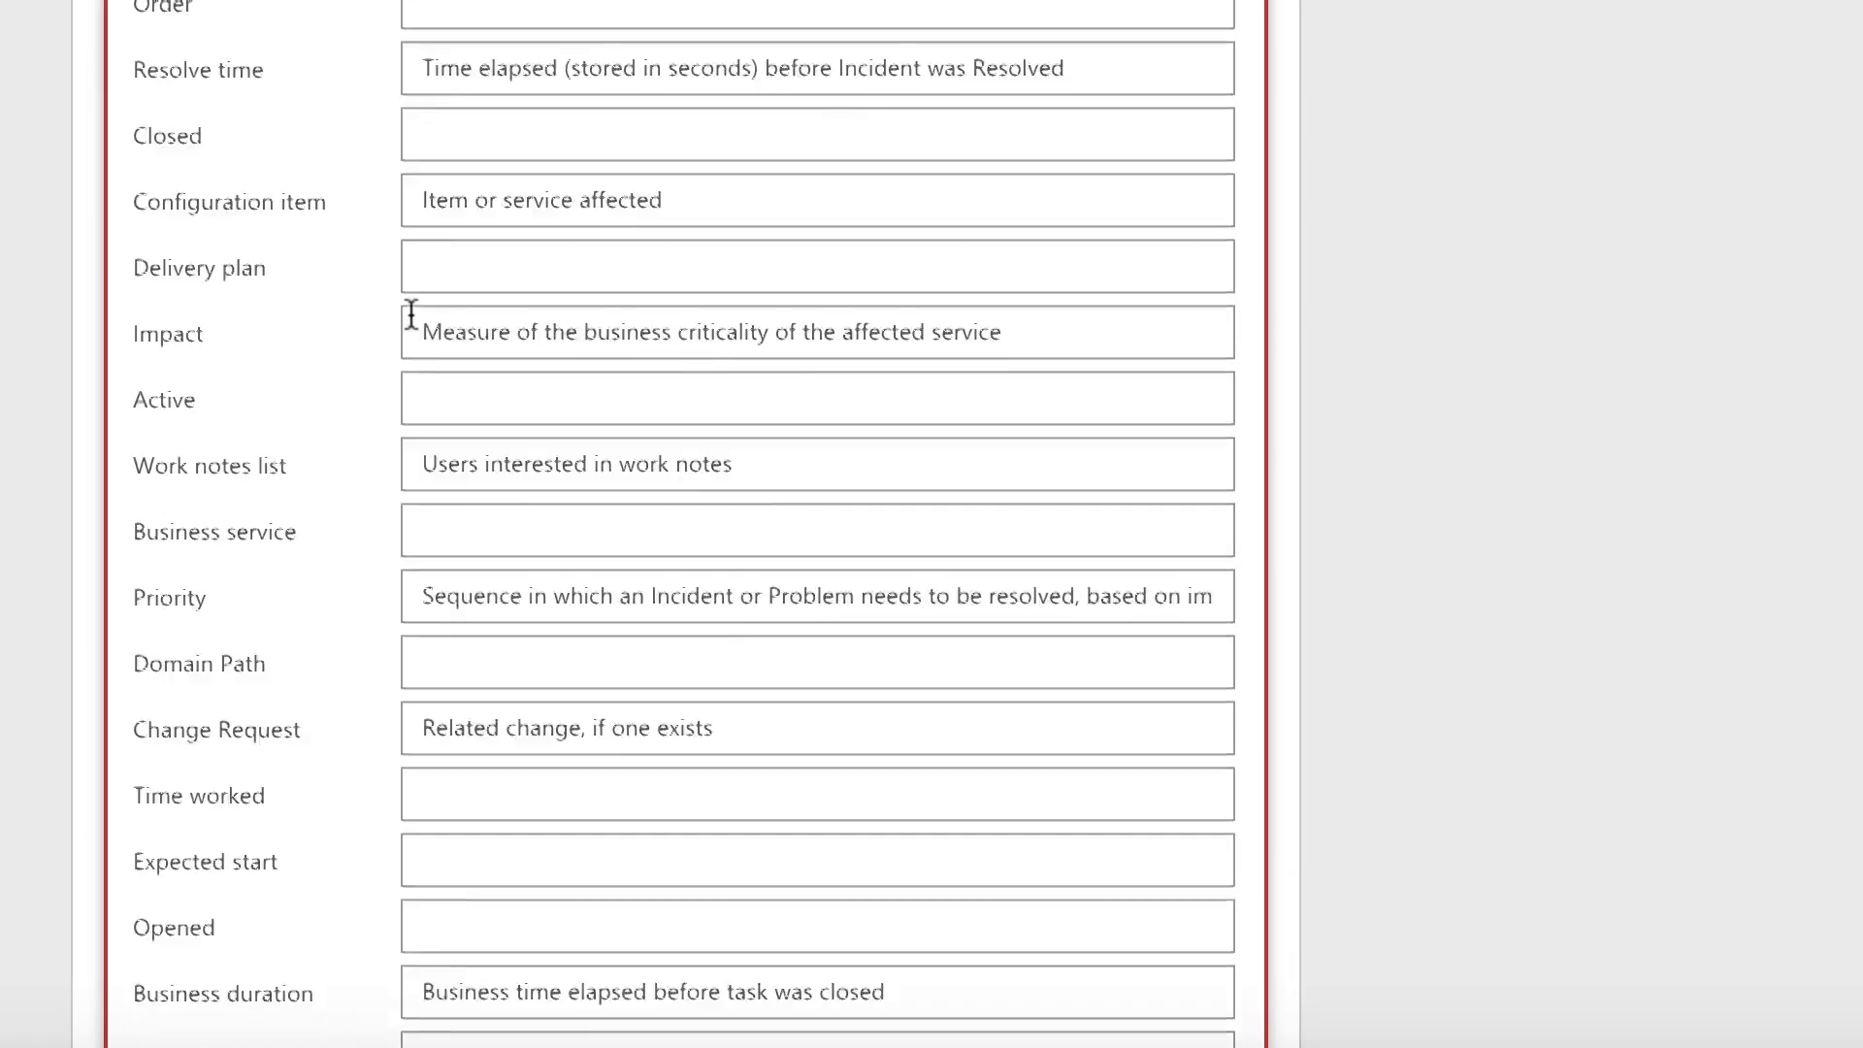
scroll(411, 314, down, 6)
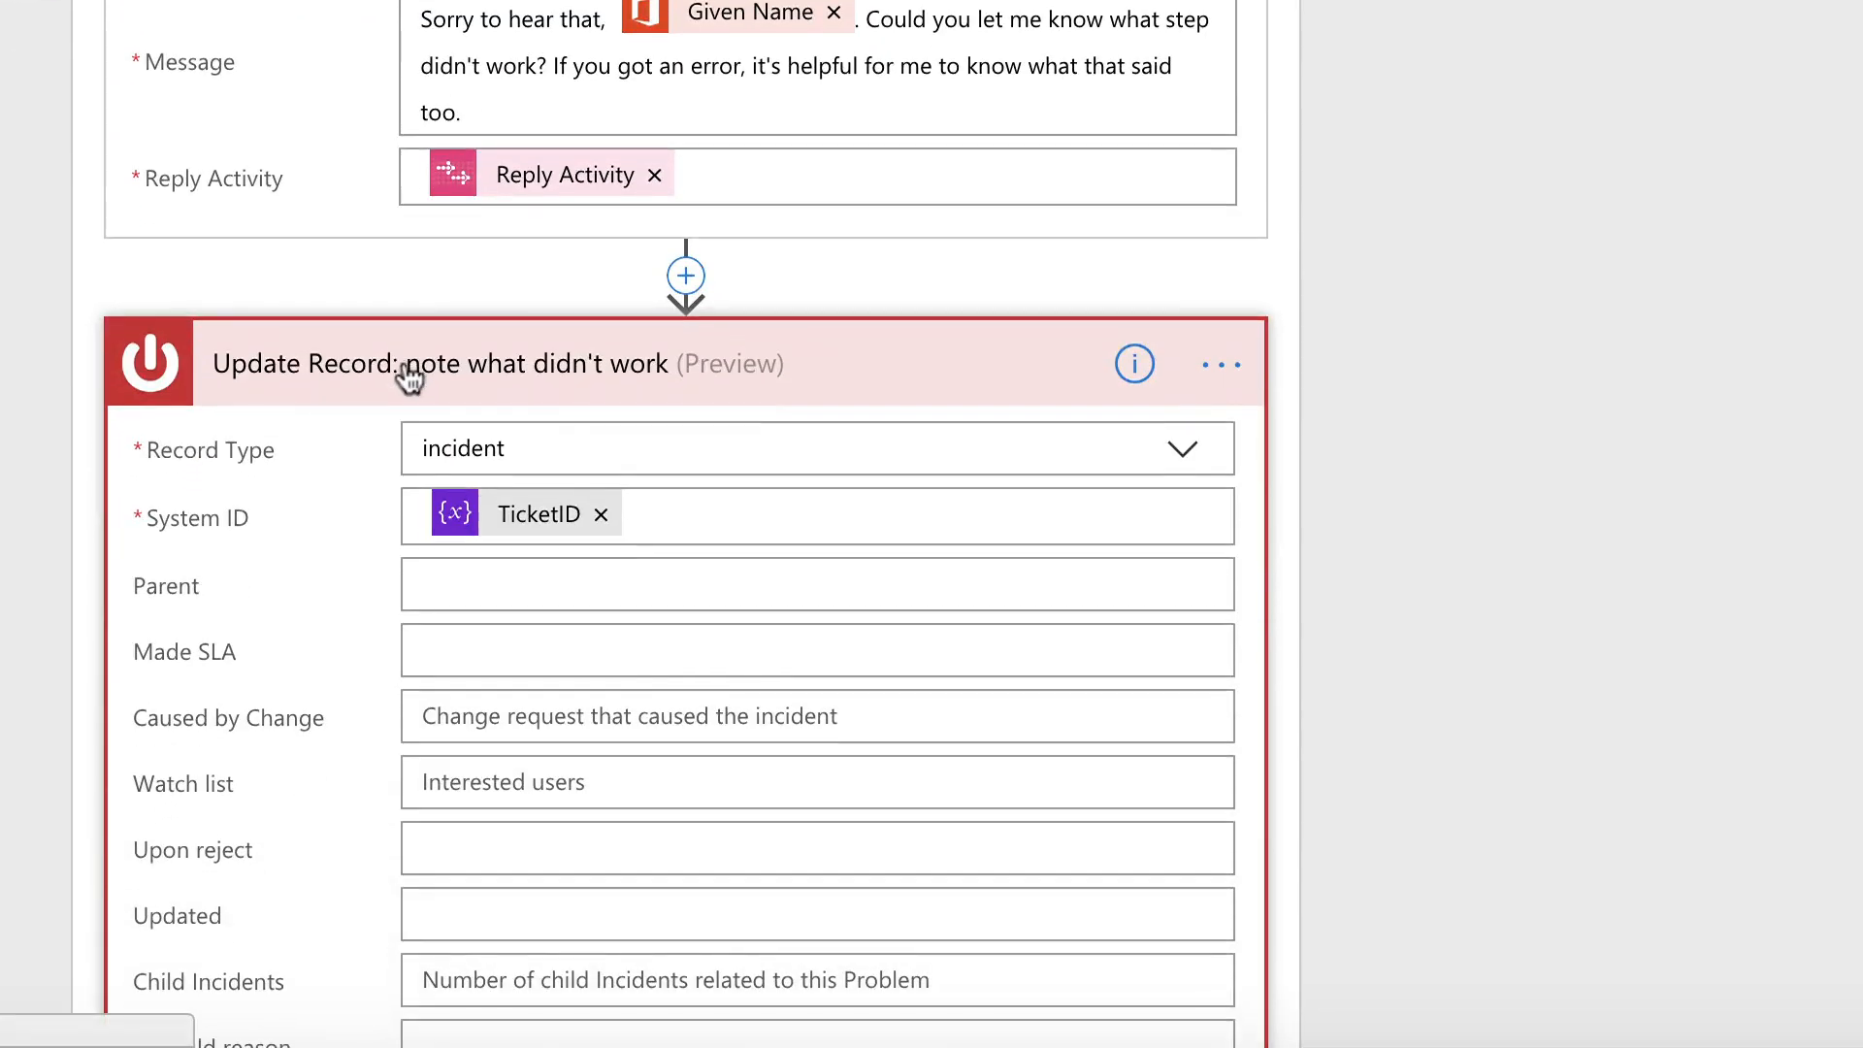
Collapse the "note what didn't work" action and add an AtBot Logic Send reply action after it in the If no branch
click(408, 374)
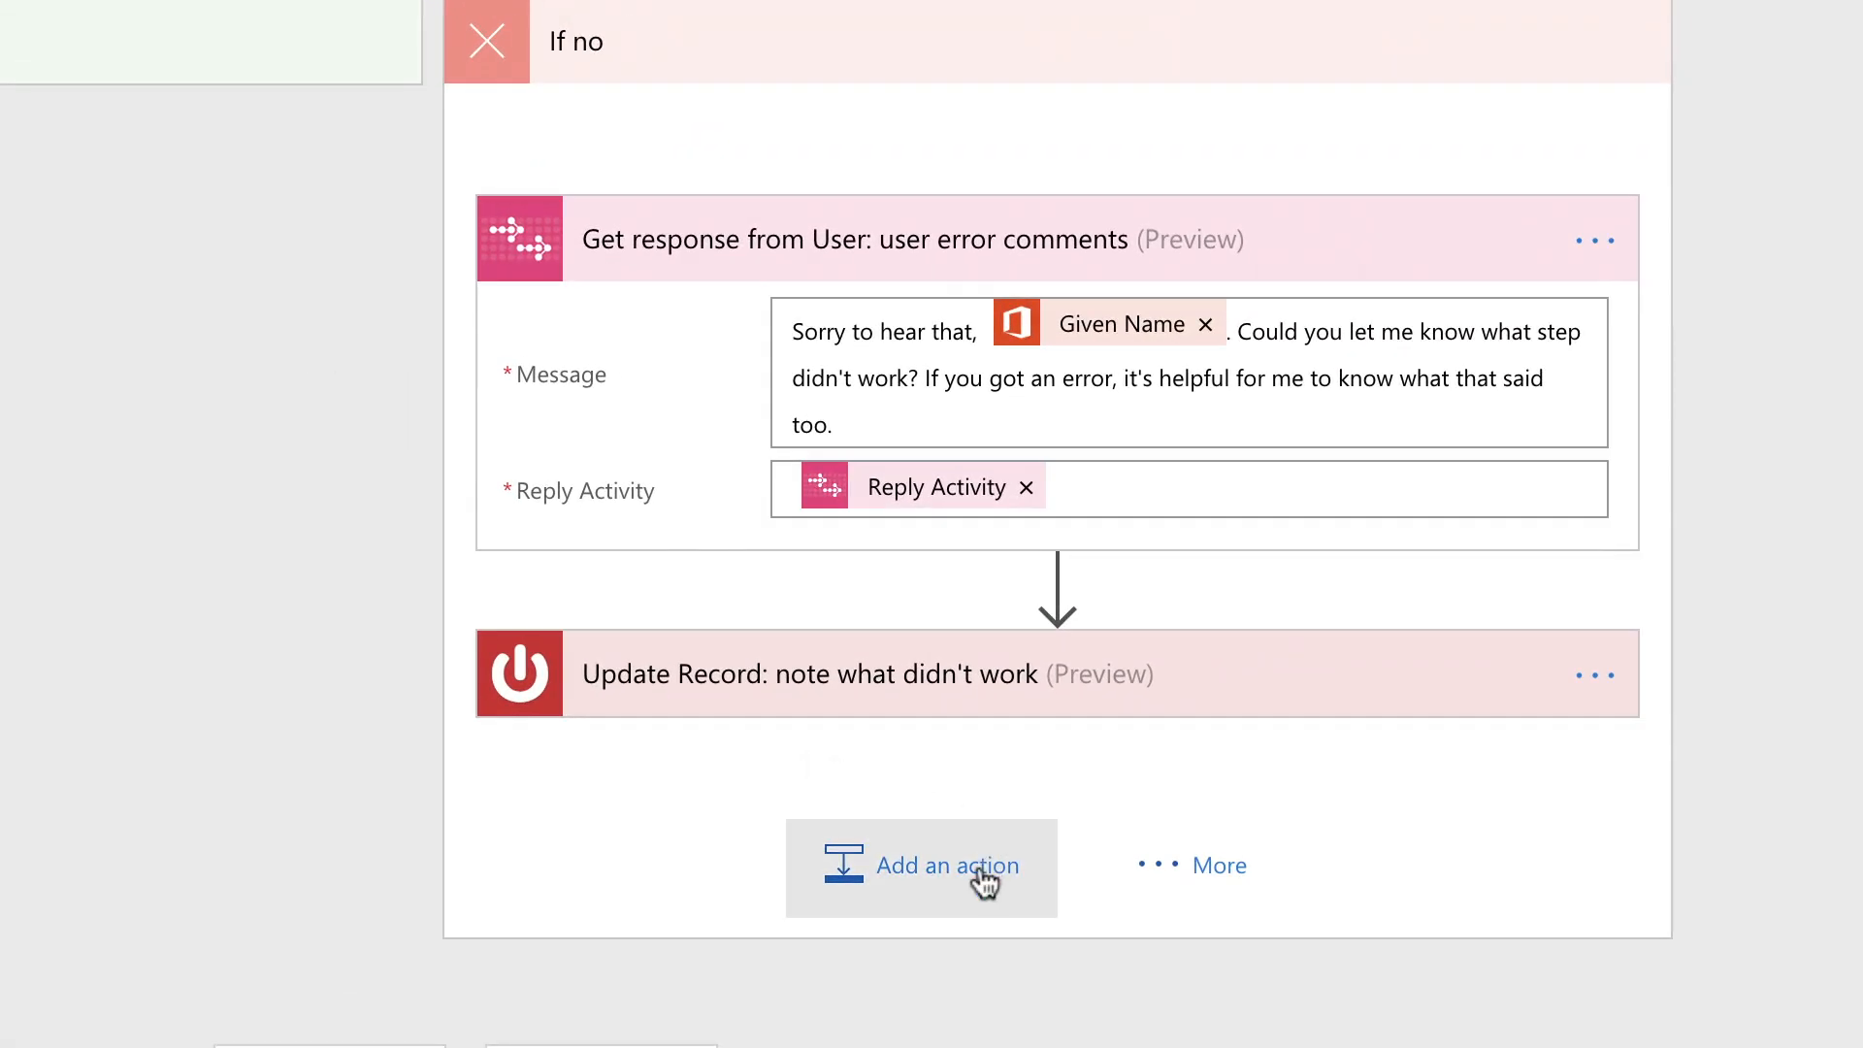
click(995, 855)
text(send reply)
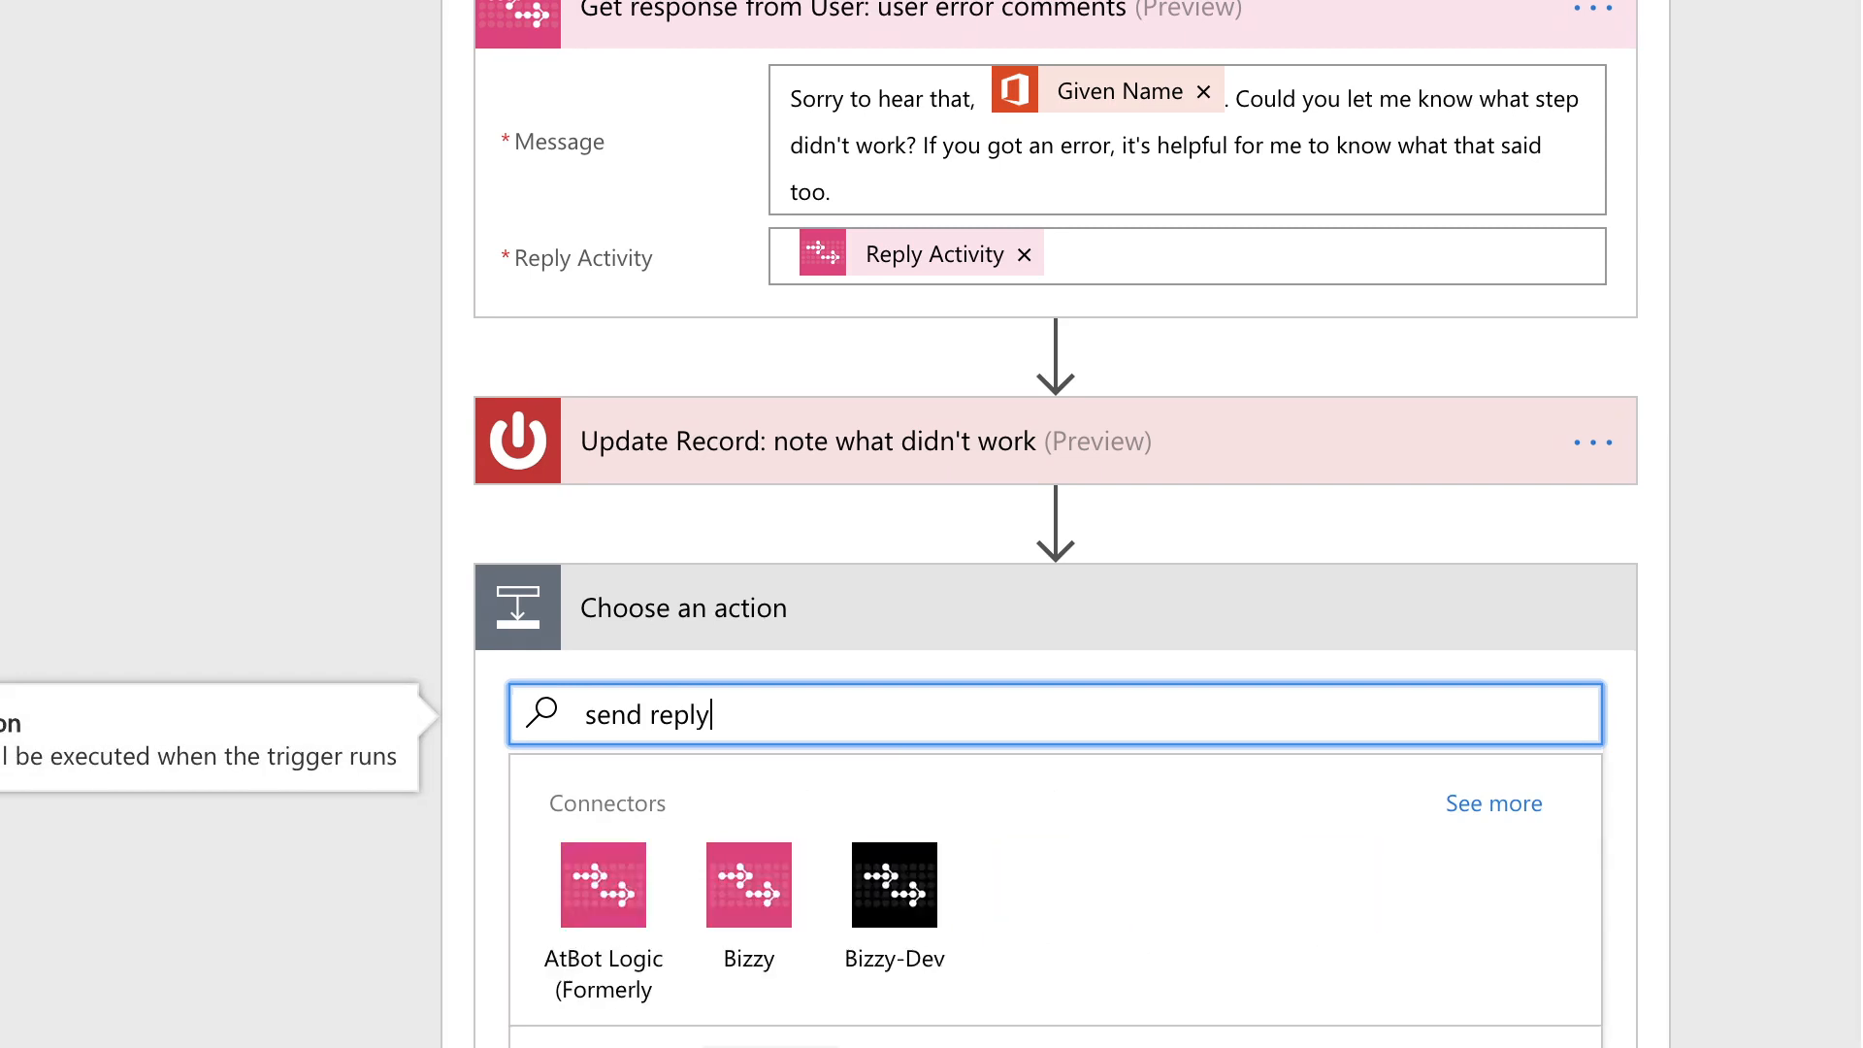
scroll(981, 824, down, 3)
click(936, 838)
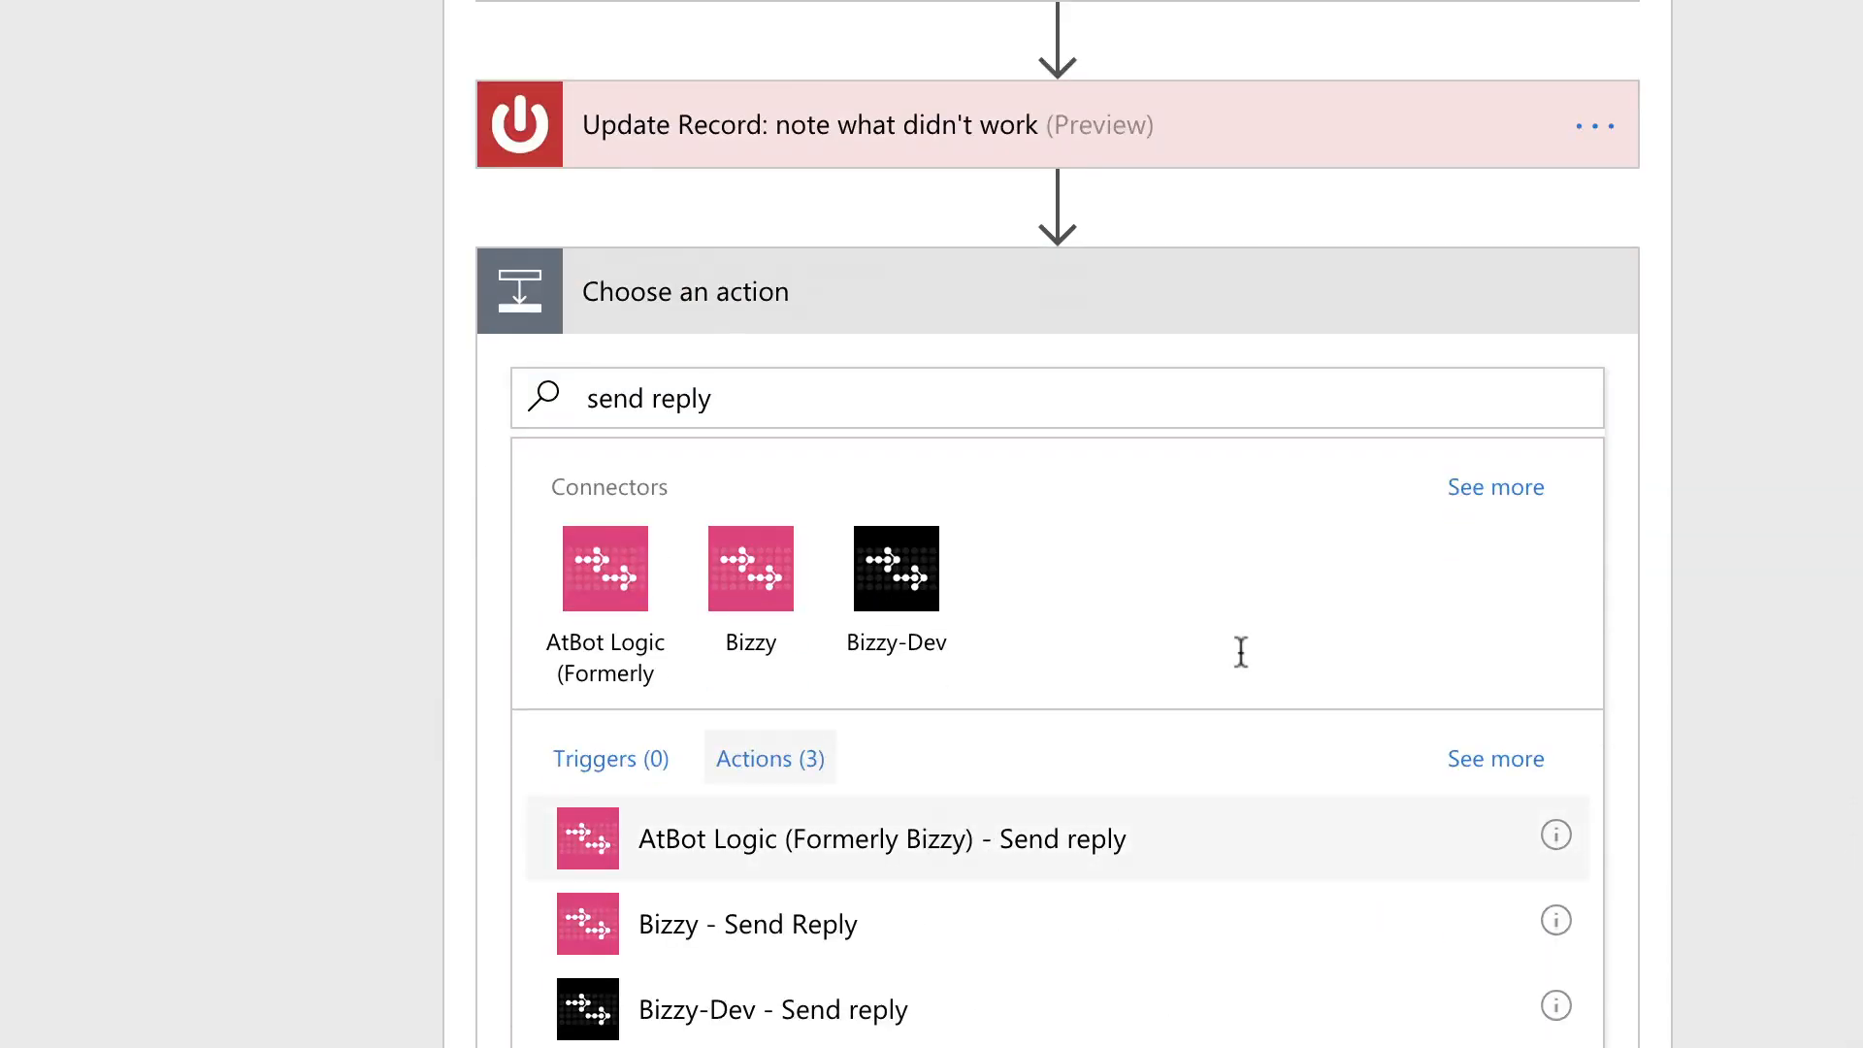
Rename the new Send reply action as "Send reply: confirm handoff"
click(1587, 511)
click(1484, 510)
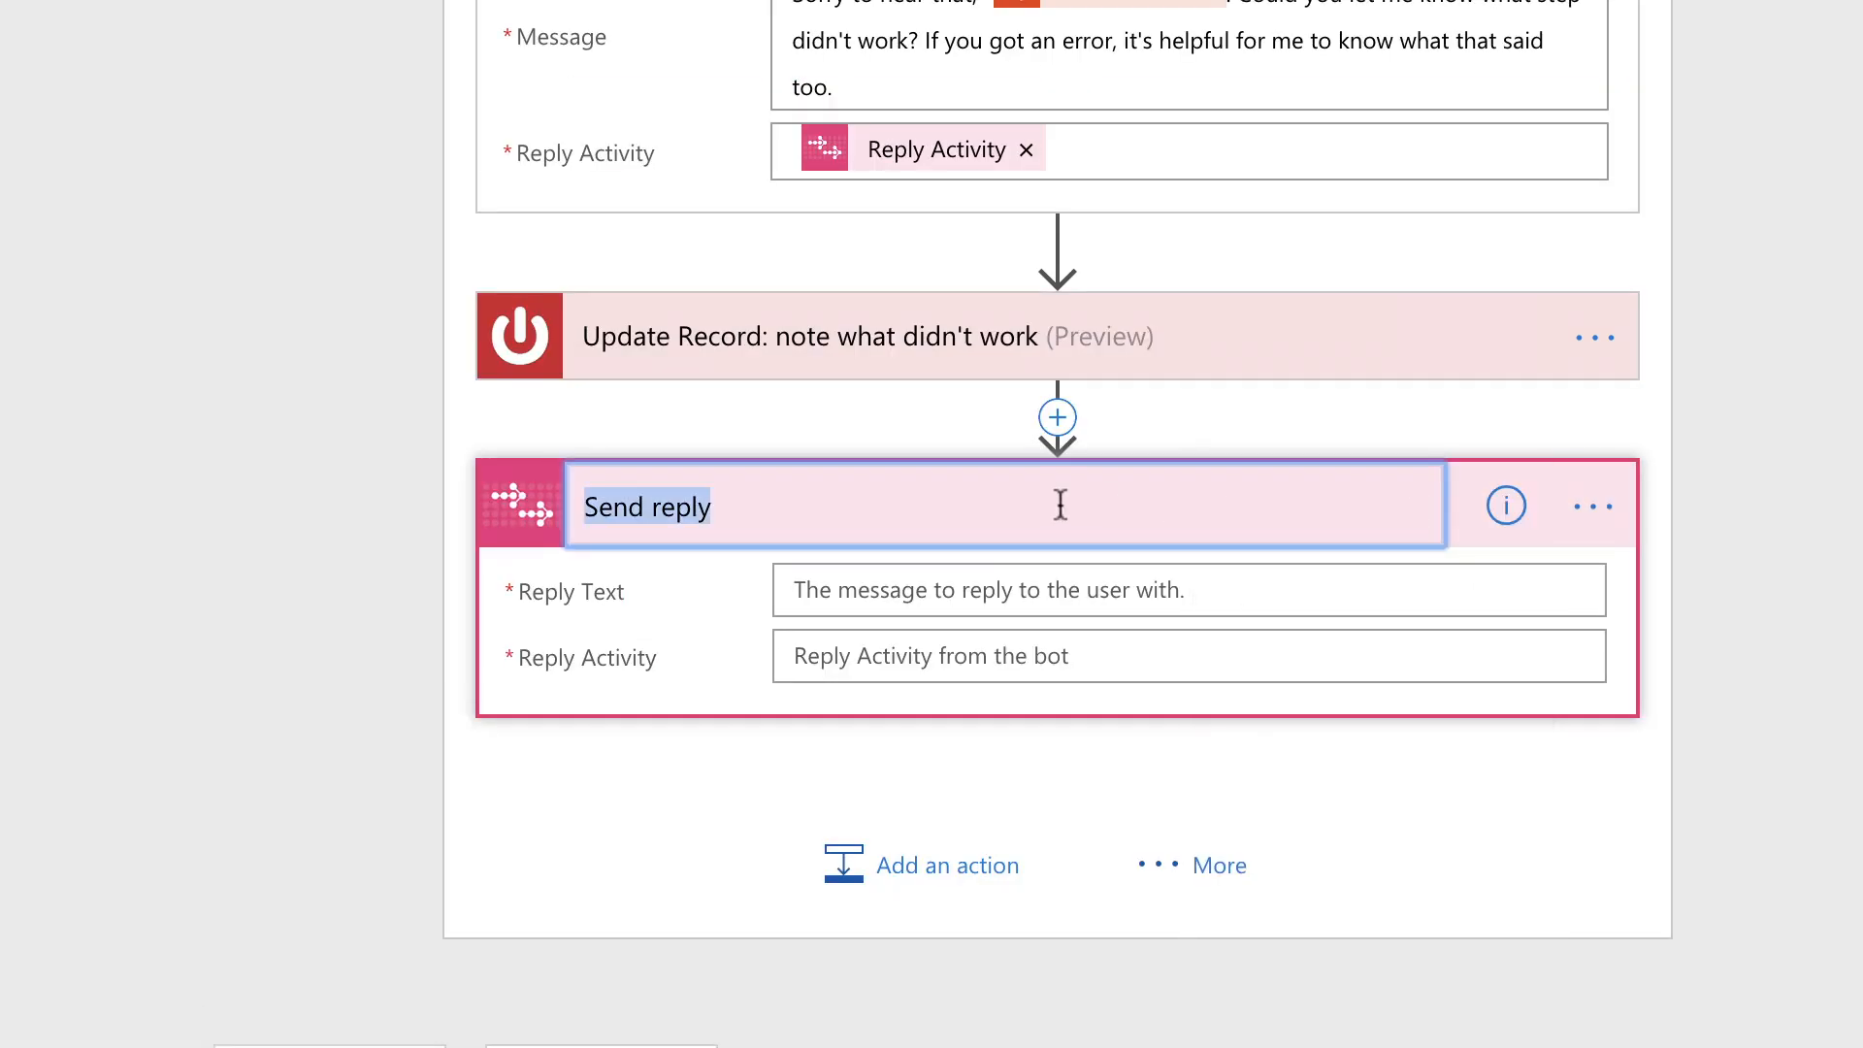
click(1061, 503)
text(: c)
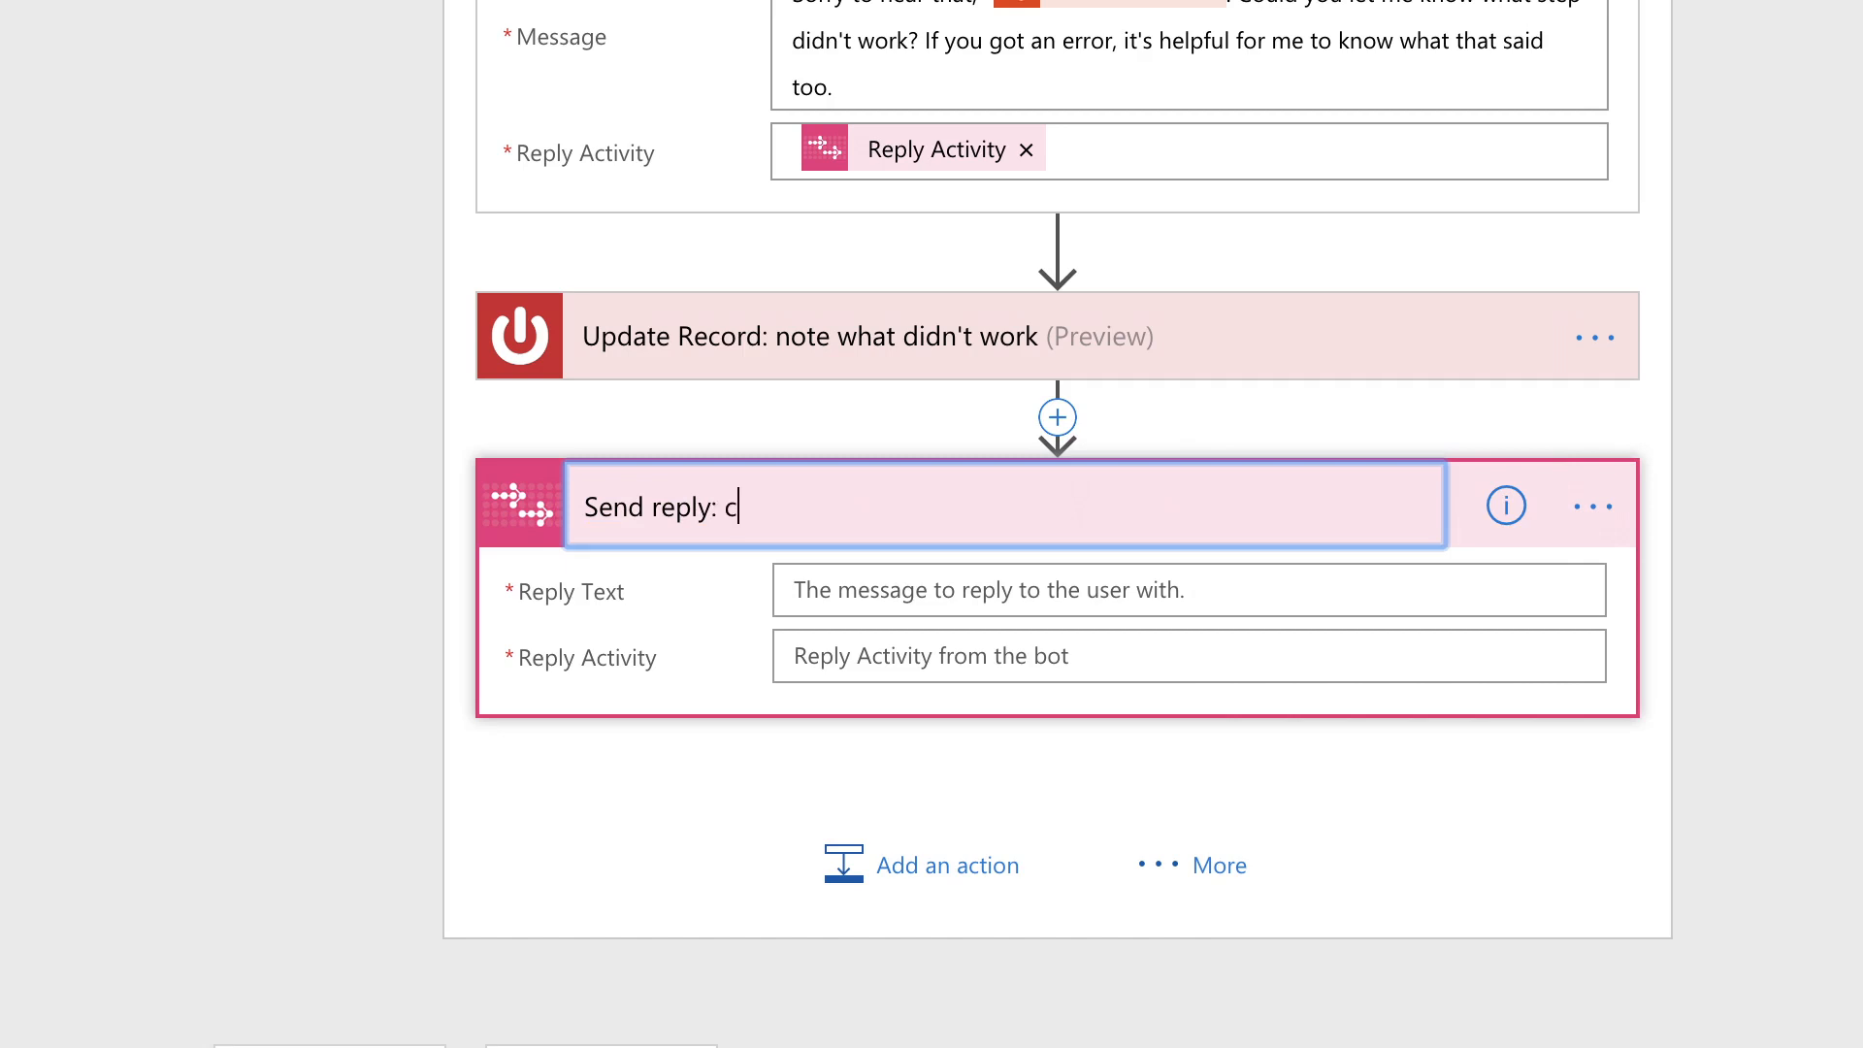
text(onfirm handoff)
key(Return)
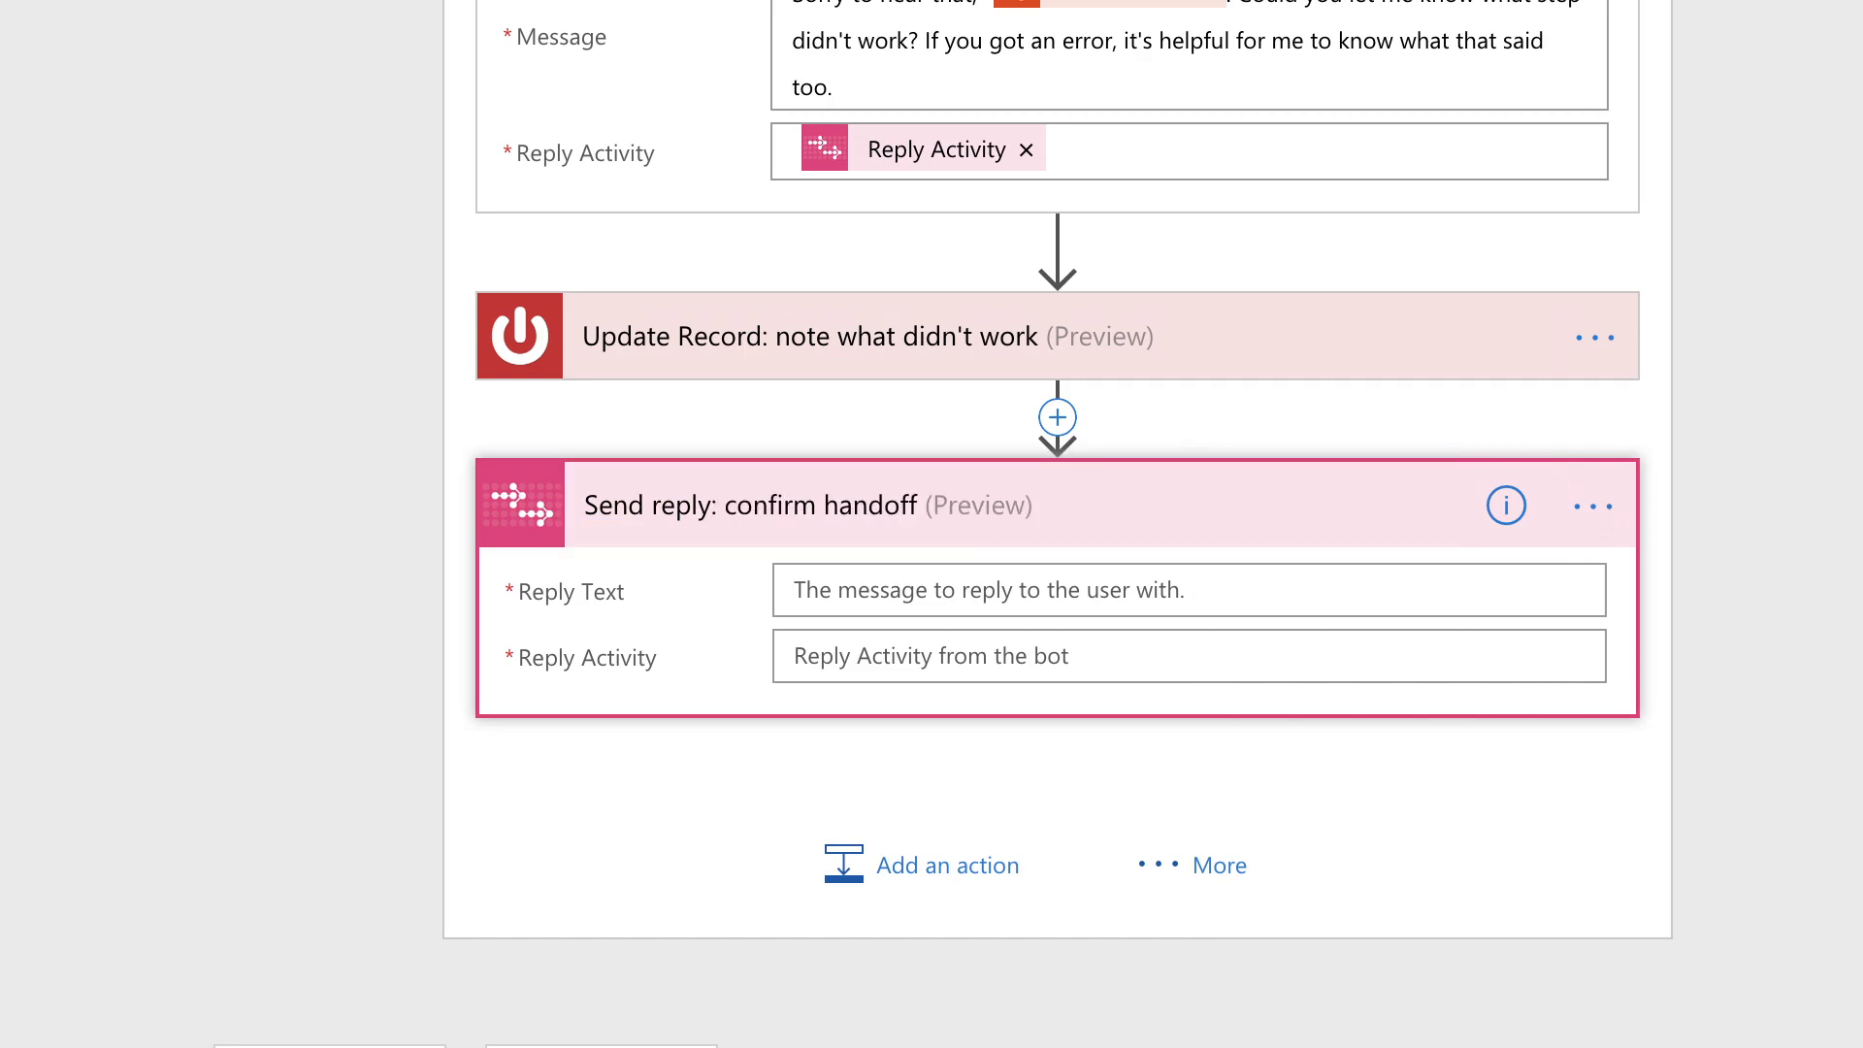
Set the confirm handoff Reply Text to "Thanks, [Given Name]. I've submitted a ticket for you. Someone will contact you soon to sort this out."
click(1015, 601)
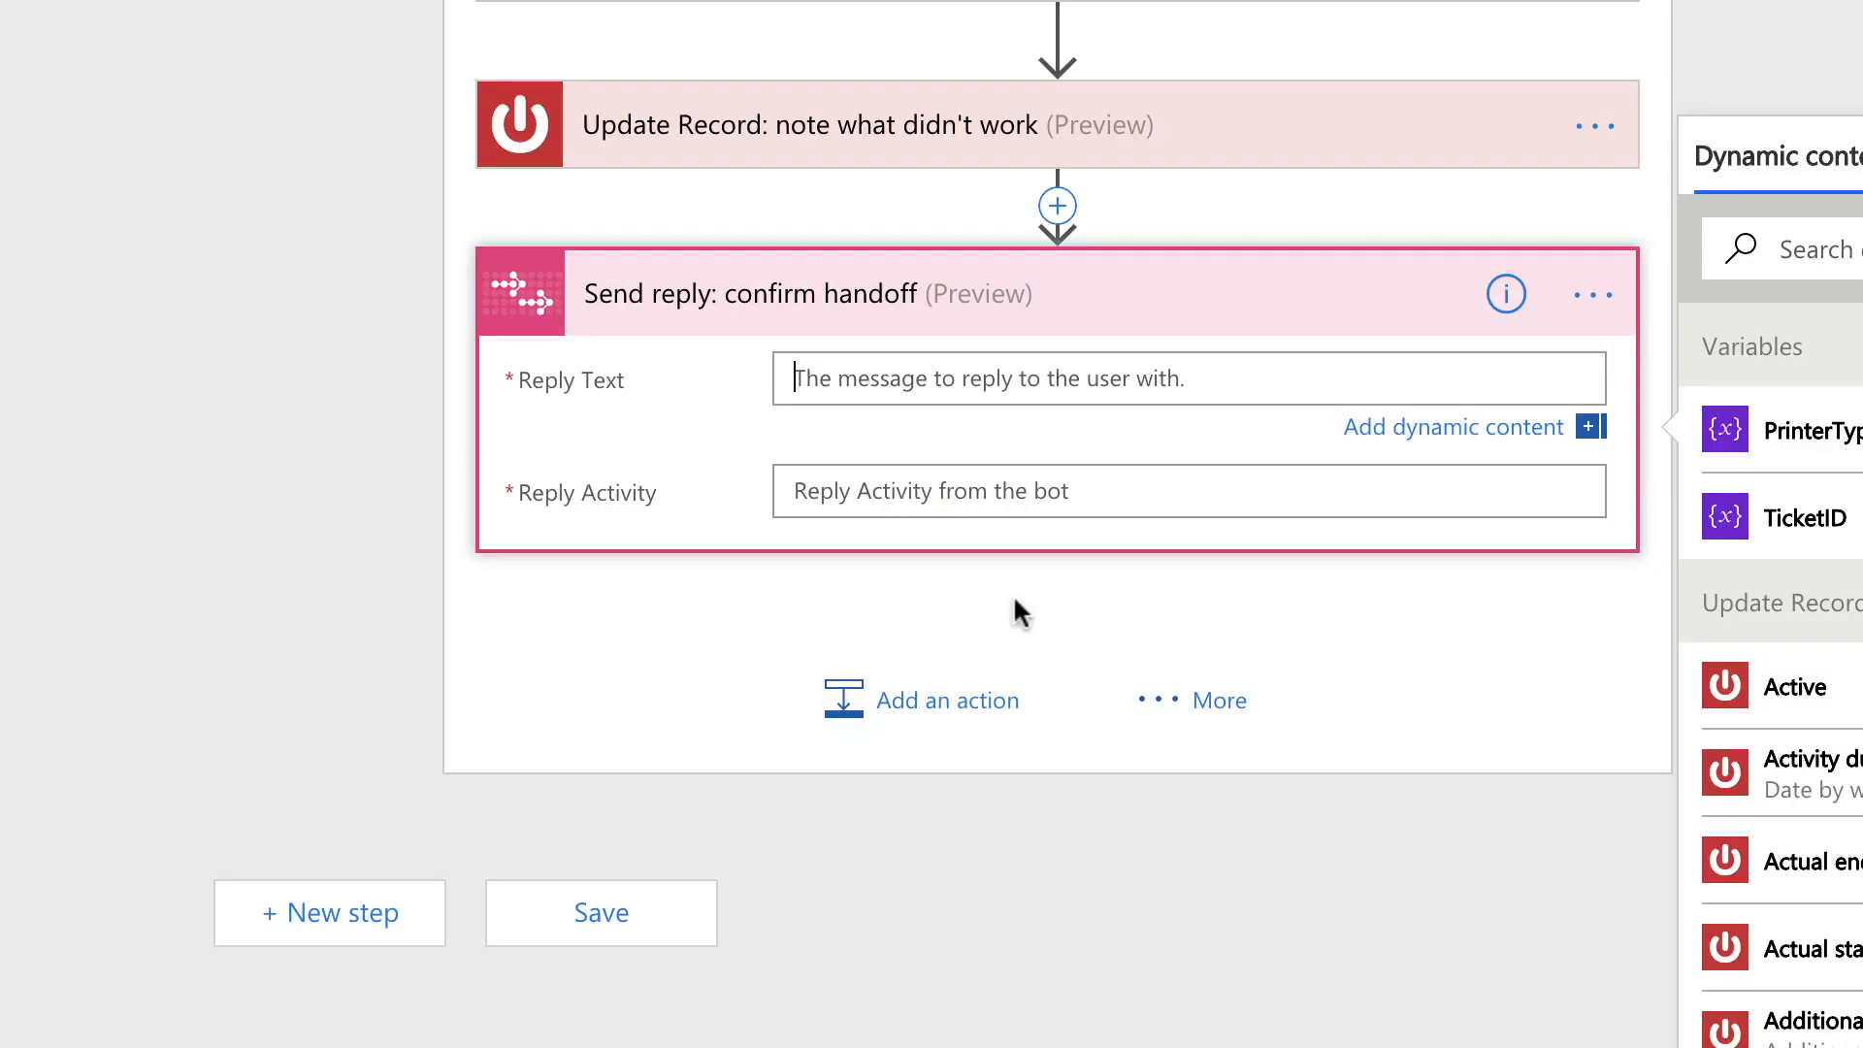
text(Thanks,)
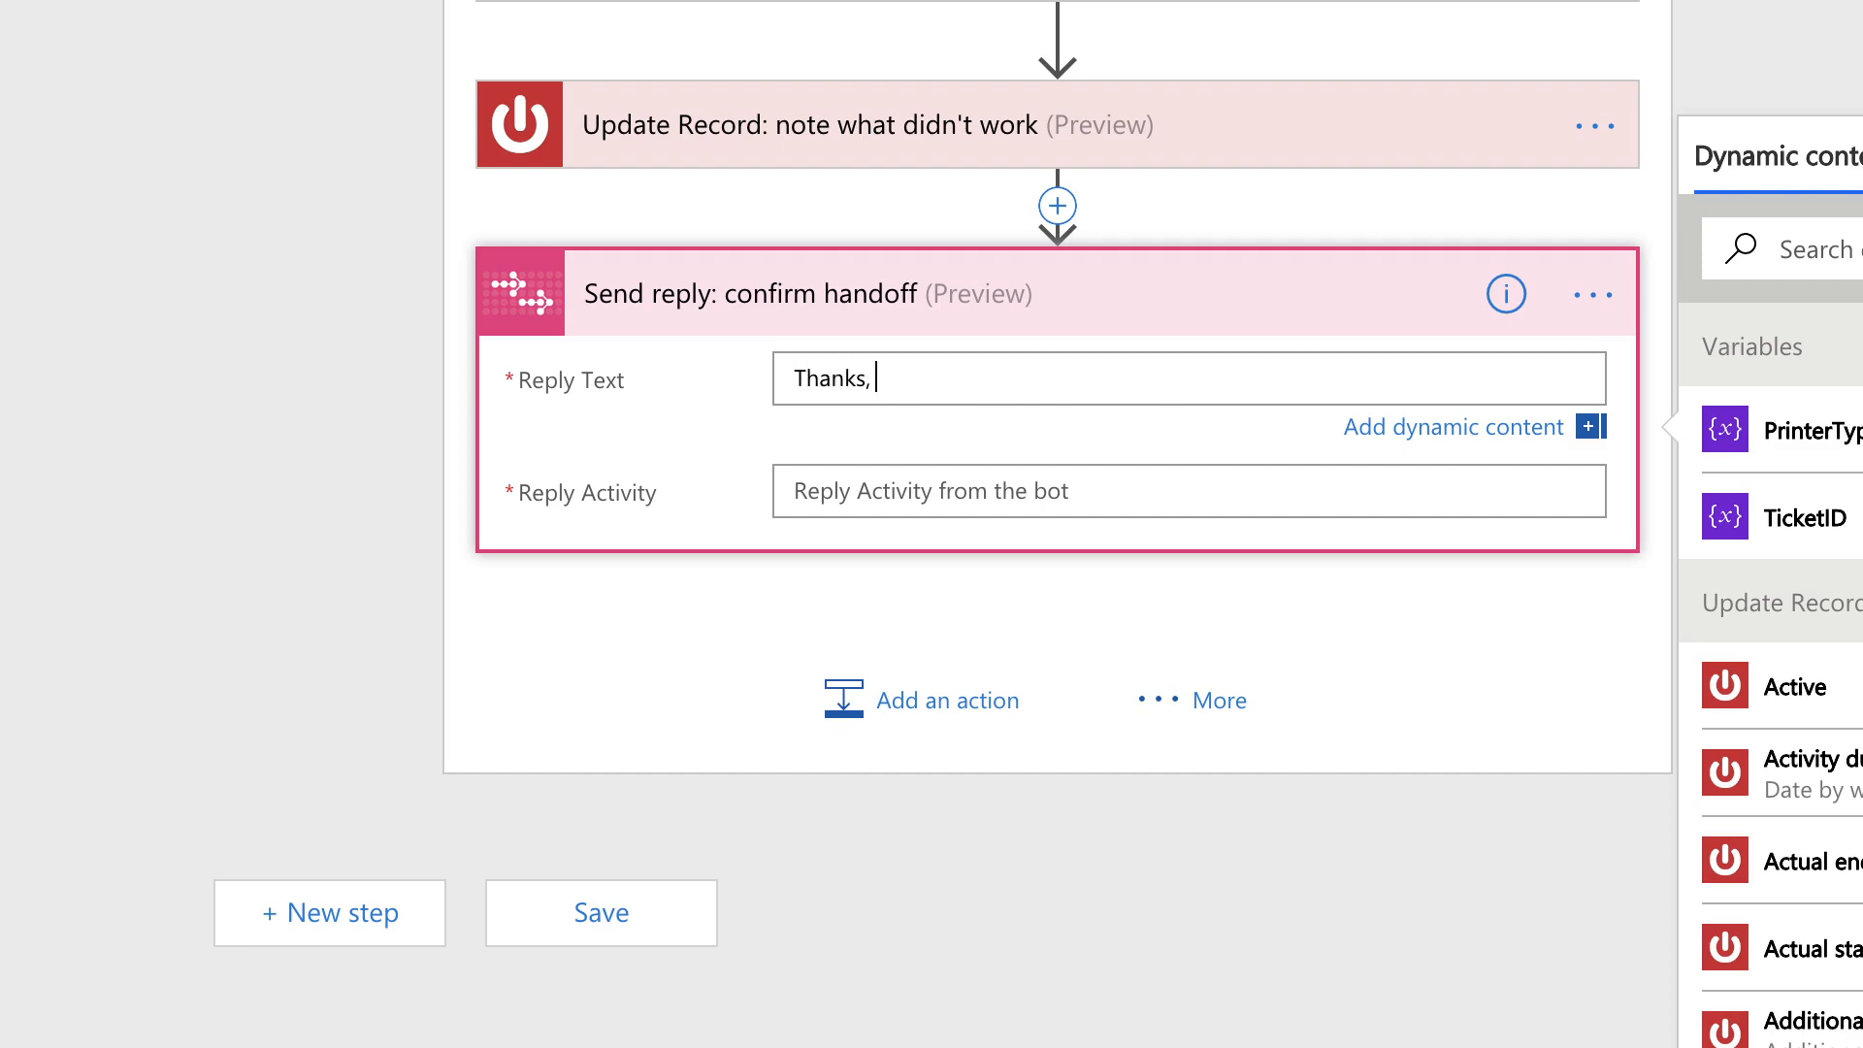
click(1834, 250)
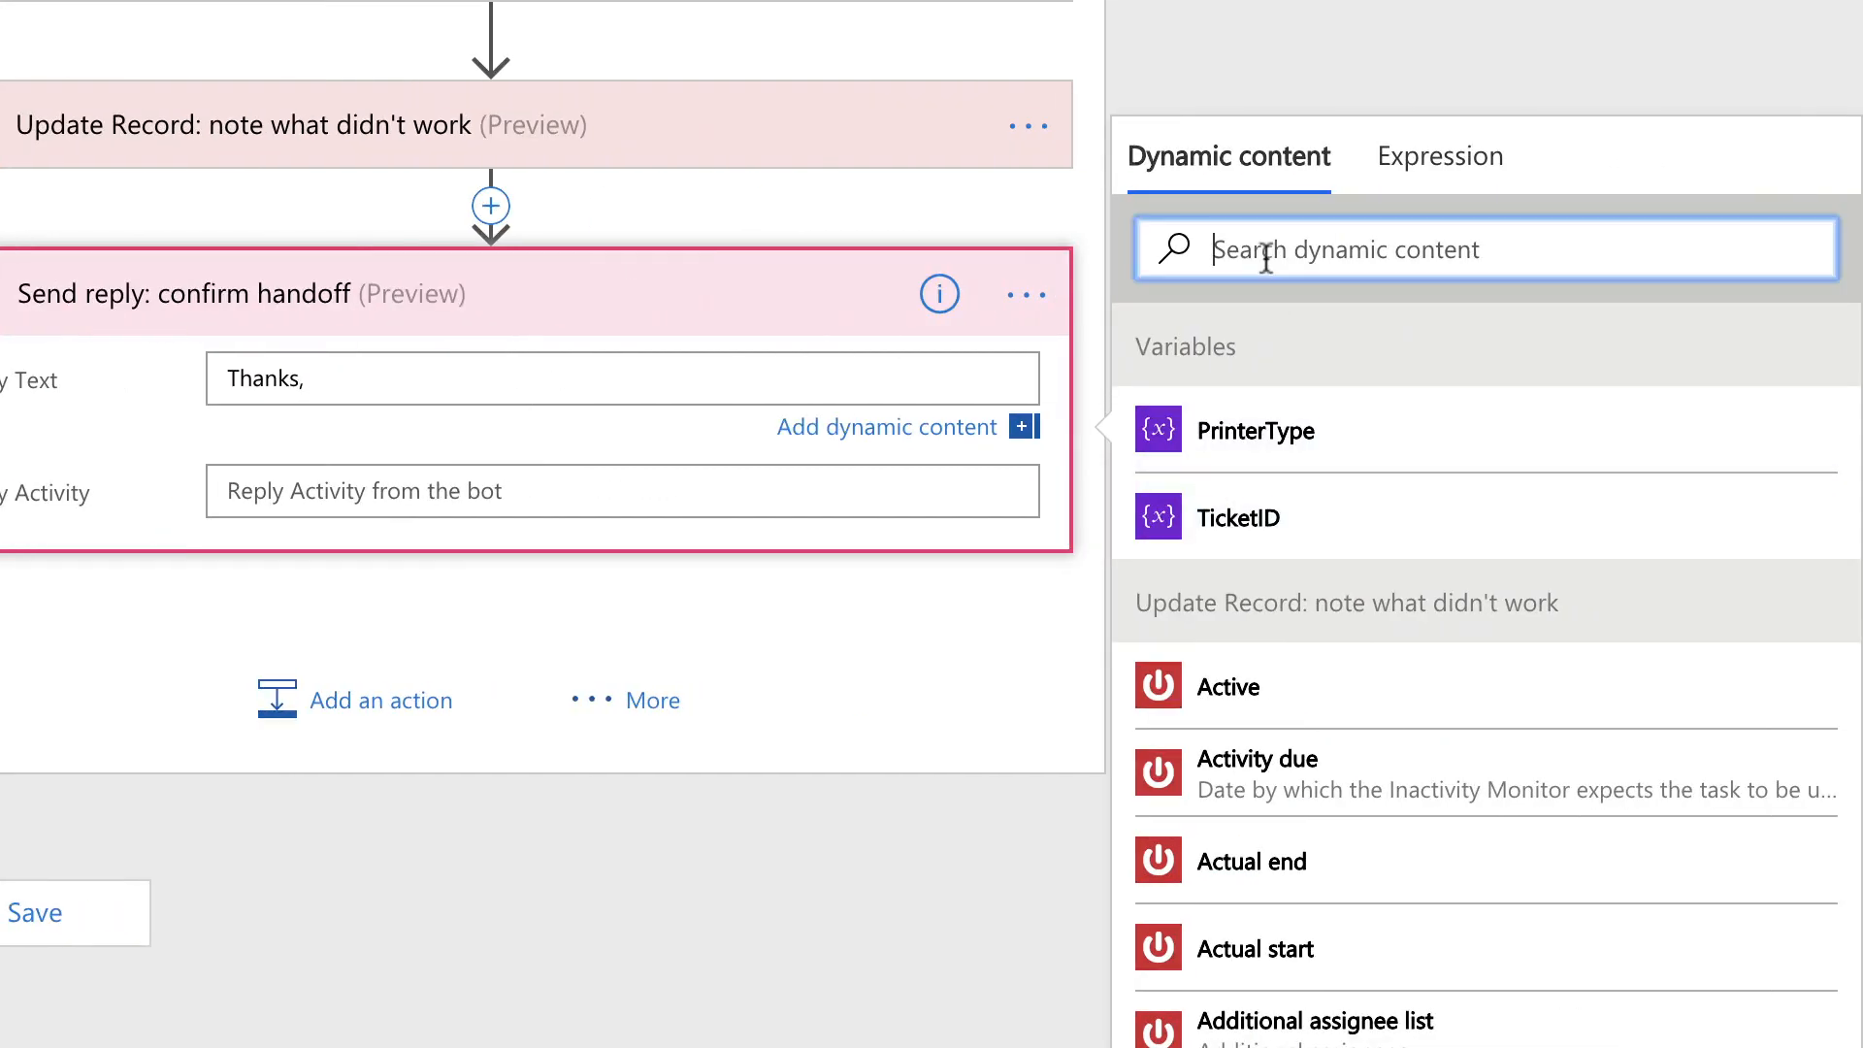
text(given)
click(1185, 433)
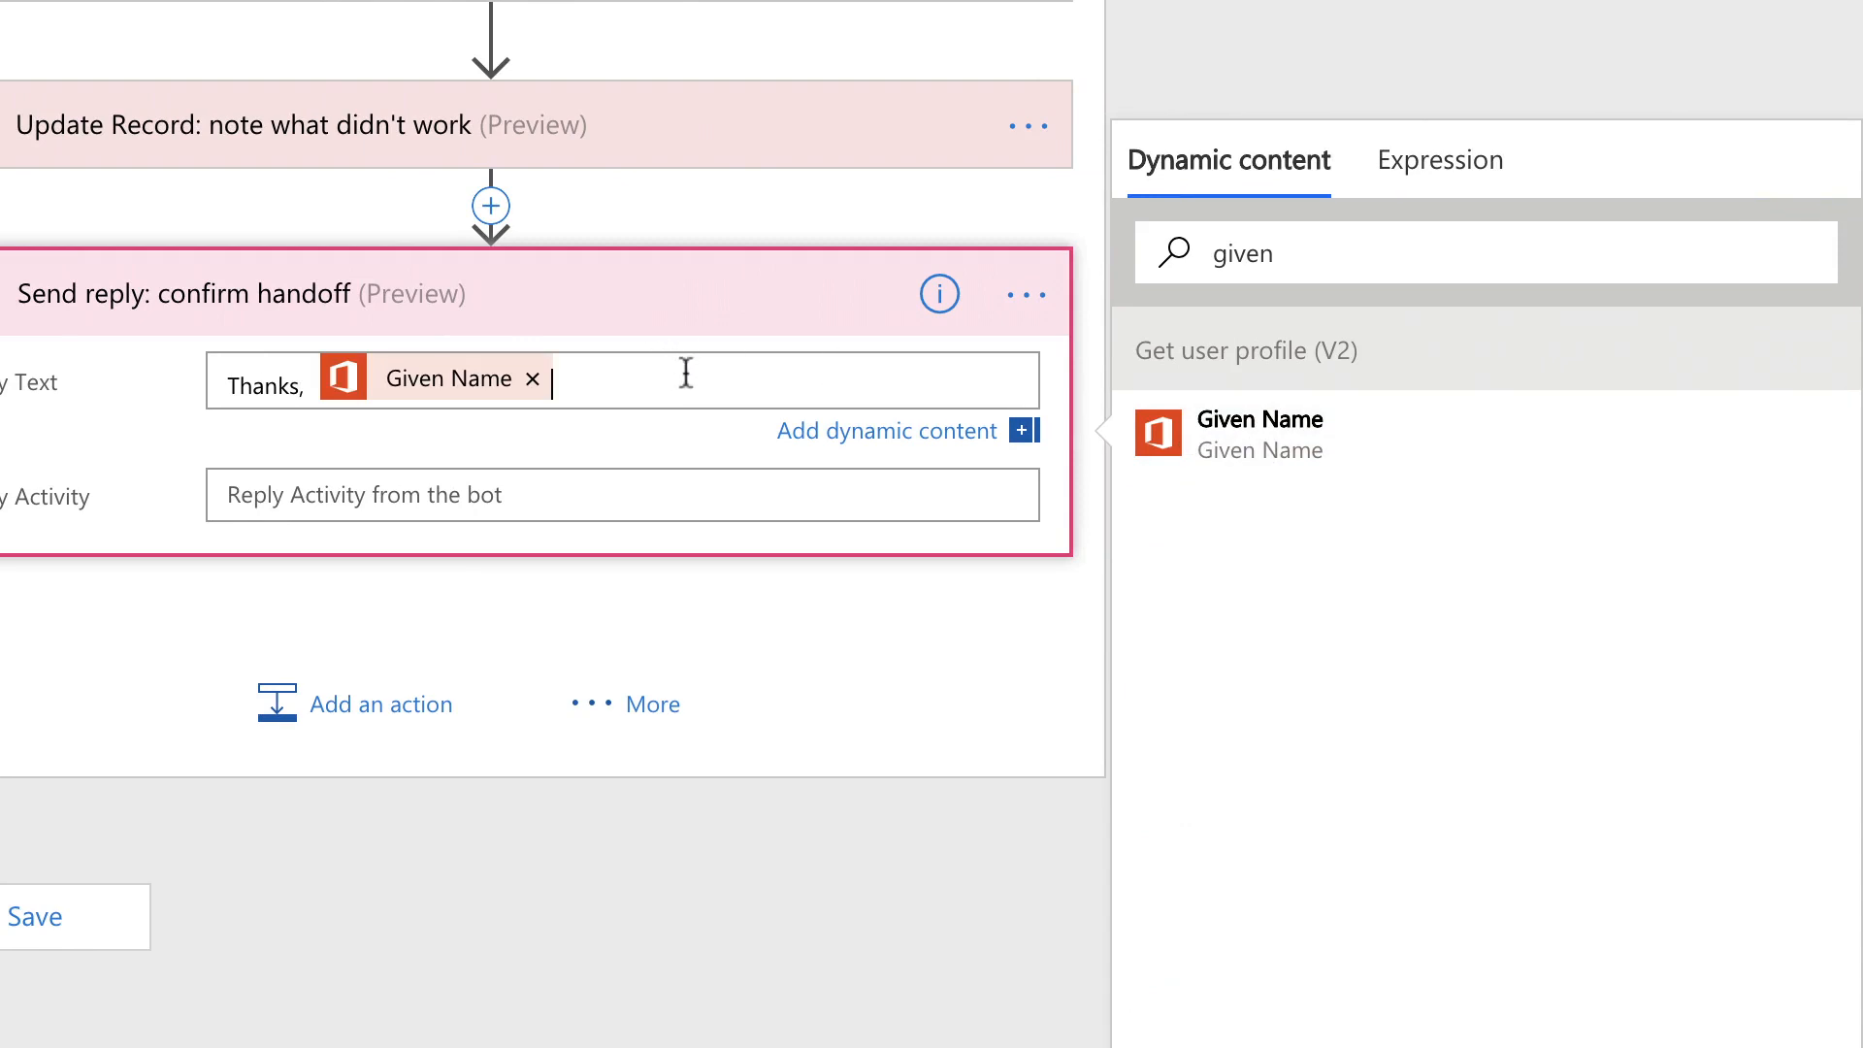
text(. I've su)
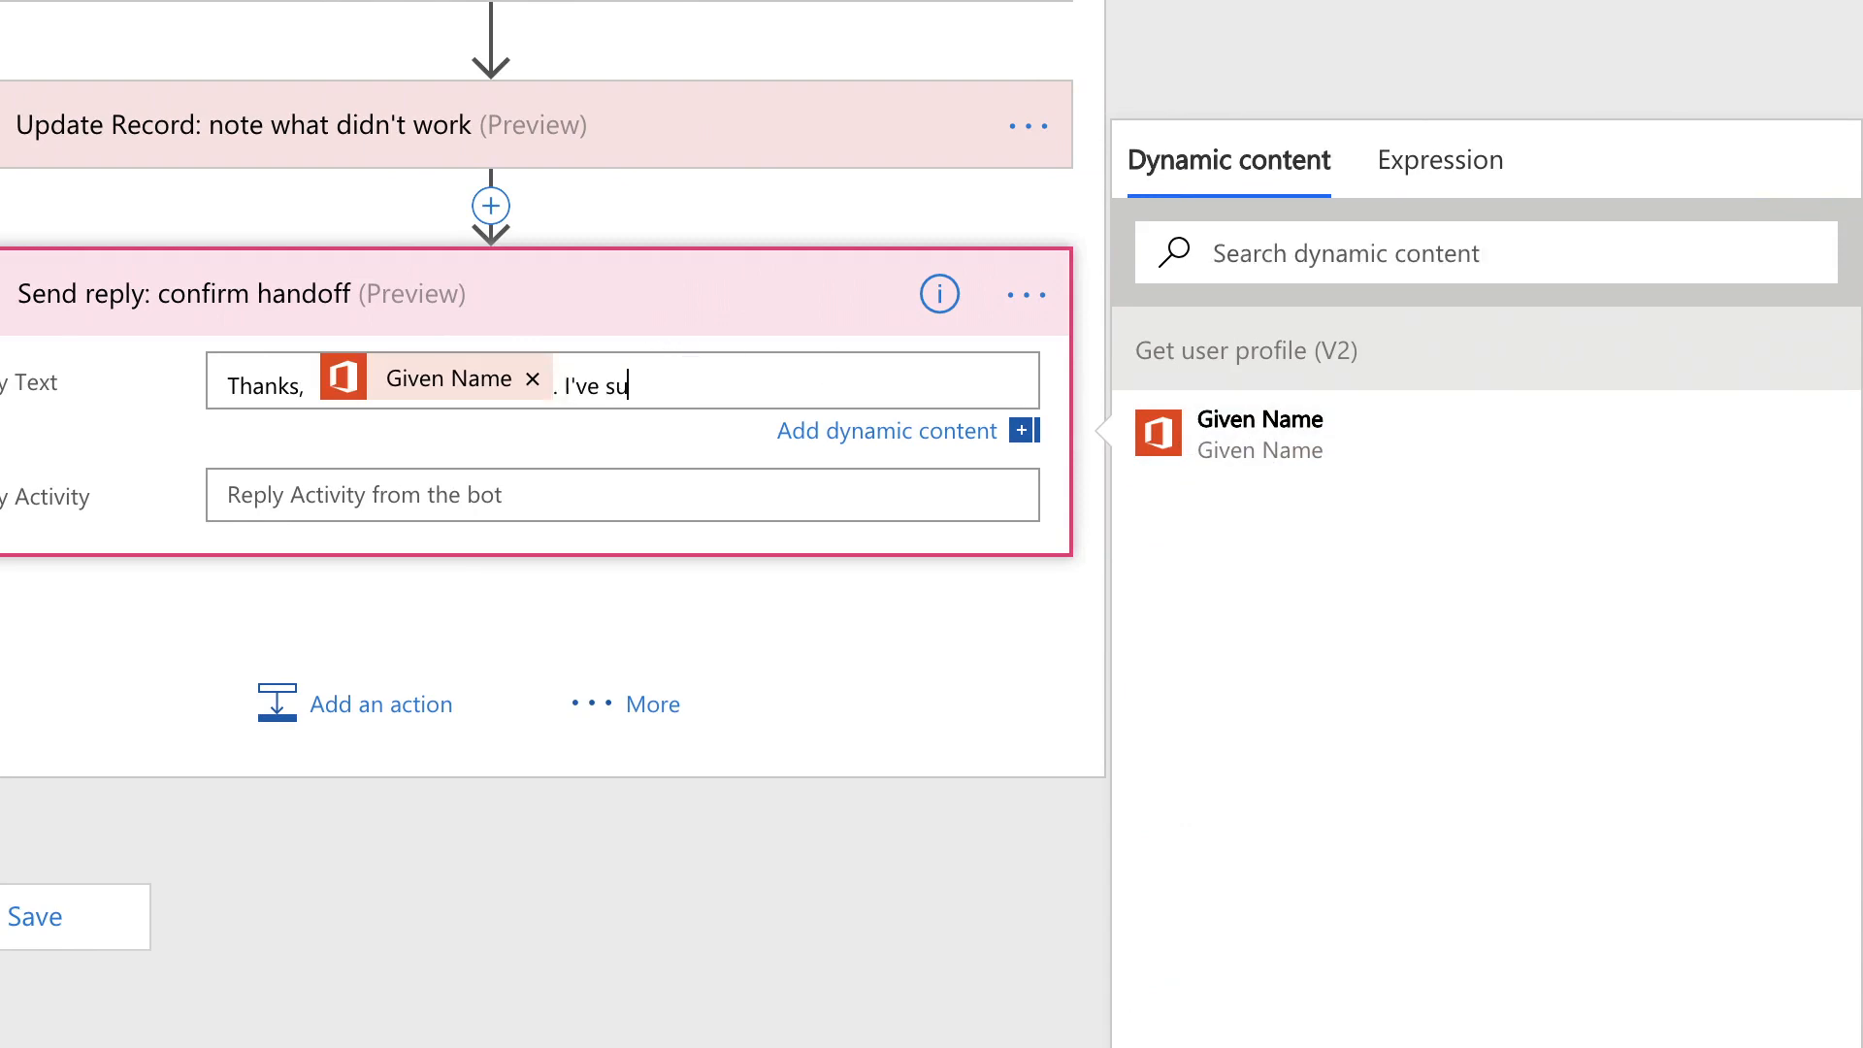
text(bmitted a ticket for you. Someon)
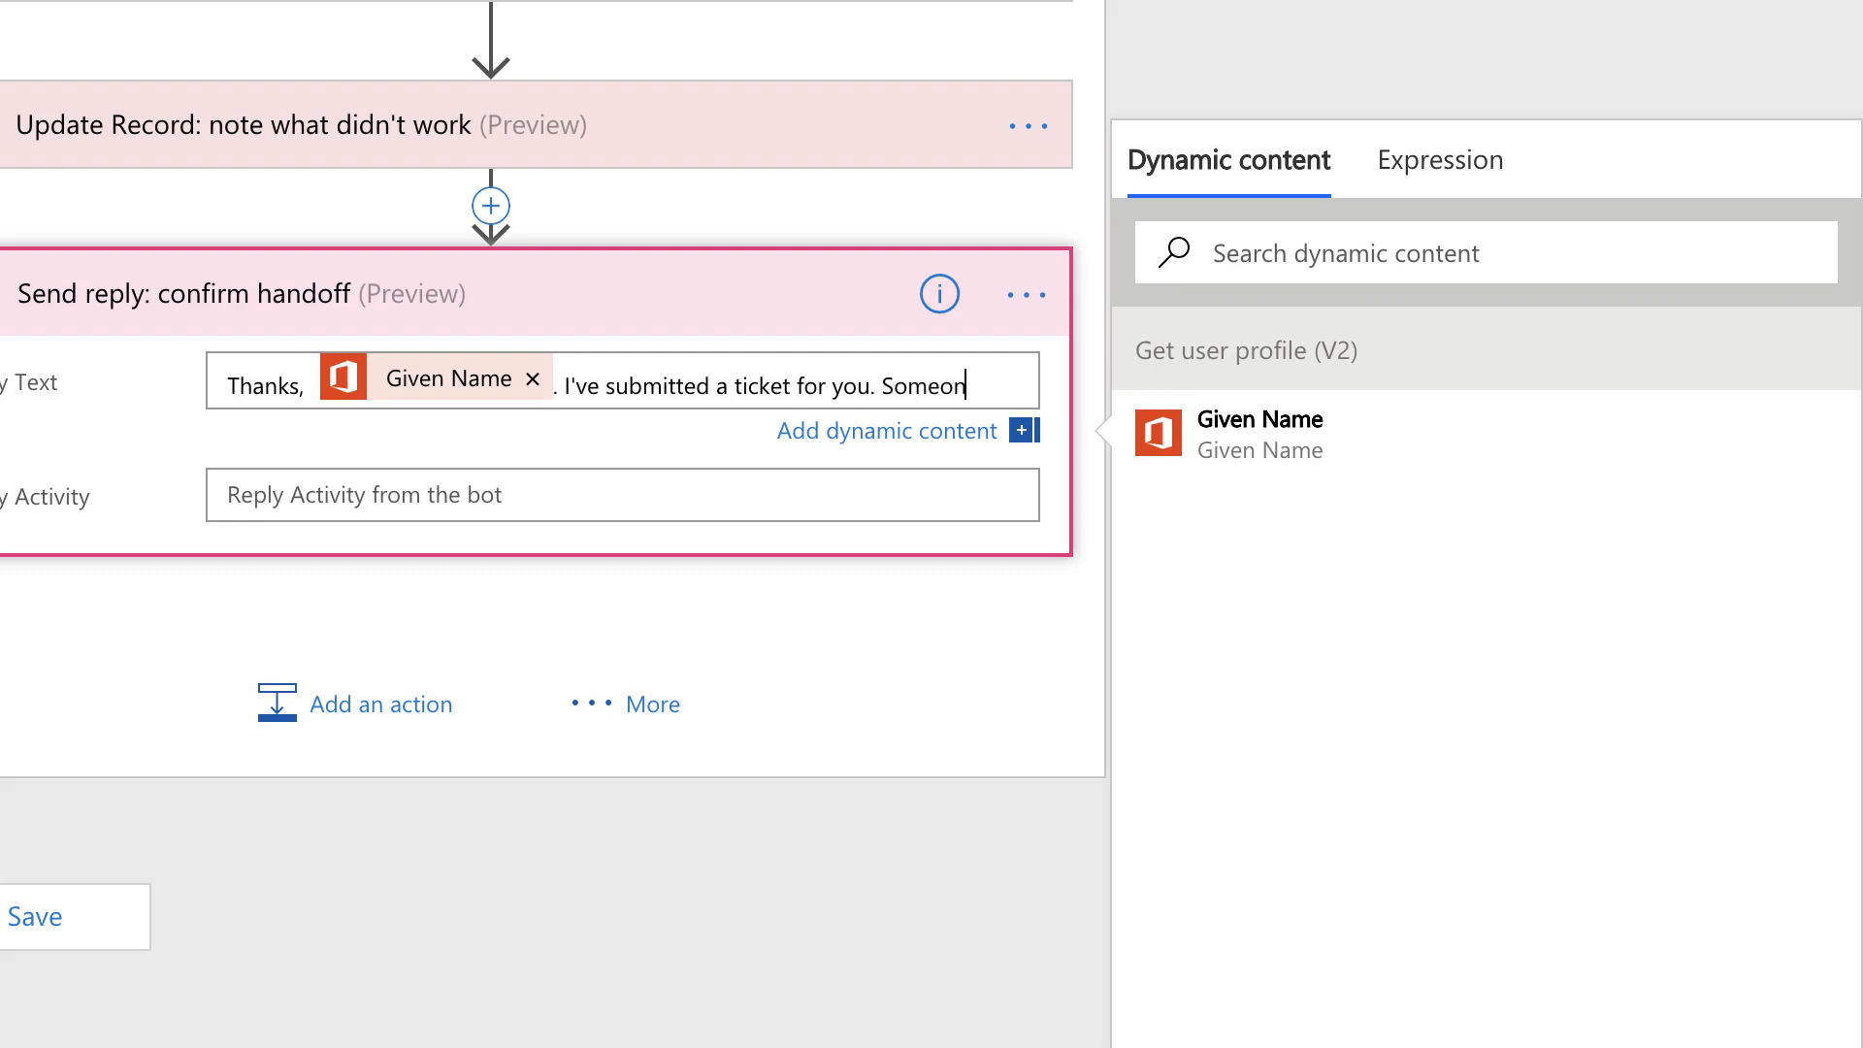
text(e will contact )
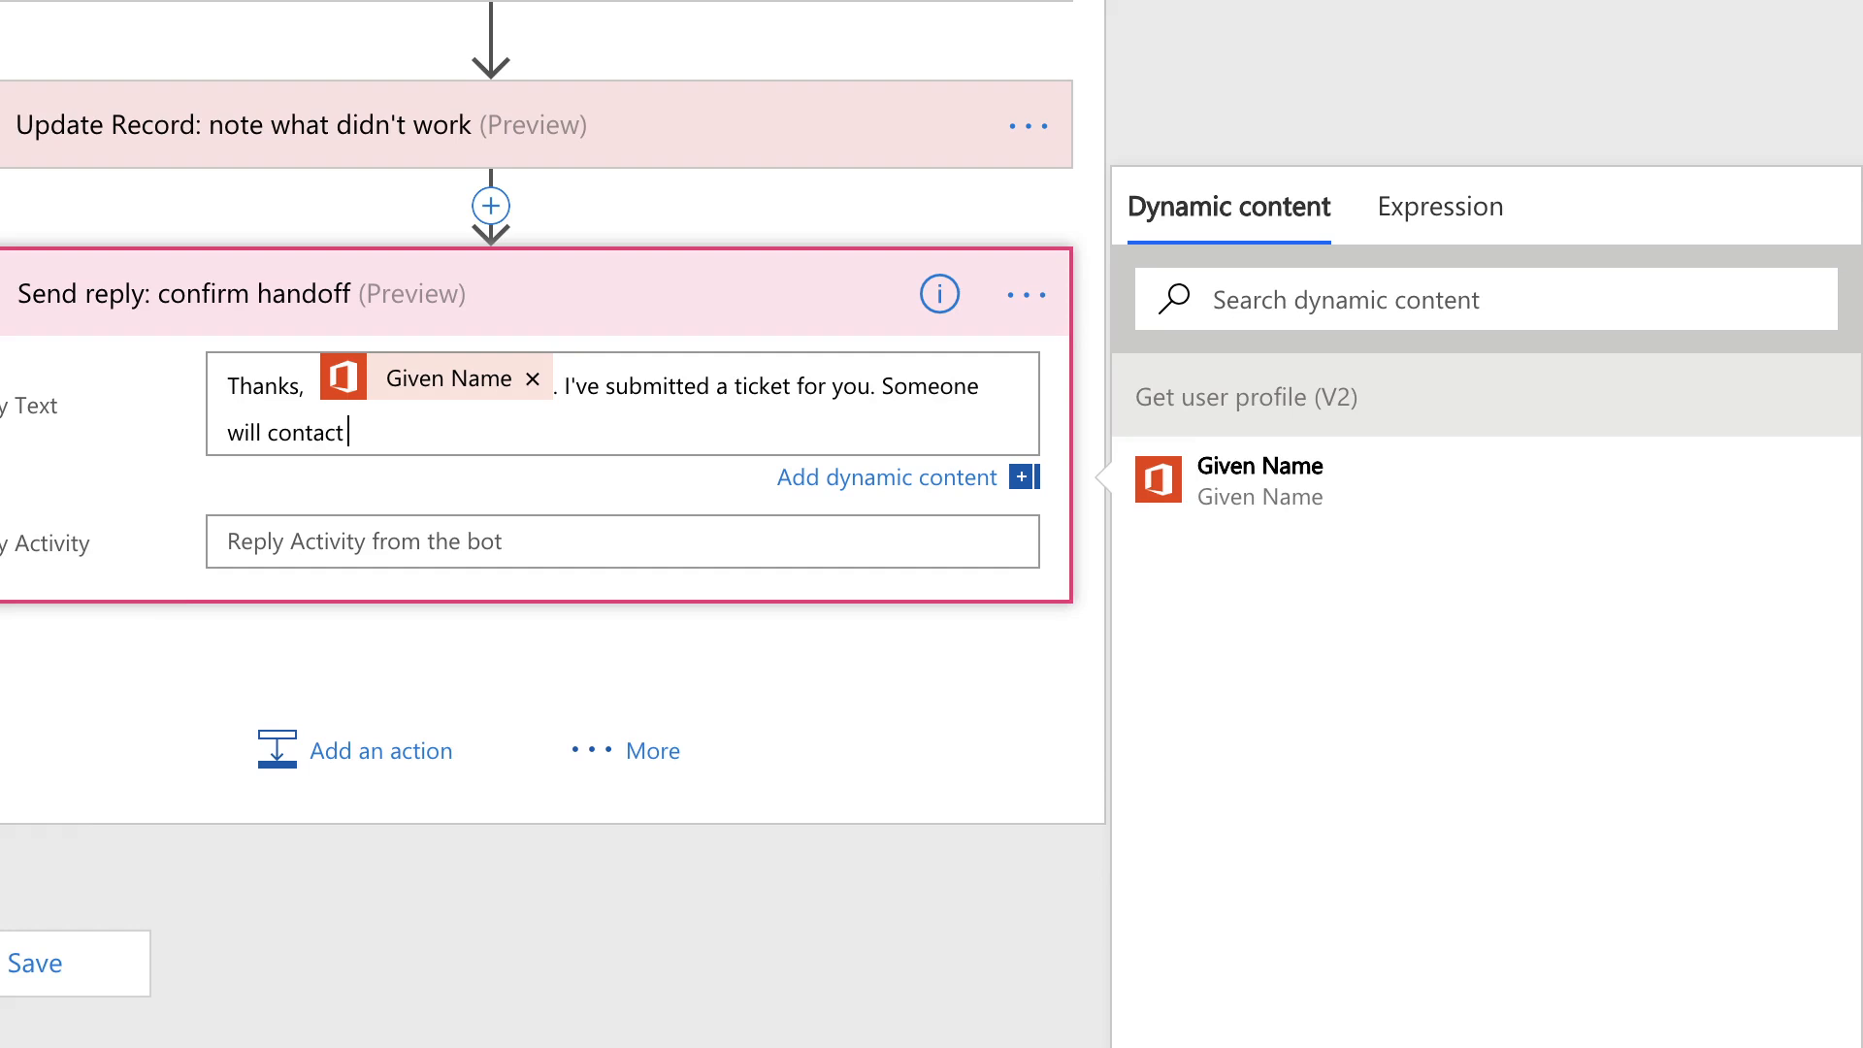
text(you soon to sort this out.)
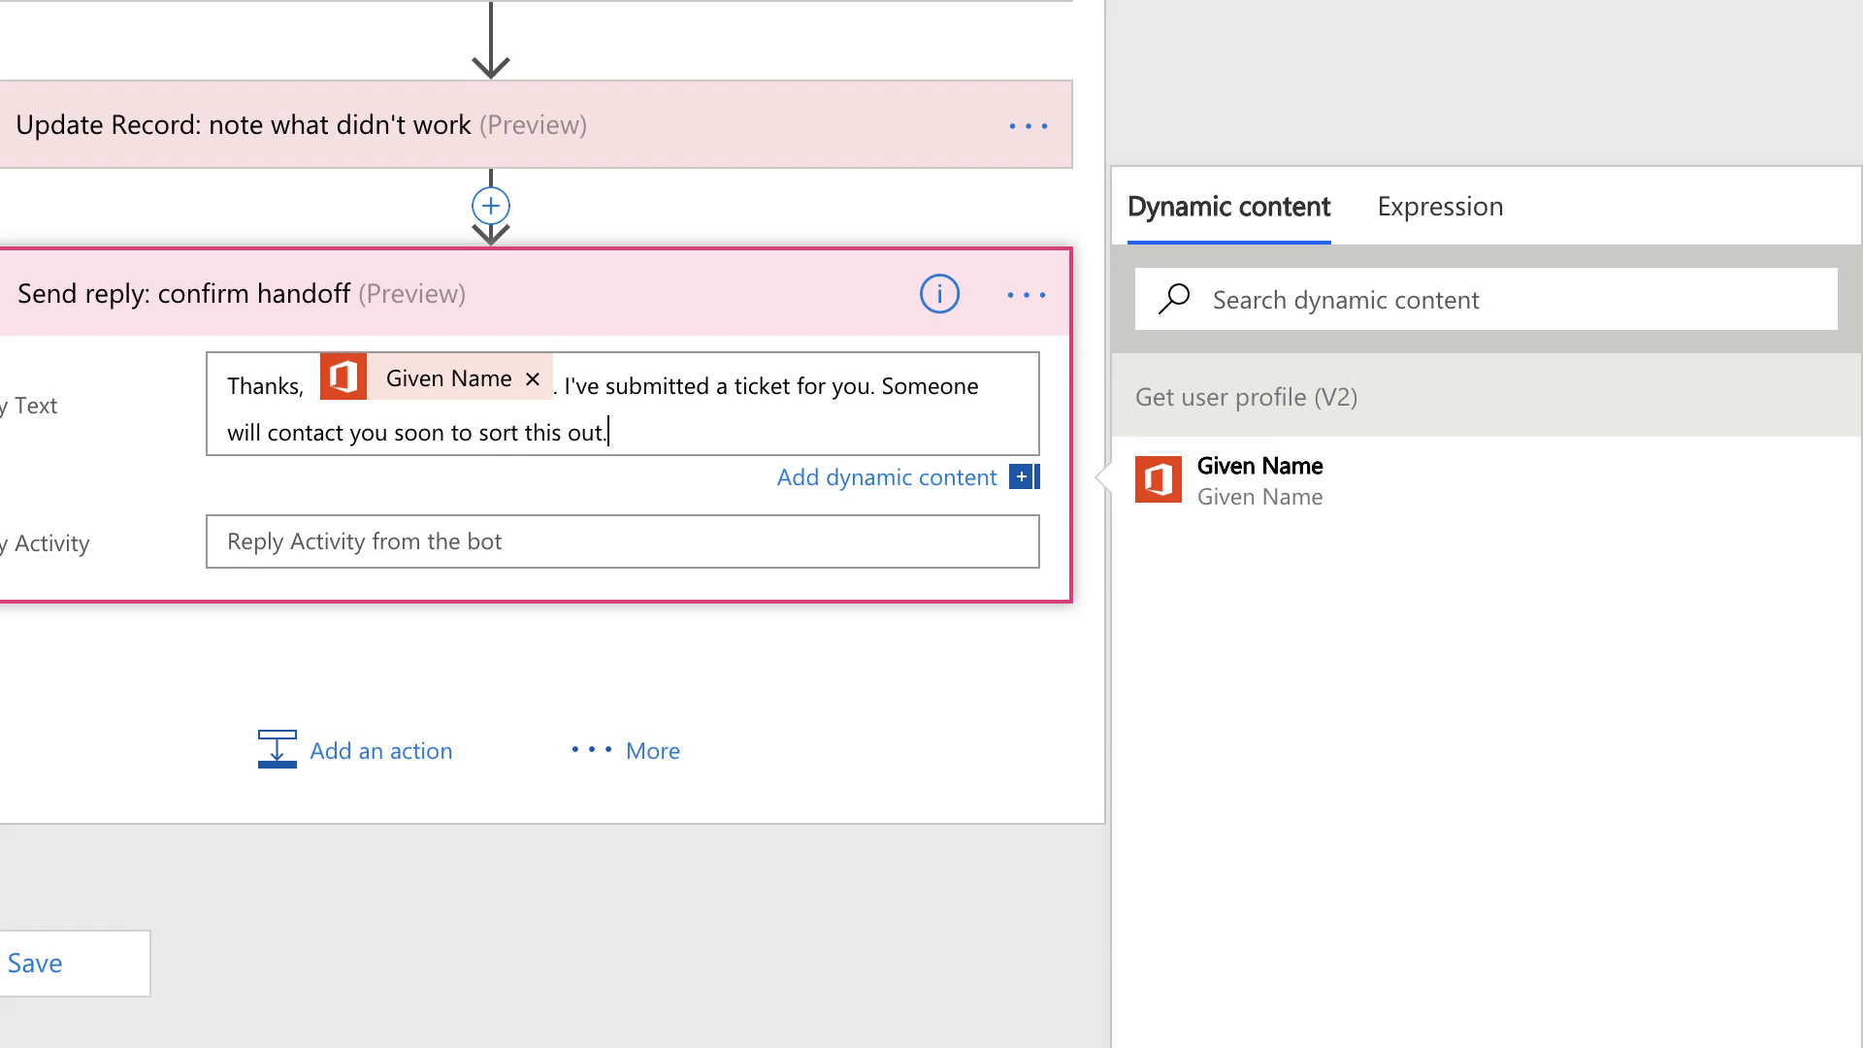
Set the Reply Activity of the confirm handoff reply to the registered intent trigger's Reply Activity
click(594, 528)
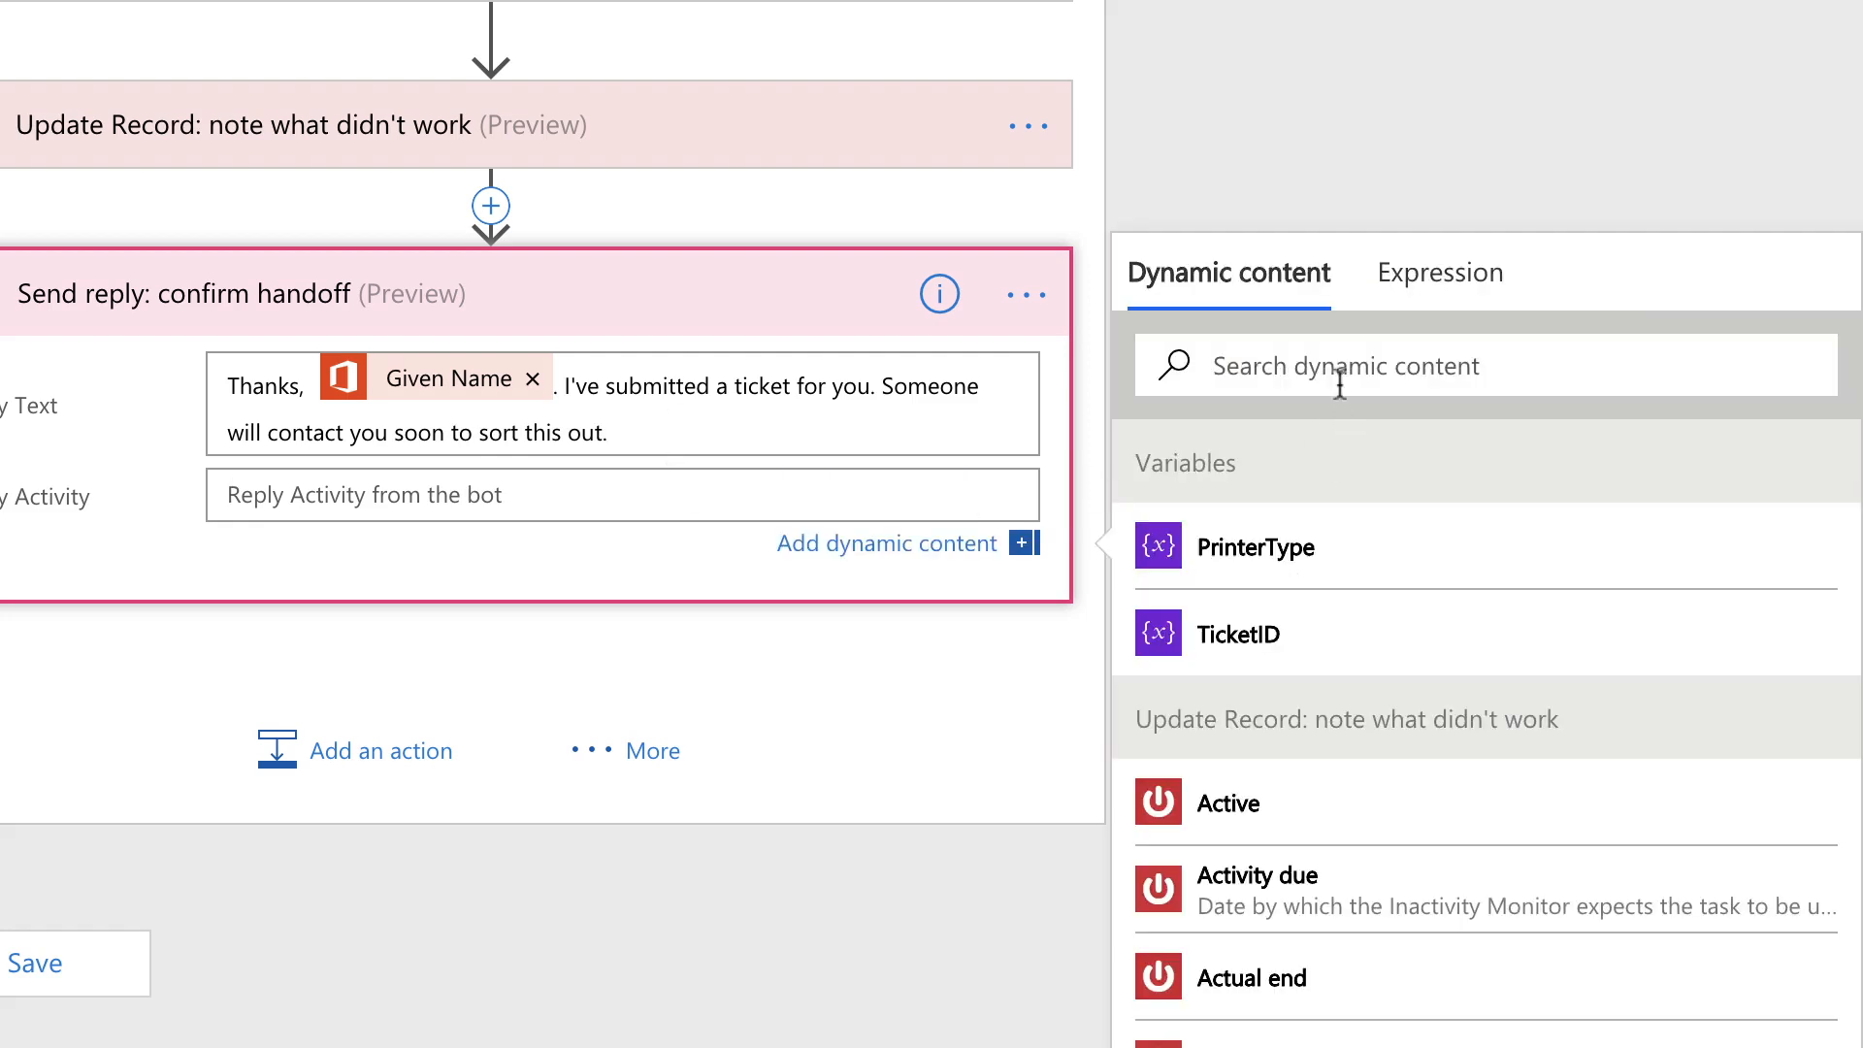
click(1277, 372)
text(rep)
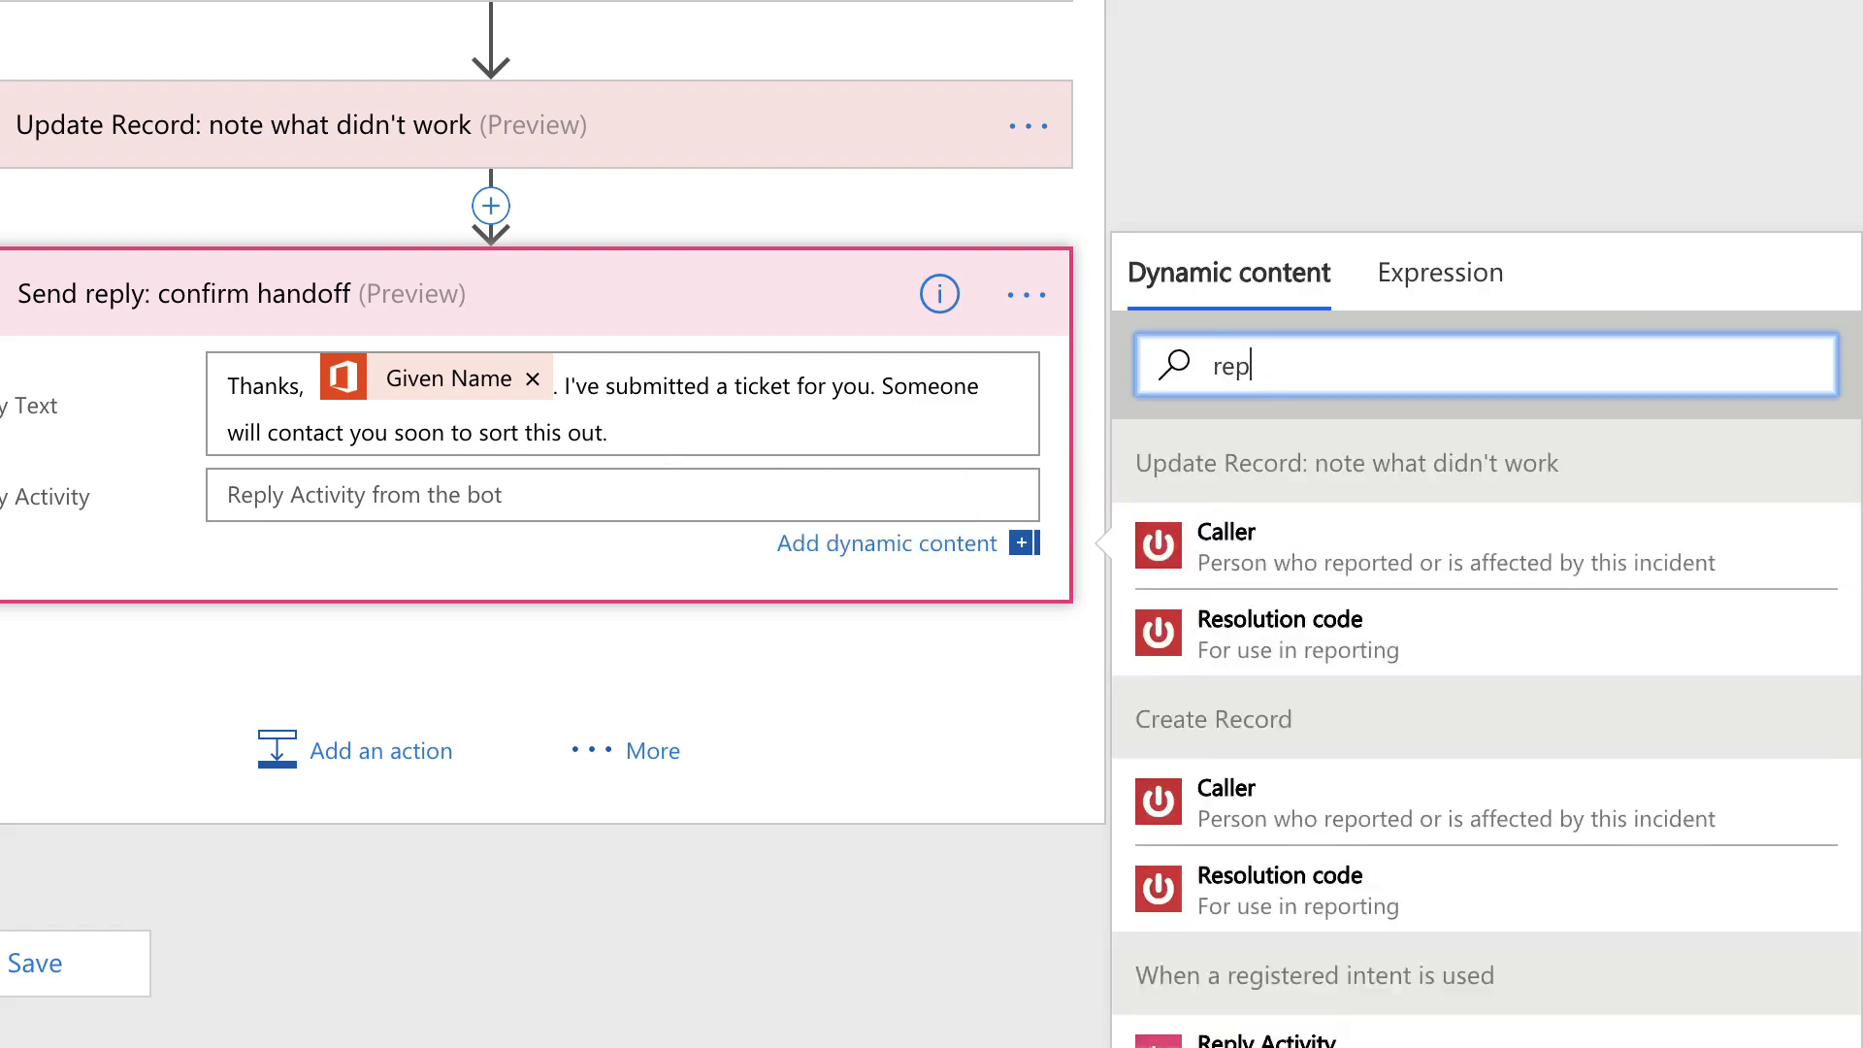
text(ly)
click(1267, 535)
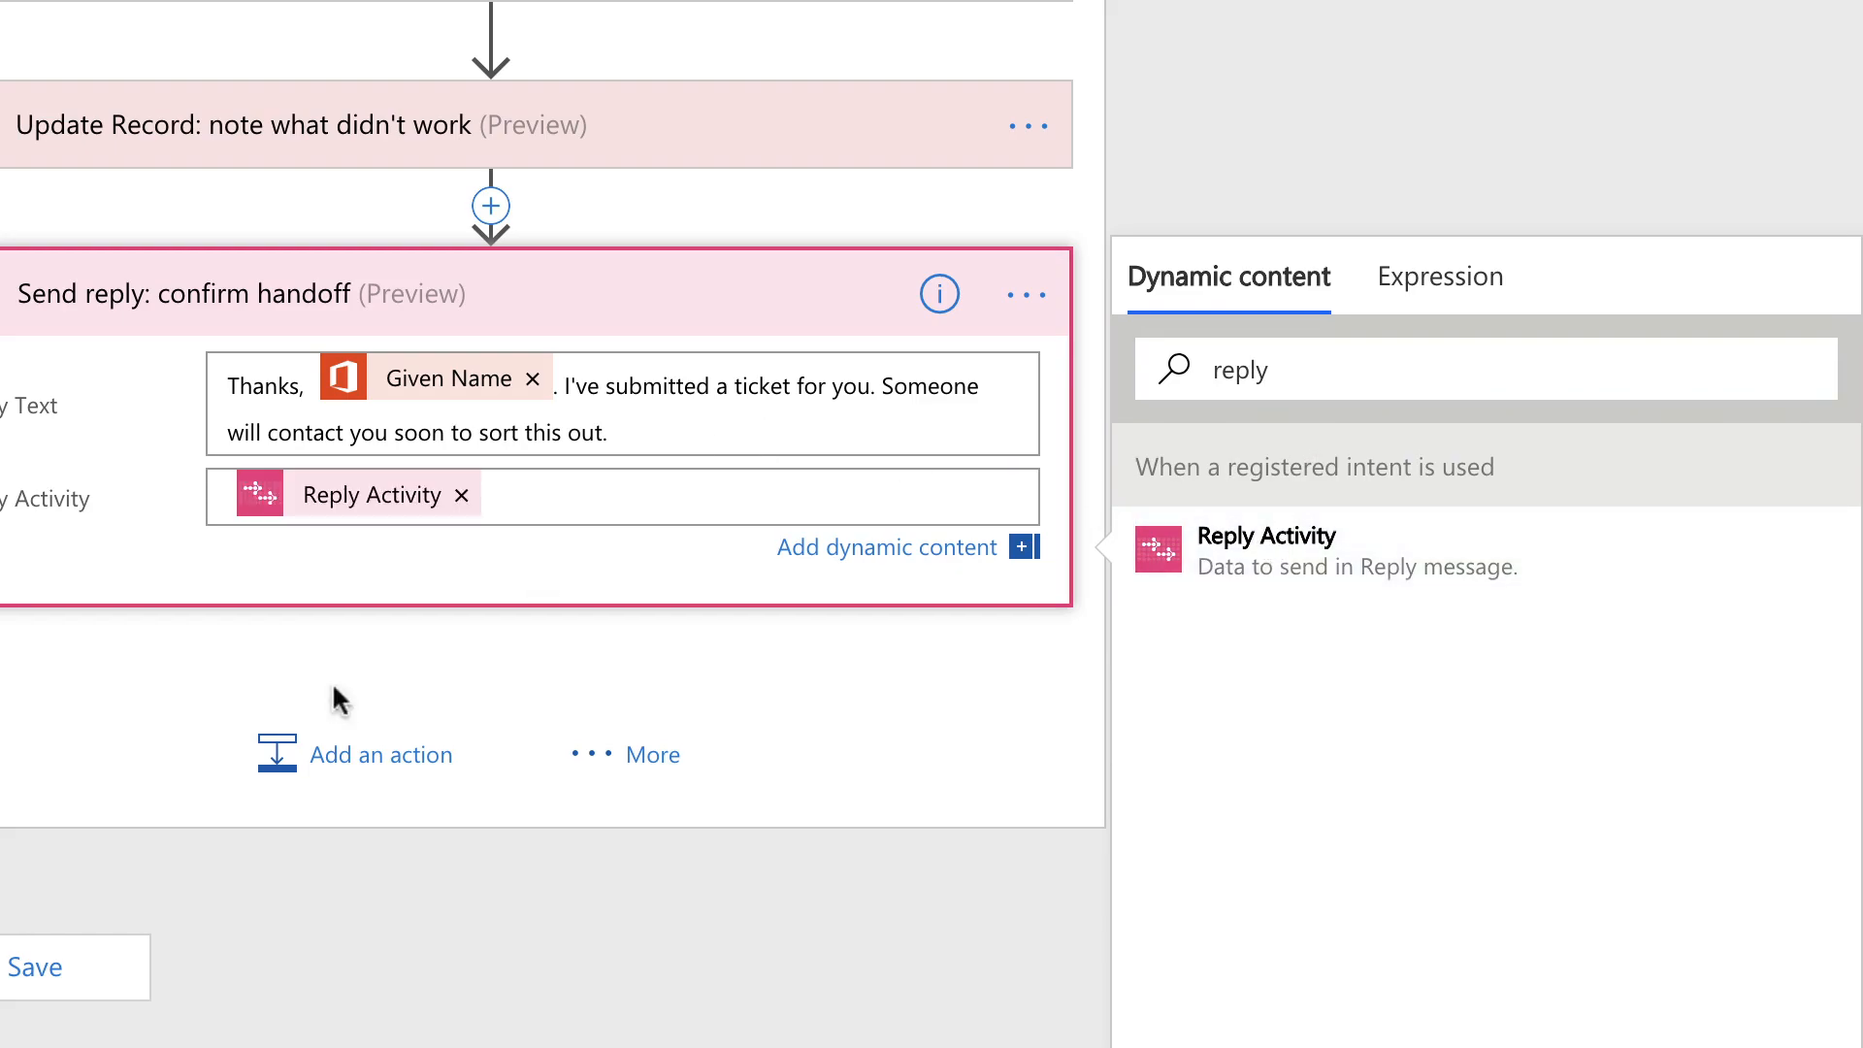
click(191, 682)
Add another AtBot Logic Send reply action below the confirm handoff reply in the If no branch
click(993, 847)
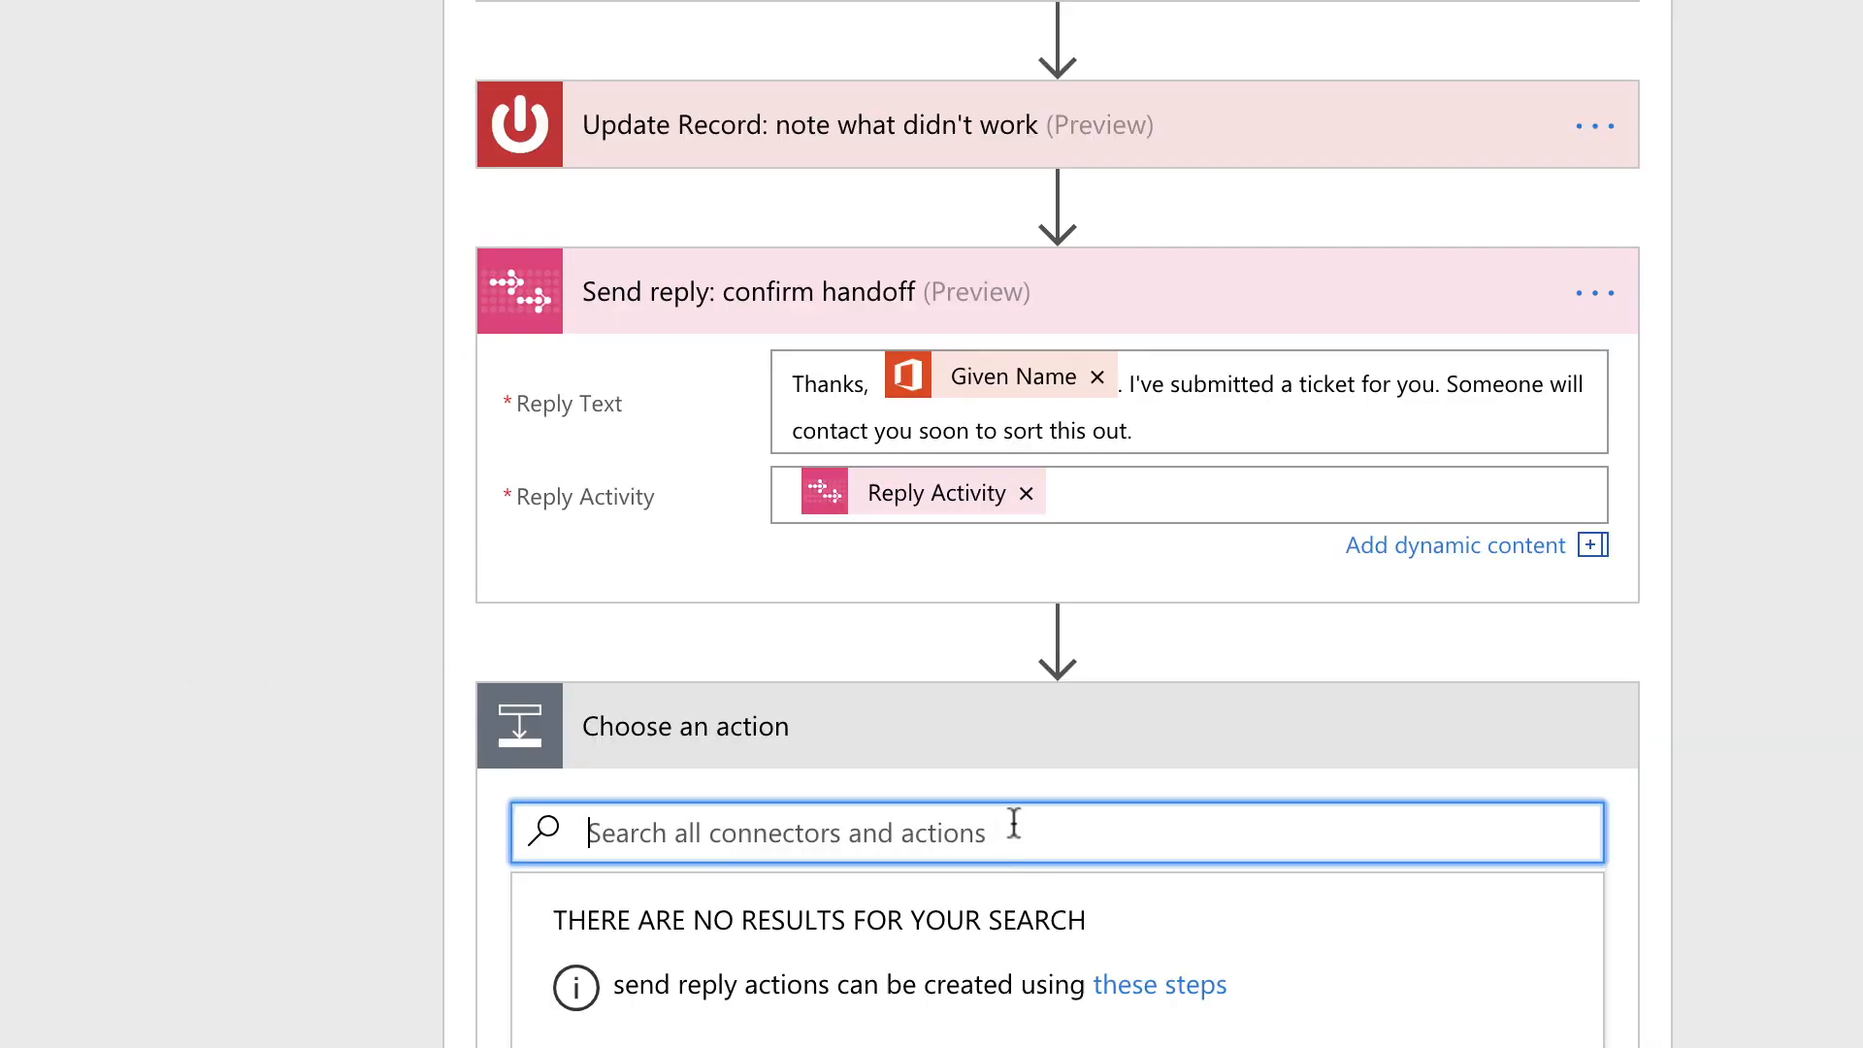
text(send r)
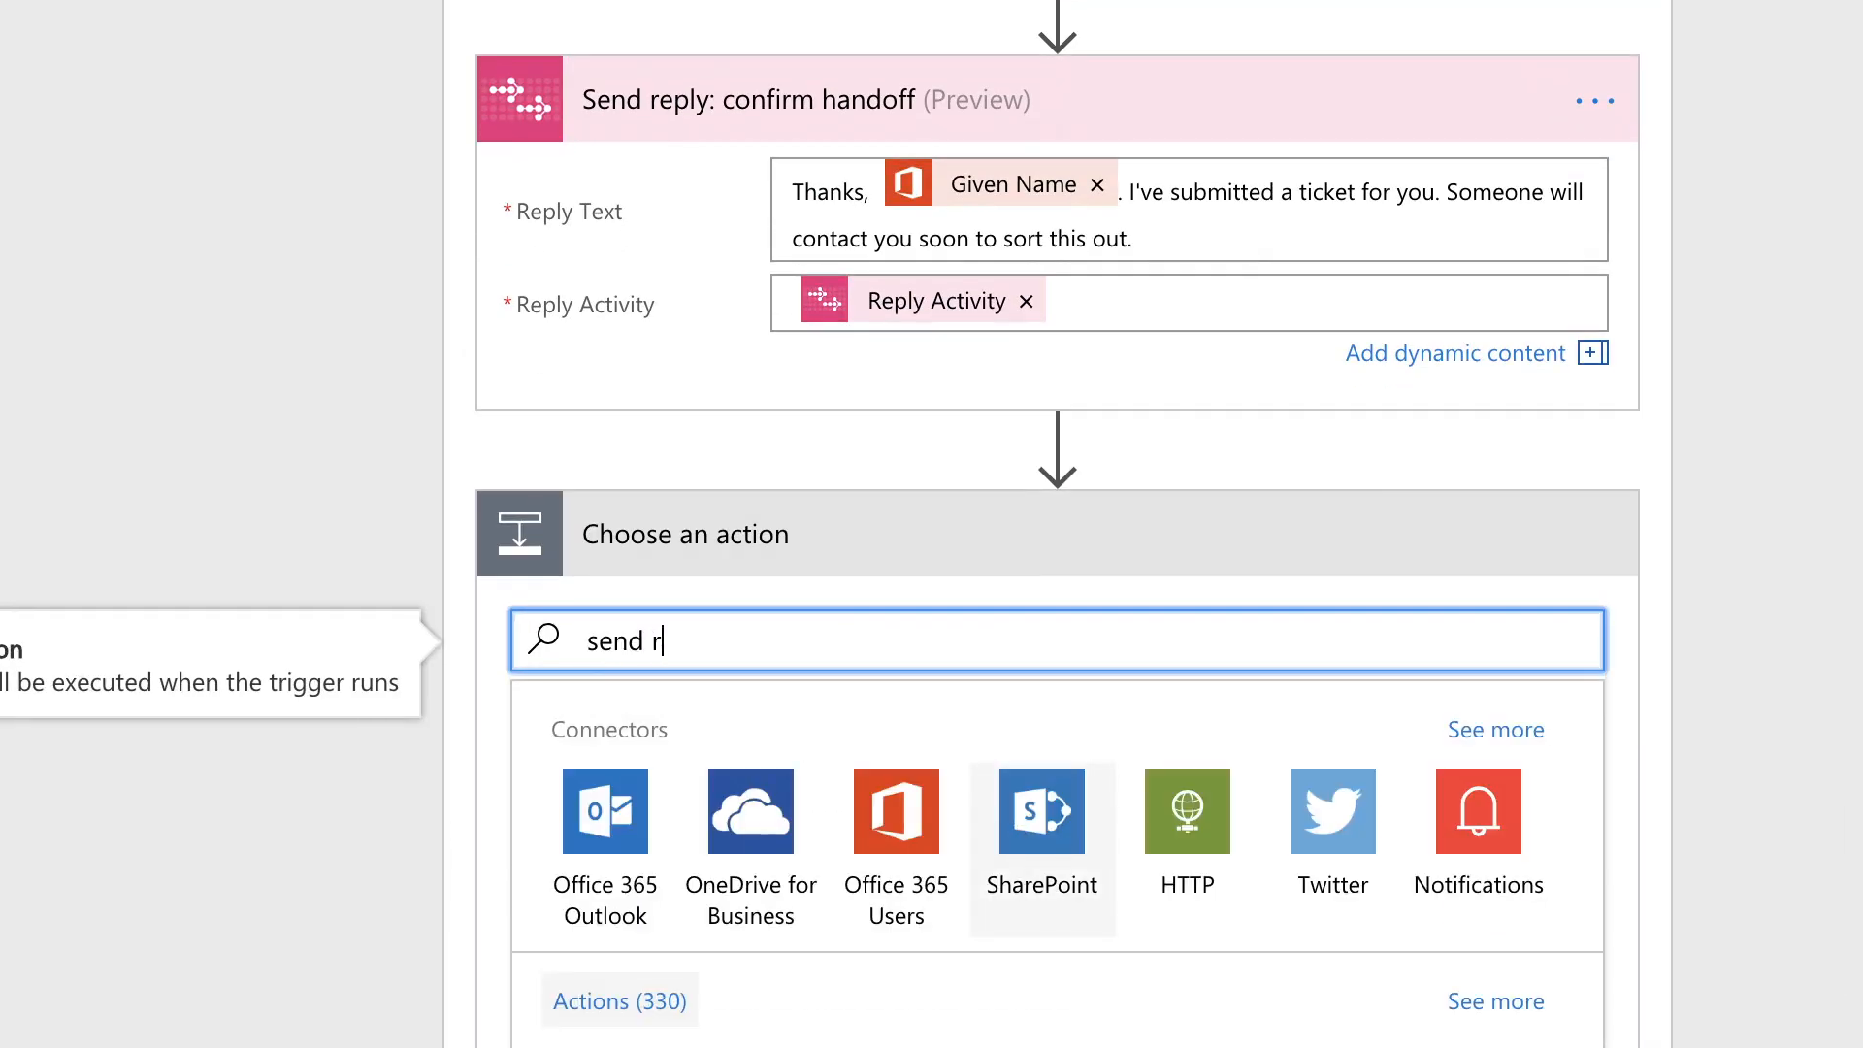
text(eply)
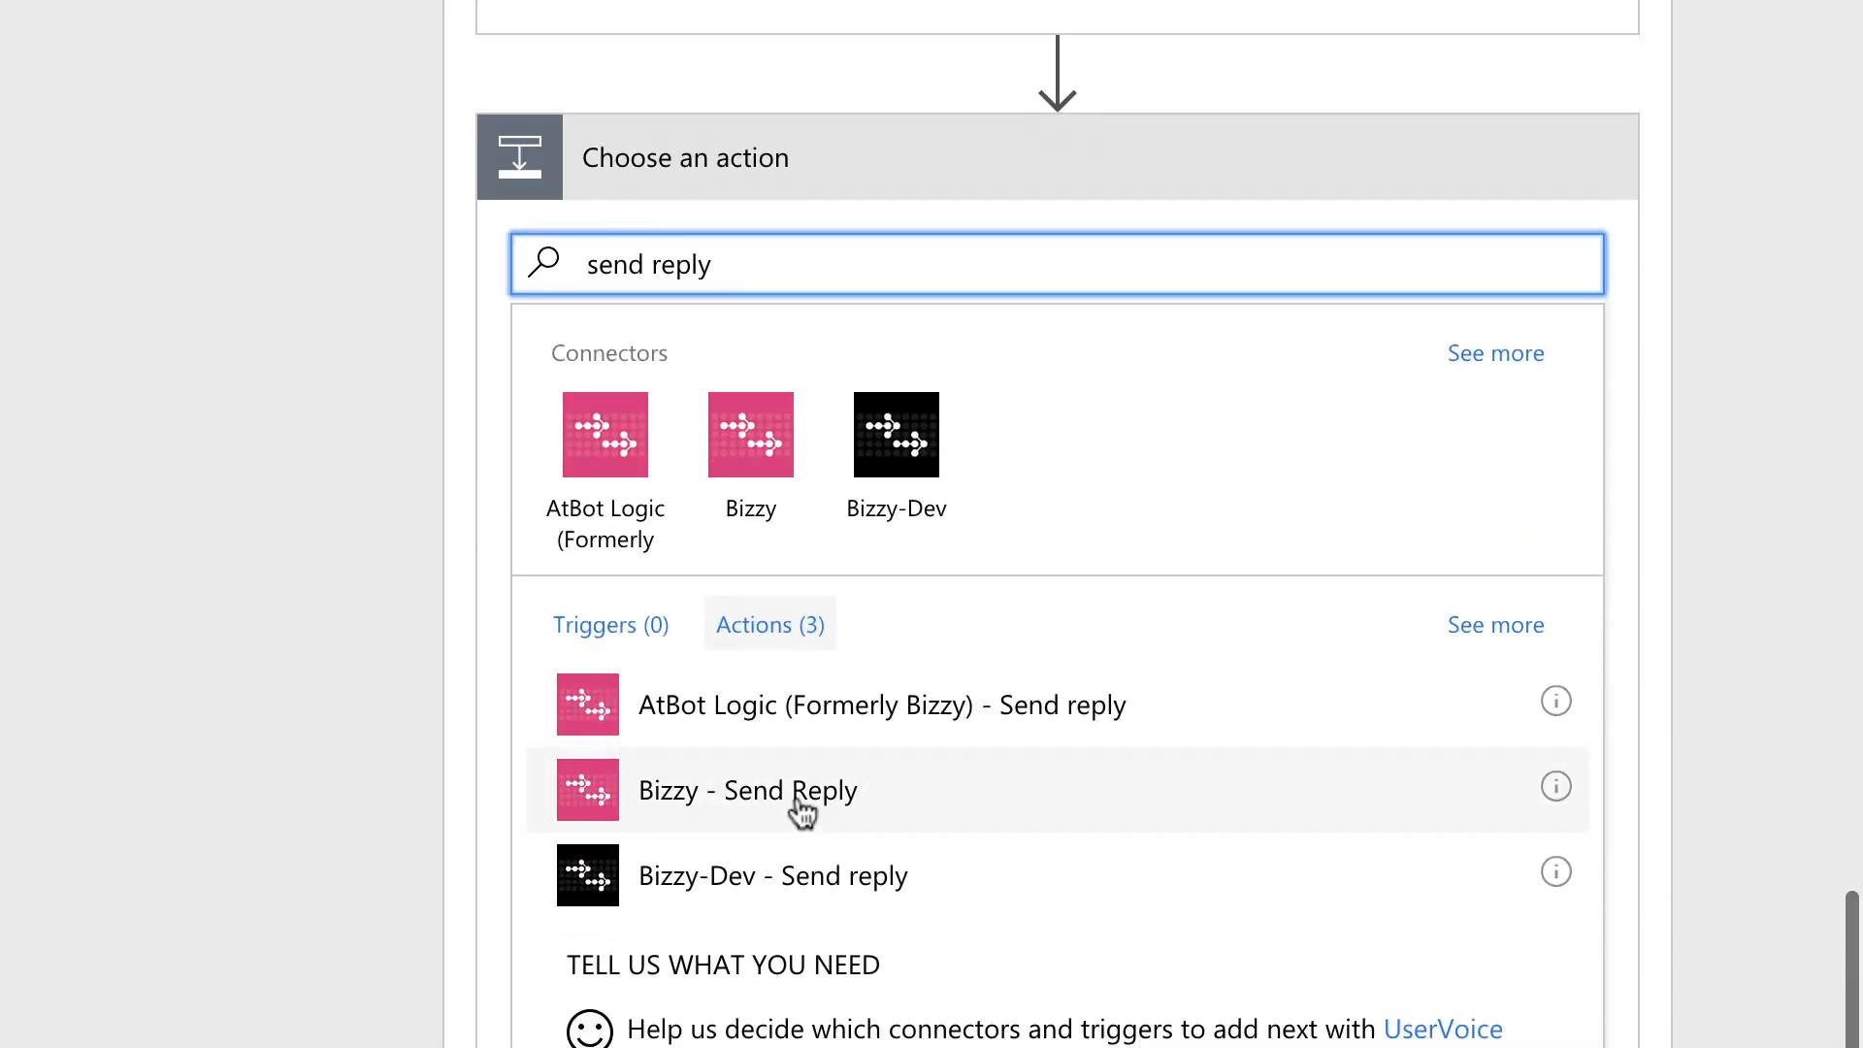
click(803, 743)
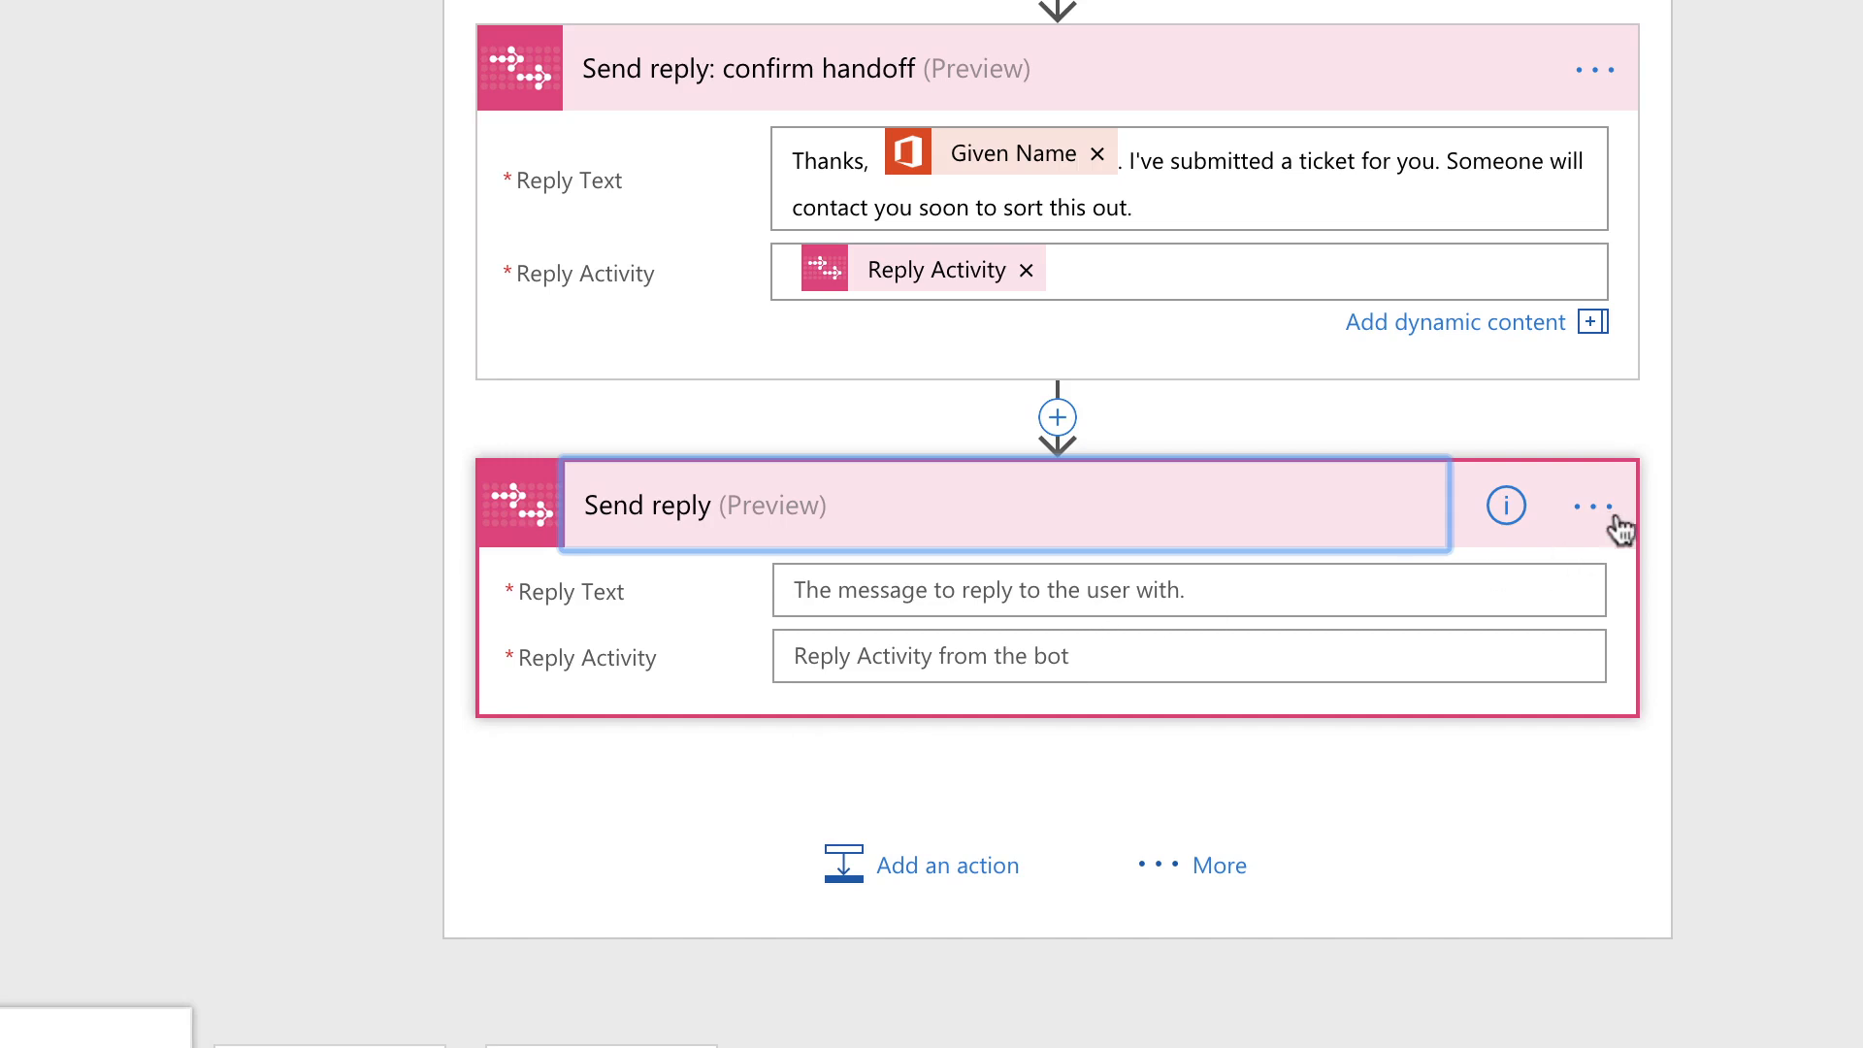
Rename the newly added Send reply action as "Send reply: fail farewell"
click(1592, 507)
click(1290, 495)
click(946, 507)
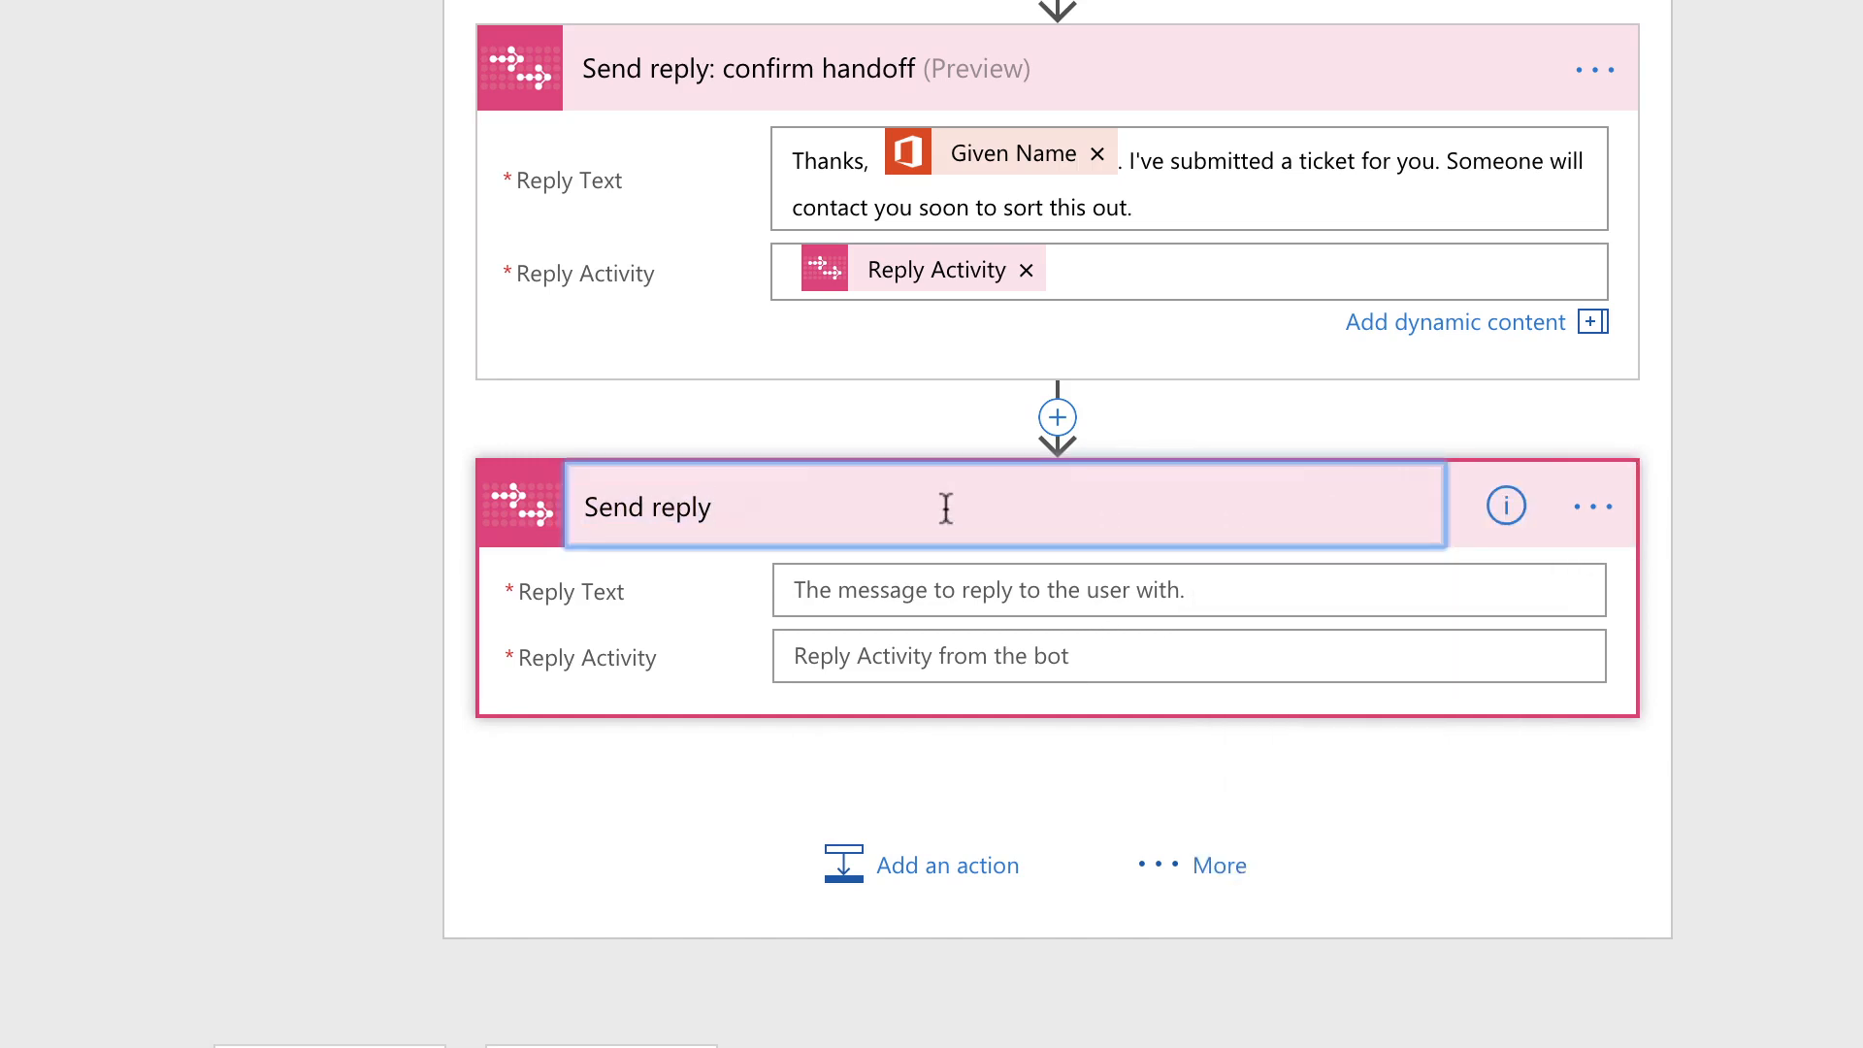
text(: fail farewel)
text(l)
key(Return)
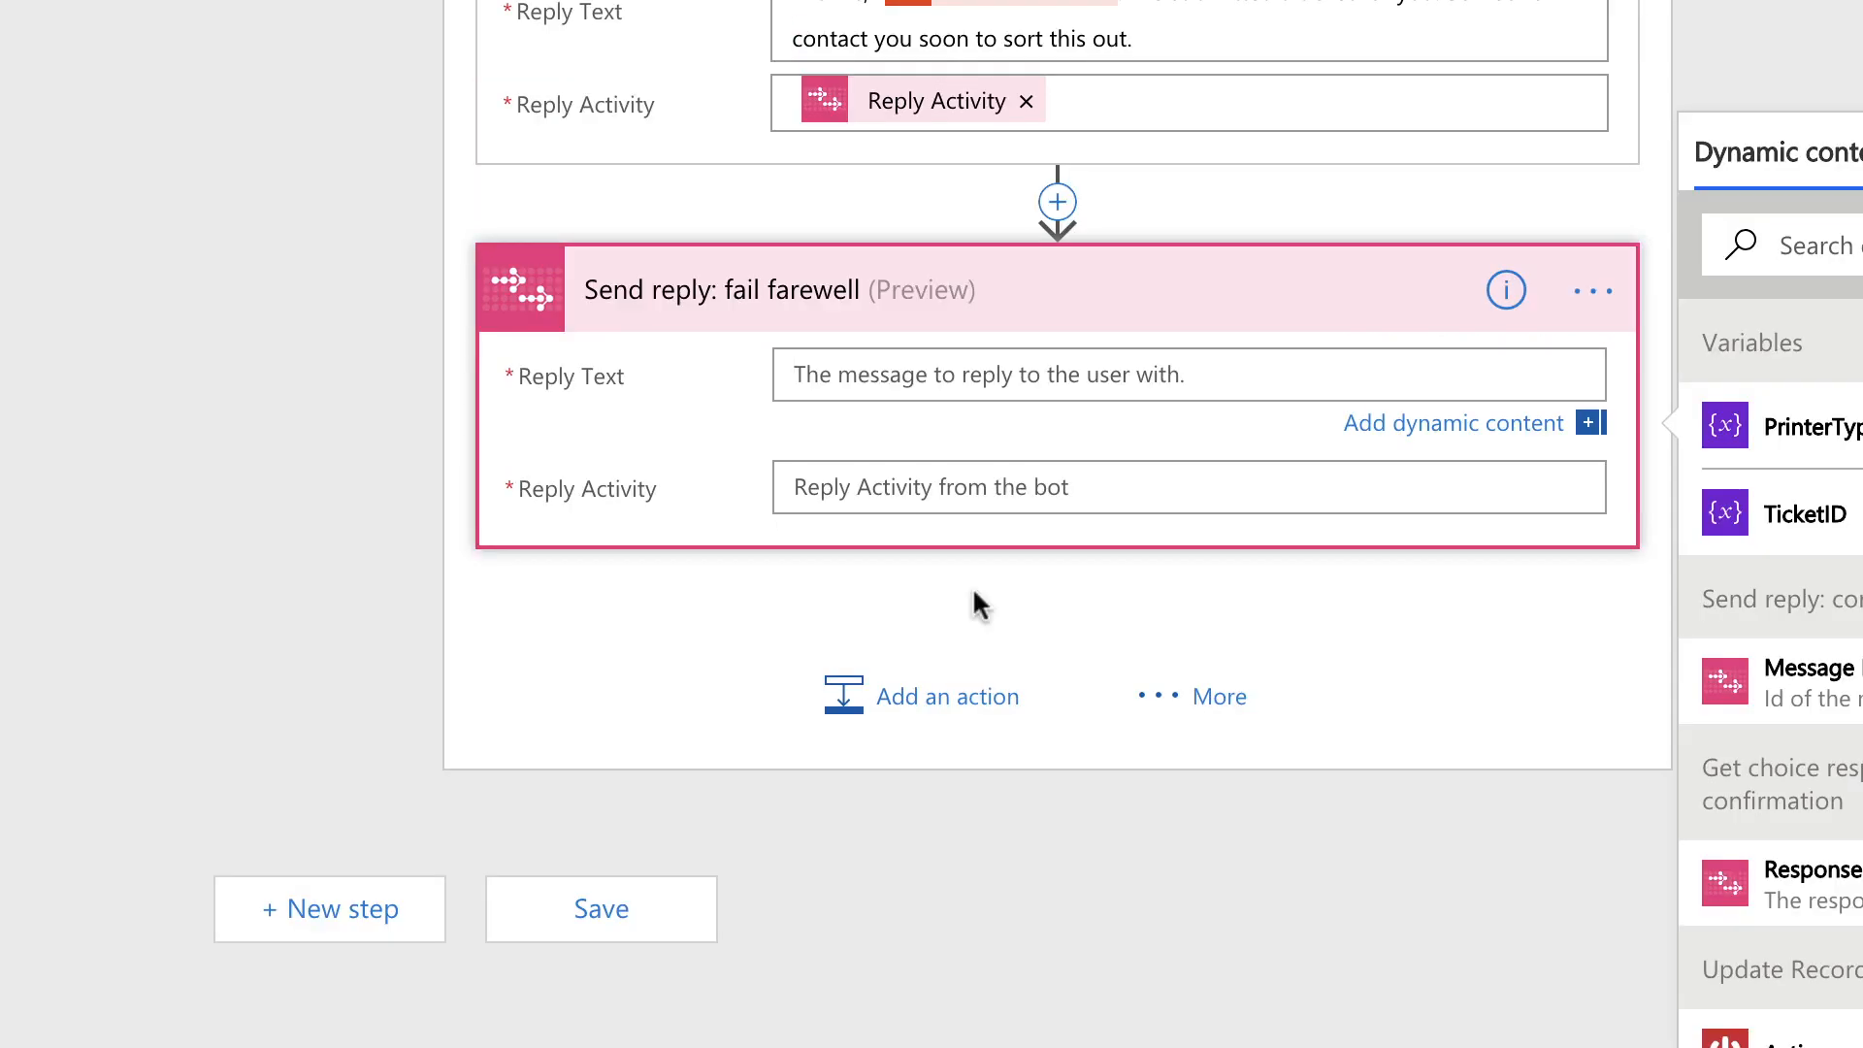
Set the farewell's Reply Text to "Sorry I wasn't able to help this time. 😕 But feel free to contact me in the future if you need anything."
text(Sorry I wasn')
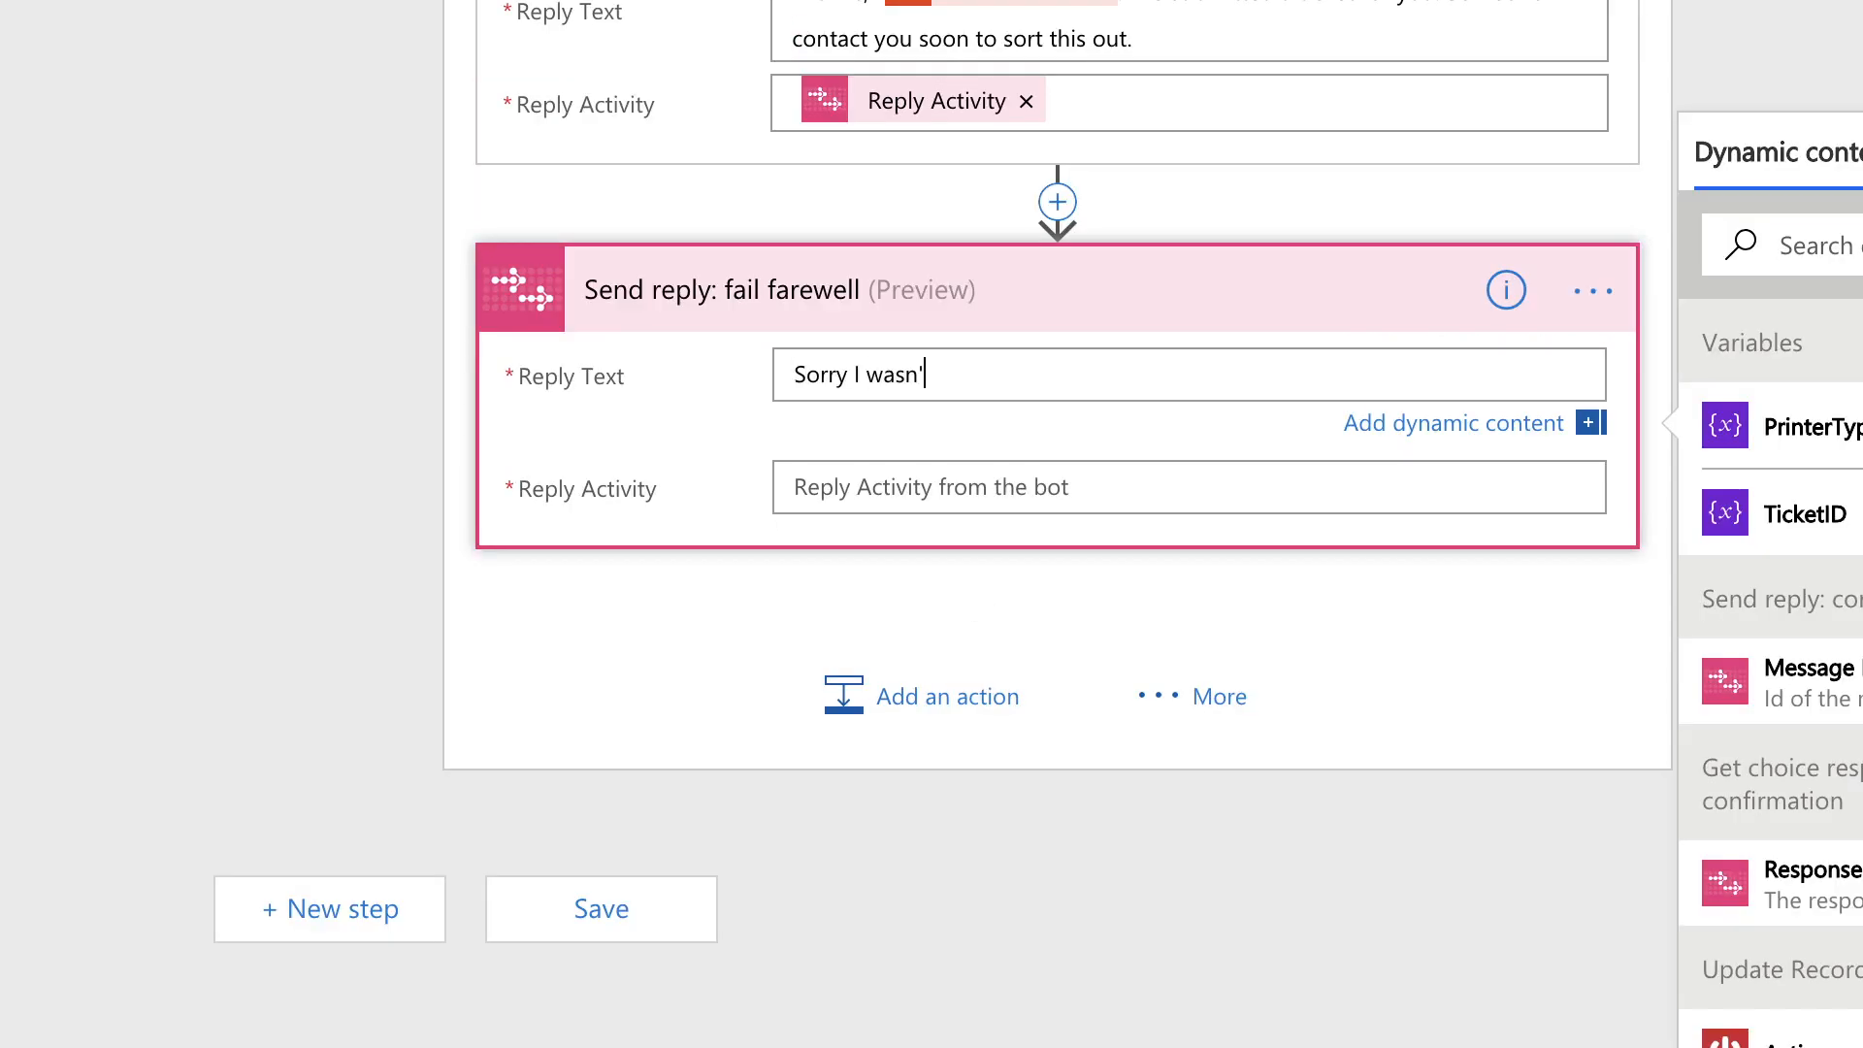
text(t able to help this time.)
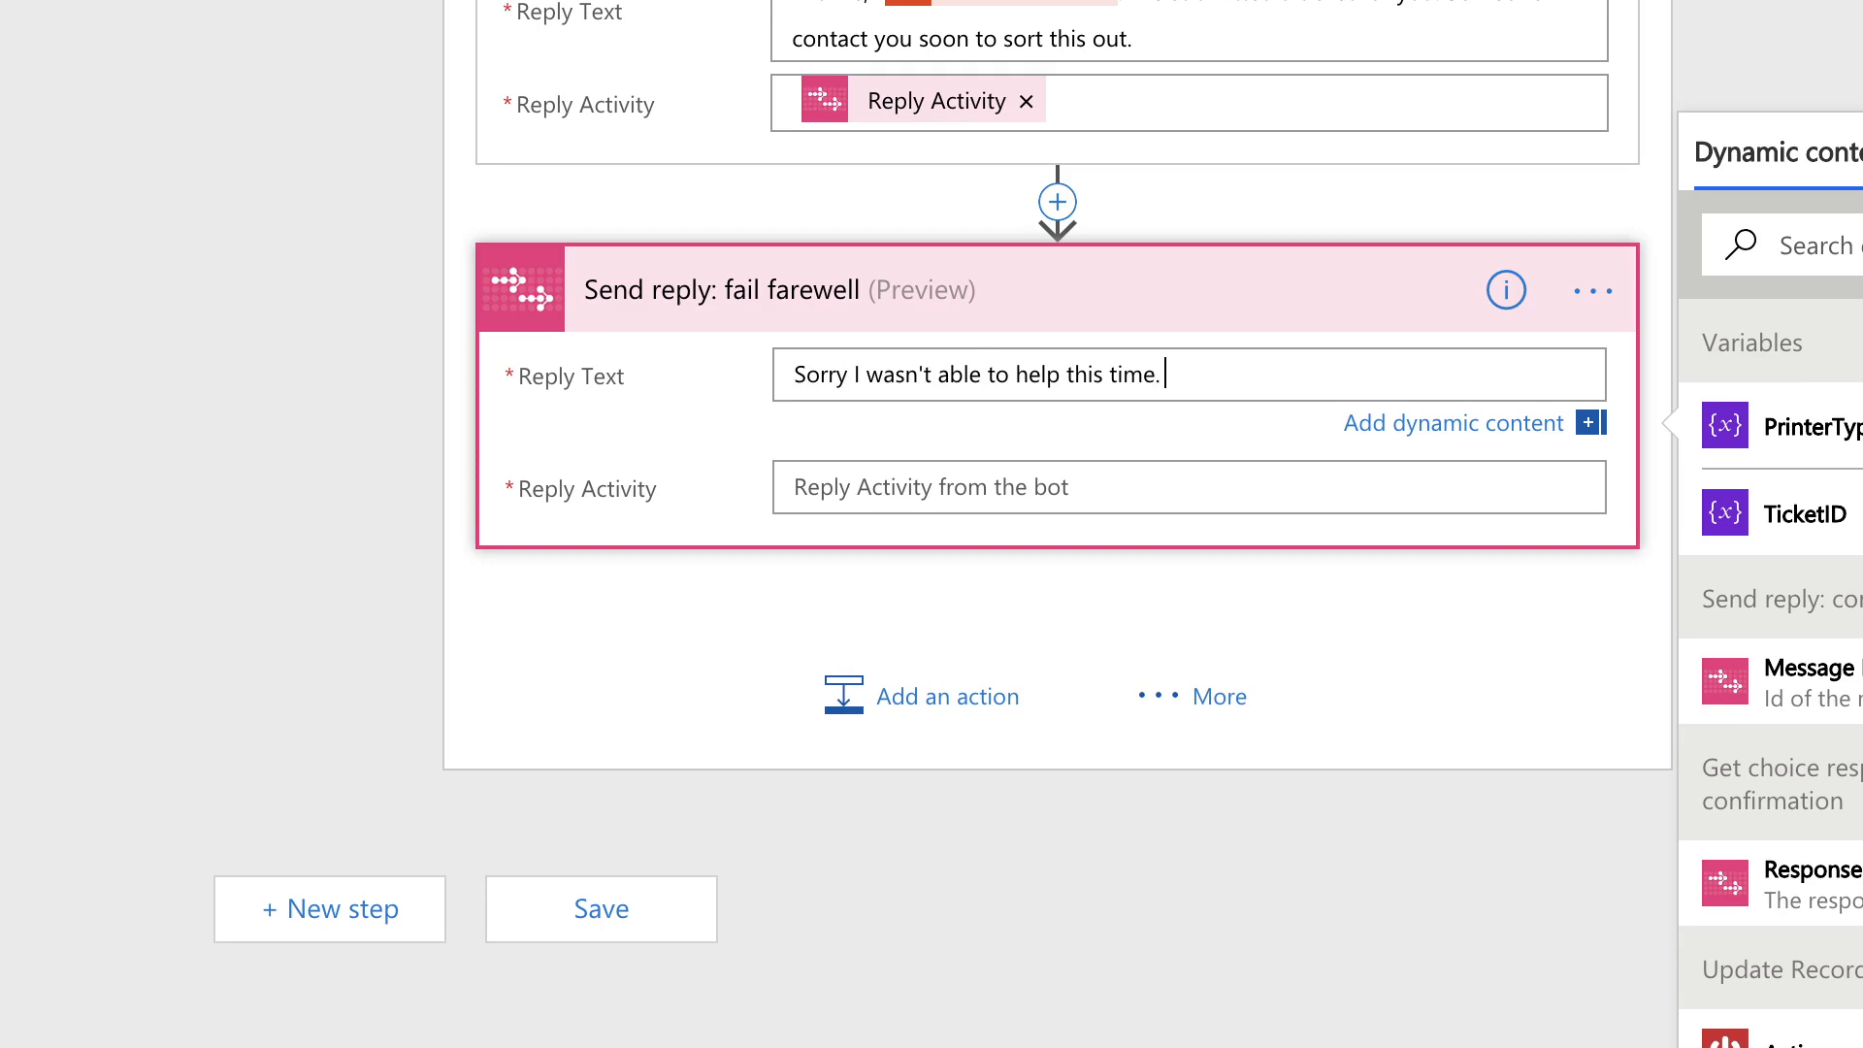
key(ctrl+super+space)
scroll(1077, 602, down, 4)
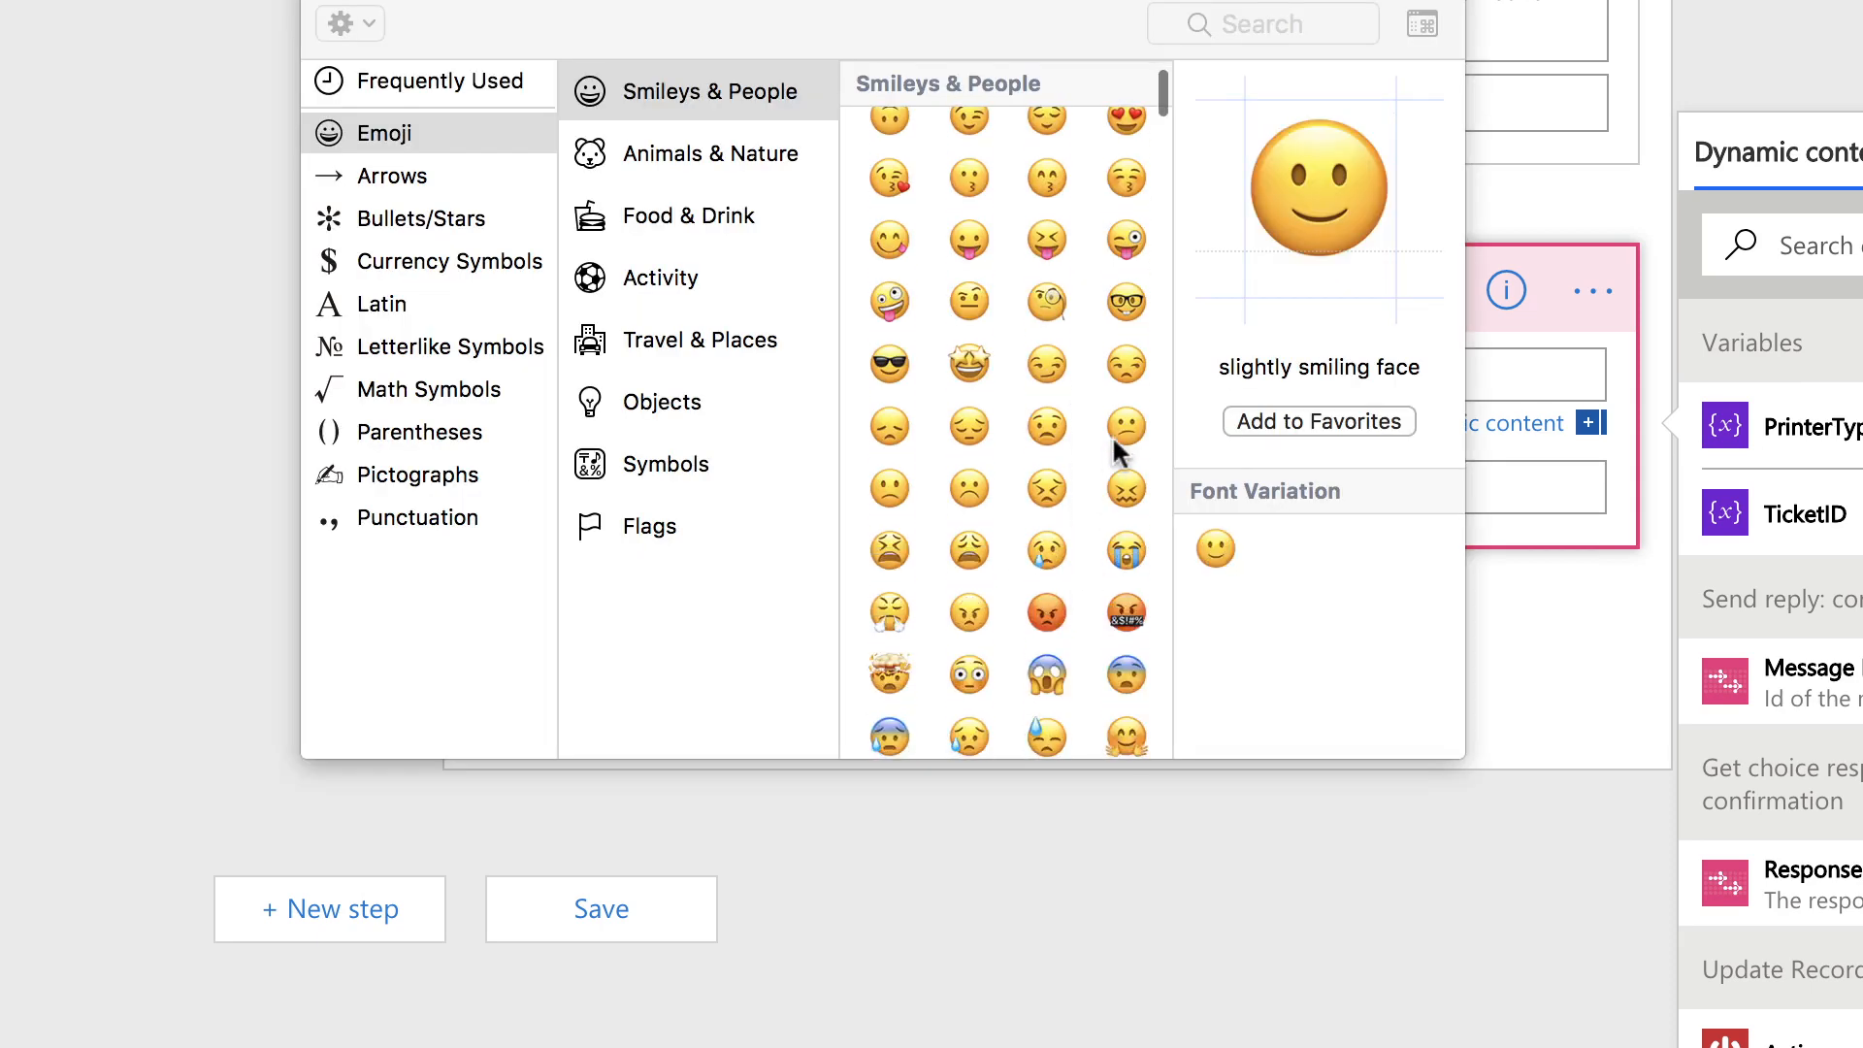
double_click(1115, 439)
click(316, 2)
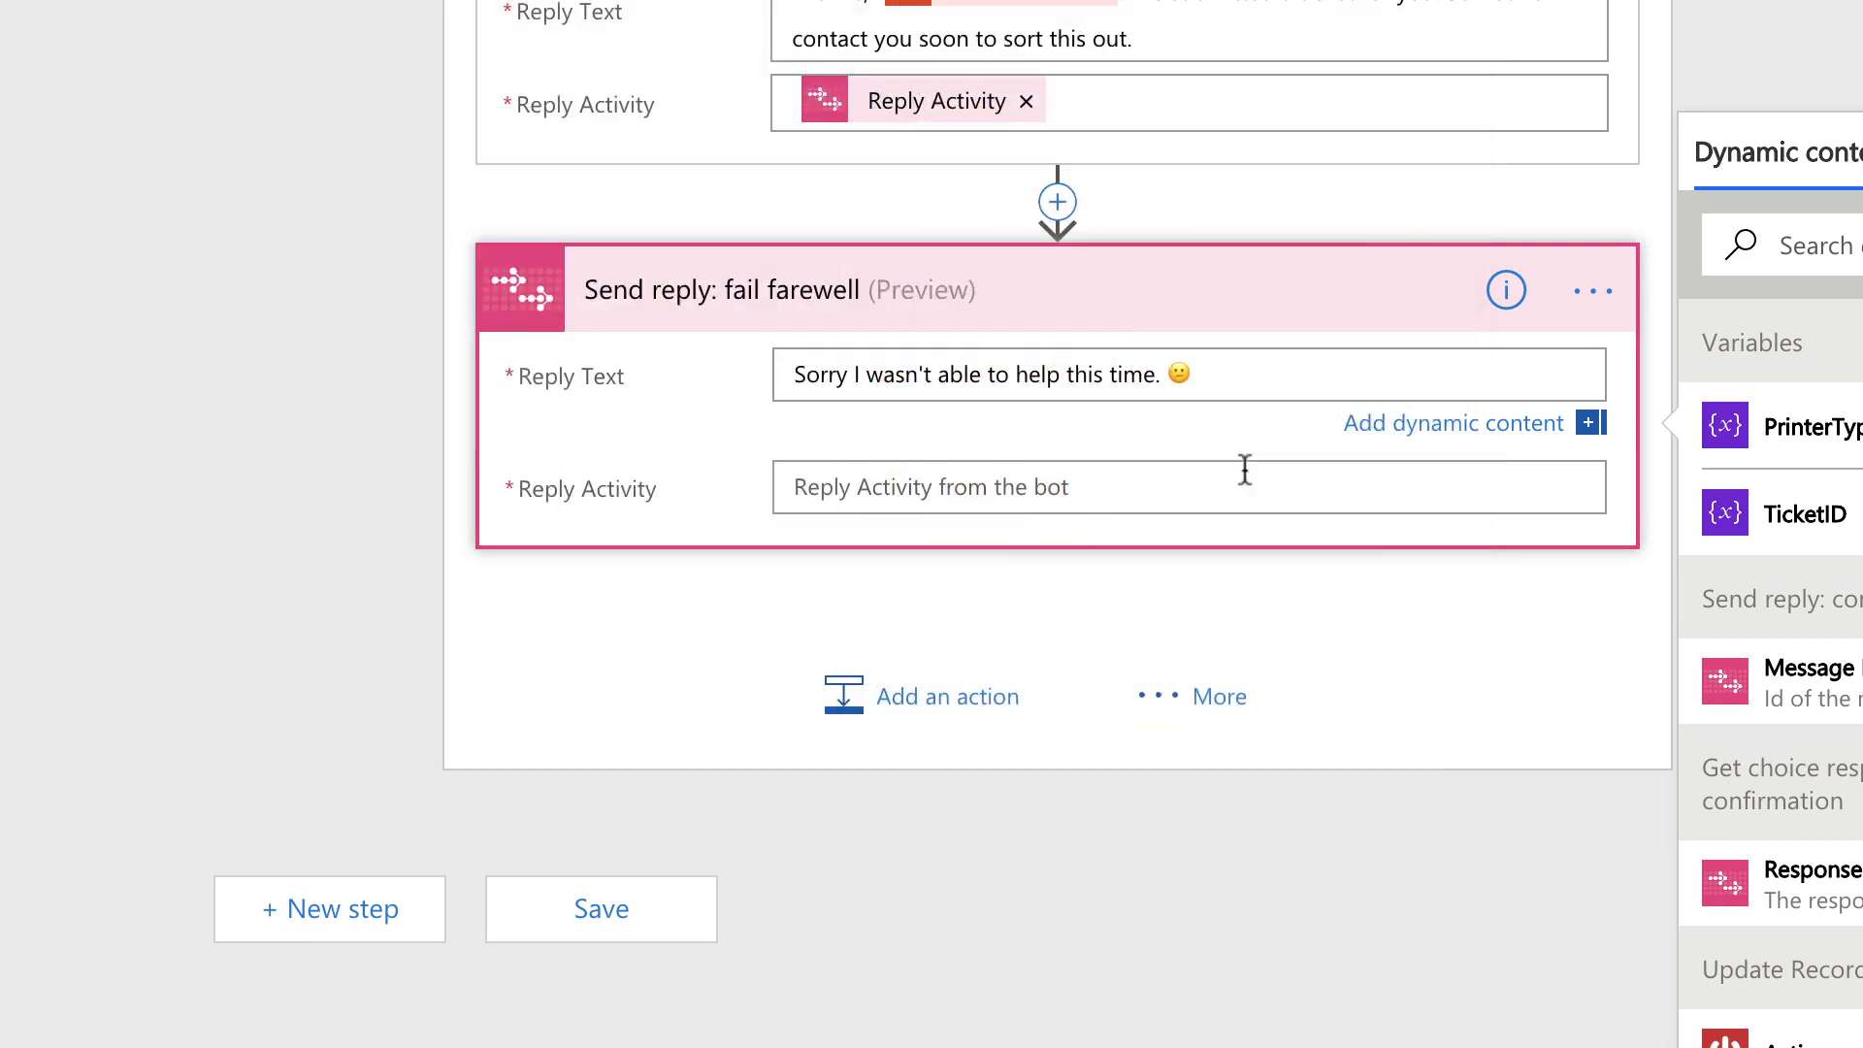
click(1287, 373)
text(But feel free to co)
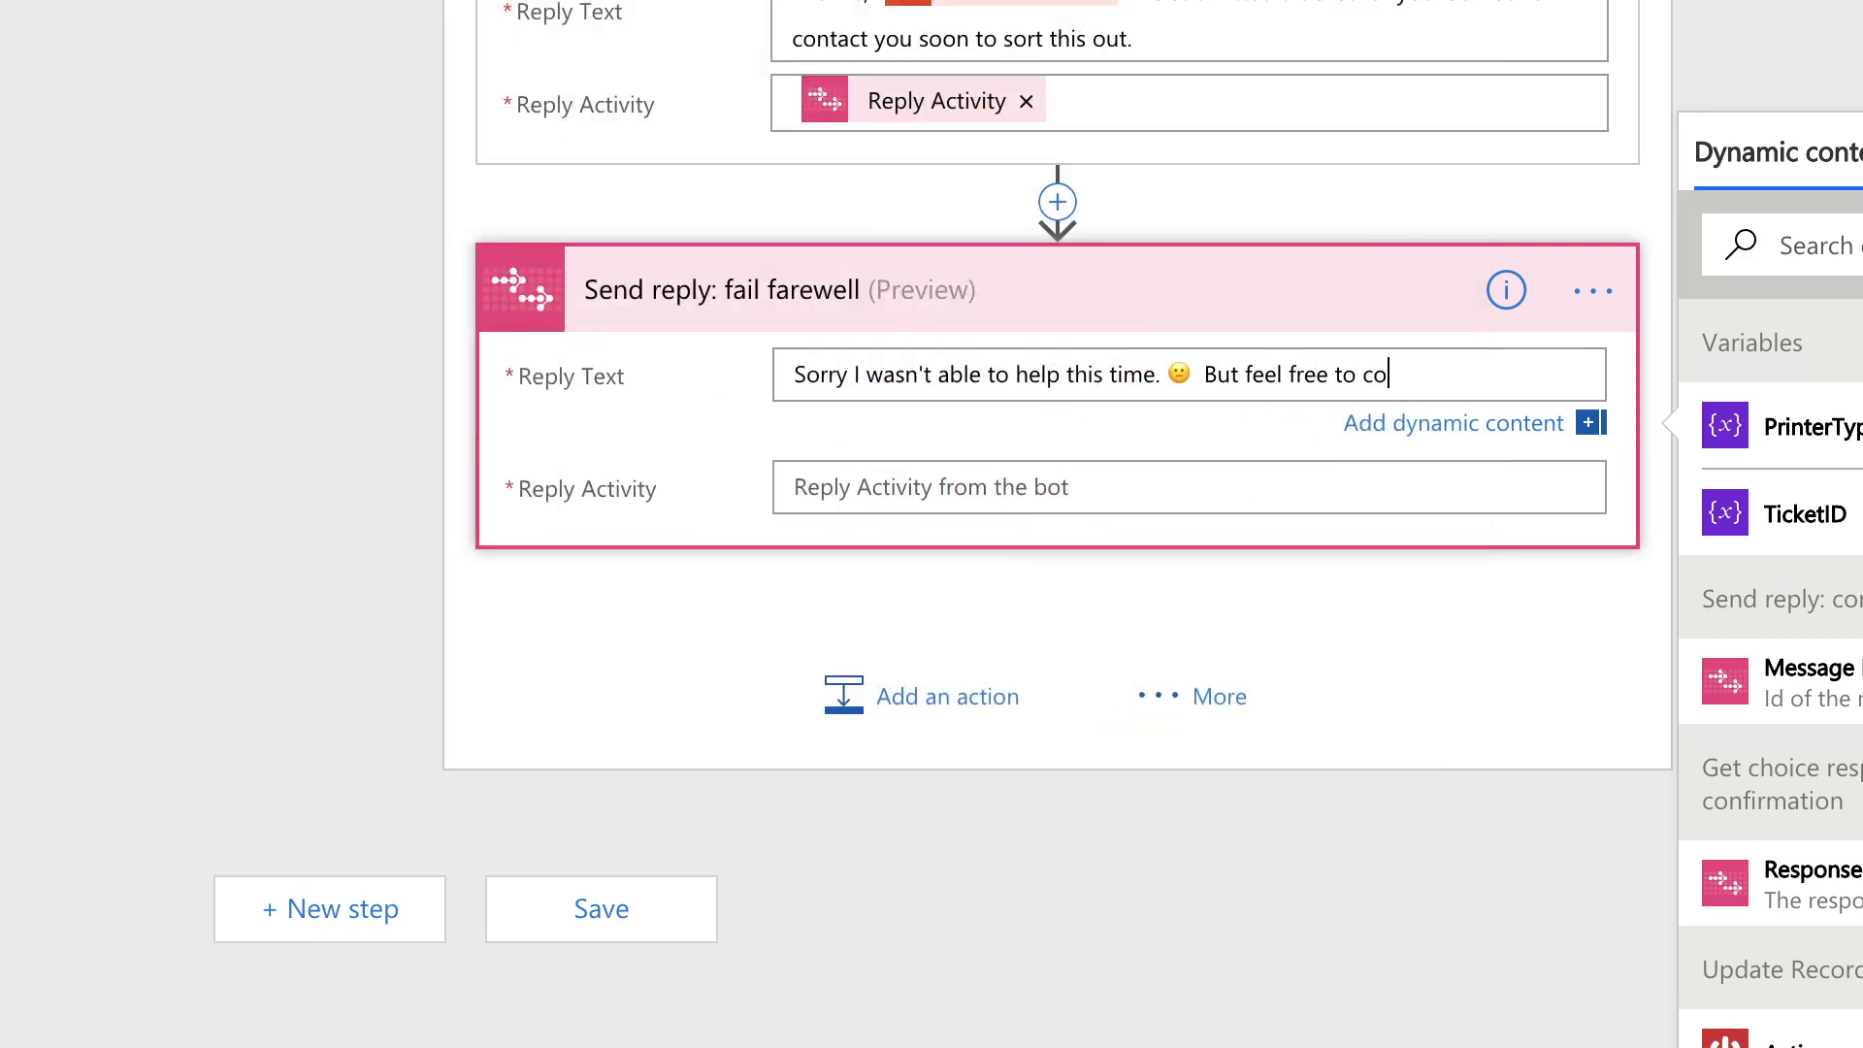
text(ntact me in the futu)
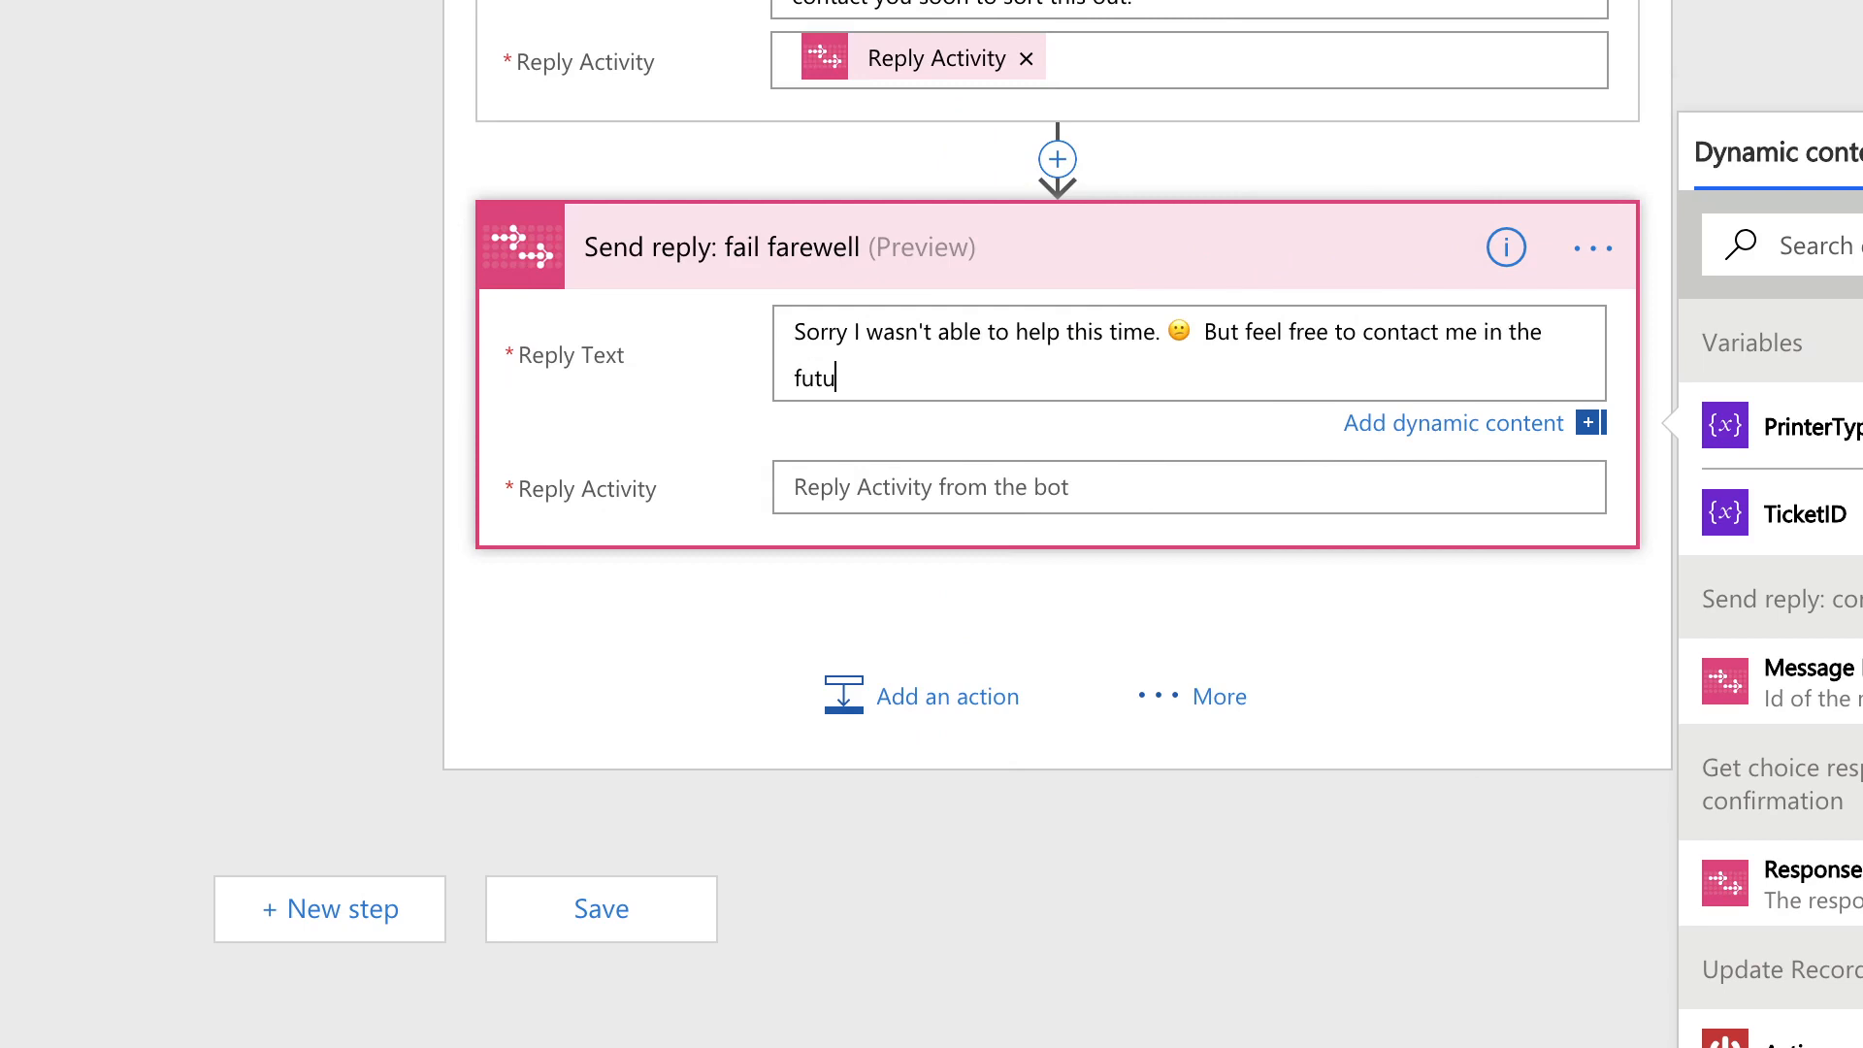
text(re if you need anything.)
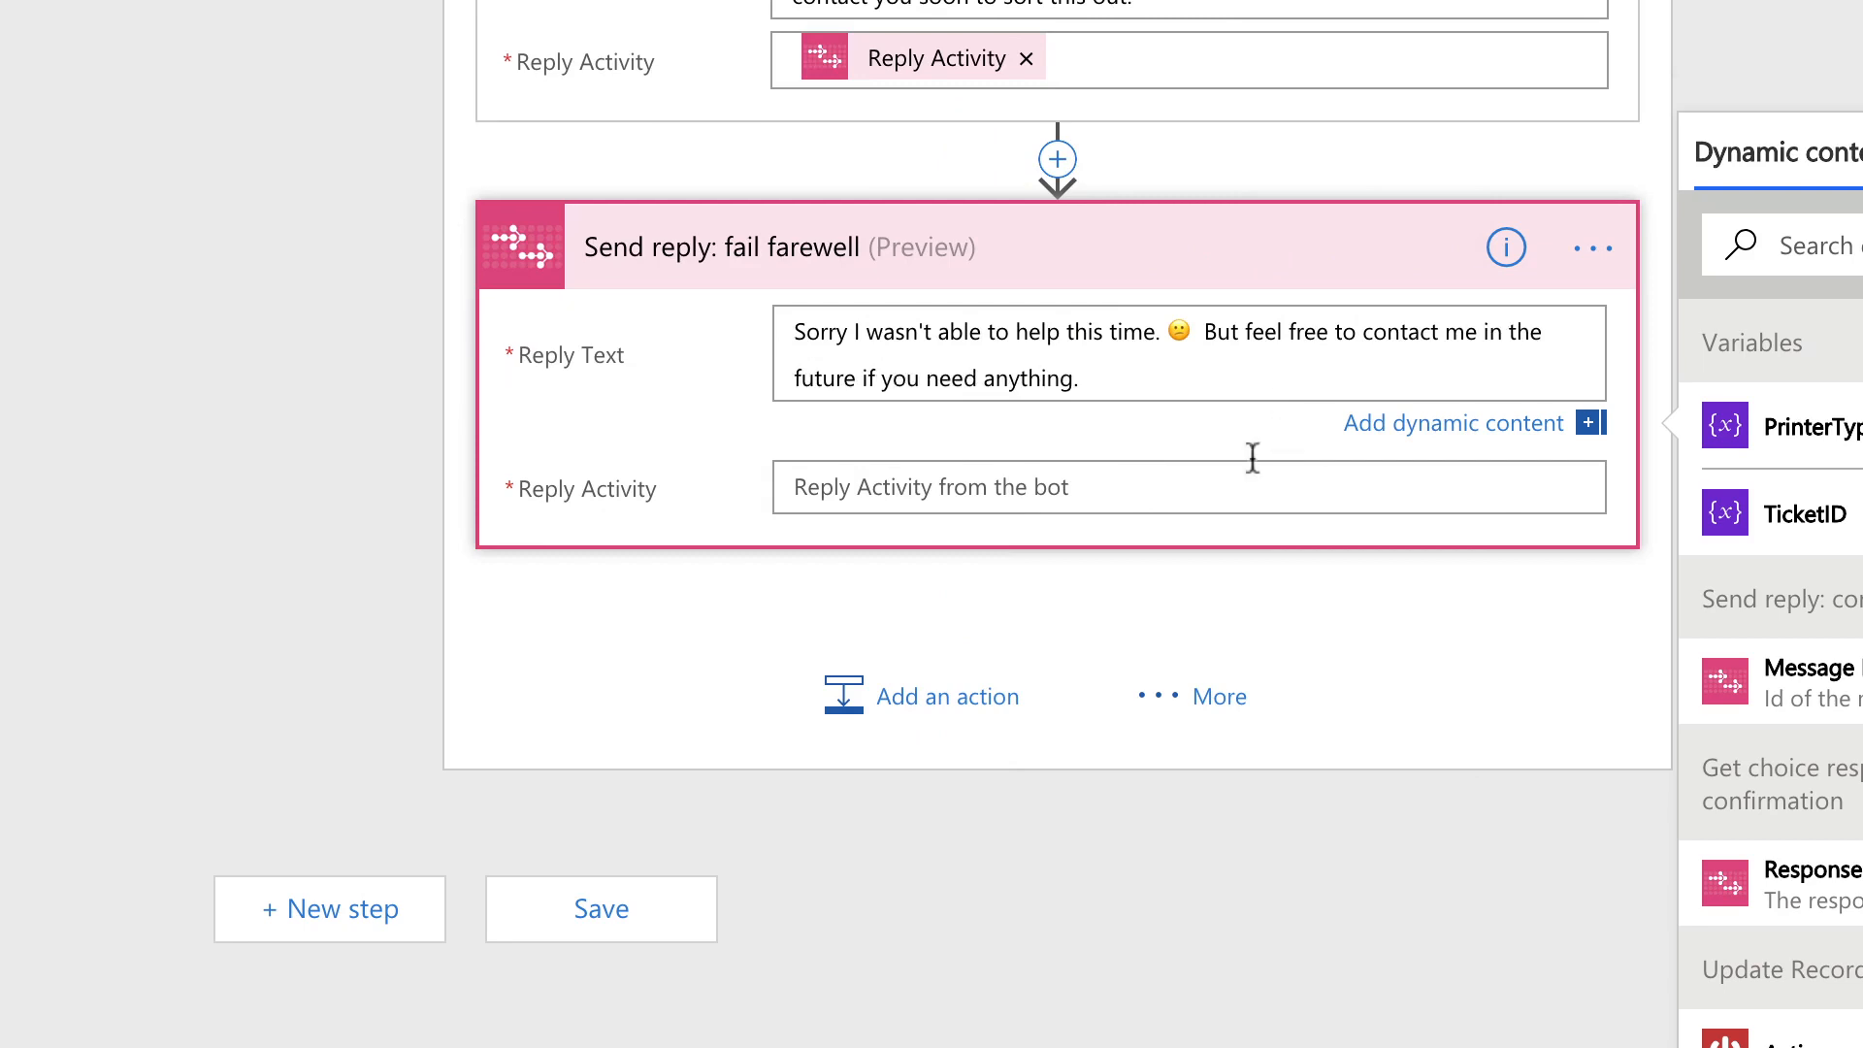
Set the Reply Activity of the fail farewell reply to the trigger's Reply Activity
click(1214, 480)
click(1239, 243)
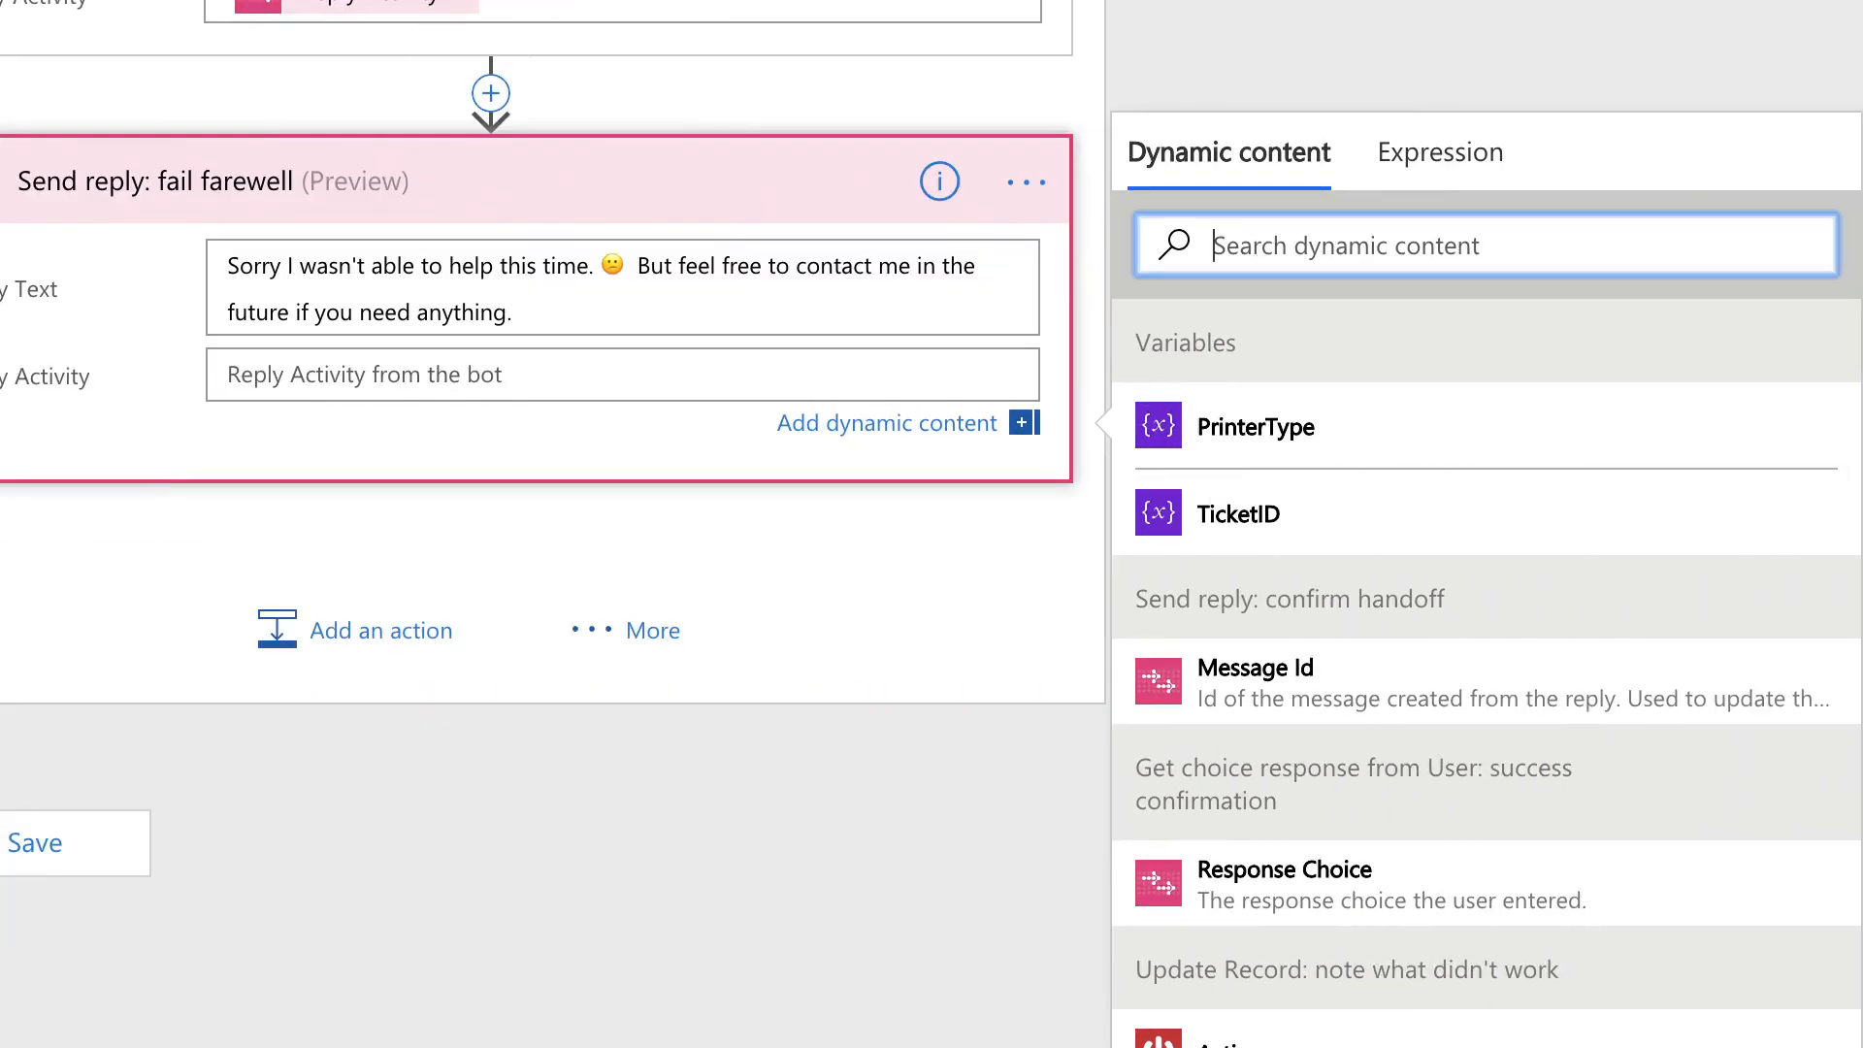
text(reply)
click(1274, 417)
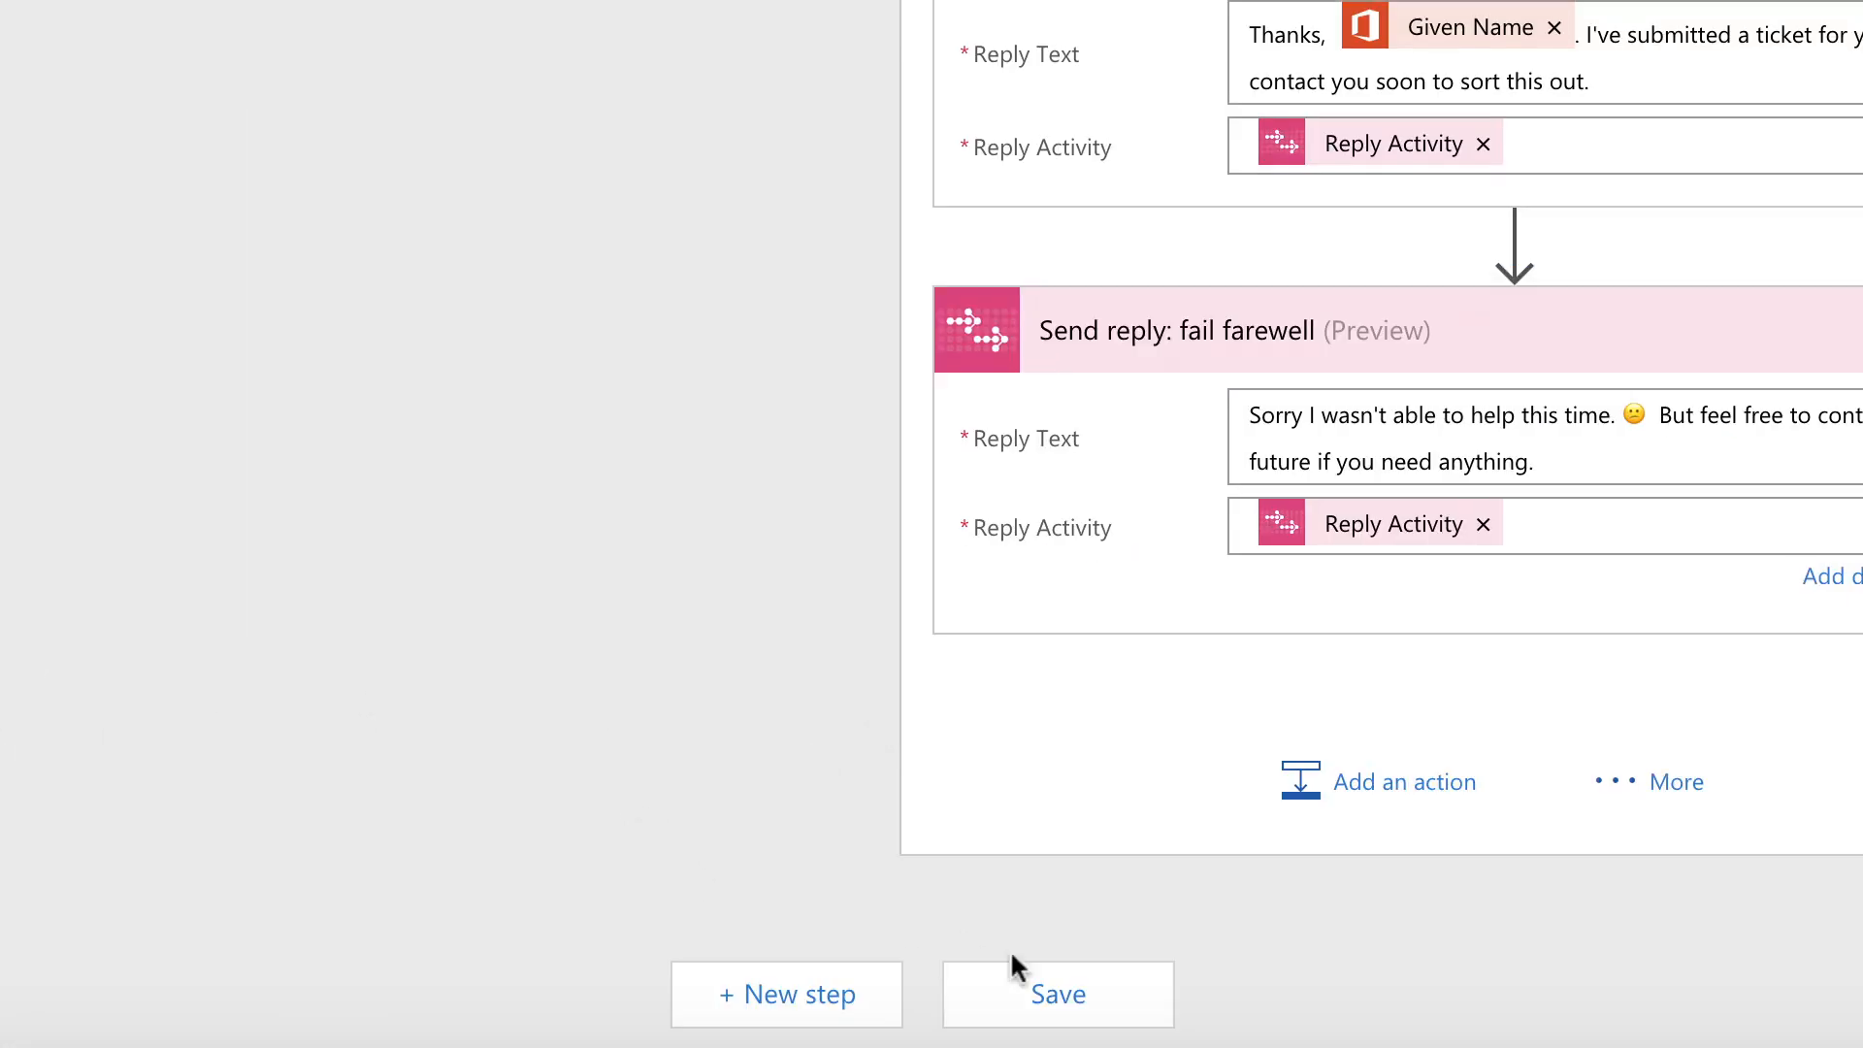
Save the printer troubleshooting flow, close the page search for "urgency", and return to the success confirmation part of the flow
click(1079, 1000)
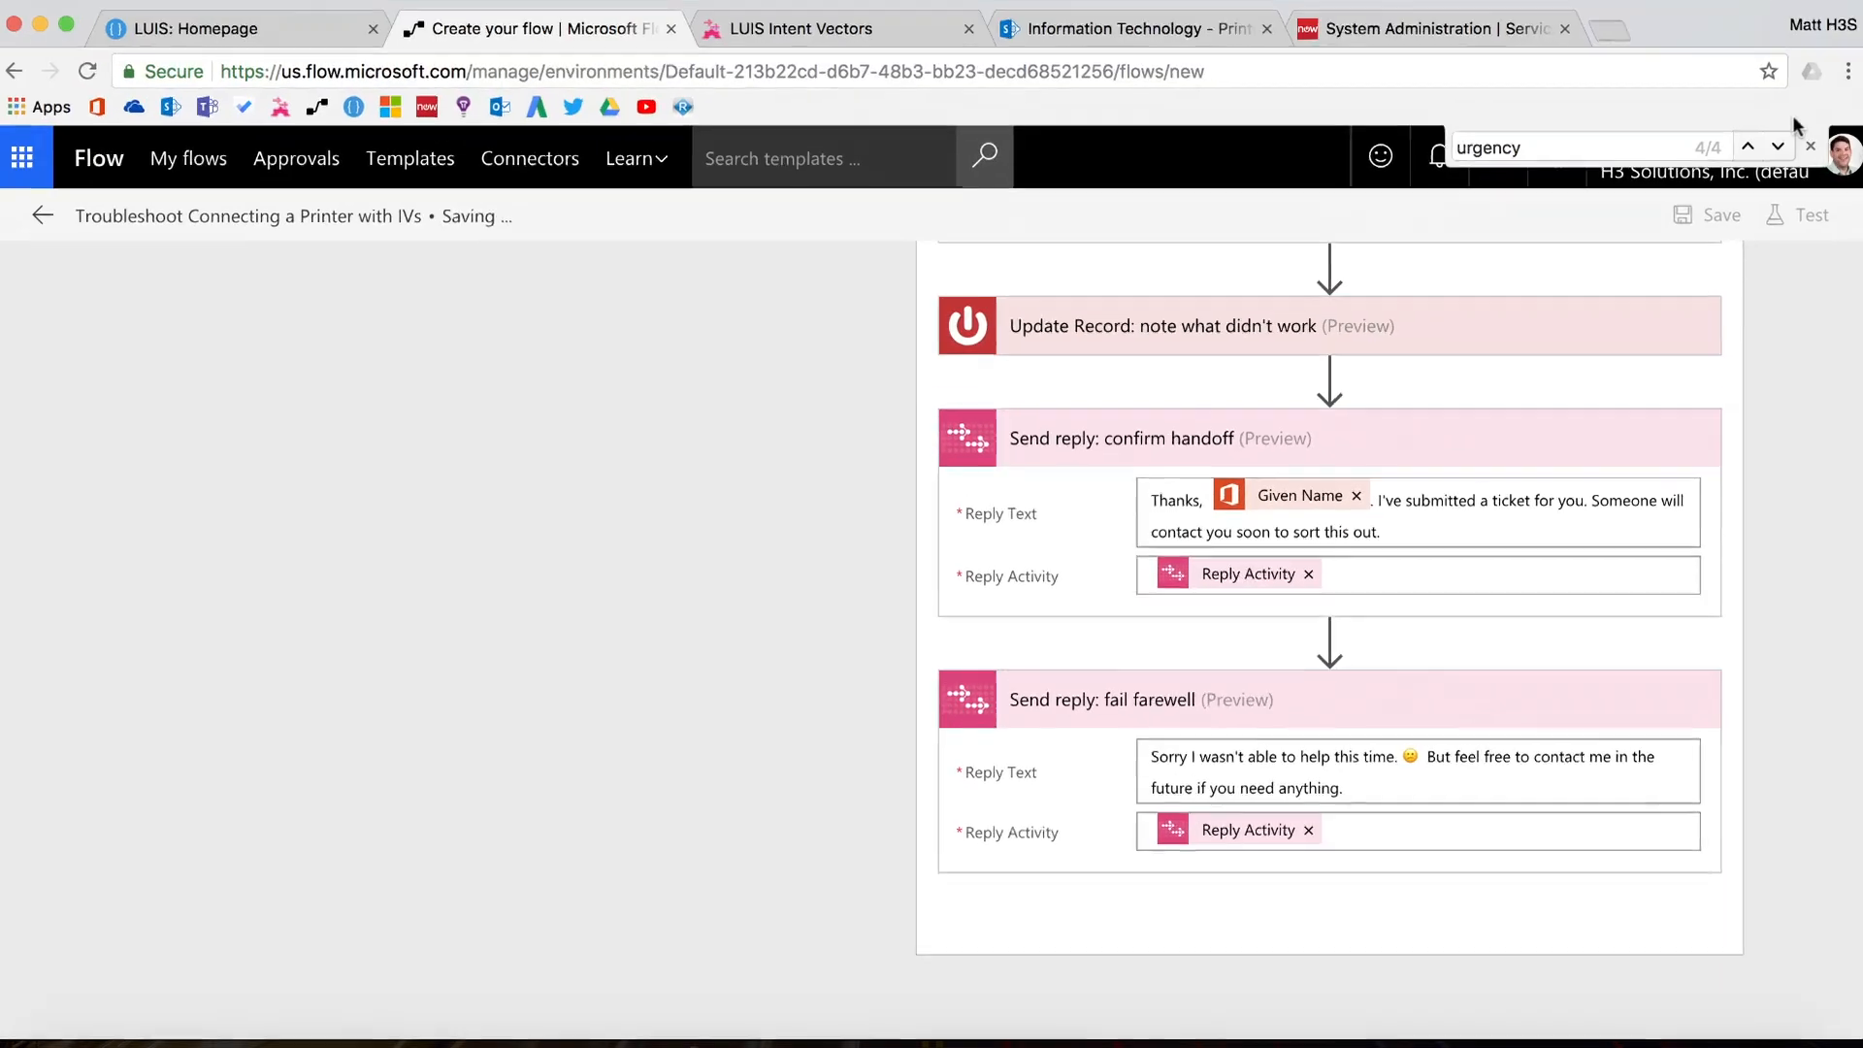
click(1810, 145)
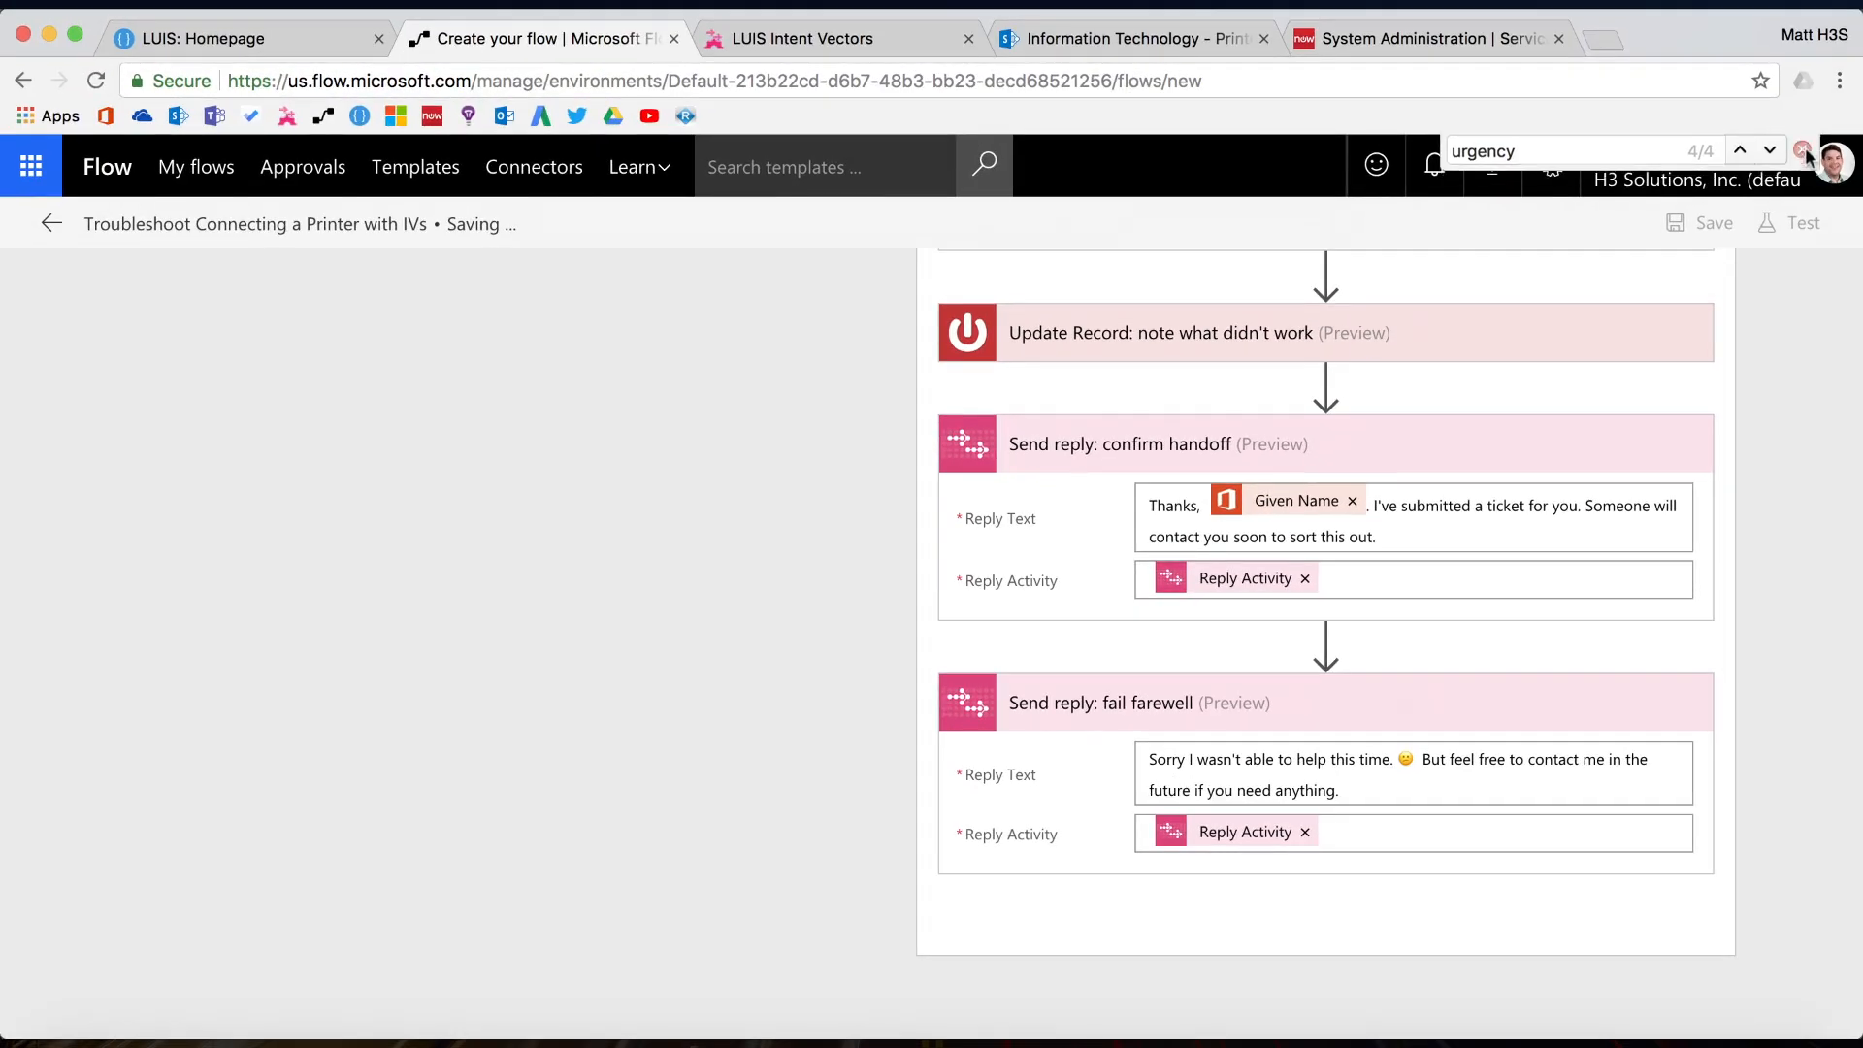
scroll(1035, 419, up, 15)
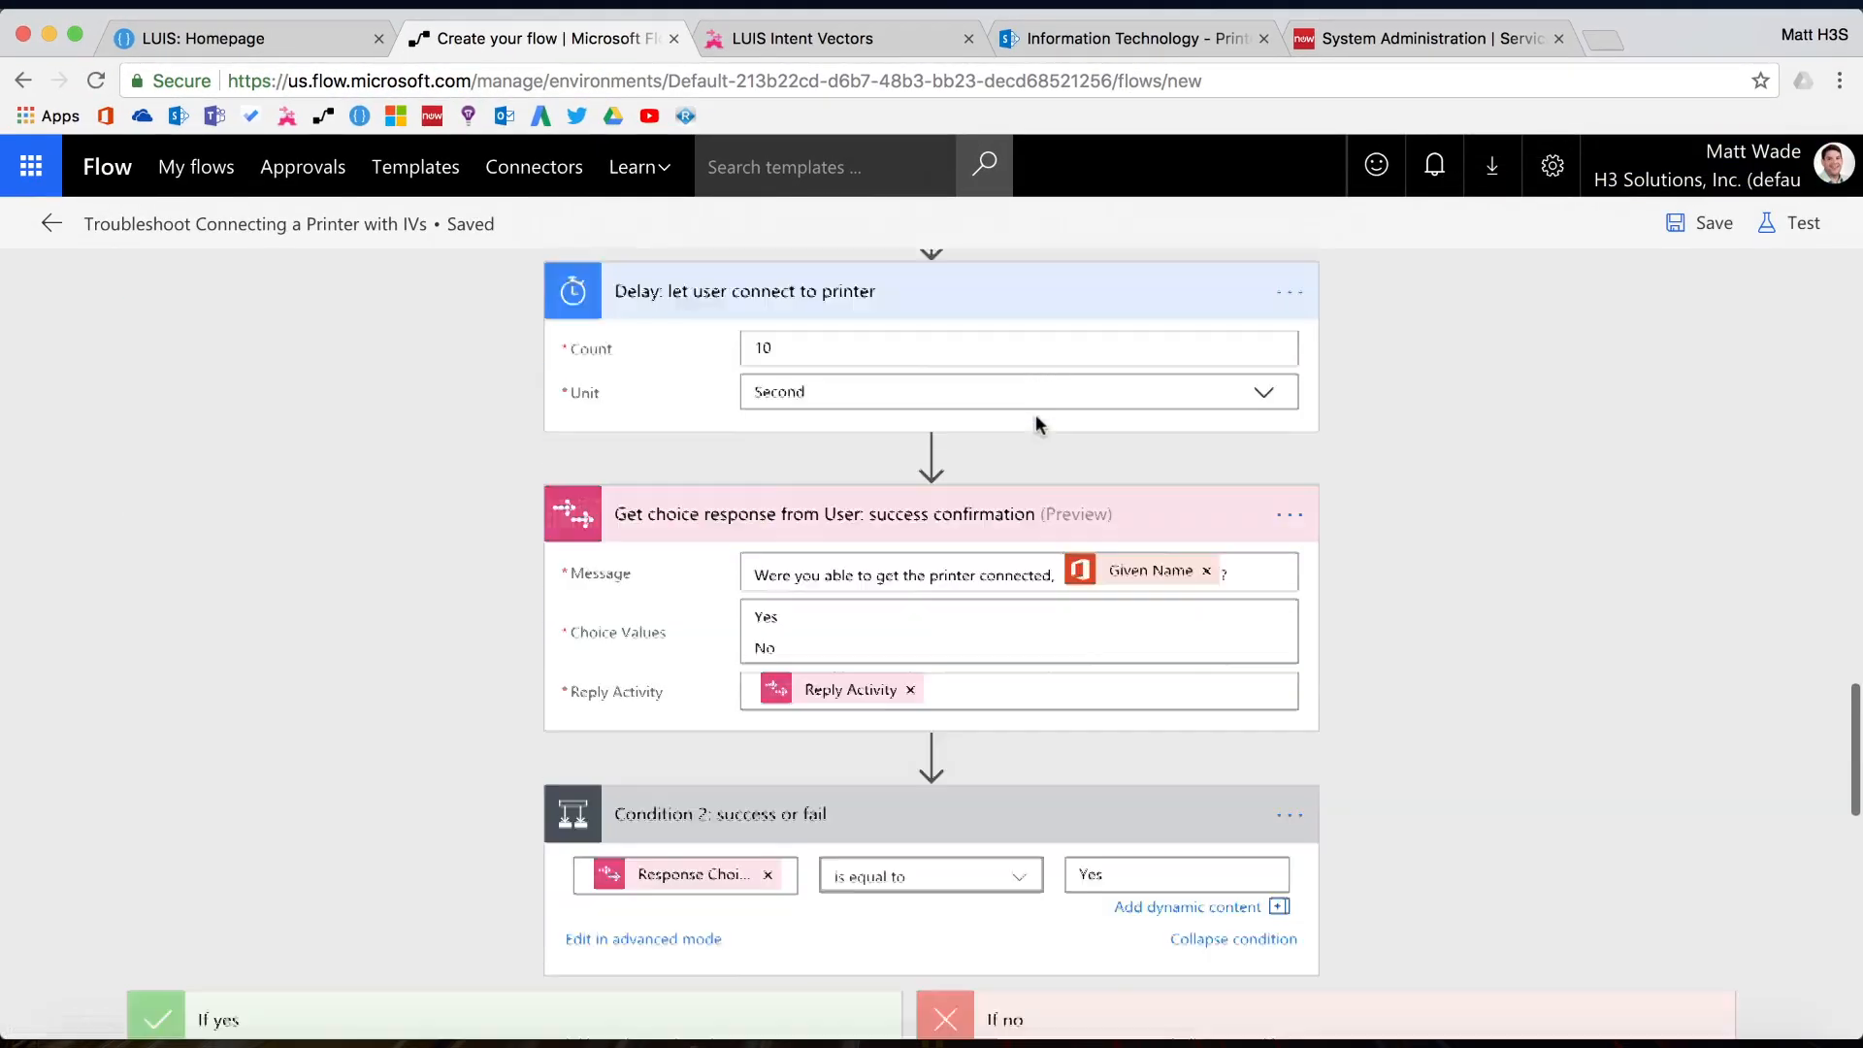
scroll(1035, 419, down, 5)
click(1144, 710)
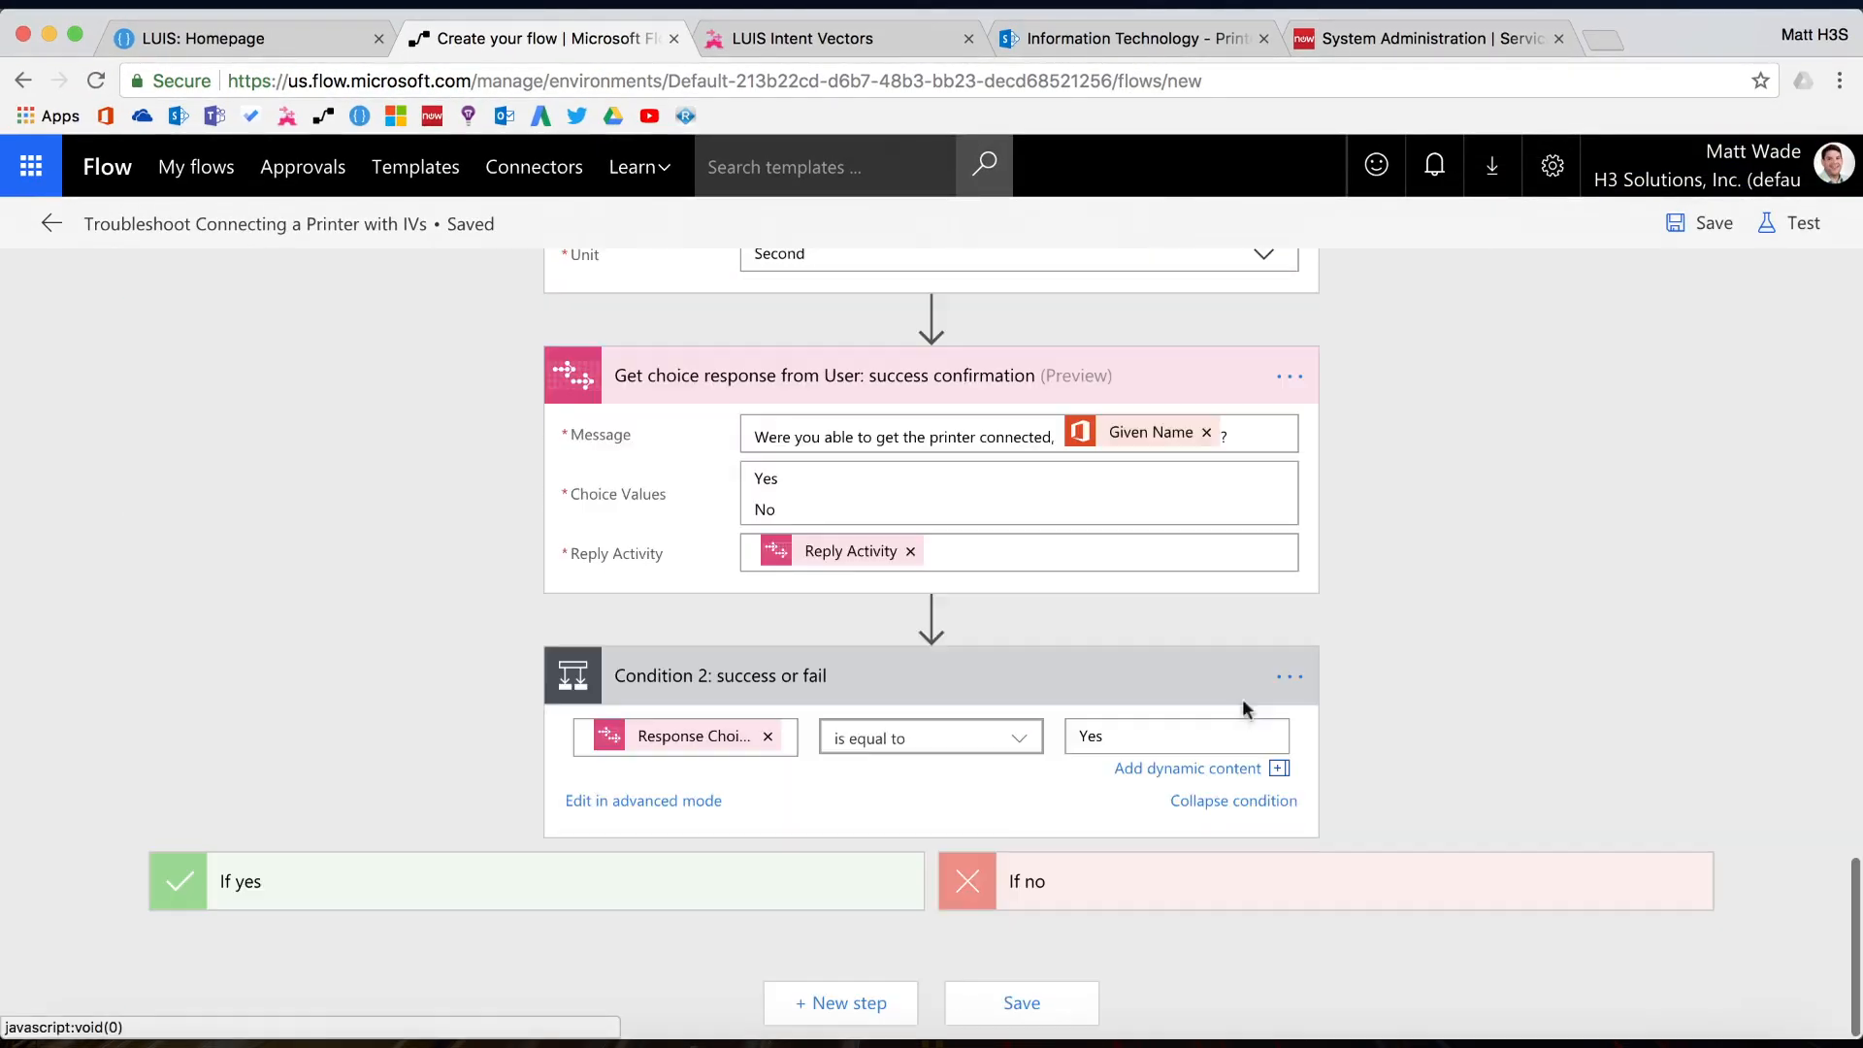
scroll(1397, 632, up, 20)
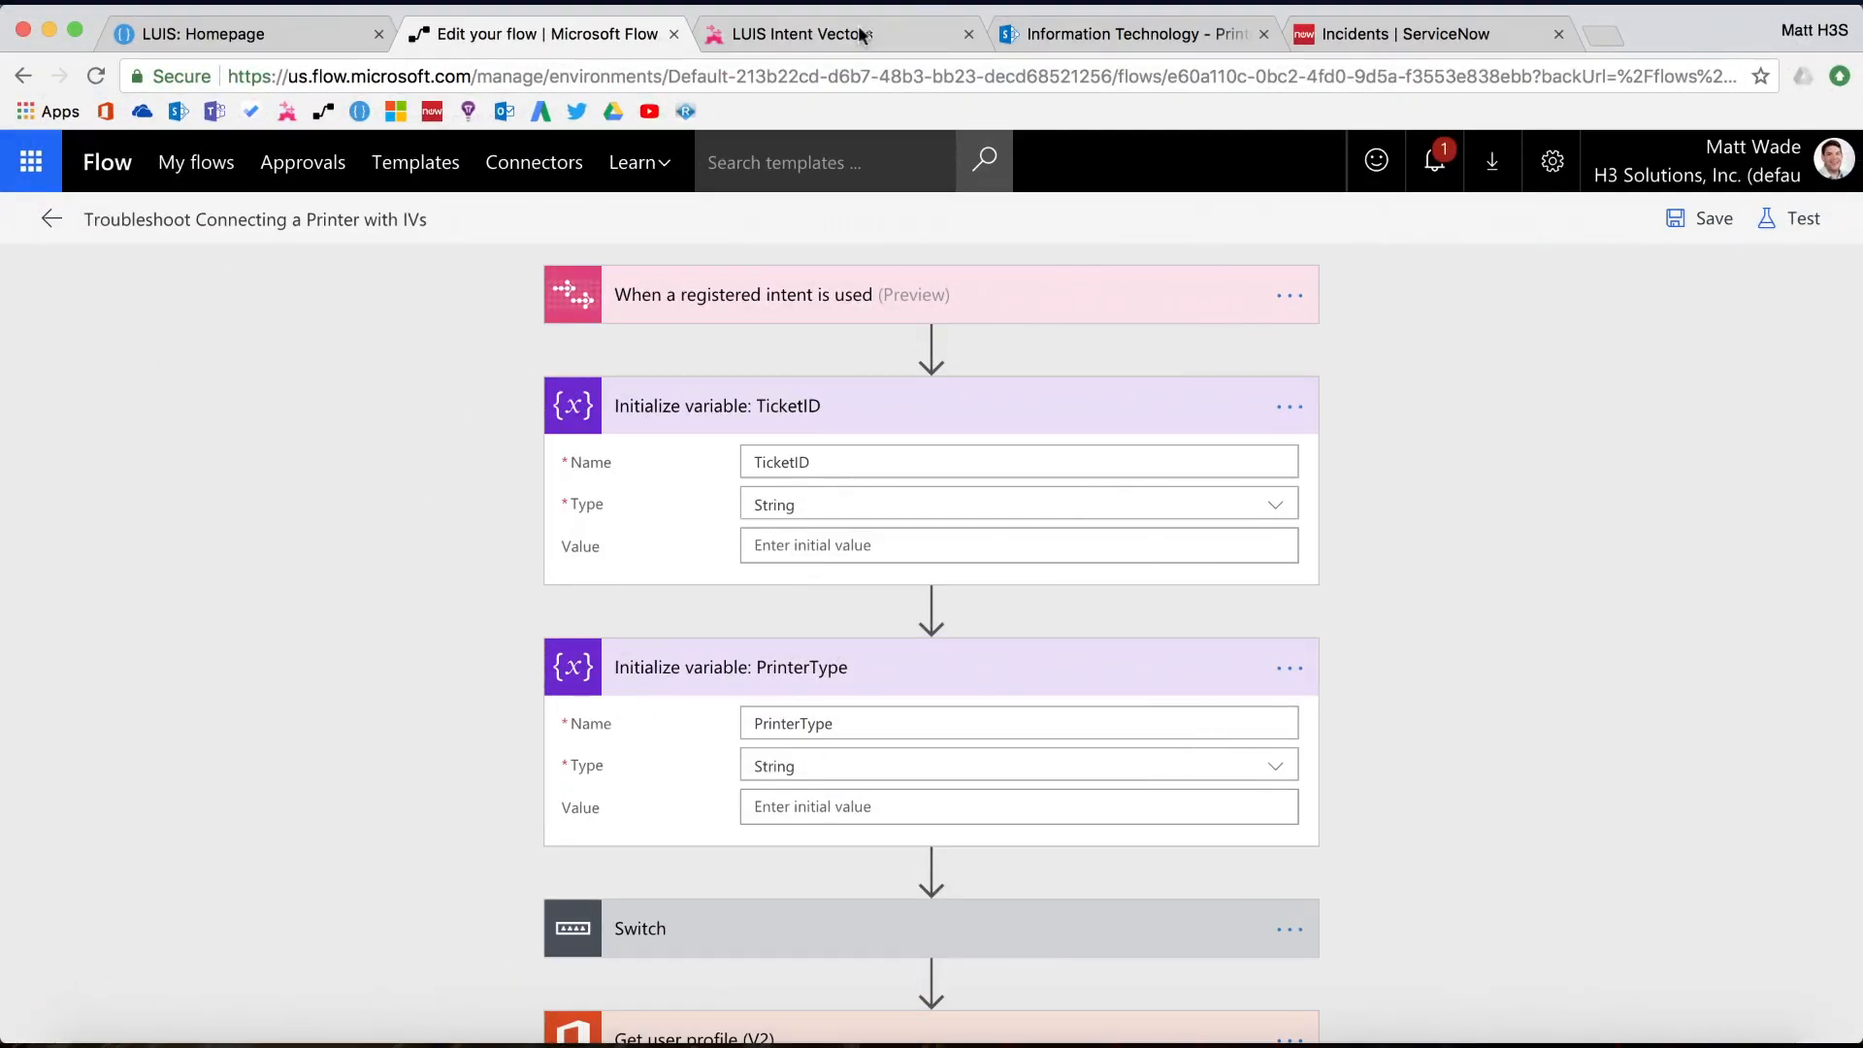
Open the shared skills list in the AtBot Admin Portal, and check the registered intent trigger in the printer flow
click(859, 37)
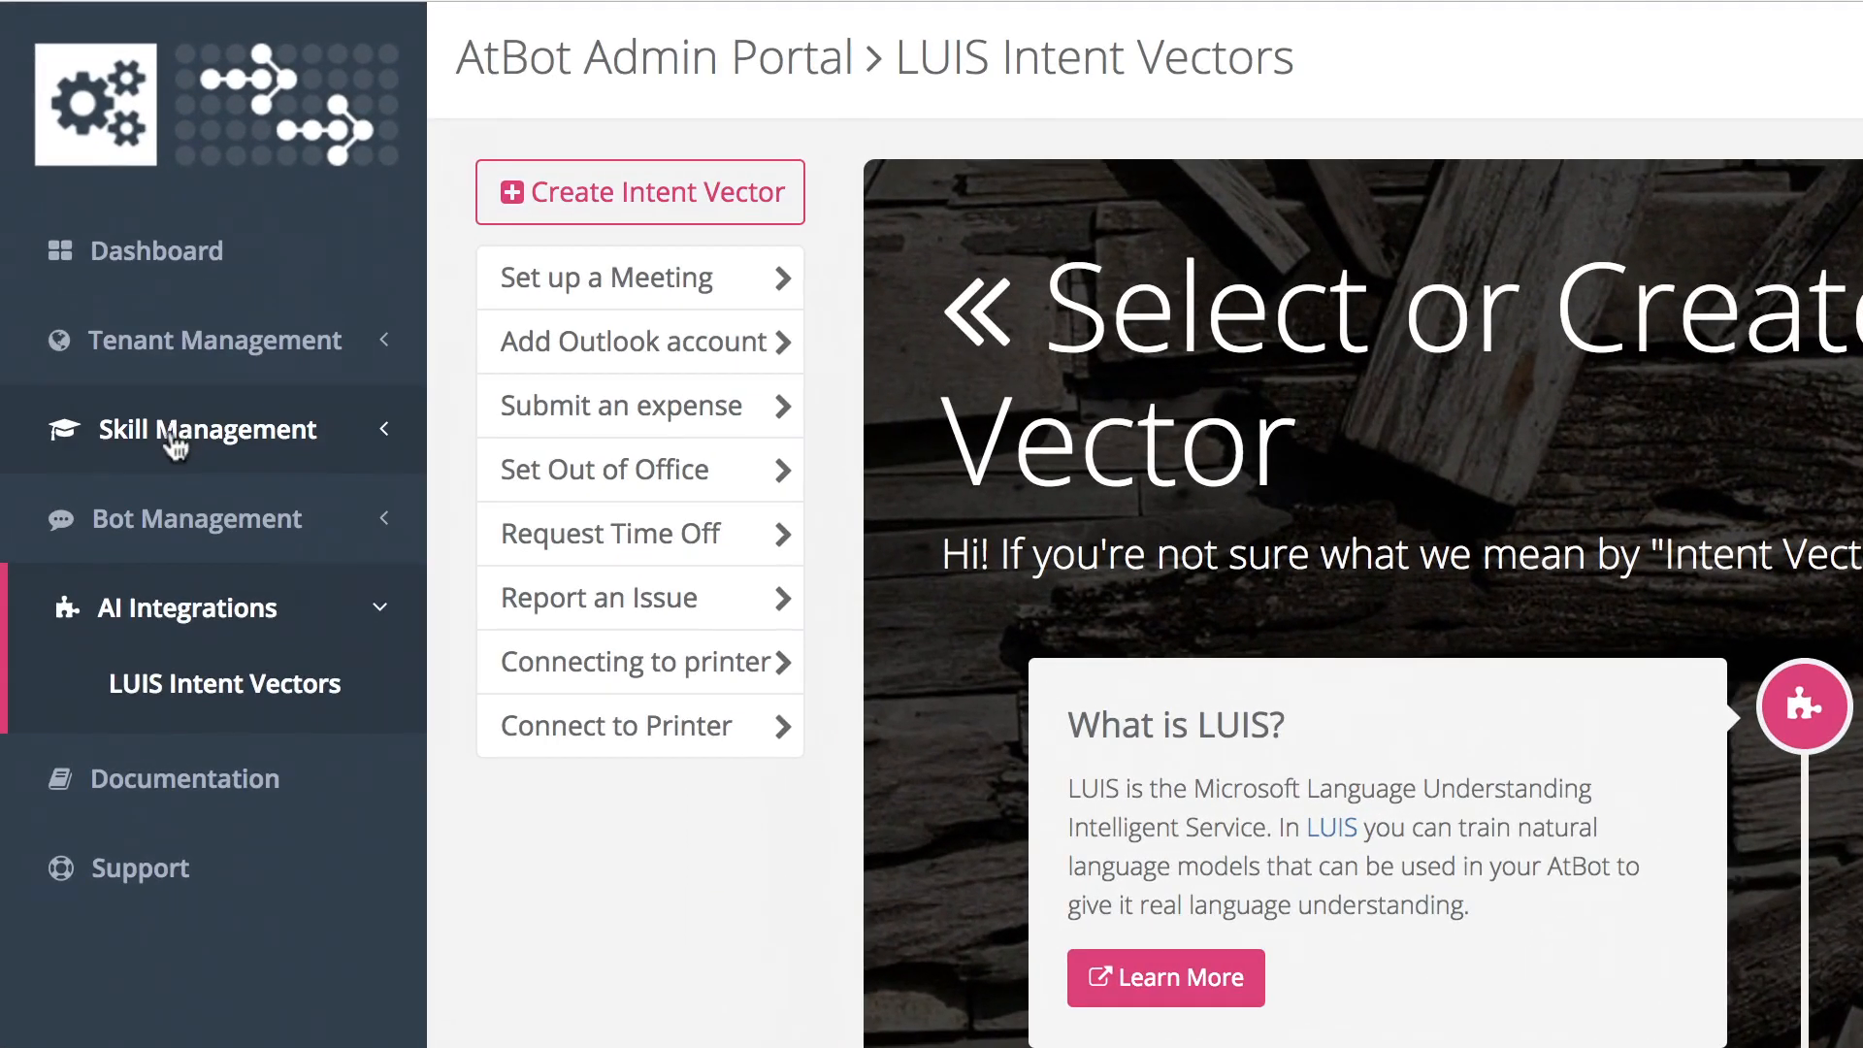
click(136, 427)
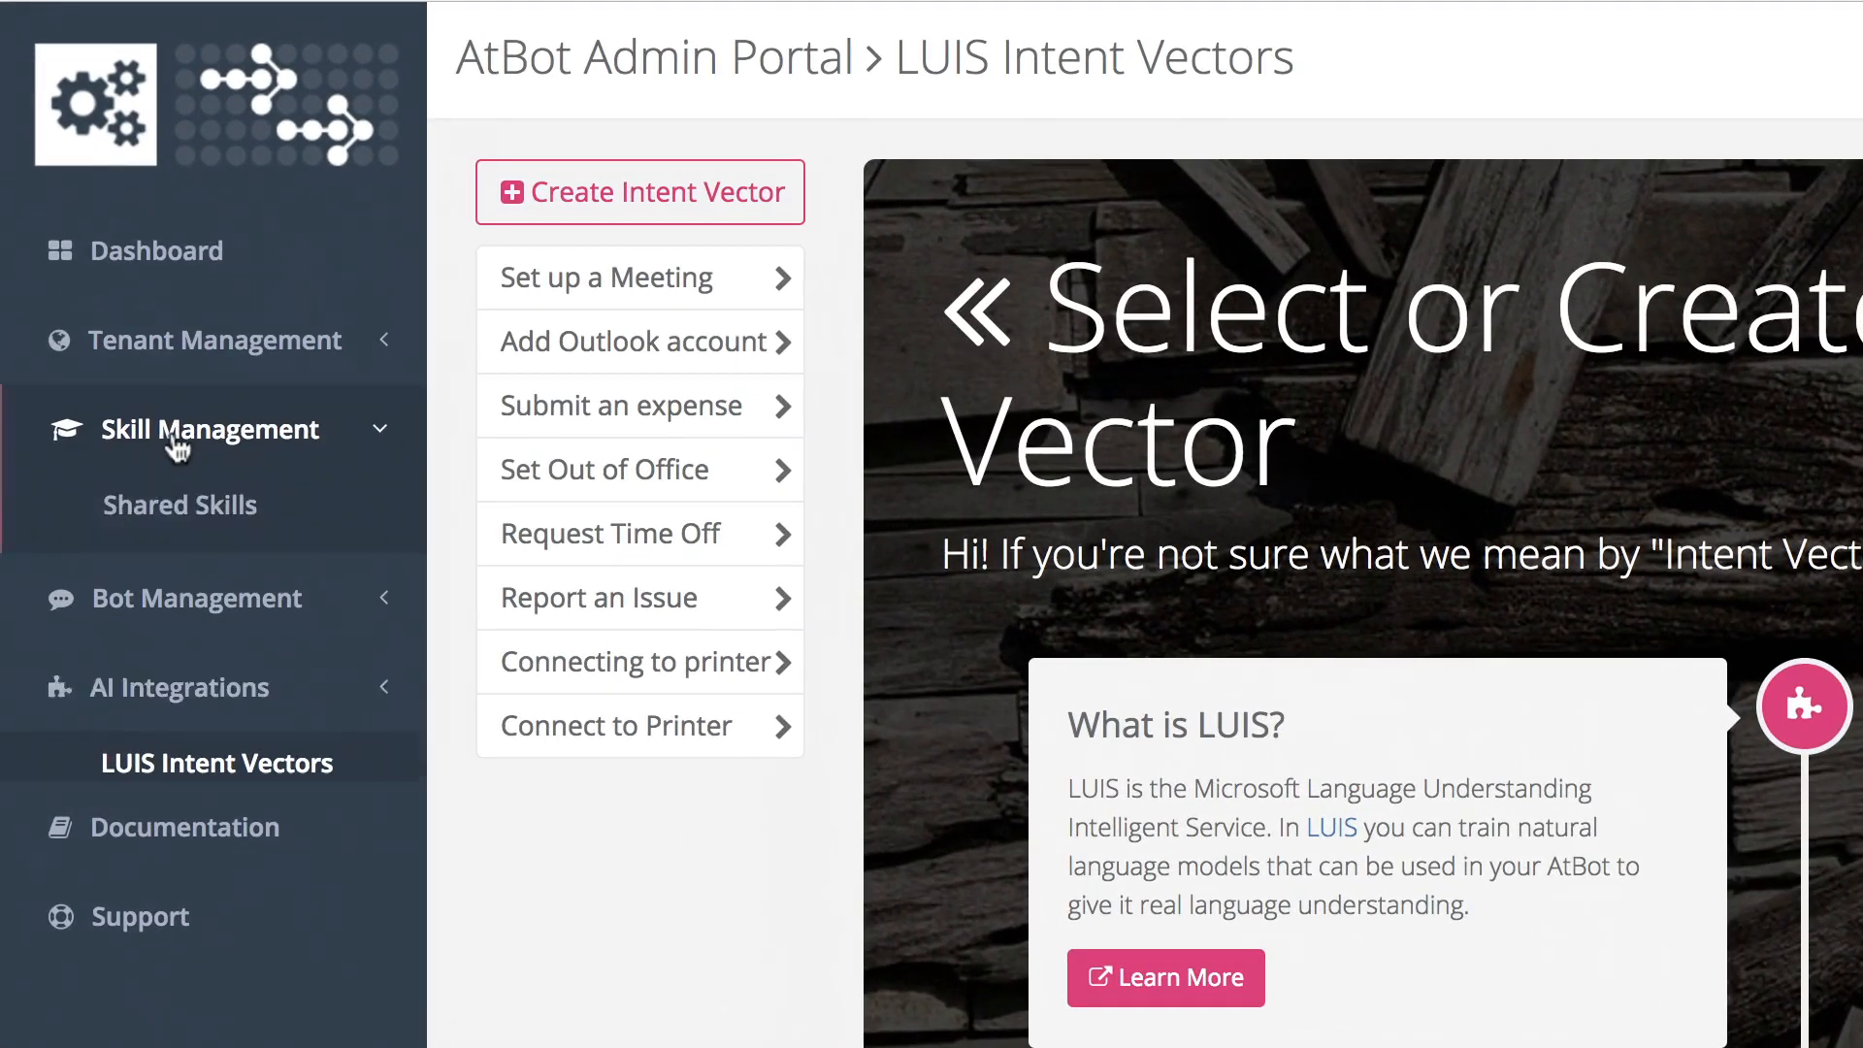
click(177, 508)
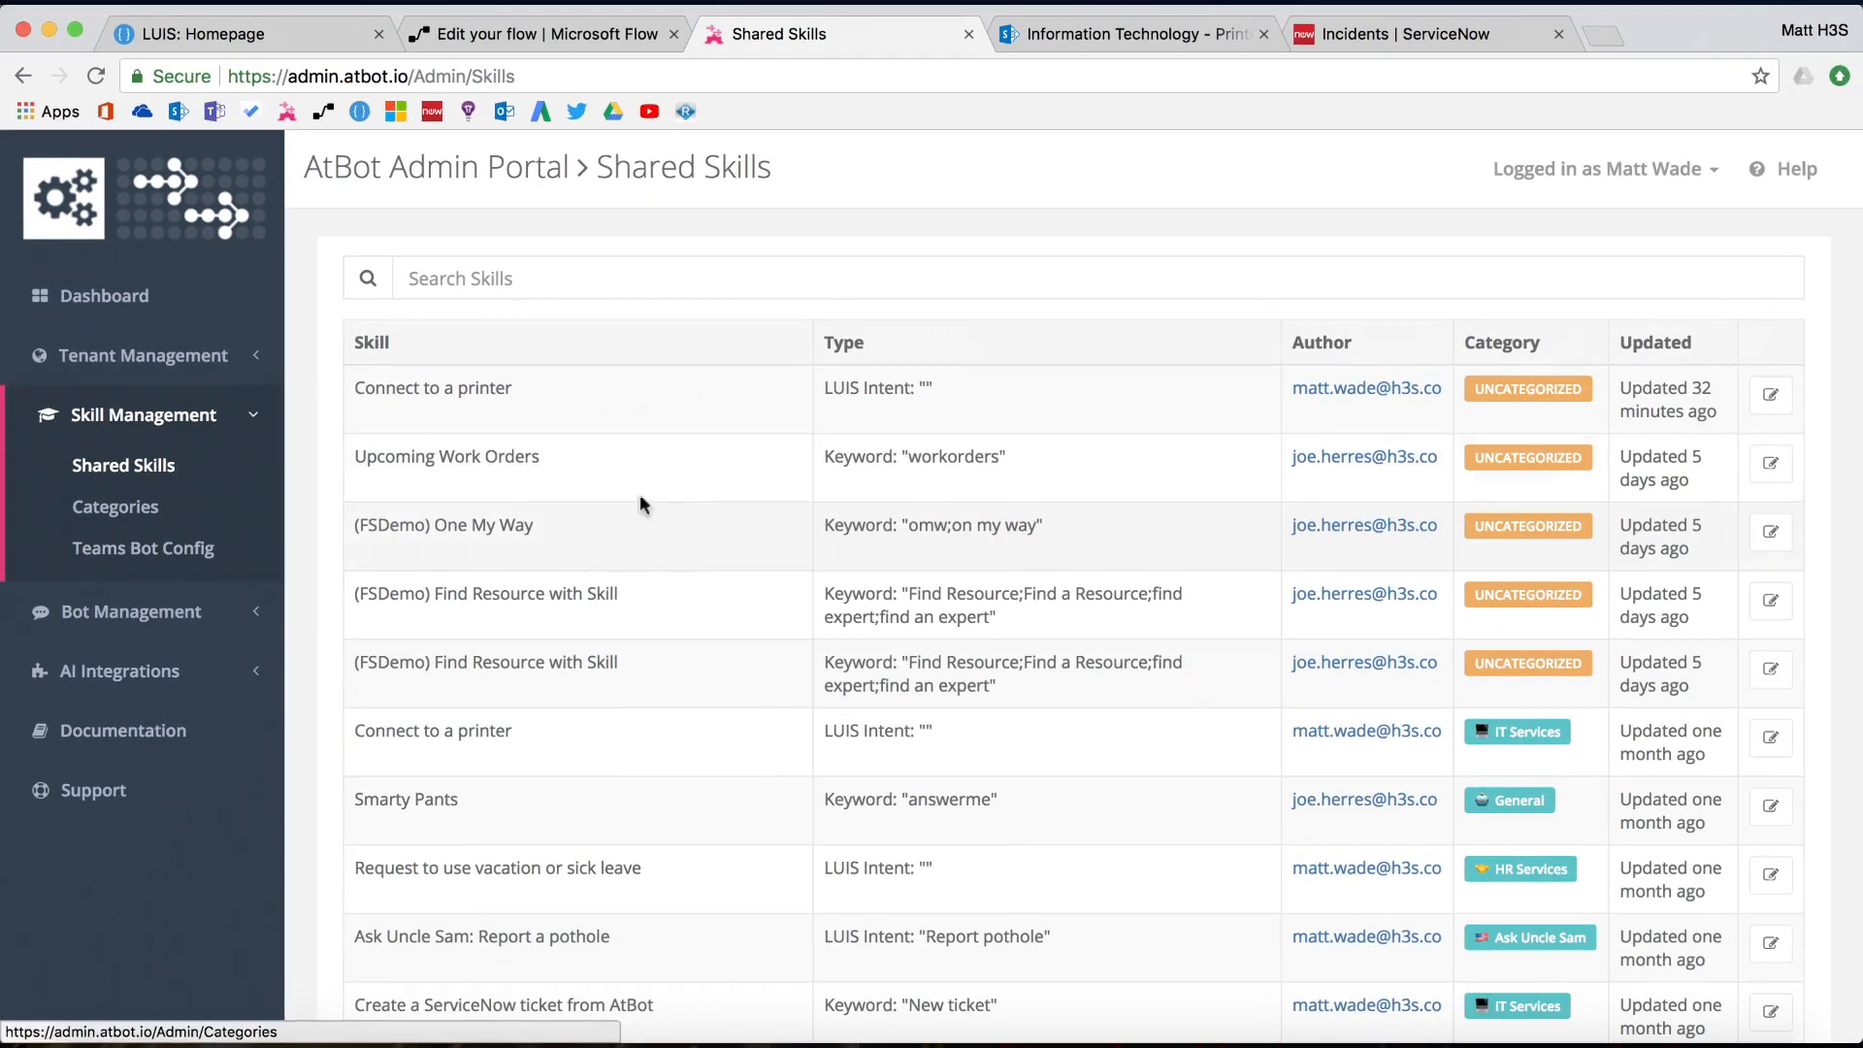
click(589, 46)
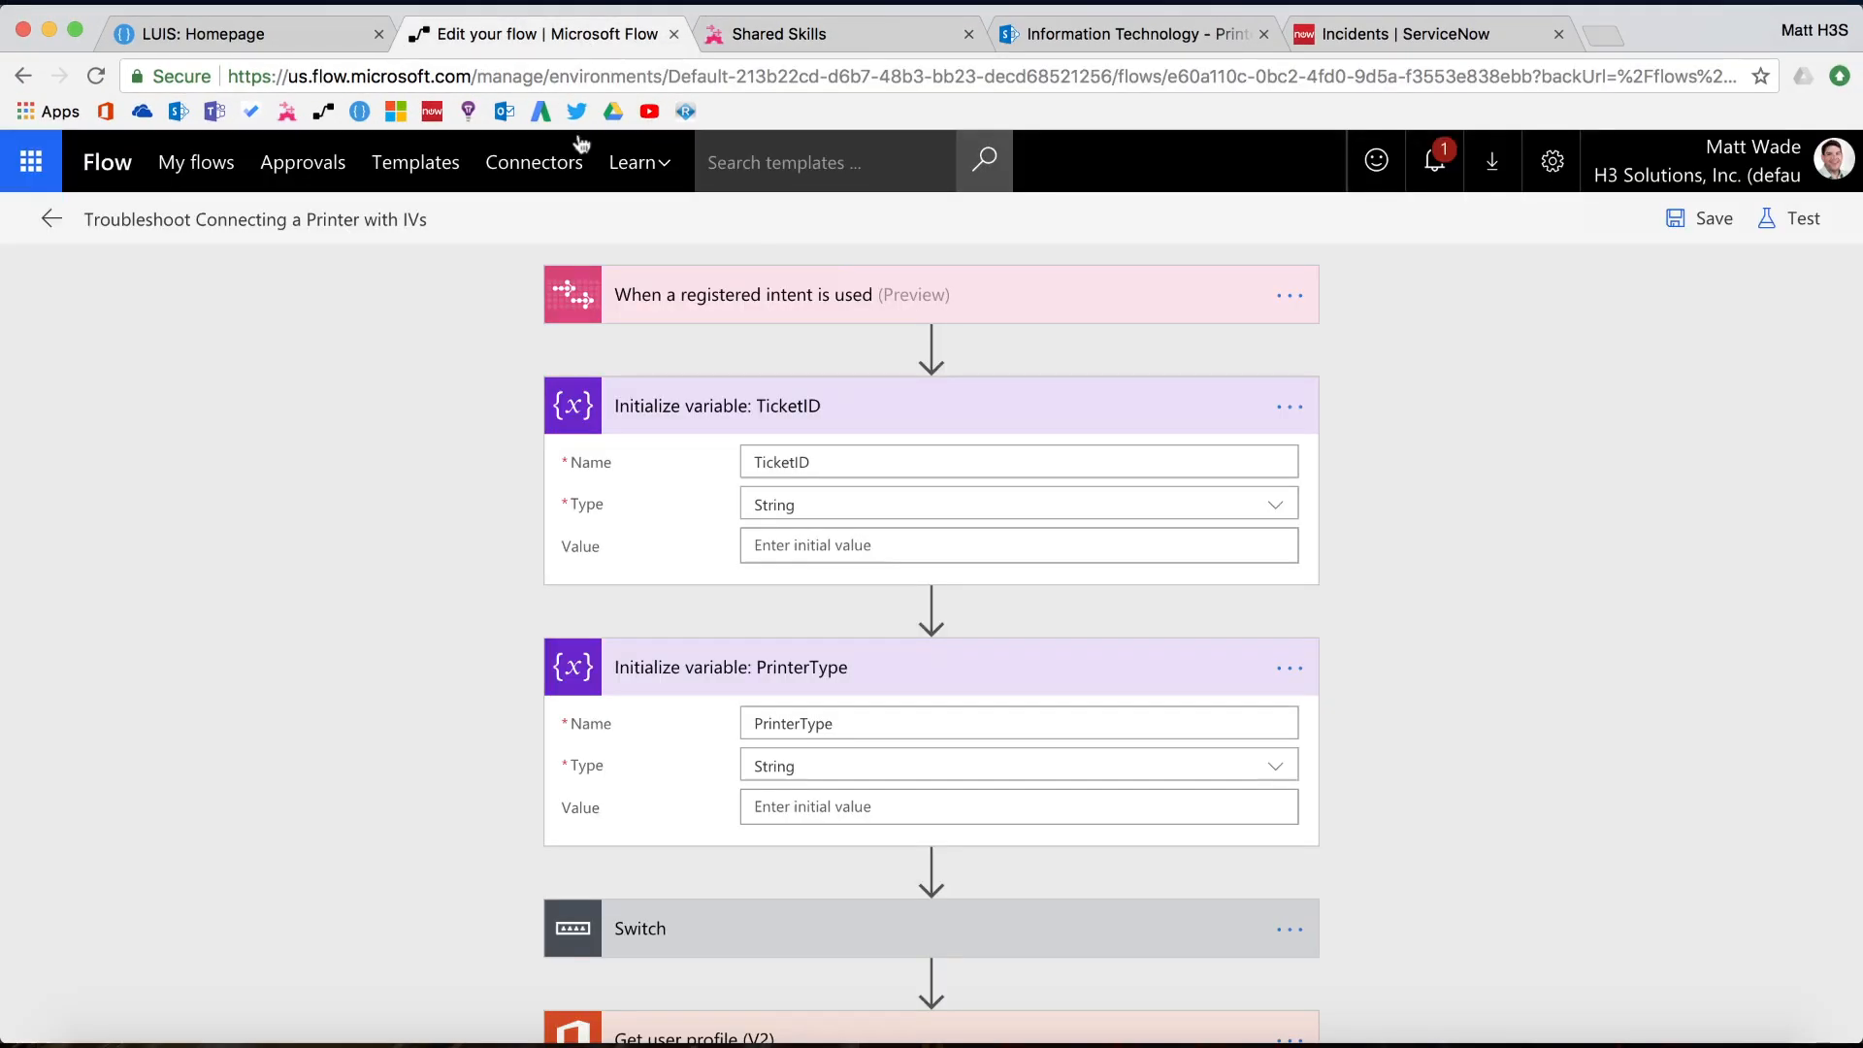
click(830, 291)
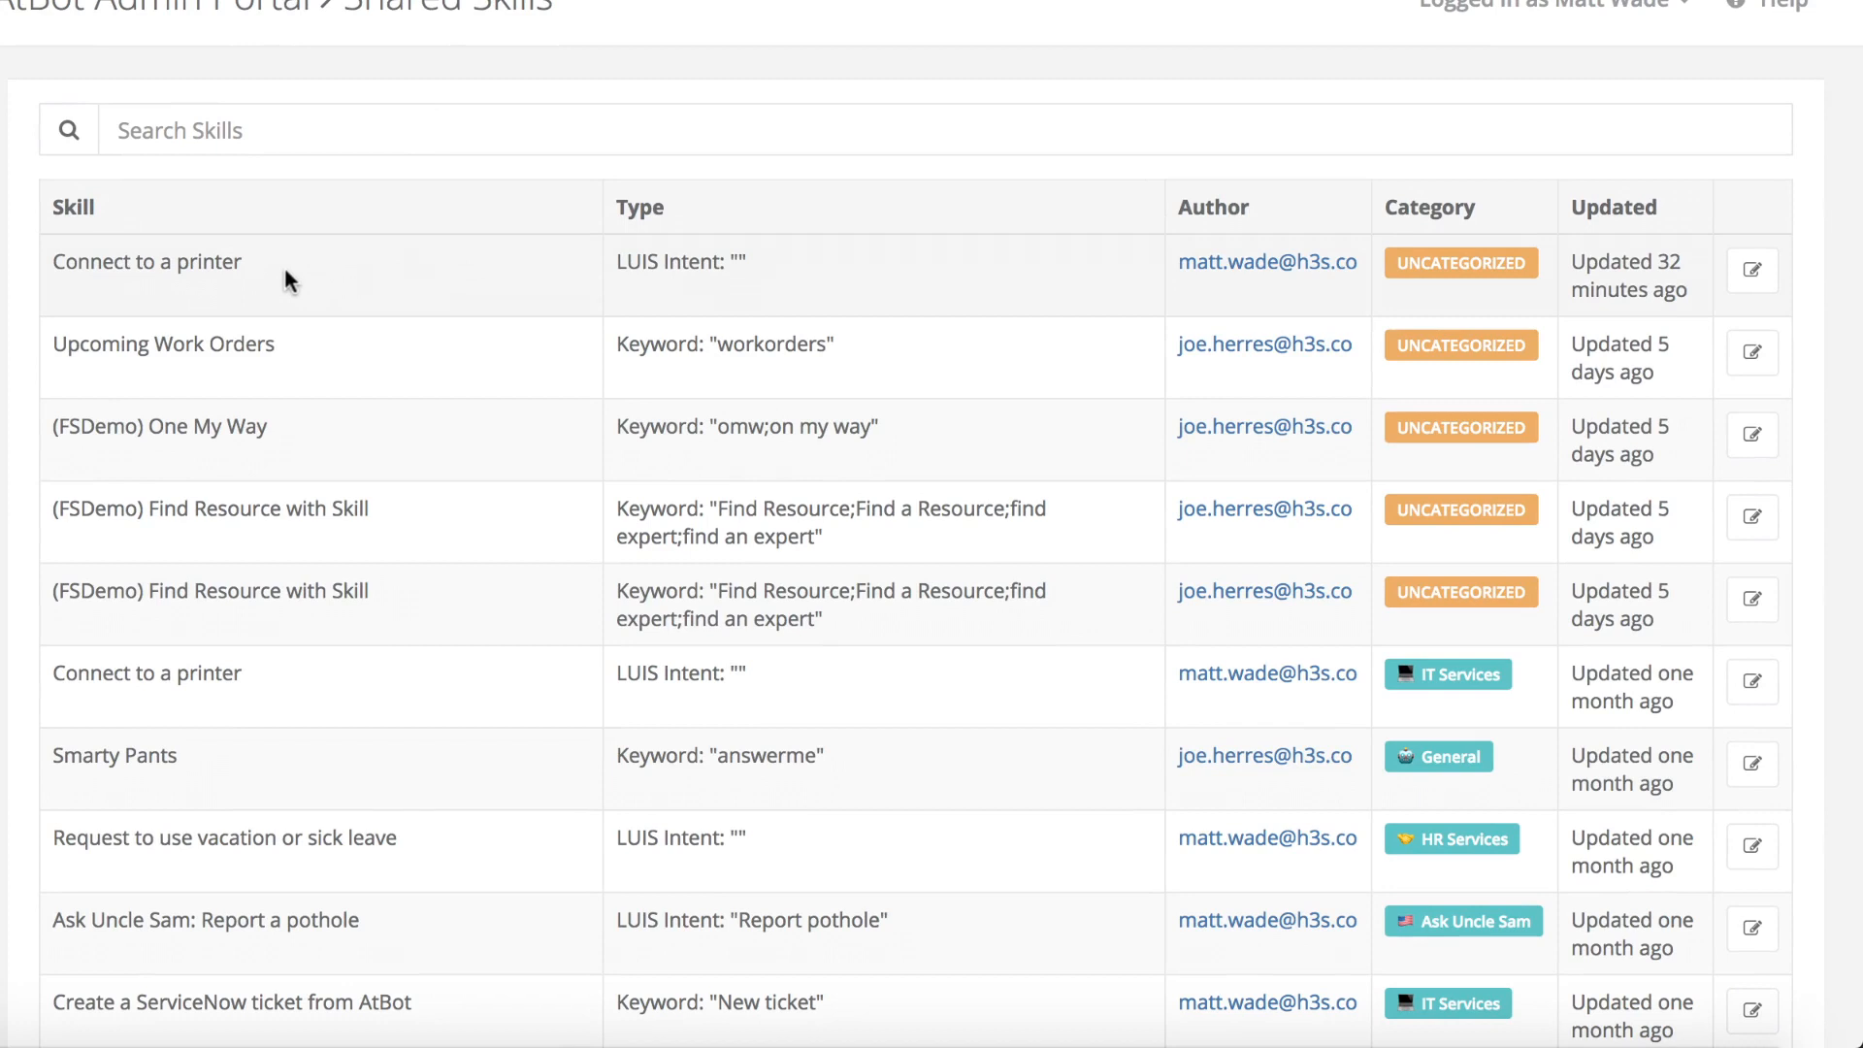
Assign the uncategorized "Connect to a printer" skill to the GoBot Services category and update its categories
click(1756, 280)
click(301, 365)
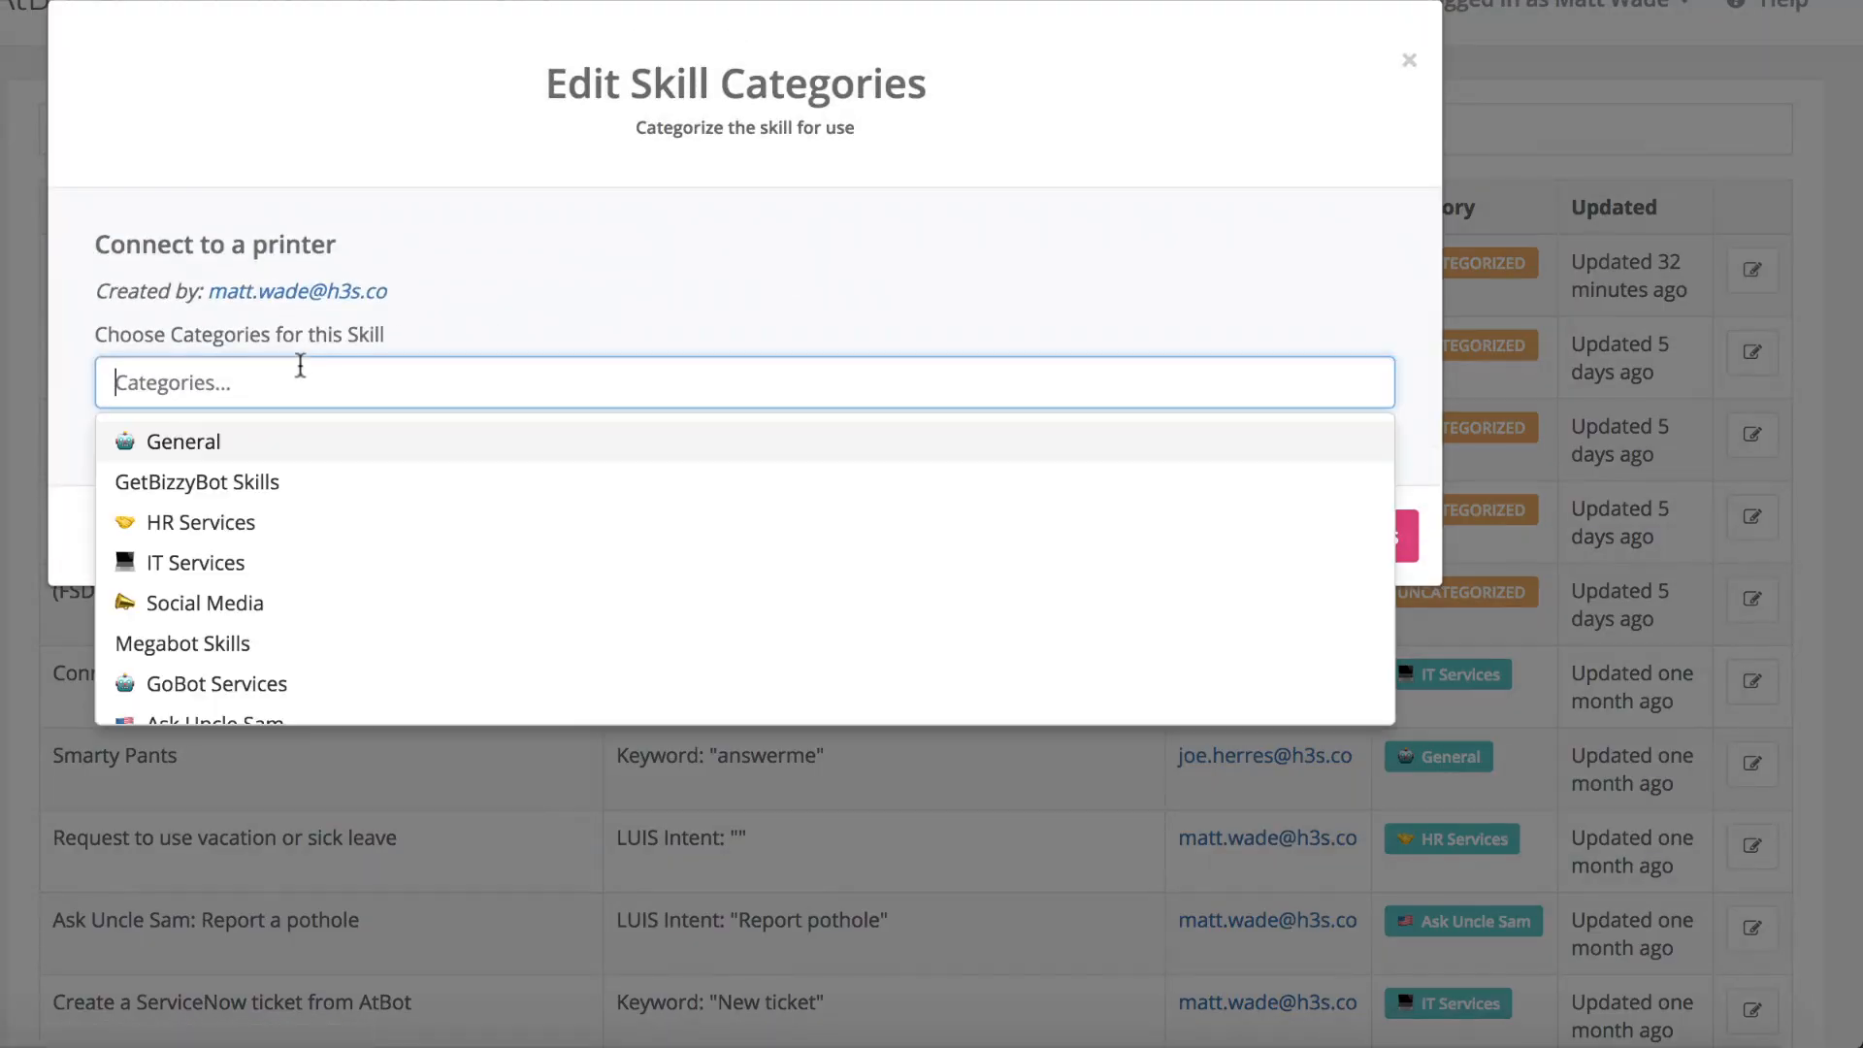
scroll(245, 621, down, 1)
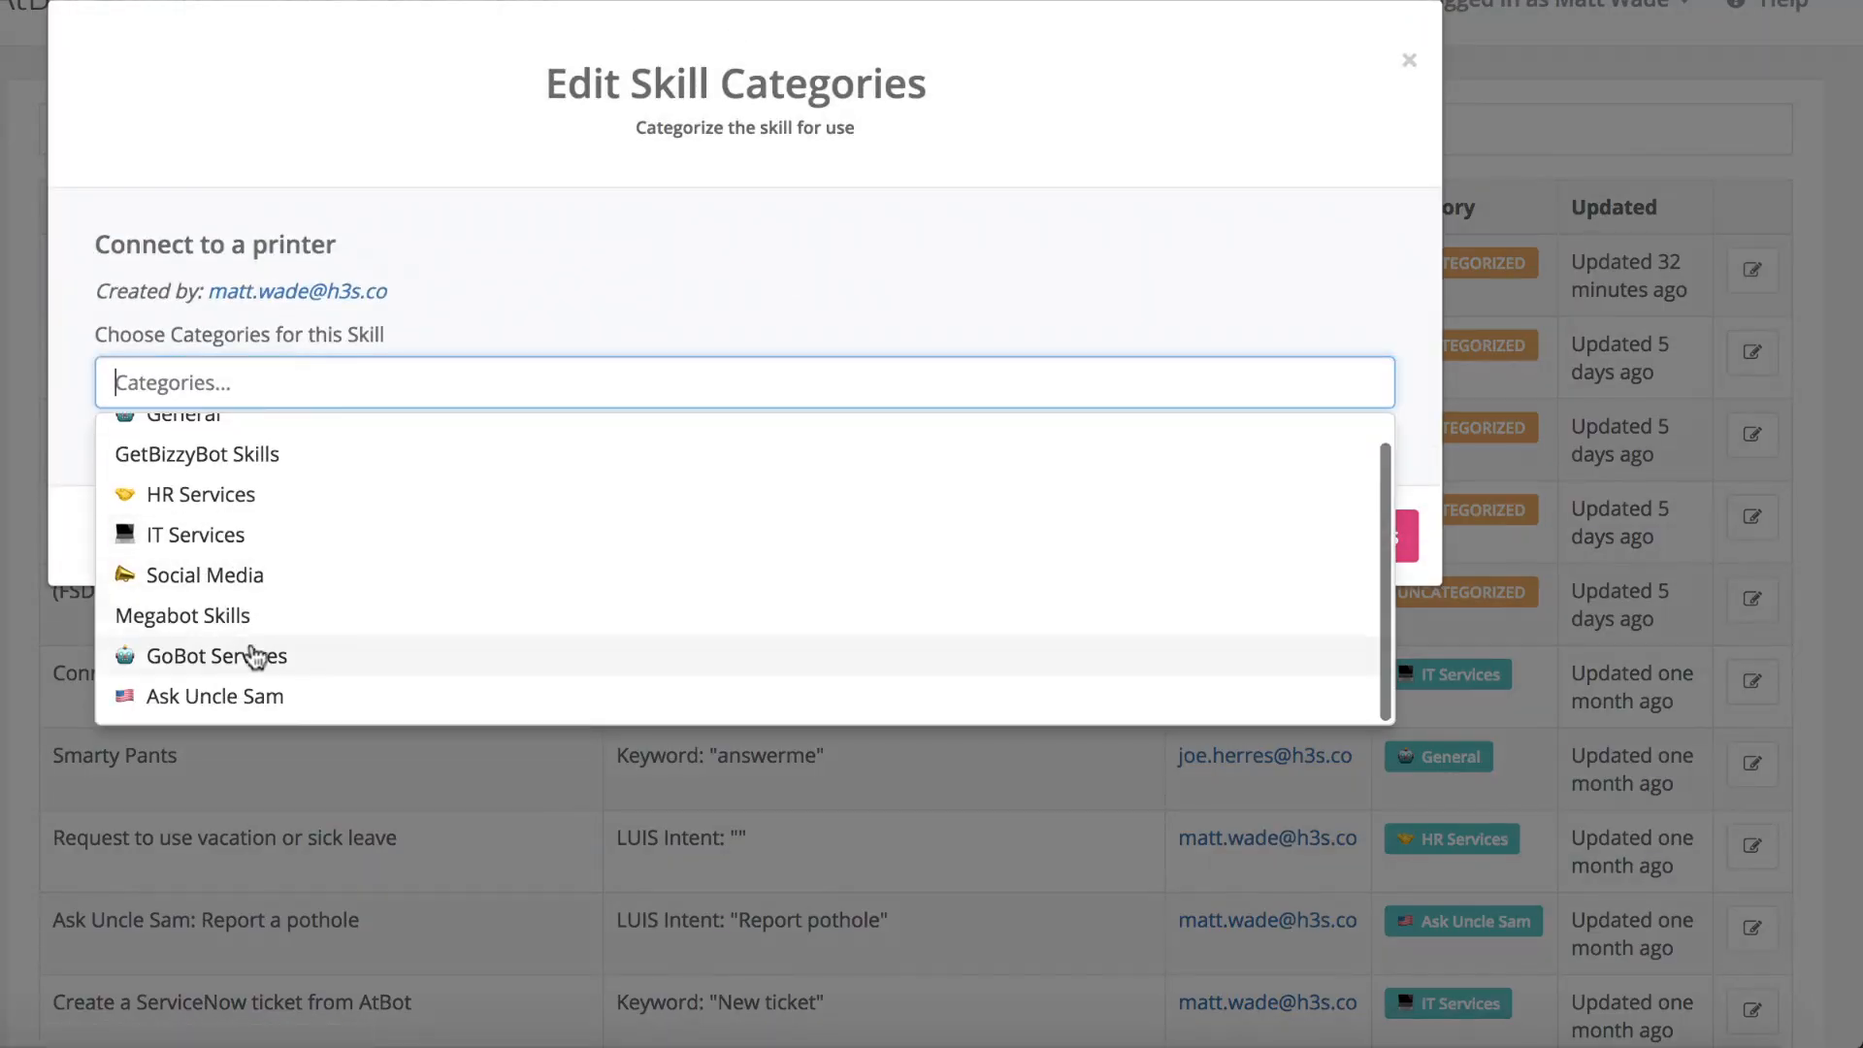
click(318, 667)
click(1164, 349)
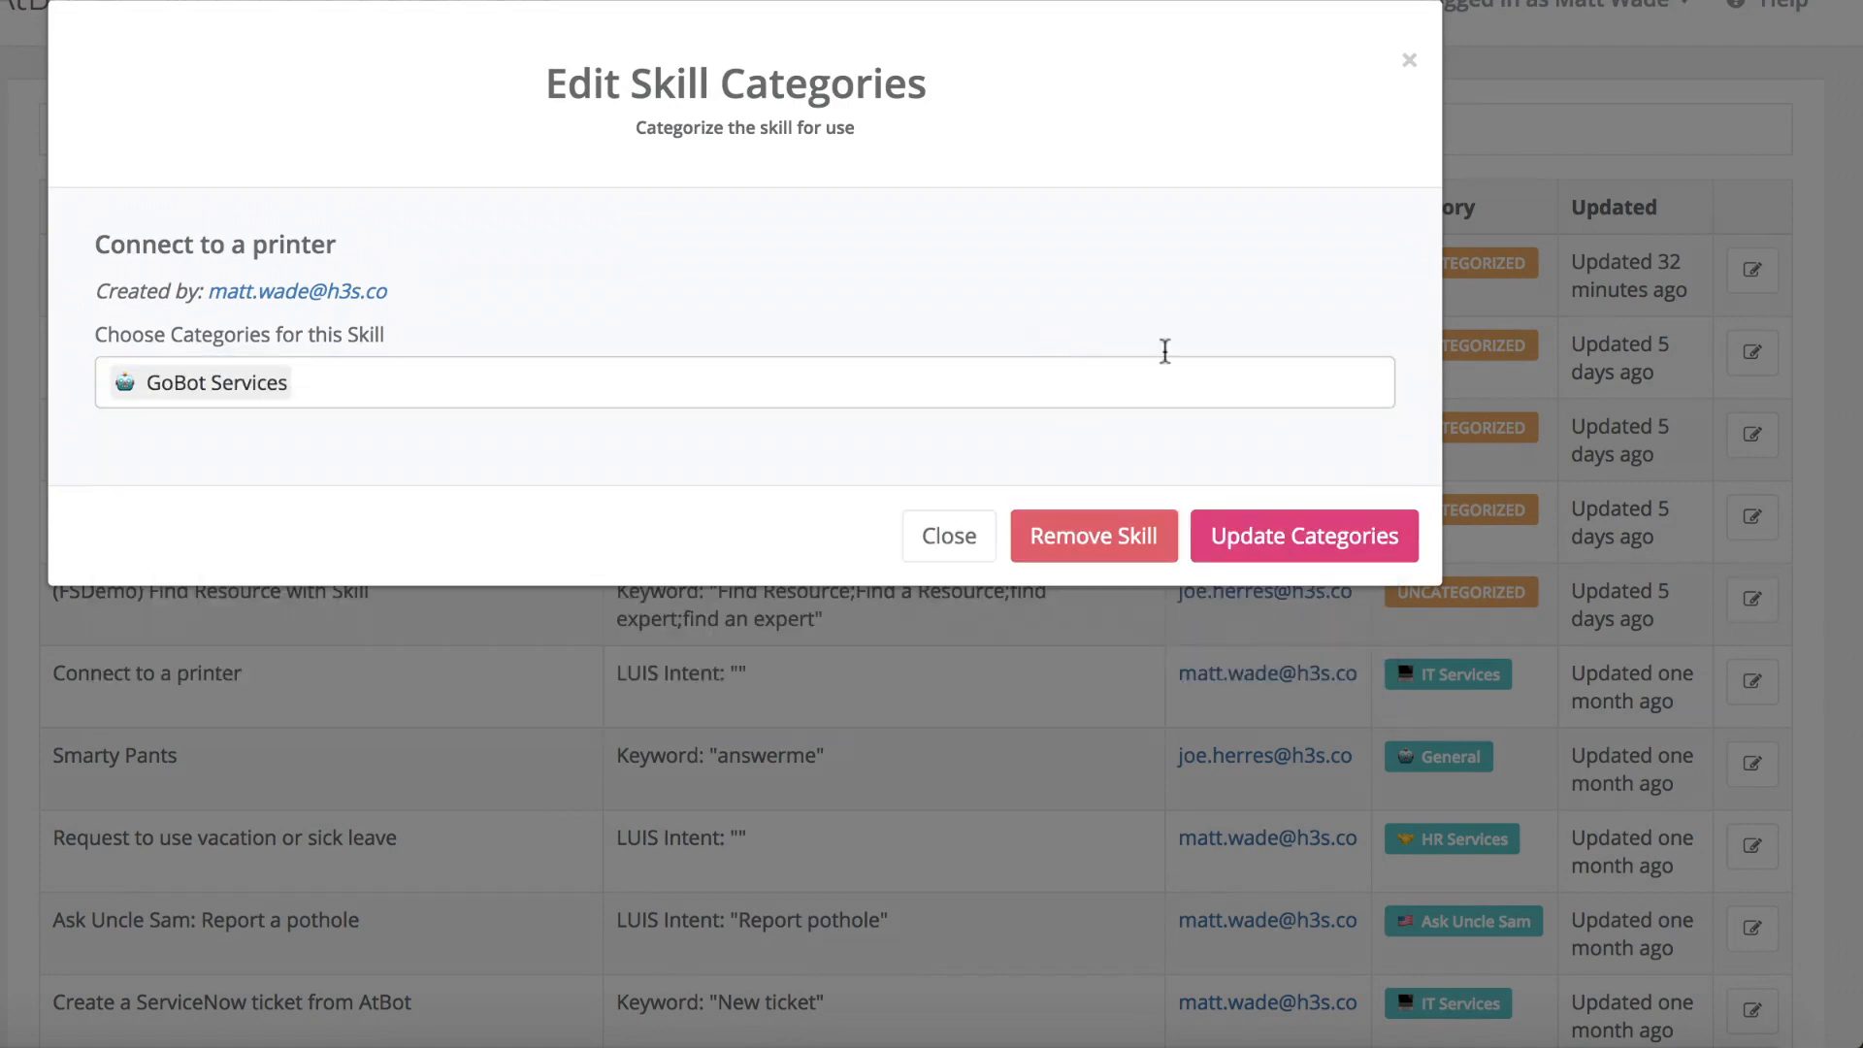
click(1341, 563)
click(732, 678)
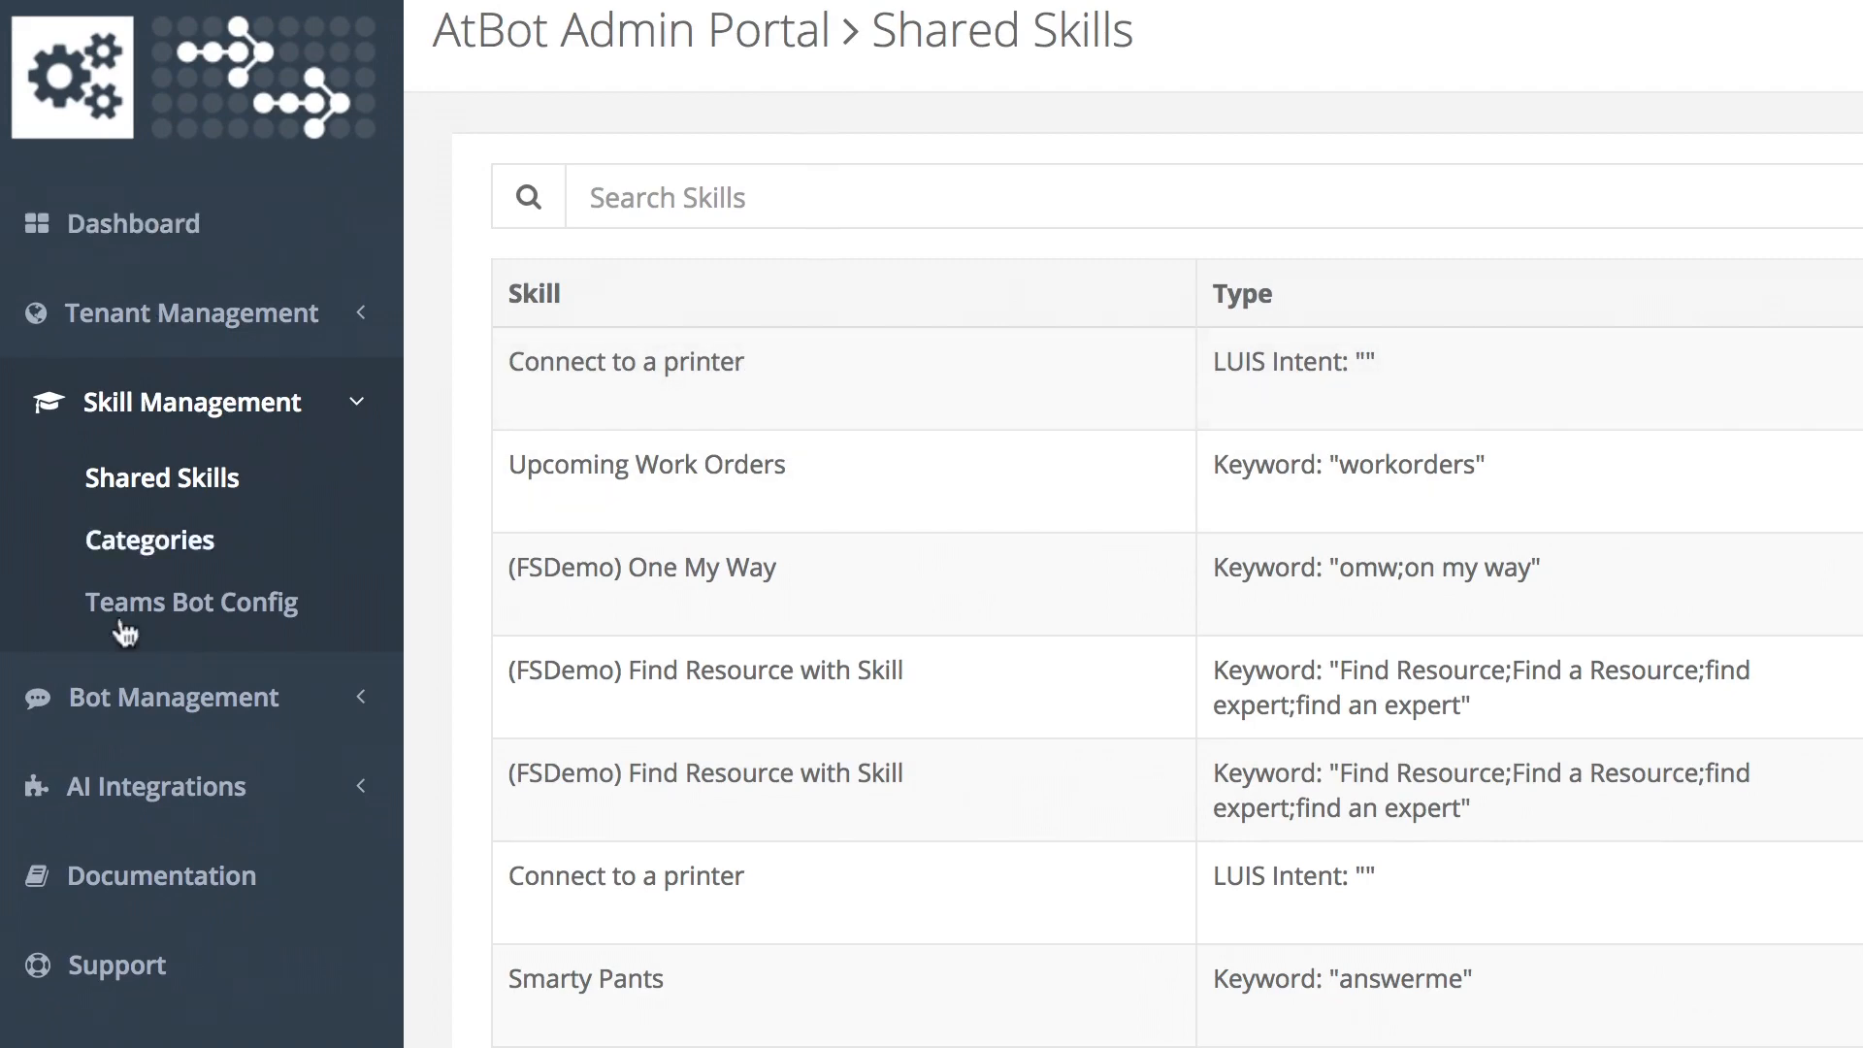
Open the GoBot enterprise bot's settings and check which skill categories are assigned to it
click(135, 704)
click(155, 786)
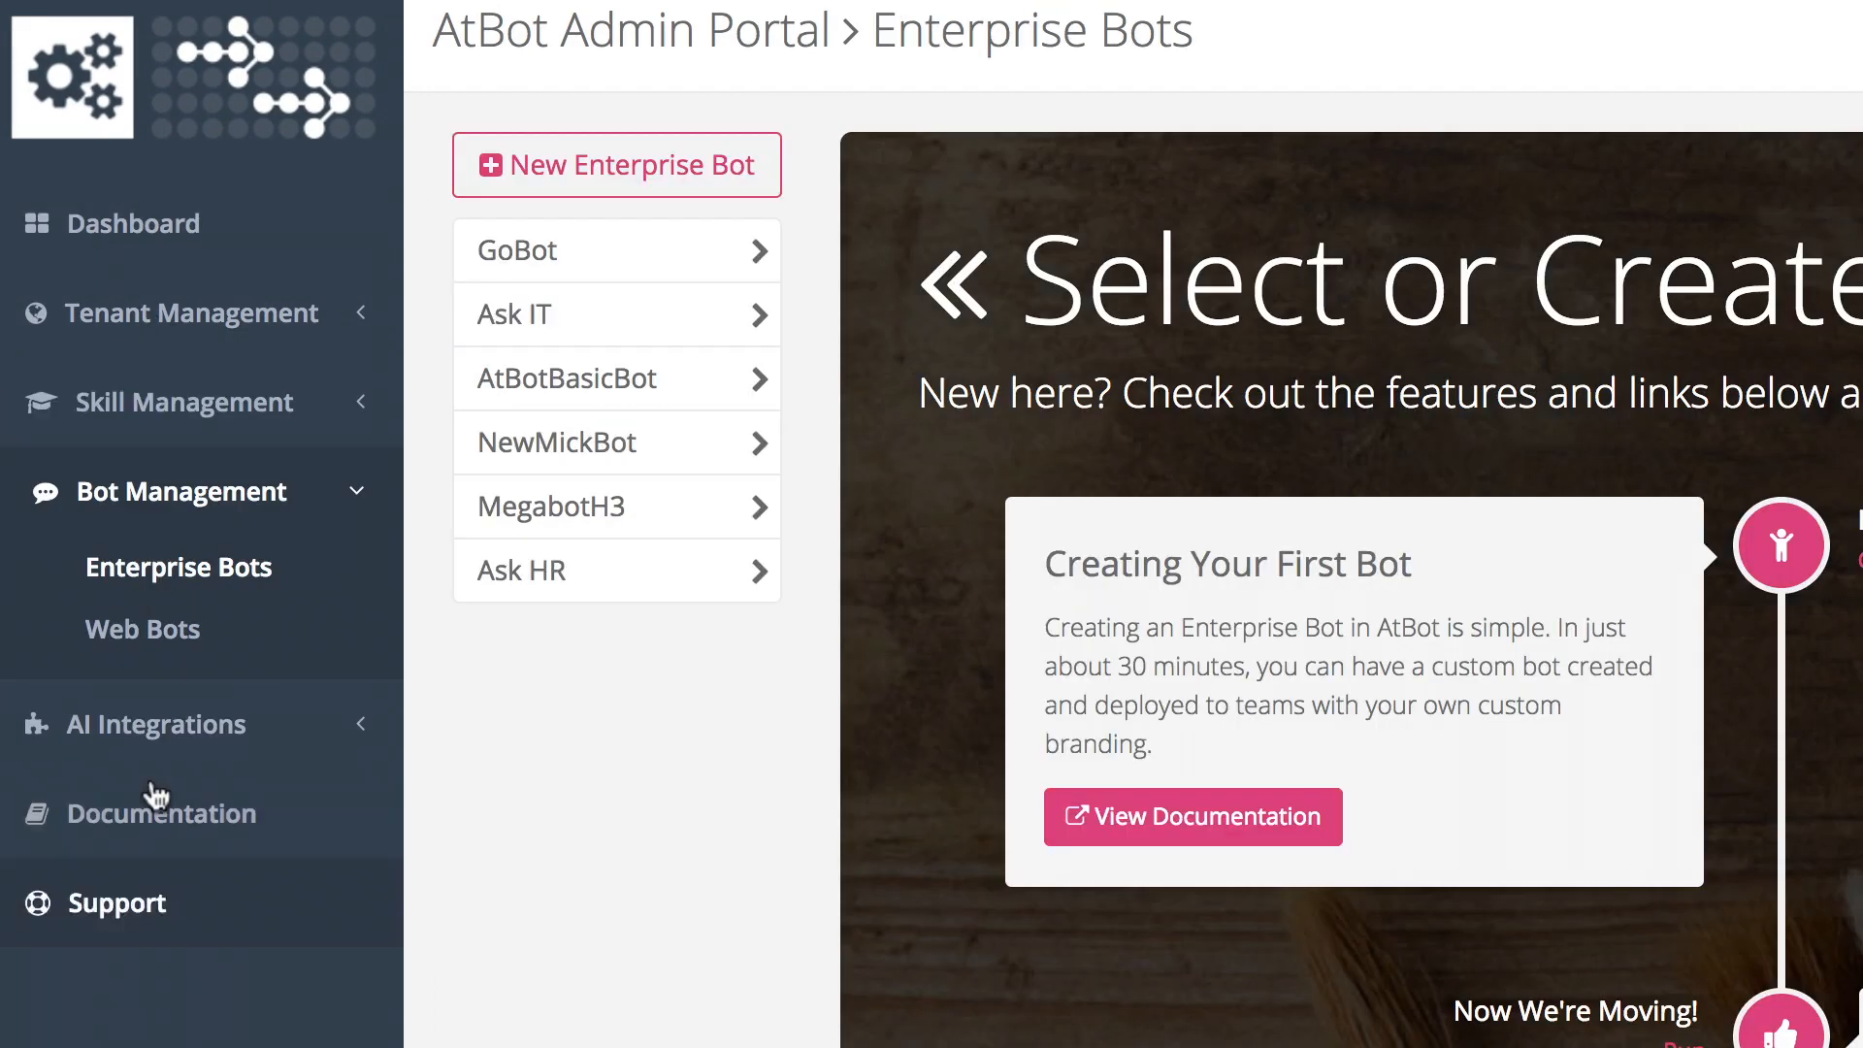
click(603, 274)
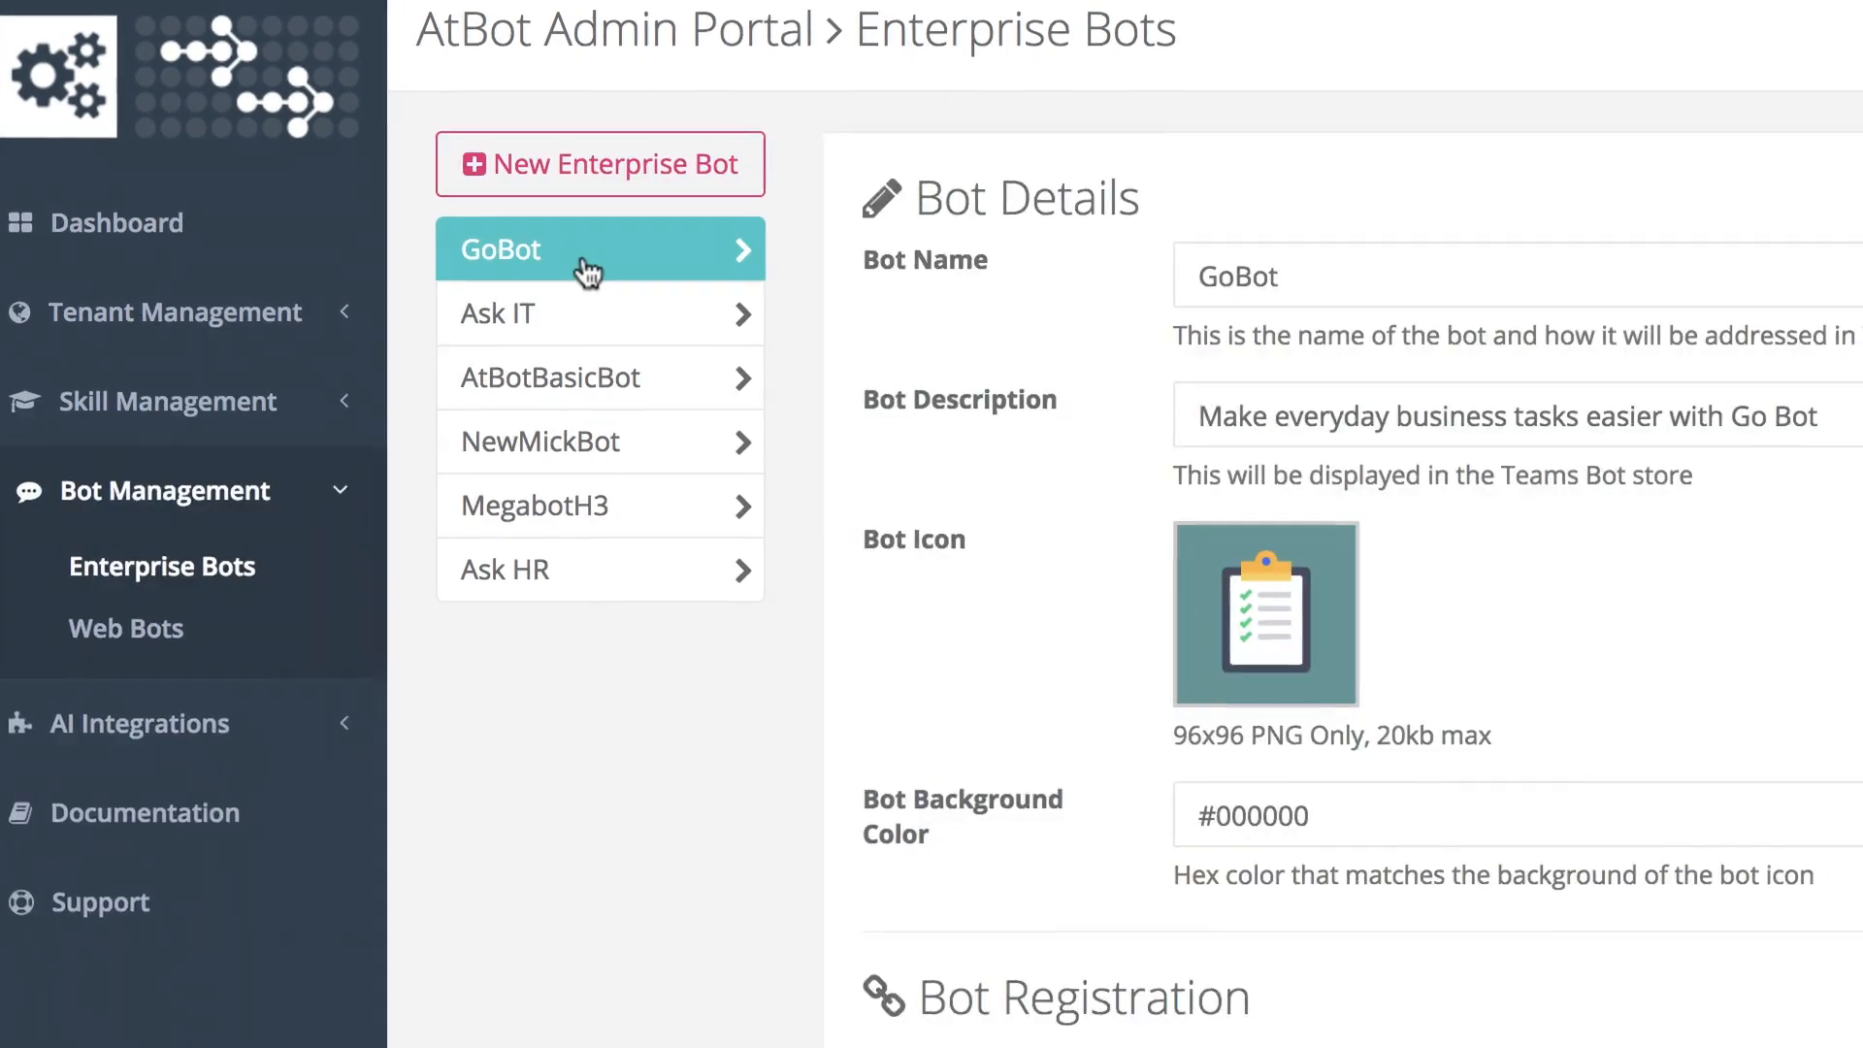
scroll(96, 531, down, 10)
scroll(370, 922, down, 2)
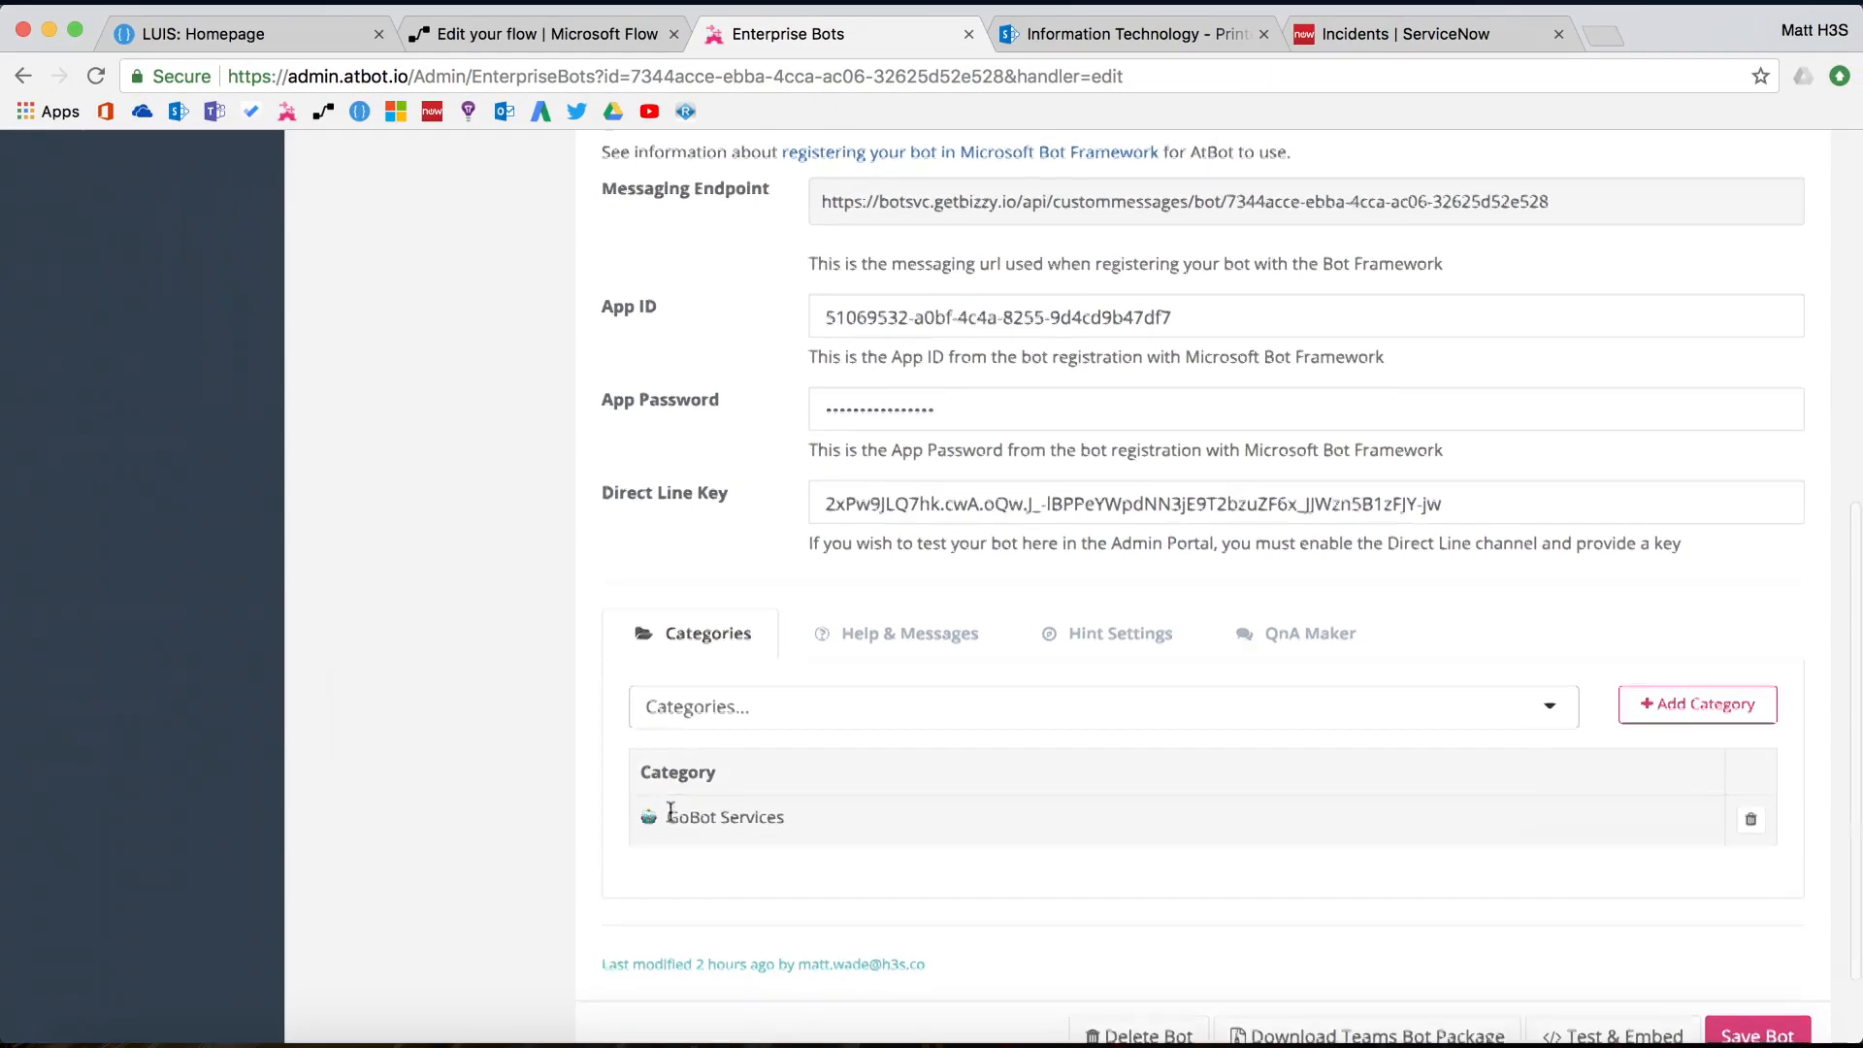
scroll(670, 810, up, 8)
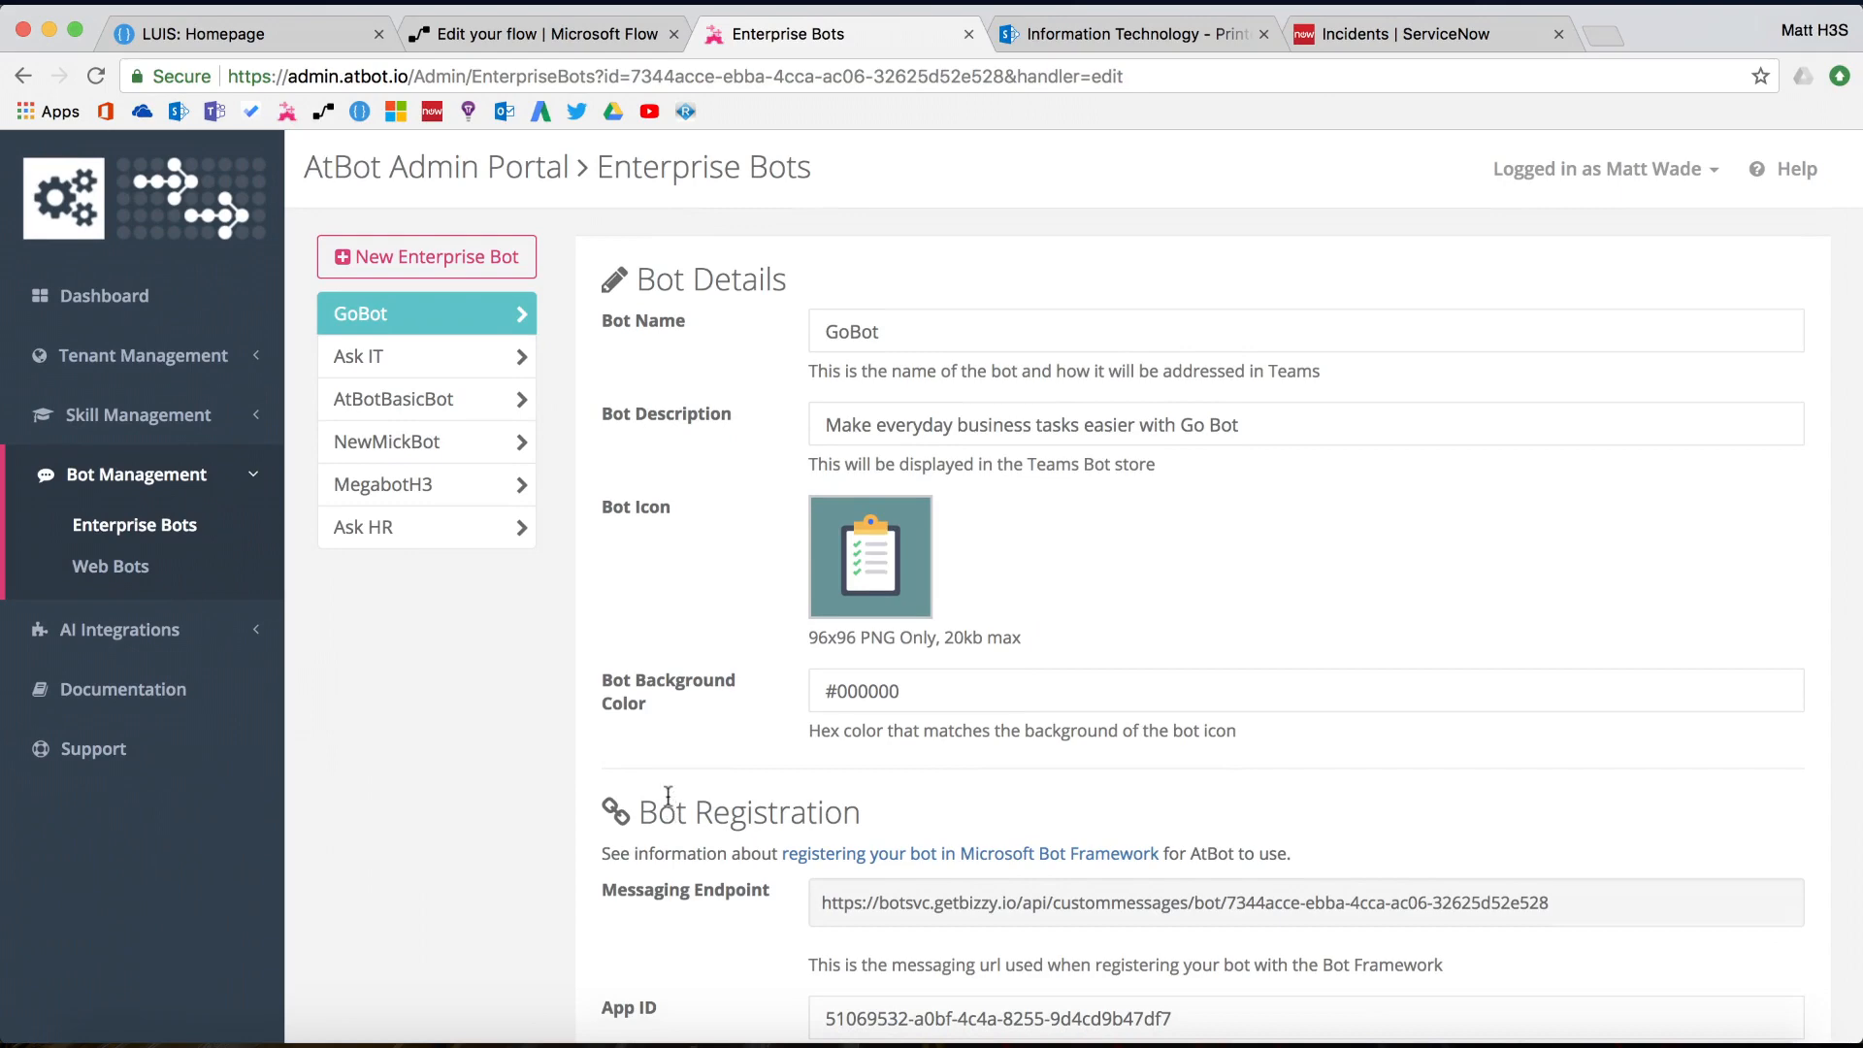
Open Microsoft Teams in a new browser tab and go to the management page of the Pelican Energy team
key(super+t)
text(teams)
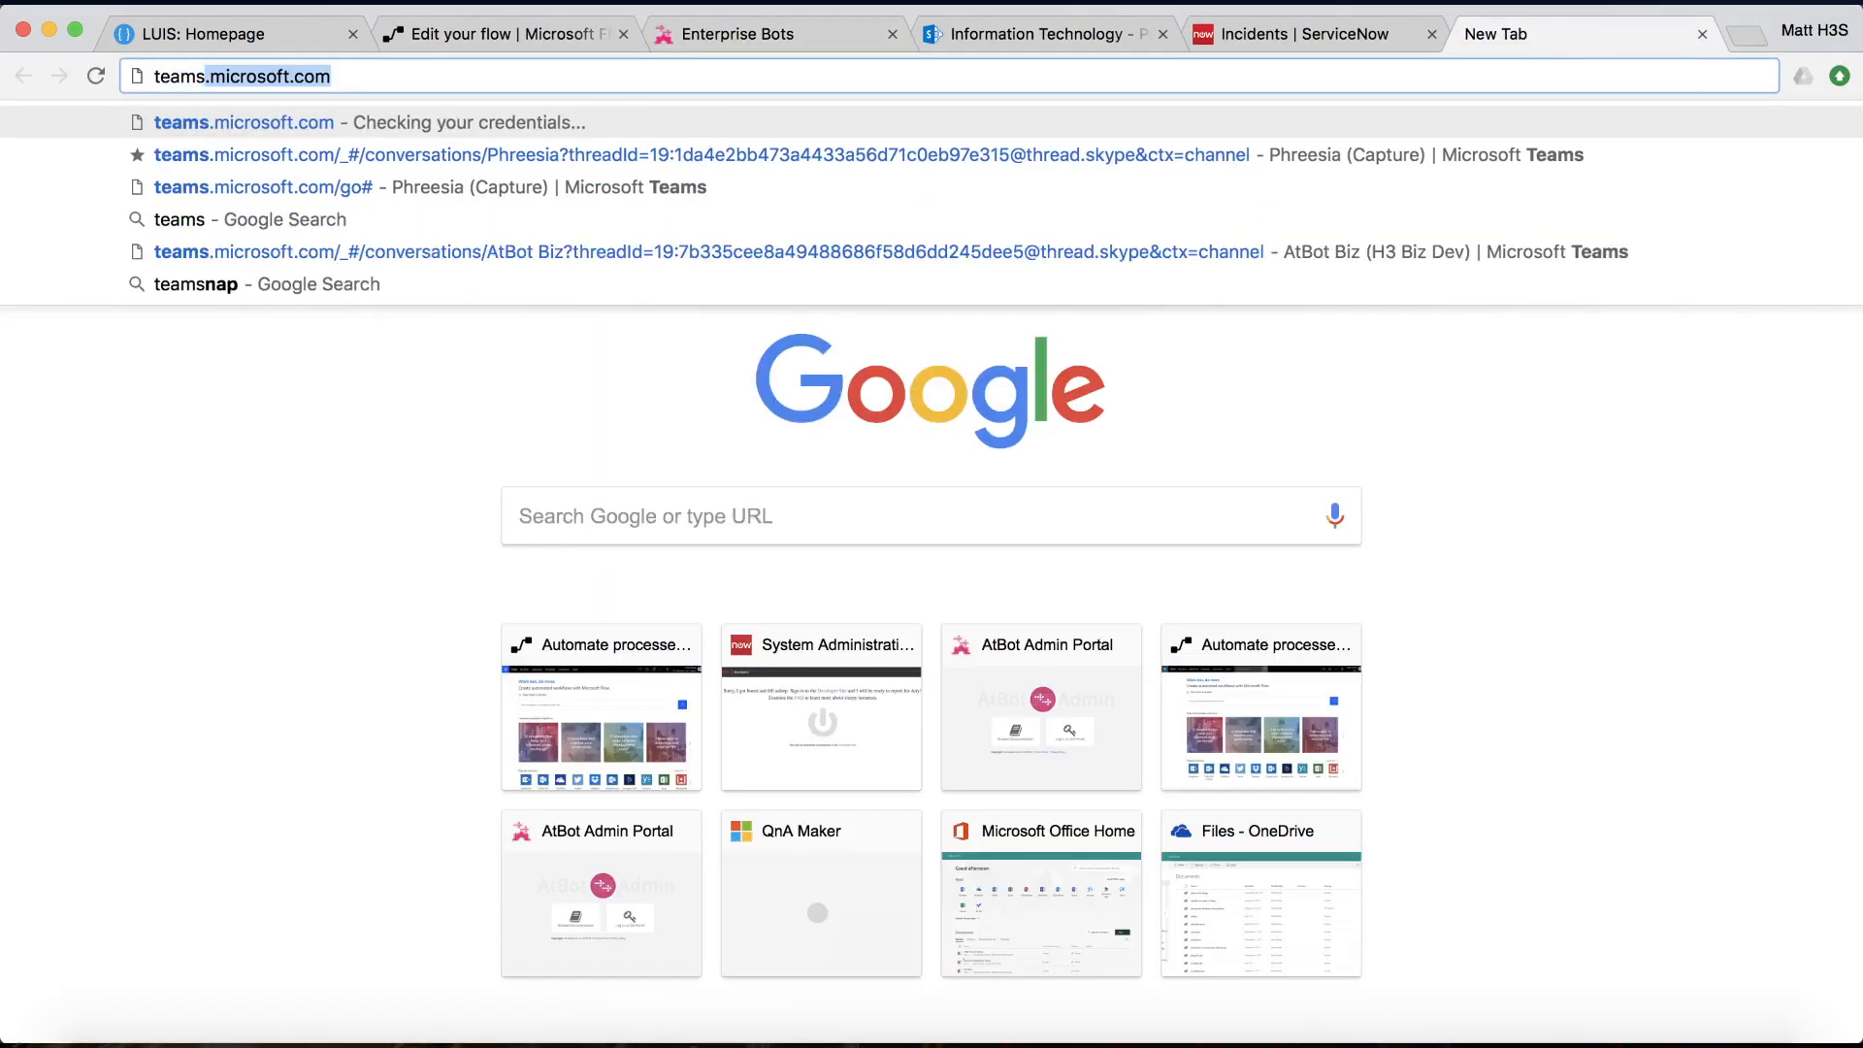
key(Return)
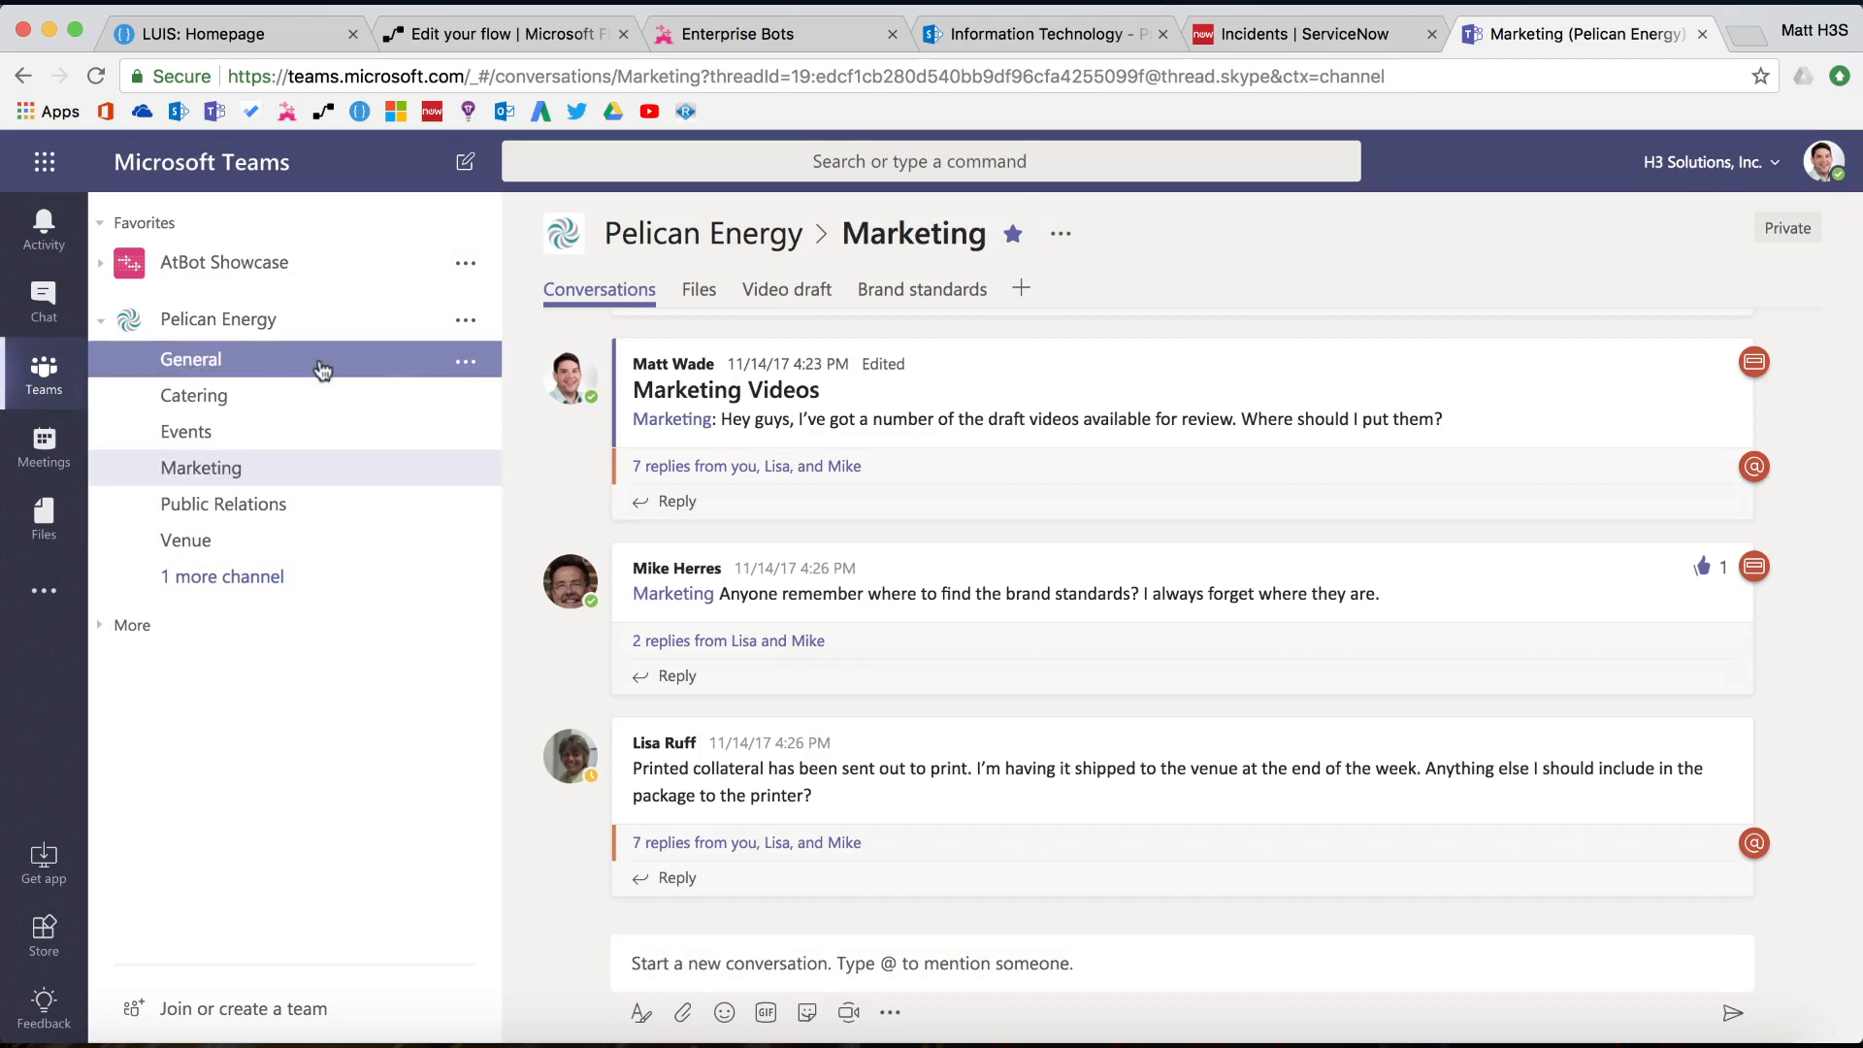
click(469, 321)
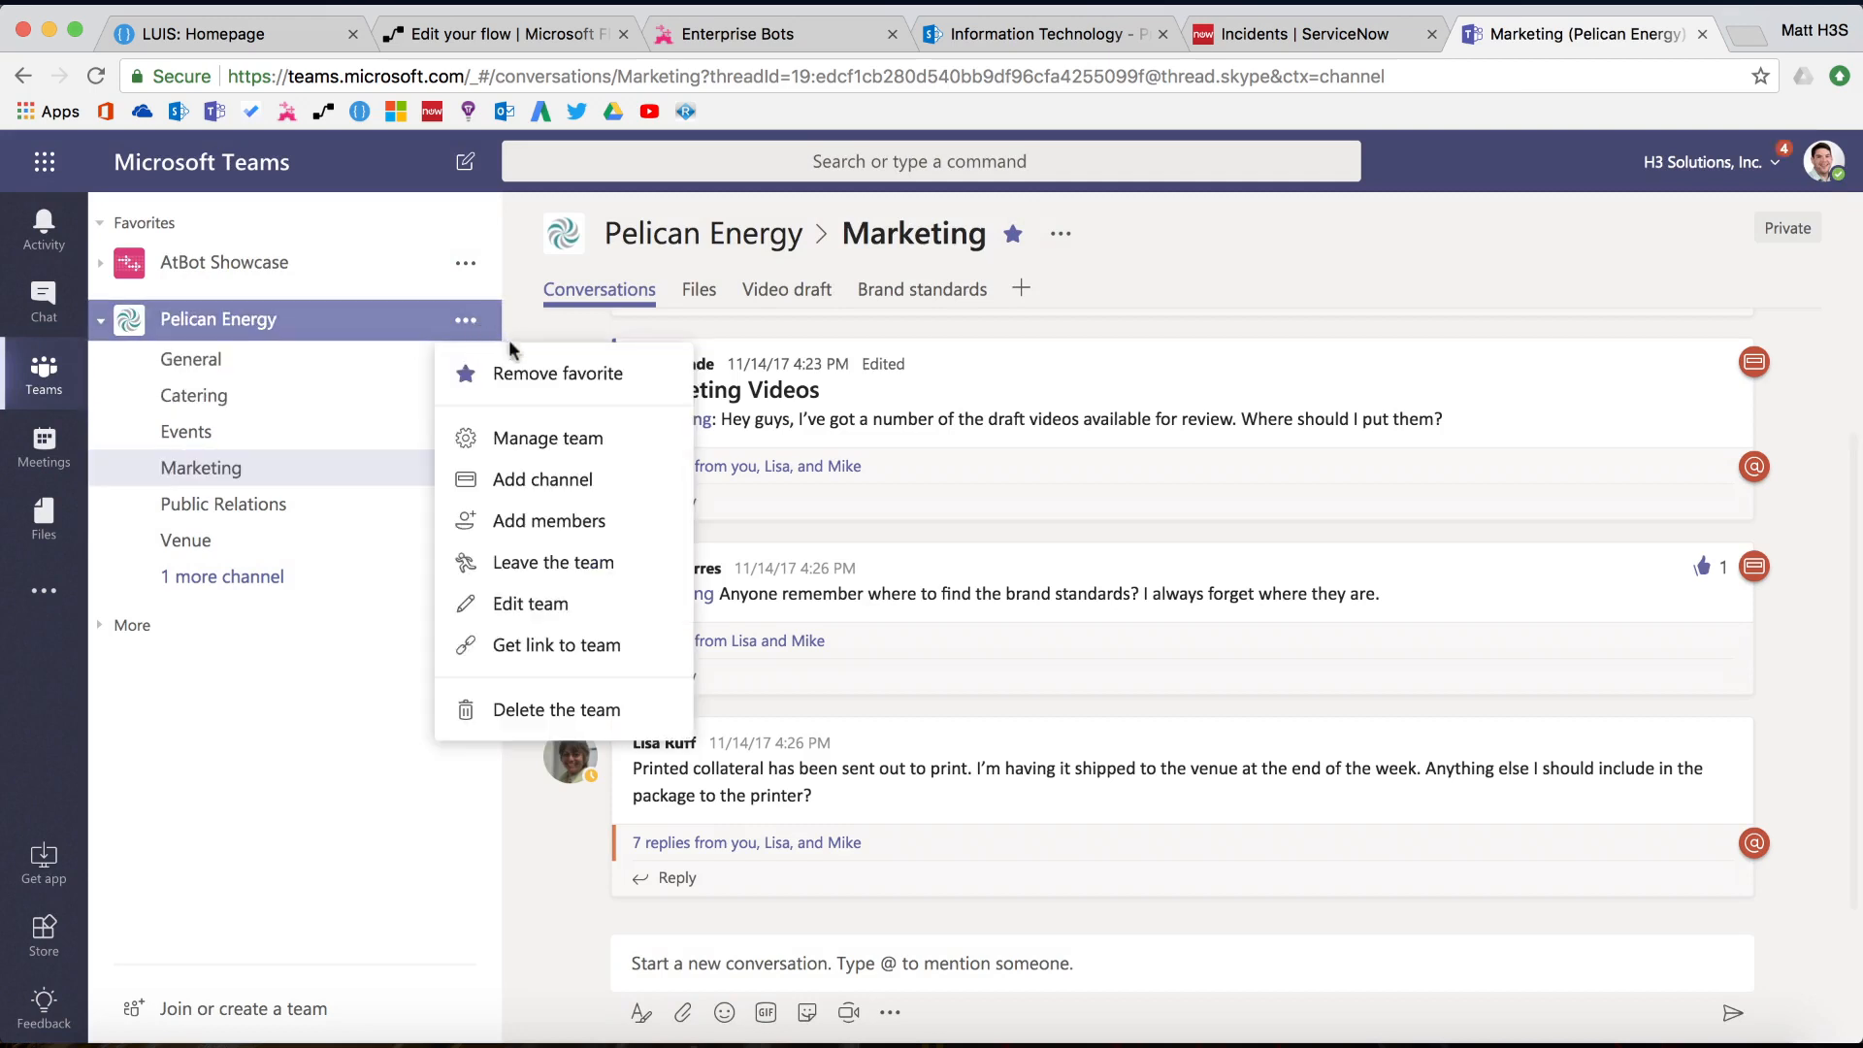
click(509, 439)
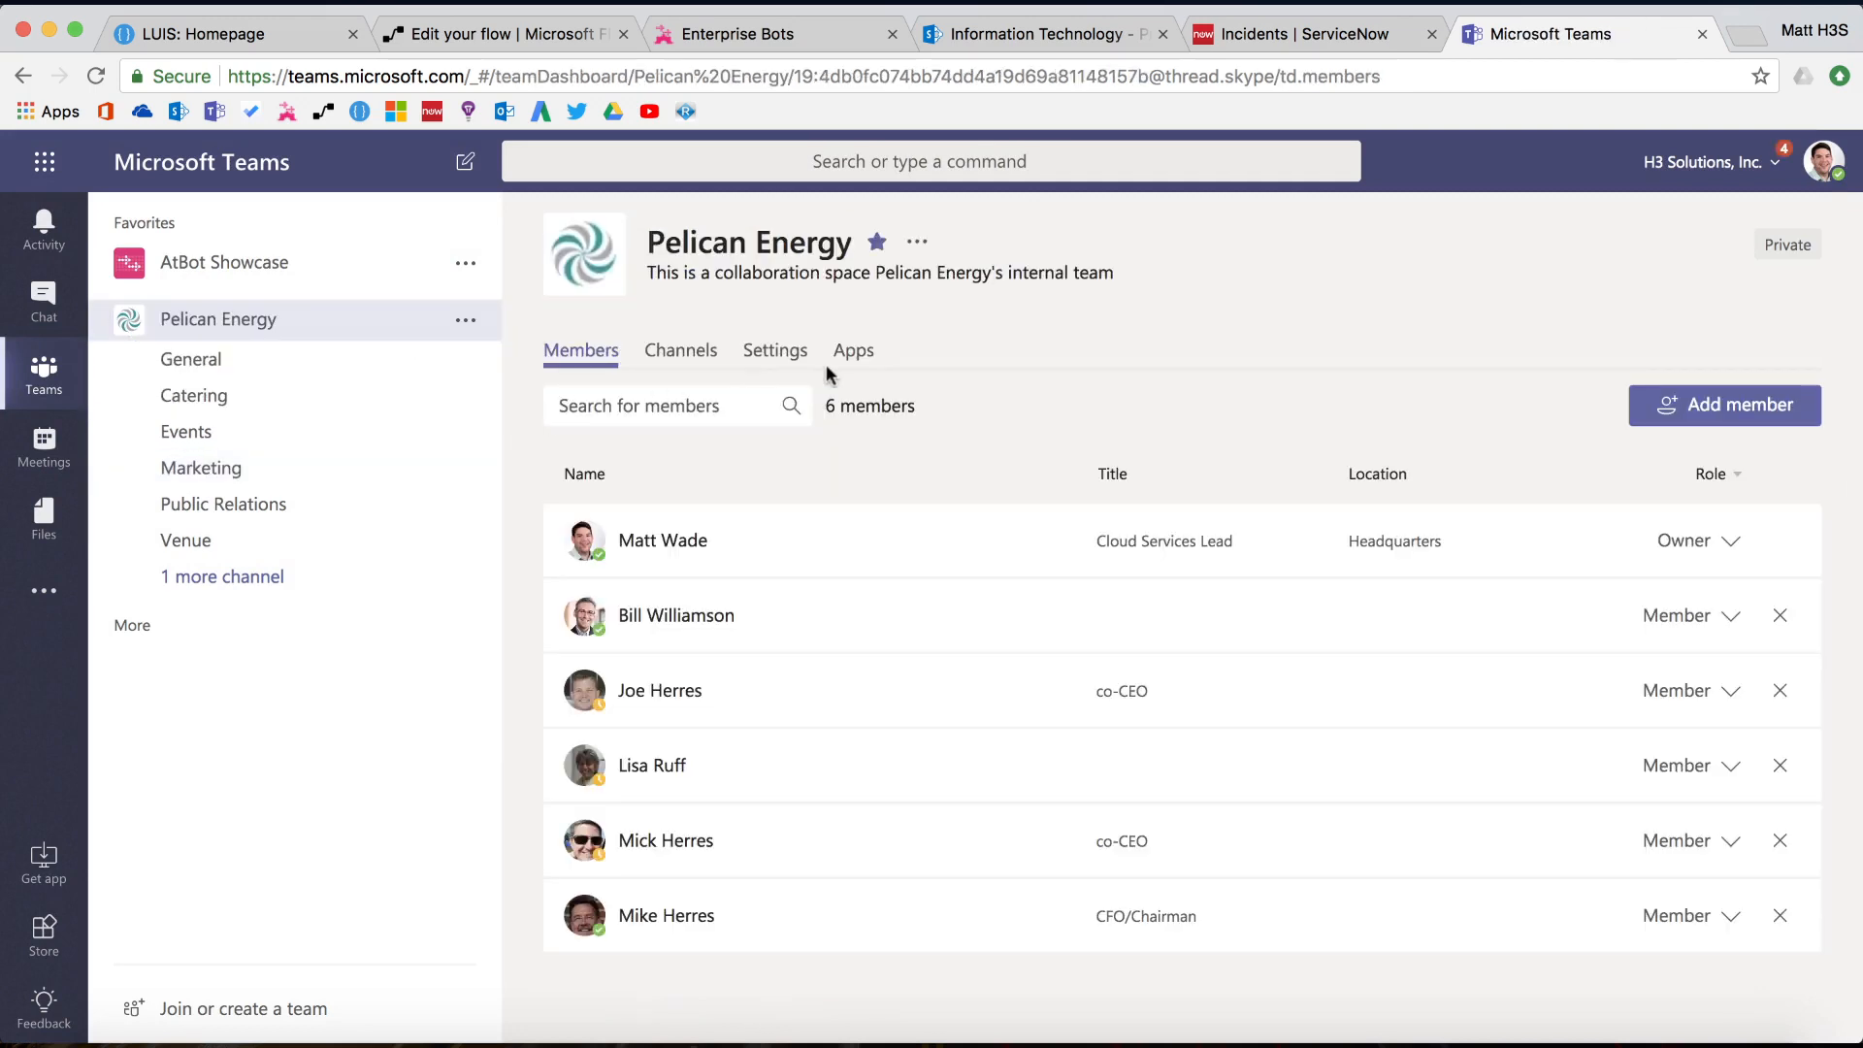
Switch back to the AtBot Admin Portal and download GoBot's Teams bot package
click(820, 39)
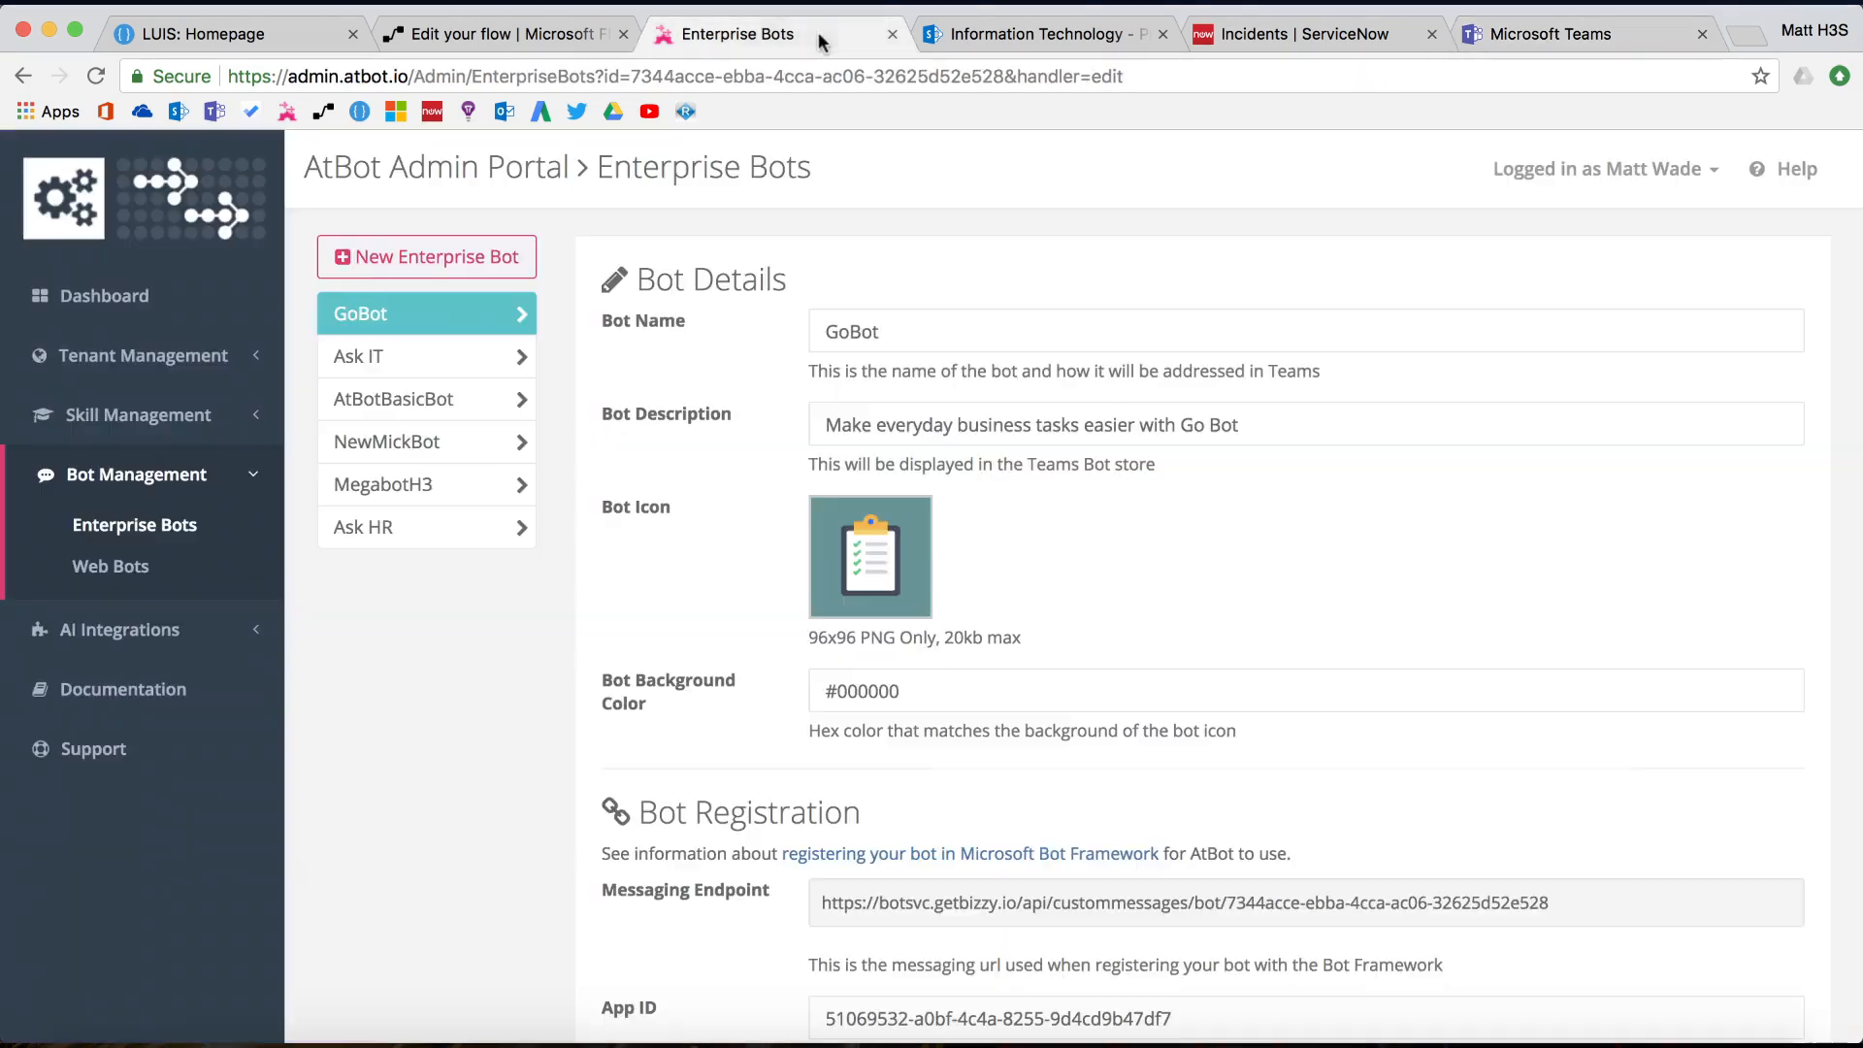
scroll(669, 630, down, 10)
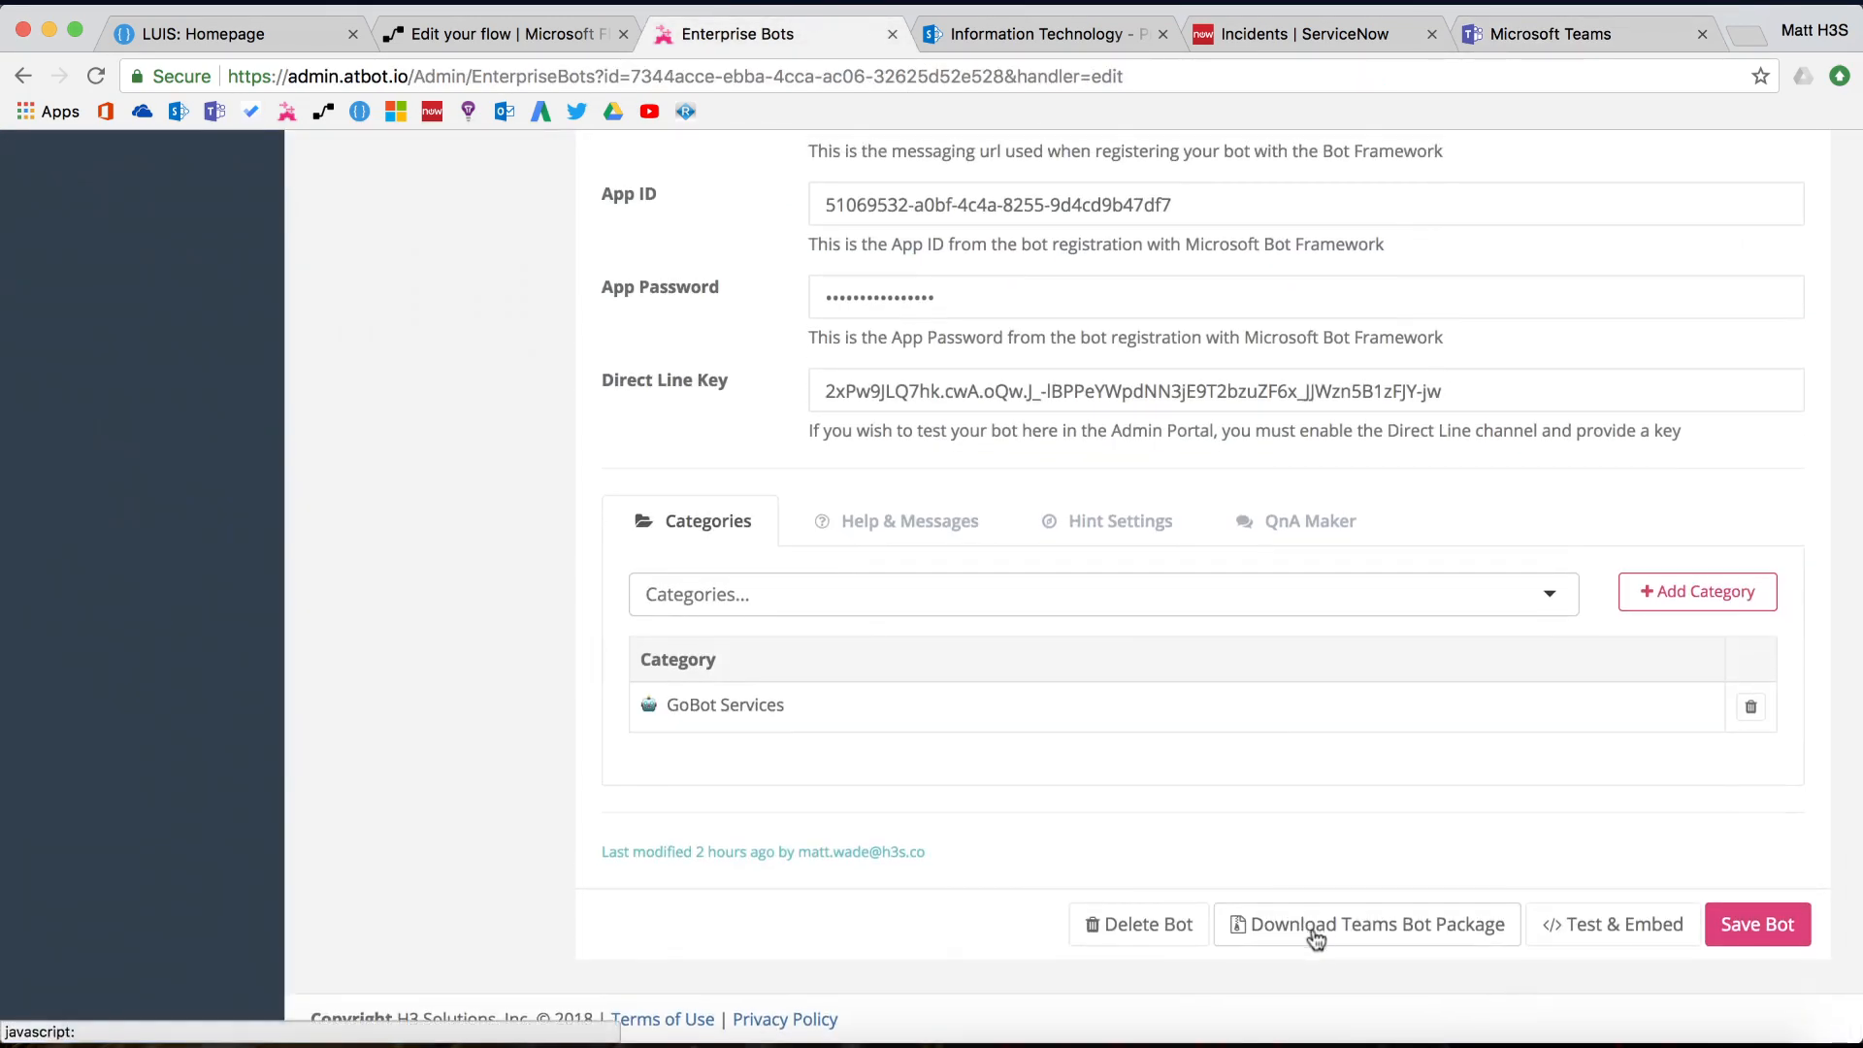
click(1322, 927)
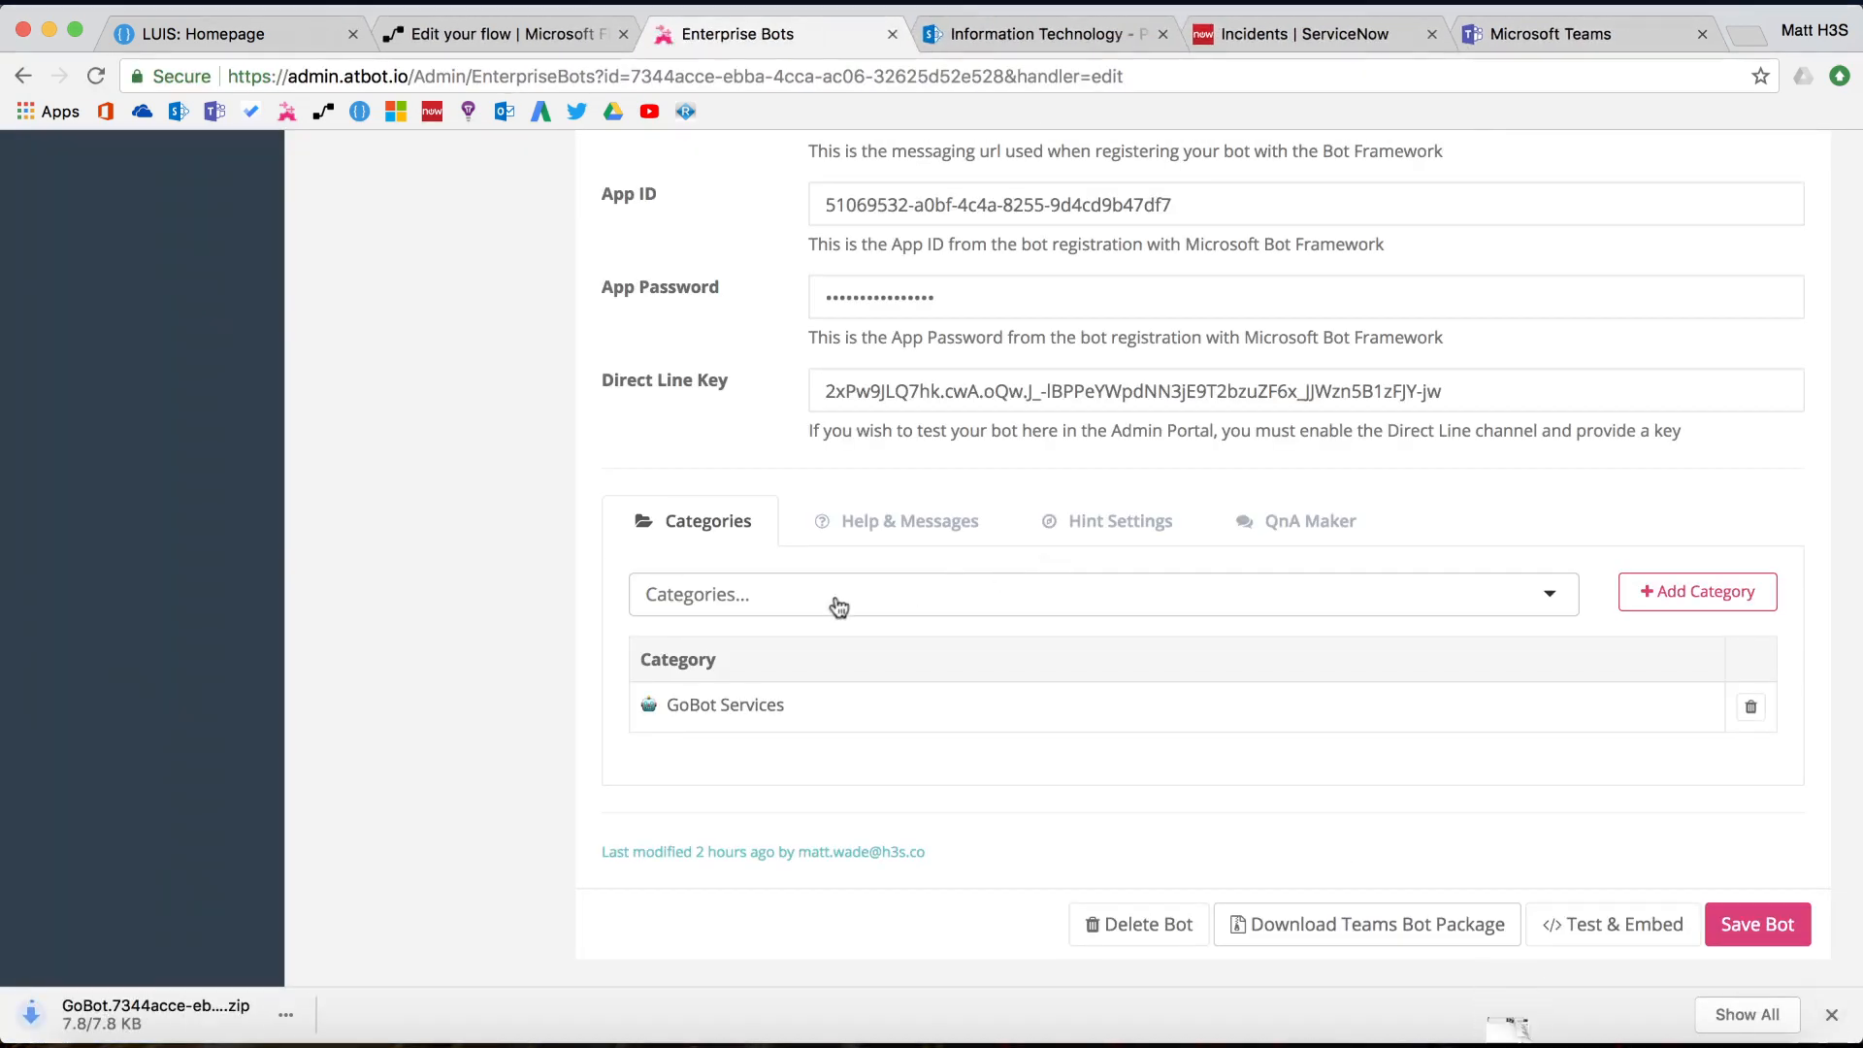
Switch to Microsoft Teams and upload the downloaded GoBot zip package as a custom app for the Pelican Energy team
click(1498, 37)
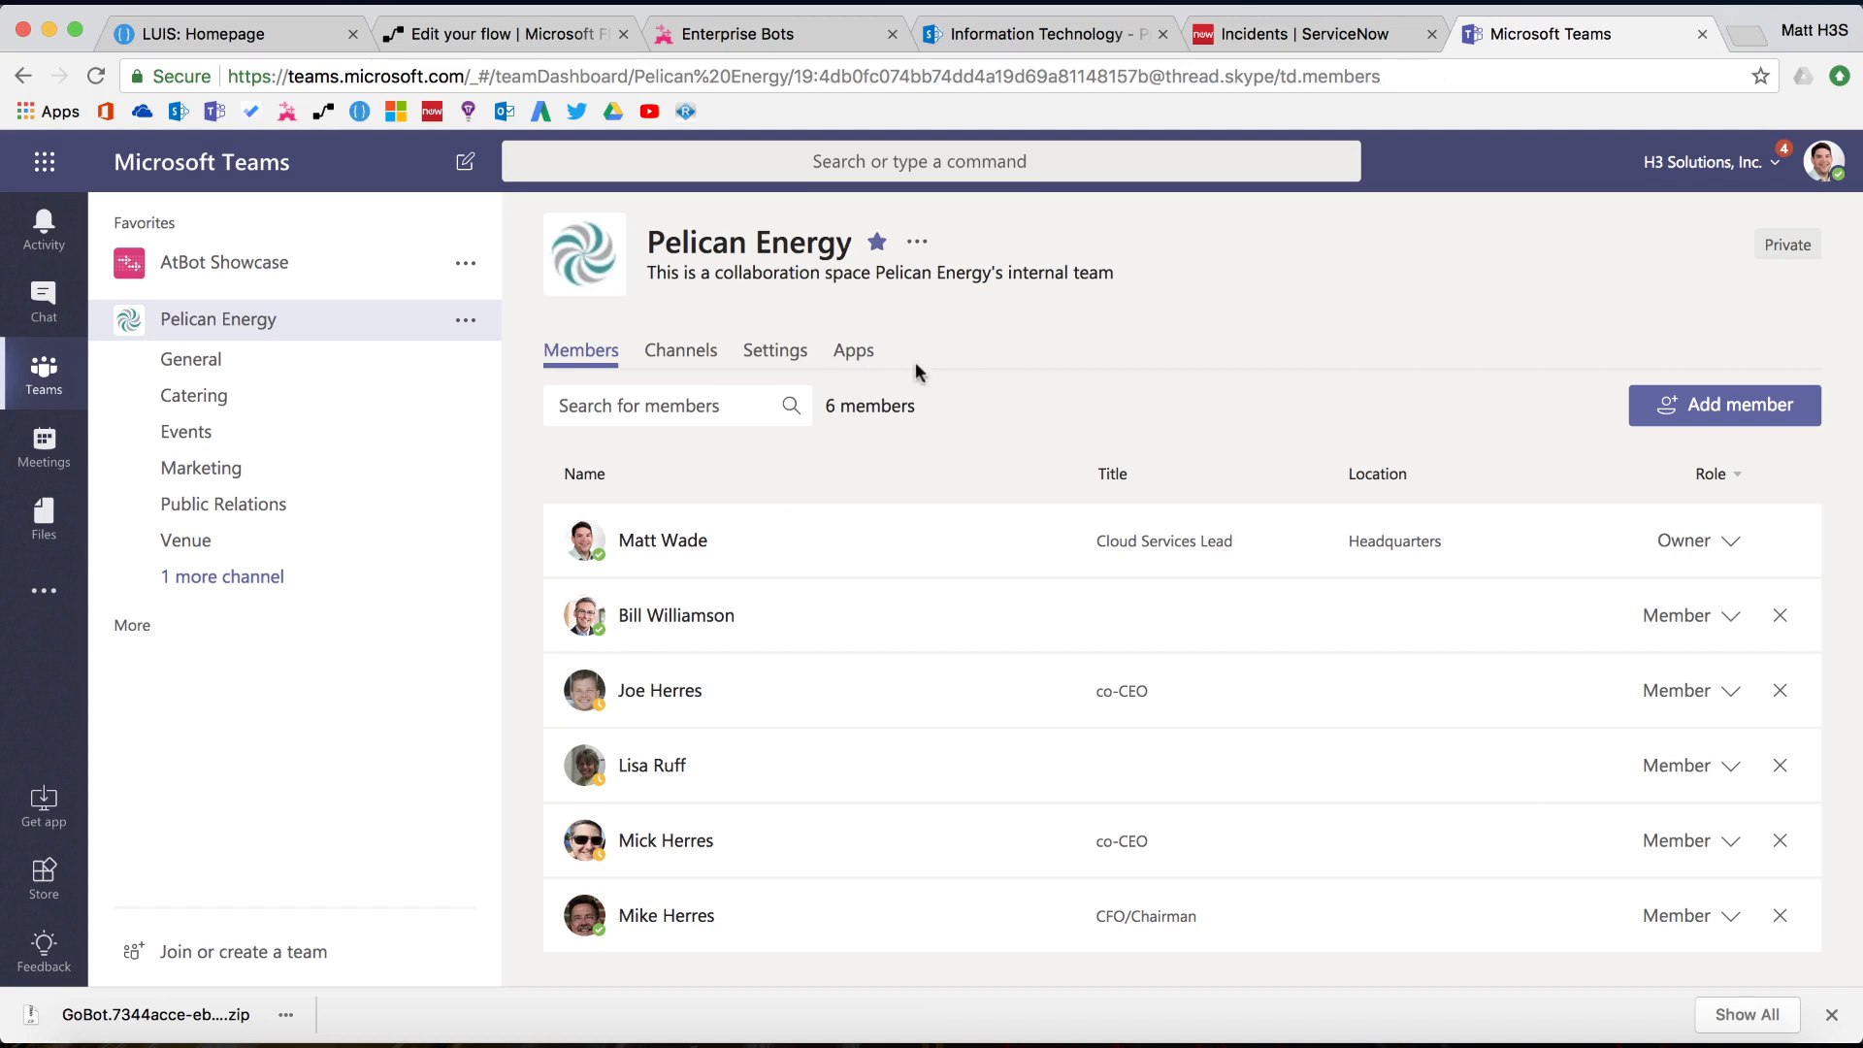
click(879, 354)
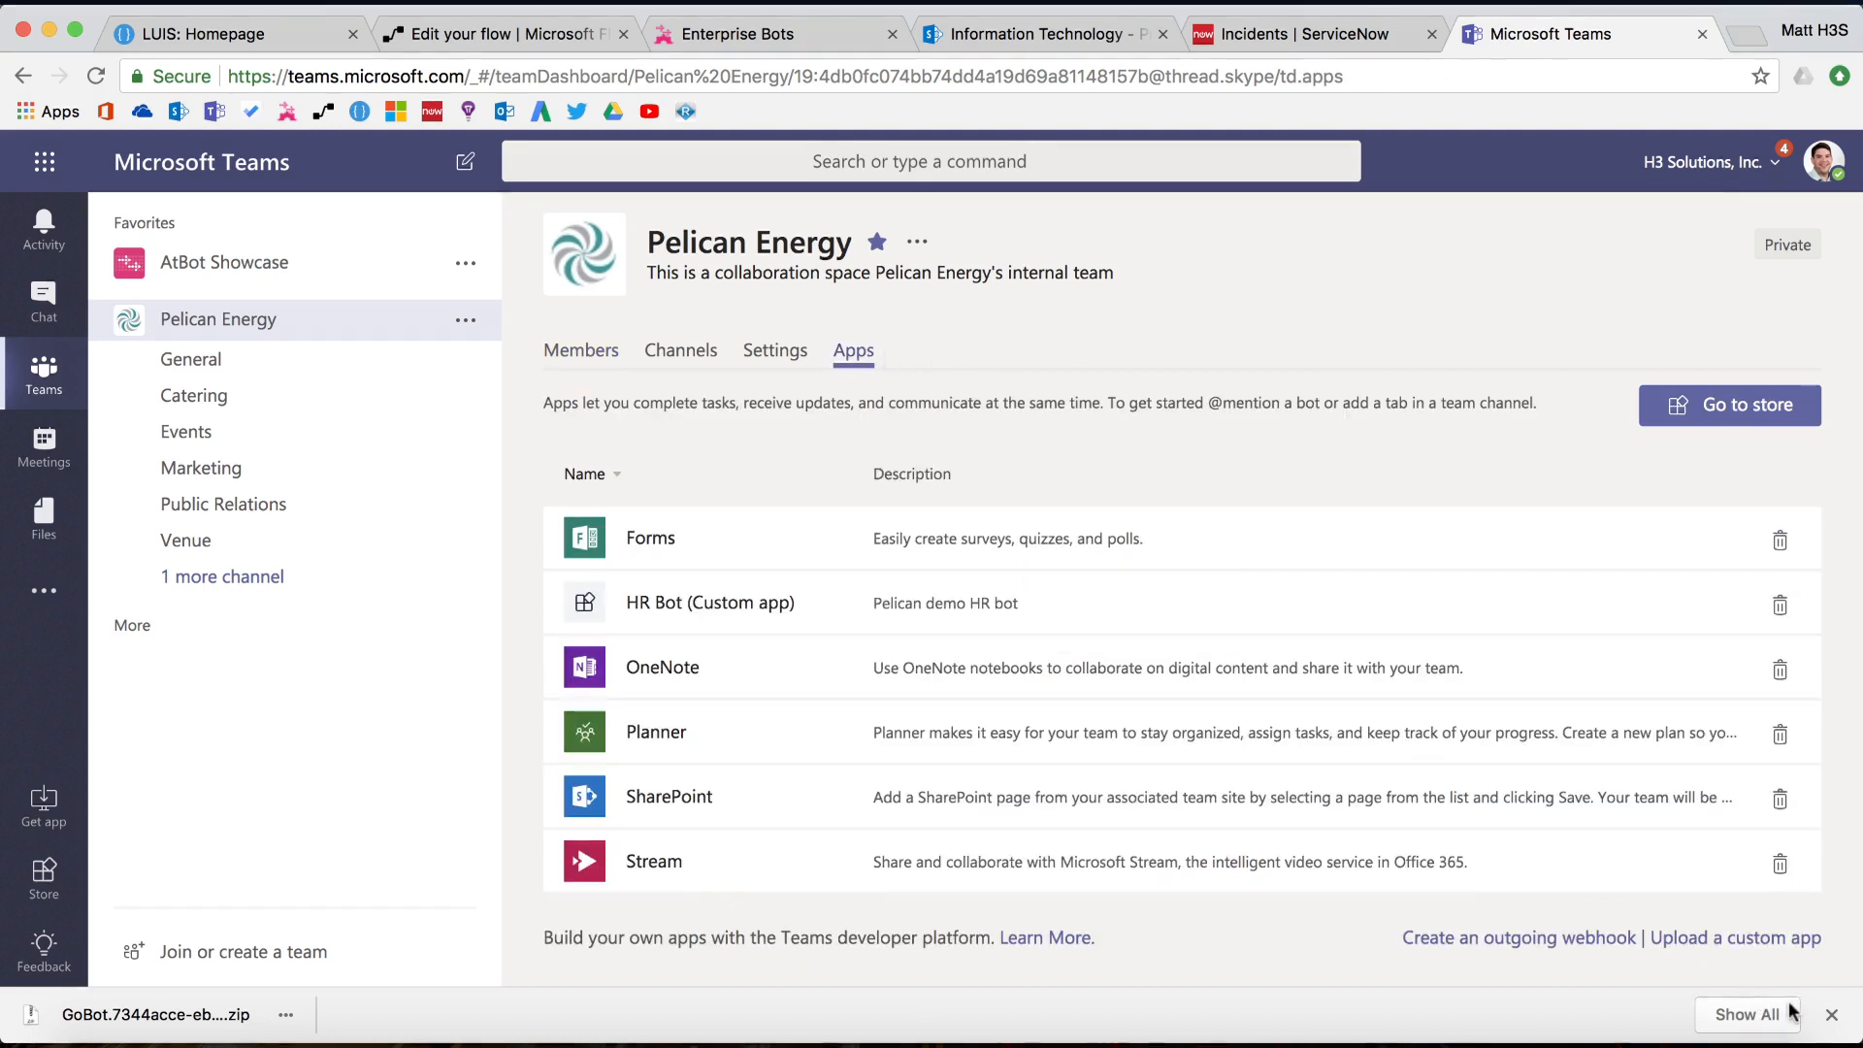
click(1831, 1014)
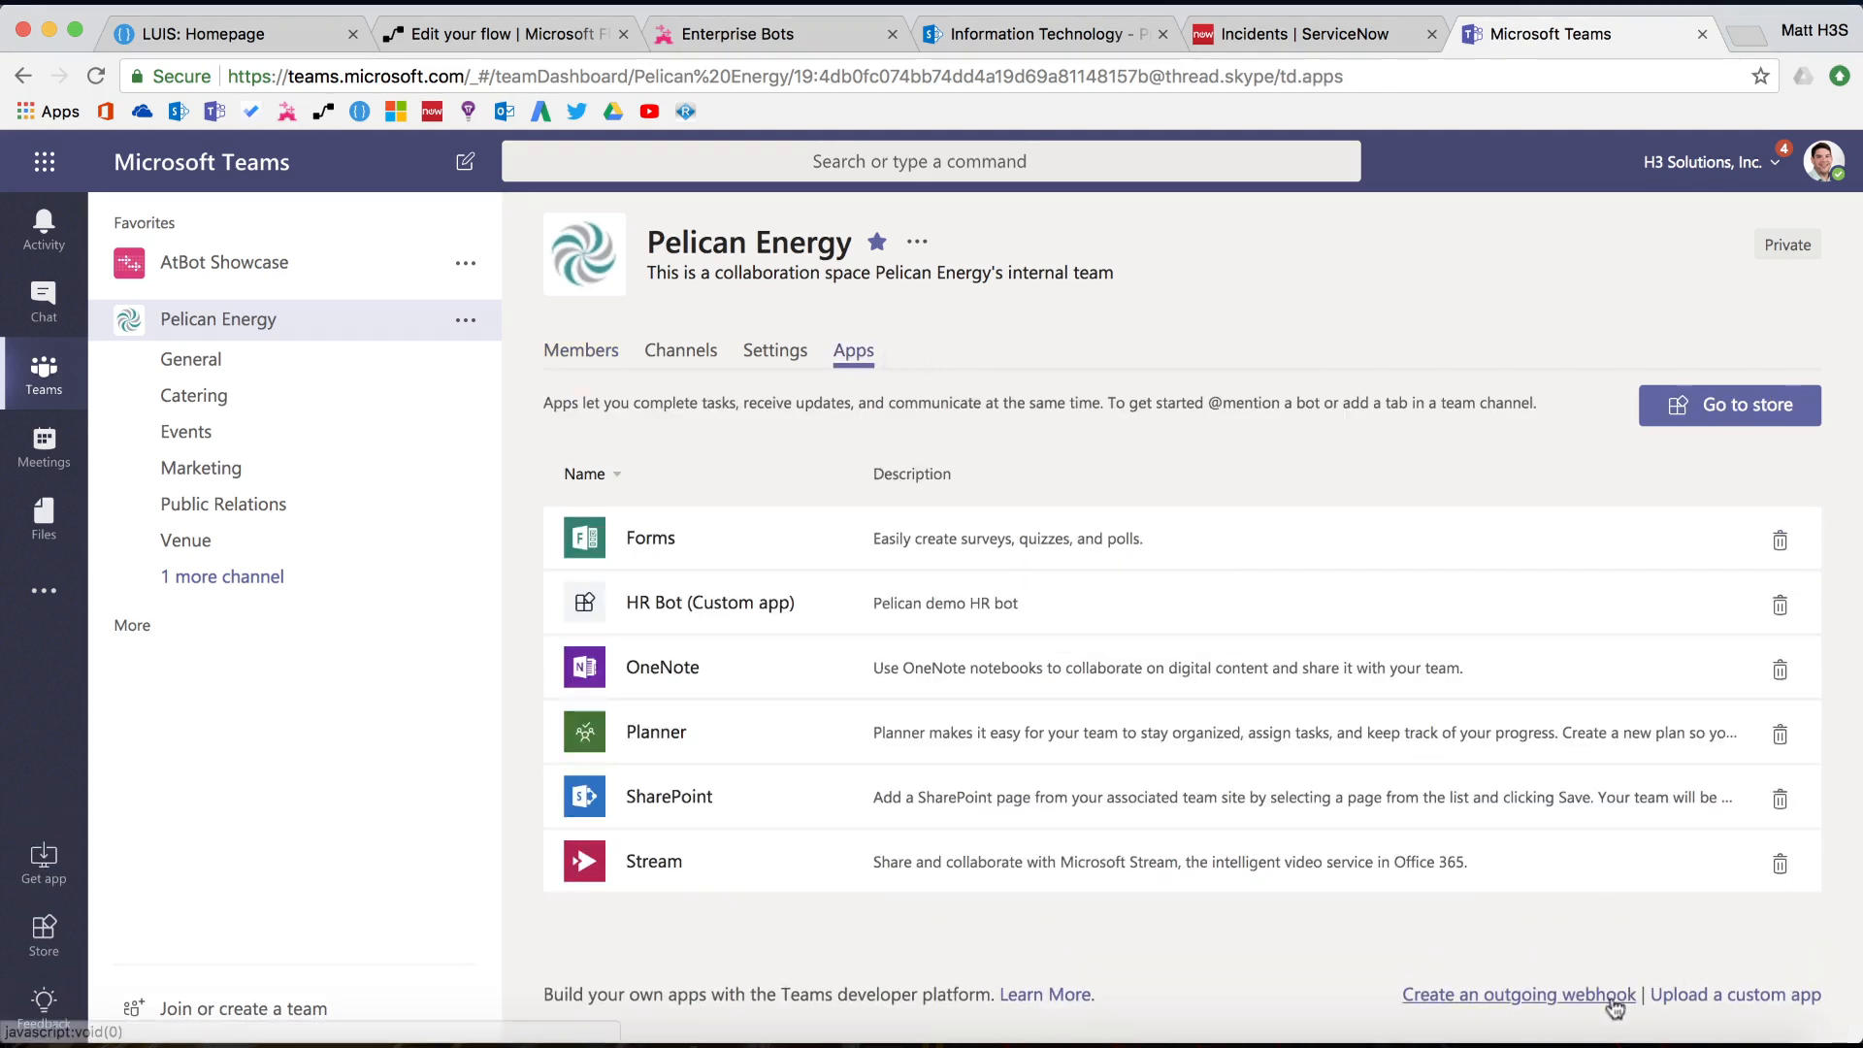
click(1765, 999)
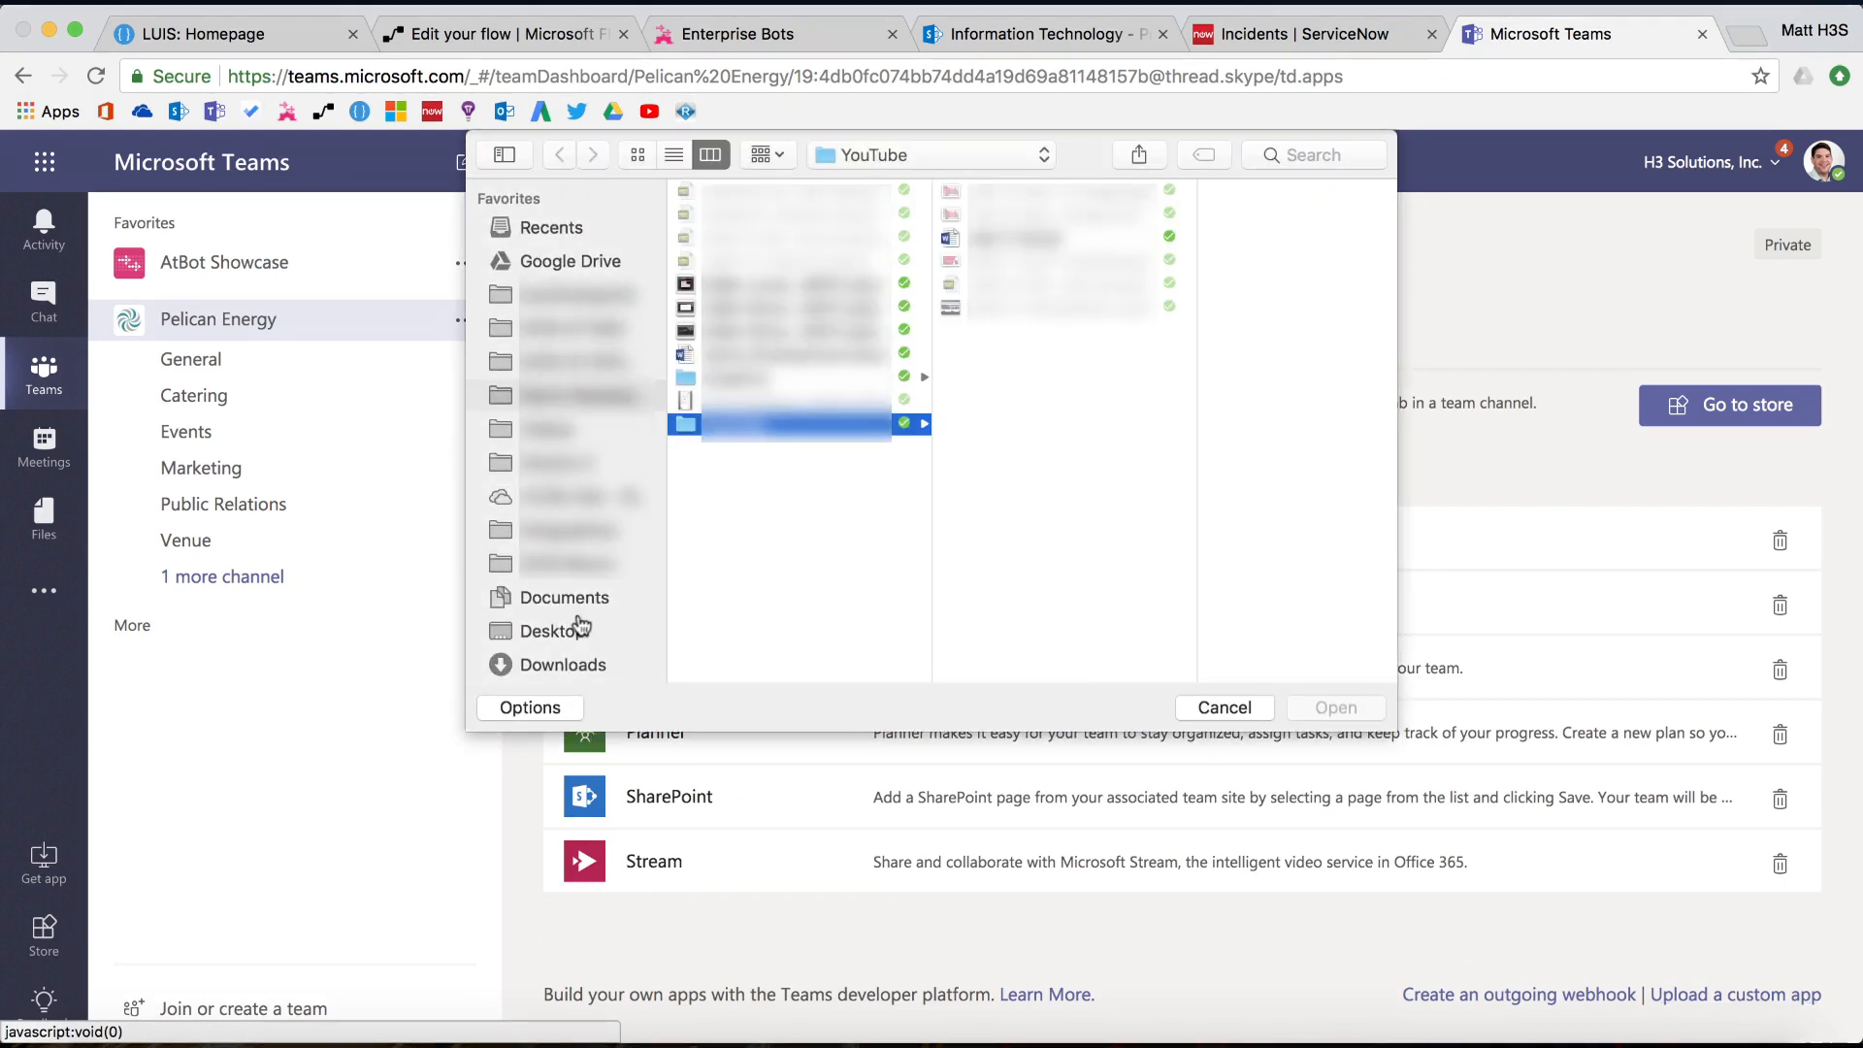
click(565, 668)
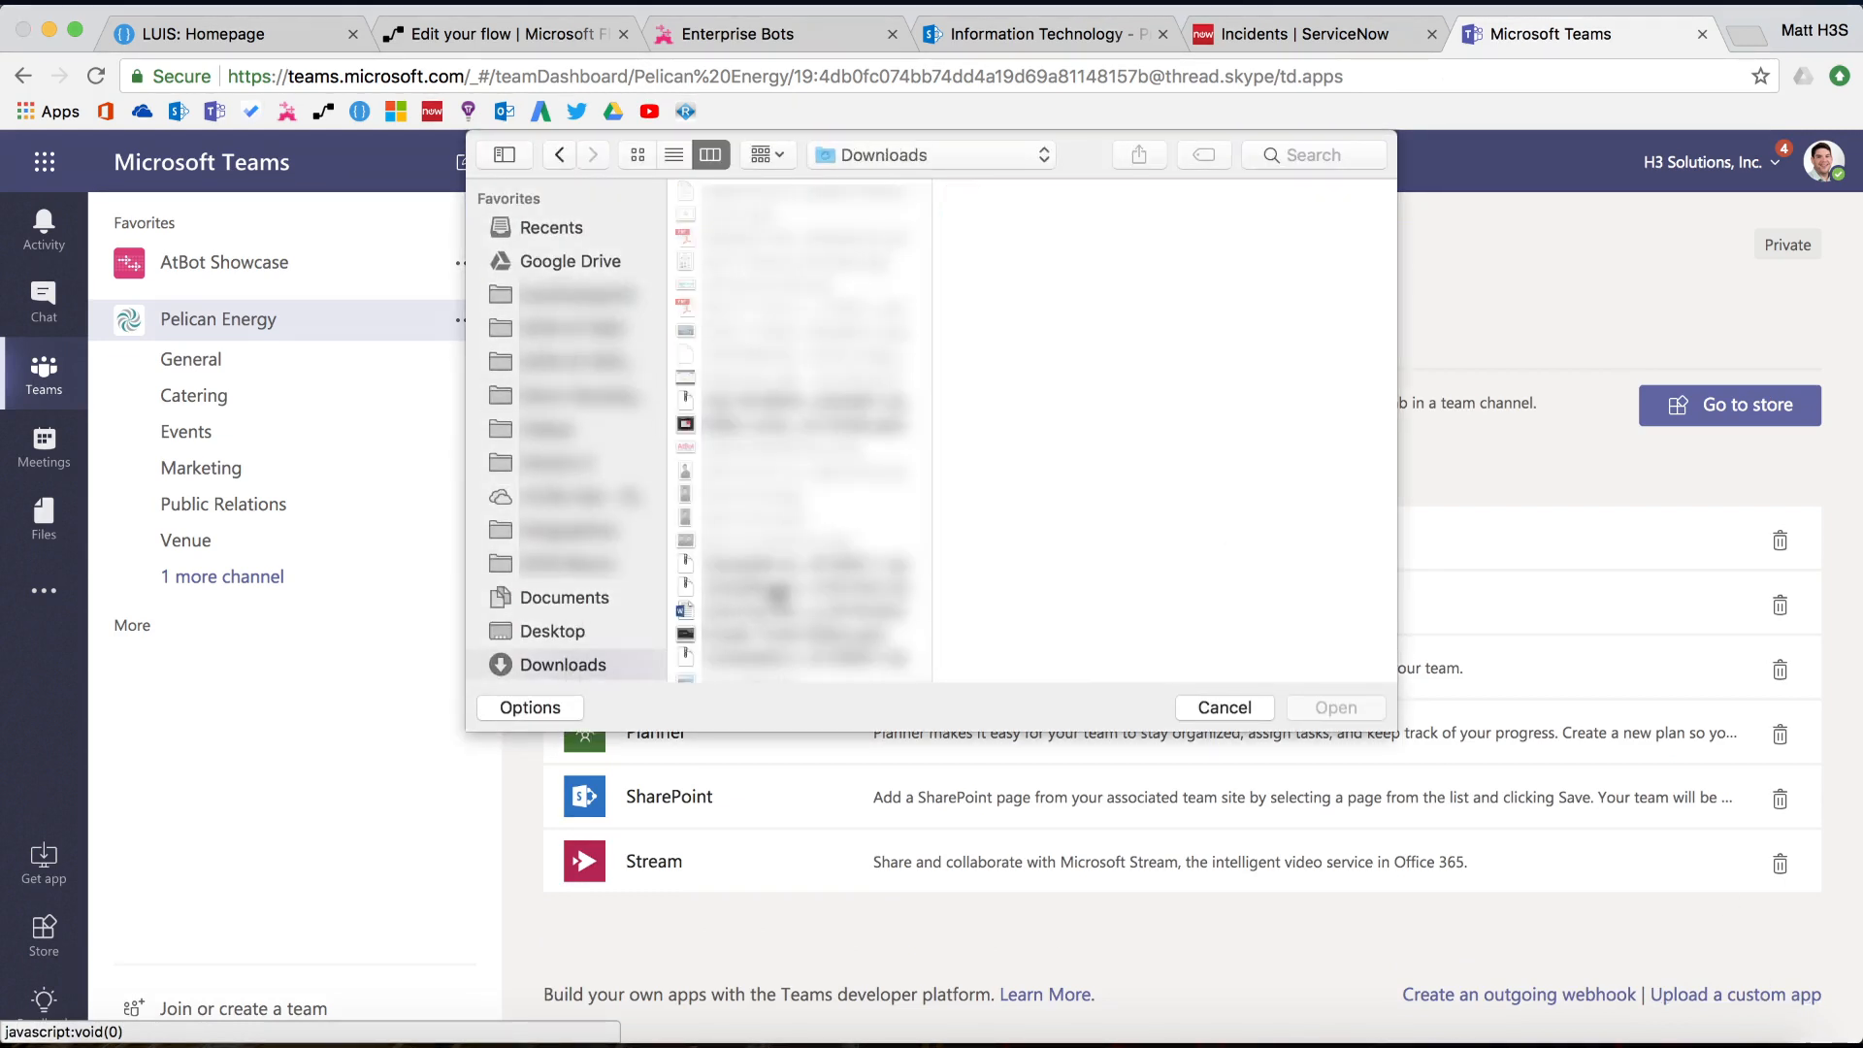
scroll(776, 594, down, 5)
scroll(776, 594, up, 5)
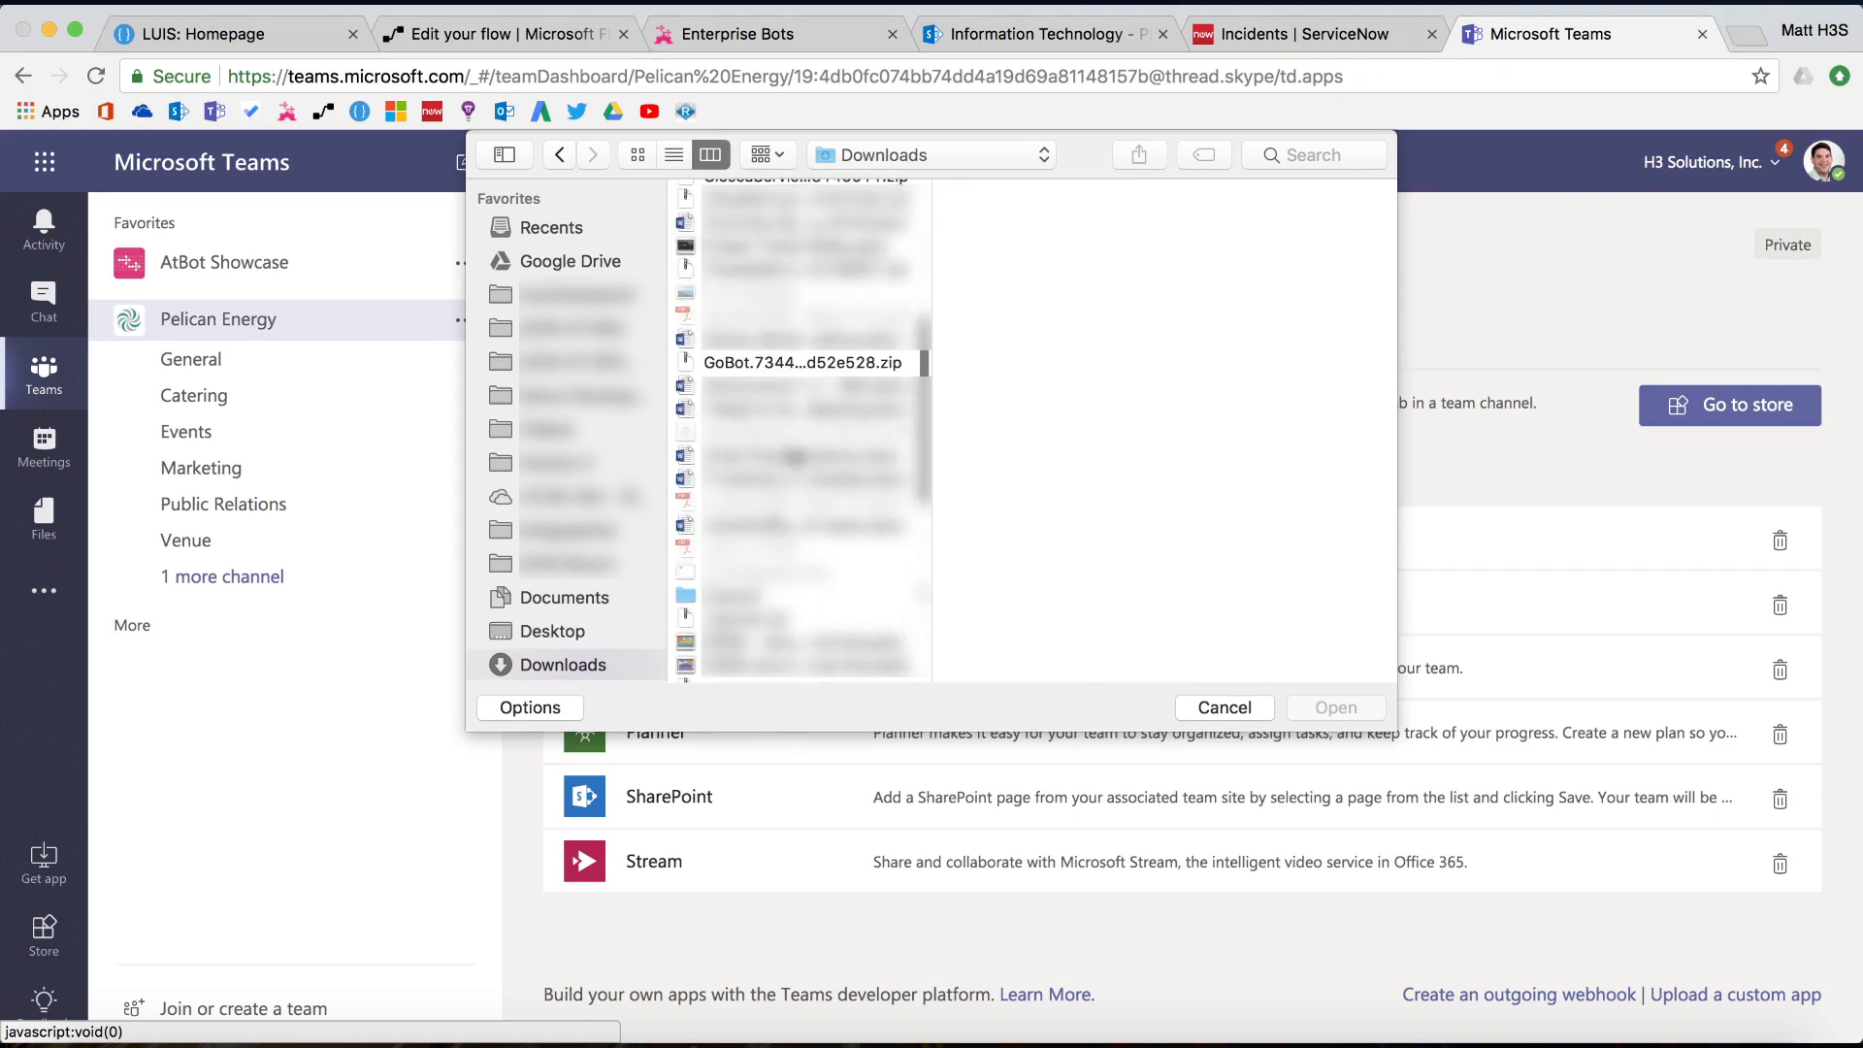
click(763, 362)
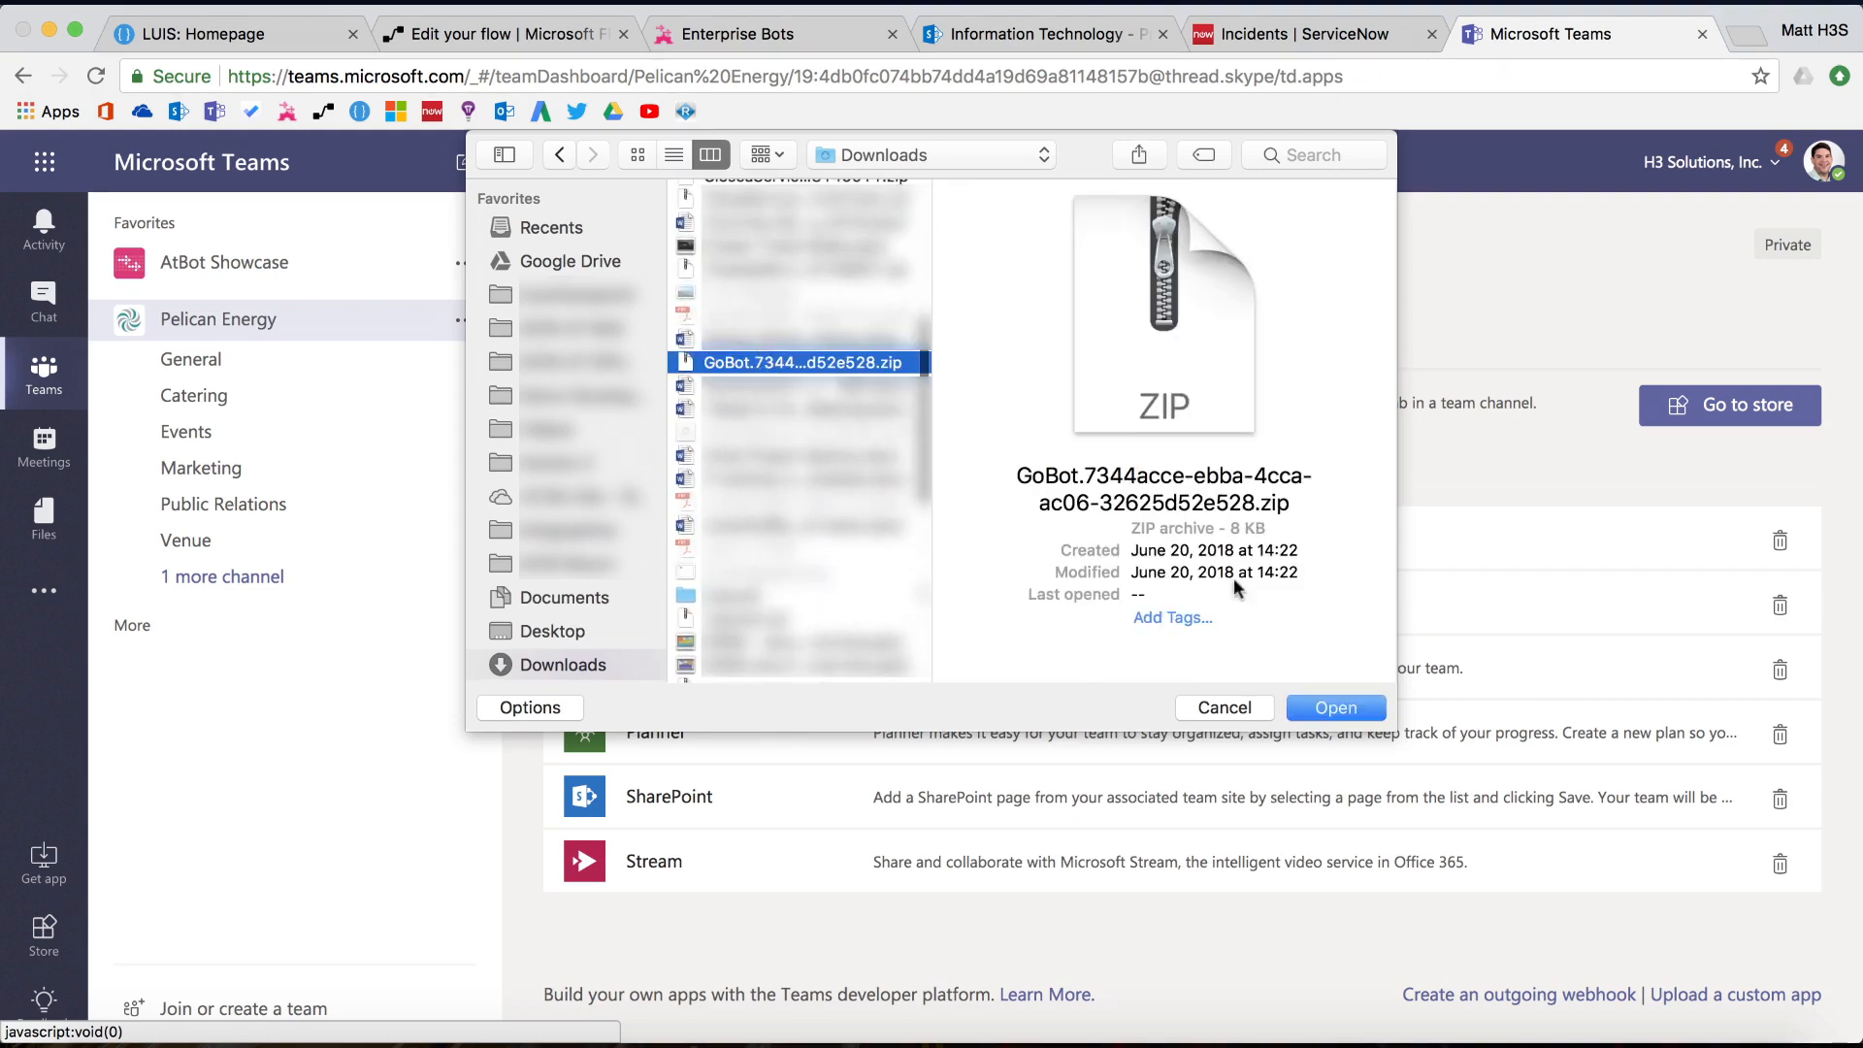
click(1345, 707)
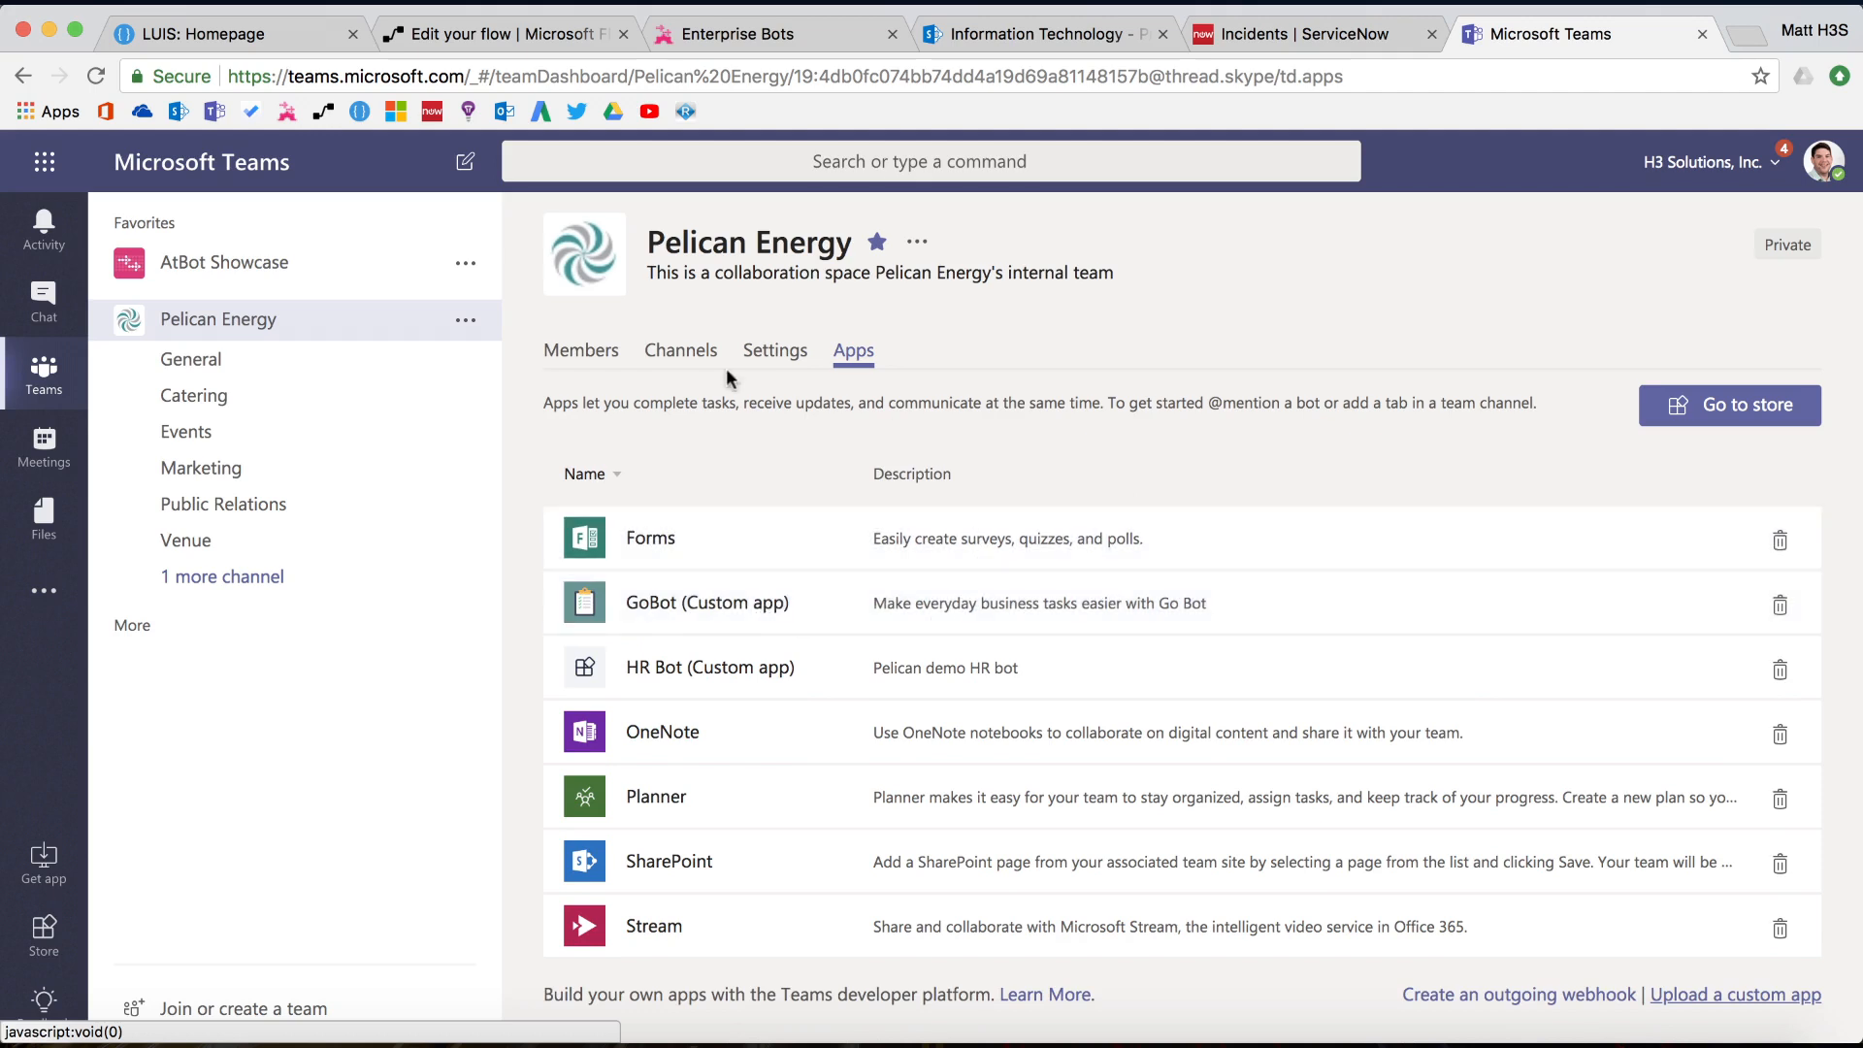
Check the member list of the Pelican Energy team and return to the team itself
click(593, 357)
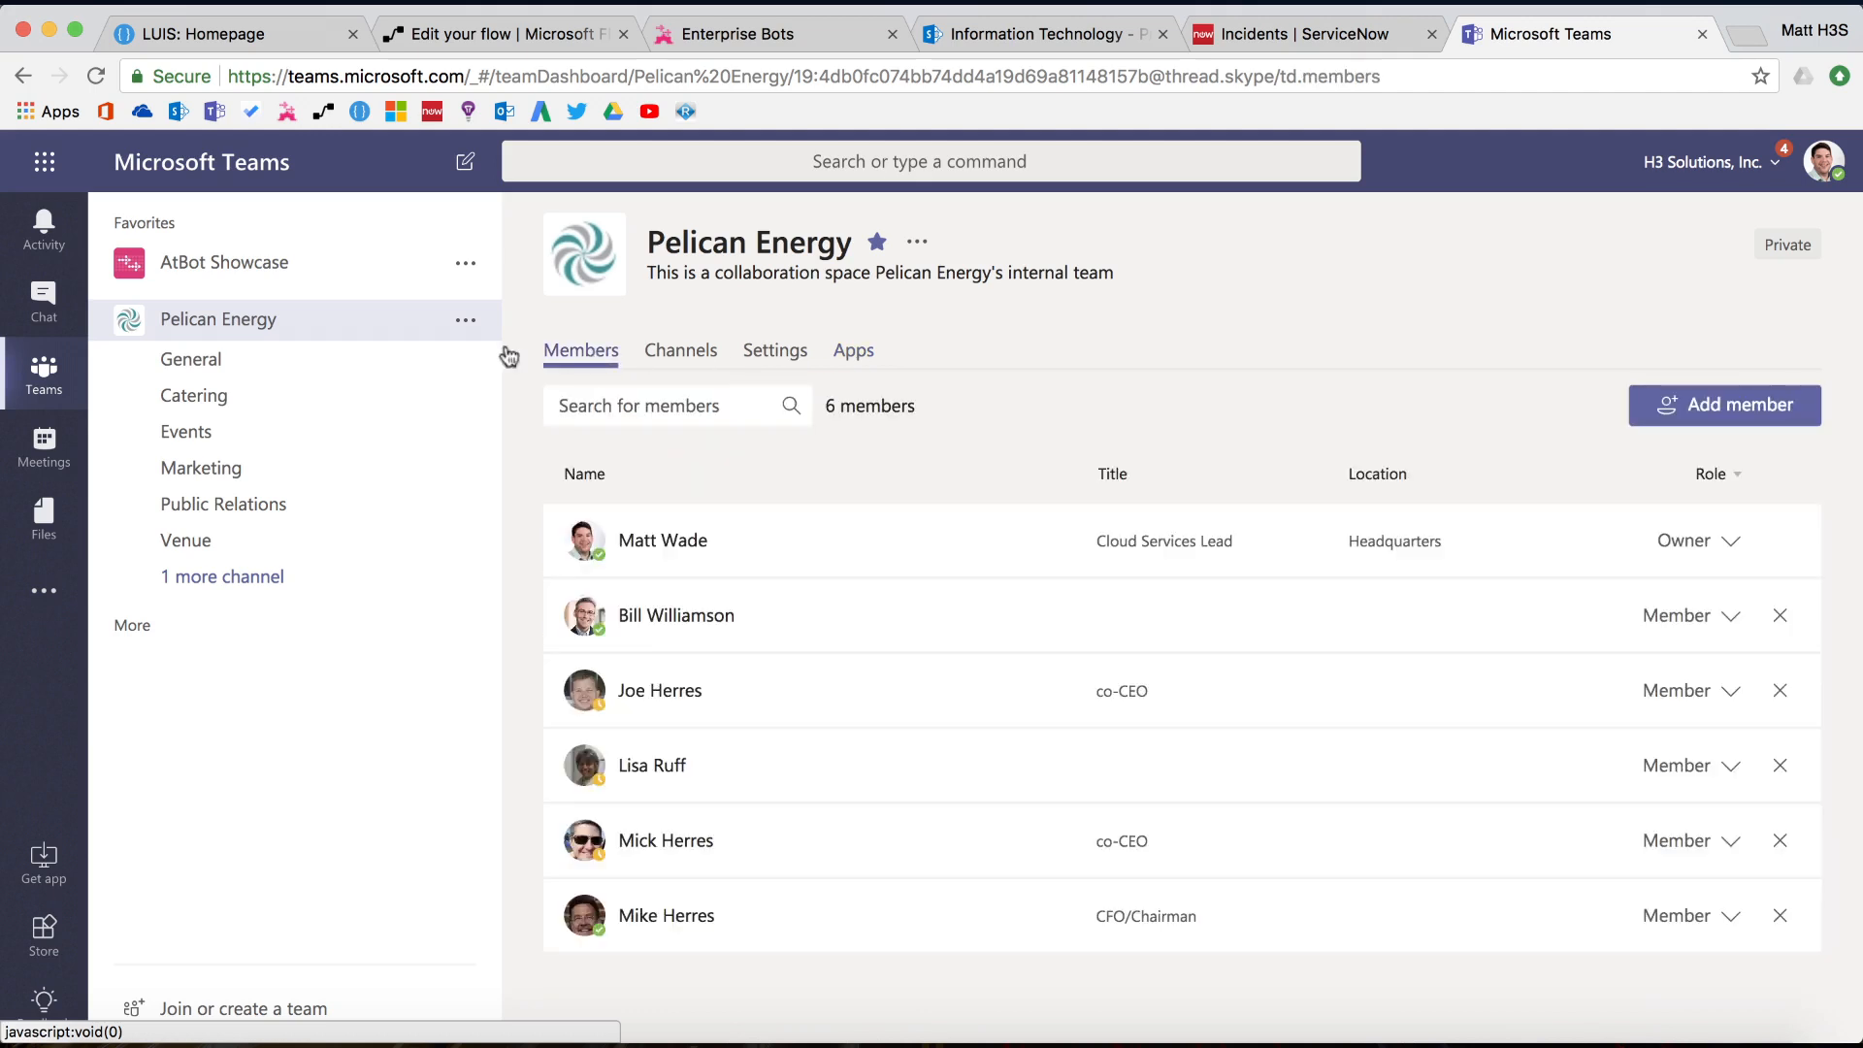
click(262, 324)
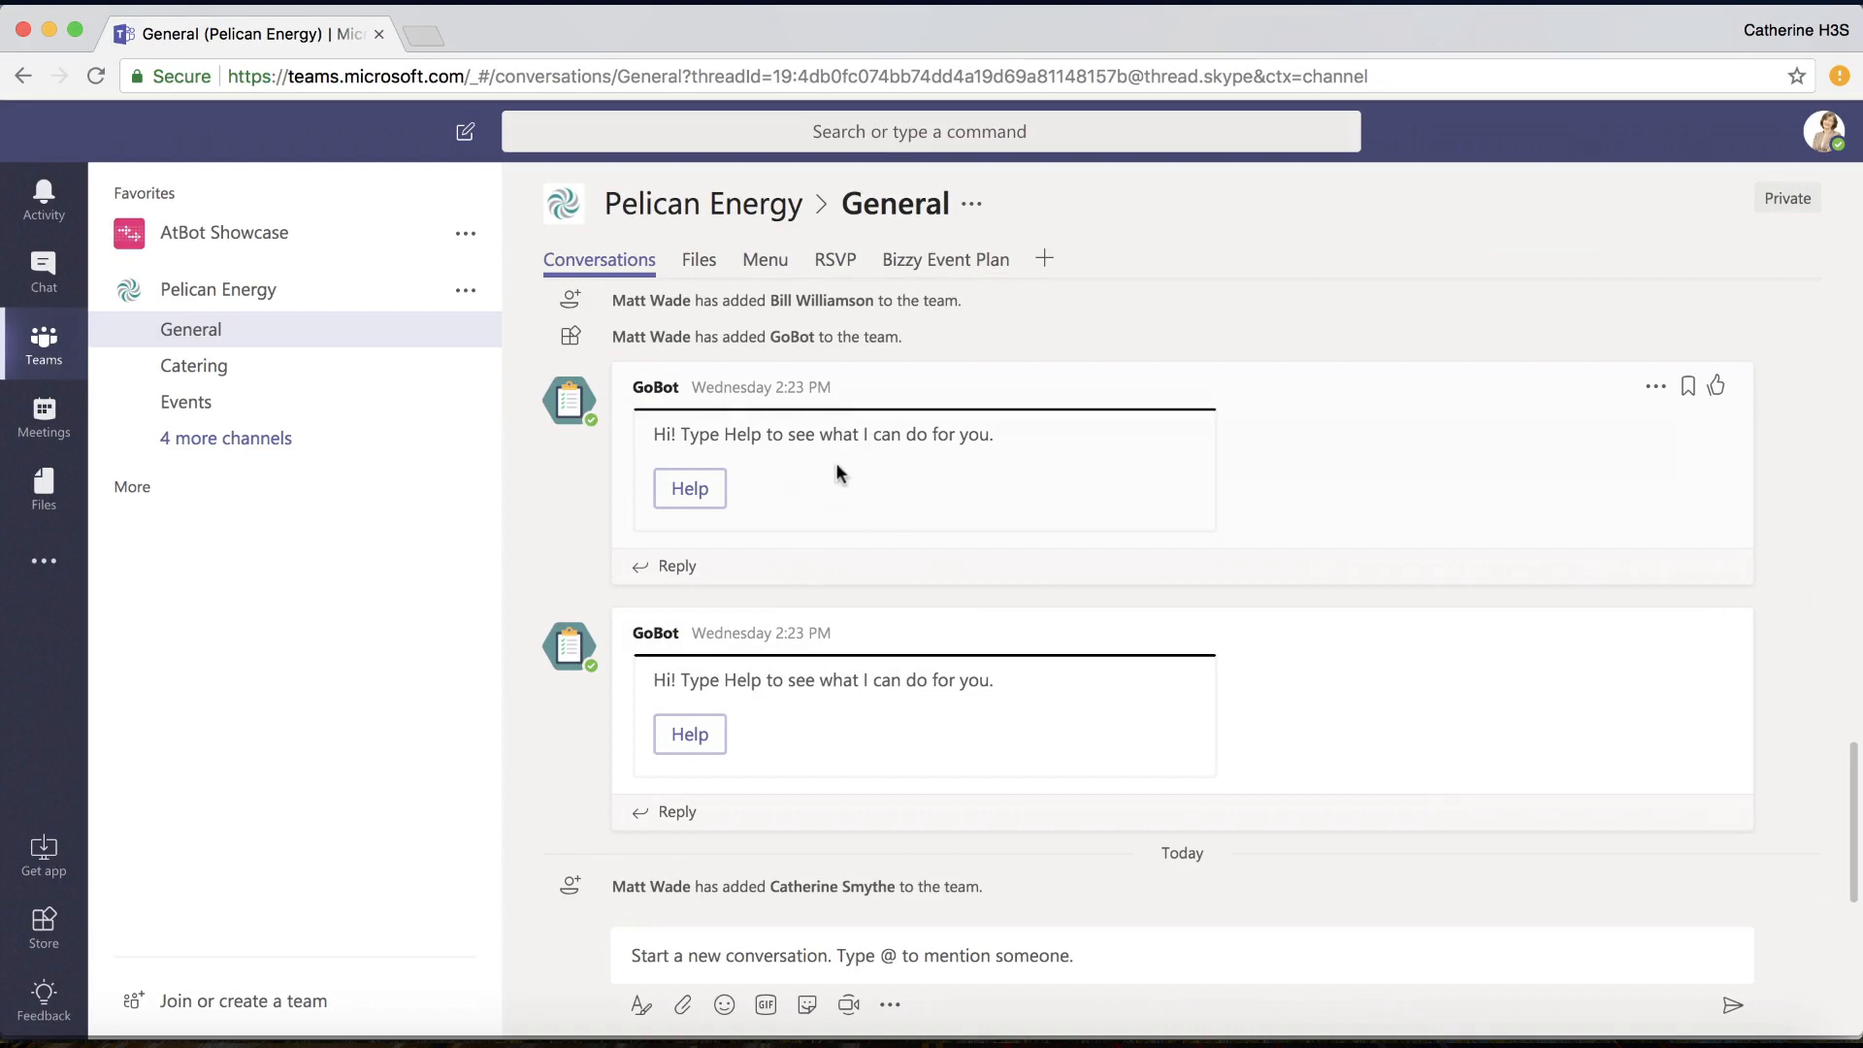
click(838, 956)
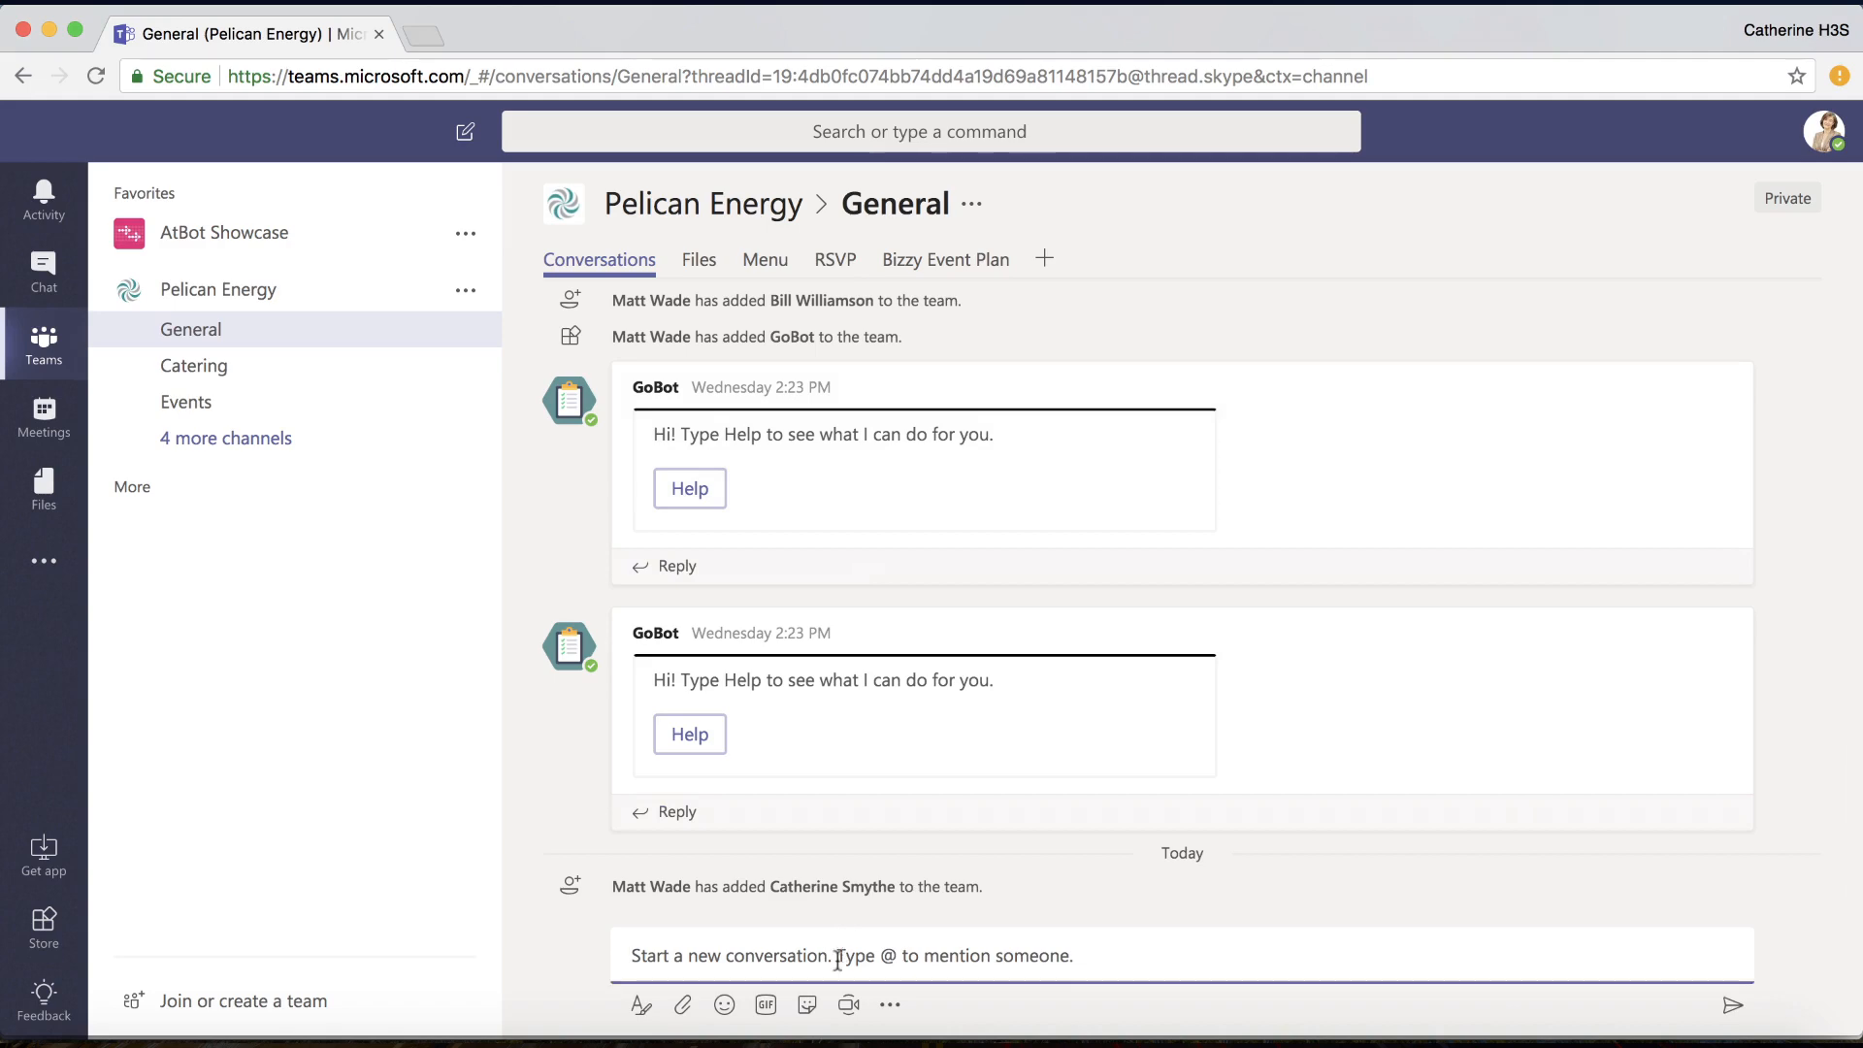
text(@g)
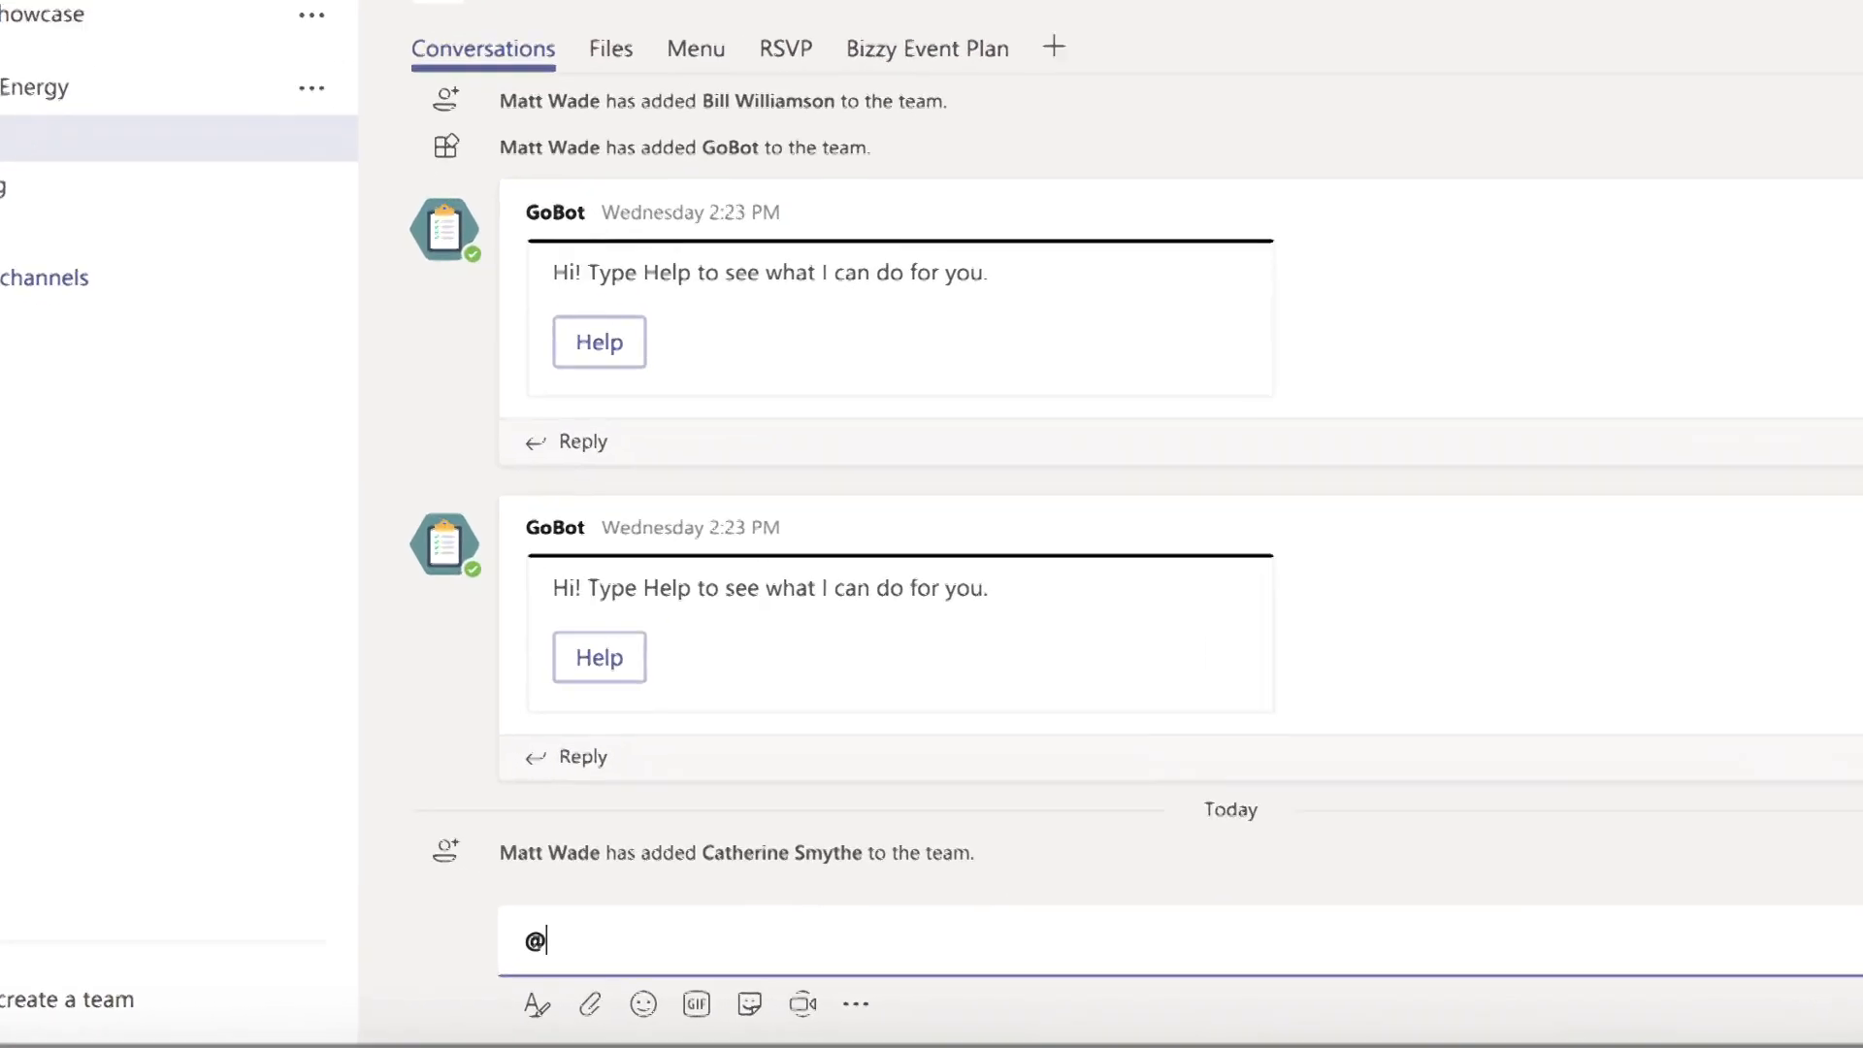
text(ob)
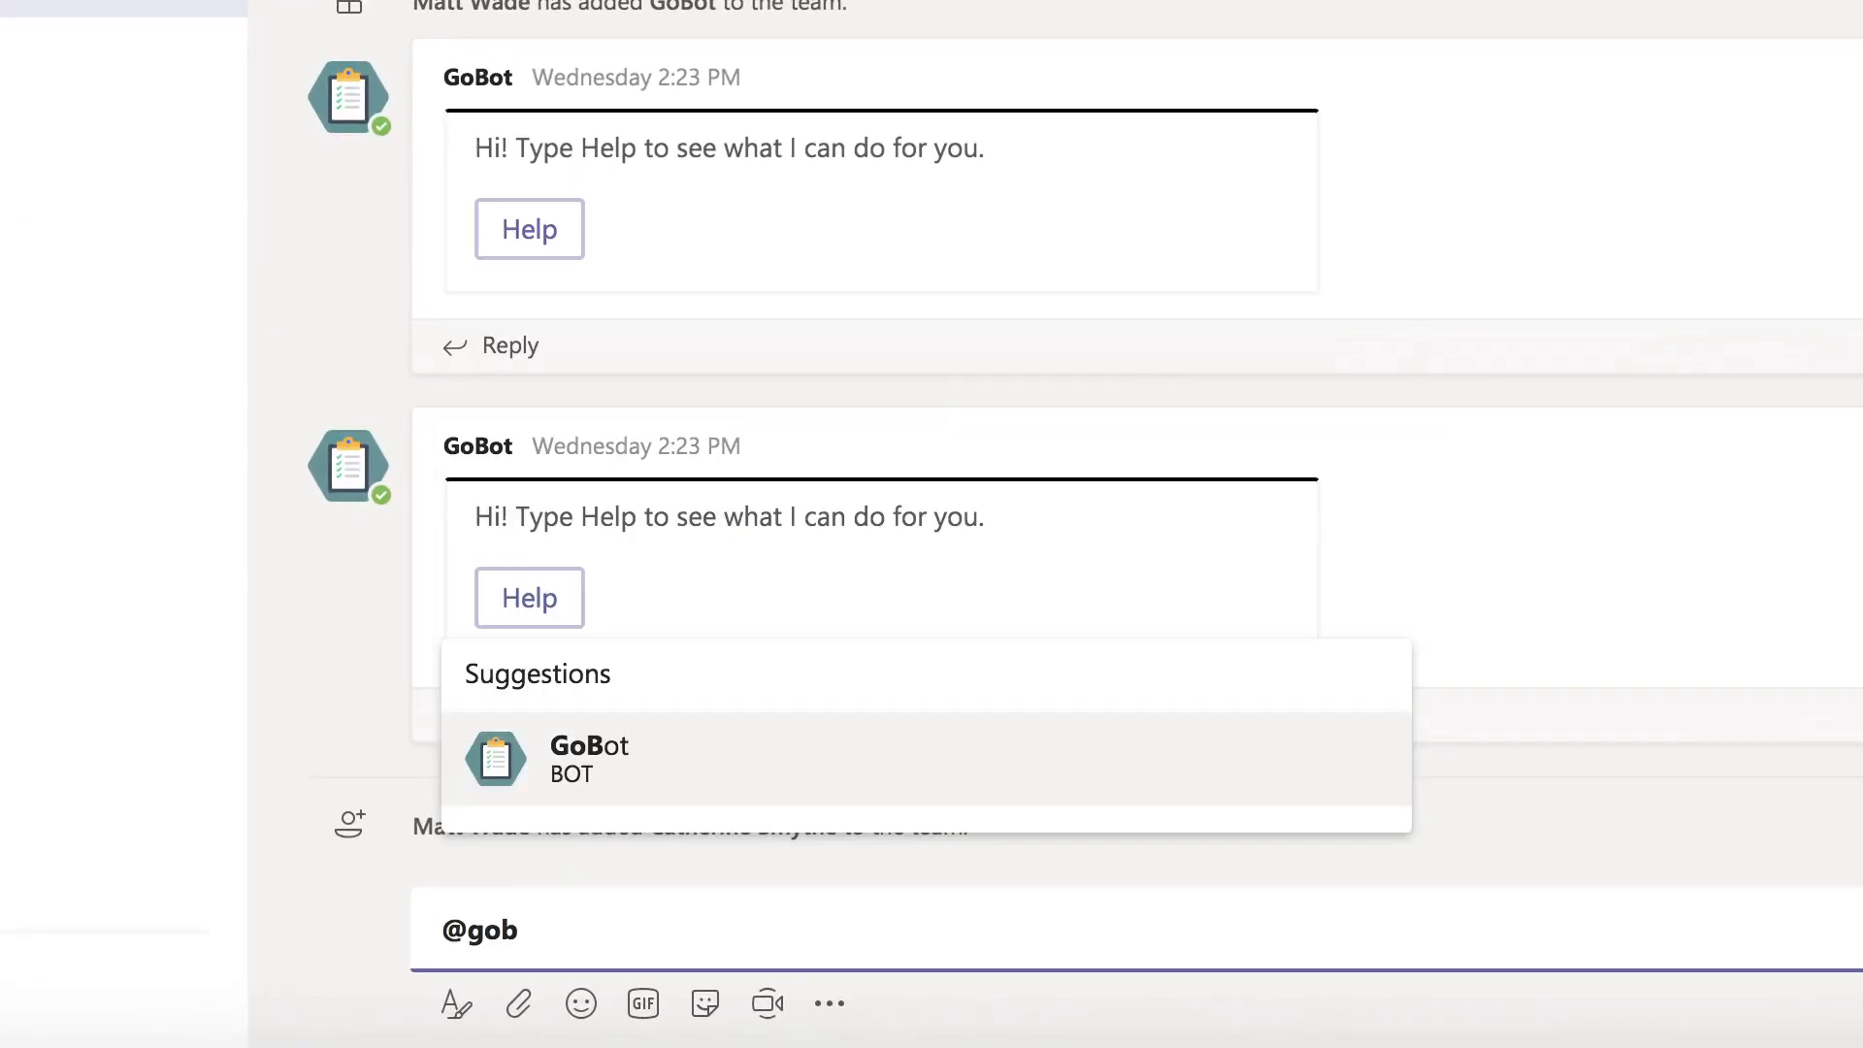
drag(519, 928, 451, 916)
key(BackSpace)
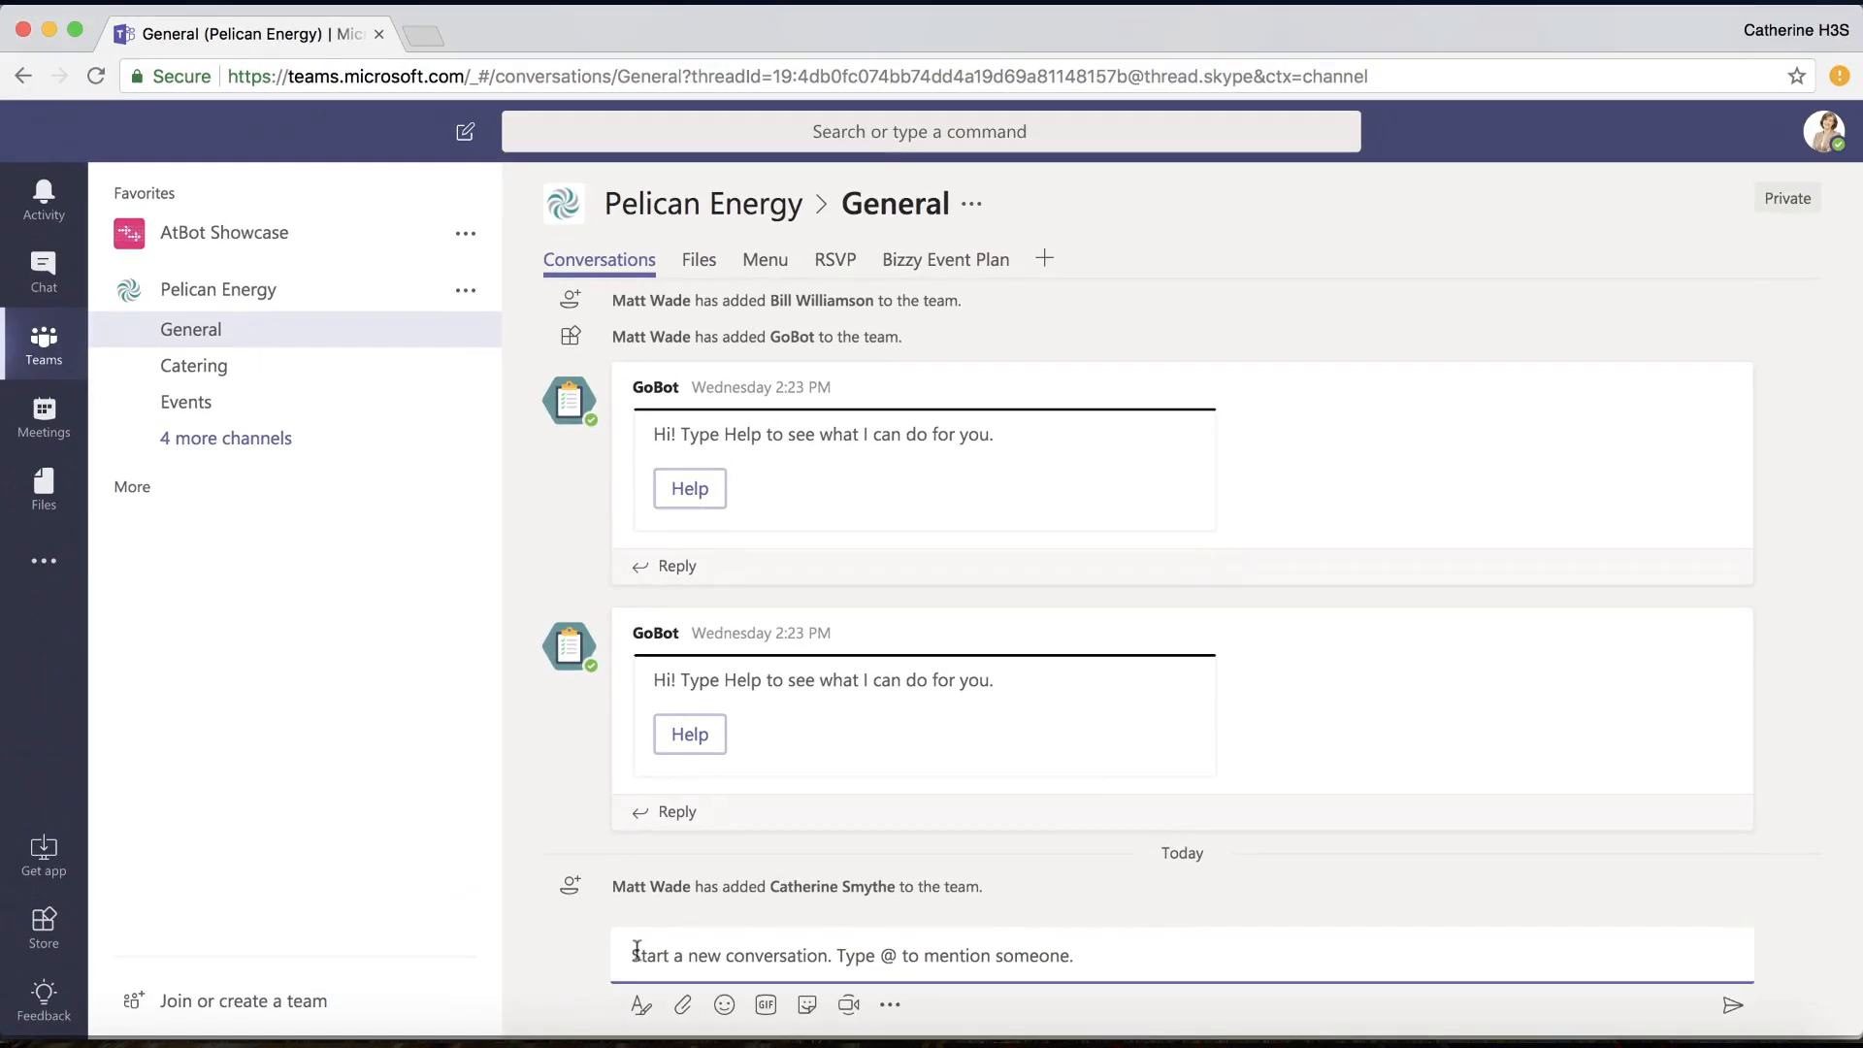
Start a new private chat with GoBot and send it the message "Help"
click(49, 279)
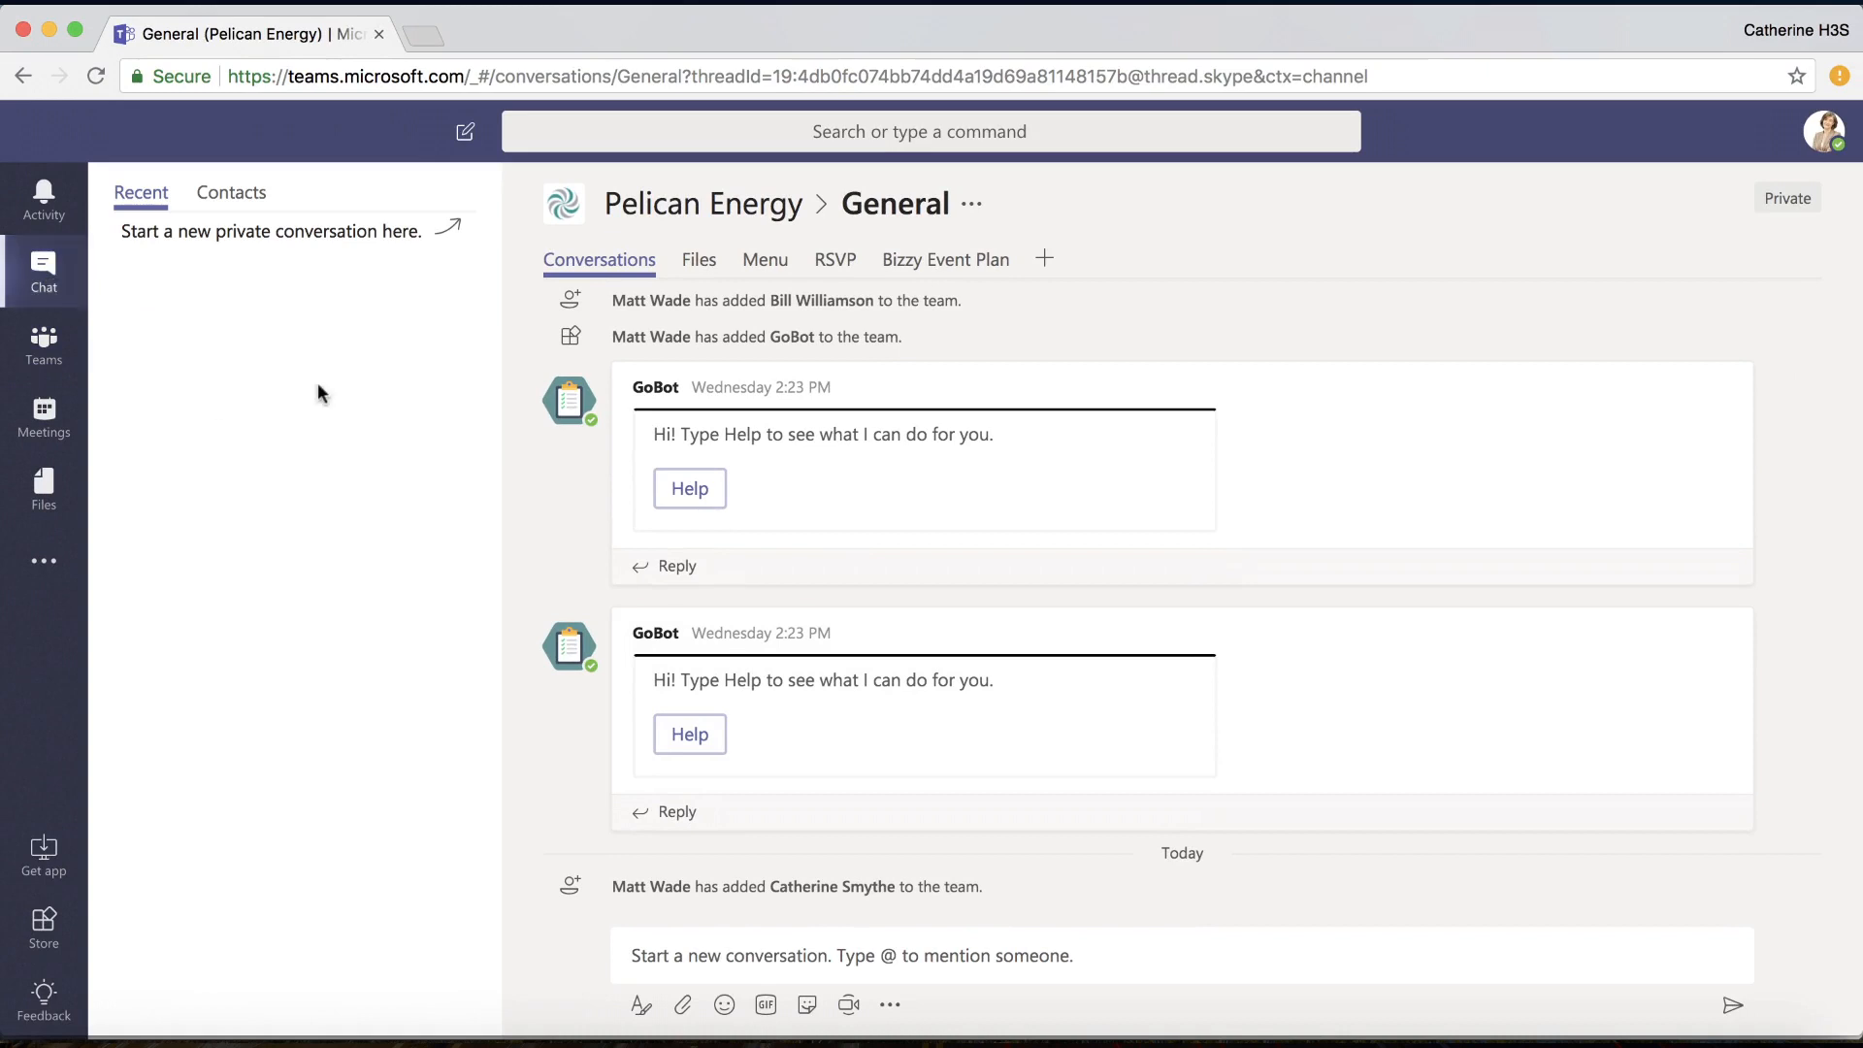
click(465, 136)
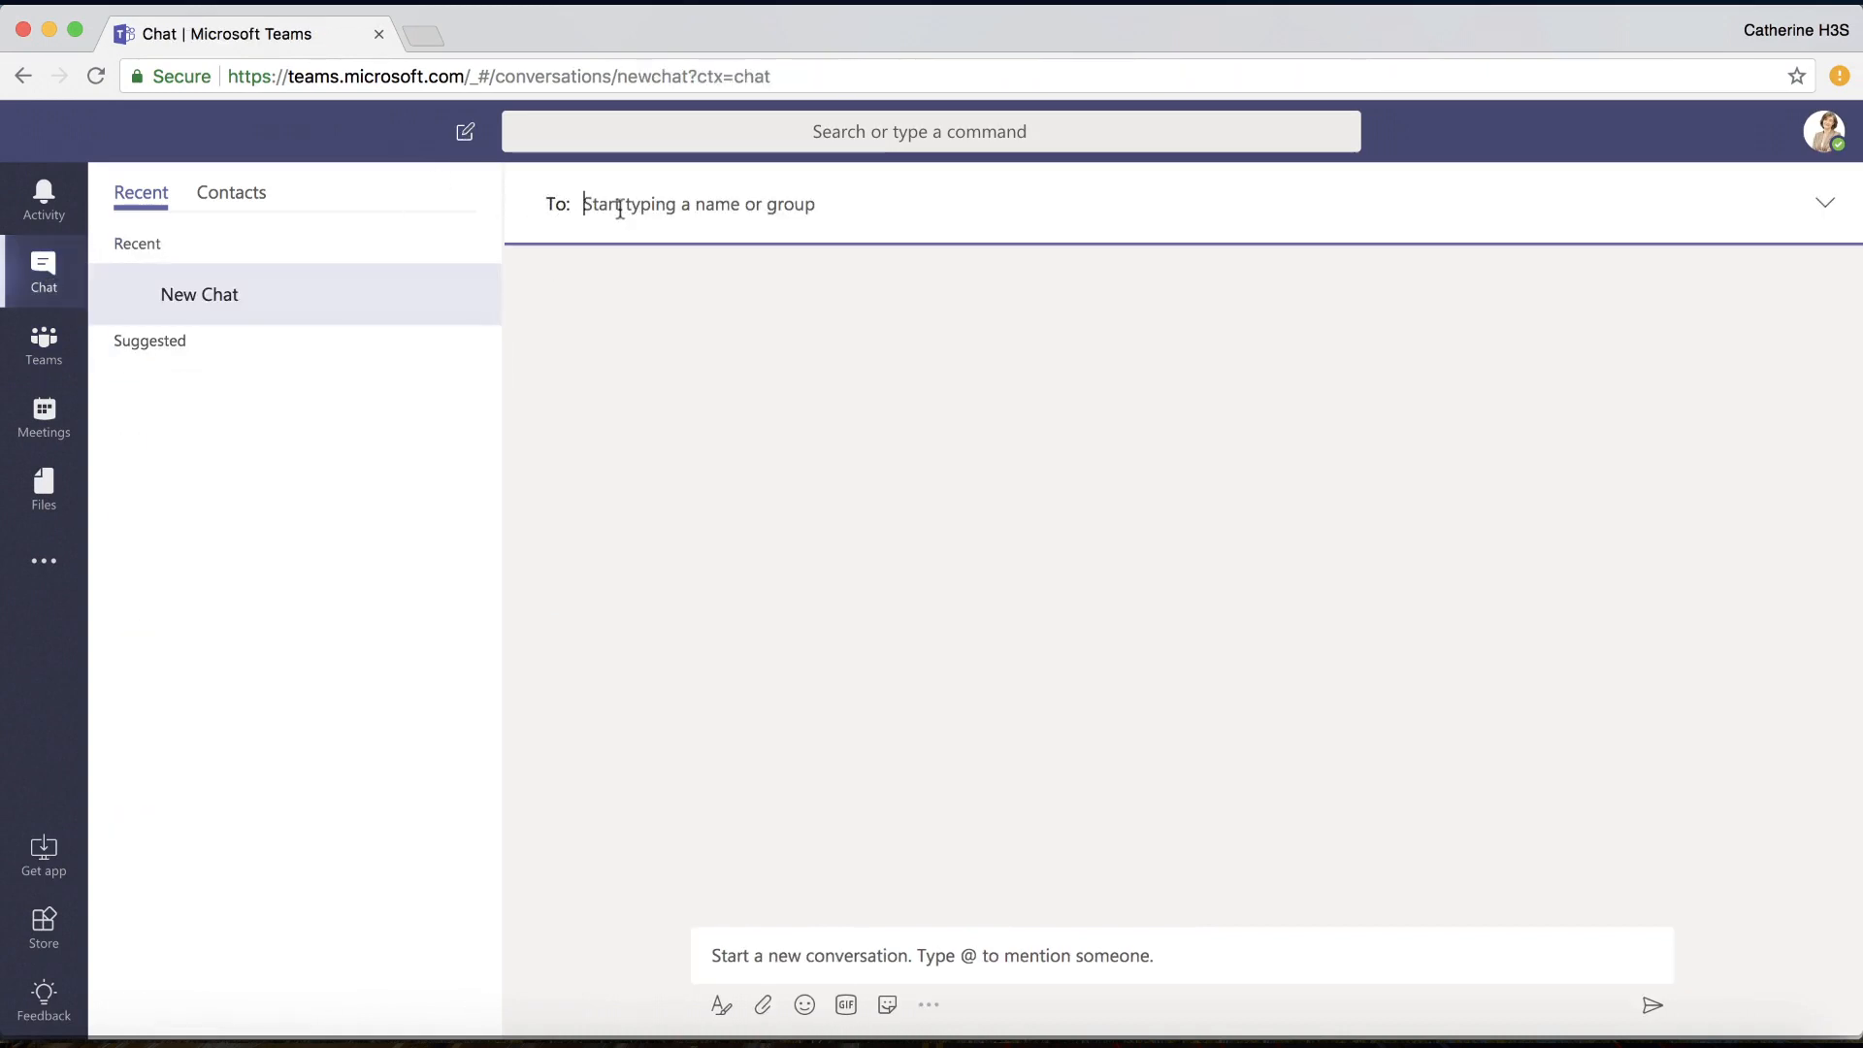
text(gobo)
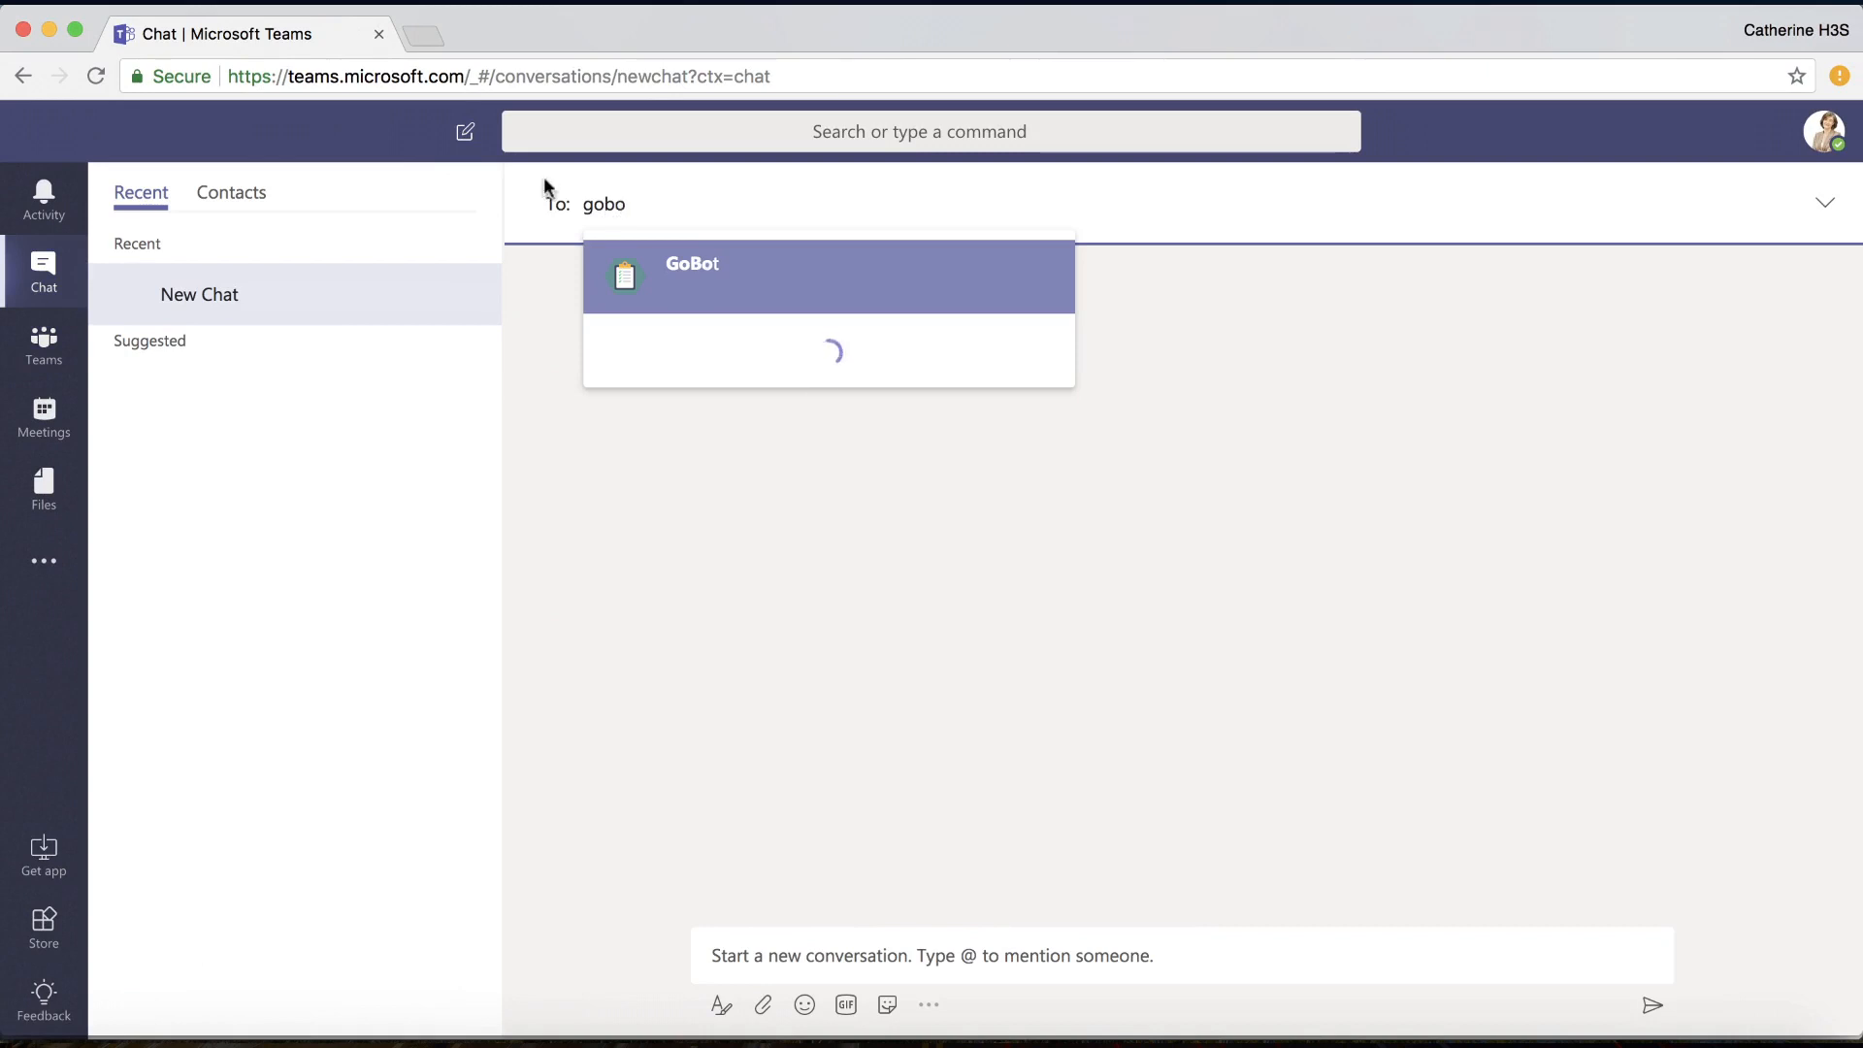
click(699, 277)
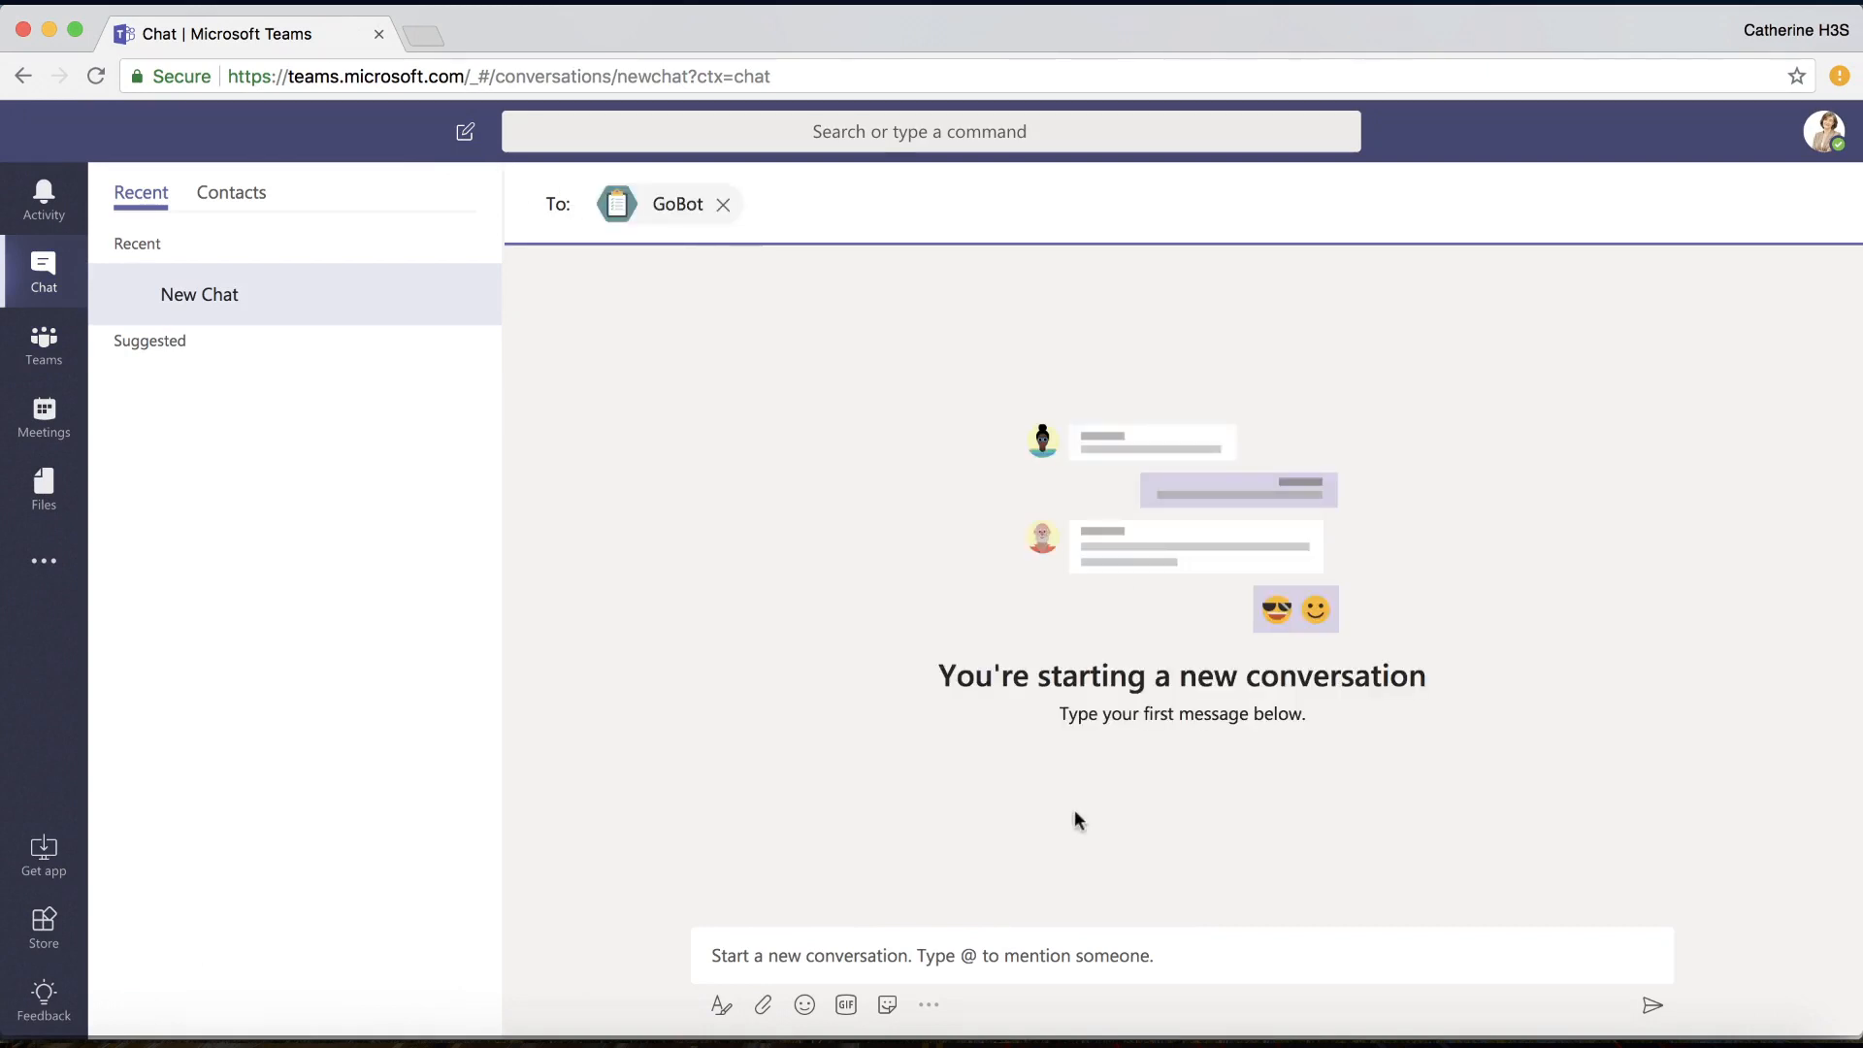
click(868, 939)
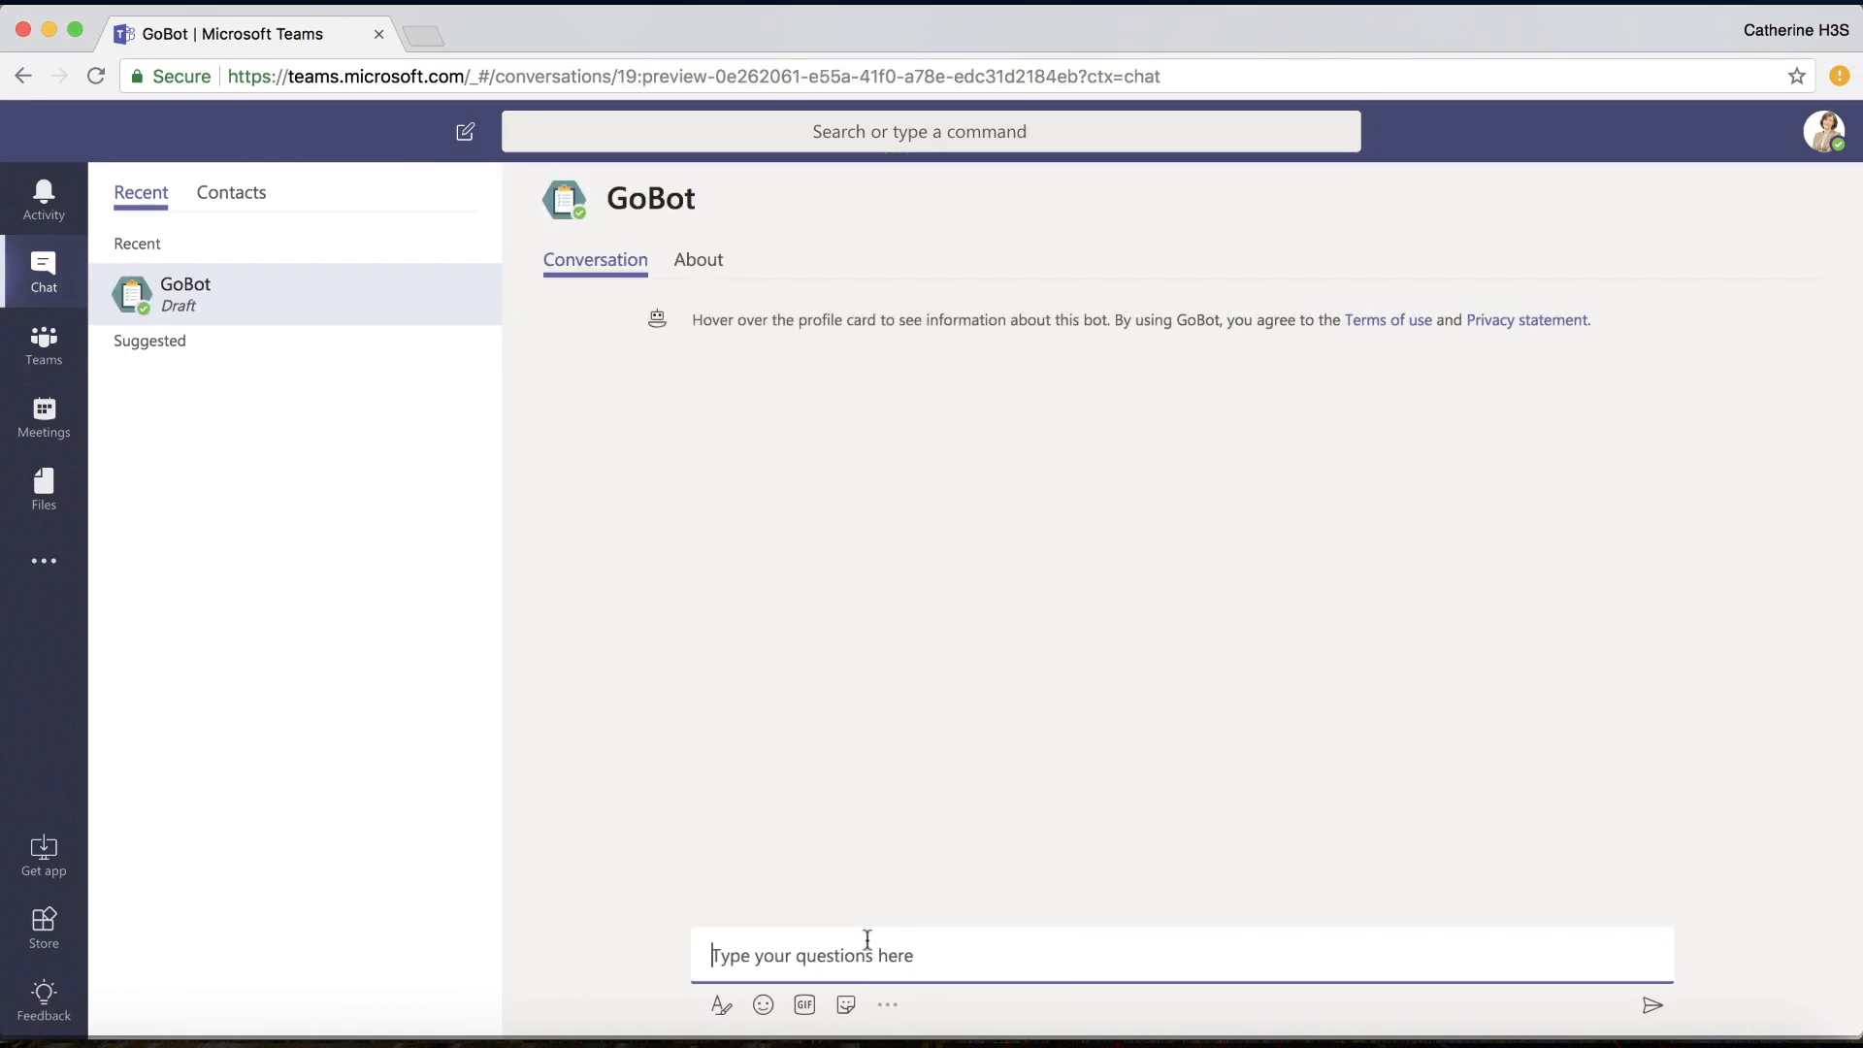
text(Help)
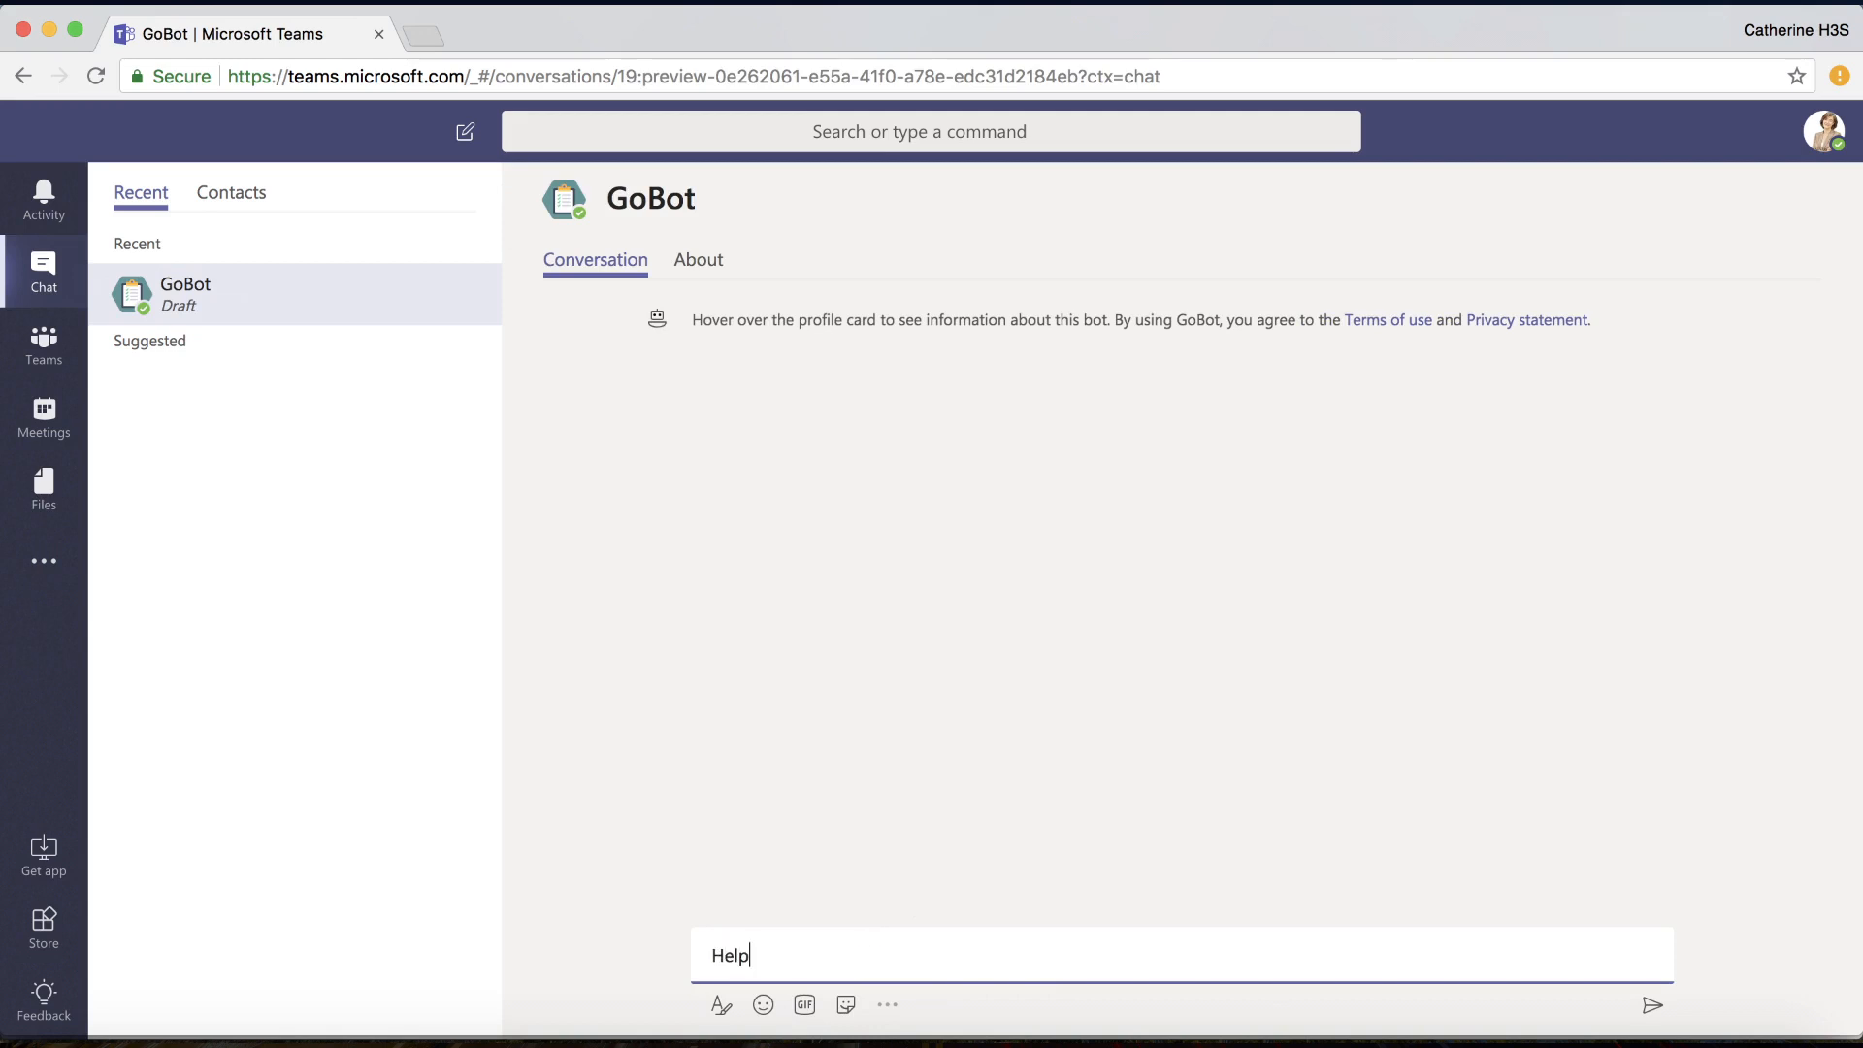
key(Return)
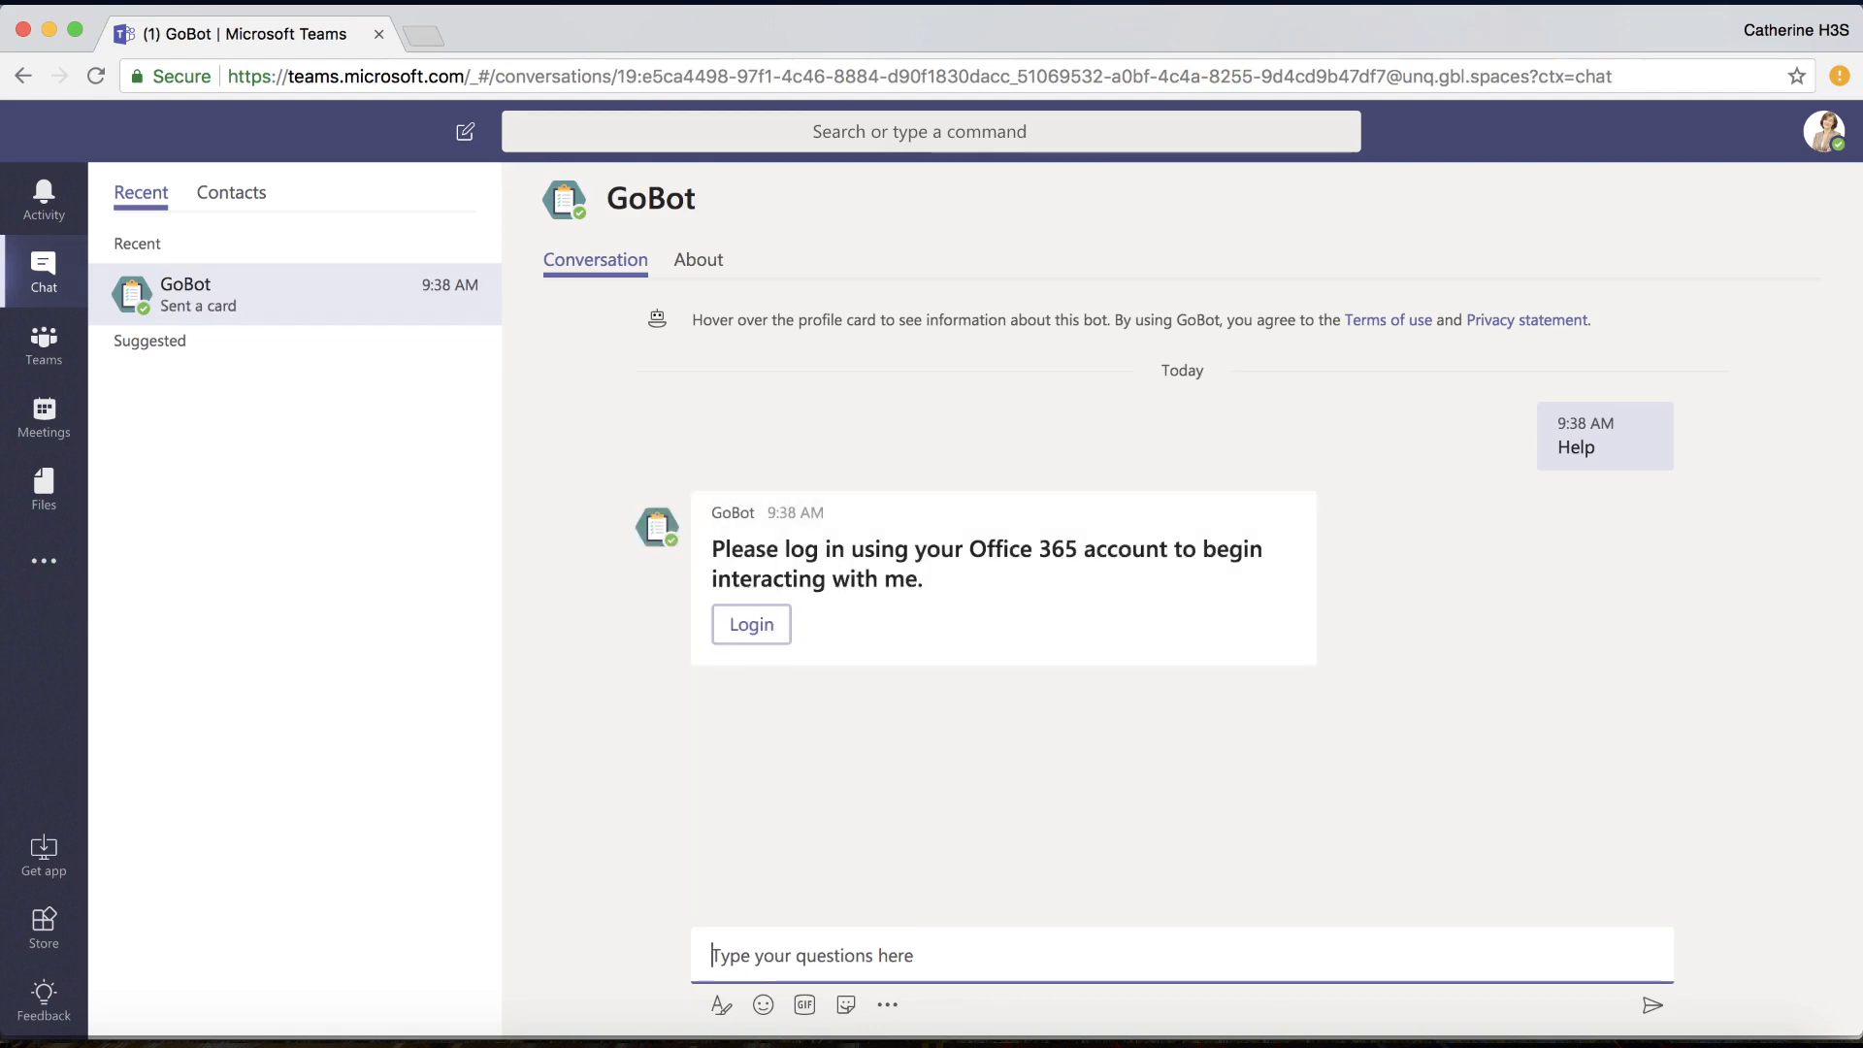
Log in to GoBot with the already signed-in Office 365 account and look through the skills in its Help card
click(753, 623)
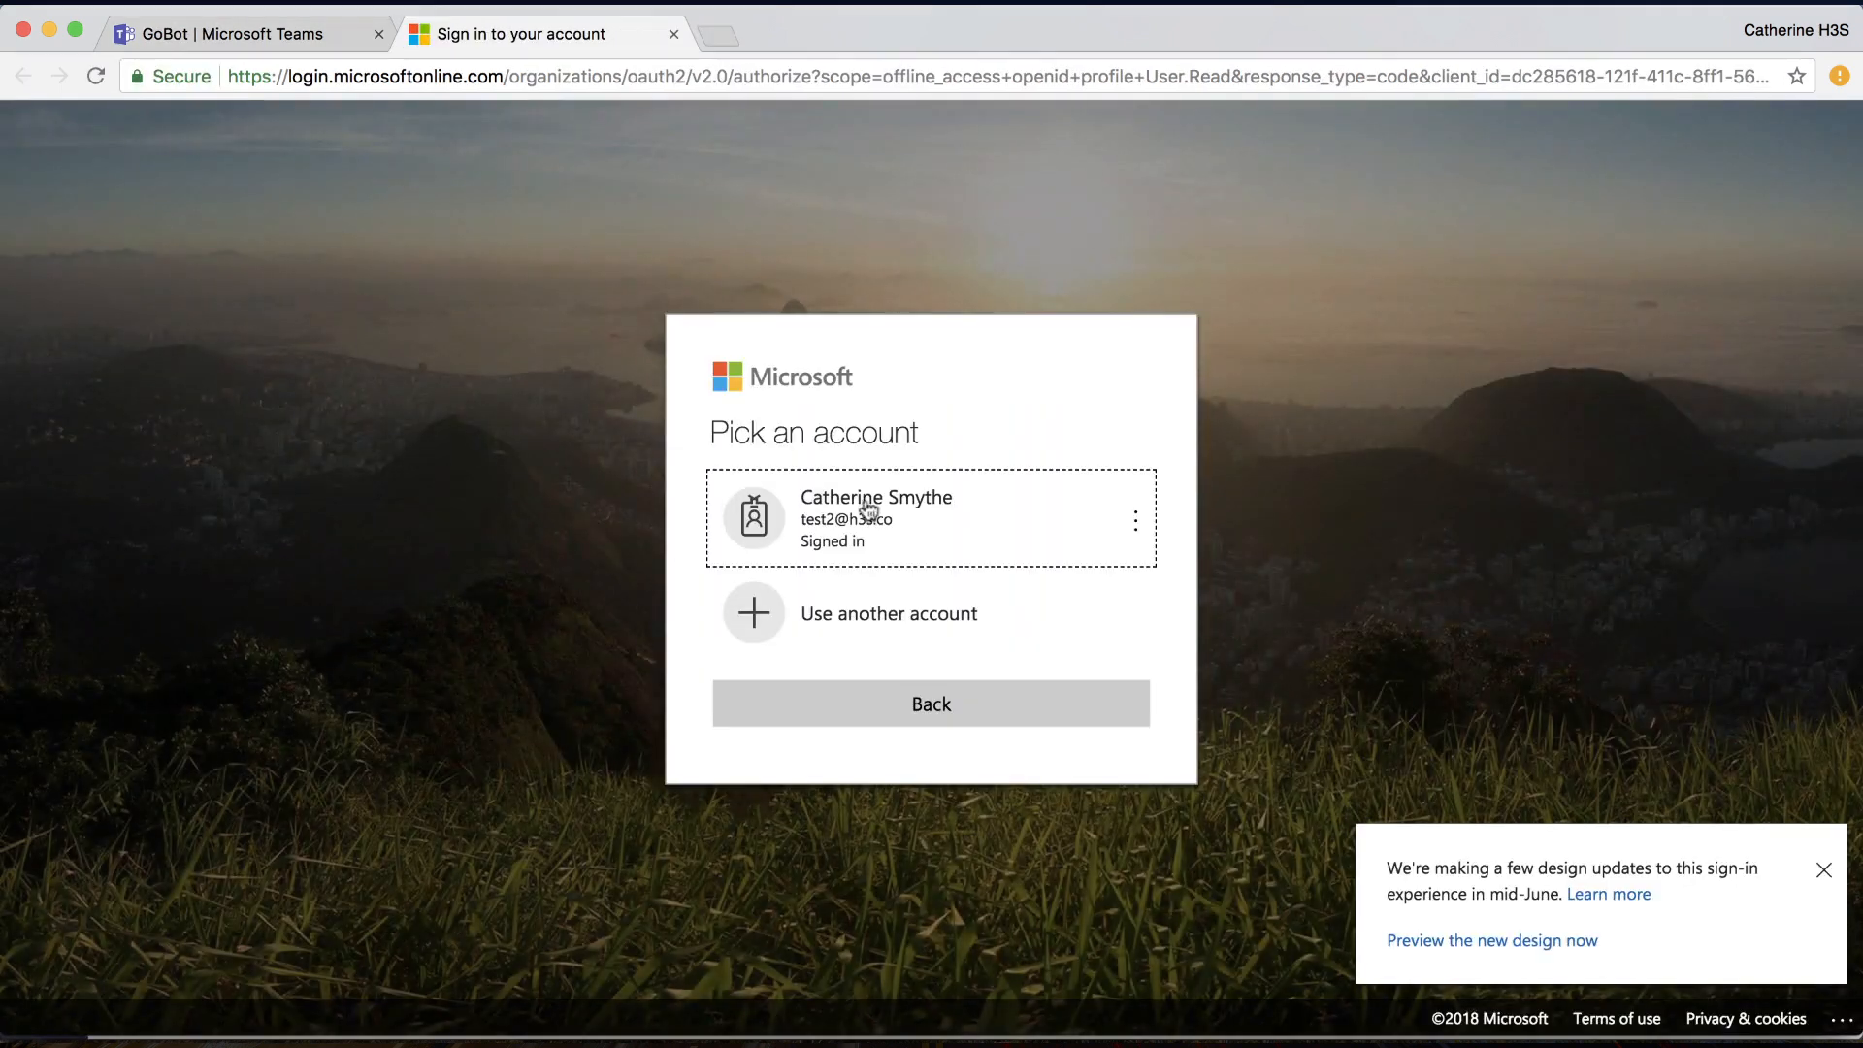
click(872, 524)
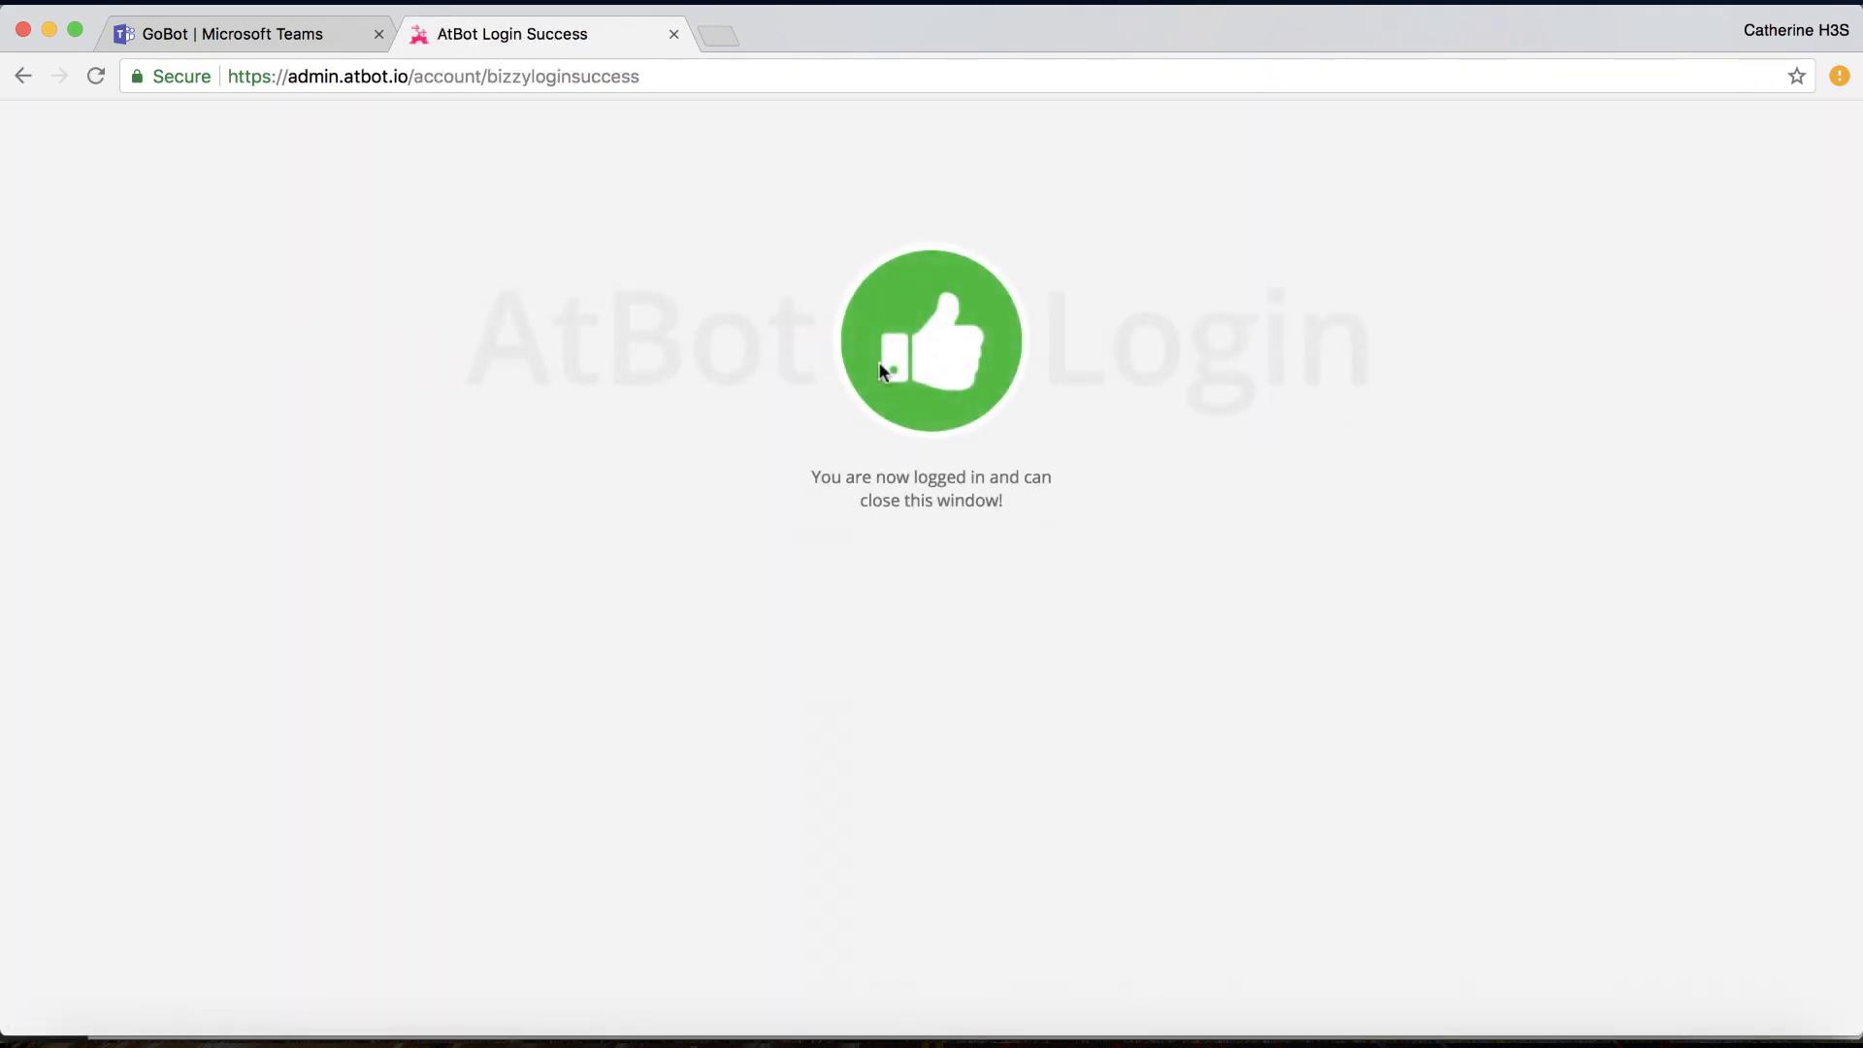
click(671, 35)
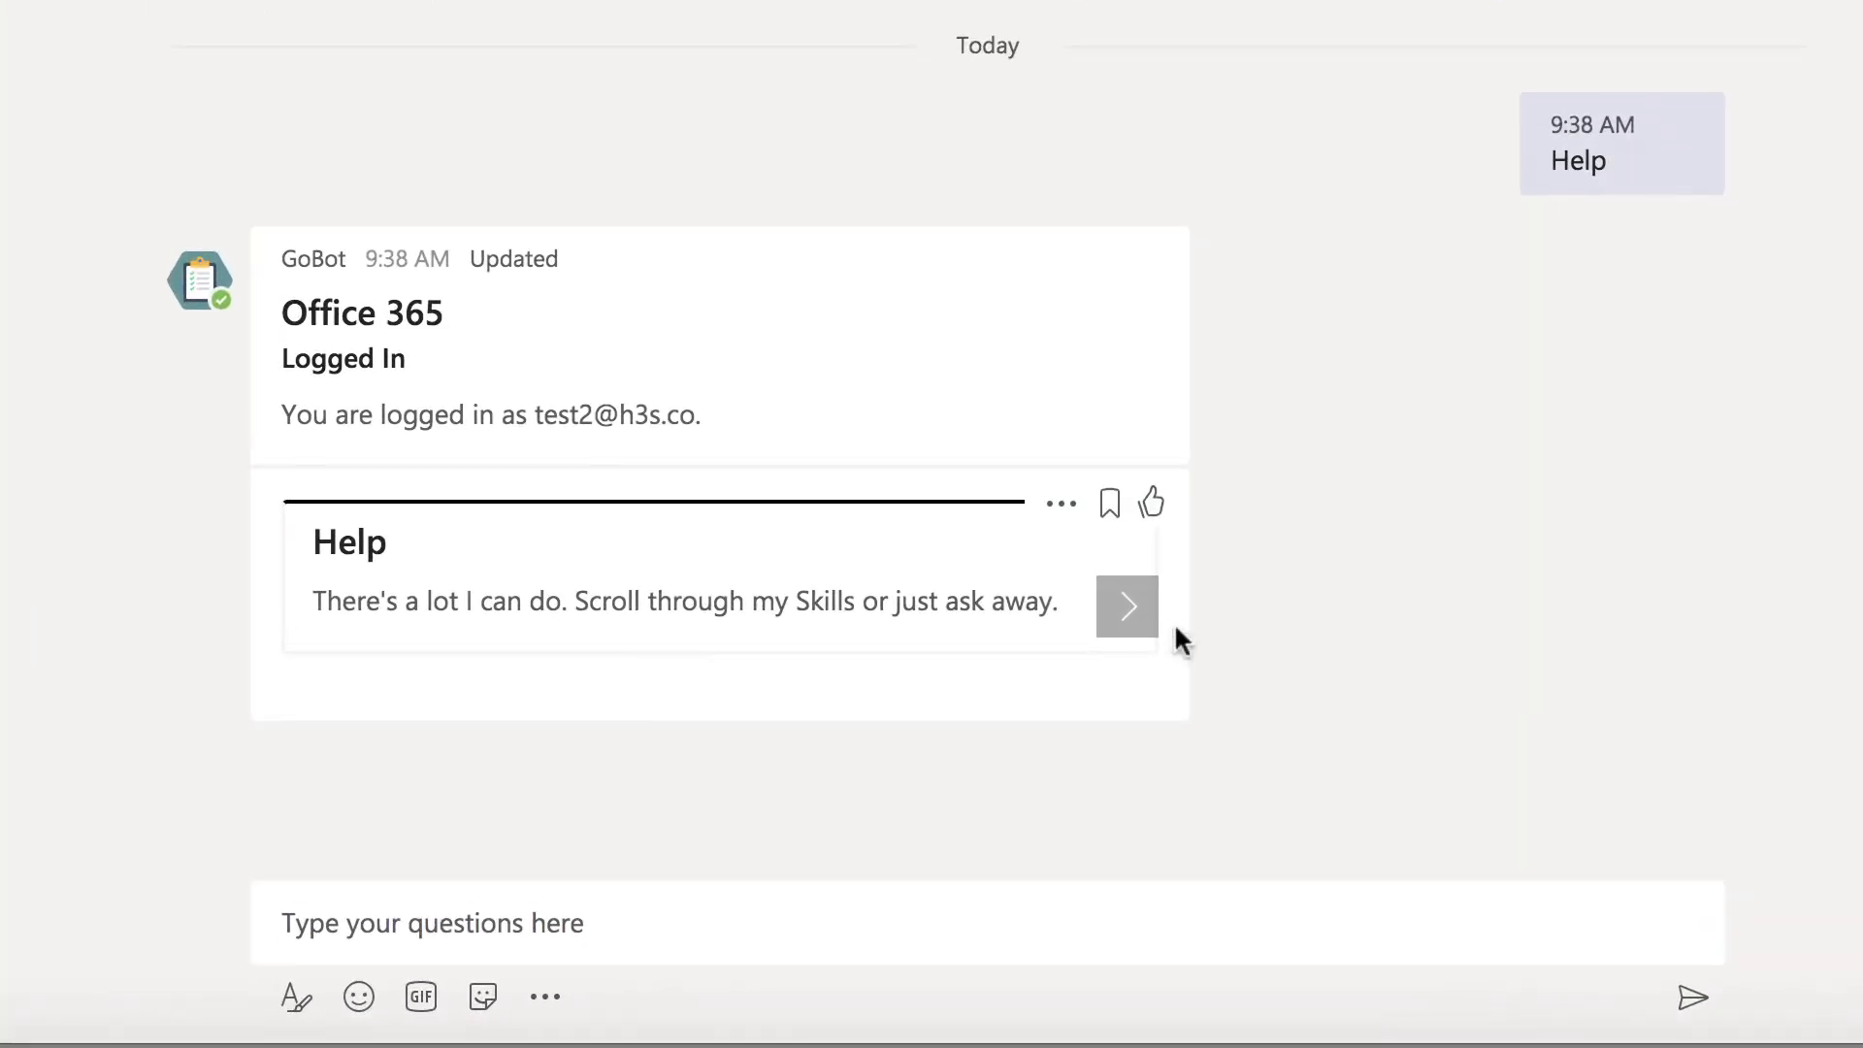
click(1125, 607)
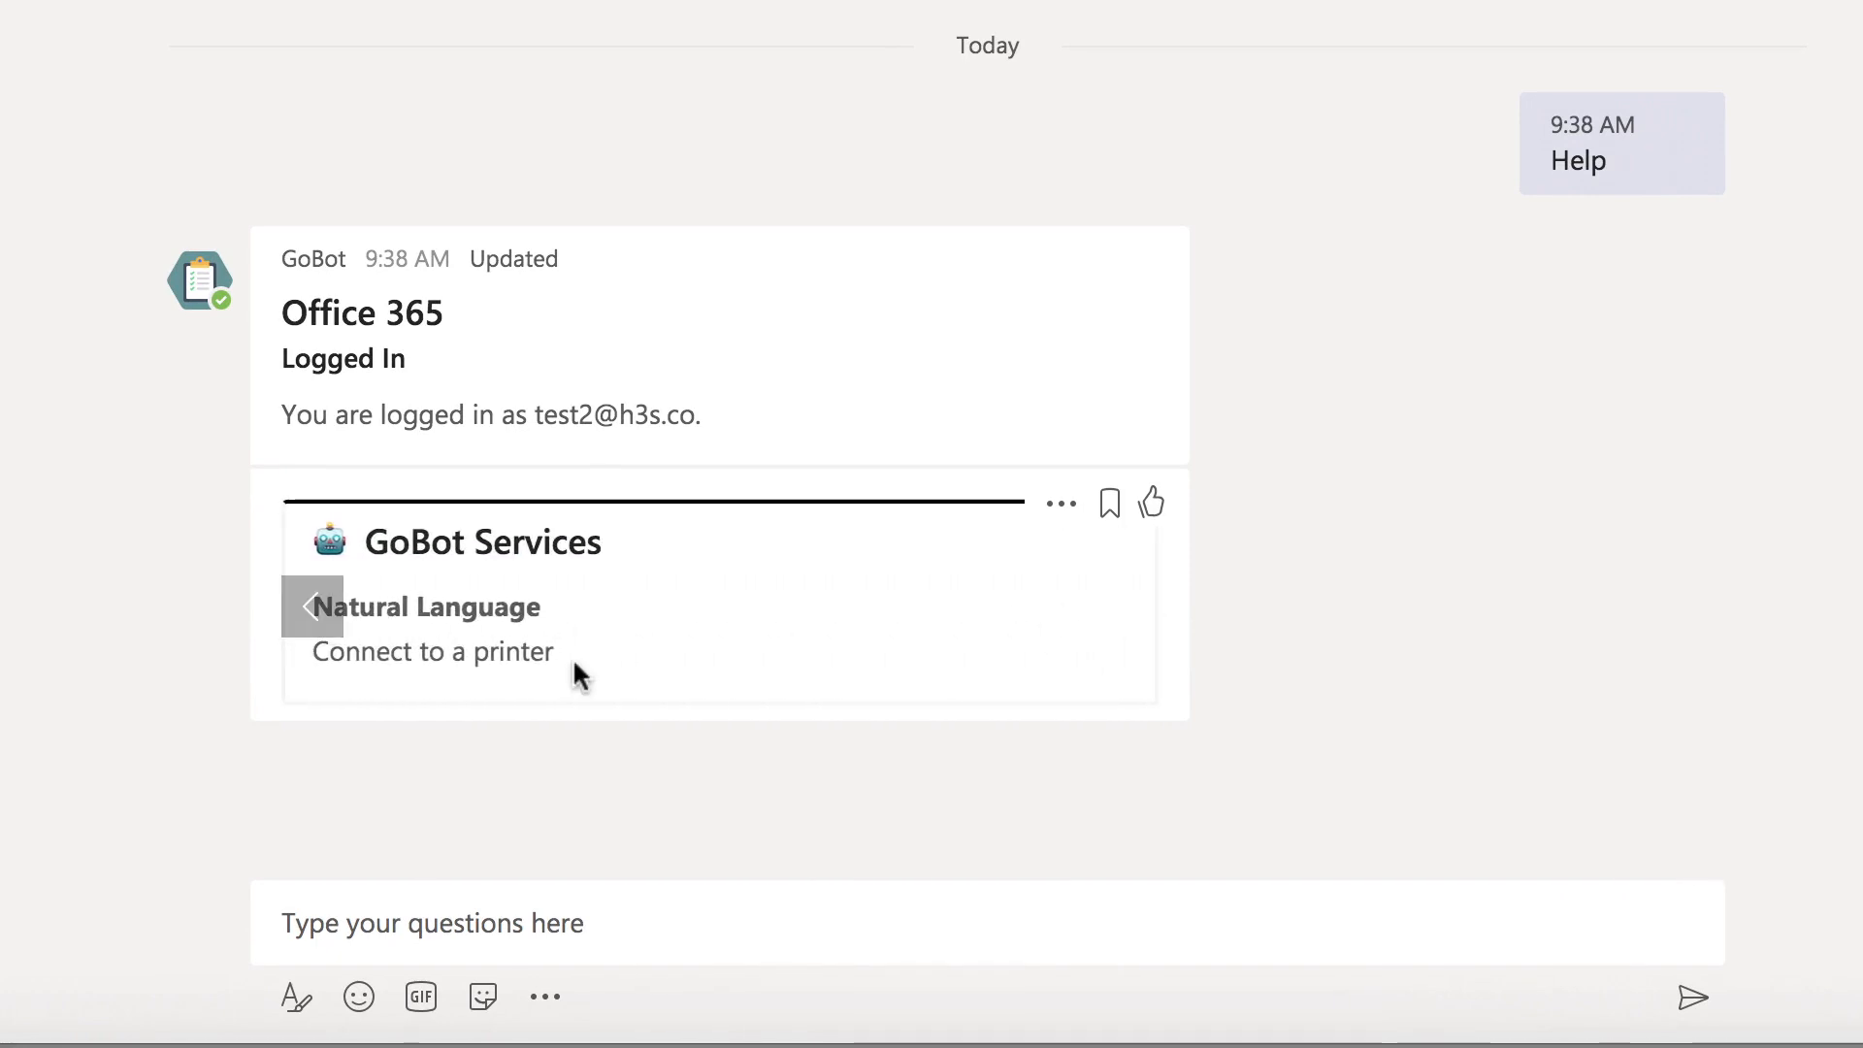
click(315, 611)
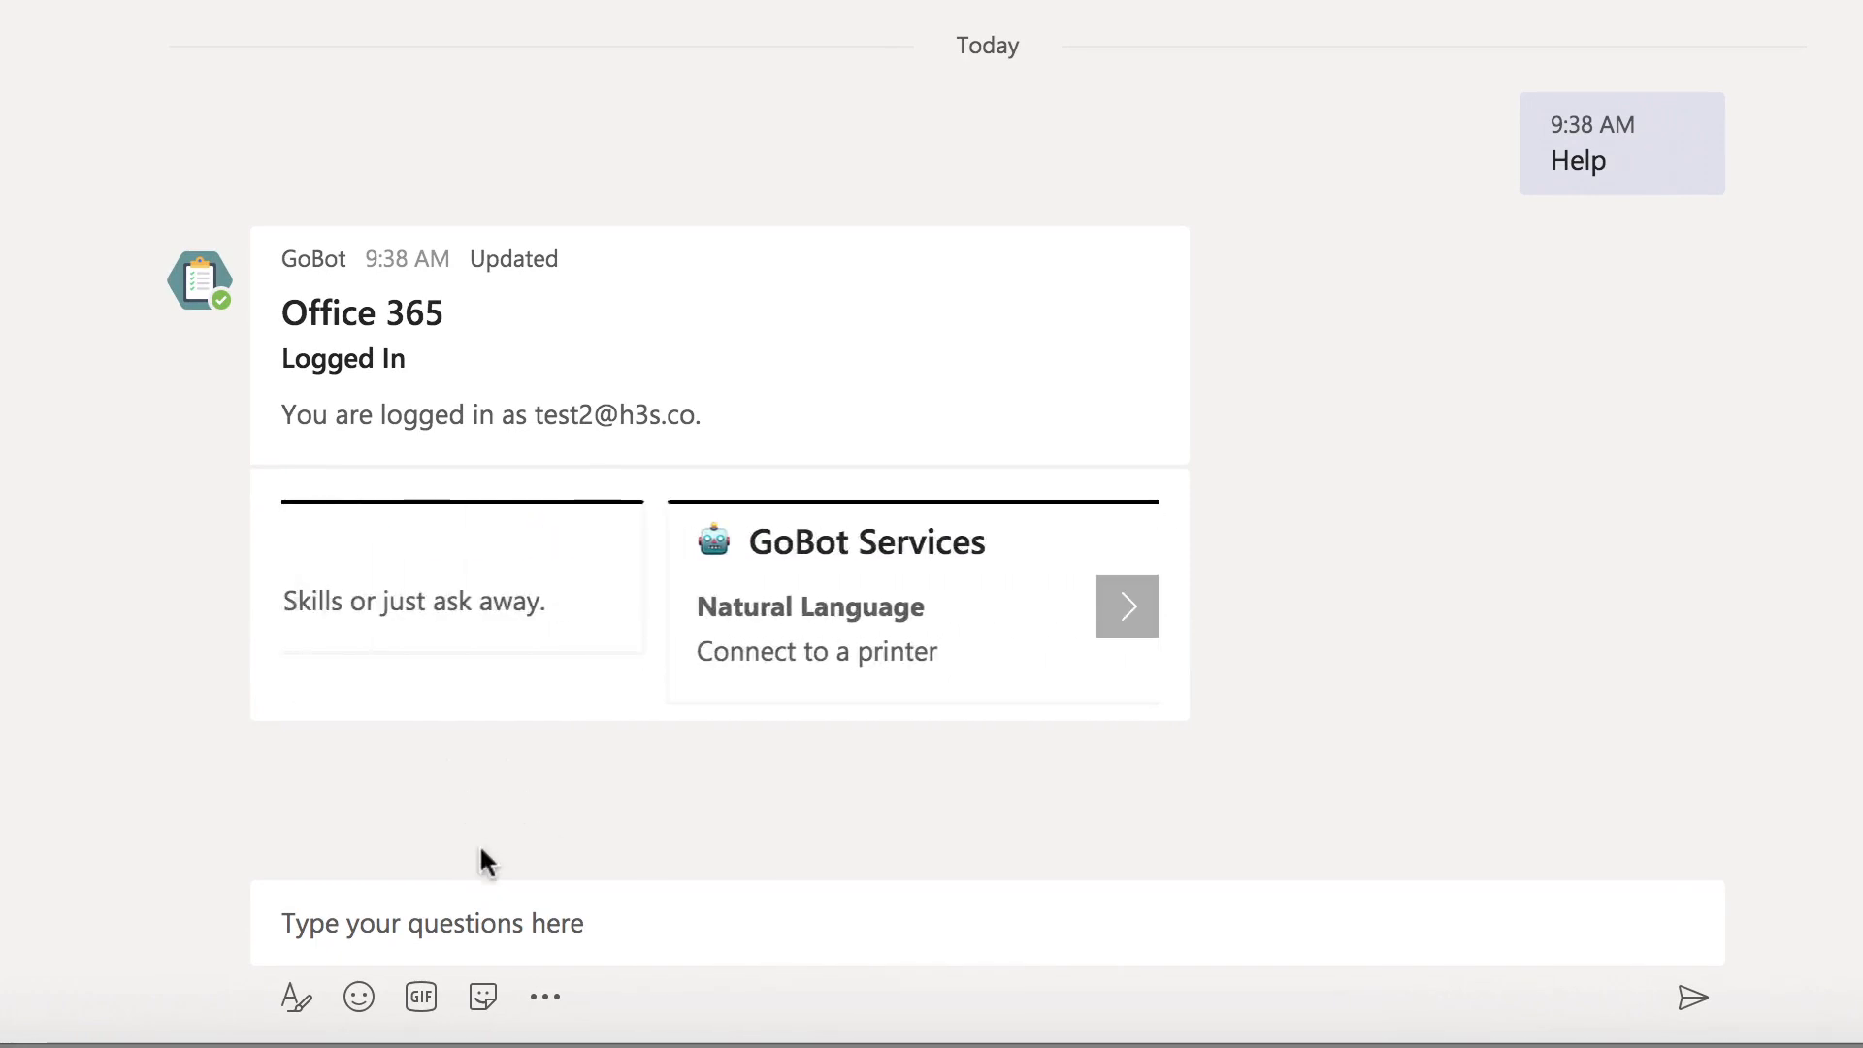
Send GoBot the message "I need to connect to a network printer."
click(478, 907)
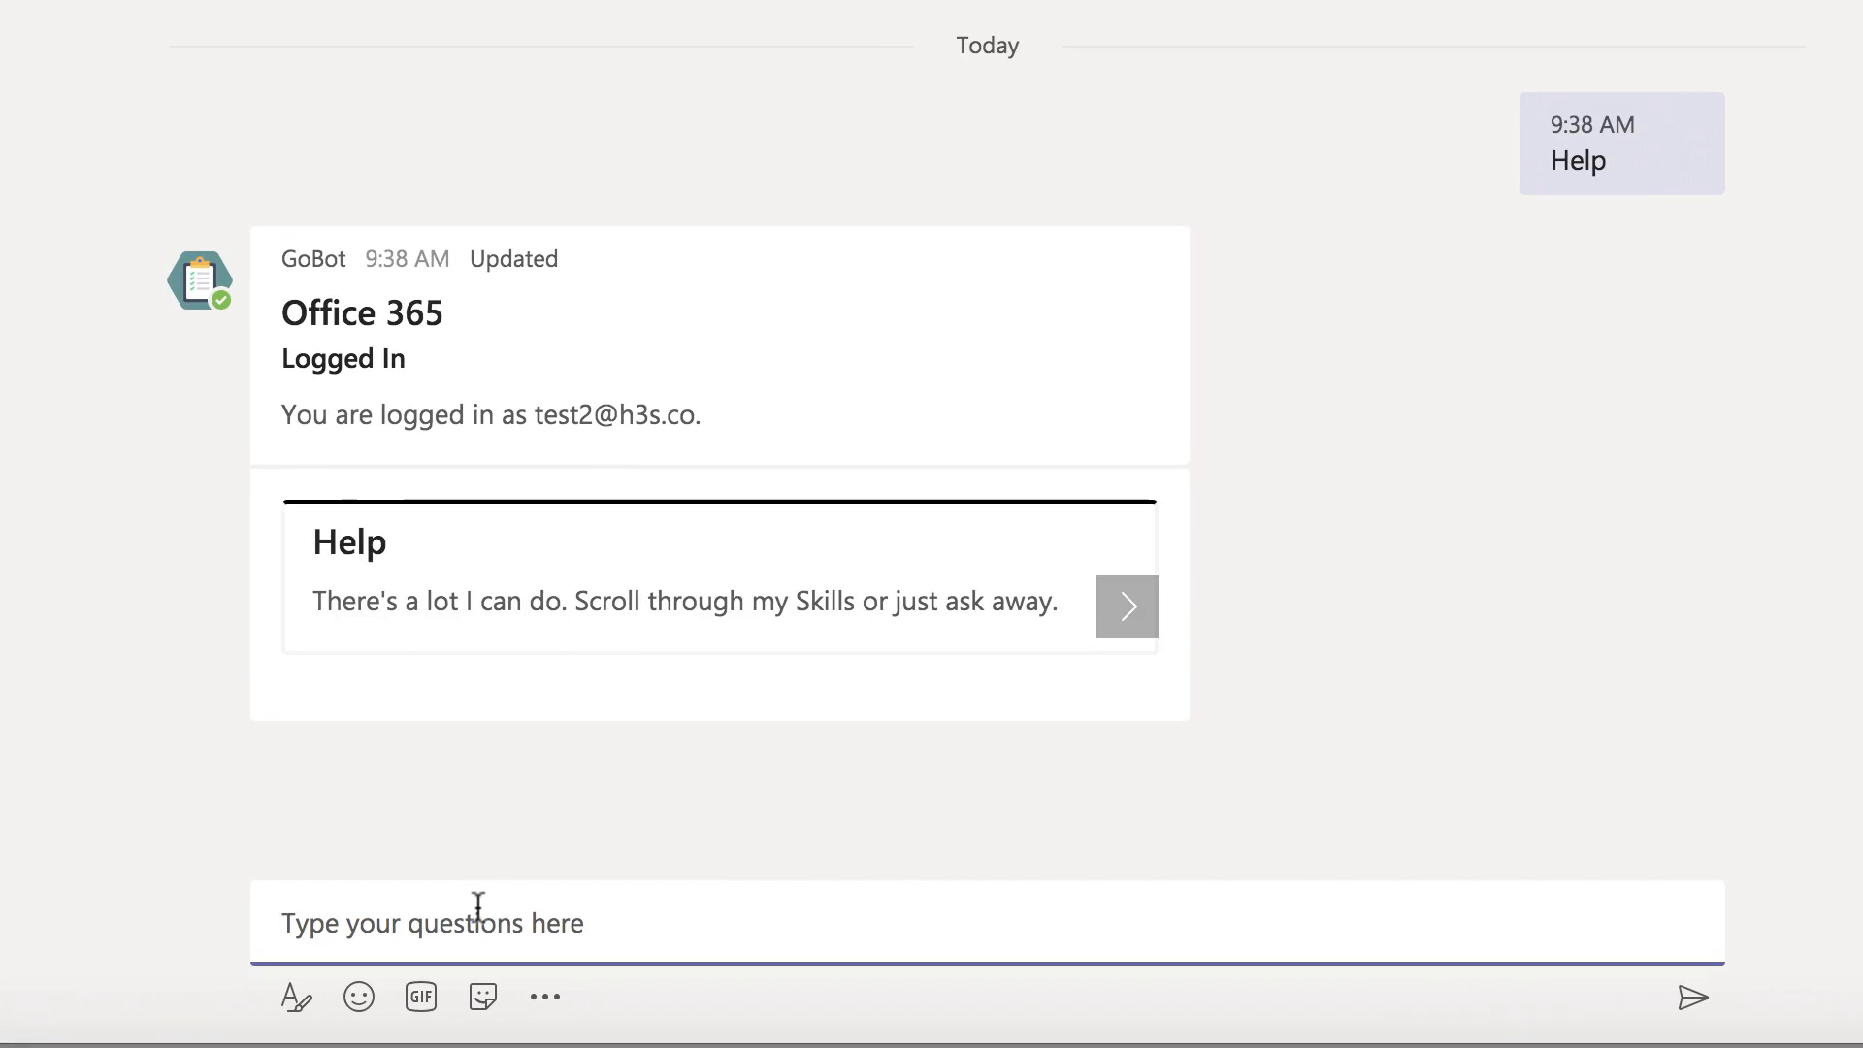
text(I need to con)
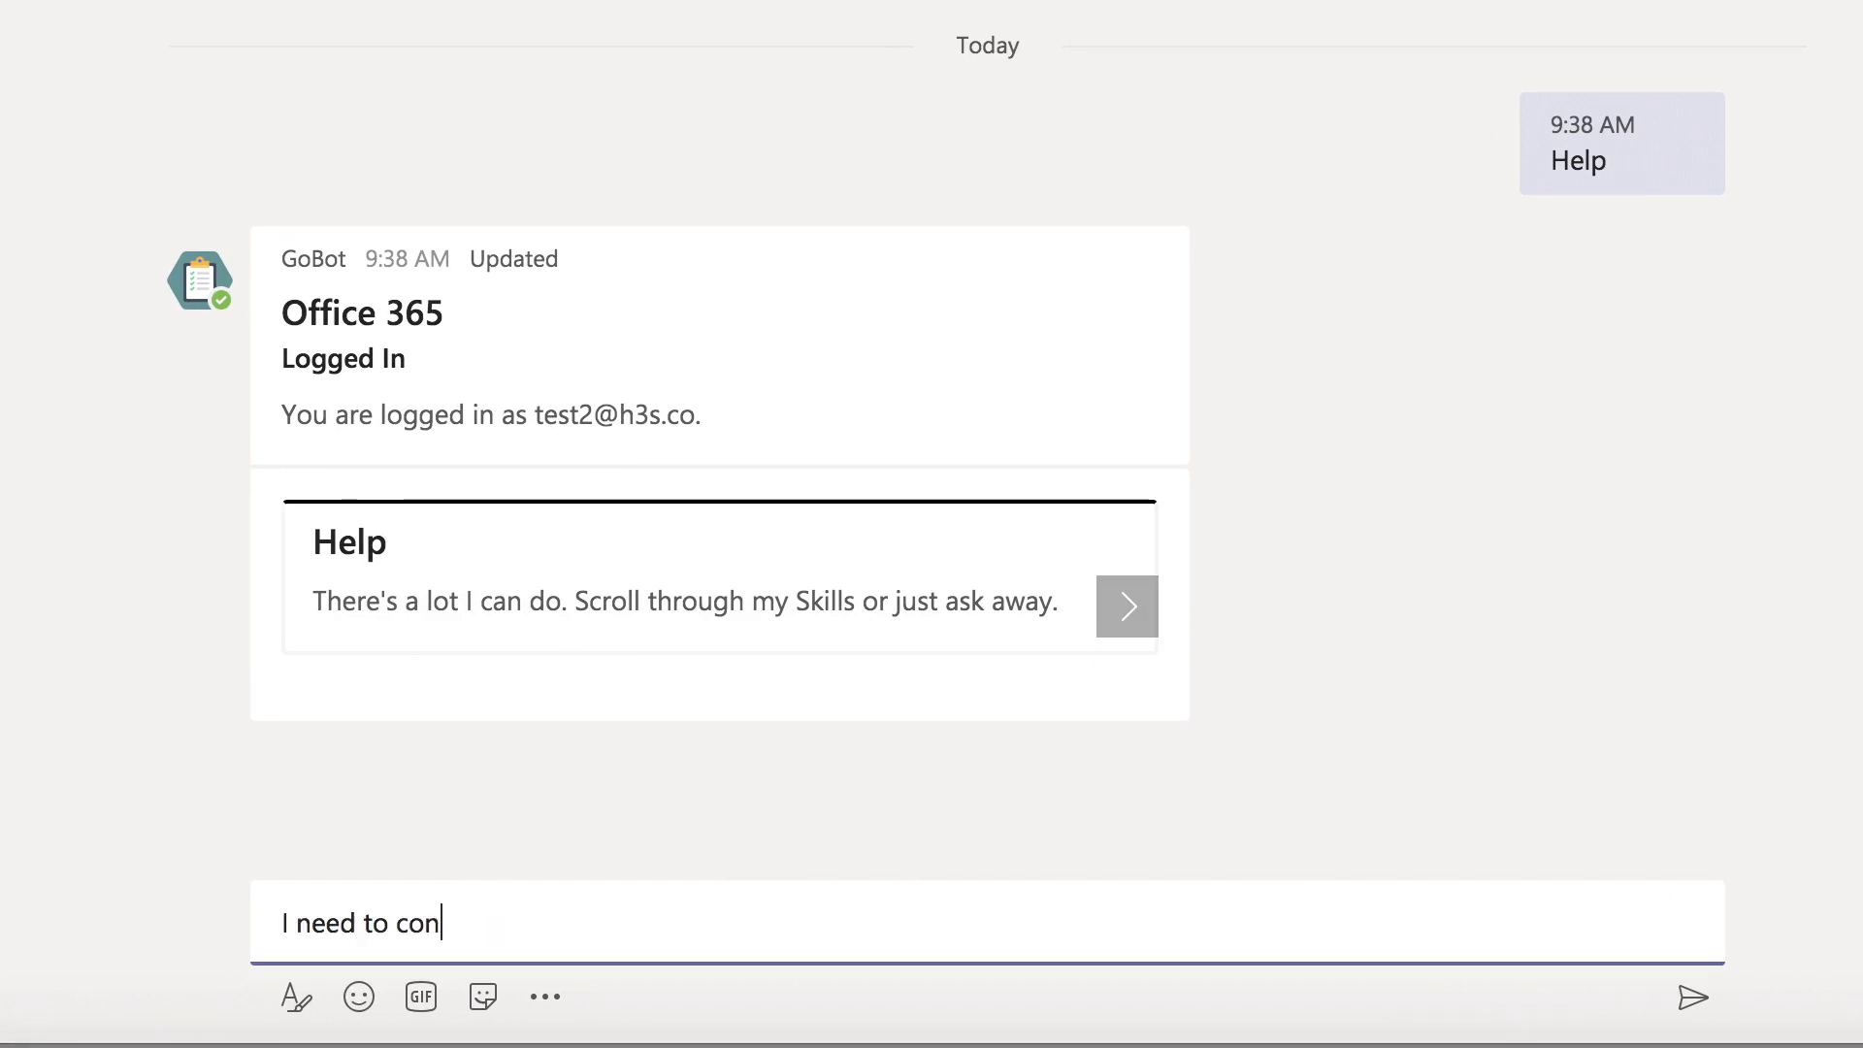
text(nect to a network )
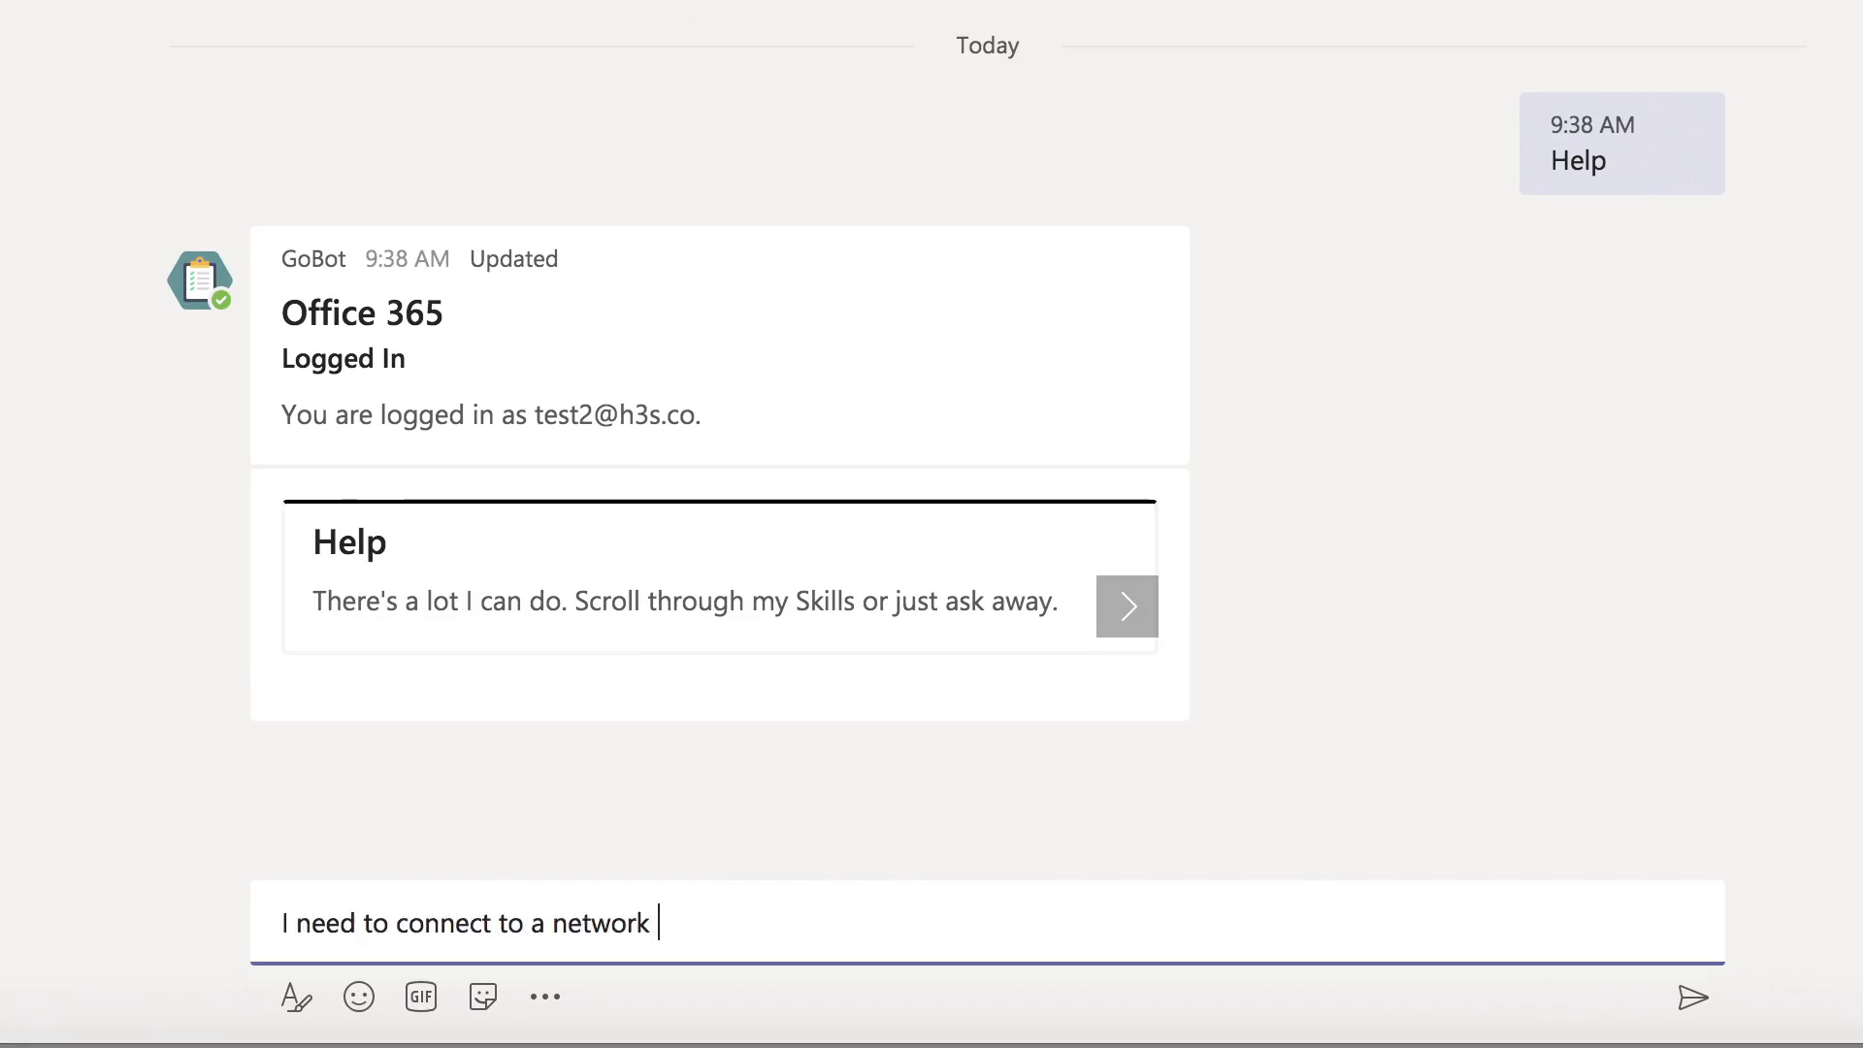
text(printer.)
key(Return)
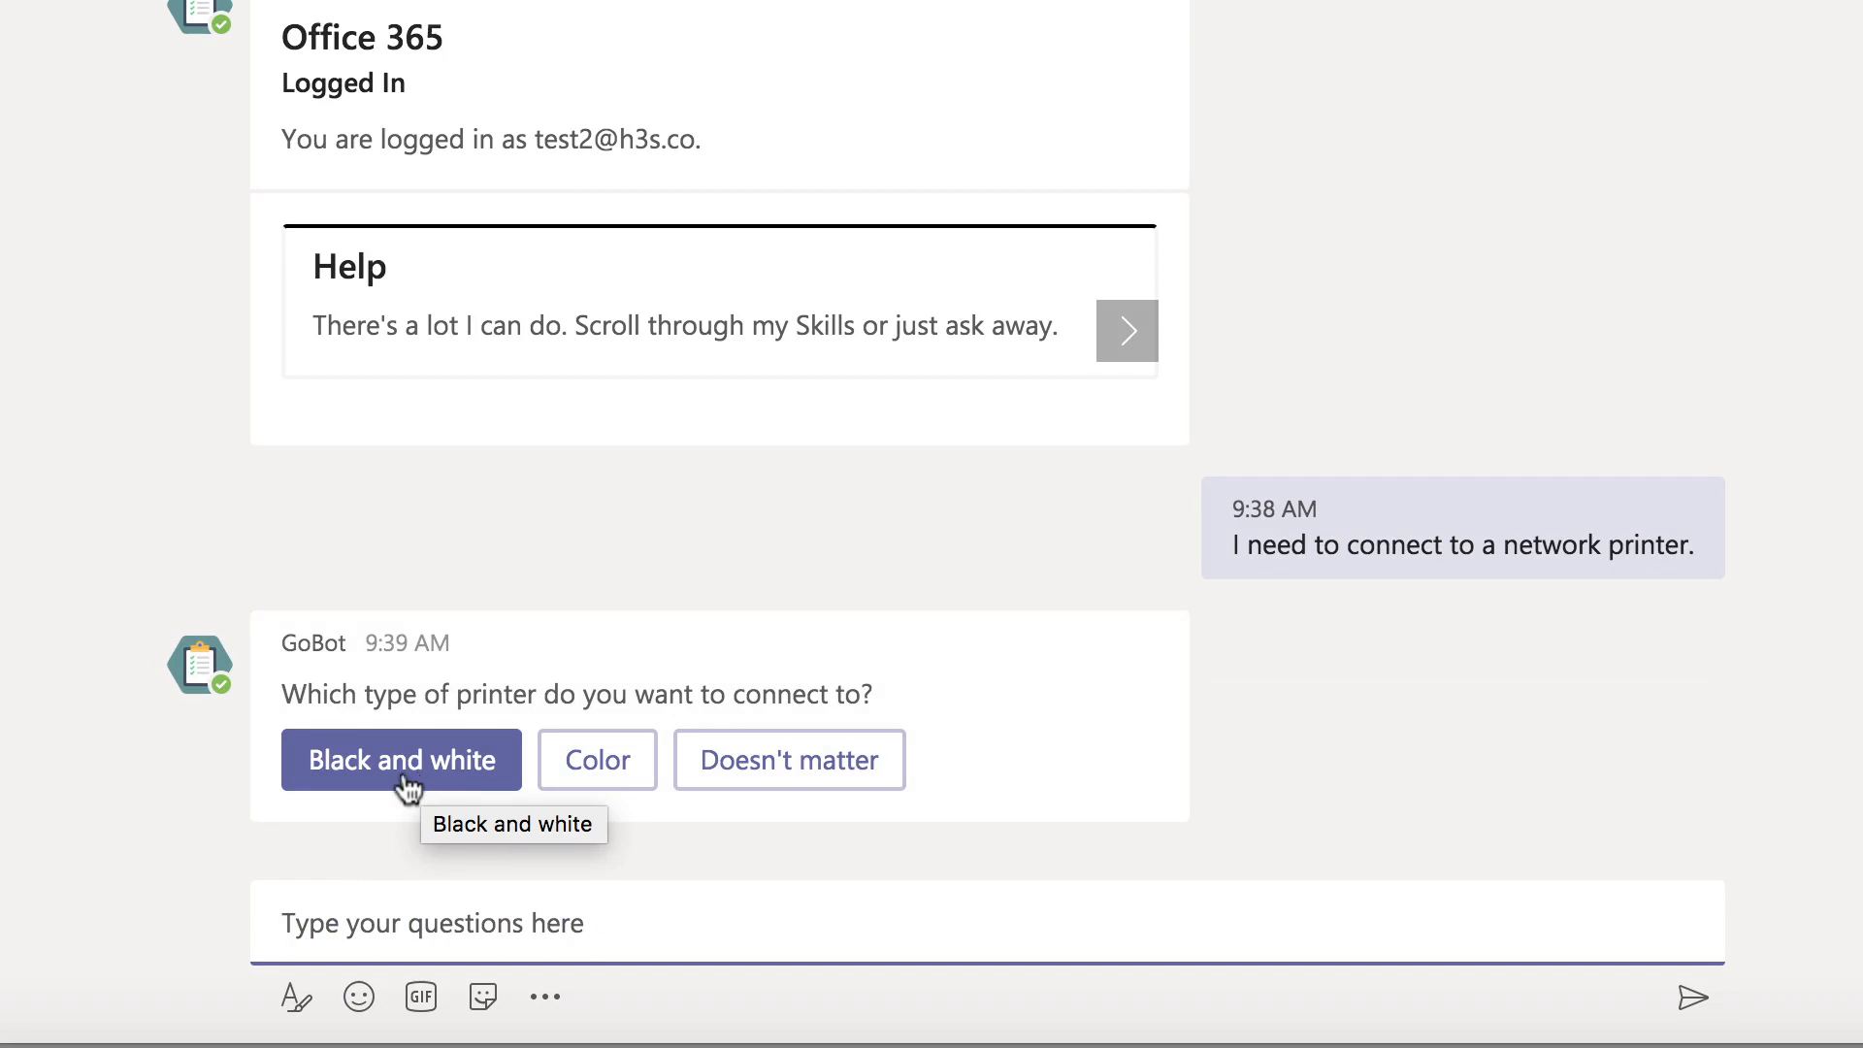
Answer GoBot's printer questions with Black and white, No for the London office, New York as the office and floor 7
click(408, 786)
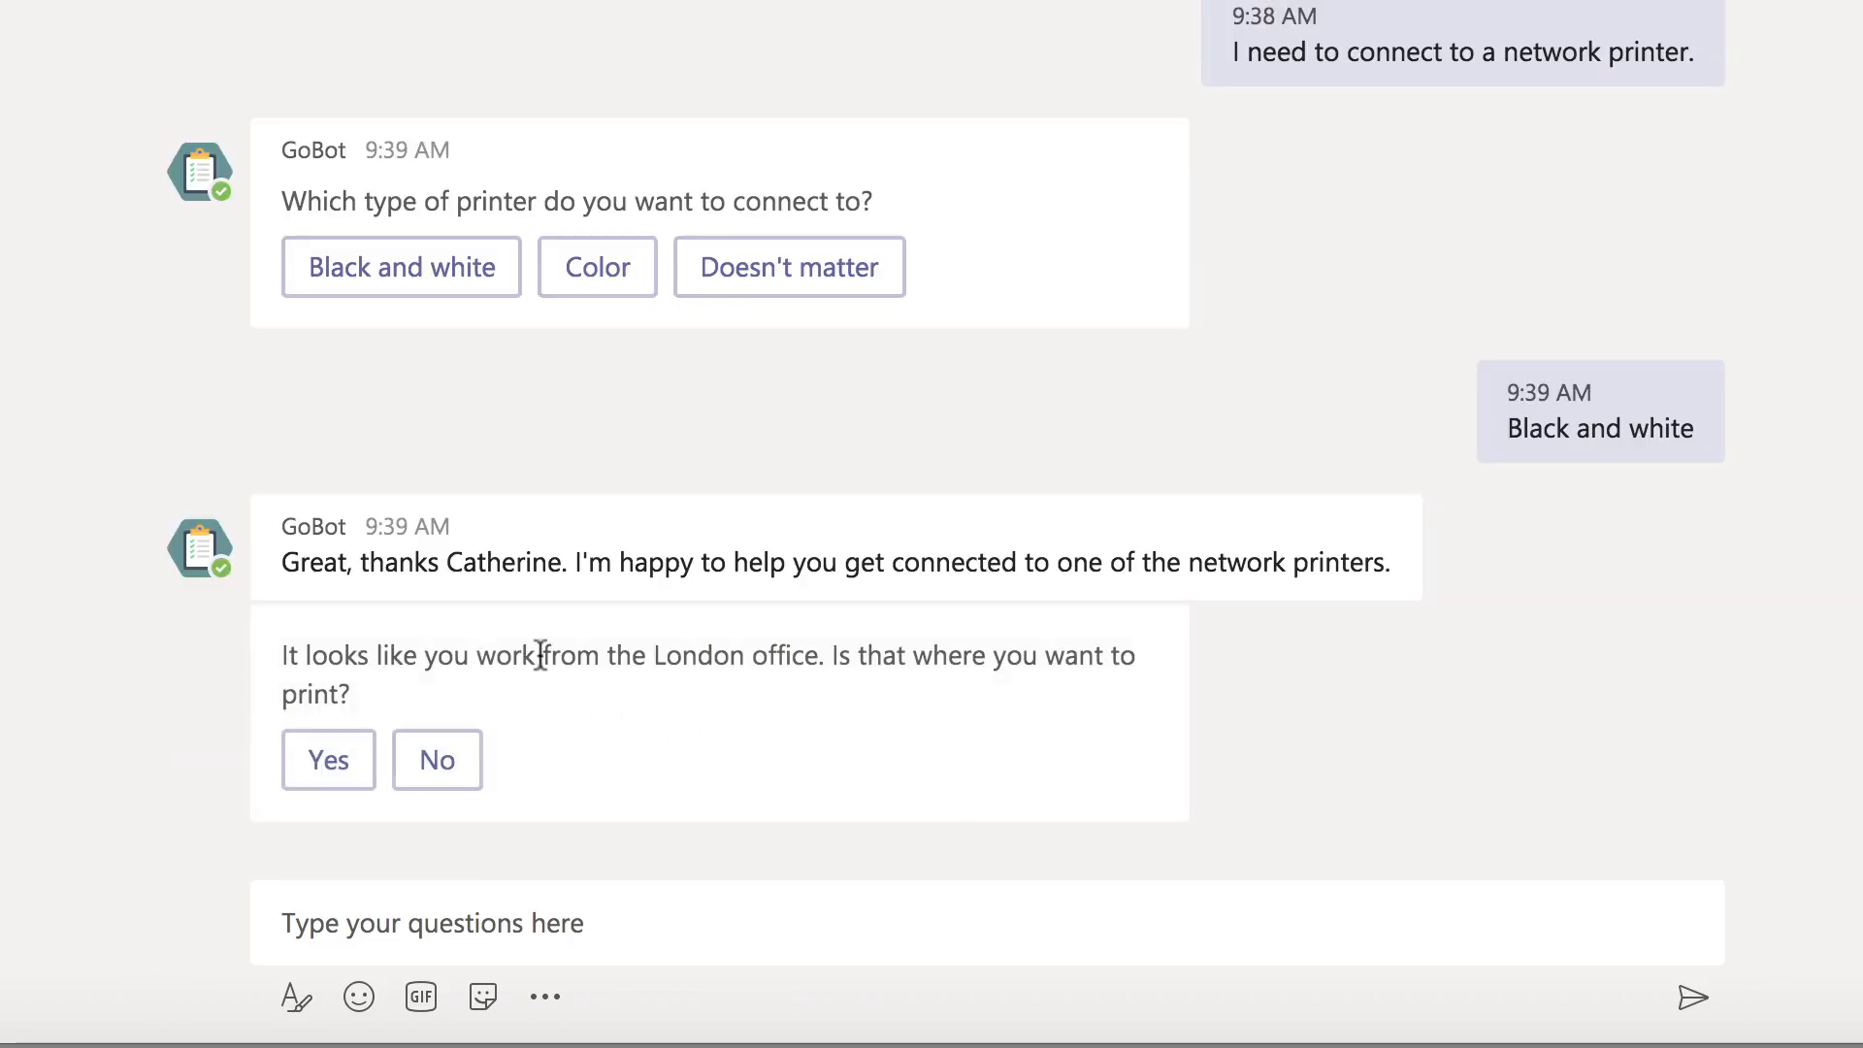
drag(655, 655, 745, 656)
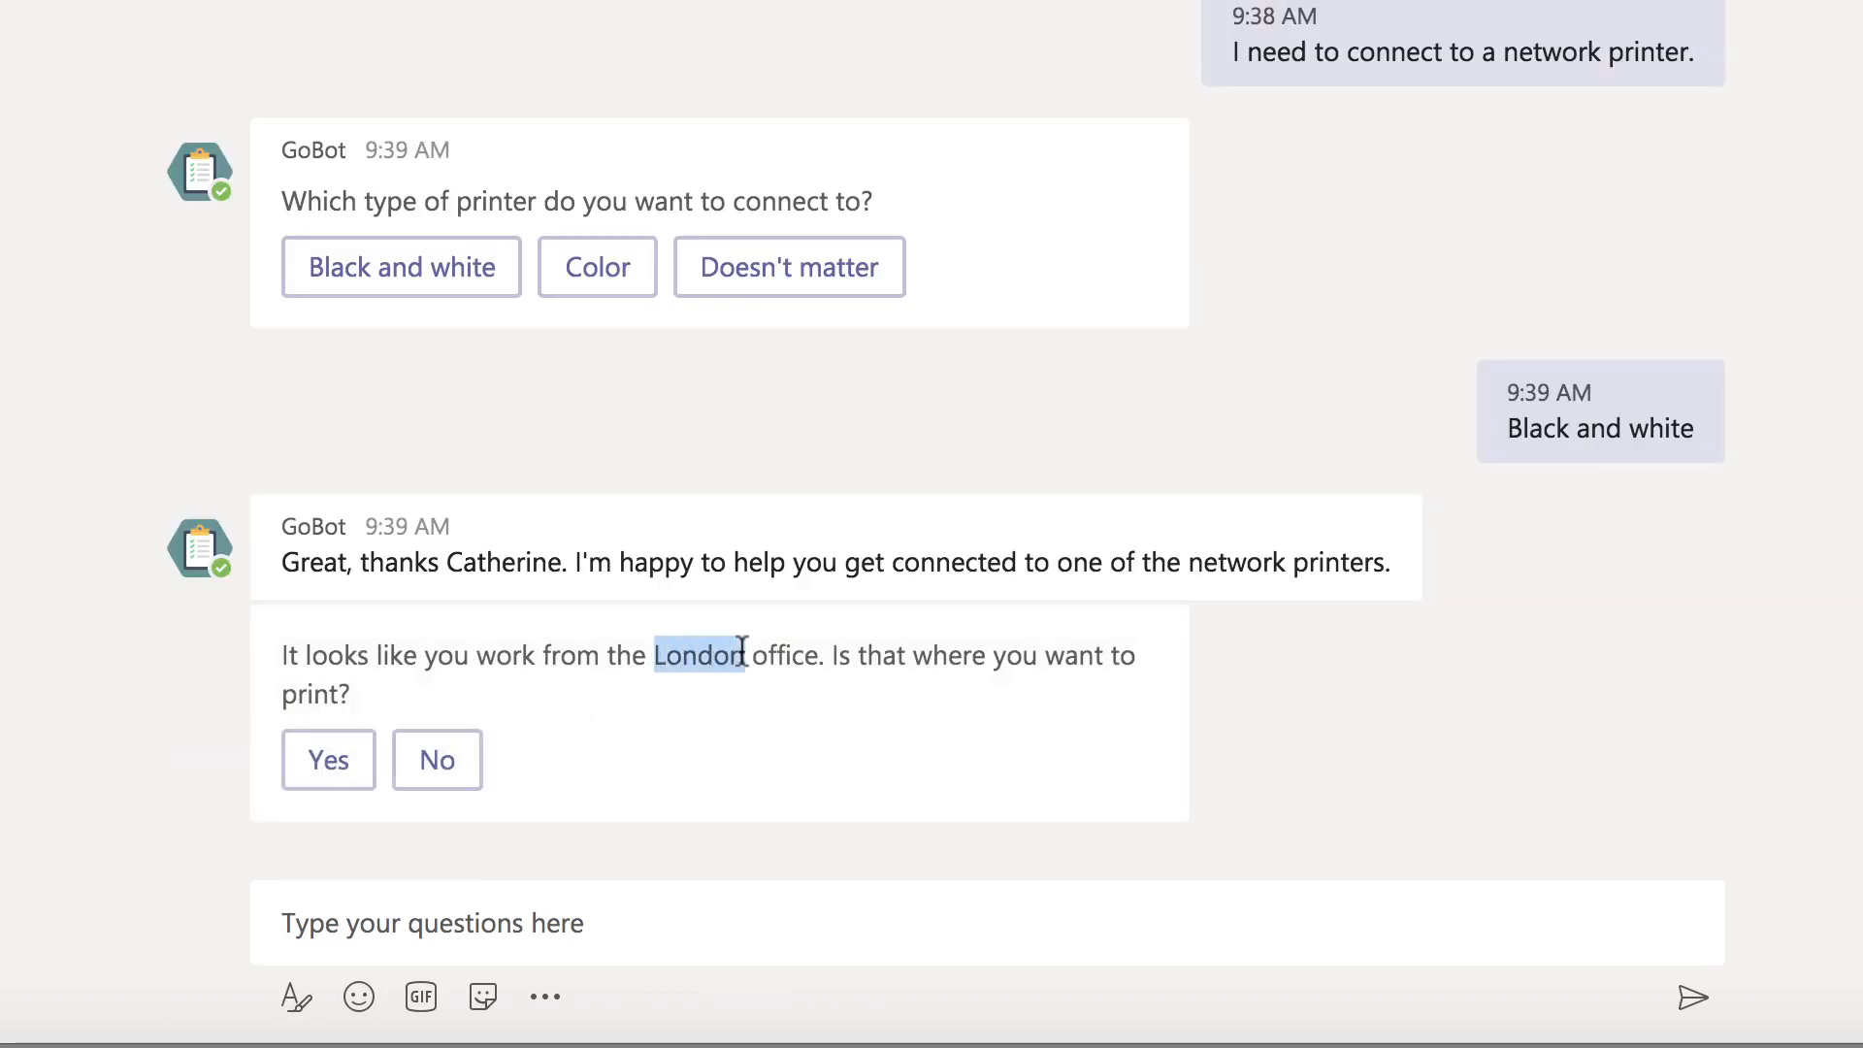
click(934, 793)
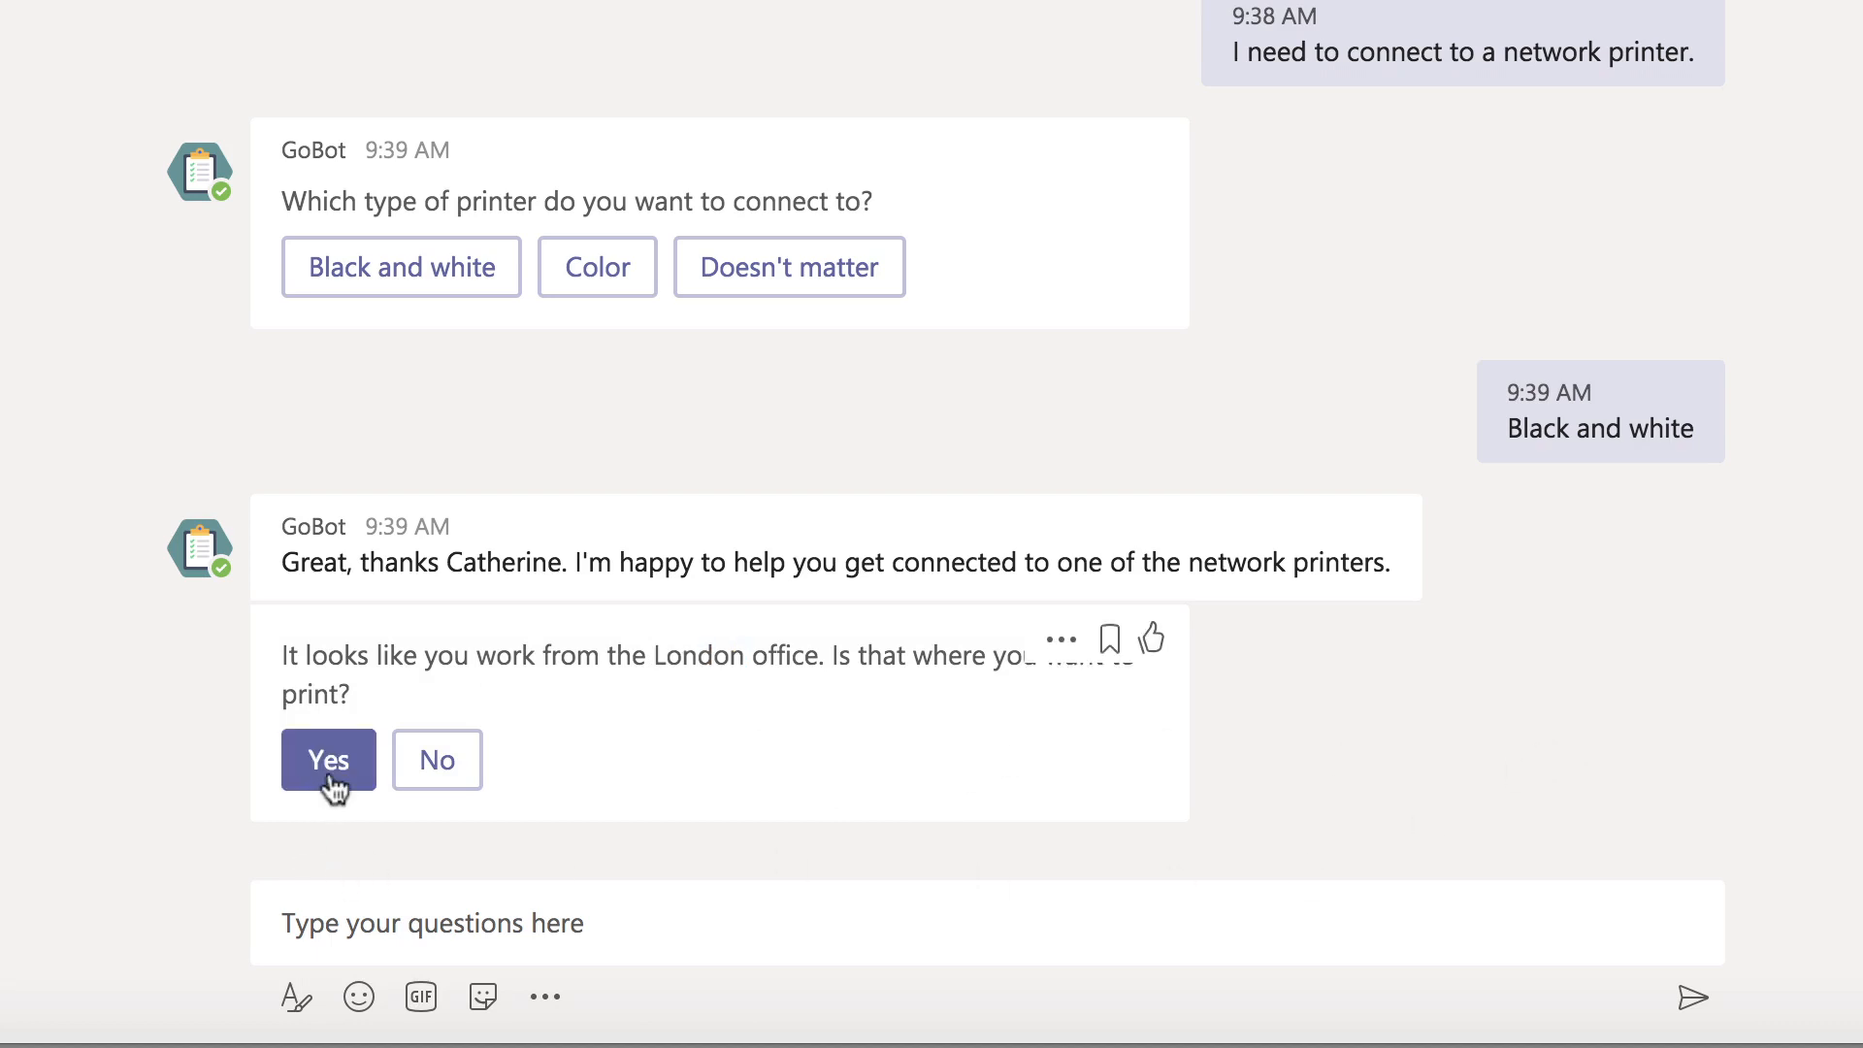
click(401, 774)
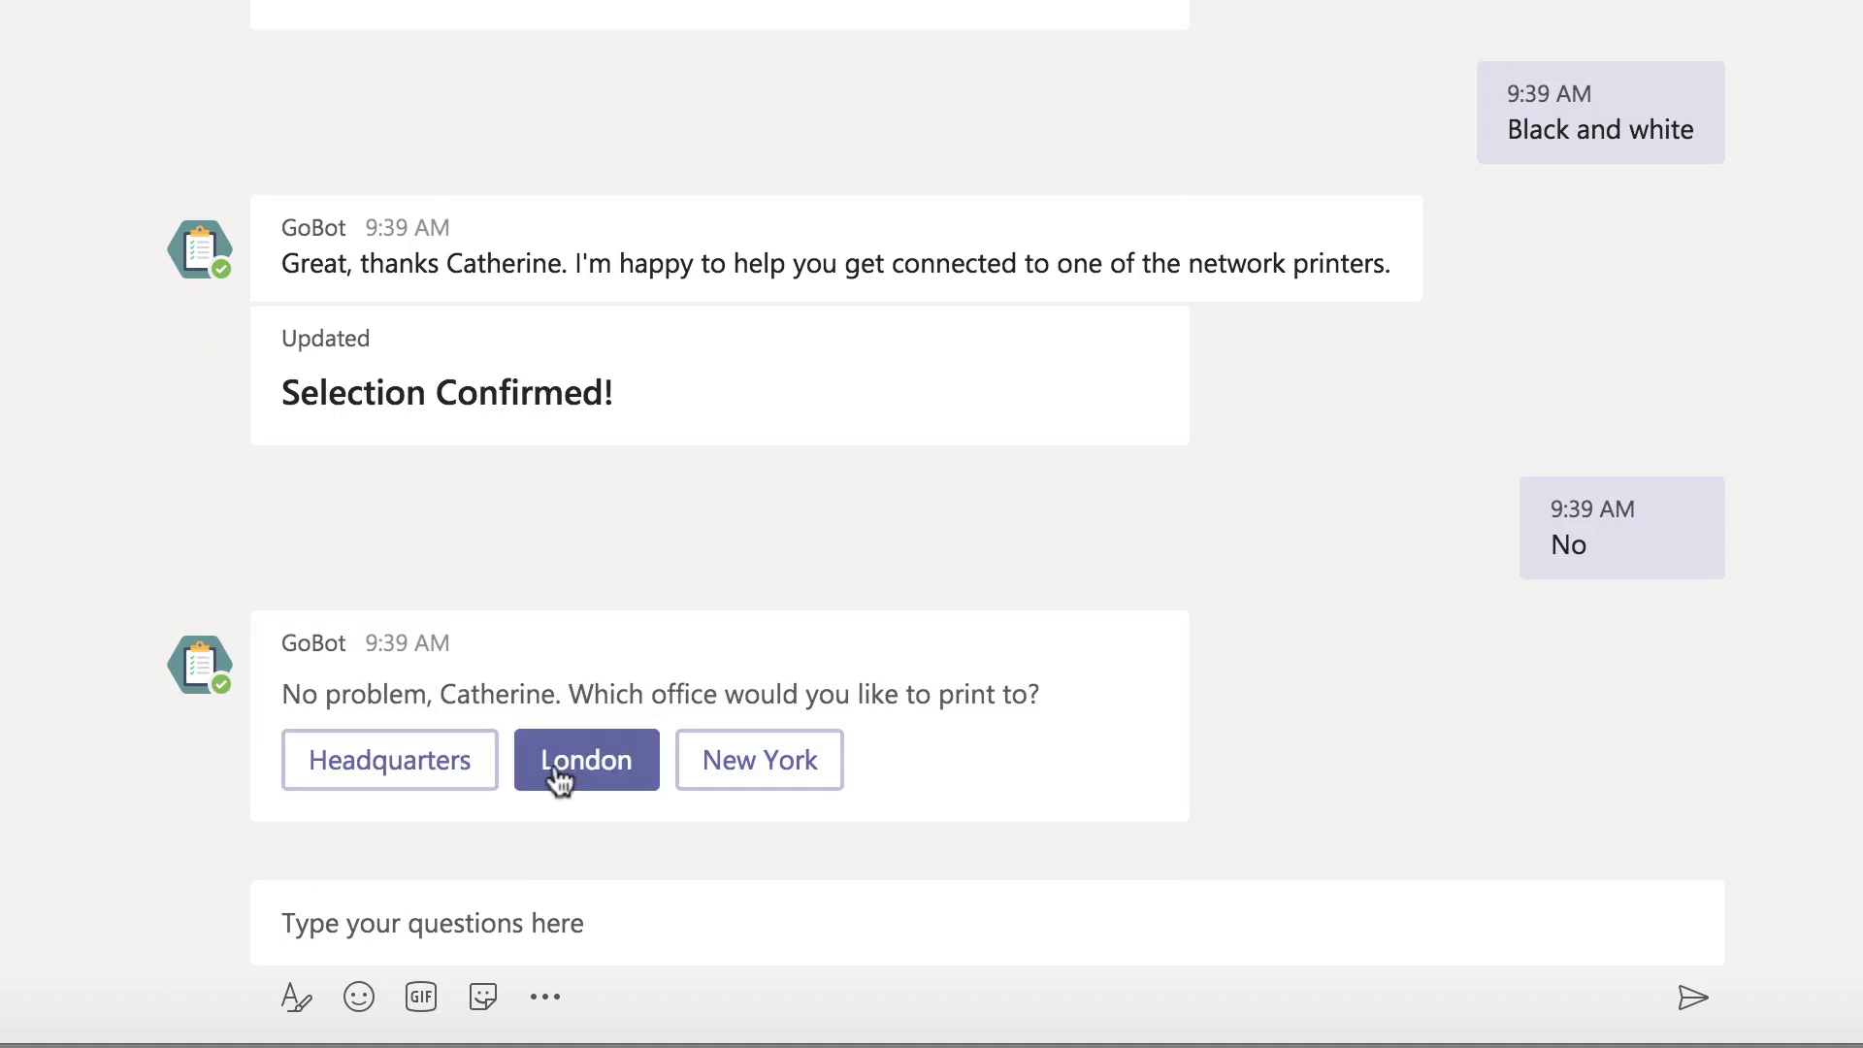
click(704, 768)
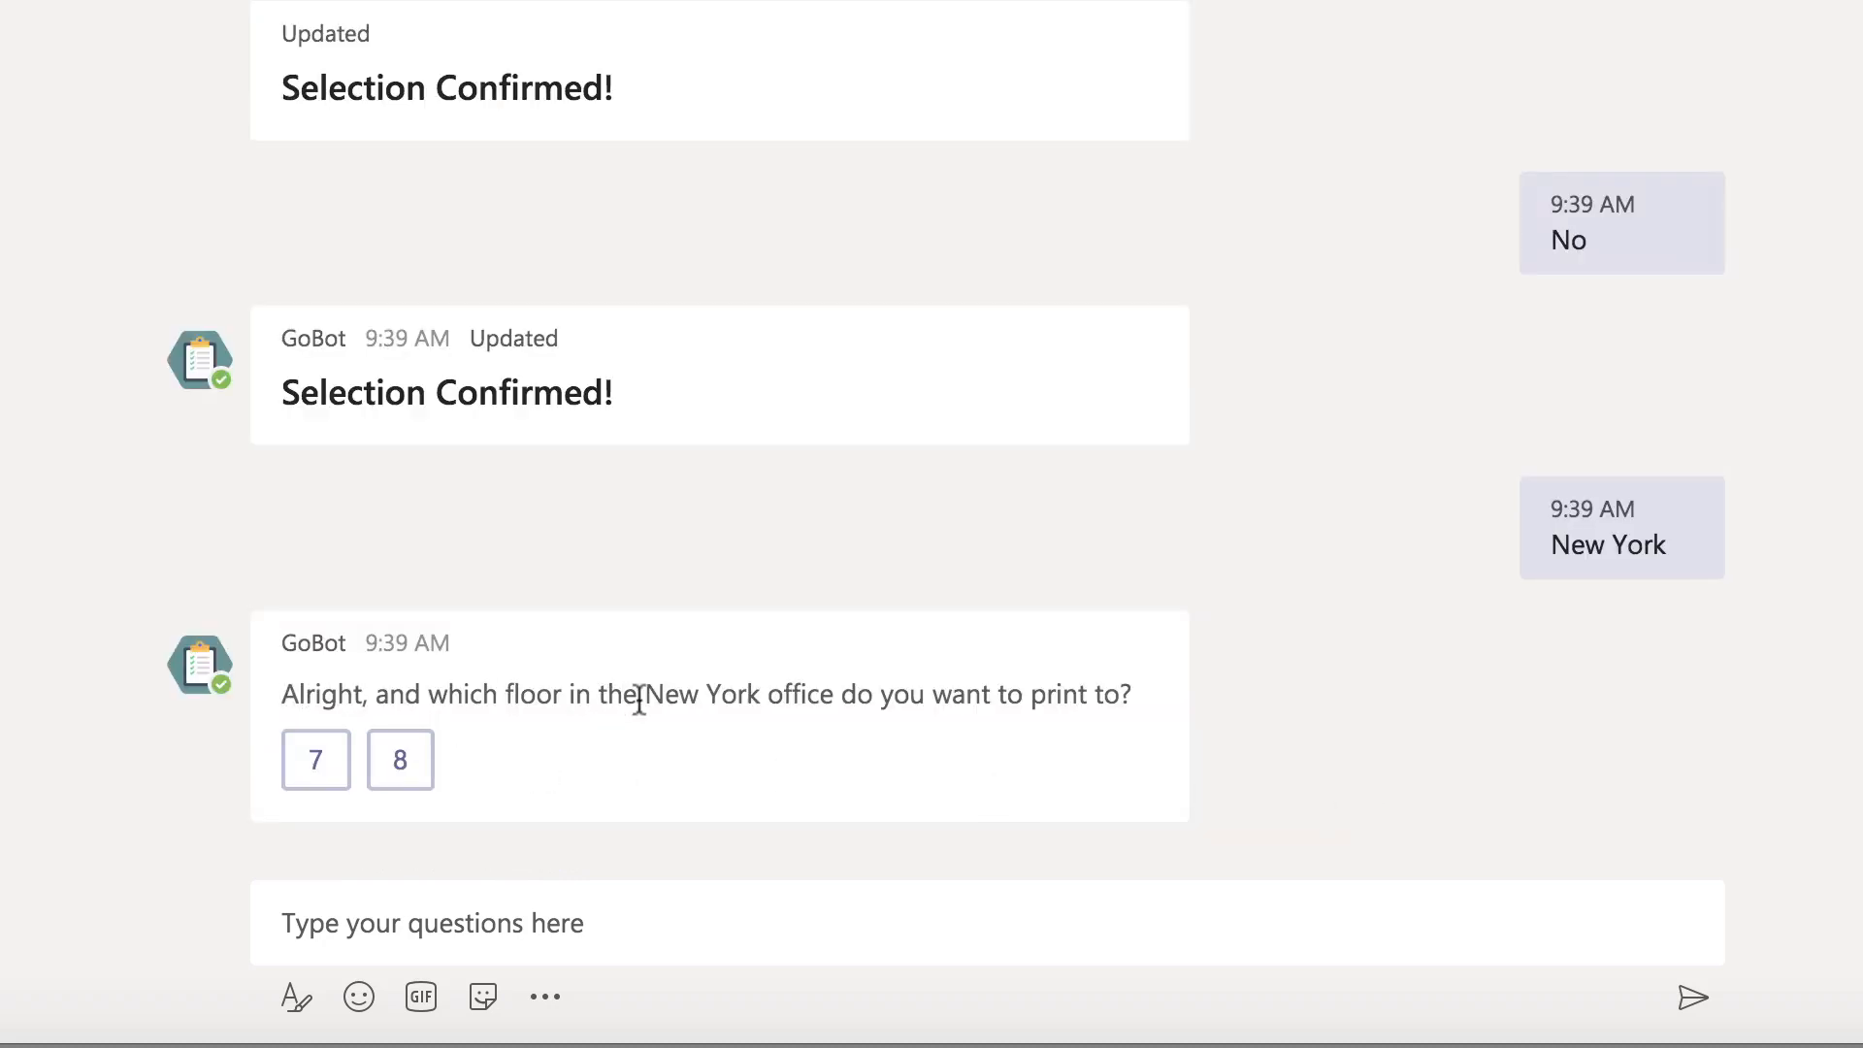
mouse_move(639, 699)
click(307, 771)
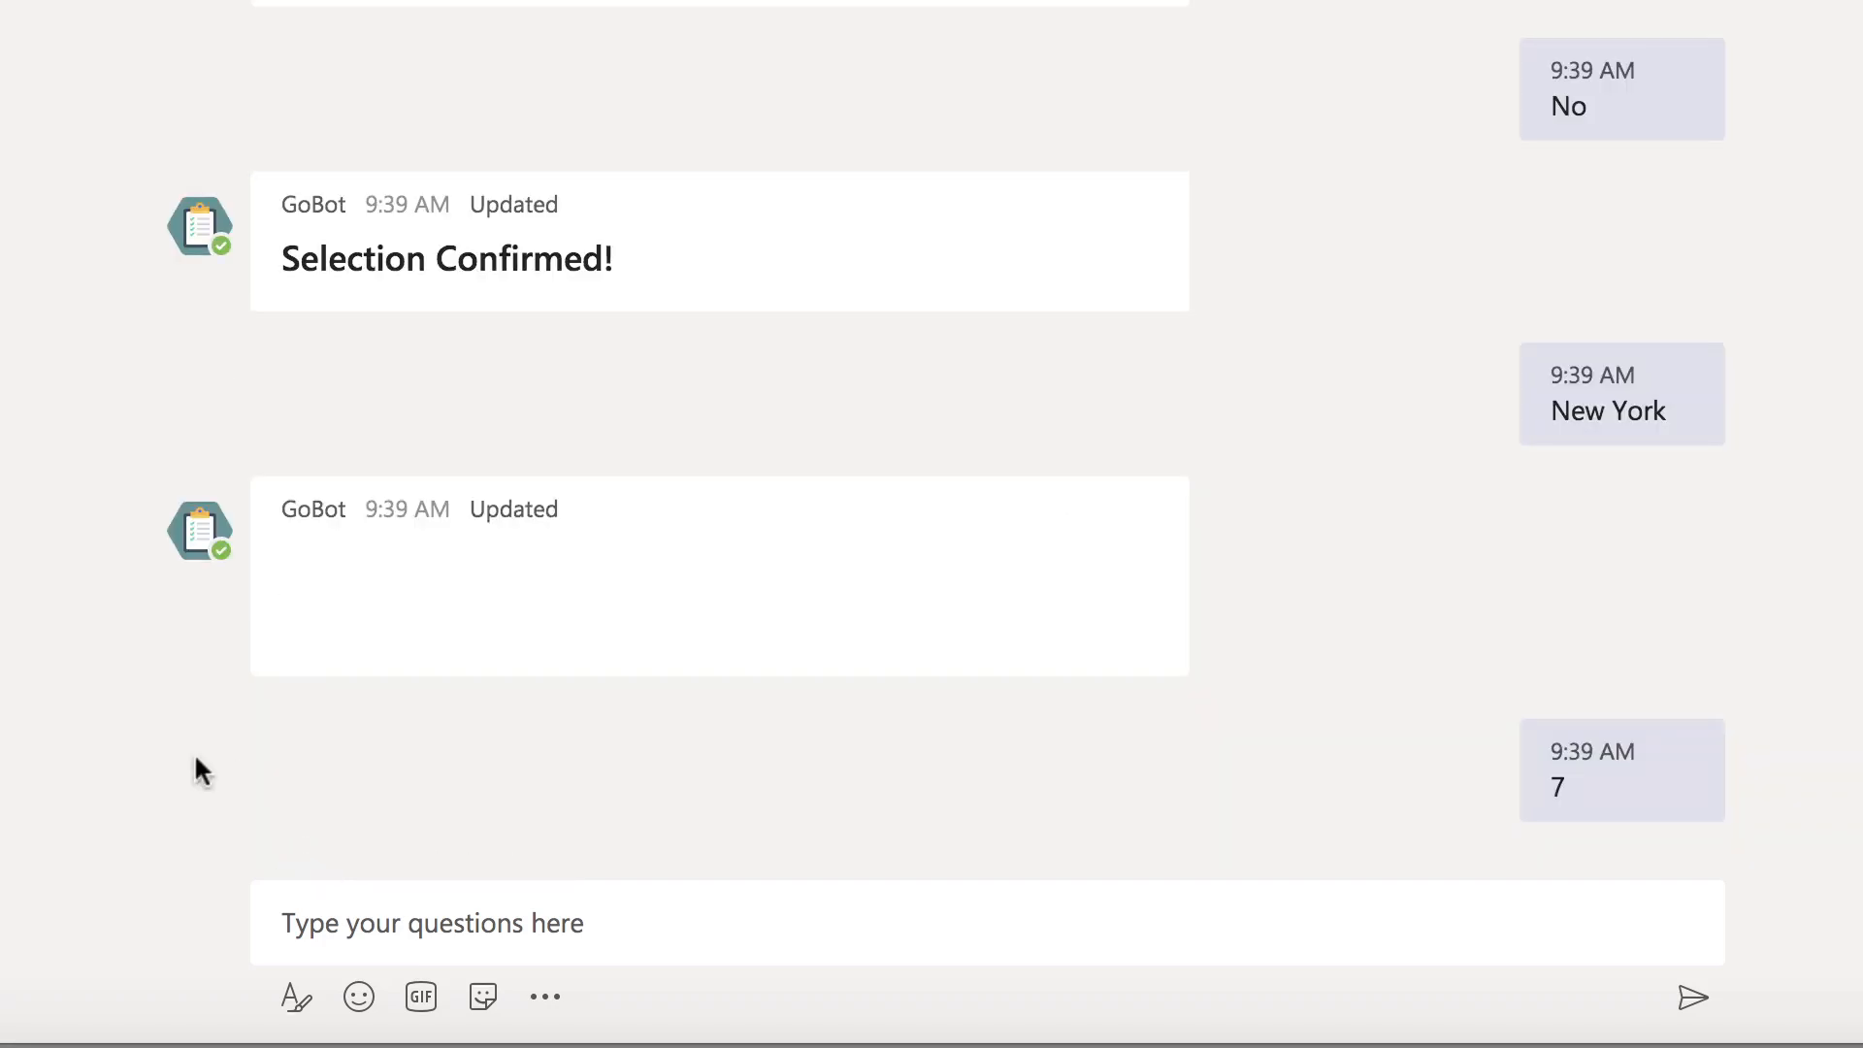
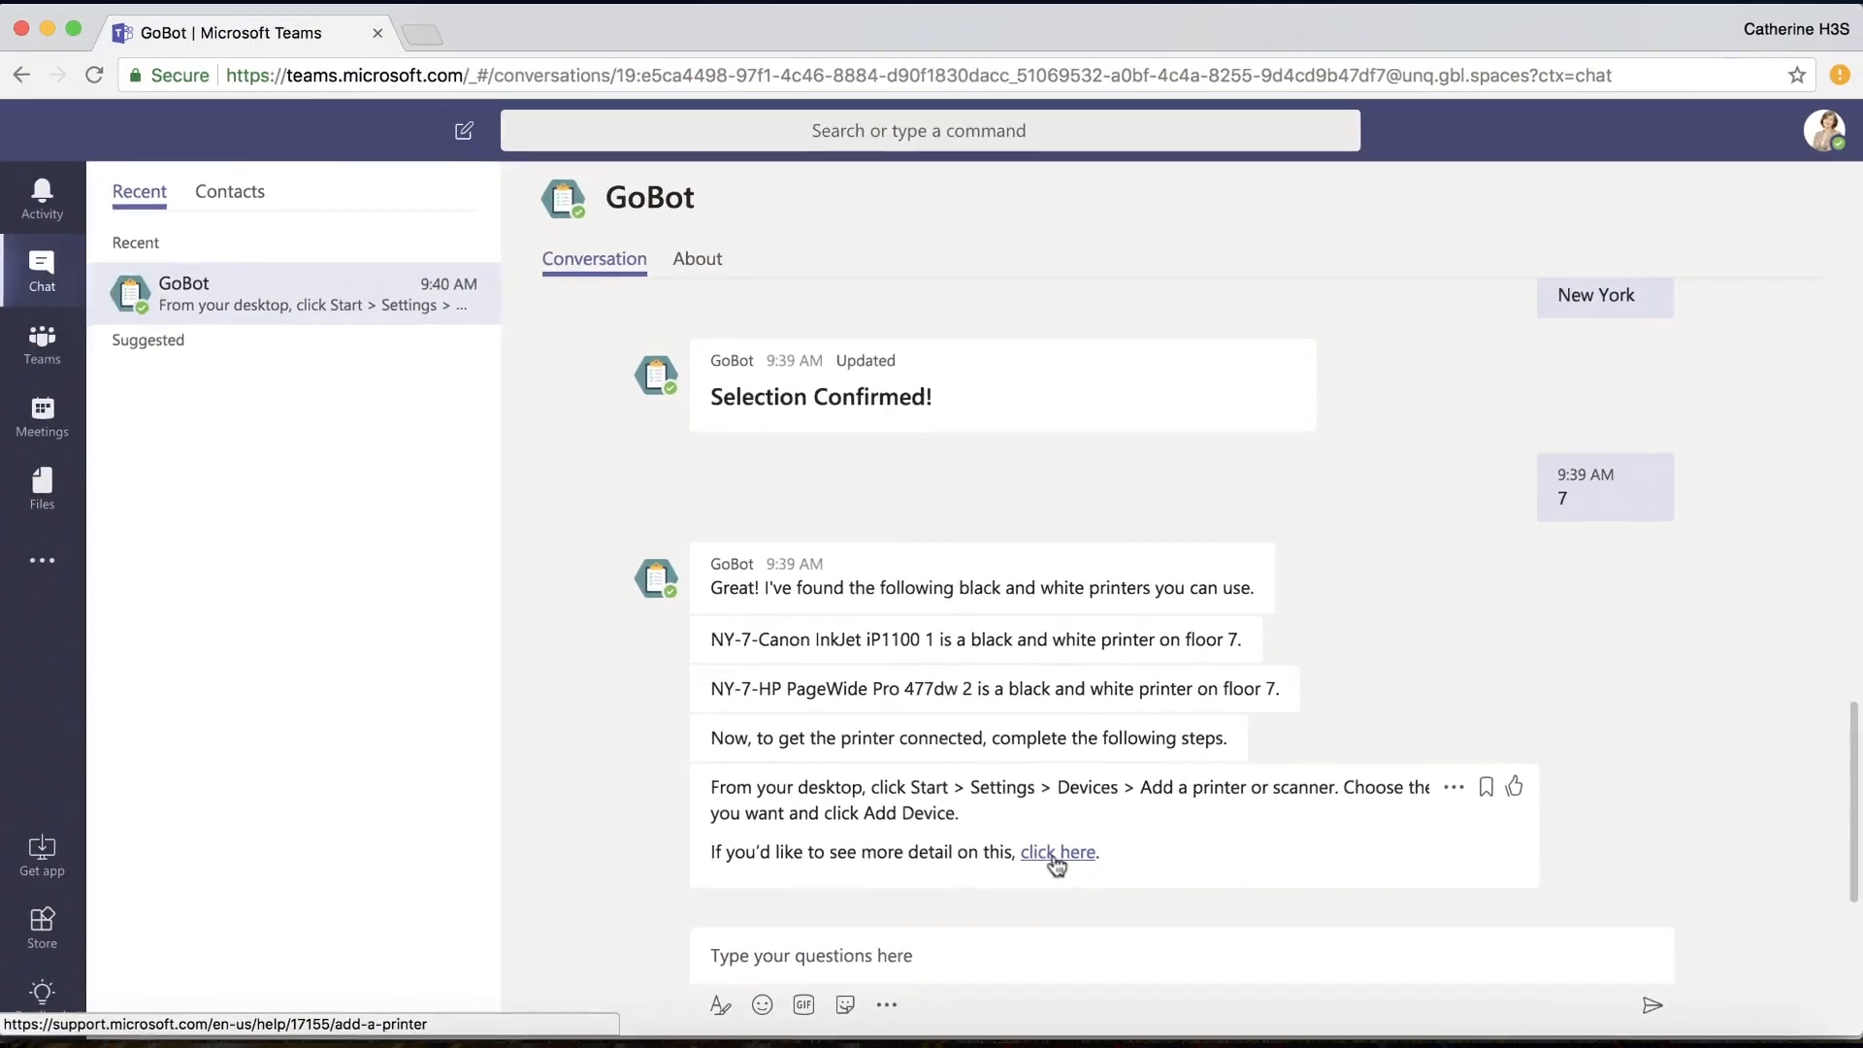
Open the detailed add-a-printer instructions linked in GoBot's reply, read through them and return to the GoBot chat
click(801, 767)
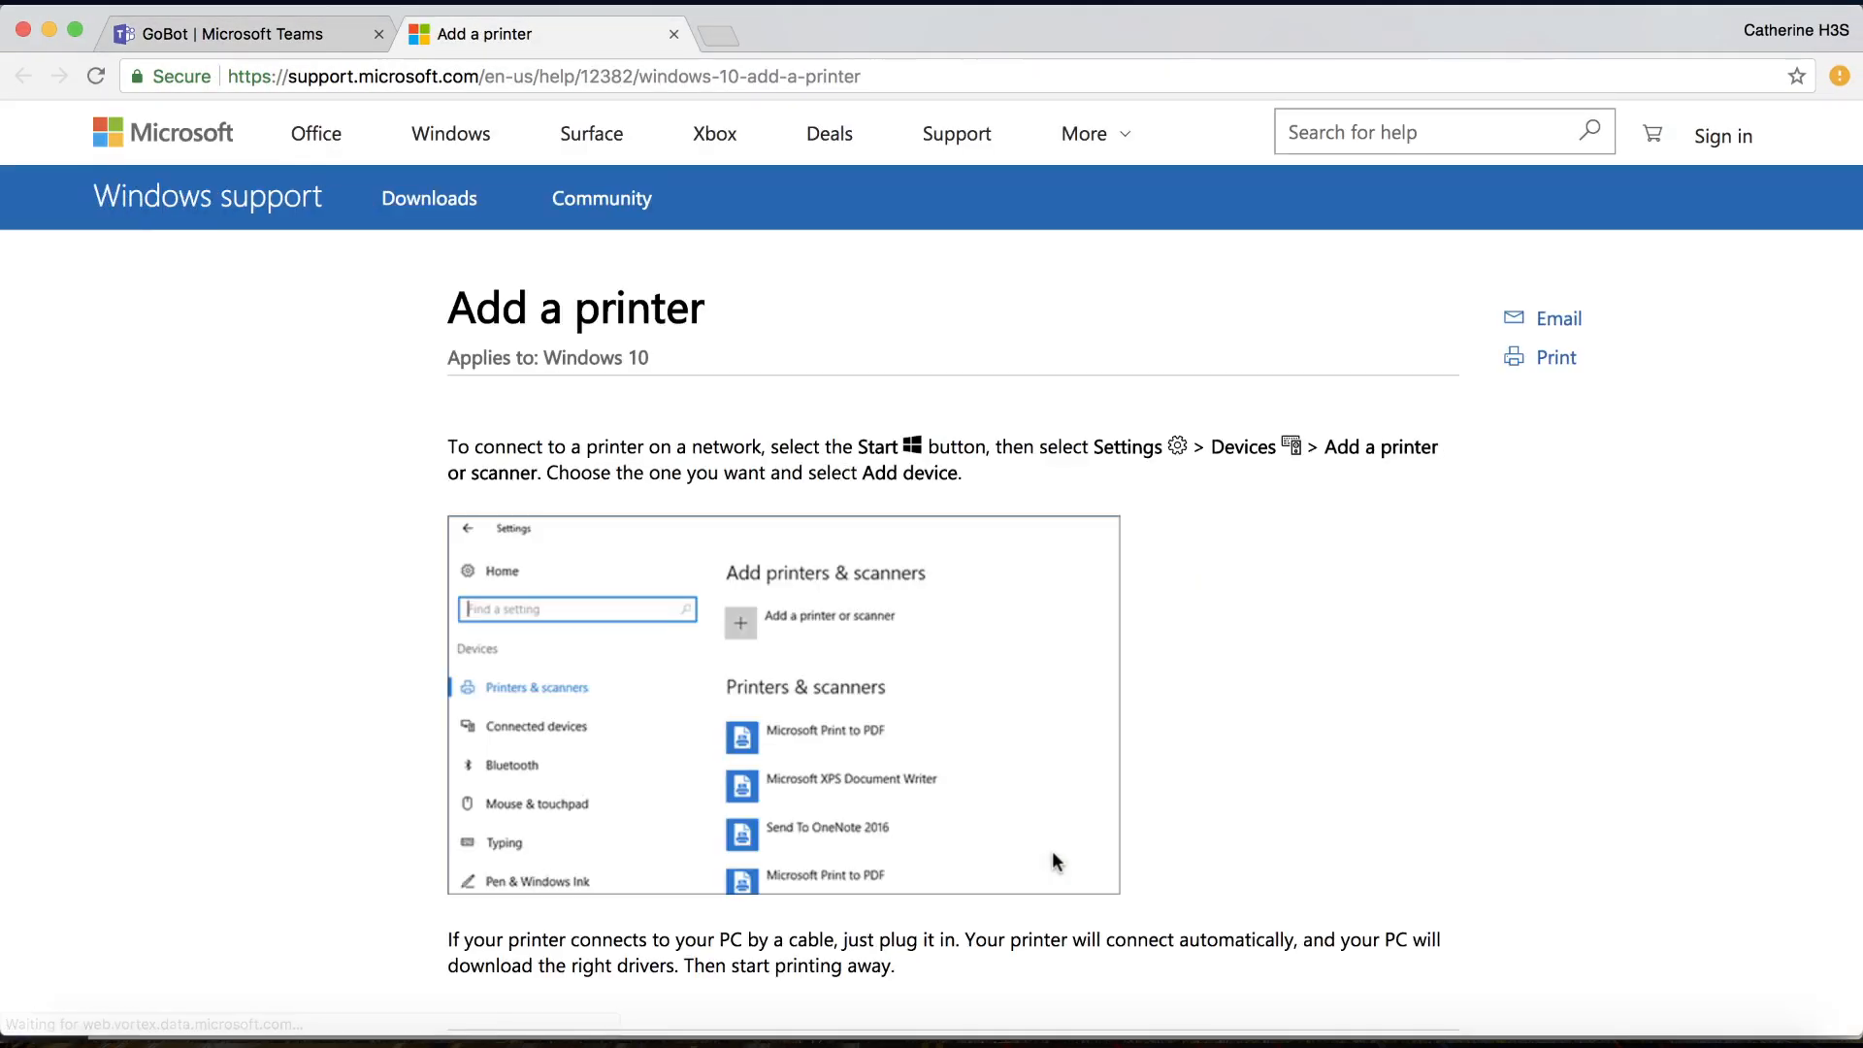
scroll(1230, 834, down, 3)
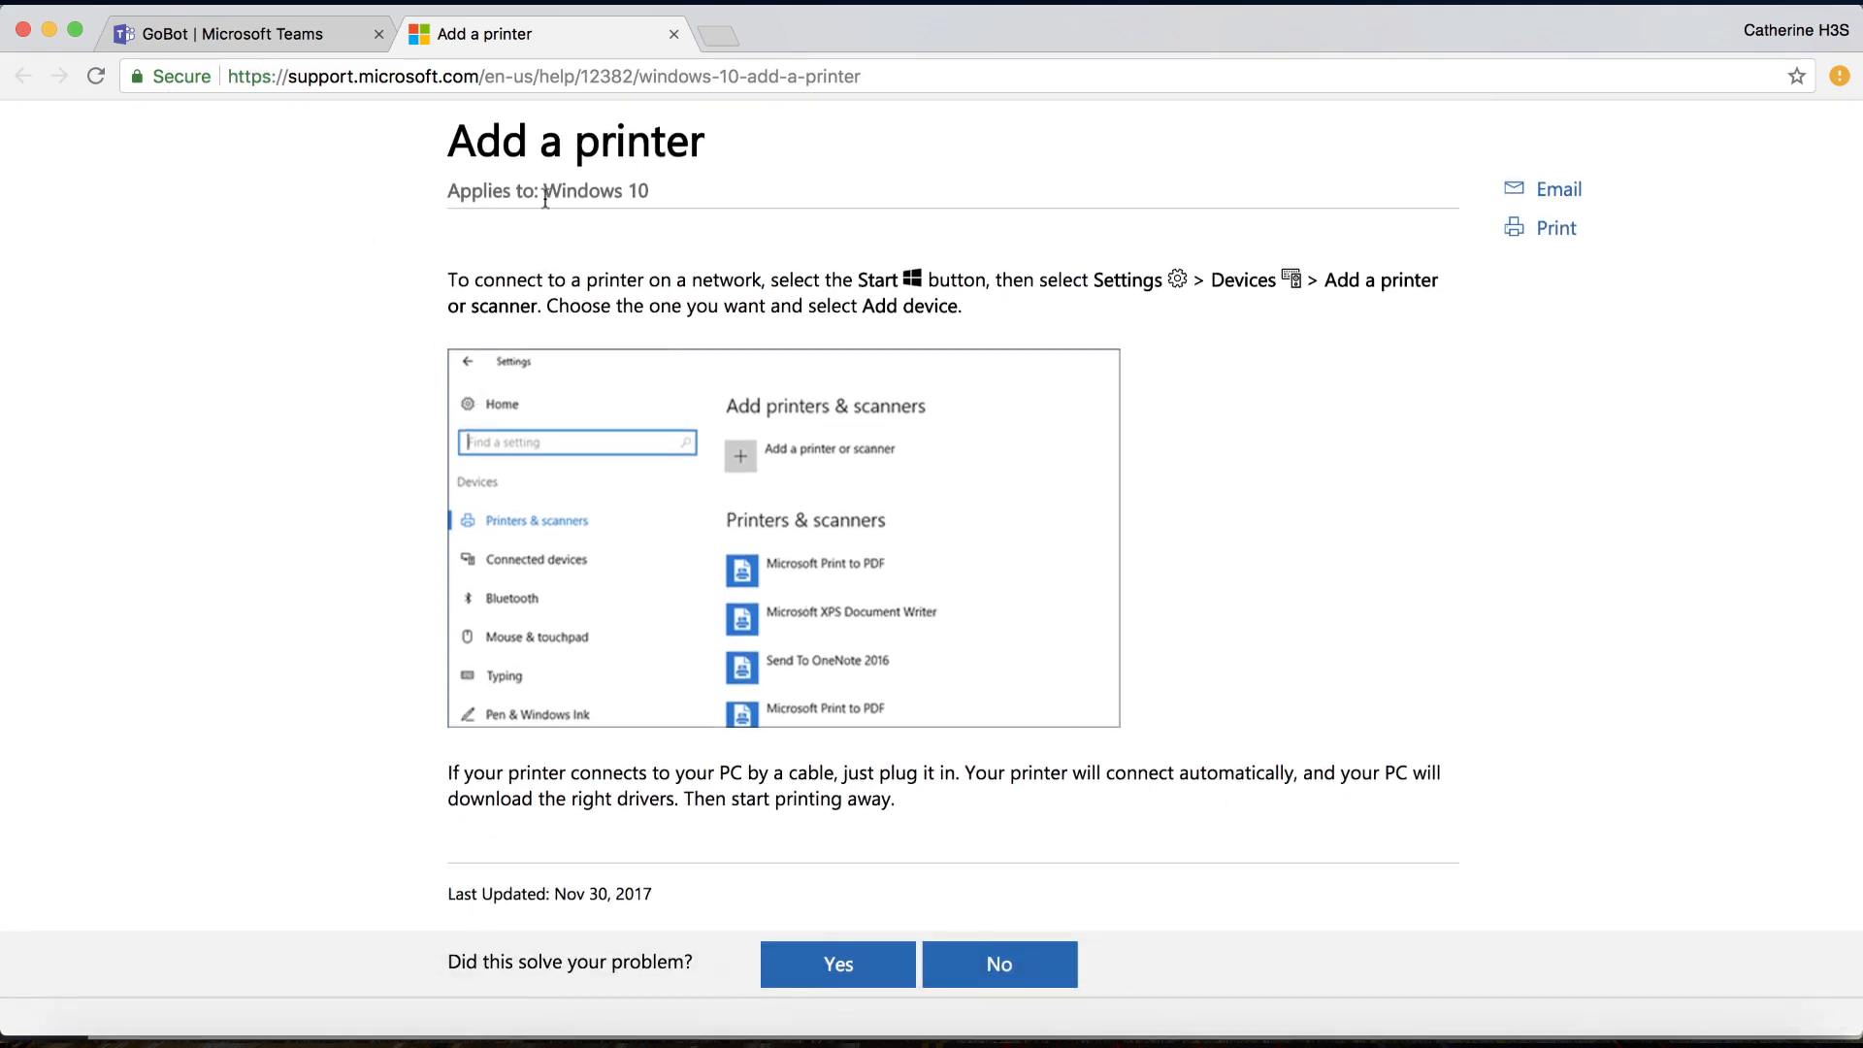
click(307, 45)
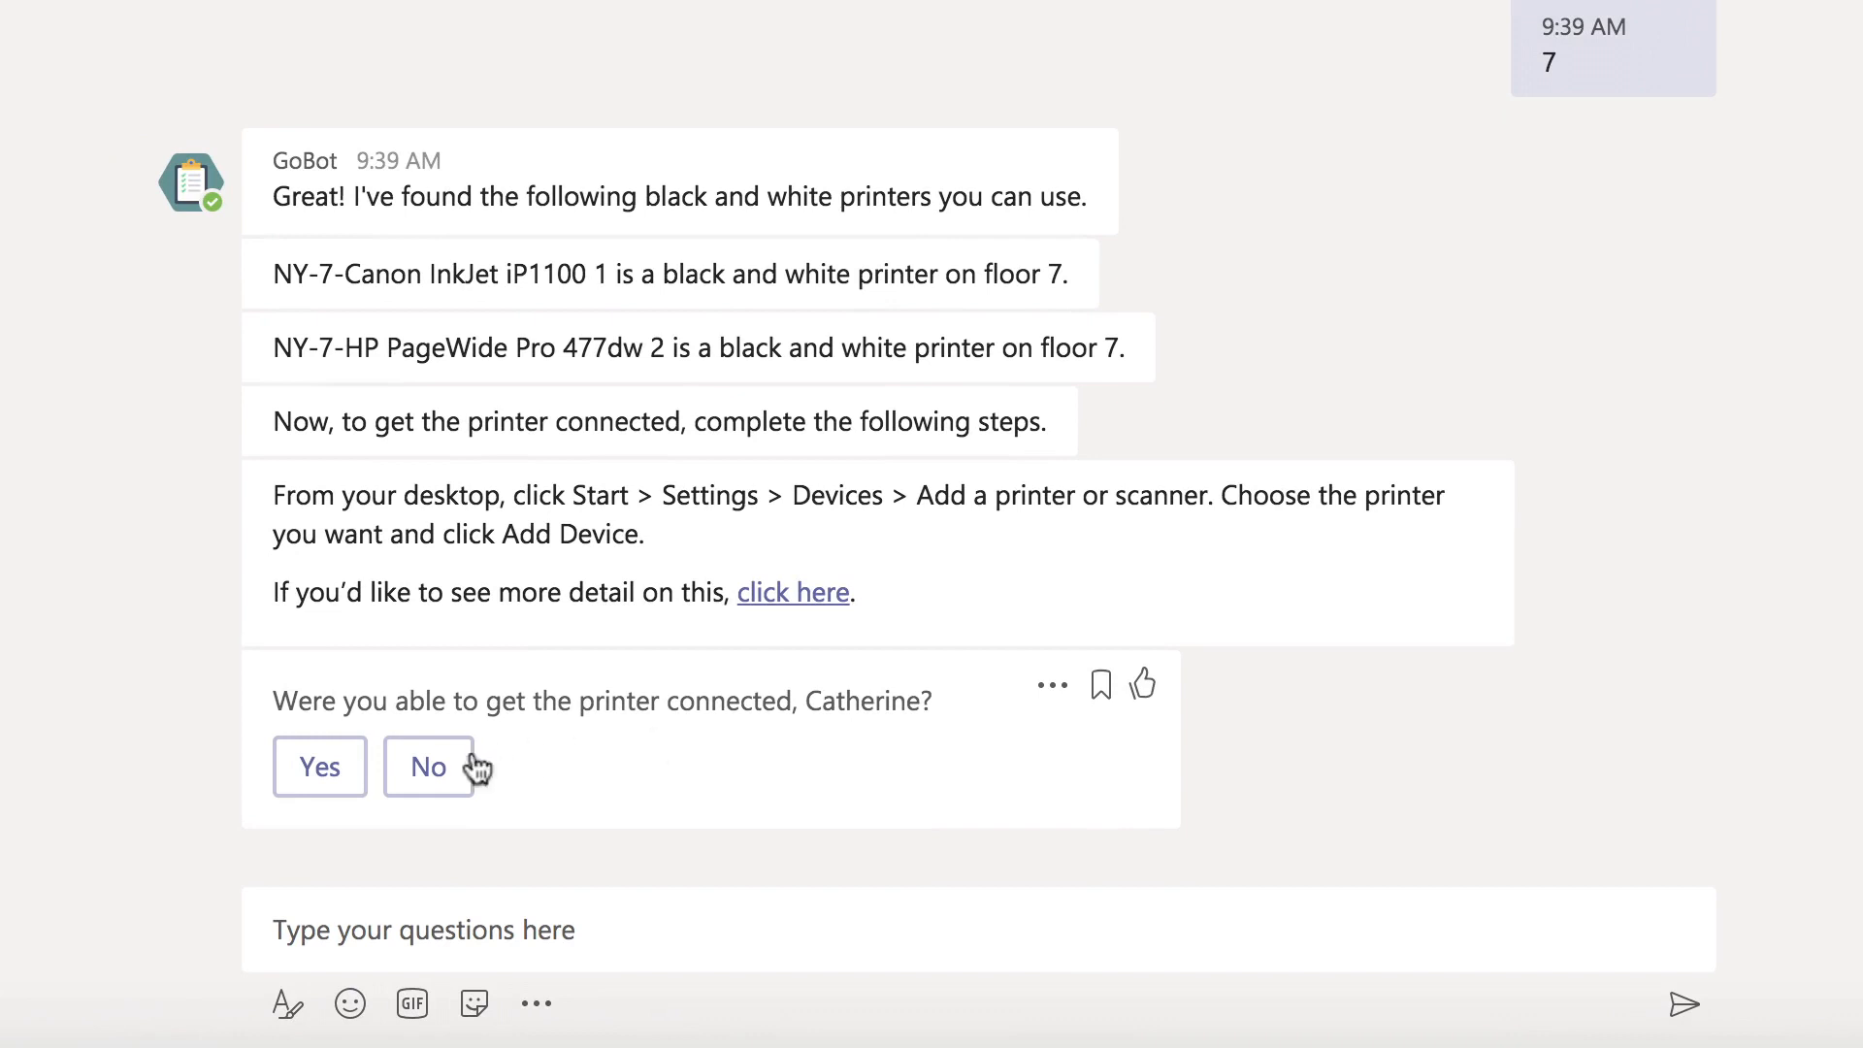
Answer No to GoBot's question about getting the printer connected and send "I'm using MacOS." as the explanation of what went wrong
click(428, 766)
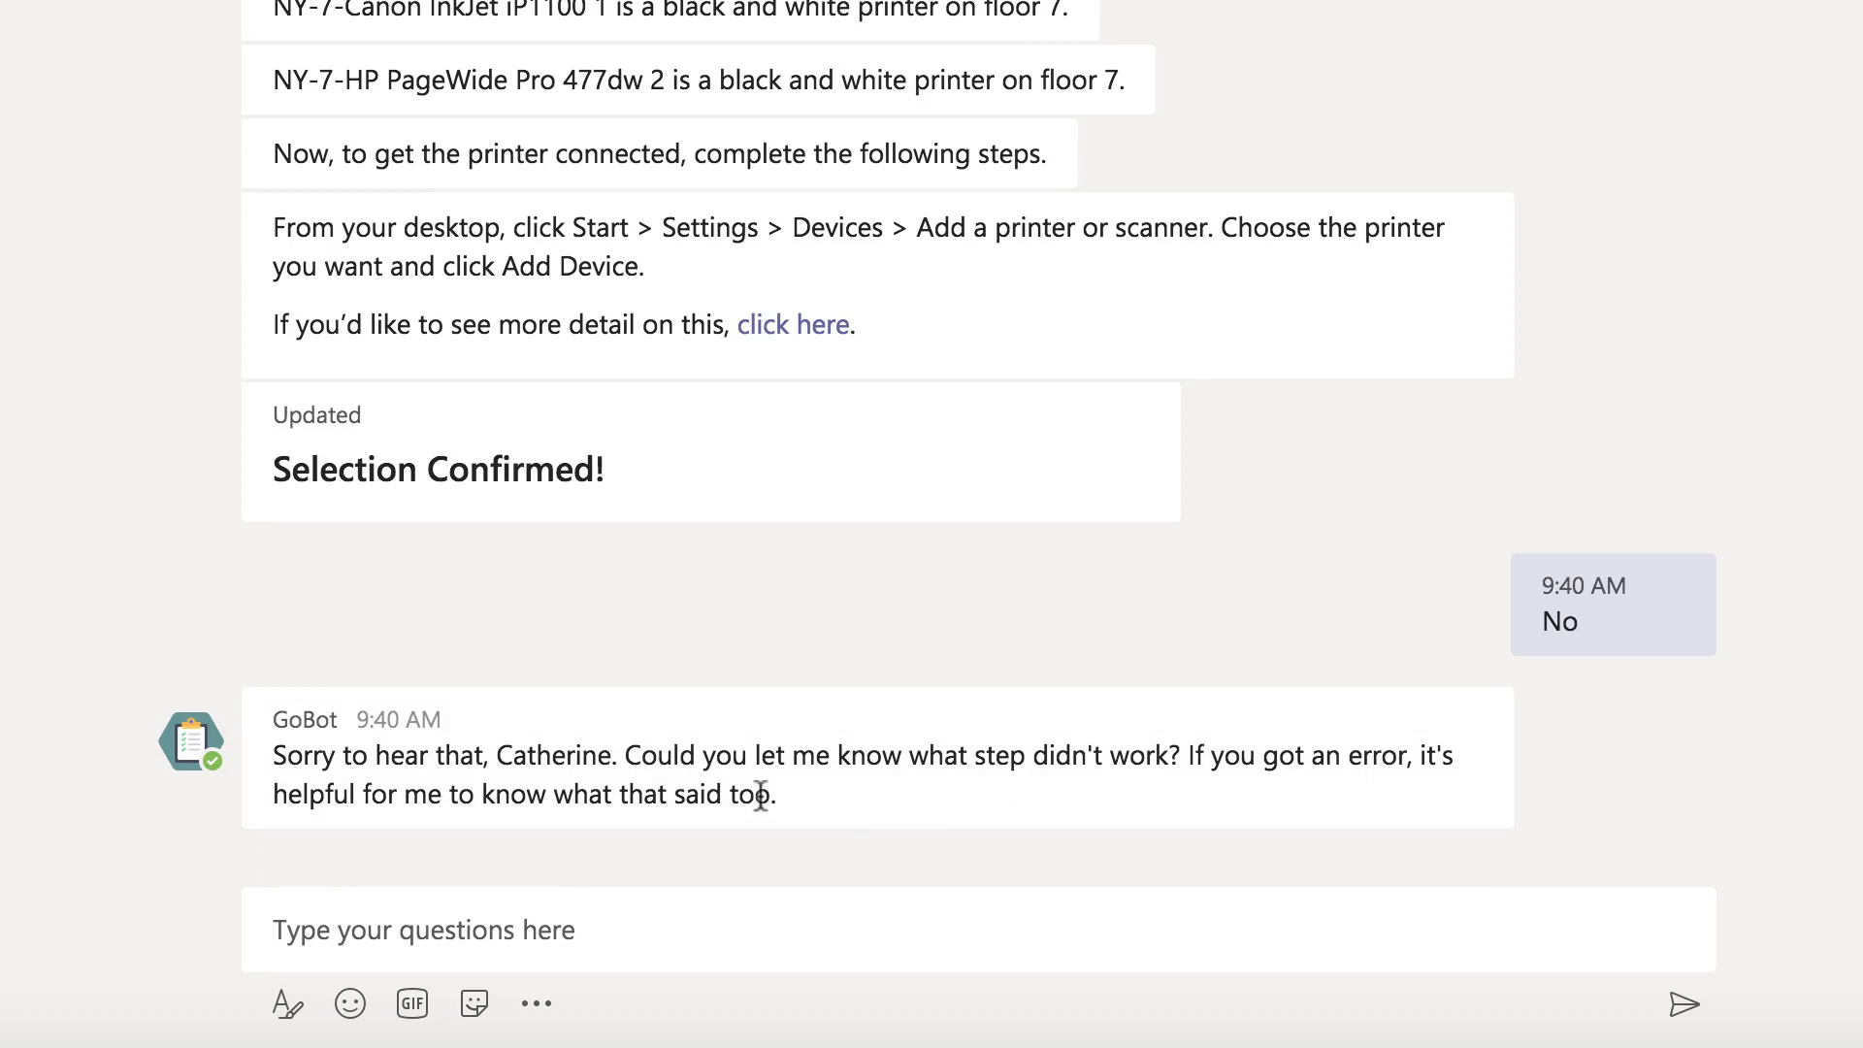
click(601, 925)
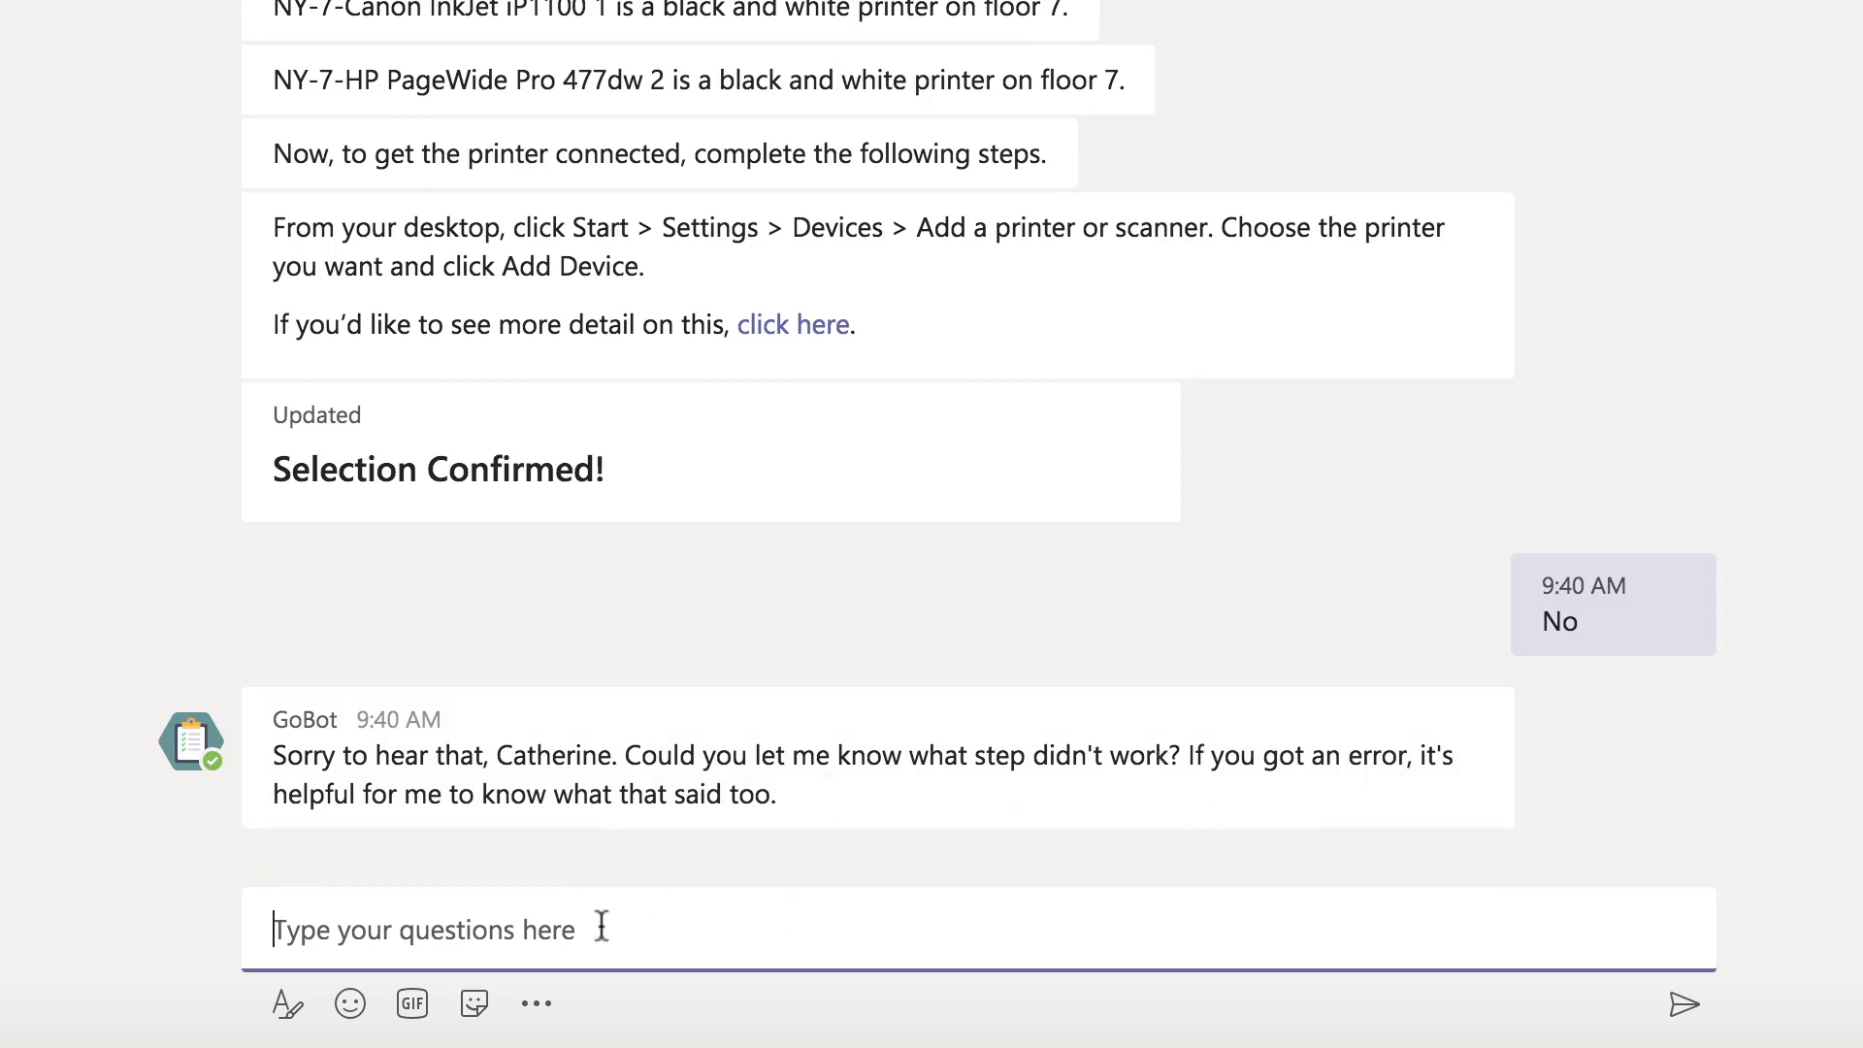
text(I')
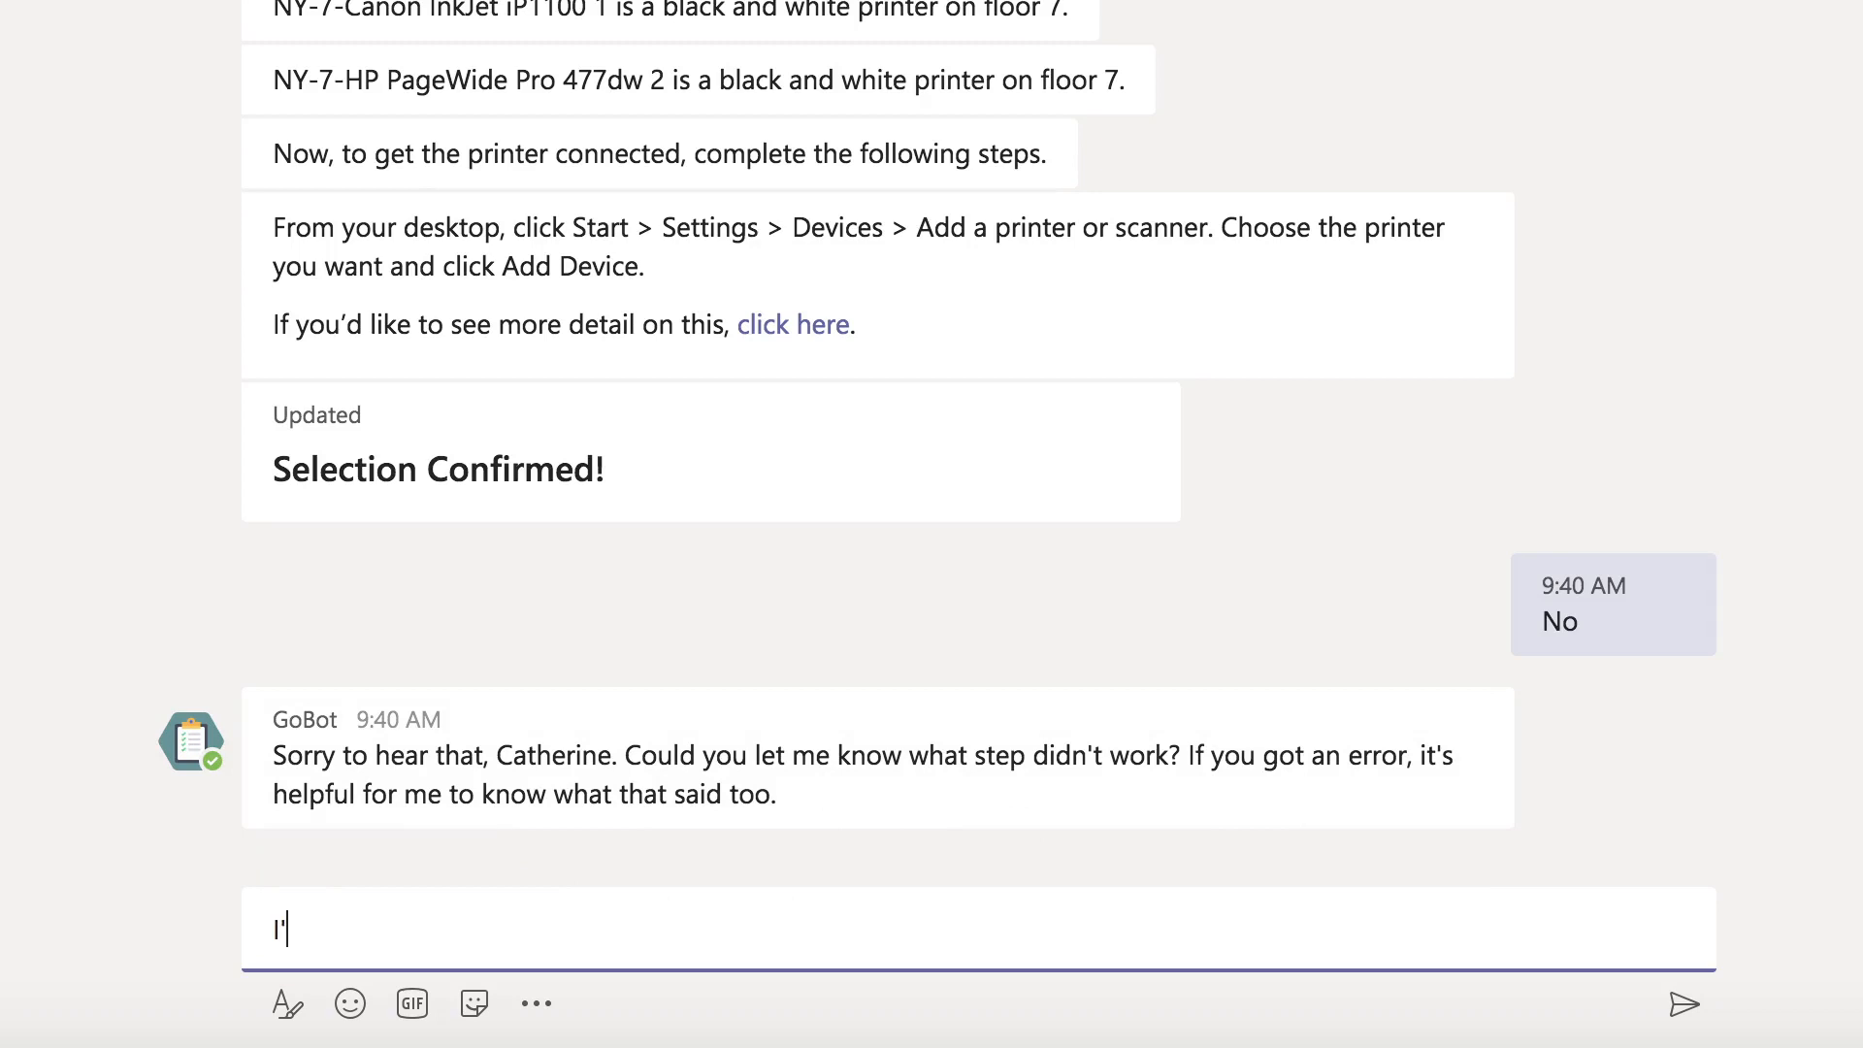
text(m using MacOS.)
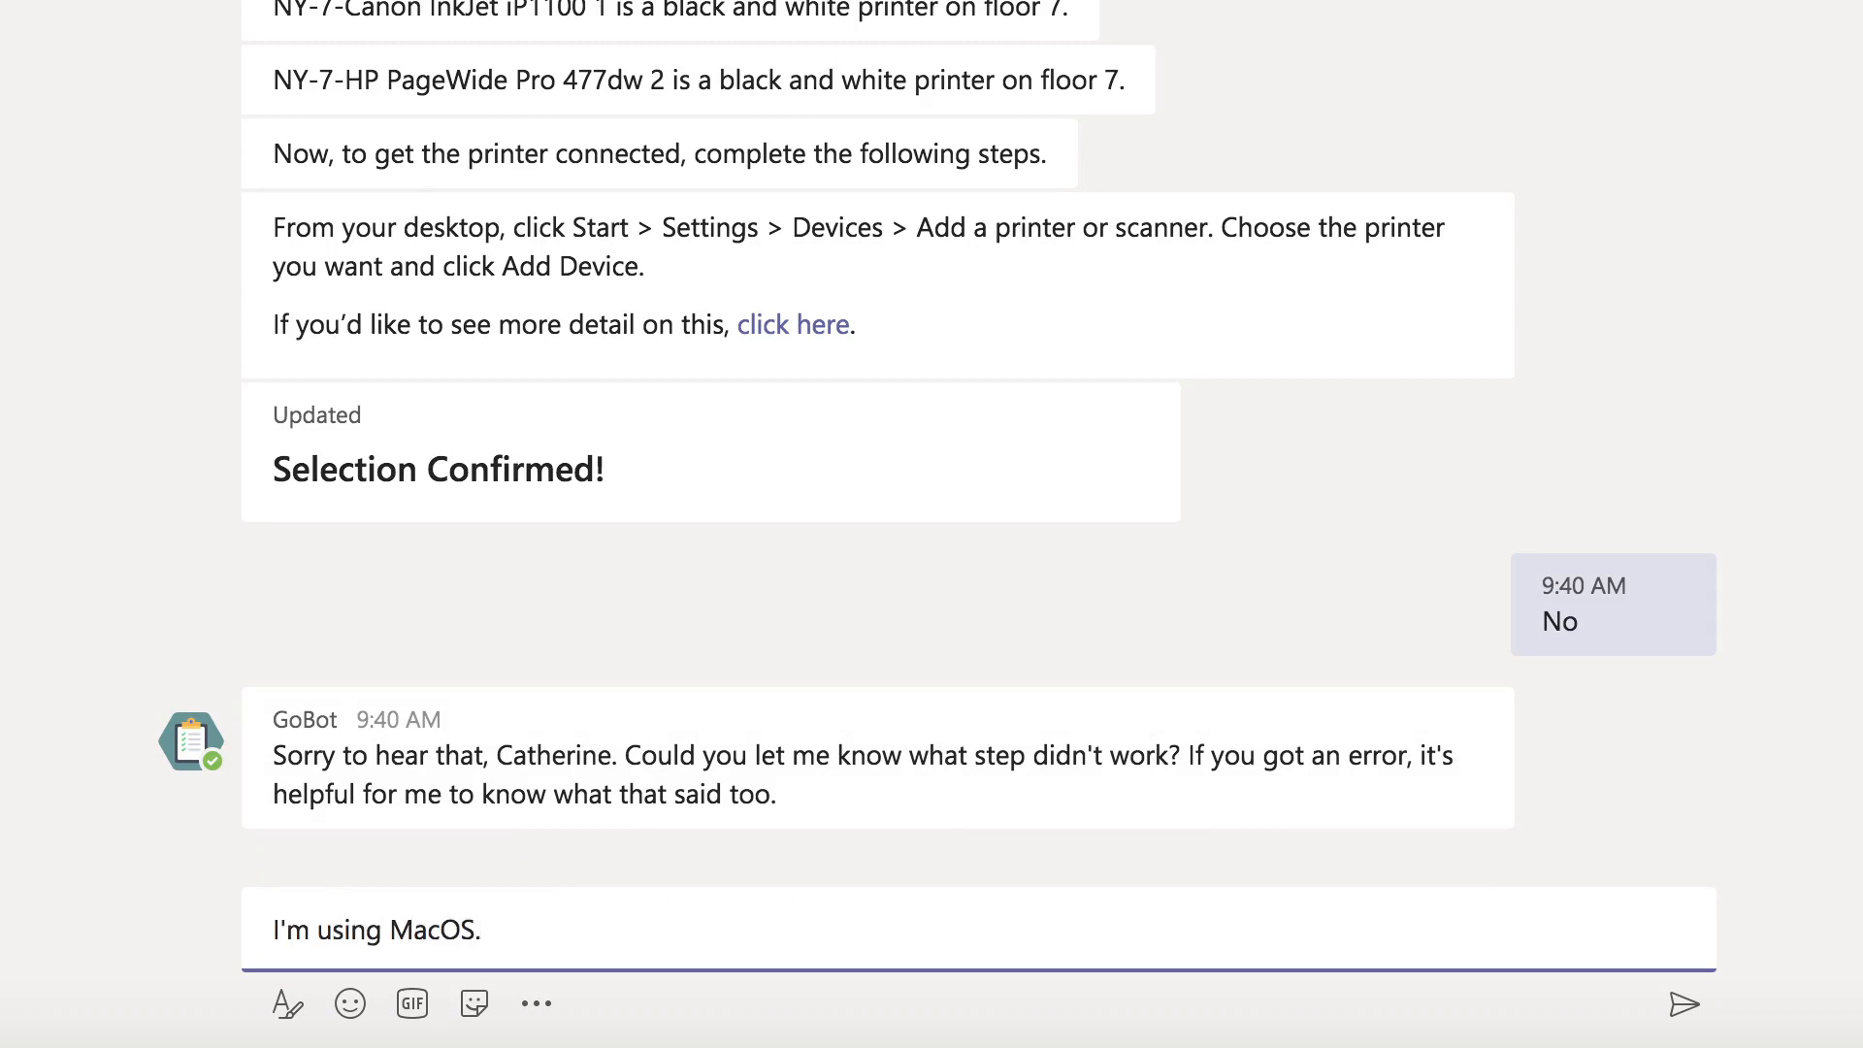
key(Return)
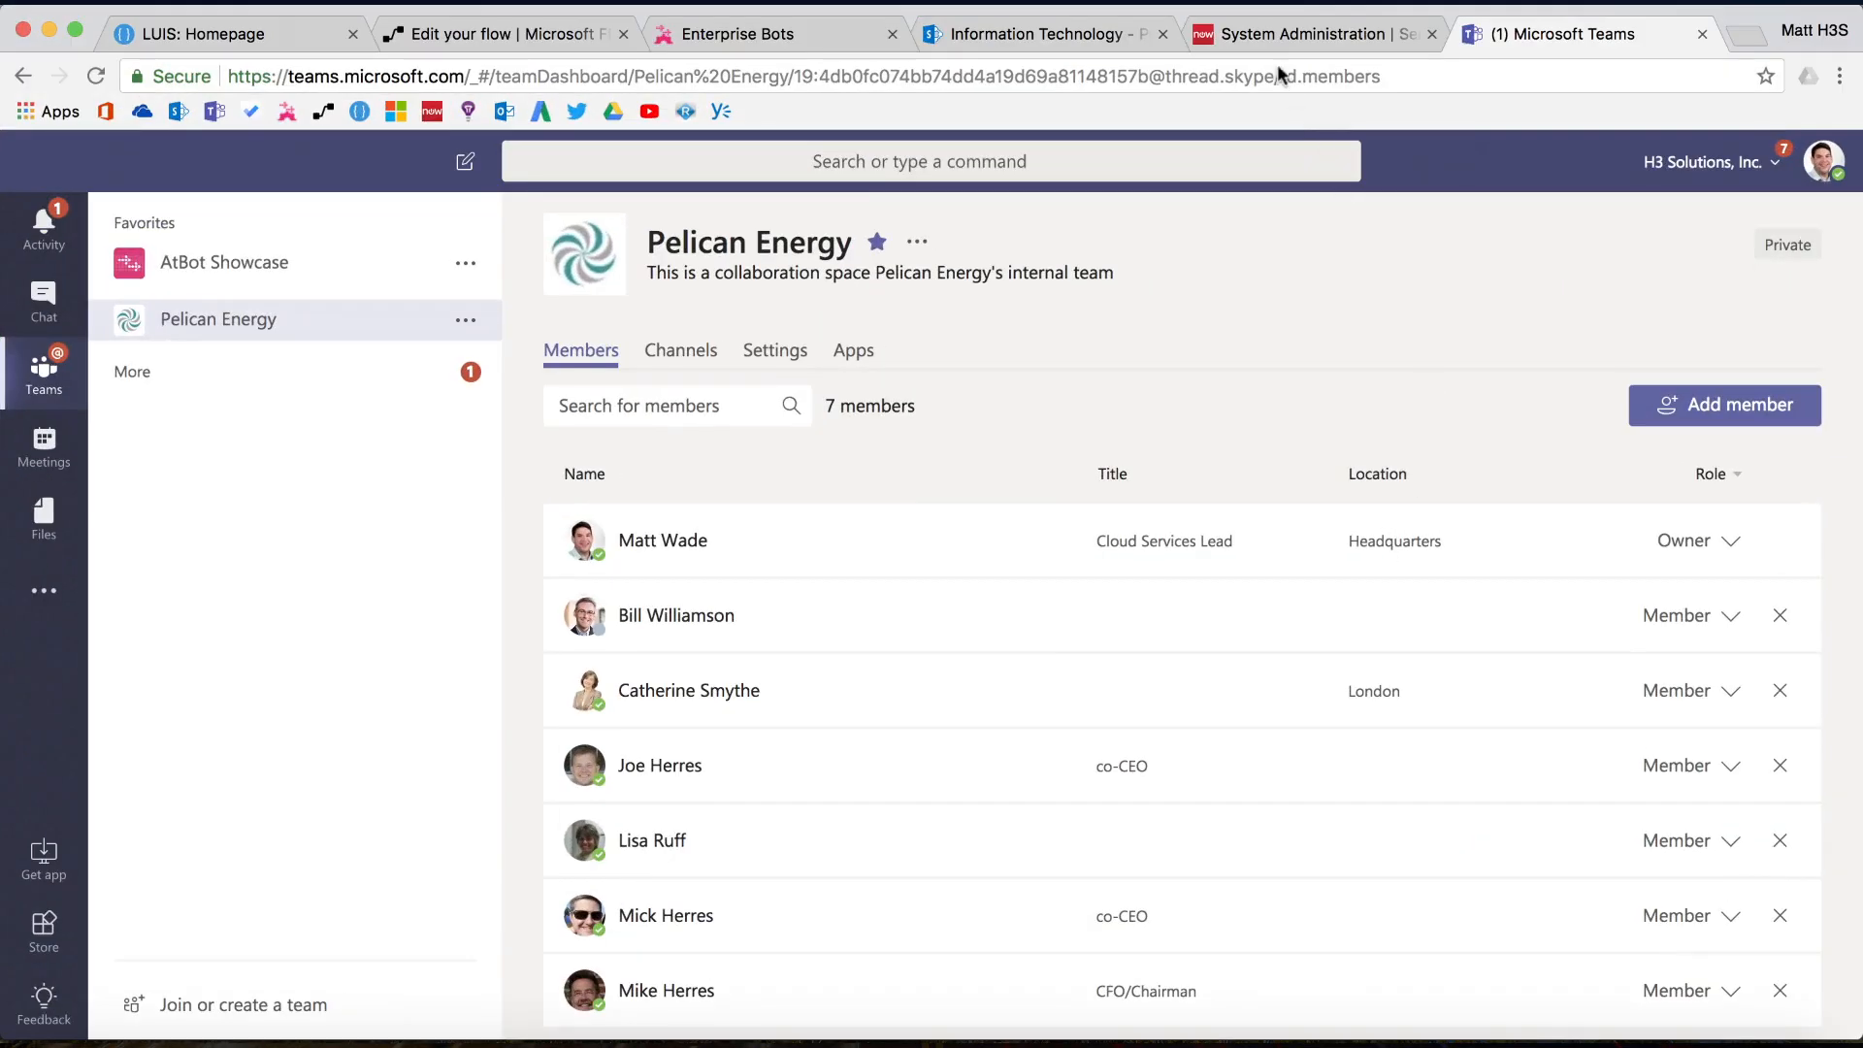
Switch to ServiceNow, open the most recent incident from the list of all incidents and examine its fields, work notes and field changes
click(1261, 37)
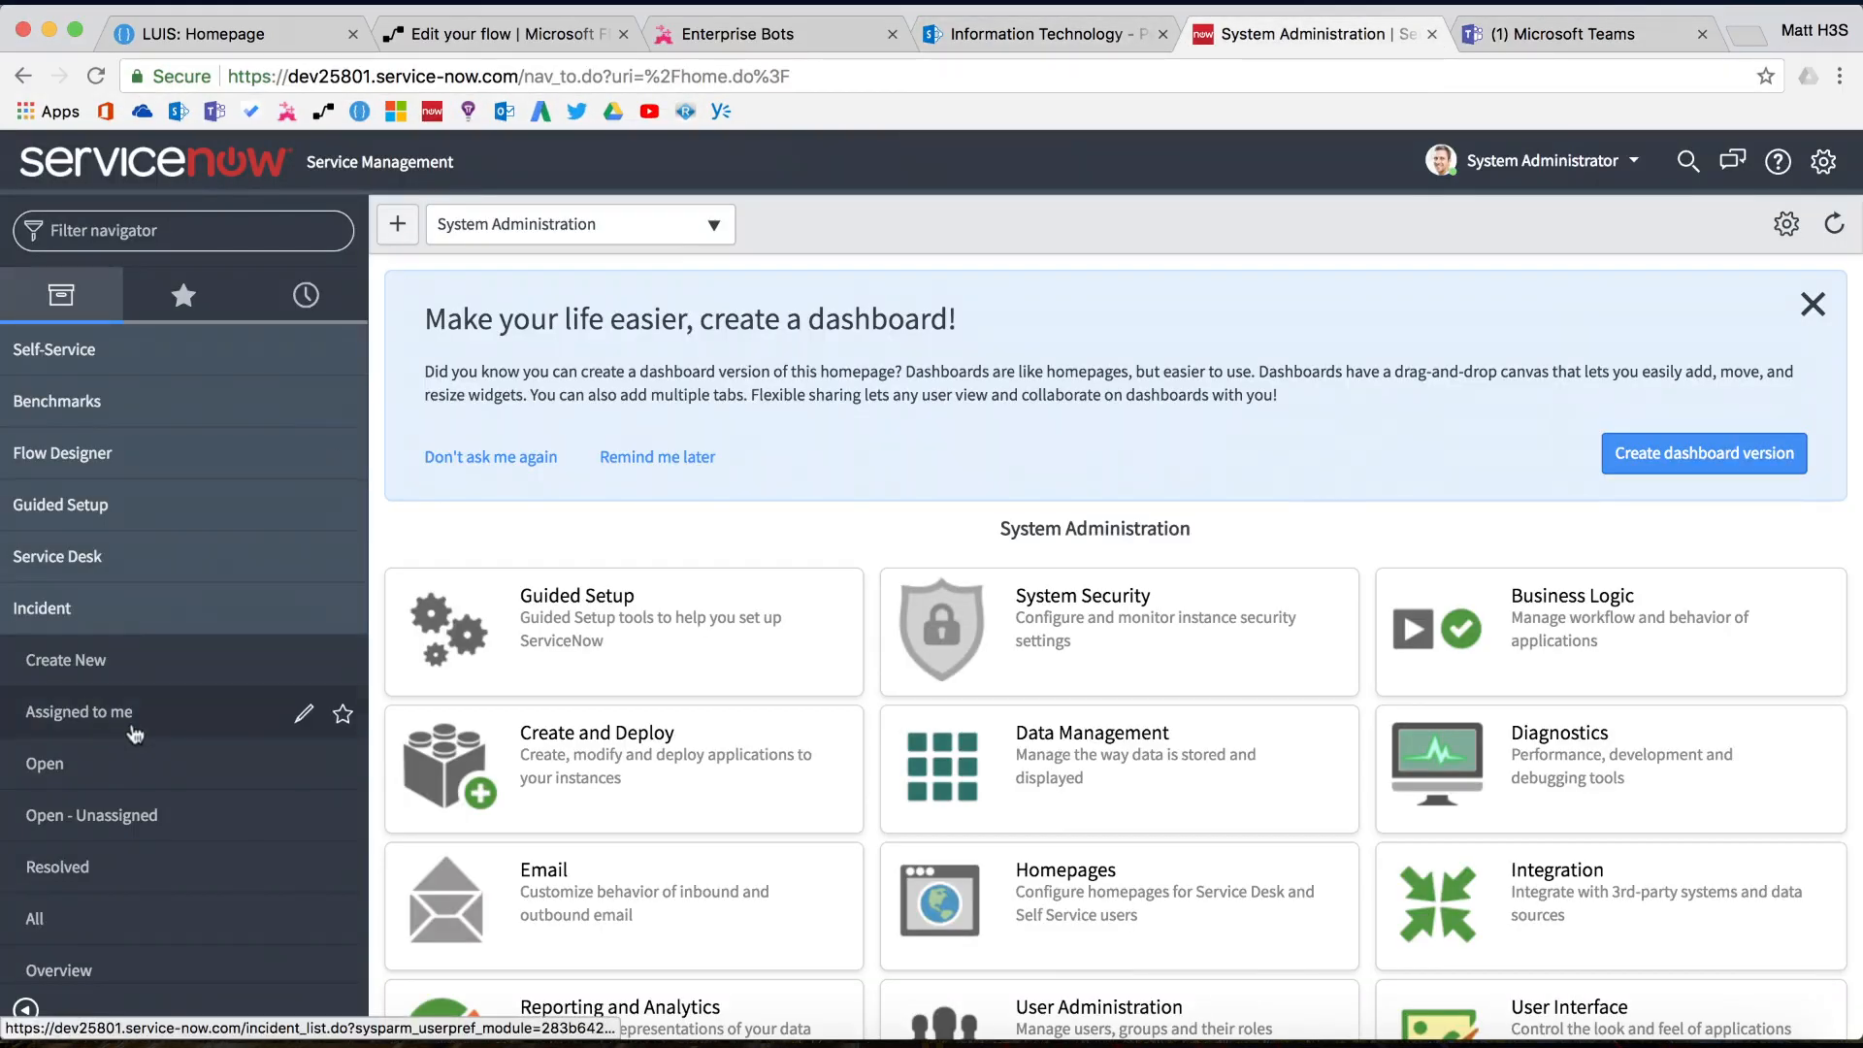
click(63, 919)
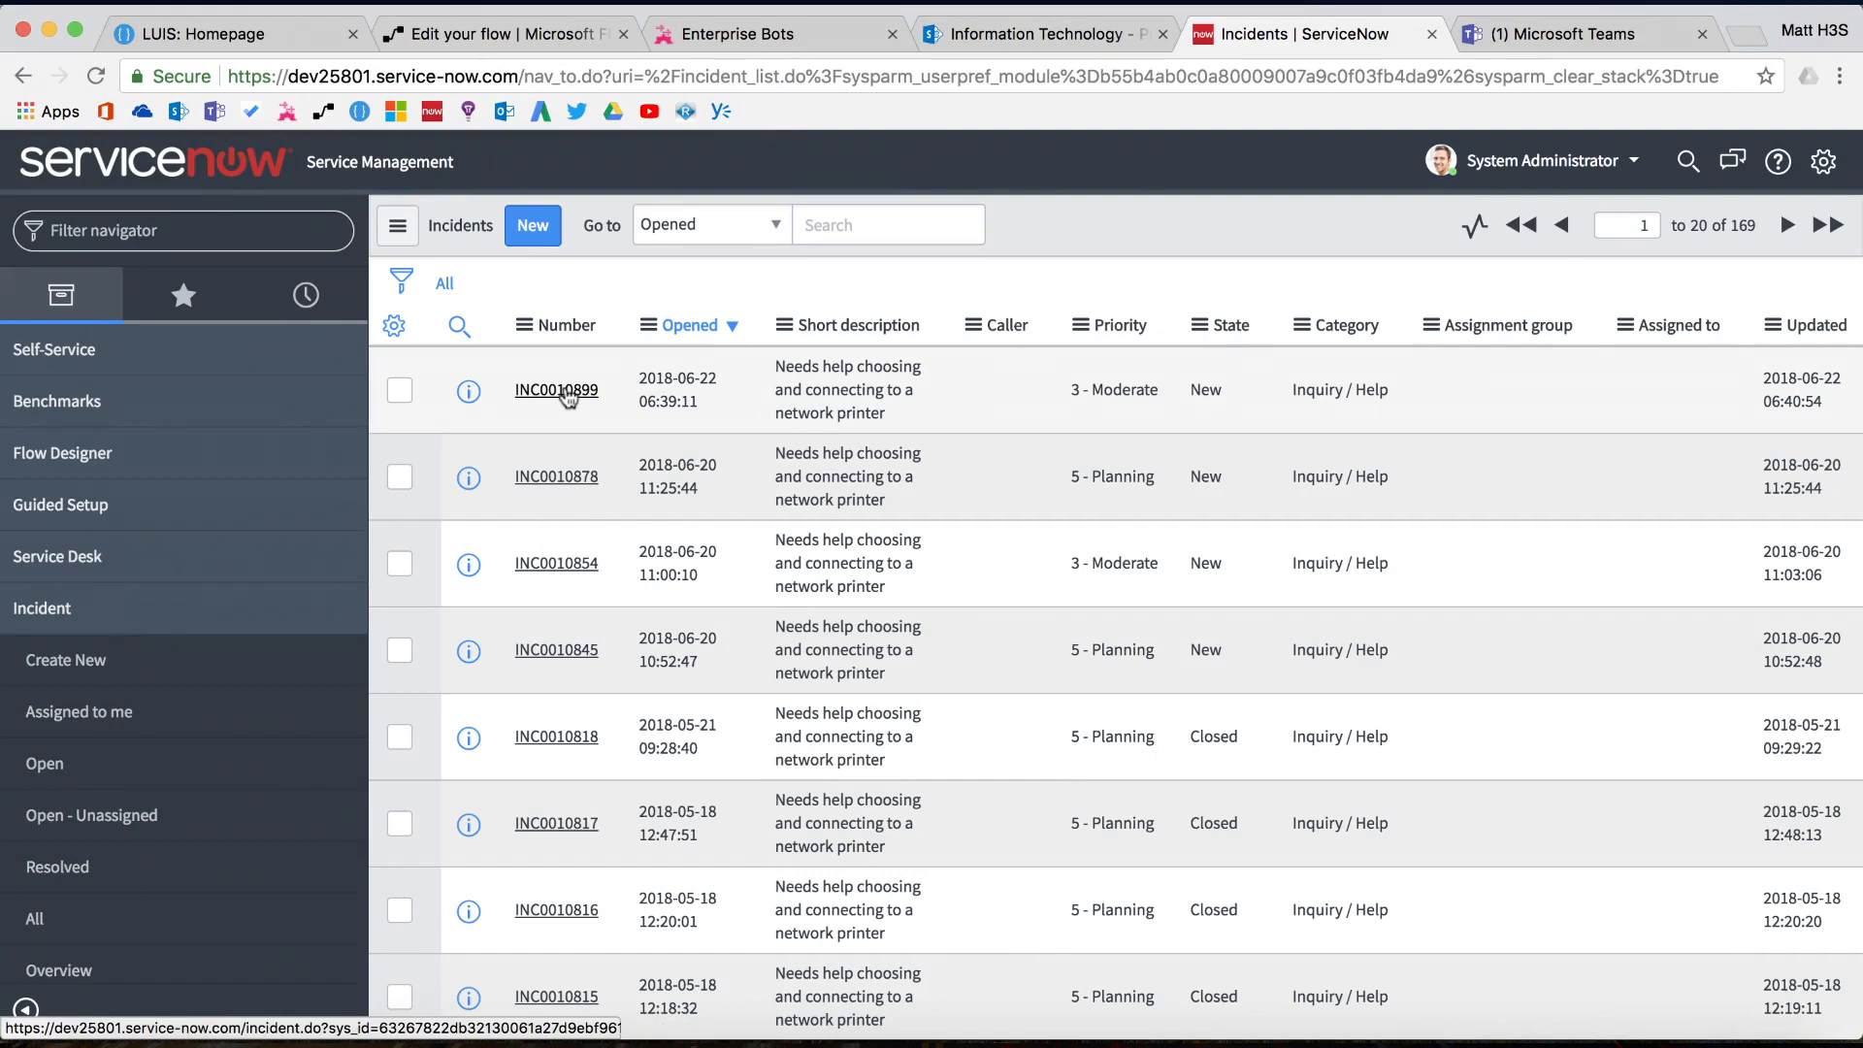
click(568, 397)
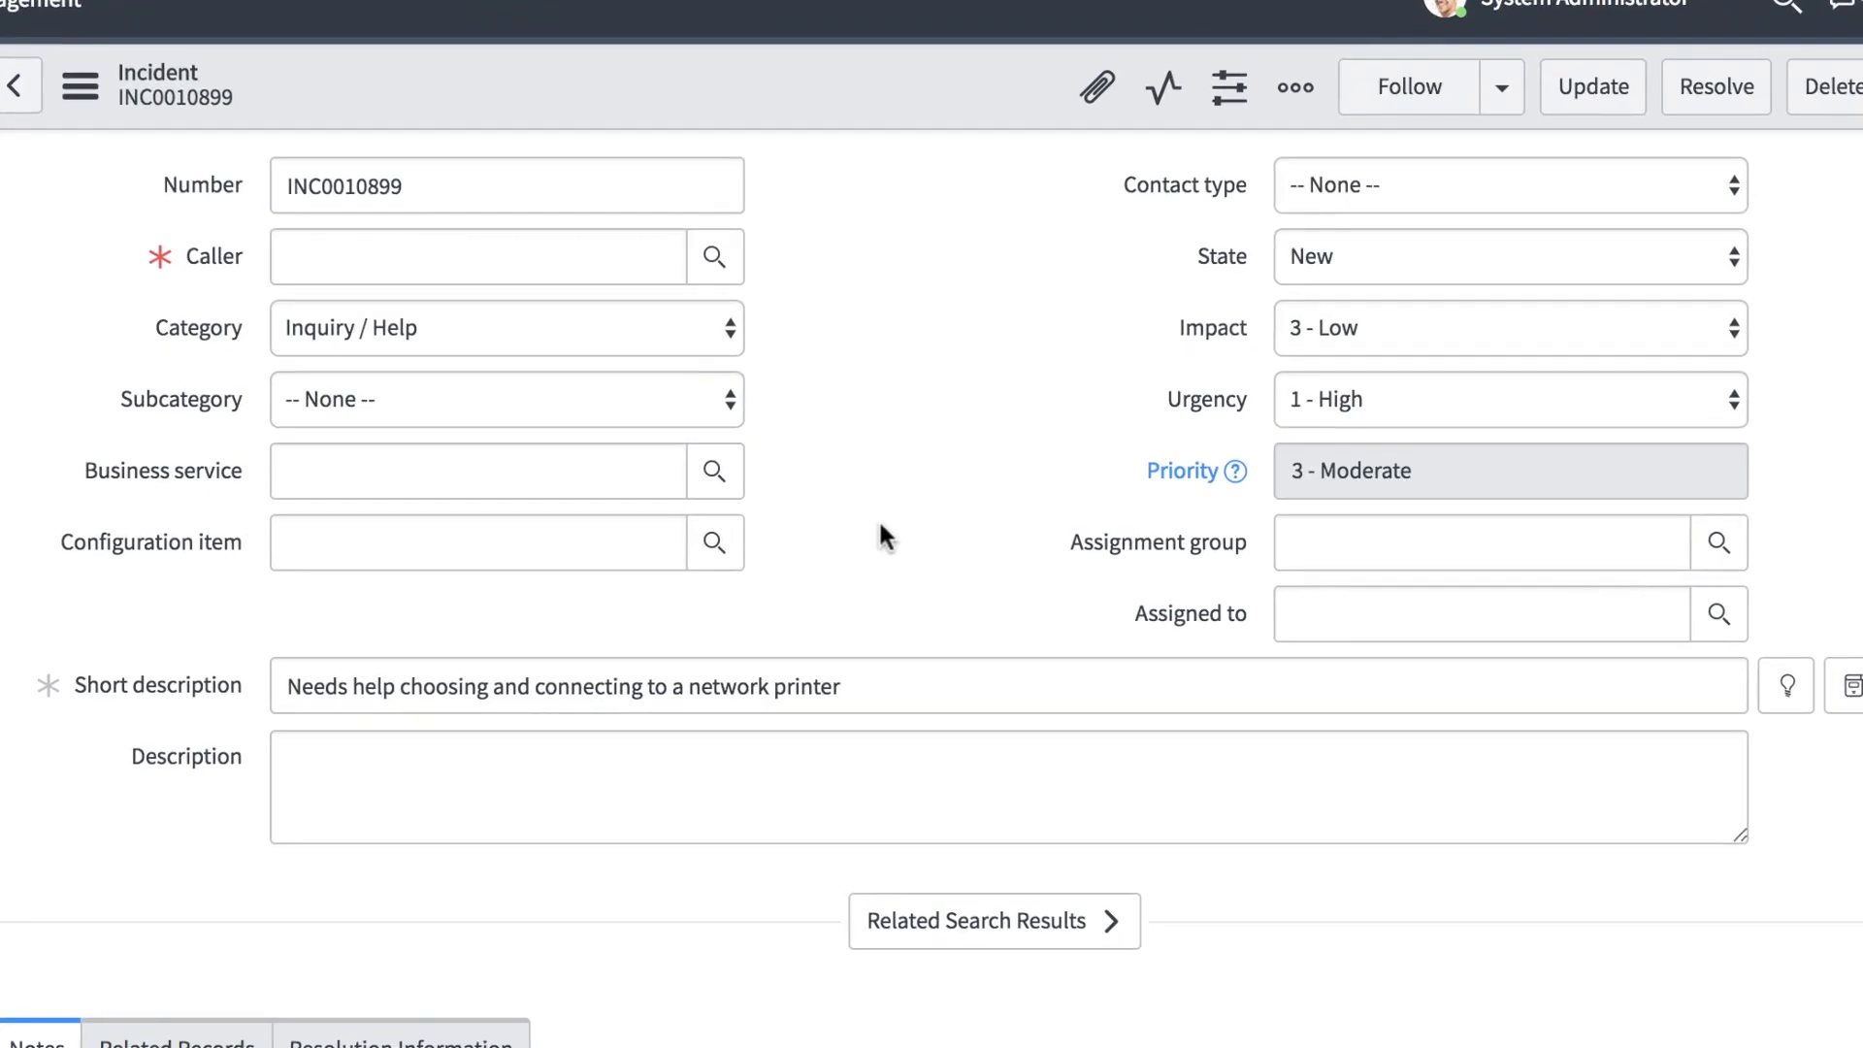
scroll(50, 577, down, 10)
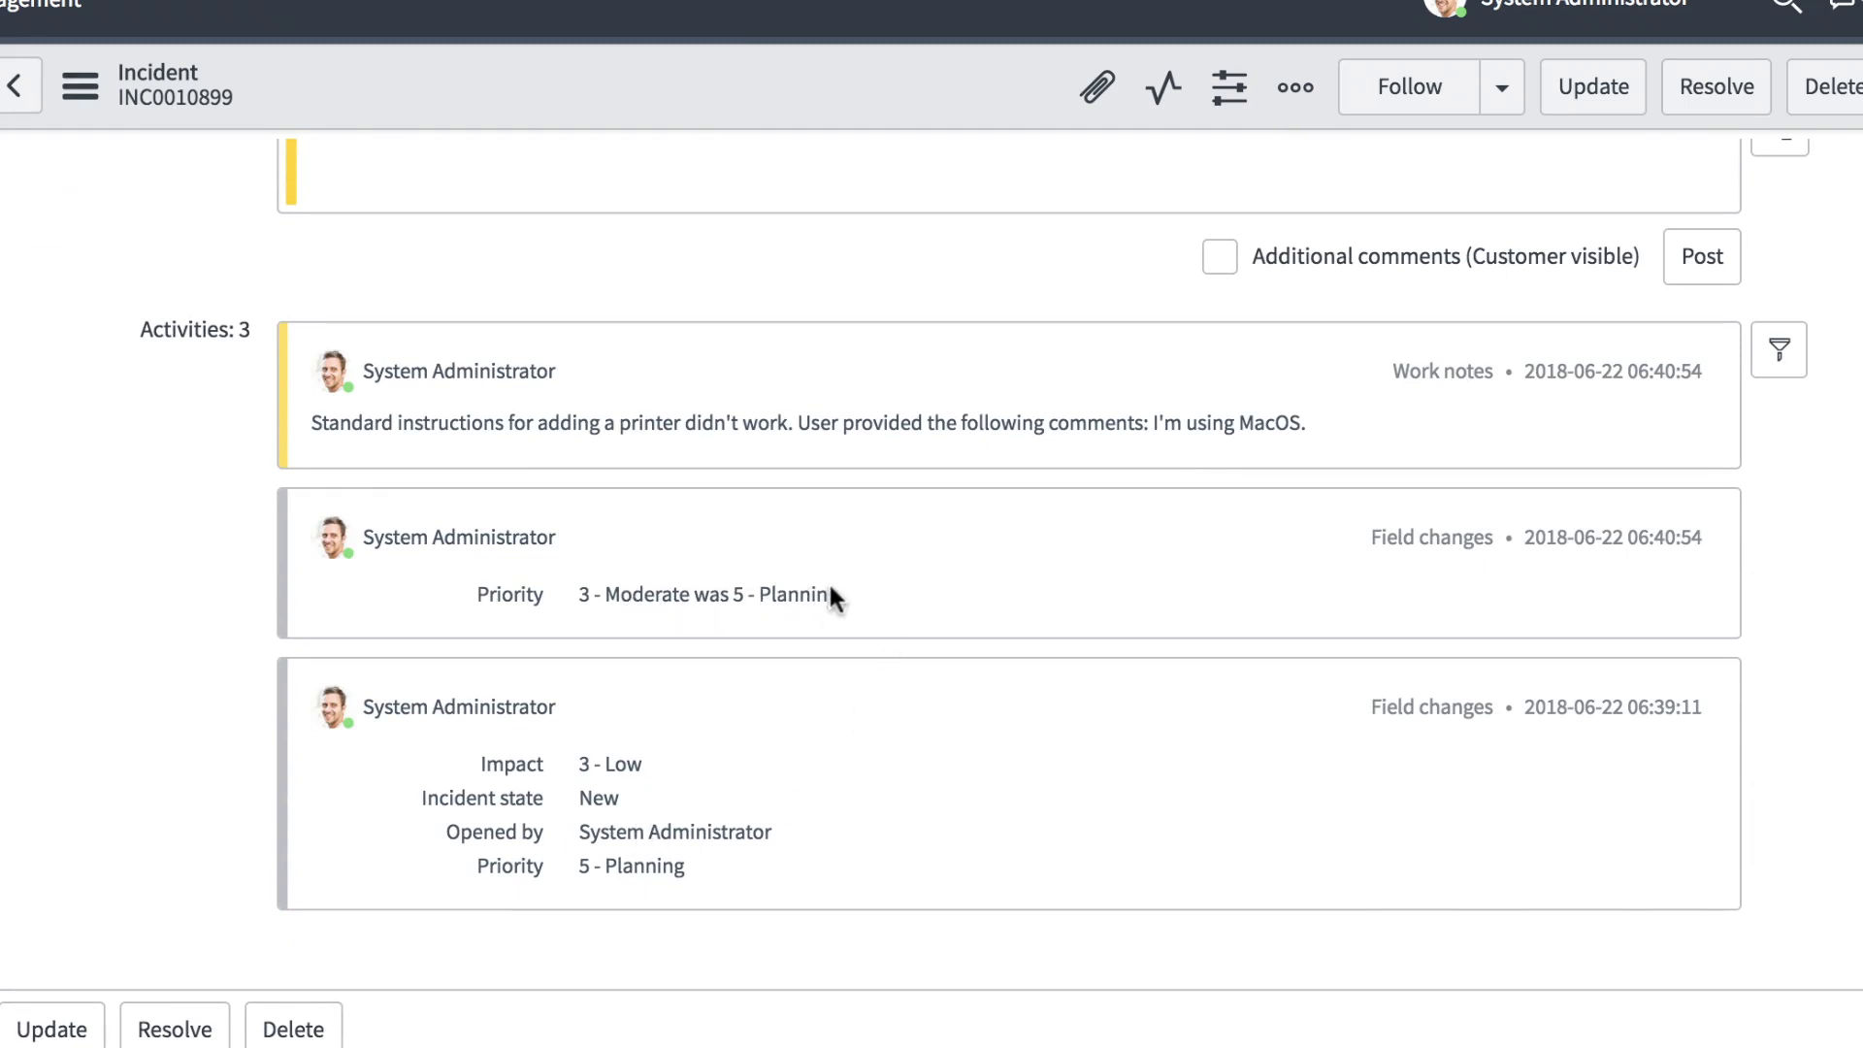
scroll(828, 580, up, 2)
scroll(591, 681, up, 2)
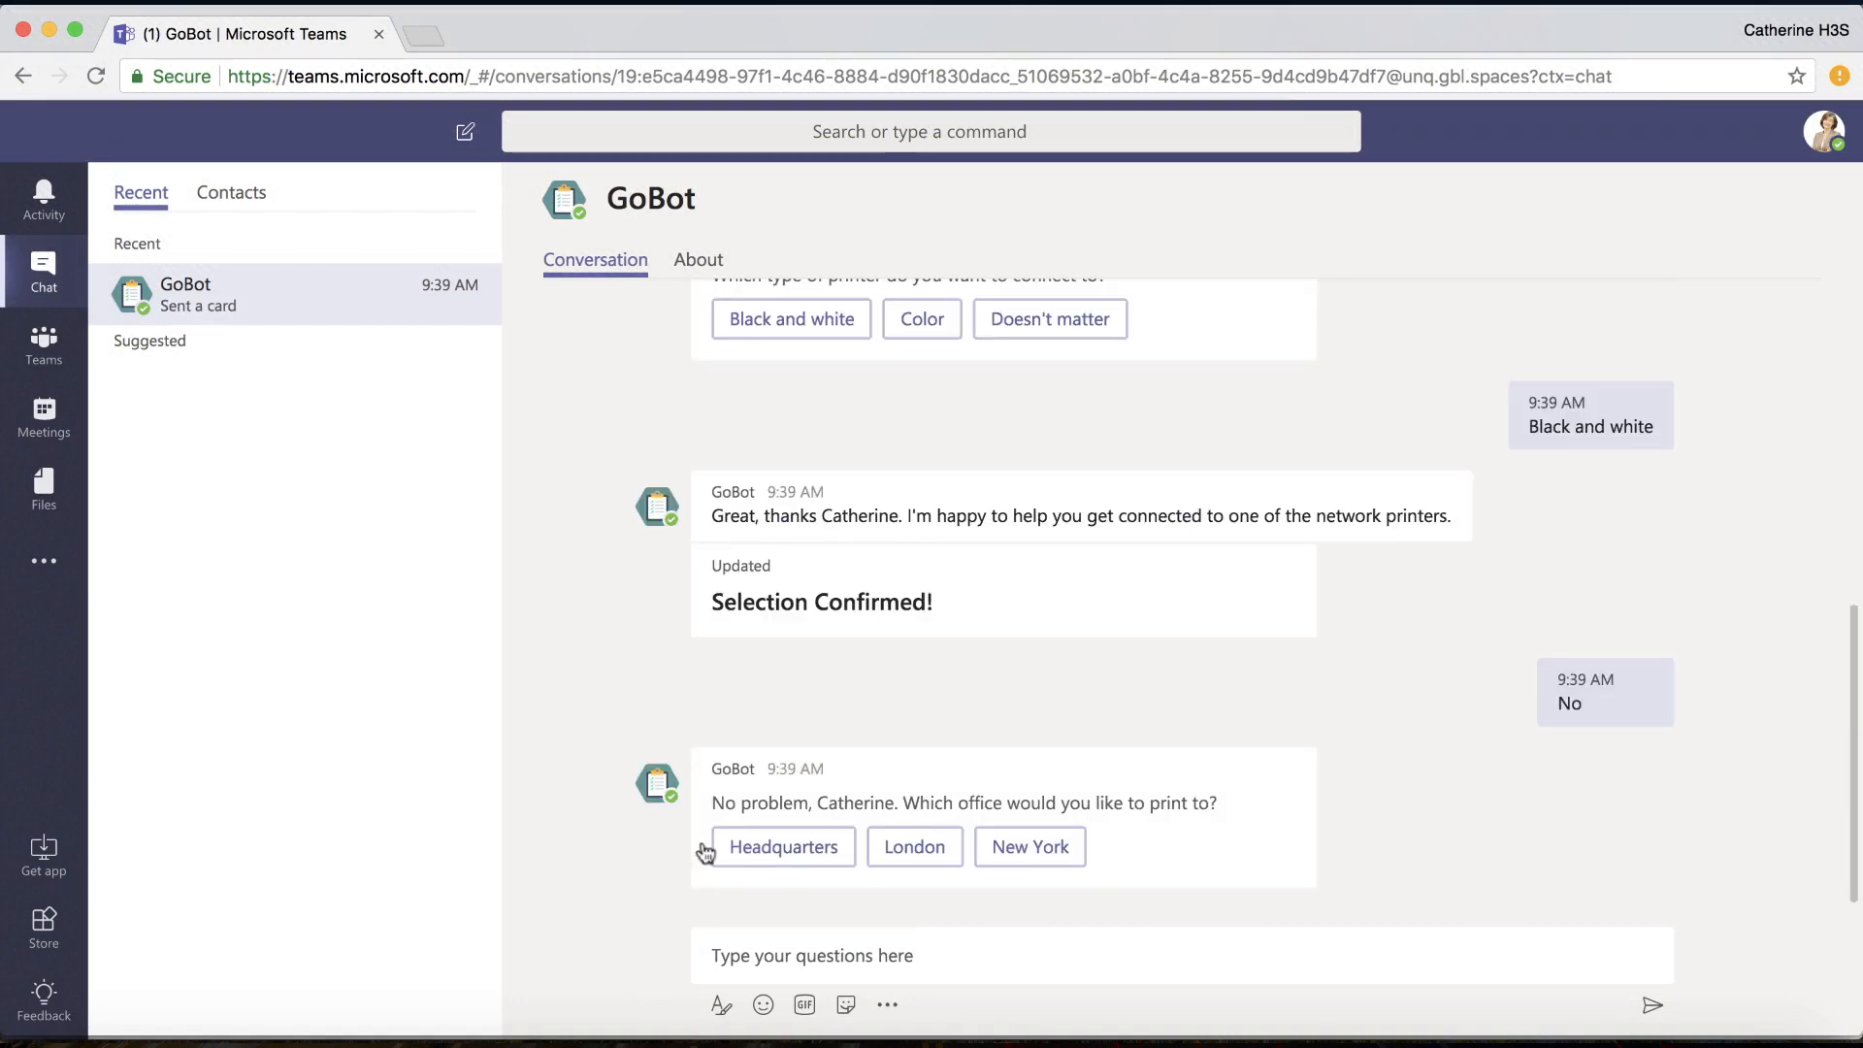
In the GoBot chat in Teams, choose New York as the office to print to and floor 7
click(1012, 853)
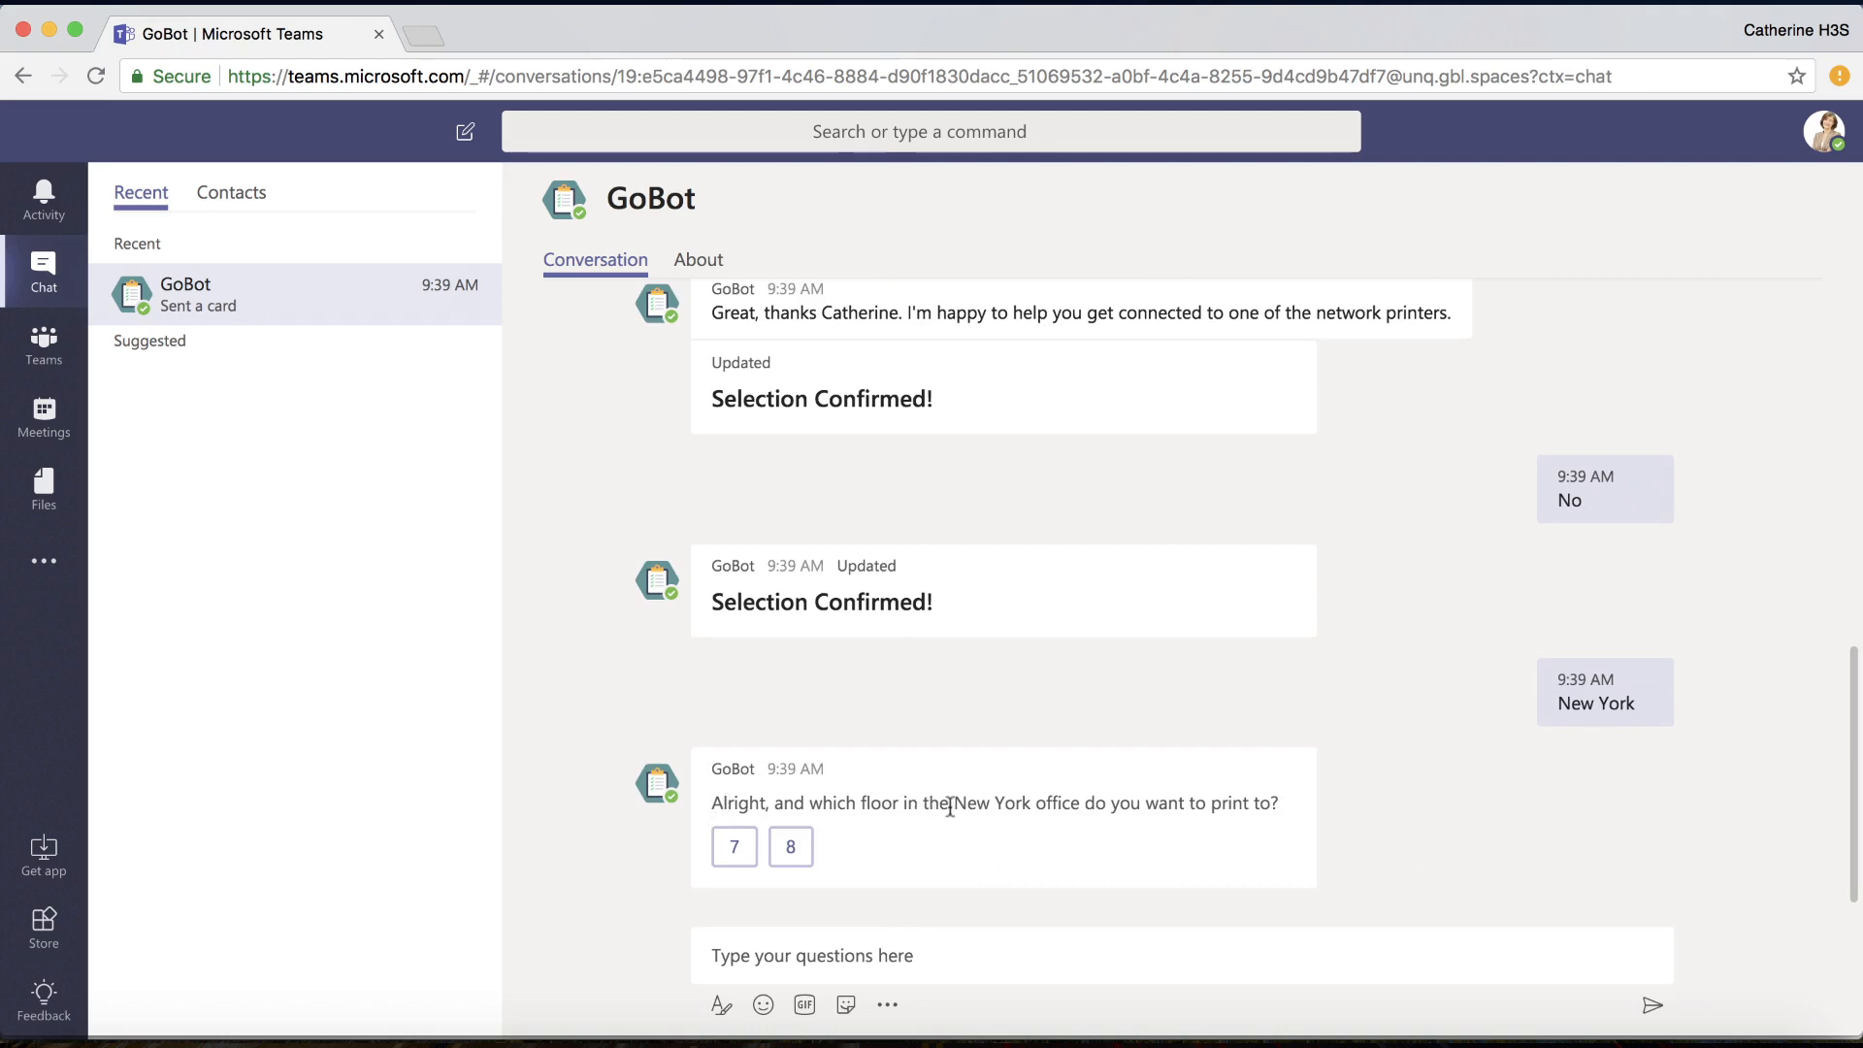
mouse_move(950, 806)
click(733, 849)
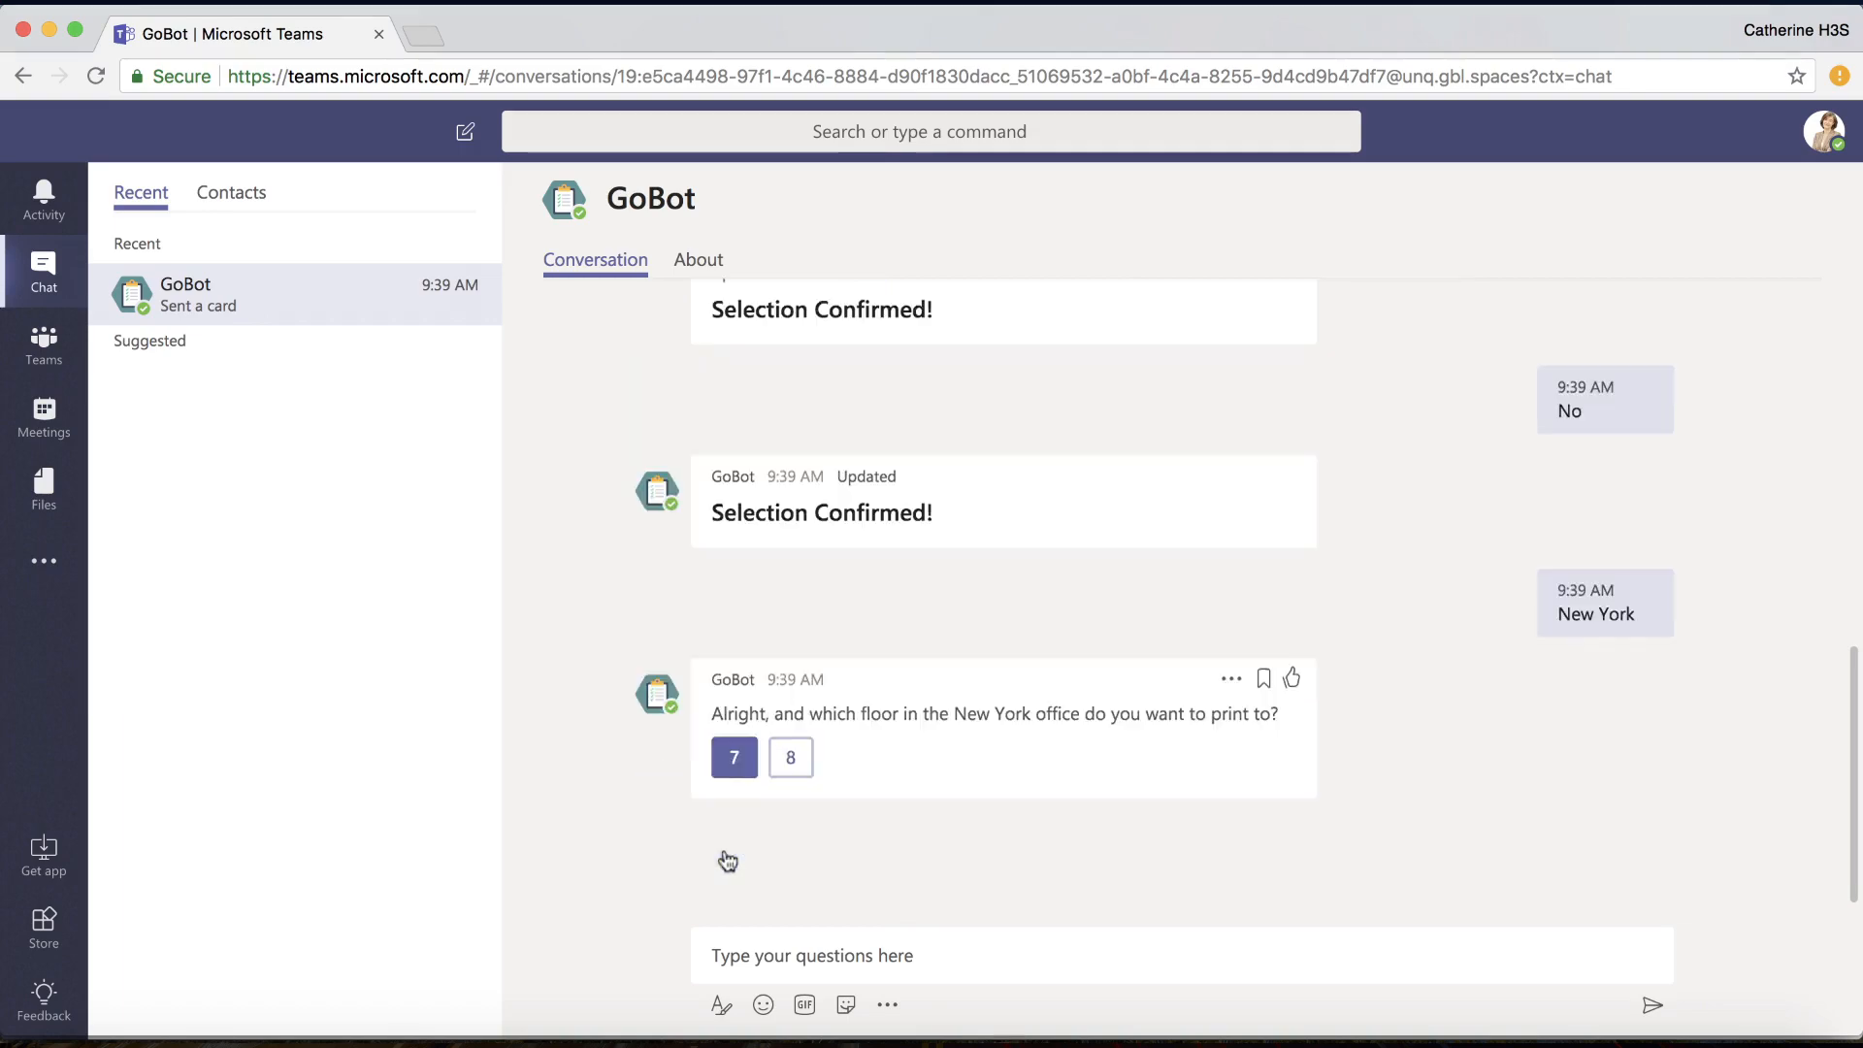